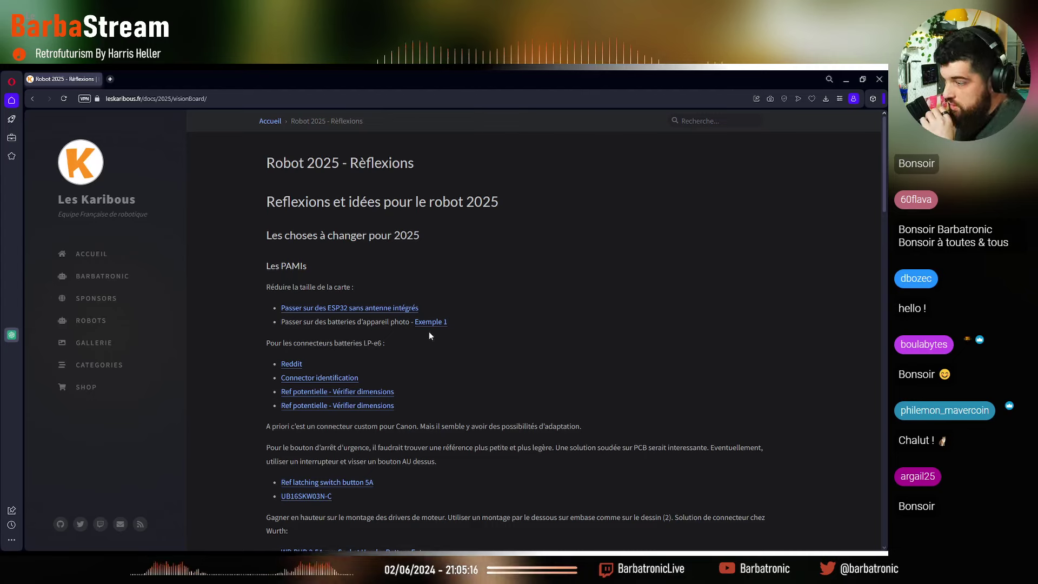
Copy the web address of the Robot 2025 reflections page for sharing
scroll(573, 370, down, 8)
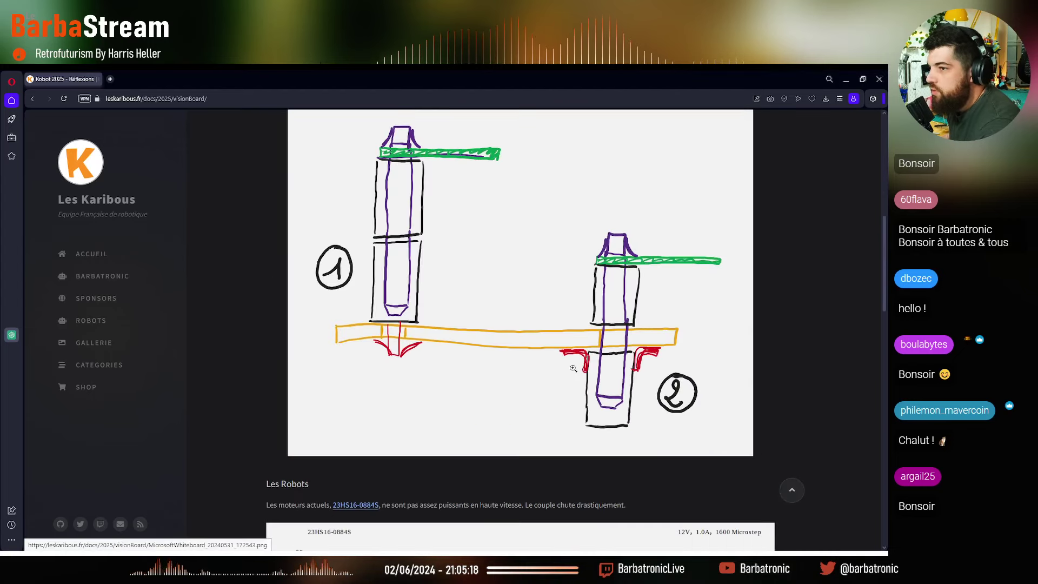
scroll(573, 370, up, 6)
scroll(572, 372, up, 3)
click(233, 99)
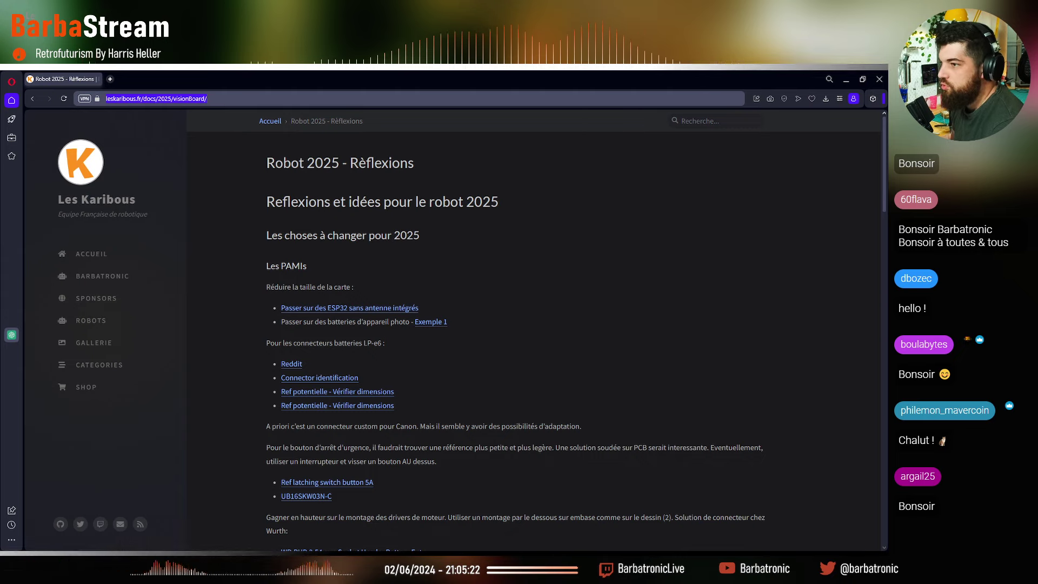
key(Escape)
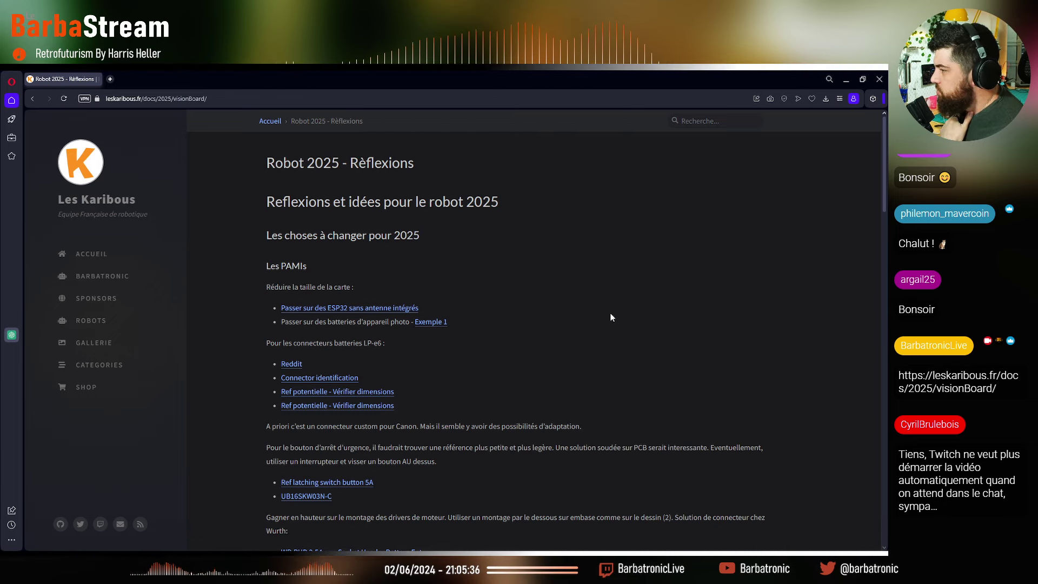
Look through the Robot 2025 reflections page, examining the driver mounting sketch, the motor torque curves and the motor calculator data
scroll(610, 313, down, 12)
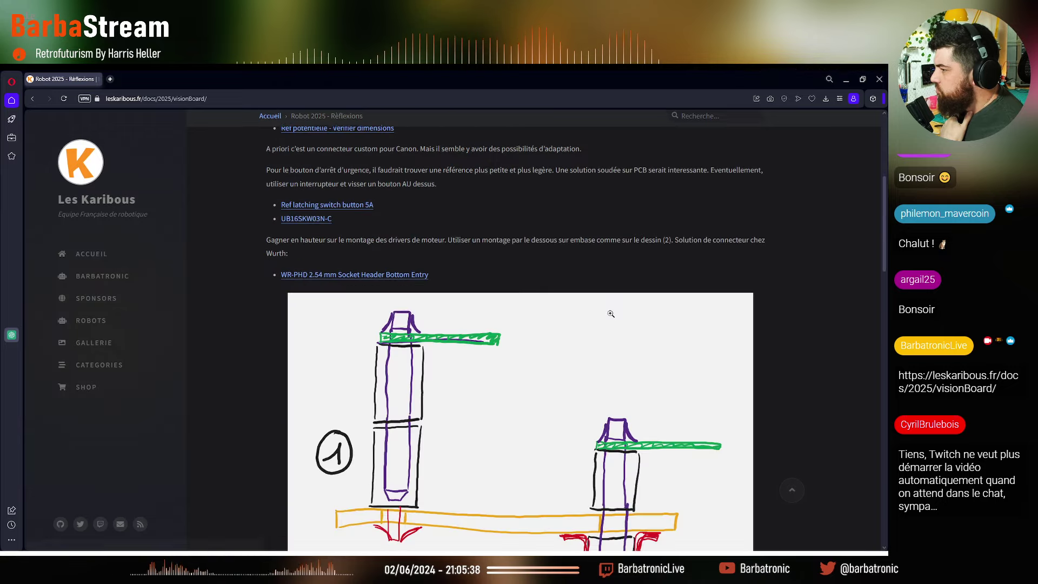
scroll(610, 314, down, 5)
scroll(610, 314, up, 5)
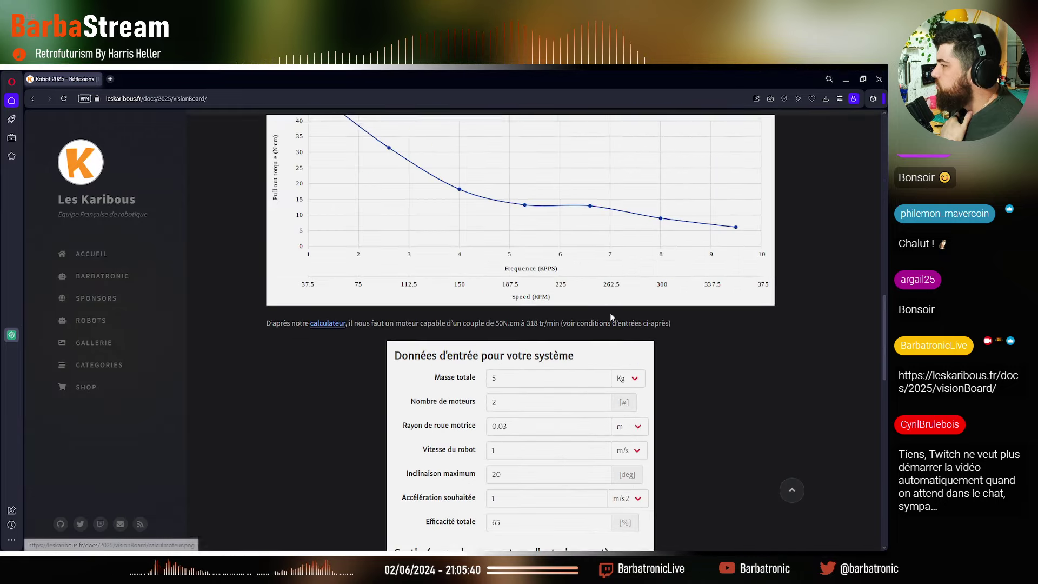
scroll(610, 312, down, 10)
scroll(609, 313, down, 2)
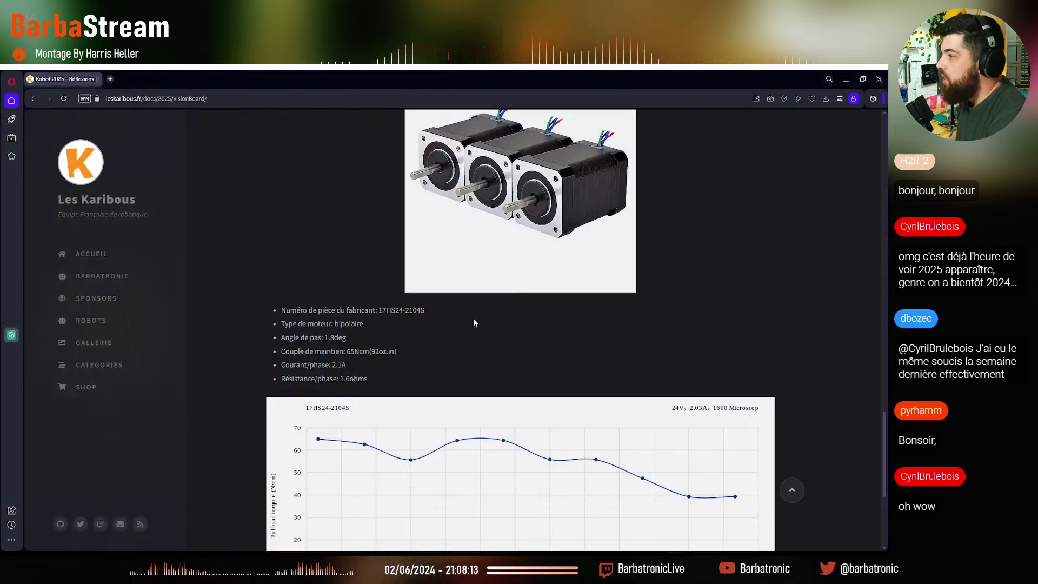
scroll(472, 318, down, 3)
scroll(521, 293, down, 1)
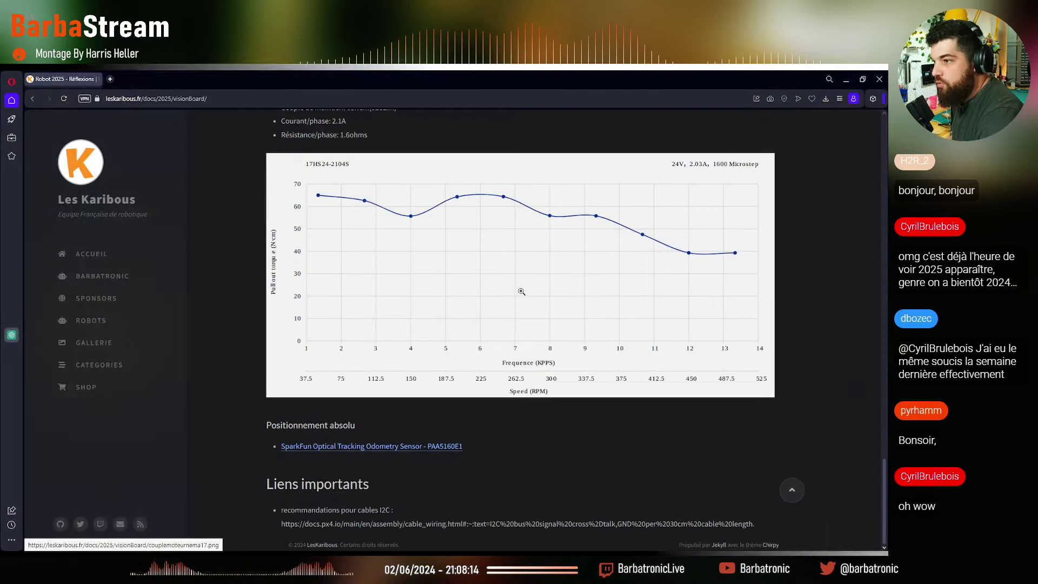
scroll(620, 370, up, 15)
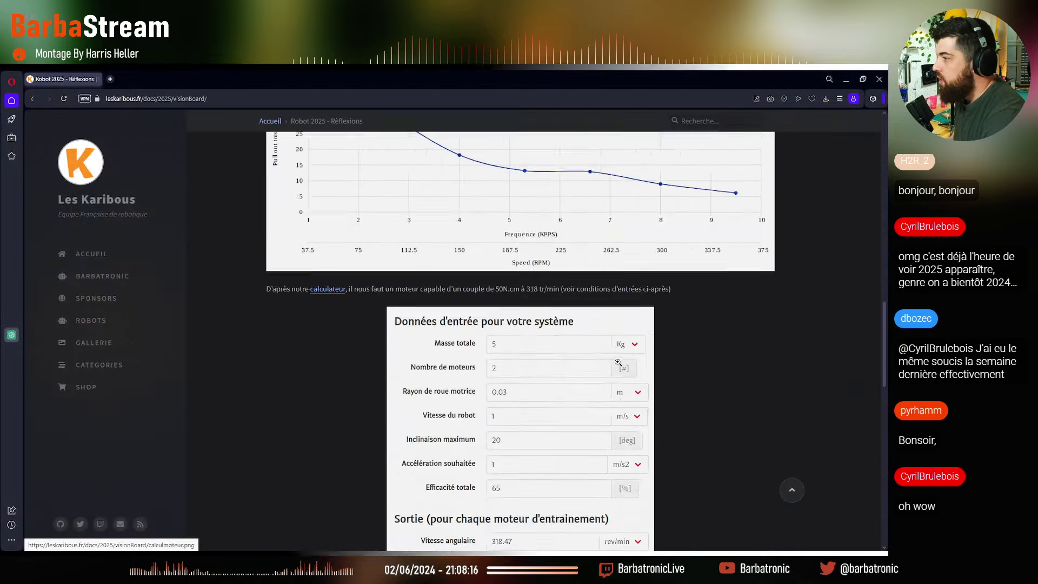
scroll(617, 359, up, 5)
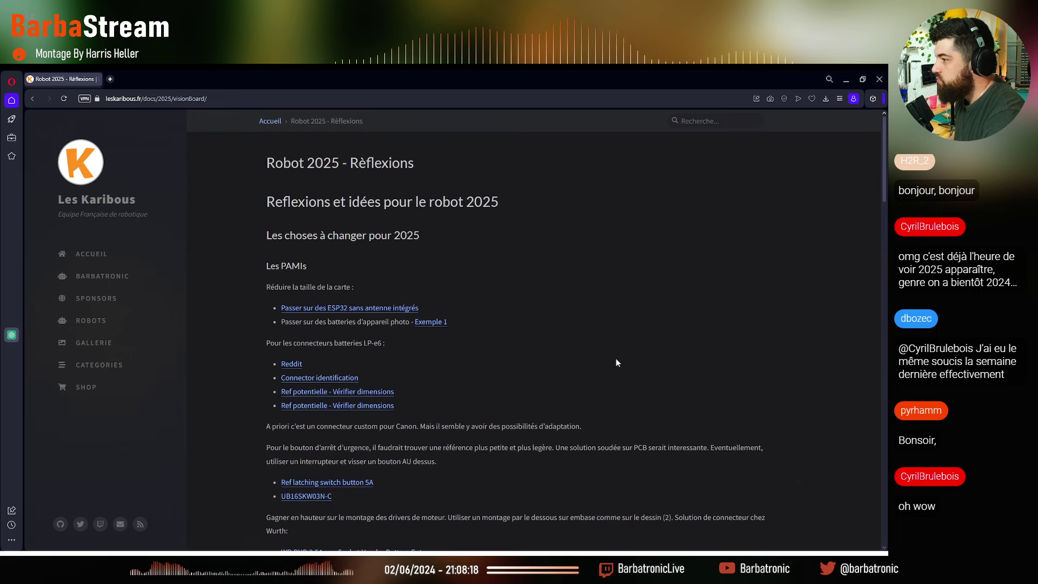
View the Mouser product page linked for the ESP32 without integrated antenna, and close it
scroll(527, 389, down, 1)
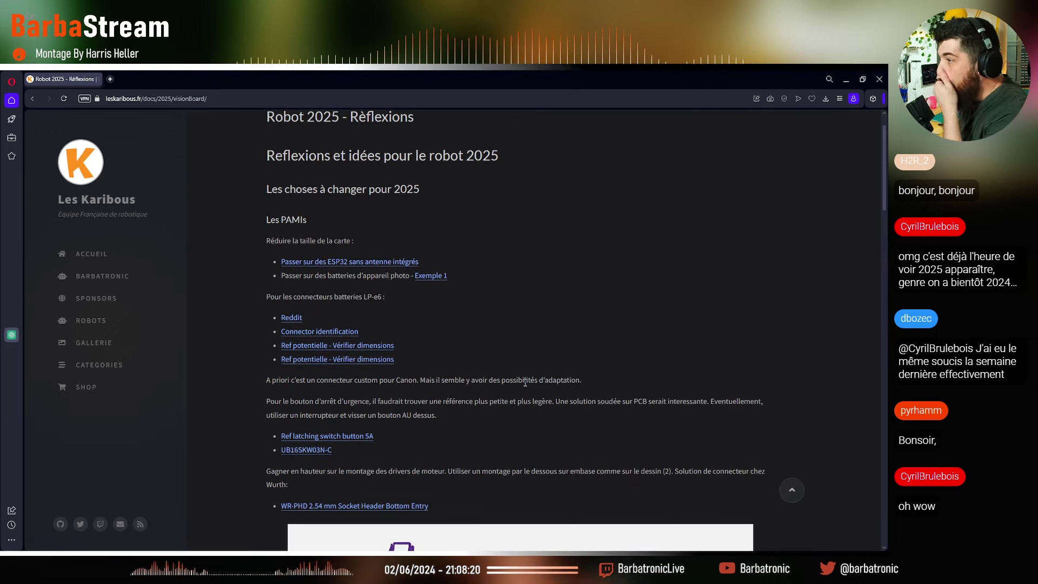
click(399, 263)
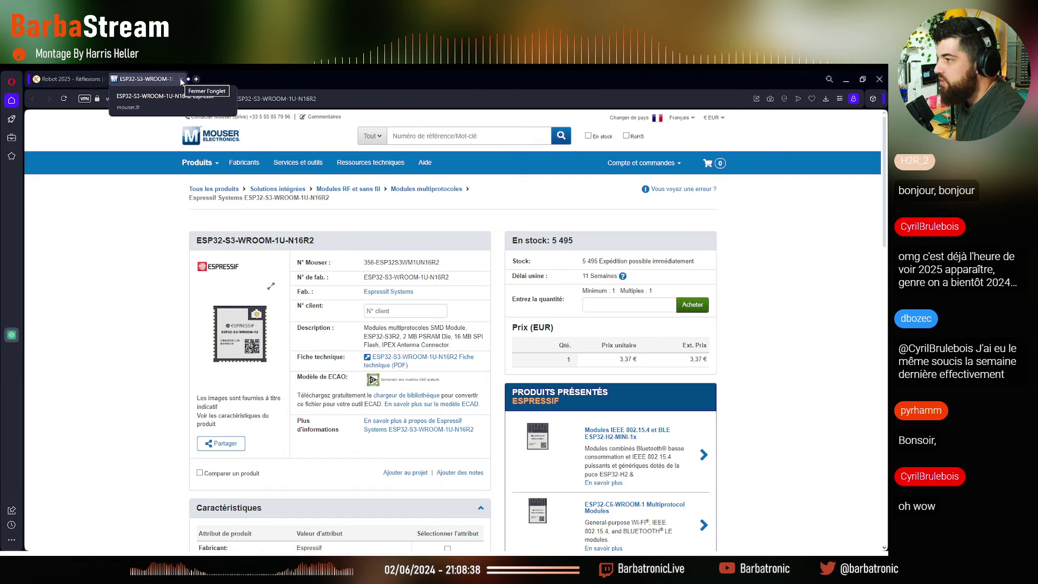
click(180, 79)
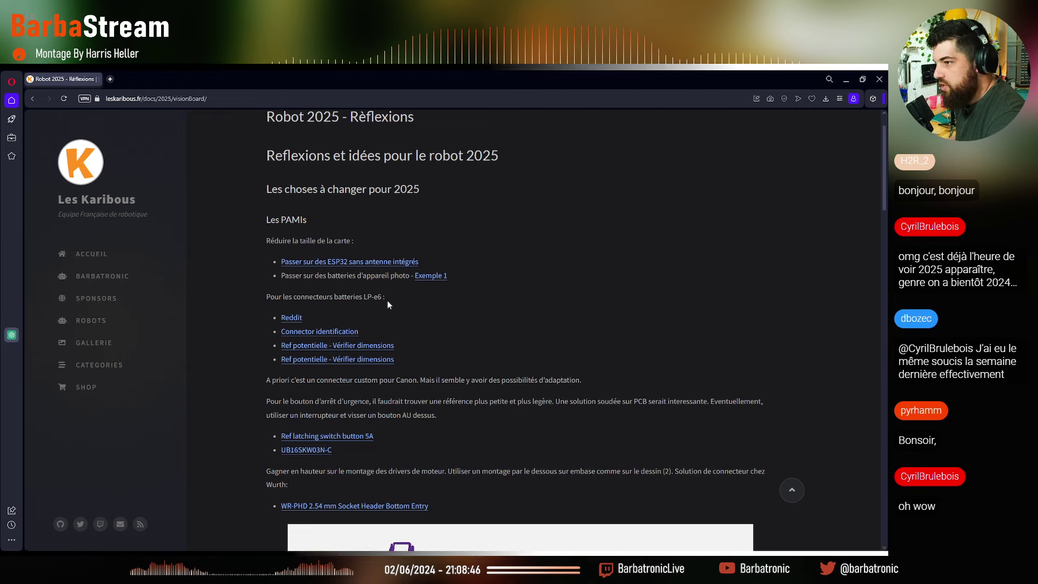
View the camera battery linked as Exemple 1 on Amazon, and close its page
middle_click(437, 280)
click(154, 78)
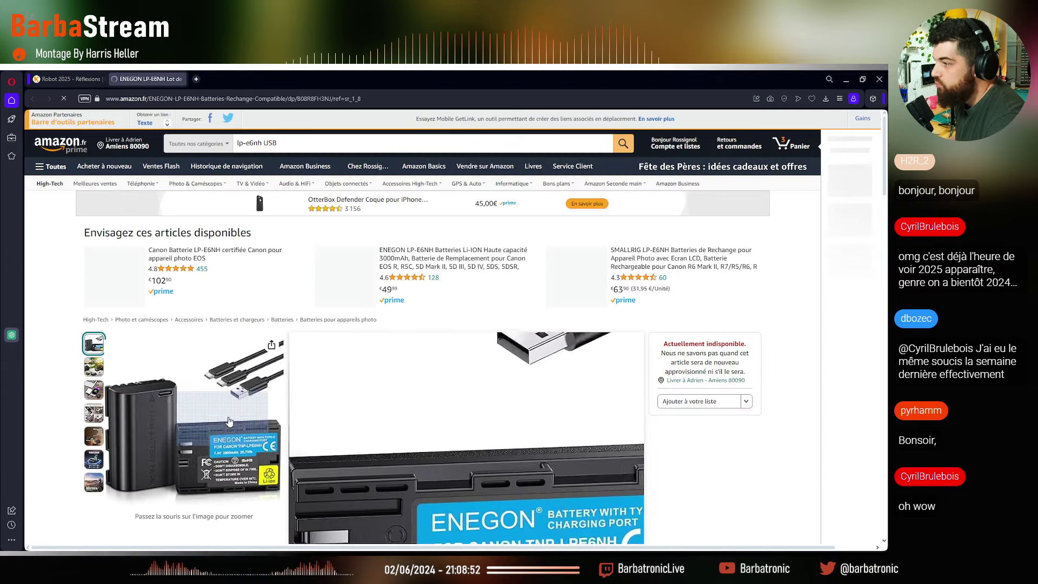
click(95, 79)
click(180, 79)
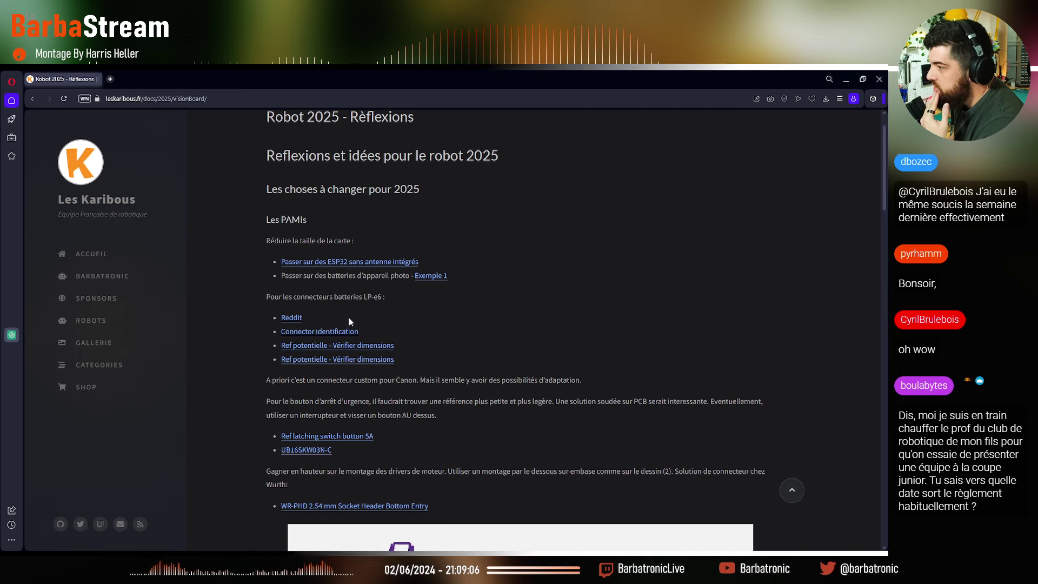
Open the Reddit thread linked for the LP-E6 battery connectors and examine the charger pin photo and replies
middle_click(291, 317)
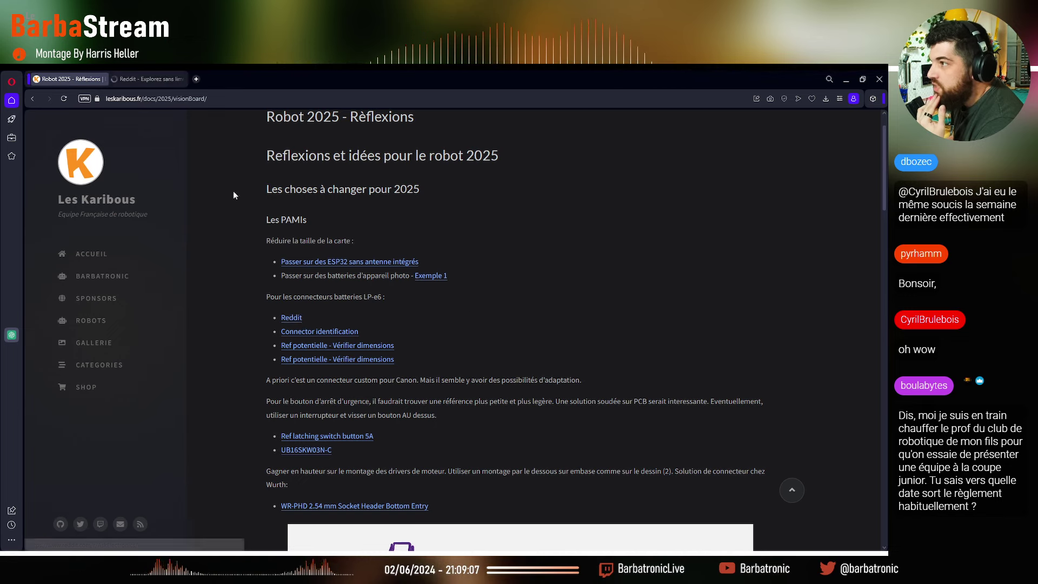
click(150, 80)
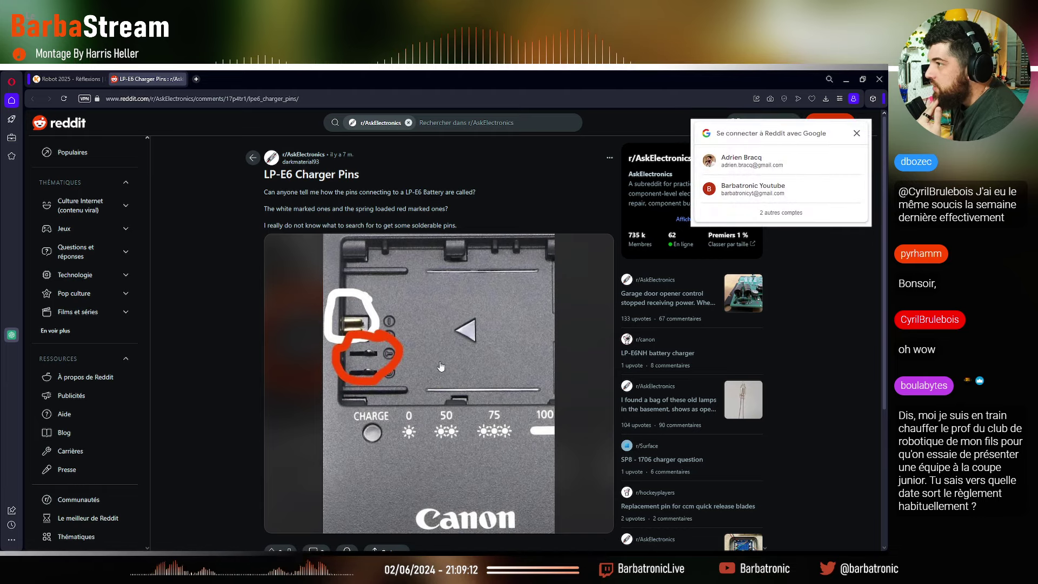
scroll(438, 376, down, 3)
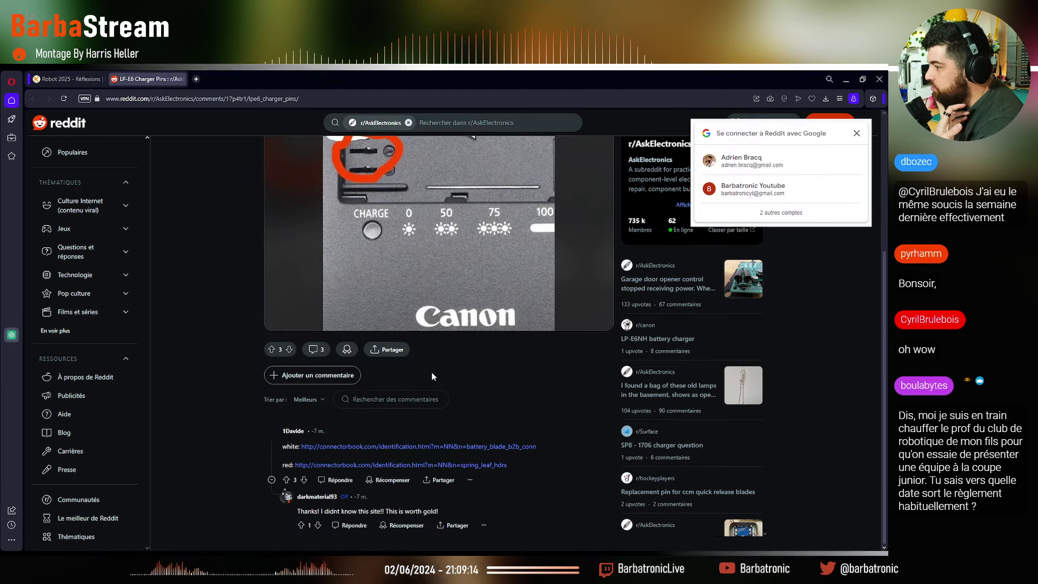
scroll(433, 435, up, 1)
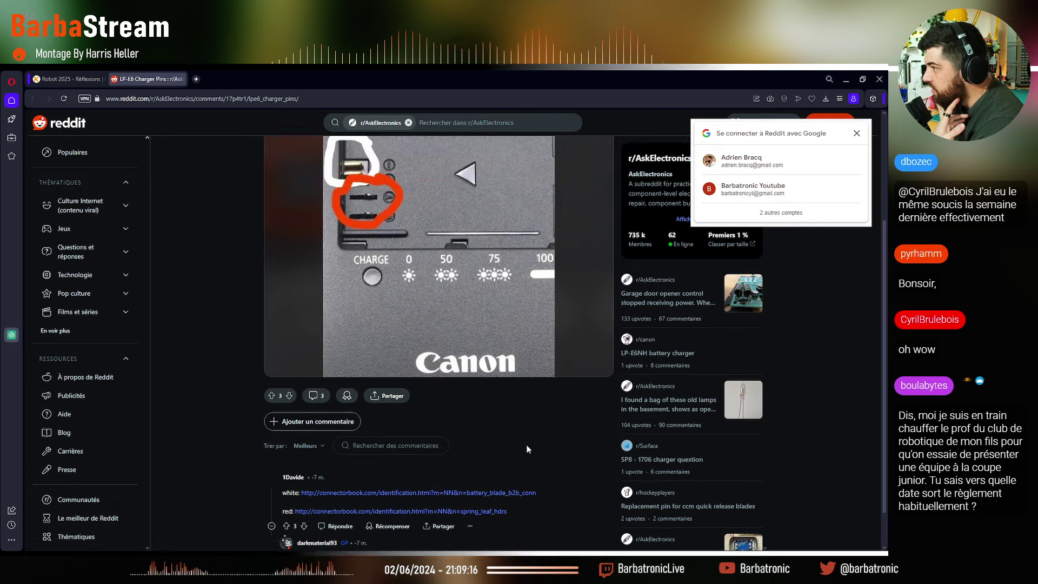
scroll(487, 443, down, 1)
Open the connector identification link for the white-marked pins and examine the Battery block 2mm and 3.7mm components
click(467, 447)
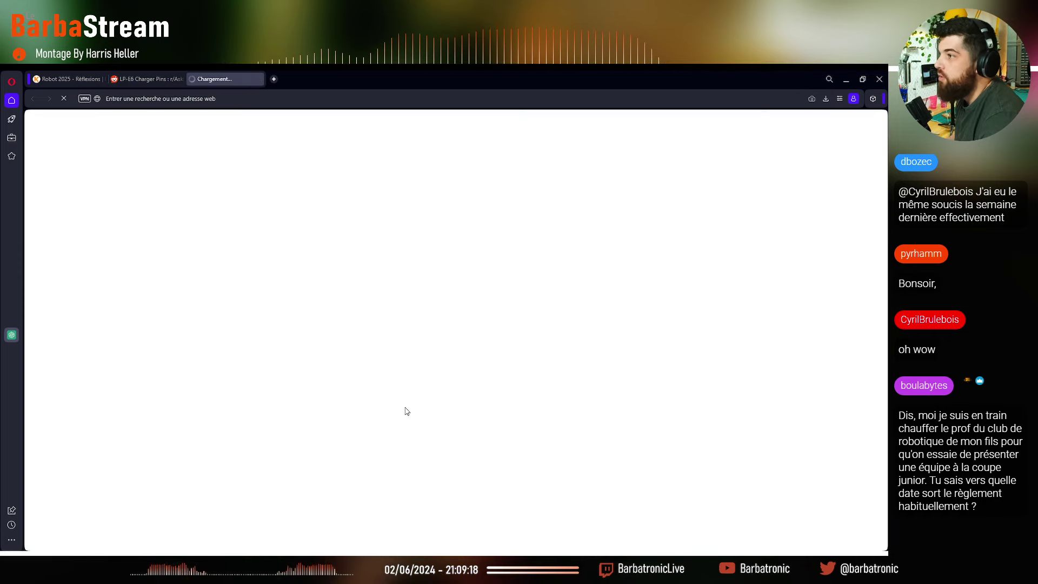
click(82, 77)
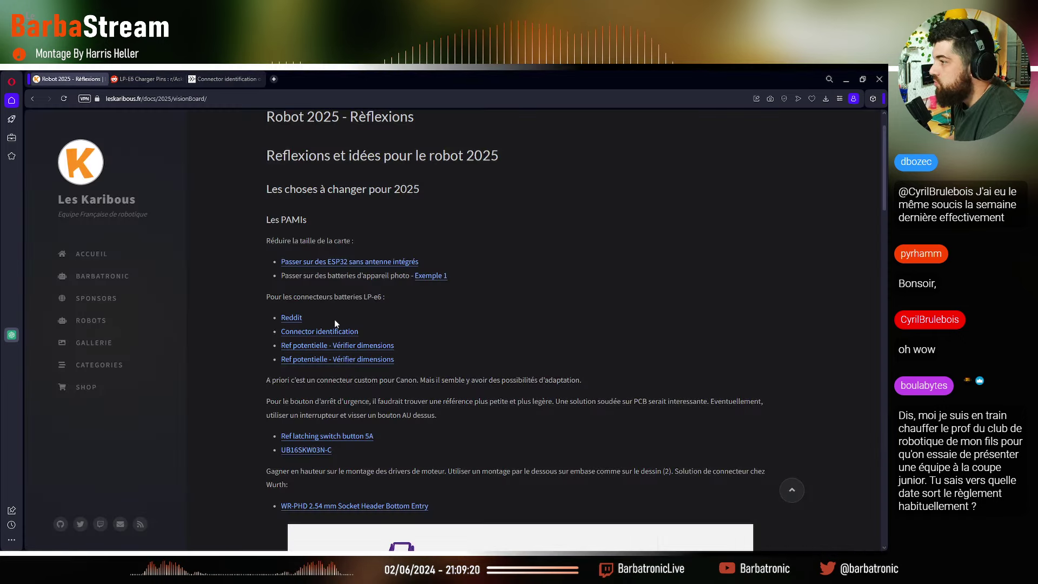
click(238, 79)
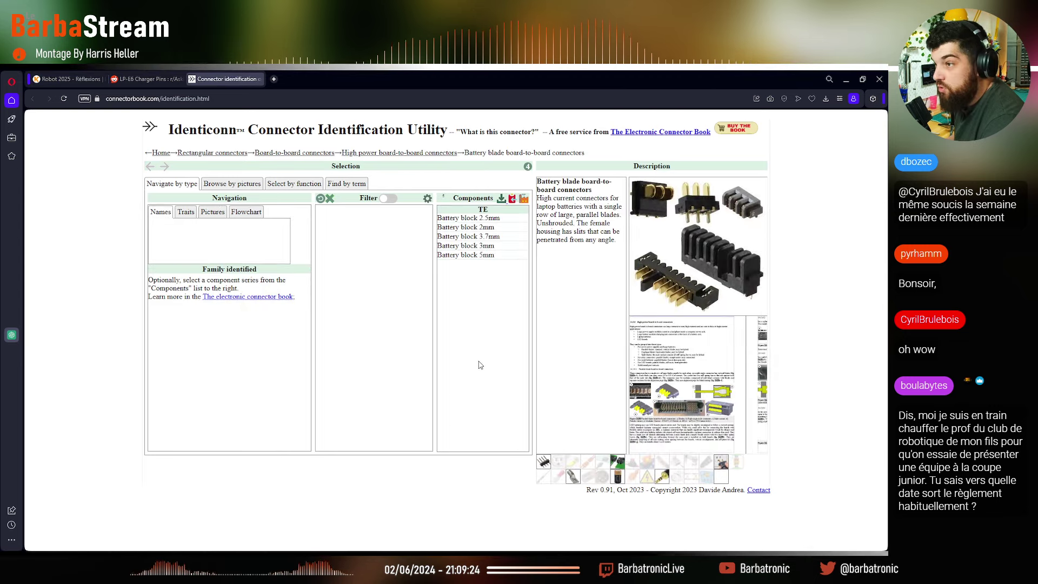
click(468, 227)
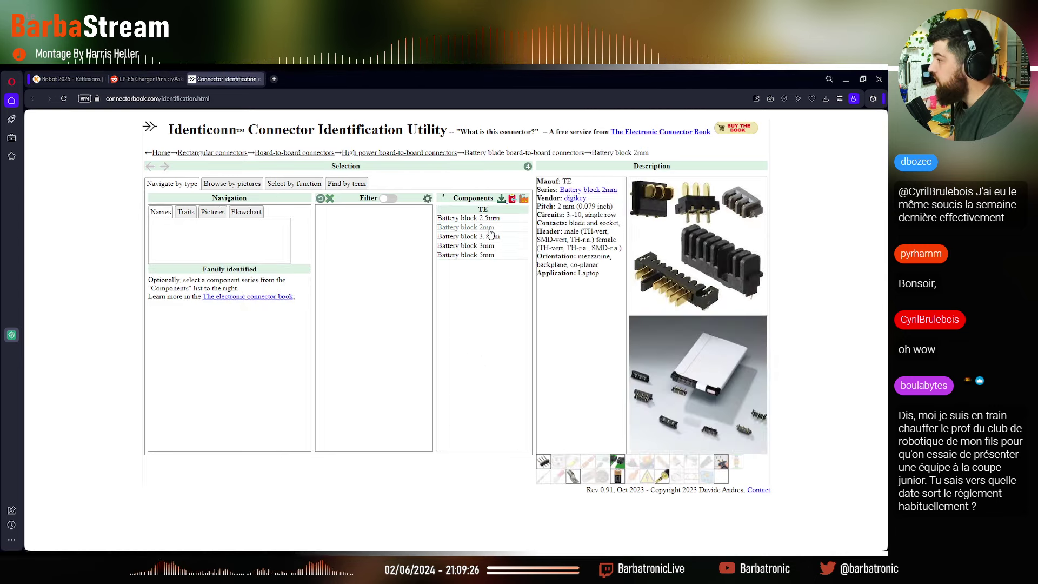
click(491, 236)
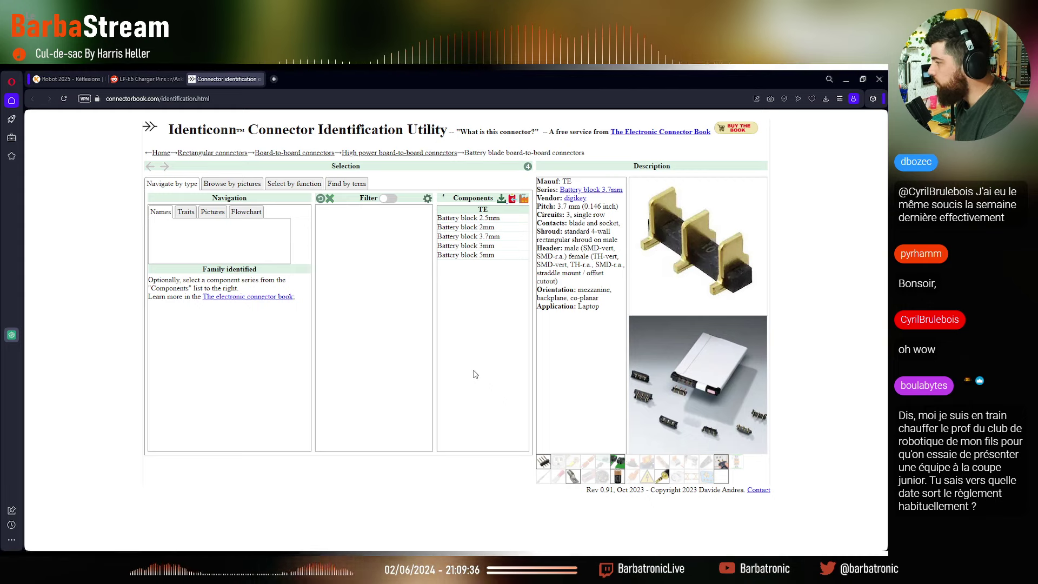
Open the second "Ref potentielle - Vérifier dimensions" link from the reflections page and view the AliExpress battery connector
click(75, 79)
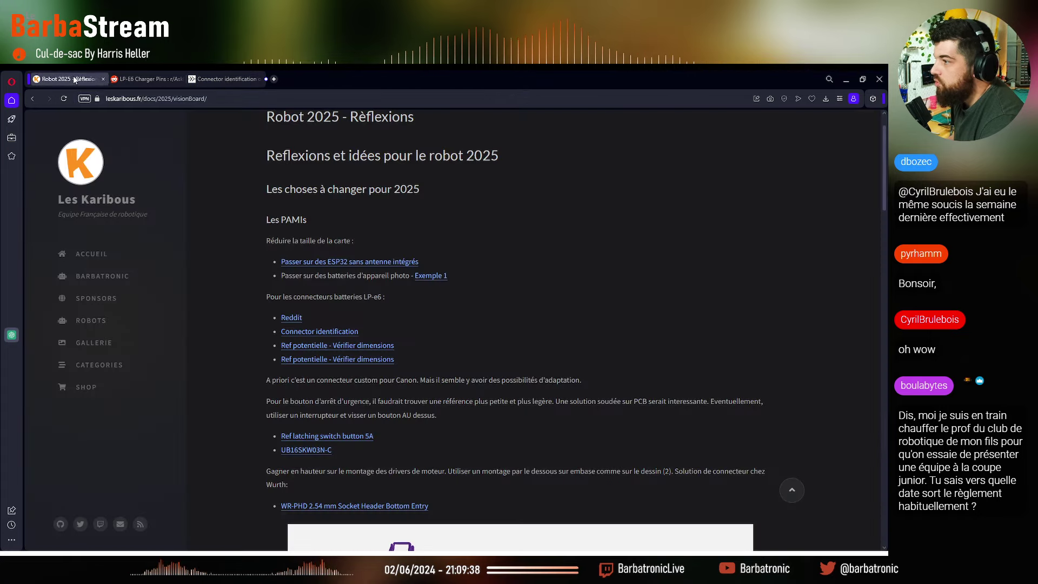
middle_click(382, 359)
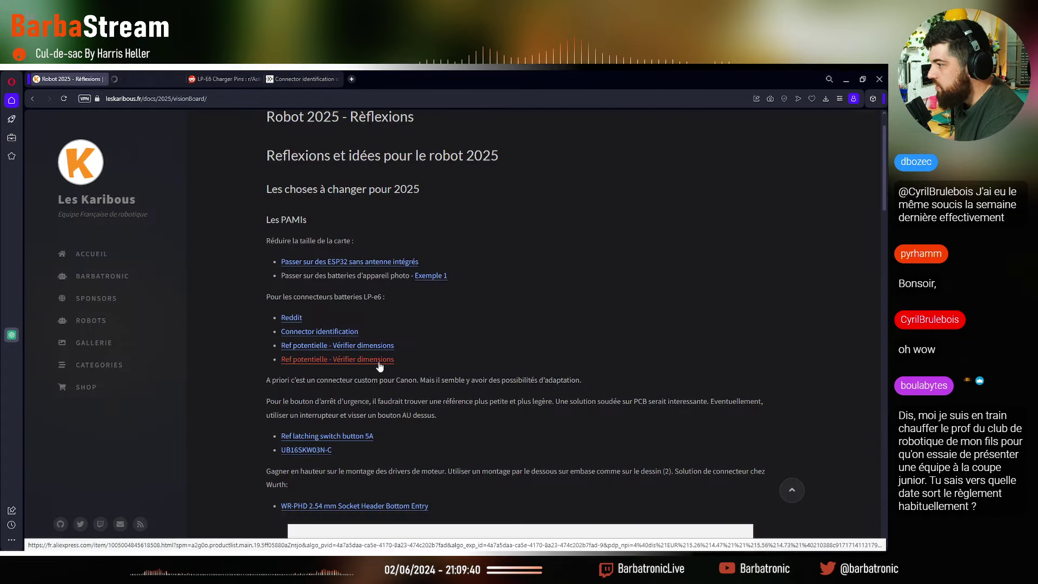
click(142, 77)
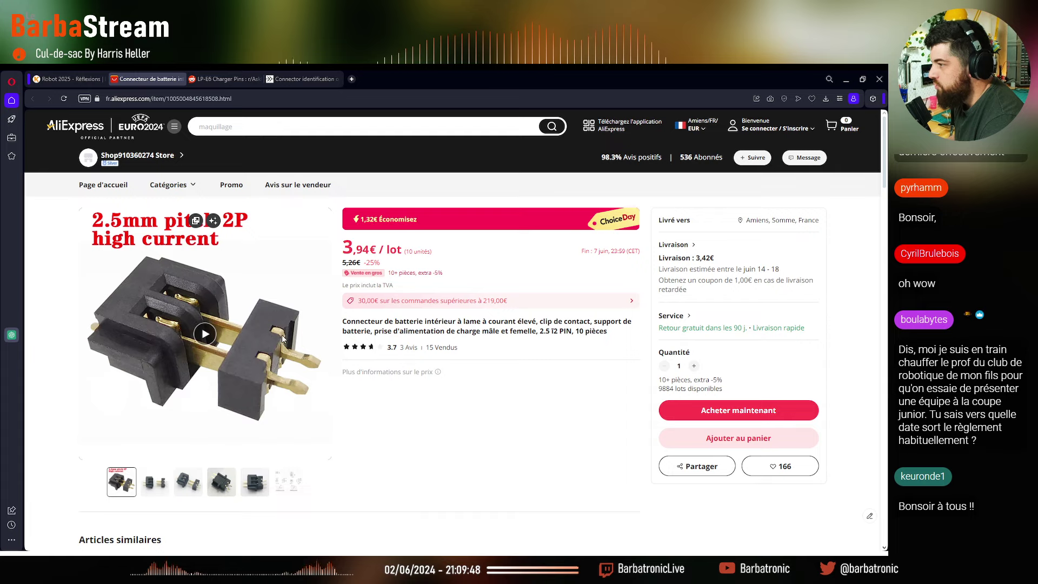
Close the connector identification, Reddit and AliExpress pages, leaving only the Robot 2025 reflections page open
click(306, 79)
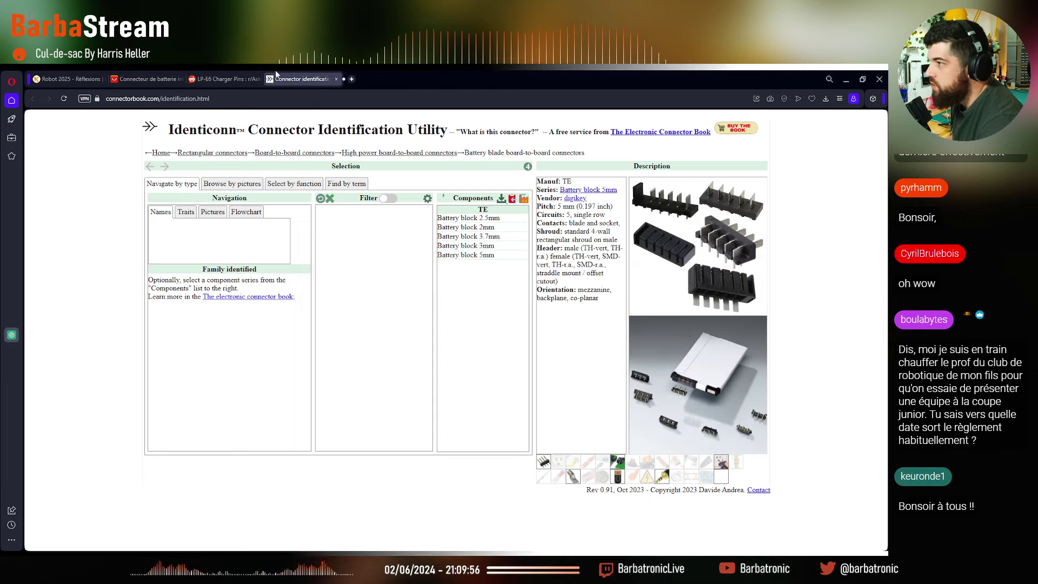
click(336, 79)
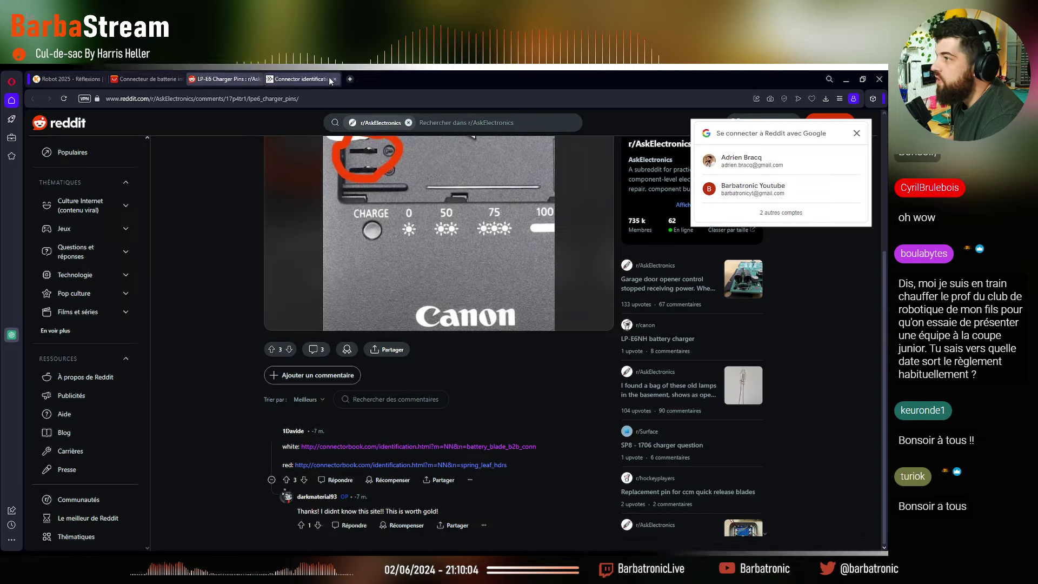
click(259, 79)
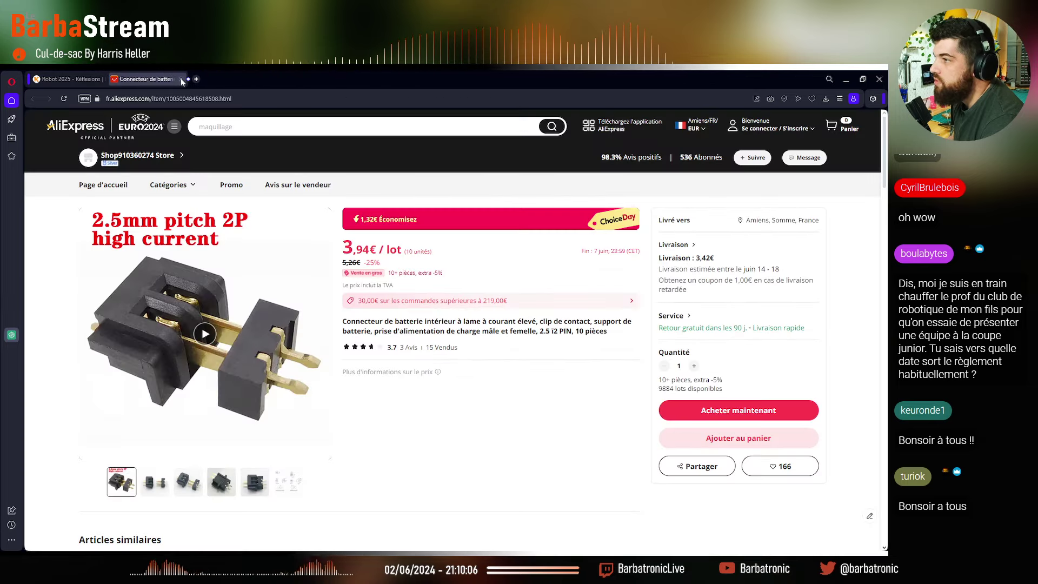
click(181, 80)
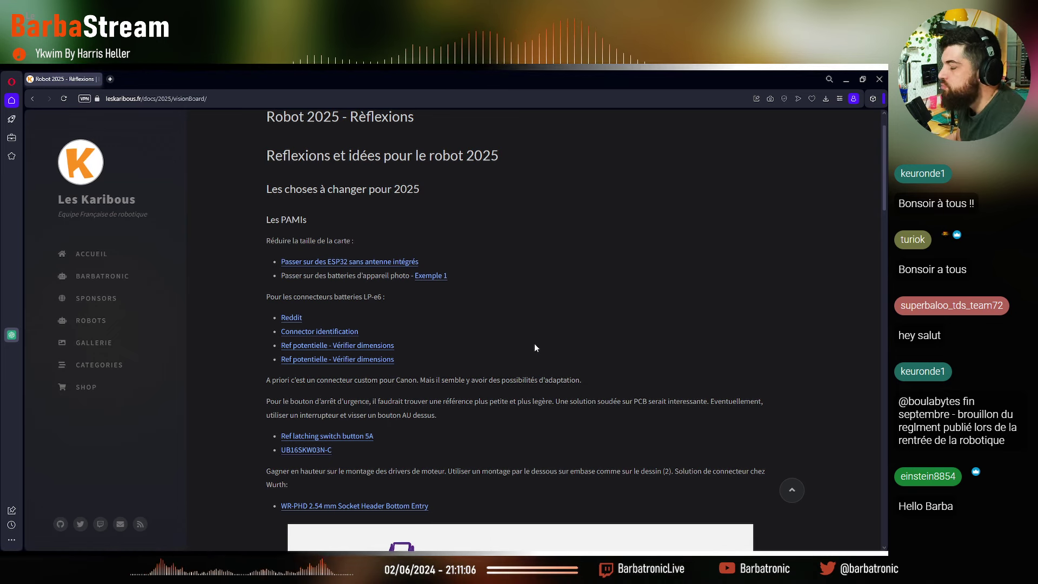
Open the "Ref latching switch button 5A" product page on RS and accept all cookies
scroll(530, 382, down, 1)
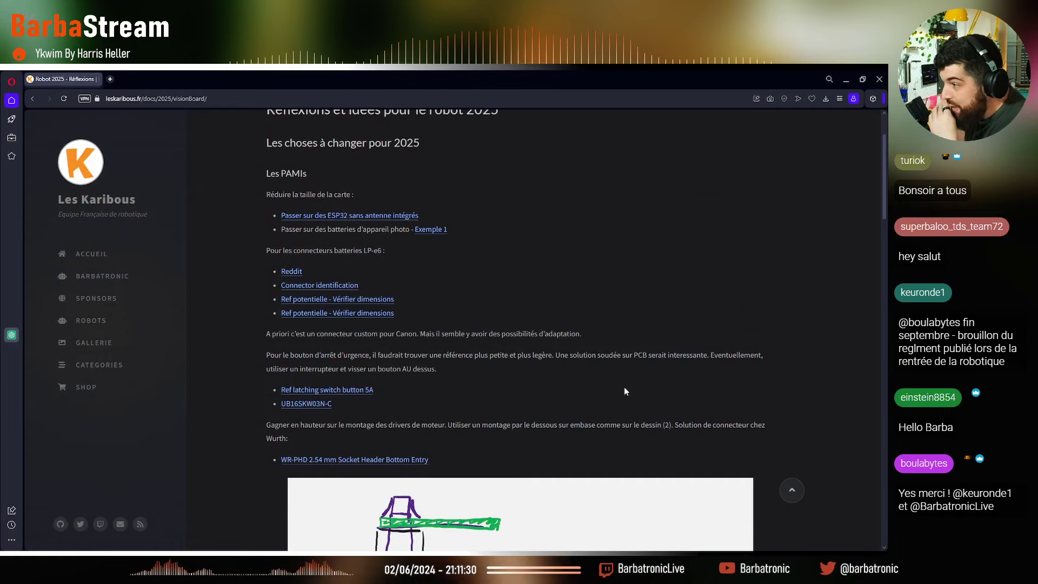
scroll(584, 382, down, 1)
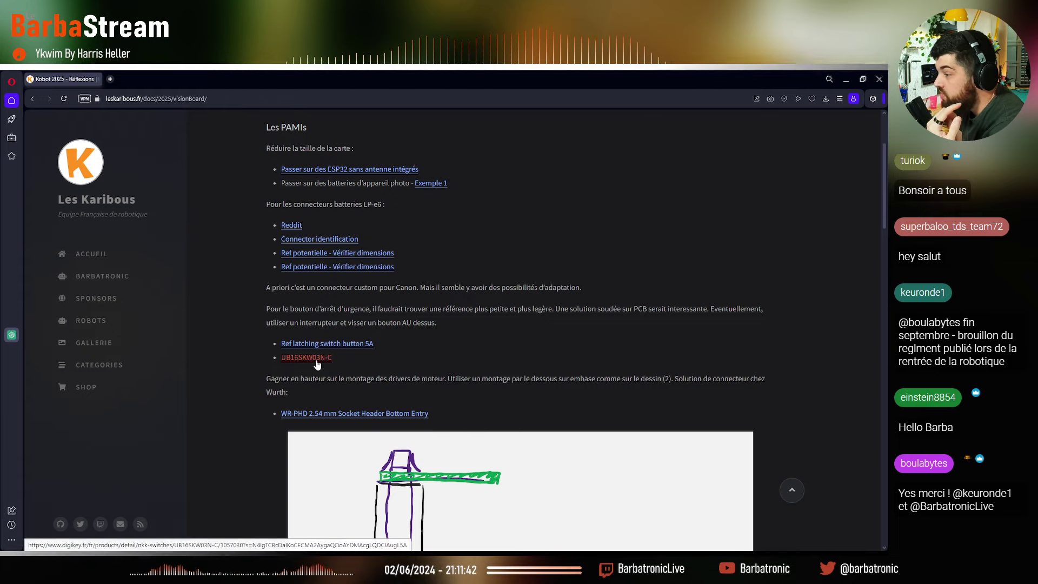
click(343, 346)
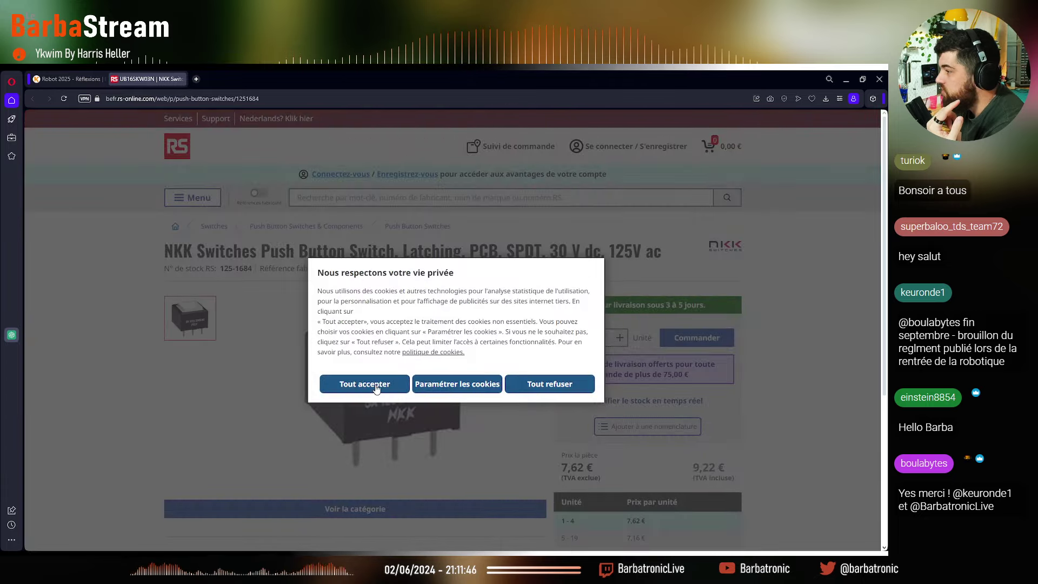
click(376, 387)
Open the Series UB_Datasheet_EN technical document for the NKK UB16SKW03N latching switch
scroll(437, 366, down, 2)
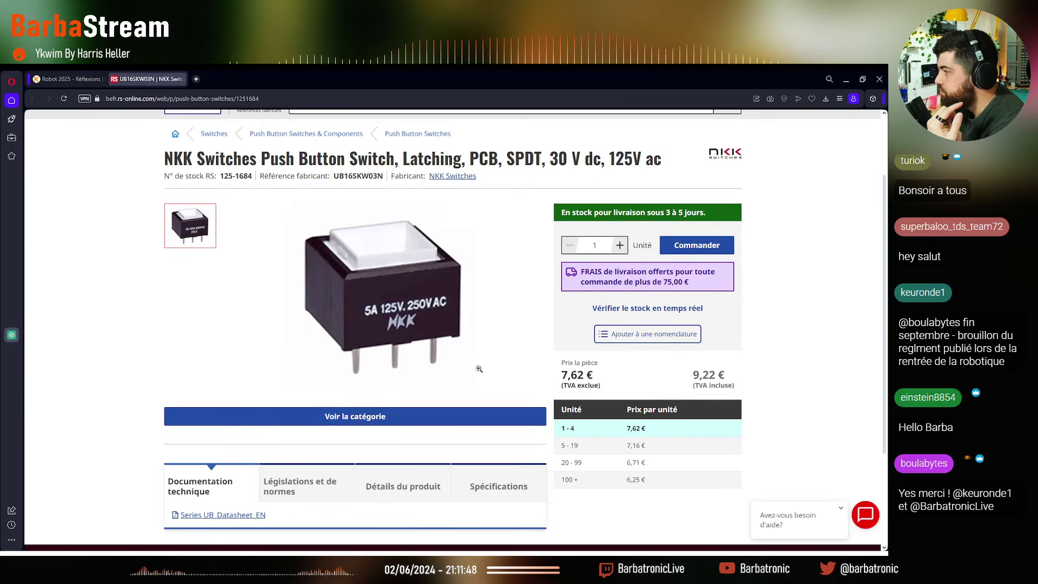
scroll(478, 368, down, 2)
click(225, 422)
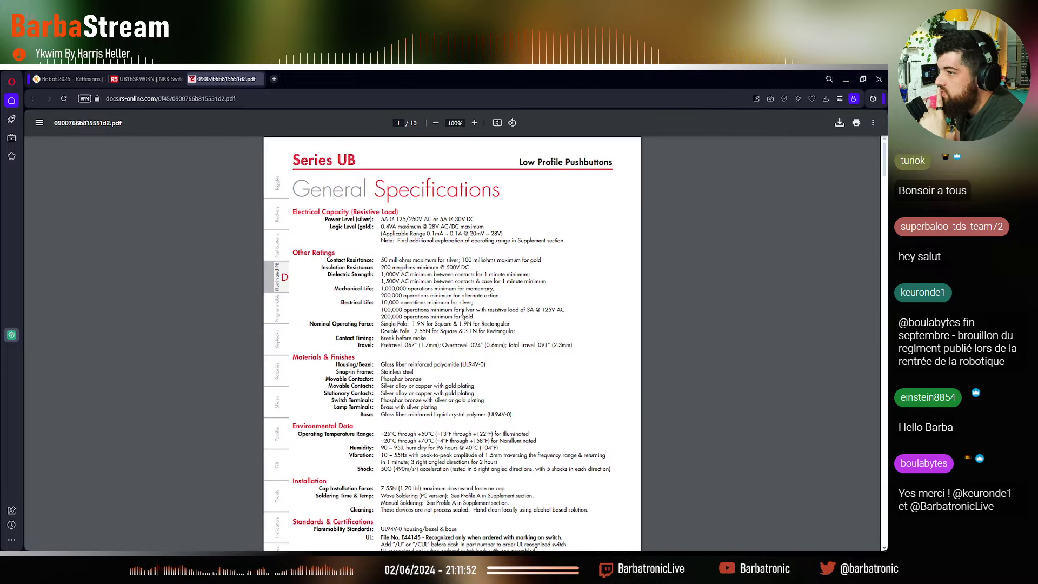
Examine the Series UB datasheet's general specifications, distinctive characteristics, ordering example, poles and circuits, and mounting types
scroll(463, 312, down, 10)
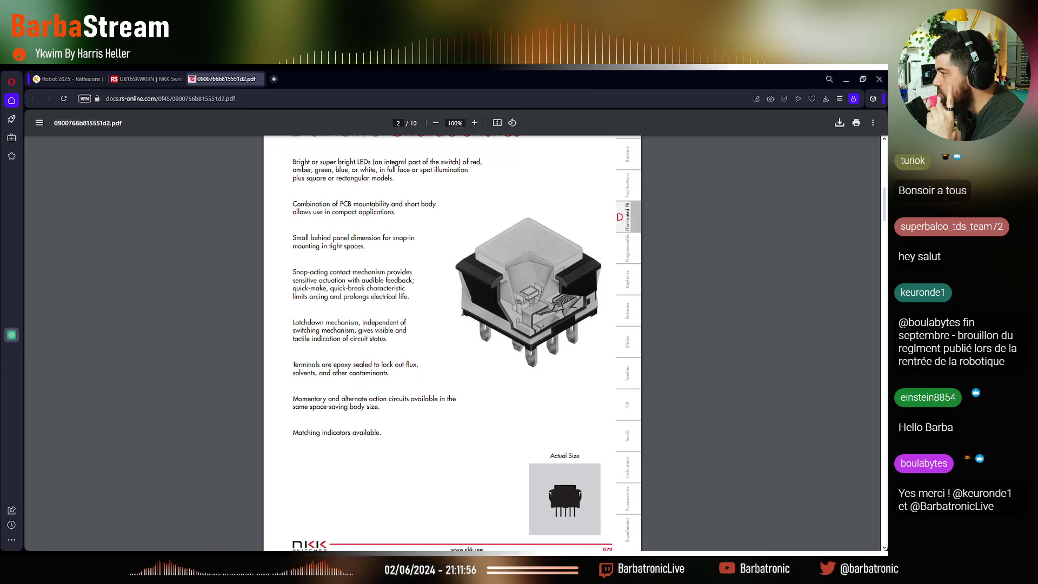
scroll(462, 312, down, 3)
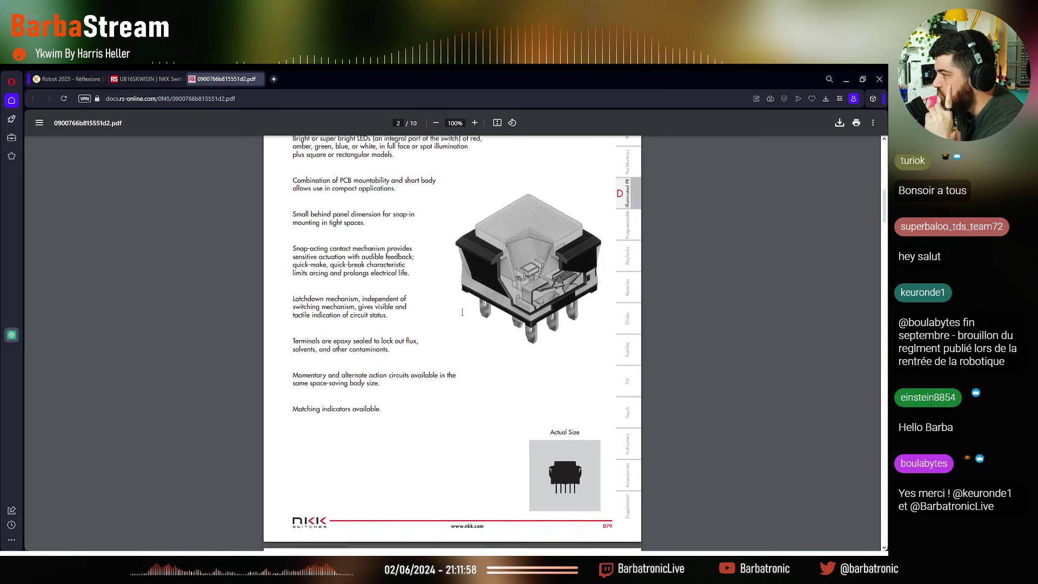
scroll(462, 312, up, 3)
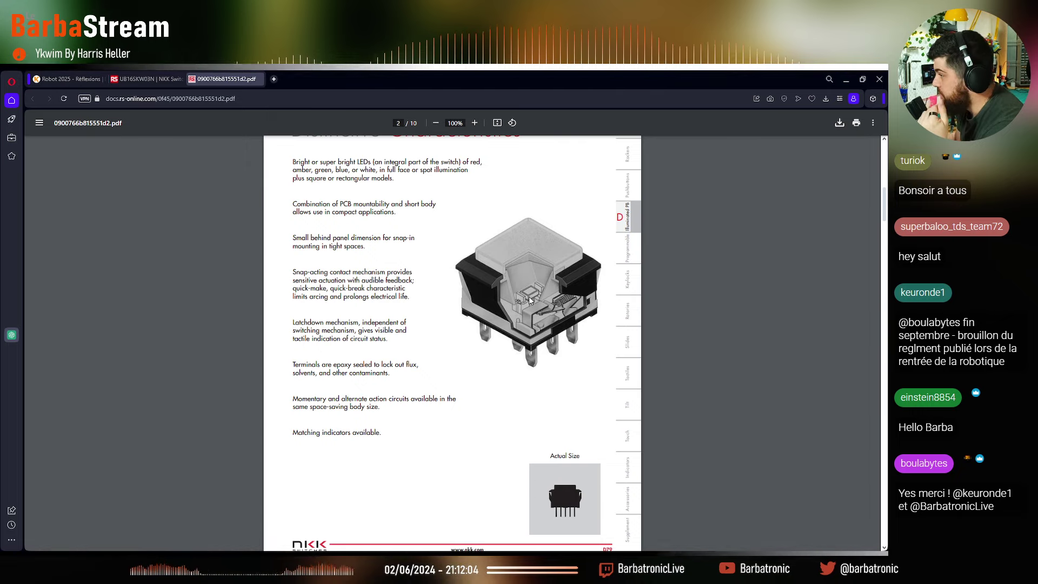
scroll(468, 395, down, 7)
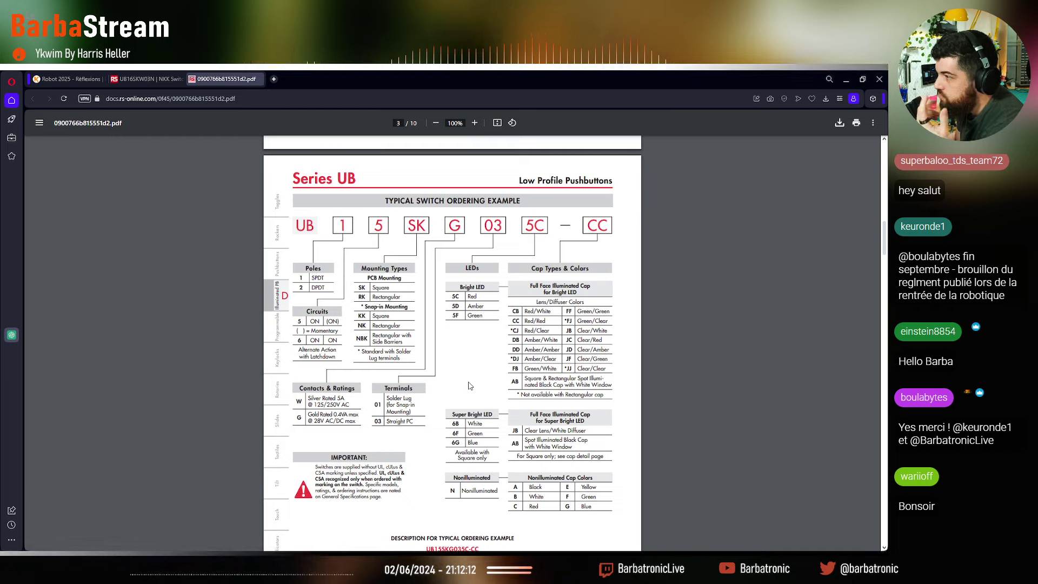
scroll(469, 385, down, 10)
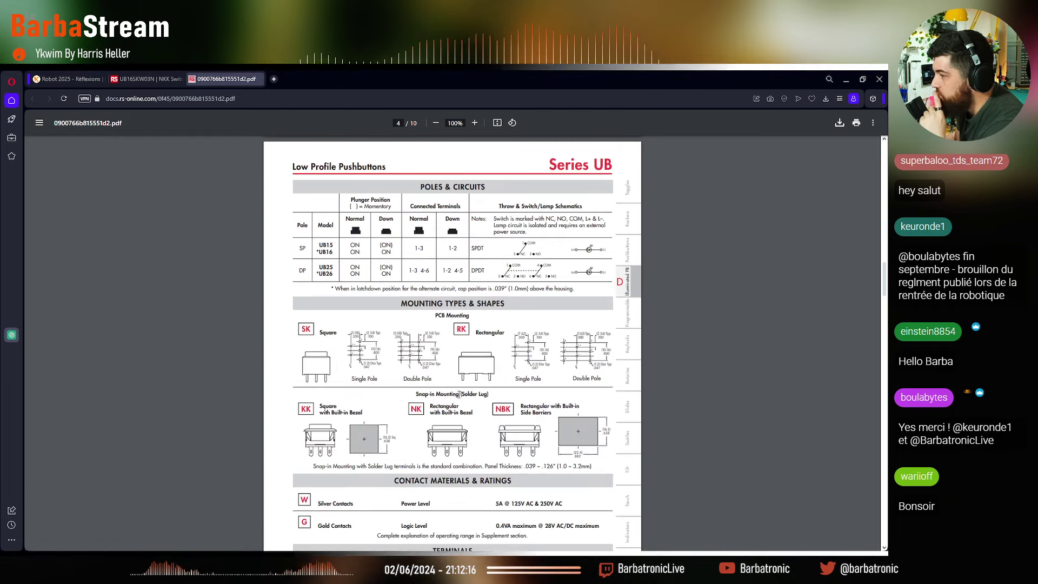
scroll(460, 394, down, 5)
scroll(443, 384, down, 2)
scroll(418, 369, up, 5)
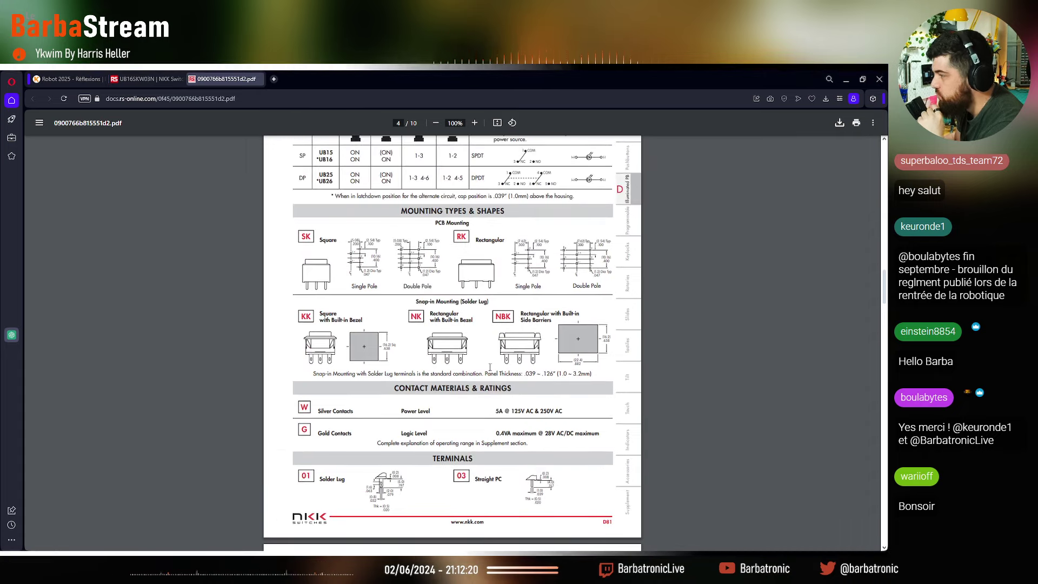
Examine the datasheet's LED data, cap types, typical switch dimensions, protective guards, dust covers and legends
scroll(490, 367, down, 5)
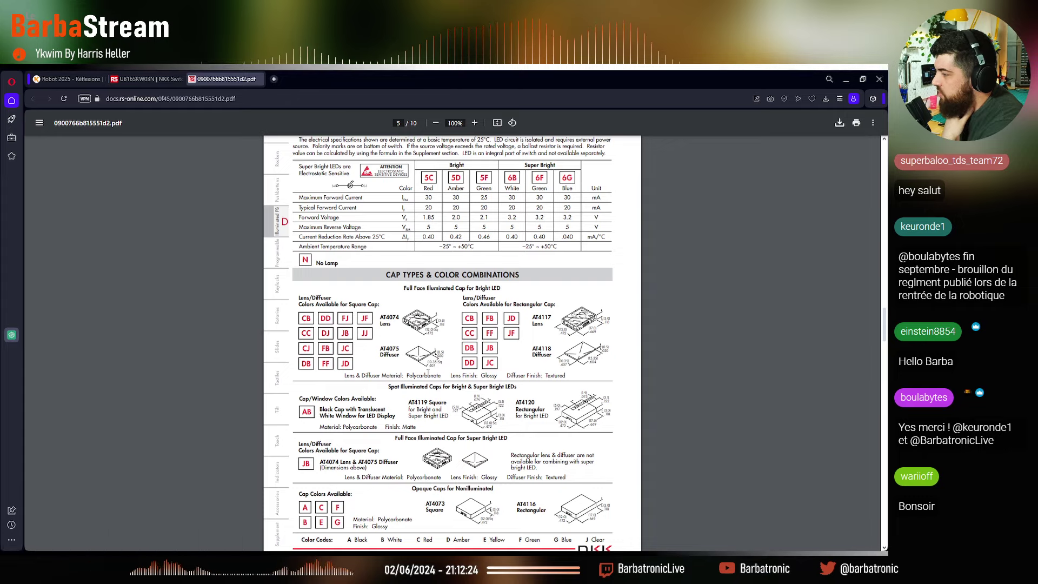
scroll(414, 355, down, 4)
scroll(411, 404, up, 5)
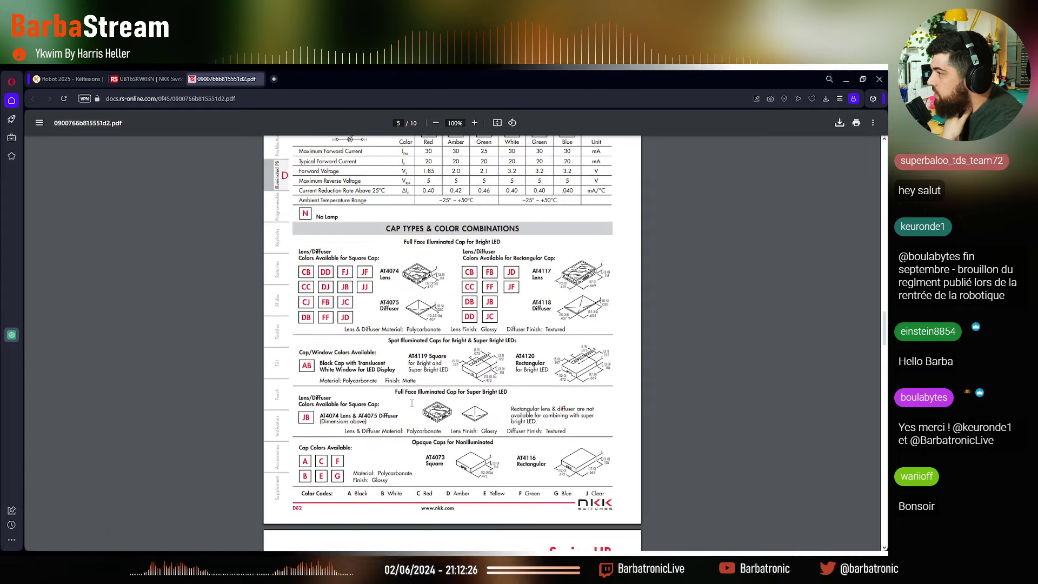
scroll(411, 403, down, 12)
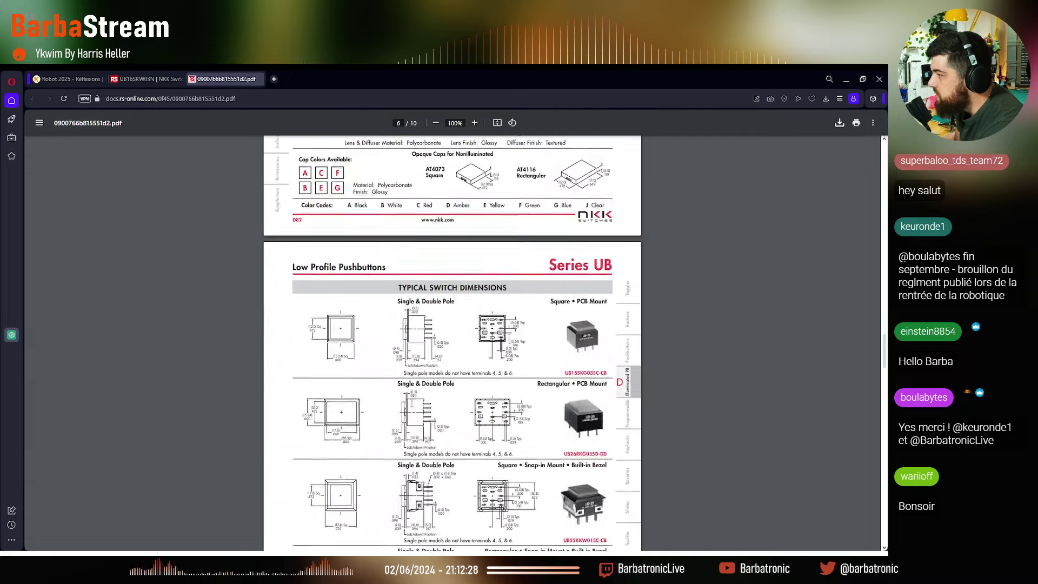
scroll(411, 404, down, 2)
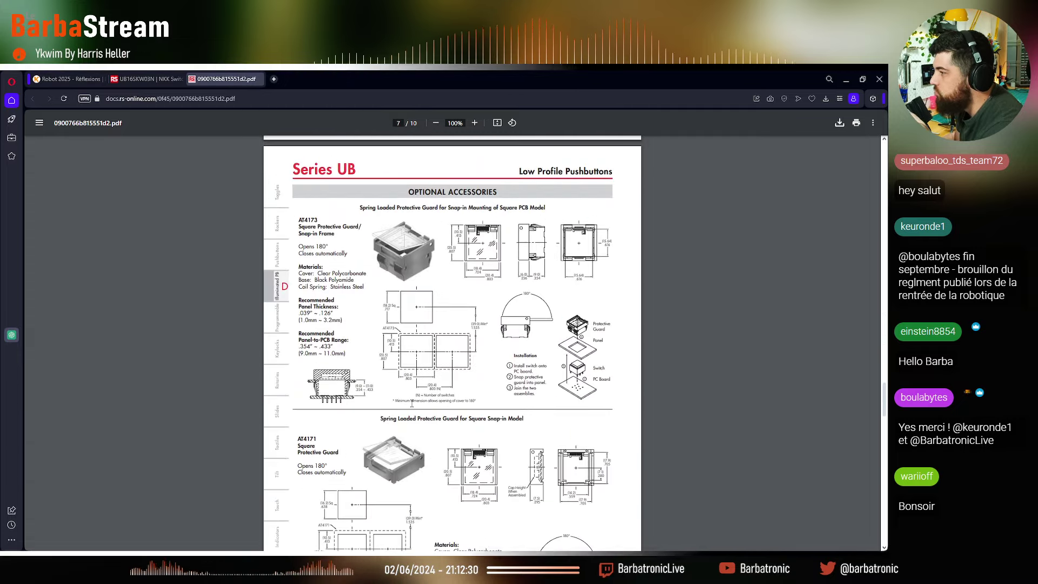
scroll(335, 489, down, 18)
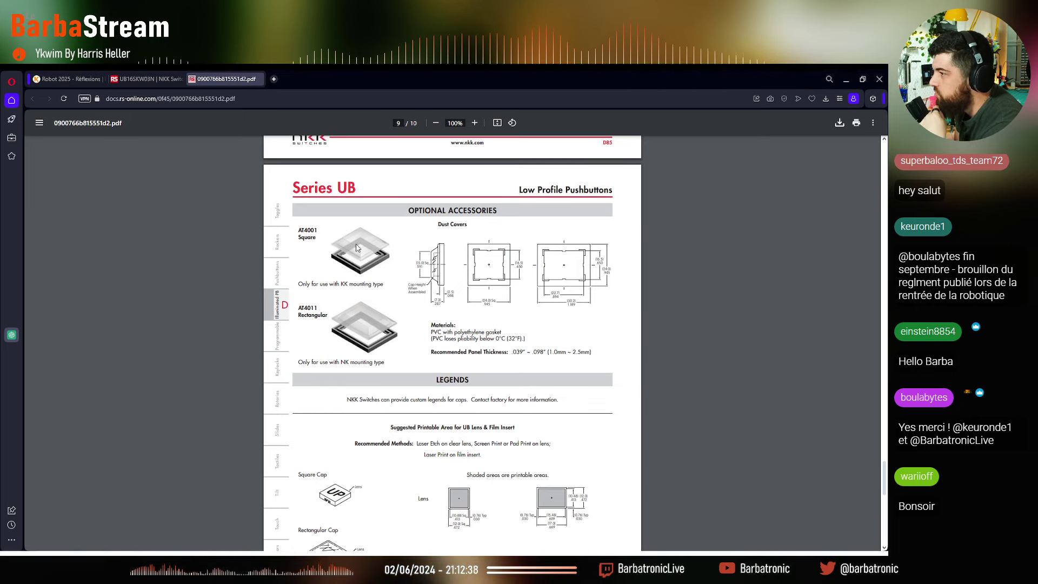
scroll(349, 265, down, 4)
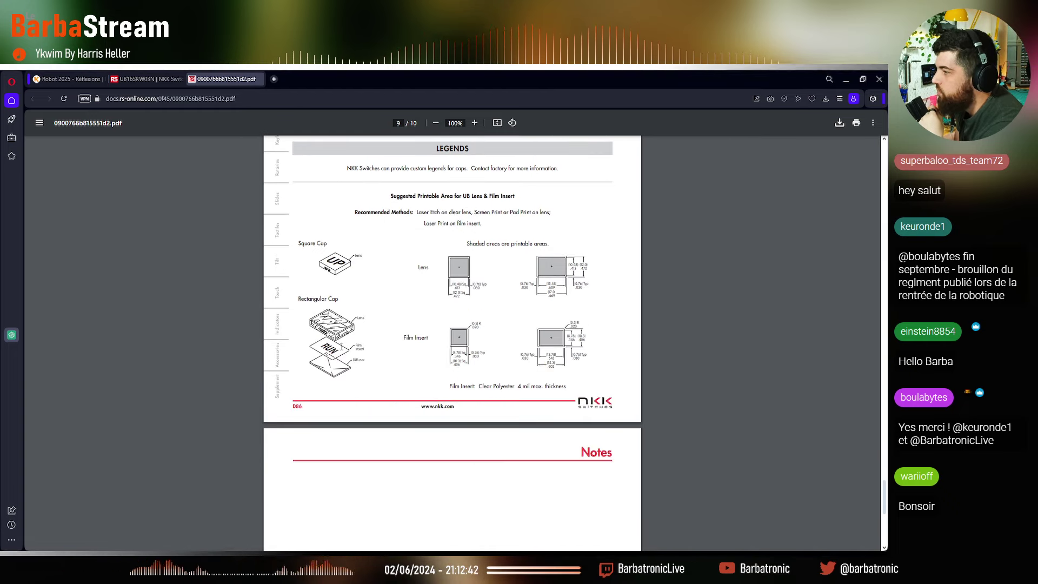
scroll(417, 407, down, 4)
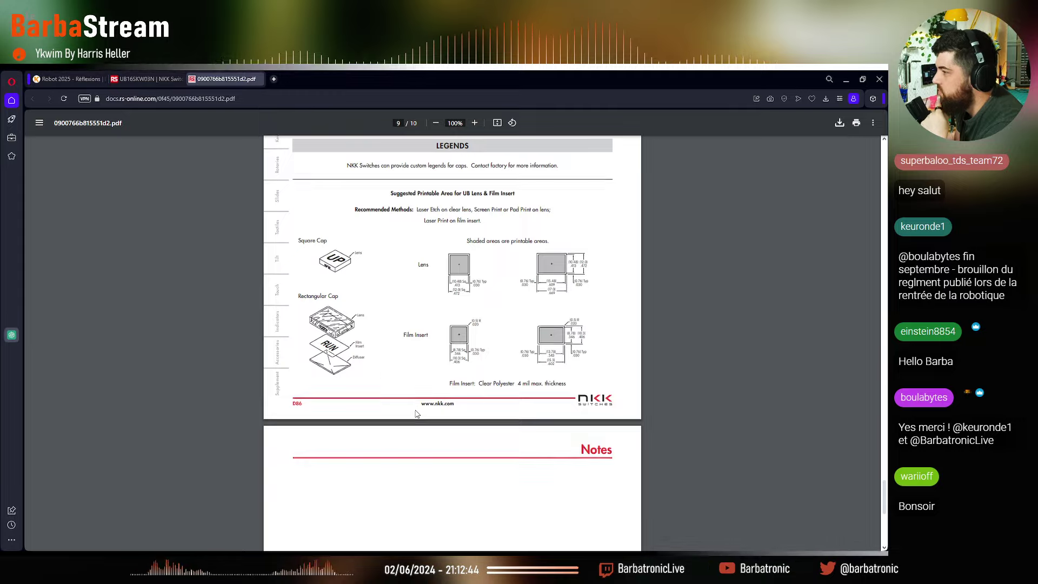
scroll(417, 411, up, 9)
scroll(417, 414, up, 7)
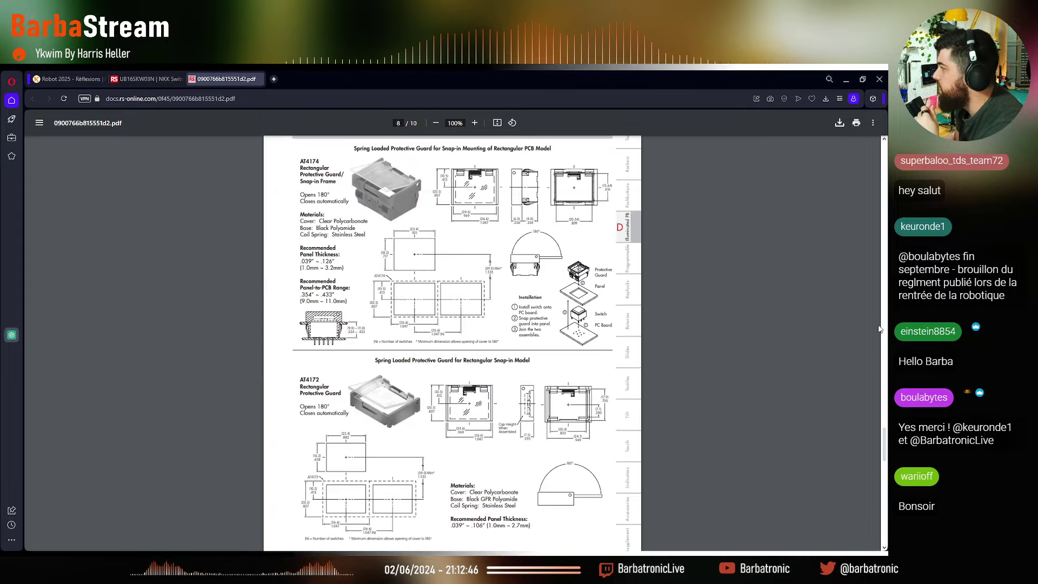
Return to page 4 of the datasheet and inspect the PCB mounting footprints up close
drag(885, 459, 866, 291)
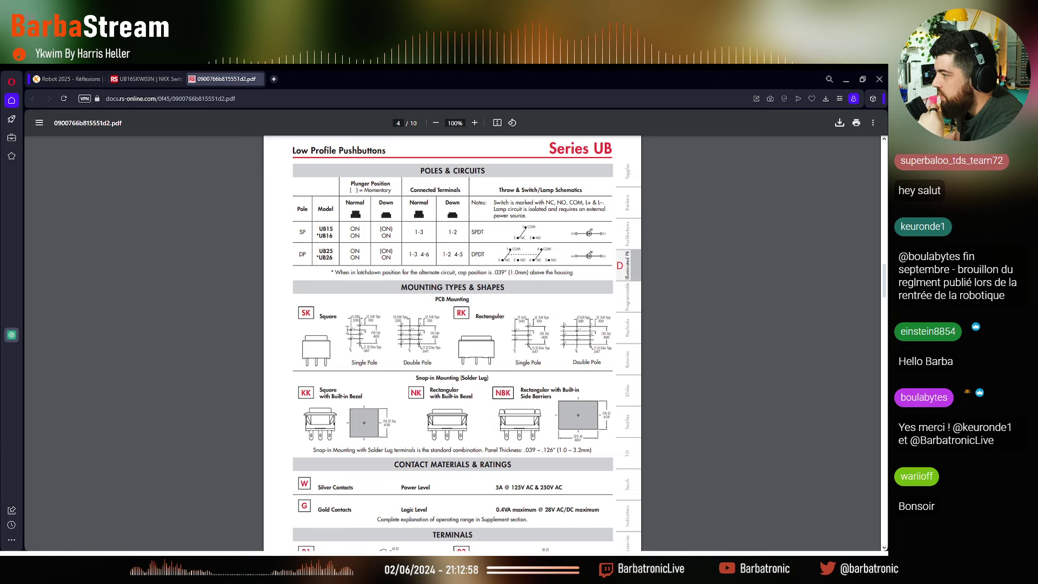
ctrl+scroll(427, 338, up, 5)
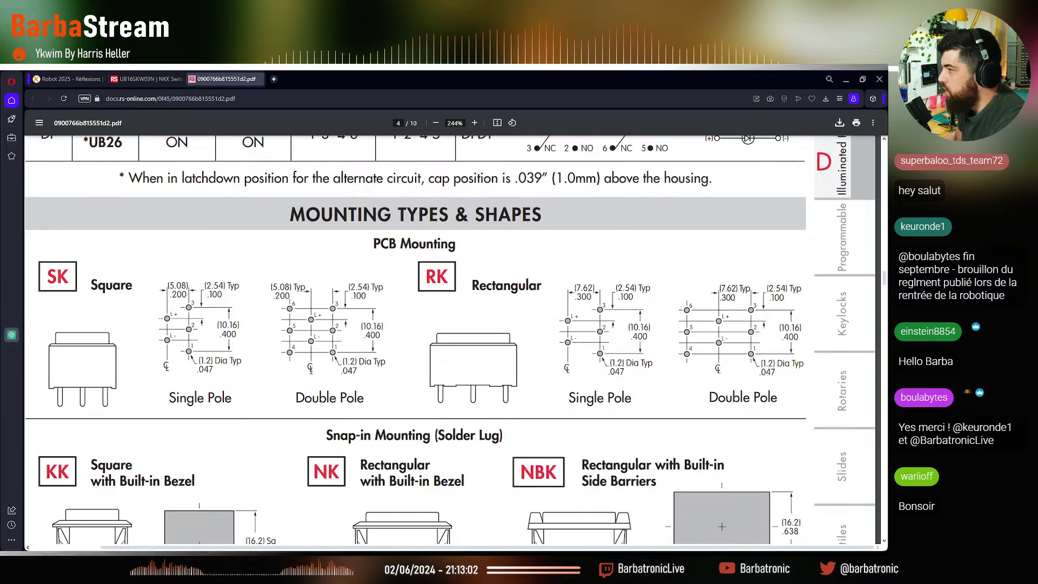
ctrl+scroll(311, 370, down, 5)
scroll(264, 274, up, 2)
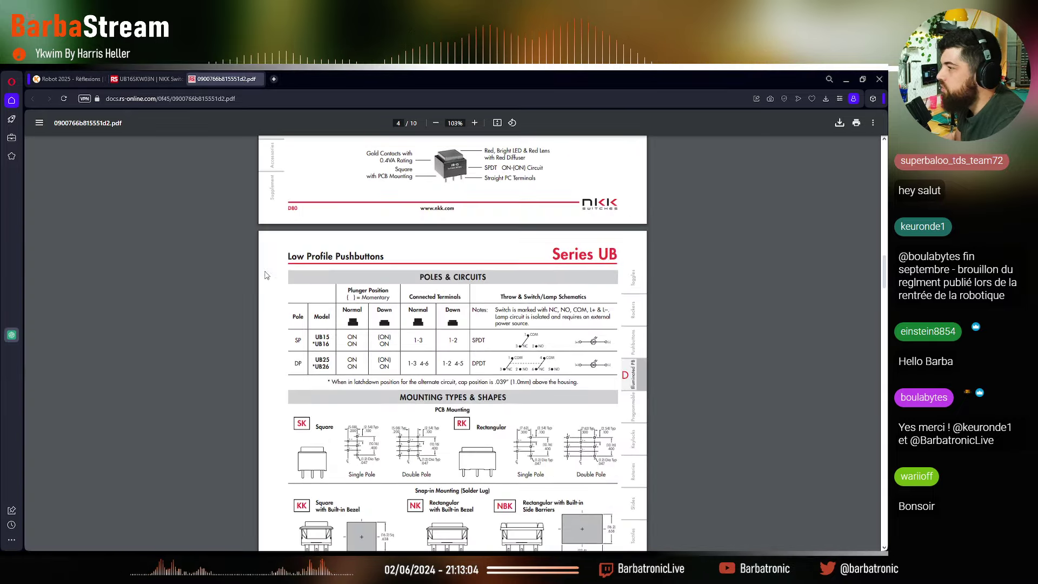
Close the datasheet and look over the UB16SKW03N product page on RS
click(259, 79)
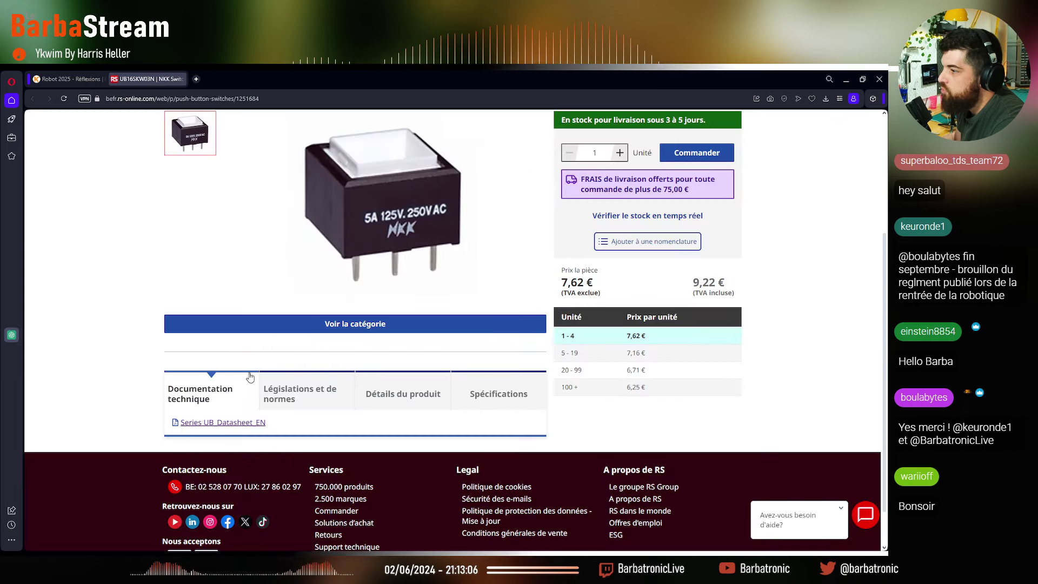
scroll(303, 358, up, 4)
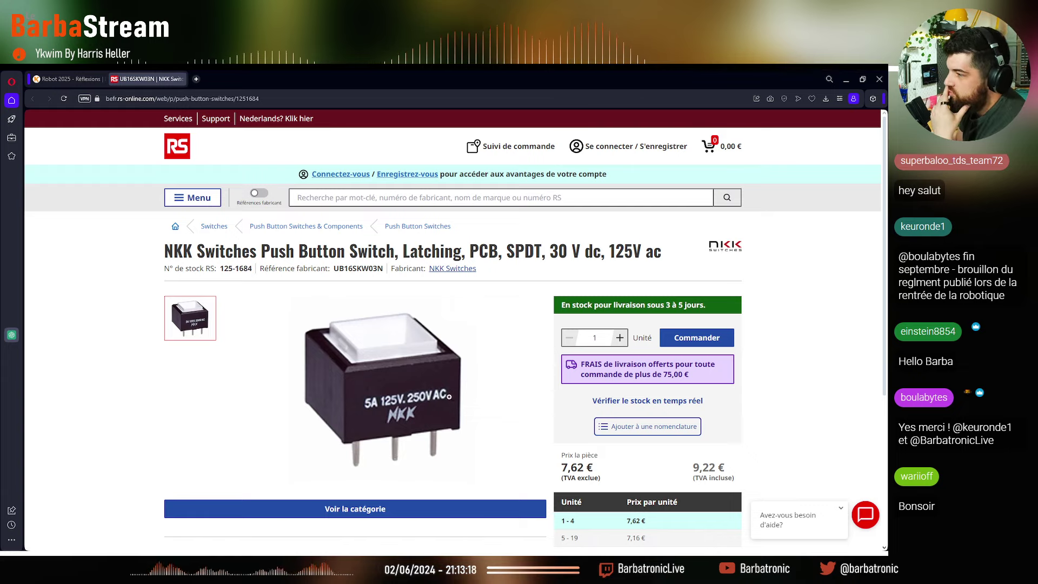
scroll(465, 400, down, 4)
scroll(507, 411, up, 4)
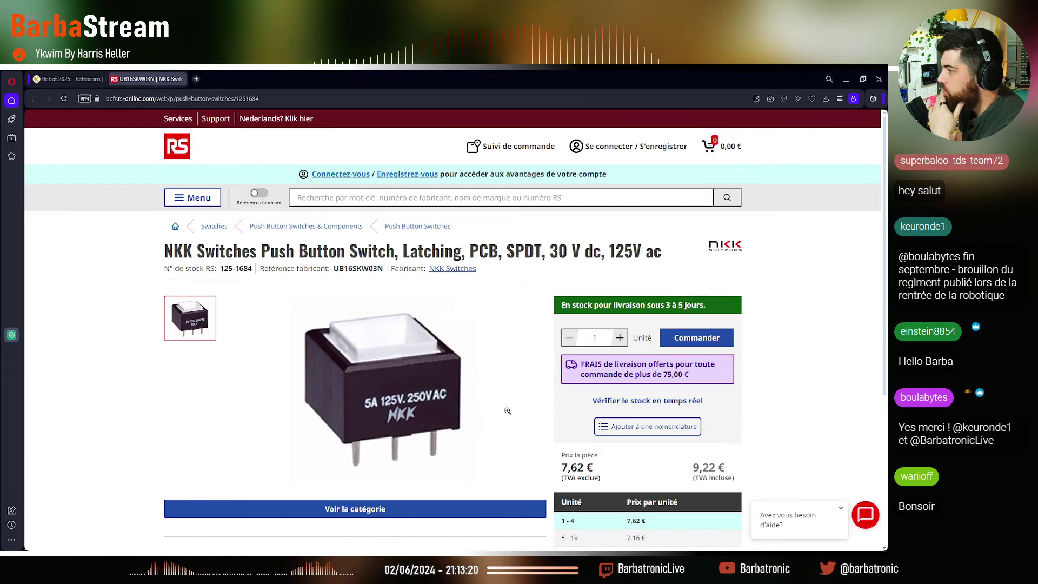
Return to the Robot 2025 reflections page, minimizing the KiCad window, and examine the motor driver mounting sketch
click(68, 79)
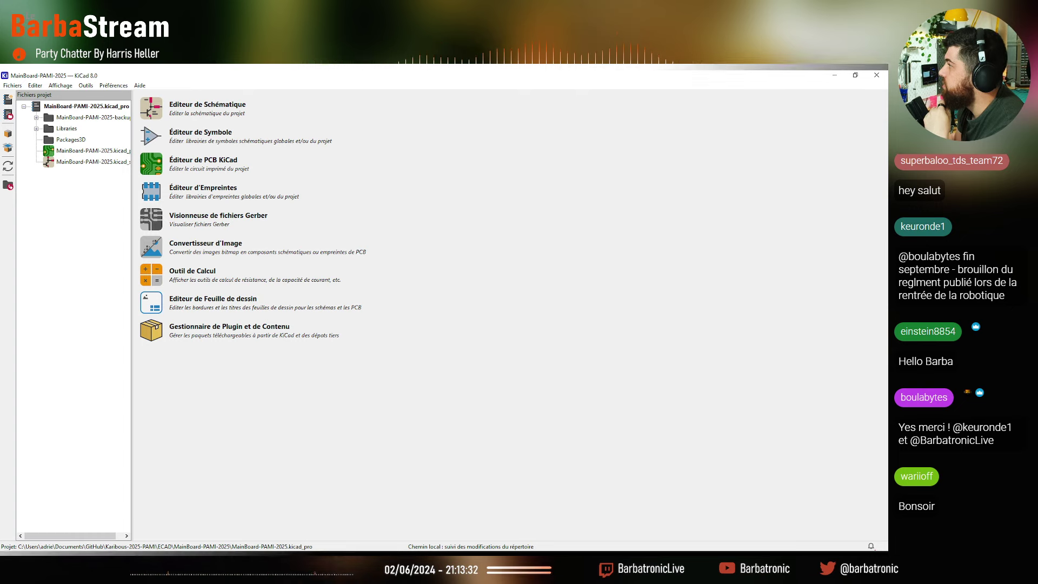
click(834, 75)
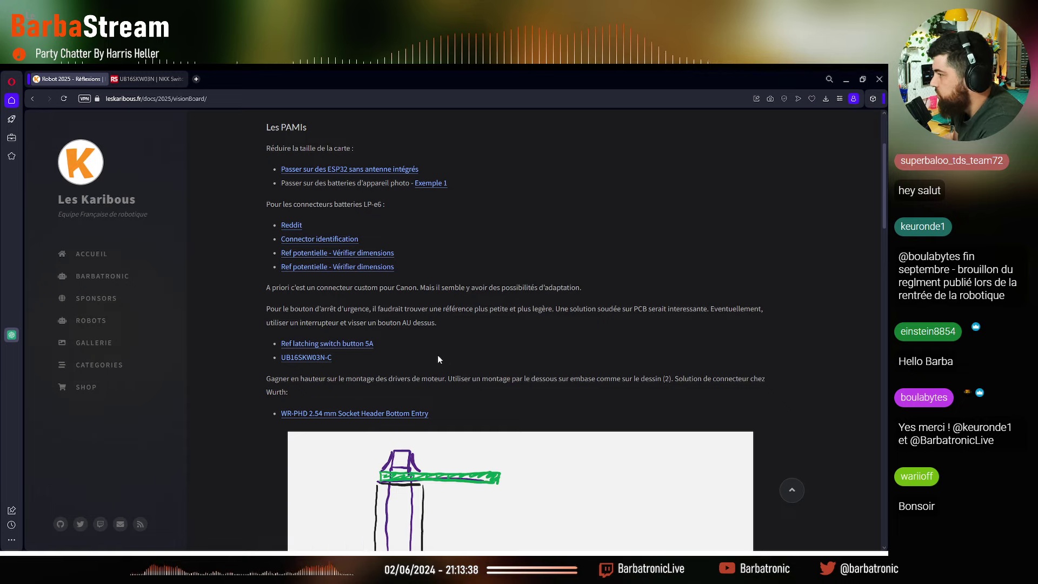
scroll(438, 359, down, 5)
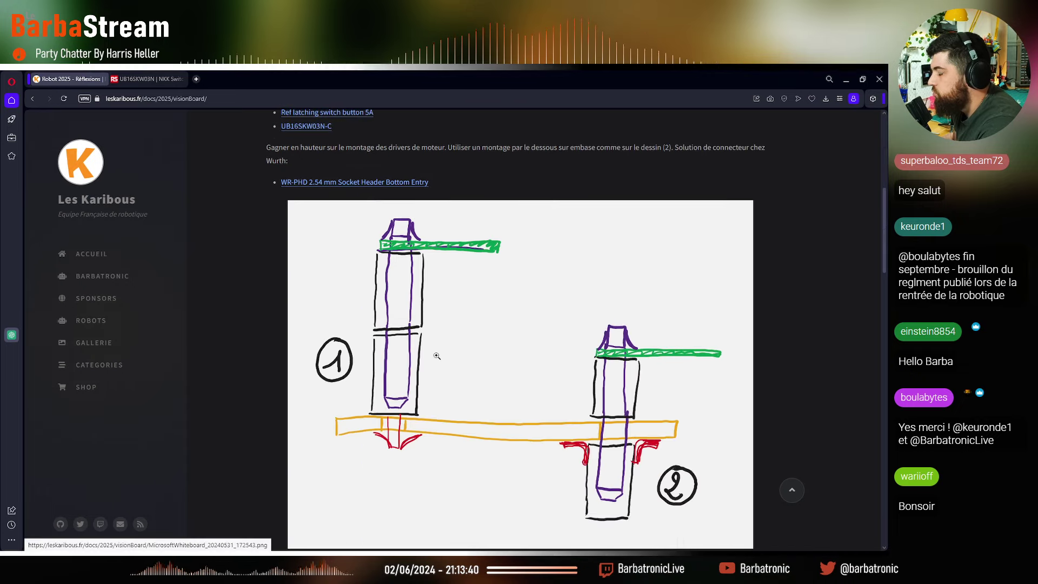
scroll(433, 358, up, 1)
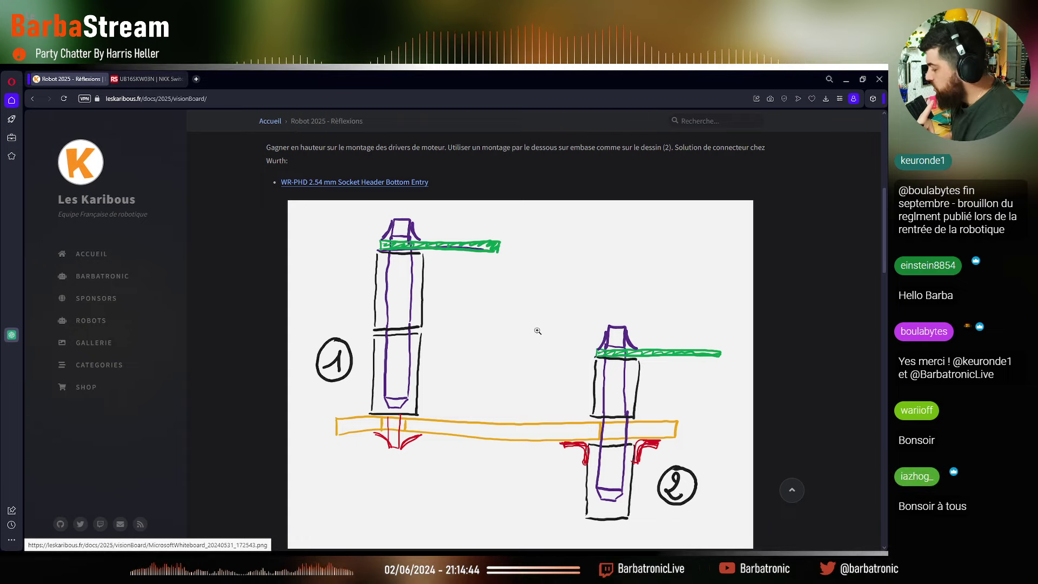
scroll(533, 337, down, 1)
scroll(536, 329, down, 3)
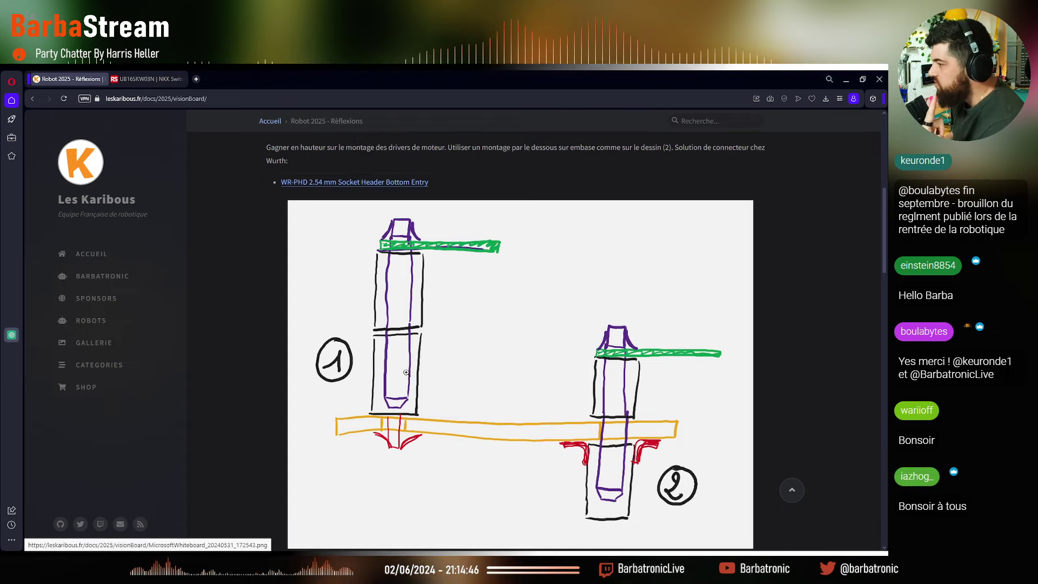
scroll(490, 391, up, 3)
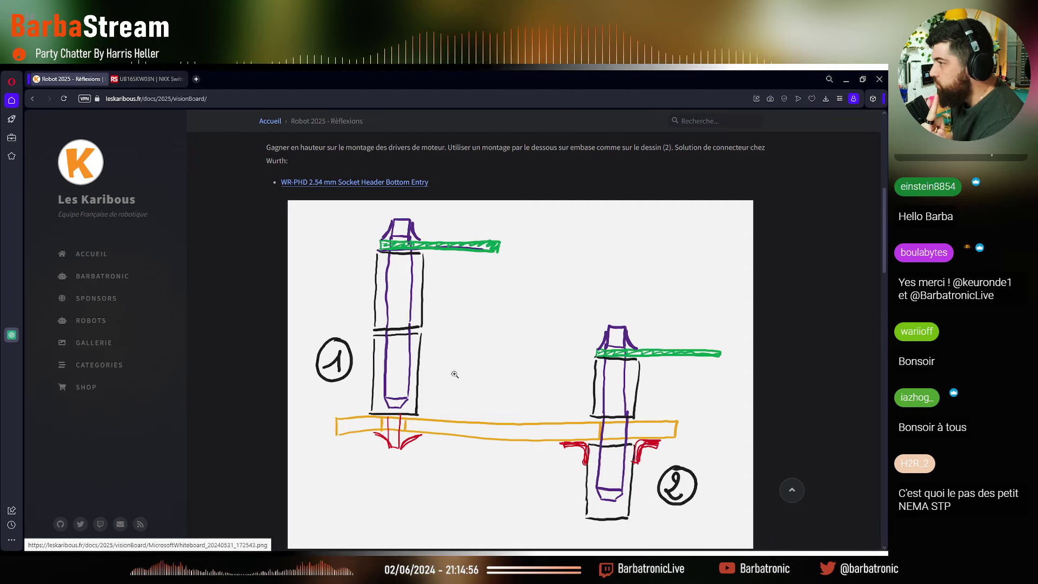
Open the "WR-PHD 2.54 mm Socket Header Bottom Entry" link and review the connector's photos, characteristics and product table
scroll(454, 374, up, 2)
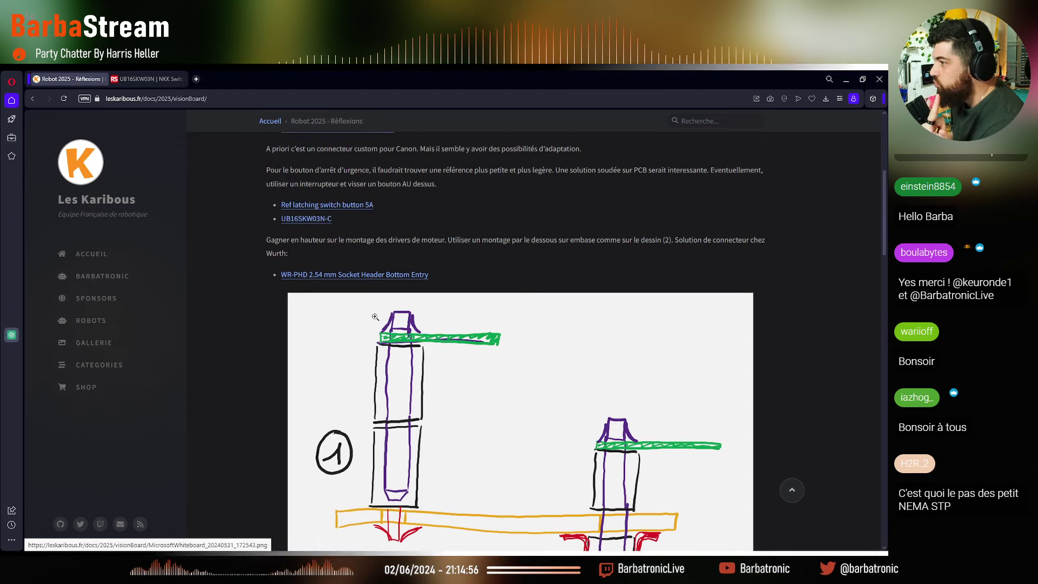
click(363, 274)
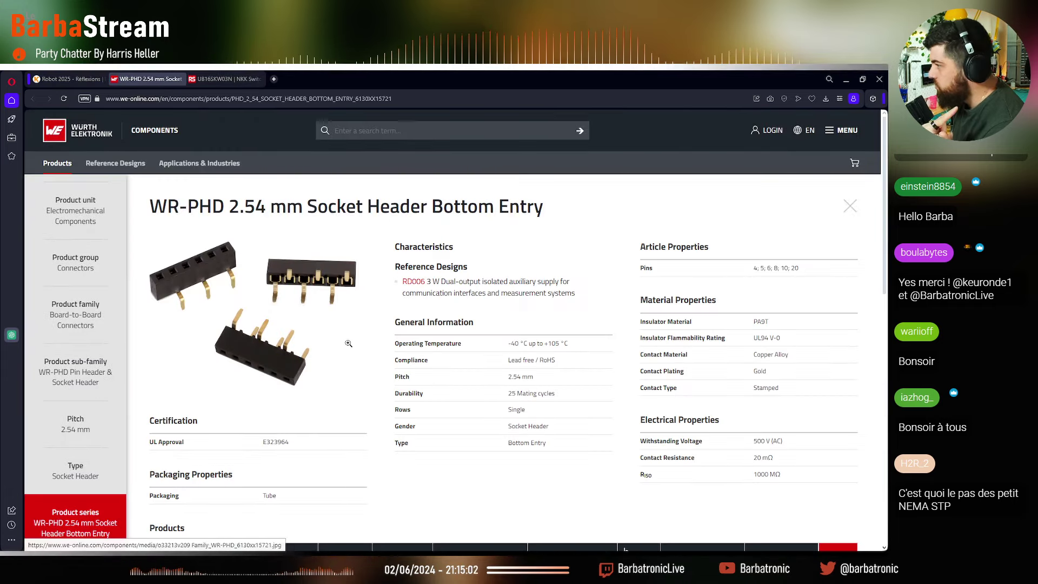
scroll(348, 340, down, 1)
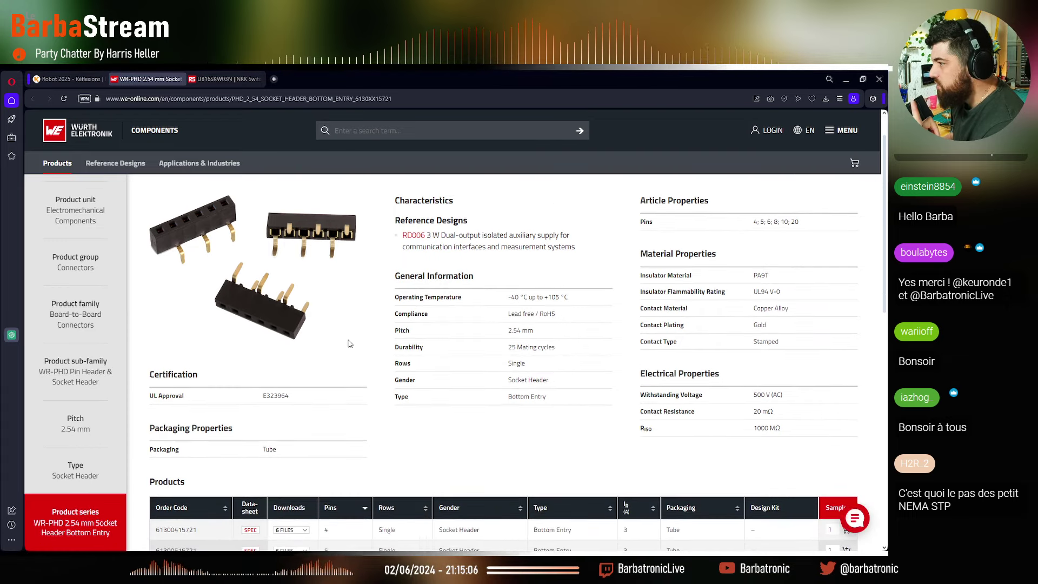
scroll(260, 332, up, 1)
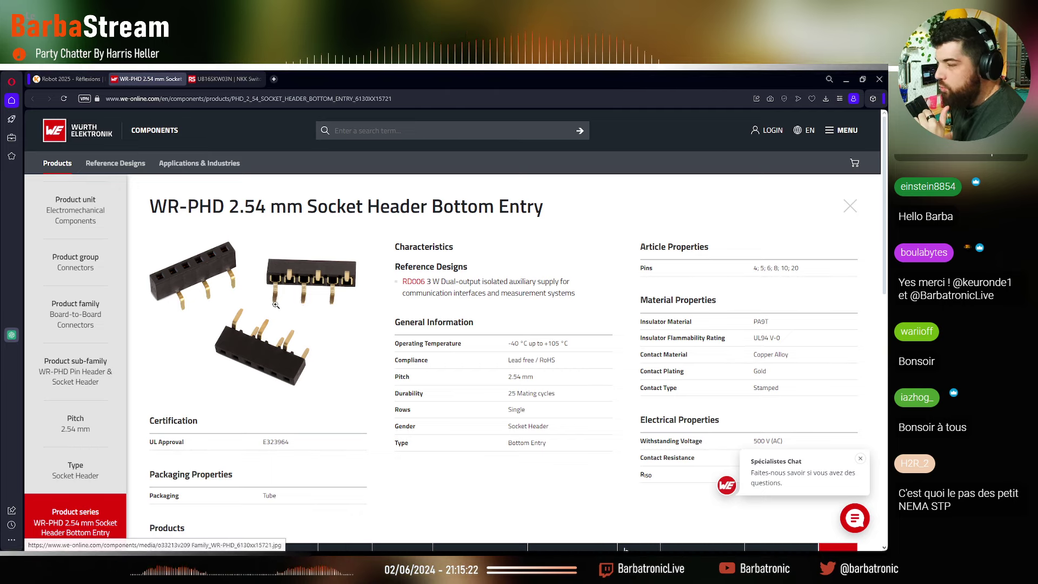
scroll(475, 374, down, 2)
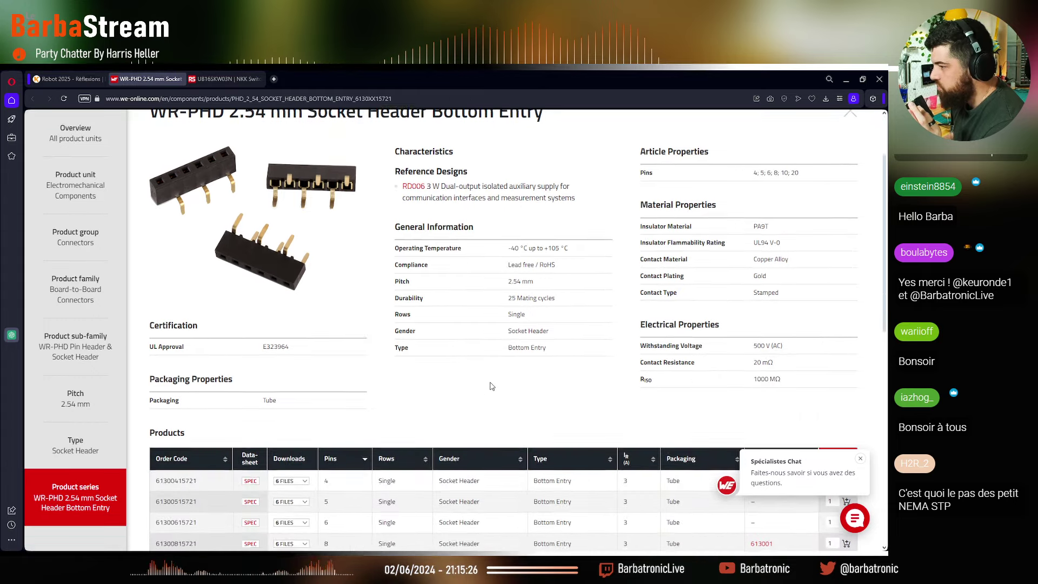
scroll(486, 397, down, 1)
scroll(386, 381, up, 3)
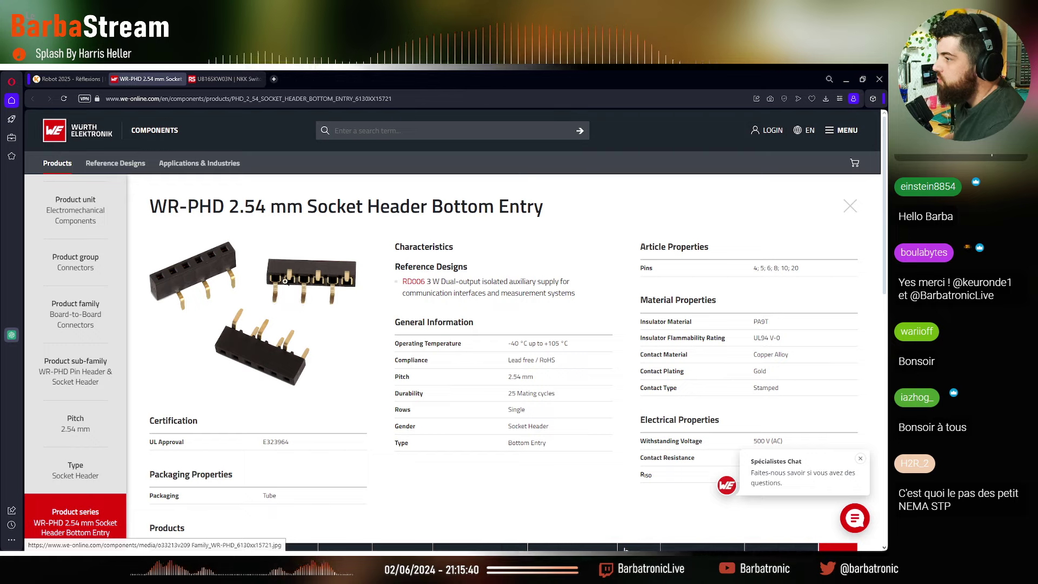
Go back to the Robot 2025 reflections page and compare mounting options 1 and 2 in the sketch
click(68, 79)
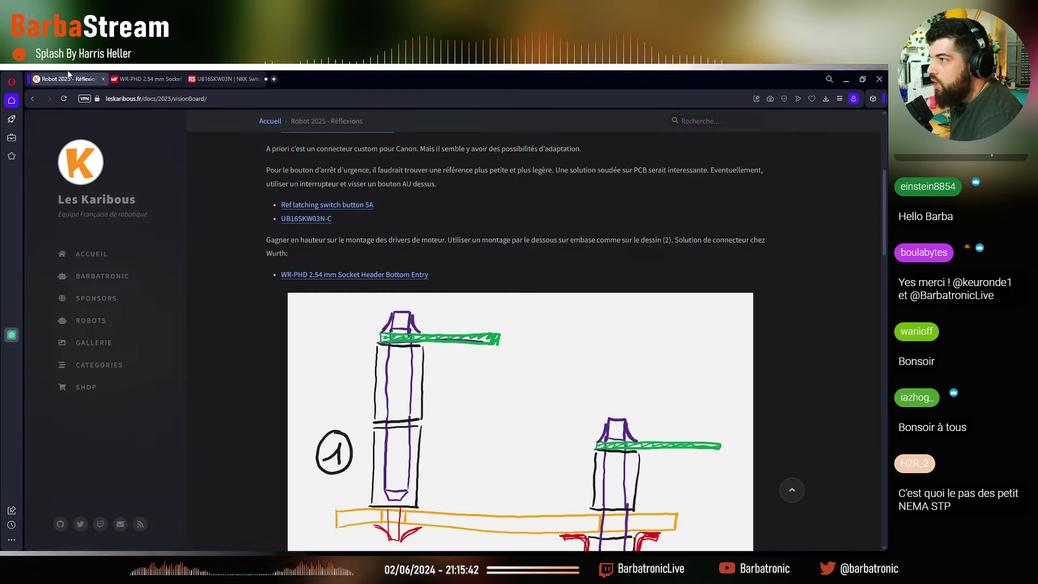
scroll(770, 324, down, 8)
scroll(788, 313, up, 6)
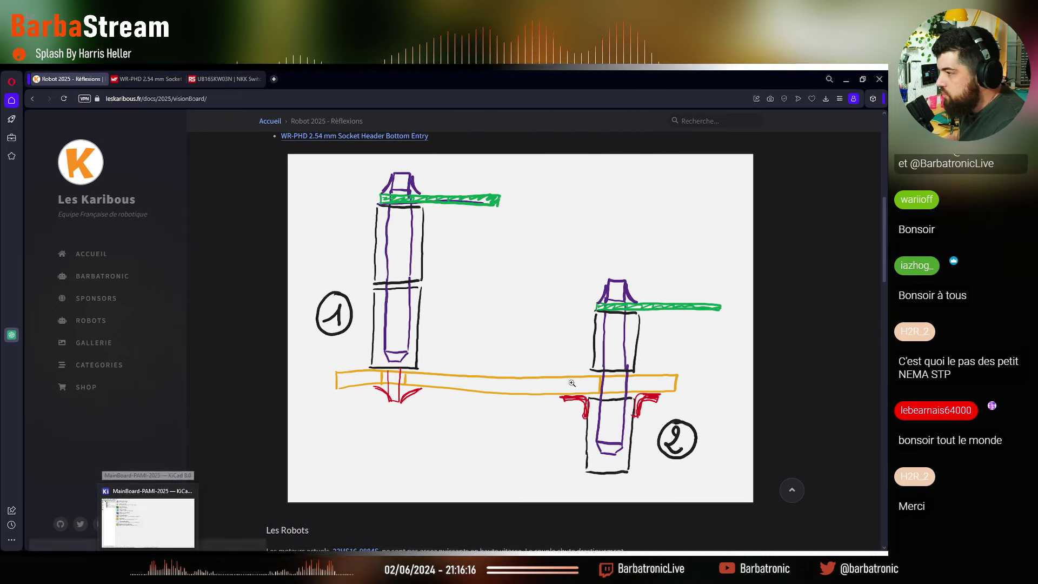
scroll(835, 402, up, 1)
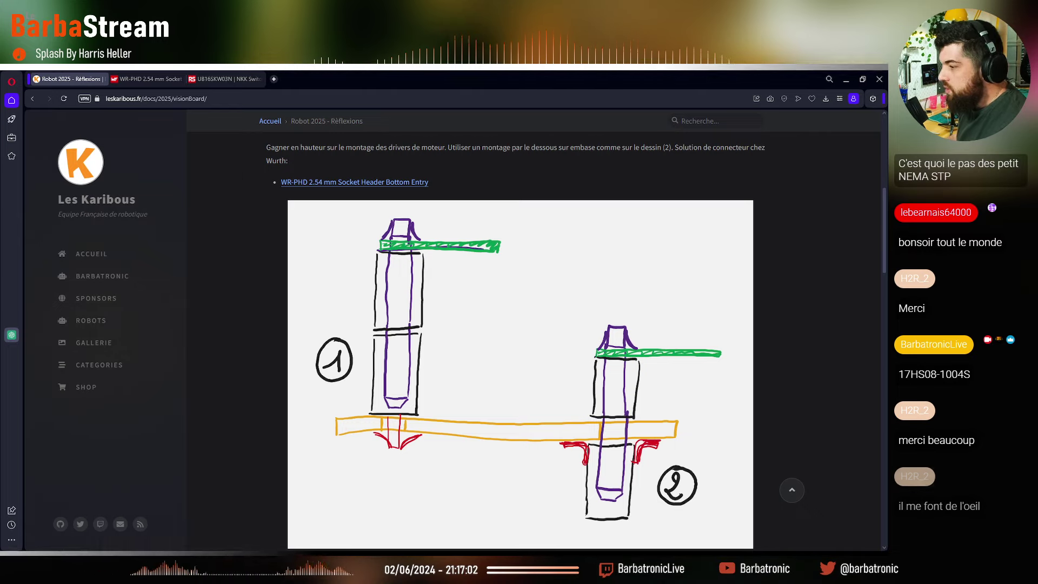
Switch to KiCad, open the MainBoard-PAMI-2025 schematic and look over the whole sheet around the ESP32-S3-WROOM-1
key(alt+Tab)
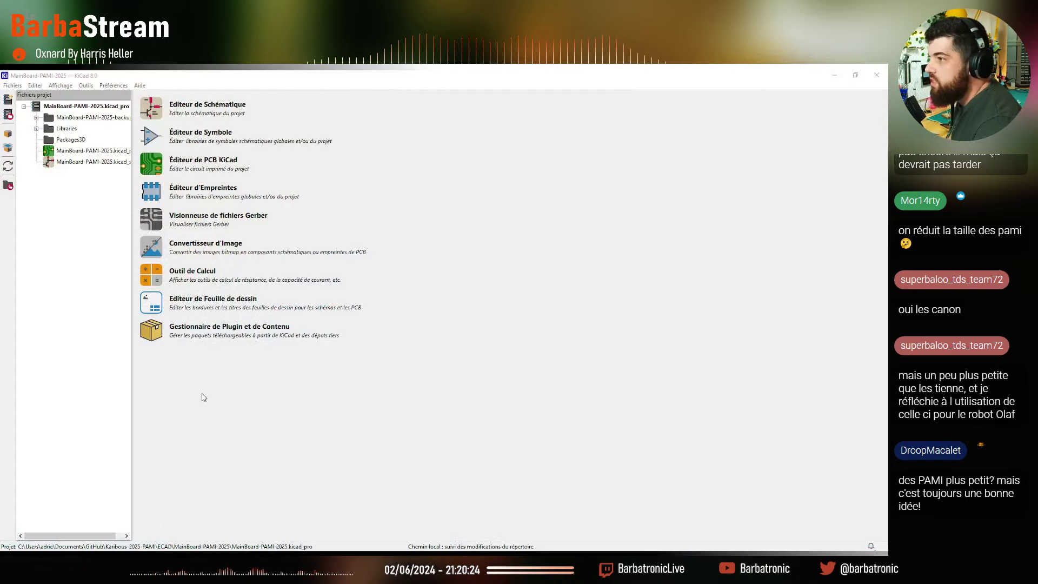
double_click(89, 164)
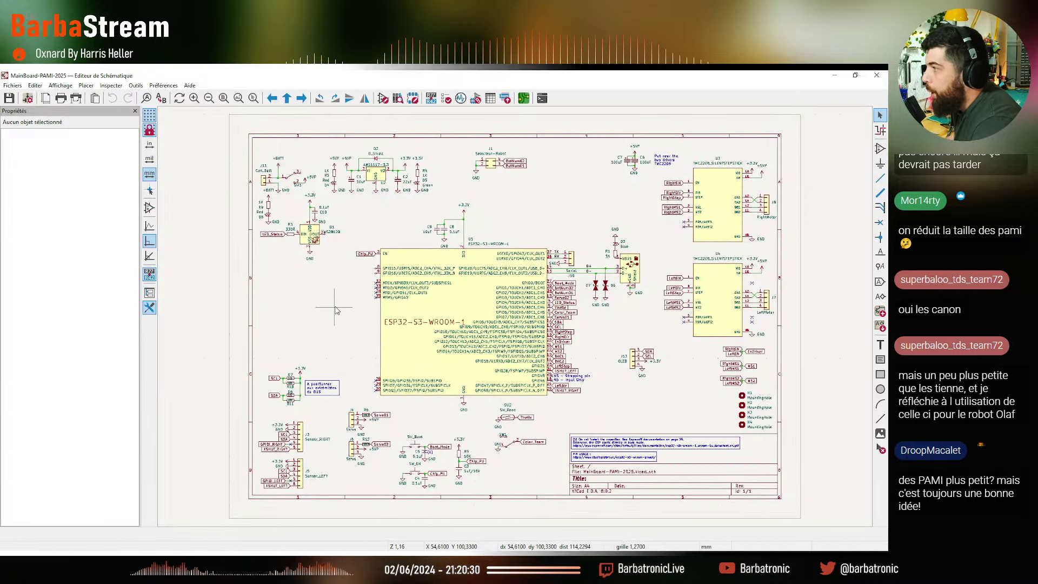
scroll(335, 307, down, 1)
scroll(742, 351, up, 1)
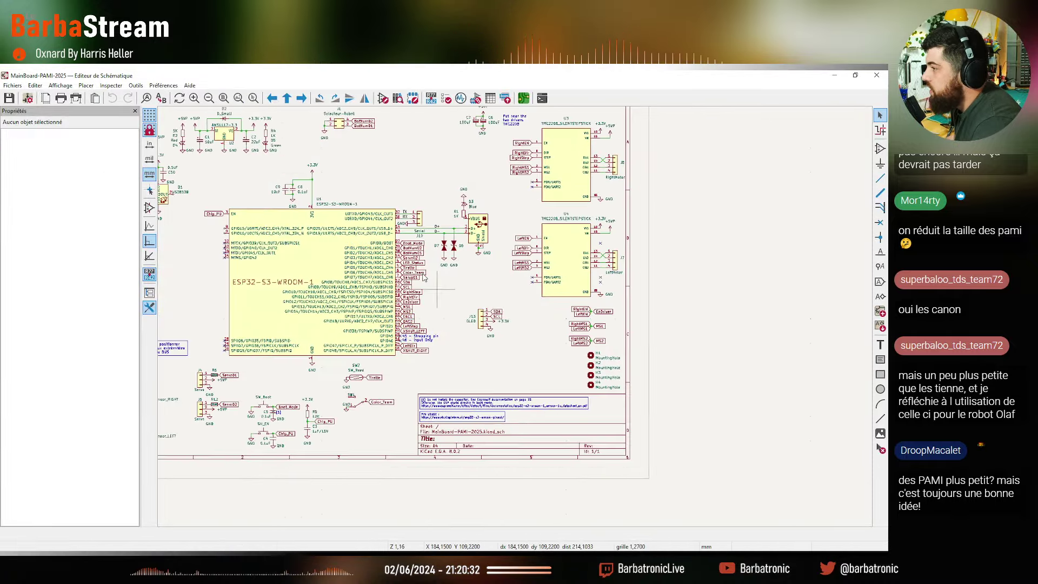
middle_drag(446, 266, 594, 317)
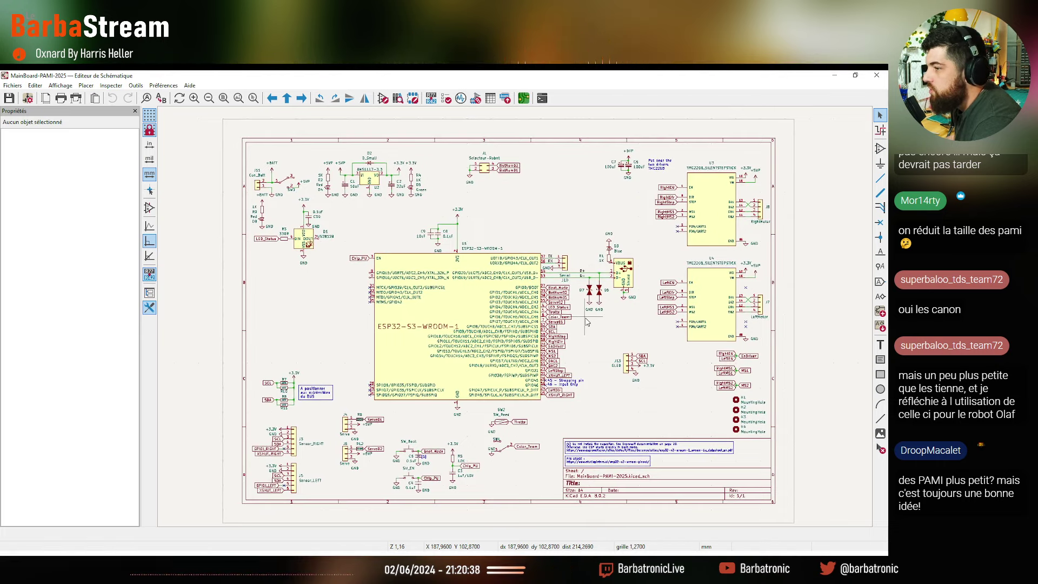
middle_drag(558, 230, 545, 226)
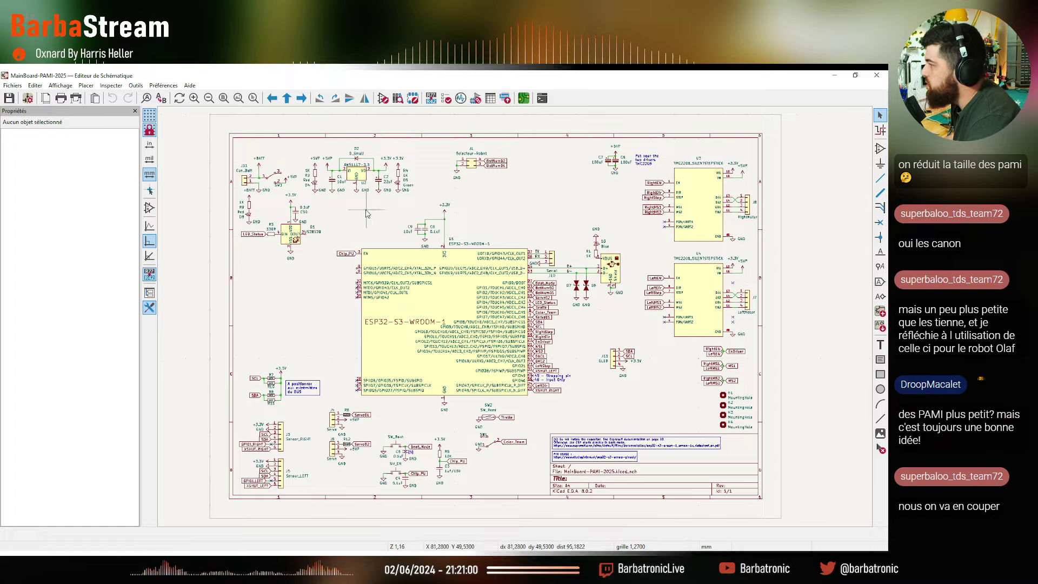
middle_drag(628, 317, 649, 328)
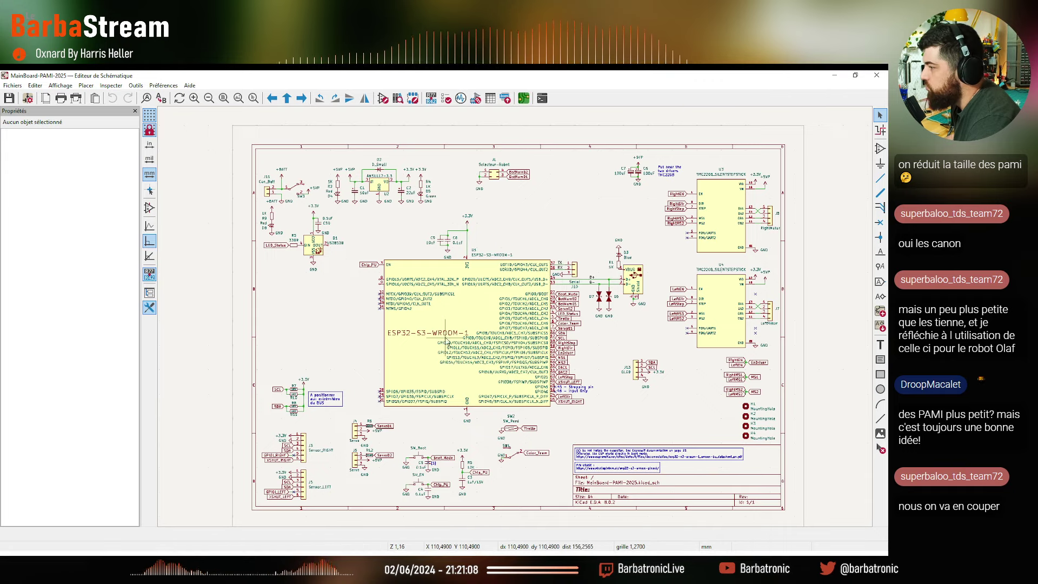
middle_drag(446, 339, 470, 295)
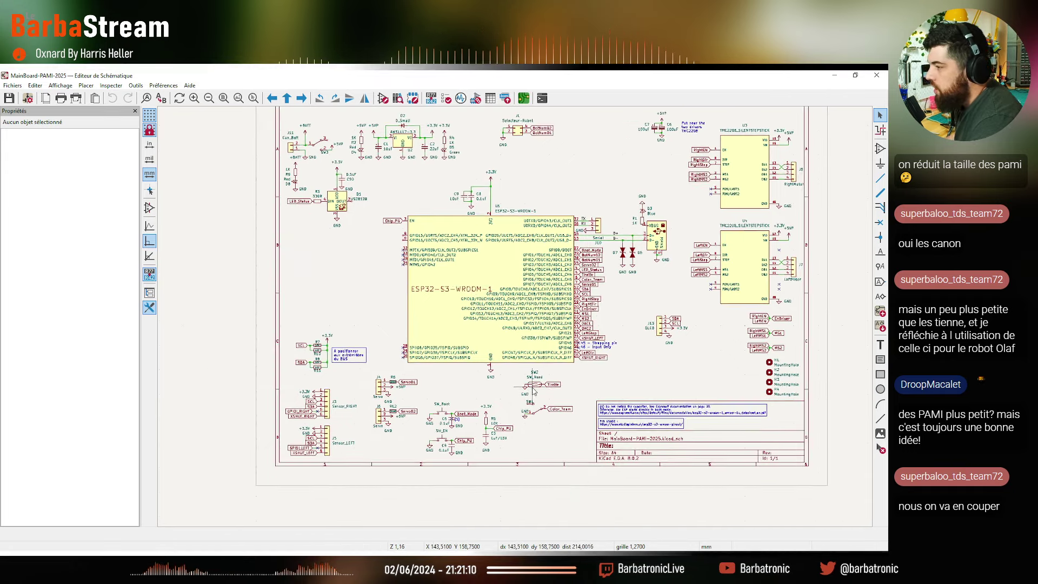
Examine the Sensor_RIGHT and Sensor_LEFT connectors and the two servo connectors in the schematic
scroll(292, 437, up, 5)
scroll(324, 422, down, 1)
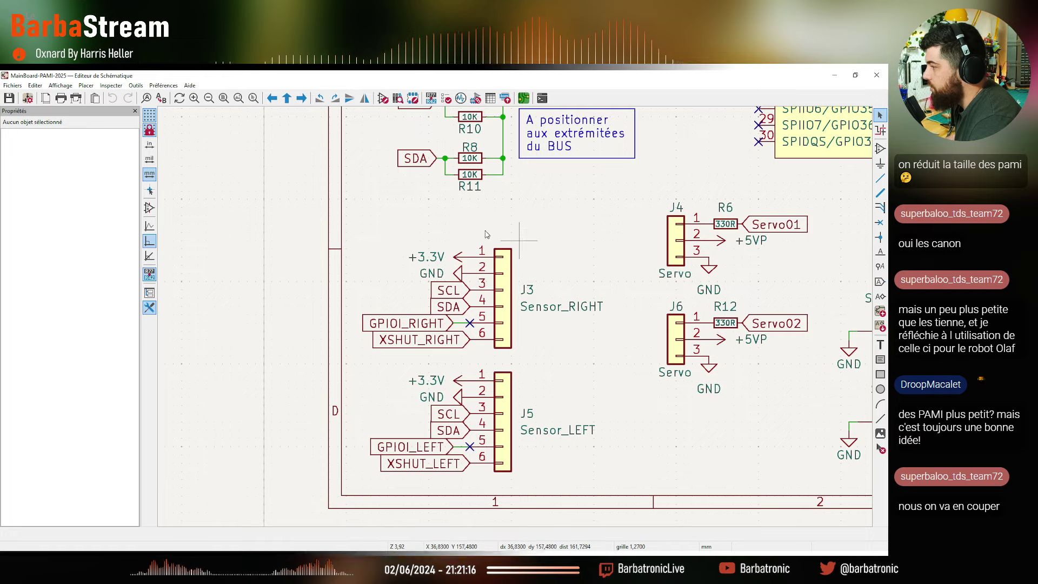
middle_drag(598, 290, 431, 307)
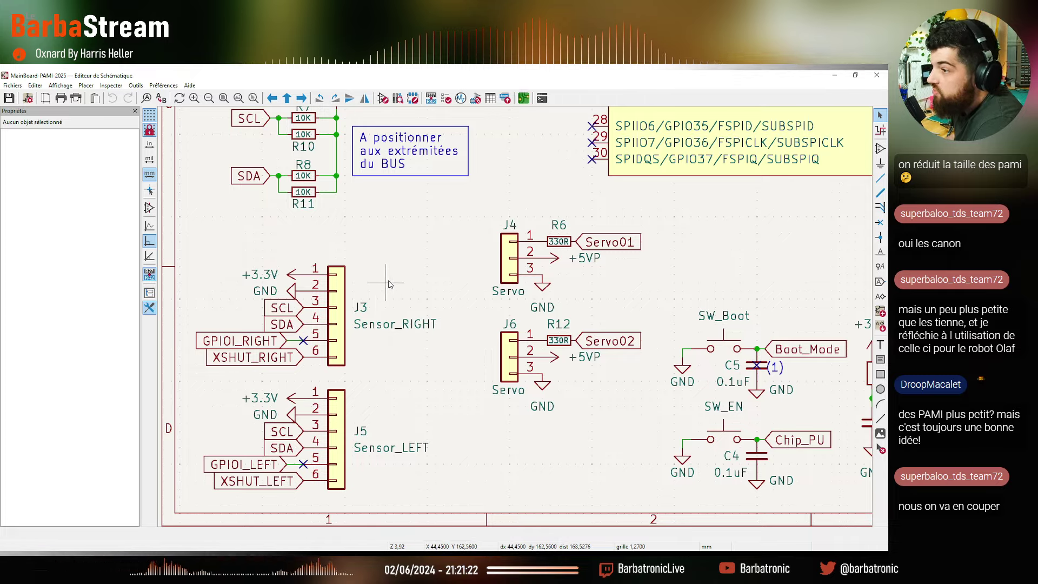
scroll(402, 236, down, 3)
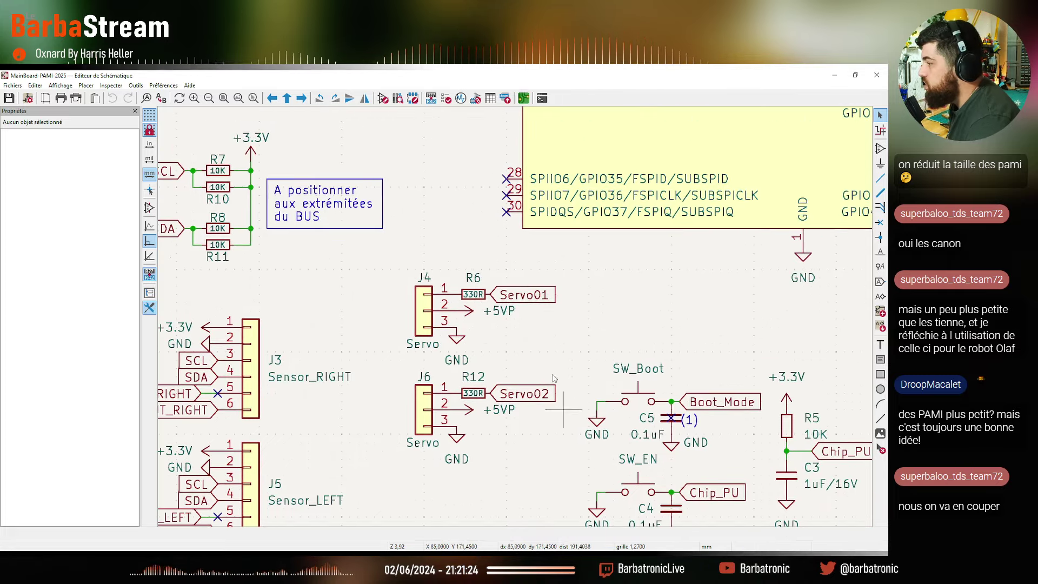
middle_drag(539, 312, 396, 439)
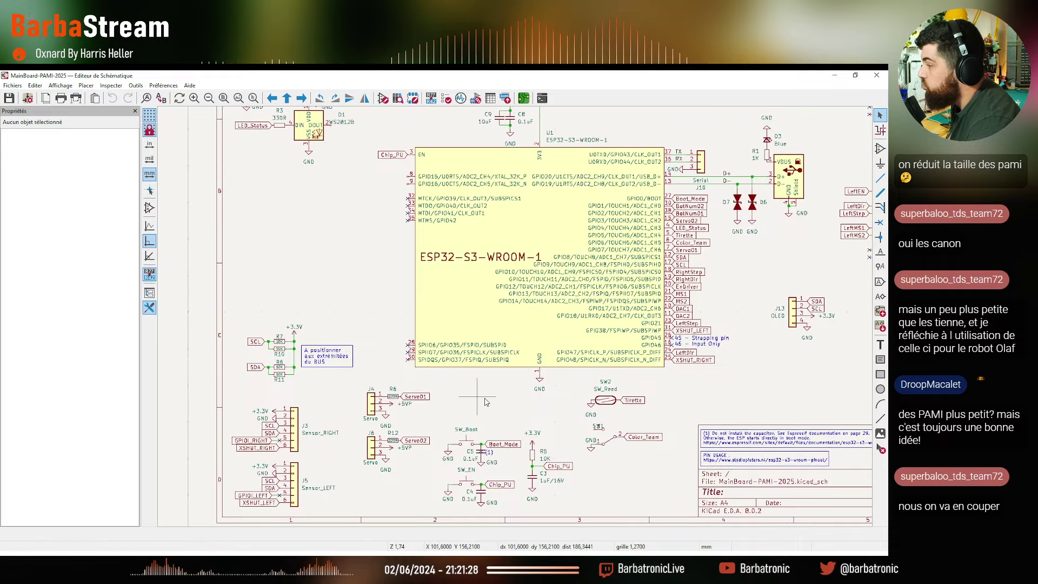
Examine the Tirette reed switch SW2 and the Color_Team switch SW1 below the ESP32 module
middle_drag(485, 398, 462, 357)
middle_drag(662, 358, 623, 368)
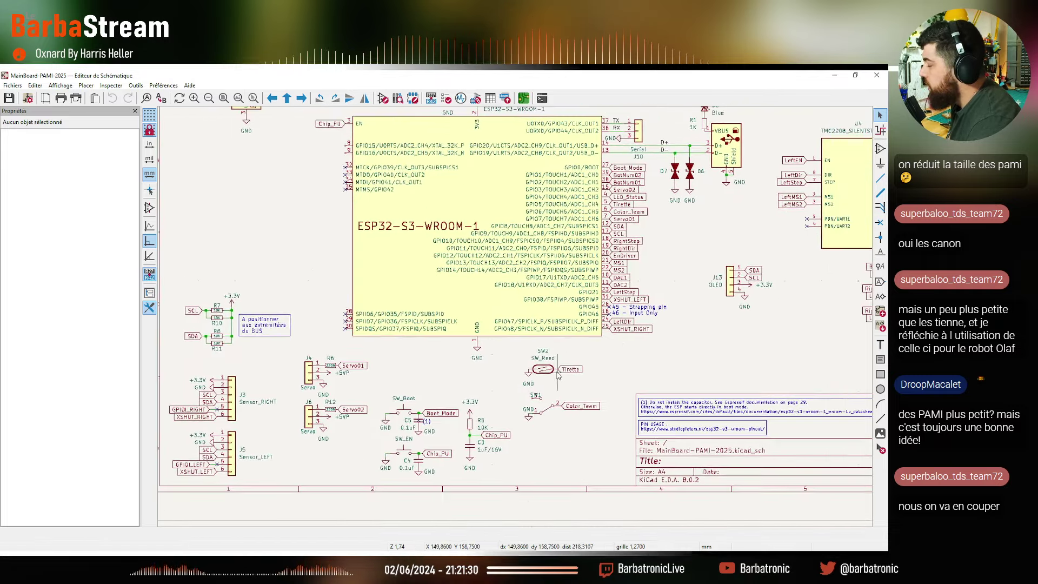
scroll(558, 375, up, 3)
shift+scroll(515, 390, down, 1)
ctrl+scroll(515, 390, left, 1)
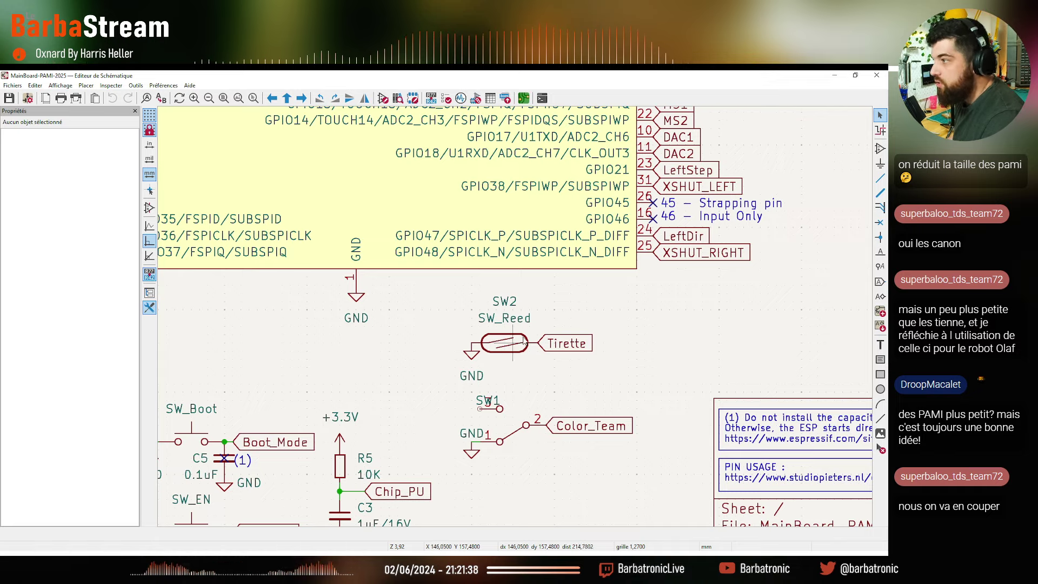
scroll(538, 349, down, 5)
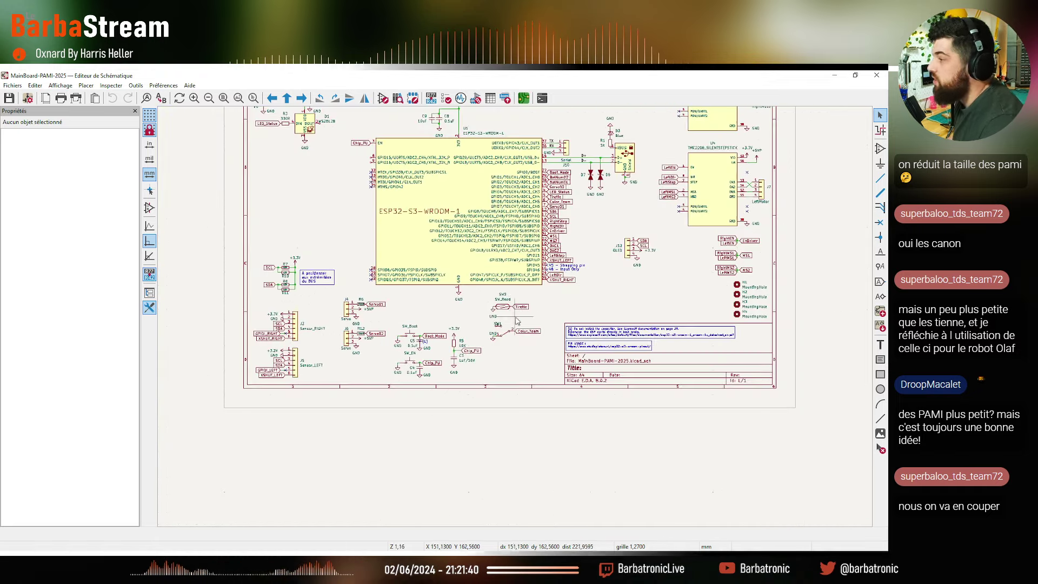
Open the footprint chooser for battery connector J11 through its symbol properties, dismissing the footprint loading error
scroll(694, 339, up, 5)
scroll(694, 339, down, 2)
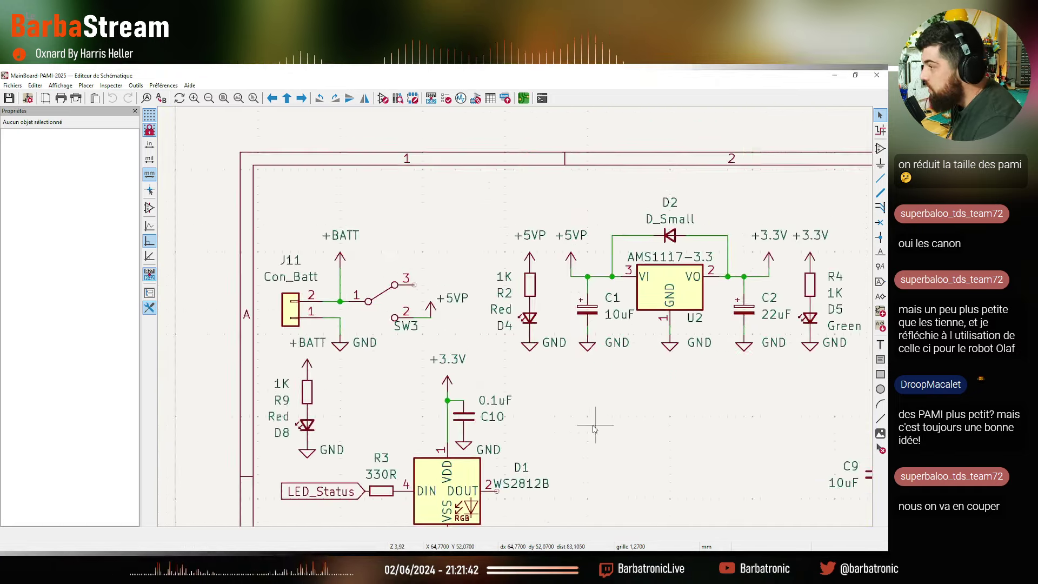
scroll(401, 290, up, 2)
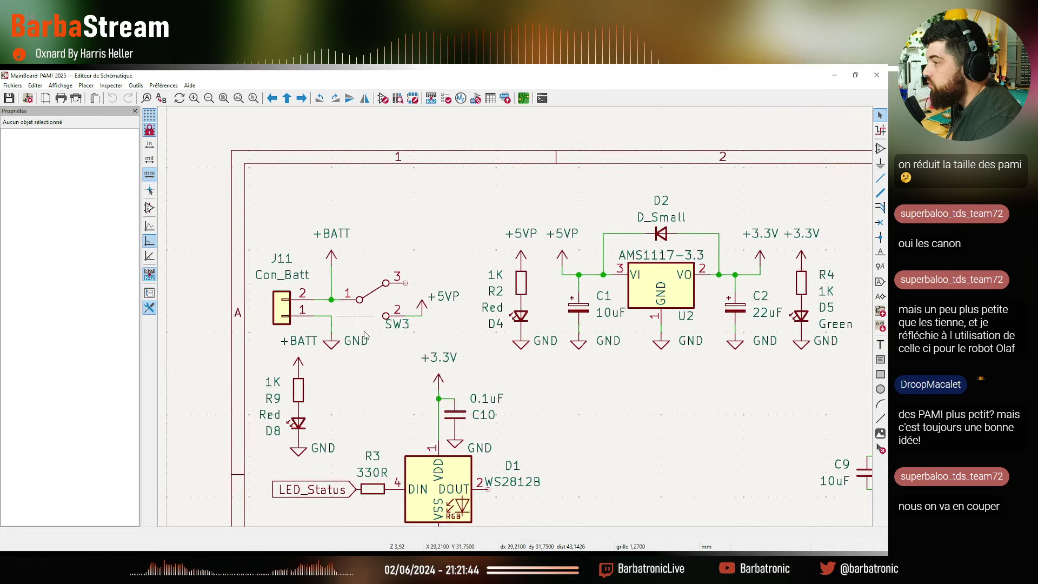
click(278, 306)
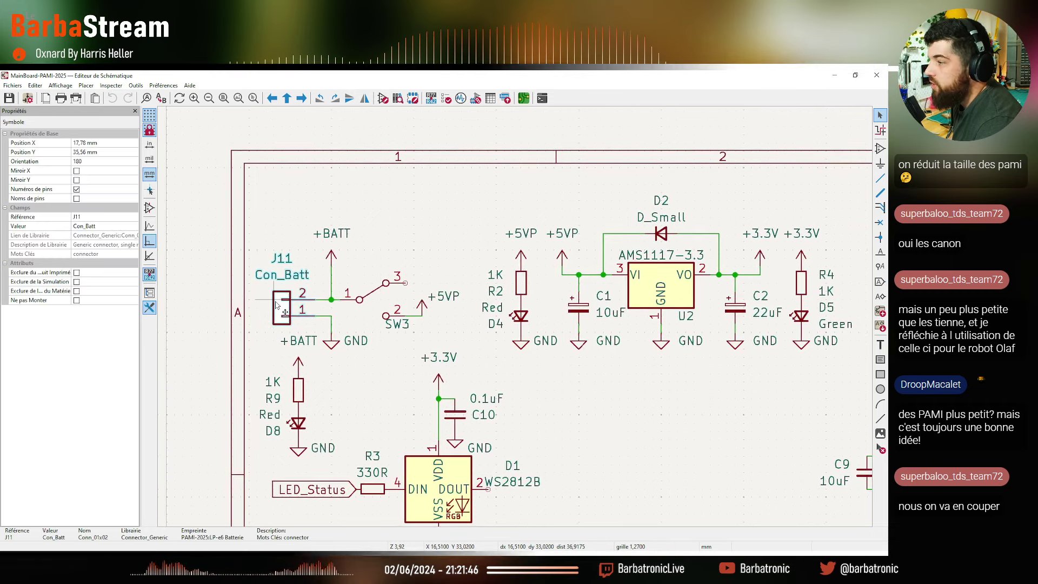
double_click(277, 298)
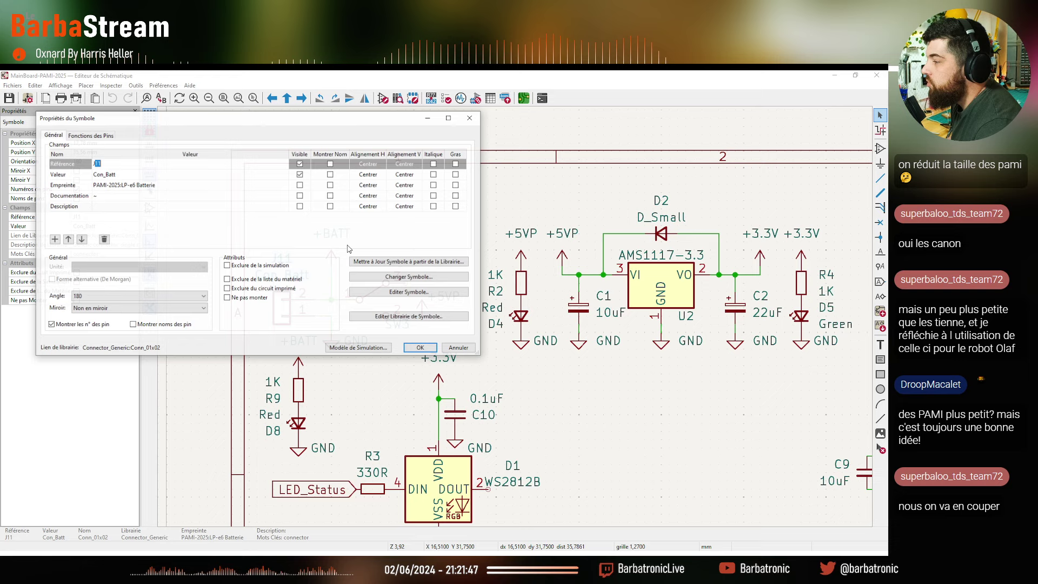
click(183, 186)
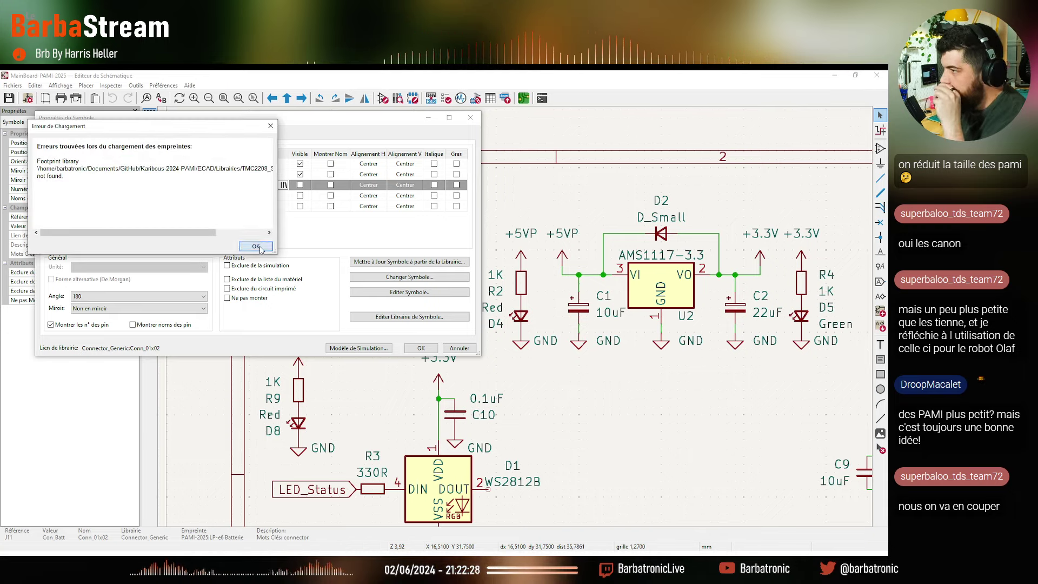
click(257, 246)
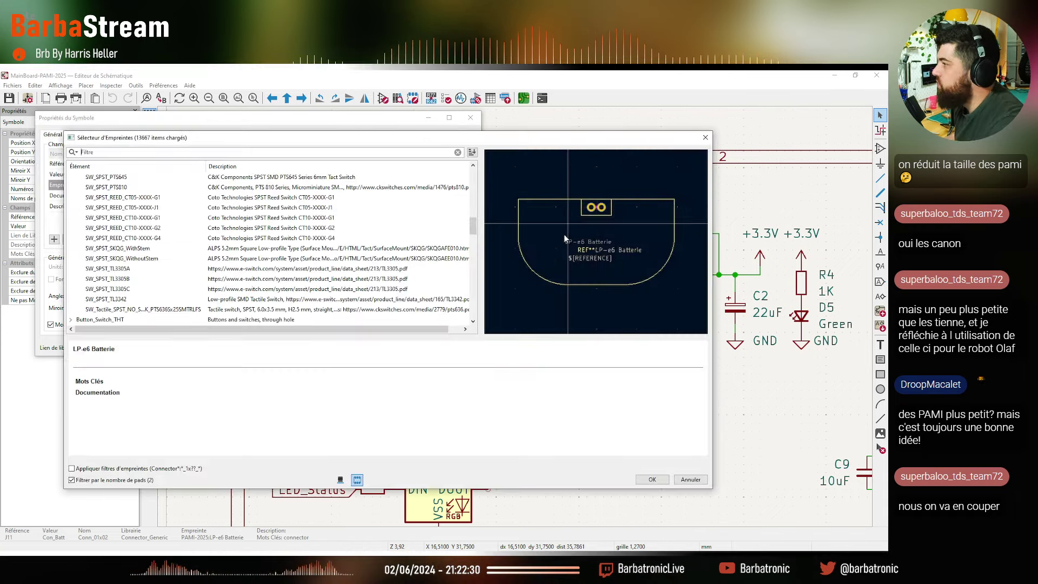
Inspect the LP-e6 Batterie footprint in 3D, cancel the footprint selection and accept J11's symbol properties
click(340, 479)
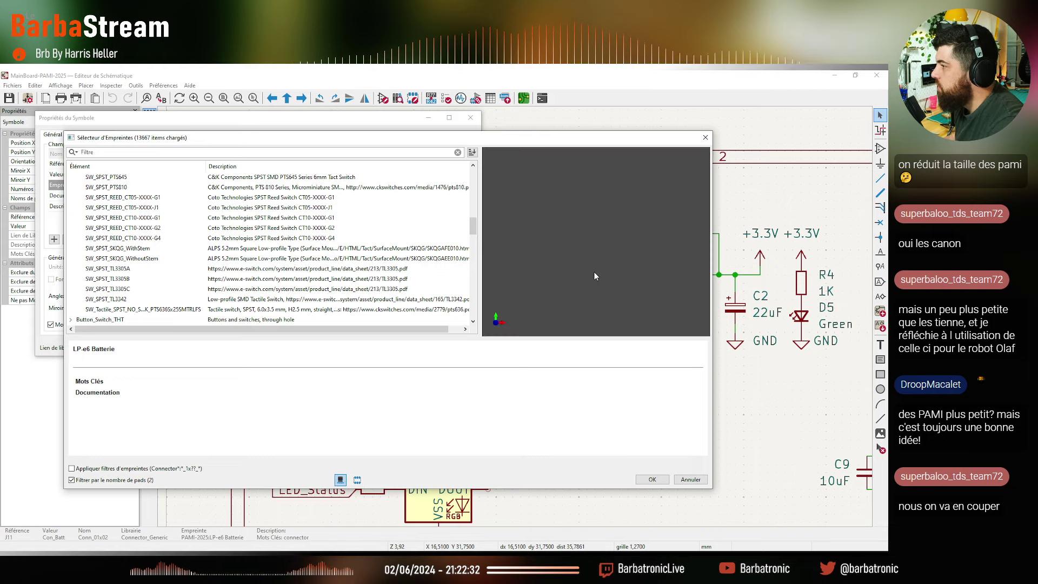
scroll(592, 273, down, 4)
drag(589, 274, 552, 303)
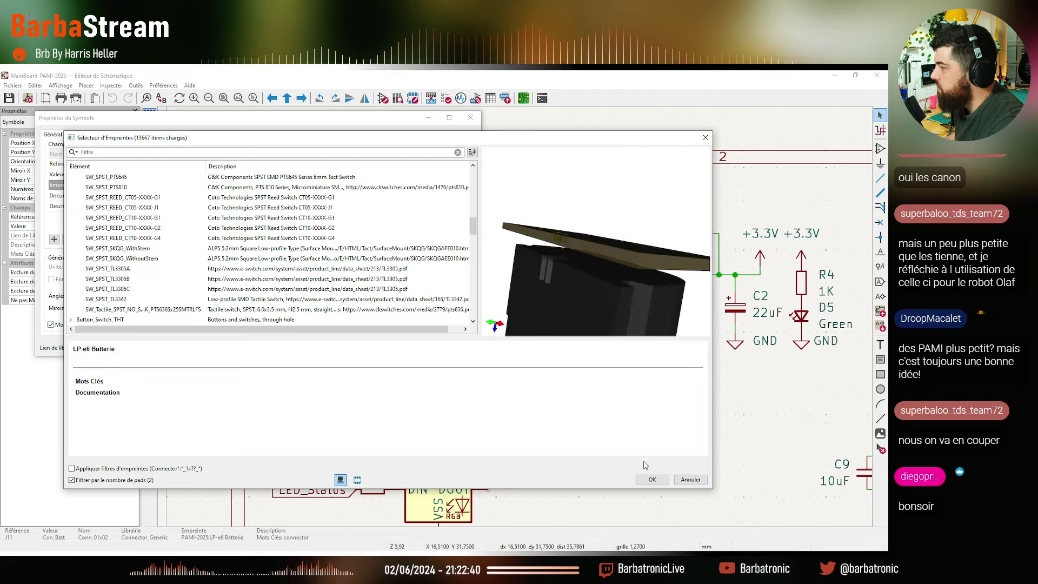
click(690, 479)
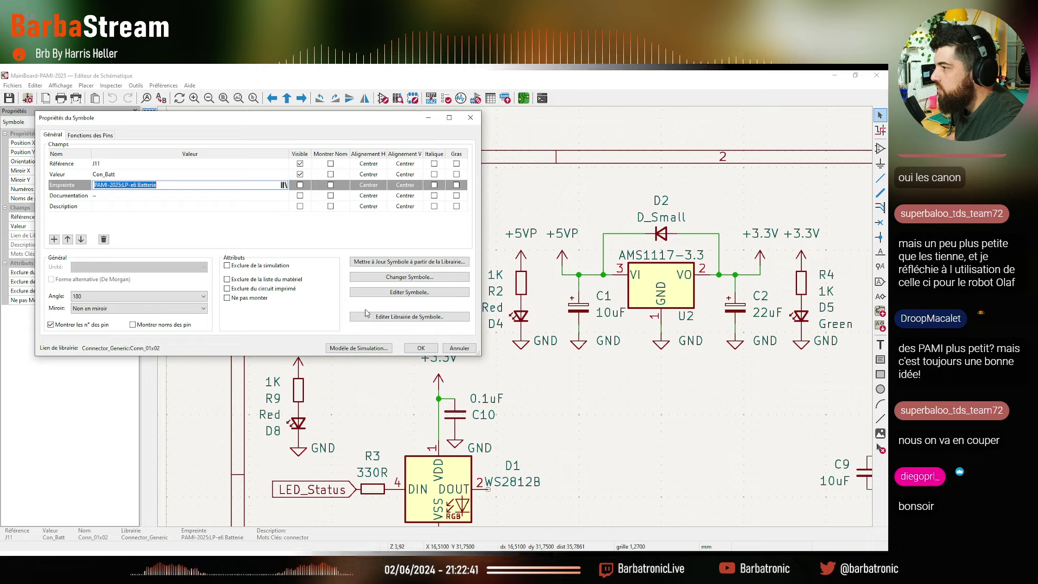
click(421, 348)
Open the footprint chooser for the right motor's TMC2208_SILENTSTEPSTICK driver U3 through its symbol properties
scroll(354, 349, down, 1)
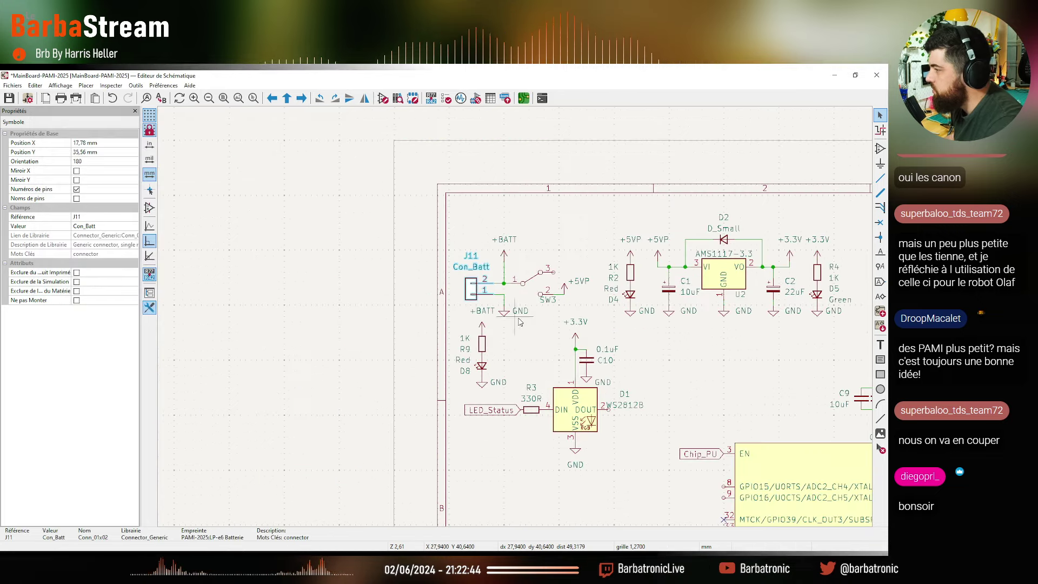
click(722, 356)
middle_drag(716, 353, 472, 315)
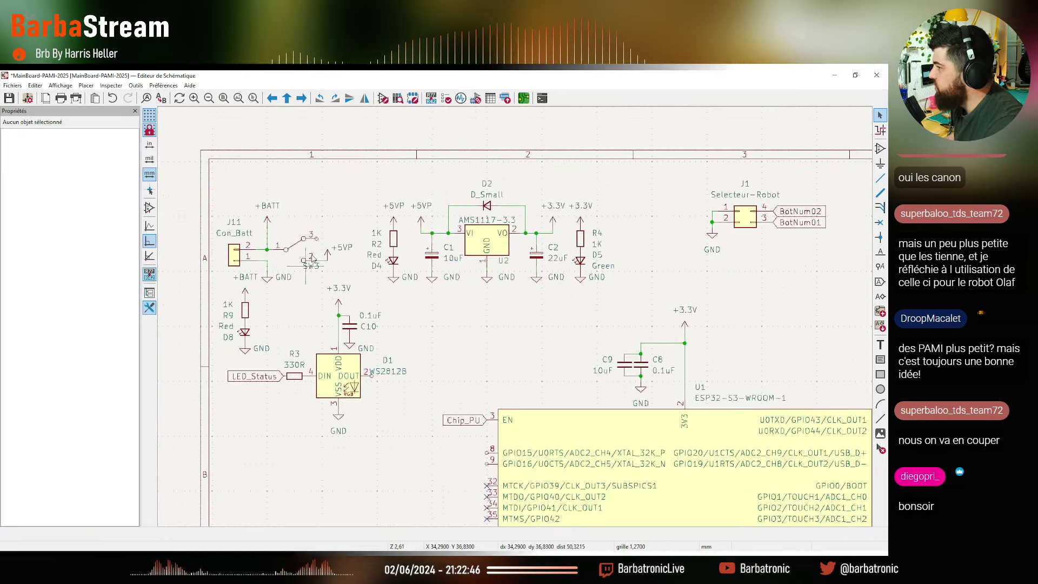
scroll(619, 330, right, 10)
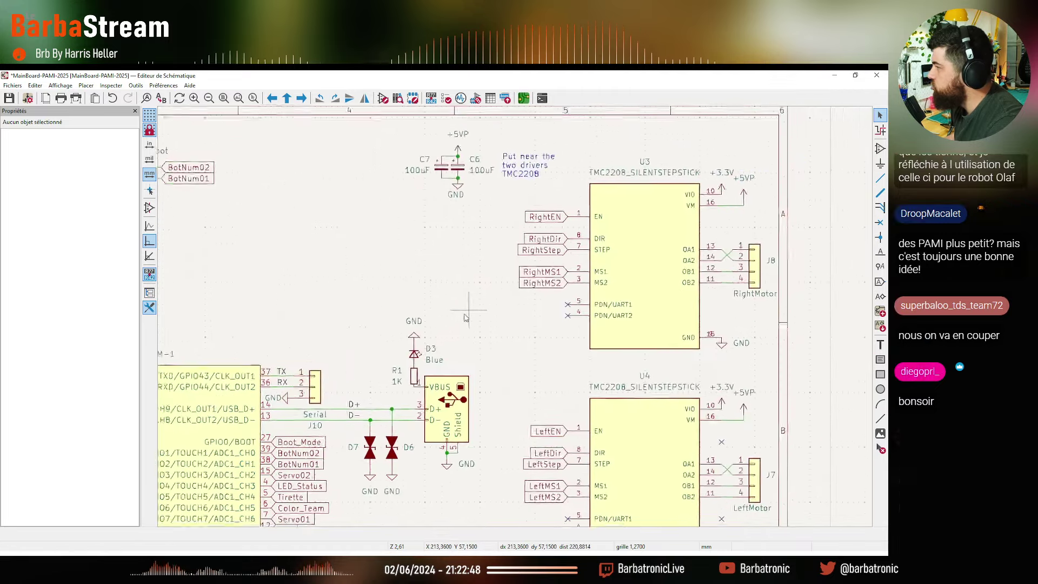
scroll(562, 359, right, 3)
click(612, 238)
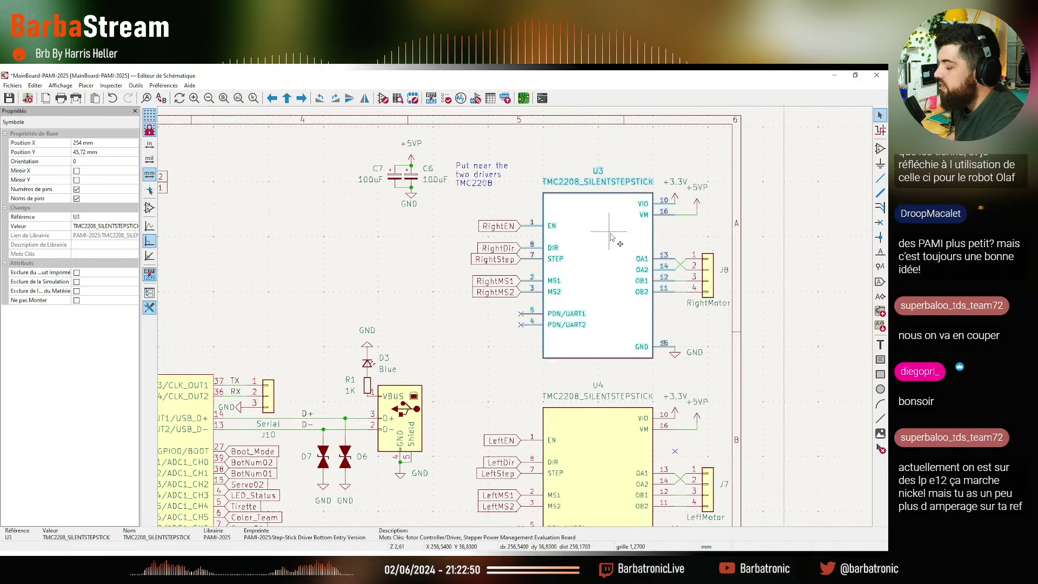
double_click(571, 266)
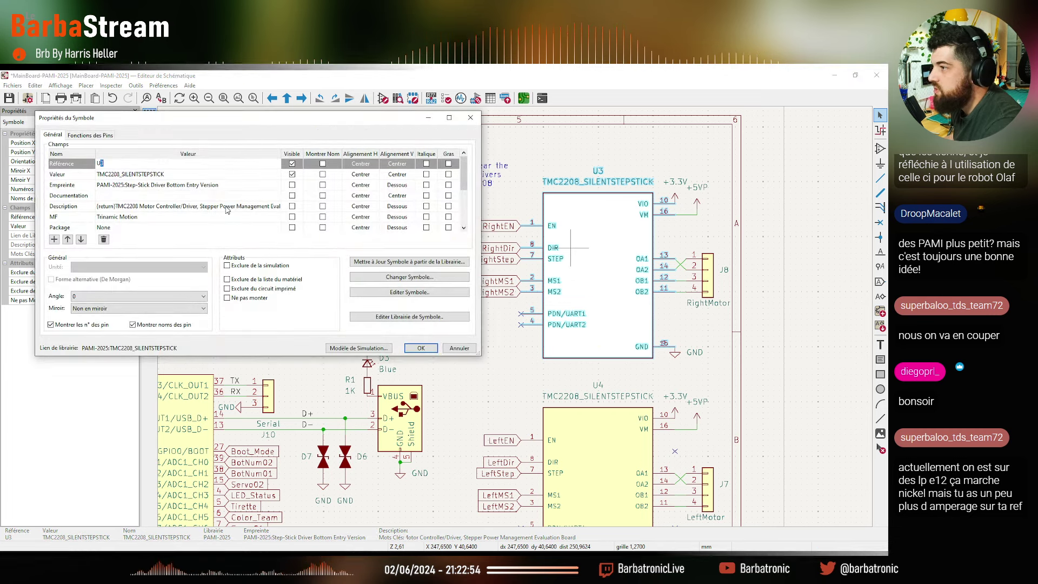
click(216, 184)
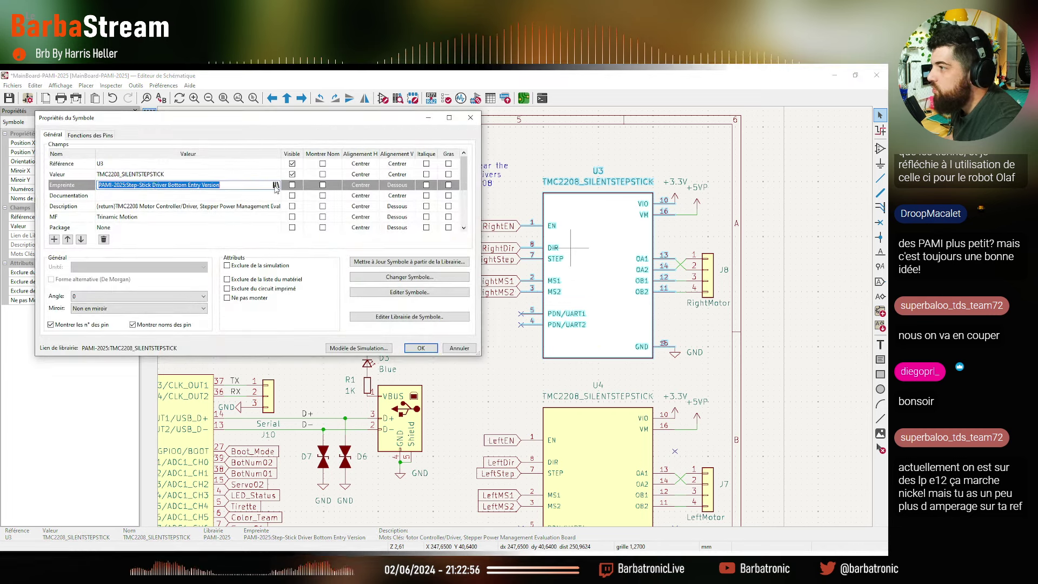
click(276, 185)
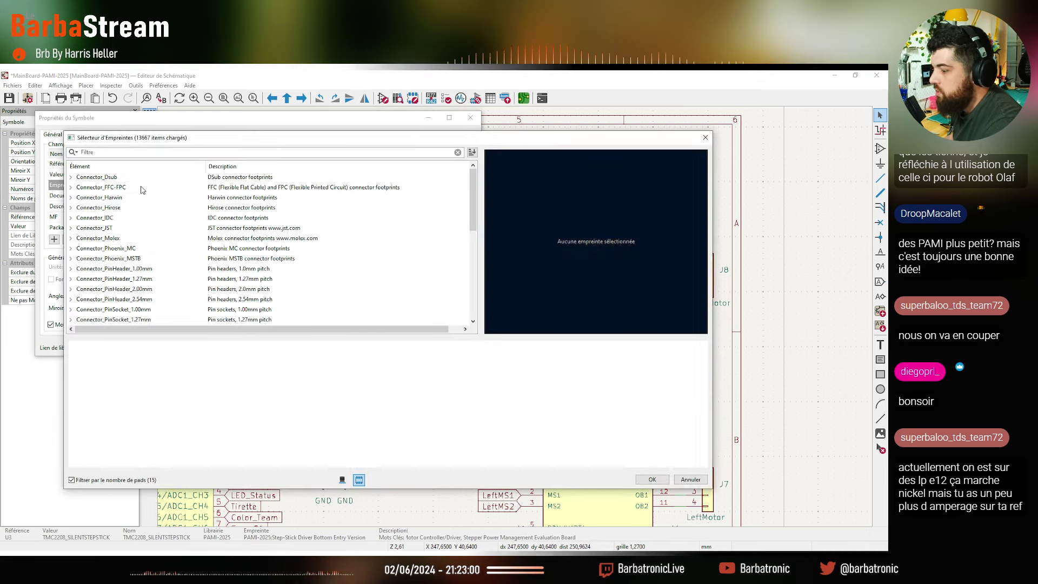
Filter the footprints by "pami" and inspect the Step-Stick Driver Bottom Entry Version in 3D from above and below
text(pami)
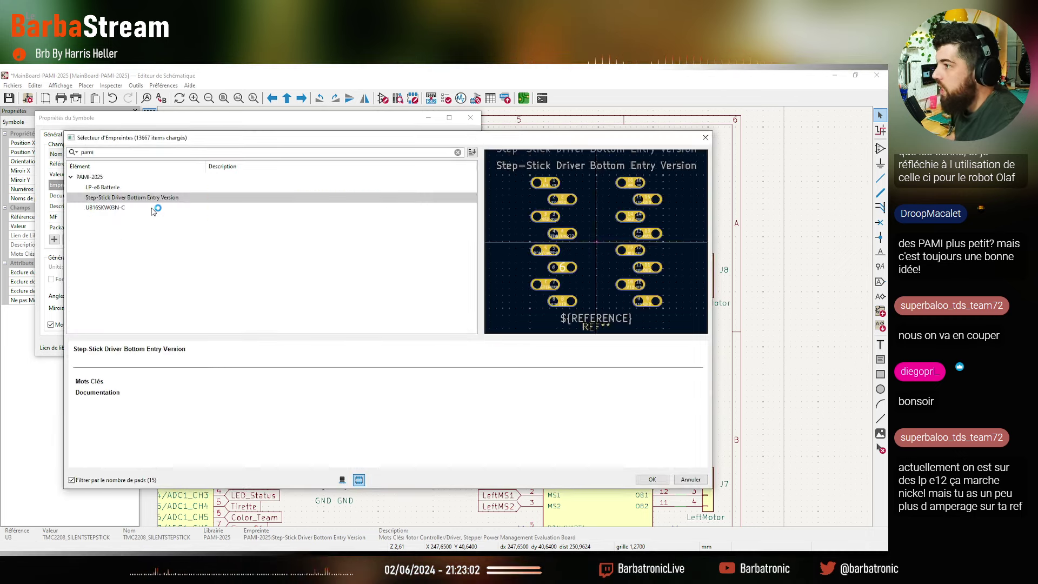
click(343, 479)
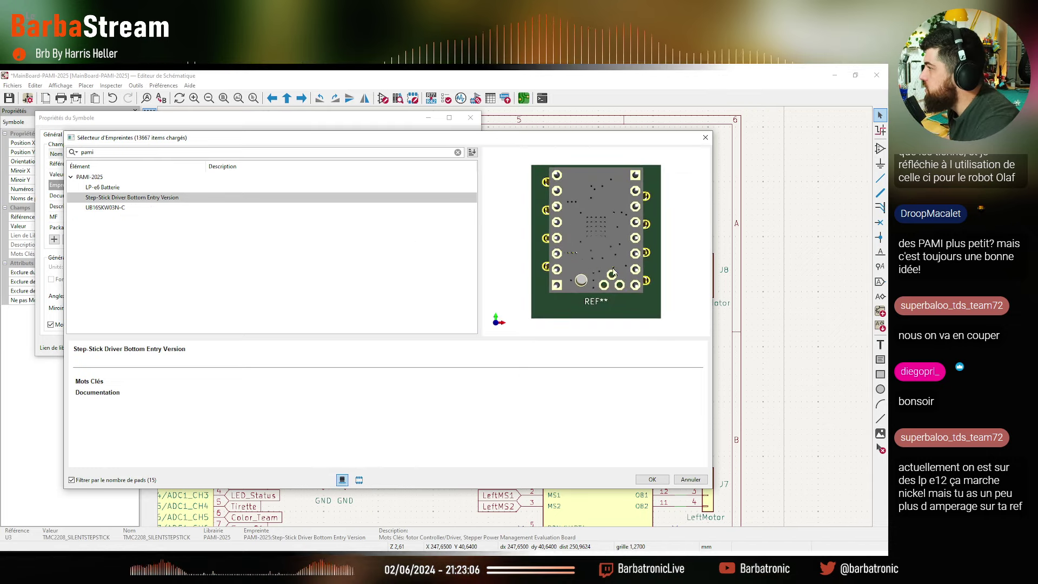
drag(567, 314, 636, 295)
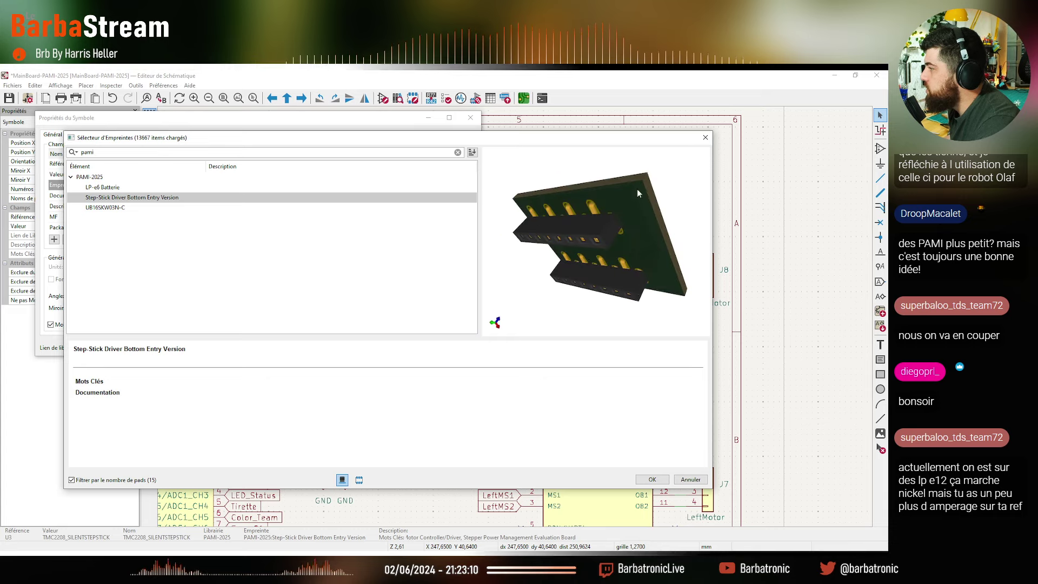
drag(638, 193, 574, 235)
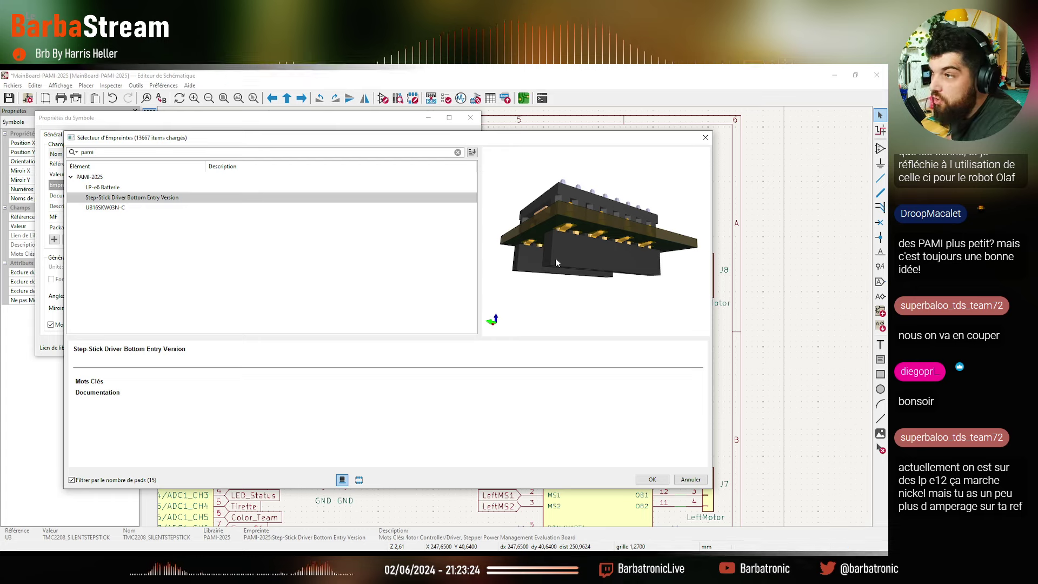
drag(583, 249, 470, 277)
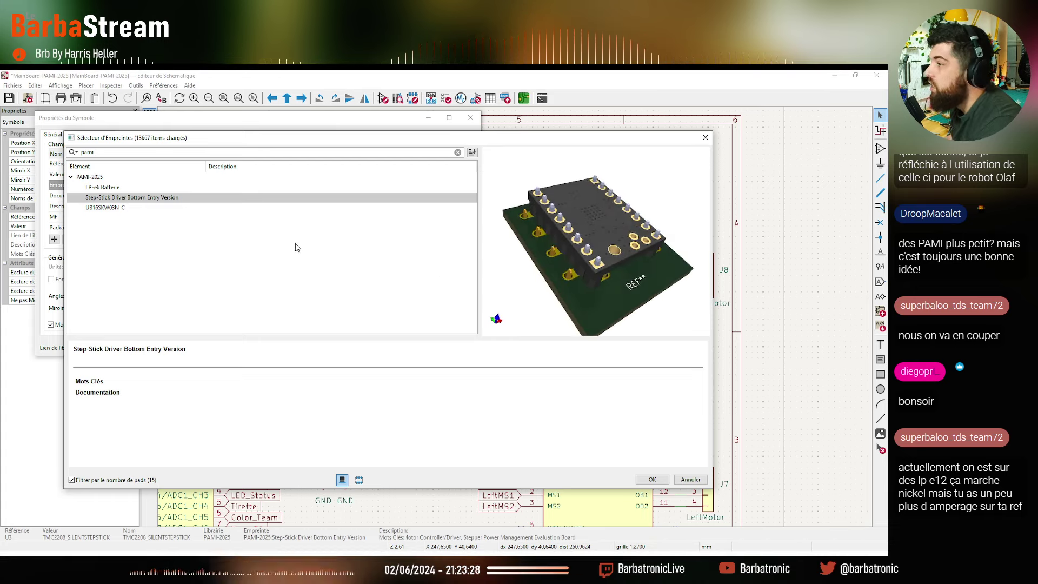
View the Step-Stick driver footprint's pads in 2D, and accept the footprint and U3's symbol properties
click(359, 479)
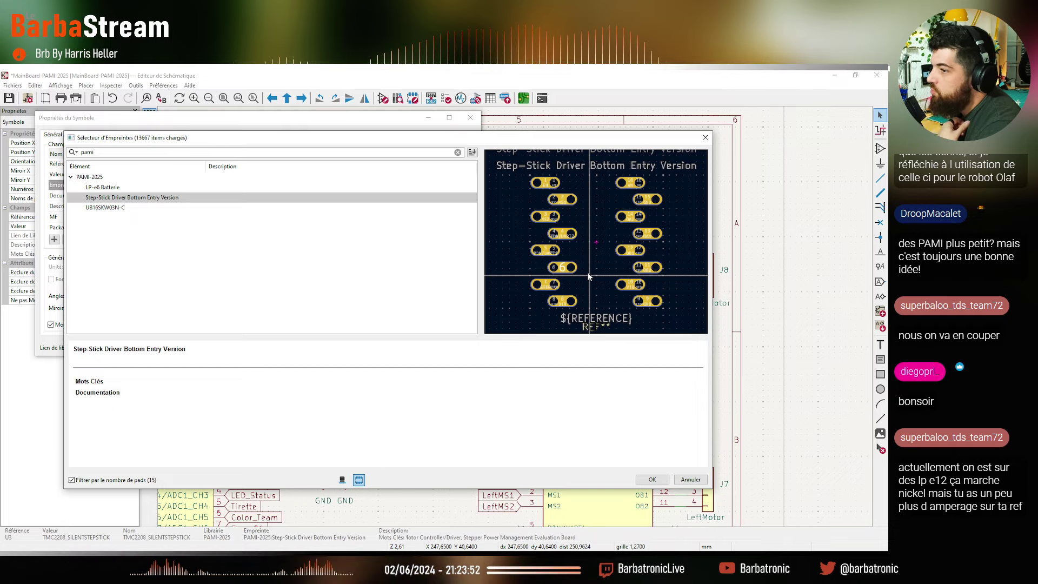
click(652, 480)
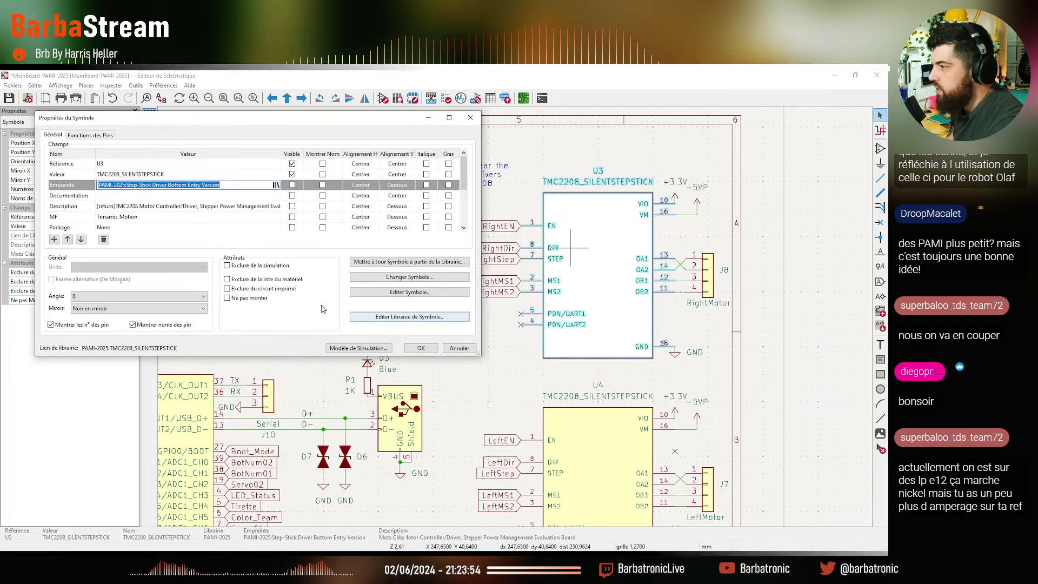
click(422, 350)
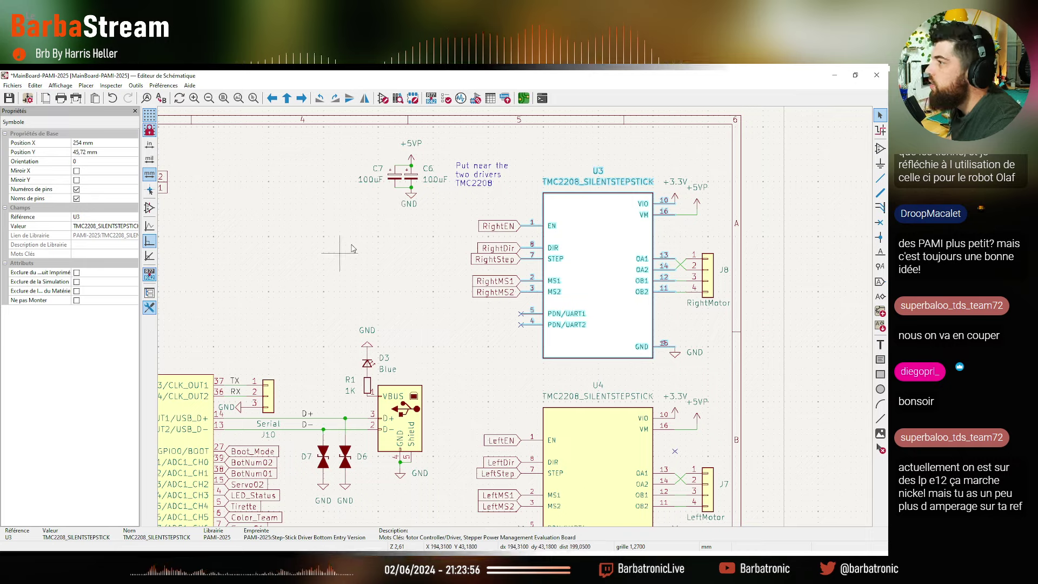
Switch to the Opera browser window showing the Robot 2025 - Réflexions page
key(super)
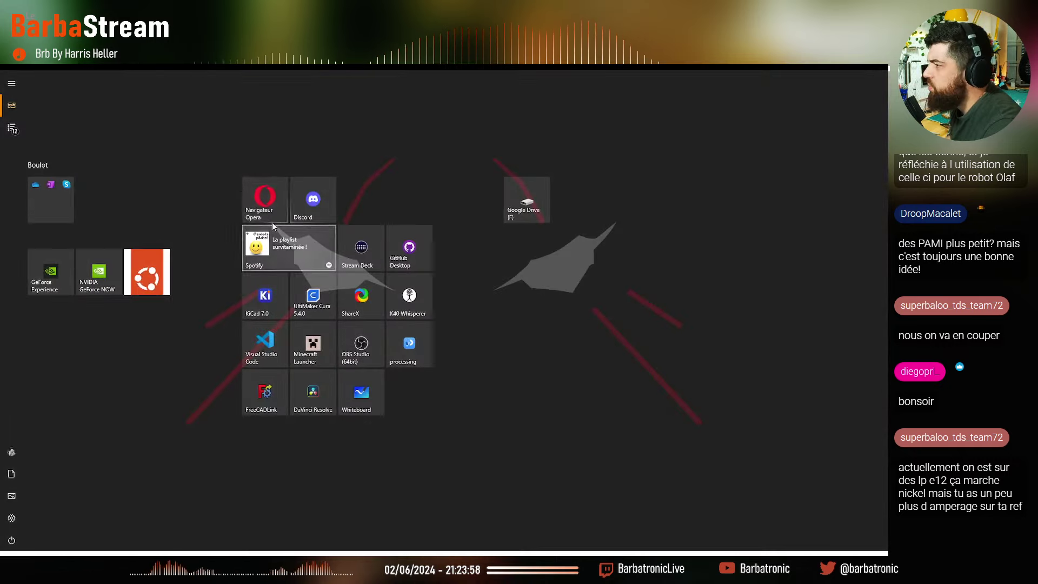
click(576, 347)
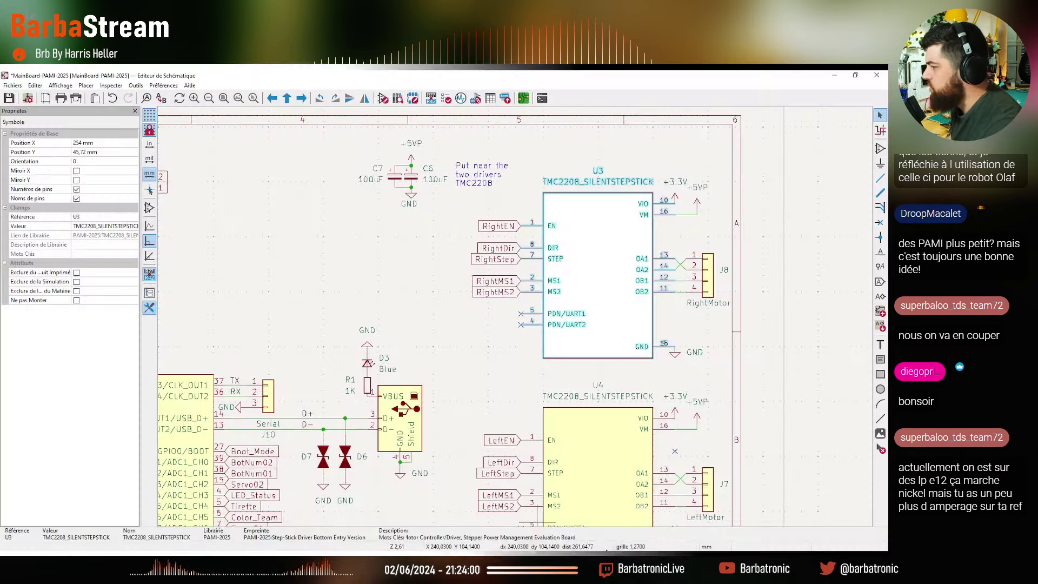
mouse_move(123, 557)
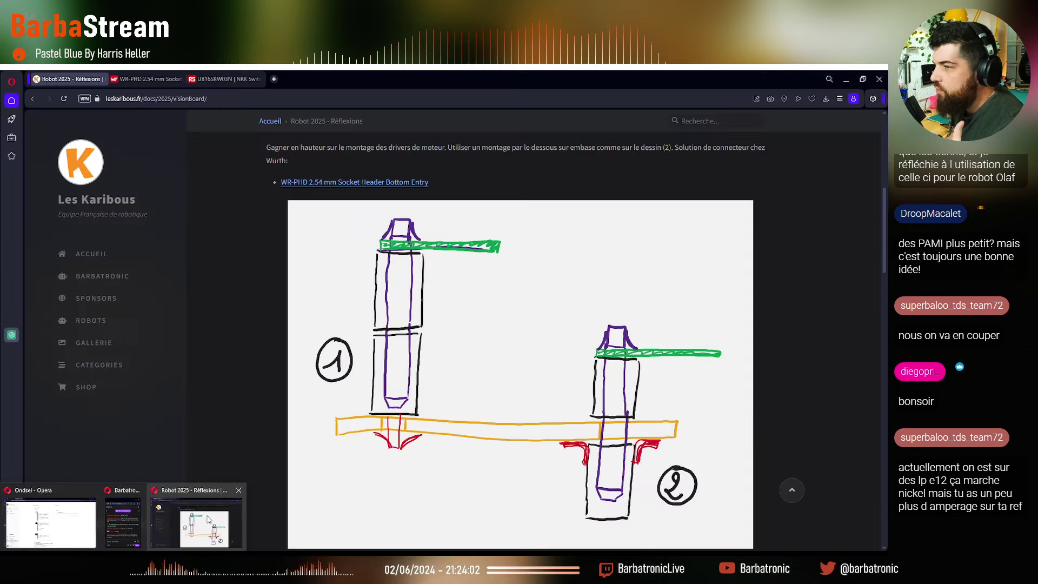
click(196, 516)
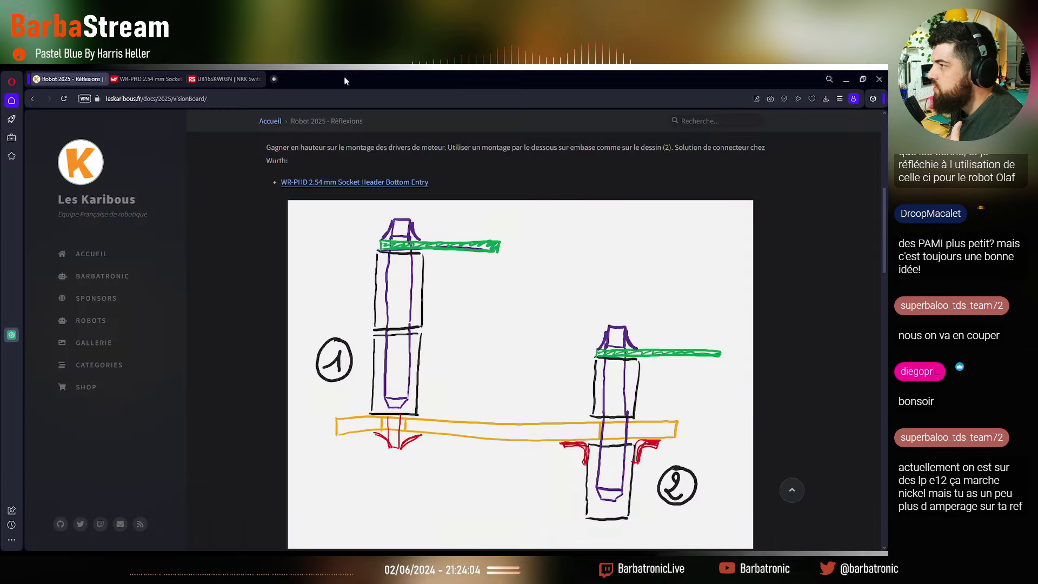
Search the web for "Lp-e12" in a new tab, correcting the initial "Le-e12" query
click(274, 79)
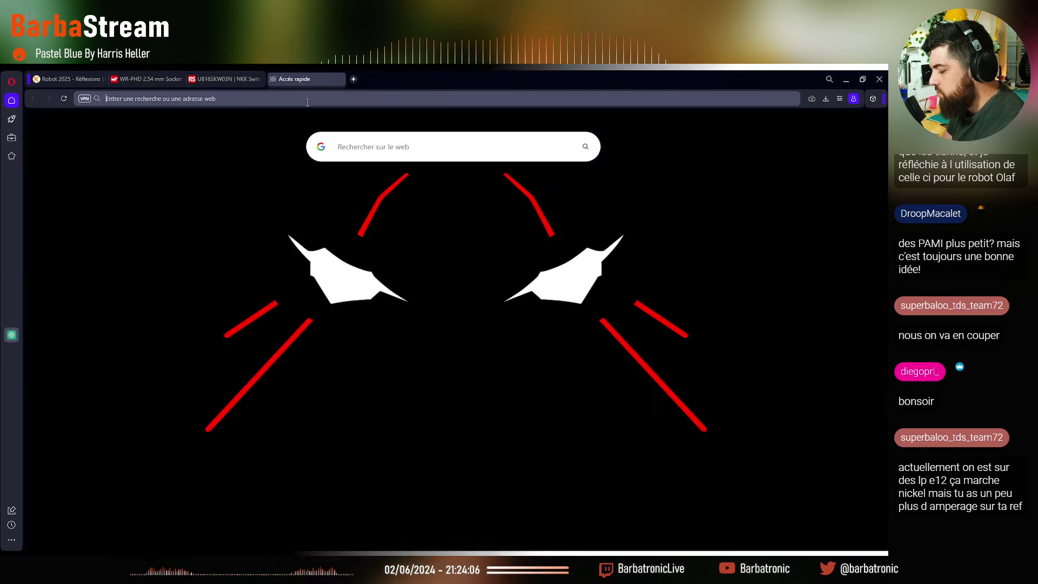
text(Le-)
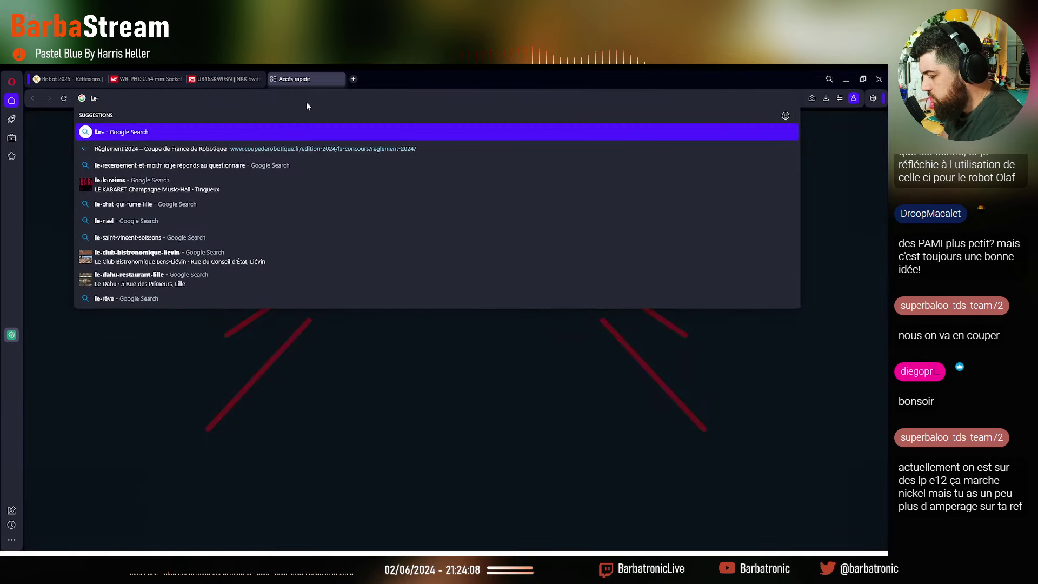
text(e12)
key(Return)
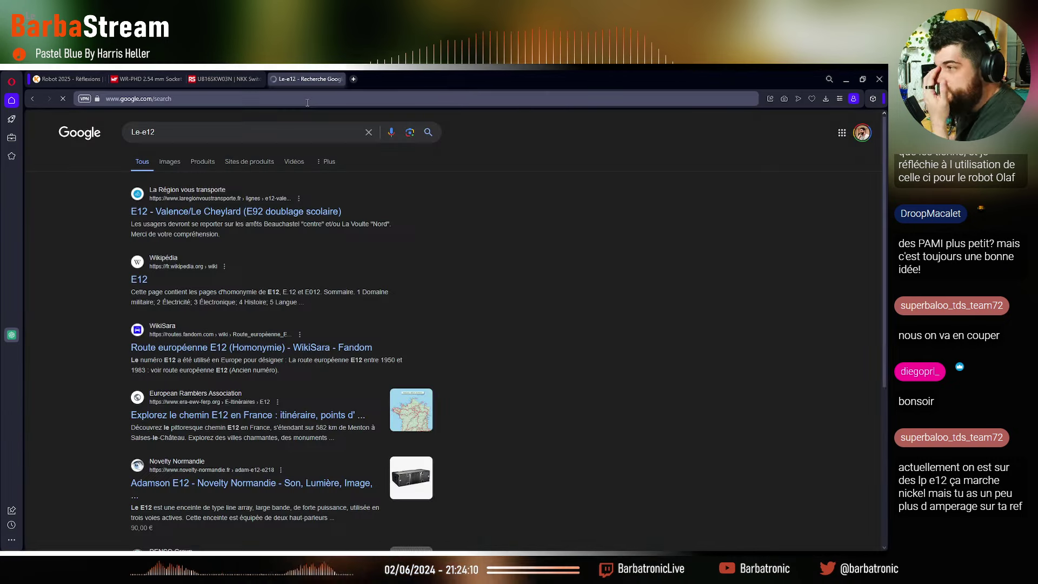
click(139, 132)
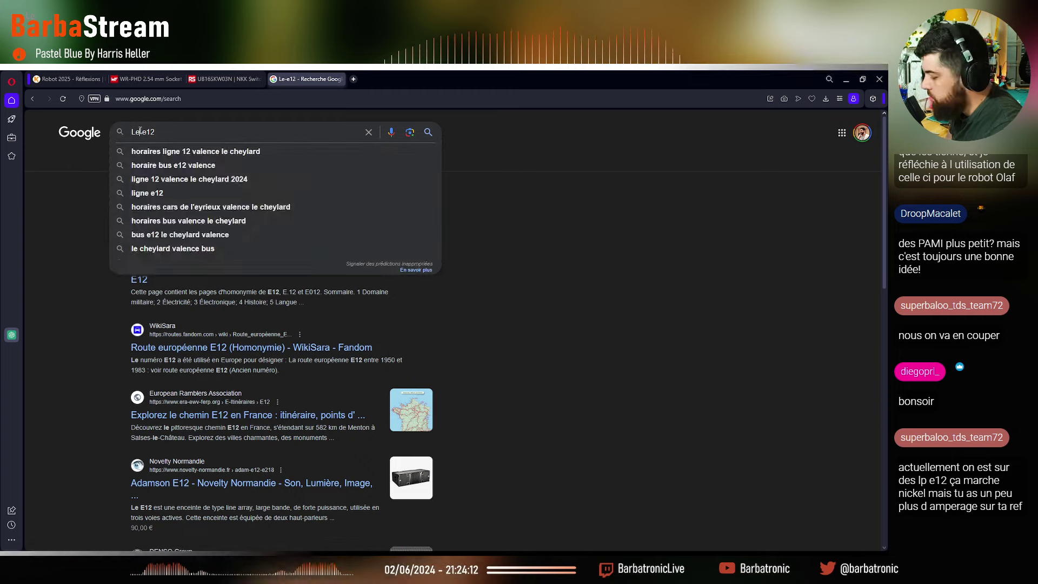
key(BackSpace)
text(p)
key(Return)
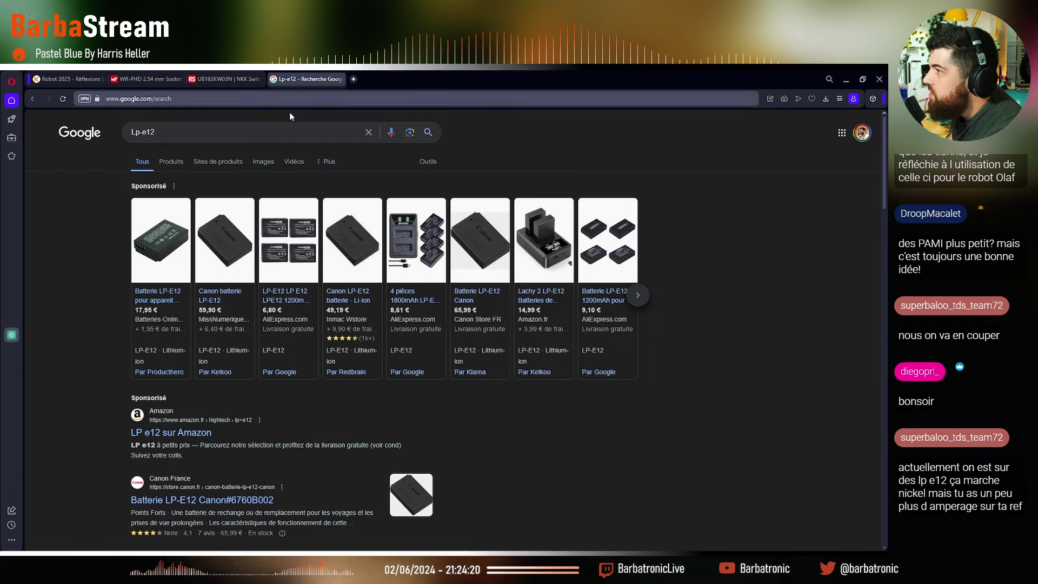
Search the web for "LP-e6 USB C" in another new tab and look over the product results
click(353, 79)
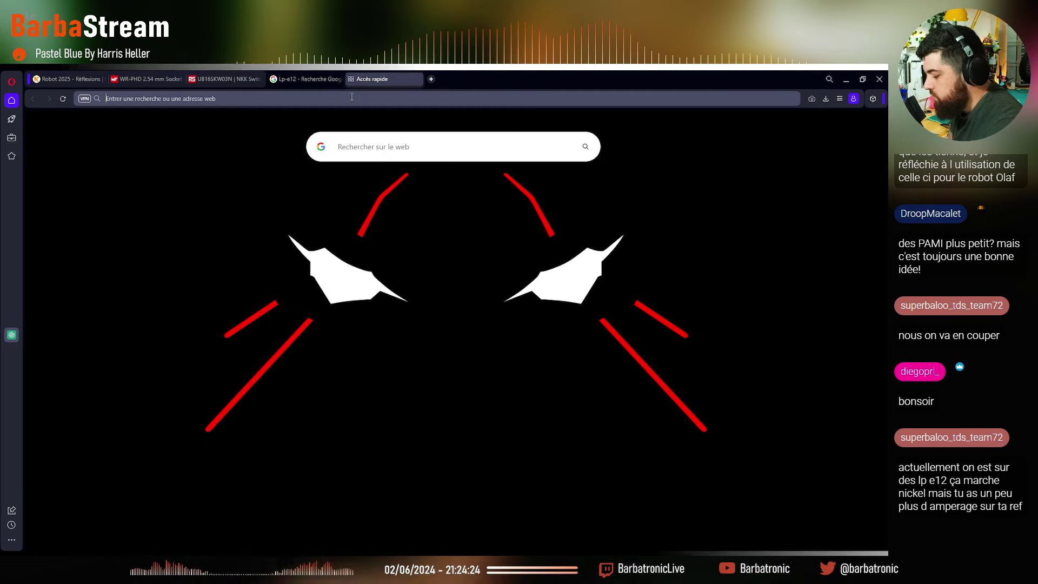
text(lp-e6)
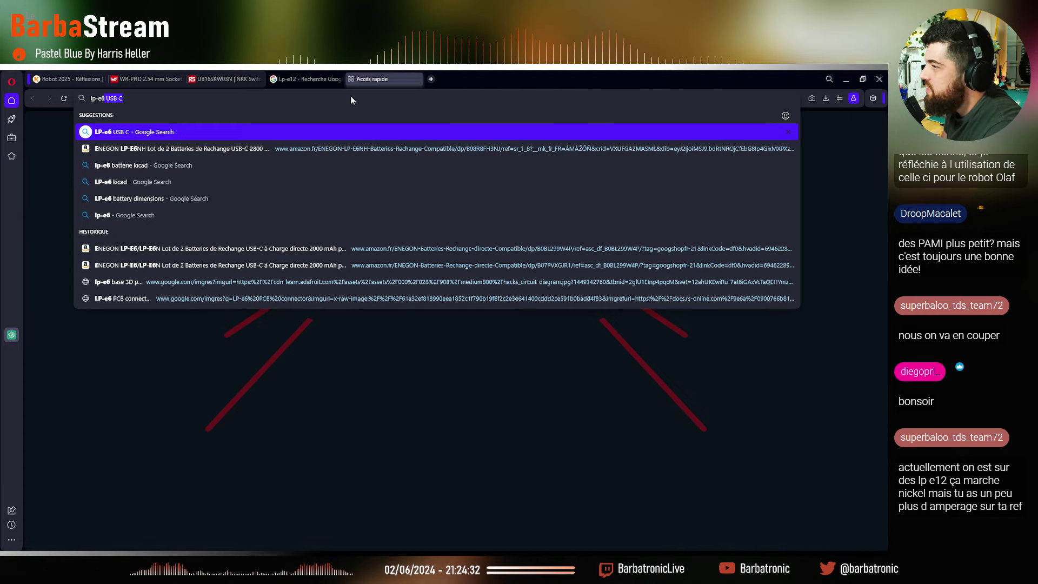
key(Return)
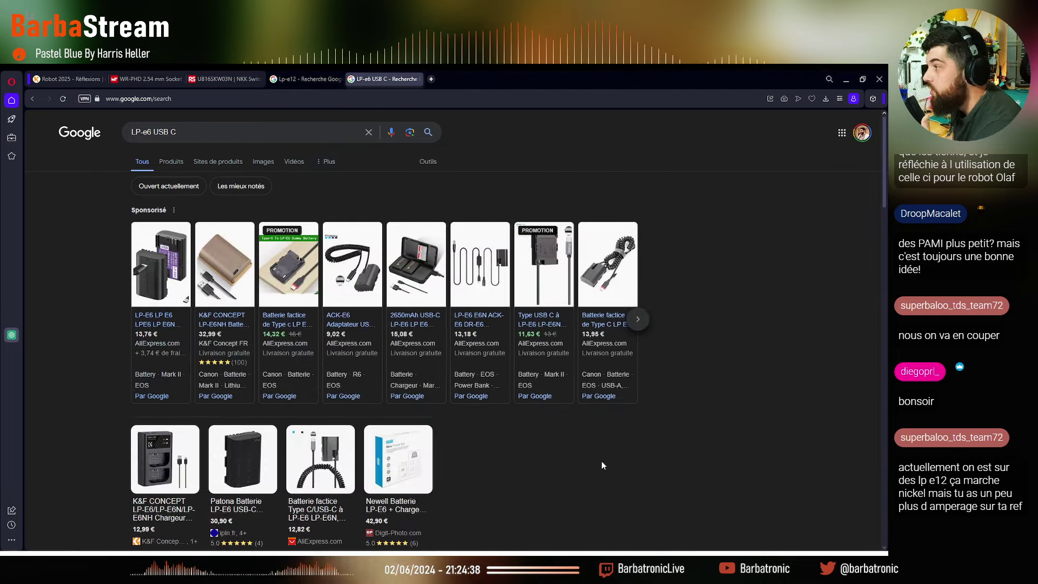
mouse_move(156, 279)
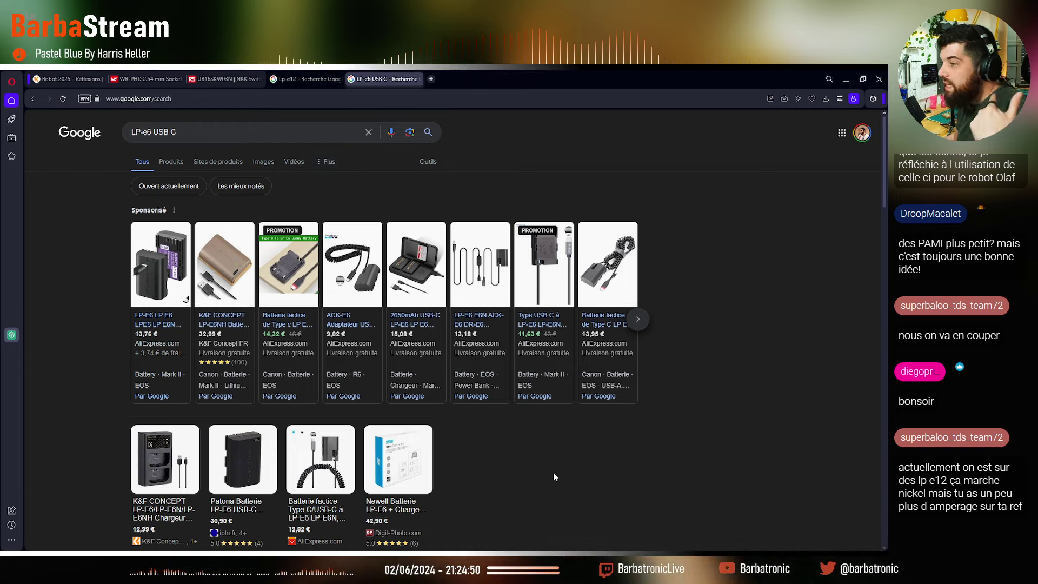
mouse_move(259, 466)
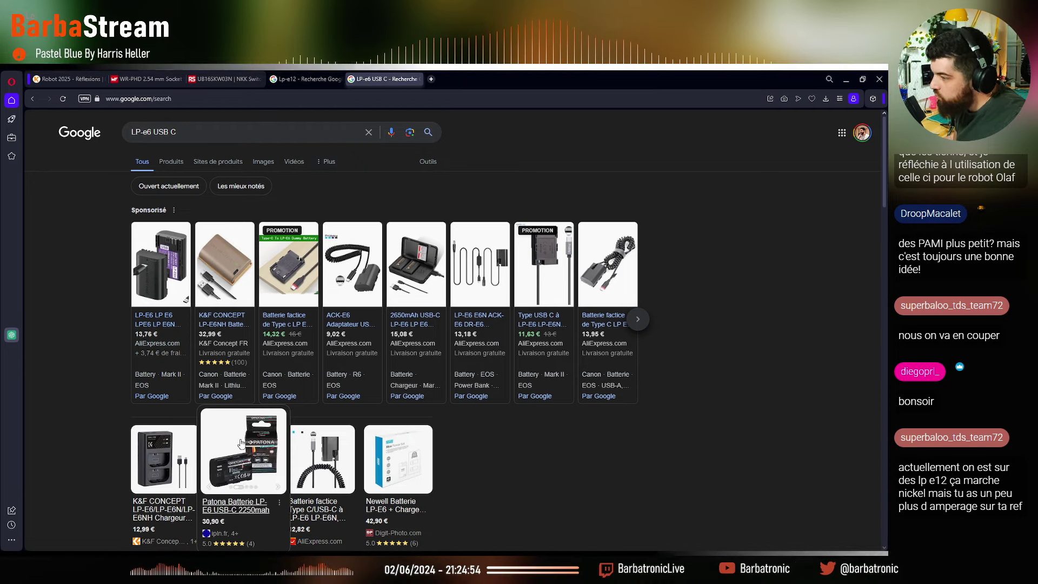
Show image results for the LP-e6 battery and change the query to "LP-e6n"
click(263, 162)
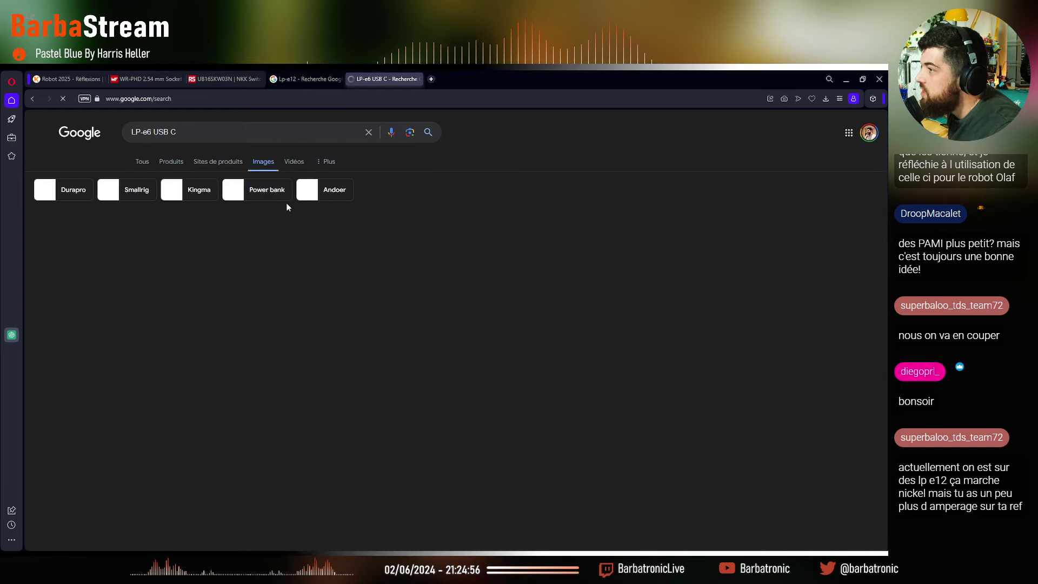
click(216, 135)
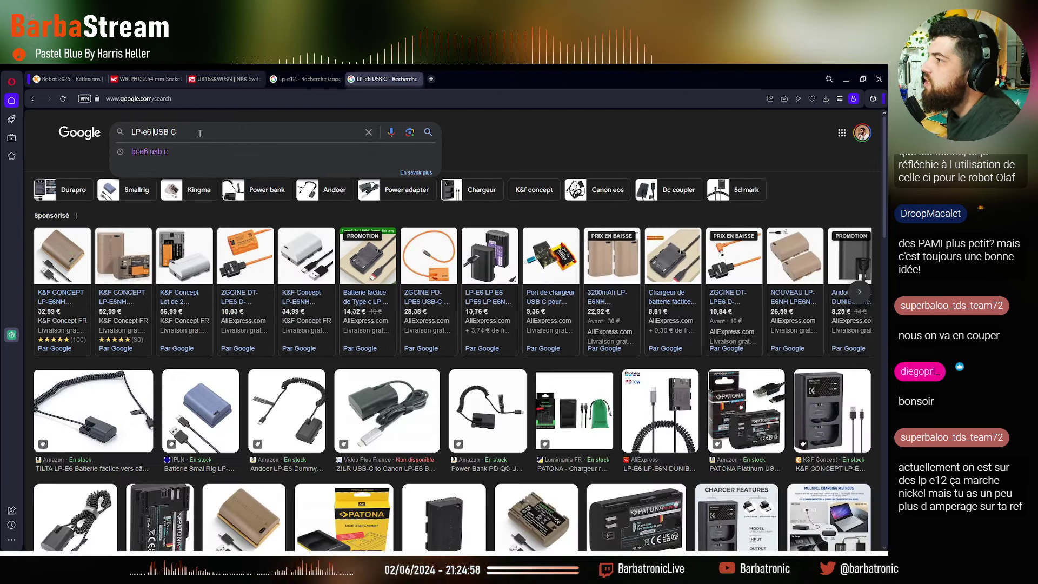
key(BackSpace)
key(BackSpace)
key(BackSpace)
key(BackSpace)
key(BackSpace)
key(BackSpace)
text(n)
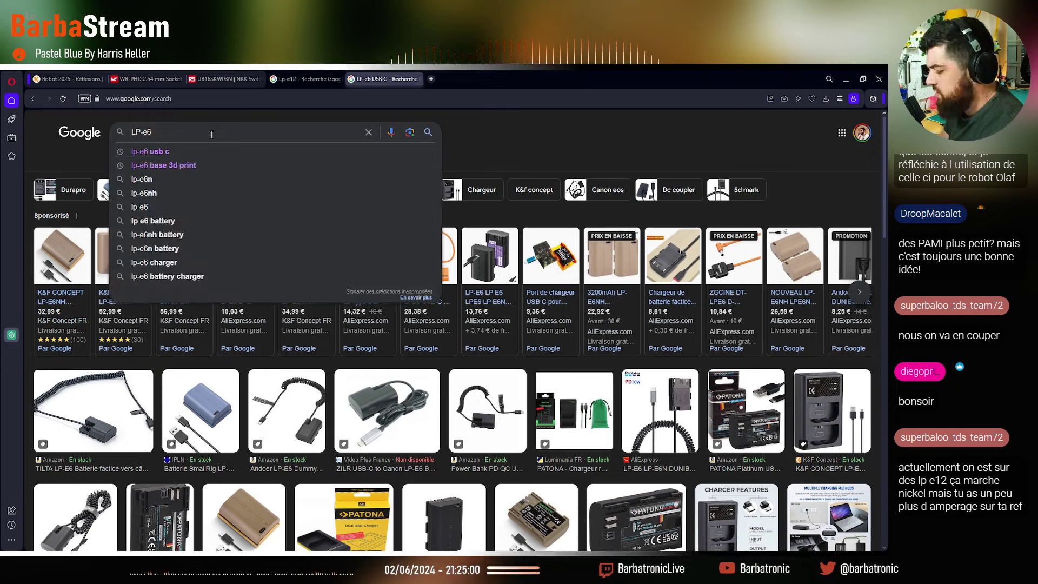
key(Return)
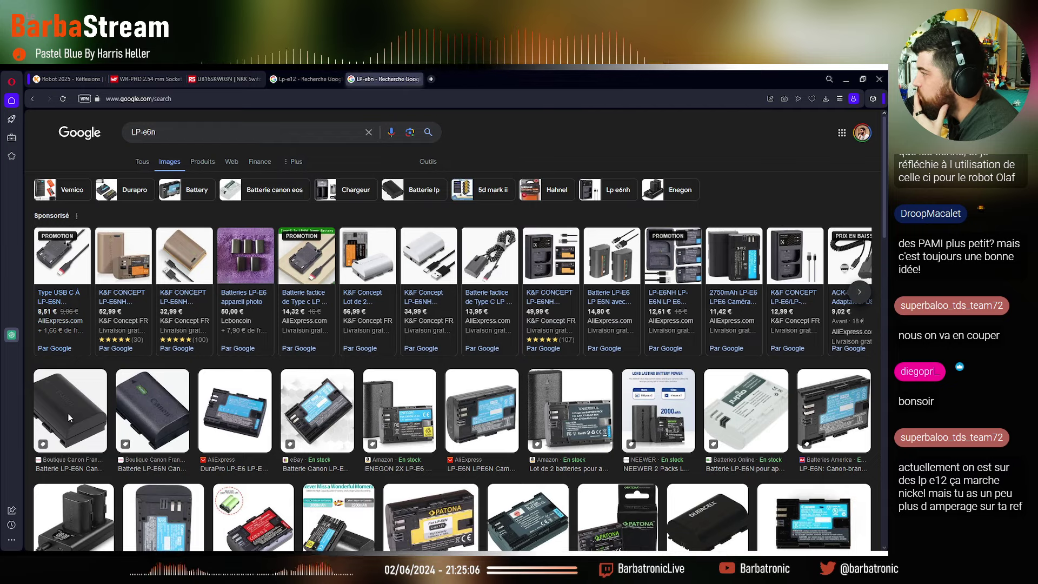
Examine the LP-e6n image results for the battery's shape, contacts and capacity labels
scroll(414, 315, down, 4)
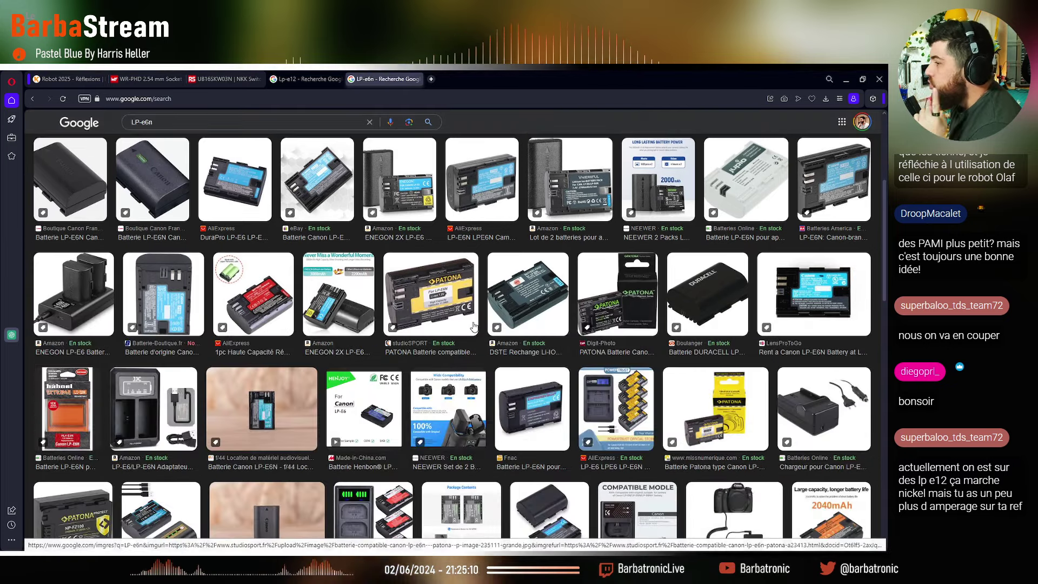
scroll(468, 367, down, 2)
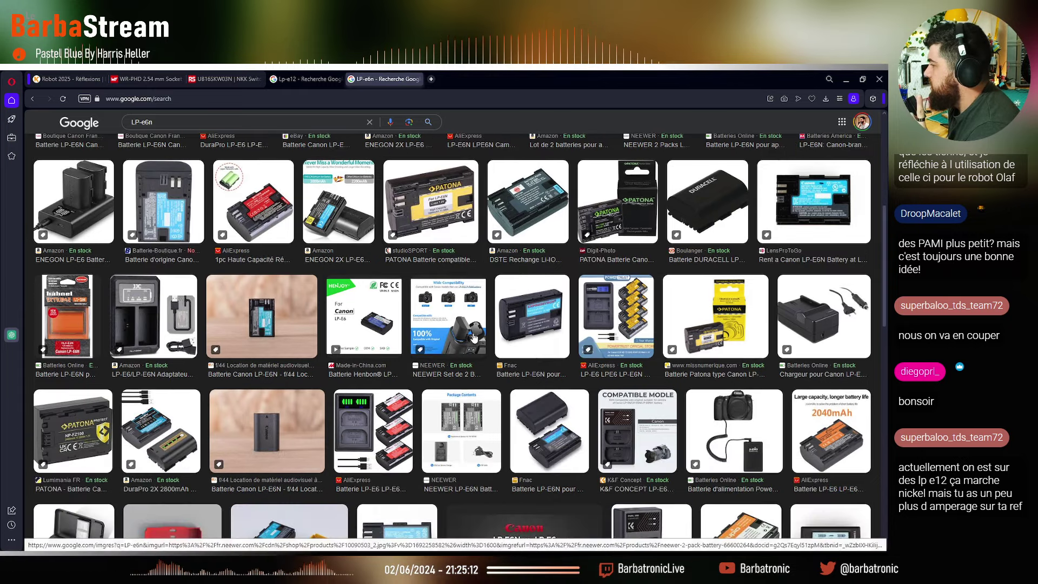
scroll(464, 395, up, 1)
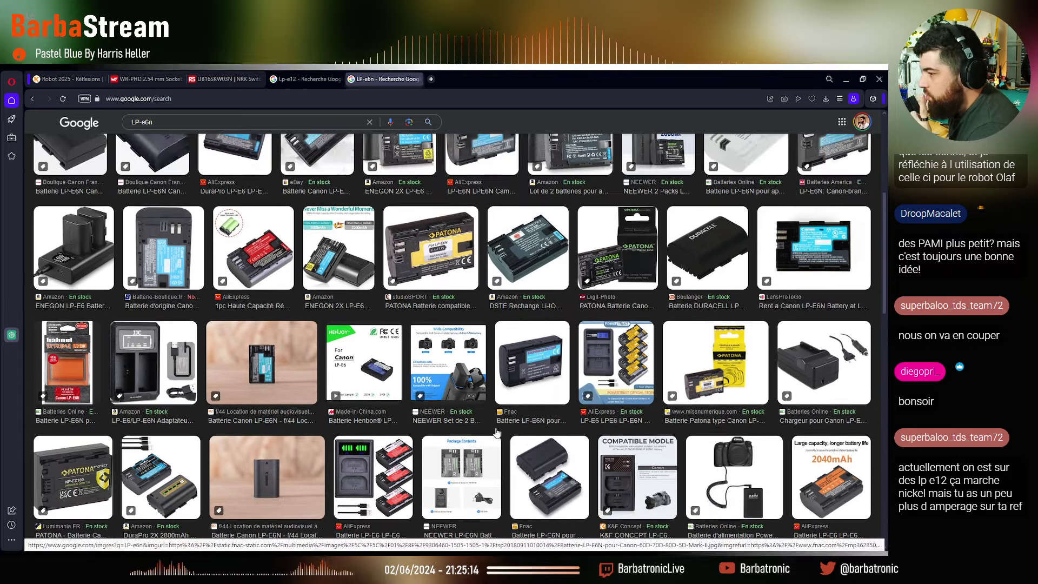
scroll(496, 431, down, 1)
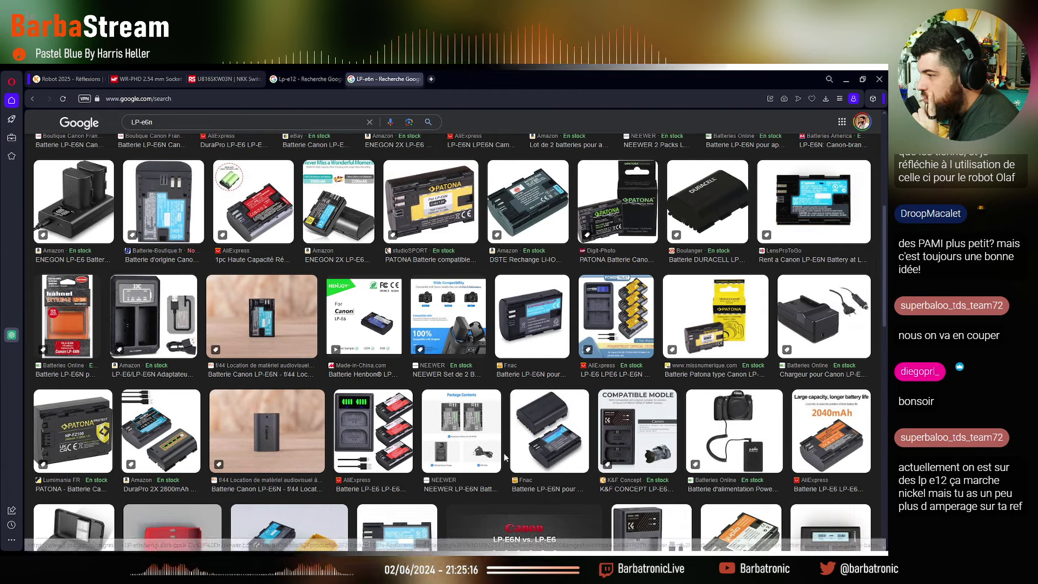
scroll(530, 481, down, 2)
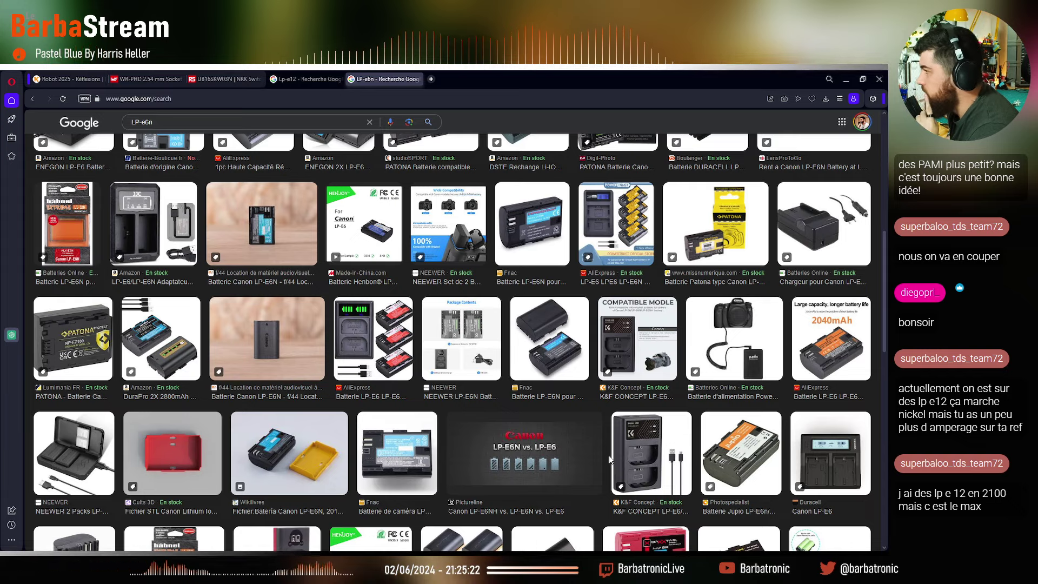
scroll(609, 455, down, 3)
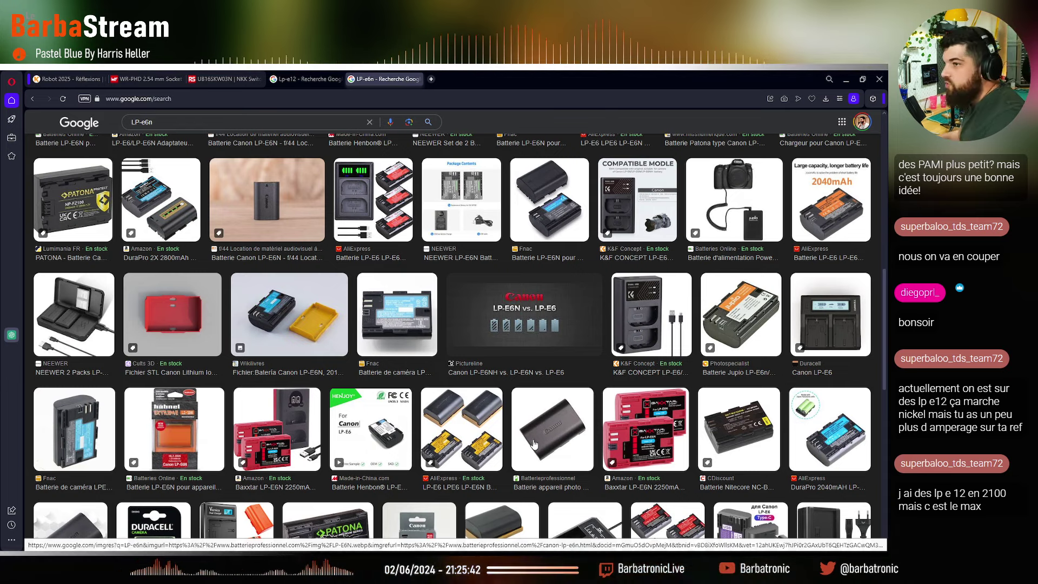
scroll(443, 437, down, 1)
scroll(444, 437, down, 5)
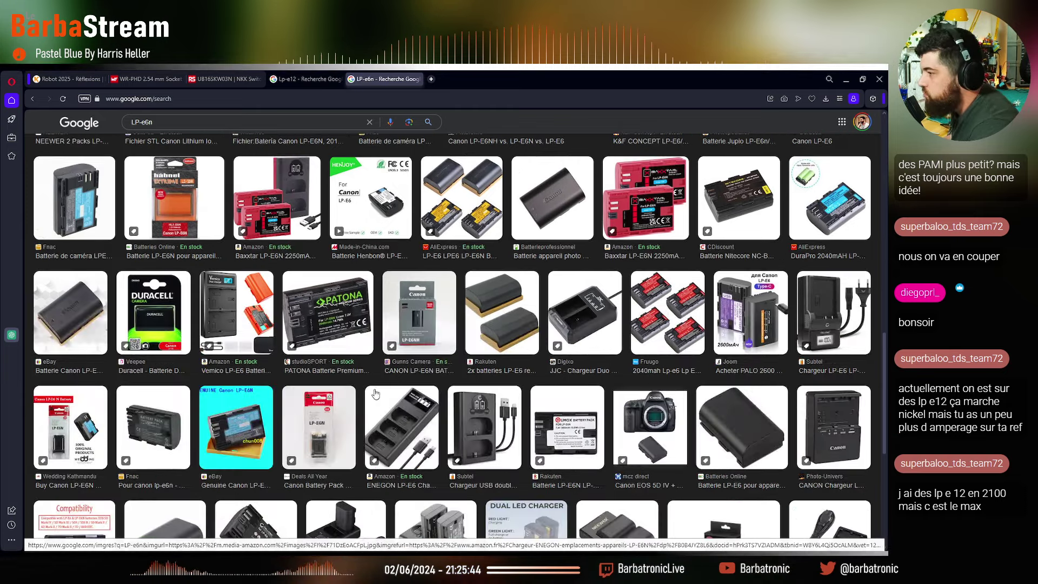
scroll(369, 395, down, 4)
scroll(369, 394, down, 4)
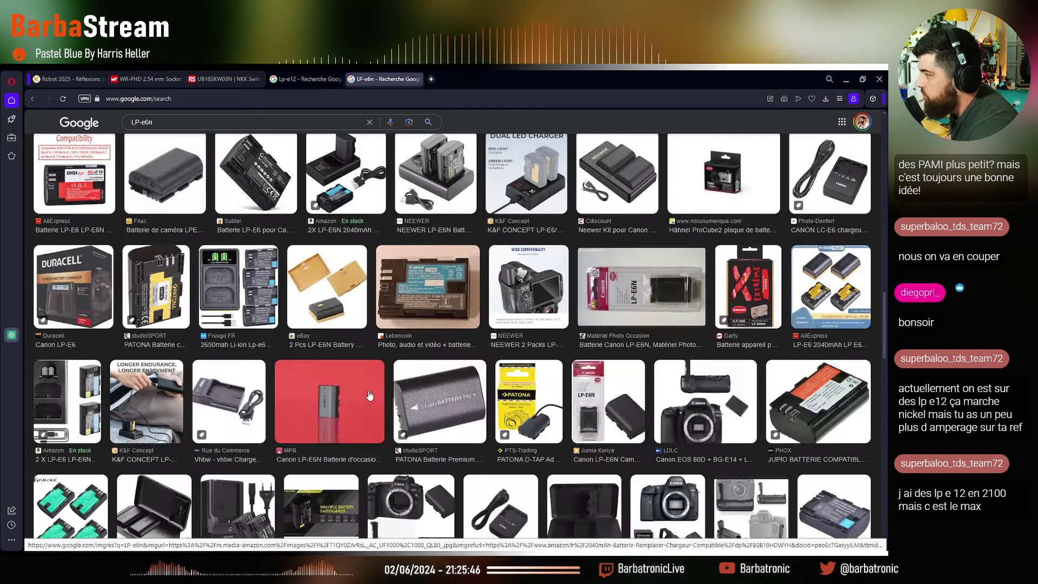
Close the LP-e6n search, browse the Lp-e12 image results and preview the K&F Concept LP-E12 compatible-models image
click(420, 79)
mouse_move(170, 314)
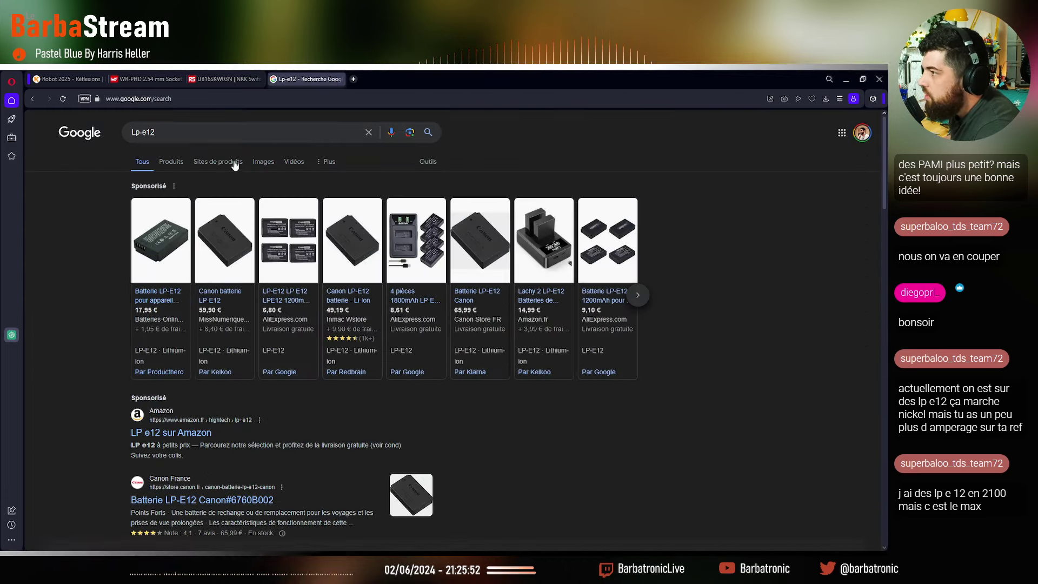
click(263, 162)
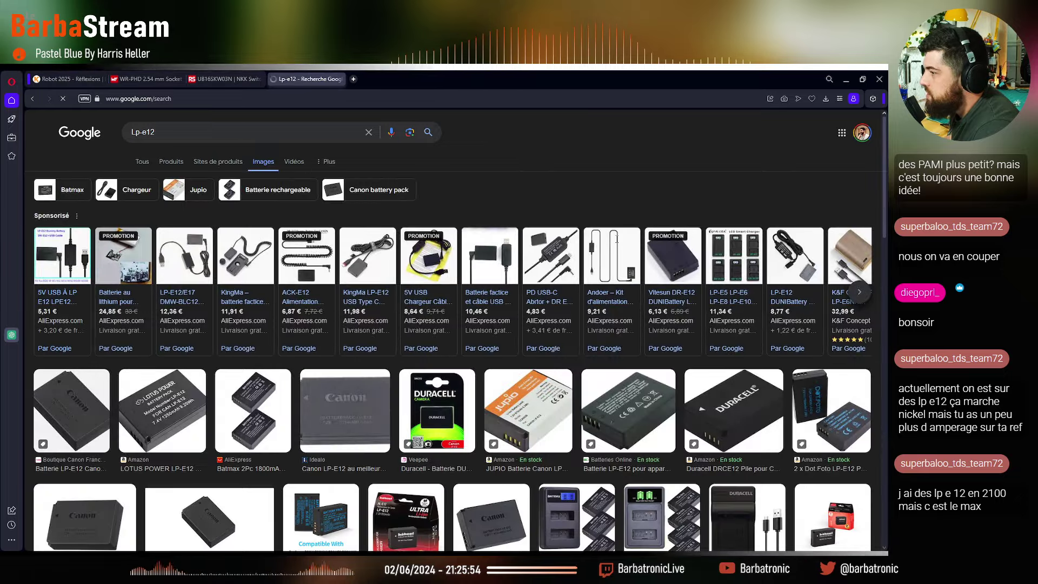
scroll(710, 268, down, 3)
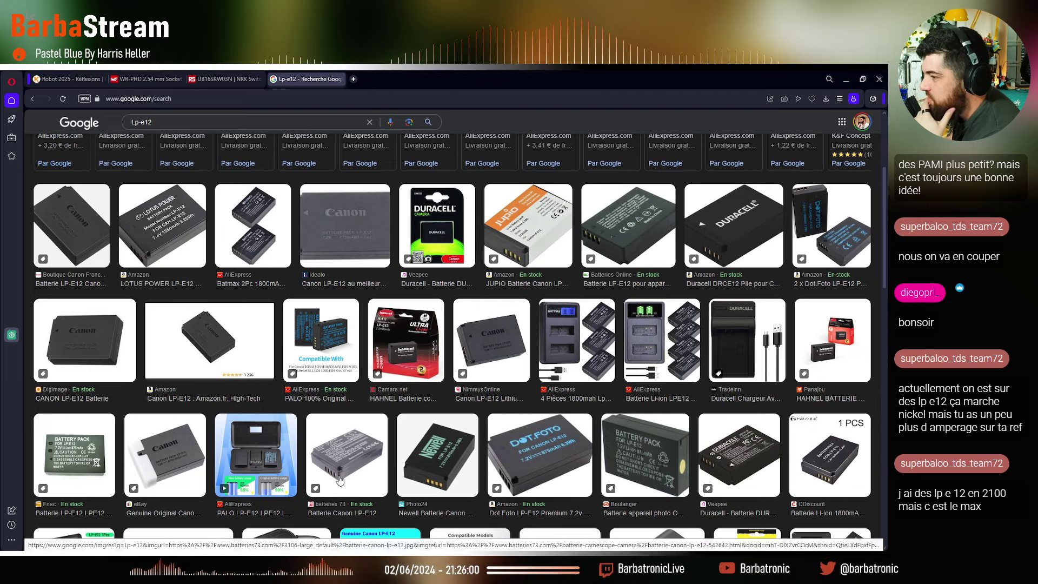
scroll(342, 479, down, 3)
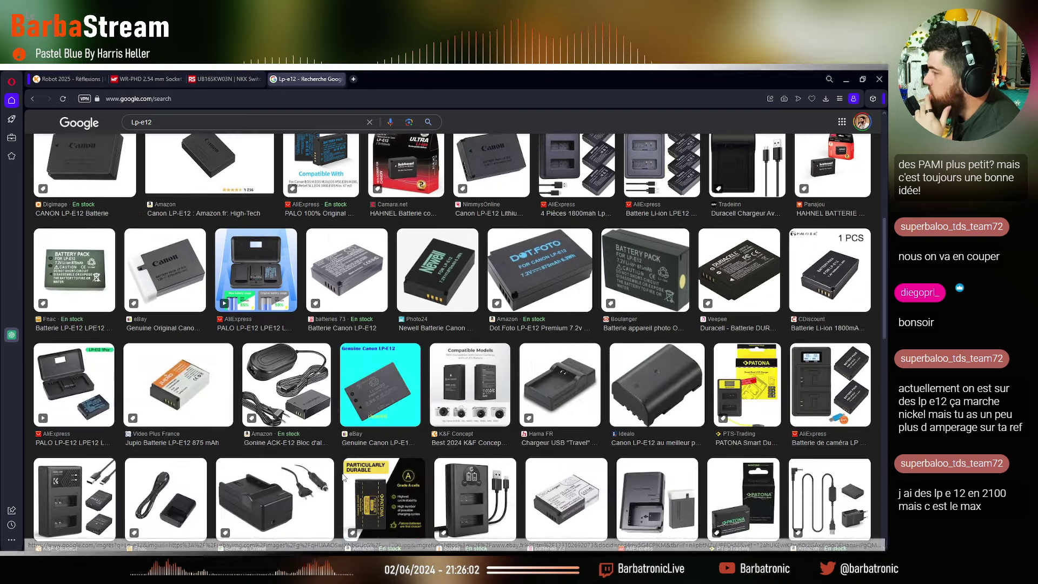
click(485, 423)
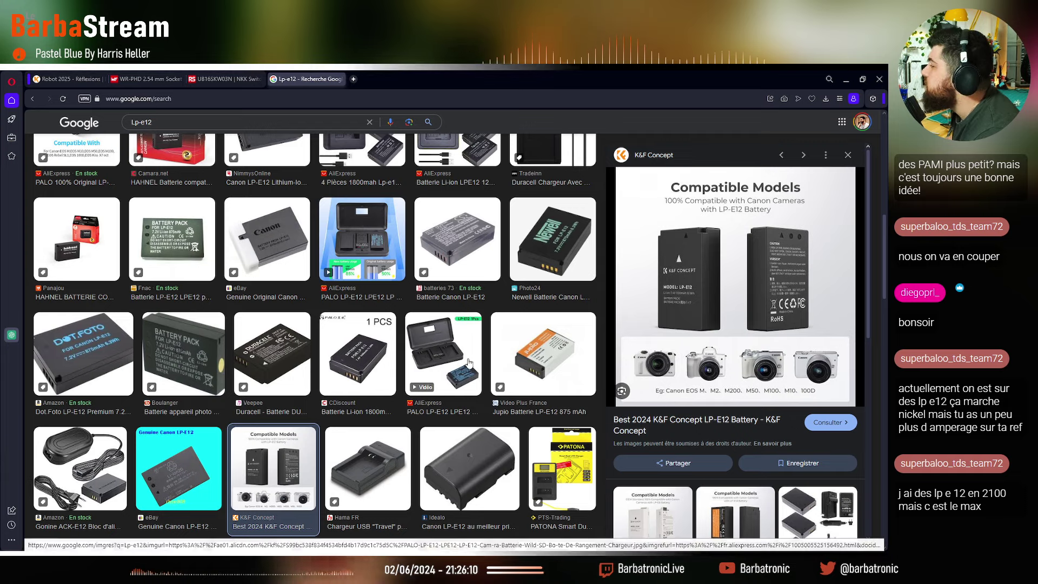
scroll(453, 370, down, 7)
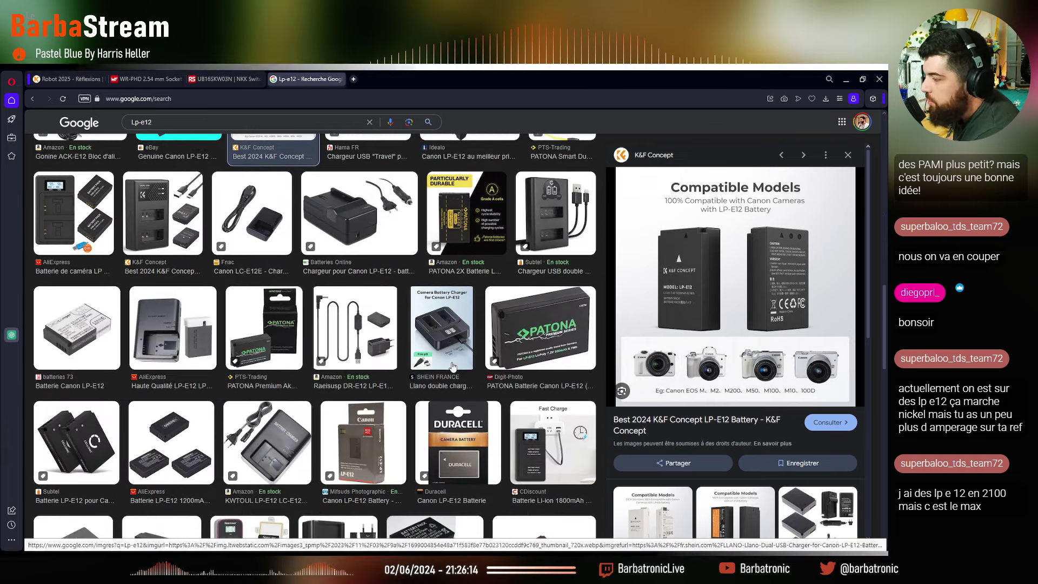
Look over more Lp-e12 battery image results, close that search tab and return to the MainBoard-PAMI-2025 schematic in KiCad
scroll(452, 365, down, 4)
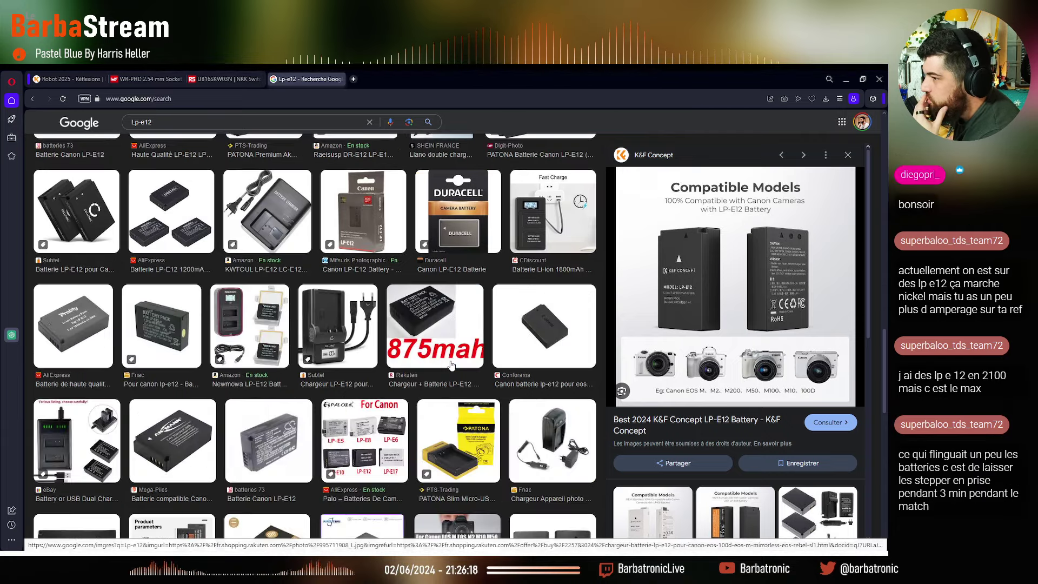
scroll(452, 366, up, 10)
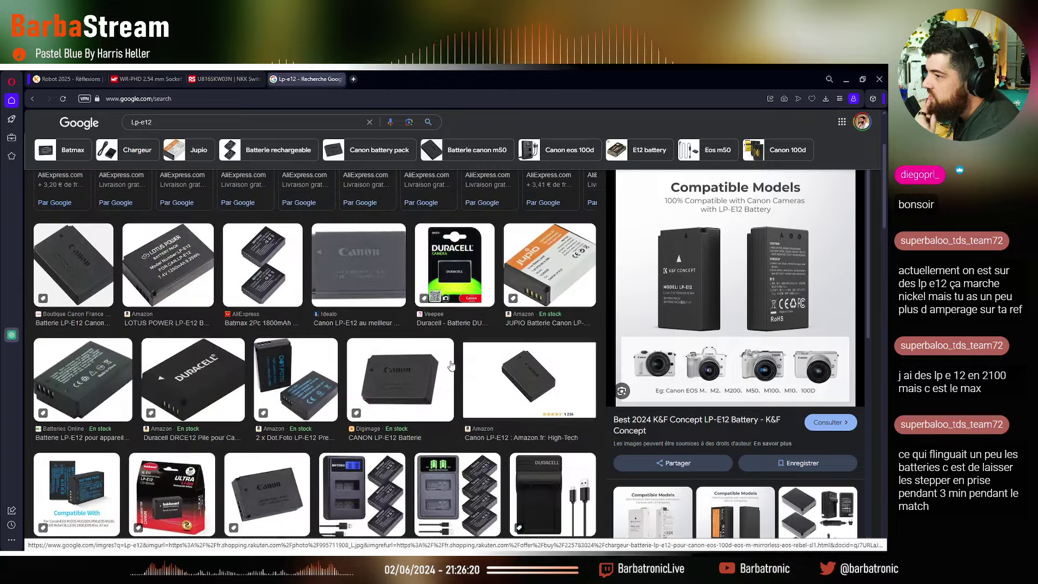
scroll(470, 369, up, 3)
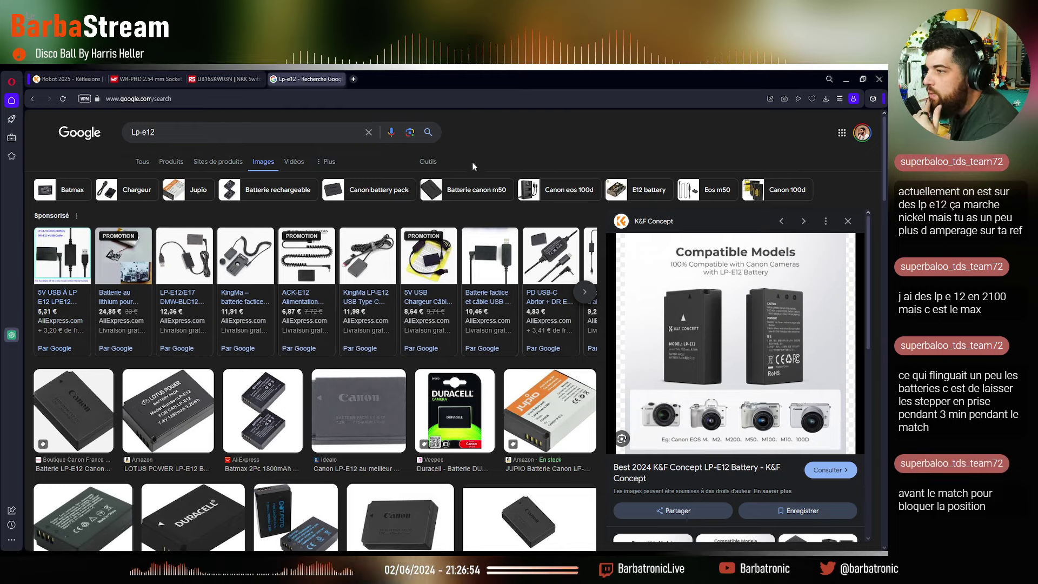
click(339, 79)
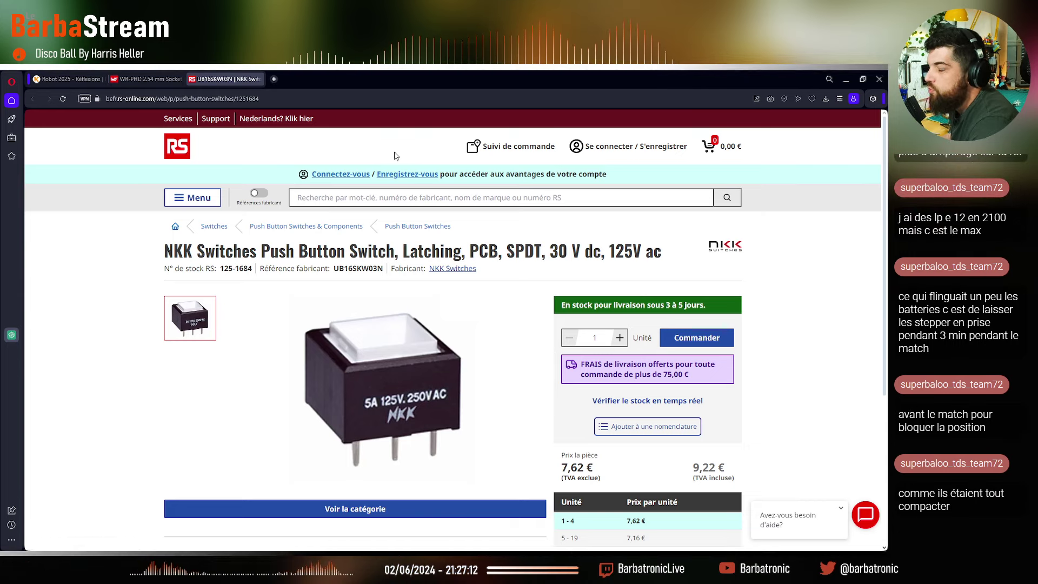
click(847, 80)
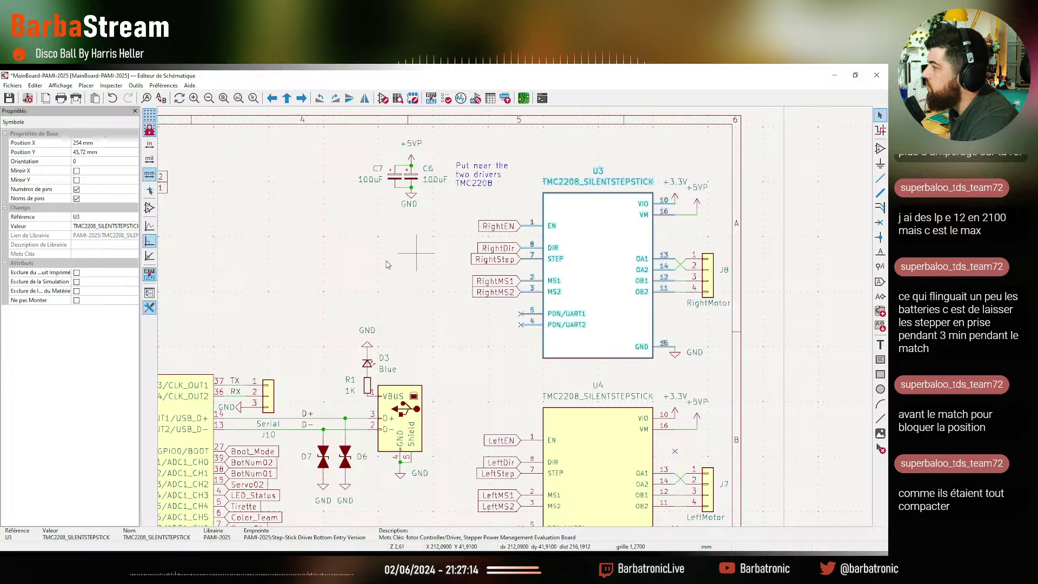
Check the symbol properties of the OLED connector J13 in the schematic, cancel the dialog and deselect the connector
scroll(468, 428, down, 5)
scroll(468, 428, up, 5)
middle_drag(450, 425, 663, 252)
click(642, 323)
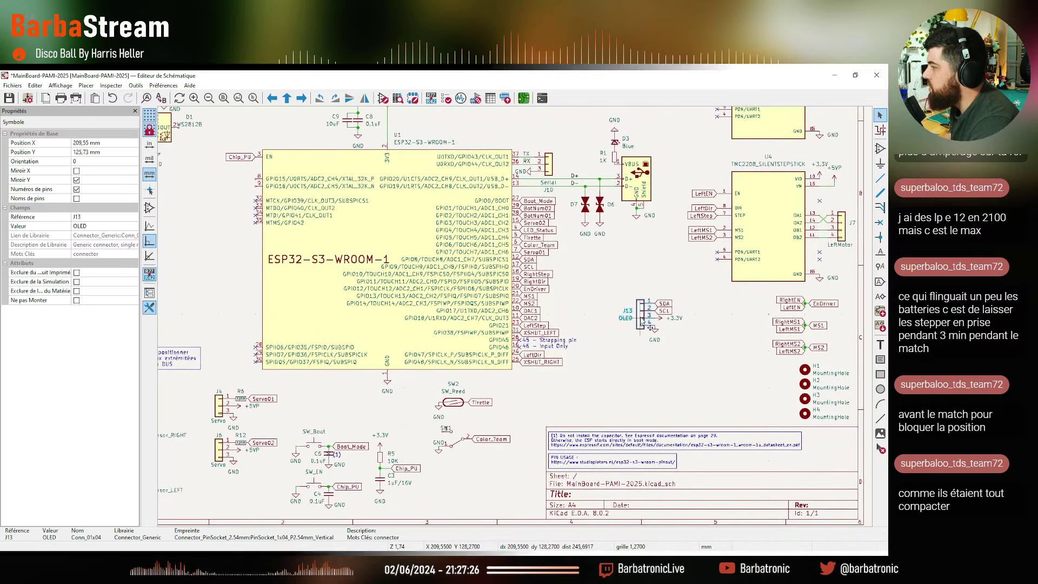
key(e)
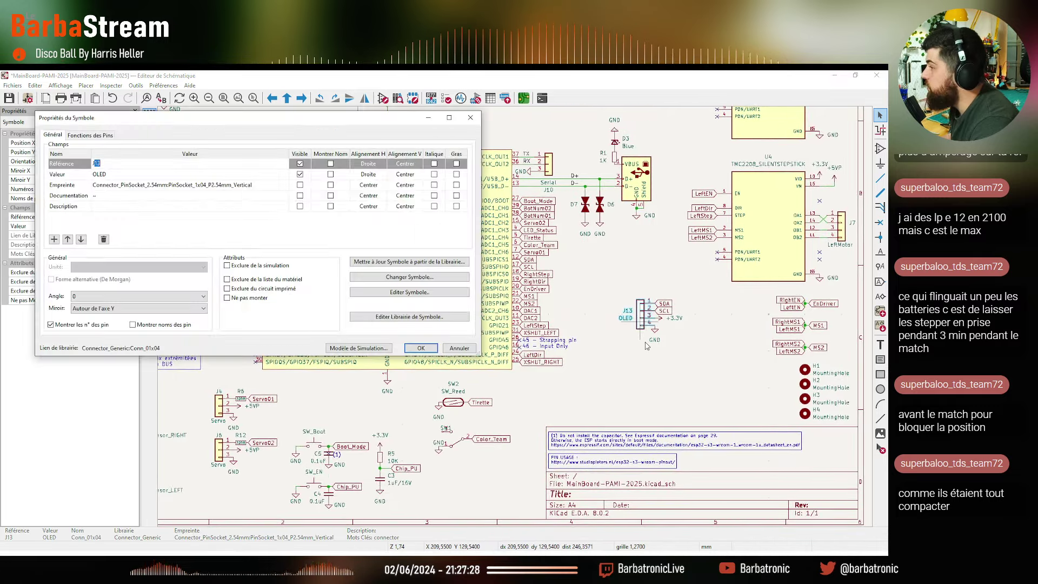
click(459, 348)
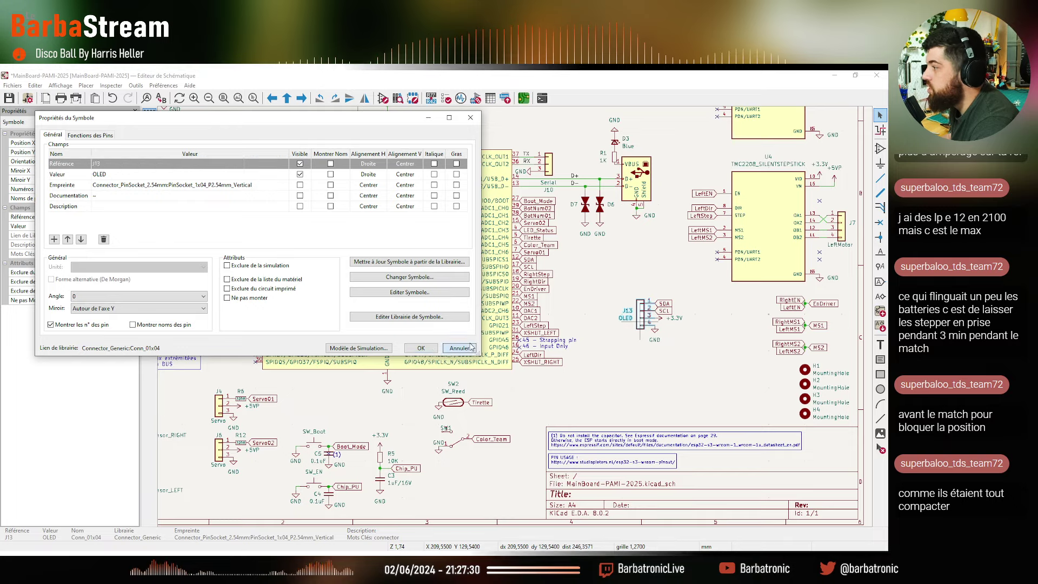
click(628, 365)
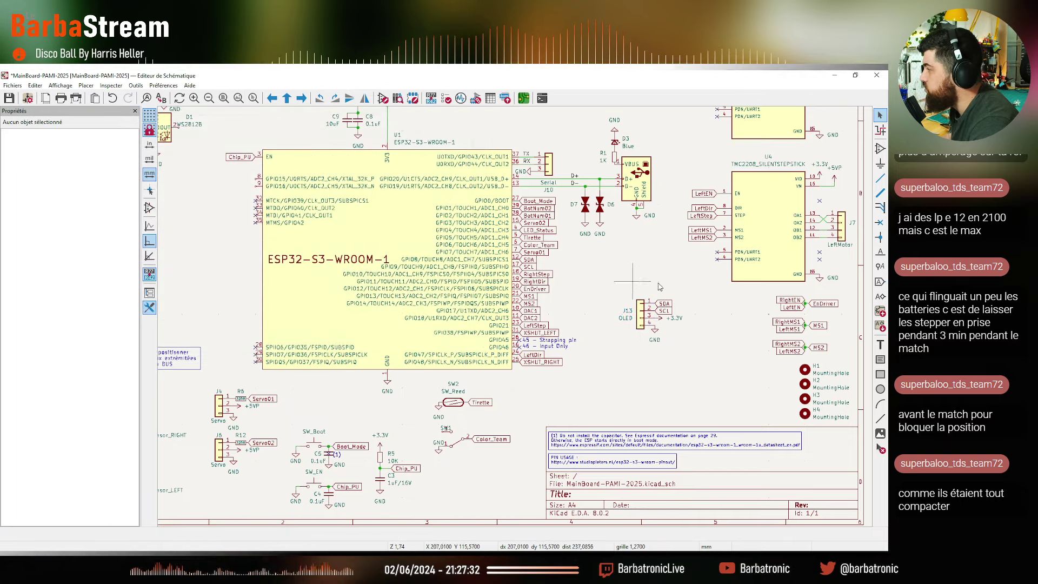
Switch to the MainBoard-PAMI-2025 PCB layout and hide the F.Cu and B.Cu copper layers
middle_drag(582, 360, 688, 342)
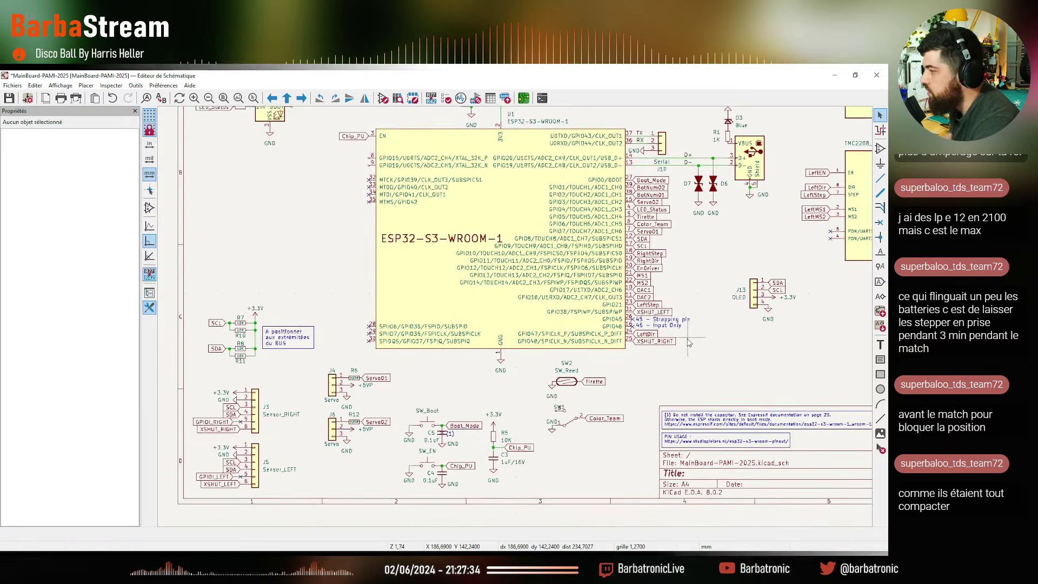
middle_drag(680, 243, 643, 408)
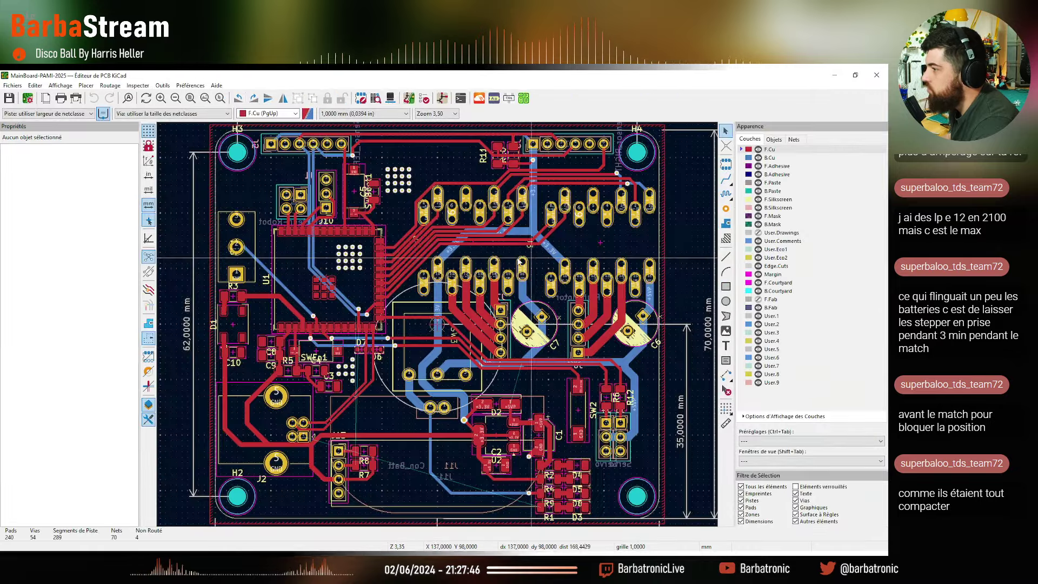
scroll(579, 382, down, 3)
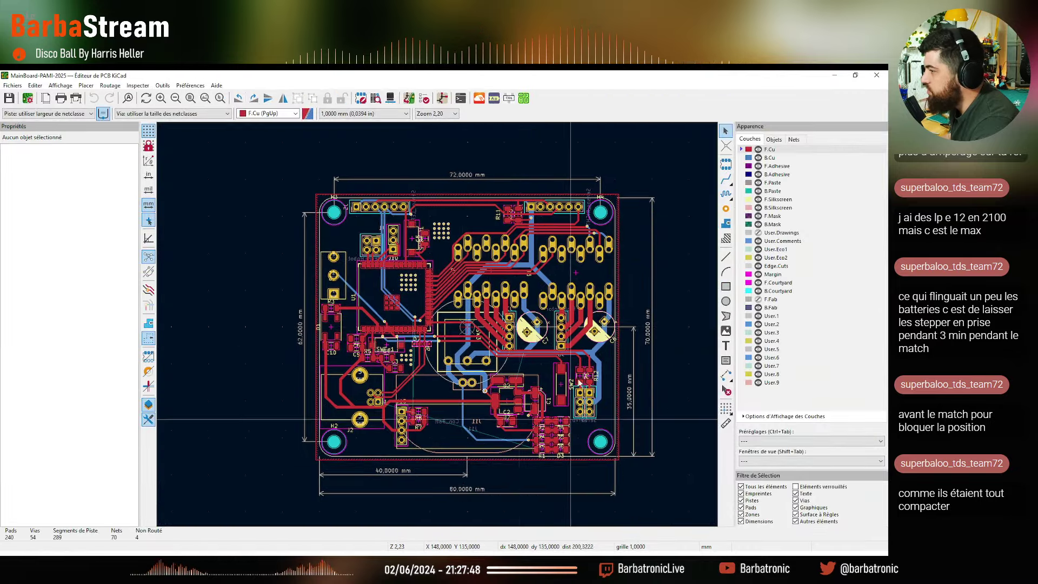
scroll(684, 379, up, 2)
middle_drag(406, 270, 491, 296)
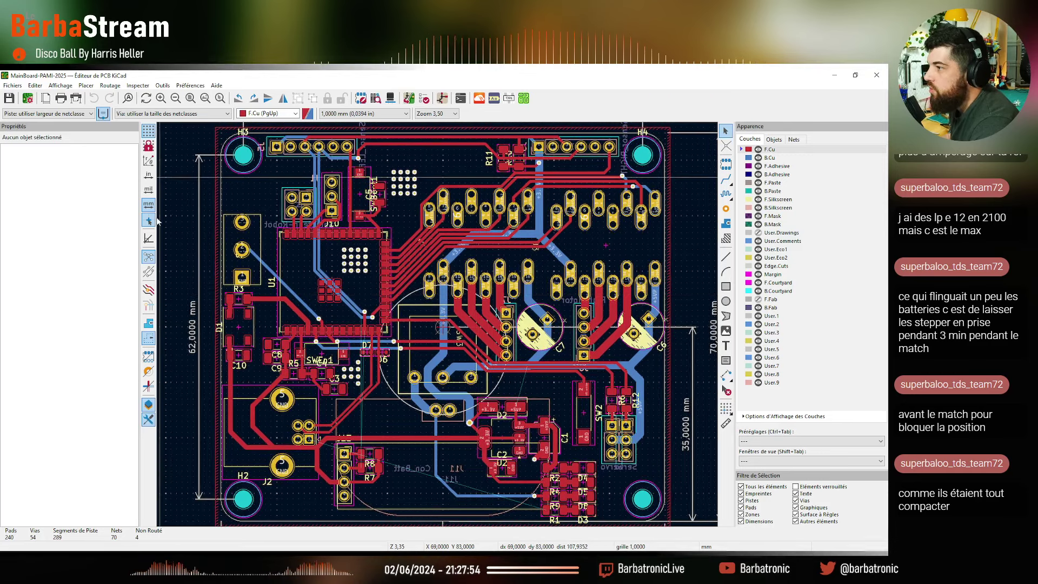
click(758, 149)
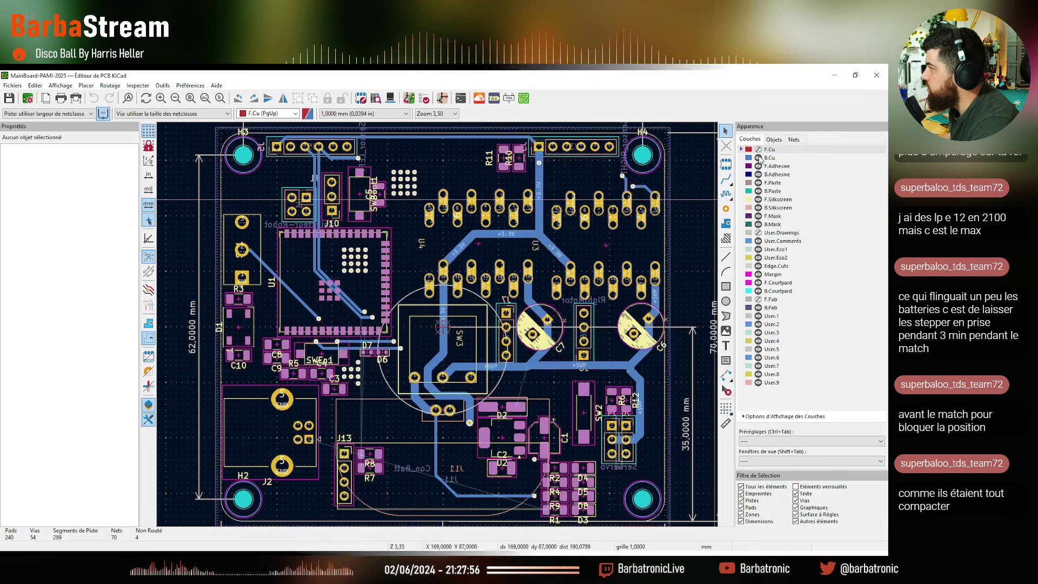
click(758, 157)
Examine the placement of the ESP32 module, stepper drivers, switches, connectors and mounting holes on the board with copper hidden
scroll(458, 298, down, 2)
scroll(457, 297, up, 2)
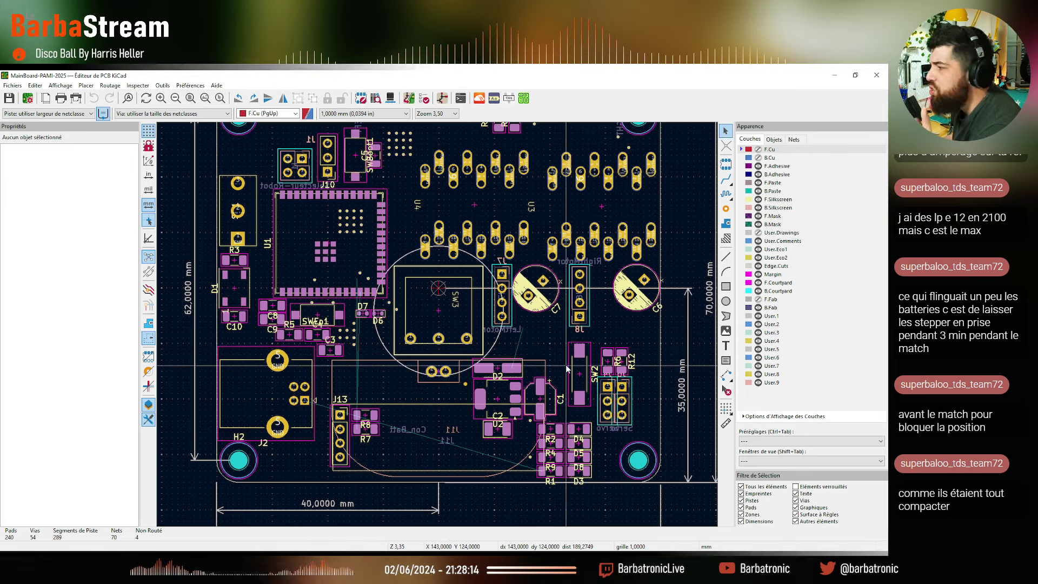
middle_drag(577, 340, 603, 389)
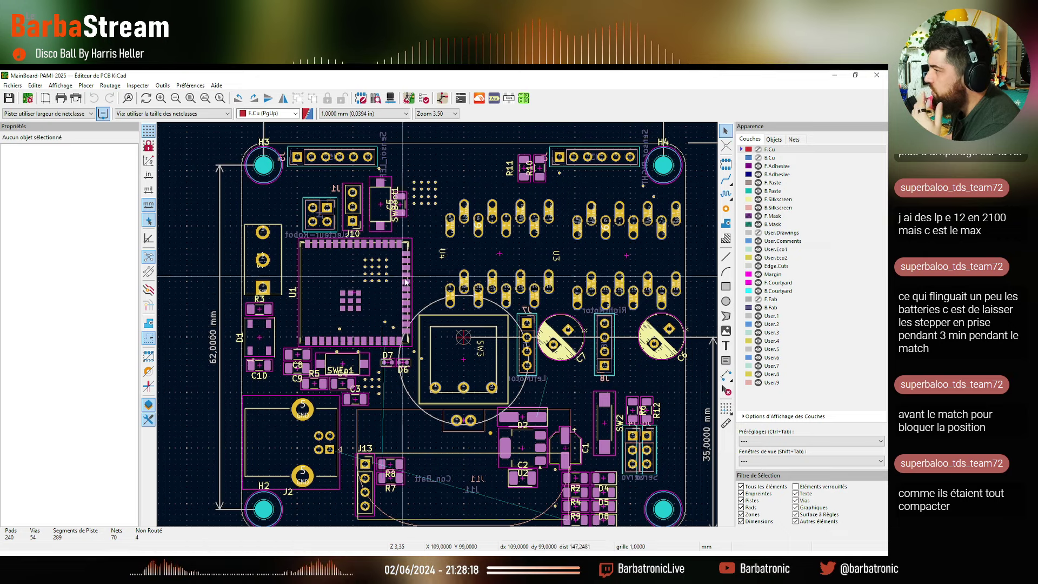
middle_drag(308, 154, 322, 192)
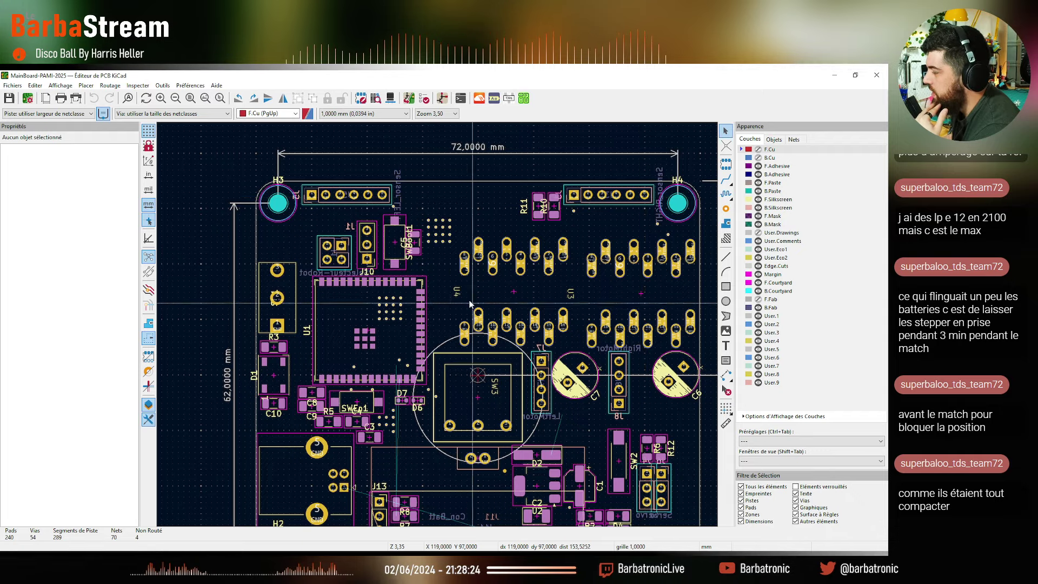
middle_drag(463, 296, 421, 287)
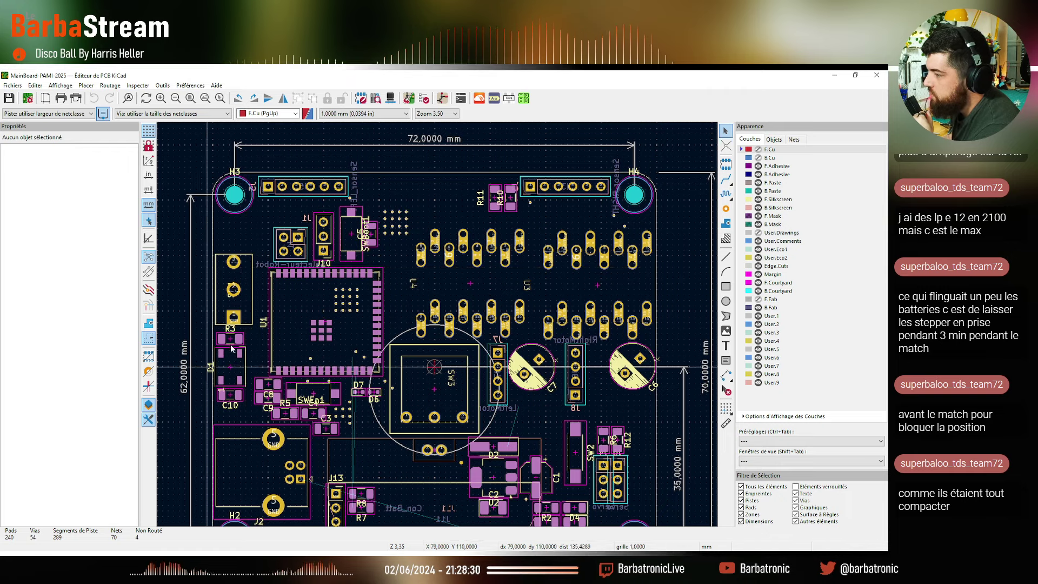
middle_drag(254, 292, 253, 280)
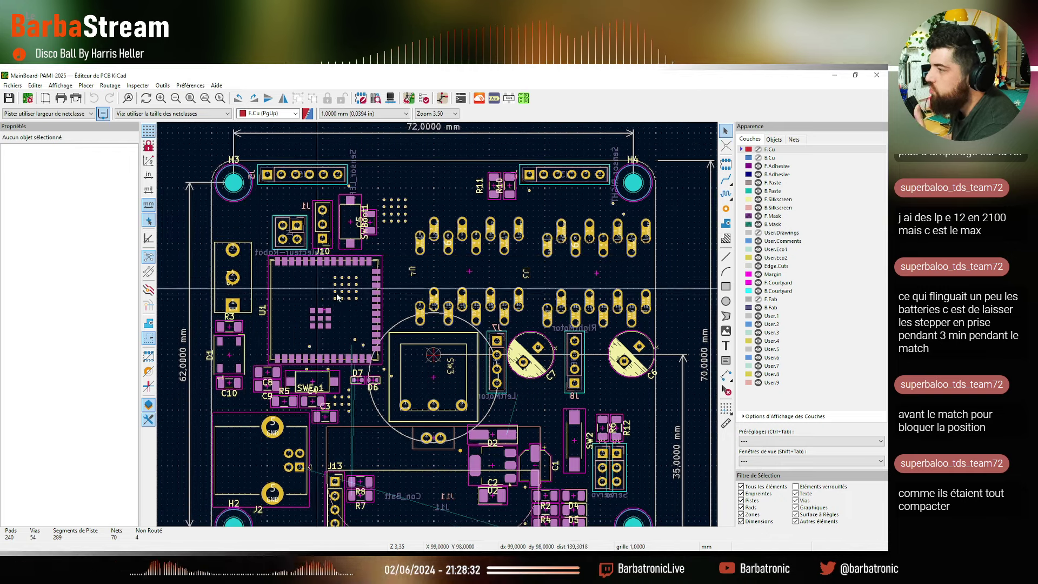
shift+scroll(292, 319, down, 1)
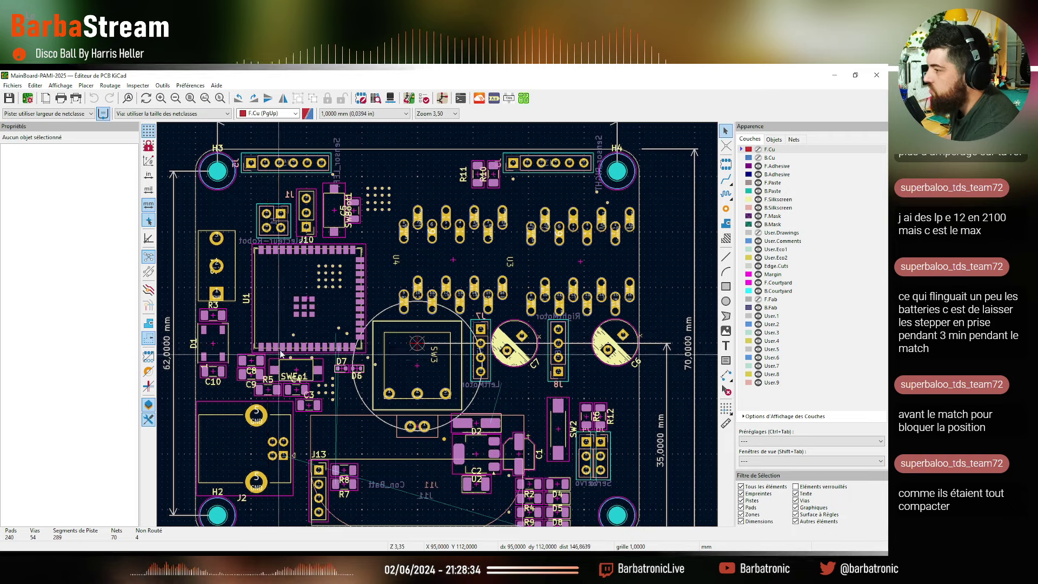
shift+scroll(313, 319, down, 2)
shift+scroll(313, 319, up, 2)
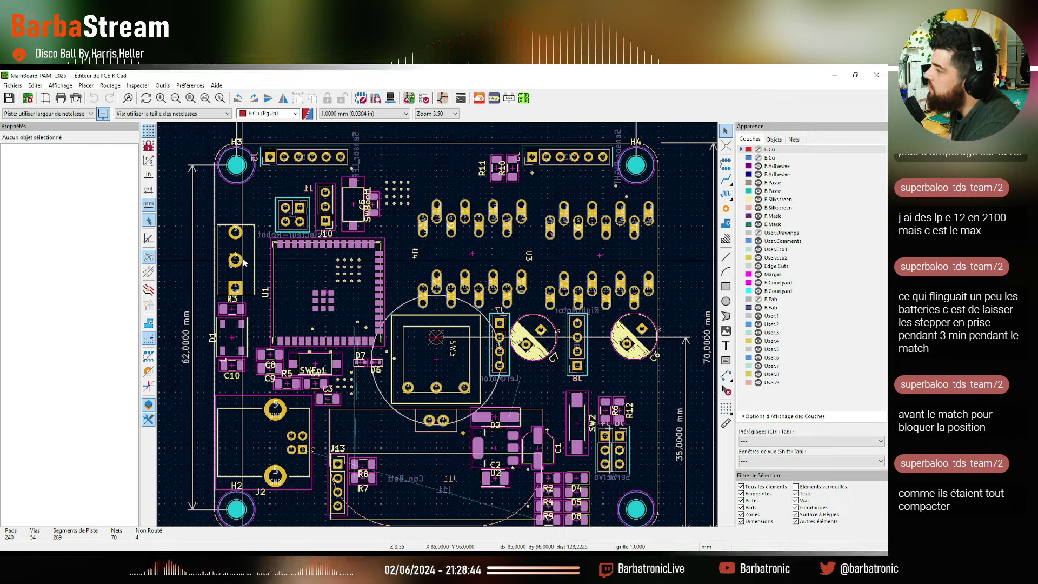
middle_drag(408, 274, 379, 251)
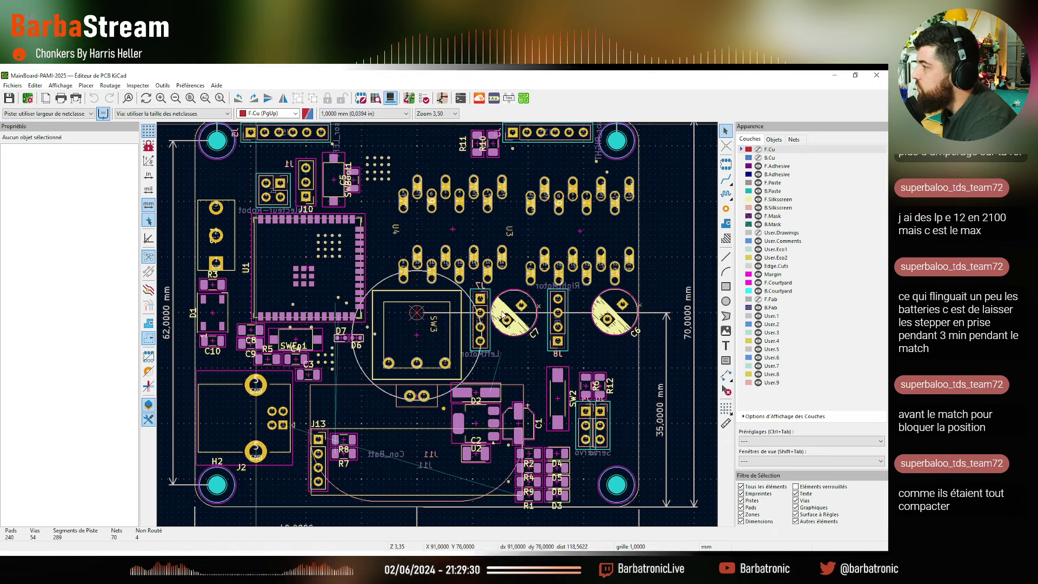
Open the board's 3D view and inspect the OLED display, switches, capacitors and the battery underneath from several angles
key(alt+3)
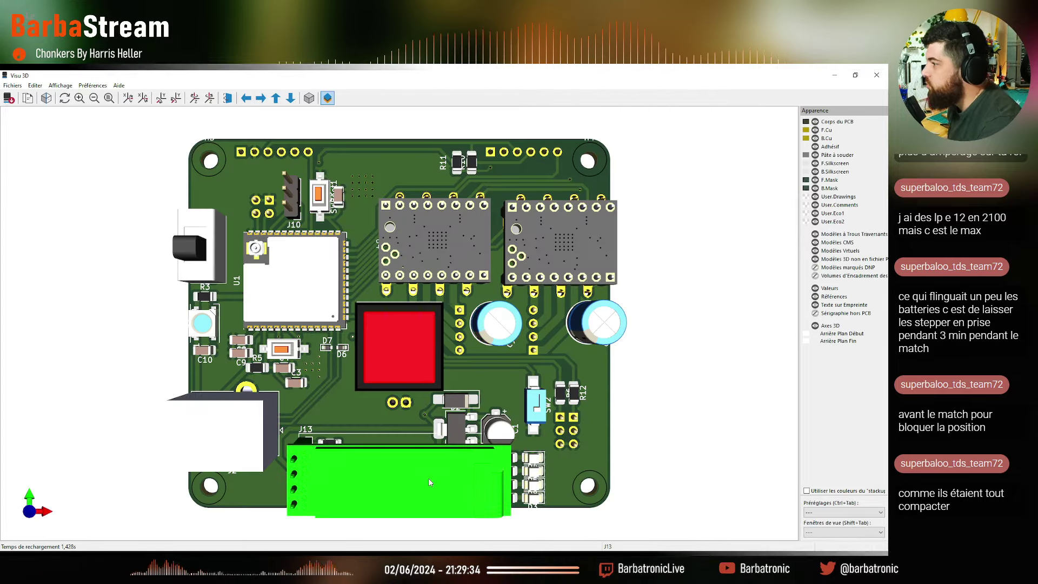
drag(423, 482, 378, 324)
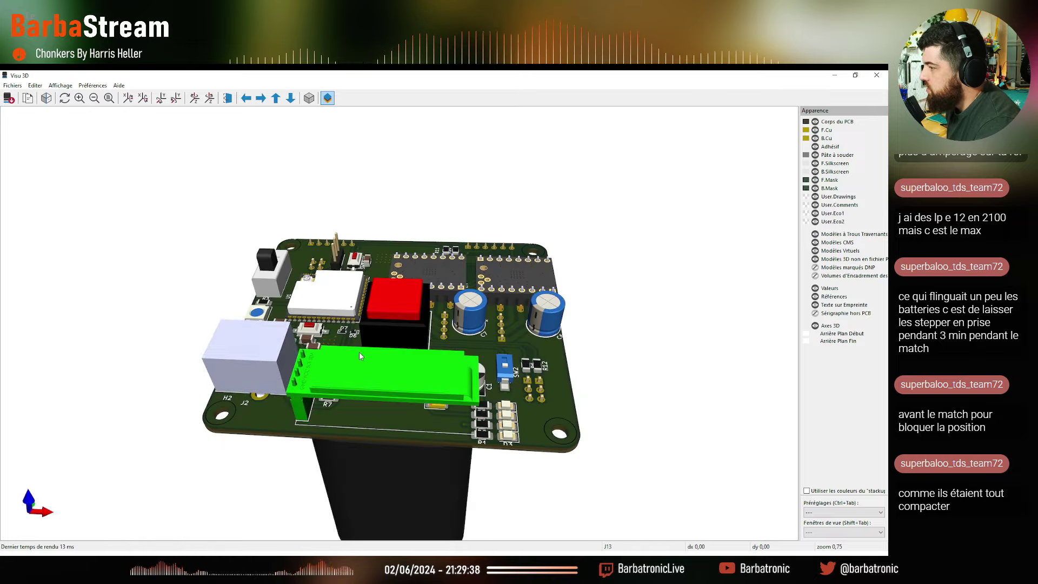
drag(333, 441, 391, 400)
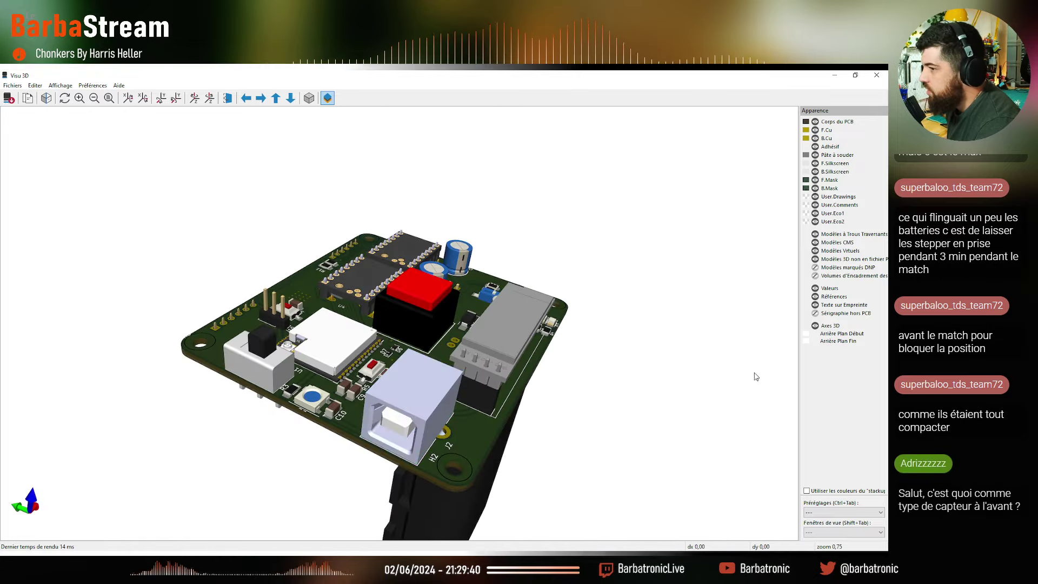
drag(755, 376, 313, 398)
drag(603, 321, 546, 373)
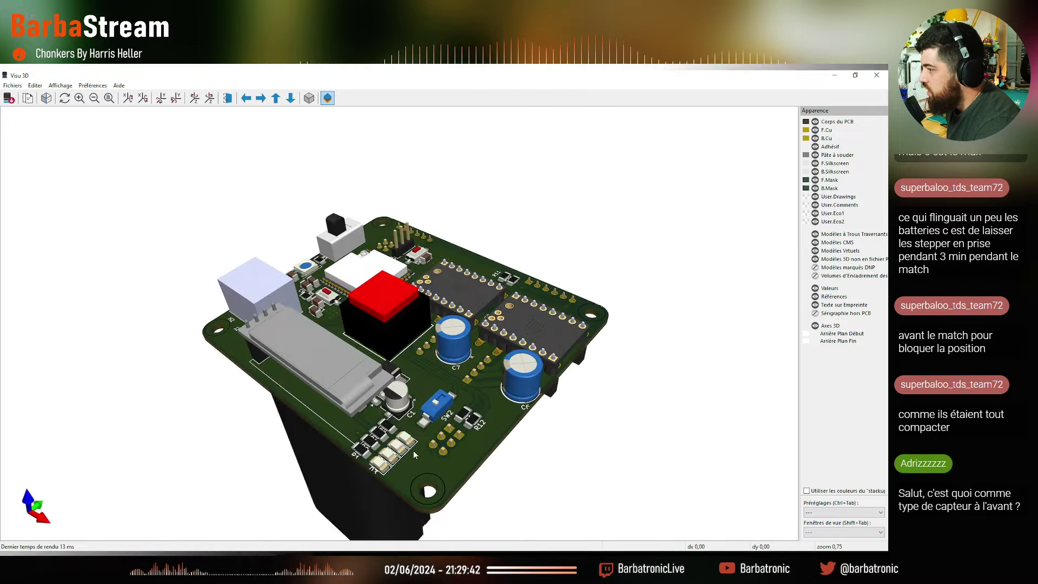
drag(436, 467, 395, 440)
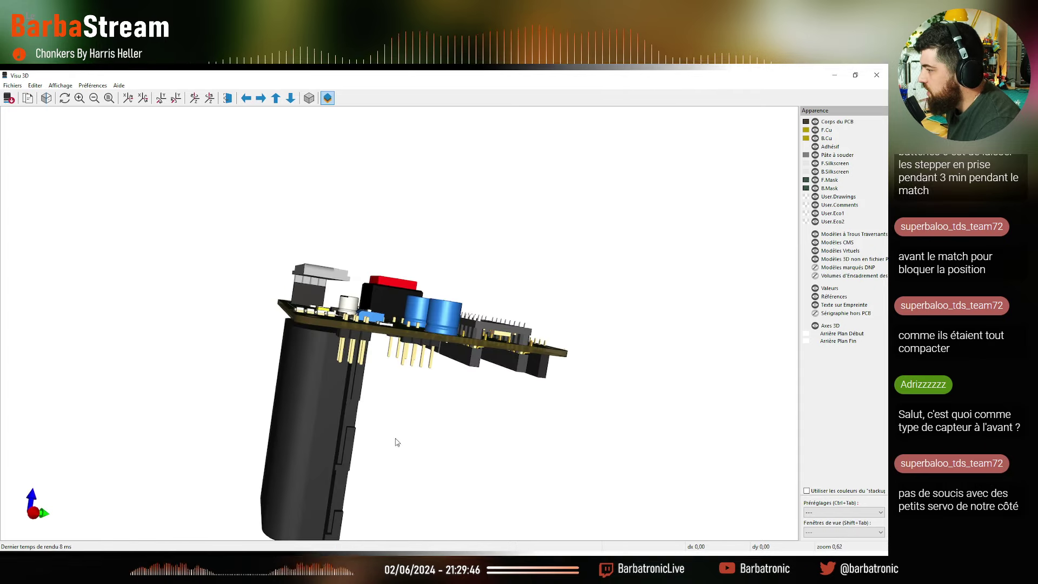
drag(328, 386, 379, 351)
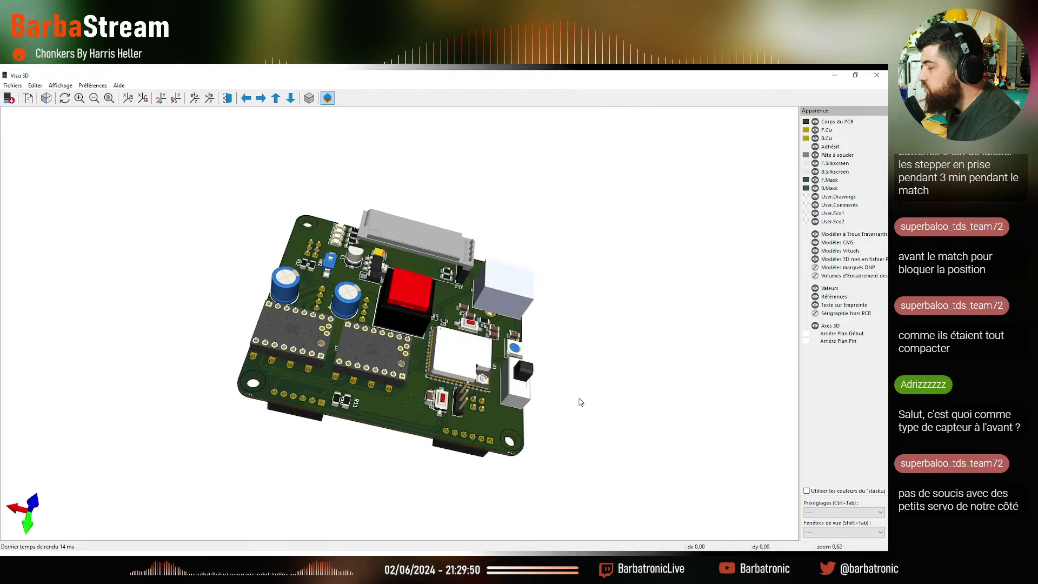
Inspect the board edge-on in 3D to compare the heights of the button, display, USB connector and slide switch
drag(579, 400, 346, 292)
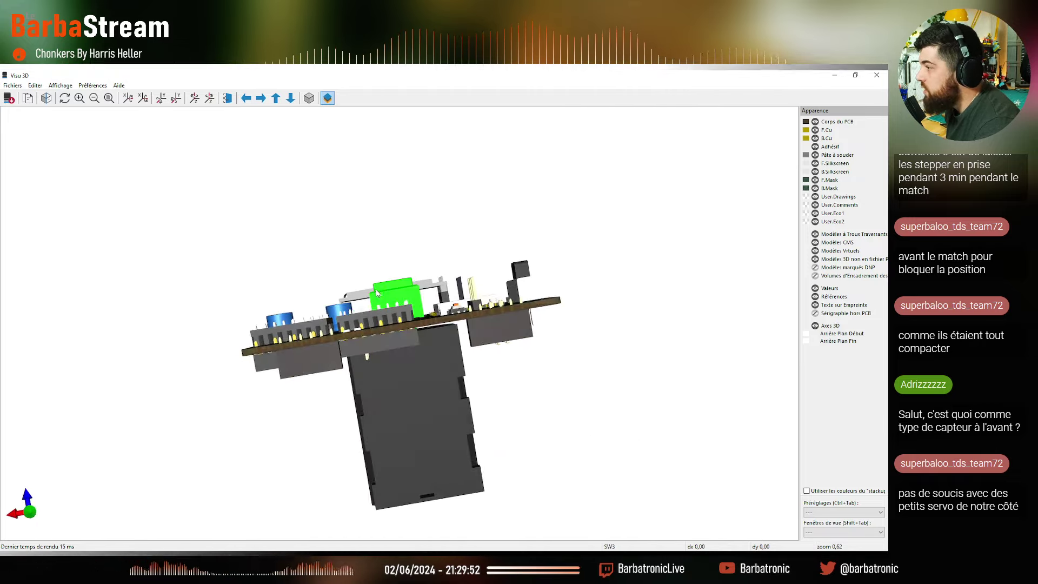
scroll(545, 288, up, 4)
drag(545, 288, 581, 270)
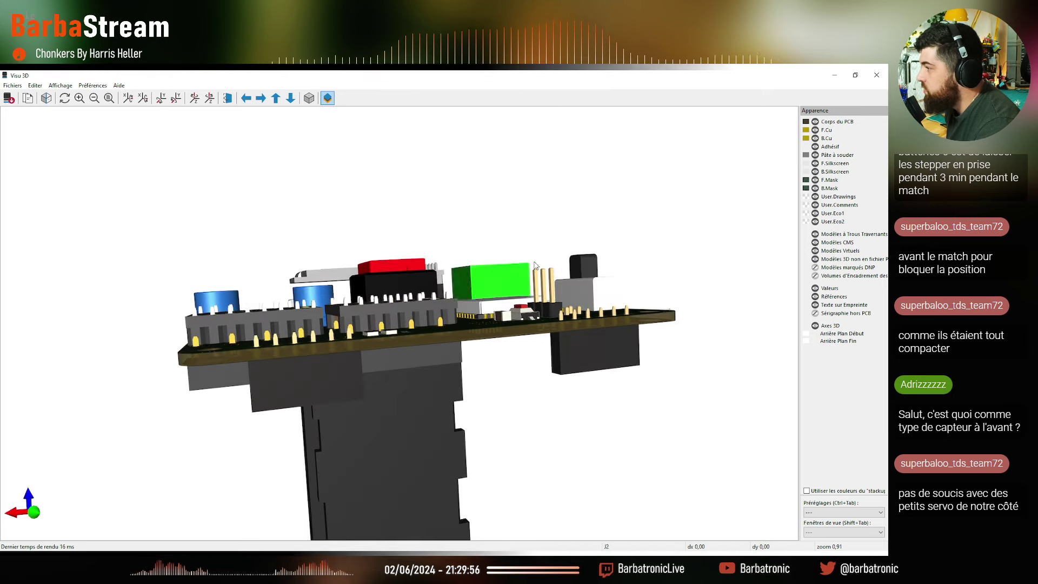
drag(625, 257, 620, 275)
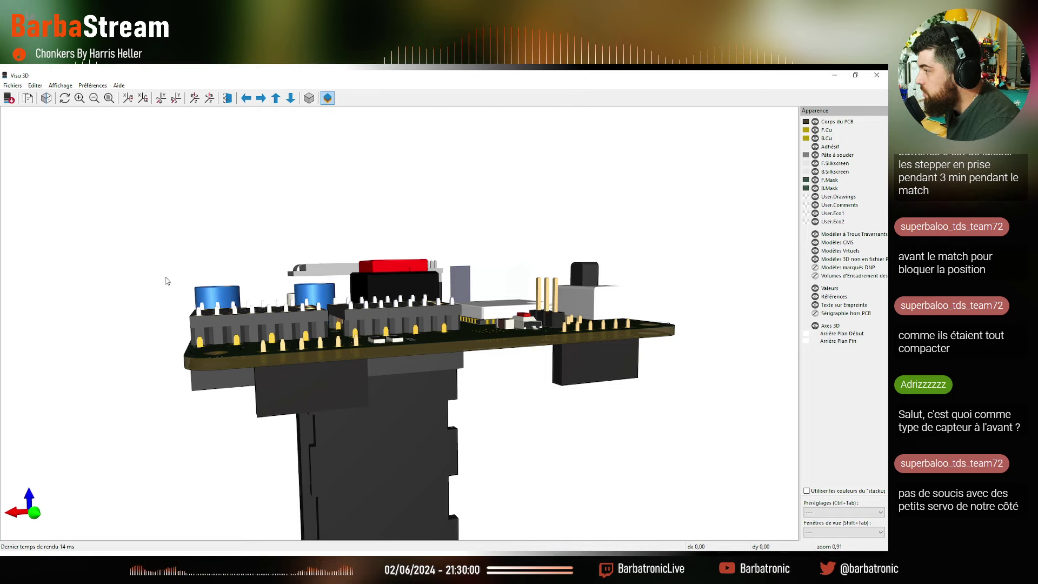
drag(400, 265, 399, 331)
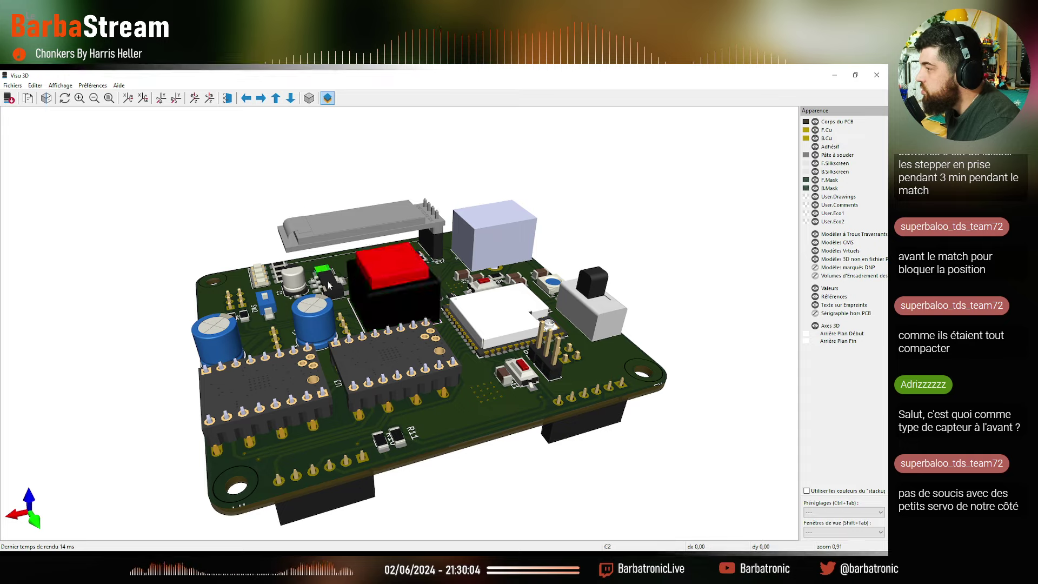
Glance at the PCB layout behind the 3D view, maximise the 3D view again and inspect the board's top side
drag(328, 282, 397, 327)
click(855, 74)
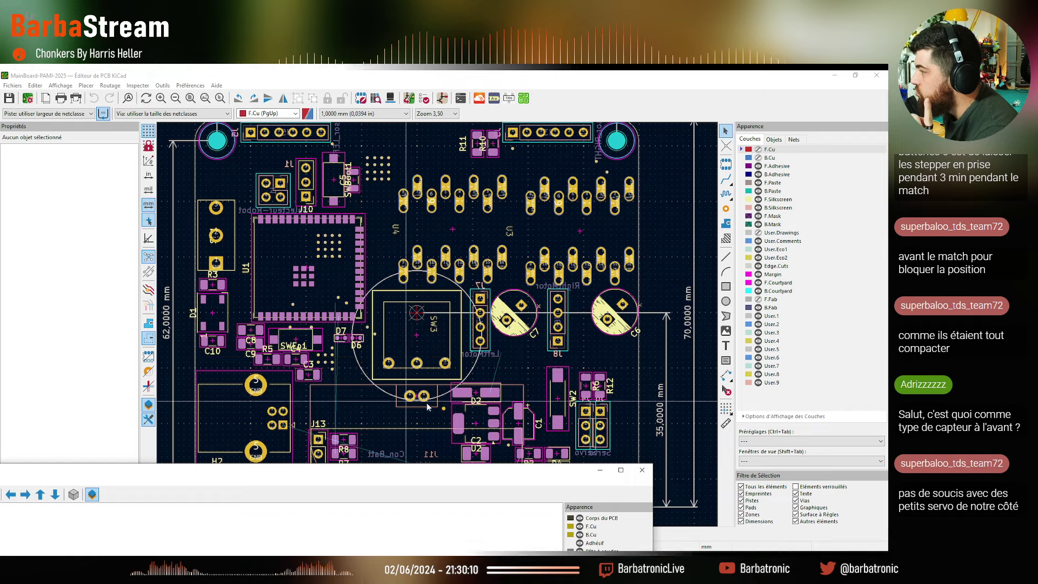
drag(381, 470, 533, 68)
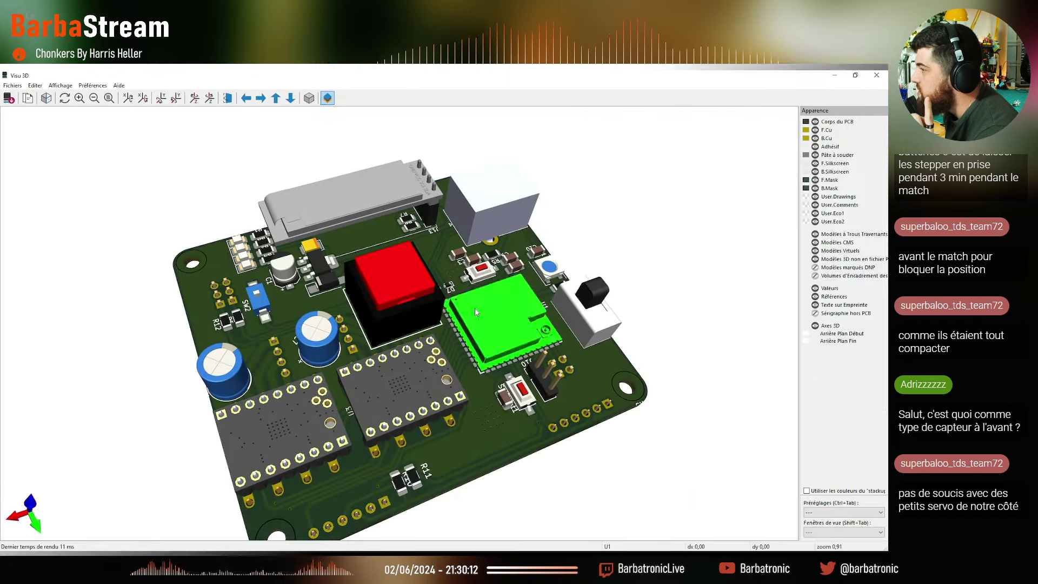
drag(474, 307, 387, 258)
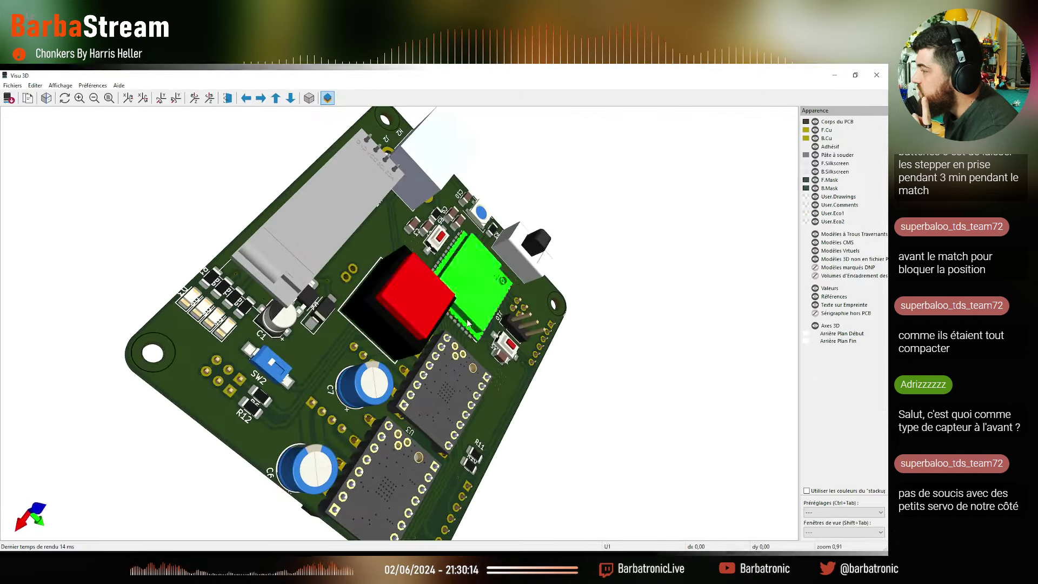
Inspect the board's 3D model from the stepper driver side, comparing component heights edge-on and the layout around the ESP32 module and pin header J10
drag(468, 322, 339, 213)
drag(416, 362, 372, 310)
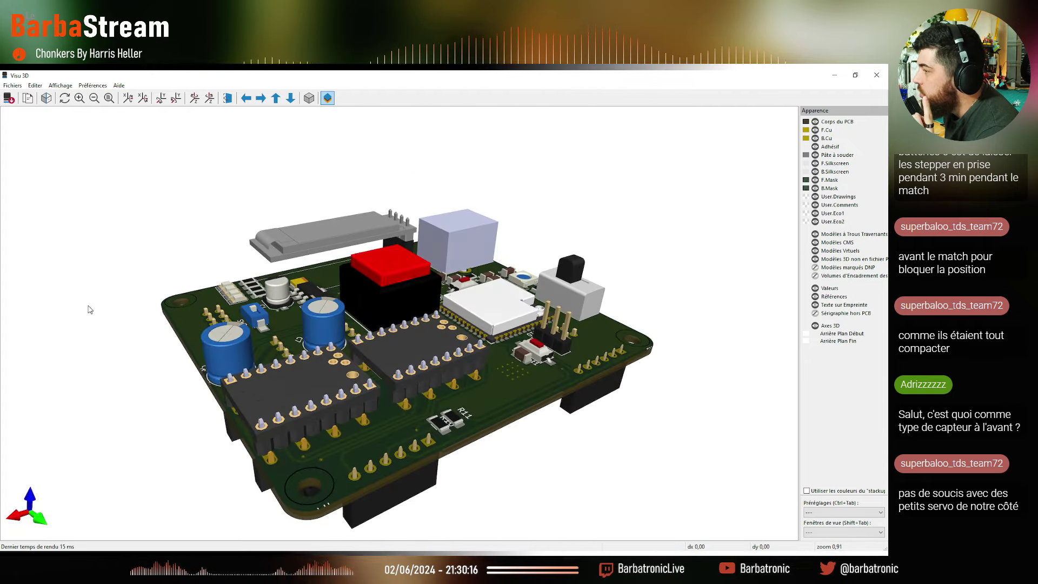
drag(507, 404, 485, 294)
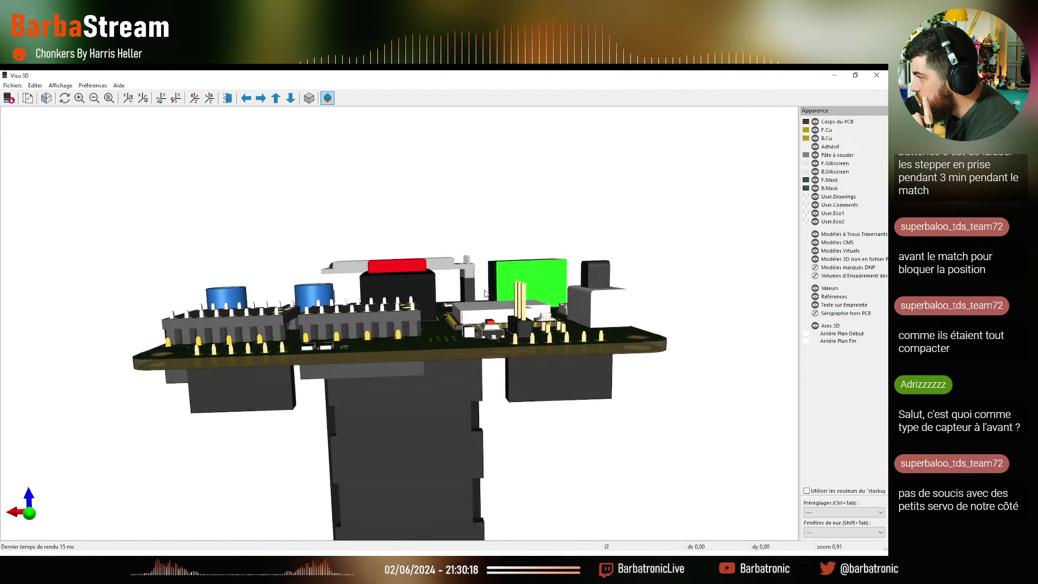
drag(352, 300, 346, 286)
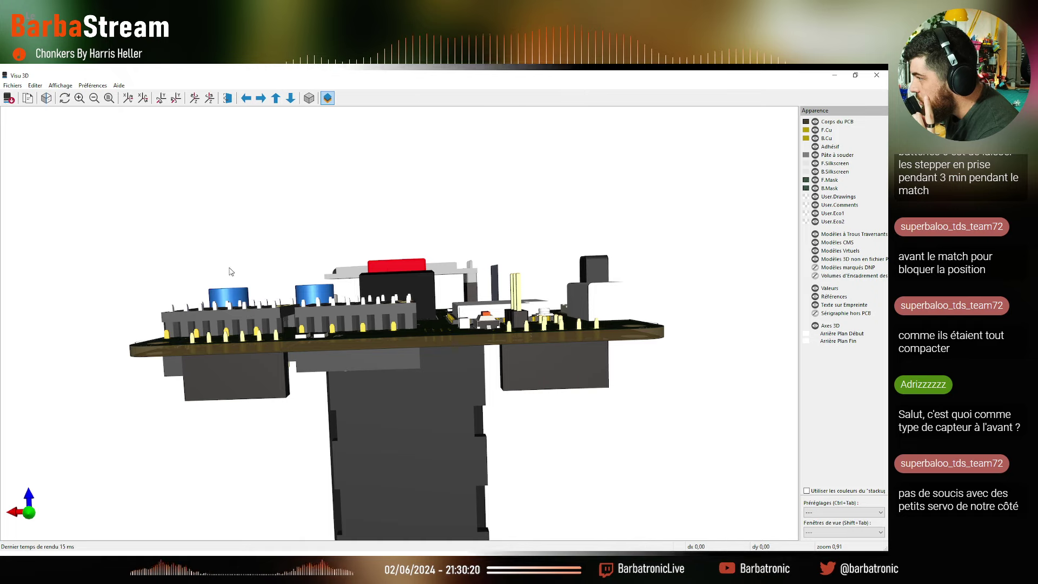
drag(595, 286, 439, 258)
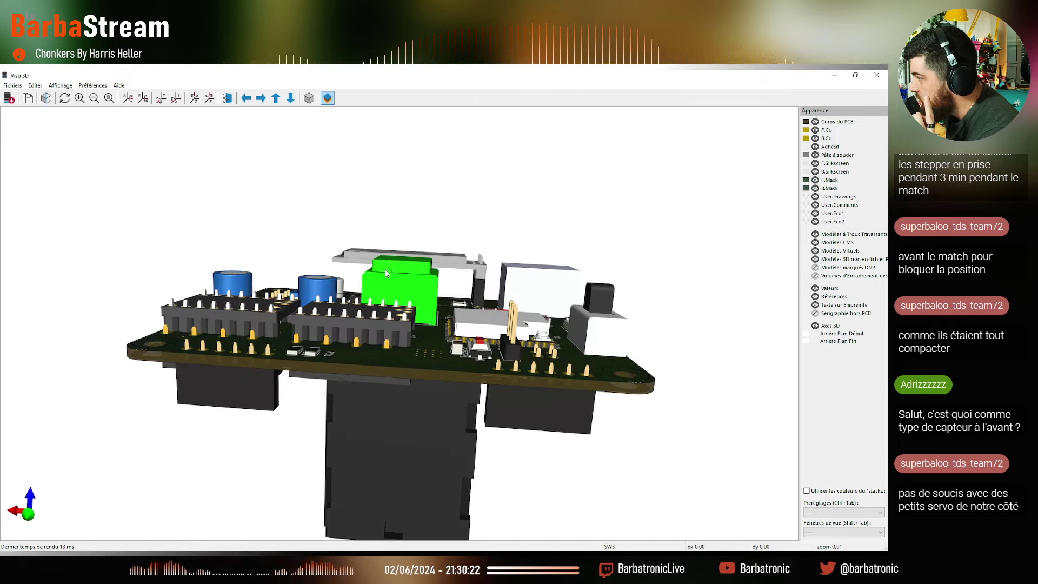
drag(354, 319, 575, 399)
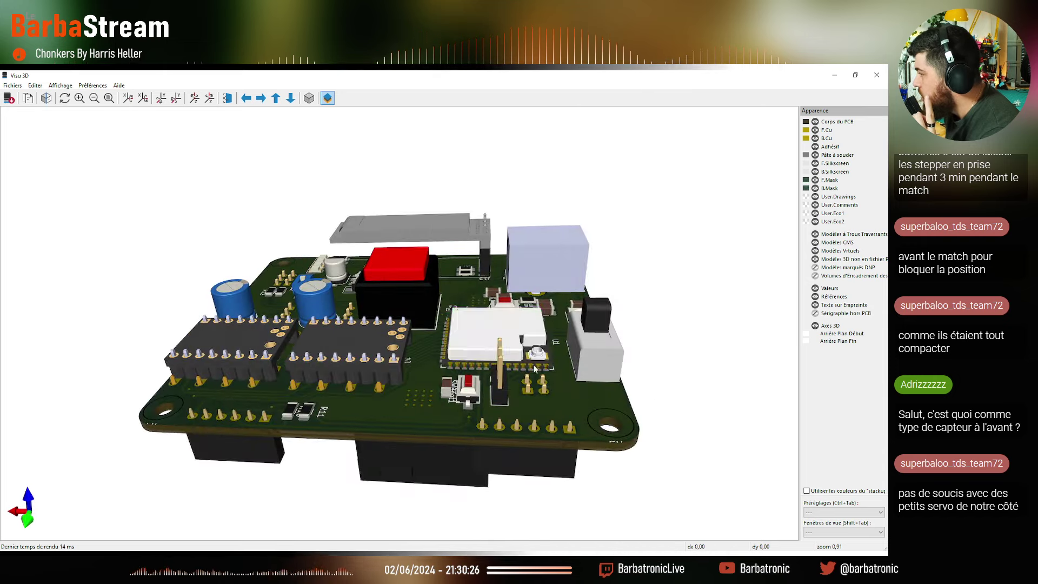
drag(516, 419, 474, 339)
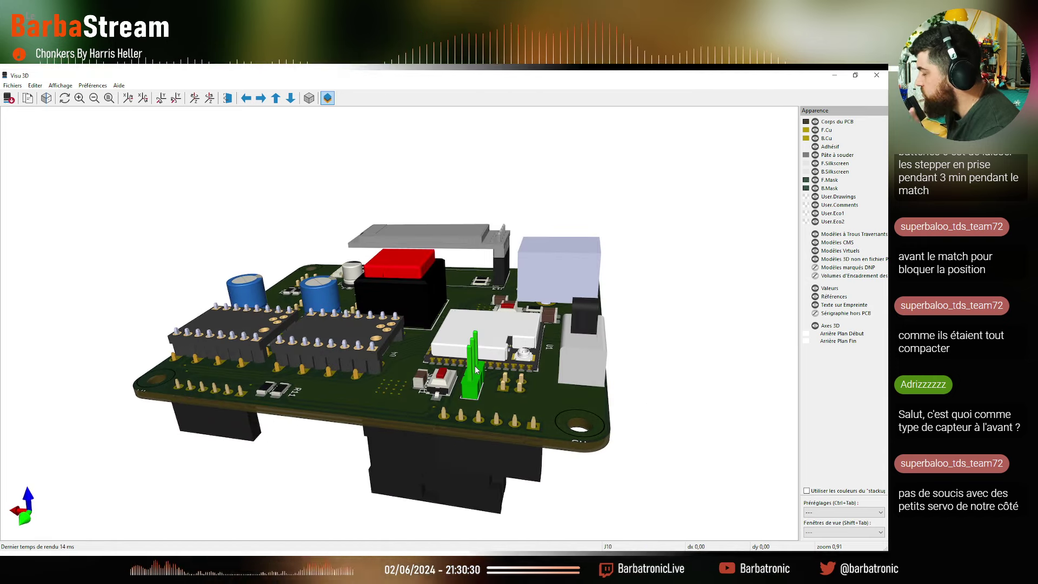
drag(475, 366, 464, 447)
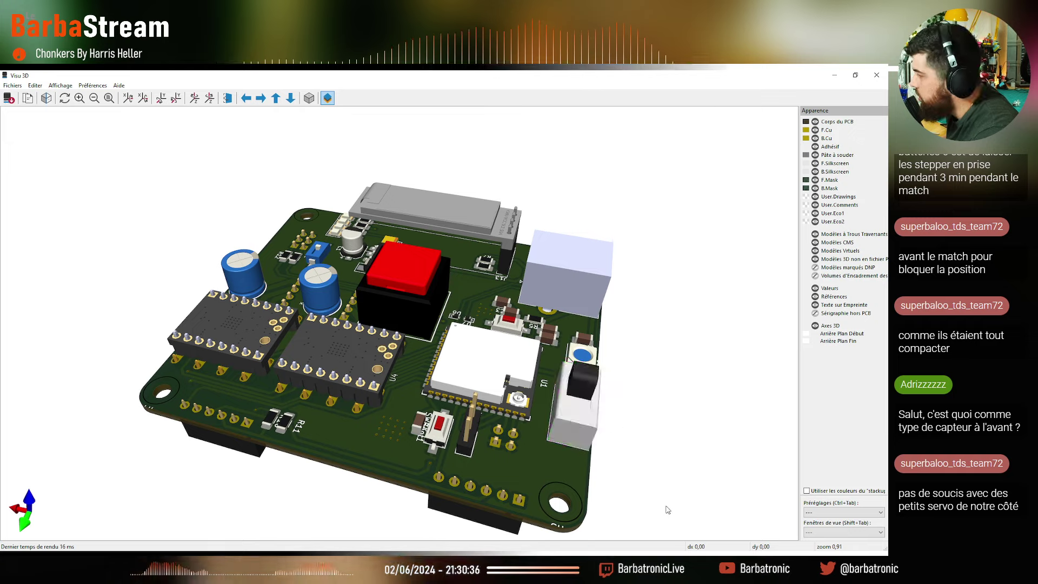
drag(576, 411, 493, 277)
drag(456, 335, 403, 446)
Move the 3D window aside to check the dimensioned PCB layout, and maximise the 3D view again
drag(802, 80, 538, 509)
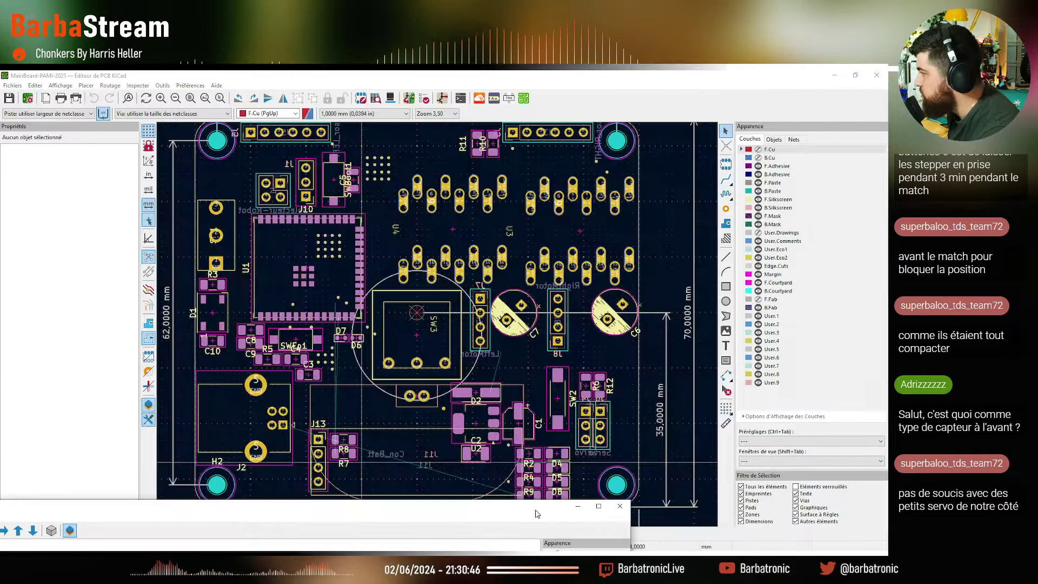
scroll(580, 382, down, 2)
scroll(432, 409, up, 2)
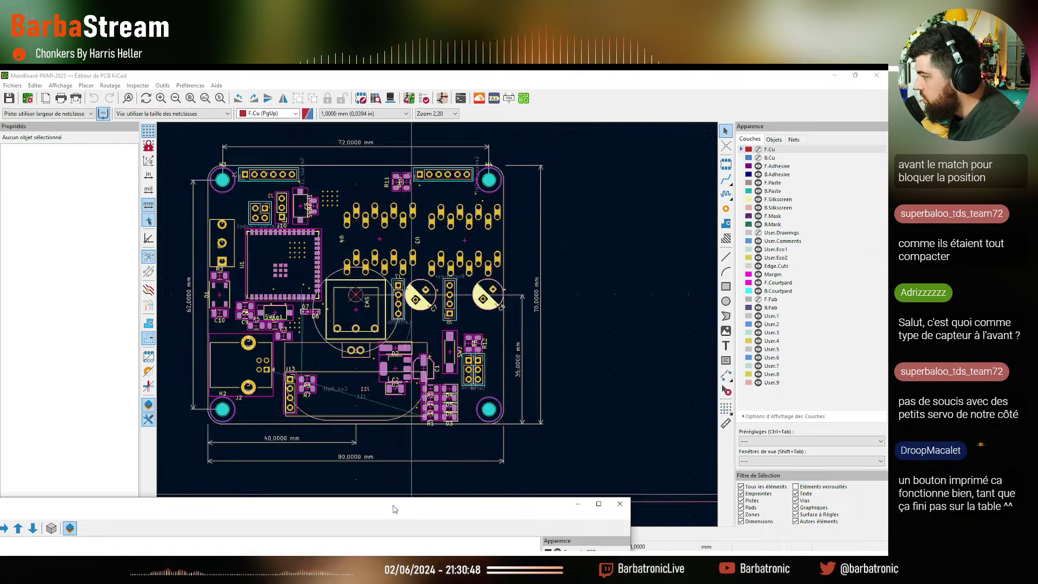
drag(395, 510, 611, 70)
drag(546, 292, 575, 422)
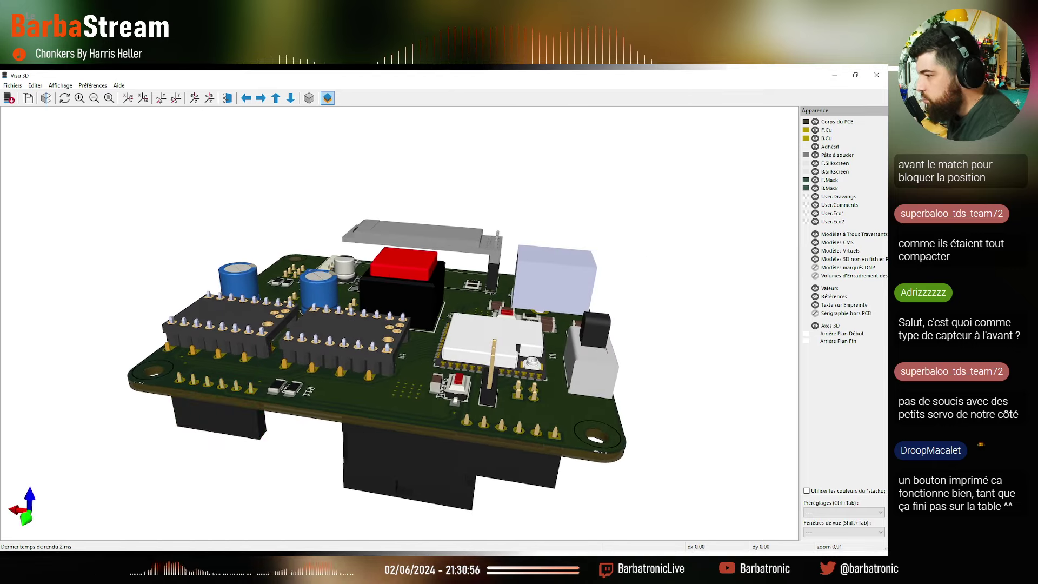
Switch to the Opera browser, search Google for "VL53l0x pinout" in a new tab, look at the sensor modules and return to the 3D view
click(123, 560)
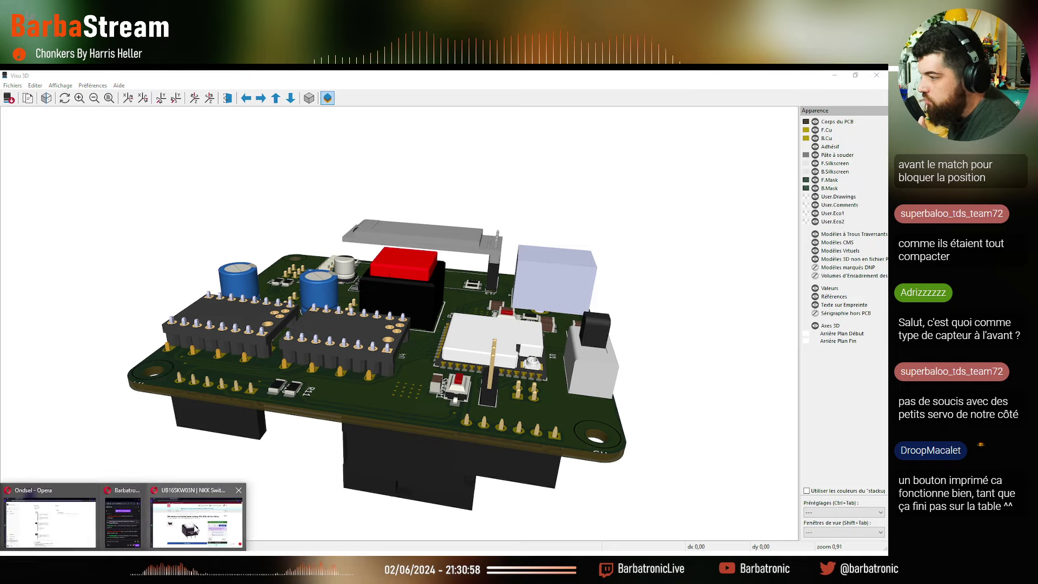
click(196, 527)
click(272, 79)
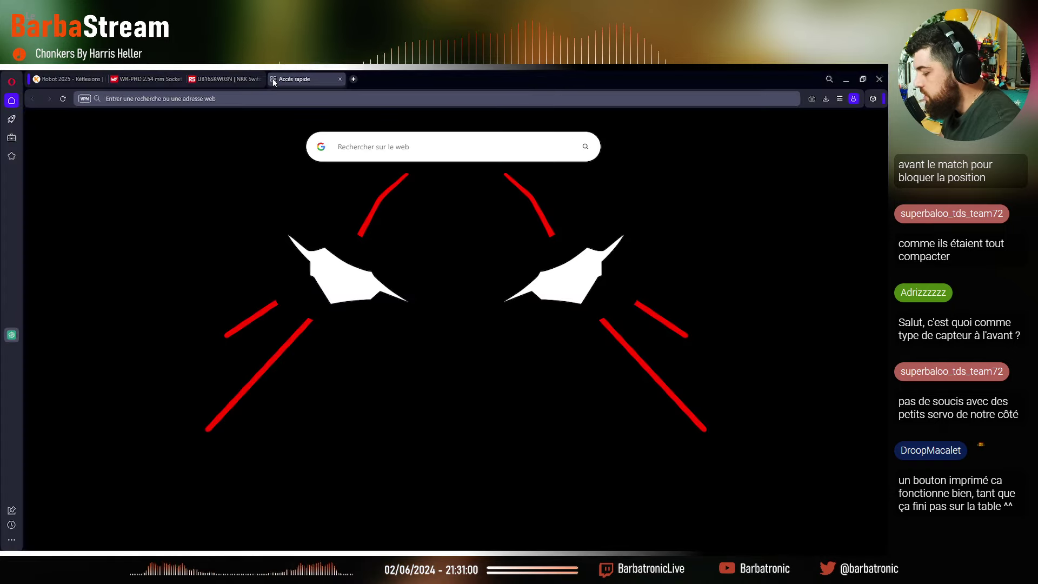
text(VL53)
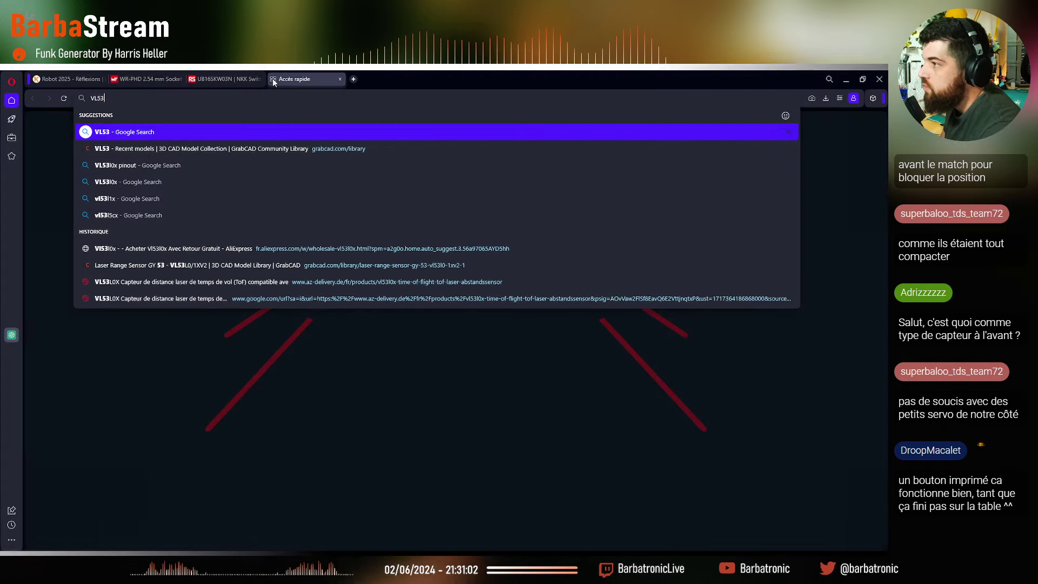
key(Down)
key(Down)
key(Return)
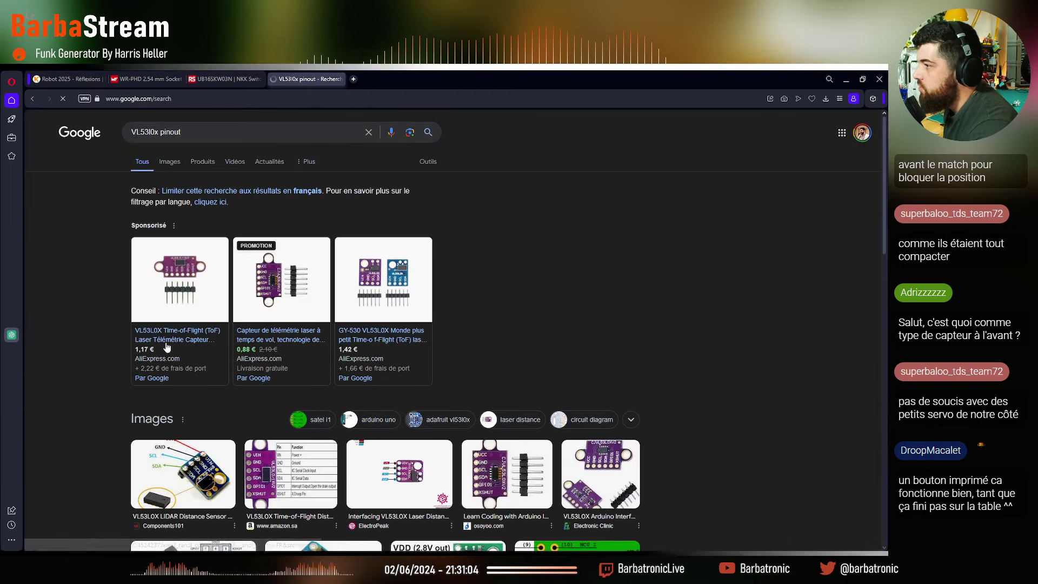
mouse_move(205, 336)
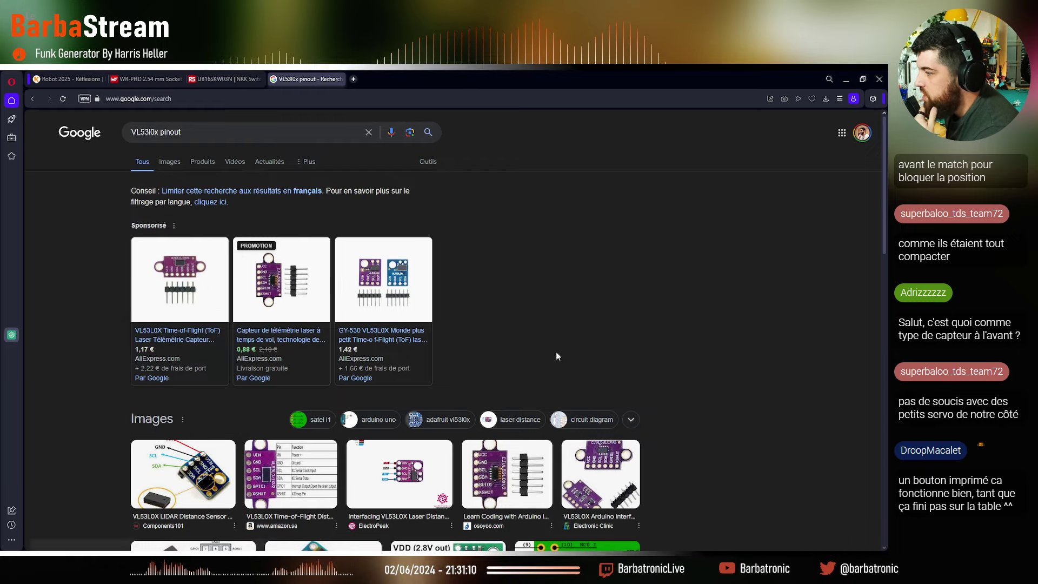
click(852, 80)
Inspect the connectors and battery on the board's underside in 3D, including connector J5
drag(374, 328, 367, 291)
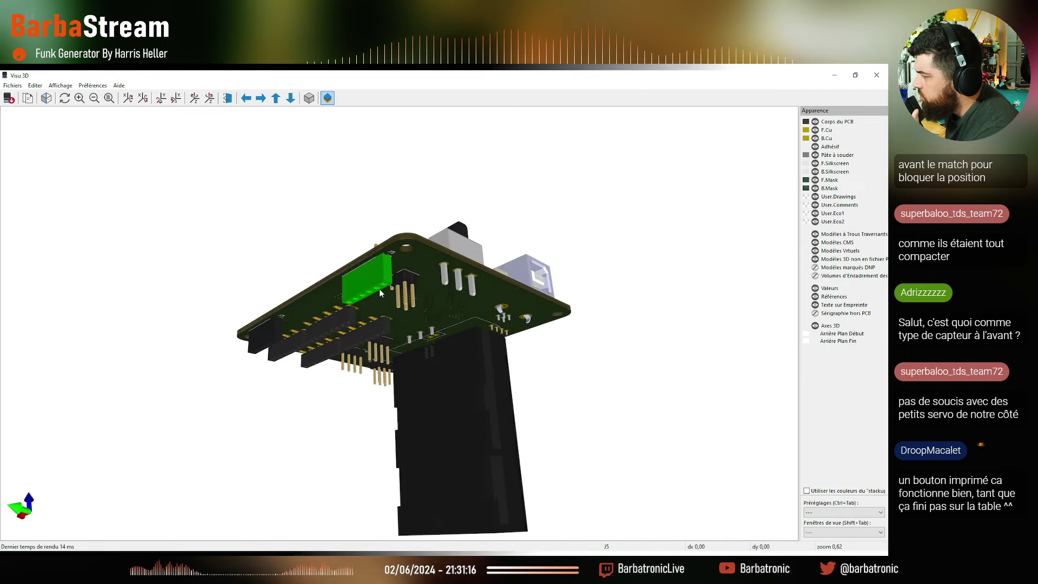
drag(256, 365, 406, 373)
drag(618, 344, 426, 284)
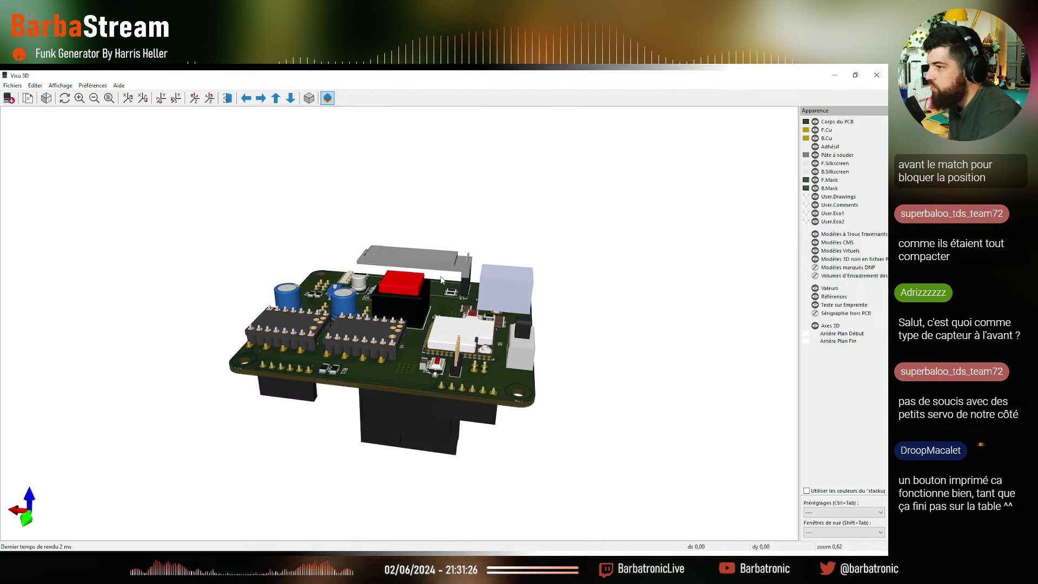
Examine the red push button SW3 up close on the board's top side, along with the components around it
drag(590, 356, 486, 441)
scroll(402, 287, up, 3)
scroll(408, 224, up, 3)
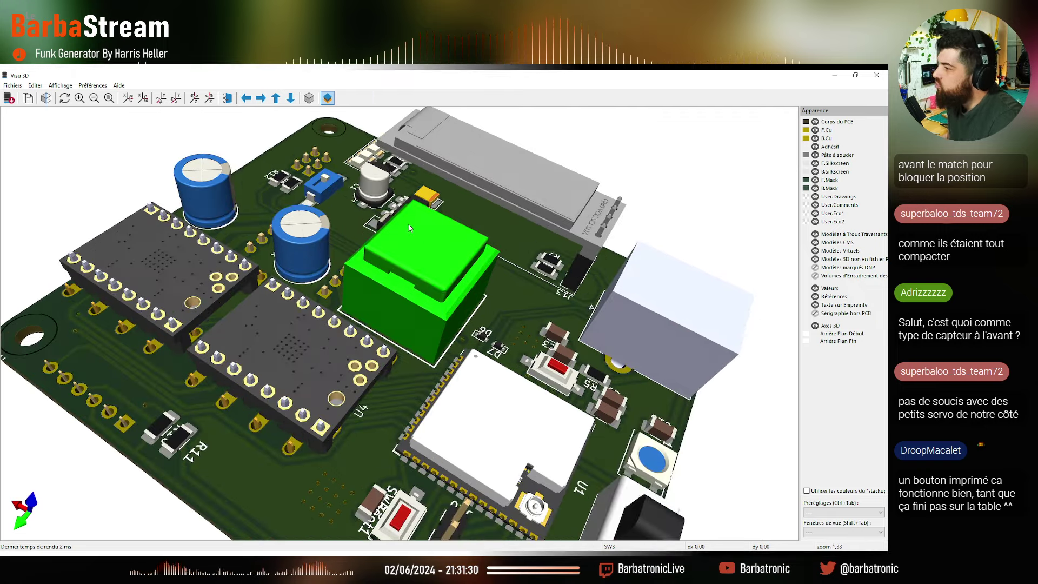
drag(454, 277, 381, 291)
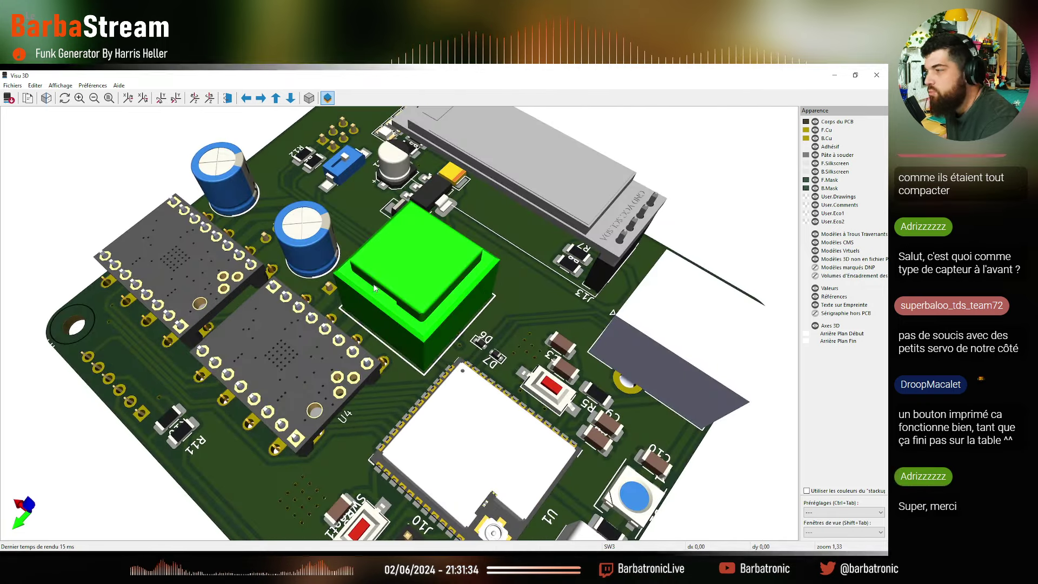
click(410, 257)
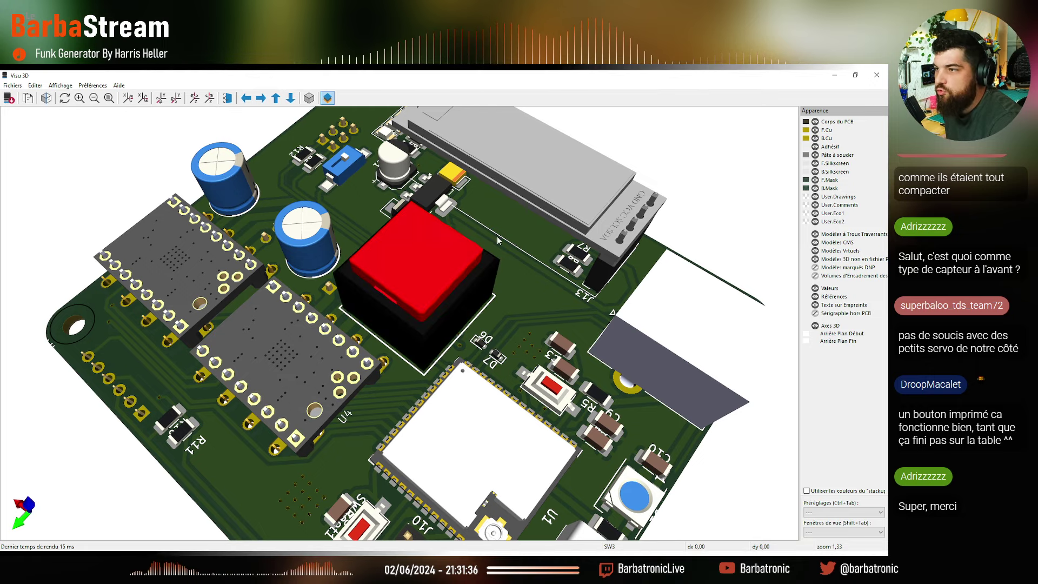
click(412, 249)
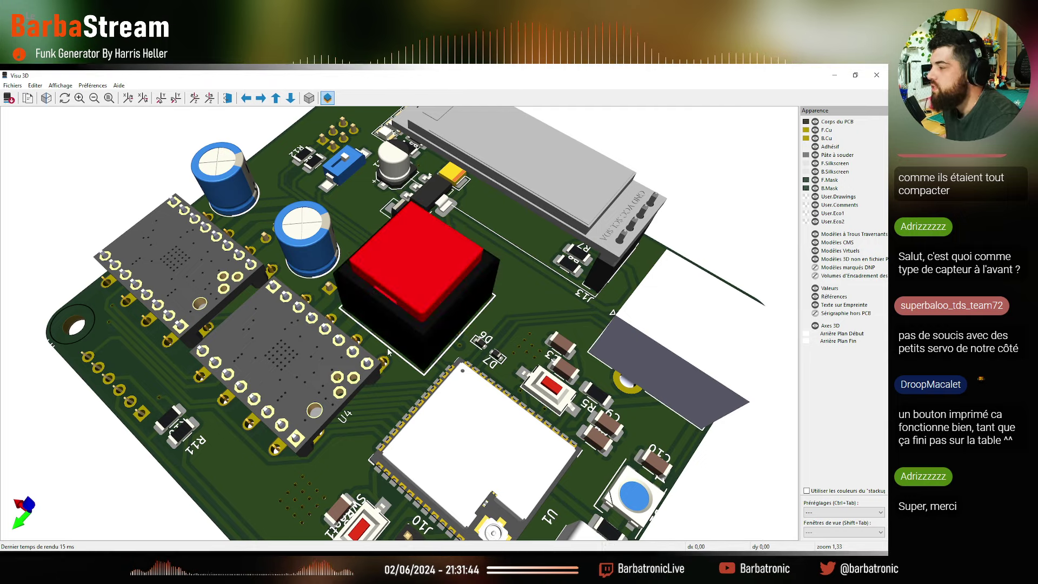
Inspect the top side from the OLED display side, covering capacitors C6 and C7, switch SW2 and the stepper drivers
scroll(405, 439, down, 3)
drag(405, 439, 540, 443)
scroll(540, 443, up, 4)
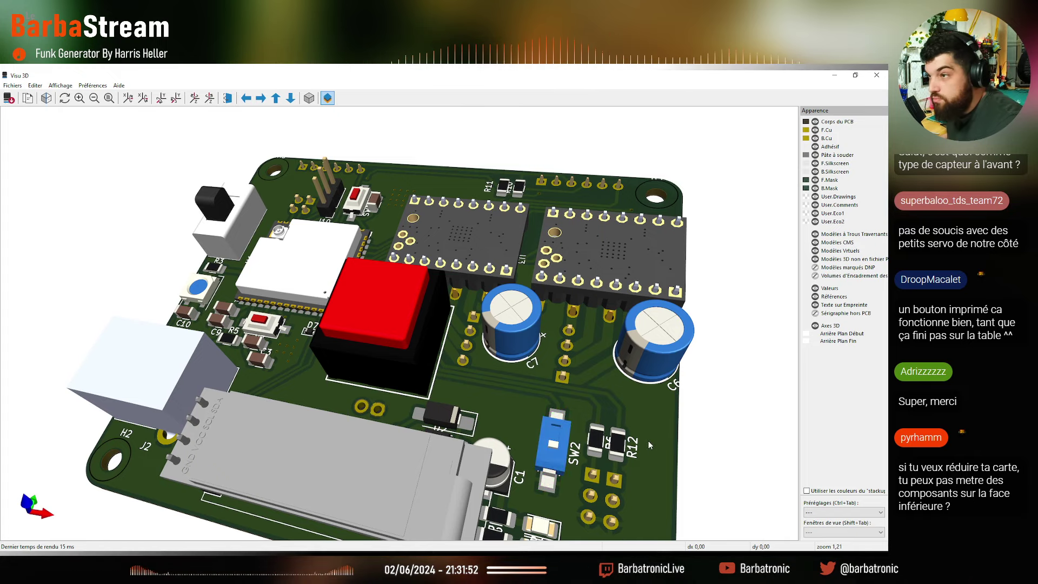
scroll(589, 425, down, 2)
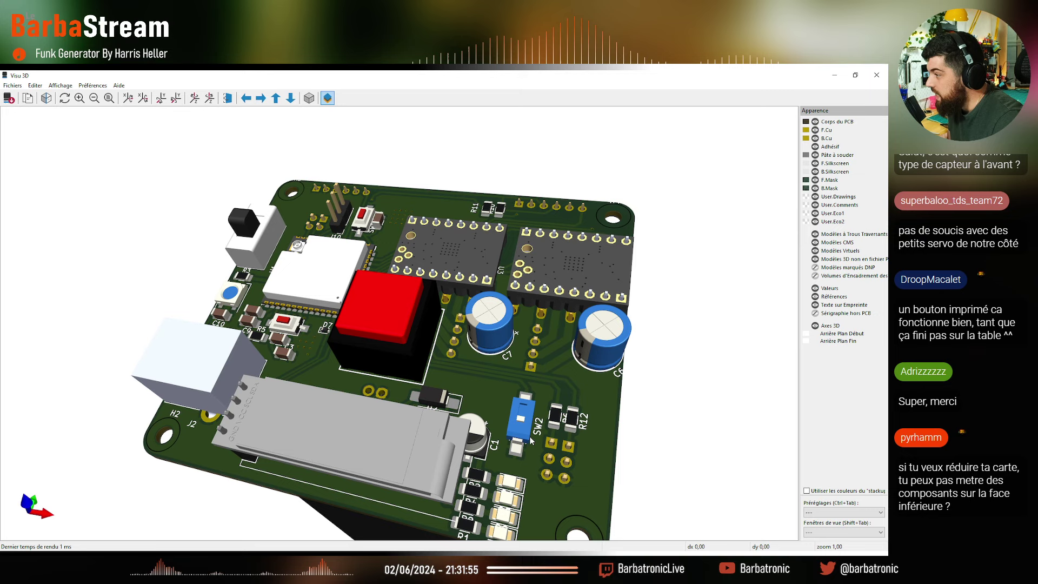
drag(531, 440, 401, 435)
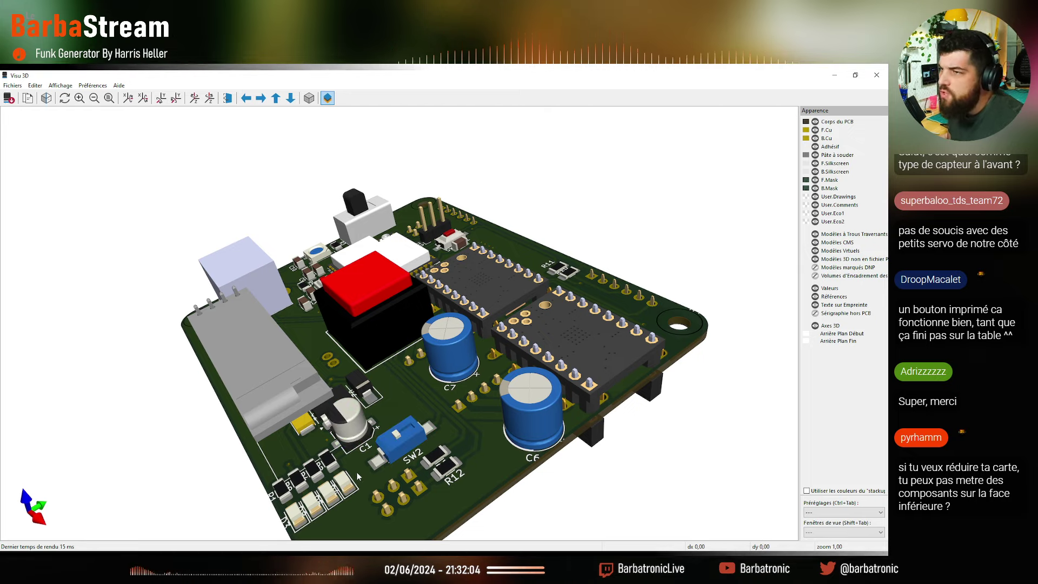
Examine the battery under the board edge-on, and the USB connector, display and slide switch from above
drag(402, 444, 438, 341)
scroll(438, 341, down, 4)
drag(308, 469, 442, 360)
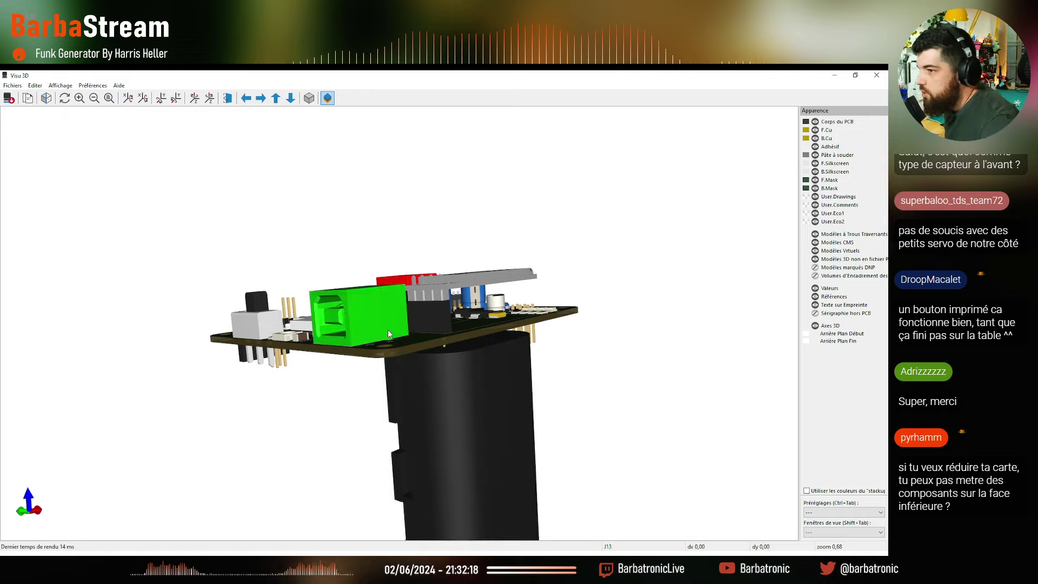
drag(627, 270, 558, 303)
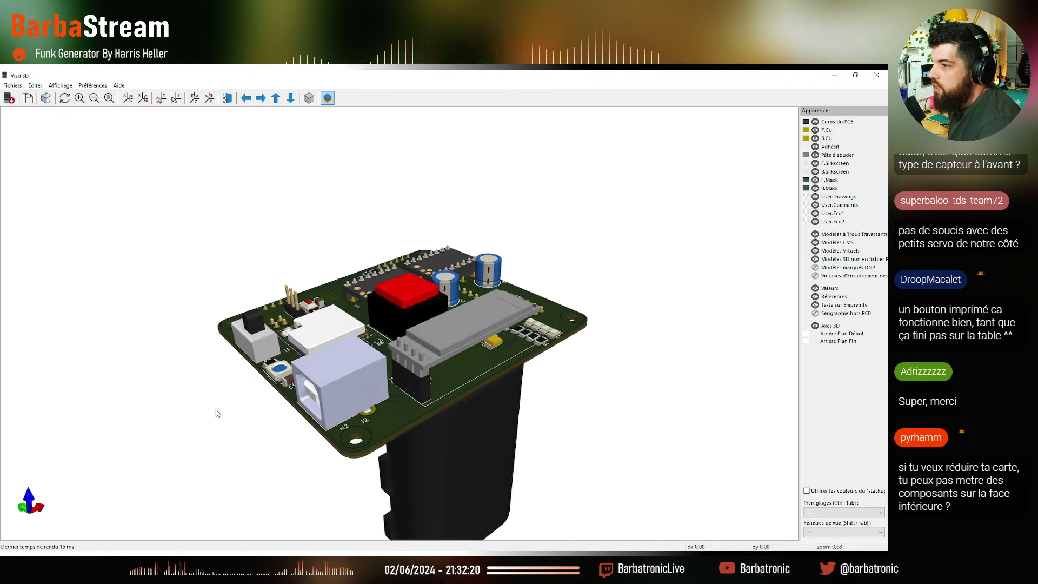
drag(411, 292, 500, 465)
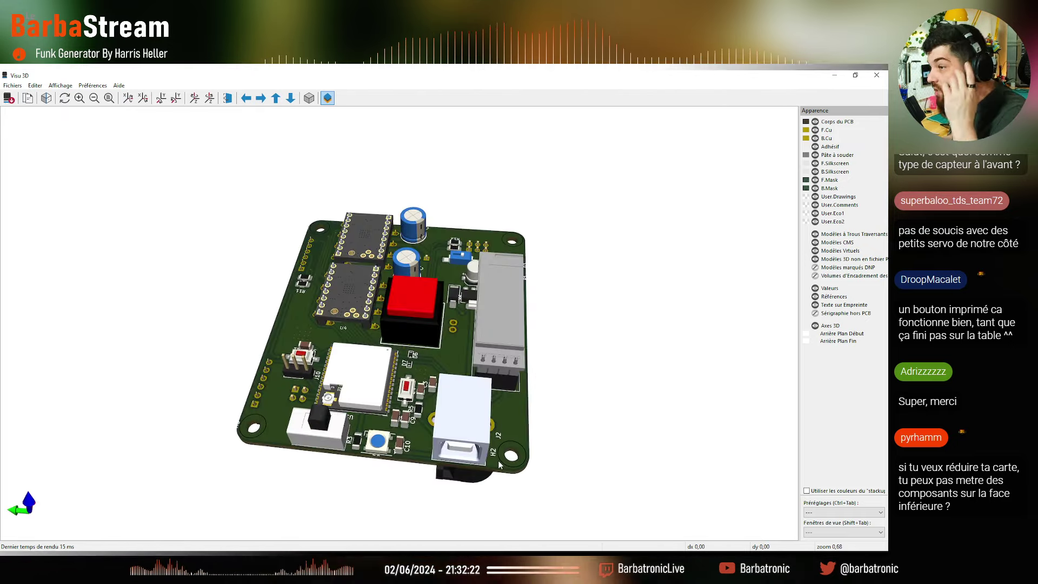
Switch to the Opera browser, search Google for "lep-e12" in a new tab and show the image results
click(122, 557)
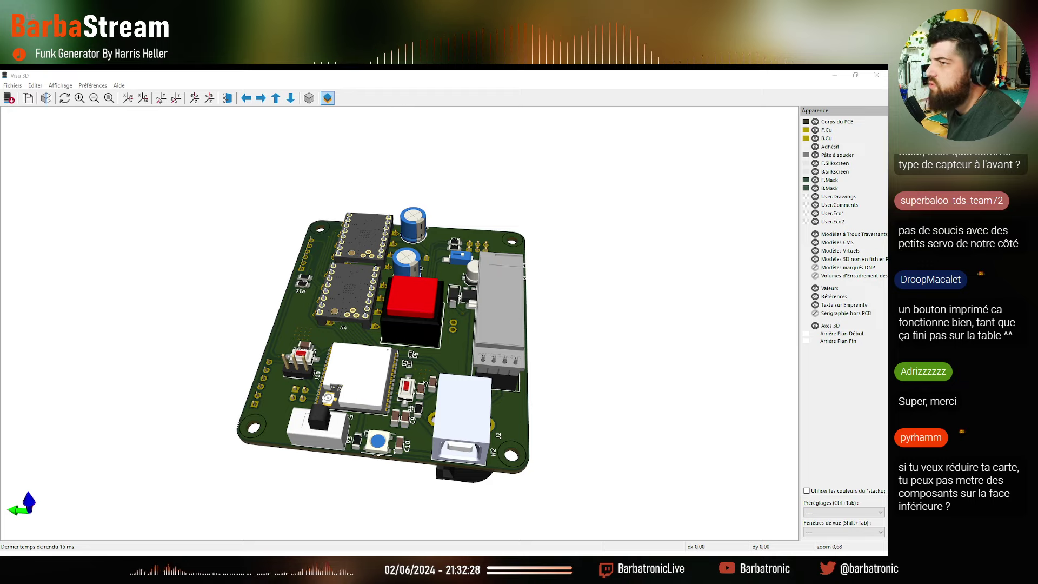
mouse_move(126, 544)
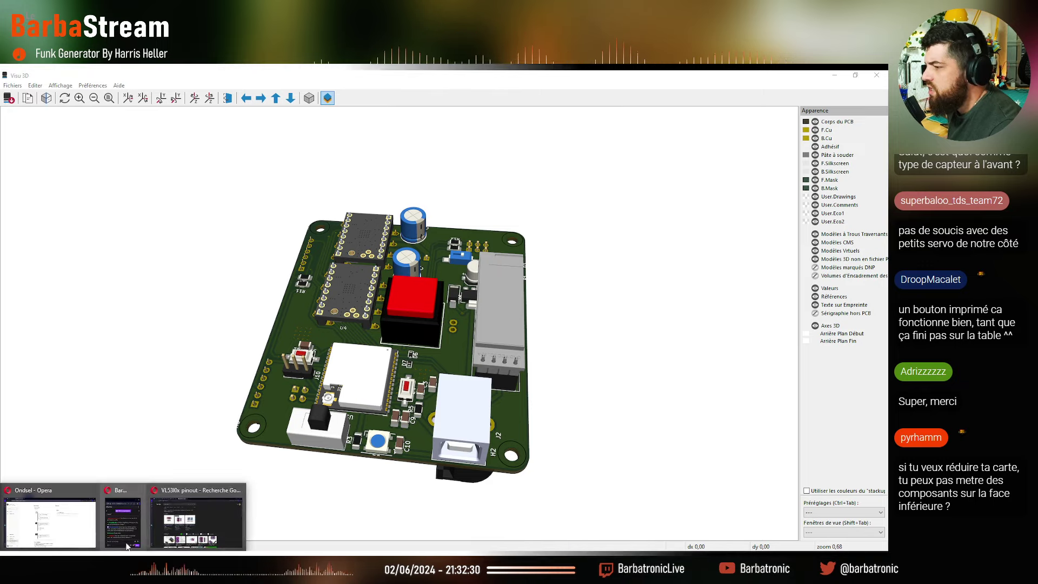
click(200, 520)
click(353, 80)
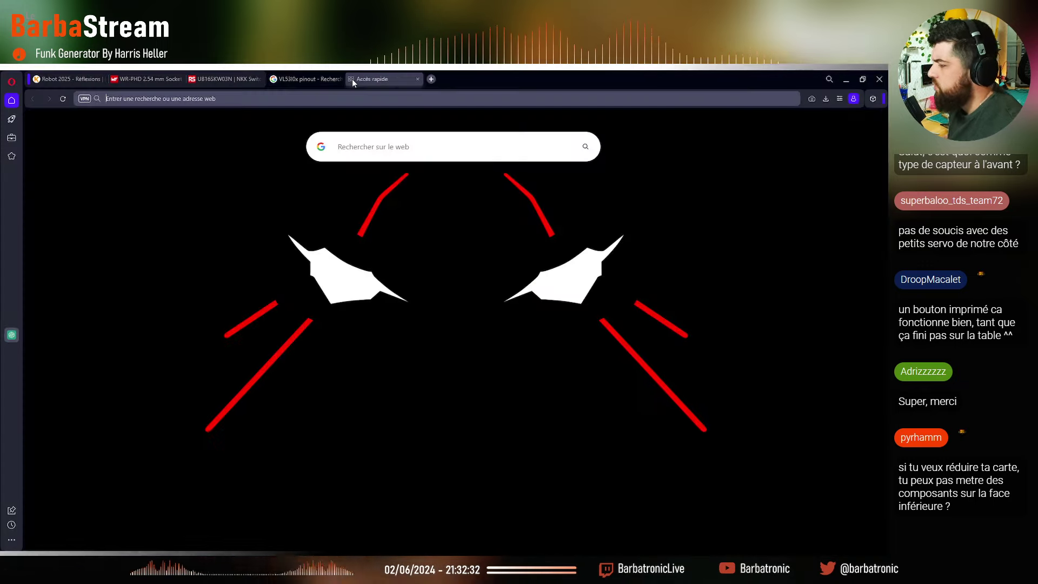
text(lep-e12)
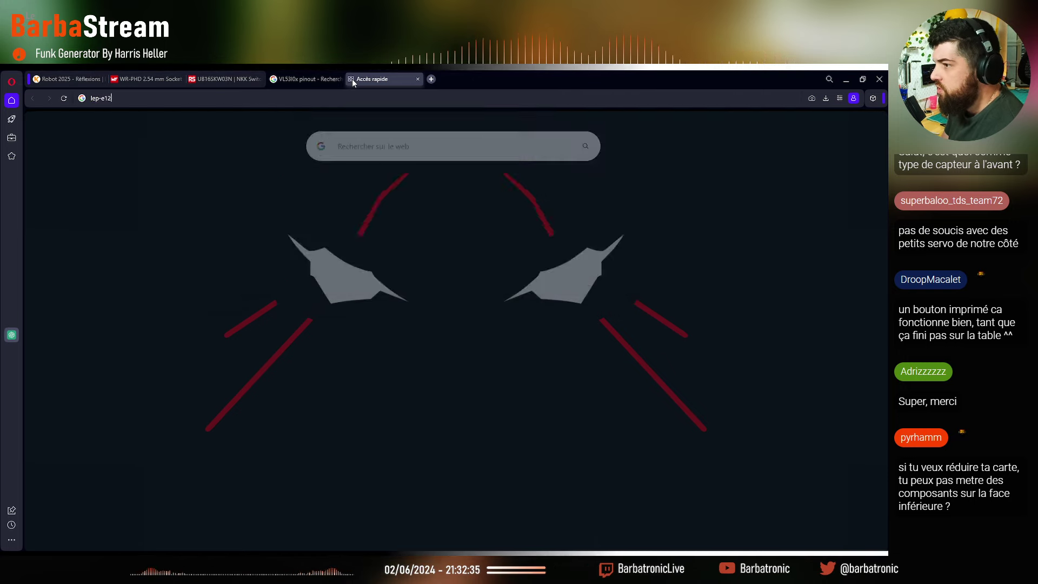
key(Return)
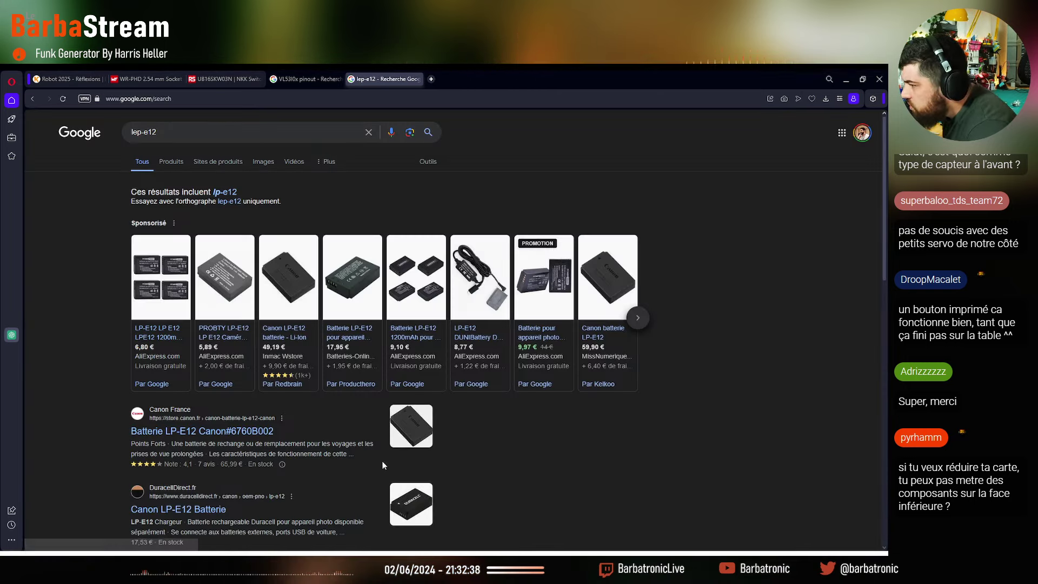
mouse_move(162, 271)
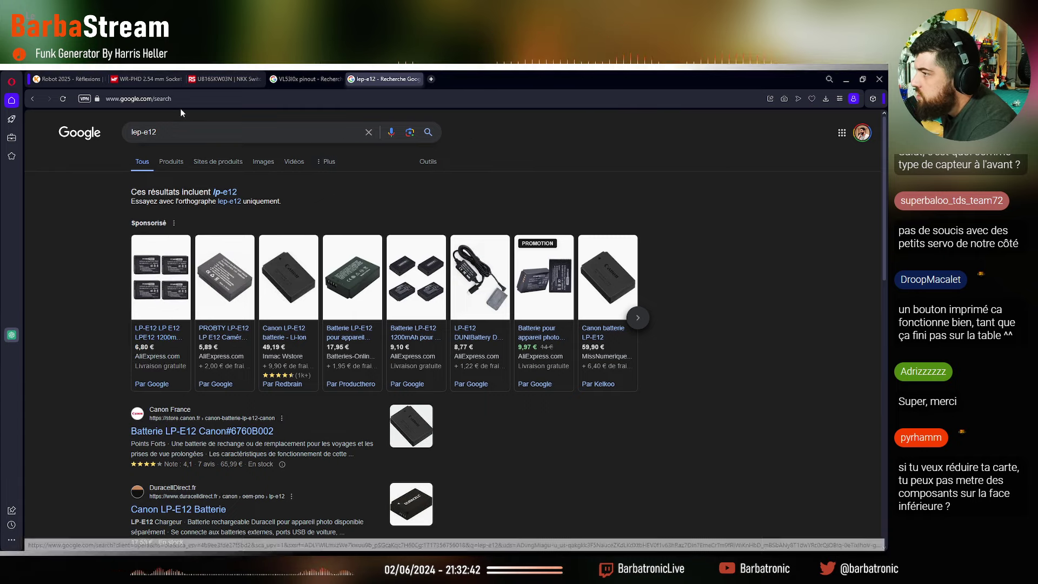
click(265, 162)
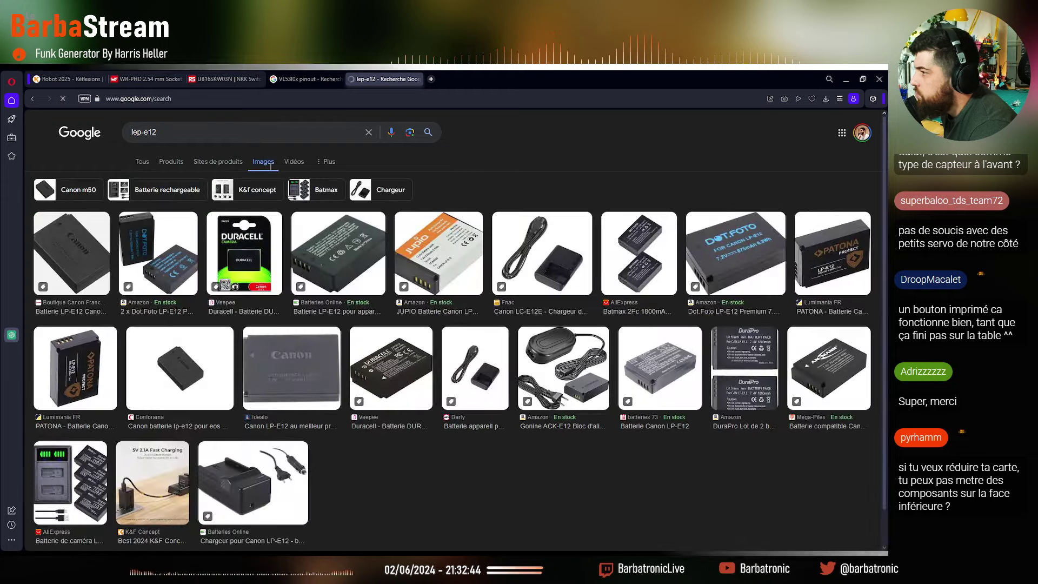
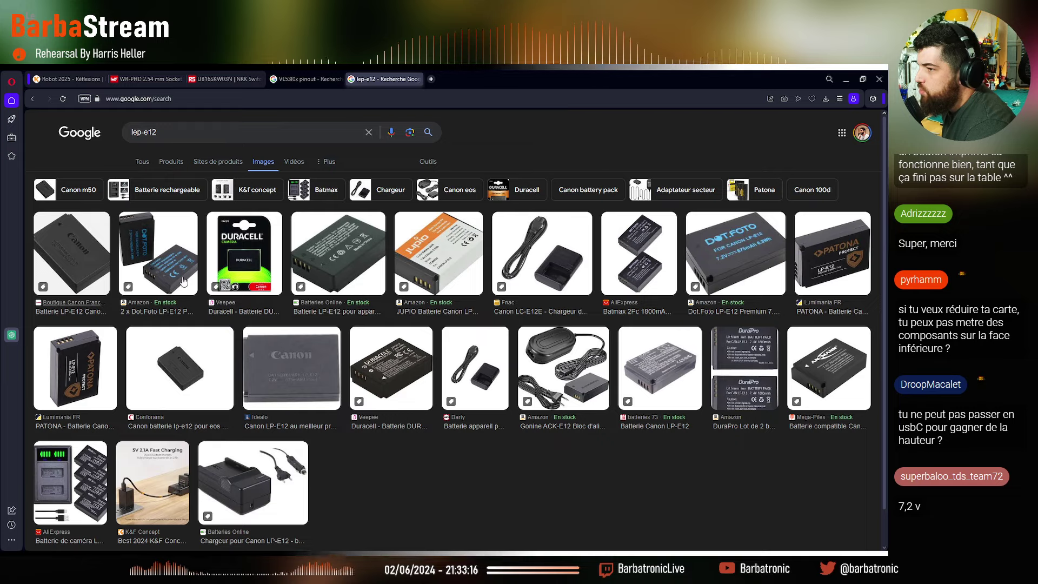
Return to the KiCad 3D viewer and inspect the board's underside, including the pin headers and the battery
click(845, 79)
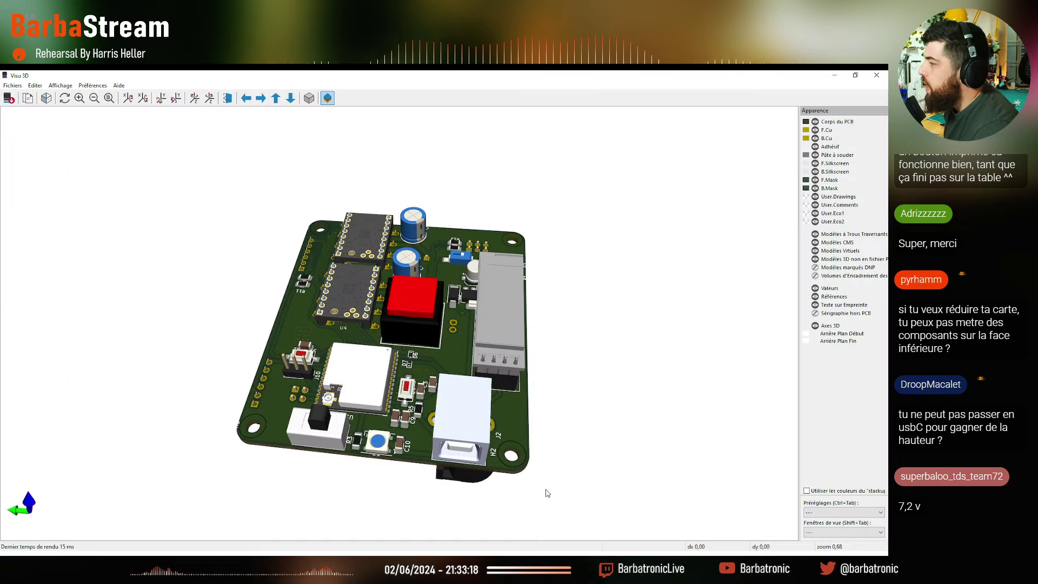
drag(547, 491, 388, 467)
drag(376, 477, 266, 234)
drag(541, 319, 604, 144)
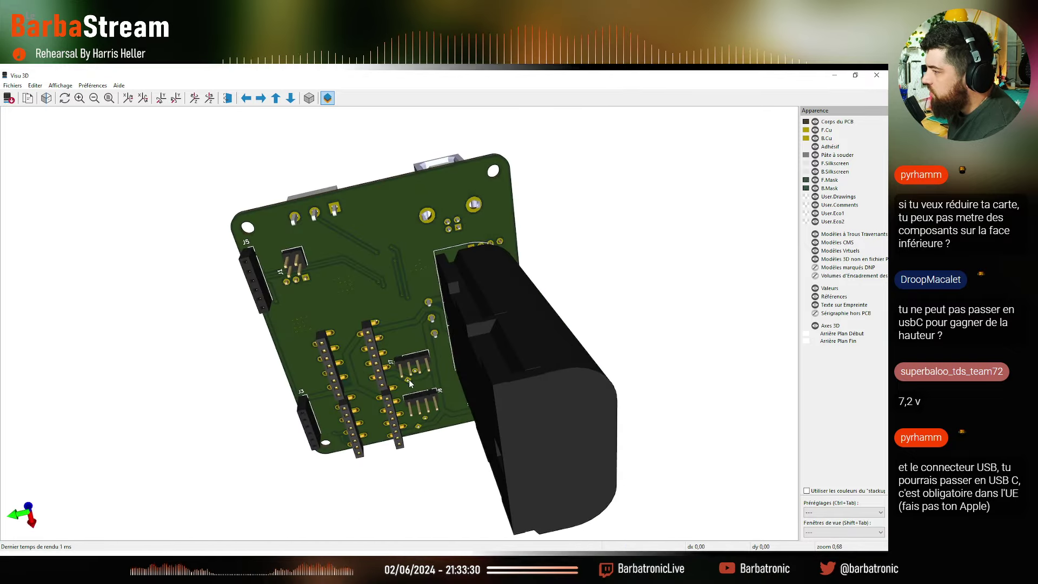
drag(417, 370, 616, 402)
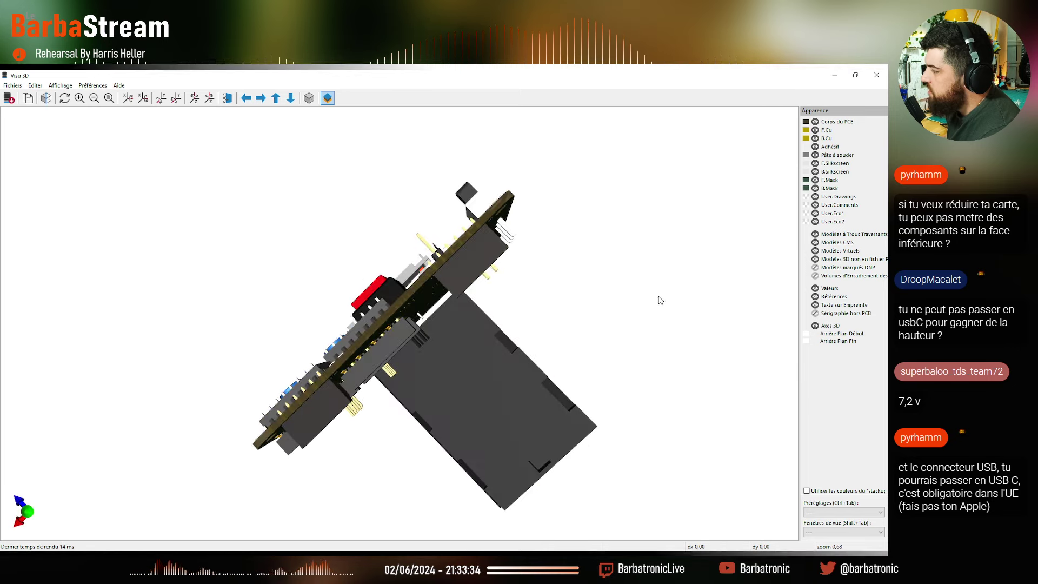
drag(660, 299, 266, 418)
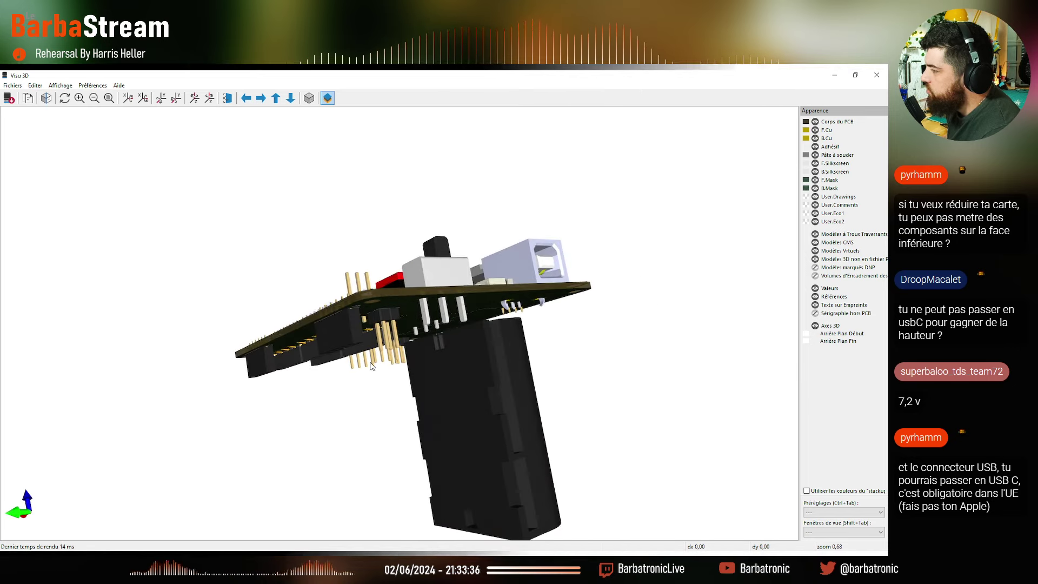
Examine the edge with the slide switch and USB connector, and how far the battery extends below the board
drag(681, 310, 635, 283)
scroll(373, 411, up, 3)
drag(371, 414, 546, 355)
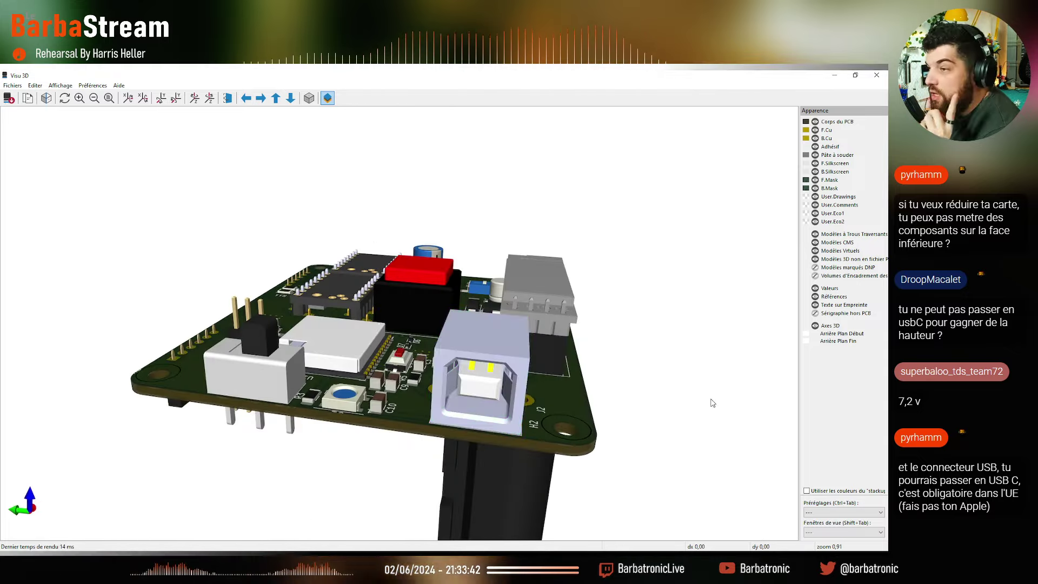
drag(689, 391, 482, 401)
scroll(386, 400, down, 3)
scroll(371, 421, down, 4)
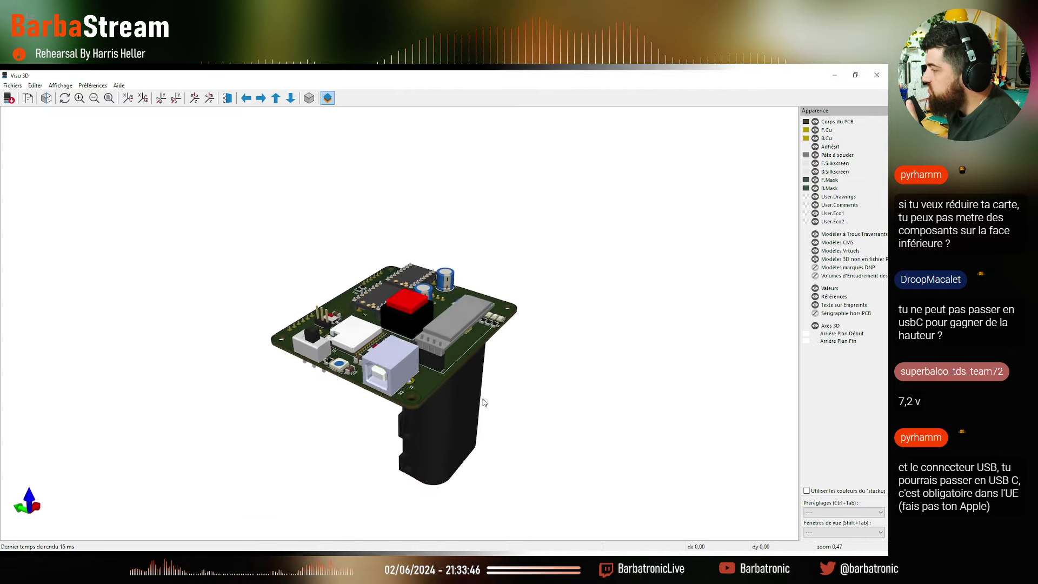
scroll(398, 377, up, 3)
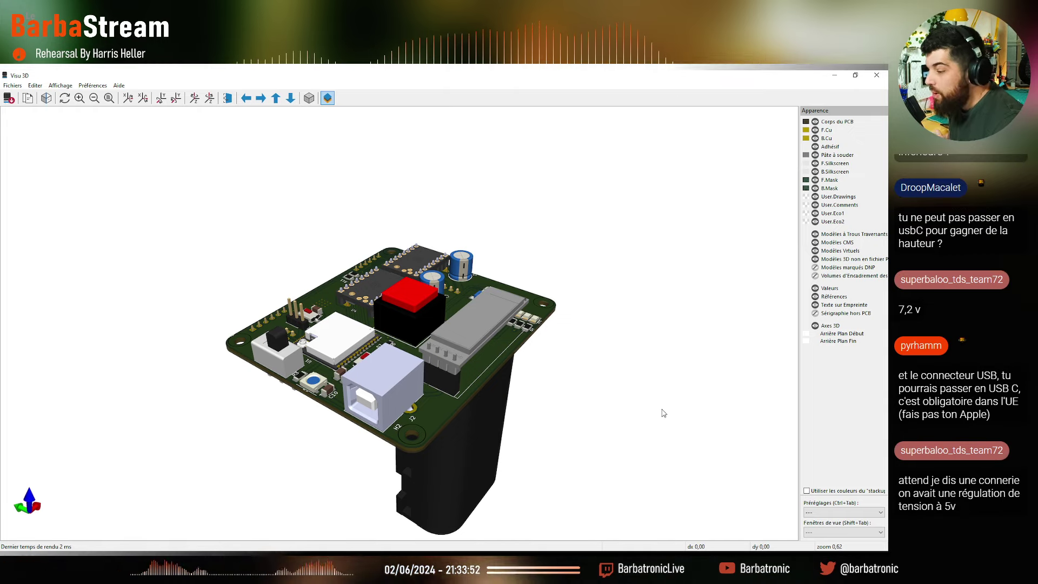
drag(658, 402, 638, 406)
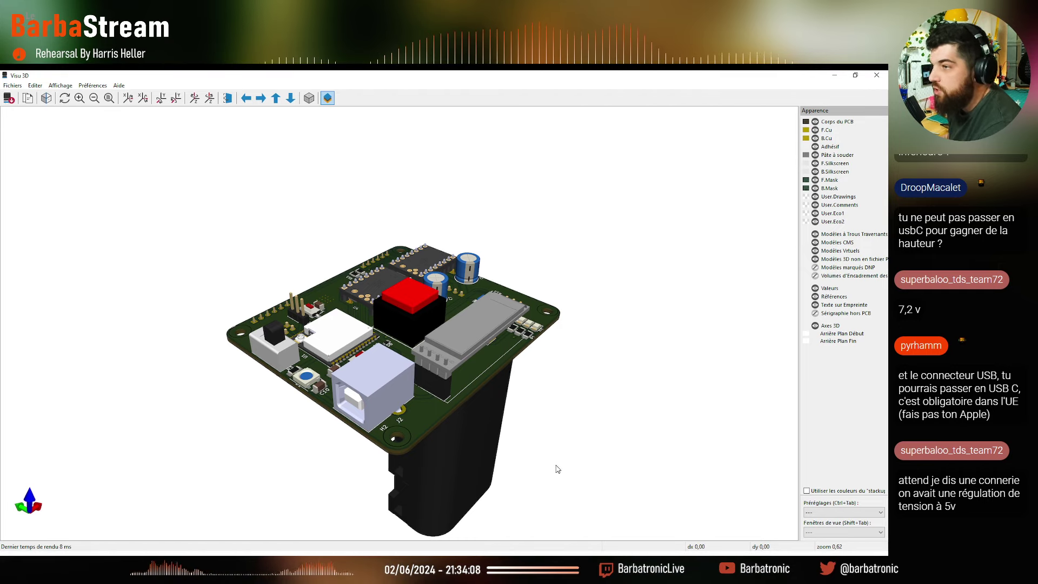
Inspect USB connector J2 and OLED display J13 from above and at an angle, comparing their height with the surrounding parts
drag(602, 398, 274, 323)
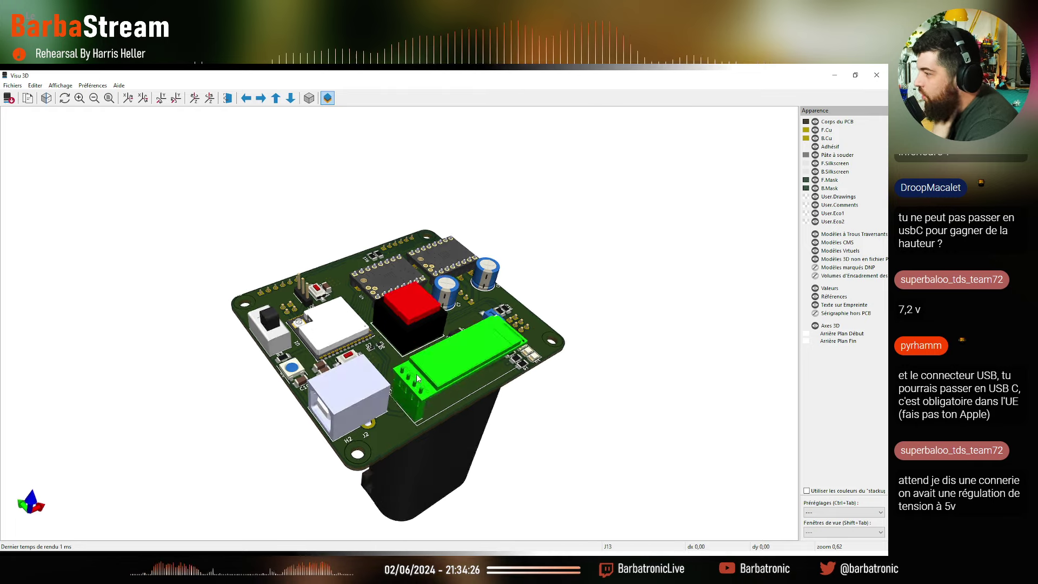
drag(362, 467, 408, 423)
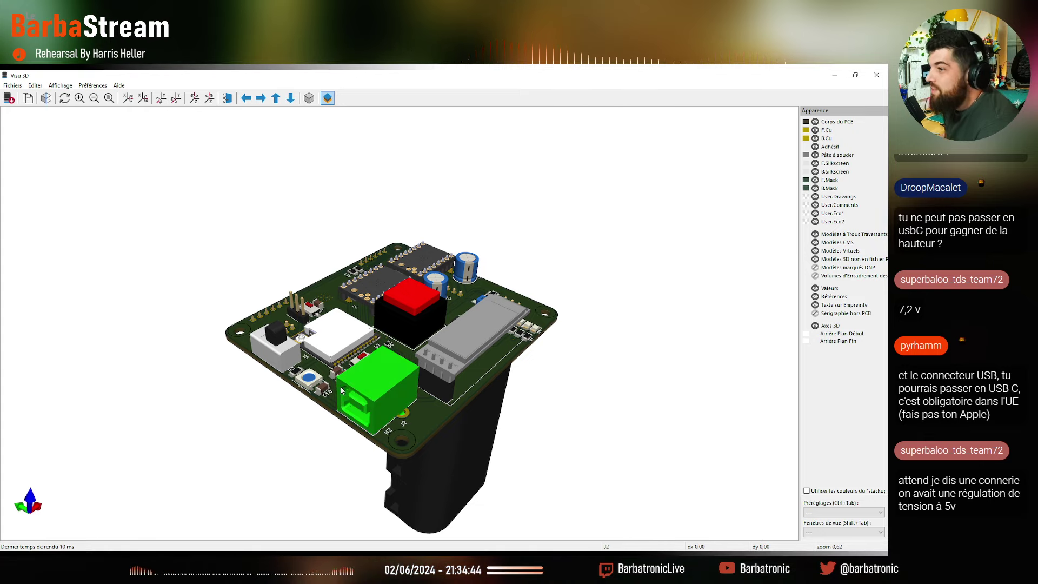
scroll(367, 400, up, 2)
drag(368, 401, 415, 422)
scroll(410, 372, down, 5)
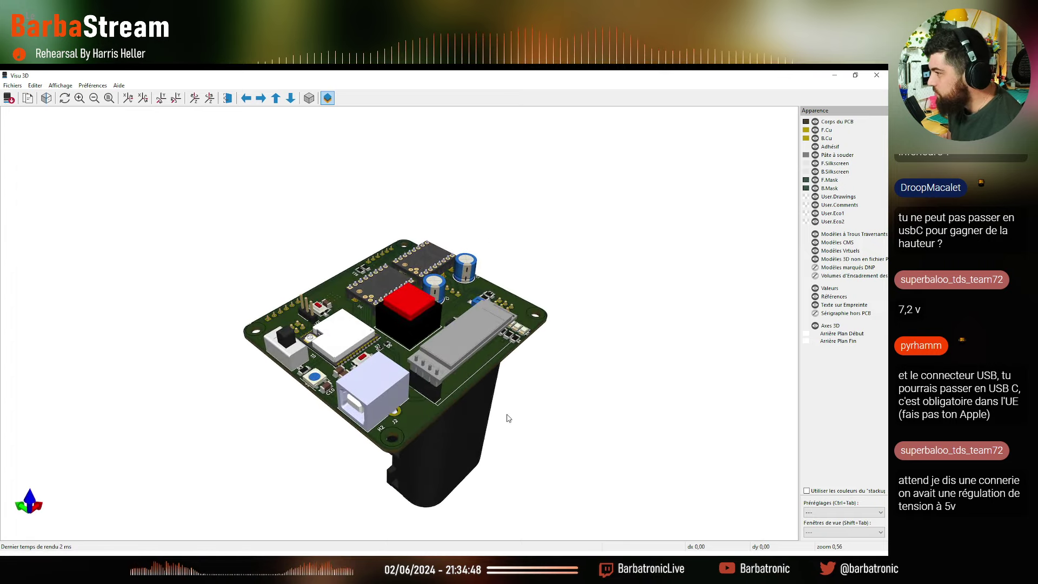
right_click(507, 358)
drag(519, 433, 465, 336)
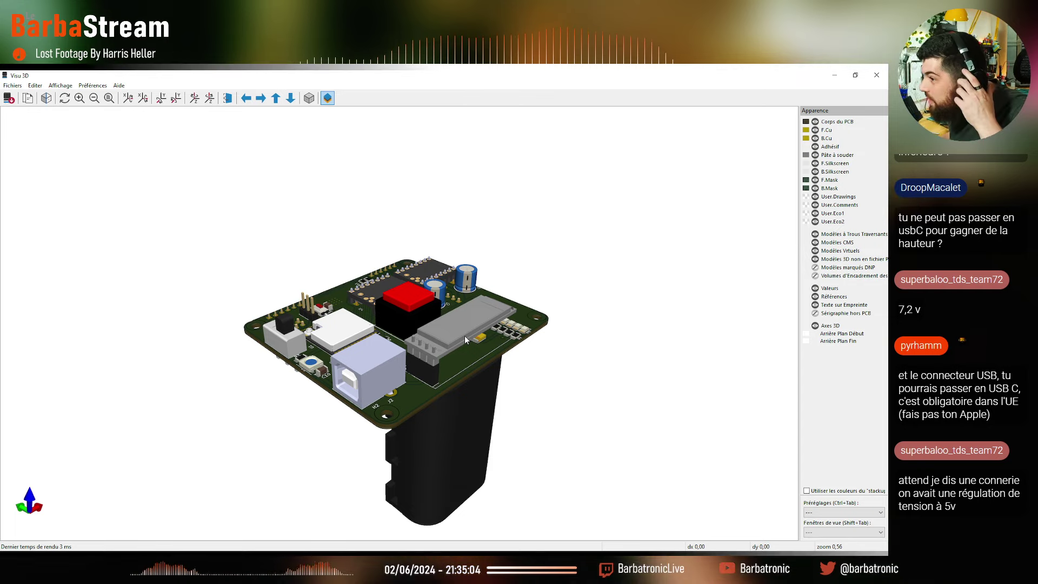
scroll(384, 396, up, 3)
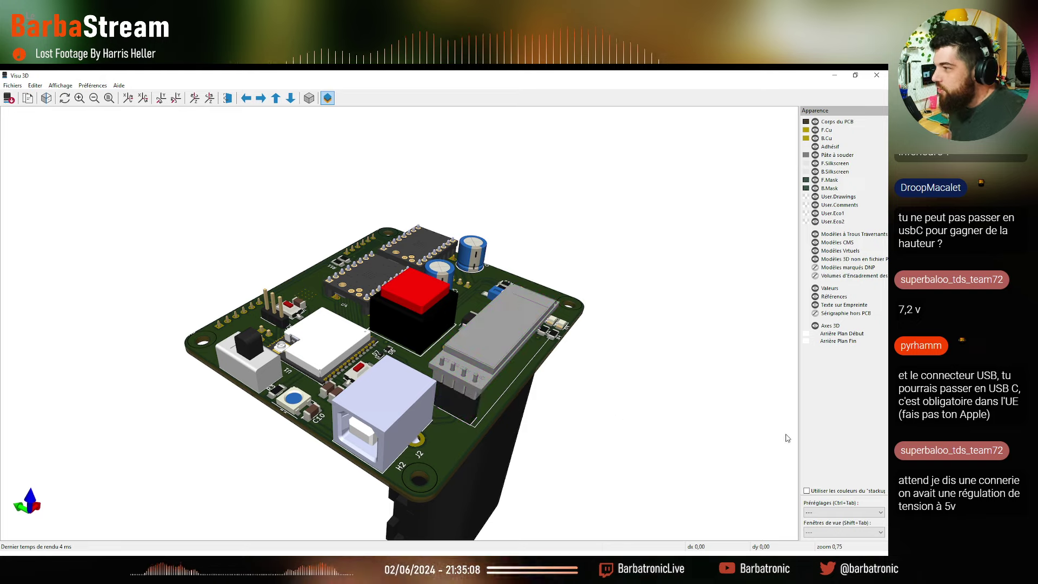
drag(610, 351, 616, 343)
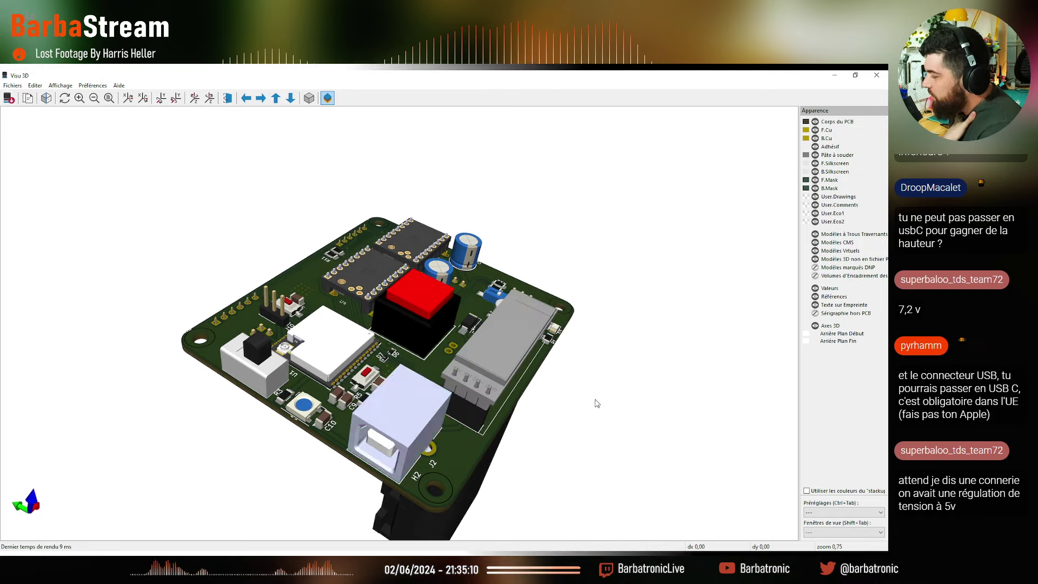
drag(595, 404, 516, 400)
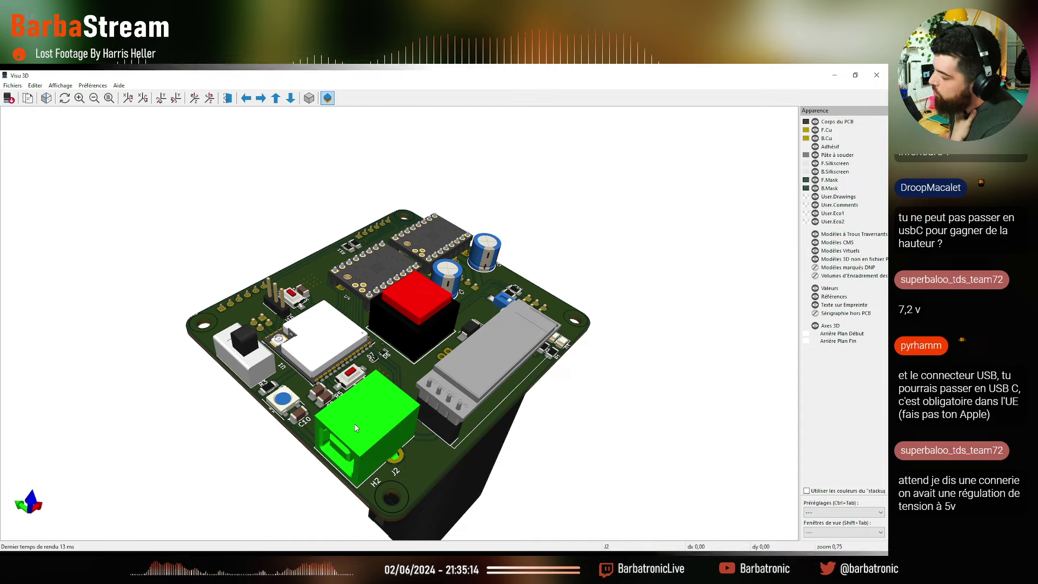
drag(354, 424, 401, 440)
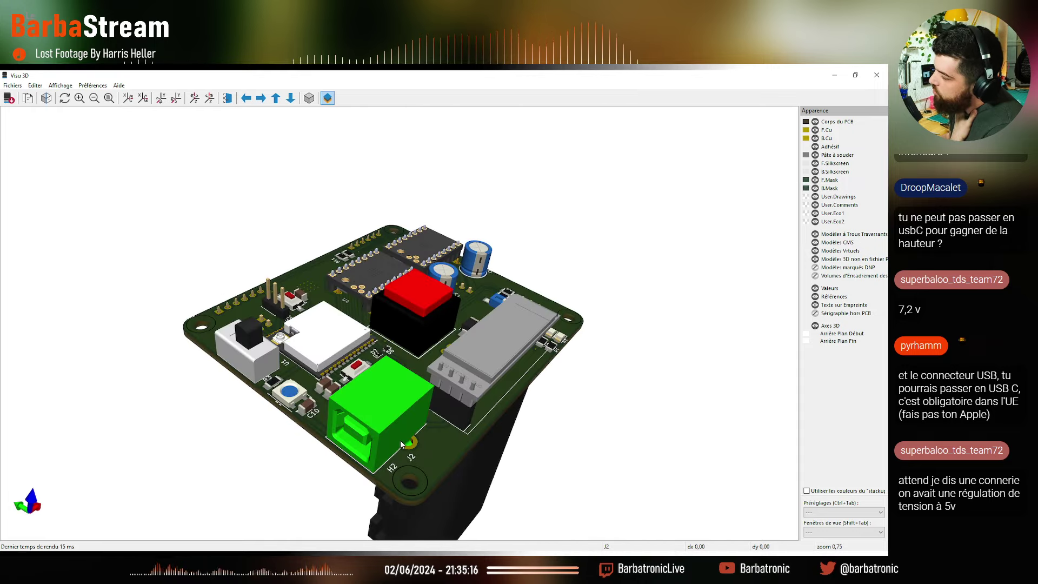
mouse_move(551, 407)
mouse_down()
mouse_move(577, 399)
mouse_move(598, 369)
mouse_move(568, 408)
mouse_up()
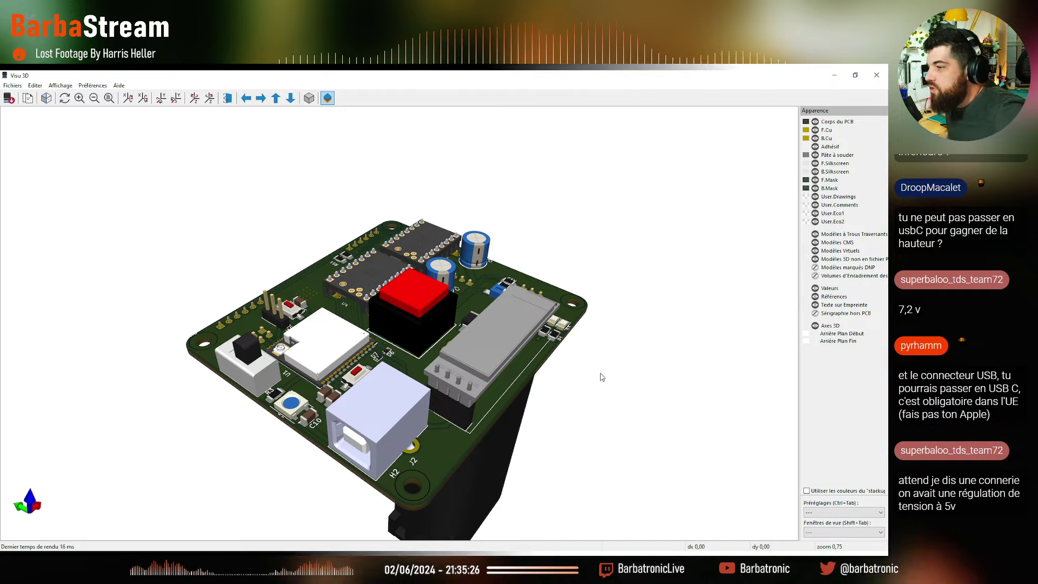
Examine the top side from above, covering push button SW3, the ESP32 module U1 and the USB cutout
mouse_move(600, 375)
mouse_down()
mouse_move(563, 389)
mouse_move(502, 504)
mouse_move(391, 400)
mouse_move(590, 408)
mouse_move(482, 472)
mouse_move(531, 465)
mouse_move(702, 391)
mouse_move(595, 382)
mouse_up()
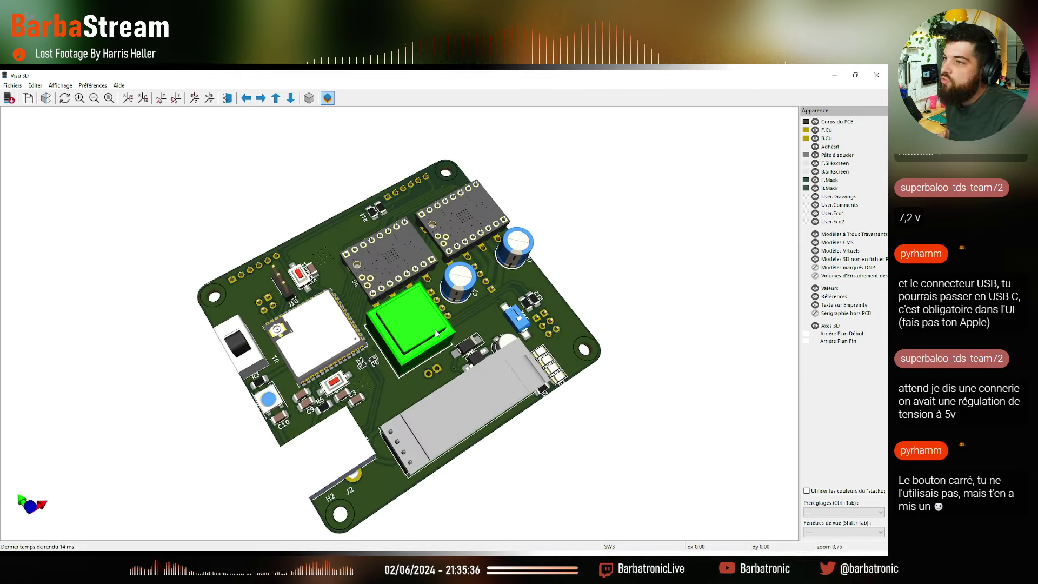
scroll(454, 339, up, 2)
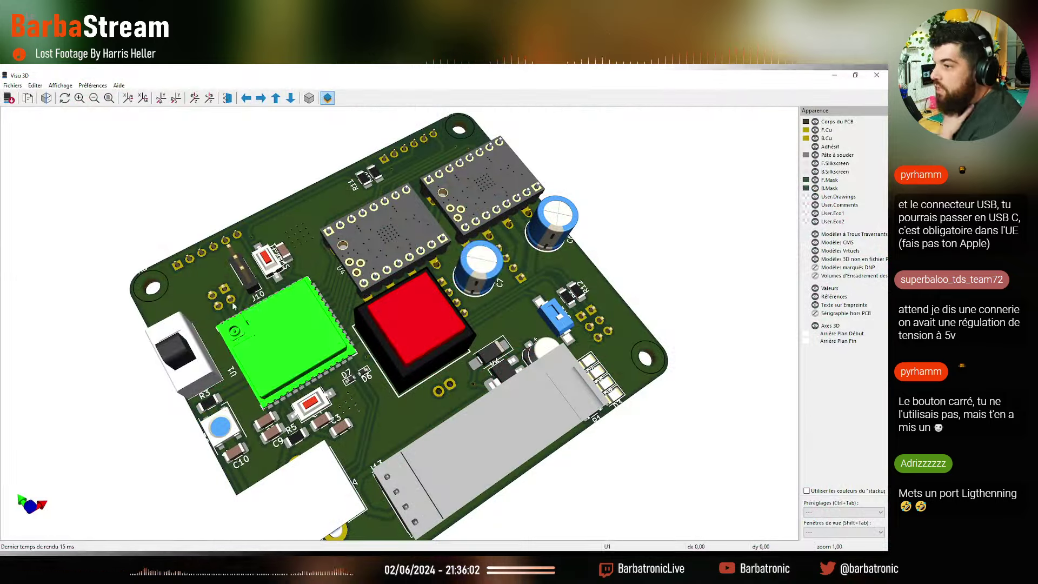
scroll(411, 346, down, 1)
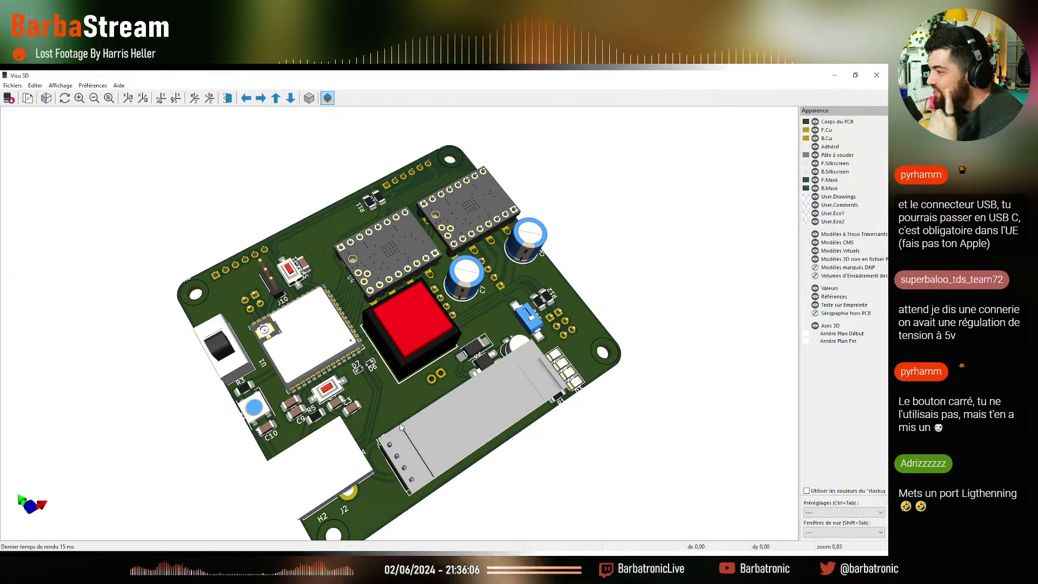
drag(400, 413, 250, 445)
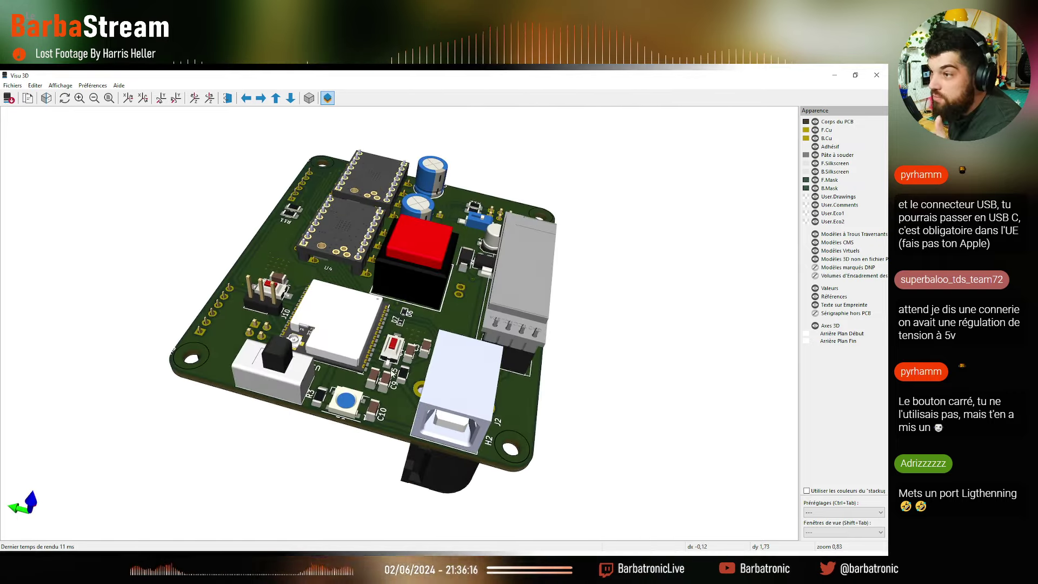
drag(427, 342, 486, 430)
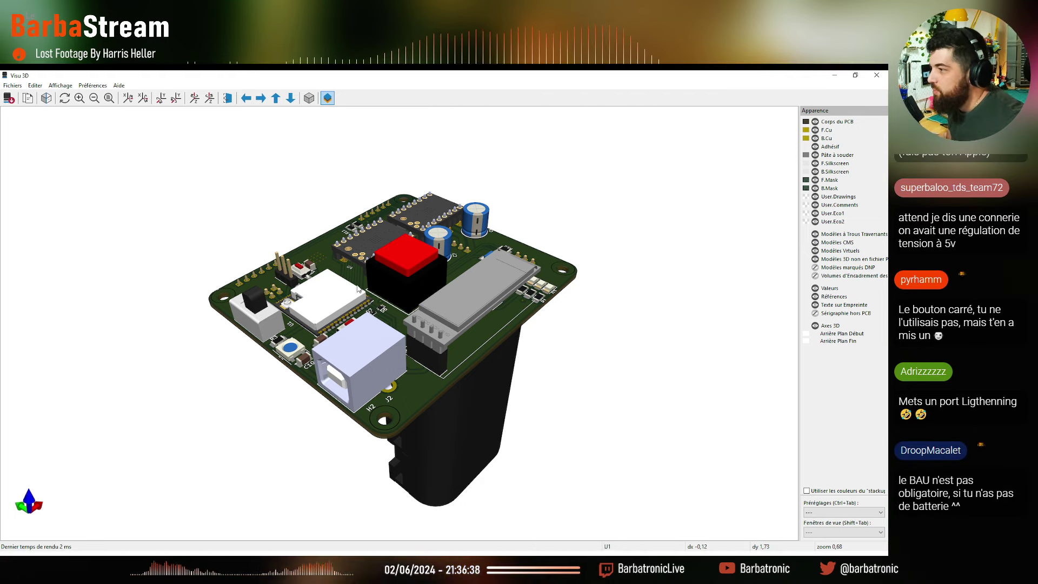
Inspect battery J11 from below the board, and review the whole assembly from the USB connector's corner
drag(563, 446, 439, 306)
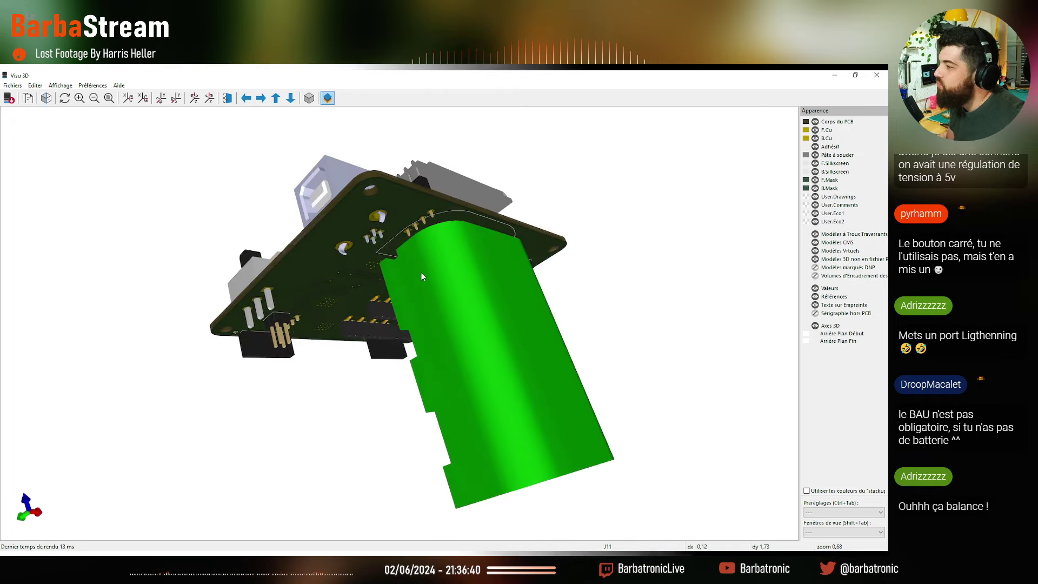
drag(540, 380, 344, 389)
drag(364, 402, 630, 261)
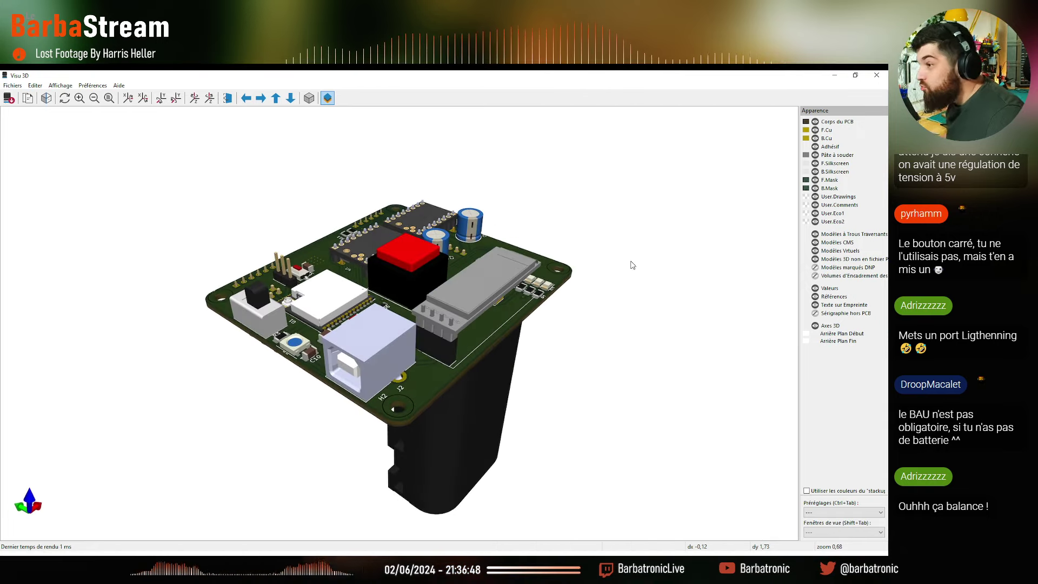
drag(369, 348, 366, 339)
drag(614, 335, 604, 347)
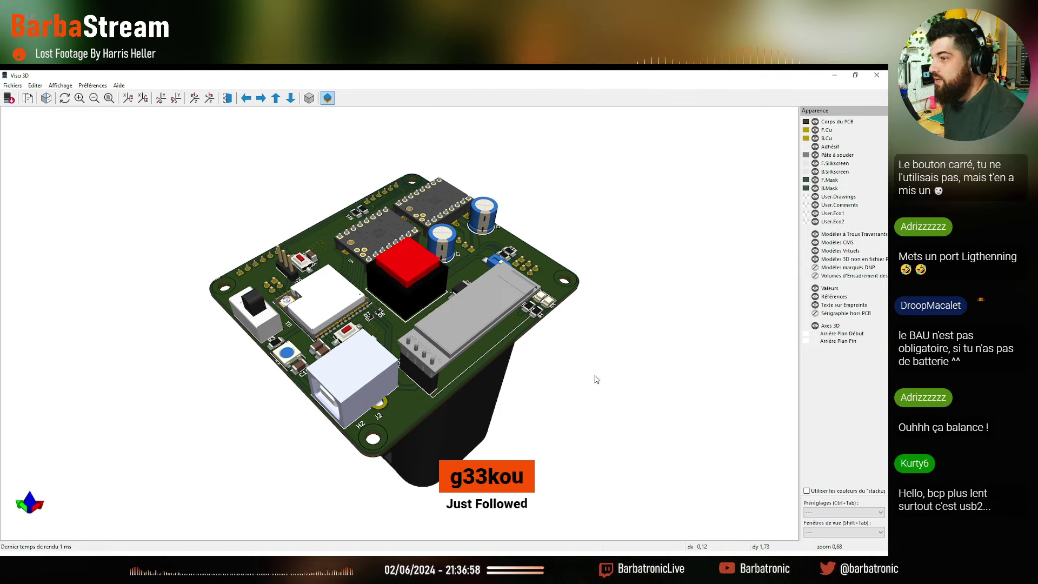
drag(616, 366, 623, 330)
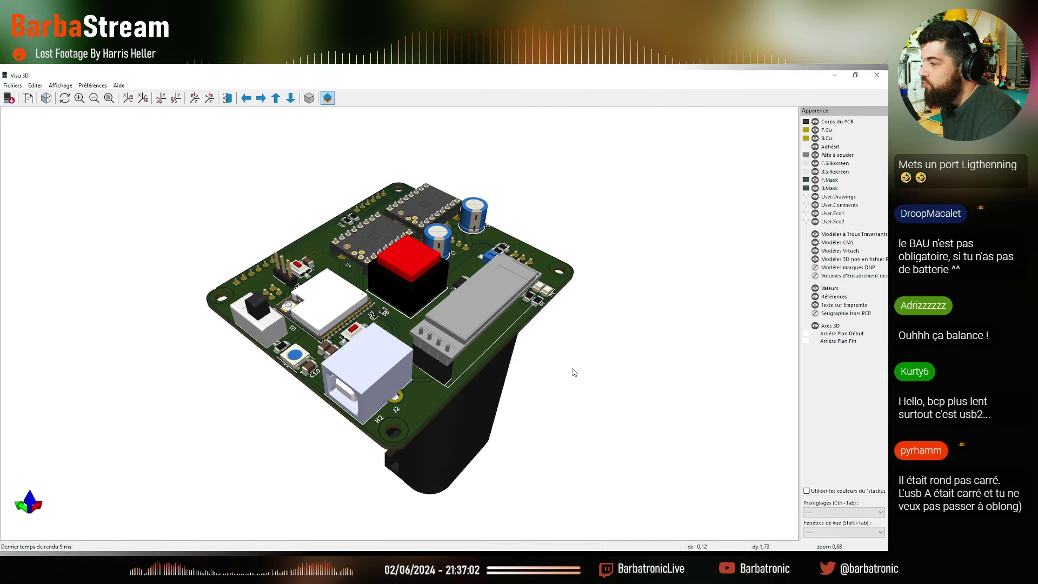
scroll(427, 391, up, 2)
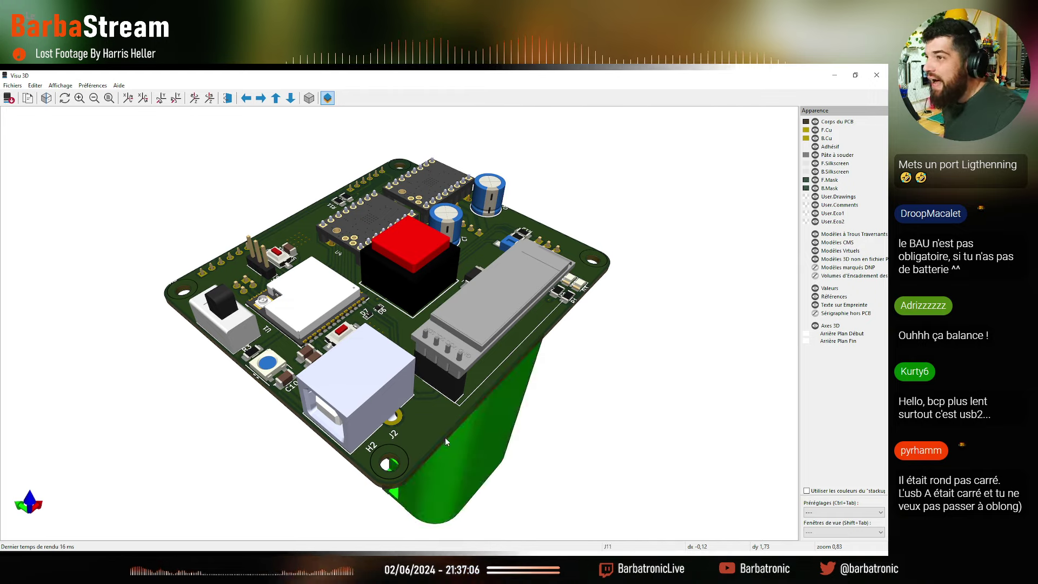
scroll(401, 352, down, 2)
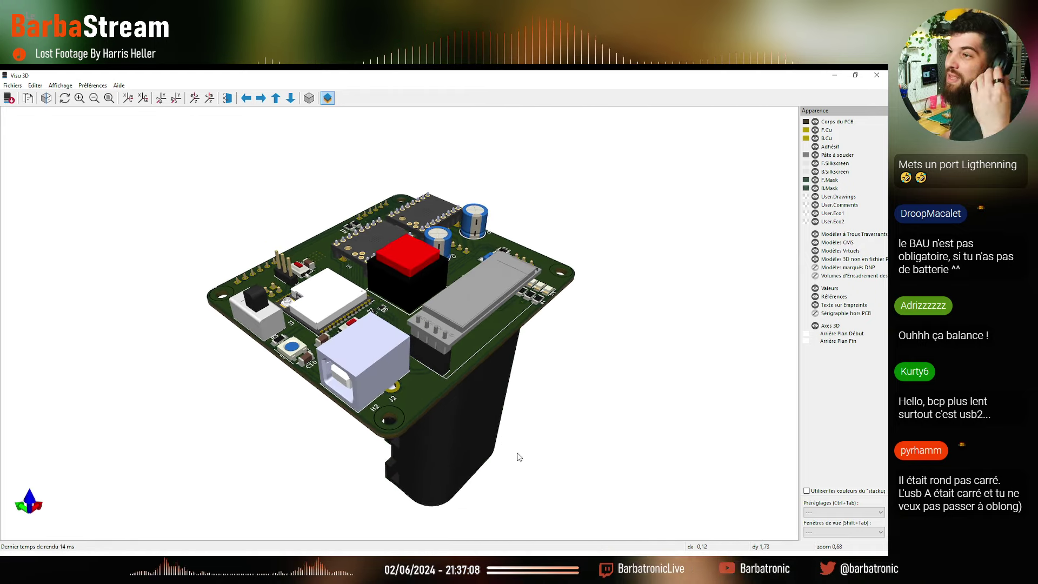
drag(579, 469, 554, 463)
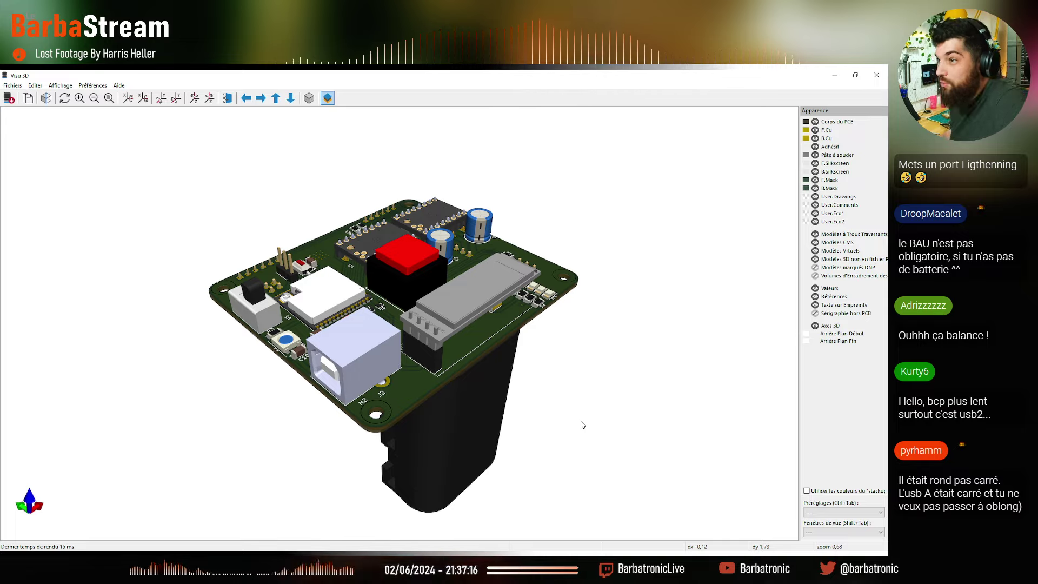
Close the 3D view and examine the PCB layout, including the area around SW3, J2 and J13
click(877, 75)
scroll(592, 255, down, 3)
scroll(442, 328, up, 5)
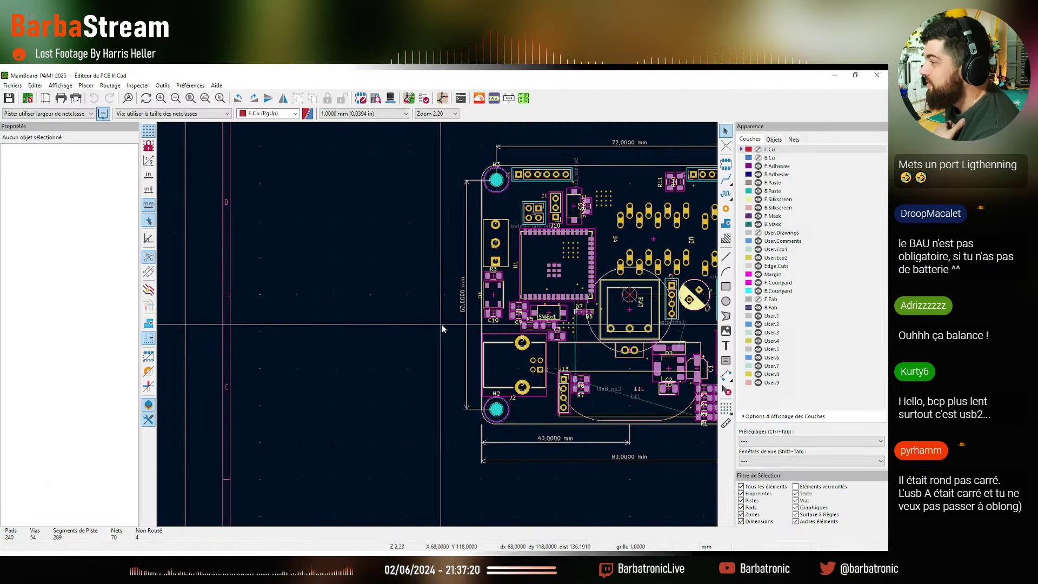
scroll(569, 296, down, 3)
scroll(458, 321, up, 3)
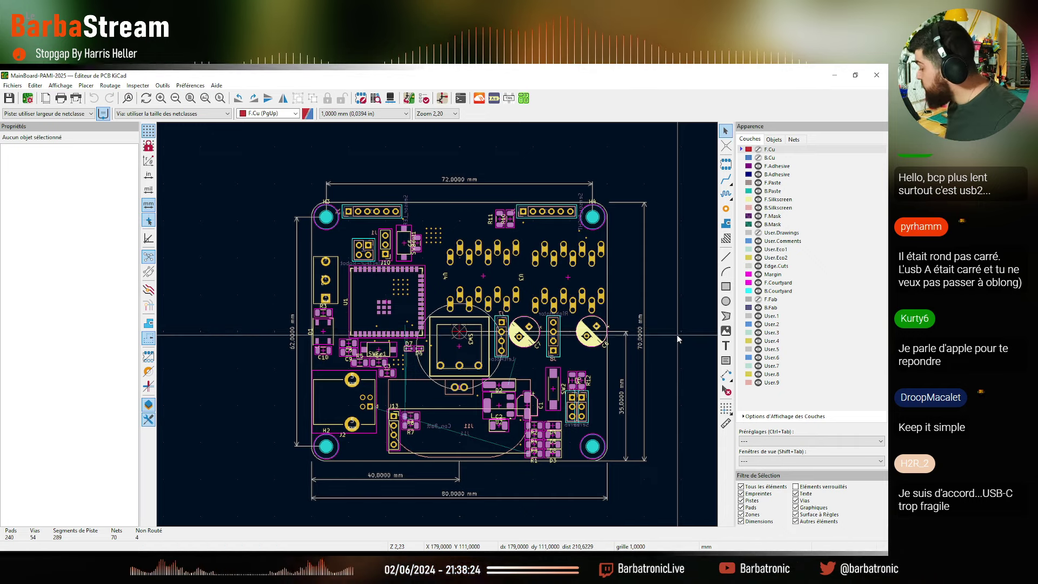
scroll(446, 373, up, 3)
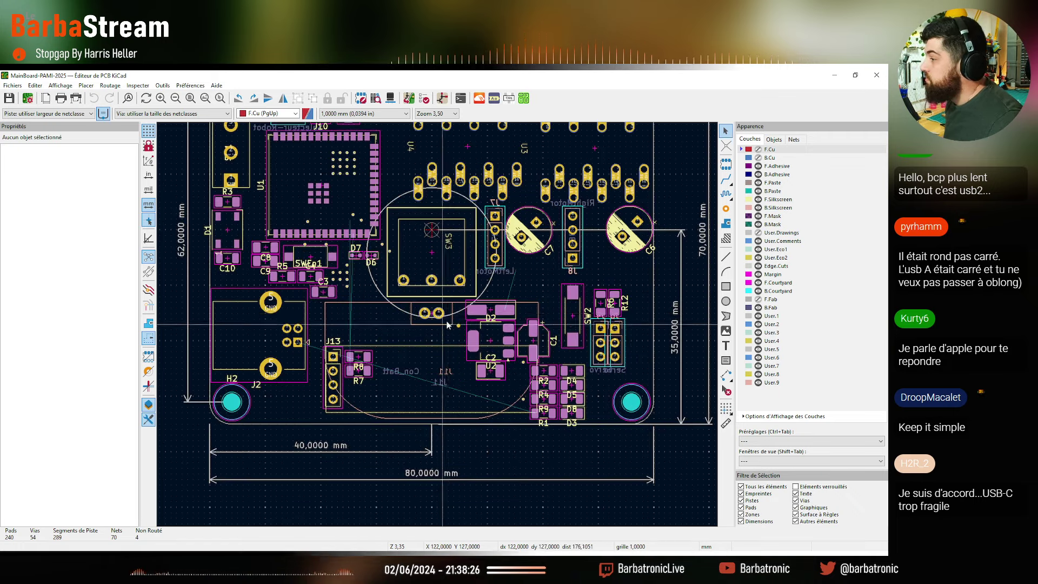
scroll(446, 373, down, 3)
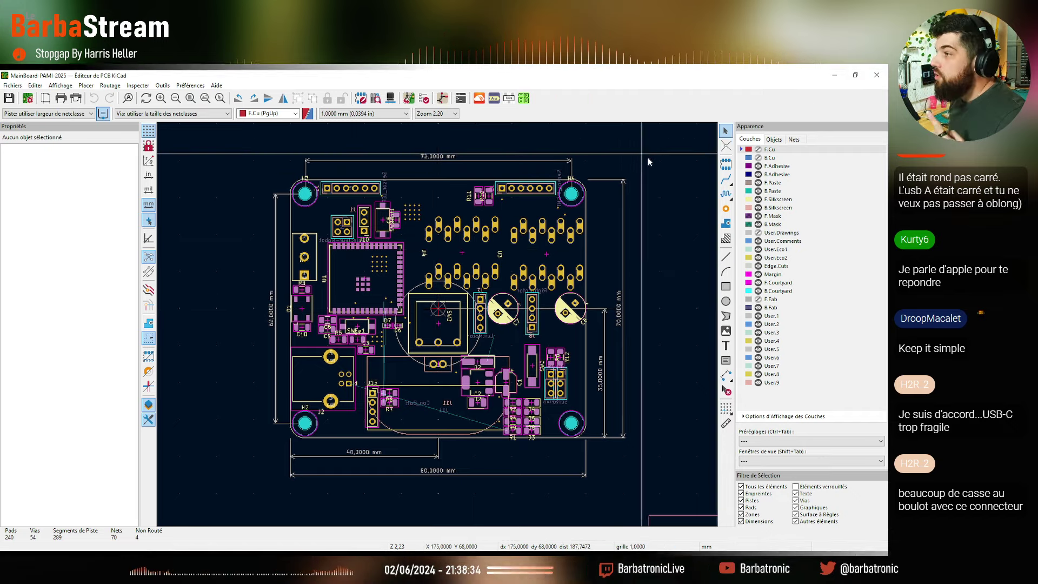
Close the PCB layout and review the MainBoard-PAMI-2025 schematic around the ESP32-S3-WROOM-1 and the USB connector
click(876, 76)
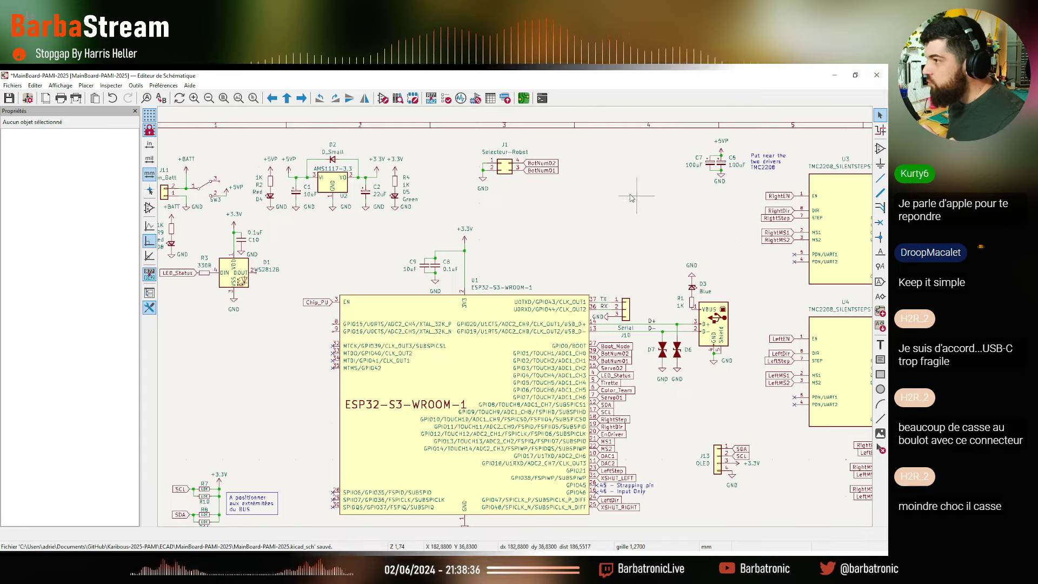
shift+scroll(605, 184, down, 1)
scroll(517, 371, down, 4)
scroll(538, 428, up, 4)
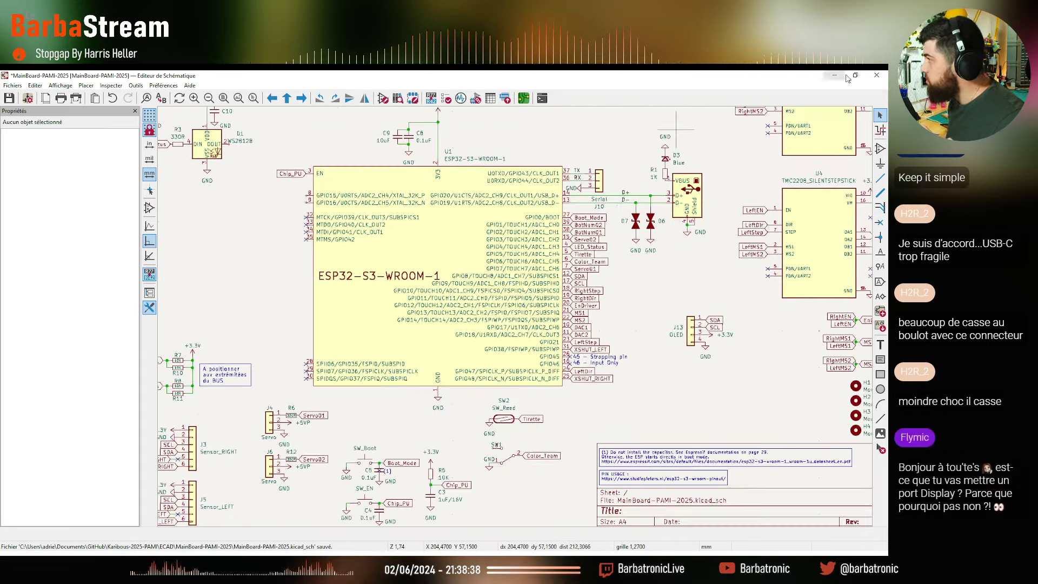
Close the MainBoard-PAMI-2025 schematic without saving its changes, and leave the KiCad project window for the Opera browser
click(876, 75)
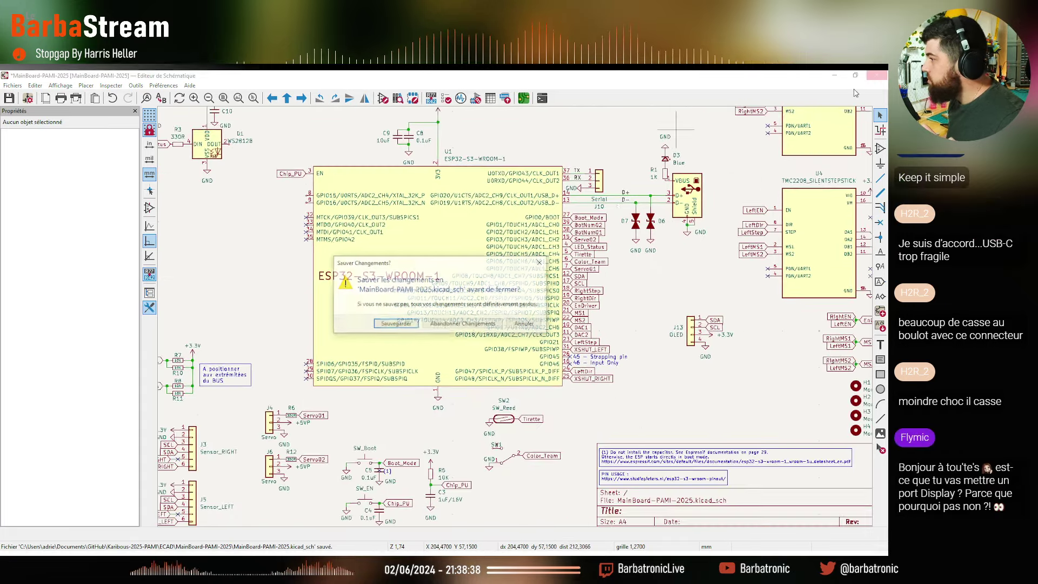
click(479, 330)
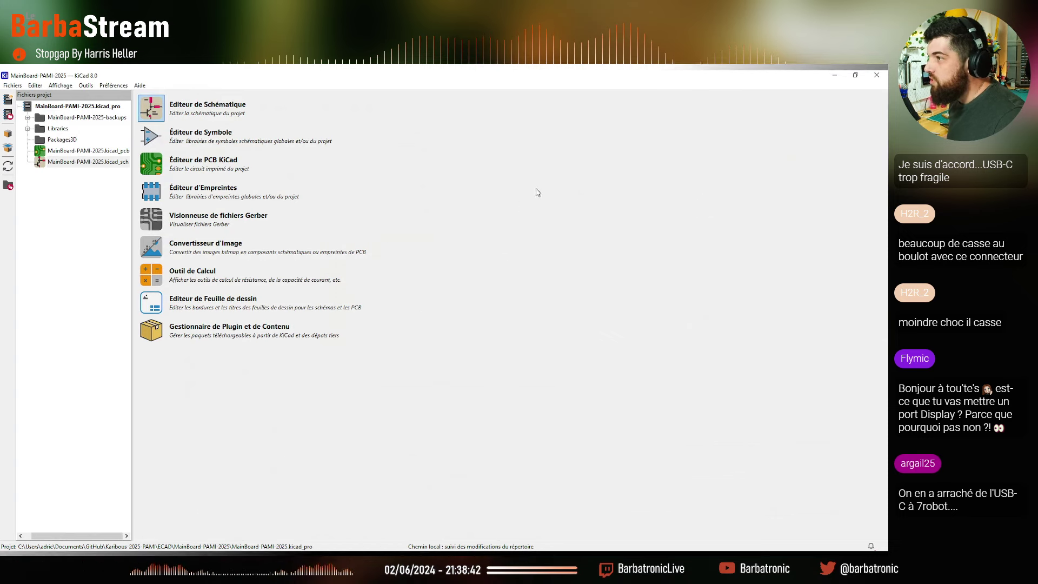
click(834, 75)
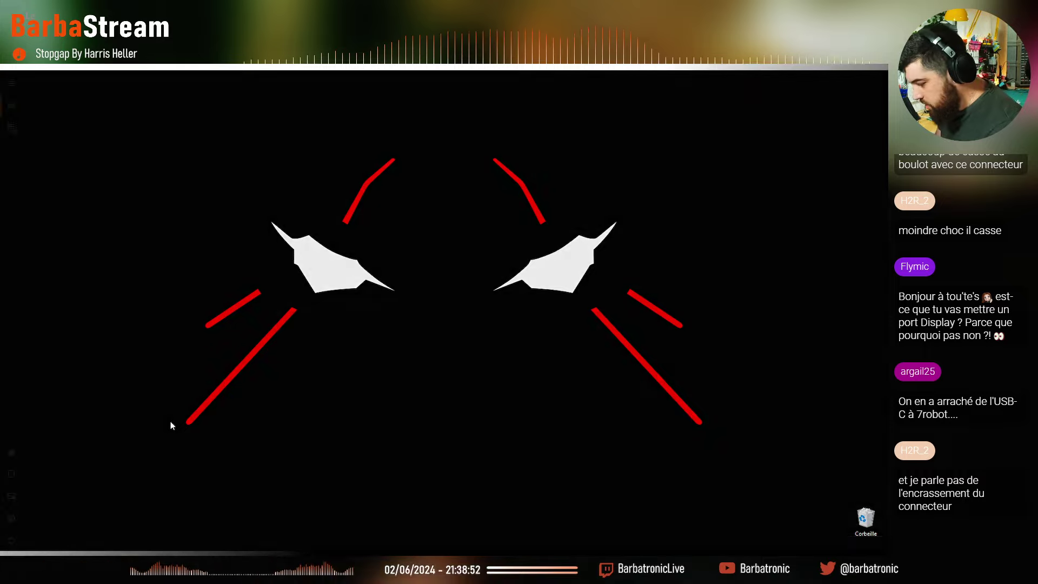
text(oper)
key(Return)
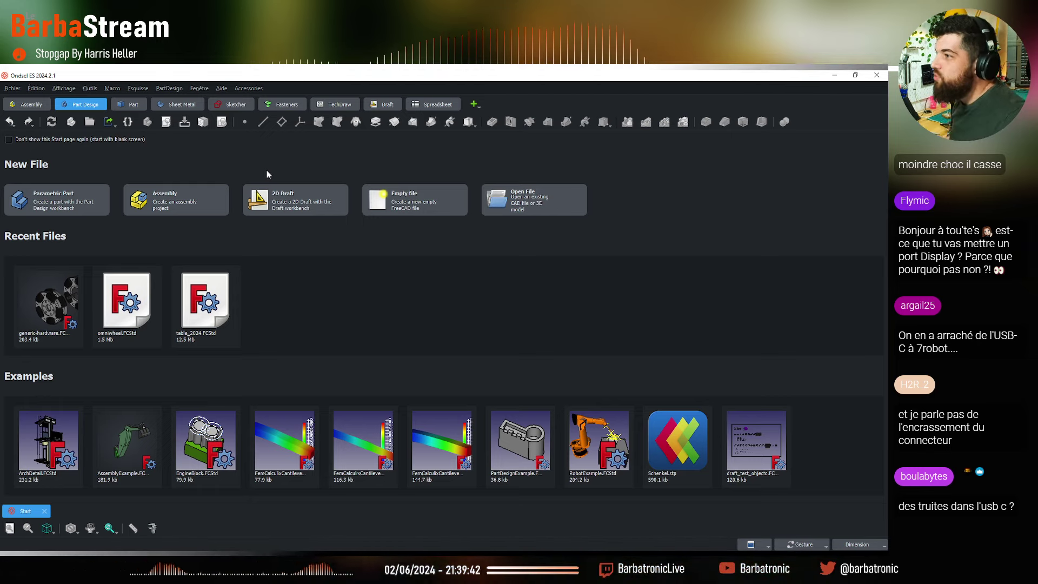
Open the recent file generic-hardware in Ondsel ES and inspect the omni wheel in front of the stepper motor
click(63, 300)
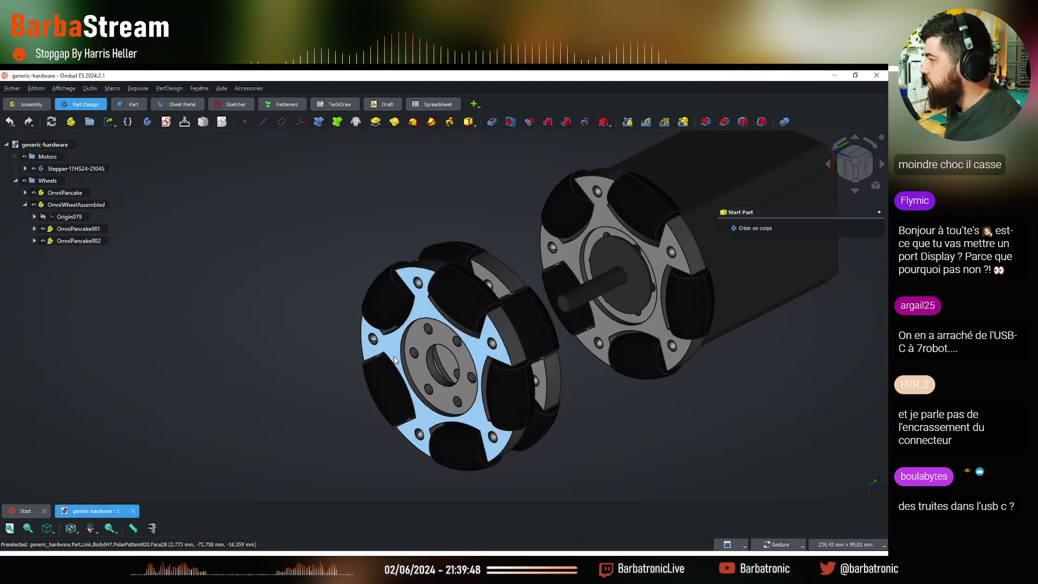
drag(518, 372, 573, 401)
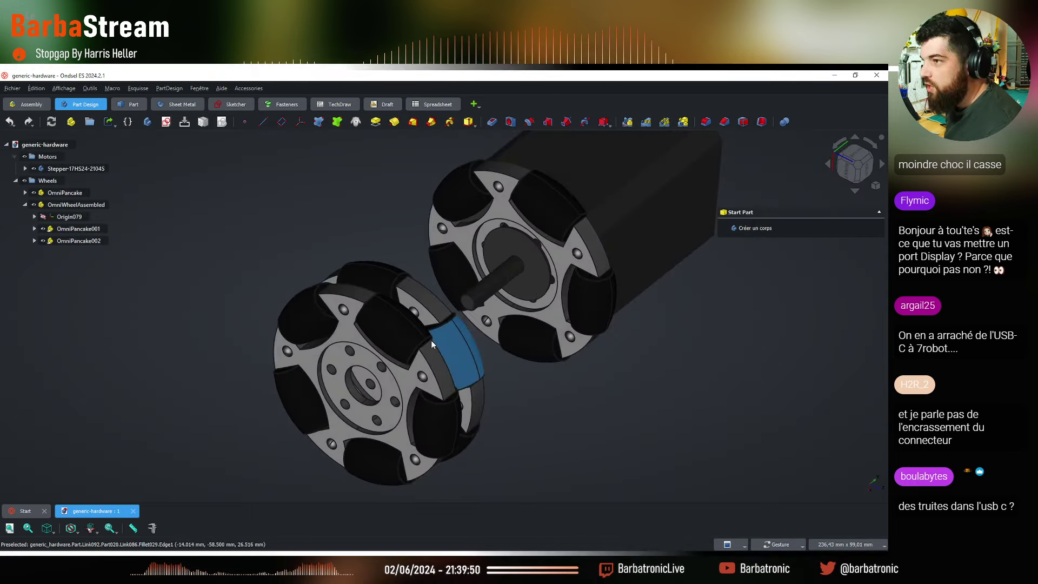
drag(381, 217, 385, 183)
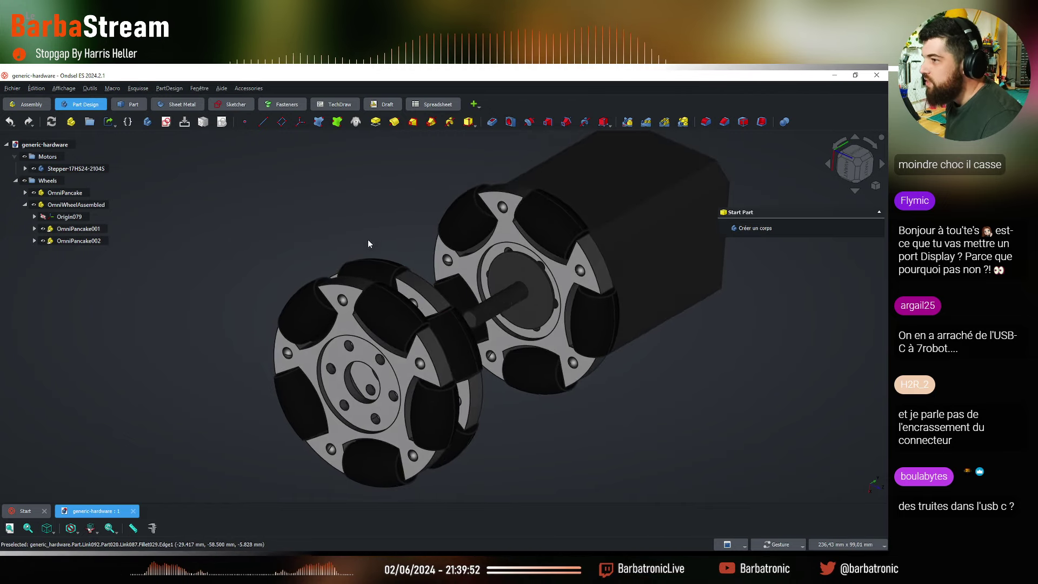
Look up the version information of Ondsel ES and close it again
click(222, 88)
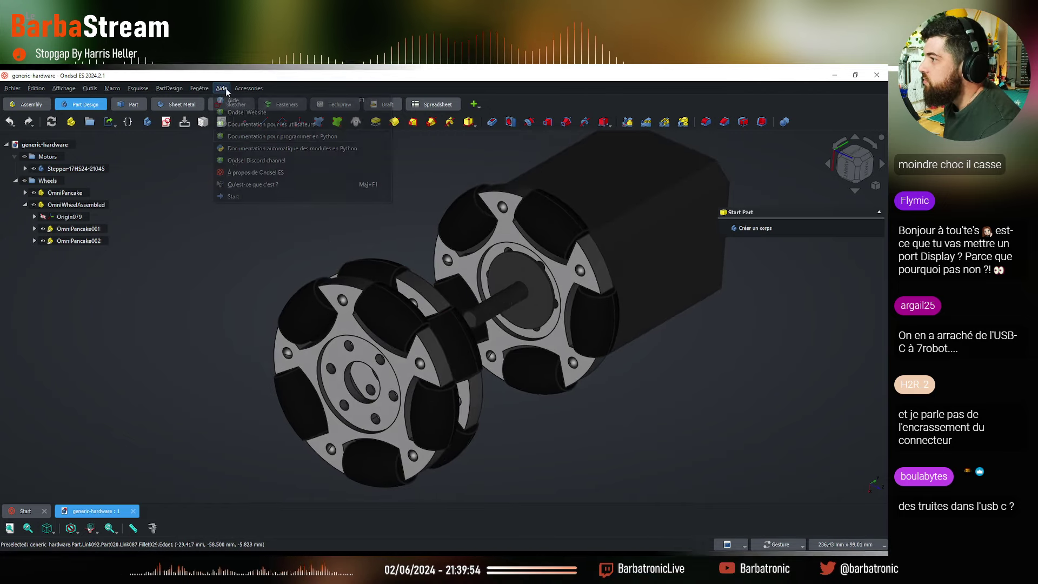
click(245, 183)
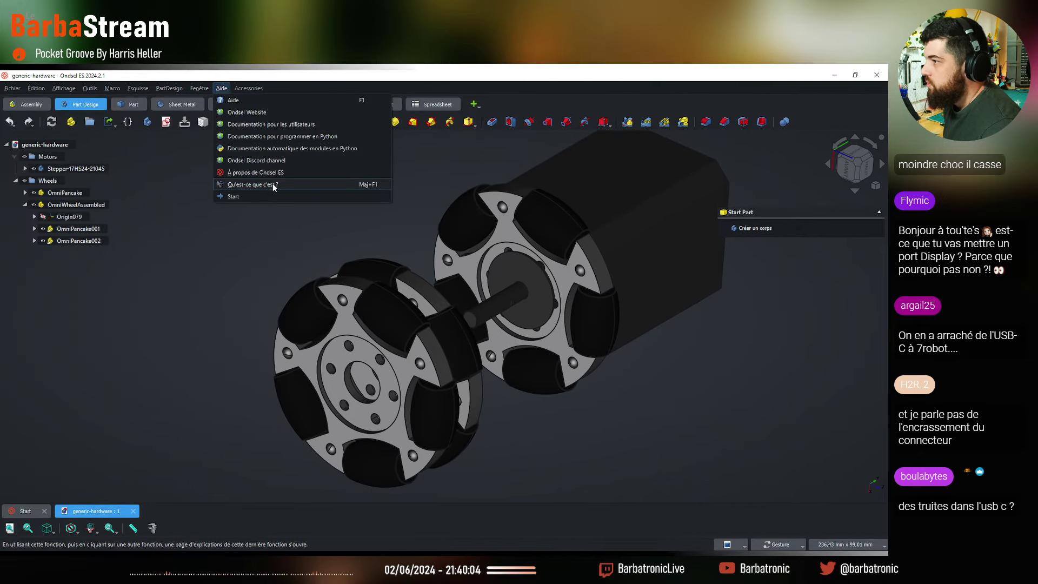
click(275, 172)
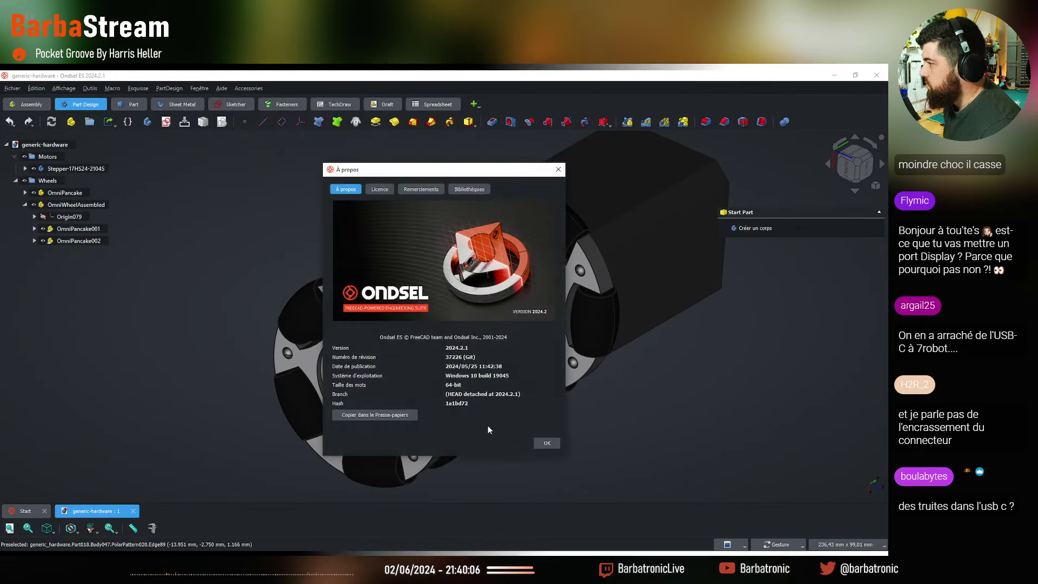
click(559, 170)
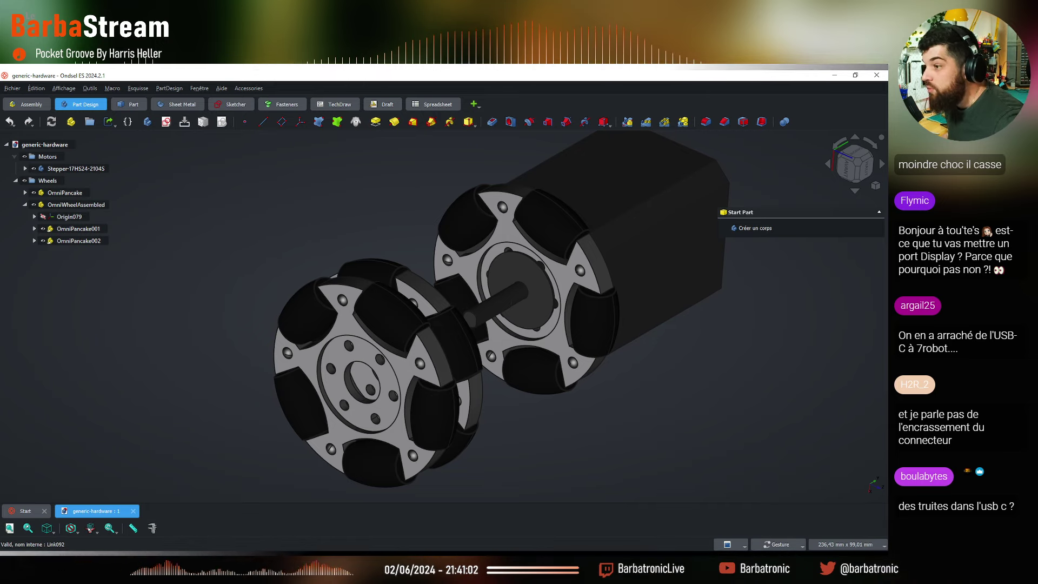
Examine the assembled omni wheel and the stepper motor in the generic-hardware model, both close up and as a whole
mouse_move(83, 260)
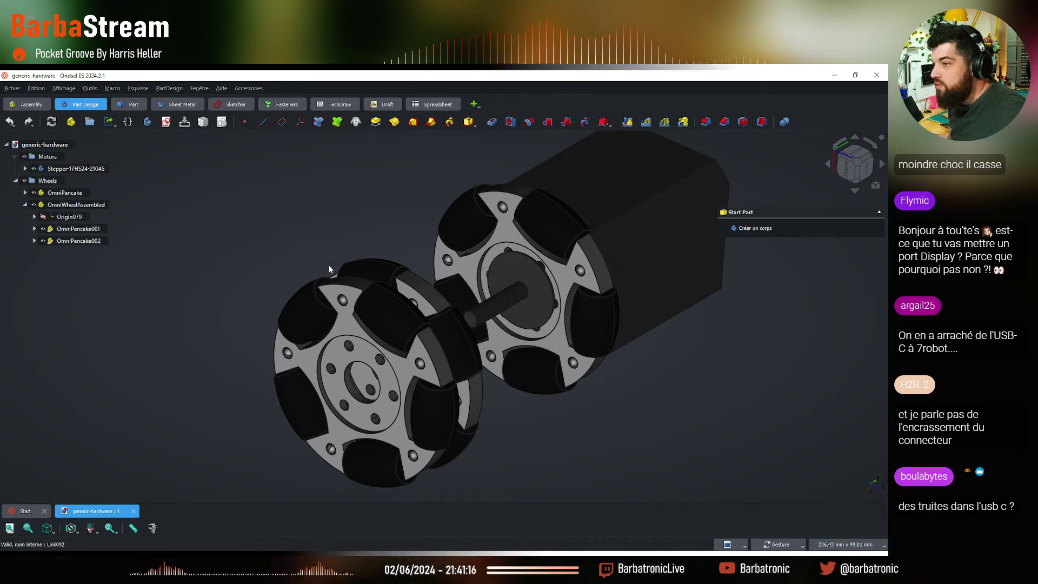
drag(357, 216, 488, 281)
scroll(448, 315, down, 3)
scroll(460, 372, up, 5)
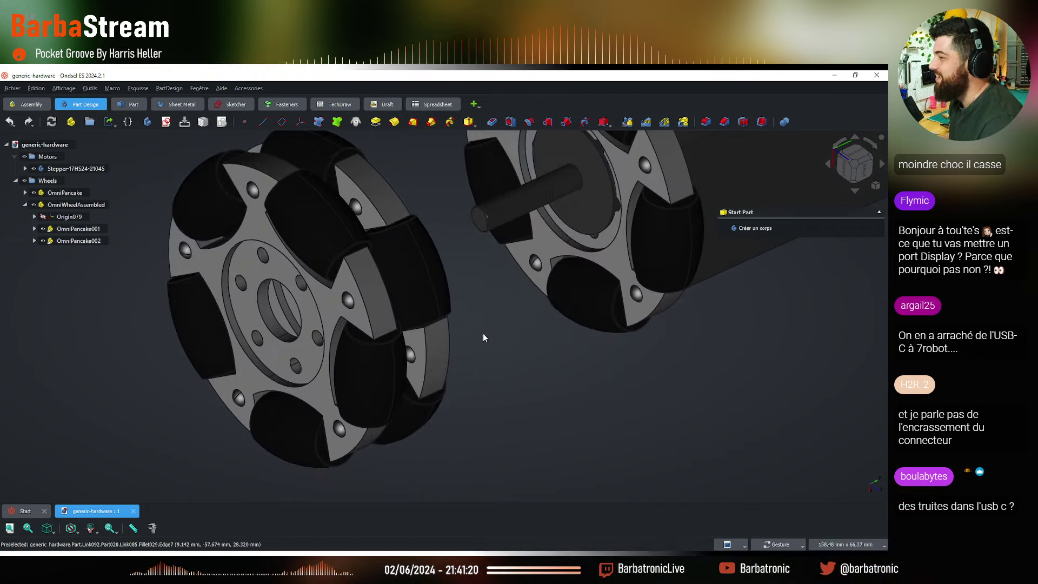
scroll(480, 336, down, 3)
scroll(469, 299, up, 2)
drag(326, 307, 251, 371)
scroll(251, 371, down, 2)
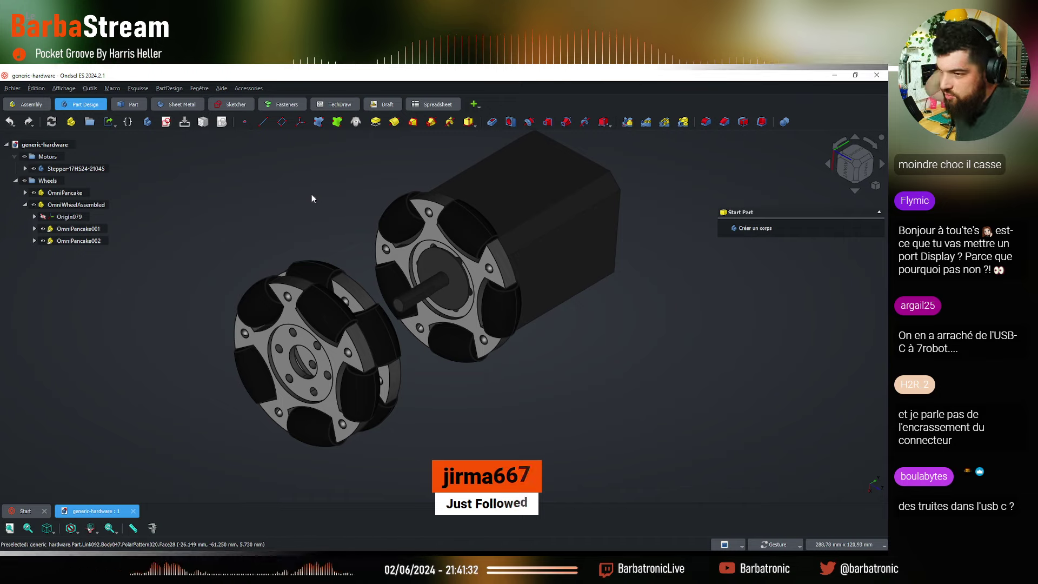
scroll(483, 307, down, 2)
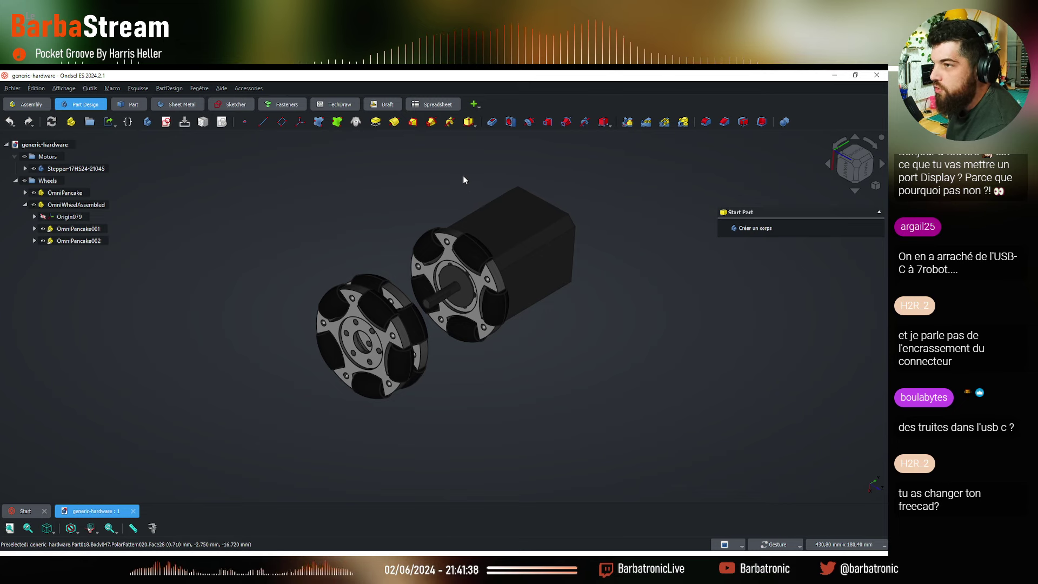
scroll(439, 213, up, 2)
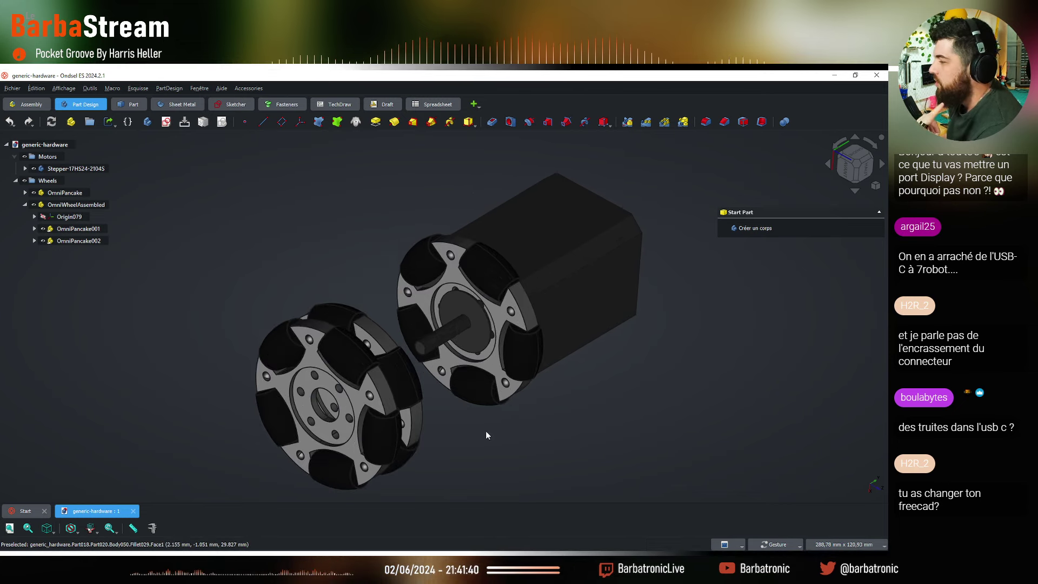
drag(486, 431, 452, 432)
drag(516, 180, 474, 180)
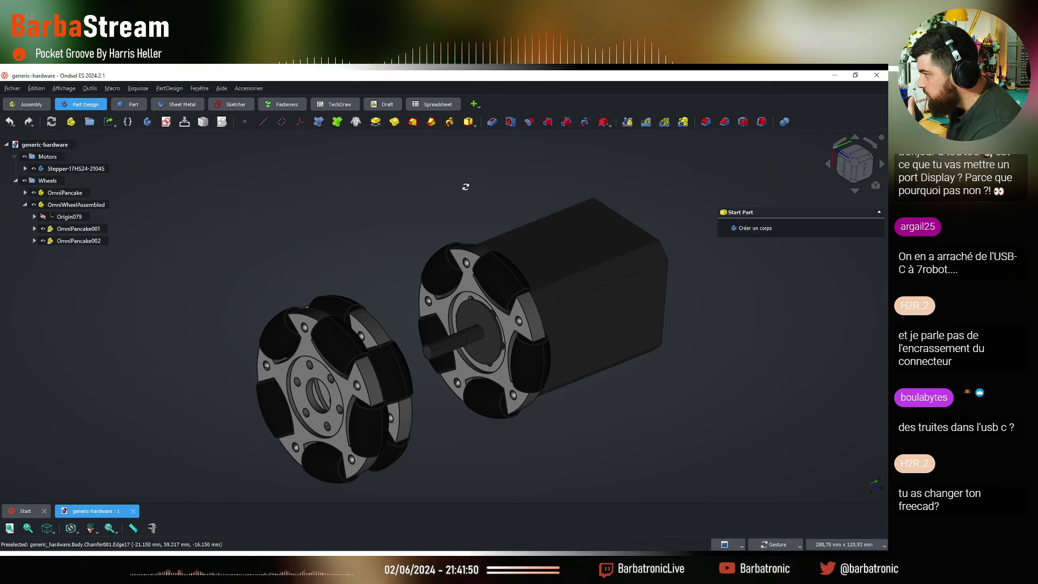
drag(463, 186, 462, 189)
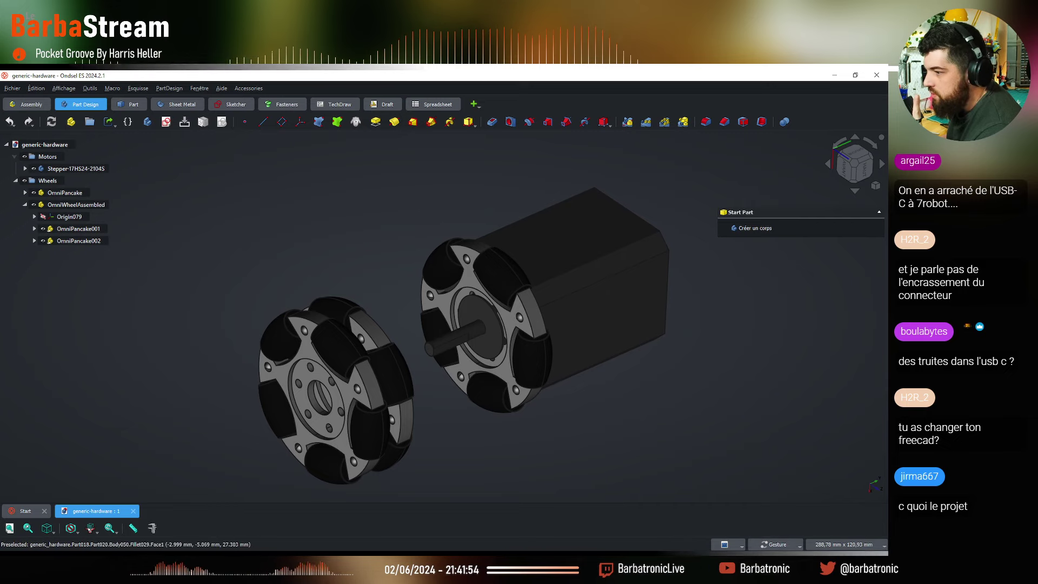
Switch to the Opera browser, search the web for "onsdsel" and open the ondsel.com home page
click(124, 559)
click(197, 516)
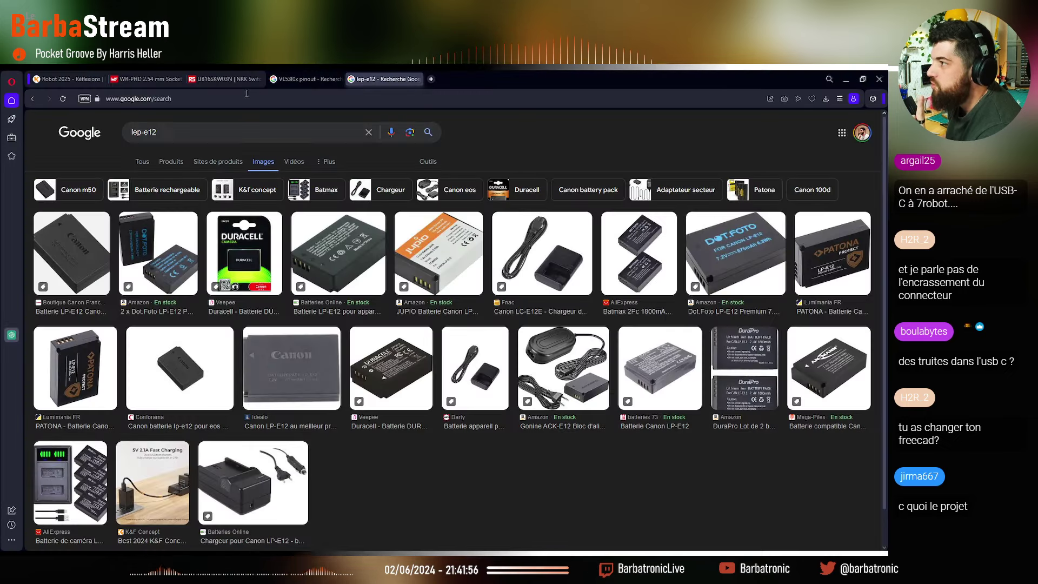
click(405, 96)
text(onsdsel)
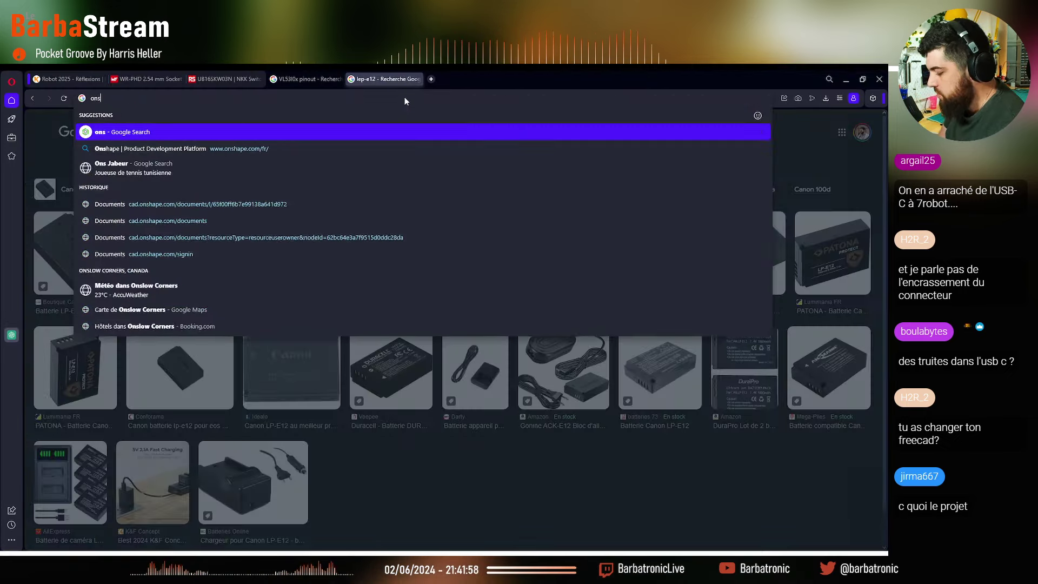
key(Return)
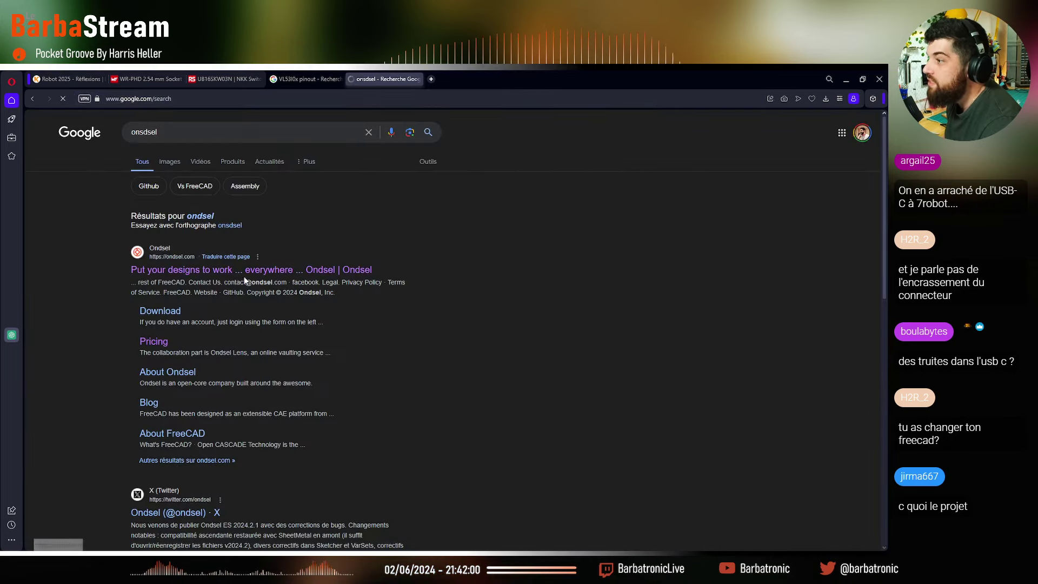
click(244, 271)
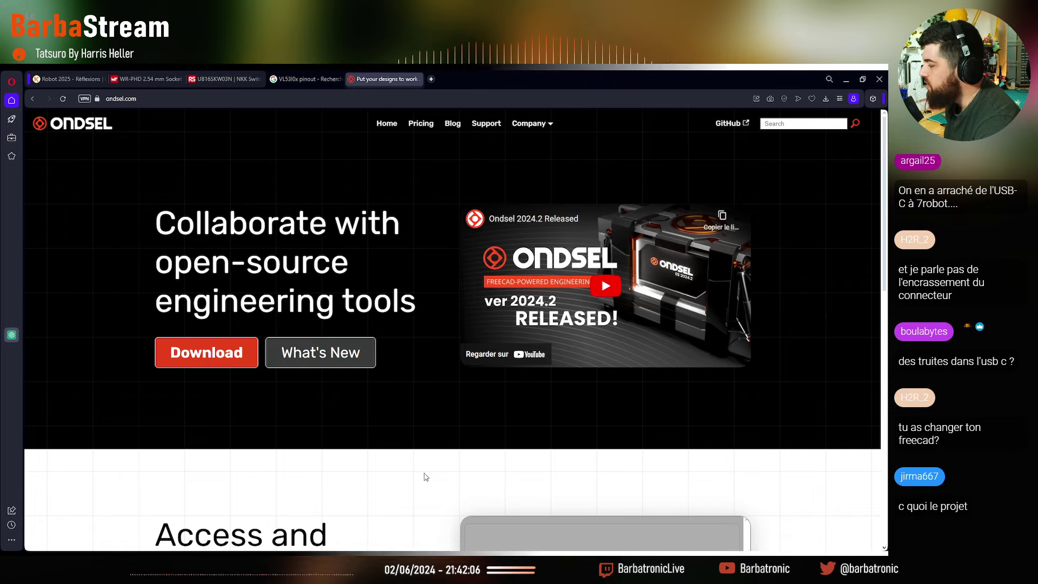
Read through the Ondsel home page, including the section on accessing and visualizing 3D CAD models with its embedded model
scroll(423, 479, down, 2)
scroll(411, 475, up, 2)
scroll(393, 470, down, 1)
scroll(398, 469, down, 3)
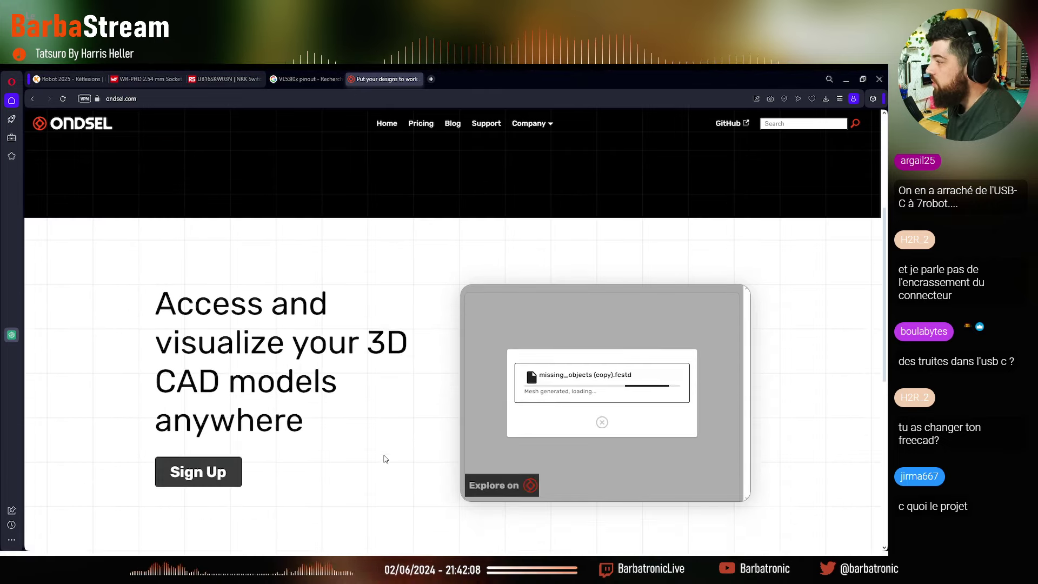
scroll(394, 433, down, 2)
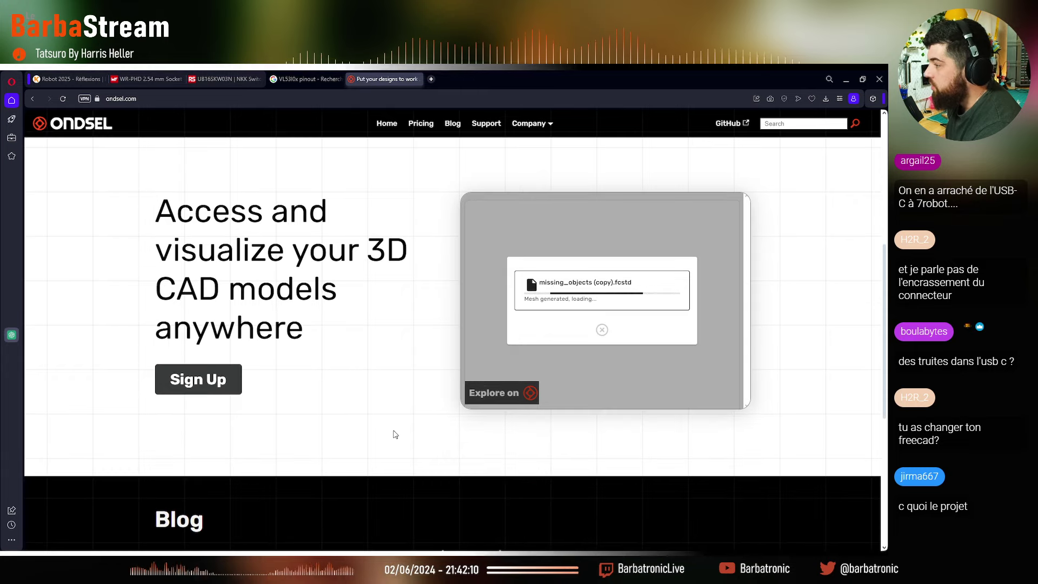
scroll(410, 424, up, 2)
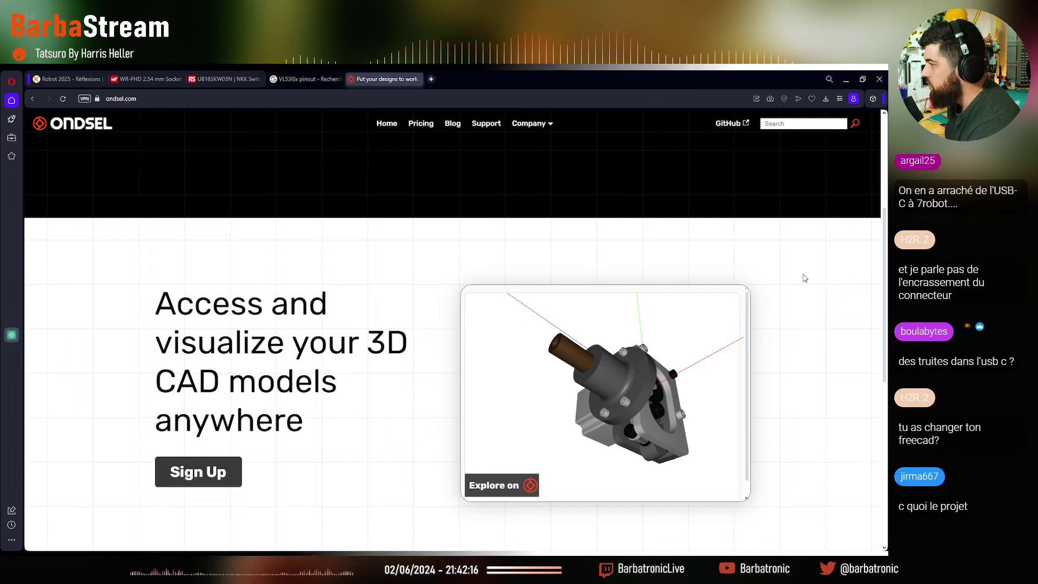
scroll(748, 456, down, 1)
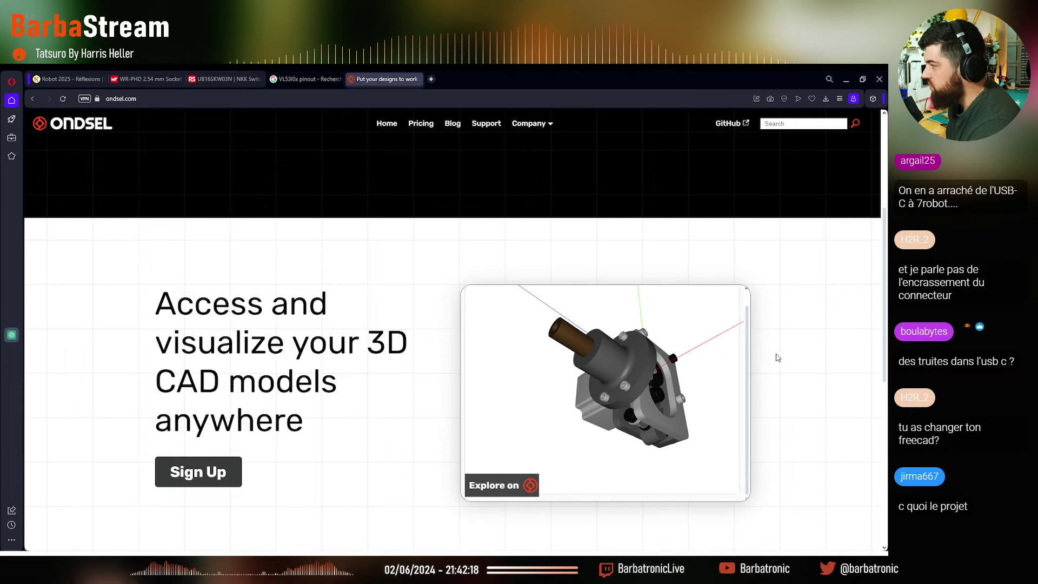
scroll(796, 437, down, 5)
scroll(796, 437, up, 4)
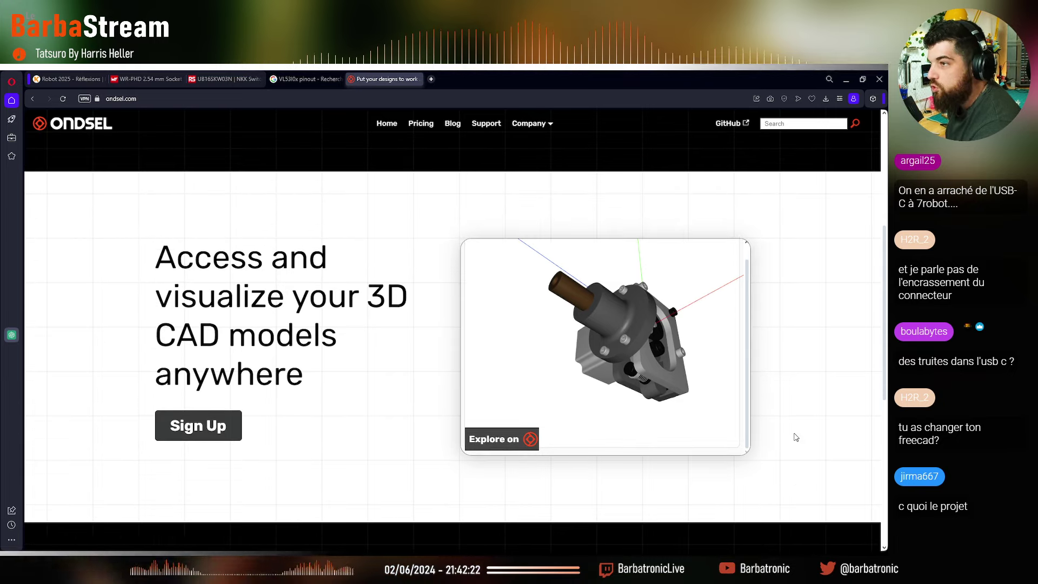
scroll(795, 437, up, 5)
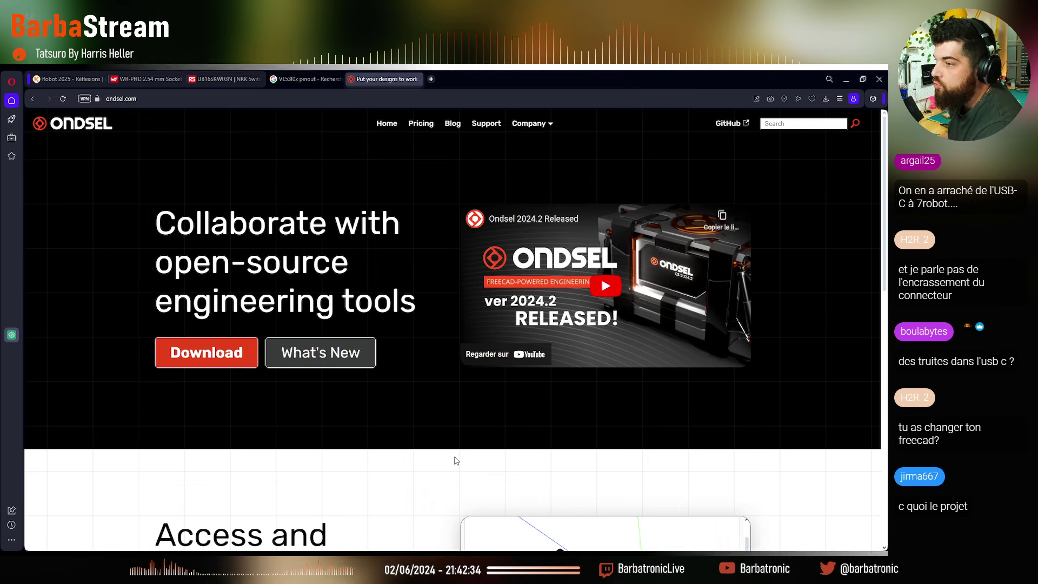
Return to Ondsel ES and review the omni wheel and stepper motor in generic-hardware from several angles
click(847, 79)
drag(383, 253, 372, 275)
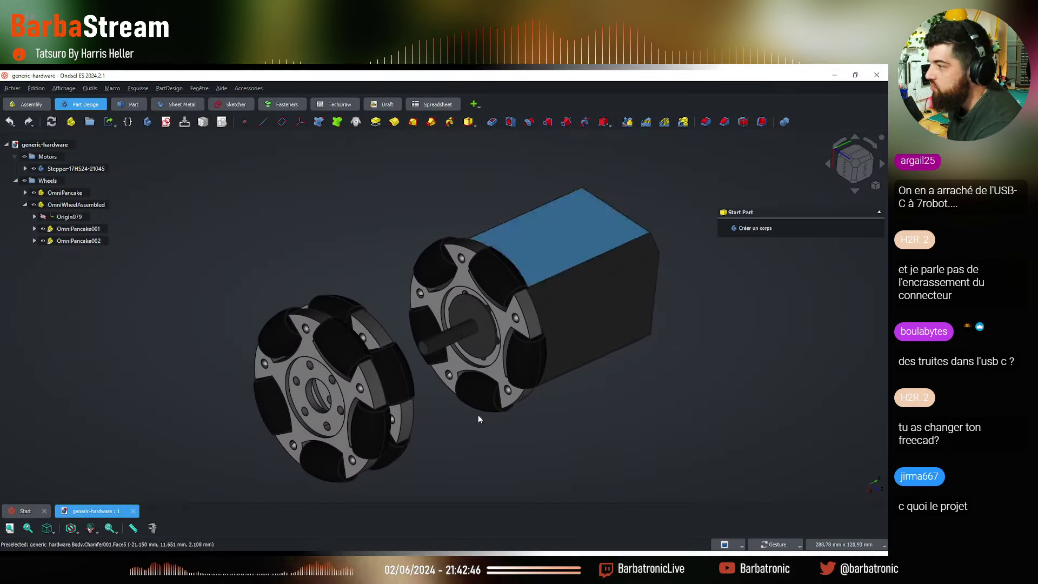
drag(478, 419, 449, 457)
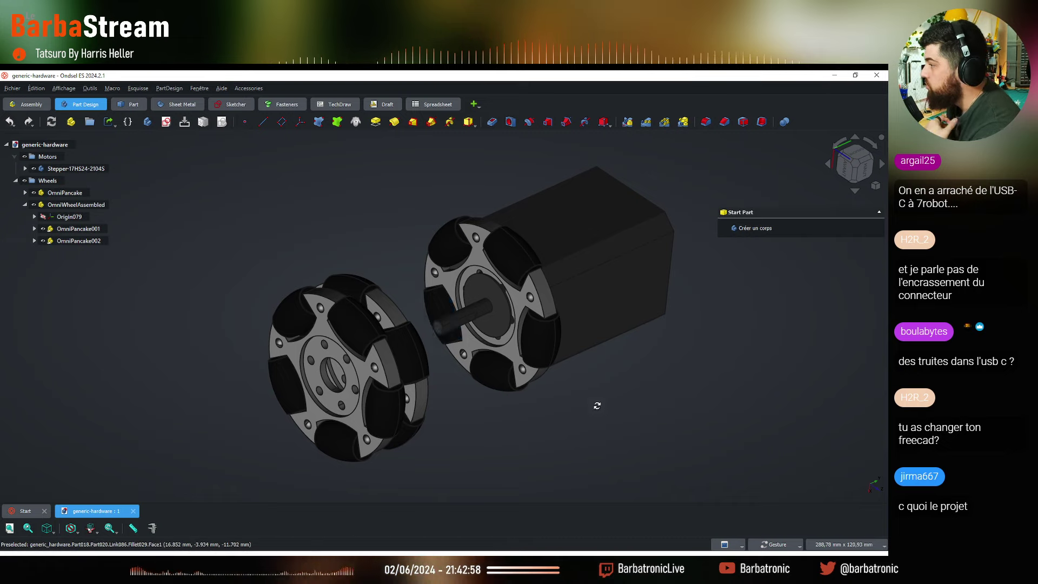
mouse_move(596, 406)
mouse_down()
mouse_move(697, 414)
mouse_move(570, 417)
mouse_move(621, 400)
mouse_move(601, 393)
mouse_up()
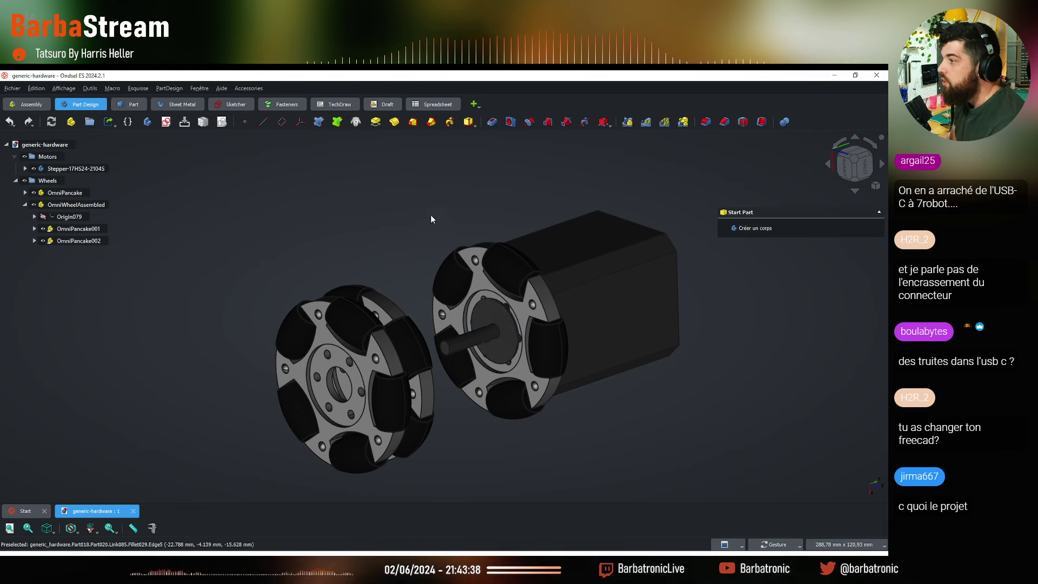
mouse_move(433, 219)
mouse_down()
mouse_move(421, 234)
mouse_move(417, 225)
mouse_move(417, 239)
mouse_move(584, 398)
mouse_move(513, 396)
mouse_move(543, 399)
mouse_move(514, 420)
mouse_move(501, 416)
mouse_move(508, 433)
mouse_move(514, 426)
mouse_move(499, 429)
mouse_move(497, 456)
mouse_up()
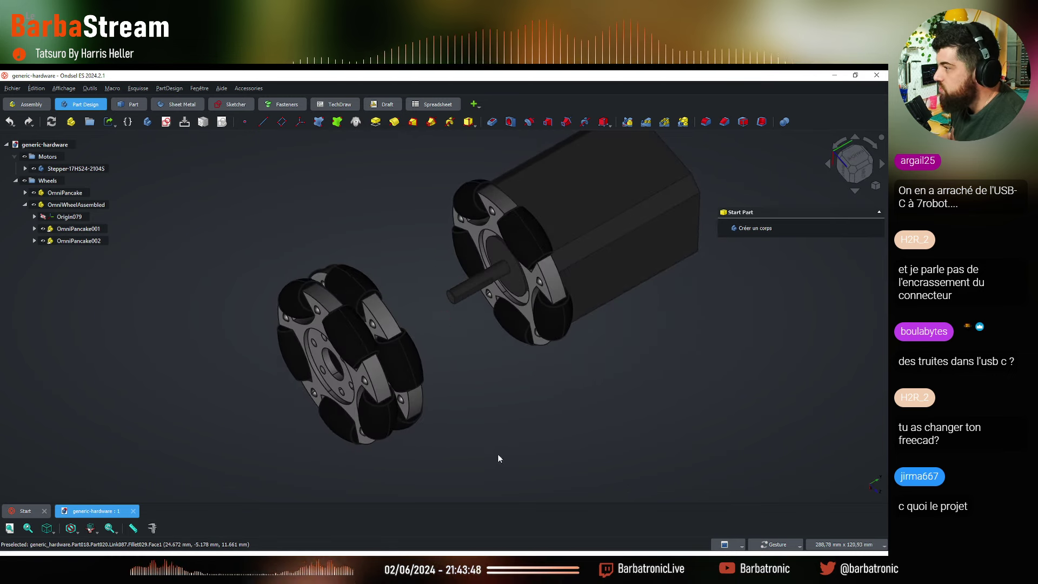
drag(485, 411, 484, 383)
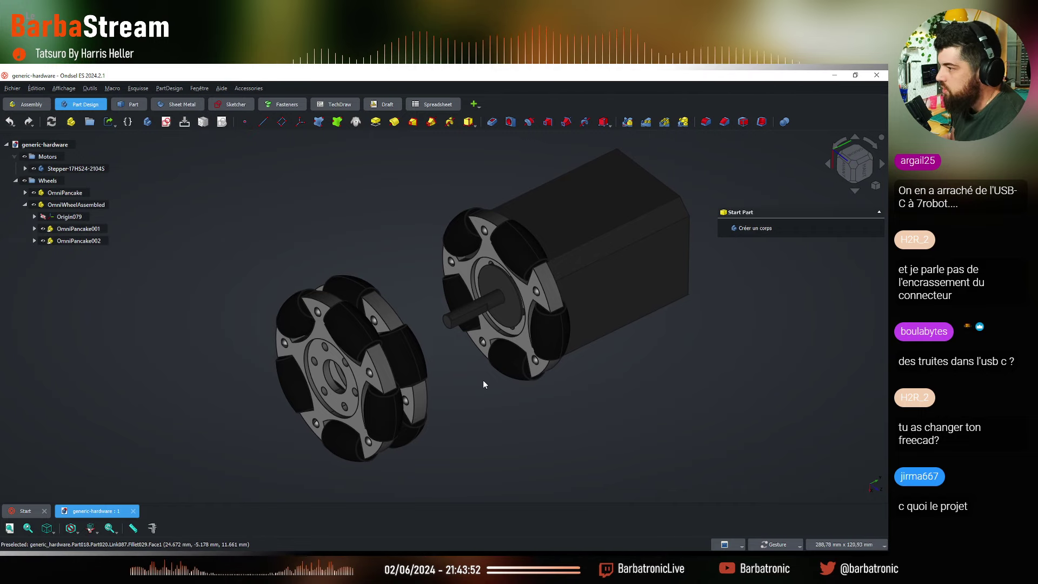
drag(483, 384, 507, 421)
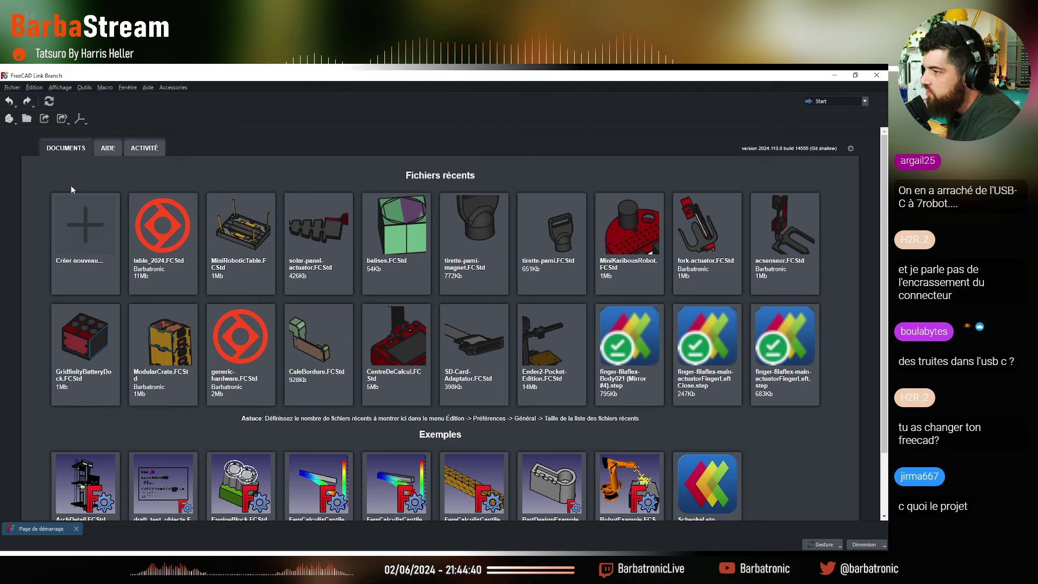
Open the generic-hardware file and accept the recomputation required for its migration
click(13, 88)
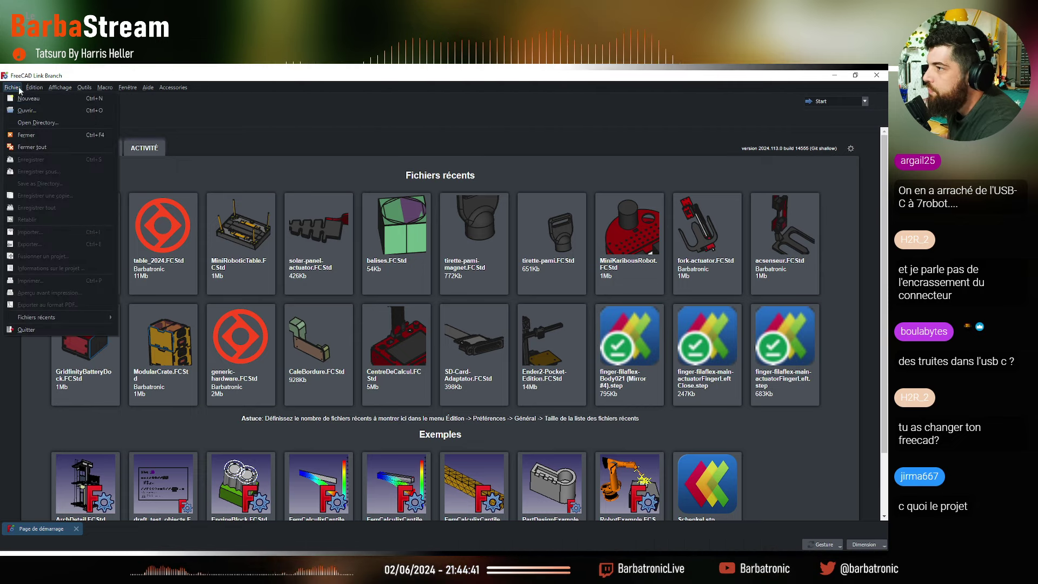
click(35, 111)
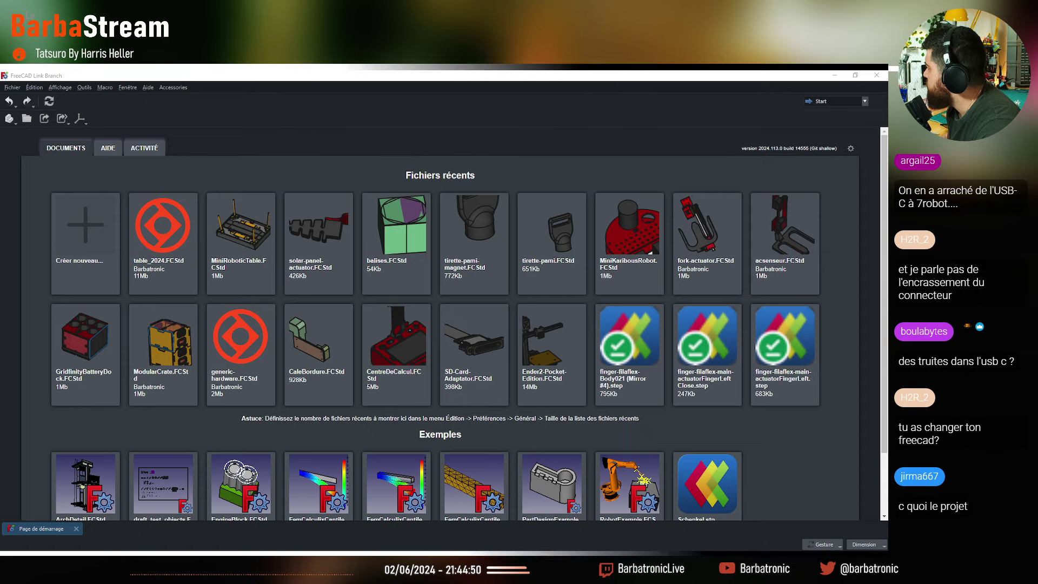
click(400, 185)
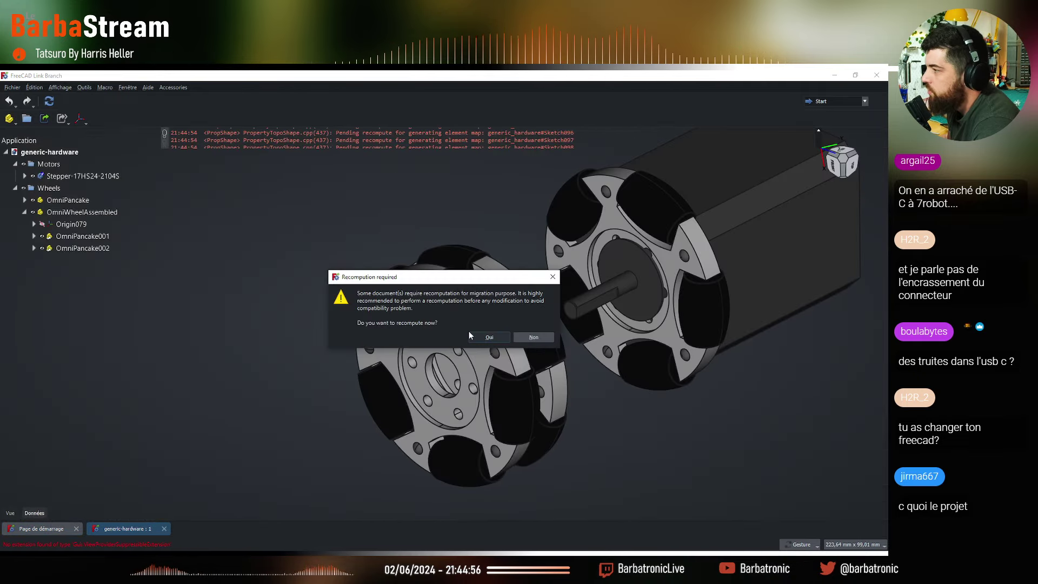
click(489, 338)
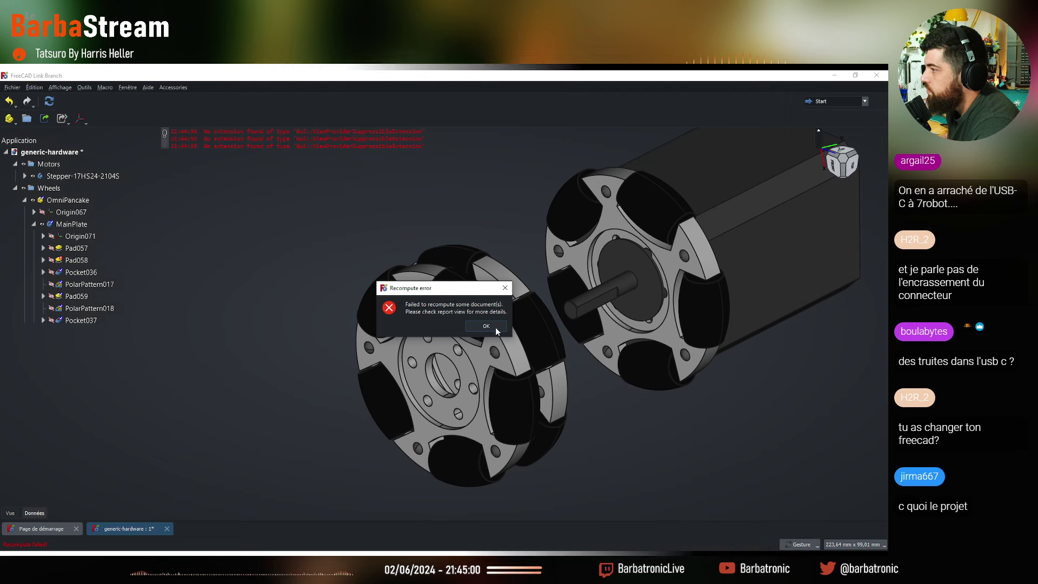
click(496, 328)
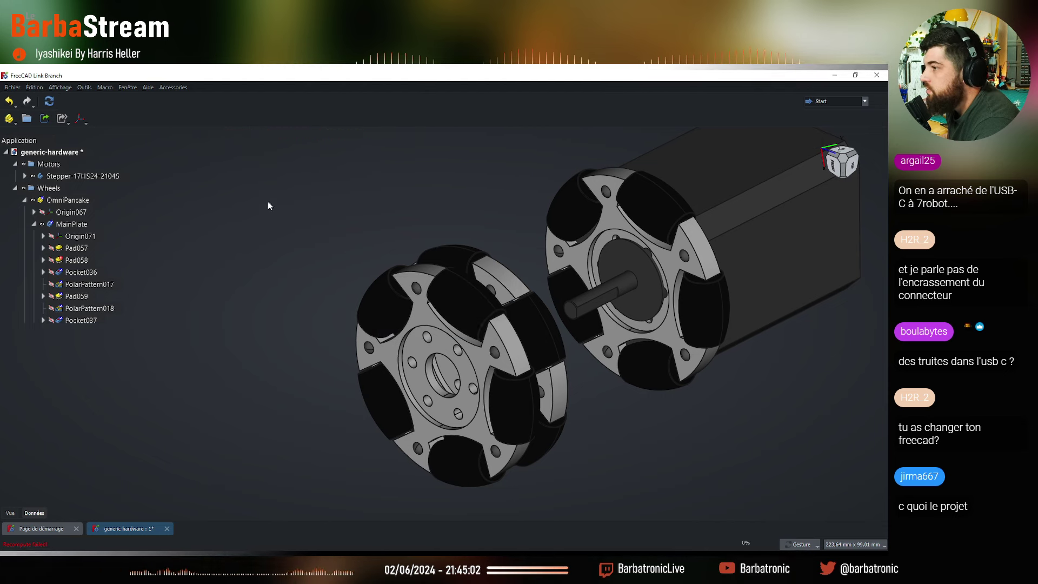
Check the error details of Pad058 in the OmniPancake's MainPlate and look through the remaining features of the model tree
click(76, 260)
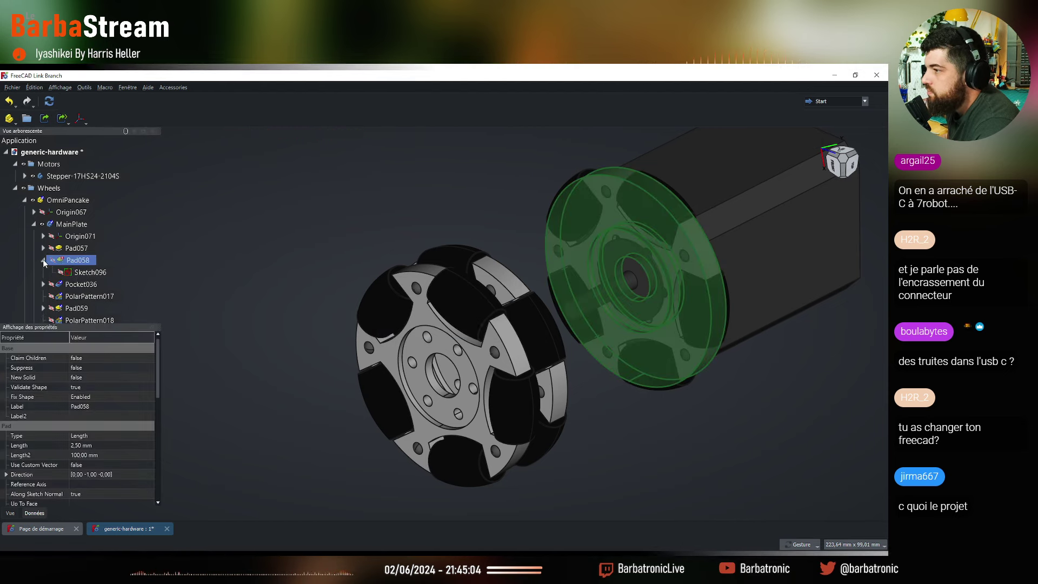
mouse_move(79, 263)
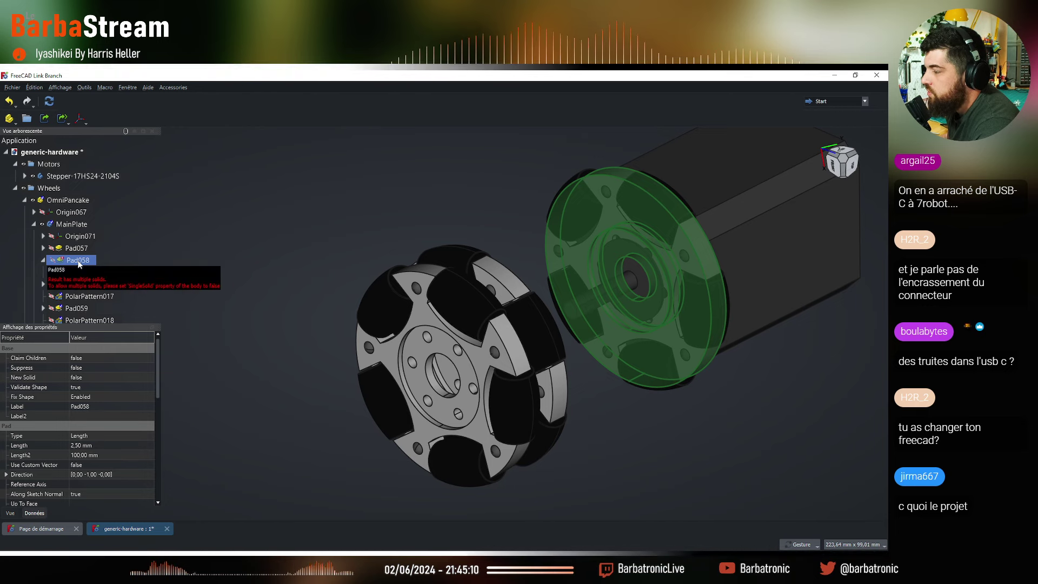
click(317, 234)
scroll(74, 251, down, 4)
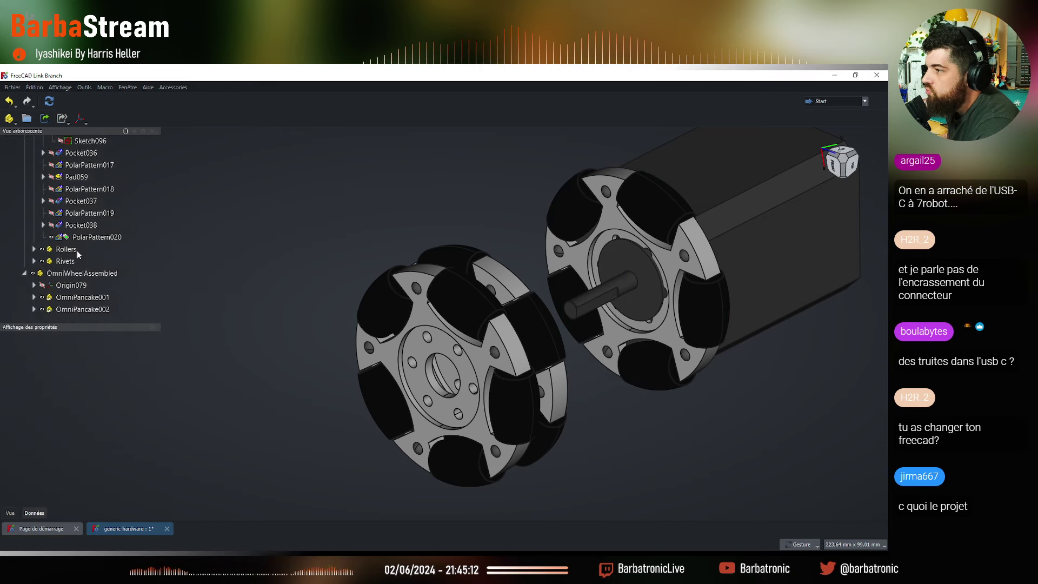
scroll(77, 250, up, 4)
Make MainPlate the active body, set its Single Solid property to false and recompute the document
click(74, 224)
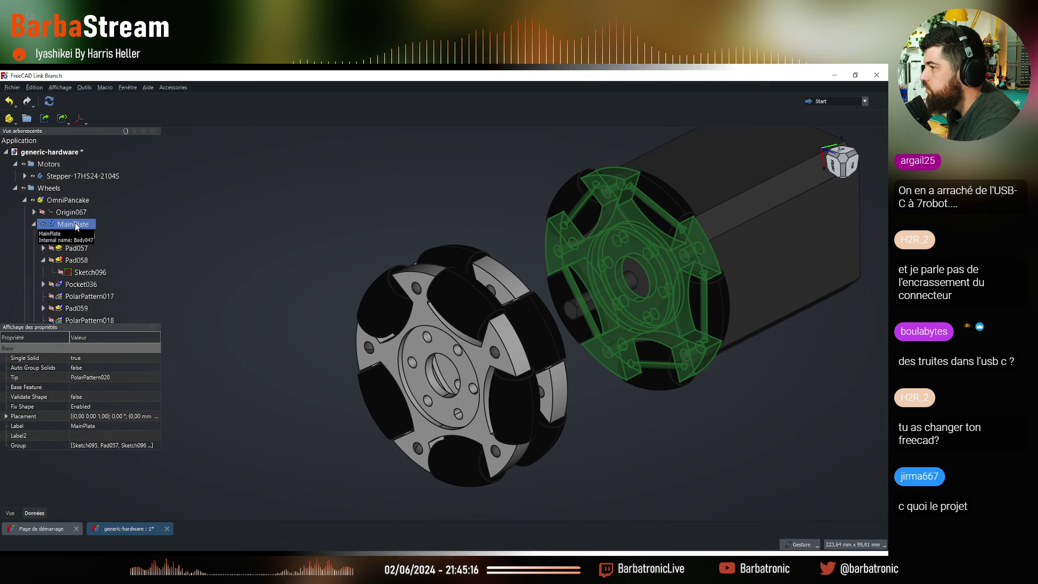
double_click(75, 224)
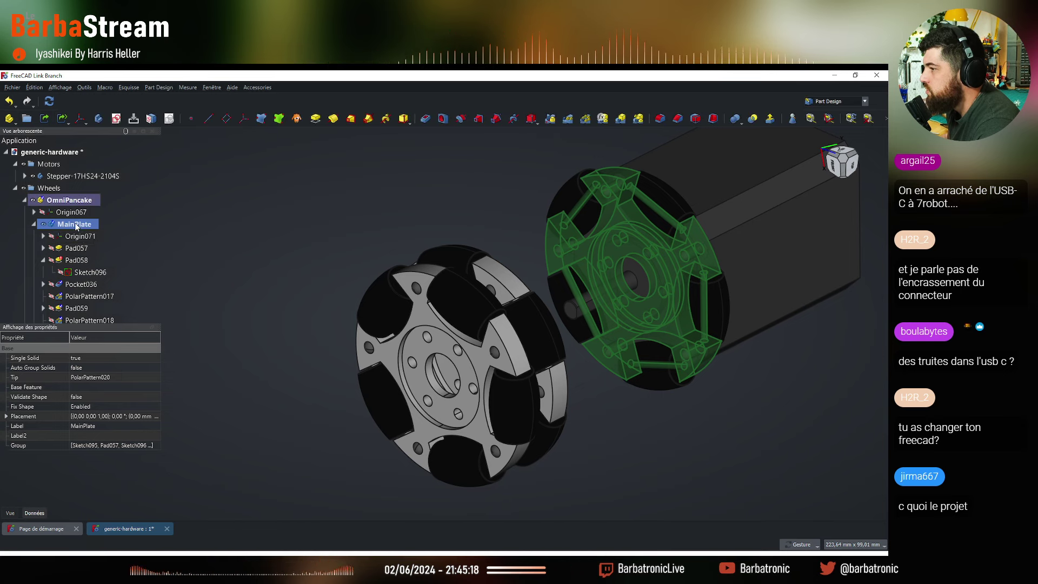
click(347, 212)
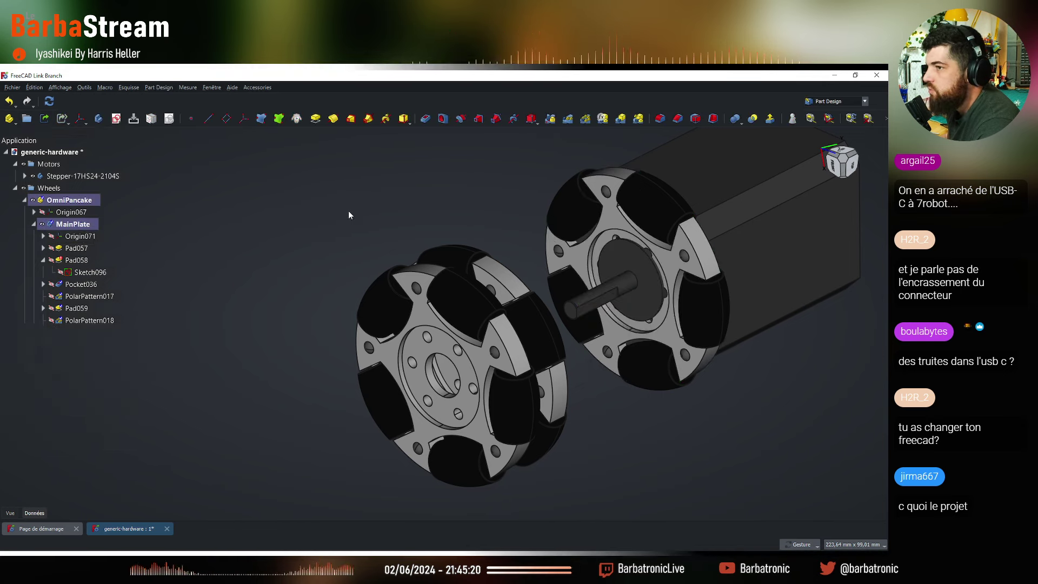
click(86, 224)
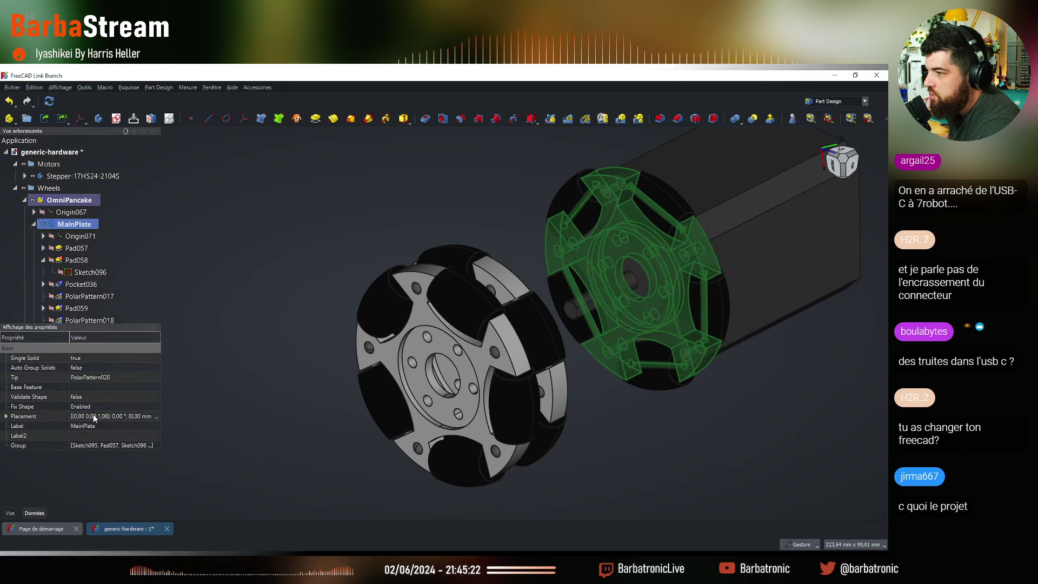
click(102, 359)
click(102, 358)
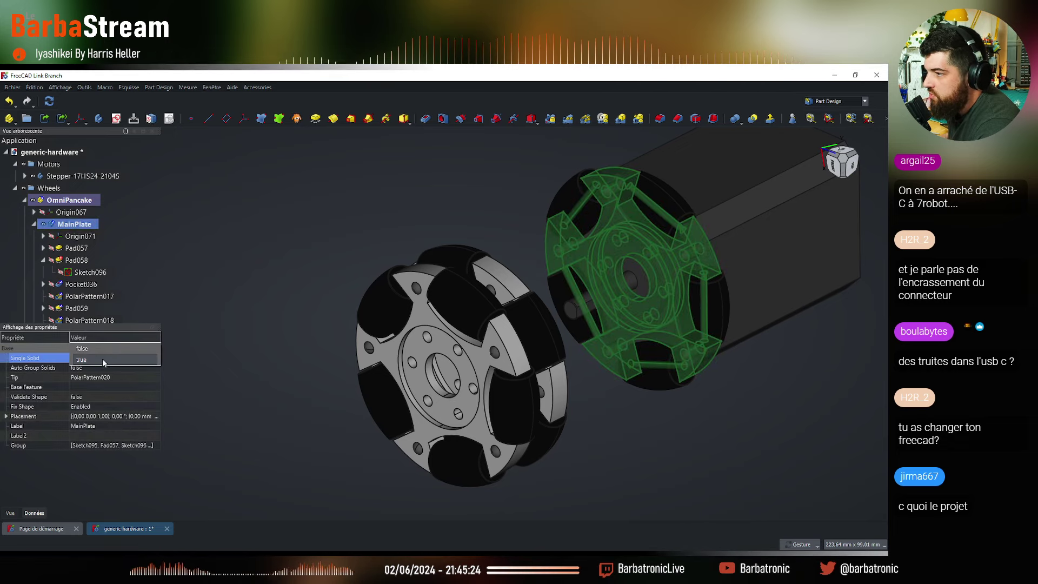
click(99, 367)
click(50, 101)
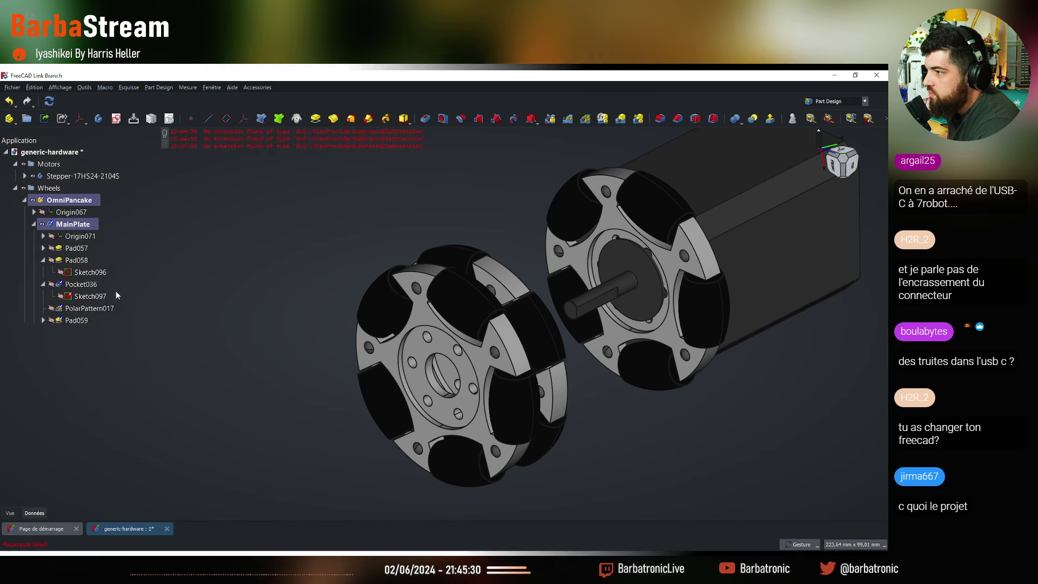
Inspect Pocket036 and the error details of its Sketch097, and close FreeCAD Link Branch without saving generic-hardware
click(82, 284)
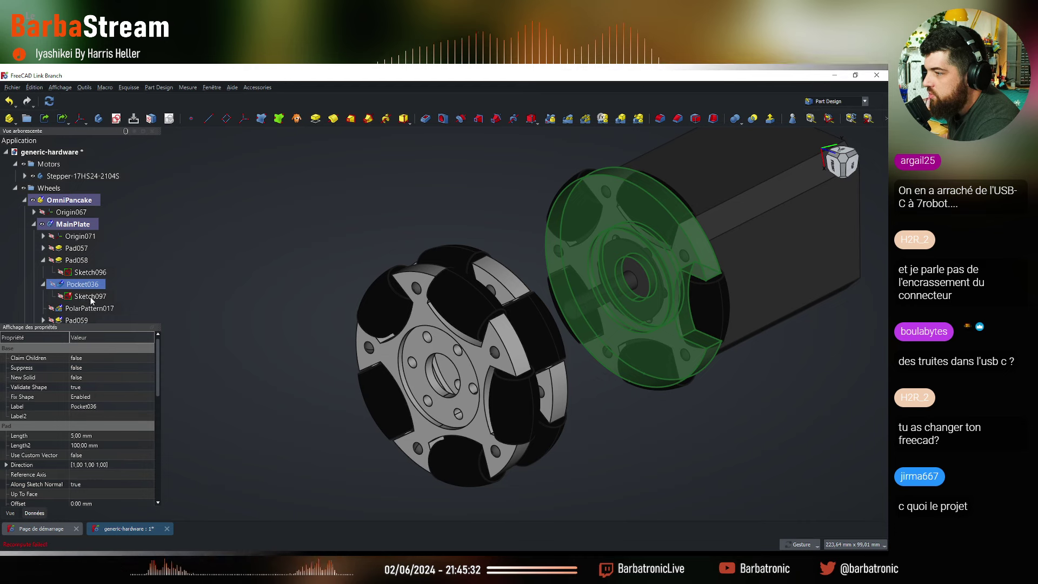
mouse_move(91, 300)
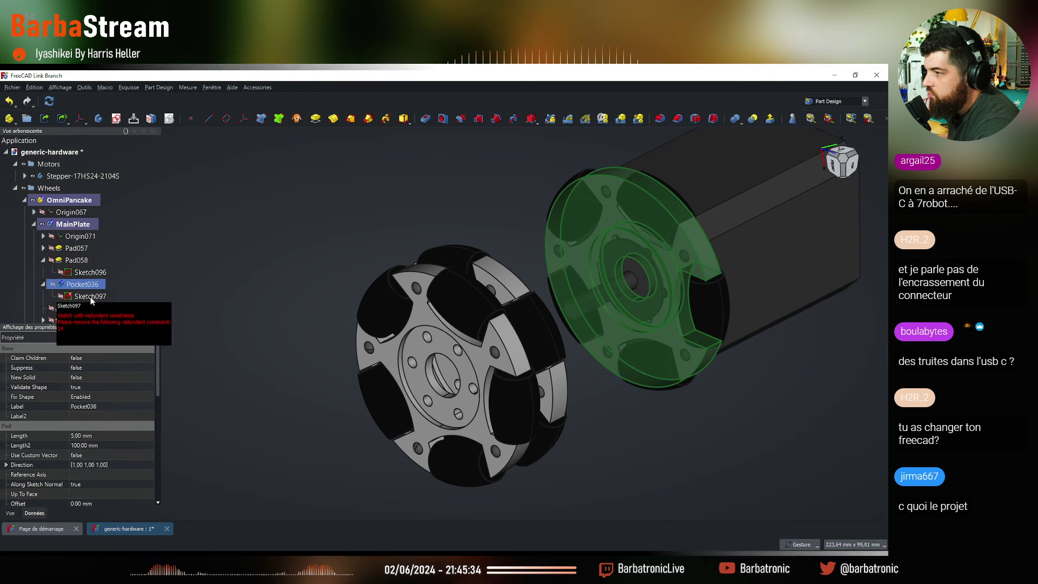
click(90, 297)
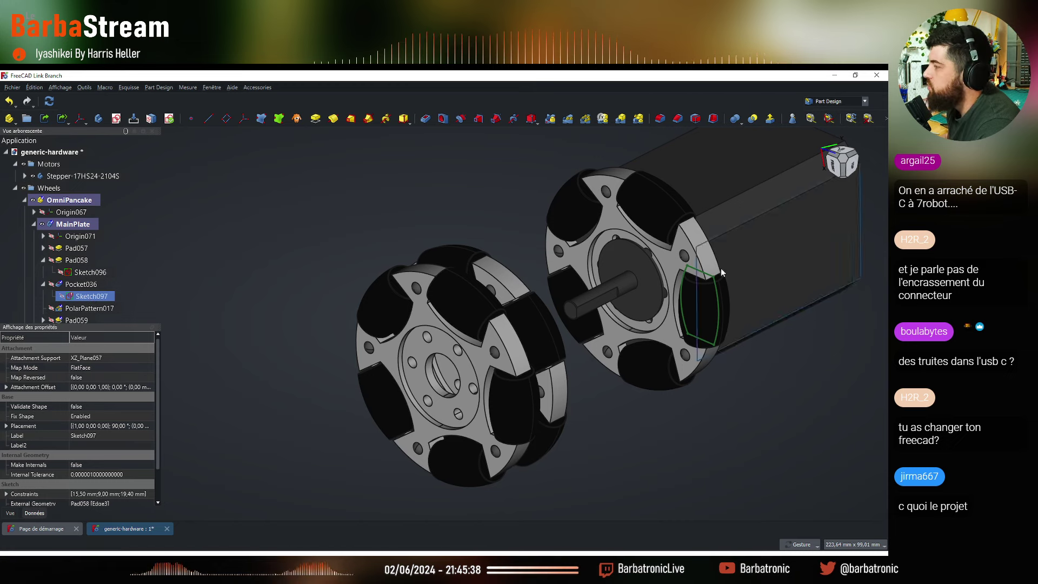
scroll(78, 292, down, 4)
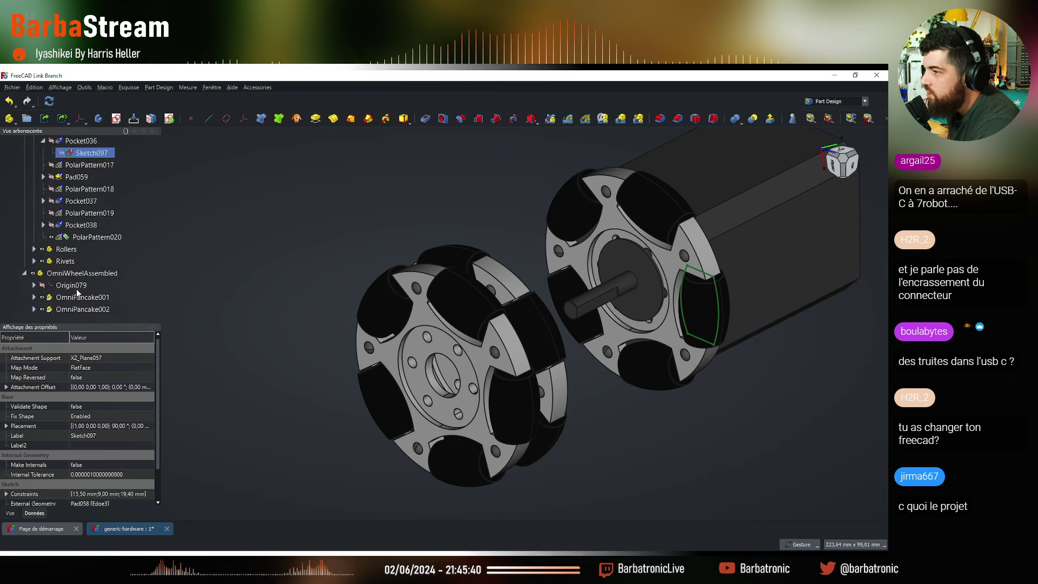
scroll(77, 293, up, 4)
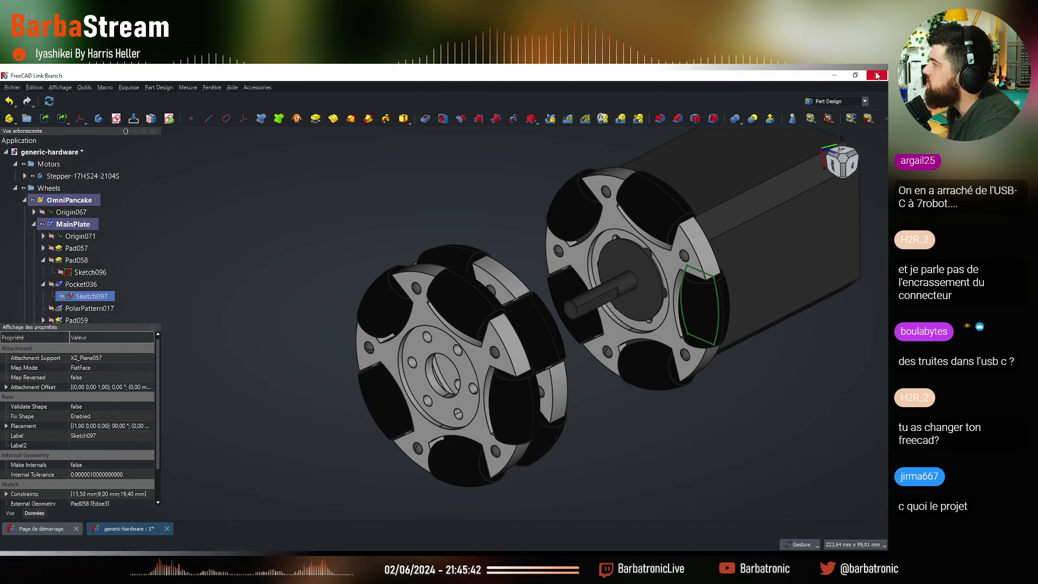
click(876, 75)
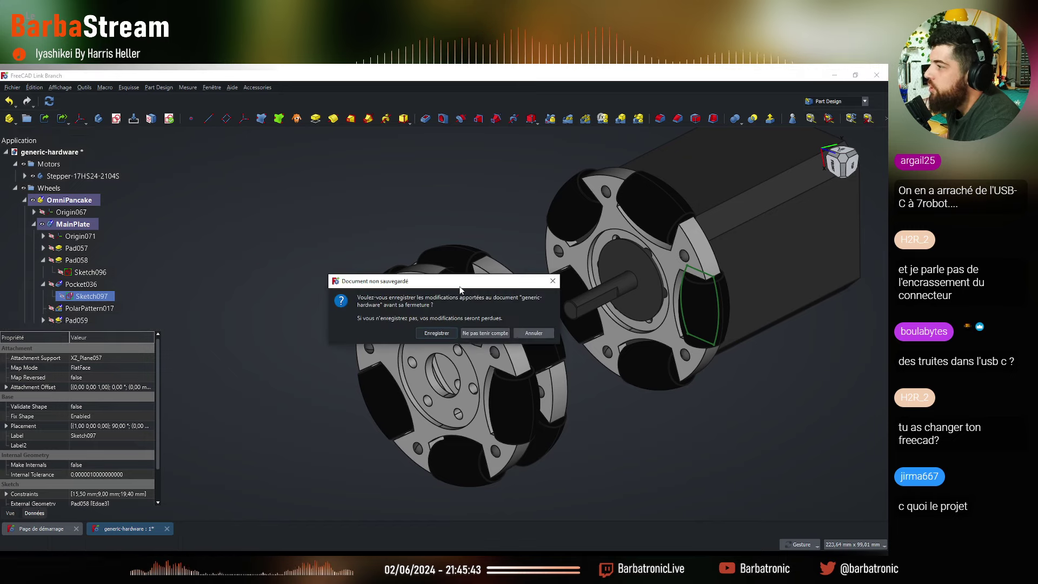
click(497, 333)
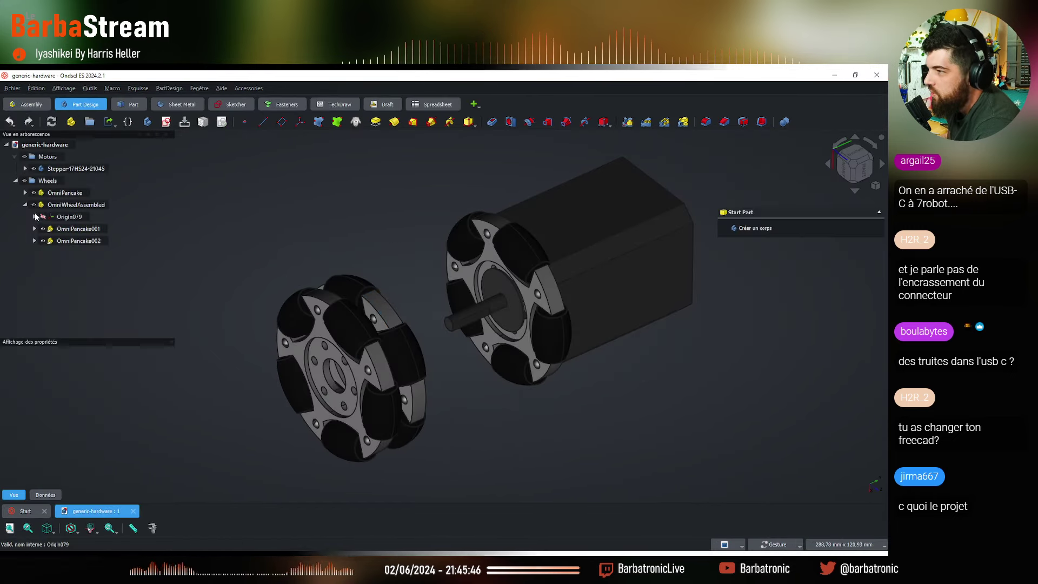
In Ondsel ES, review the MainPlate features inside OmniPancake, including Pad058, and collapse the tree again
click(25, 192)
click(33, 216)
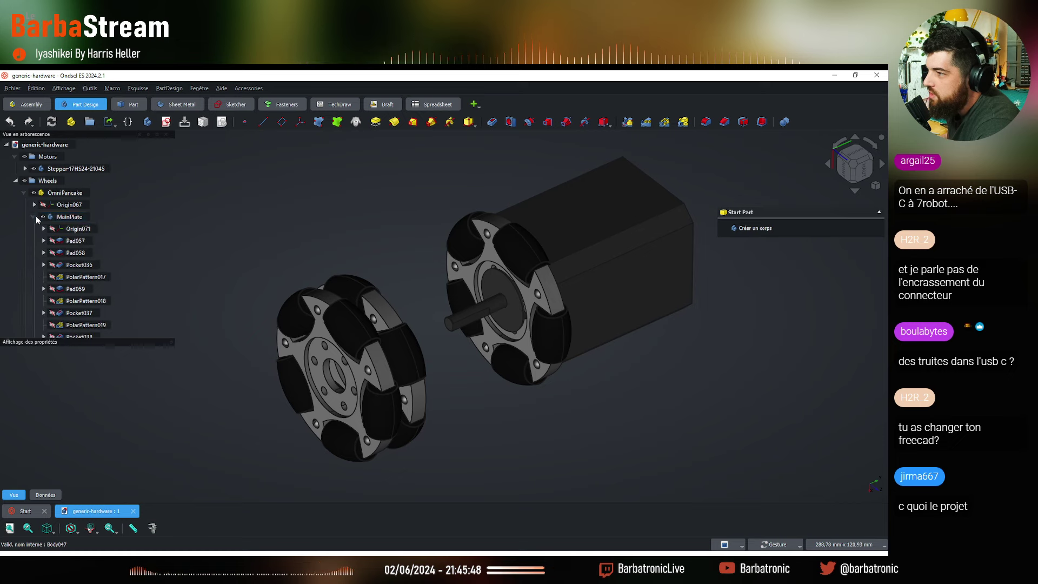
click(69, 216)
scroll(87, 232, down, 1)
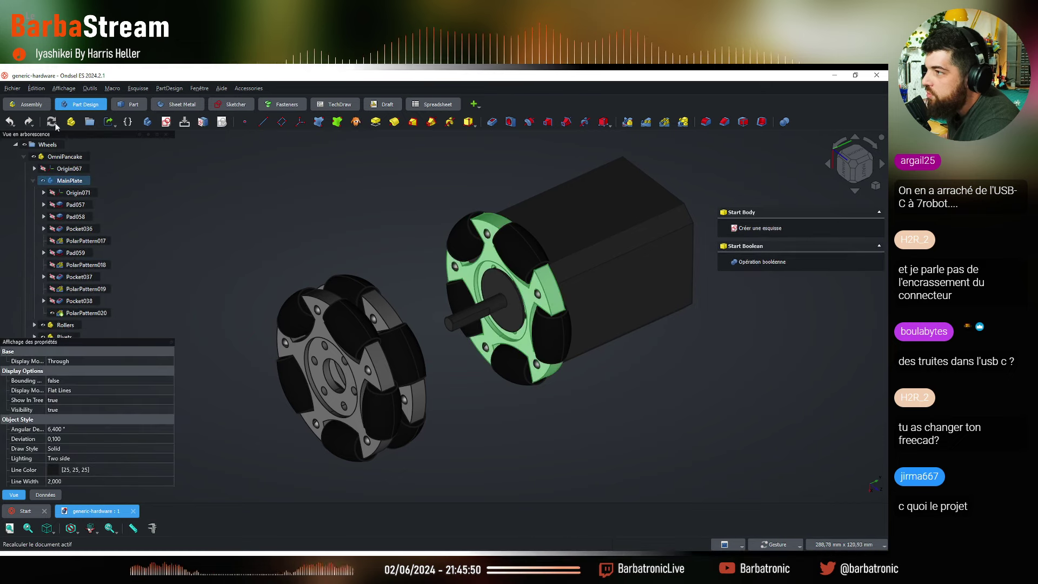
click(245, 215)
click(81, 206)
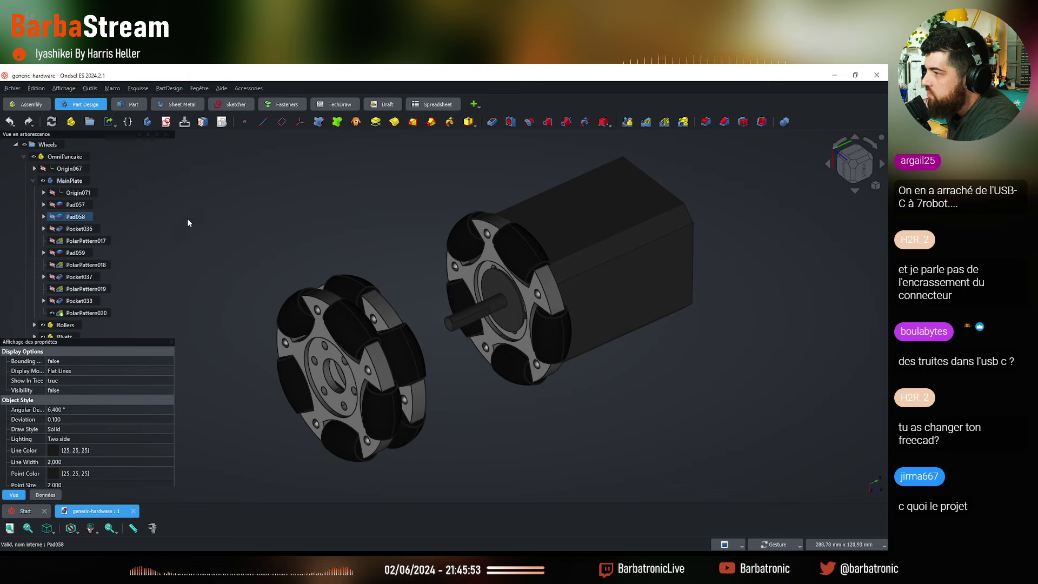
click(34, 180)
click(25, 193)
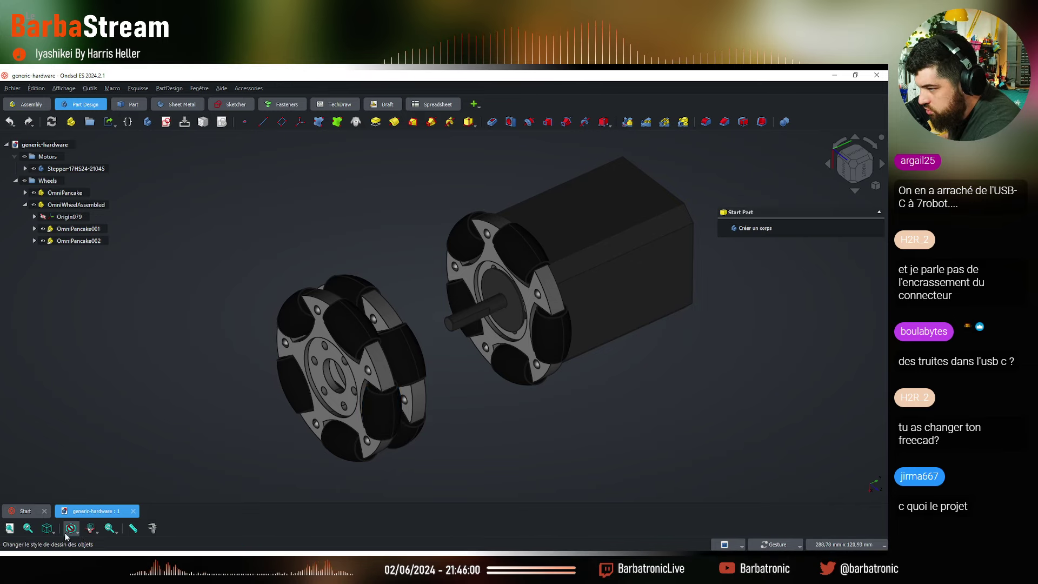
click(98, 533)
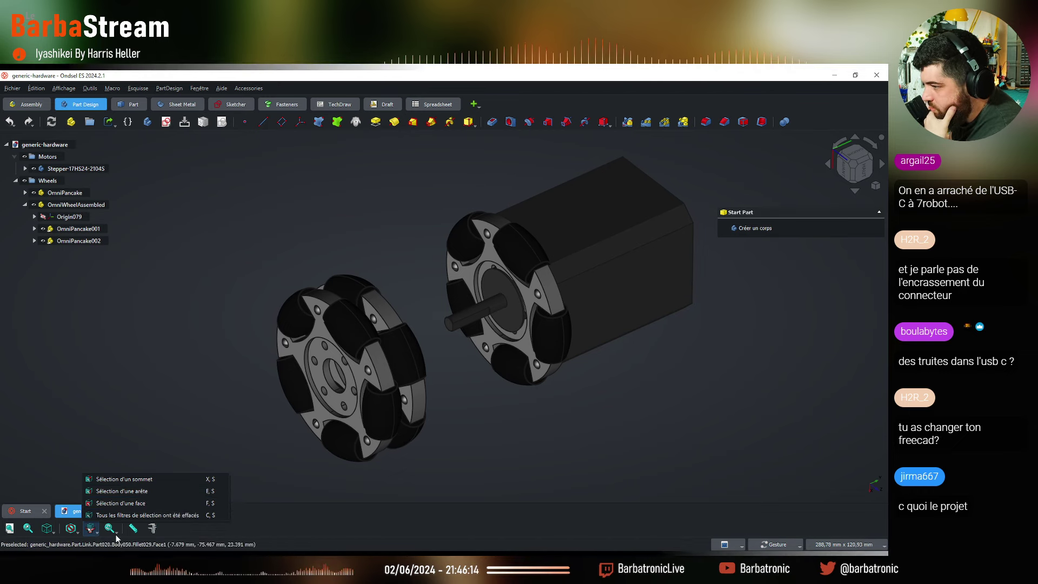
click(142, 503)
click(120, 536)
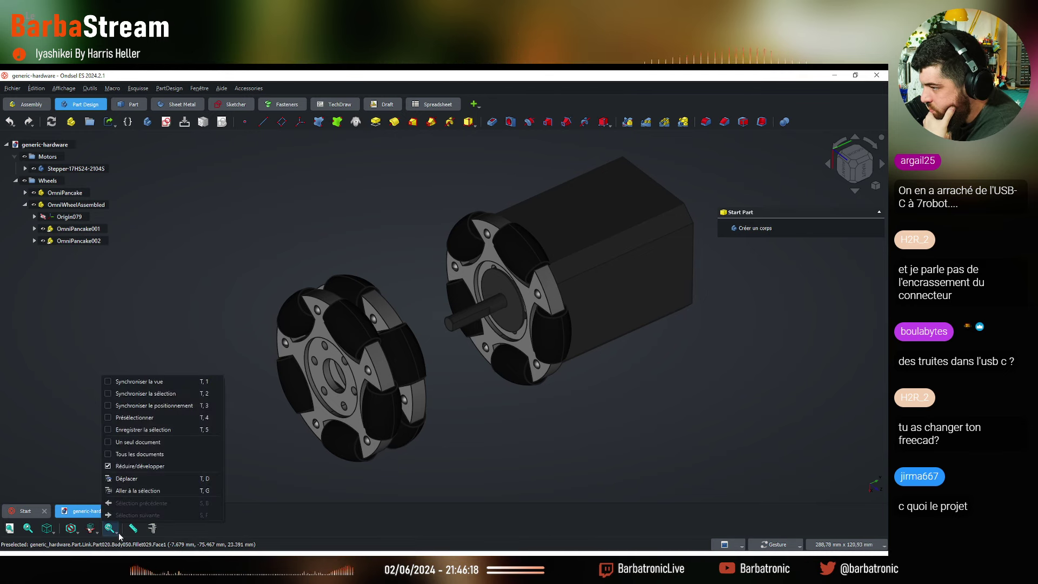
click(167, 403)
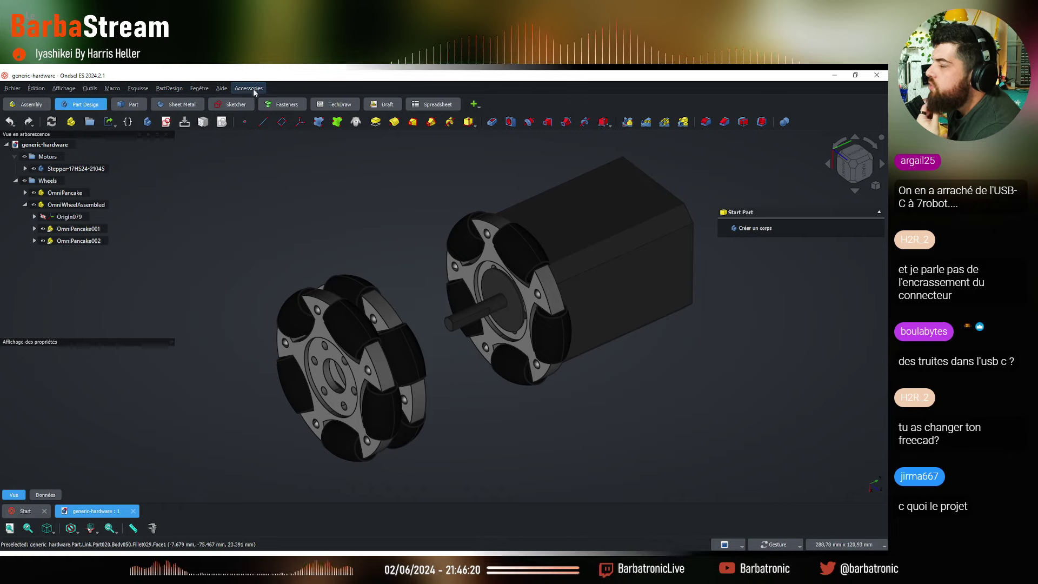
In the user interface display preferences, enable "Afficher la barre des onglets" for the overlay and apply the change
click(36, 88)
mouse_move(69, 90)
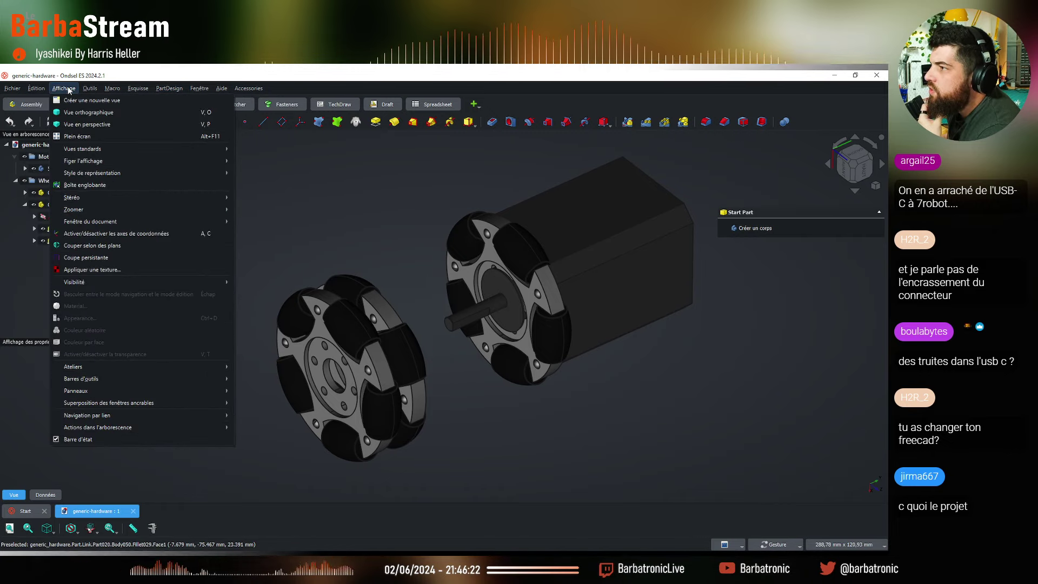
click(56, 318)
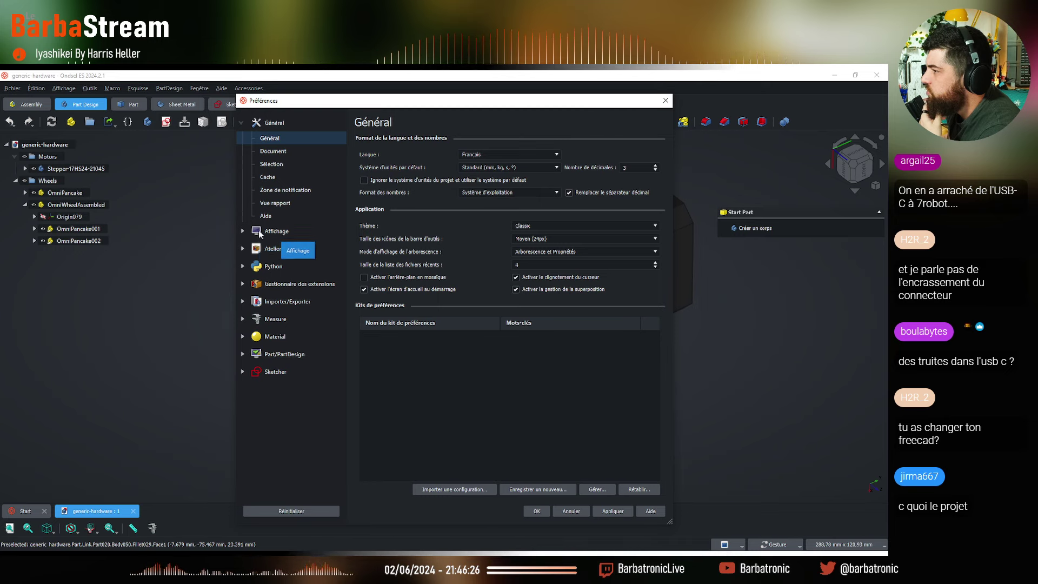
click(244, 231)
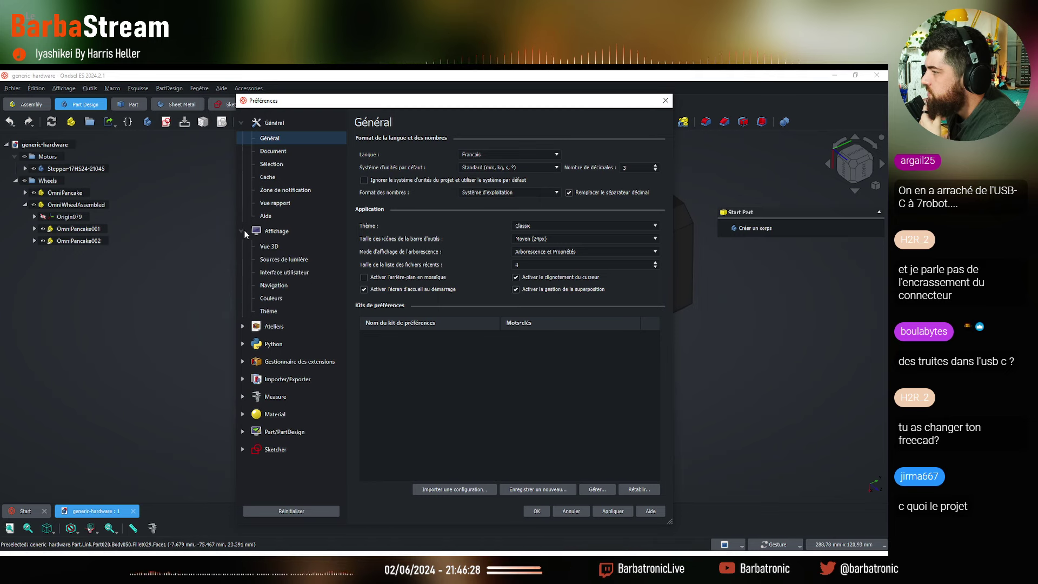
click(300, 275)
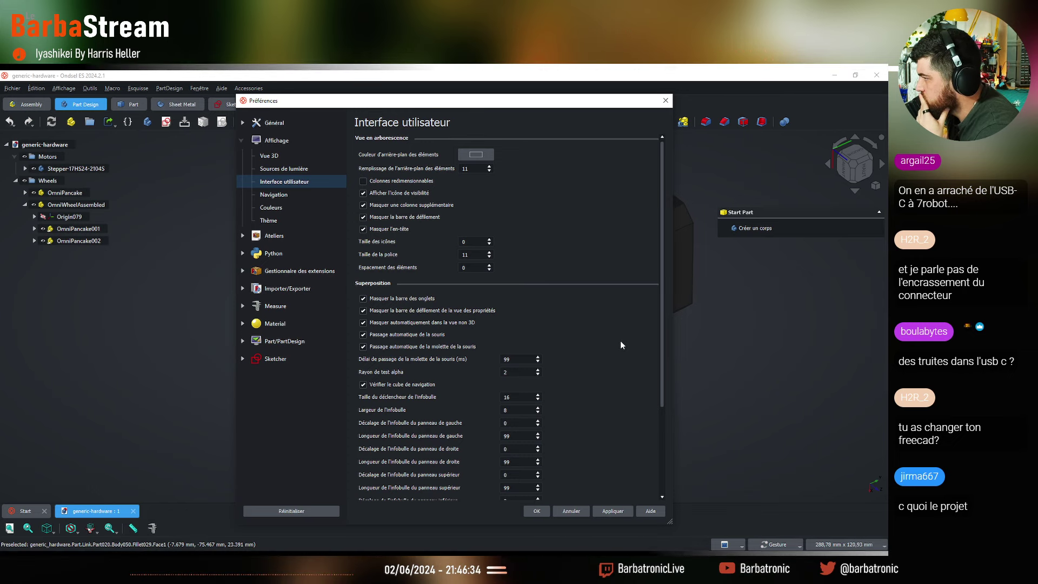
scroll(621, 345, down, 3)
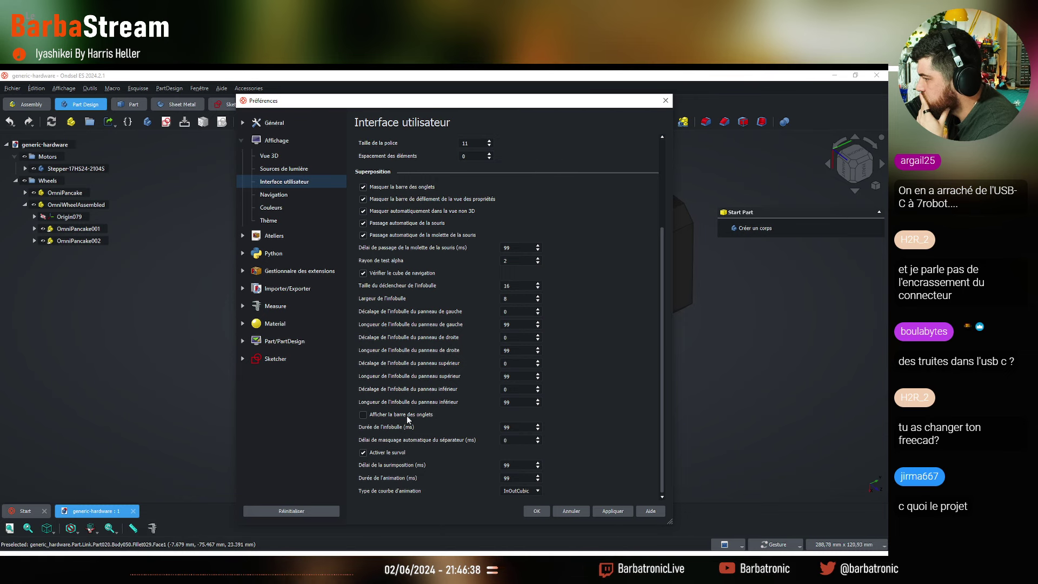
click(407, 415)
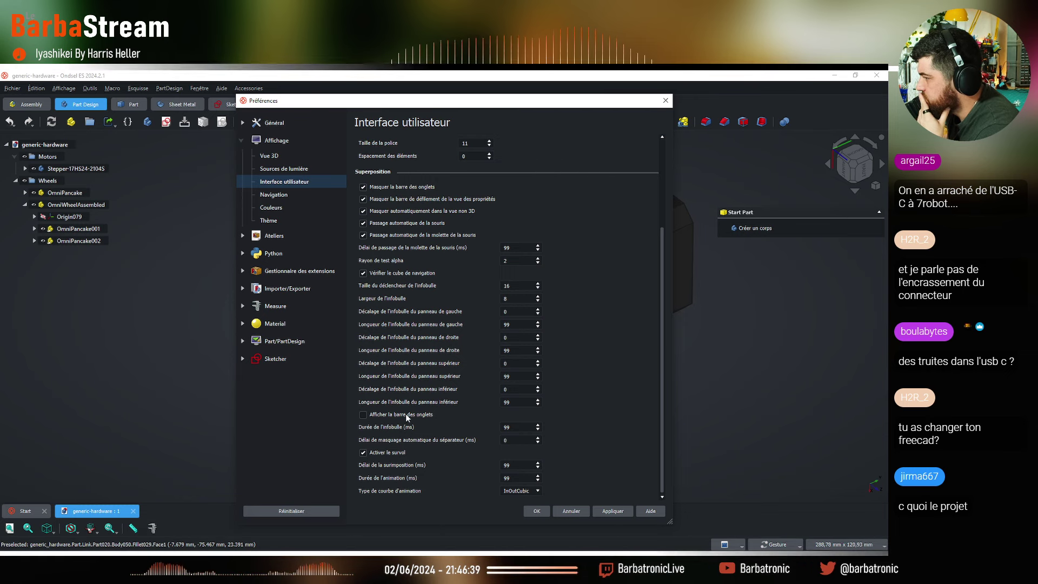
click(610, 512)
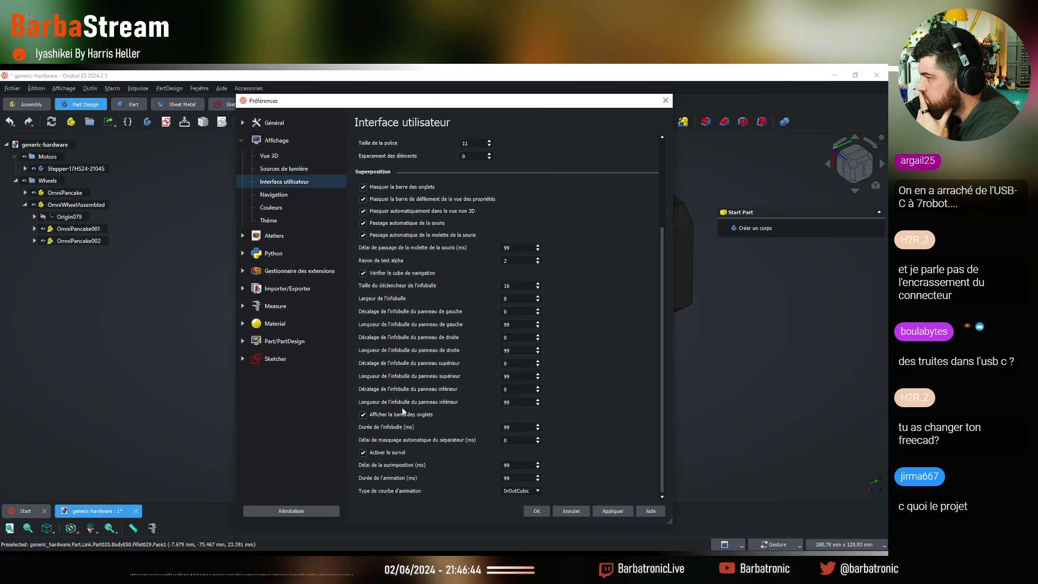
Review the user interface, navigation, colour, theme, general and document preference pages
scroll(418, 351, up, 3)
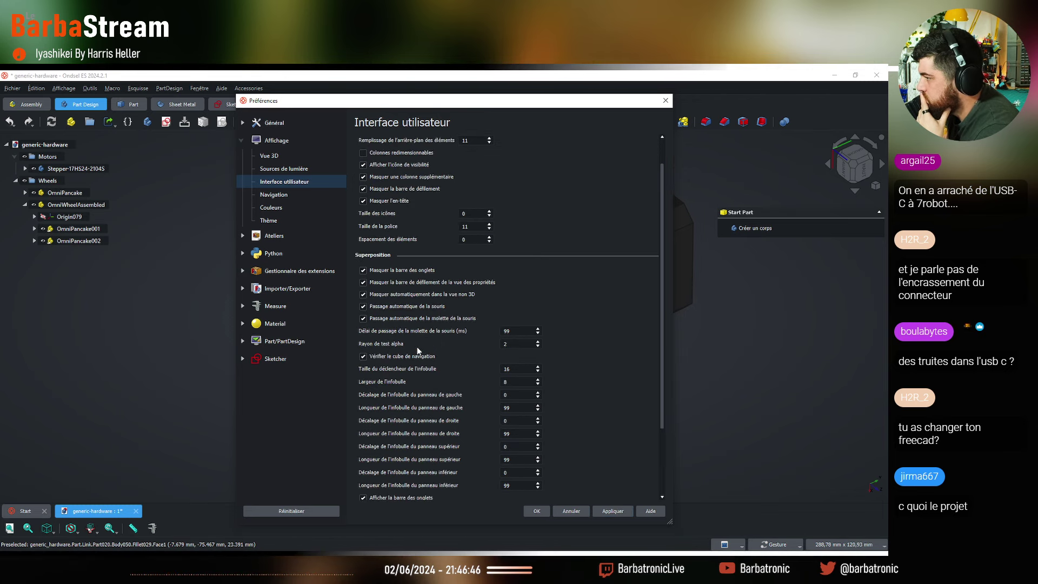
scroll(418, 350, up, 1)
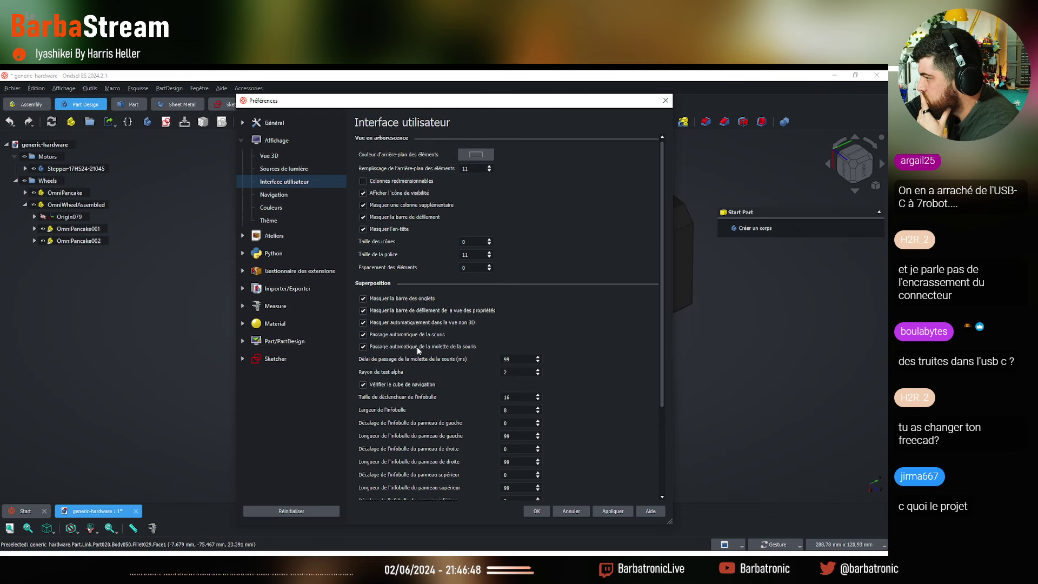
click(297, 196)
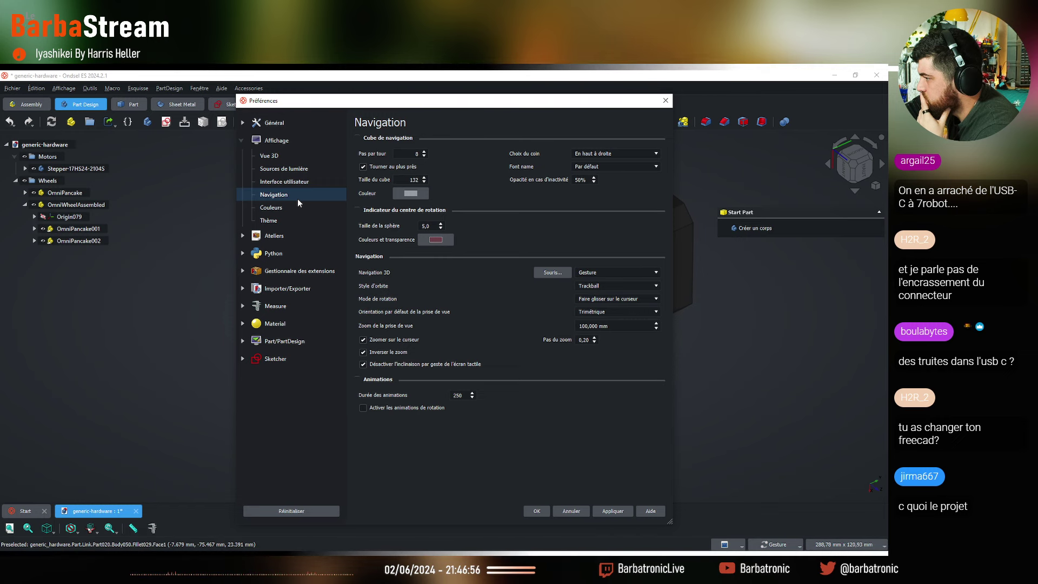
click(291, 213)
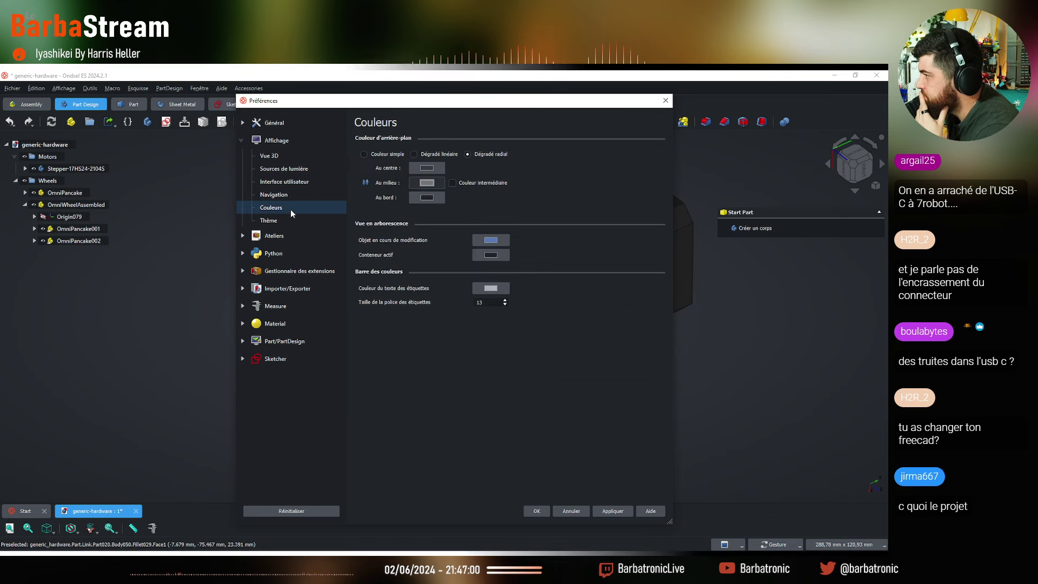
click(273, 221)
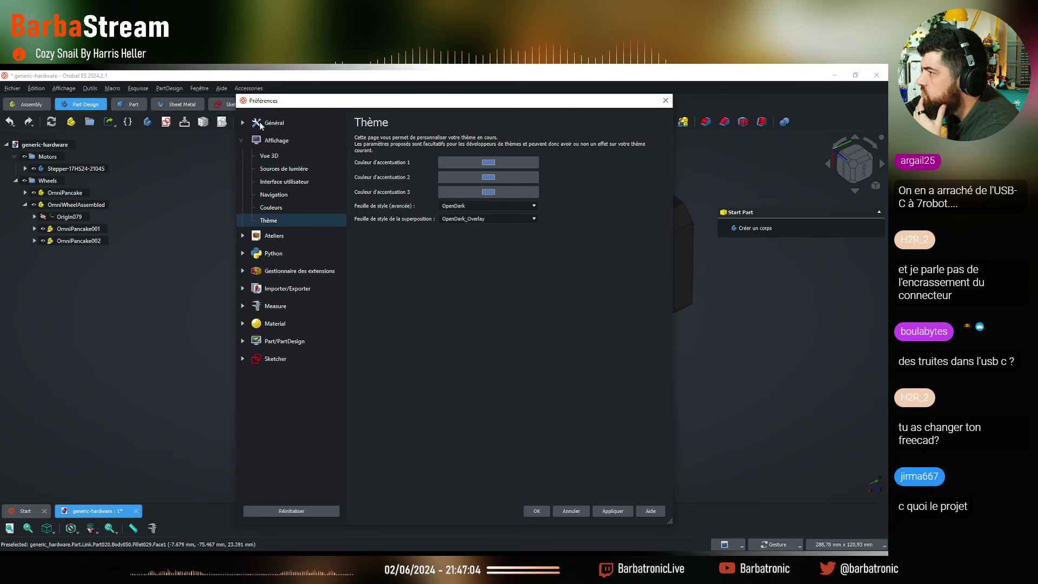
click(281, 123)
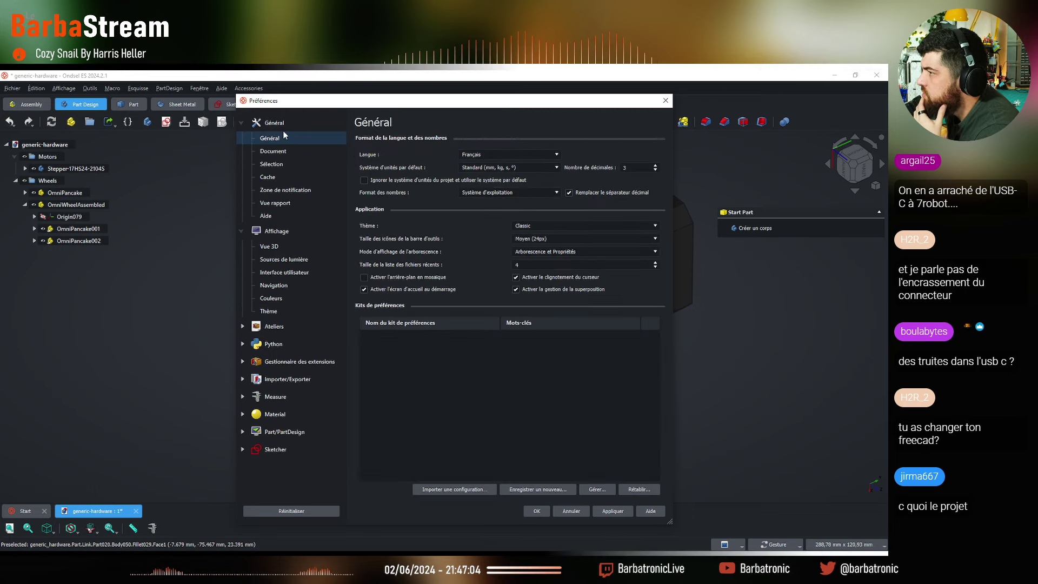
click(301, 154)
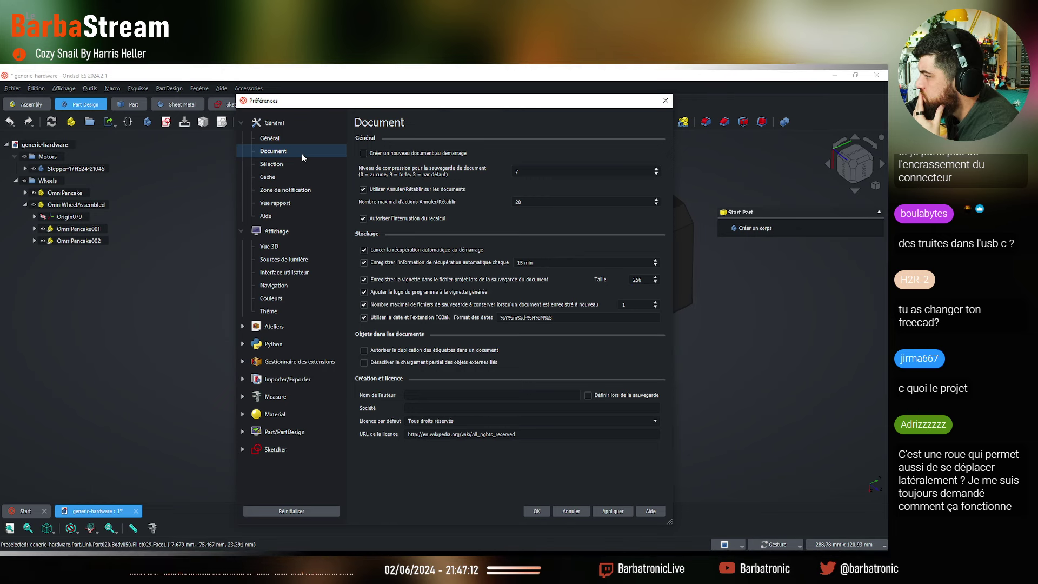
In the selection preferences, enable 3D preselection from tree items and selection checkboxes in the document tree, and apply and close the preferences
click(283, 166)
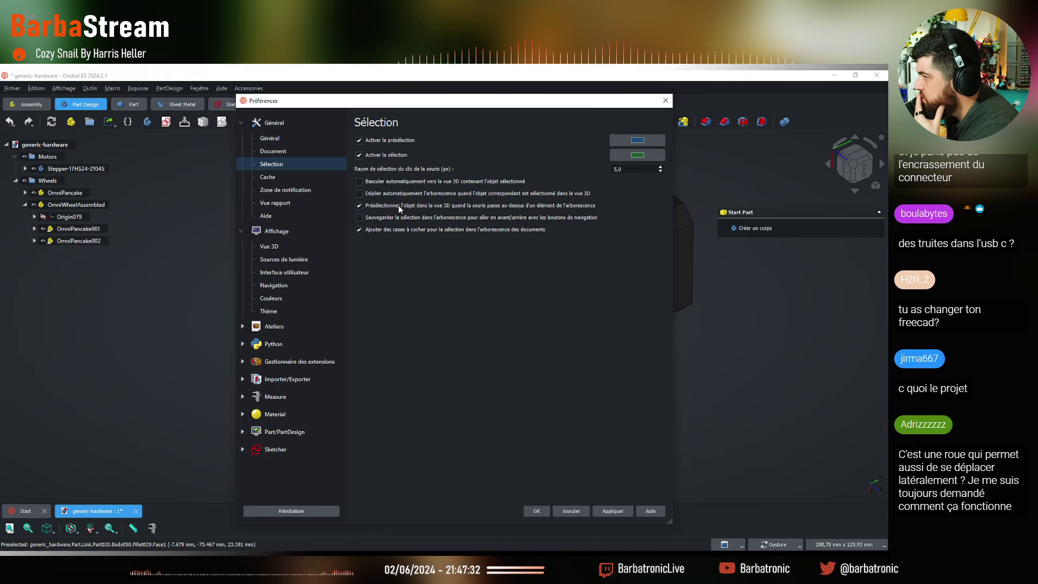
click(617, 512)
click(538, 512)
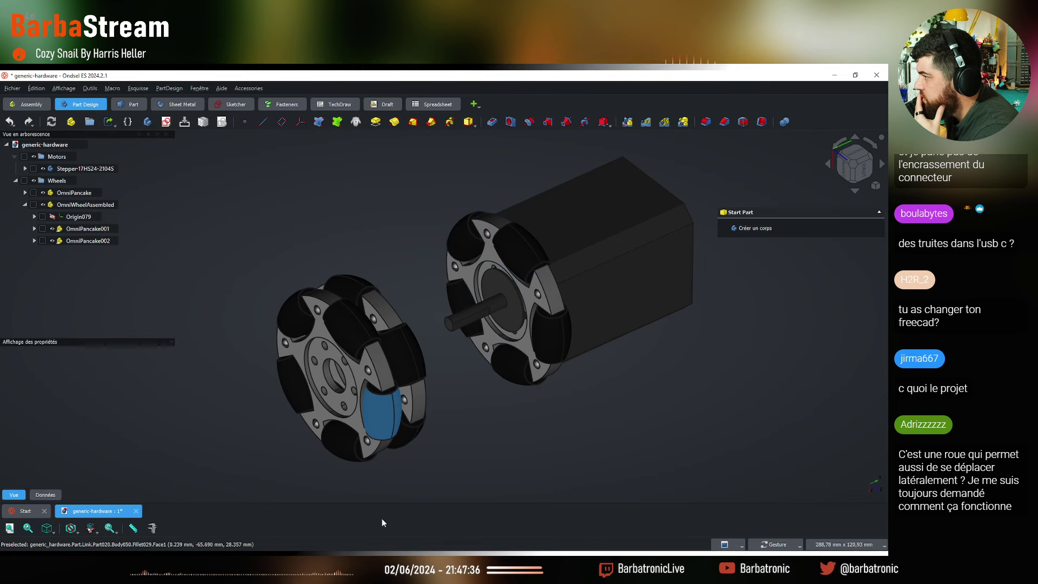
Check 3D selection on the OmniPancake001 plate face, a roller of OmniPancake and the OmniPancake plate face
click(360, 373)
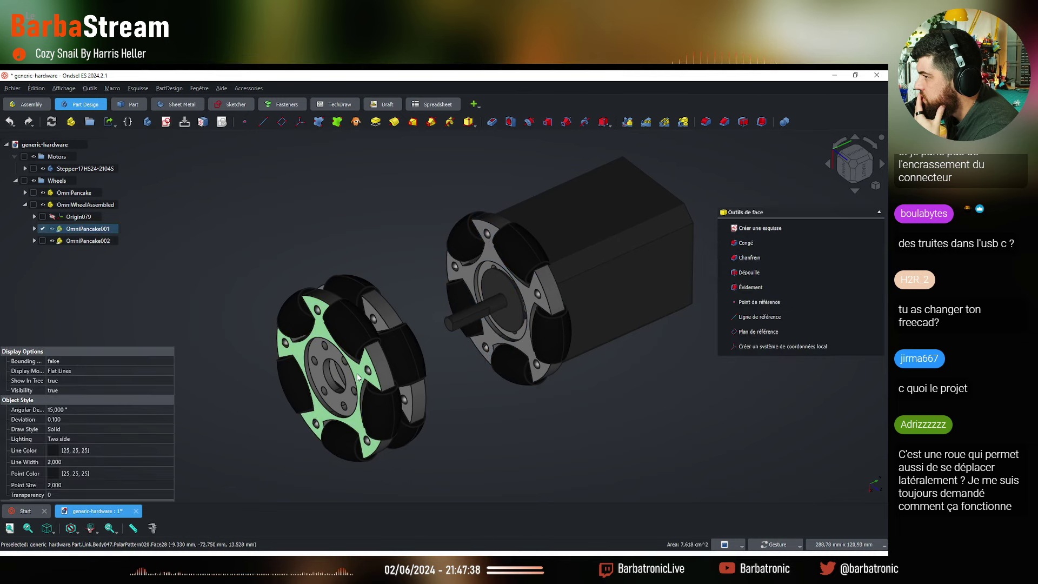
click(280, 229)
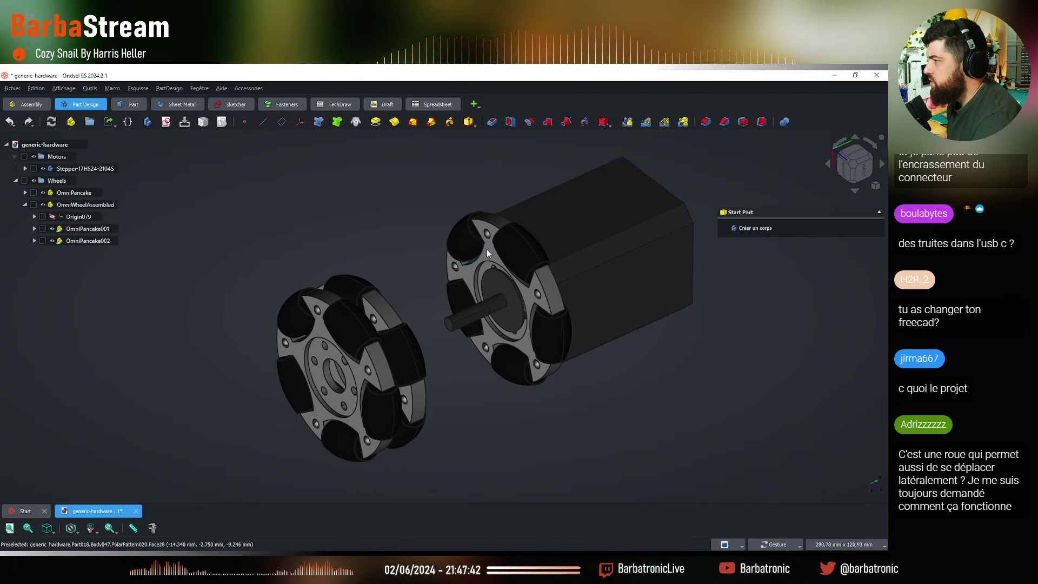
click(469, 242)
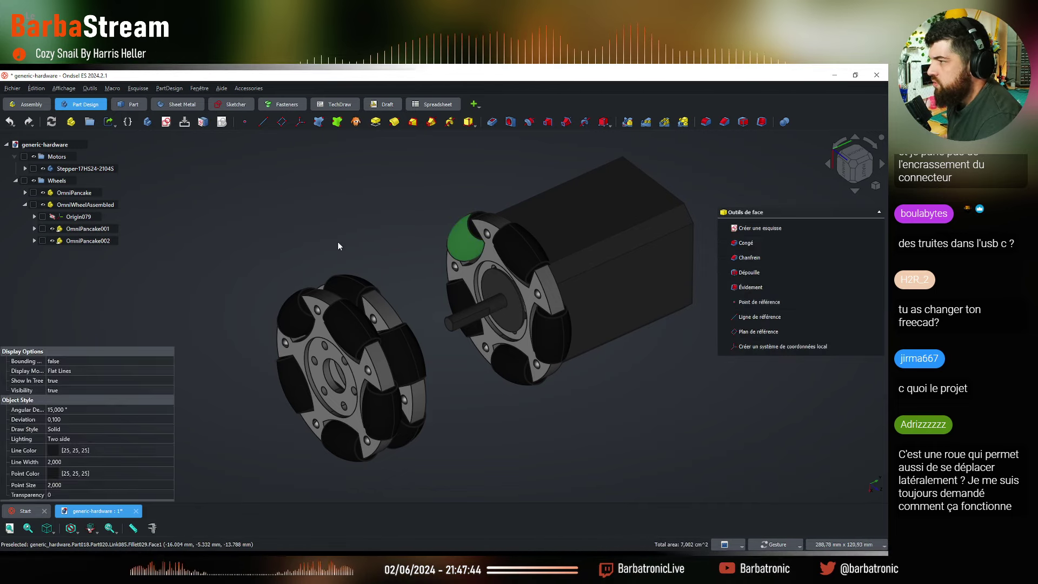
click(352, 188)
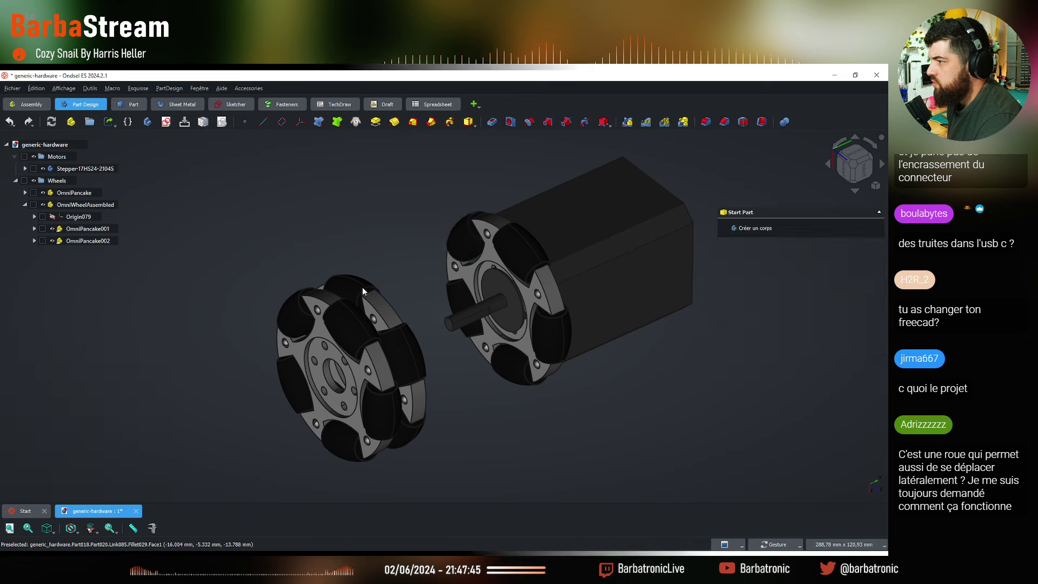
click(368, 370)
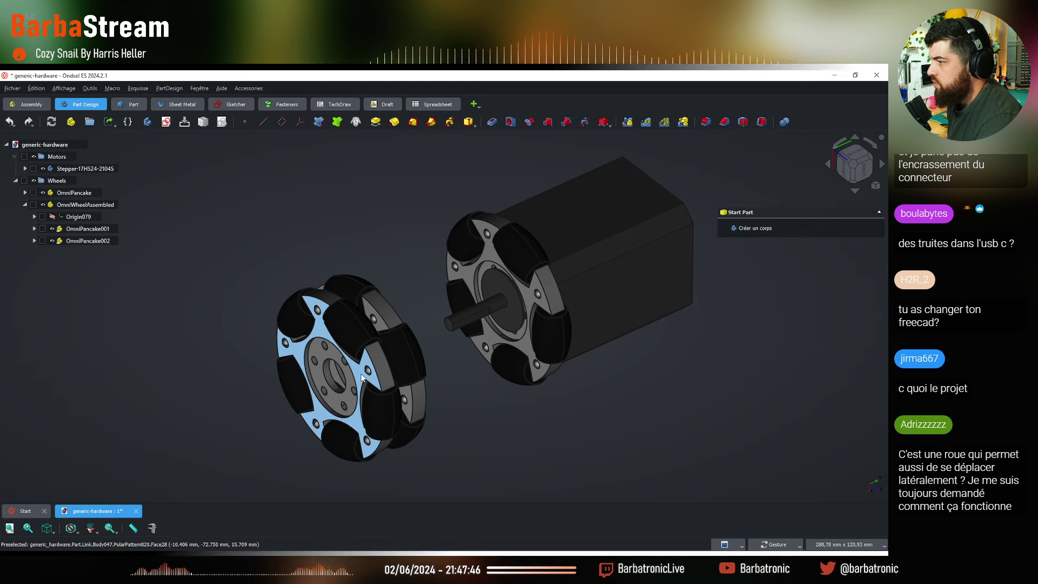
click(453, 288)
click(466, 272)
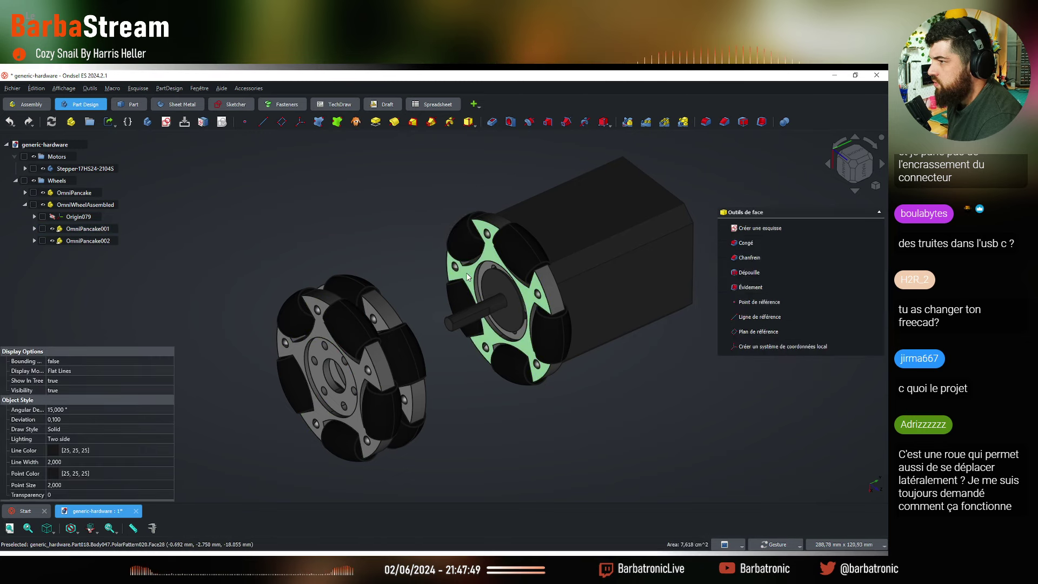
Expand OmniPancake in the tree, check selection of the OmniPancake002 plate and the motor's upper face, and clear the selection
click(25, 192)
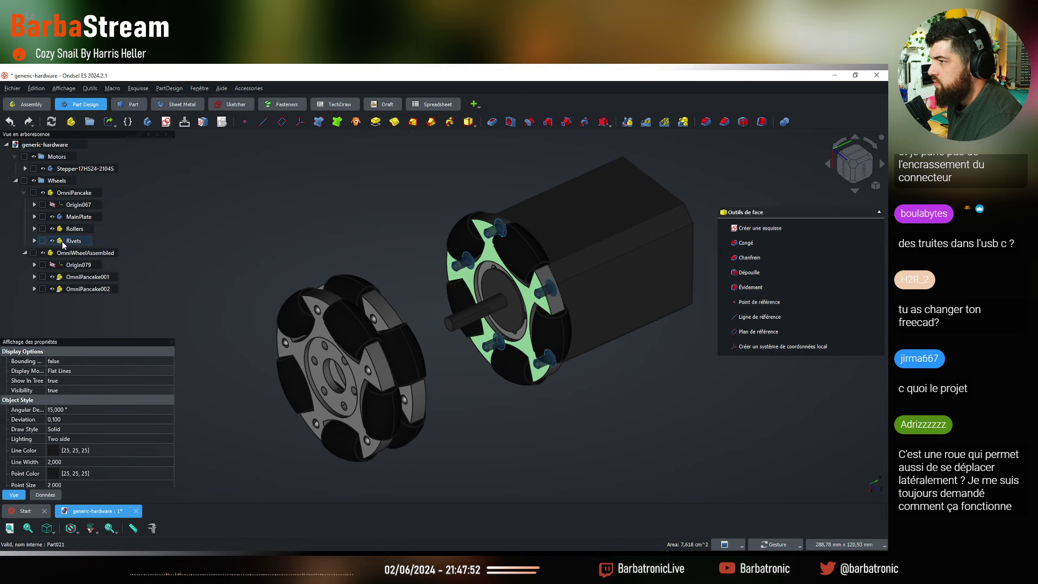
click(332, 209)
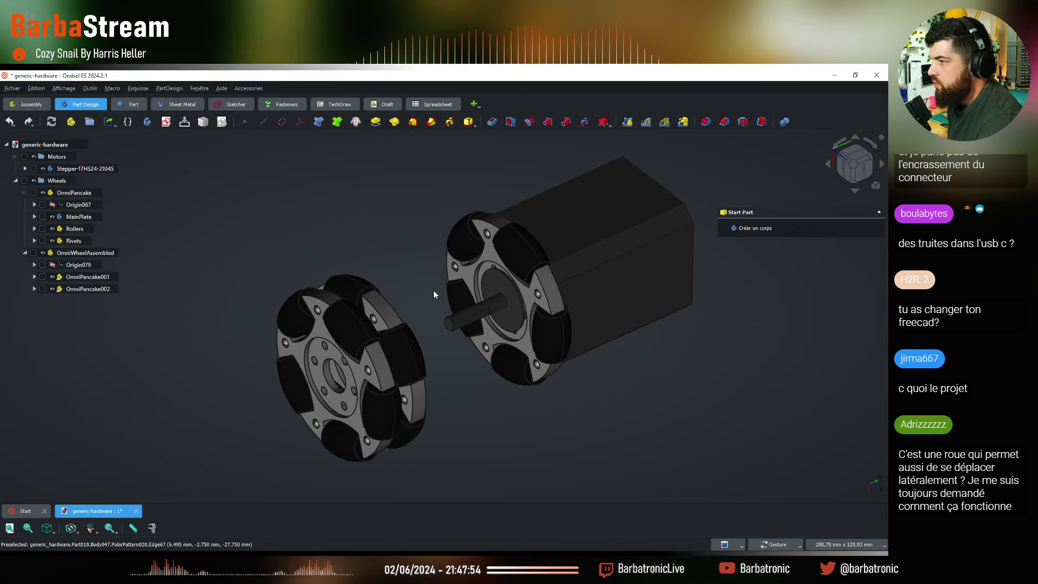
scroll(434, 293, down, 3)
scroll(420, 326, up, 4)
click(382, 290)
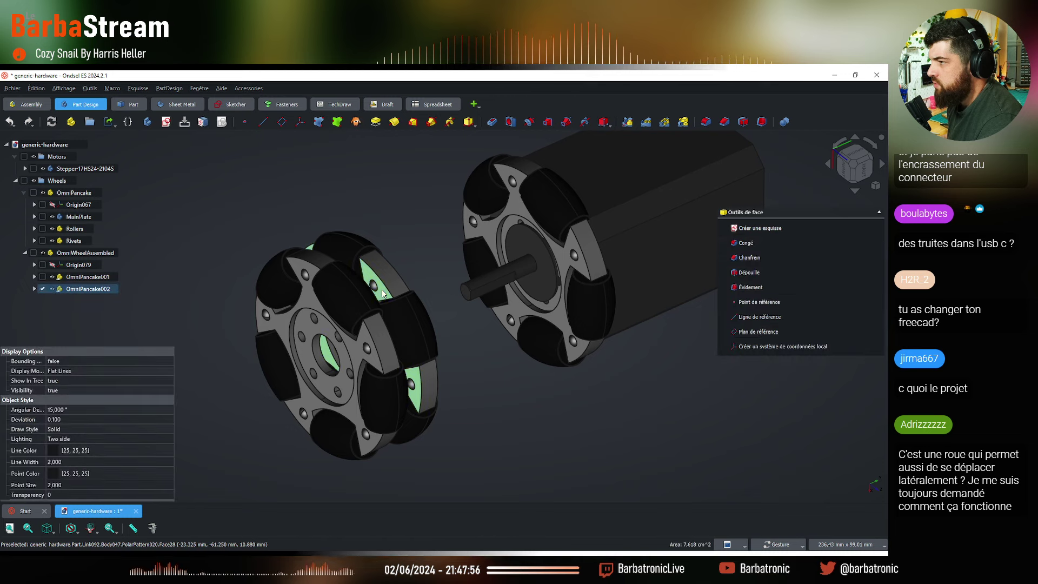
click(367, 194)
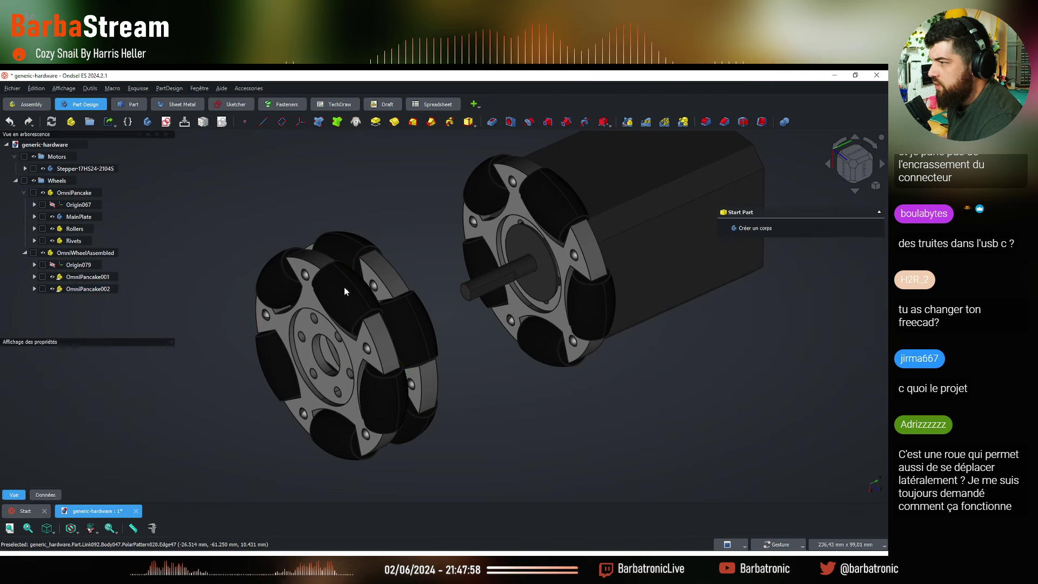
click(541, 163)
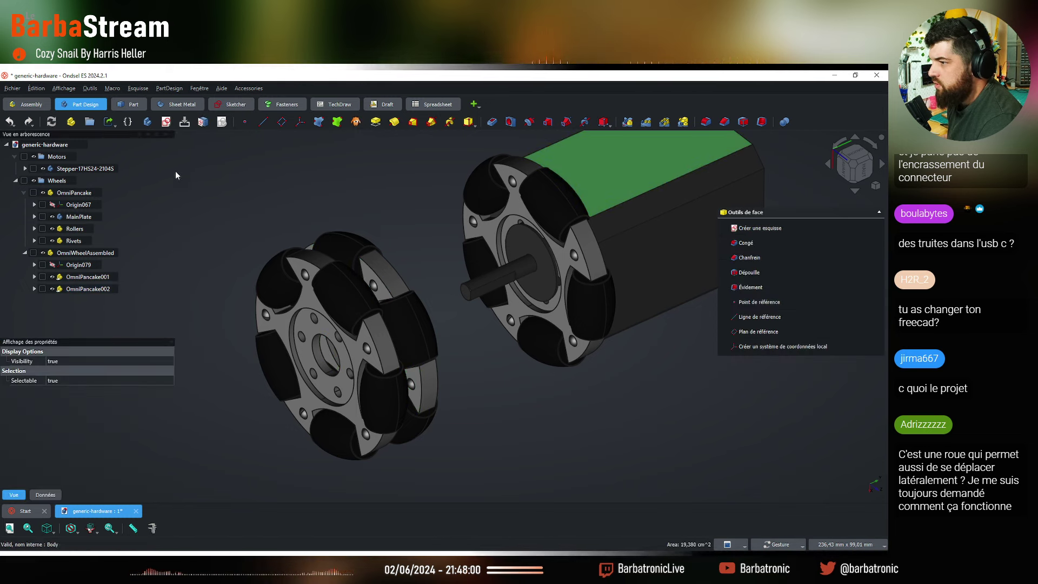
click(288, 172)
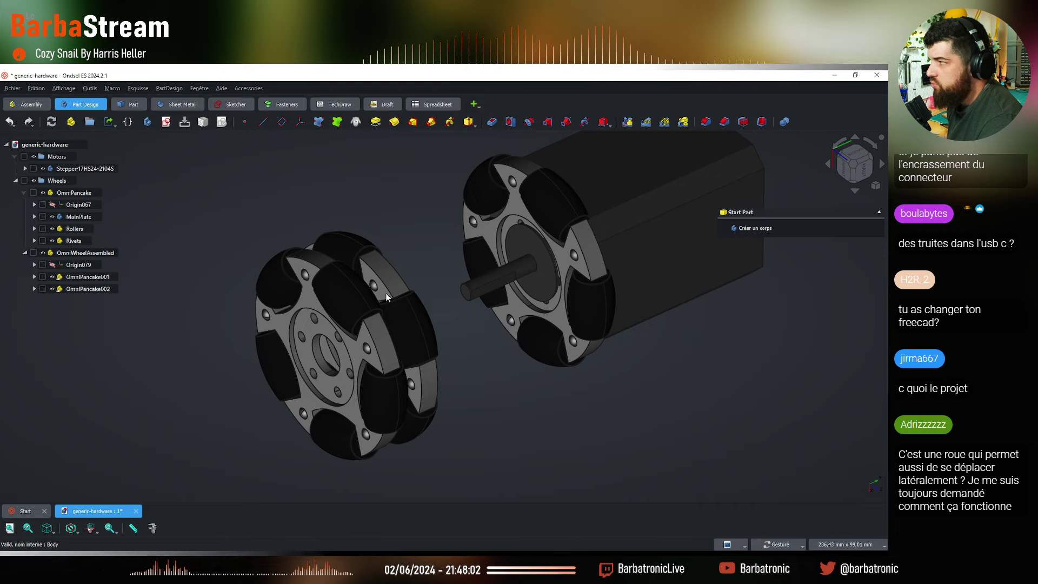
Hide OmniPancake so that only OmniWheelAssembled and the stepper motor are shown
right_drag(533, 268, 523, 287)
scroll(514, 288, down, 1)
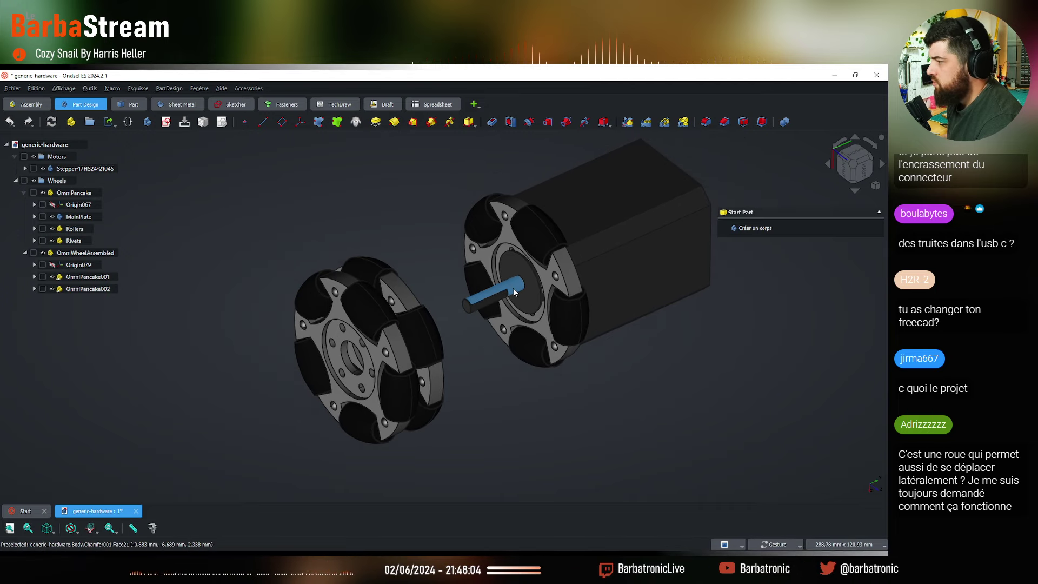
scroll(608, 341, up, 1)
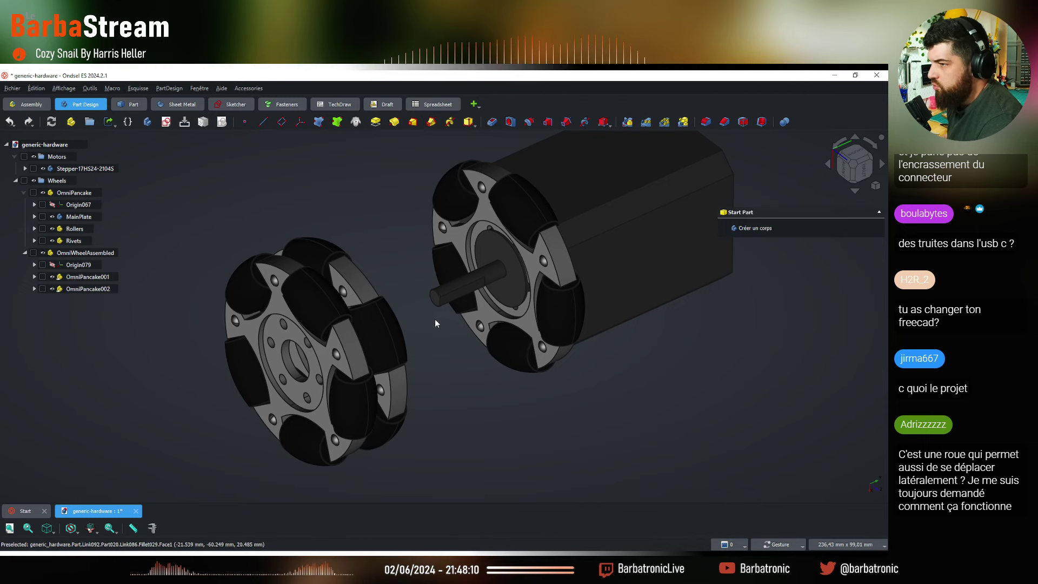
scroll(435, 319, down, 3)
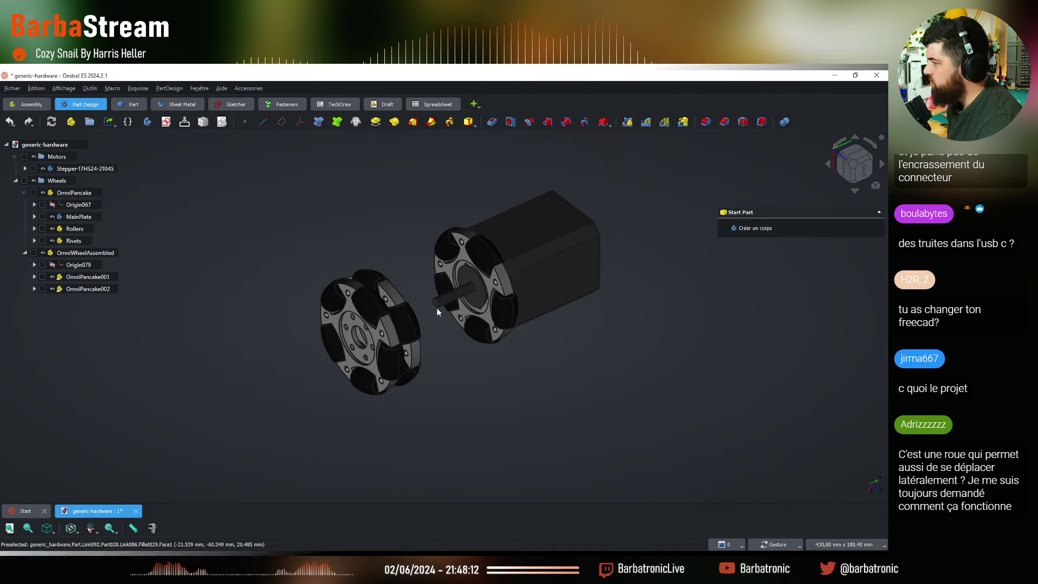
drag(438, 311, 487, 287)
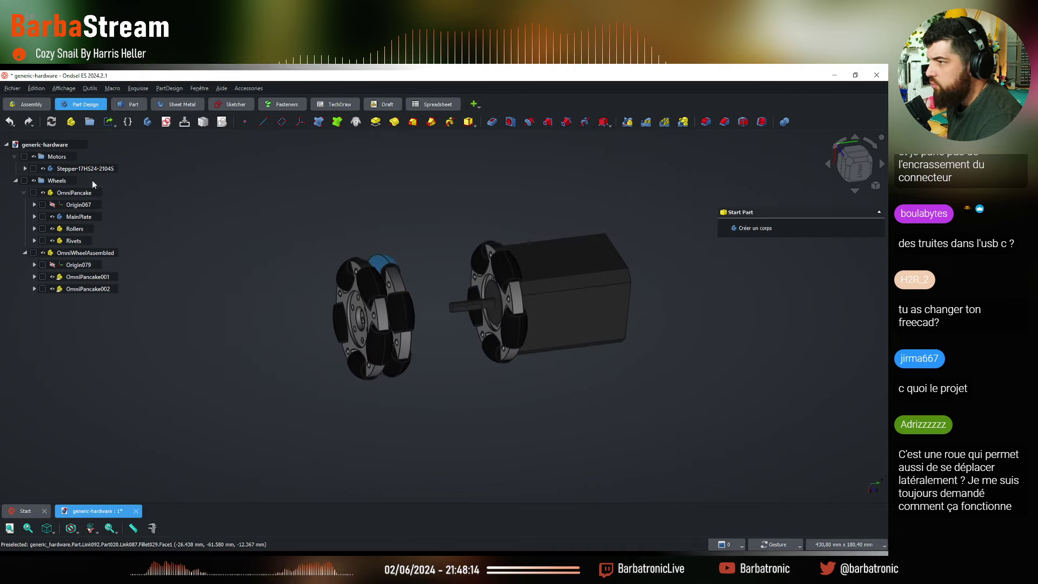
click(43, 193)
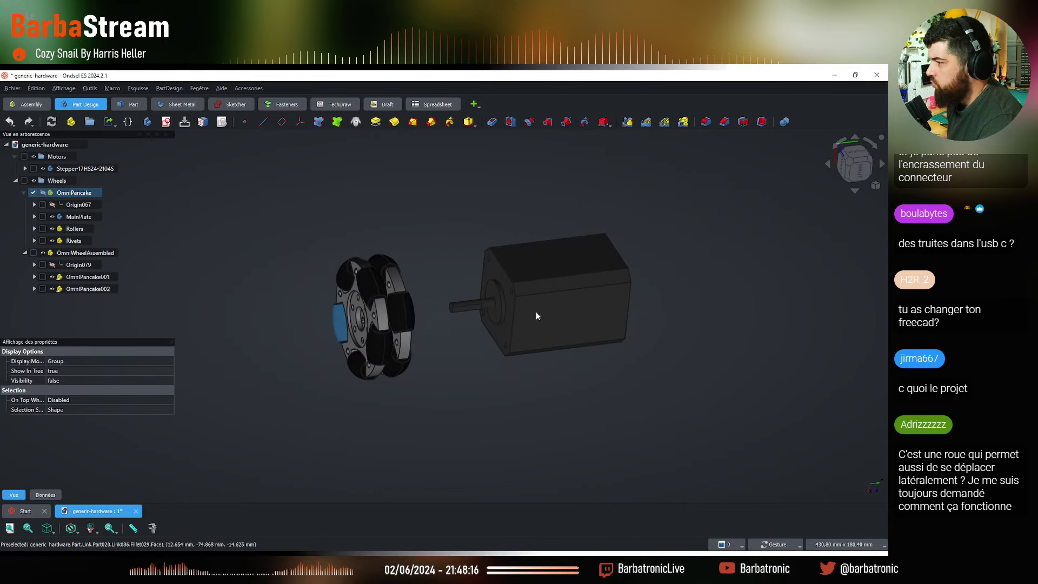
Examine the assembled omni wheel and the stepper motor from several angles and distances
drag(443, 371, 477, 278)
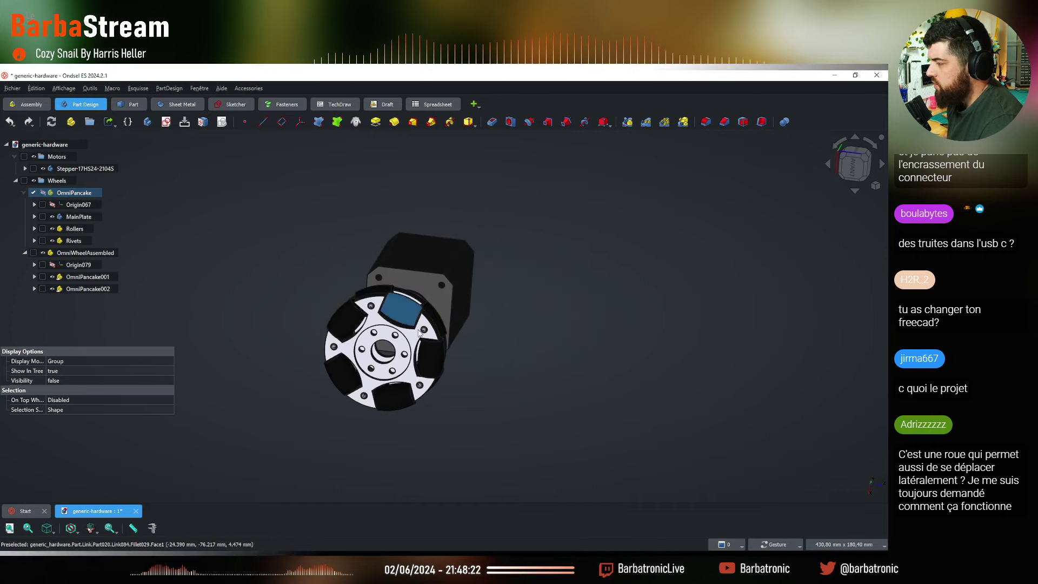
drag(394, 399, 398, 322)
scroll(398, 322, up, 4)
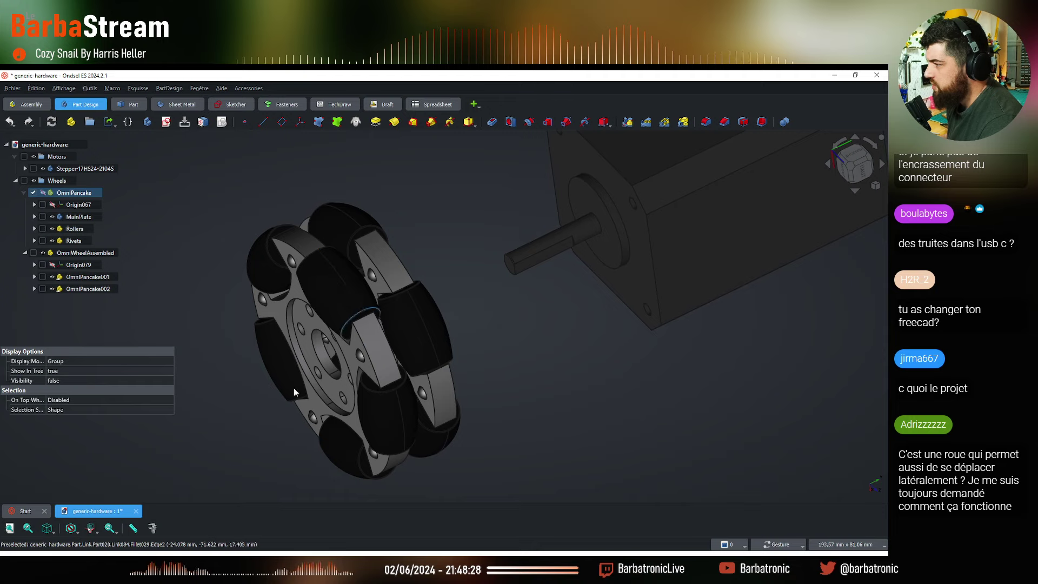
scroll(394, 378, down, 3)
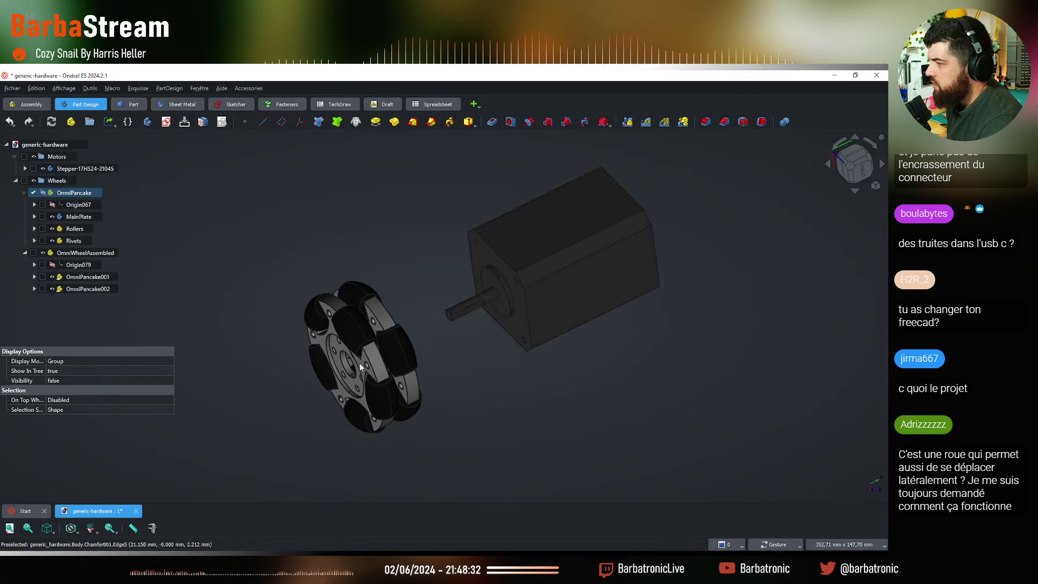
scroll(444, 329, down, 2)
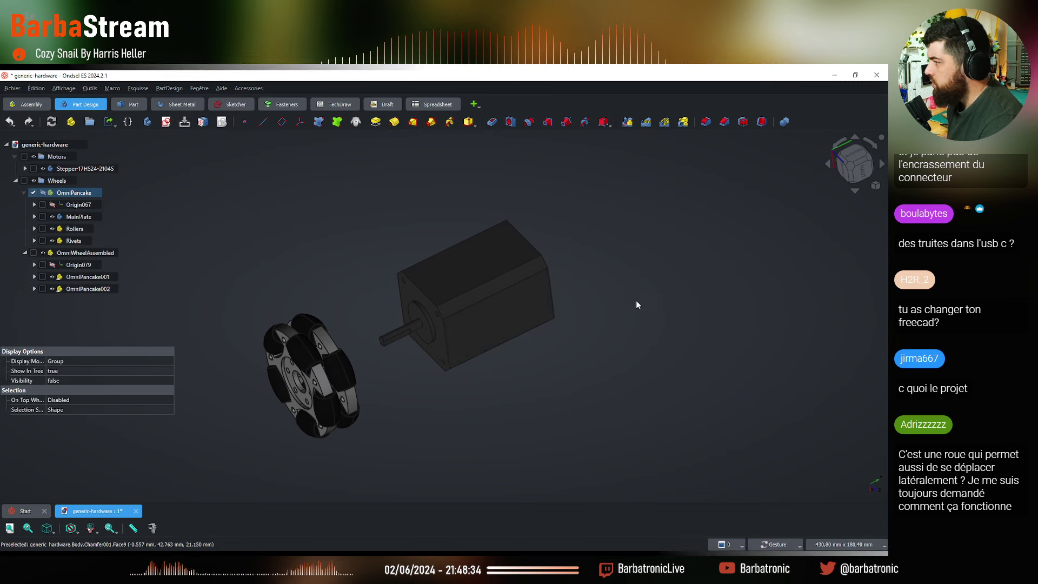
scroll(380, 363, down, 2)
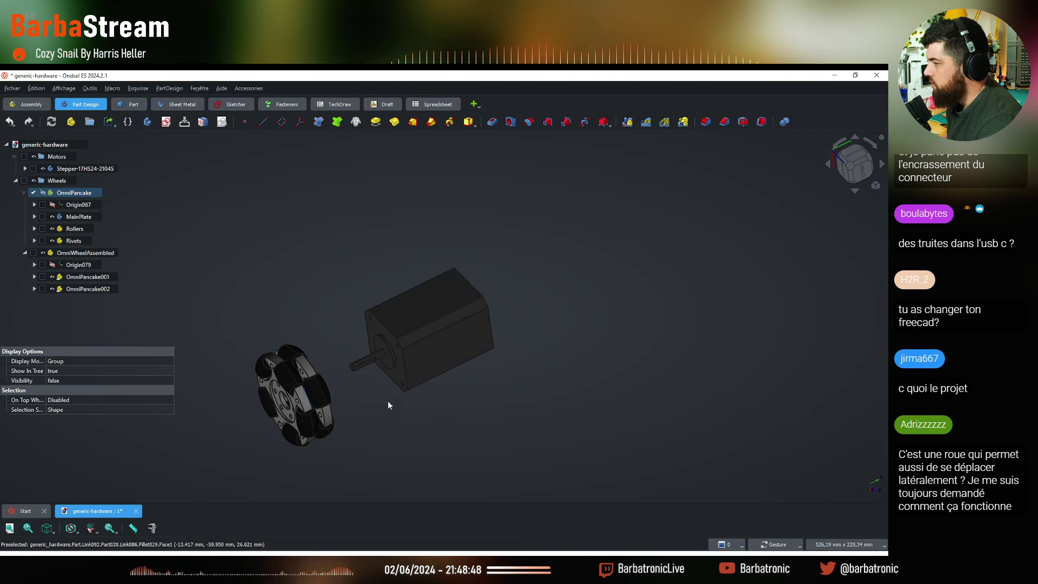
drag(388, 400, 294, 407)
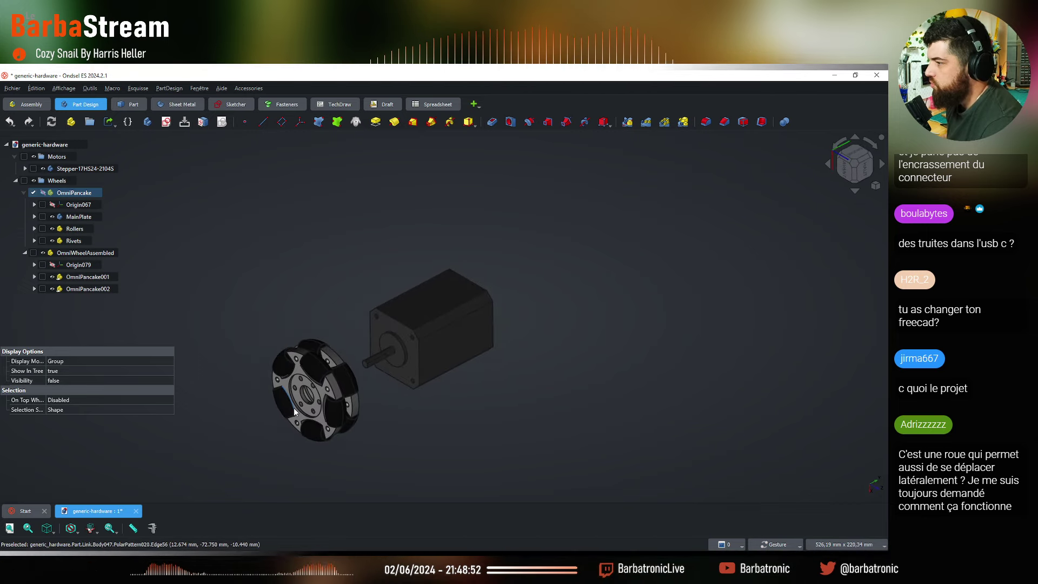
scroll(294, 408, up, 2)
drag(520, 361, 577, 389)
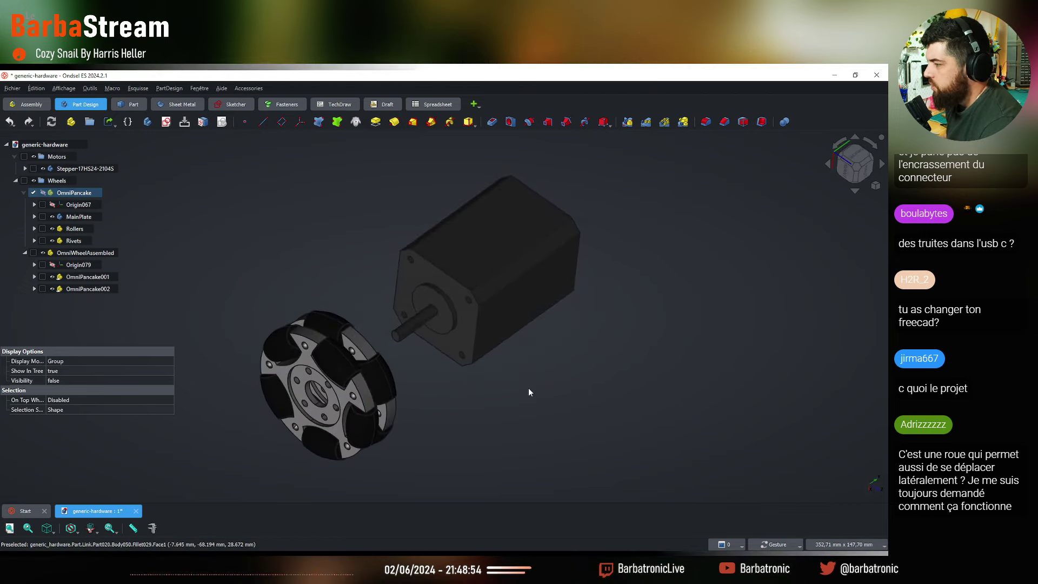
scroll(473, 387, down, 1)
Clear the selection and collapse OmniWheelAssembled and OmniPancake in the model tree
click(259, 223)
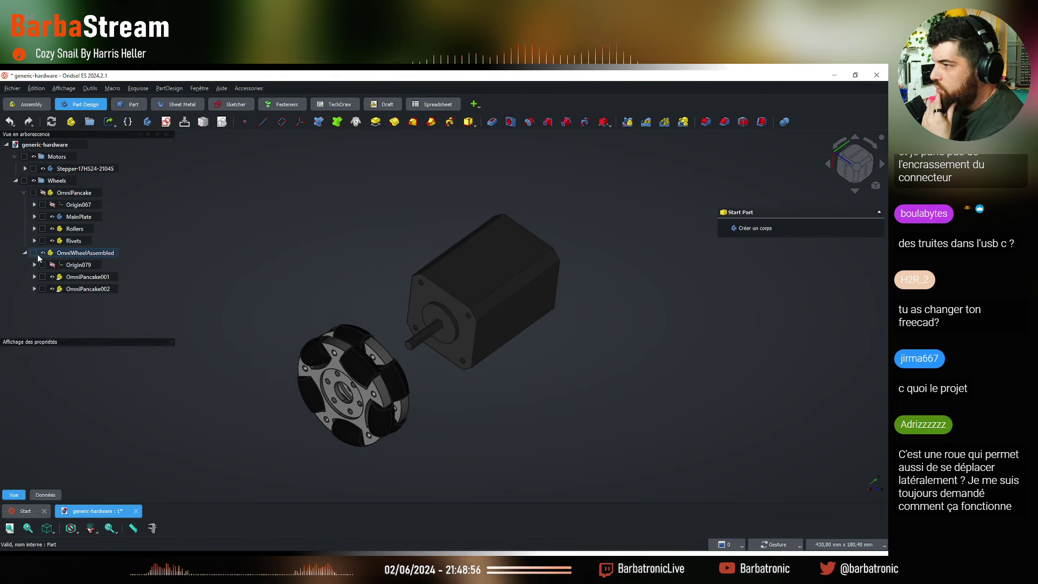
click(25, 252)
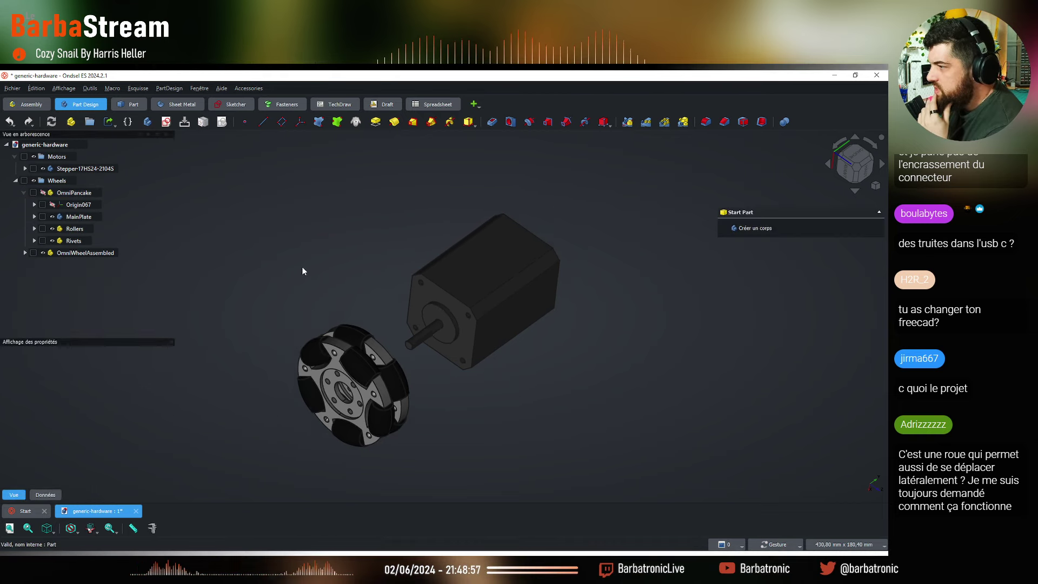
click(24, 192)
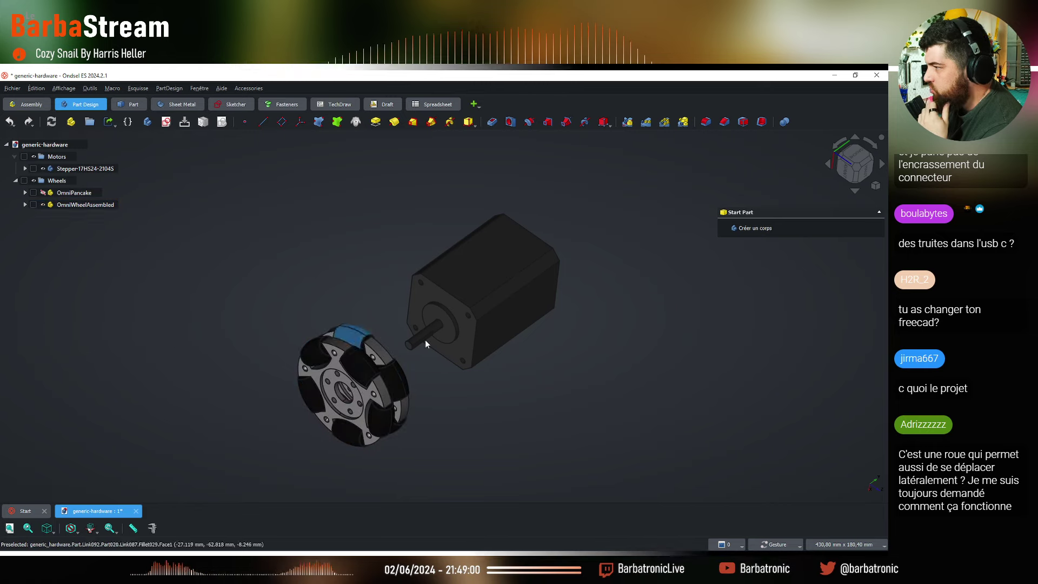
Show both OmniPancake and OmniWheelAssembled in the 3D view and collapse the Wheels group in the tree
click(43, 204)
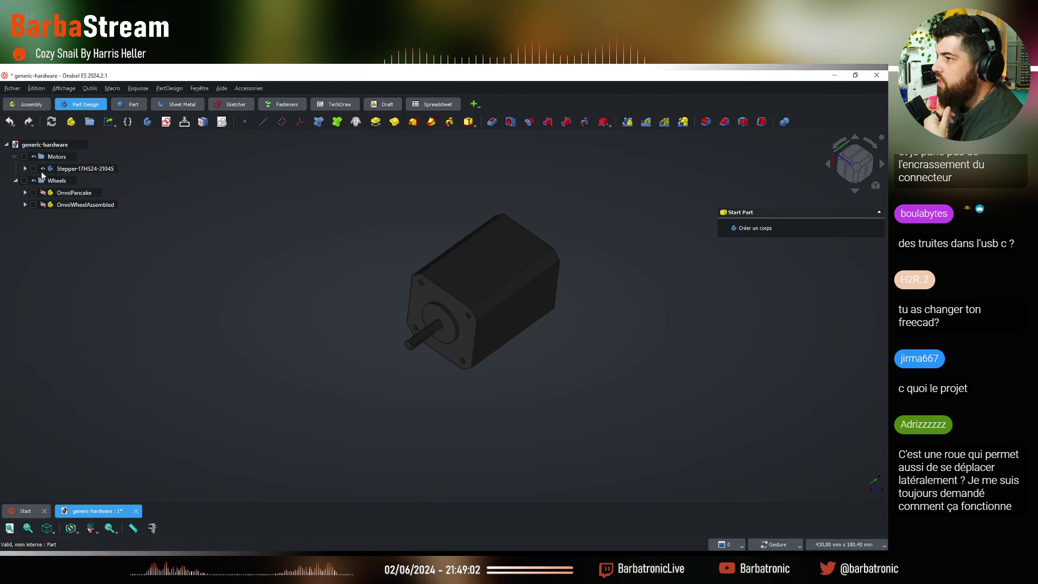
click(43, 193)
click(43, 204)
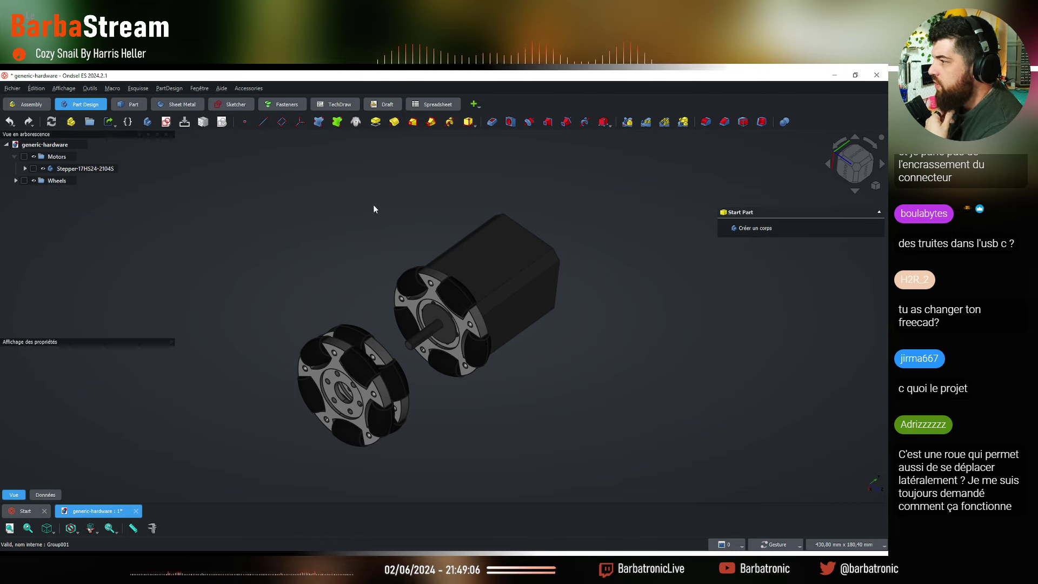
drag(561, 356, 589, 326)
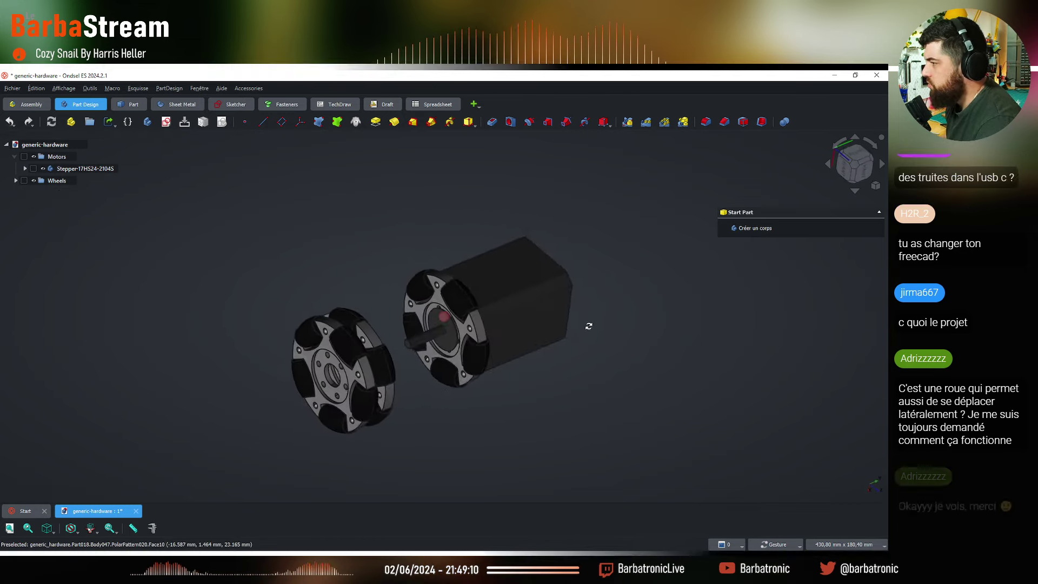
Switch to the Opera browser and search the web for "omcstepper"
mouse_move(111, 549)
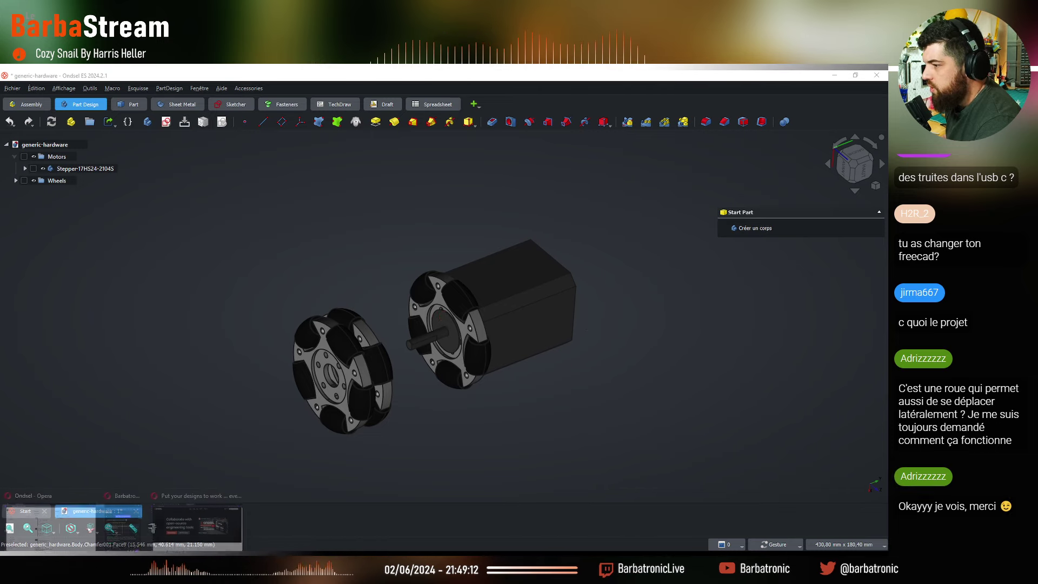
click(232, 518)
click(350, 97)
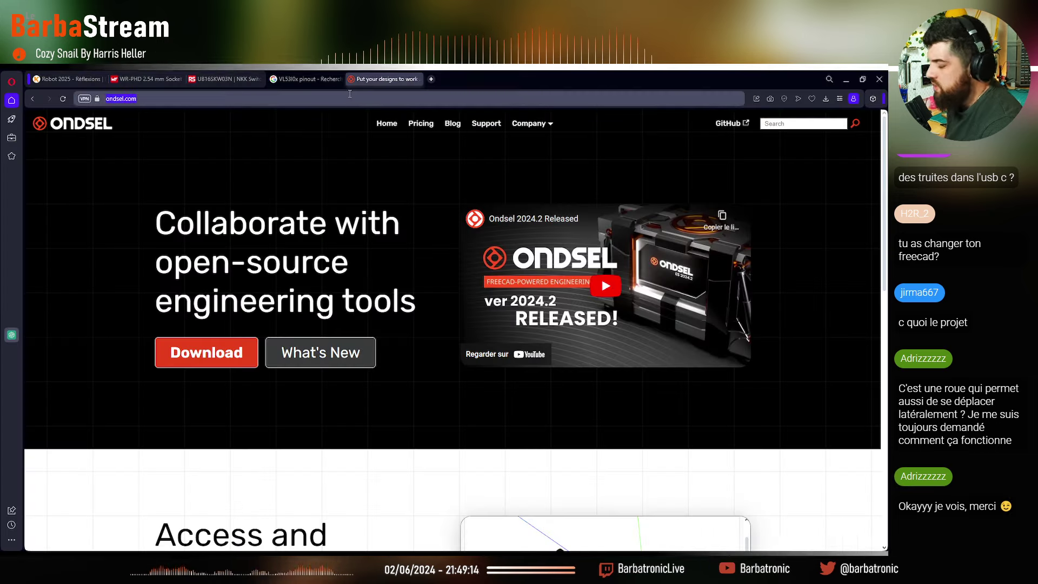
text(omcstepper)
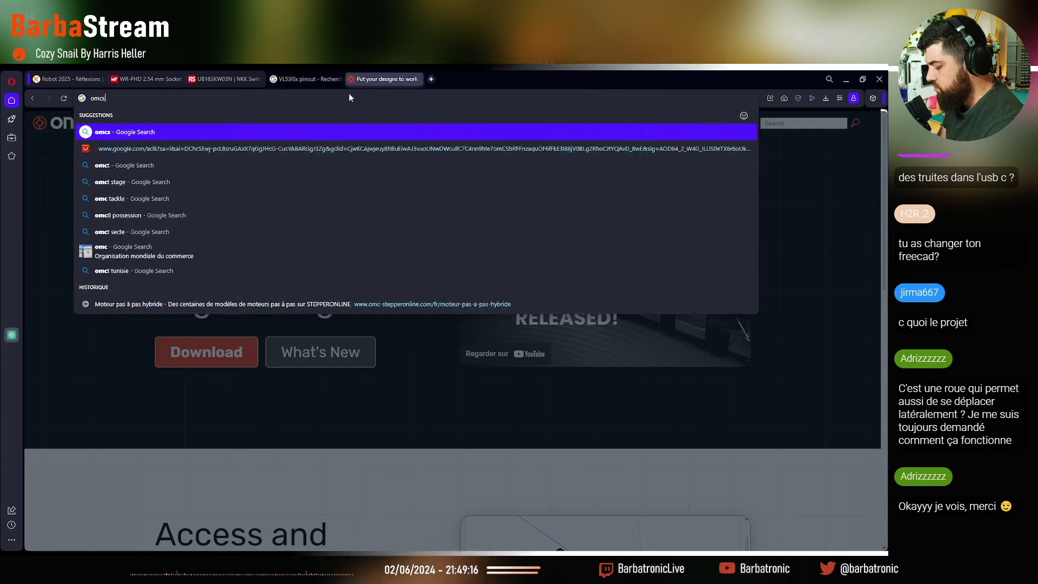
key(Return)
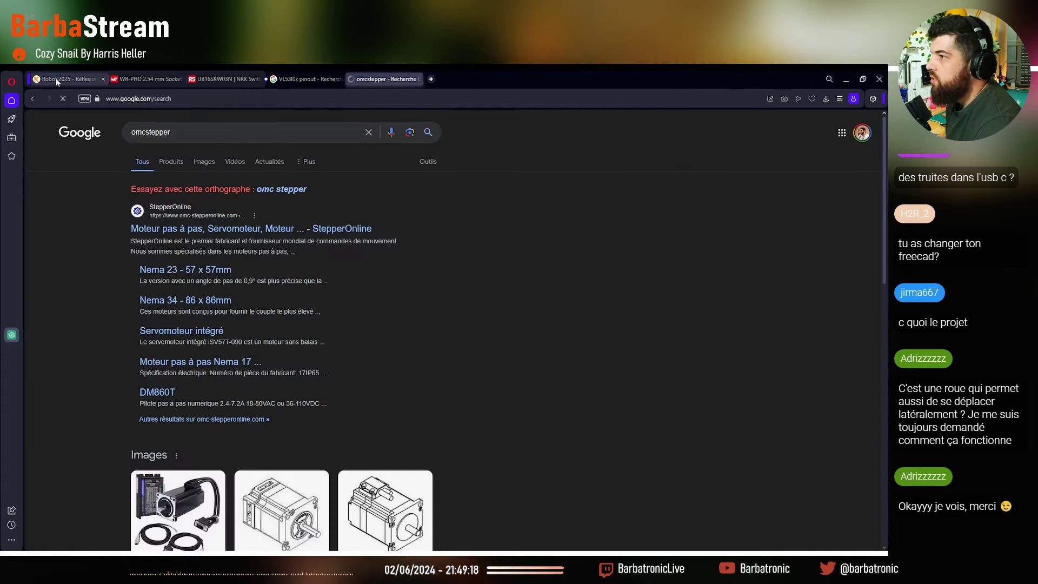
Go to the open Robot 2025 page on leskaribous.fr and follow its 17HS24-2104S motor link to the StepperOnline product page
click(55, 79)
scroll(255, 364, down, 5)
scroll(256, 359, down, 15)
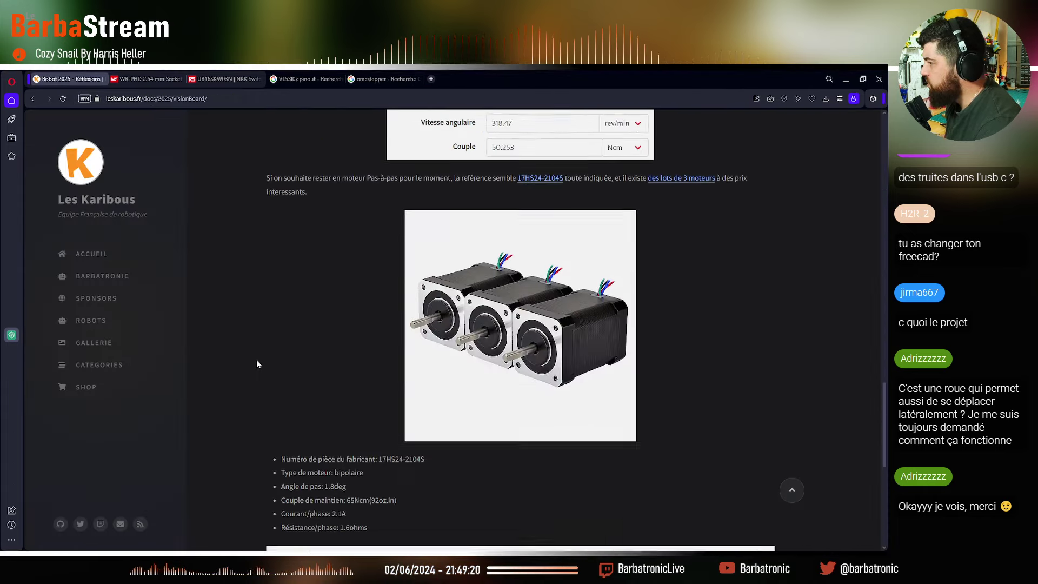
scroll(538, 262, up, 3)
click(537, 262)
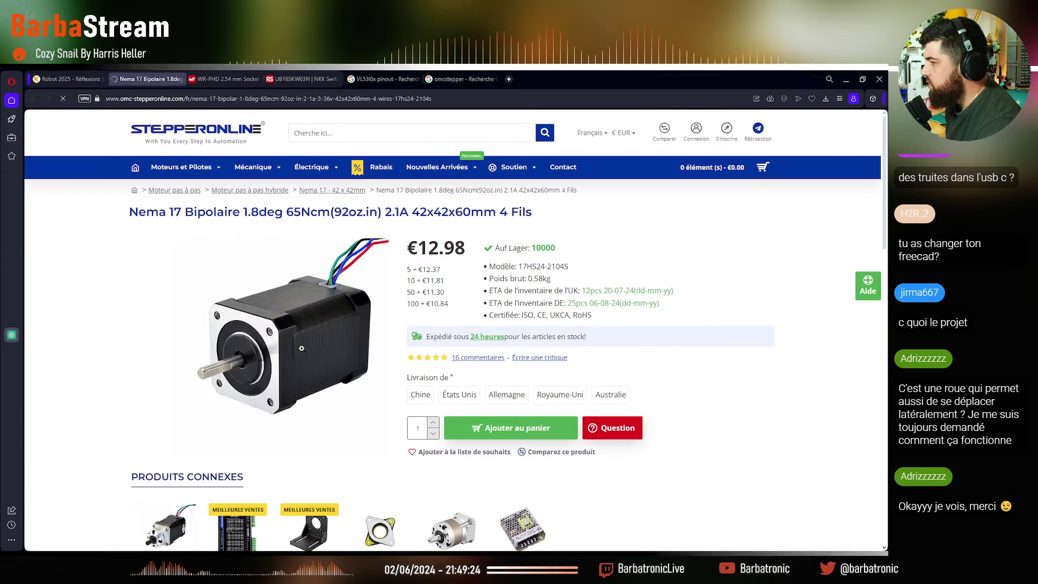
Download the 17HS24-2104S.STEP file from the motor's product page and save it
scroll(301, 357, down, 5)
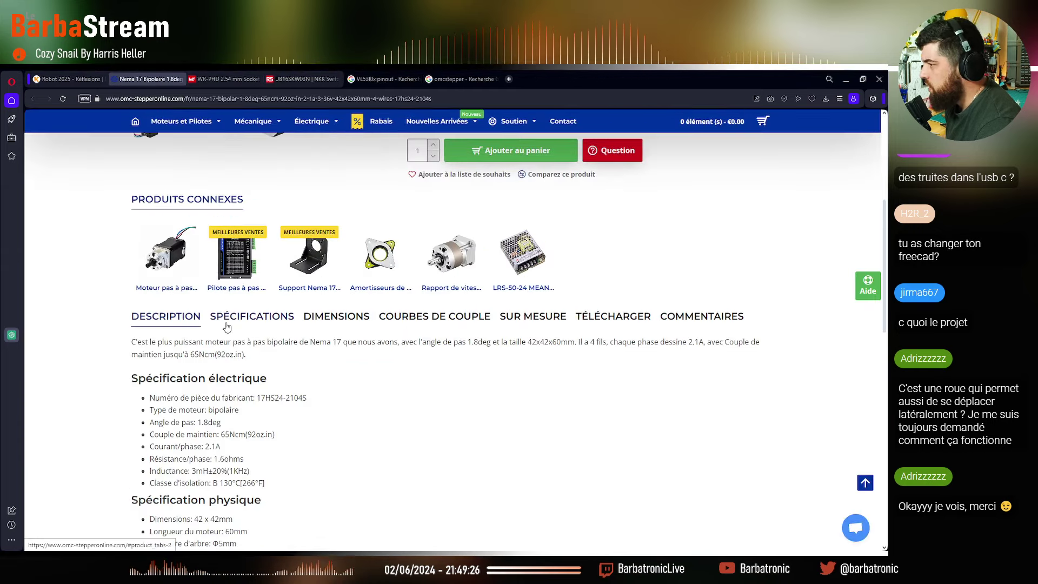
click(604, 324)
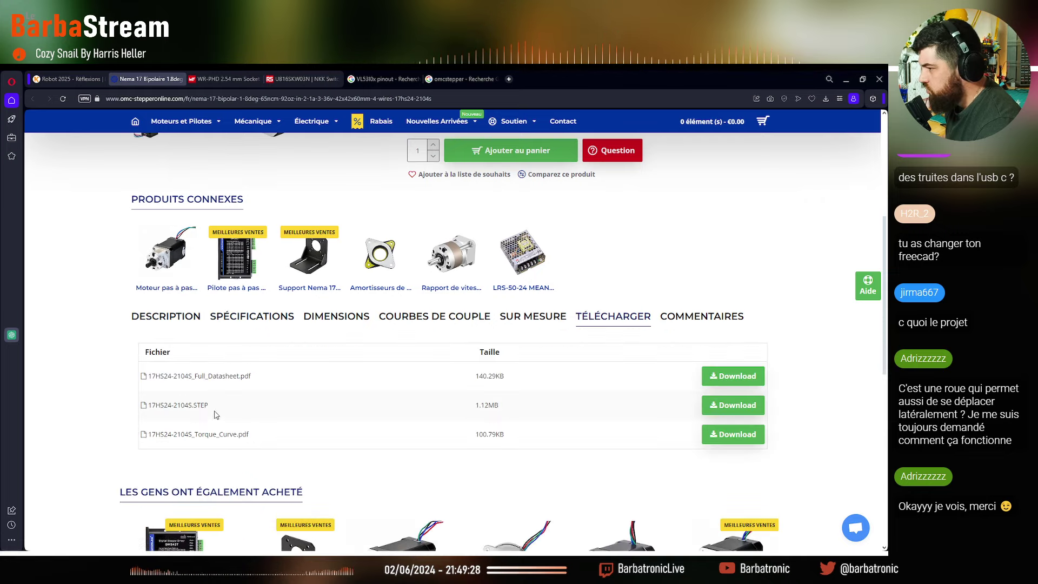
click(733, 405)
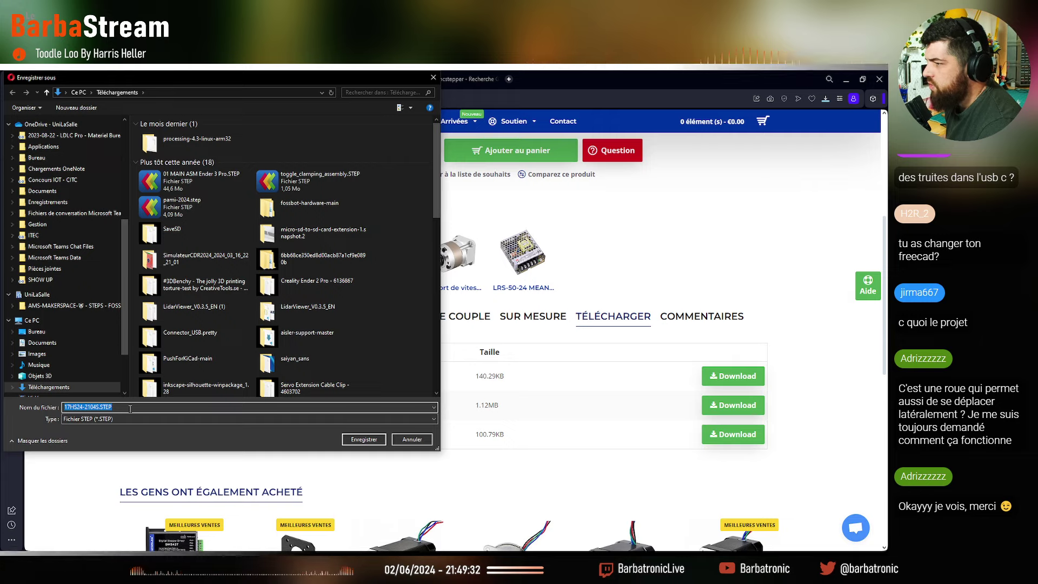
drag(128, 246, 120, 157)
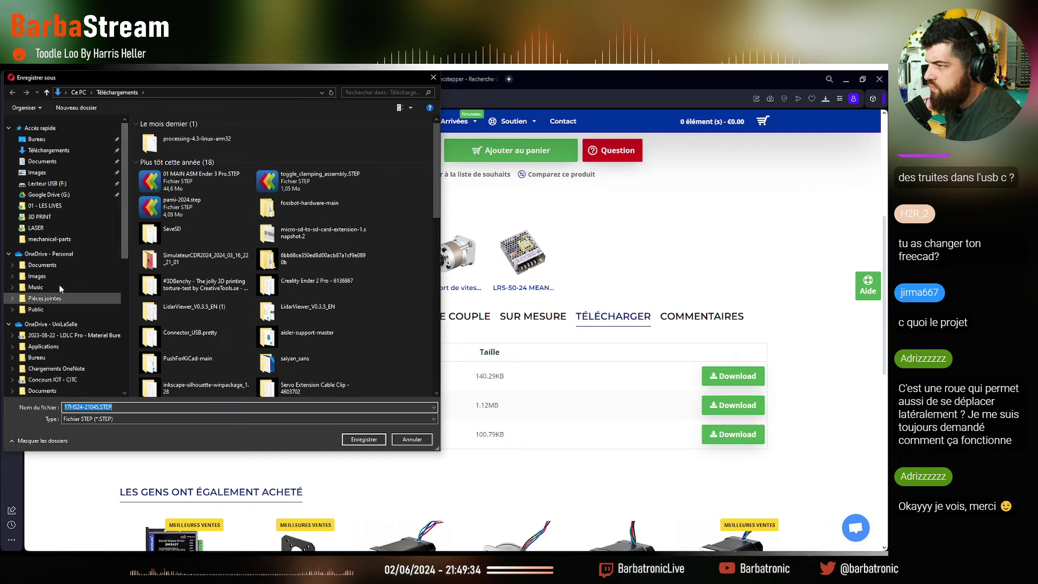
drag(234, 74, 1037, 271)
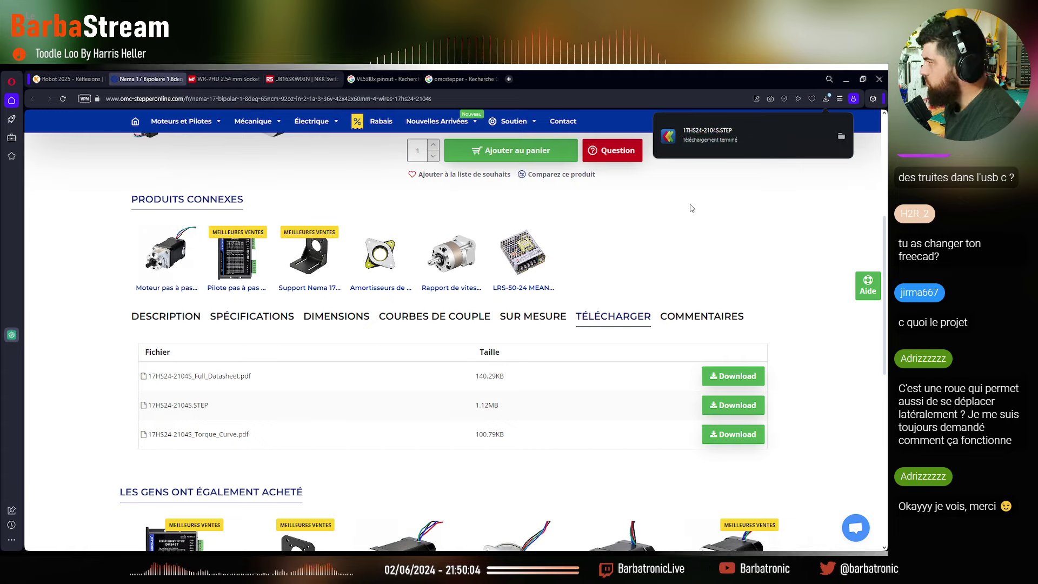
Switch back to Ondsel ES and import the 17HS24-2104S STEP file into the generic-hardware document
key(alt+Tab)
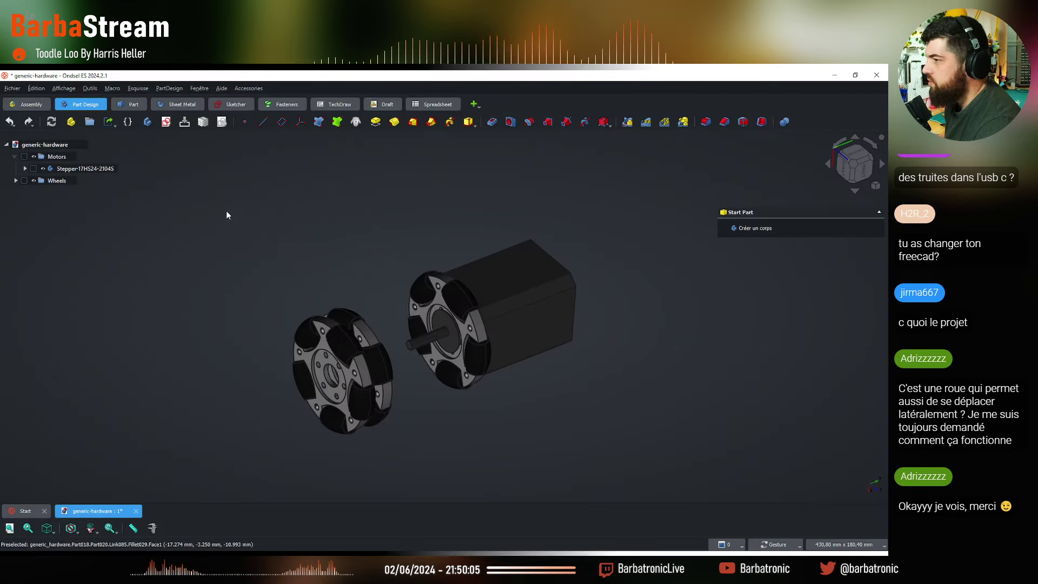
click(12, 88)
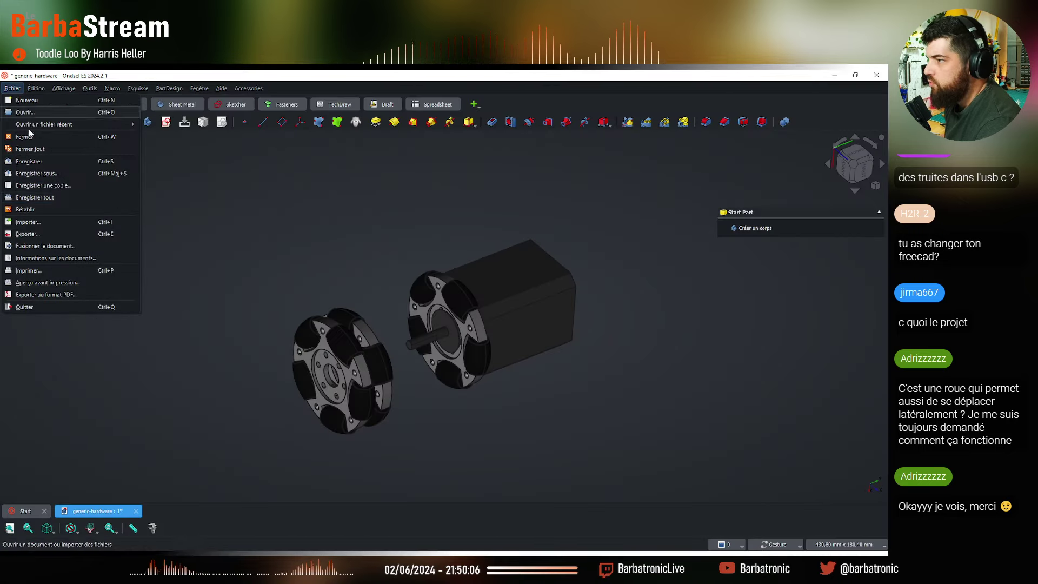
click(33, 222)
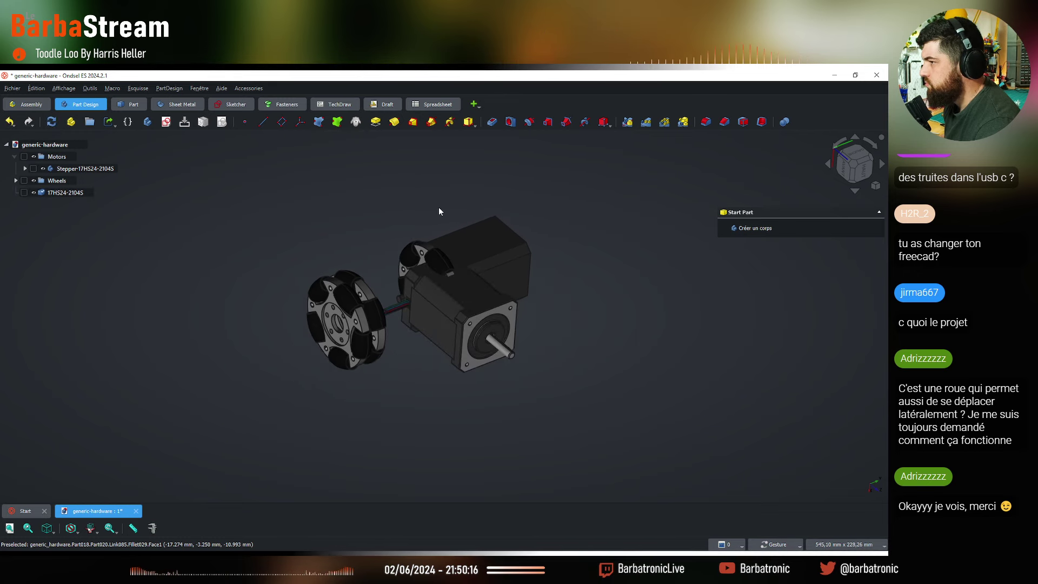
Move the imported 17HS24-2104S into the Motors group and view it beside the modelled motor
click(65, 192)
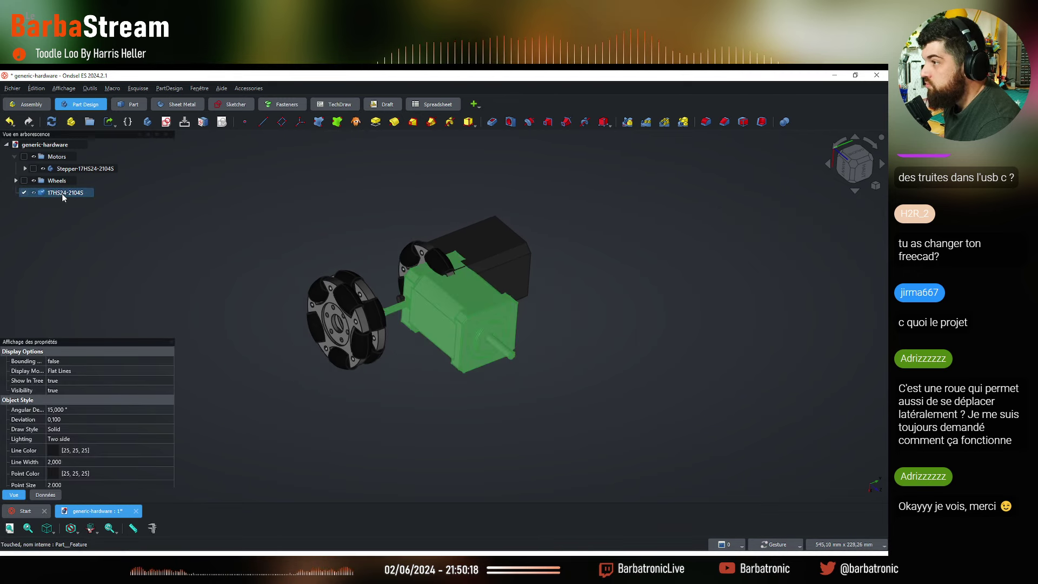
drag(59, 164, 59, 157)
drag(574, 323, 477, 326)
scroll(476, 327, up, 3)
drag(611, 346, 614, 373)
scroll(494, 363, down, 3)
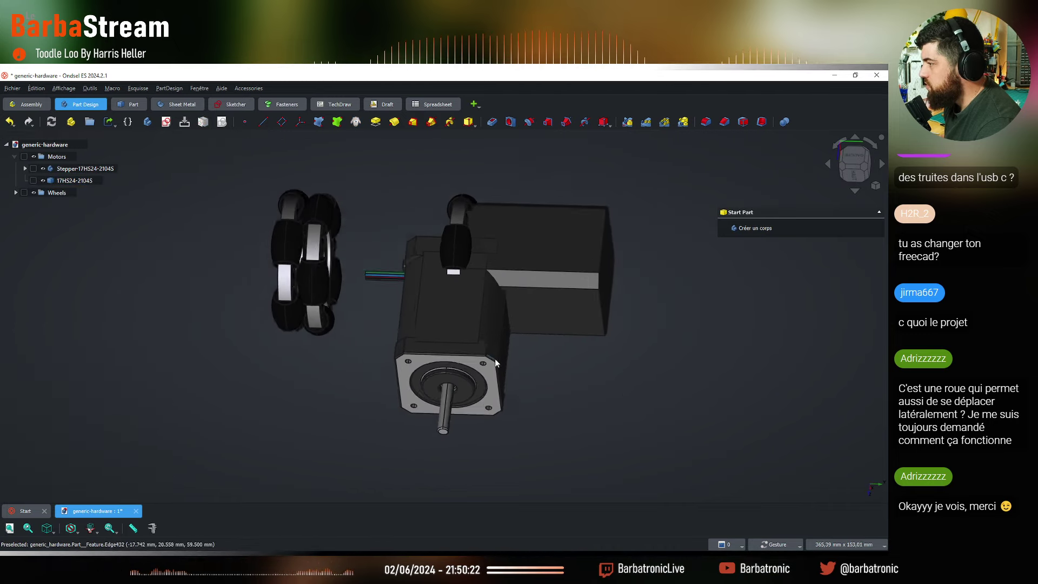
Transform the imported 17HS24-2104S, rotating it 90° to align its length with the modelled motor, and set the translation increment to 60 mm
click(75, 181)
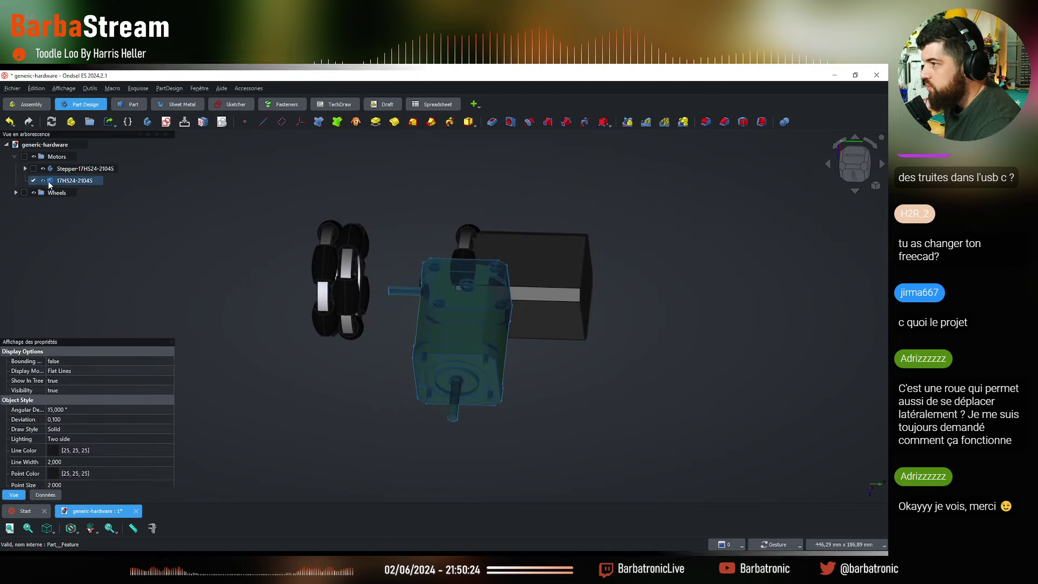
right_click(85, 182)
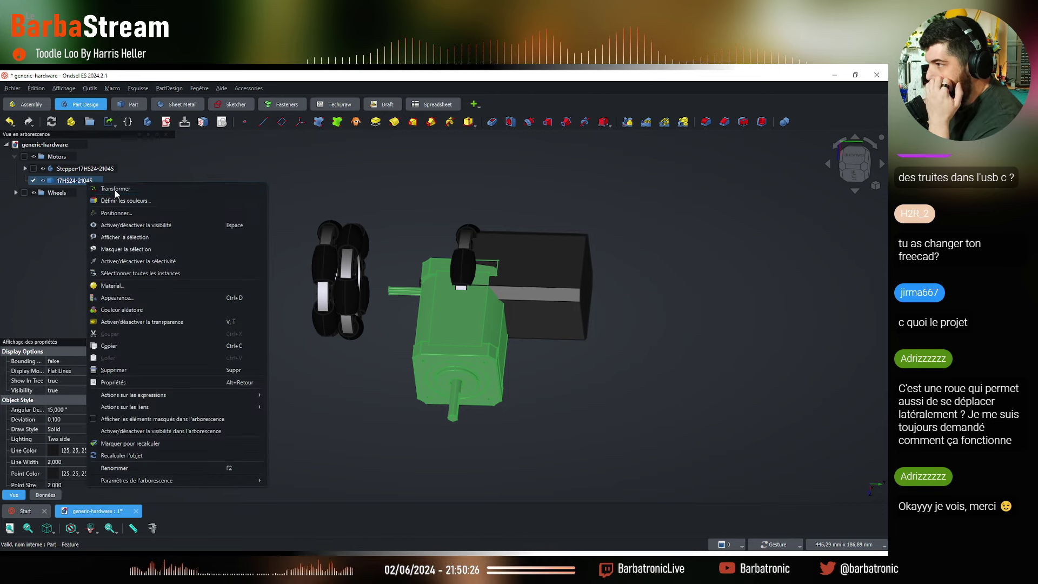
click(115, 191)
drag(565, 363, 557, 431)
click(855, 164)
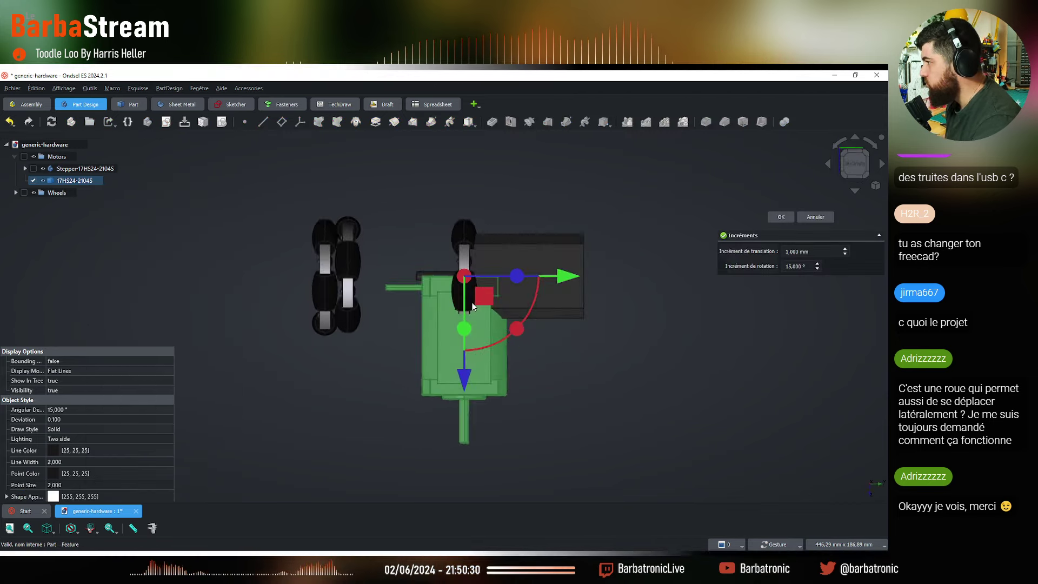
scroll(476, 302, up, 2)
drag(505, 328, 379, 346)
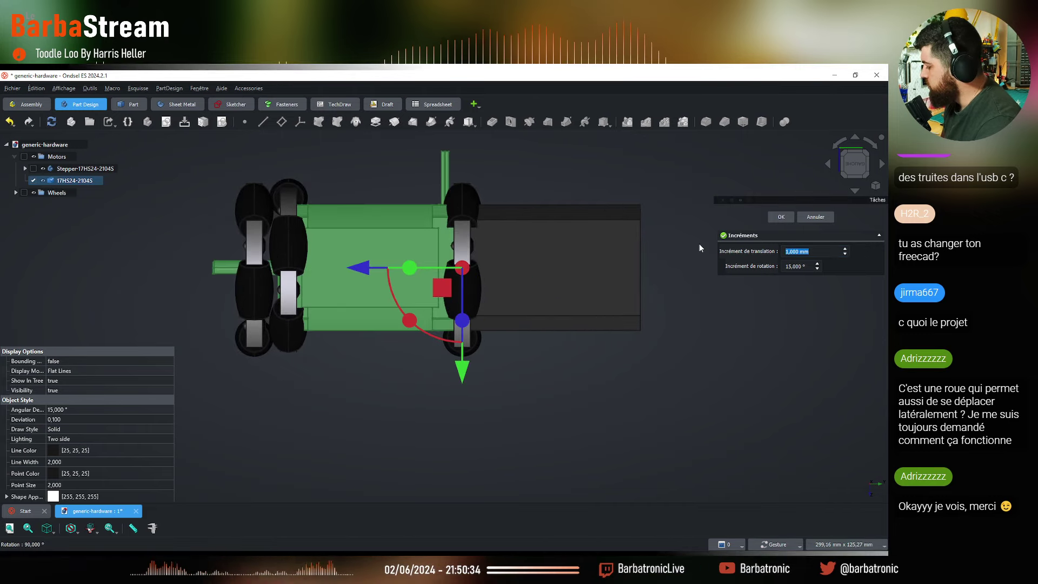
key(Return)
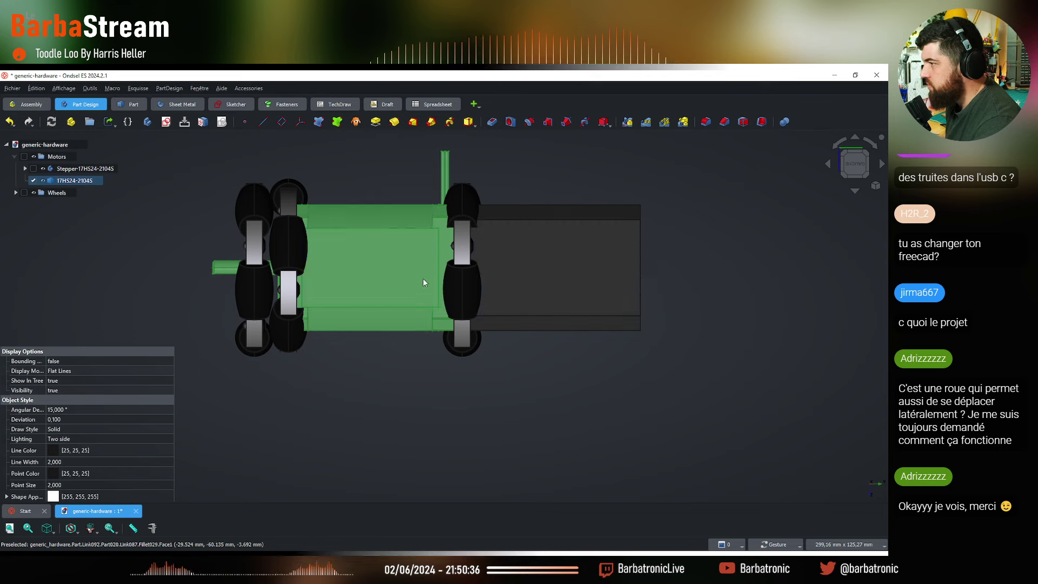
Transform 17HS24-2104S again and translate it -60 mm along its shaft axis so it overlaps the modelled motor
right_click(85, 181)
click(102, 186)
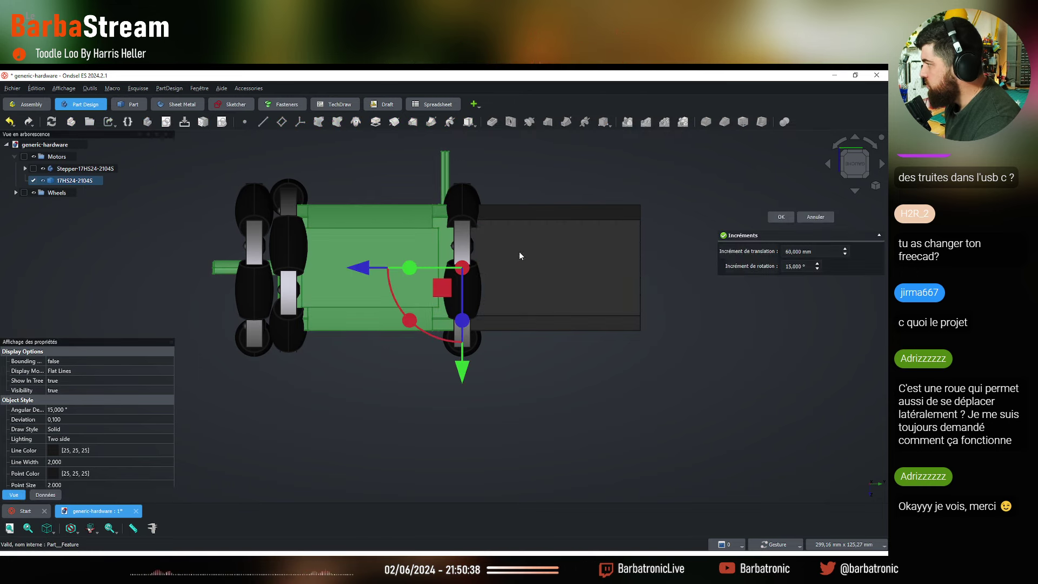
drag(529, 268, 568, 265)
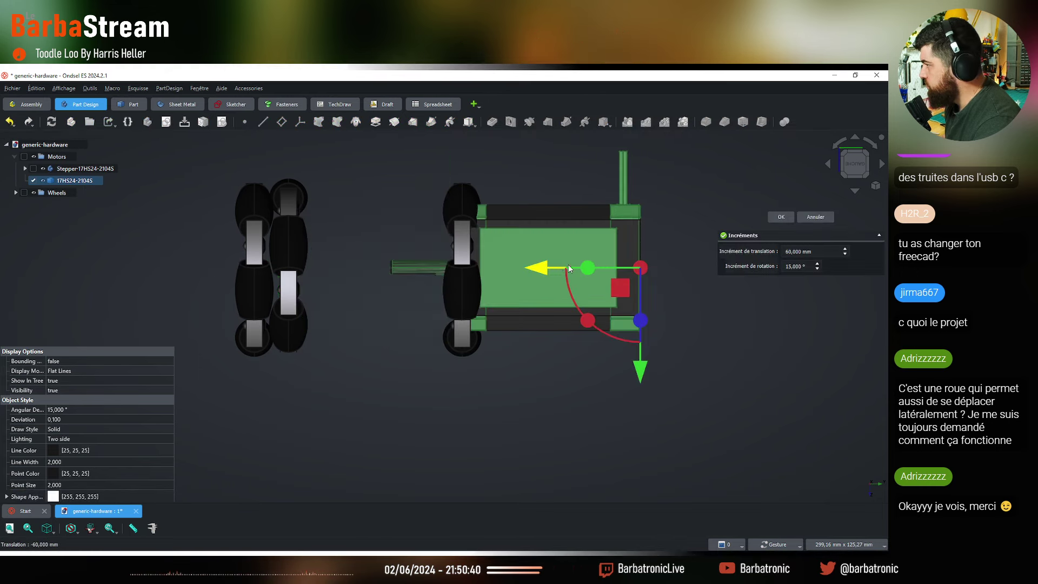
Rotate 17HS24-2104S by -90° about its shaft axis so the wires point upward, and accept the transformation
drag(513, 337, 399, 333)
drag(654, 338, 558, 396)
drag(370, 412, 789, 196)
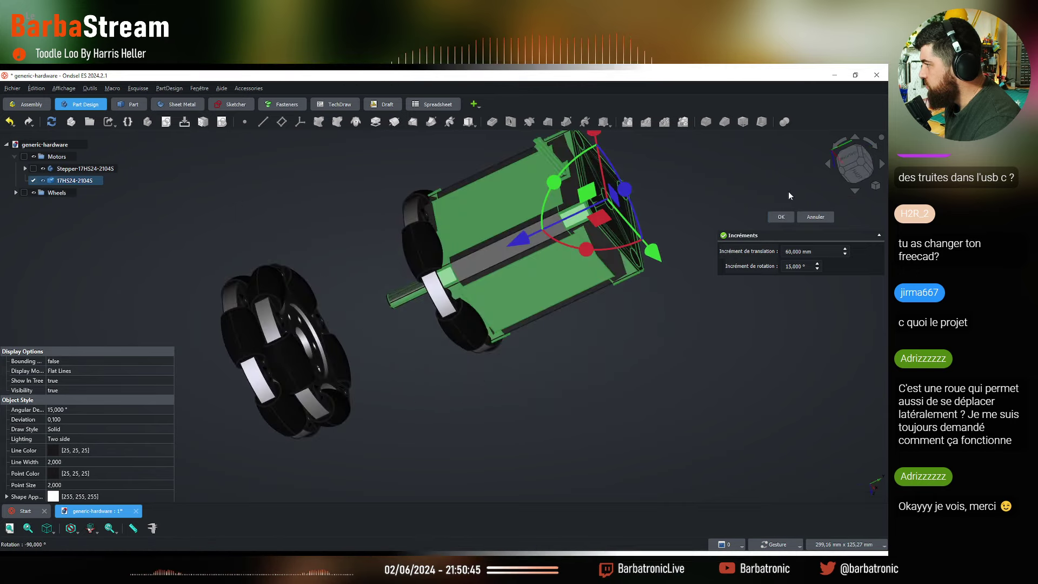
click(778, 218)
scroll(547, 377, down, 5)
drag(682, 320, 537, 317)
scroll(537, 317, up, 4)
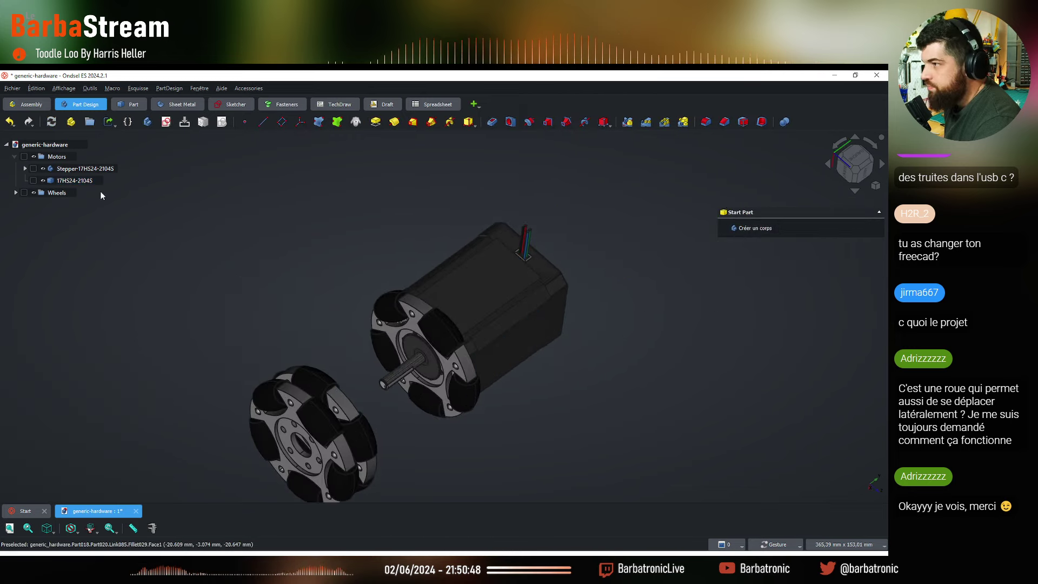
Hide the Wheels group and examine how the imported motor overlaps Stepper-17HS24-2104S
click(33, 193)
drag(444, 316, 482, 418)
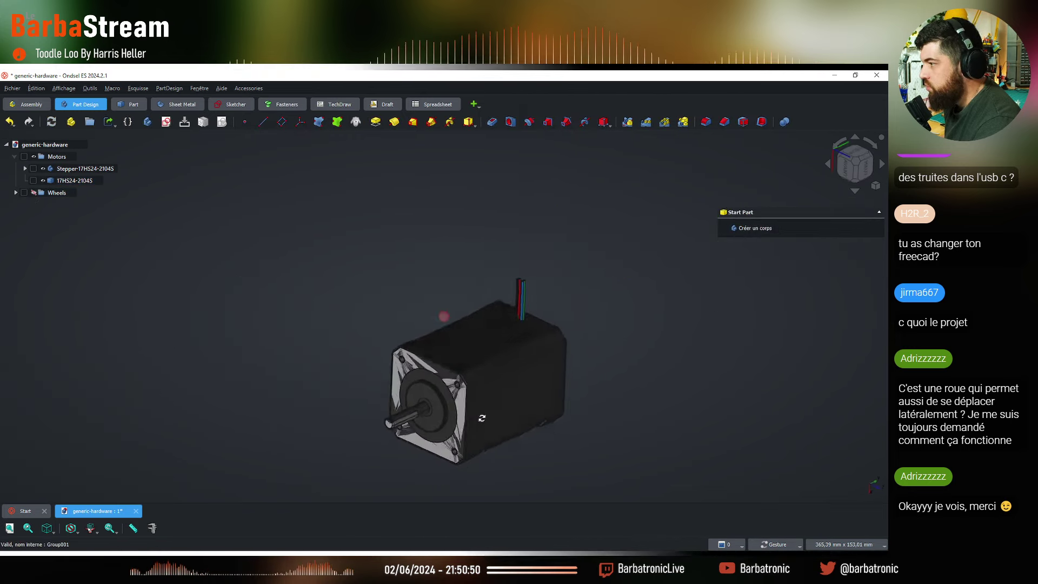
scroll(481, 418, up, 5)
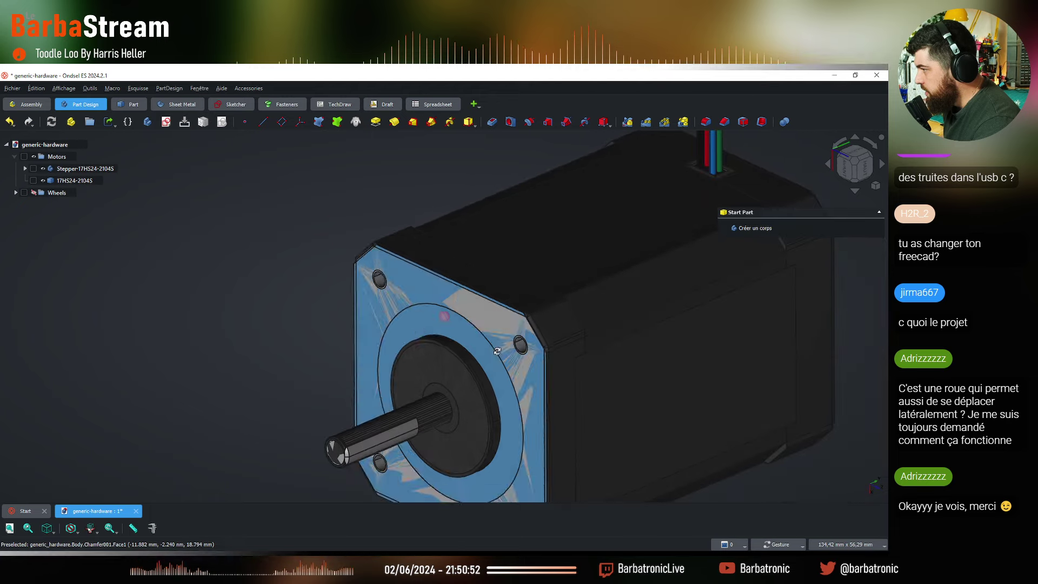
scroll(368, 375, down, 4)
scroll(598, 348, up, 3)
drag(598, 348, 589, 373)
Hide the Stepper-17HS24-2104S body, clear the selection and view the imported motor on its own
click(43, 169)
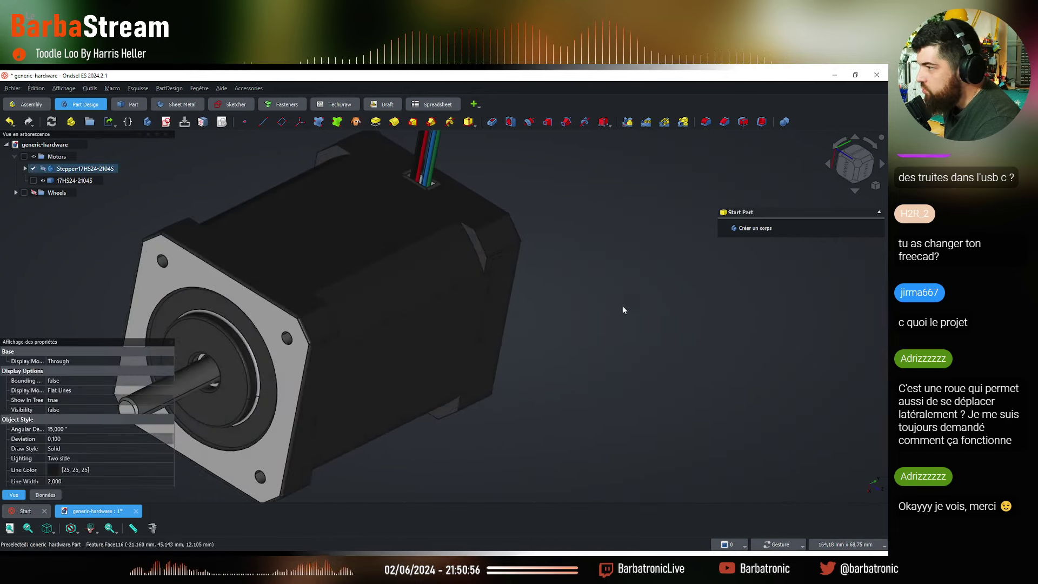
click(622, 306)
drag(622, 306, 524, 329)
scroll(524, 329, down, 4)
scroll(439, 383, up, 3)
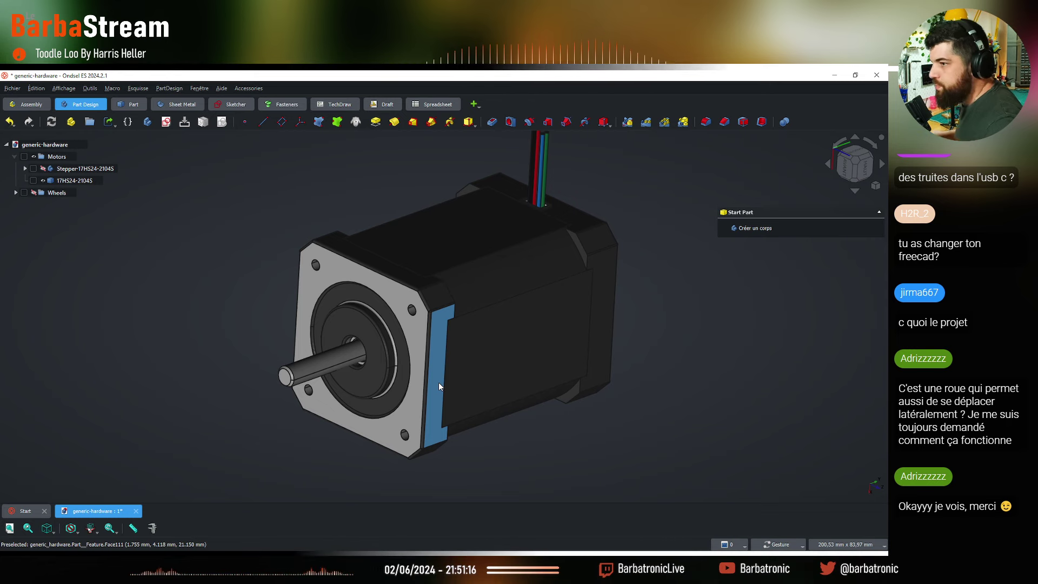
Measure the distance across the imported motor's front flange between its two side edges, and close the measurement
scroll(412, 352, up, 1)
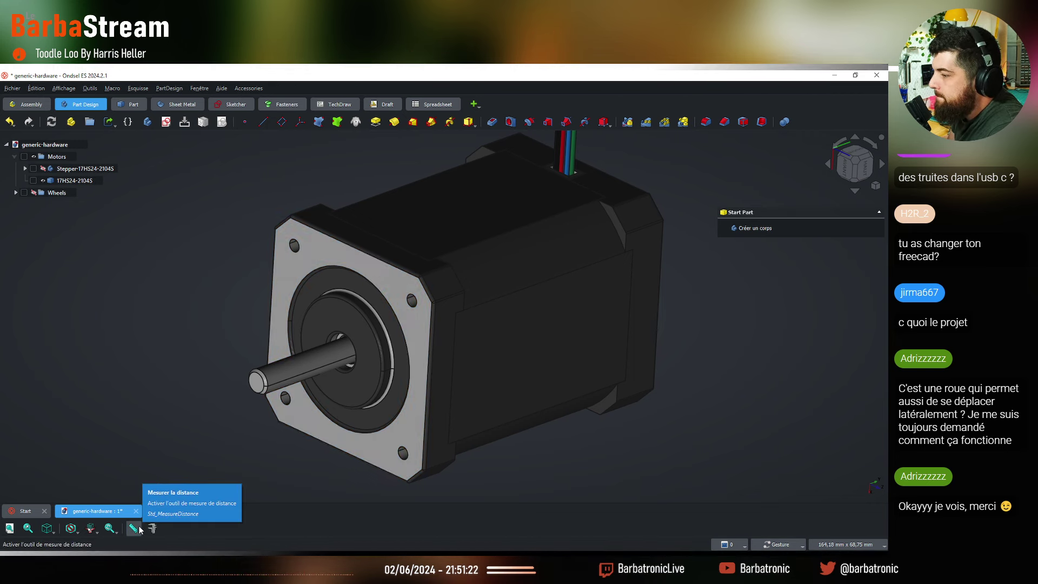
click(435, 302)
drag(268, 258, 271, 235)
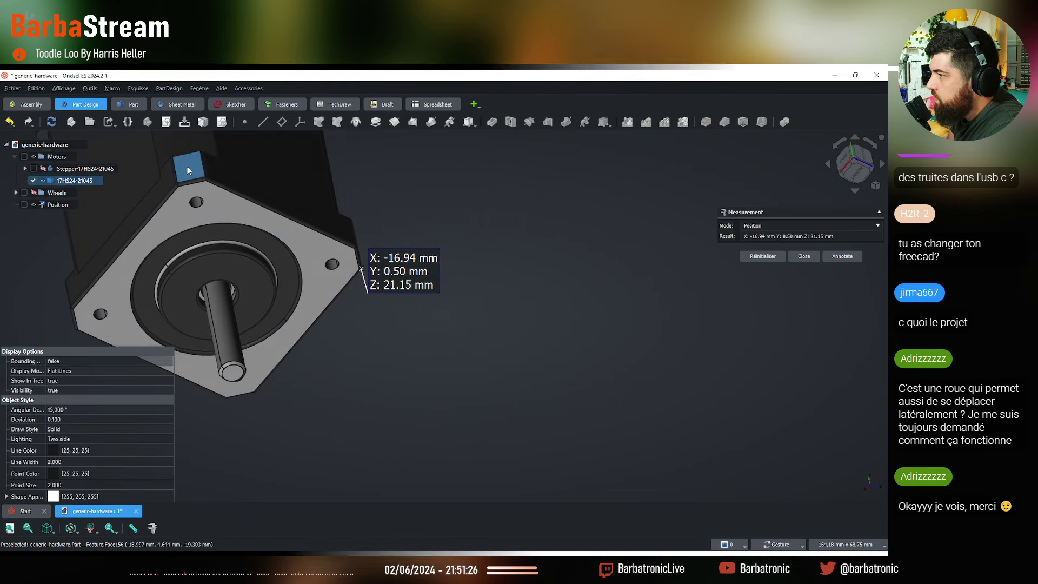
click(174, 184)
scroll(417, 300, down, 2)
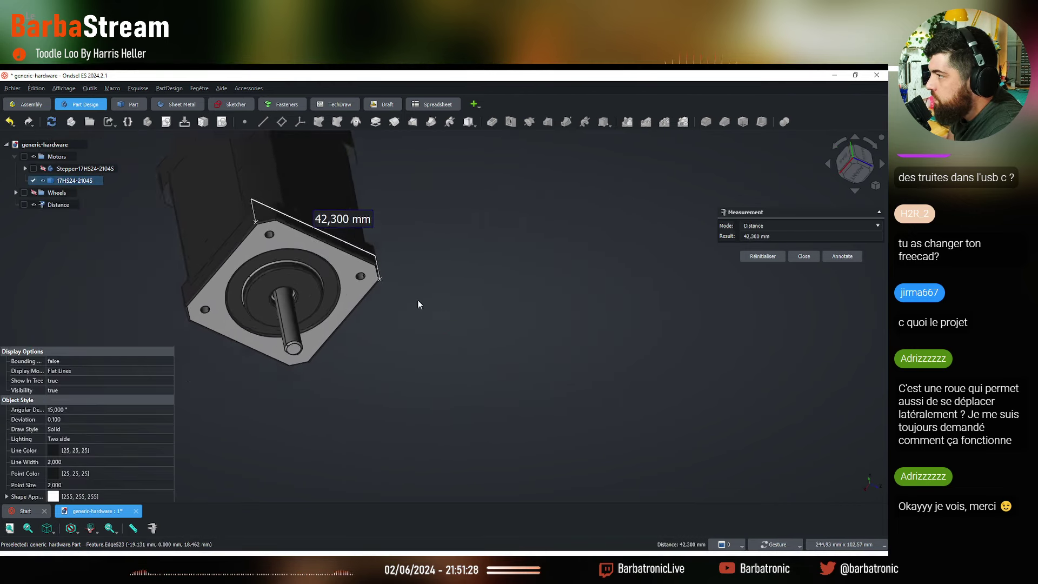
scroll(221, 170, up, 2)
drag(444, 317, 465, 335)
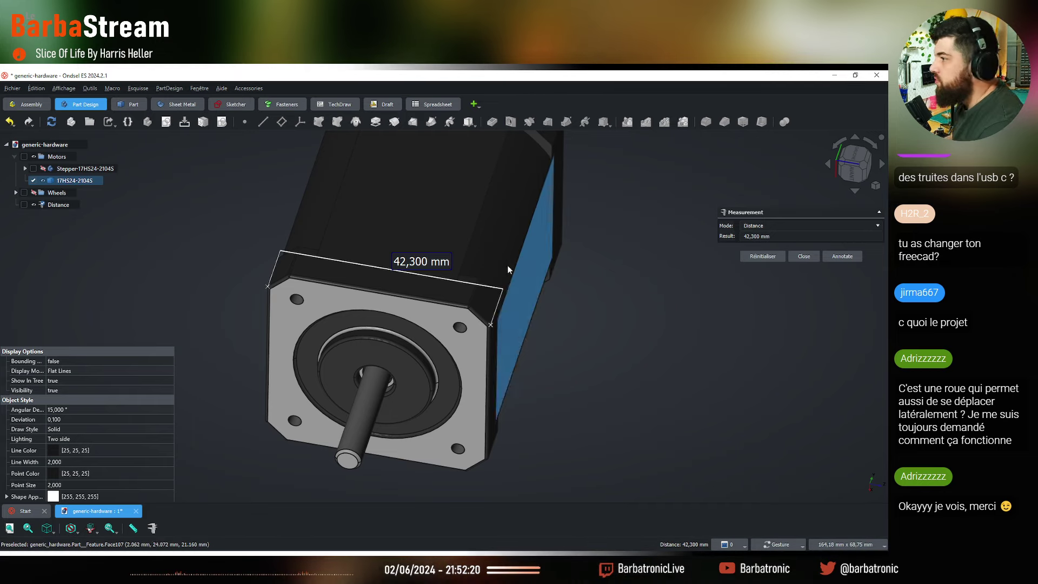
click(804, 256)
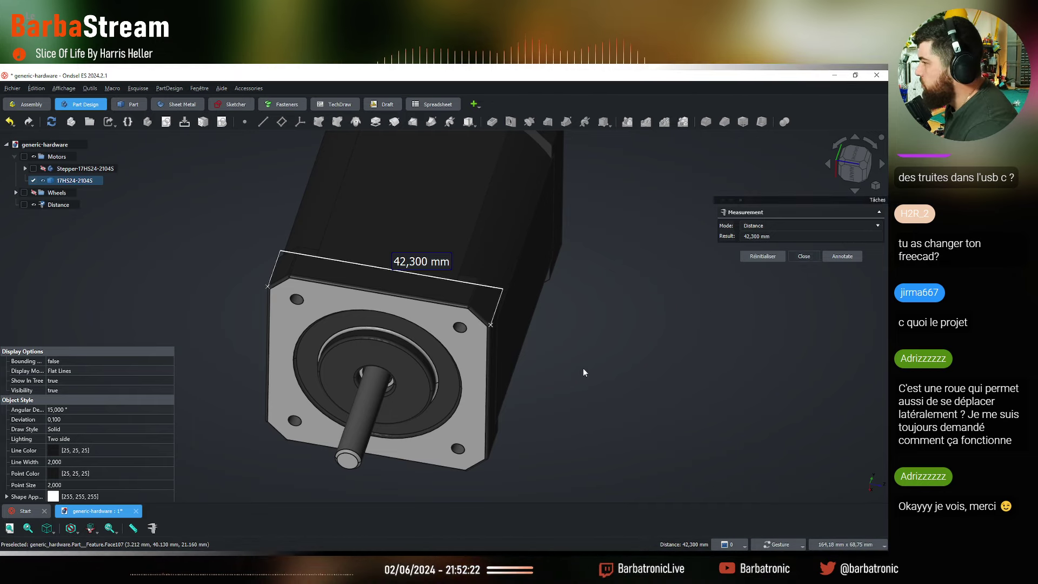
Switch to the browser's stepper product page, view the motor's Dimensions drawing, and return to Ondsel ES
drag(583, 368, 443, 416)
click(123, 554)
click(153, 530)
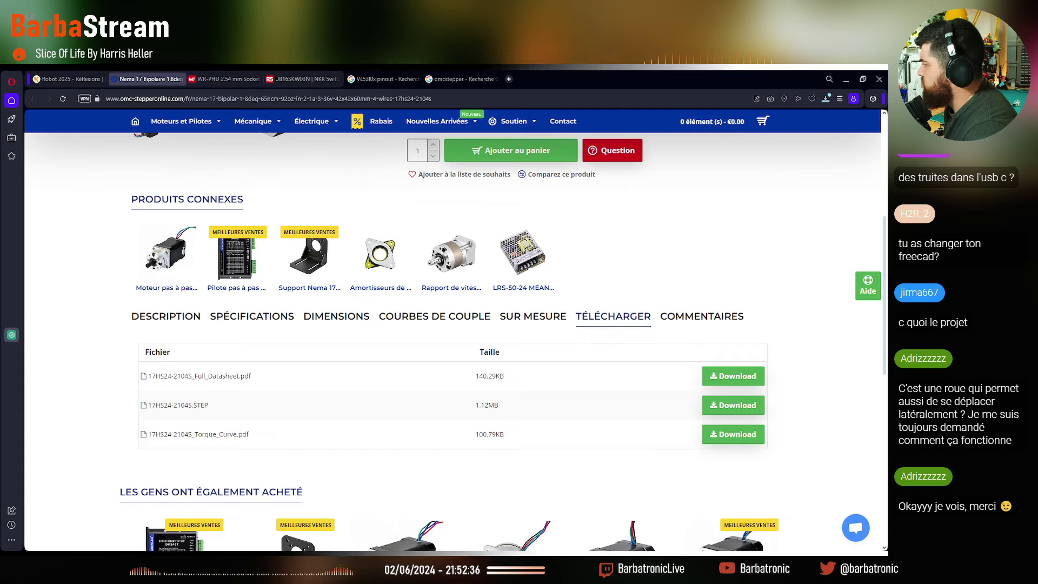
click(336, 316)
scroll(324, 324, down, 3)
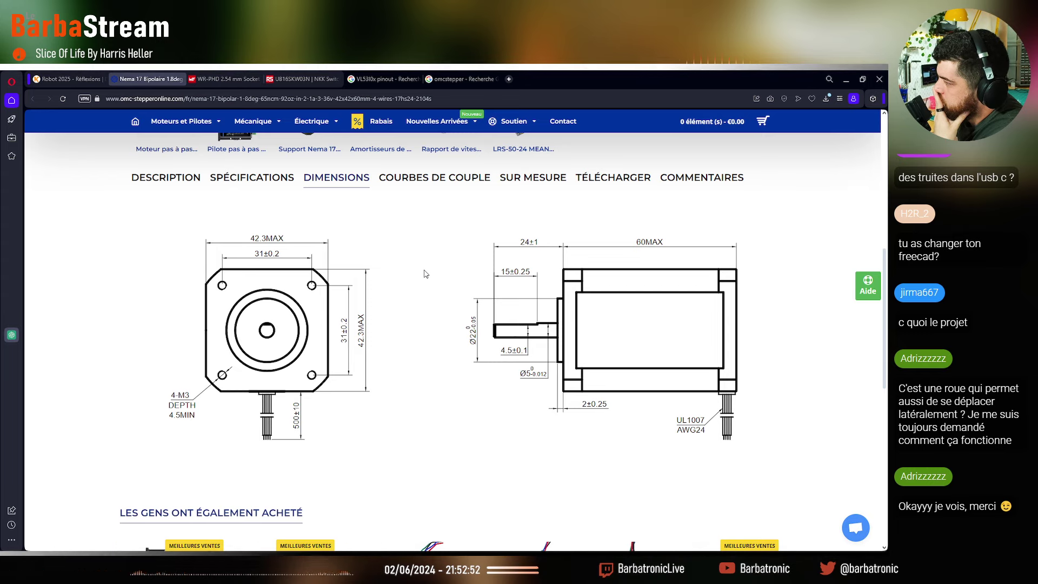
click(847, 80)
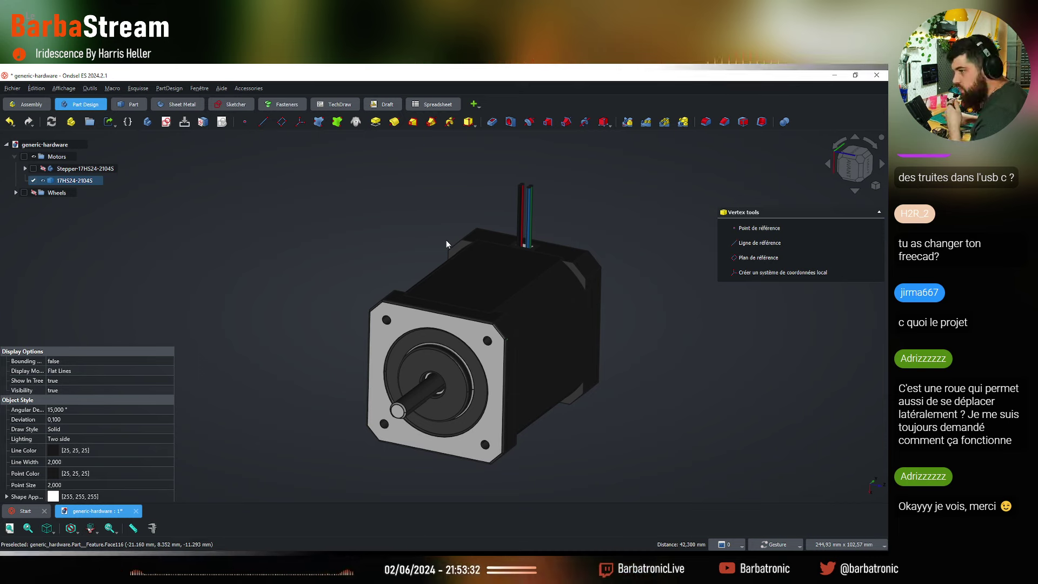
Inspect the imported motor's front face and shaft against the dimension drawing in the browser, and return to Ondsel ES
drag(396, 285, 324, 341)
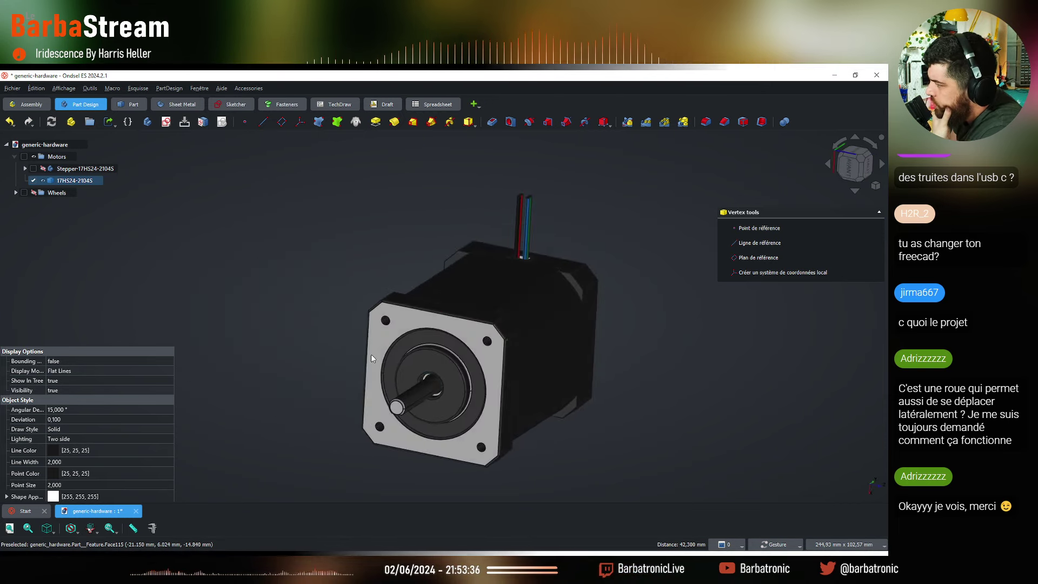
scroll(439, 450, up, 2)
drag(439, 454, 525, 306)
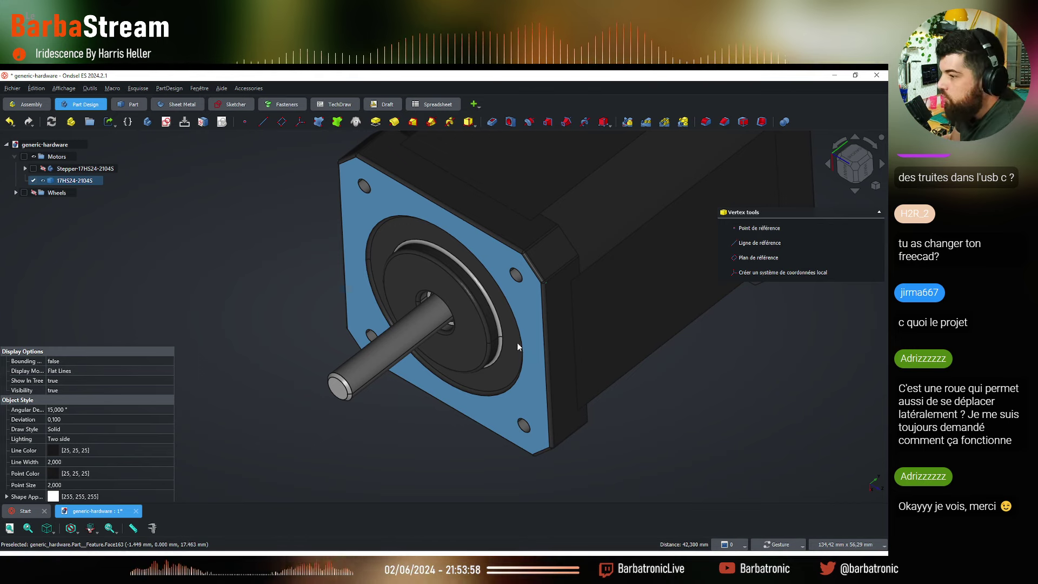
mouse_move(124, 552)
click(196, 523)
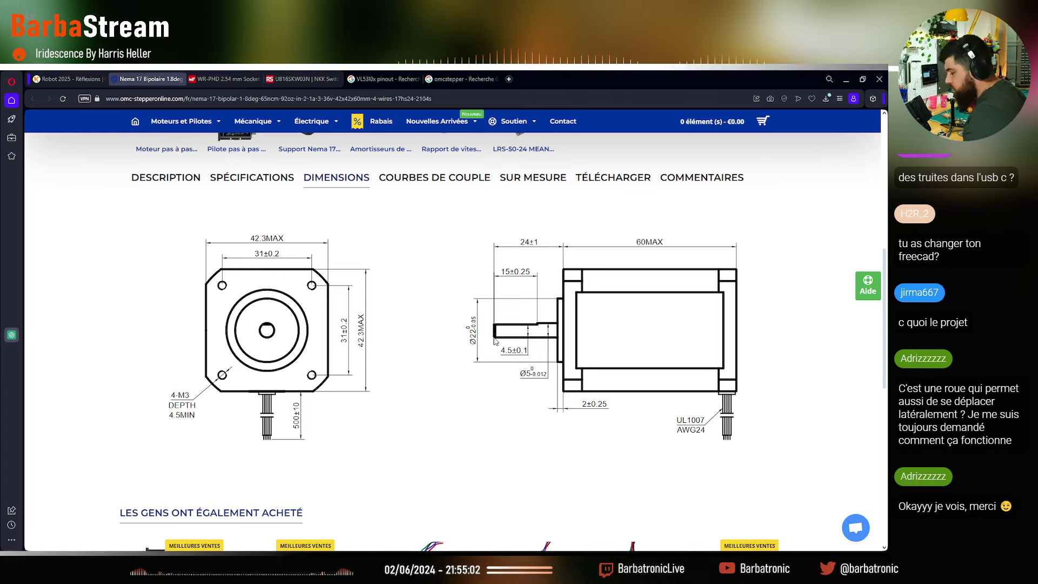
click(846, 79)
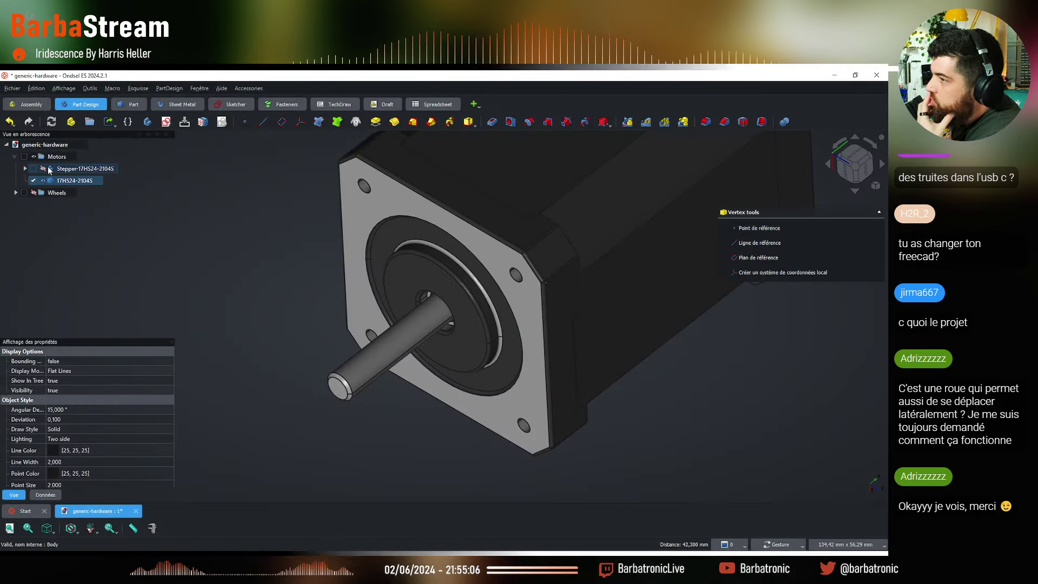
Hide the imported 17HS24-2104S motor and show the modelled Stepper-17HS24-2104S body on its own
scroll(368, 239, down, 5)
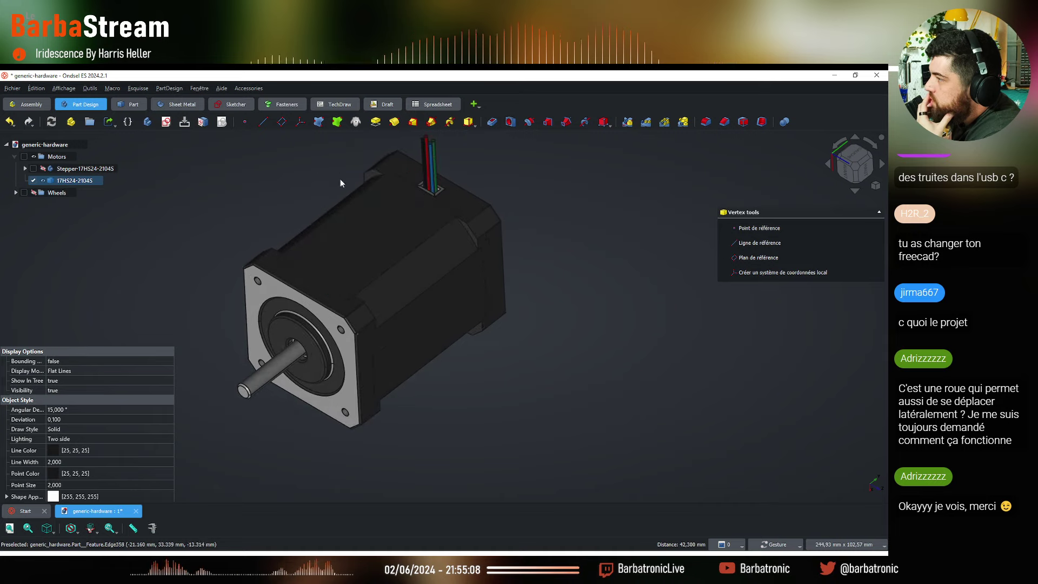
click(60, 180)
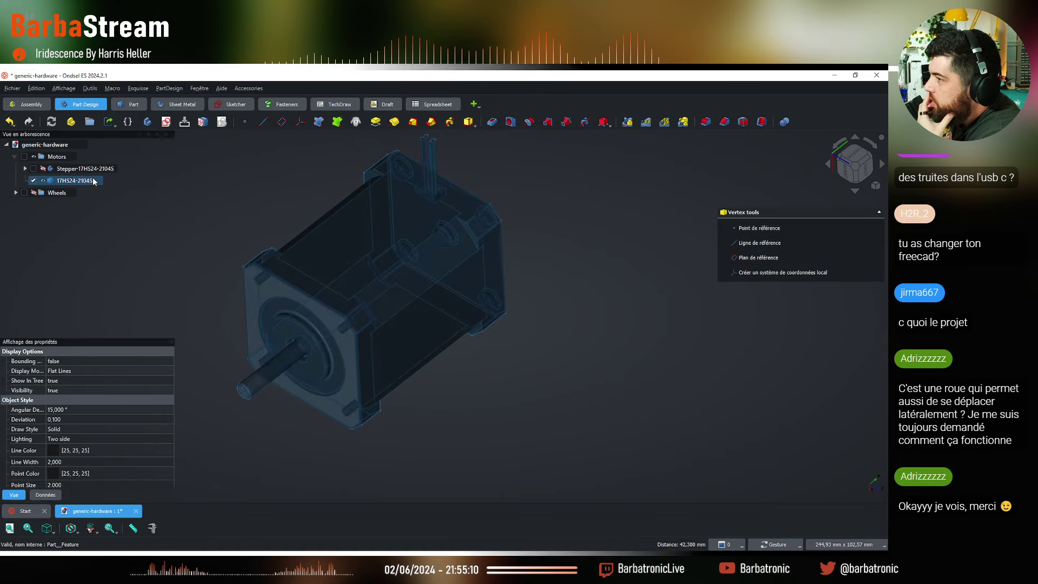
scroll(619, 297, down, 2)
scroll(329, 286, up, 2)
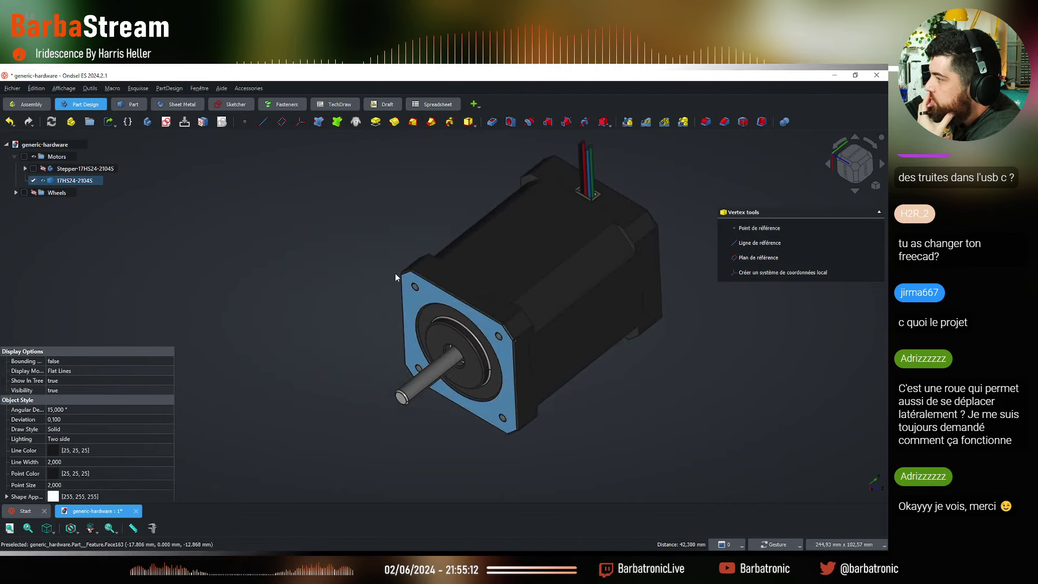
click(161, 207)
click(42, 181)
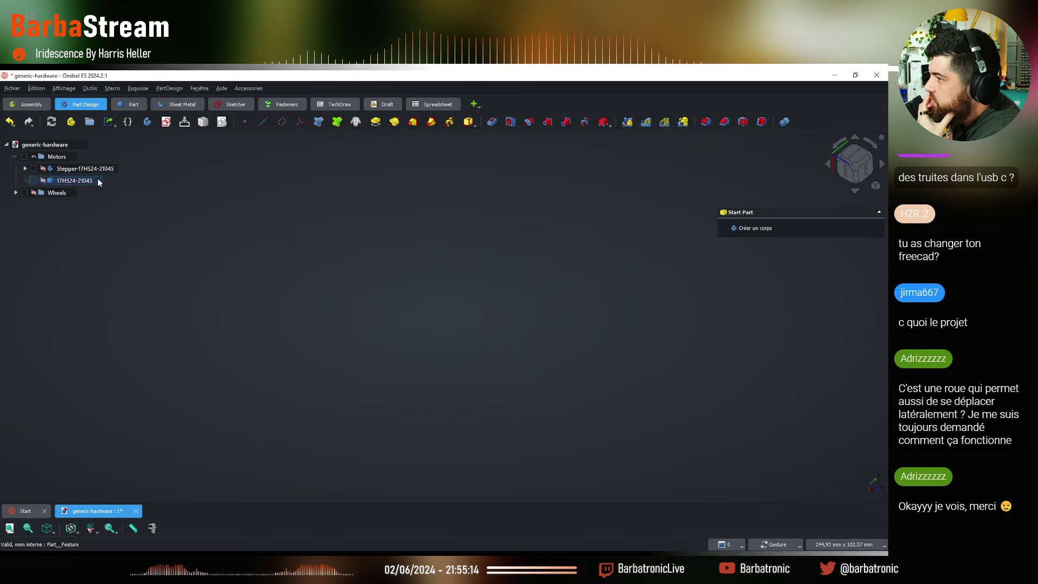
click(43, 181)
click(314, 228)
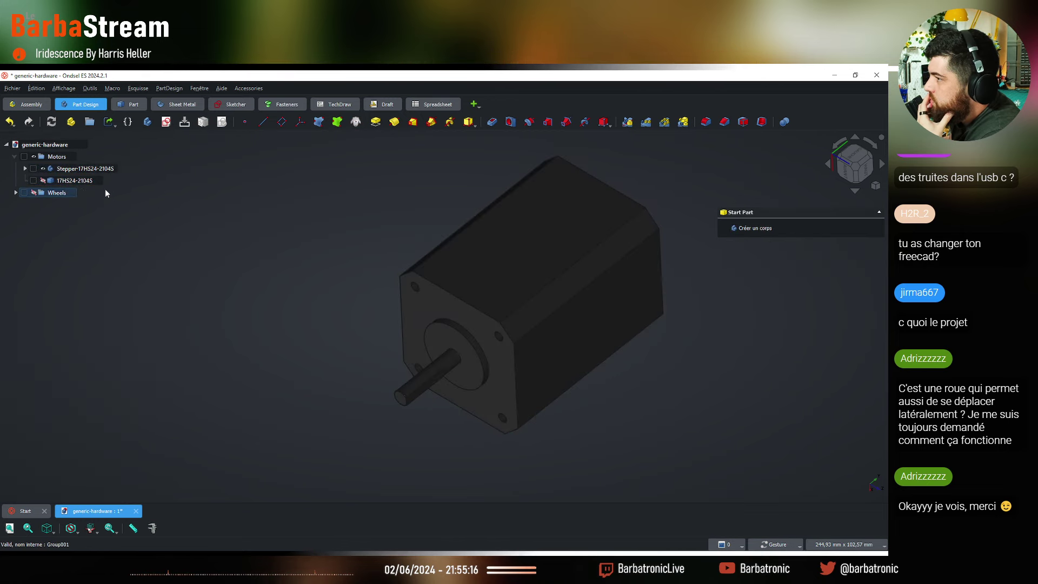
Show both motors together with Stepper-17HS24-2104S selected, and examine their overlap at the front face's chamfered corner
click(90, 169)
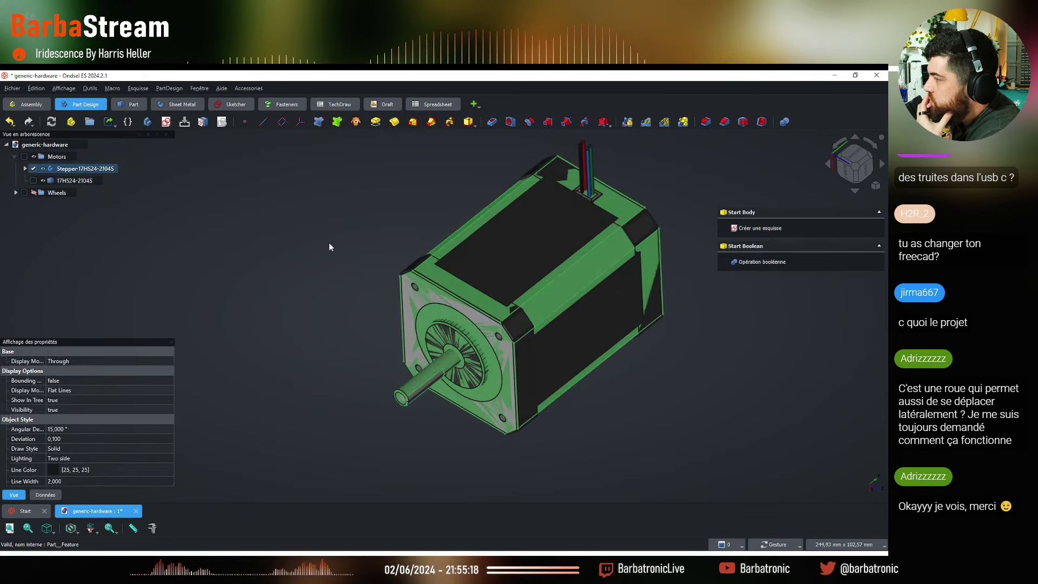
click(329, 243)
click(108, 169)
drag(413, 305, 414, 283)
scroll(405, 273, up, 6)
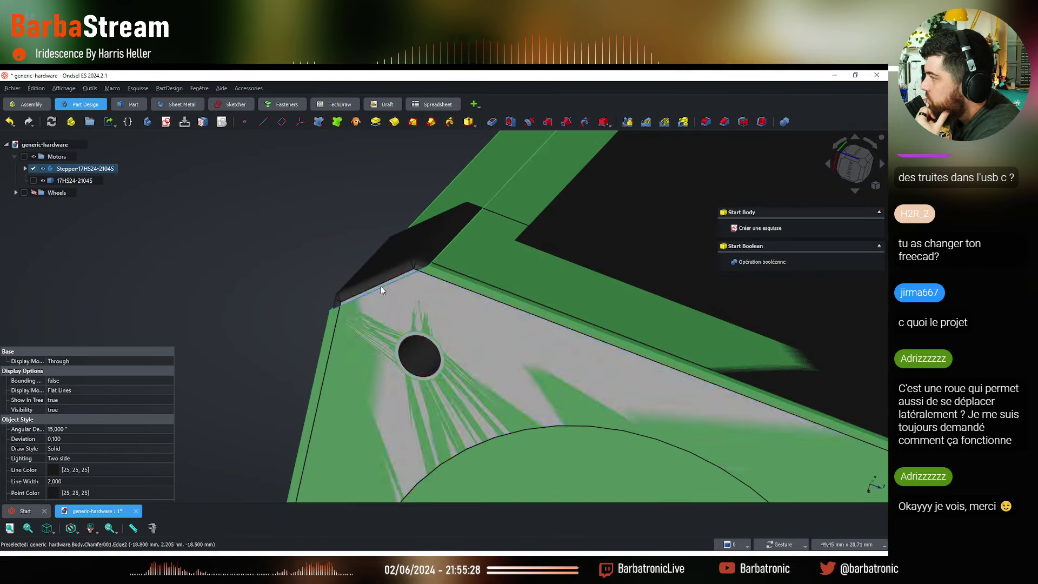
scroll(381, 286, down, 3)
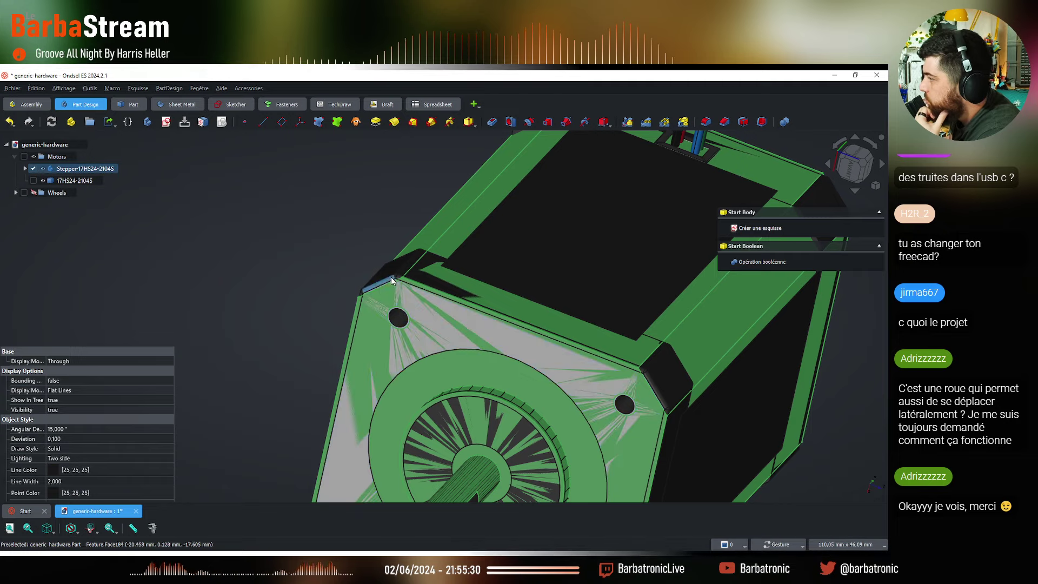
scroll(367, 289, down, 3)
drag(368, 290, 384, 390)
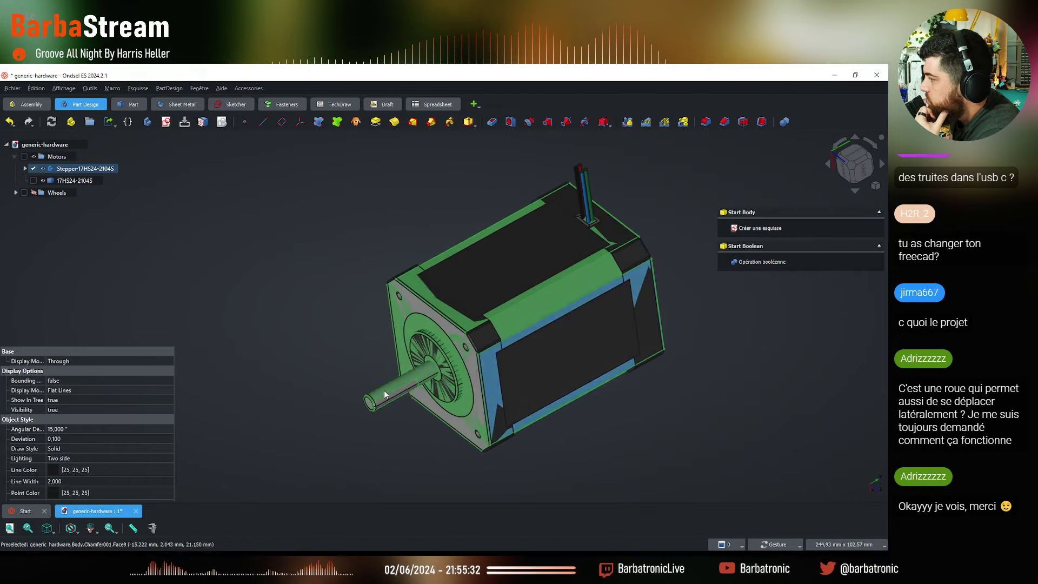
Highlight the imported motor and the modelled body alternately to compare their overlapping shapes
click(86, 182)
click(231, 191)
click(106, 168)
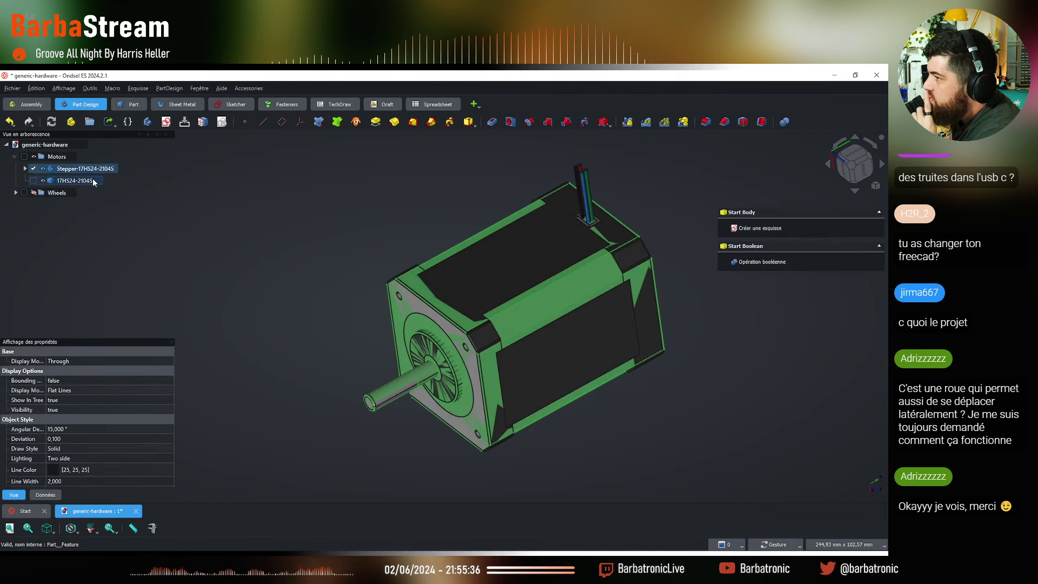
click(91, 181)
click(85, 169)
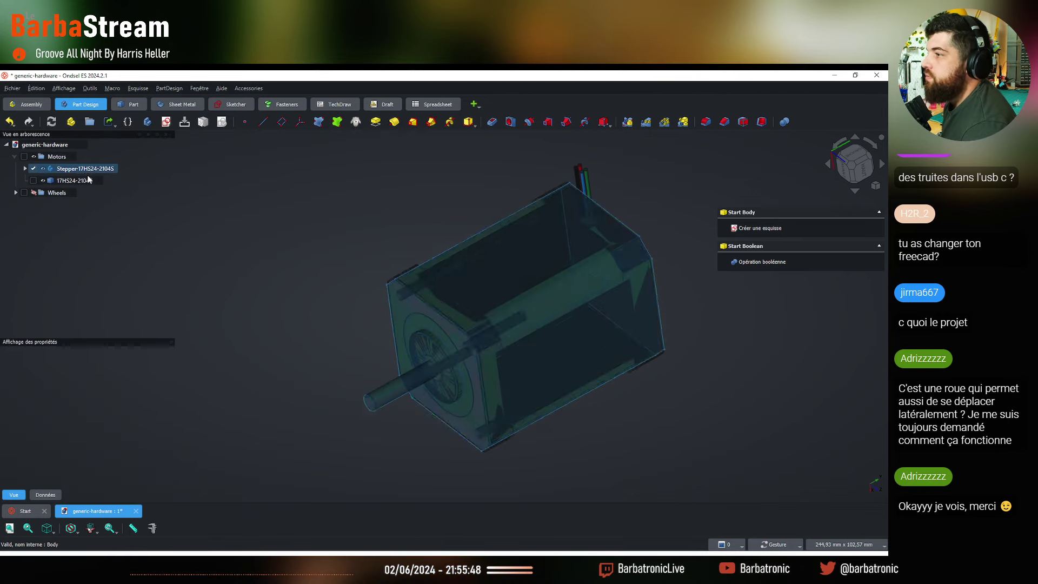
Rename the imported 17HS24-2104S part as OMC-Stepper-17HS24-2104S
click(75, 180)
right_click(75, 180)
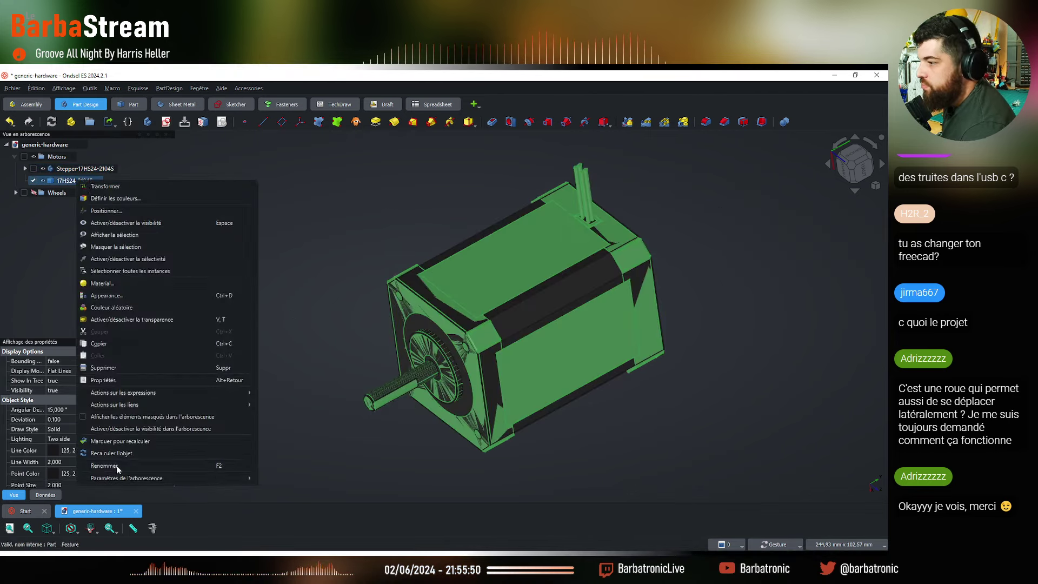
click(185, 464)
key(Left)
key(Left)
key(Left)
key(Left)
key(Left)
key(Left)
key(Left)
key(Left)
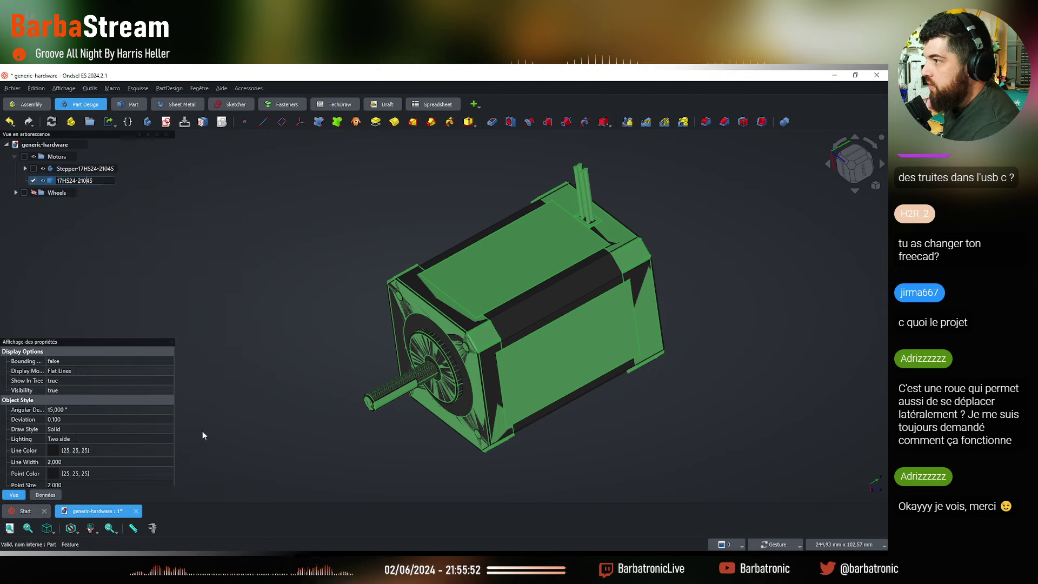
text(omc)
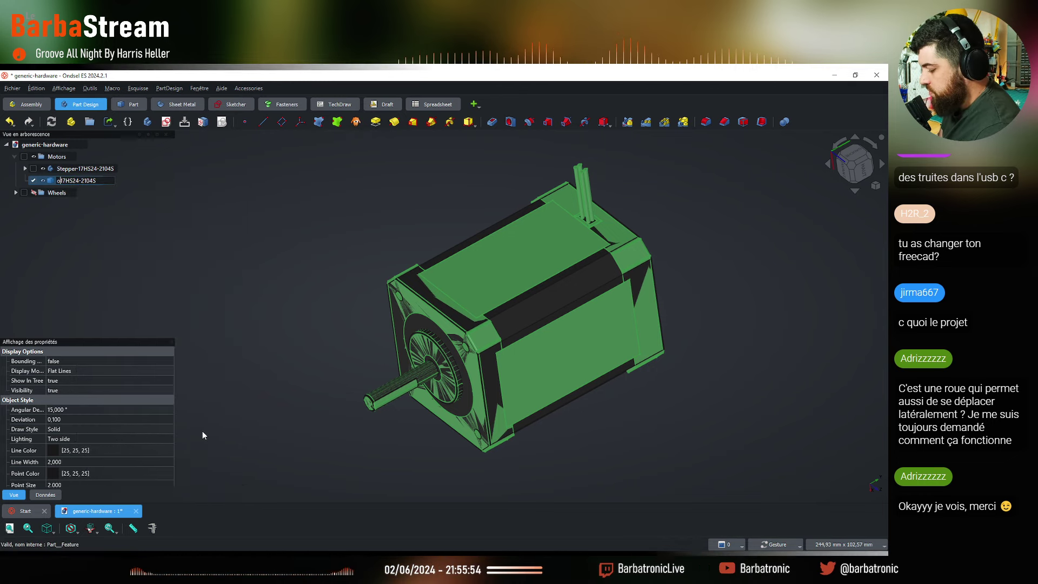
key(BackSpace)
key(BackSpace)
text(O)
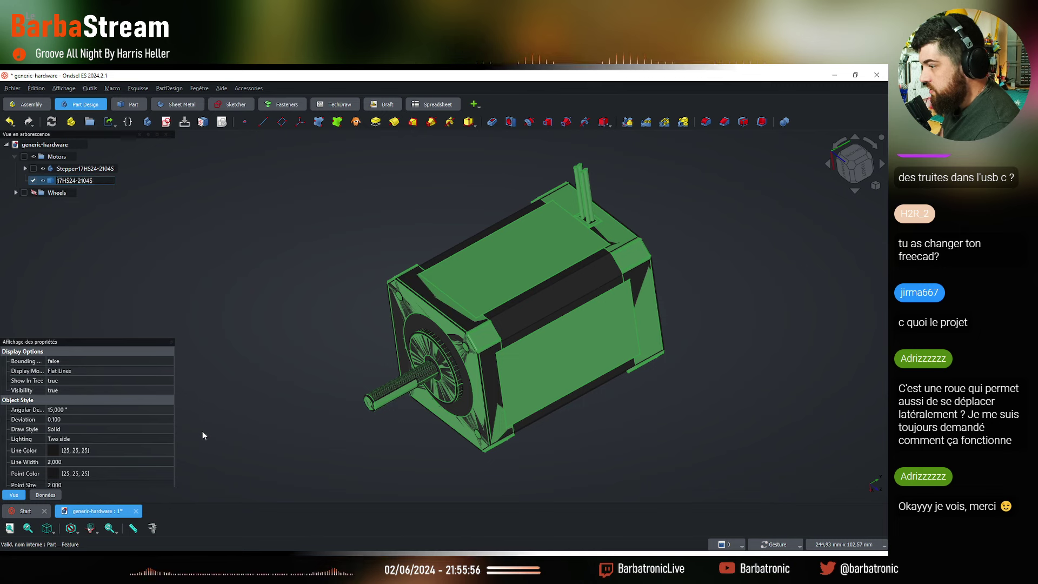
text(MC)
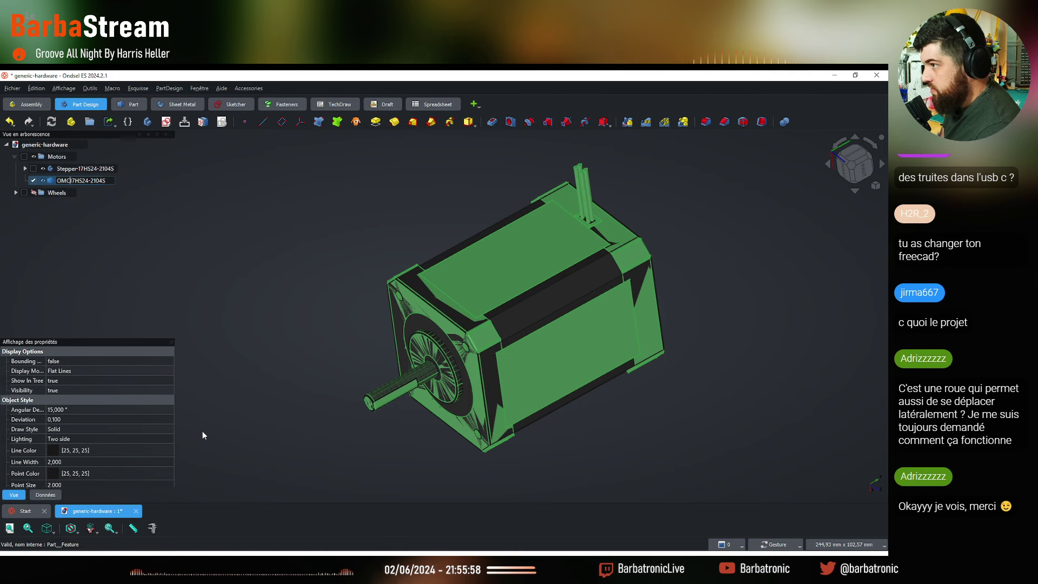
text(-)
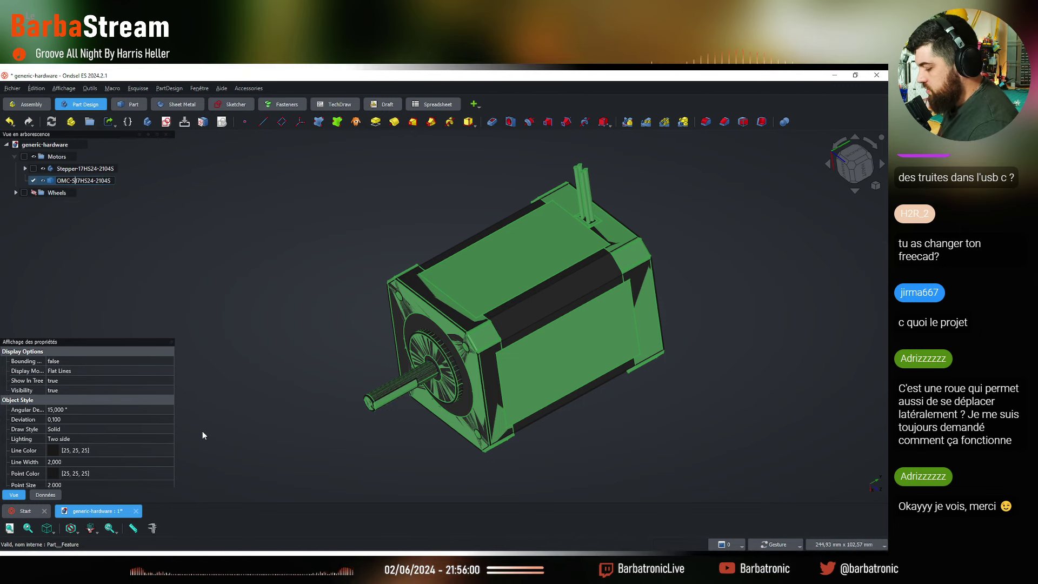
text(Stepper)
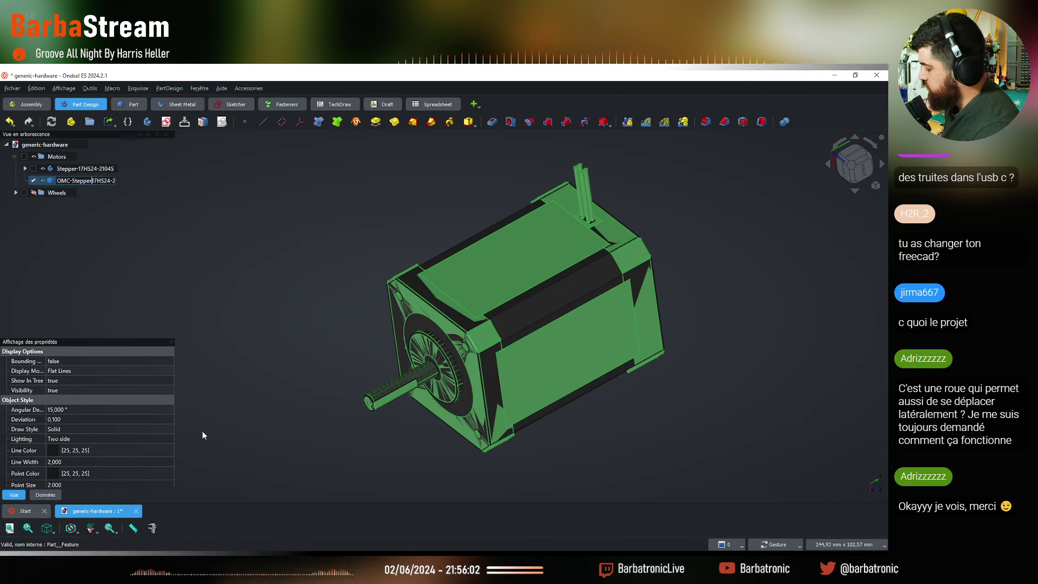
text(-)
key(Return)
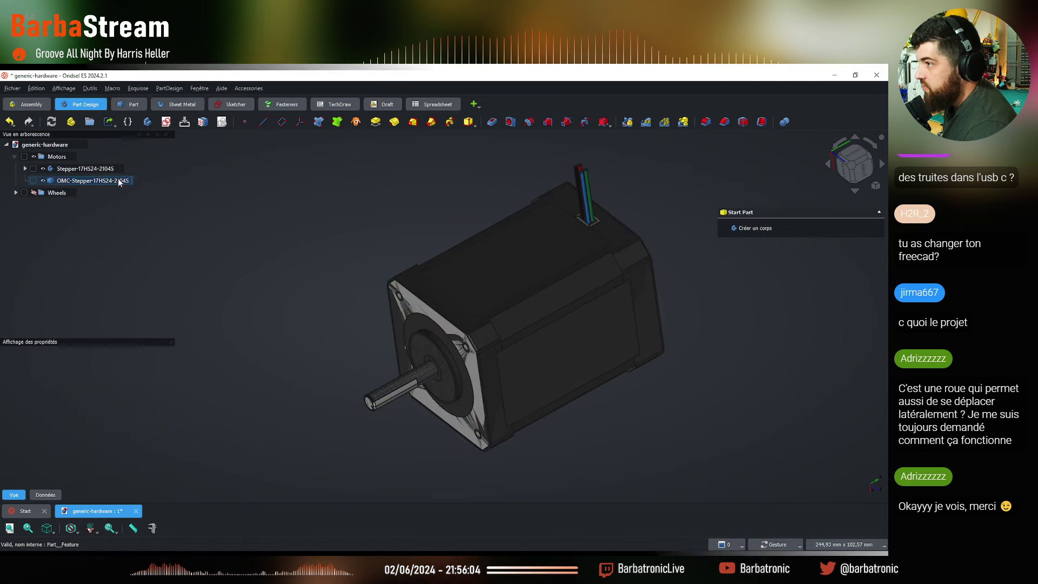
Rename the Stepper-17HS24-2104S body as Simple-17HS24-2104S and clear the selection
click(86, 169)
right_click(87, 169)
click(119, 464)
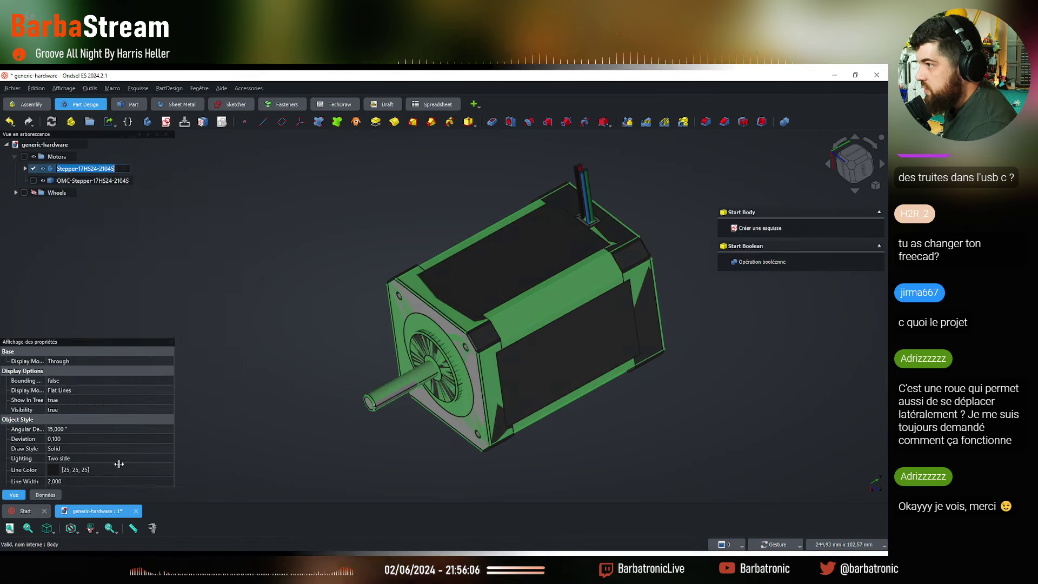
key(Left)
key(Left)
key(Left)
key(Left)
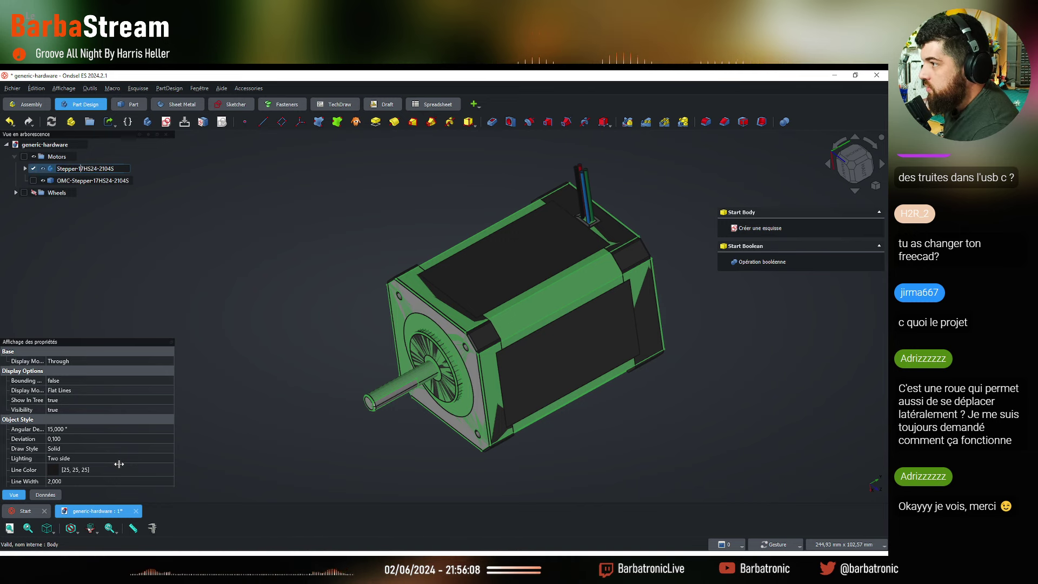
key(BackSpace)
key(BackSpace)
key(BackSpace)
key(BackSpace)
key(BackSpace)
key(BackSpace)
key(BackSpace)
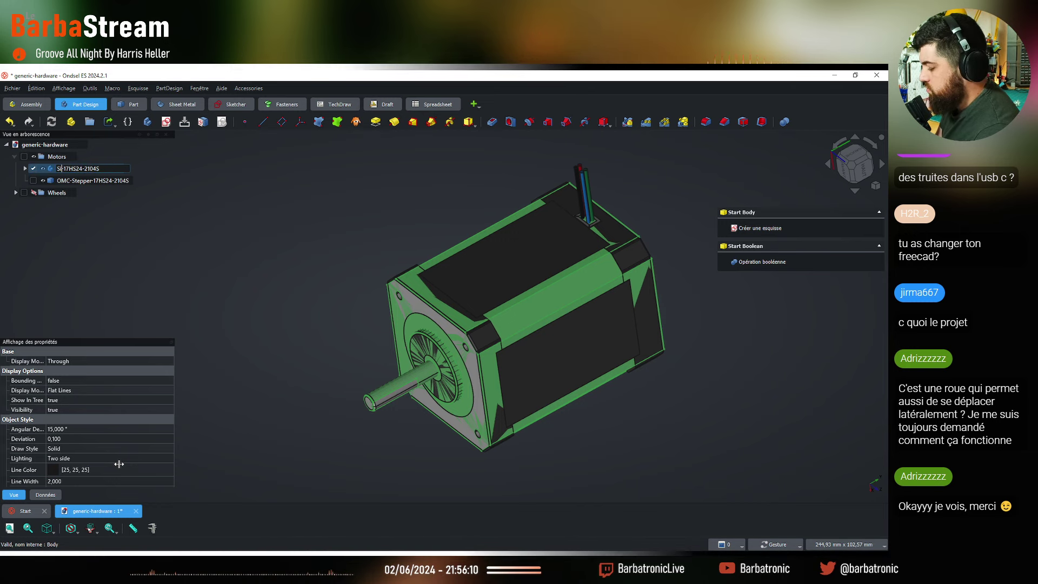
key(Return)
click(298, 221)
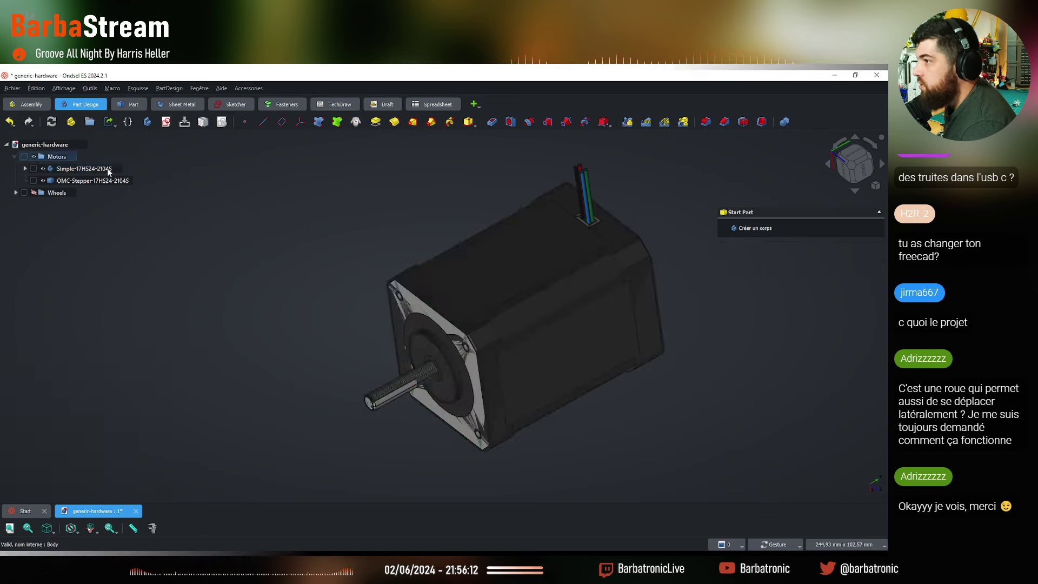
Copy the 17HS24-2104S portion of the imported OMC stepper's name without renaming it
click(107, 167)
click(119, 180)
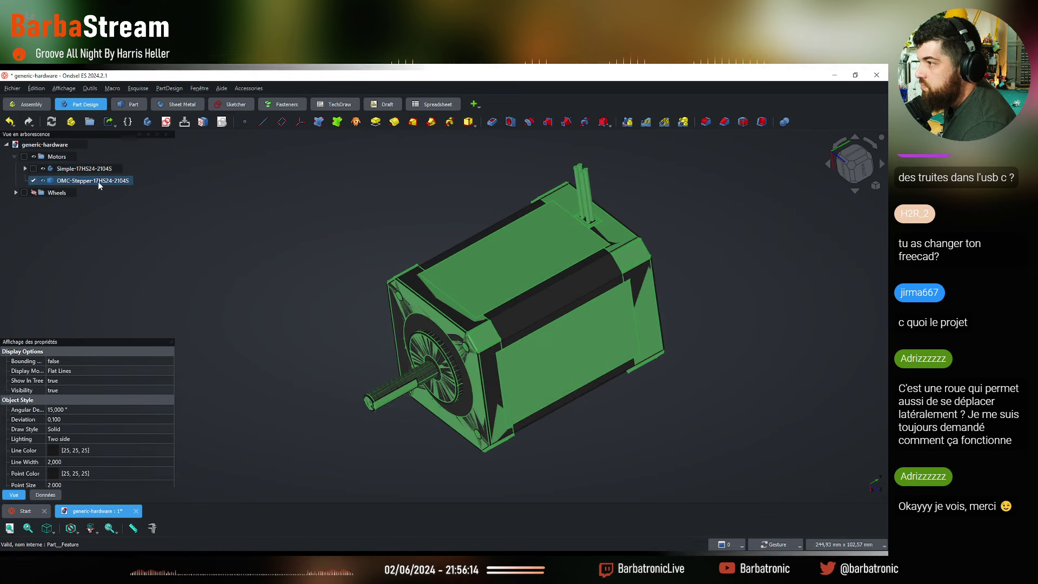
right_click(96, 180)
click(150, 467)
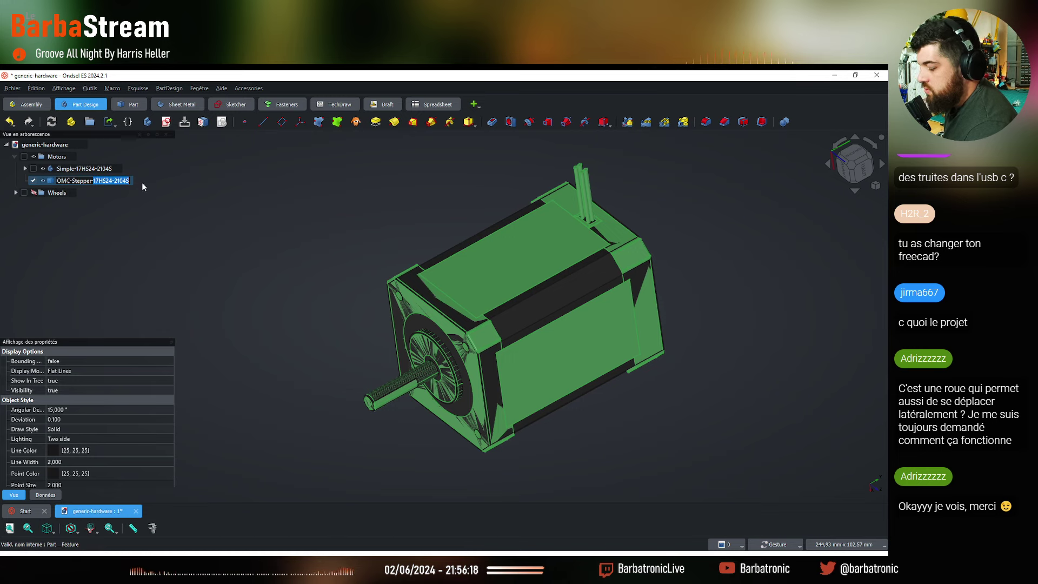
click(190, 188)
Create a new part container in the Motors group and place both the simple and OMC stepper models inside it
click(84, 169)
ctrl+click(96, 180)
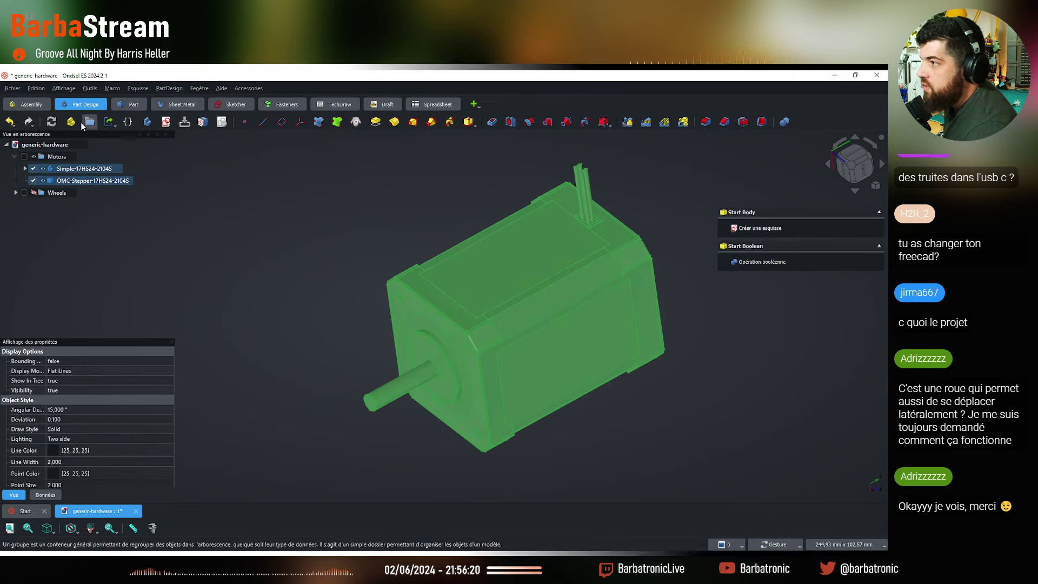
click(73, 123)
mouse_move(58, 204)
mouse_down()
mouse_move(57, 157)
mouse_move(70, 194)
mouse_up()
click(83, 168)
ctrl+click(95, 180)
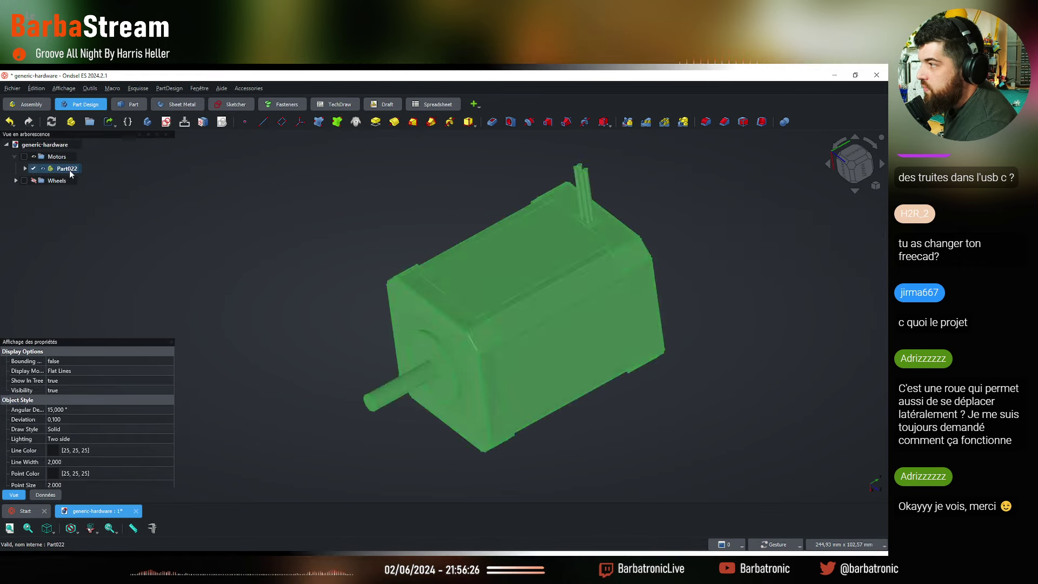
Rename the new part containing both motors as 17HS24-2104S and clear the selection
click(69, 171)
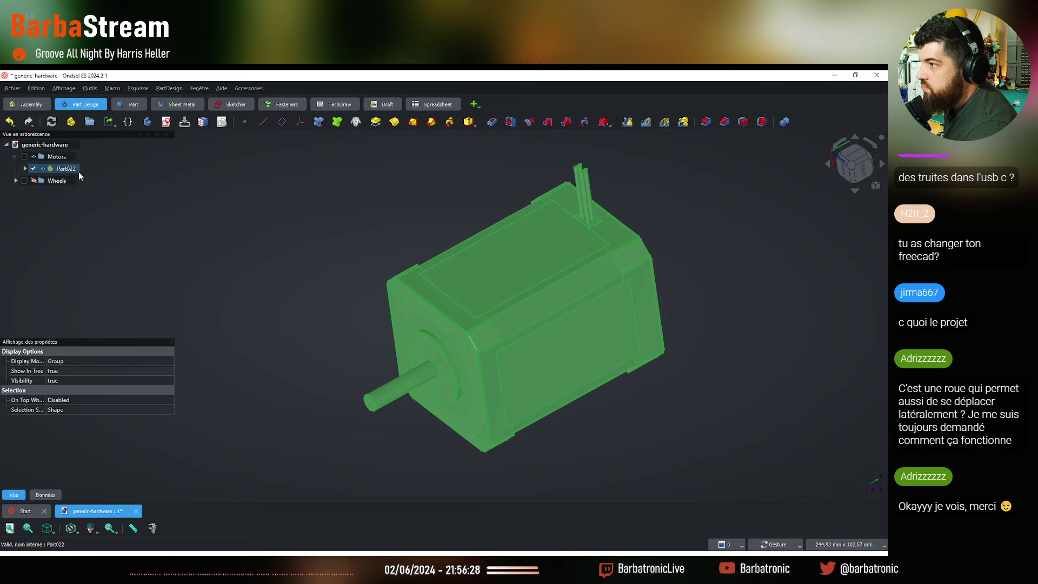
right_click(78, 171)
click(116, 464)
text(4-2104S)
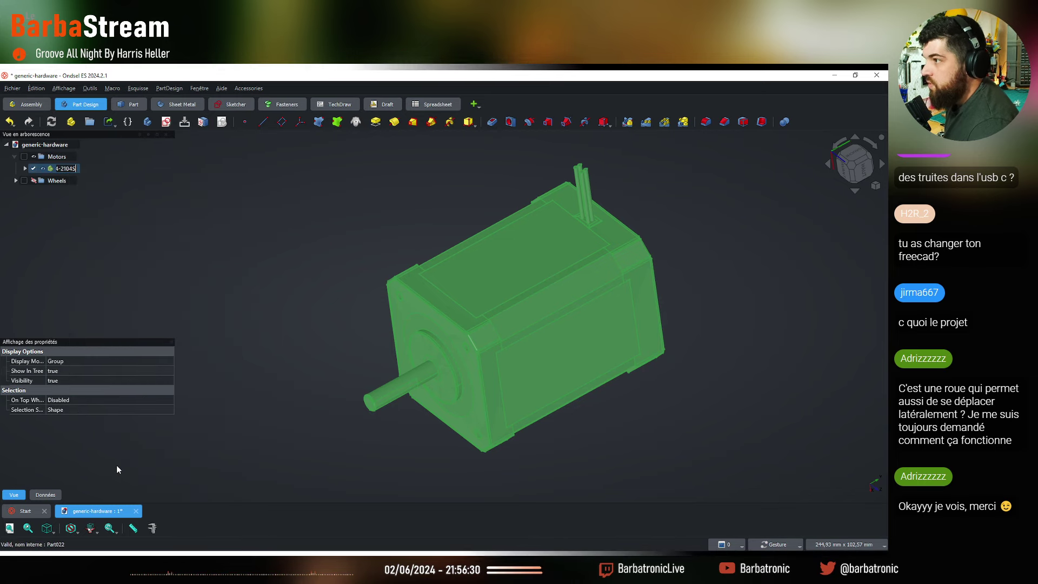
click(290, 235)
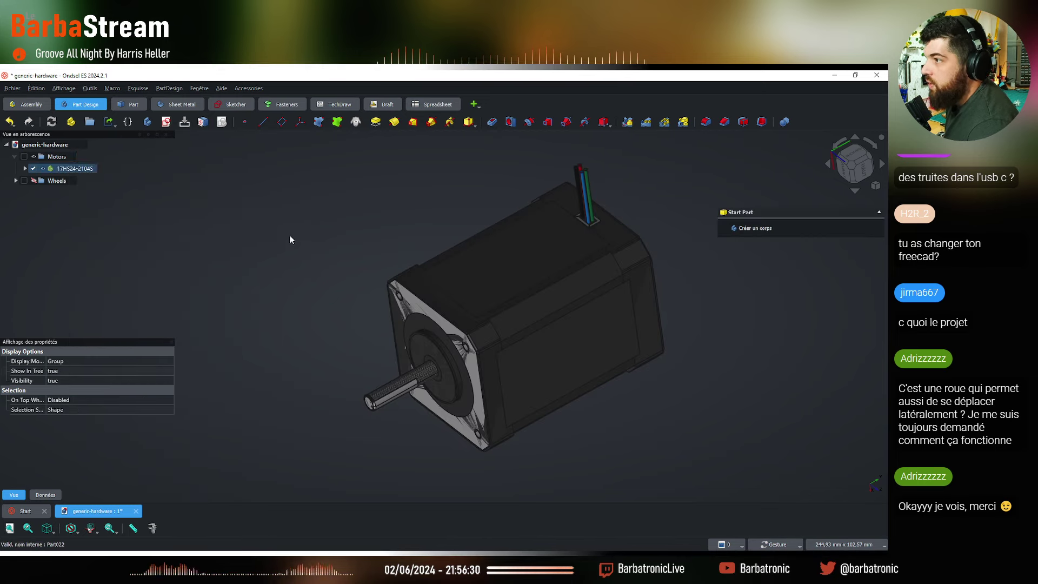
Expand the 17HS24-2104S part and highlight its simple and OMC motor models alternately to compare them
click(25, 168)
click(86, 168)
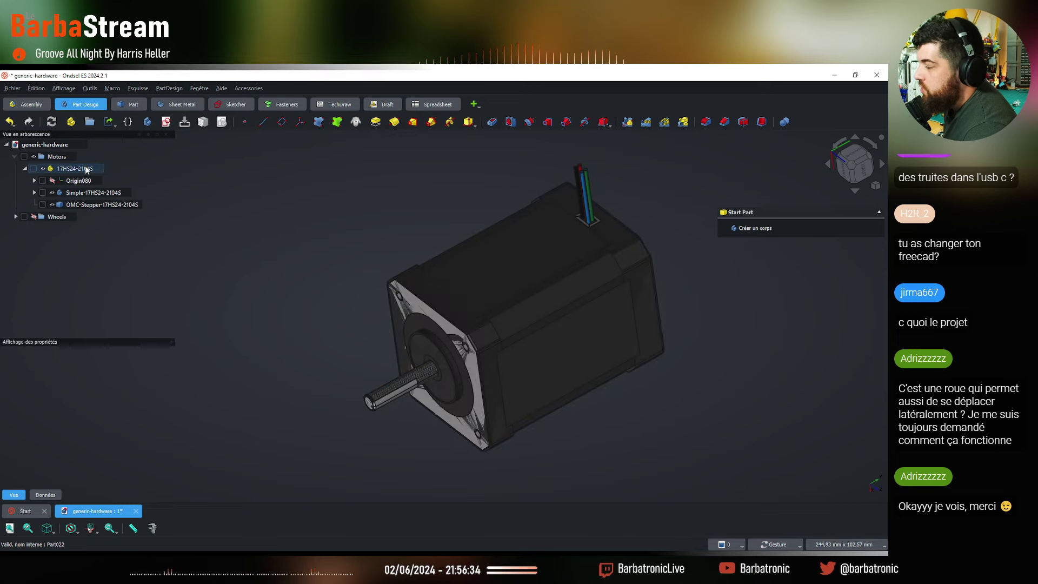
click(221, 177)
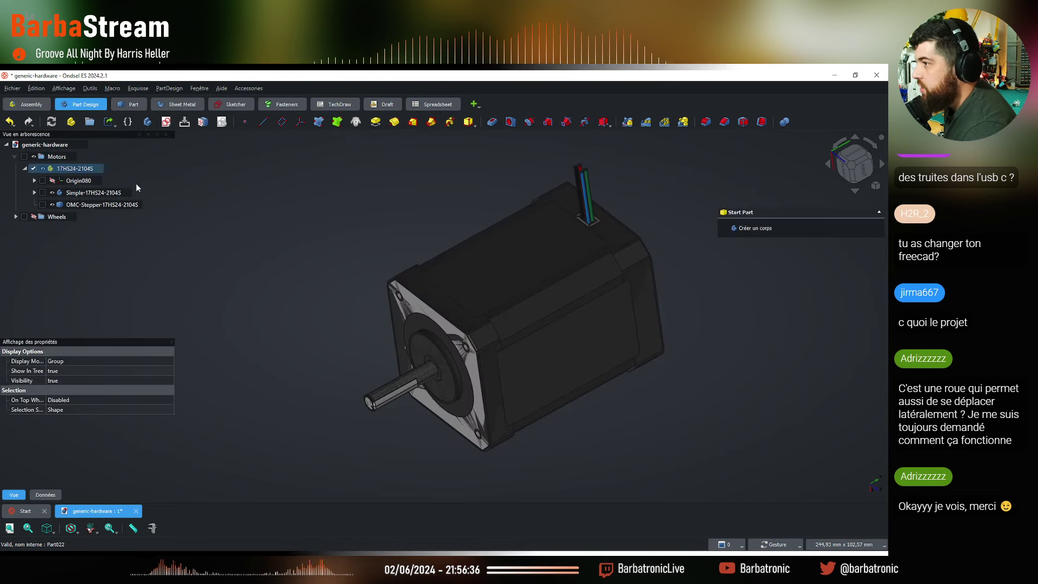
click(118, 193)
click(116, 205)
click(115, 191)
click(117, 203)
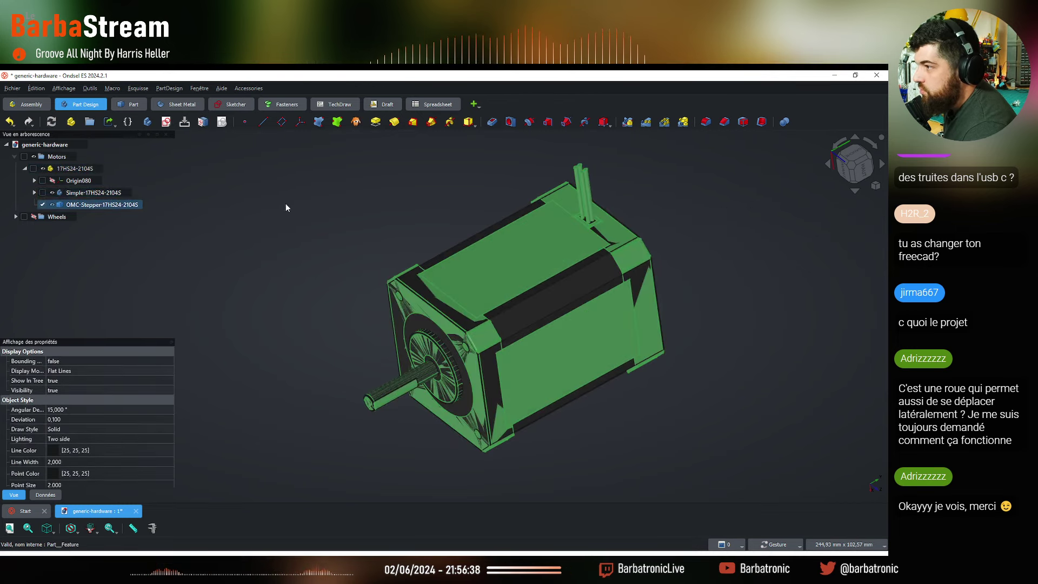
click(286, 204)
Hide the Simple-17HS24-2104S body so only the detailed OMC stepper is shown, and inspect it from several angles
drag(320, 277, 350, 350)
click(60, 191)
key(space)
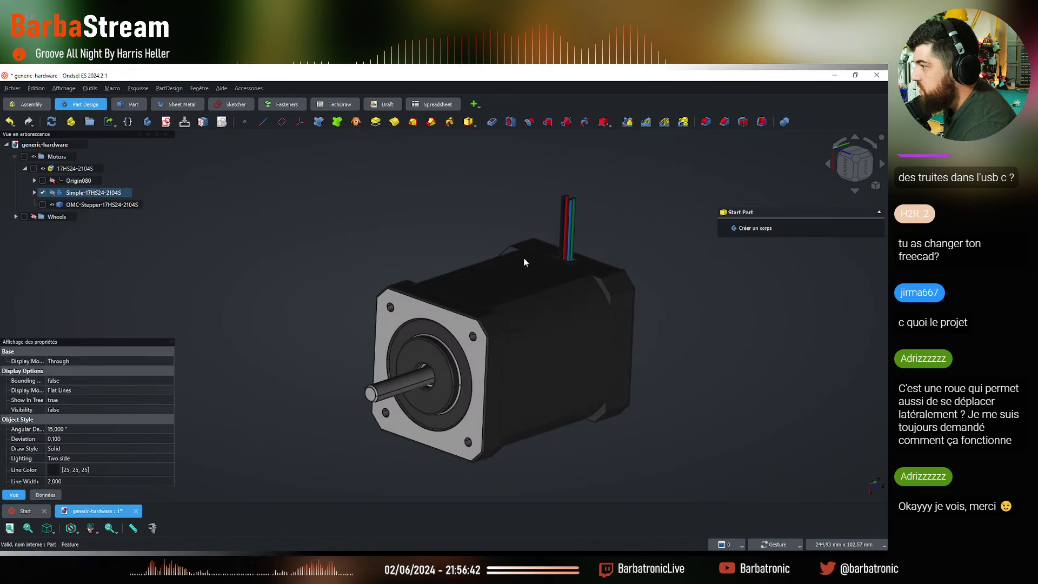
click(649, 254)
drag(649, 254, 407, 415)
drag(429, 403, 319, 394)
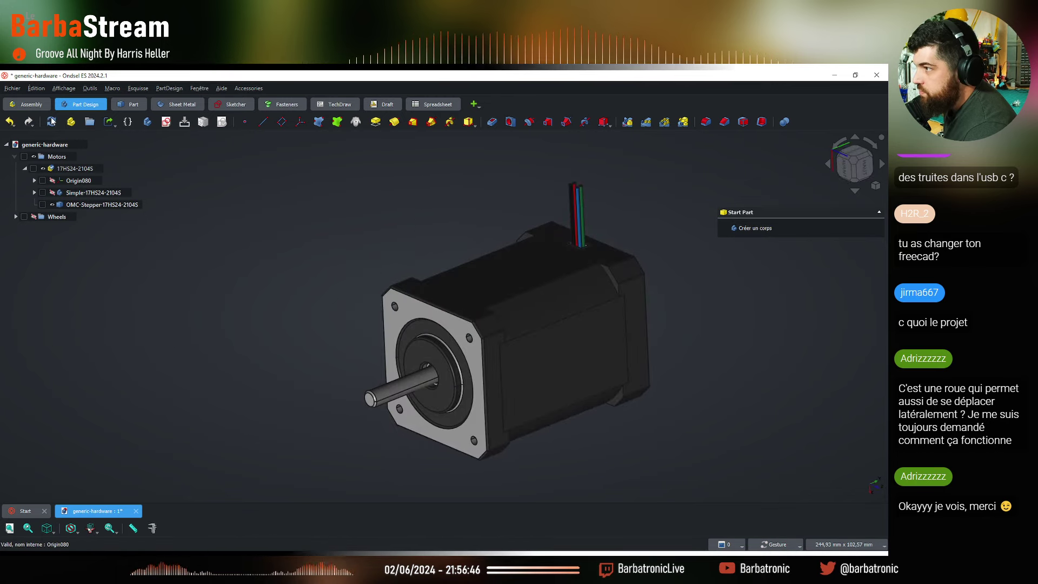
Expand the Wheels group to show its omni wheel parts, and save the generic-hardware document
click(16, 217)
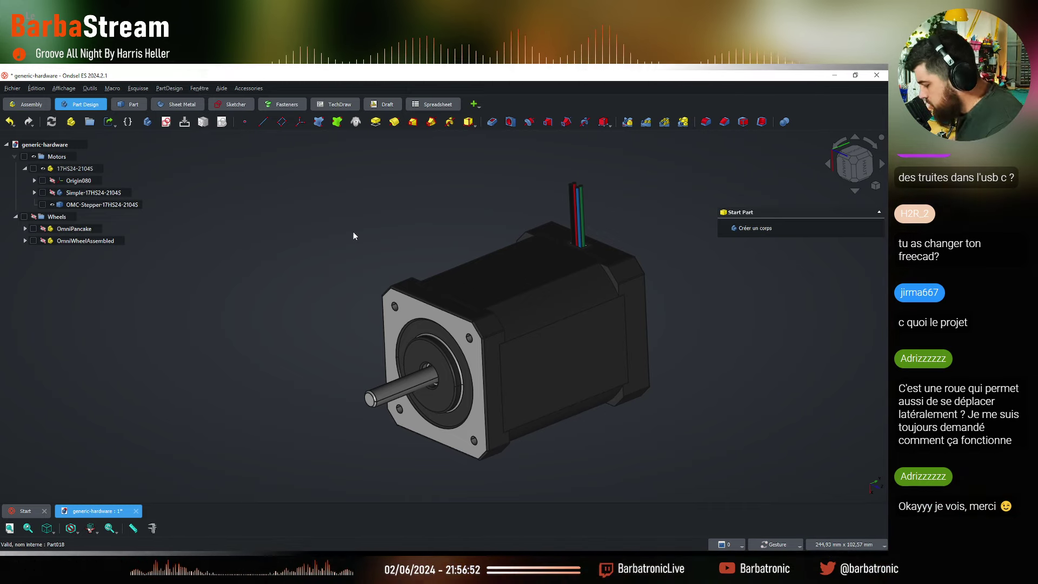
mouse_move(160, 183)
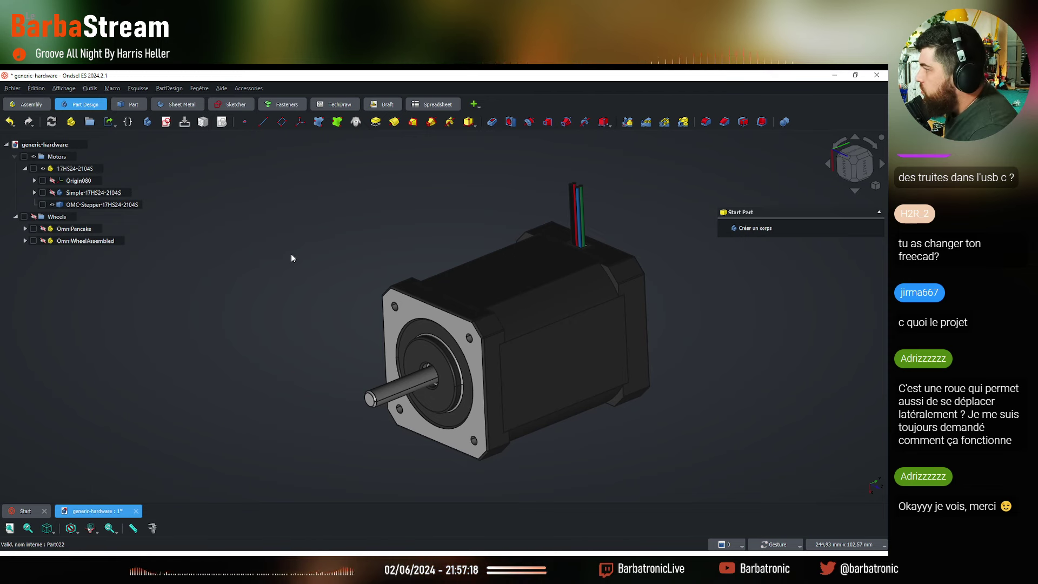
key(ctrl+s)
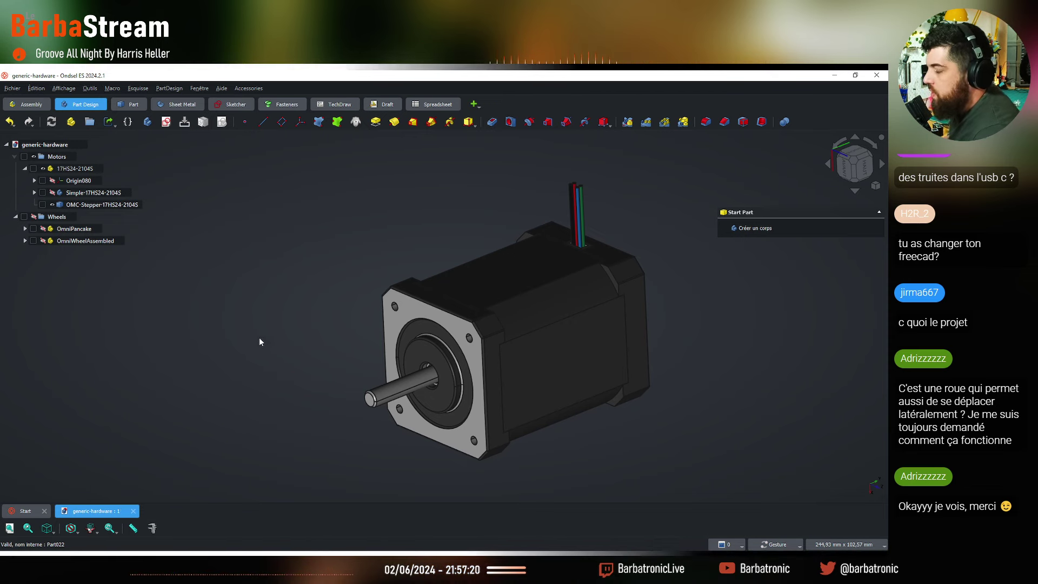
Launch a new Ondsel ES window and start opening an existing document from it
mouse_move(147, 554)
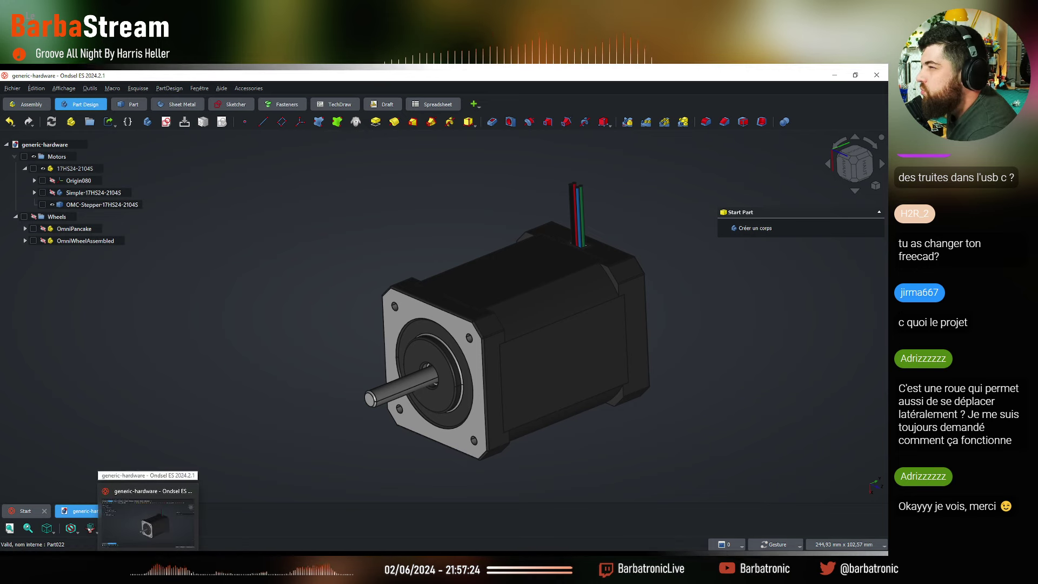
right_click(147, 549)
click(133, 516)
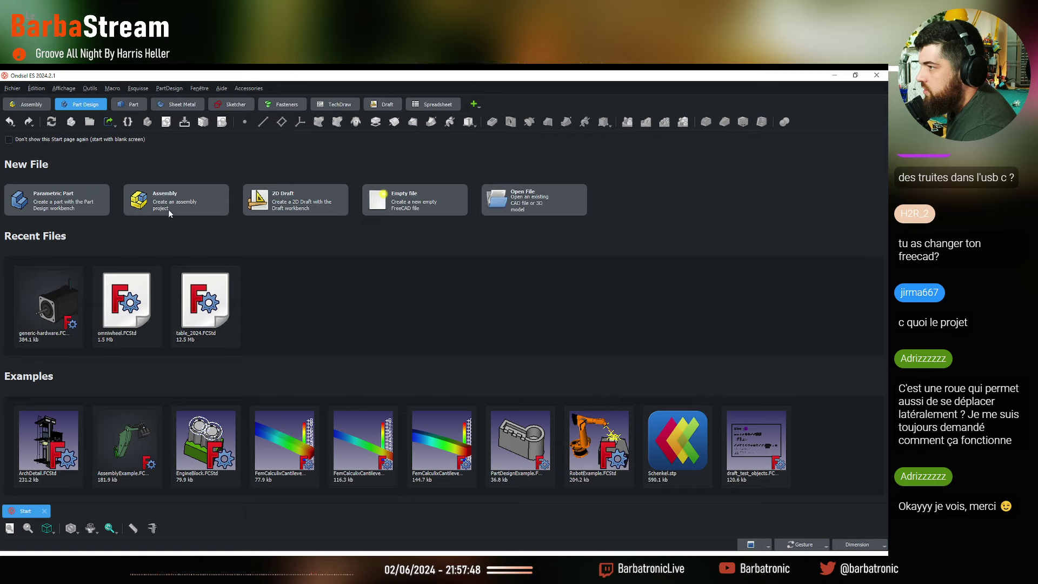
click(16, 89)
click(23, 112)
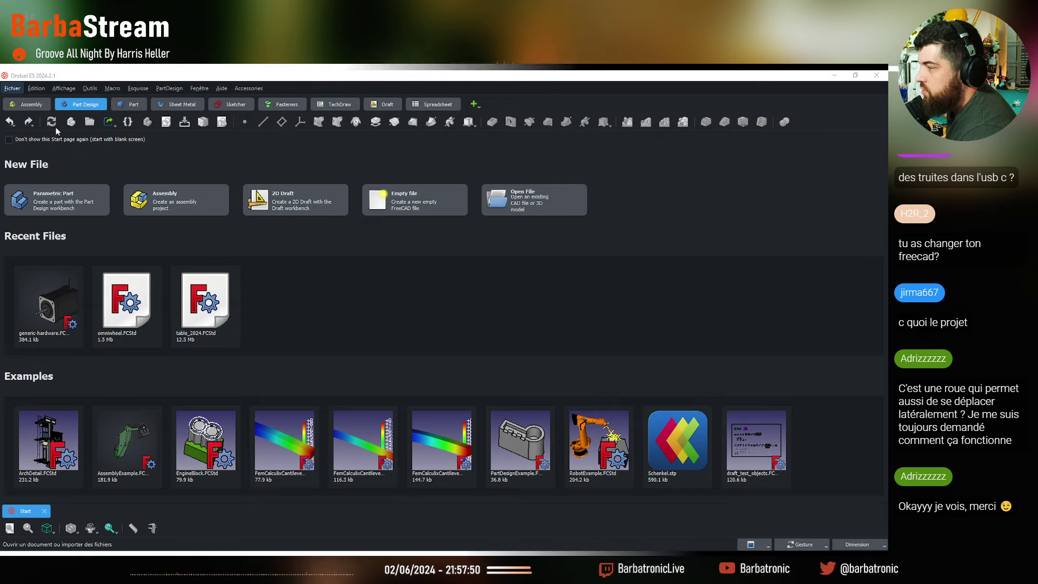
key(Escape)
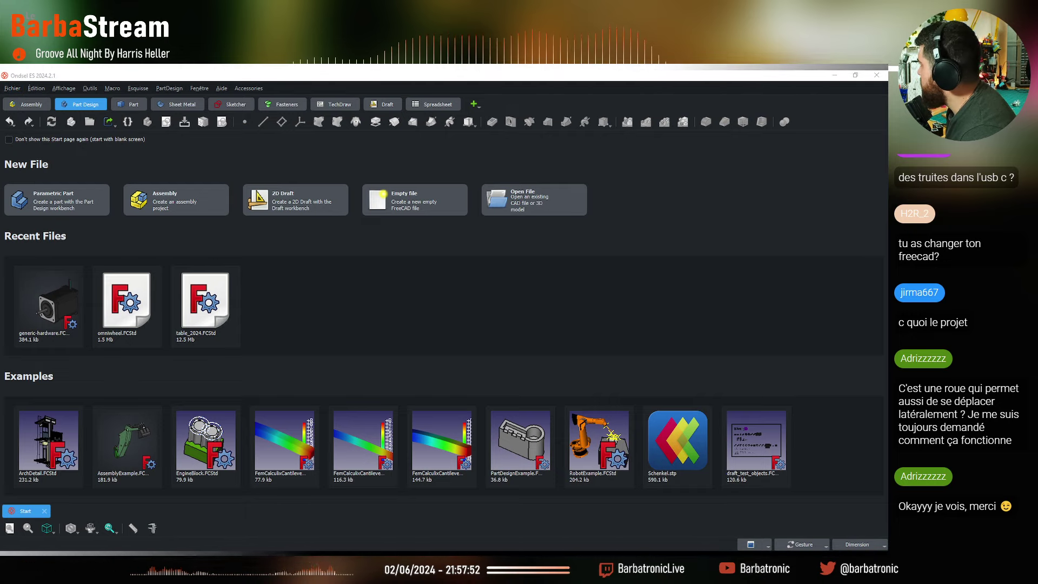
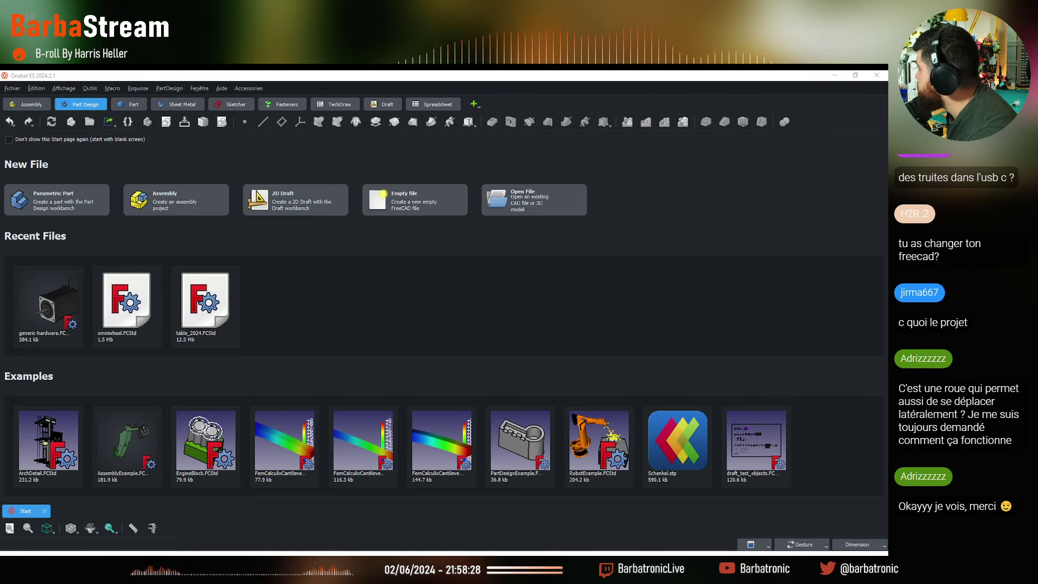
Bring up the older generic-hardware document and look through the bearings in its Roulements group
key(ctrl+n)
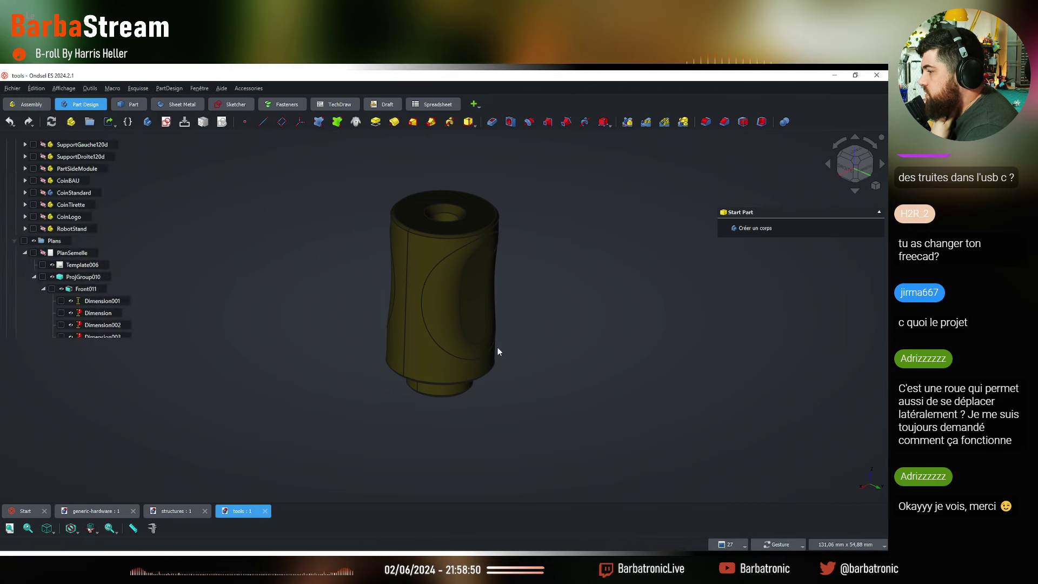
click(102, 511)
scroll(50, 309, up, 2)
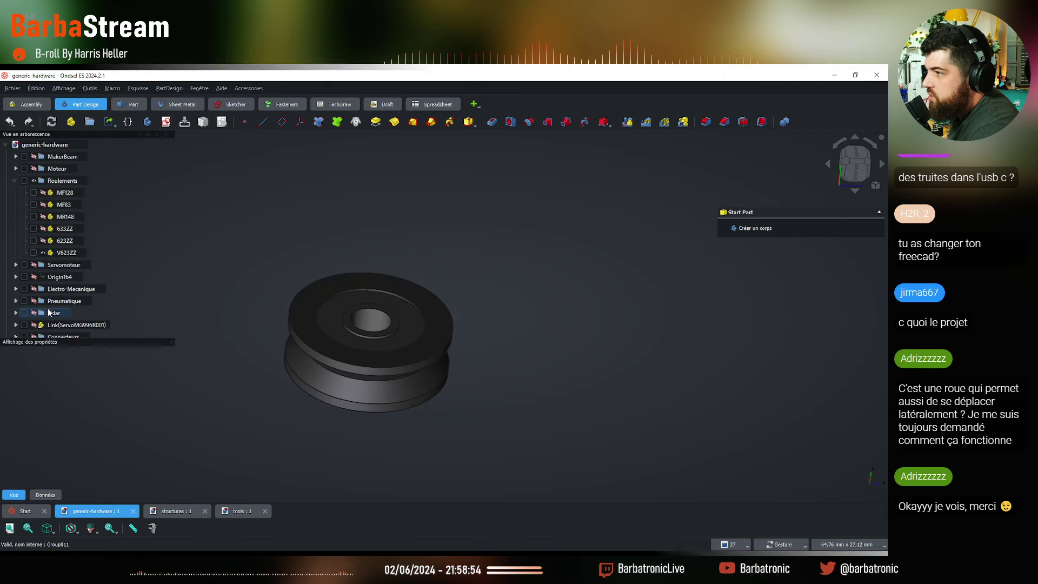
click(66, 193)
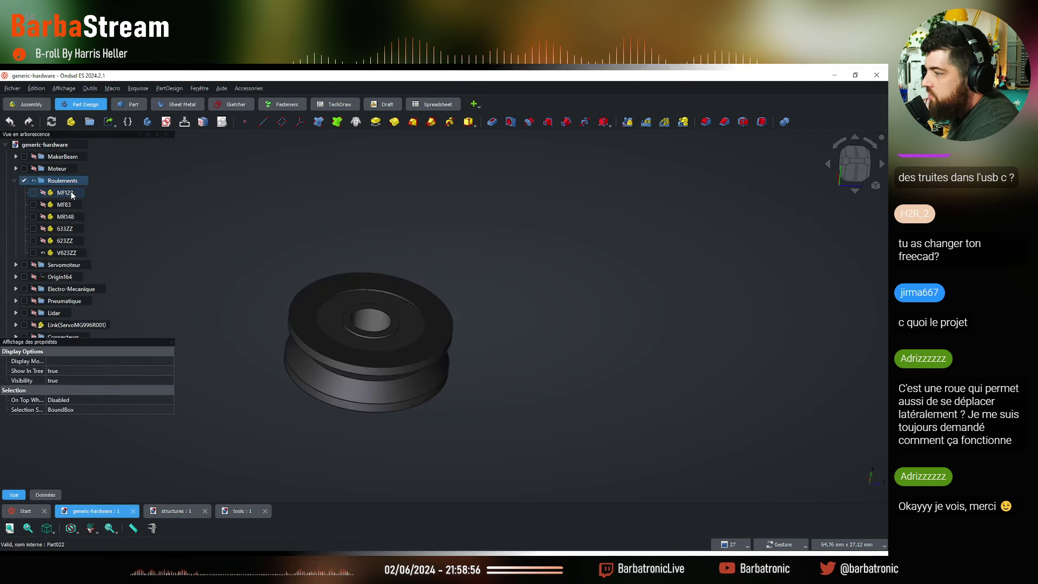
click(66, 228)
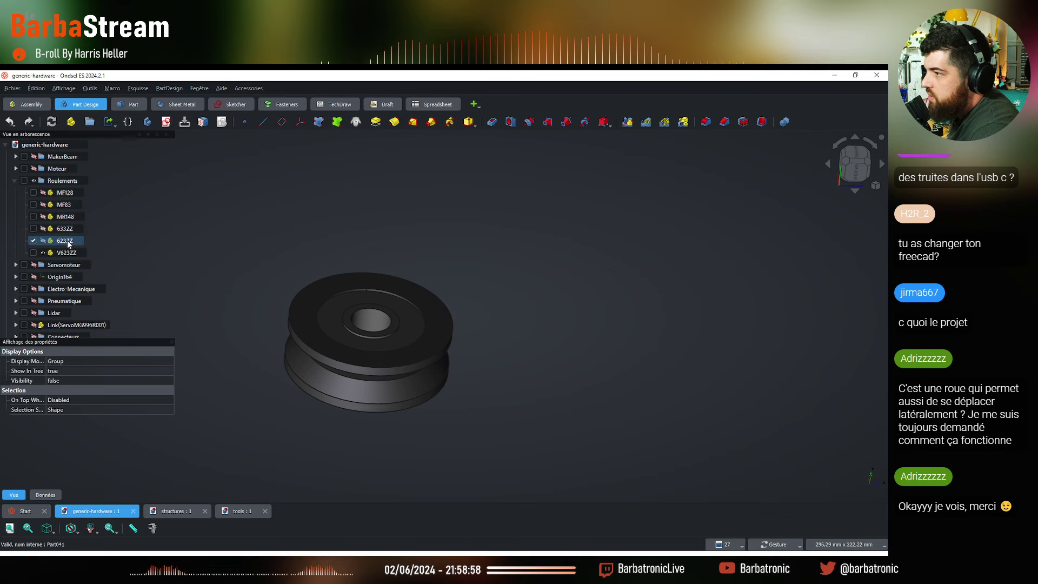
click(66, 253)
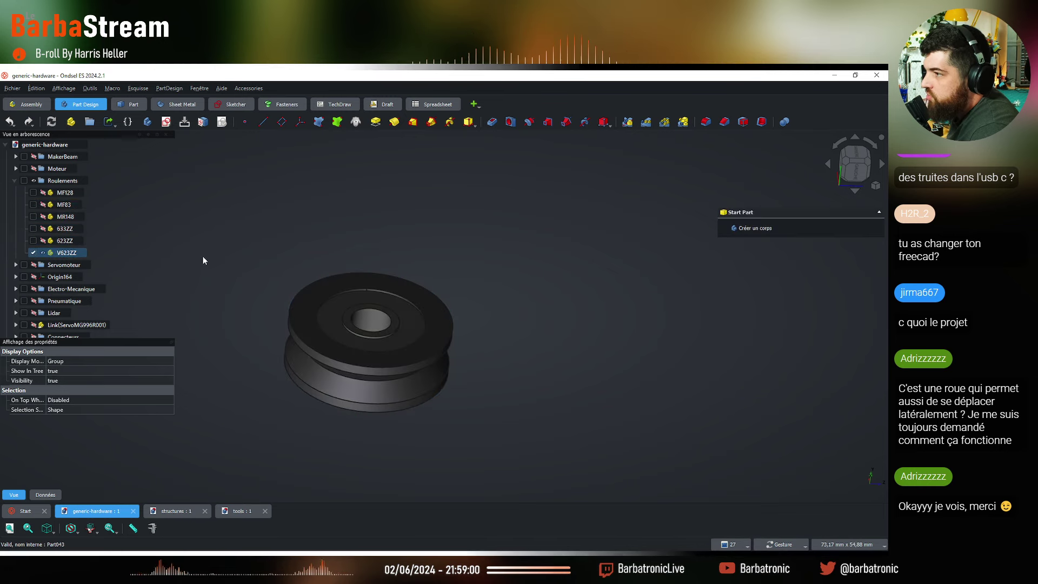
Show the 623ZZ, 633ZZ, MR148, MF83 and MF128 bearings together with V623ZZ, and inspect the overlapping models
click(43, 241)
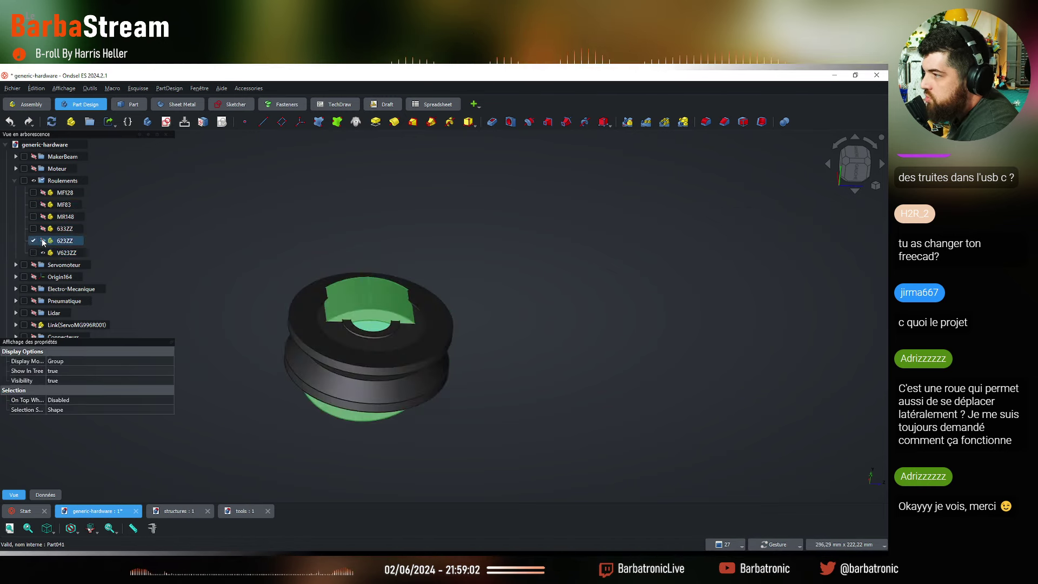
click(43, 229)
click(43, 217)
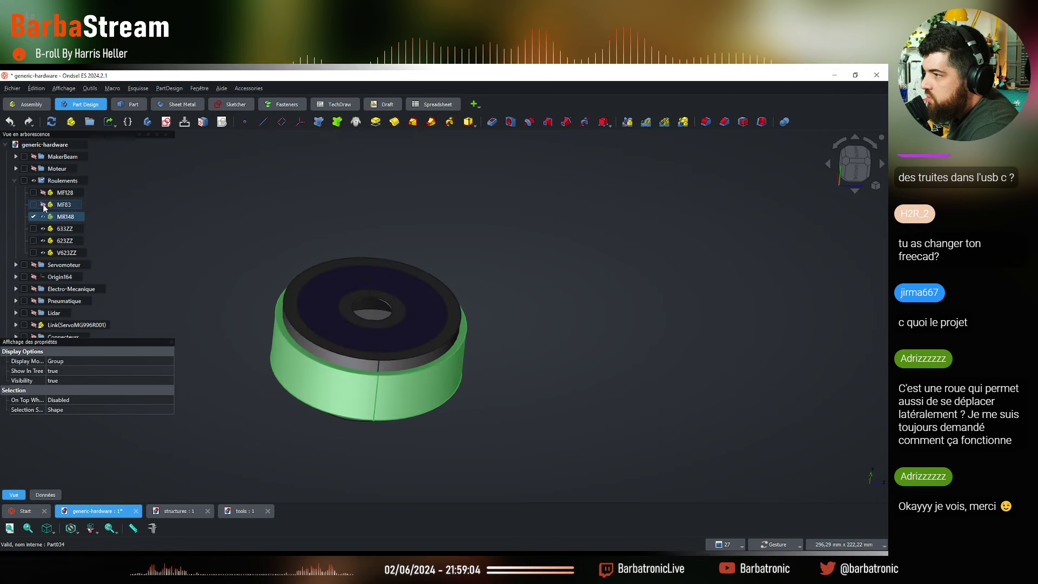
click(44, 193)
scroll(514, 321, down, 3)
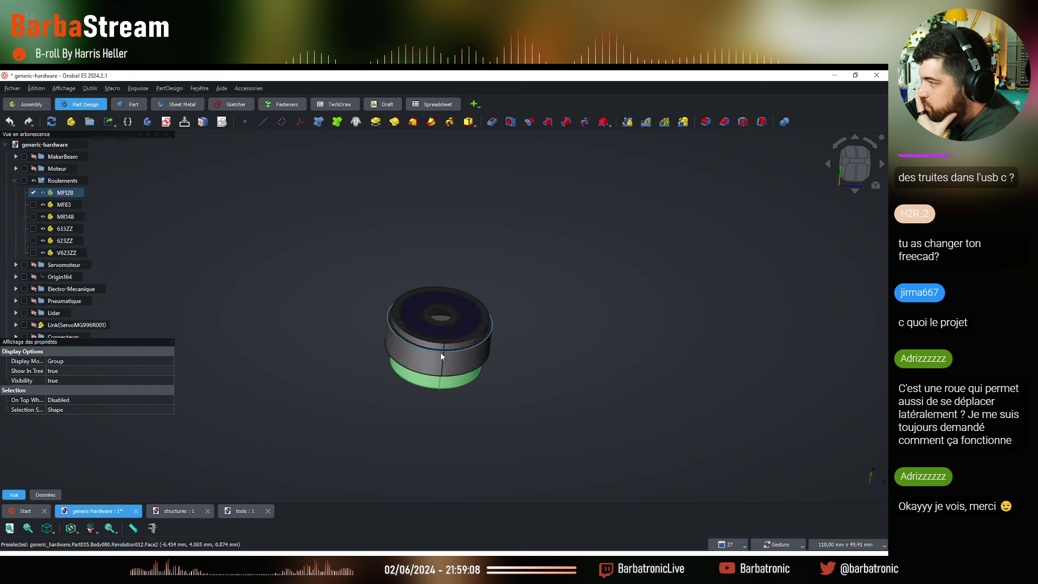
scroll(440, 356, up, 3)
drag(433, 359, 394, 470)
click(290, 340)
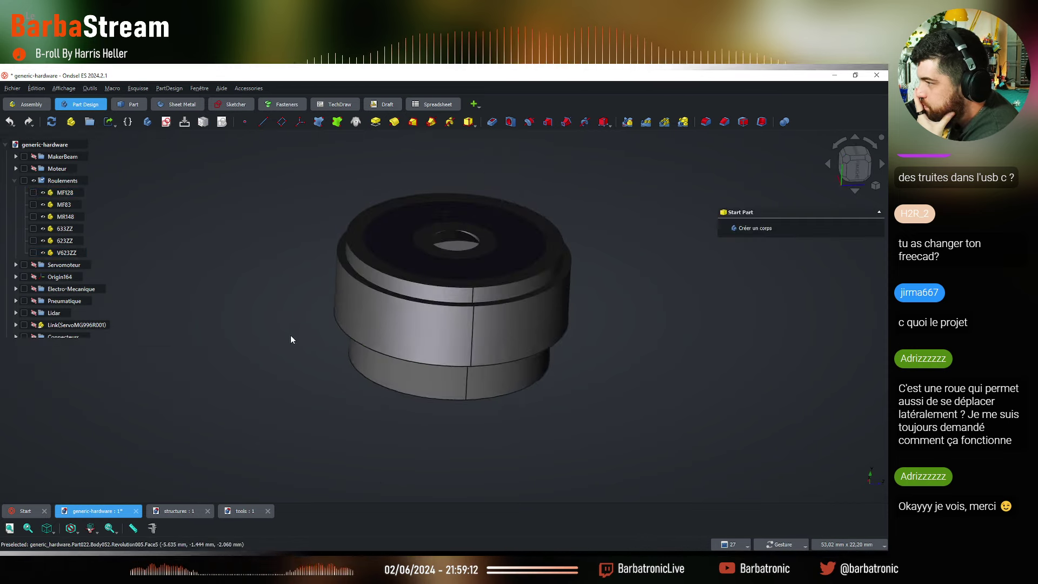
Expand the Moteur and MakerBeam groups and review the hardware groups contained in the document
scroll(291, 340, down, 3)
scroll(88, 297, down, 2)
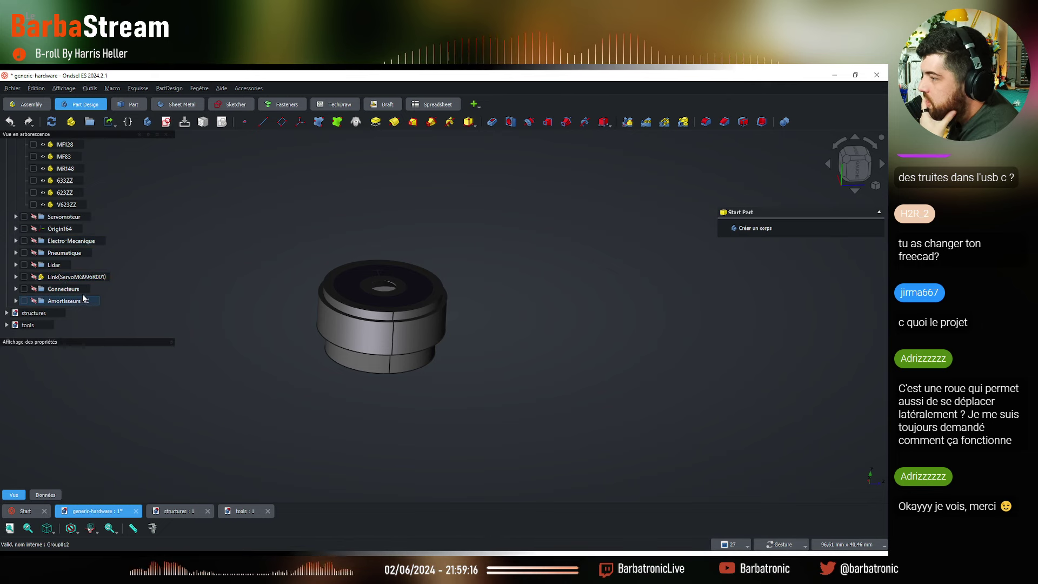
scroll(80, 287, up, 2)
click(16, 168)
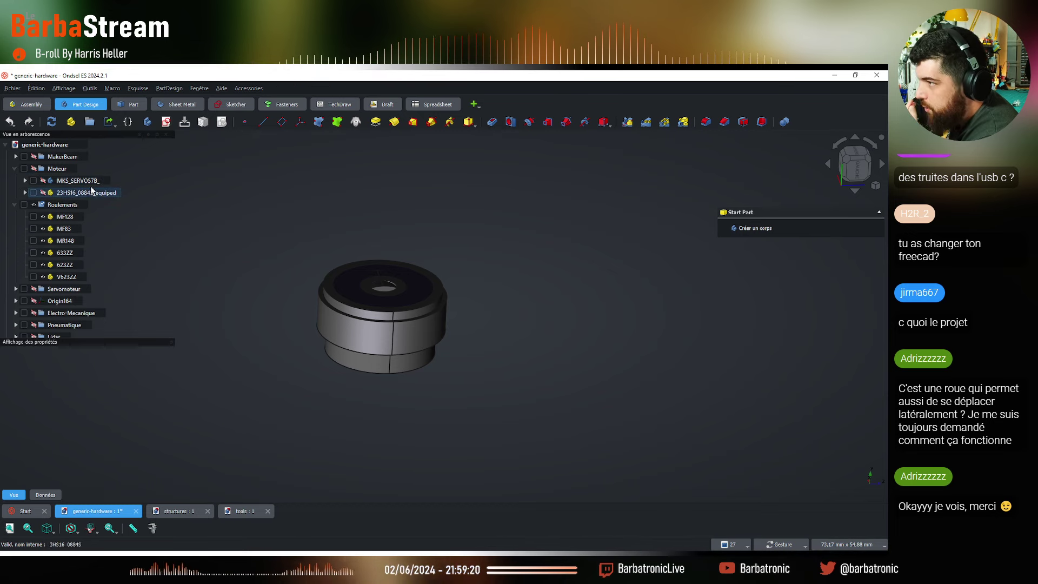
click(16, 156)
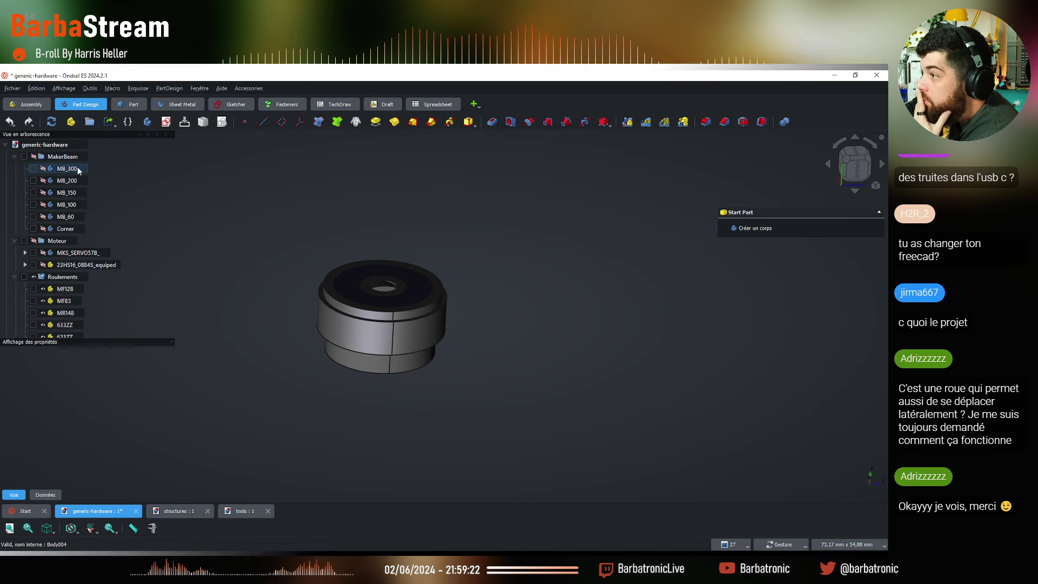
scroll(66, 233, down, 3)
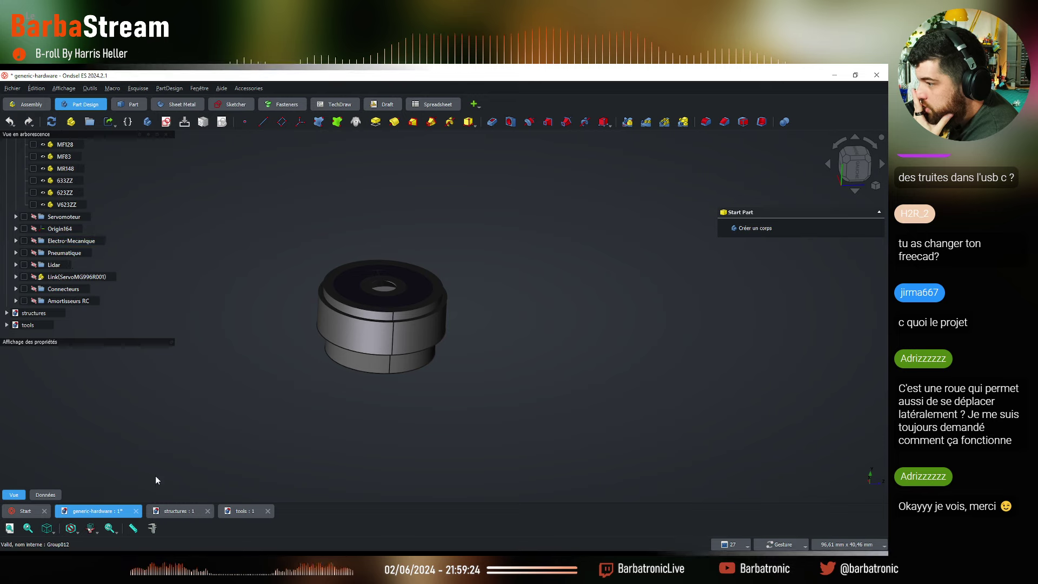
Review the structures document's tree, including the Roulement folder of EnsembleSemelle, and close the document
click(176, 511)
scroll(87, 244, up, 4)
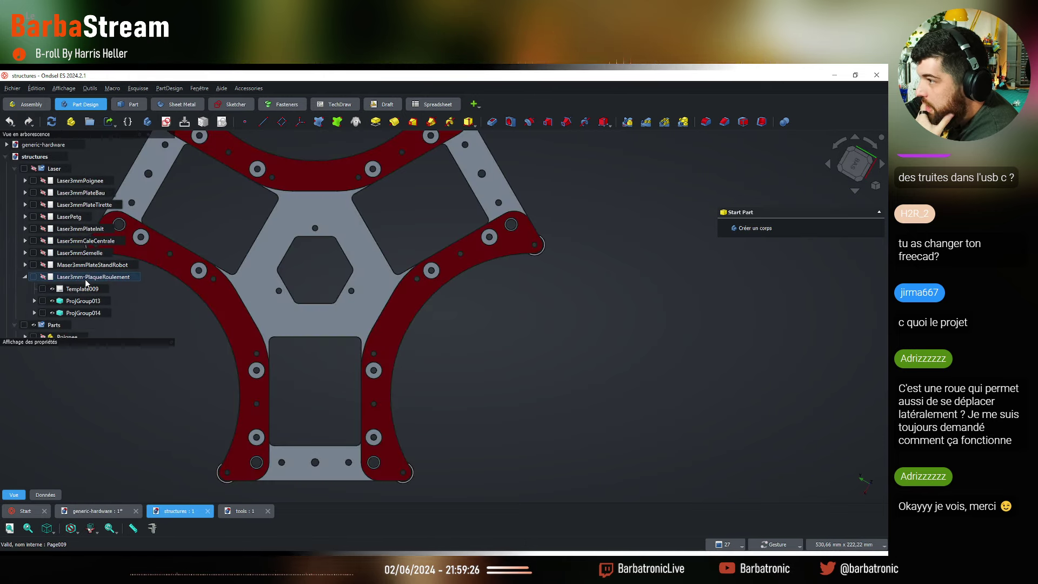
scroll(86, 283, down, 5)
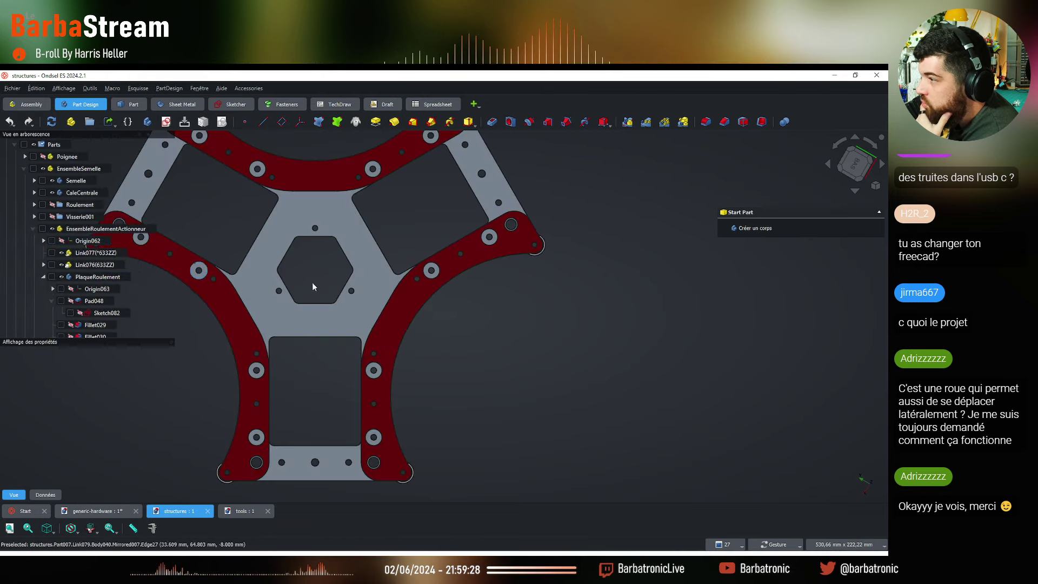
scroll(378, 298, down, 3)
scroll(438, 312, down, 2)
scroll(100, 265, down, 4)
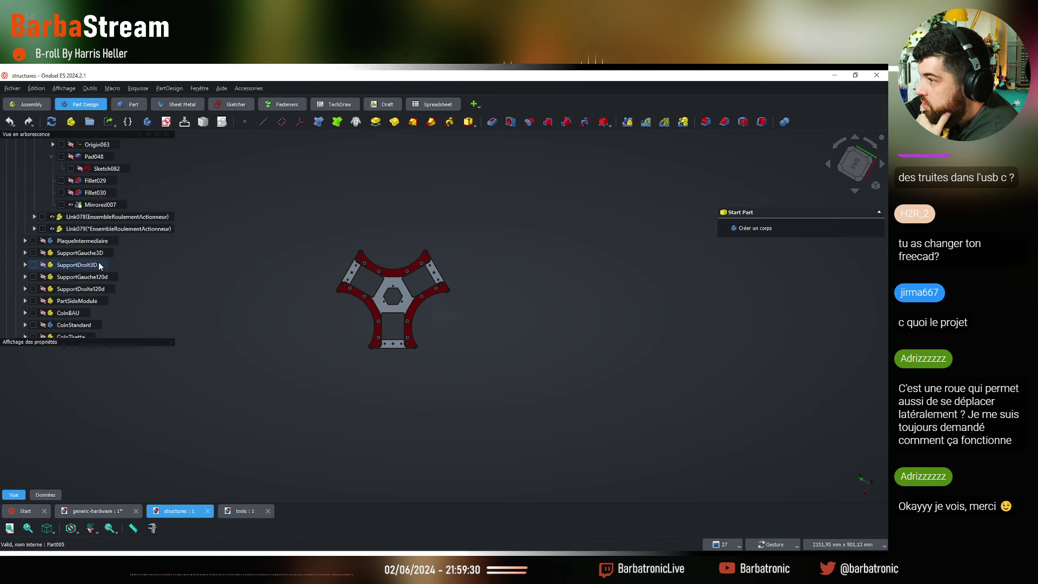
scroll(100, 264, up, 4)
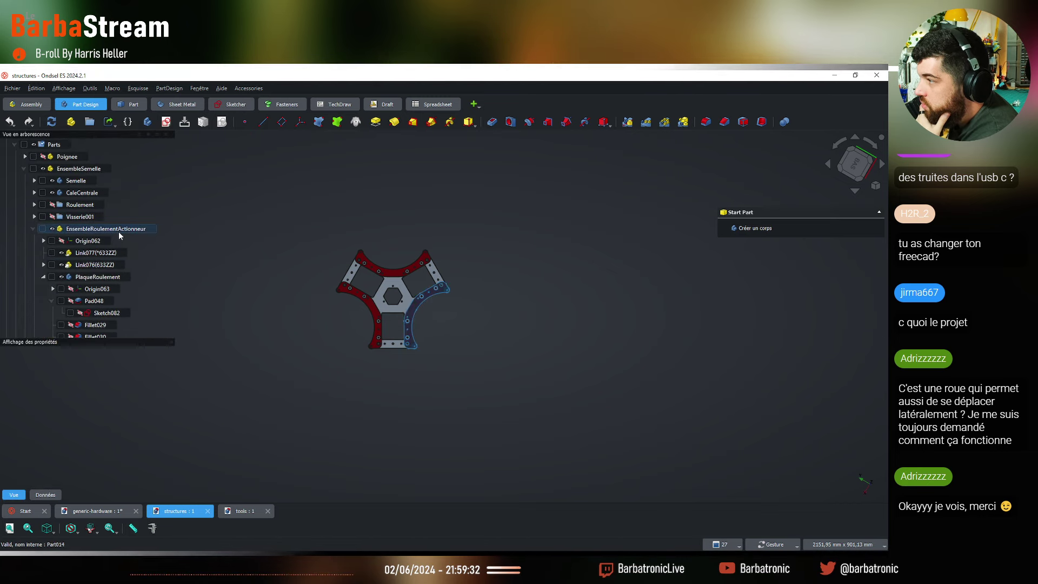
click(34, 205)
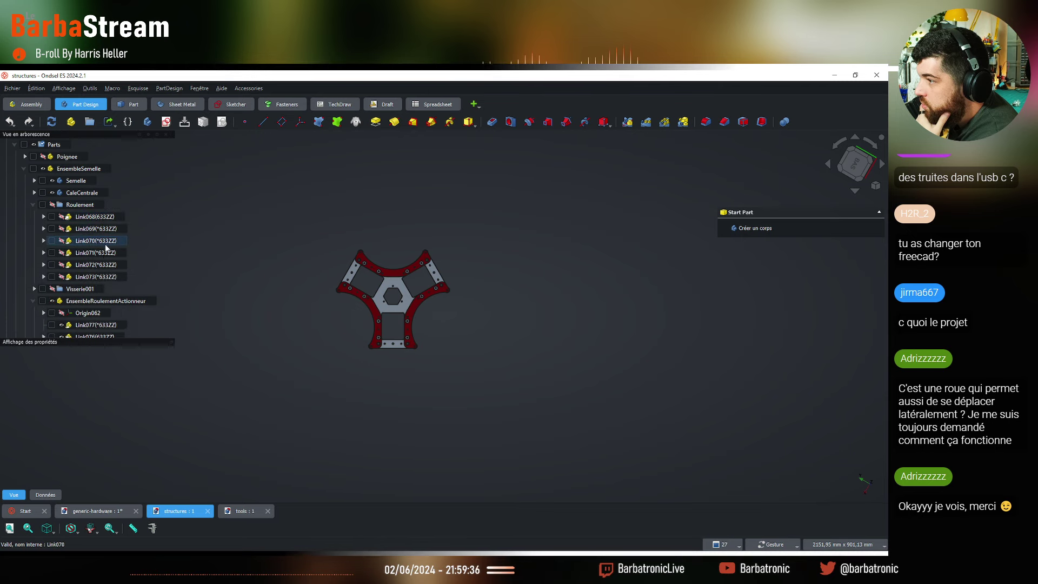
scroll(87, 254, down, 8)
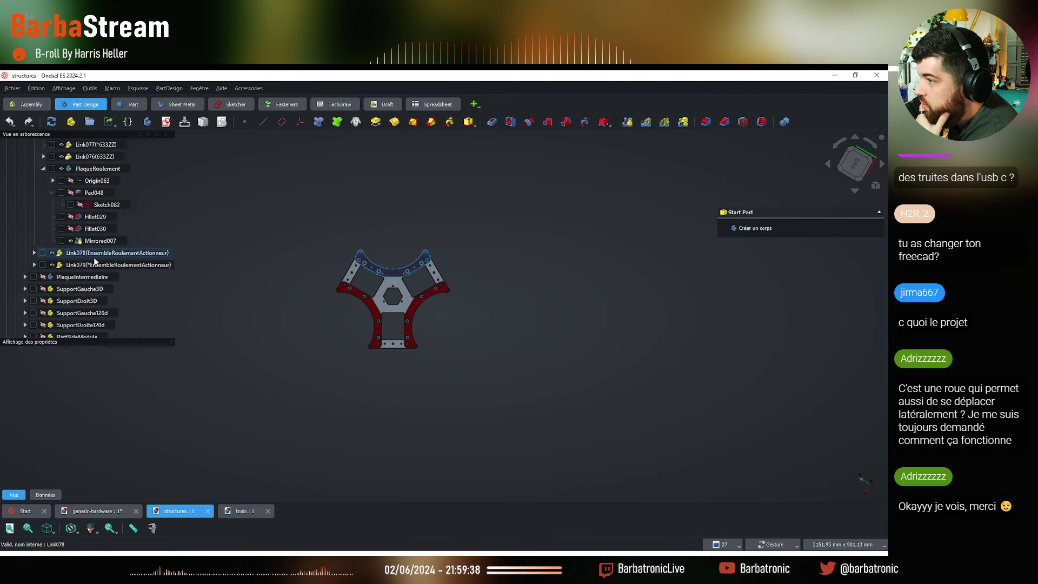
scroll(94, 263, down, 10)
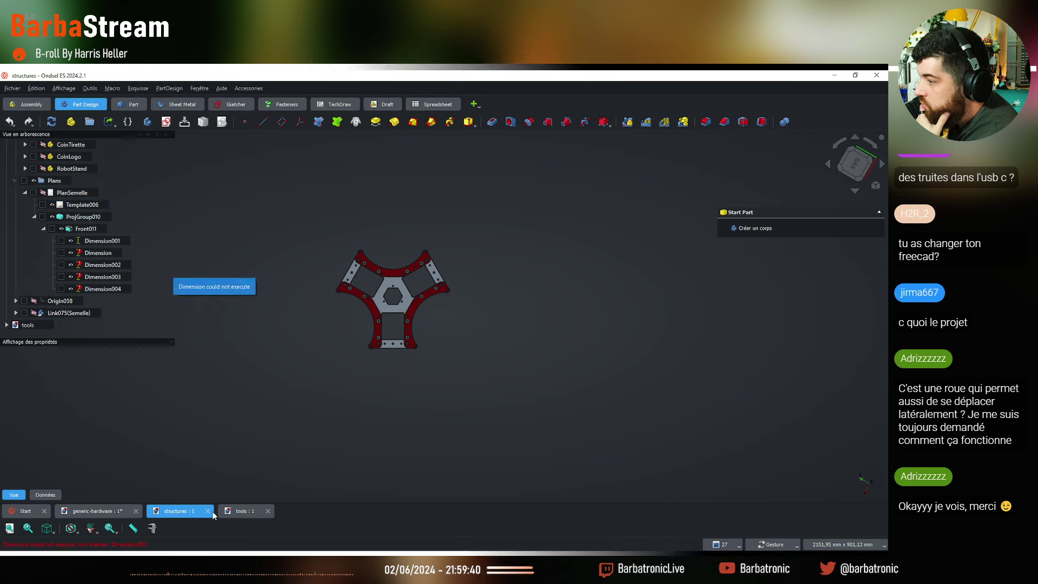
click(207, 511)
Inspect the Centreur body in the tools document from several angles, including its underside bore, and close the document
click(174, 511)
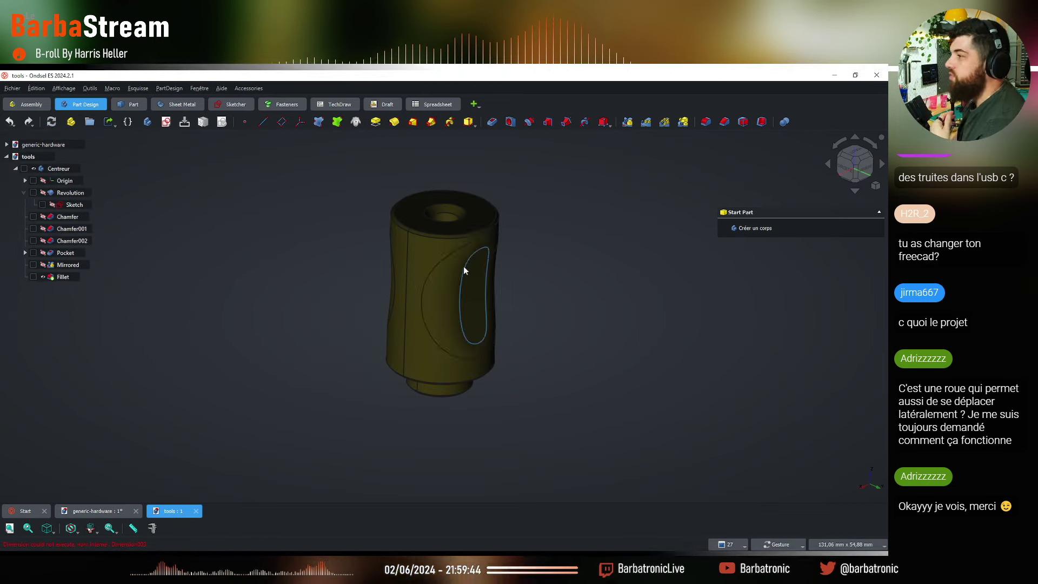
drag(411, 265, 448, 415)
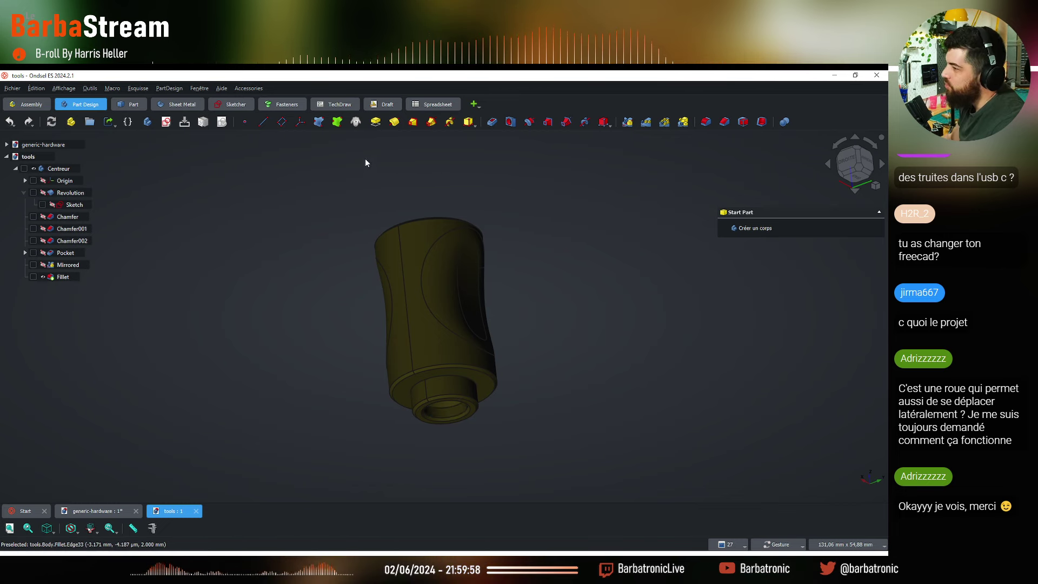
mouse_move(365, 158)
mouse_down()
mouse_move(412, 220)
mouse_move(373, 154)
mouse_up()
drag(468, 394, 425, 365)
drag(423, 372, 435, 241)
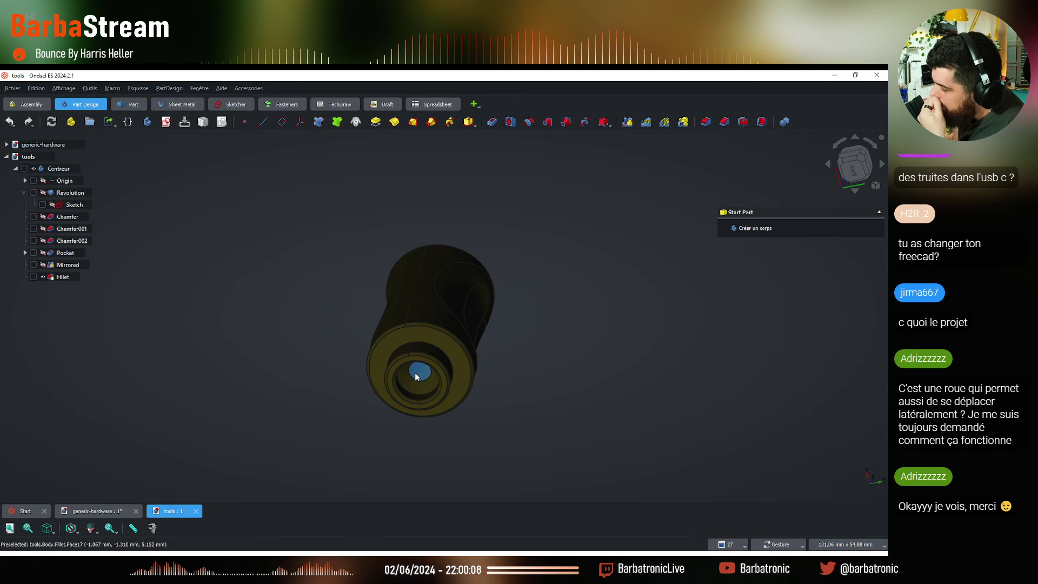
drag(415, 373, 178, 507)
click(197, 512)
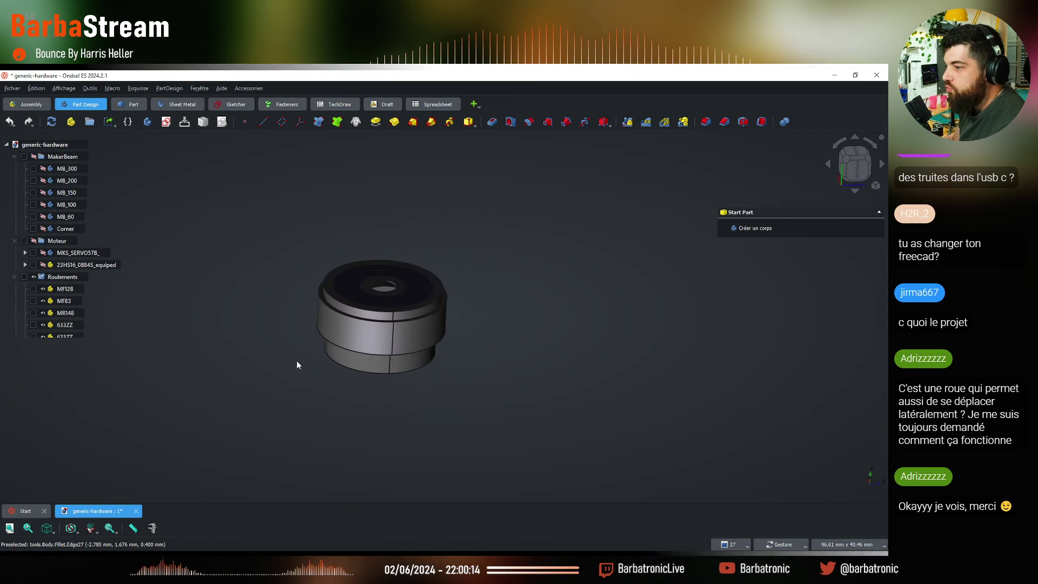
drag(82, 341, 98, 451)
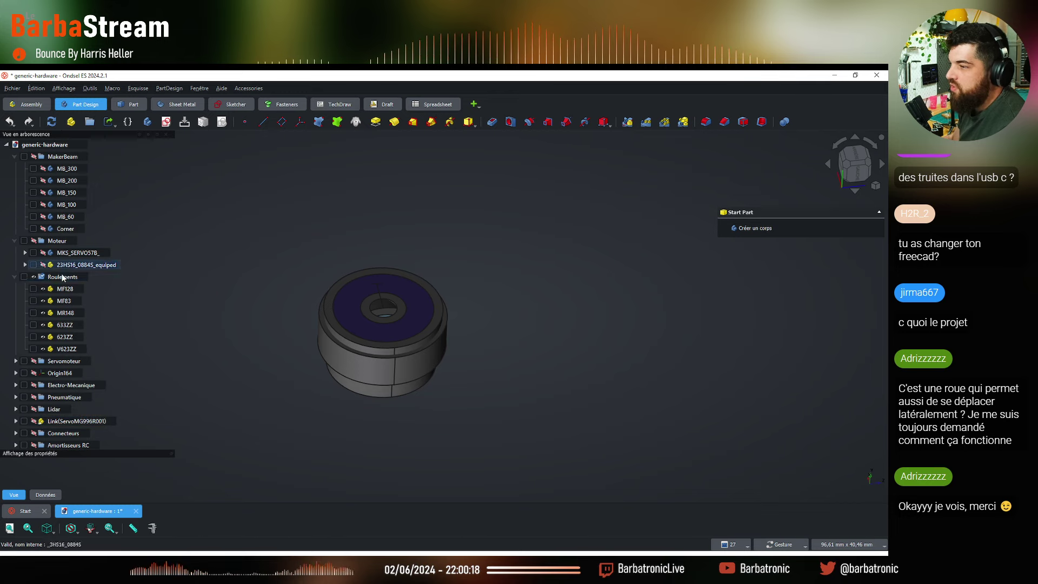
click(65, 289)
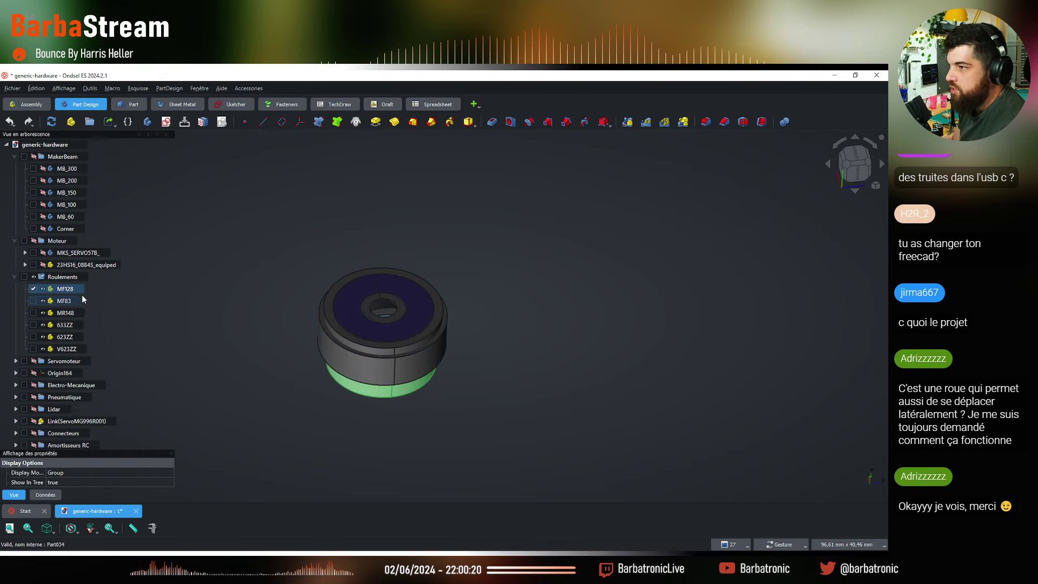
drag(64, 289, 77, 350)
key(ctrl+c)
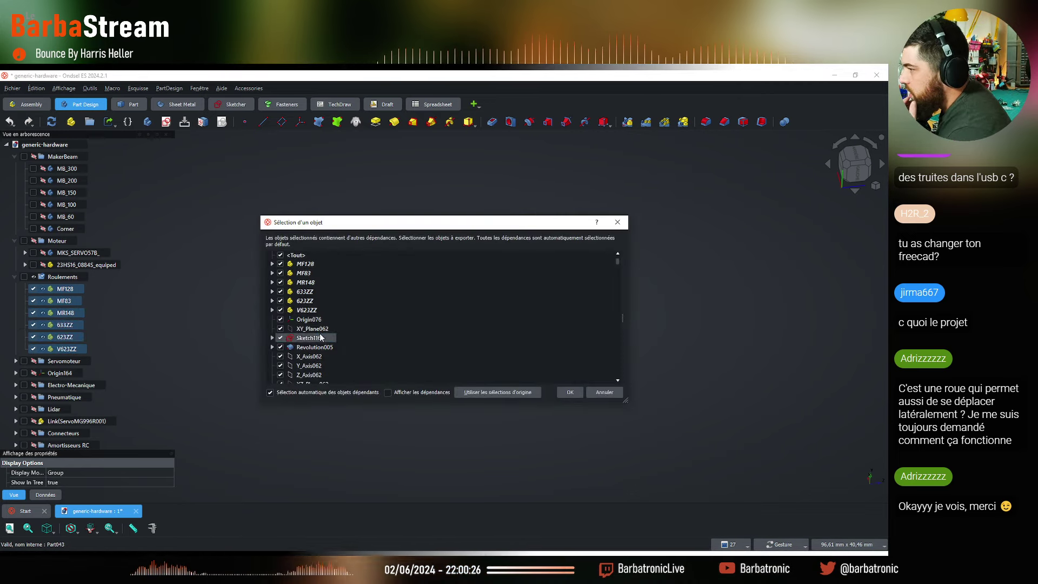
scroll(320, 311, down, 5)
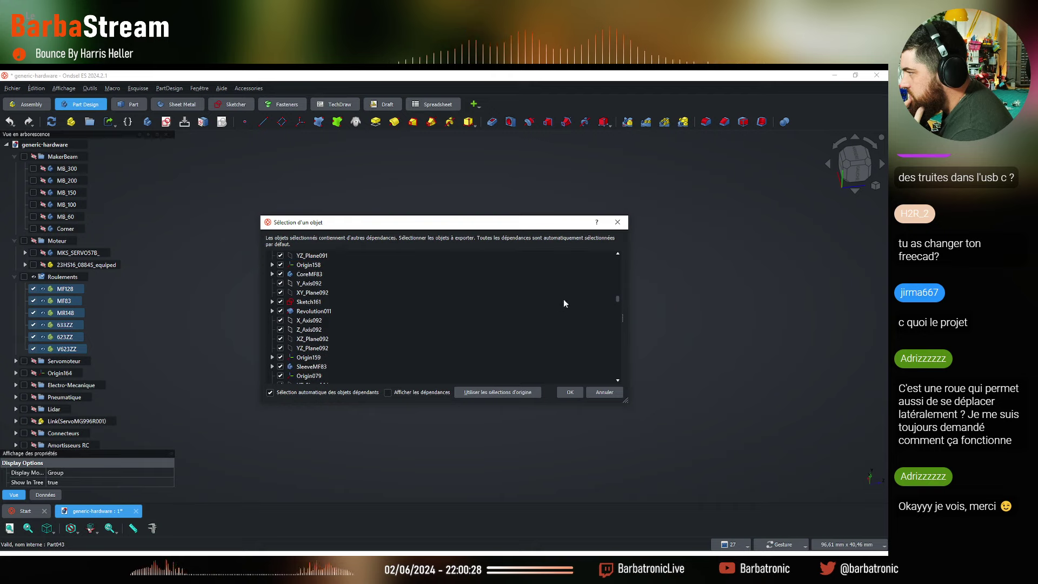
drag(617, 300, 620, 184)
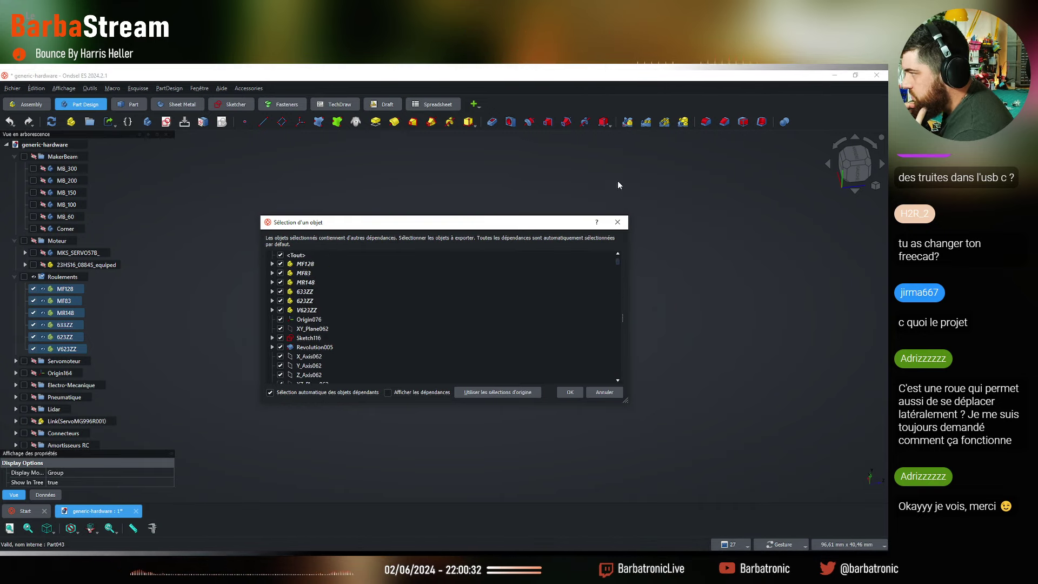
click(619, 222)
click(273, 234)
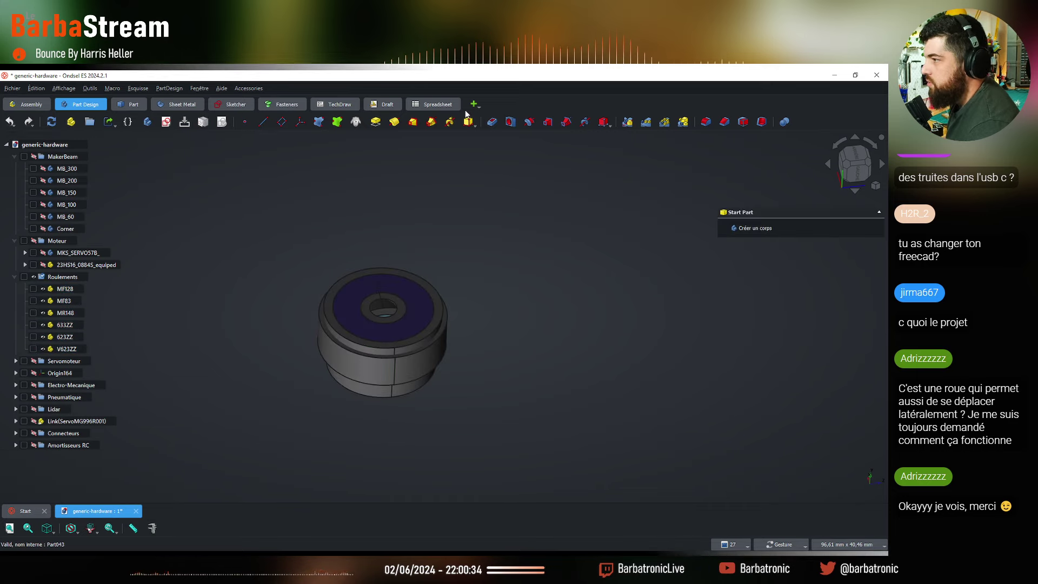
Return to the new generic-hardware document in the other window and collapse its Motors and Wheels groups
drag(506, 77, 1037, 74)
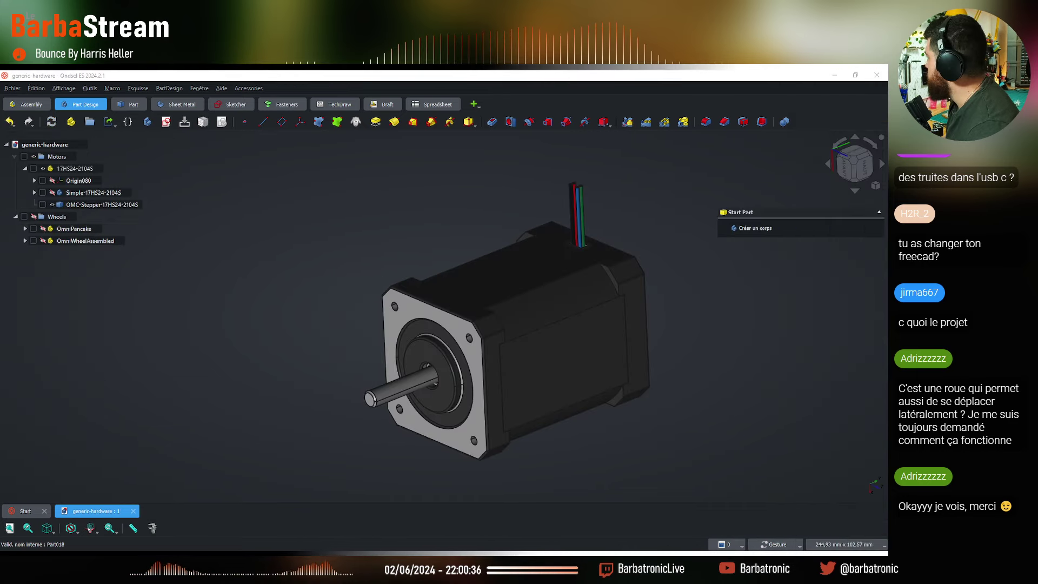
click(15, 157)
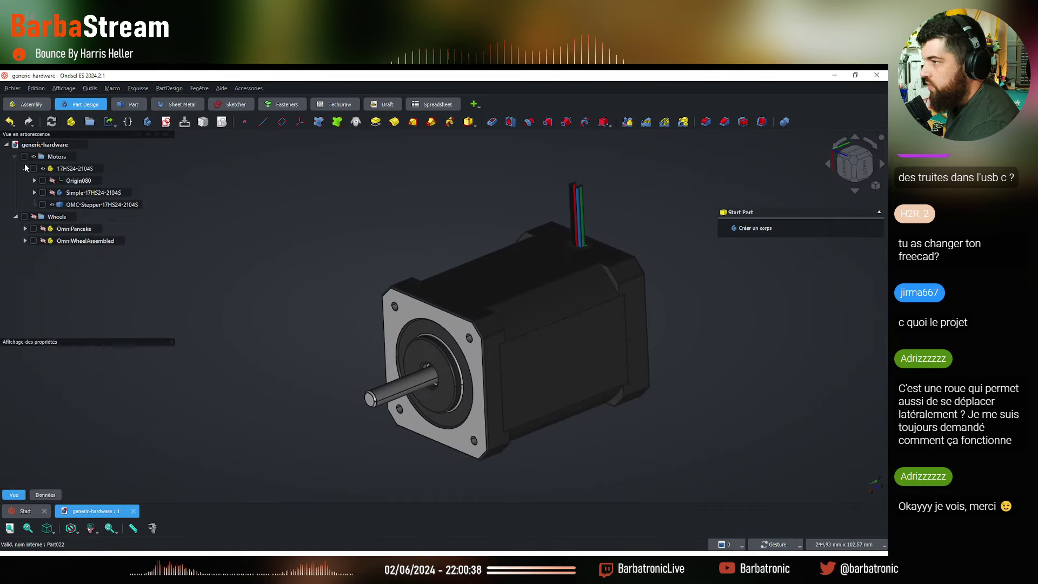
click(15, 169)
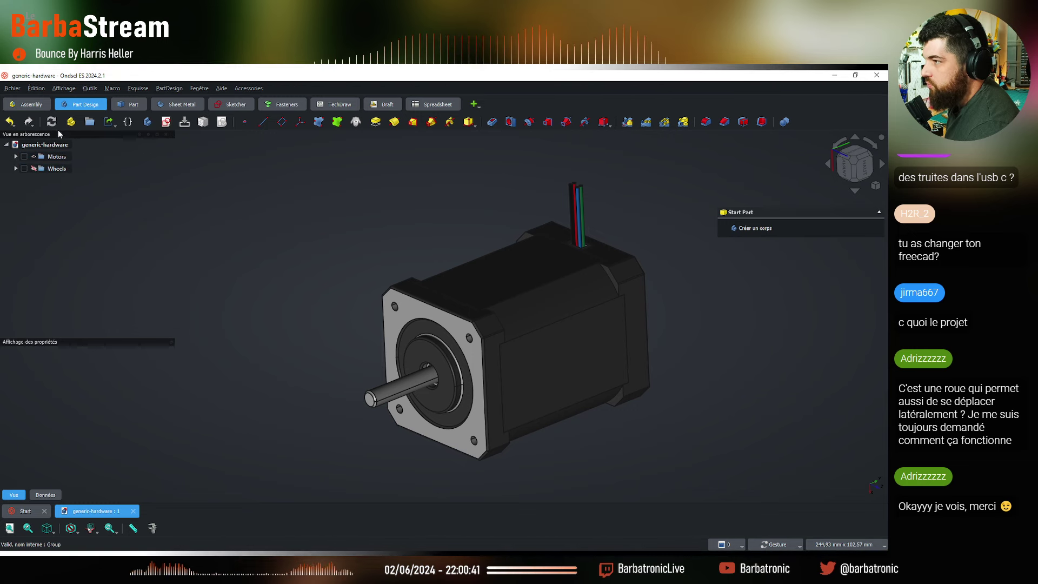
Create a new group named Bearings in the generic-hardware document
click(90, 122)
right_click(47, 180)
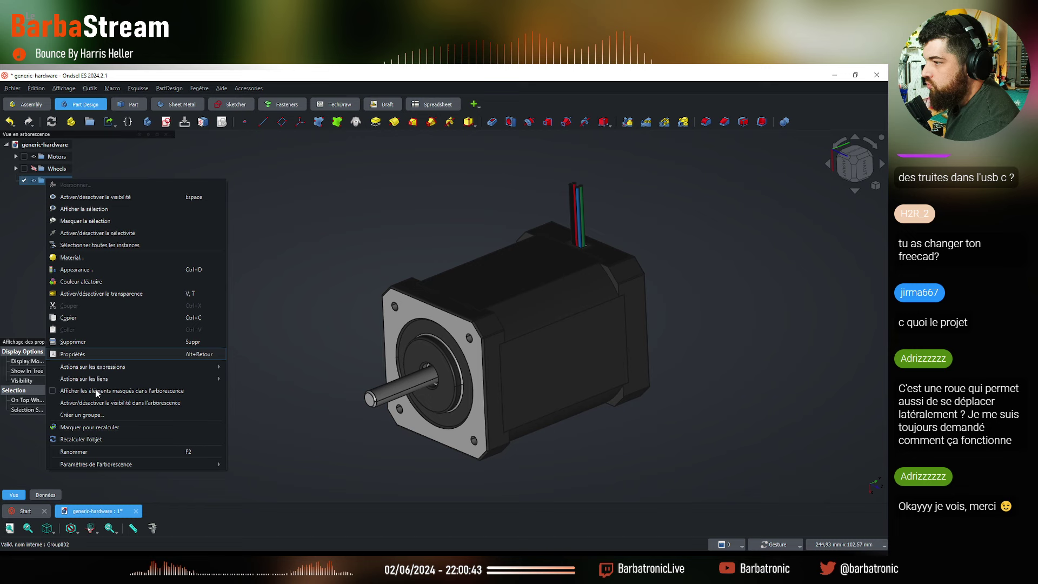
click(98, 451)
text(Bea)
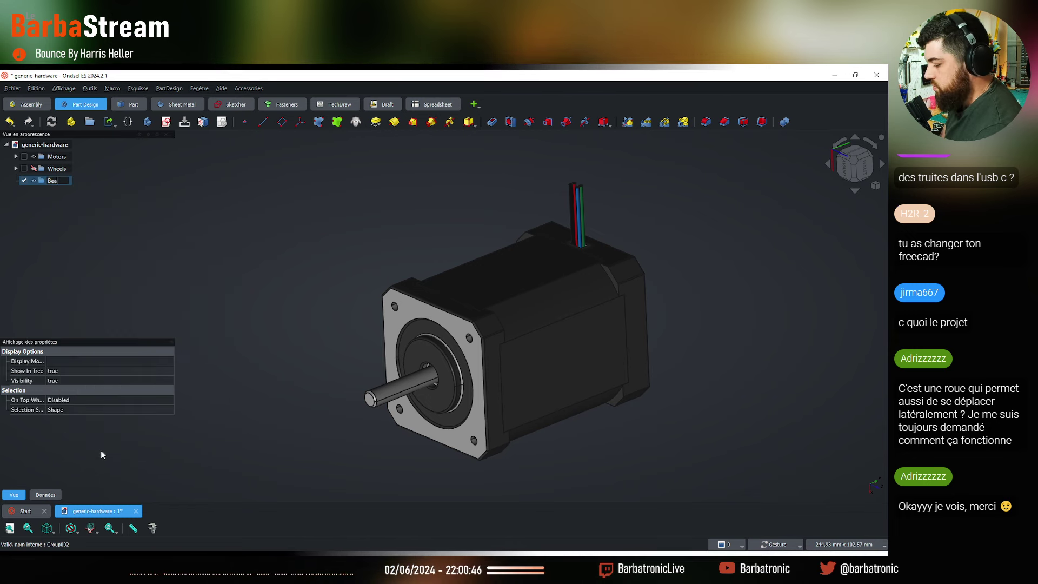
text(ringd)
key(Return)
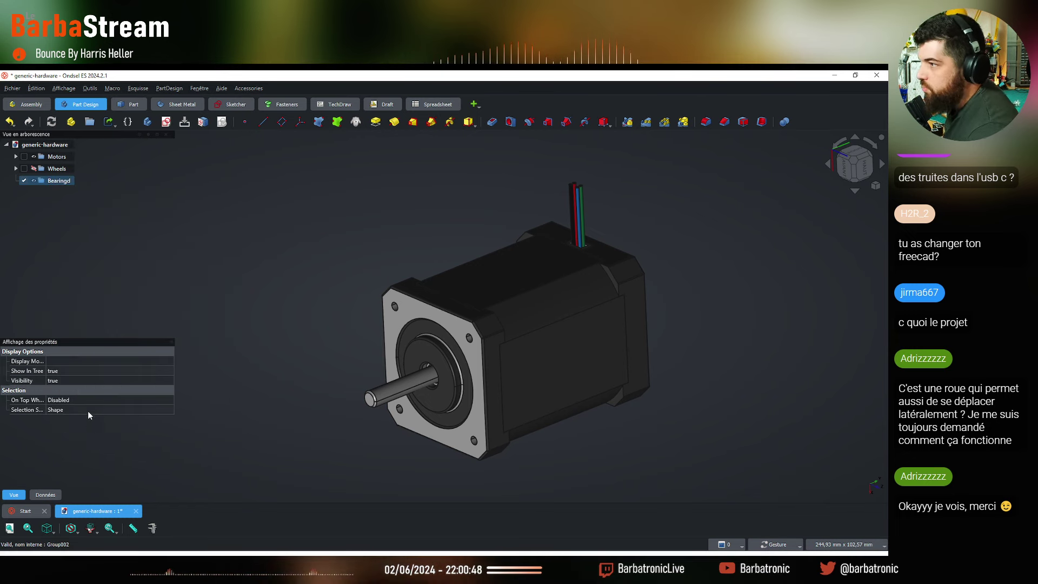
right_click(61, 180)
click(99, 460)
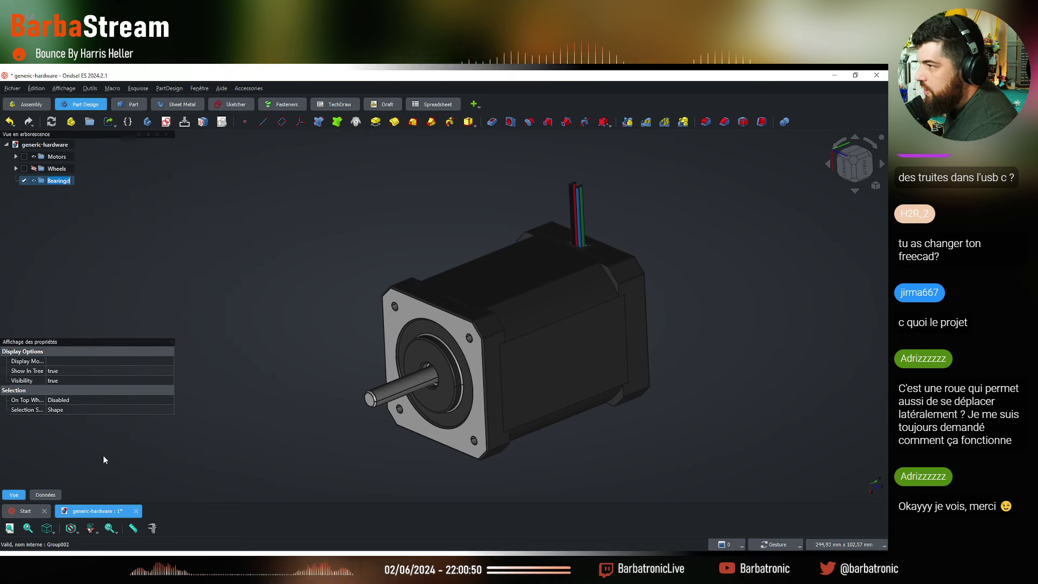
key(BackSpace)
text(s)
key(Return)
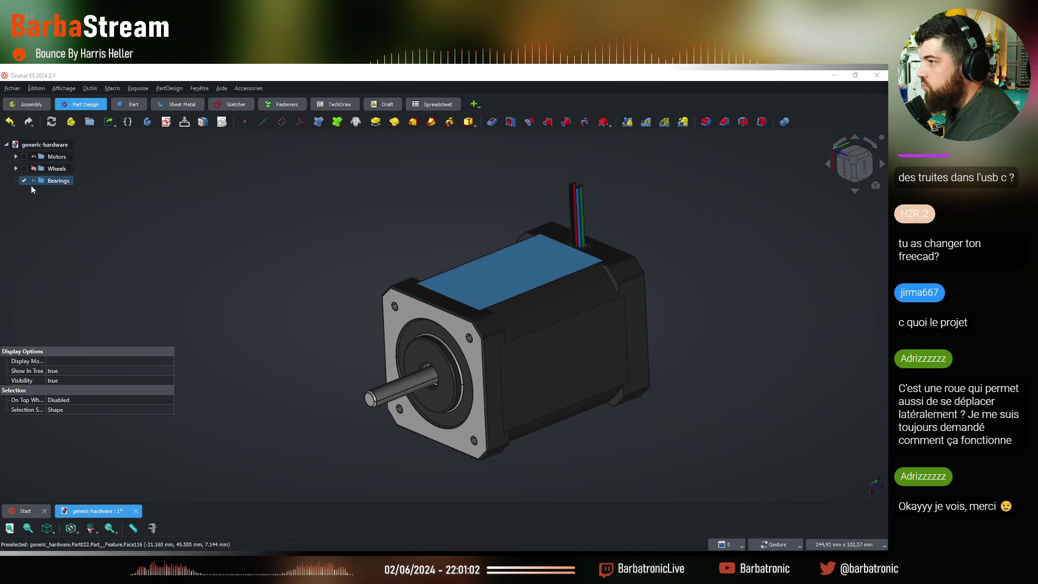
Paste the MF128 bearing, hide the Motors group, then move MF128 into the Bearings group and hide it
click(61, 217)
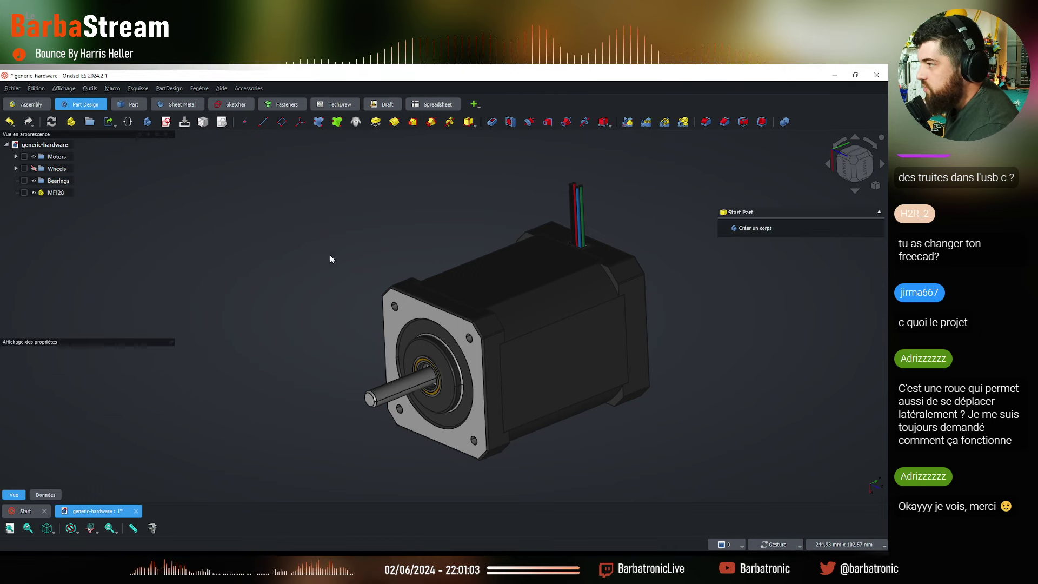
click(34, 156)
click(414, 295)
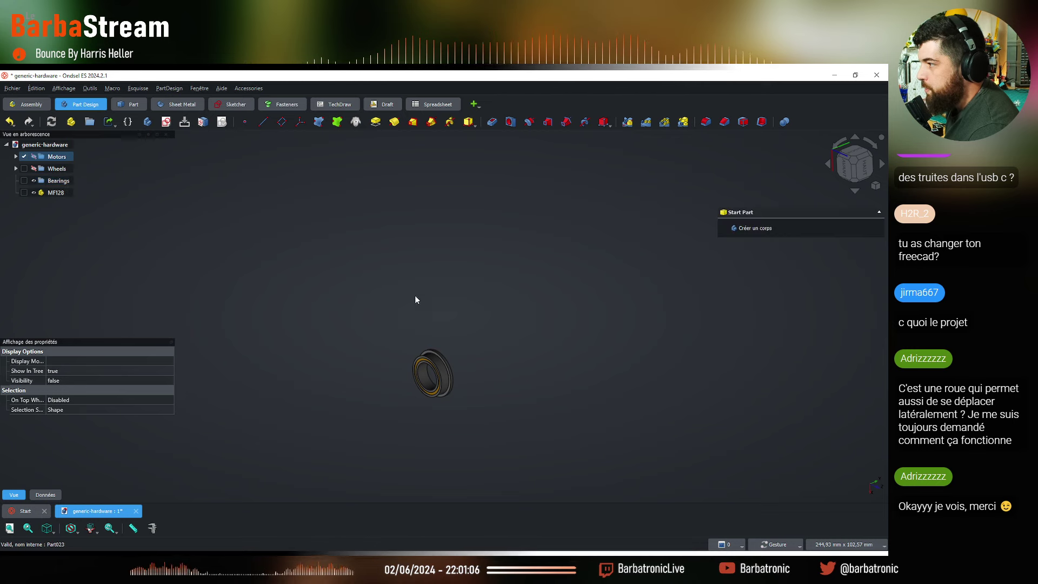
scroll(452, 421, up, 5)
drag(491, 232, 551, 228)
mouse_move(56, 192)
mouse_down()
mouse_move(76, 184)
mouse_move(63, 185)
mouse_up()
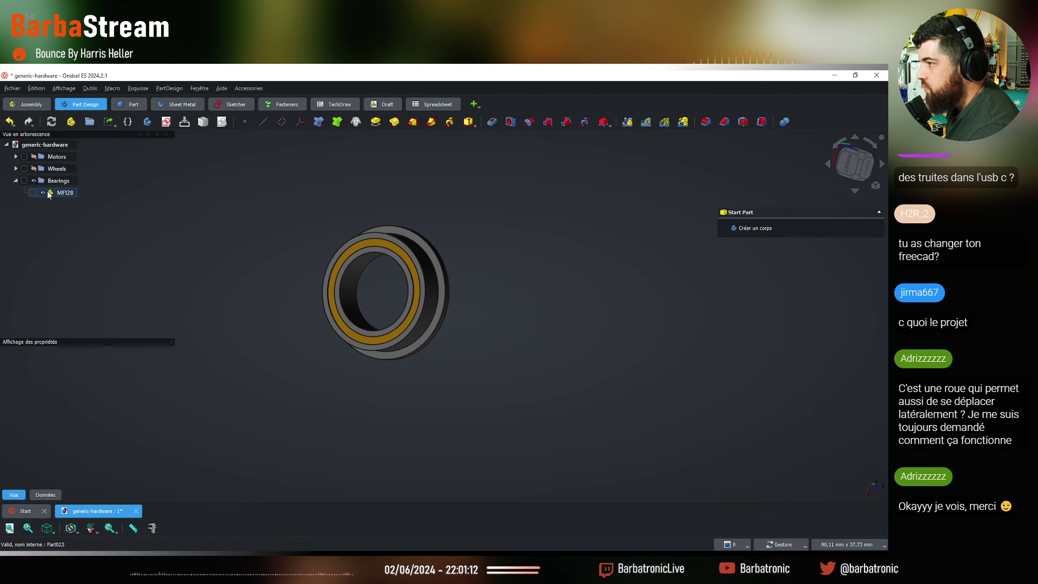
click(43, 193)
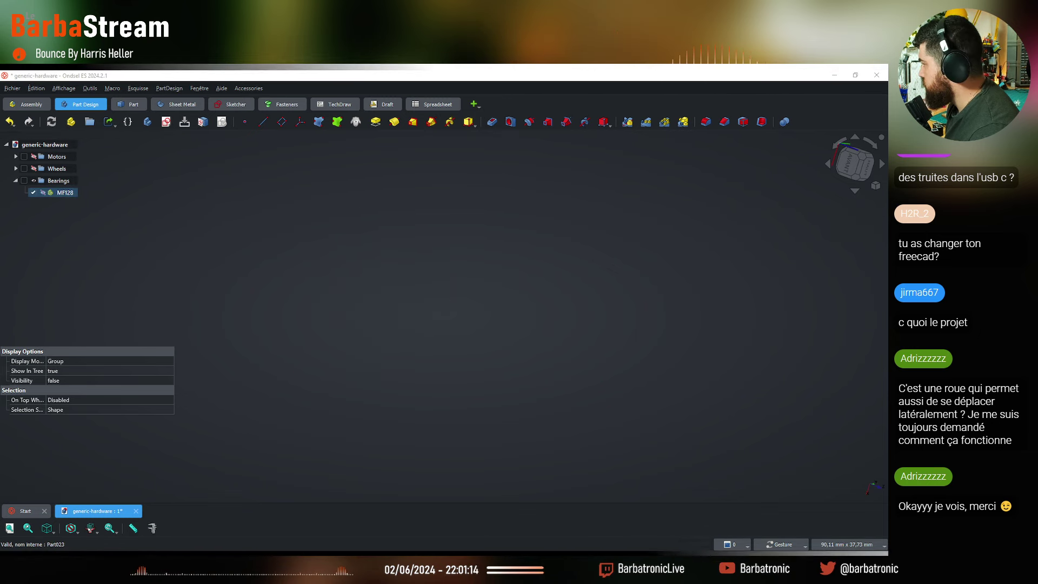
click(288, 272)
key(ctrl+v)
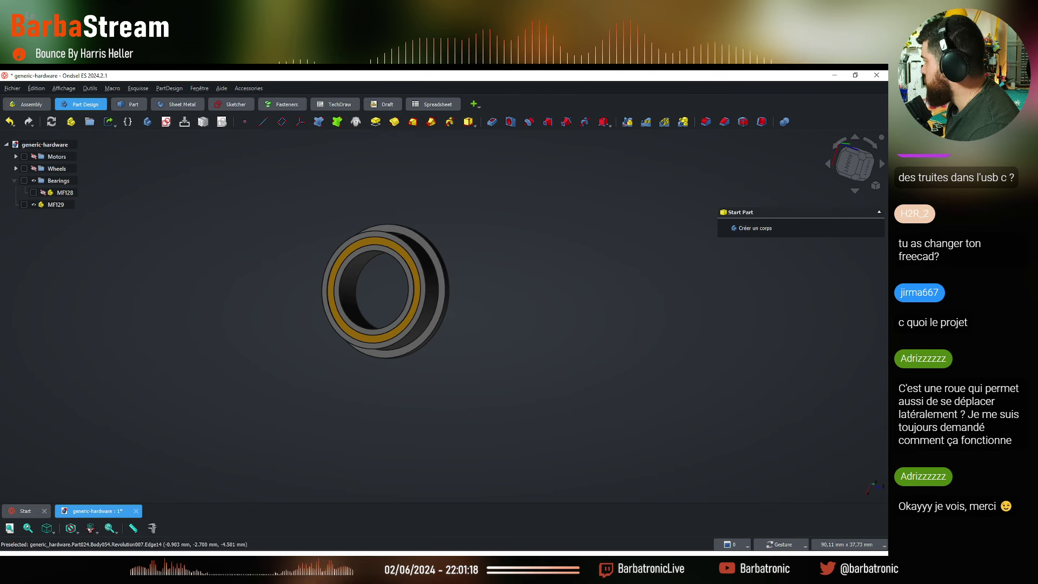
key(ctrl+z)
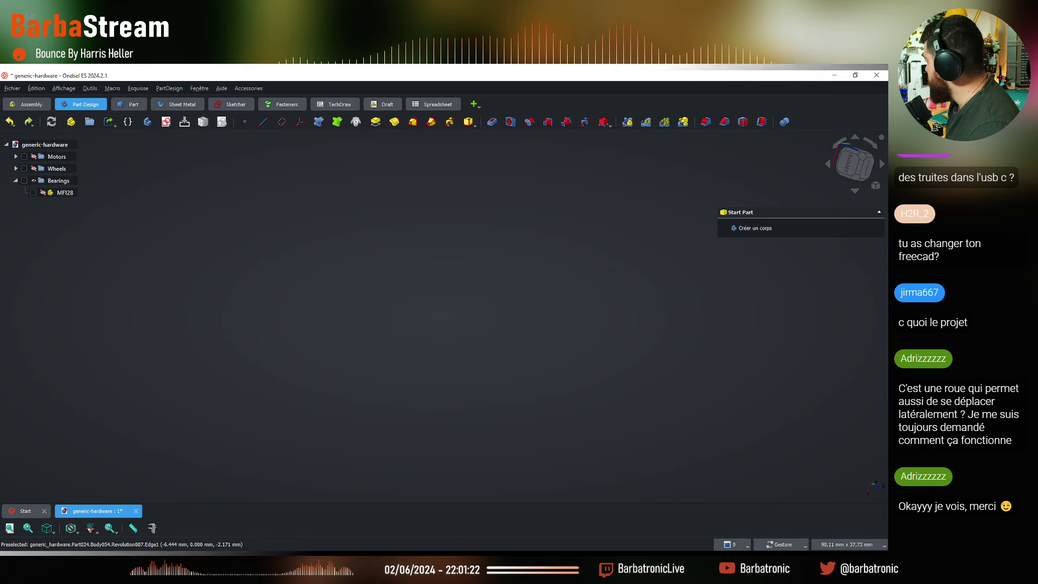
Paste the MF83, MR148 and 633ZZ bearings and move all three into the Bearings group
key(ctrl+v)
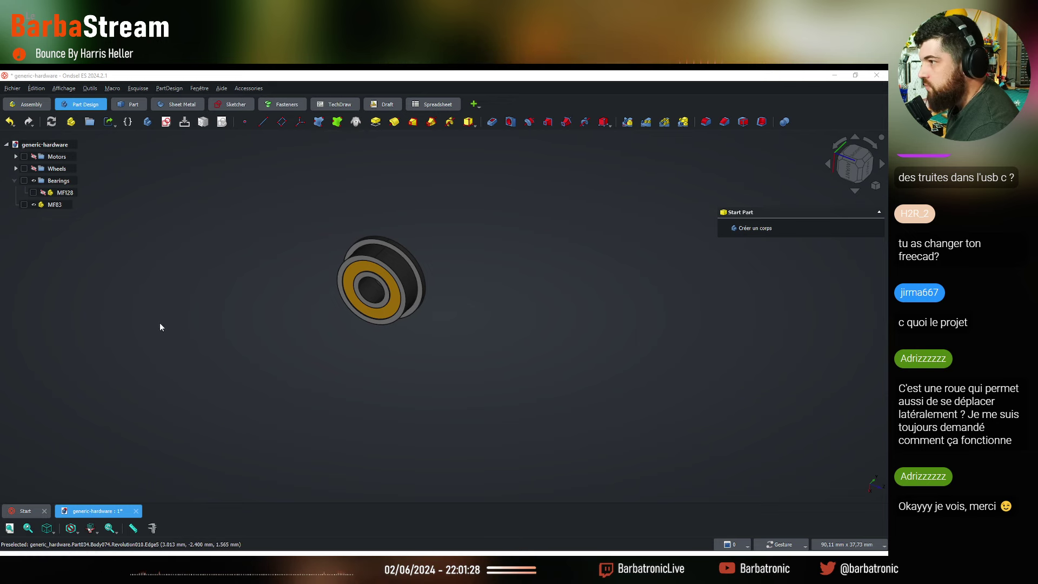
key(ctrl+v)
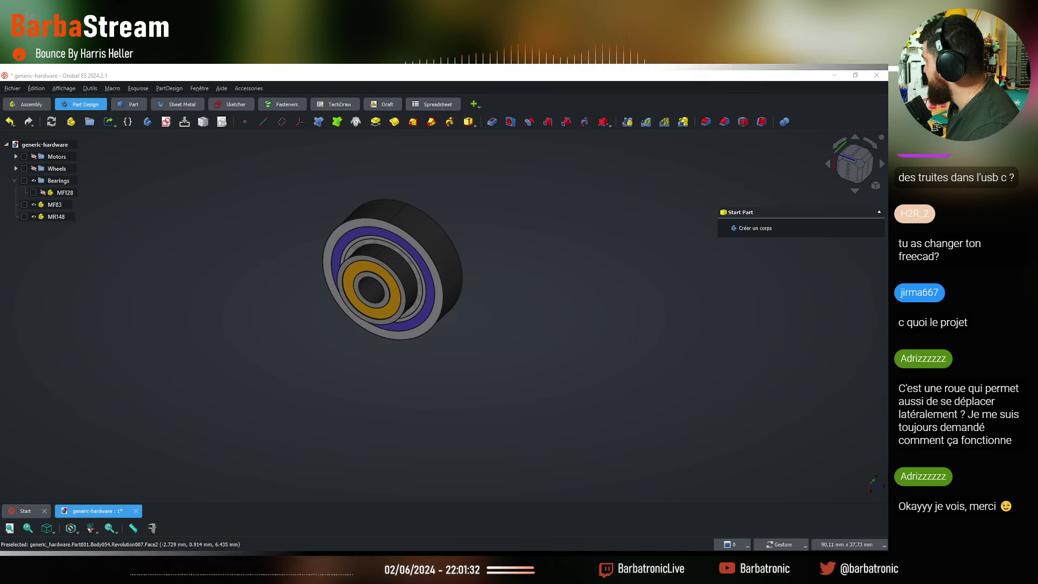
key(ctrl+v)
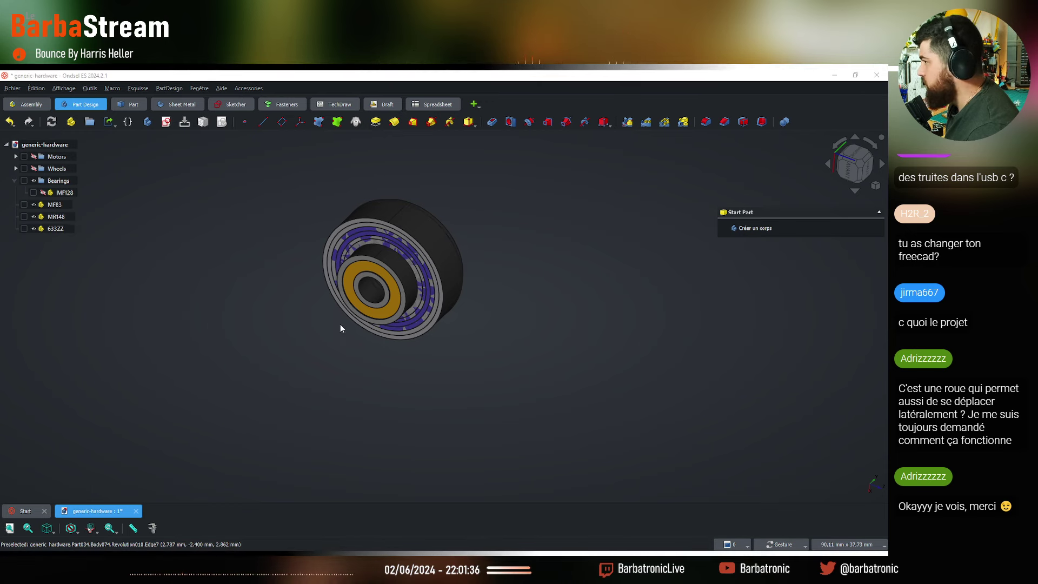
drag(50, 206, 62, 182)
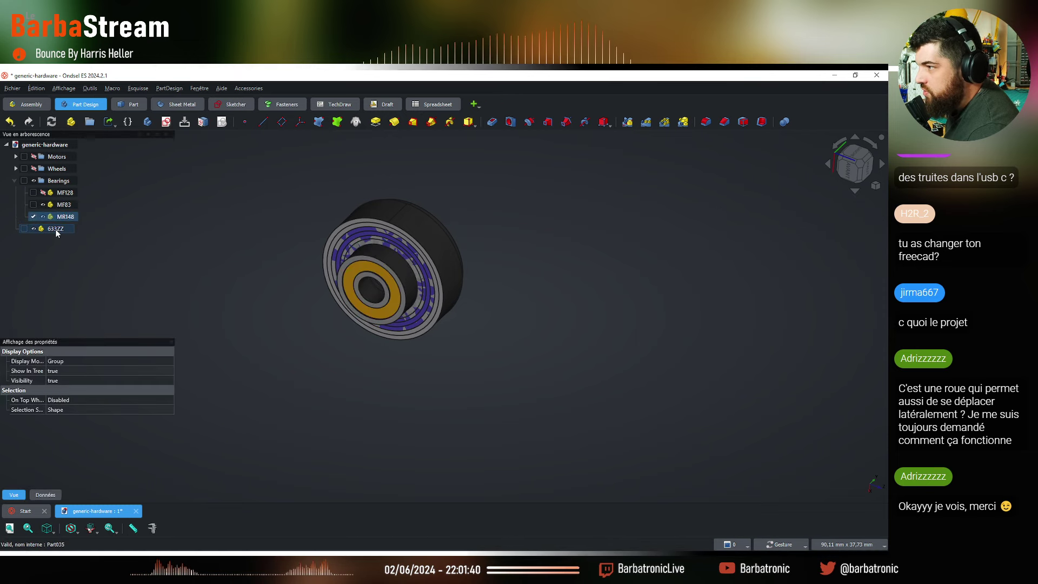
drag(56, 230, 64, 182)
click(73, 257)
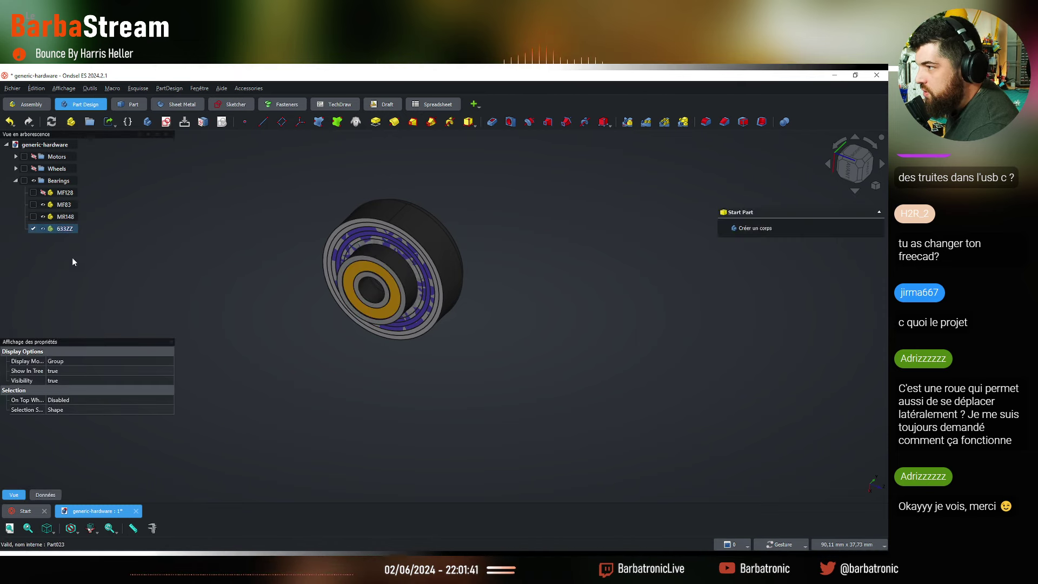
Hide the MF83, MR148 and 633ZZ bearings in the Bearings group
click(42, 205)
click(43, 216)
click(43, 228)
Paste the 623ZZ and V623ZZ bearings, move both into the Bearings group and hide 623ZZ
click(101, 286)
key(ctrl+v)
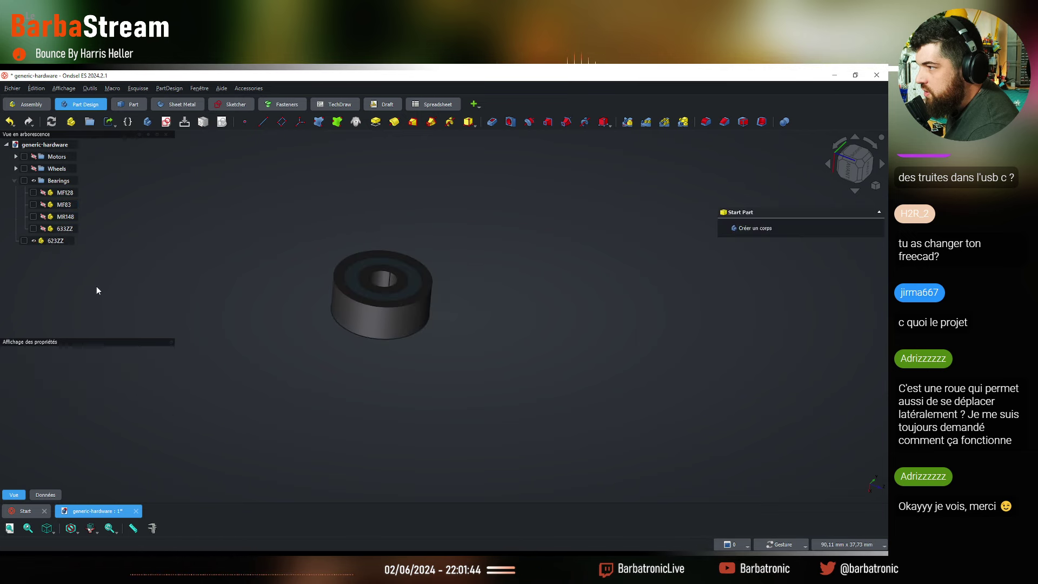
scroll(393, 274, up, 5)
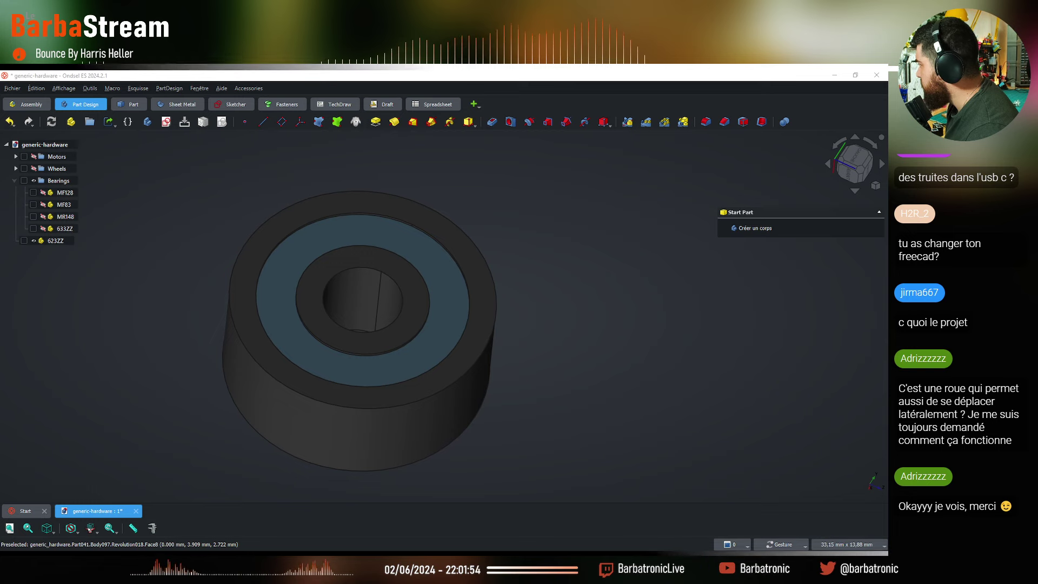
scroll(558, 332, down, 2)
scroll(451, 366, up, 1)
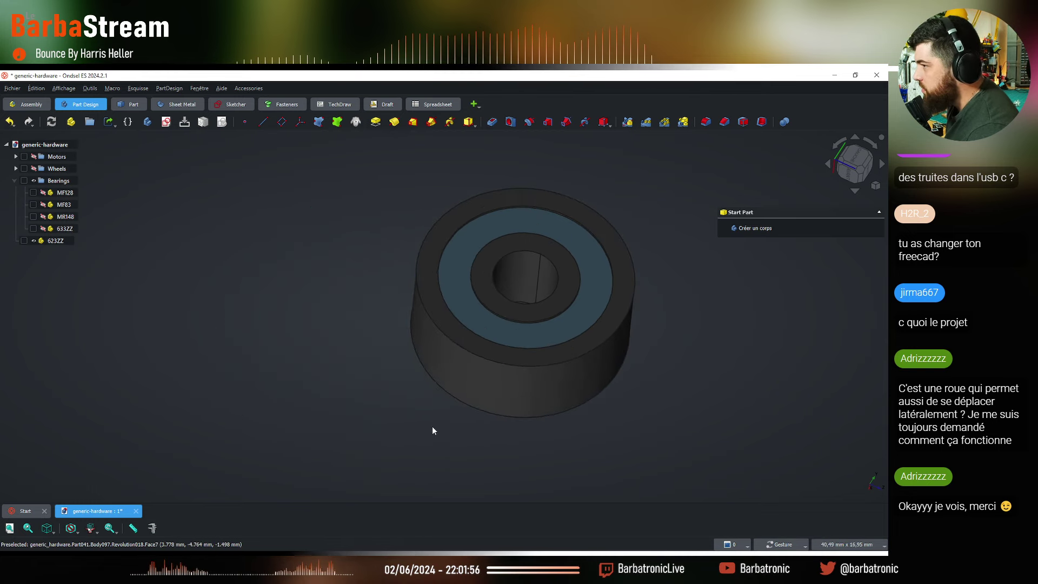
key(ctrl+v)
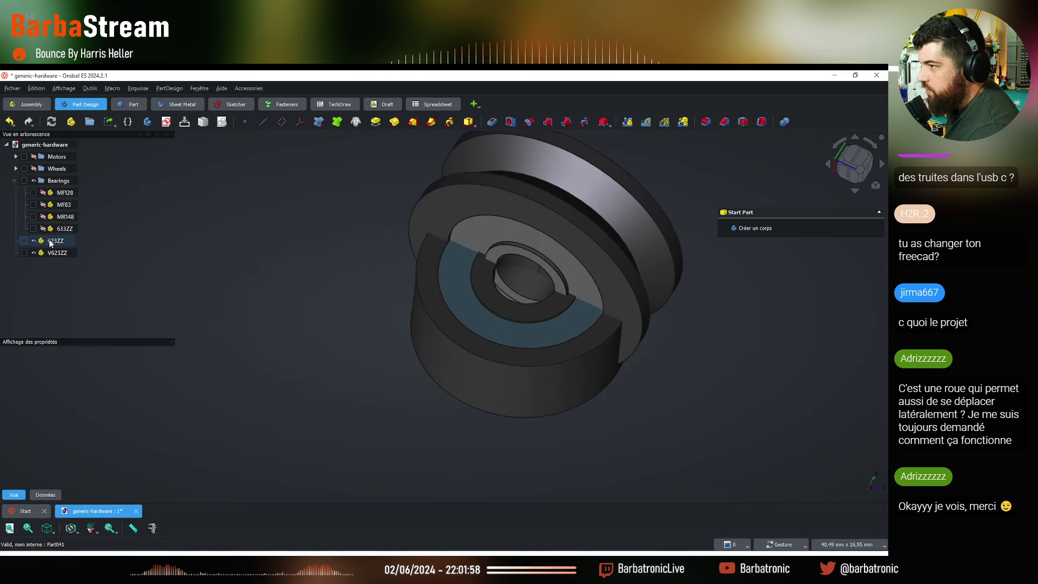
click(34, 241)
drag(51, 240, 65, 181)
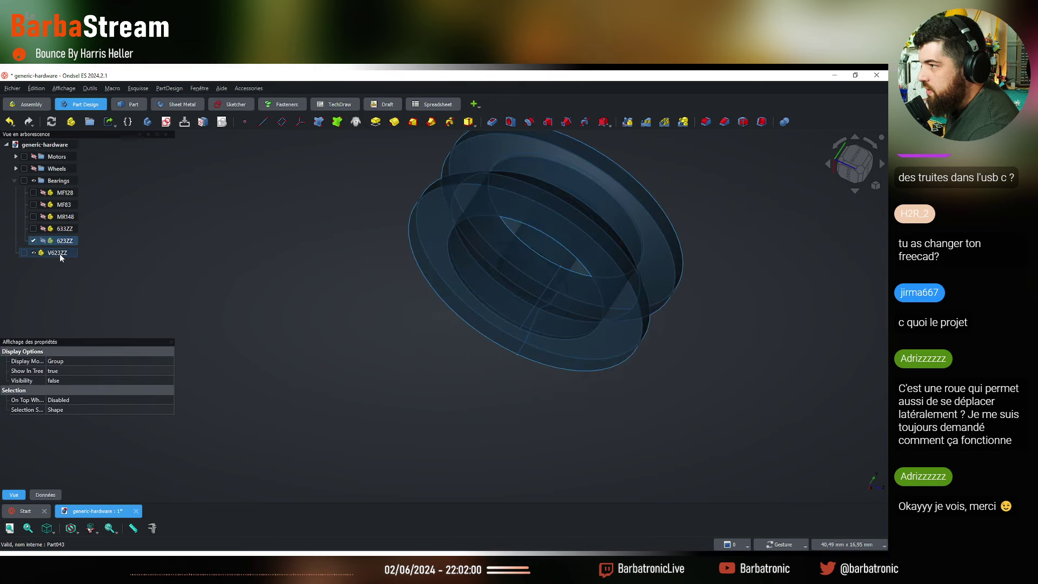
drag(60, 253, 63, 181)
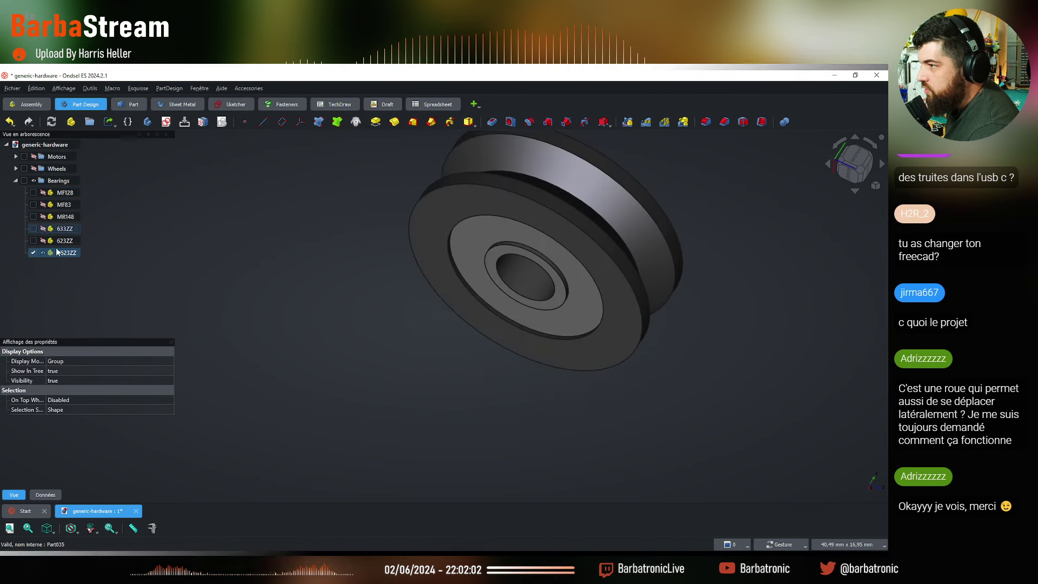
Inspect the V623ZZ bearing and show the 623ZZ bearing together with it to compare their orientations
scroll(472, 258, down, 4)
scroll(472, 258, up, 2)
click(677, 281)
drag(676, 280, 481, 373)
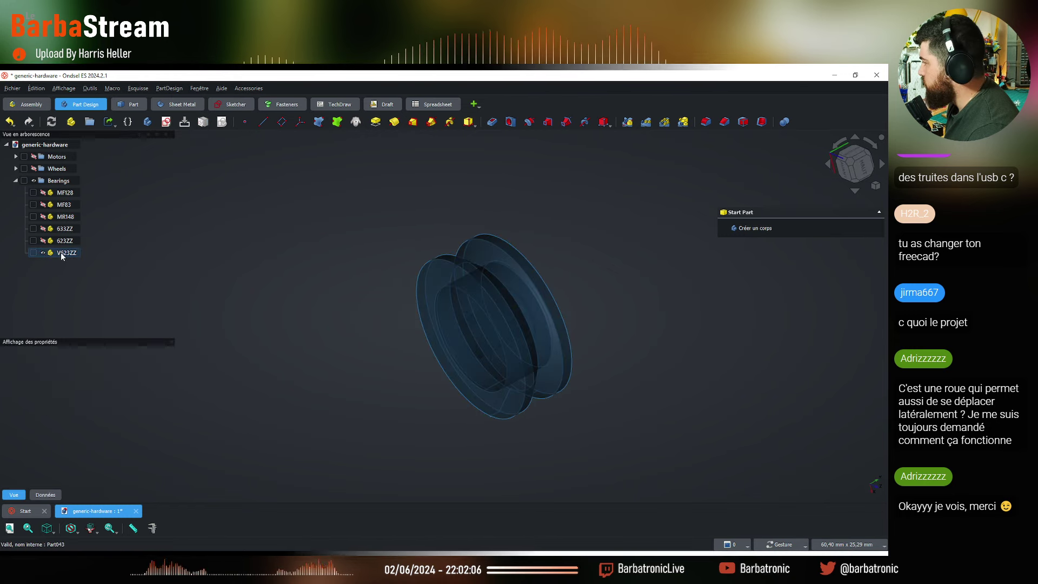
click(61, 252)
right_click(65, 252)
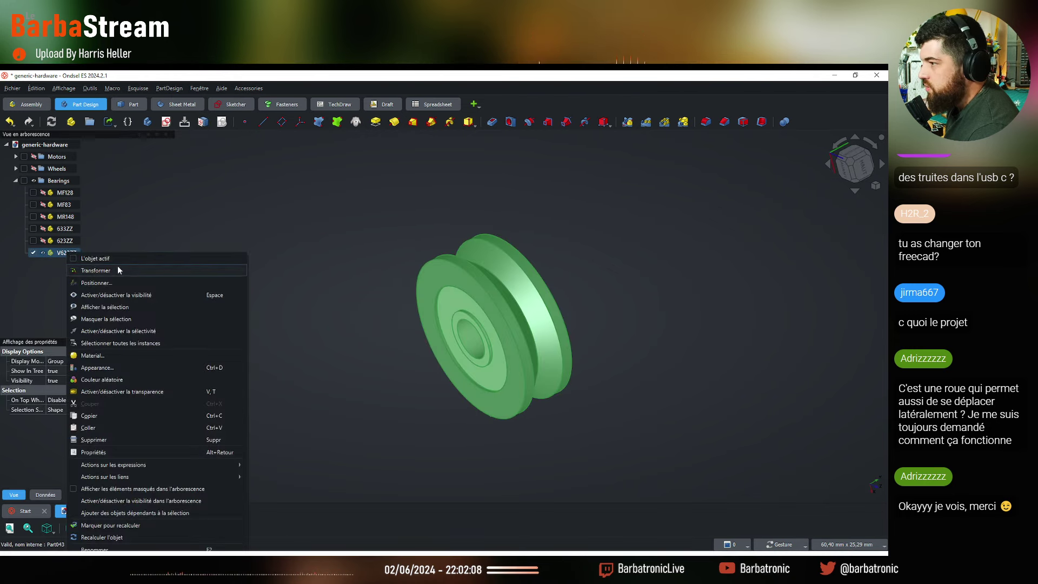
click(42, 240)
Rotate the V623ZZ bearing by -90° with Transform so its axis lines up with the 623ZZ bearing
right_click(64, 252)
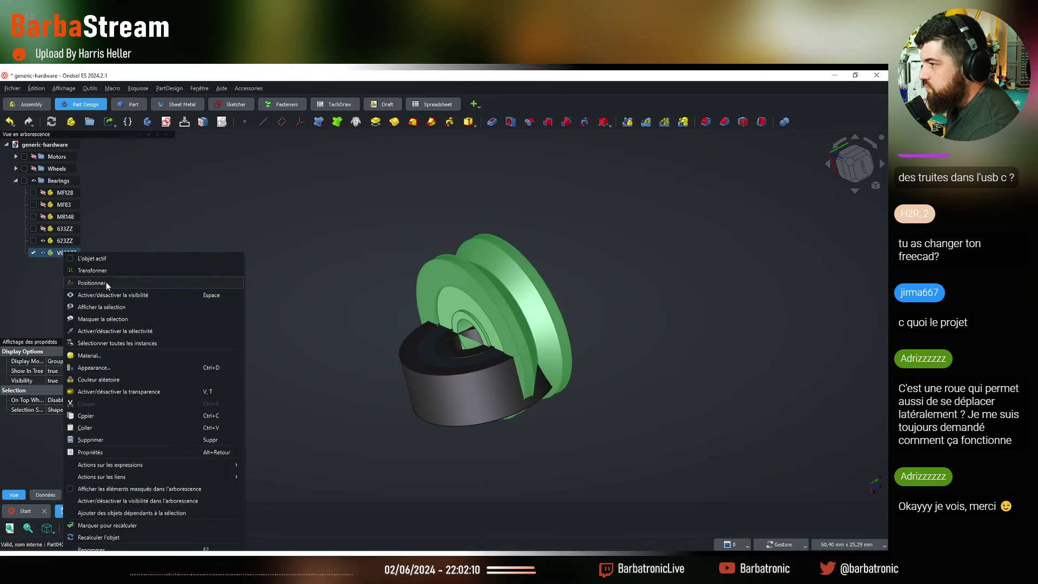
click(99, 270)
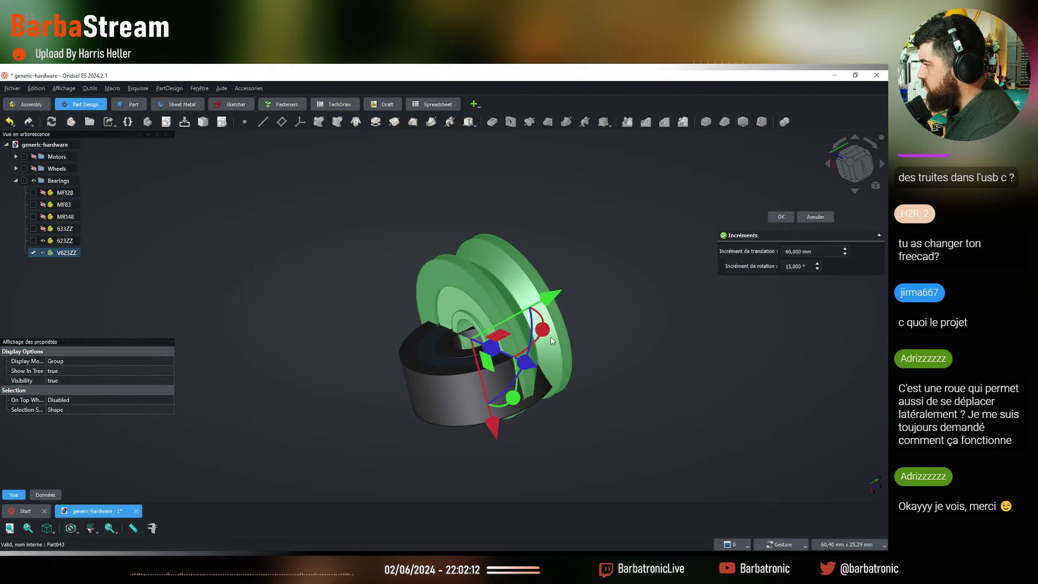
drag(636, 439, 544, 442)
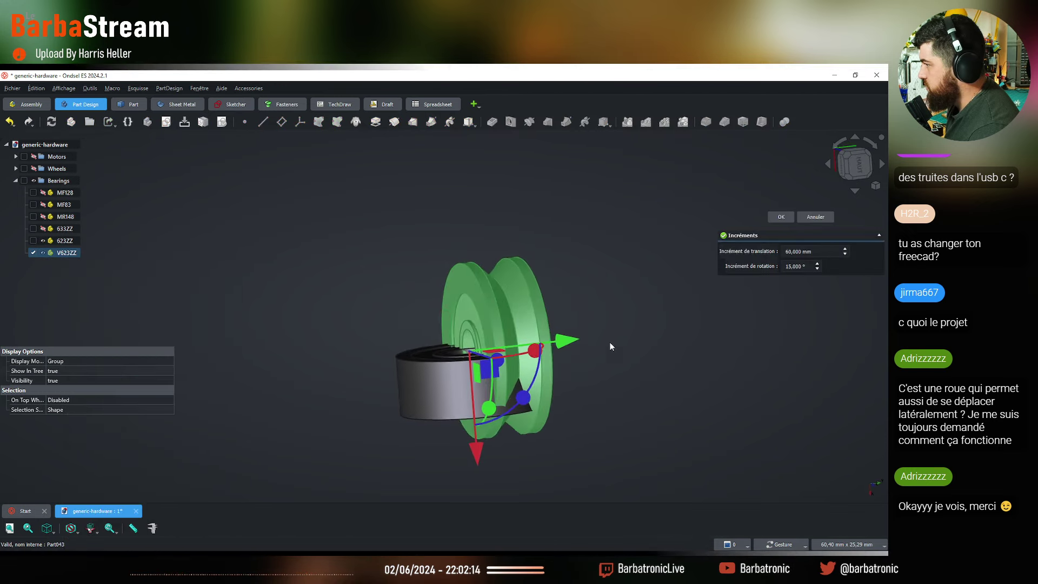
key(2)
scroll(520, 398, up, 2)
drag(497, 383, 378, 384)
key(0)
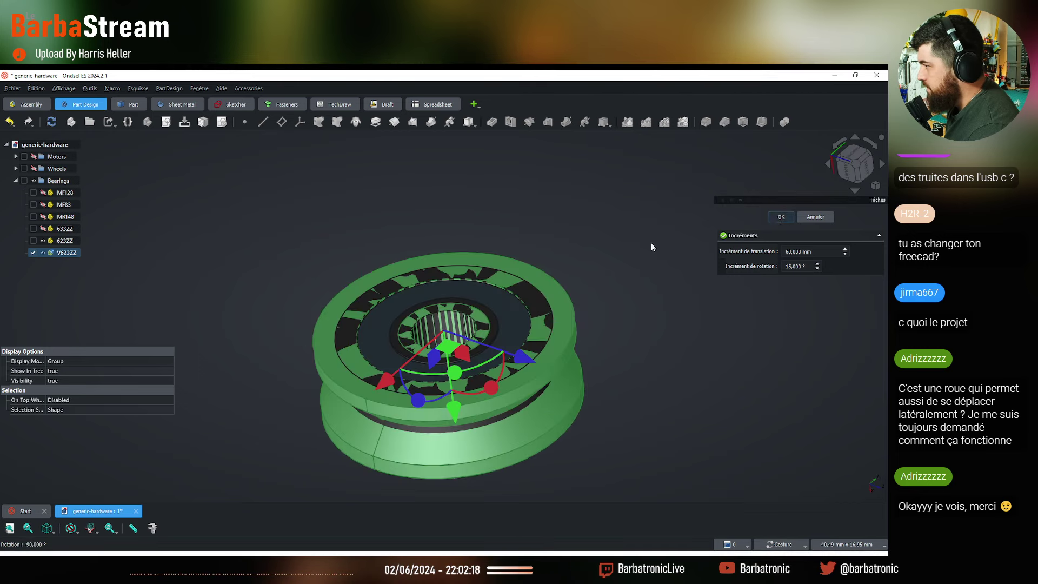
click(539, 230)
Examine the alignment of the V623ZZ and 623ZZ bearings from an angled view
drag(517, 342, 280, 354)
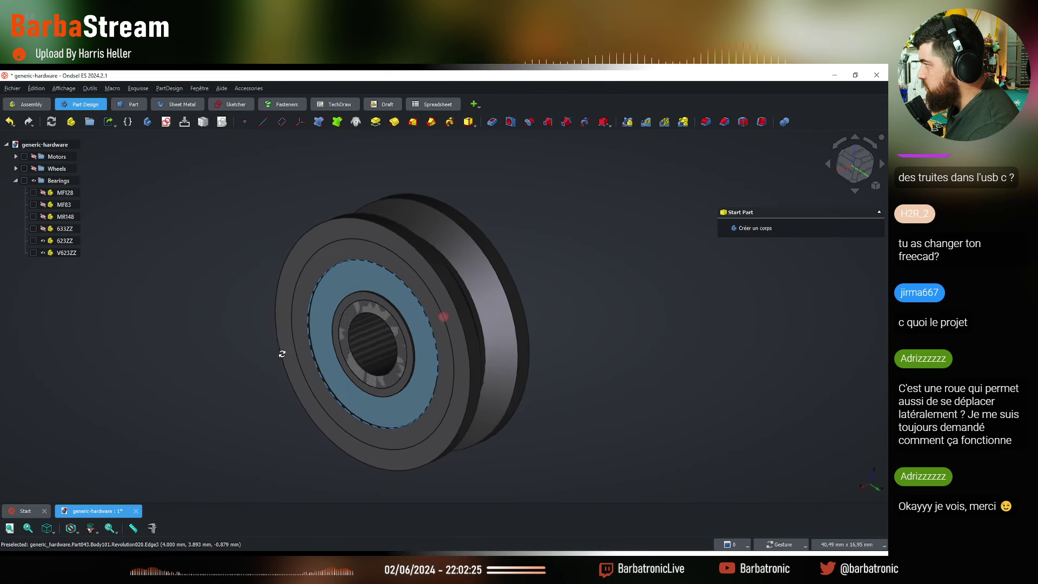
click(876, 186)
key(Escape)
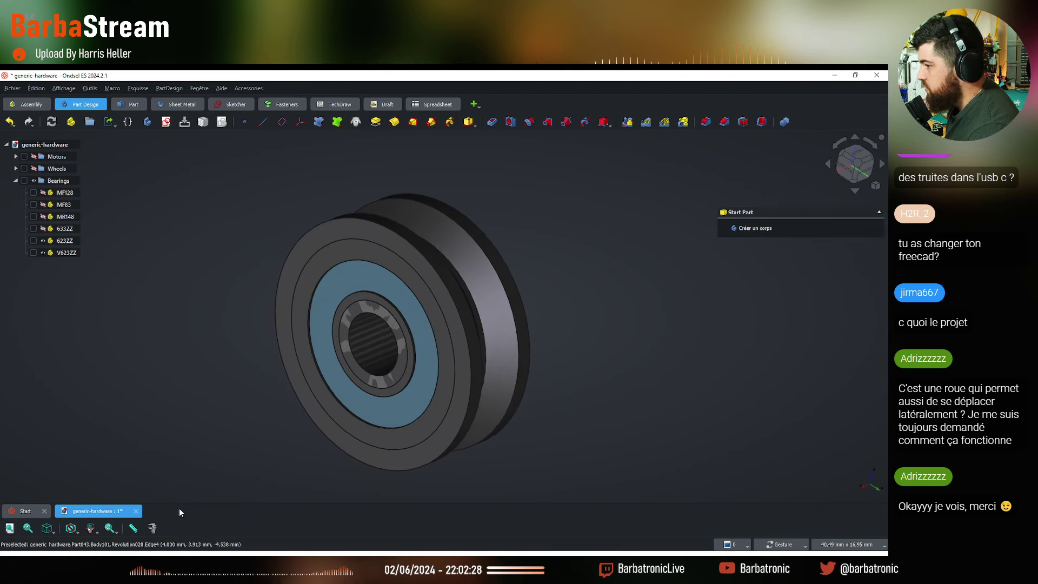
scroll(606, 284, down, 3)
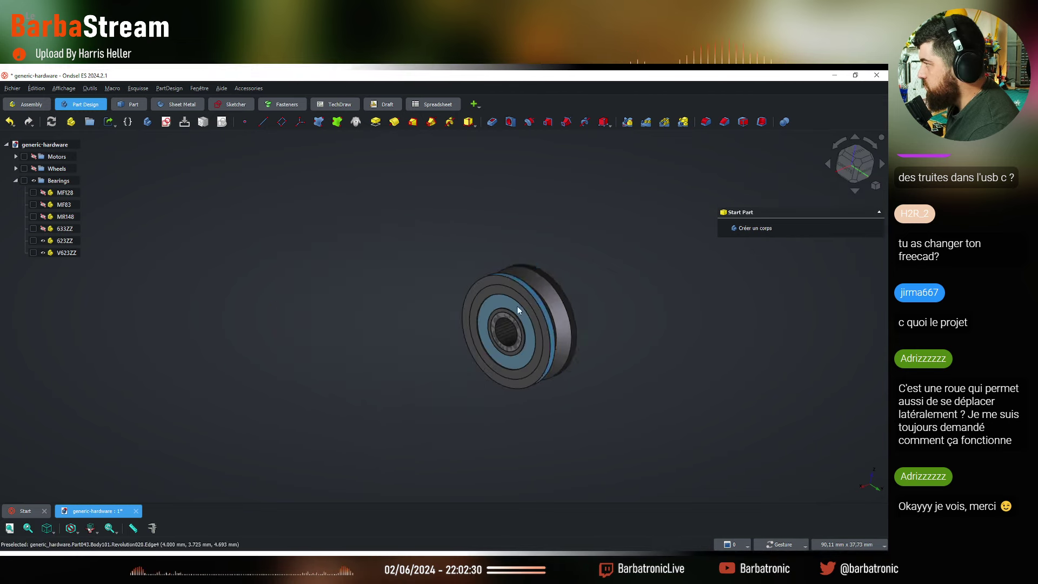
scroll(517, 307, up, 2)
click(855, 163)
scroll(402, 298, down, 2)
scroll(562, 327, up, 2)
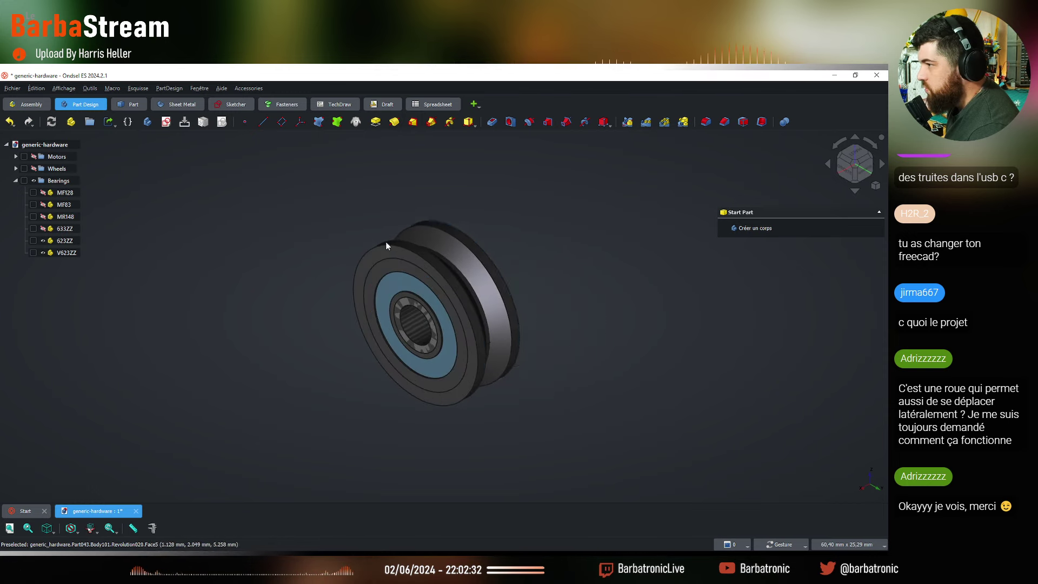
Show the 633ZZ bearing and rotate it with Transform so its axis matches the 623ZZ and V623ZZ bearings
click(33, 228)
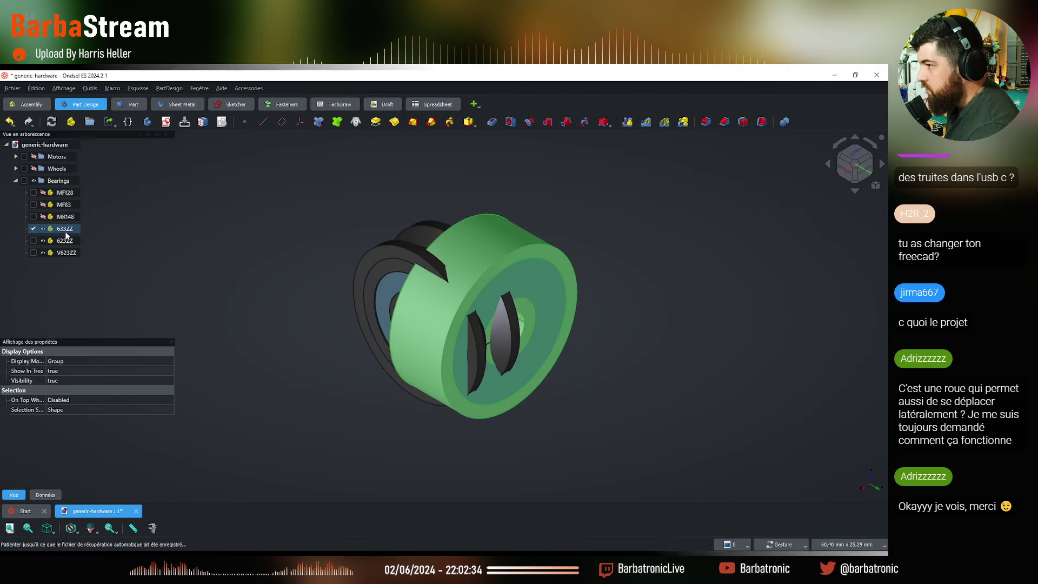
right_click(66, 233)
click(138, 256)
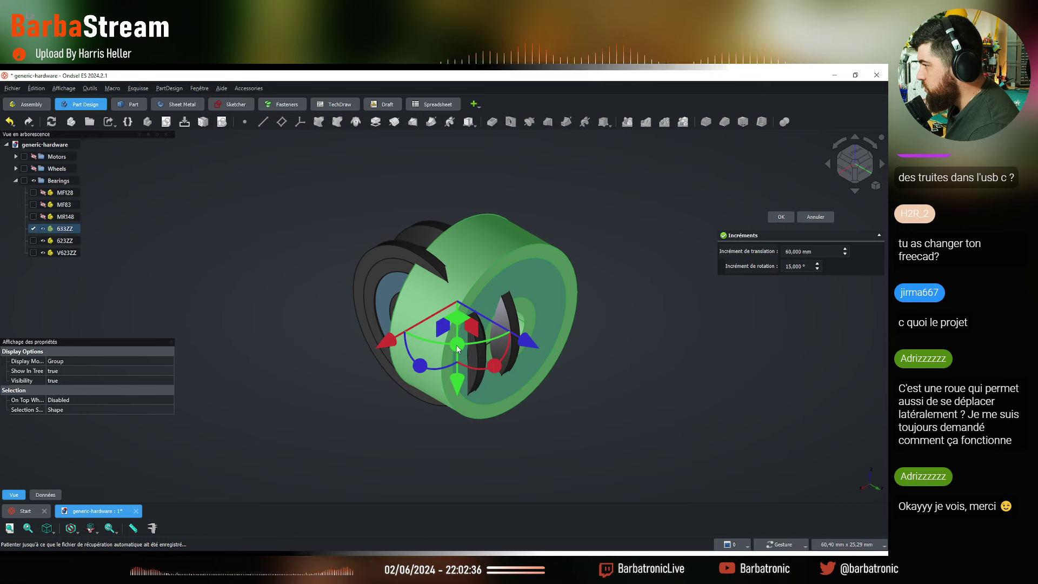
drag(442, 349, 600, 298)
Show the MR148 bearing and rotate it by 90° with Transform so its axis matches the other visible bearings
click(64, 216)
right_click(66, 217)
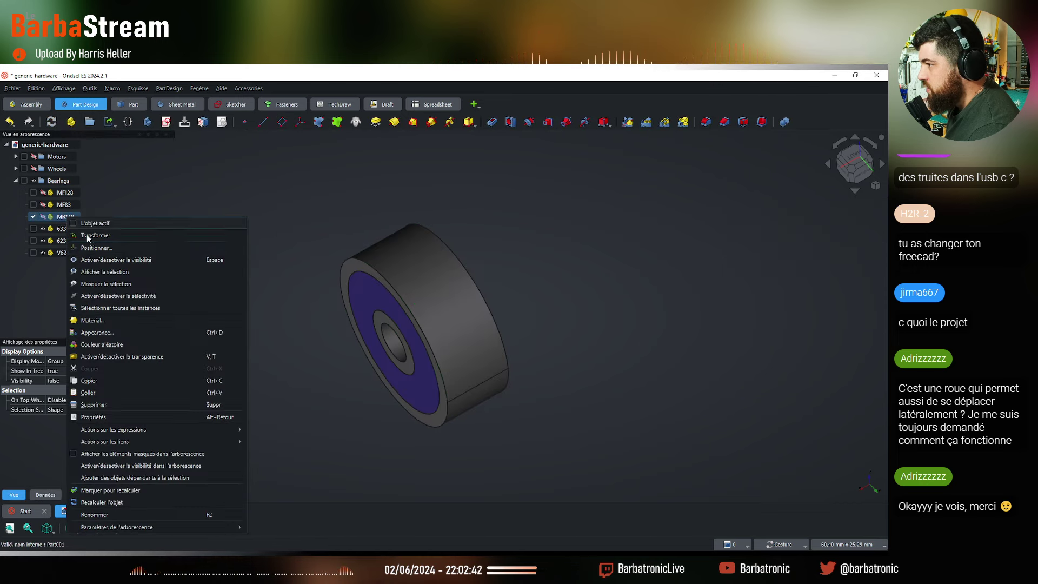
click(103, 235)
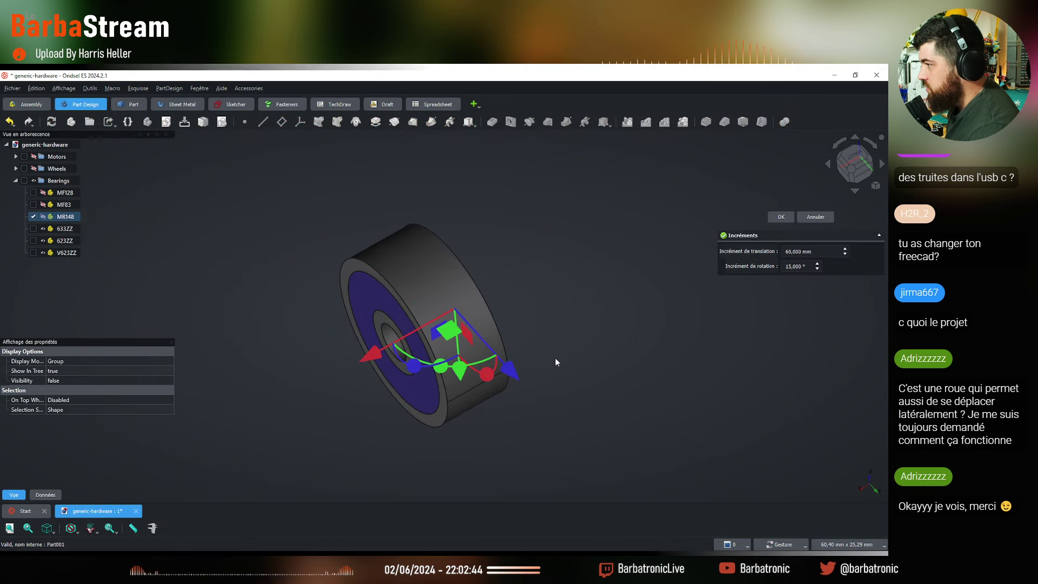
key(space)
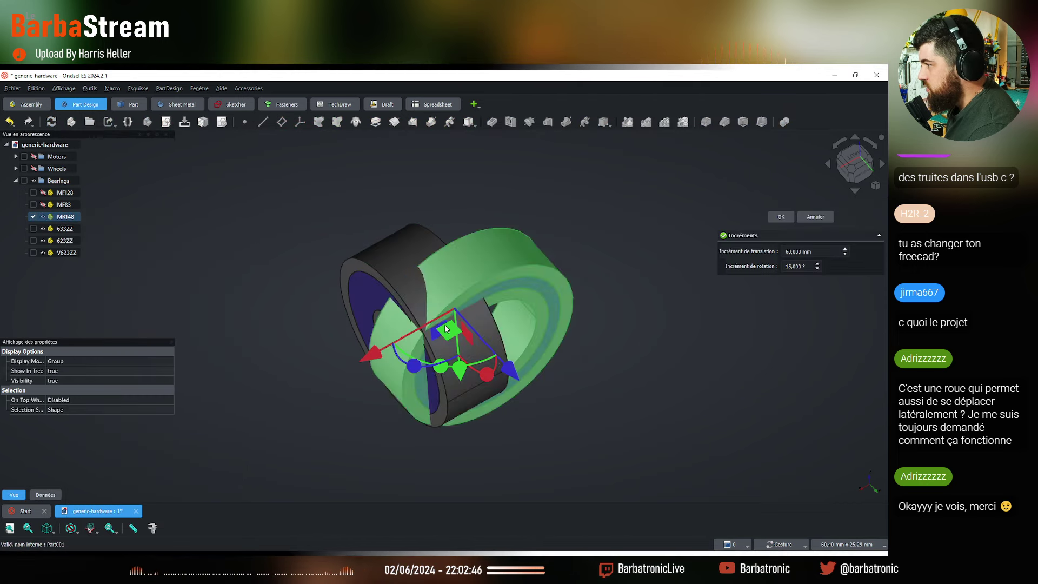
drag(446, 400, 354, 314)
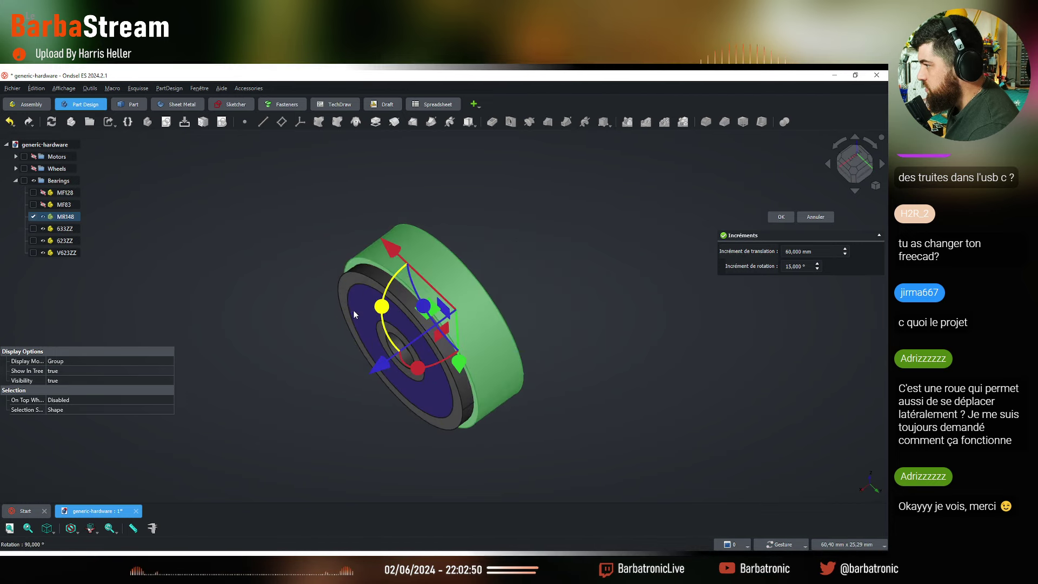
click(781, 218)
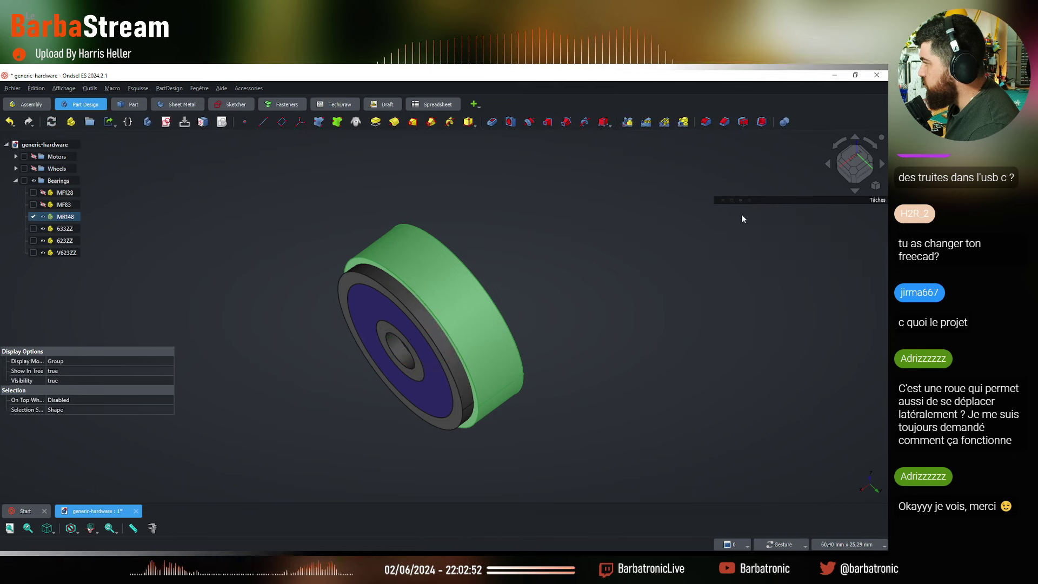
Show the MF83 bearing and rotate it by 90° with Transform to align its axis with the other bearings
click(64, 204)
right_click(64, 205)
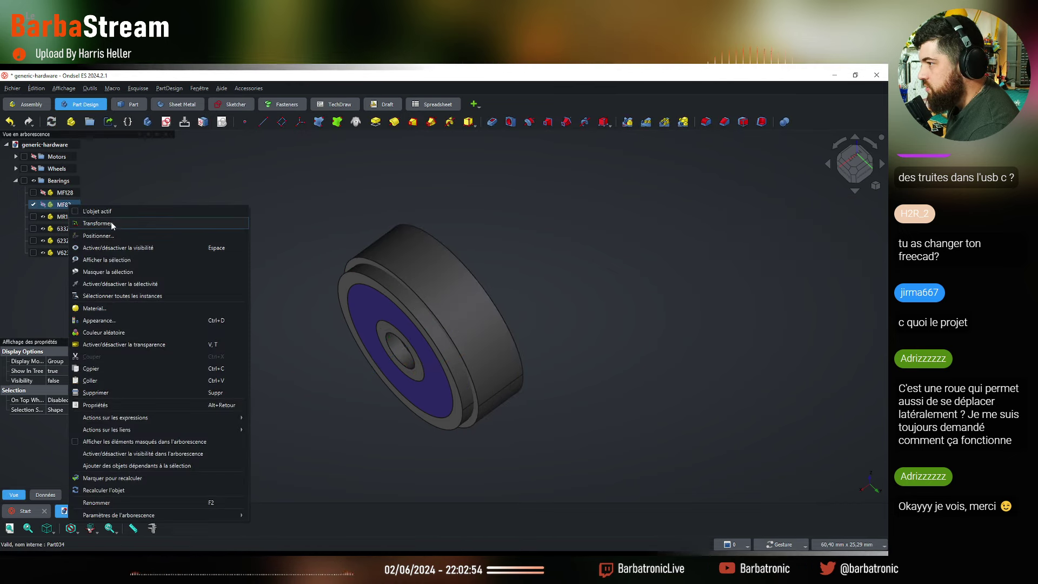
click(108, 224)
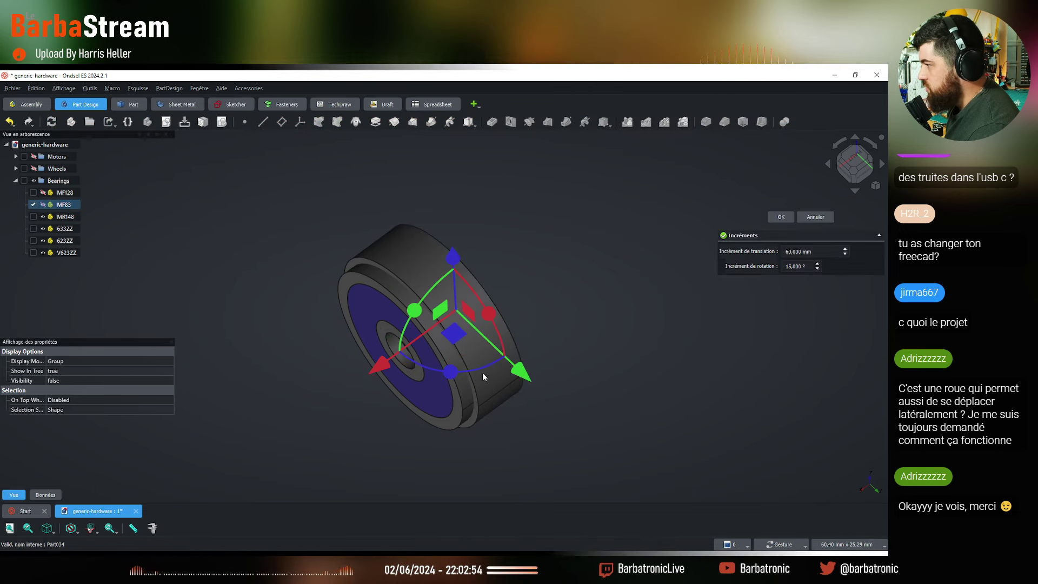
click(43, 204)
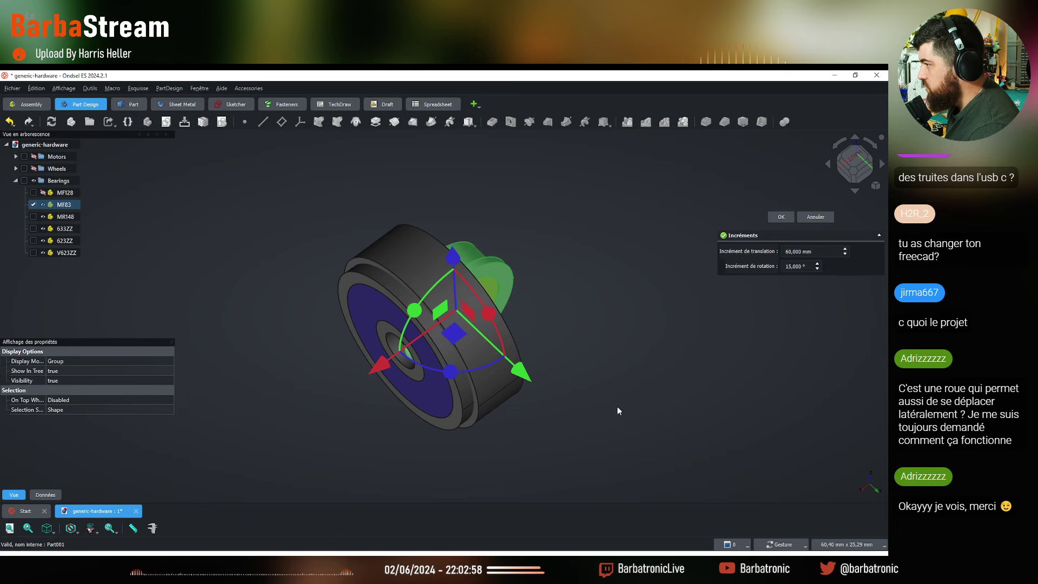
drag(618, 407, 554, 435)
drag(417, 381, 515, 352)
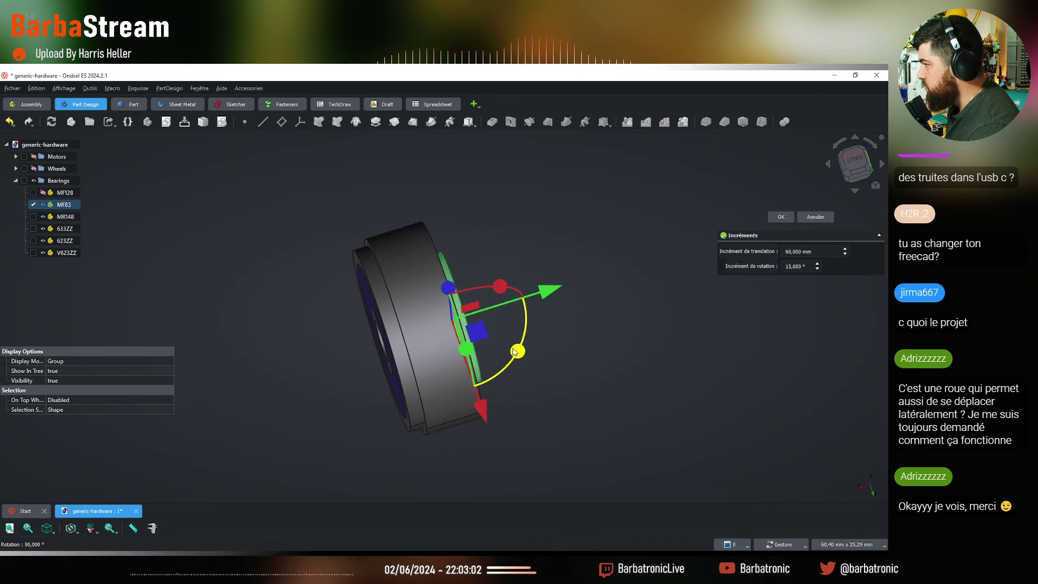
drag(592, 353, 609, 326)
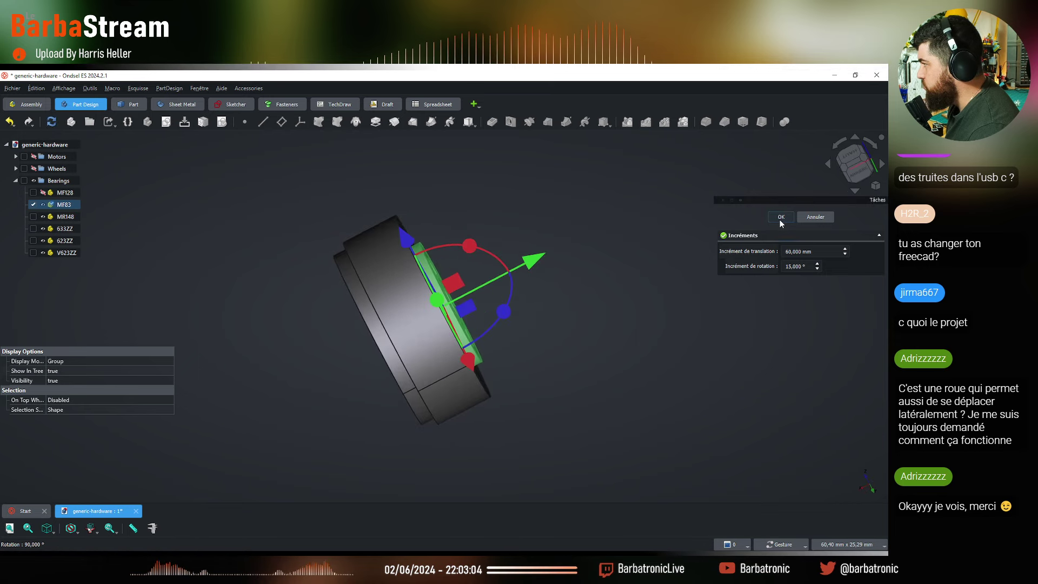
click(781, 217)
Show the MF128 bearing and rotate it by 90° with Transform so it becomes coaxial with the rest of the group
click(61, 193)
click(43, 192)
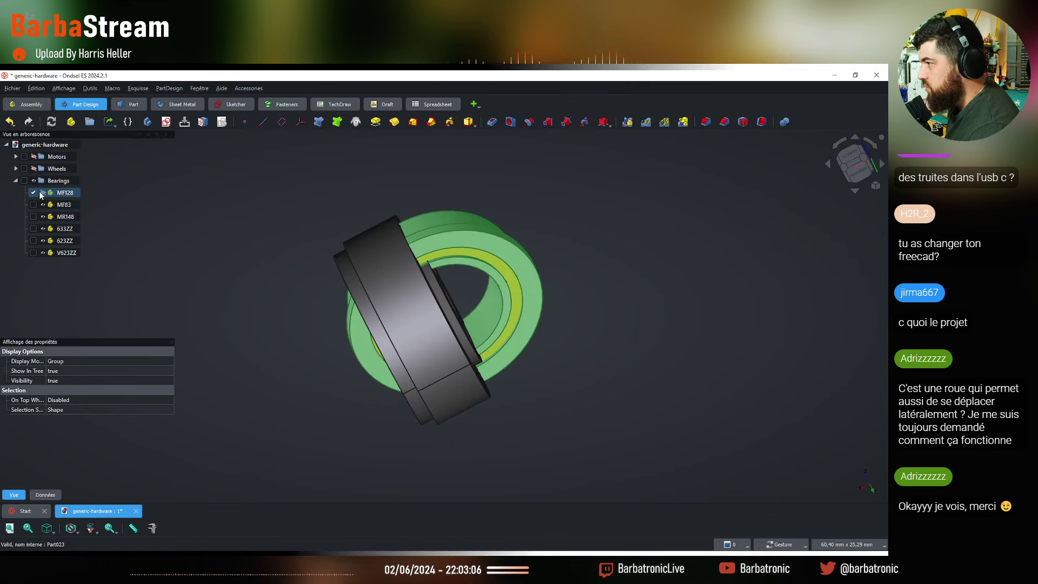
right_click(57, 196)
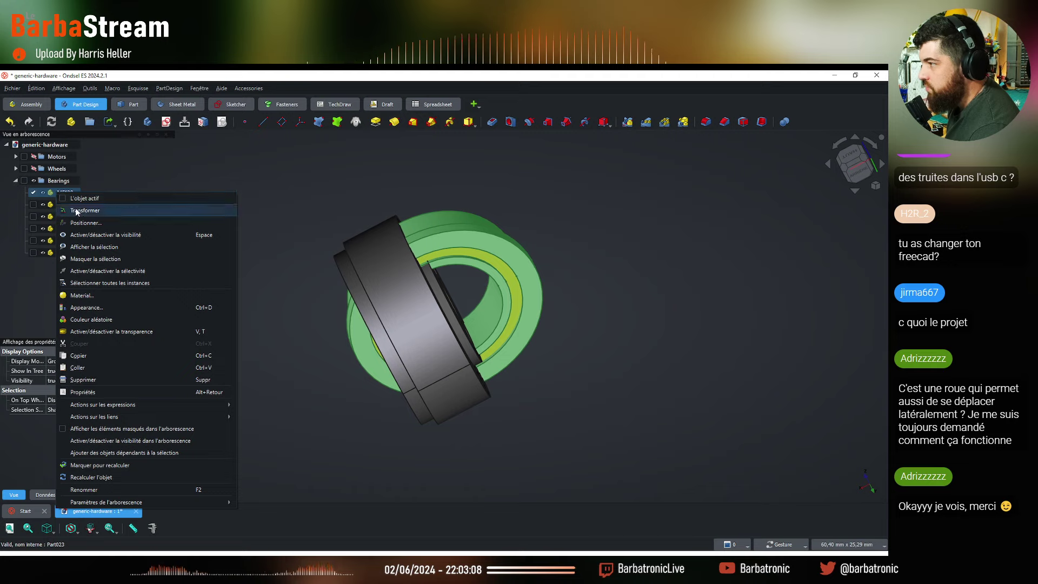
click(76, 210)
drag(592, 397, 626, 443)
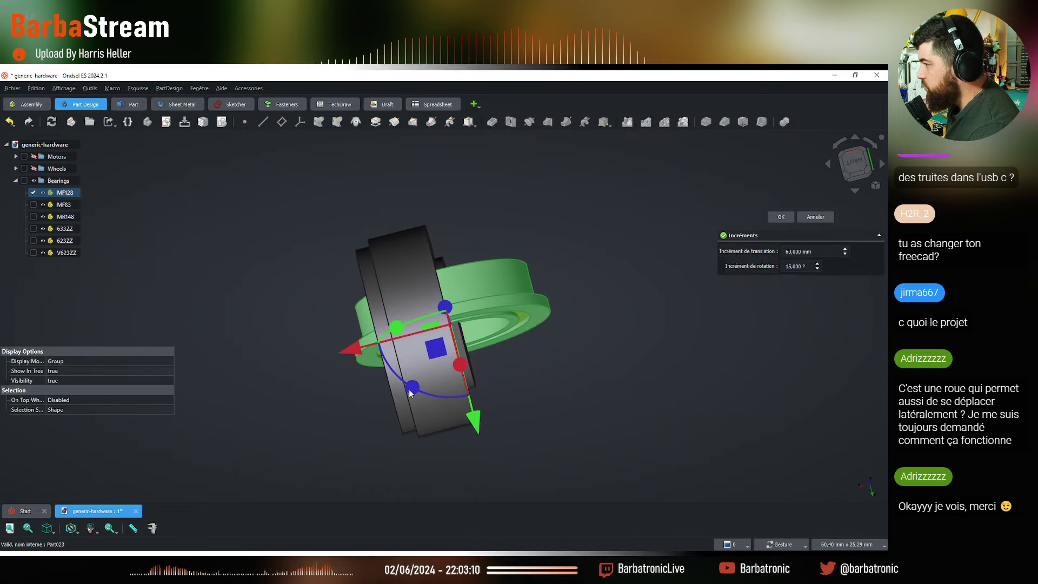
drag(409, 390, 501, 356)
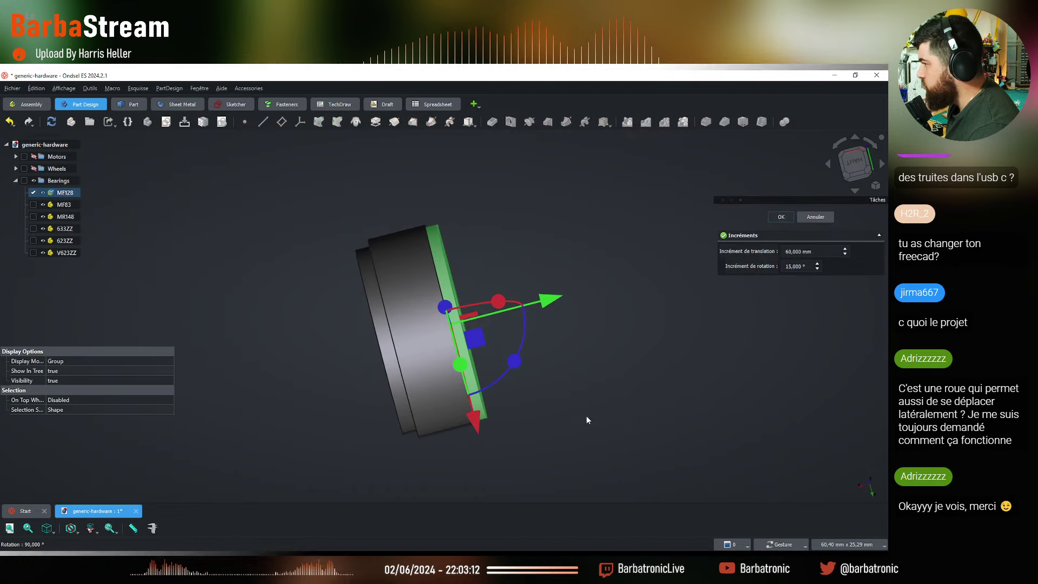
key(Escape)
click(569, 438)
Hide the MR148, 633ZZ, 623ZZ, V623ZZ and MF83 bearings and examine the MF128 bearing on its own from several angles
drag(569, 438, 377, 382)
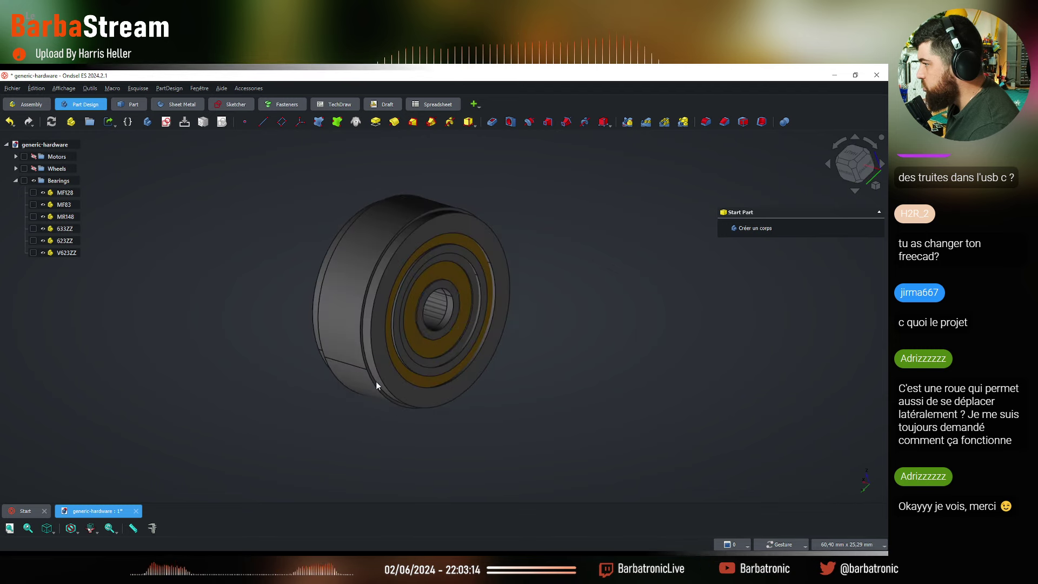
drag(189, 433, 324, 401)
click(45, 216)
click(47, 228)
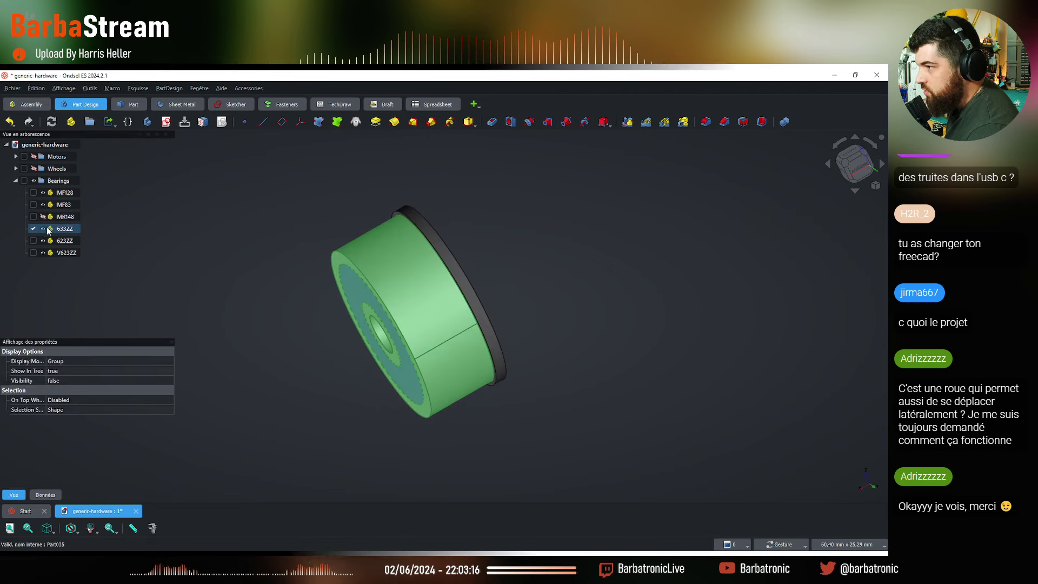
click(43, 228)
click(43, 240)
click(43, 253)
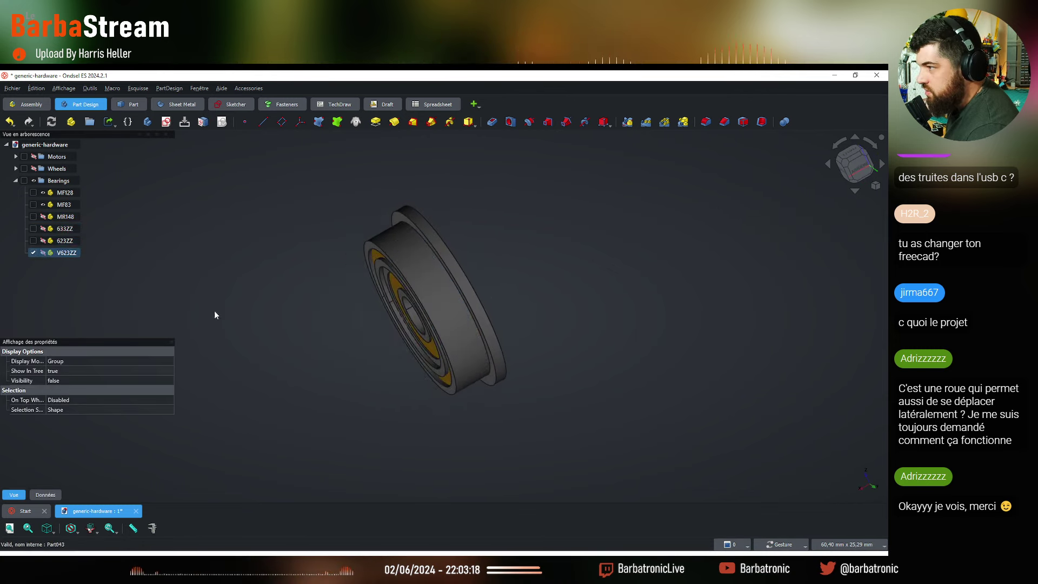
click(215, 315)
drag(215, 315, 487, 346)
click(43, 205)
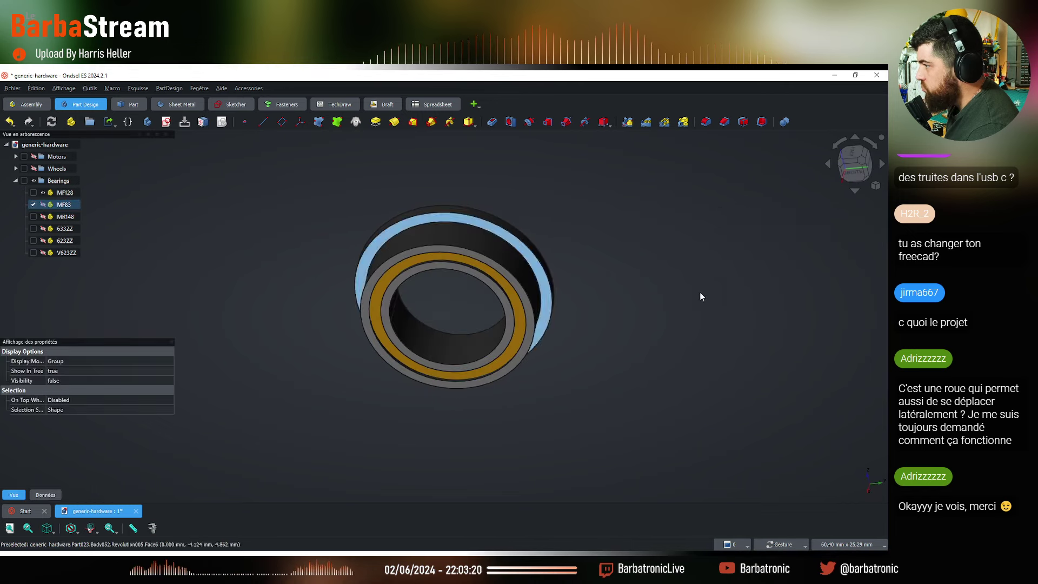
drag(670, 365, 439, 225)
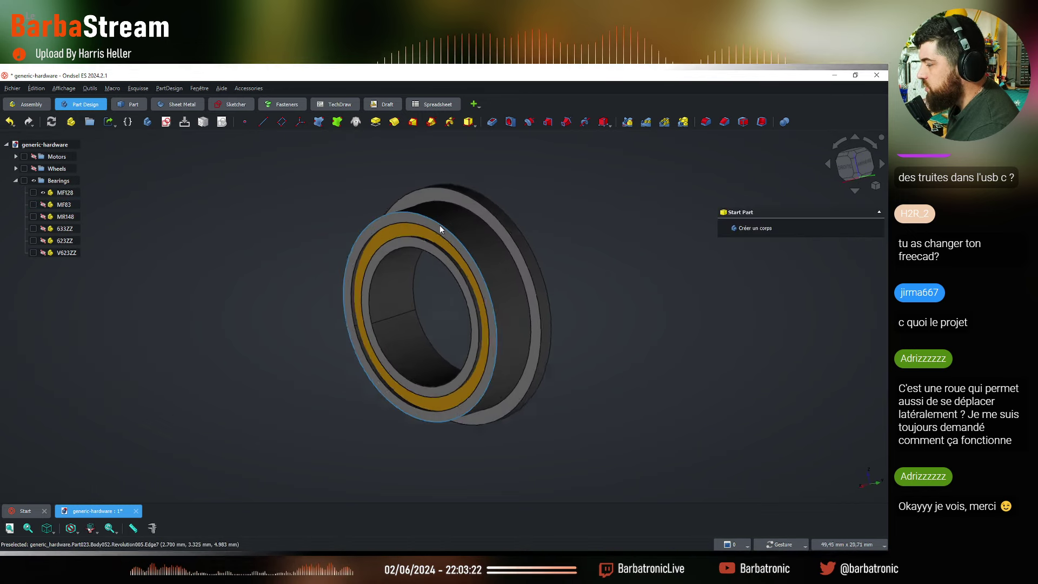
scroll(439, 225, up, 1)
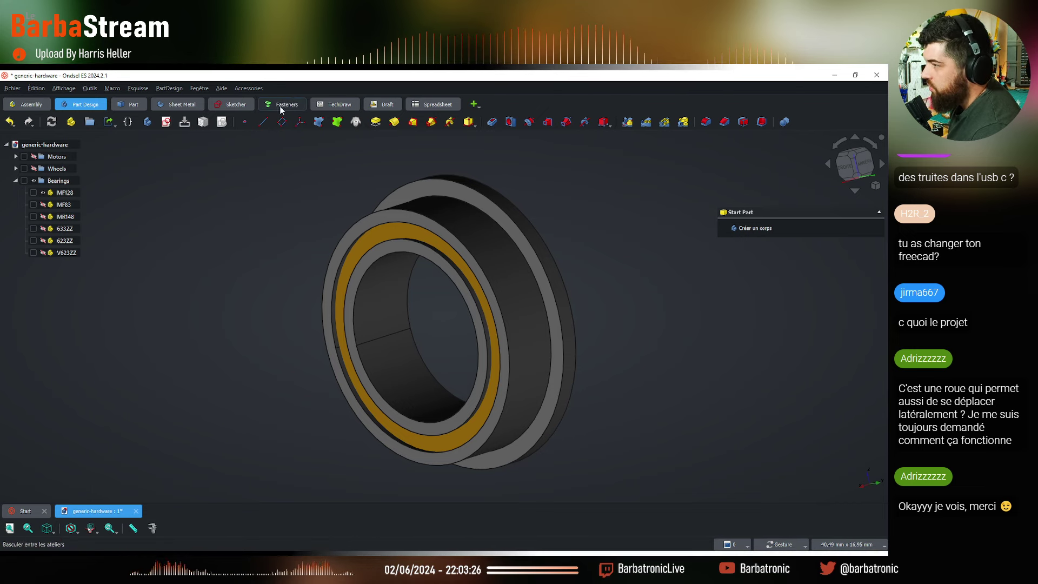
drag(236, 263, 272, 229)
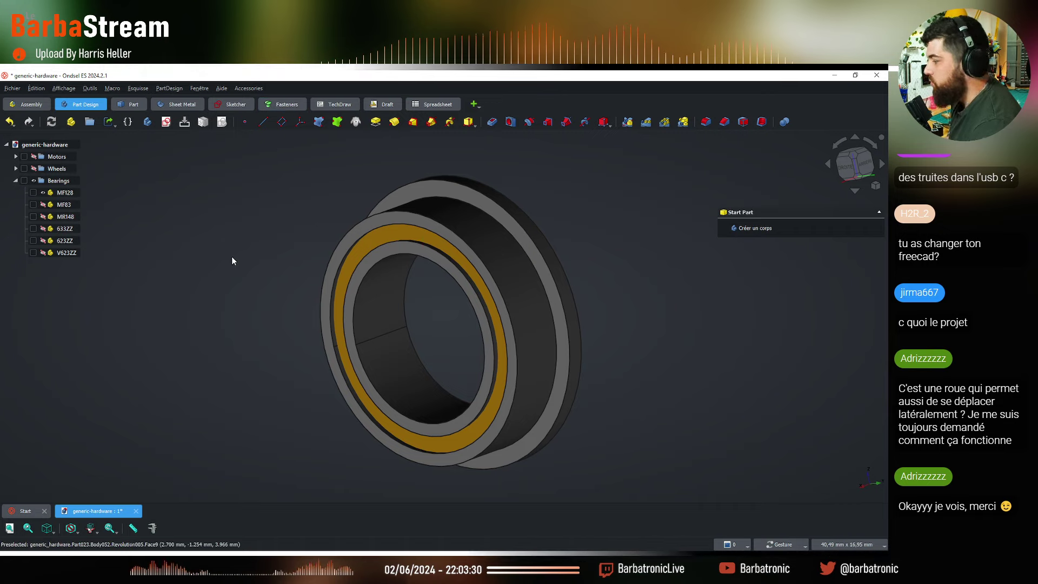
drag(260, 242, 266, 246)
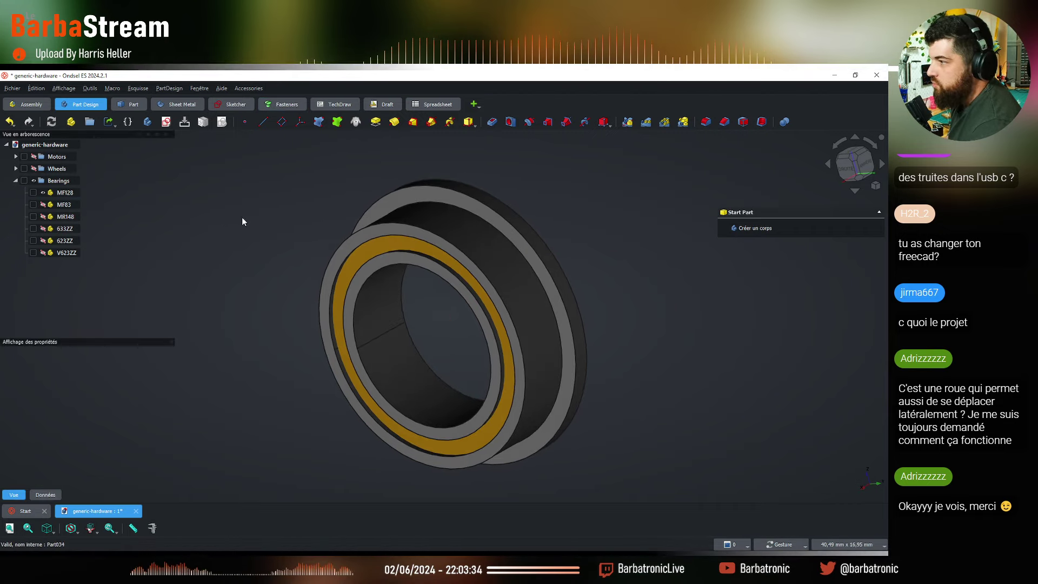
Make all six bearings in the Bearings group visible together, from MF128 to V623ZZ
click(43, 194)
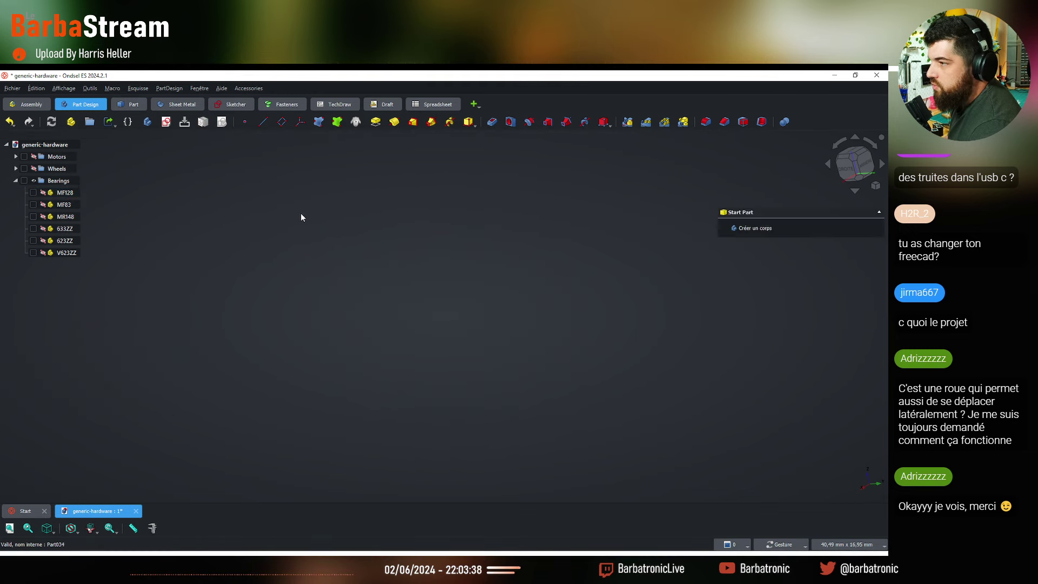
click(44, 205)
click(44, 216)
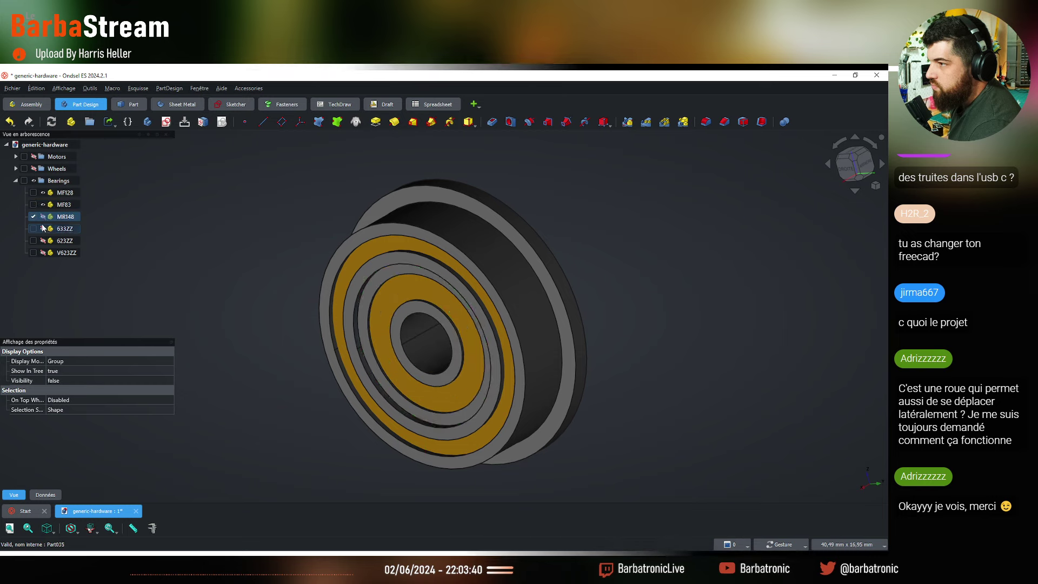
click(44, 228)
click(43, 241)
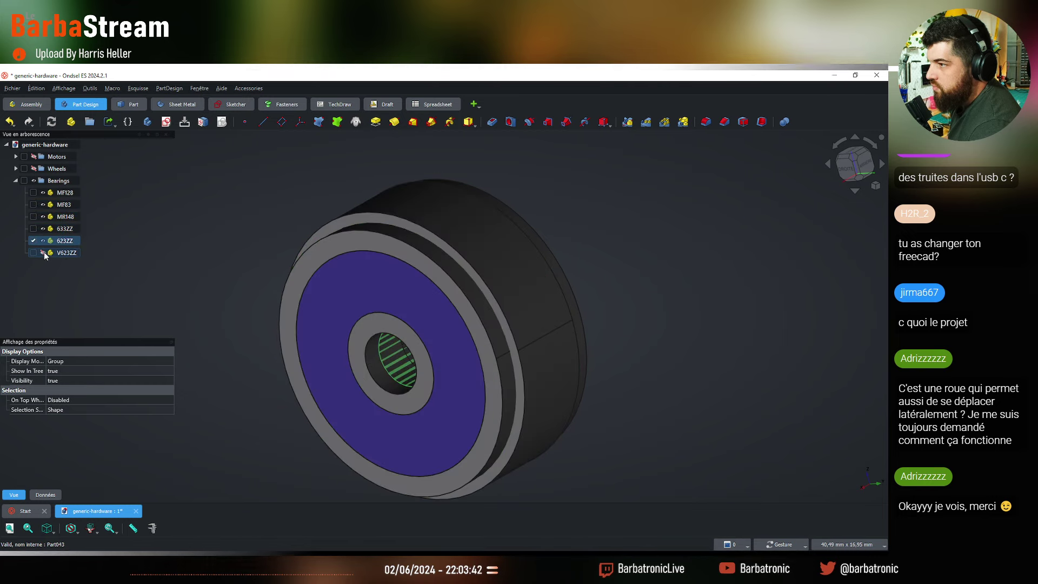
click(44, 253)
click(220, 217)
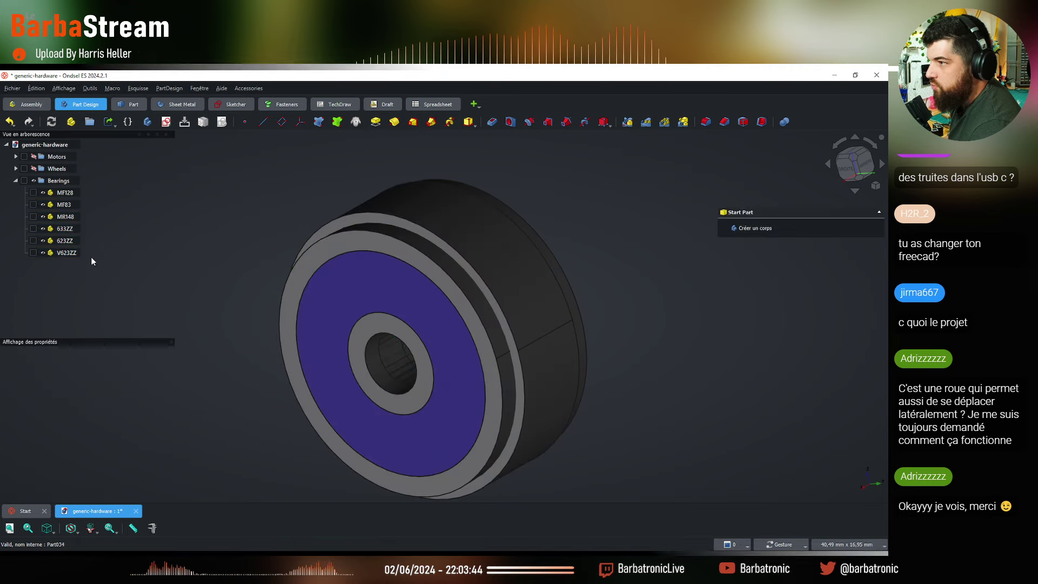
Check the properties of the MF128 bearing, the Bearings group and the generic-hardware document
click(63, 193)
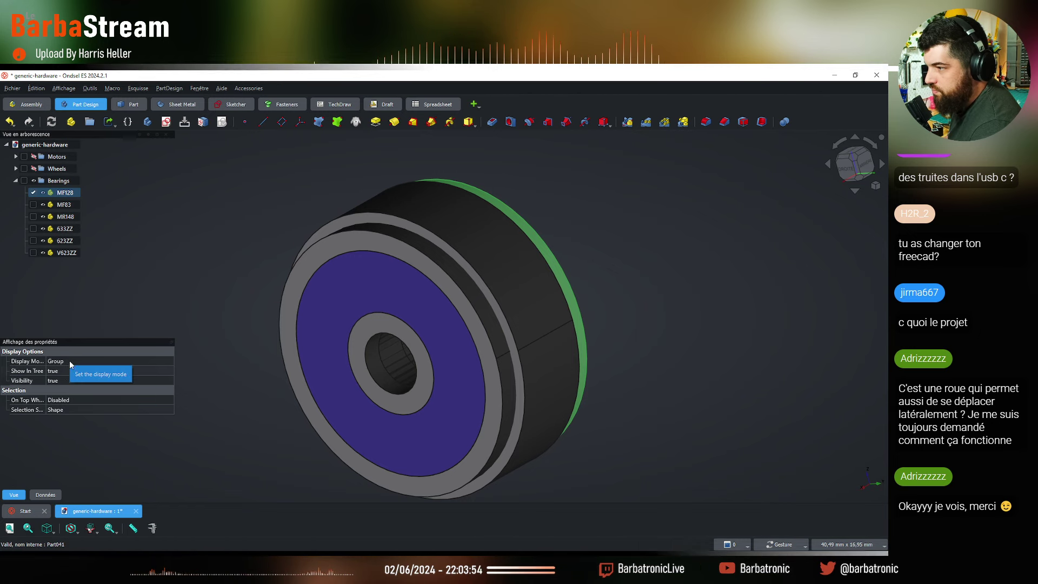
click(102, 318)
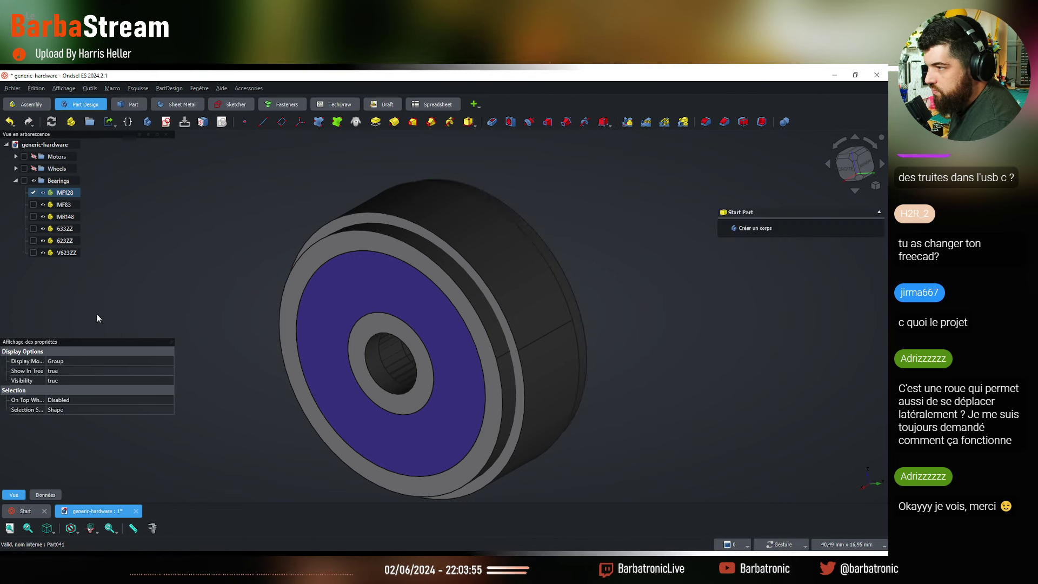
click(58, 182)
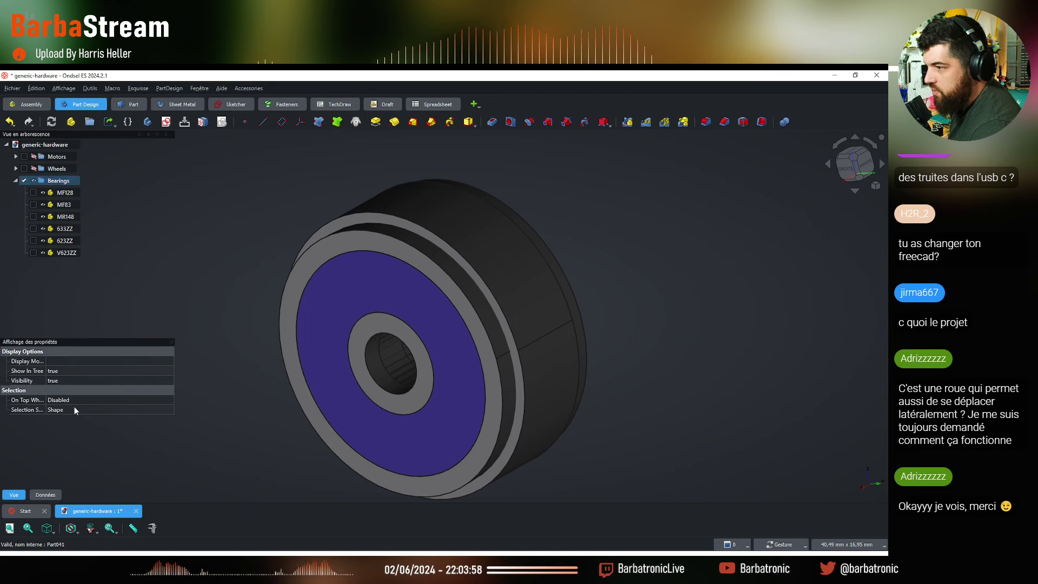
click(54, 144)
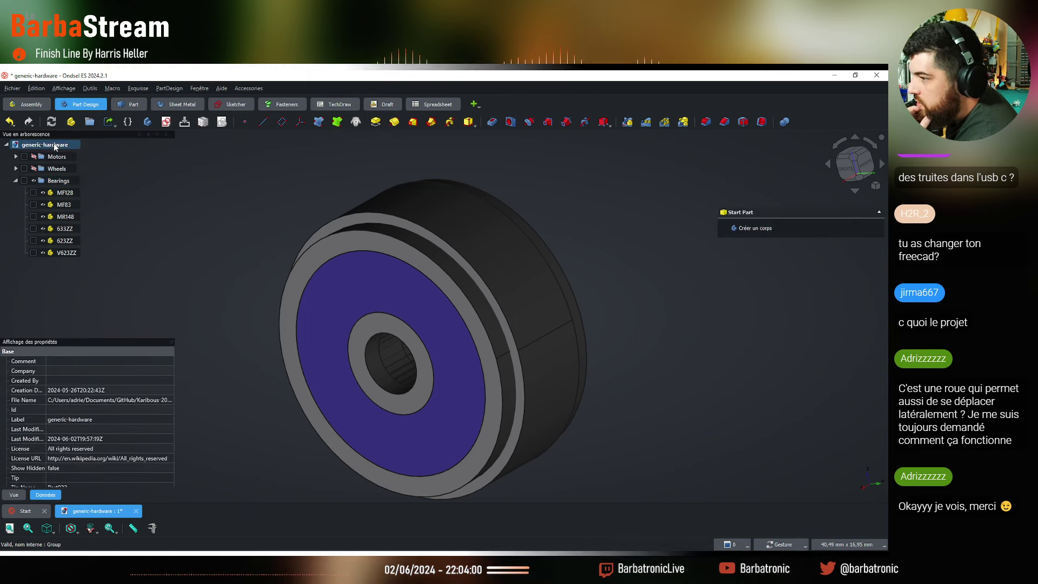
Reveal the hidden tree items to inspect the contents of the MF128 part, then conceal those items again
click(64, 193)
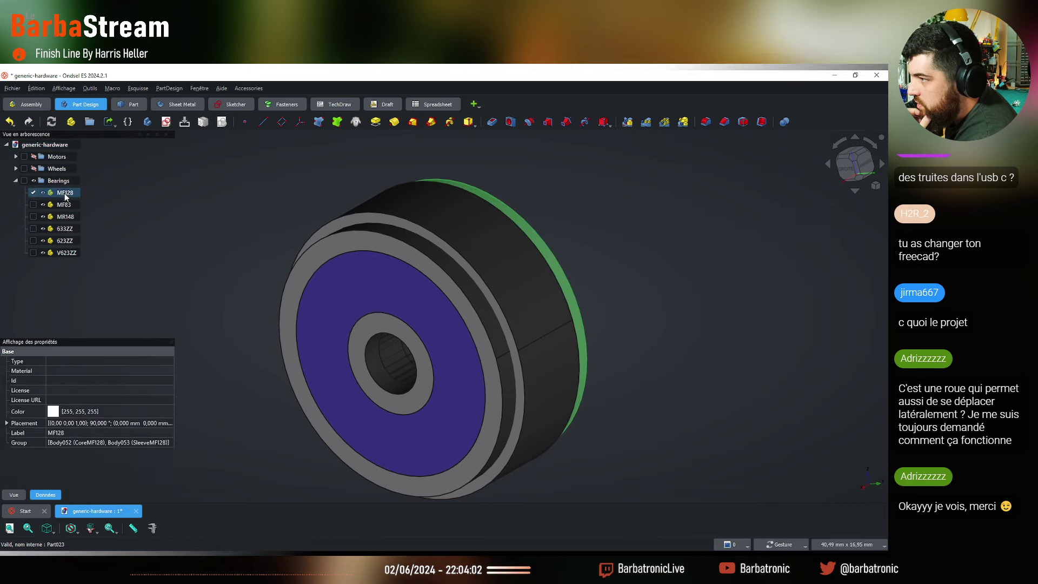
right_click(63, 192)
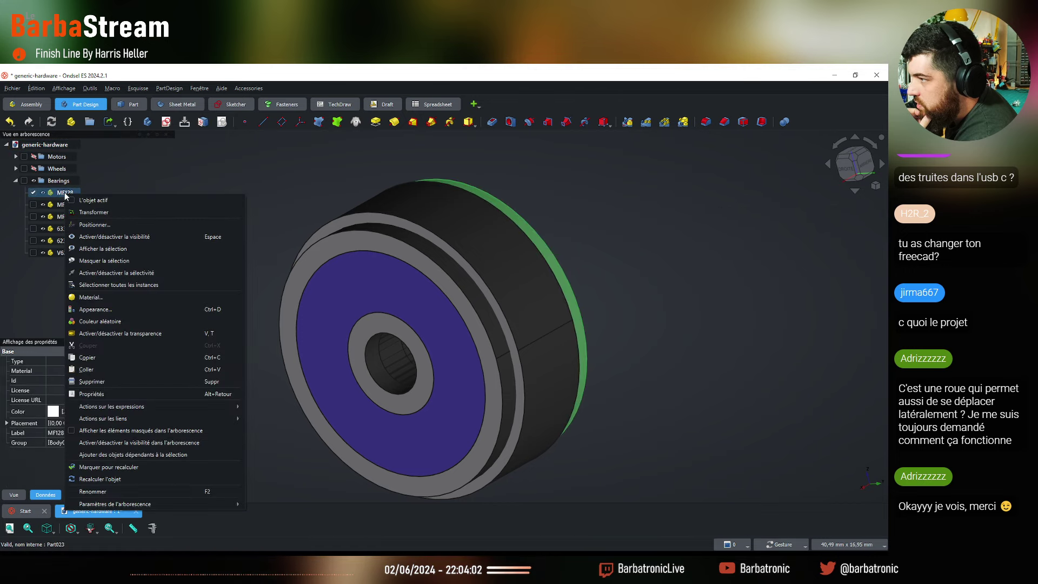
click(196, 432)
click(24, 192)
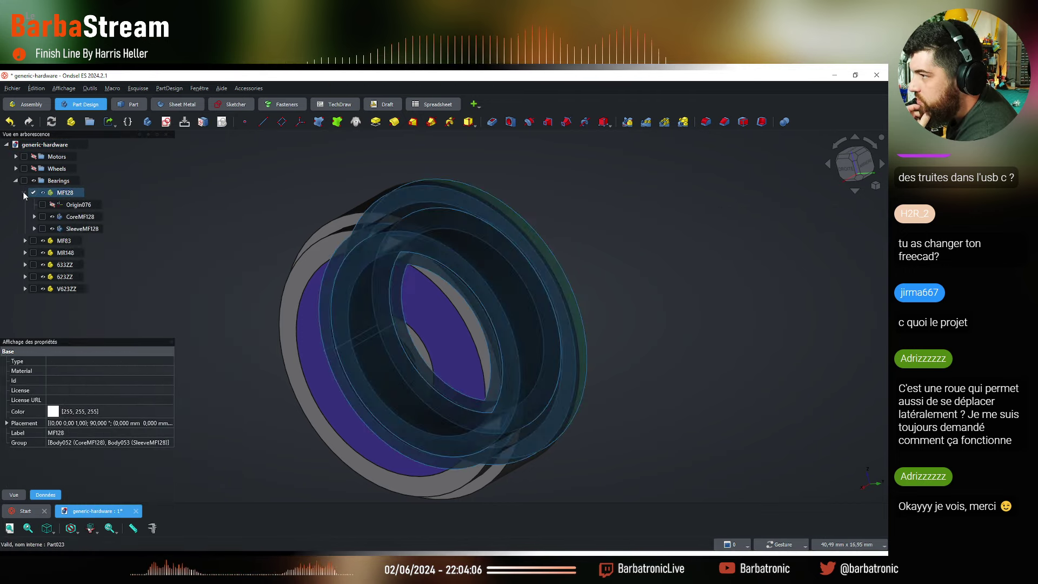
click(24, 193)
right_click(62, 194)
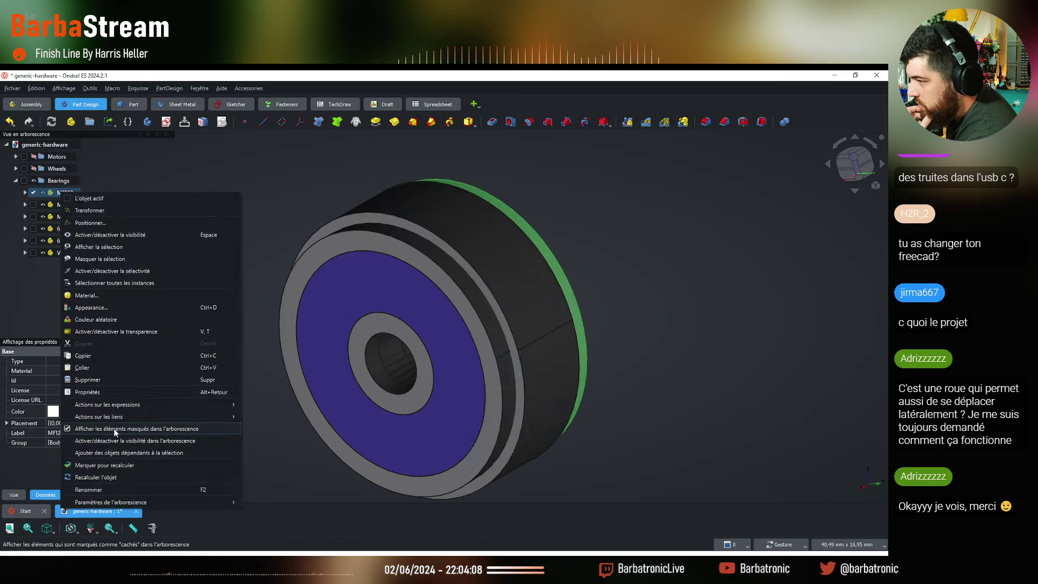
click(113, 428)
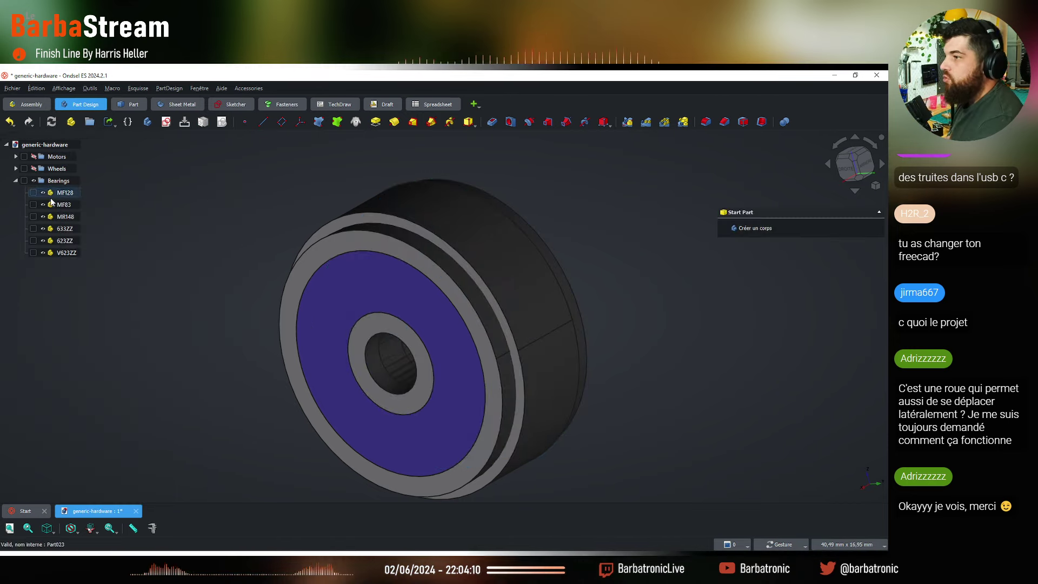
Collapse the Bearings group and inspect the contents of the Motors and Wheels groups, including the OmniPancake part
click(17, 180)
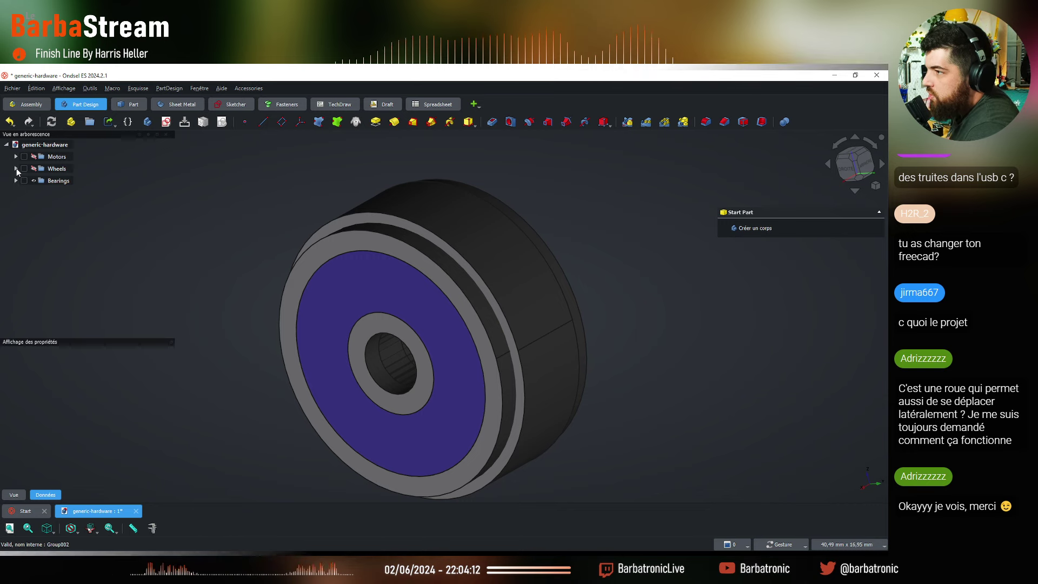
click(16, 168)
click(25, 193)
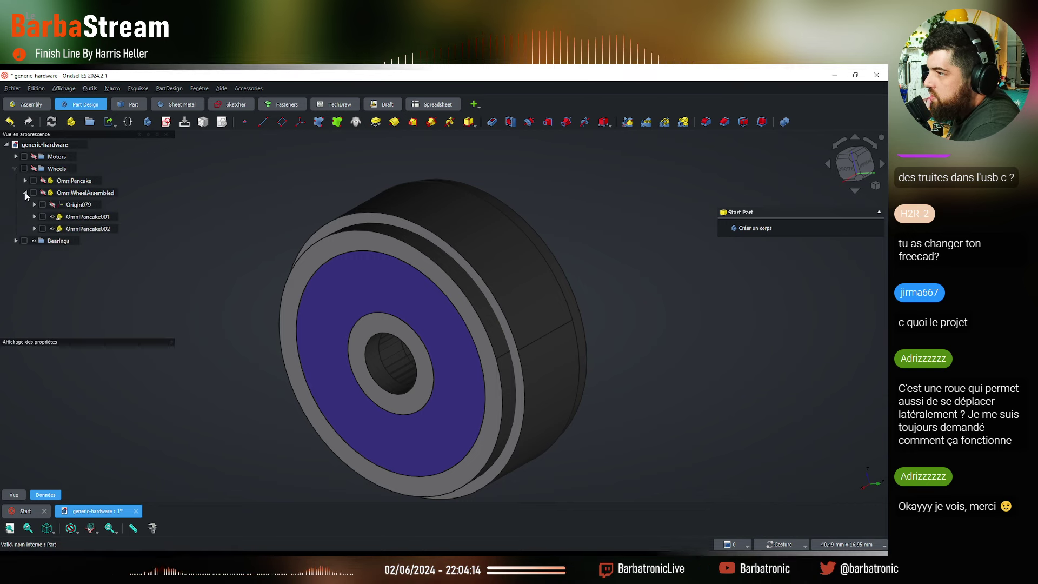
click(16, 156)
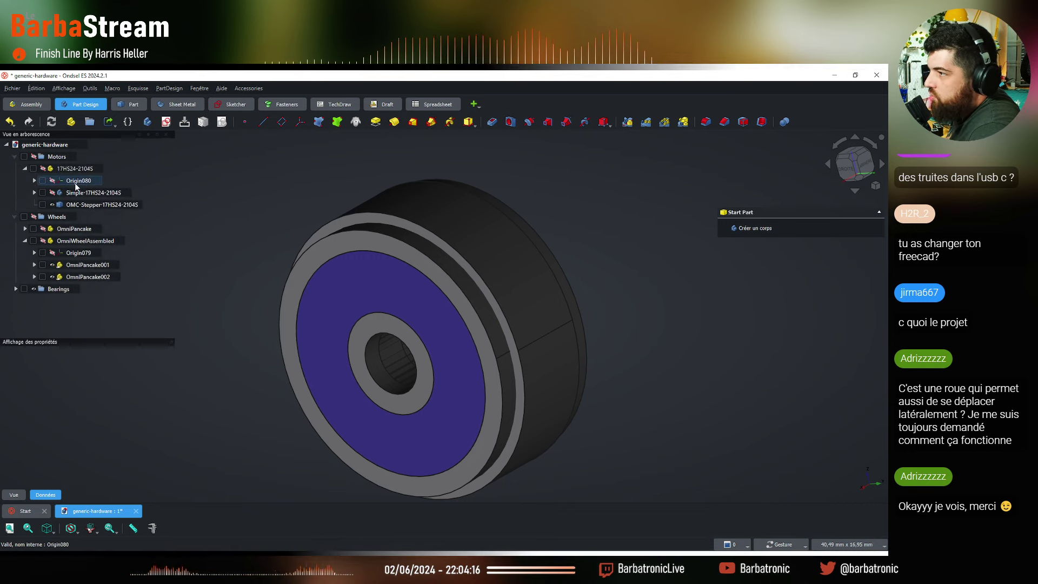
click(24, 228)
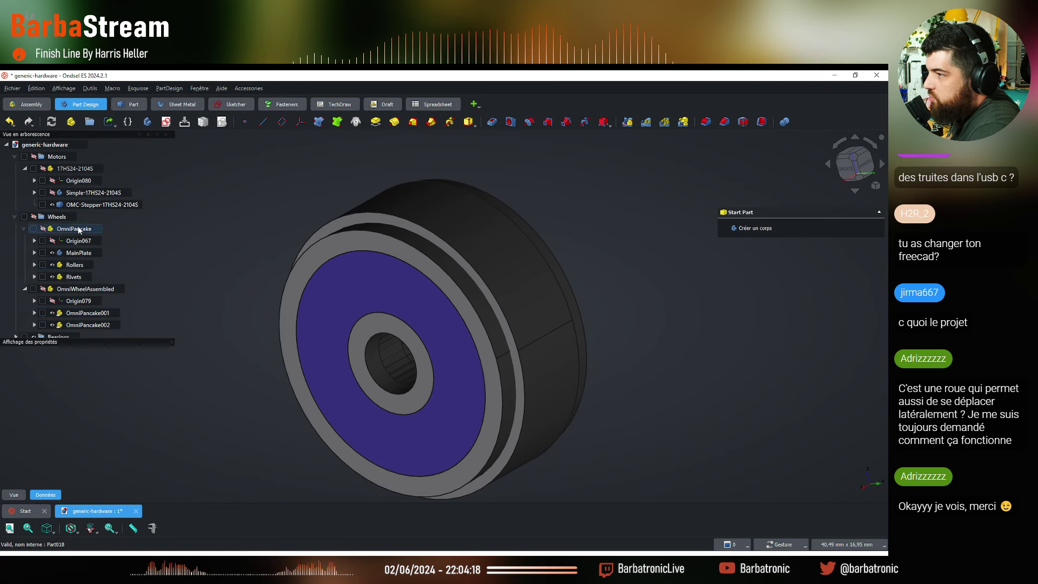
Conceal the OmniPancake part's Origin067, MainPlate, Rollers and Rivets items in the model tree
click(75, 229)
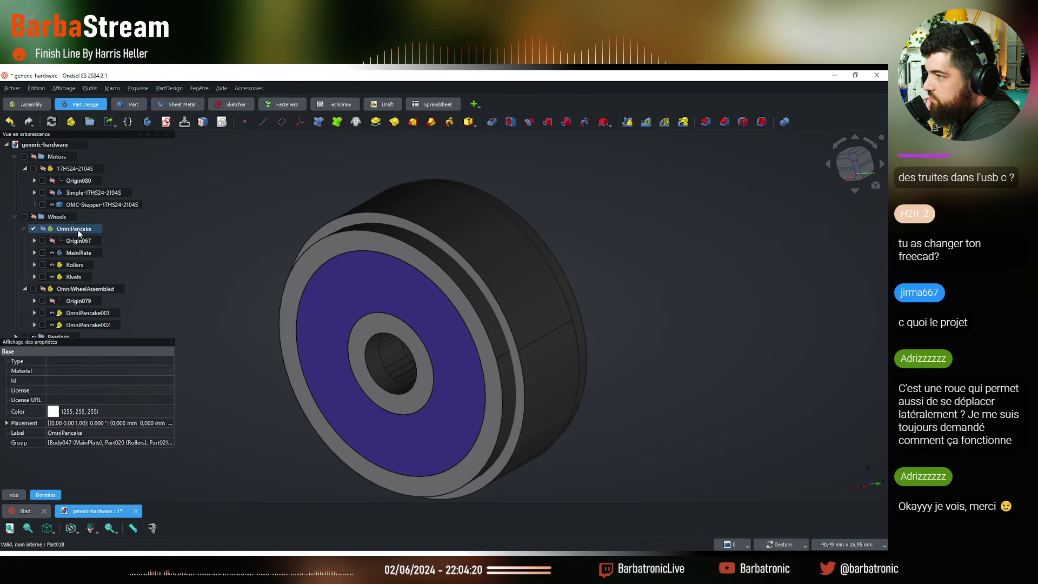
click(84, 241)
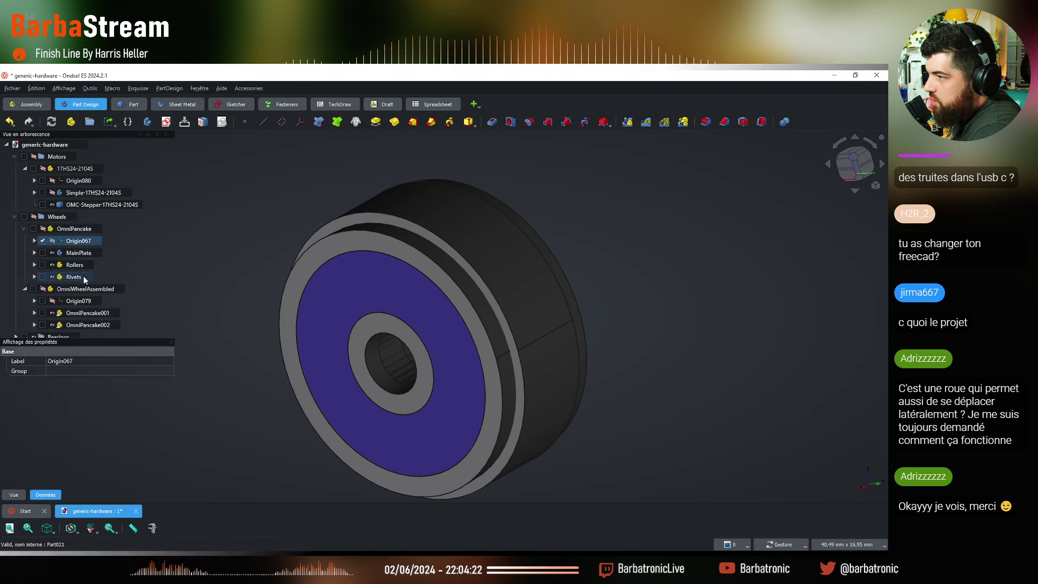
shift+click(74, 277)
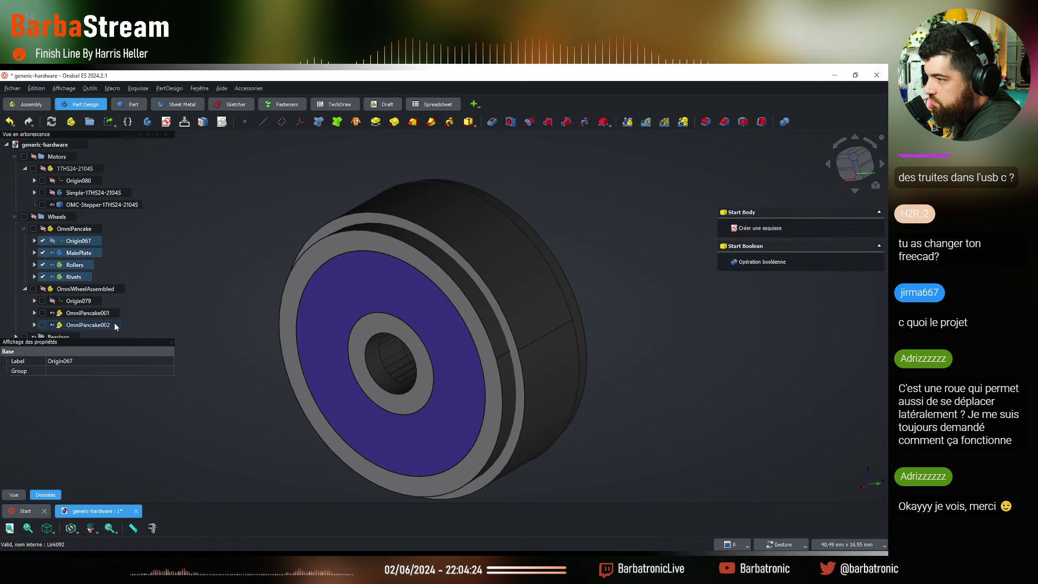
click(83, 241)
right_click(83, 240)
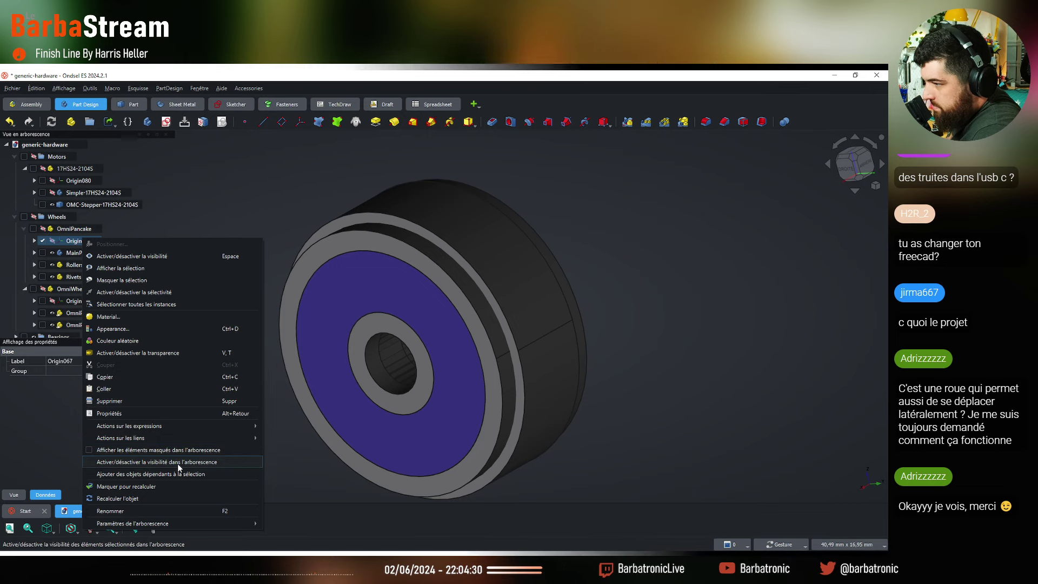
click(178, 462)
right_click(73, 241)
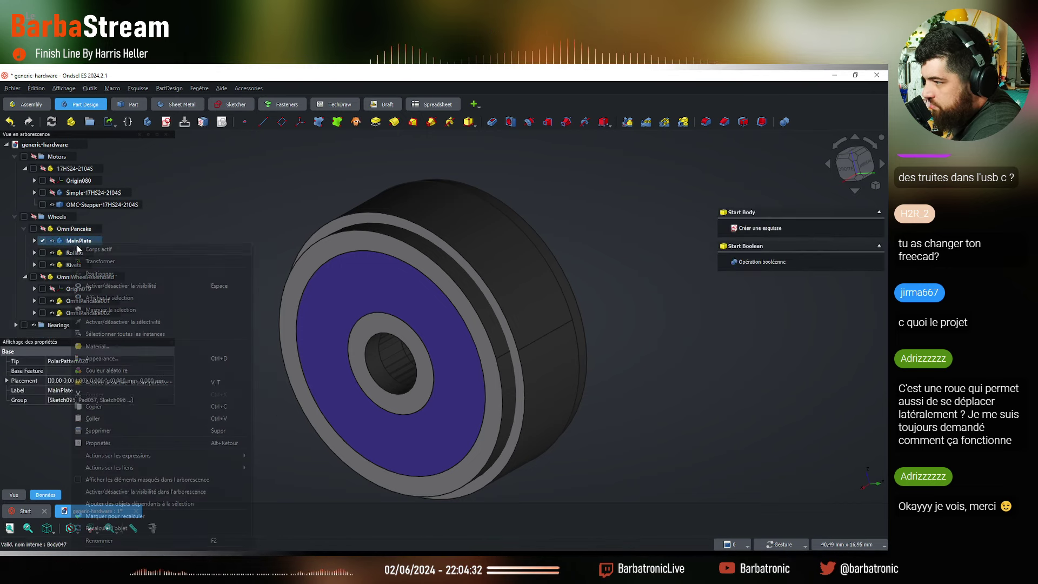
click(140, 492)
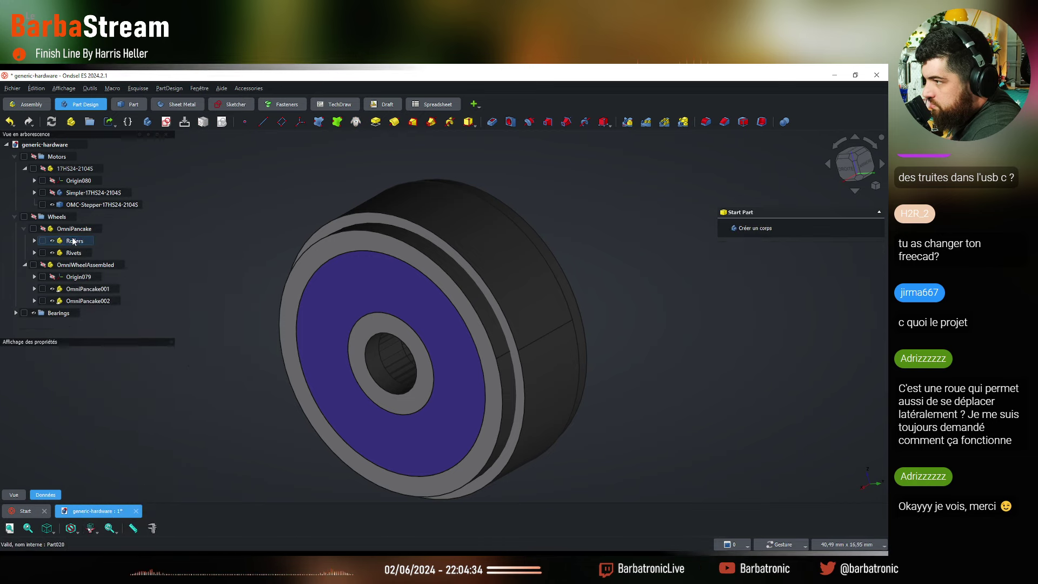
right_click(75, 239)
click(146, 488)
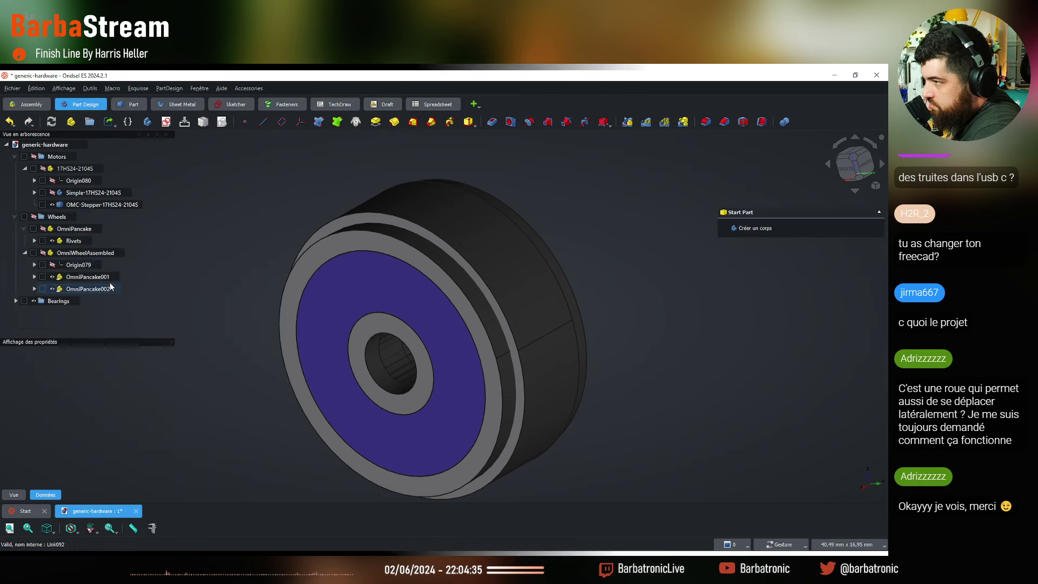
right_click(78, 241)
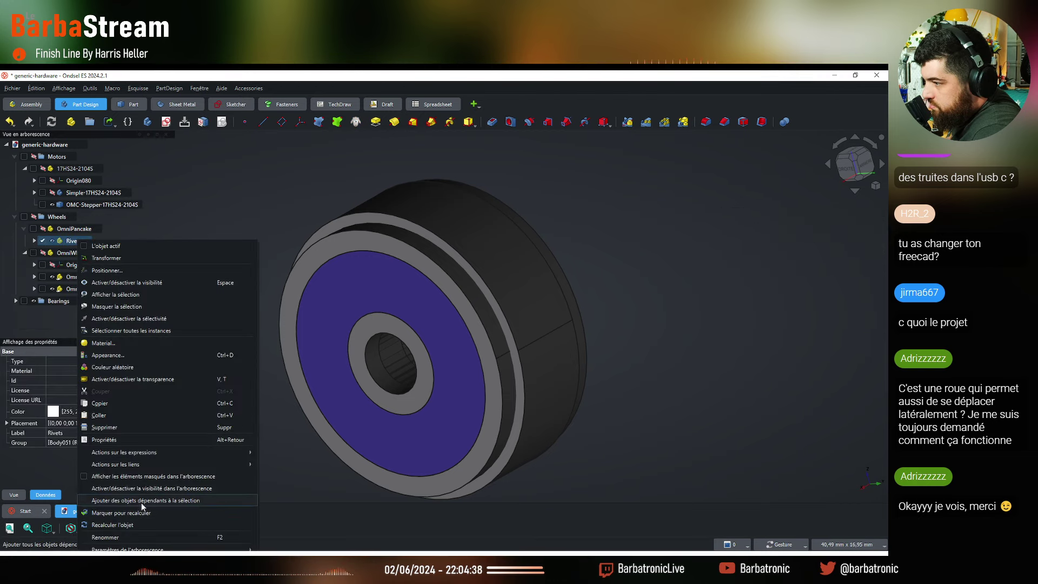
click(142, 488)
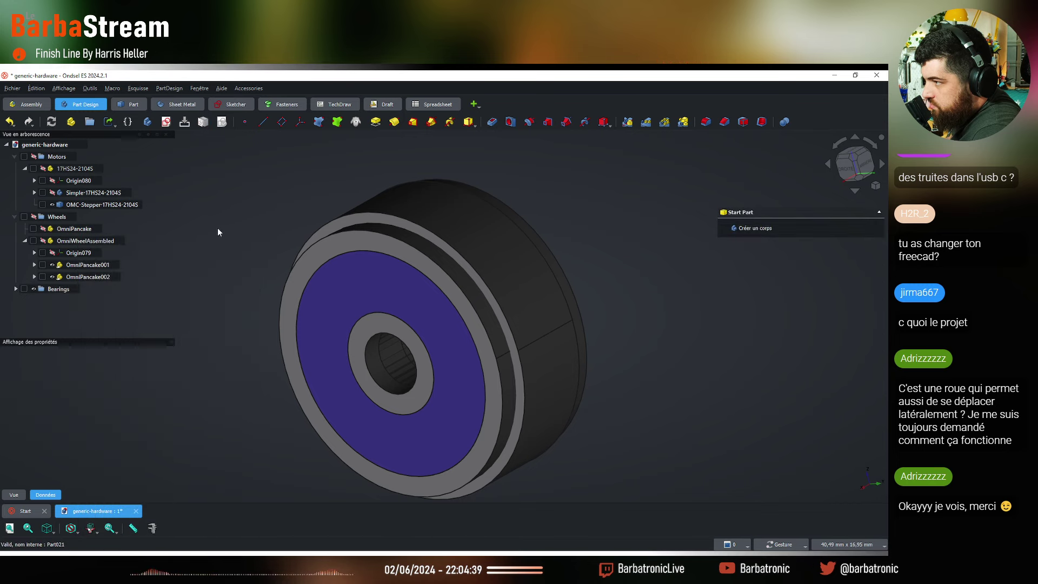
Review the contents of OmniWheelAssembled and the Bearings group, leaving the Wheels and Bearings groups collapsed
click(34, 264)
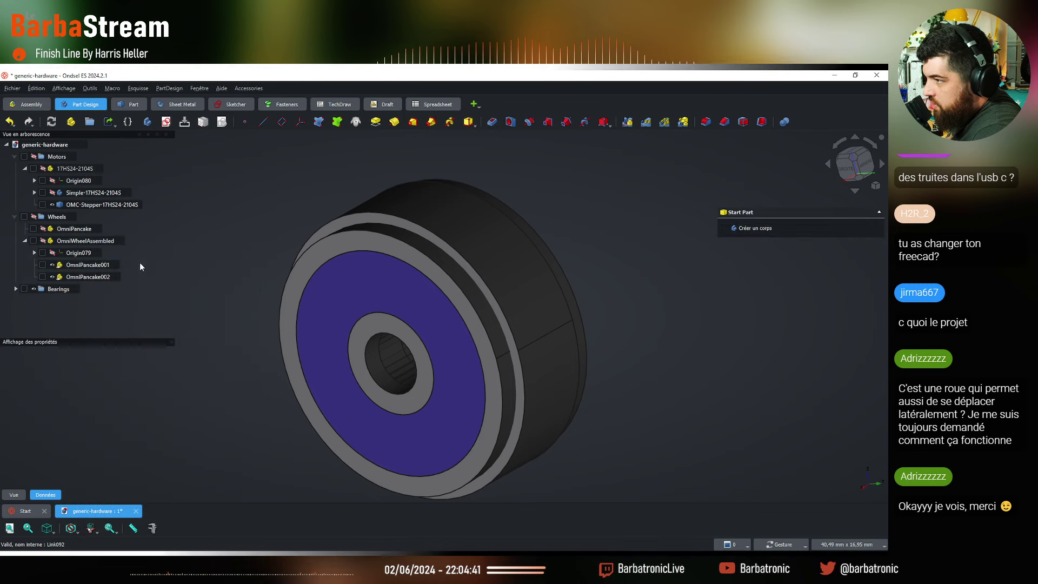
click(34, 253)
click(33, 252)
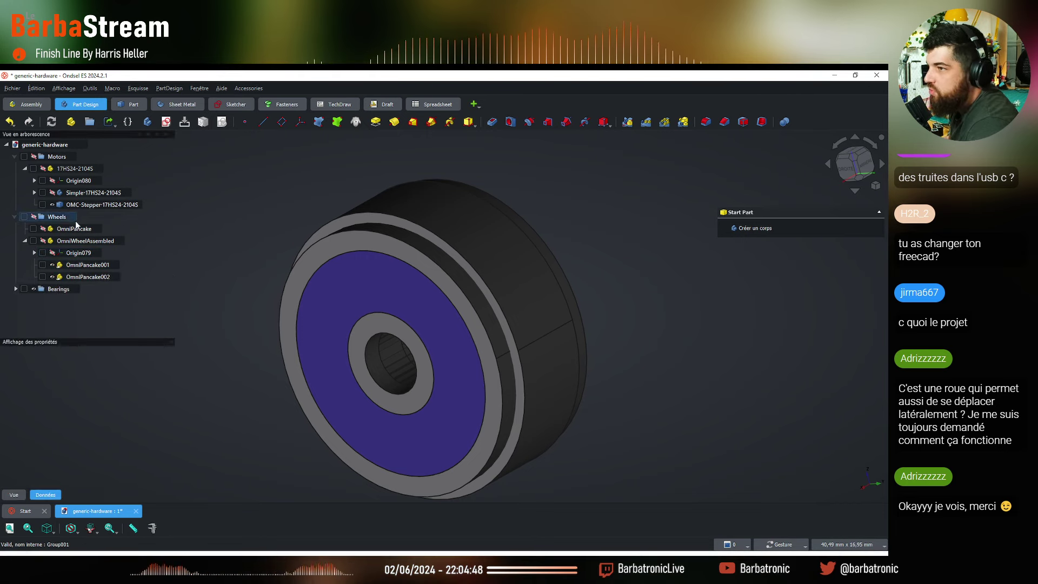
click(15, 289)
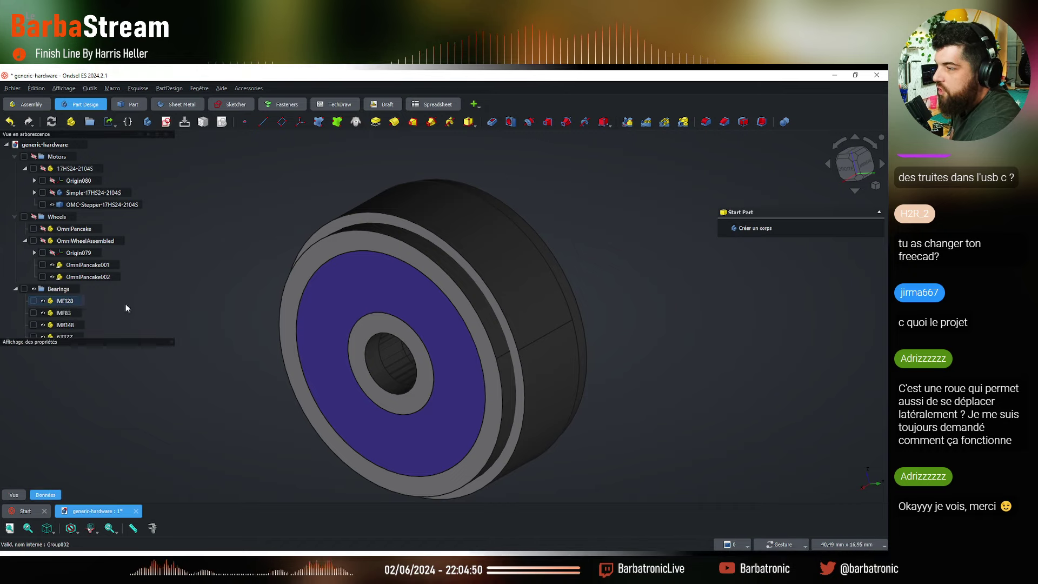
scroll(84, 301, down, 1)
scroll(85, 297, up, 1)
click(24, 241)
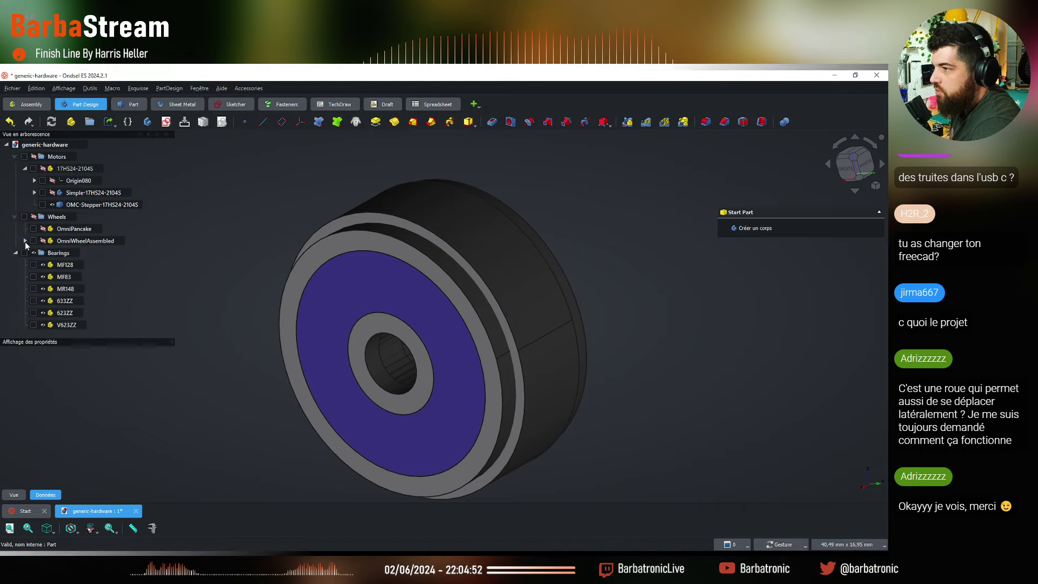
scroll(239, 251, down, 2)
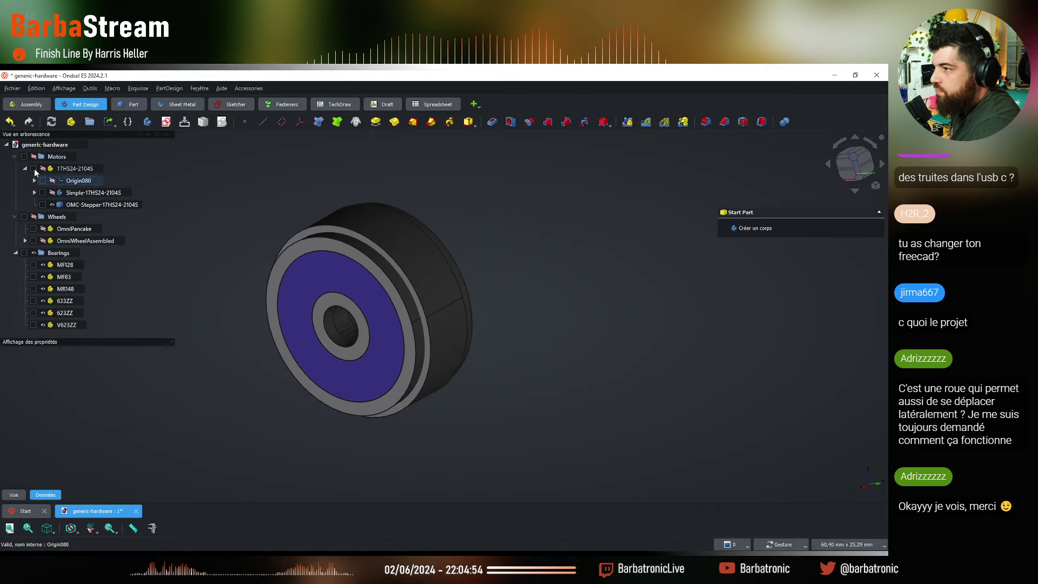
click(15, 217)
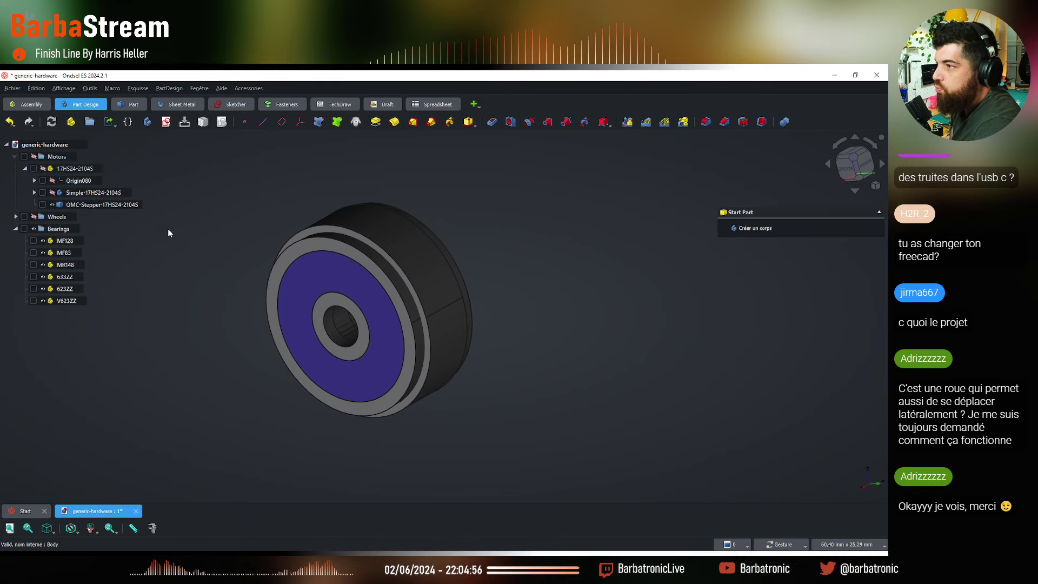
click(16, 229)
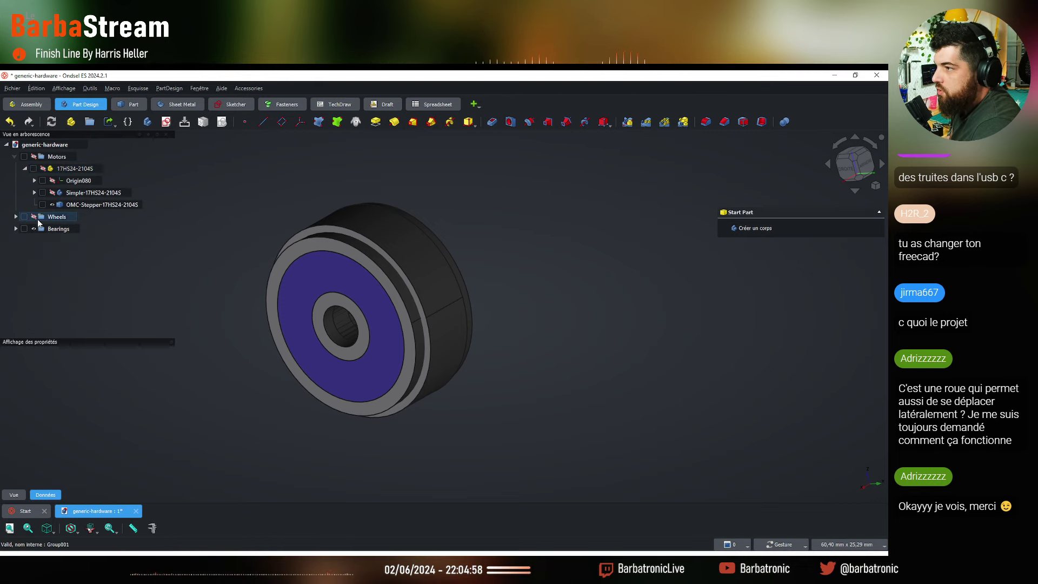
Show the Wheels group and compare the wheels' orientation with that of the MF128 bearing from several angles
click(34, 216)
scroll(406, 276, down, 6)
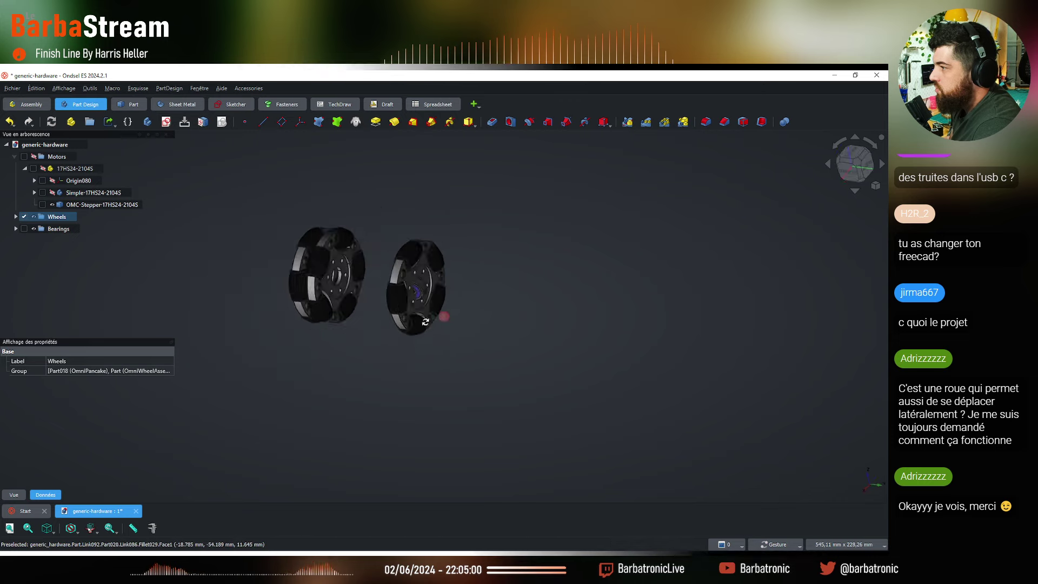
drag(426, 322, 259, 286)
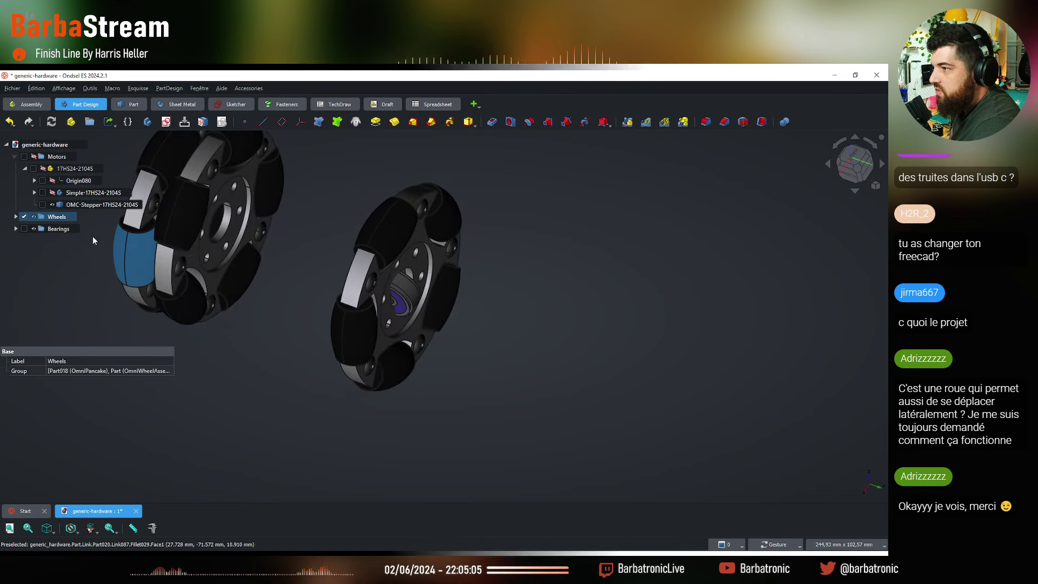
click(16, 229)
click(63, 239)
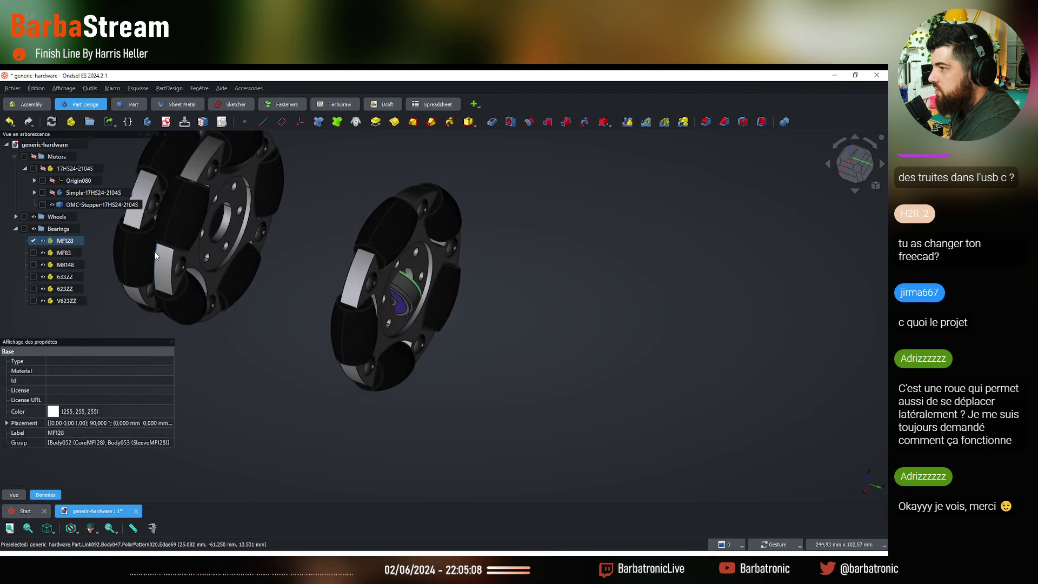
drag(414, 290, 463, 414)
Rotate the MF128 bearing by -90° with Transform and hide the Wheels group
right_click(65, 241)
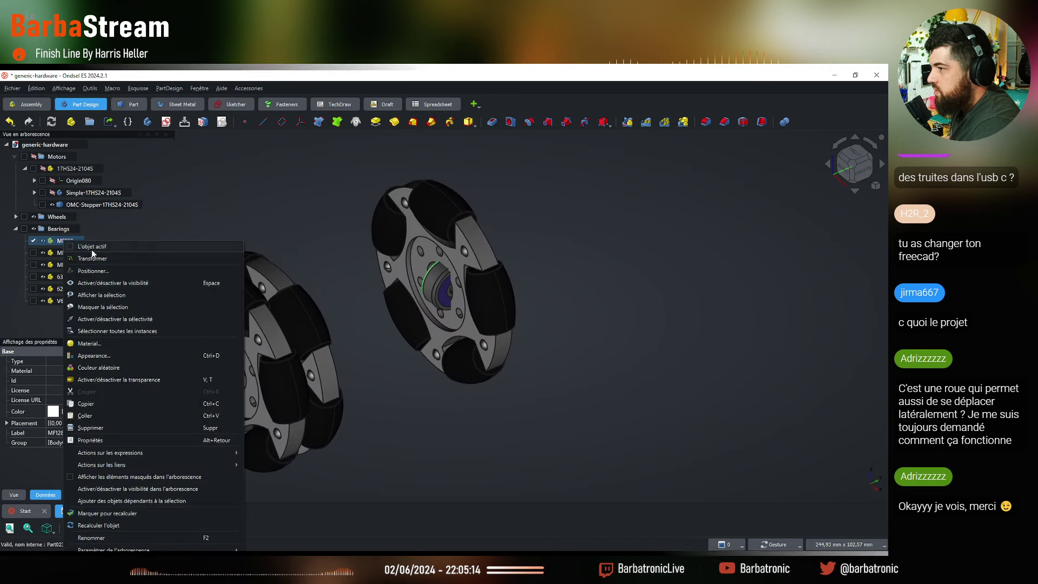
click(94, 258)
drag(456, 294, 597, 352)
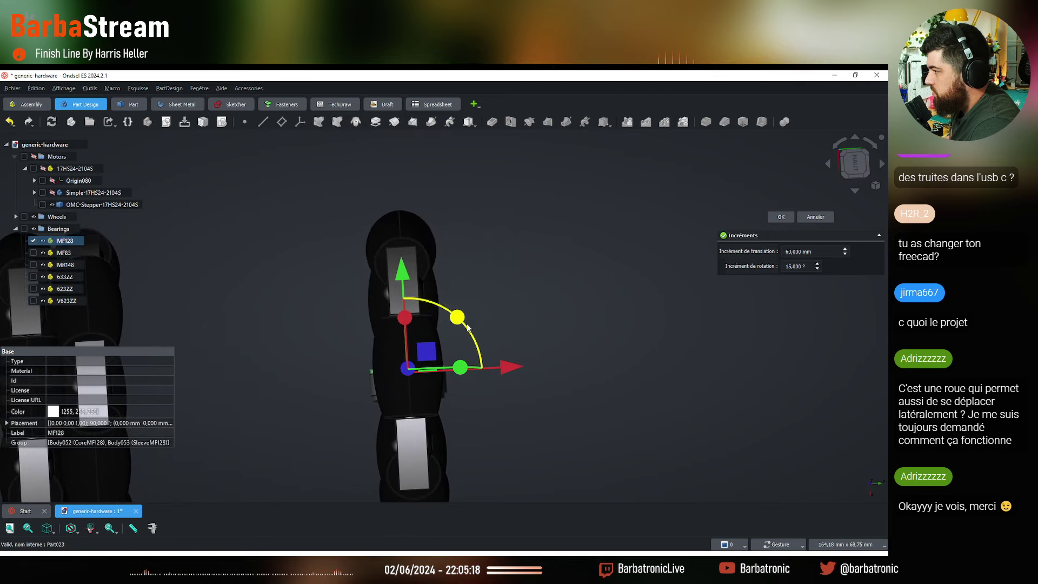
drag(468, 327, 533, 495)
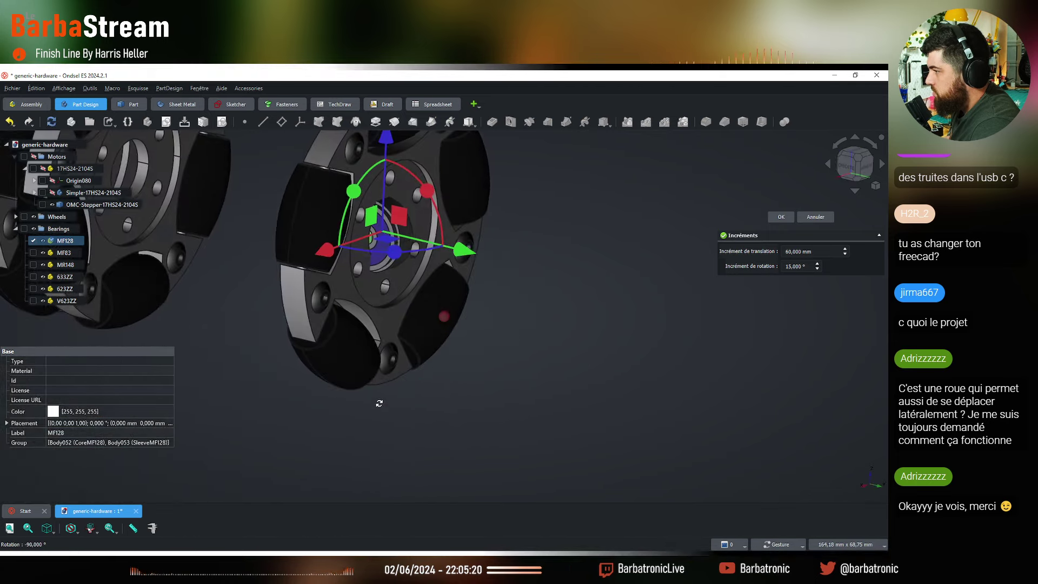
drag(379, 403, 177, 307)
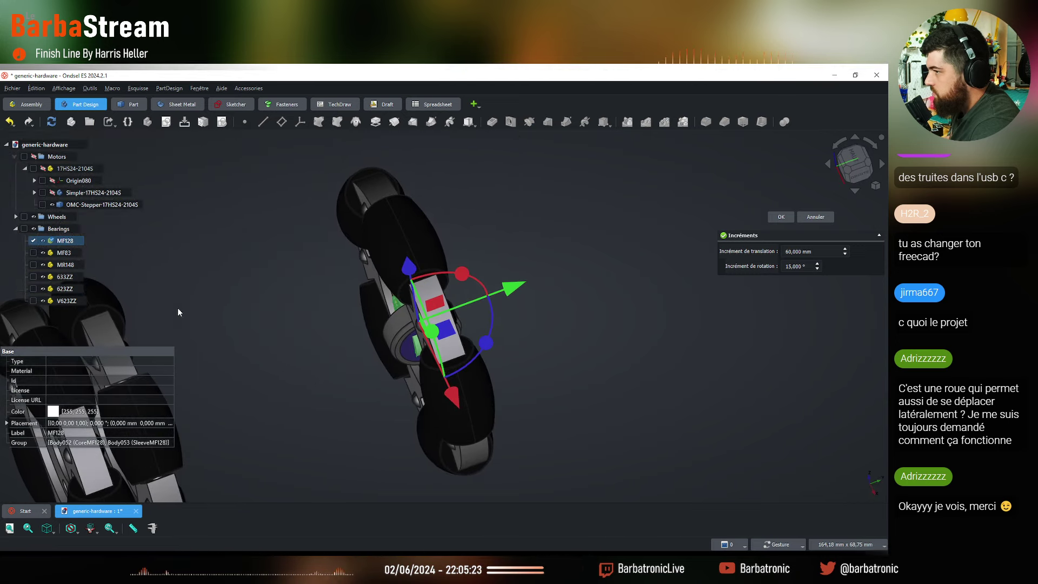
click(34, 216)
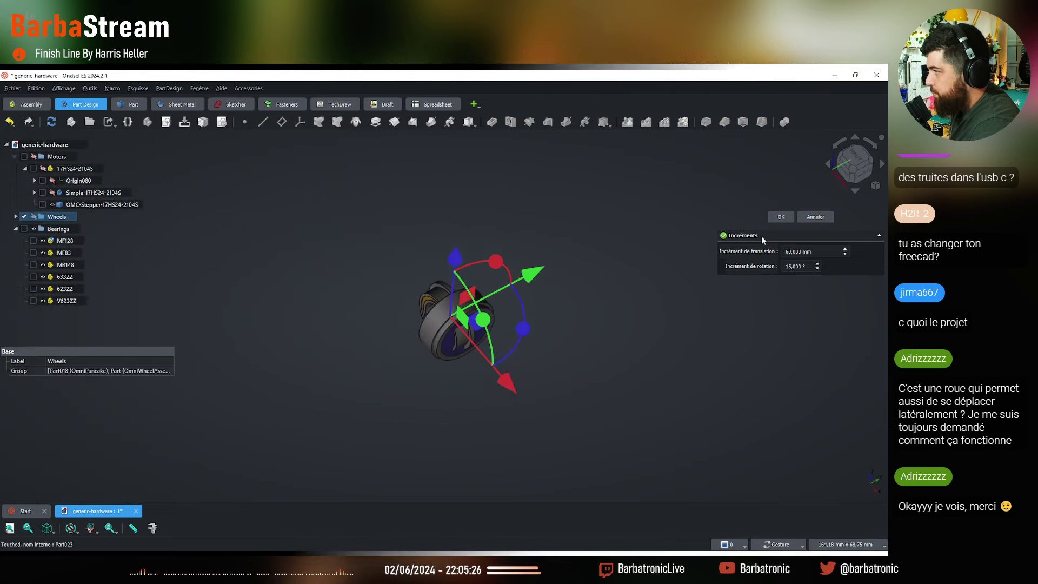
Rotate the MF83 bearing with Transform to align it with the MF128 bearing
right_click(64, 253)
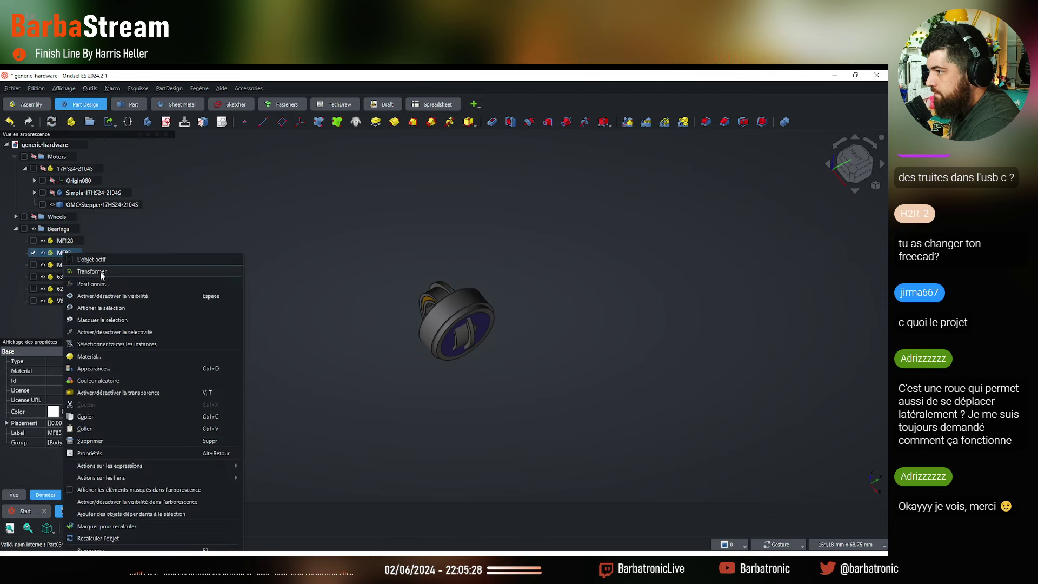
click(102, 272)
scroll(463, 319, up, 2)
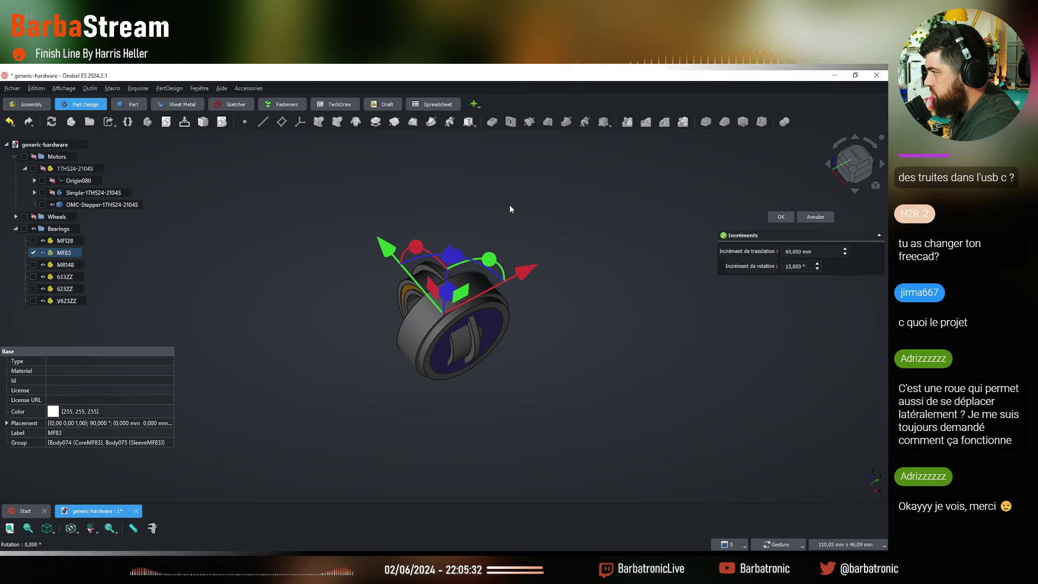
drag(509, 205, 498, 228)
drag(446, 309, 476, 382)
key(Escape)
Rotate the MR148 bearing by 90° with Transform
right_click(72, 265)
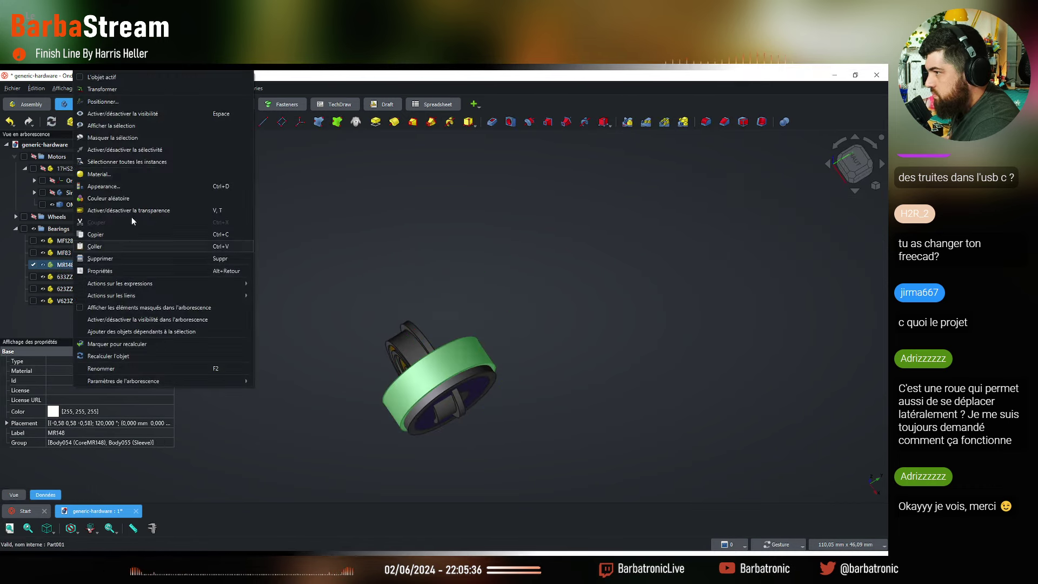
click(102, 90)
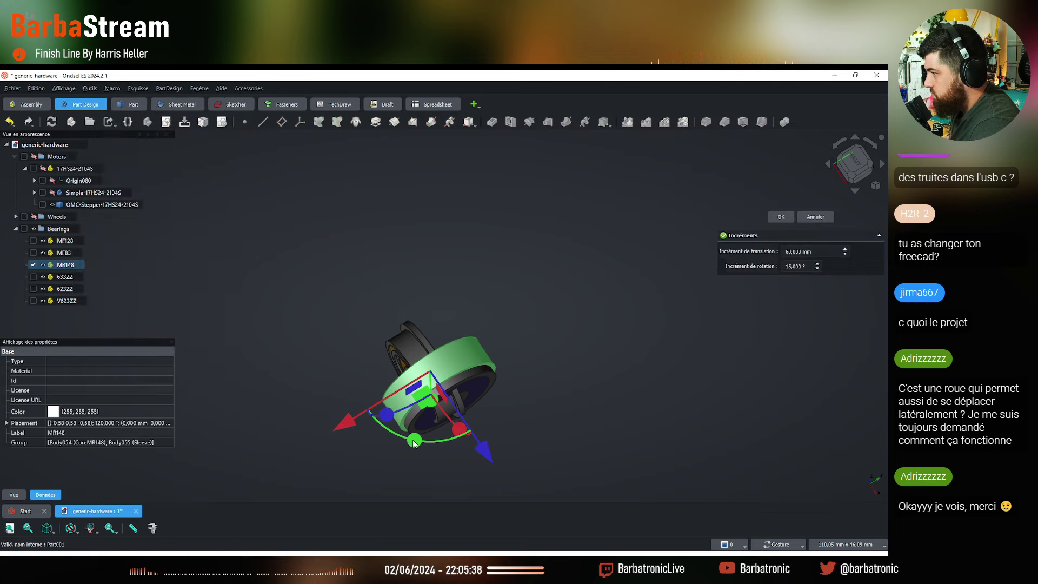
drag(415, 444, 357, 357)
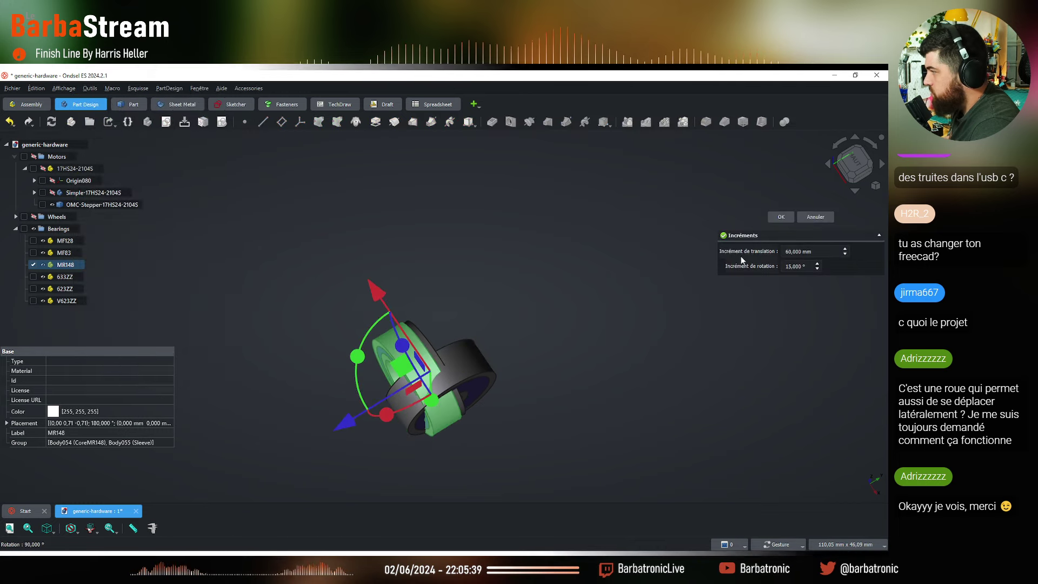
click(780, 217)
Rotate the 633ZZ bearing by 90° with Transform
click(63, 277)
right_click(63, 277)
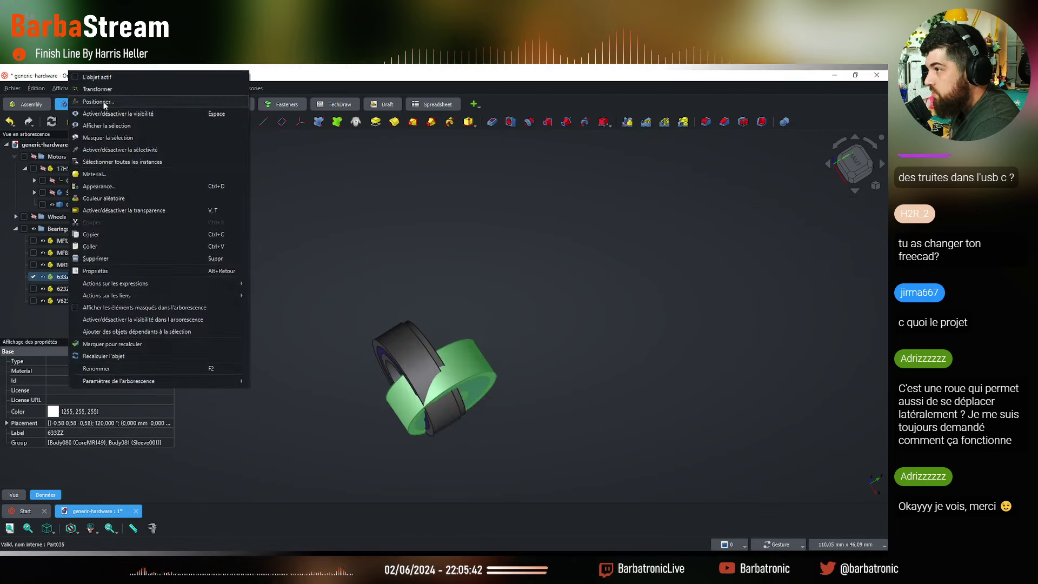
click(98, 89)
drag(414, 443, 361, 355)
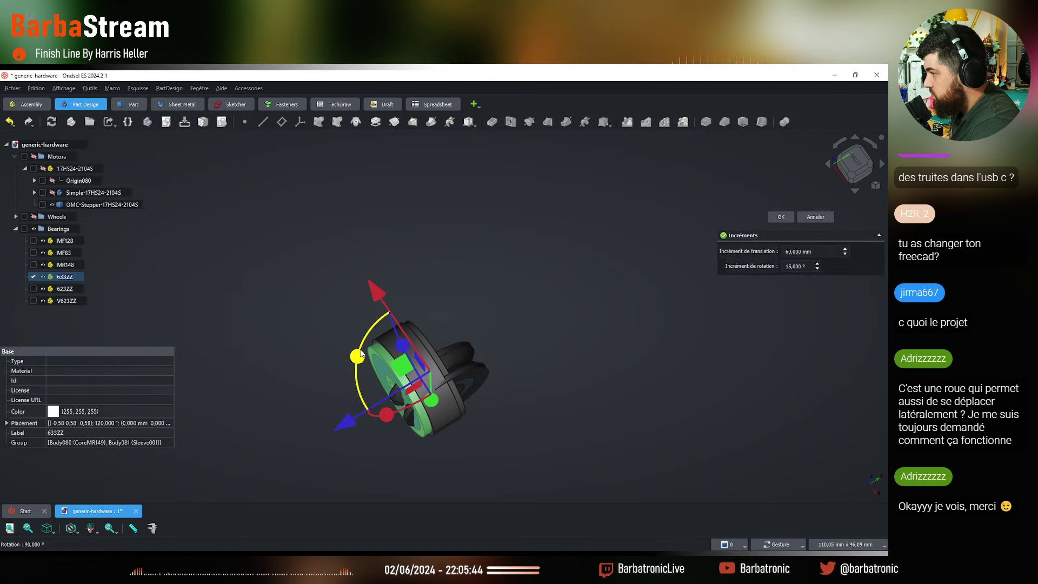
click(783, 216)
Rotate the 623ZZ bearing by -90° with Transform
click(73, 289)
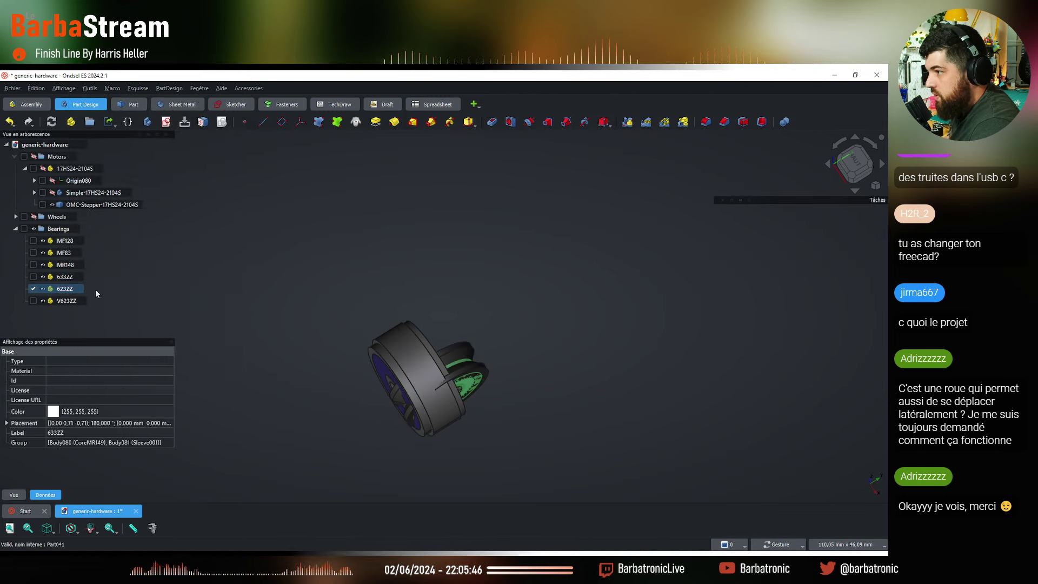
right_click(64, 289)
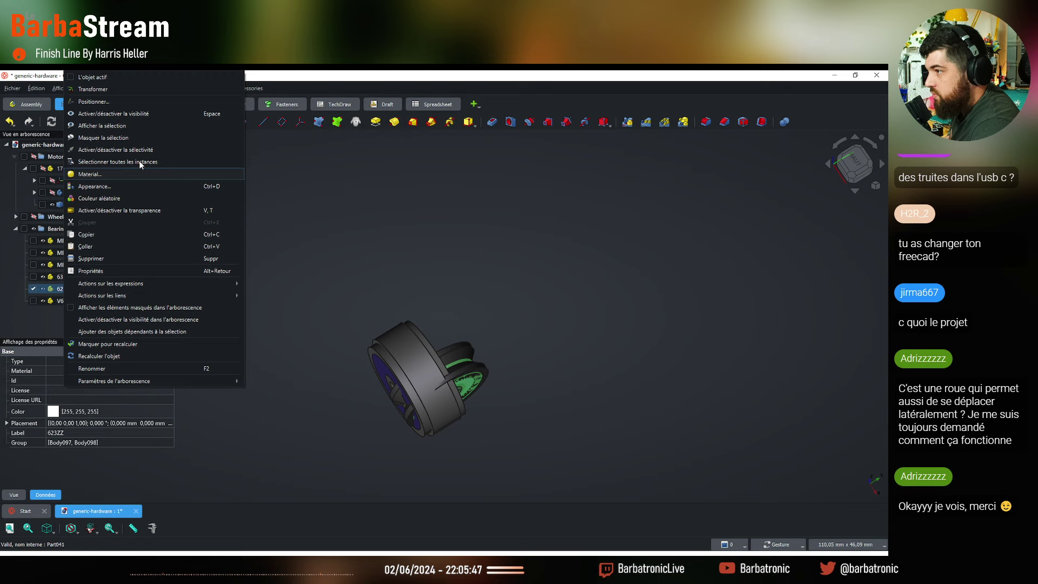
click(93, 89)
drag(414, 443, 400, 439)
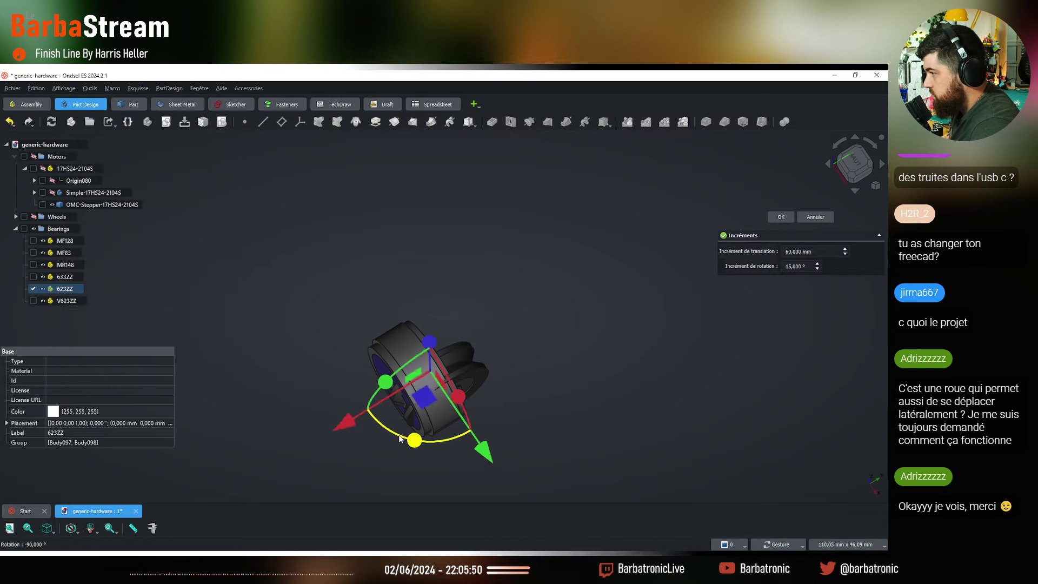
click(782, 217)
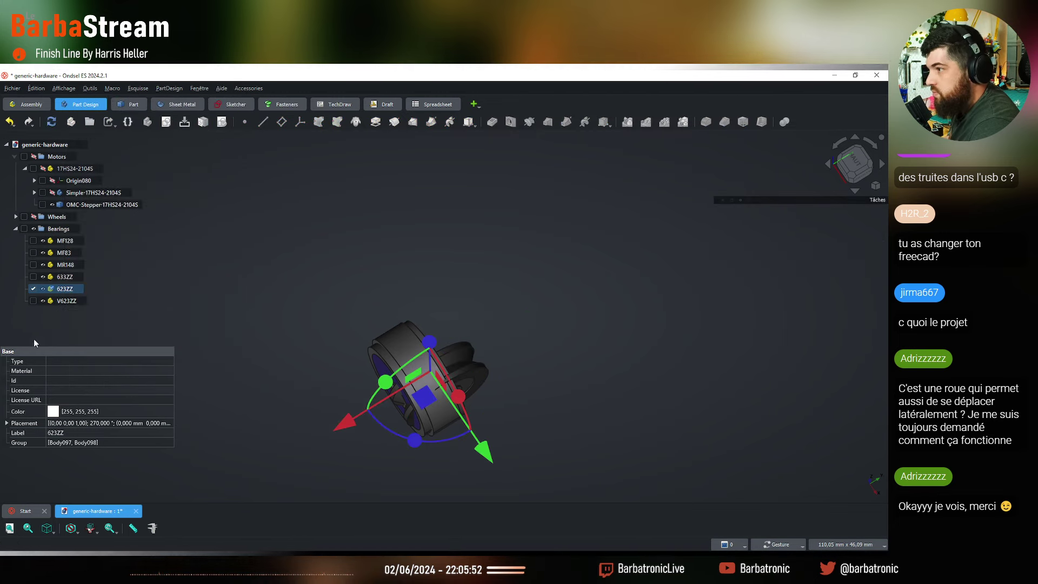
Rotate the V623ZZ bearing with Transform to align its axis with the other bearings
click(60, 301)
right_click(61, 302)
click(94, 90)
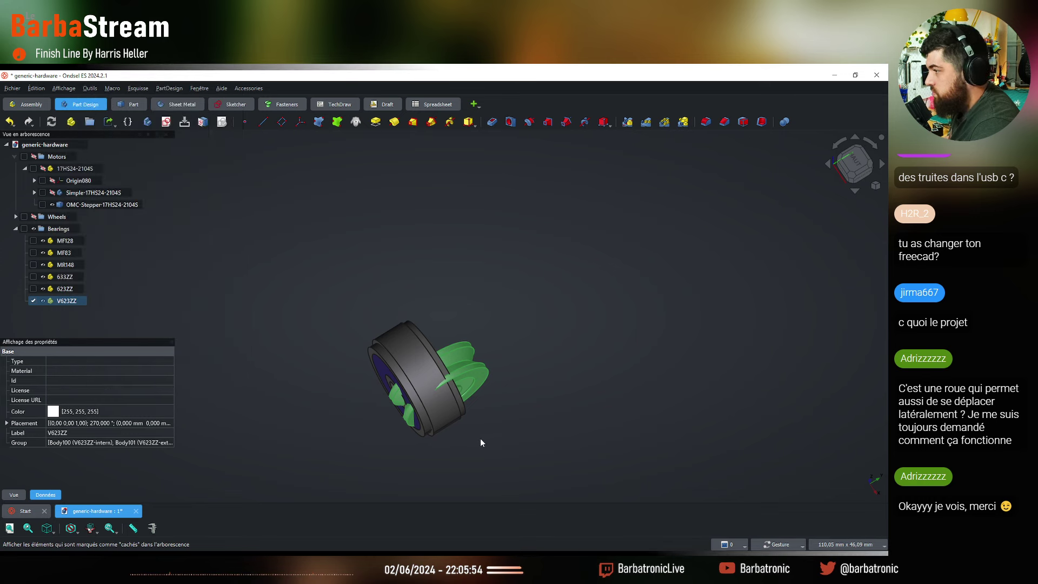
drag(415, 441, 357, 356)
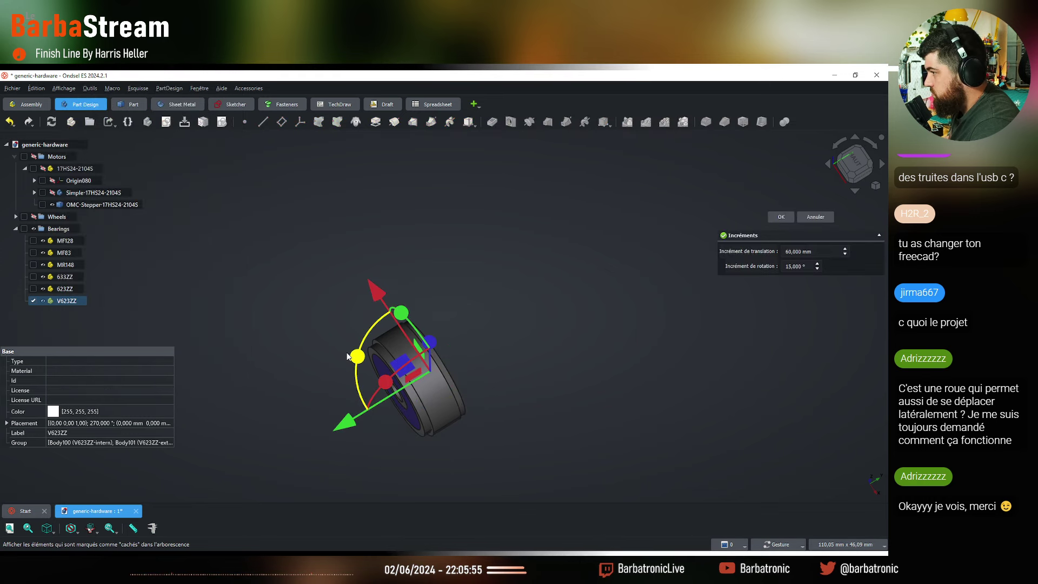
click(781, 217)
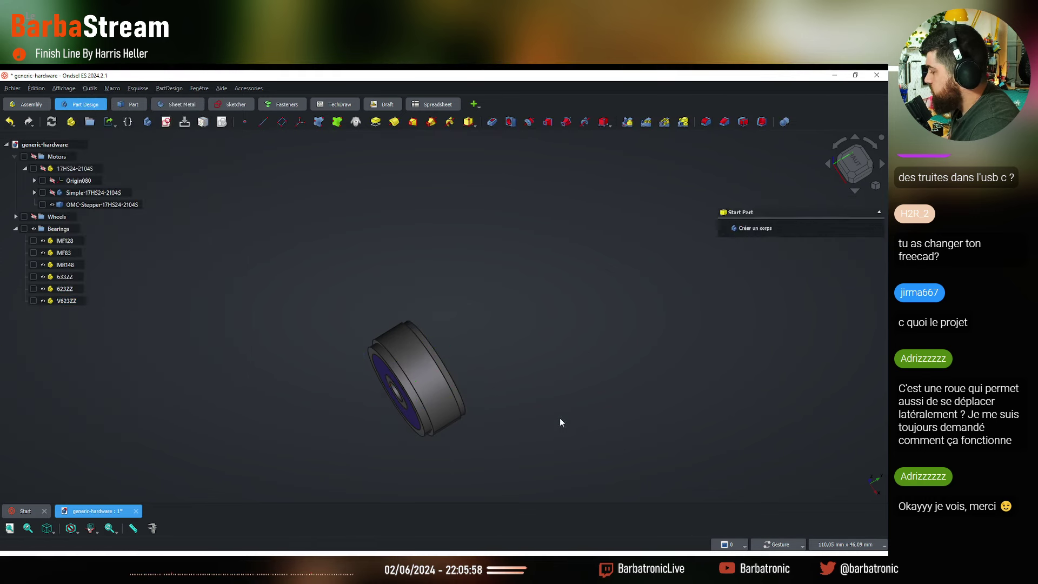
Show the Wheels and Motors groups beside the bearings, with the tree groups collapsed, and save the library
scroll(560, 421, down, 4)
drag(560, 422, 510, 387)
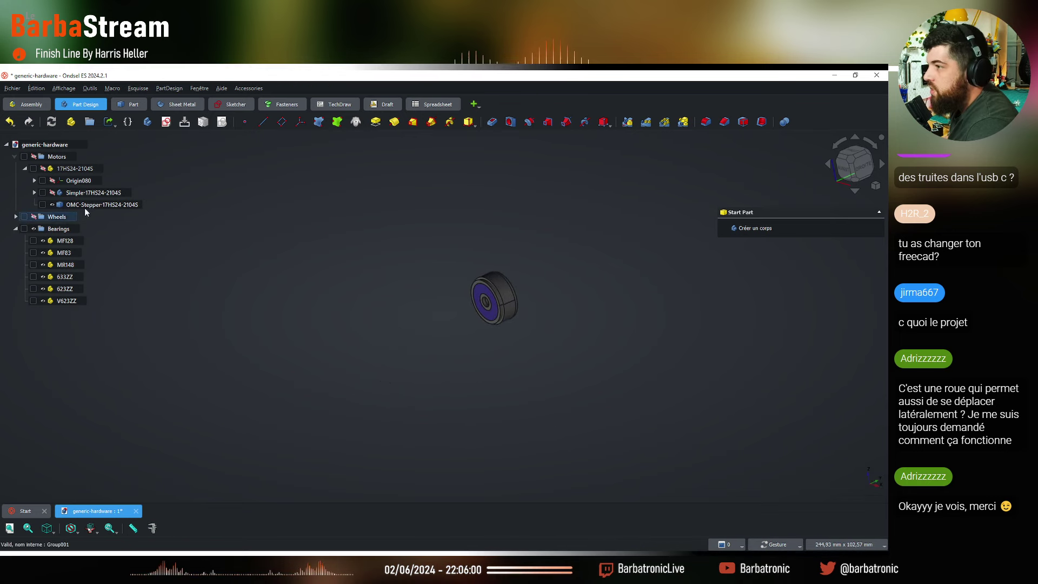
click(34, 217)
click(16, 229)
scroll(569, 371, down, 2)
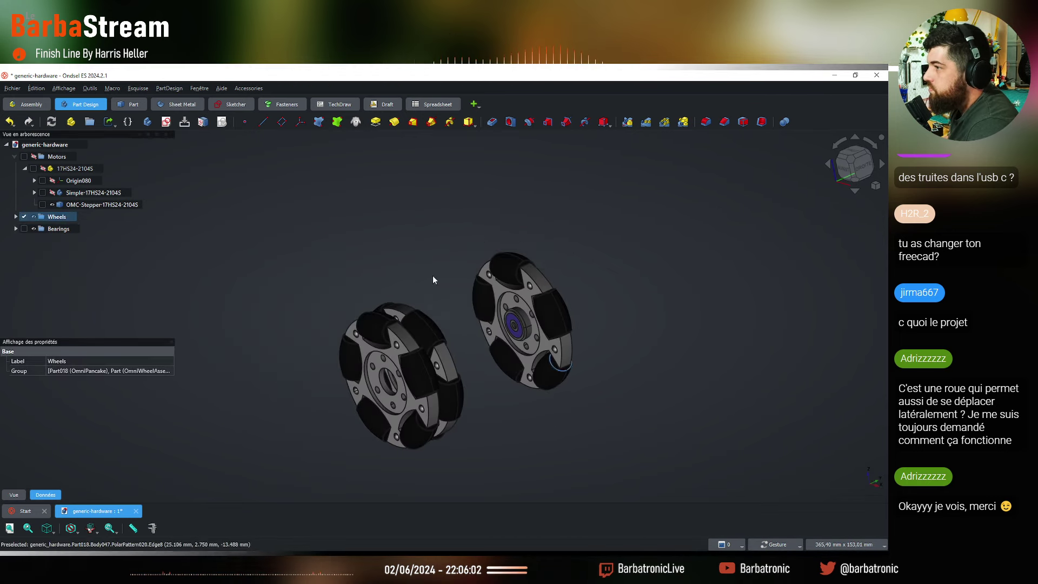
click(15, 156)
click(426, 226)
key(ctrl+s)
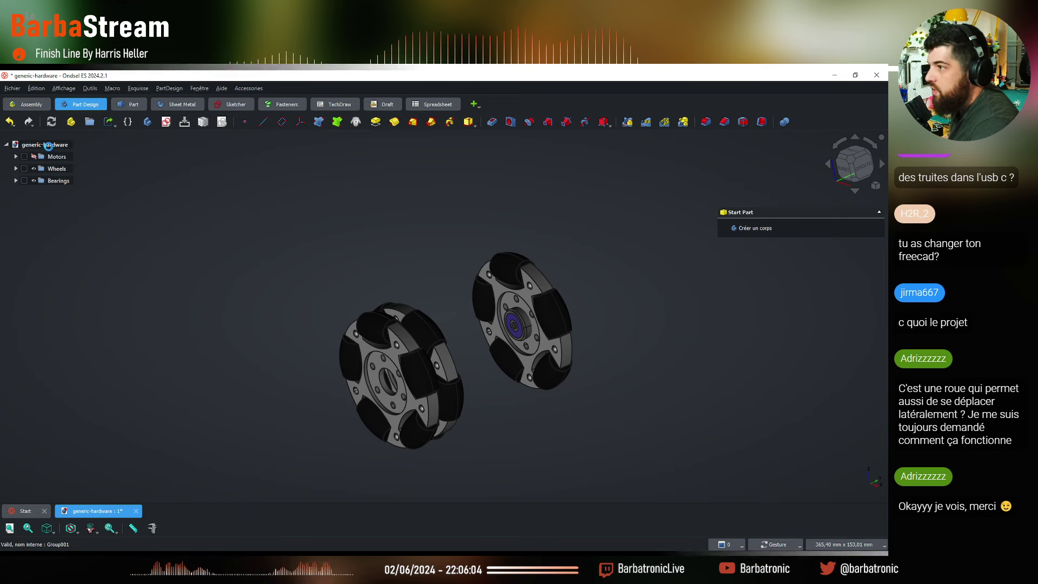
click(37, 157)
mouse_move(445, 317)
mouse_down()
mouse_move(580, 392)
mouse_move(528, 387)
mouse_move(837, 371)
mouse_move(422, 232)
mouse_move(421, 251)
mouse_move(195, 222)
mouse_up()
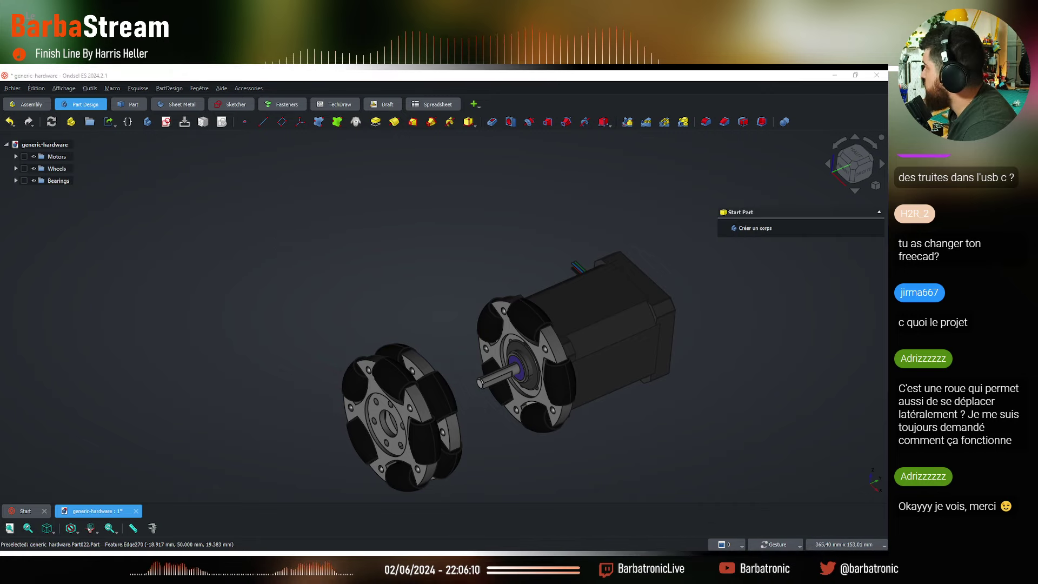
Switch to the older generic-hardware library window, then collapse and hide its Roulements group
drag(886, 75, 461, 70)
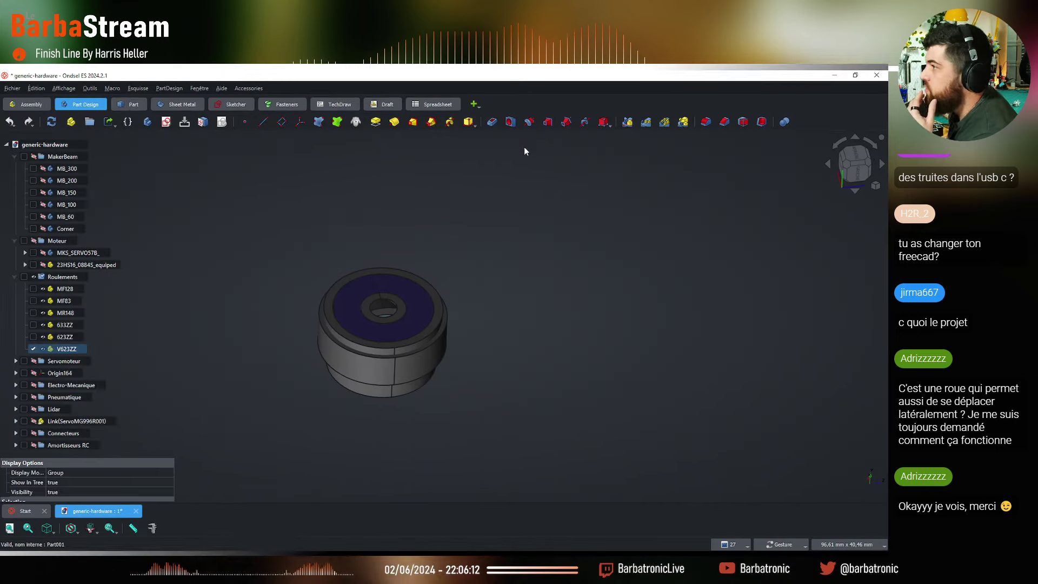
click(37, 277)
click(15, 277)
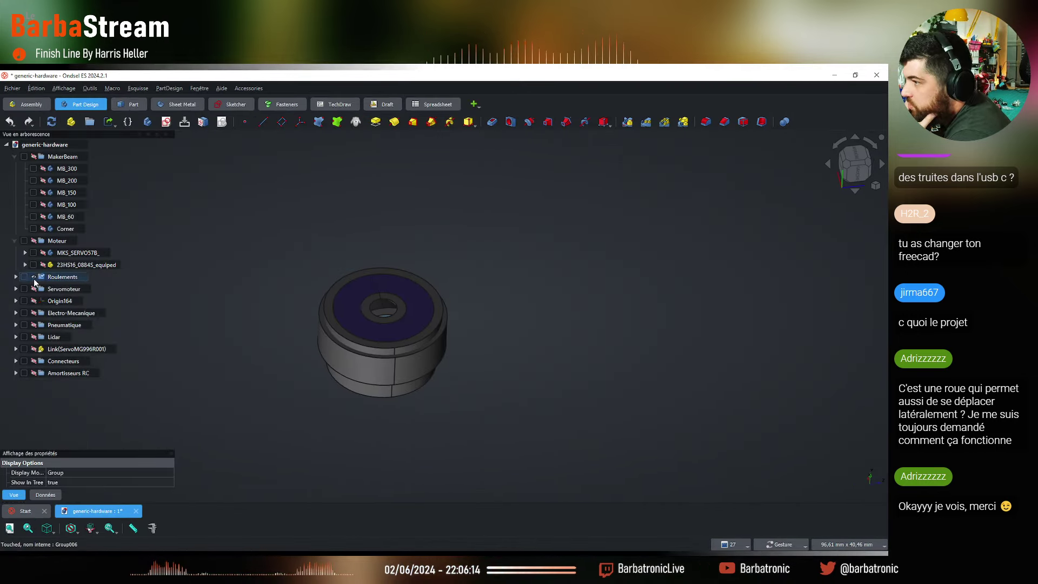
click(34, 277)
click(285, 288)
Browse the Servomoteur, Pneumatique and Lidar groups of the older library for parts to reuse
click(16, 289)
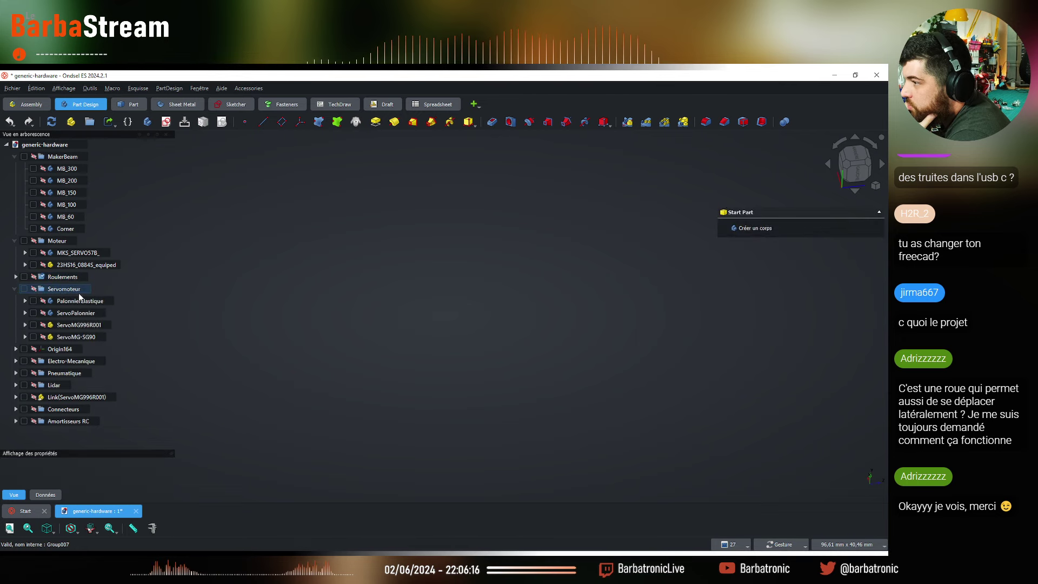
click(16, 289)
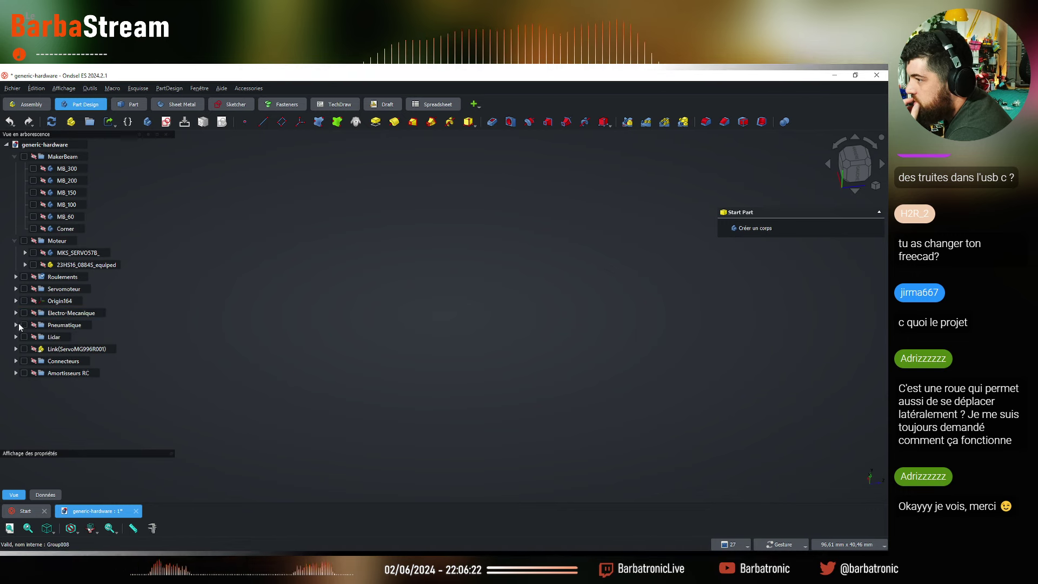
click(15, 325)
click(14, 325)
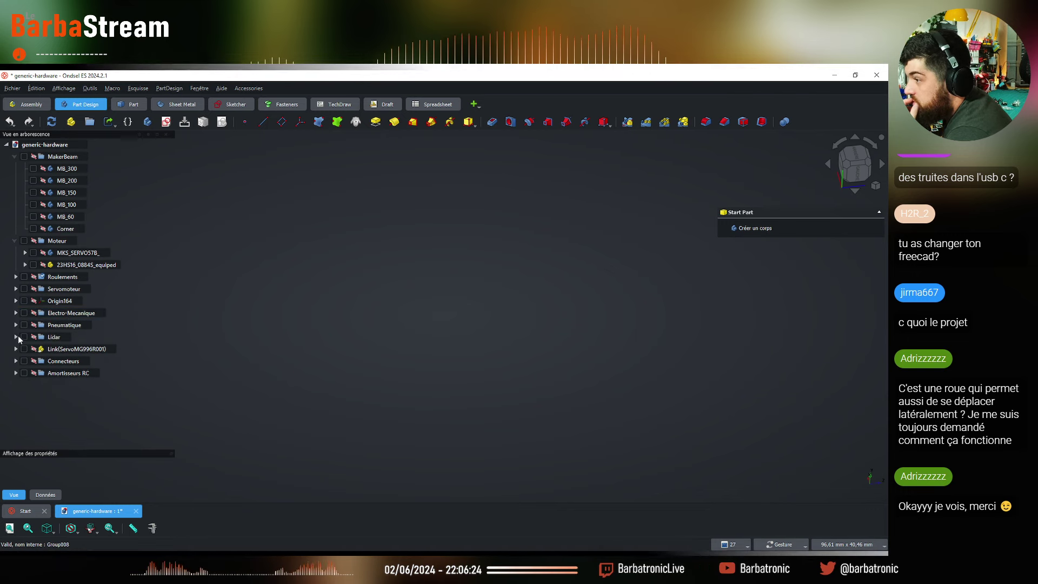
click(16, 336)
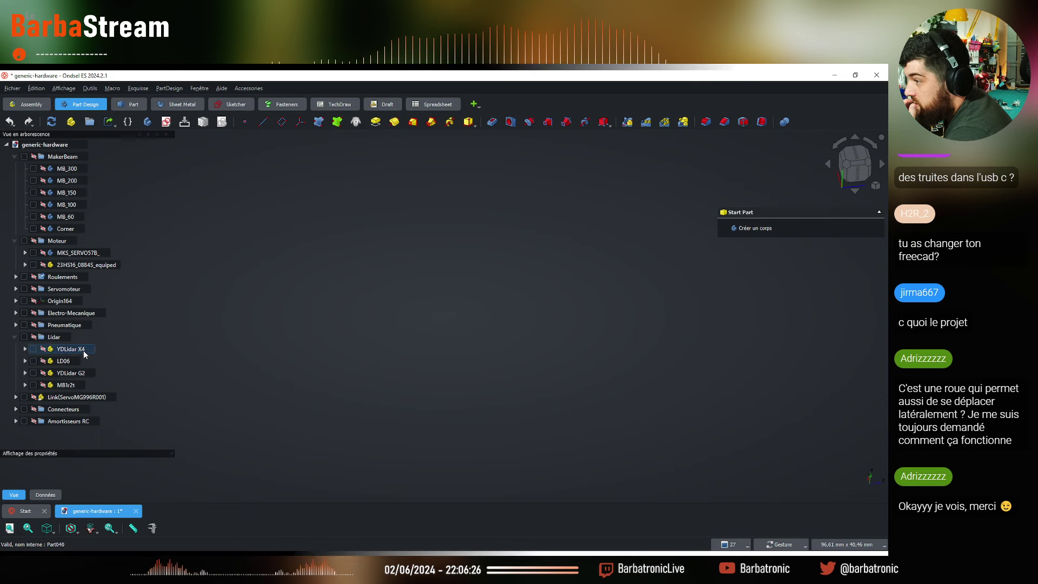
click(75, 385)
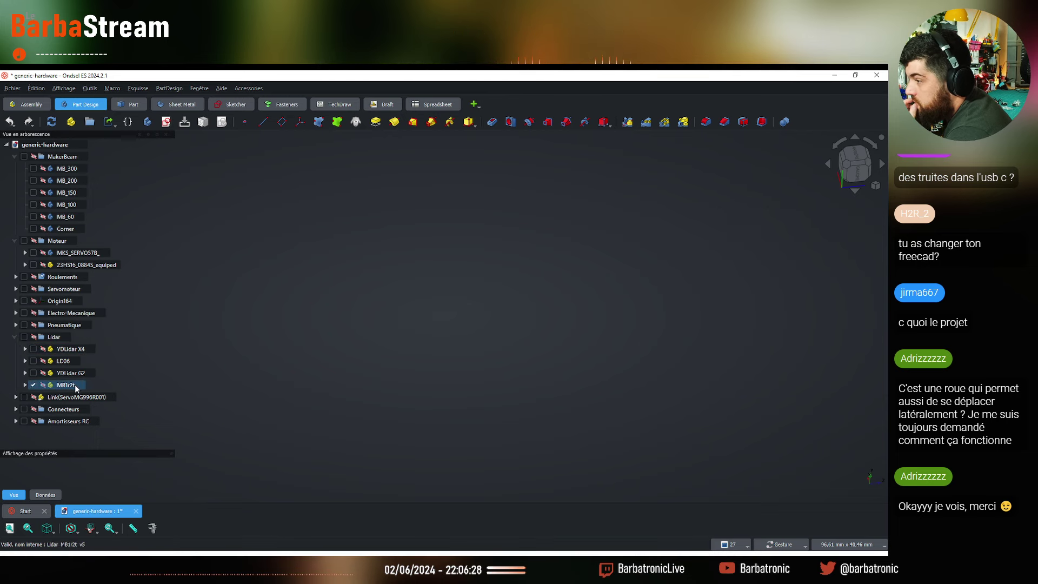
click(68, 362)
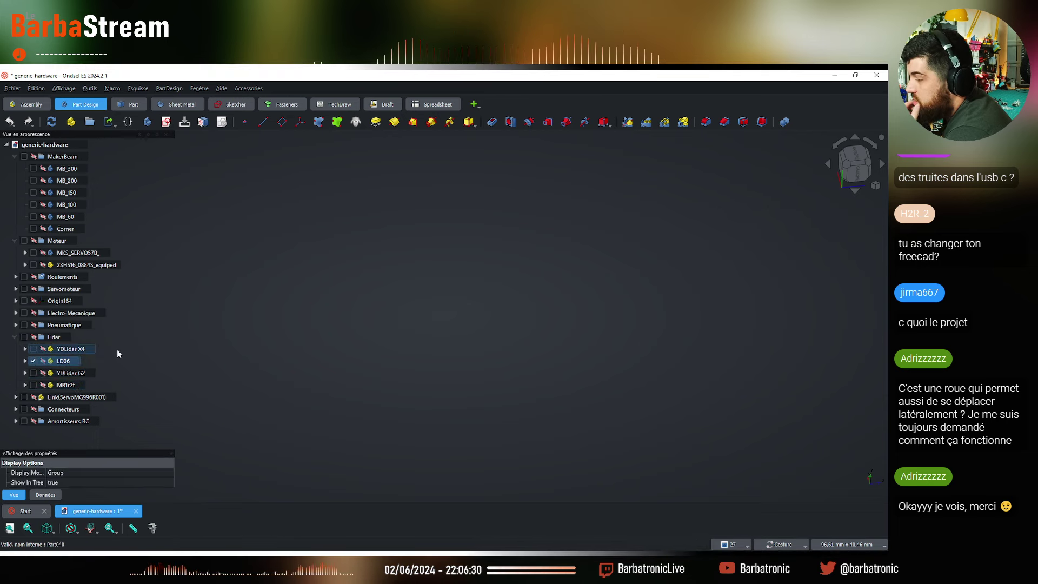
click(44, 350)
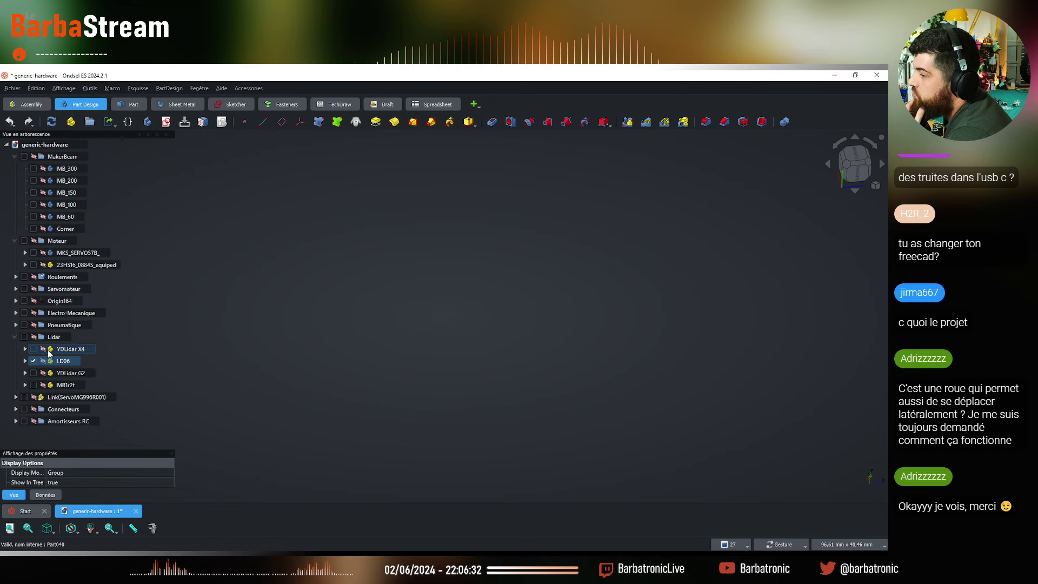
Show the Lidar group and isolate the LD06 by hiding YDLidar X4, YDLidar G2 and MB1r2t
click(34, 337)
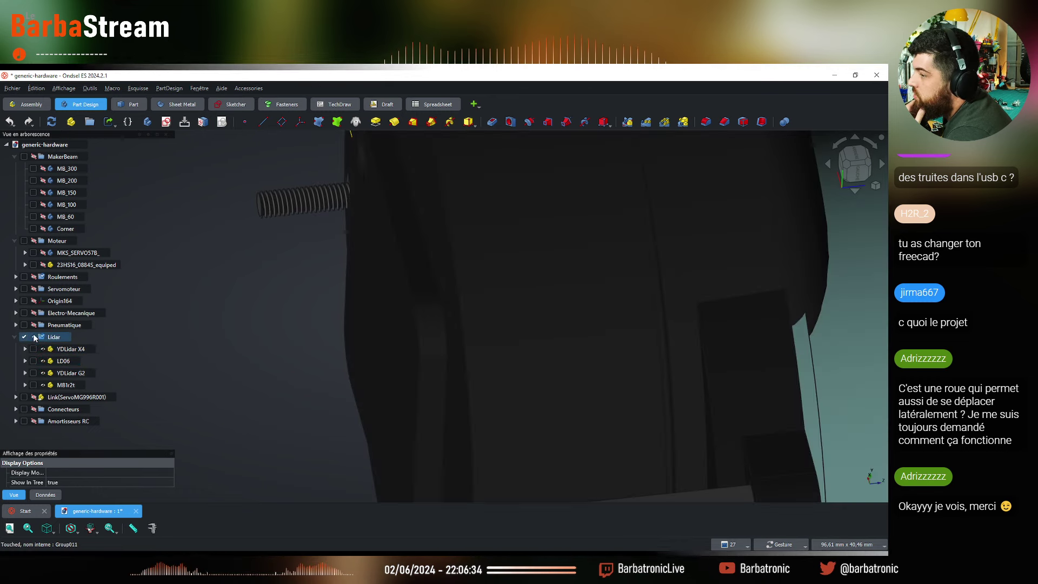
scroll(384, 329, down, 9)
drag(598, 325, 486, 332)
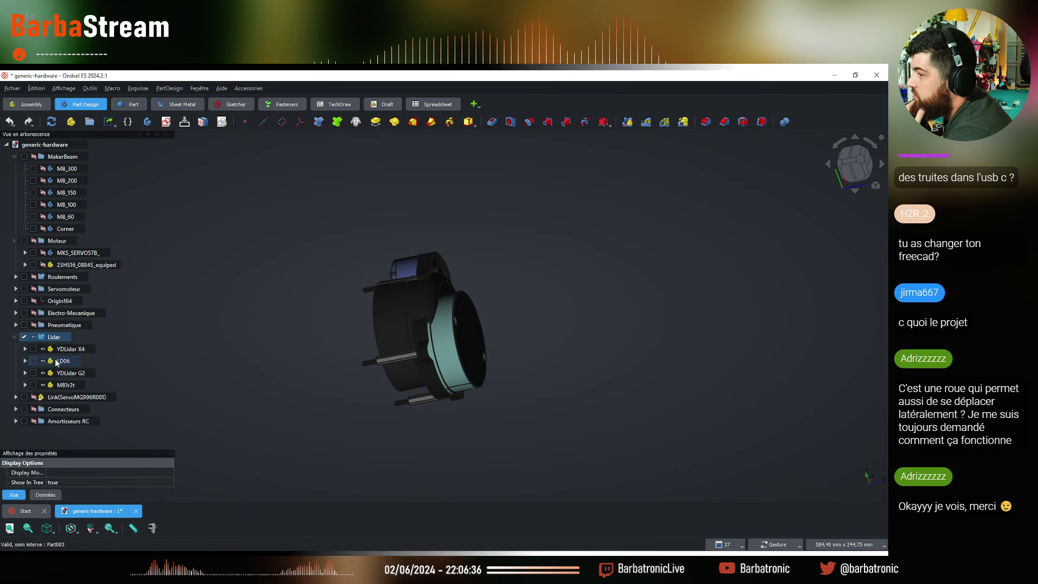
click(44, 350)
click(43, 373)
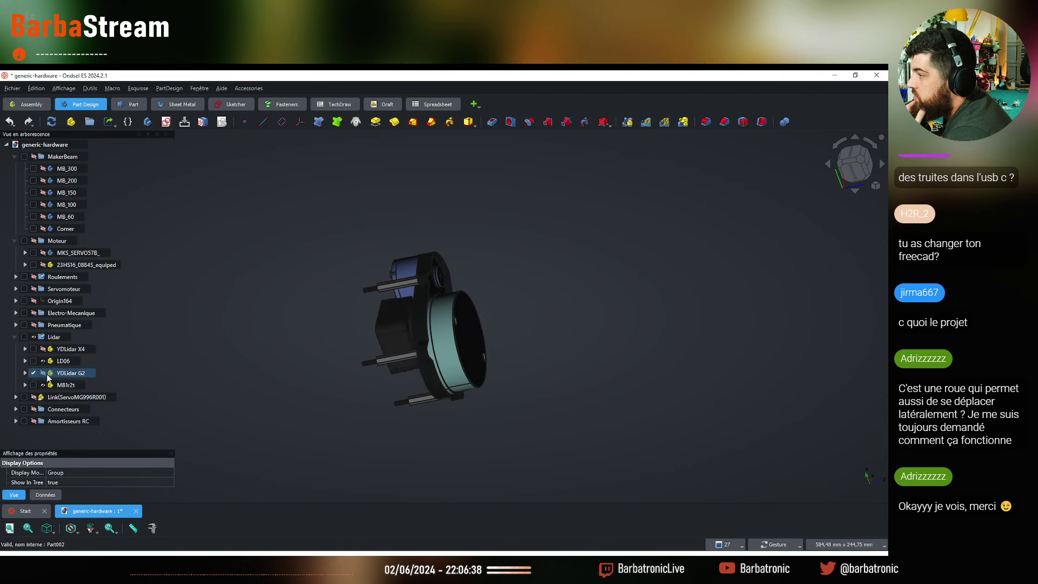
click(44, 384)
click(338, 351)
drag(422, 329, 349, 309)
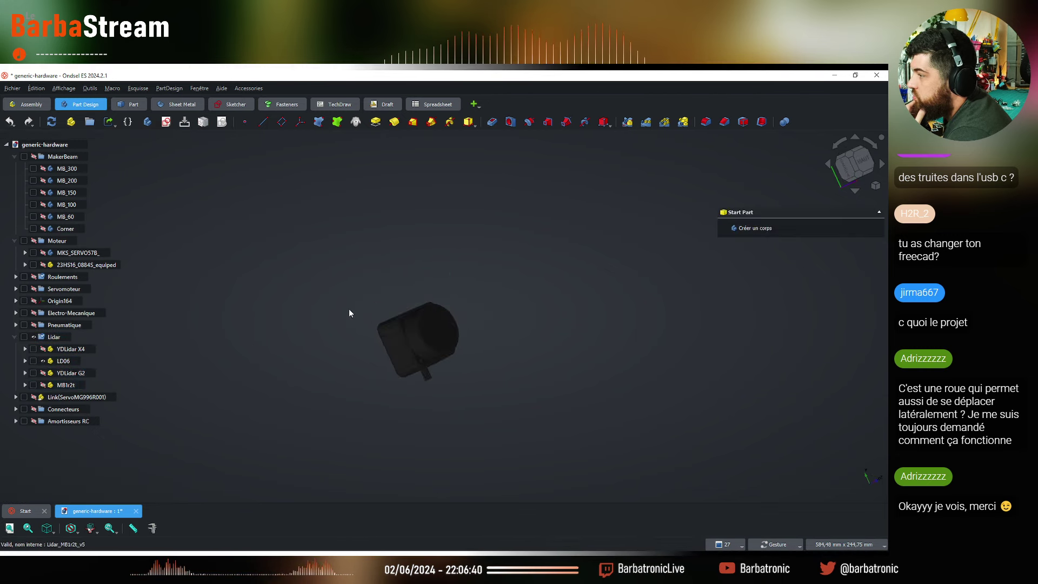
Hide the LD06 and view the YDLidar G2 and MB1r2t models one at a time
scroll(420, 345, up, 4)
click(43, 360)
click(43, 373)
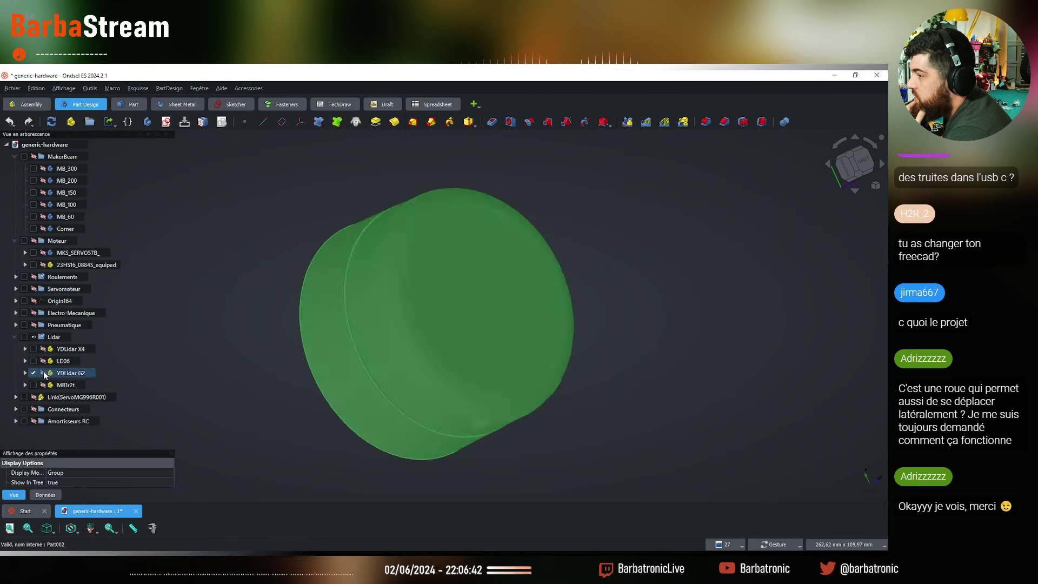
click(45, 373)
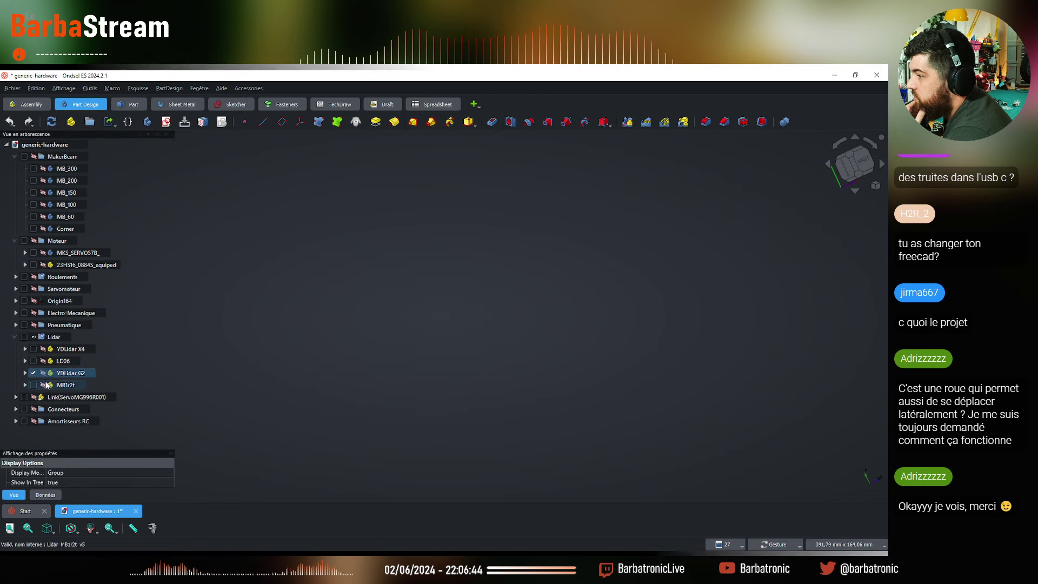
click(53, 385)
click(44, 385)
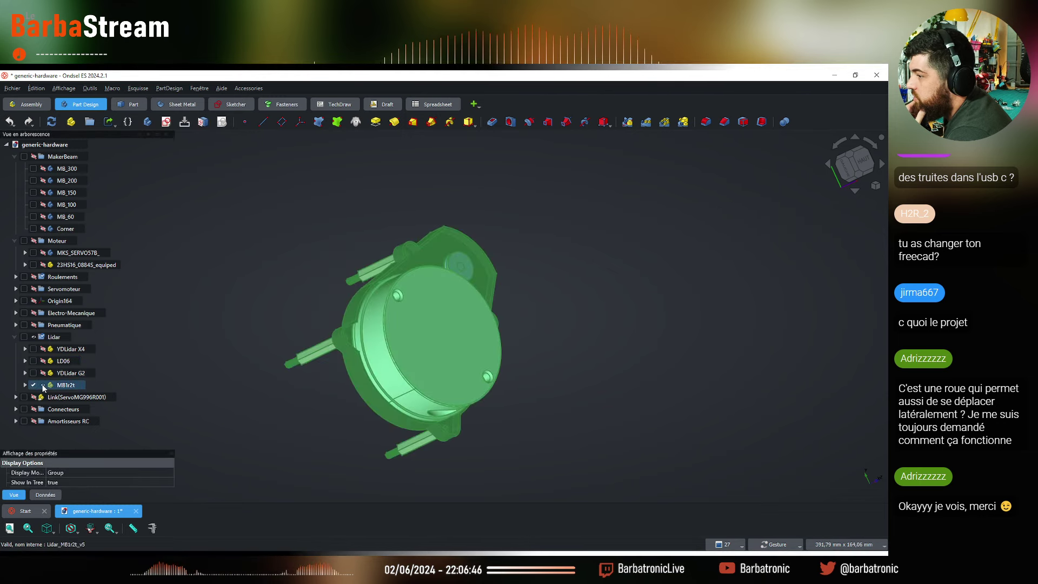
click(43, 385)
Show the LD06 lidar again to examine it upright and close up, then hide the Lidar group
click(43, 361)
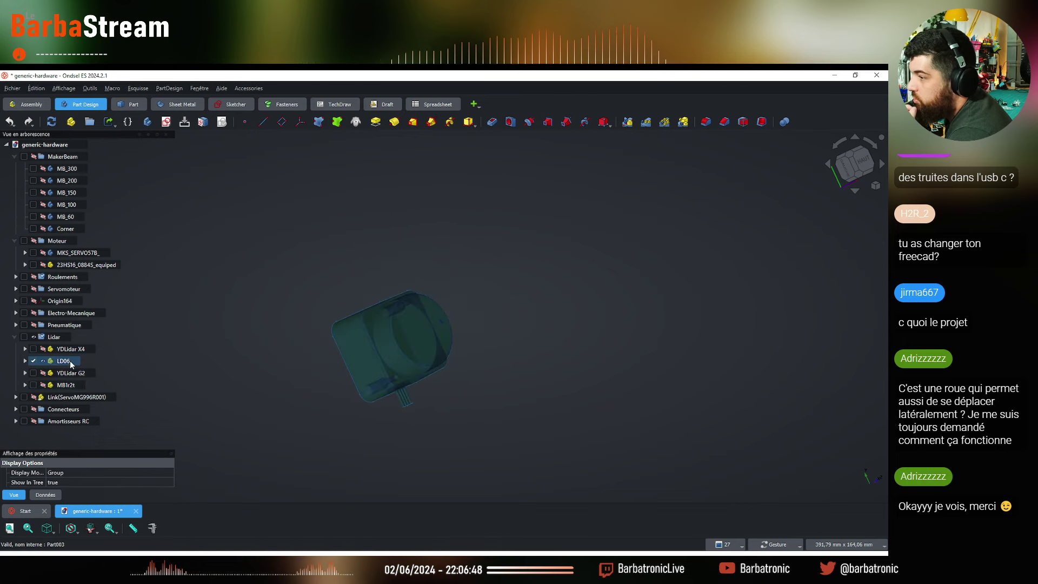
drag(411, 234, 410, 417)
scroll(411, 414, up, 3)
click(625, 368)
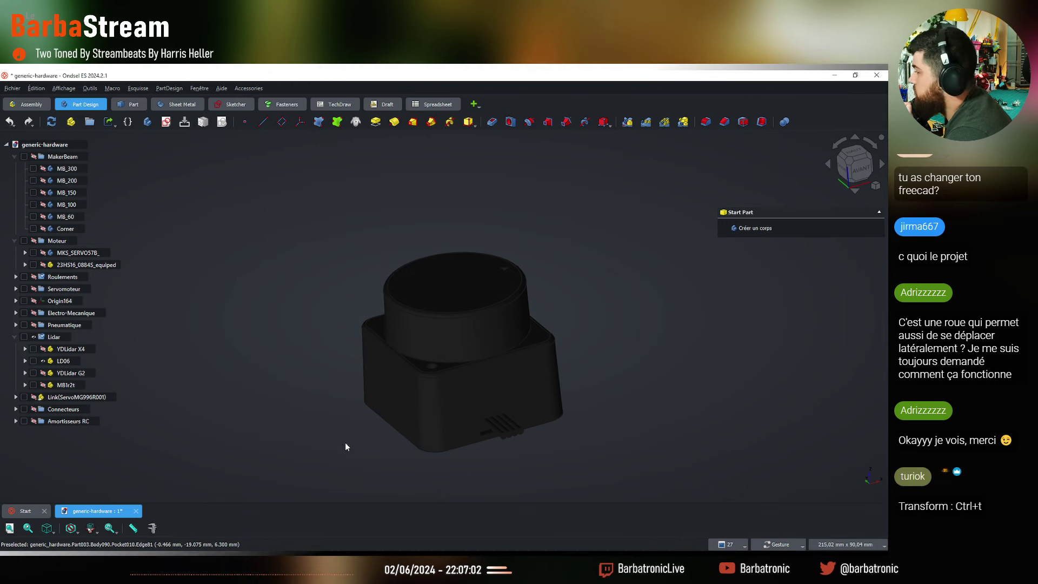
click(34, 336)
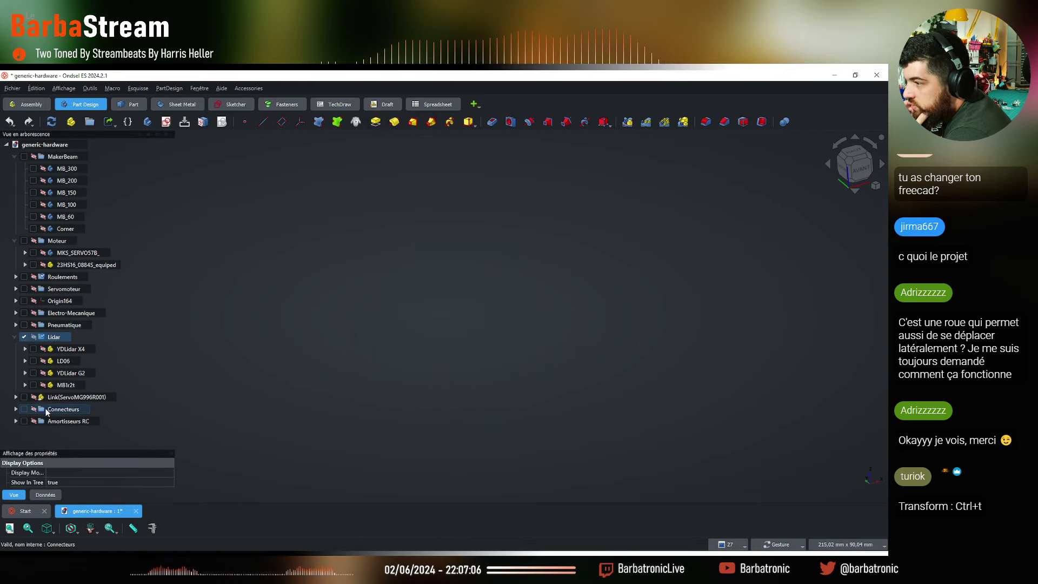
Show the Connecteurs group and examine the PanelUsb (GrabCAD) connector from its front face
click(15, 409)
click(39, 421)
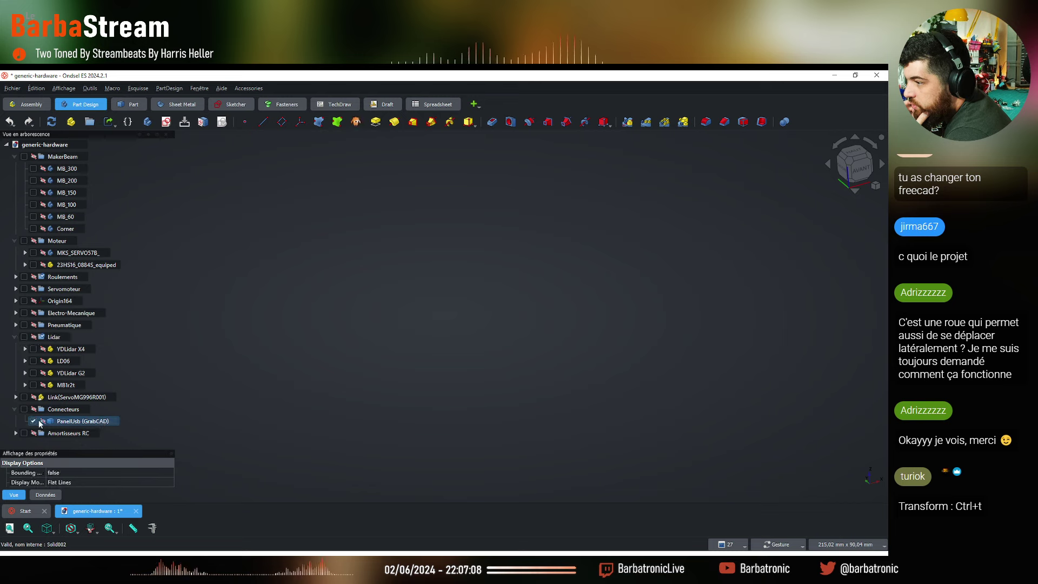
click(33, 410)
scroll(482, 427, down, 4)
click(473, 450)
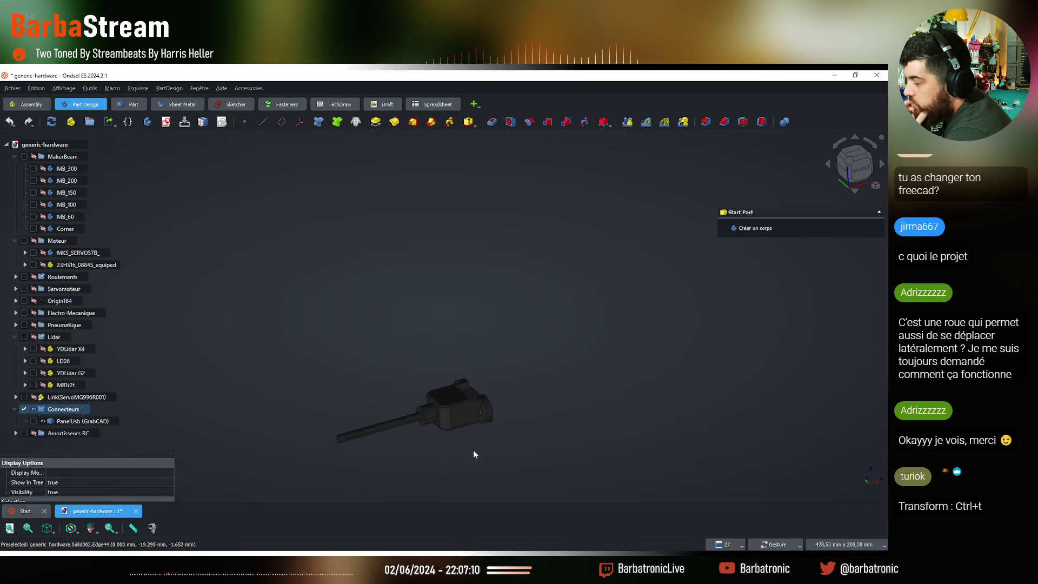
scroll(472, 451, up, 4)
drag(544, 303, 262, 325)
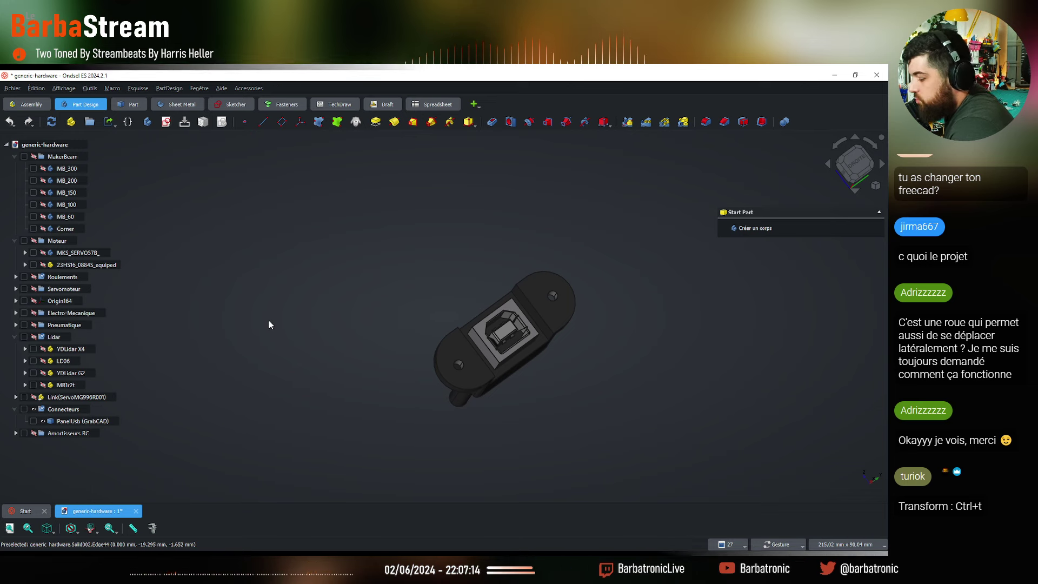
click(73, 205)
right_click(74, 206)
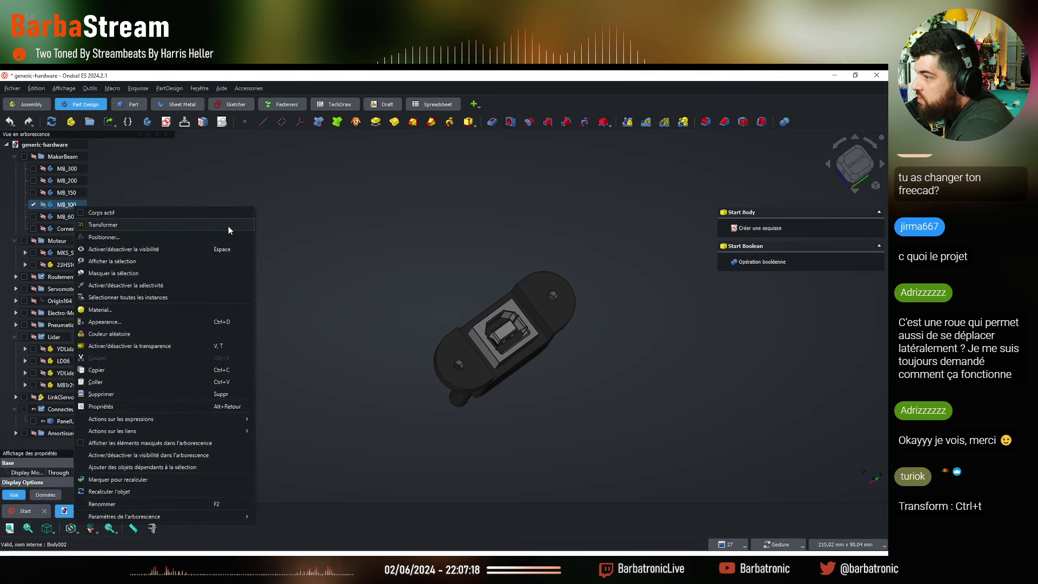
click(368, 232)
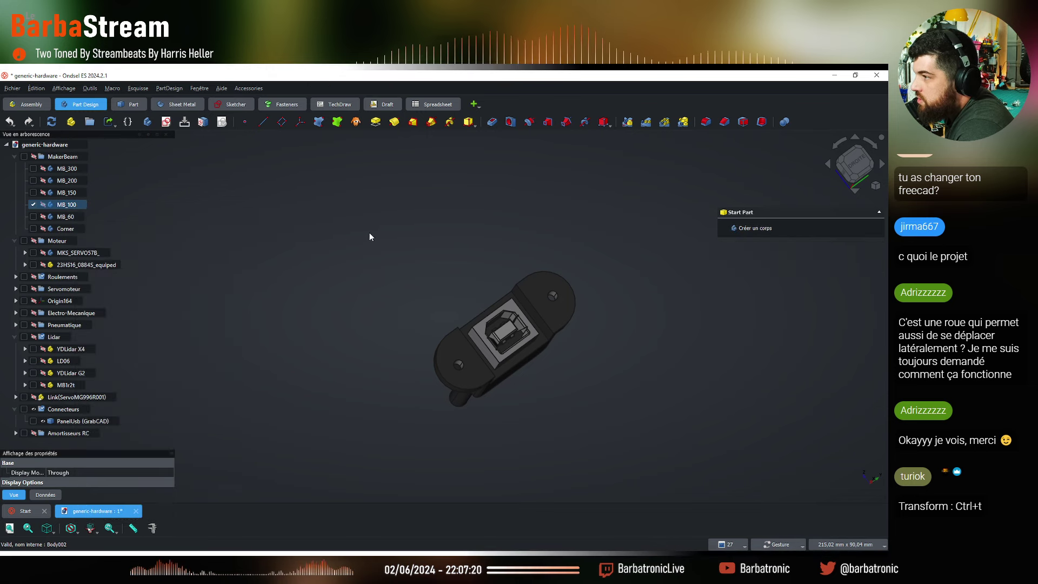
Show the Amortisseurs RC group and inspect the Amortisseur82mm shock absorber and its contents
click(73, 312)
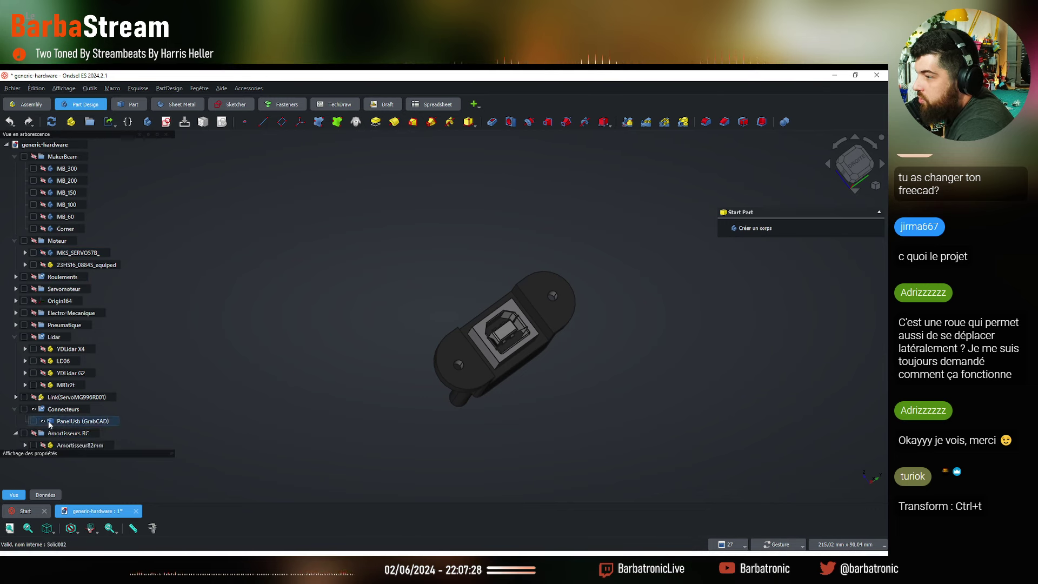
scroll(47, 420, down, 1)
click(37, 397)
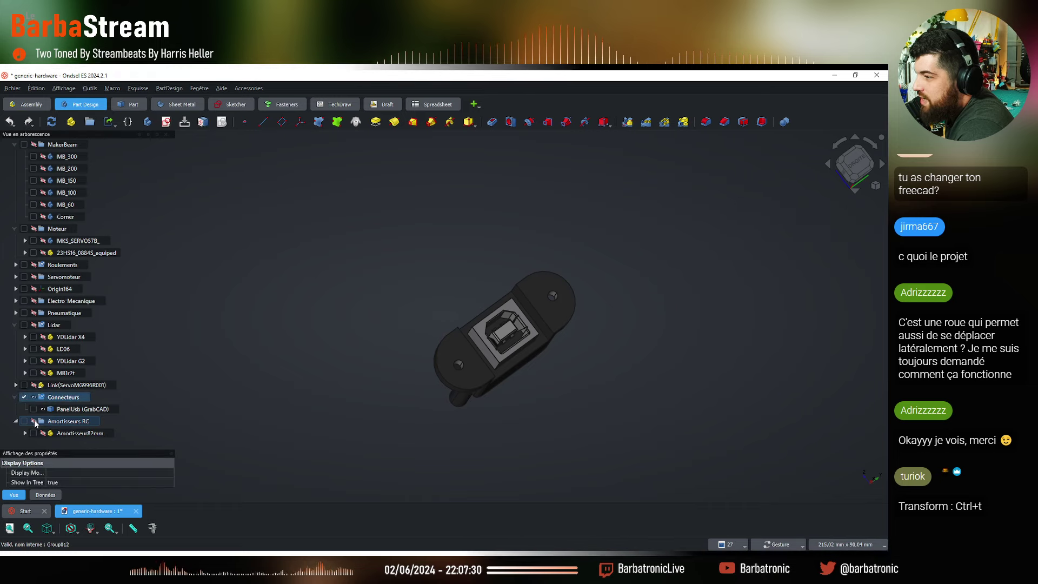
click(35, 421)
scroll(411, 416, down, 5)
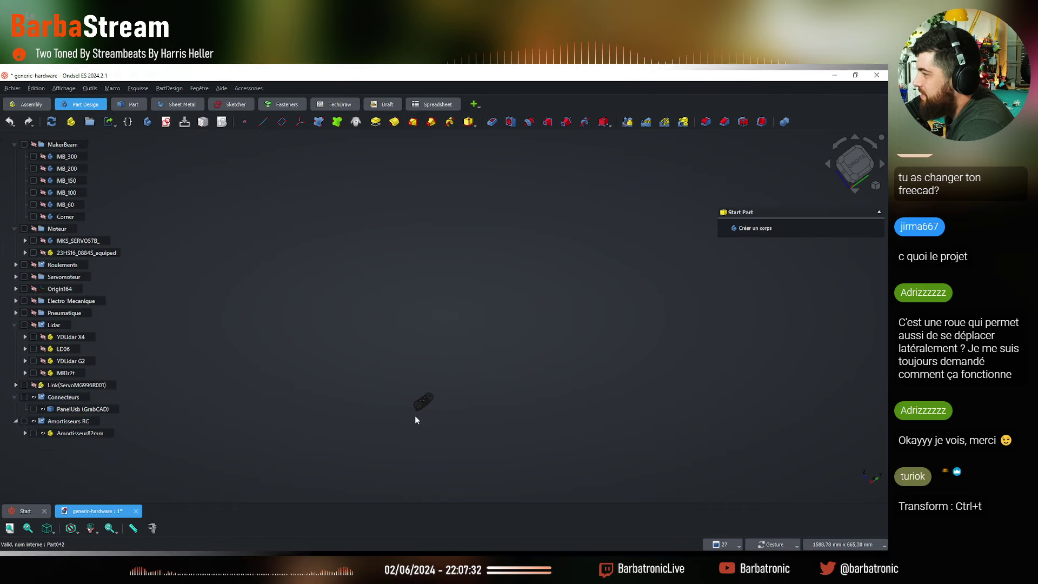
scroll(415, 416, up, 6)
drag(410, 426, 622, 270)
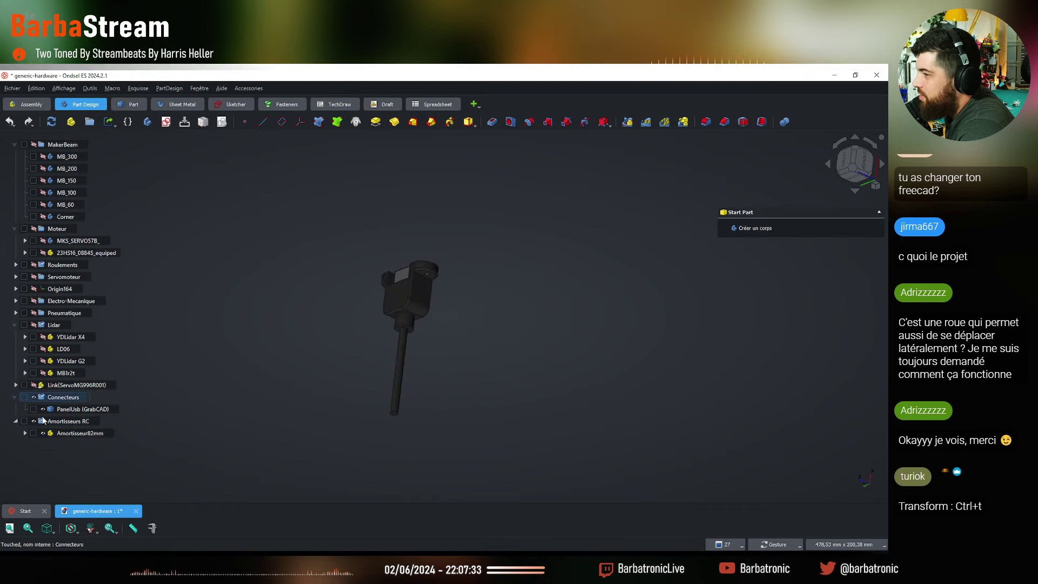
double_click(77, 433)
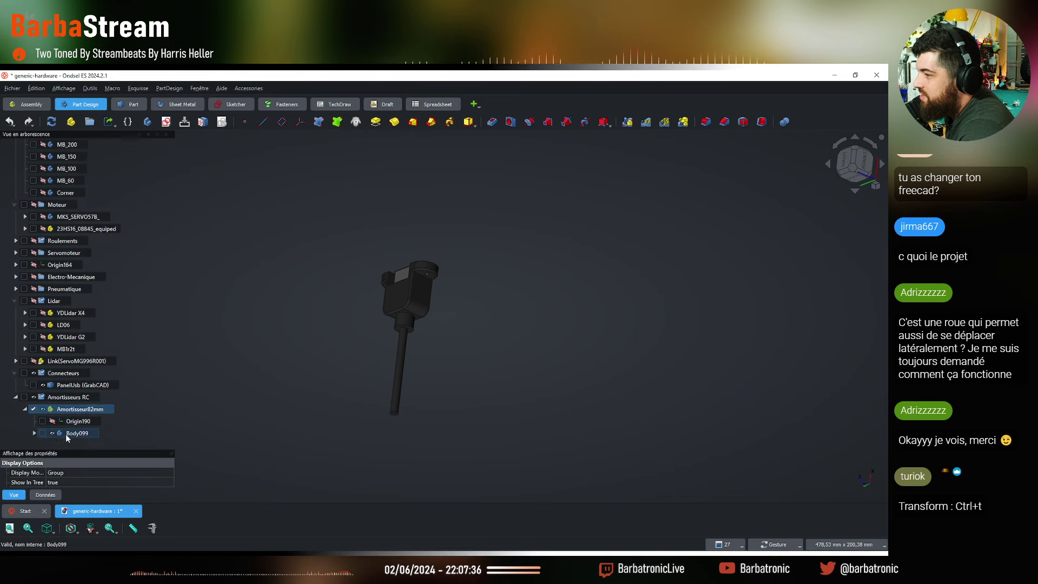
scroll(59, 432, down, 1)
click(16, 385)
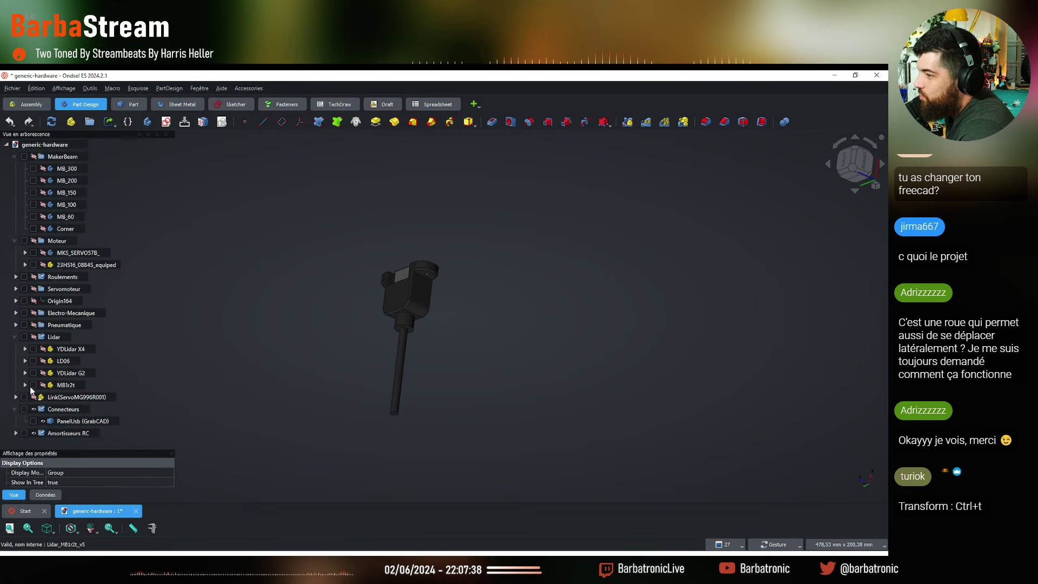
Hide the Amortisseurs RC and Connecteurs groups and collapse Connecteurs in the model tree
click(34, 433)
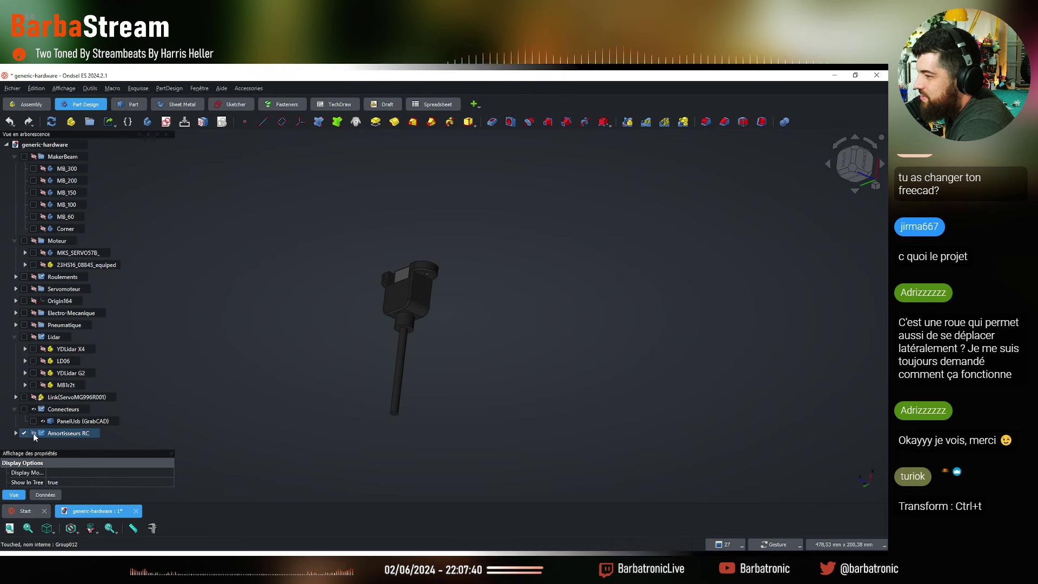
click(34, 409)
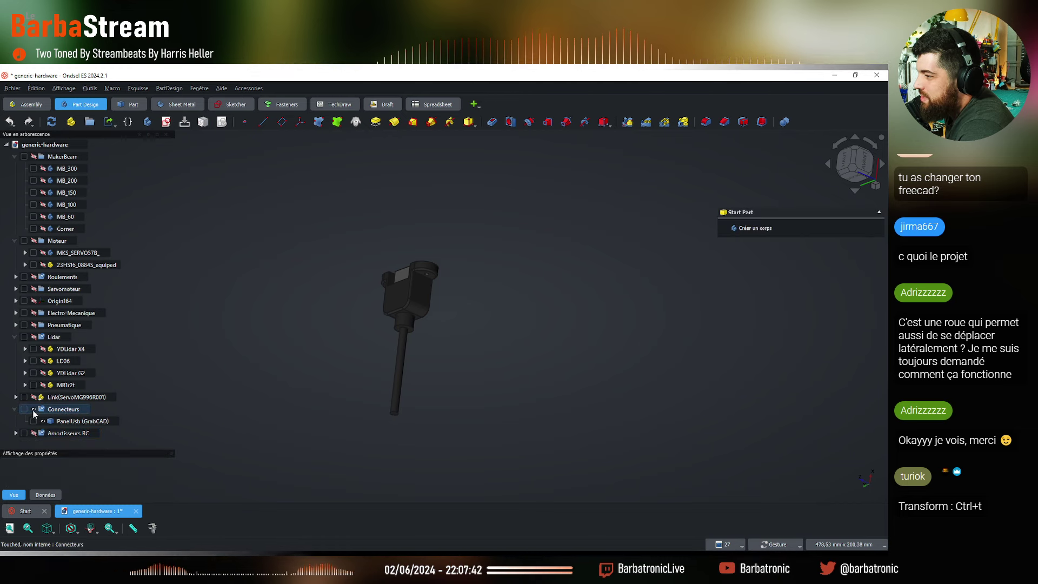
click(15, 409)
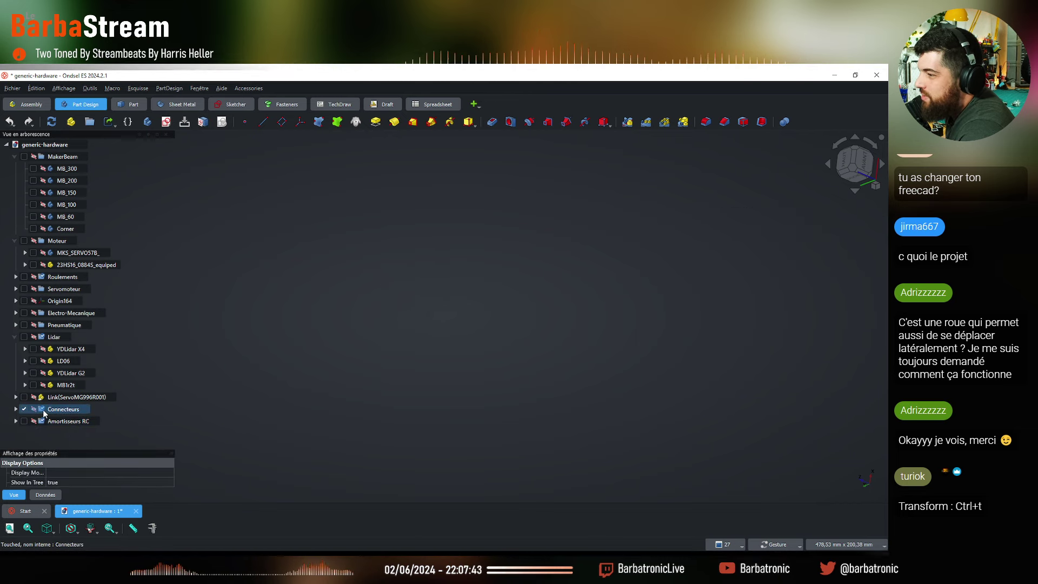
click(178, 306)
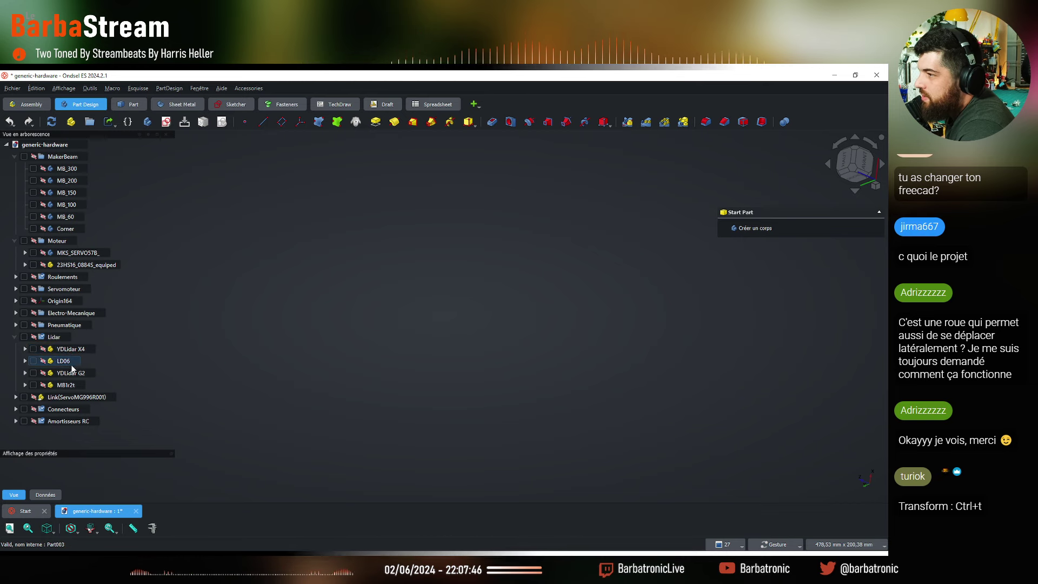
Switch to the generic-hardware document containing Motors, Wheels and Bearings, and create a group named MakerBeam
click(33, 157)
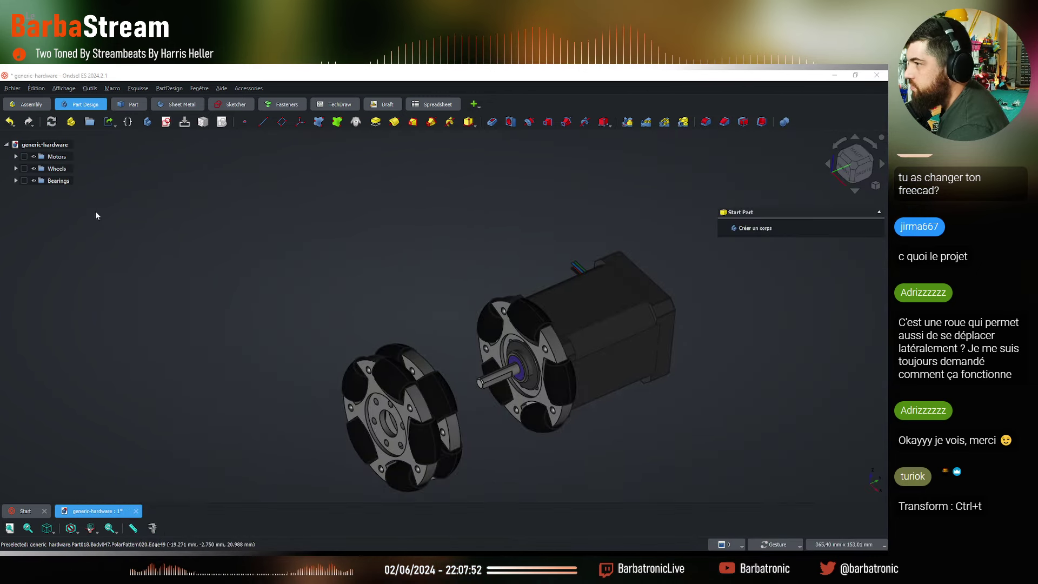
click(89, 122)
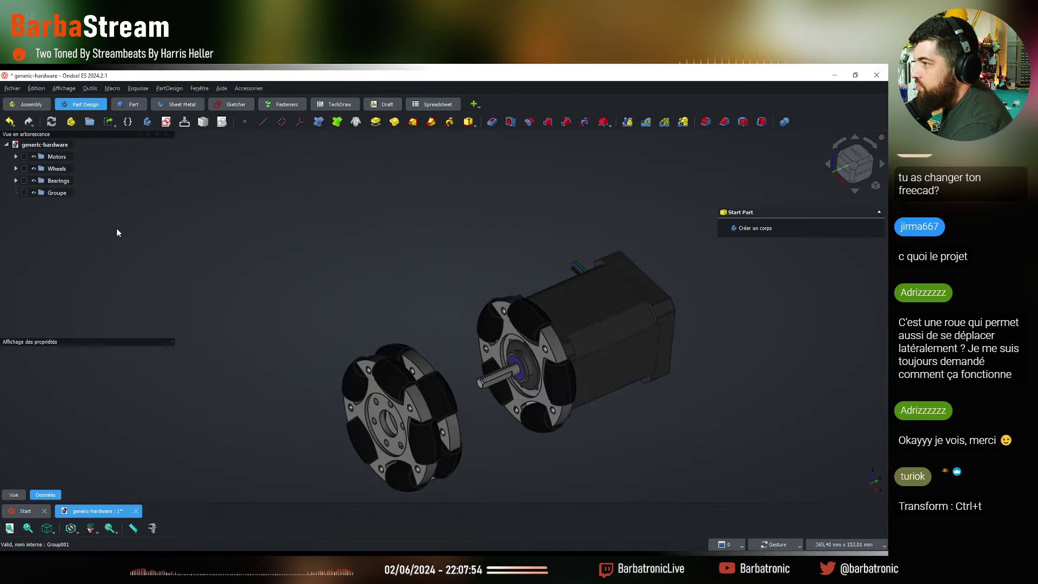
click(66, 193)
right_click(65, 193)
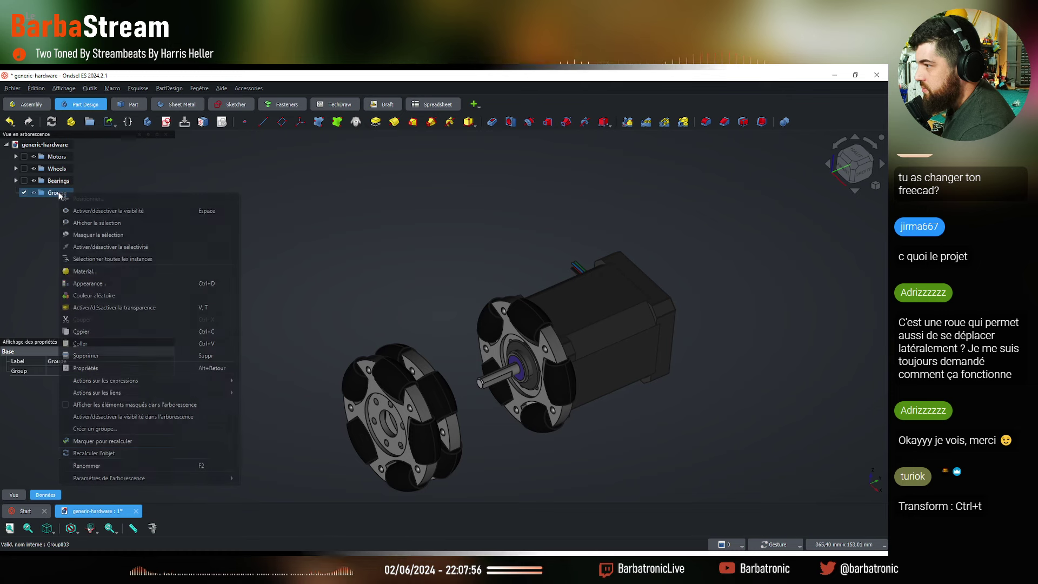
click(129, 459)
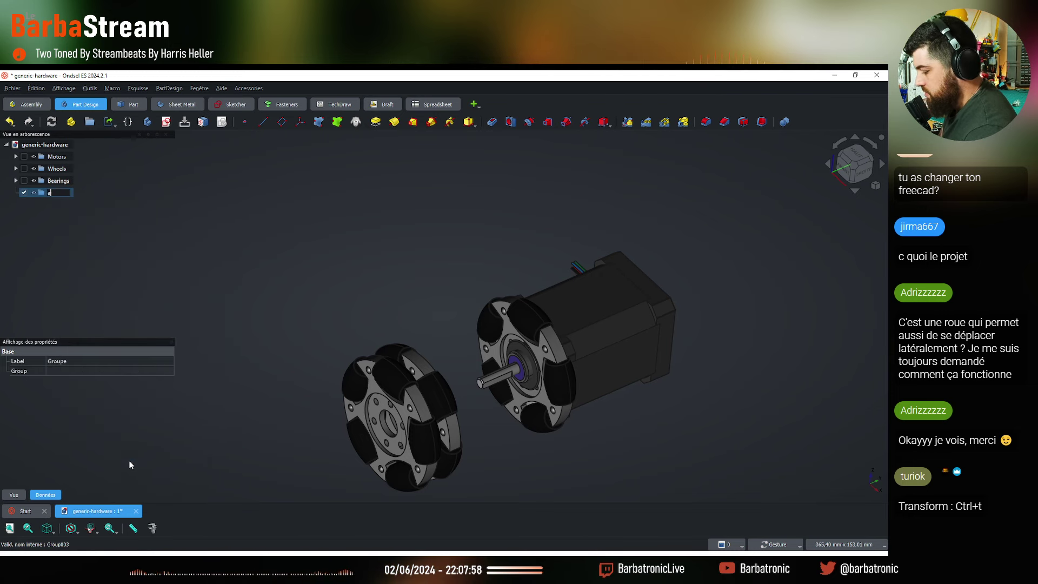
text(akerBeam)
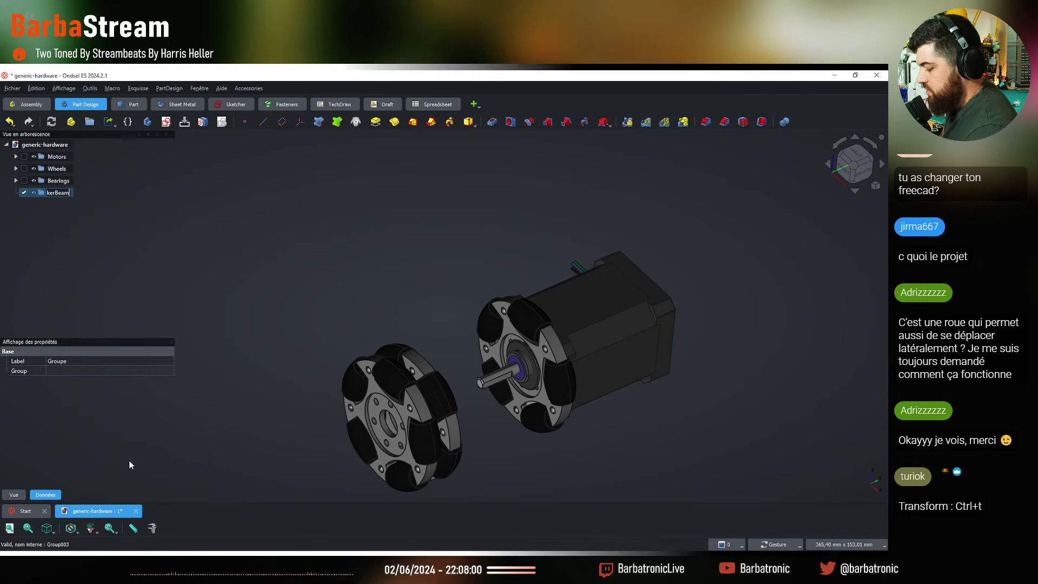
key(Return)
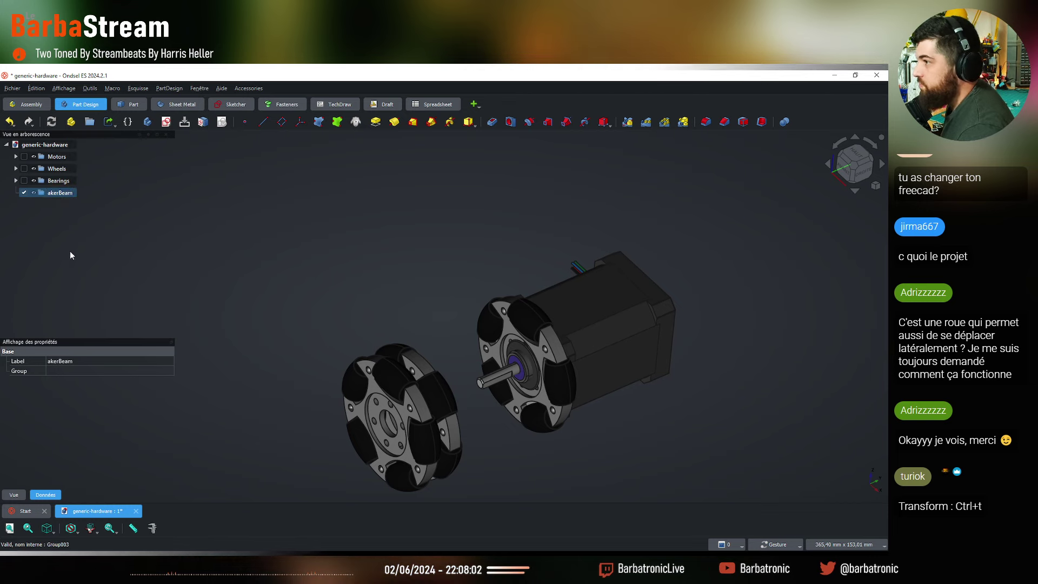
right_click(62, 196)
click(131, 468)
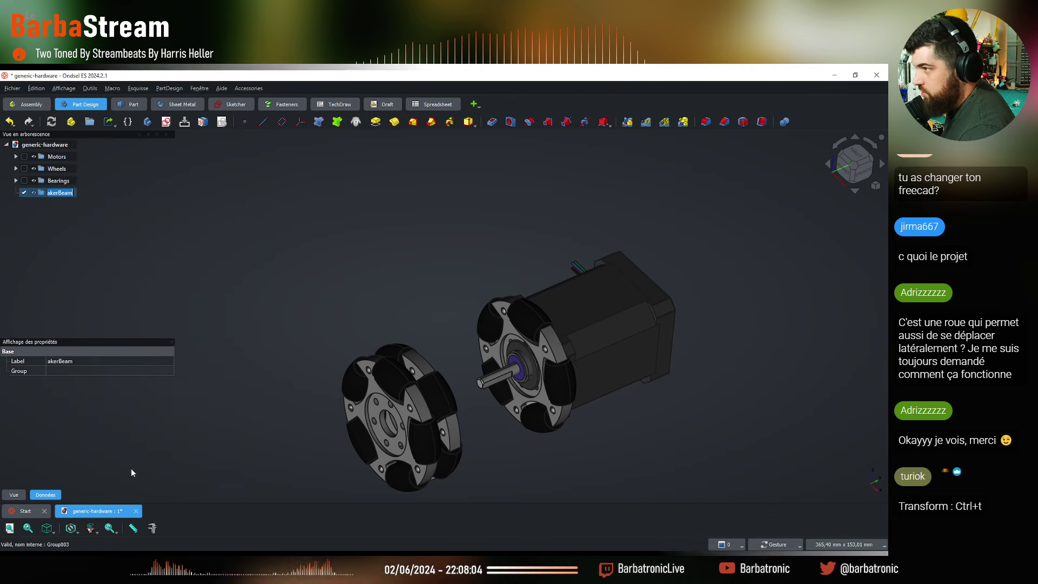
text(MakerBeam)
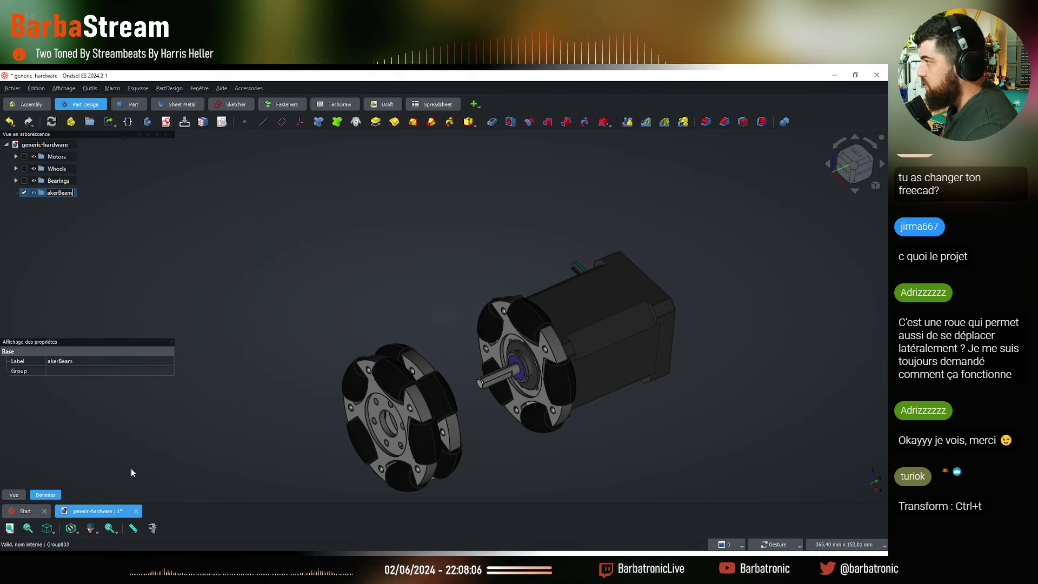
text(MakerBeam)
click(115, 226)
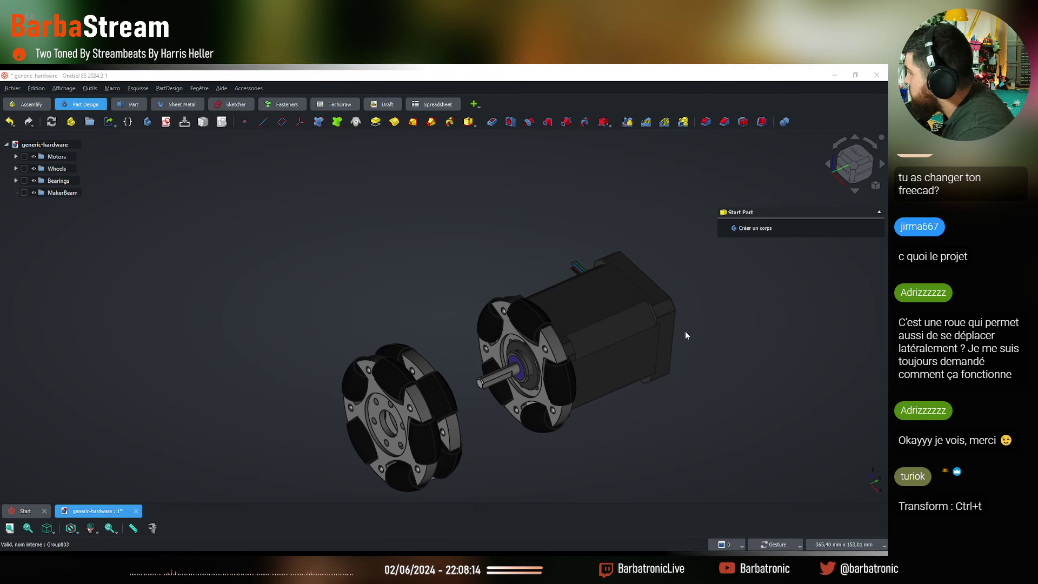
Hide the Bearings, Wheels and Motors groups
click(34, 181)
click(34, 168)
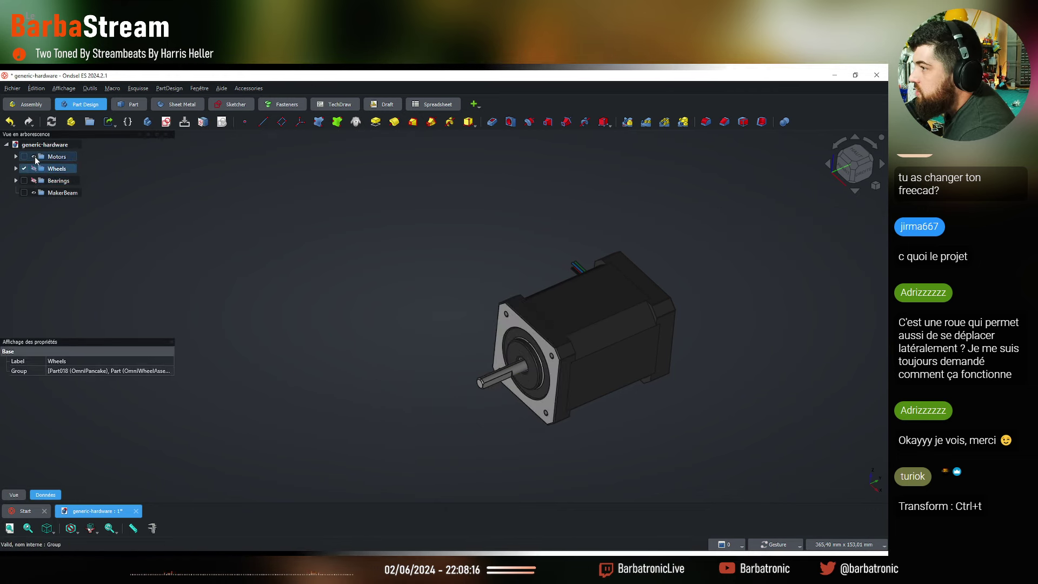
click(33, 156)
Paste the copied MB_300 beam into the new library and make it visible
click(448, 345)
key(ctrl+v)
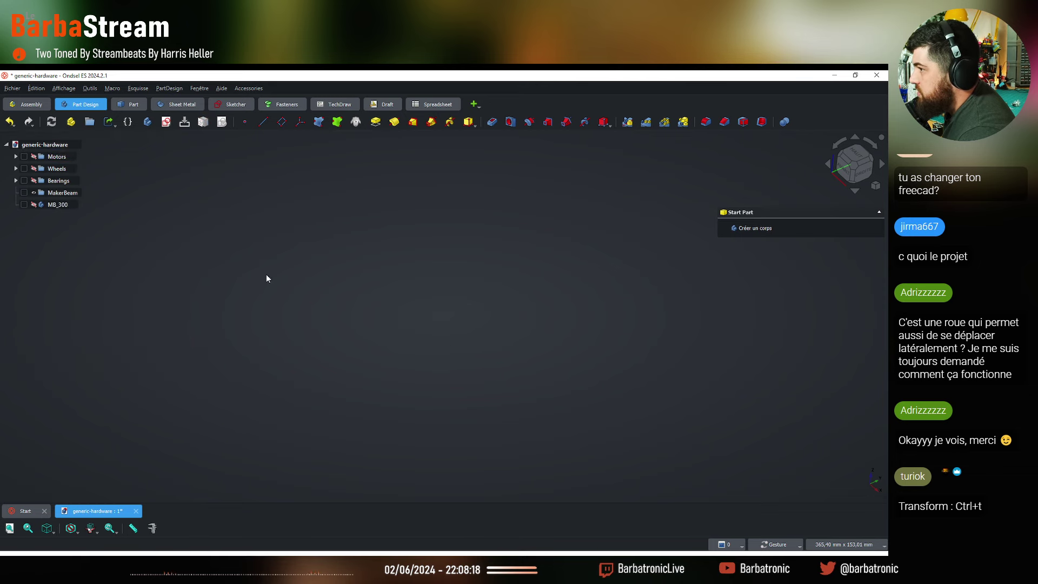
click(34, 204)
scroll(313, 268, down, 4)
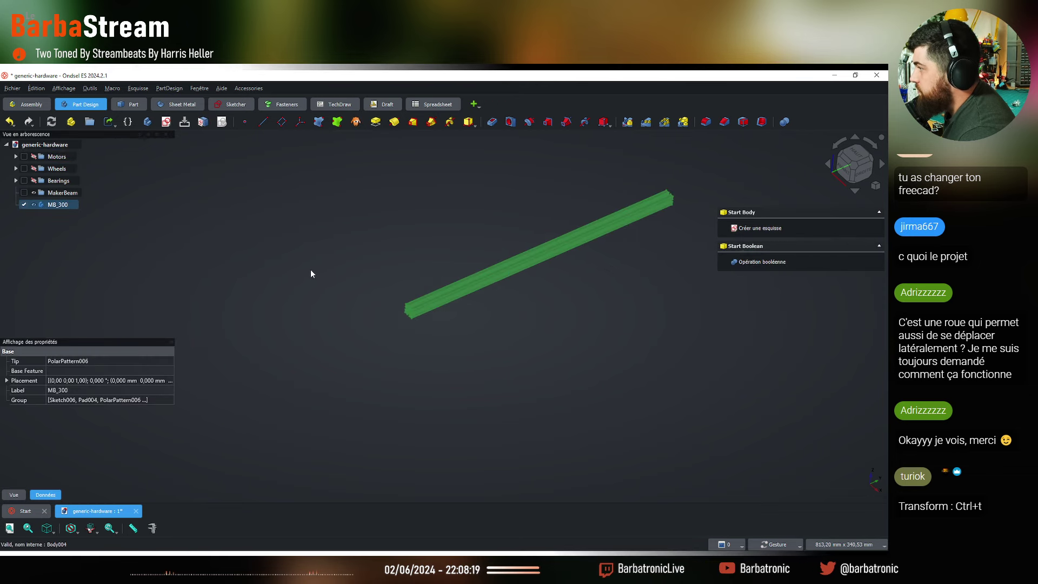
click(610, 291)
scroll(642, 209, up, 4)
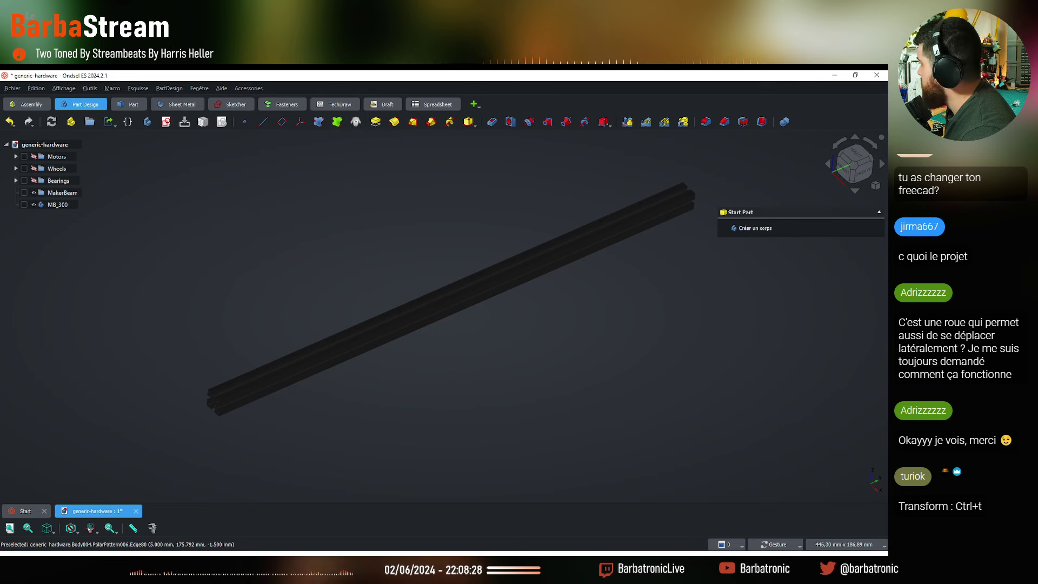
Paste the MB_200, MB_150, MB_100, MB_60 and Corner bodies from the older library into the new one
click(459, 390)
key(ctrl+v)
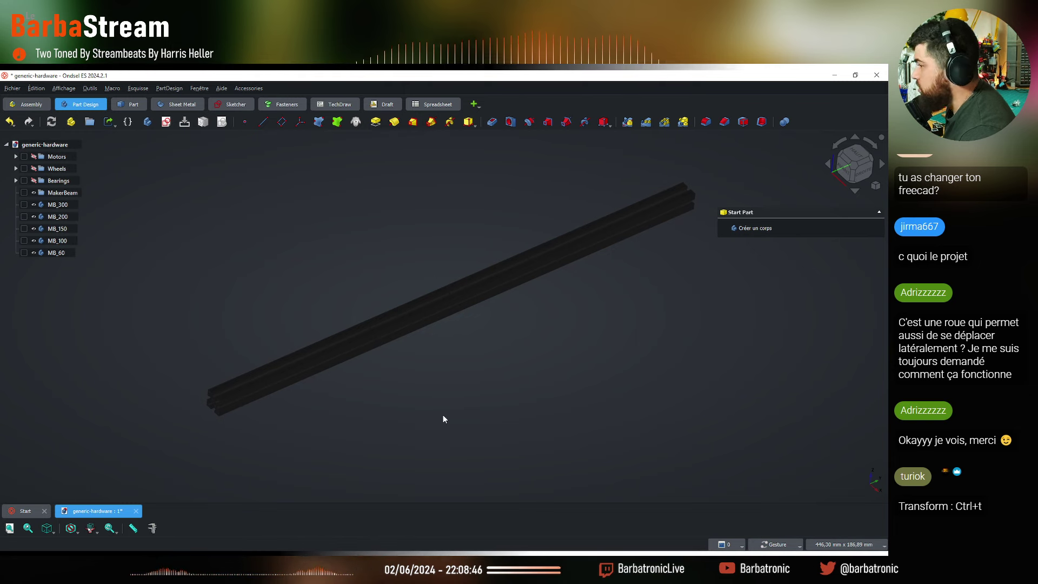
key(ctrl+v)
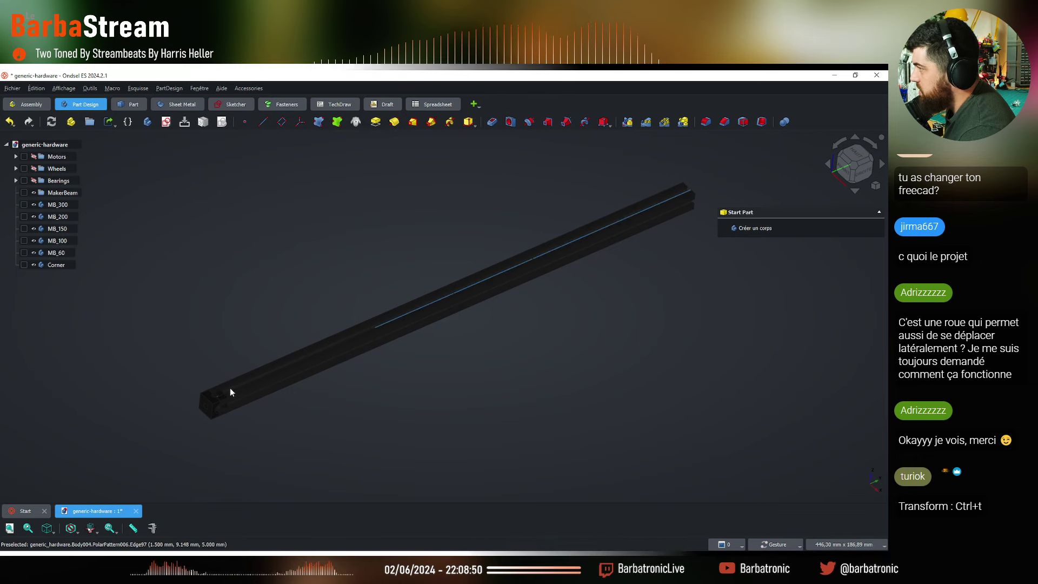
Move the bodies from MB_300 through Corner into the MakerBeam group
click(57, 205)
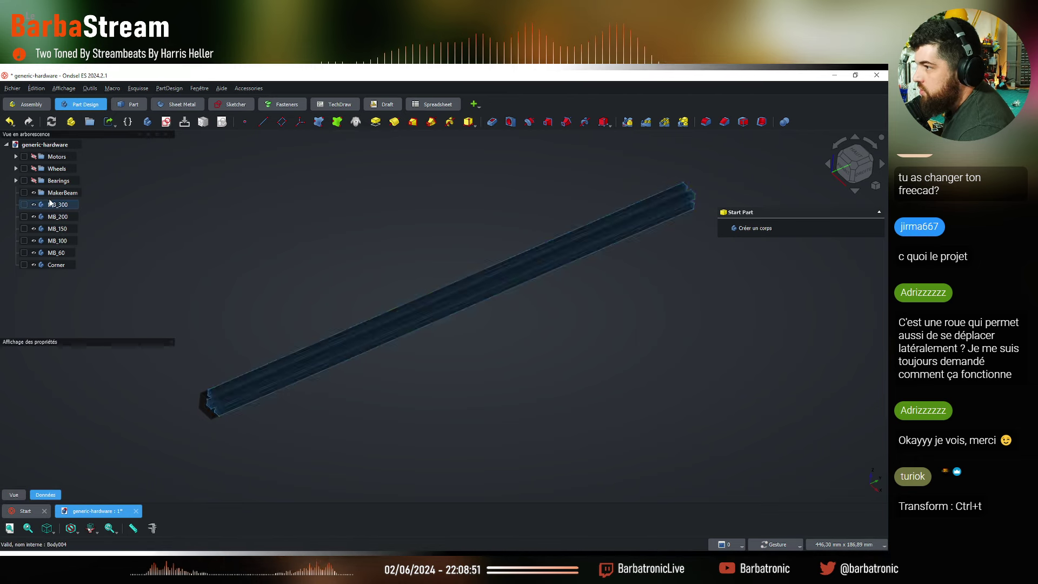
shift+click(54, 264)
mouse_move(57, 205)
mouse_down()
mouse_move(65, 197)
mouse_move(52, 193)
mouse_up()
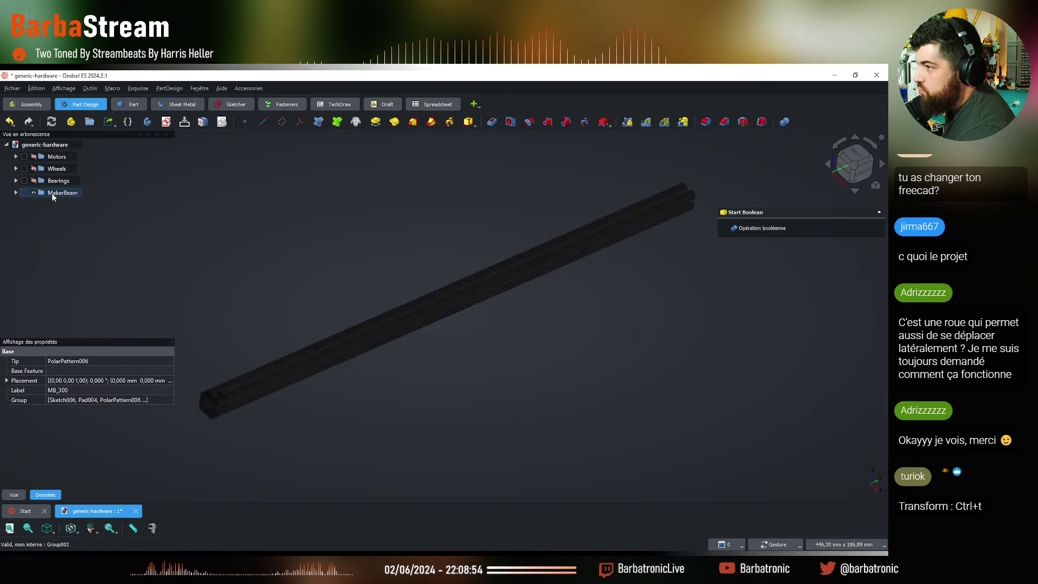
Expand the MakerBeam group to check its bodies, hide the whole group and collapse it
click(15, 193)
click(254, 216)
click(33, 192)
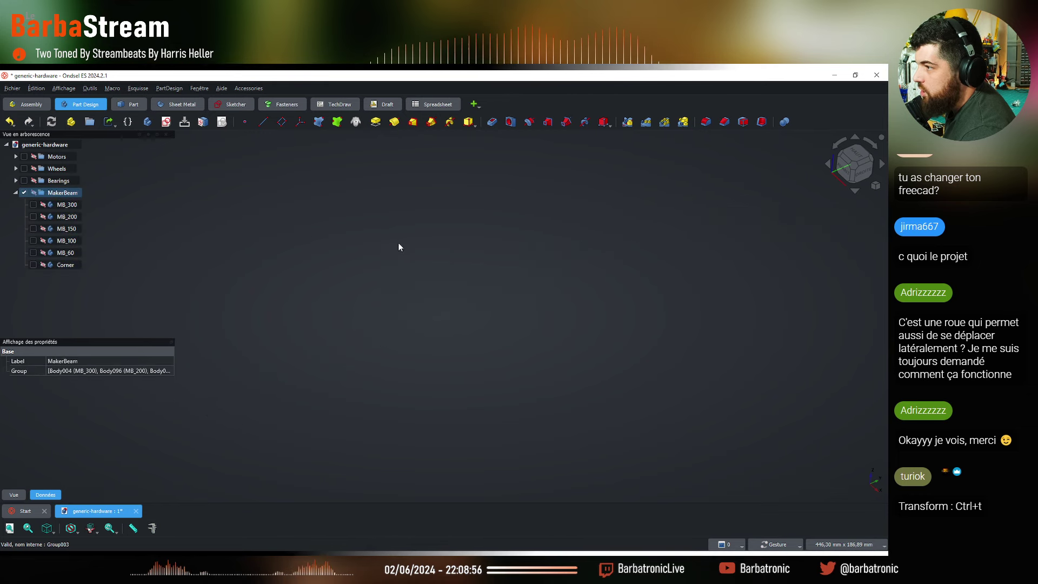
click(398, 246)
click(15, 193)
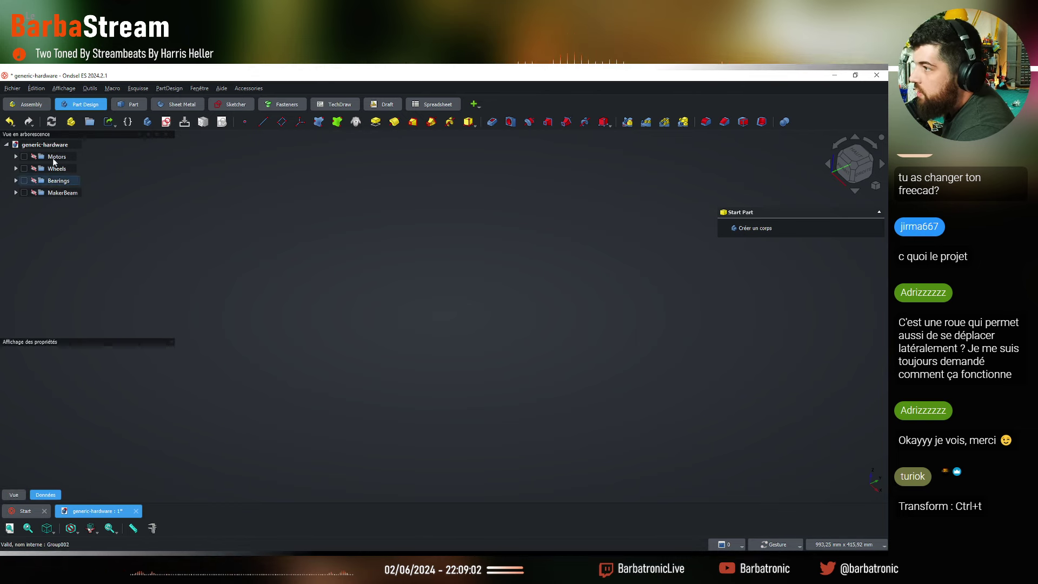
Create another group in the new library and name it Lidar
click(89, 122)
right_click(63, 205)
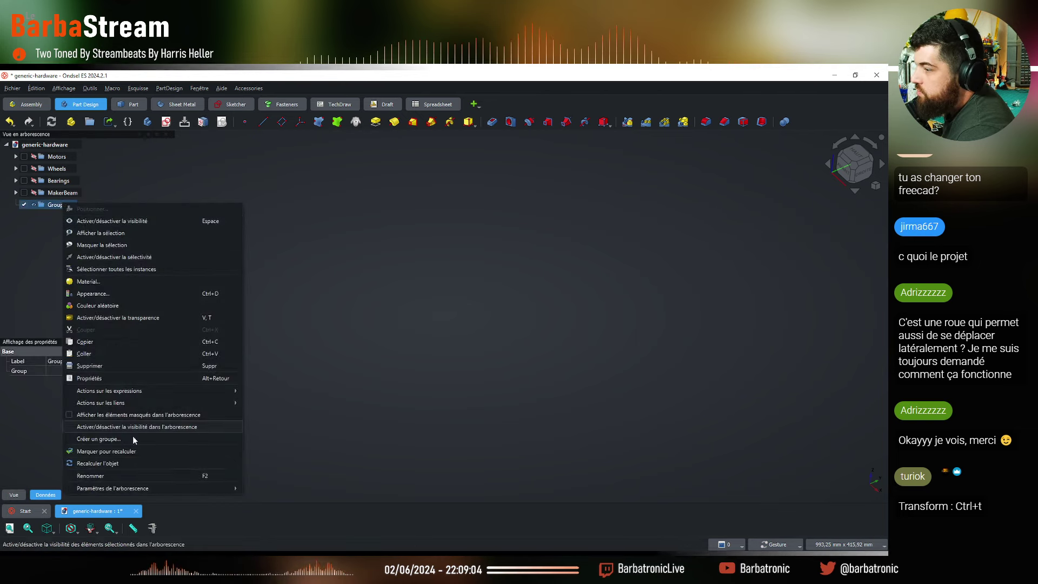
click(127, 478)
text(Lidar)
key(Return)
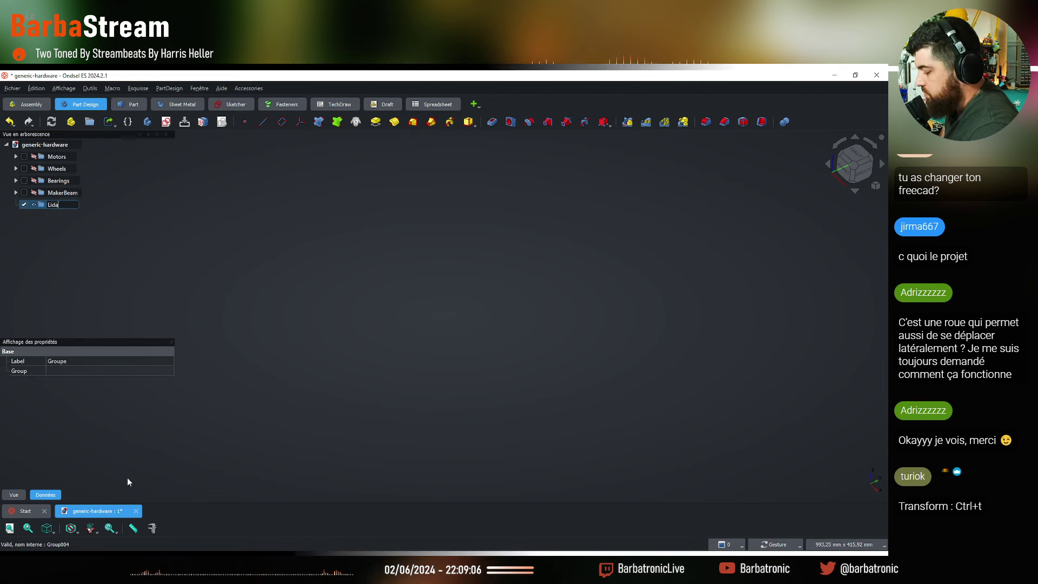
Paste the LD06 lidar from the older library into the new one
click(130, 476)
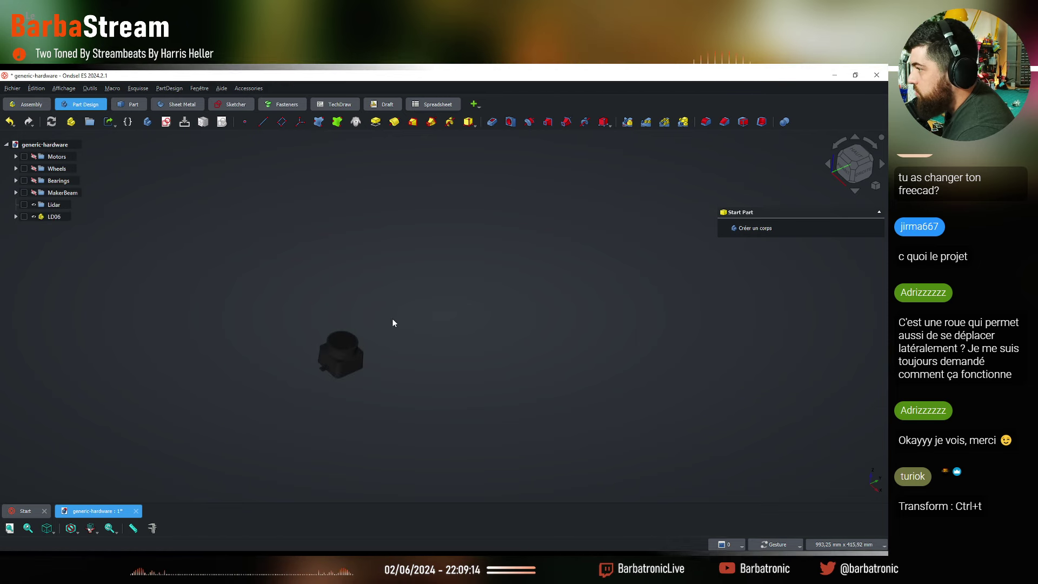
scroll(299, 348, up, 2)
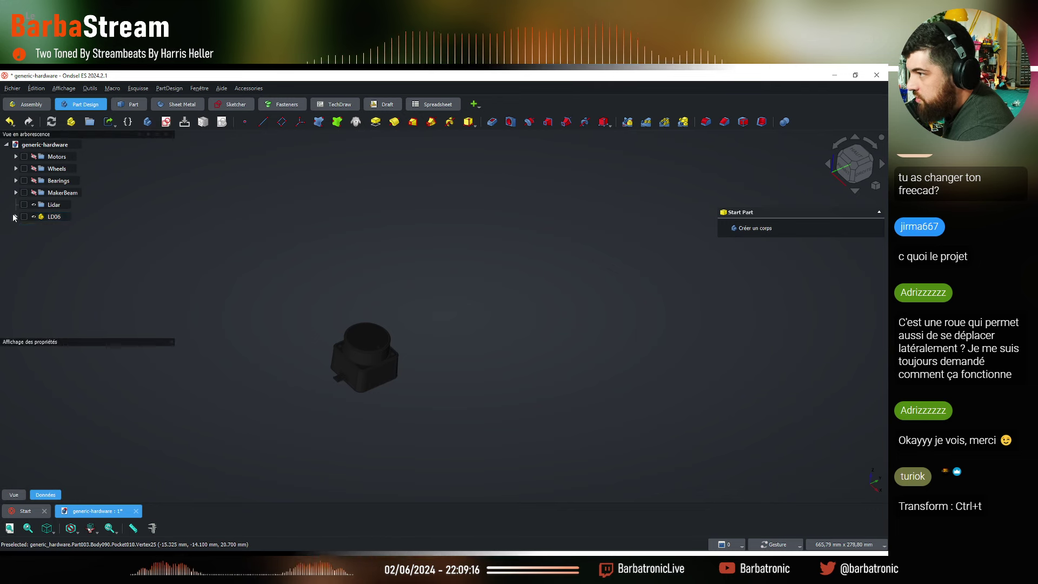
Expand the LD06 part and briefly show its ImagePlane and its OpticalWindow body to check them, hiding each again
click(15, 216)
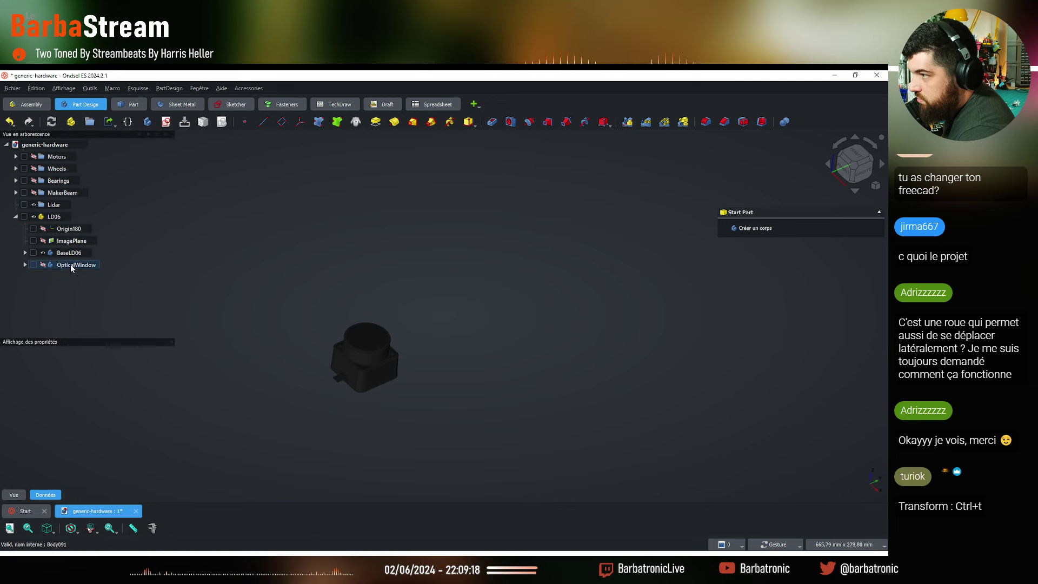
click(43, 241)
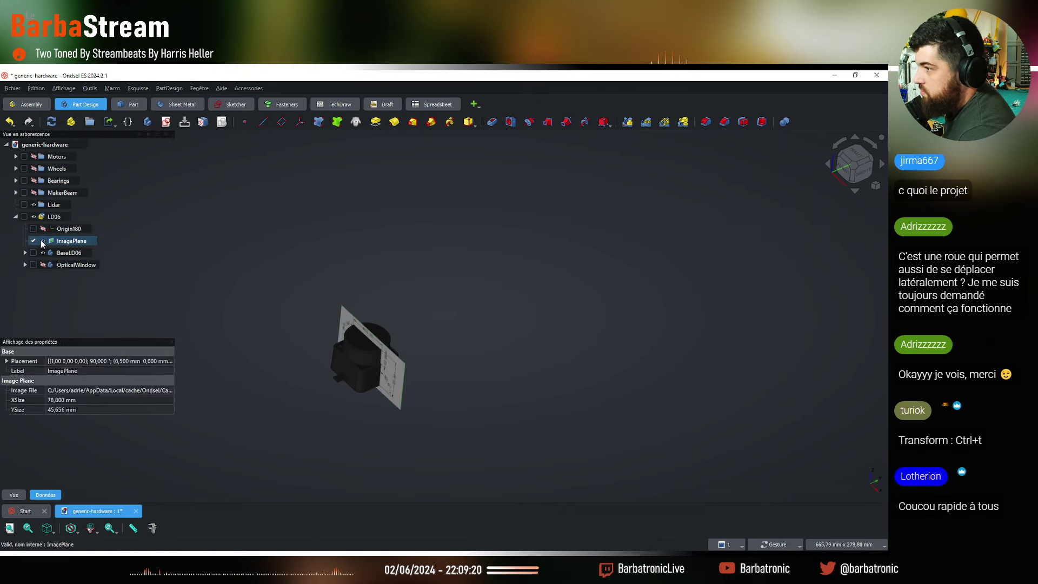
click(43, 241)
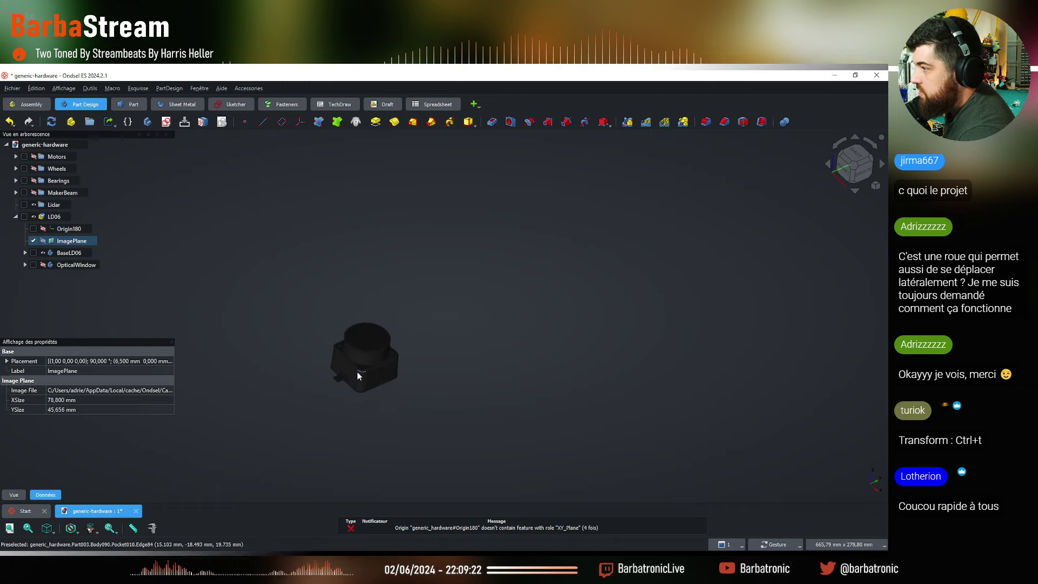
scroll(356, 372, up, 3)
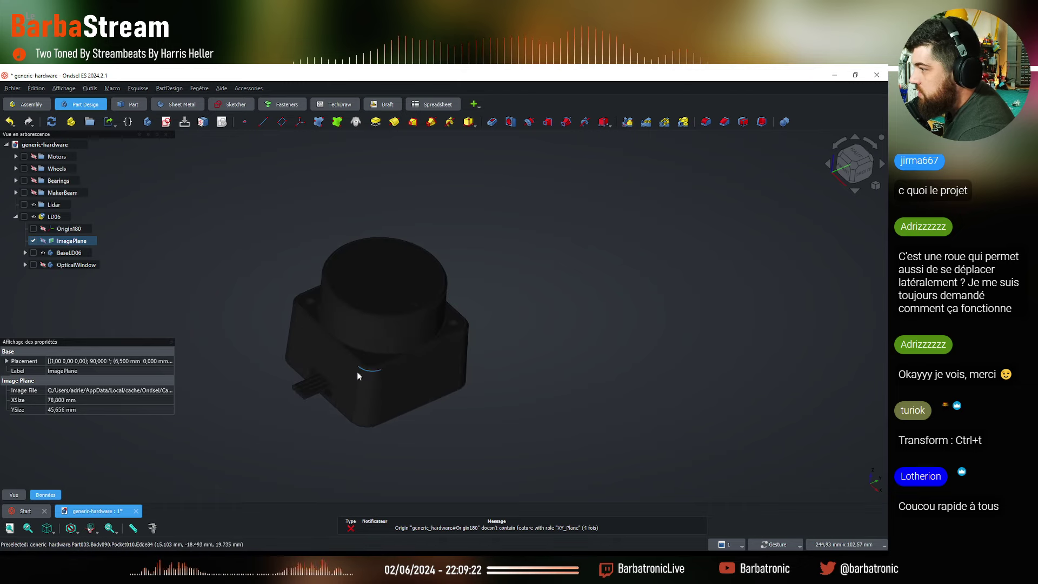
click(42, 265)
scroll(431, 368, down, 6)
click(431, 368)
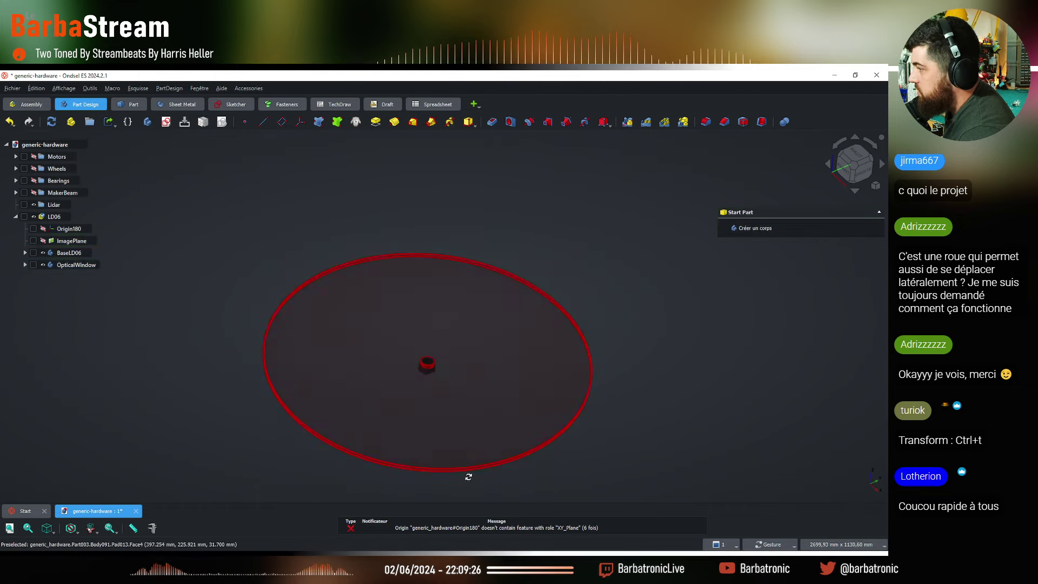
scroll(403, 325, up, 5)
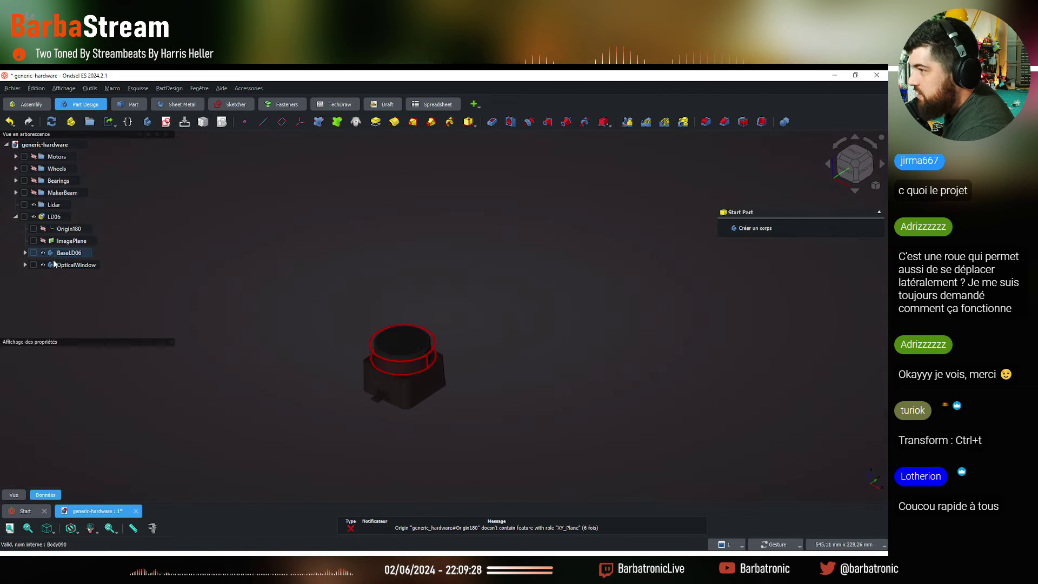
click(42, 265)
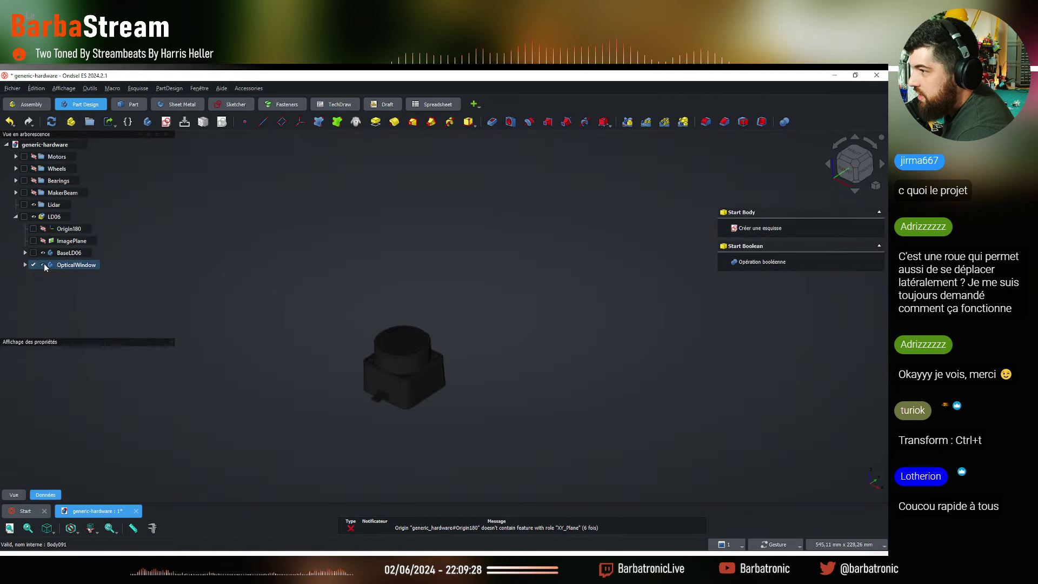
Turn off the tree visibility of LD06's origin and ImagePlane so they no longer appear in the model tree
click(65, 230)
ctrl+click(75, 241)
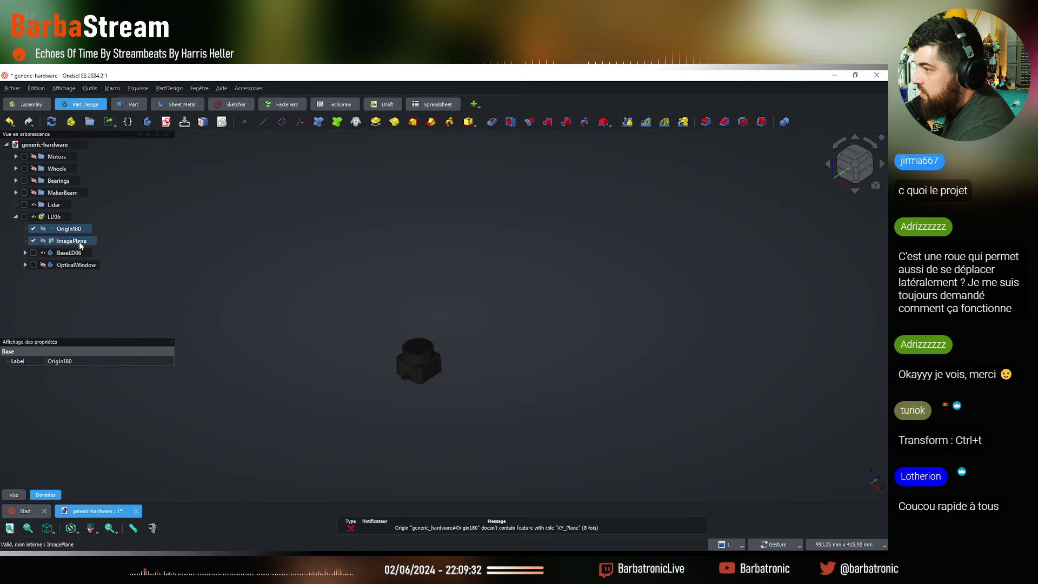
ctrl+click(79, 240)
ctrl+click(73, 227)
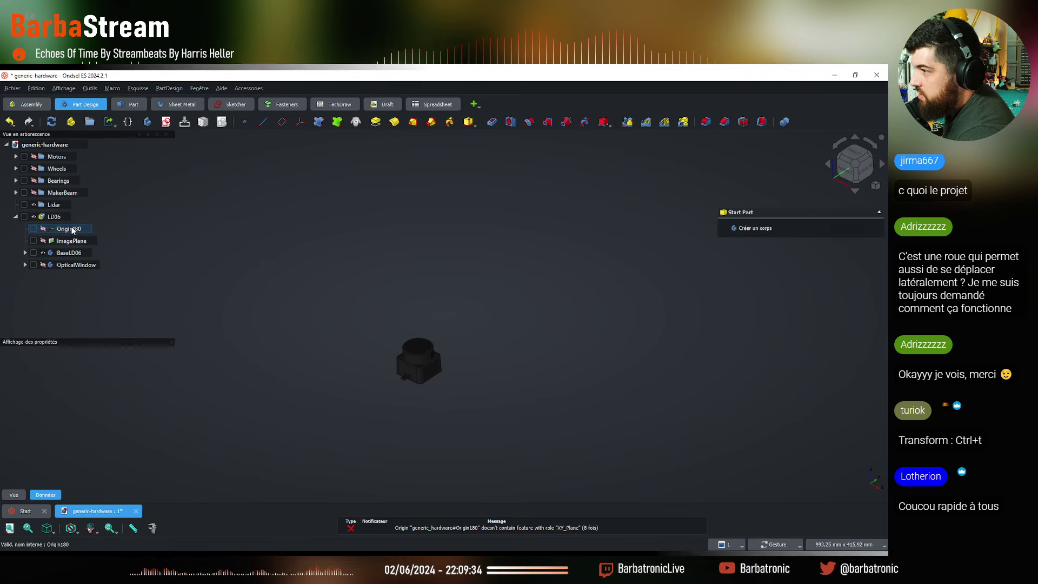
ctrl+click(71, 241)
ctrl+click(69, 230)
right_click(69, 232)
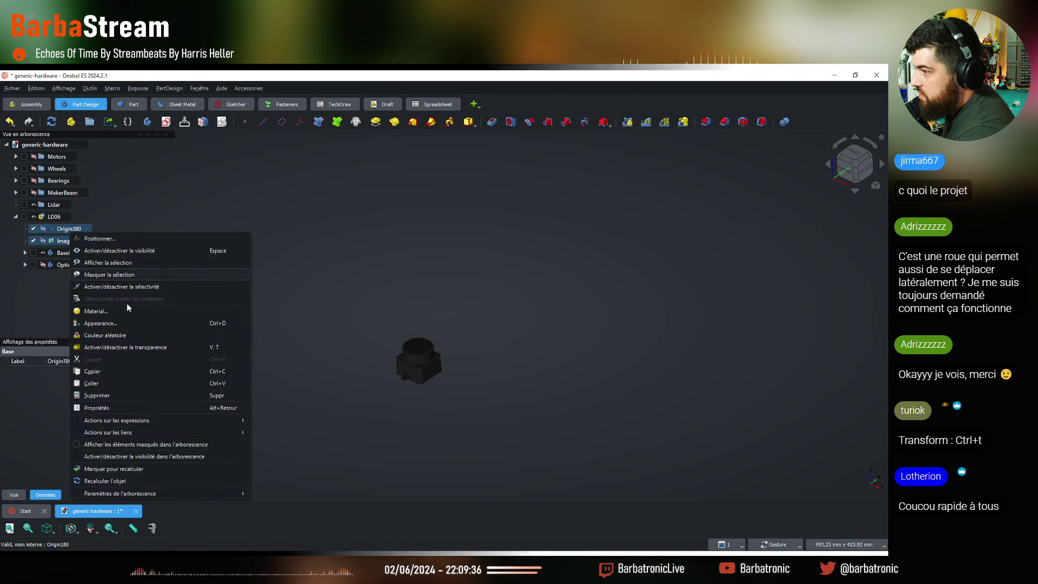
click(121, 462)
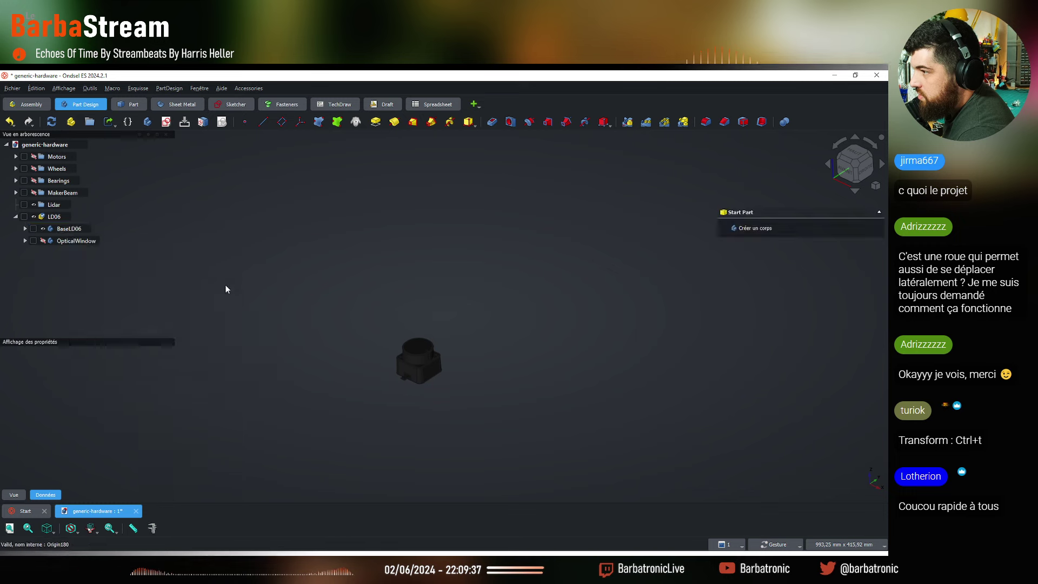
Turn off the tree visibility of the origin and Pad013 inside the OpticalWindow body
click(25, 228)
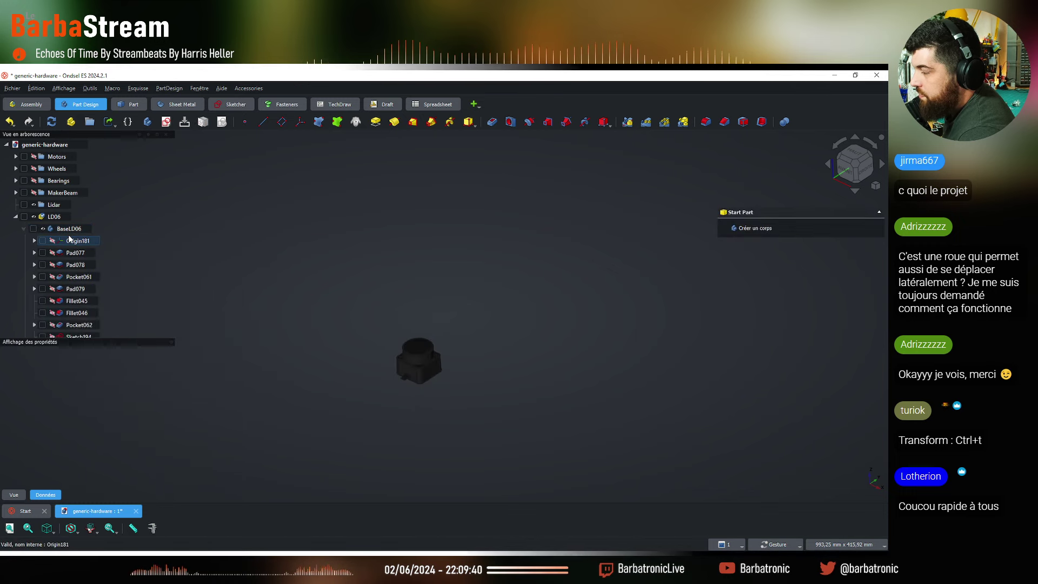
click(24, 228)
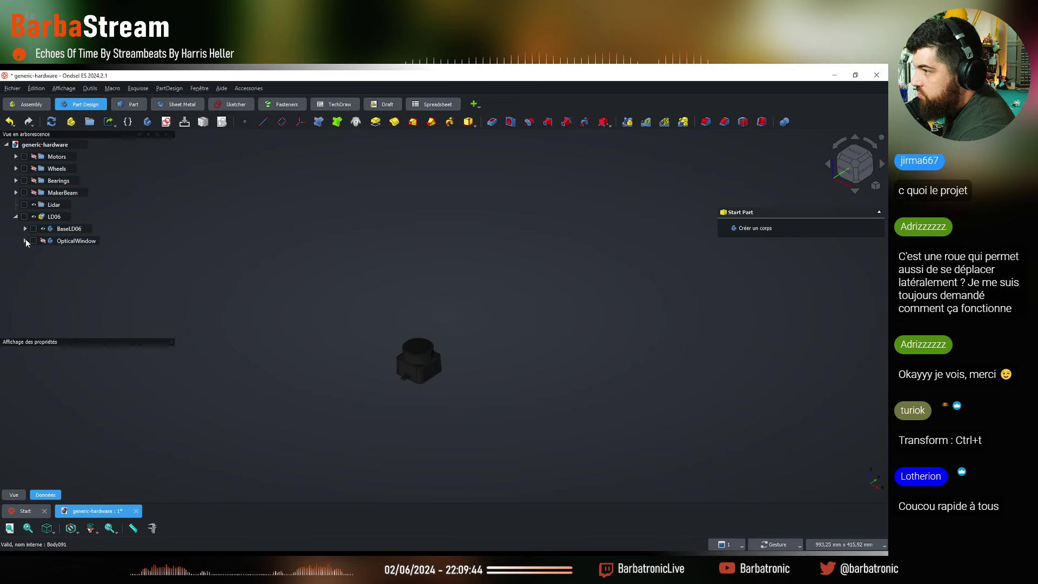
click(25, 241)
click(78, 253)
ctrl+click(81, 266)
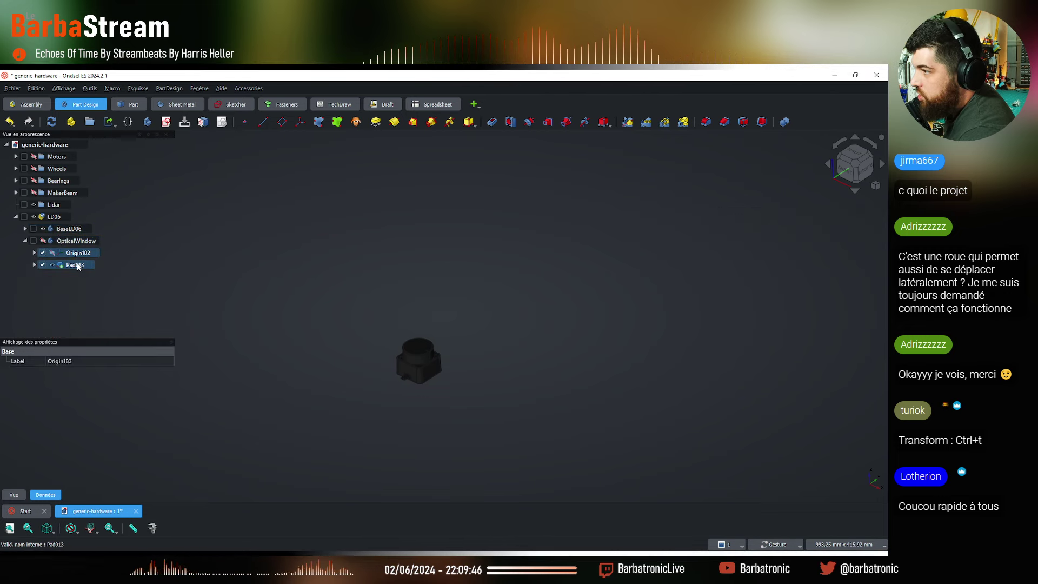
right_click(77, 265)
click(141, 502)
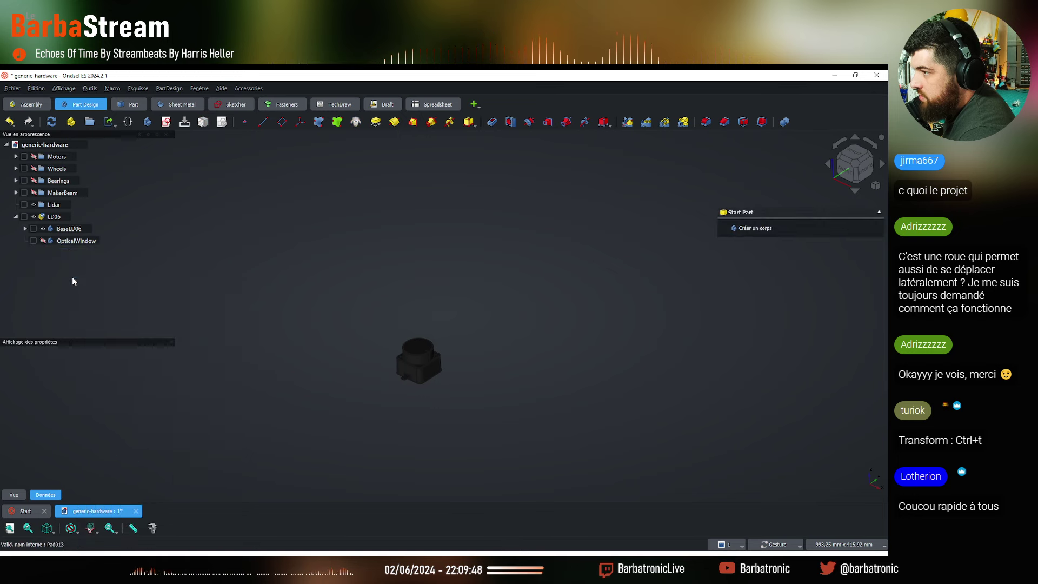
Turn off the tree visibility of everything inside the BaseLD06 body, from its origin through Pocket010
click(25, 229)
click(81, 242)
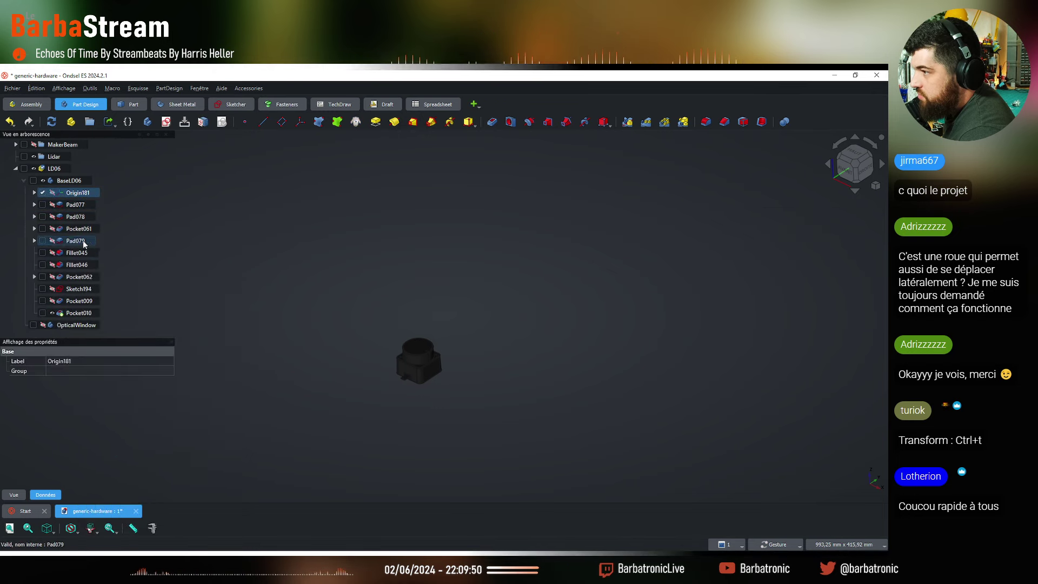
shift+click(89, 314)
right_click(73, 206)
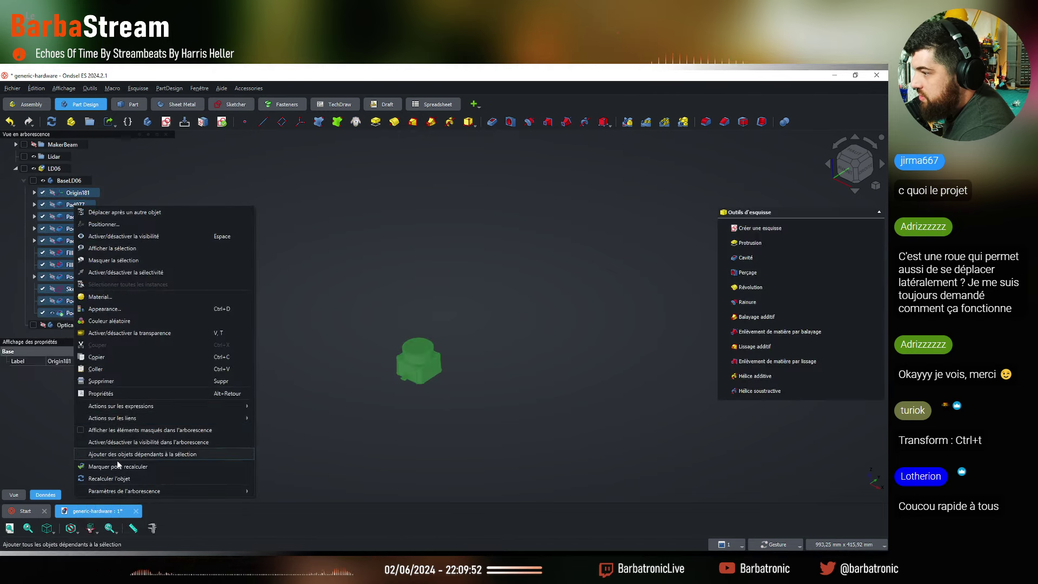
click(139, 442)
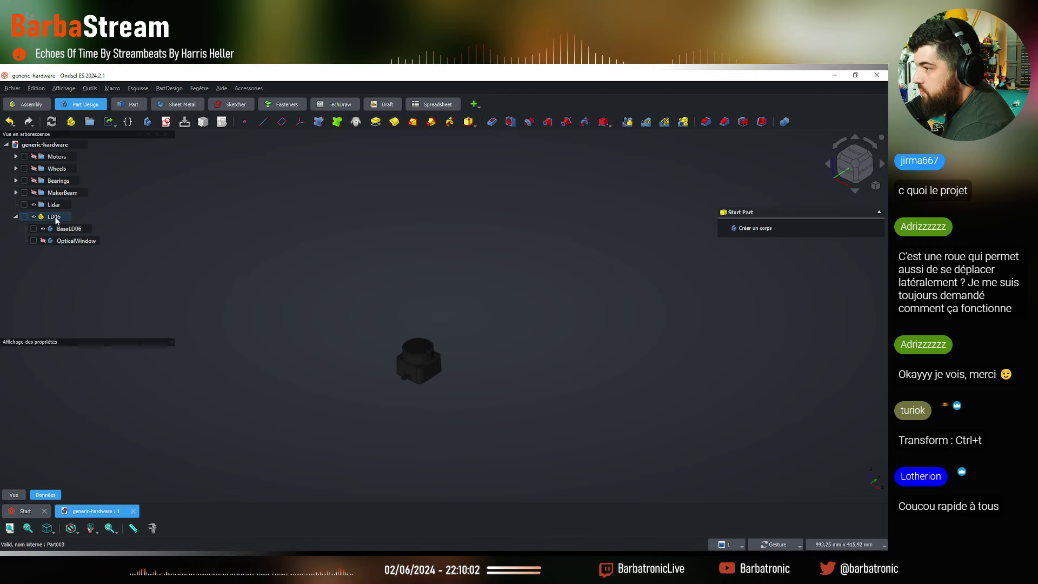
Move the LD06 part into the Lidar group, expand the group to check it, and hide the whole group
drag(53, 216, 56, 209)
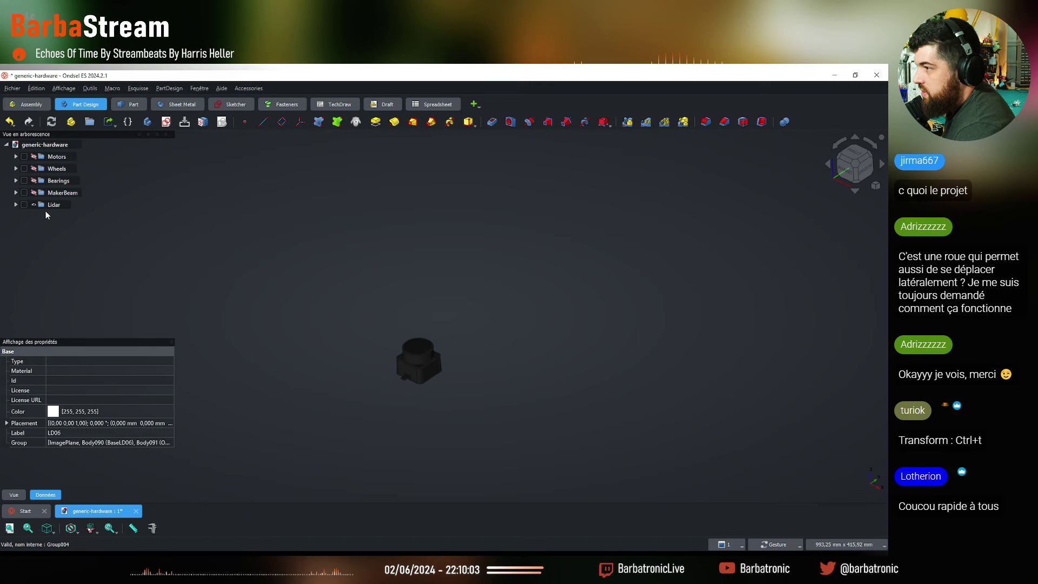
click(17, 204)
click(362, 266)
scroll(404, 349, up, 6)
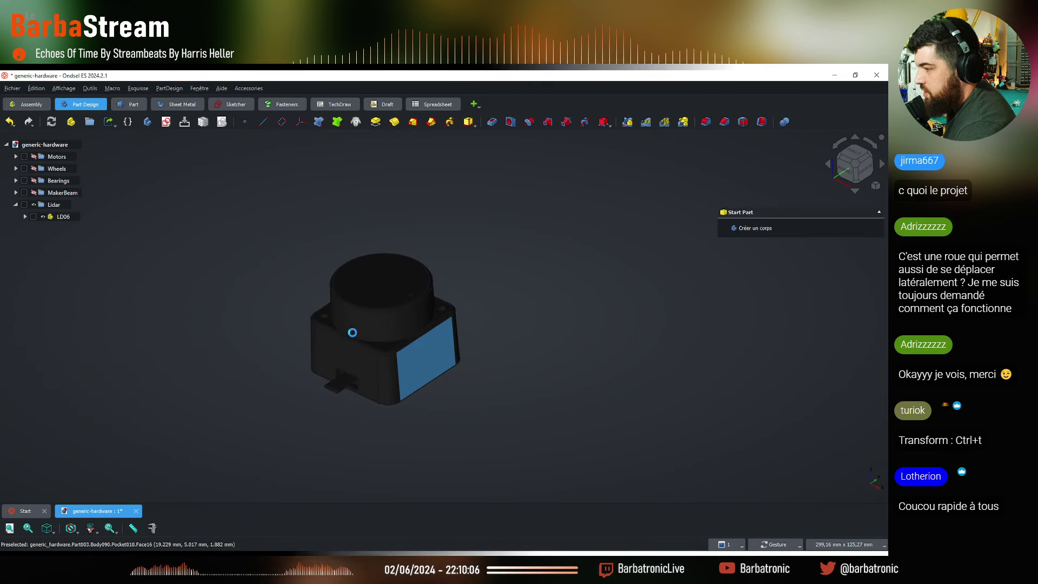
click(34, 203)
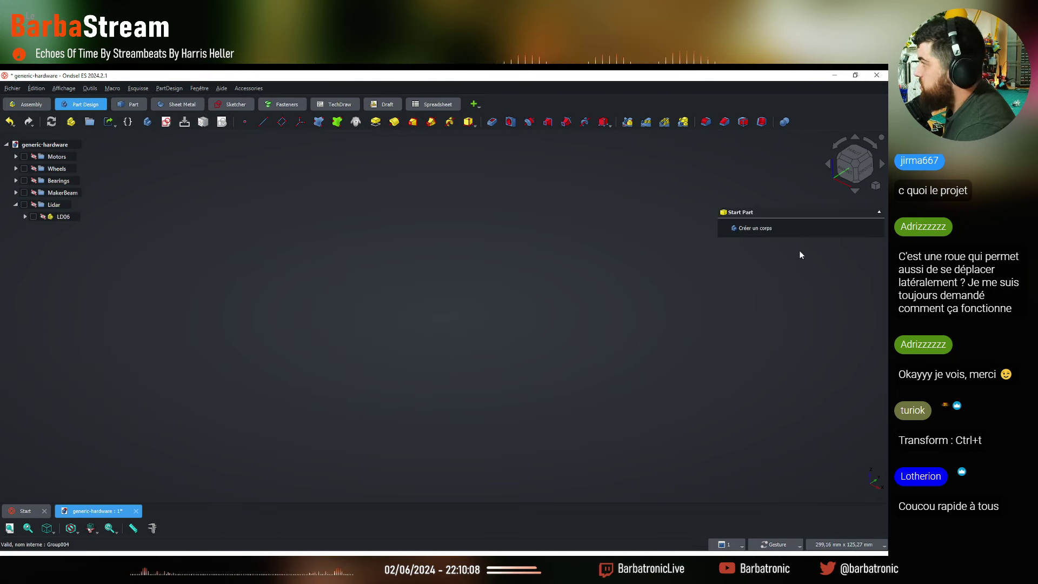
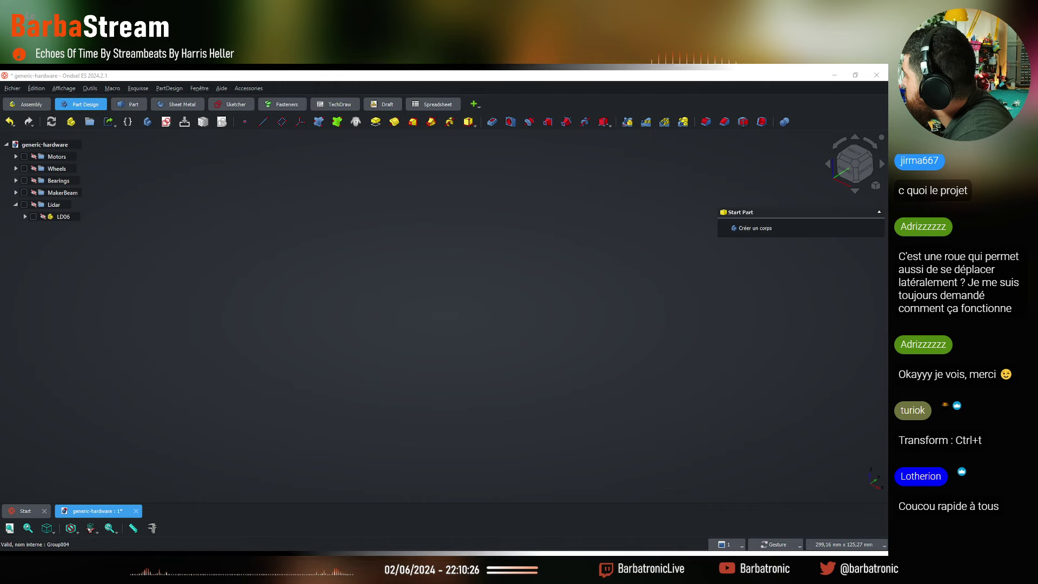
Switch to the source hardware document and hide PalonnierElastique, ServoPalonnier, ServoMG996R001 and ServoMG-SG90 in its Servomoteur group
drag(888, 318, 531, 87)
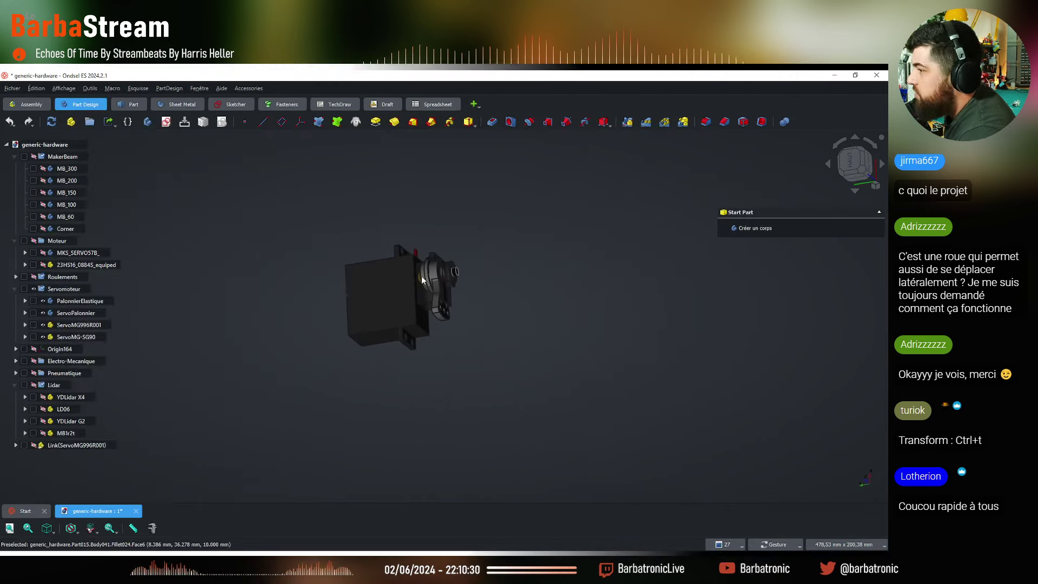
click(25, 324)
scroll(379, 236, up, 5)
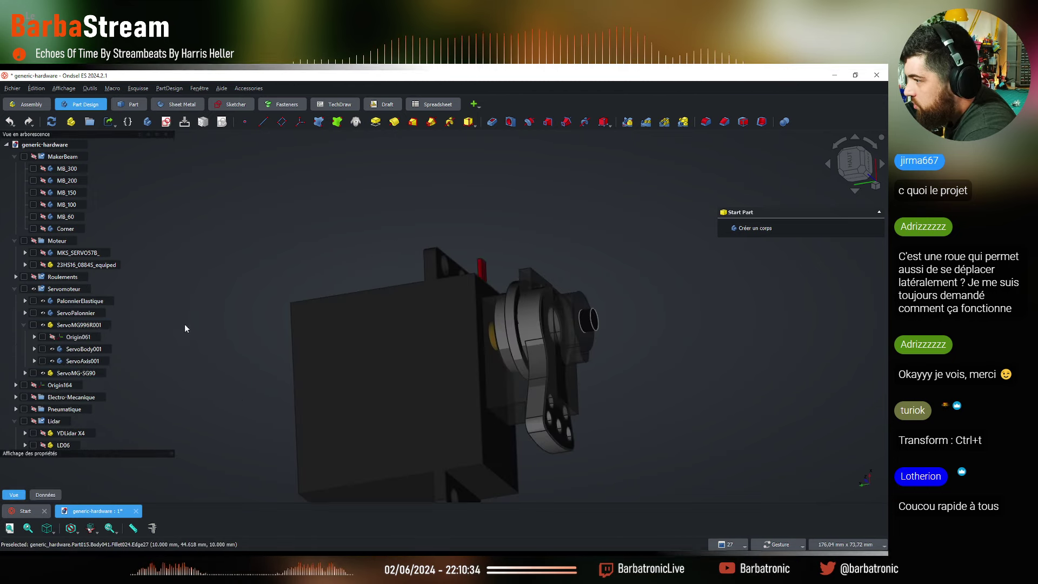
scroll(244, 335, down, 2)
drag(252, 335, 324, 303)
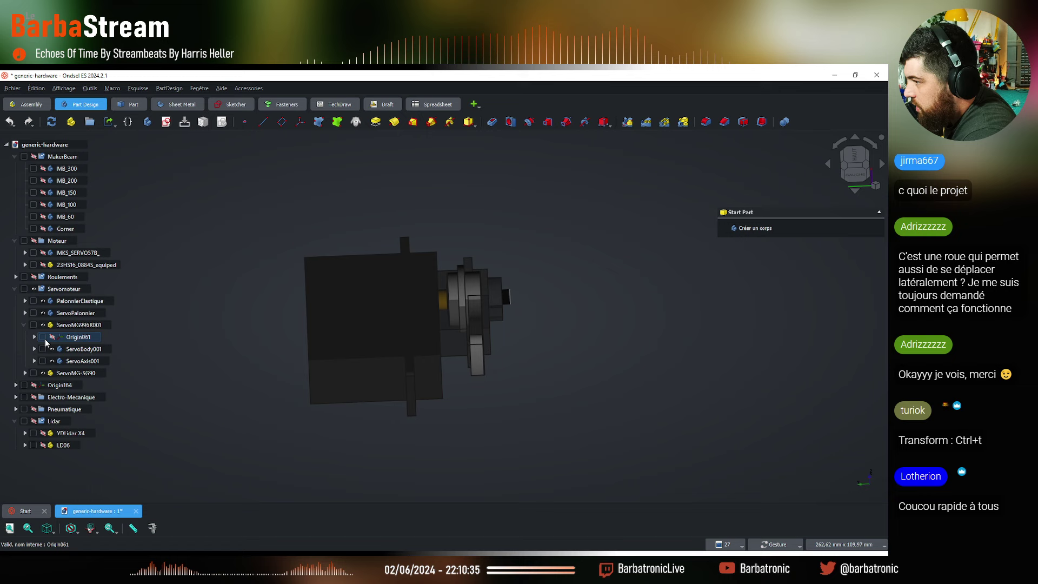
click(25, 372)
click(44, 301)
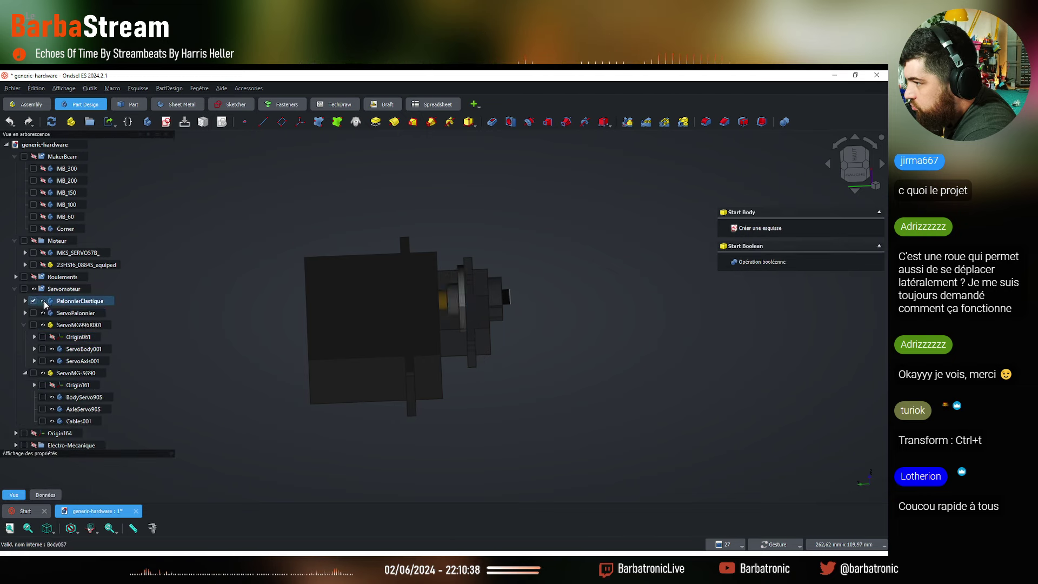
click(44, 312)
click(43, 325)
click(43, 373)
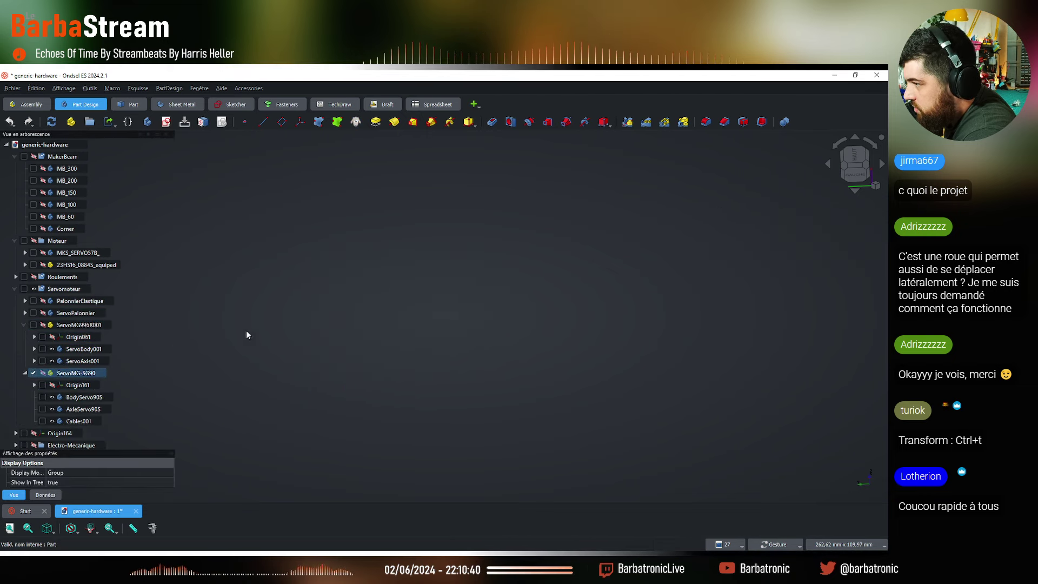
Show PalonnierElastique and ServoPalonnier one at a time to examine the shape of each servo horn, hiding each again
click(43, 301)
drag(568, 334, 331, 341)
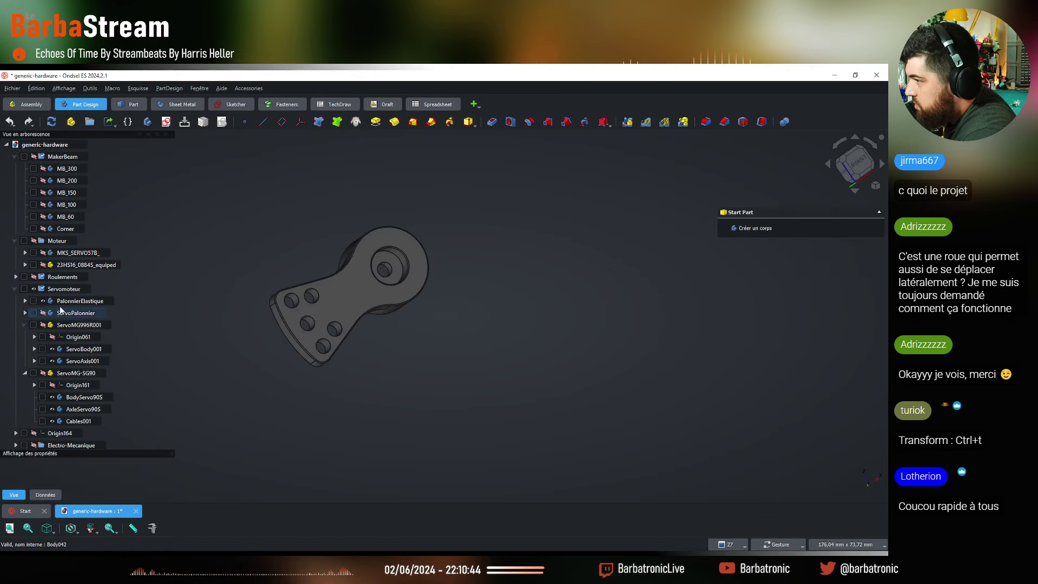
click(43, 300)
click(42, 313)
drag(445, 315, 600, 324)
click(398, 408)
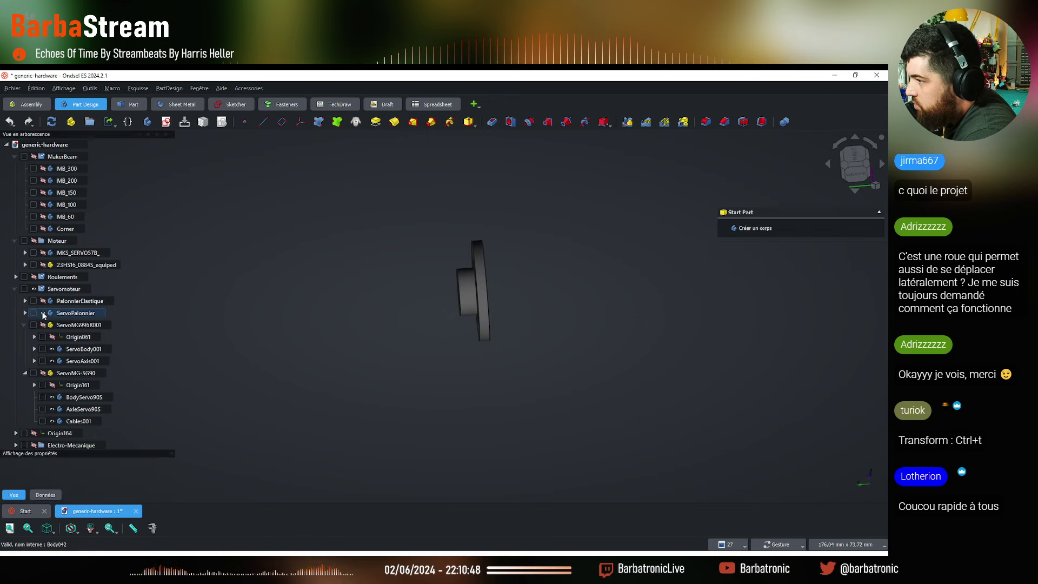
click(43, 313)
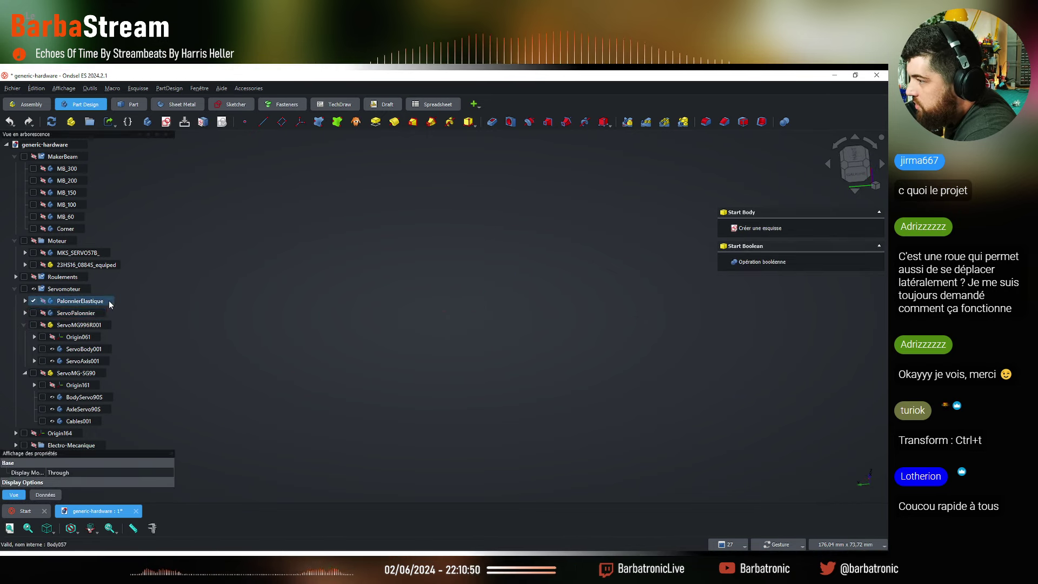
click(92, 314)
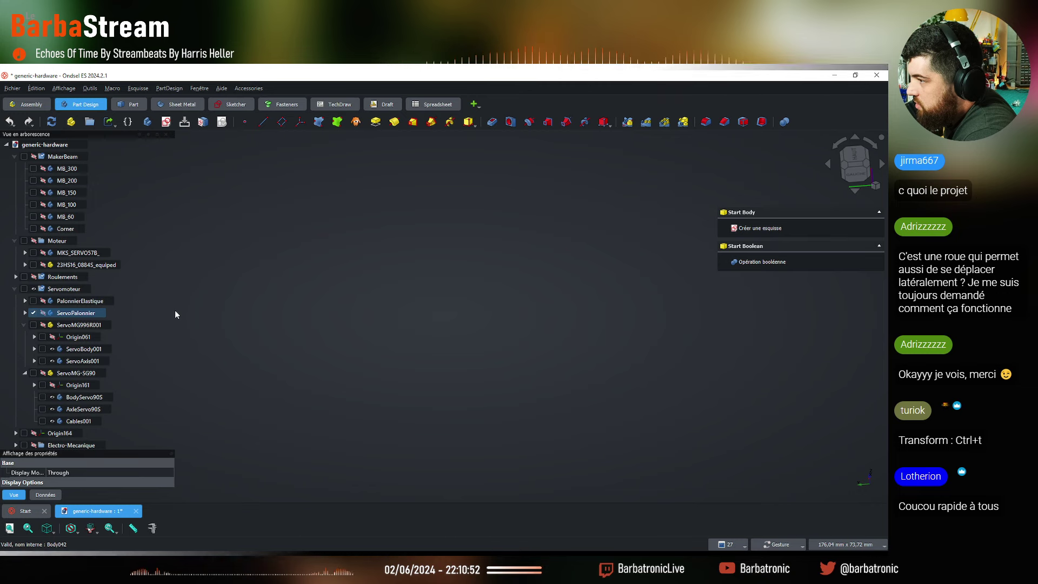
Show ServoMG996R001, examine it from several angles, and hide it again
click(90, 326)
key(space)
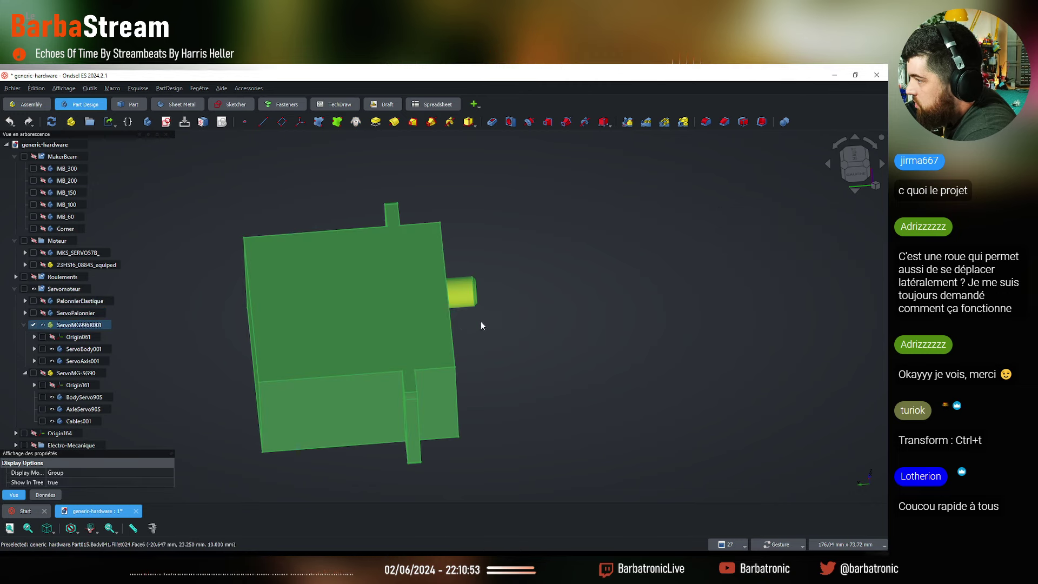
click(442, 324)
drag(442, 319, 416, 308)
click(49, 313)
key(space)
click(43, 314)
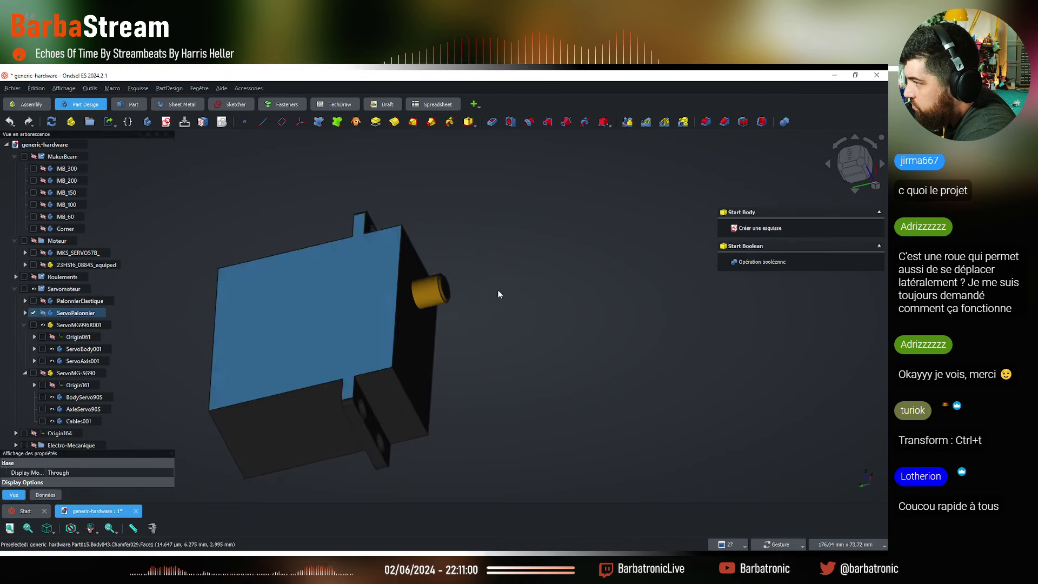
drag(498, 292, 432, 367)
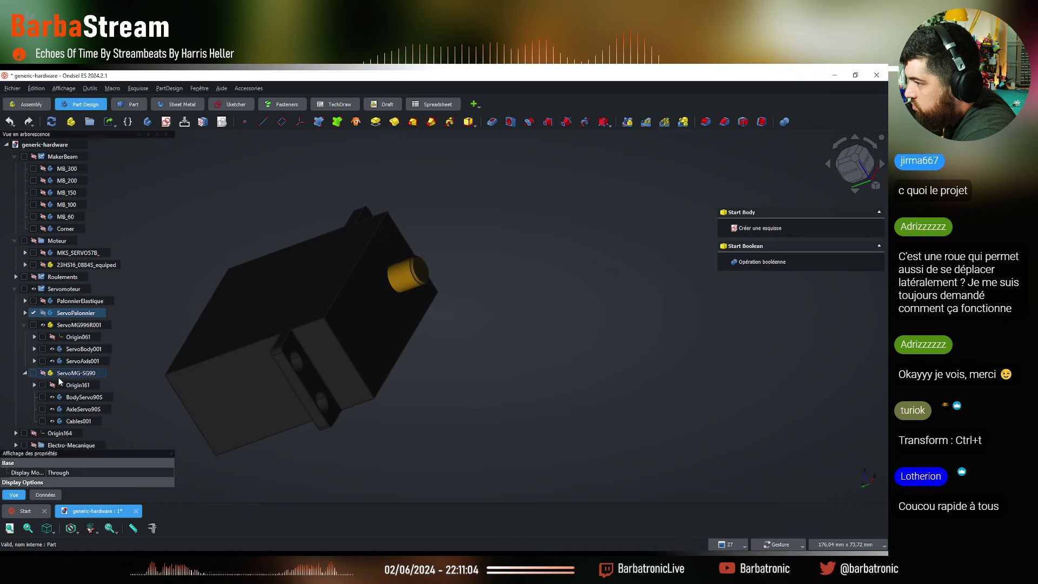
click(43, 325)
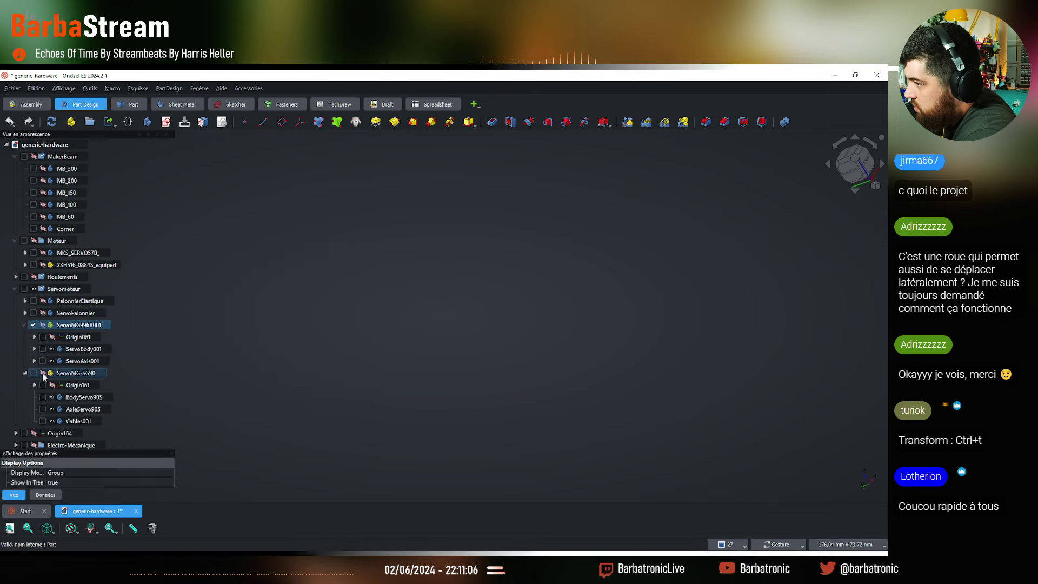
Show ServoMG-SG90 in the Servomoteur group and examine its body, axle and cables up close
click(43, 373)
drag(222, 293, 590, 326)
click(590, 326)
scroll(530, 279, up, 3)
drag(530, 279, 417, 356)
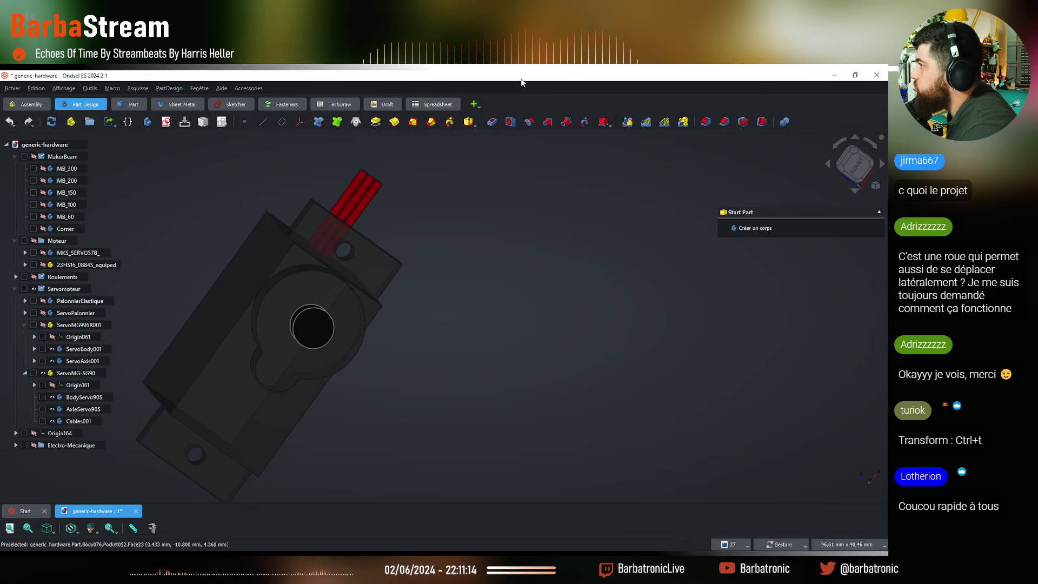
Switch back to the new library document, create a group named Servomotors, and collapse the Lidar group
drag(521, 79, 887, 79)
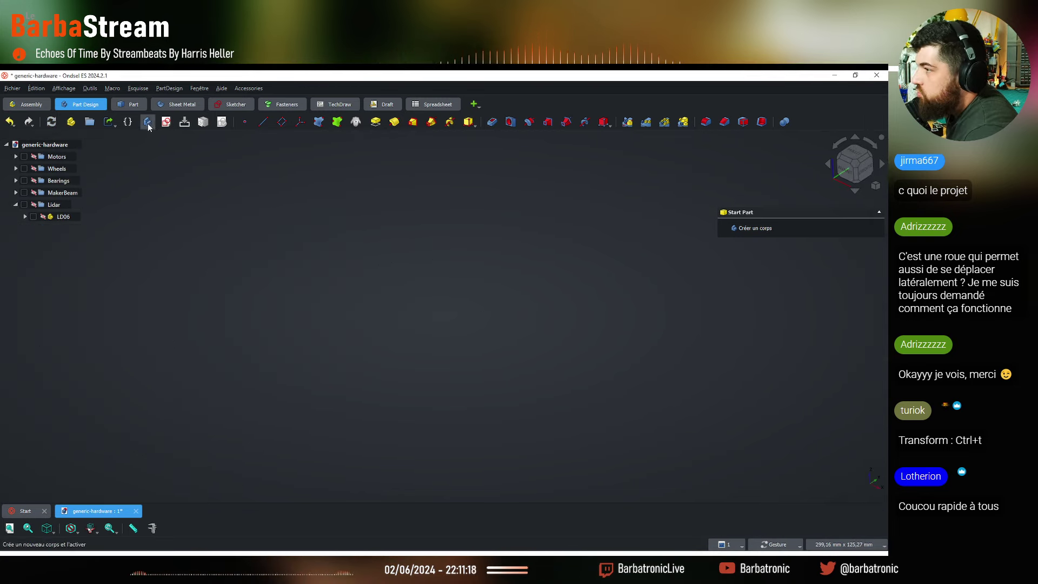
click(90, 122)
right_click(47, 228)
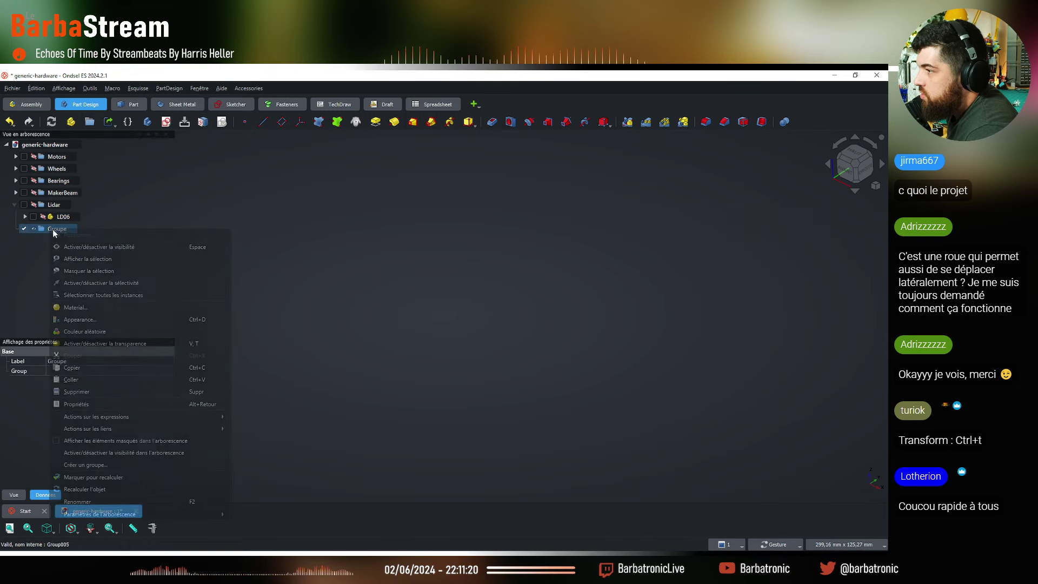
click(99, 501)
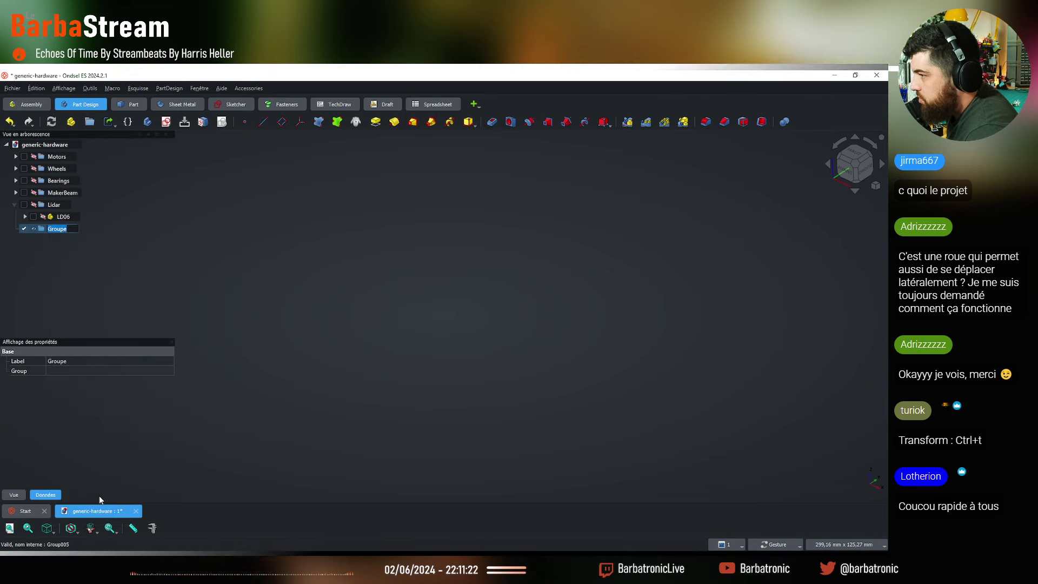
text(Servom)
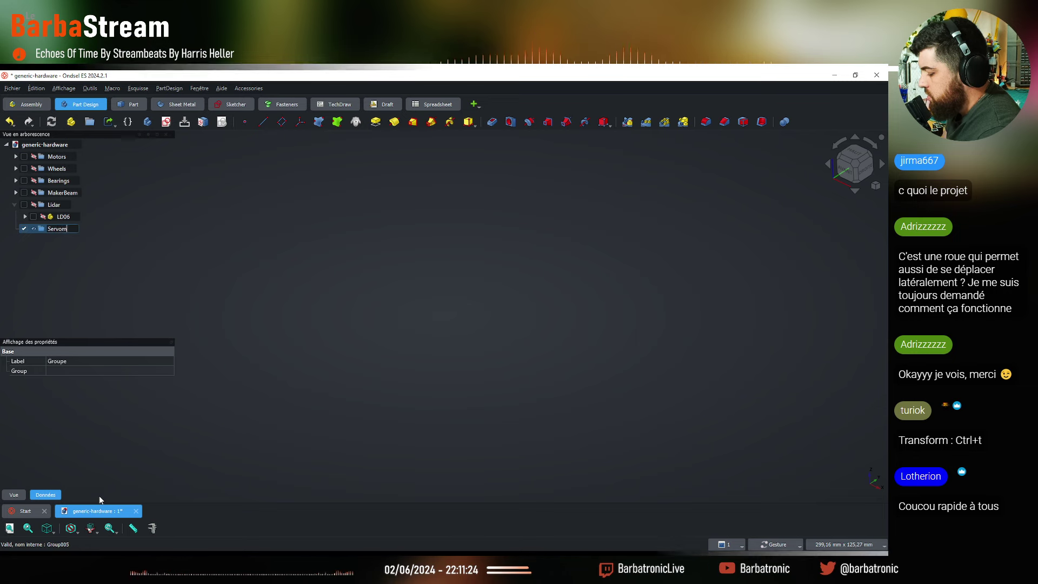
text(otors)
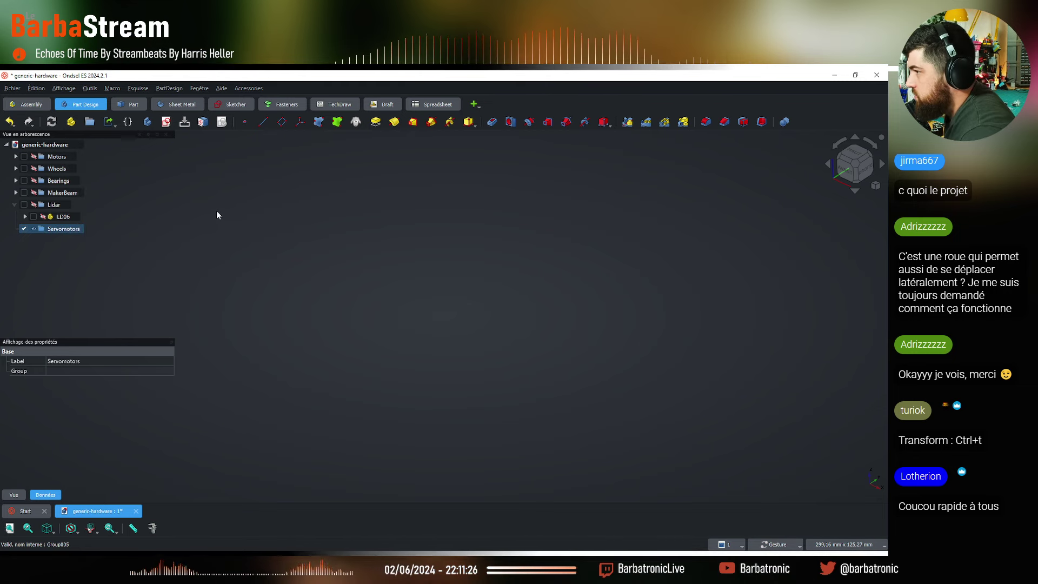
click(34, 237)
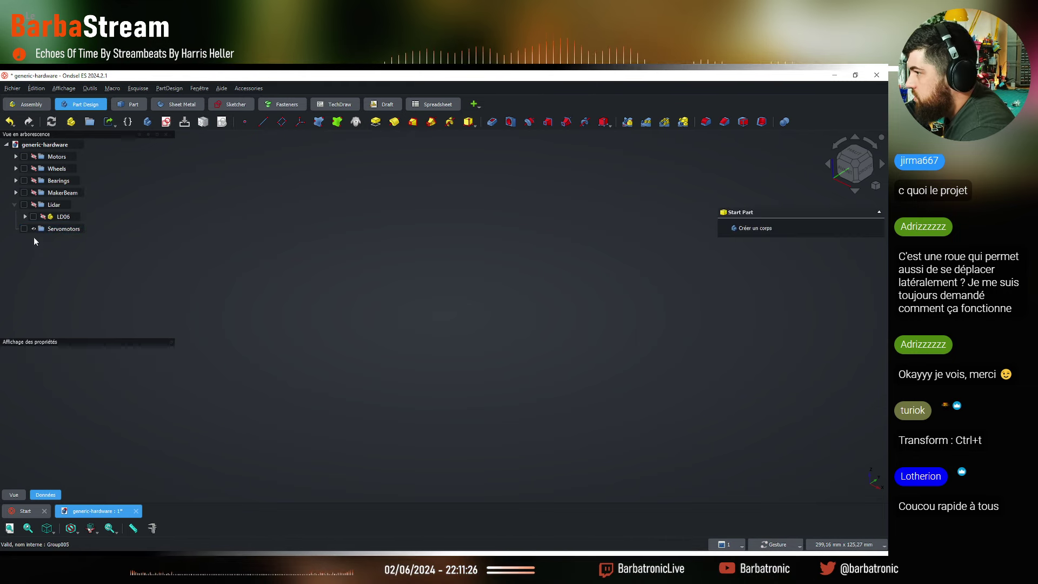
click(15, 204)
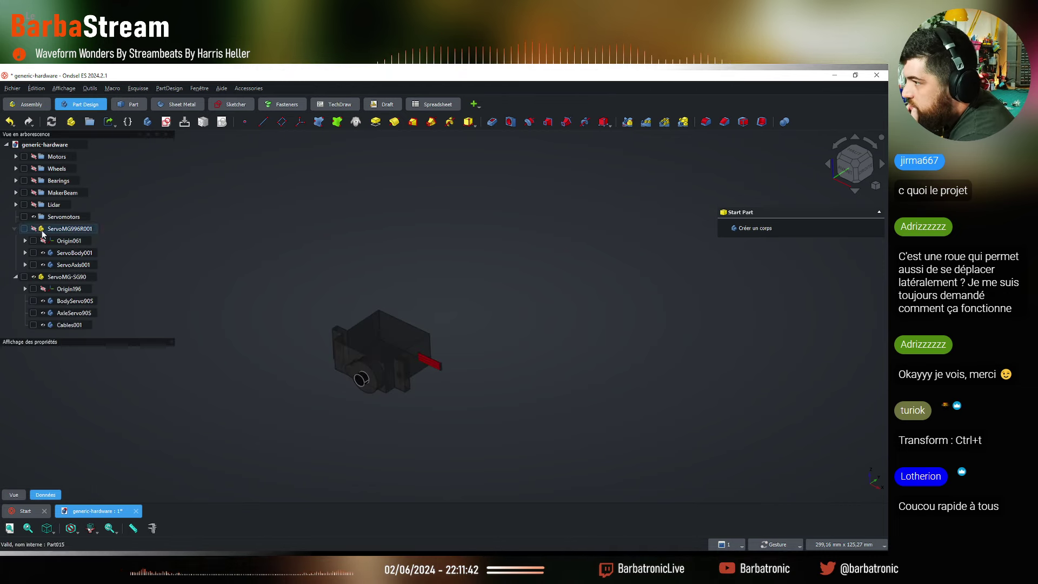
Hide ServoMG-SG90, show ServoMG996R001, and rename the shown part MG996
click(36, 277)
click(33, 229)
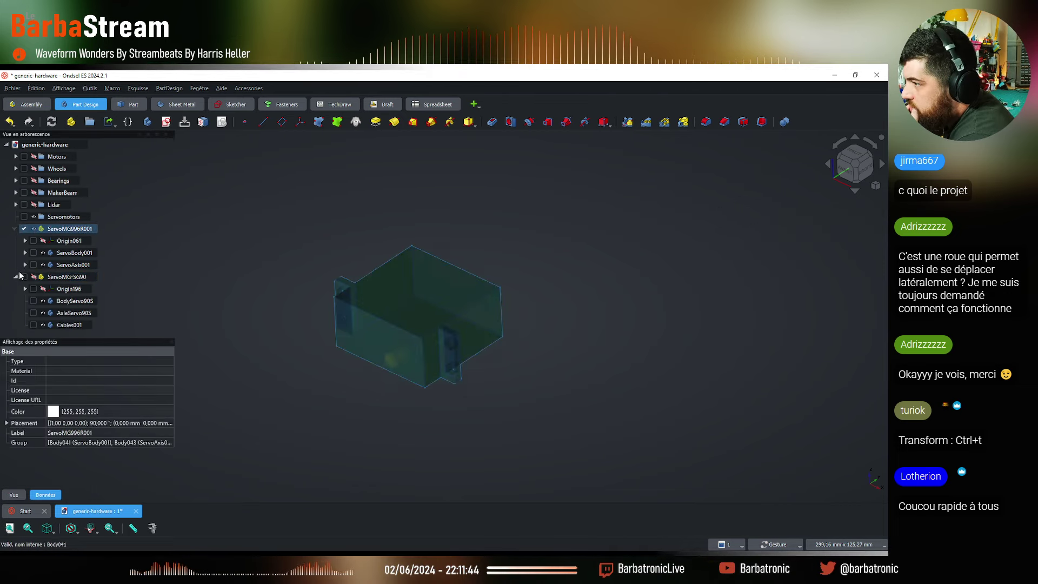
right_click(82, 228)
click(160, 524)
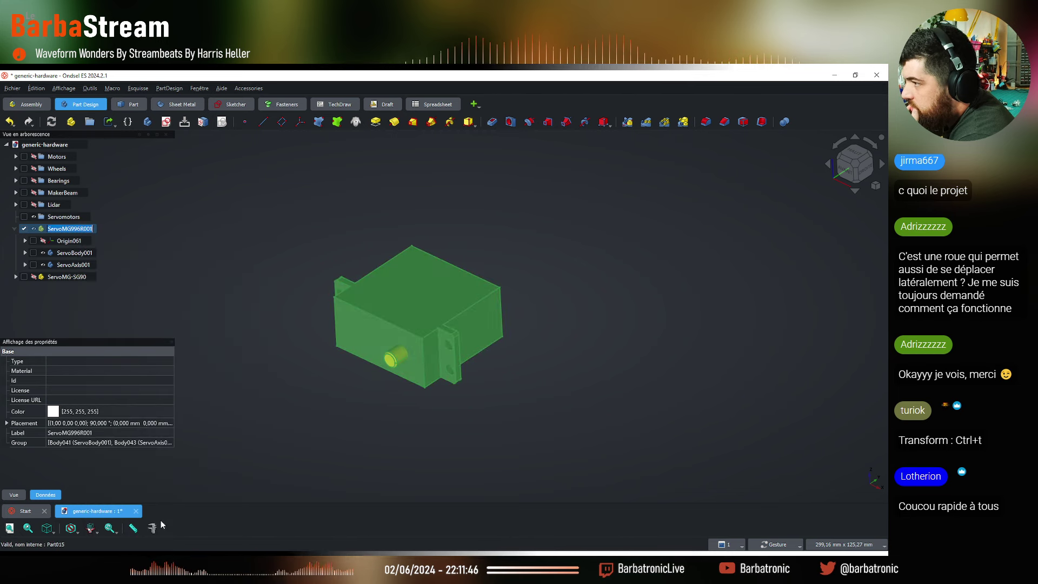
key(BackSpace)
key(BackSpace)
key(BackSpace)
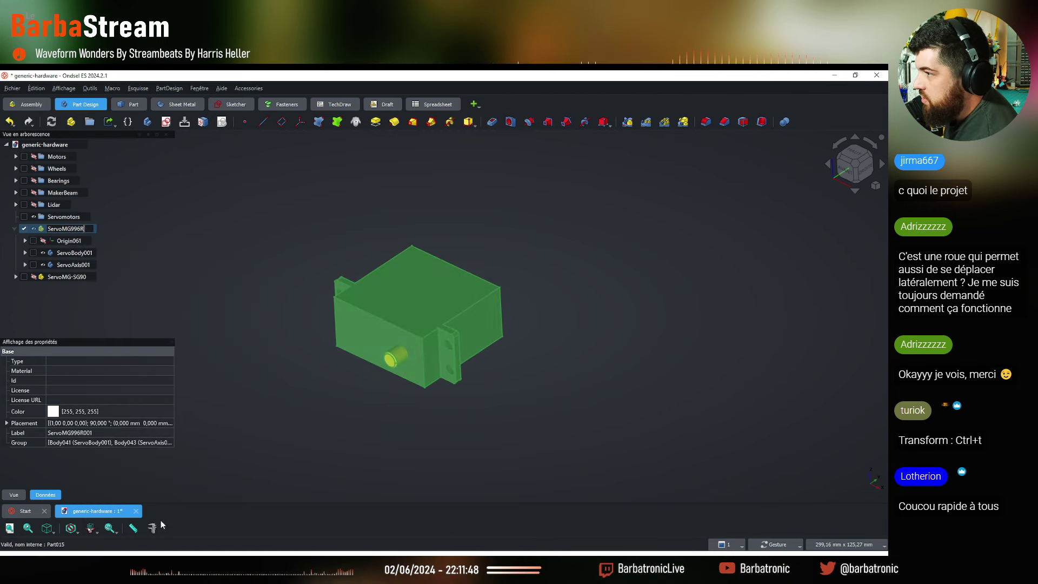
key(Left)
key(Left)
key(Left)
key(Left)
key(Left)
key(BackSpace)
key(BackSpace)
key(BackSpace)
key(BackSpace)
key(BackSpace)
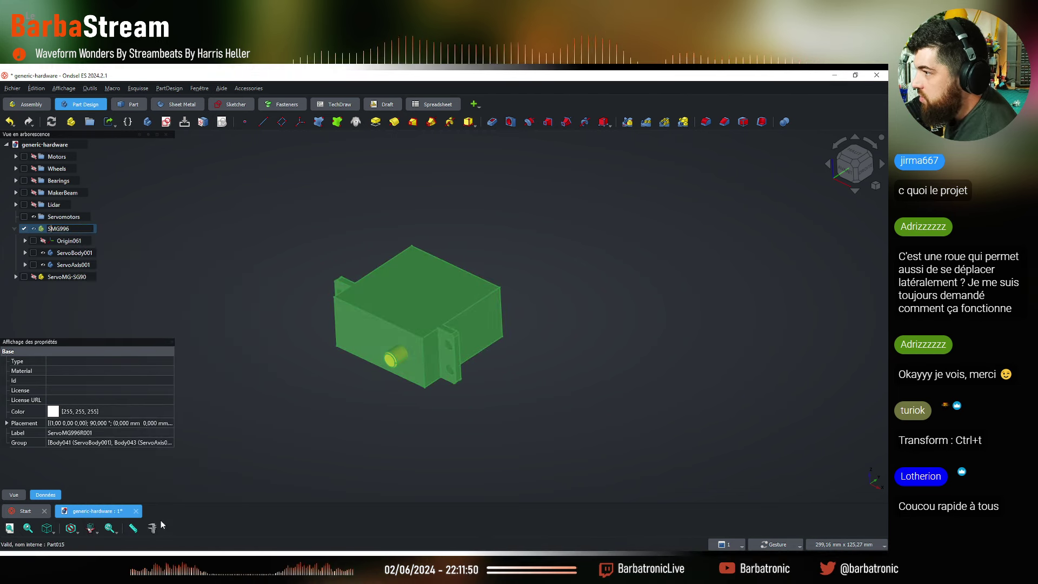
click(209, 258)
Rename the ServoMG-SG90 part as MG-SG90
click(73, 277)
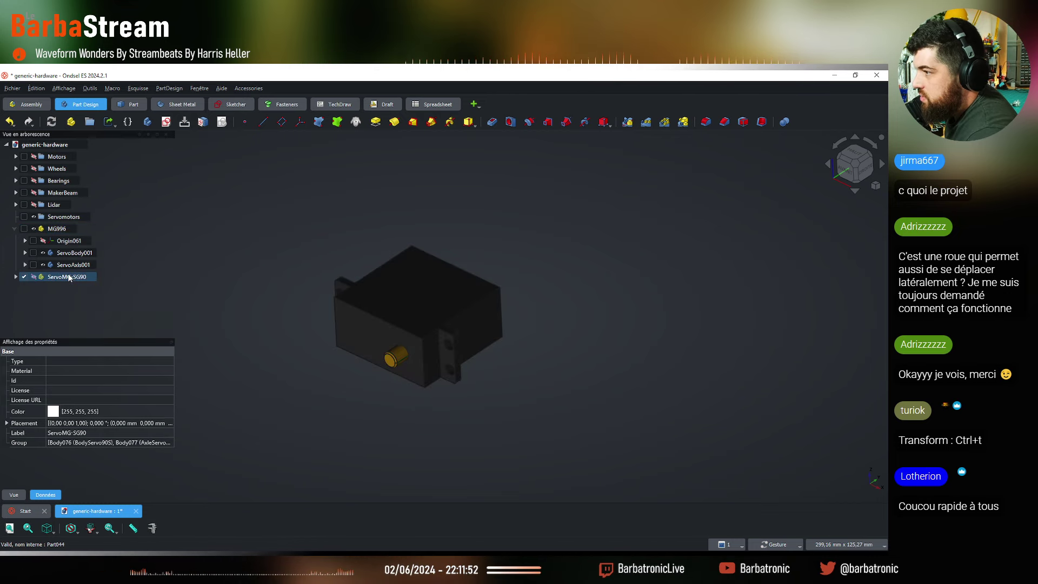
right_click(69, 277)
click(112, 368)
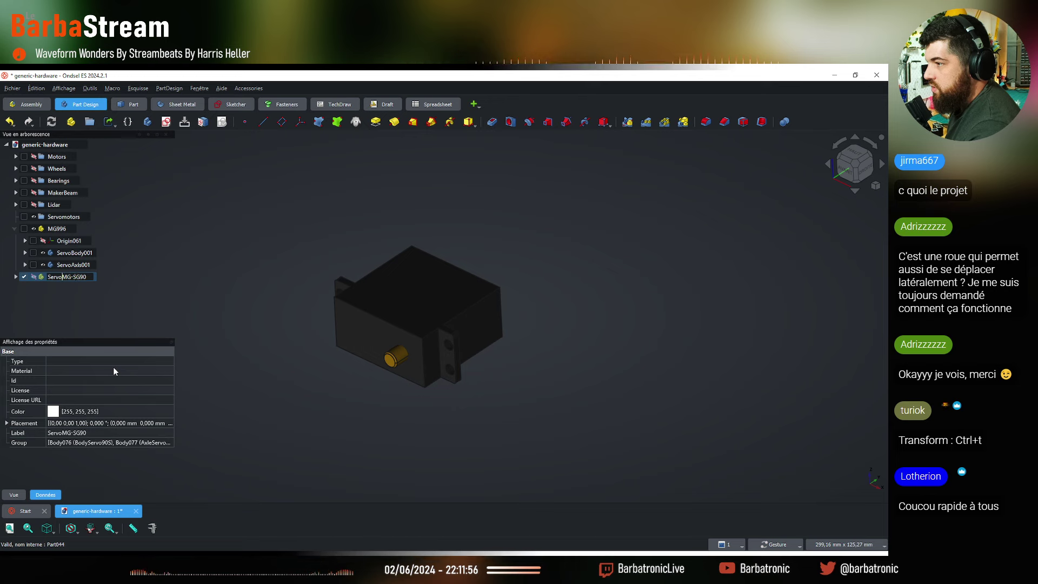
key(BackSpace)
key(BackSpace)
key(BackSpace)
key(BackSpace)
key(BackSpace)
click(145, 289)
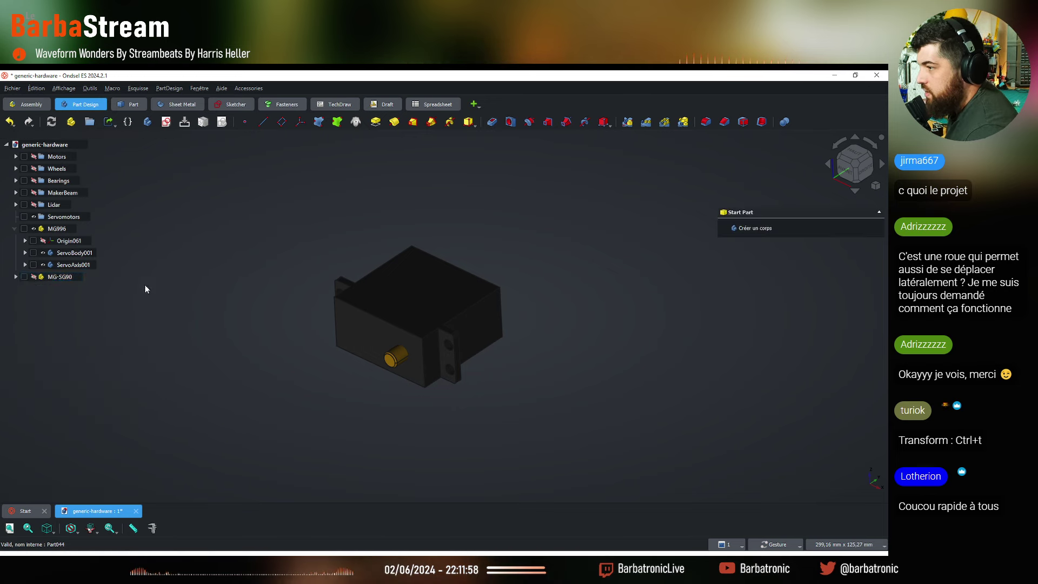
Turn off the tree visibility of the origin, ServoBody001 and ServoAxis001 inside the MG996 part
click(24, 252)
click(74, 252)
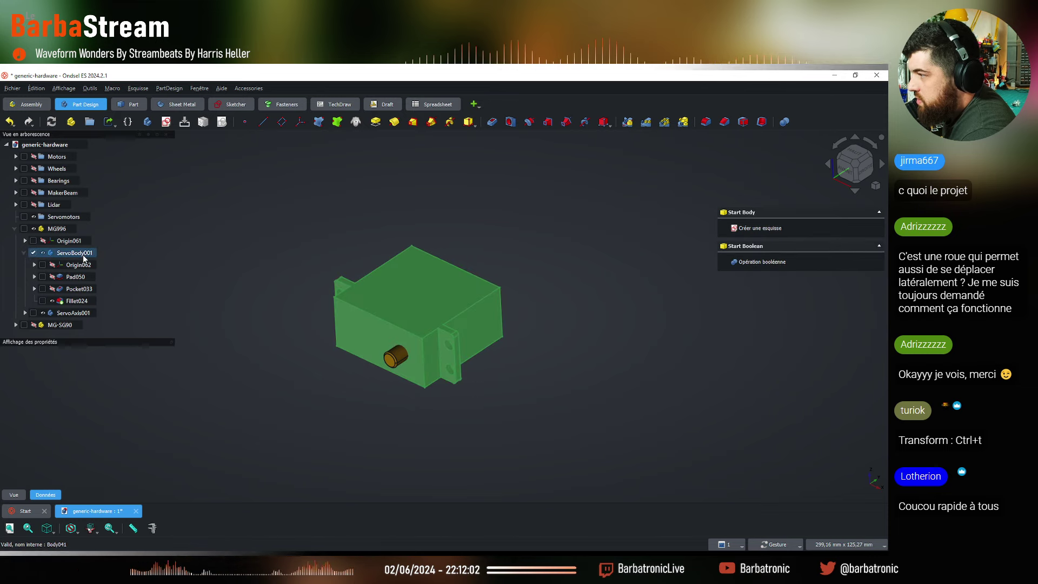
click(25, 313)
click(75, 313)
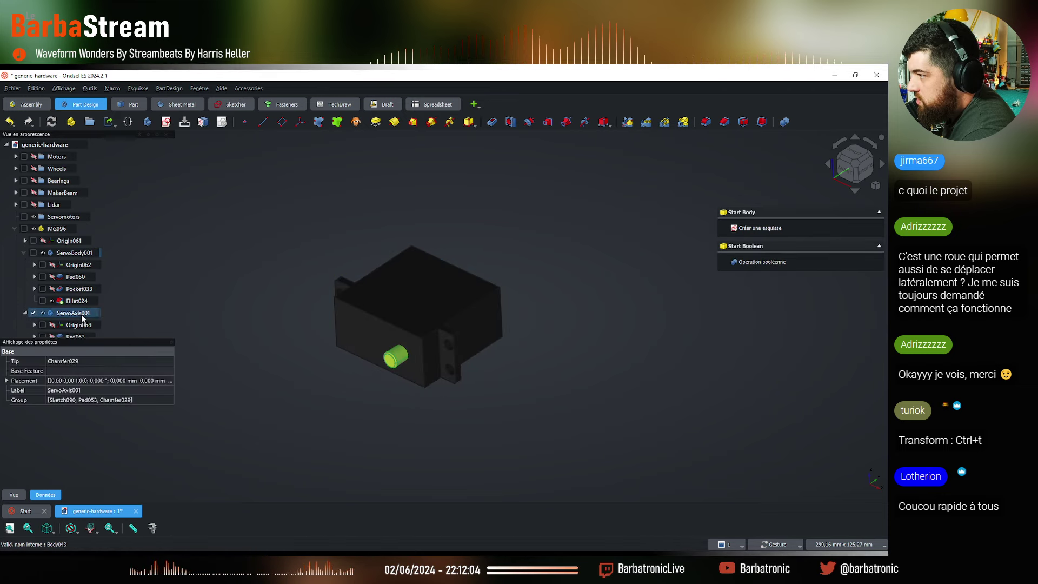
click(25, 252)
click(24, 264)
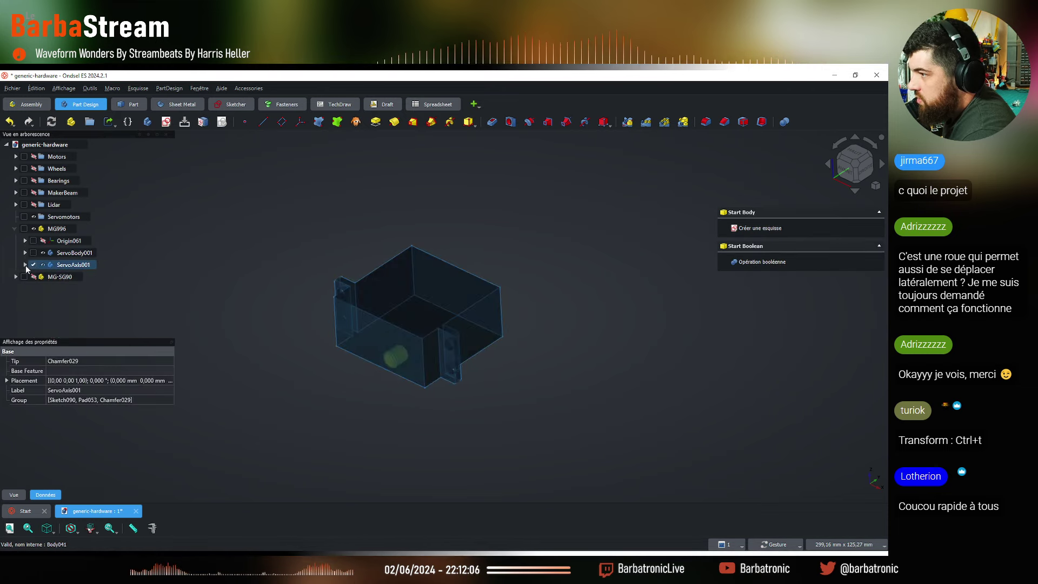
click(68, 240)
shift+click(79, 264)
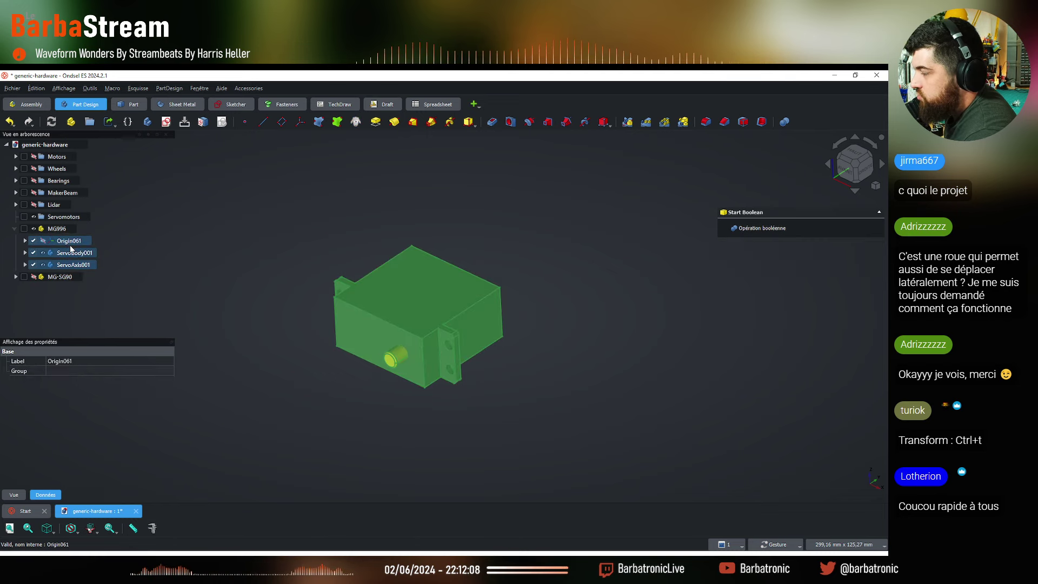
right_click(70, 247)
click(150, 417)
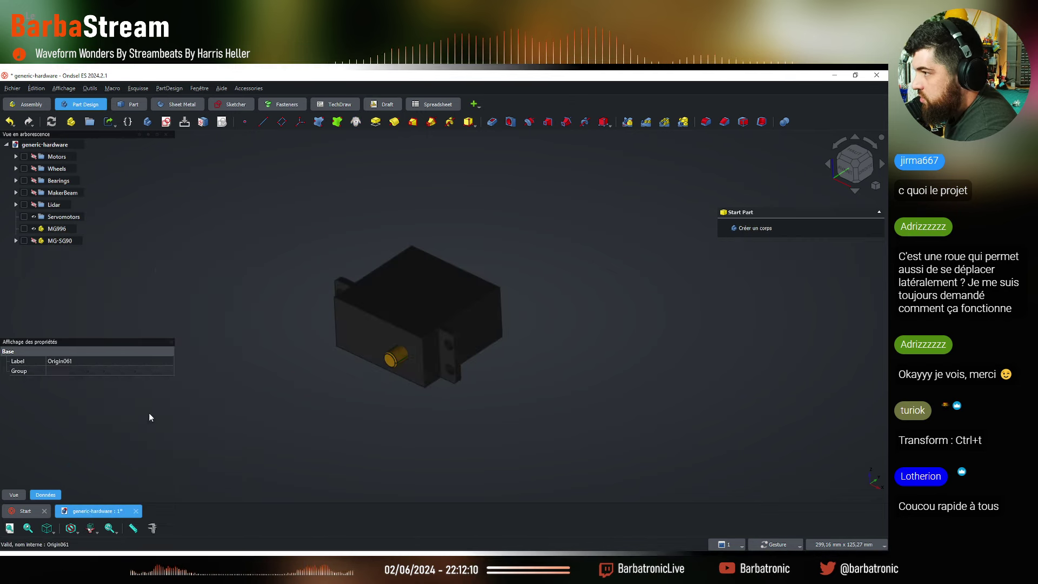
Expand the MG-SG90 part in the tree, hide MG996 and show MG-SG90 instead
click(16, 240)
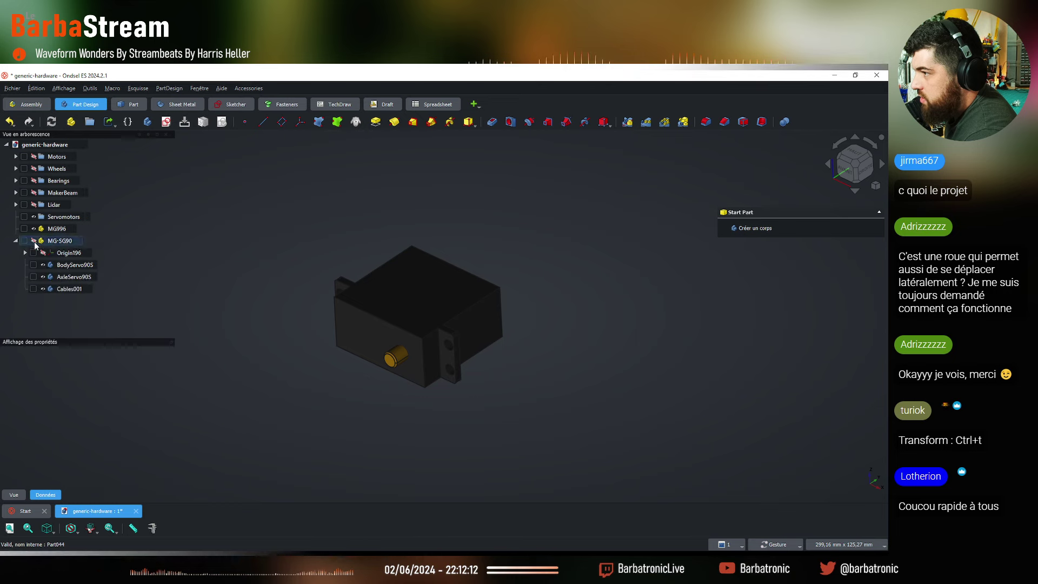
click(34, 229)
click(34, 241)
click(181, 257)
Turn off the tree visibility of the origin, BodyServo90S, AxleServo90S and Cables001 inside the MG-SG90 part
click(81, 277)
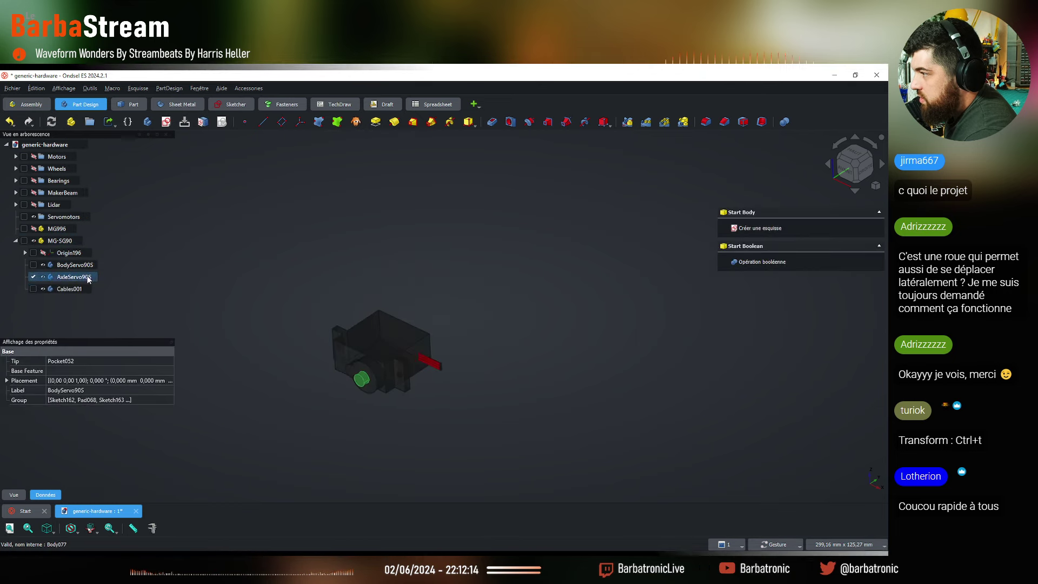
click(70, 289)
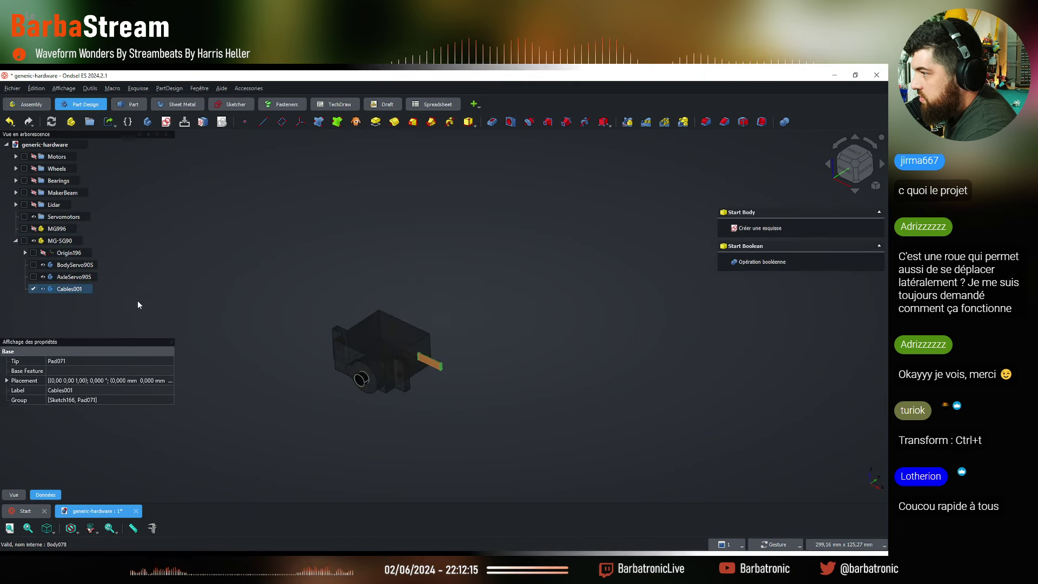
click(69, 253)
shift+click(80, 288)
right_click(69, 270)
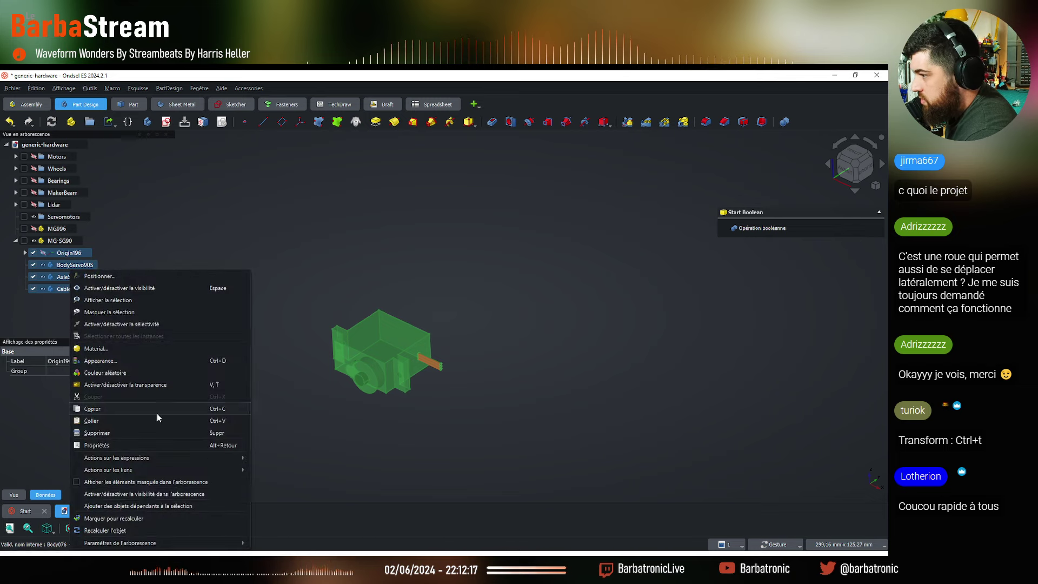
click(142, 493)
Move the MG-SG90 and MG996 parts into the Servomotors group
click(60, 241)
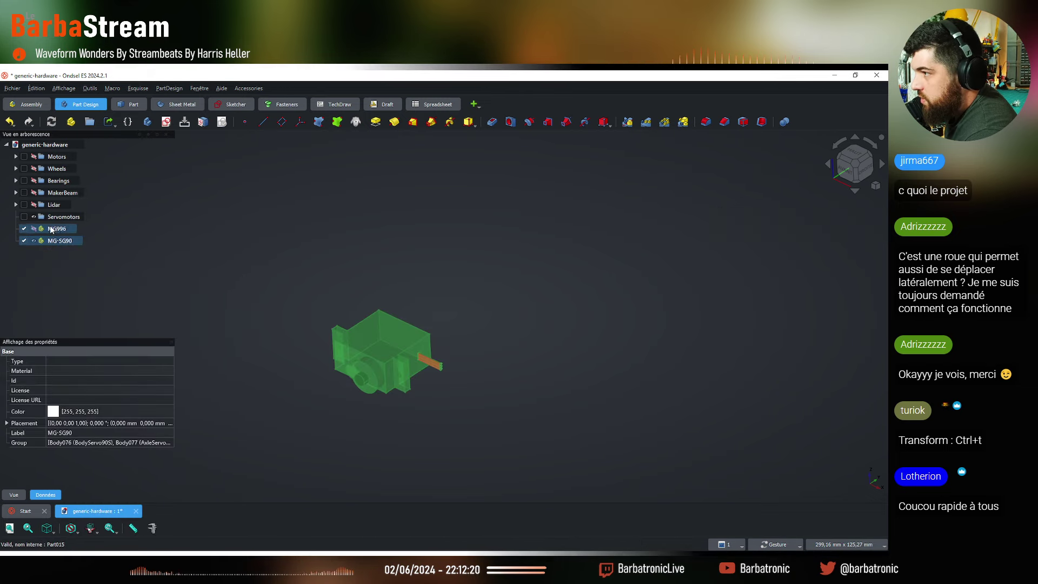
click(248, 229)
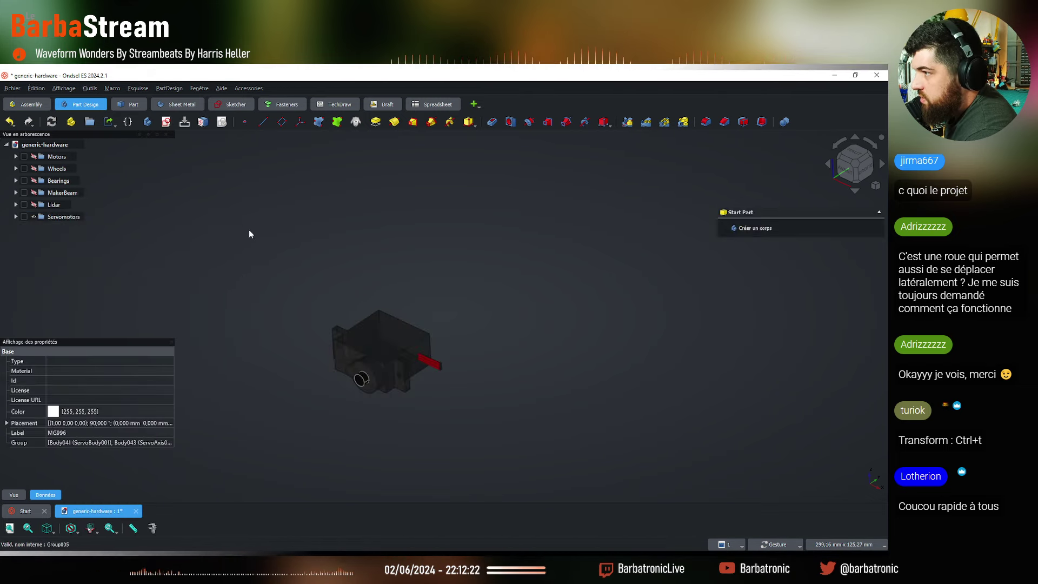
click(63, 229)
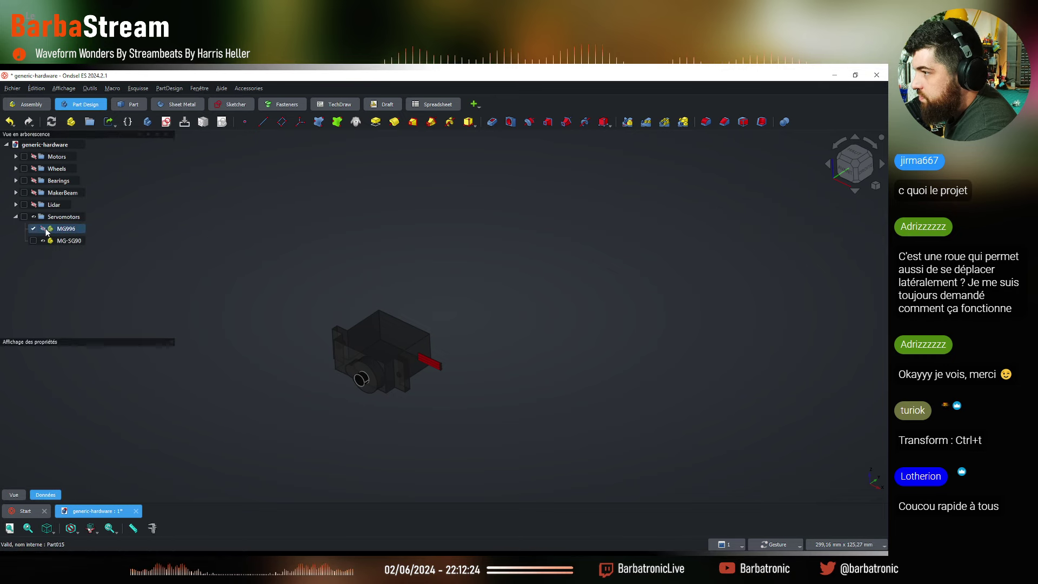
Show MG996 briefly to check it, then hide both MG996 and MG-SG90 in the Servomotors group
click(43, 229)
click(295, 277)
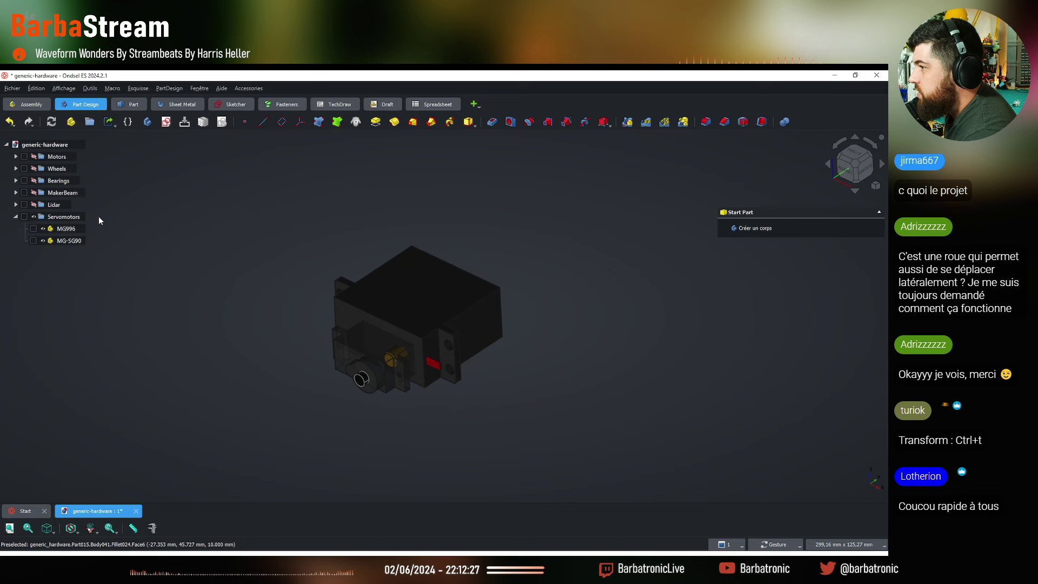
click(43, 229)
click(66, 241)
click(43, 241)
click(287, 244)
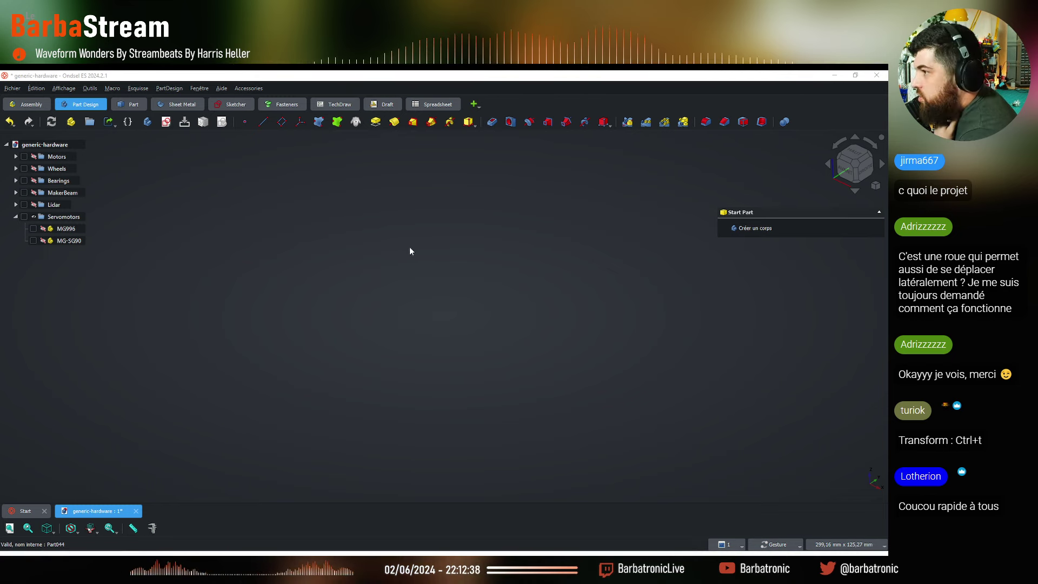
Create a new group in the generic-hardware document and name it ServoHorn
click(63, 217)
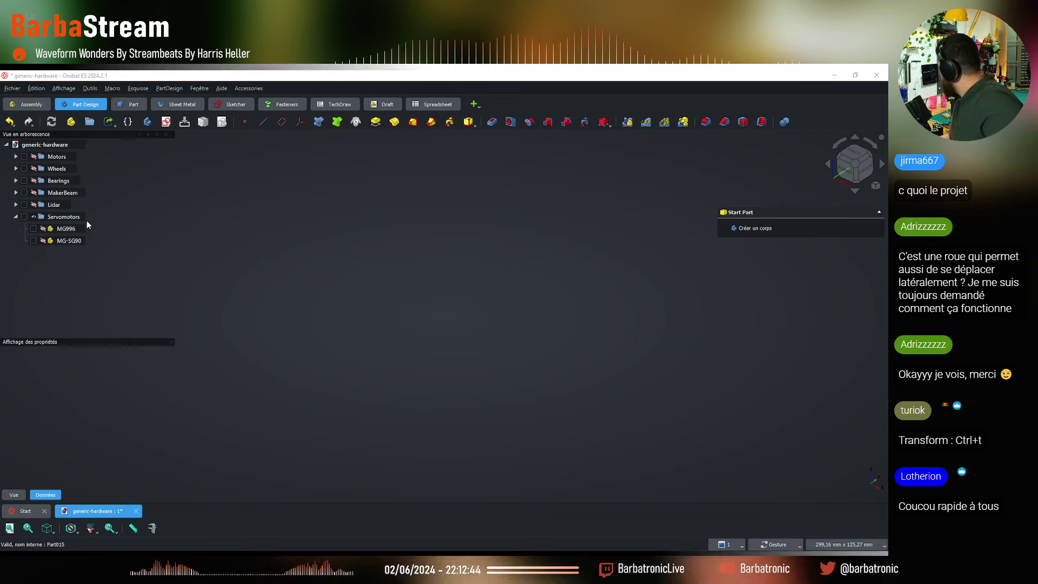
click(90, 121)
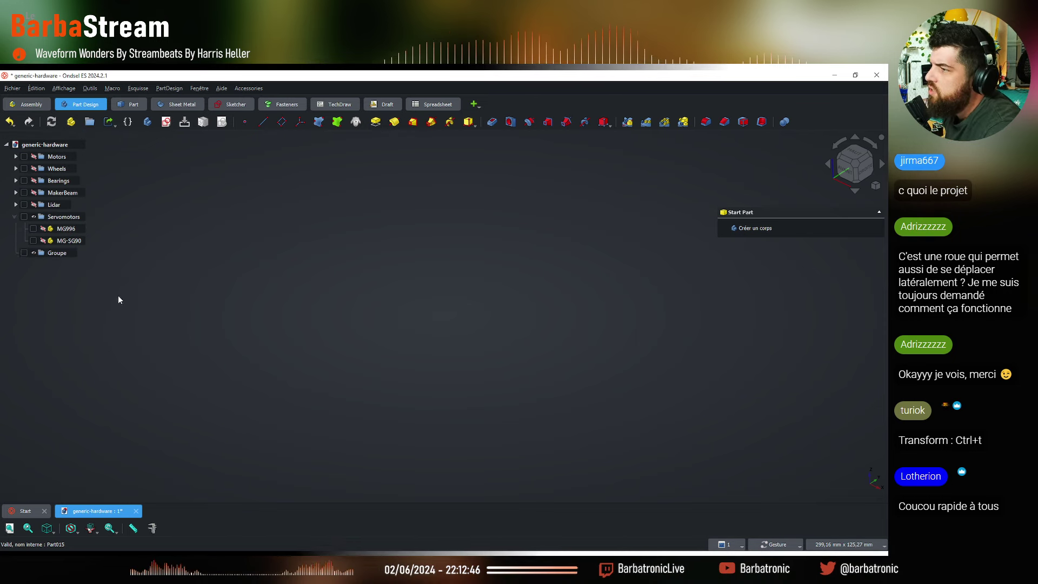
right_click(53, 255)
click(103, 530)
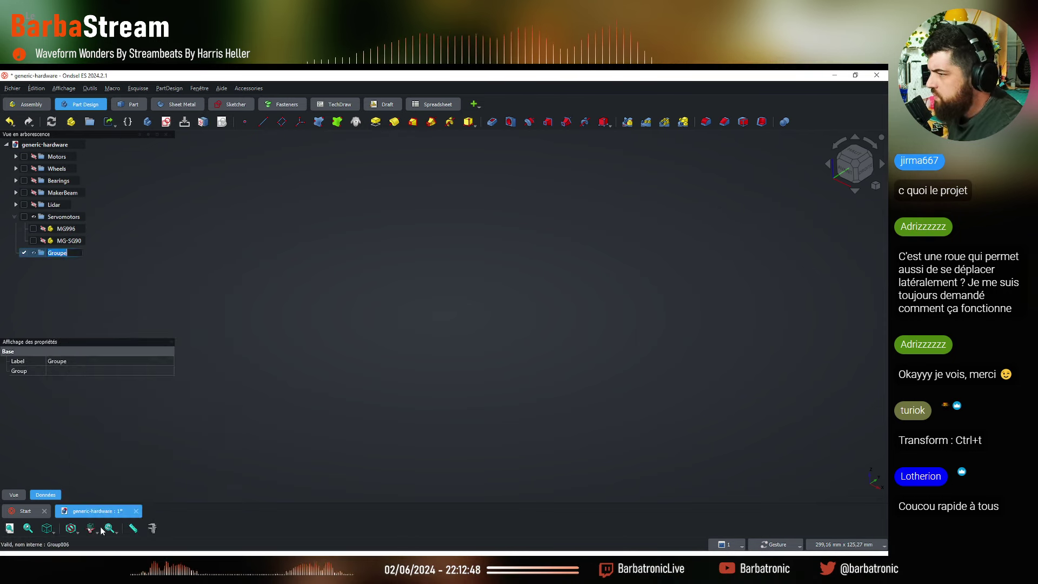
text(ServoH)
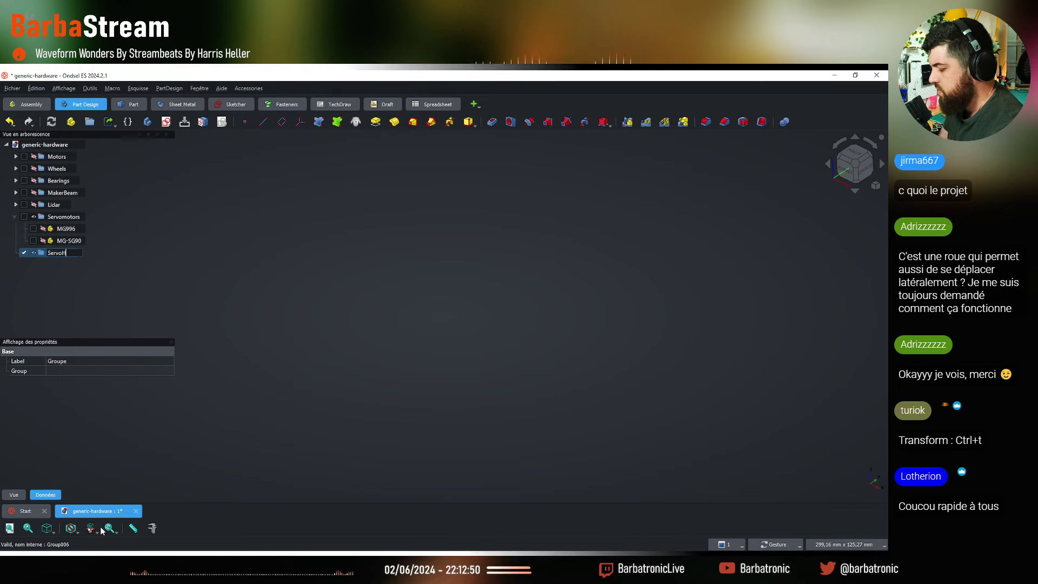
text(orn)
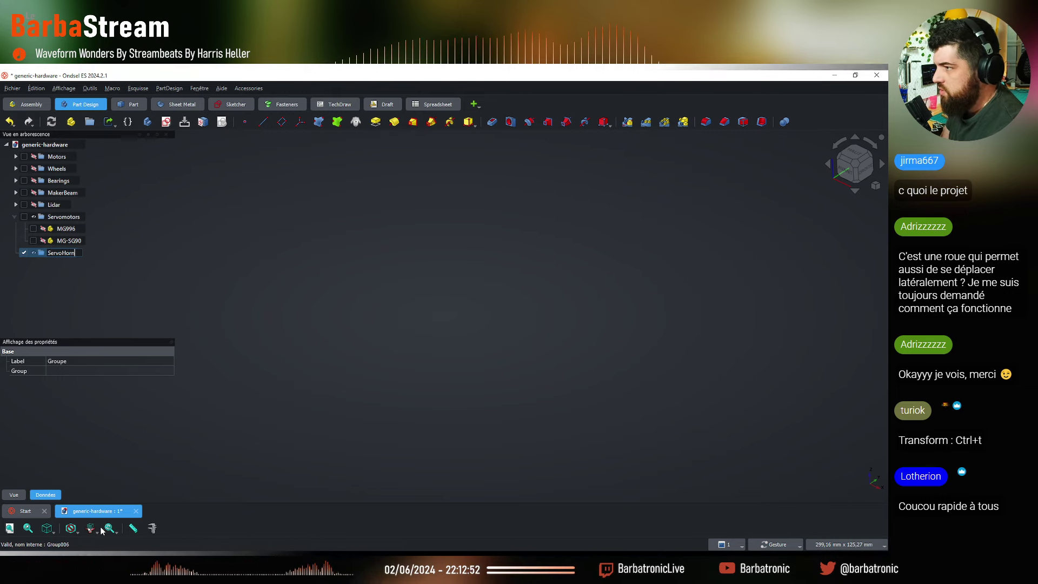
text(s)
key(BackSpace)
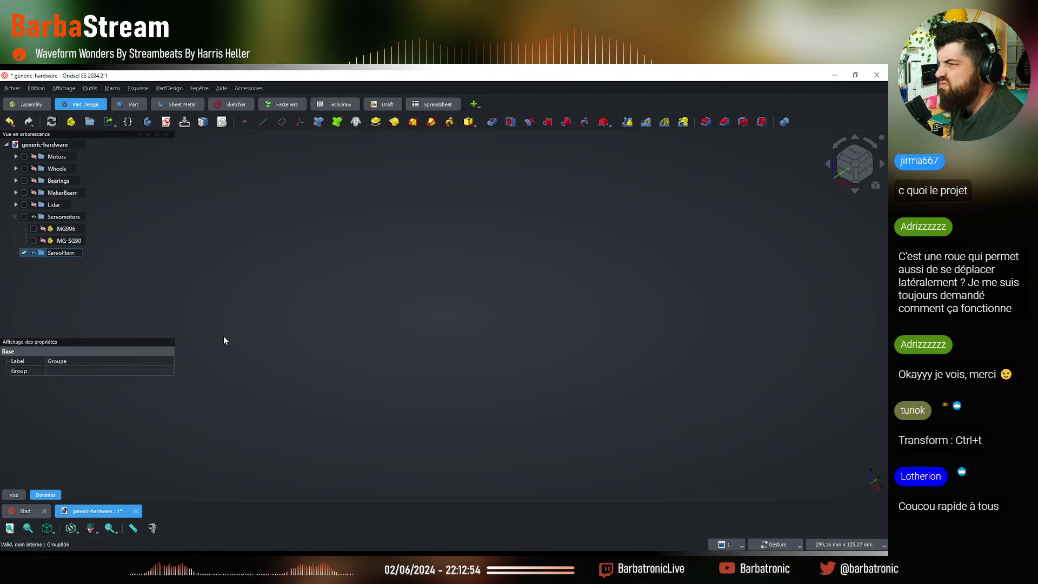
click(306, 251)
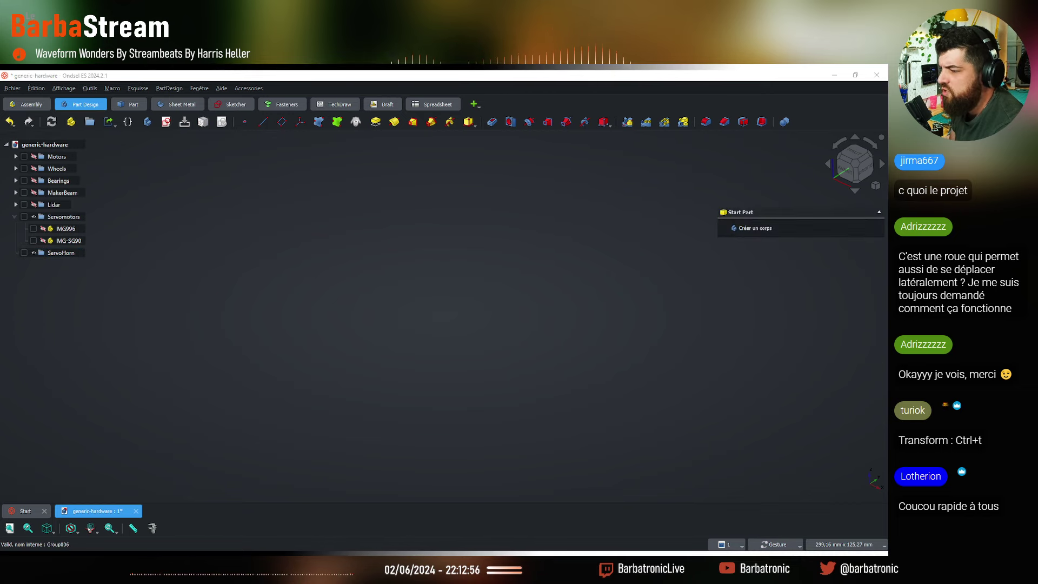
Switch to the web browser, search Google for "servo horn", look over the results, and return to the CAD program
mouse_move(124, 550)
click(197, 517)
click(443, 80)
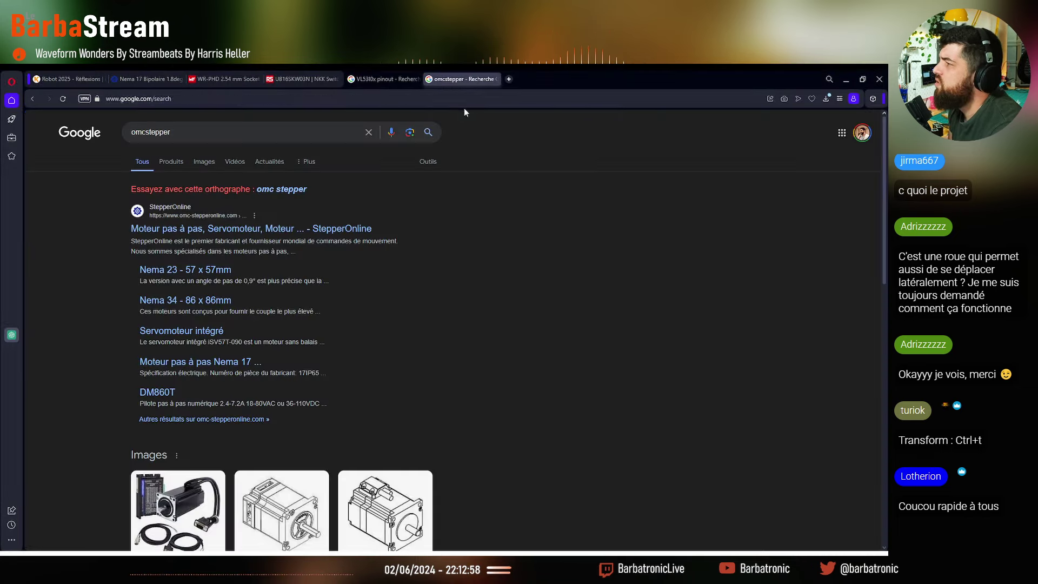
click(462, 99)
text(se)
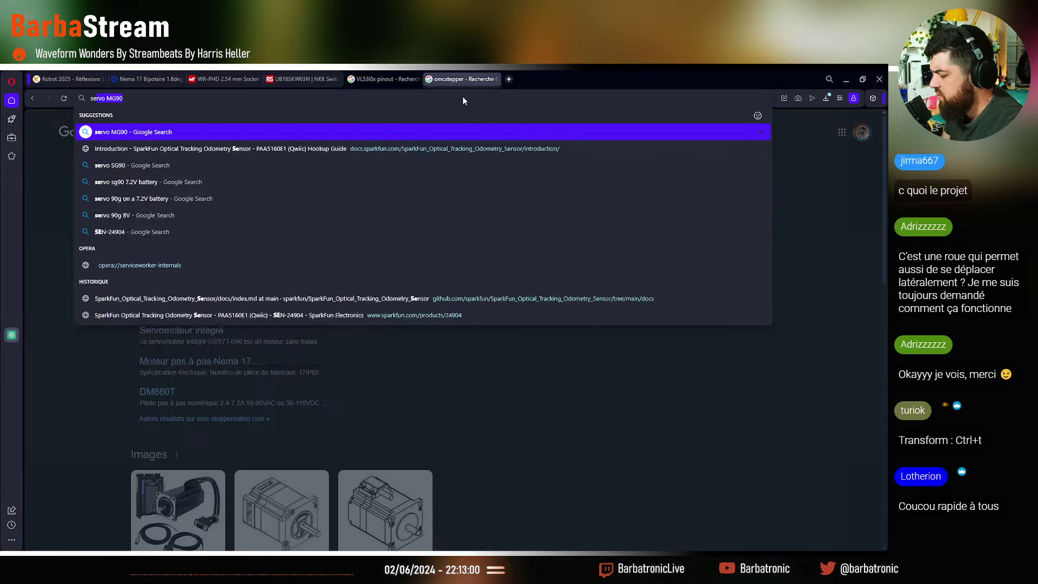
text(rvo horn)
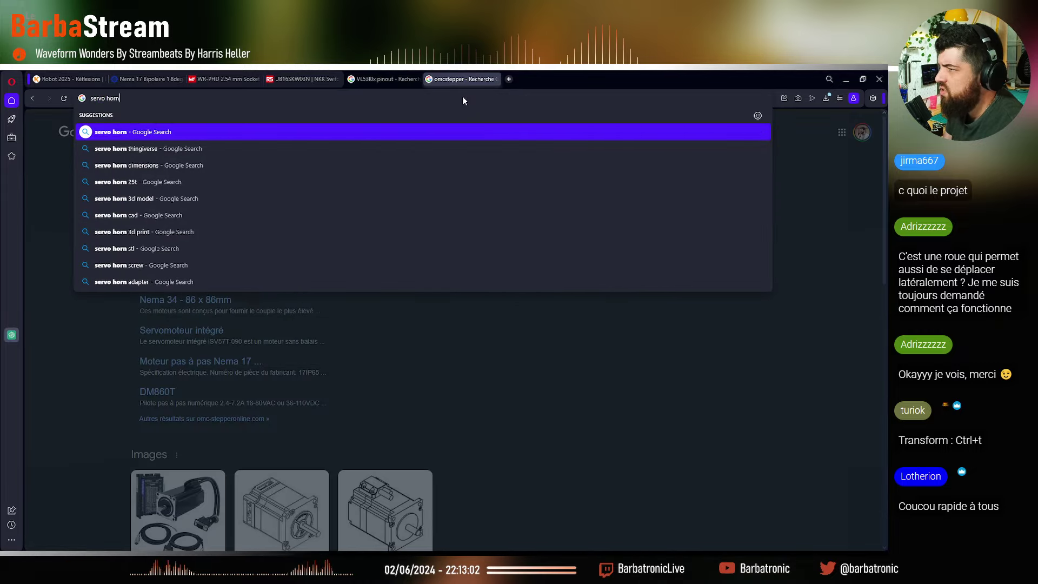
key(Return)
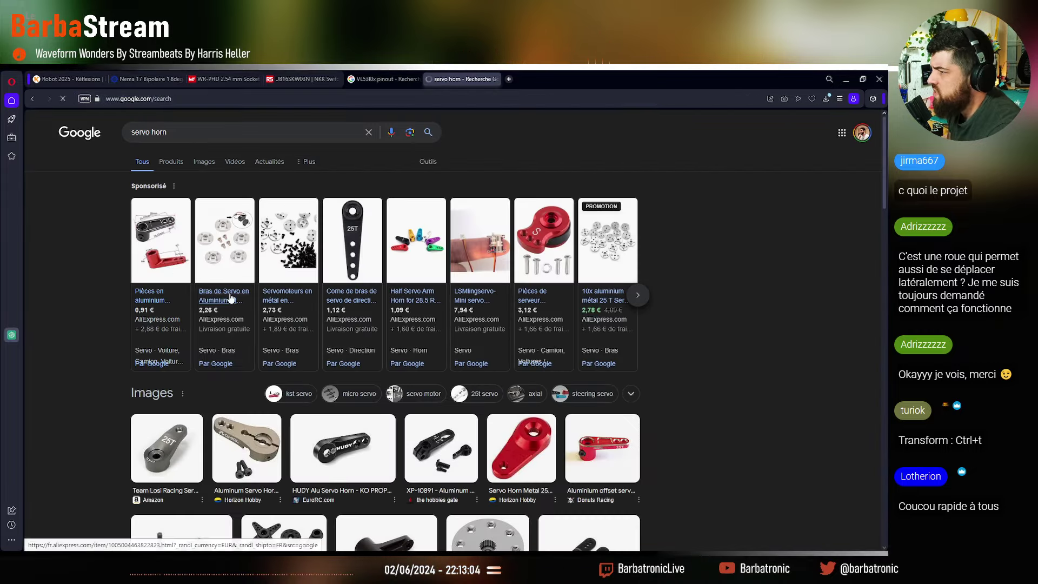
scroll(81, 375, down, 3)
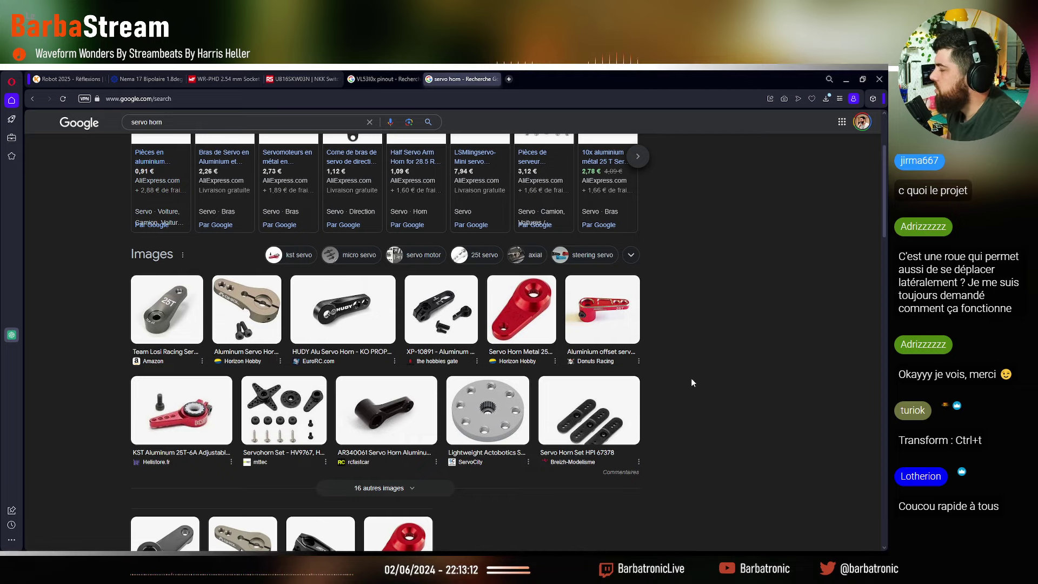
scroll(691, 379, up, 3)
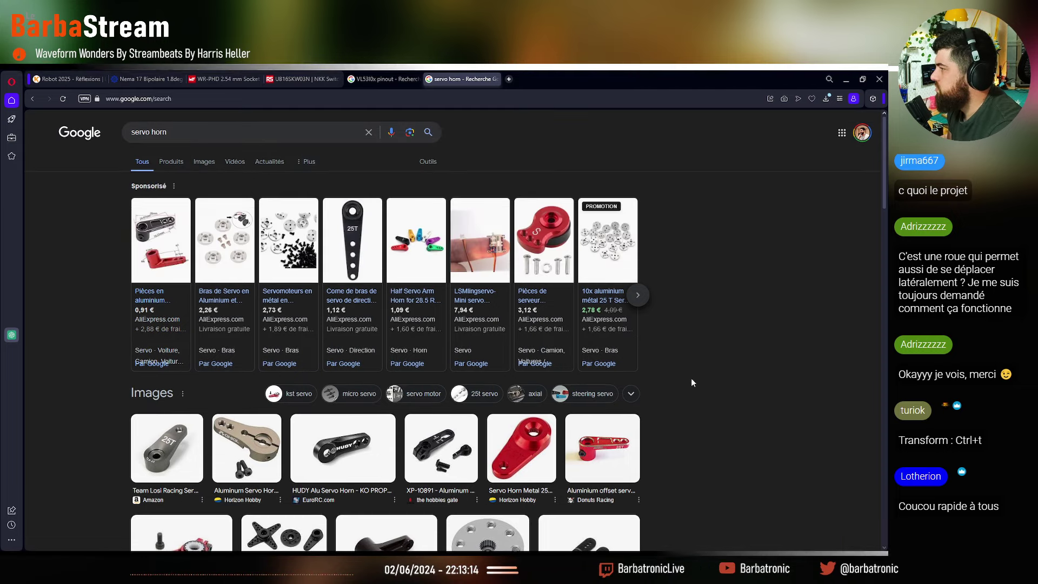
click(846, 78)
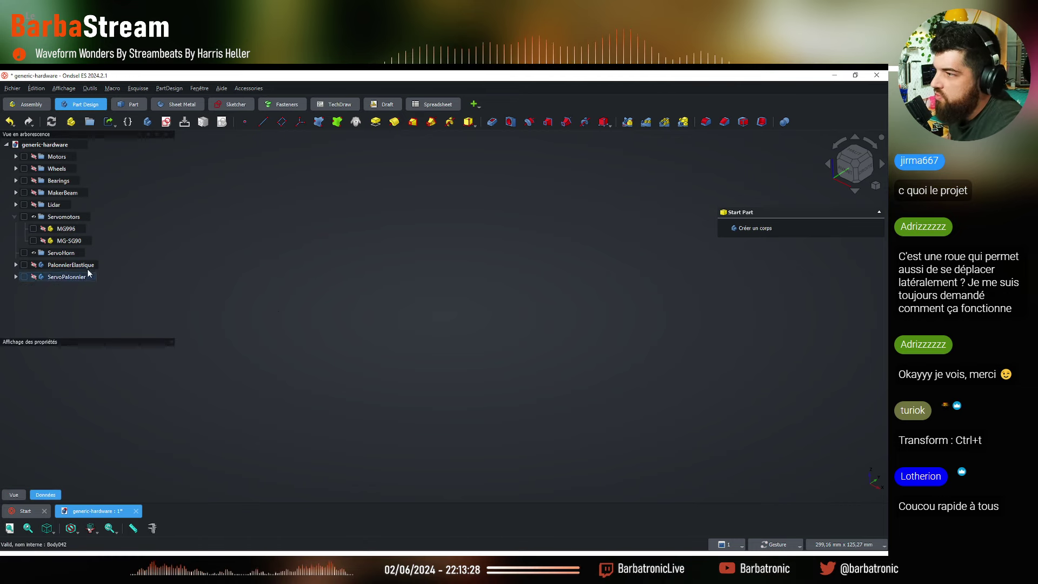
click(85, 264)
right_click(85, 264)
click(139, 368)
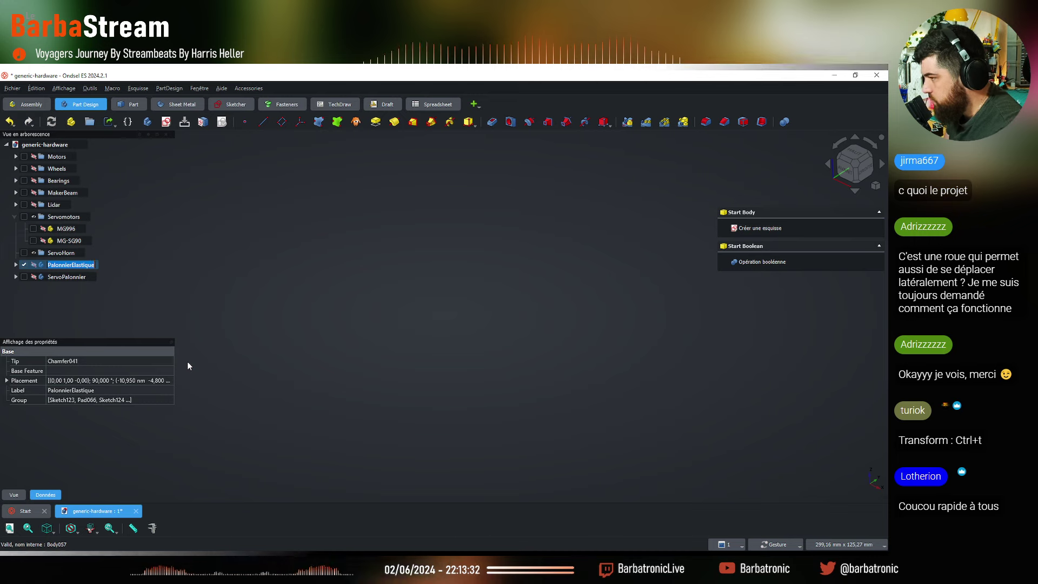
click(358, 322)
click(67, 277)
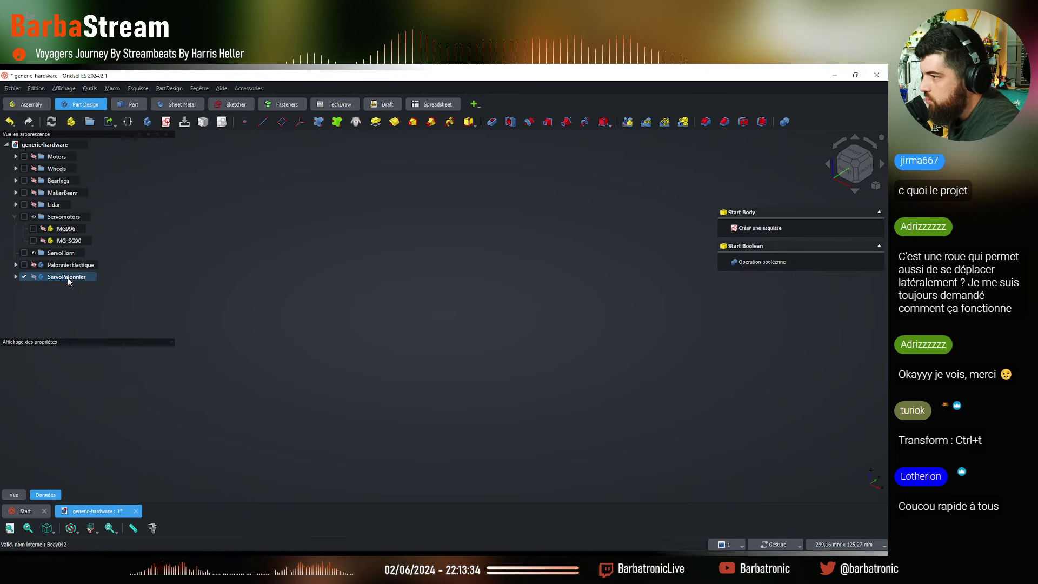
right_click(67, 277)
click(103, 370)
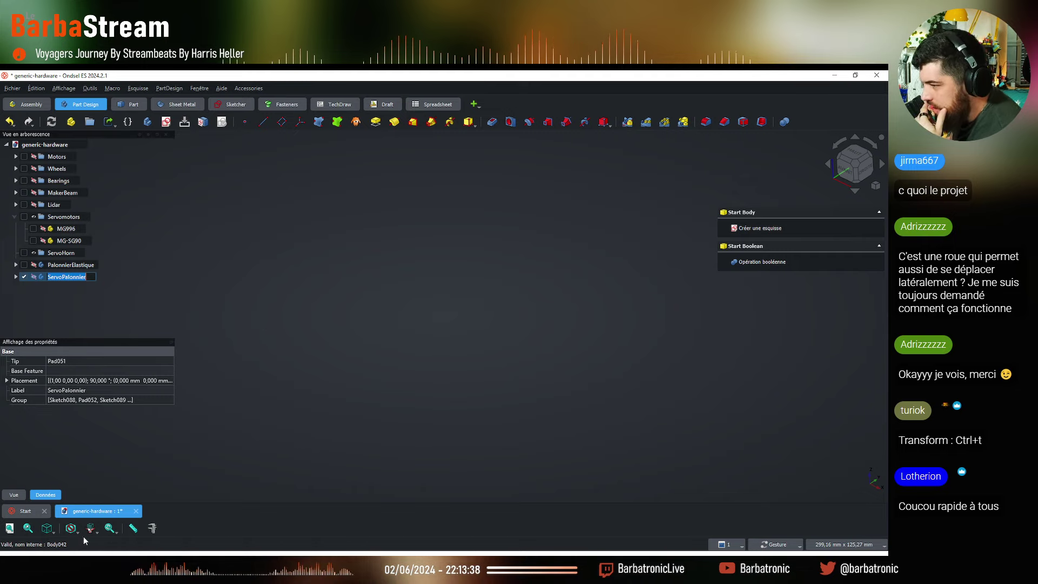
Switch to the browser and examine ServoCity's Lightweight Actobotics Servo Horn page, including its drawing, description and specs, then return to the CAD program
mouse_move(108, 554)
click(197, 518)
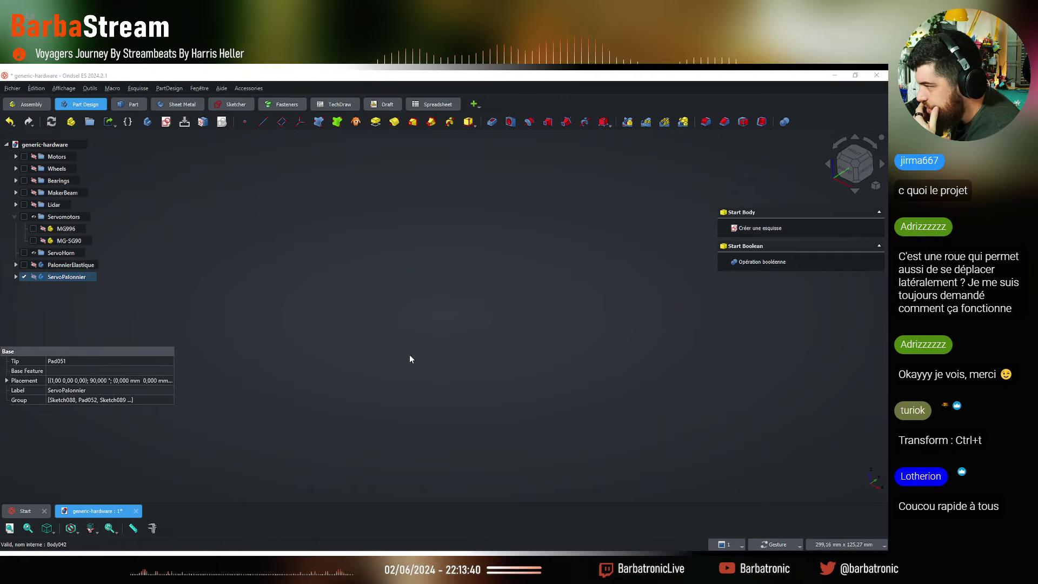
mouse_move(610, 300)
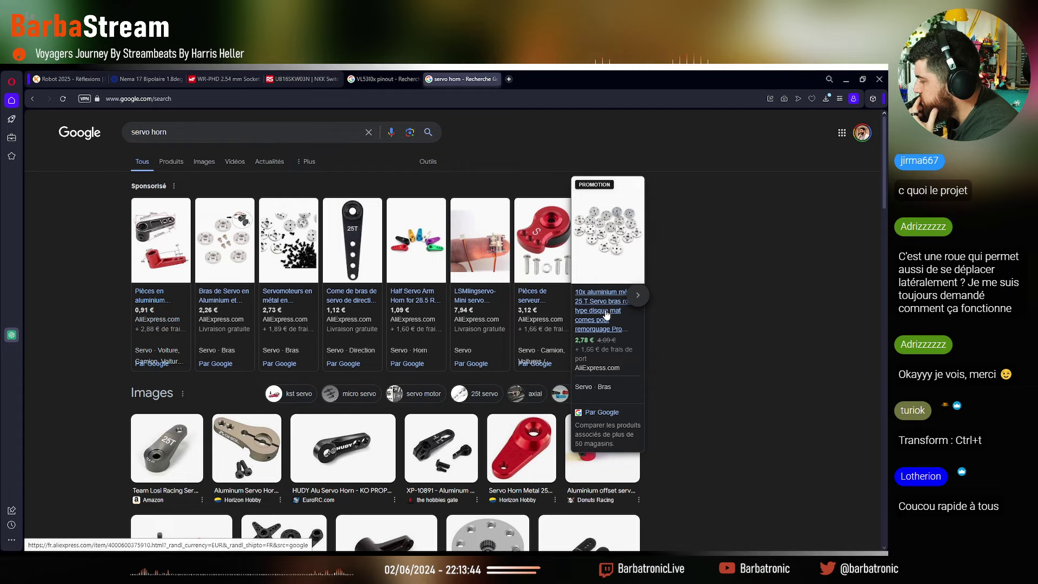
scroll(746, 417, down, 3)
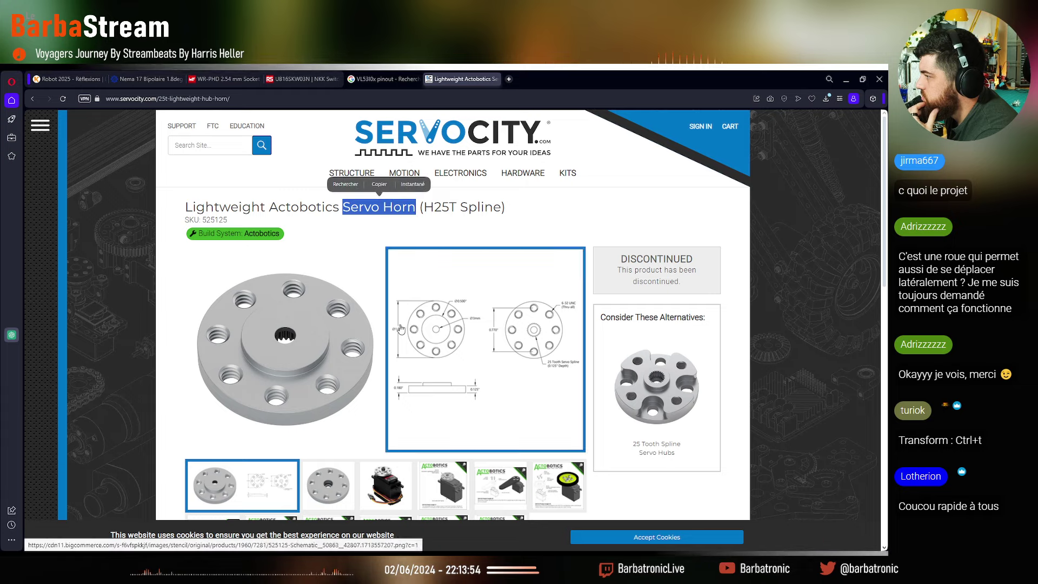
scroll(371, 325, down, 3)
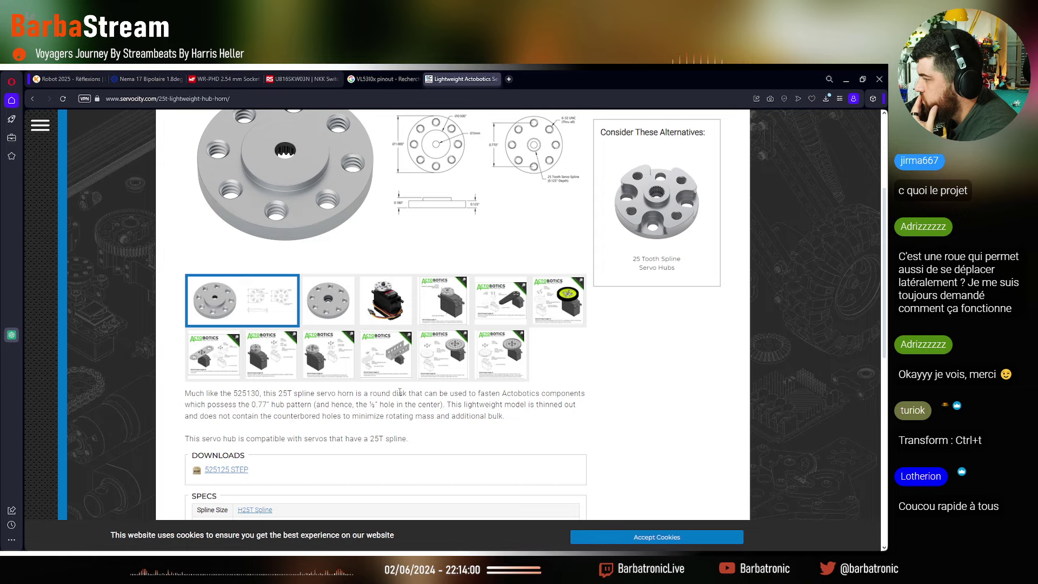
scroll(400, 392, down, 2)
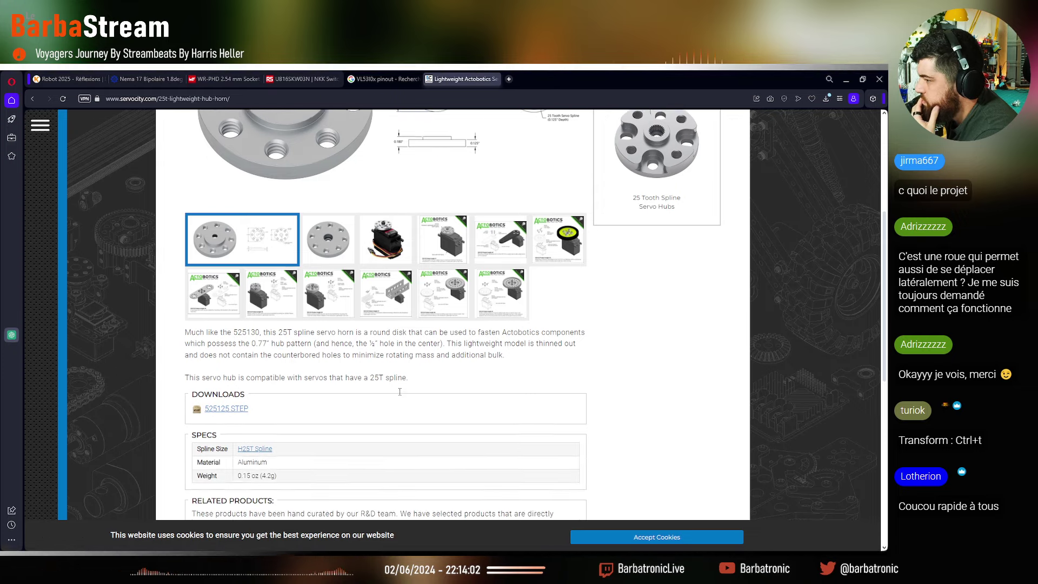
scroll(401, 395, down, 3)
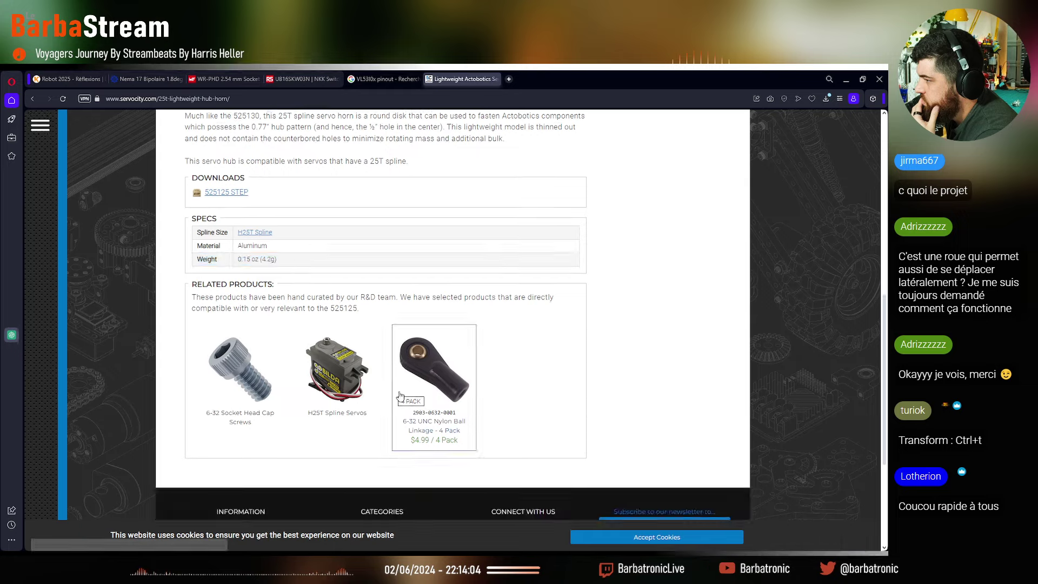
scroll(400, 396, up, 10)
click(848, 81)
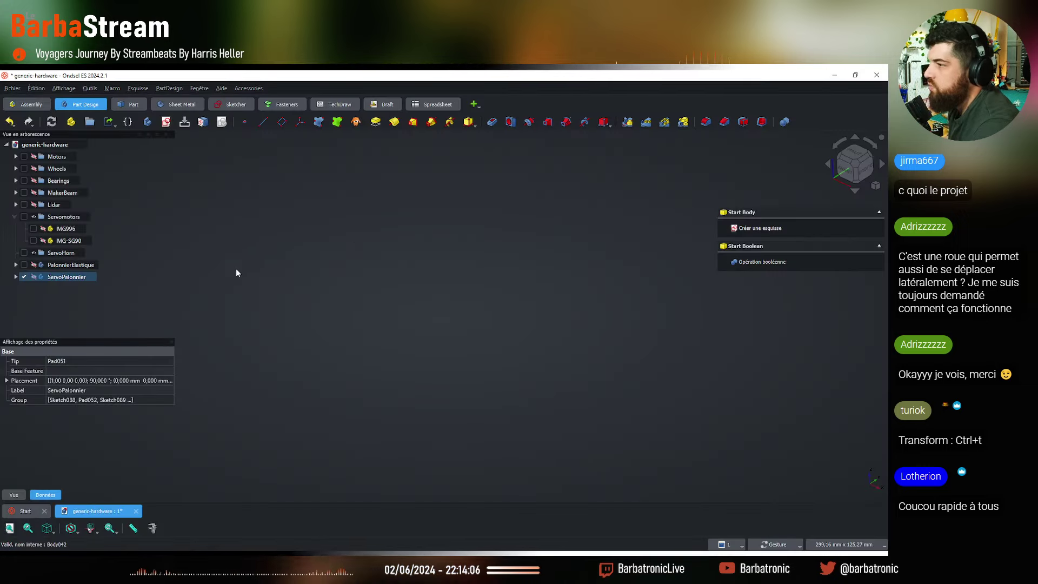
Rename the ServoPalonnier body as RoundServoHorn
right_click(67, 276)
click(227, 364)
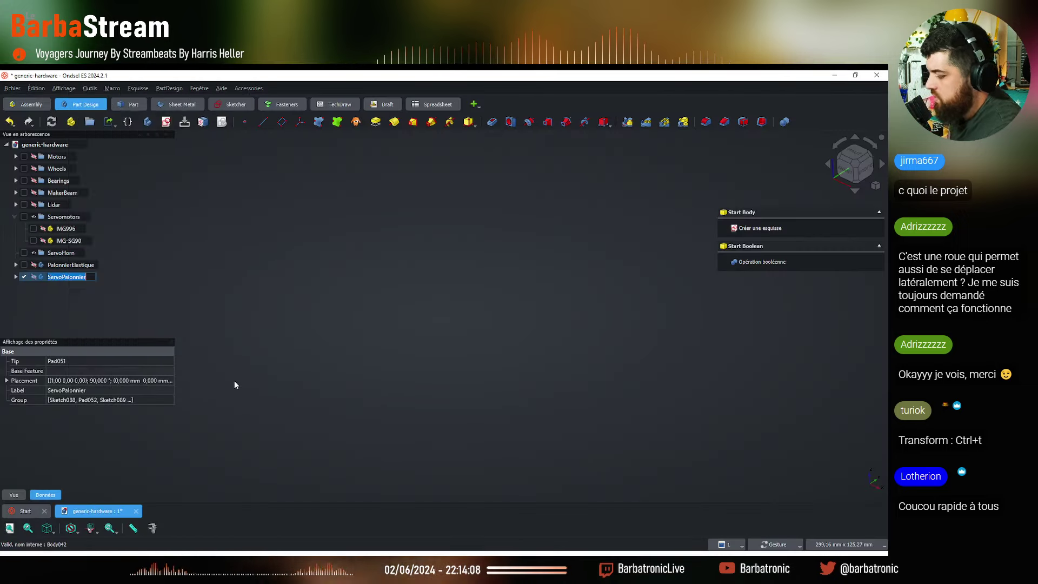
text(RoundS)
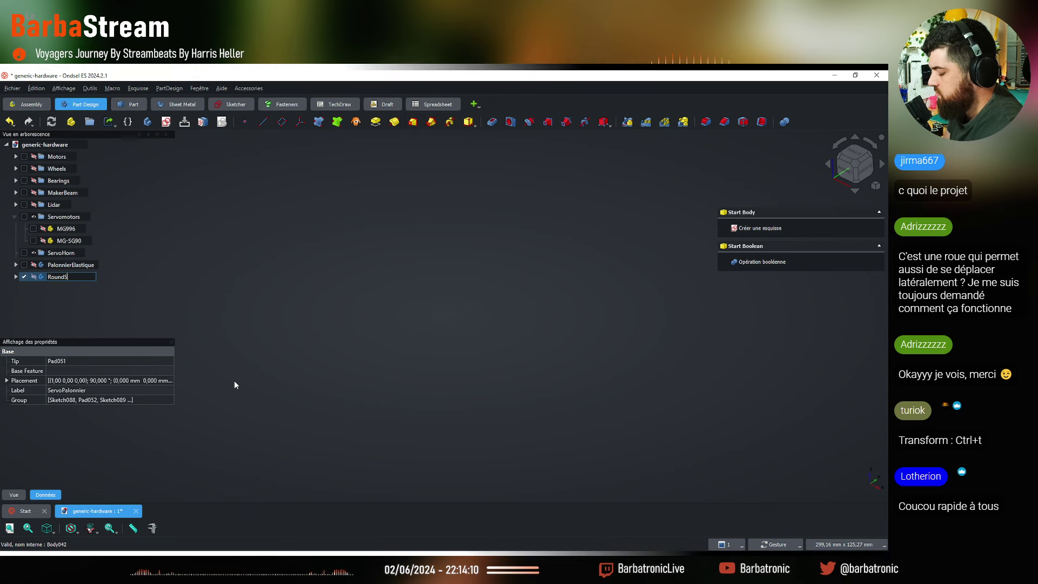
text(ervoHorn)
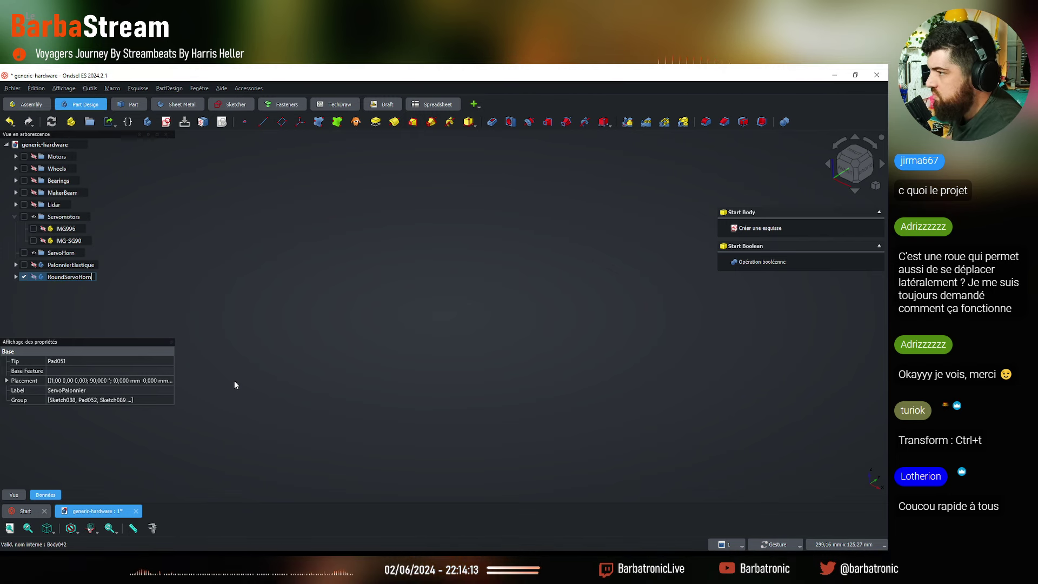
click(154, 289)
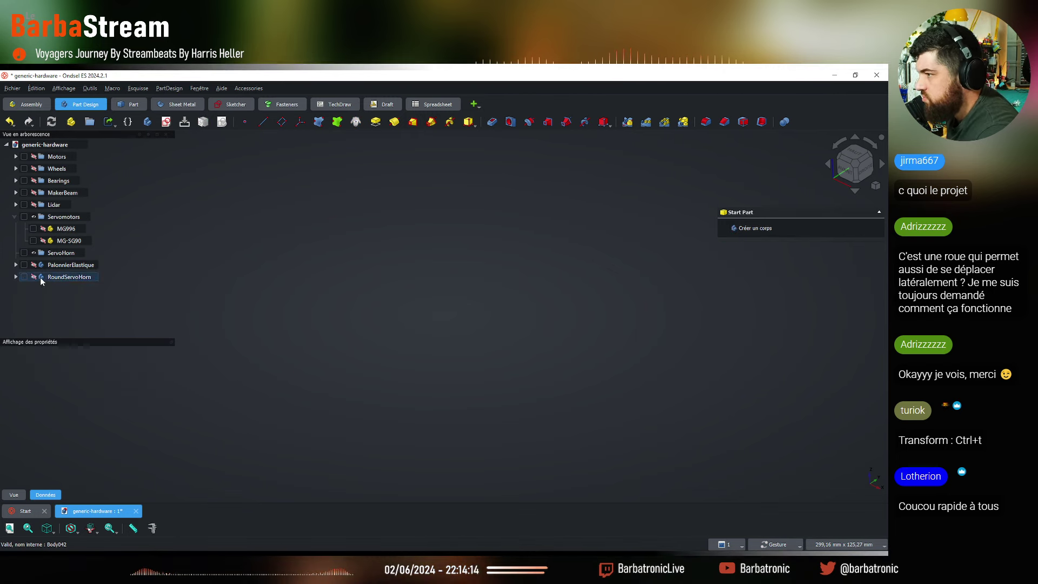
Show the RoundServoHorn body and look over the drilled disc from different angles
click(48, 278)
key(space)
click(162, 303)
scroll(401, 373, up, 5)
drag(548, 353, 354, 372)
drag(267, 344, 450, 346)
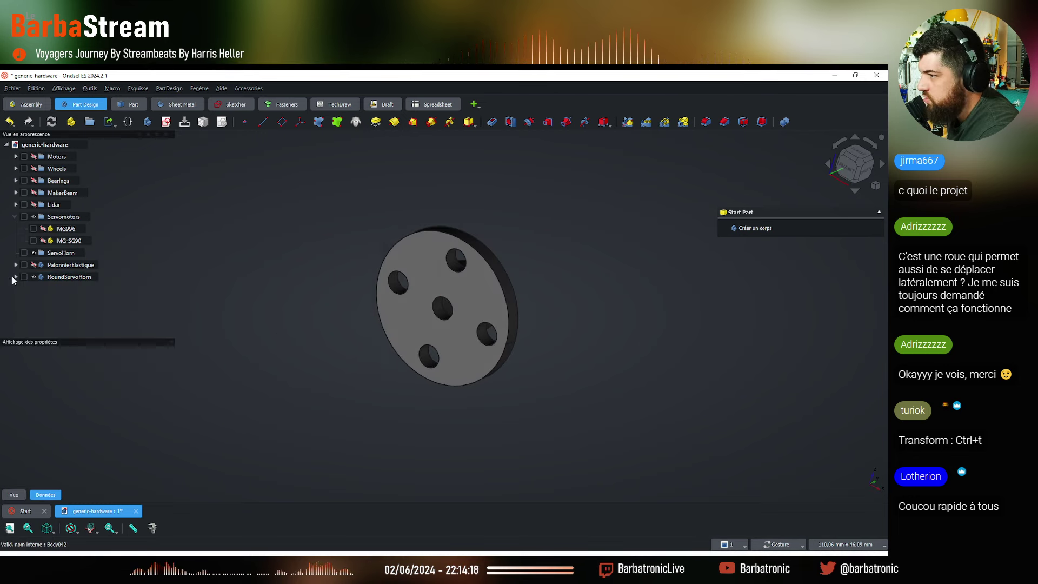
Hide RoundServoHorn's origin and both pad features from the model tree
click(16, 277)
click(69, 289)
shift+click(74, 312)
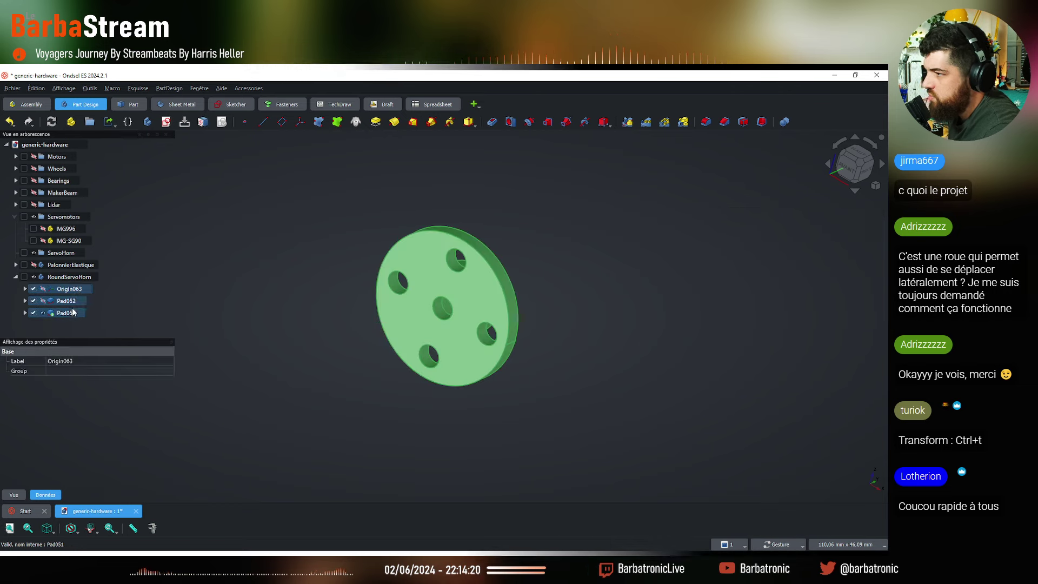
right_click(74, 311)
click(162, 308)
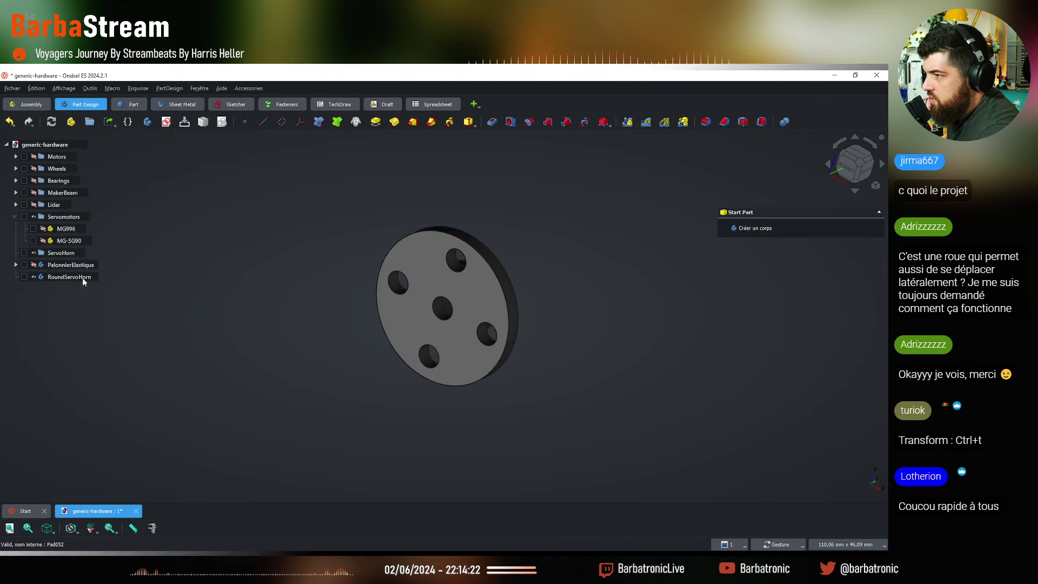
Hide RoundServoHorn and show the PalonnierElastique body, leaving its features collapsed in the tree
click(70, 265)
click(16, 265)
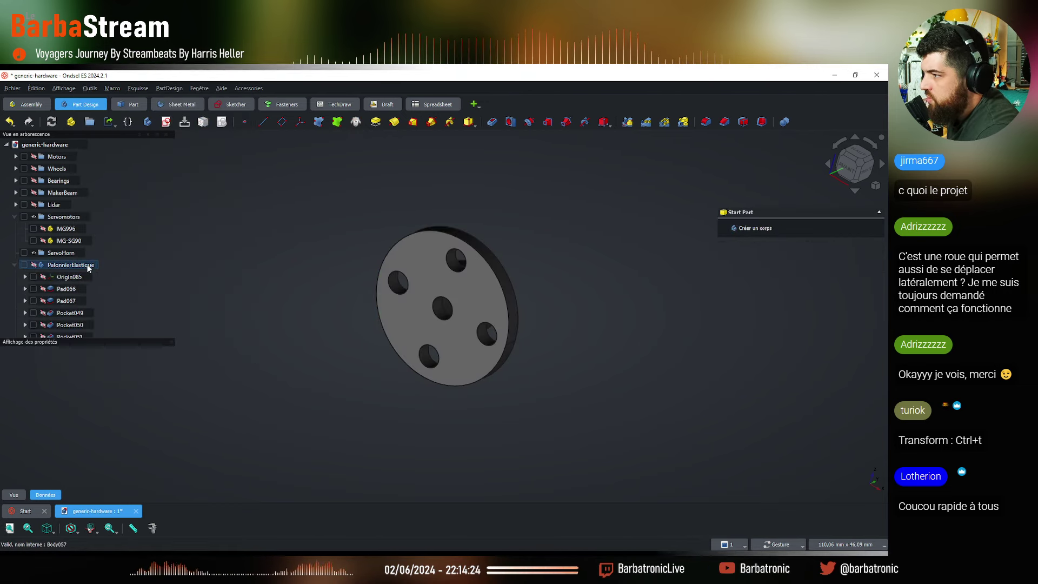
key(Escape)
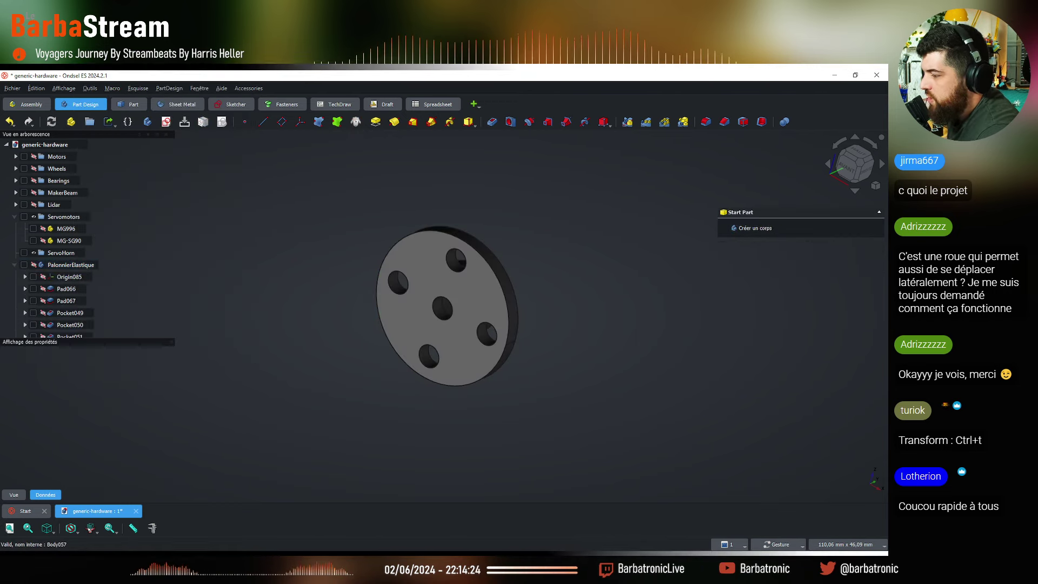
click(14, 265)
click(34, 277)
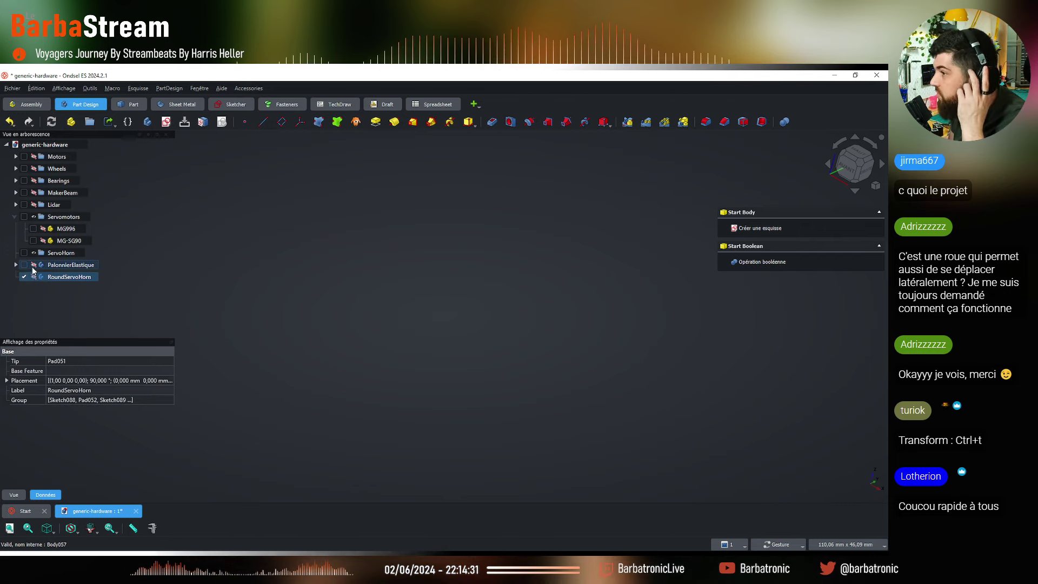
click(57, 287)
click(34, 265)
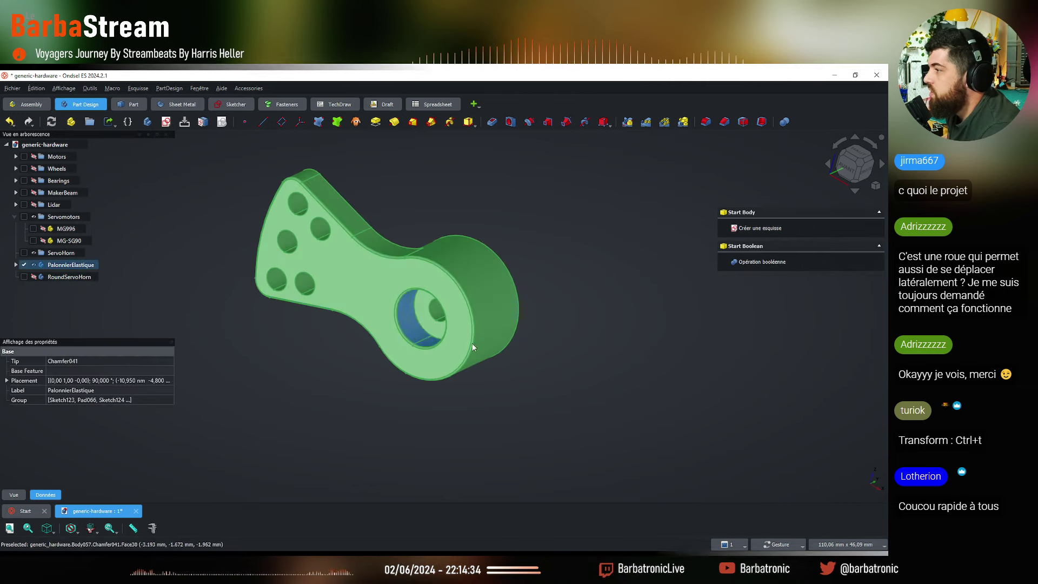
Examine the PalonnierElastique arm from several sides, including its hub bore and the five-hole end
click(632, 323)
drag(632, 323, 432, 354)
drag(597, 379, 499, 352)
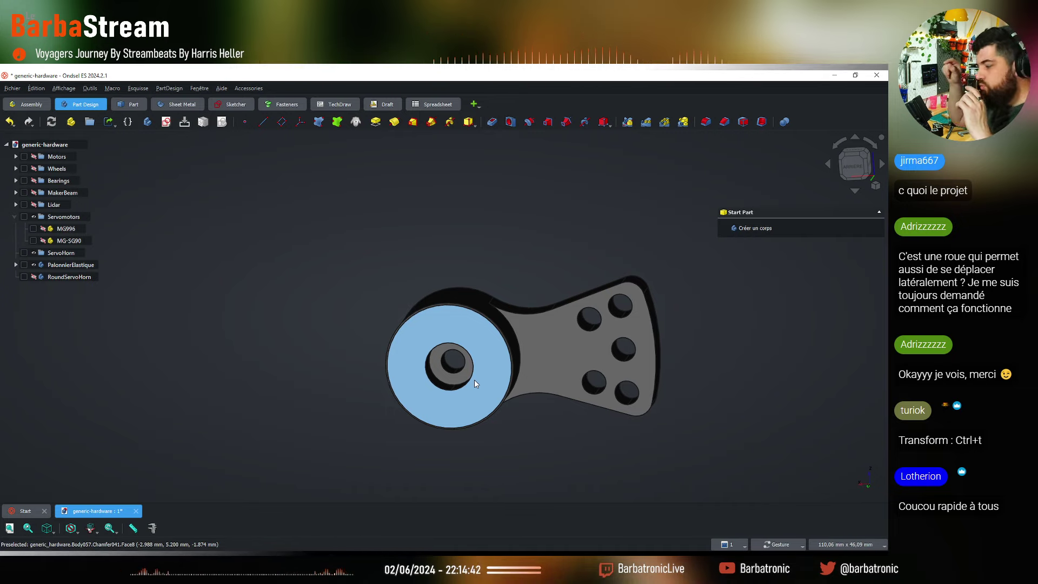
drag(414, 381, 238, 366)
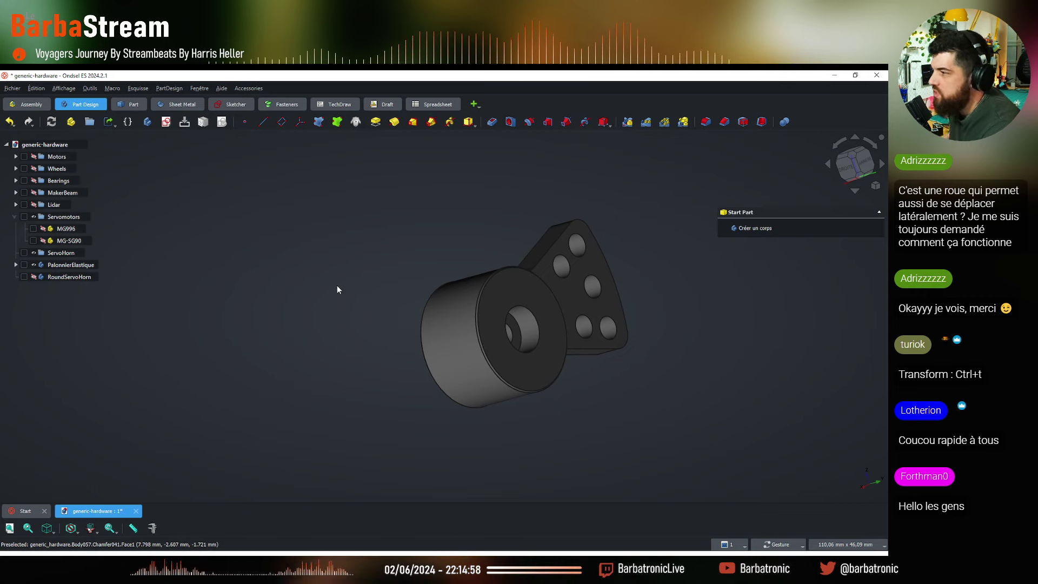
drag(389, 293, 283, 357)
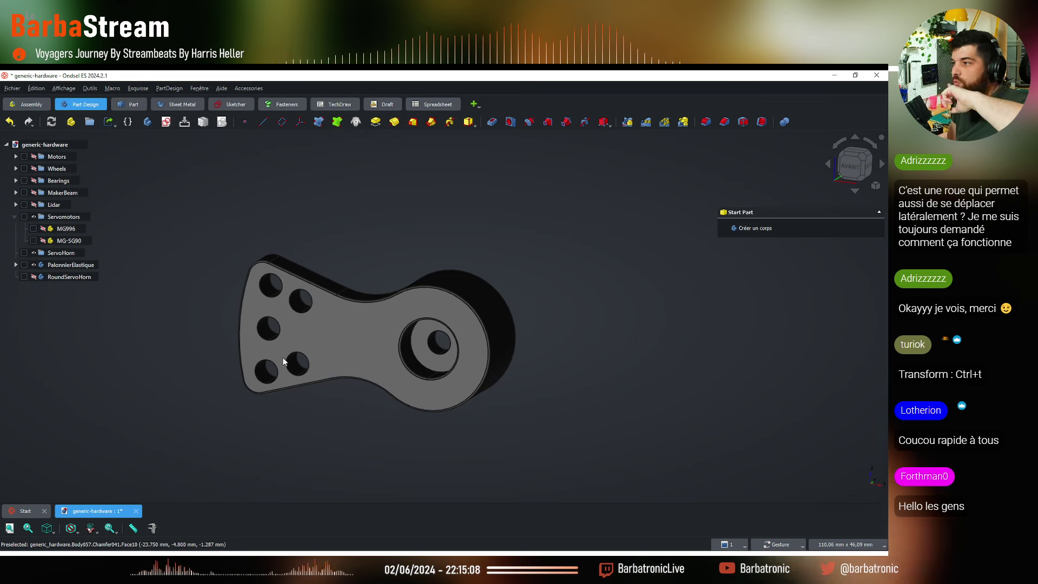
drag(283, 358, 354, 285)
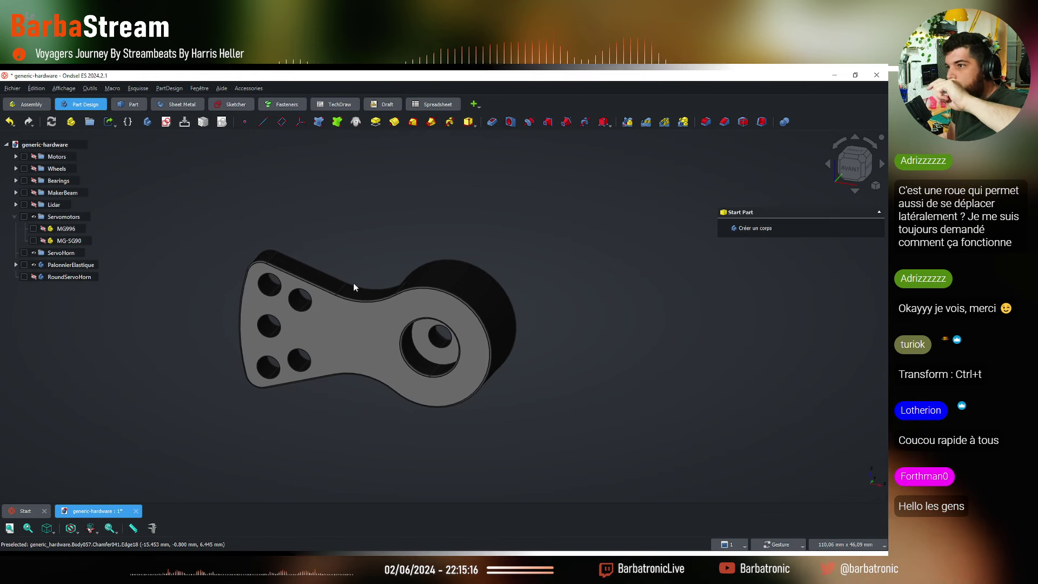
drag(372, 260, 378, 274)
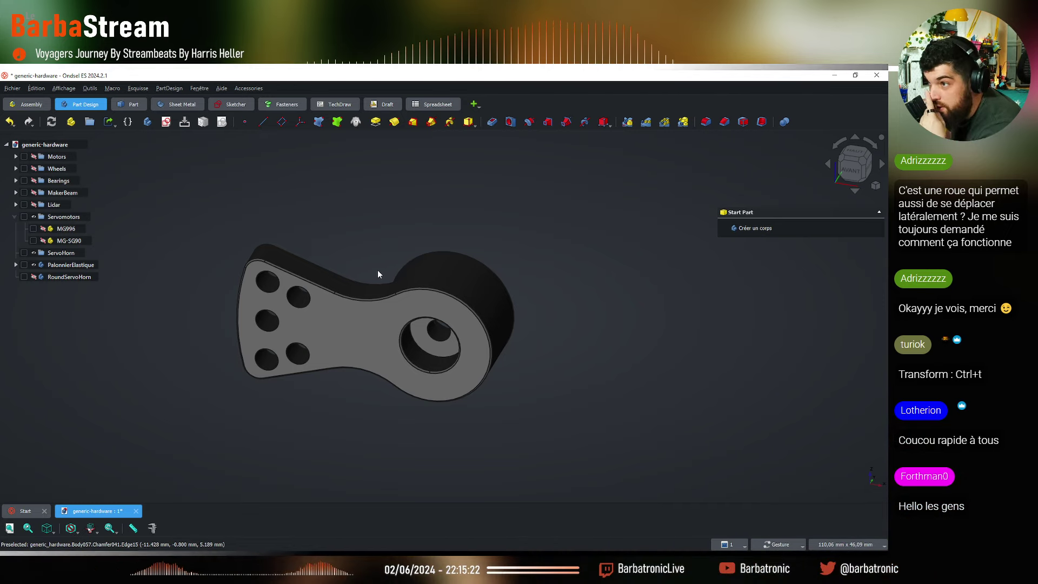
drag(323, 239, 322, 245)
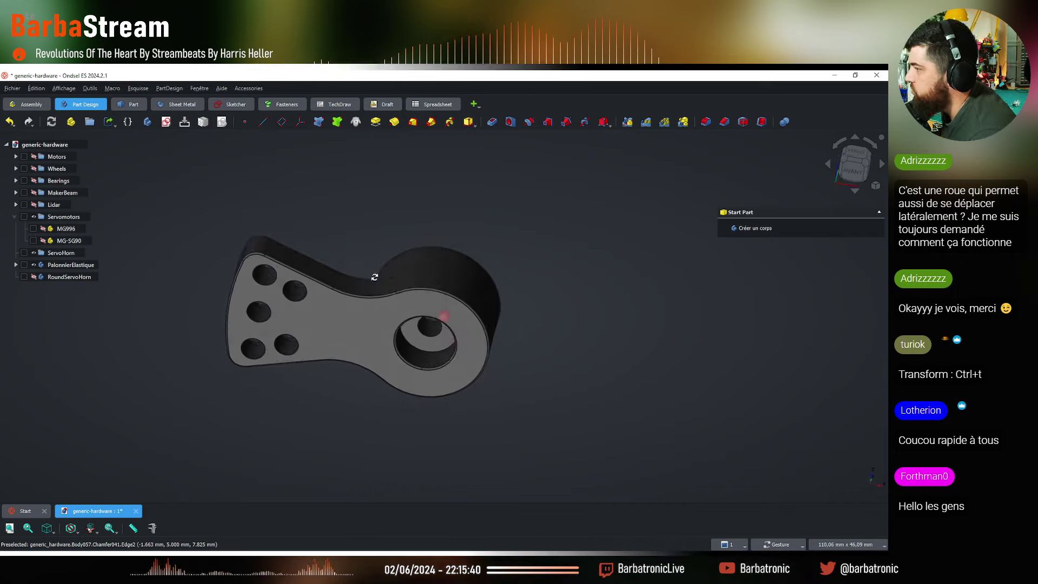
Rename the PalonnierElastique body as ElasticServoHorn
right_click(64, 267)
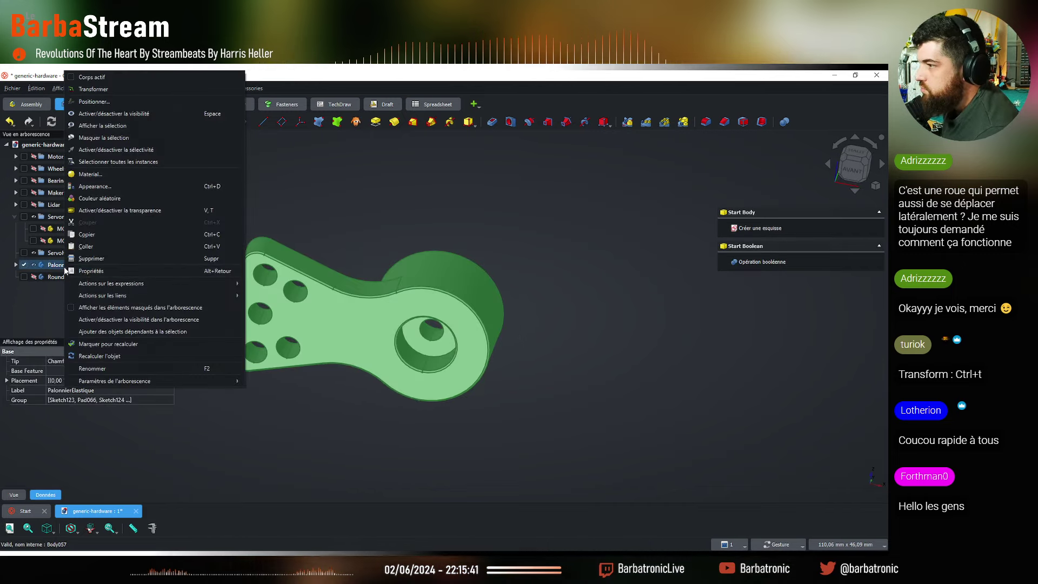
click(92, 368)
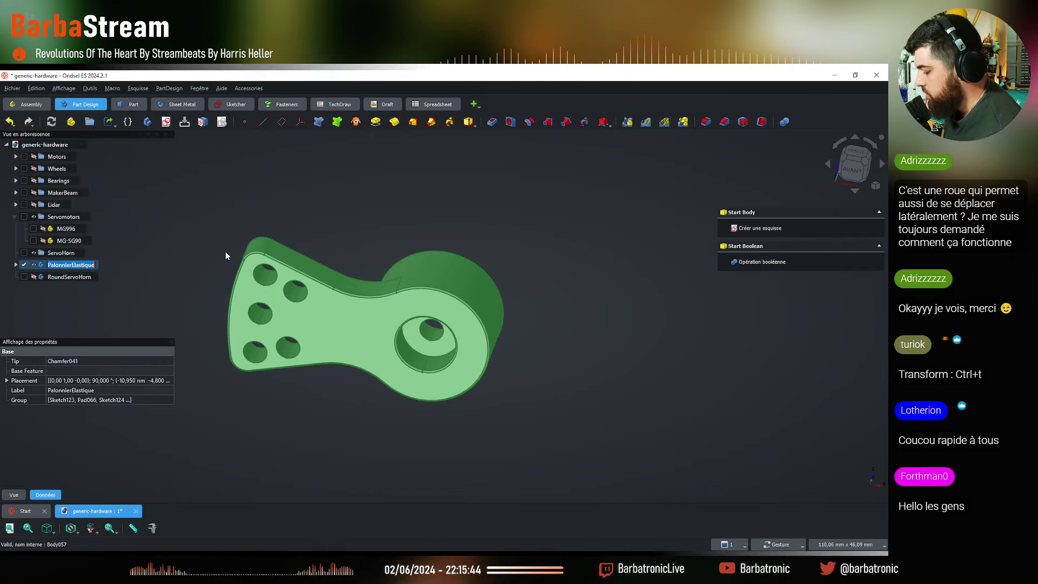
text(ElasticServo)
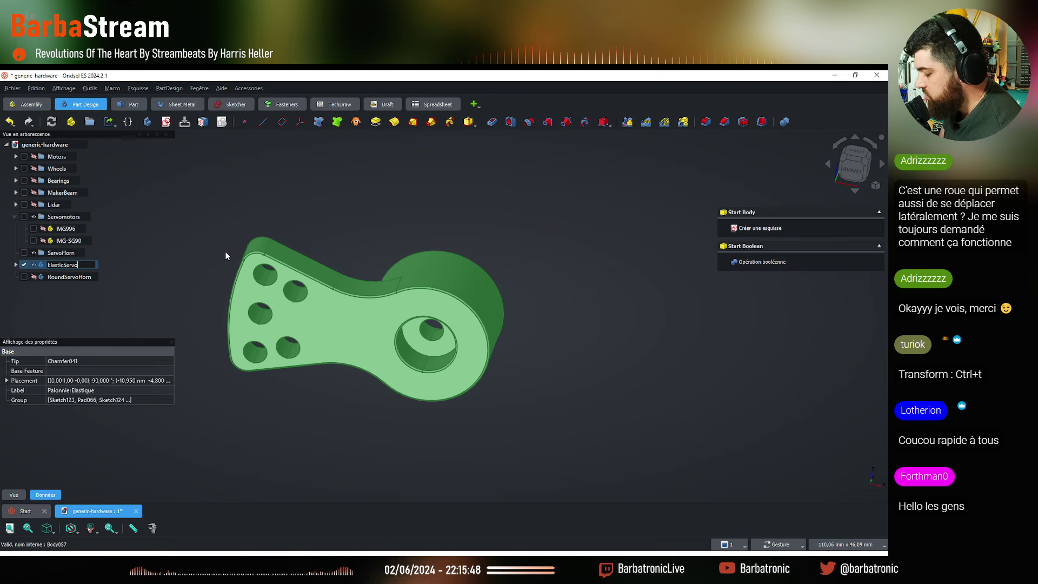
text(Horn)
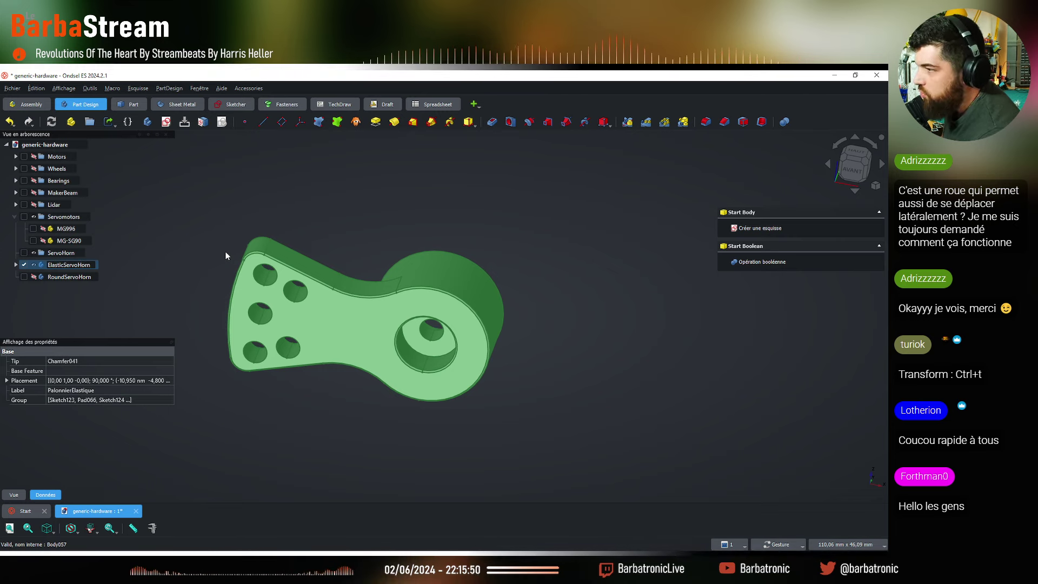
key(Return)
click(279, 239)
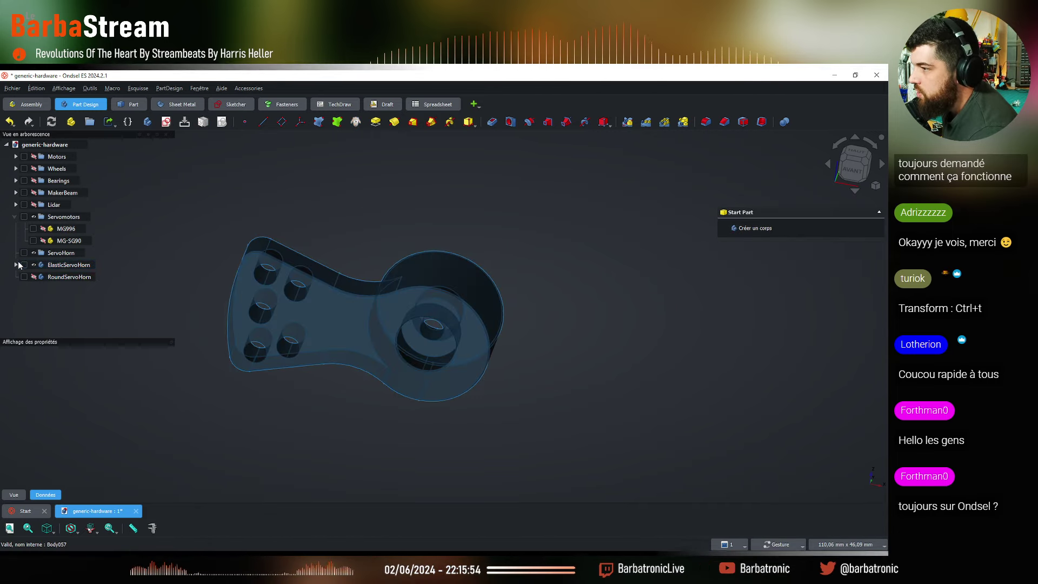
Hide ElasticServoHorn's origin, pads, pockets and chamfers from the model tree
click(16, 265)
click(67, 281)
scroll(76, 287, down, 1)
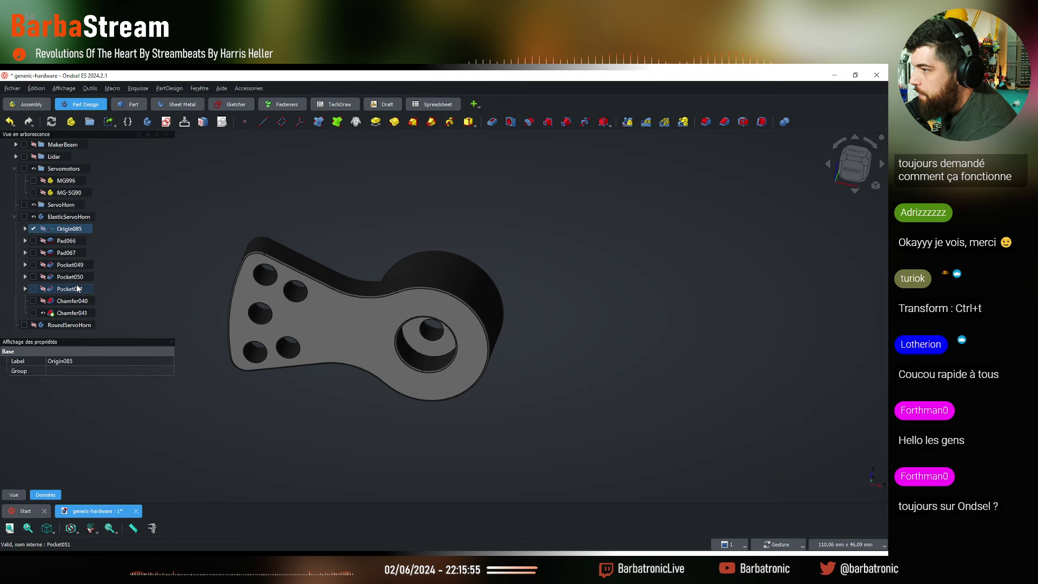
shift+click(75, 313)
right_click(76, 313)
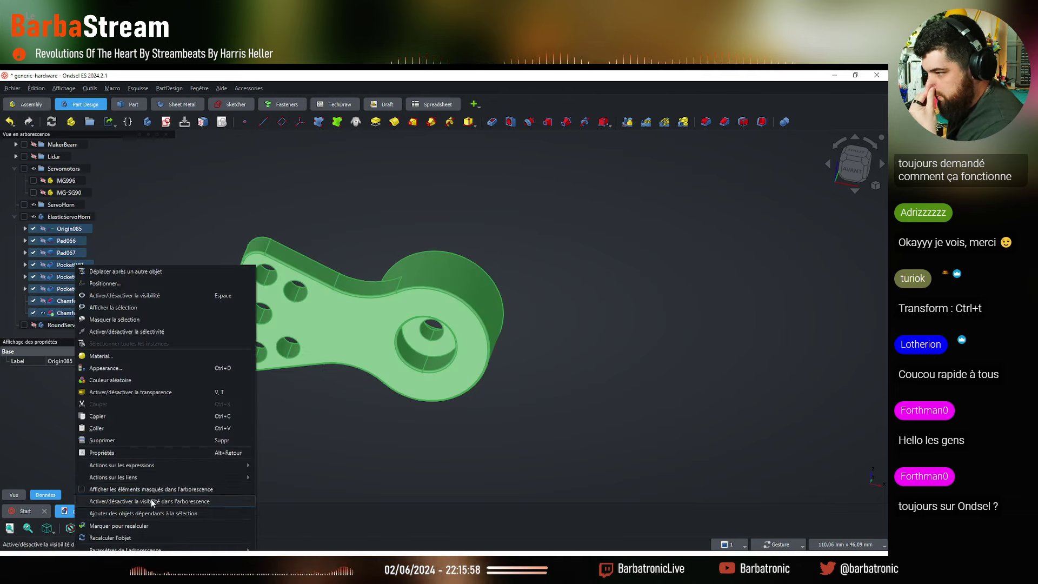
click(151, 498)
Move the ElasticServoHorn and RoundServoHorn bodies into the ServoHorn group
click(72, 264)
ctrl+click(74, 276)
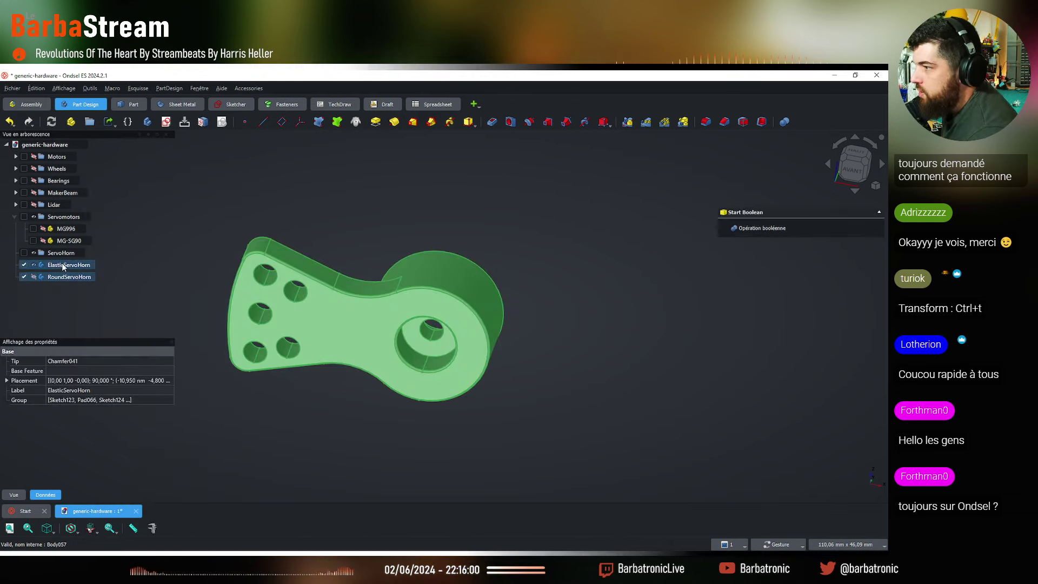
drag(64, 252, 65, 251)
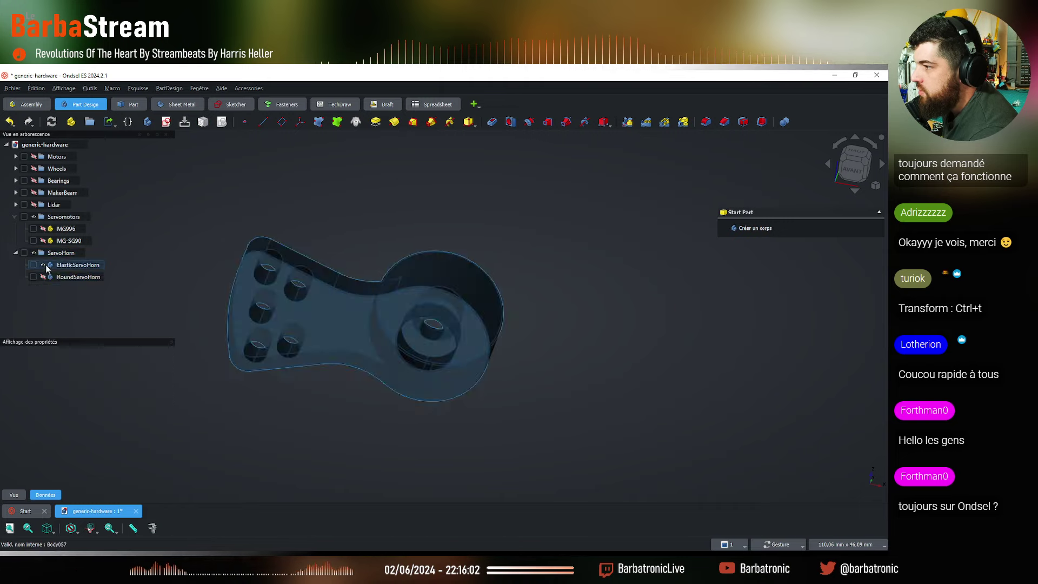
Show RoundServoHorn alongside ElasticServoHorn, and hide the Servomotors group with its MG996 and MG-SG90 parts
click(43, 276)
click(64, 300)
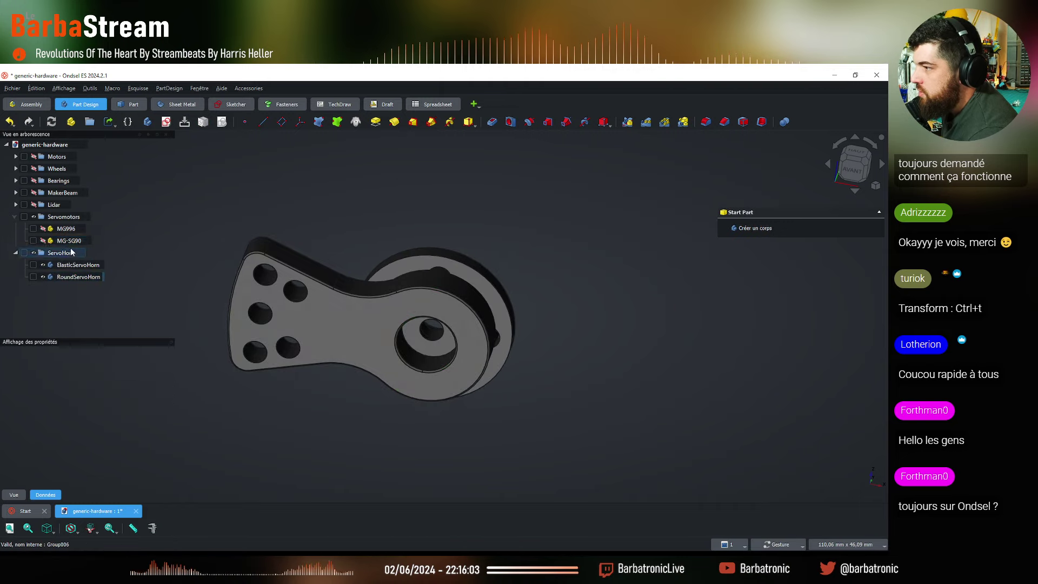
click(43, 228)
click(43, 240)
click(34, 216)
click(163, 305)
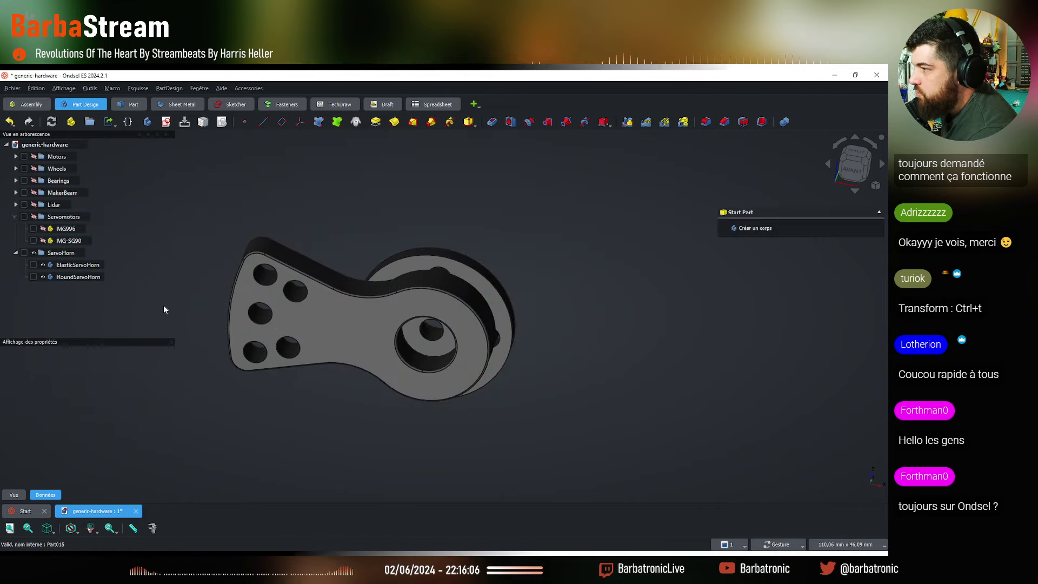
Hide the ServoHorn group, and collapse the Servomotors and ServoHorn groups in the model tree
scroll(163, 304, down, 2)
click(34, 252)
drag(444, 316, 472, 386)
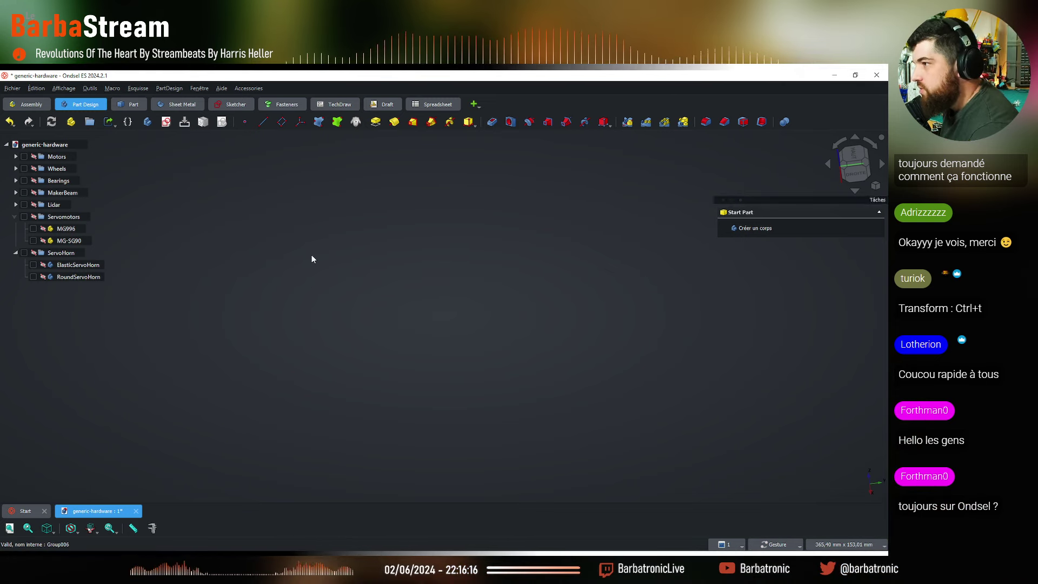
click(14, 216)
click(15, 229)
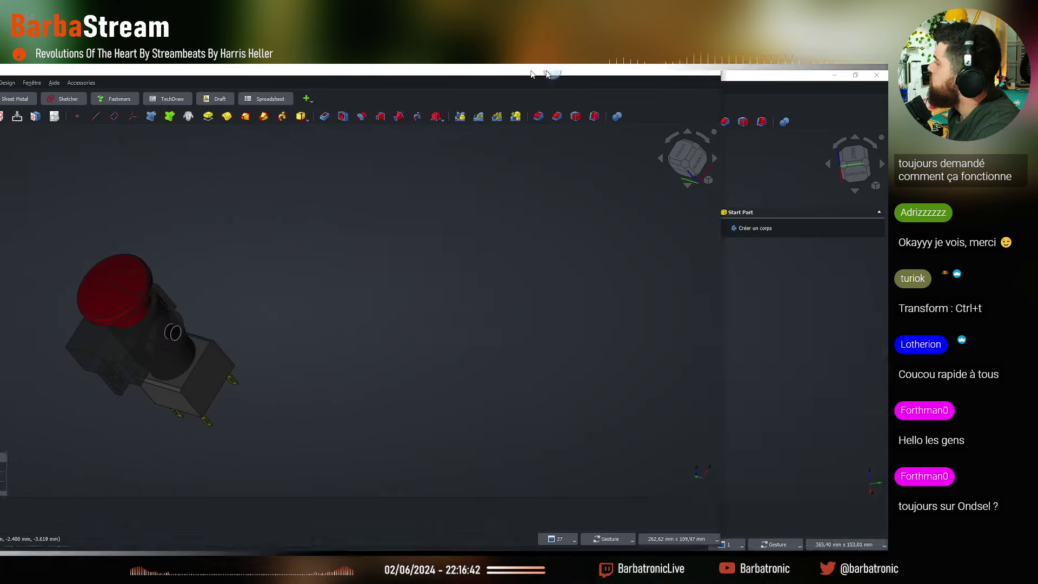
Switch to the source hardware document and inspect the BAU-2195813 emergency stop in its Electro-Mecanique group
scroll(476, 230, down, 4)
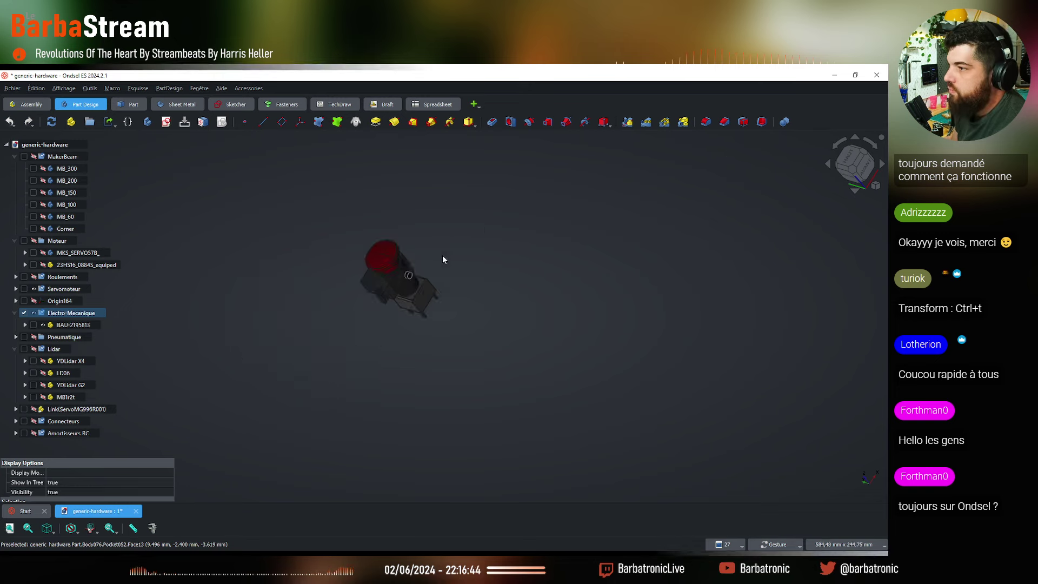
scroll(346, 278, up, 3)
click(85, 324)
mouse_move(444, 316)
mouse_down()
mouse_move(442, 287)
mouse_move(425, 287)
mouse_up()
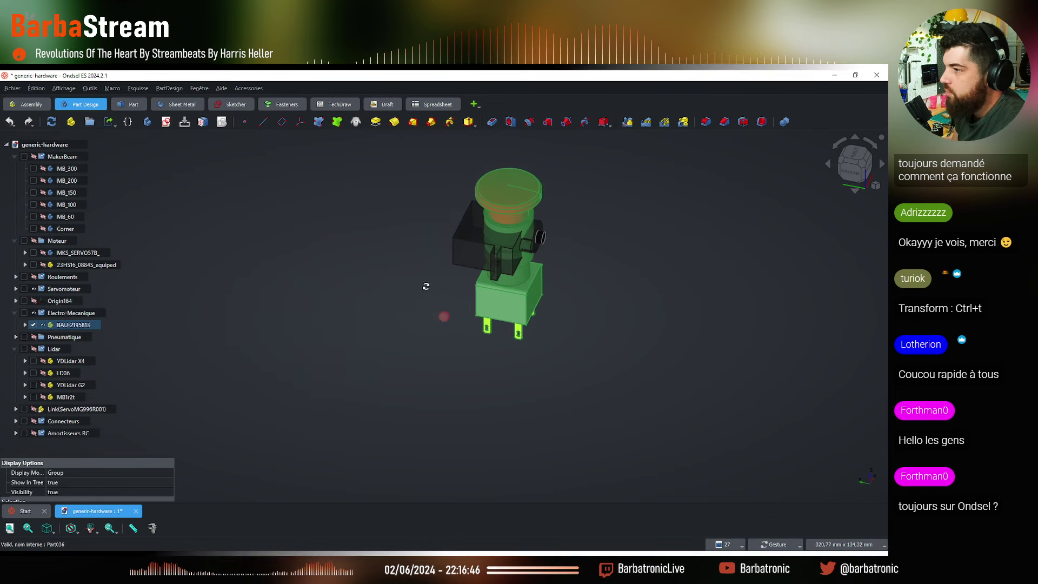
click(90, 312)
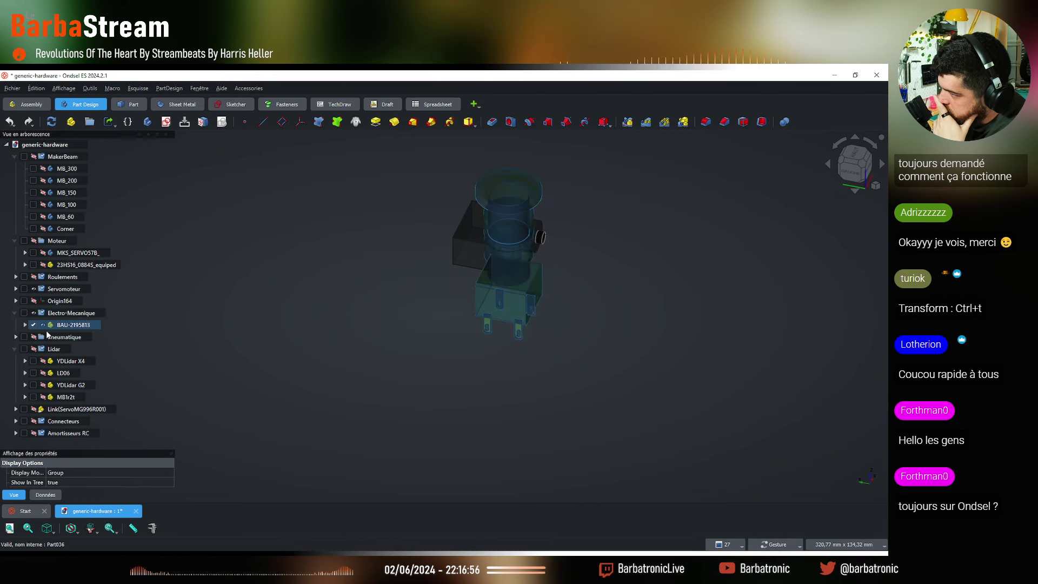
Hide the BAU-2195813 emergency stop and inspect the Ventouse20mm and ConnecteurPneu-Ressort parts in the Pneumatique group
click(15, 337)
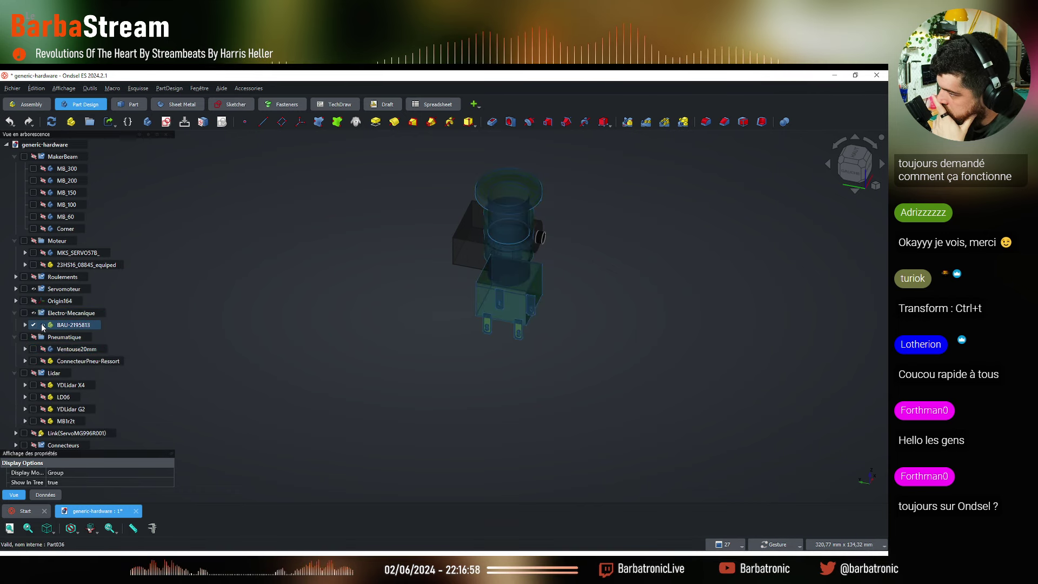
click(43, 324)
click(43, 349)
drag(584, 300, 437, 332)
click(43, 349)
click(76, 360)
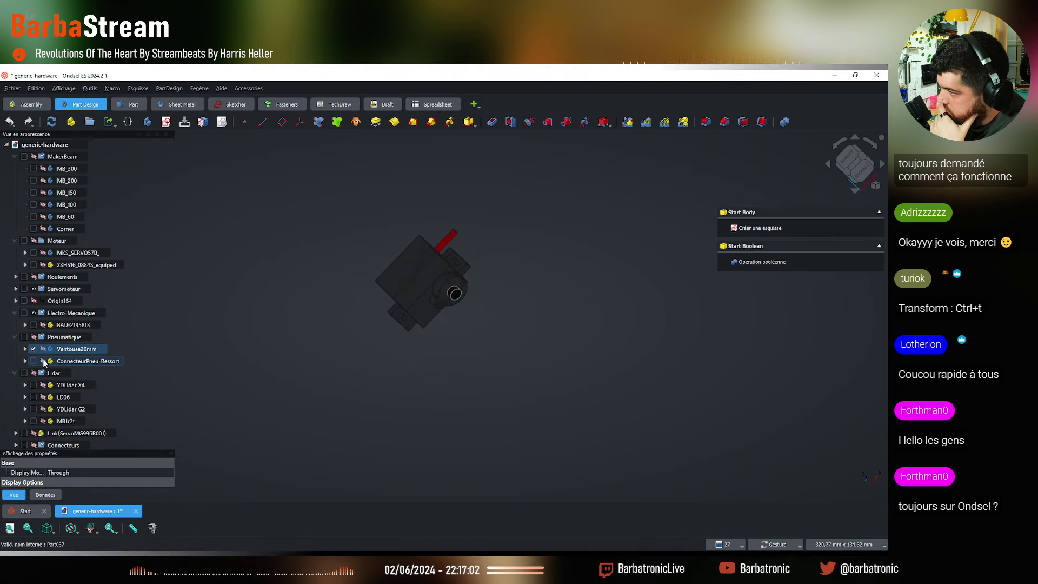
key(space)
scroll(404, 290, up, 3)
drag(404, 291, 352, 408)
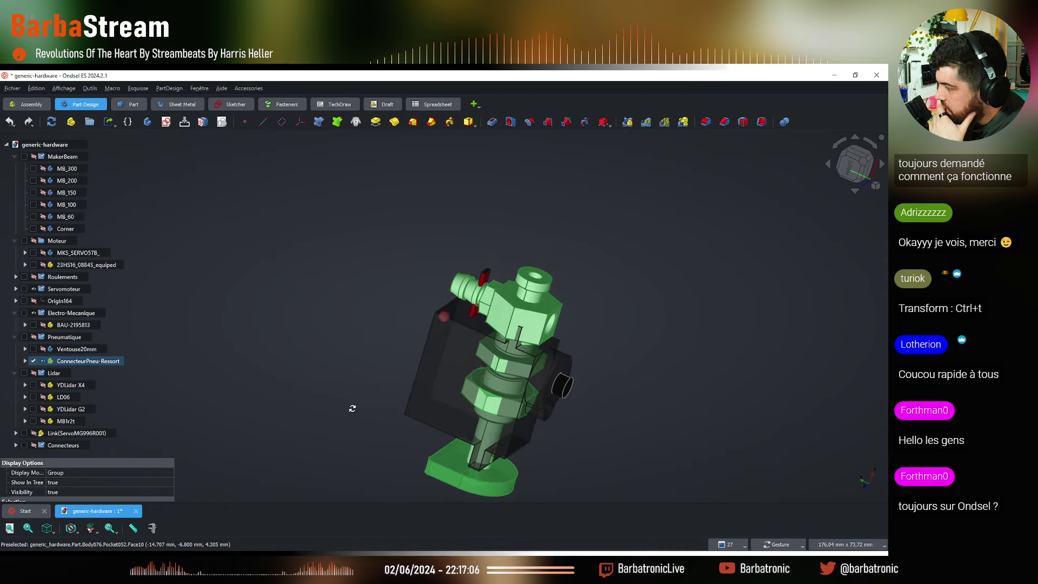
drag(635, 319, 599, 309)
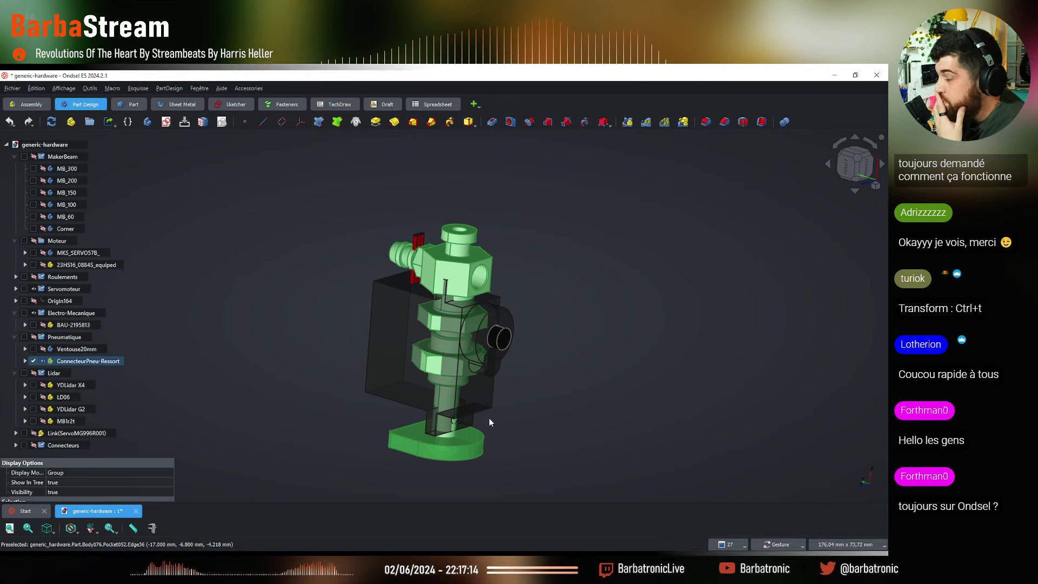
Move the source hardware document window and the ServoCity browser window off this screen to uncover the new generic-hardware library
drag(663, 75, 1037, 189)
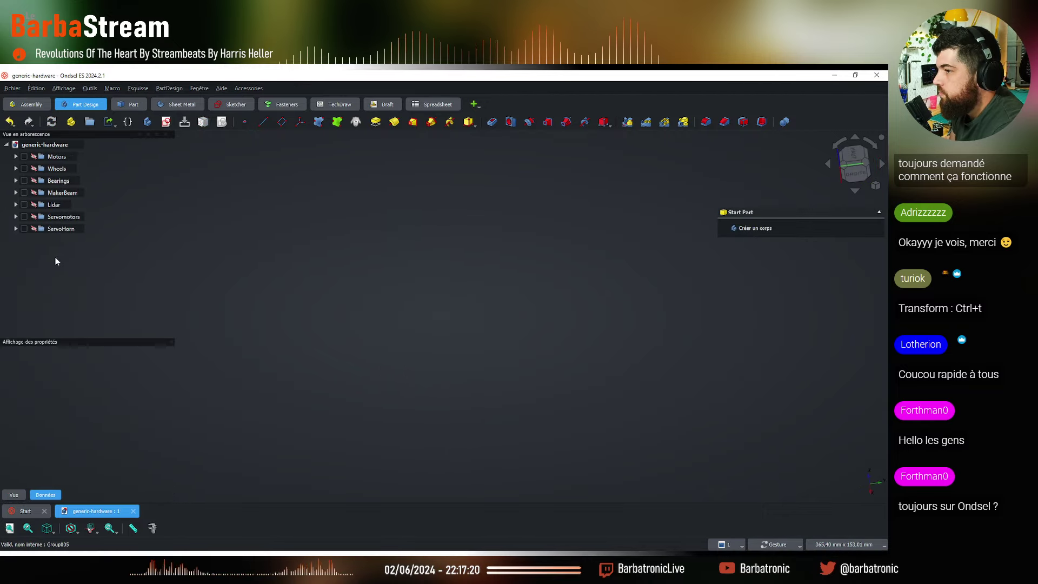
mouse_move(122, 551)
click(196, 516)
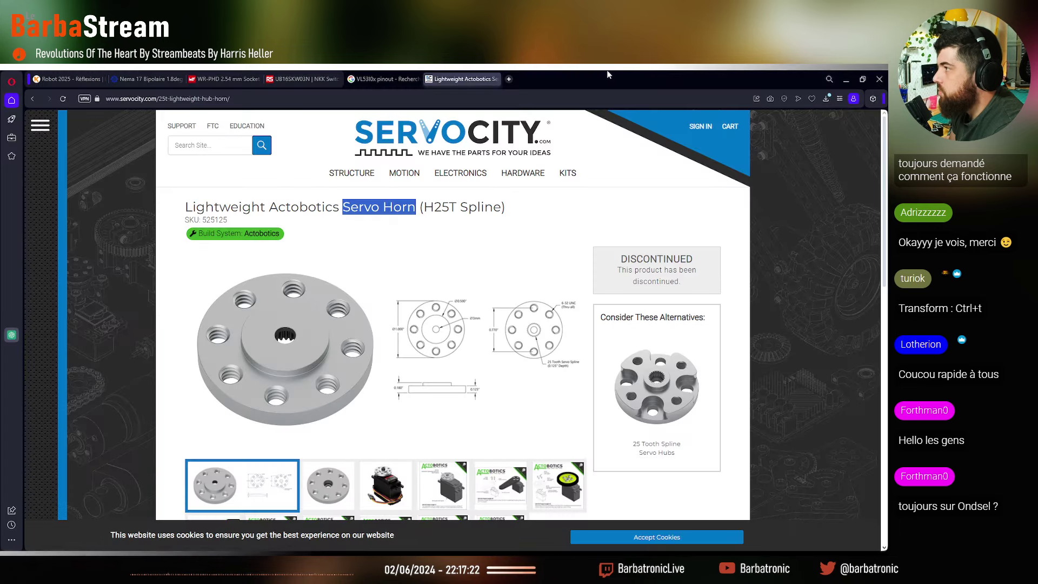
drag(603, 81, 0, 178)
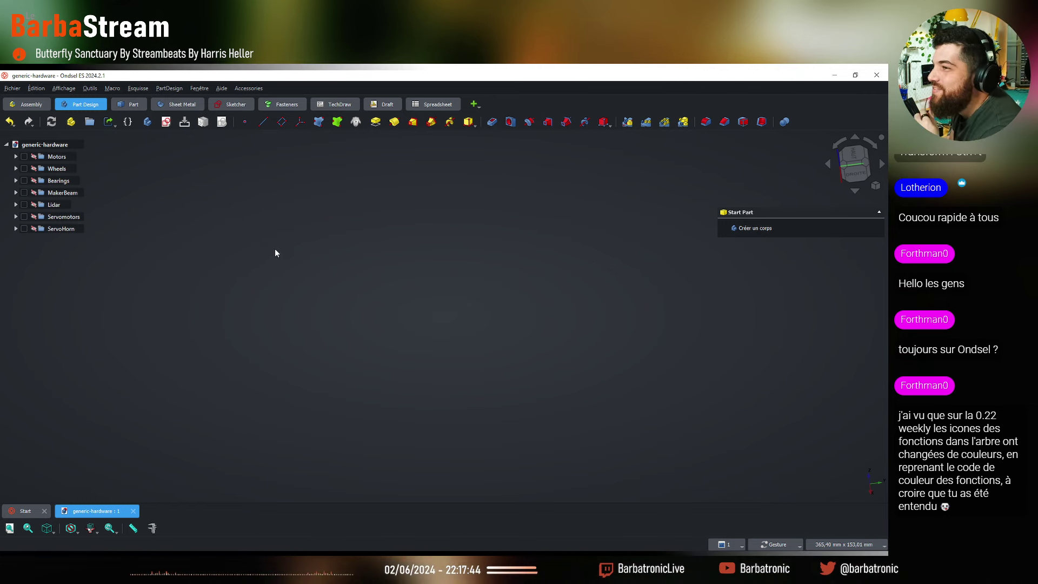
Turn off tree visibility for the origin and all features of the Simple-17HS24-2104S body, and collapse the 17HS24-2104S motor
click(17, 229)
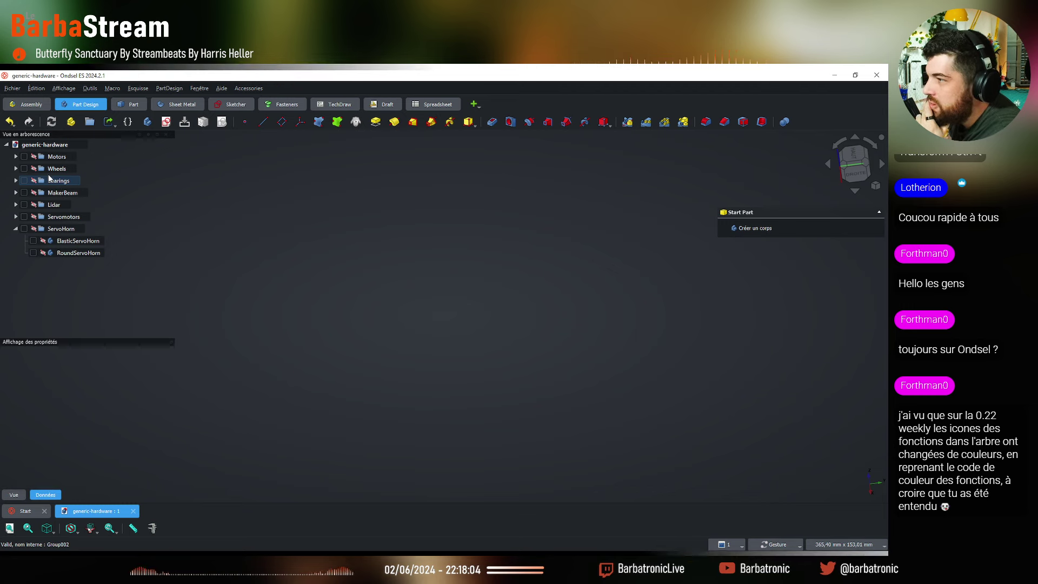
click(16, 157)
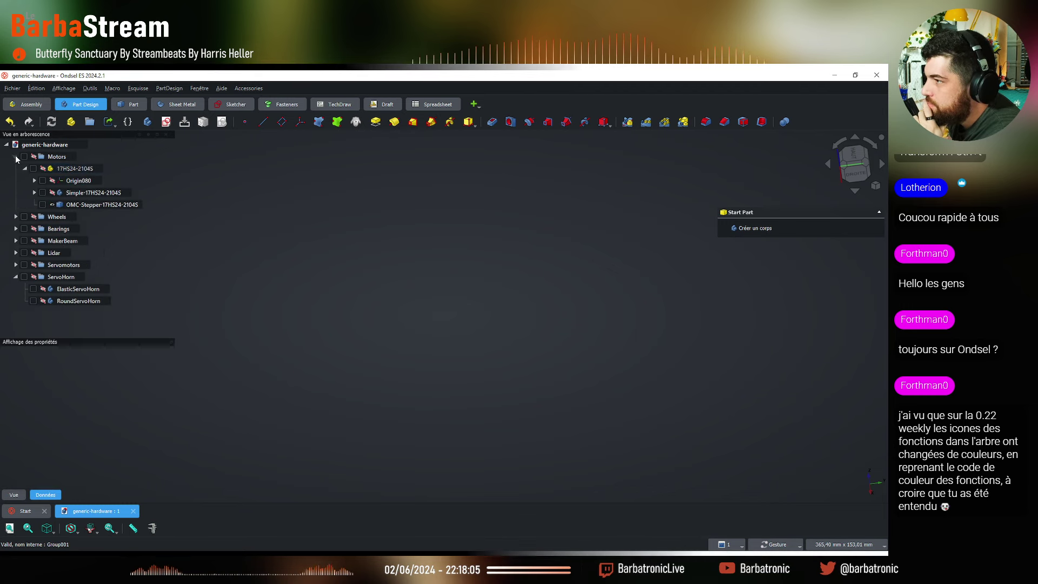
click(35, 192)
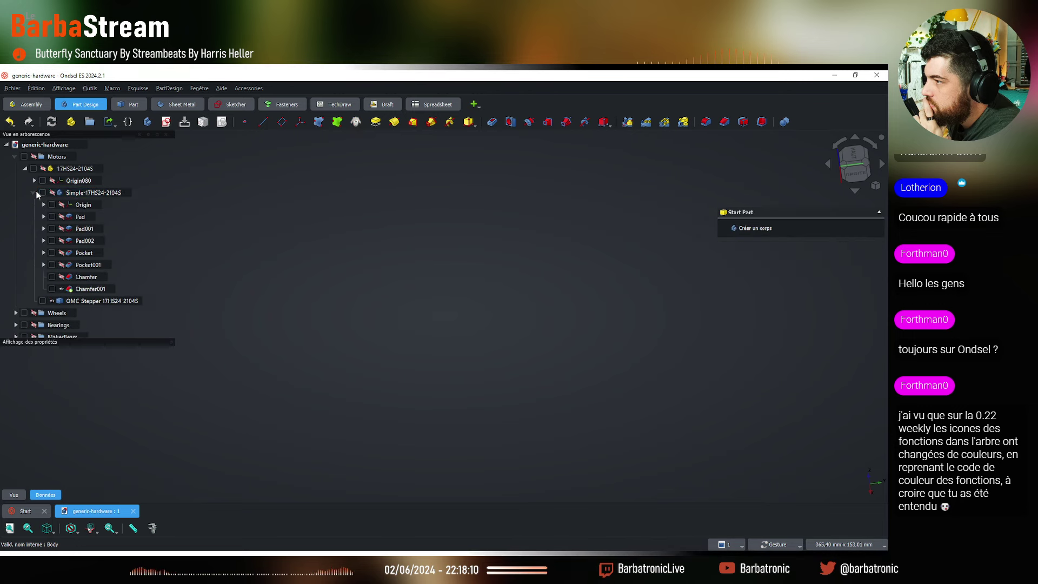
click(83, 205)
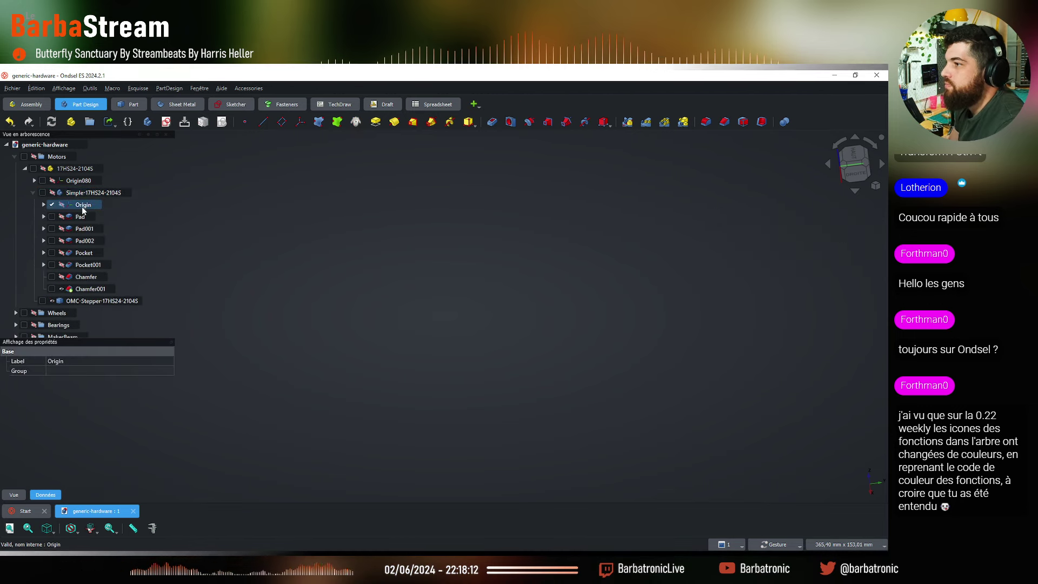
shift+click(108, 289)
right_click(85, 231)
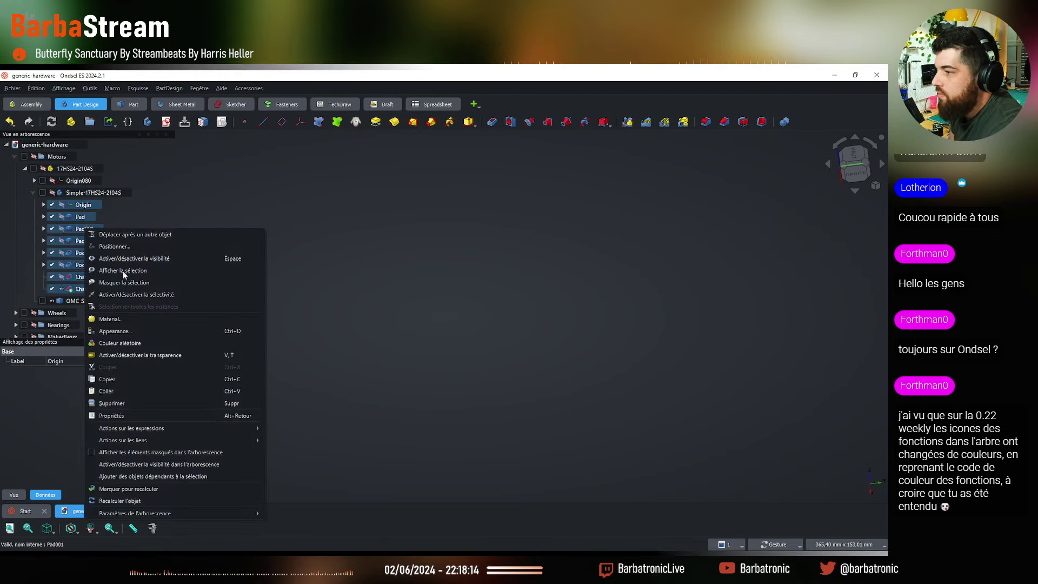
click(151, 462)
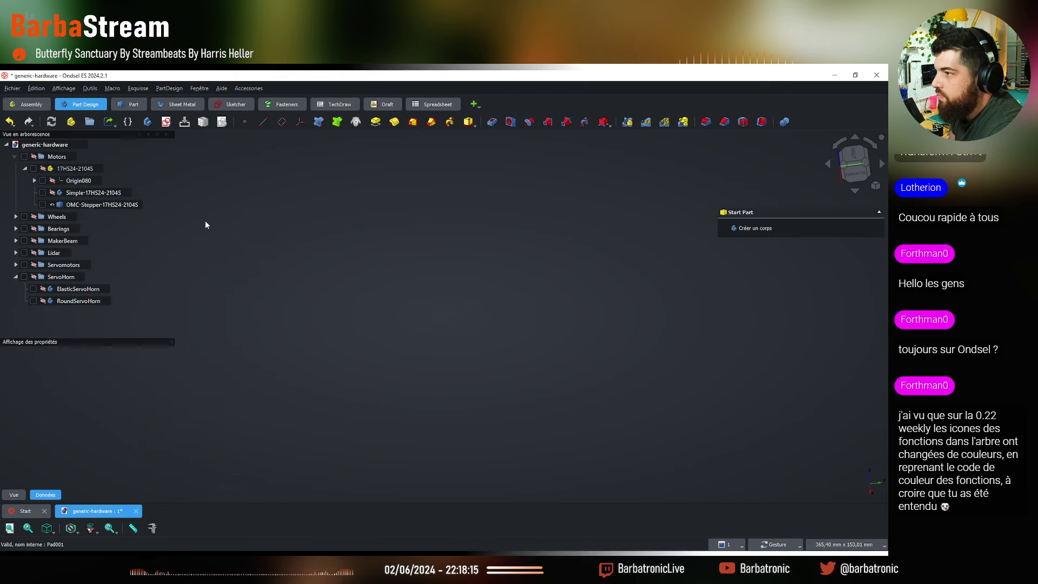
click(24, 169)
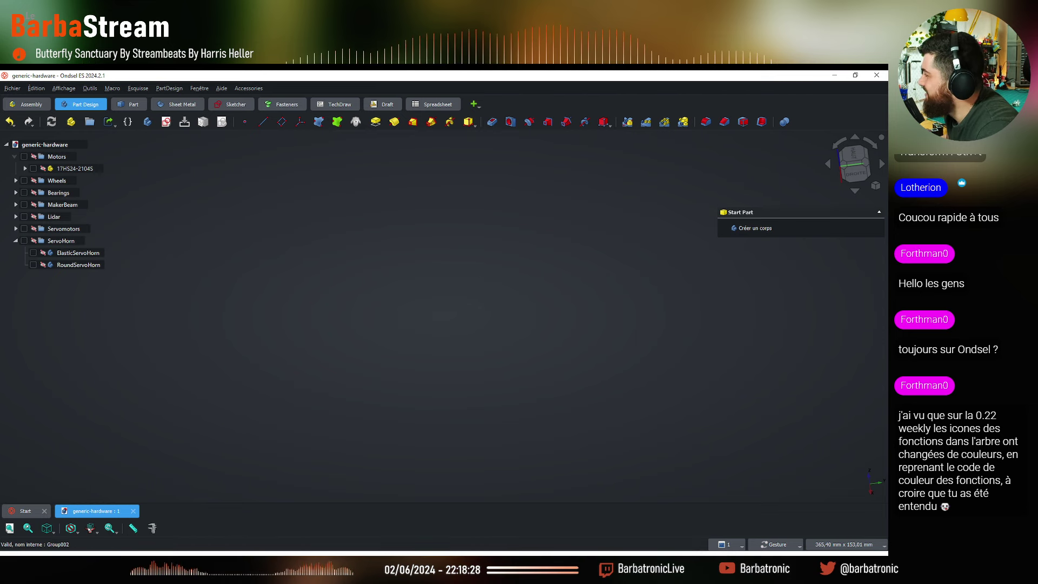
Create a new group in the generic-hardware document and name it Pneumatic
mouse_move(60, 328)
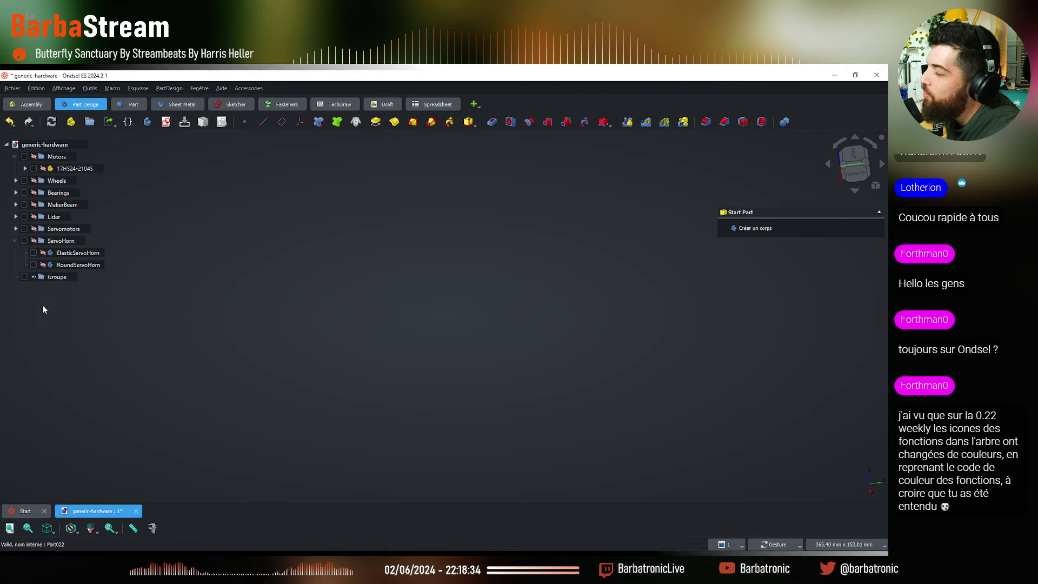
click(53, 277)
right_click(55, 278)
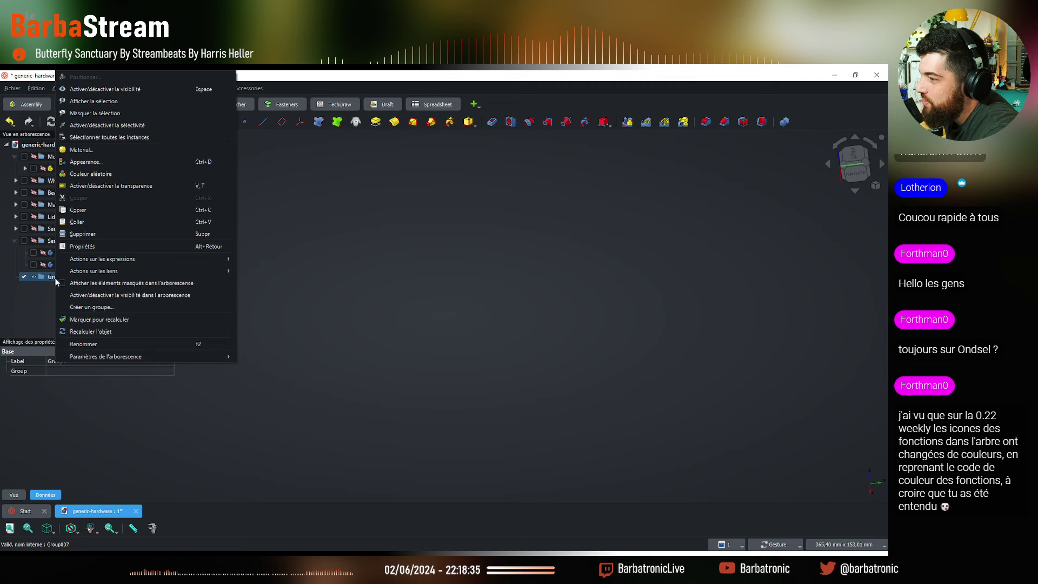
click(89, 345)
text(Pne)
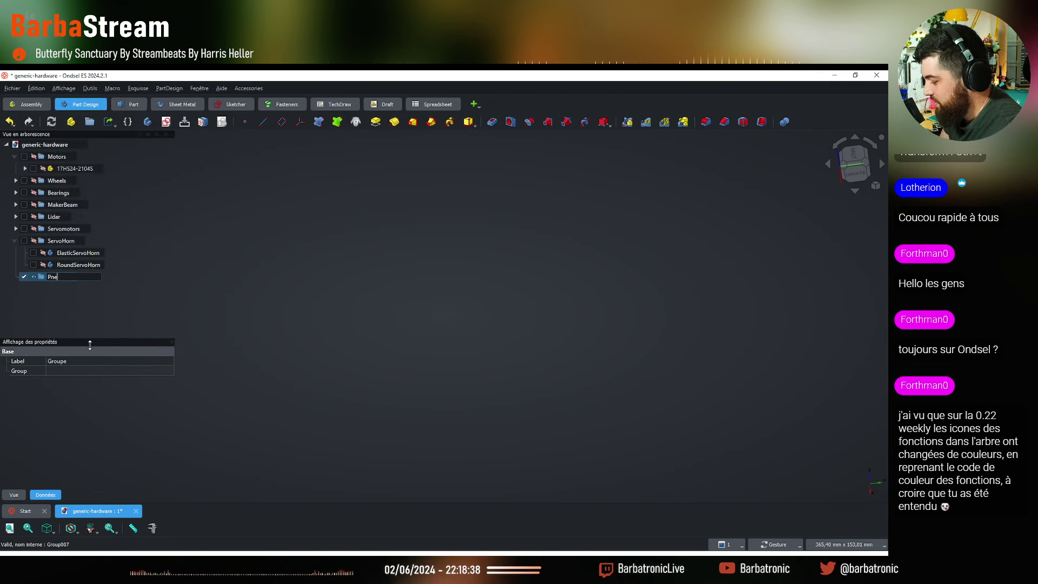
text(umatic)
key(Return)
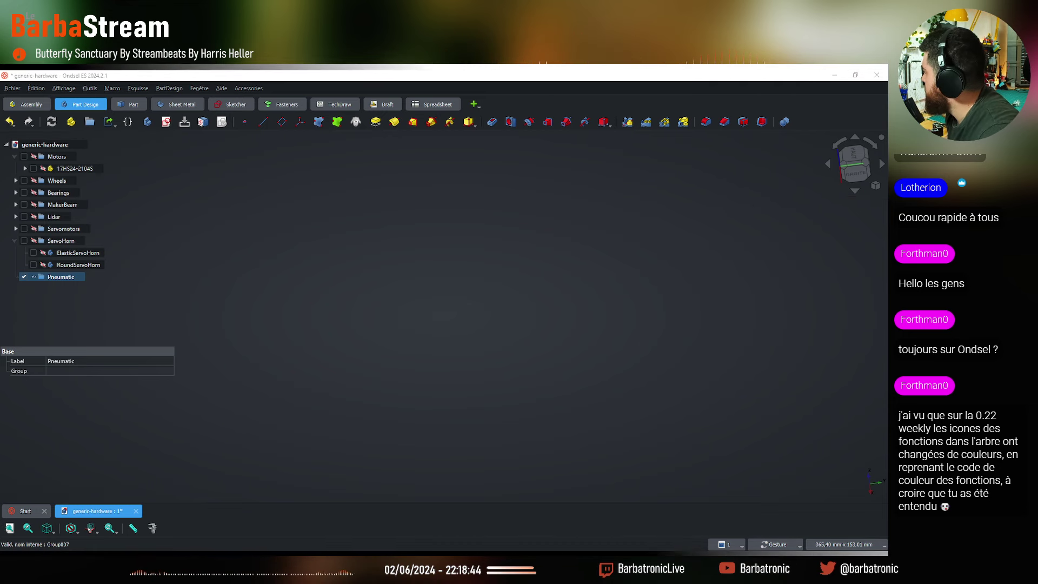
Paste the Ventouse20mm and ConnecteurPneu-Ressort parts into the library and move both into the Pneumatic group
click(118, 298)
key(ctrl+v)
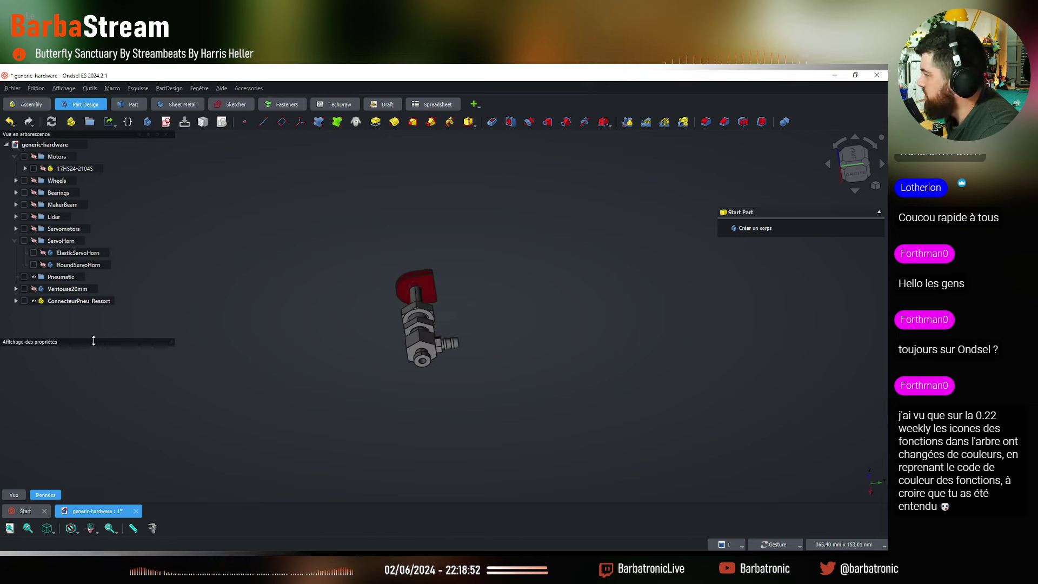
drag(374, 330, 519, 346)
click(61, 291)
ctrl+click(66, 300)
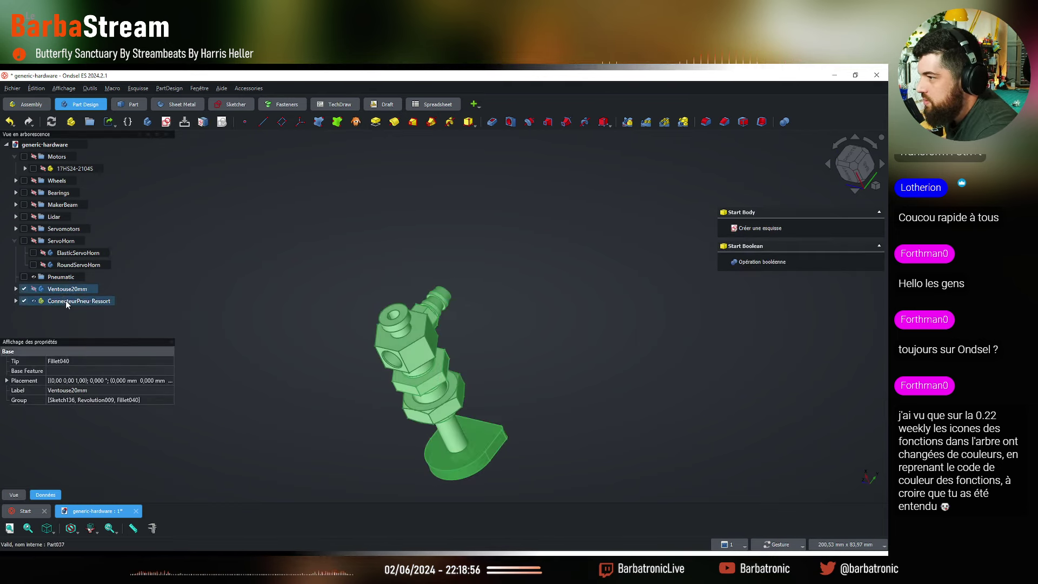
drag(66, 300, 67, 277)
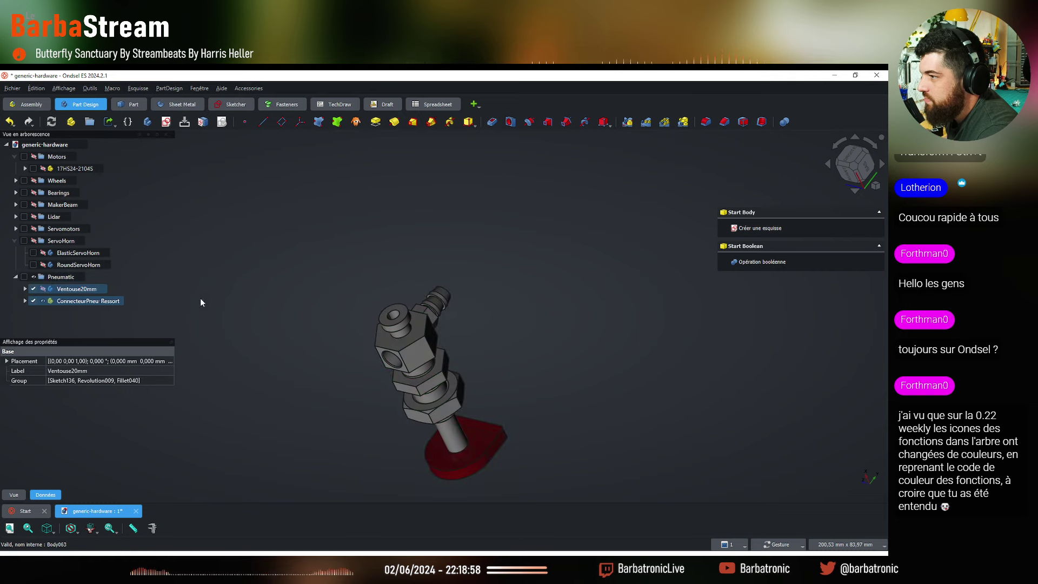
click(200, 303)
Turn off tree visibility for the origin, revolution and fillet inside the Ventouse20mm body
click(25, 288)
click(73, 301)
shift+click(84, 326)
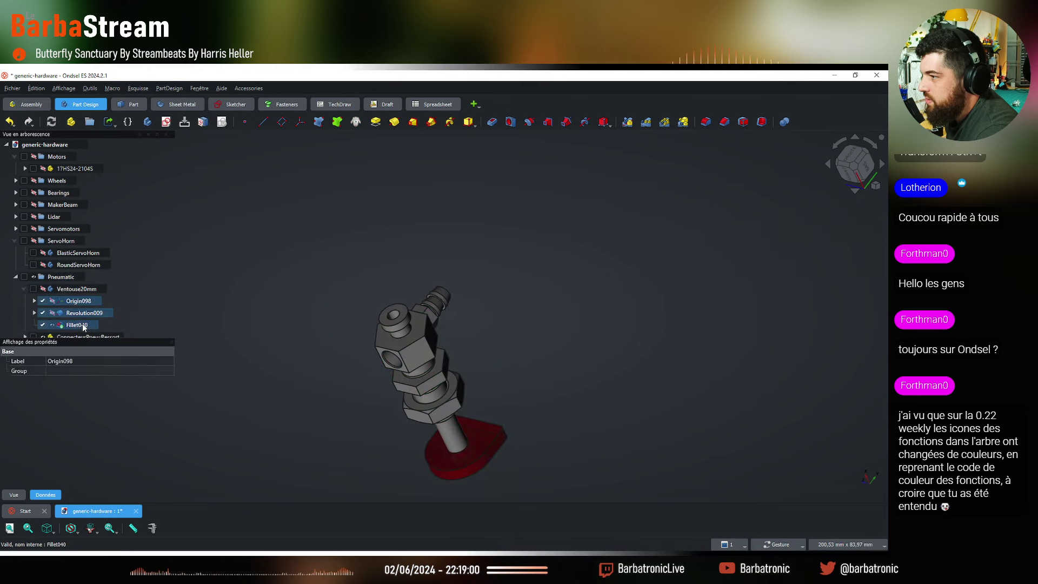
right_click(83, 326)
click(157, 306)
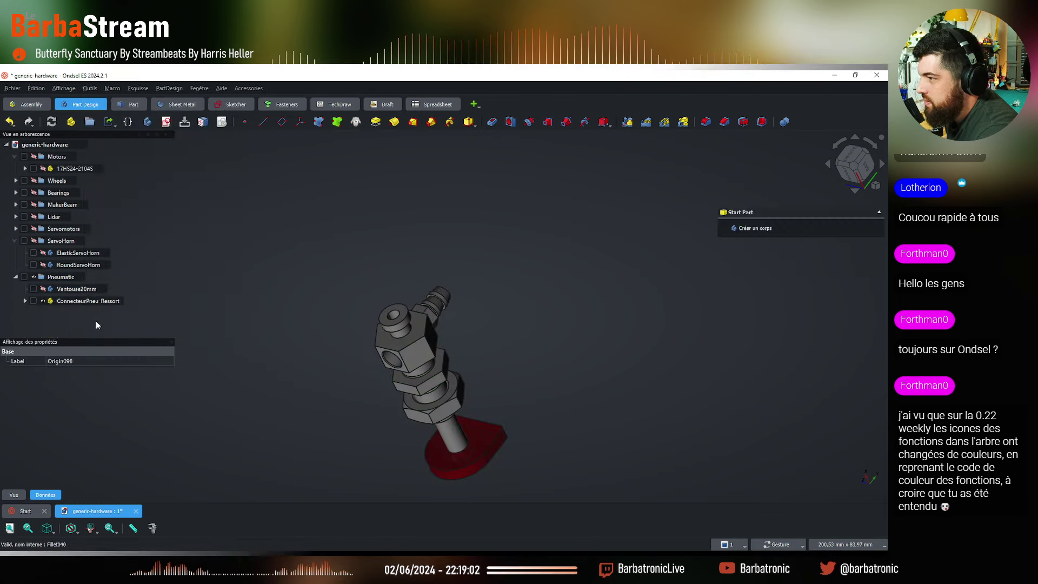
Expand ConnecteurPneu-Ressort and check which components its Ensemble-Coulisse and Ensemble-Coulisseau sub-assemblies contain in the model
click(25, 301)
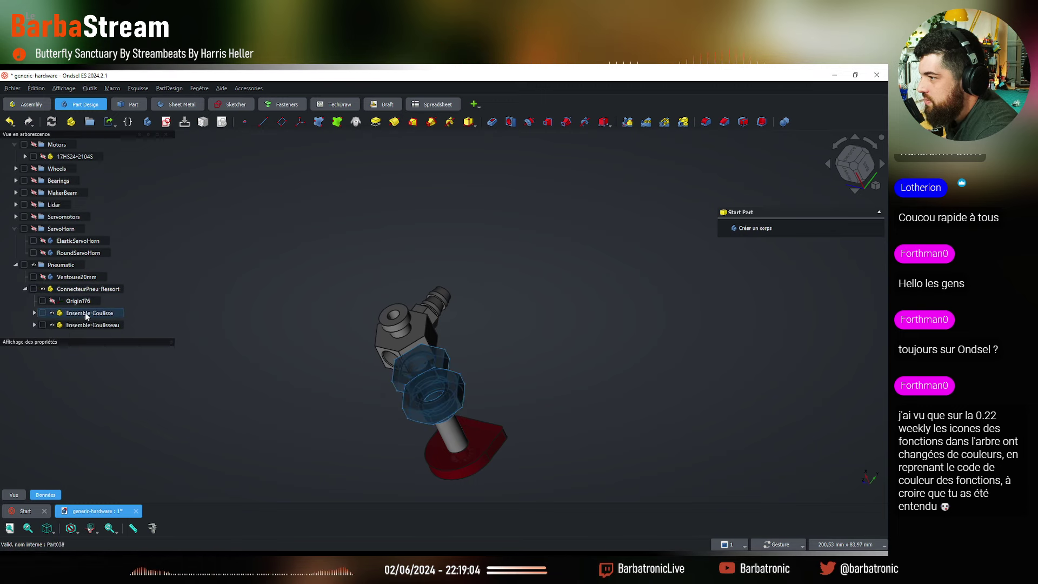
click(85, 312)
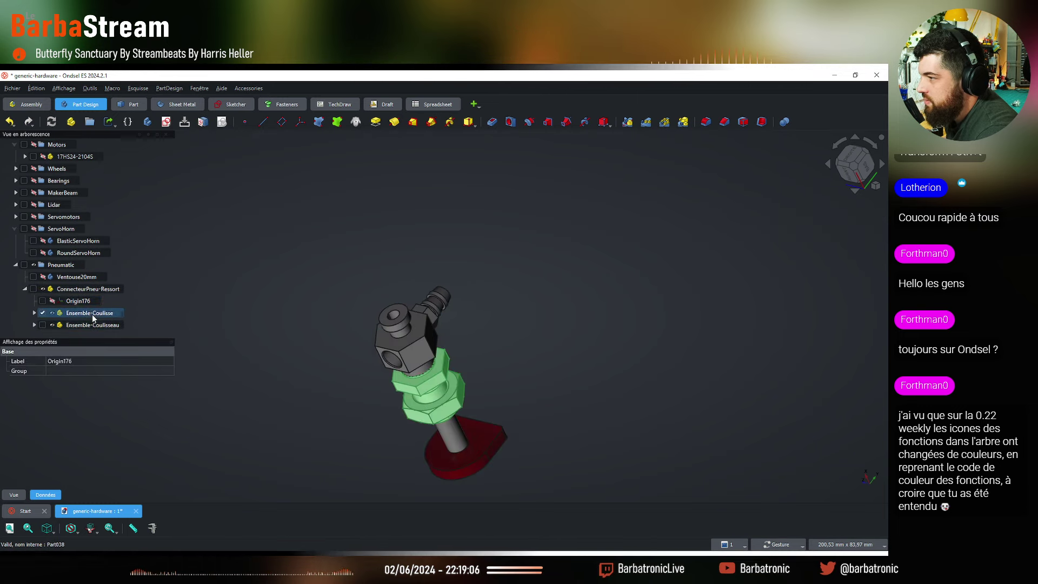
click(92, 324)
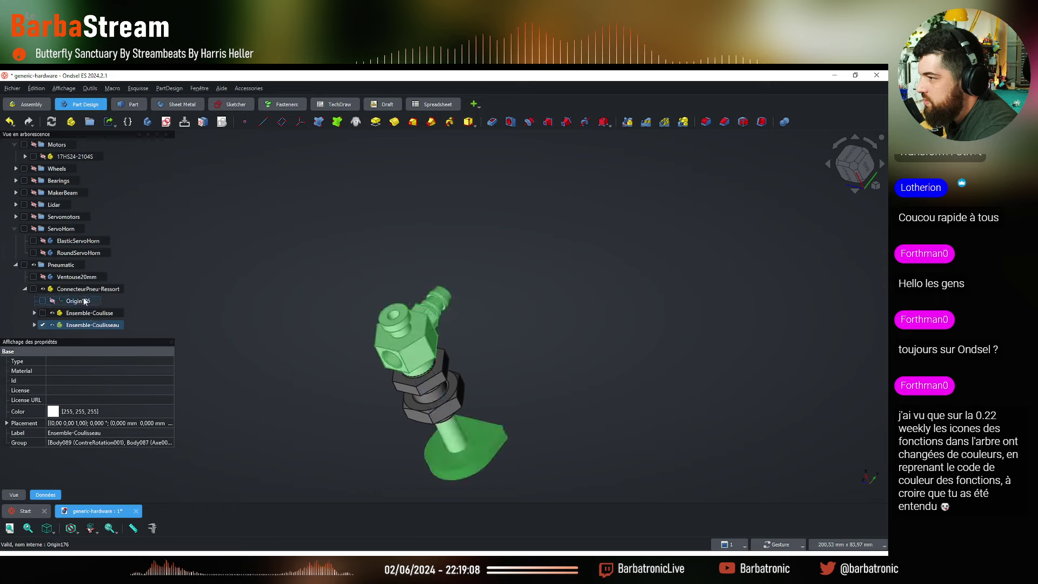
click(85, 301)
Turn off tree visibility for the origin, Coulisse001 and M8-Nut inside the Ensemble-Coulisse sub-assembly
click(35, 312)
scroll(118, 303, down, 4)
scroll(115, 312, down, 1)
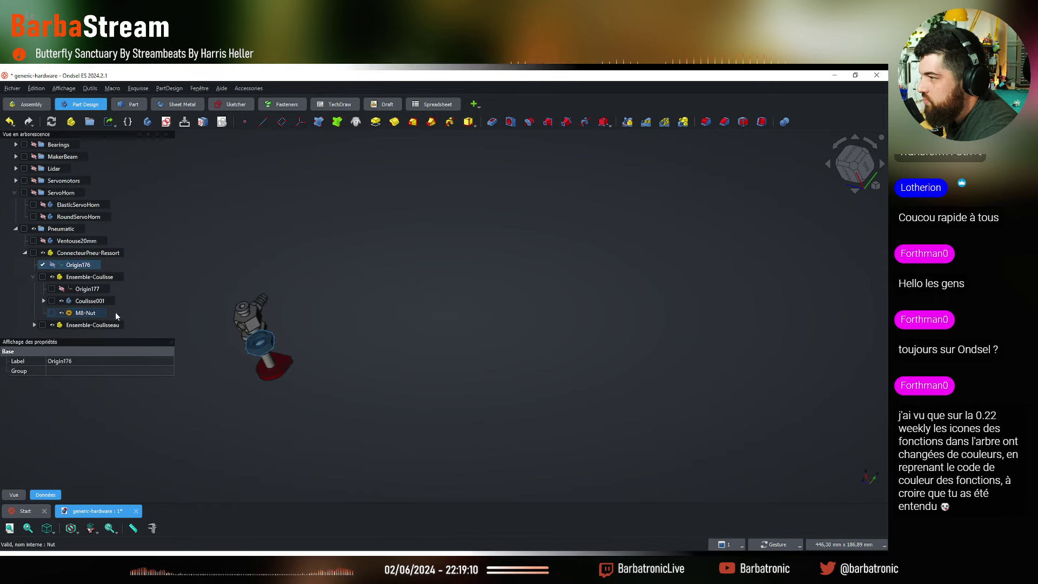
scroll(502, 338, down, 4)
scroll(349, 333, up, 3)
scroll(433, 332, up, 4)
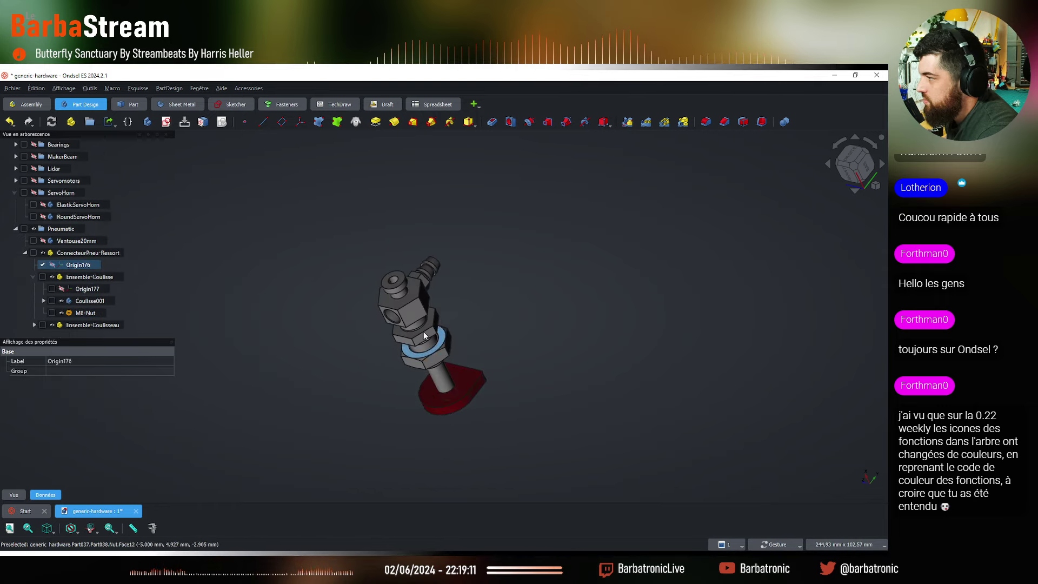
click(84, 288)
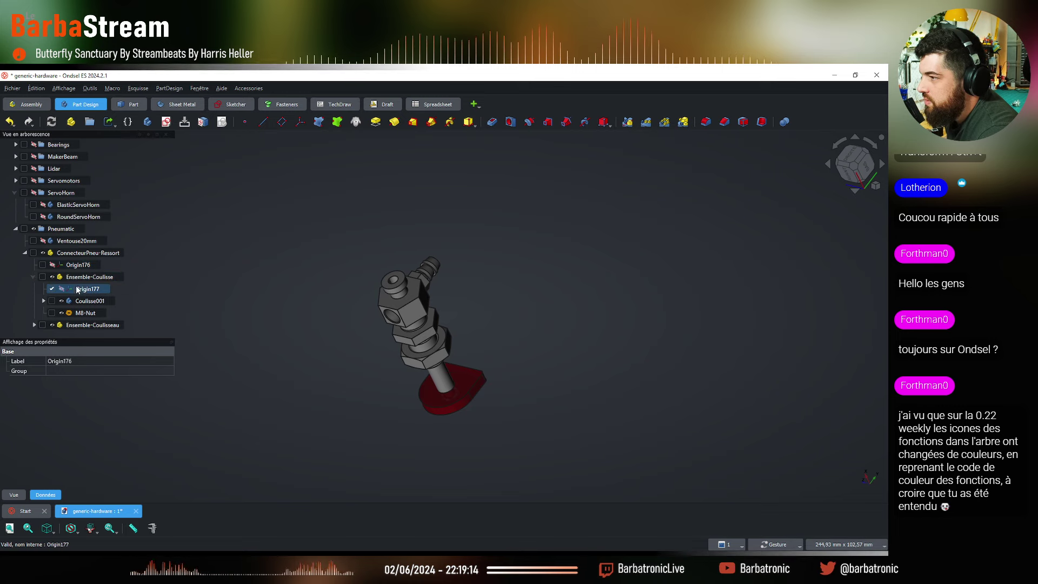
shift+click(84, 311)
right_click(84, 309)
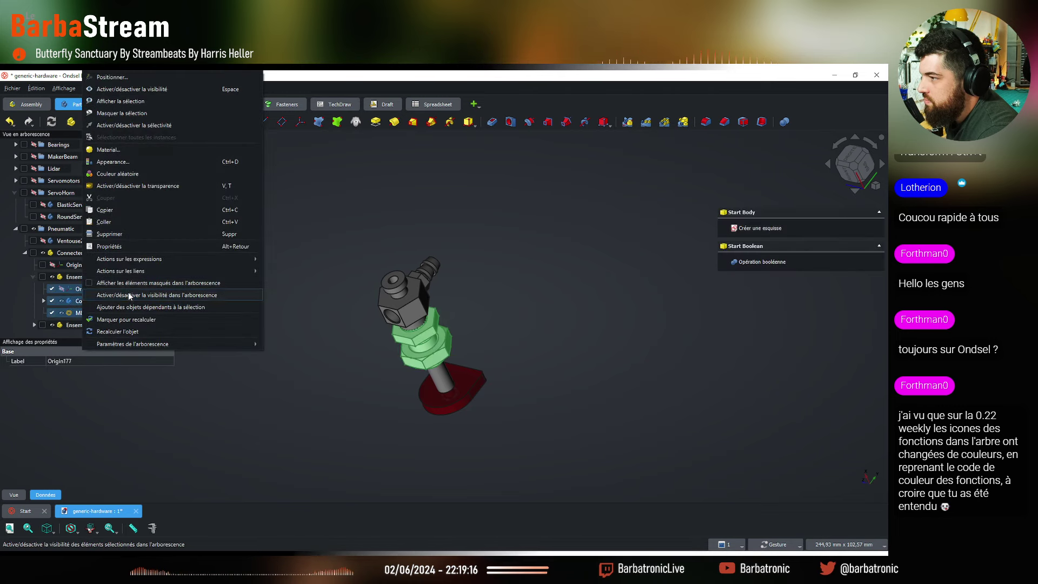
click(135, 295)
Turn off tree visibility for the origin, ContreRotation001, Axe001, ConnecteurPneu001 and M3x10-Screw001 inside Ensemble-Coulisseau, and select ConnecteurPneu-Ressort
click(34, 324)
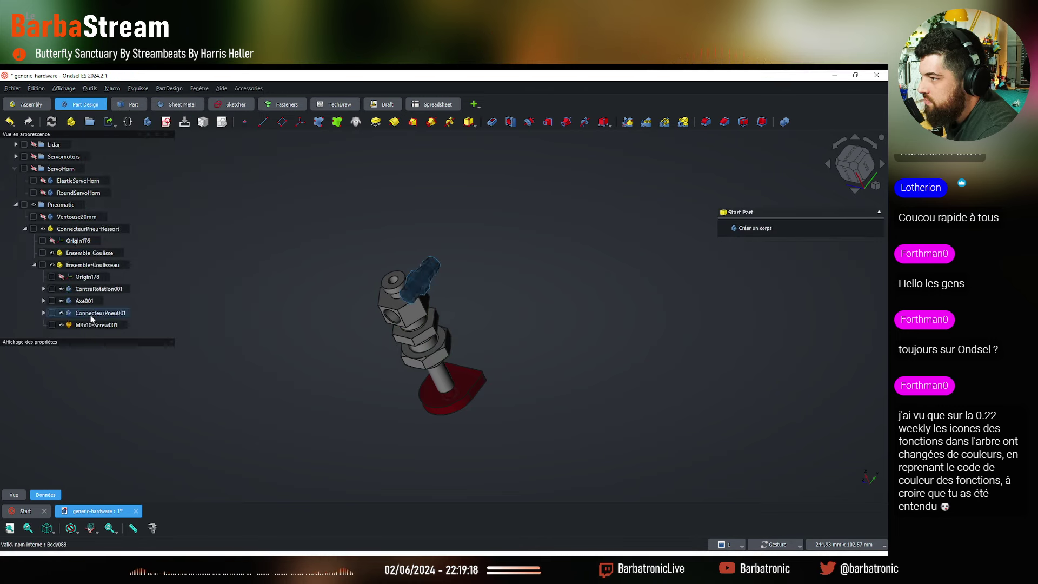
click(86, 276)
shift+click(89, 324)
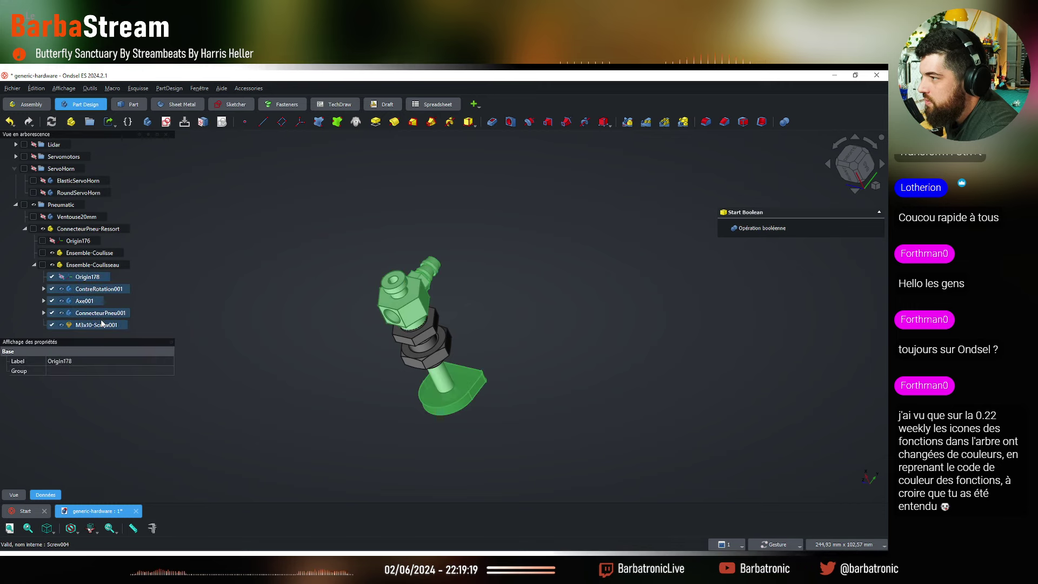
right_click(84, 286)
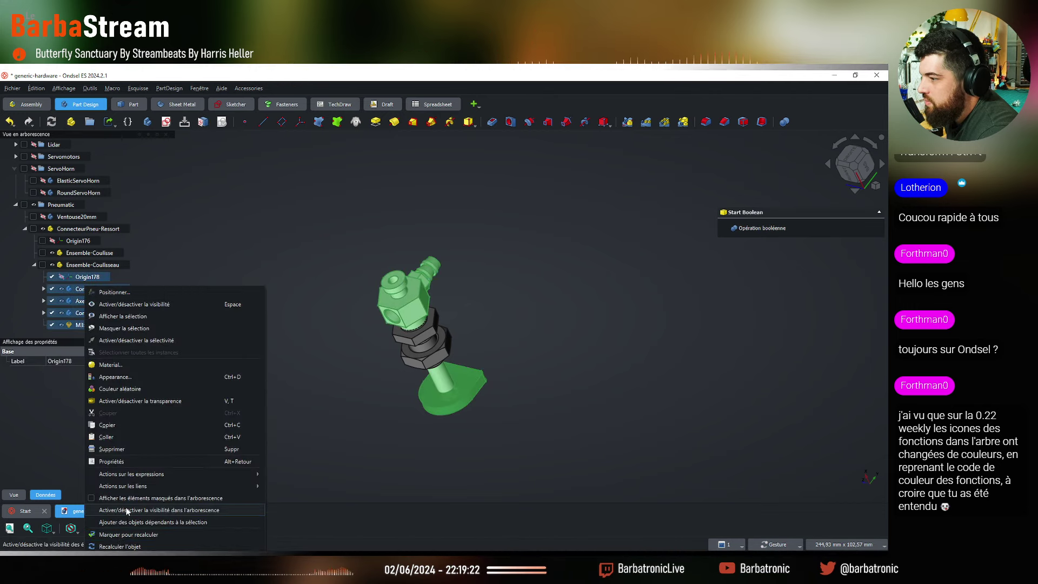
click(140, 510)
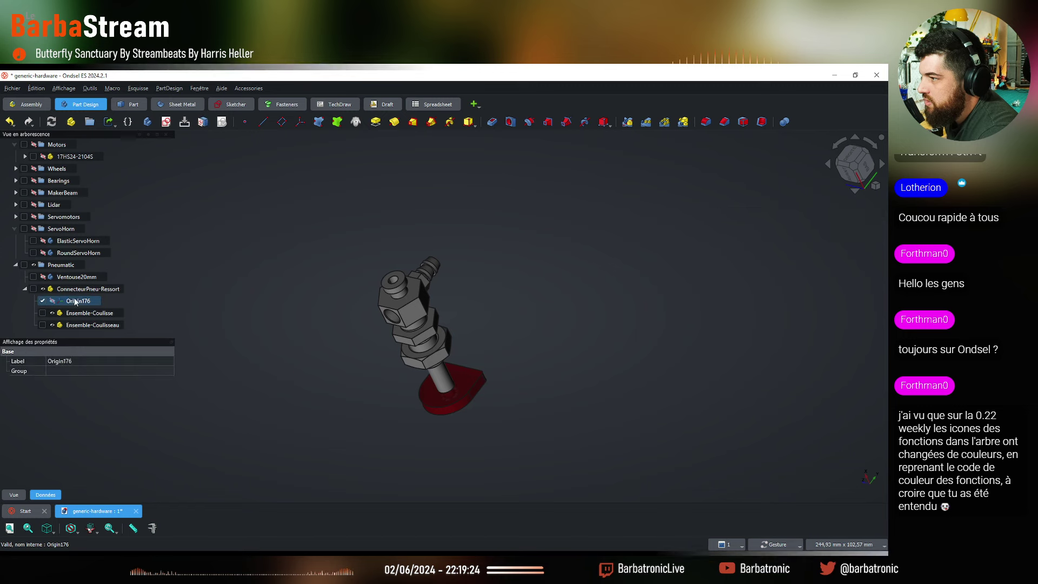
click(103, 289)
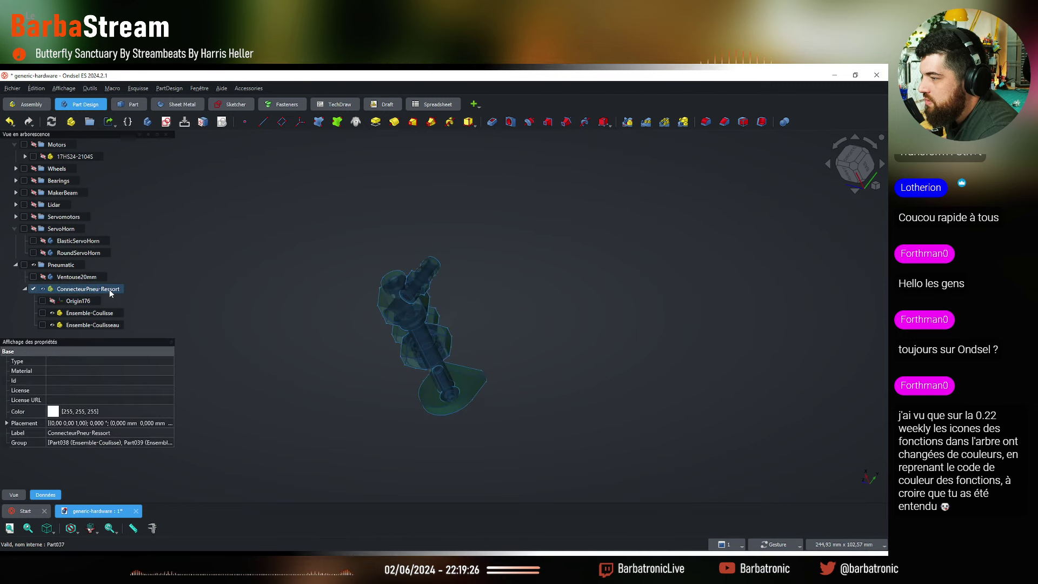
Collapse ConnecteurPneu-Ressort in the tree, hide it and show the Ventouse20mm body
click(23, 288)
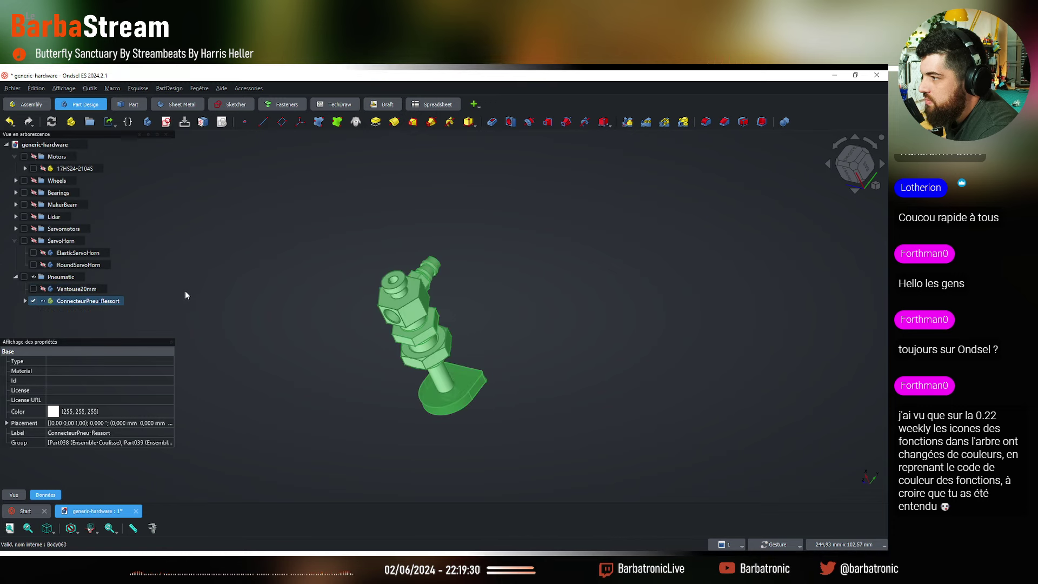
click(183, 292)
click(43, 301)
click(306, 284)
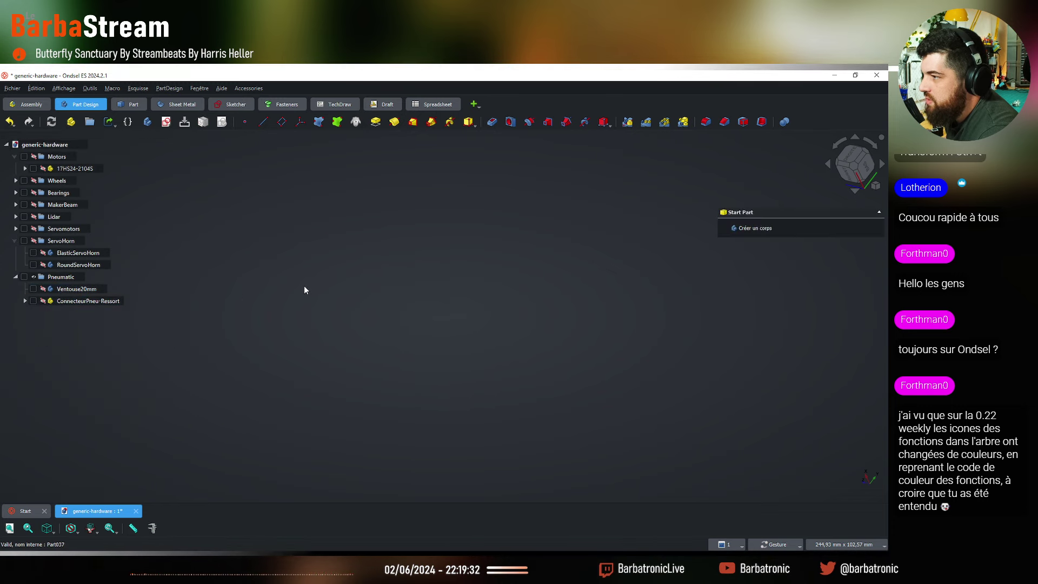
click(43, 289)
click(43, 301)
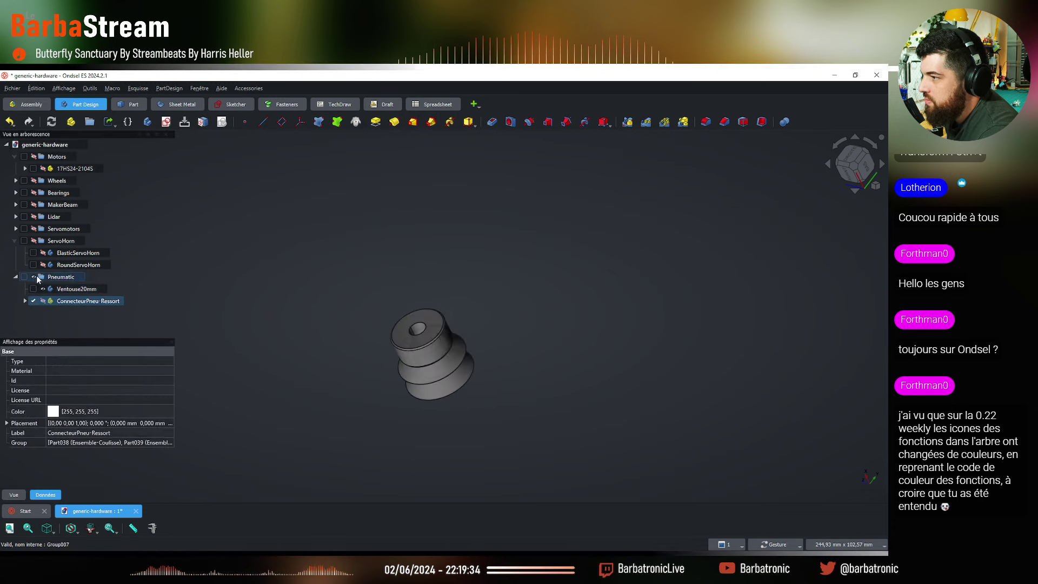
Toggle the whole Pneumatic group's visibility to check both parts, leave it hidden and collapse it in the tree
click(34, 277)
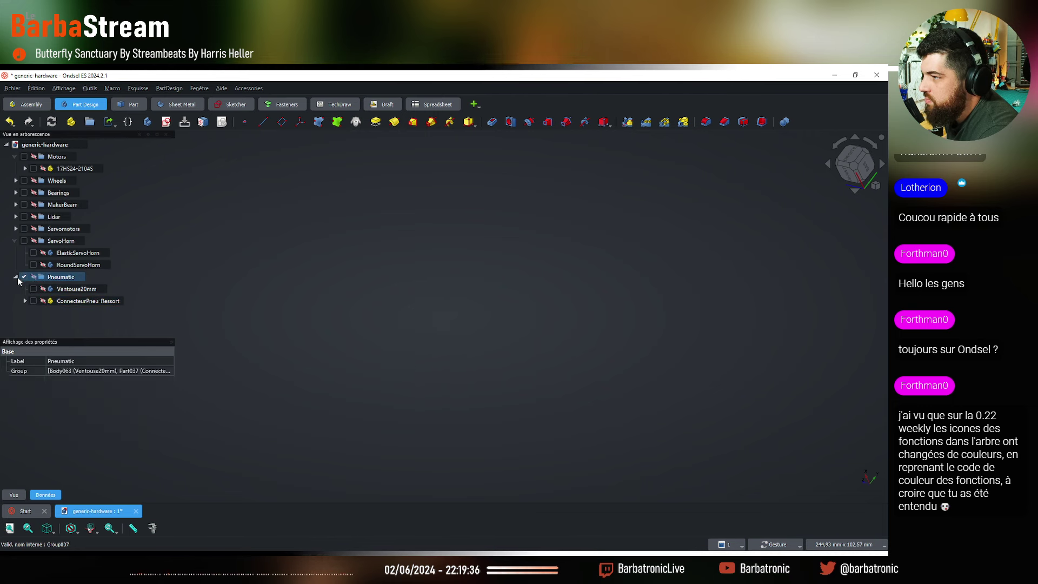
key(space)
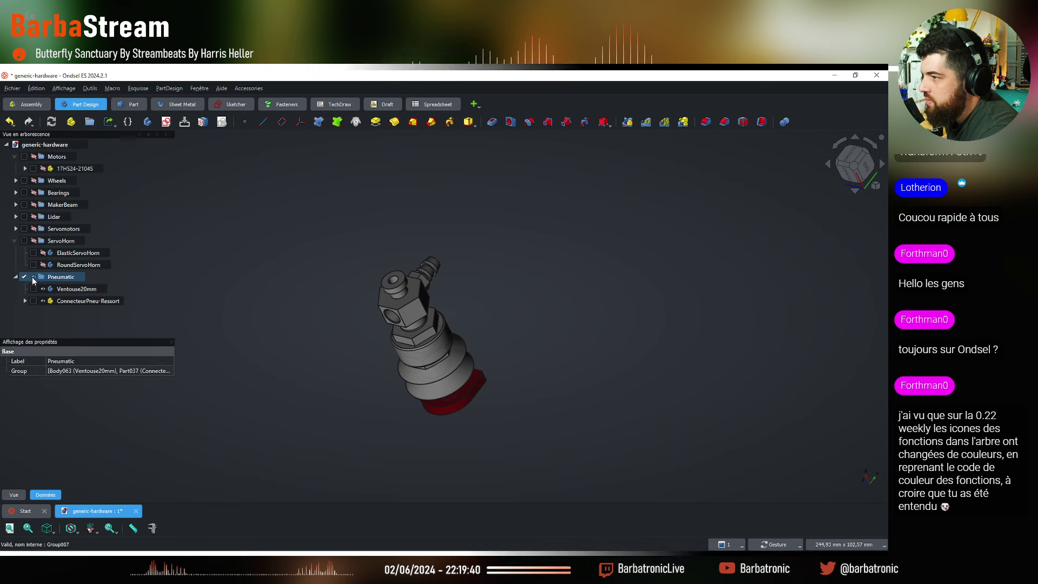
click(34, 277)
click(16, 277)
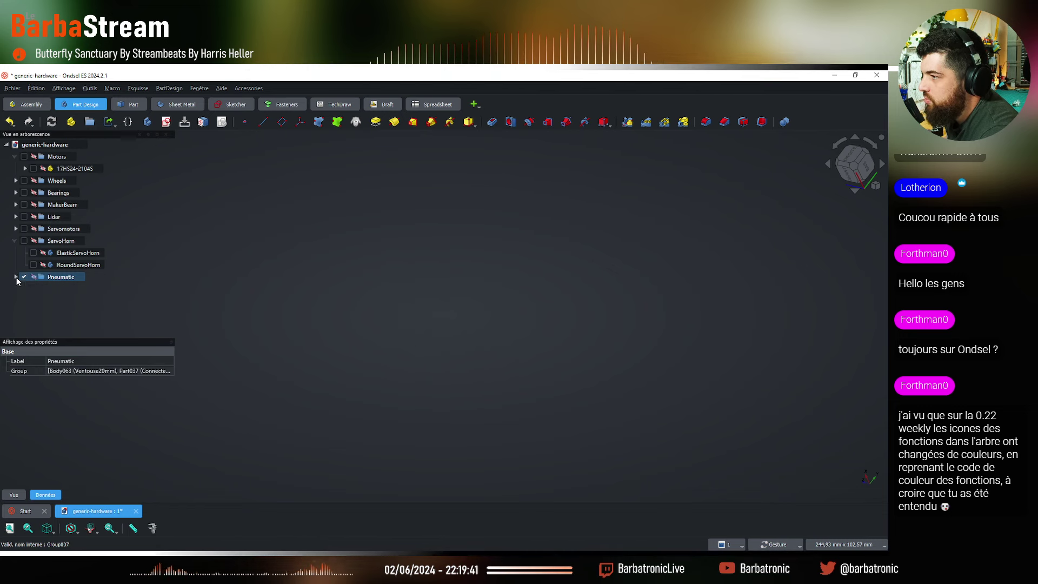
click(347, 292)
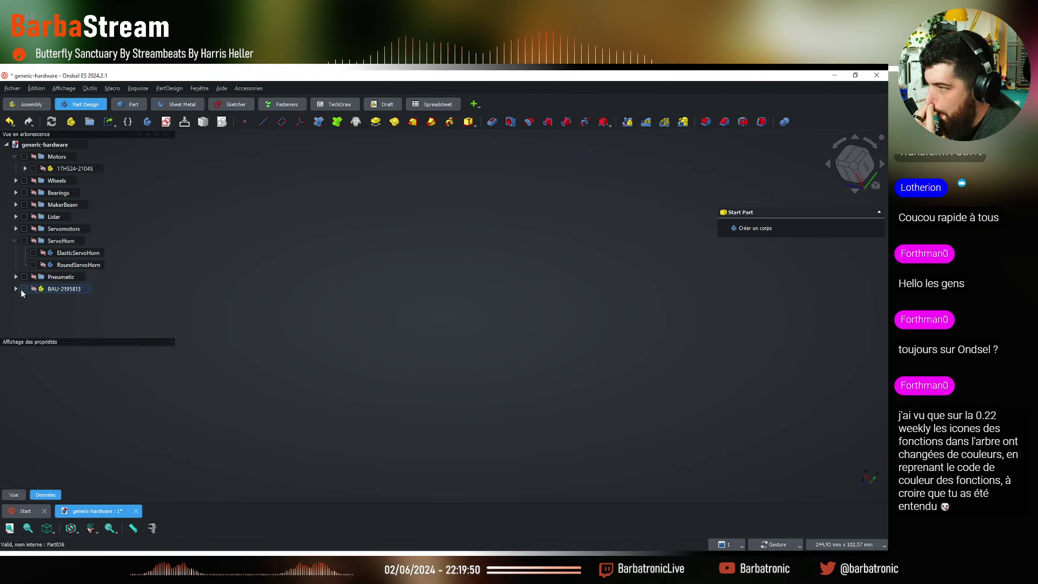
Expand the BAU-2195813 part to check its bodies and make the emergency-stop button visible in the model
click(16, 289)
scroll(67, 297, down, 1)
click(68, 276)
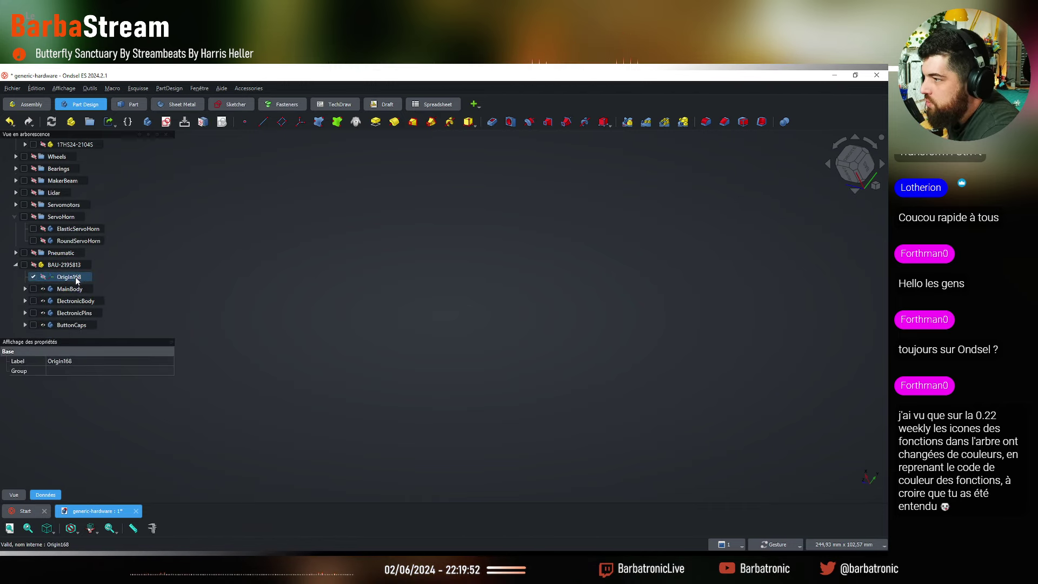
ctrl+click(63, 287)
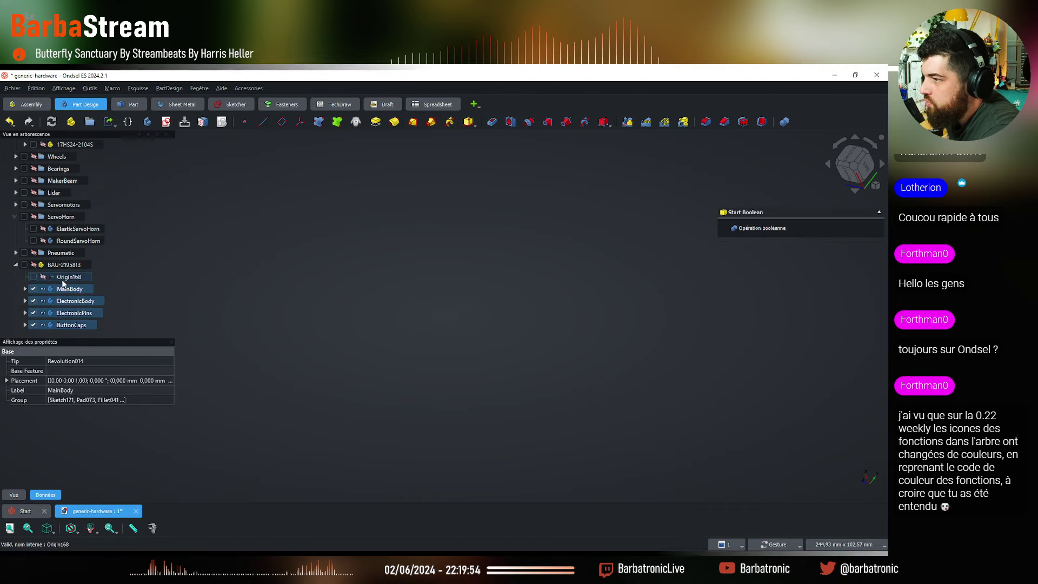
click(138, 299)
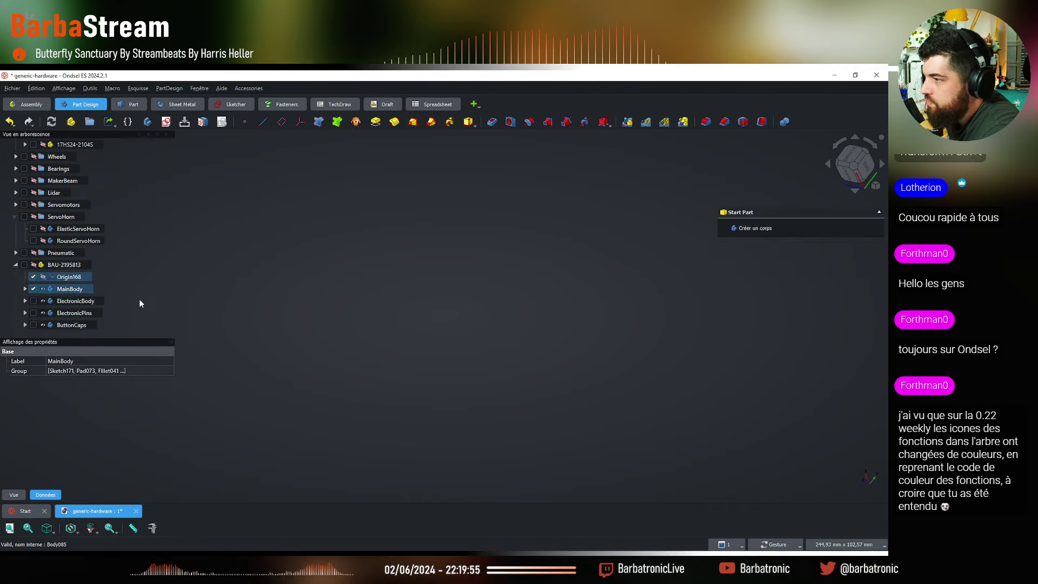
click(42, 266)
key(space)
click(400, 246)
drag(400, 246, 283, 368)
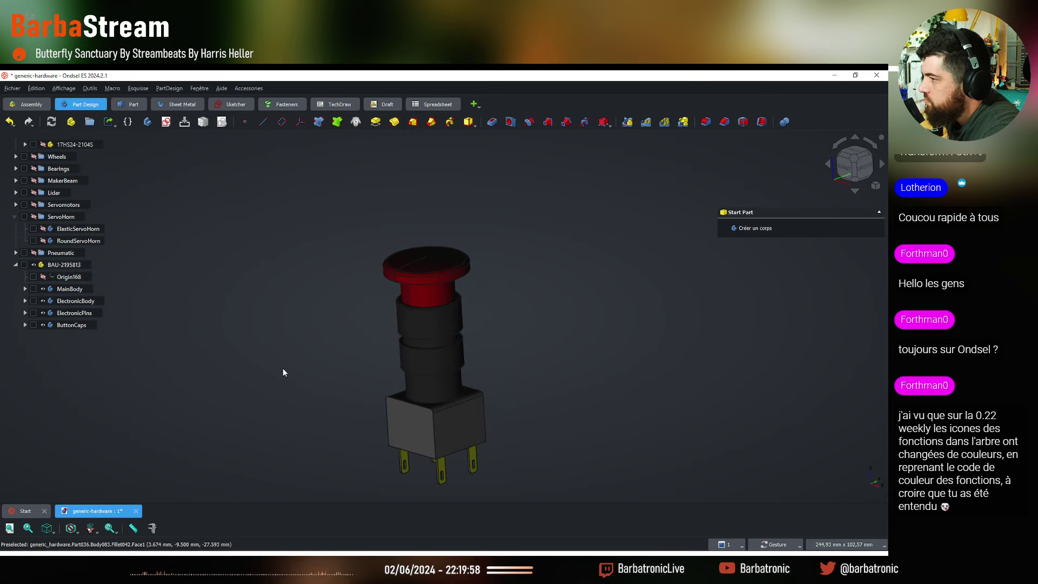
Turn off tree visibility for the origin, MainBody, ElectronicBody, ElectronicPins and ButtonCaps inside BAU-2195813
click(55, 266)
click(68, 277)
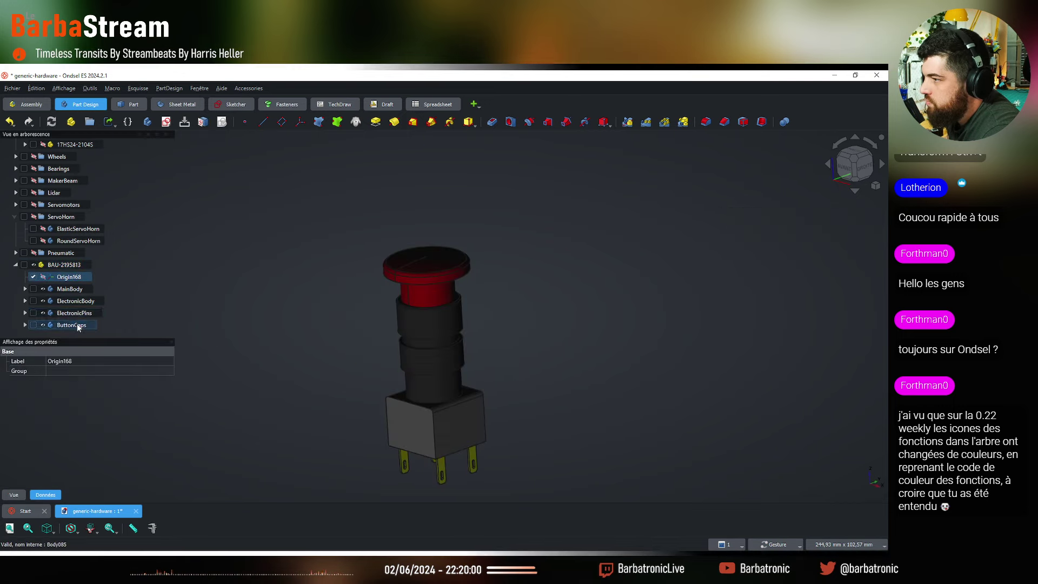
shift+click(76, 325)
right_click(80, 309)
click(160, 300)
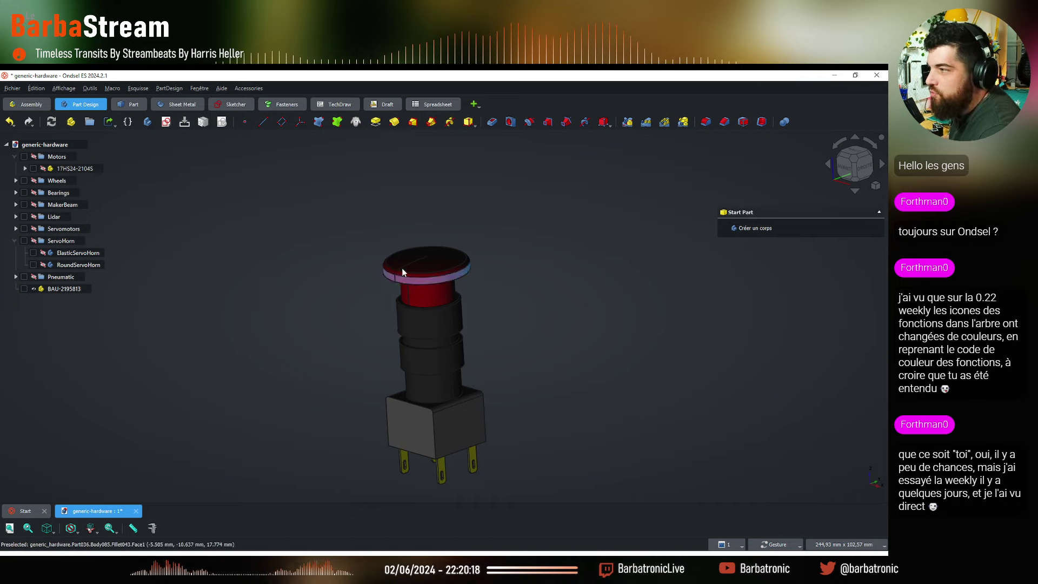
Inspect the emergency-stop button model and save the generic-hardware document
mouse_move(358, 320)
mouse_down()
mouse_move(385, 322)
mouse_move(359, 322)
mouse_up()
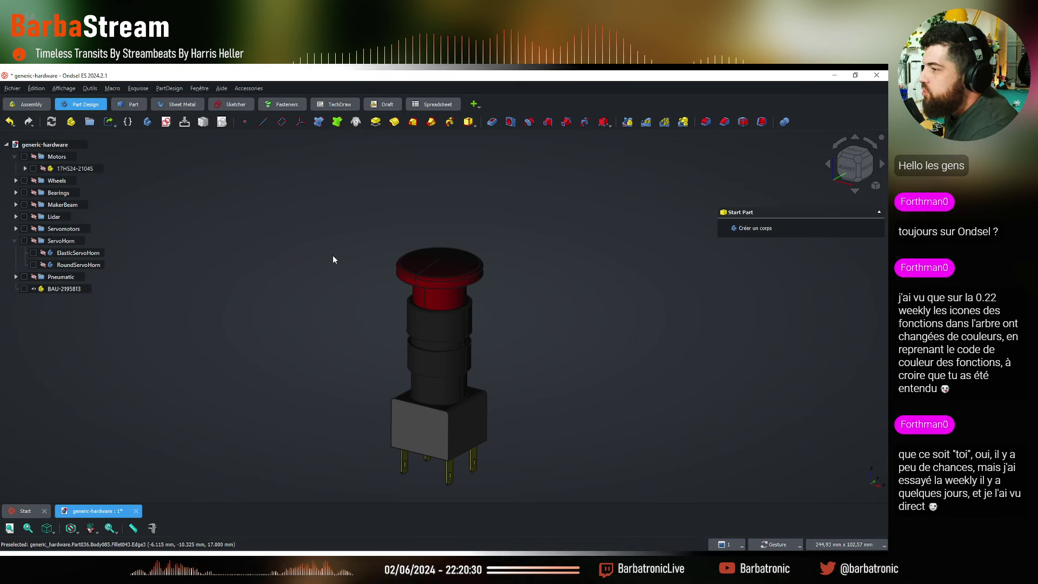
scroll(466, 401, up, 2)
scroll(466, 406, down, 3)
scroll(468, 468, up, 3)
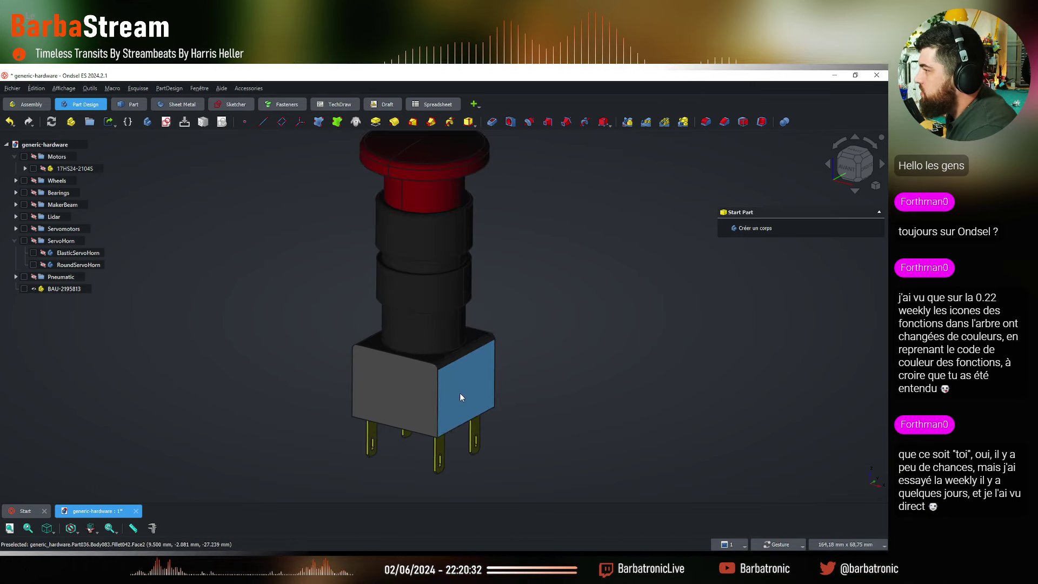
scroll(461, 378, down, 2)
scroll(468, 328, up, 2)
key(ctrl+s)
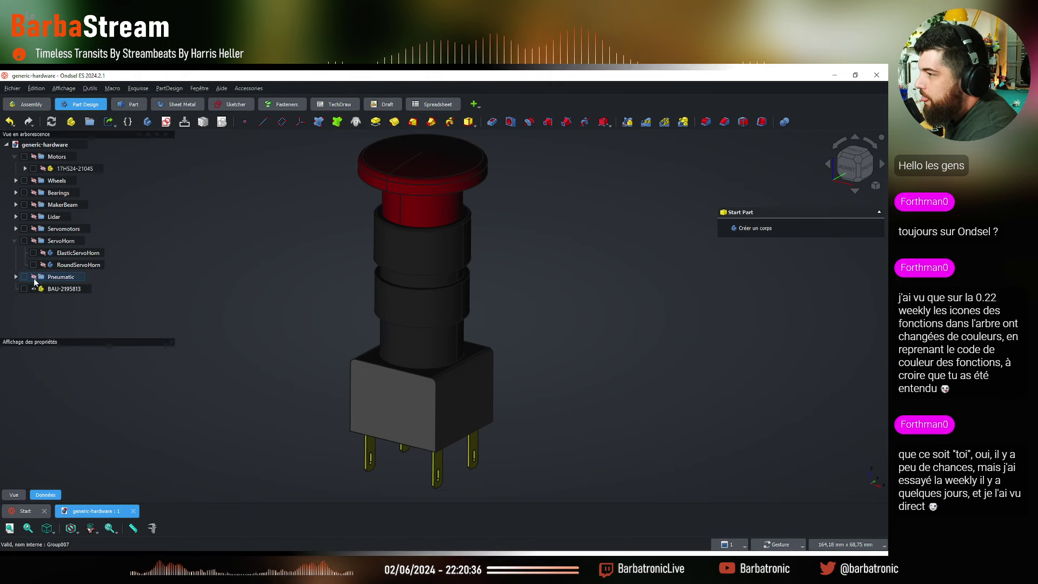
Collapse the ServoHorn and Motors groups in the tree
click(65, 289)
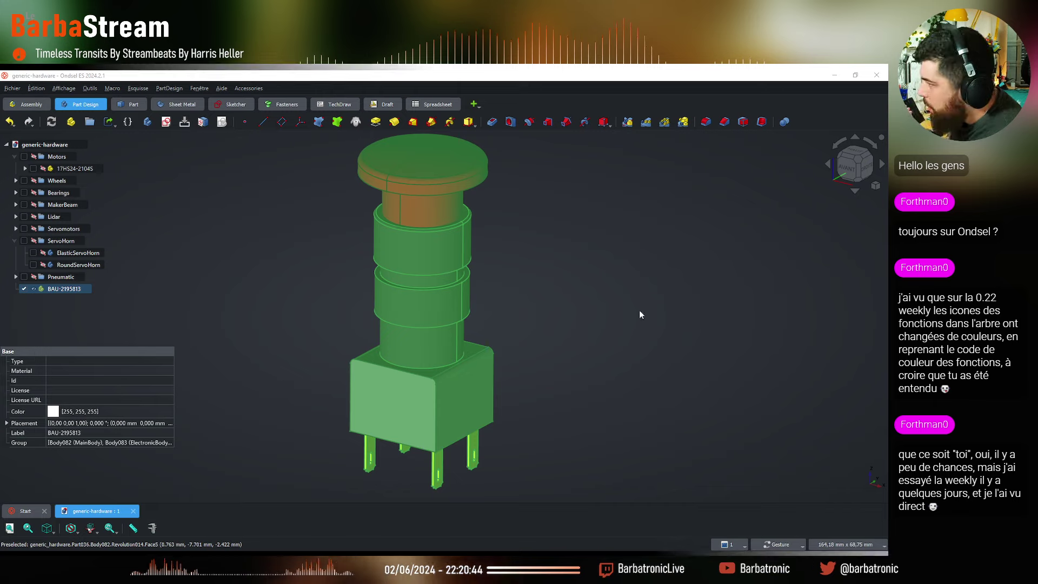
click(14, 240)
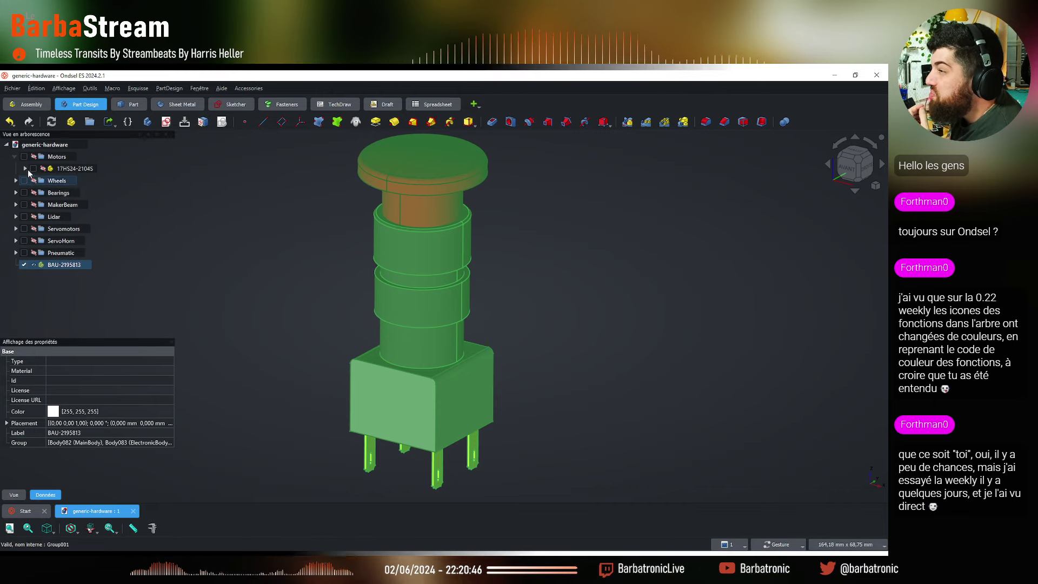
click(14, 157)
click(286, 292)
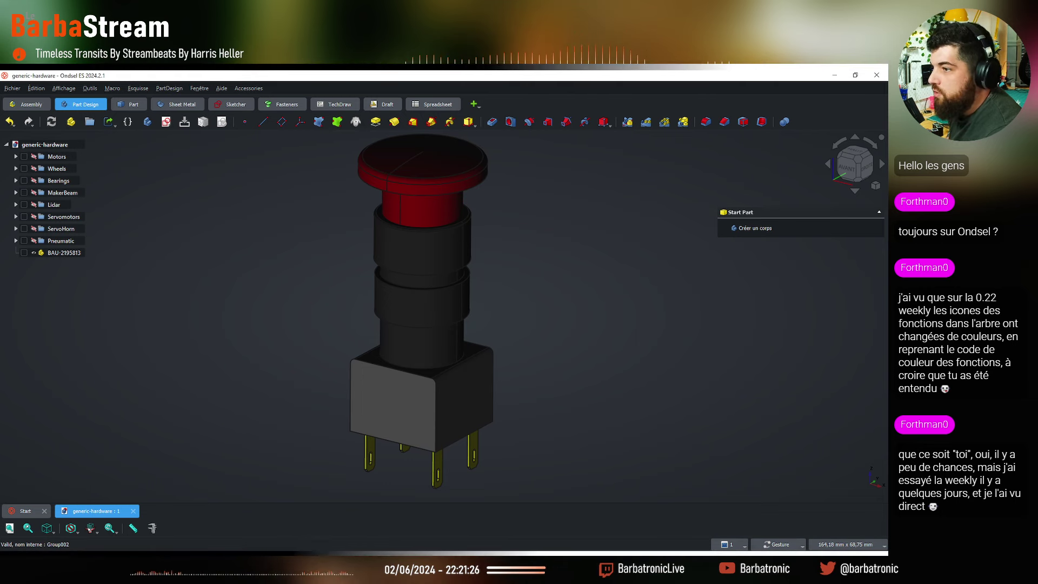
Paste the copied PanelUsb (GrabCAD) part into generic-hardware and check it beside BAU-2195813
drag(303, 366, 294, 317)
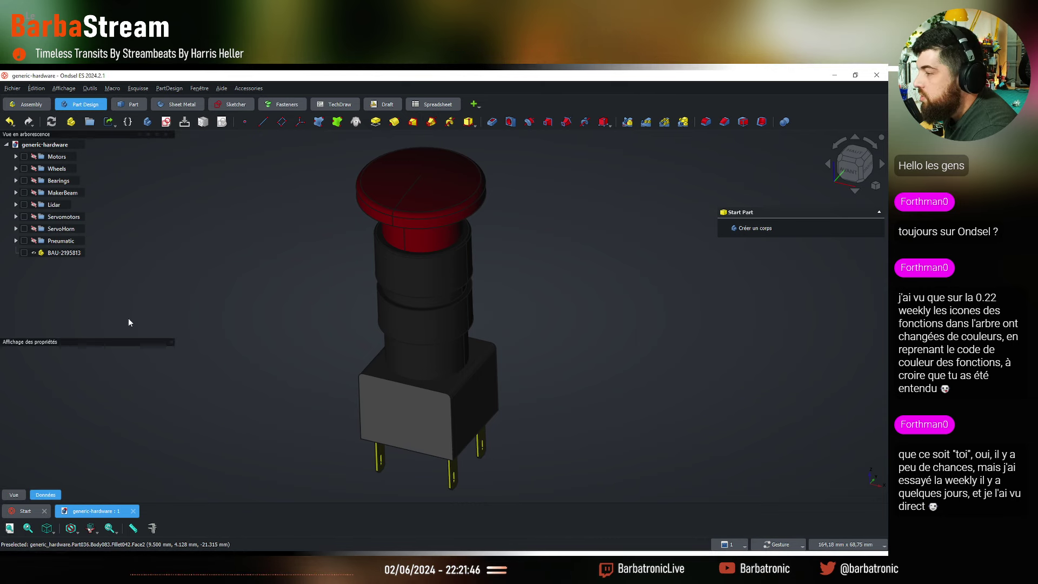
key(ctrl+v)
scroll(324, 378, down, 2)
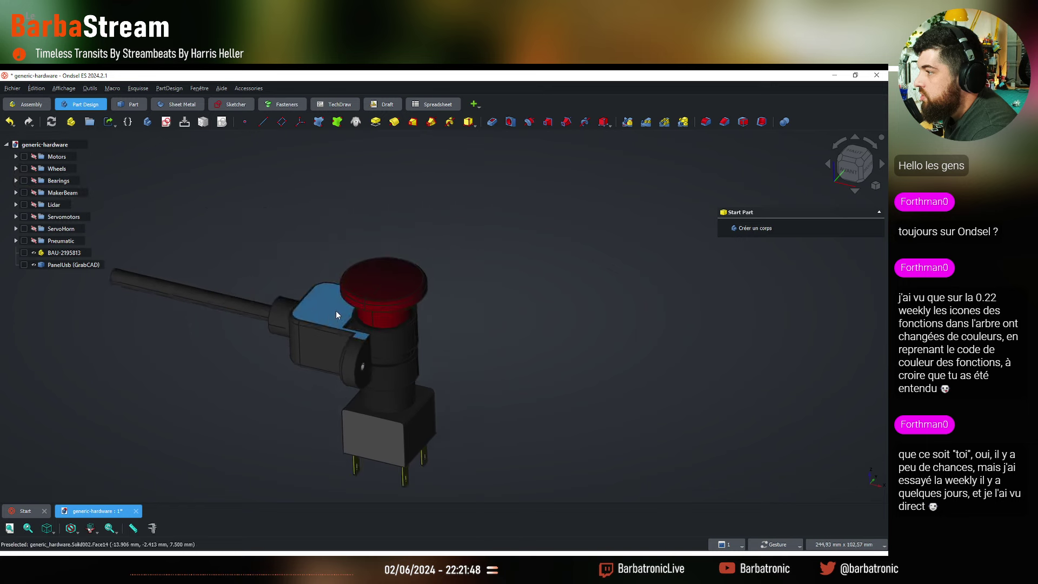
scroll(336, 310, up, 1)
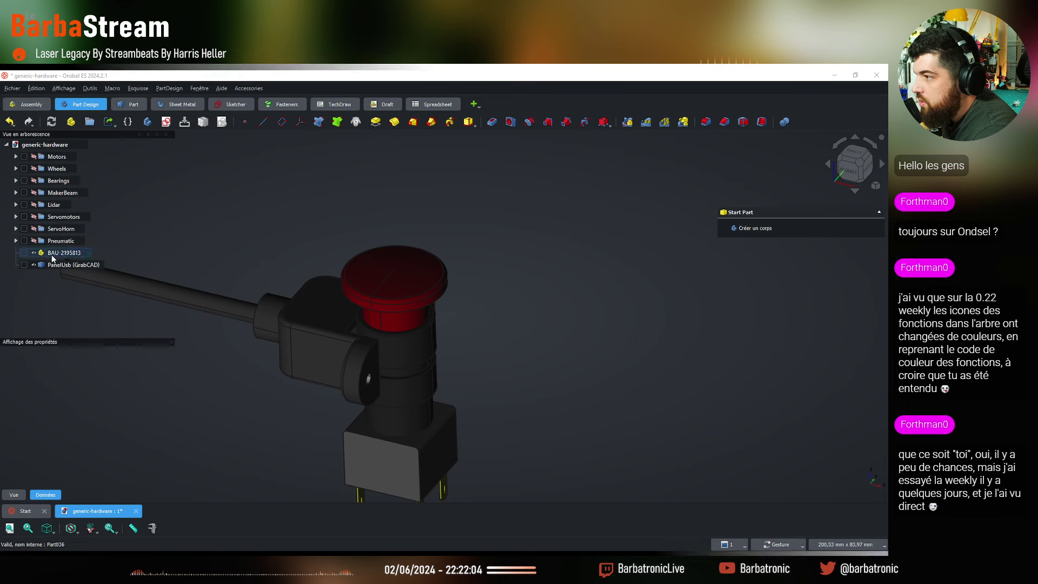
click(70, 265)
ctrl+click(70, 253)
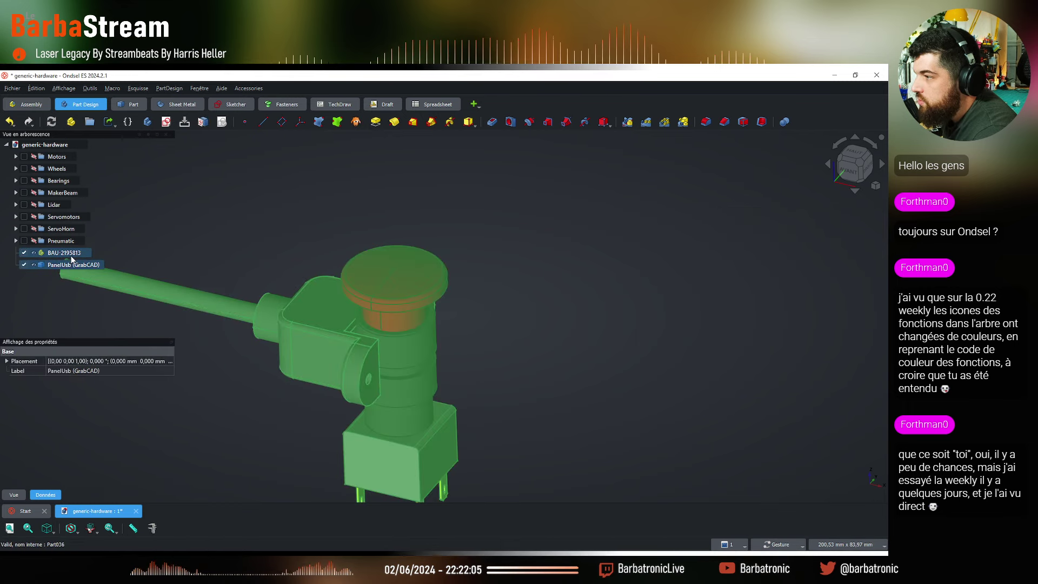
click(256, 243)
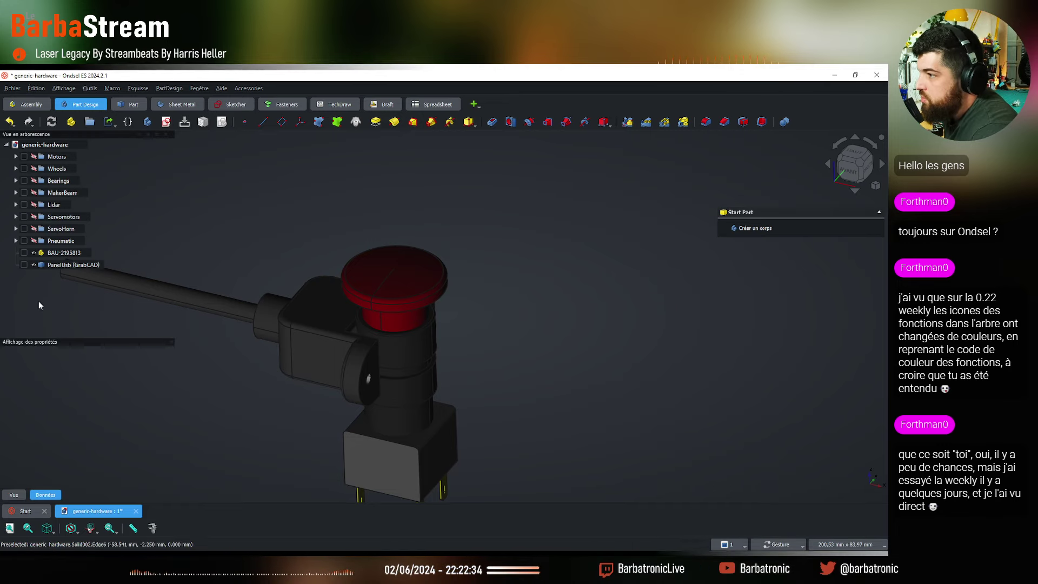
Create a new group in the generic-hardware document and rename it ElectricComponents
right_click(49, 288)
click(118, 138)
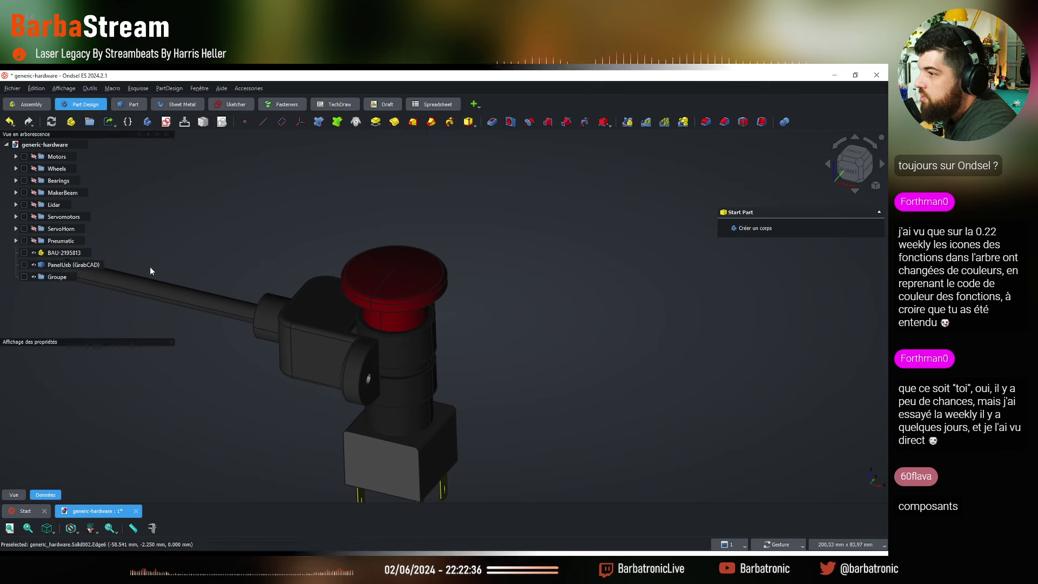
key(Return)
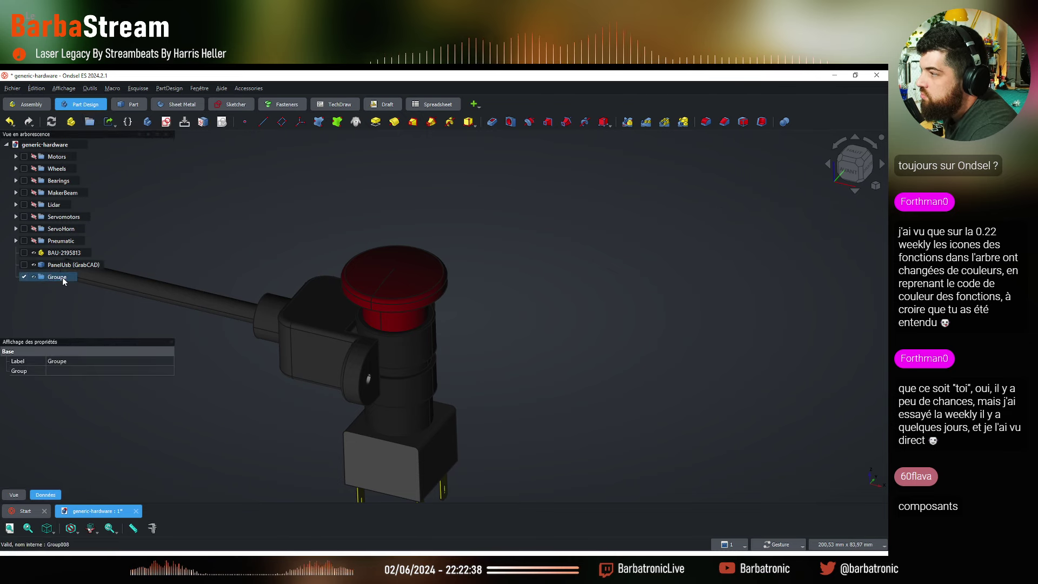
right_click(63, 279)
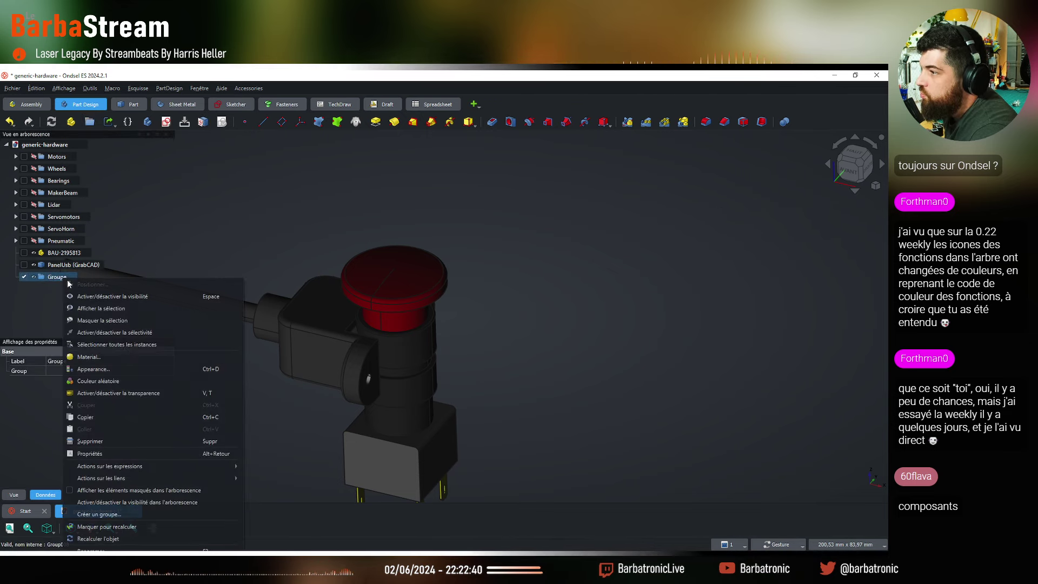
click(103, 550)
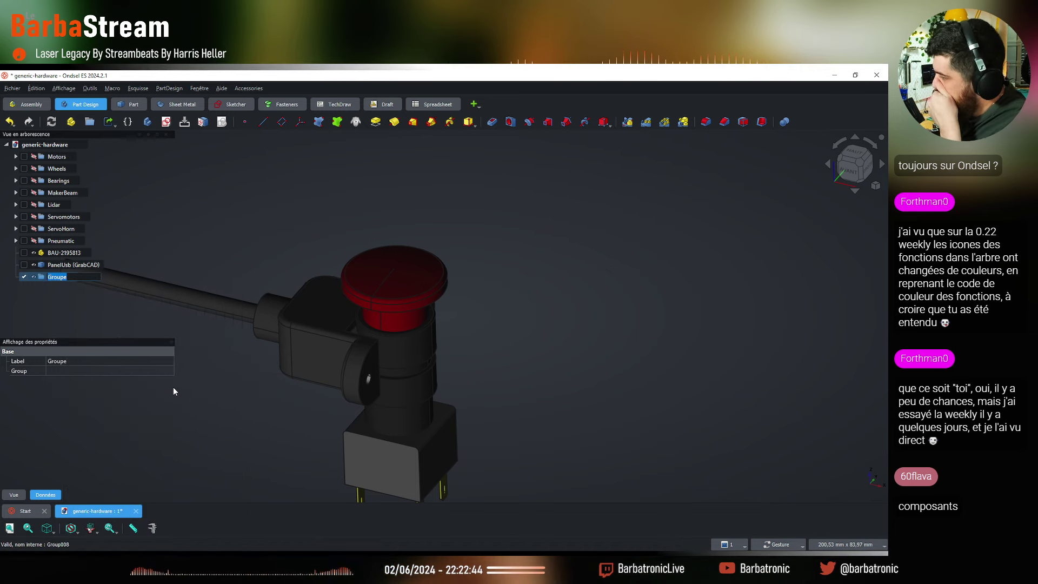
text(E)
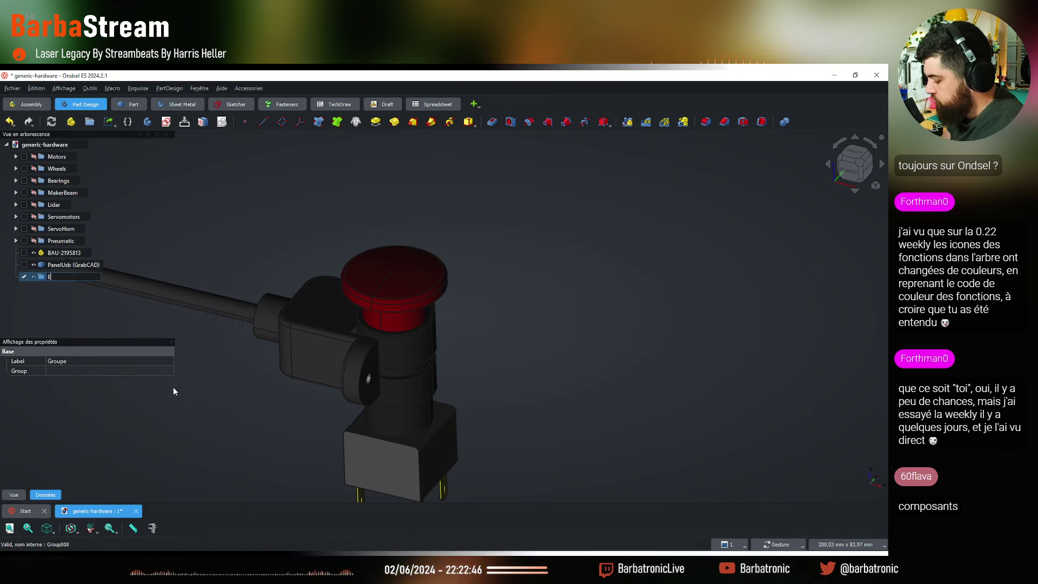
text(lectricC)
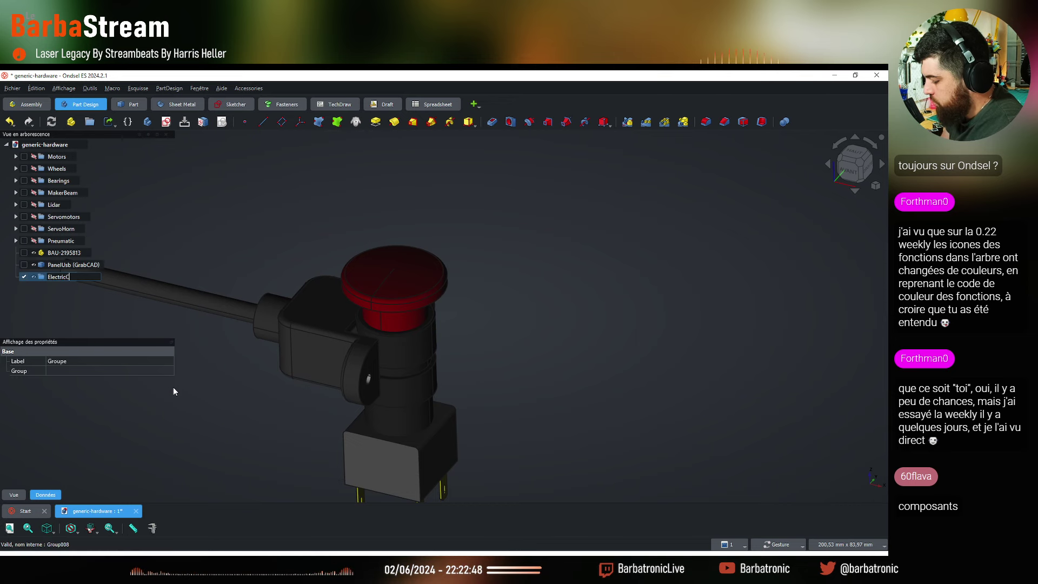
text(omponents)
key(Return)
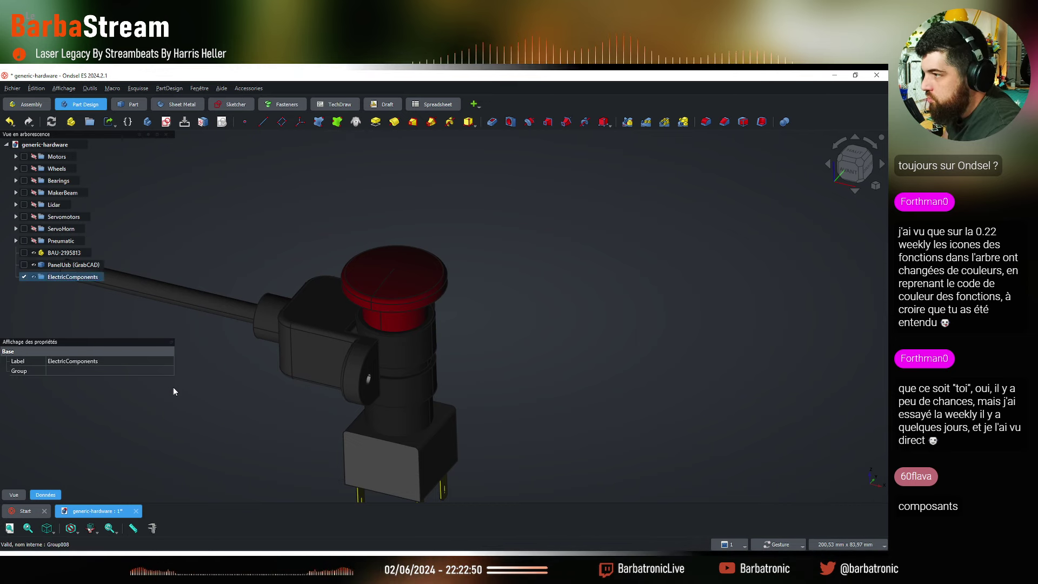
Move BAU-2195813 and PanelUsb (GrabCAD) into the ElectricComponents group, expand the group and select PanelUsb (GrabCAD)
click(72, 265)
ctrl+click(63, 252)
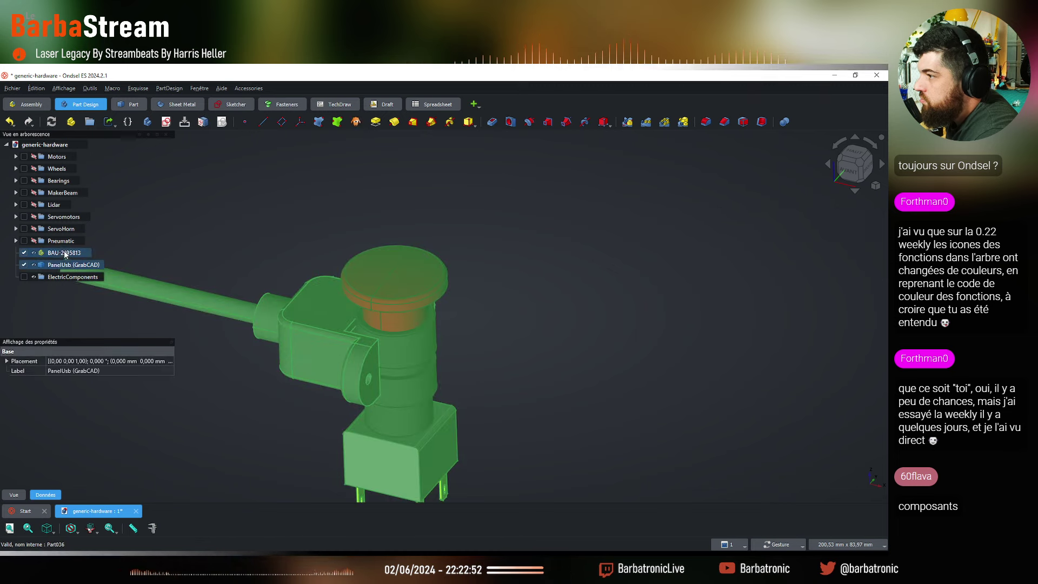
drag(60, 252, 70, 277)
click(219, 256)
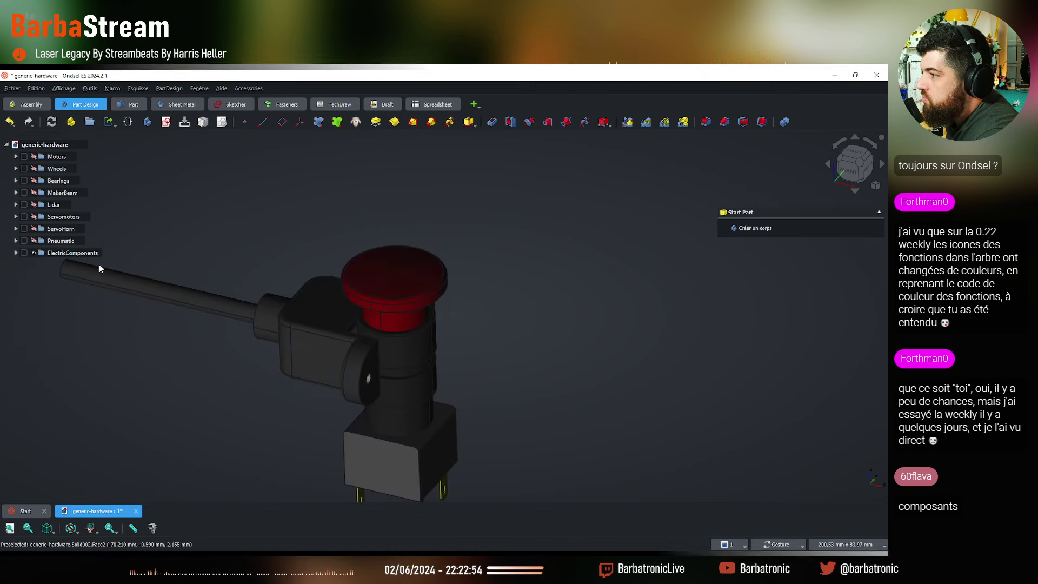
click(15, 252)
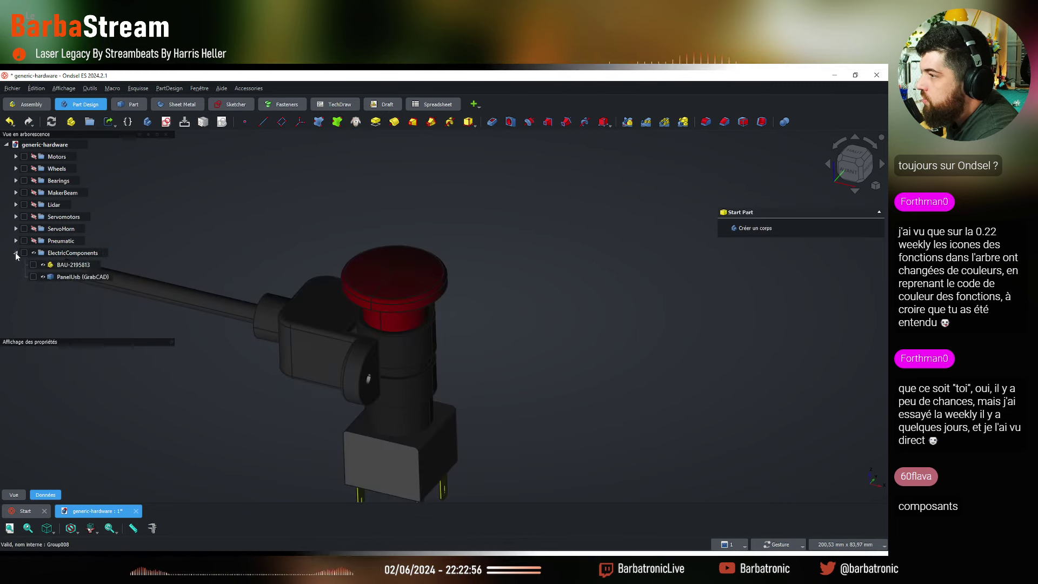
click(84, 277)
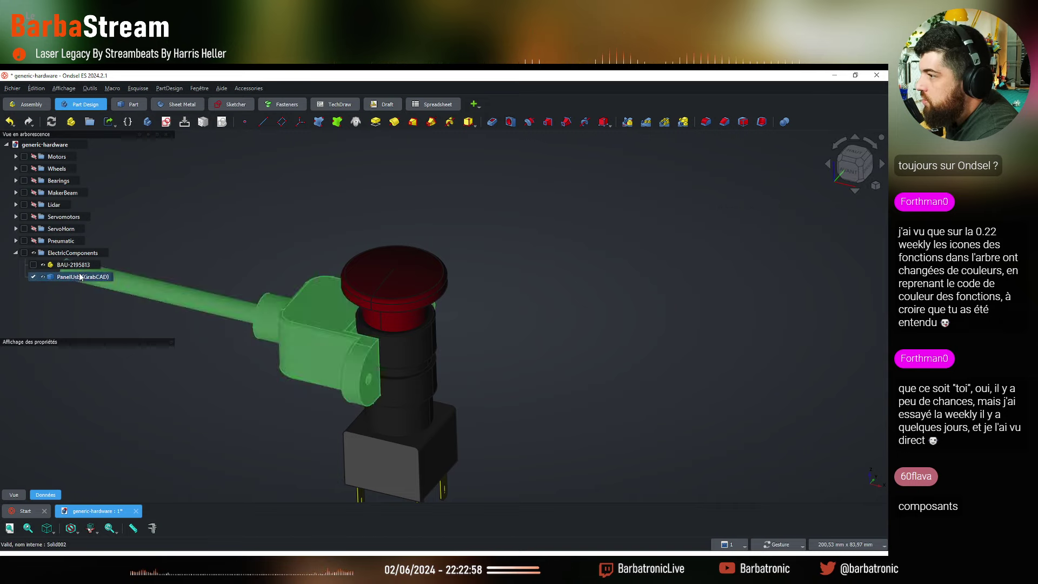
Try to toggle the transparency of the PanelUsb (GrabCAD) part
right_click(81, 277)
click(407, 219)
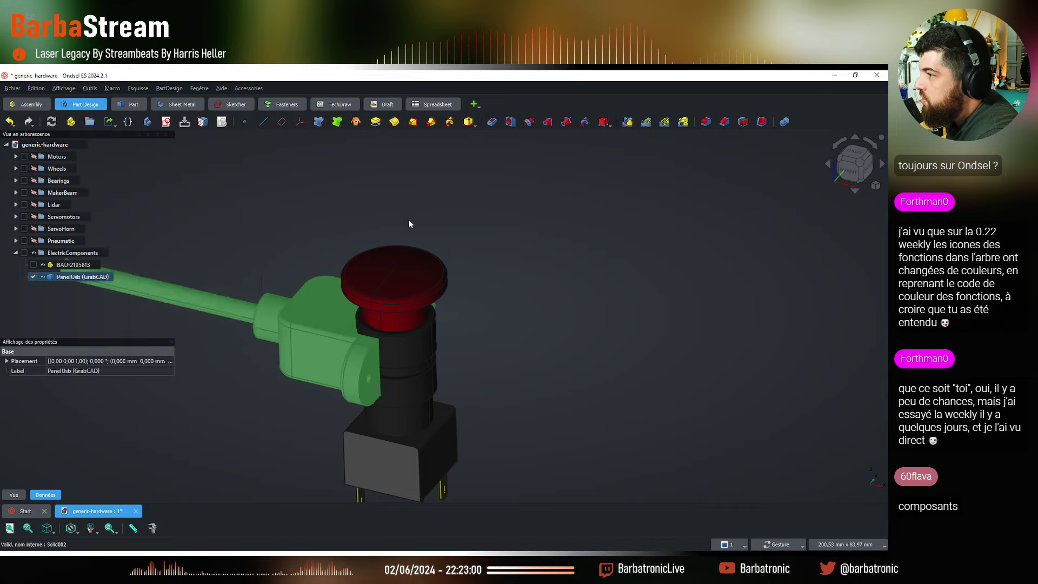
click(407, 219)
click(81, 277)
key(v)
key(t)
key(v)
key(t)
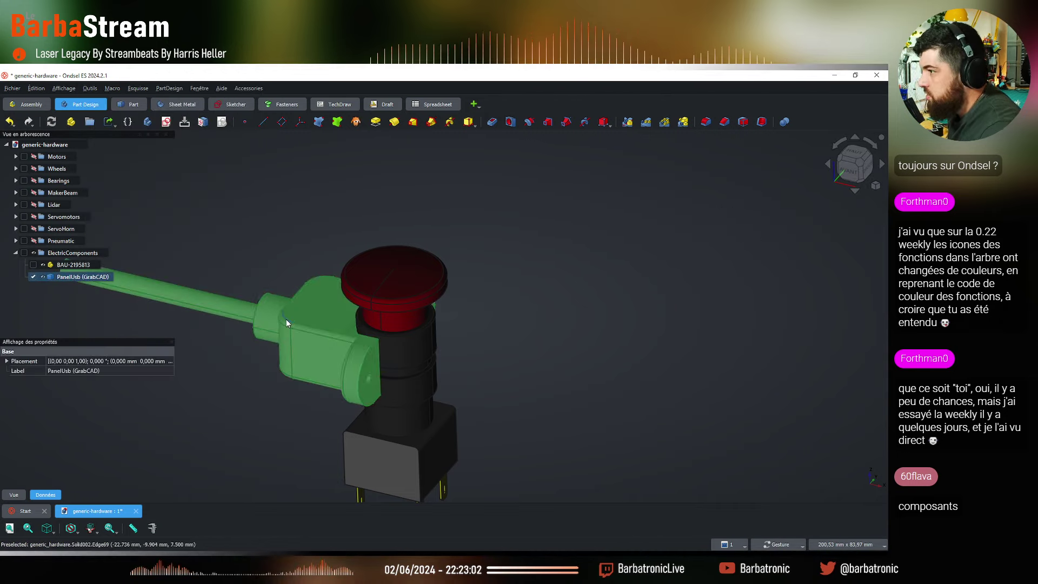
click(295, 232)
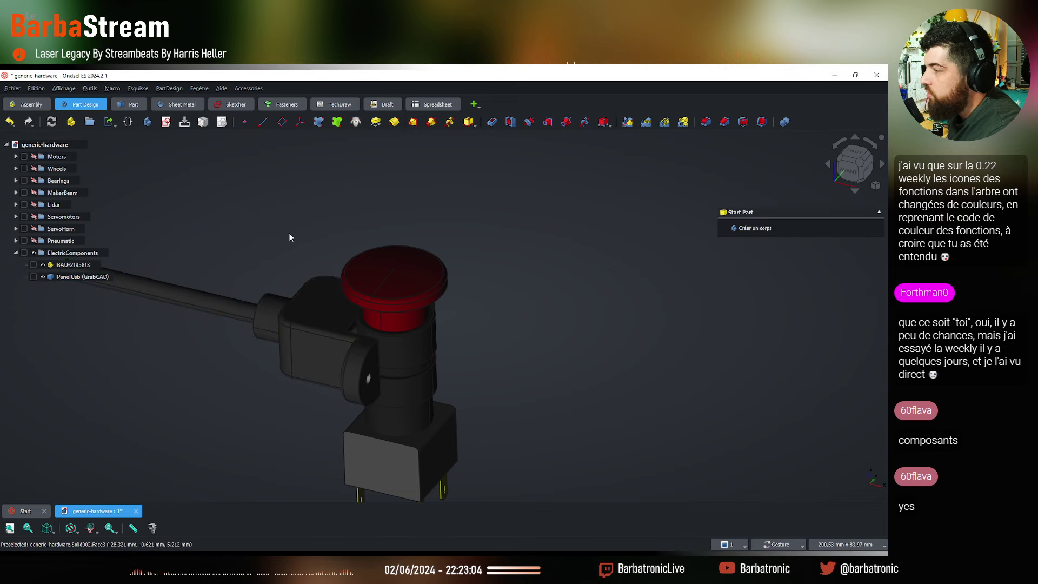
click(94, 277)
key(v)
key(t)
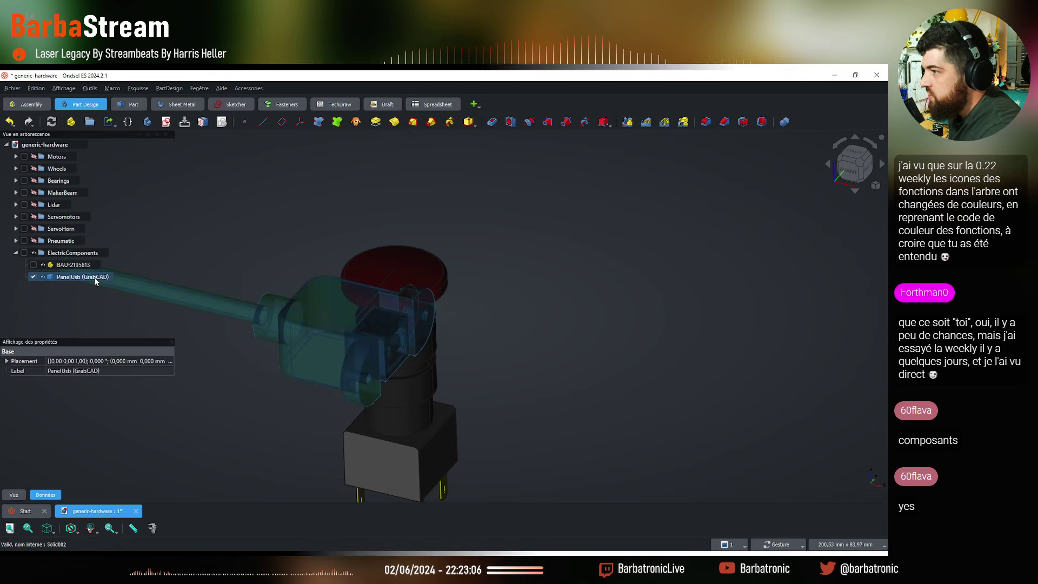
click(202, 273)
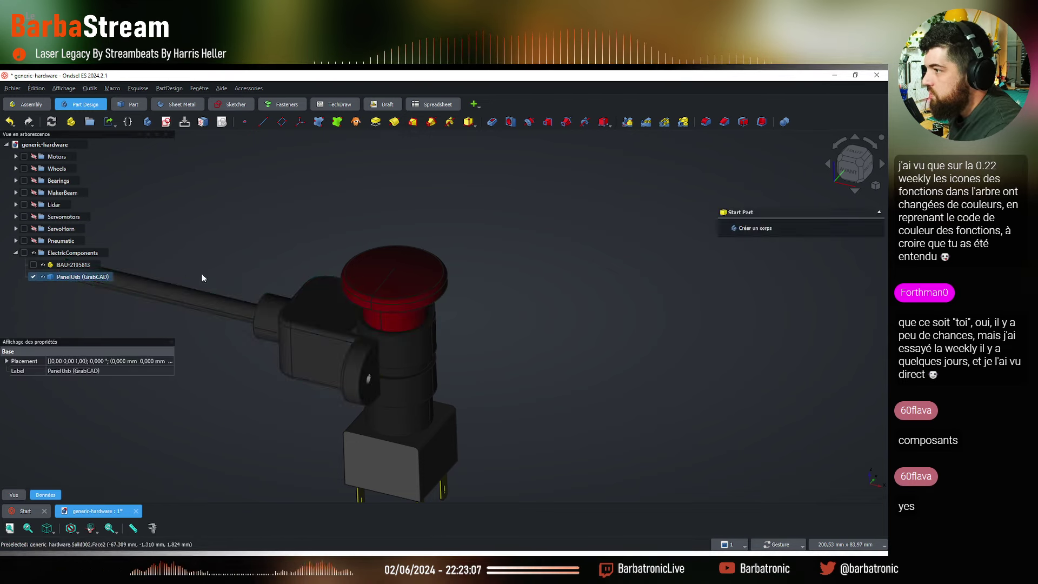
right_click(70, 279)
click(153, 100)
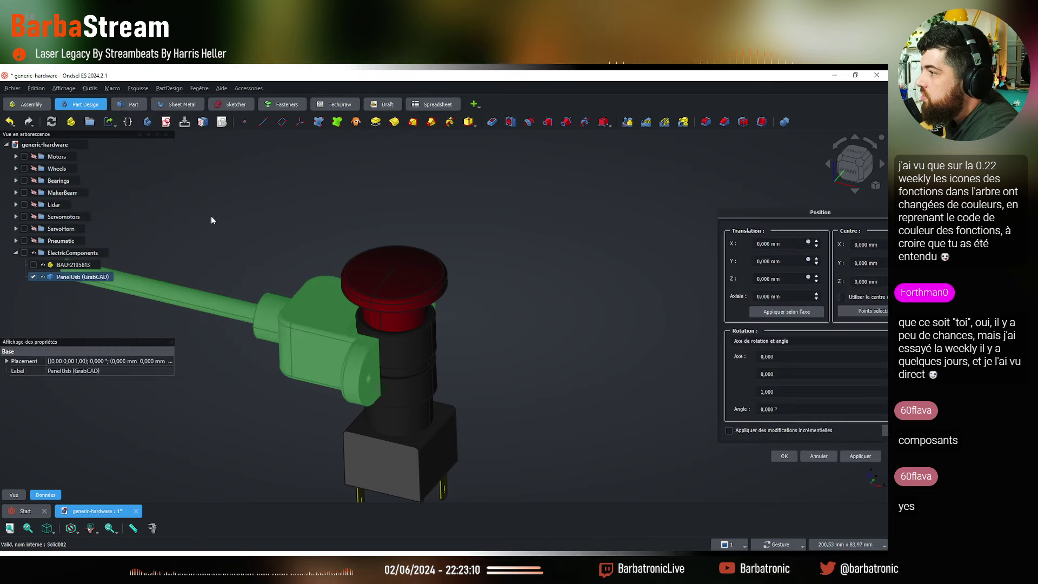
click(788, 461)
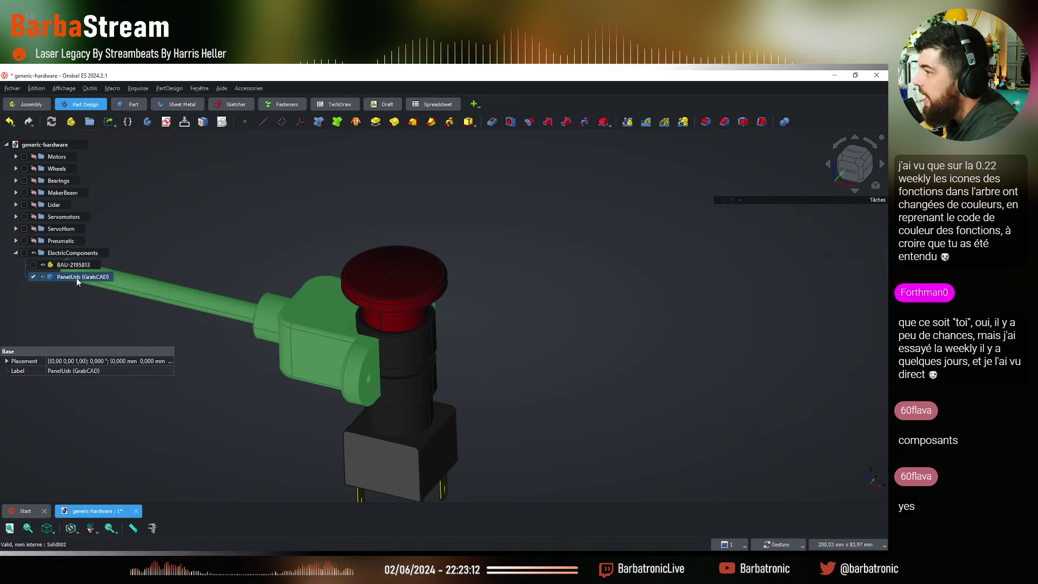
Rotate the PanelUsb (GrabCAD) part by -90° about its Y axis with the Transform tool
click(111, 270)
click(81, 276)
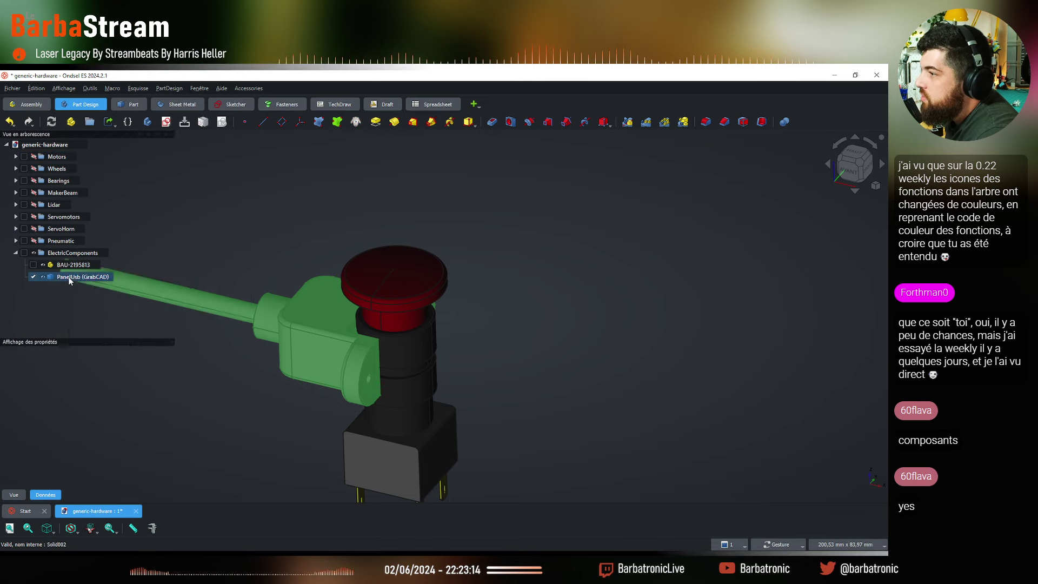
right_click(81, 277)
click(120, 82)
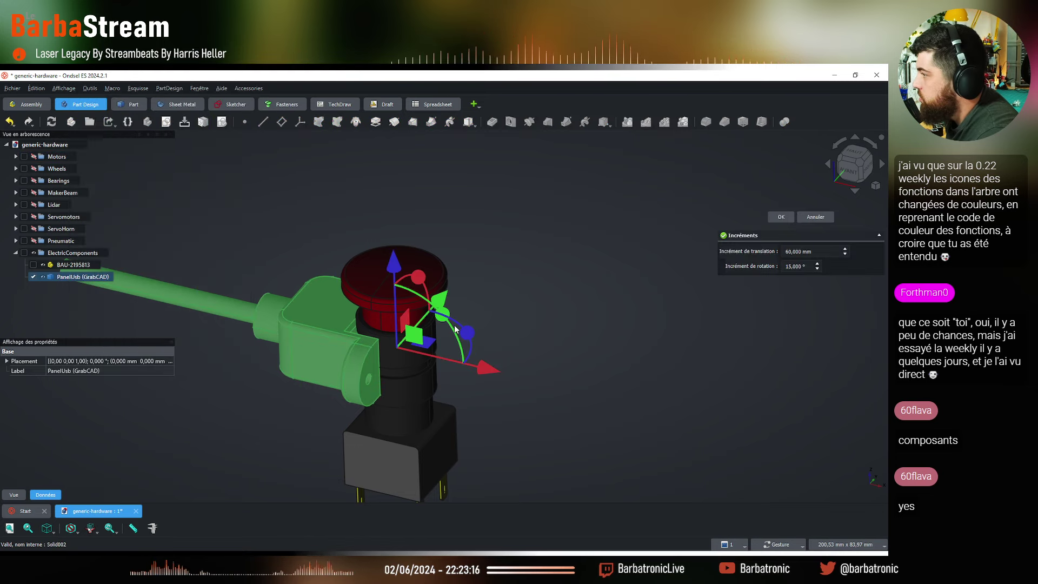
mouse_move(443, 319)
mouse_down()
mouse_move(430, 297)
mouse_move(403, 291)
mouse_move(443, 319)
mouse_up()
scroll(452, 325, up, 3)
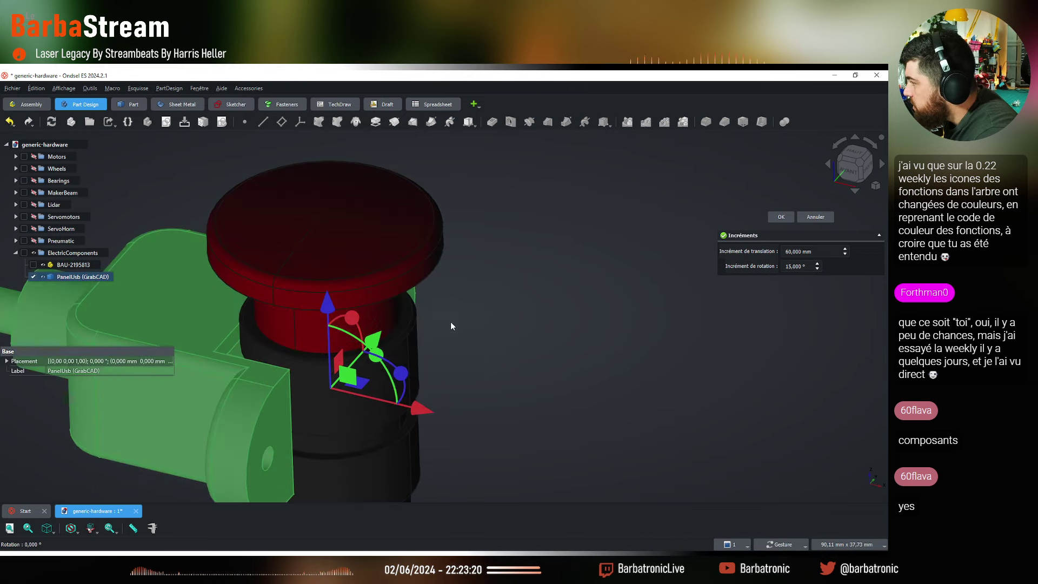
scroll(377, 360, down, 5)
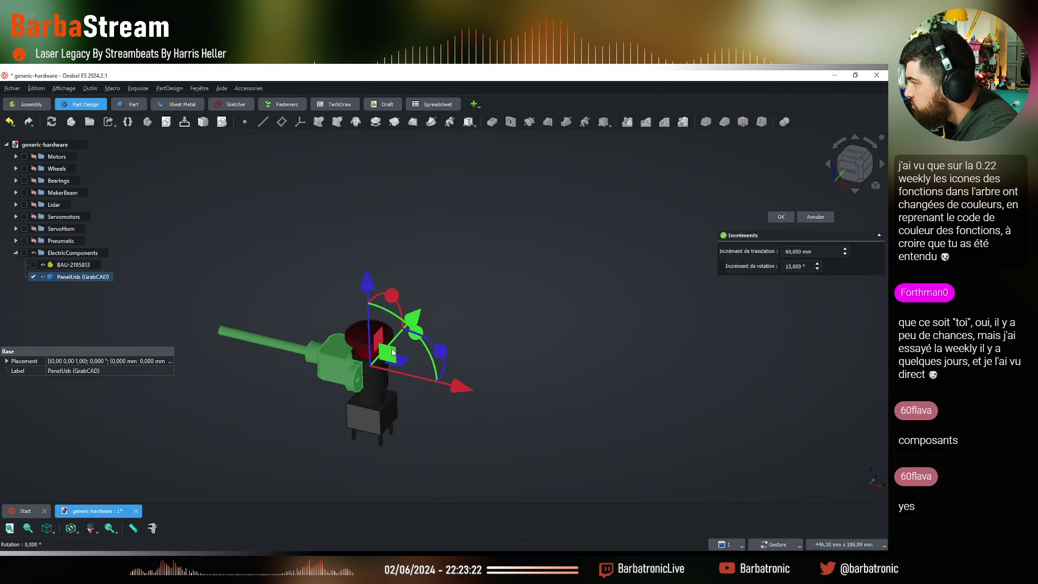
scroll(443, 349, up, 1)
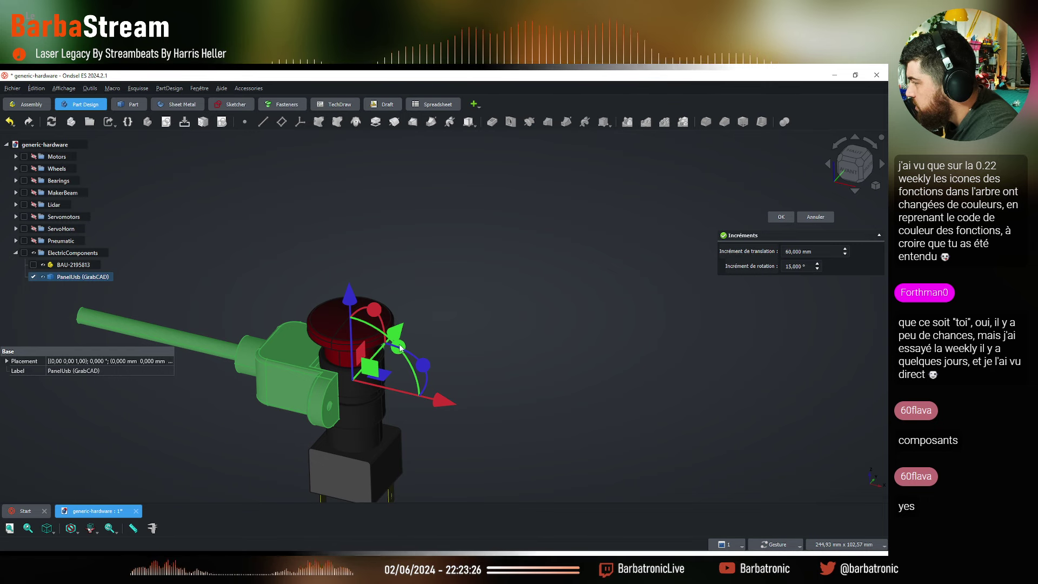
drag(397, 352, 261, 292)
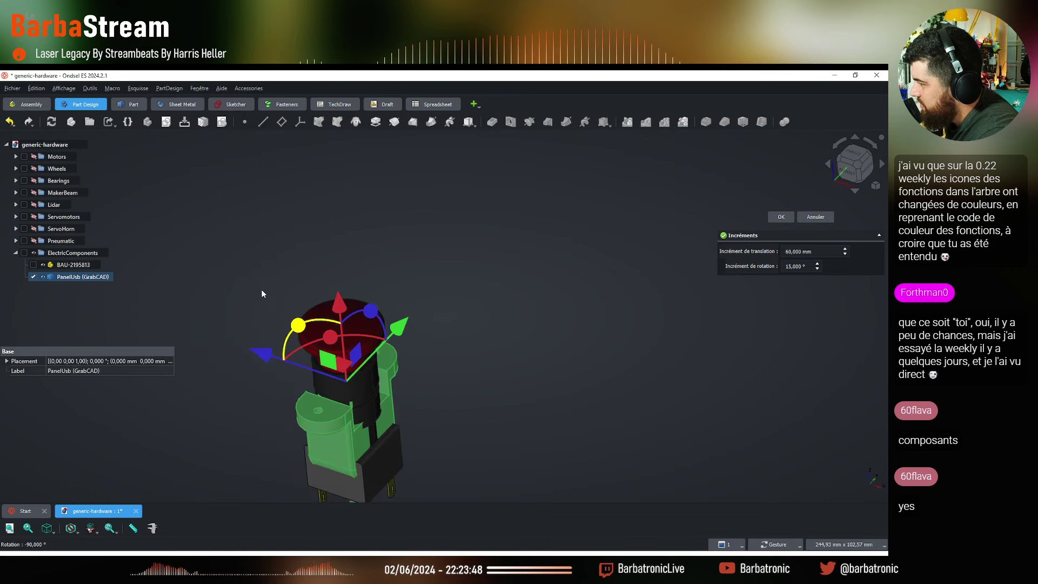
click(780, 216)
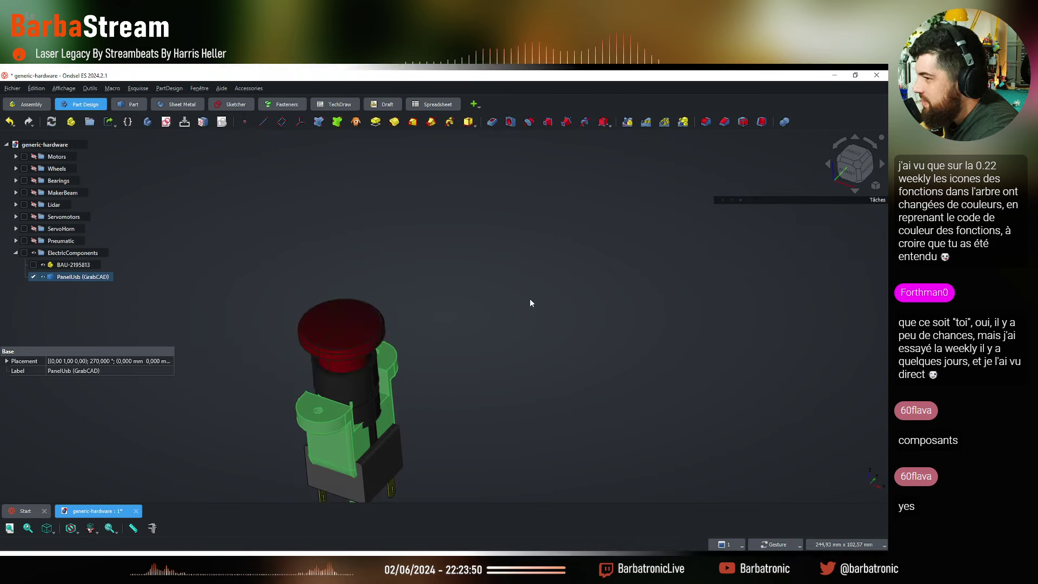
click(530, 299)
Hide the ElectricComponents group and collapse it in the tree
scroll(530, 300, down, 4)
scroll(495, 387, up, 5)
drag(369, 404, 323, 351)
click(33, 253)
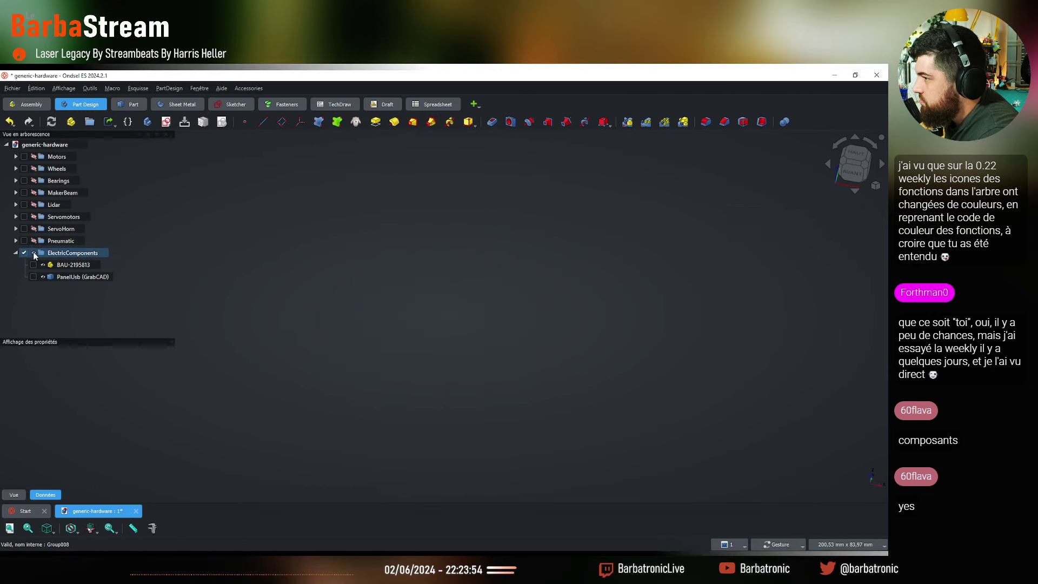
click(254, 275)
click(16, 252)
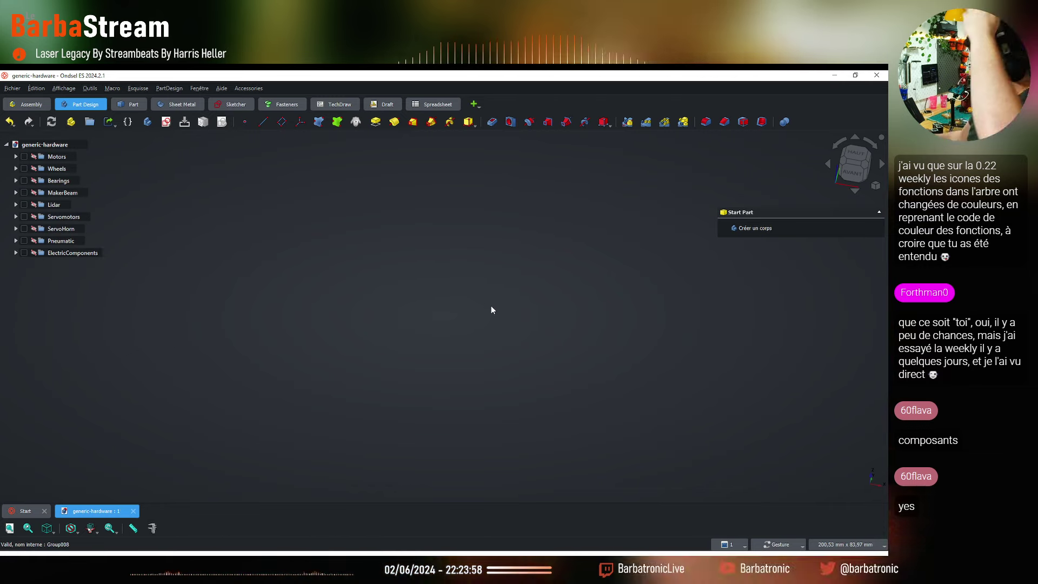
Save the generic-hardware document and check the changed files in GitHub Desktop
key(ctrl+s)
key(alt+Tab)
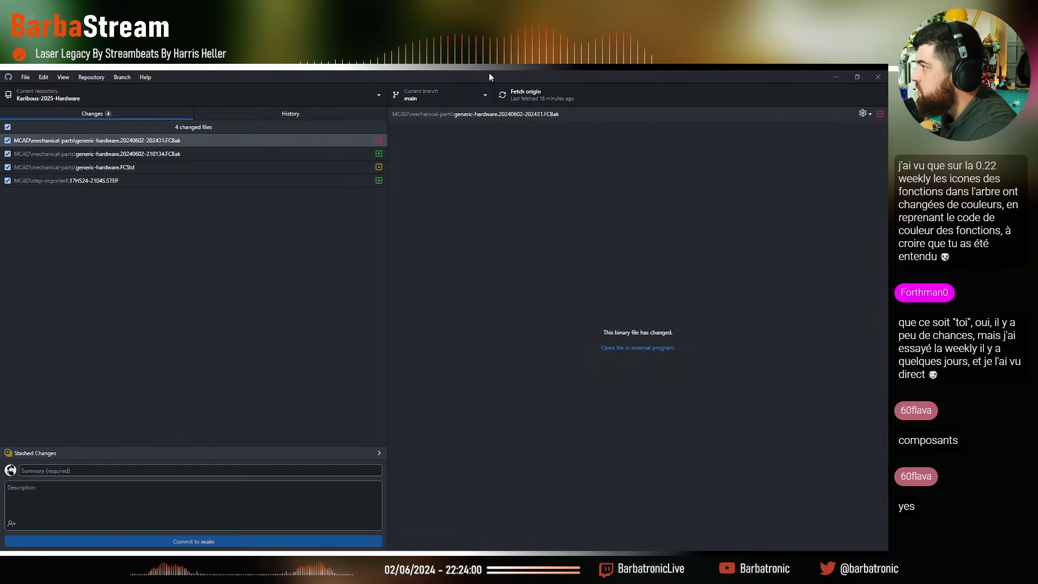
key(alt+Tab)
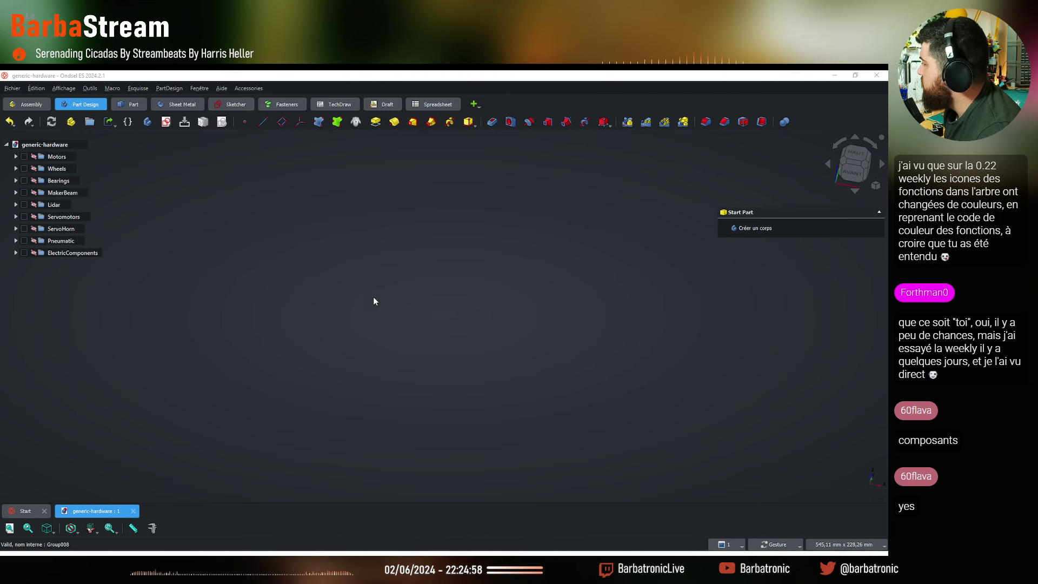
Open colonne-moteur.FCStd from the Karibous-2024-Hardware mechanical-parts folder in the second Ondsel window
drag(724, 549, 394, 154)
click(12, 89)
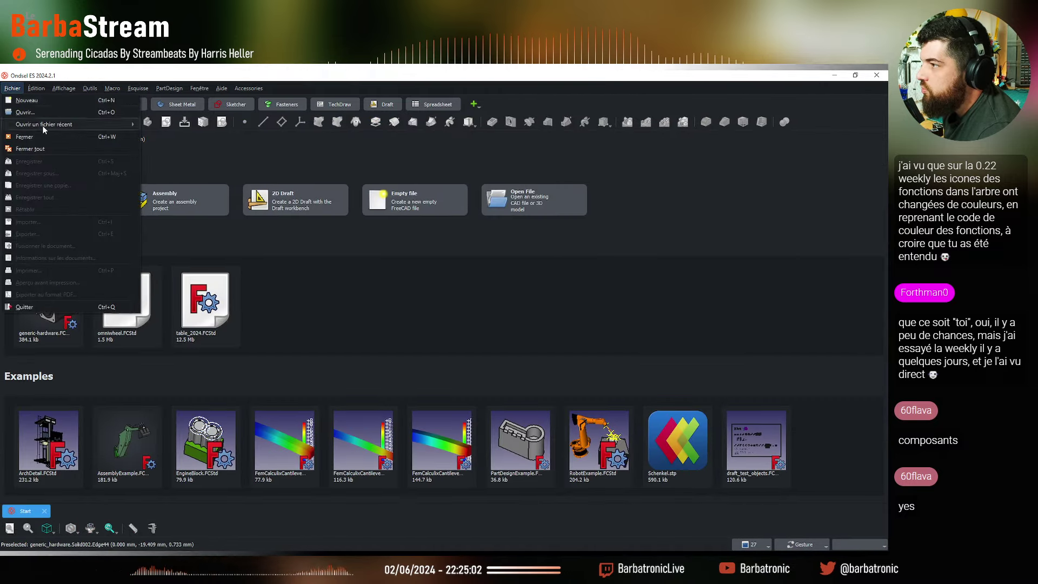
click(26, 112)
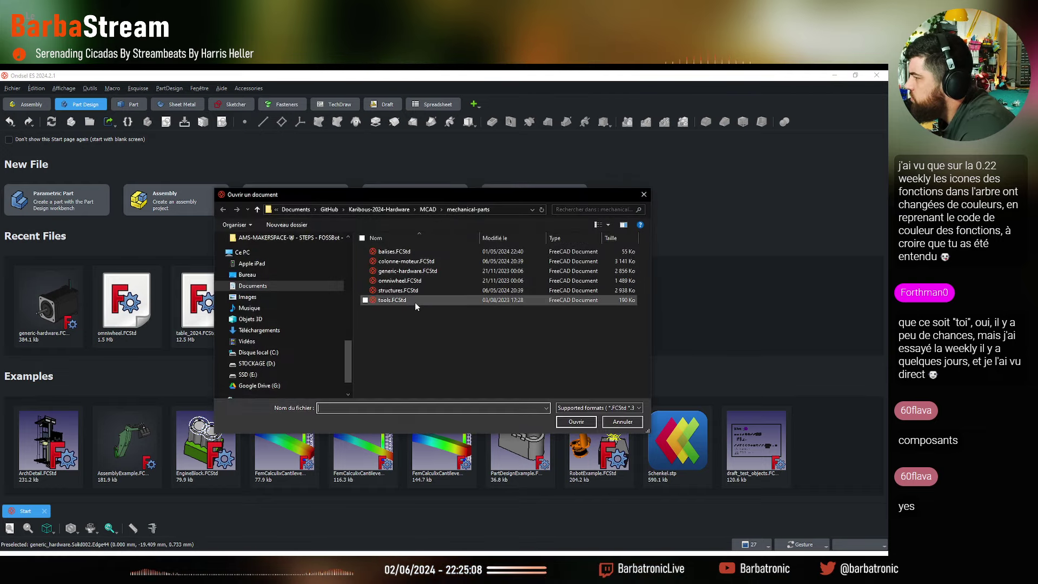
click(455, 262)
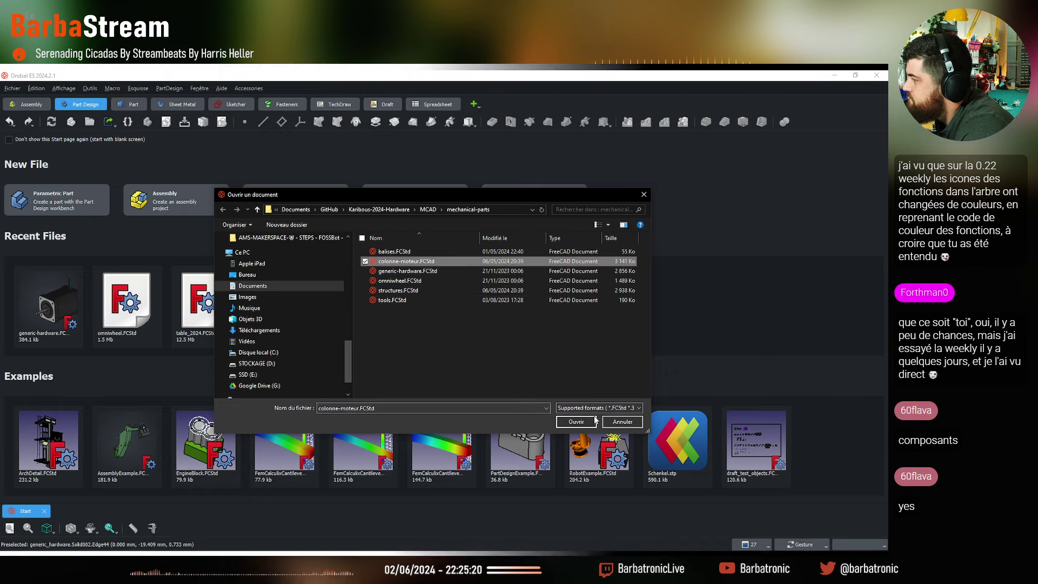
click(576, 421)
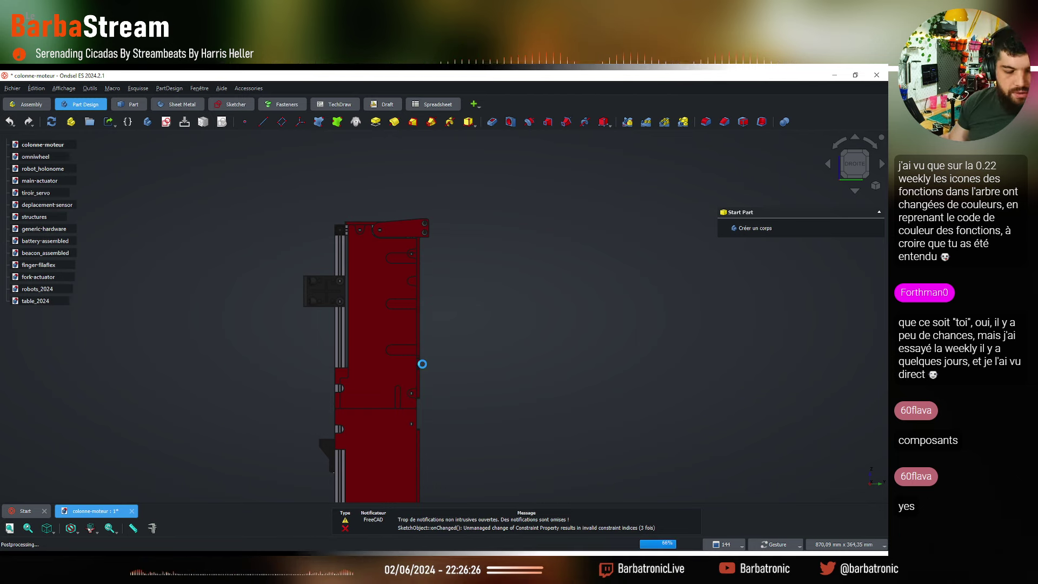
Examine the colonne-moteur assembly from several sides
scroll(422, 364, down, 4)
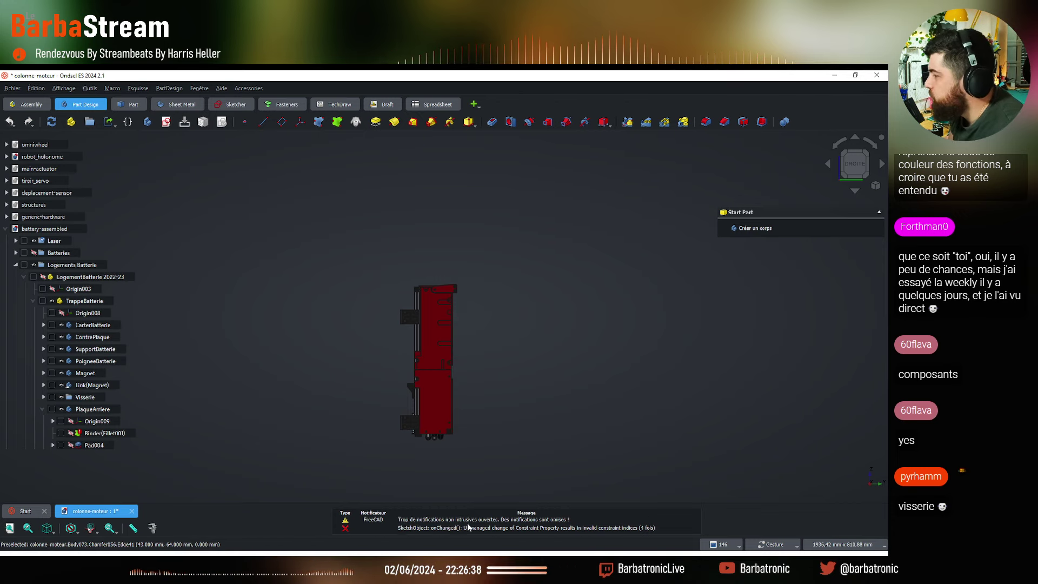
scroll(436, 411, up, 5)
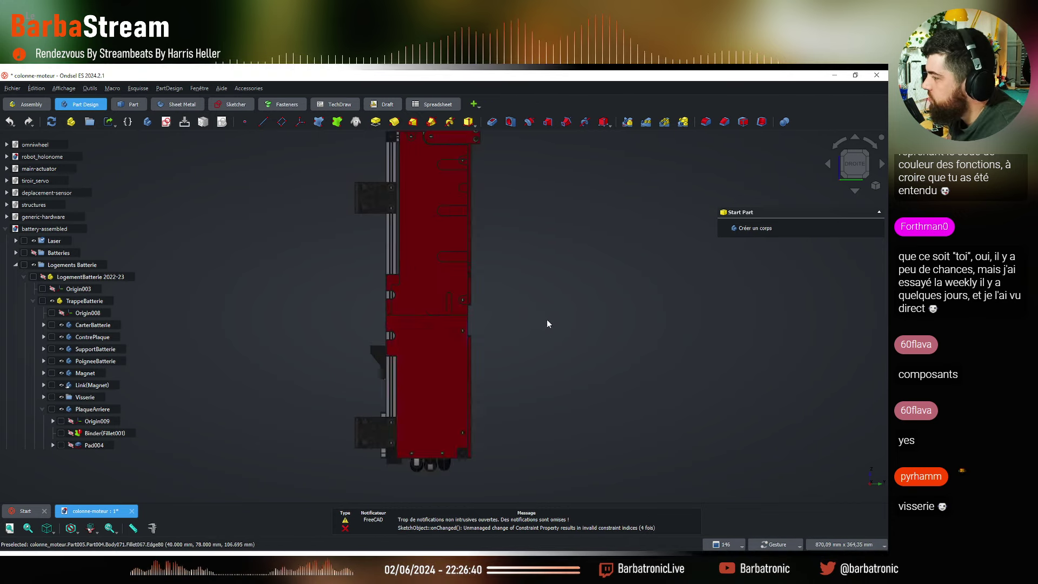
drag(546, 319, 656, 359)
drag(486, 325, 535, 324)
drag(526, 194, 432, 268)
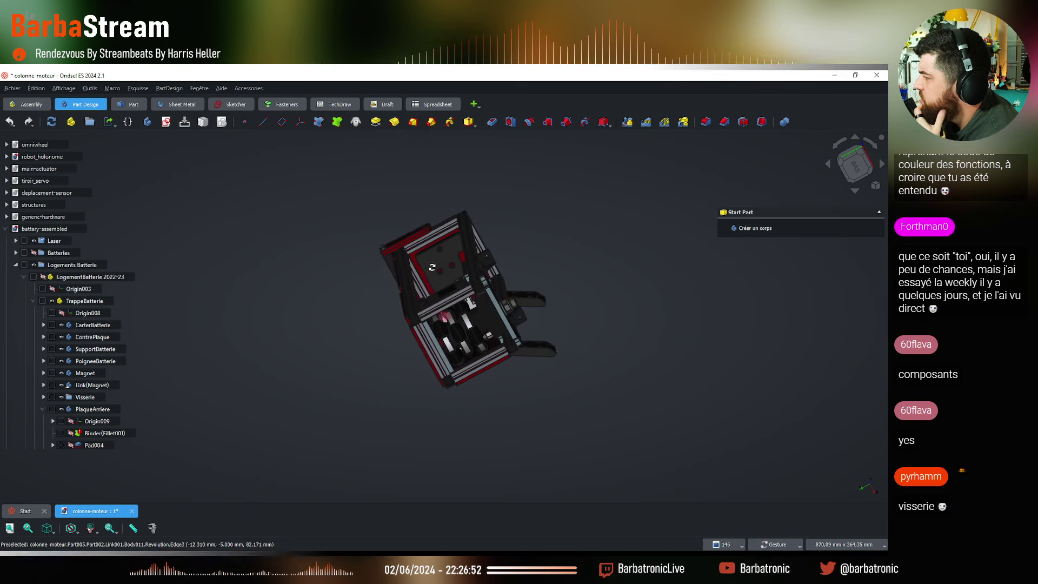
click(41, 300)
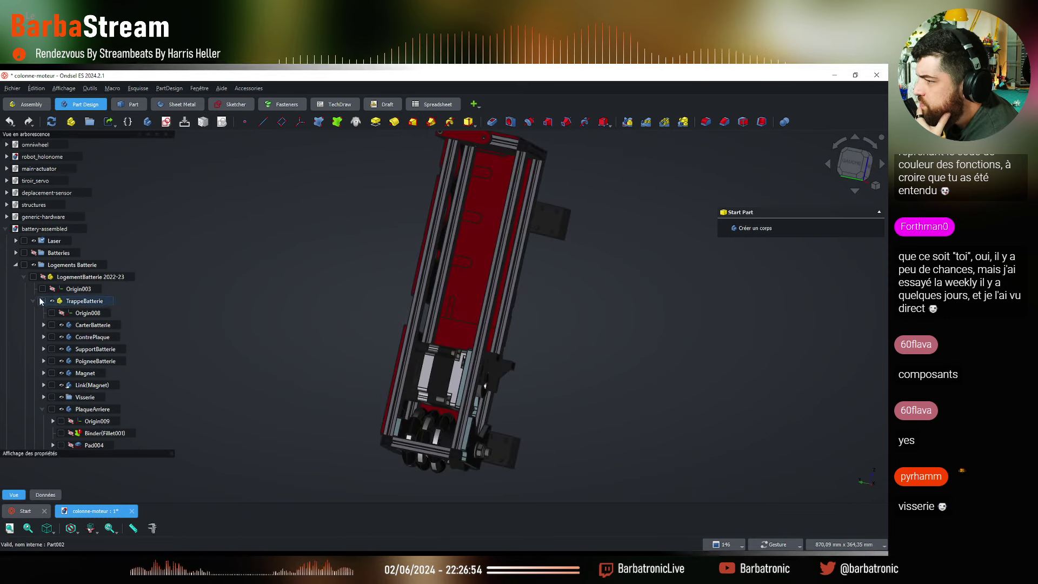
drag(506, 222, 192, 339)
Display the battery-assembled document, expand LogementBatterie 2024 and select the Gens ACE - 6S - 1250mAh + Bag001 battery
double_click(58, 229)
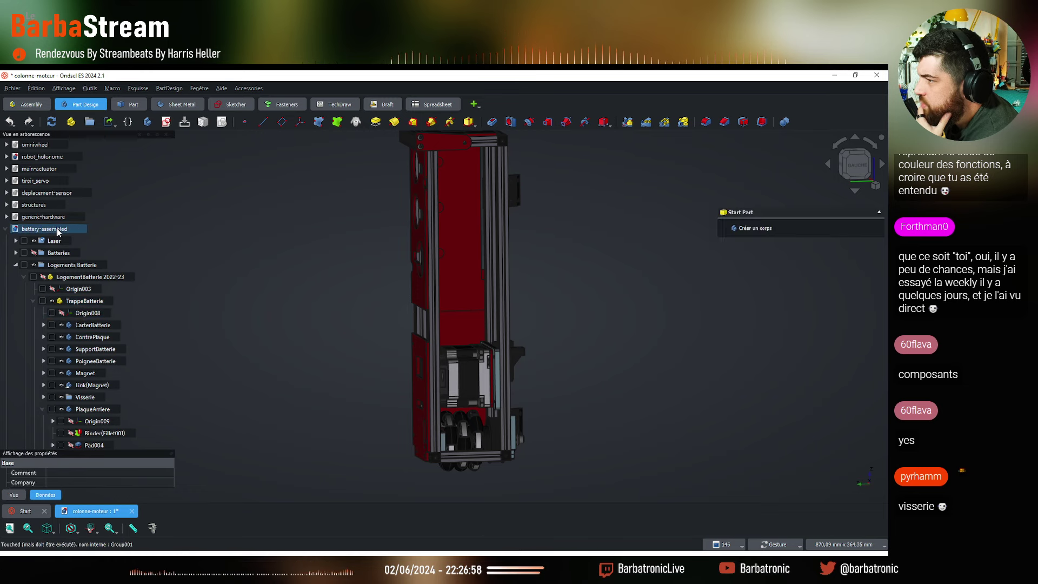
drag(286, 259, 375, 342)
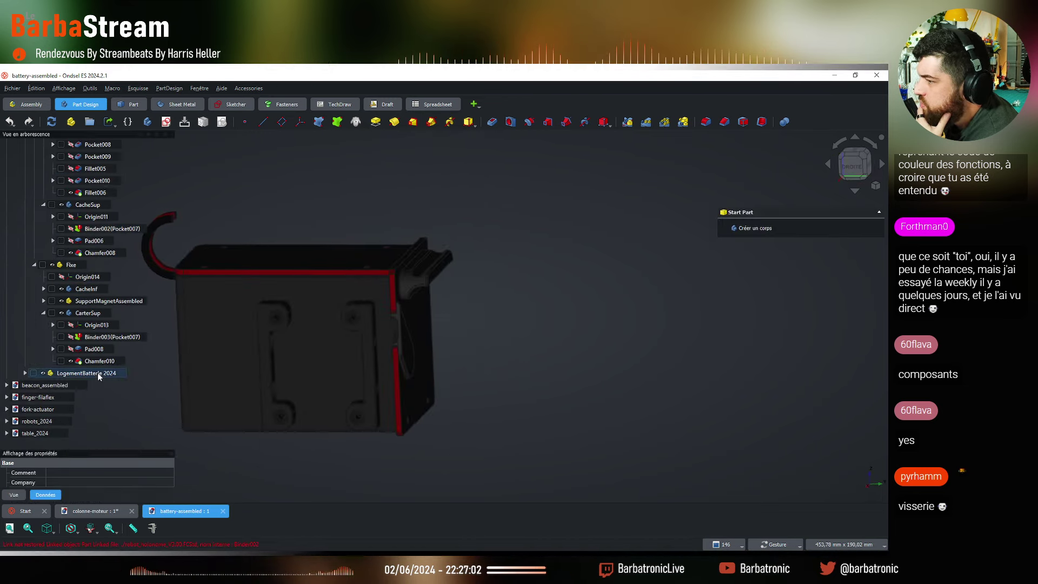
click(24, 373)
scroll(81, 373, down, 2)
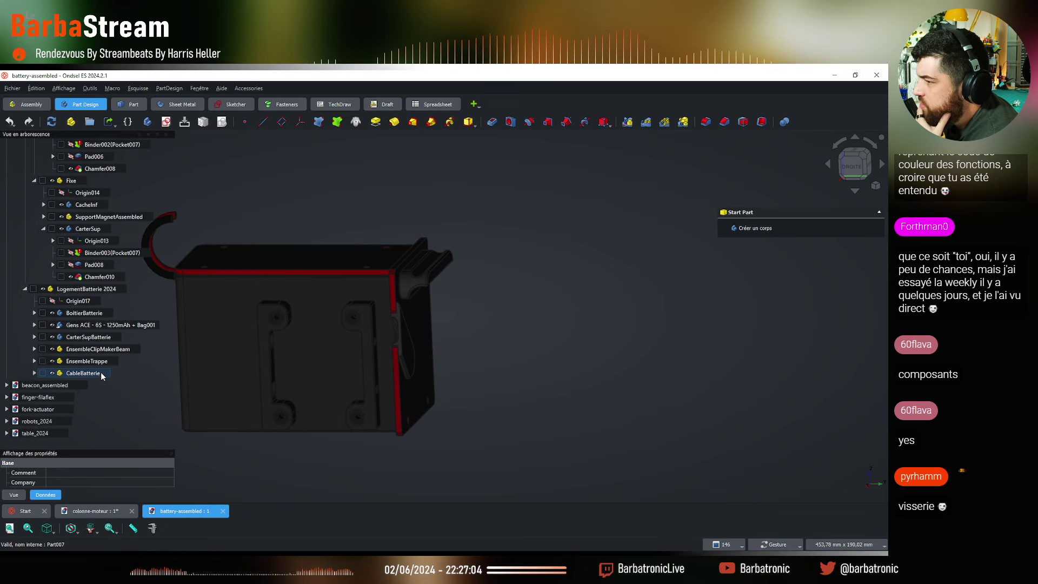
click(109, 326)
drag(546, 327, 487, 341)
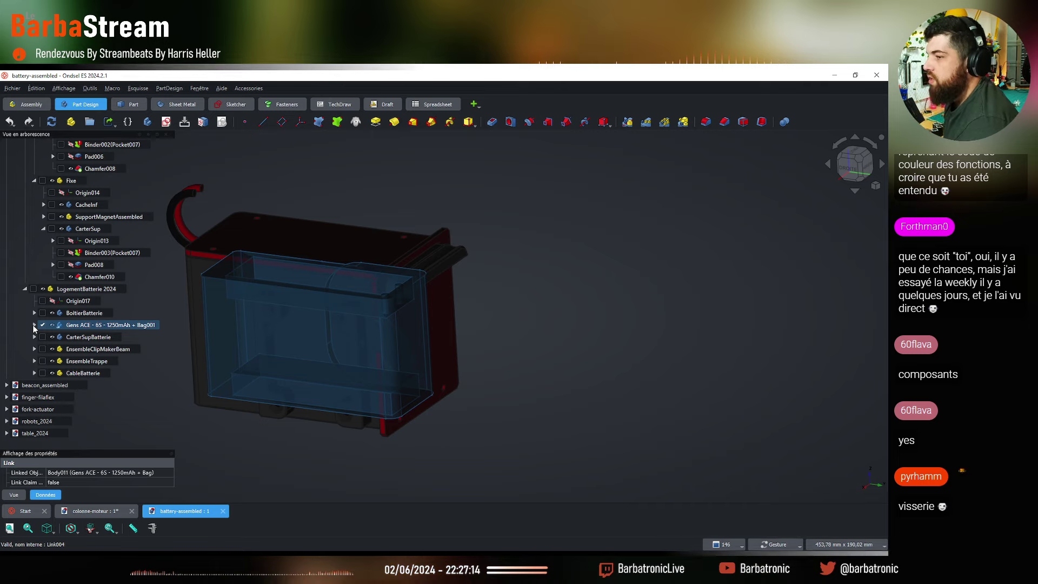
key(space)
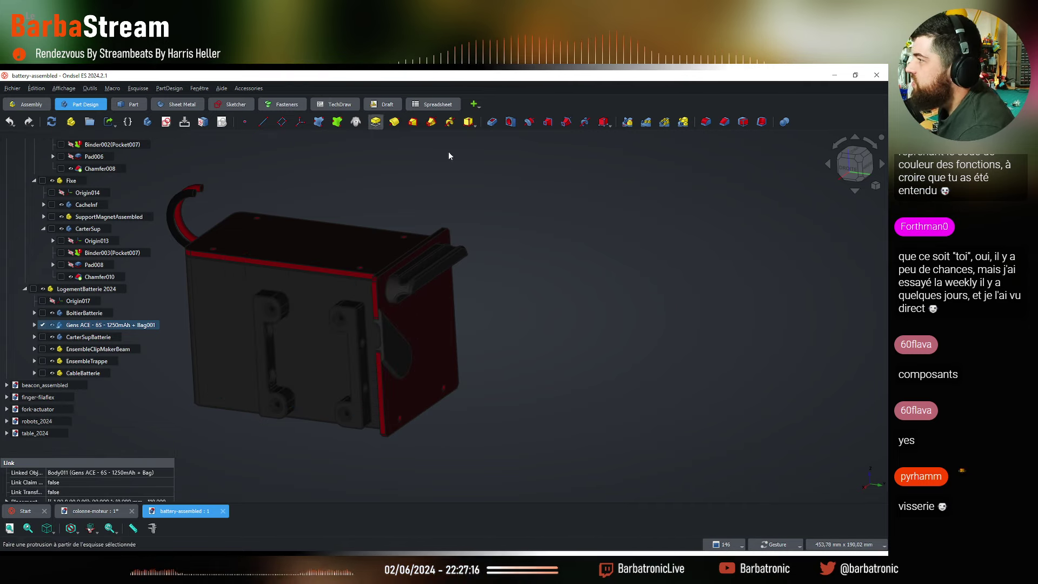
Switch to the generic-hardware document and add a group named Batteries
drag(509, 80, 887, 75)
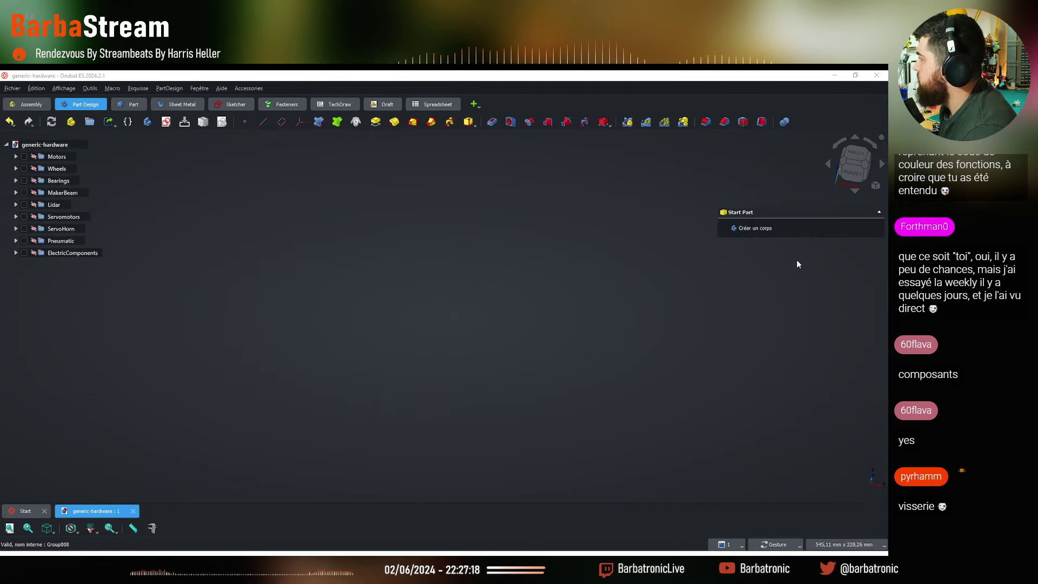
click(90, 122)
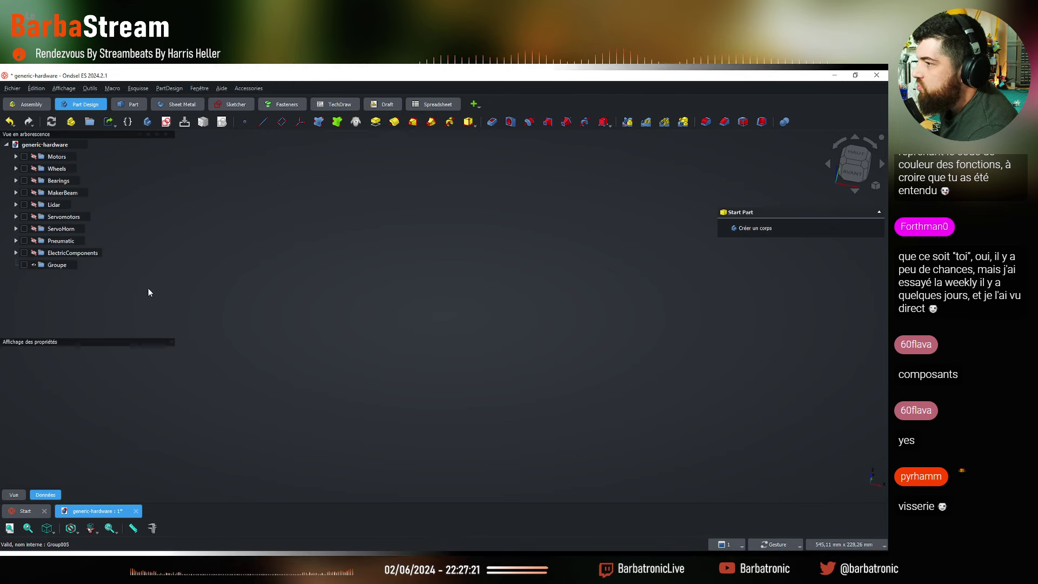
right_click(62, 264)
click(102, 536)
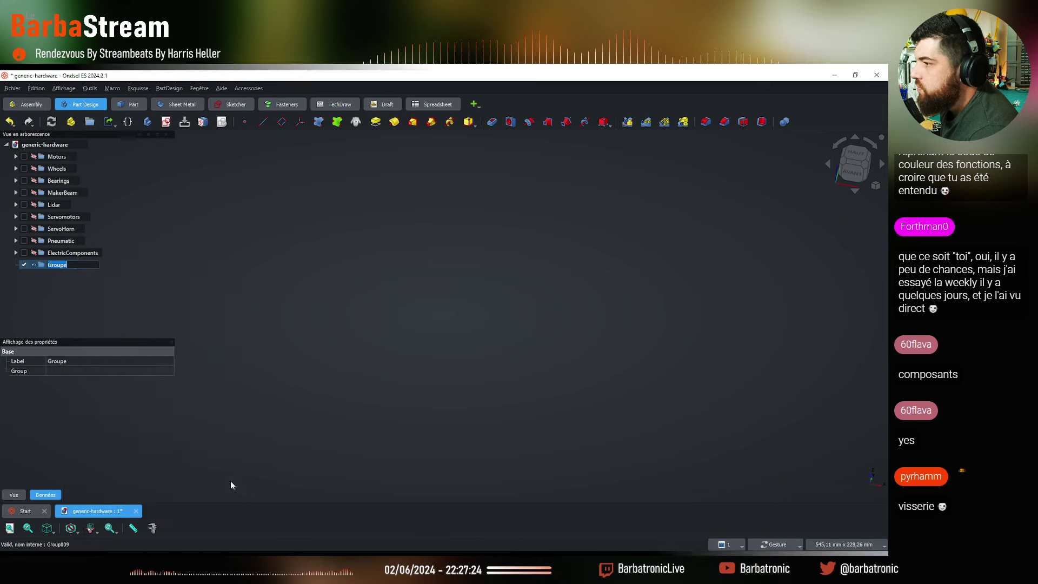
text(Ba)
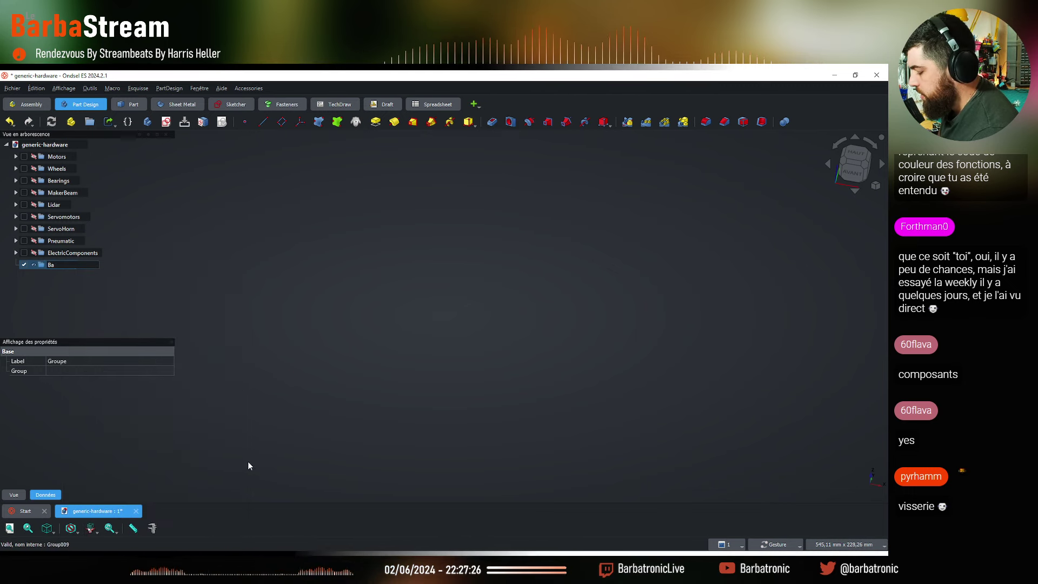
text(tter)
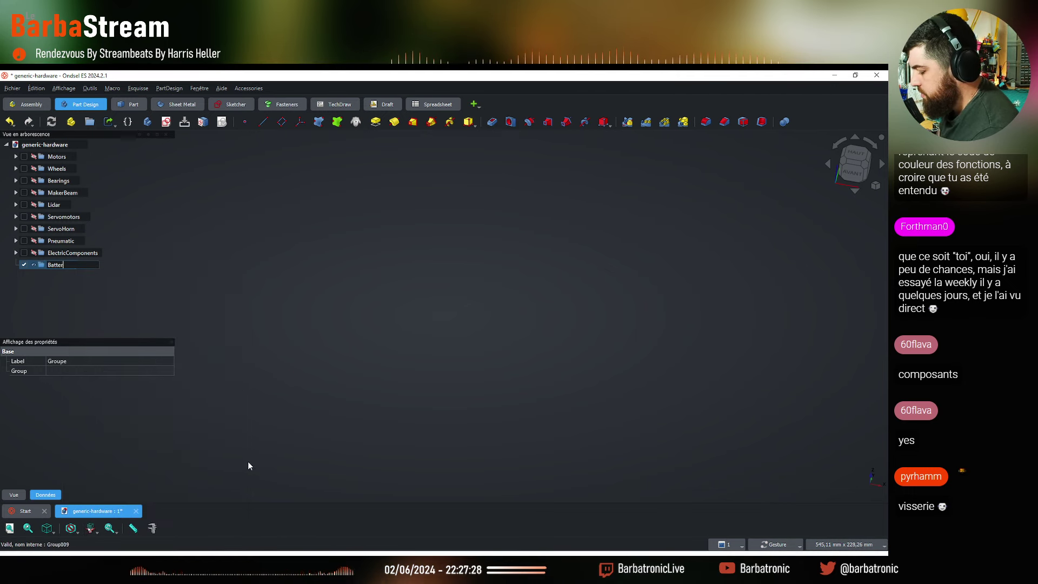
text(ies)
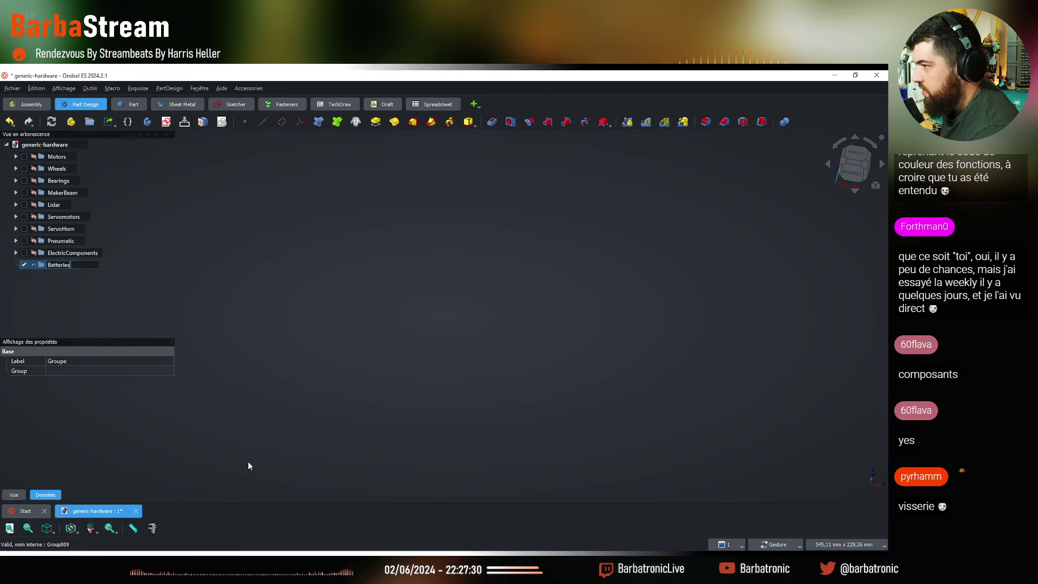
key(Return)
Try pasting the Gens ACE - 6S - 1250mAh + Bag001 link together with its source body into generic-hardware, and undo the paste
click(226, 267)
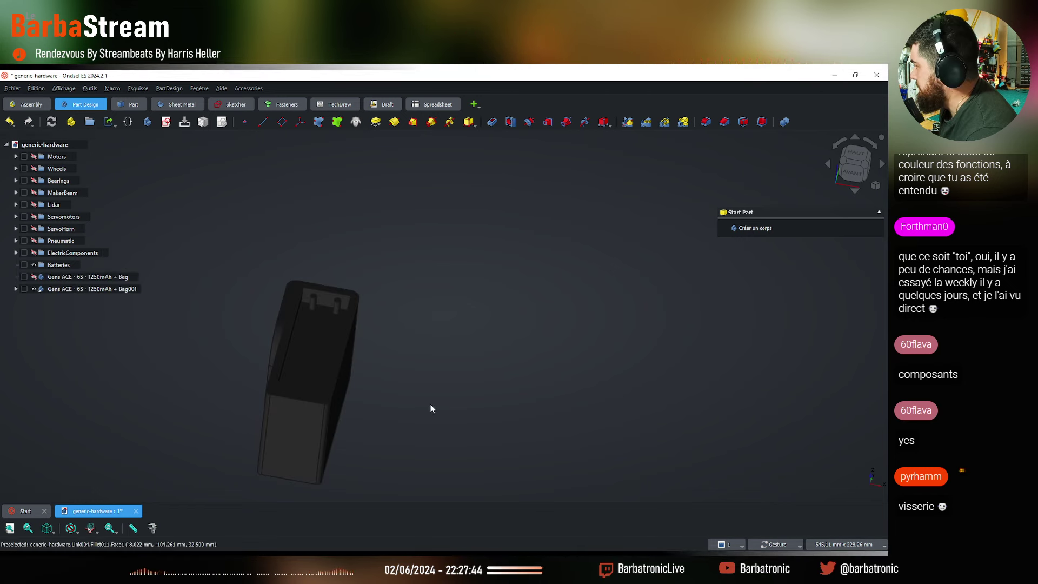
drag(886, 338, 511, 297)
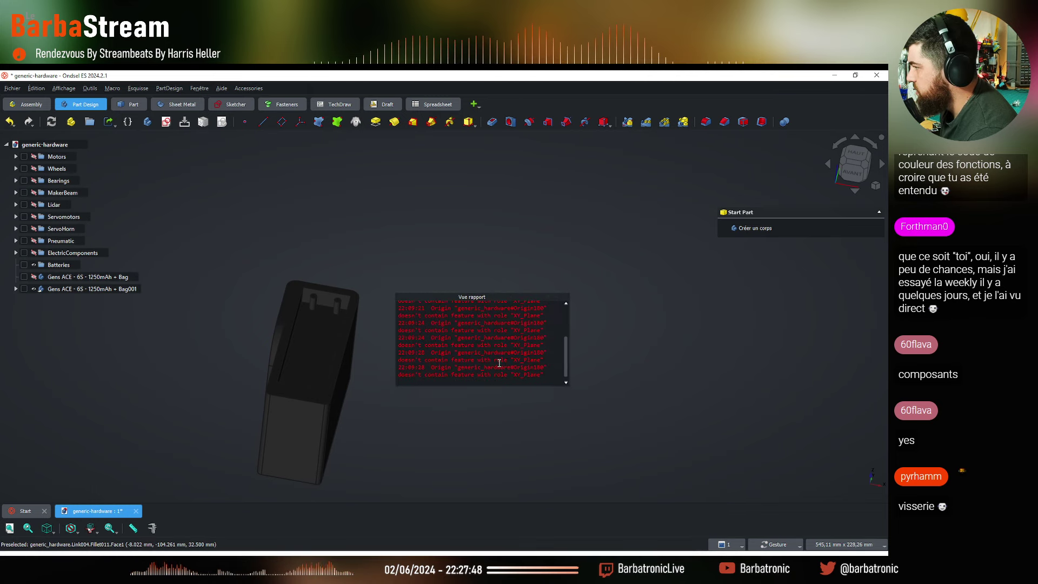
scroll(498, 362, down, 3)
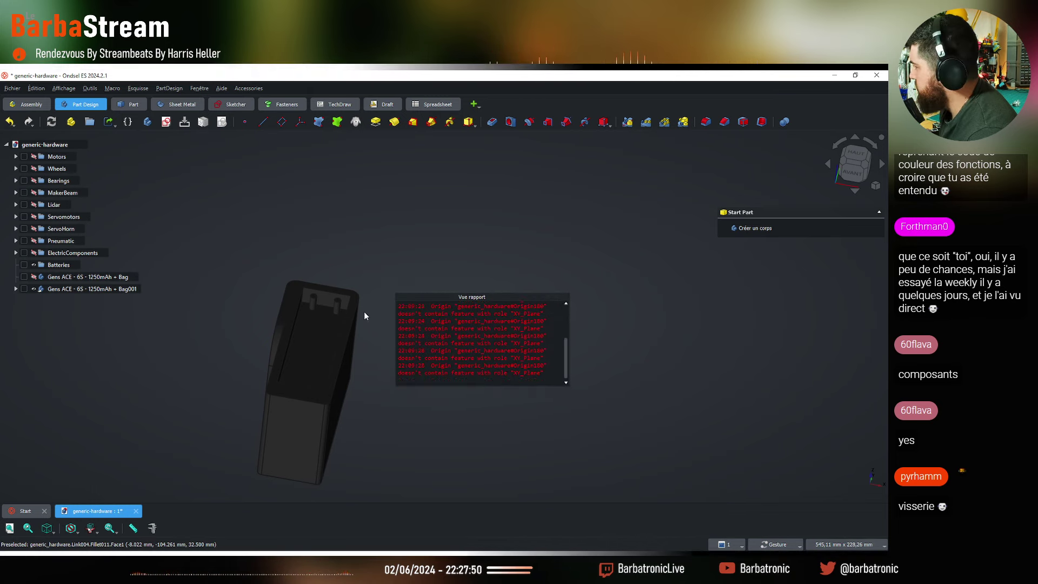
click(36, 289)
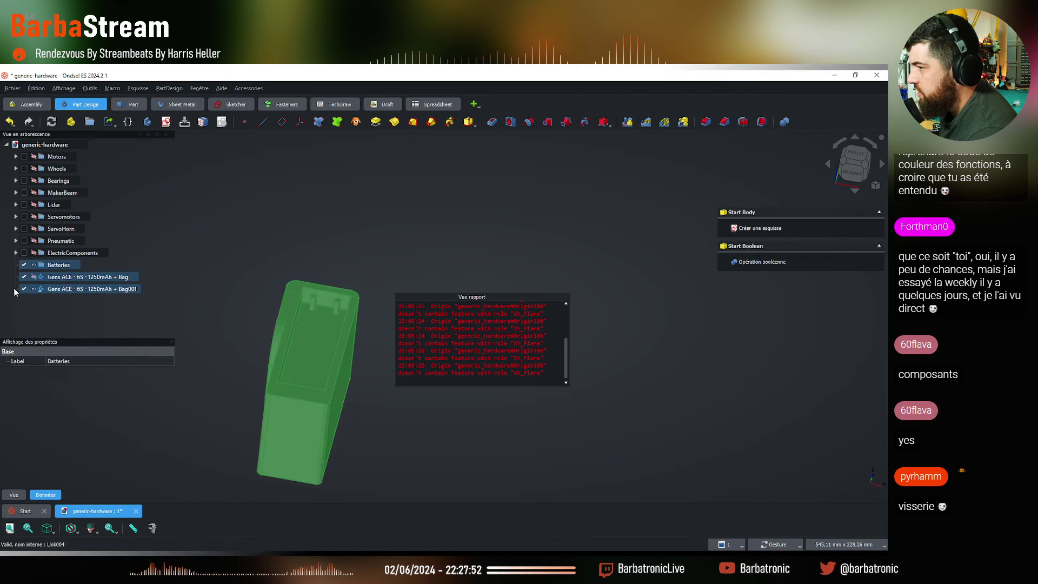
click(126, 299)
click(106, 289)
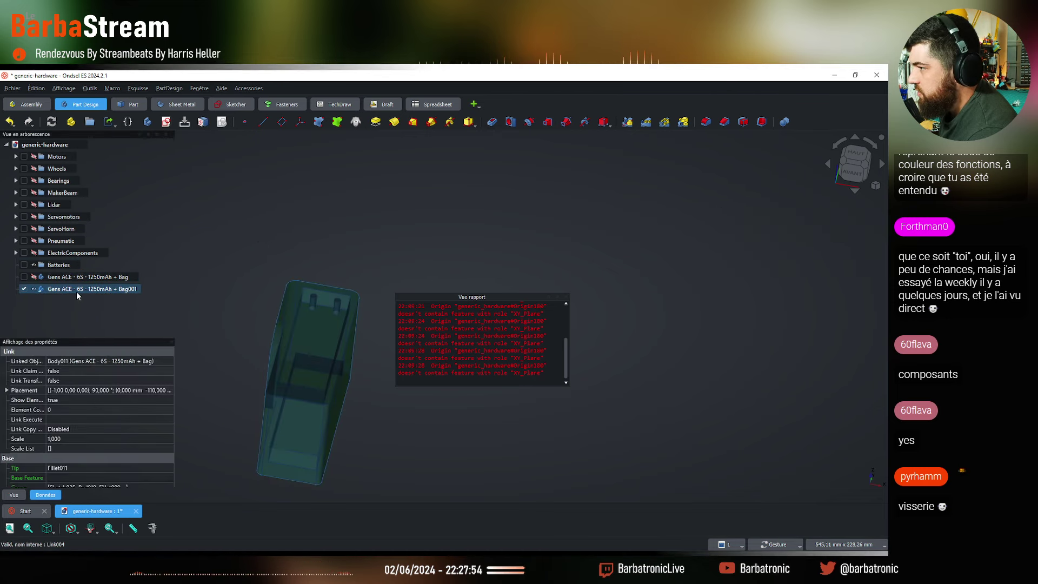
click(96, 315)
key(ctrl+z)
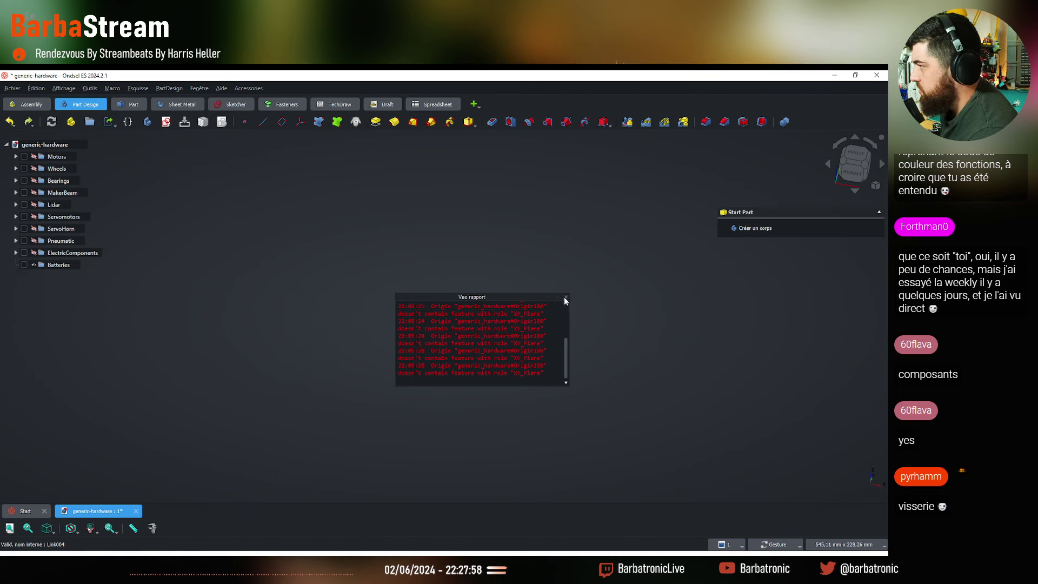
key(ctrl+y)
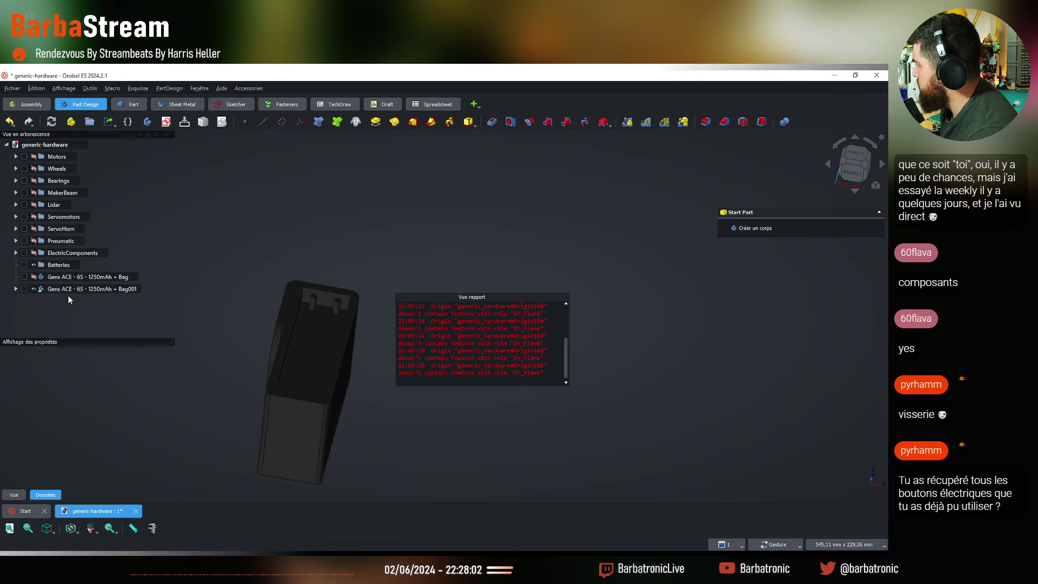
key(ctrl+z)
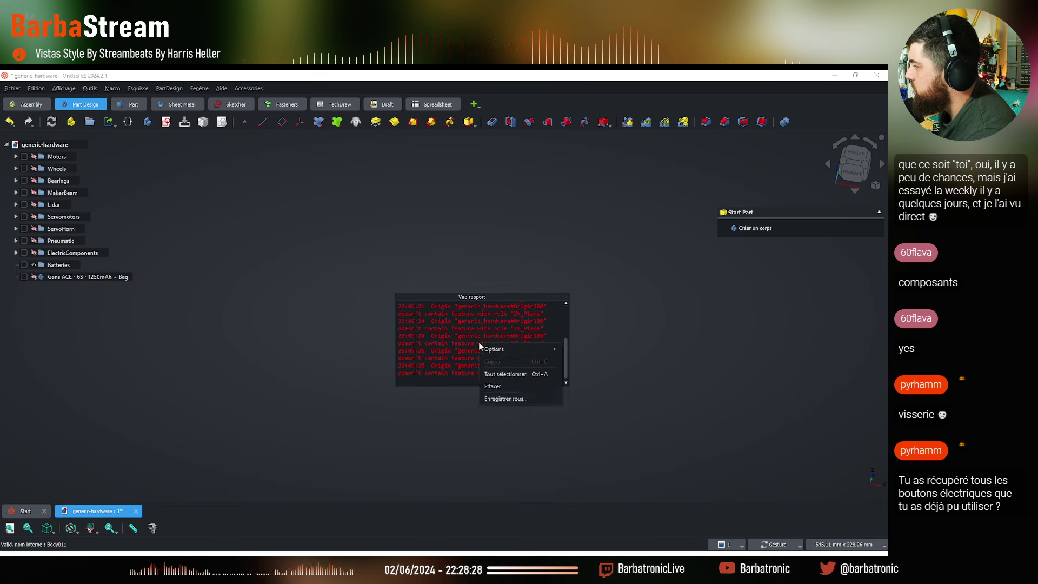
Clear the report view and move it out of the way, and make the Gens ACE - 6S - 1250mAh + Bag body visible
click(503, 386)
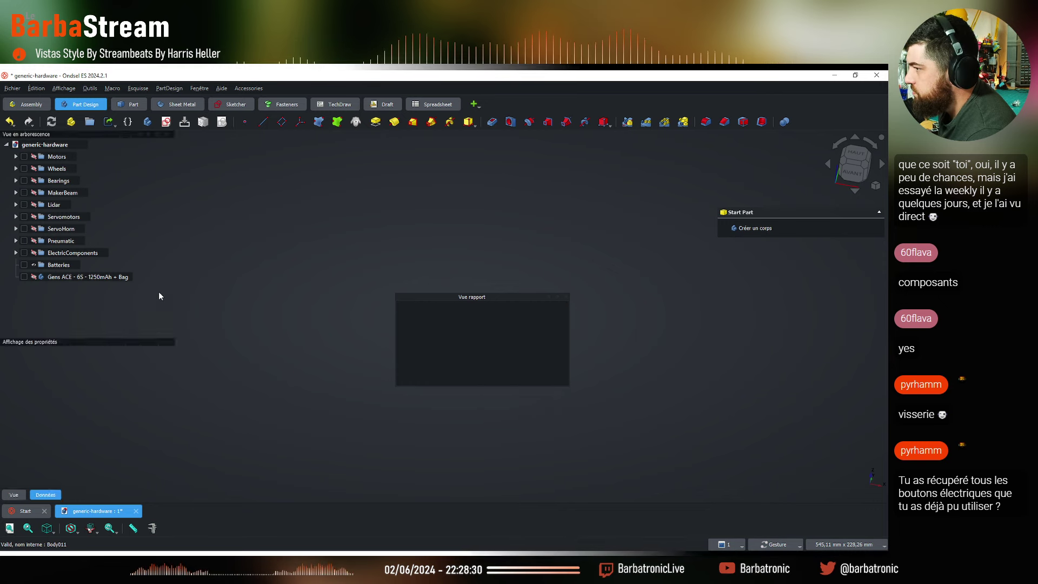
key(Delete)
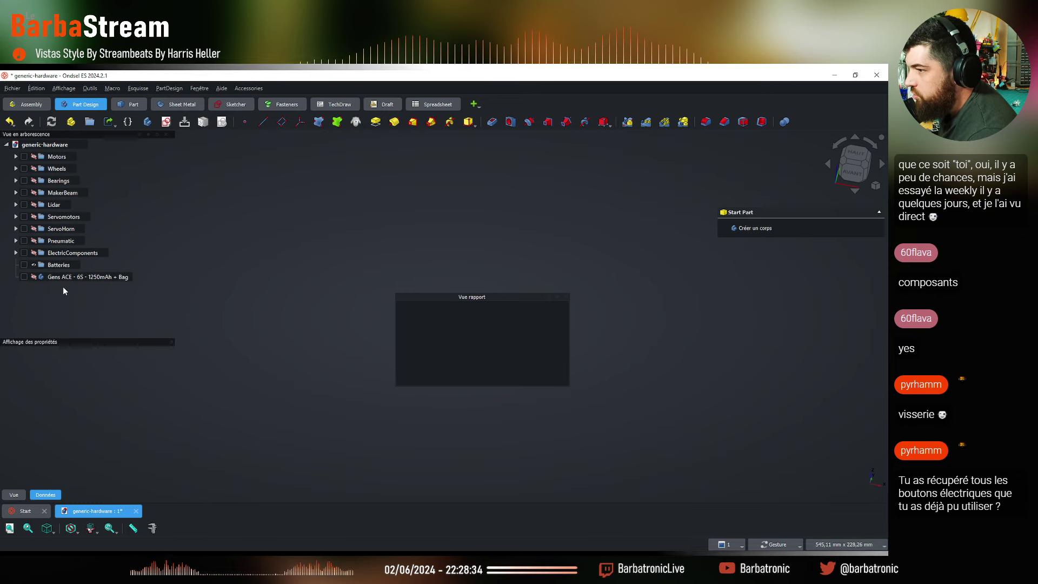
click(34, 277)
drag(512, 298, 815, 407)
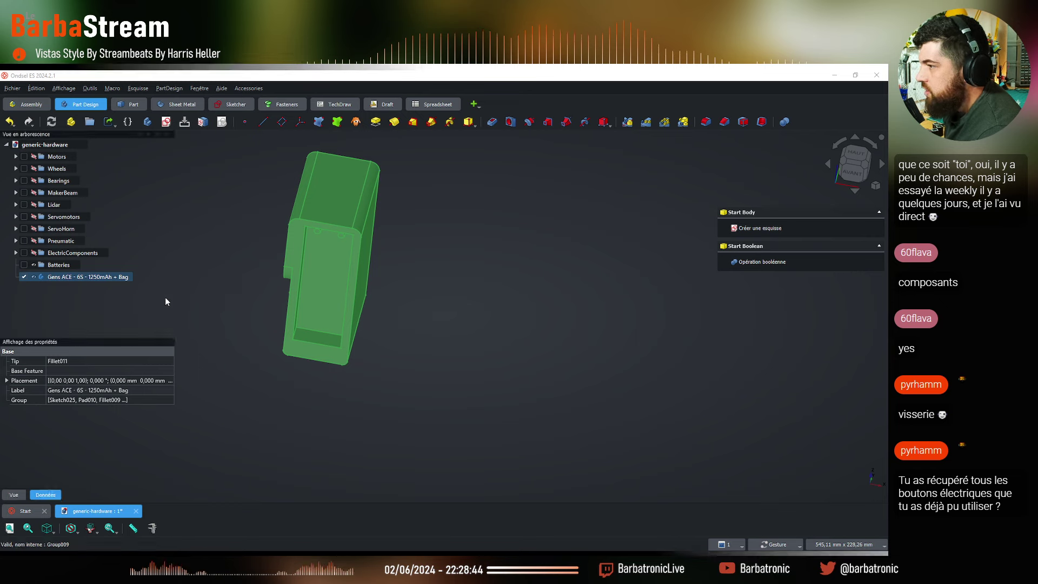
Move the Gens ACE - 6S - 1250mAh + Bag body into the Batteries group and expand the group
drag(164, 297, 383, 256)
click(380, 414)
right_drag(304, 262, 346, 345)
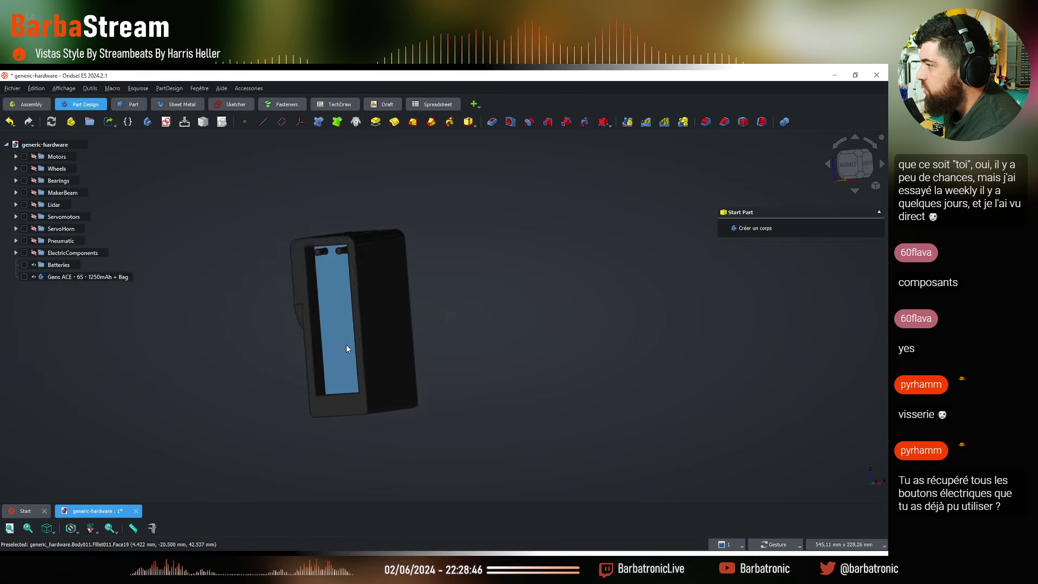
drag(346, 345, 327, 254)
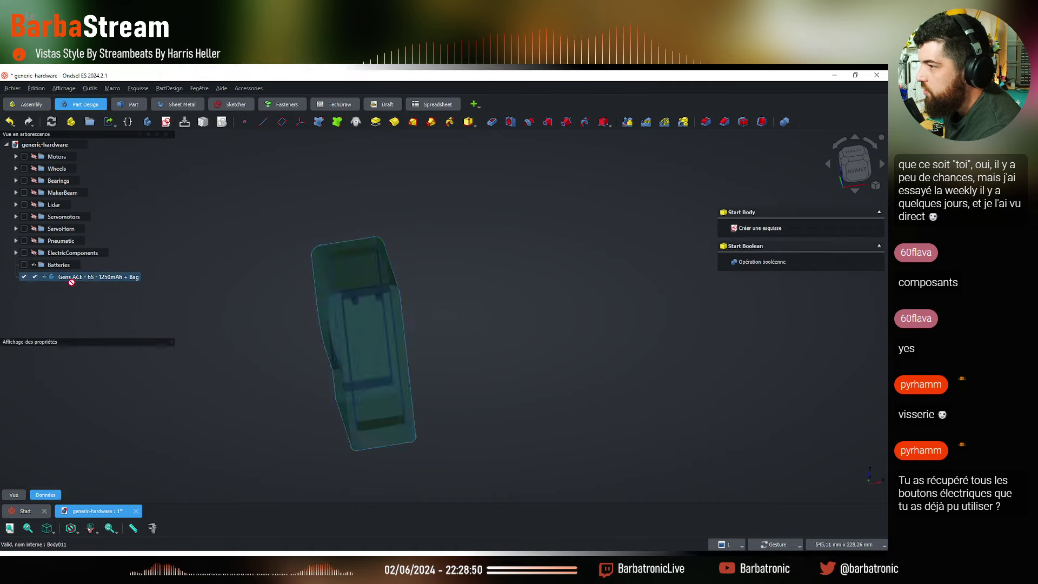
drag(86, 277, 76, 266)
click(258, 293)
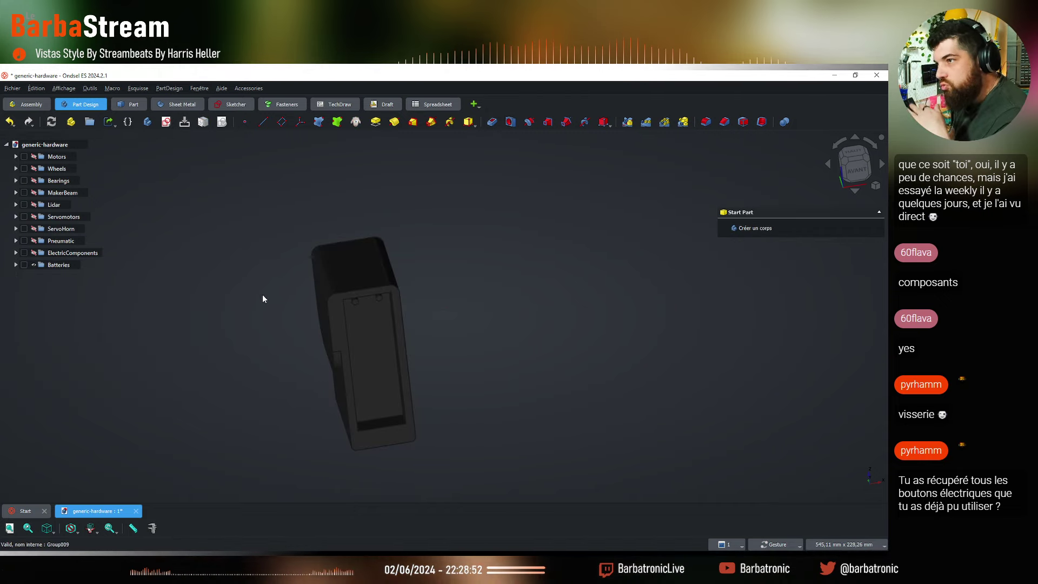
drag(326, 342, 93, 306)
click(16, 265)
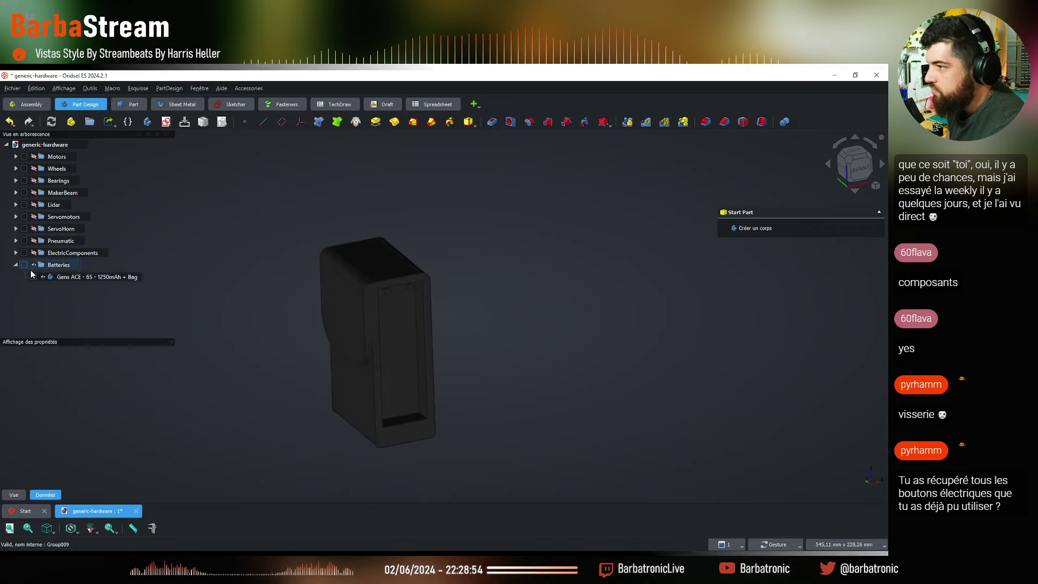
drag(566, 324, 238, 372)
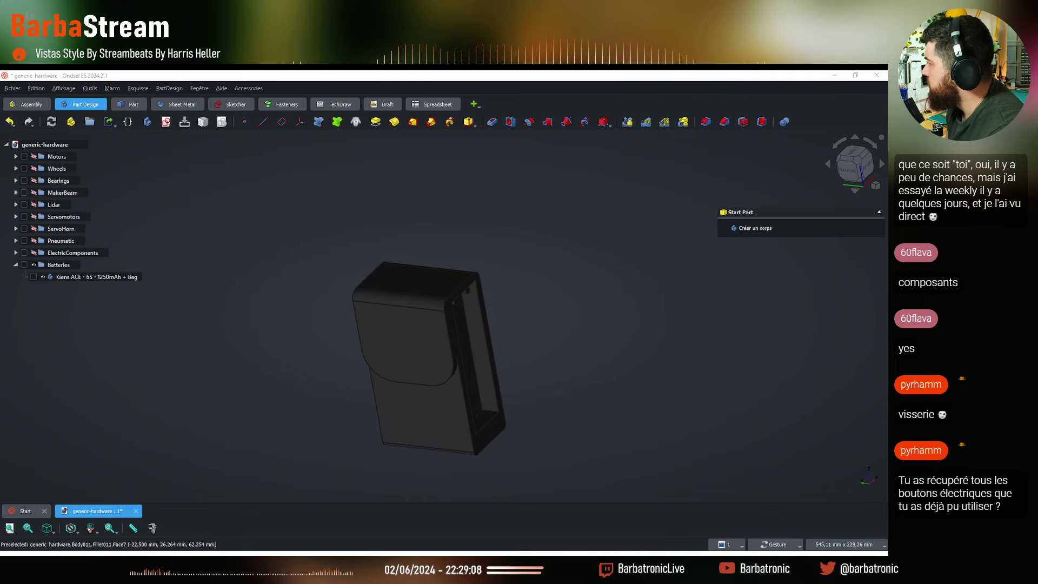
Switch to the second Ondsel window, display the beacon_assembled document and look through its 2023 group for reusable parts
drag(887, 135, 606, 70)
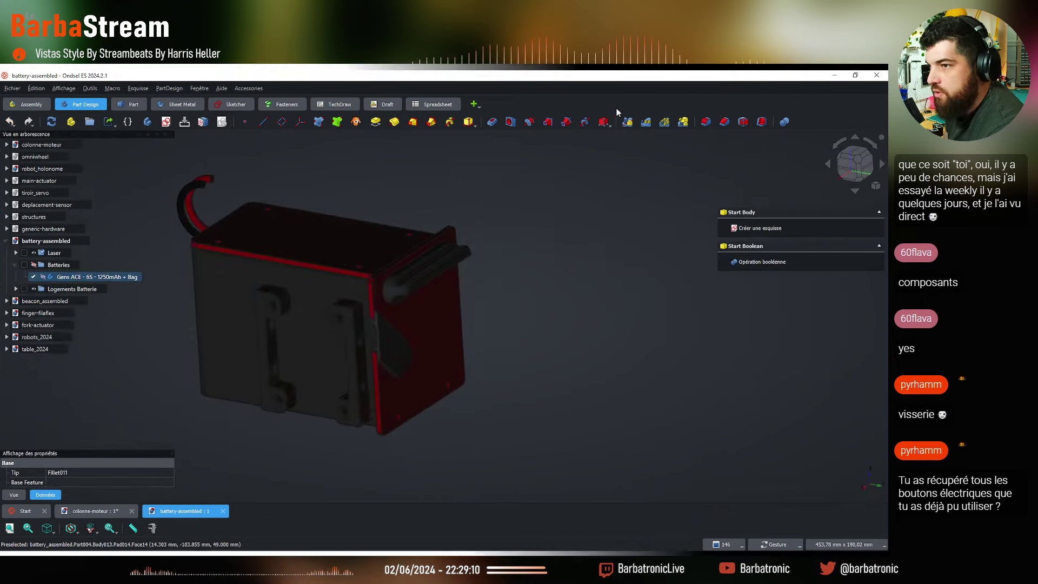
double_click(14, 242)
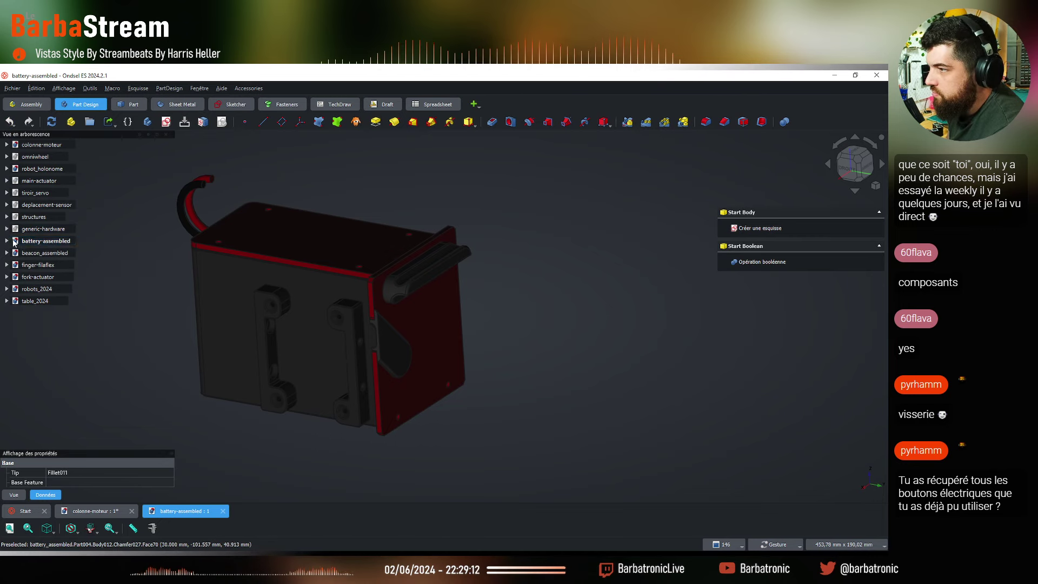
click(60, 243)
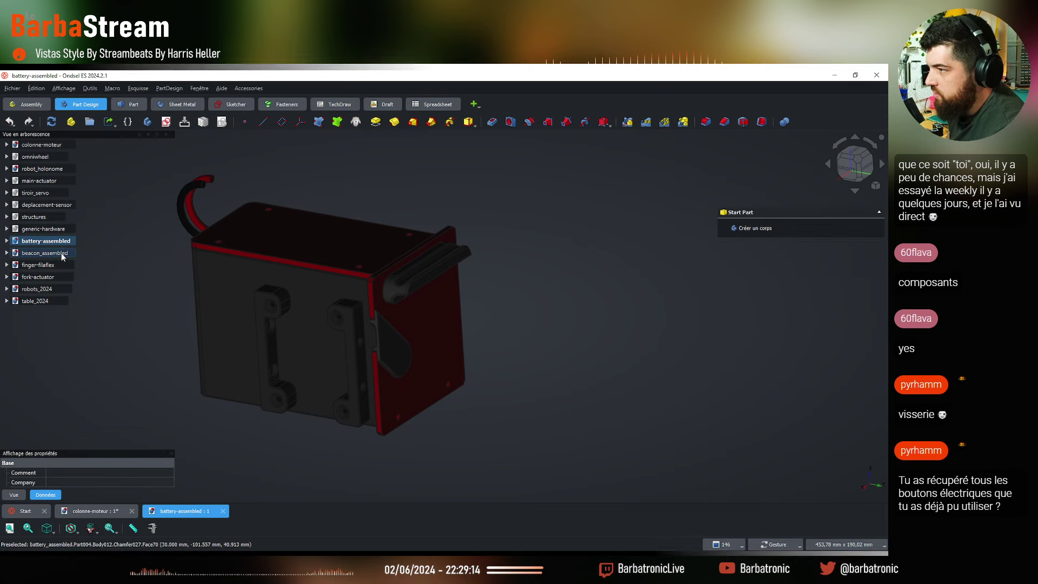
double_click(61, 252)
scroll(319, 310, down, 5)
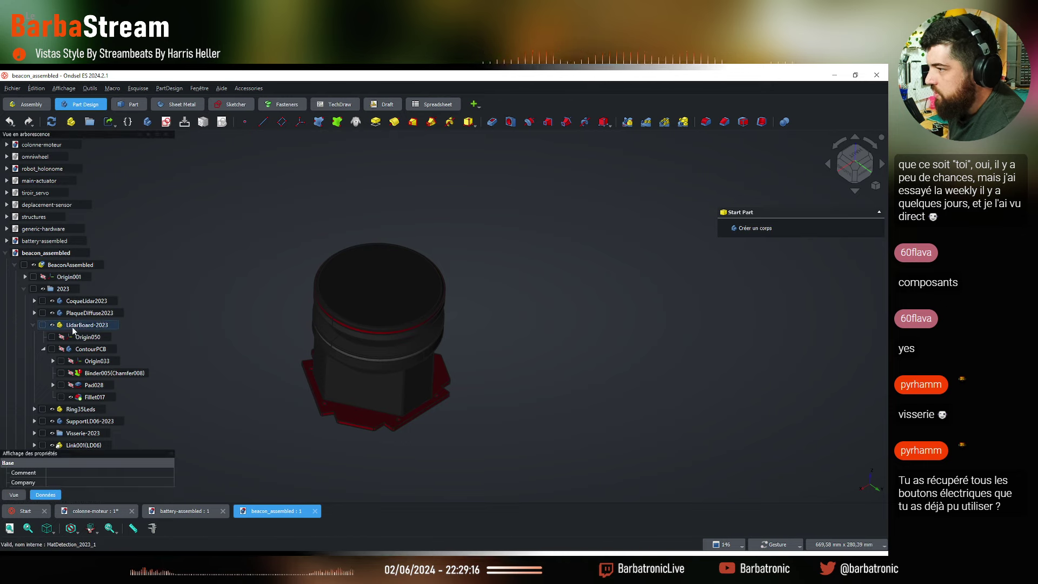
scroll(372, 426, up, 2)
mouse_move(372, 426)
mouse_down()
mouse_move(381, 339)
mouse_move(405, 328)
mouse_move(387, 335)
mouse_move(396, 340)
mouse_move(367, 433)
mouse_up()
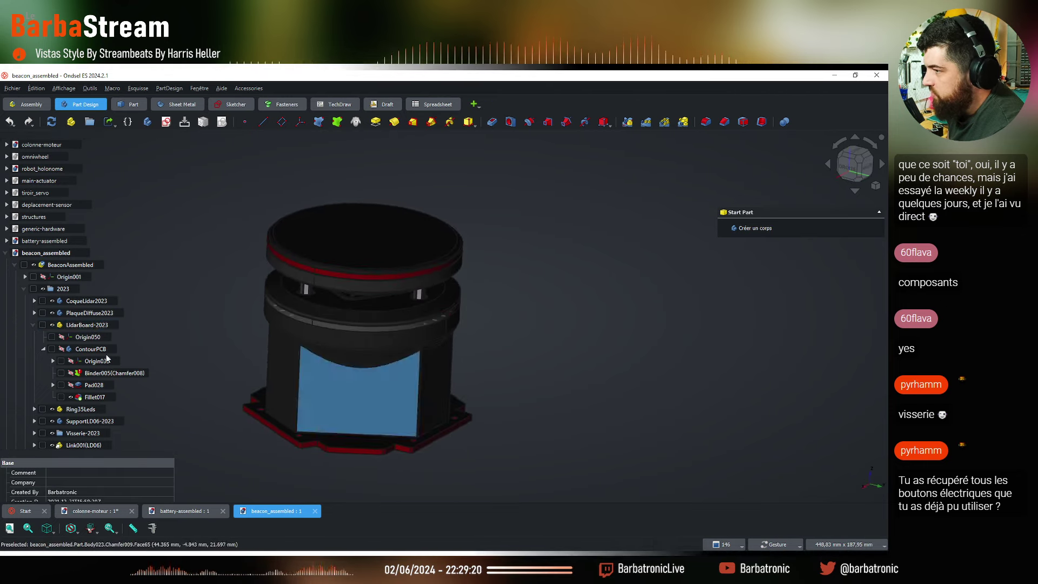
click(34, 325)
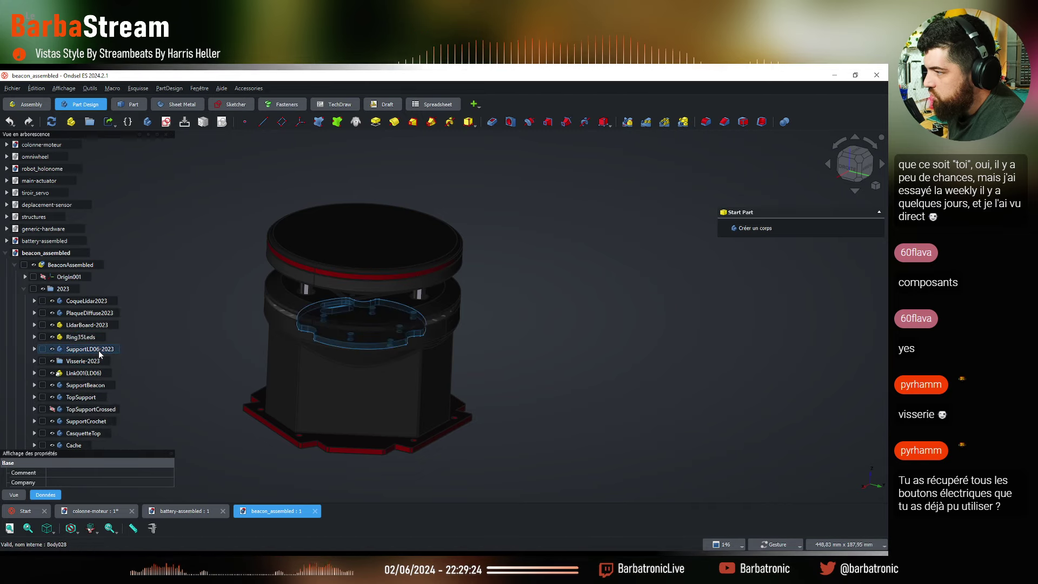
scroll(87, 413, down, 1)
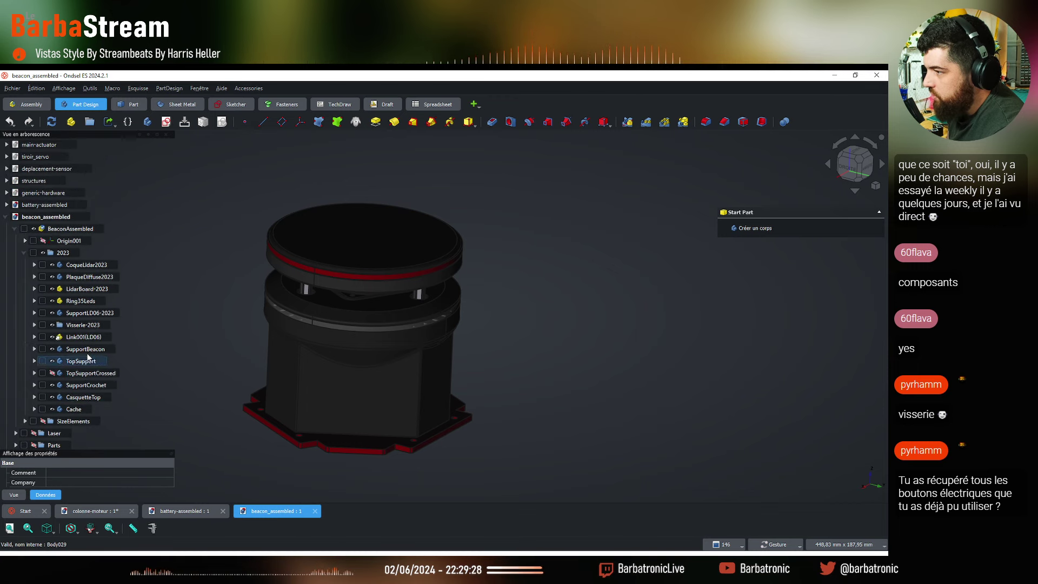
Expand the Parts group of beacon_assembled, show the eye35mm part, examine it, and hide it again
click(16, 229)
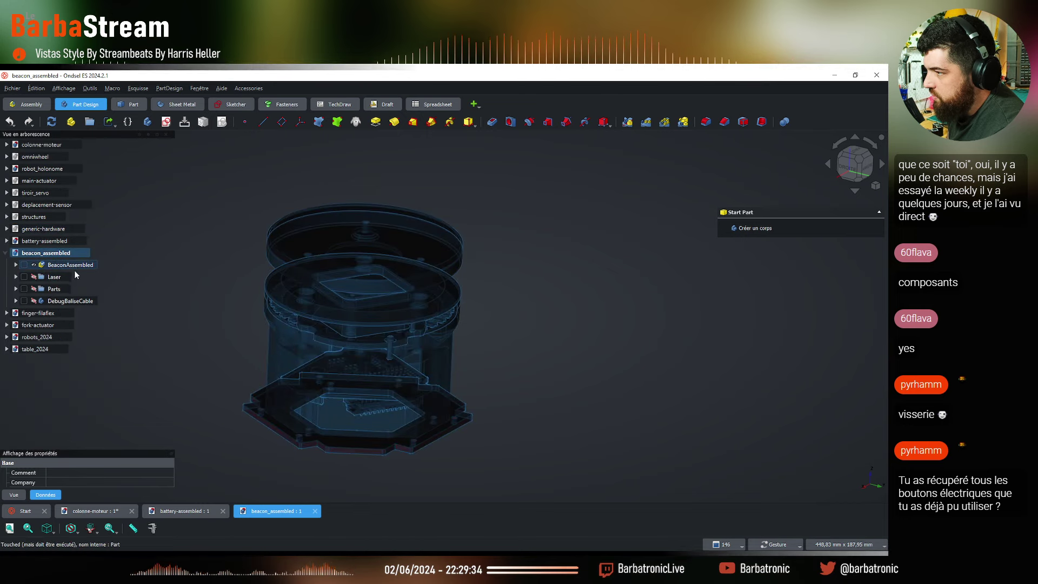
click(16, 289)
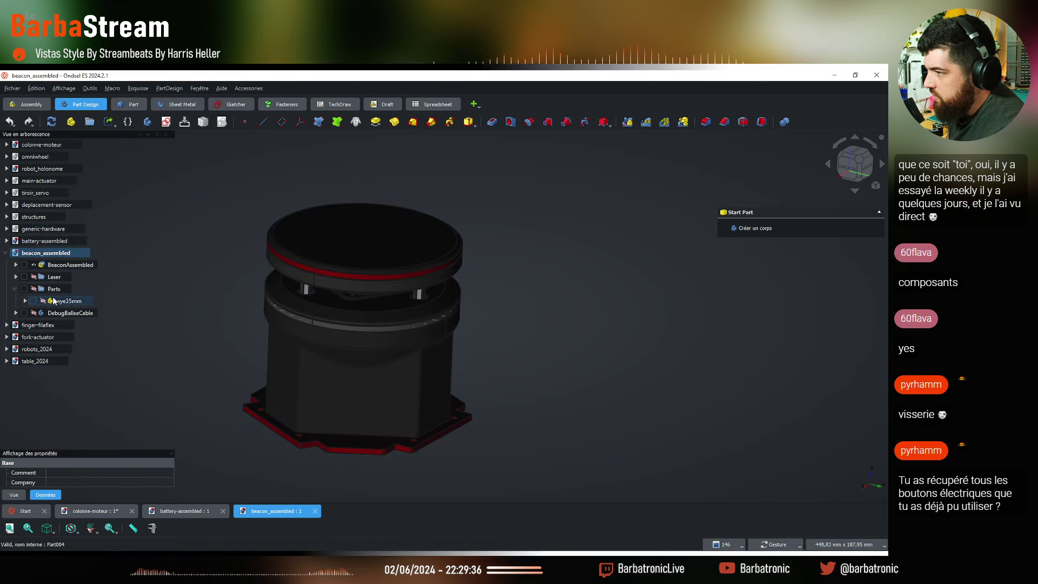
click(53, 301)
drag(444, 317, 379, 325)
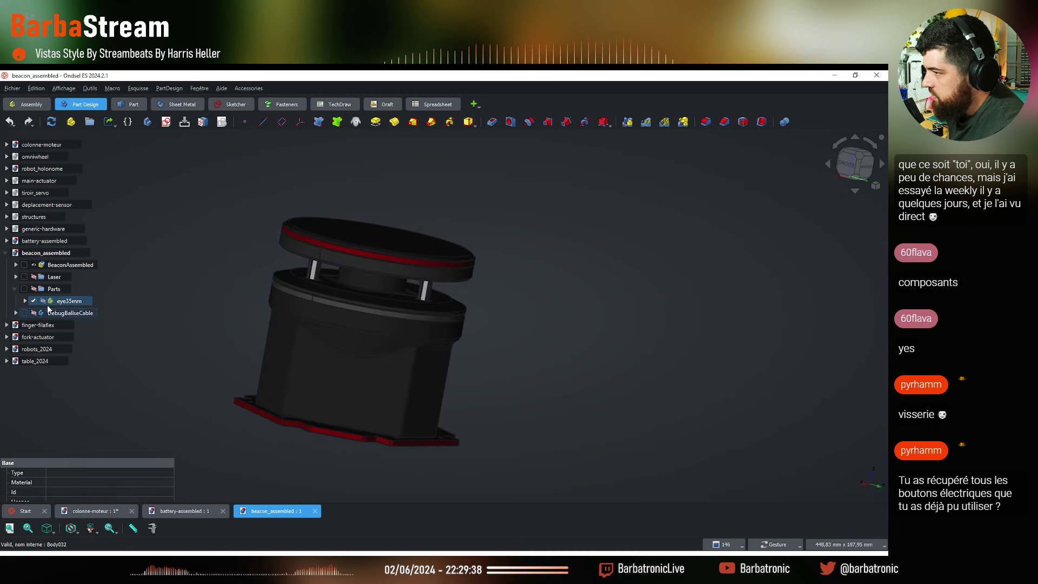
drag(600, 364, 569, 333)
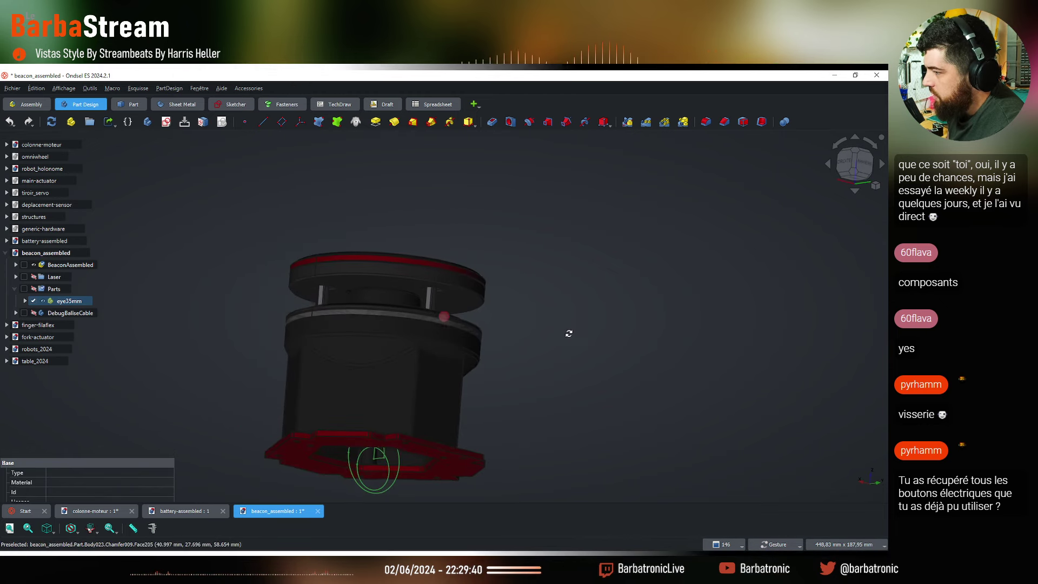
click(197, 265)
drag(197, 265, 250, 292)
Look into the DebugBaliseCable body of beacon_assembled for reusable parts, and collapse the document's tree
click(16, 313)
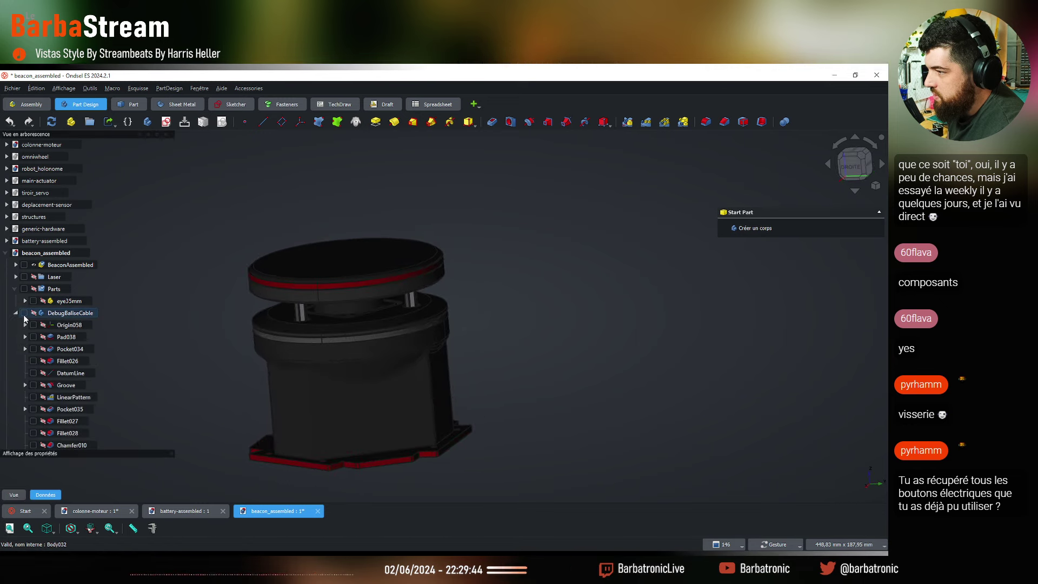
click(35, 312)
click(16, 313)
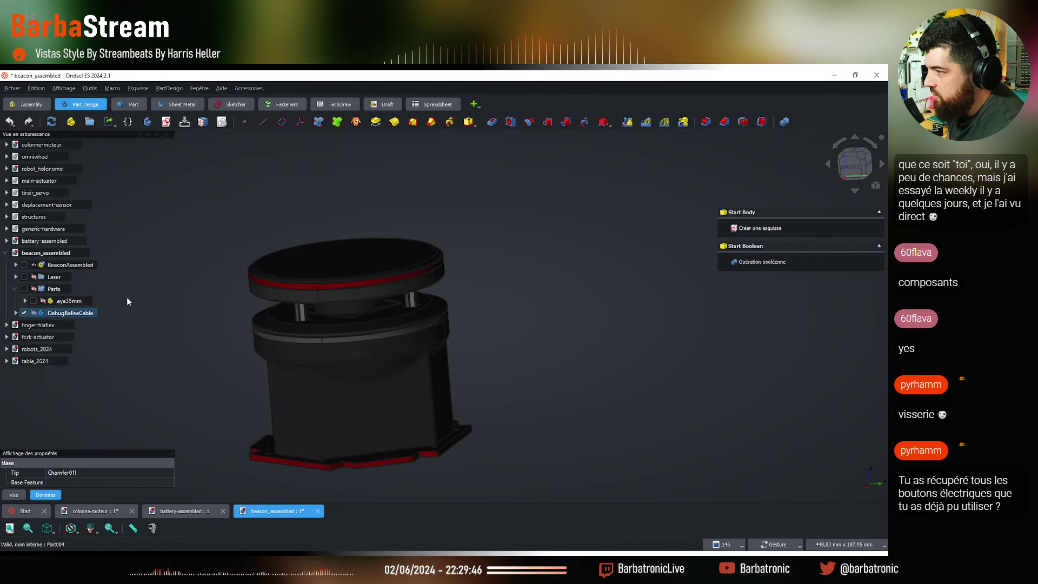
click(126, 298)
click(7, 253)
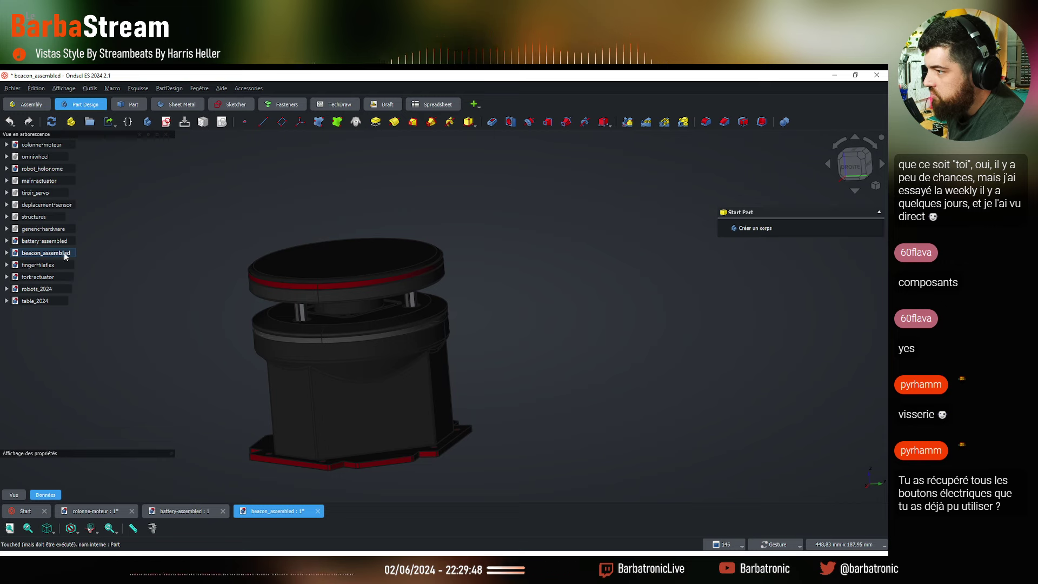
Display the finger-filaflex document, look over its finger actuator and part list, and collapse its tree
double_click(53, 264)
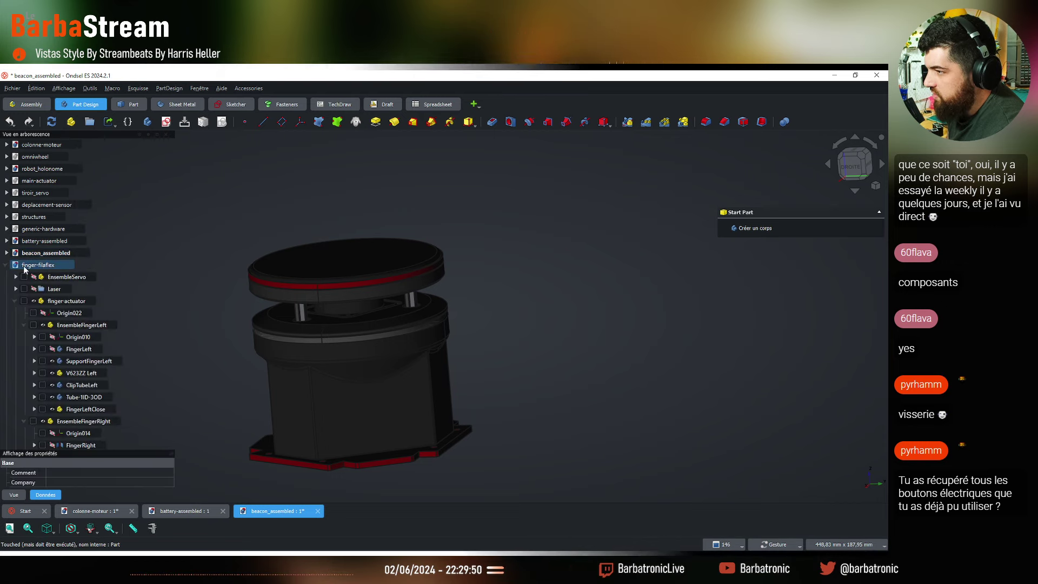
drag(475, 373, 443, 341)
double_click(27, 265)
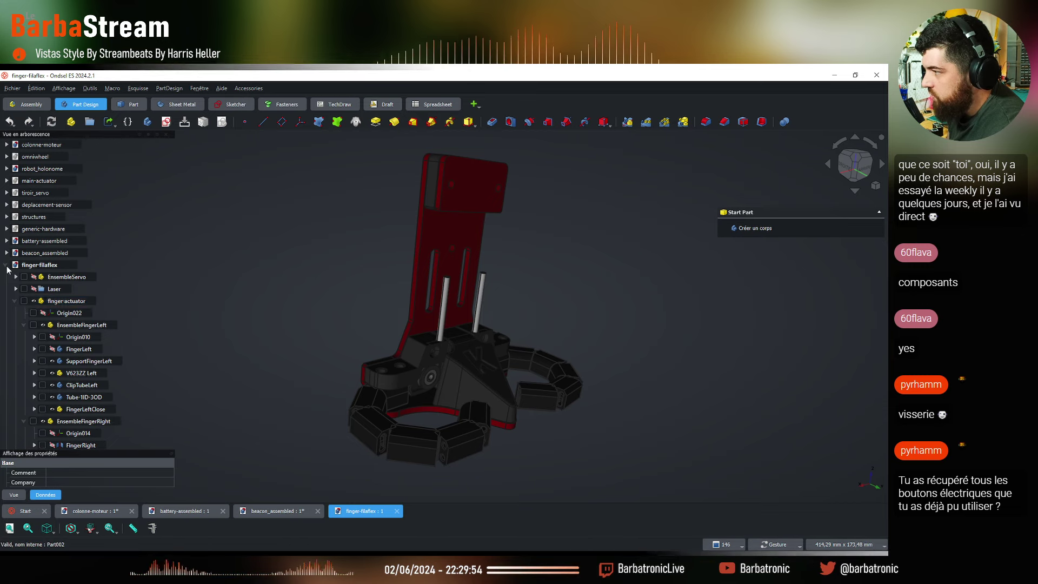
Look through the part tree of the fork-actuator document for reusable hardware, and collapse it again
click(8, 276)
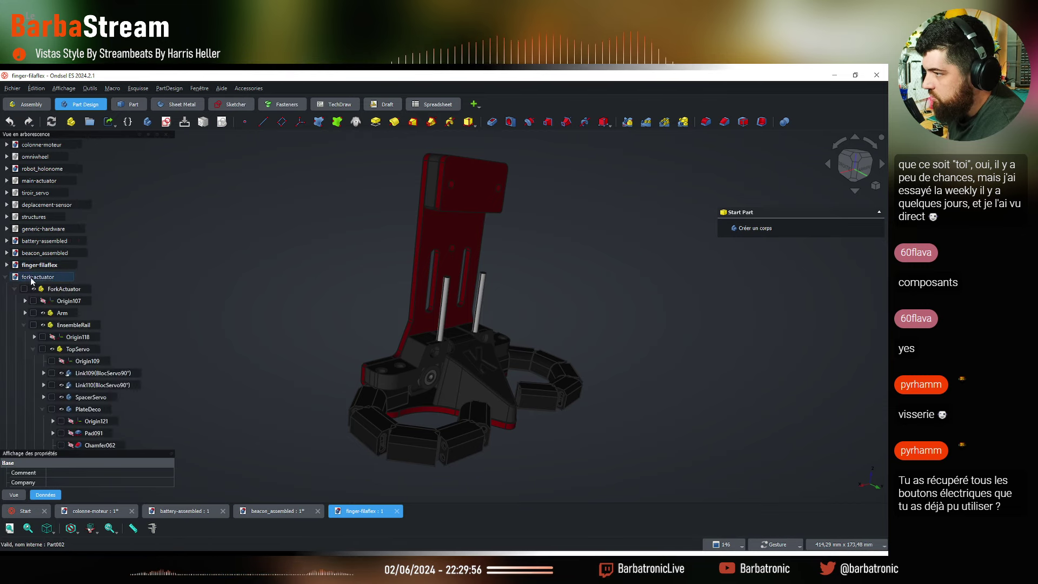
scroll(86, 358, down, 5)
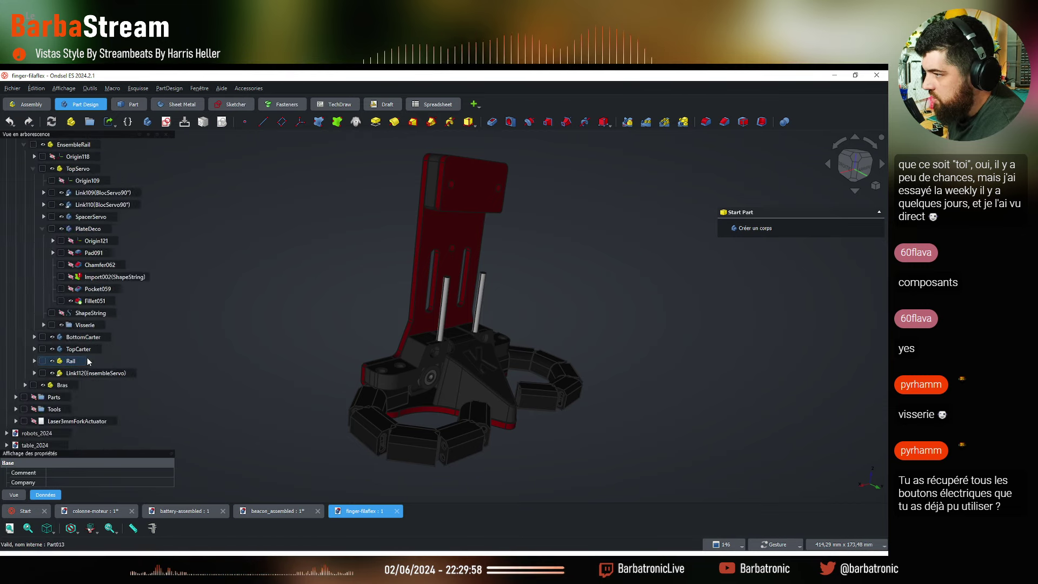
scroll(87, 358, up, 5)
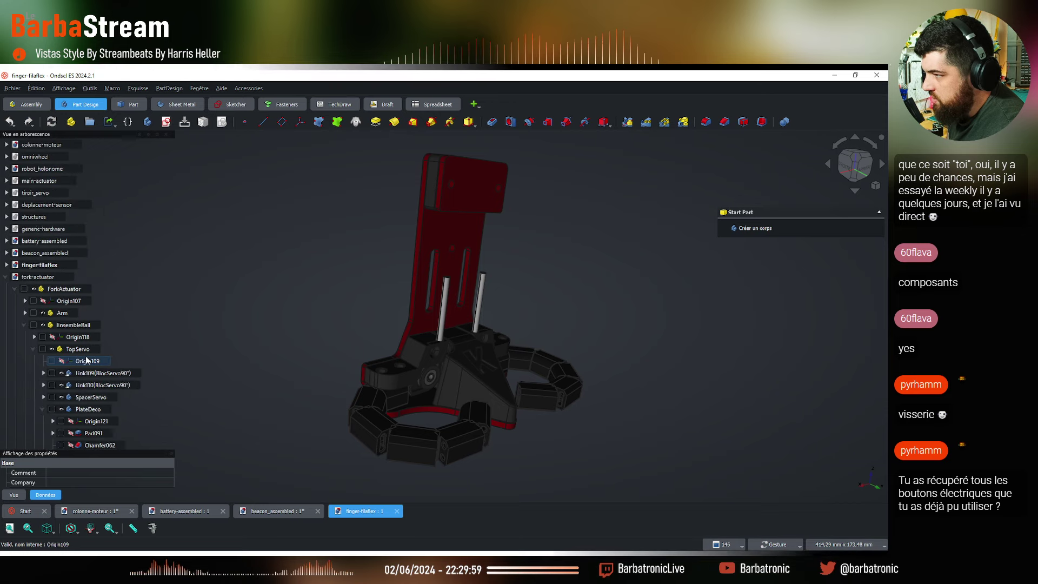
click(7, 277)
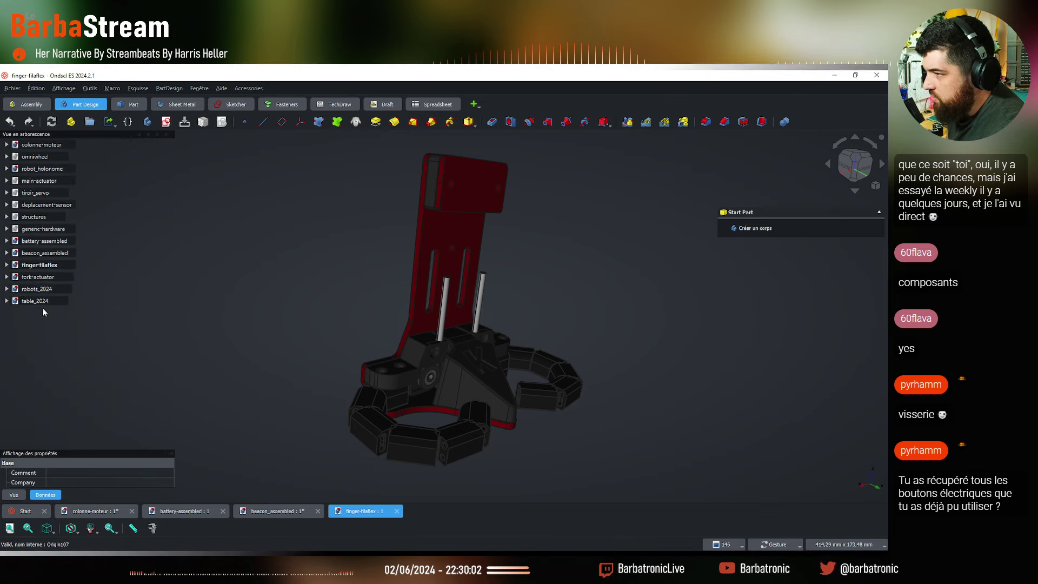
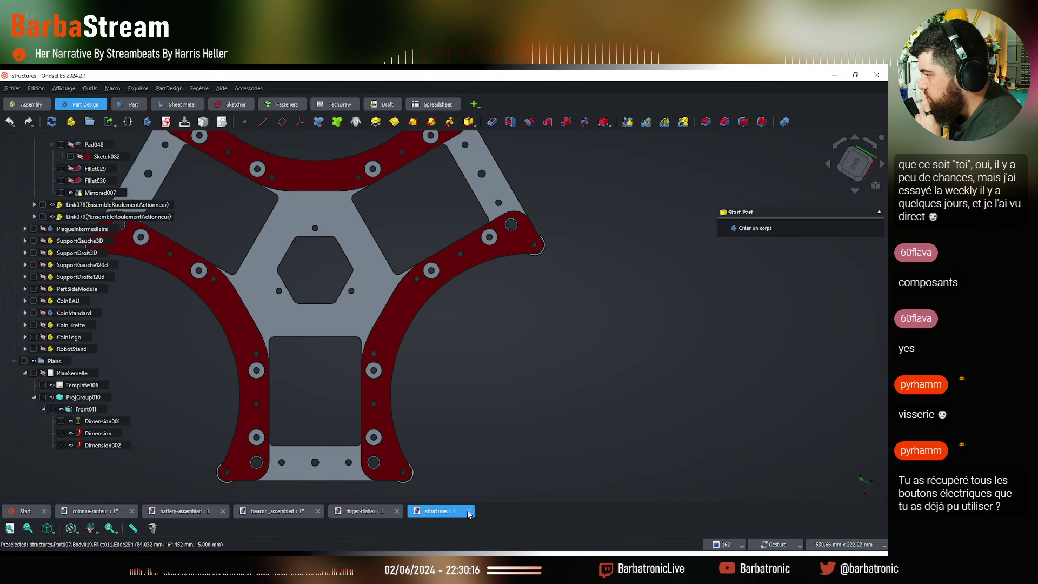
Close the structures, finger-filaflex, beacon_assembled and battery-assembled views, and open the robots_2024 document
click(469, 512)
click(397, 511)
click(318, 511)
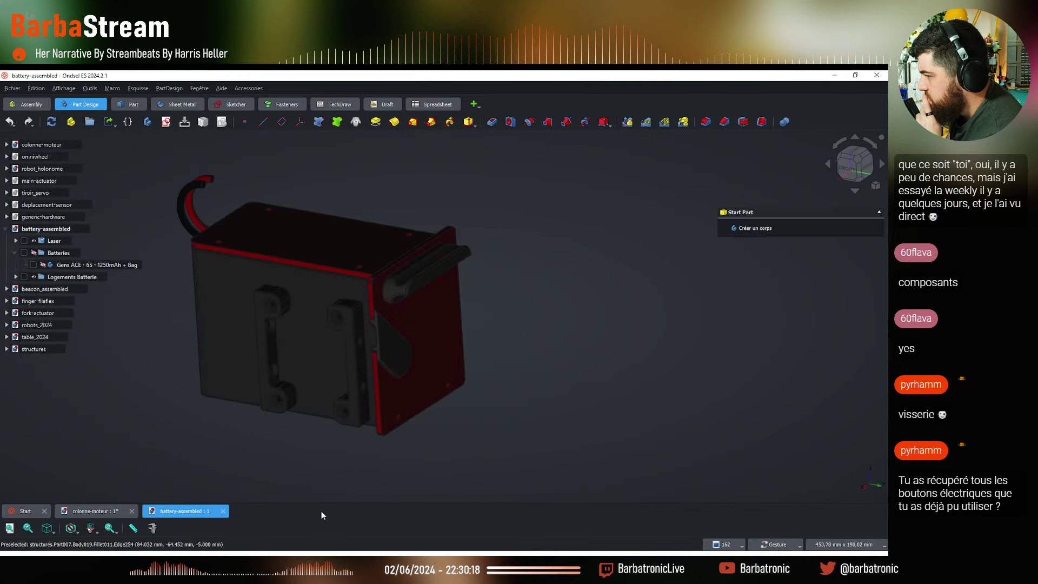
click(223, 511)
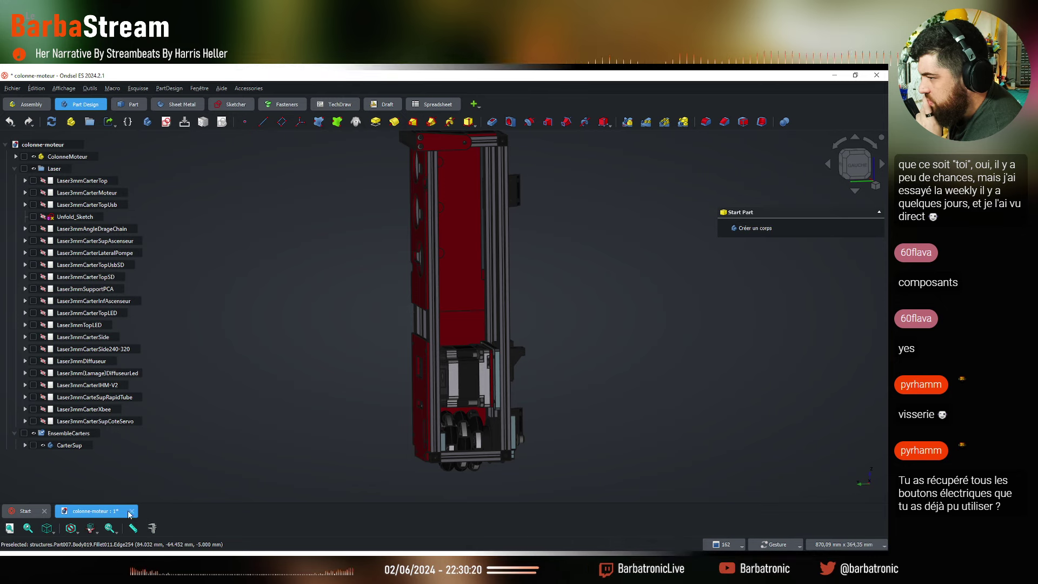
click(6, 144)
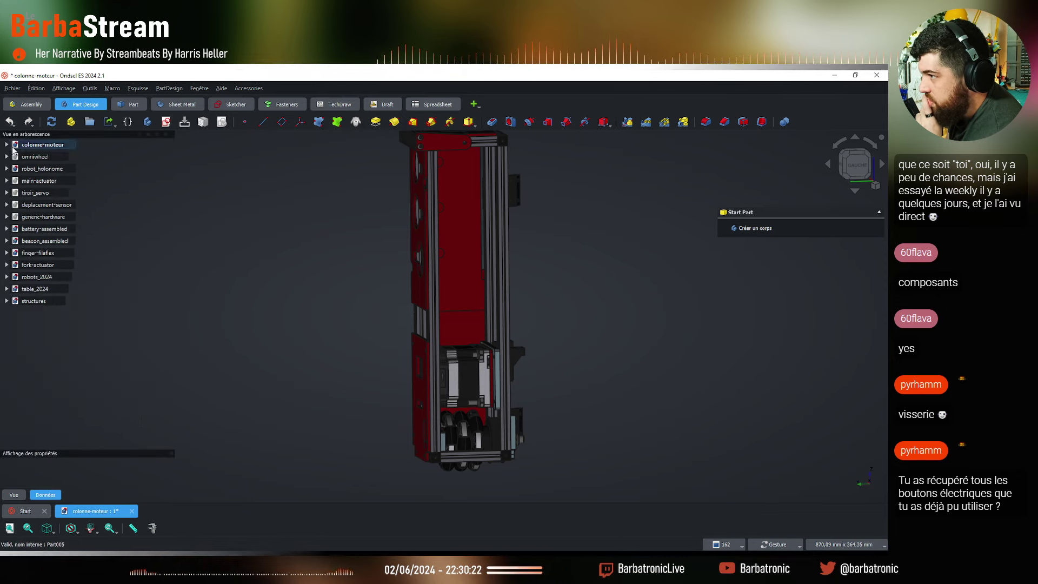
double_click(48, 278)
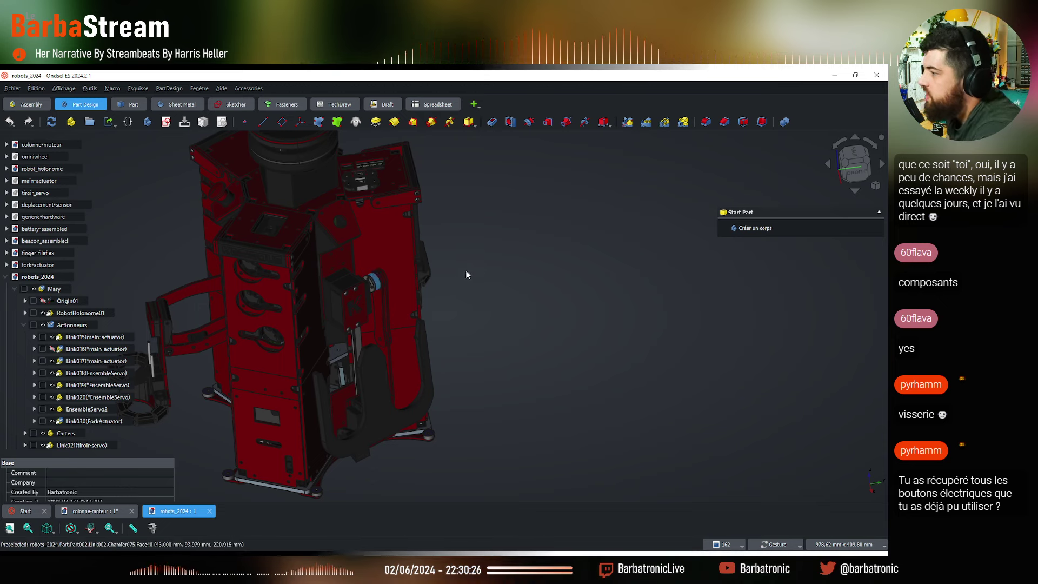
Examine the Mary robot assembly from all around, including the beacon, the actuators and the top plate holding the switch board
scroll(514, 355, down, 3)
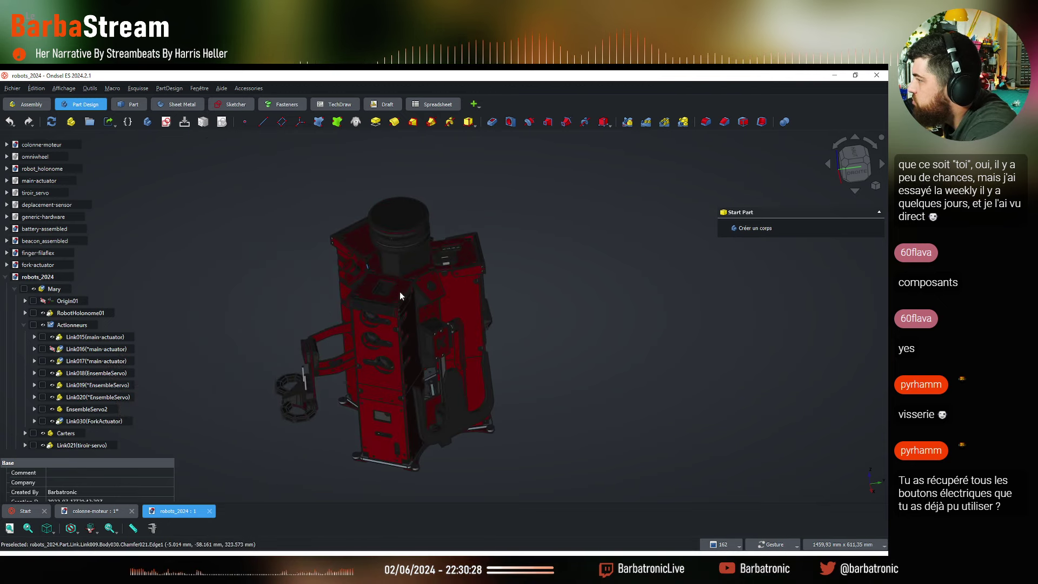
scroll(400, 291, up, 5)
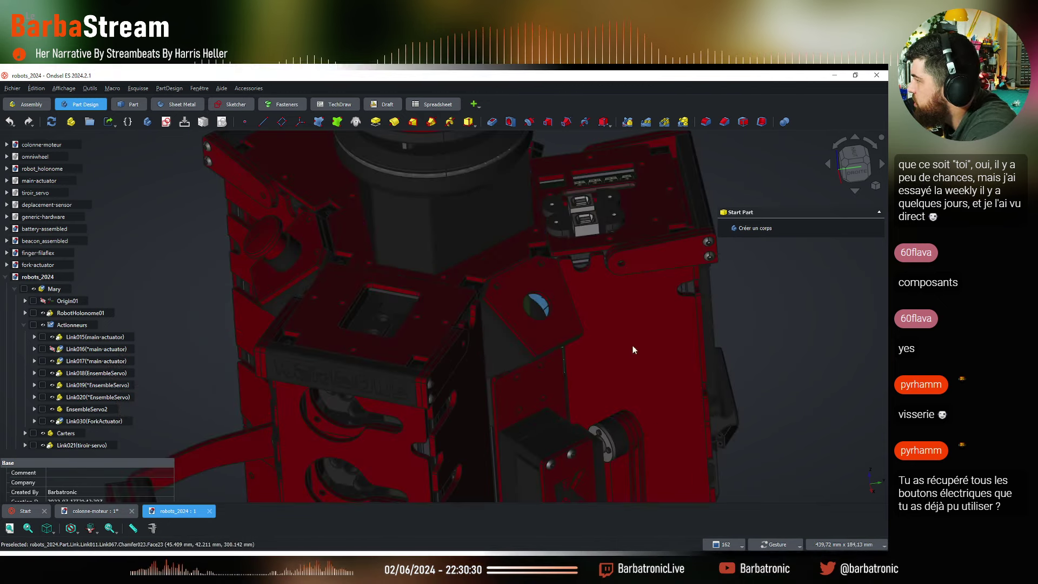
drag(427, 372, 317, 371)
scroll(534, 393, down, 4)
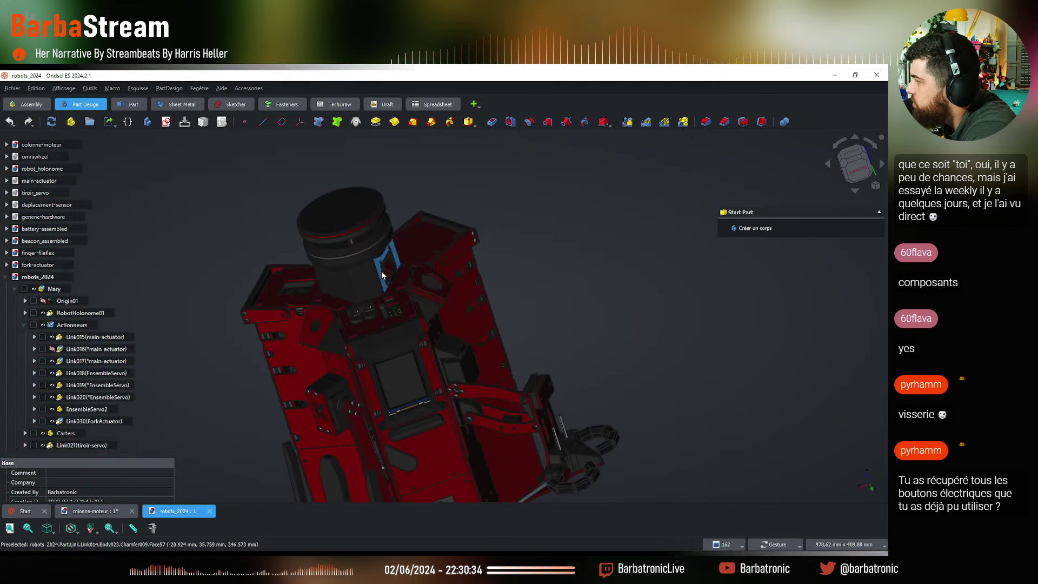
scroll(381, 271, up, 2)
drag(497, 328, 436, 320)
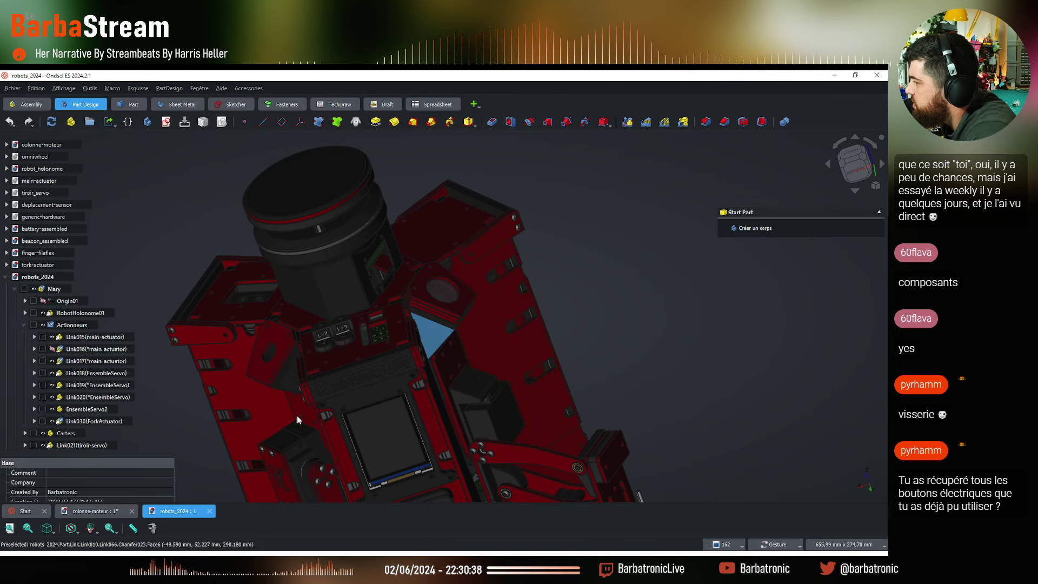
drag(341, 403, 551, 389)
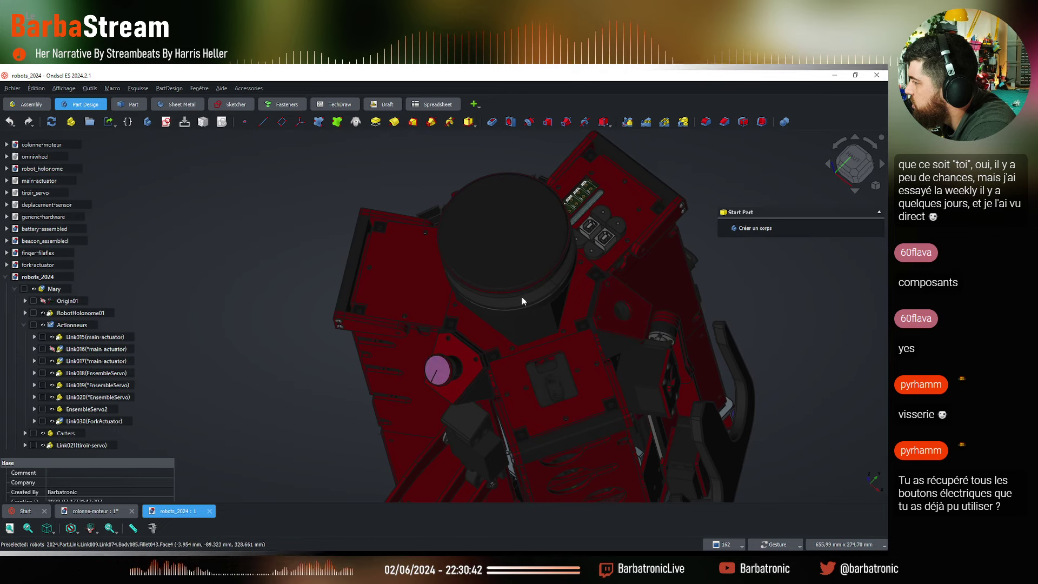
drag(522, 300, 676, 248)
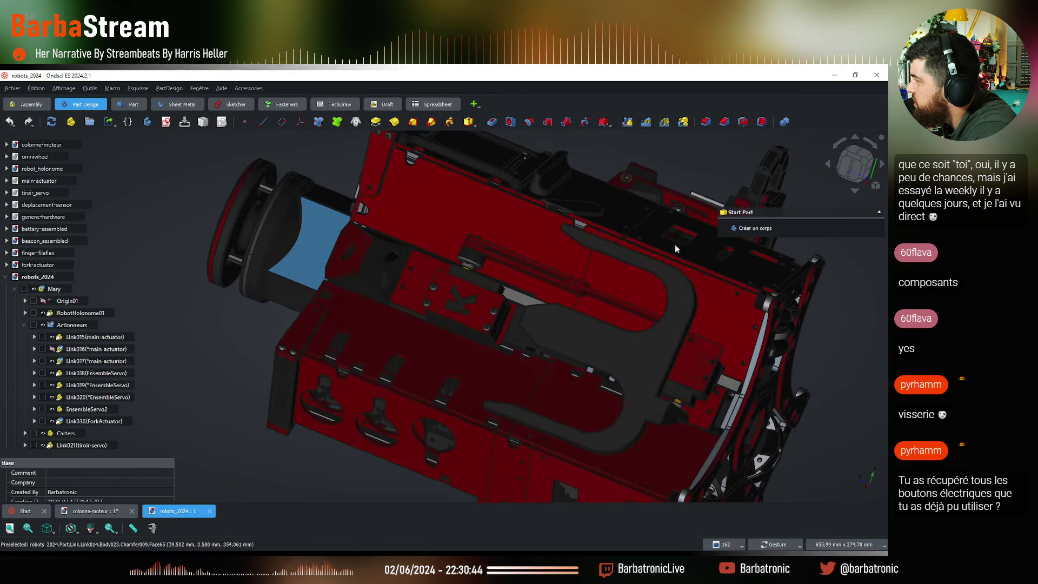
drag(425, 412, 304, 389)
drag(628, 236, 597, 291)
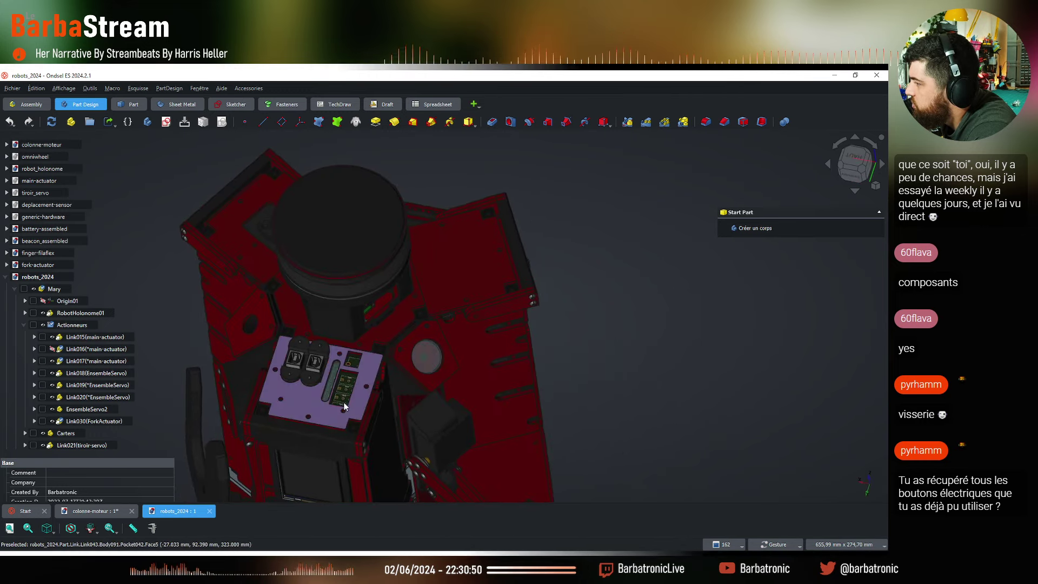
scroll(344, 402, up, 5)
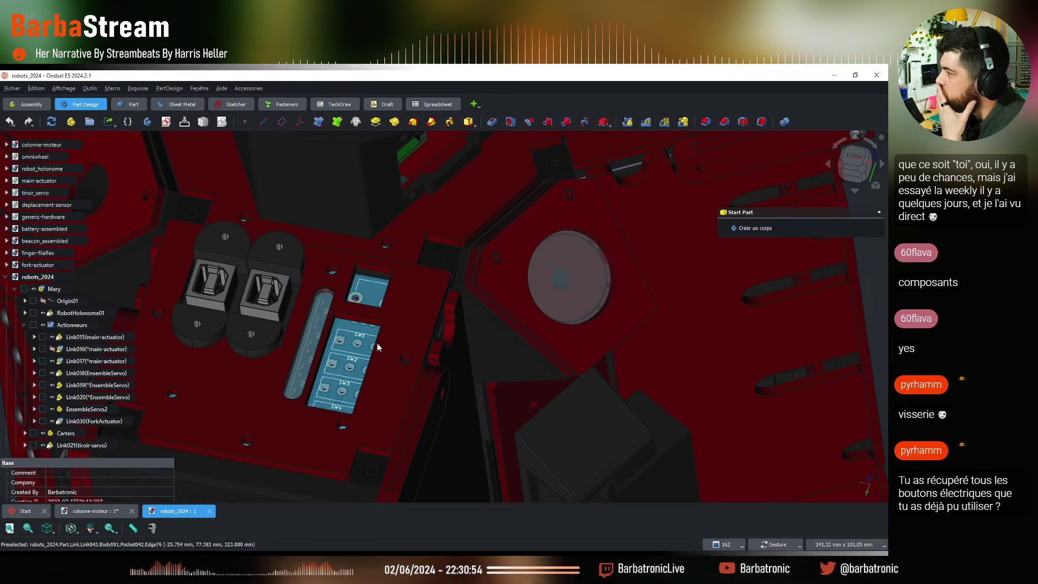
scroll(377, 346, down, 5)
scroll(378, 343, down, 4)
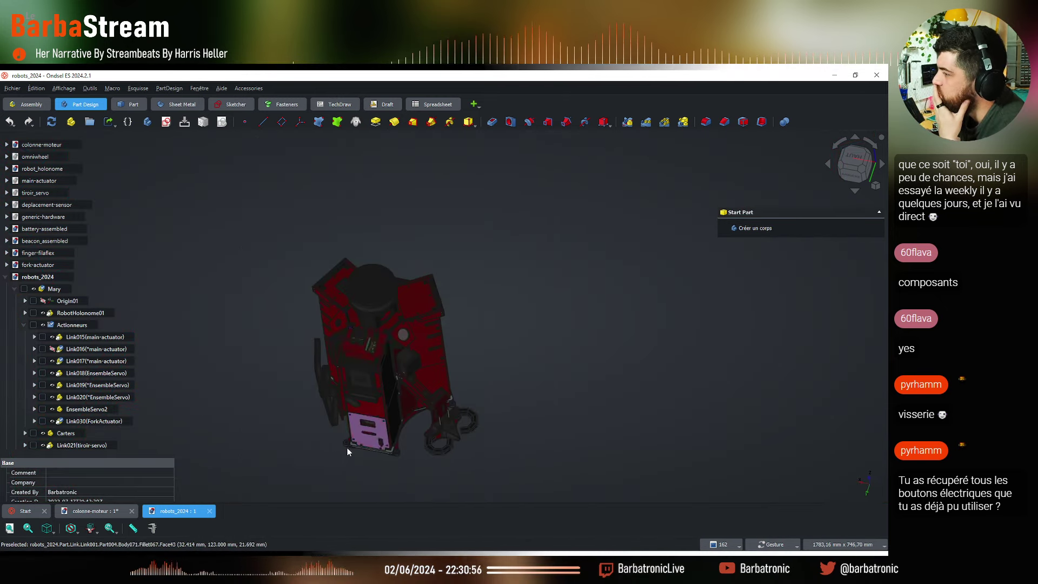
scroll(347, 449, up, 5)
Select the TFT screen face, open the robot_holonome document and expand RobotHolonome down to the parts of EnsembleTFTCarter
click(397, 276)
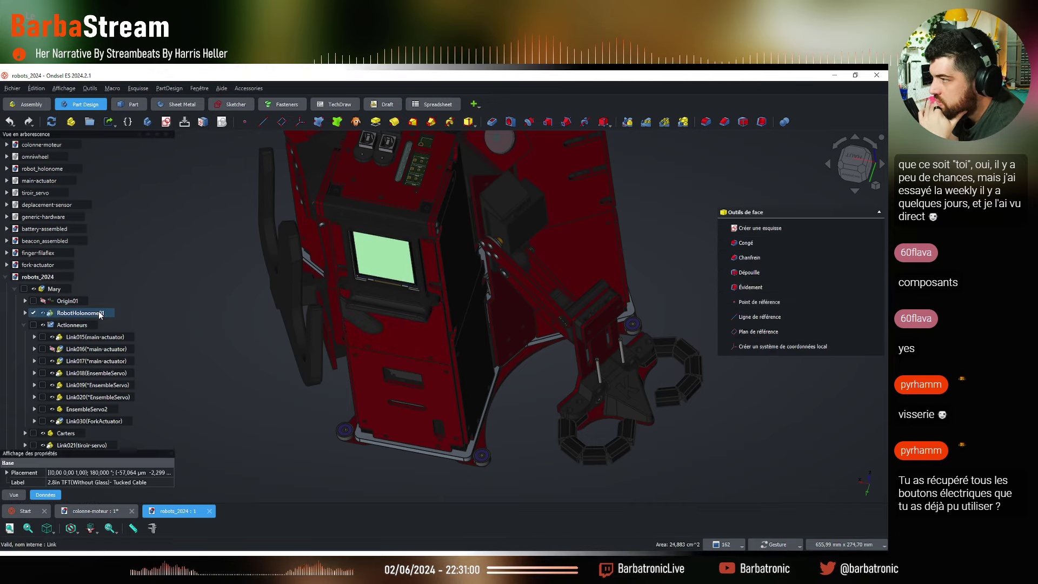
click(23, 325)
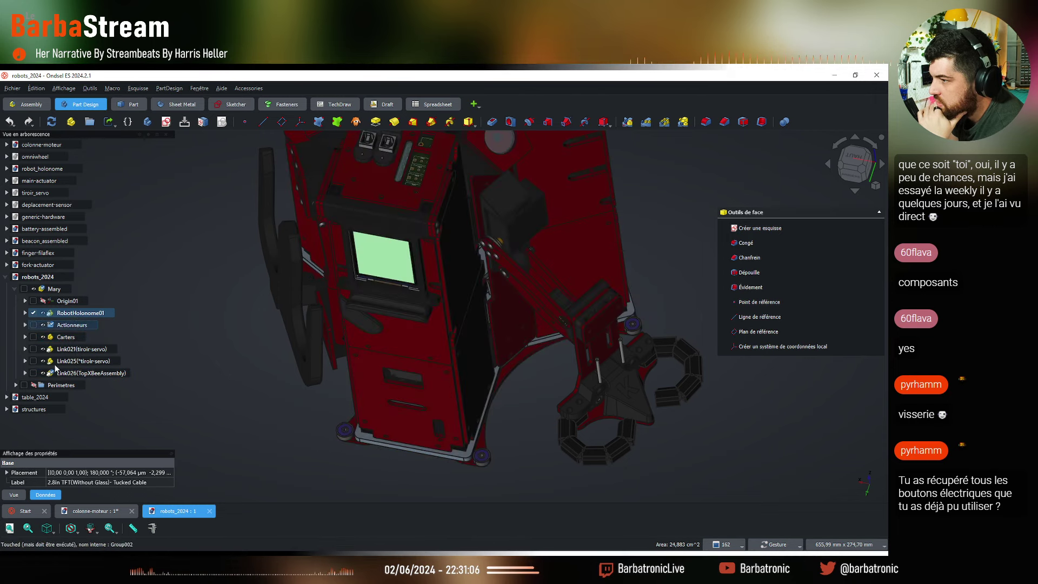
double_click(43, 168)
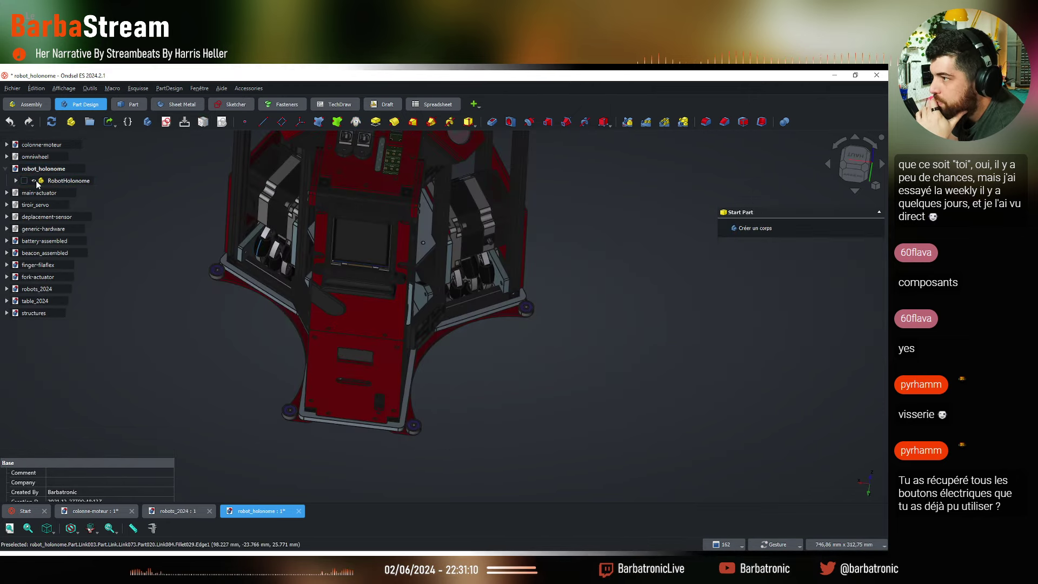
click(15, 181)
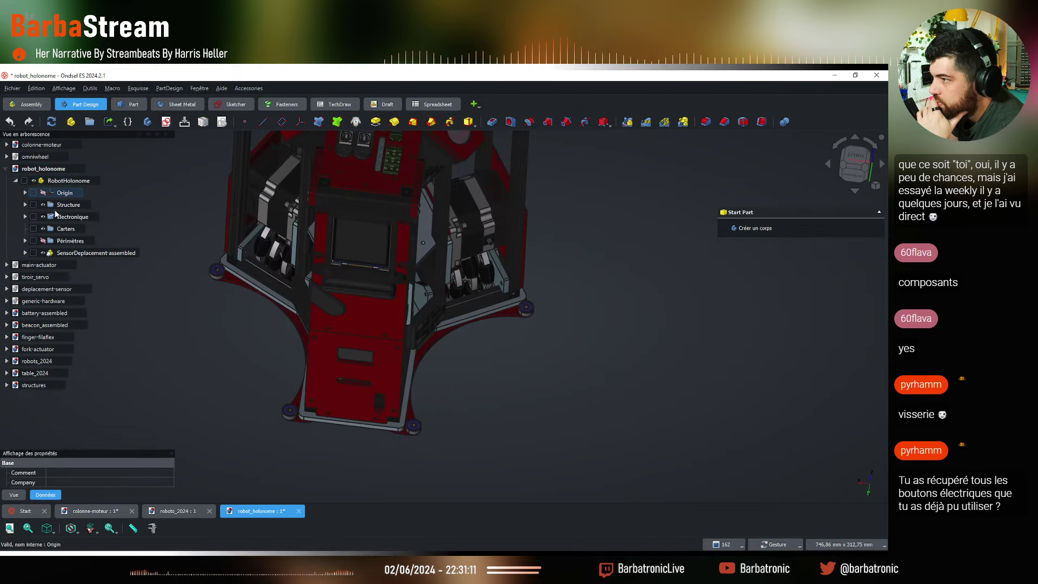
click(25, 216)
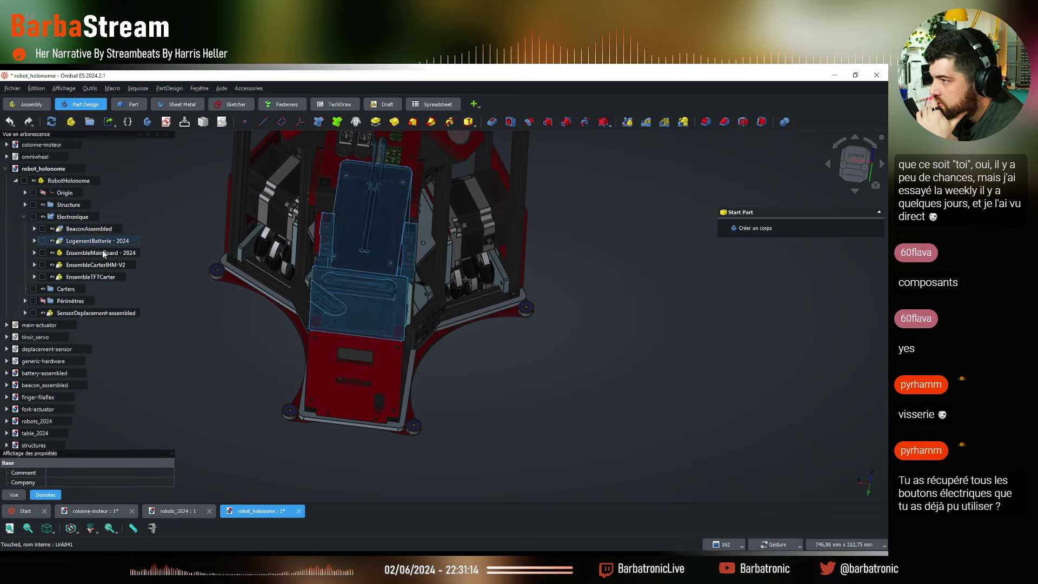
click(101, 278)
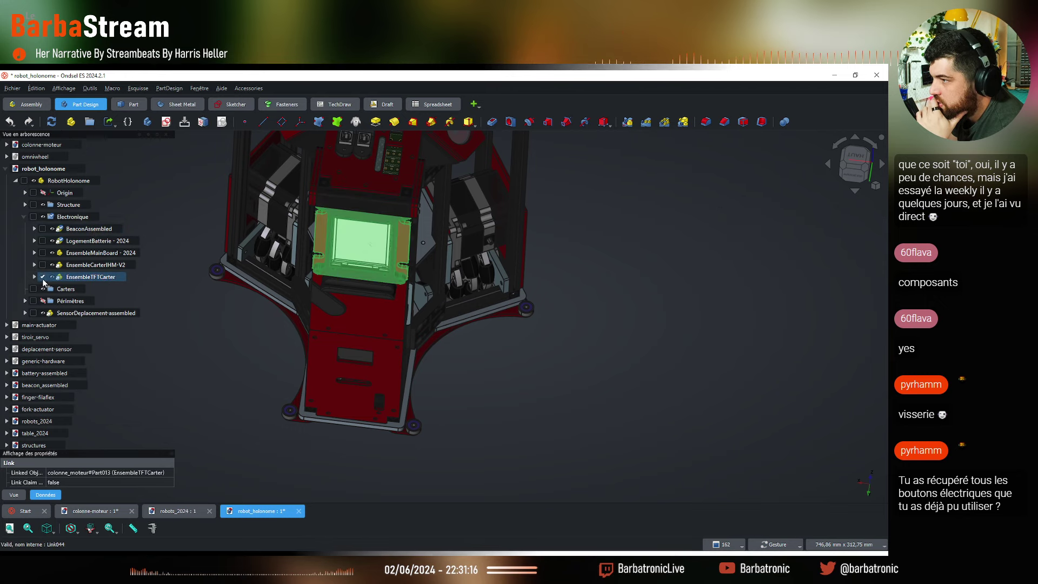
click(34, 277)
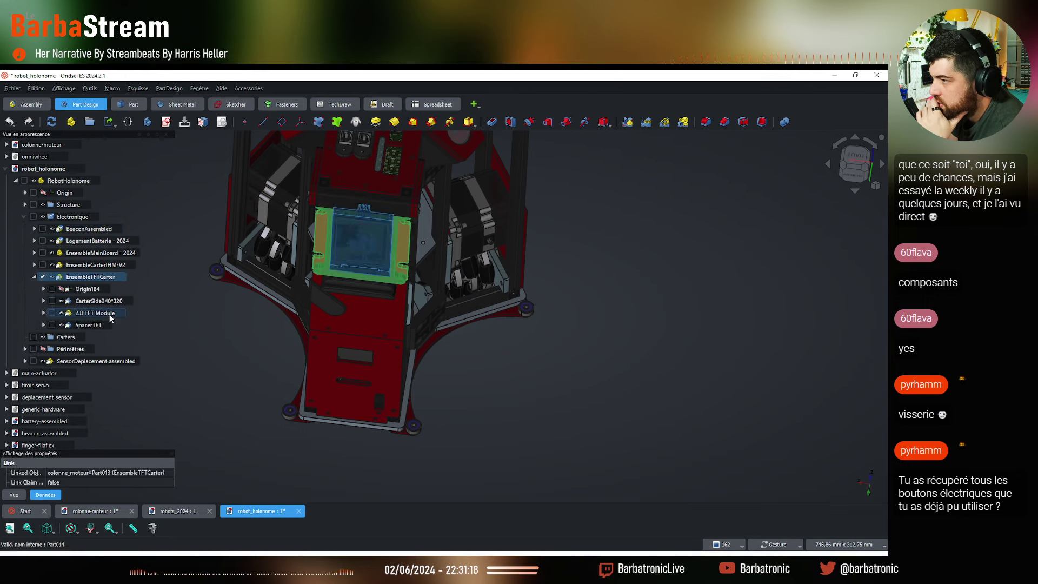
Examine the RobotHolonome chassis around the TFT screen and the electronics boards behind its frame
drag(305, 482, 468, 456)
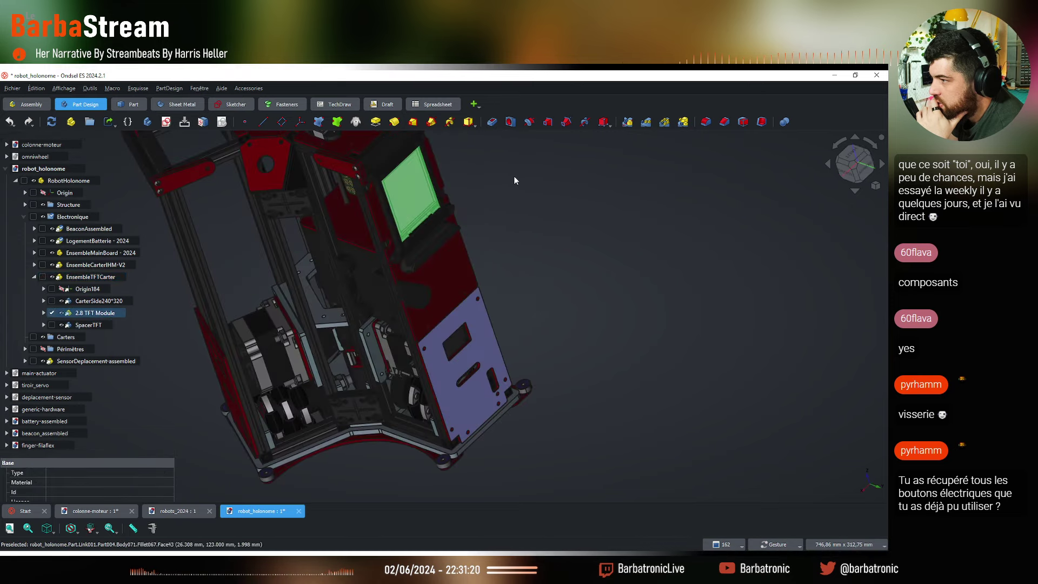
drag(514, 179, 403, 288)
drag(565, 378, 644, 381)
click(699, 218)
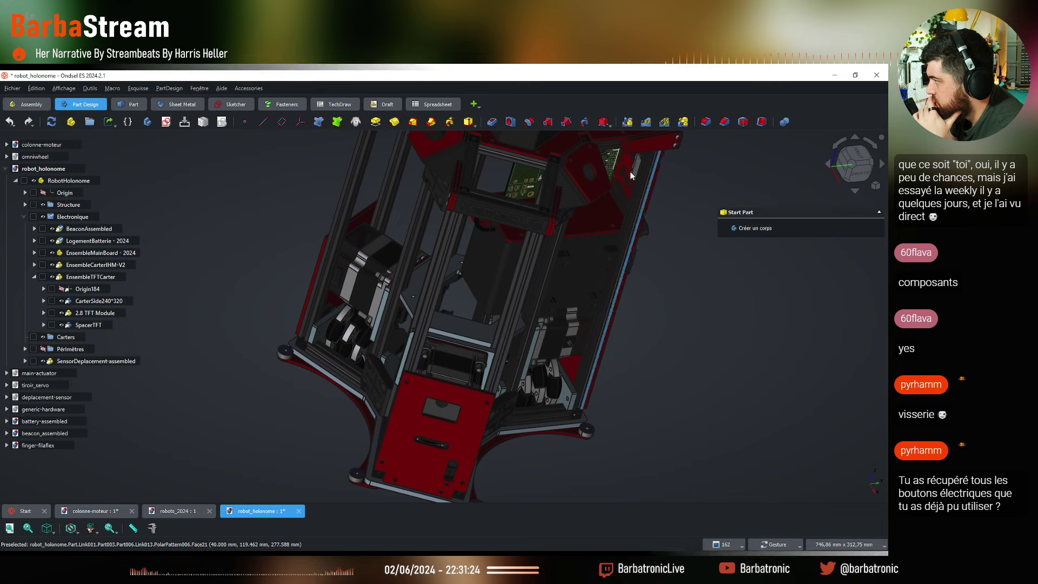
scroll(622, 174, up, 3)
scroll(612, 180, up, 3)
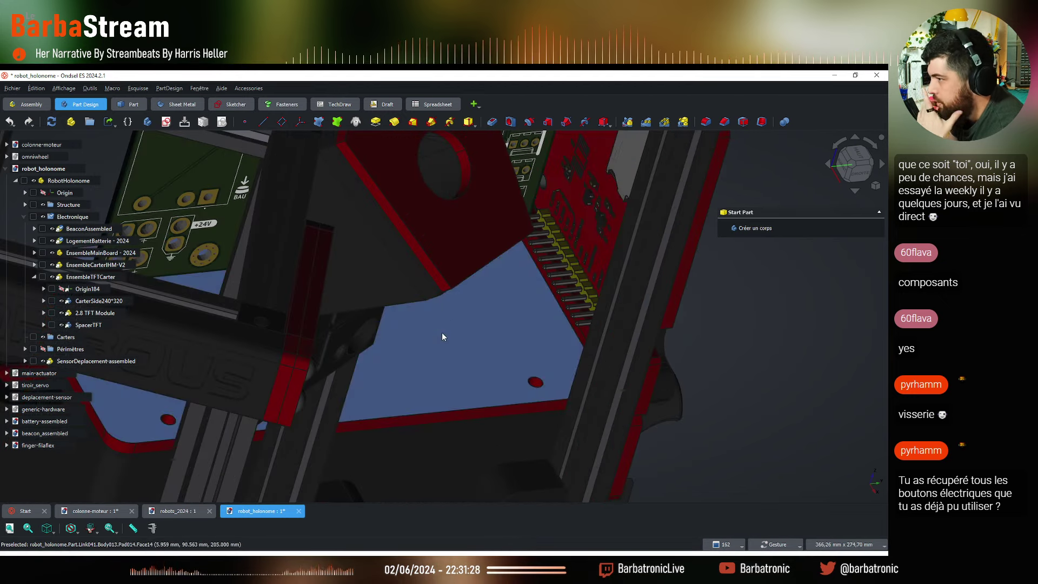
scroll(479, 340, down, 2)
scroll(479, 341, down, 10)
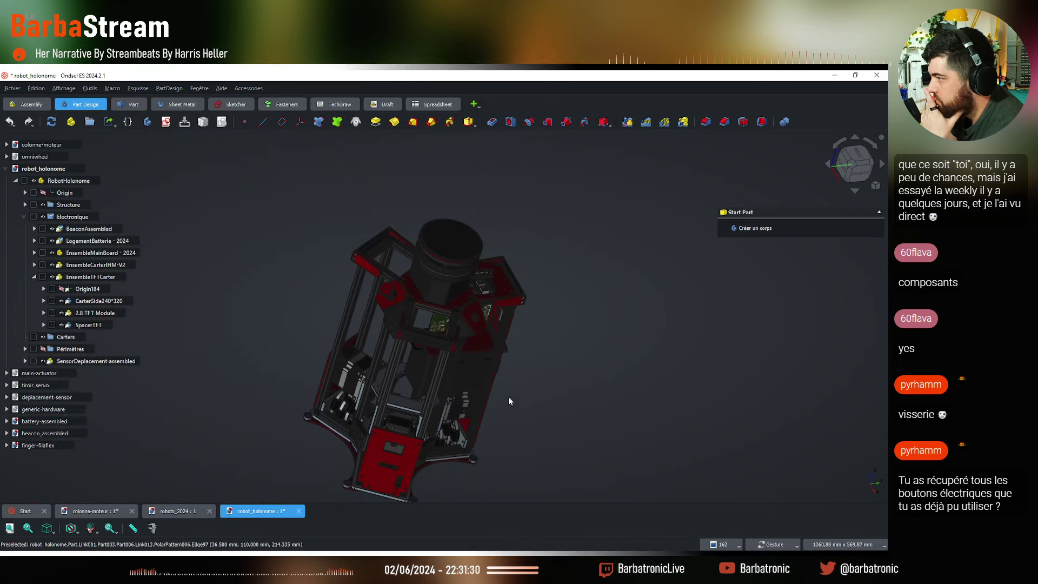
drag(508, 397, 260, 335)
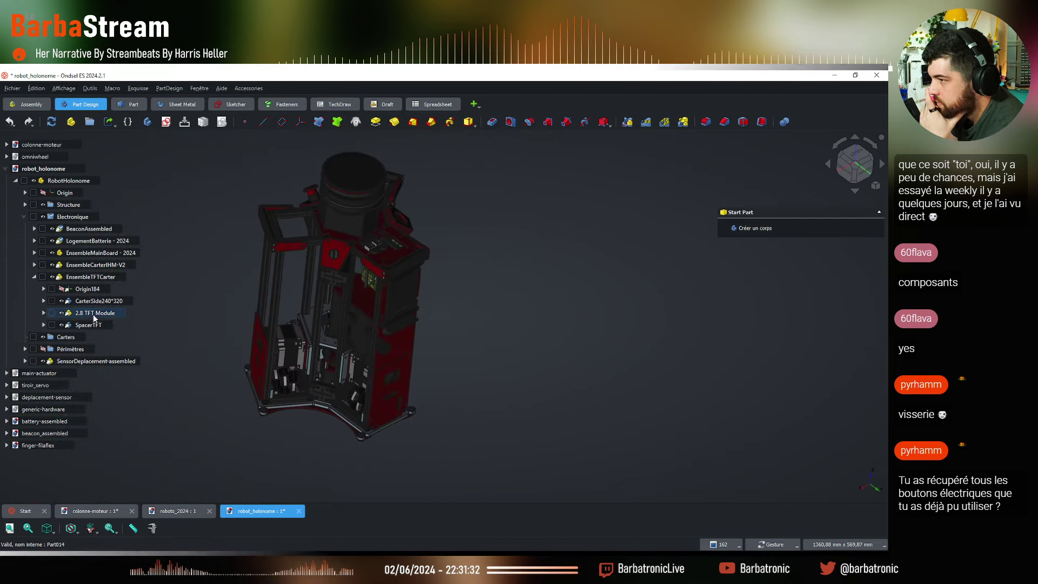
Inspect the properties of the 2.8 TFT Module and the list of objects linked in its Group property
click(93, 316)
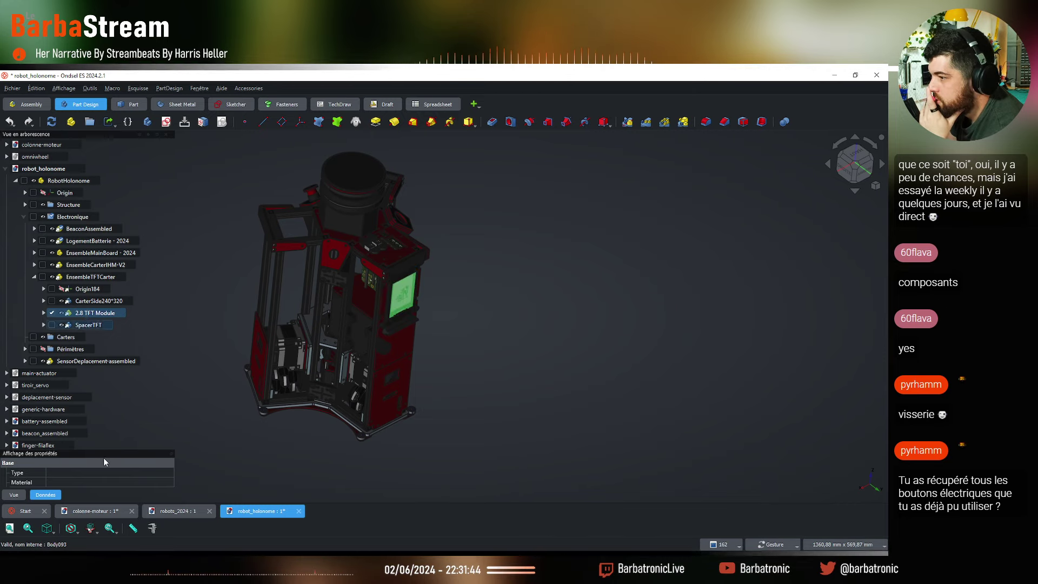
drag(103, 450, 104, 339)
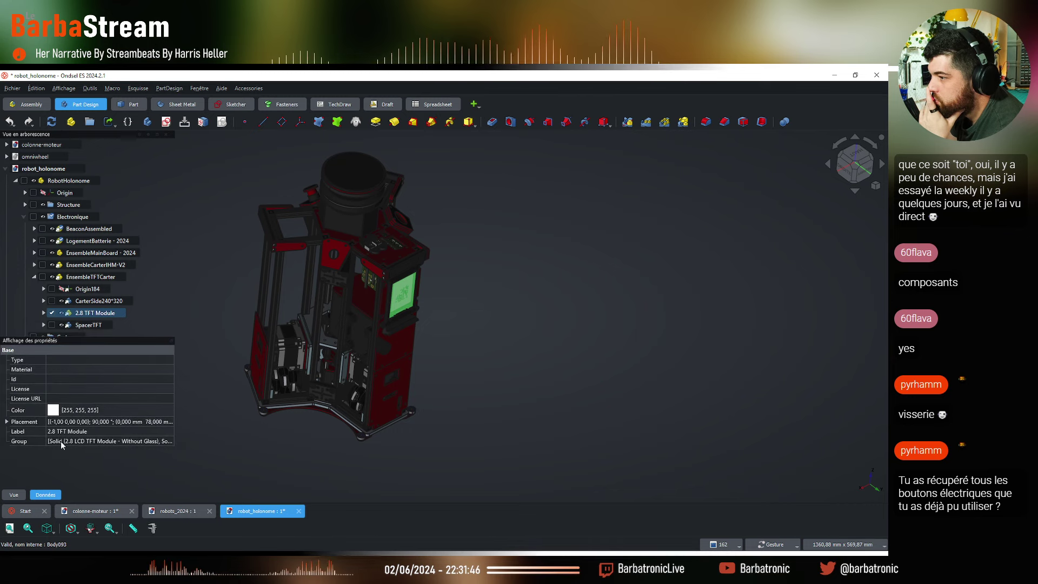
click(112, 442)
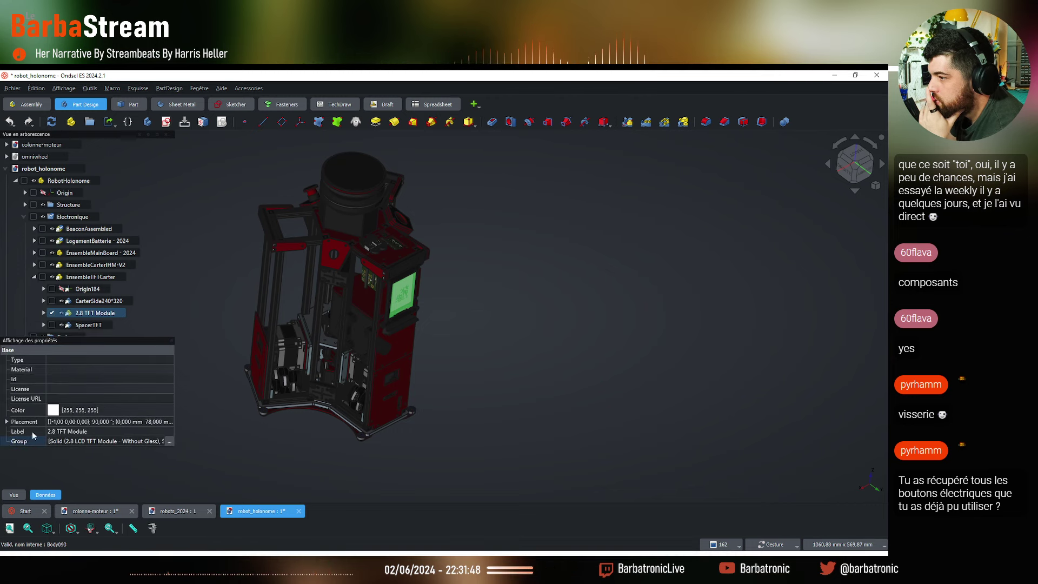
click(169, 441)
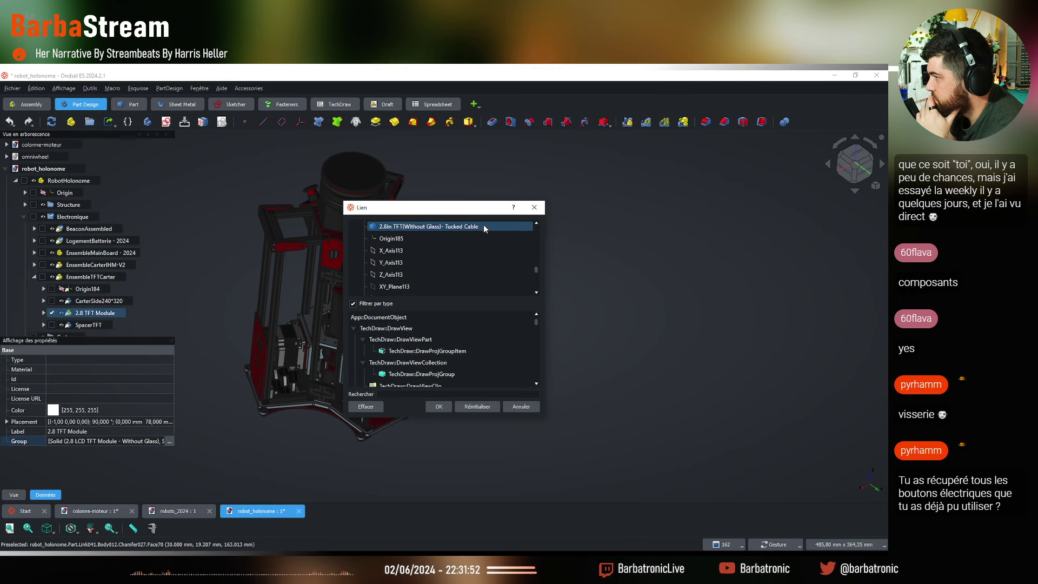
scroll(538, 268, up, 2)
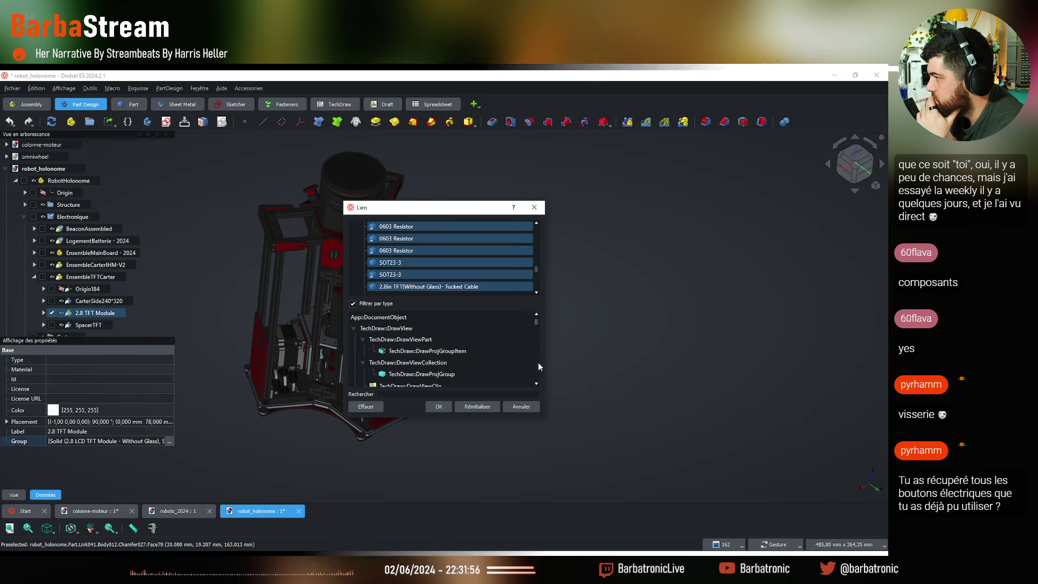
click(521, 406)
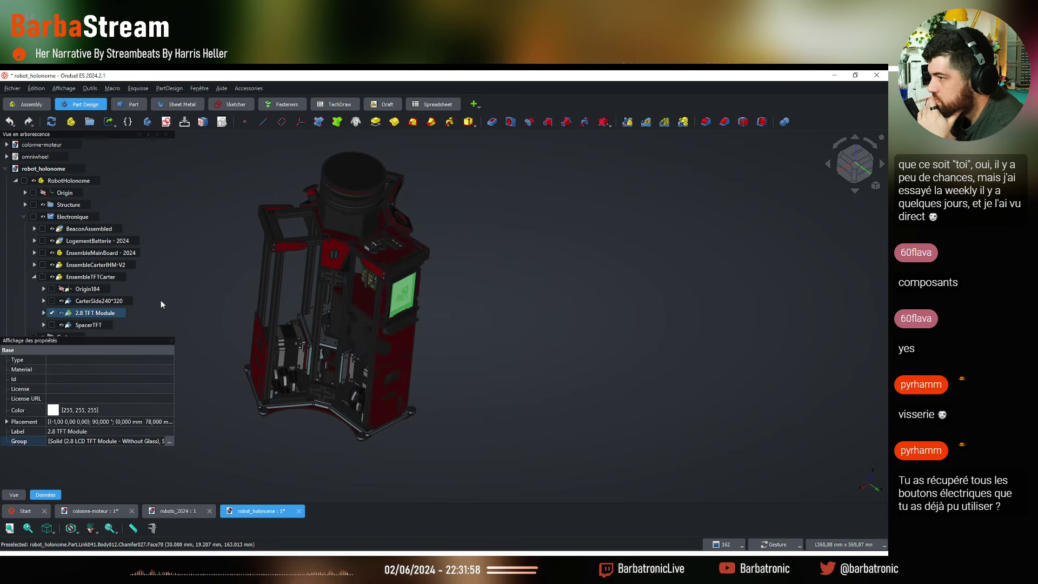
drag(108, 338, 108, 425)
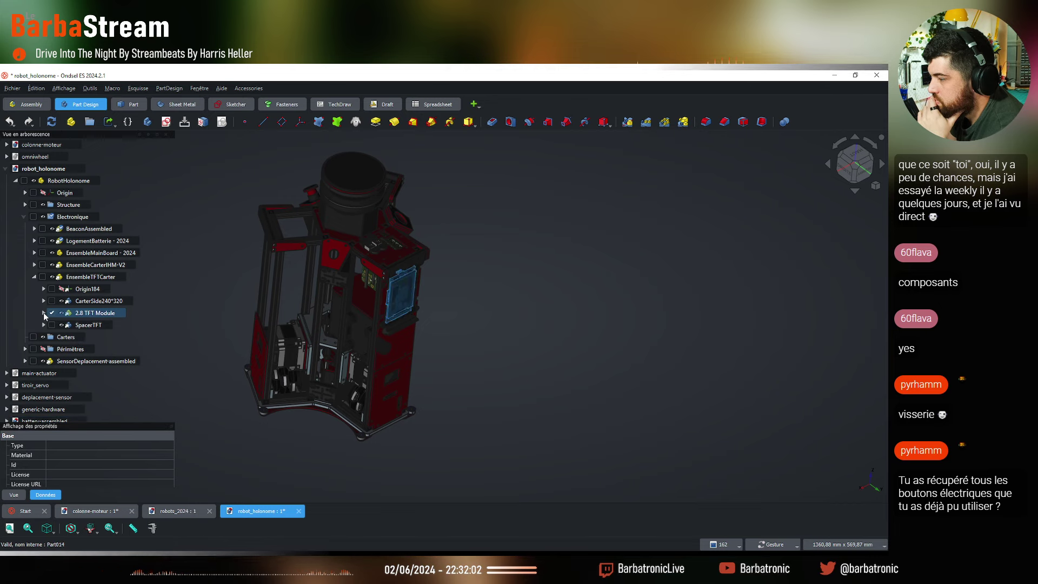
Try showing the 2.8 TFT Module's hidden elements and toggling its visibility in the tree, and collapse its component list
right_click(92, 315)
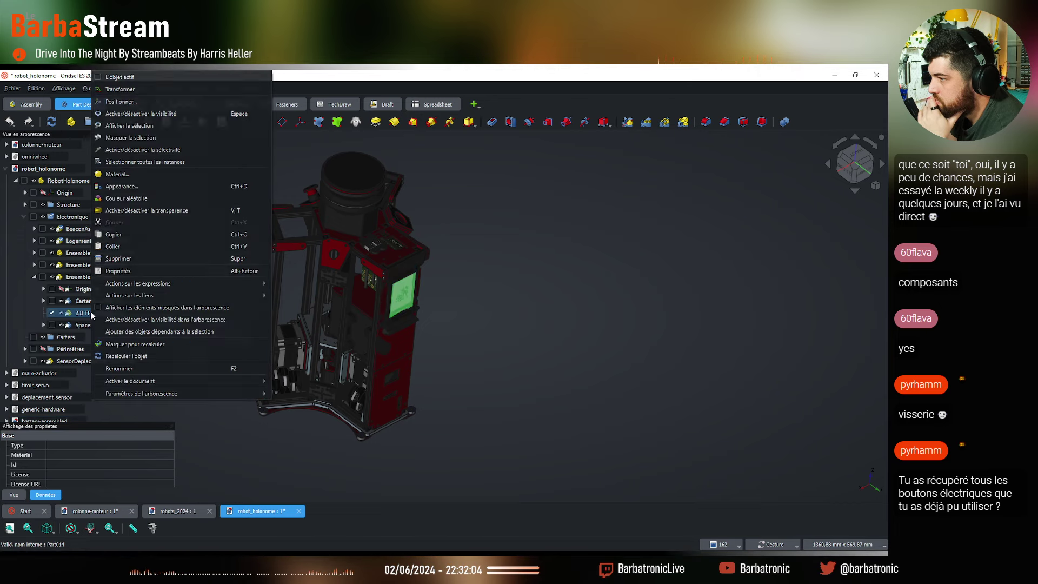
click(150, 307)
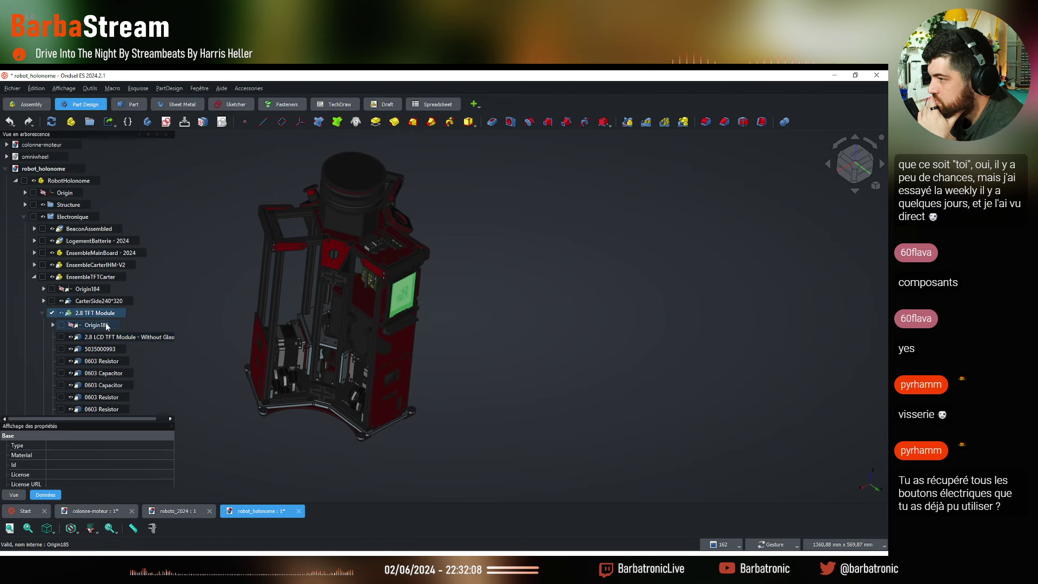
right_click(84, 312)
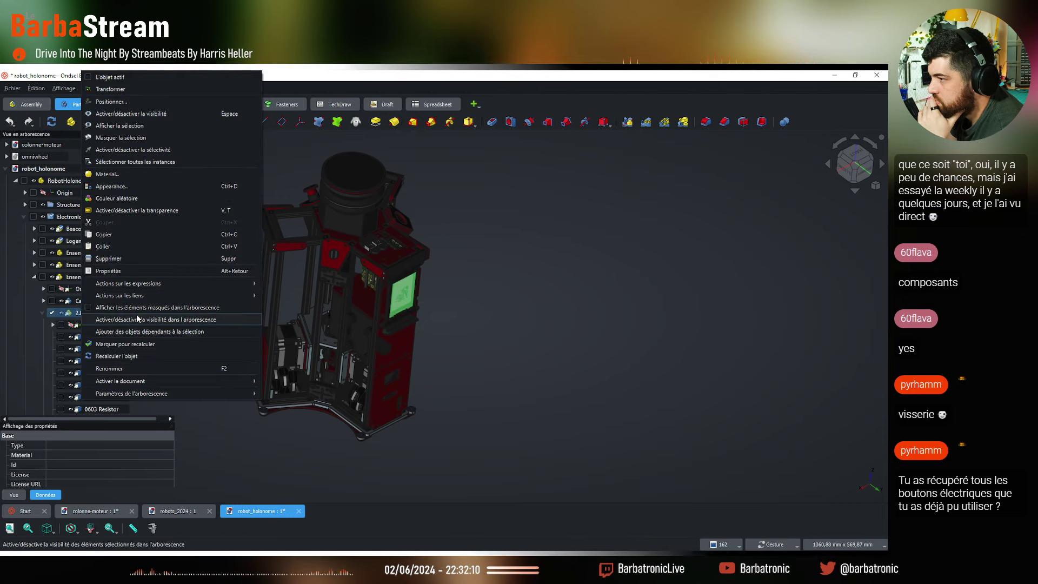
click(132, 307)
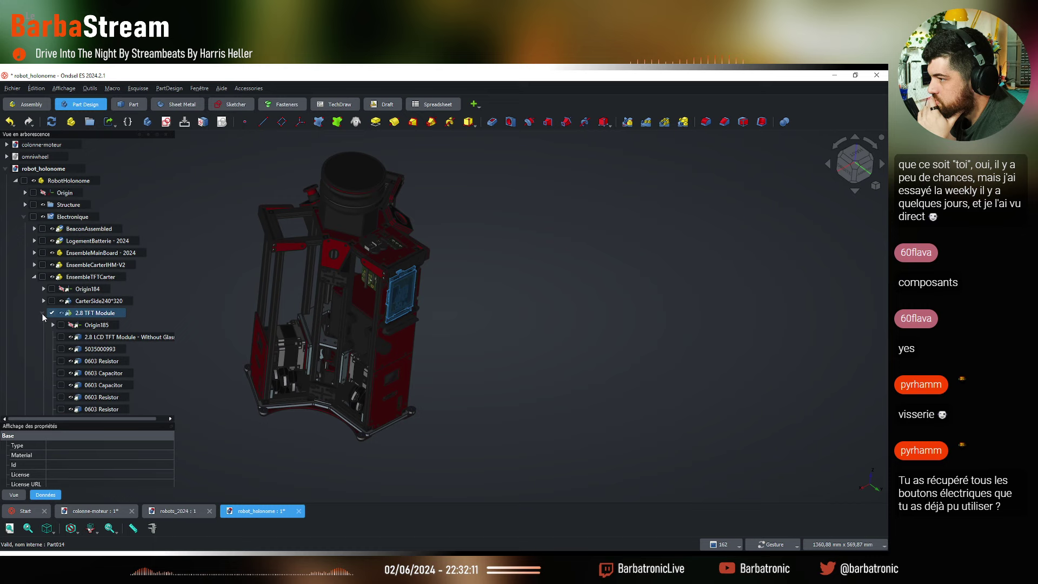
right_click(81, 313)
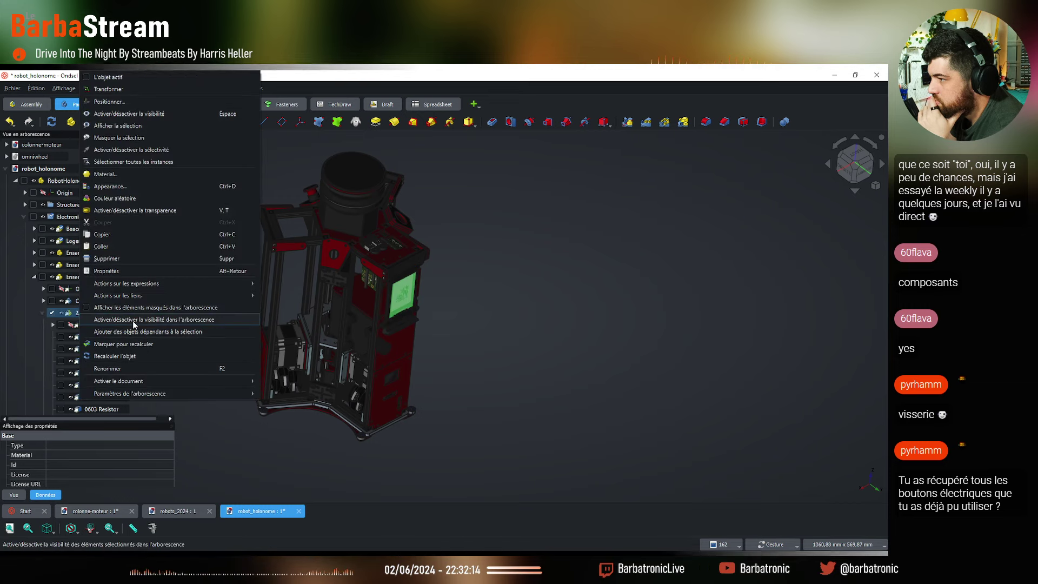
click(132, 320)
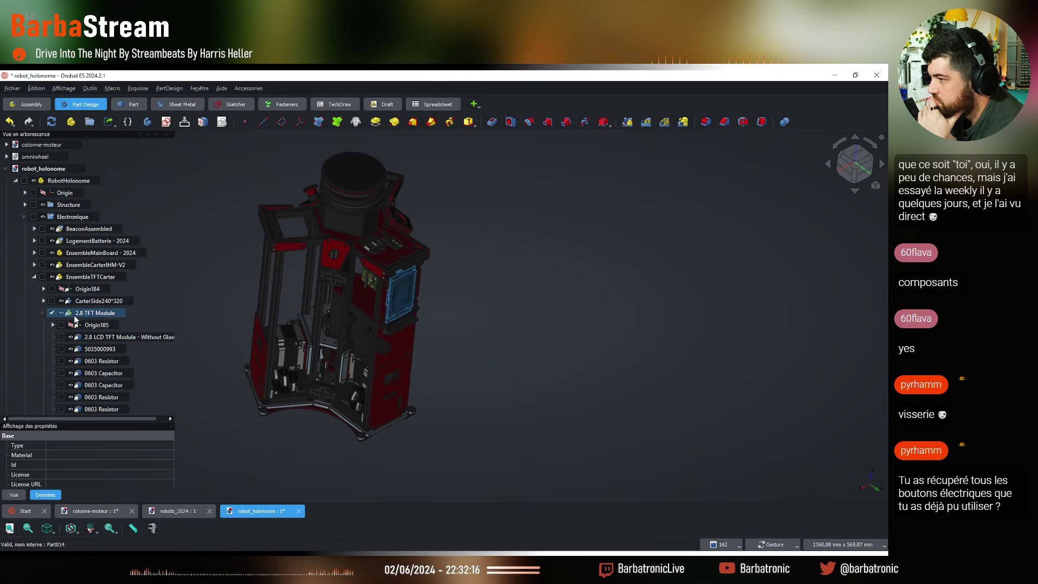
right_click(79, 313)
click(117, 310)
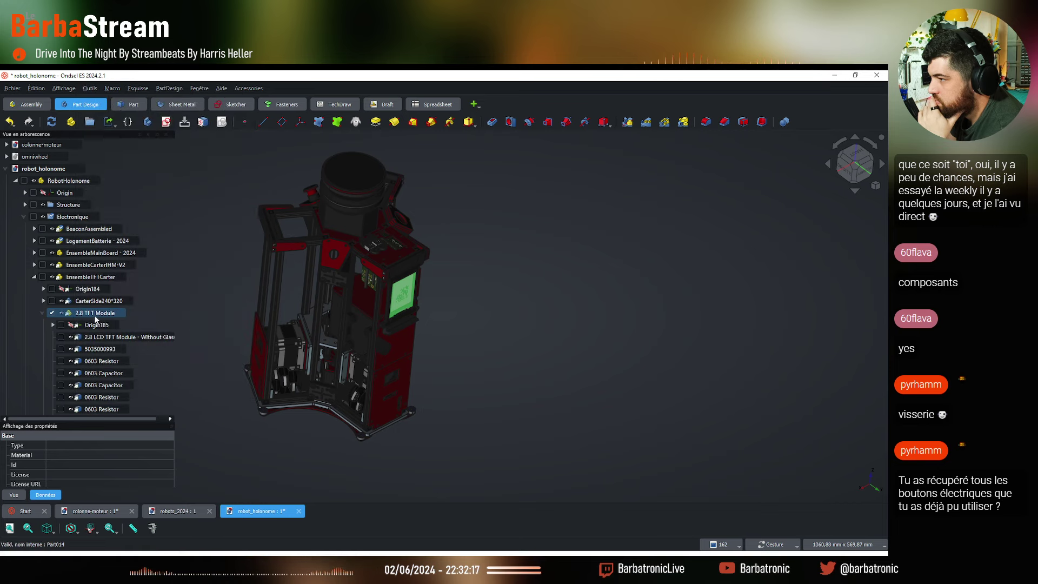
click(42, 314)
key(Delete)
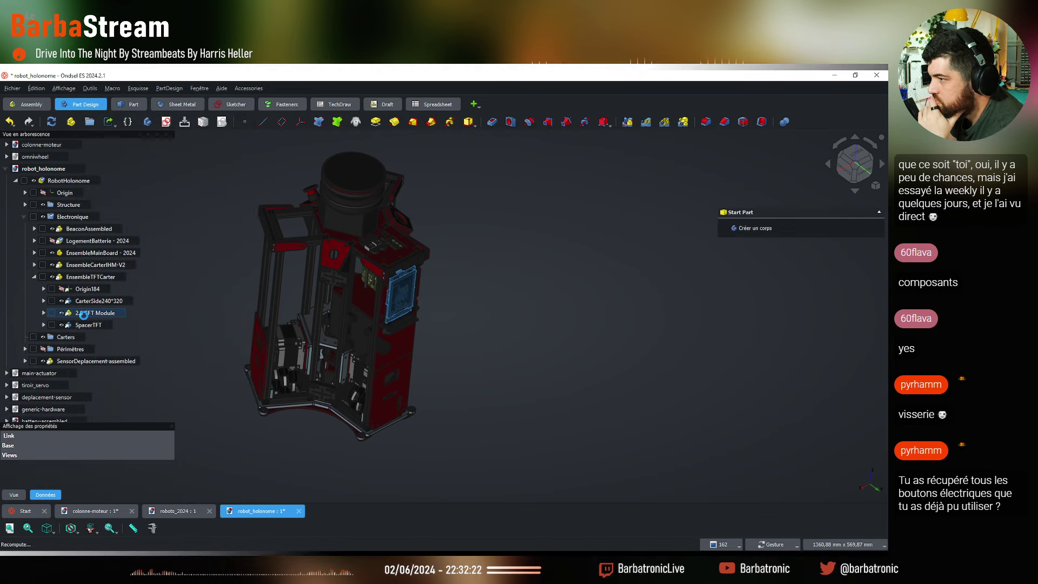
Inspect the 2.8 TFT Module and the CarterSide240*320 cover inside EnsembleTFTCarter of the robot_holonome document
scroll(84, 316, down, 7)
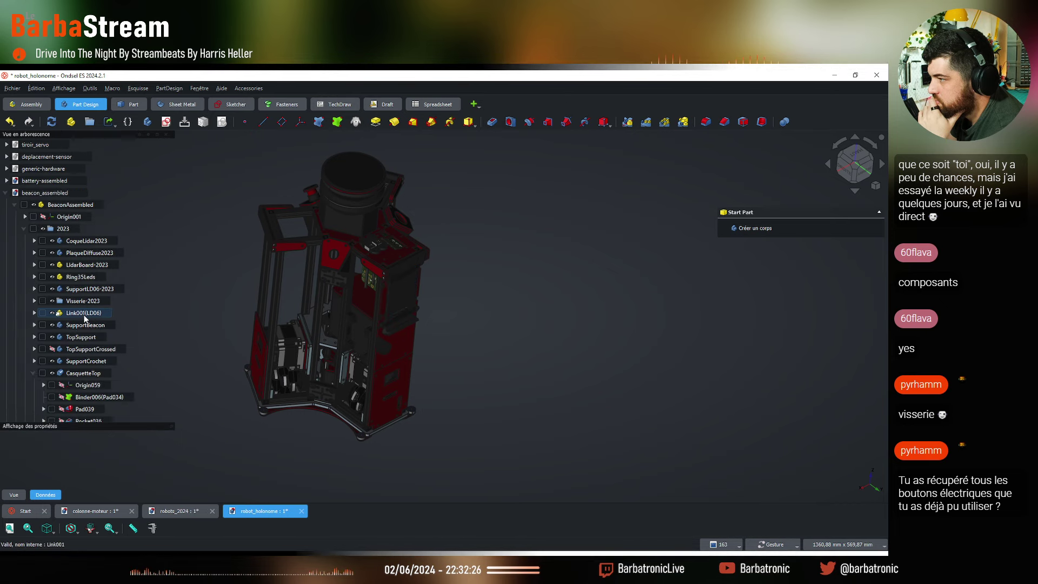
click(6, 193)
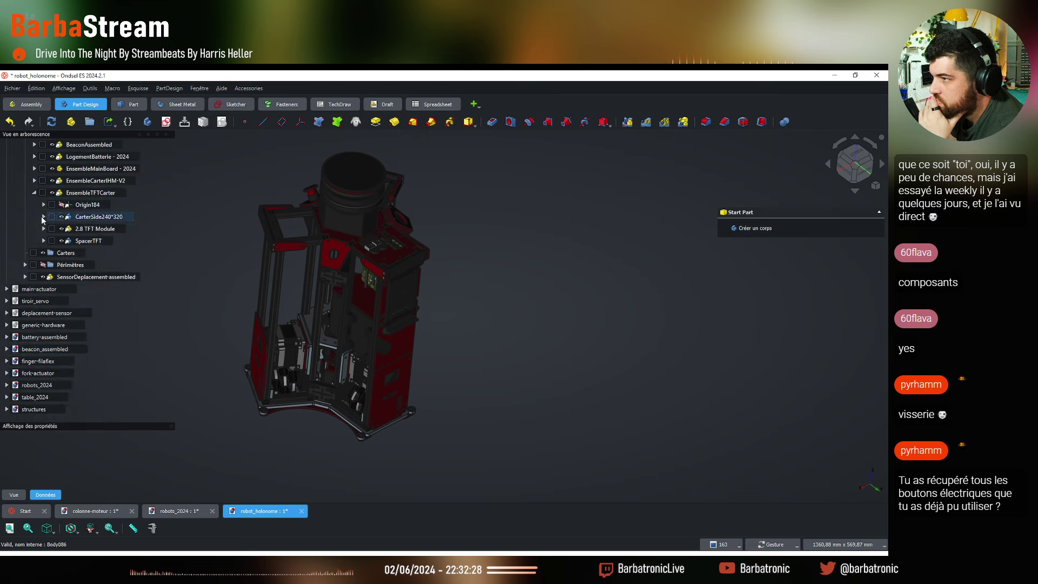
scroll(111, 342, up, 3)
click(102, 229)
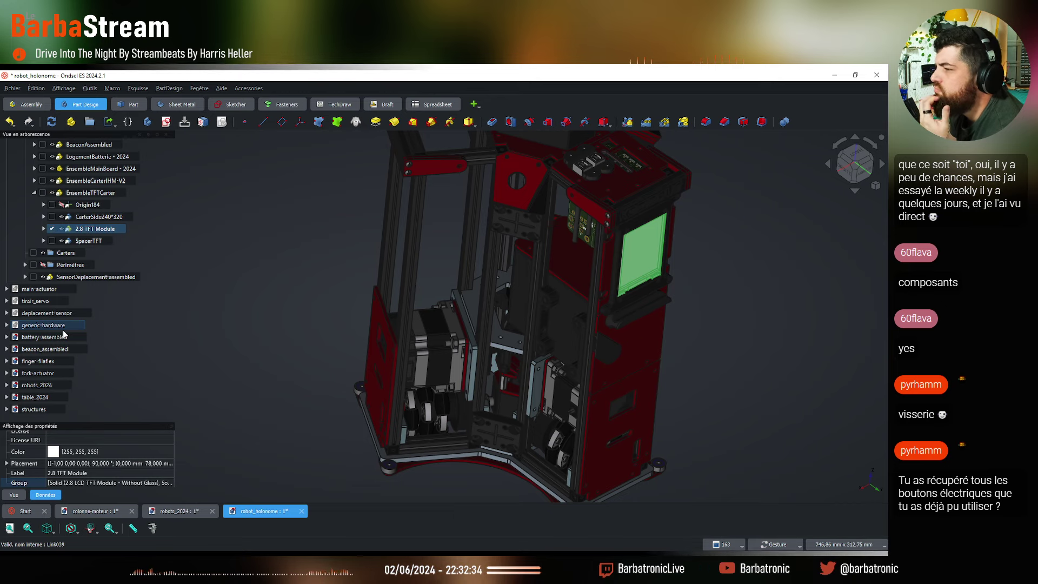
scroll(100, 266, up, 2)
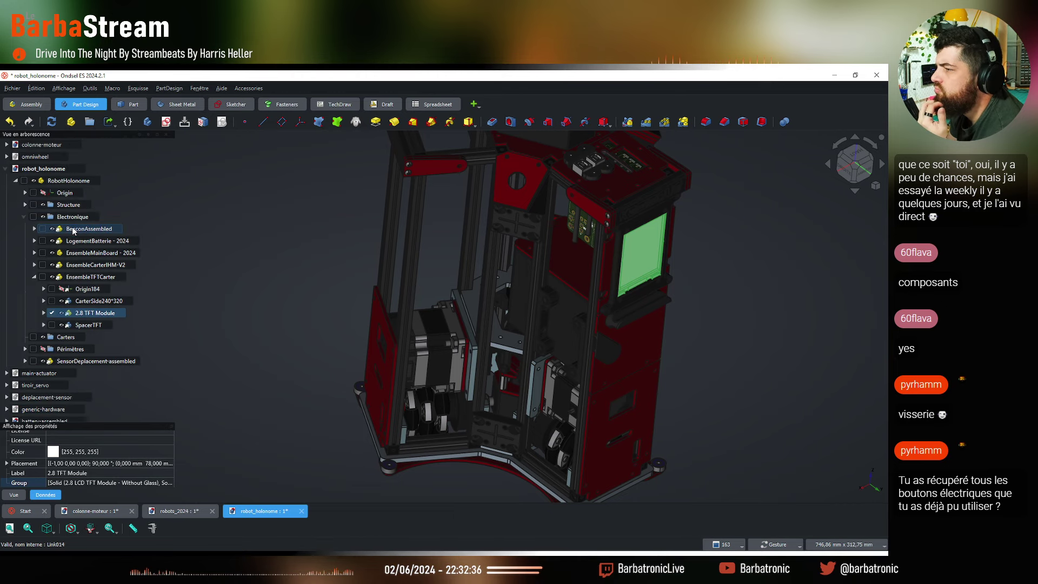
click(94, 301)
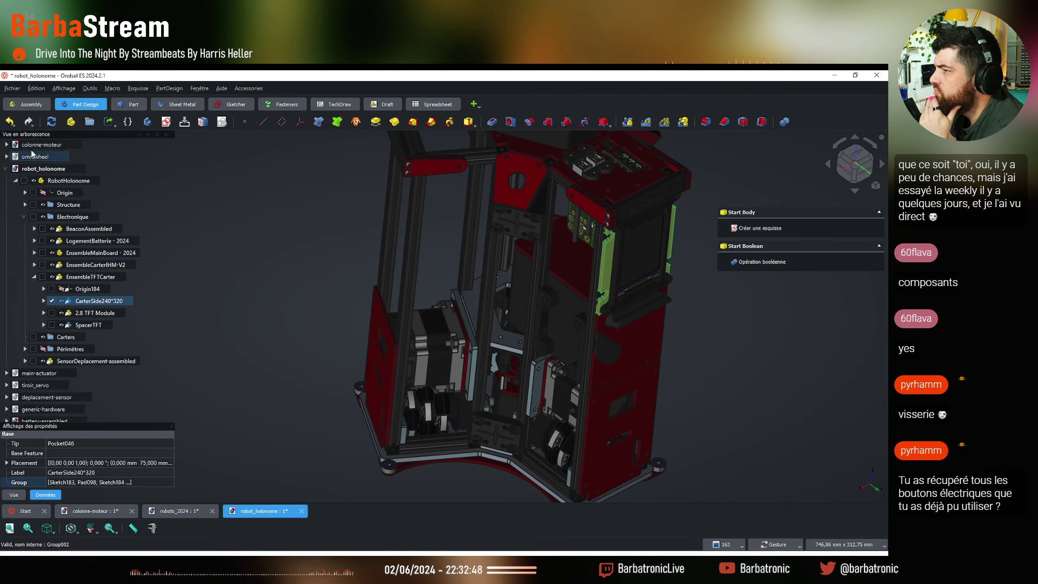
Copy the 2.8 TFT Module with all its dependent objects from EnsembleTFTCarter in the colonne-moteur document's EnsembleCarters group
click(5, 145)
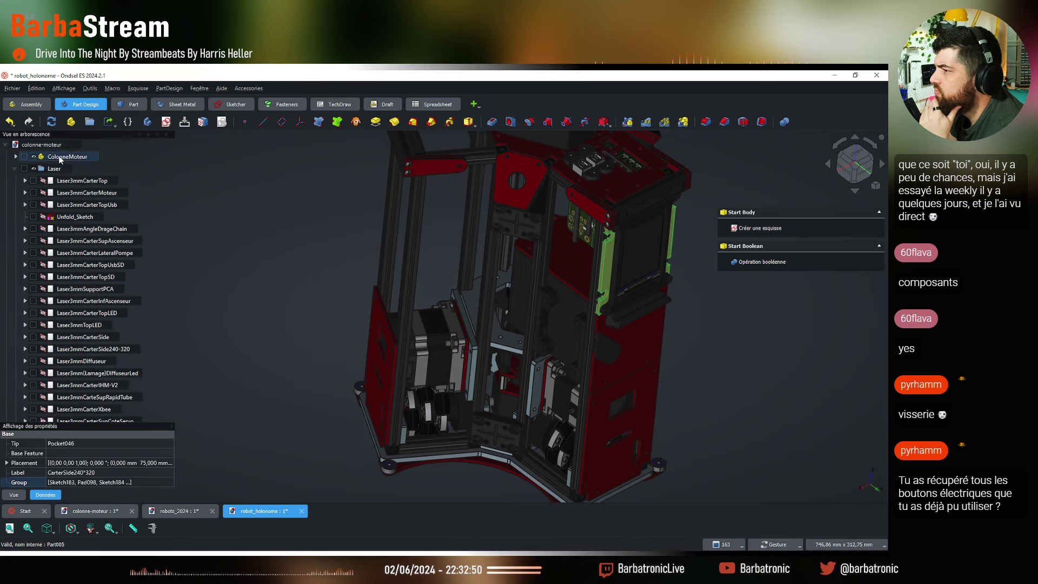
click(15, 168)
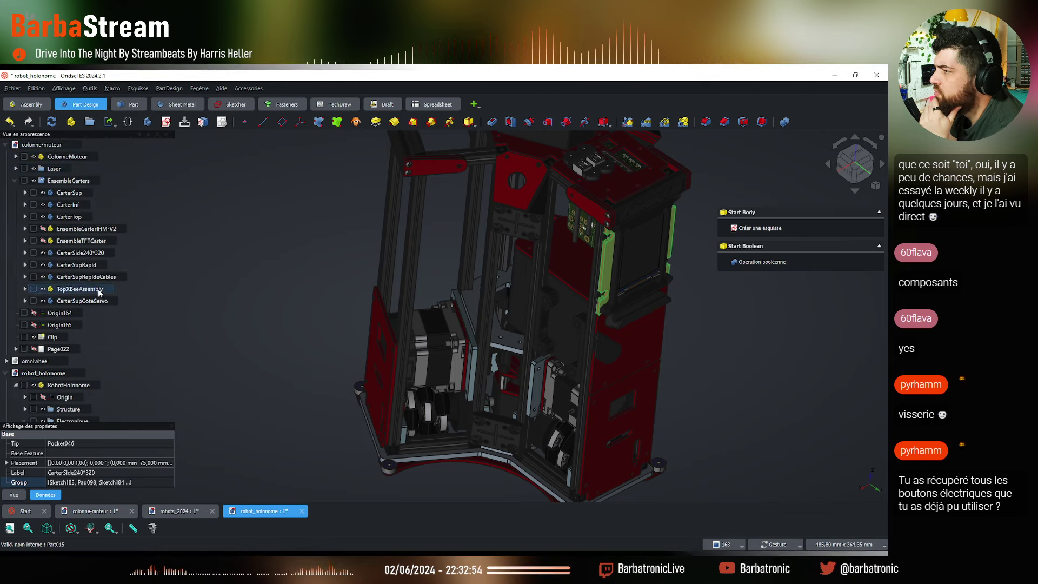
click(76, 241)
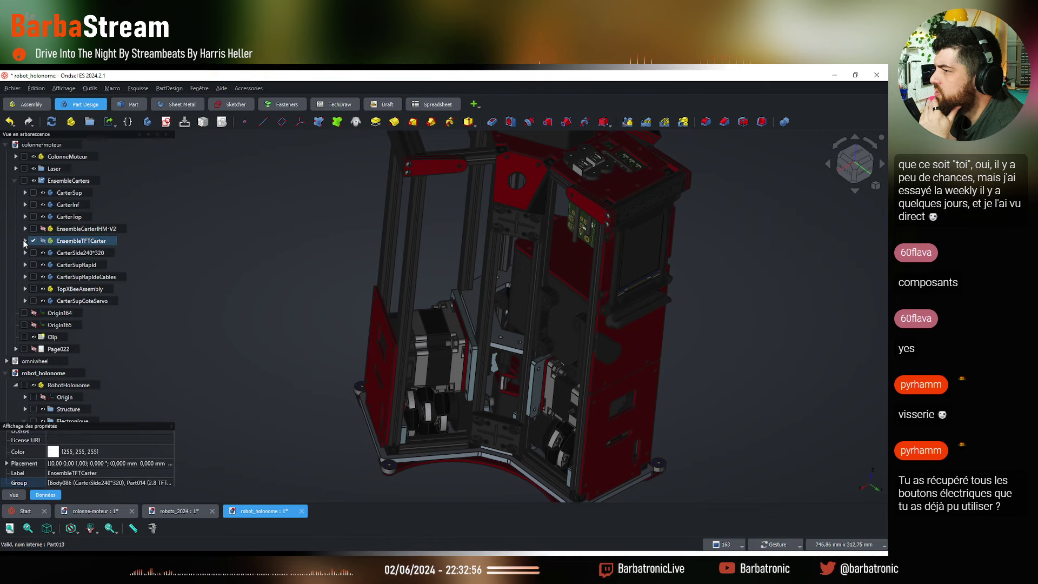
click(24, 241)
click(92, 277)
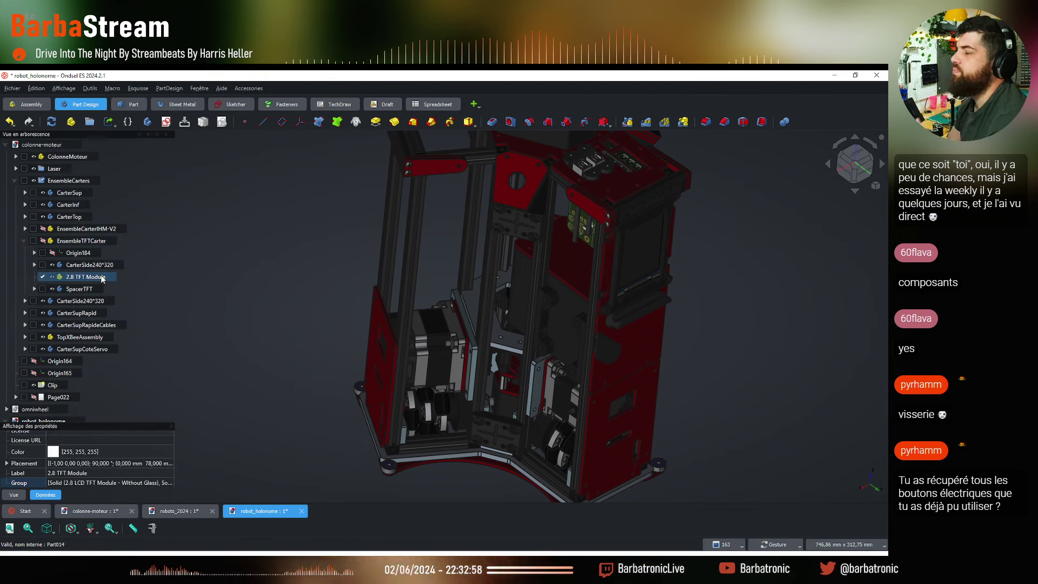
key(ctrl+e)
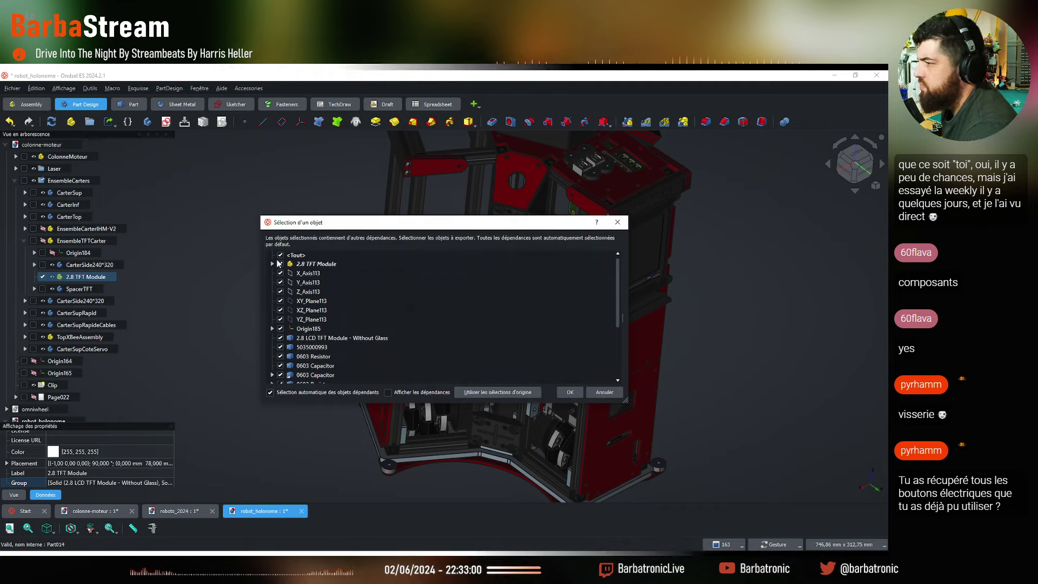
click(570, 392)
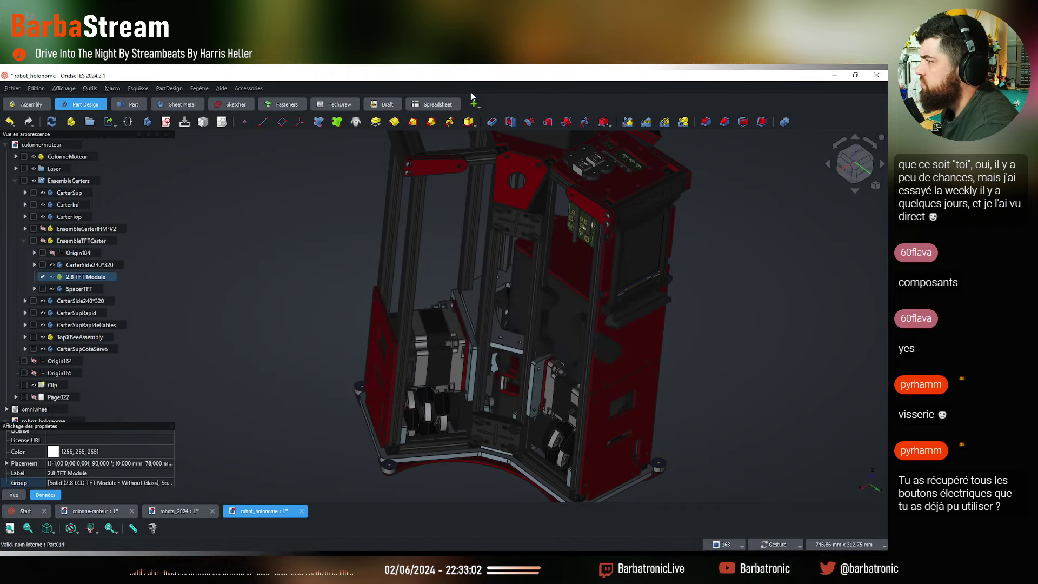
Paste the TFT module into the generic-hardware document and move it into the ElectricComponents group
drag(437, 79, 887, 76)
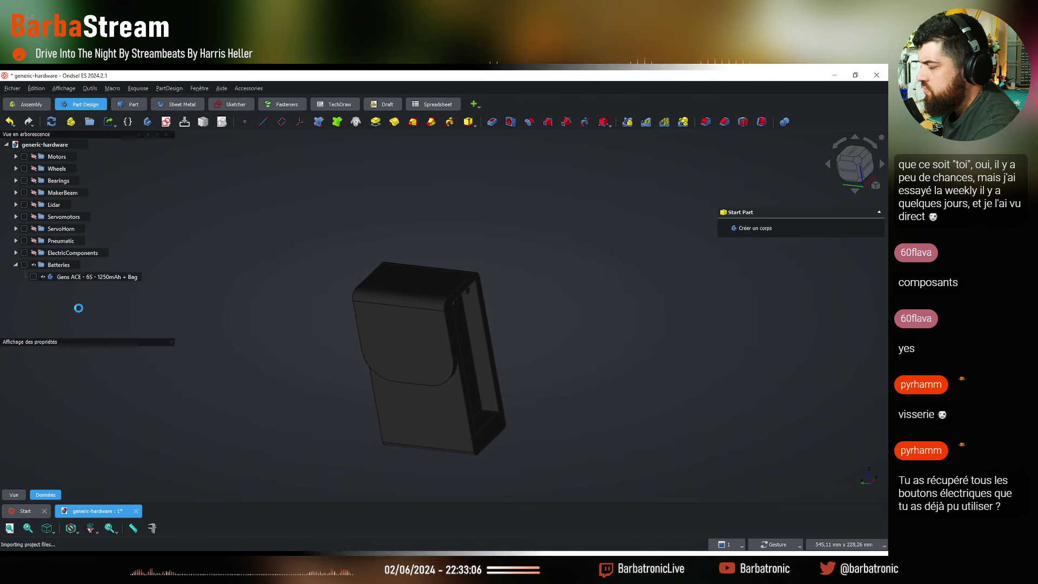
drag(59, 289, 73, 253)
scroll(365, 442, down, 5)
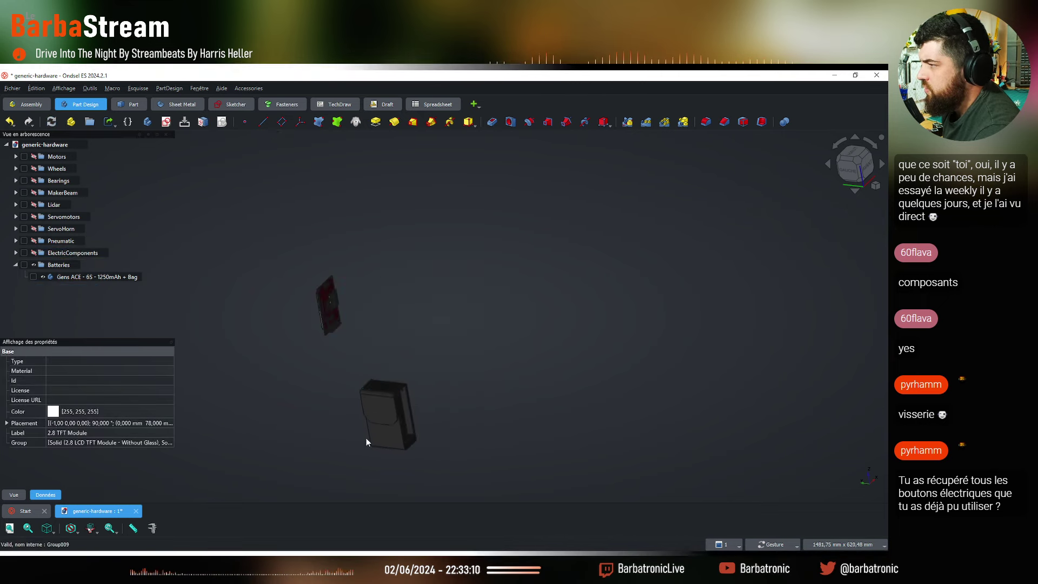
scroll(310, 314, up, 4)
drag(310, 315, 492, 305)
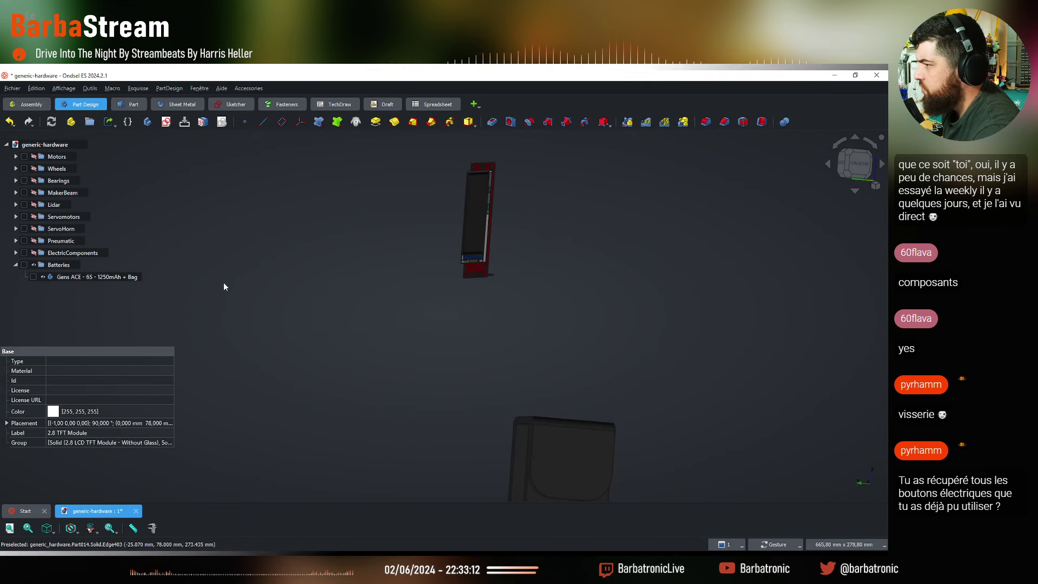
click(16, 252)
right_click(85, 290)
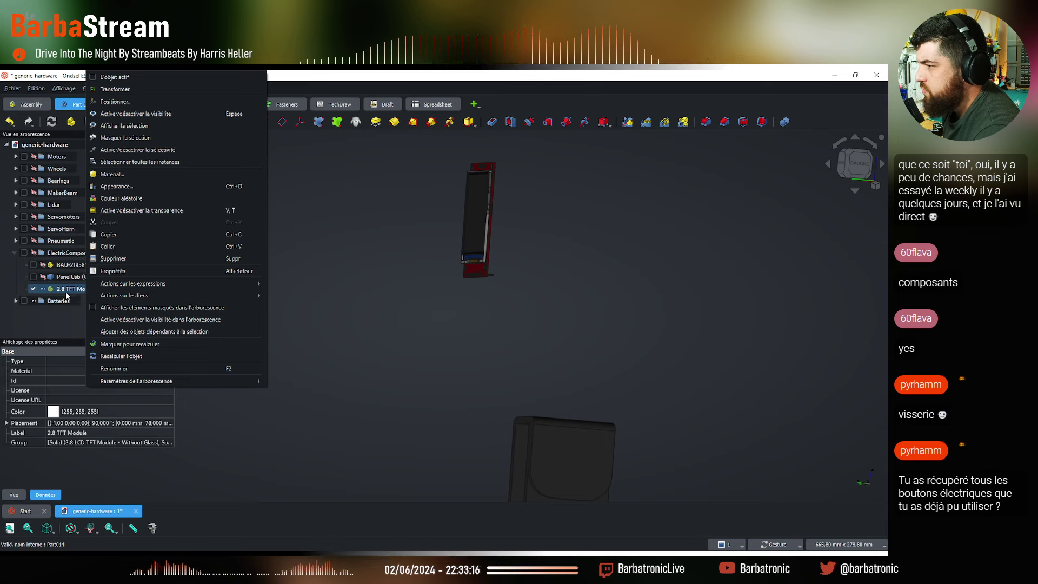
click(64, 291)
click(6, 423)
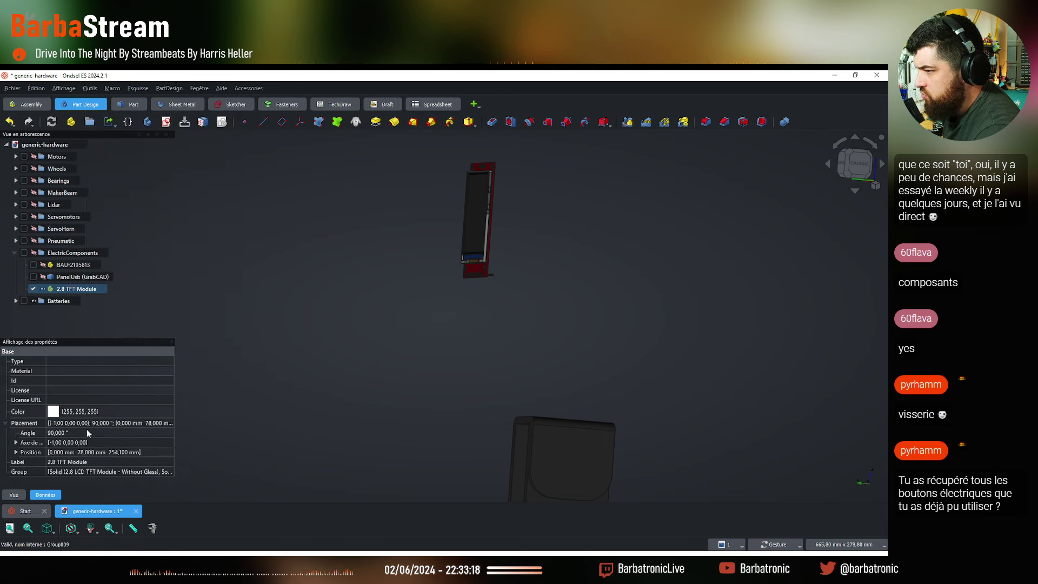
click(16, 452)
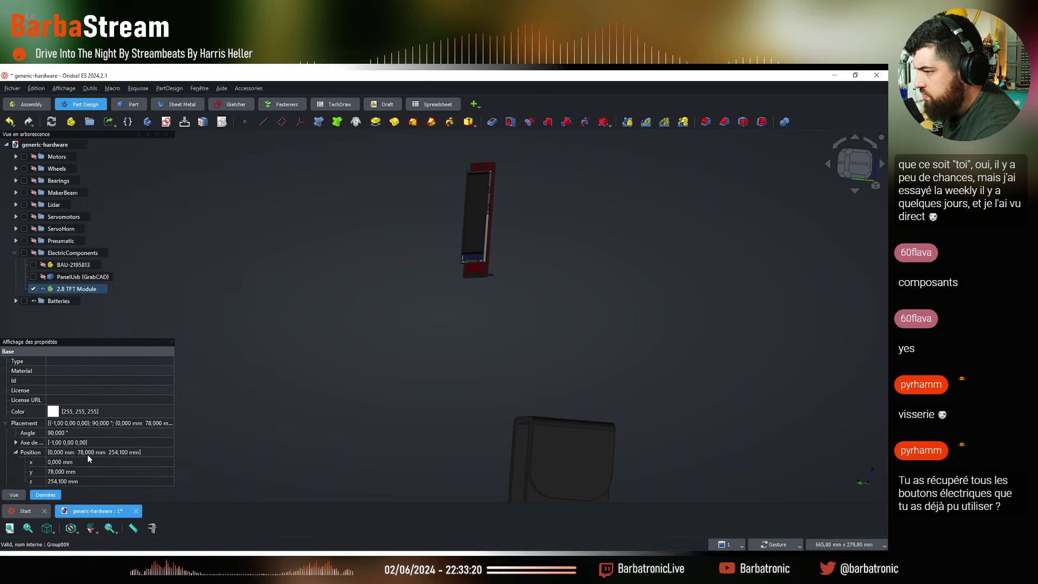
click(84, 471)
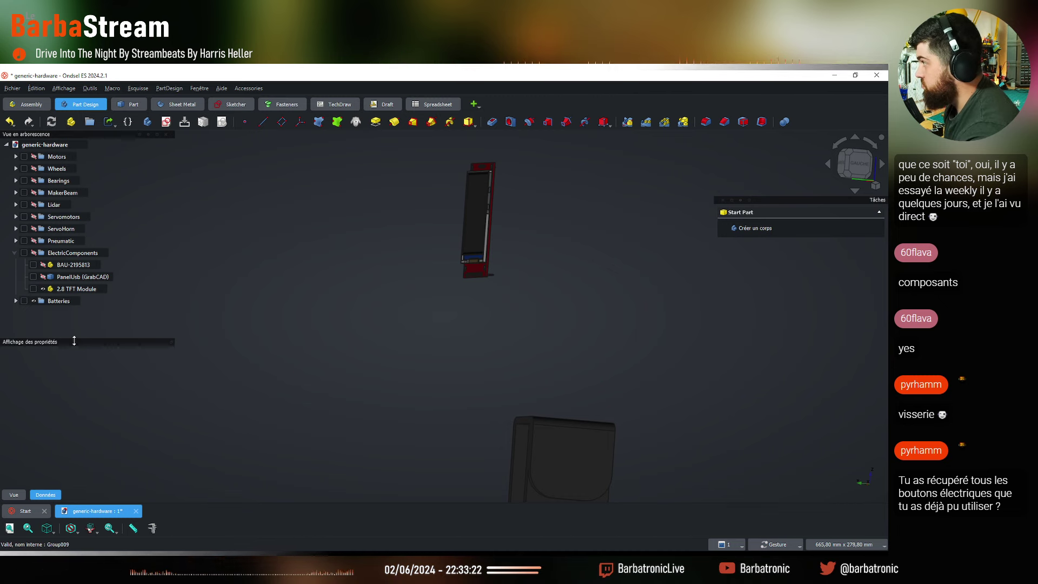
Set the y and z values of the 2.8 TFT Module's placement position to 0 mm
click(91, 290)
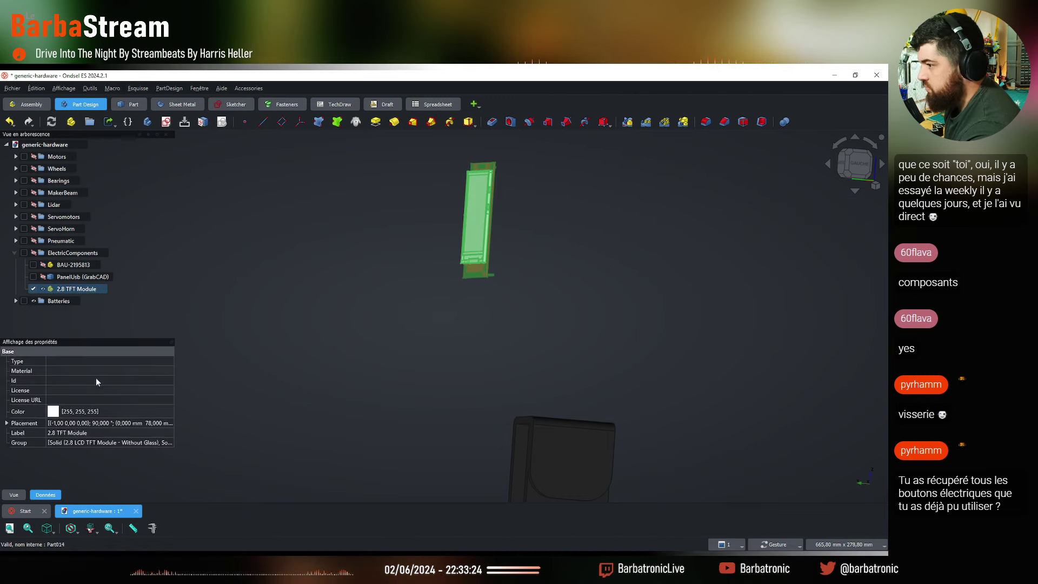
click(8, 423)
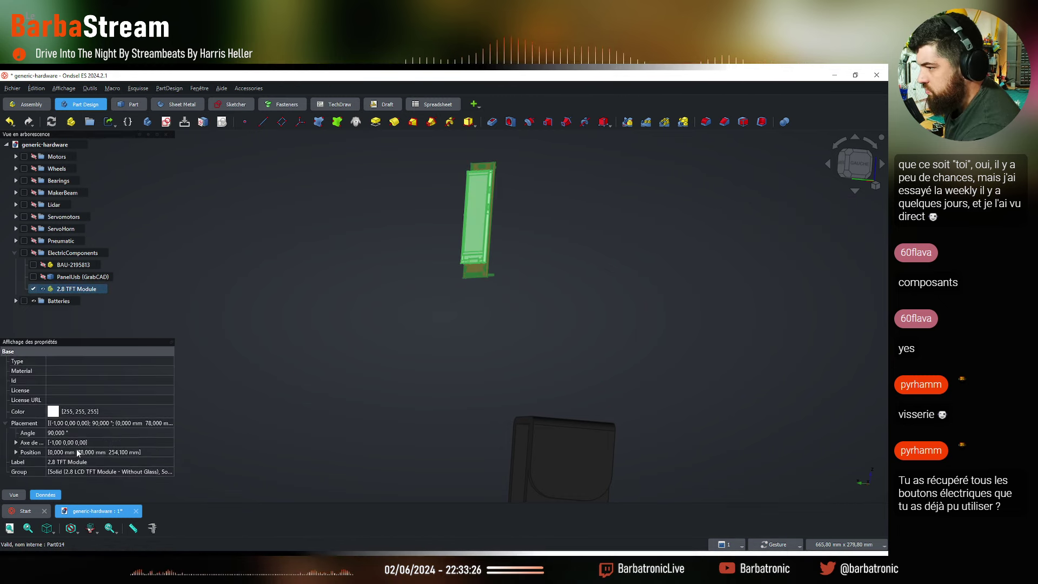
click(15, 452)
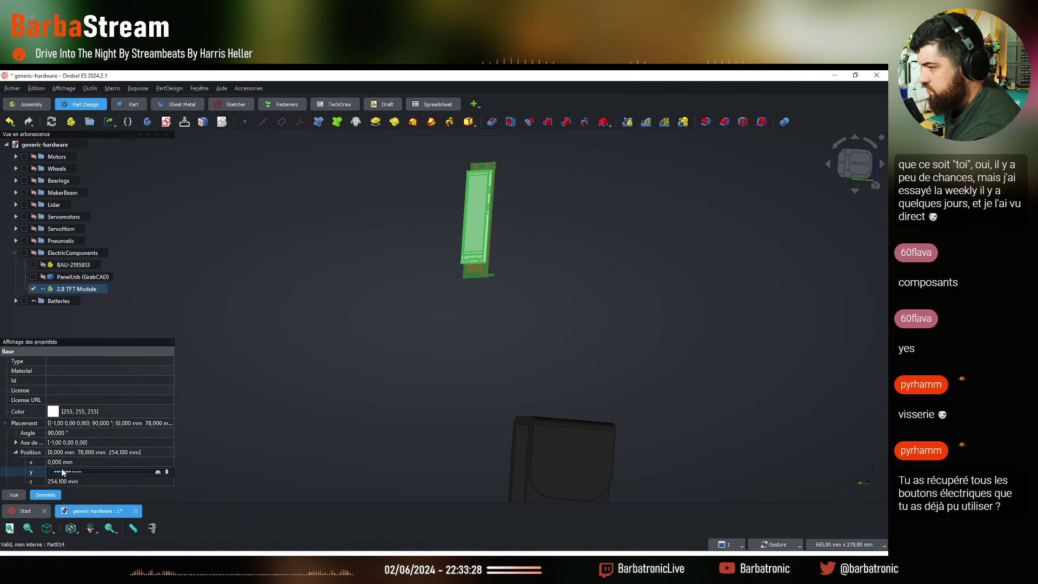
text(0)
double_click(75, 482)
text(0)
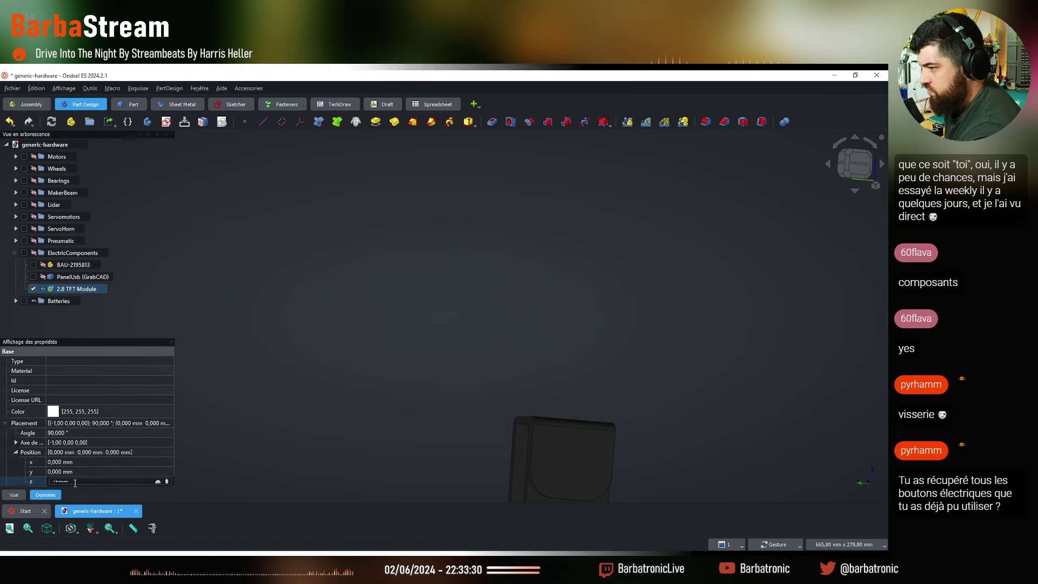
click(389, 377)
Examine the TFT module next to the Gens ACE battery and compare the placement values of both parts
scroll(411, 354, down, 3)
scroll(452, 425, up, 3)
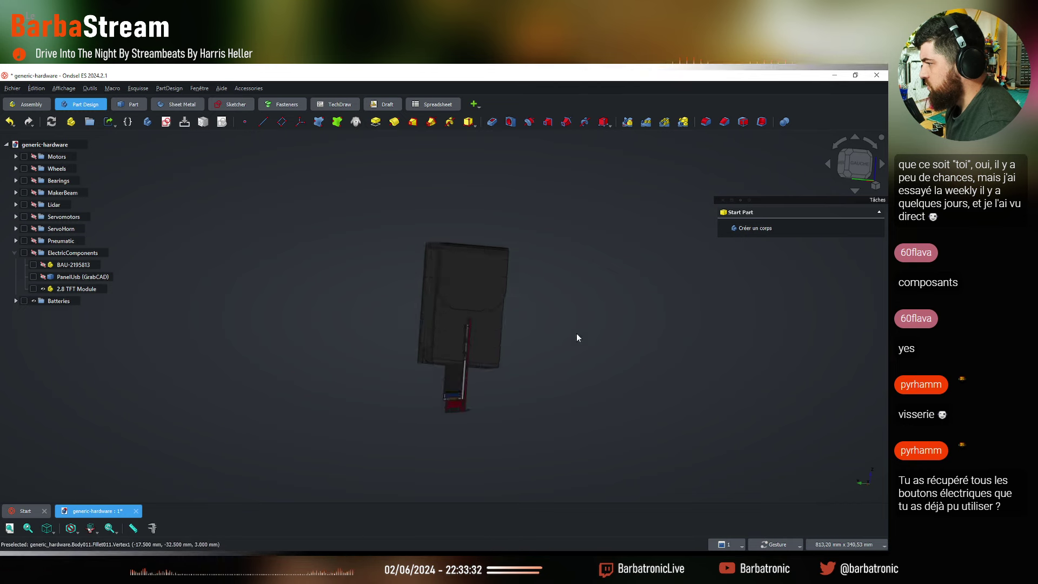
drag(576, 334, 346, 338)
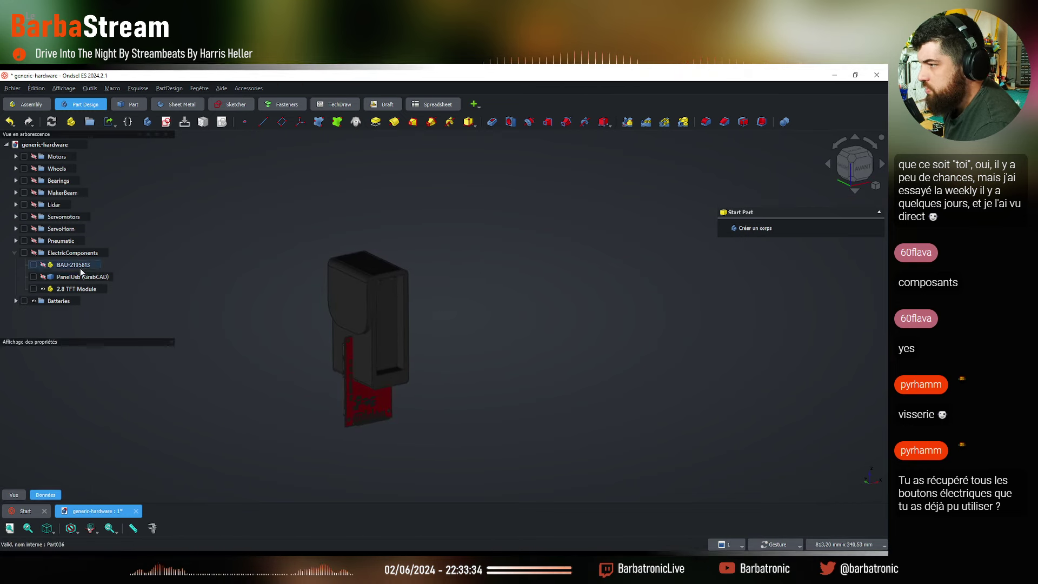
click(16, 301)
click(82, 312)
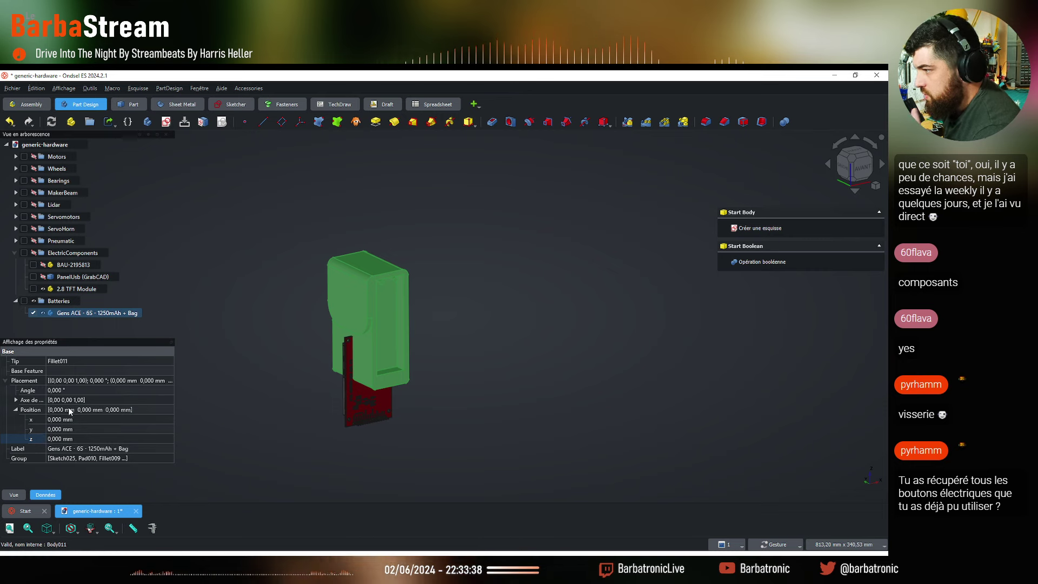
click(16, 300)
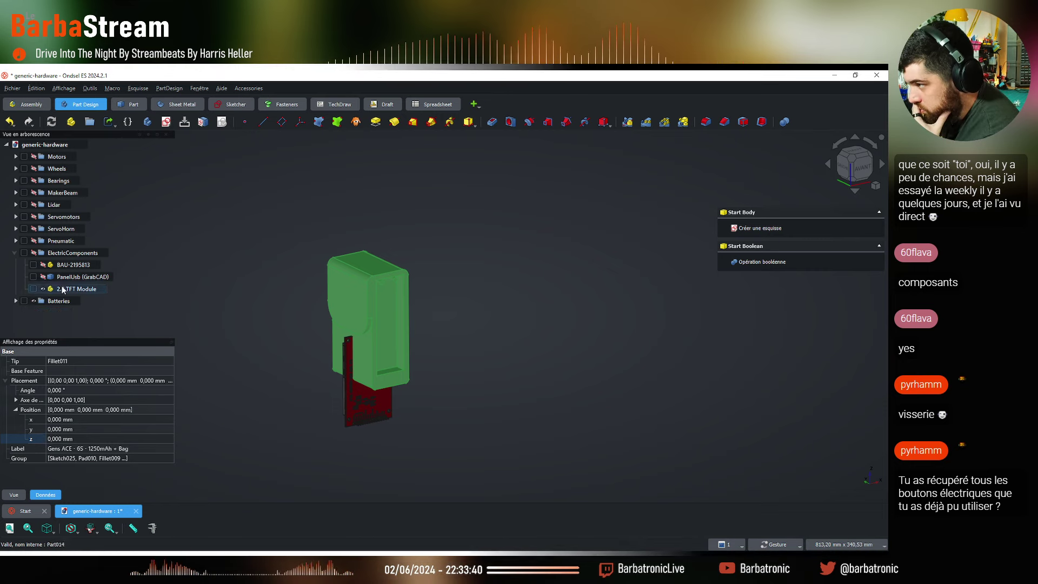
click(73, 278)
click(59, 288)
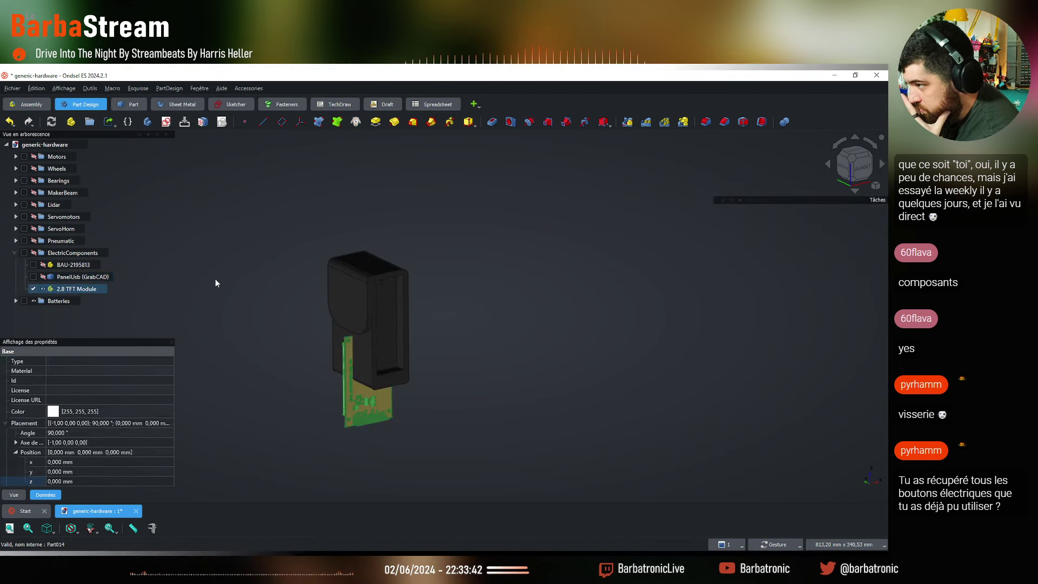
Hide the 2.8 TFT Module and the Batteries group, and collapse the ElectricComponents and Batteries groups in the generic-hardware tree
click(215, 279)
click(43, 289)
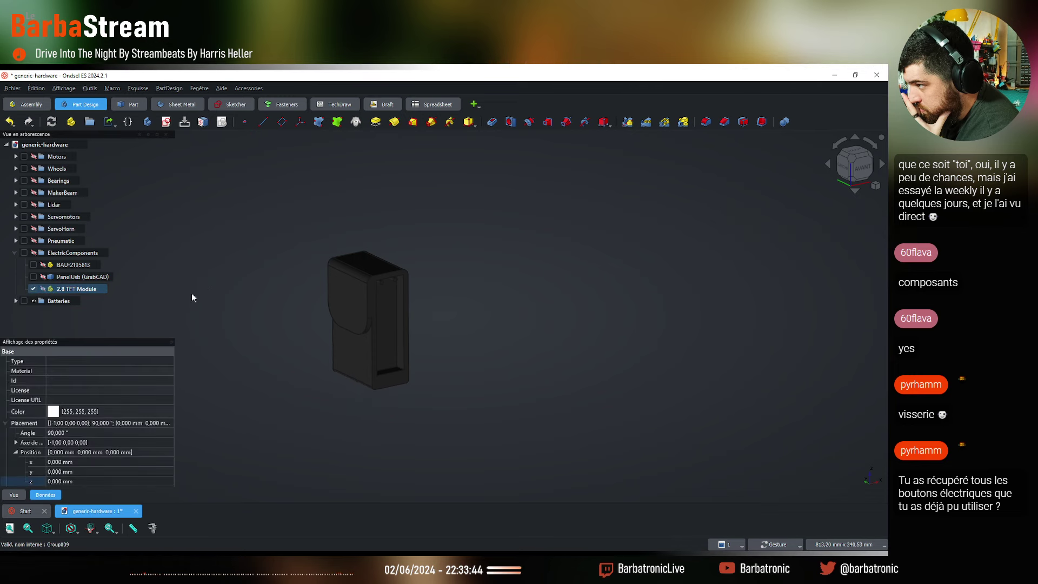
click(191, 293)
click(34, 301)
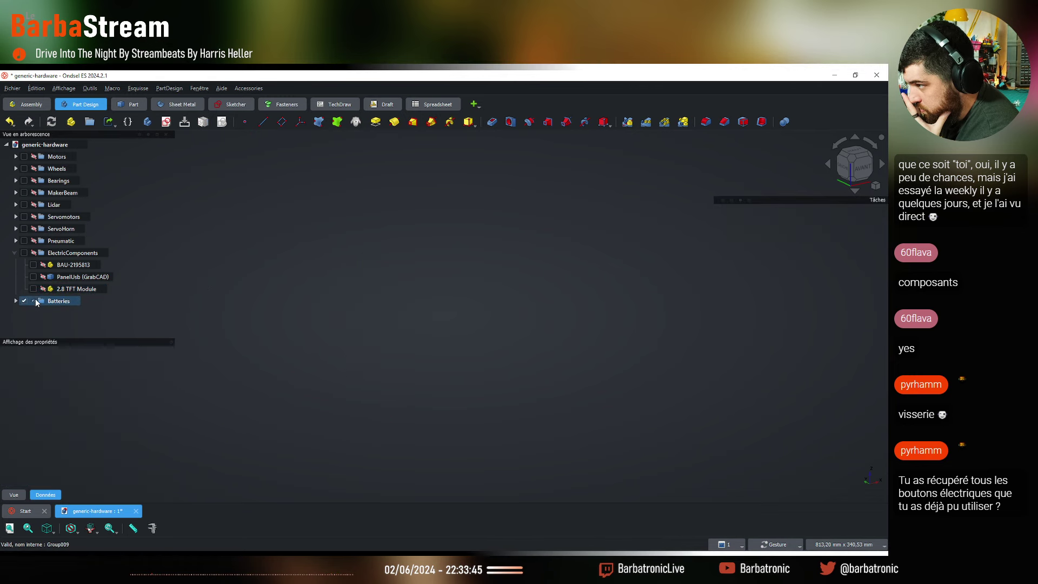
click(34, 253)
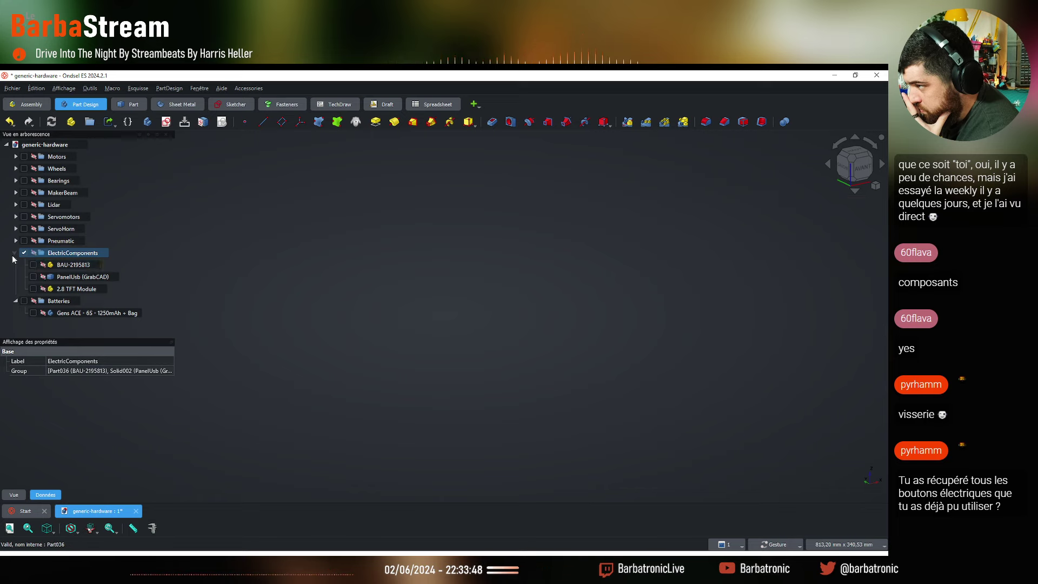
click(15, 252)
click(14, 265)
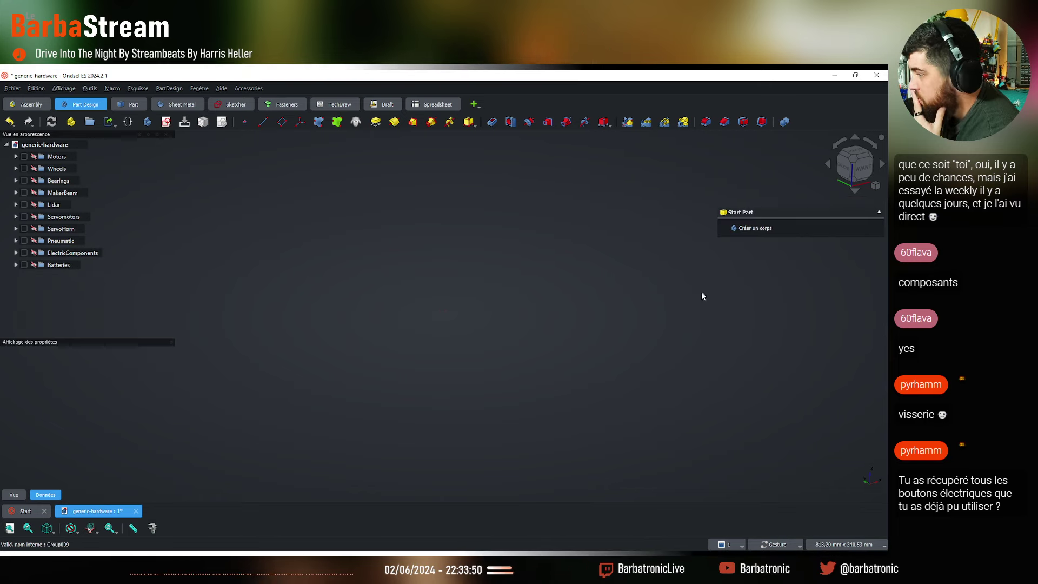
Switch to the robot_holonome document and examine the whole robot from several sides, finishing in the standard left view
drag(887, 457, 457, 71)
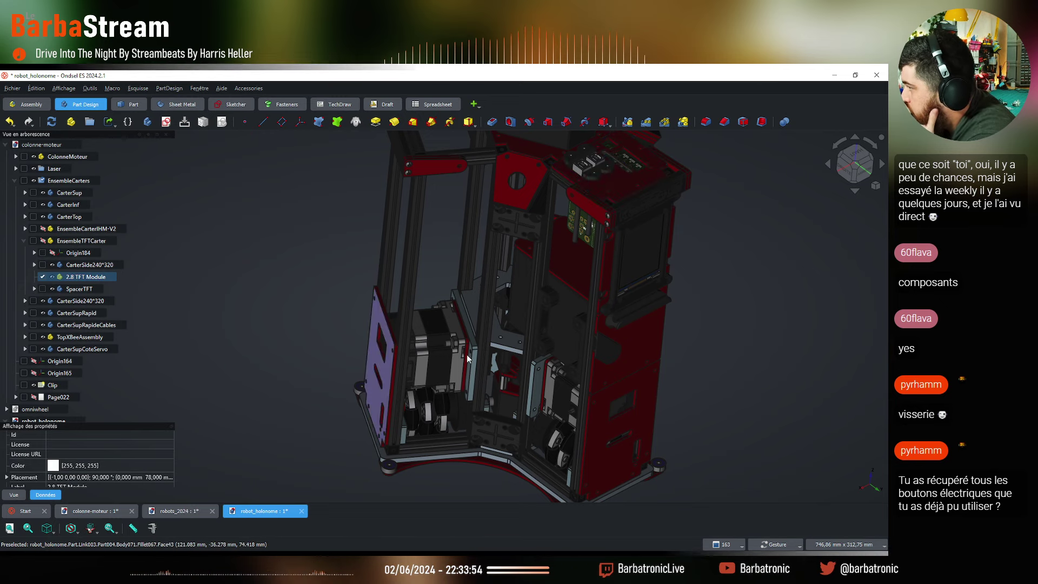
scroll(547, 323, down, 3)
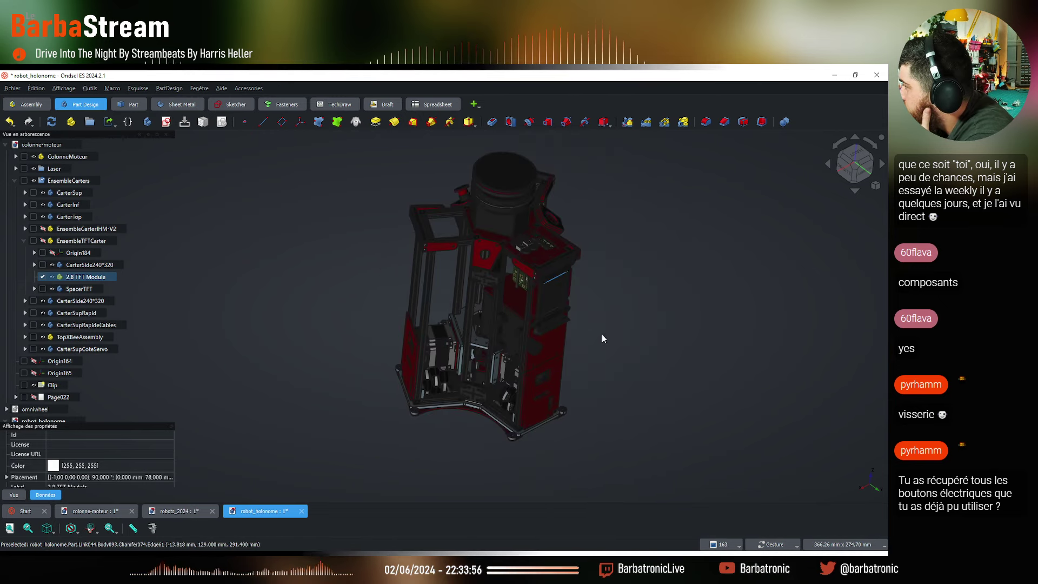
scroll(601, 335, up, 2)
drag(562, 384, 250, 378)
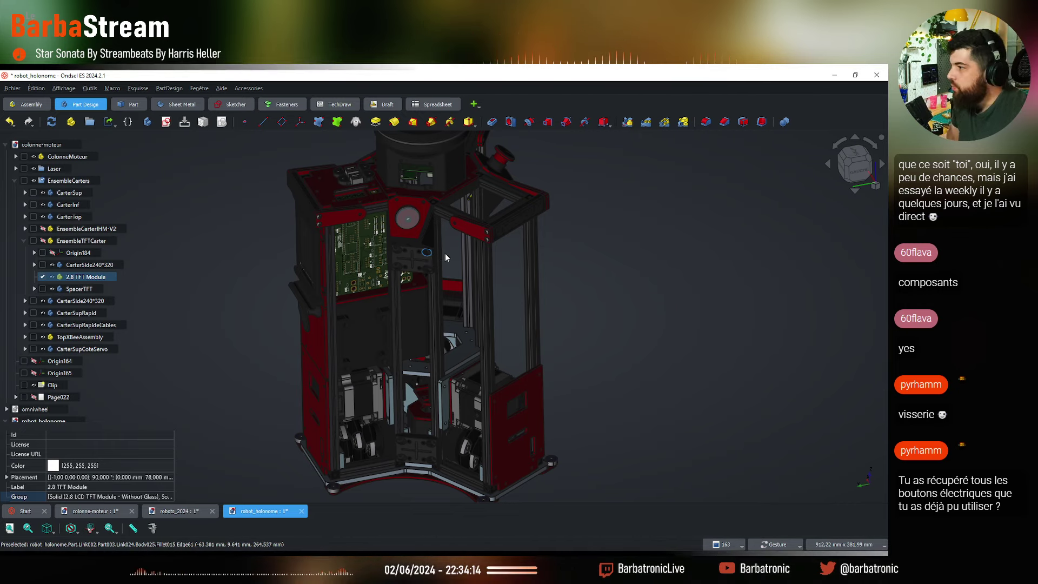
click(859, 169)
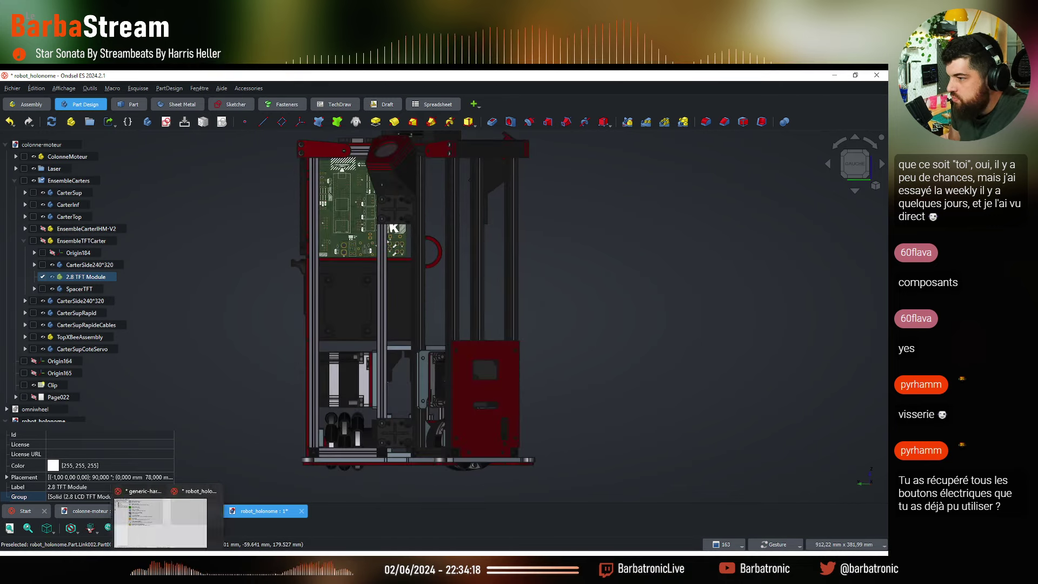
Save the generic-hardware document and return to the robot_holonome assembly
click(98, 518)
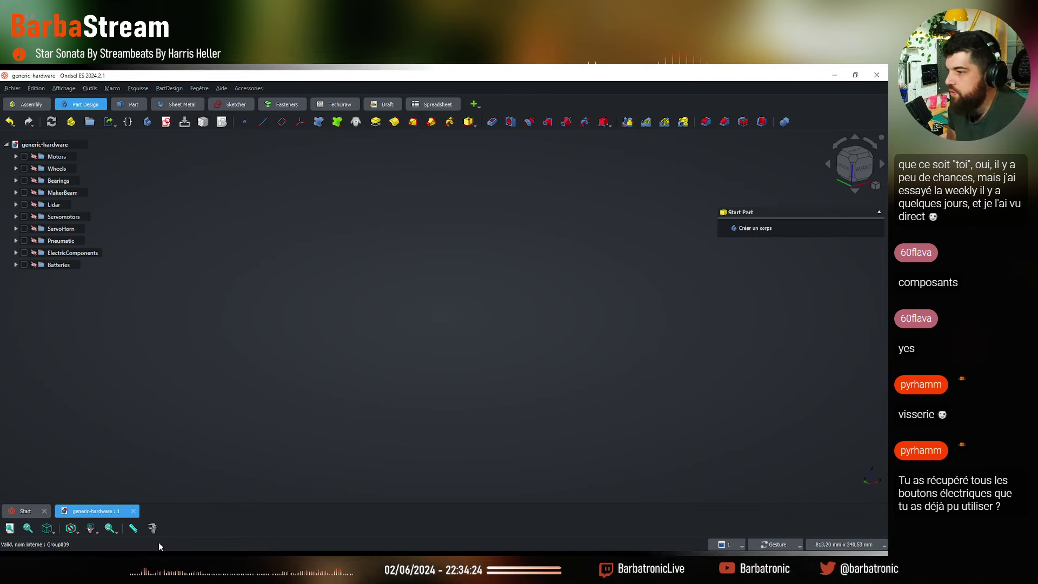
click(184, 563)
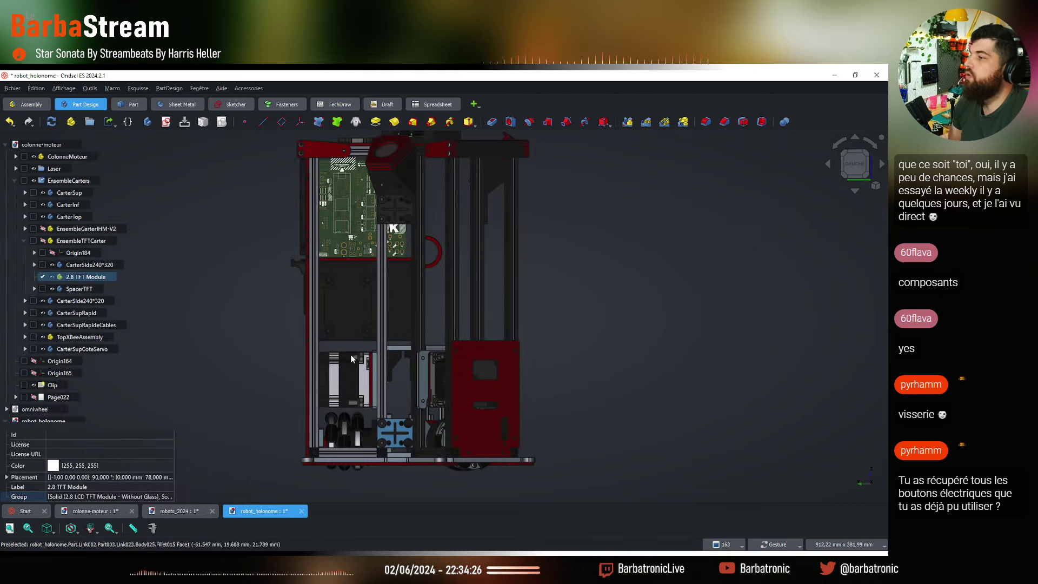
Examine the motors, wheels and side plates in the robot's base from oblique angles and in the front and left views
drag(350, 355, 576, 335)
drag(459, 371, 413, 418)
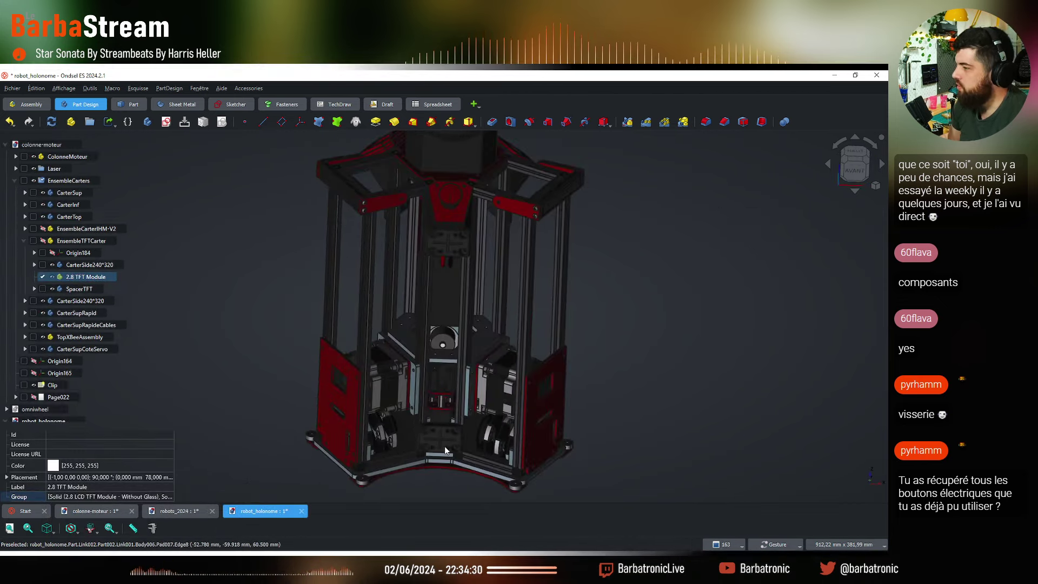
scroll(444, 446, up, 5)
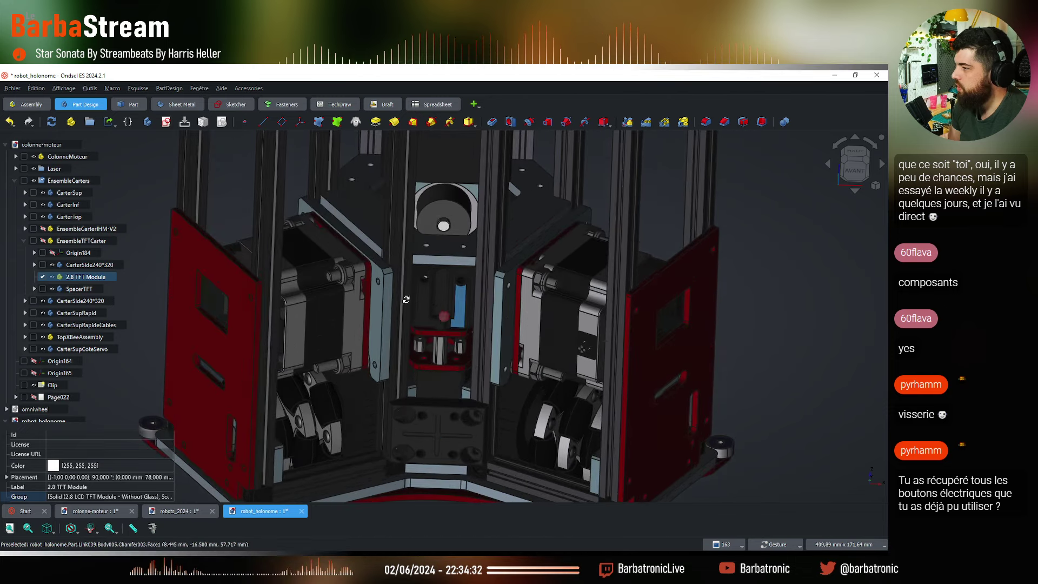
drag(406, 299, 342, 315)
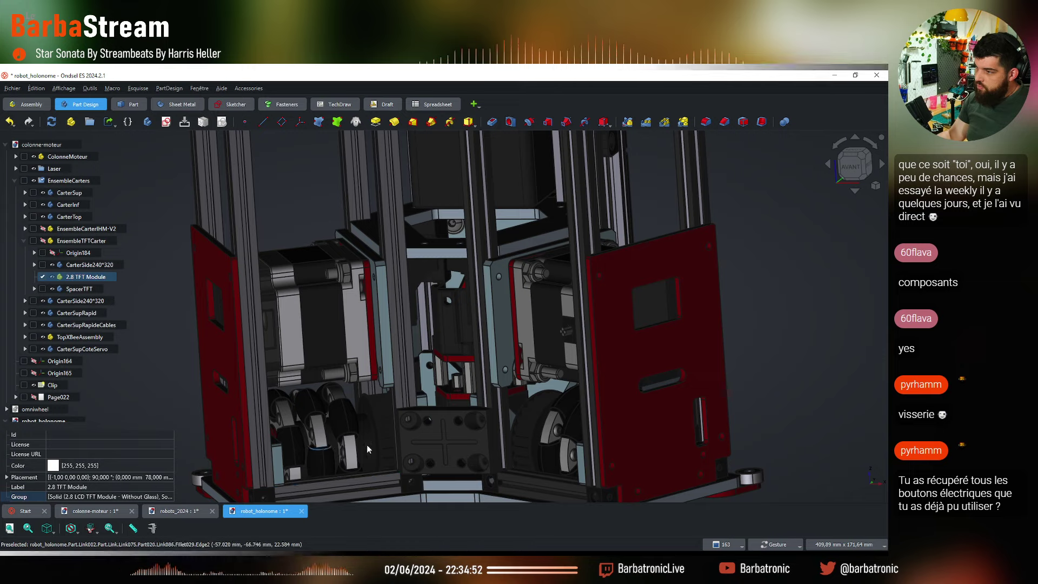
drag(357, 441, 254, 435)
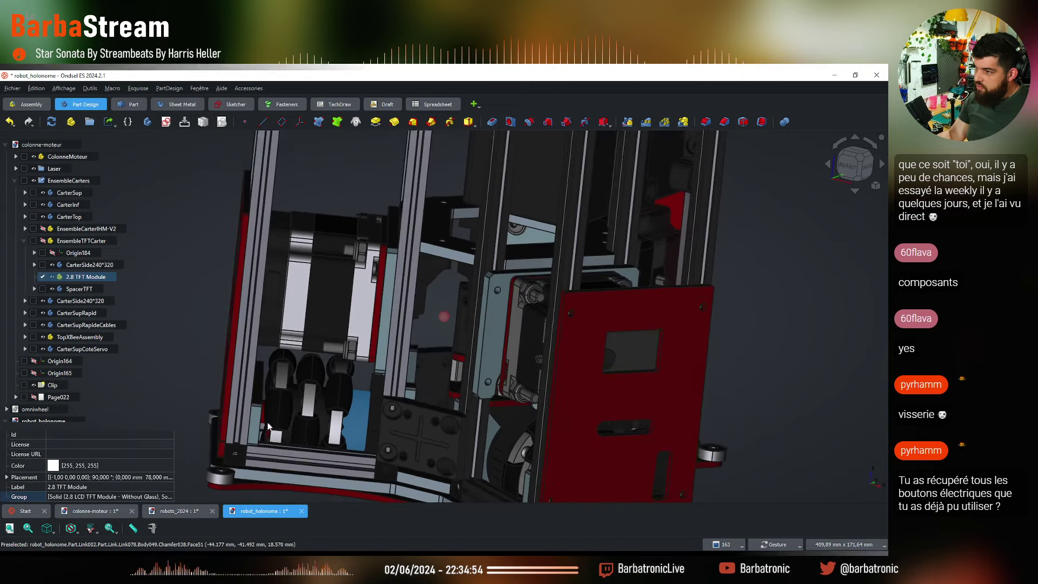
click(855, 170)
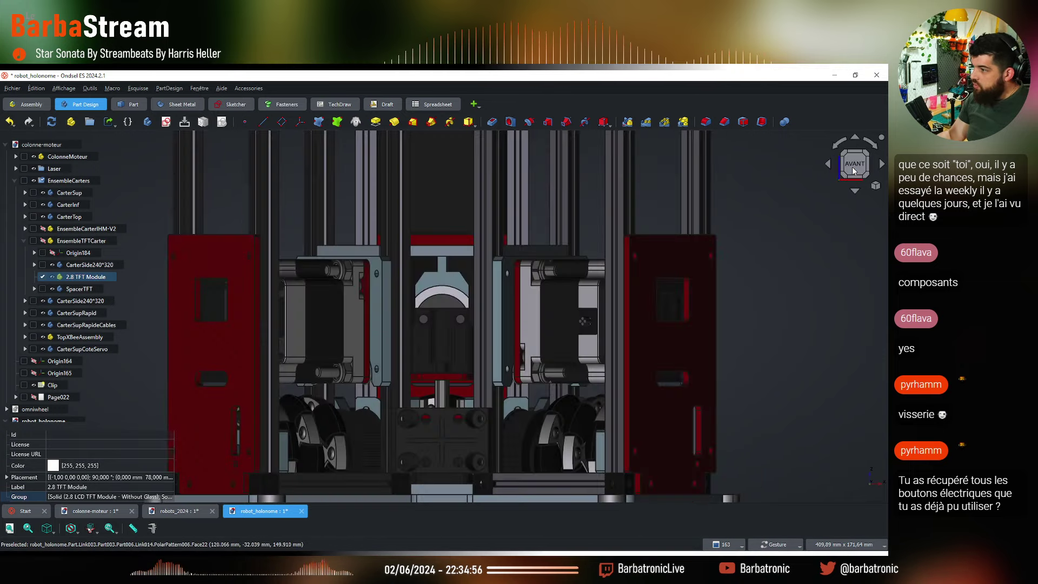
click(881, 163)
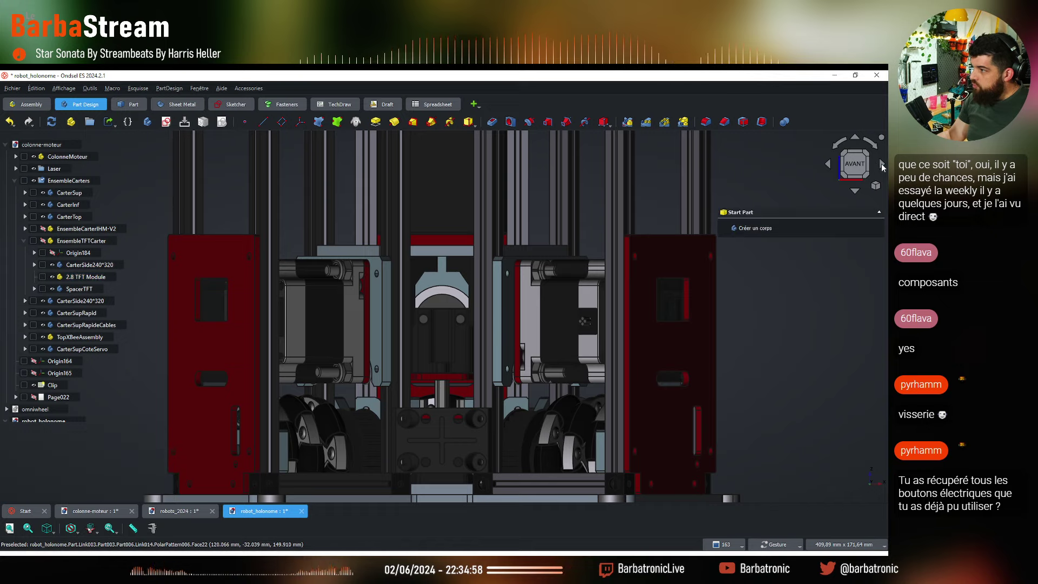
click(881, 163)
click(881, 163)
click(882, 163)
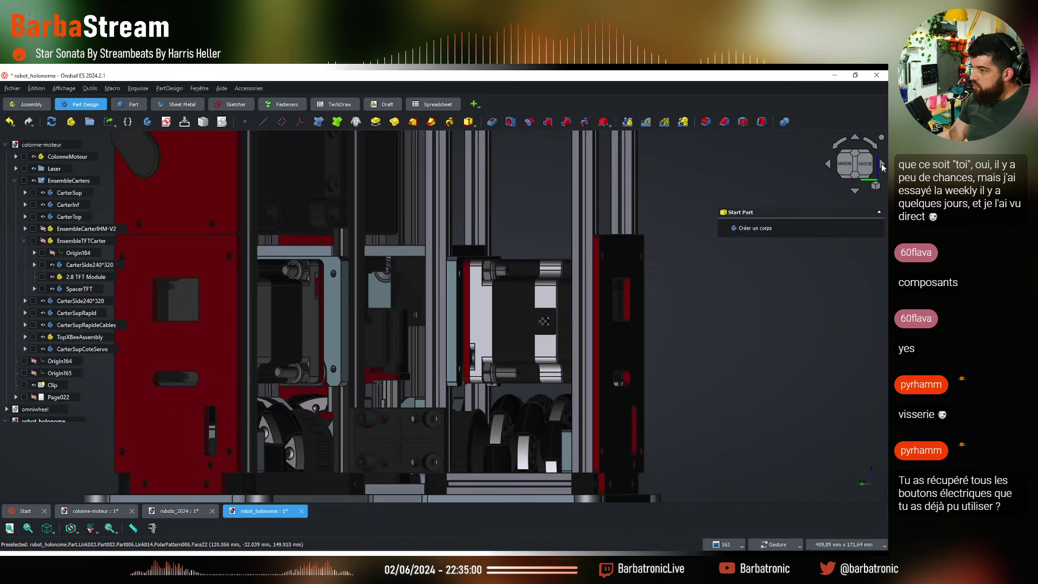
click(829, 167)
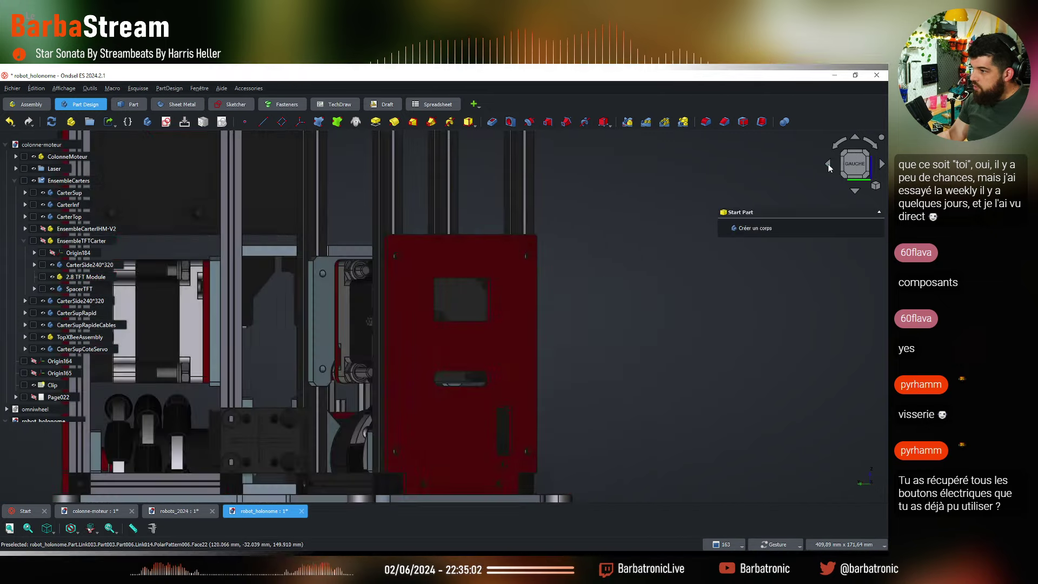
Inspect the omniwheel rollers, the neighbouring bracket and the lower frame beam up close in the left view
scroll(657, 387, down, 3)
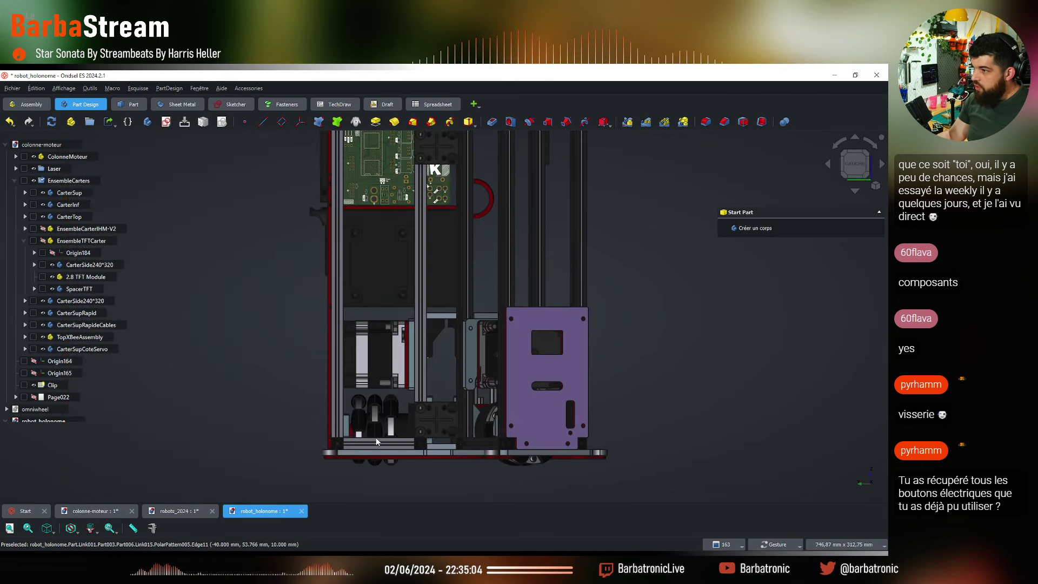
scroll(373, 435, up, 6)
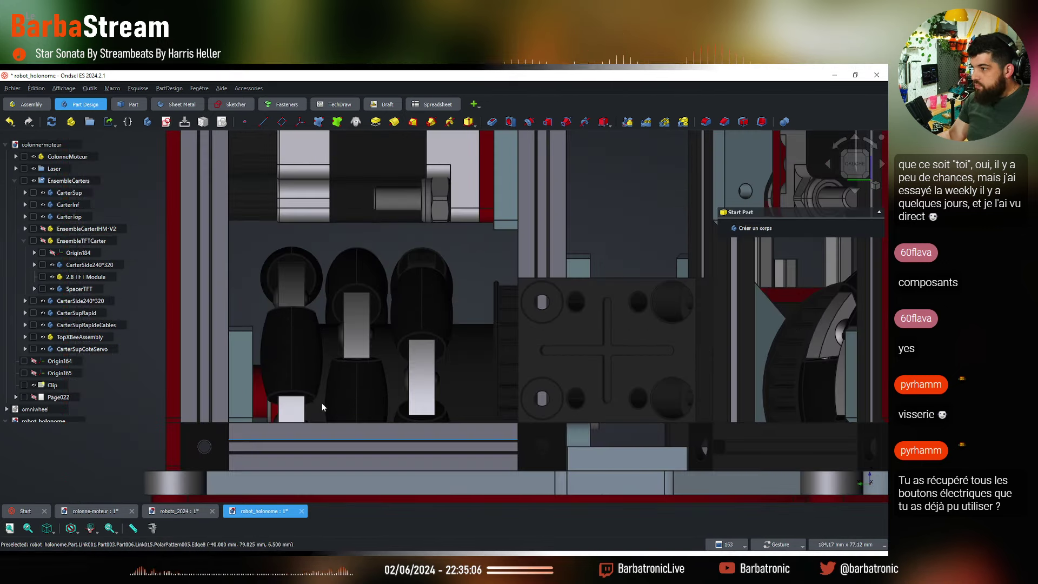
scroll(322, 403, down, 2)
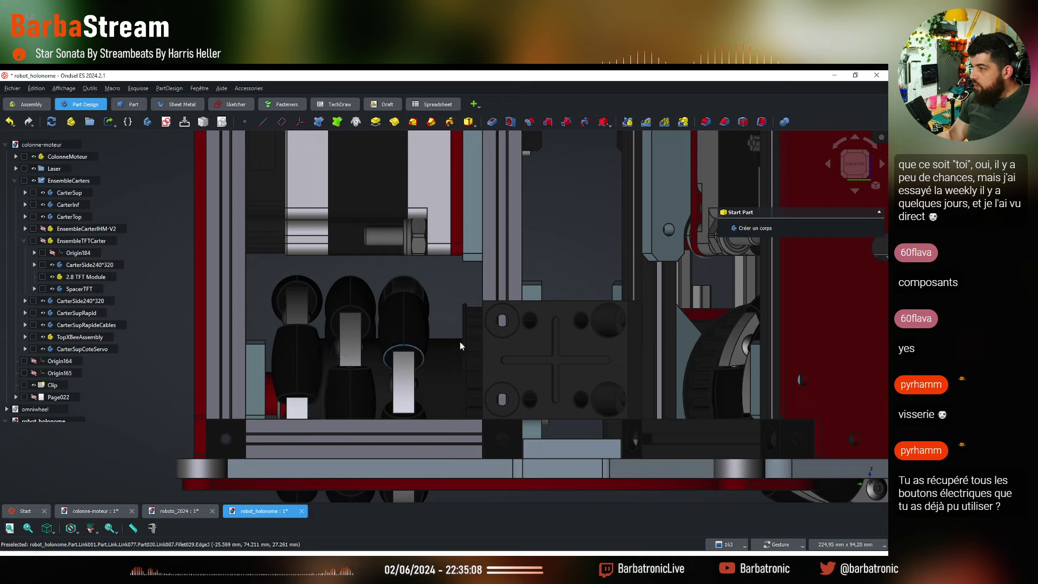
click(585, 450)
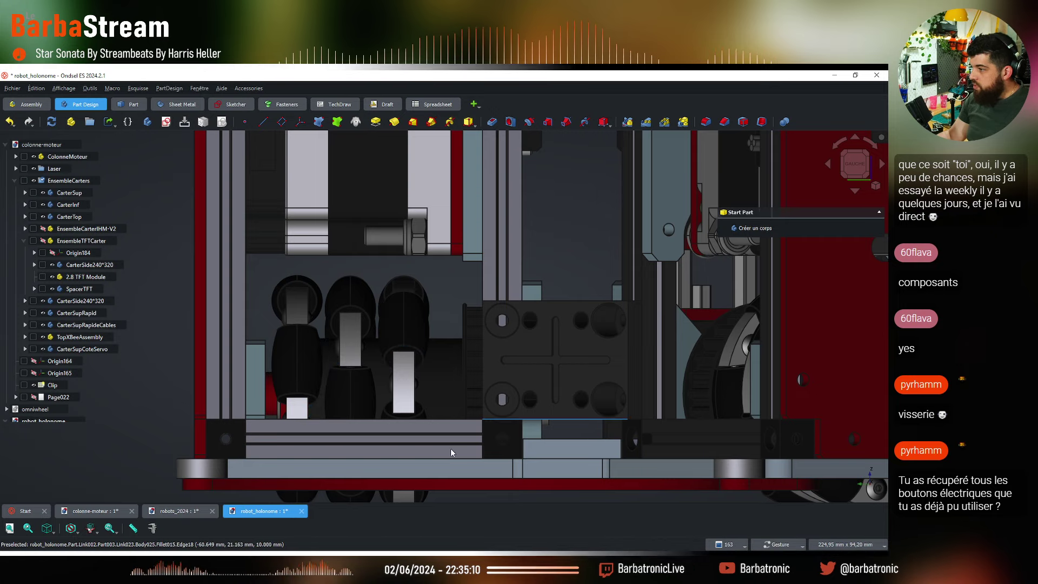
click(410, 334)
click(519, 408)
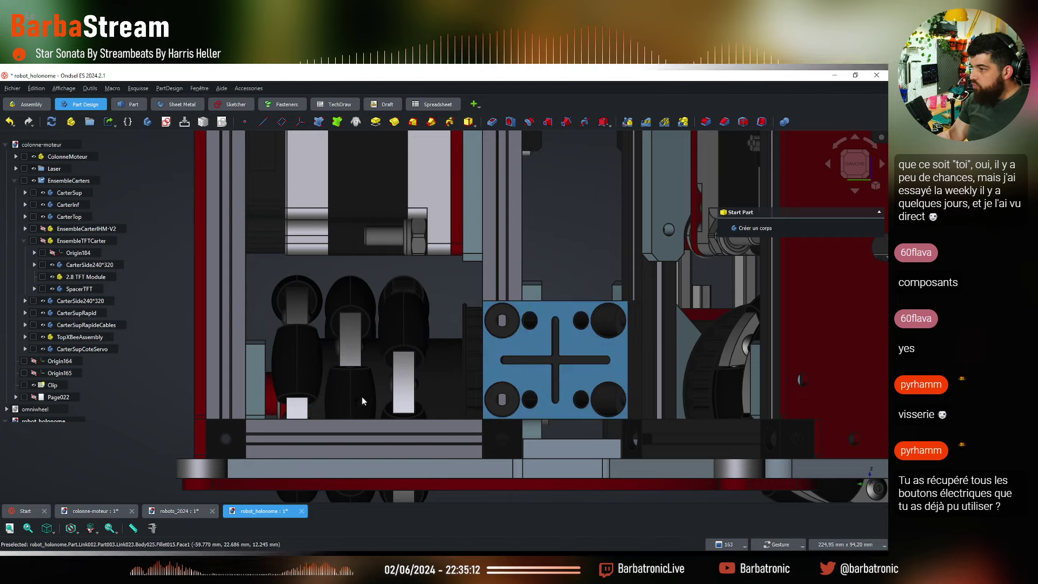
click(338, 388)
click(300, 380)
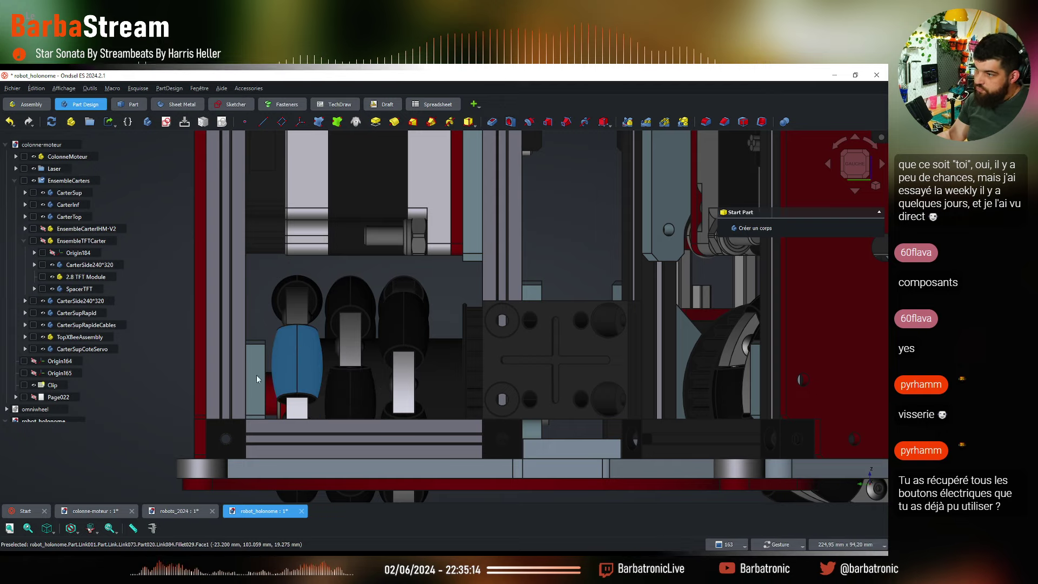
click(185, 371)
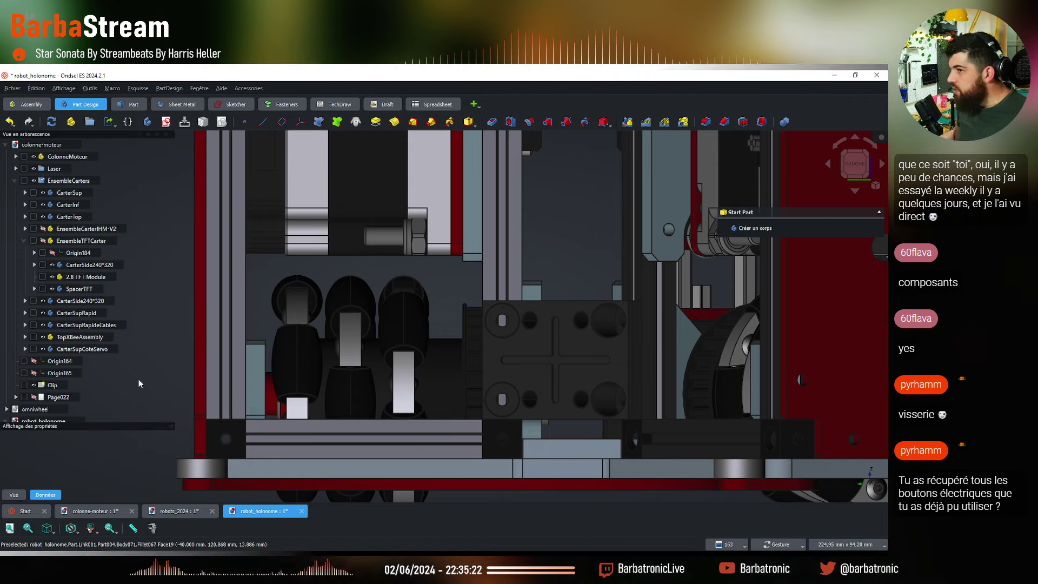
Examine the robot's underside in the bottom view, checking the omniwheel opening and the edge of the base plate
scroll(455, 318, down, 4)
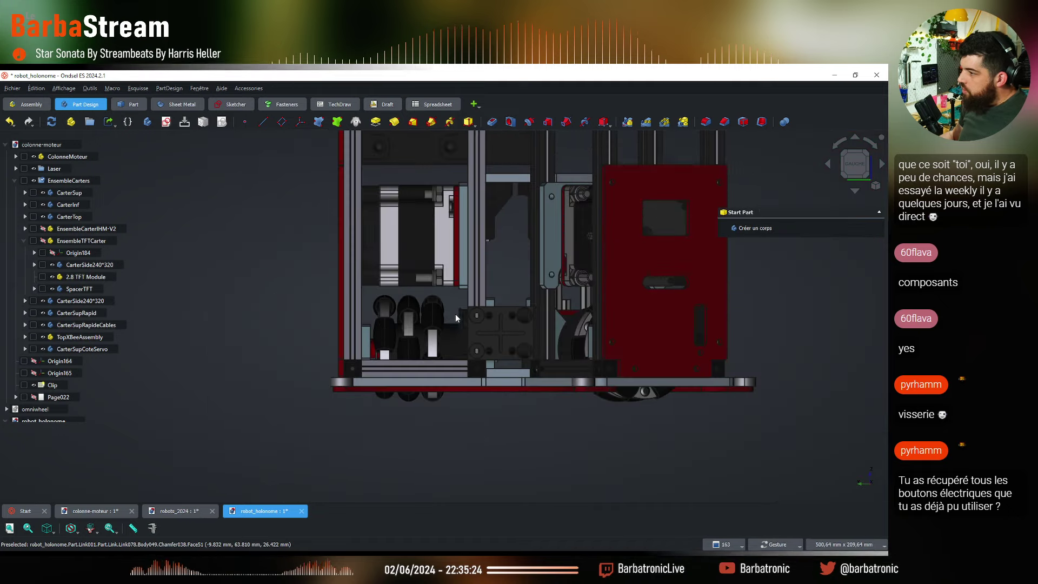
drag(484, 359, 833, 182)
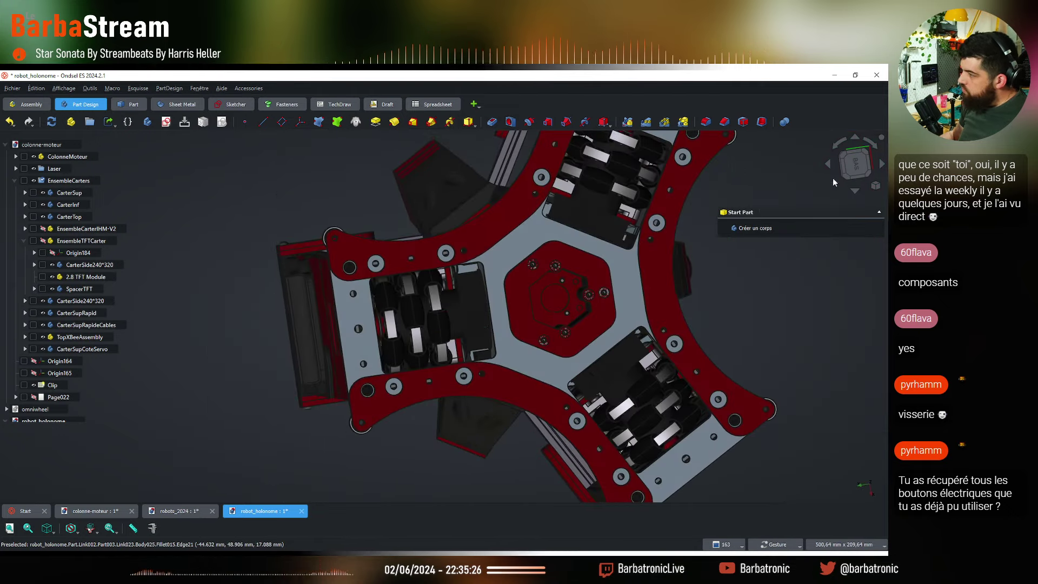
click(856, 165)
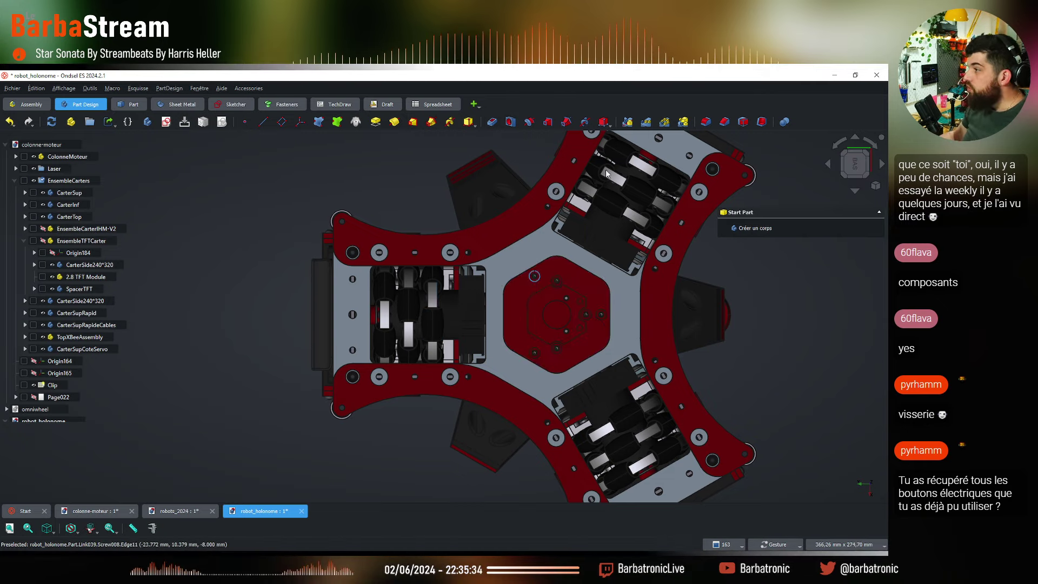
click(408, 309)
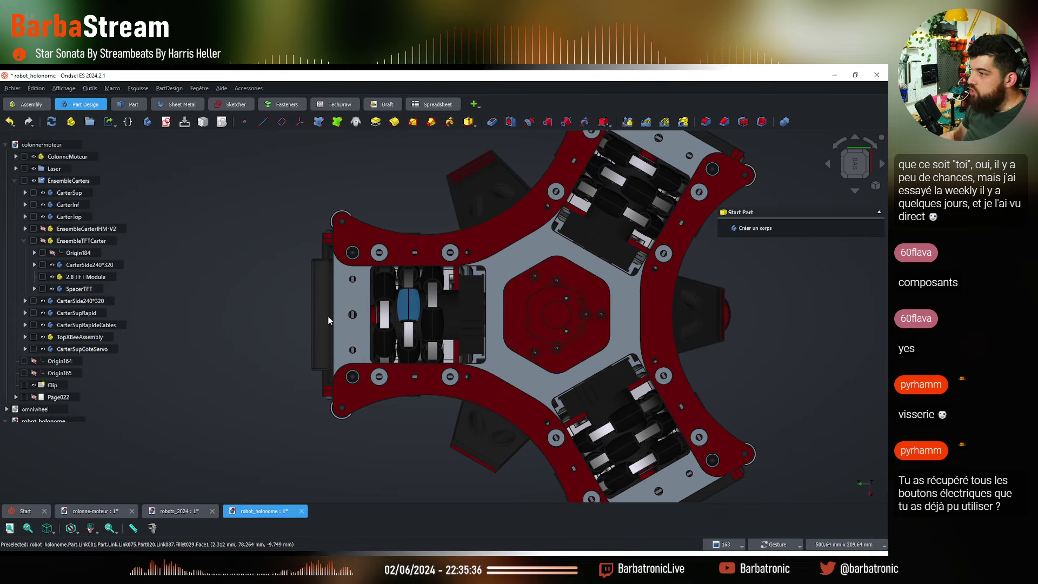
click(355, 295)
click(397, 310)
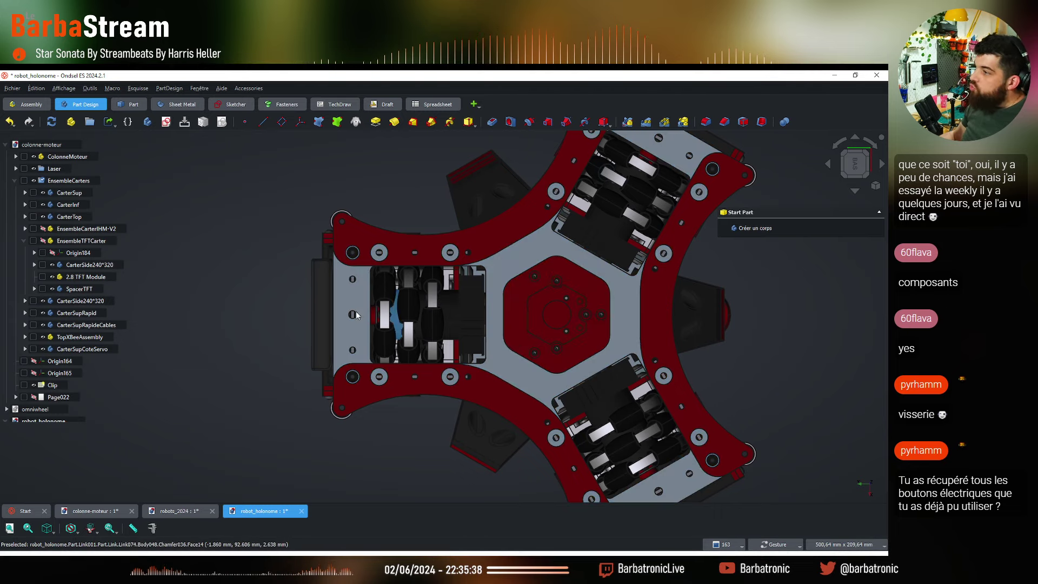
Examine the motor, wheel and circuit board layout inside the robot's frame from oblique side views
drag(485, 199, 406, 382)
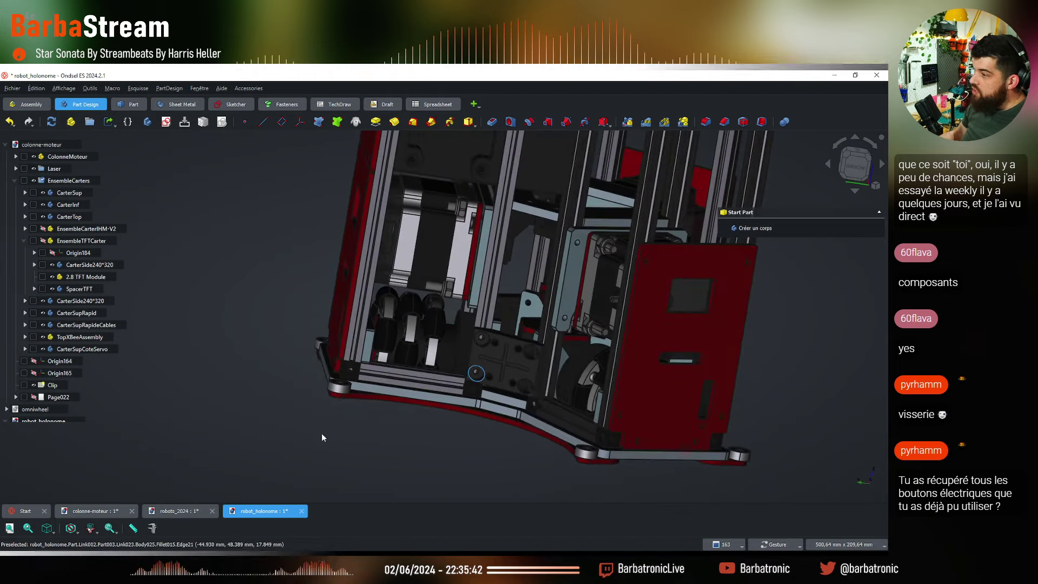
drag(339, 457, 440, 330)
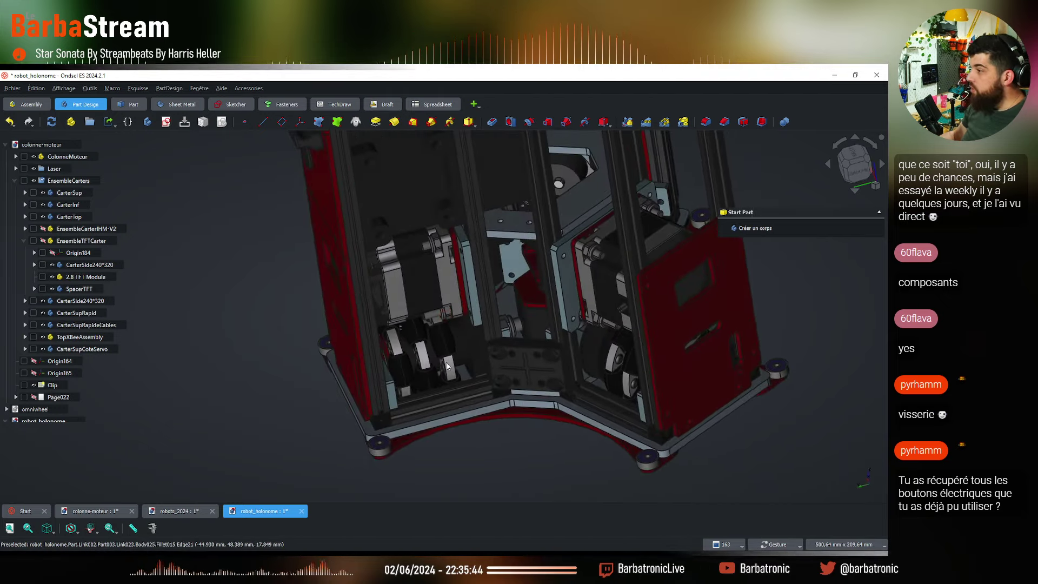
scroll(445, 313, down, 4)
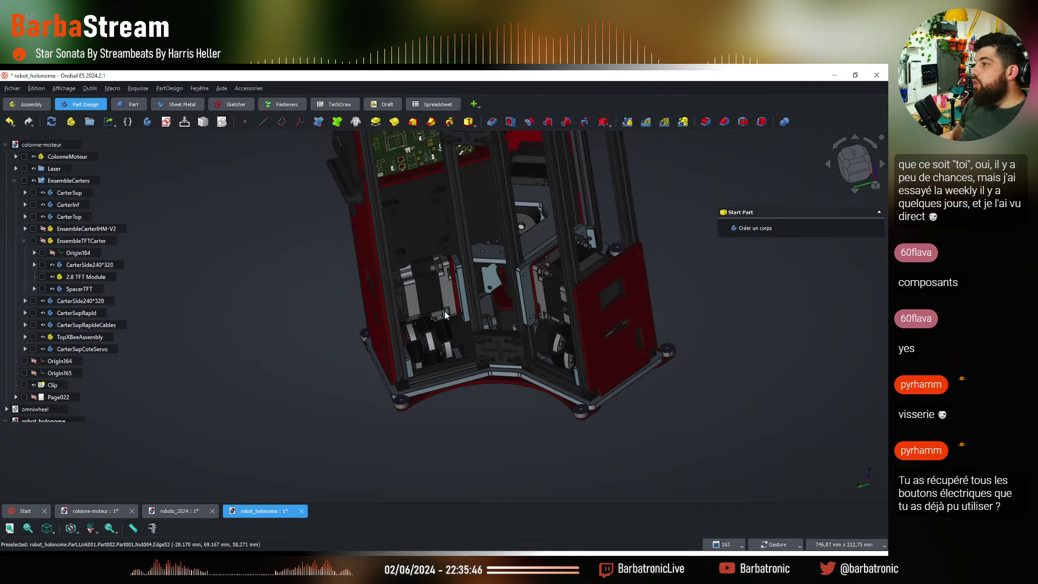
scroll(453, 202, up, 1)
scroll(452, 208, up, 2)
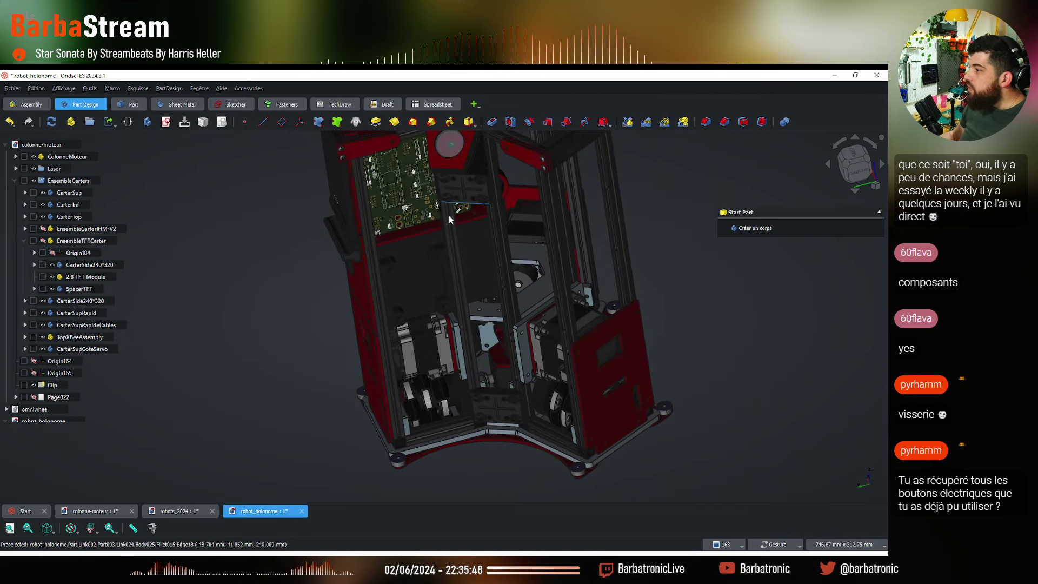
click(514, 153)
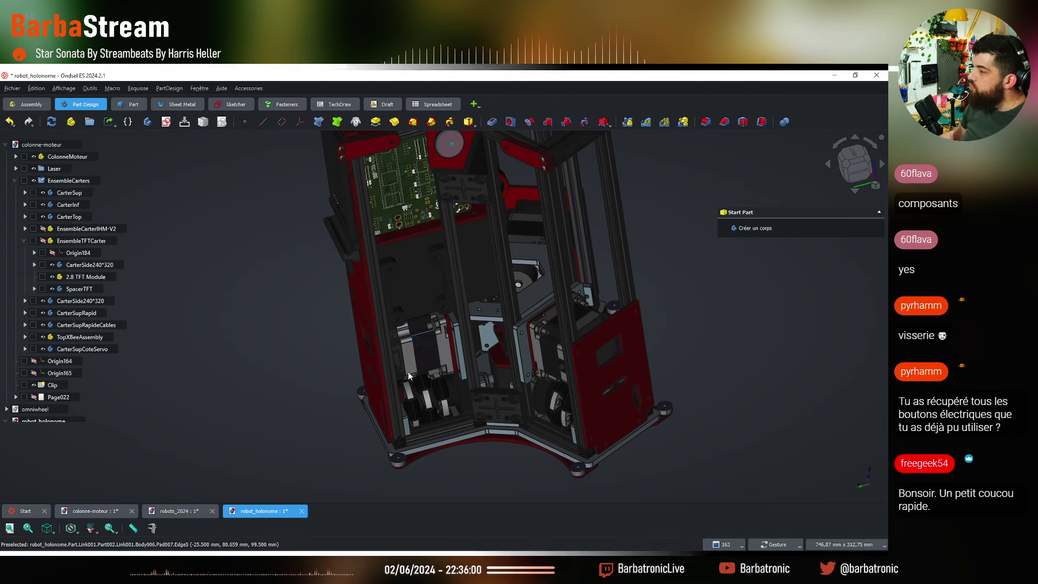
Examine the robot's frame, motors and upper housing from several oblique angles, picking the slotted bracket face between the base's front uprights
drag(437, 293, 417, 369)
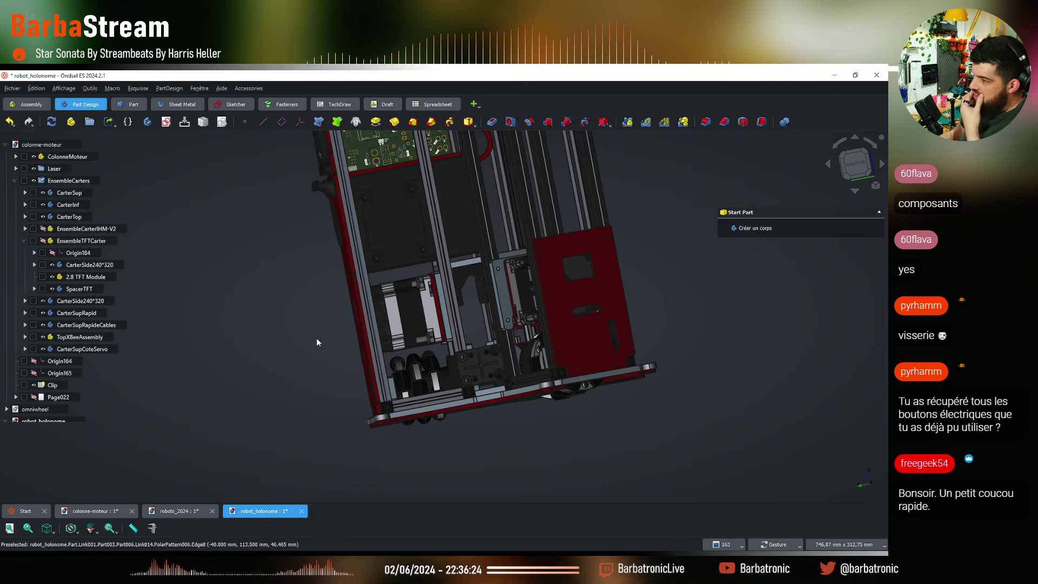
drag(316, 338, 443, 264)
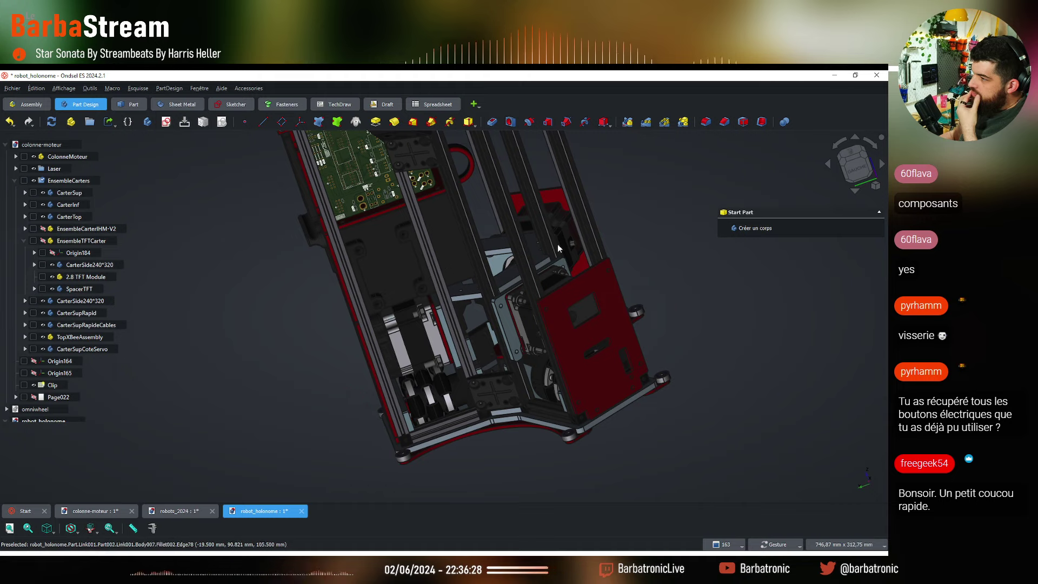
drag(590, 253, 611, 268)
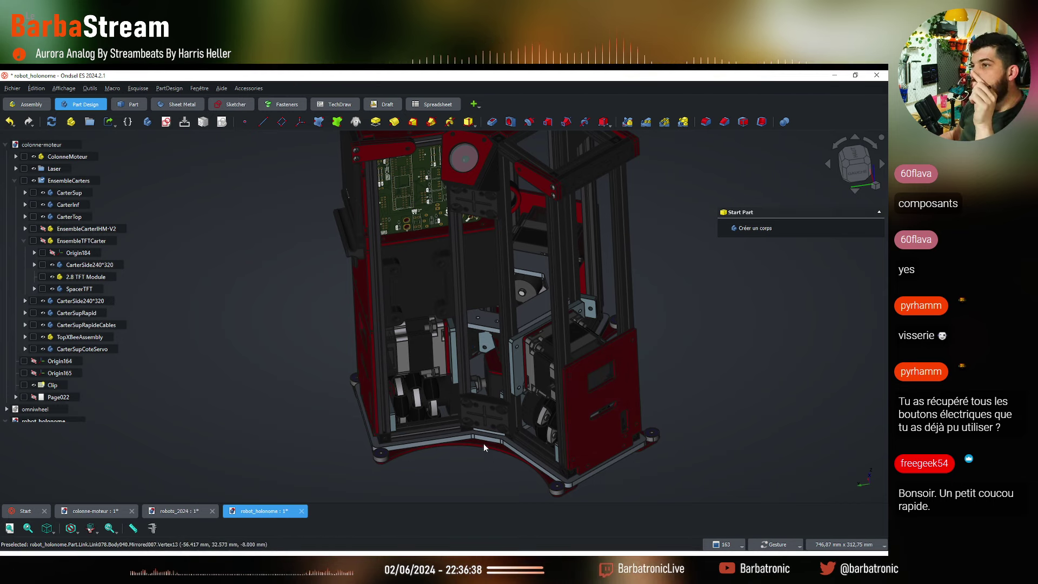
click(490, 415)
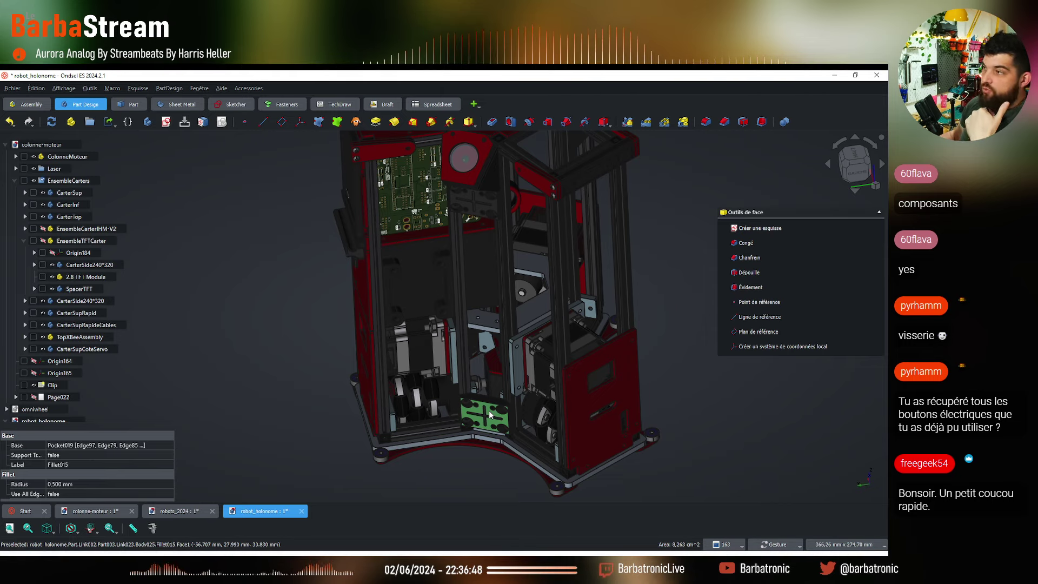
scroll(442, 436, down, 3)
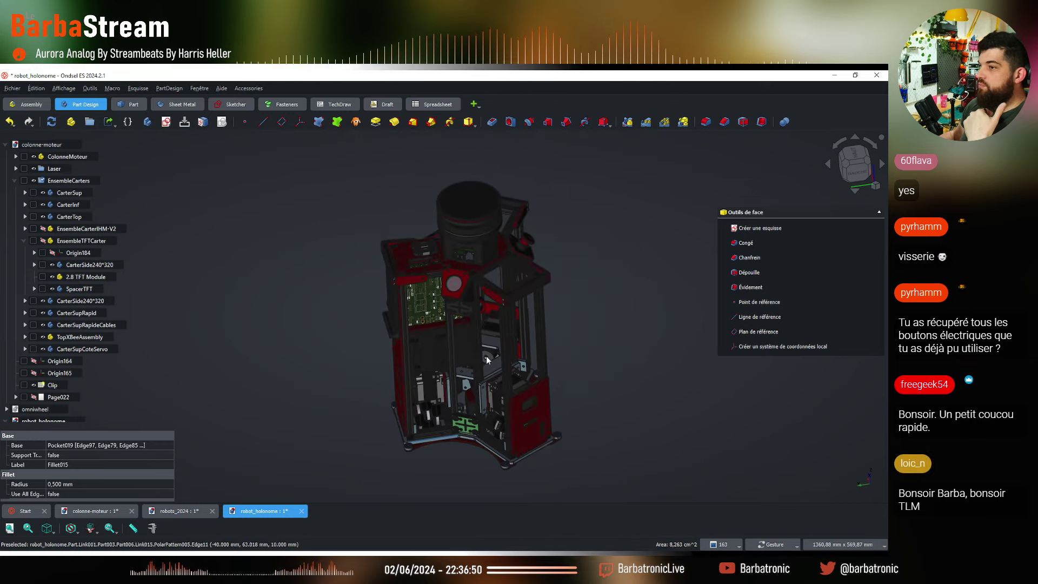
scroll(486, 361, up, 3)
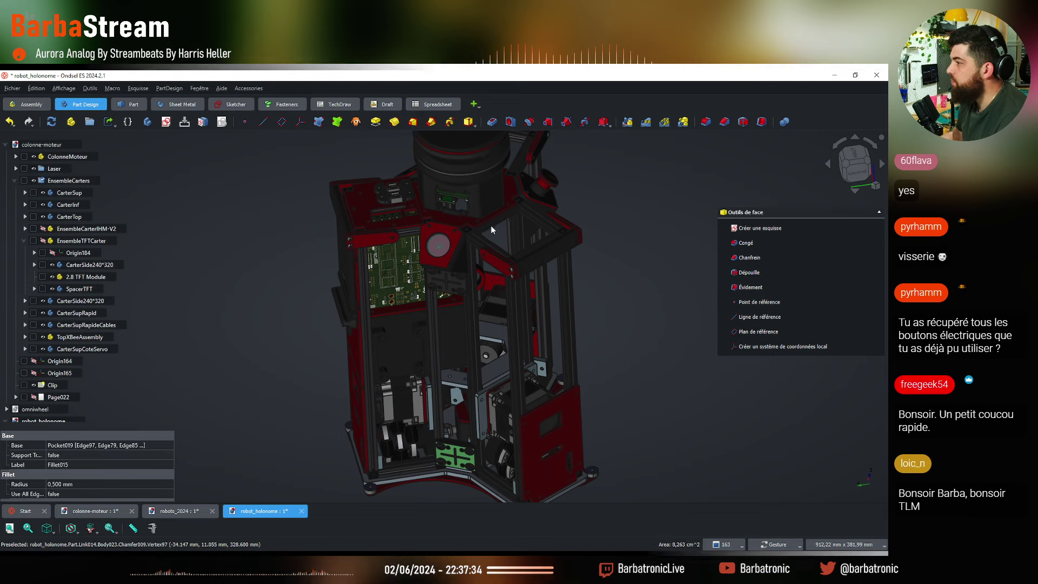
scroll(490, 243, up, 1)
scroll(489, 240, up, 1)
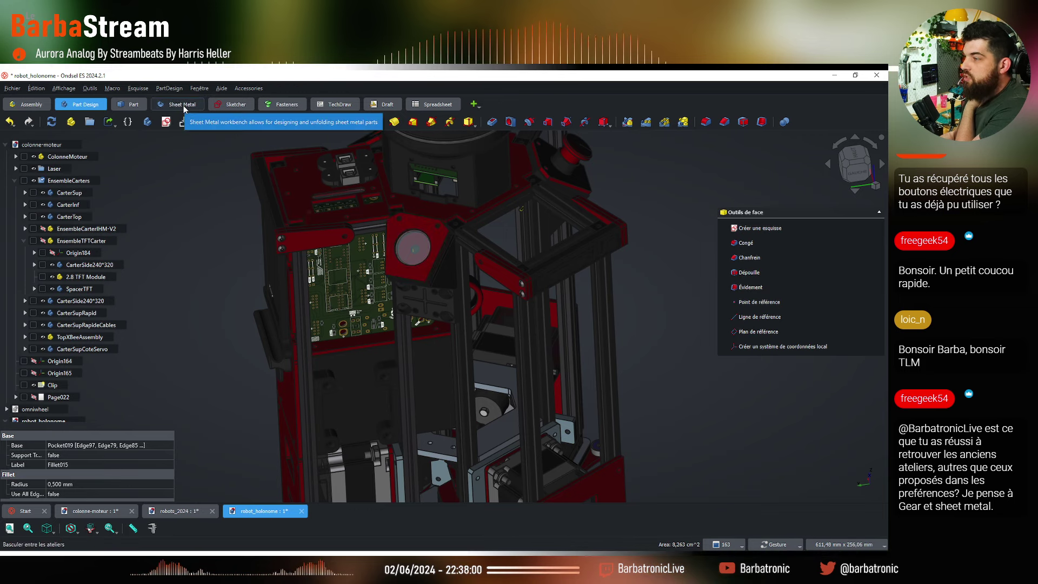
Check the list of additional workbenches and view the Sheet Metal workbench's tools before returning to Part Design
click(473, 105)
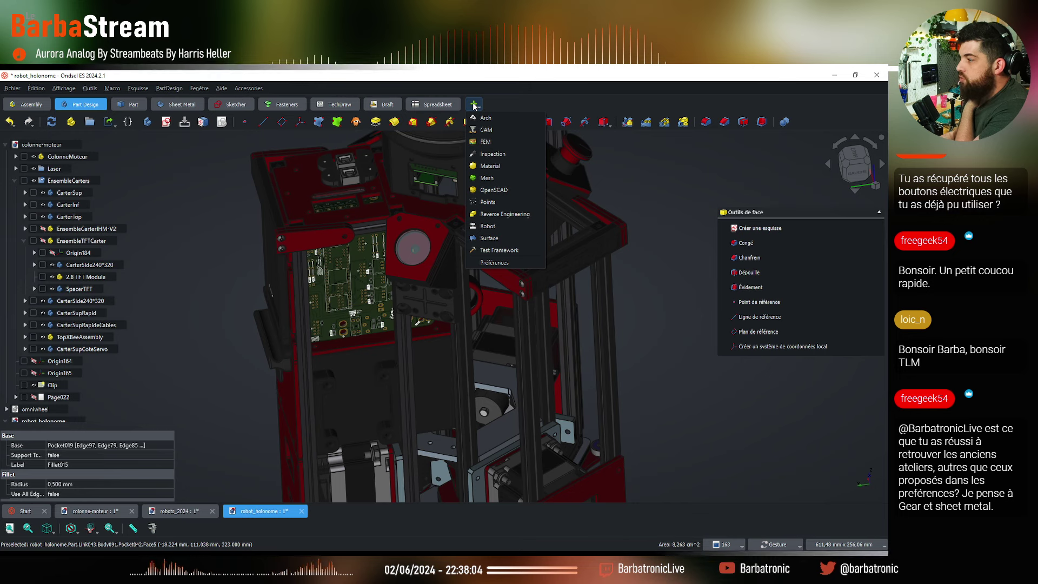
click(165, 222)
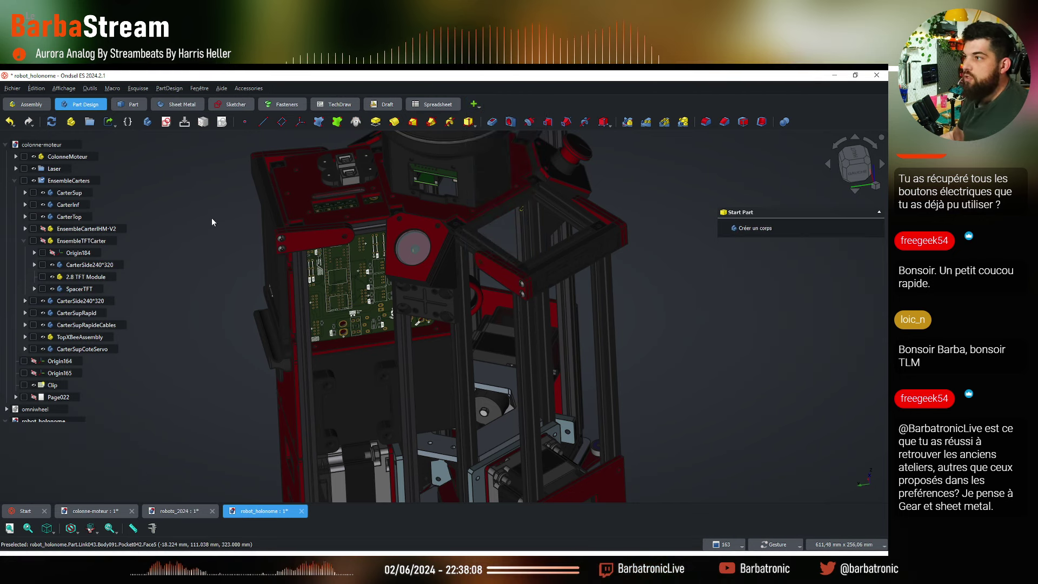
click(181, 105)
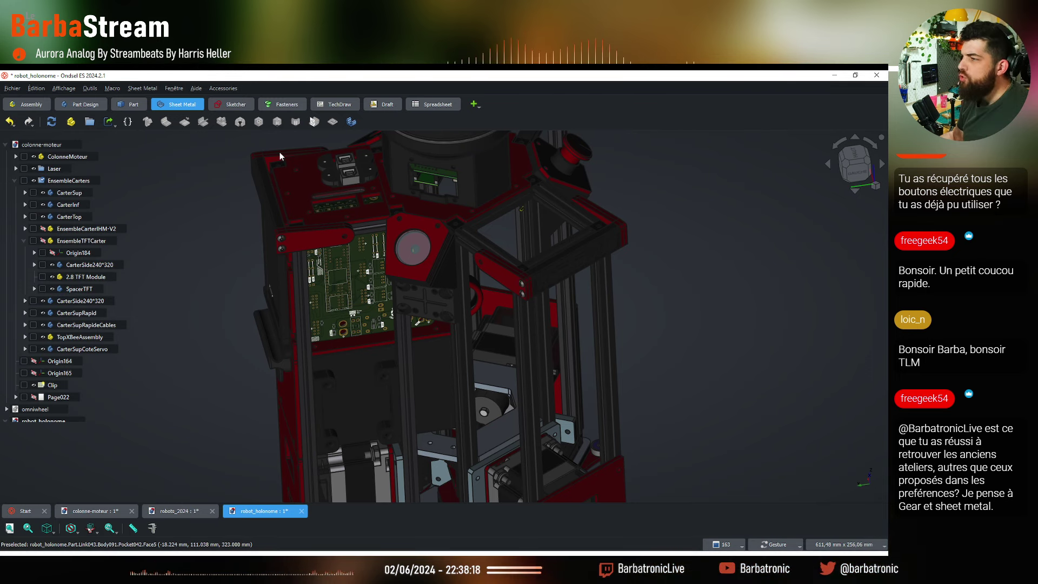
click(85, 104)
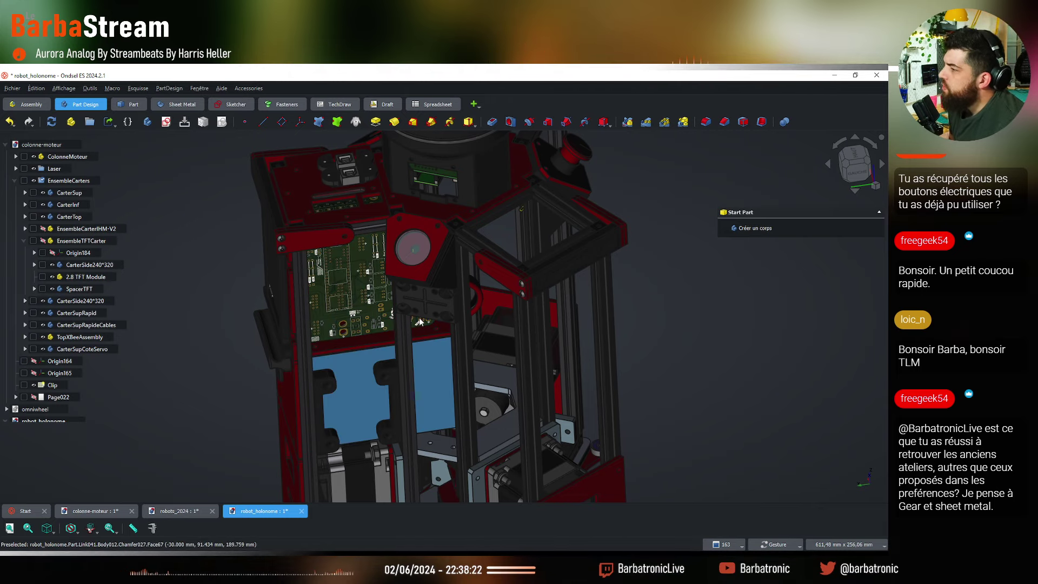
Inspect the motors, omniwheels and mounting plates inside the robot's base up close from a slightly rotated angle
scroll(404, 351, down, 4)
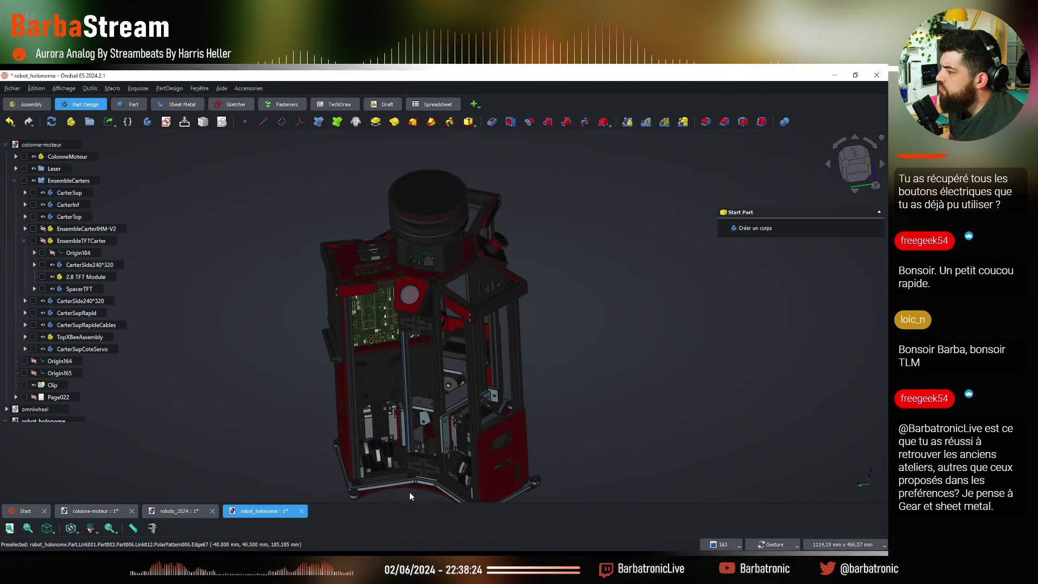
scroll(424, 476, up, 2)
scroll(420, 478, up, 2)
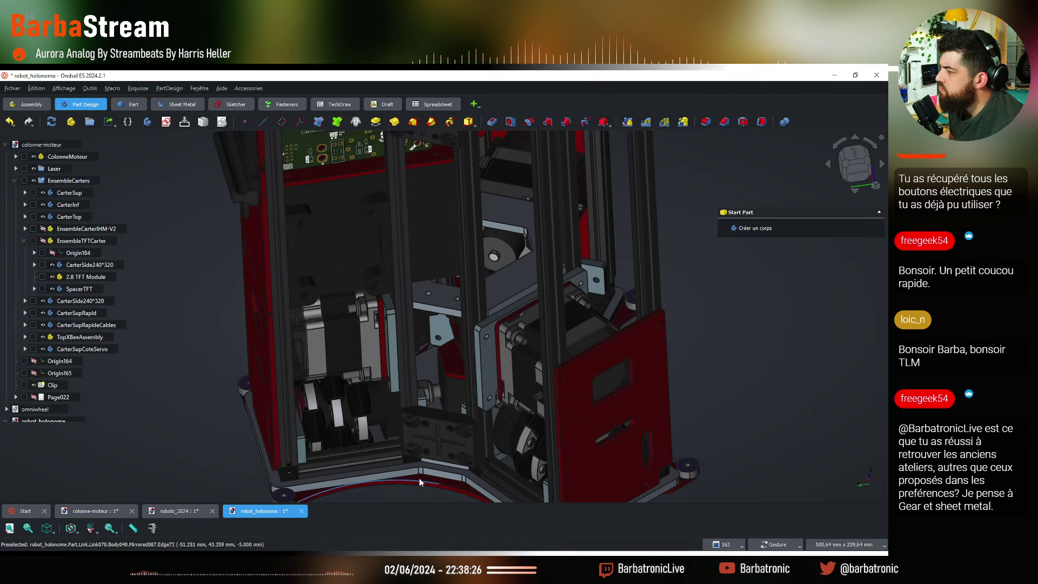
scroll(419, 478, up, 2)
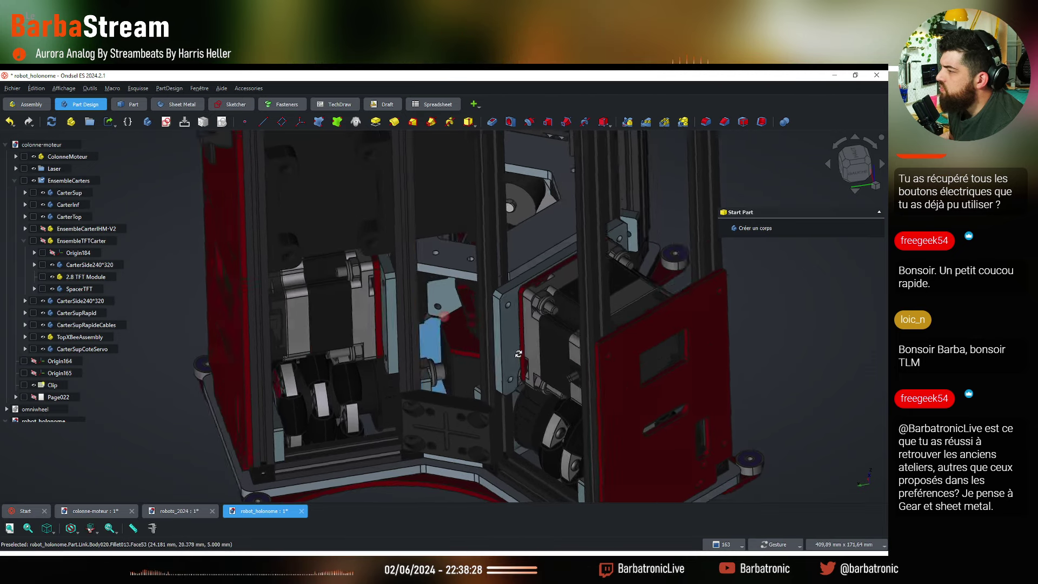
drag(518, 353, 466, 360)
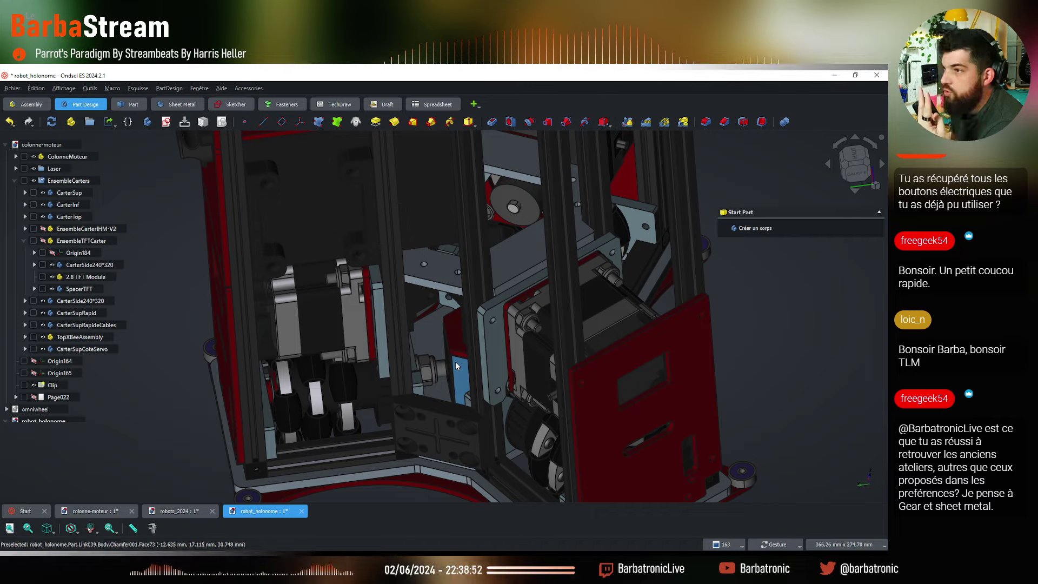
Switch to Opera and review the 23HS16-0884S and 17HS24-2104S motor specifications and torque curves on the Robot 2025 - Réflexions page
mouse_move(102, 553)
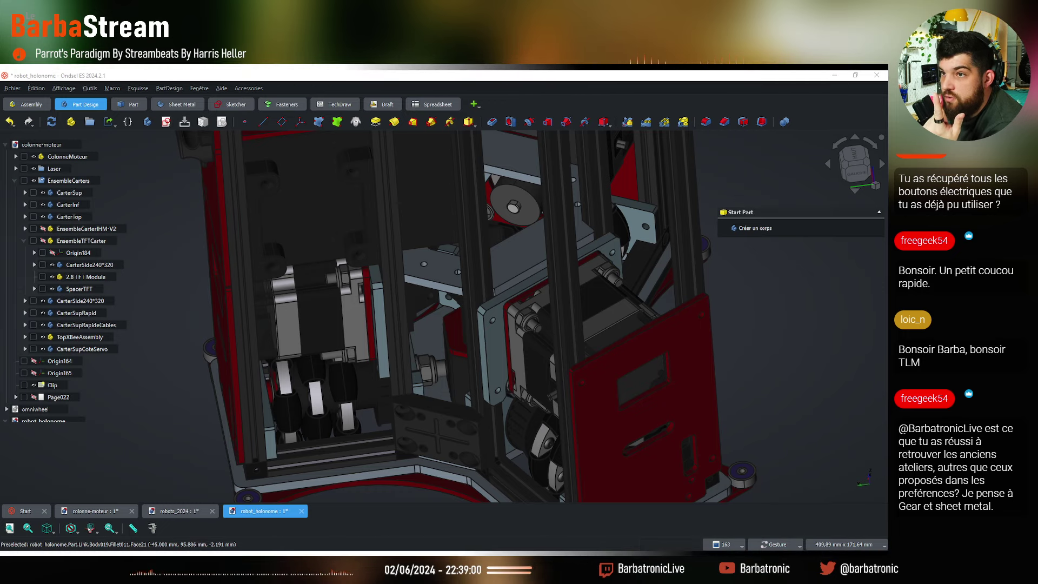
drag(0, 219, 593, 71)
click(69, 79)
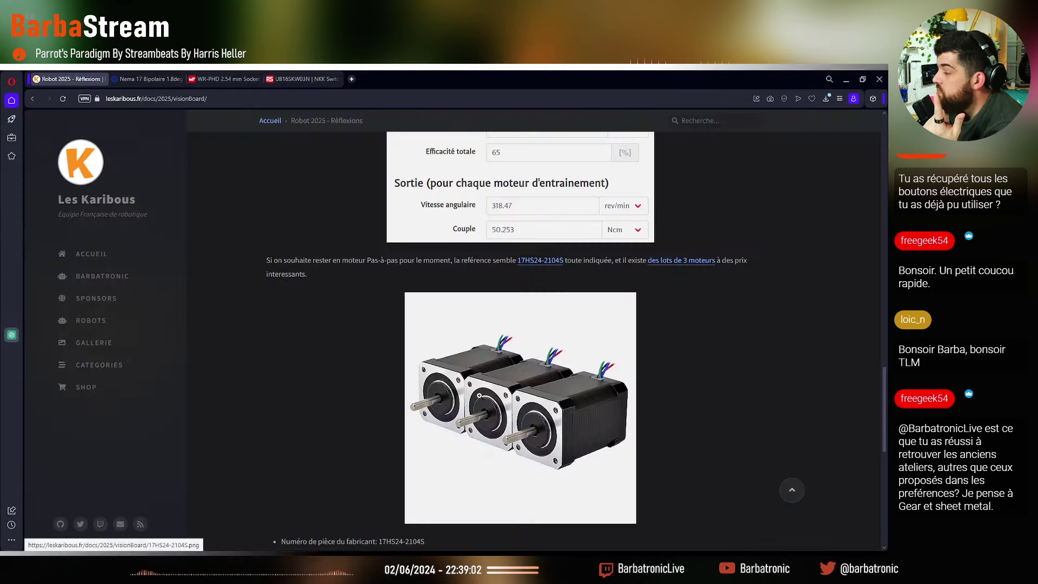
scroll(479, 396, down, 7)
scroll(447, 368, up, 7)
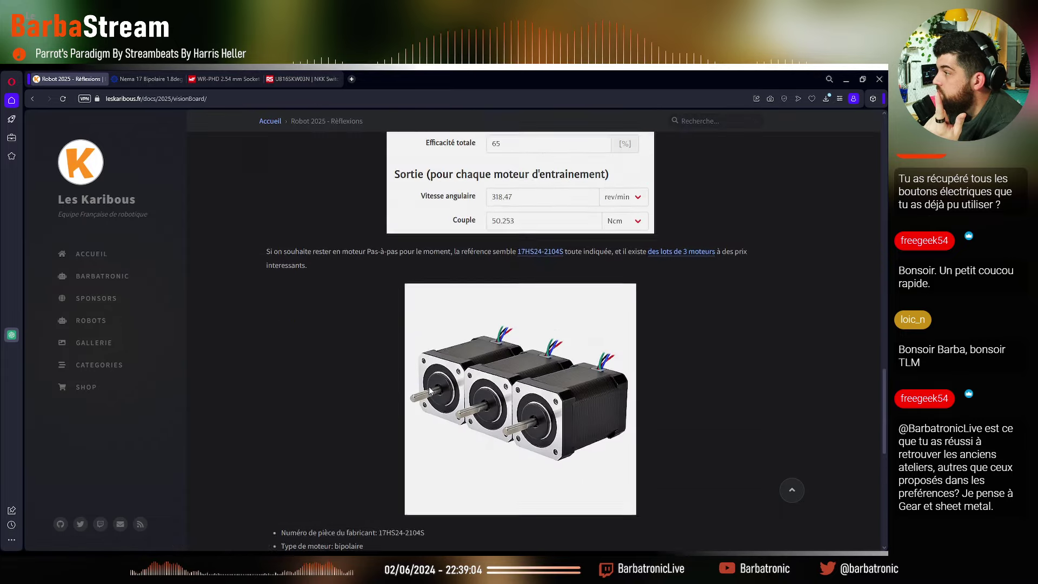
scroll(429, 386, up, 10)
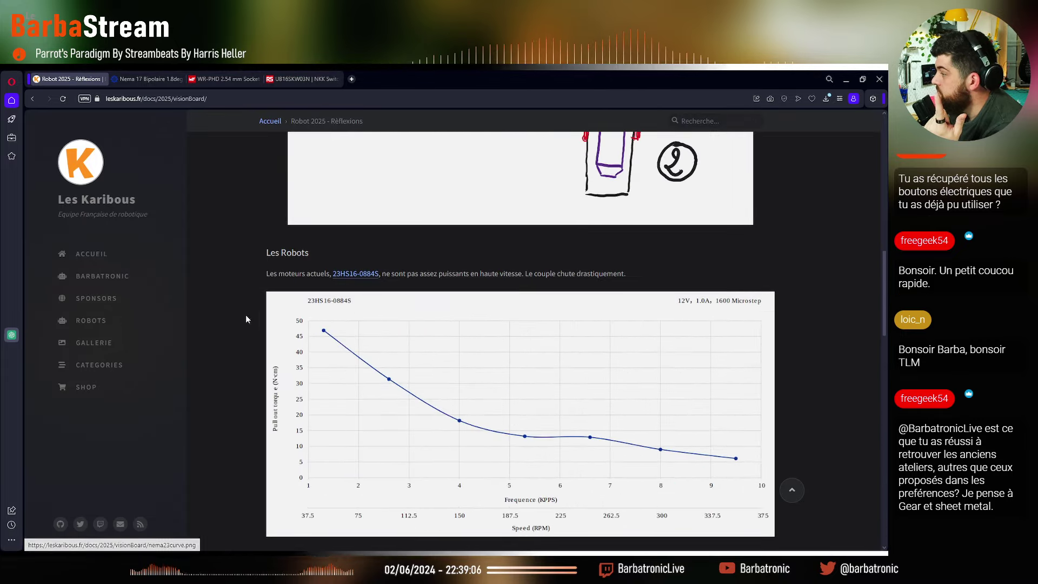
scroll(304, 377, down, 10)
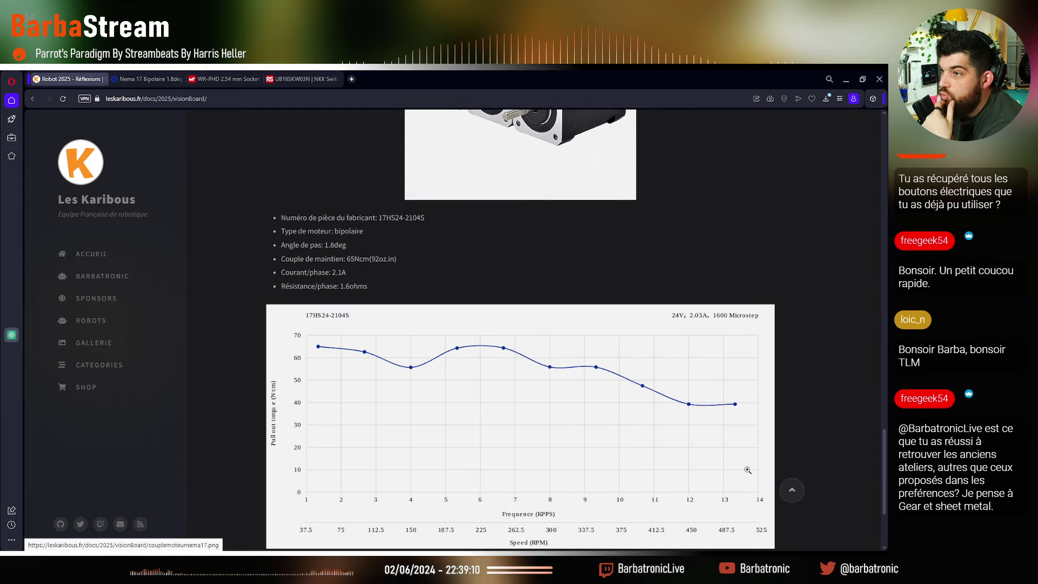
scroll(797, 378, up, 3)
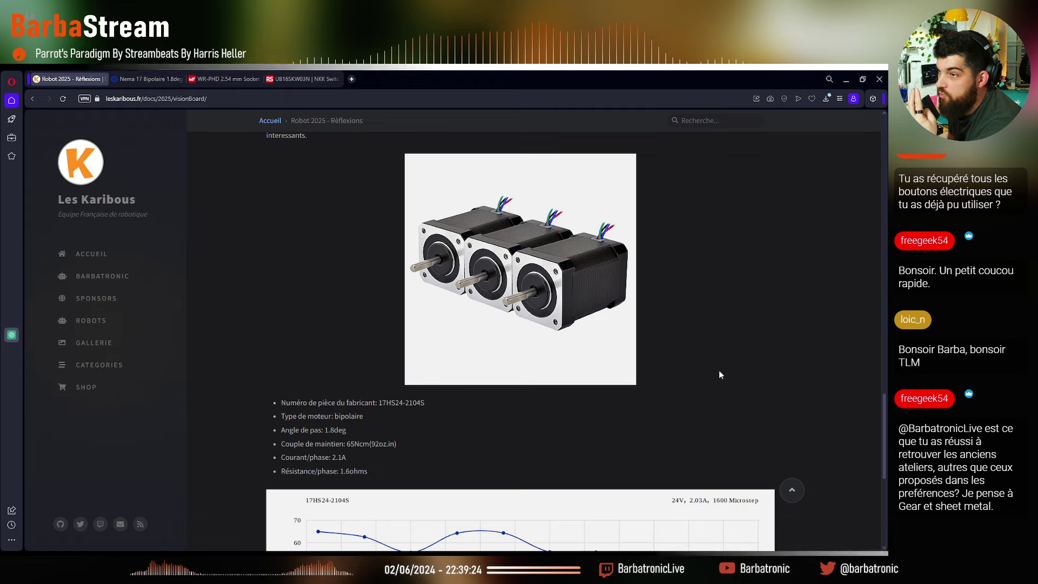
Return to the robot model in Ondsel ES and examine the space between the base motors and the central red mount
click(847, 80)
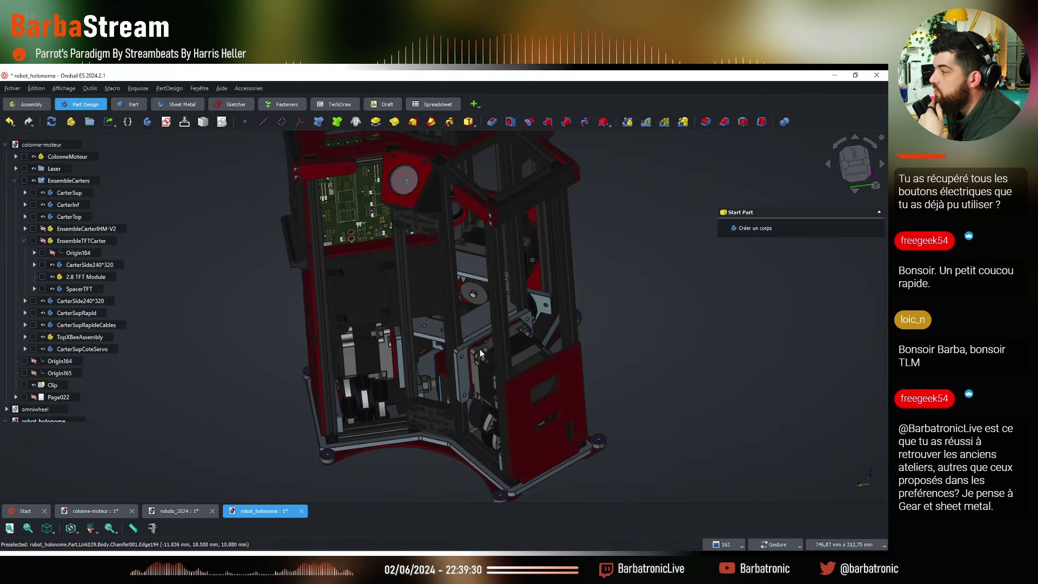
drag(441, 422, 511, 307)
scroll(479, 355, up, 4)
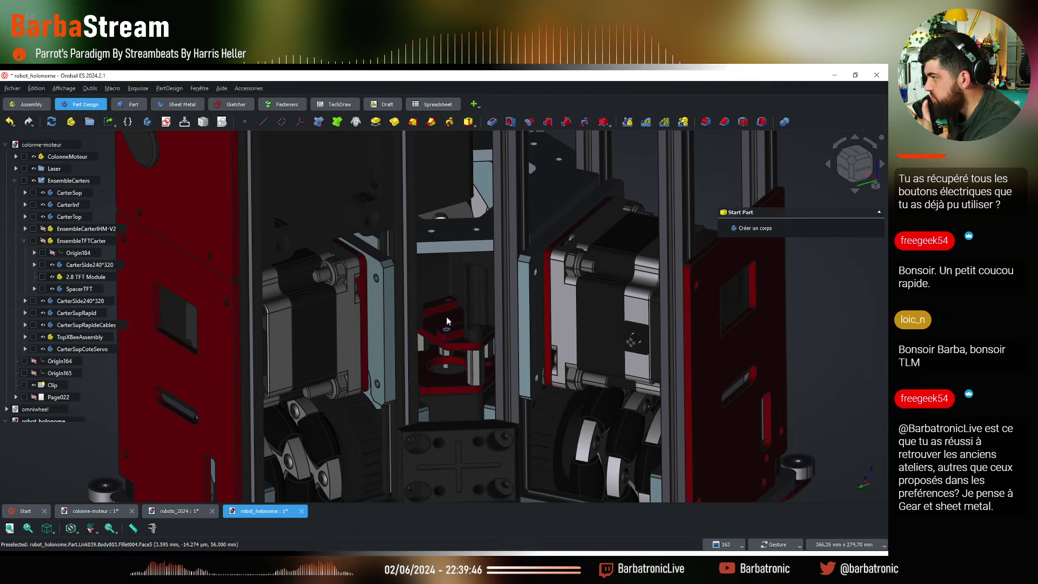
scroll(446, 321, down, 5)
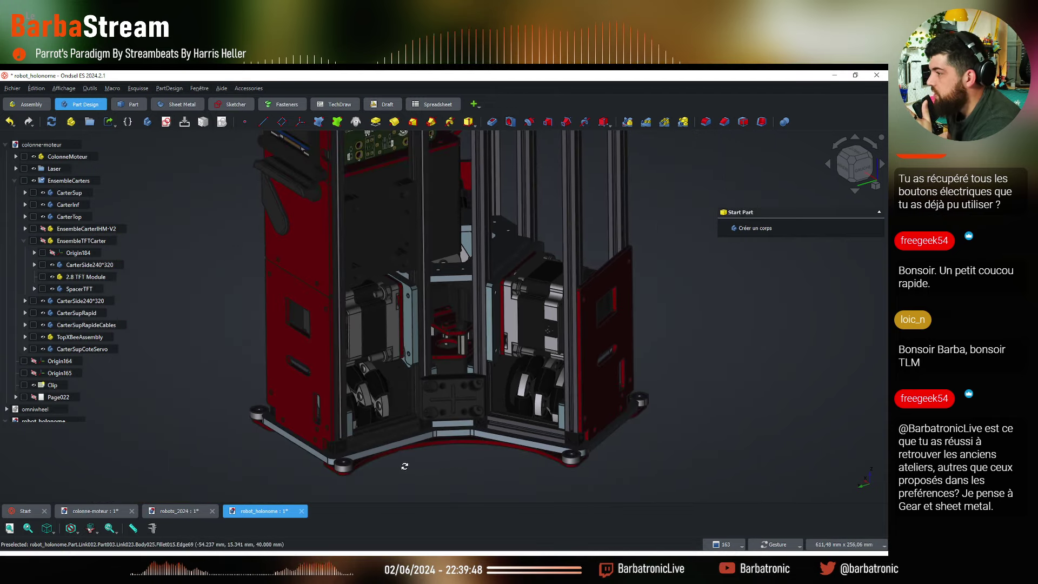
drag(405, 466, 495, 231)
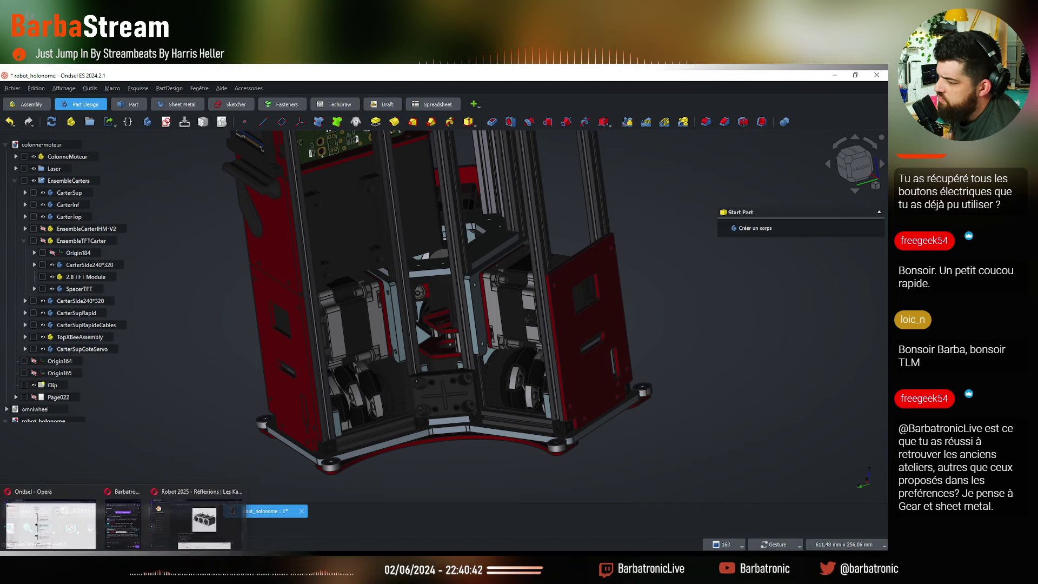
Switch to Opera and open the SparkFun Optical Tracking Odometry Sensor - PAA5160E1 link from the Robot 2025 page in a new tab
mouse_move(111, 554)
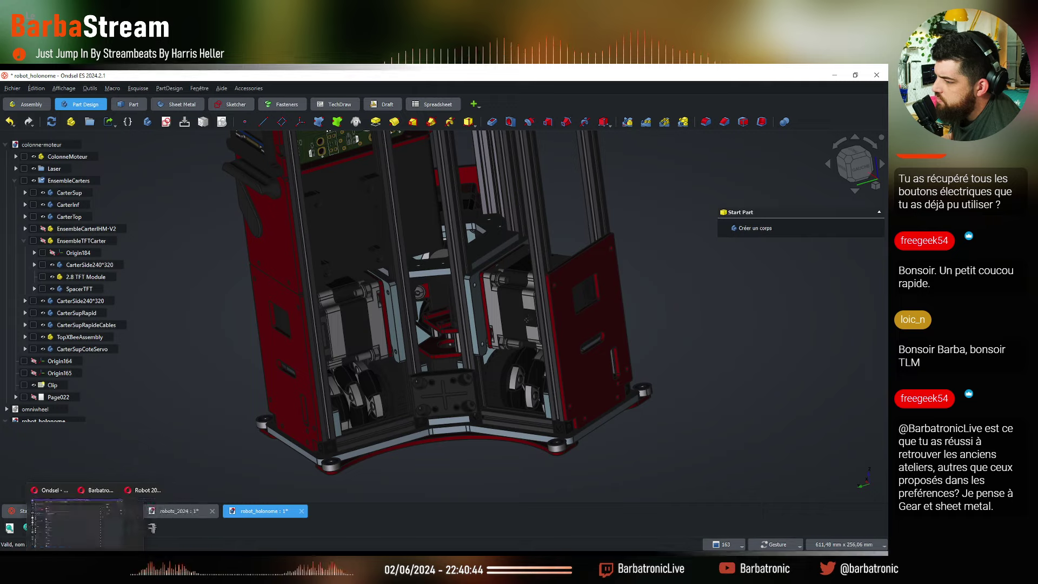
click(215, 521)
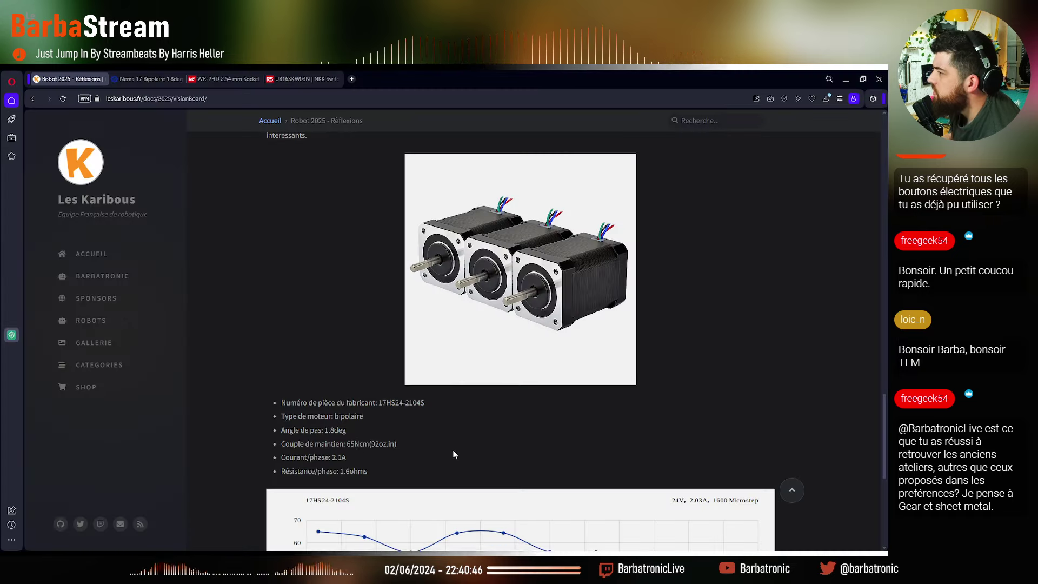
scroll(453, 454, up, 8)
scroll(451, 450, down, 10)
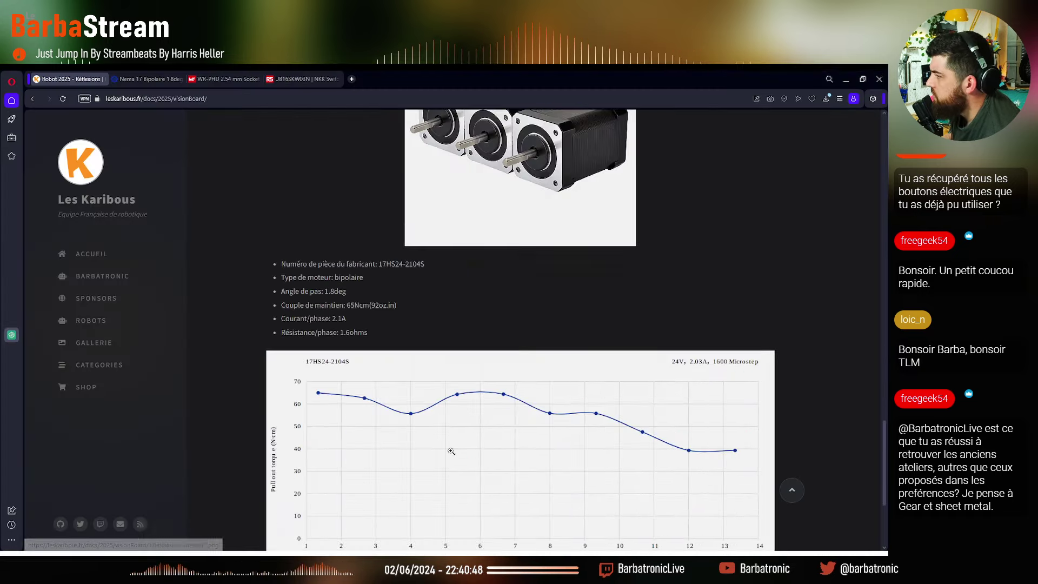
scroll(450, 451, down, 4)
middle_click(398, 448)
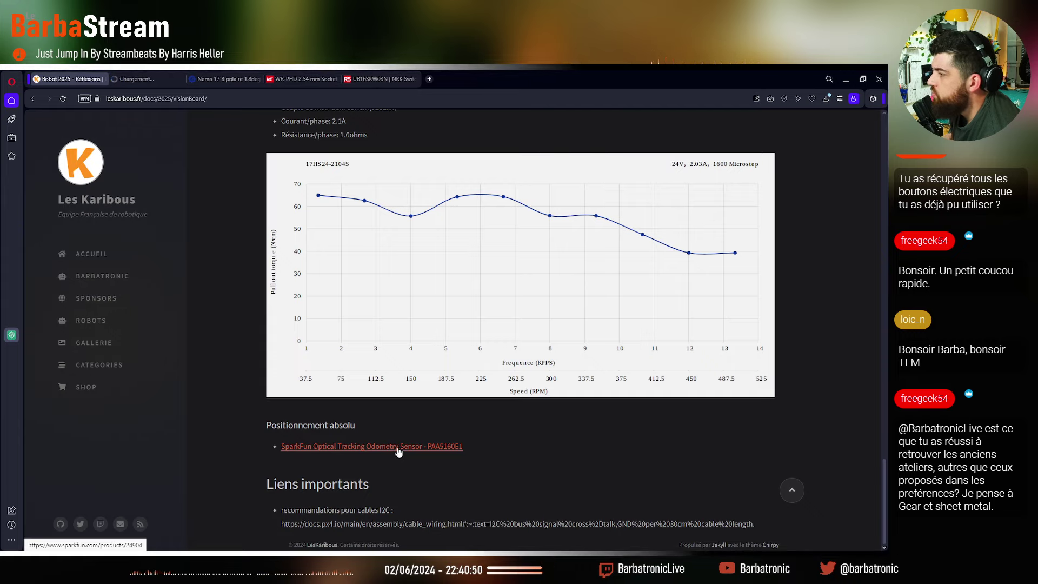
click(155, 82)
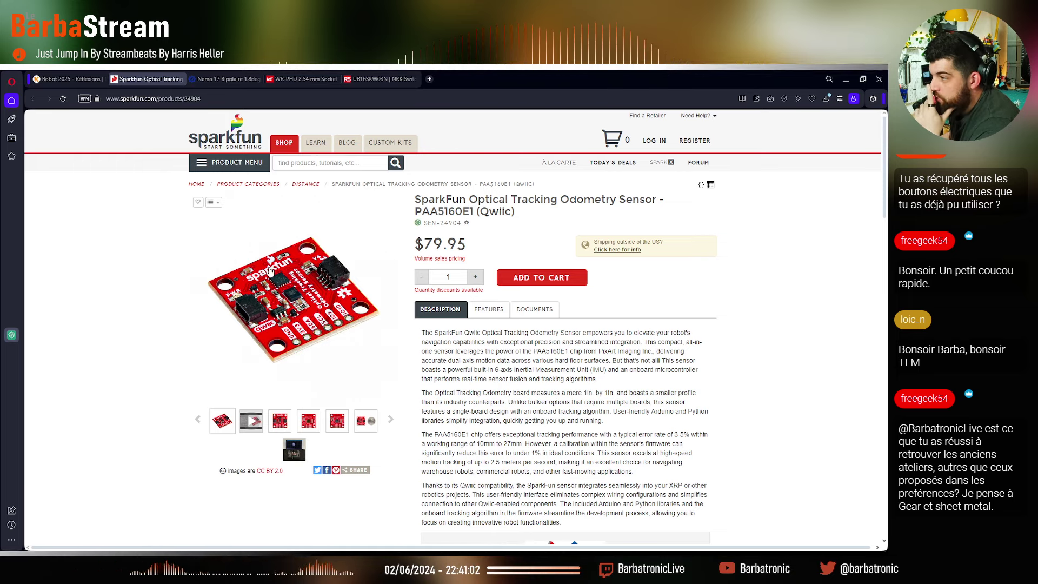
View the odometry sensor's board photos and the demonstration image in the product gallery
click(285, 425)
click(316, 428)
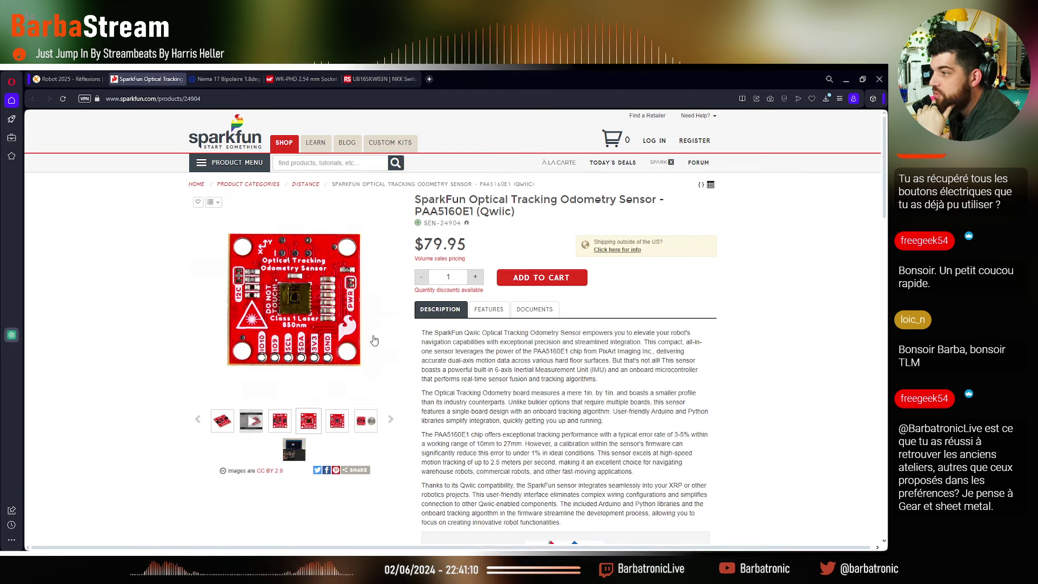
click(290, 456)
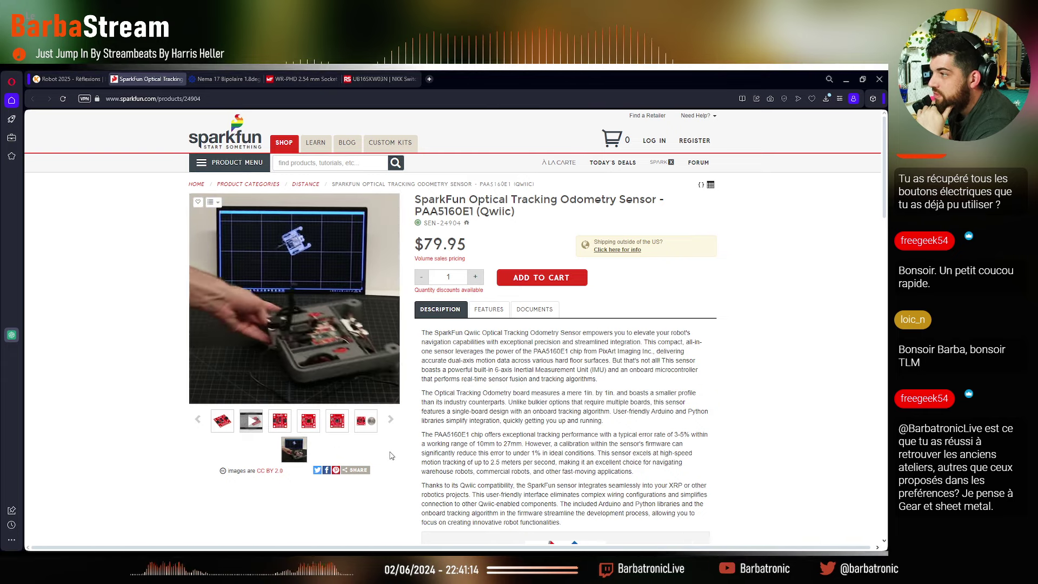
Copy the odometry sensor page's web address and skim the product description
key(ctrl+l)
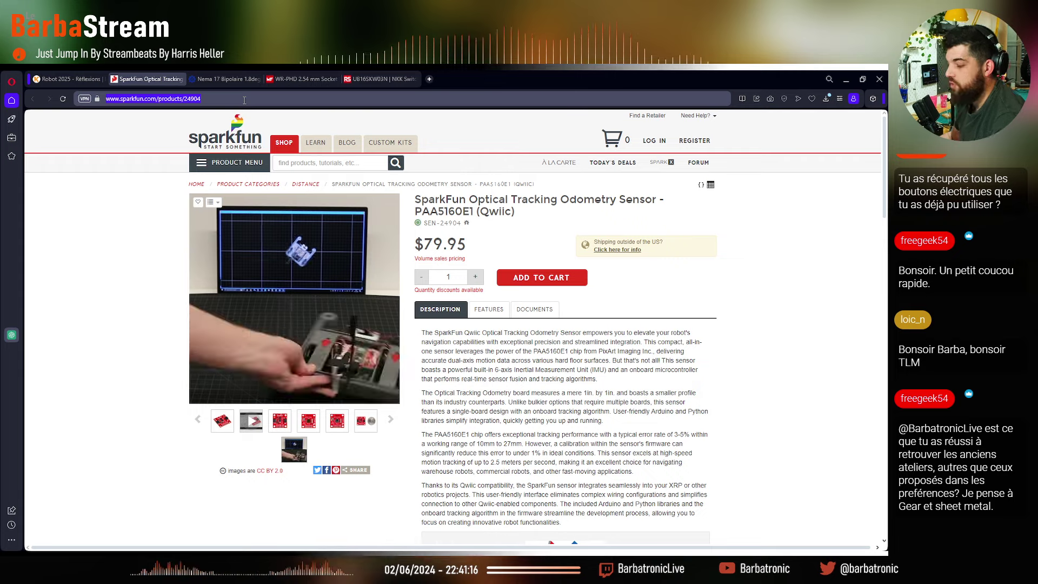
key(ctrl+c)
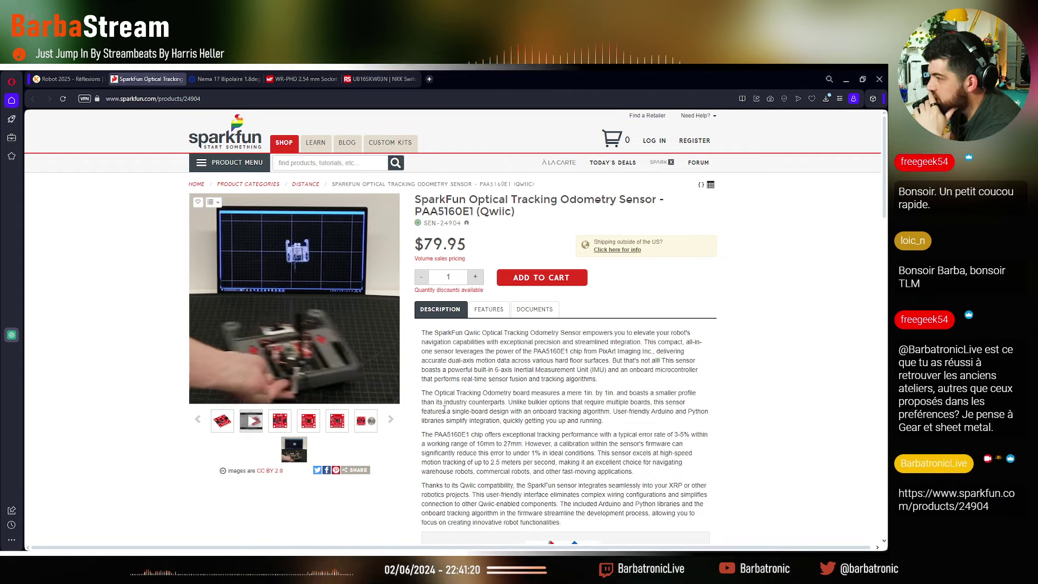
scroll(444, 409, down, 1)
scroll(445, 409, down, 2)
scroll(445, 408, up, 3)
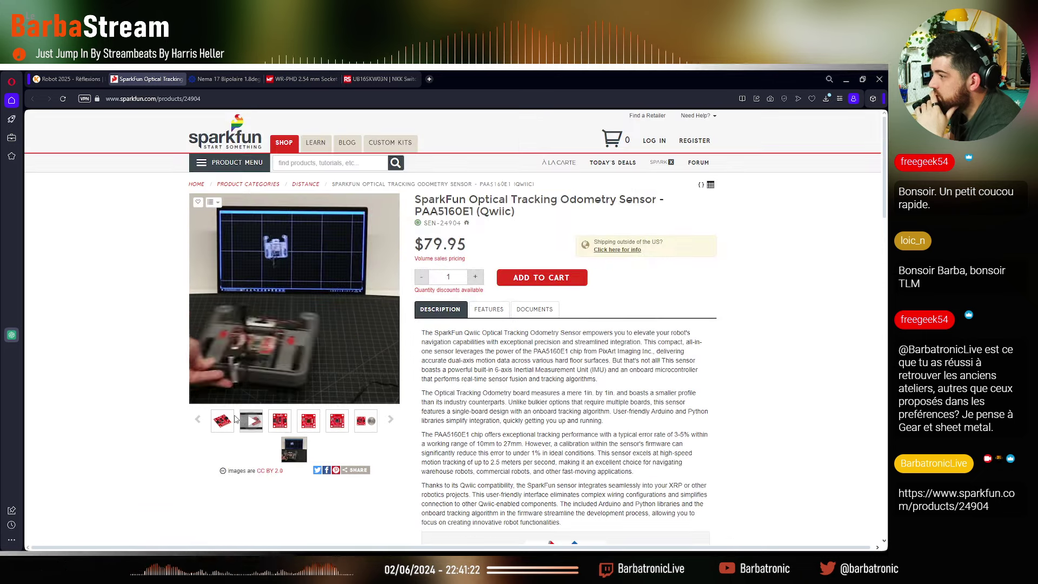
Play the sensor's product showcase video with the sound muted, skip ahead in it, and skim the description while it runs
click(251, 421)
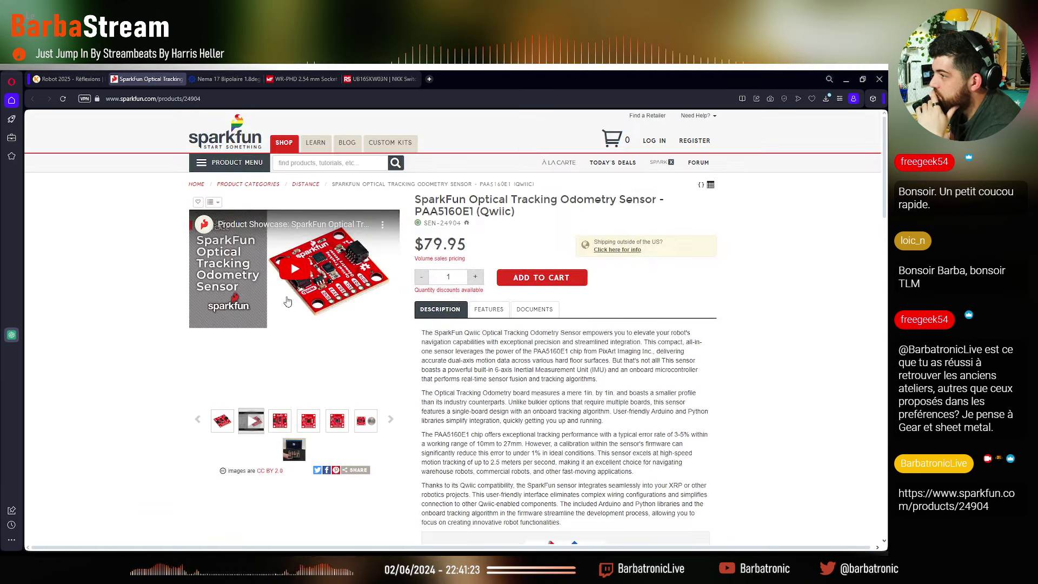
click(293, 267)
click(225, 318)
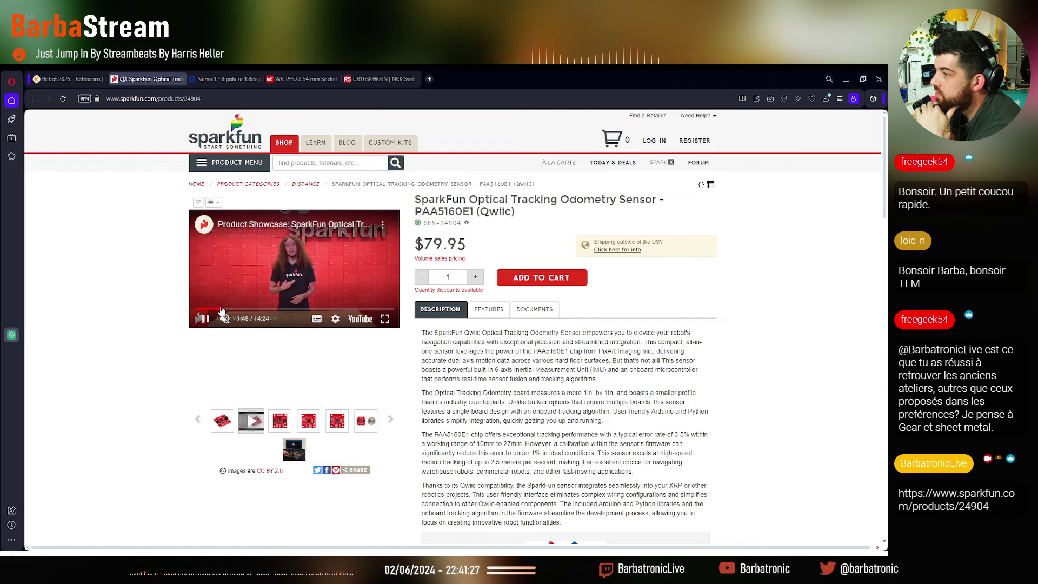
click(222, 308)
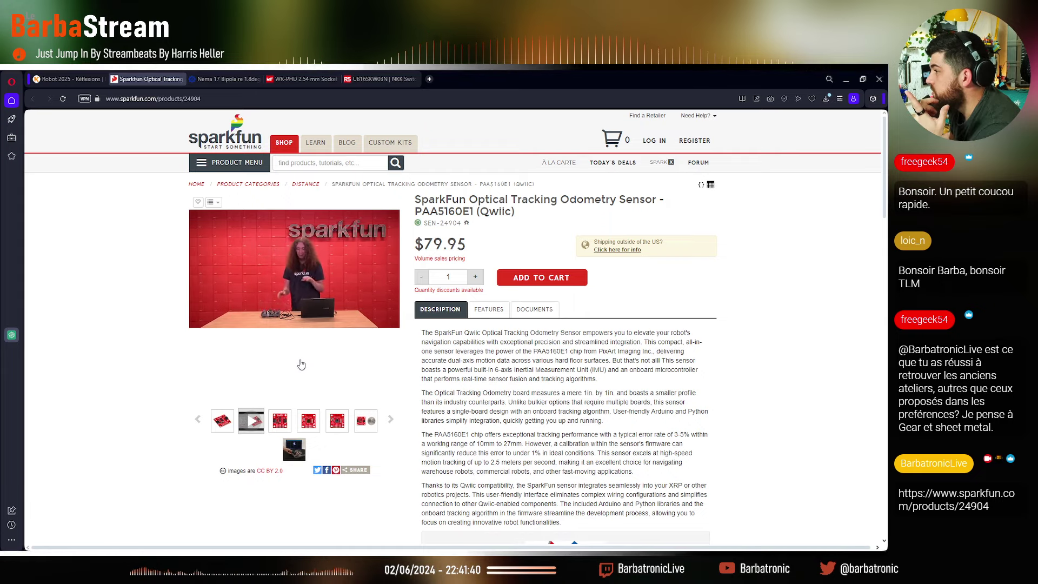
scroll(298, 366, down, 1)
scroll(298, 366, down, 4)
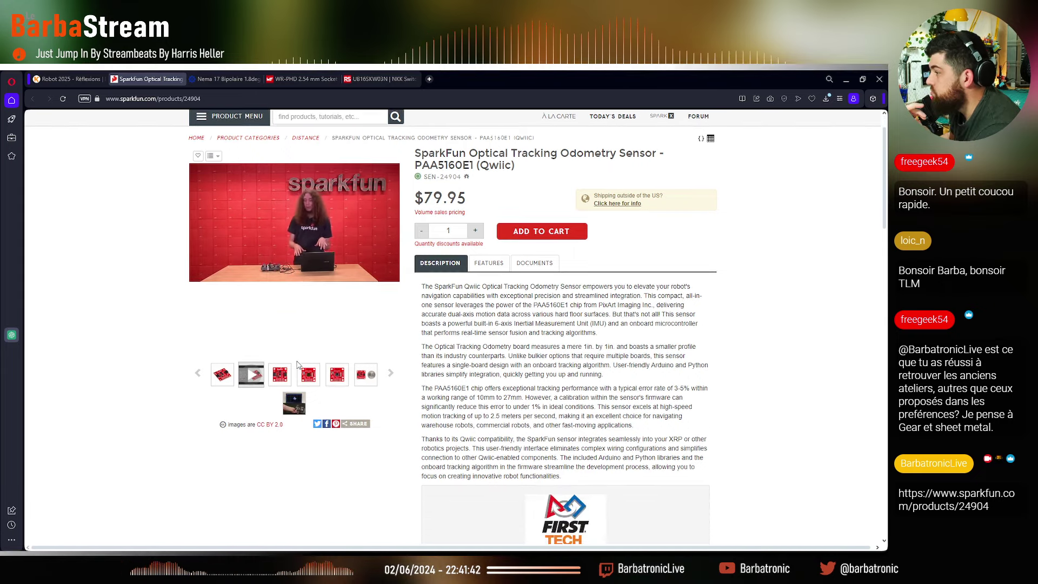
scroll(615, 464, up, 3)
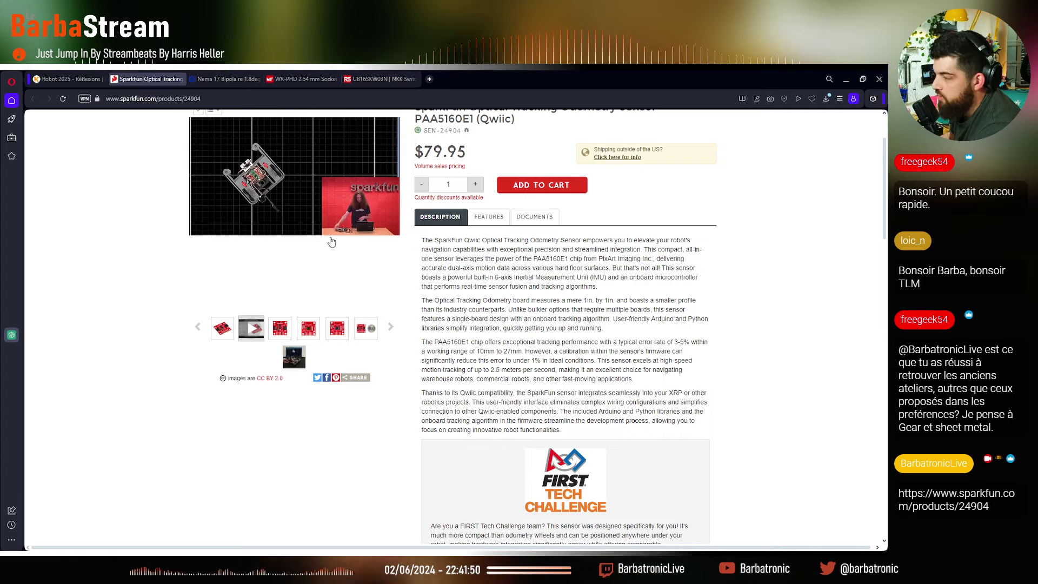
scroll(340, 303, up, 3)
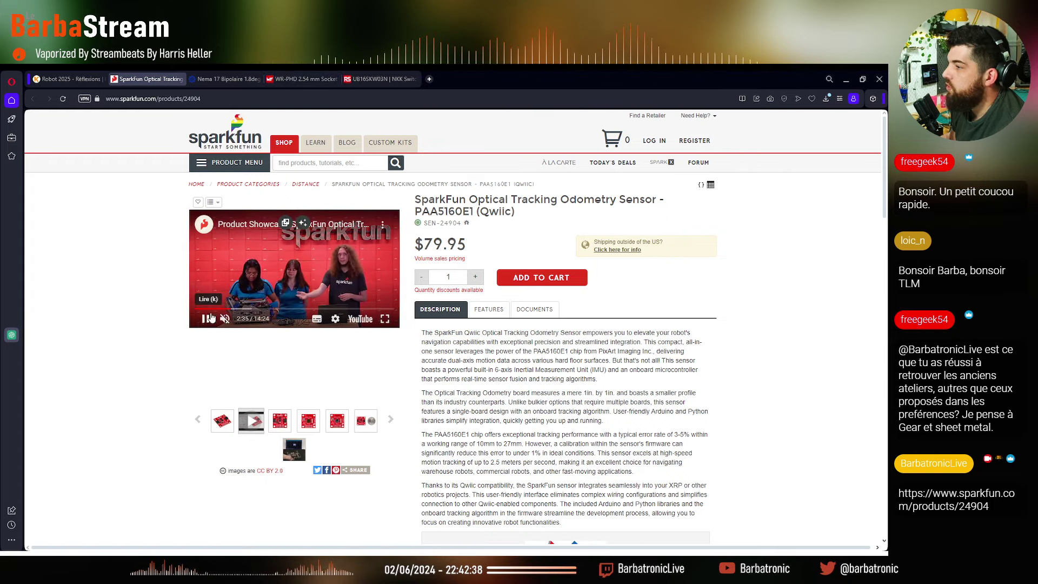
Find the GoTronic store with a web search for "gotronic" in a new tab and open its website
click(429, 80)
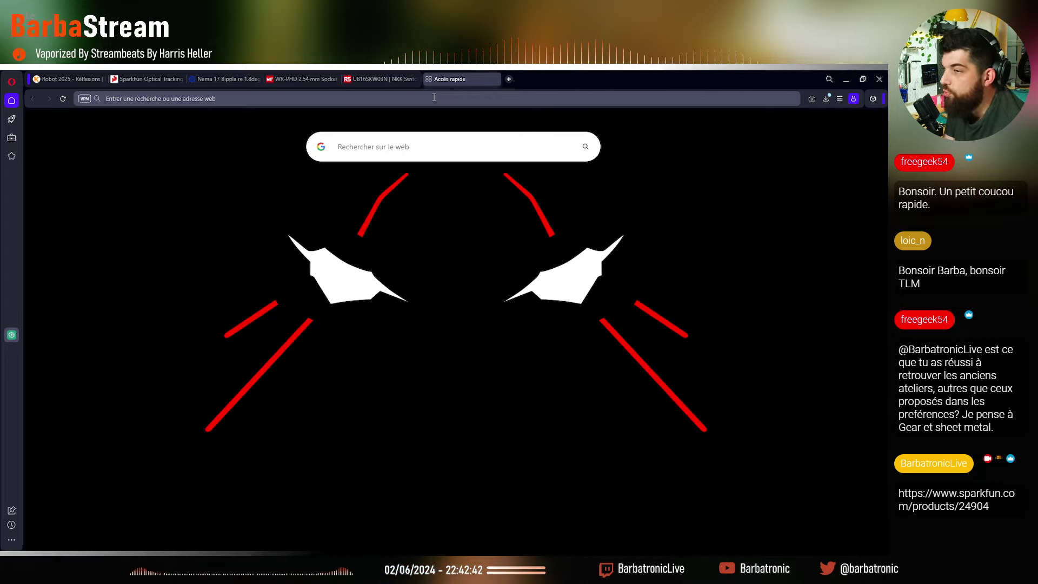
text(gotronic)
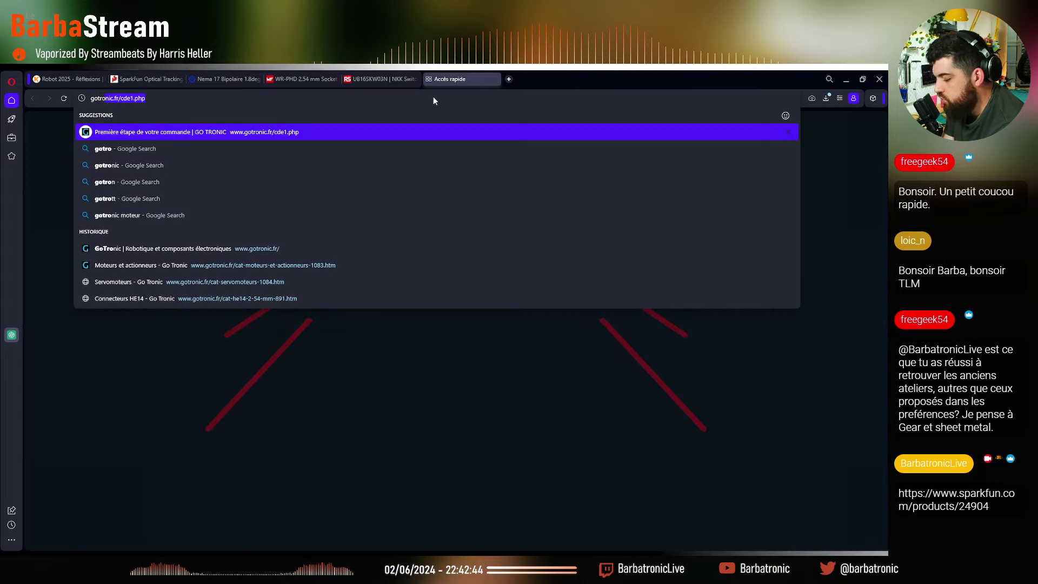
key(Delete)
key(Return)
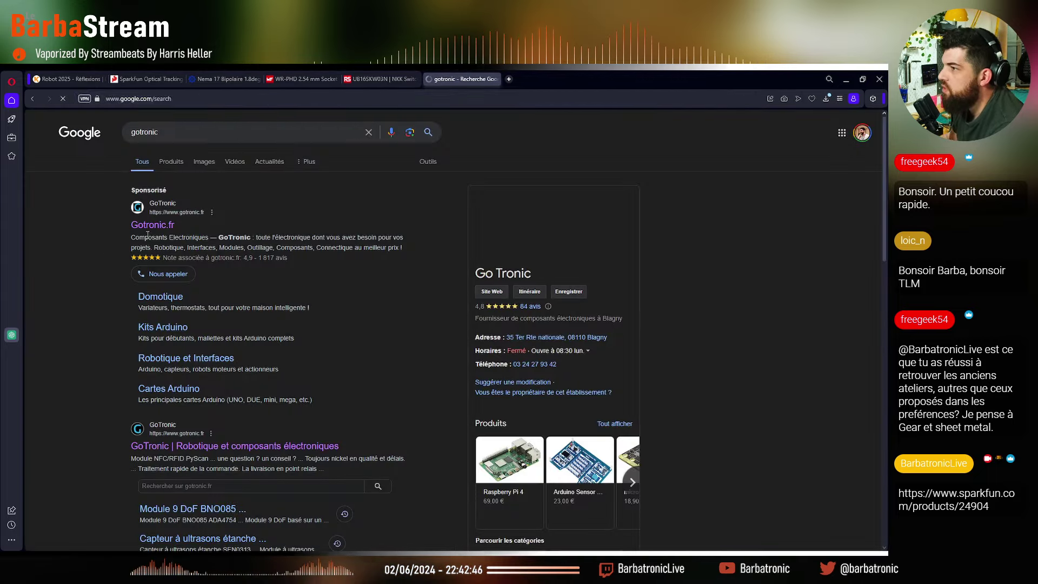
click(150, 225)
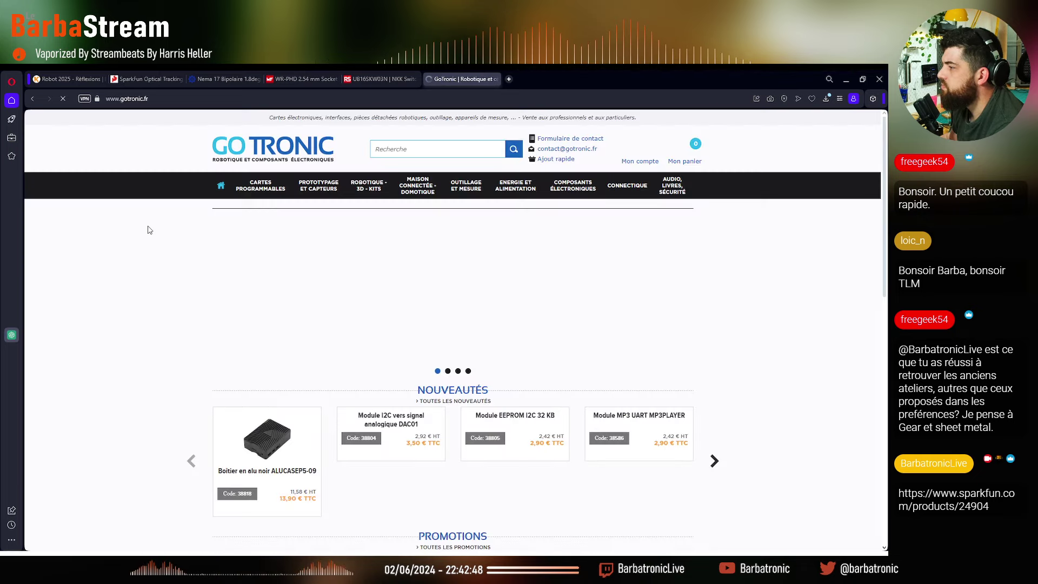
Search the GoTronic store for LD19 and check the LiDAR's price
click(419, 150)
text(4)
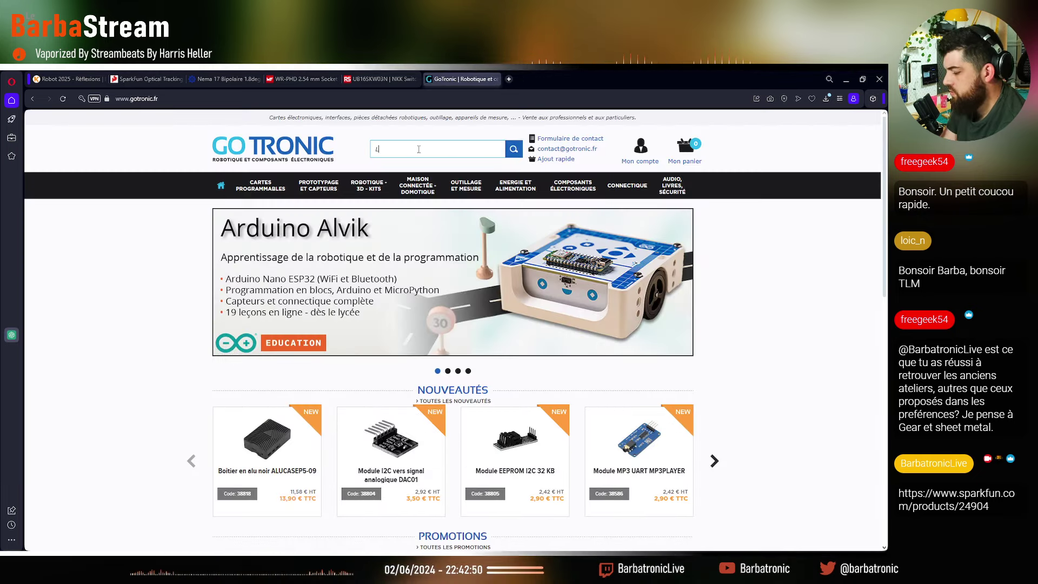
text(D19)
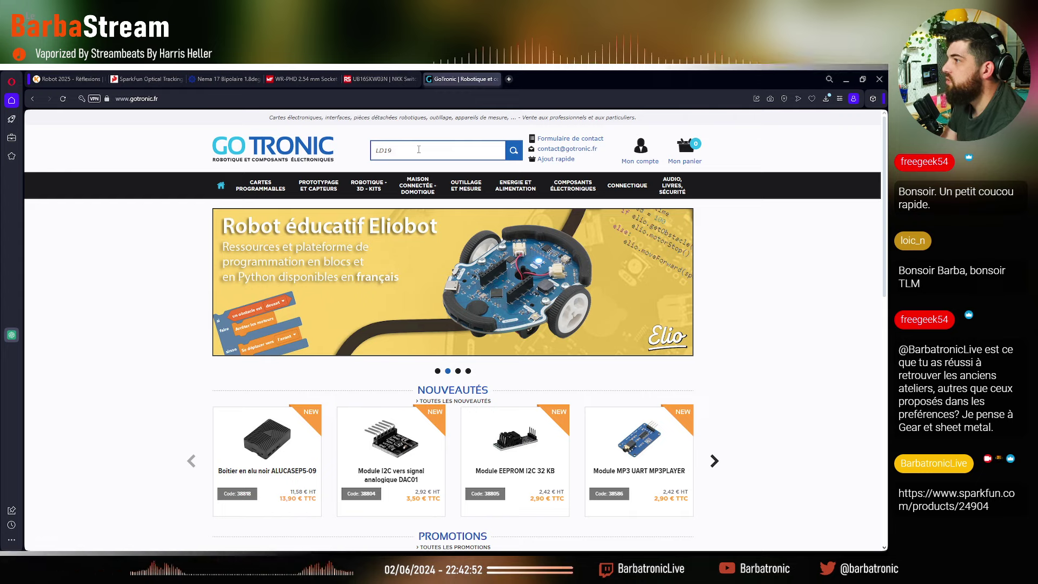
key(Return)
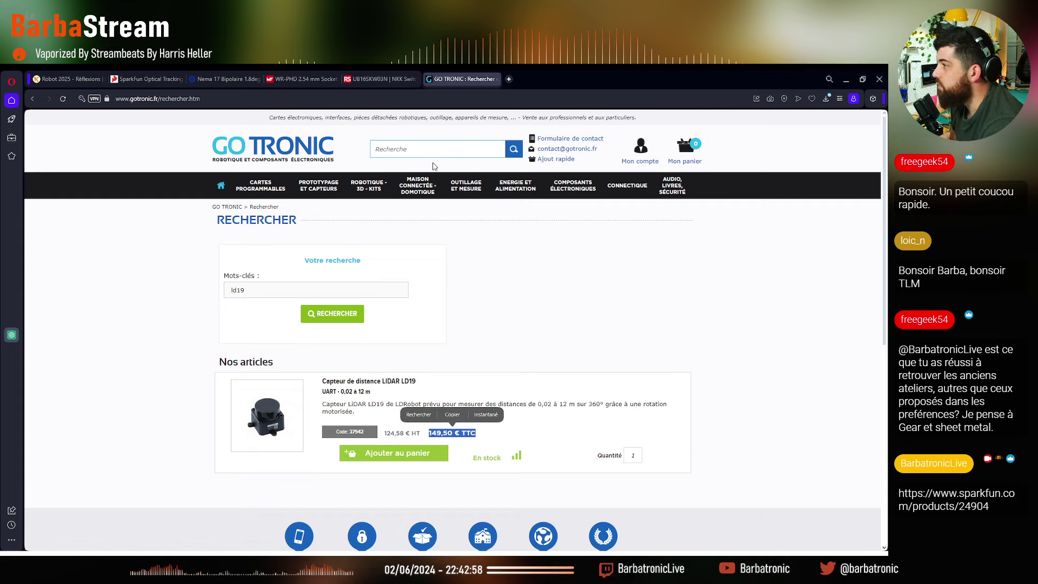
Search GoTronic for ld06 and go back to the store's homepage
click(423, 150)
text(LD0)
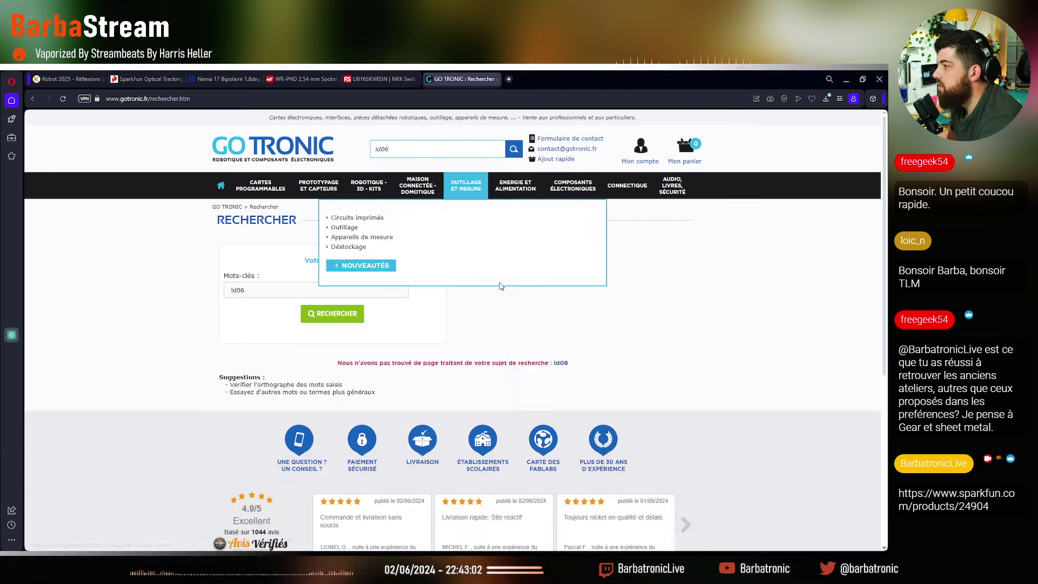
key(alt+Left)
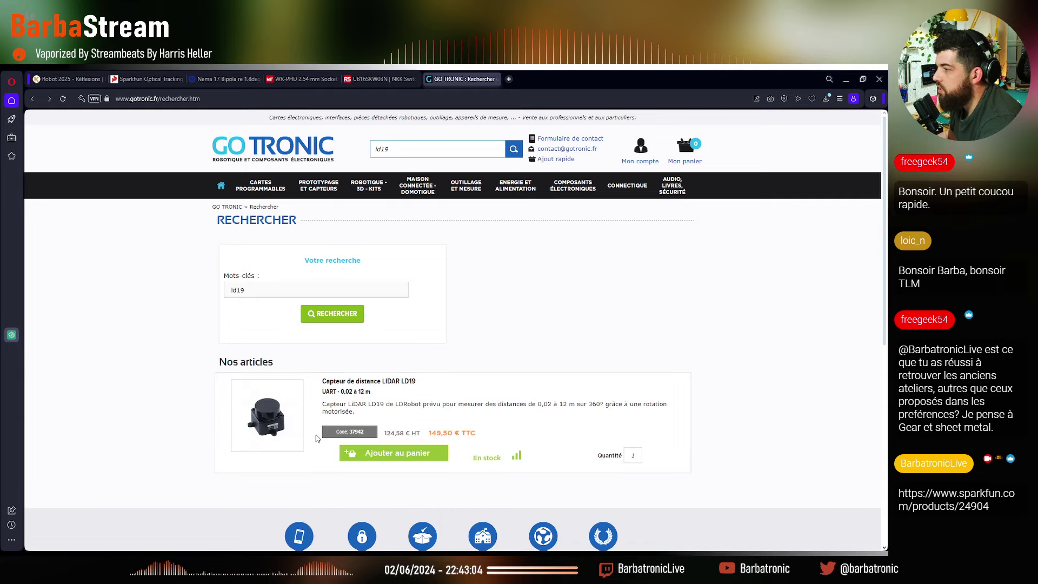
mouse_move(515, 186)
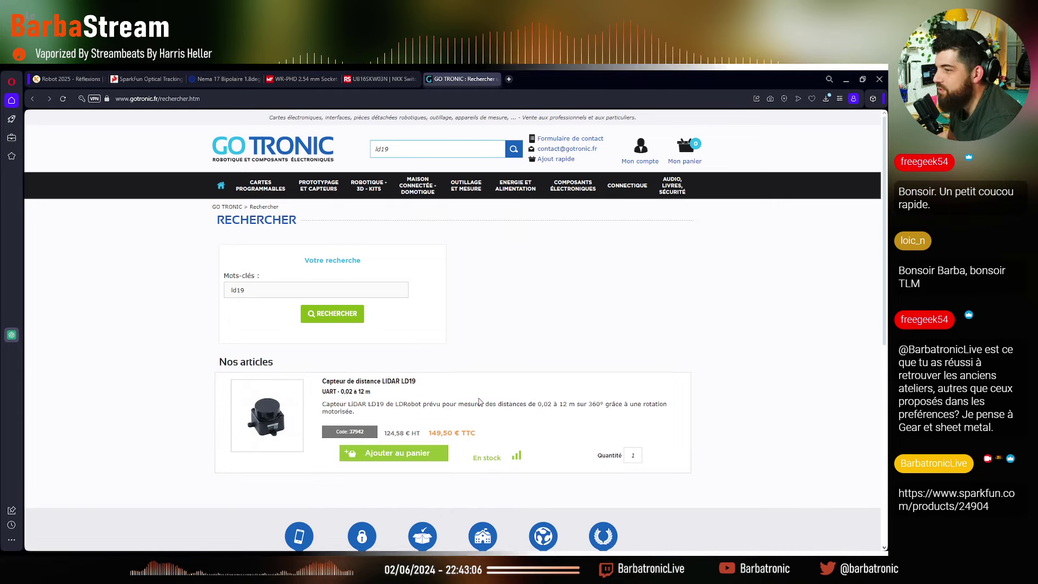
key(alt+Left)
Return to the SparkFun odometry sensor page by way of the Robot 2025 page and skim the description through the FIRST Tech Challenge notes
click(375, 76)
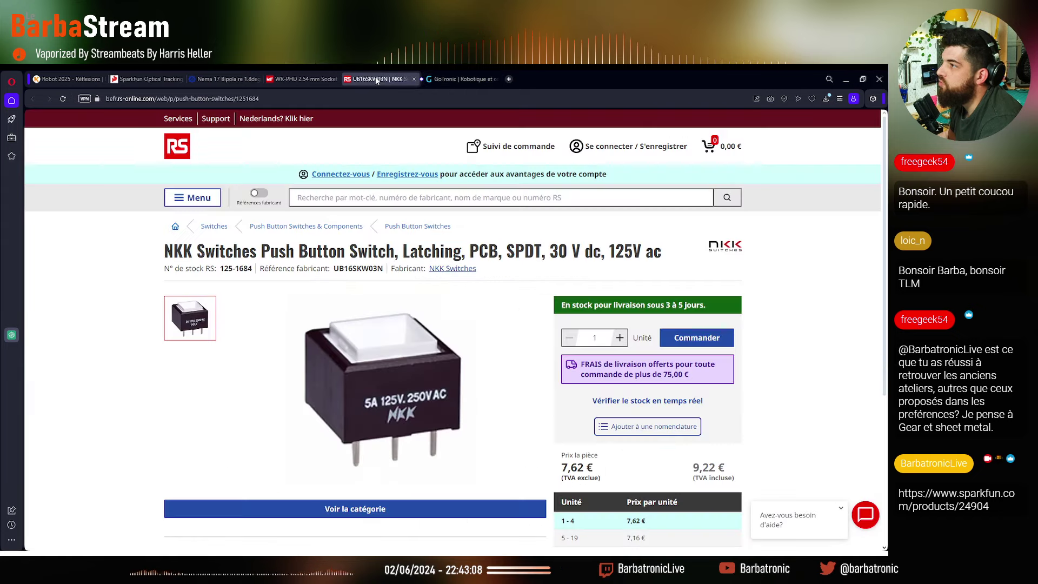
click(31, 80)
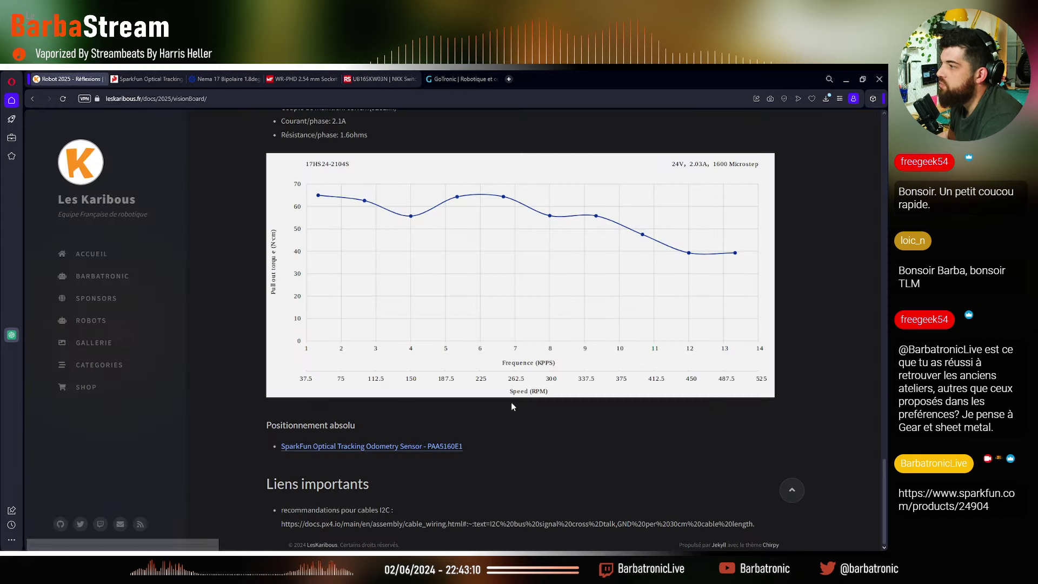
click(145, 79)
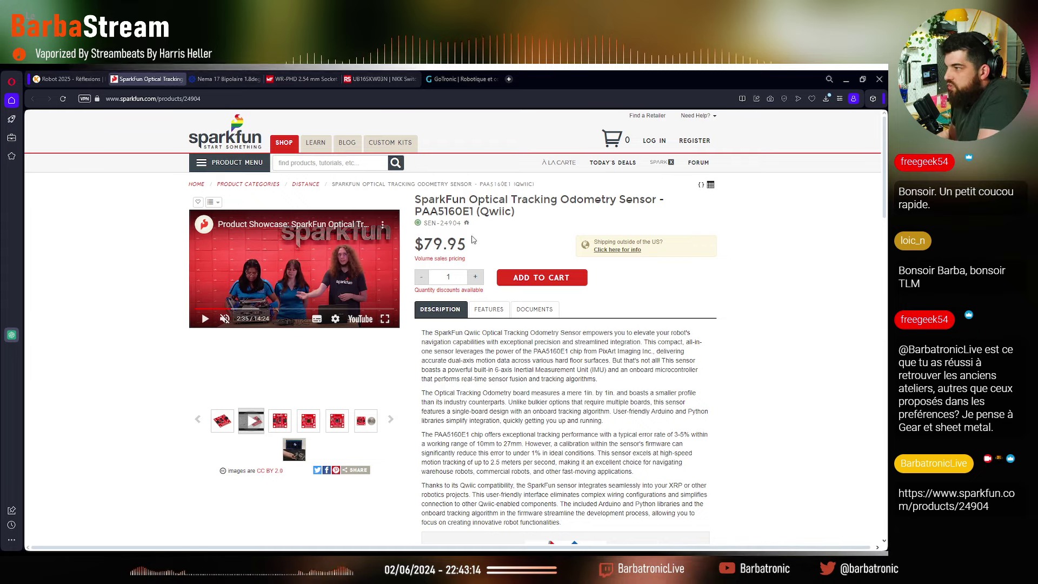
scroll(696, 447, down, 7)
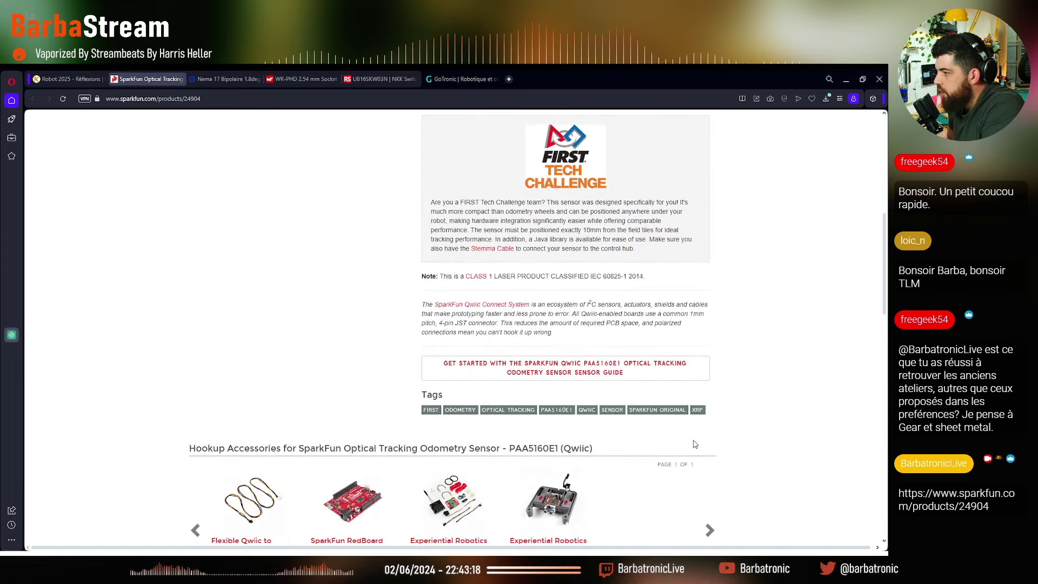
scroll(695, 444, down, 4)
scroll(694, 444, up, 9)
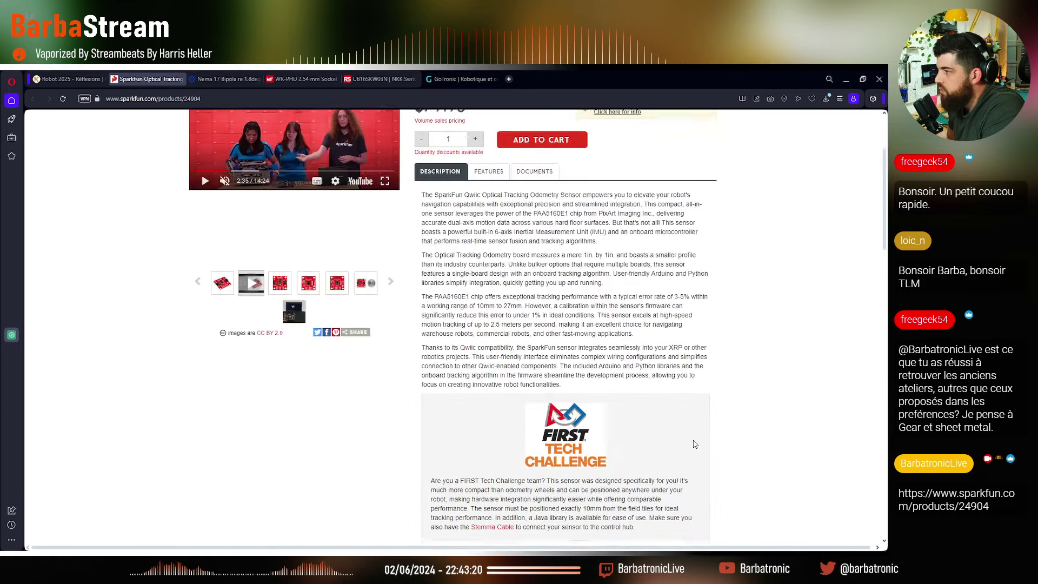
scroll(695, 443, up, 3)
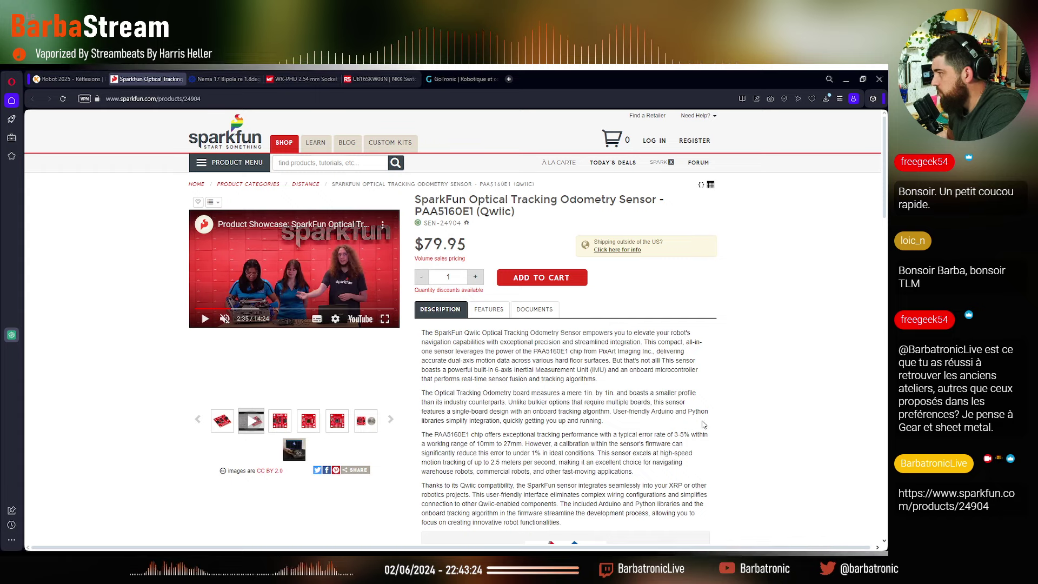
Browse the odometry sensor's gallery for the board's front, its sensor side, the coin size comparison and the tracking demonstration
click(231, 424)
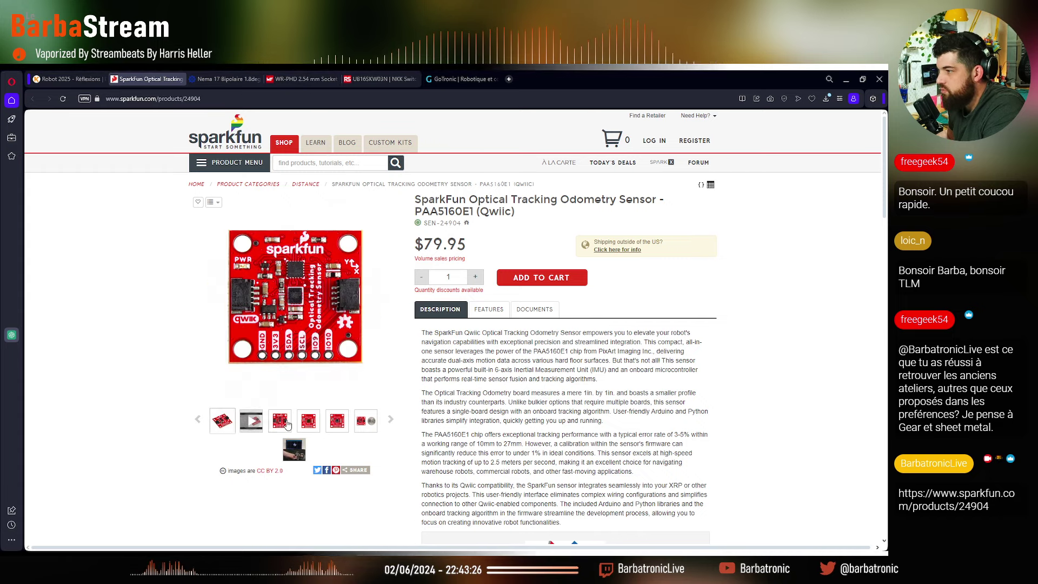
click(314, 427)
click(339, 430)
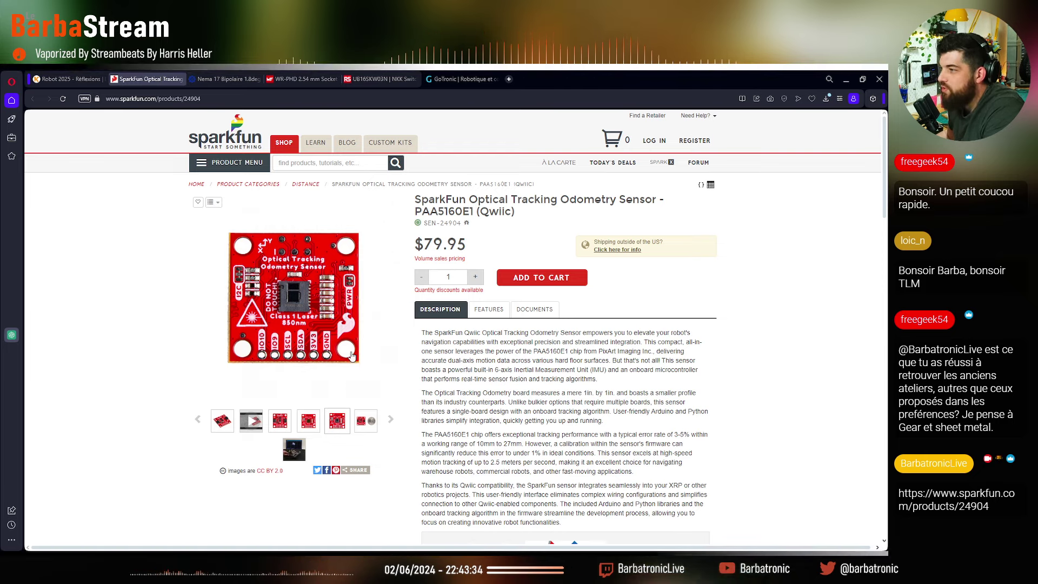
click(359, 426)
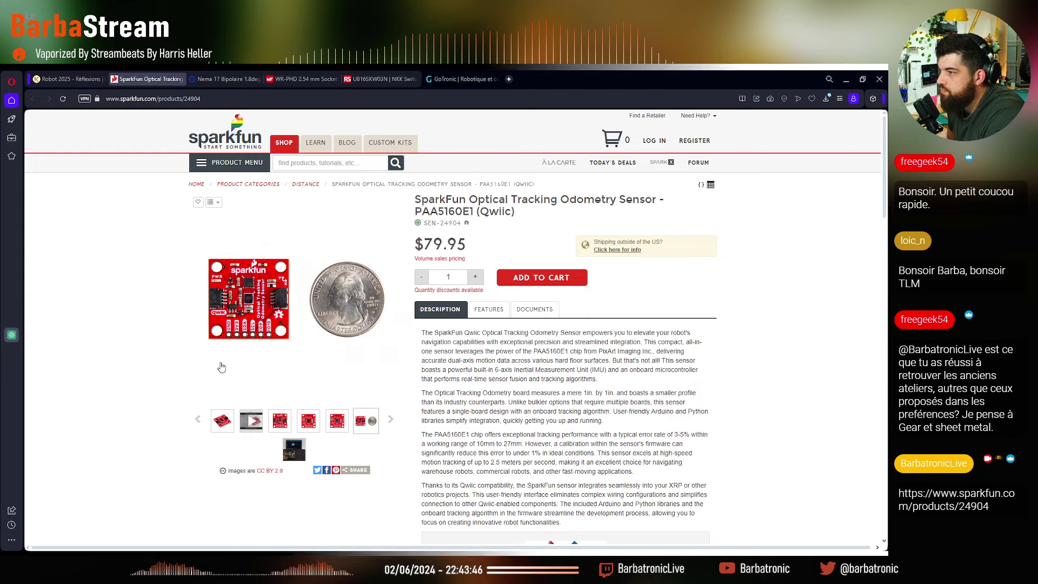
click(389, 424)
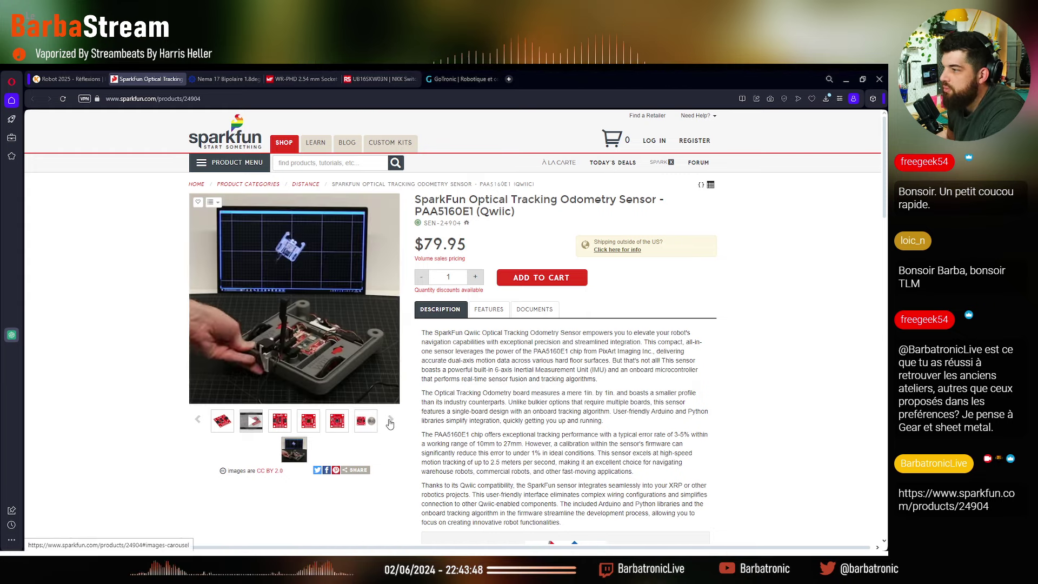
click(392, 424)
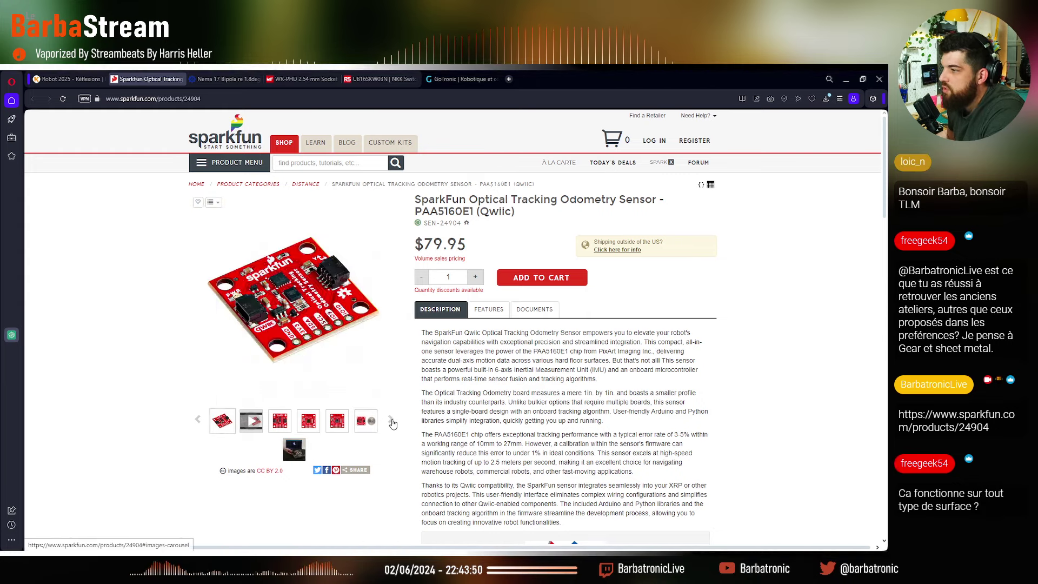
click(392, 422)
click(391, 422)
click(391, 422)
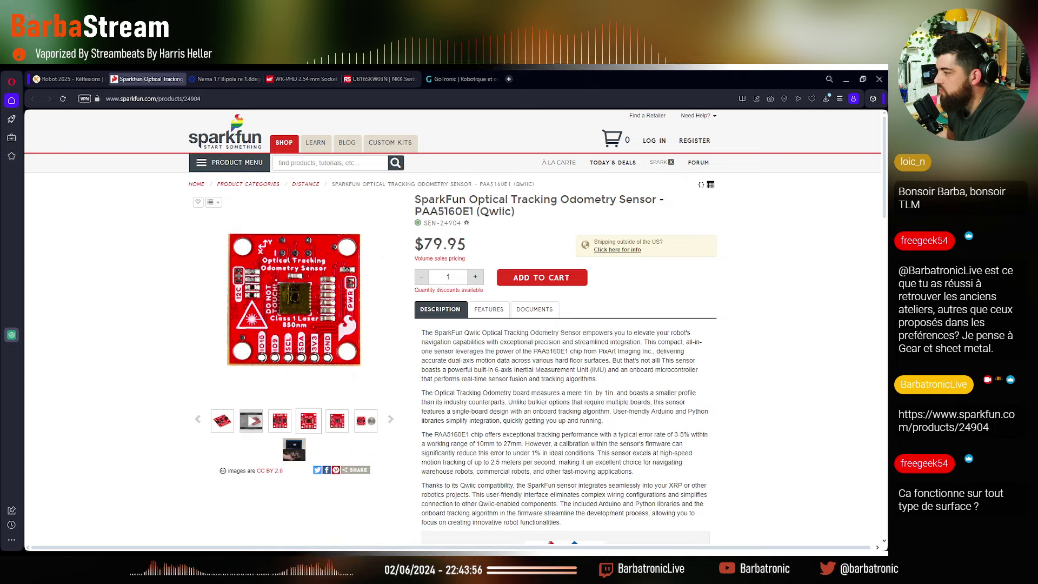
Switch to the robot_holonome model in Ondsel ES and examine the underside of its base around the central red mount
mouse_move(170, 554)
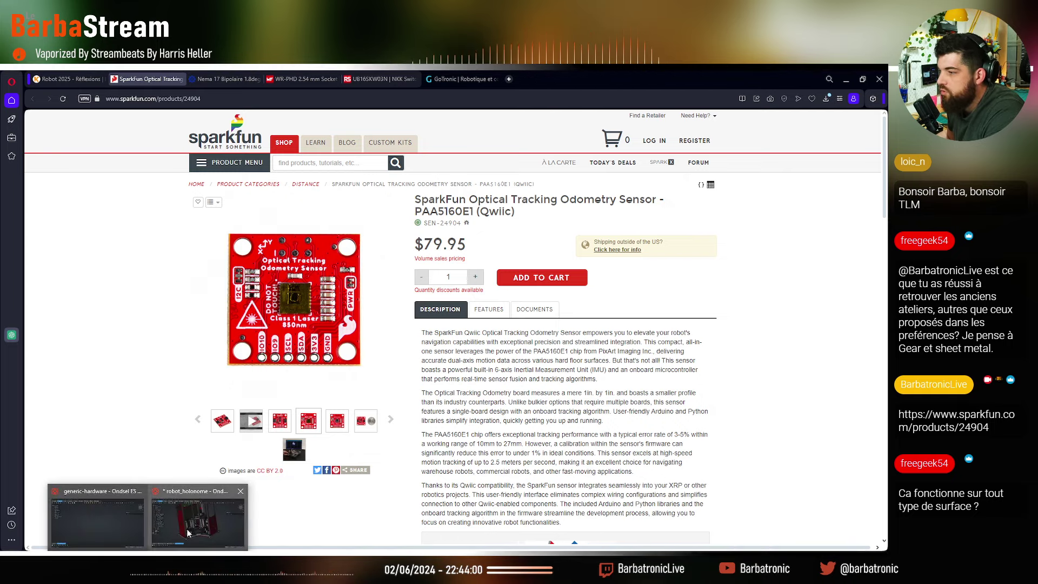
click(190, 529)
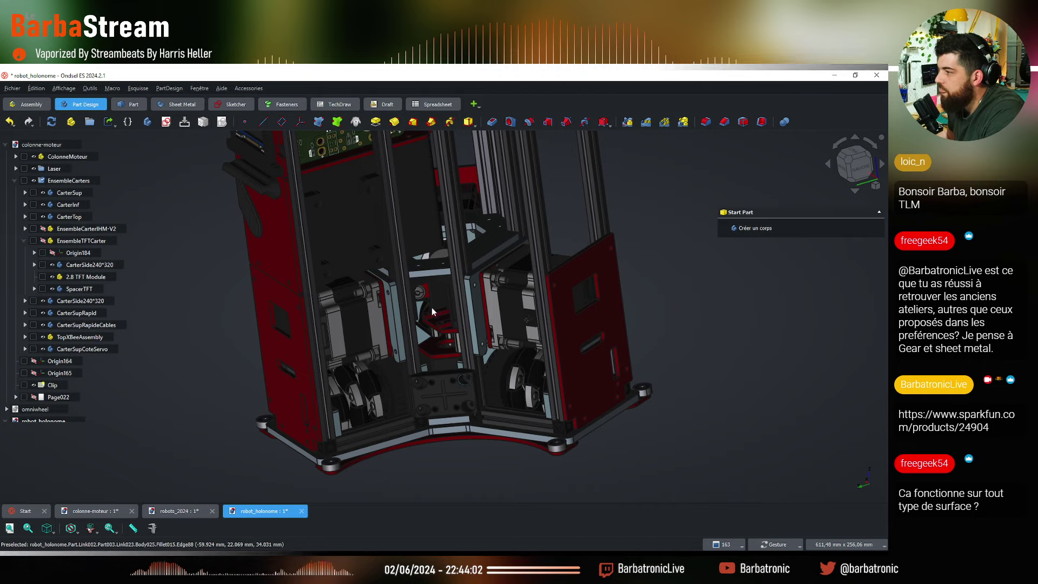
drag(431, 452, 439, 327)
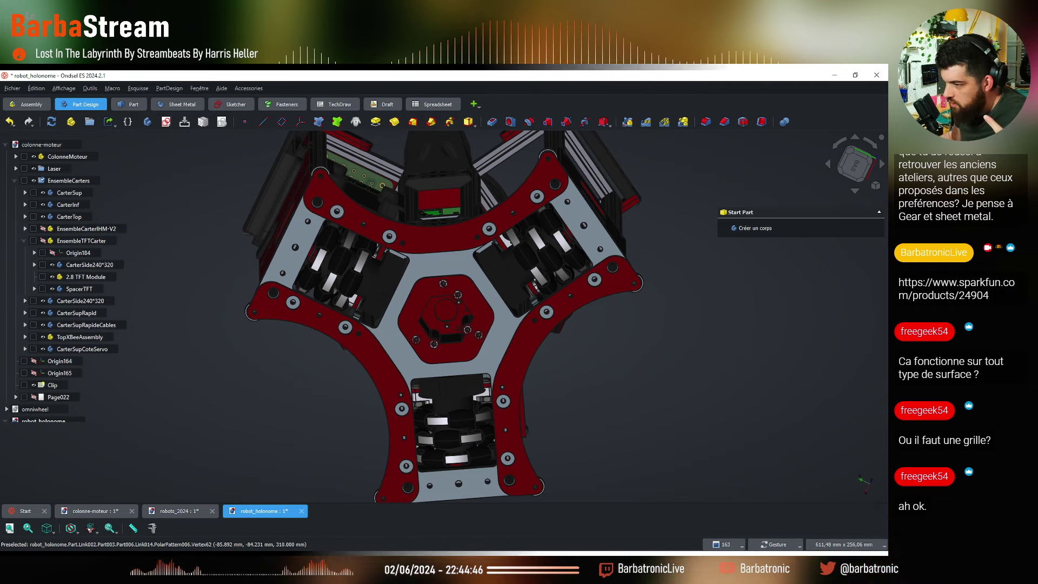
Switch back to the SparkFun page in Opera and watch the product showcase video in full screen, skipping ahead in it
mouse_move(148, 568)
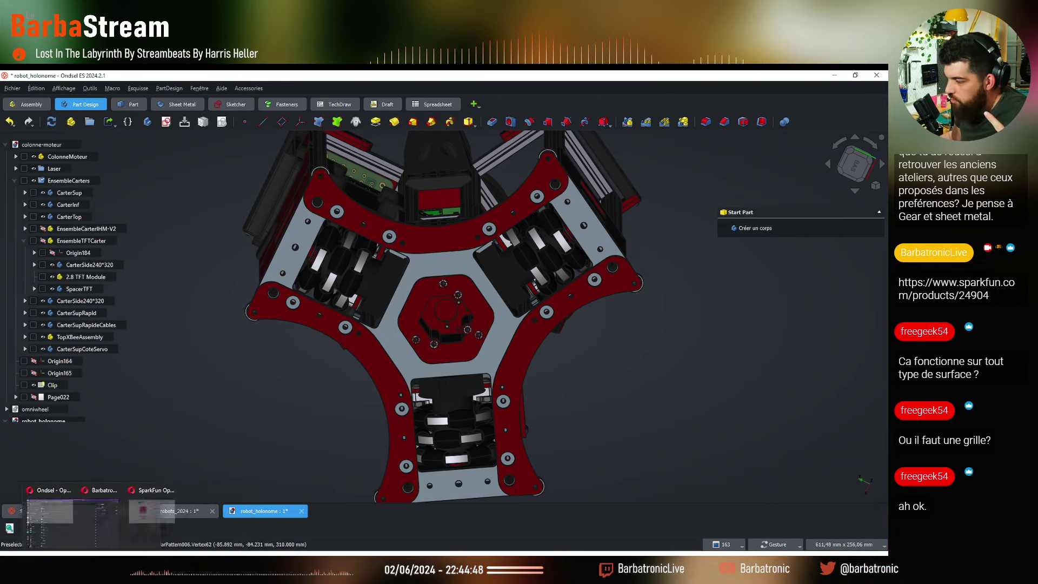
click(179, 535)
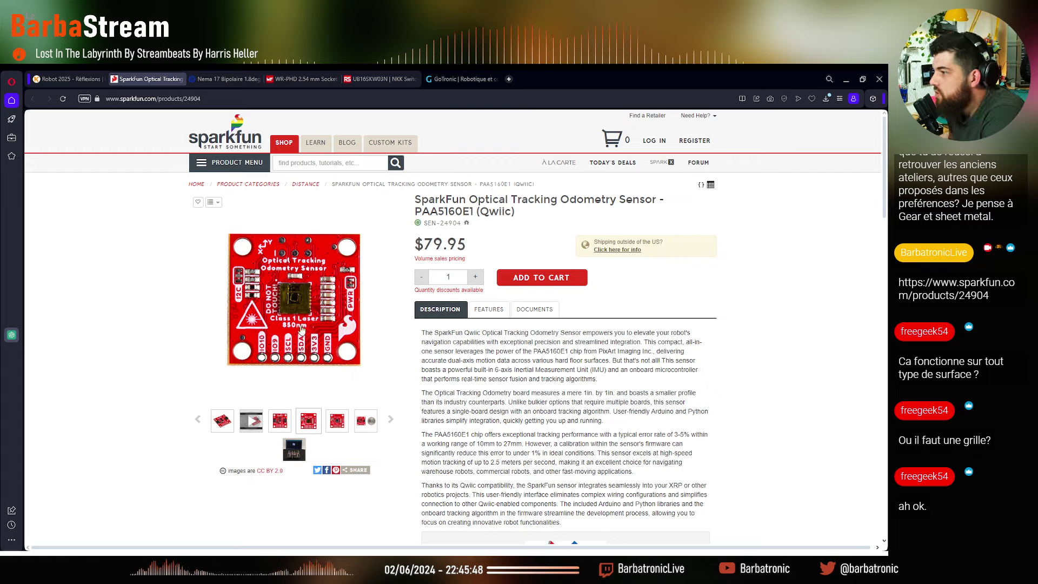
click(251, 421)
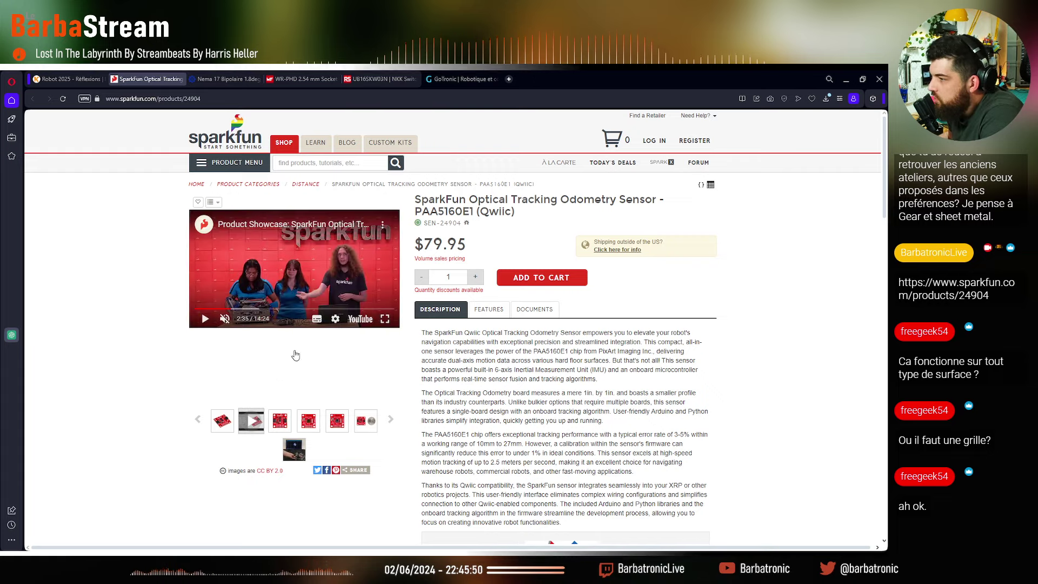
click(385, 319)
click(251, 544)
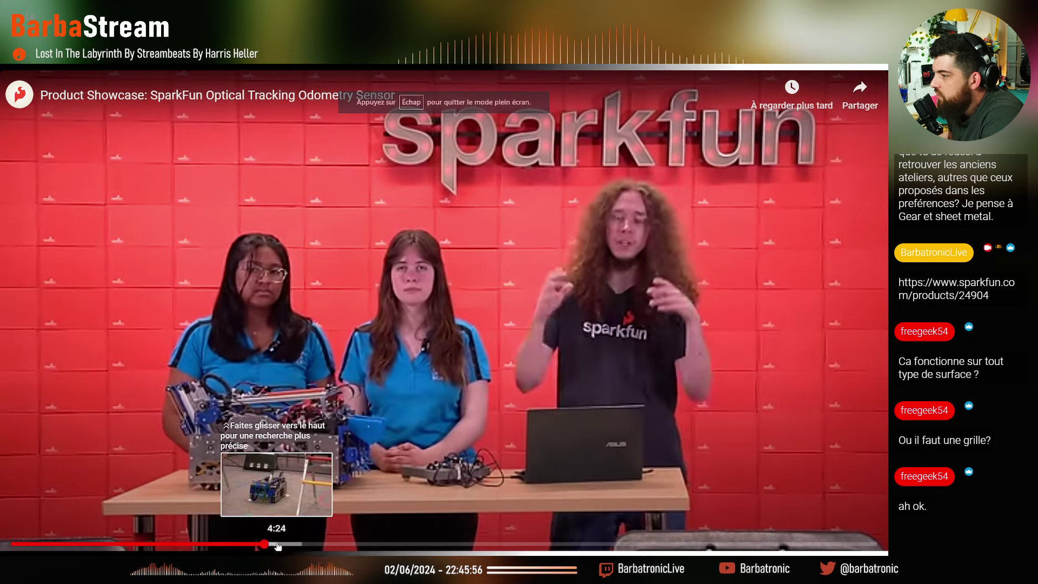
Rewind the showcase video to the part where the team presents the underside of its competition robot
click(278, 545)
click(260, 544)
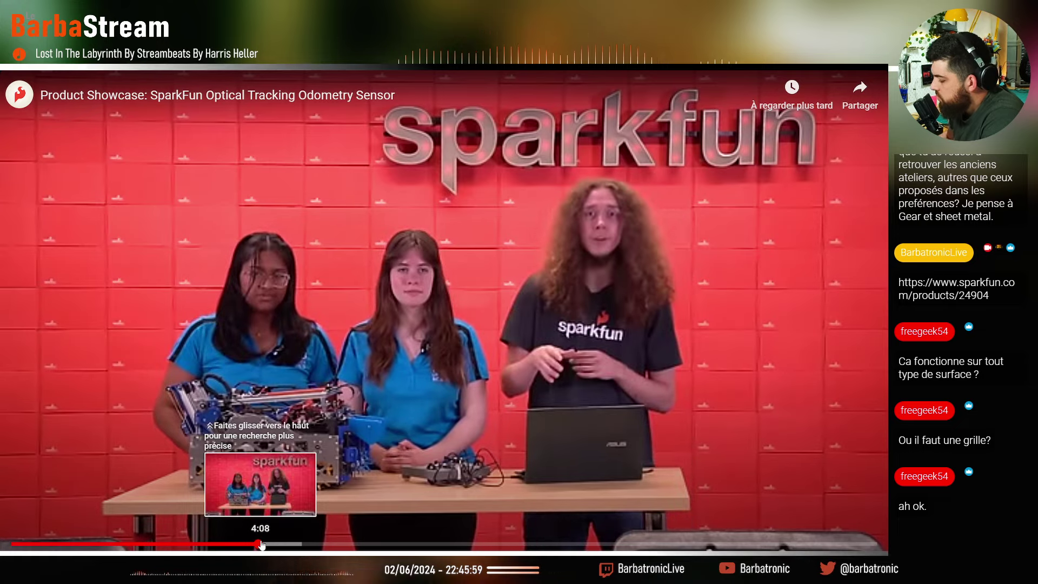
key(Left)
key(Left)
key(Left)
key(Left)
key(Left)
key(Left)
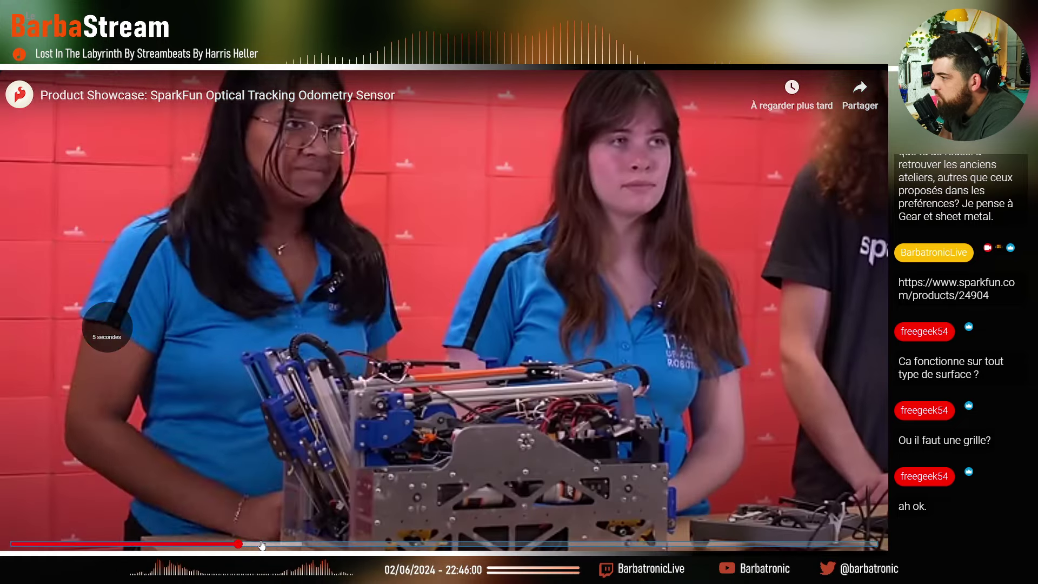
key(Left)
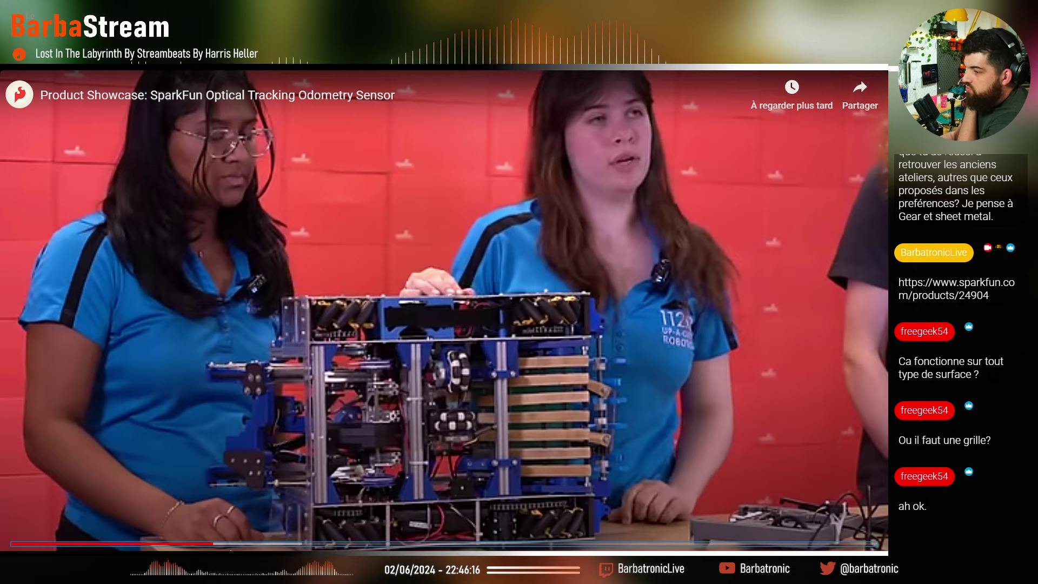
Jump ahead to the robot's driving demonstration and watch it through to the plot comparing deadwheel and OTOS positions
click(226, 544)
click(243, 543)
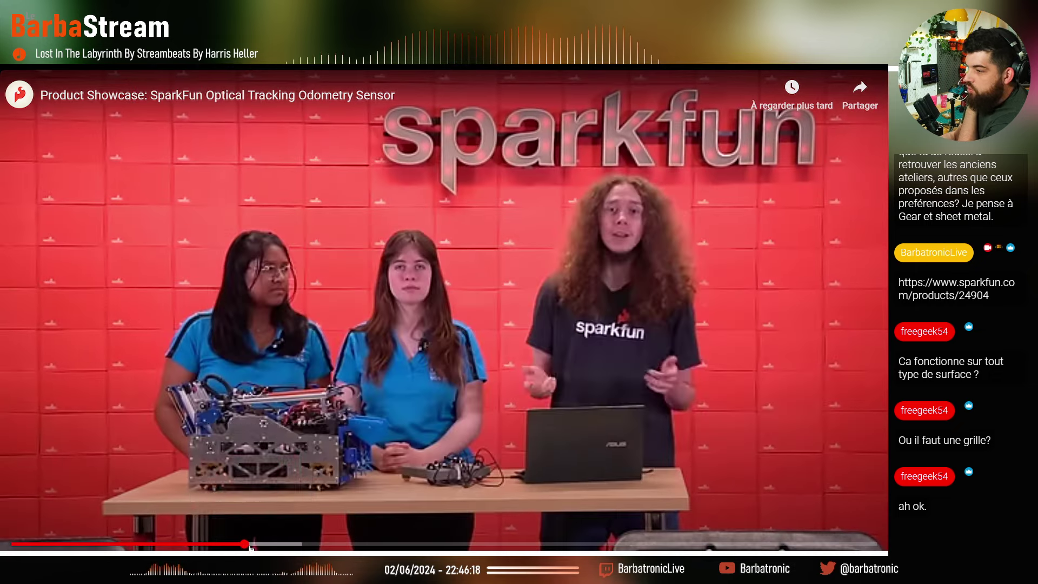
click(257, 544)
drag(271, 545, 301, 545)
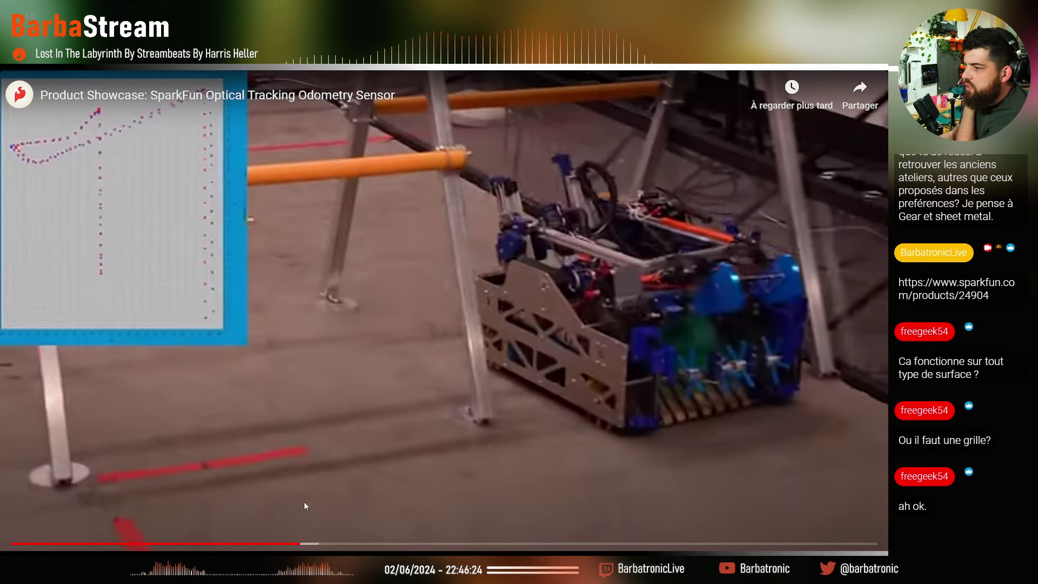
click(277, 544)
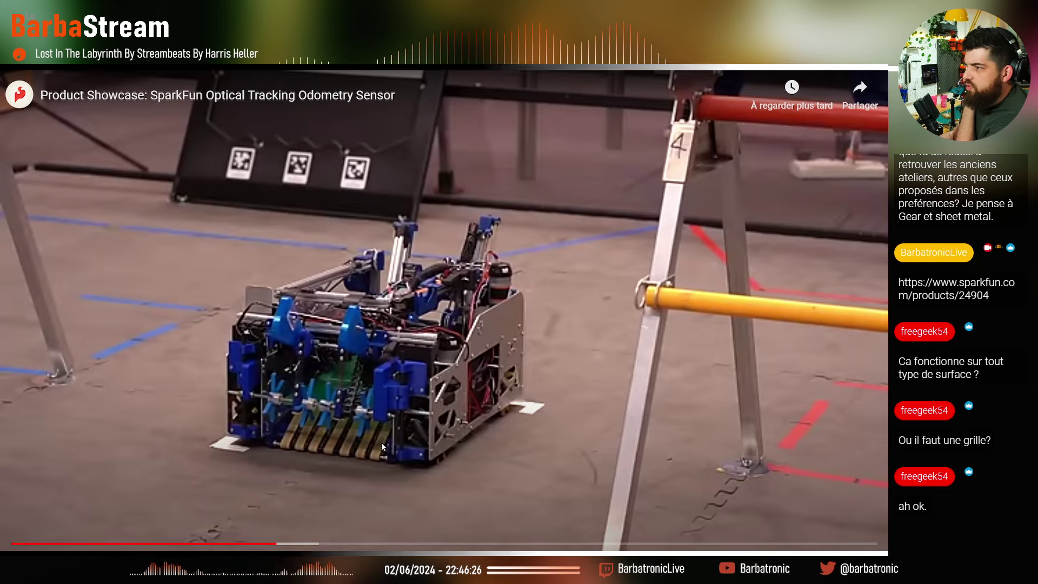
key(Right)
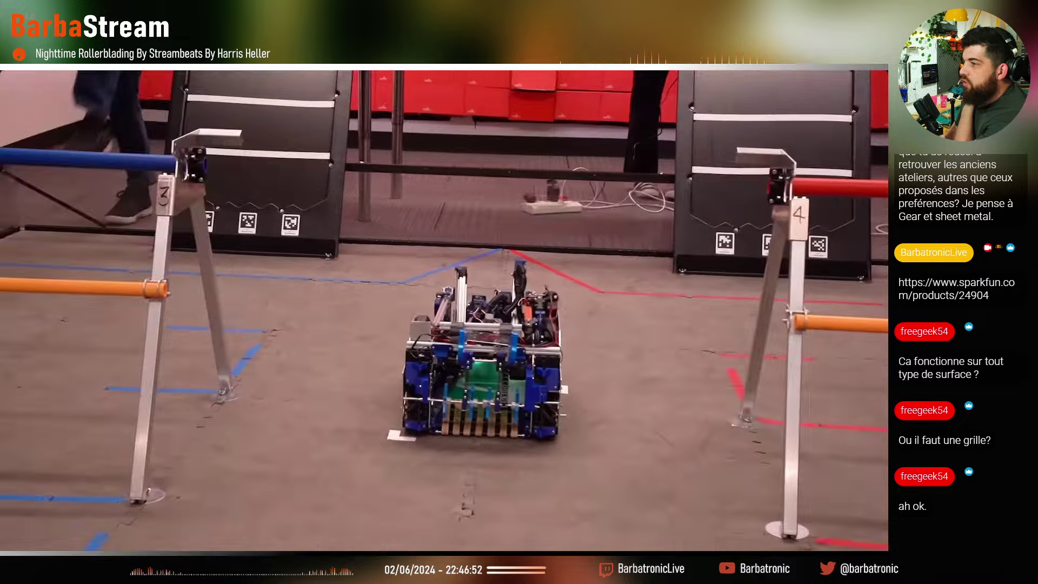
key(Left)
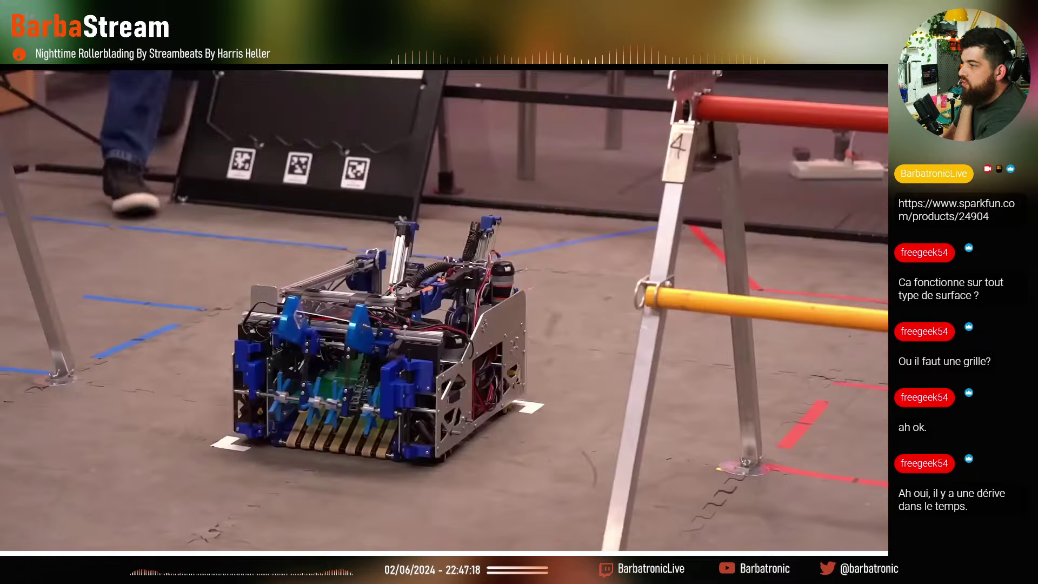
key(Right)
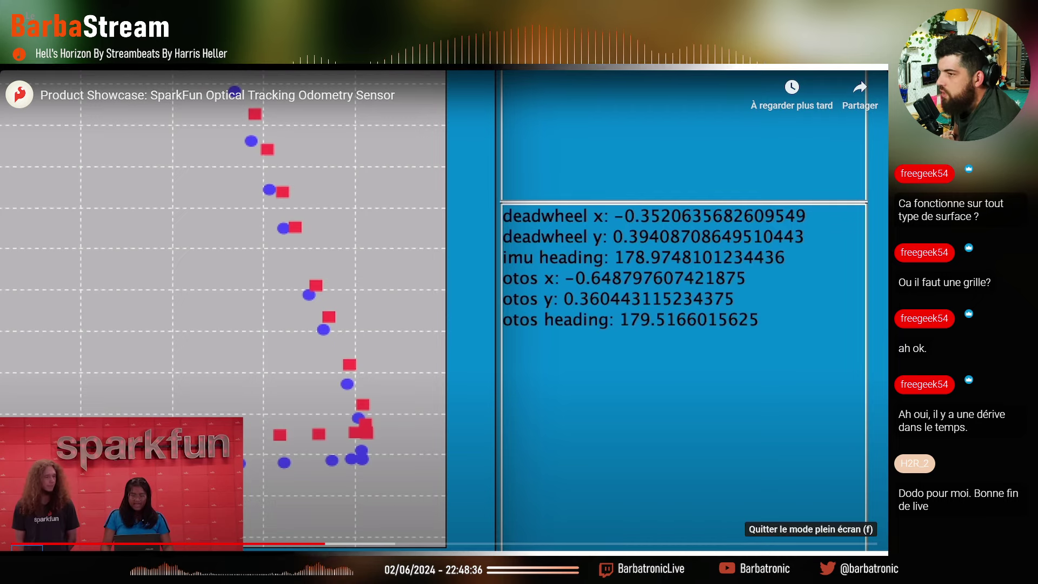
Leave full screen, reopen the video in full screen and skip past the plot discussion to the second driving demonstration
click(861, 560)
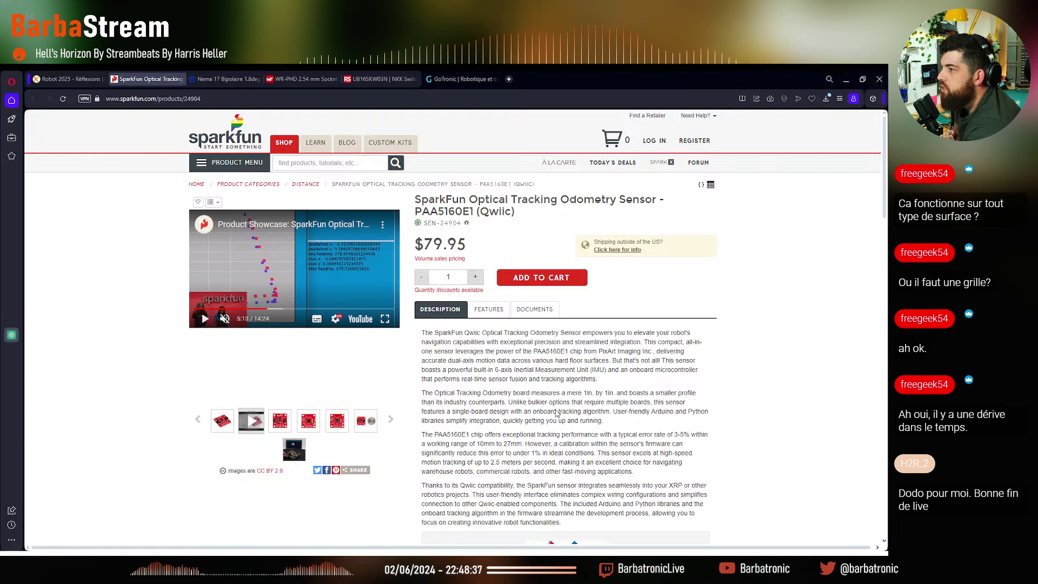
click(387, 321)
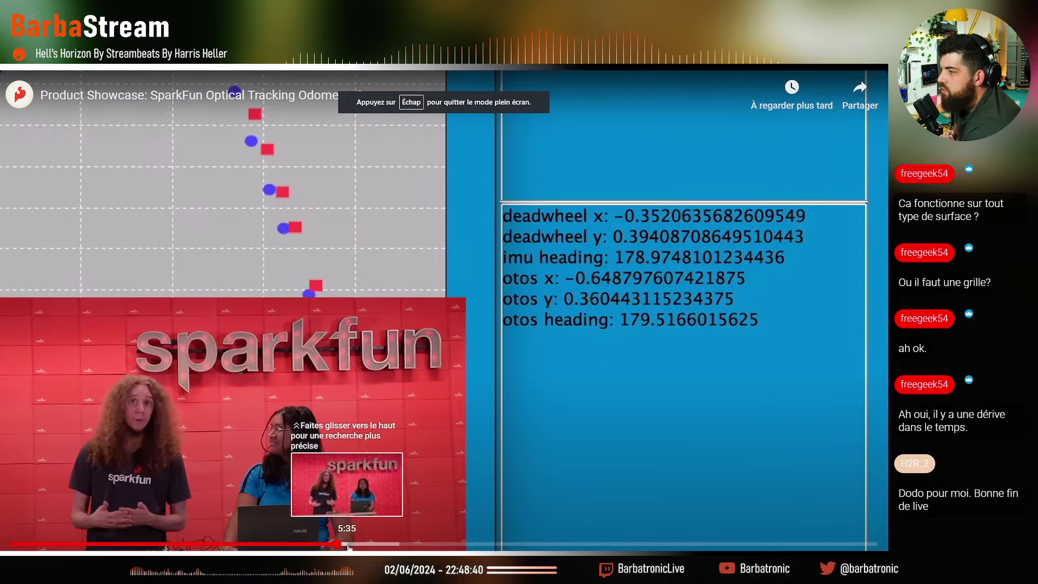
click(354, 545)
click(363, 545)
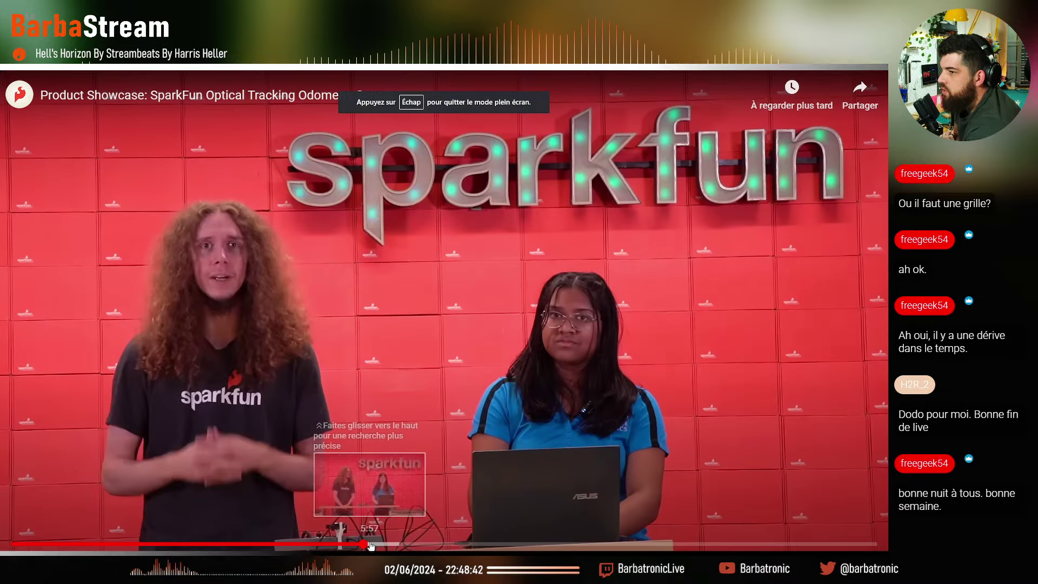
click(383, 544)
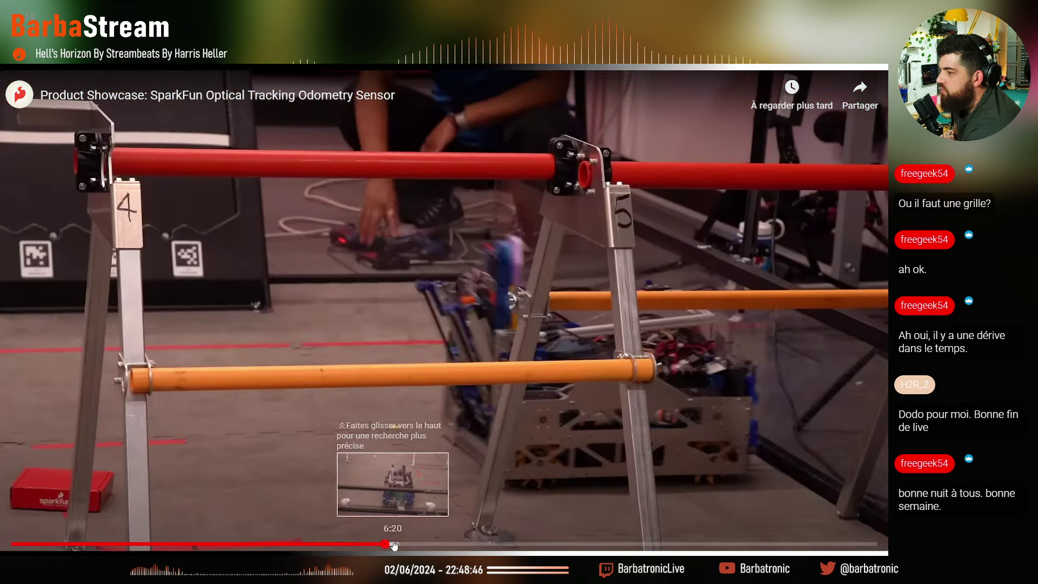
key(Right)
key(Right)
key(Right)
key(Right)
key(Right)
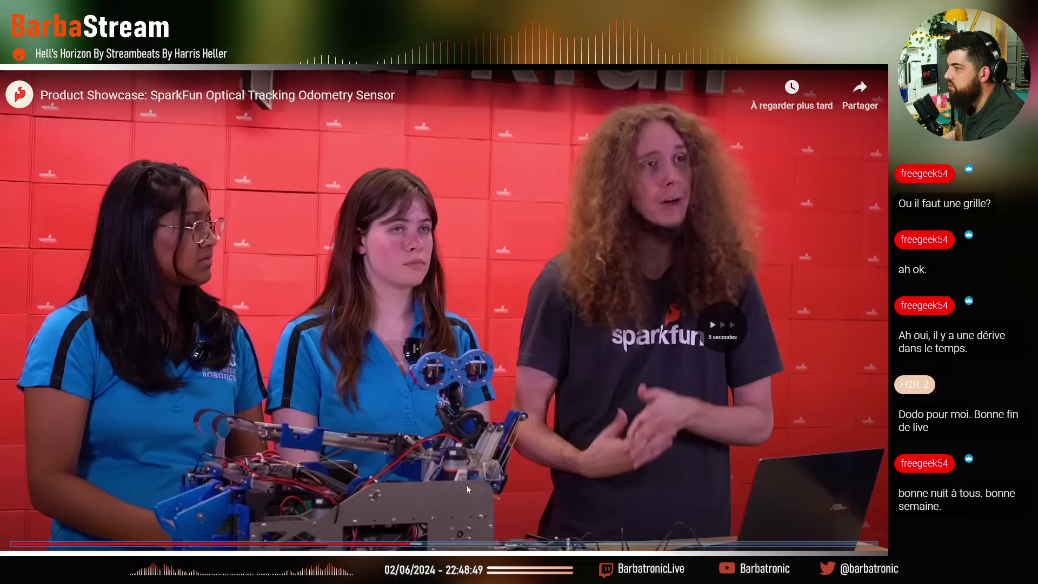
Fast-forward through the team's discussion to the presenter's segment on the small XRP robot
key(Right)
key(Right)
key(Right)
key(Right)
key(Right)
key(Right)
key(Right)
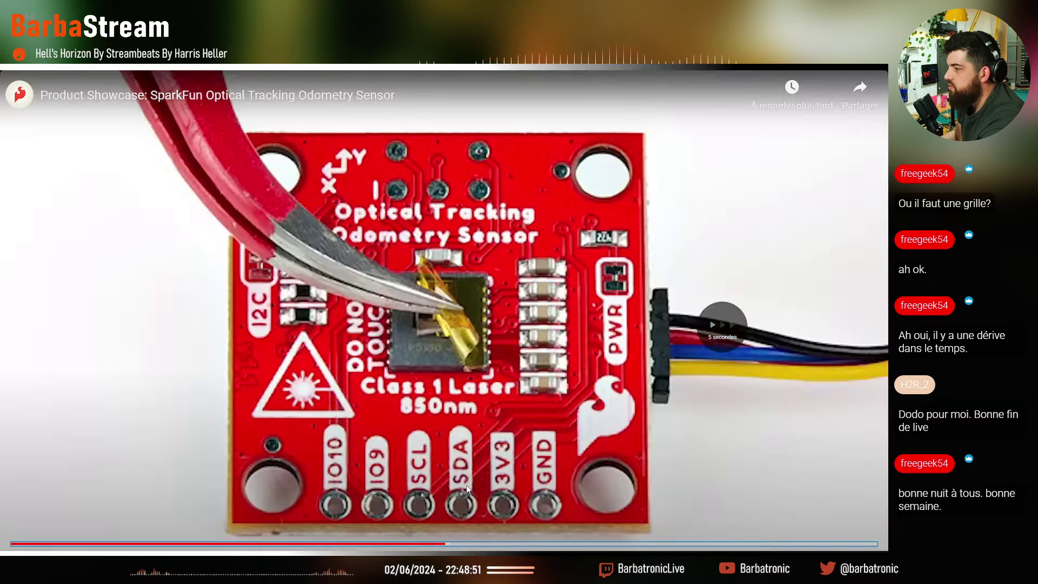
key(Right)
key(Right)
key(Right)
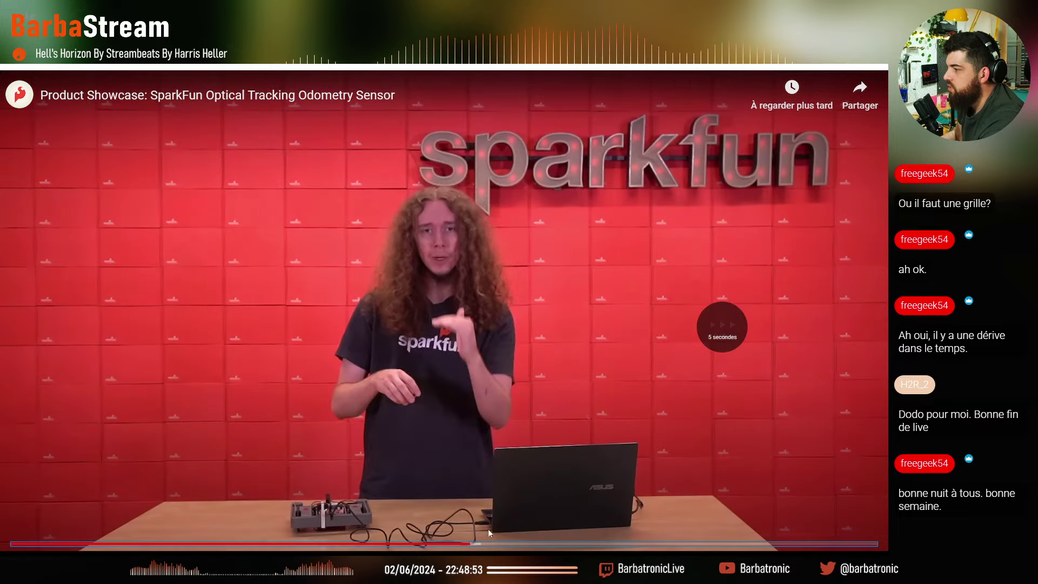
Jump to about 7:55 and examine the hookup guide picture of the sensor clipped under the XRP robot
click(488, 543)
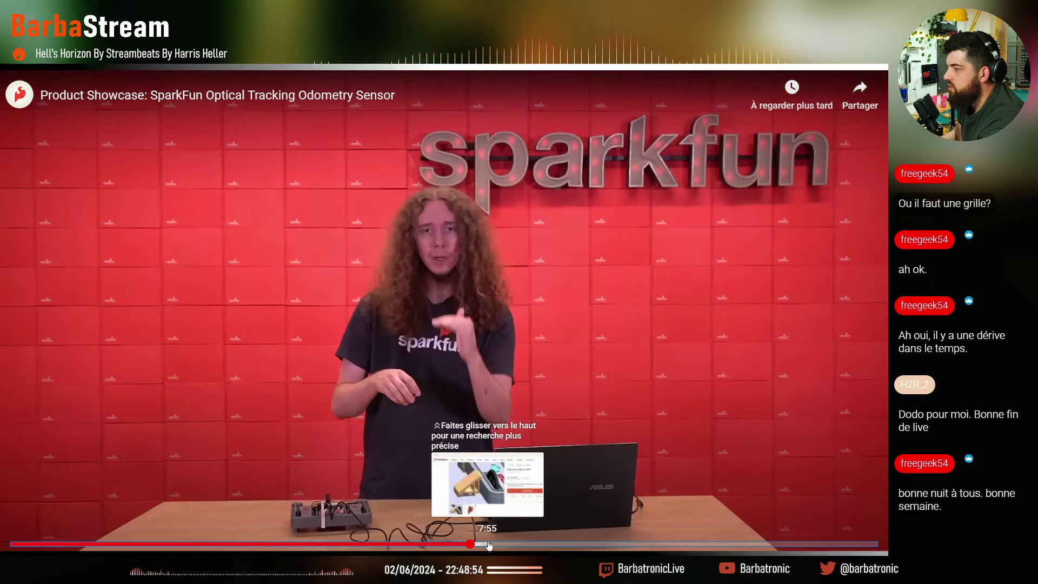
key(Left)
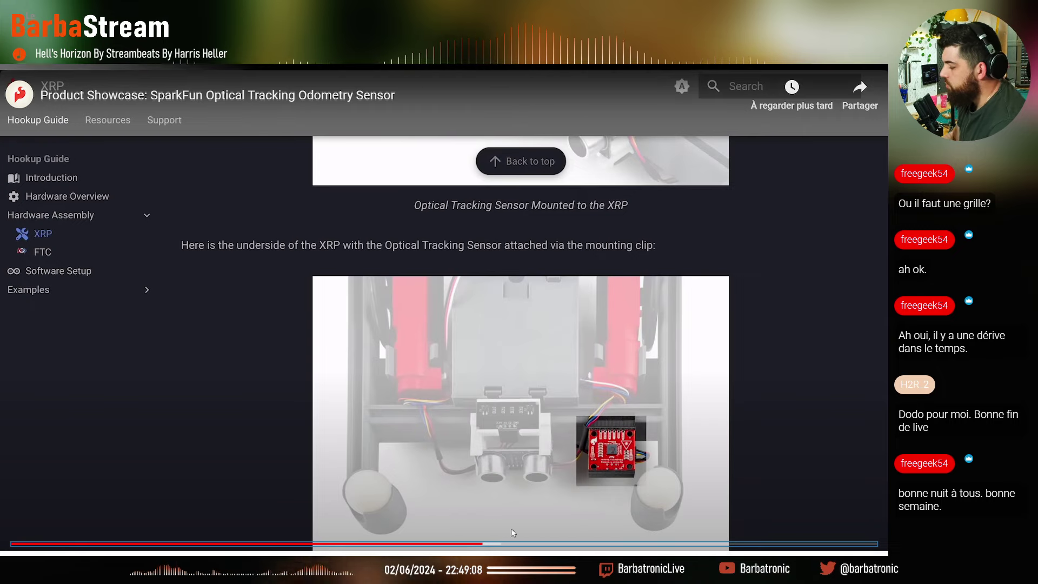
key(Left)
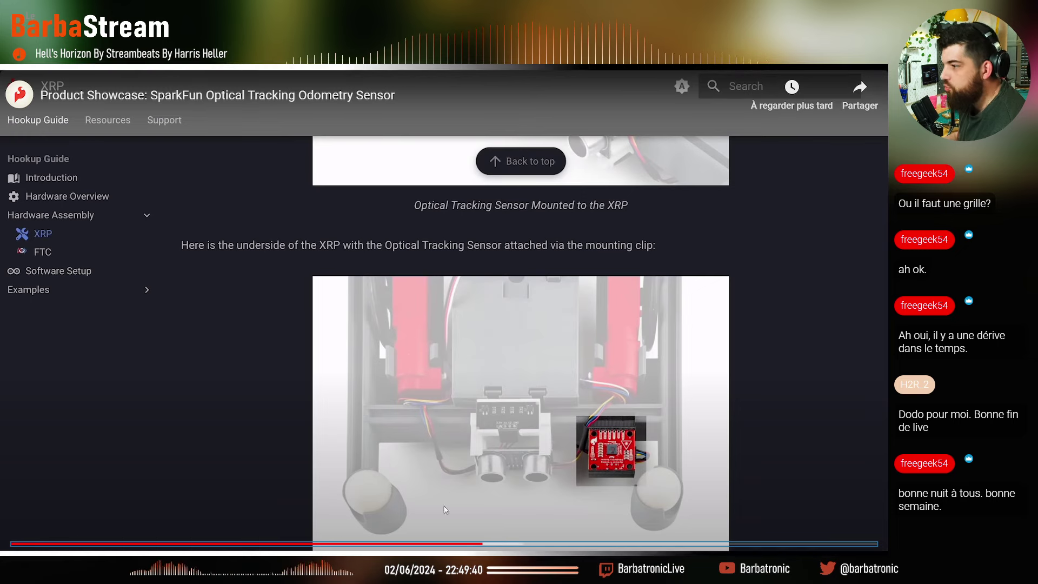
Skim the video's otos_demo.py walkthrough, covering IMU calibration, the linear and angular scalars and the heading output
click(489, 543)
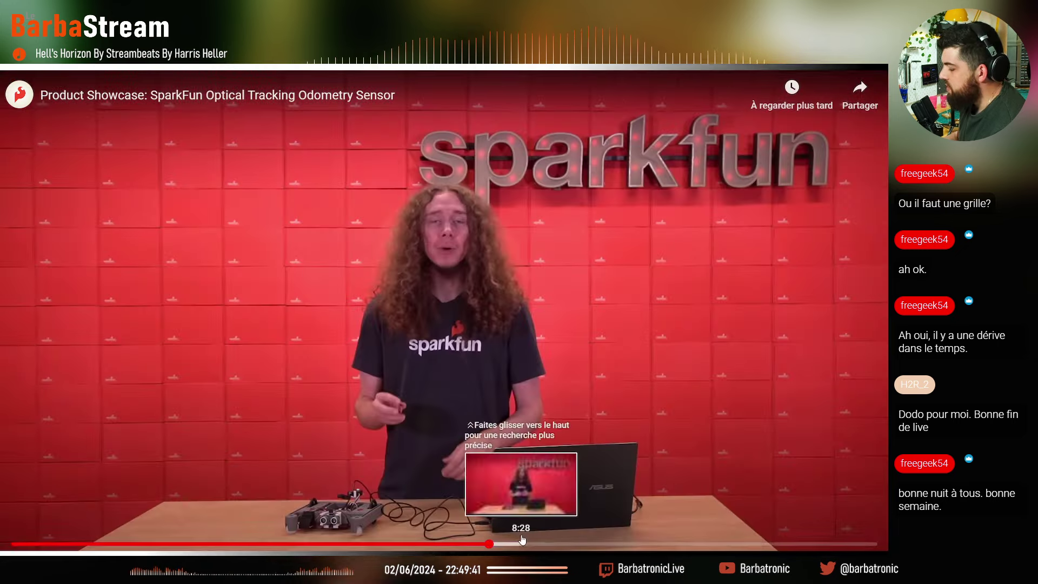
key(Right)
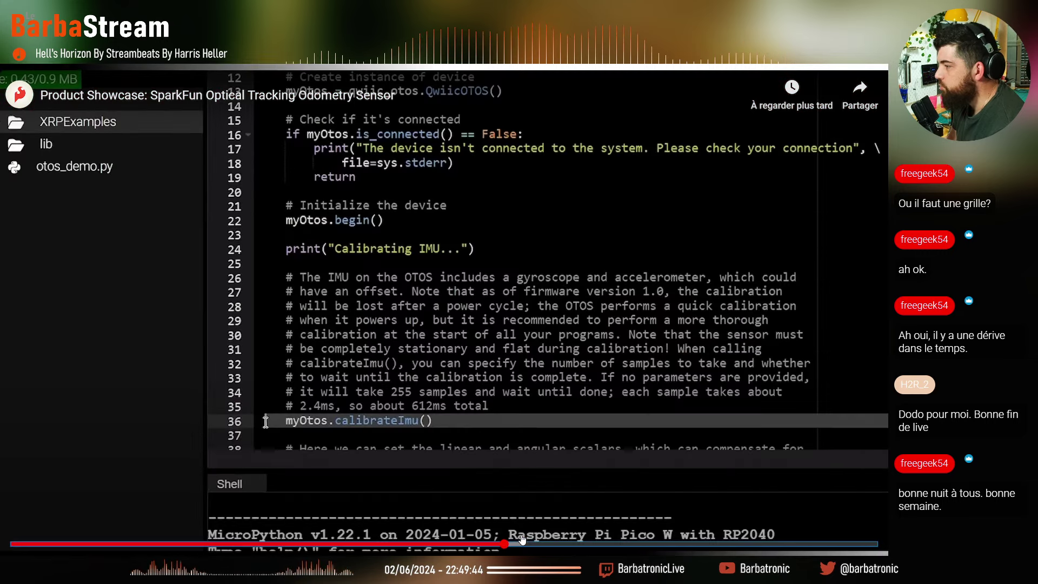
key(Right)
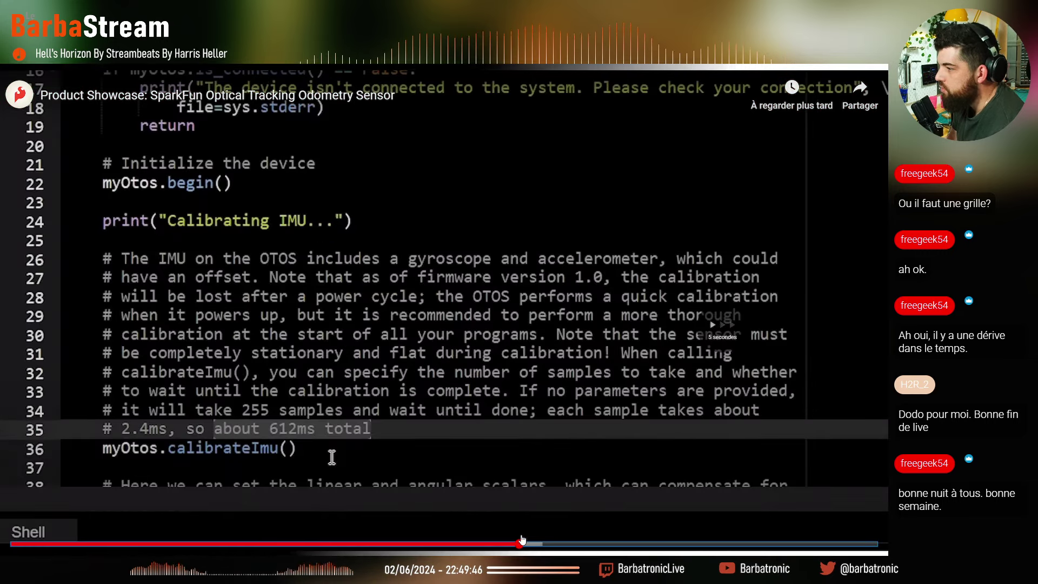
key(Right)
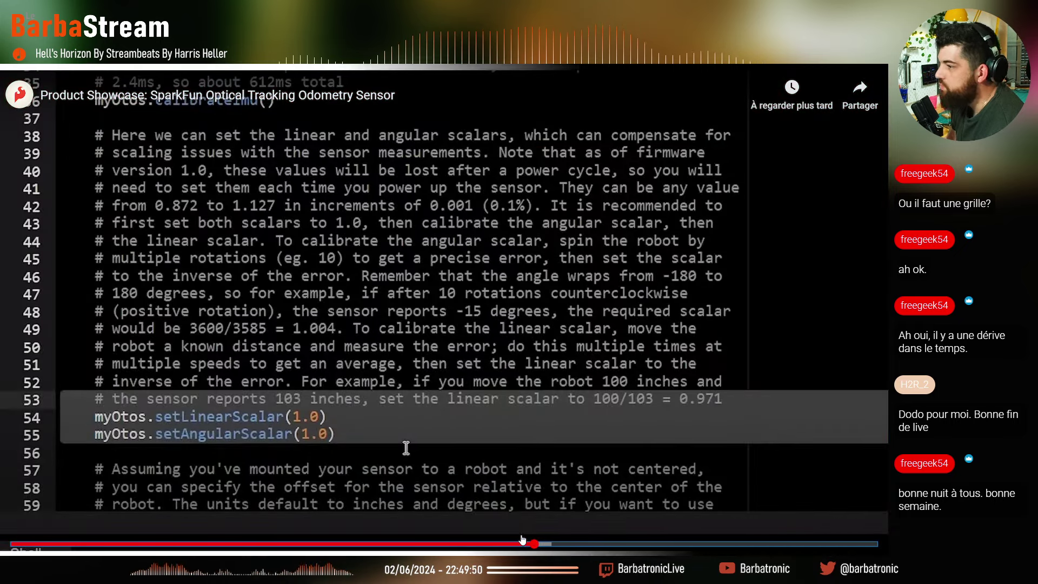
key(Right)
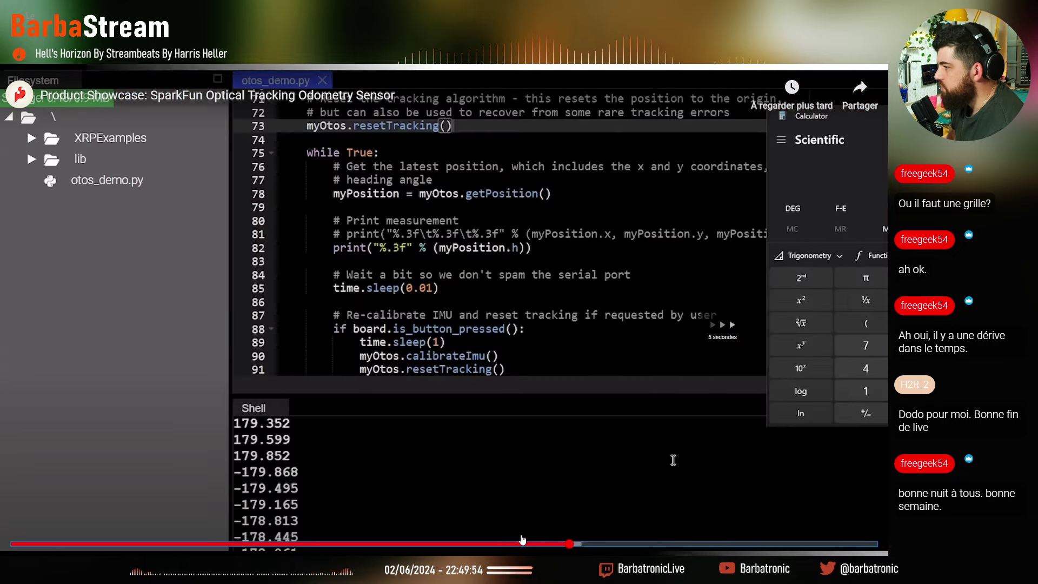
key(Right)
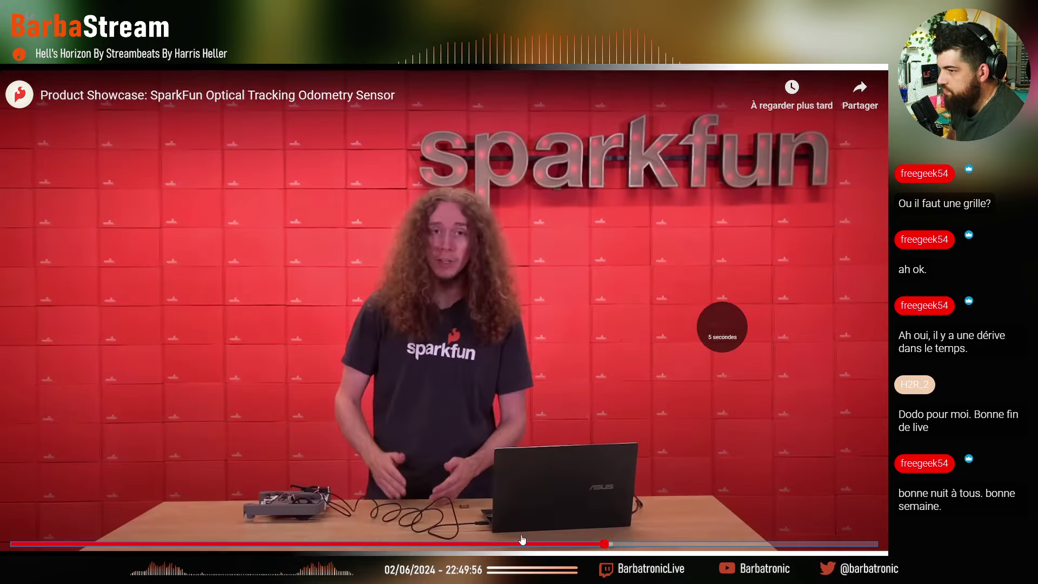
key(Right)
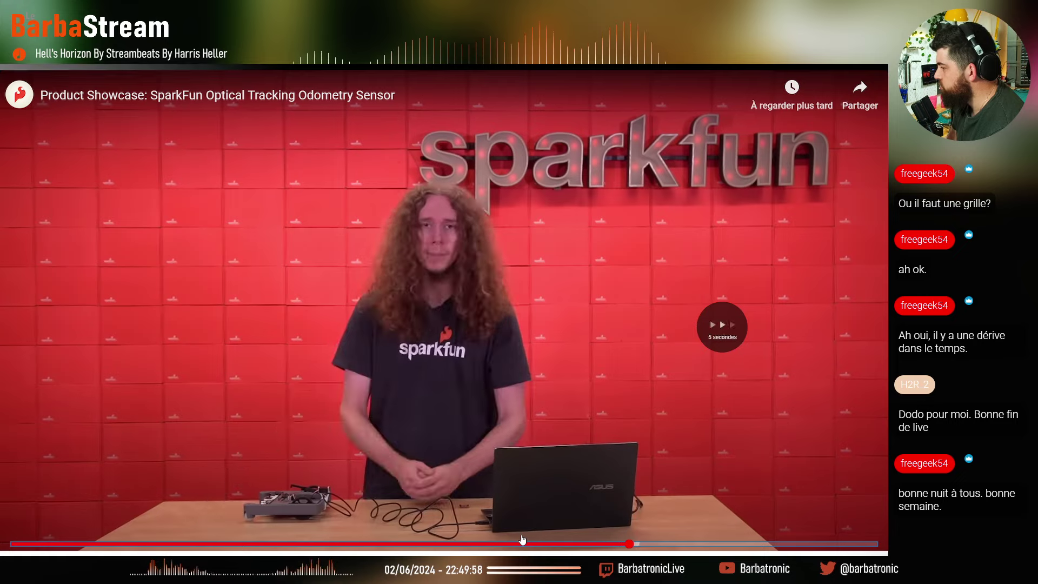
Skip past the ten-rotation scalar calibration to the PAA5160E1-Q specification list, read it and leave full screen
key(Right)
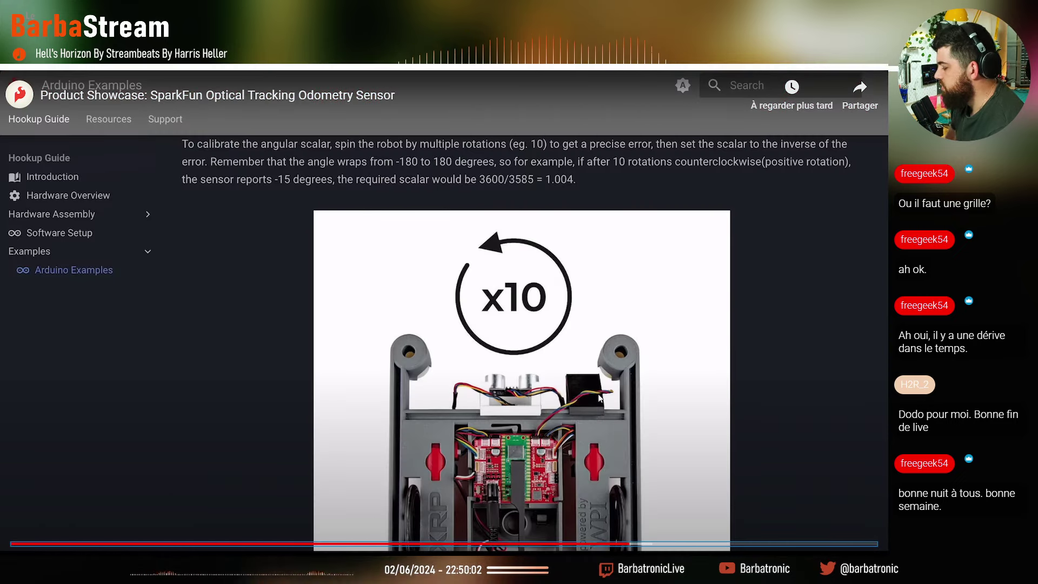
key(Right)
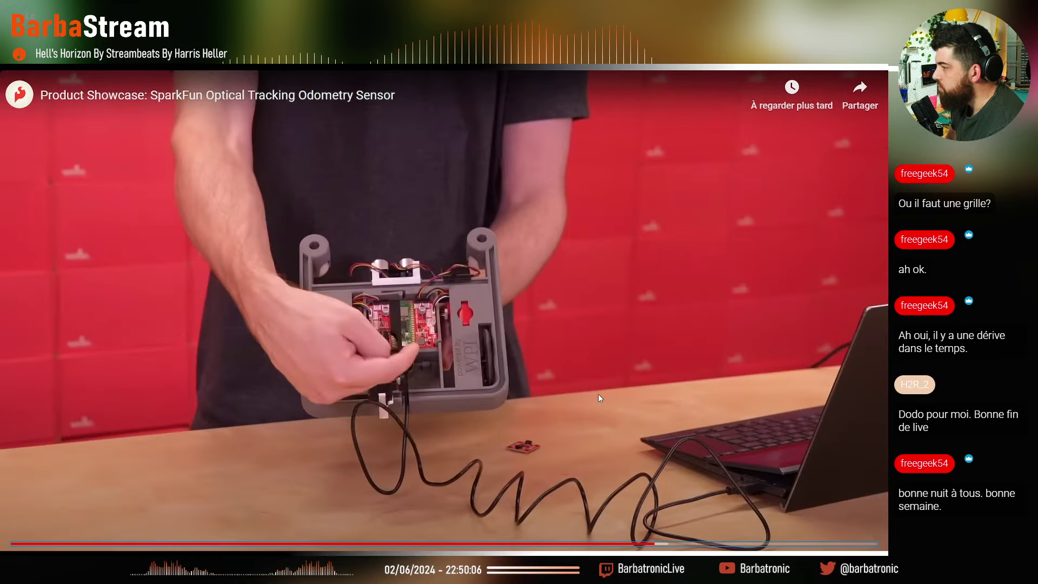
key(Right)
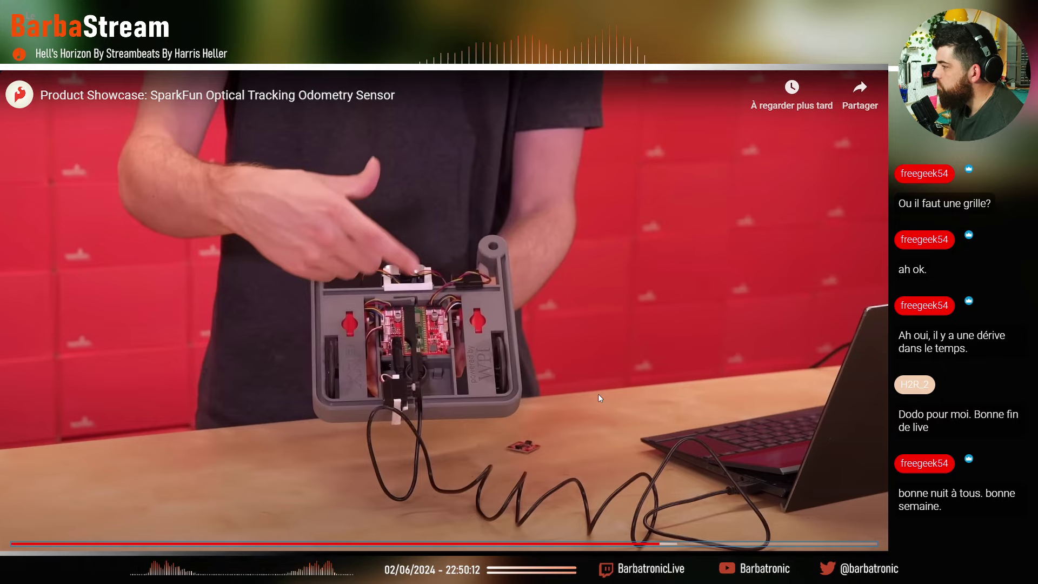
key(Right)
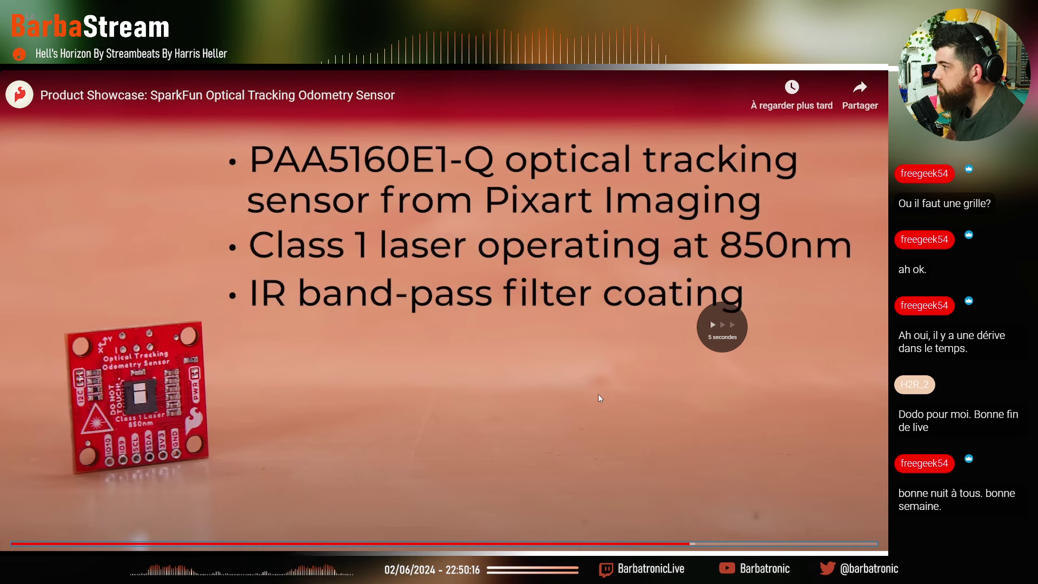
key(Right)
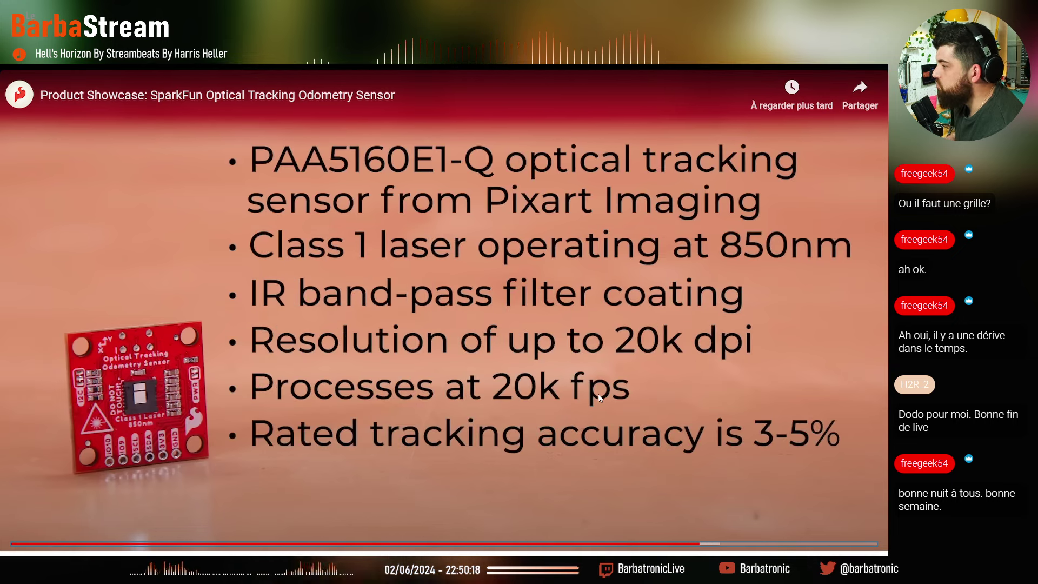
click(865, 554)
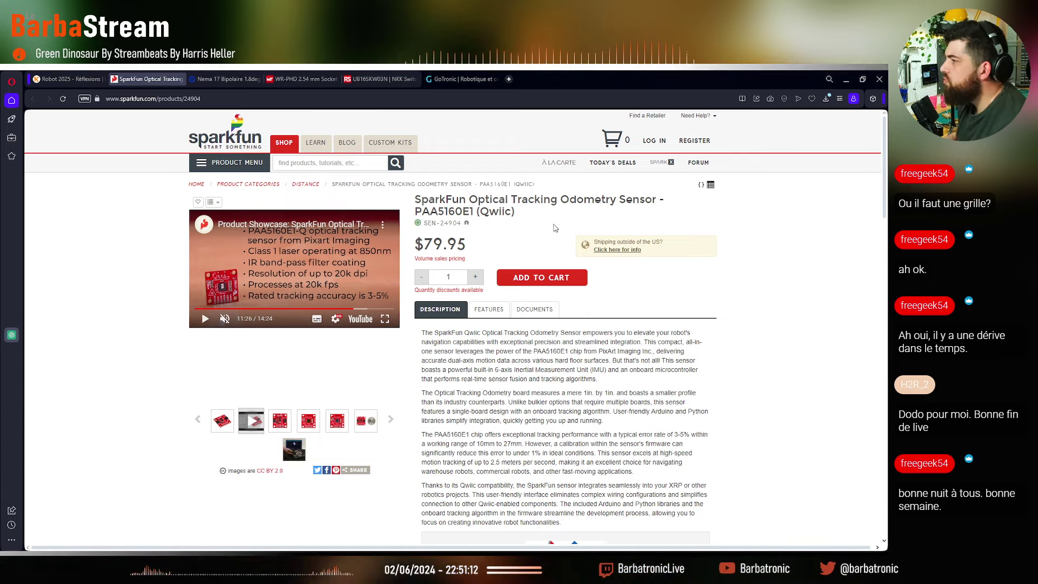
Skim the odometry sensor's description and display its list of features
scroll(590, 370, down, 4)
scroll(590, 371, up, 4)
click(487, 310)
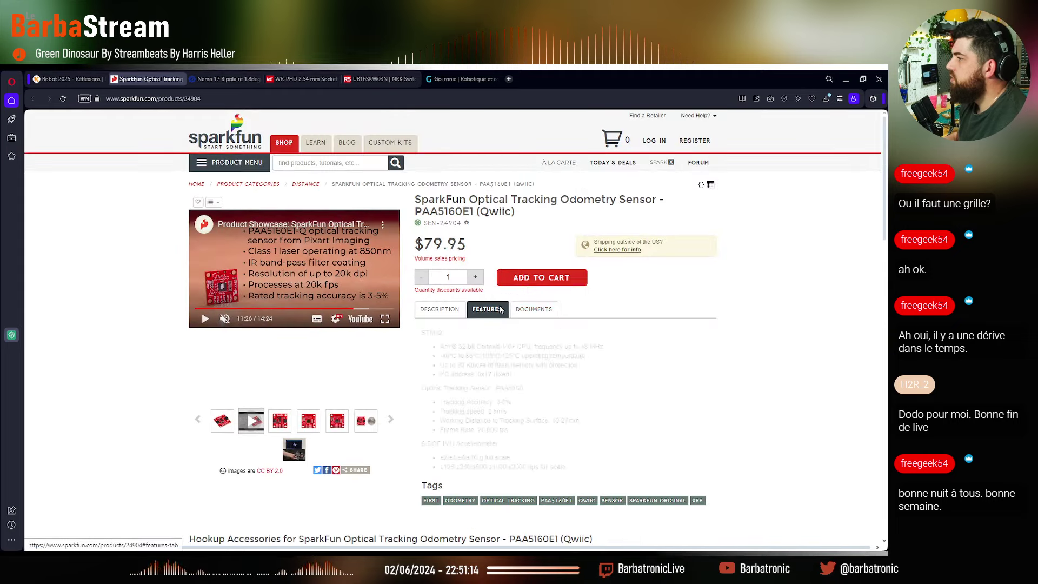
List the sensor's documents, open the Hardware GitHub Repo in a new browser tab and switch to it
click(534, 311)
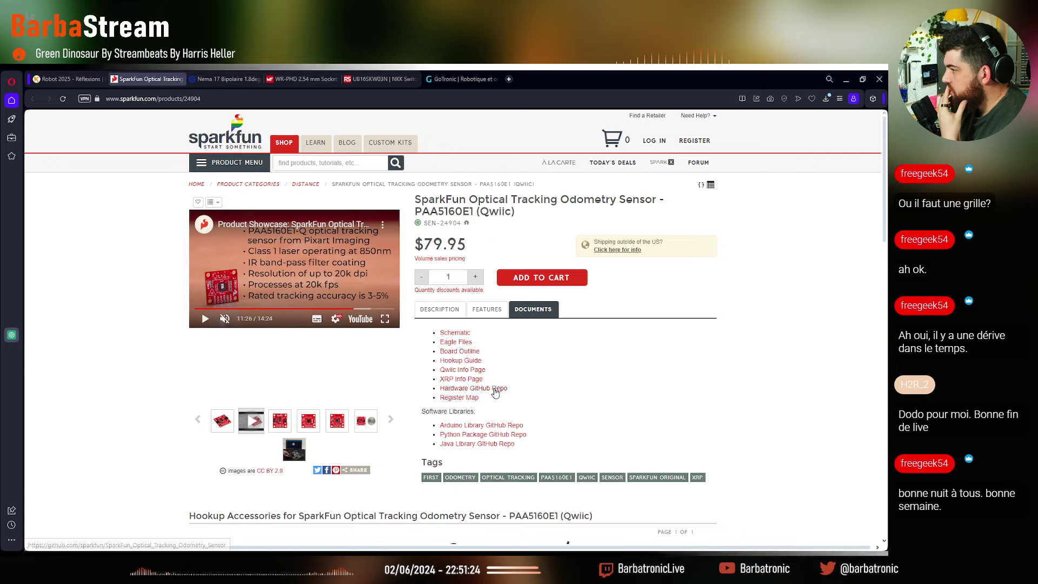
middle_click(470, 388)
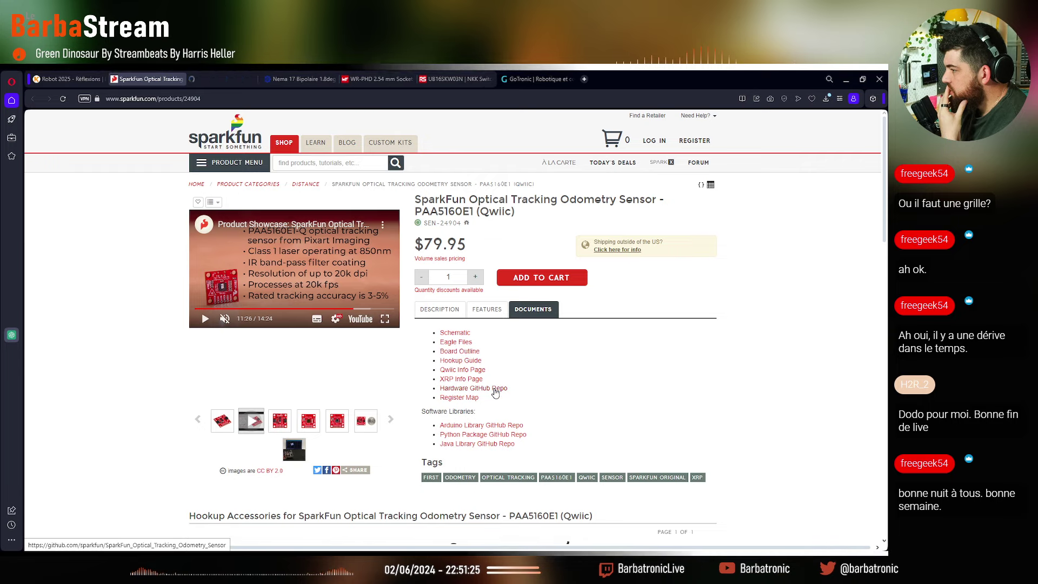
click(238, 76)
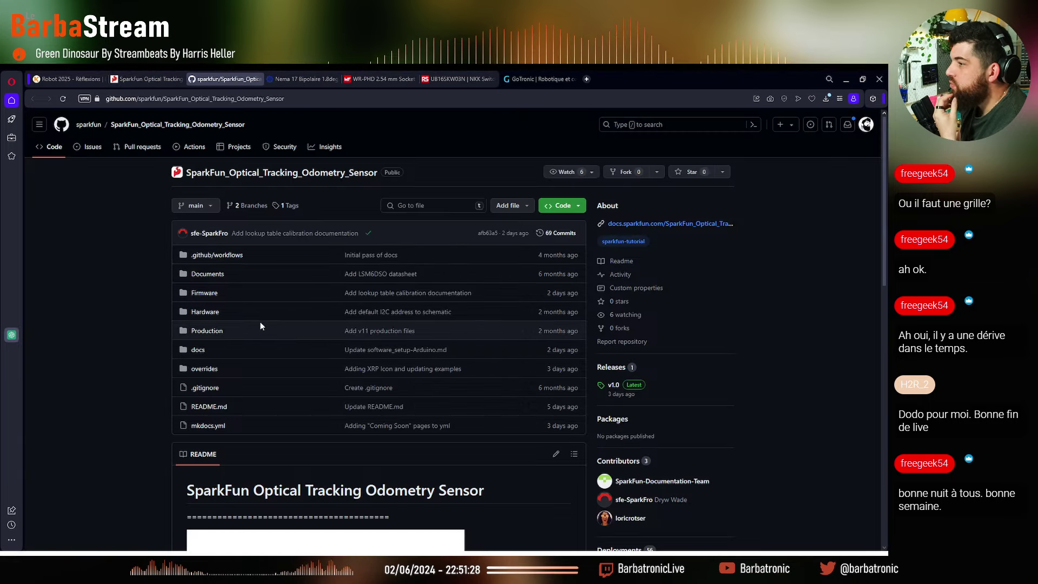
Skim the repository's README, covering the sensor description, the repository contents and the documentation links
scroll(132, 365, down, 8)
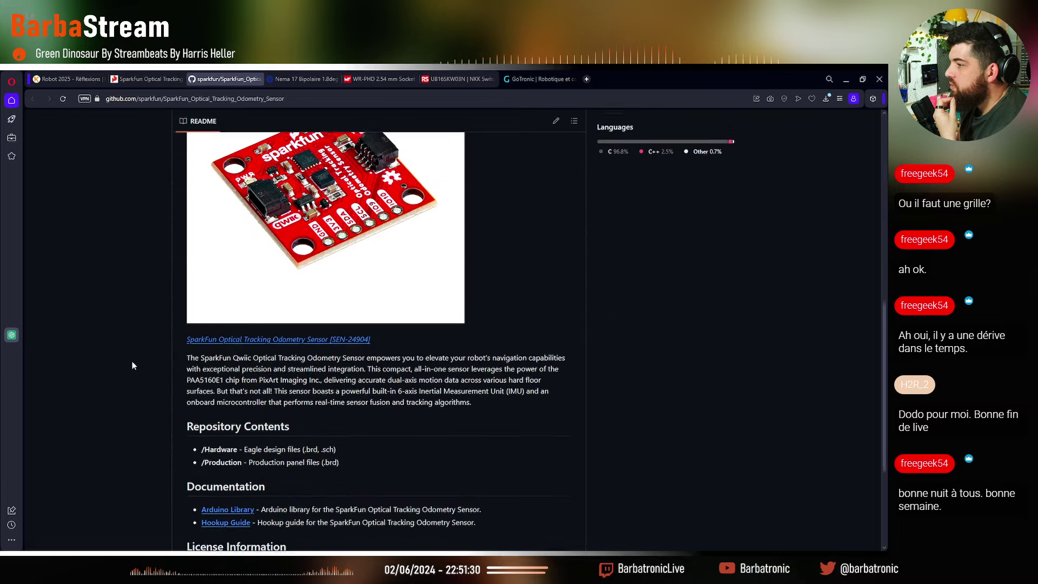
scroll(132, 365, down, 3)
scroll(135, 362, up, 5)
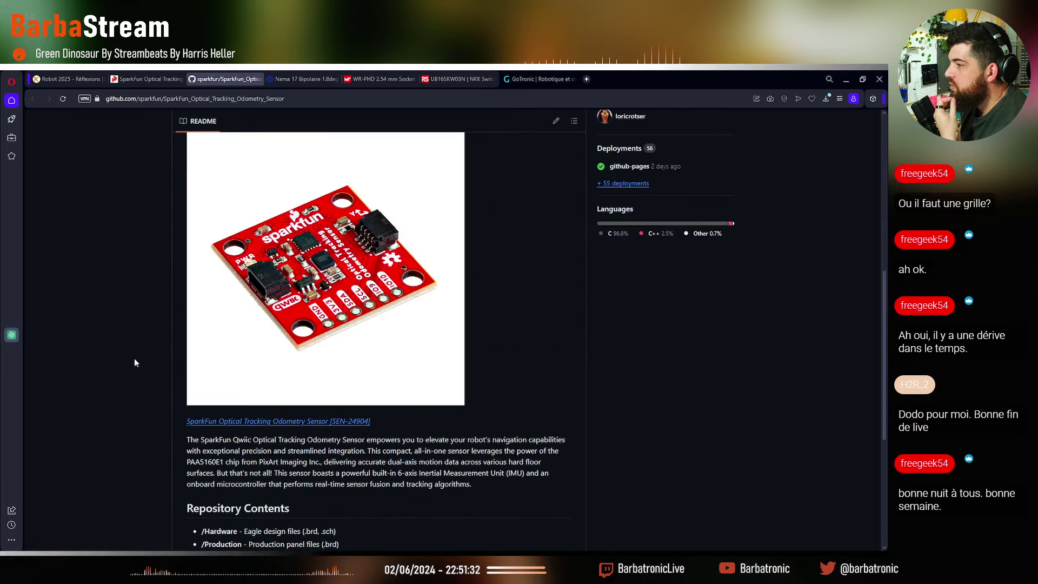
scroll(135, 362, up, 4)
scroll(134, 358, up, 3)
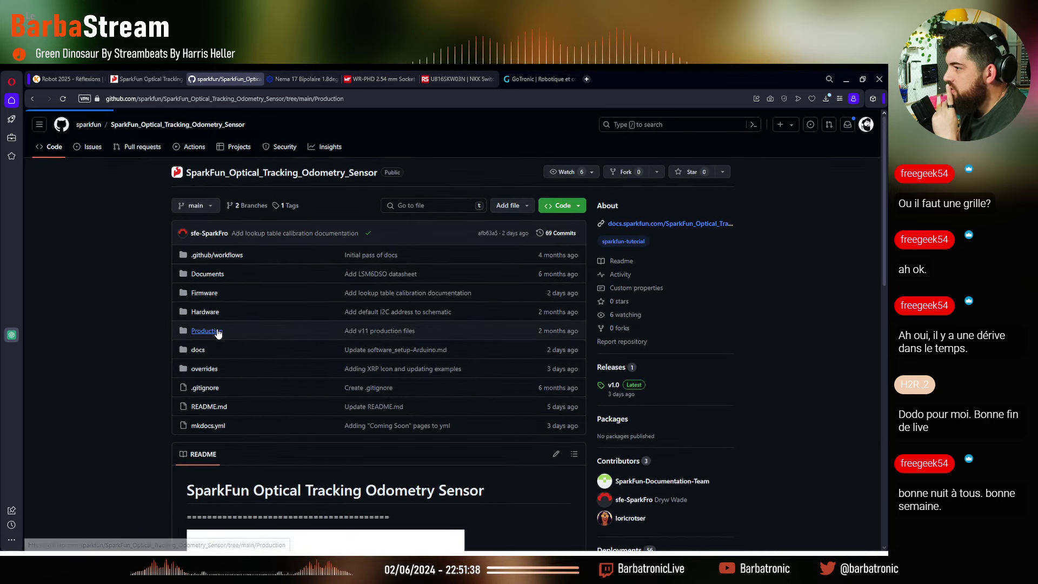
Browse the files in the repository's Production, Hardware and Documents folders and return to its root
click(207, 331)
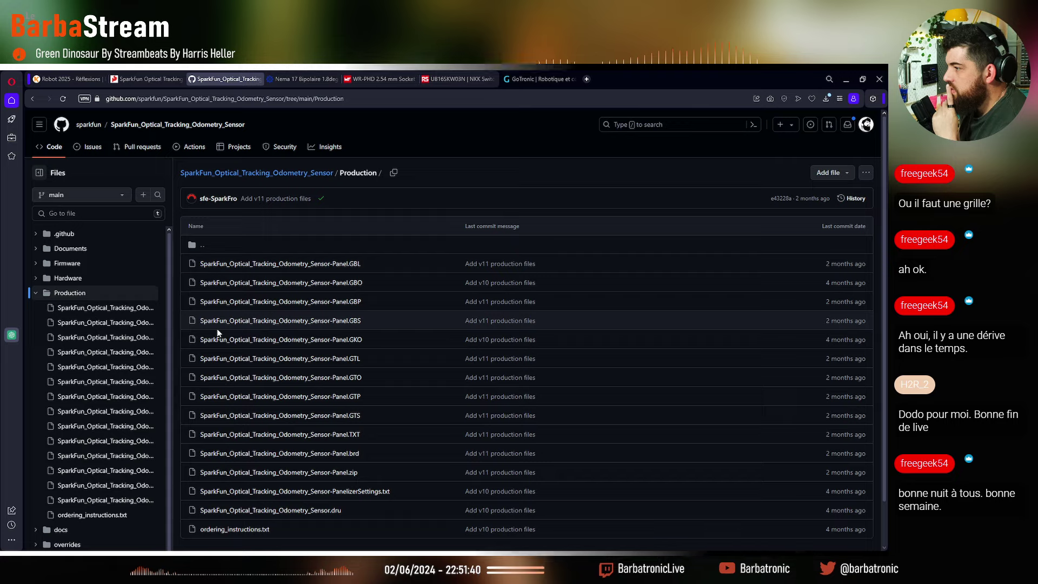
scroll(216, 329, down, 1)
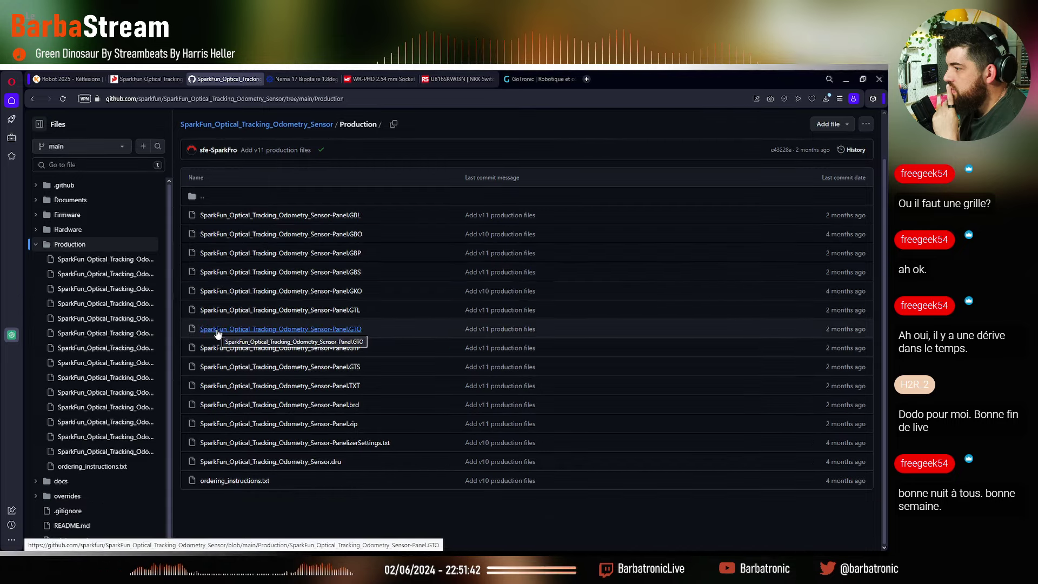
key(alt+Left)
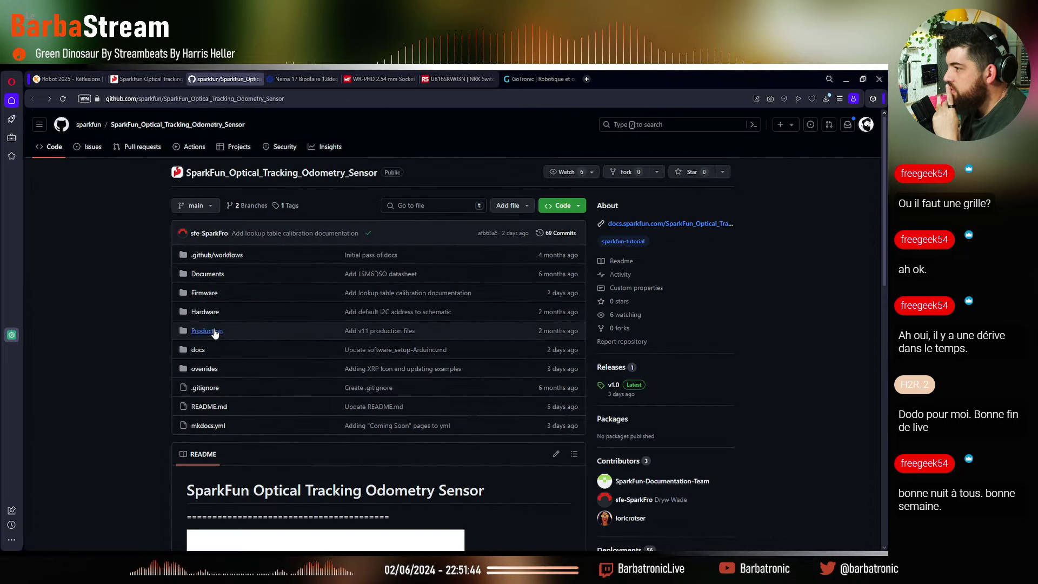
click(205, 312)
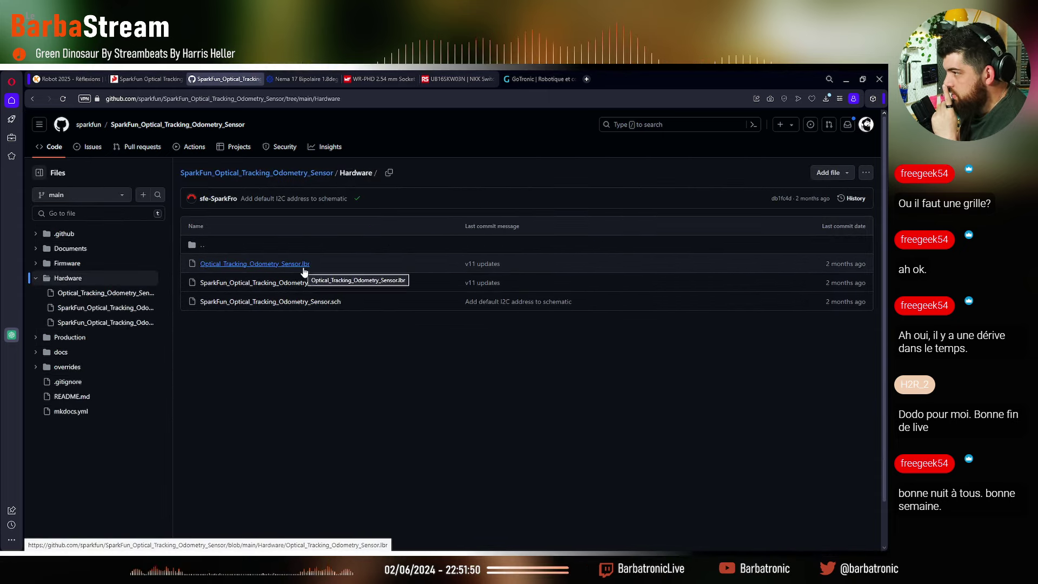
key(alt+Left)
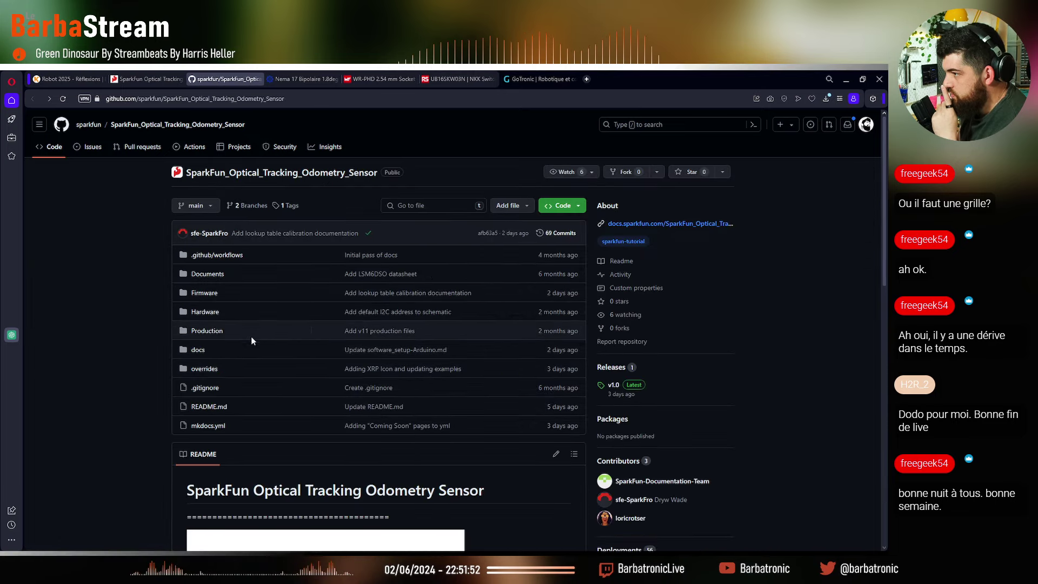
click(214, 274)
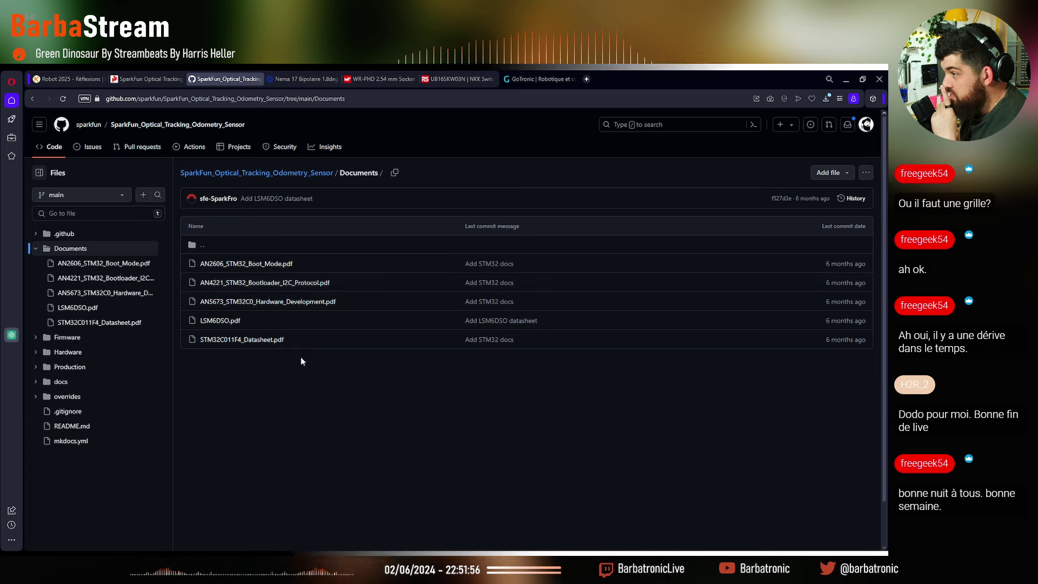
key(alt+Left)
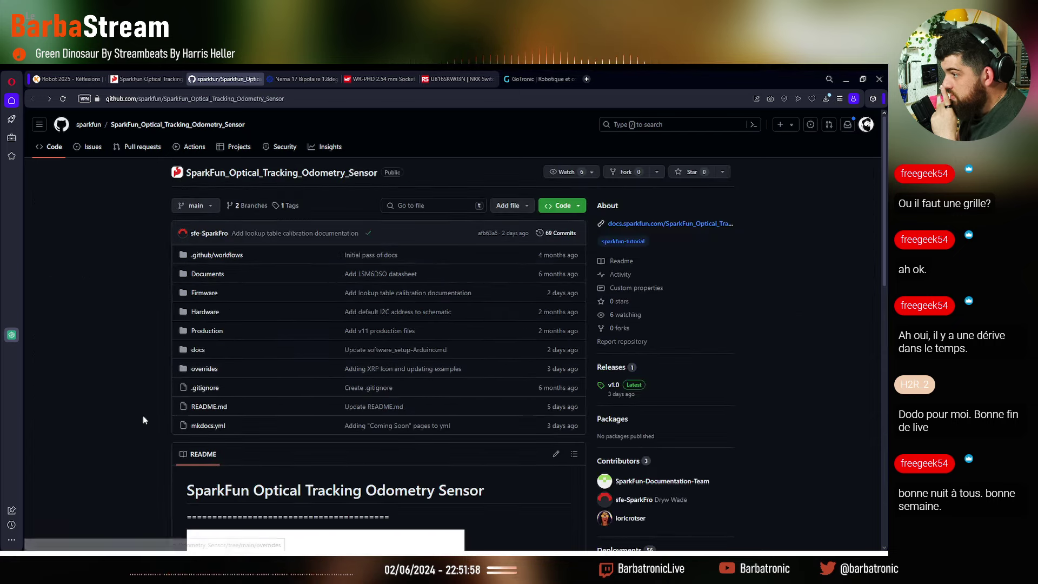
Reread the README down to the license information and return to the repository's file list
scroll(143, 416, down, 4)
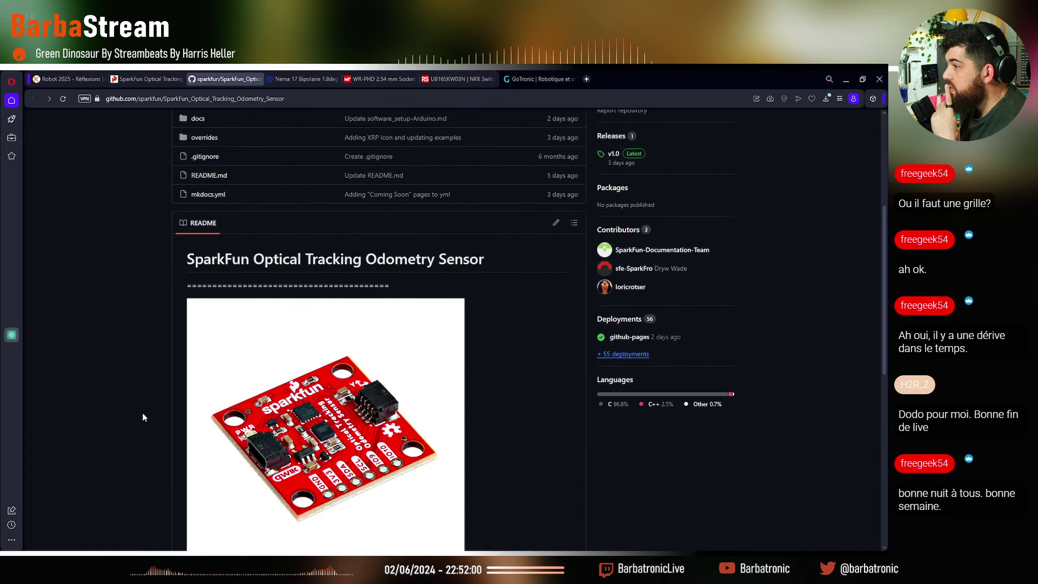
scroll(143, 416, down, 5)
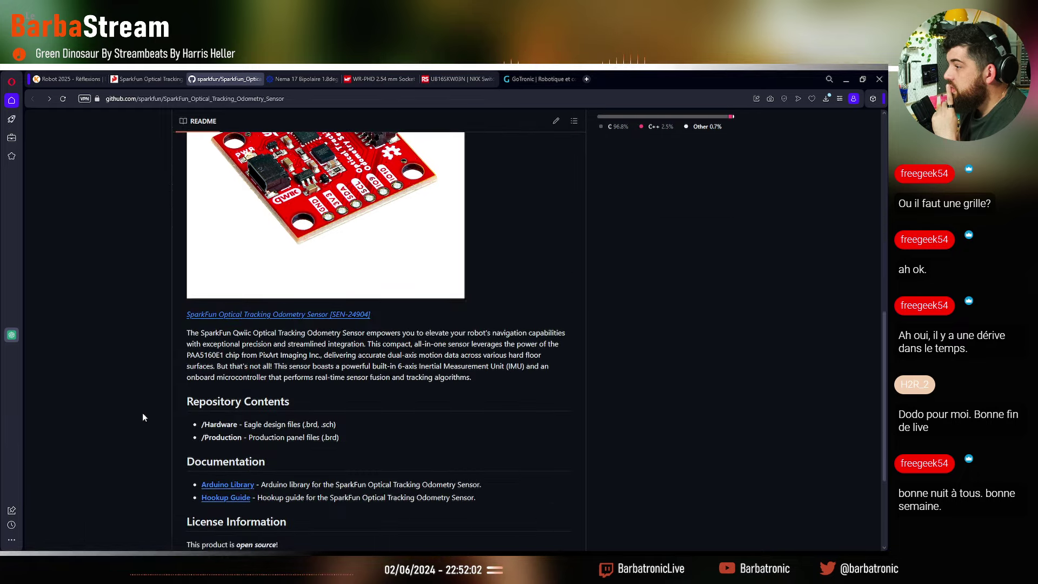
scroll(143, 416, down, 3)
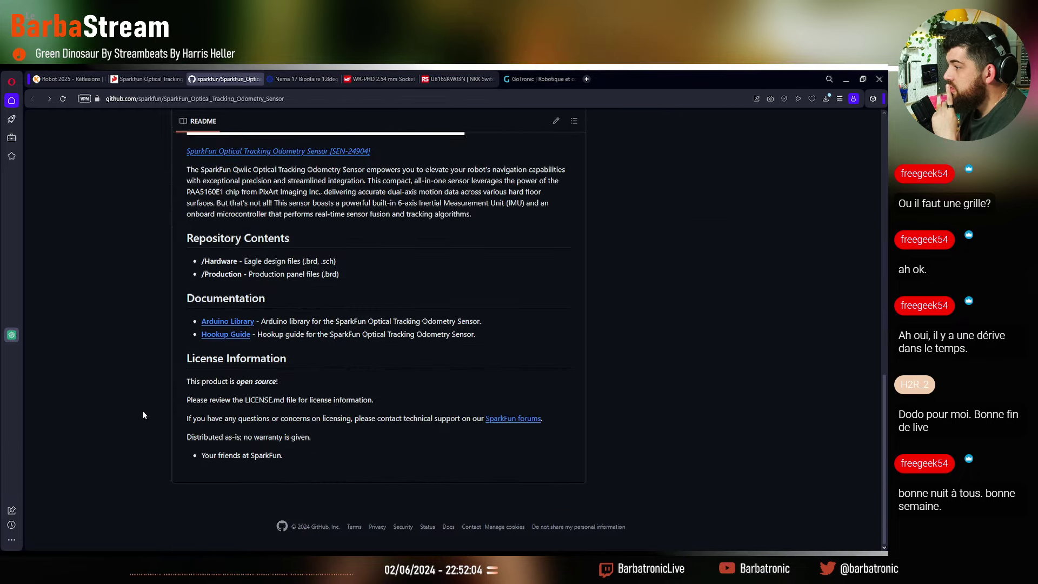
scroll(143, 414, up, 5)
scroll(143, 414, up, 6)
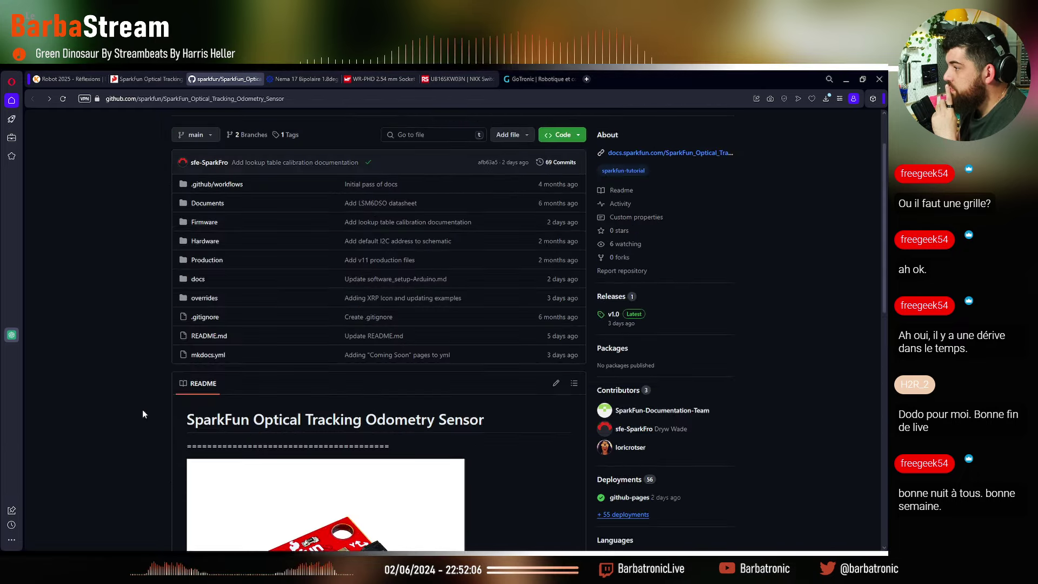
scroll(143, 414, up, 2)
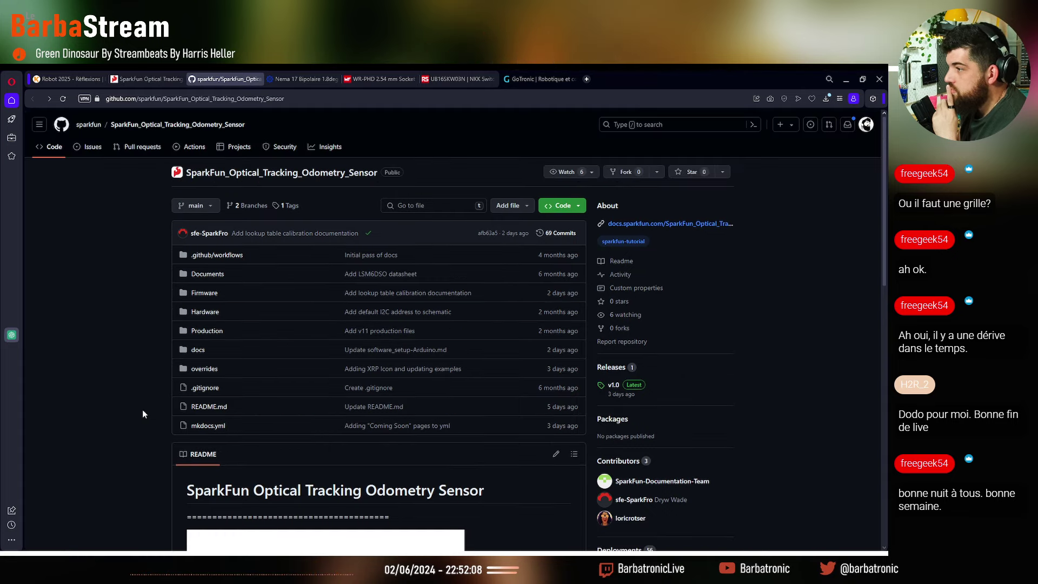
Check the Hardware folder's files again and download the whole repository as a ZIP
click(201, 312)
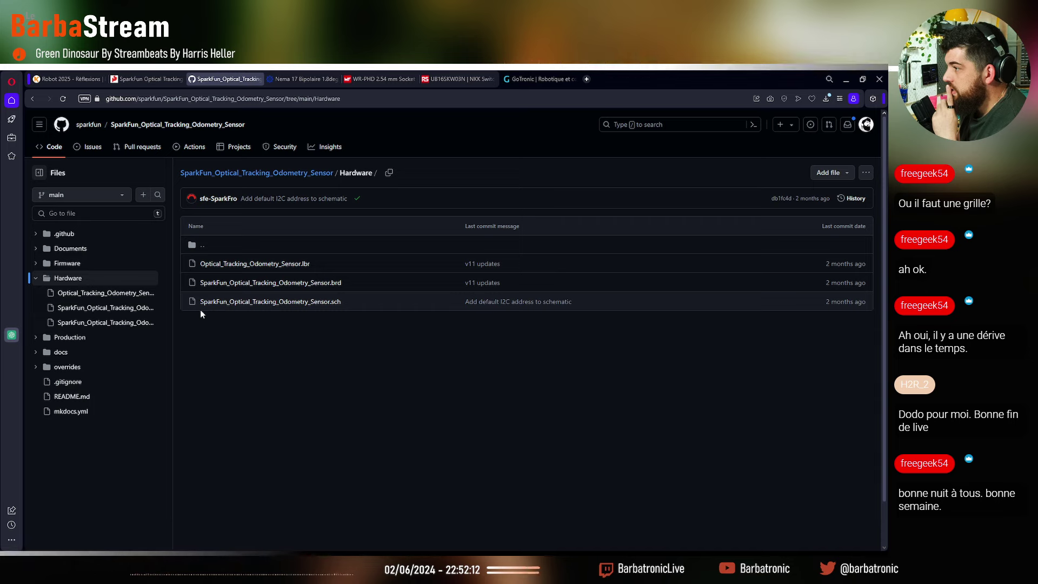
key(alt+Left)
click(574, 209)
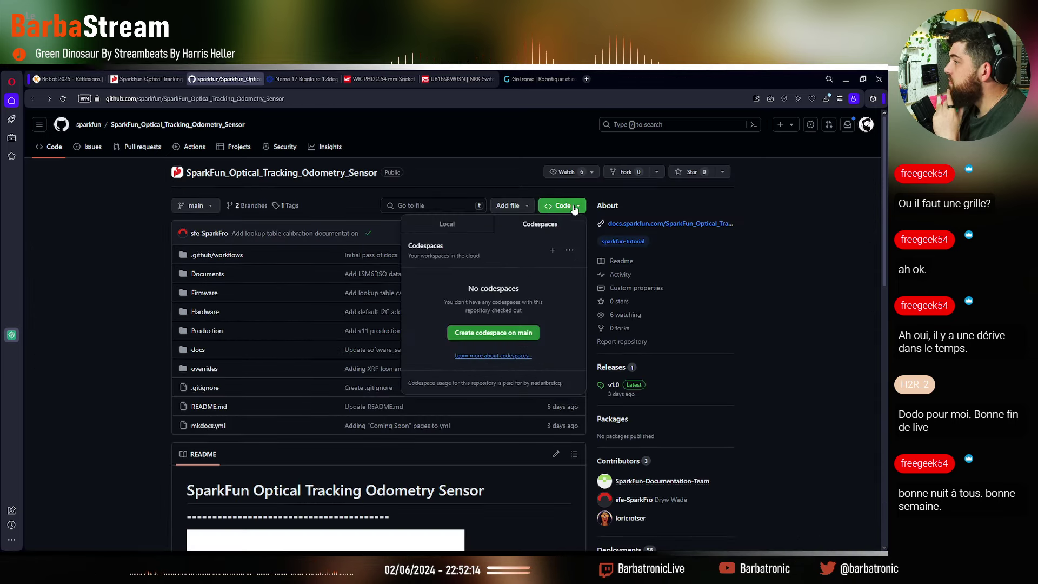
click(449, 224)
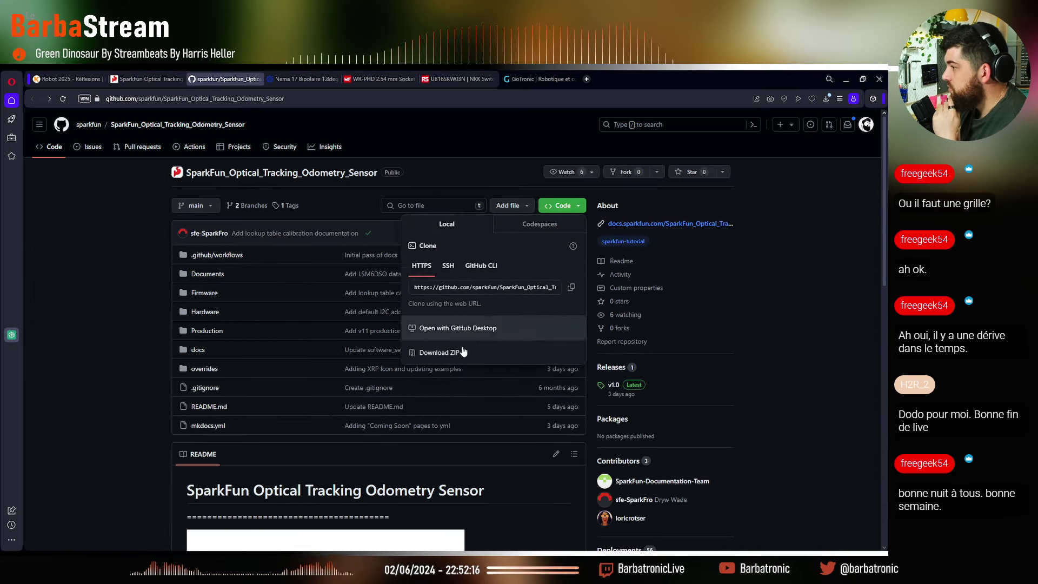
click(448, 357)
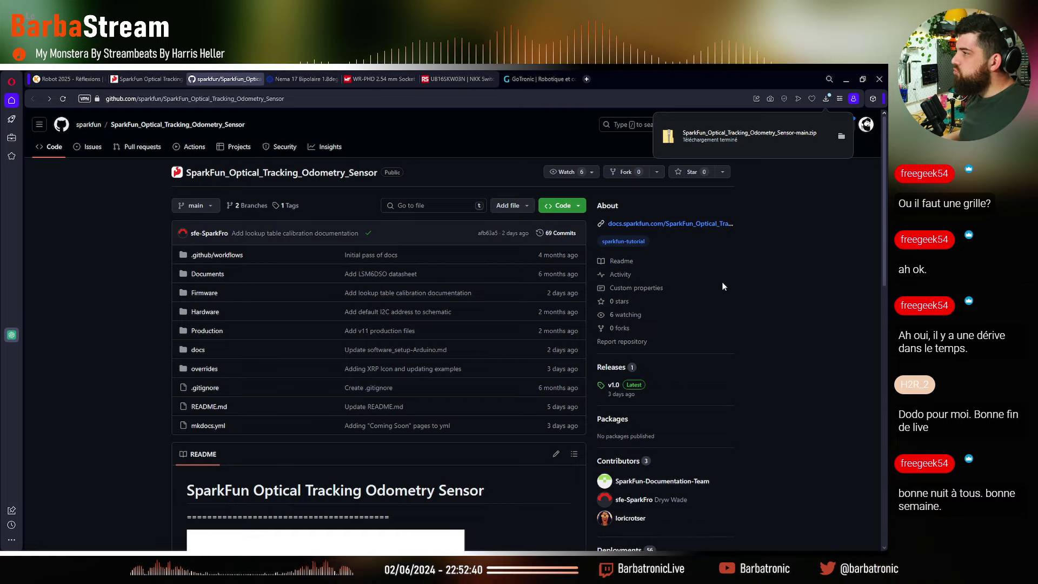
Look up the inch-to-millimetre conversion in a new browser tab by searching "pouce en mm", and close that tab
click(586, 79)
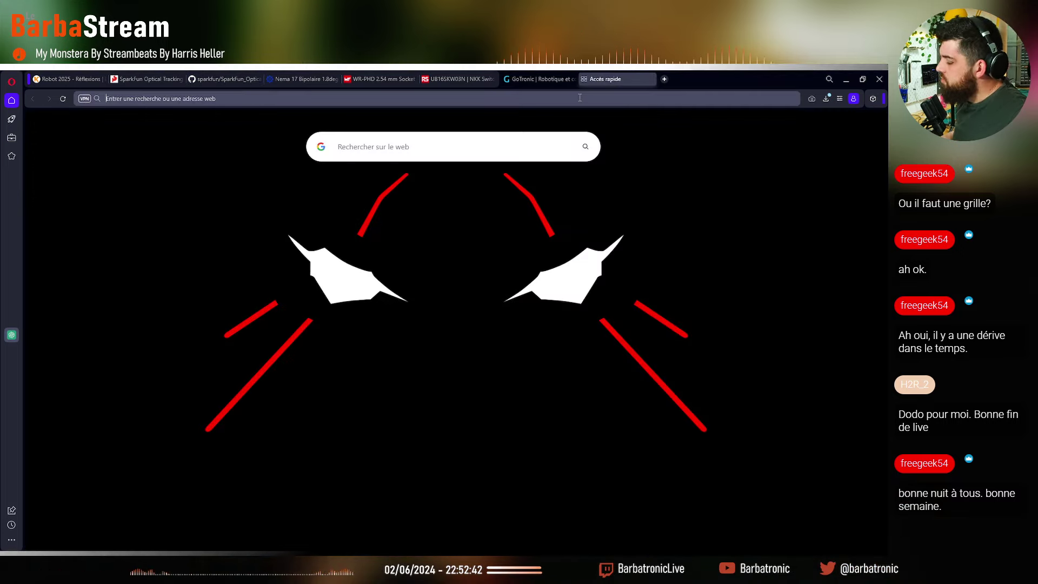
text(pouce en mm)
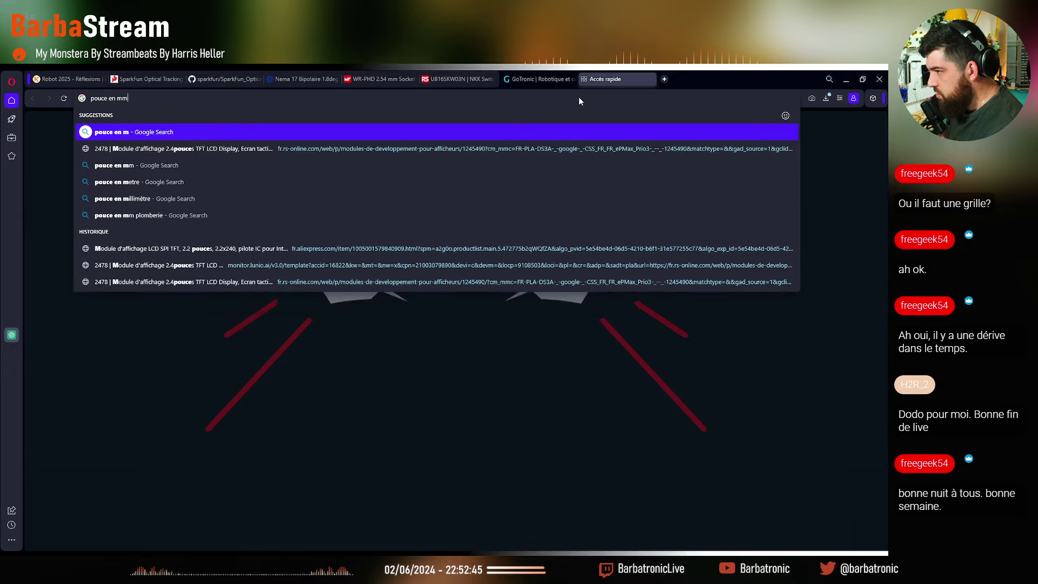
key(Return)
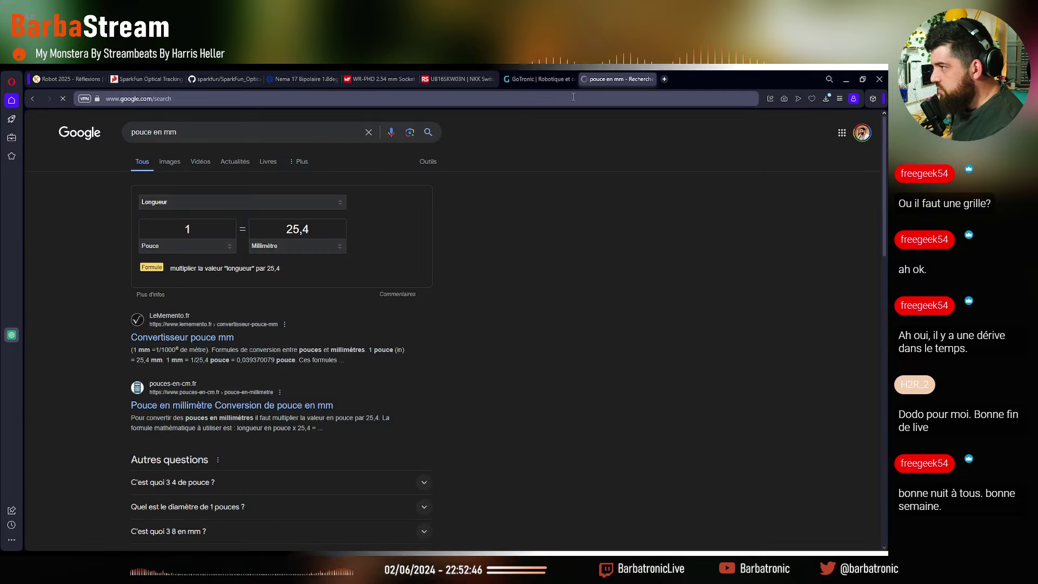
click(651, 79)
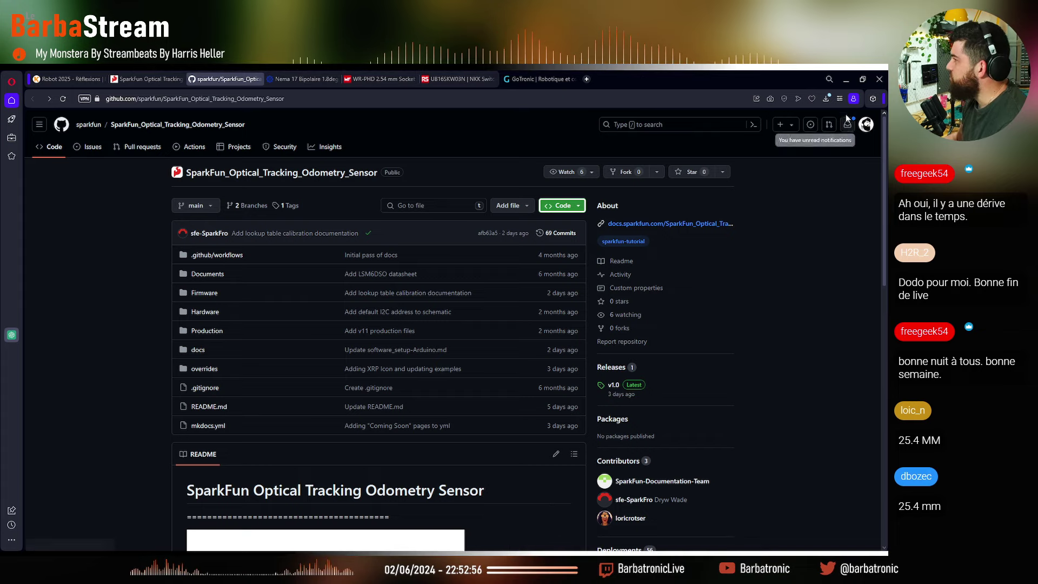
Locate the downloaded SparkFun_Optical_Tracking_Odometry_Sensor-main.zip and extract it to its own folder in Downloads
click(826, 99)
click(839, 161)
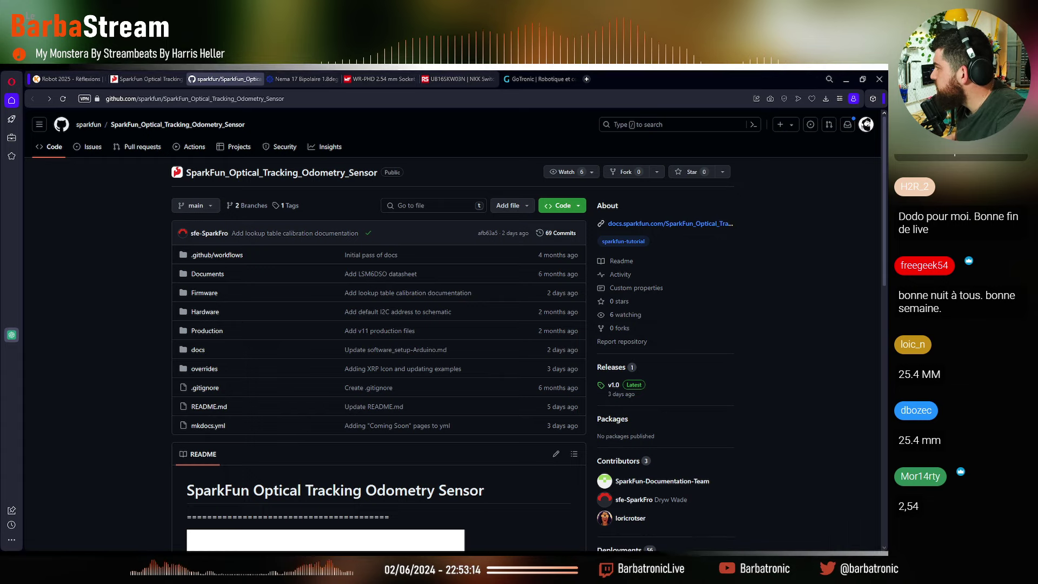
click(523, 404)
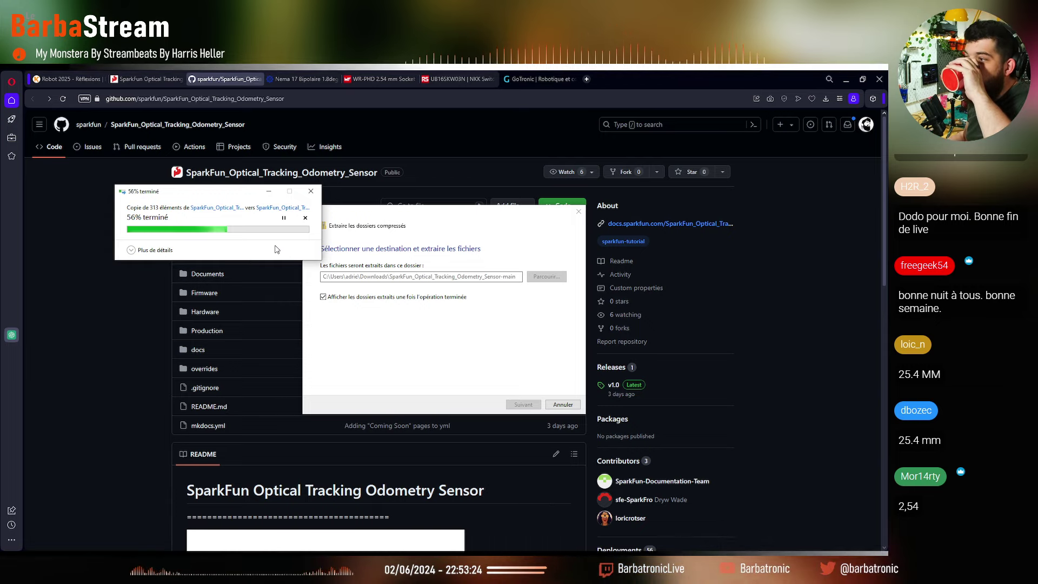
Close the MainBoard-PAMI-2025 KiCad window and open the Hardware folder of the extracted repository
key(alt+Tab)
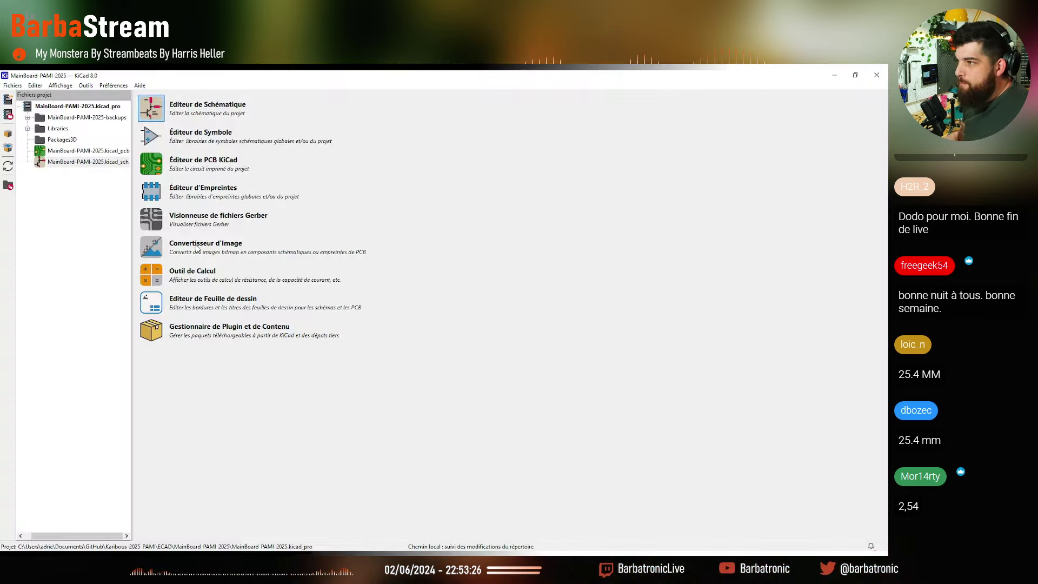
click(884, 76)
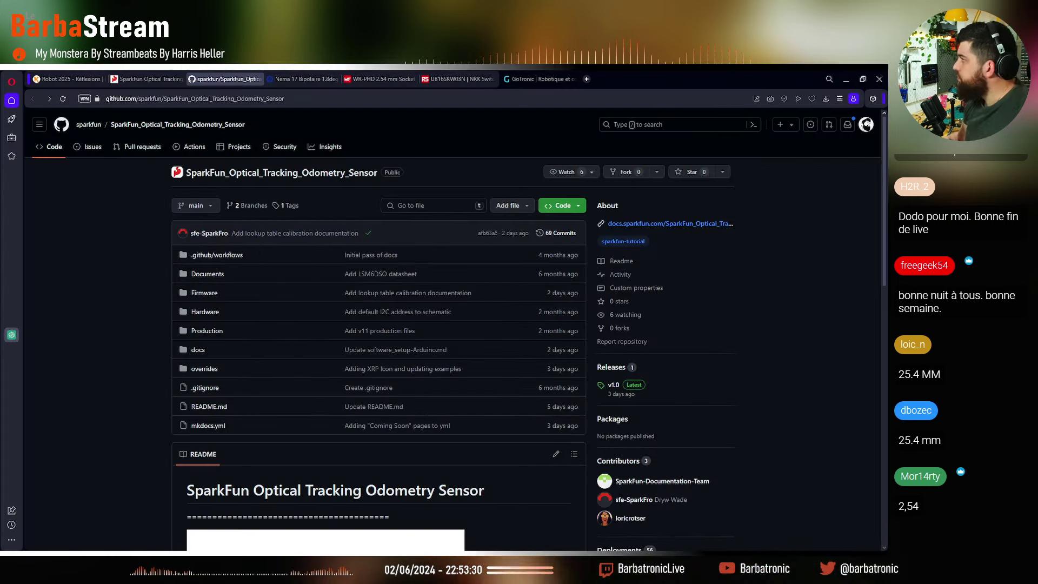
drag(885, 259, 540, 71)
double_click(197, 128)
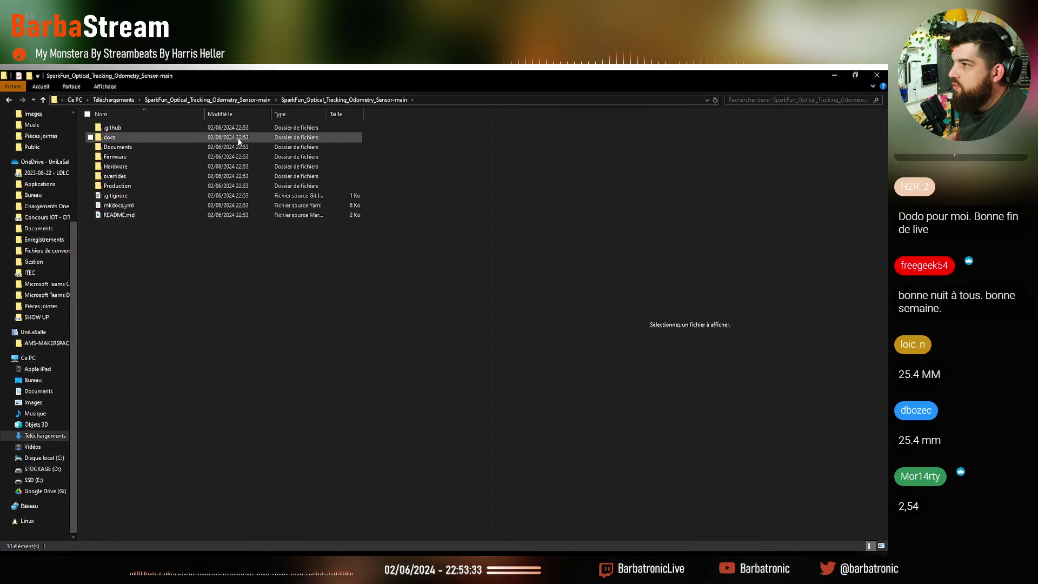
double_click(128, 167)
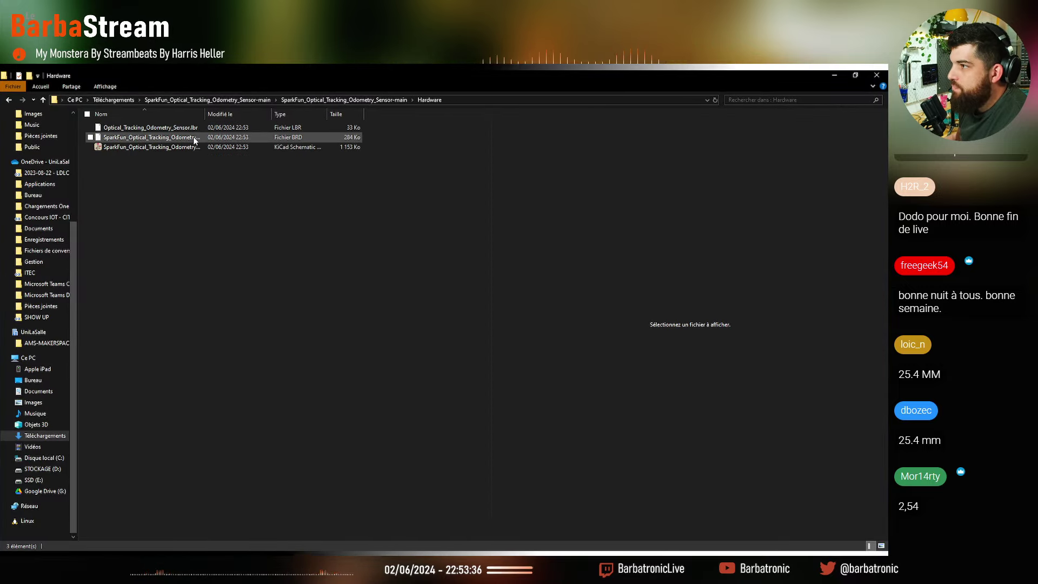
Widen the file name column and set KiCad EDA 8.0.2 to always open .brd files, starting with SparkFun_Optical_Tracking_Odometry_Sensor.brd
drag(205, 114, 268, 114)
click(225, 138)
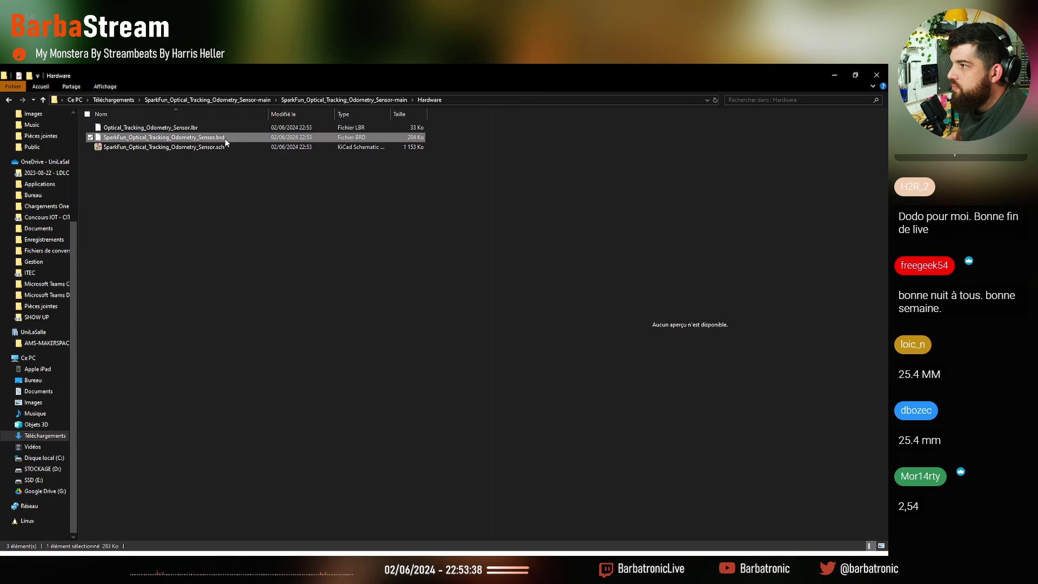
double_click(225, 138)
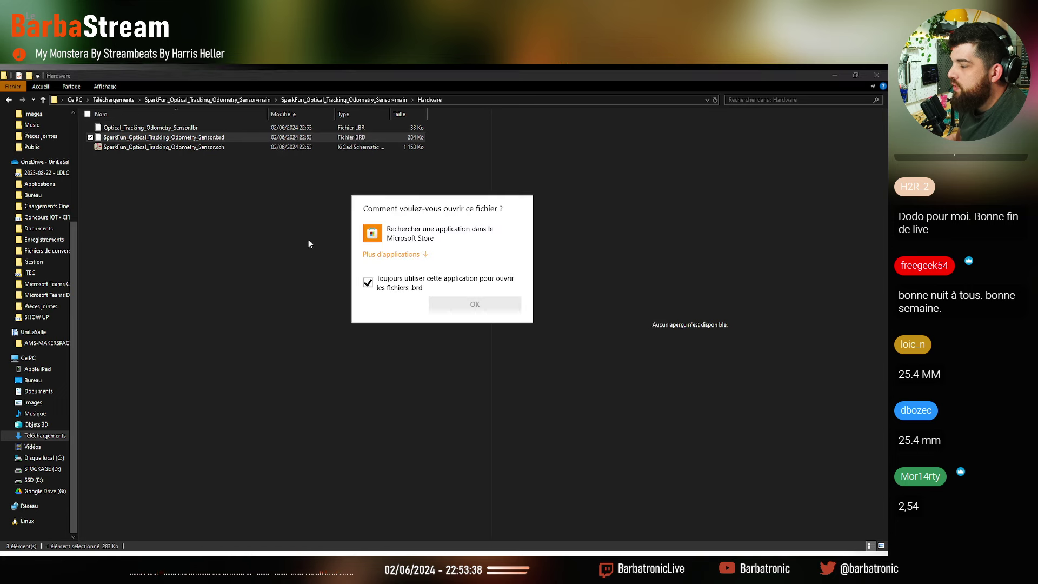
click(420, 258)
scroll(419, 272, down, 3)
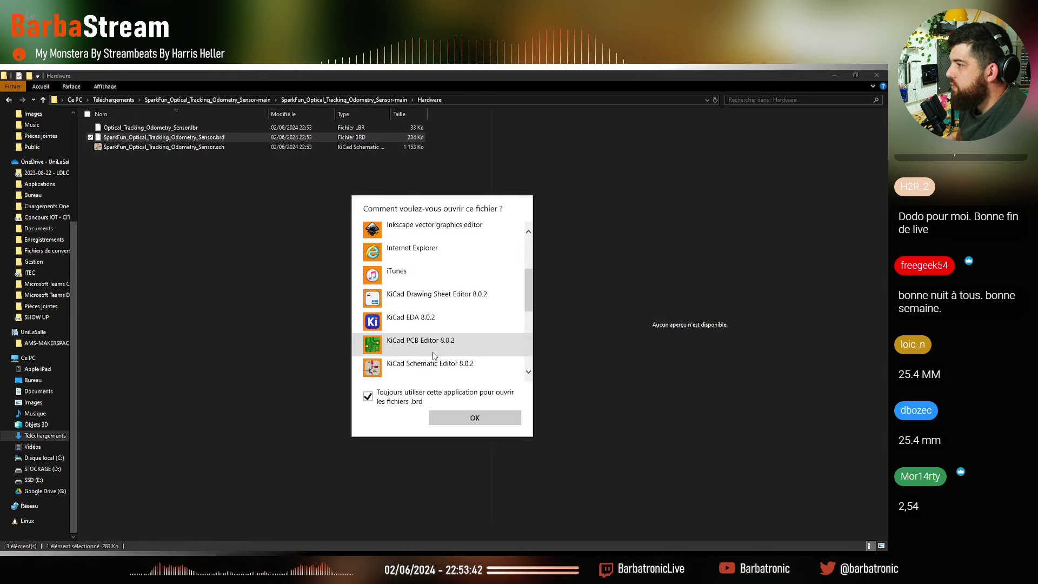
click(451, 321)
click(463, 419)
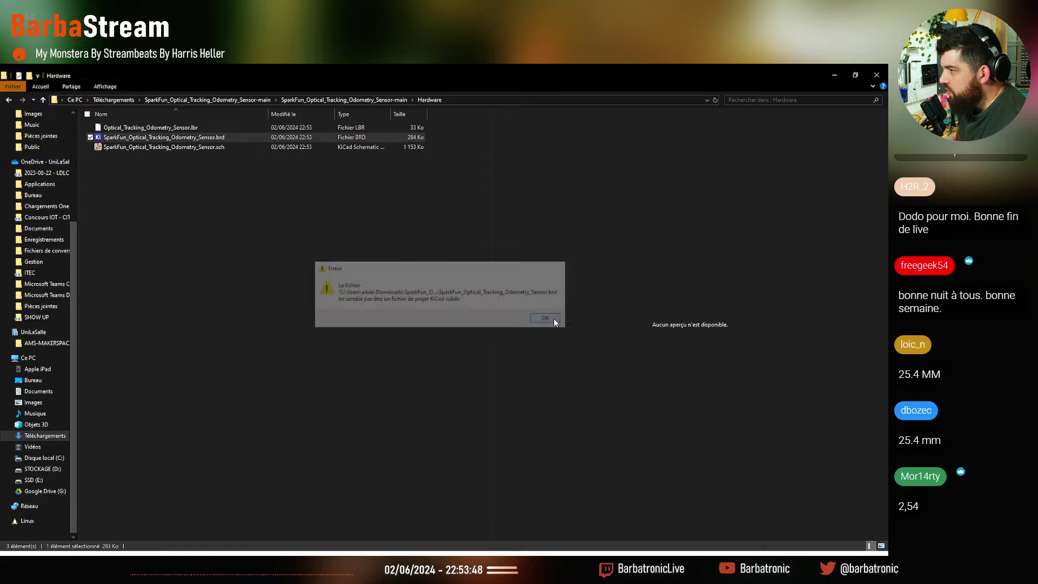
Retry opening SparkFun_Optical_Tracking_Odometry_Sensor.brd with its default program, dismissing the errors and closing the MainBoard-PAMI-2025 project window each time
click(554, 319)
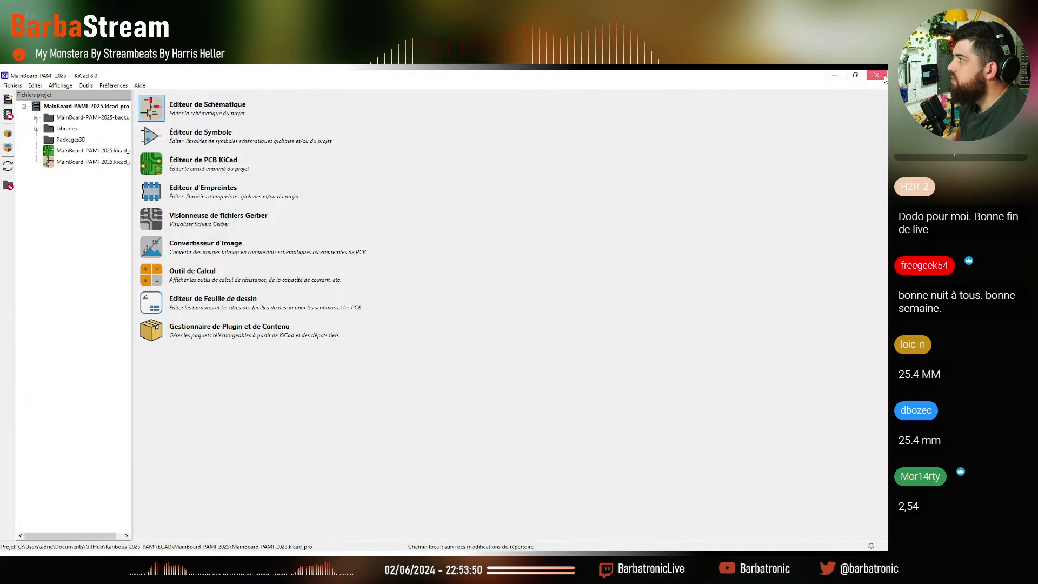
click(883, 77)
double_click(145, 137)
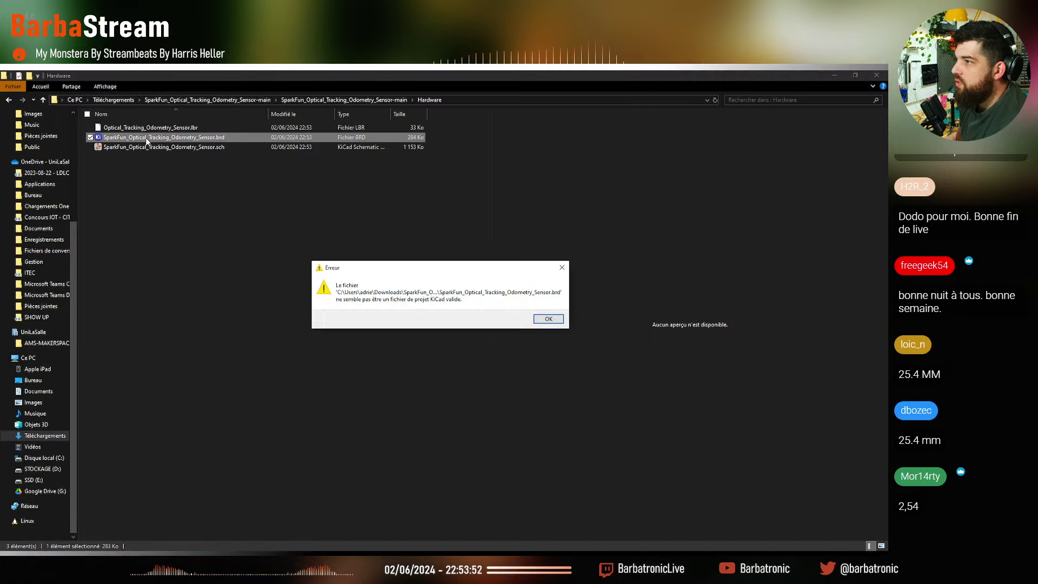
click(545, 318)
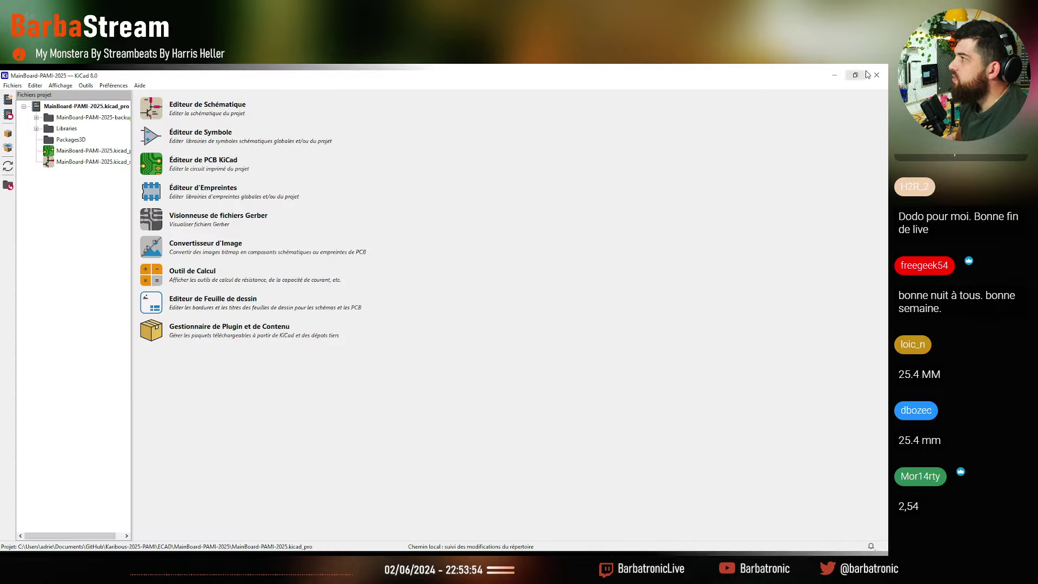
click(883, 77)
Set KiCad PCB Editor 8.0.2 to always open .brd files and open SparkFun_Optical_Tracking_Odometry_Sensor.brd with it
right_click(200, 143)
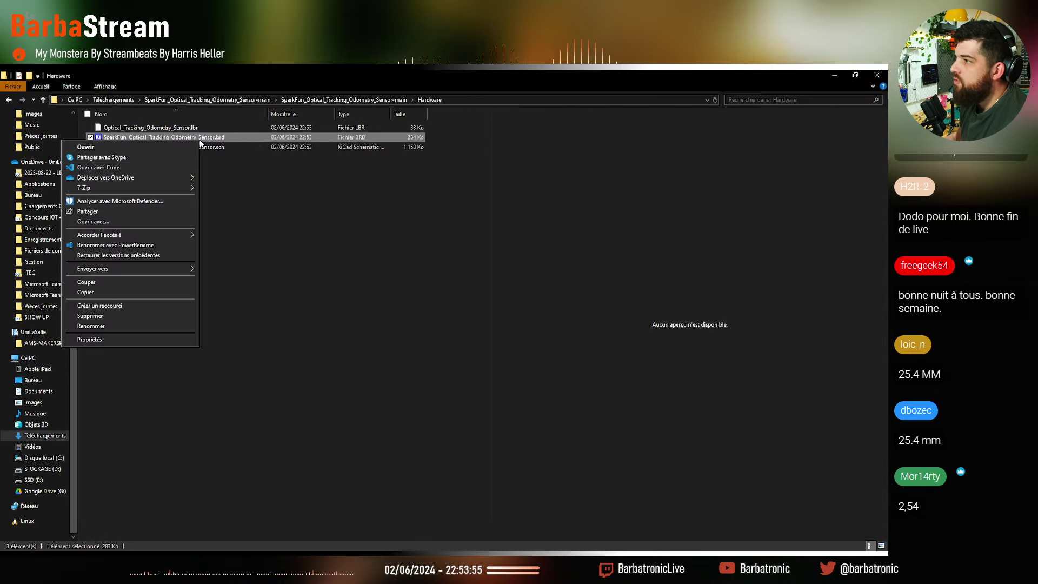
click(139, 221)
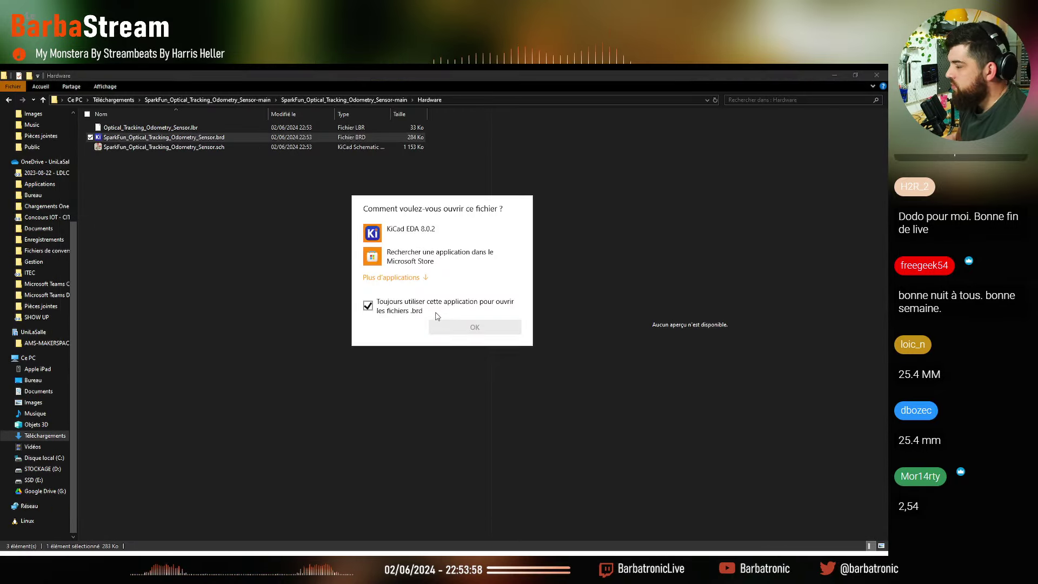
click(392, 277)
scroll(430, 335, down, 6)
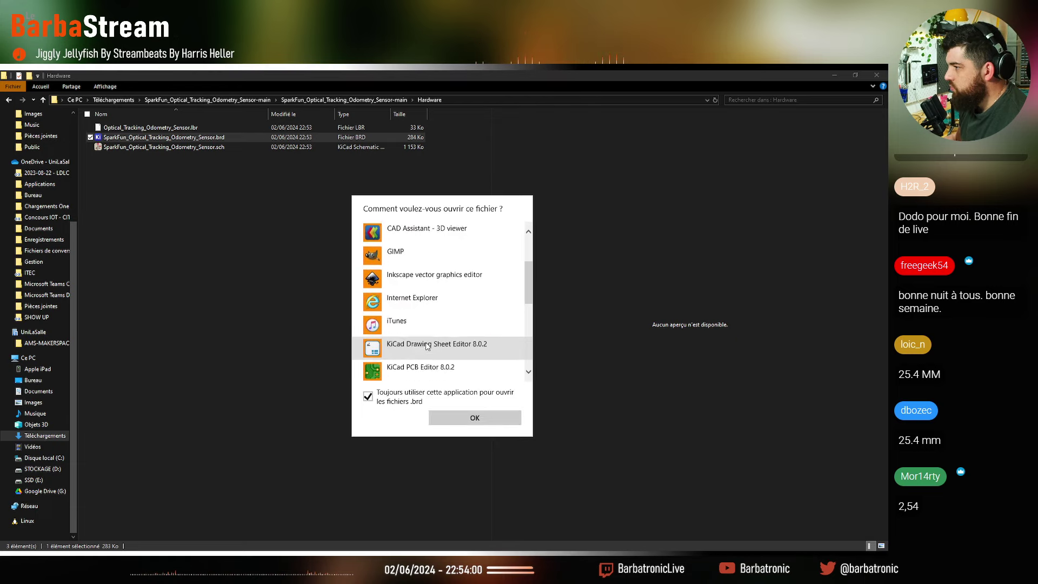
click(430, 319)
click(475, 419)
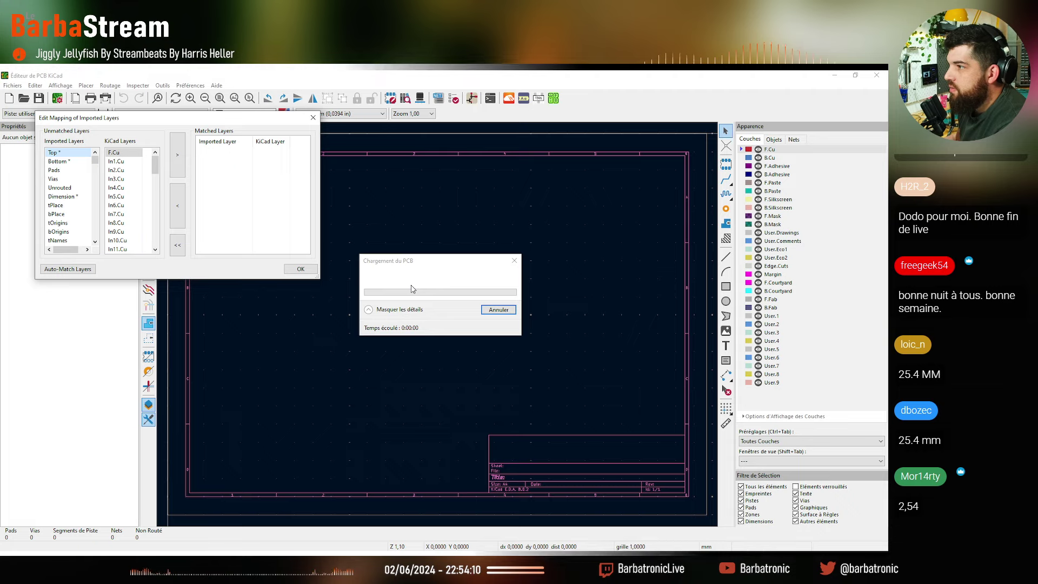
Map the imported Top layer to F.Cu and Bottom to B.Cu, auto-match the remaining layers, and finish importing the board
click(301, 269)
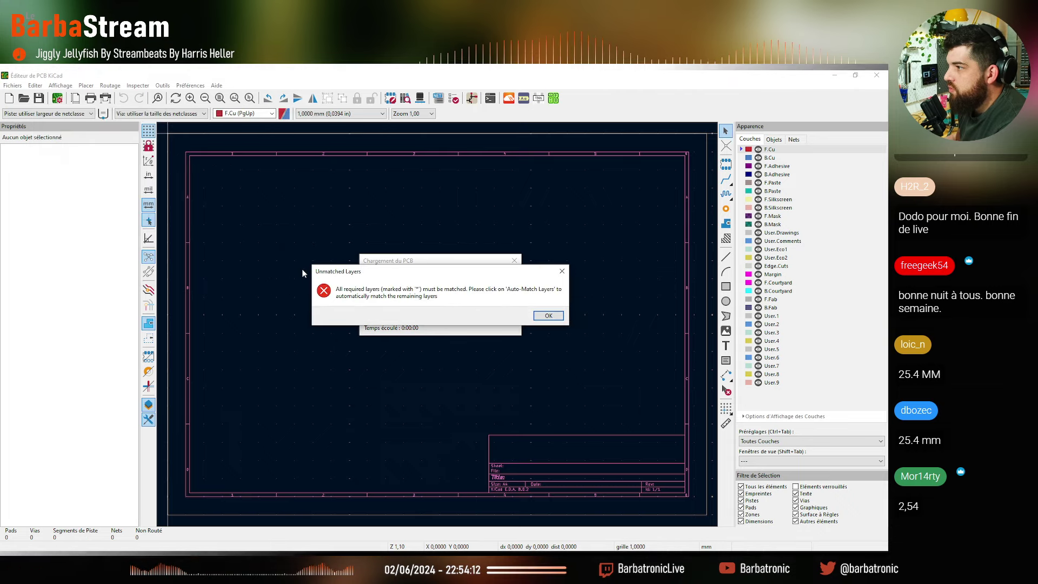
click(548, 316)
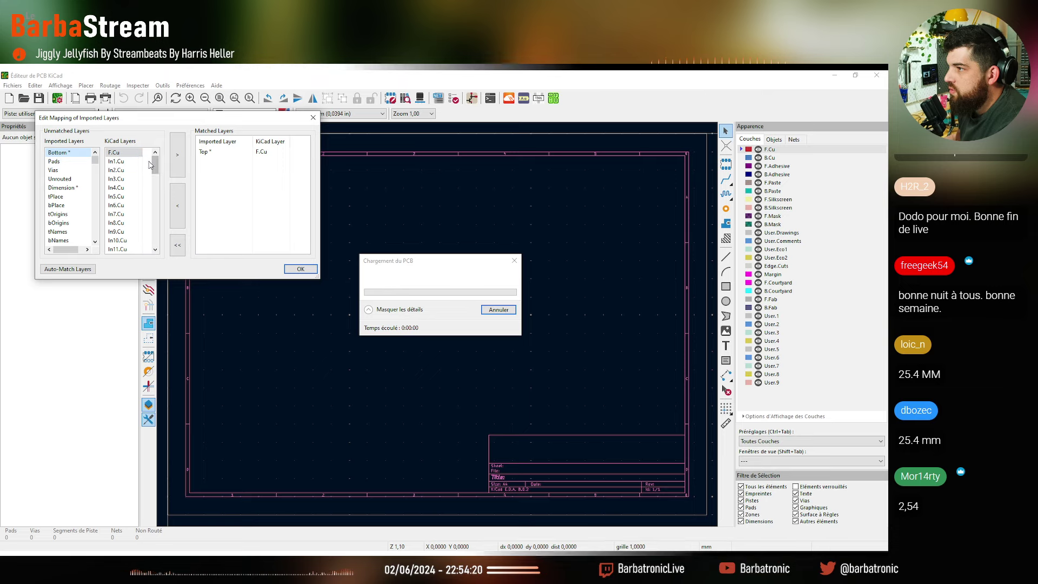
drag(162, 191, 160, 211)
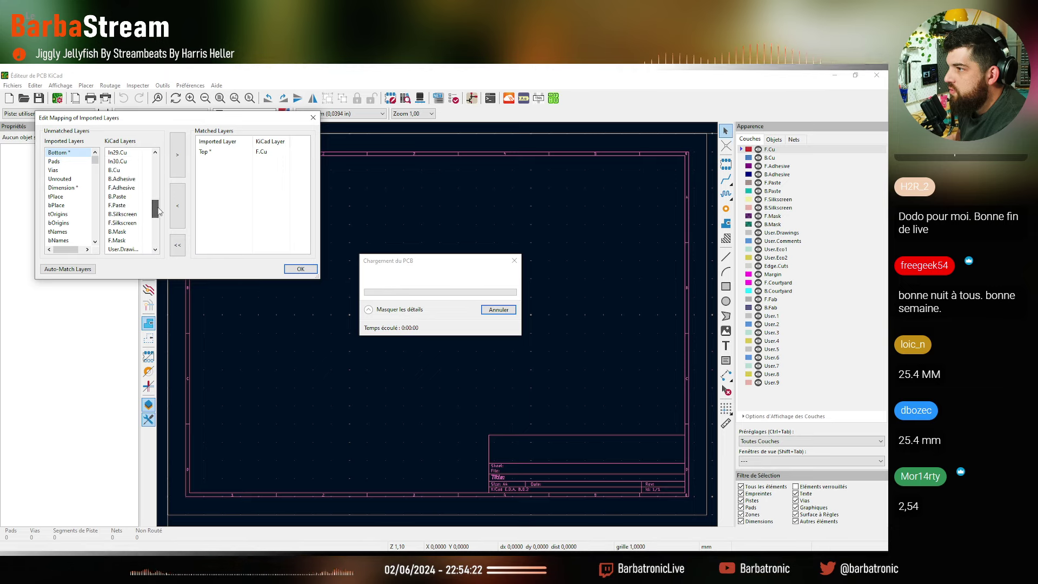
click(179, 157)
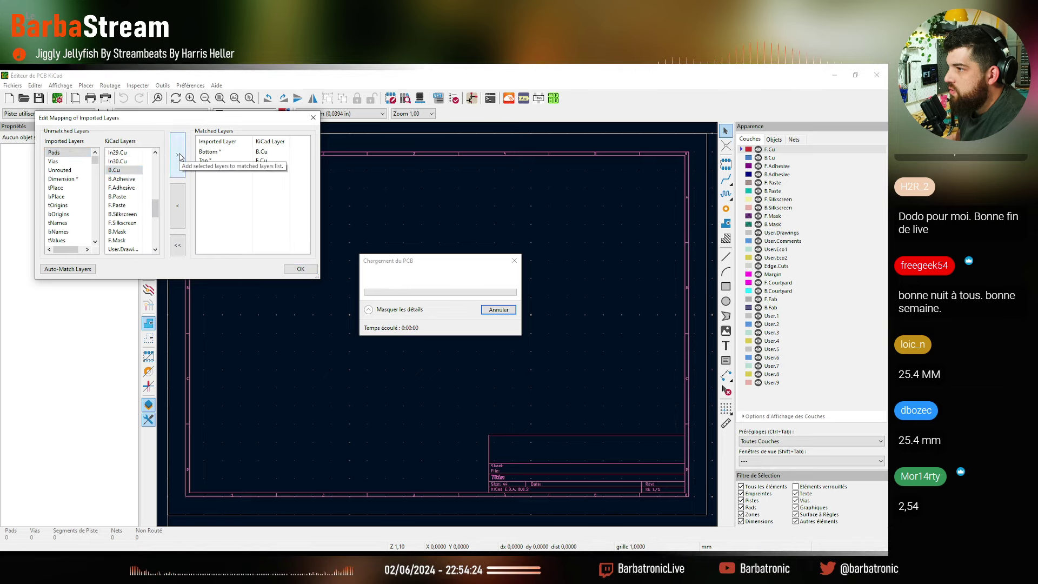
click(83, 269)
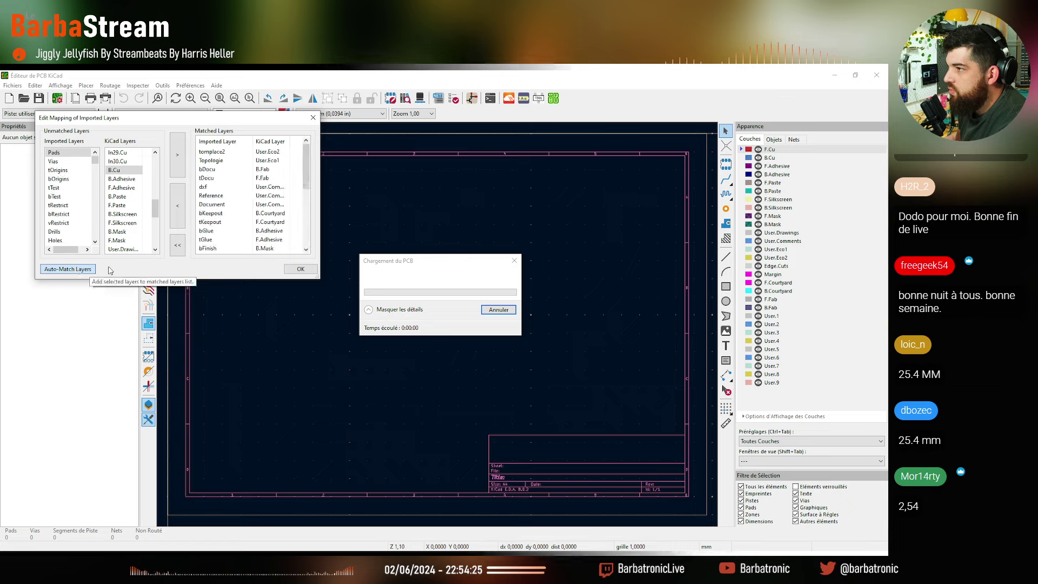
click(309, 273)
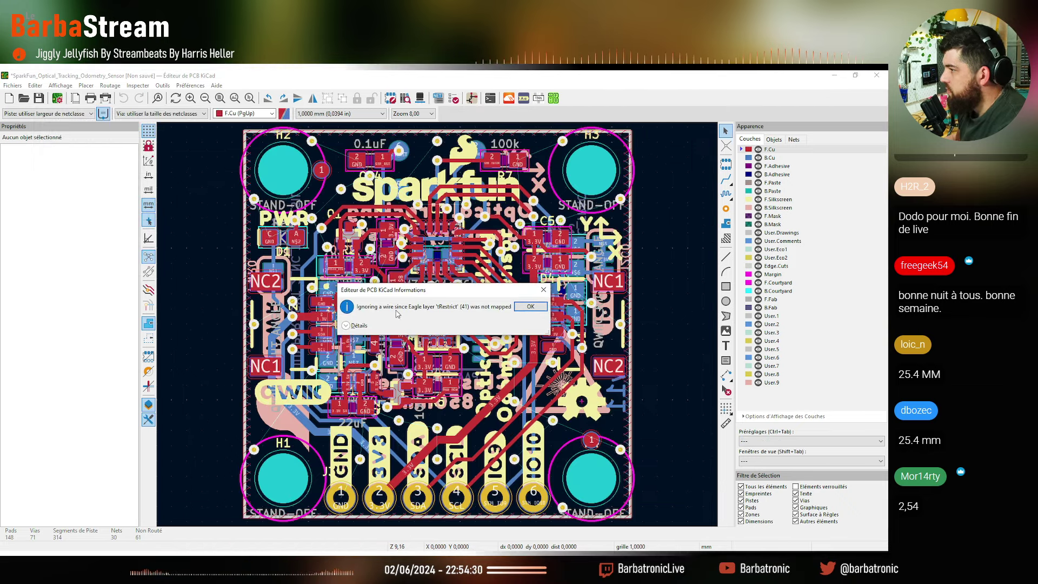
click(530, 307)
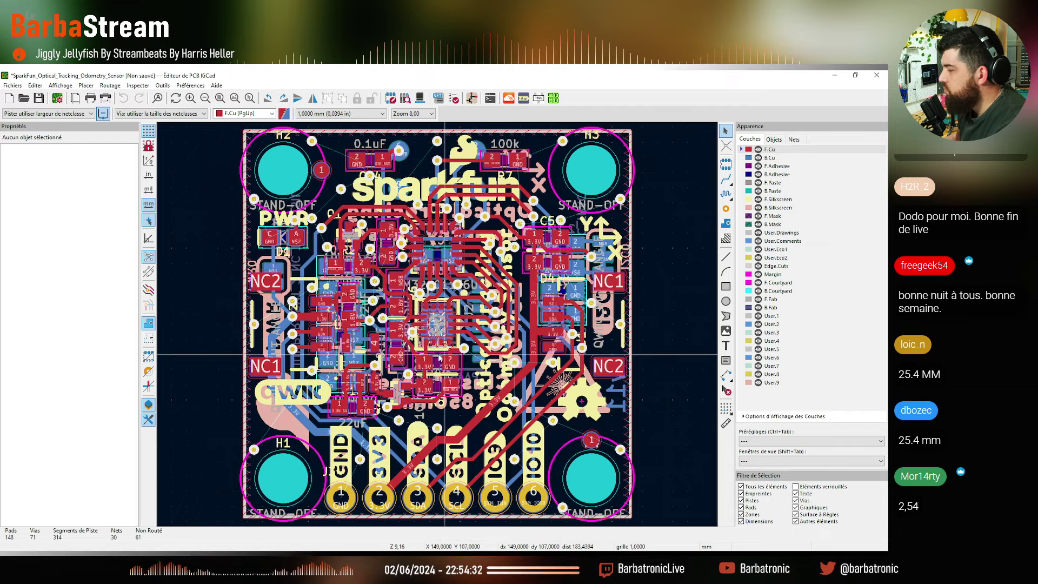
Hide the front and back copper, adhesive, paste and silkscreen layers, plus F.Mask, in the imported board
scroll(439, 327, down, 5)
scroll(439, 328, up, 5)
scroll(439, 327, down, 7)
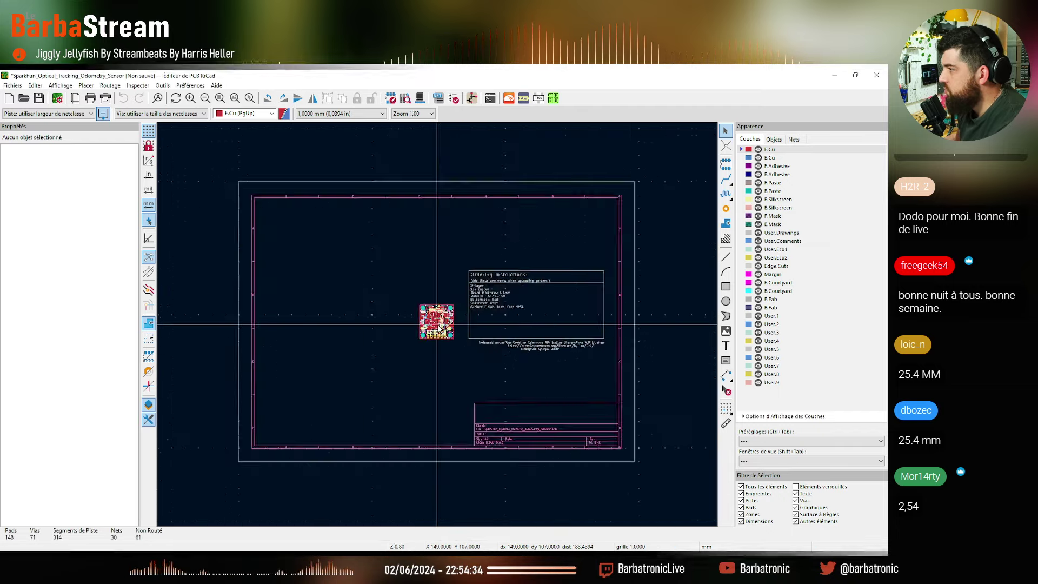
scroll(439, 328, up, 6)
scroll(439, 328, up, 1)
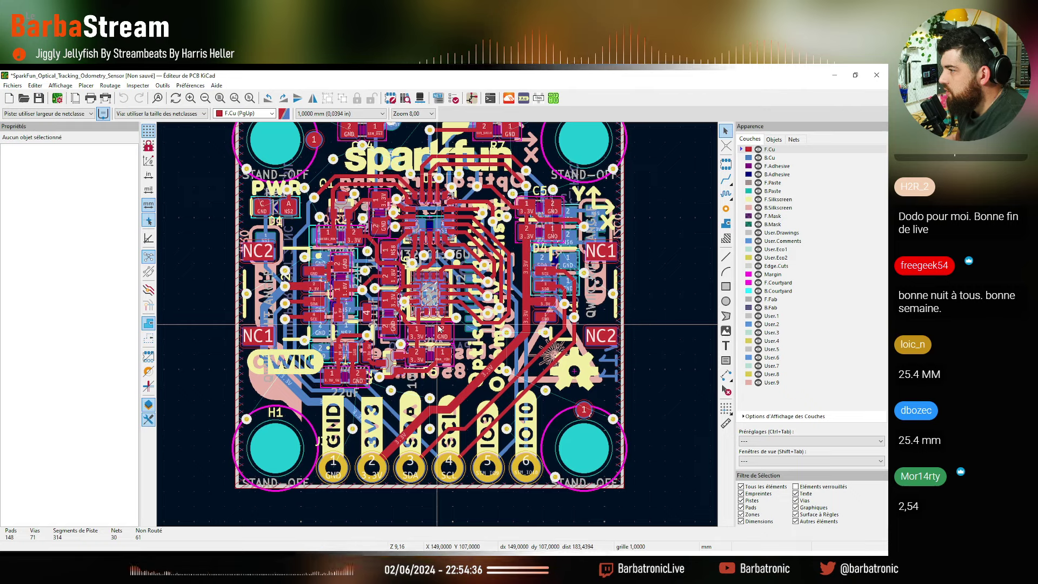
click(757, 150)
click(759, 158)
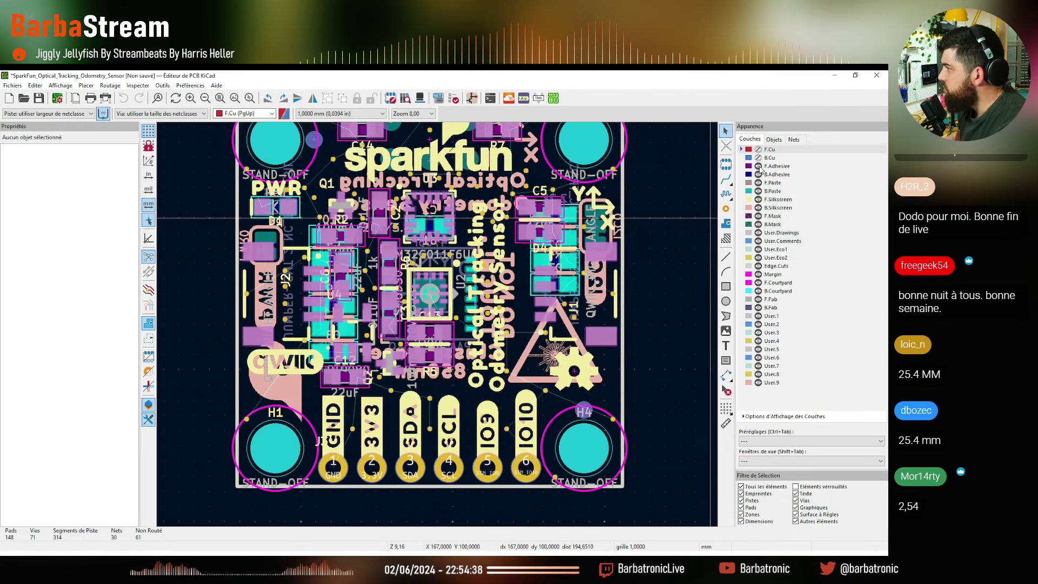
click(759, 166)
click(758, 174)
click(758, 182)
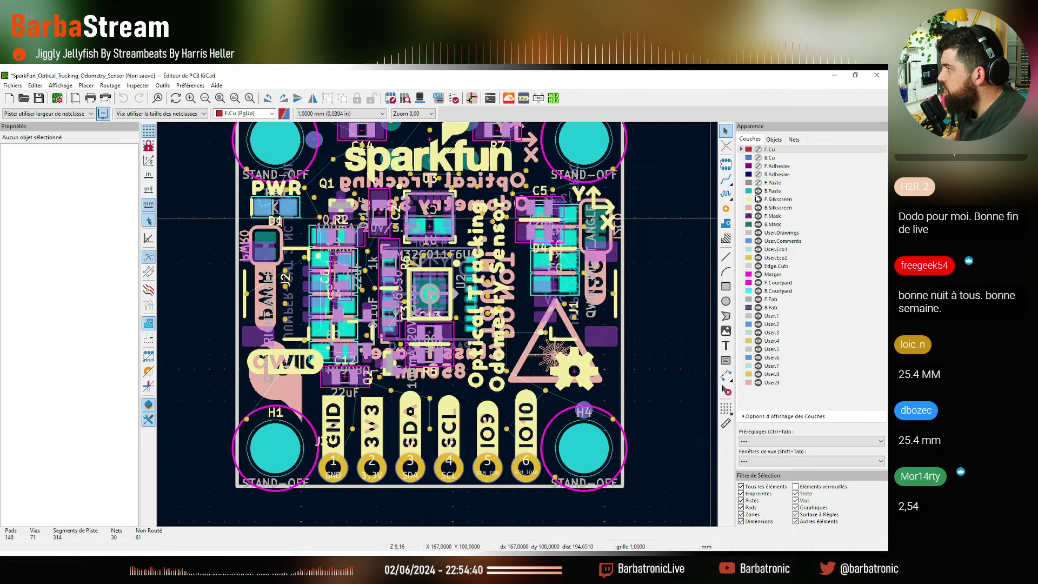
click(759, 191)
click(759, 199)
click(758, 208)
click(758, 216)
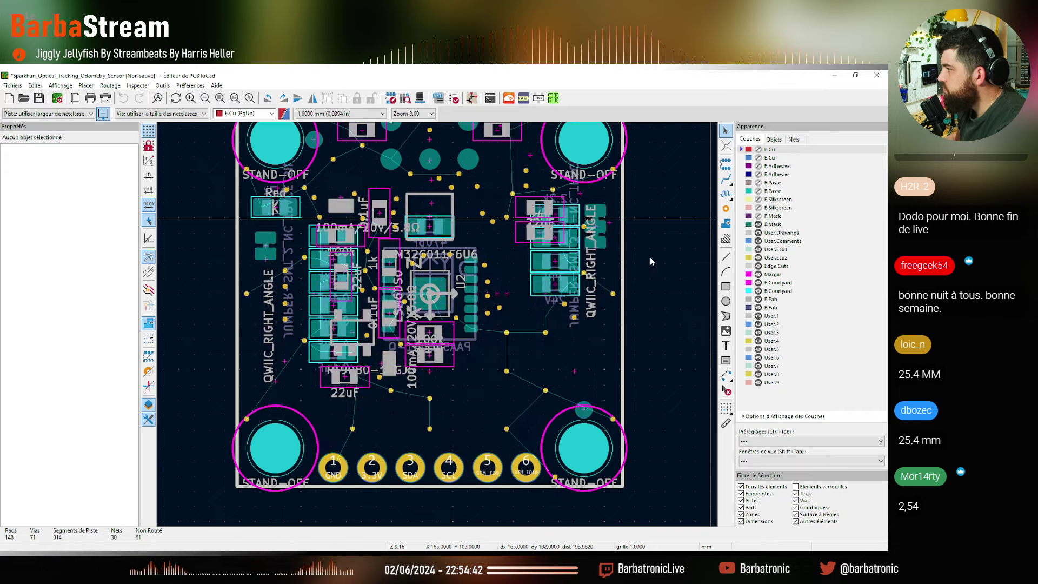
Examine the sensor board from several angles in the 3D viewer, then close the viewer
scroll(444, 258, down, 3)
scroll(444, 258, up, 4)
scroll(427, 162, down, 3)
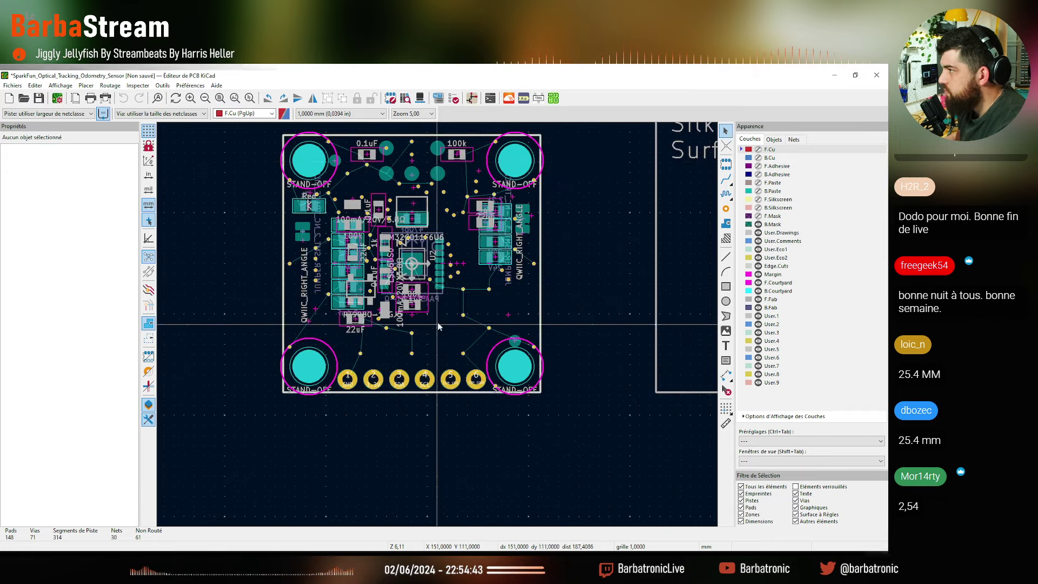
click(423, 99)
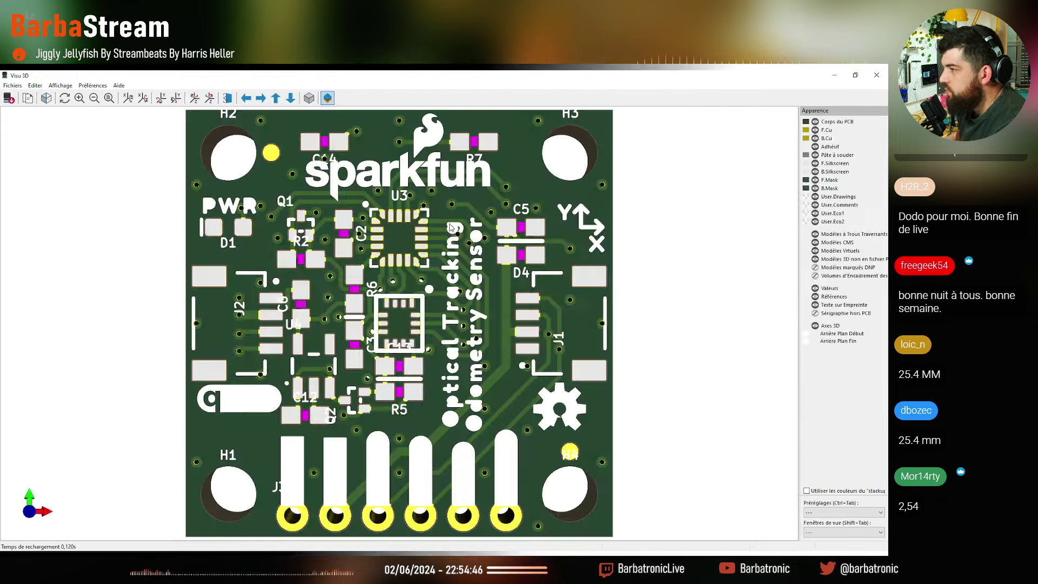
drag(172, 472, 280, 368)
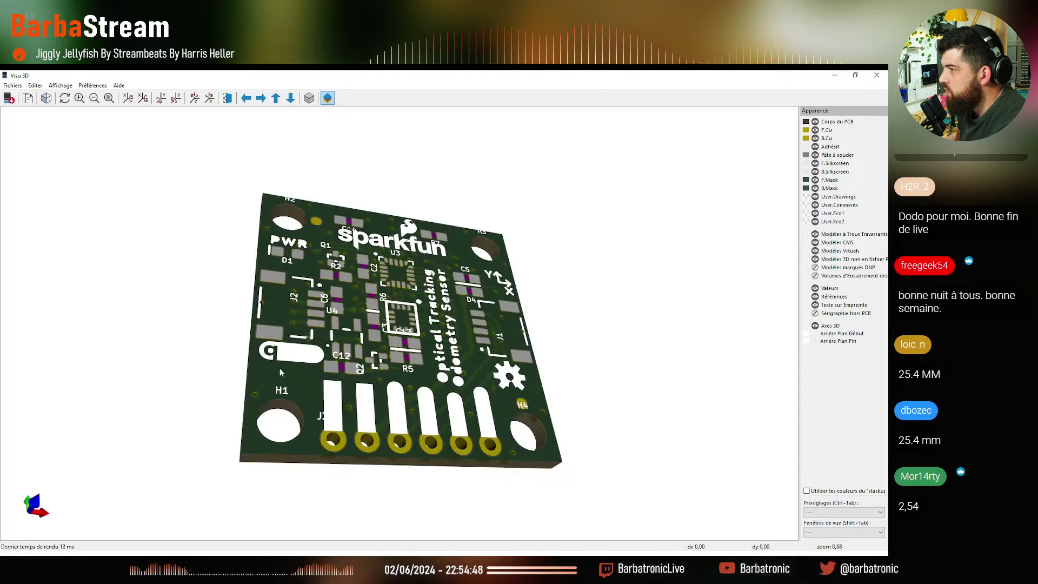
drag(416, 401, 493, 255)
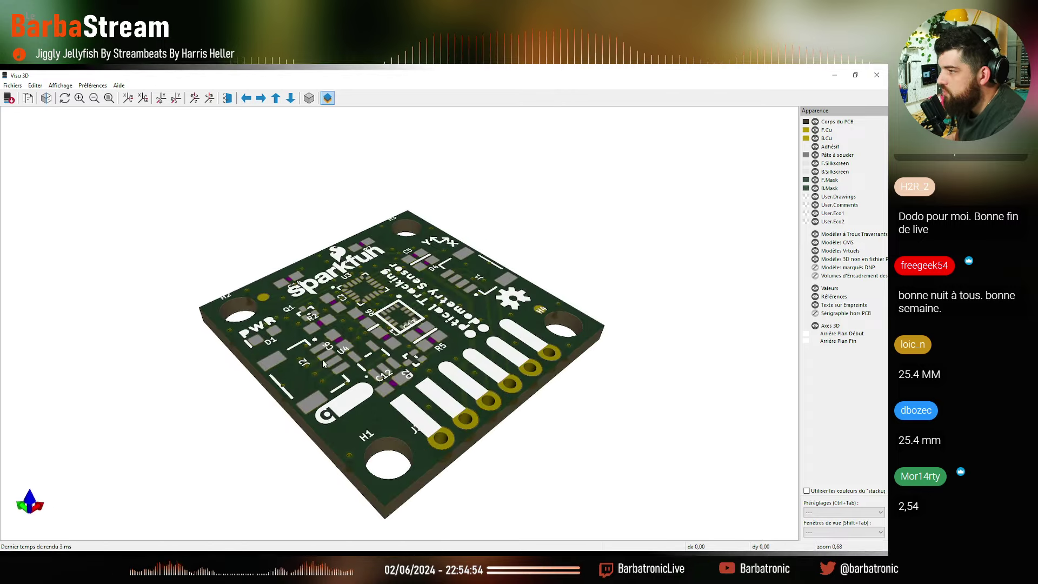
drag(322, 359, 335, 194)
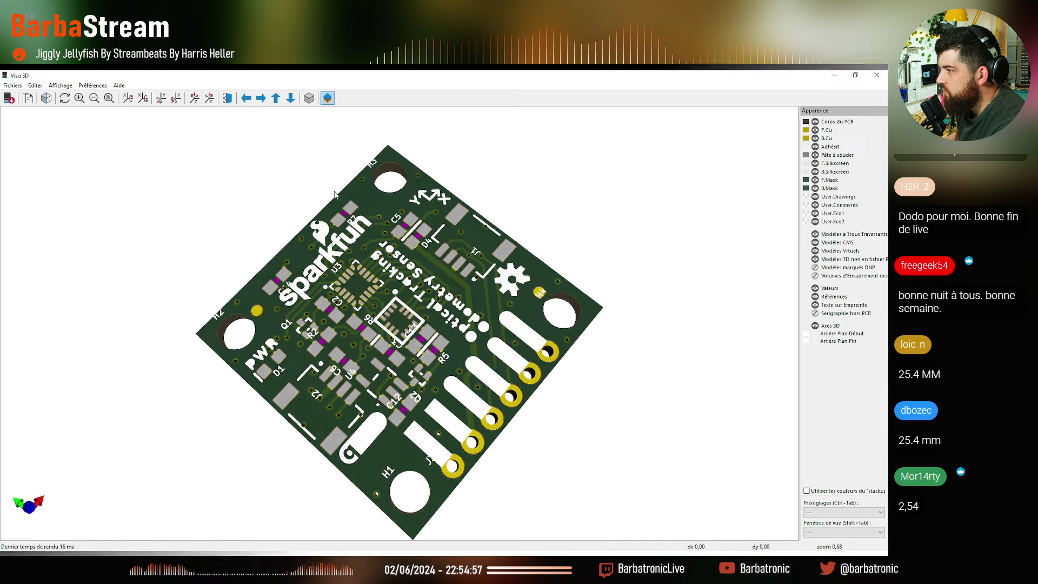
click(877, 75)
On the User.1 layer, add aligned dimensions for the board outline's overall width above it and its height beside the left edge
scroll(435, 303, down, 3)
scroll(438, 328, up, 5)
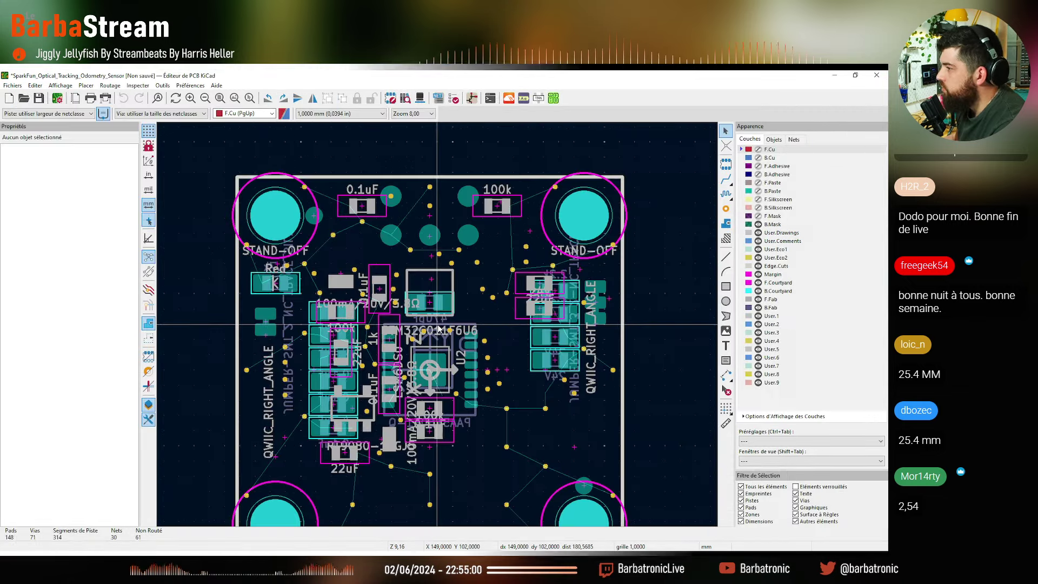
scroll(439, 327, down, 2)
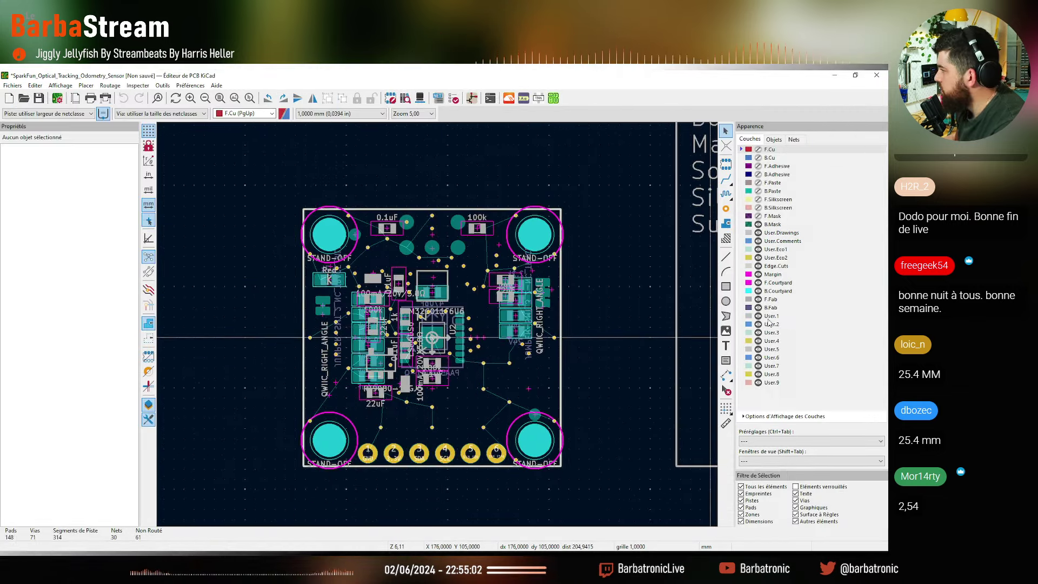
click(773, 317)
click(725, 374)
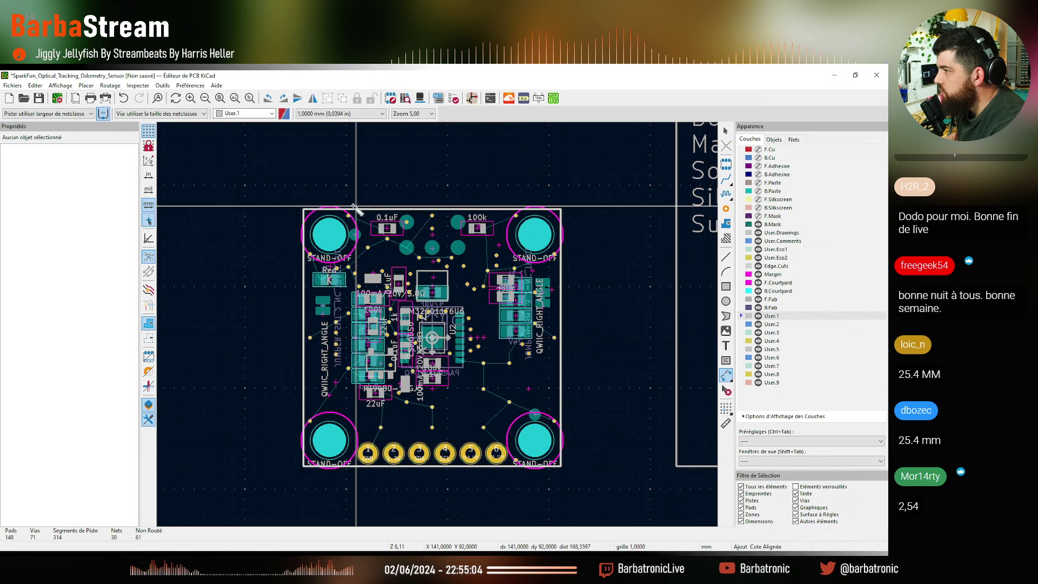
click(304, 208)
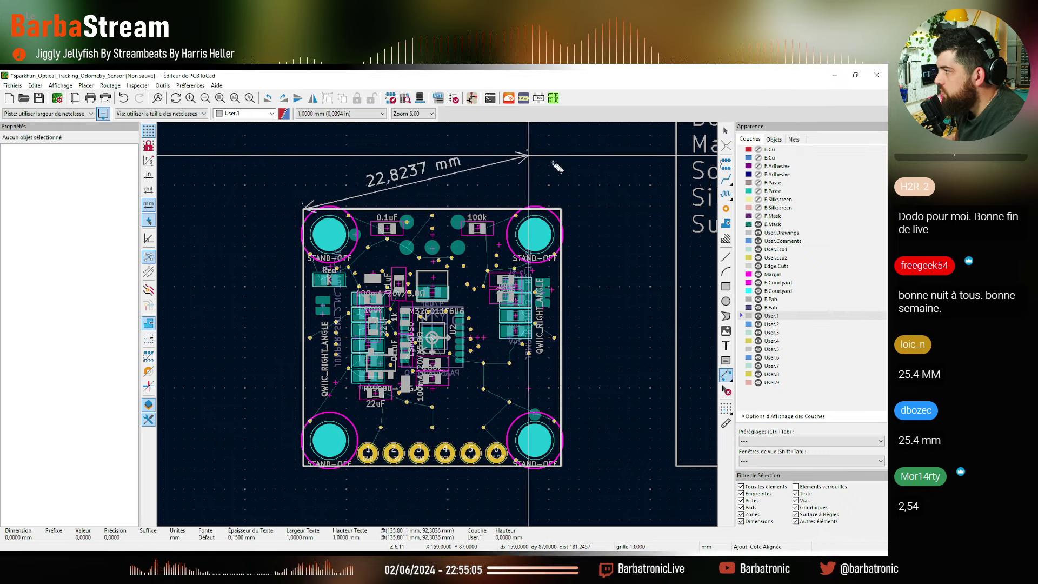
click(560, 209)
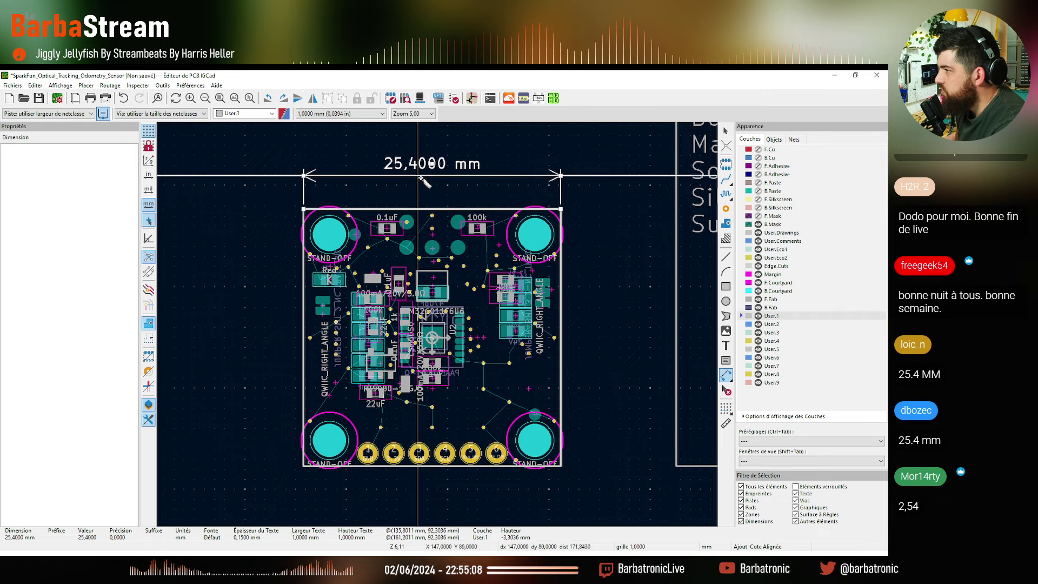
click(560, 176)
click(303, 209)
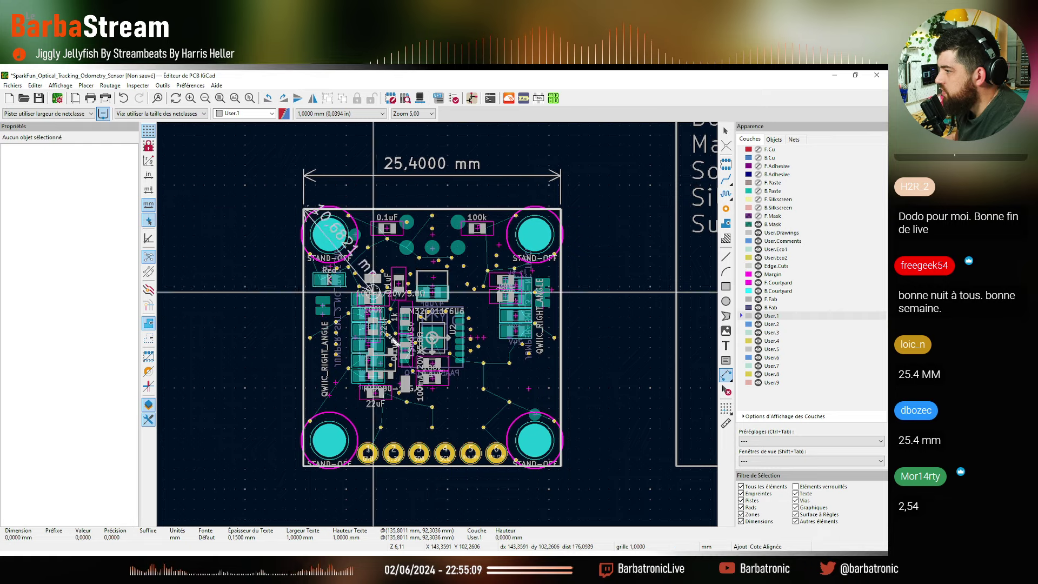
click(304, 466)
click(265, 338)
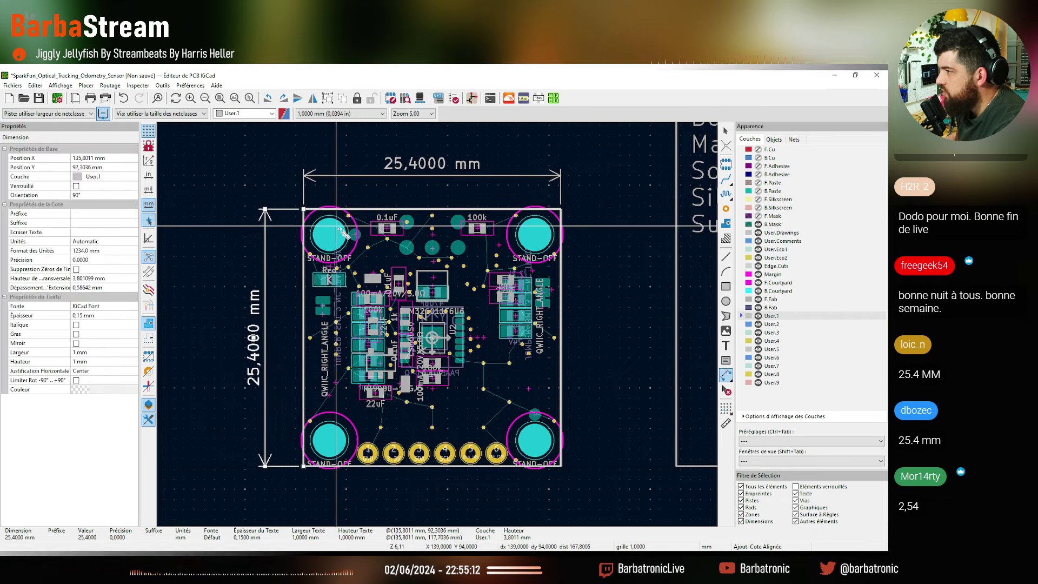
Dimension the vertical spacing of the left mounting holes beside the board and the horizontal spacing of the upper holes above it
click(329, 235)
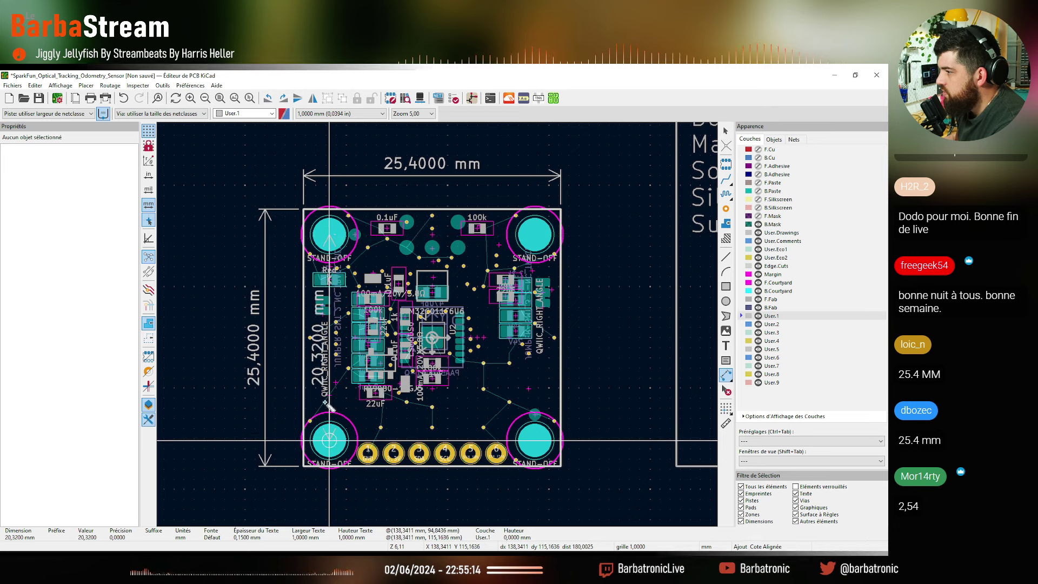
click(329, 441)
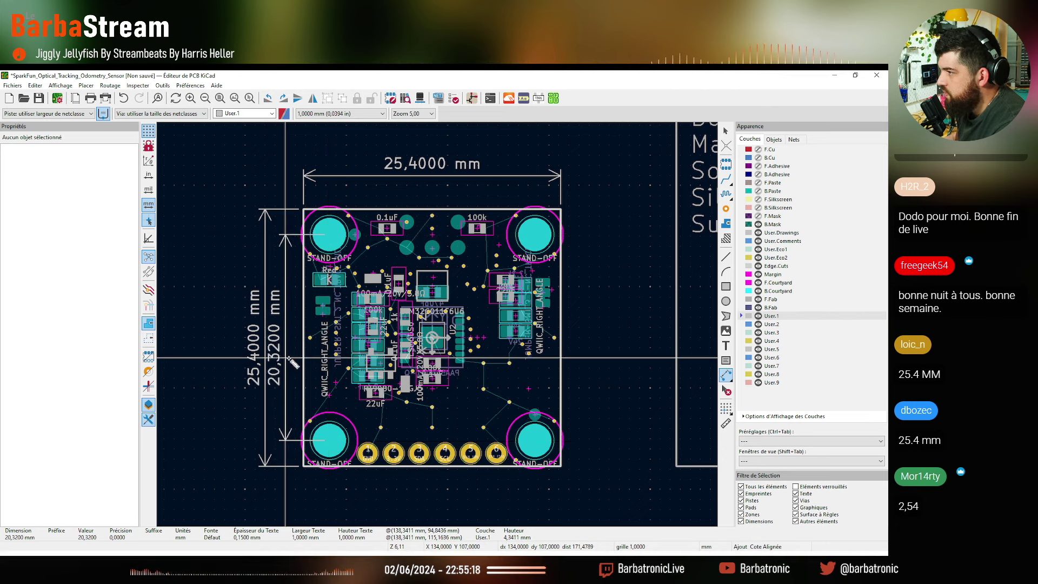
click(285, 357)
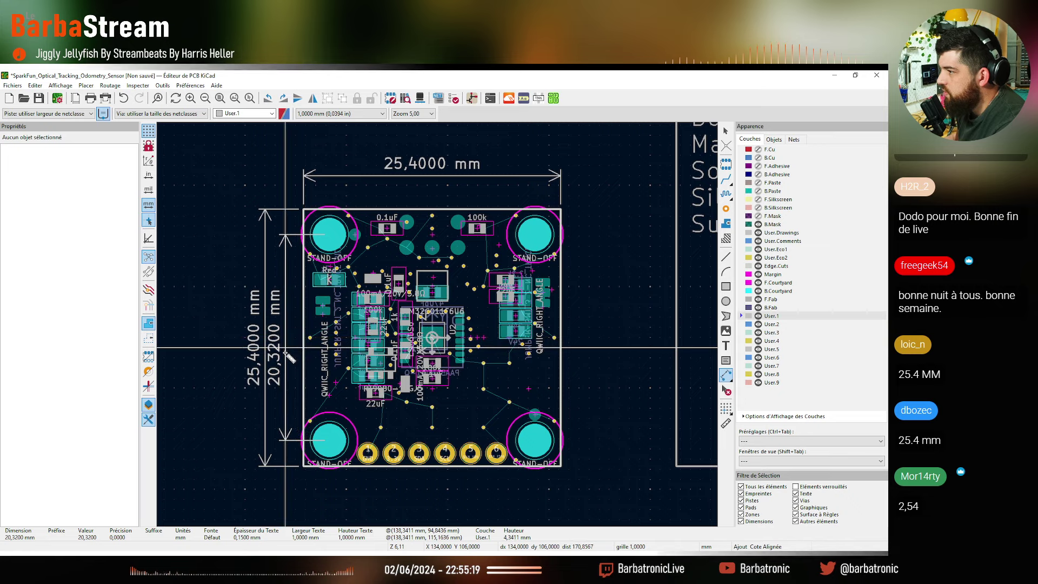
click(330, 235)
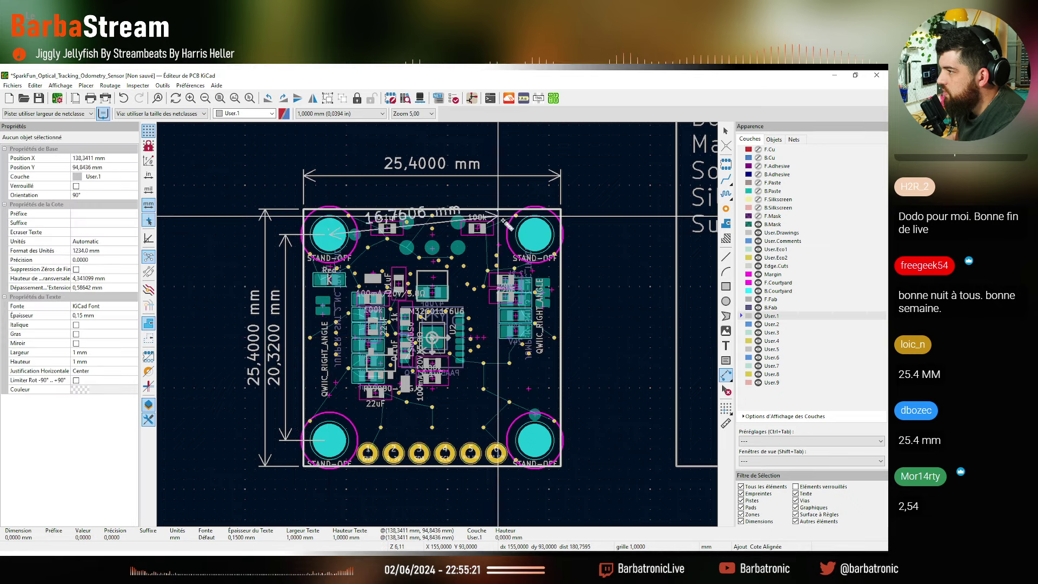
click(535, 235)
click(435, 195)
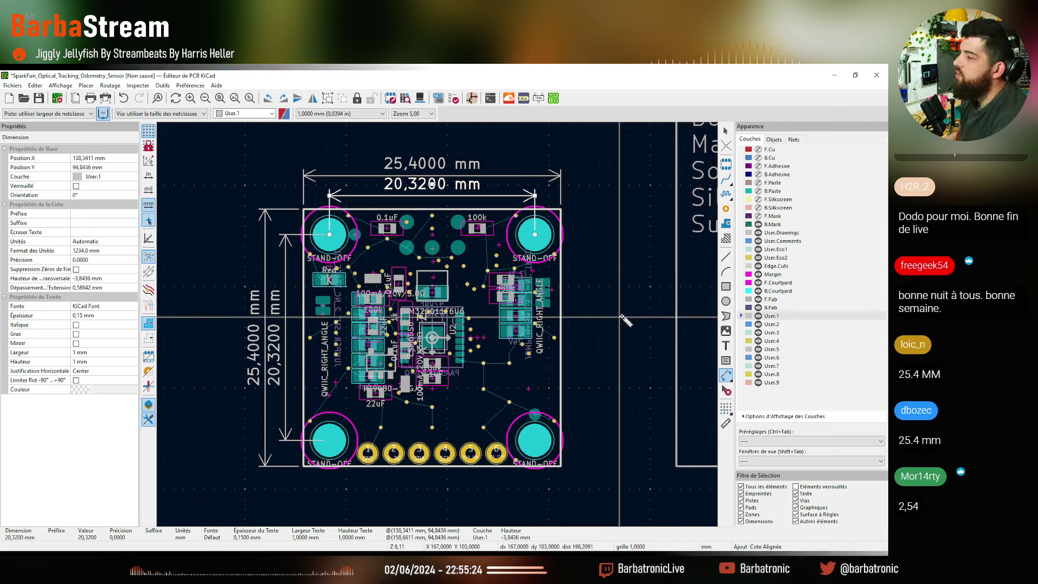
key(Escape)
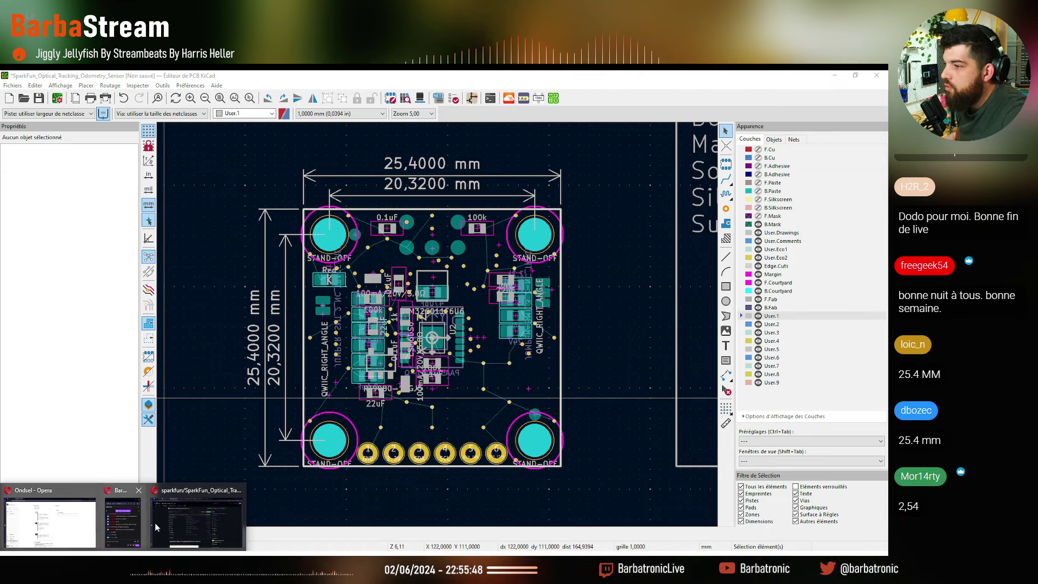
Switch to the sensor's GitHub repository in Opera, open its linked SparkFun documentation, and skim the hookup guide's introduction
click(155, 523)
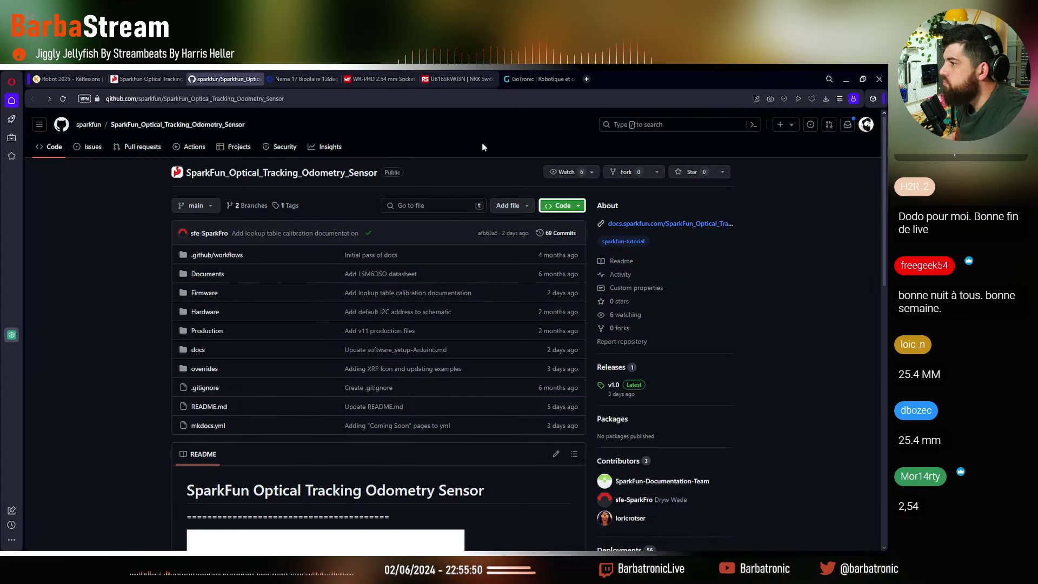
click(653, 224)
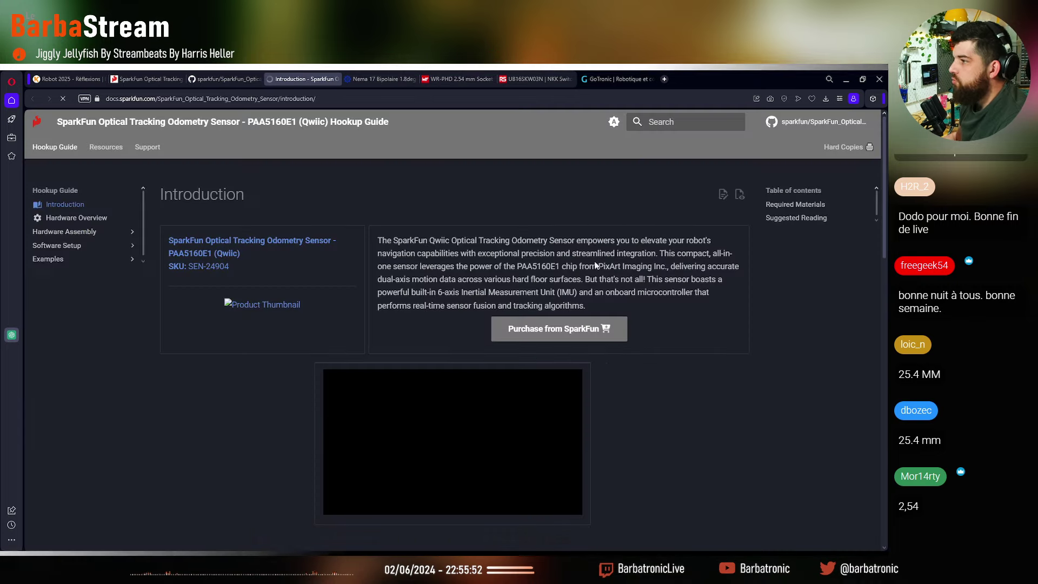
scroll(231, 364, down, 5)
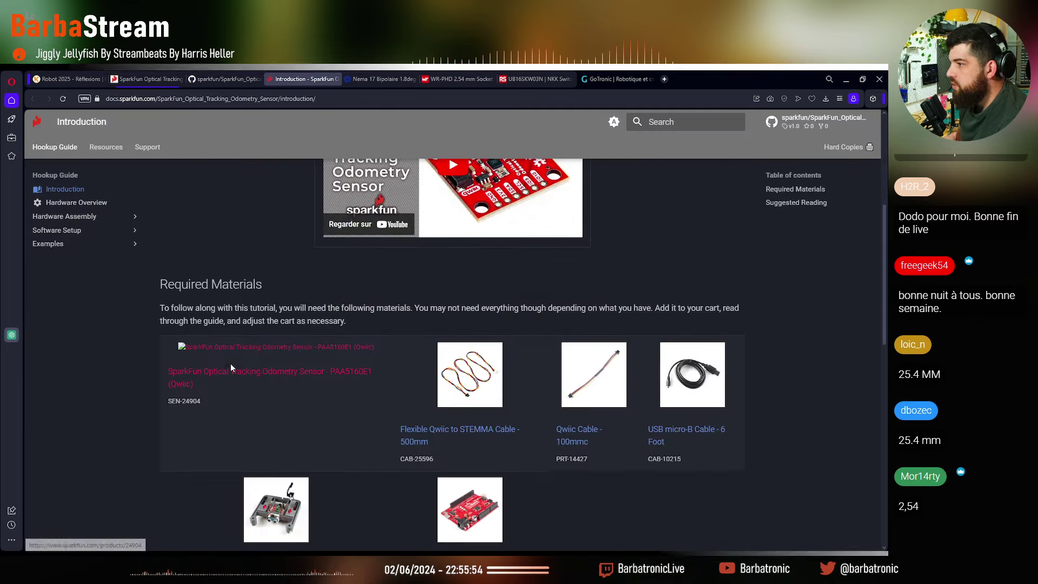
scroll(230, 367, up, 4)
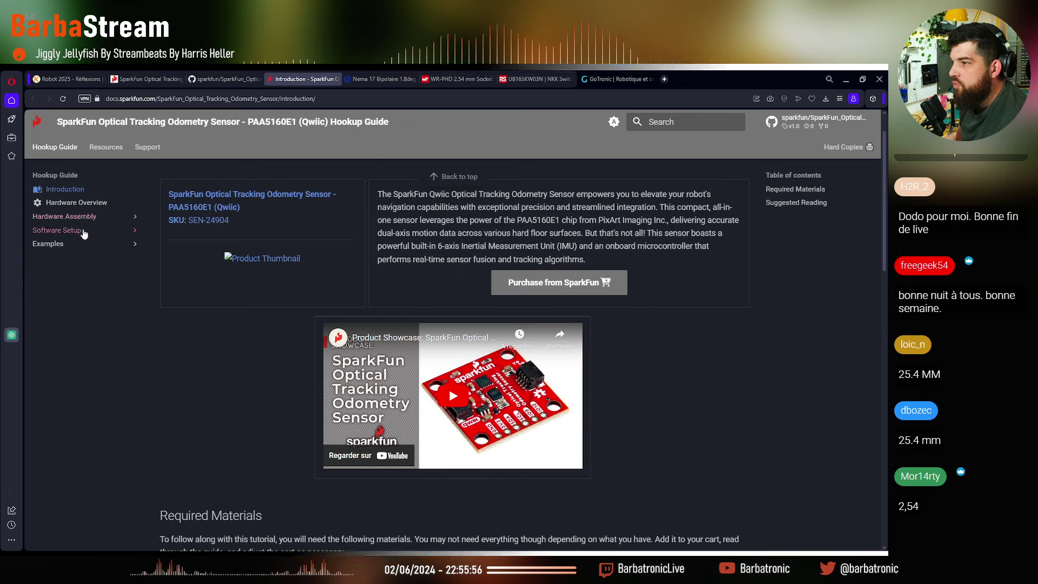
Open the XRP page of the Hardware Assembly section and look through its sensor mounting instructions and photos
click(86, 221)
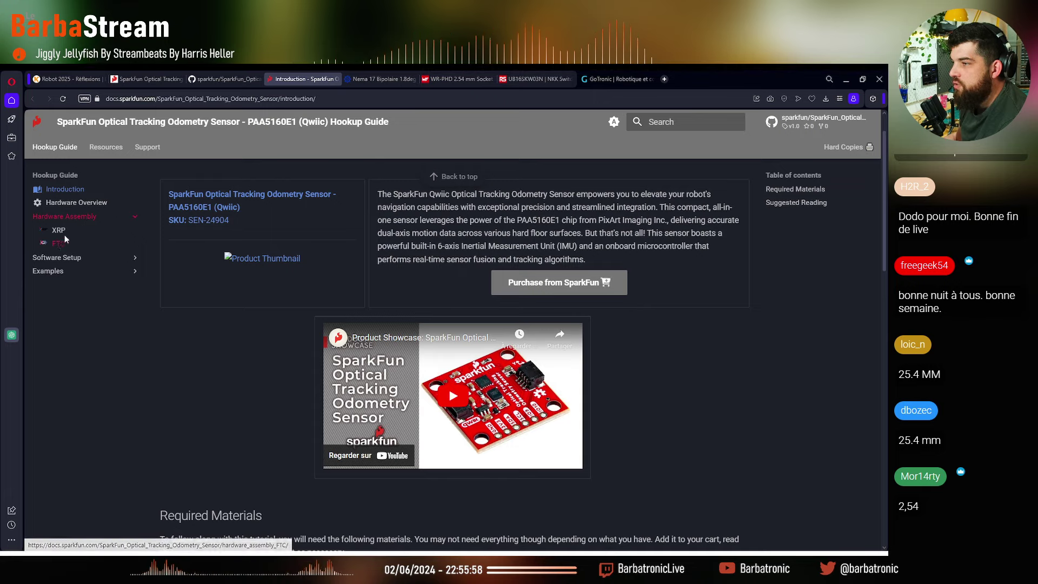
scroll(234, 394, down, 4)
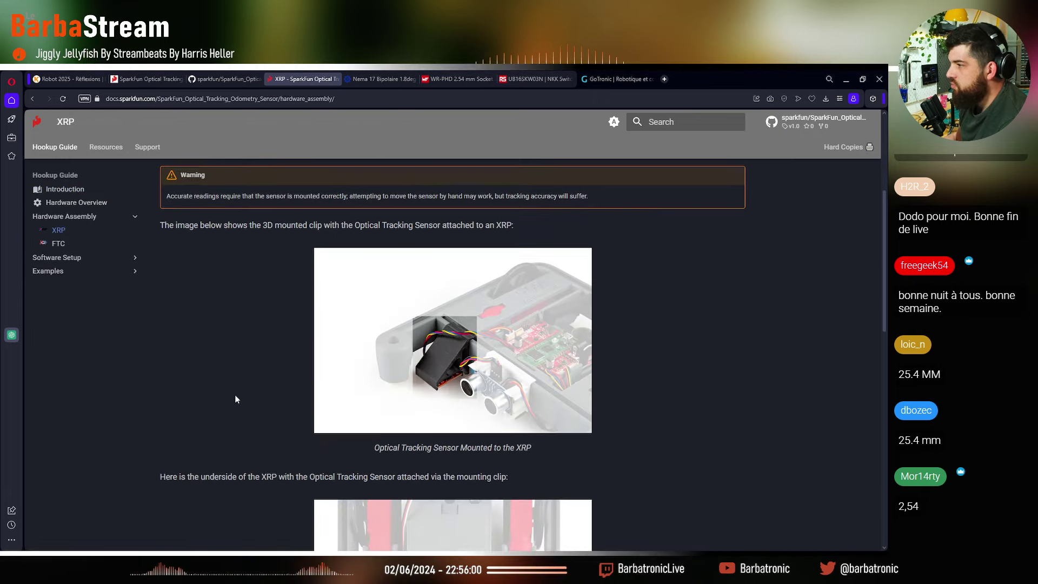
scroll(265, 365, down, 4)
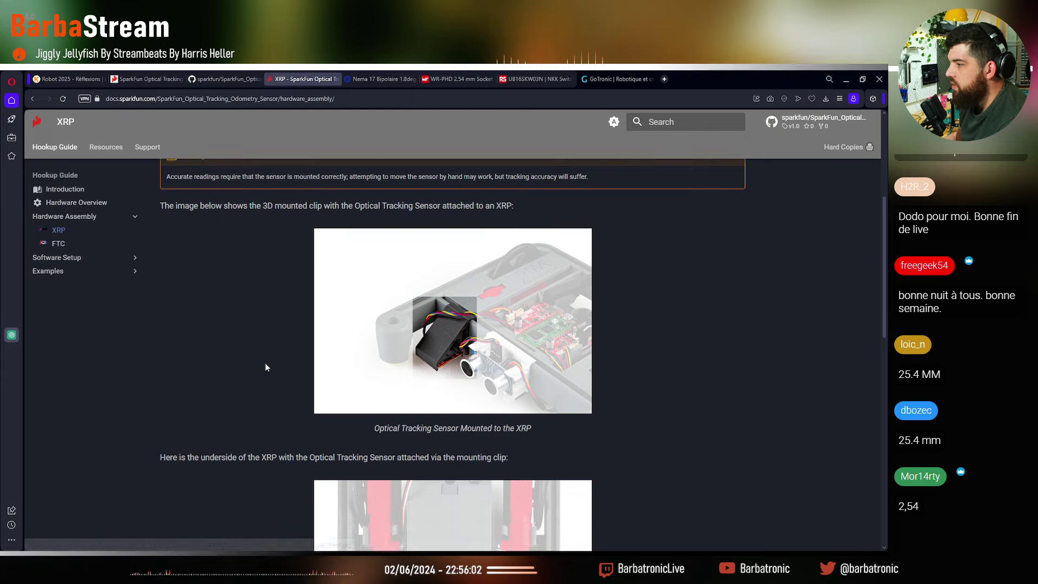
scroll(264, 359, down, 7)
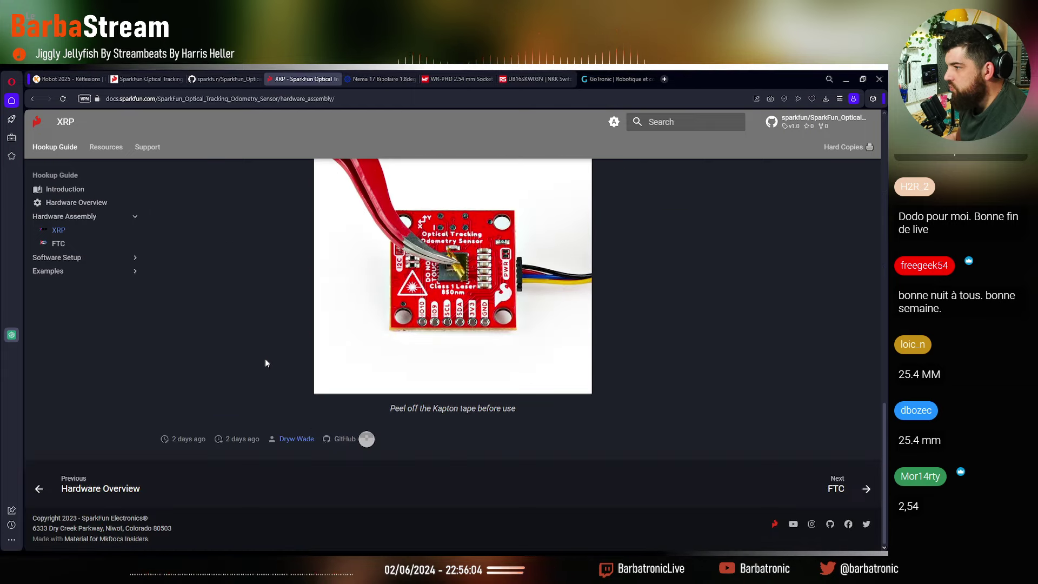
scroll(264, 359, up, 4)
scroll(265, 360, up, 10)
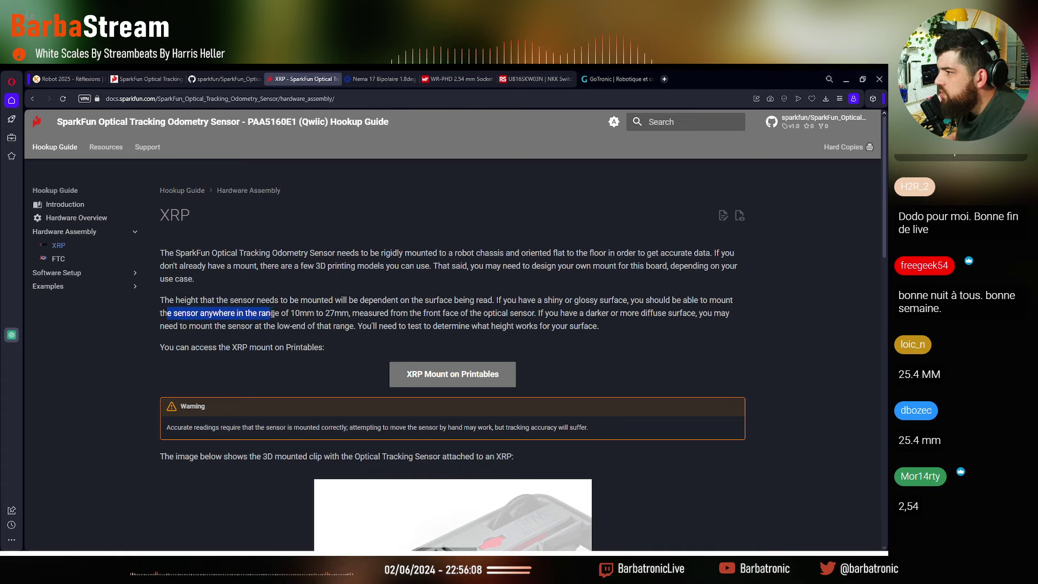
Read the XRP page's paragraph on sensor mounting height, highlighting the range, the darker-surface advice and the testing recommendation
drag(291, 314, 341, 312)
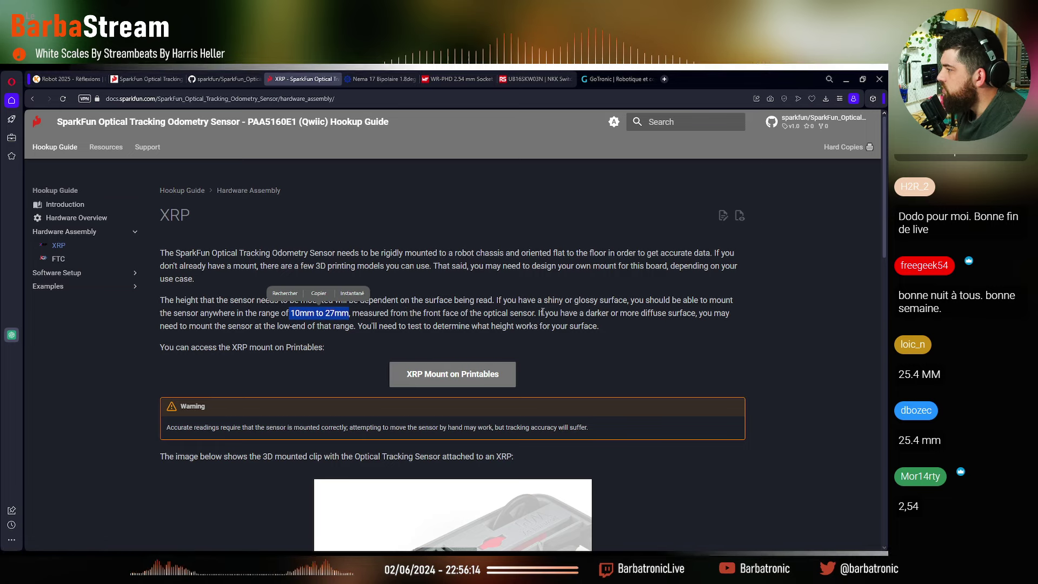
drag(586, 313, 692, 311)
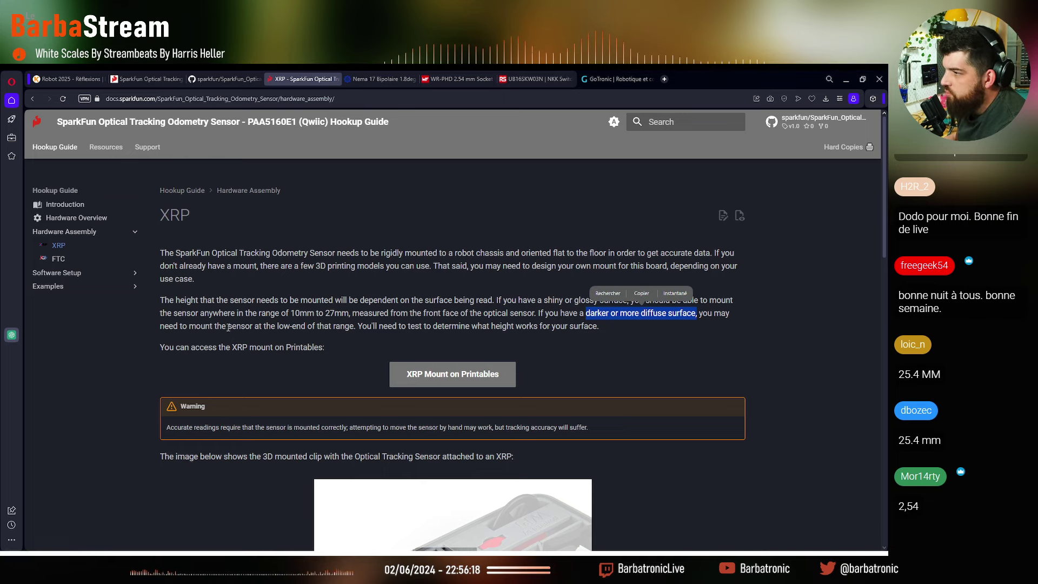
drag(278, 326, 352, 326)
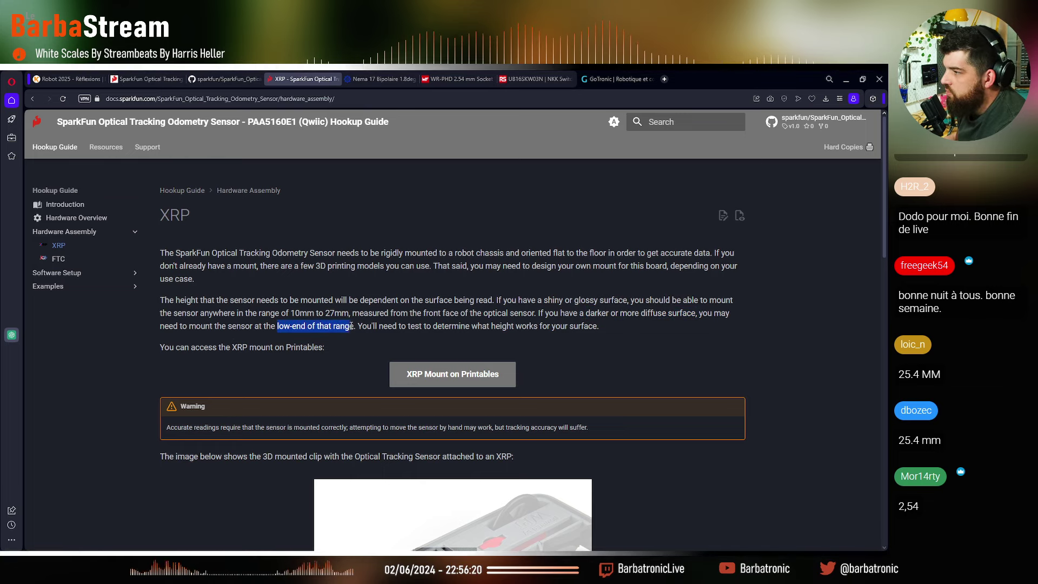
drag(423, 326, 519, 326)
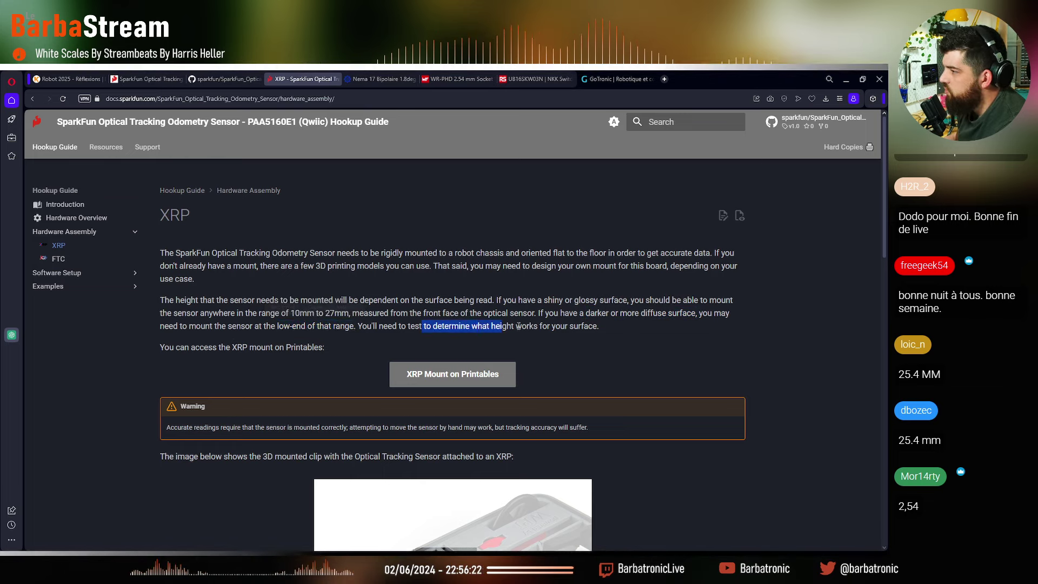
click(606, 330)
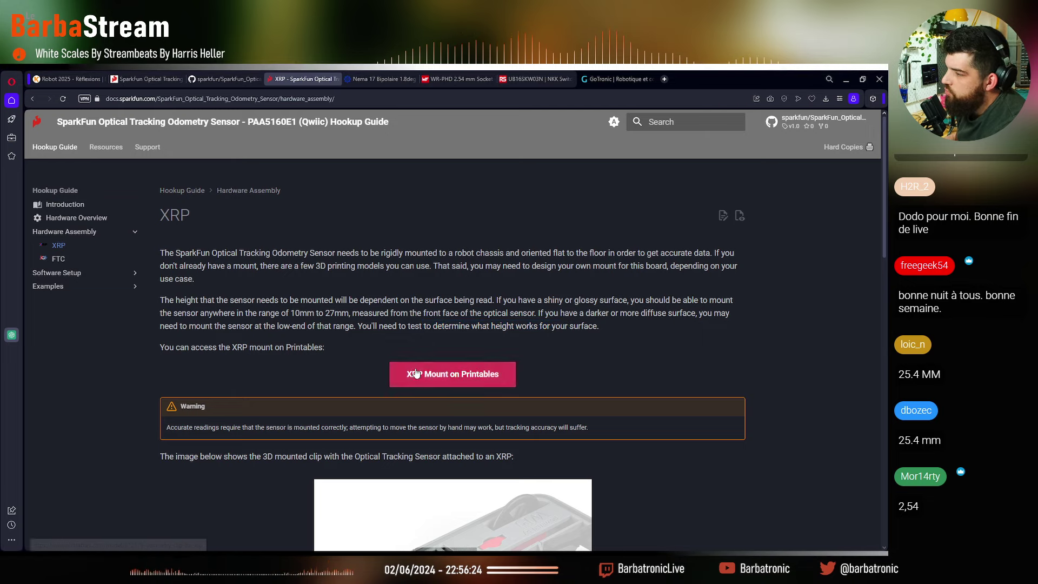
drag(599, 326, 356, 324)
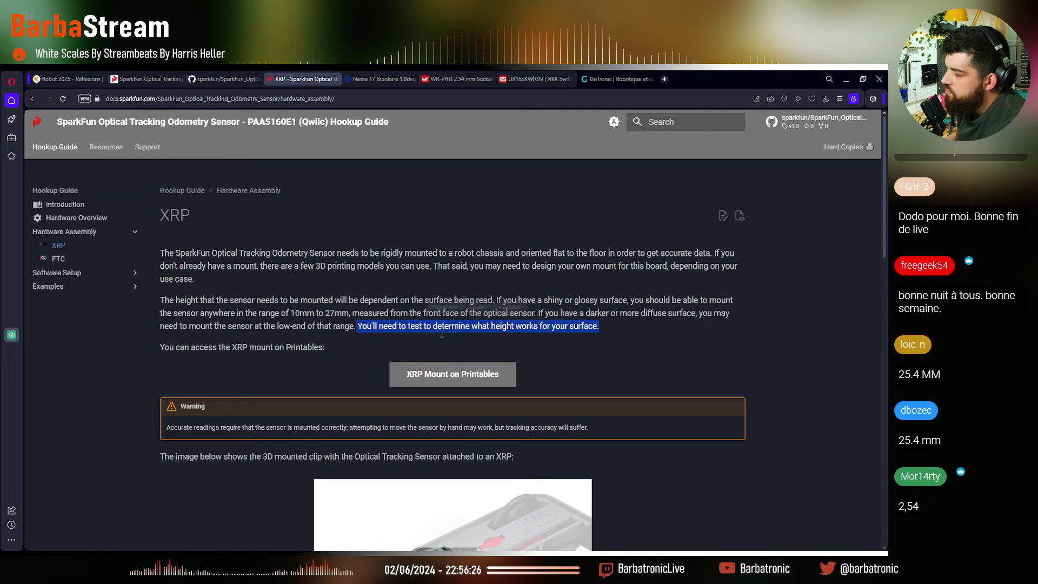
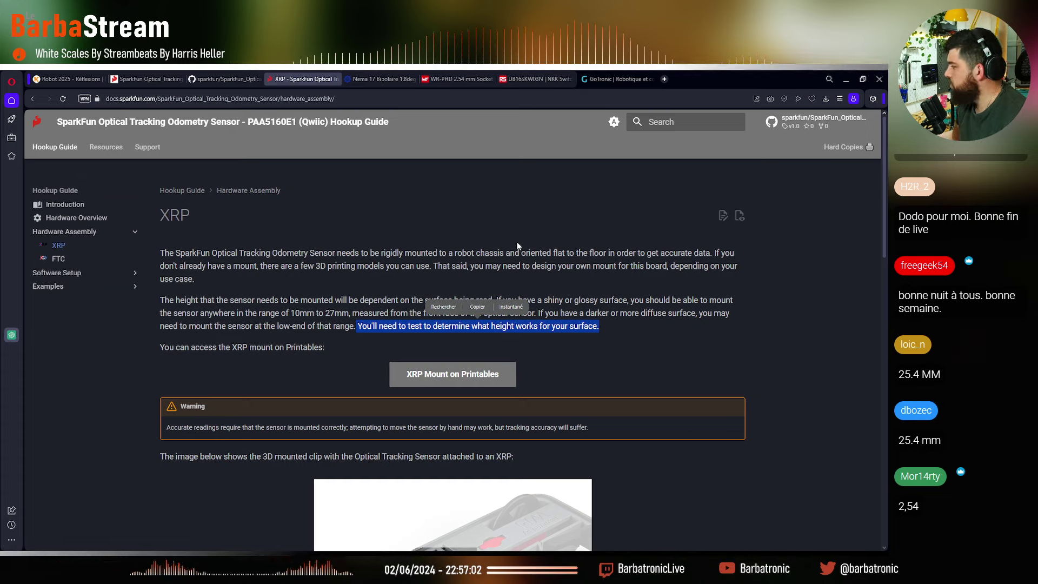
Open the documentation's Hardware Overview page and read its laser safety warning, highlighting the warning sentence
click(588, 361)
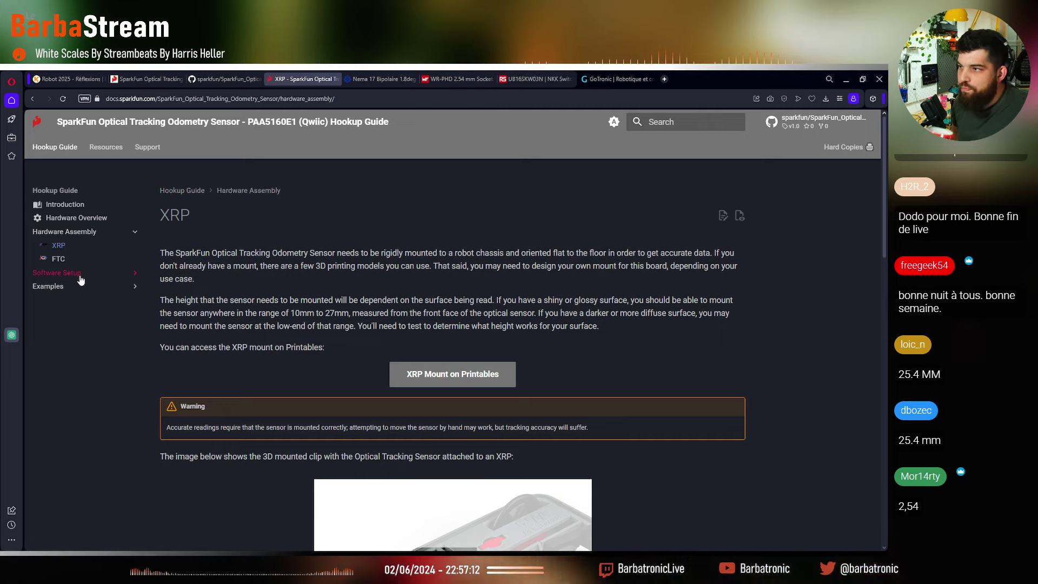
click(82, 221)
scroll(604, 417, down, 5)
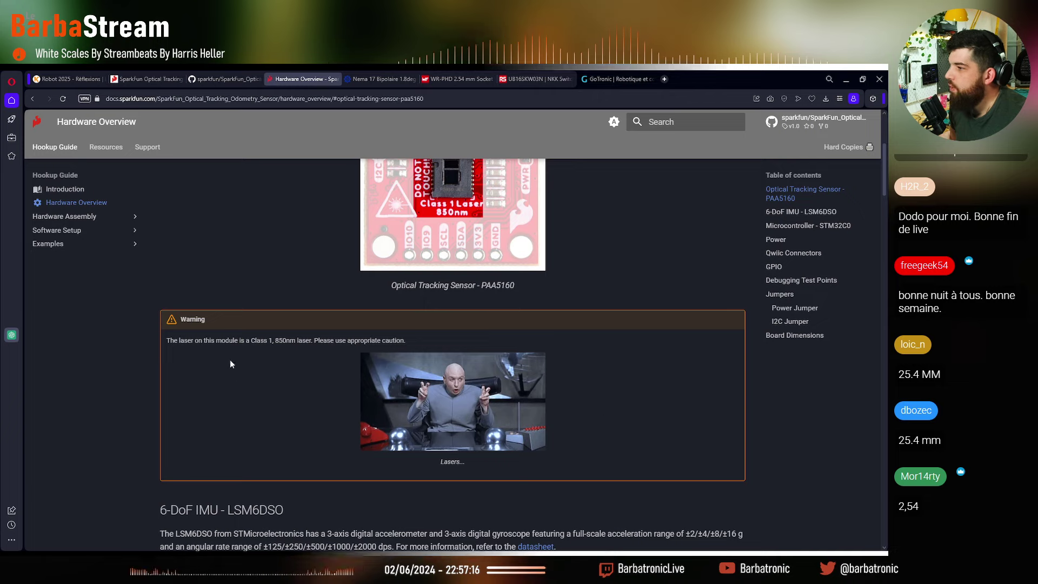
drag(165, 342, 446, 350)
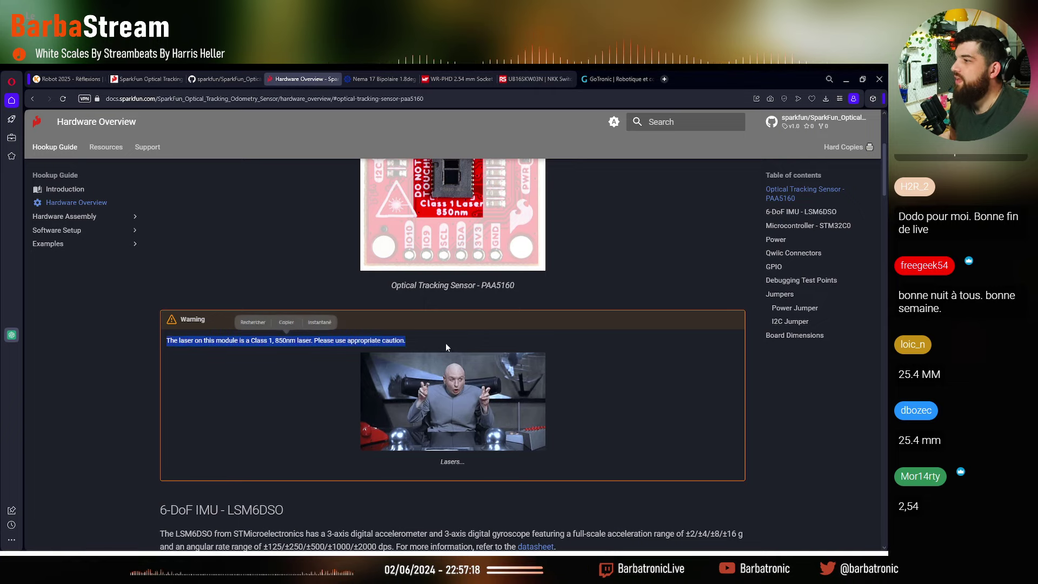
click(631, 465)
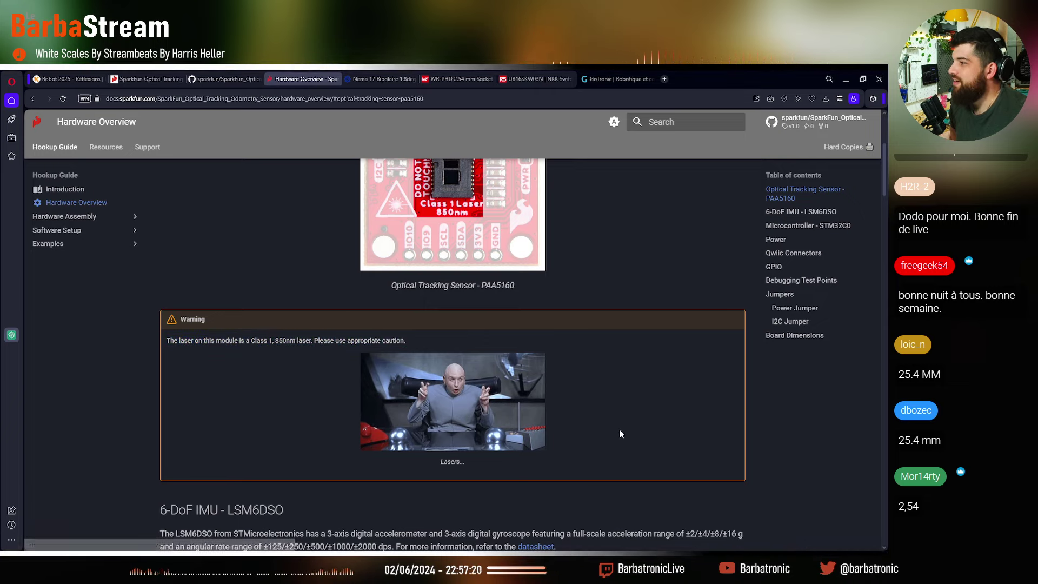
Examine the remaining Hardware Overview sections, from the 6-DoF IMU through the connectors and jumpers to the board dimensions drawing
scroll(620, 429, down, 5)
scroll(620, 426, down, 1)
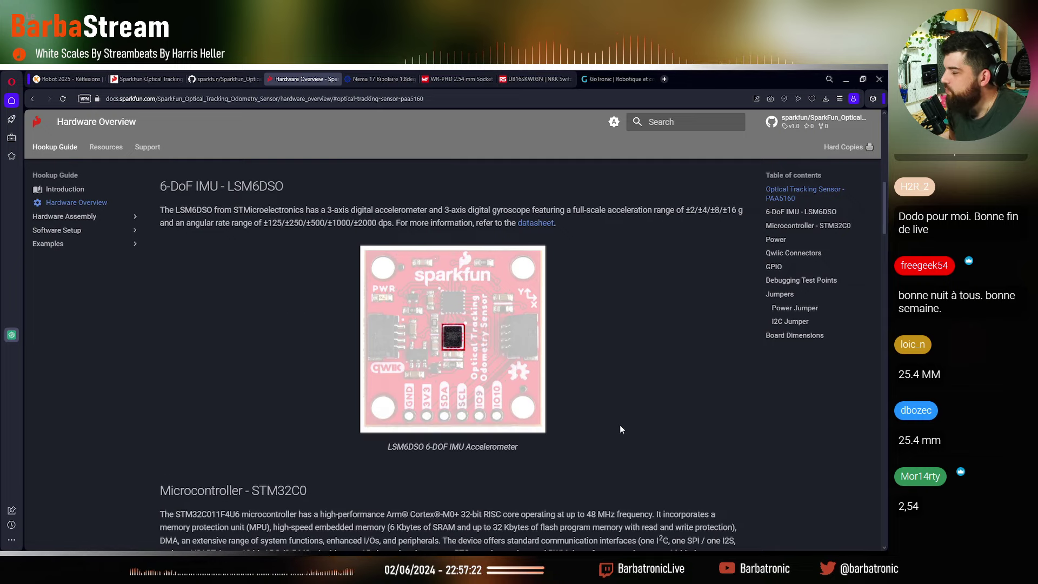
scroll(619, 425, down, 2)
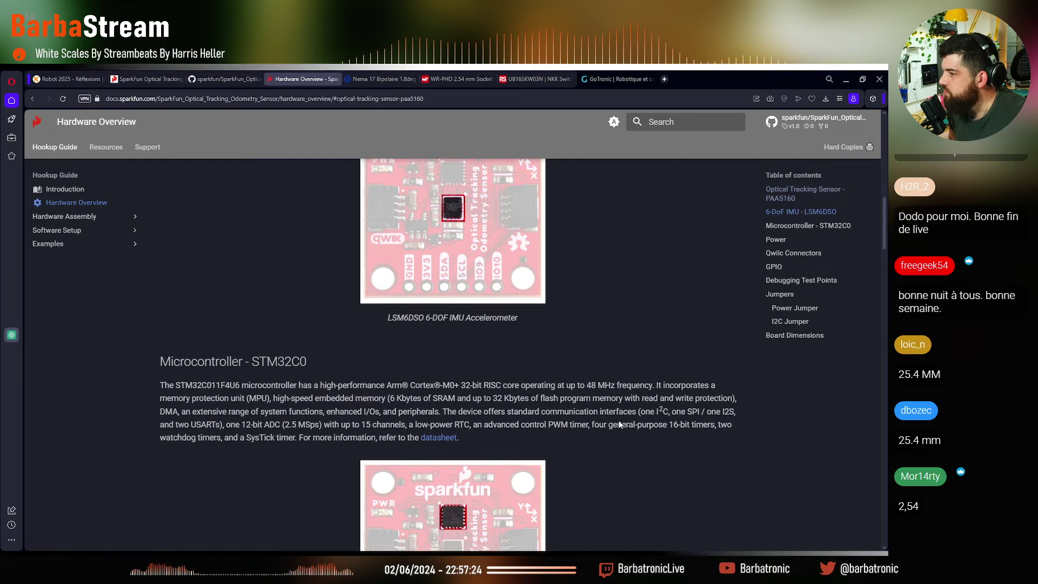
scroll(619, 425, down, 1)
scroll(619, 424, down, 3)
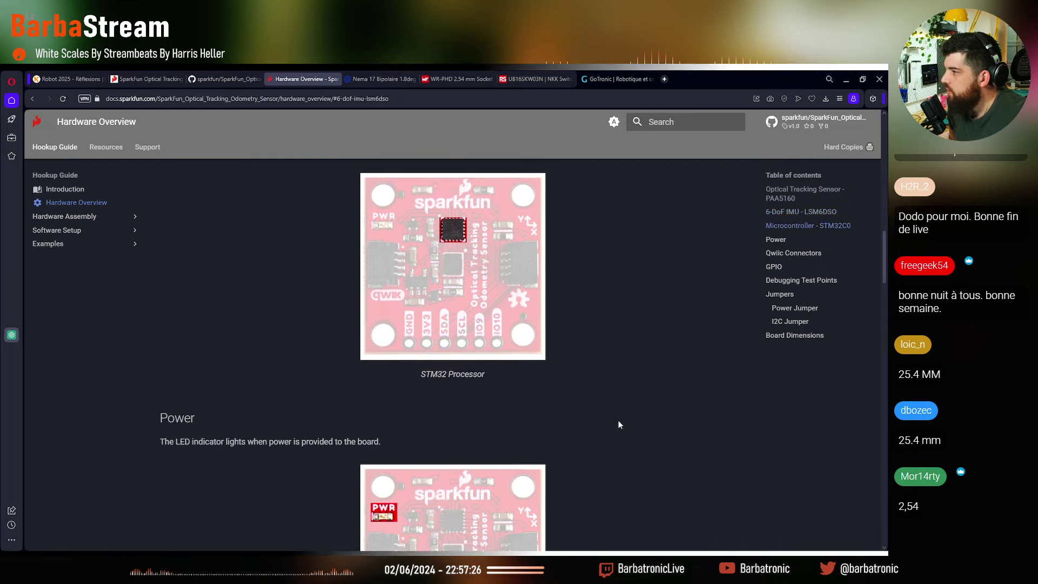
scroll(620, 424, down, 3)
scroll(619, 424, down, 3)
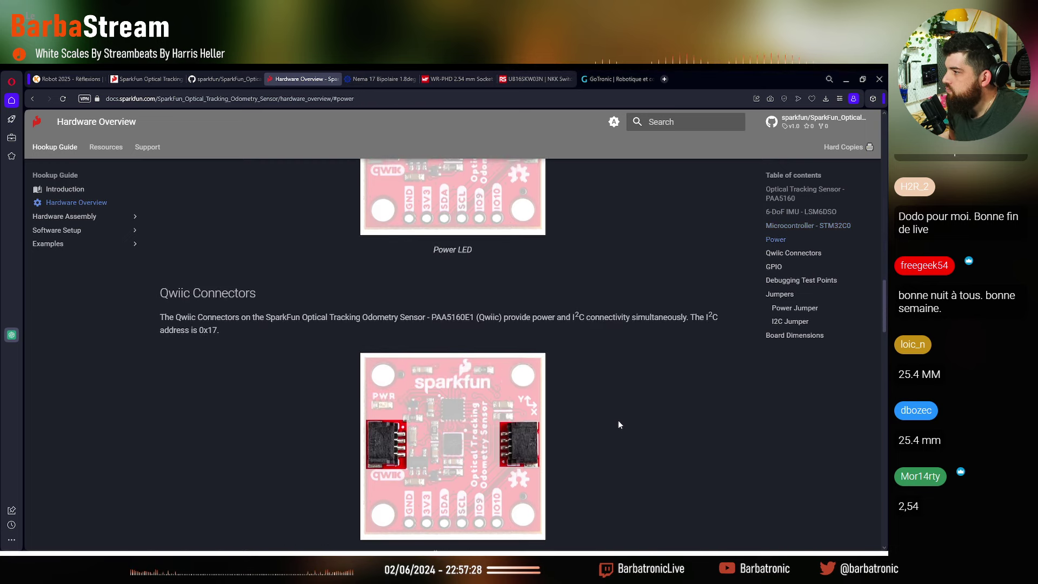
scroll(619, 425, down, 7)
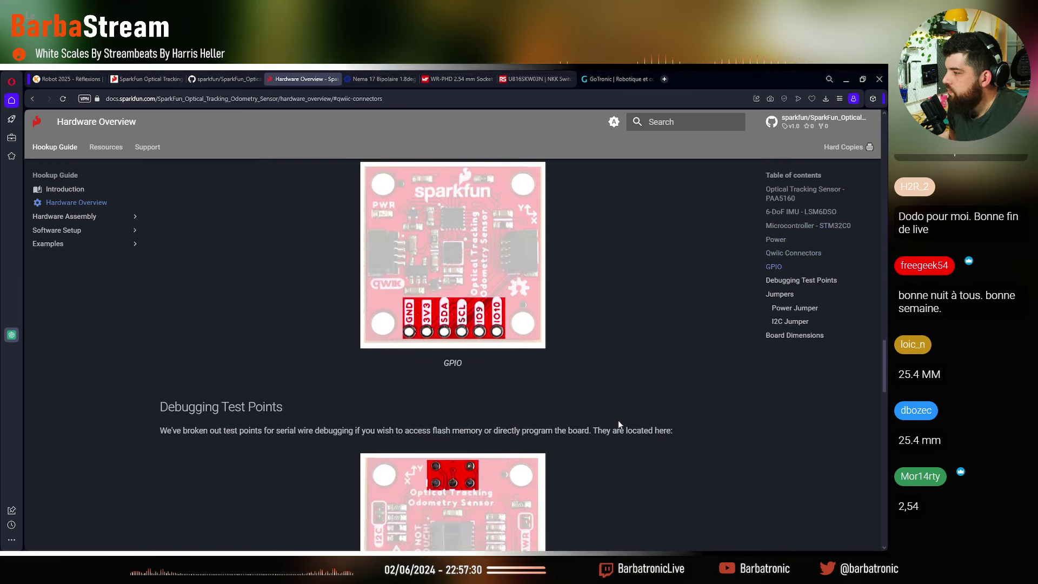
scroll(619, 424, down, 5)
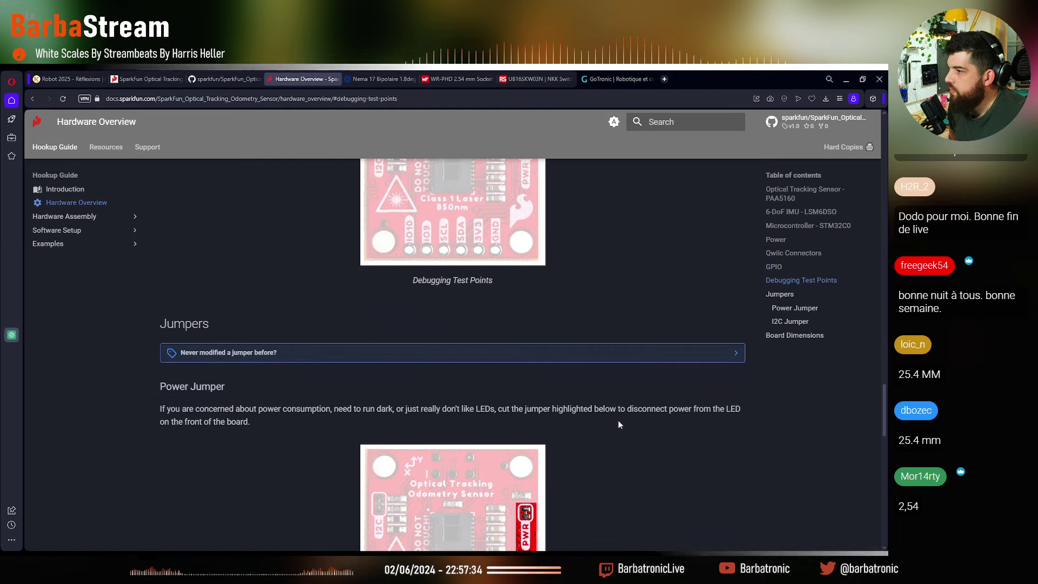
scroll(619, 425, down, 3)
scroll(619, 425, down, 8)
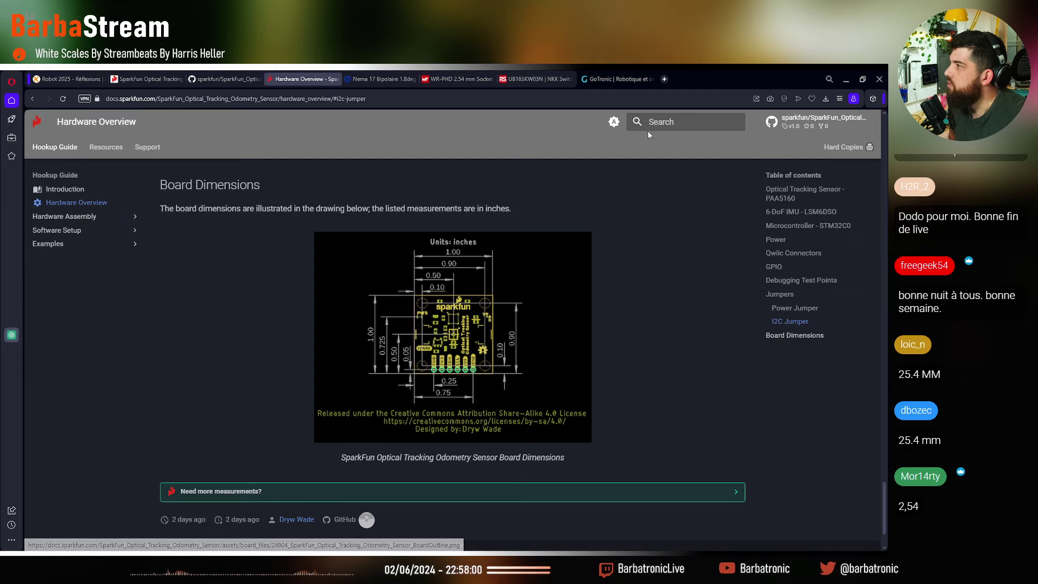
Switch back to the sensor board in KiCad's PCB editor and read the Ordering Instructions box beside it
click(847, 82)
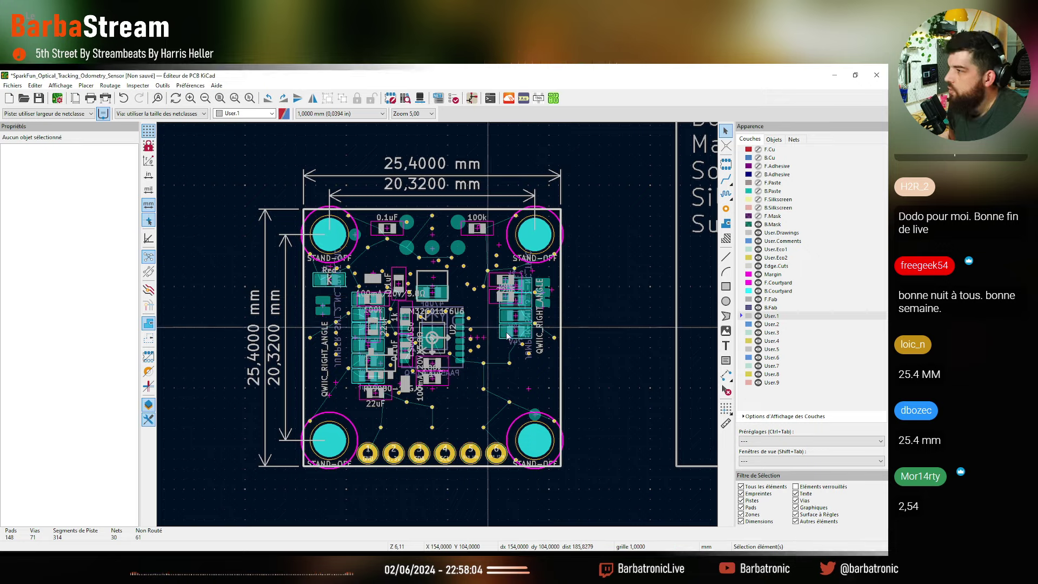
scroll(438, 327, down, 3)
scroll(437, 325, down, 2)
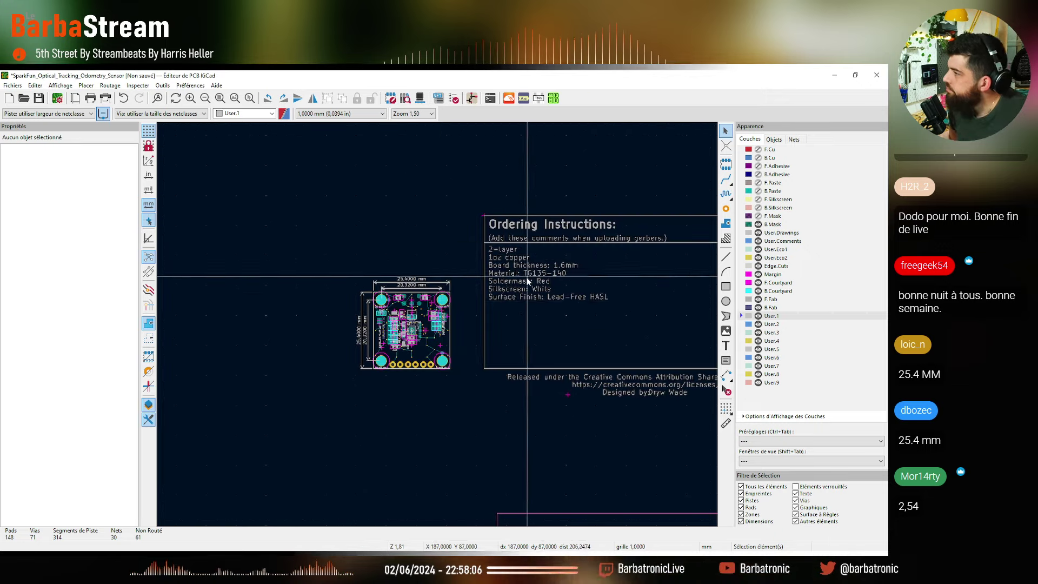
middle_drag(633, 265, 513, 273)
scroll(512, 277, up, 2)
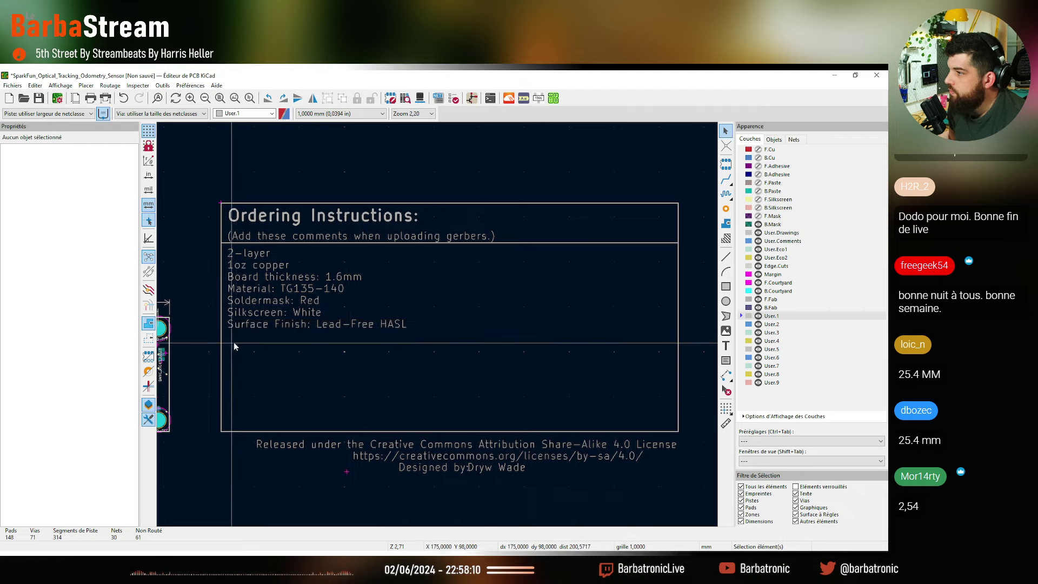
Inspect the dimensioned board up close, including the optical sensor area around U2
middle_drag(234, 342, 550, 347)
scroll(401, 400, up, 4)
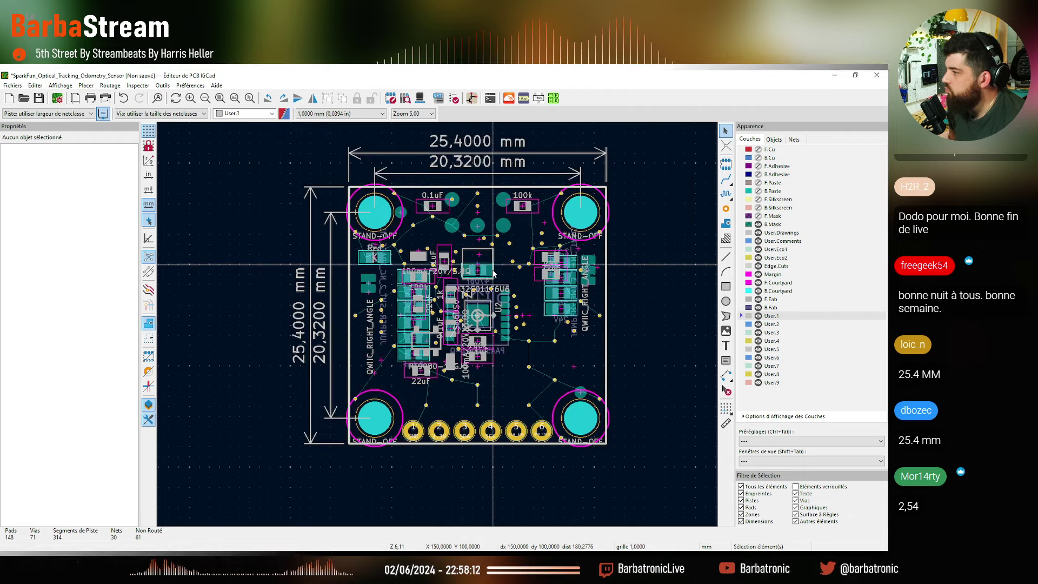
scroll(425, 307, up, 7)
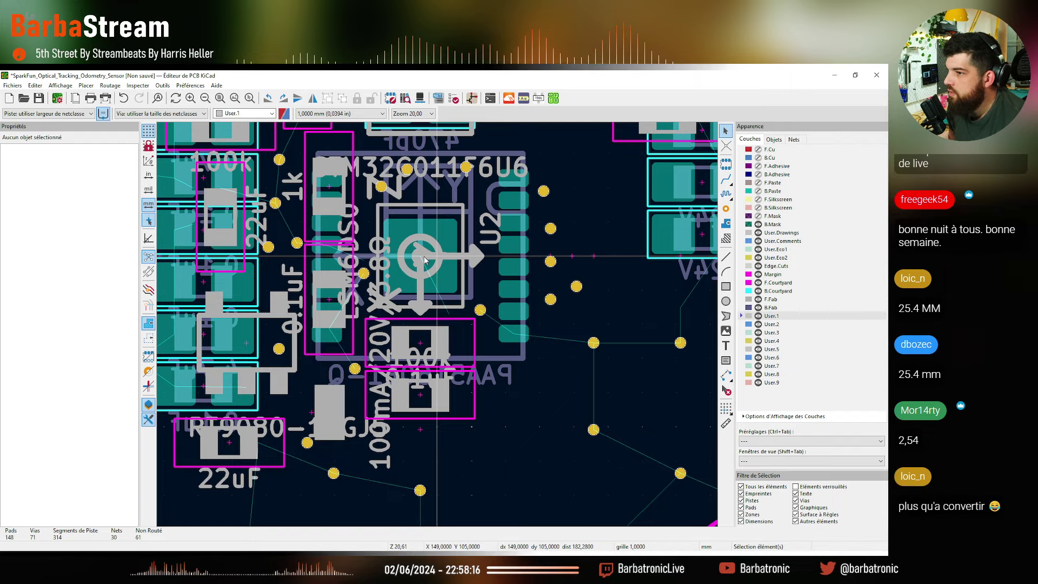
scroll(424, 259, down, 2)
scroll(432, 325, down, 6)
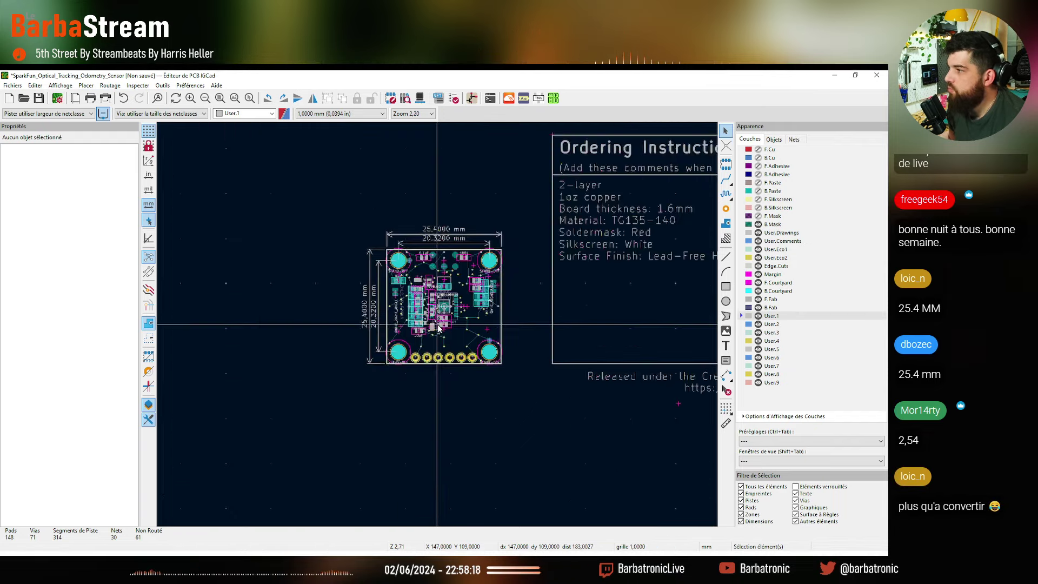
scroll(439, 327, up, 5)
scroll(438, 328, down, 2)
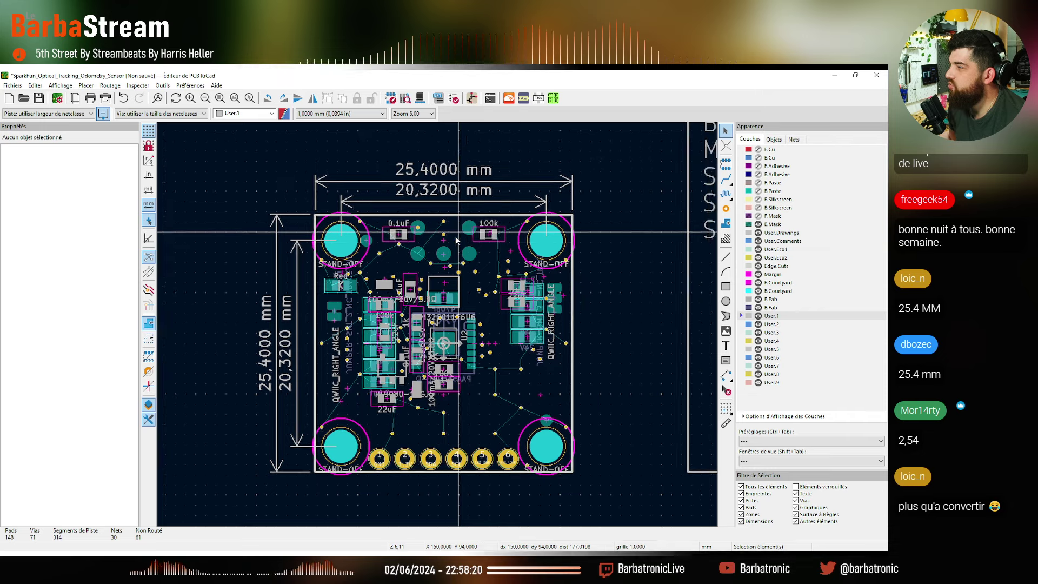
Bring the Opera window with the documentation forward and move it to the other monitor, uncovering the PCB editor
drag(590, 76, 527, 67)
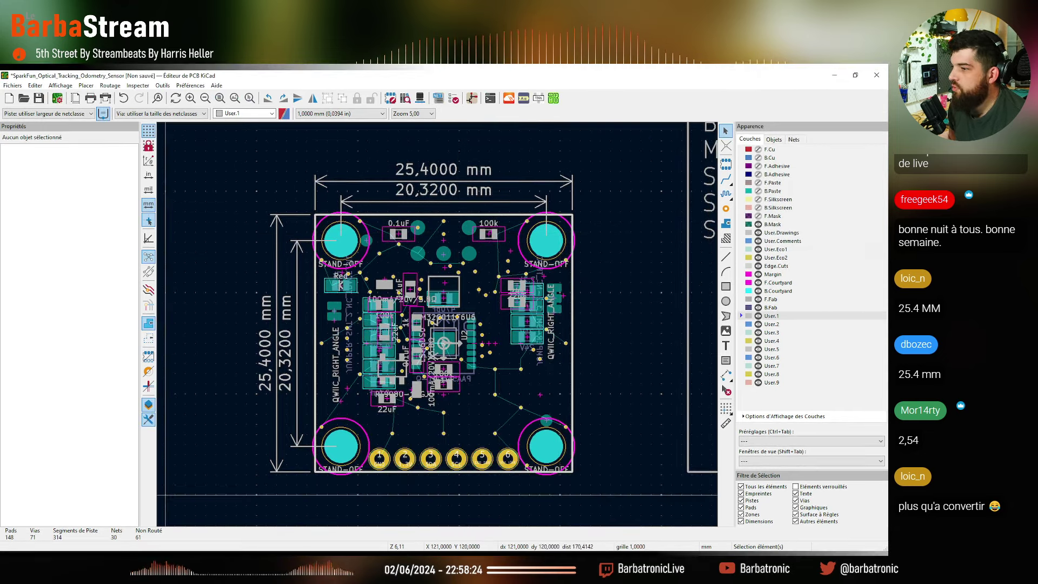
click(204, 524)
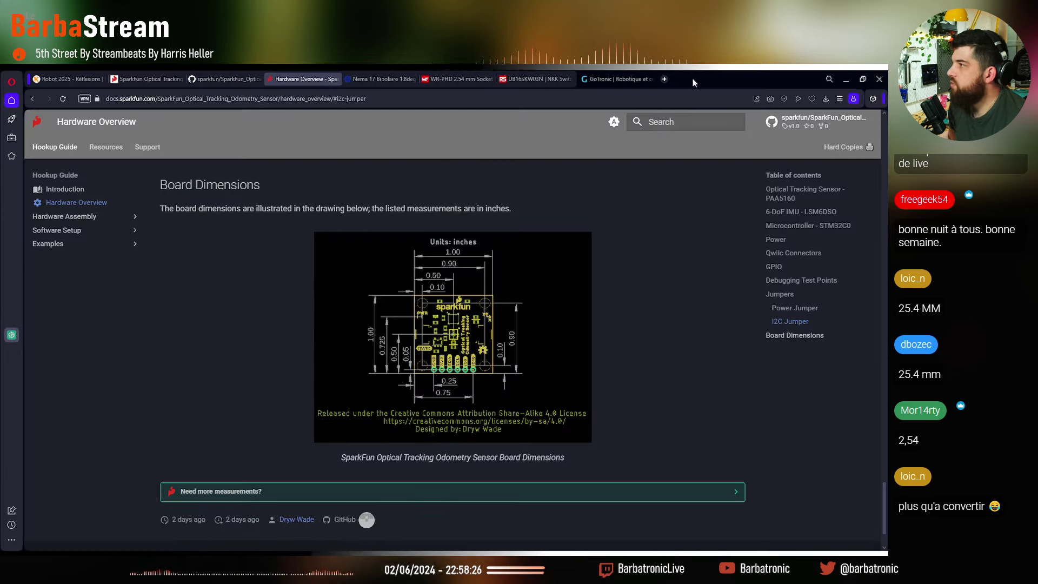
drag(692, 79, 1037, 77)
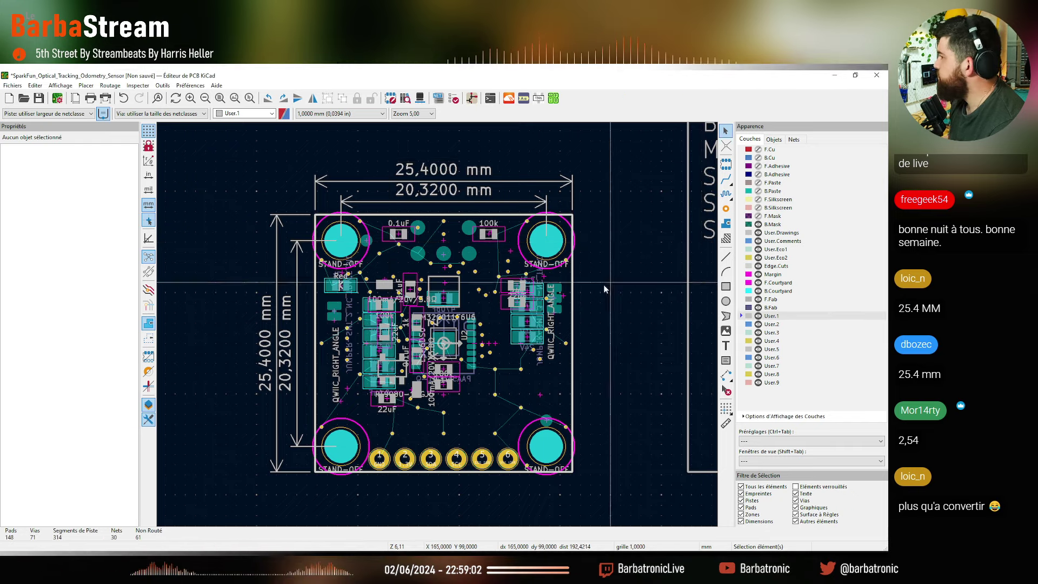
Open the board in KiCad's 3D viewer and inspect its front, back and thickness
scroll(387, 313, up, 1)
scroll(543, 446, down, 1)
scroll(438, 322, up, 1)
scroll(436, 313, down, 1)
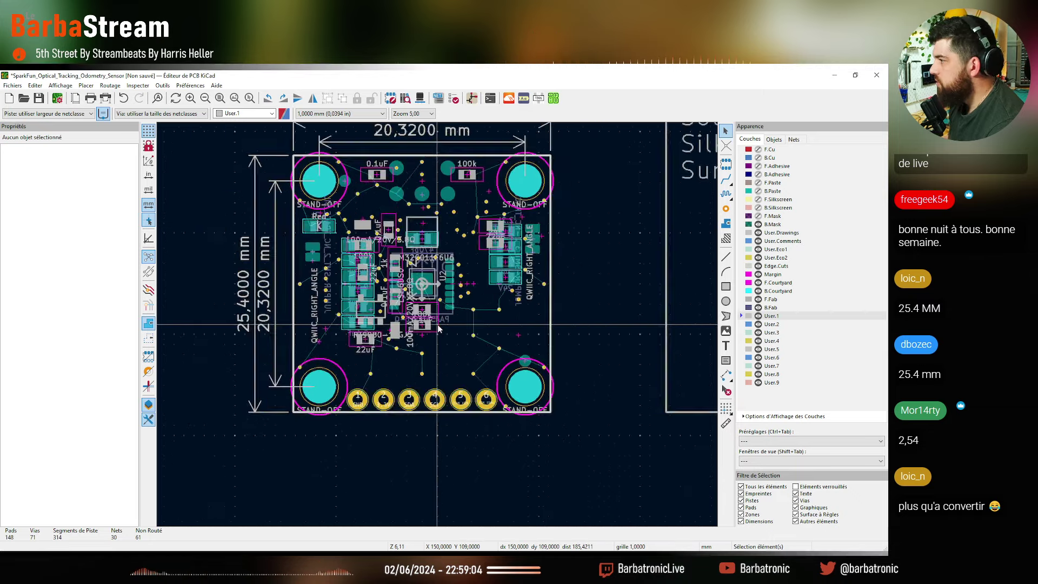
scroll(396, 254, up, 1)
middle_drag(445, 321, 446, 341)
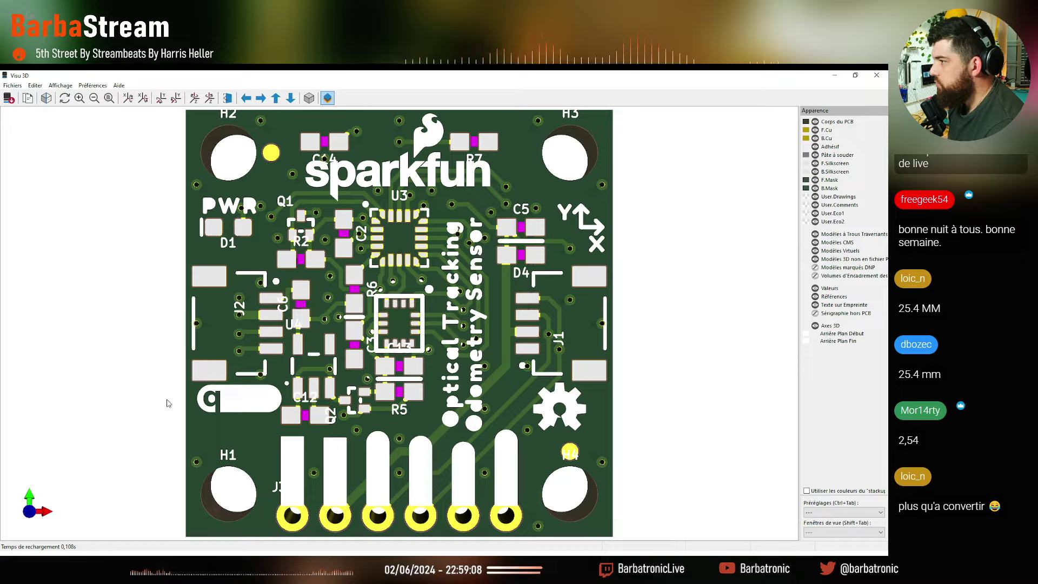
drag(168, 402, 377, 285)
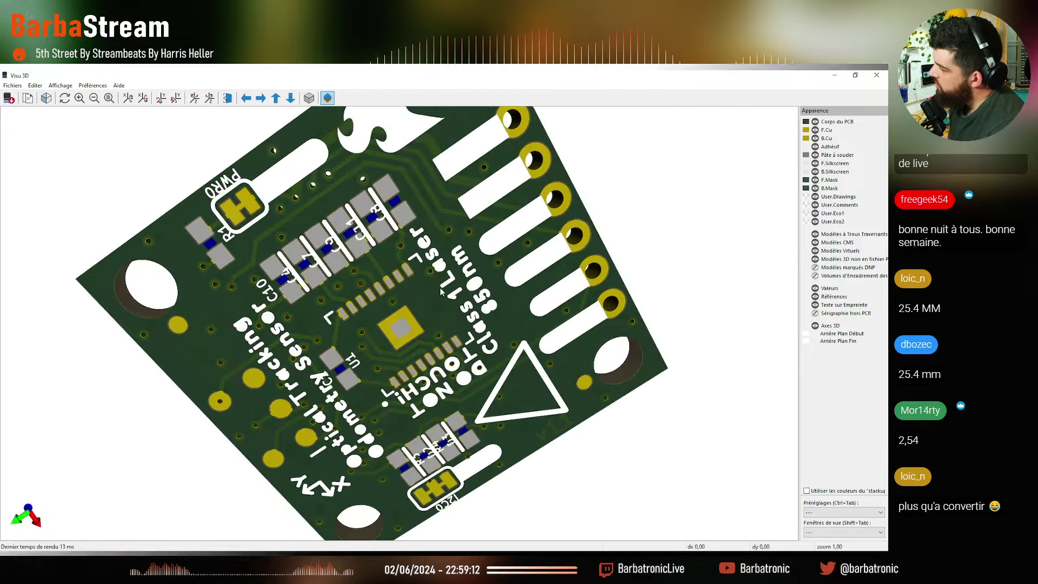
drag(442, 292, 788, 203)
scroll(443, 228, down, 3)
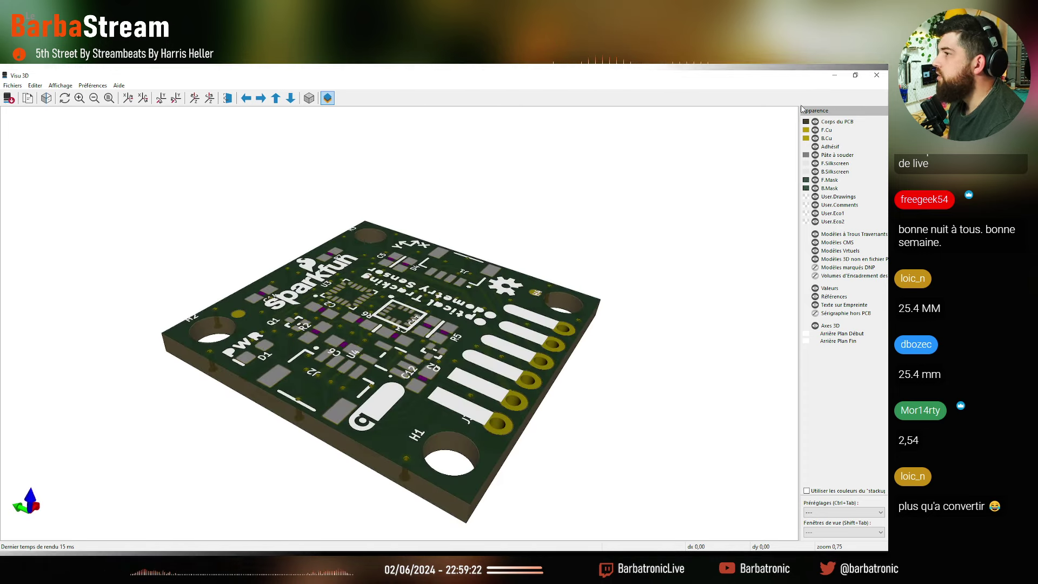
Check the 3D viewer's export formats and return to the PCB editor
click(13, 85)
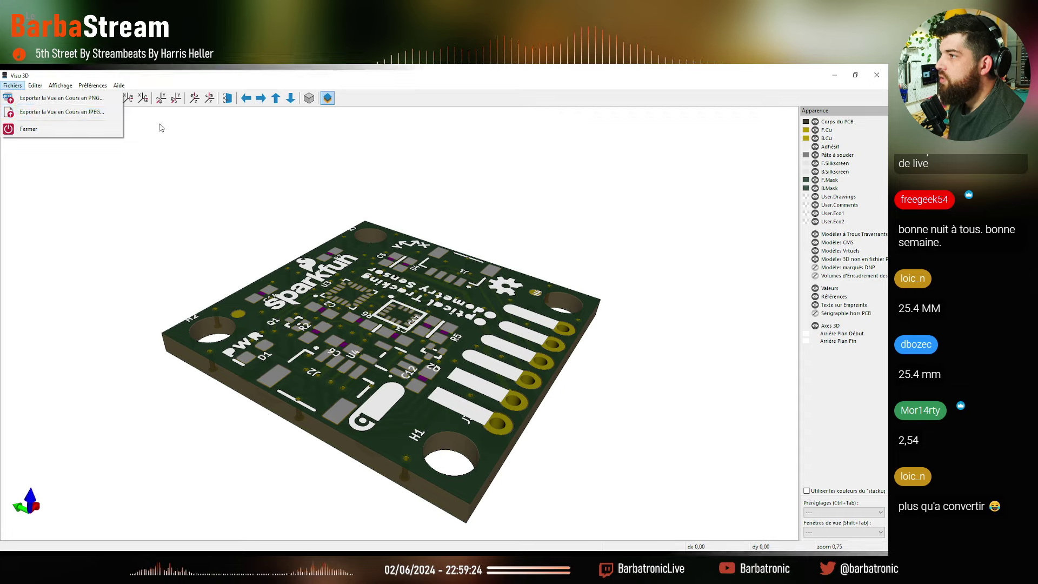
drag(261, 161, 47, 158)
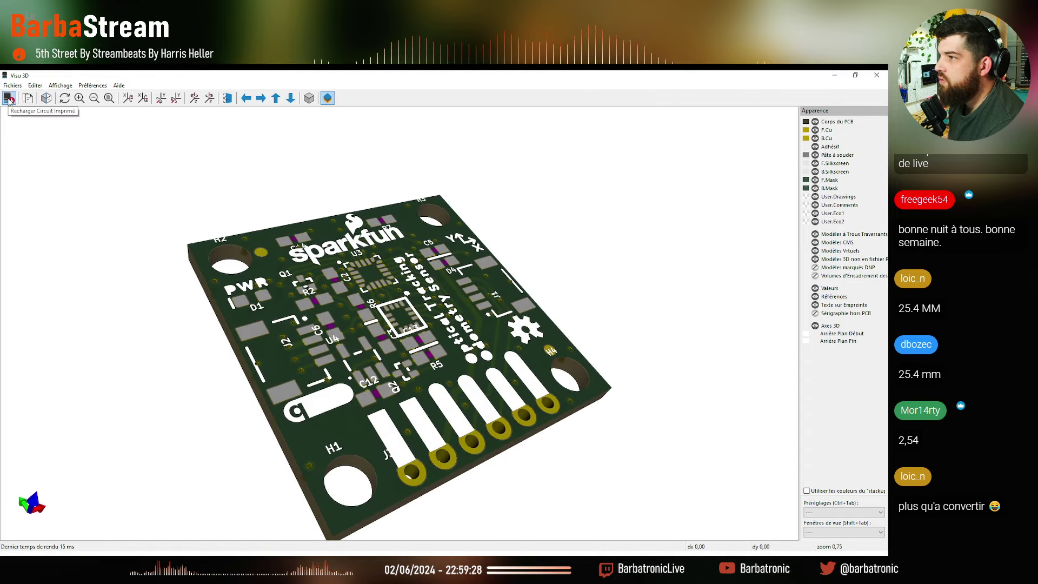
click(835, 75)
Export the board as a VRML model in mm with the origin at the PCB centre, without copying 3D model files
click(16, 86)
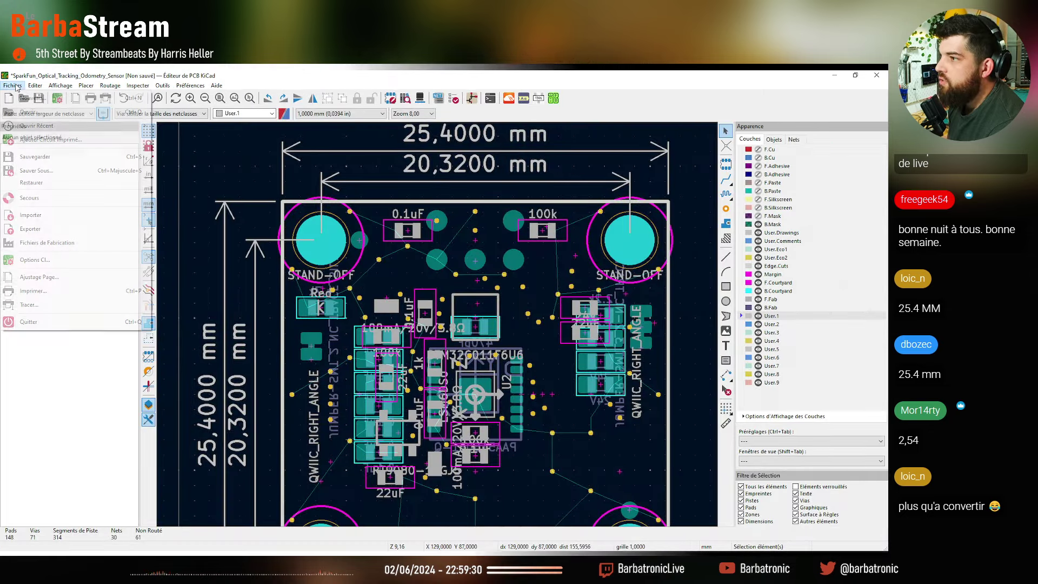
mouse_move(108, 229)
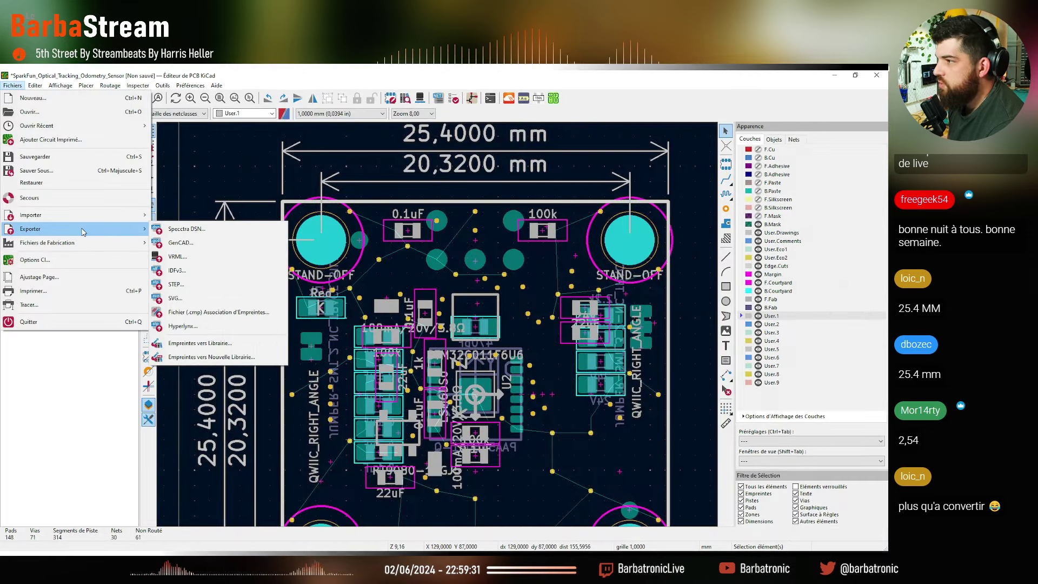
click(228, 258)
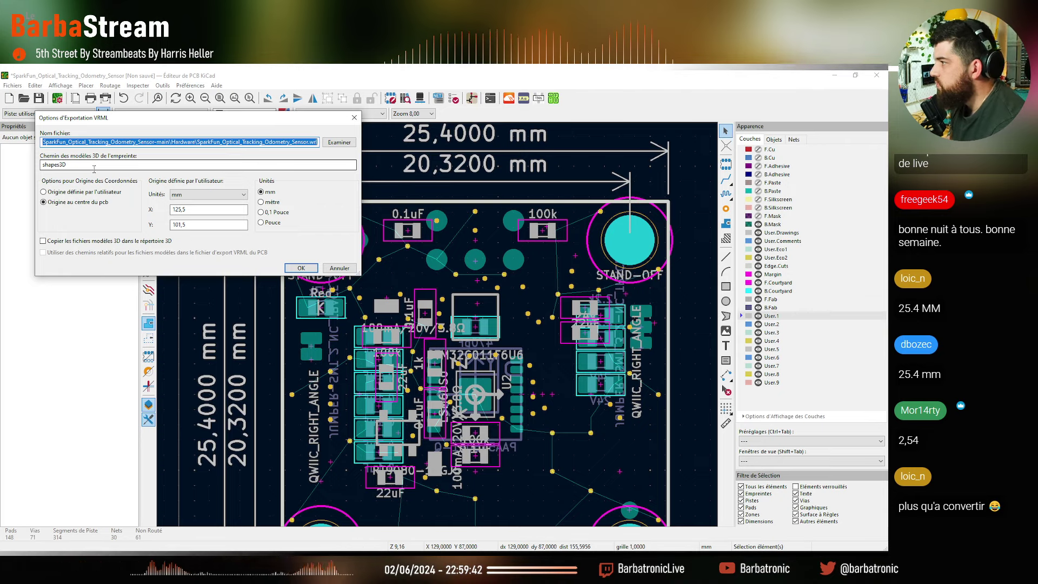
click(301, 268)
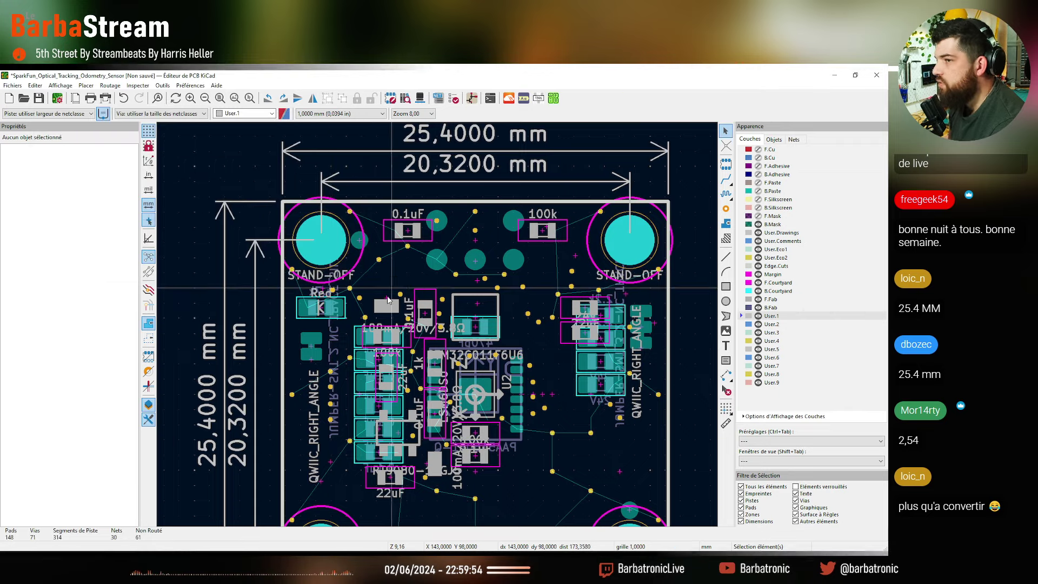
Import the exported SparkFun_Optical_Tracking_Odometry_Sensor.wrl from the Hardware folder into the generic-hardware document in Ondsel ES
key(alt+Tab)
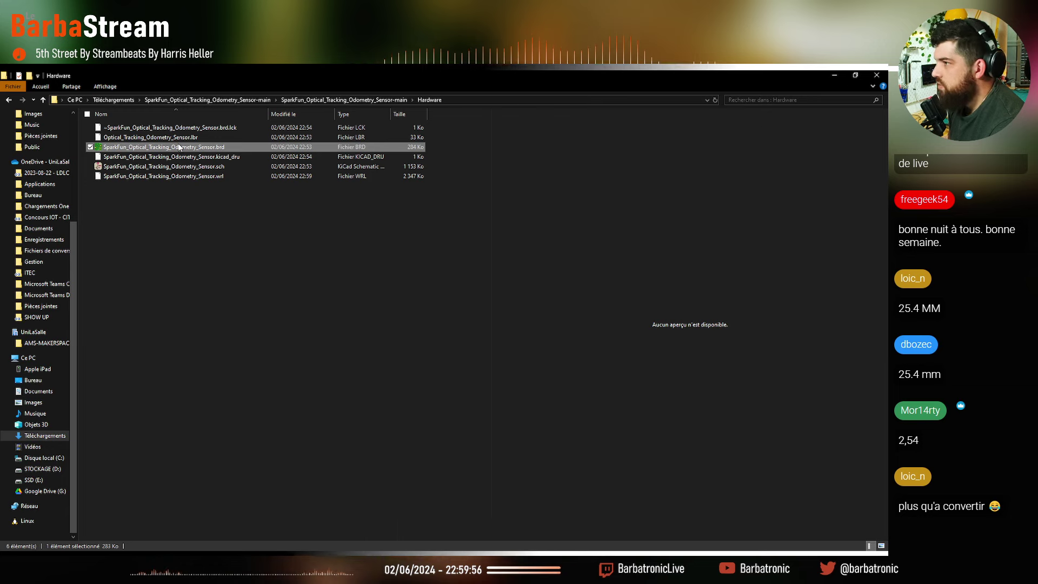
click(208, 176)
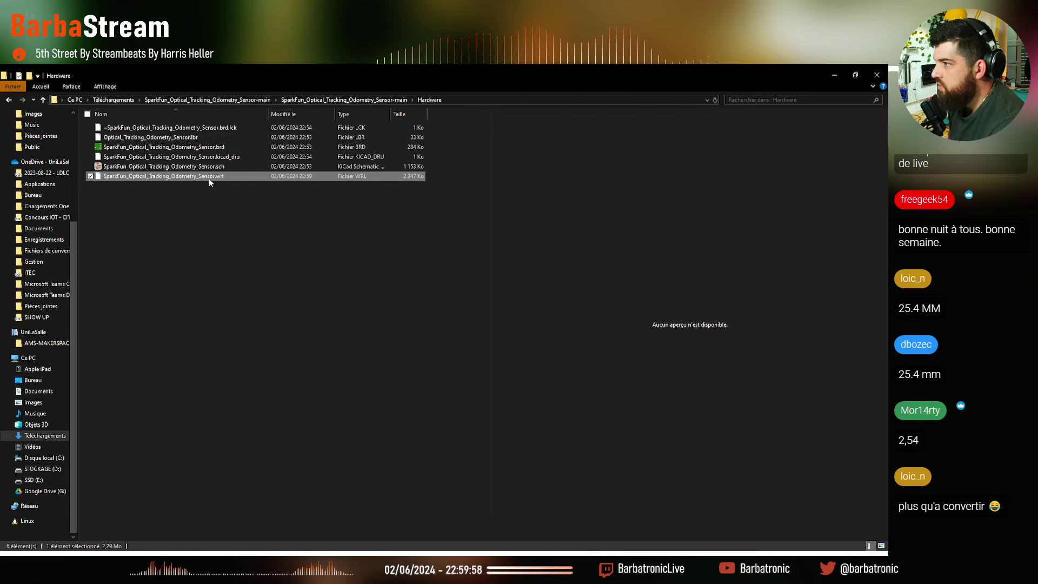
key(alt+Tab)
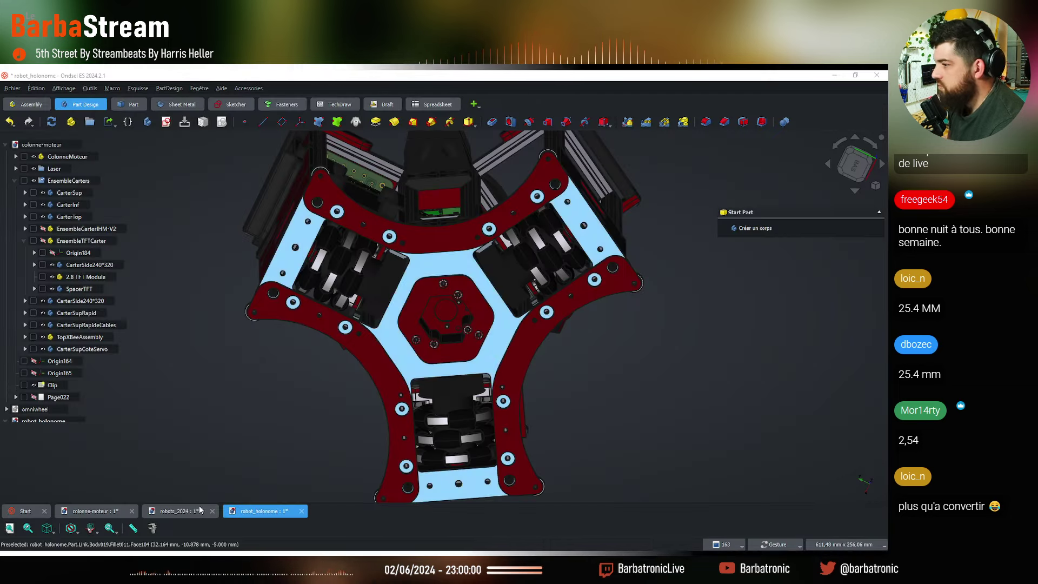
key(alt+Tab)
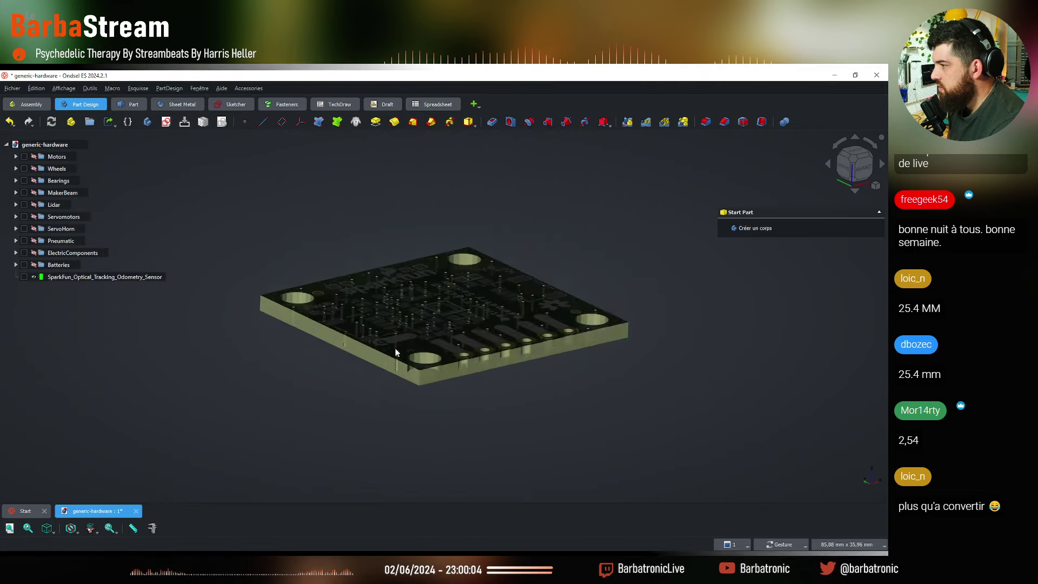
Try to measure the length of the imported sensor board's edge along the six connector pads, between its two corners
scroll(464, 316, up, 2)
drag(522, 262, 461, 327)
scroll(373, 359, down, 3)
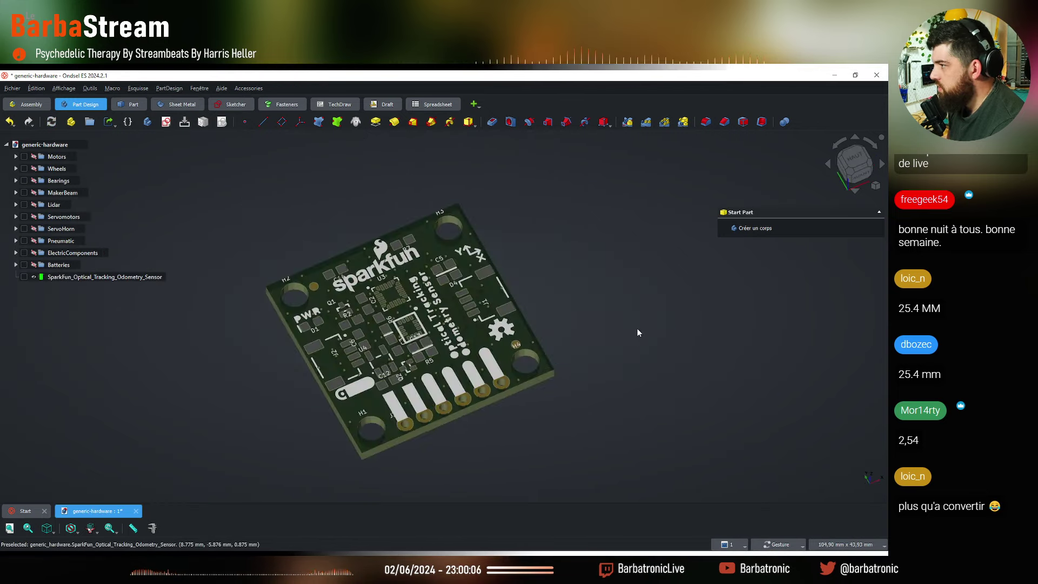
drag(637, 329, 383, 398)
scroll(381, 396, up, 3)
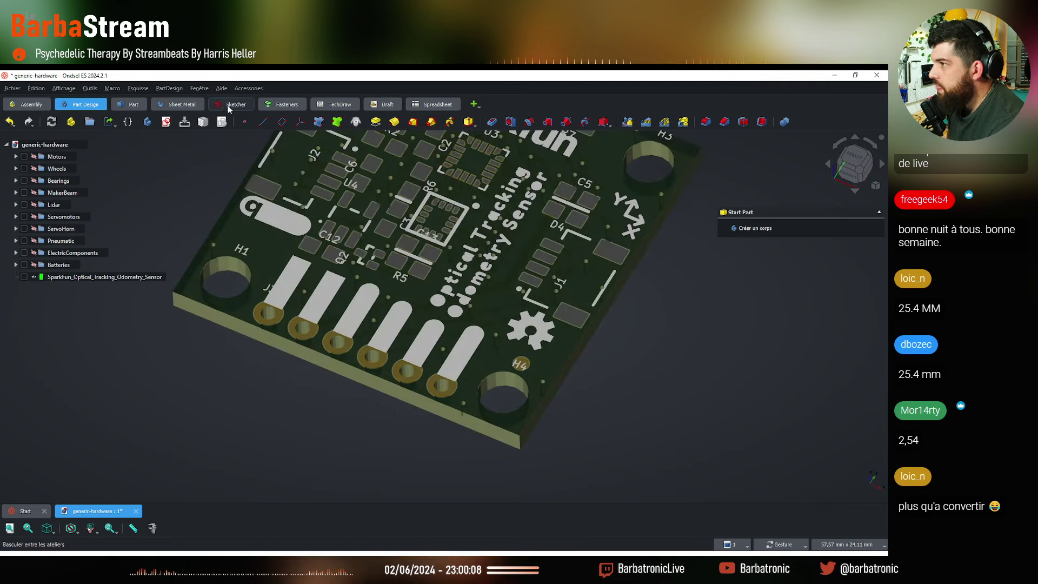
click(133, 528)
click(153, 529)
scroll(173, 300, up, 3)
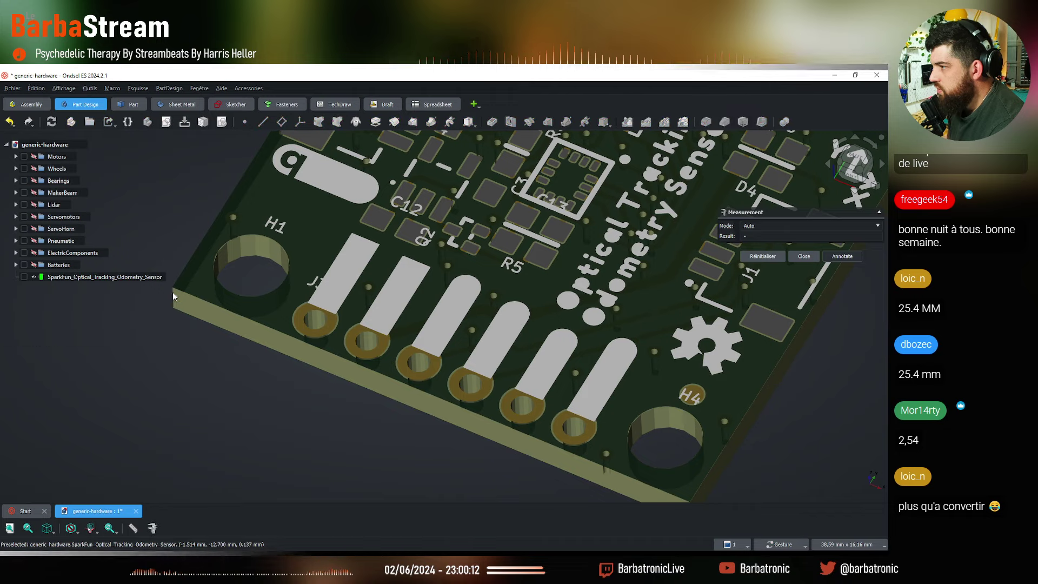
scroll(222, 300, up, 3)
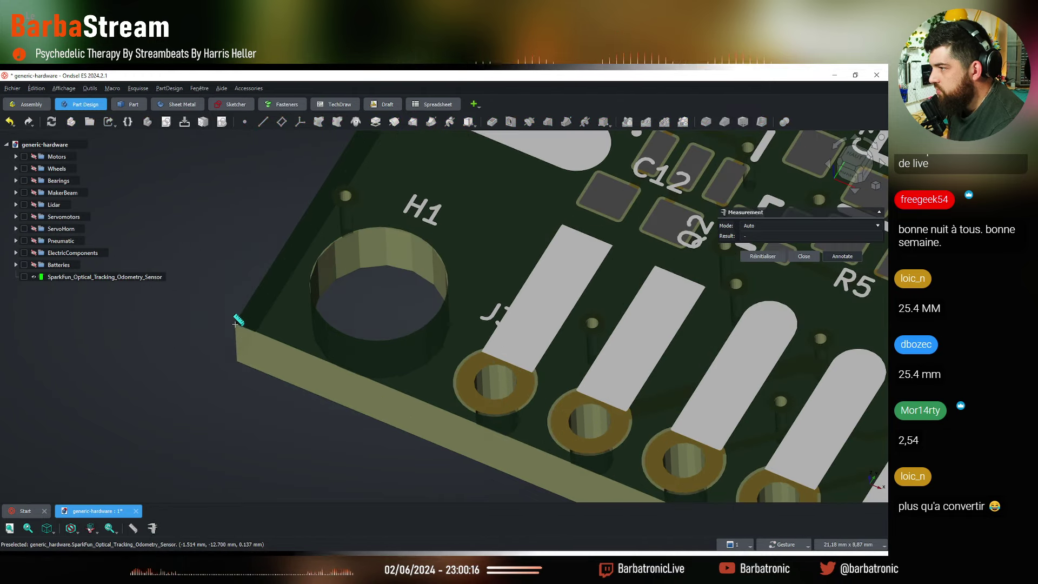
scroll(258, 416, down, 5)
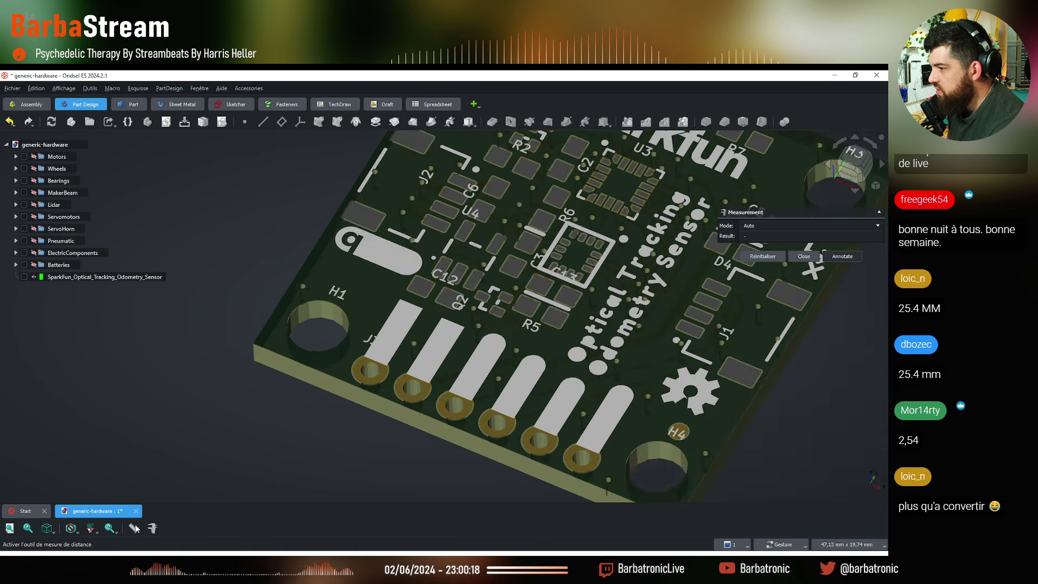
key(Escape)
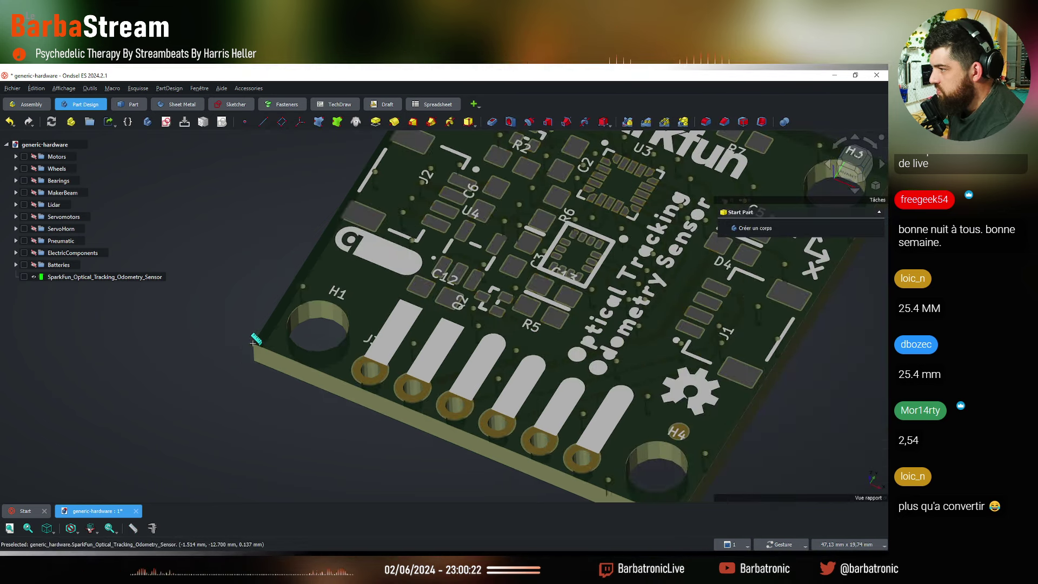
scroll(379, 390, down, 5)
scroll(456, 433, up, 5)
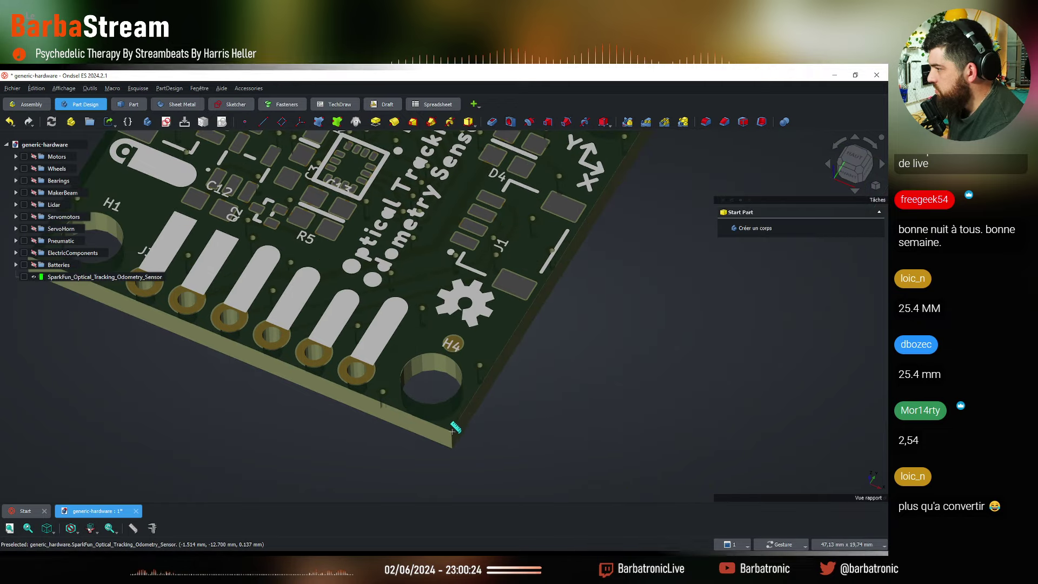
scroll(516, 403, down, 5)
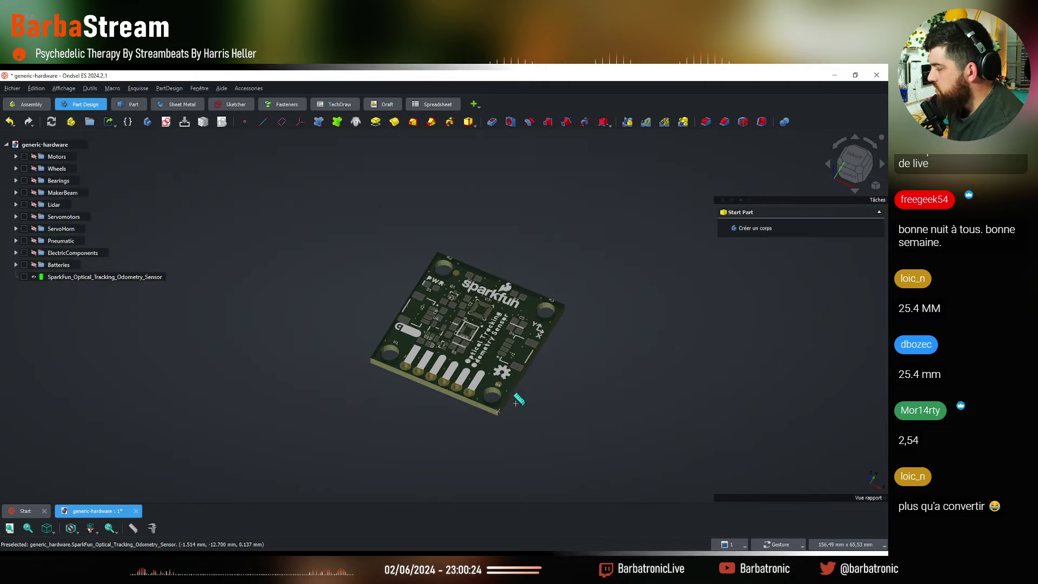
Create a new part and move the imported SparkFun_Optical_Tracking_Odometry_Sensor object into it
click(116, 279)
click(71, 122)
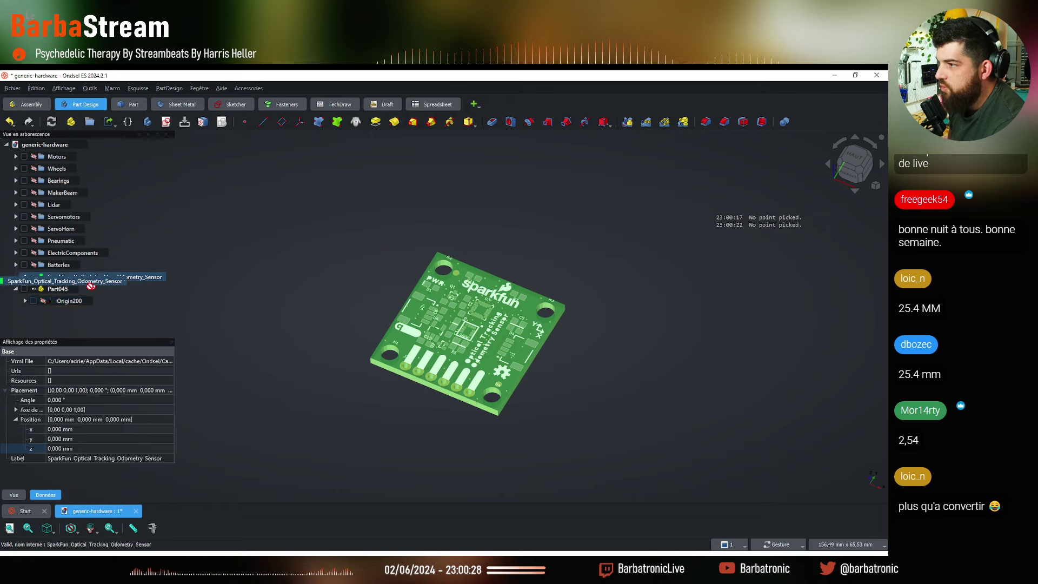
drag(89, 283, 60, 289)
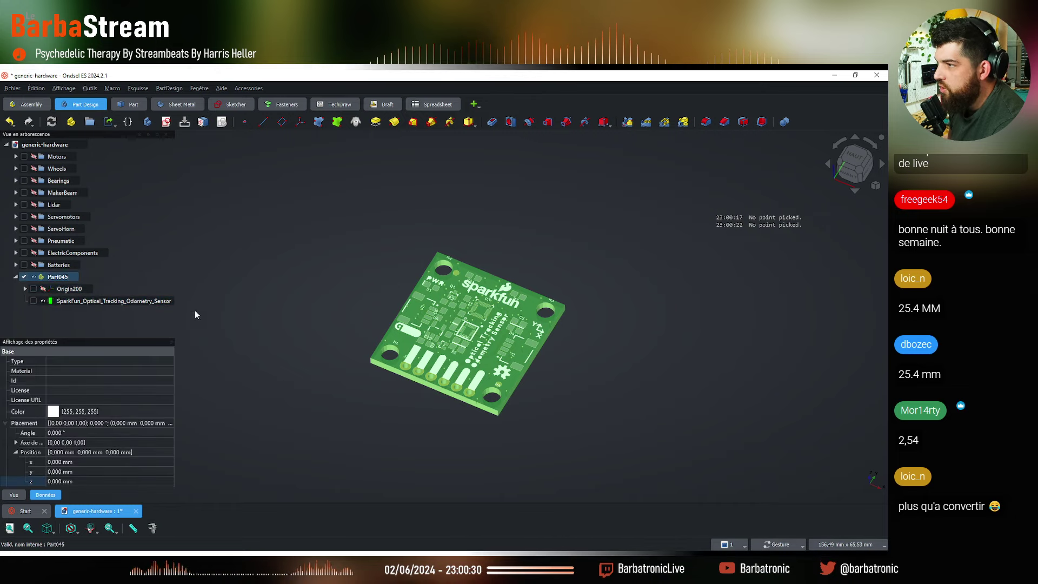
Add a body to the new part and start a sketch on its XY plane
click(147, 124)
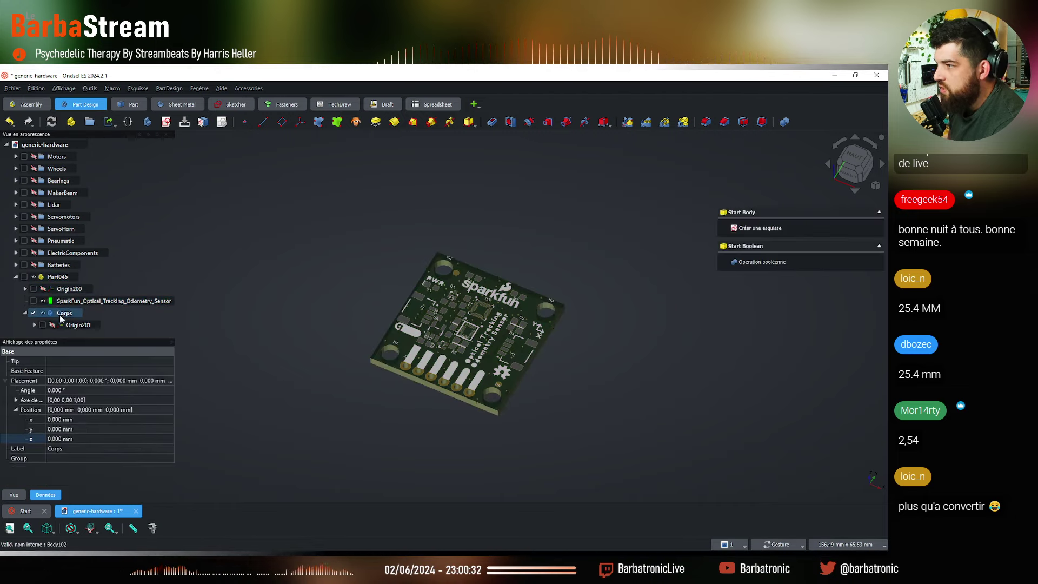
click(166, 122)
click(220, 401)
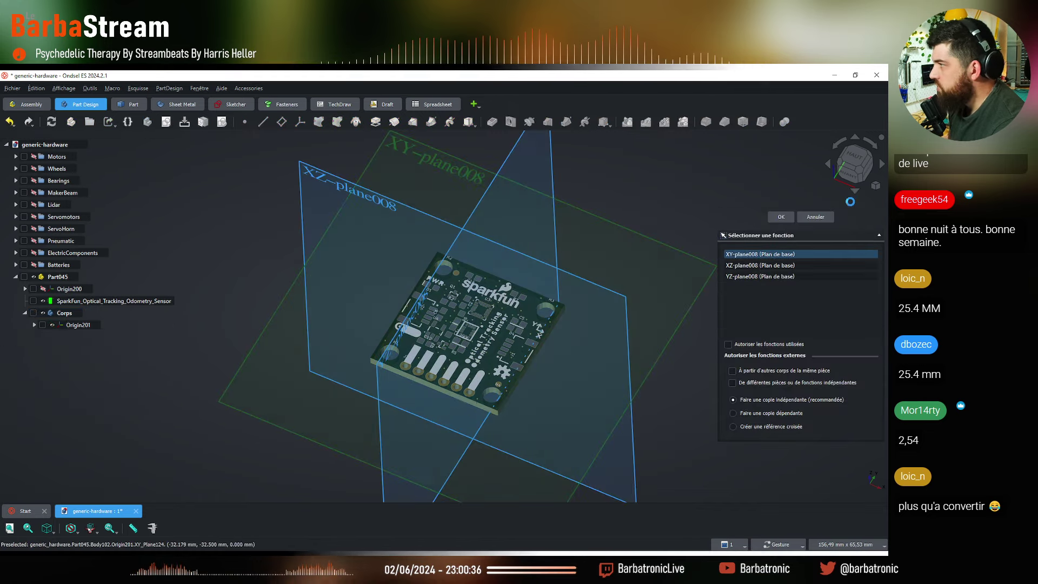
click(781, 216)
Sketch a rectangle centred on the origin around the board outline, about 25.6 mm wide
scroll(476, 346, up, 4)
scroll(454, 242, down, 1)
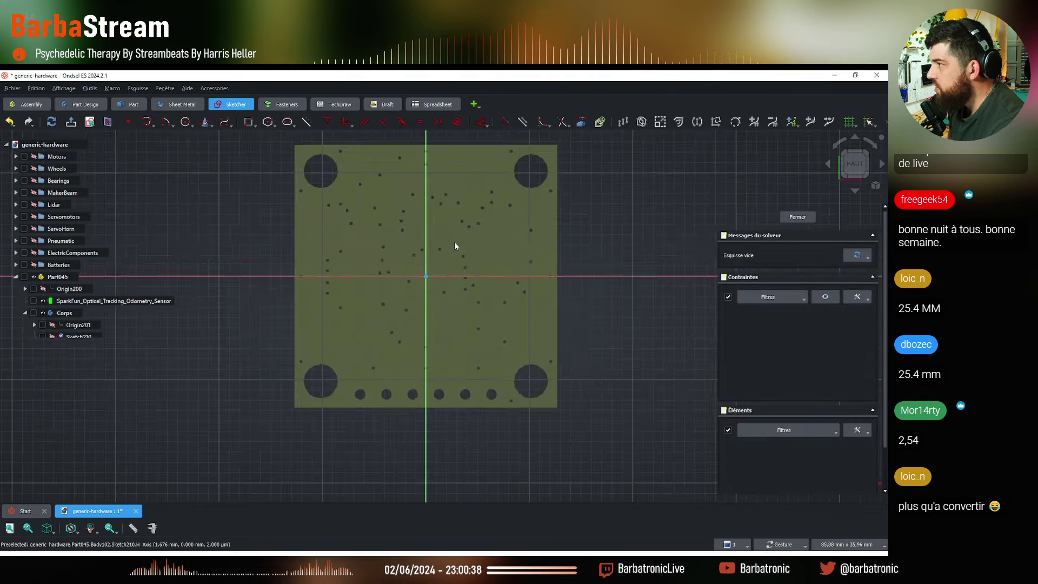
scroll(456, 237, up, 1)
click(256, 127)
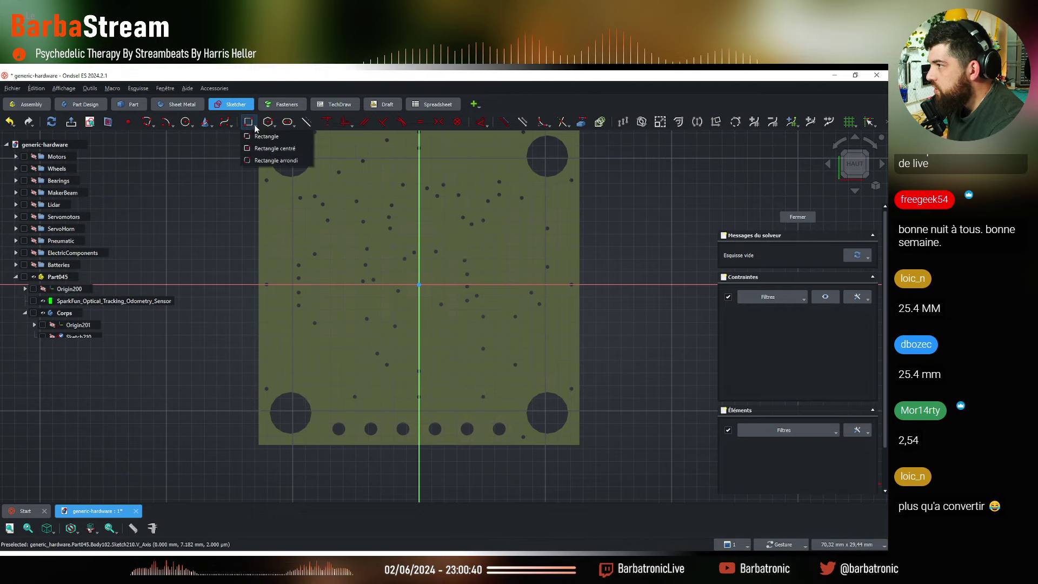
click(246, 148)
scroll(324, 270, down, 3)
scroll(373, 301, up, 2)
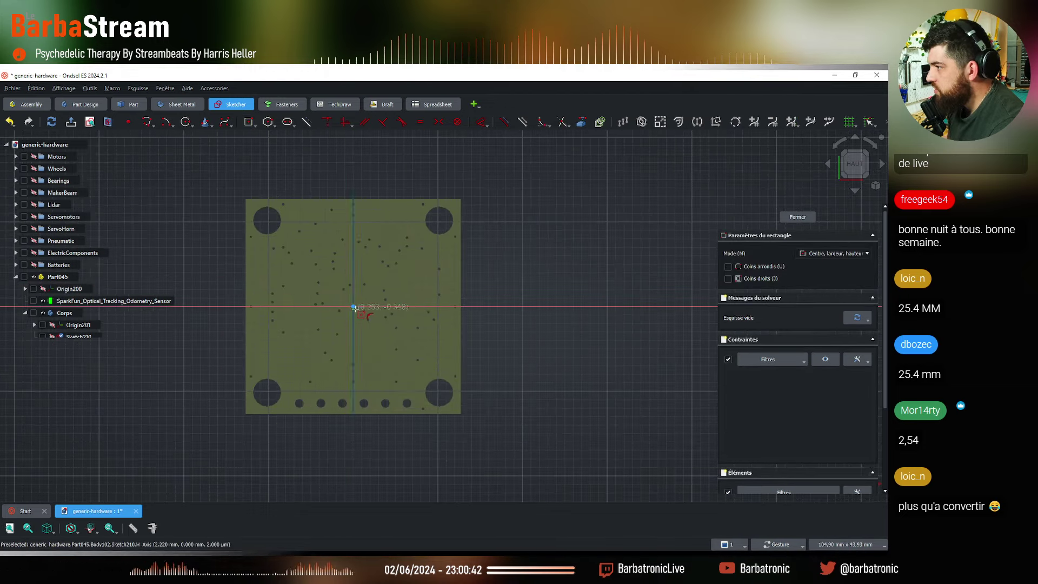
click(388, 299)
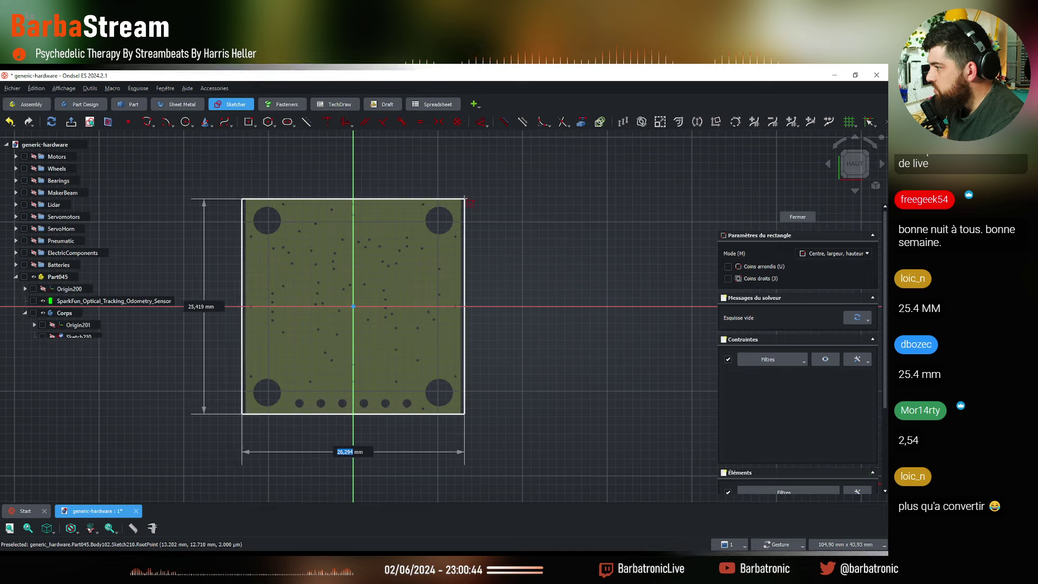
click(462, 198)
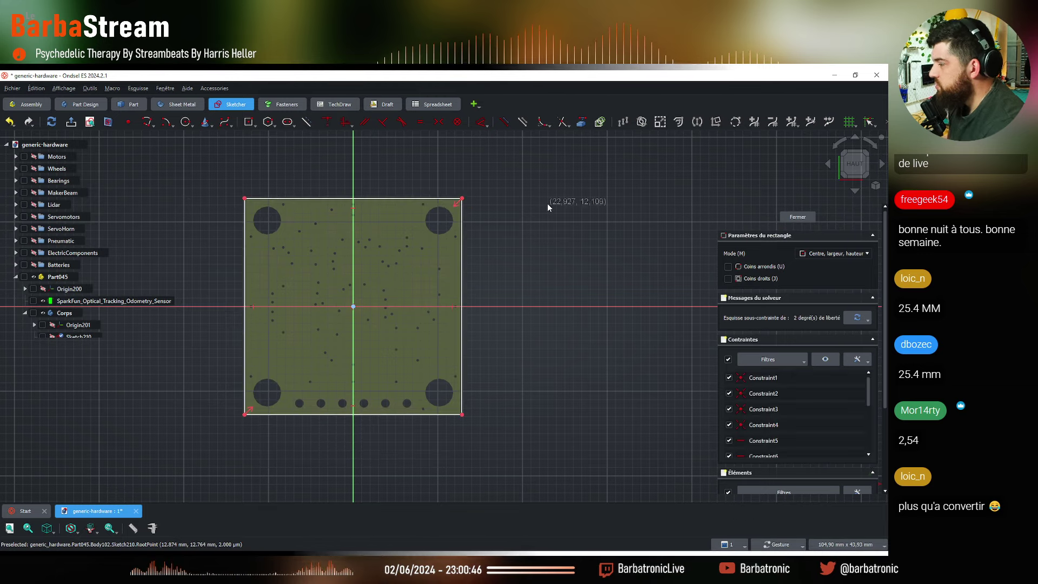
Dimension the rectangle's upper side and set its length to 1" (25.4 mm)
click(443, 200)
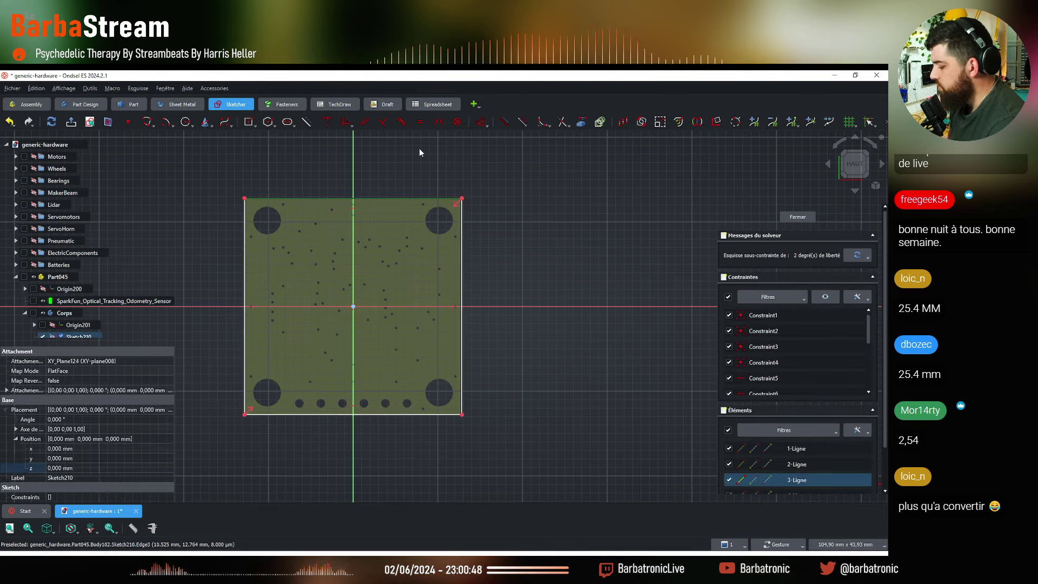
key(d)
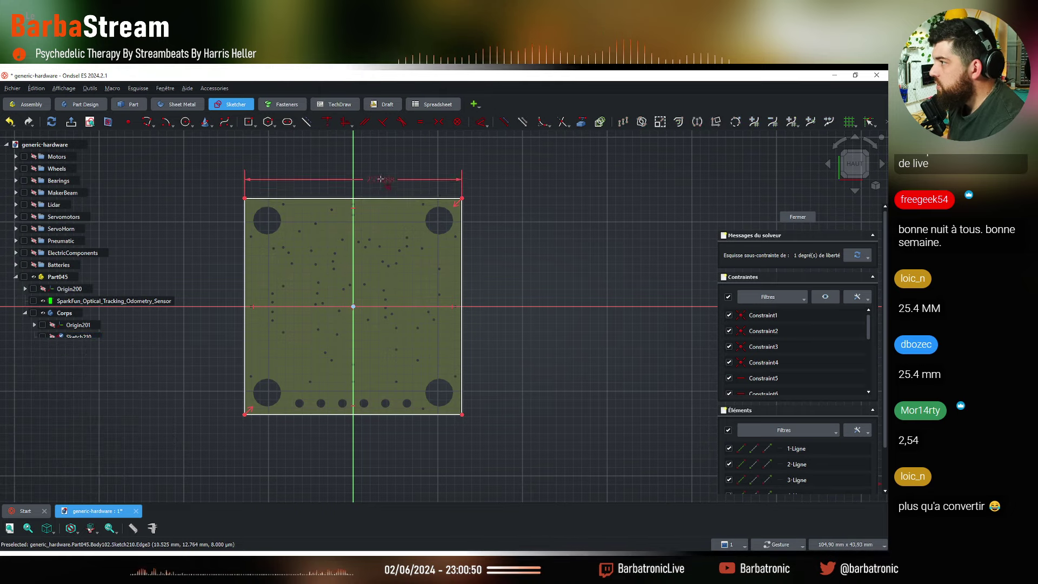
click(380, 179)
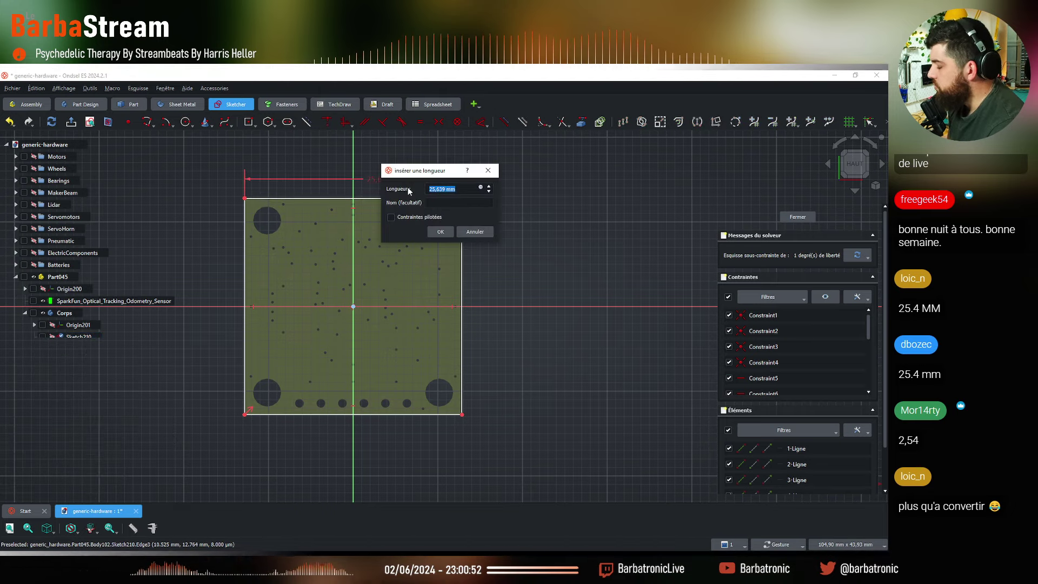
text(1)
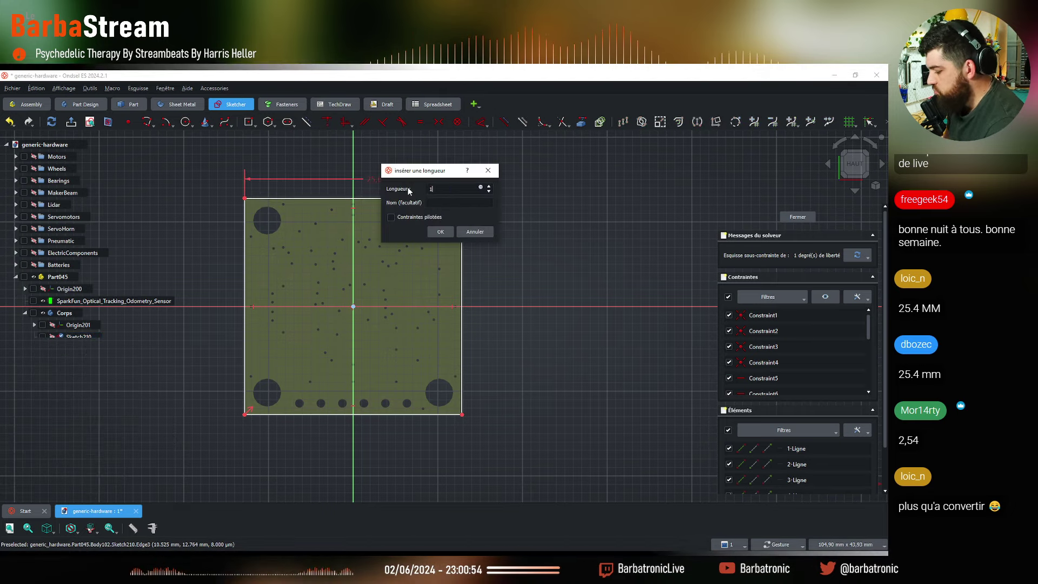
text(")
key(Return)
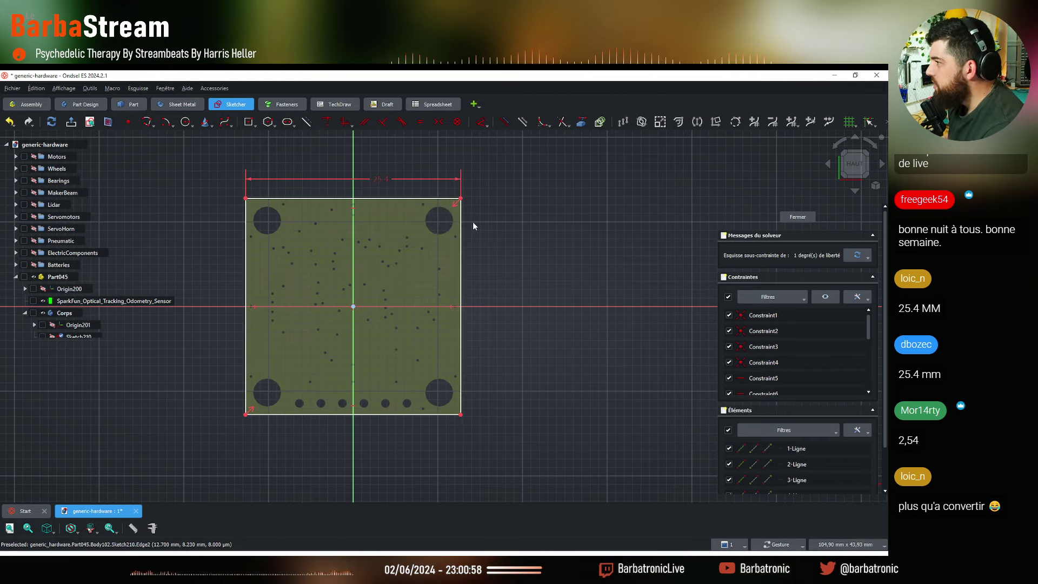
Check the rectangle's remaining freedom by stretching it vertically, and constrain two adjacent sides to equal length
mouse_move(461, 200)
mouse_down()
mouse_move(482, 186)
mouse_move(467, 181)
mouse_up()
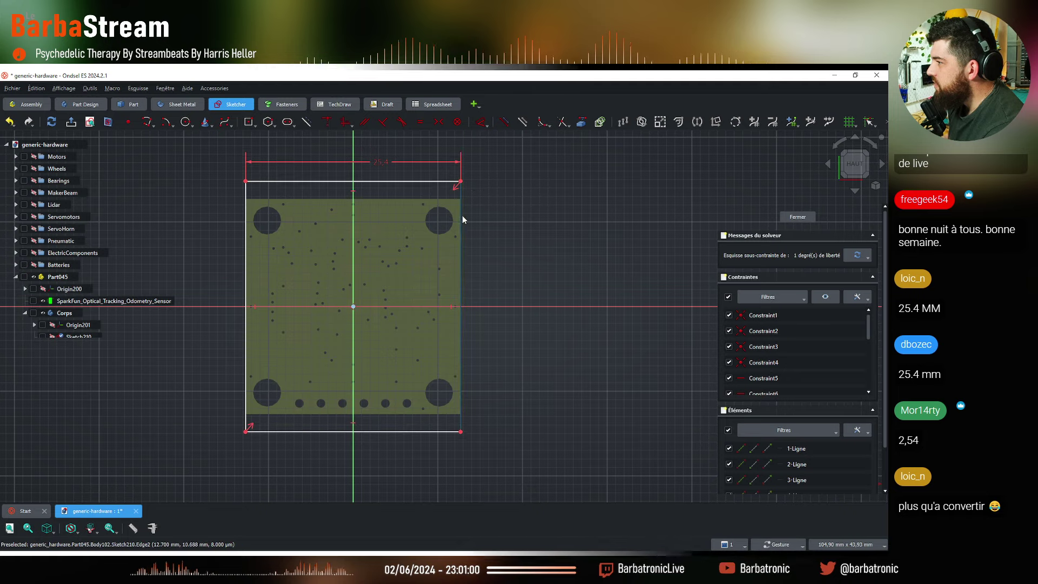
click(462, 214)
click(443, 182)
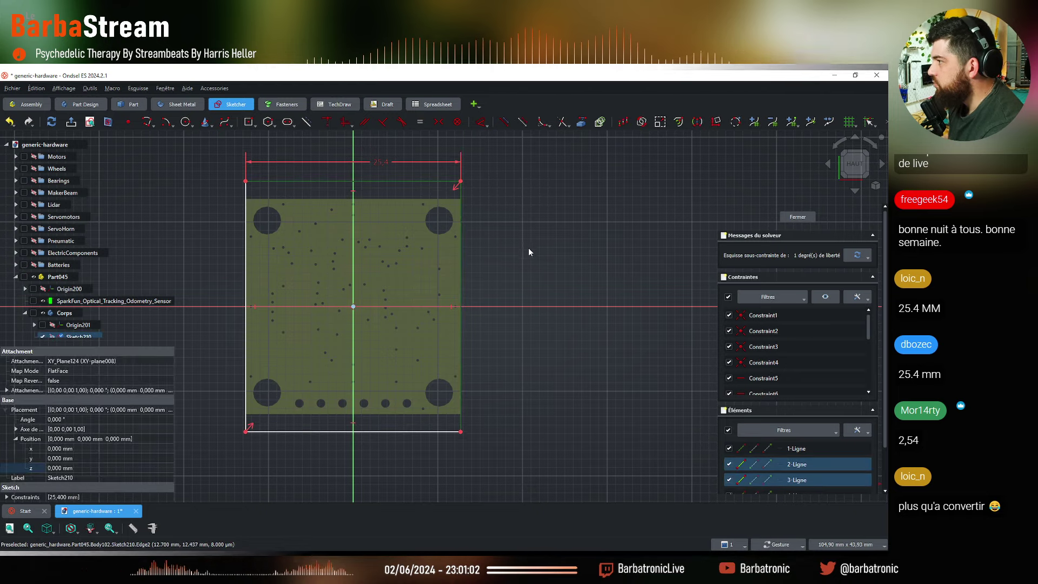
key(e)
Sketch an origin-centred construction rectangle about 20.4 mm wide with corners in the four mounting holes, and make its adjacent sides equal
scroll(381, 249, up, 2)
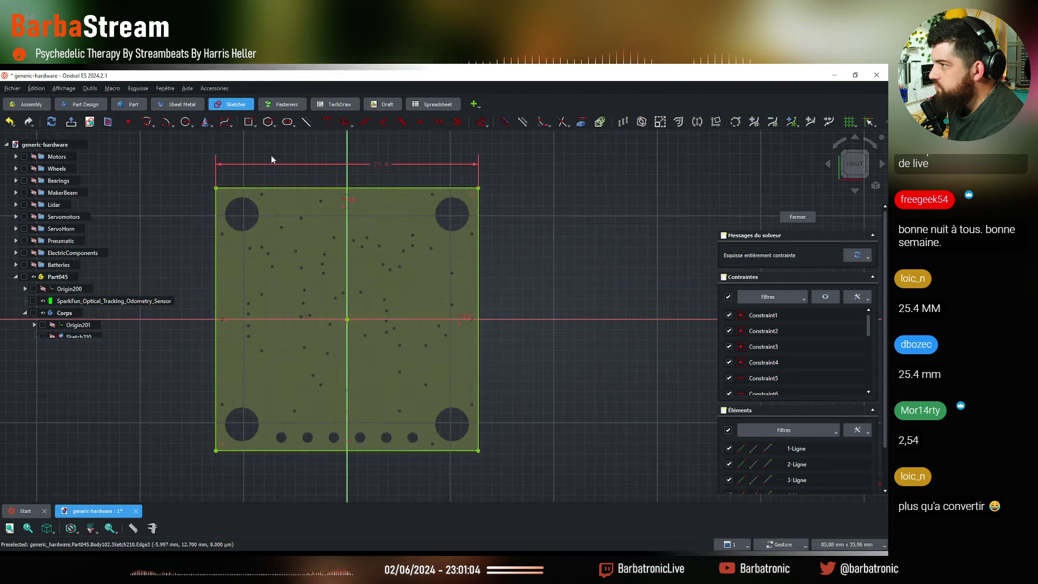
click(186, 122)
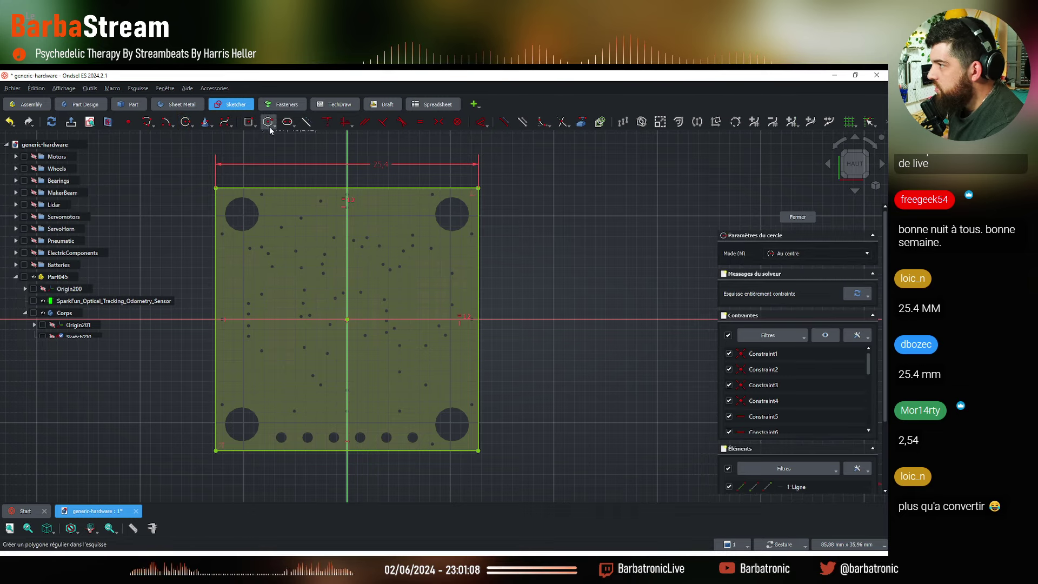
click(249, 122)
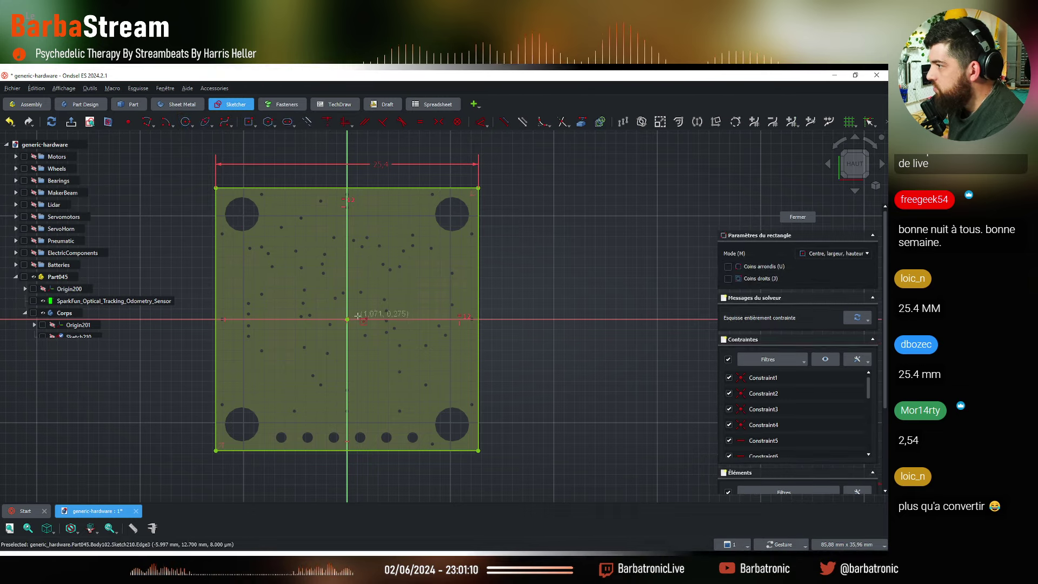
click(347, 319)
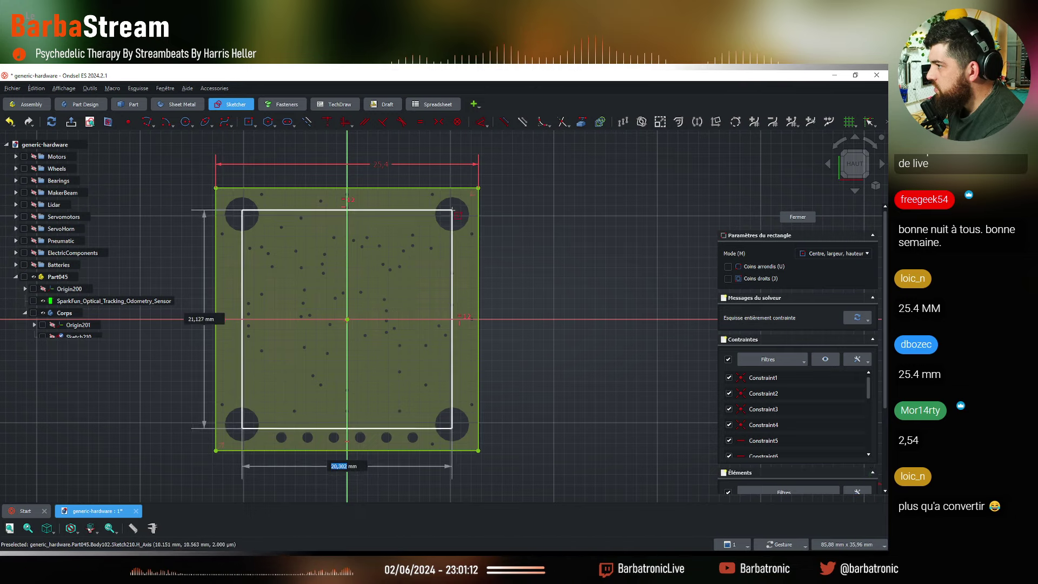
click(452, 211)
click(453, 244)
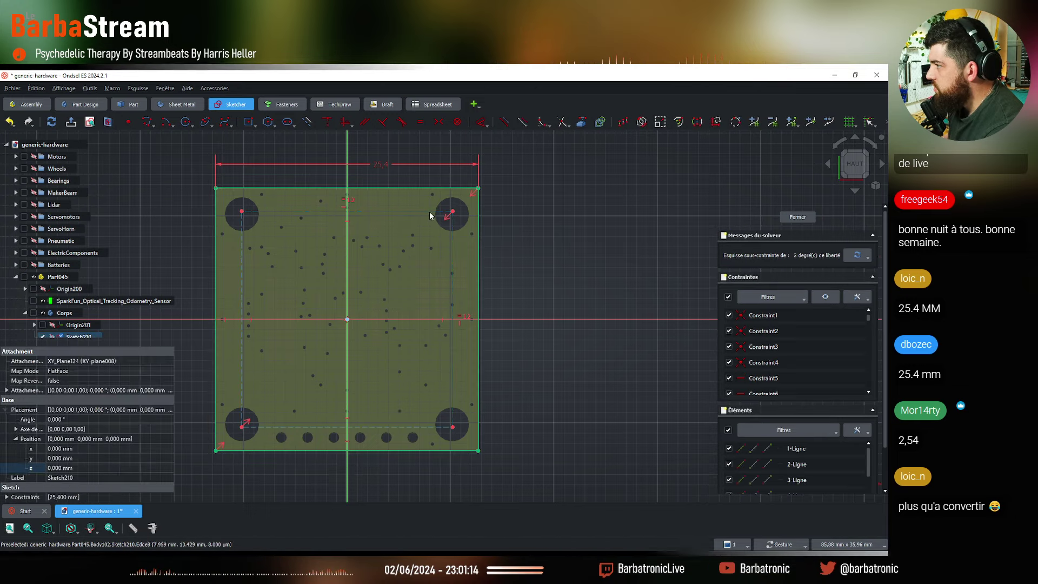
click(431, 211)
Dimension the upper side of the construction rectangle and set its length to 0.80" (20.32 mm)
scroll(450, 238, up, 3)
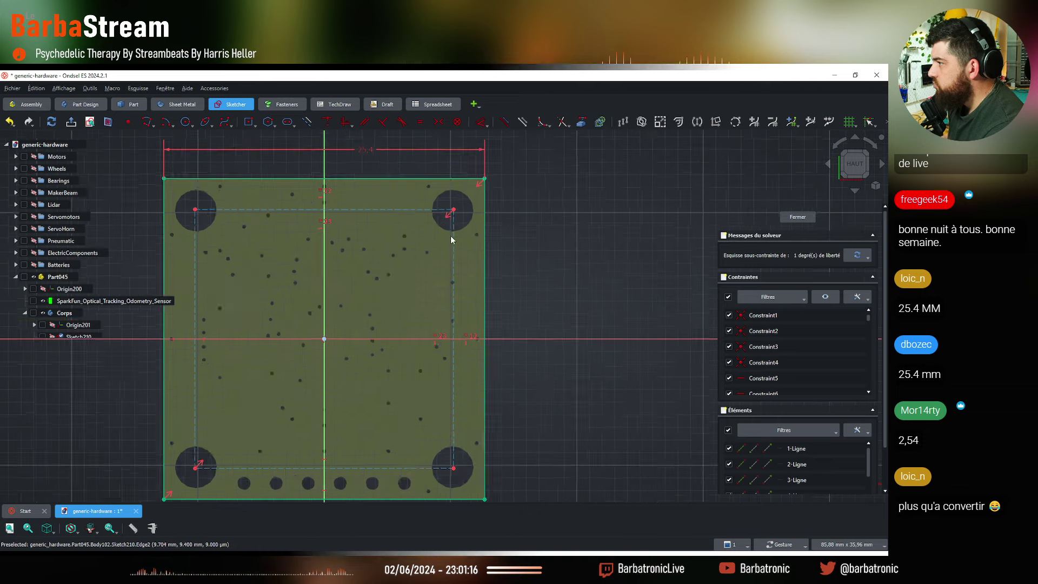
scroll(453, 309, down, 3)
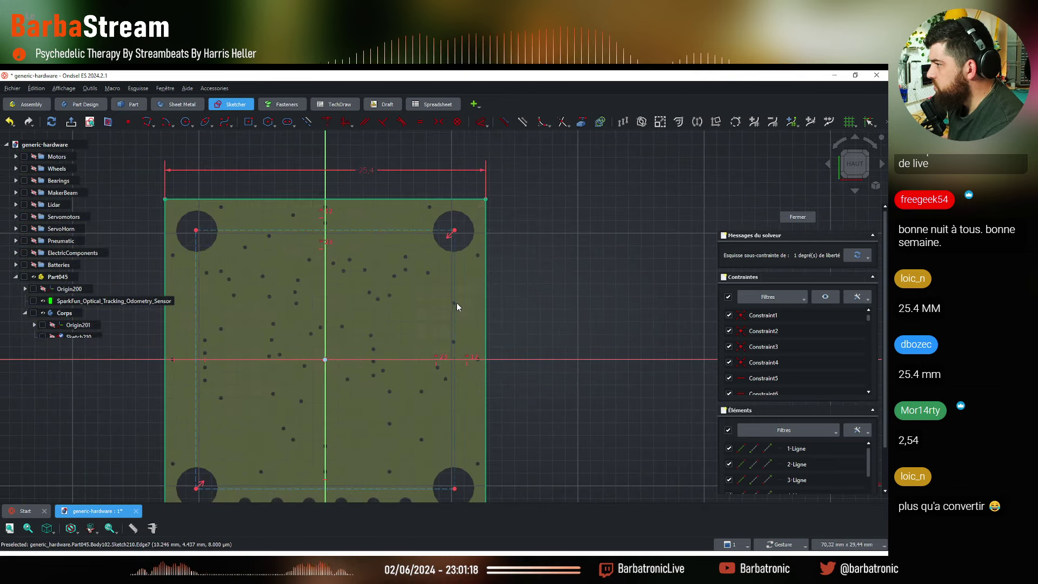
scroll(456, 302, down, 1)
scroll(451, 303, up, 1)
click(403, 227)
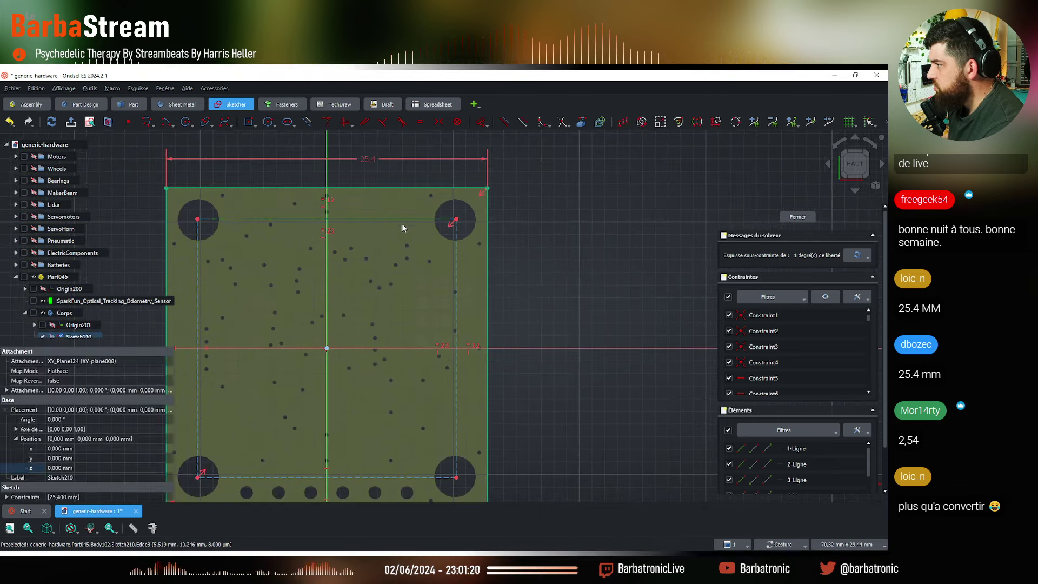
key(l)
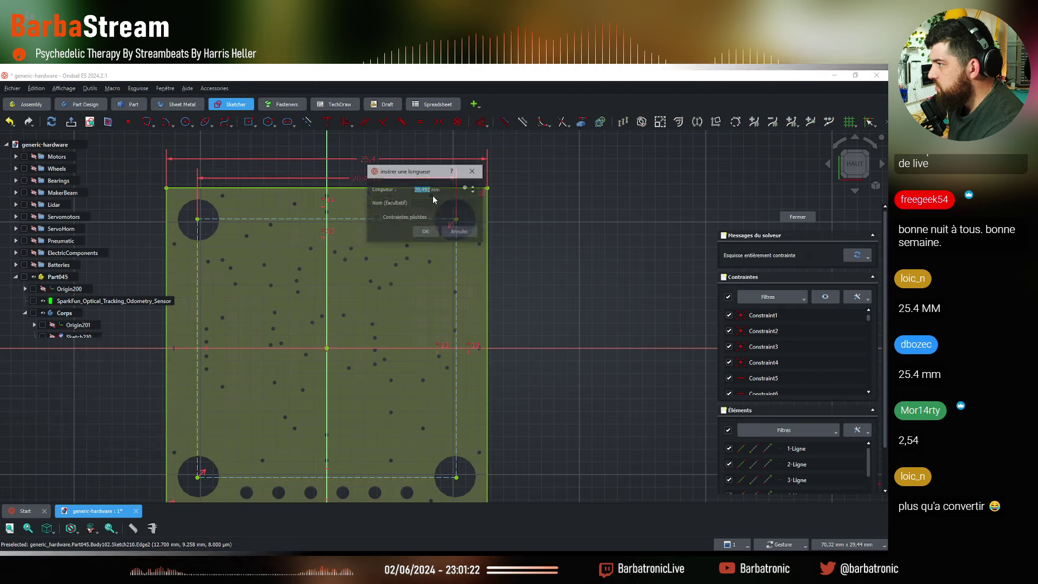
key(BackSpace)
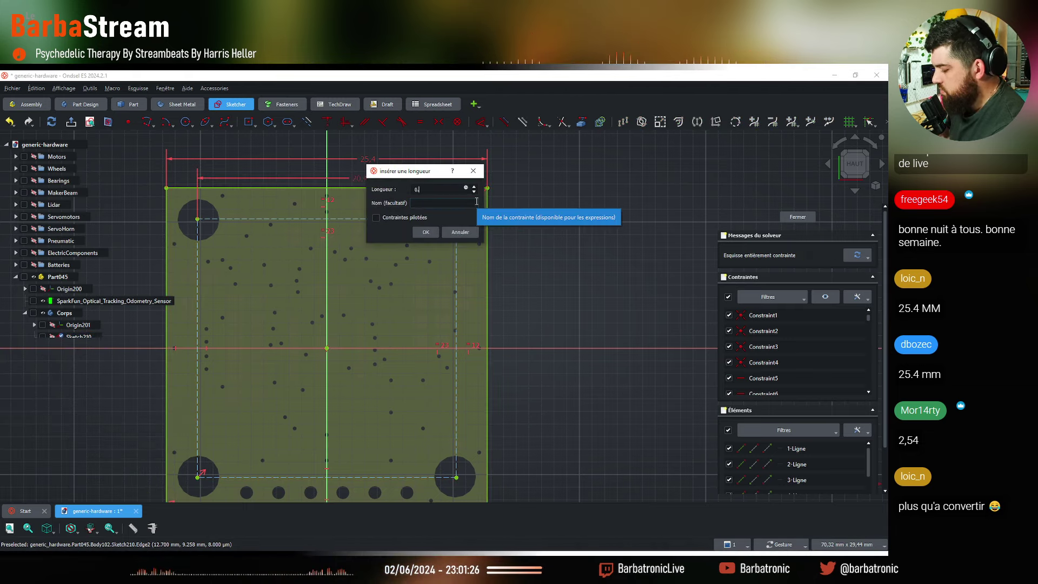
text(0.80)
key(Return)
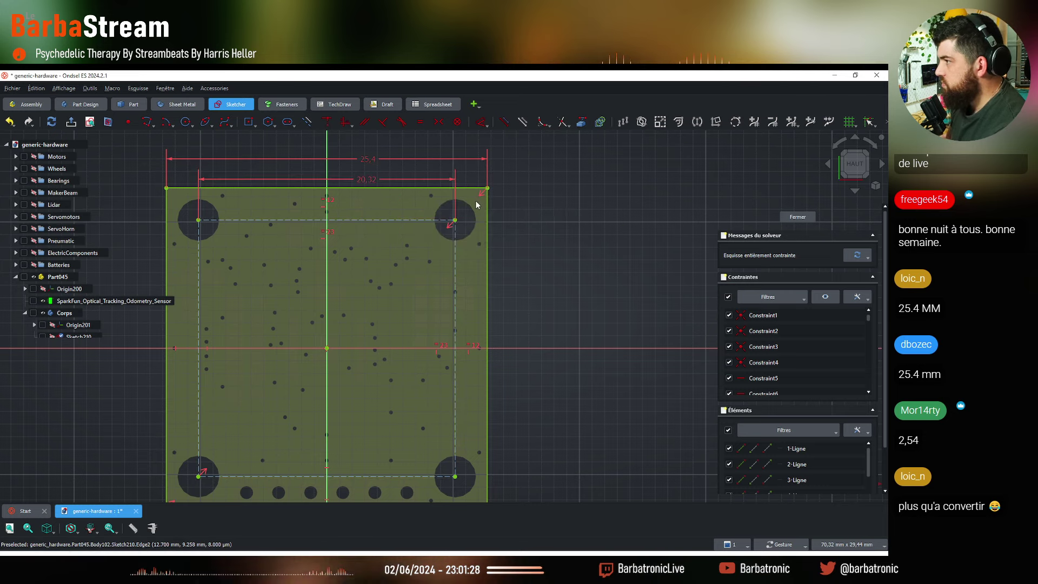
Draw four circles of arbitrary size centred on the corners of the construction rectangle, over the board's mounting holes
scroll(538, 267, down, 2)
scroll(466, 276, up, 2)
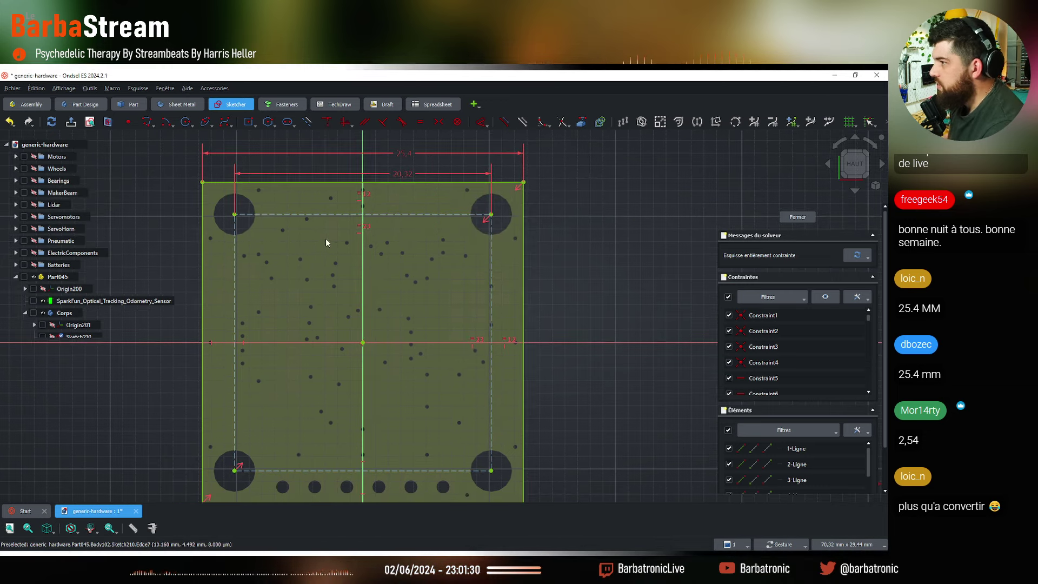
click(275, 129)
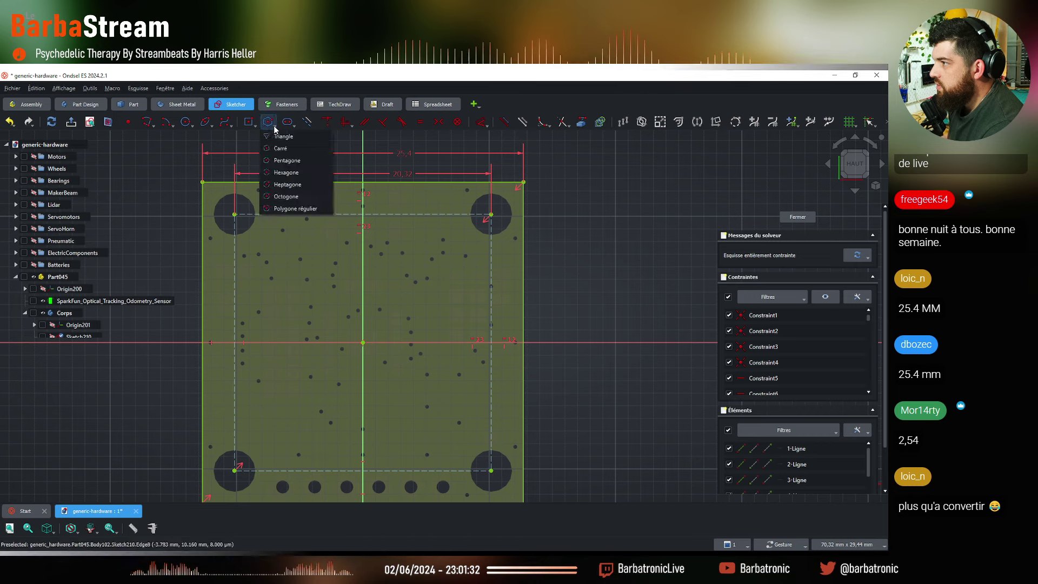
click(192, 127)
click(232, 136)
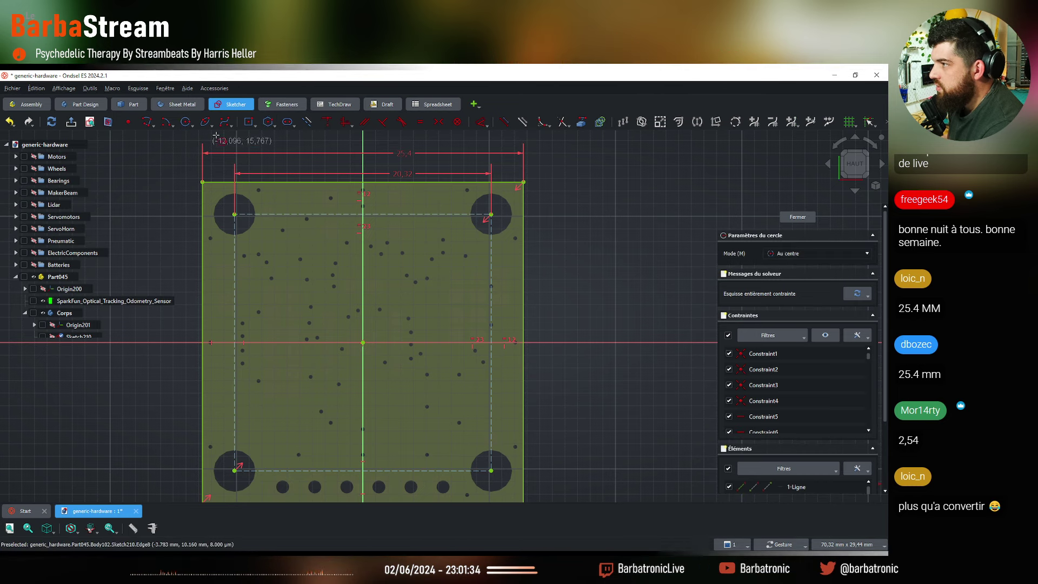
click(242, 215)
click(268, 249)
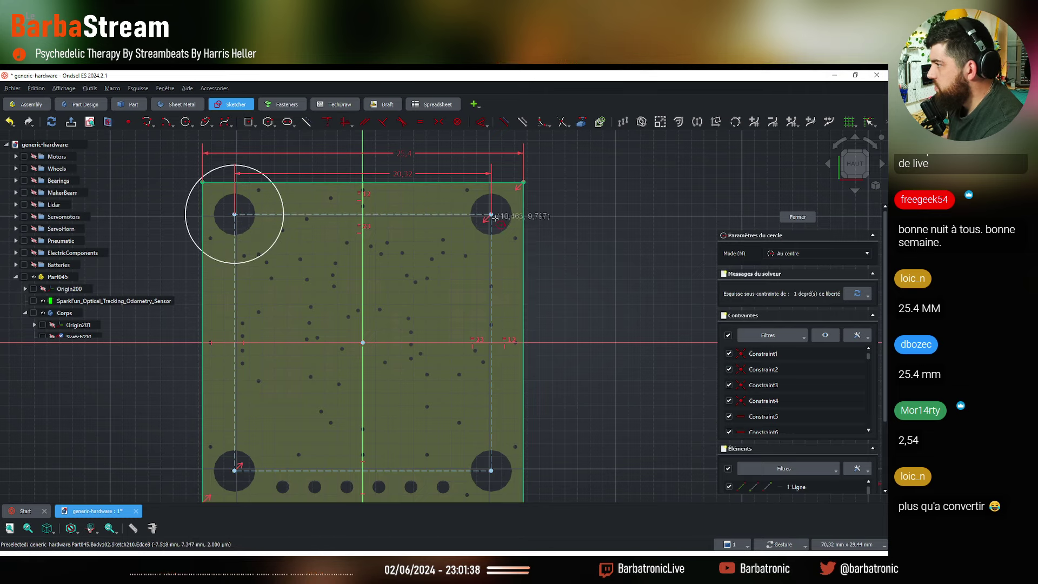
click(491, 214)
click(545, 260)
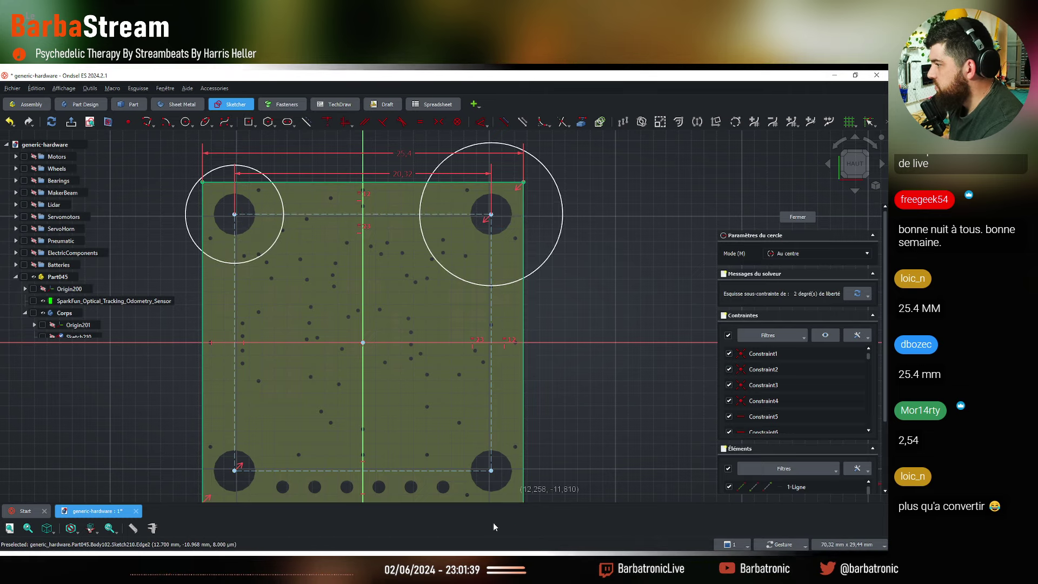
click(491, 470)
click(444, 441)
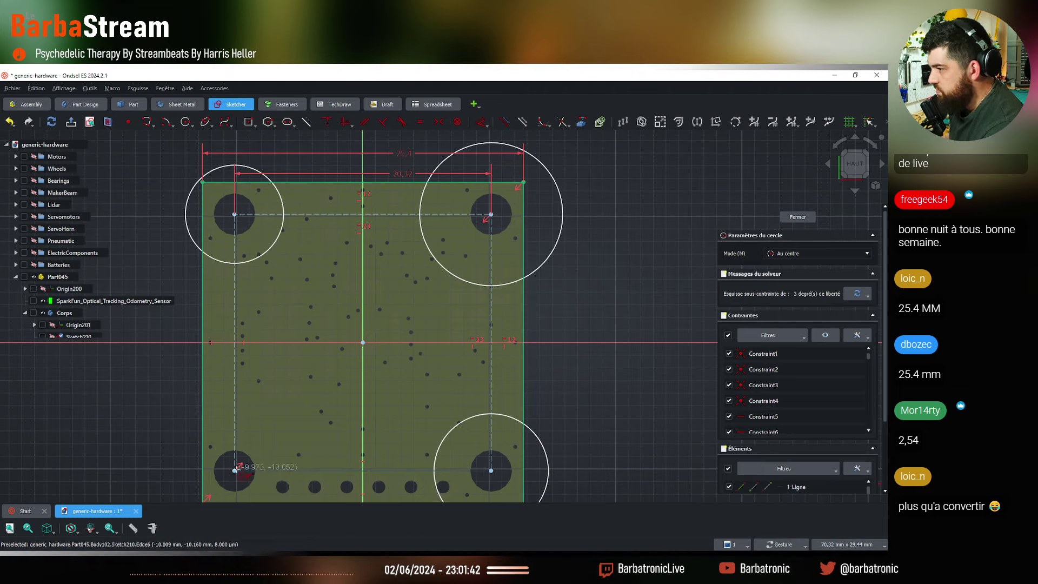
click(280, 440)
key(Escape)
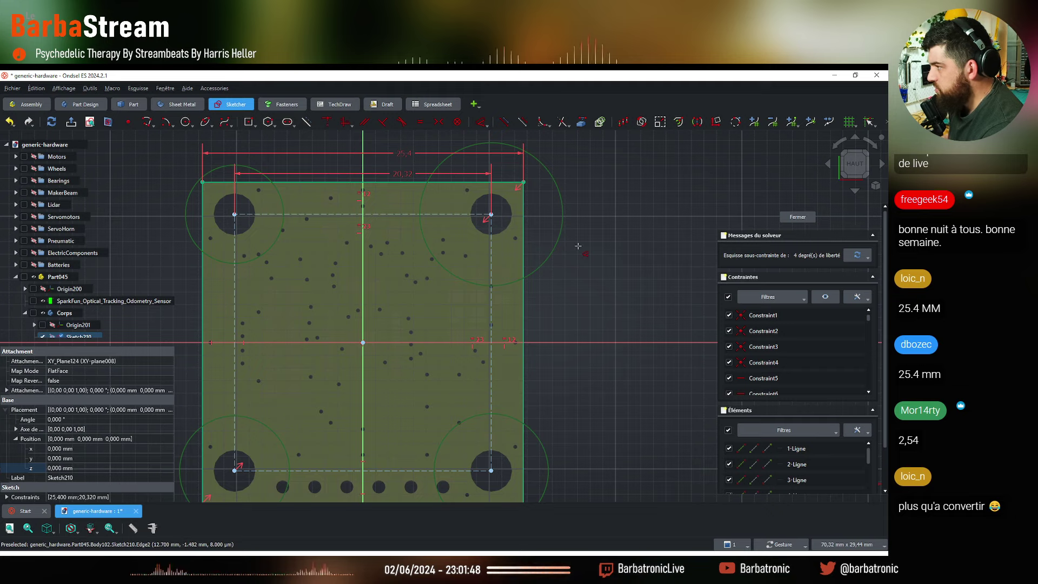
Try equal-radius constraints on the four corner circles and undo them
key(e)
scroll(557, 255, down, 3)
scroll(532, 266, up, 2)
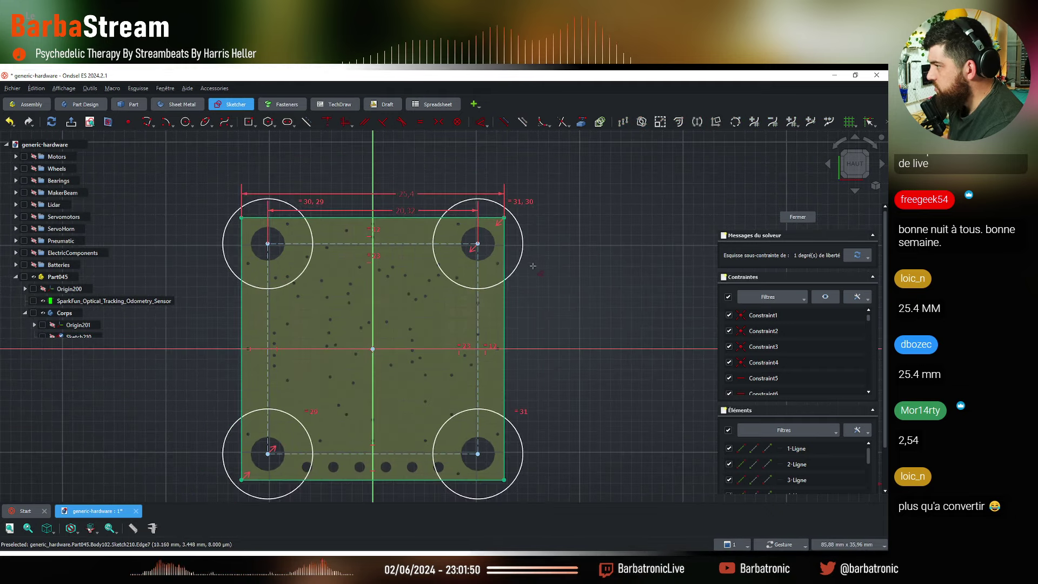
key(ctrl+z)
key(ctrl+z)
key(ctrl+z)
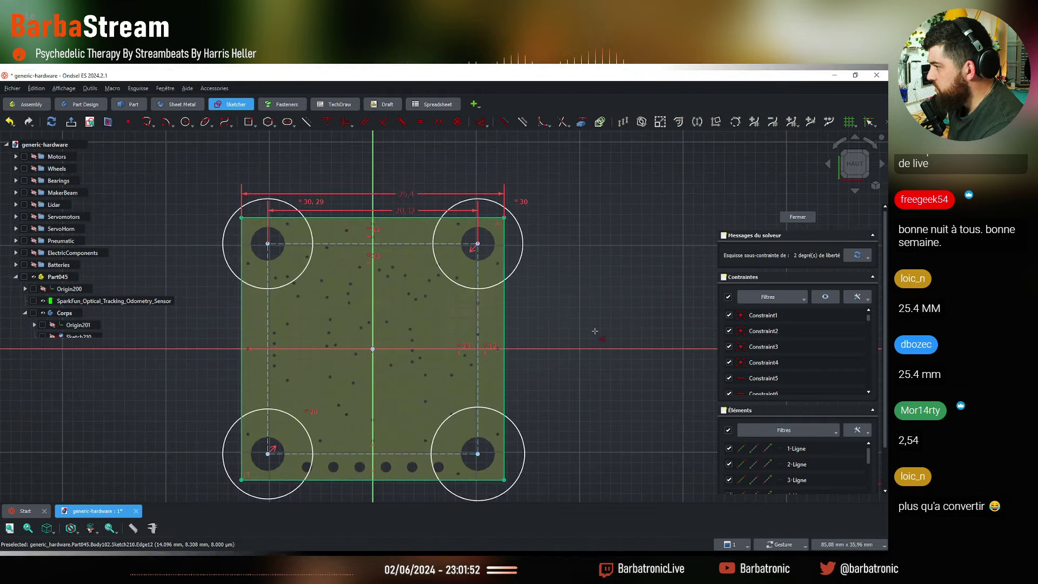
Select all four corner circles and constrain them to the same radius
click(518, 288)
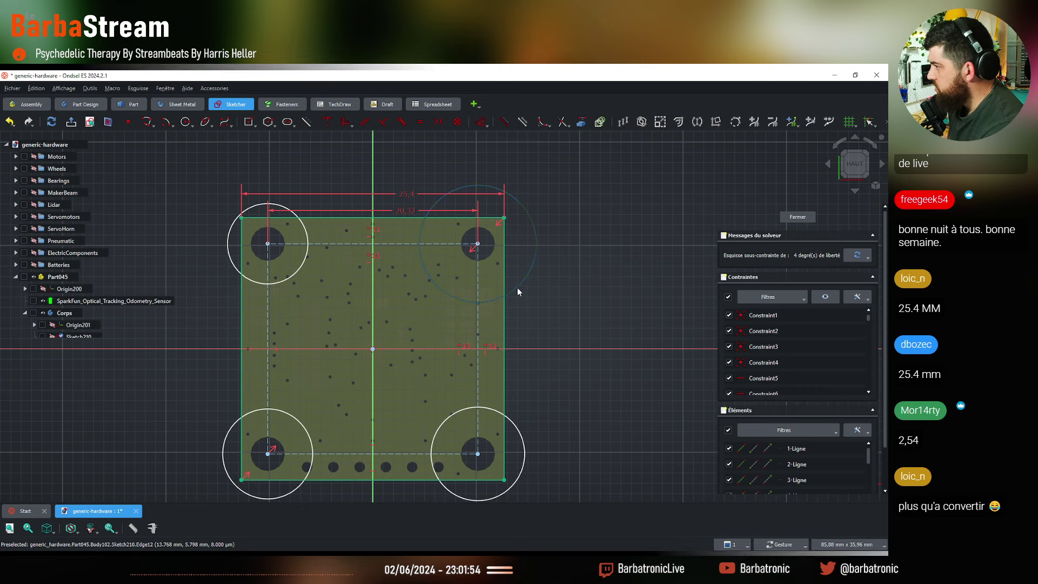
click(287, 277)
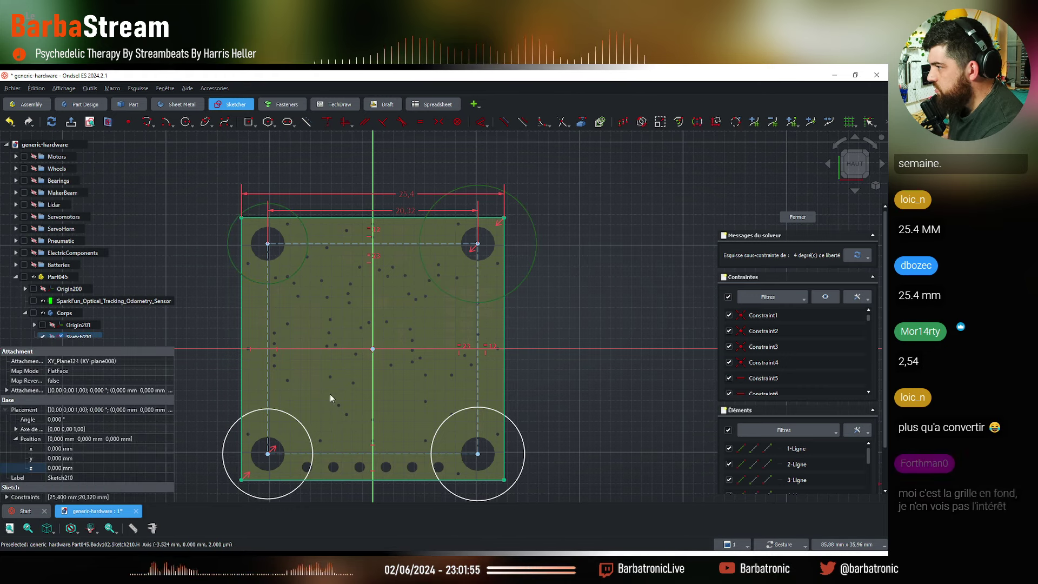
click(302, 426)
click(443, 421)
key(e)
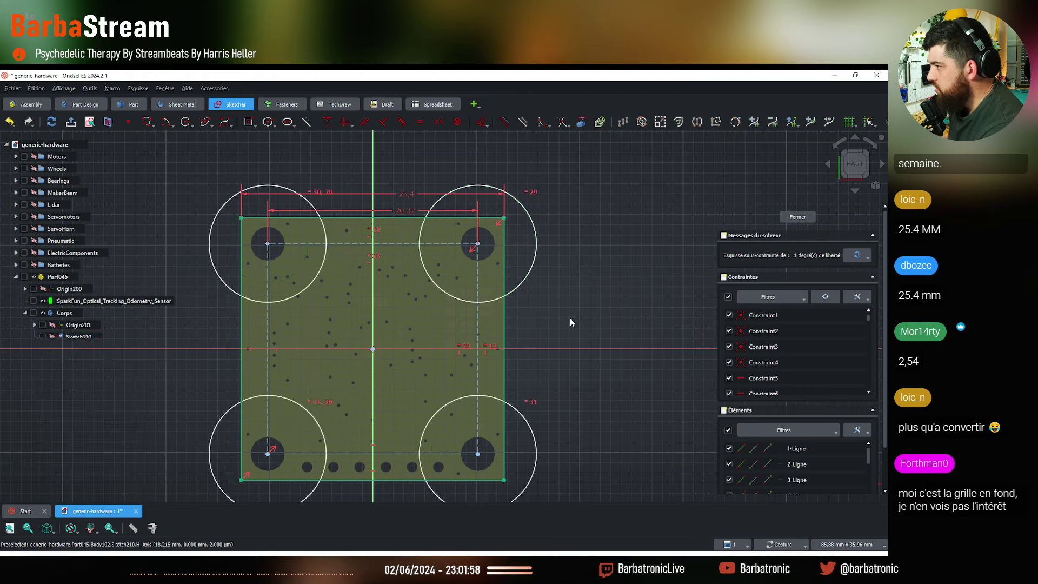
Dimension the upper-right circle with a diameter of 3 mm
click(540, 259)
text(ko)
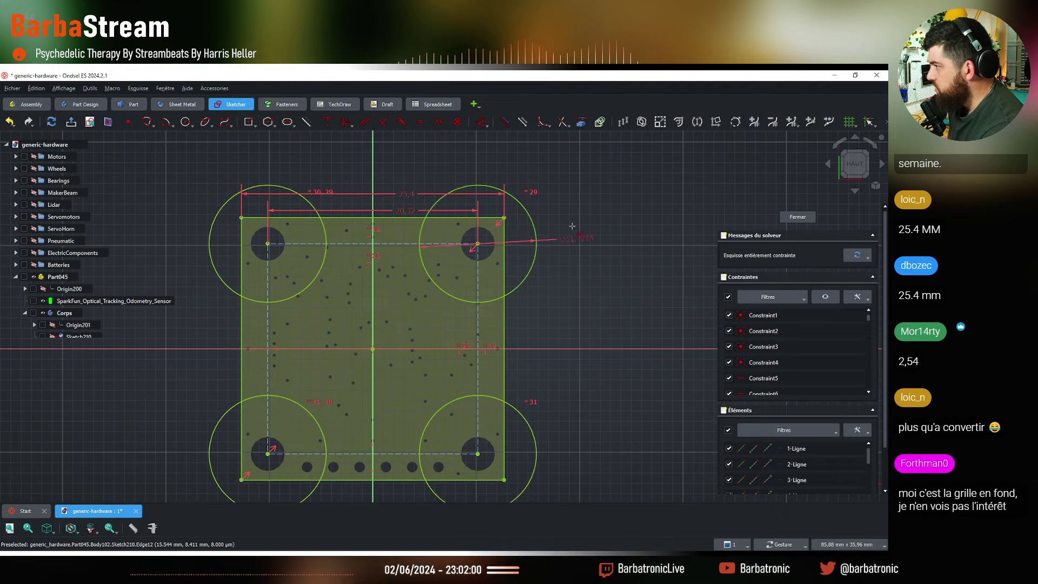
text(3)
key(Return)
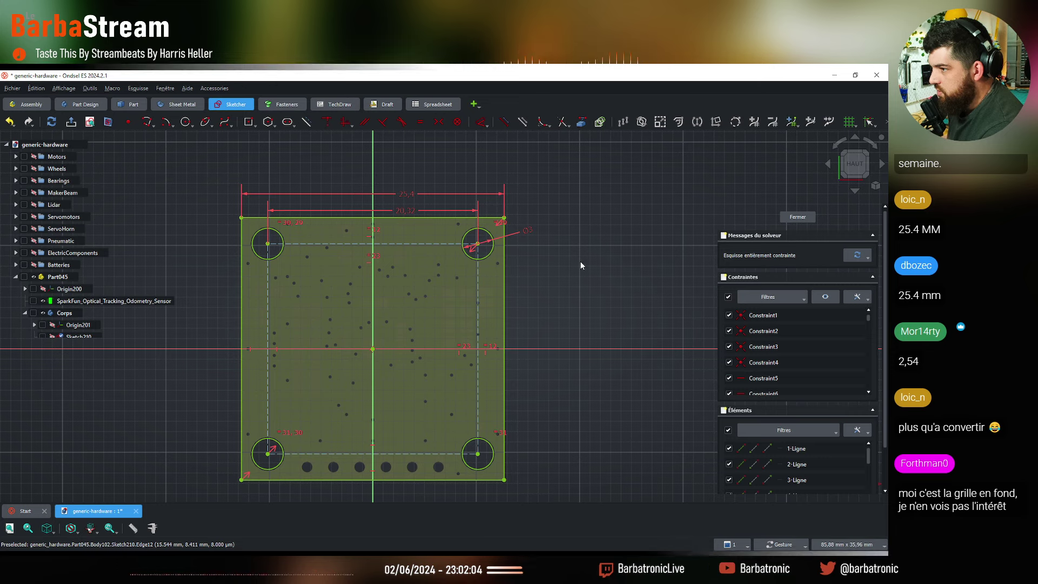
scroll(582, 259, down, 2)
scroll(462, 297, up, 3)
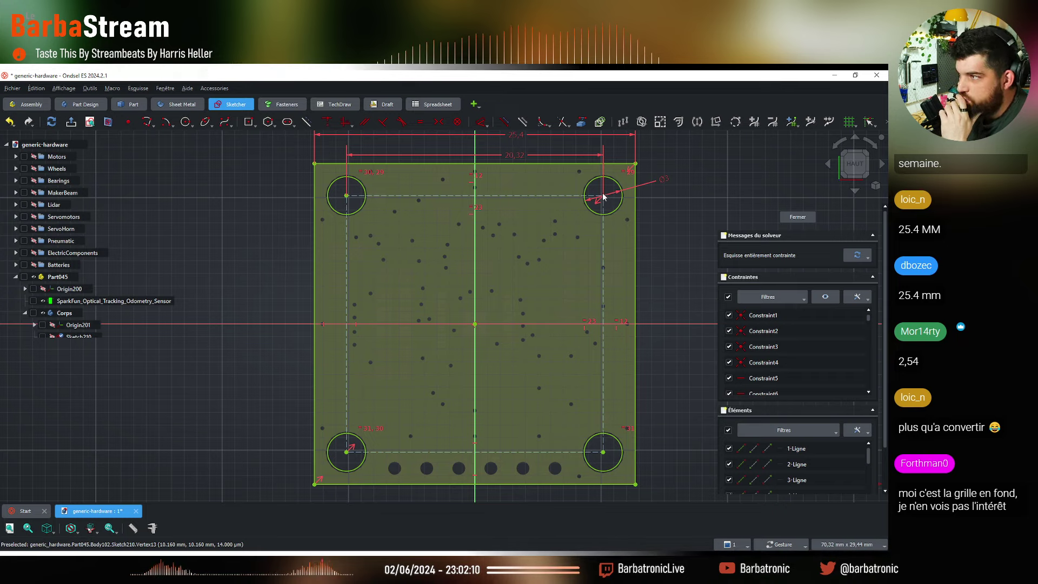
Hide the sketch grid, compare the circles with the imported mounting holes, and close the sketch
click(851, 122)
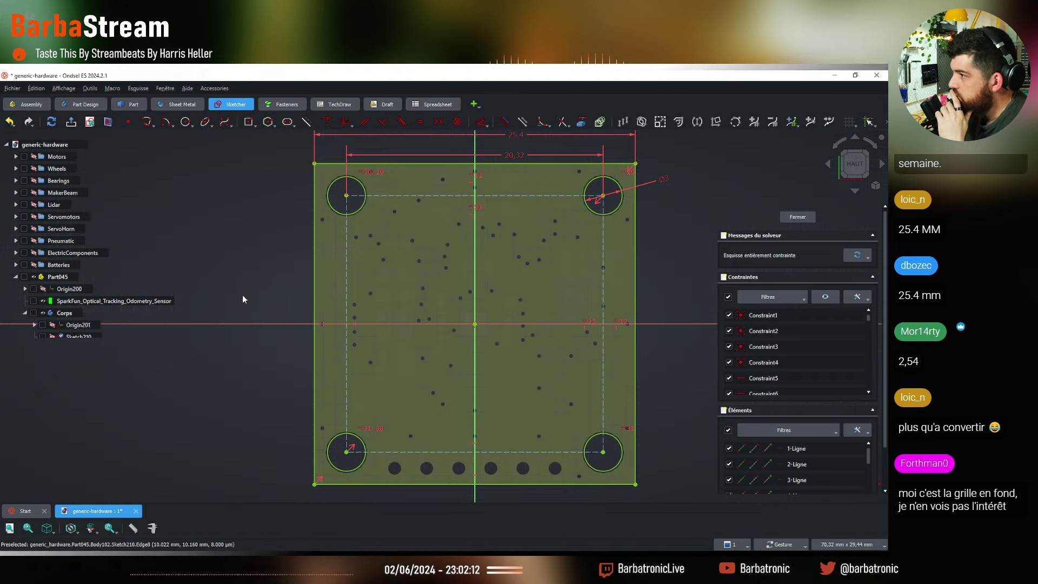
scroll(242, 295, down, 3)
scroll(421, 245, up, 3)
scroll(468, 257, down, 2)
scroll(299, 351, up, 1)
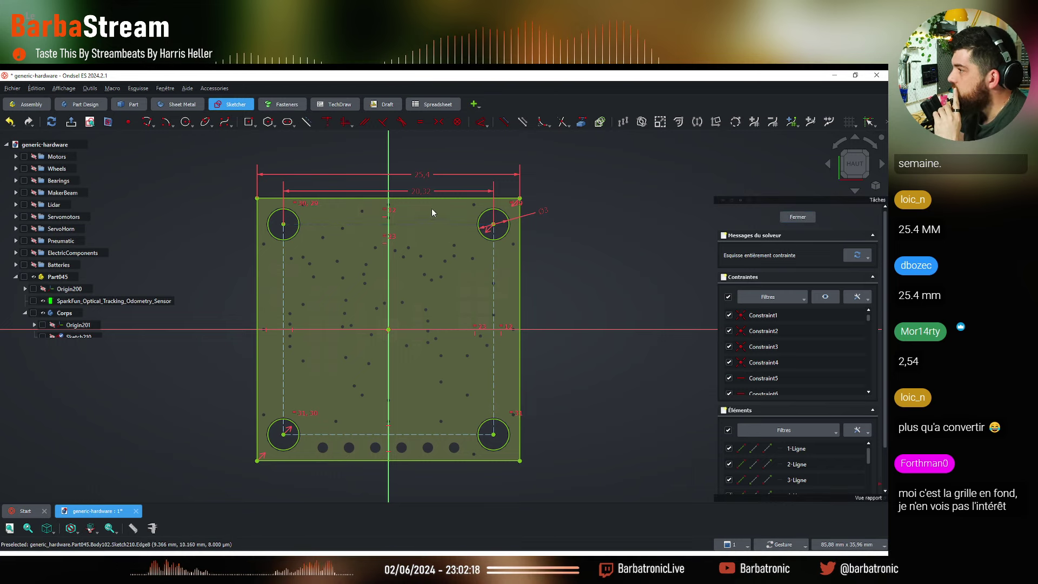
scroll(482, 213, up, 5)
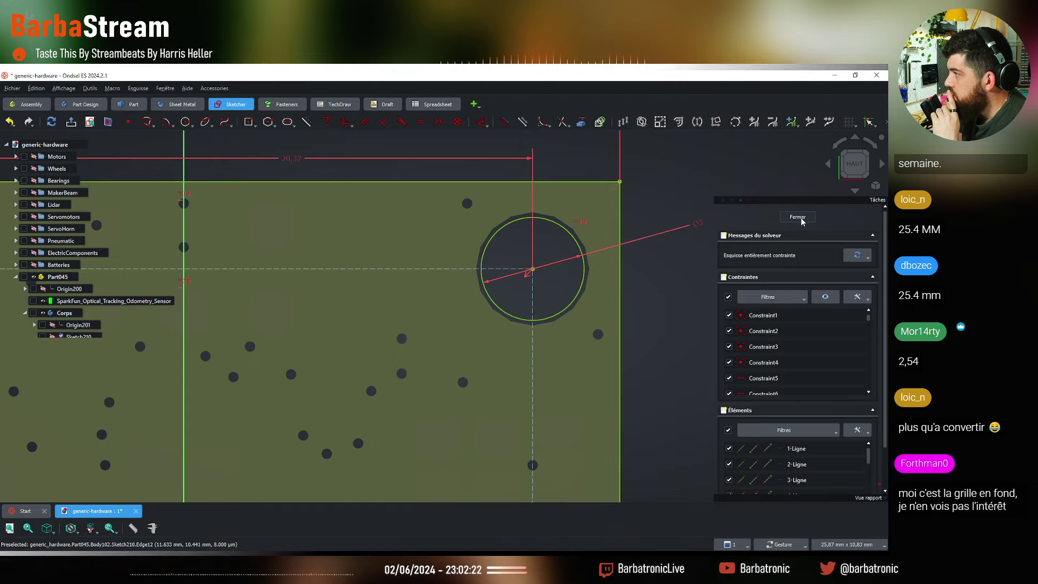
click(781, 222)
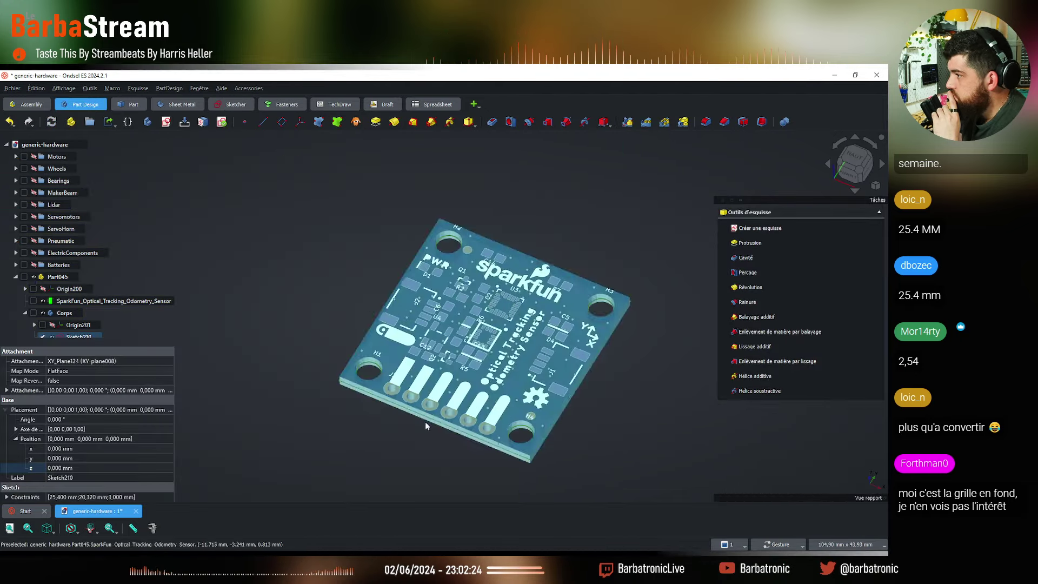
Examine from the side how the imported board's thickness lies relative to the sketch plane
mouse_move(425, 420)
mouse_down()
mouse_move(431, 395)
mouse_move(536, 385)
mouse_up()
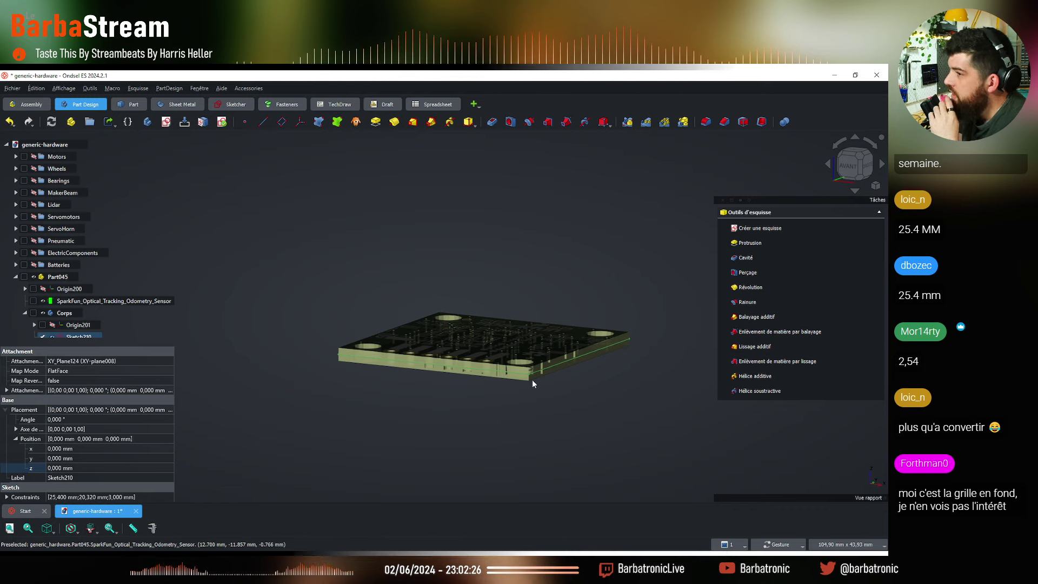
drag(118, 346, 126, 389)
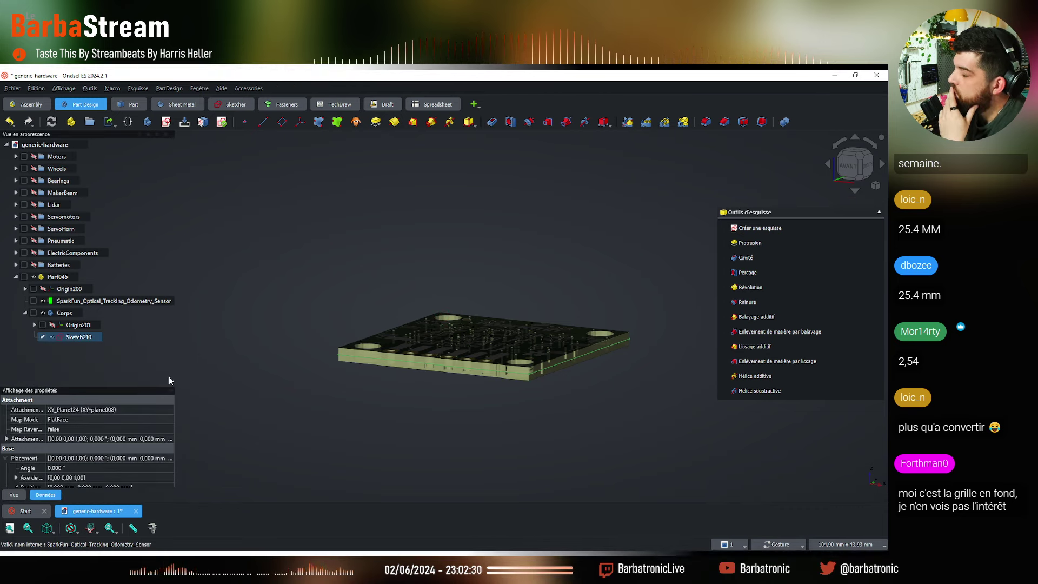
scroll(501, 359, up, 3)
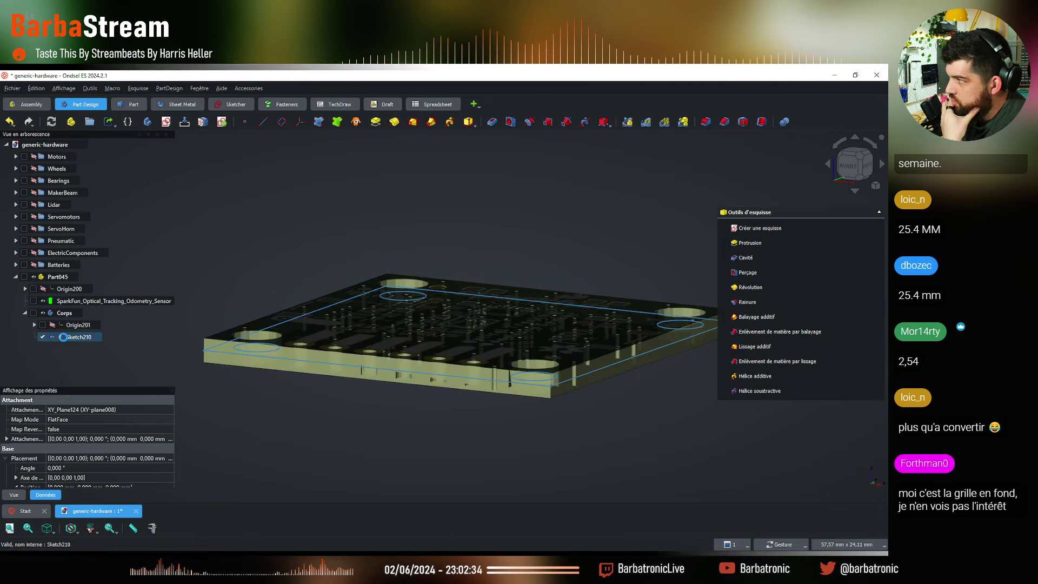
click(346, 449)
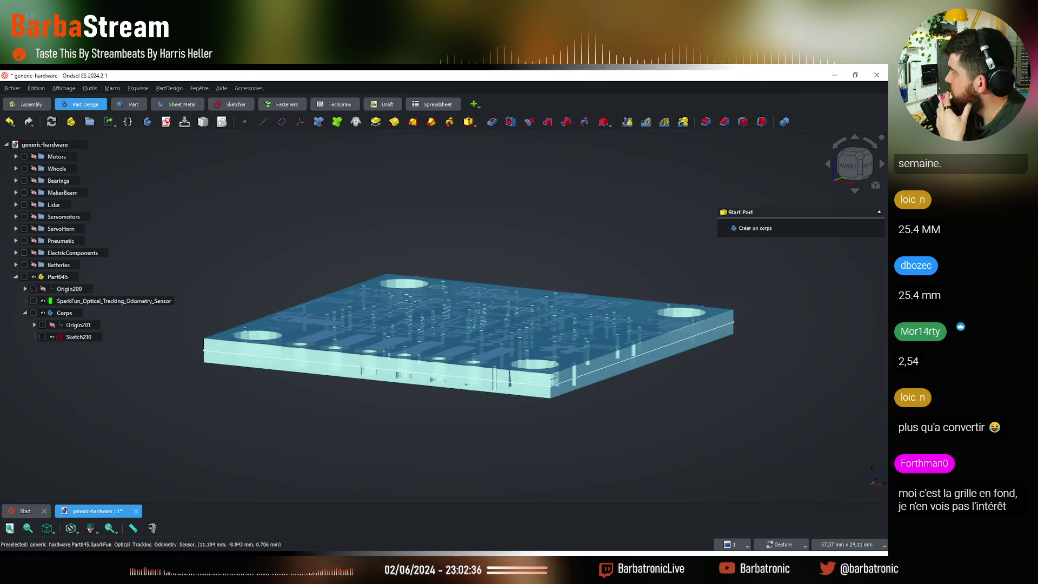
click(80, 301)
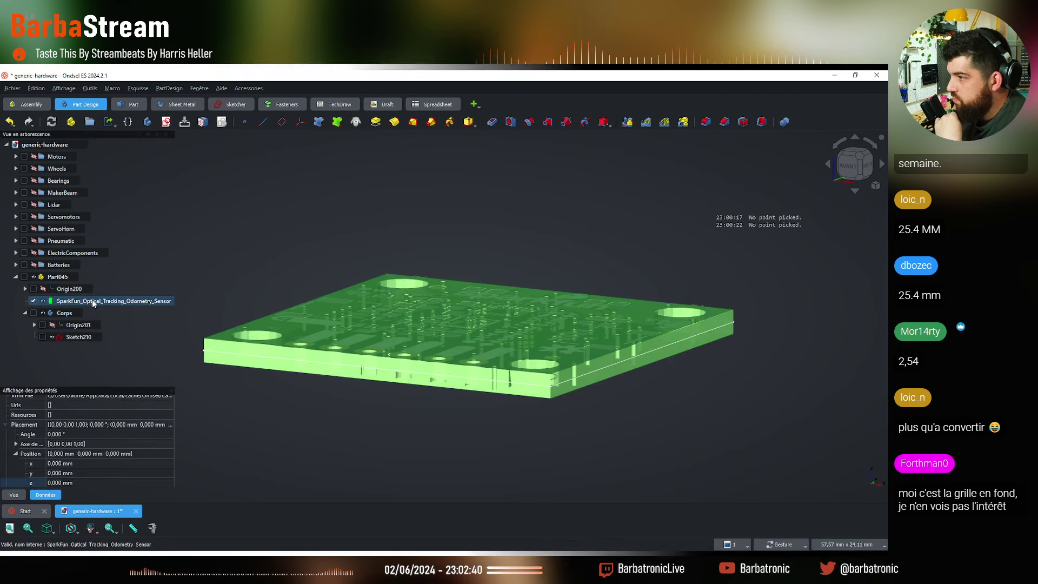
right_click(93, 303)
click(537, 191)
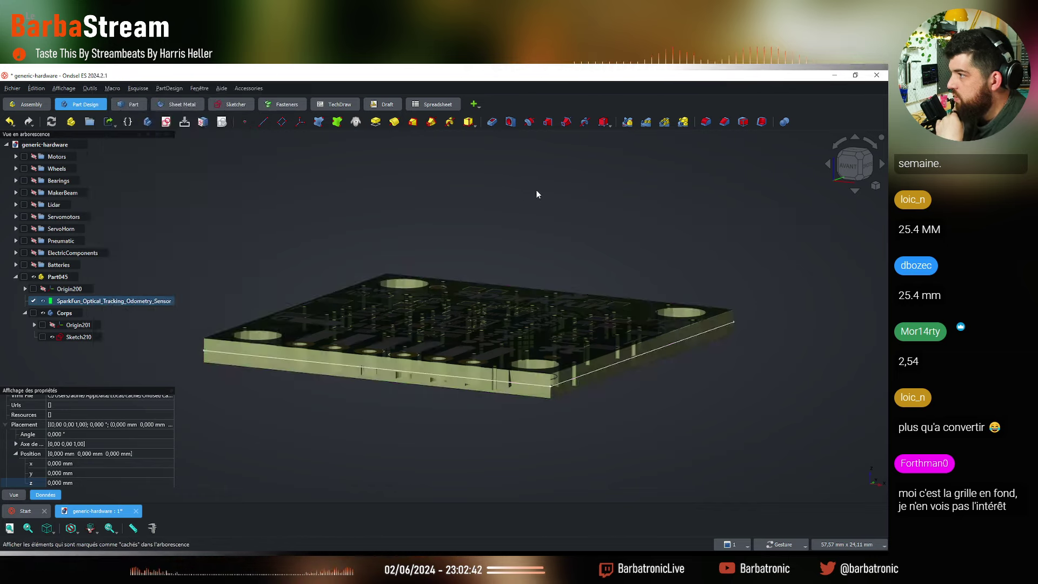
drag(536, 192, 529, 271)
key(0)
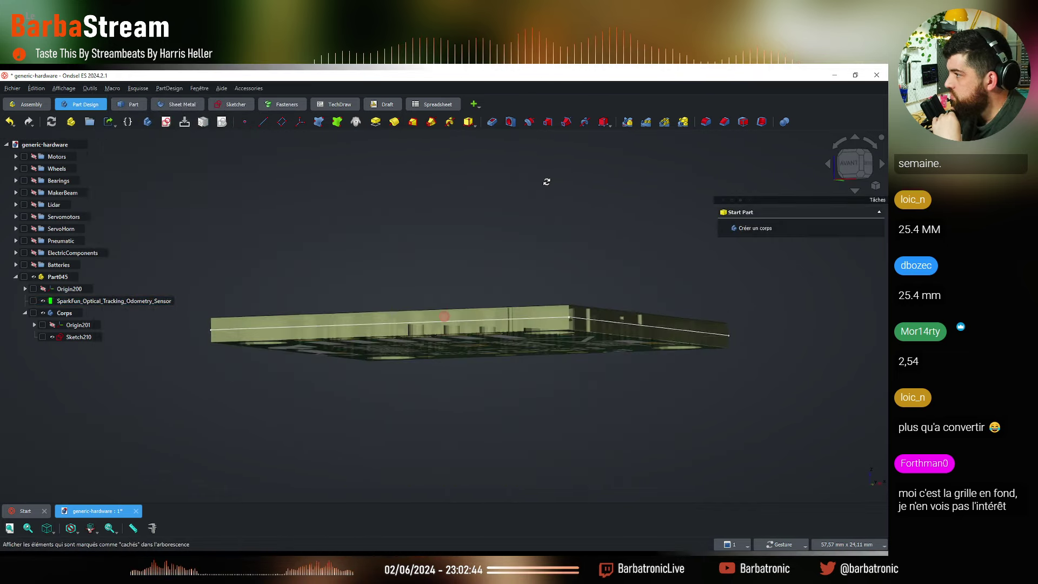
click(99, 300)
right_click(98, 300)
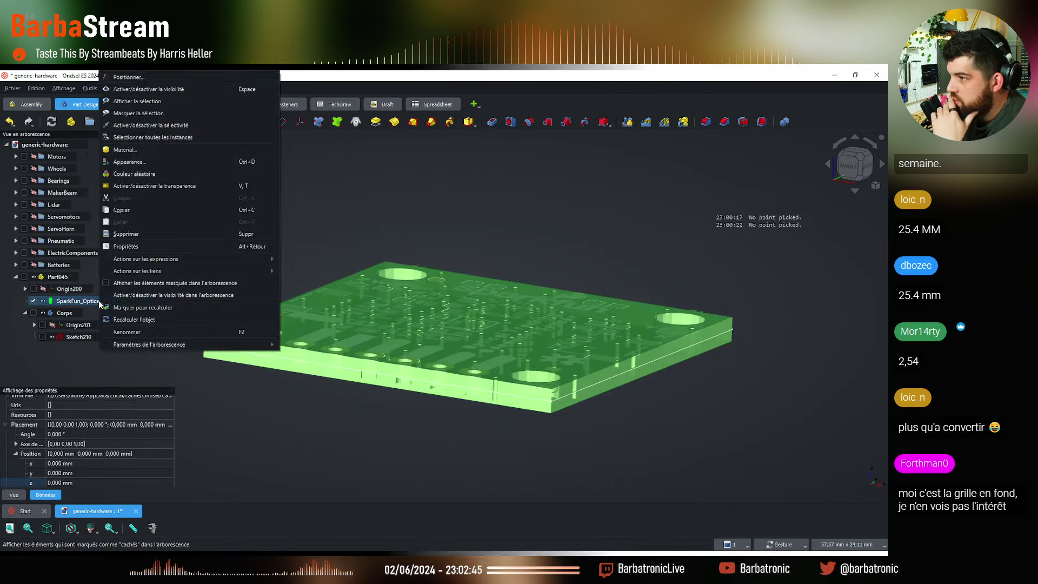
click(132, 78)
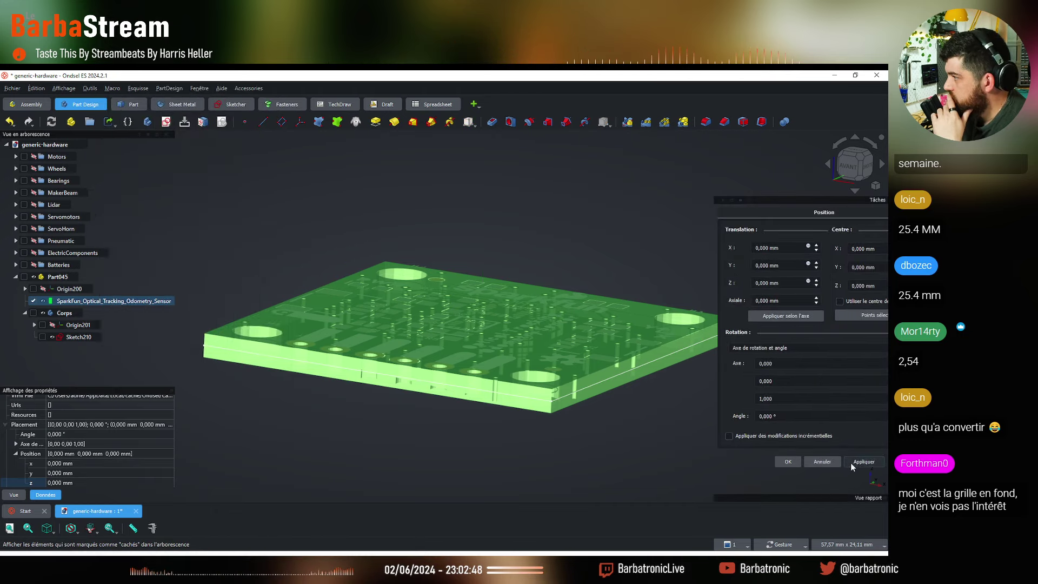
click(787, 461)
right_click(99, 300)
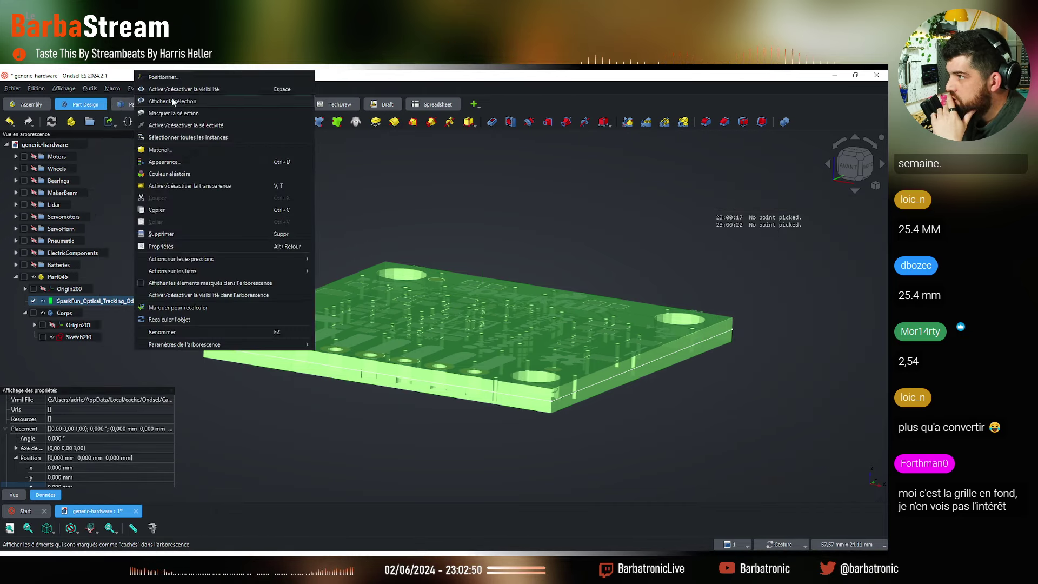
Set the Z position of the imported SparkFun_Optical_Tracking_Odometry_Sensor model to 1,6/2 (0.8 mm), and check its underside against the sketch
click(90, 302)
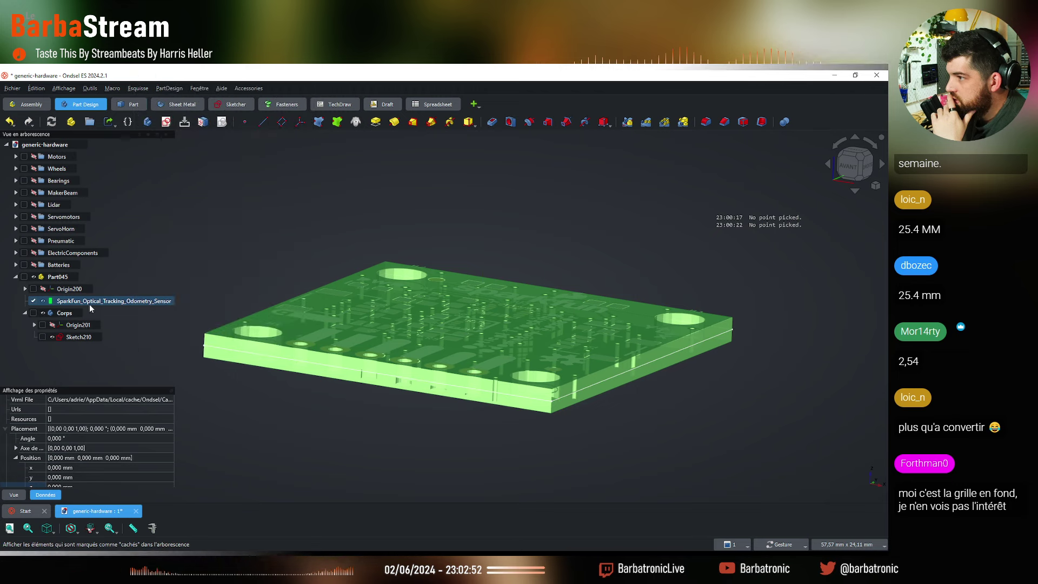
scroll(128, 473, down, 1)
click(129, 473)
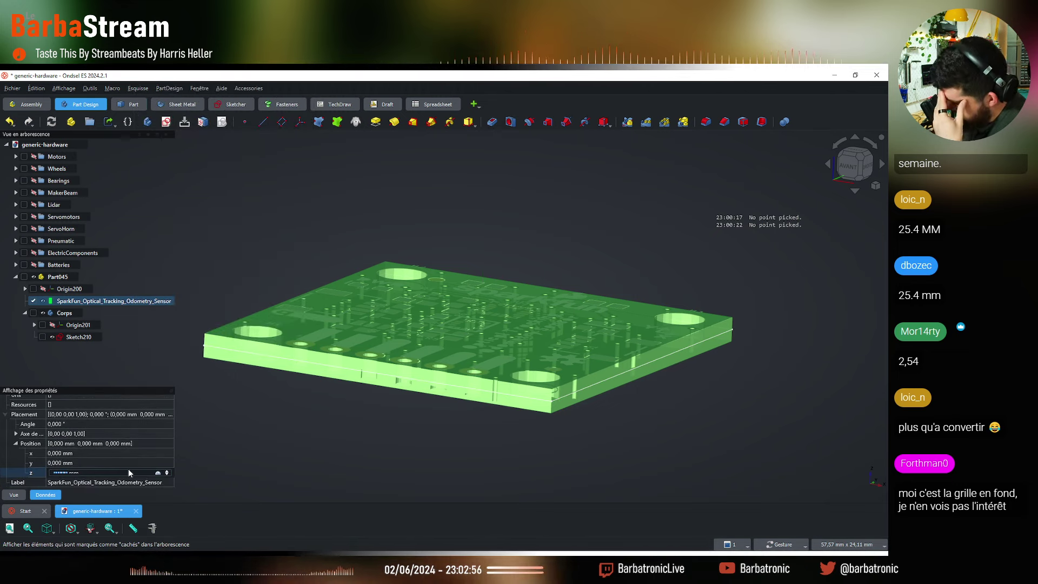
text(1,6/2)
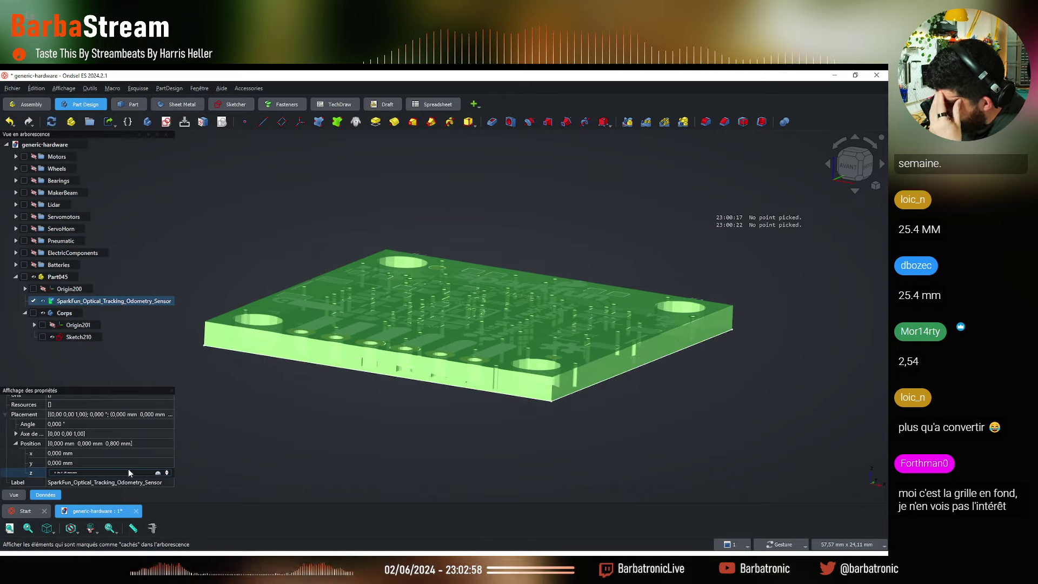
key(Return)
click(401, 446)
drag(401, 445, 457, 310)
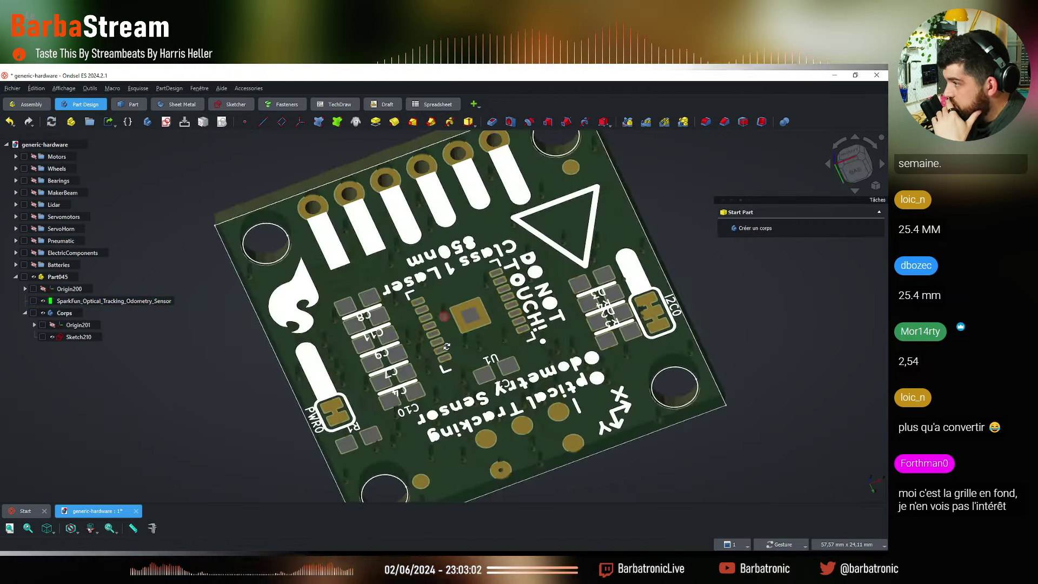
Pad the board outline sketch by 1,6 mm and check the solid against the imported board
drag(476, 207, 437, 354)
click(102, 336)
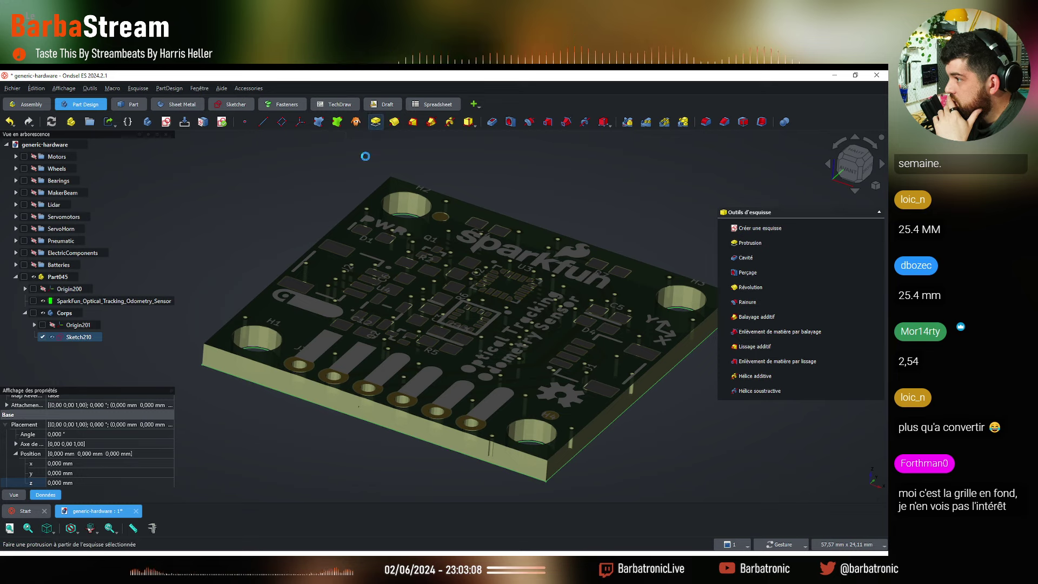
mouse_move(343, 320)
mouse_down()
mouse_move(291, 368)
mouse_move(614, 283)
mouse_move(664, 306)
mouse_up()
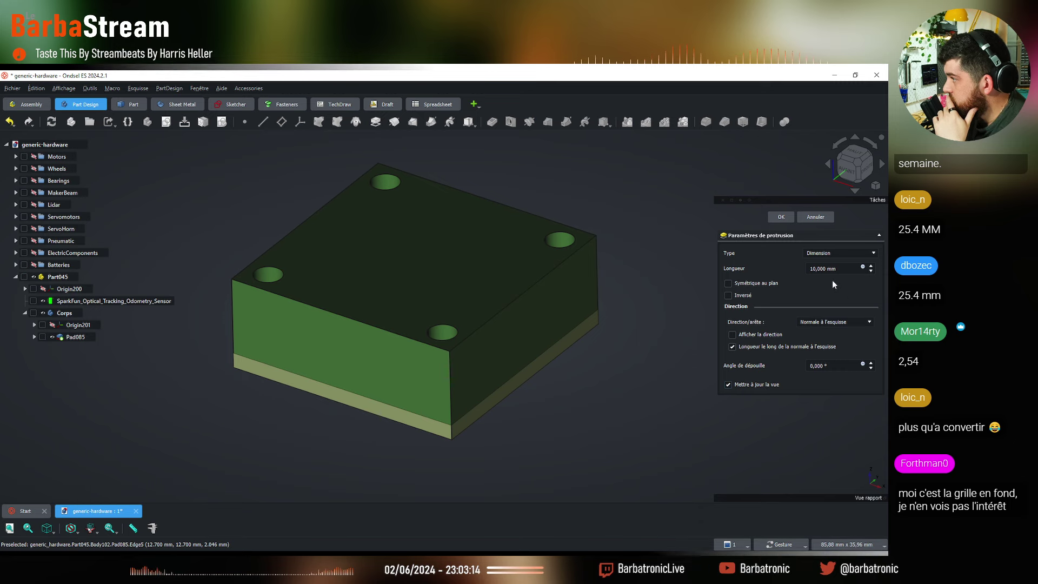
text(1,6)
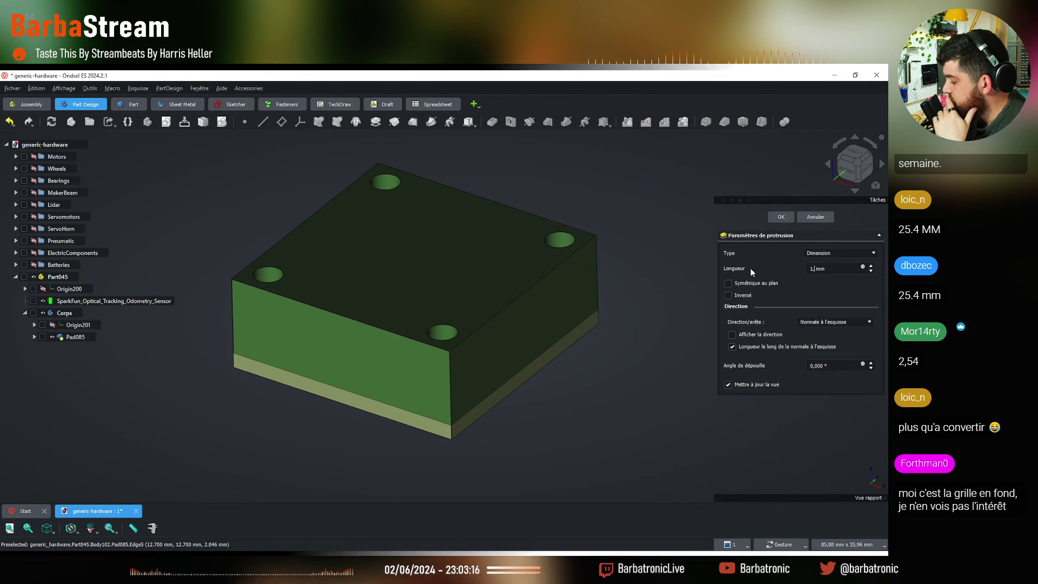
key(Return)
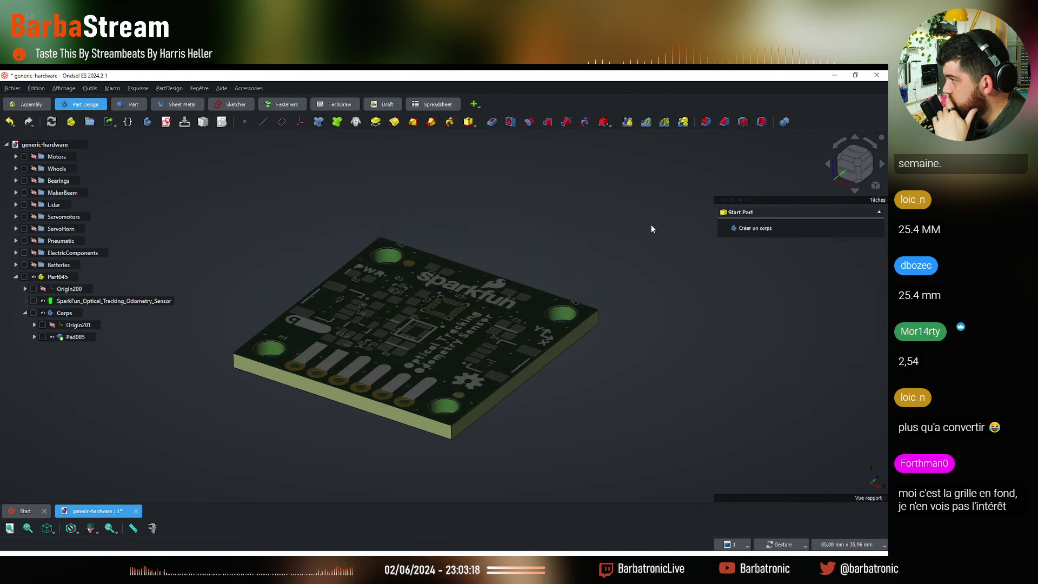
scroll(262, 394, up, 2)
drag(262, 394, 684, 433)
scroll(303, 373, down, 4)
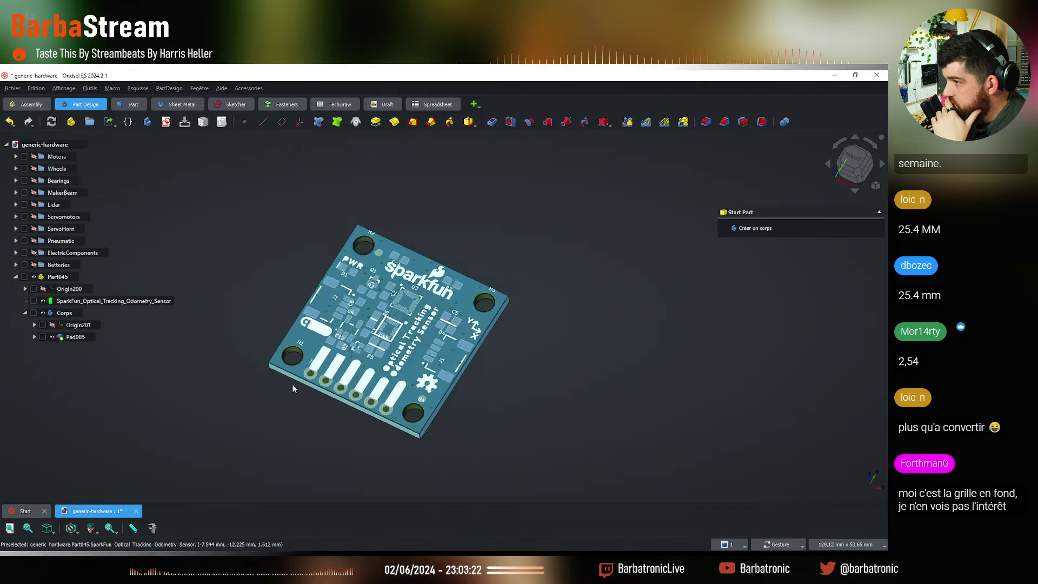
Rename the new board body as SimpleOTOS-SparkFun
right_click(64, 313)
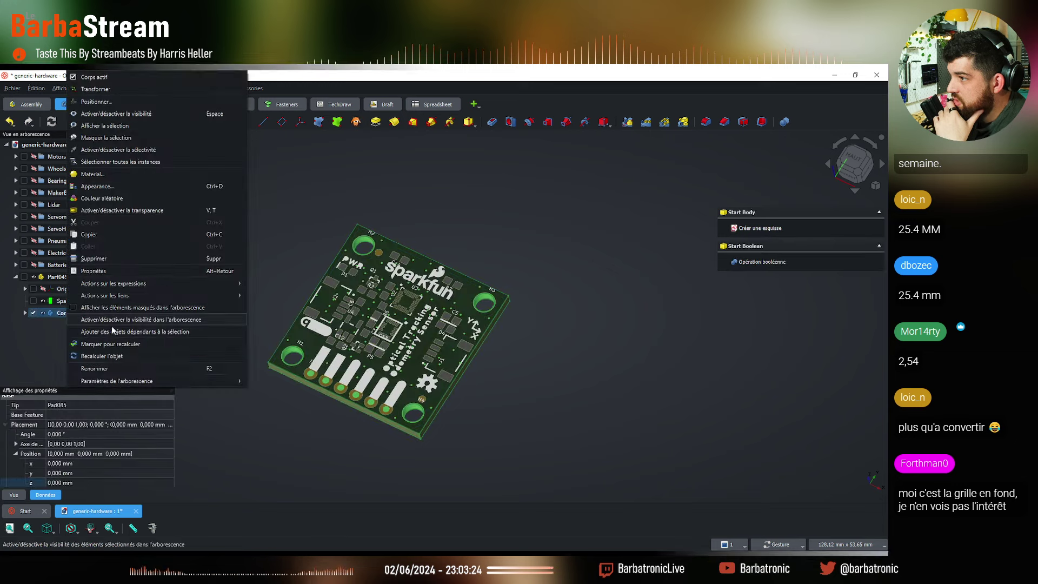
click(140, 368)
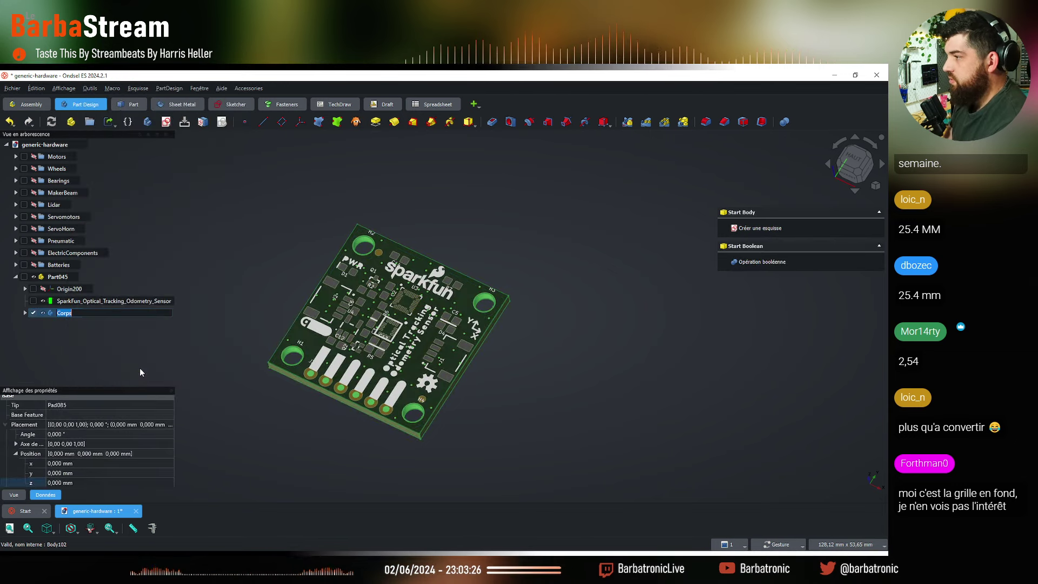
text(Simpk)
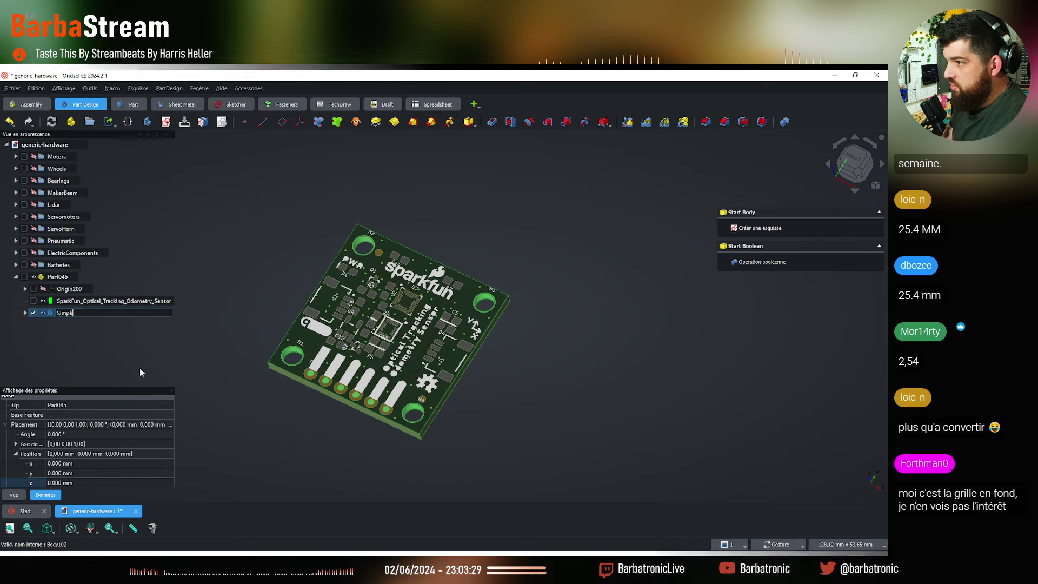
key(BackSpace)
text(le)
key(Return)
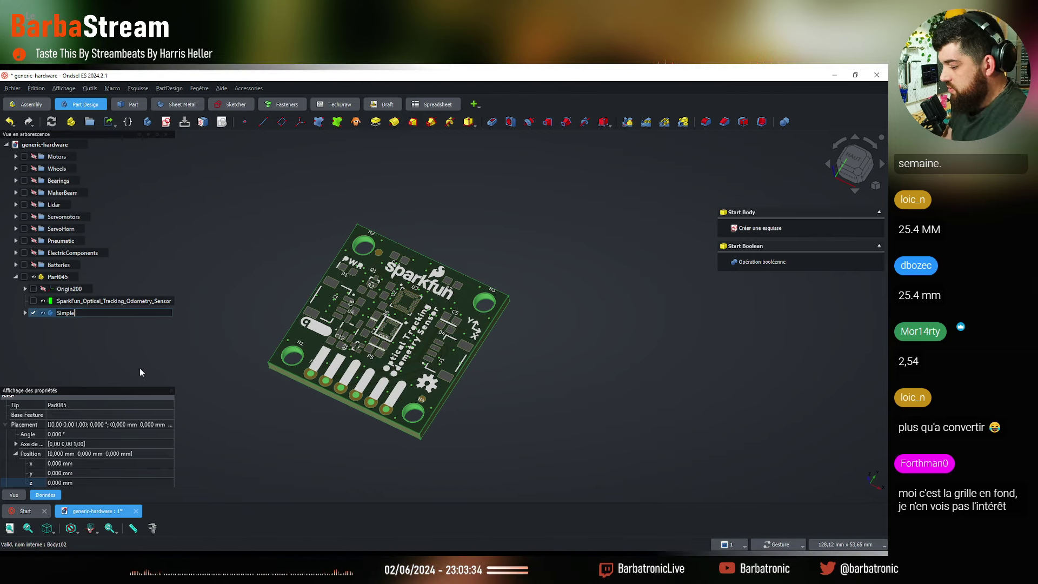
text(OTOS)
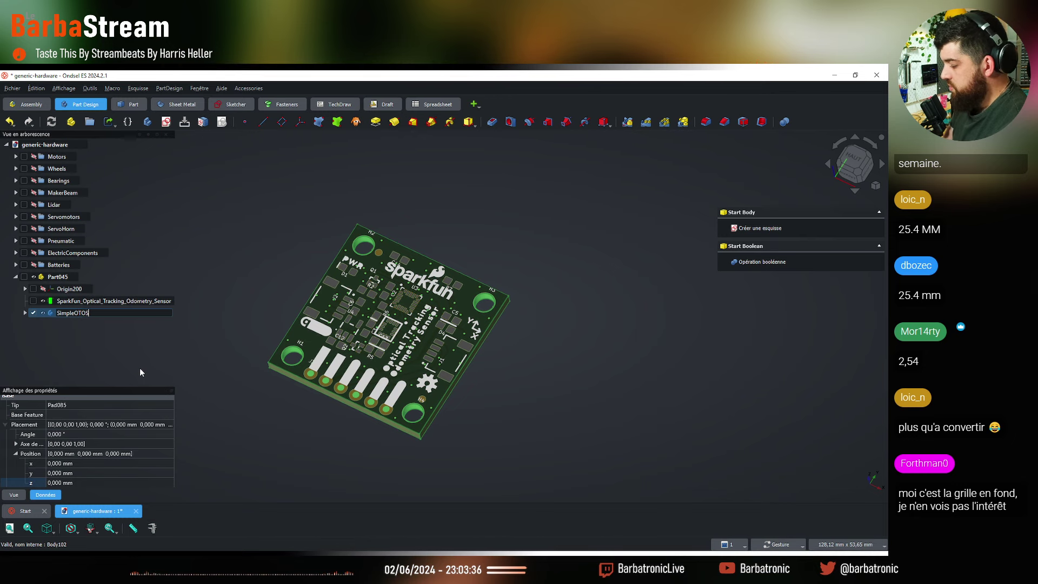
text(-SparkFun)
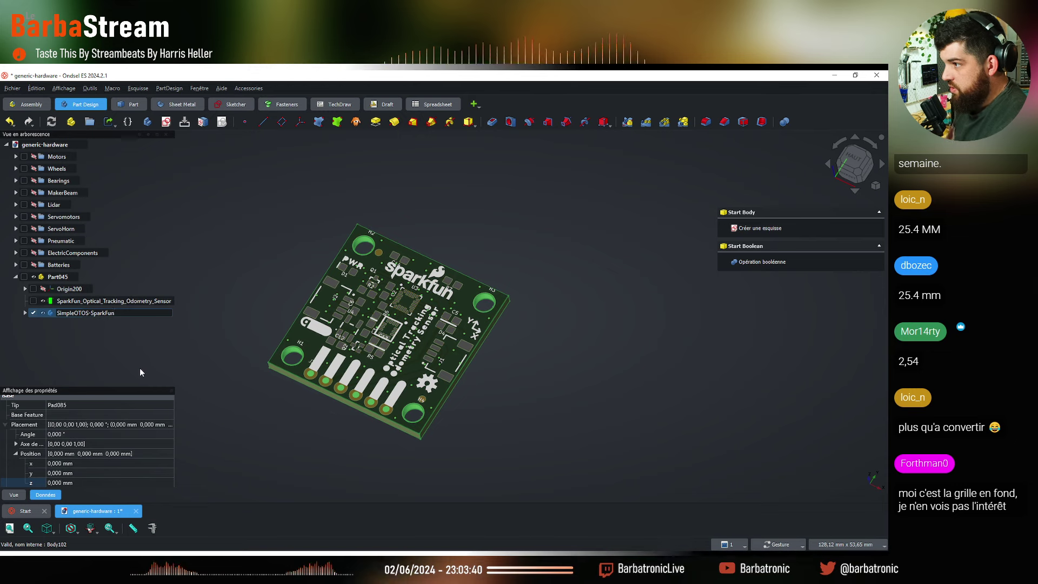
key(Return)
click(211, 354)
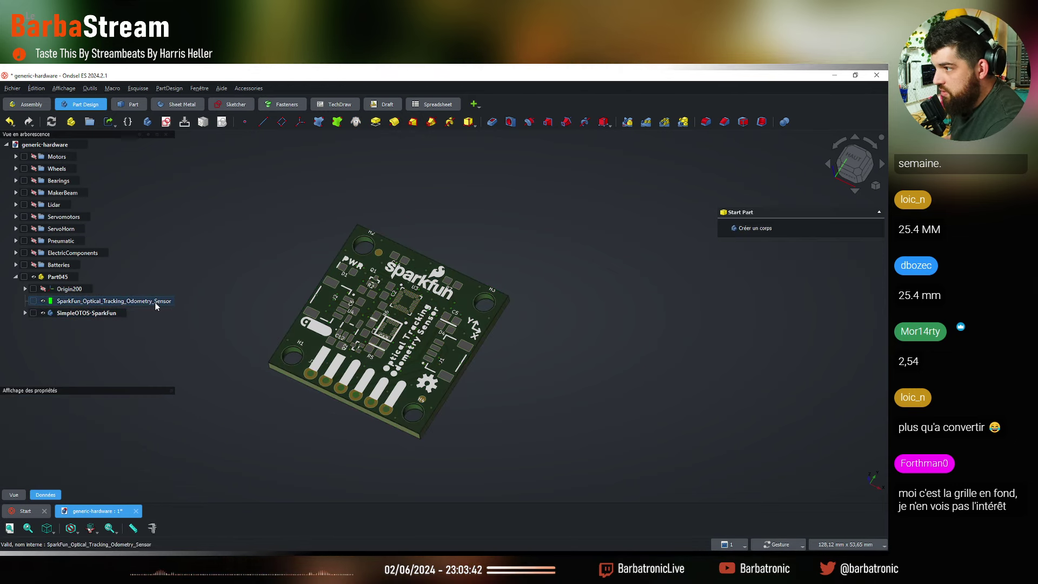
Consult the browser window and rename the sensor's containing part as "SparkFun OTOS - SEN-24904"
mouse_move(124, 554)
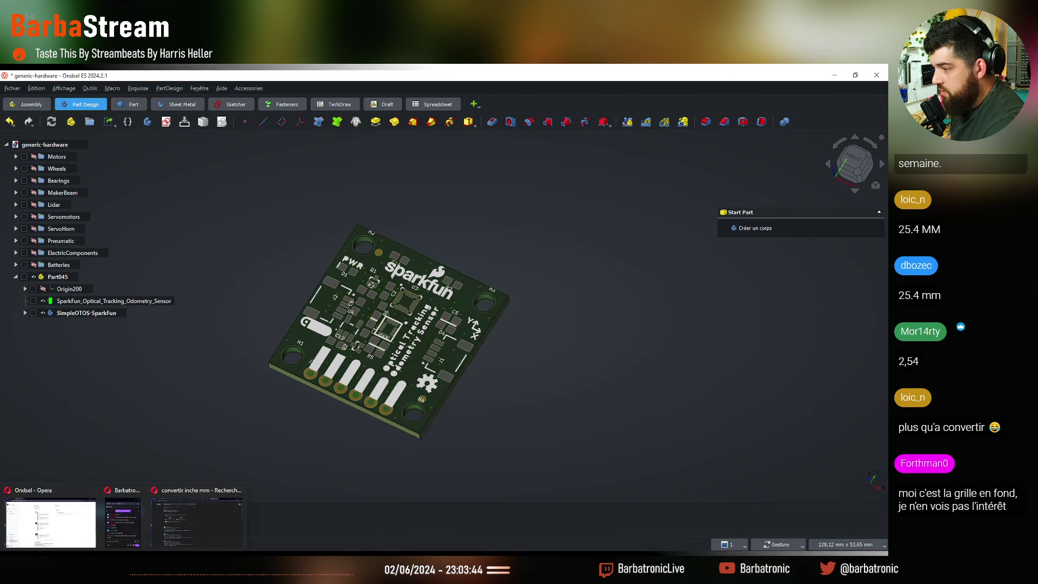
click(190, 528)
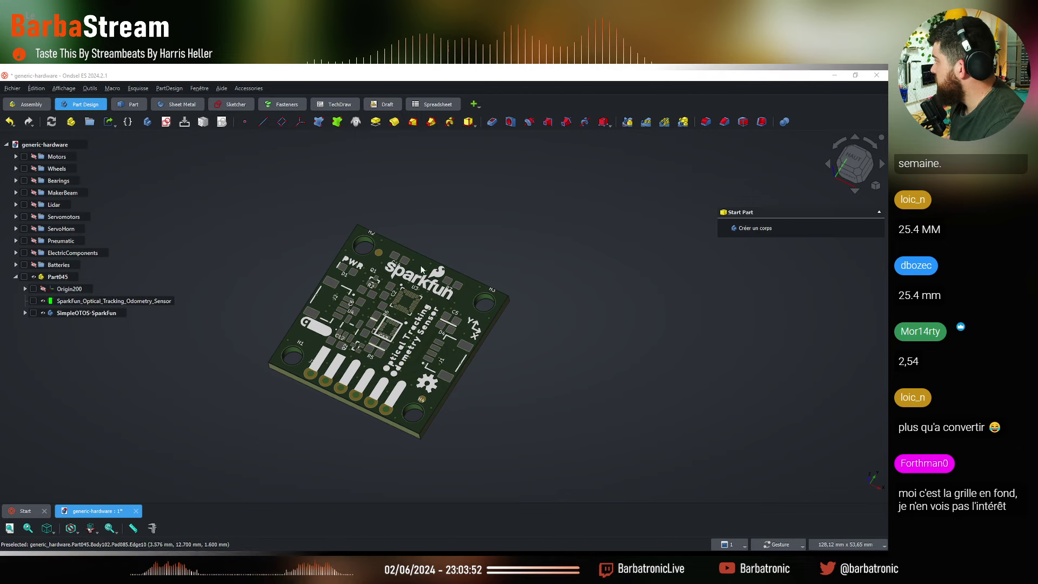
click(62, 278)
right_click(60, 278)
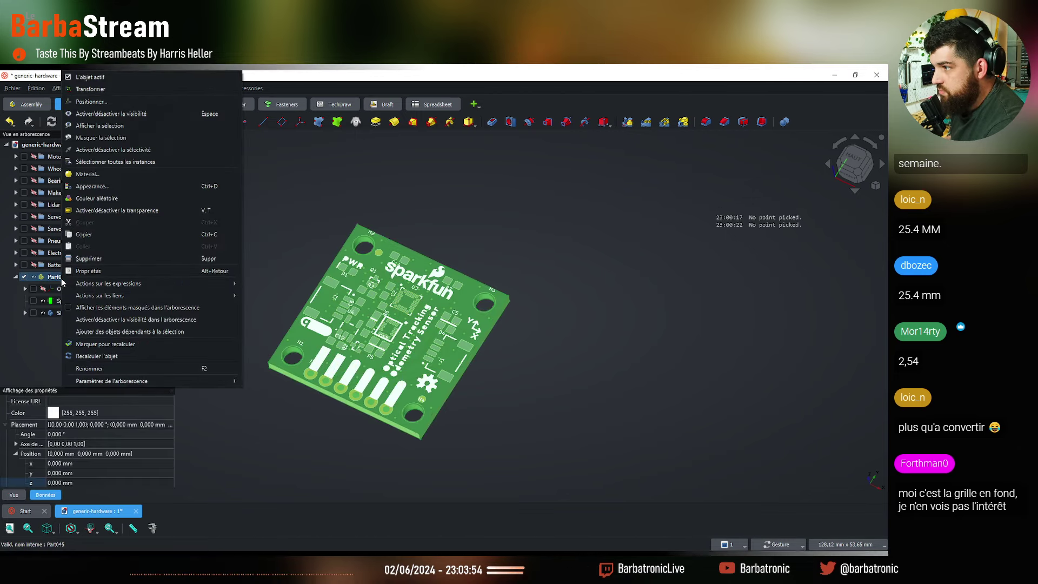
click(165, 369)
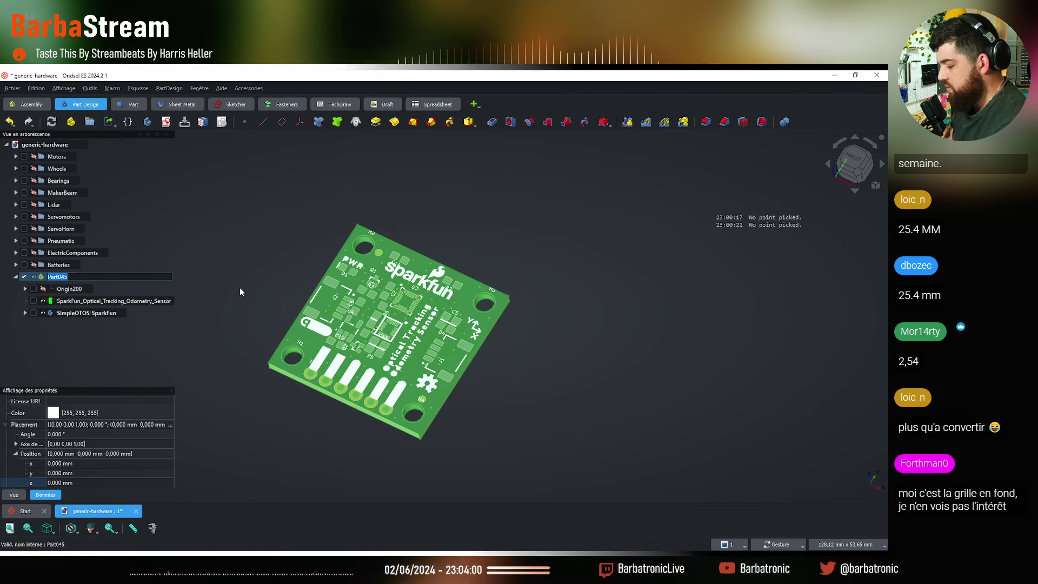
text(Spark)
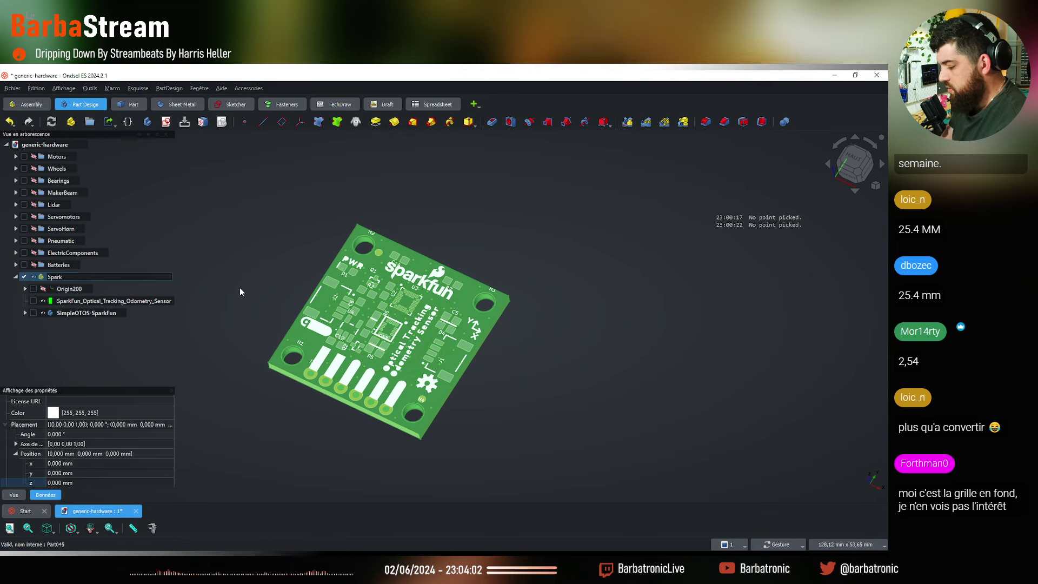
text(Fun OTO)
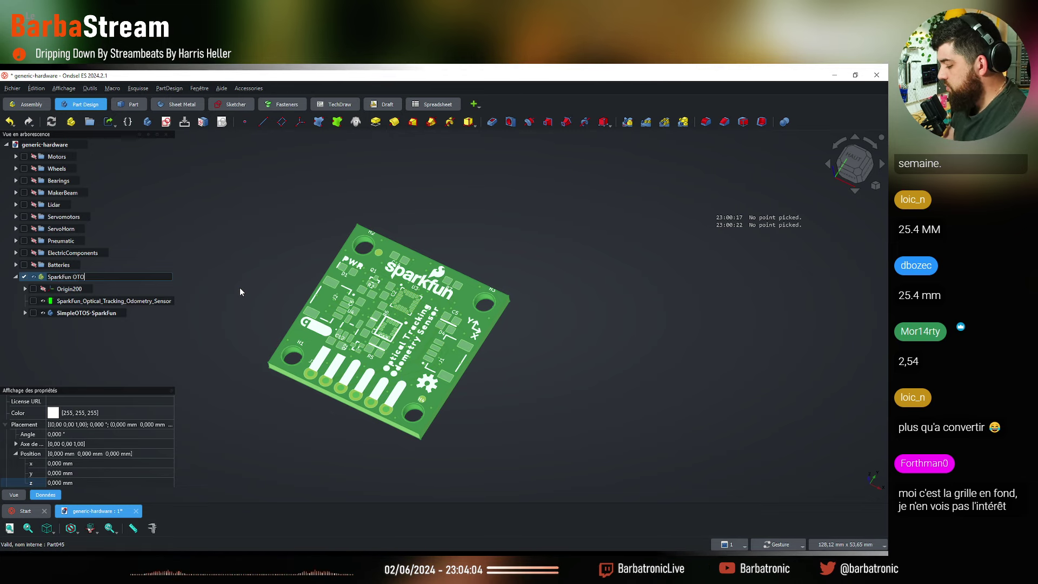
text(S - SEN-24904)
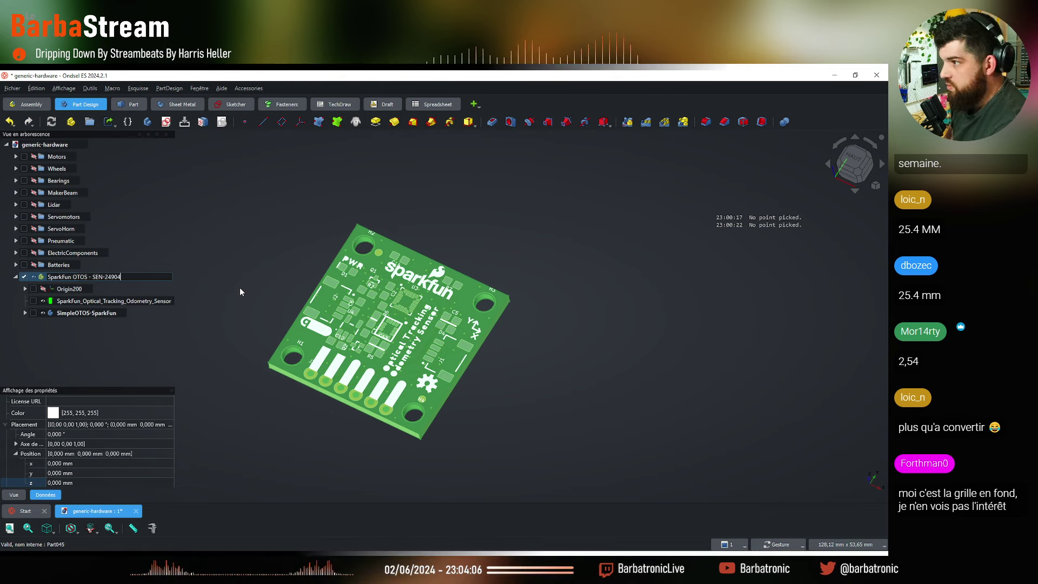
key(Return)
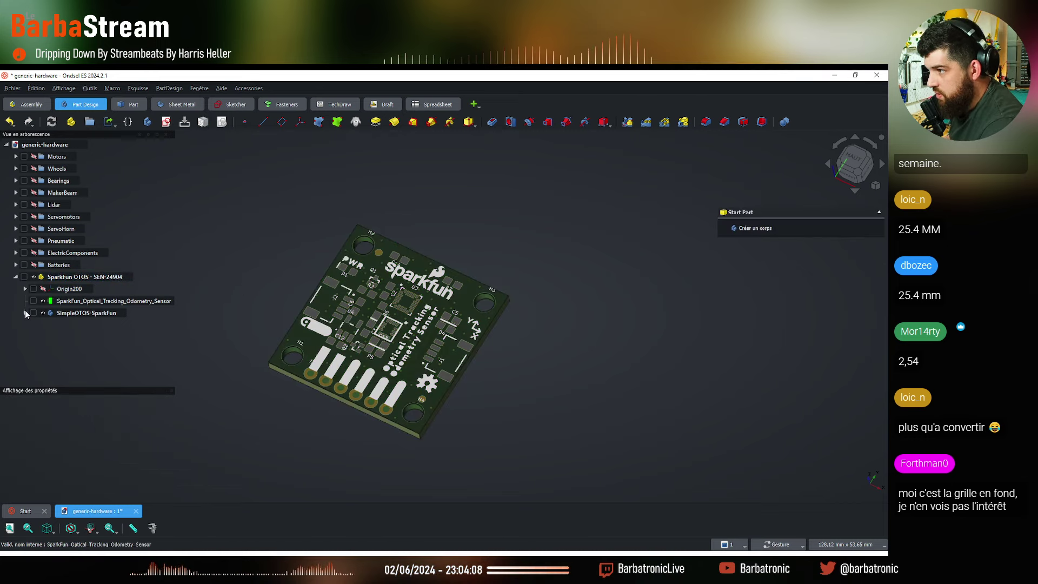
Hide the origin and pad of the SimpleOTOS-SparkFun body from the model tree
click(25, 313)
click(89, 324)
ctrl+click(73, 337)
right_click(72, 337)
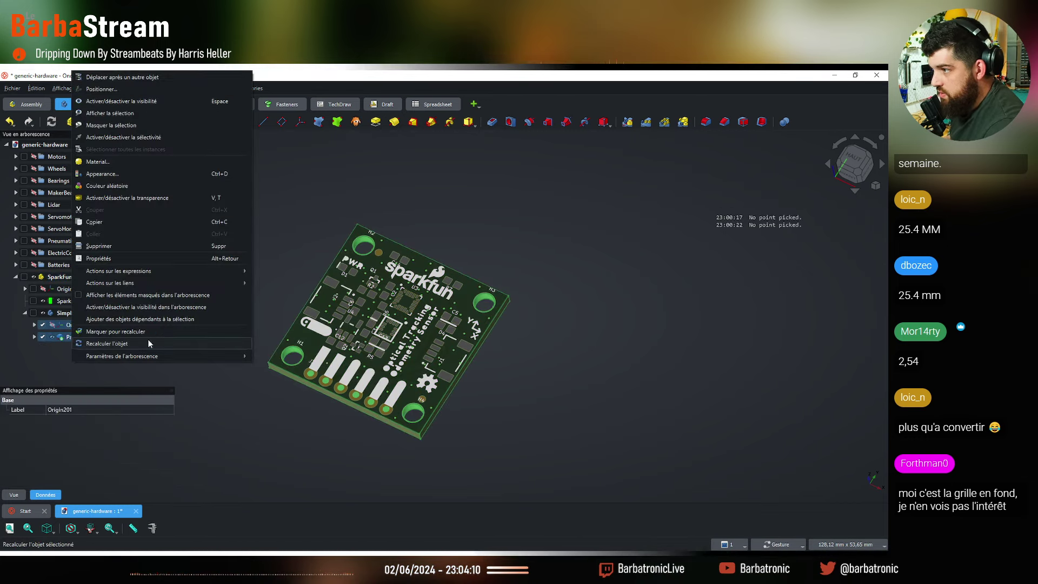
click(117, 307)
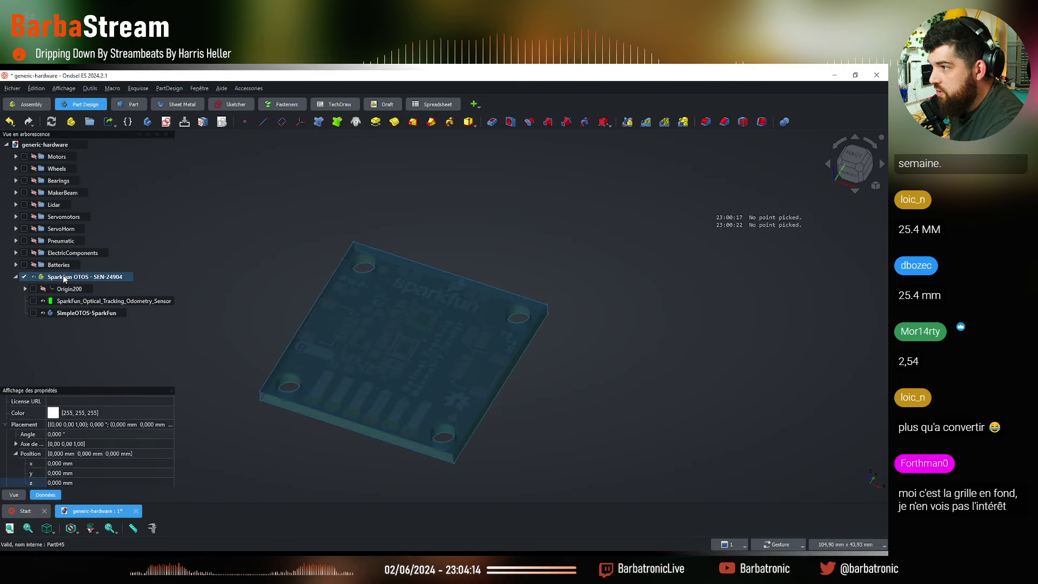
Move the SparkFun OTOS part into the ElectricComponents group and show the group with its three other components hidden
drag(69, 277, 86, 254)
click(16, 252)
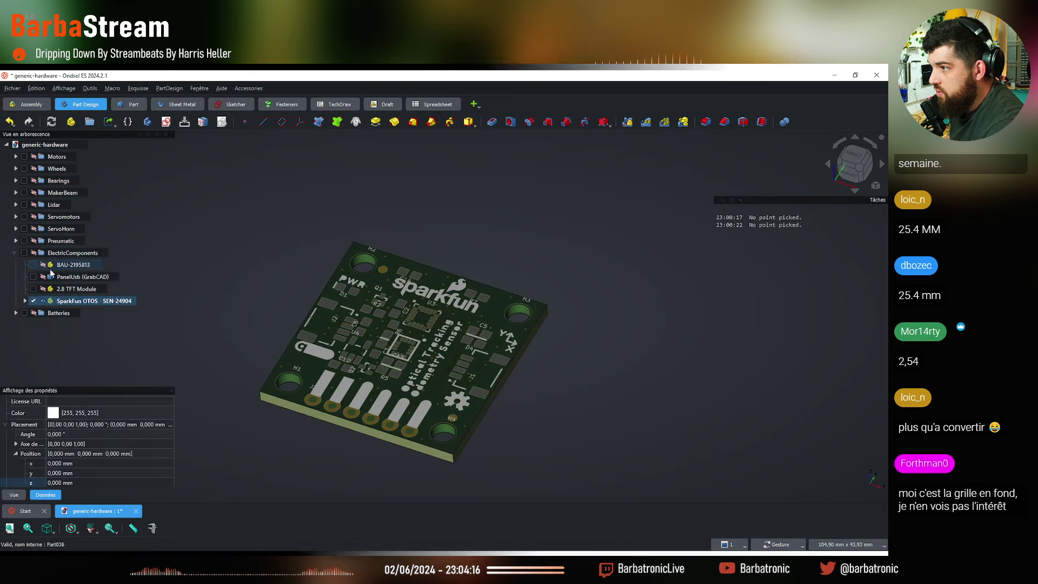
click(34, 253)
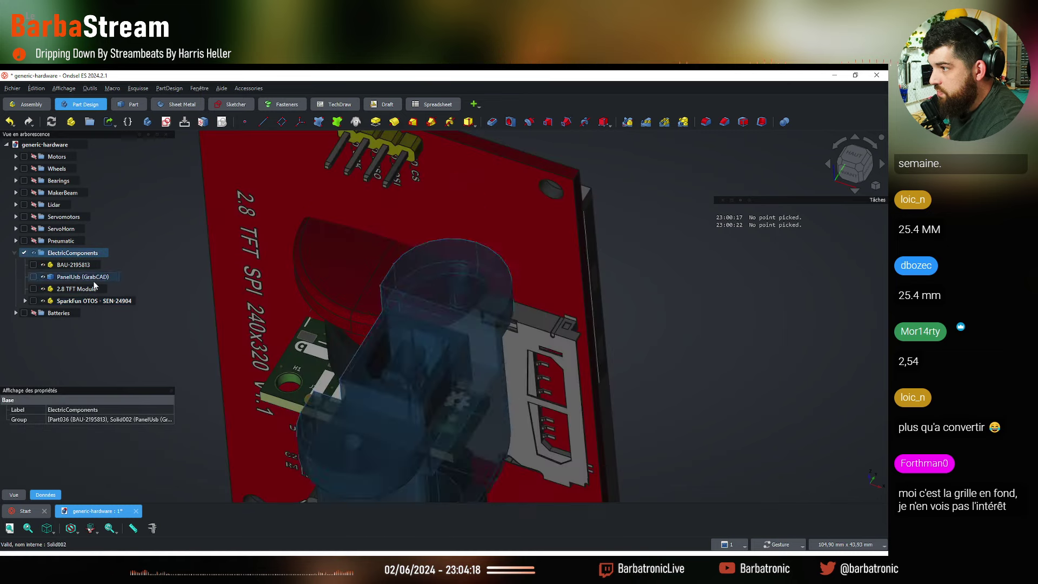
click(43, 288)
click(42, 276)
click(42, 264)
click(43, 265)
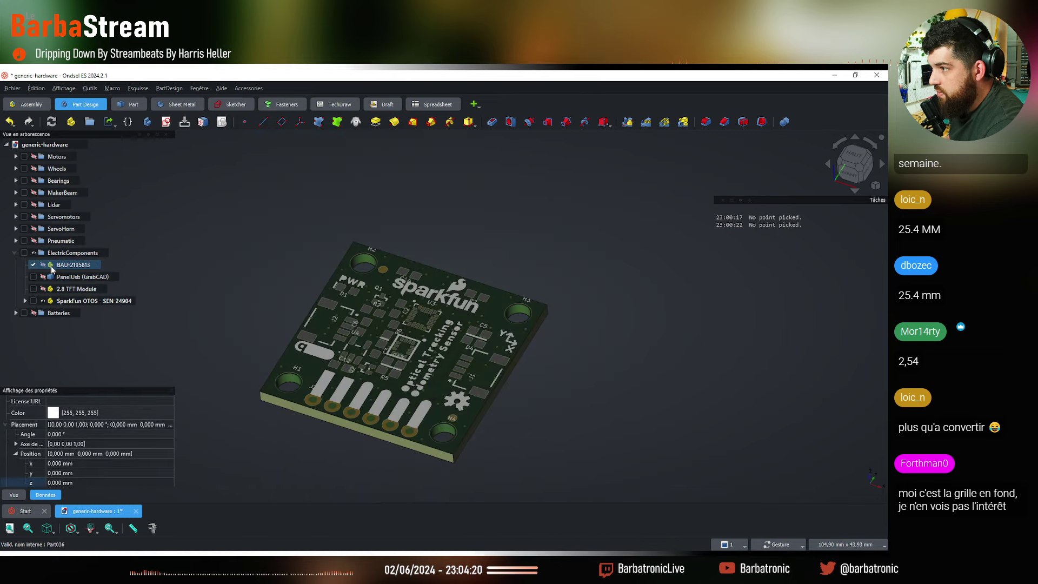
click(275, 283)
Look over the finished board, collapse the ElectricComponents group and save the generic-hardware document
drag(513, 433, 457, 405)
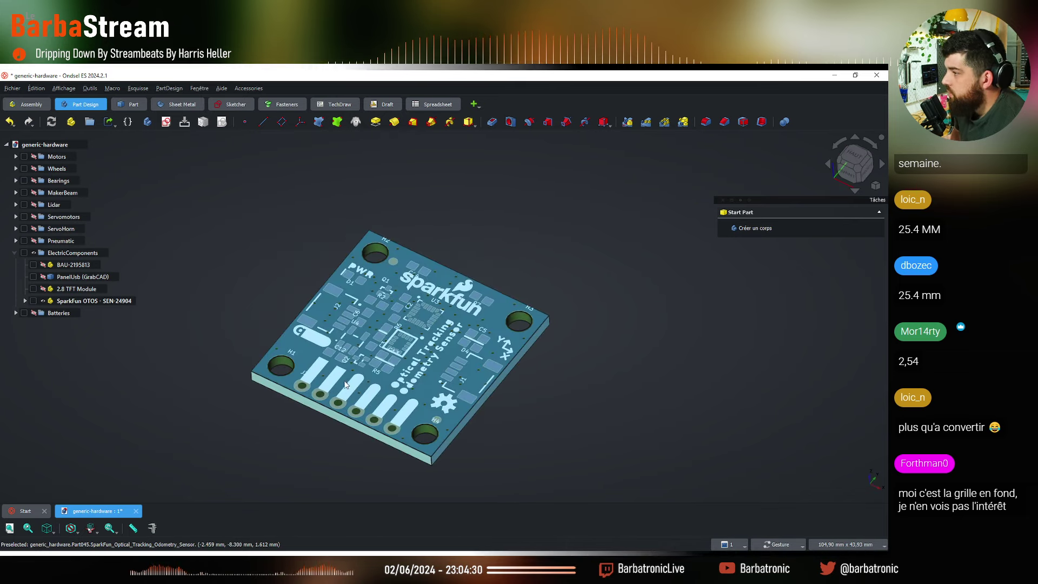
scroll(470, 423, down, 4)
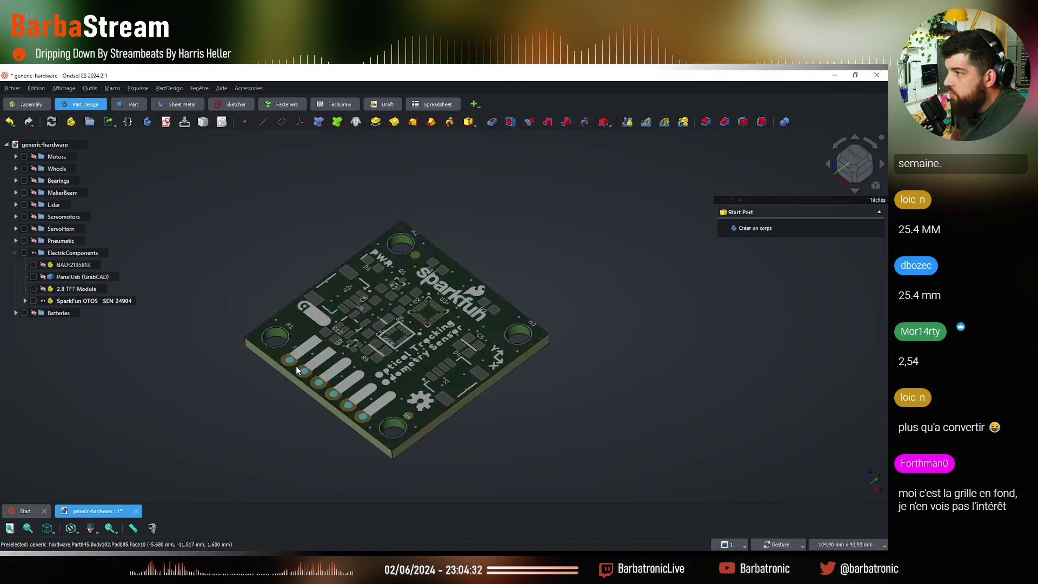
scroll(345, 404, down, 3)
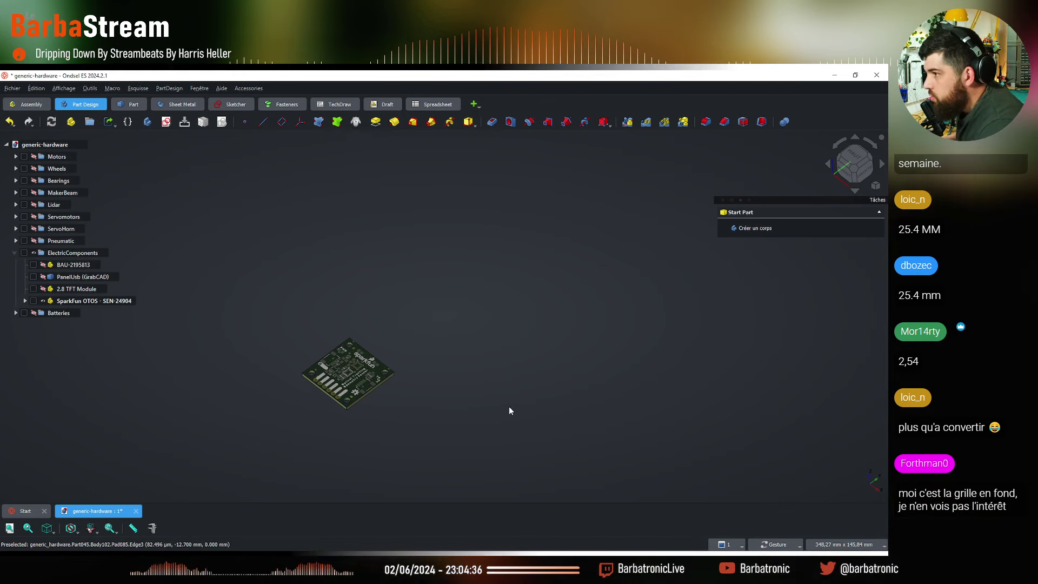
click(16, 253)
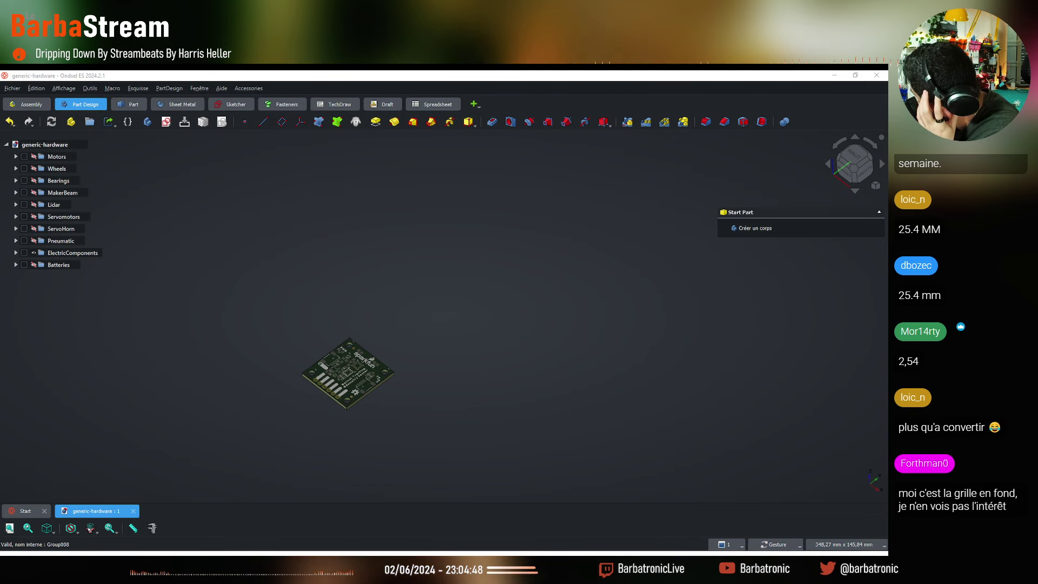
Switch to the window with the robot_holonome assembly, collapse its tree and activate the structures document
key(alt+Tab)
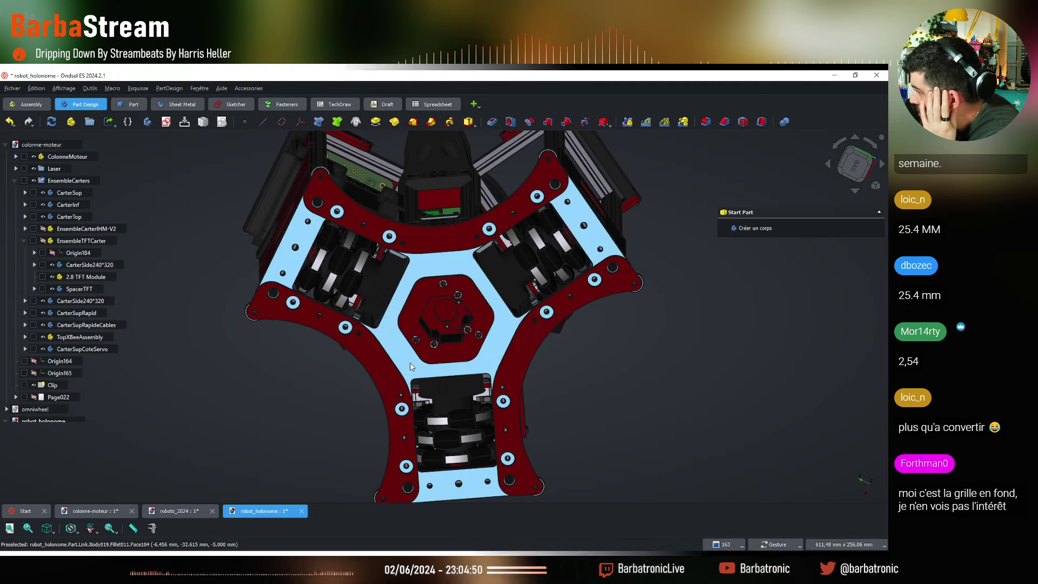
click(397, 346)
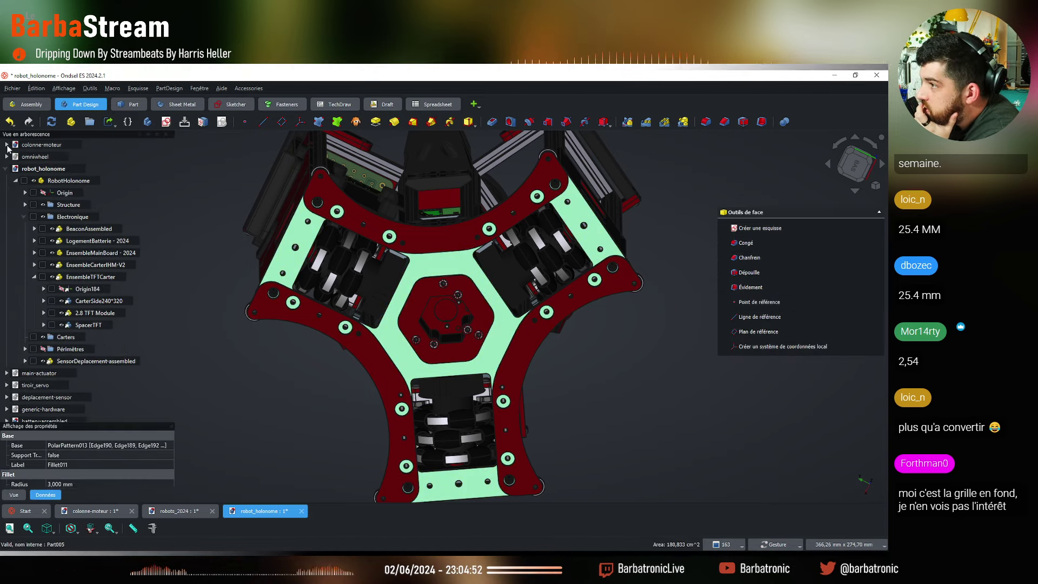
click(7, 170)
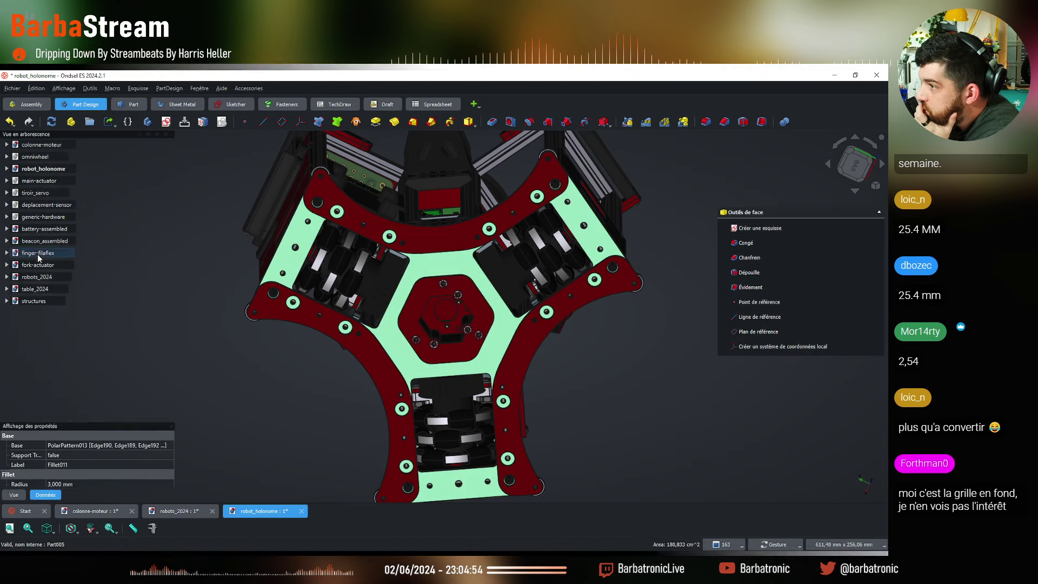
double_click(35, 301)
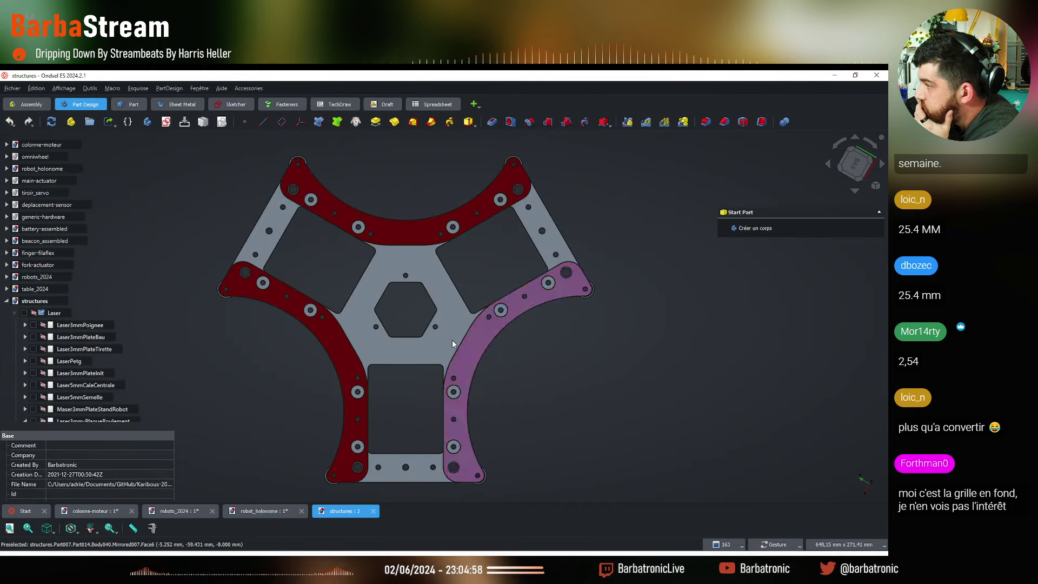
Collapse the Laser group of the structures document and look through the Parts group for the base plate's body
click(453, 343)
click(16, 313)
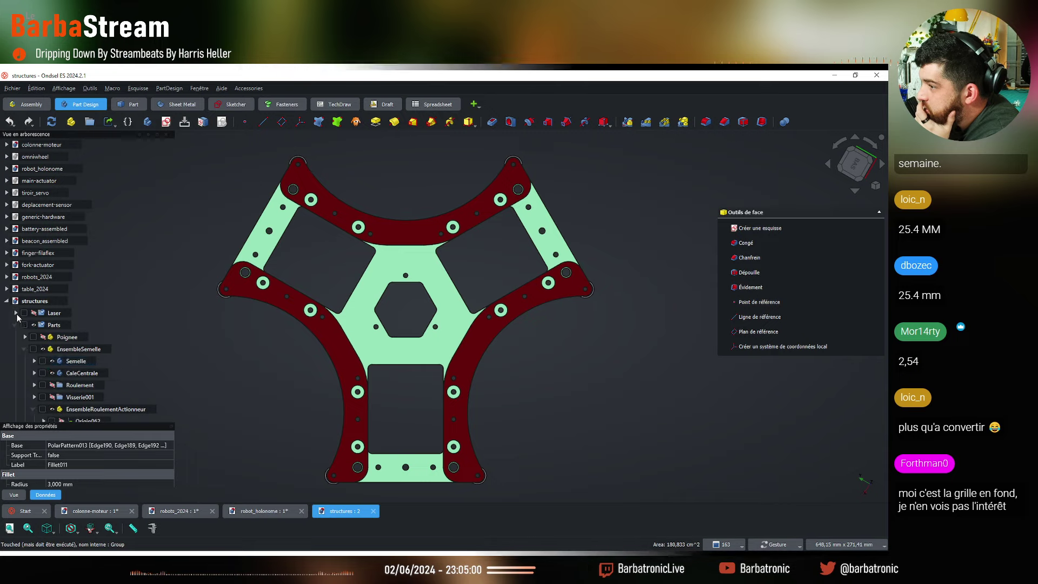
scroll(106, 360, down, 2)
scroll(24, 335, down, 4)
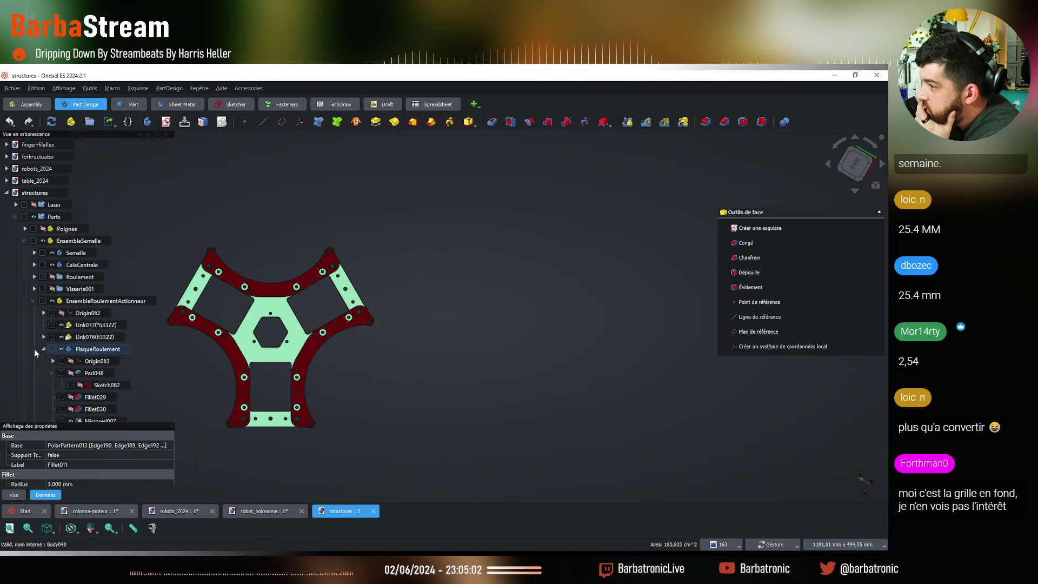
scroll(93, 374, down, 7)
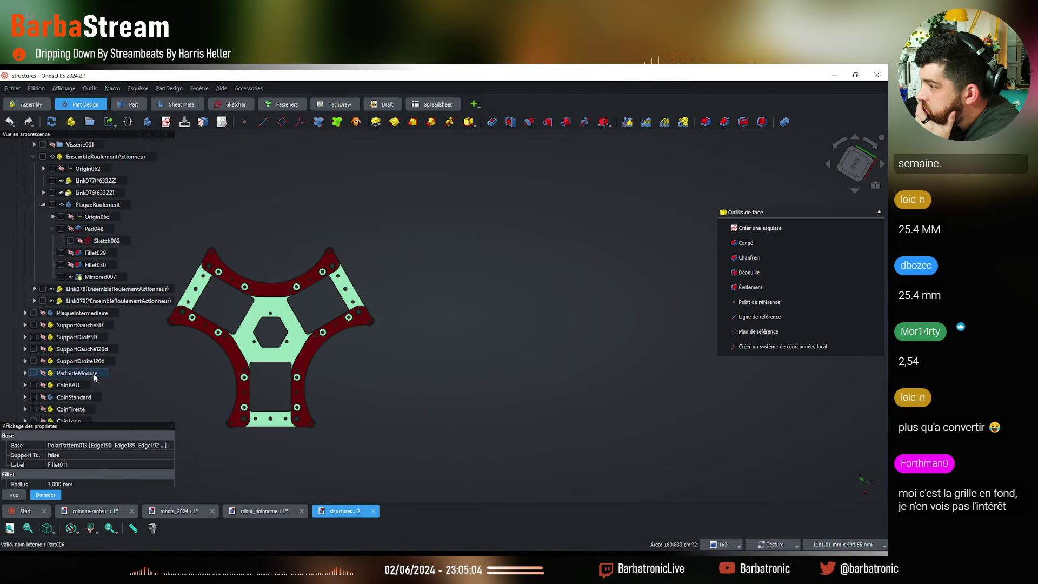
scroll(93, 374, up, 3)
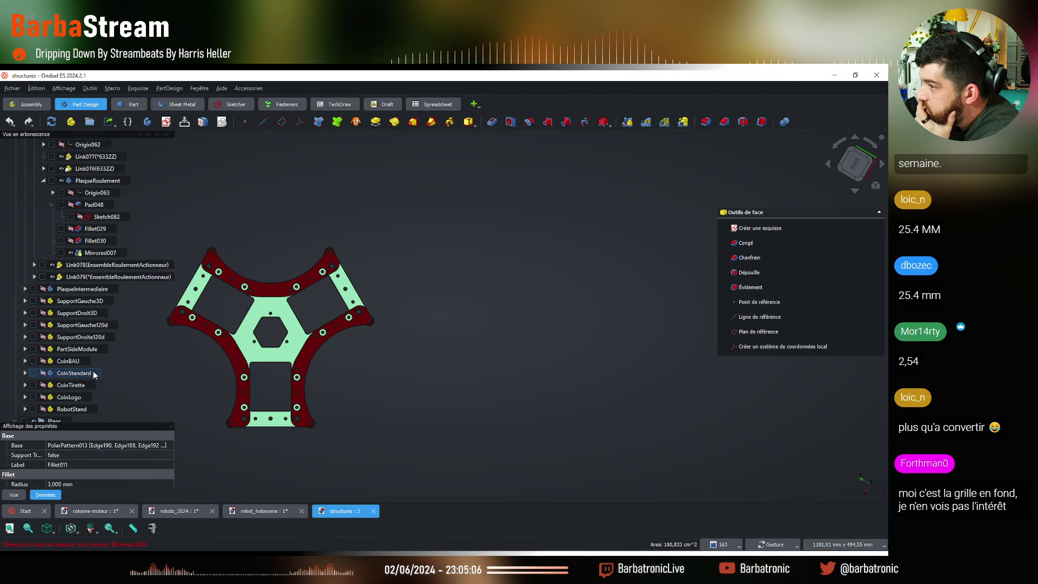
scroll(95, 375, up, 3)
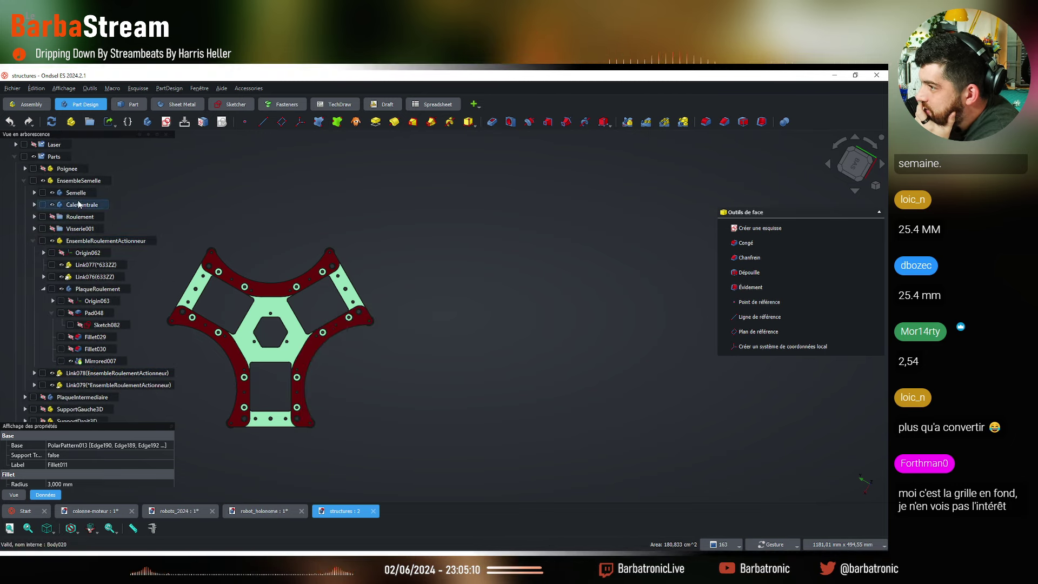
Copy the Semelle body from EnsembleSemelle together with all its dependent objects
click(76, 192)
scroll(568, 366, down, 5)
scroll(437, 352, up, 6)
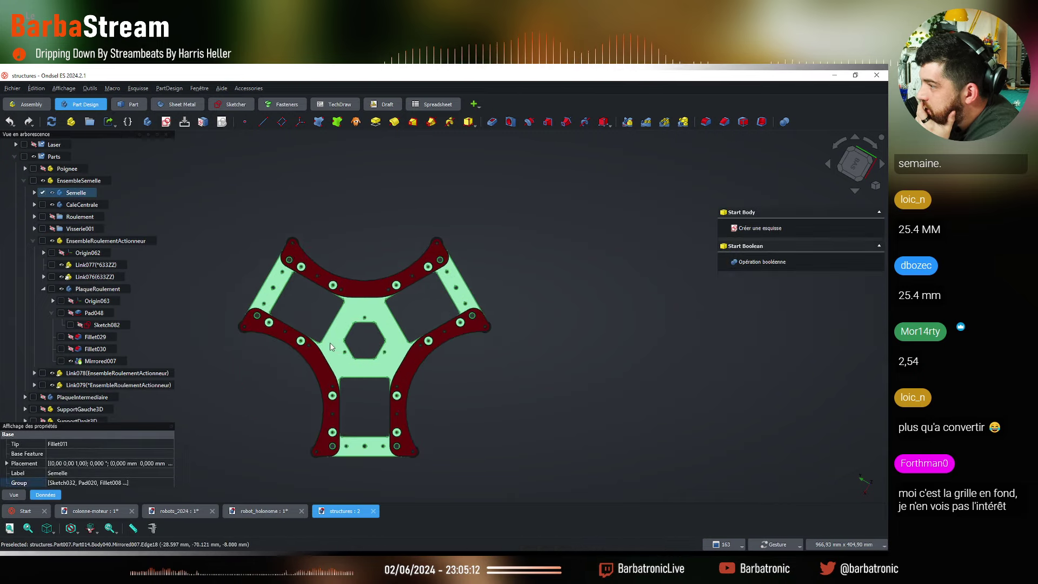
scroll(330, 343, up, 1)
key(ctrl+c)
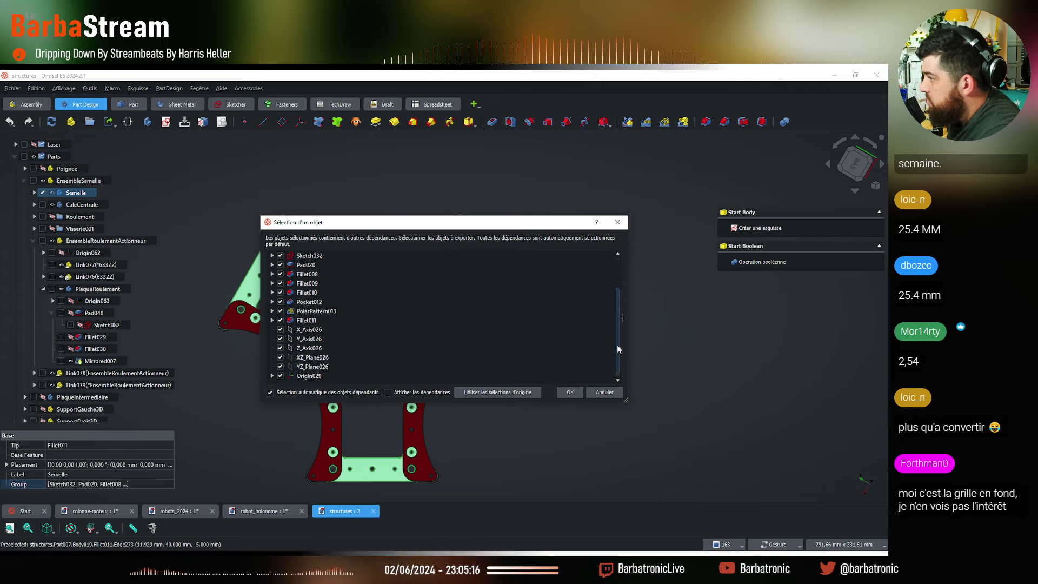
click(604, 393)
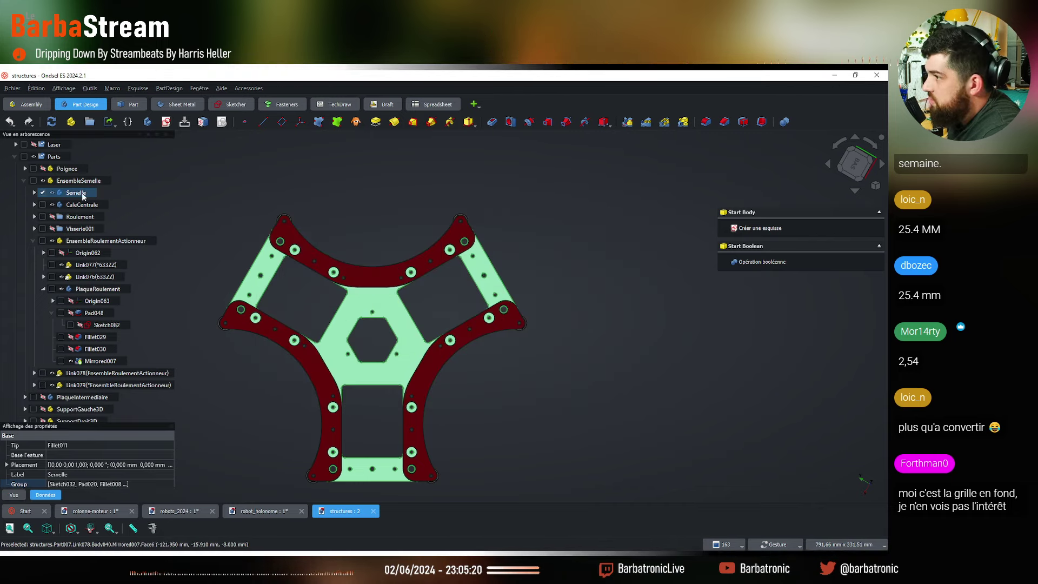
key(ctrl+c)
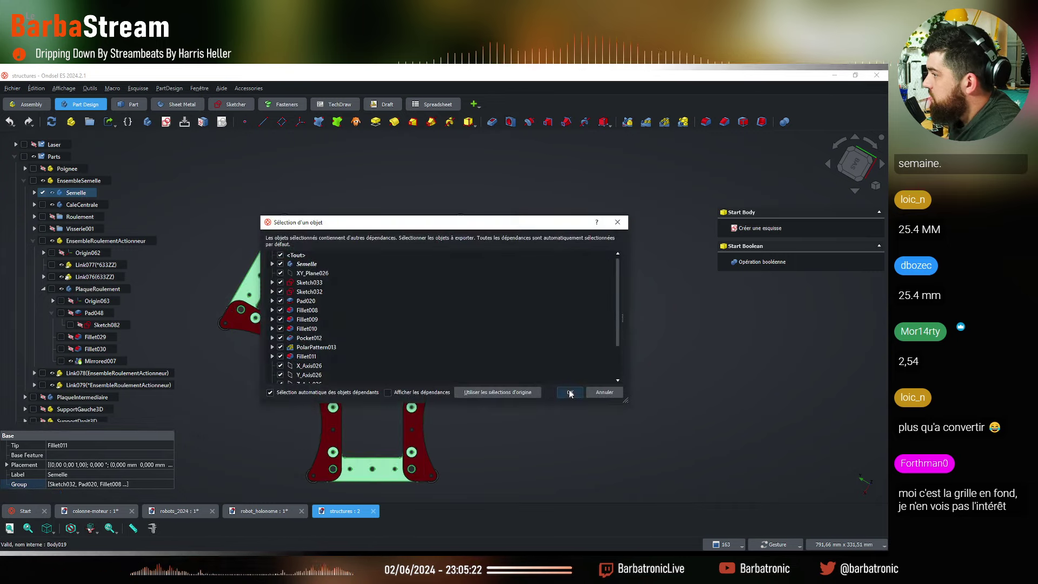
click(569, 393)
Go to the window with the generic-hardware document and create a new parametric part document, declining to save it
drag(741, 75, 887, 75)
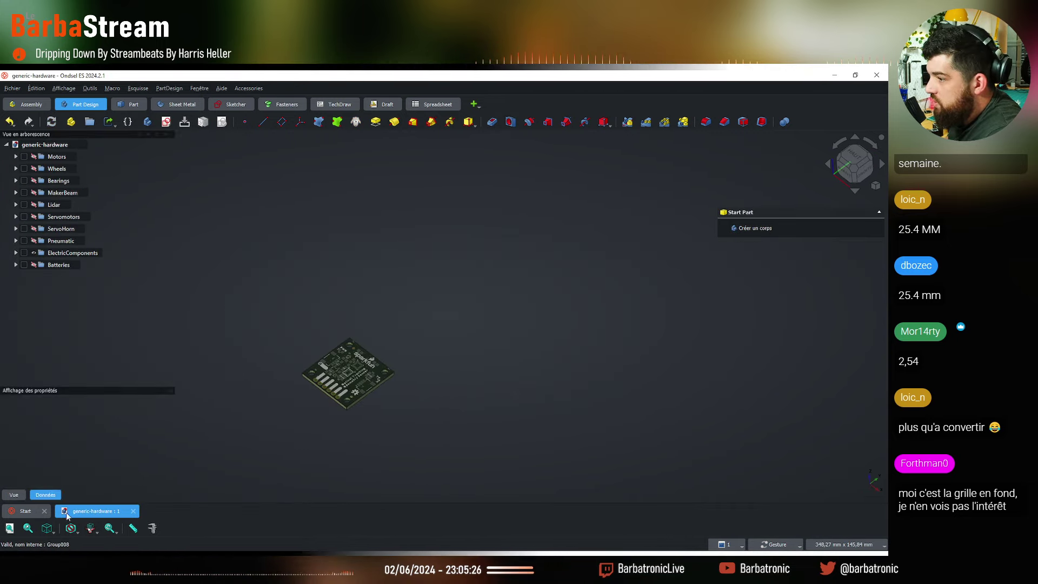
click(25, 511)
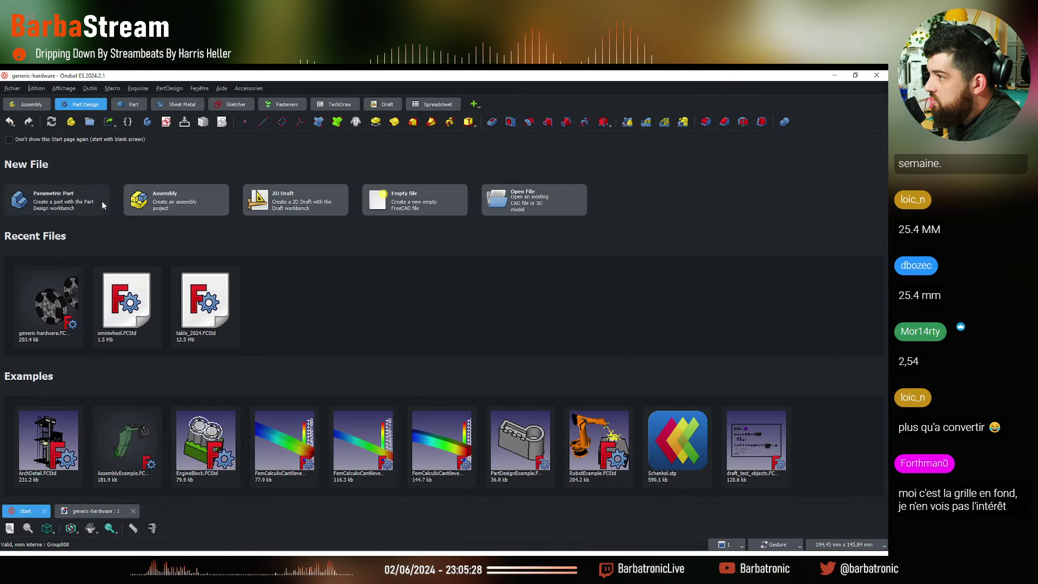
click(80, 204)
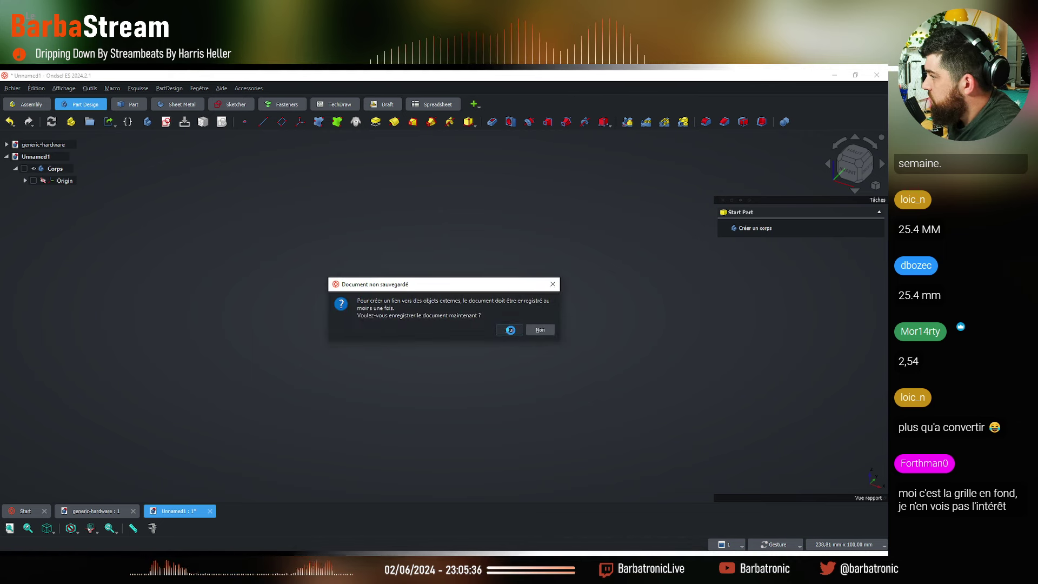
click(541, 329)
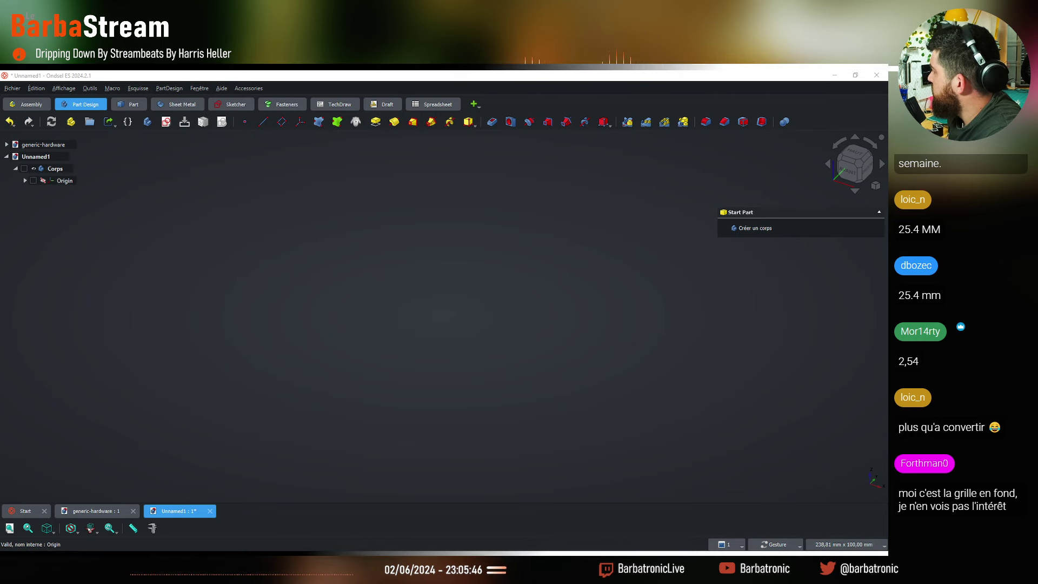
Paste the copied Semelle body into the new document, saving that document as test-robot
key(ctrl+v)
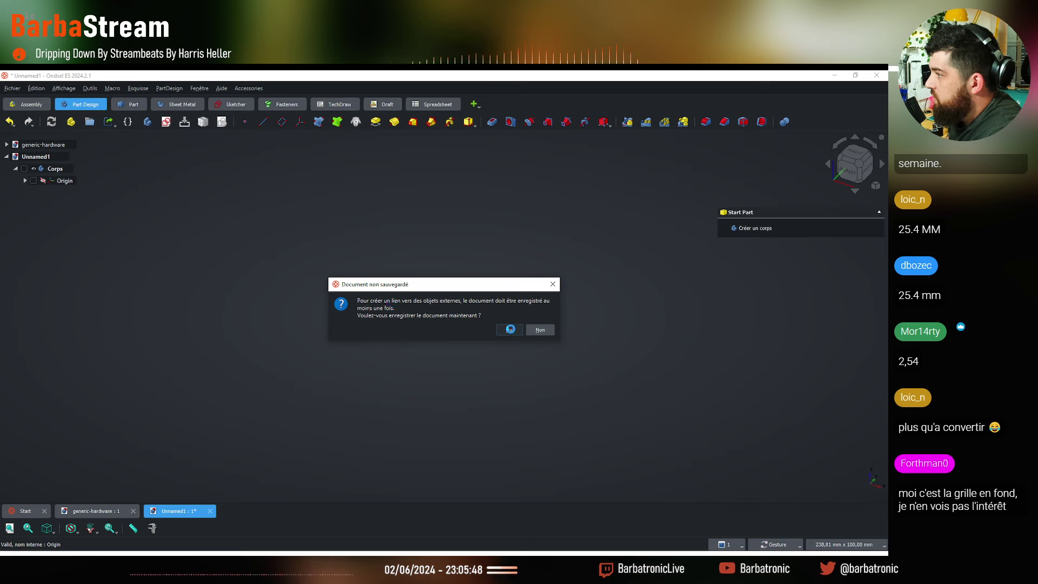
click(510, 329)
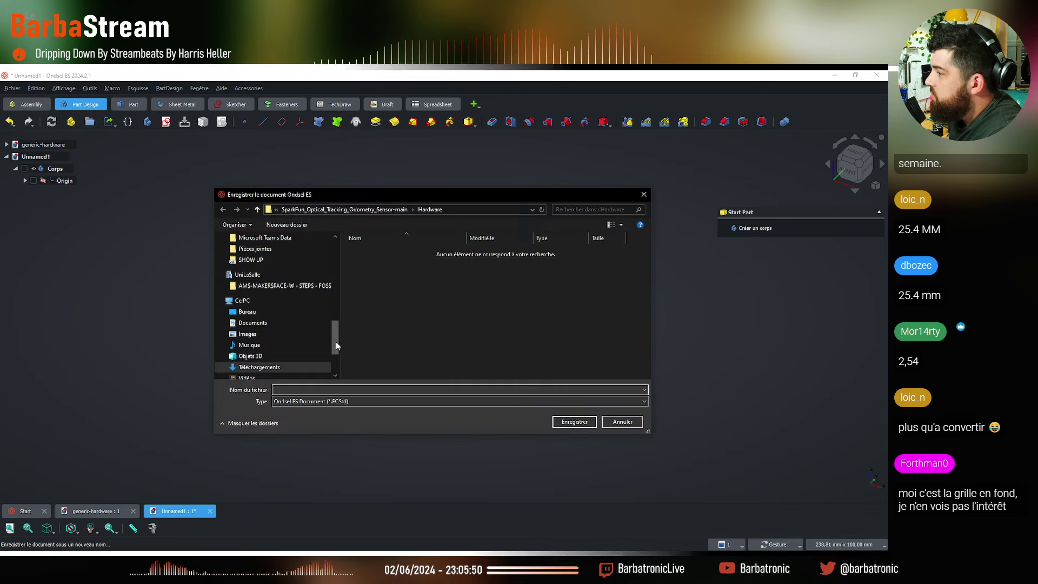
drag(336, 346, 343, 250)
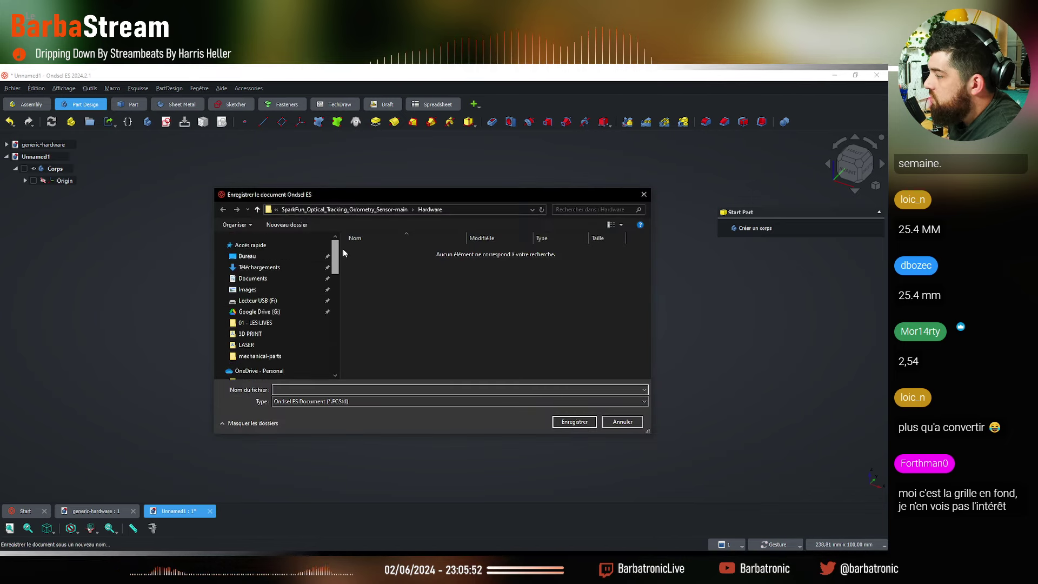
drag(405, 197, 887, 201)
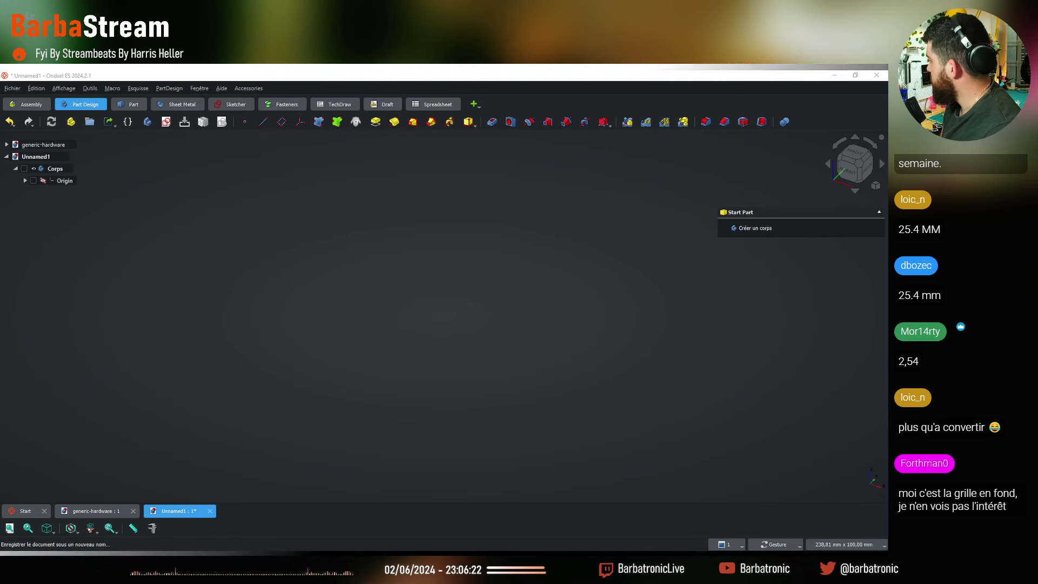
scroll(397, 252, down, 5)
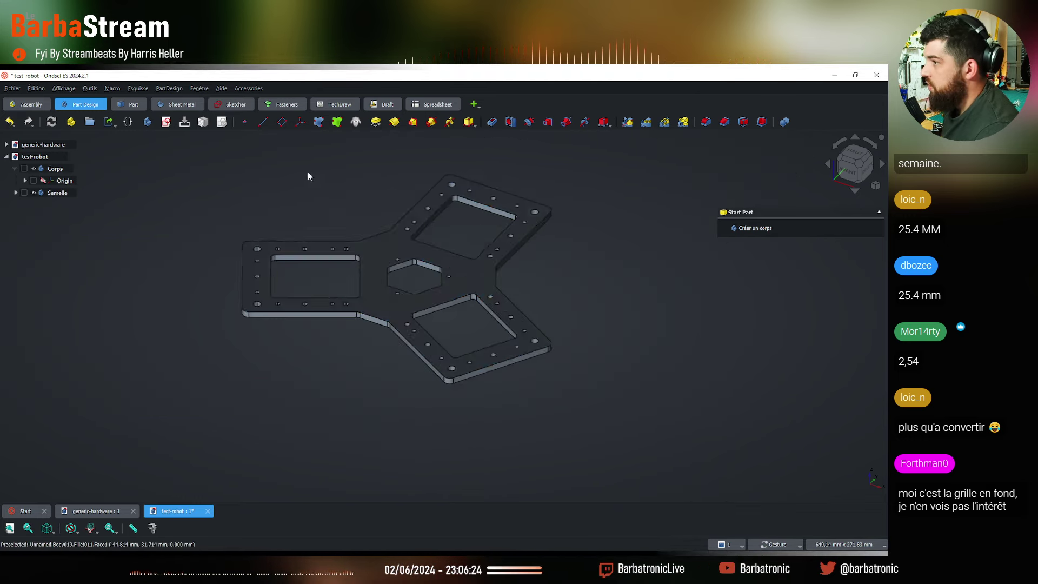
Delete the empty Corps body from test-robot and view the Semelle plate from above
click(53, 169)
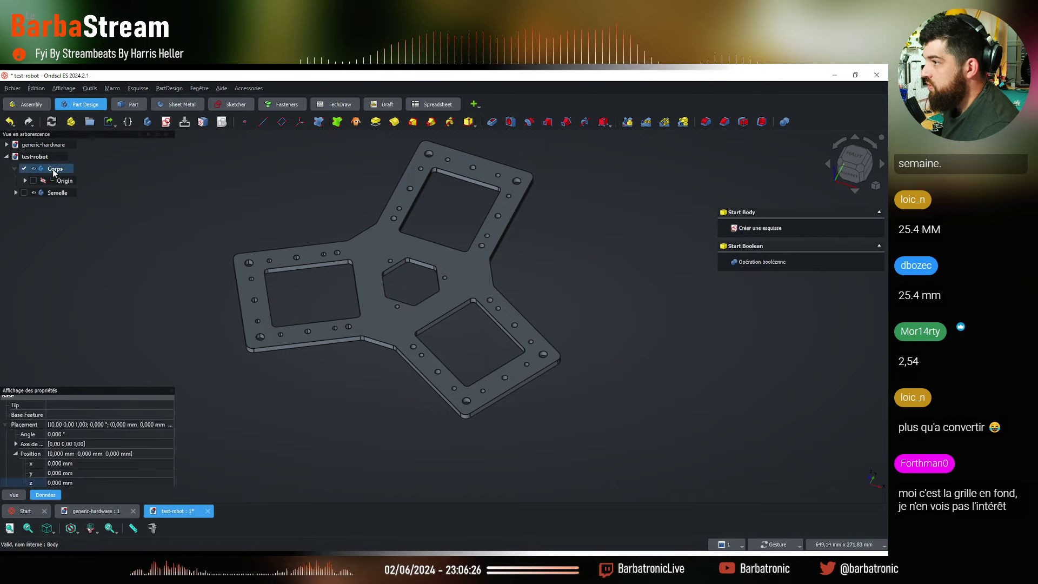
key(Delete)
scroll(389, 225, up, 3)
mouse_move(390, 225)
mouse_down()
mouse_move(532, 377)
mouse_move(359, 380)
mouse_move(337, 329)
mouse_up()
scroll(337, 330, down, 3)
mouse_move(458, 301)
mouse_down()
mouse_move(461, 267)
mouse_move(459, 319)
mouse_up()
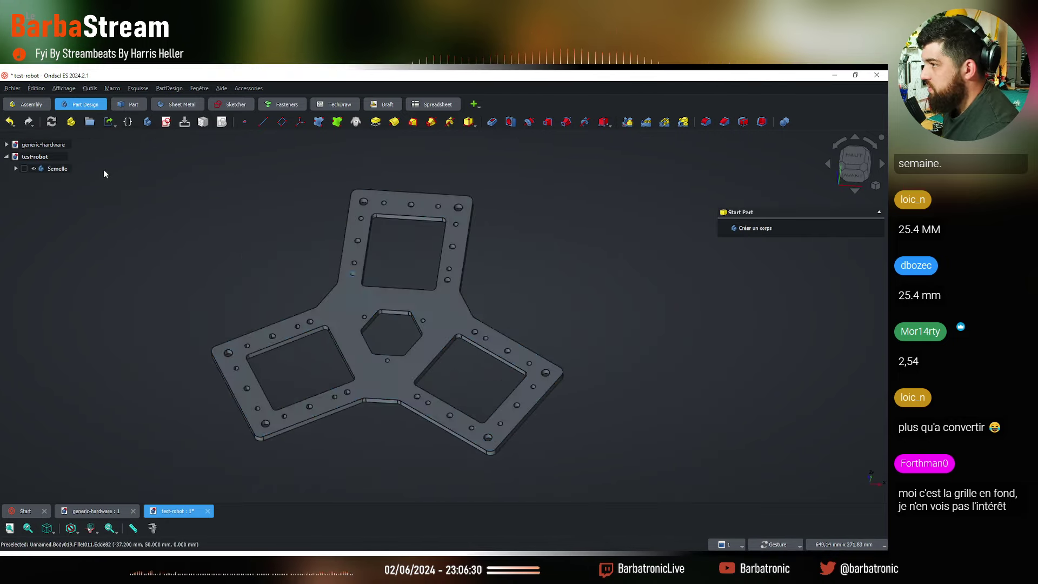
Create a link in test-robot to the 17HS24-2104S motor from generic-hardware's Motors group
click(6, 144)
click(16, 156)
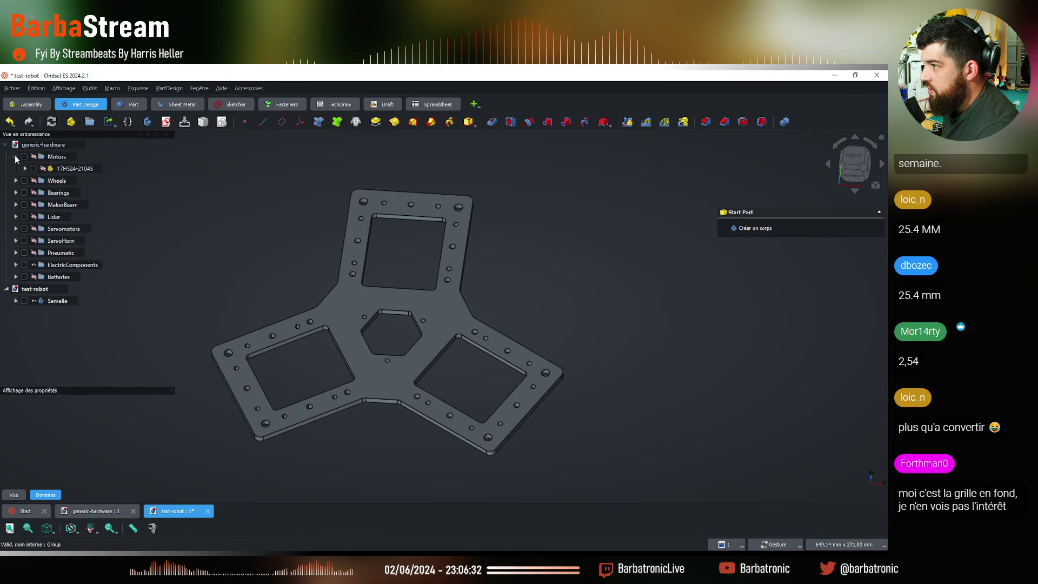
click(70, 168)
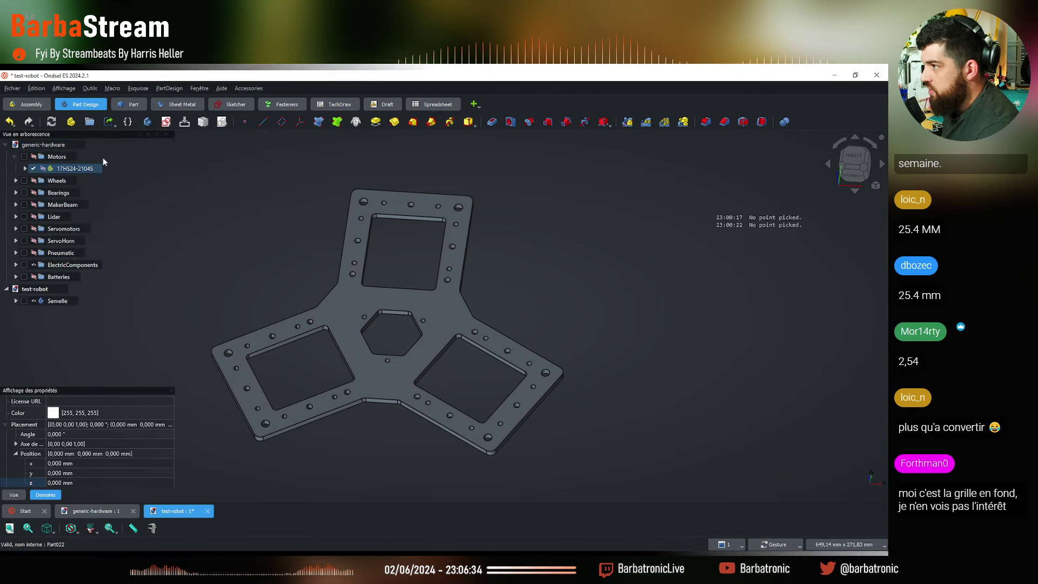
click(108, 123)
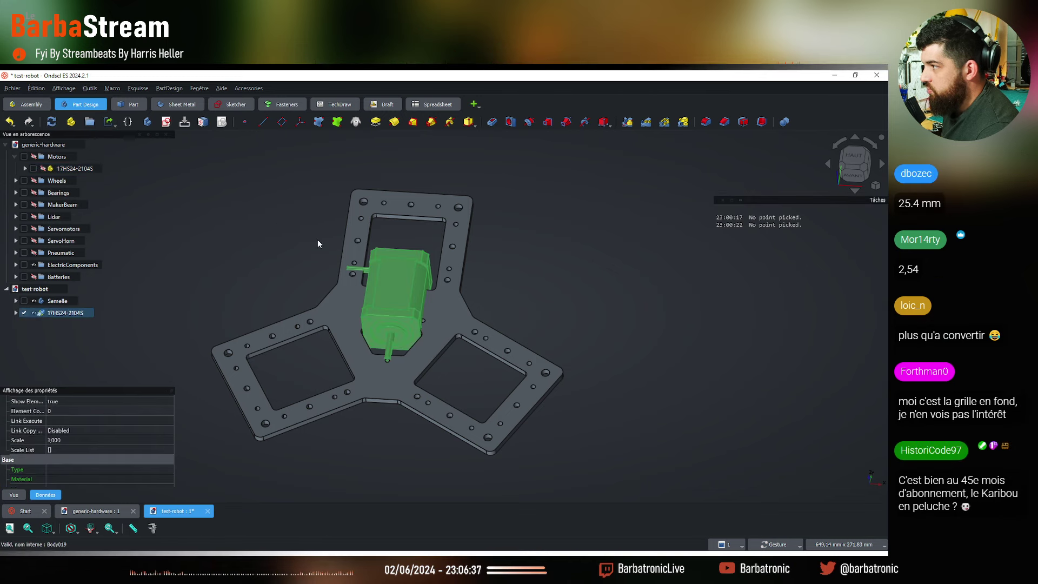
click(217, 231)
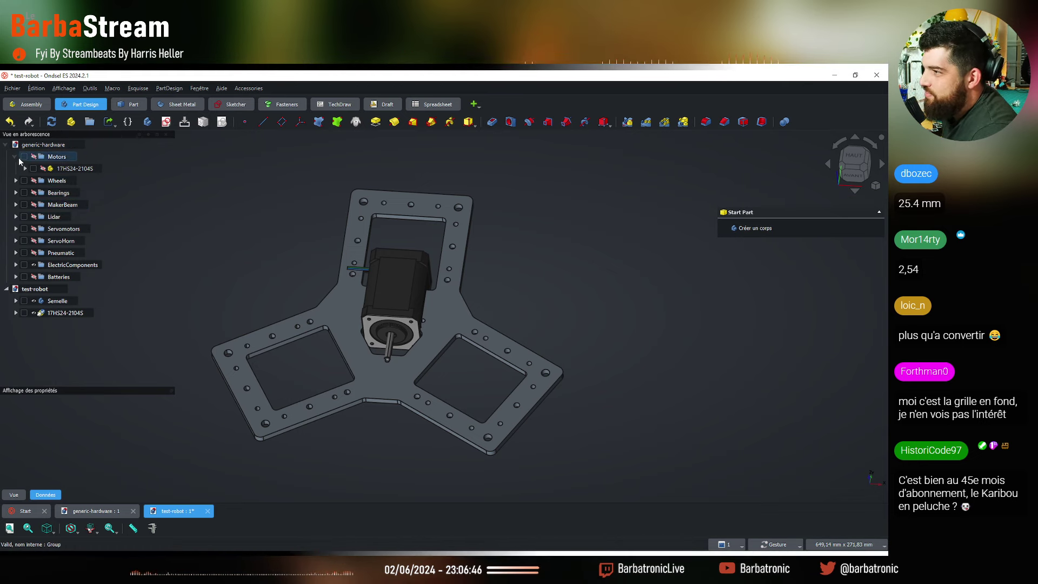
Link OmniWheelAssembled from generic-hardware's Wheels group into test-robot and collapse the generic-hardware tree
click(16, 156)
click(16, 169)
click(85, 193)
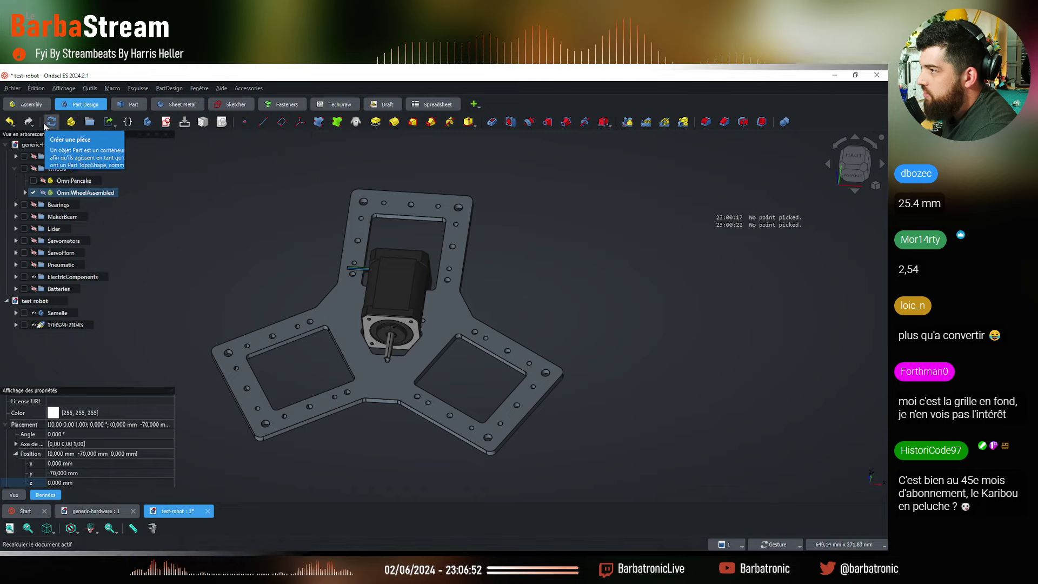
click(110, 122)
click(634, 332)
drag(634, 332, 533, 383)
click(6, 145)
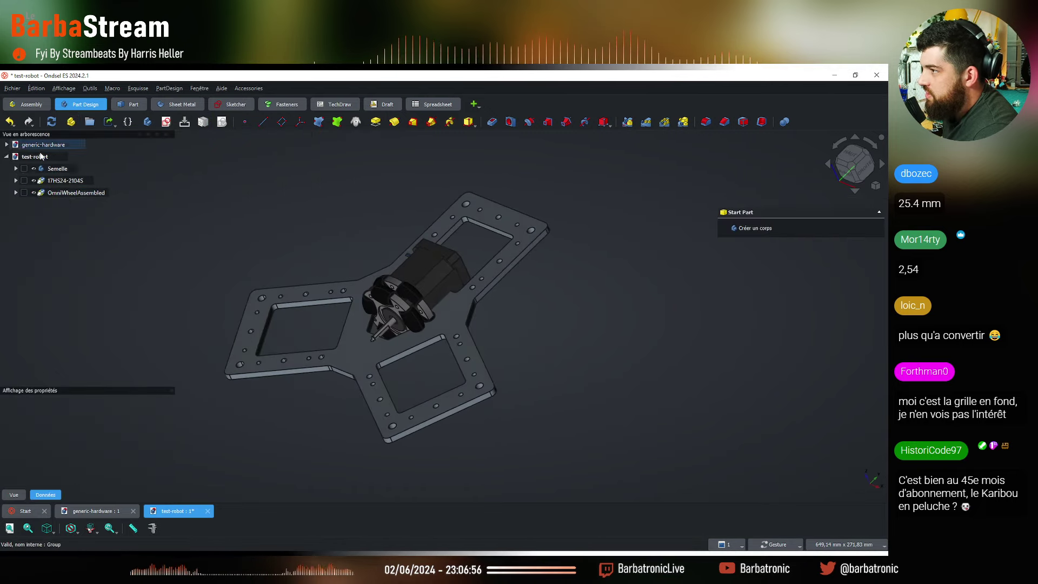
Start transforming the OmniWheelAssembled link and set its translation increment to 1 mm
click(65, 181)
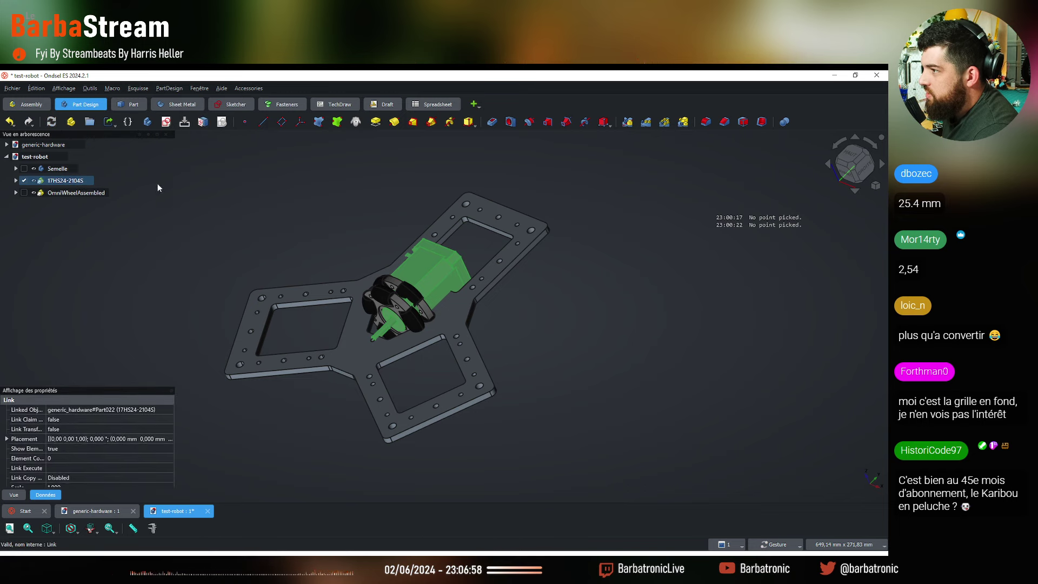
click(561, 375)
drag(561, 376, 517, 248)
scroll(440, 301, up, 3)
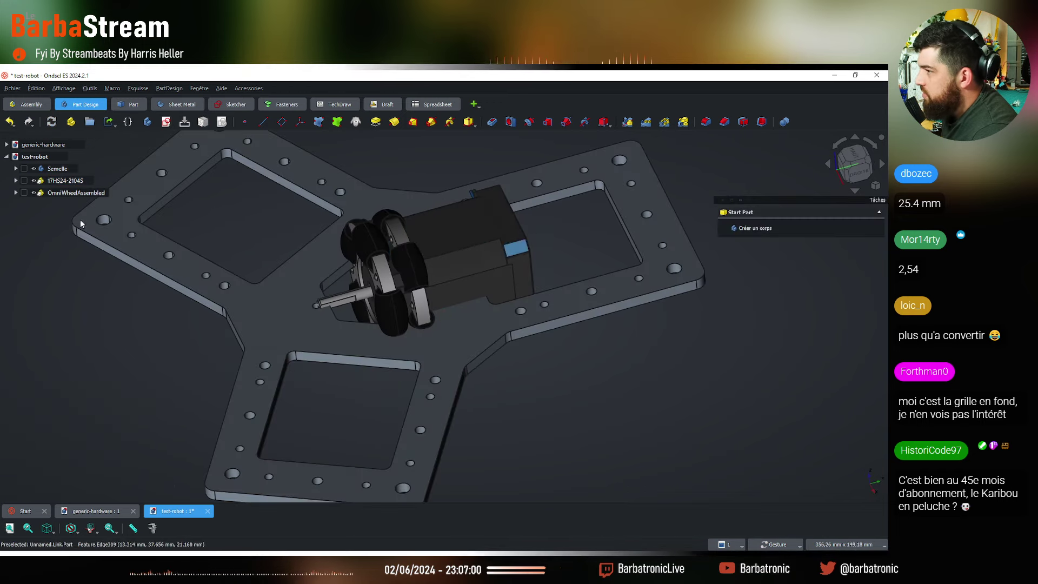
click(70, 193)
right_click(69, 193)
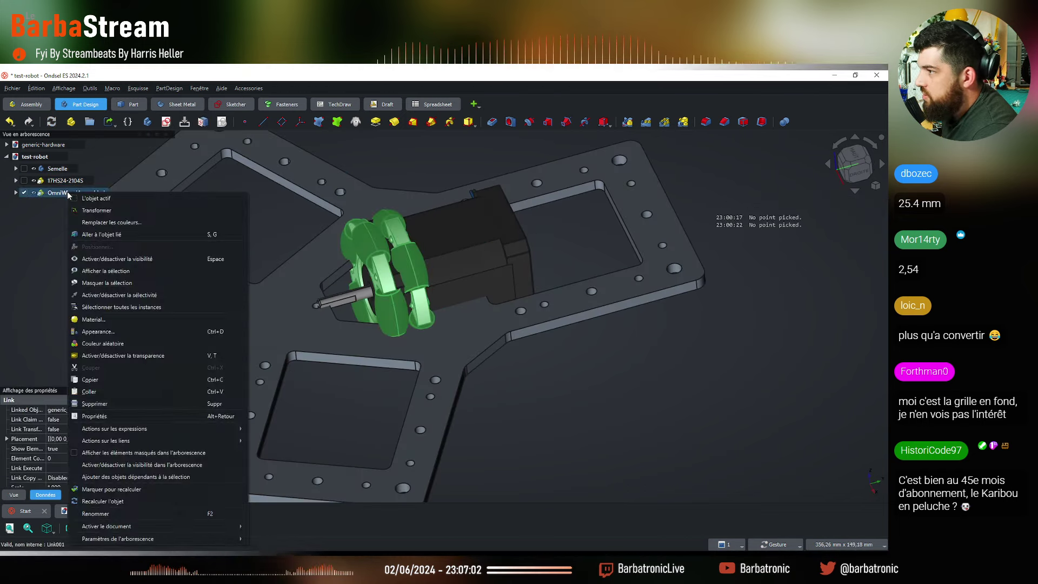
click(95, 210)
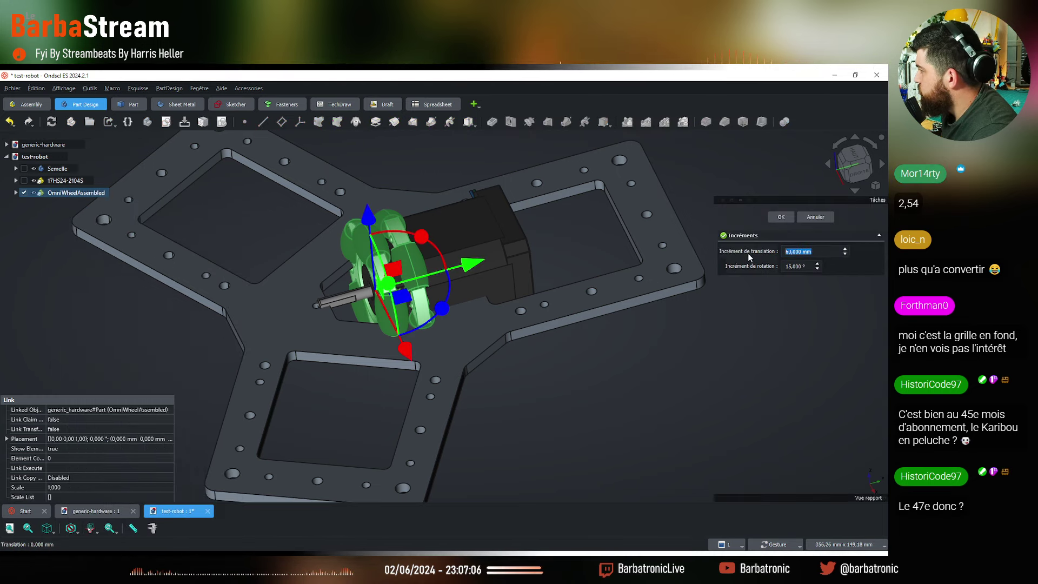
text(5)
key(Return)
scroll(435, 262, up, 2)
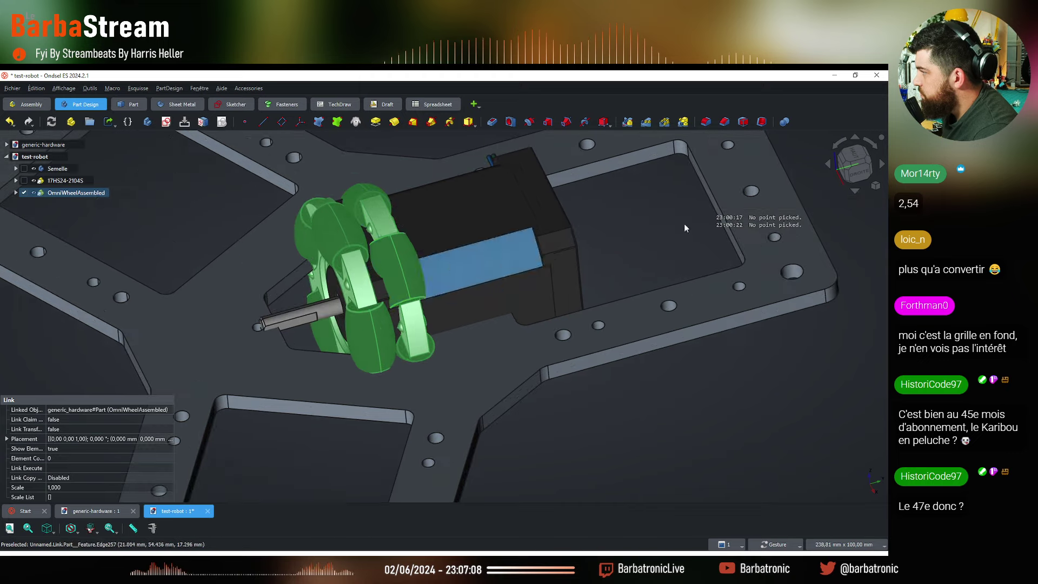
Move the OmniWheelAssembled link -21 mm along Y onto the motor shaft and accept the transform
right_click(73, 192)
click(107, 209)
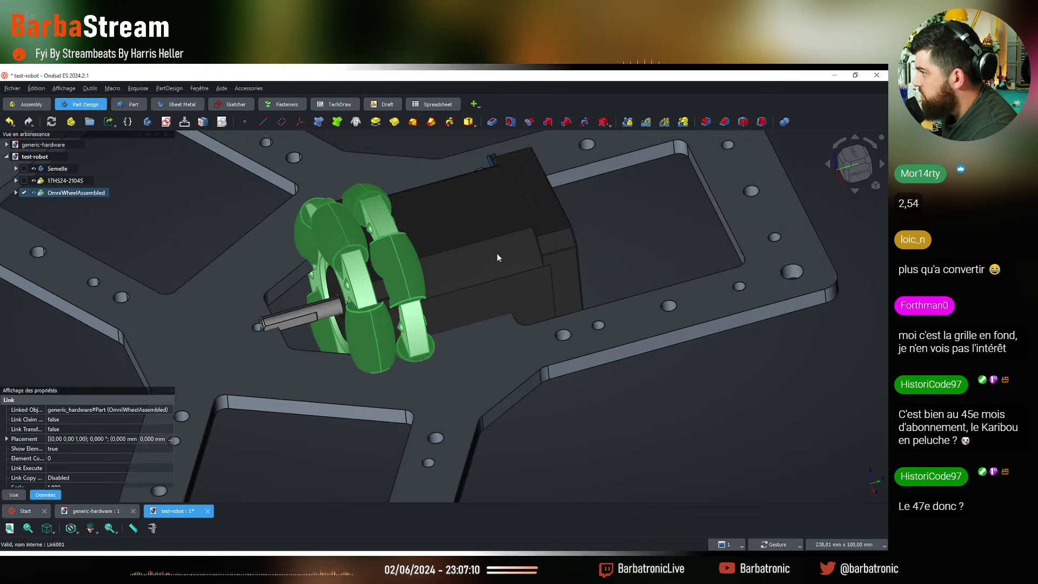
drag(440, 276, 372, 292)
click(864, 151)
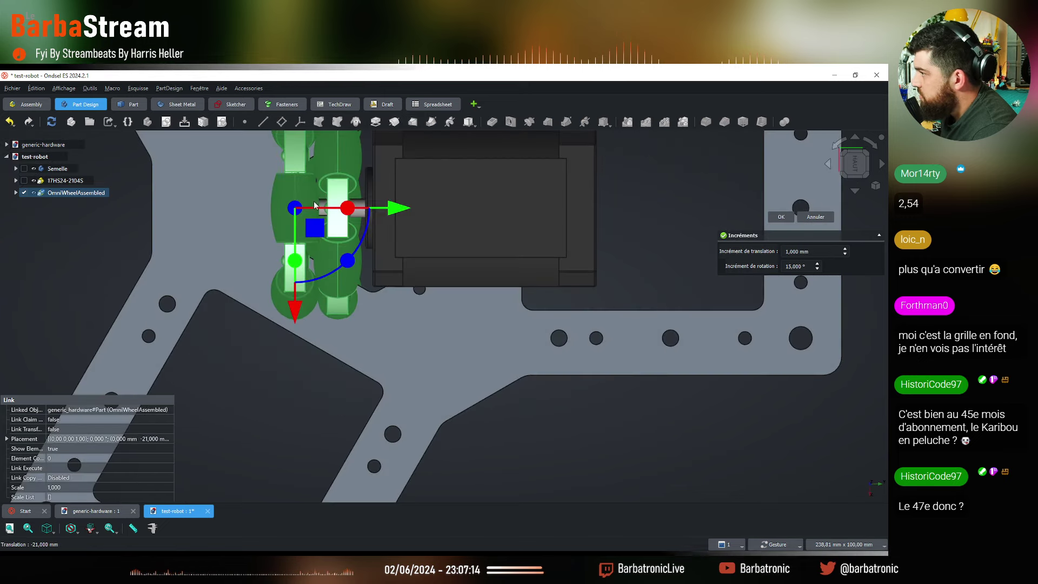
mouse_move(373, 254)
mouse_down()
mouse_move(394, 255)
mouse_move(382, 255)
mouse_up()
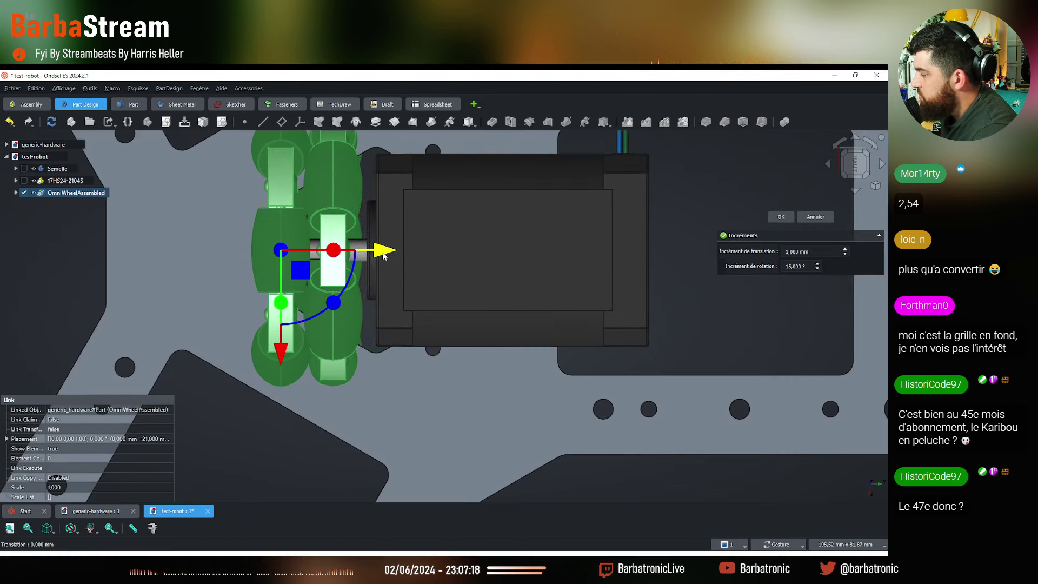
scroll(394, 271, down, 4)
drag(487, 443, 505, 368)
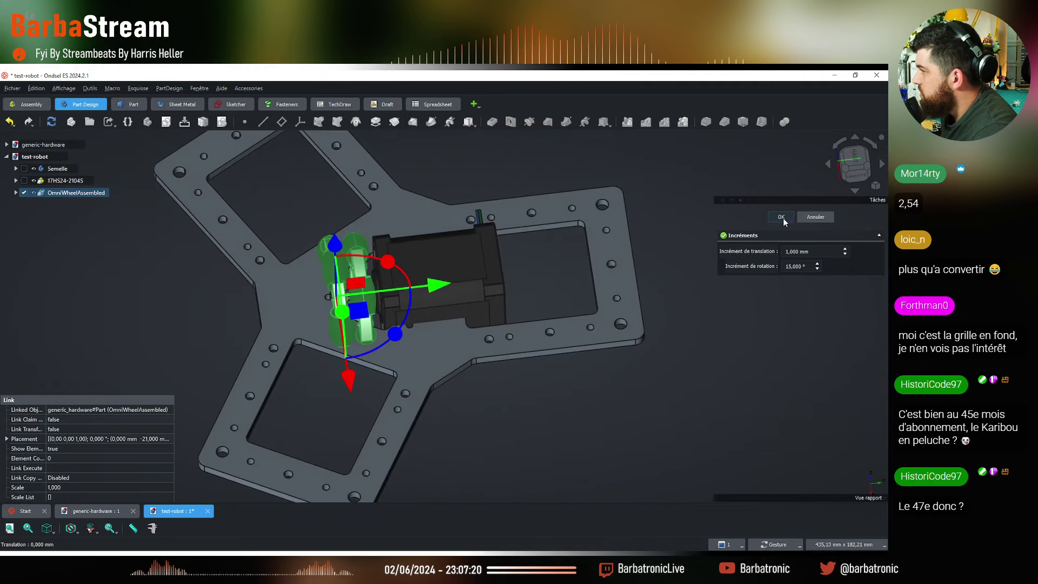
click(783, 219)
Create a Part container in test-robot holding the 17HS24-2104S motor and OmniWheelAssembled links
click(75, 259)
click(57, 181)
ctrl+click(100, 193)
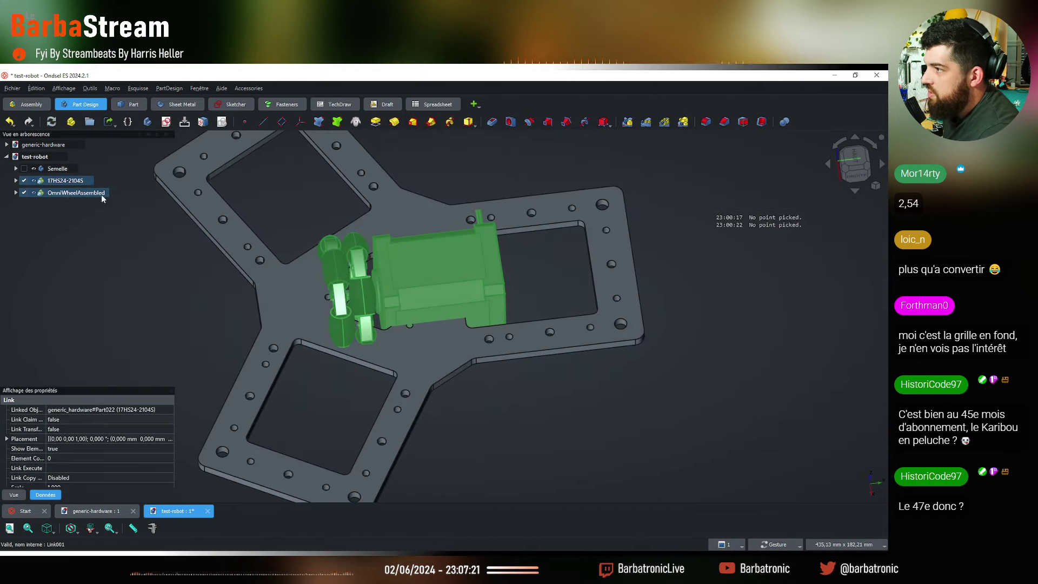
click(72, 123)
drag(68, 184, 53, 204)
Rename the new Part container as MotorWheelAssembled
click(50, 181)
right_click(50, 181)
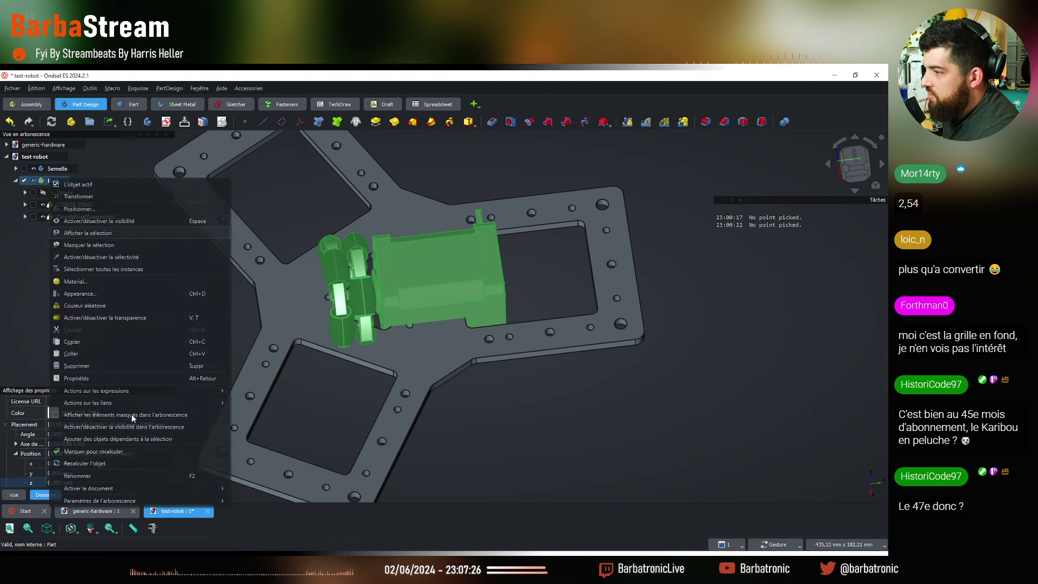
click(100, 475)
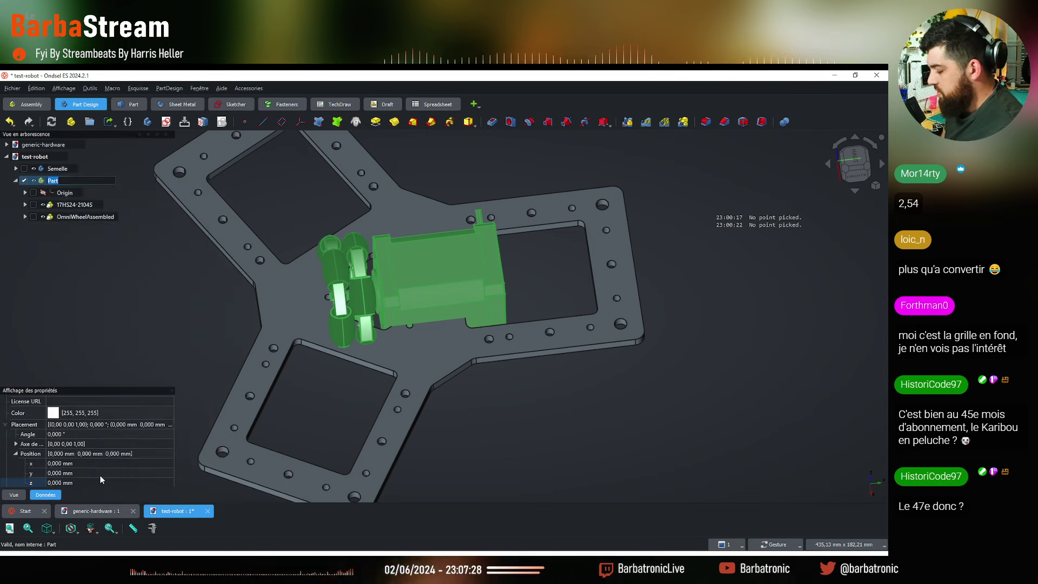
text(Motor)
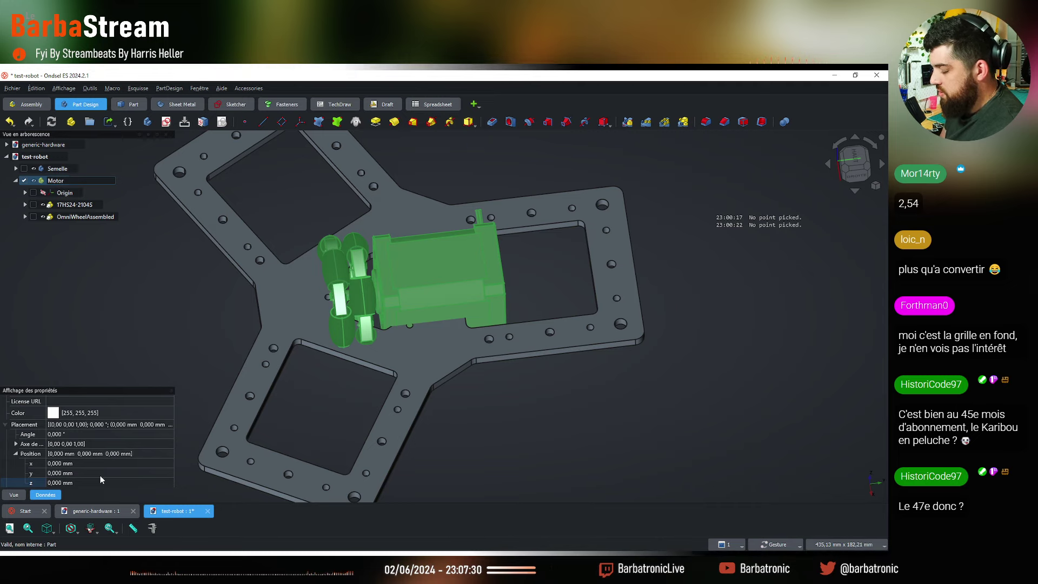
text(Assembled)
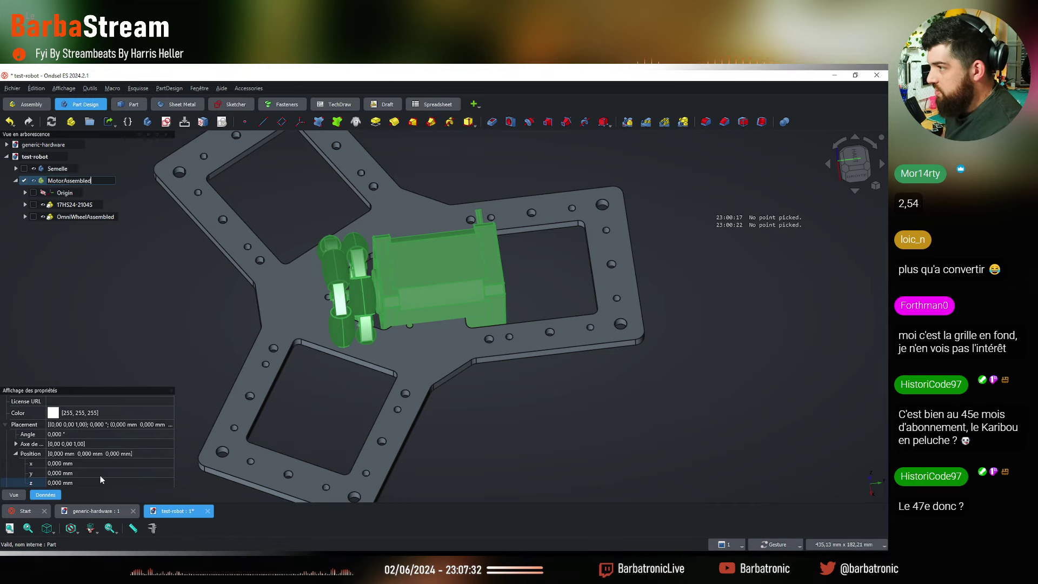
text(Whe)
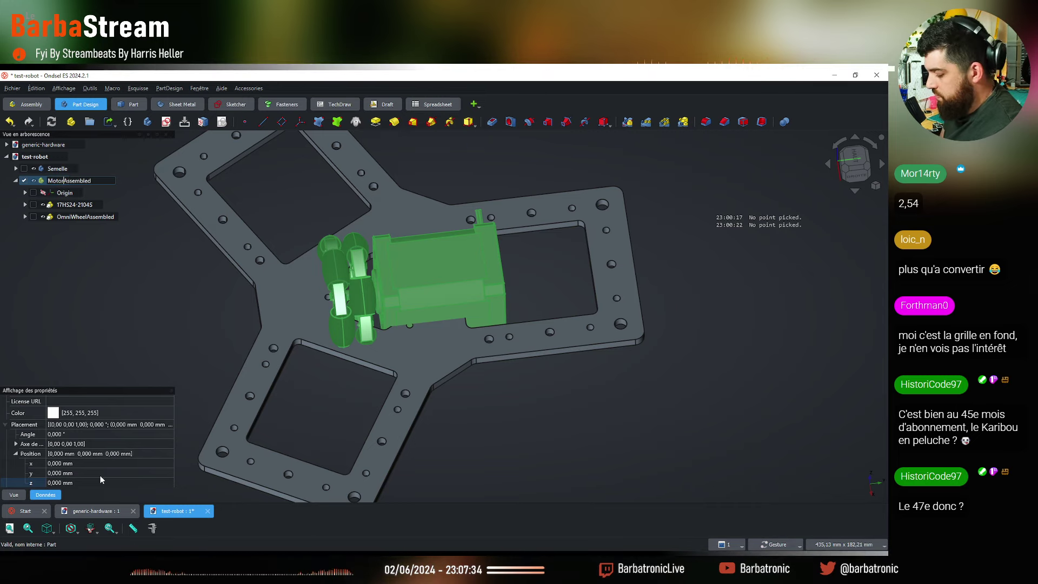
text(el)
key(Return)
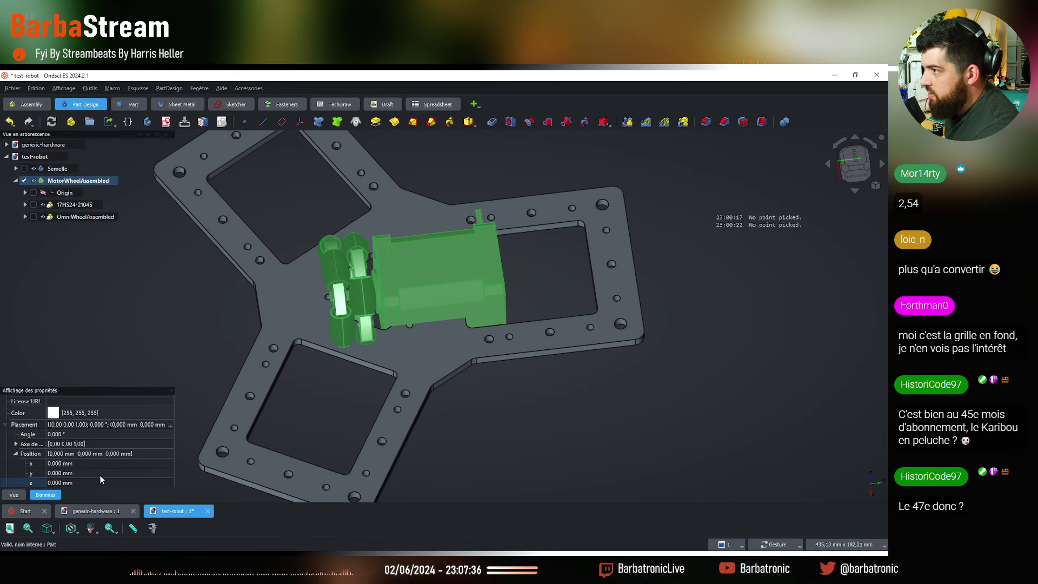
Transform MotorWheelAssembled in the top view, rotating it 180° about Z and moving it 77 mm along Y
right_click(92, 180)
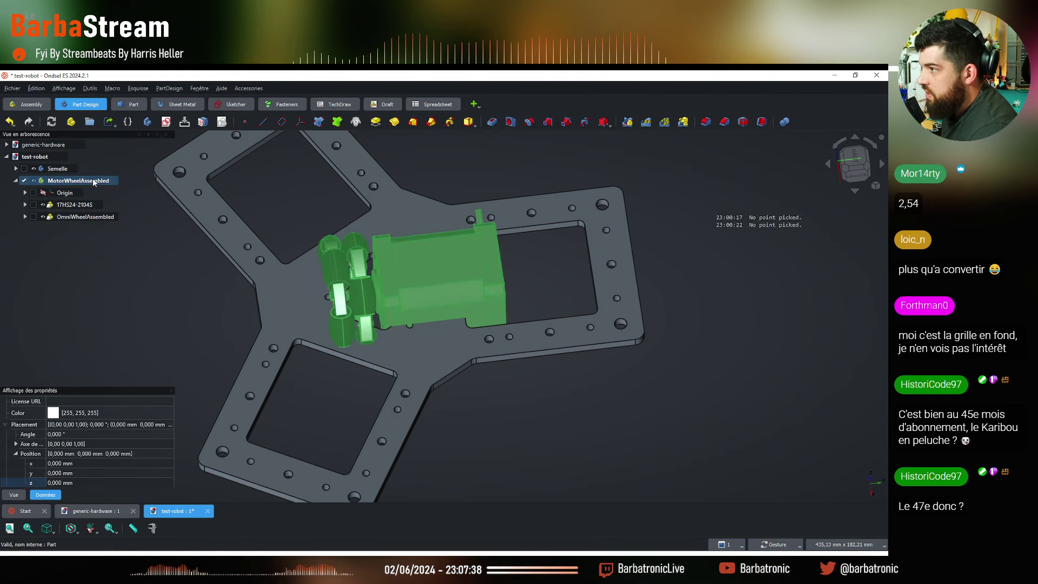
click(128, 199)
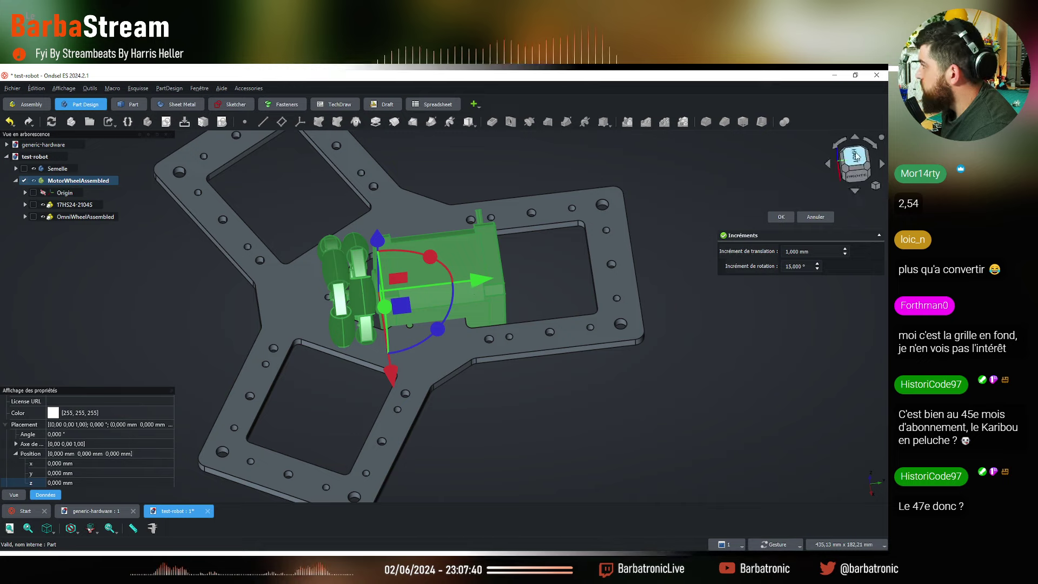
click(856, 156)
drag(450, 298, 506, 296)
click(855, 162)
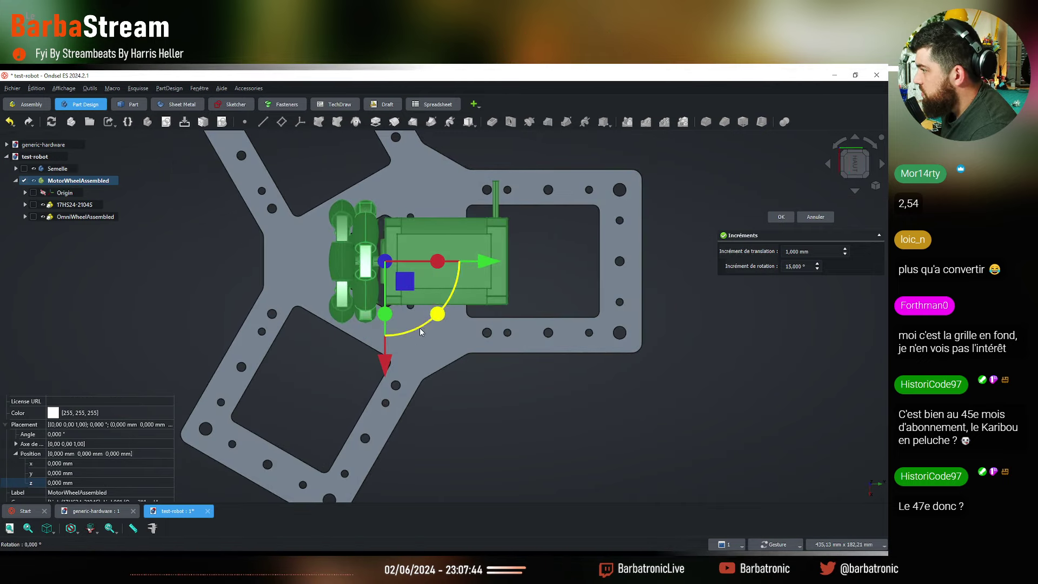
drag(438, 314, 444, 255)
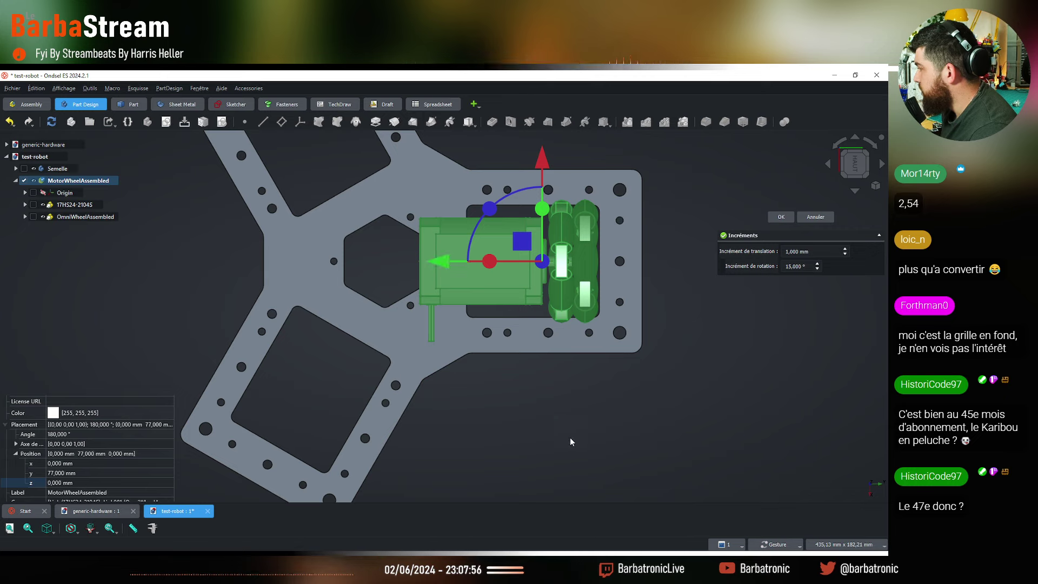
Raise MotorWheelAssembled 16 mm along Z above the Semelle plate and accept the transform
drag(571, 442, 509, 341)
click(862, 177)
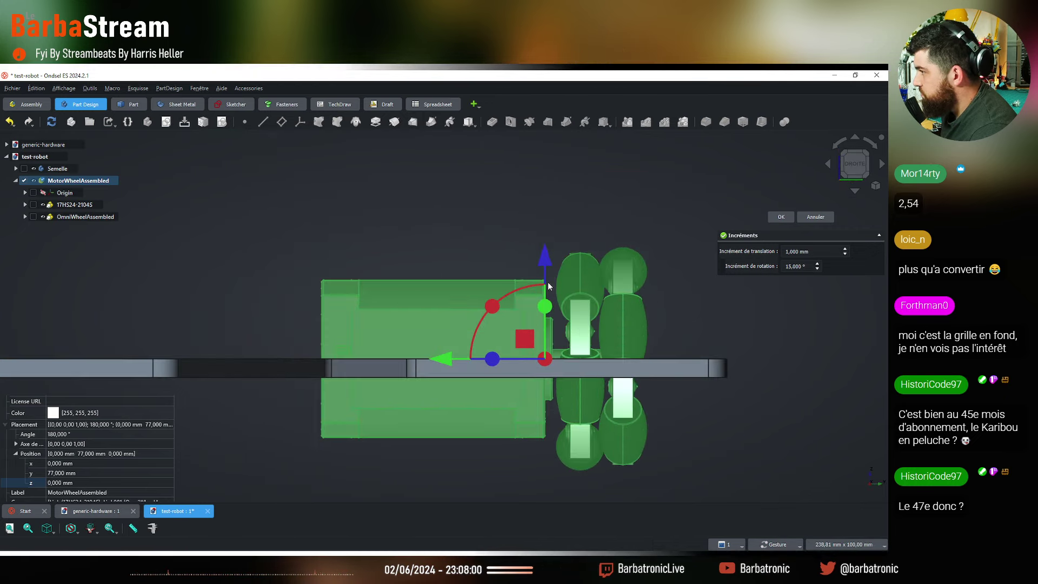
drag(547, 266, 549, 205)
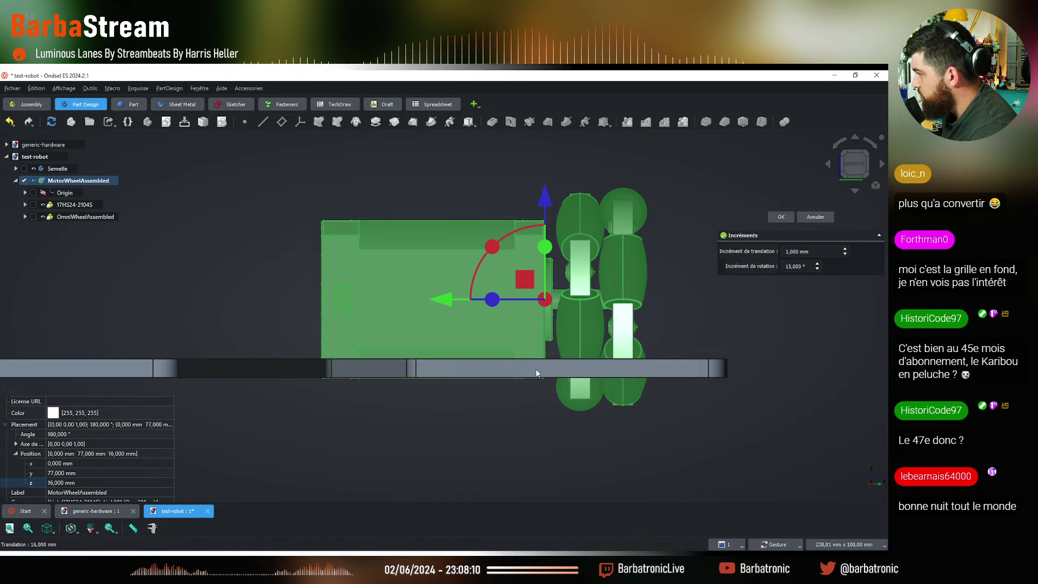
scroll(536, 369, down, 3)
drag(401, 258, 430, 344)
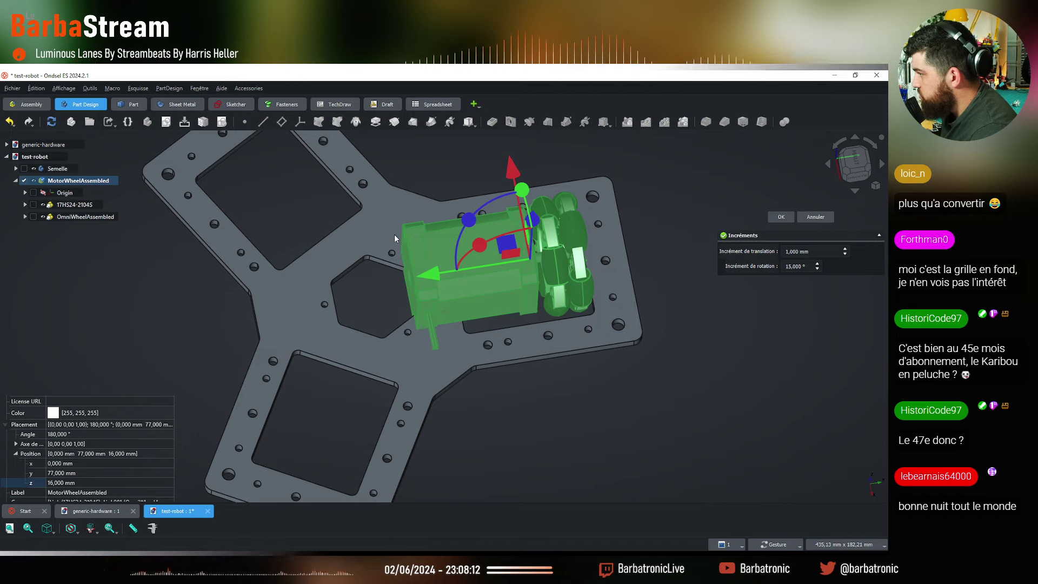
scroll(518, 335, down, 3)
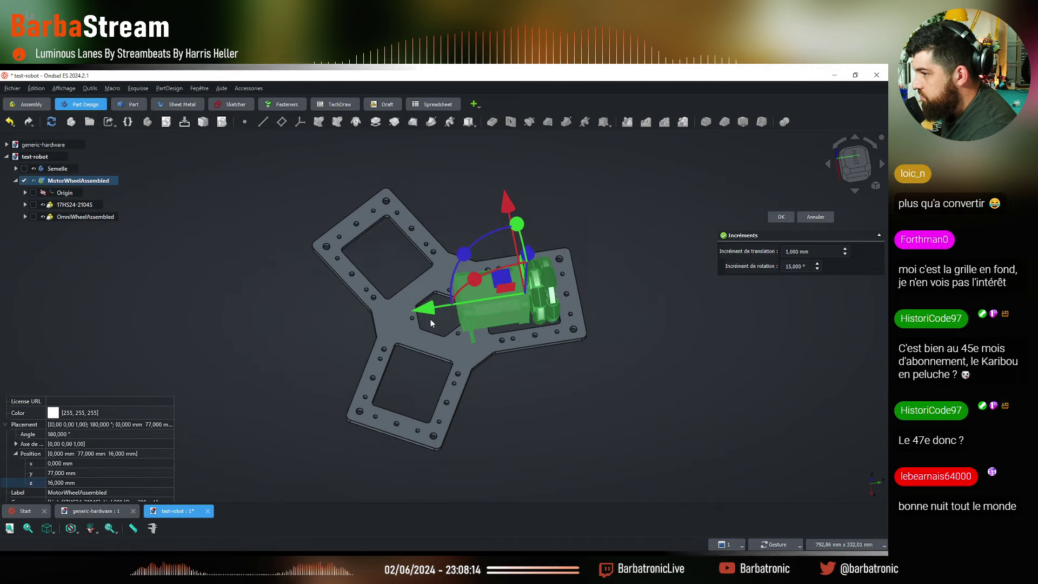
scroll(430, 326, up, 3)
click(781, 218)
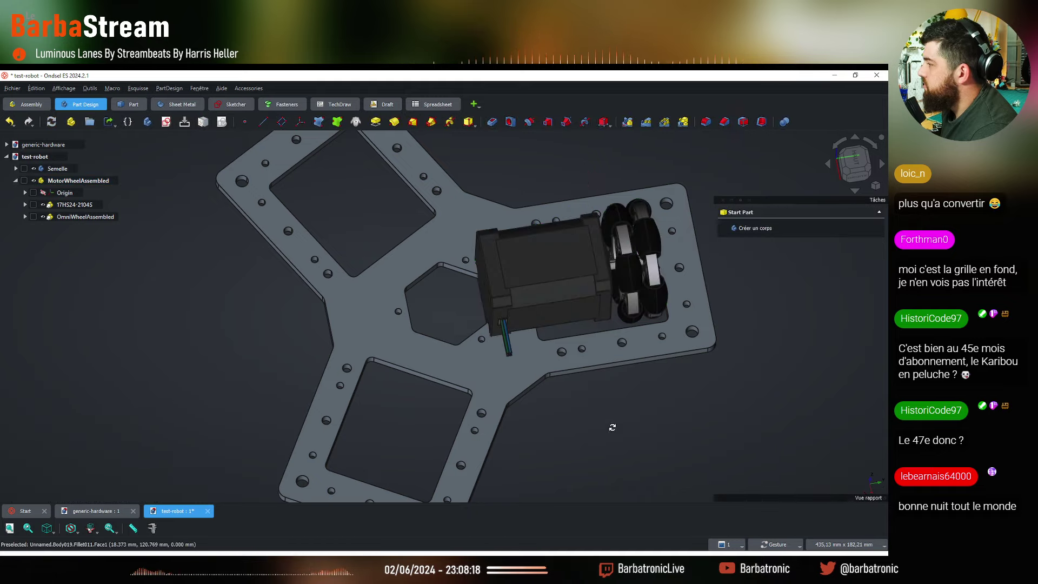
mouse_move(615, 427)
mouse_down()
mouse_move(492, 428)
mouse_move(444, 323)
mouse_move(580, 451)
mouse_move(598, 440)
mouse_move(571, 447)
mouse_up()
click(77, 181)
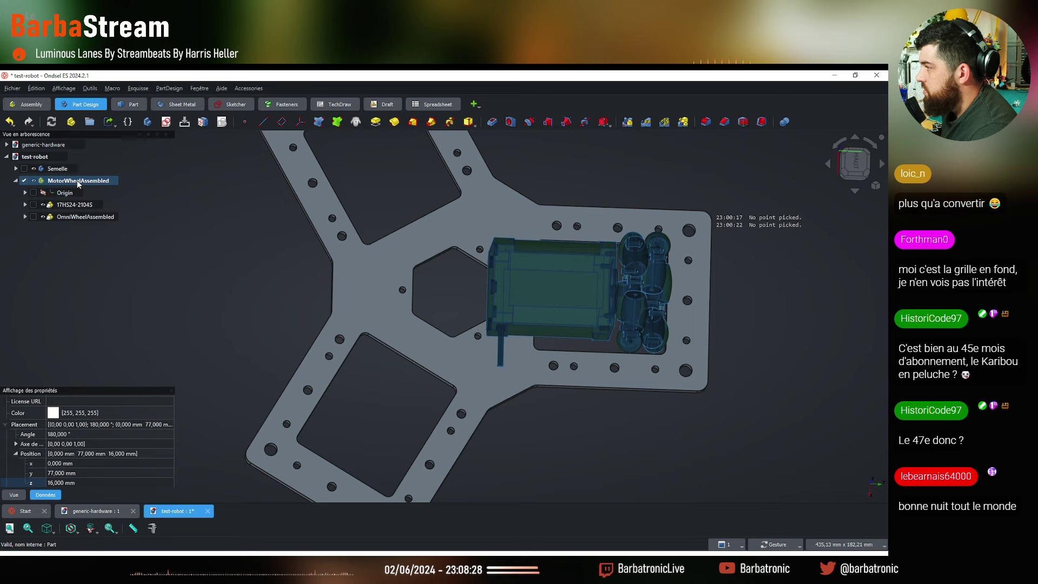
scroll(438, 336, down, 3)
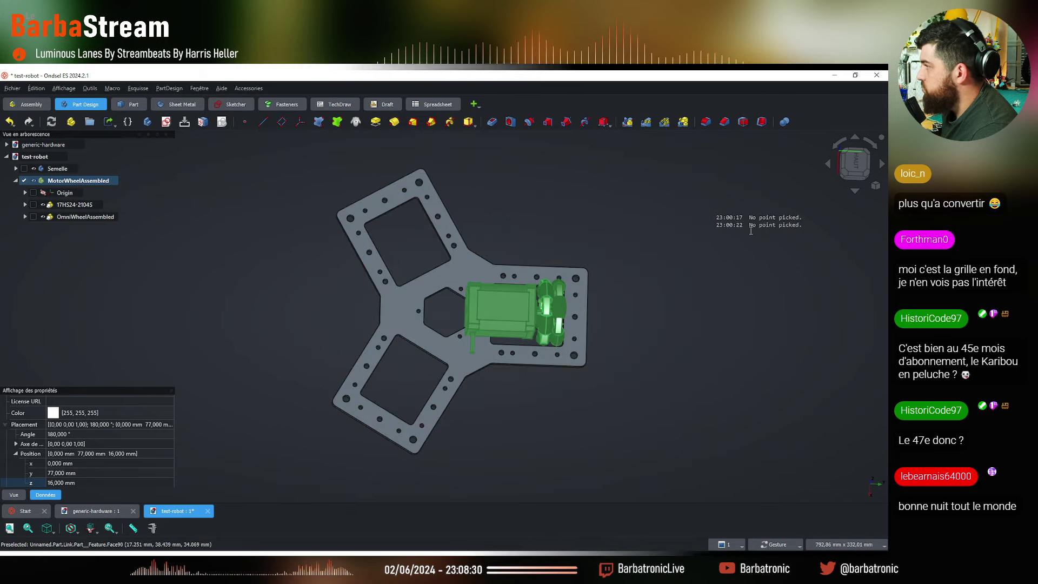
click(751, 231)
scroll(555, 284, up, 2)
drag(541, 232, 535, 186)
Link SparkFun OTOS - SEN-24904 from generic-hardware's ElectricComponents group into test-robot and collapse the generic-hardware tree
double_click(29, 147)
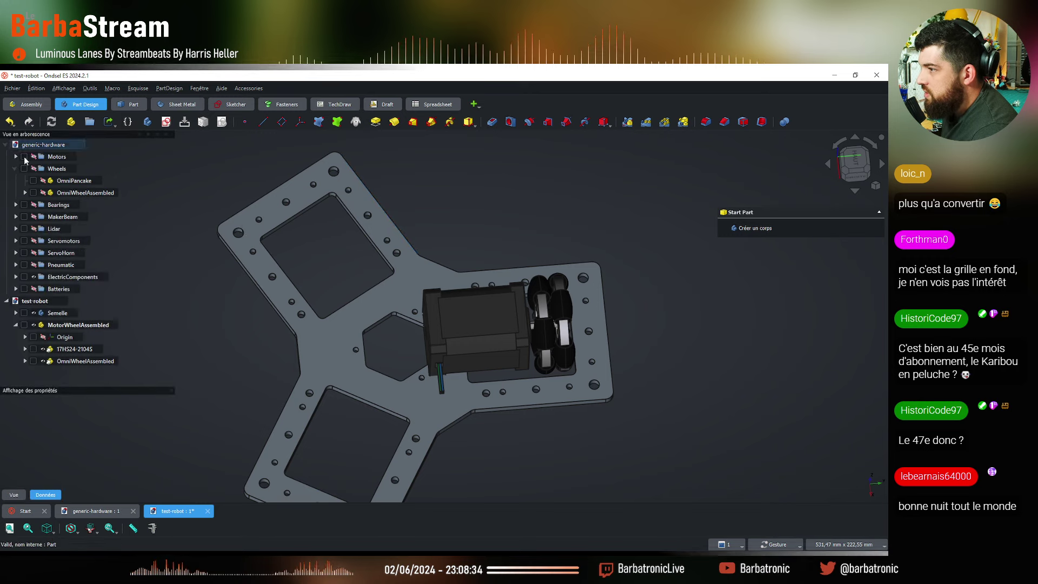
double_click(28, 278)
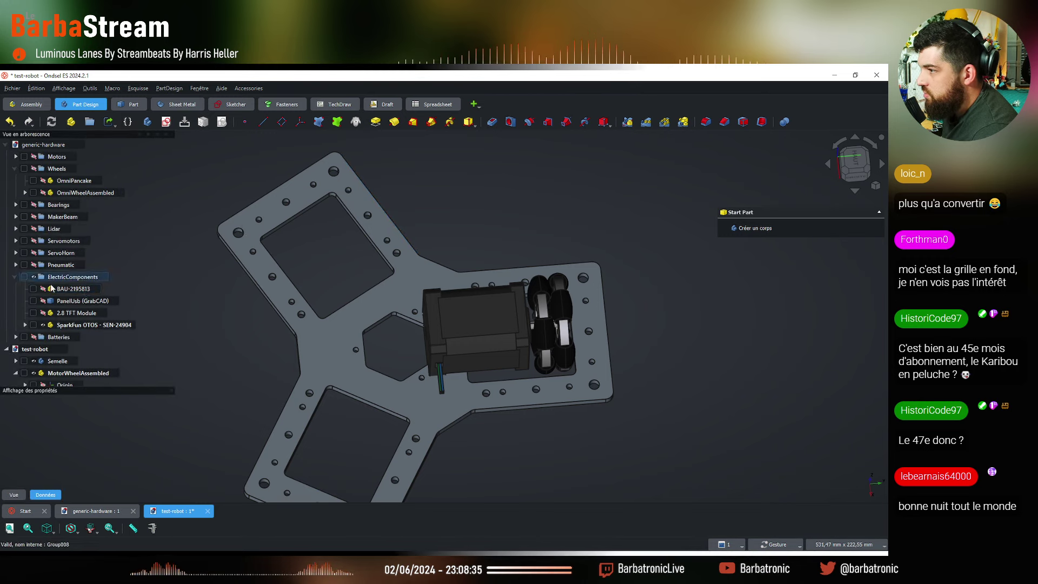
click(99, 326)
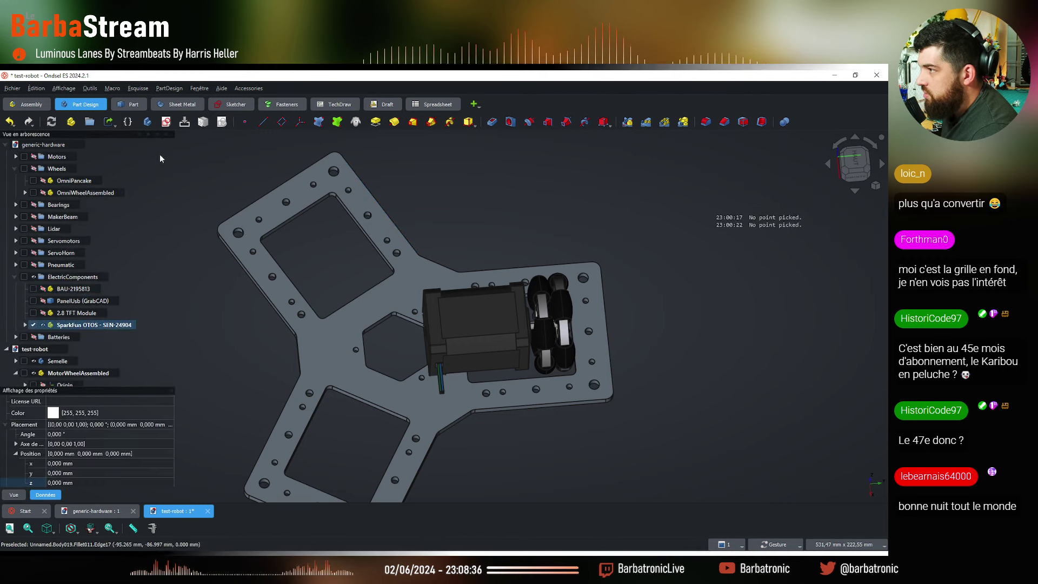
click(189, 179)
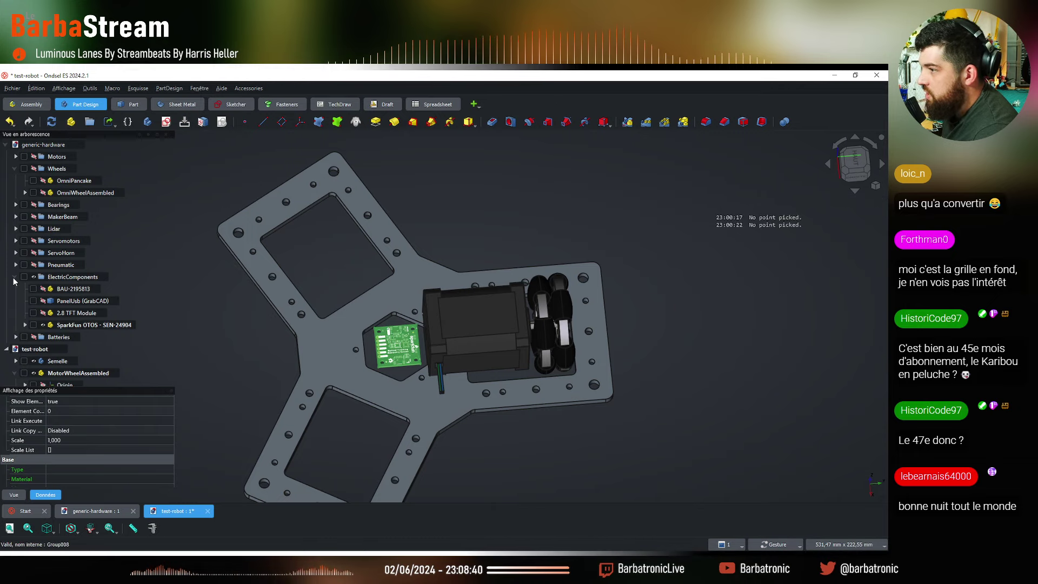
click(15, 279)
click(6, 144)
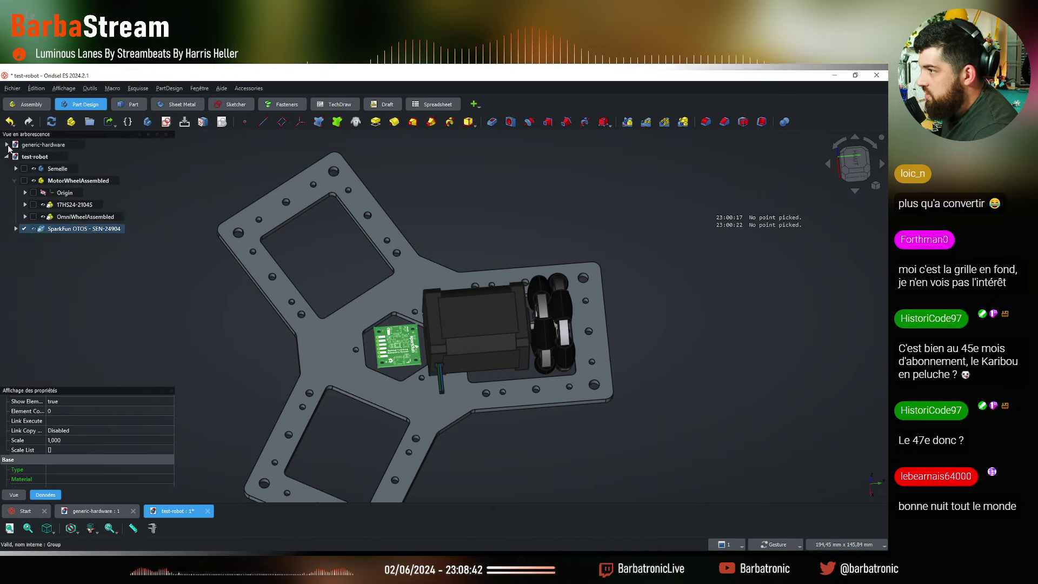
Transform the SparkFun OTOS link in the side view, lowering it 13 mm, and enter 0.1 mm as the translation increment
click(209, 369)
drag(303, 389, 319, 403)
click(853, 173)
scroll(374, 374, up, 4)
click(374, 375)
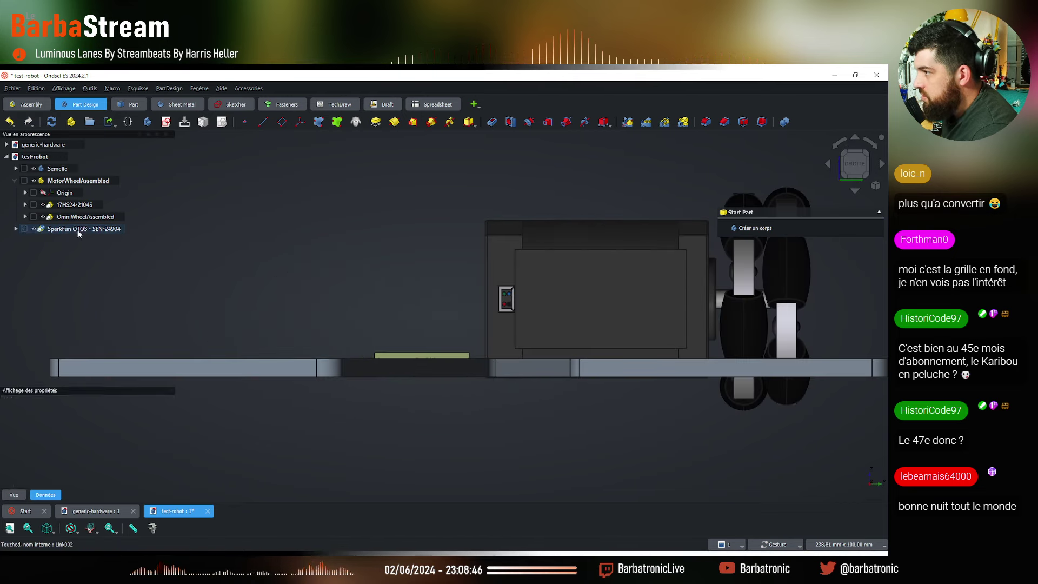
right_click(77, 229)
click(105, 91)
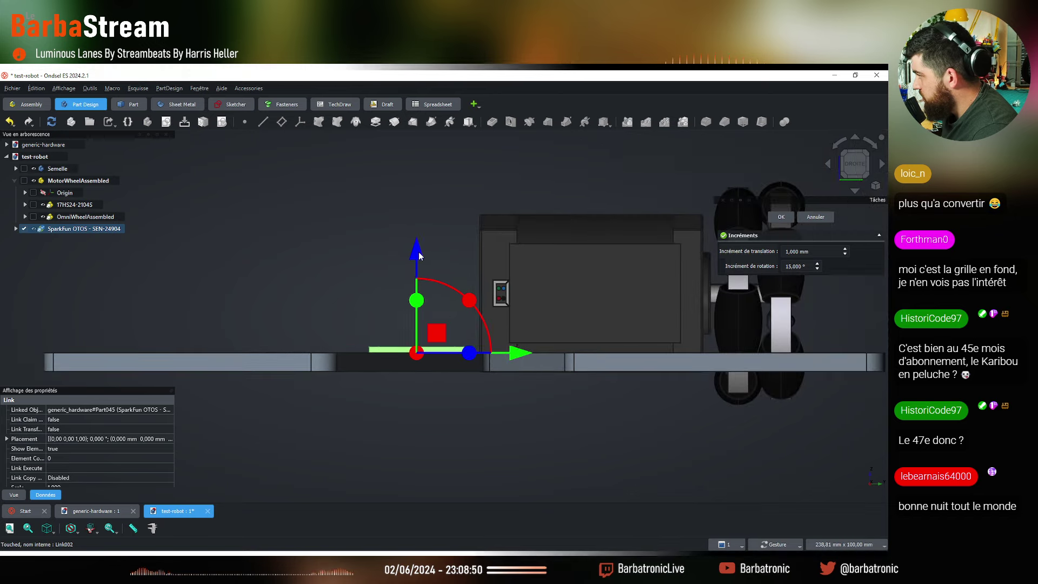
drag(413, 291, 414, 306)
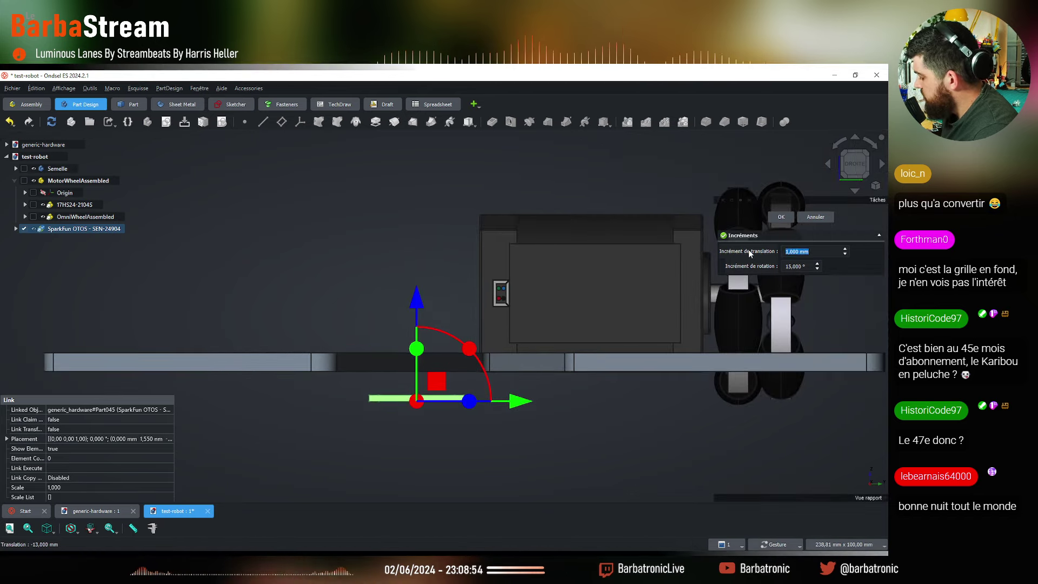
text(0,1)
key(Return)
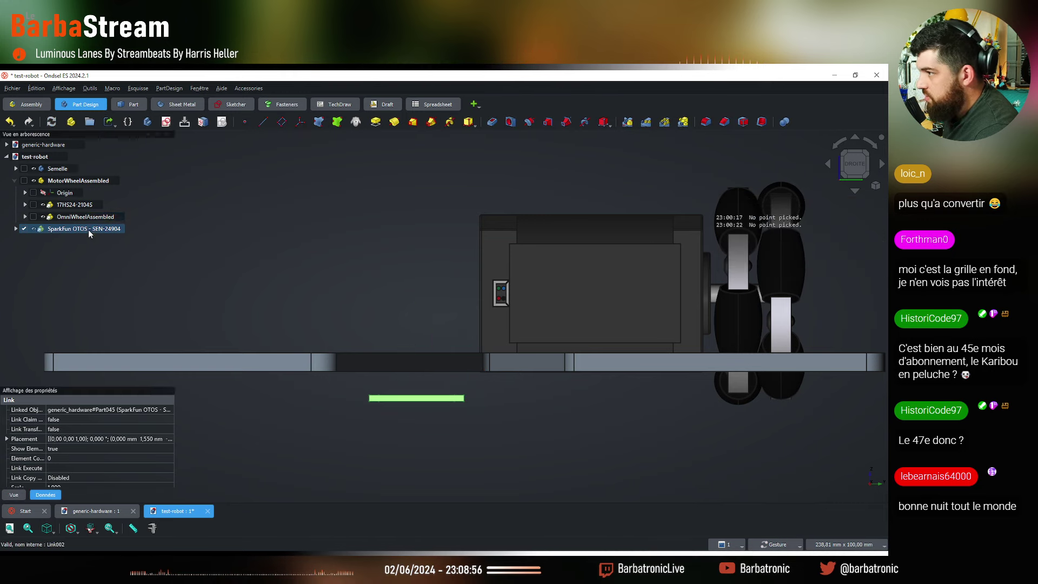
Transform the SparkFun OTOS link, raising it 10 mm along Z to the level of the Semelle plate
right_click(89, 228)
click(146, 108)
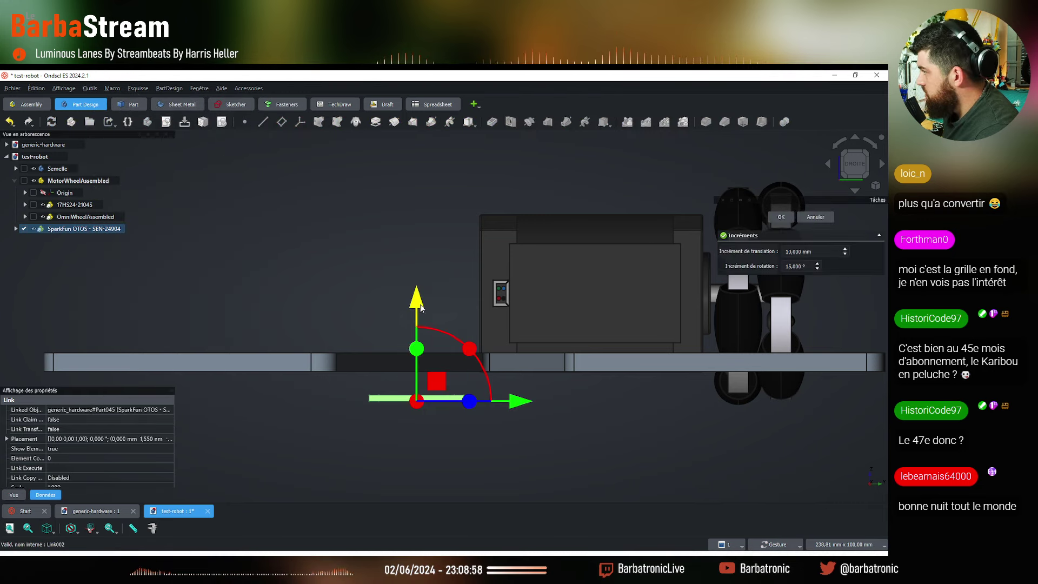
drag(421, 307, 416, 345)
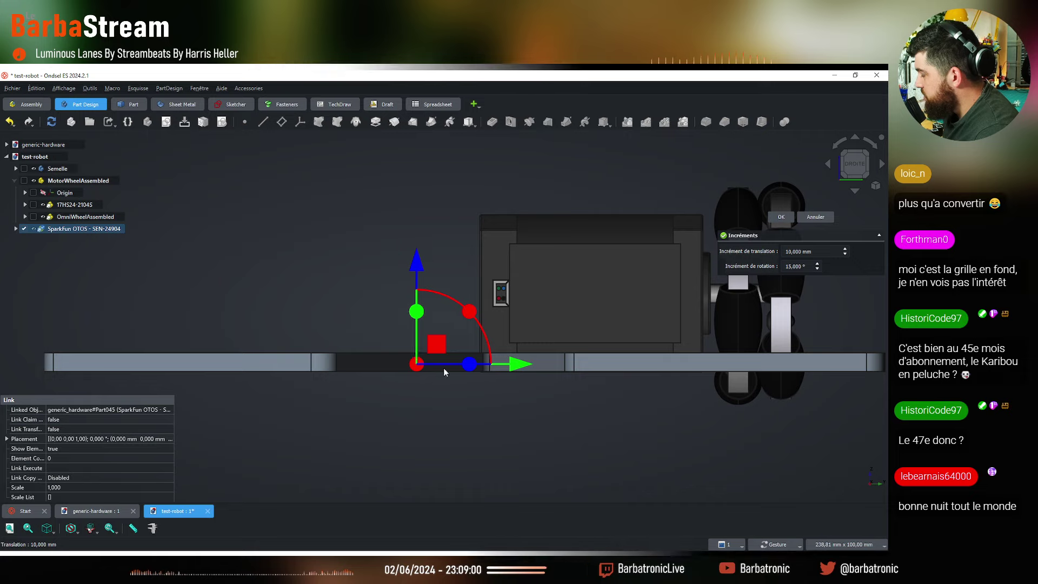
drag(351, 286, 323, 294)
Lift the SparkFun OTOS link 20 mm along Z, lower it back into the hexagonal cutout and accept the transform
drag(814, 251, 764, 251)
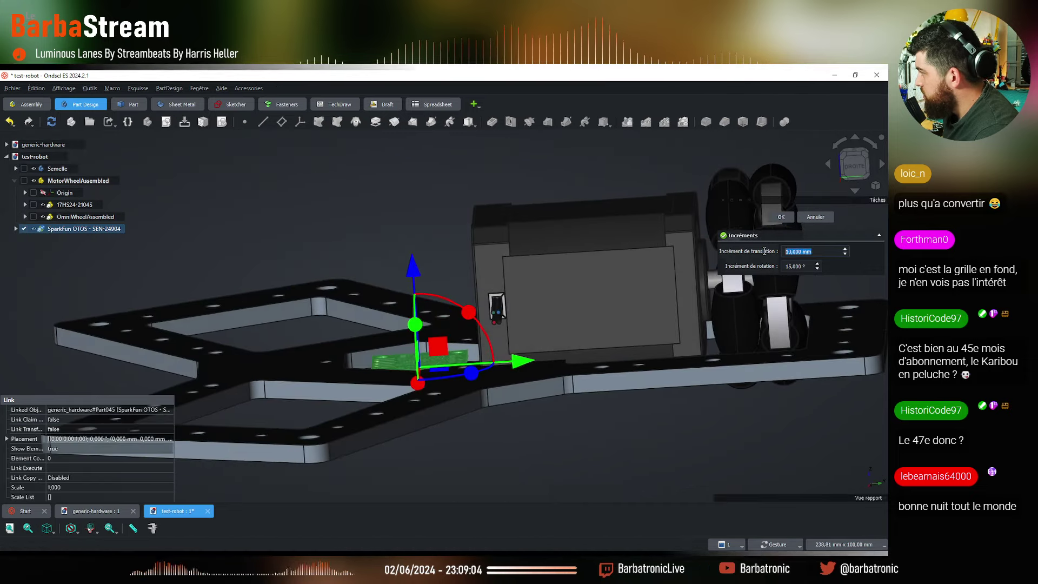
drag(422, 258, 415, 200)
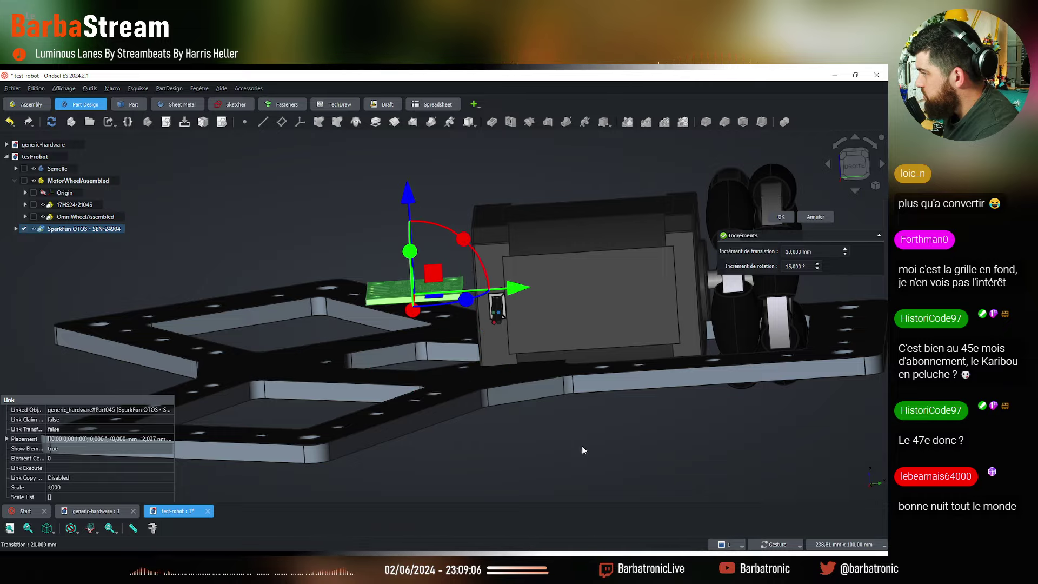
mouse_move(582, 450)
mouse_down()
mouse_move(556, 389)
mouse_move(582, 436)
mouse_up()
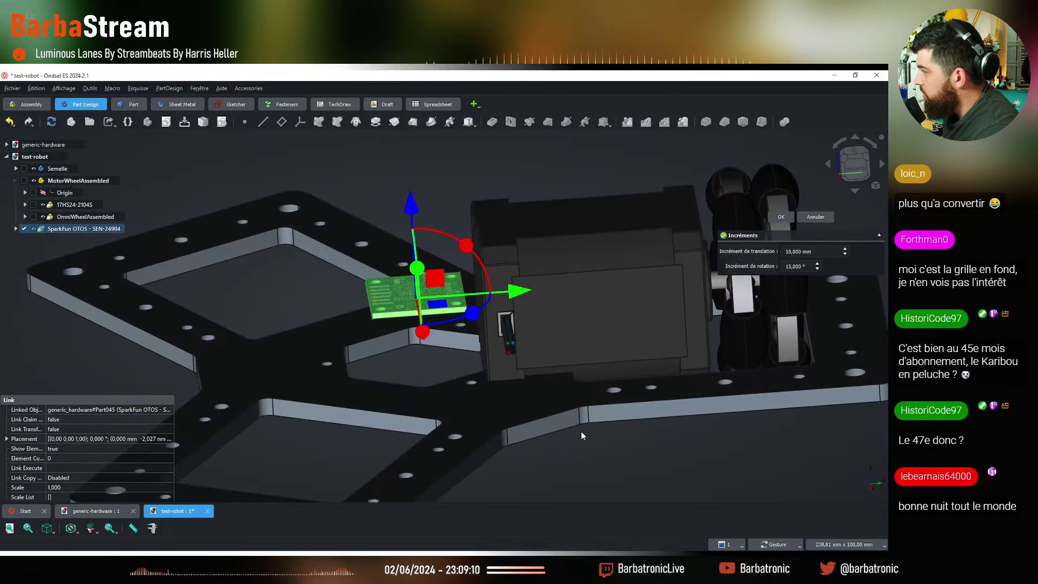
drag(420, 215, 422, 304)
drag(539, 472, 676, 475)
drag(365, 429, 523, 317)
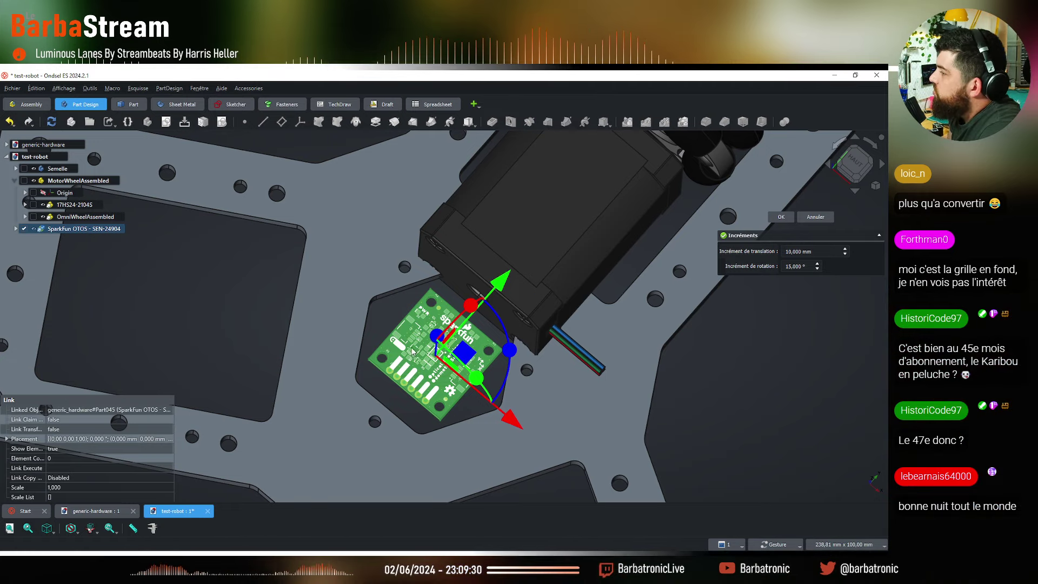
scroll(412, 351, down, 1)
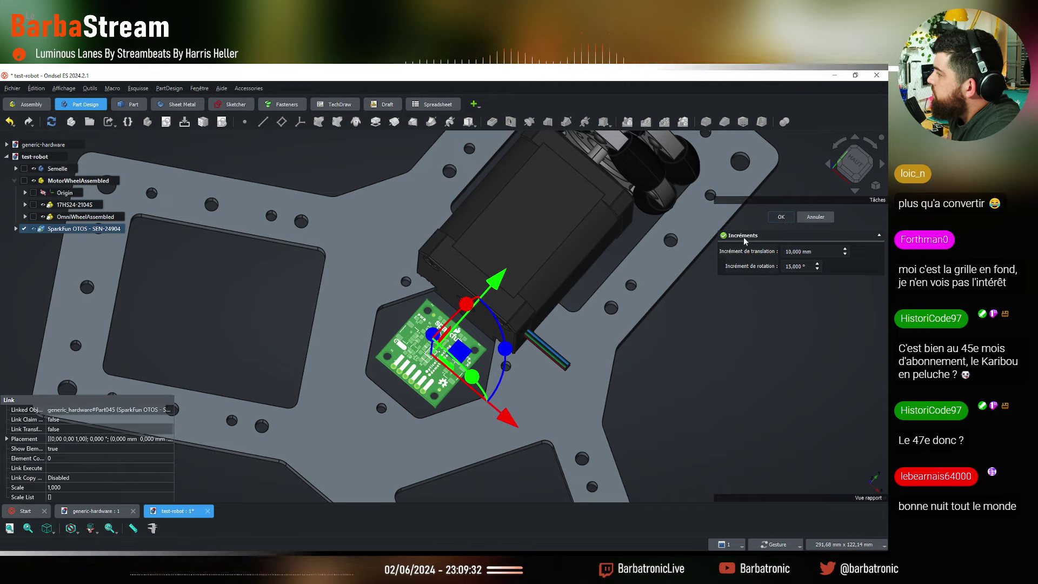
click(782, 217)
Transform MotorWheelAssembled in the top view with a 1 mm increment, moving it 4 mm outward to Y 81 mm
scroll(362, 349, down, 3)
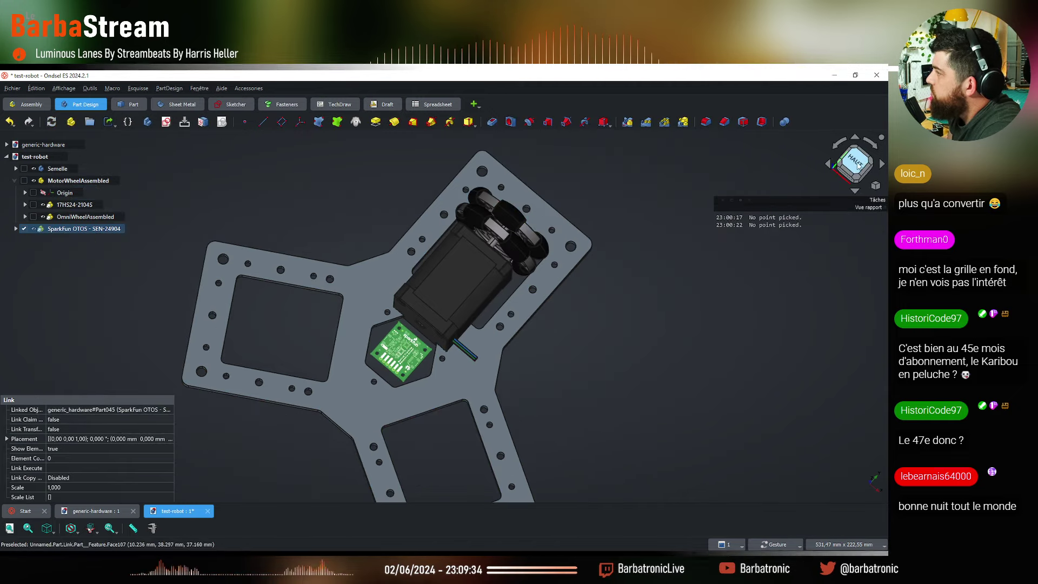
click(856, 164)
scroll(436, 218, up, 2)
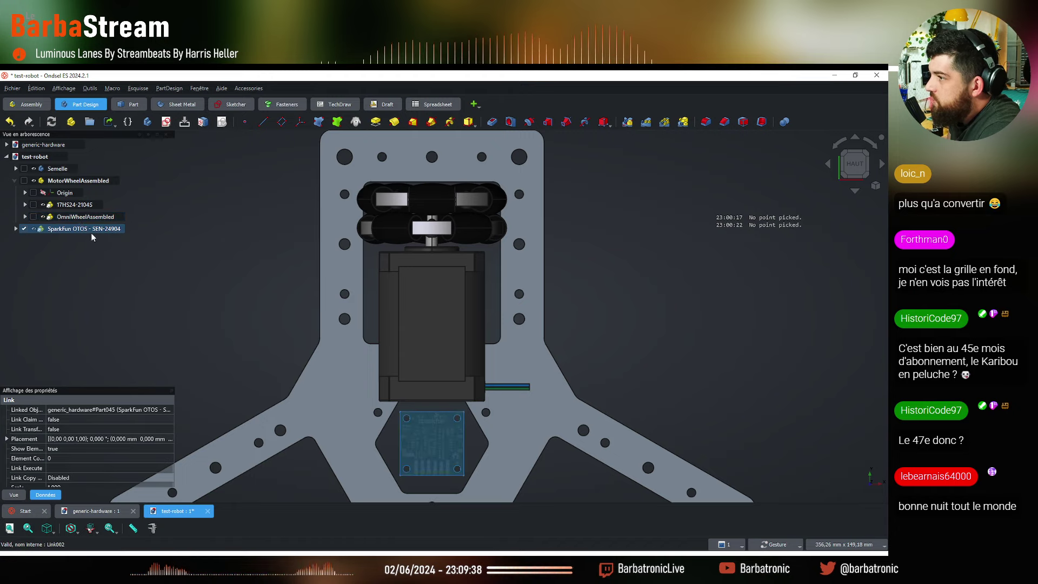
right_click(64, 179)
click(116, 198)
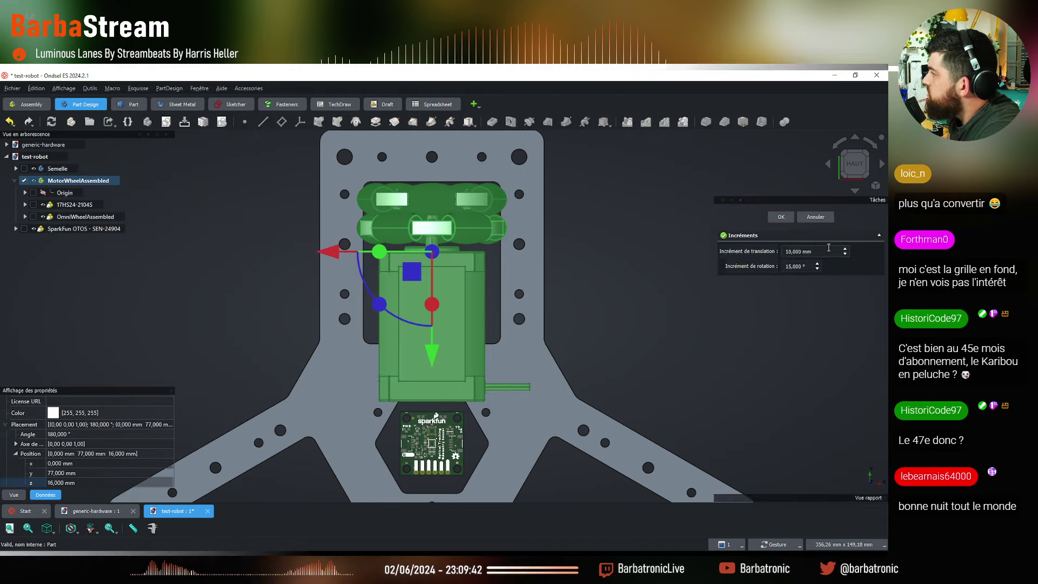
drag(828, 251, 739, 250)
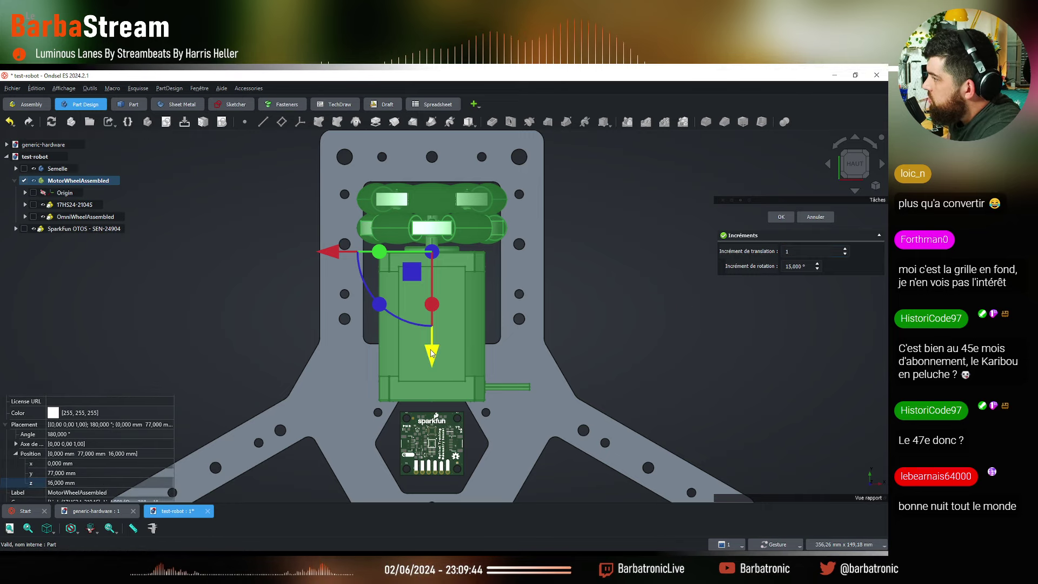
drag(432, 352, 432, 342)
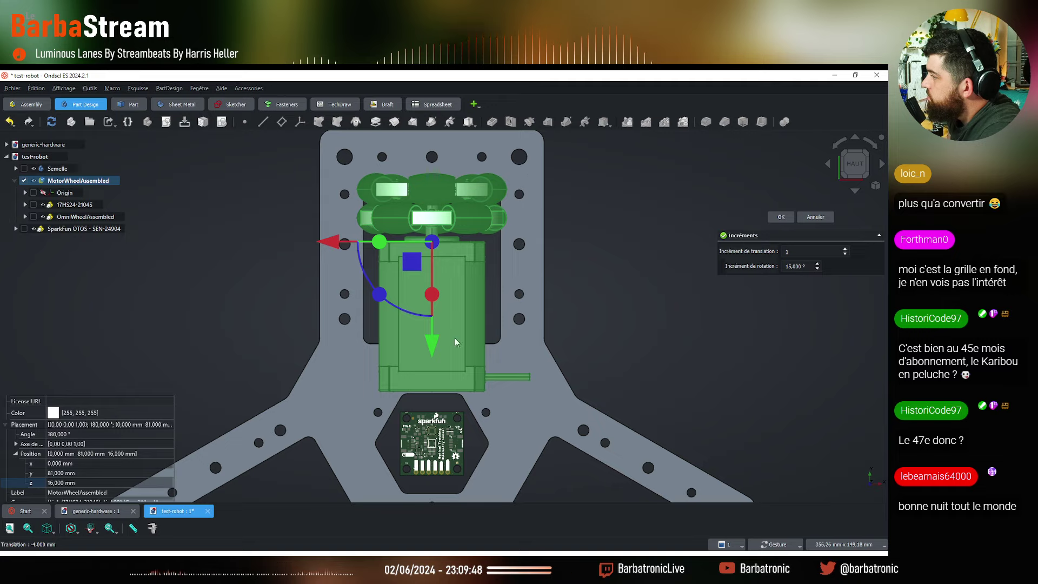
click(781, 216)
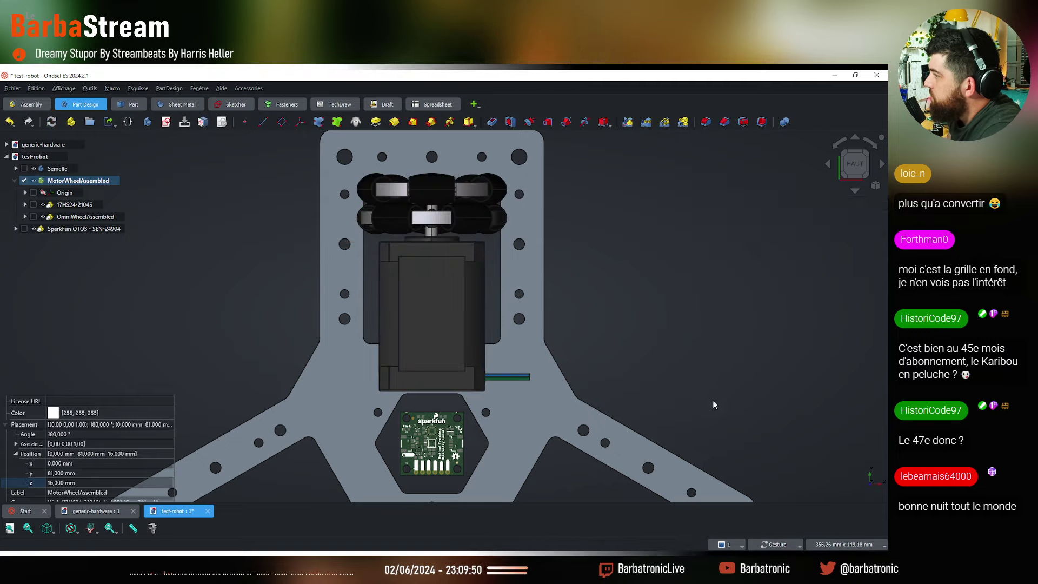
Link MB_60 from generic-hardware's MakerBeam group into test-robot and collapse the generic-hardware tree
drag(384, 398, 277, 263)
click(6, 145)
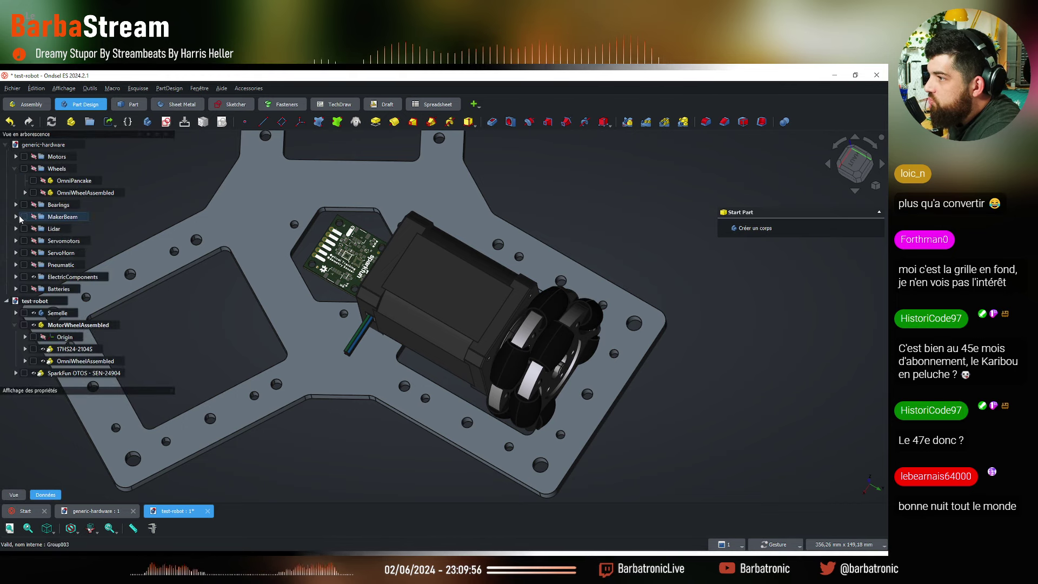
click(16, 216)
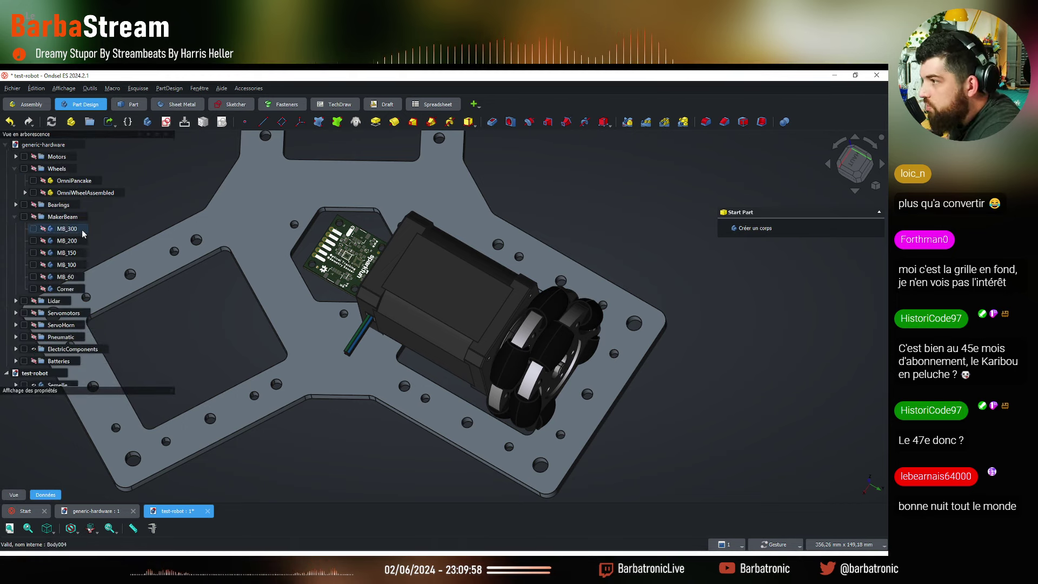
click(66, 276)
click(108, 122)
click(5, 144)
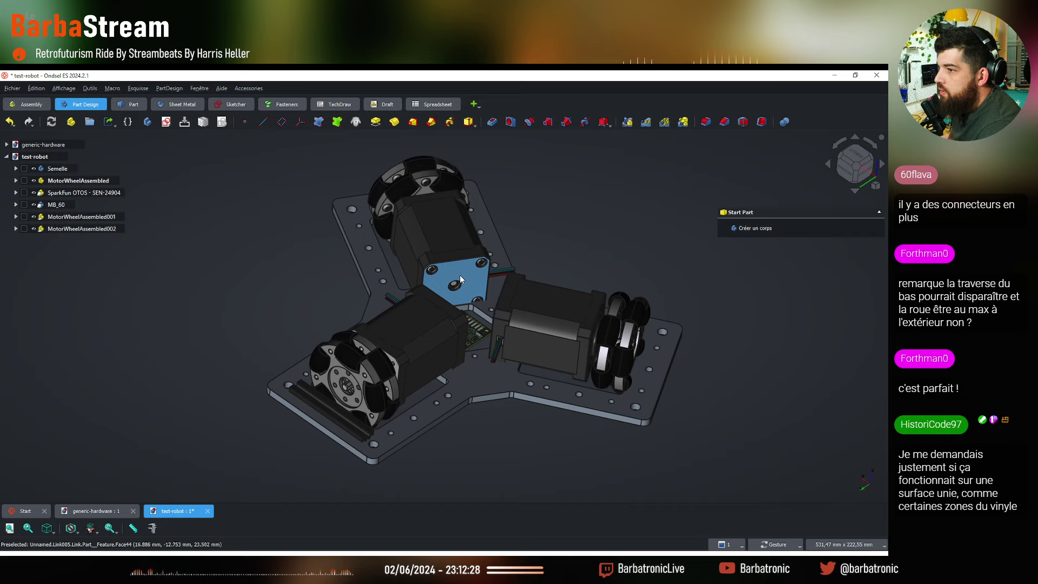
drag(494, 403, 486, 459)
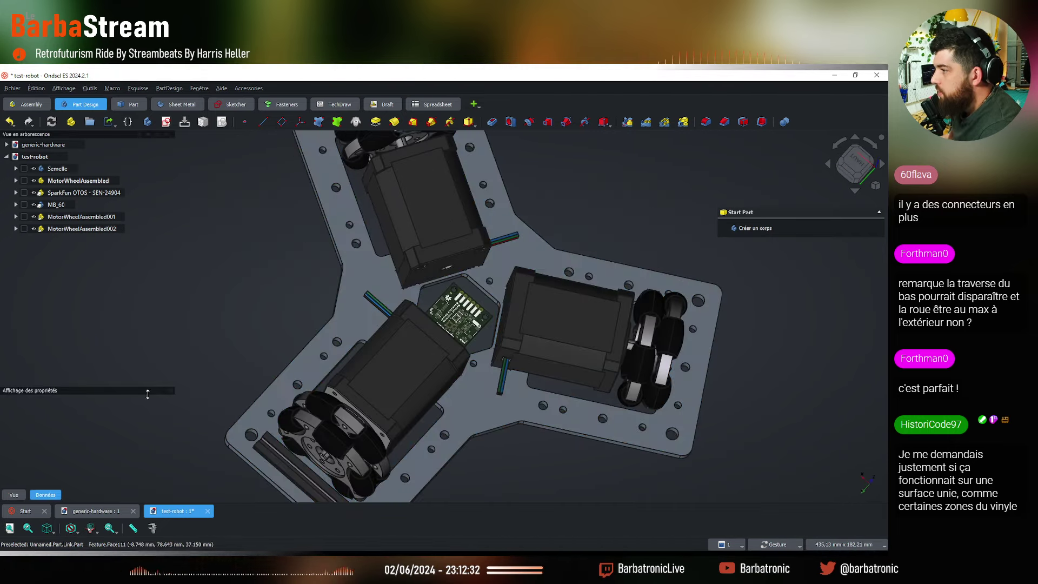
drag(213, 401, 649, 432)
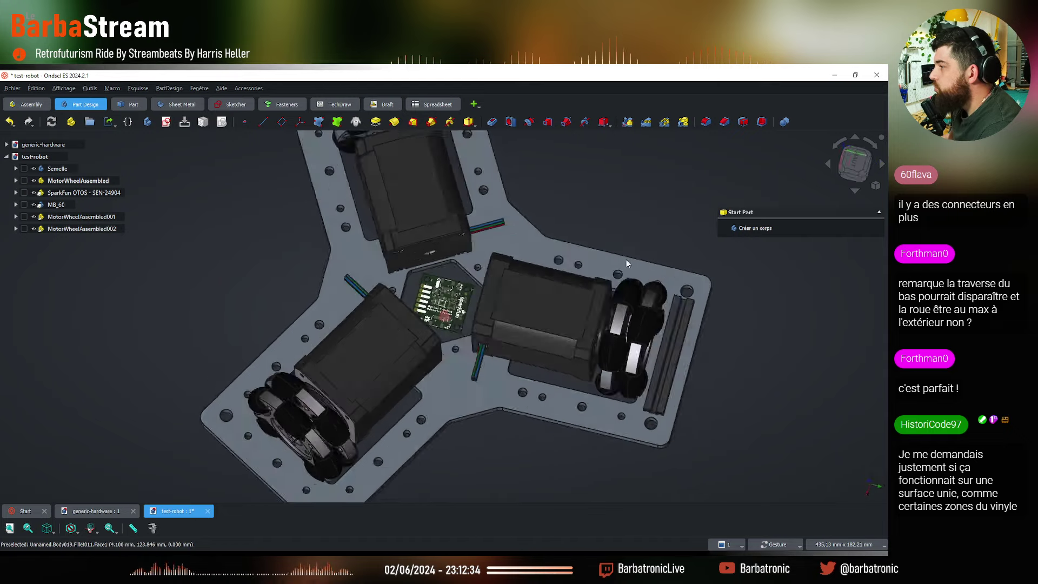
mouse_move(625, 259)
mouse_down()
mouse_move(638, 281)
mouse_move(661, 286)
mouse_move(644, 260)
mouse_up()
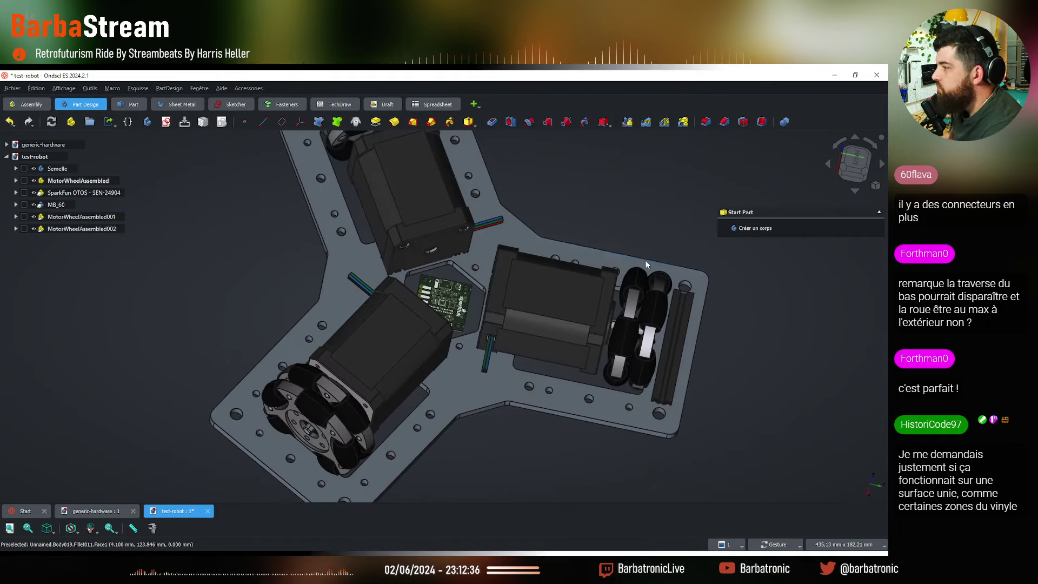
drag(484, 457, 333, 230)
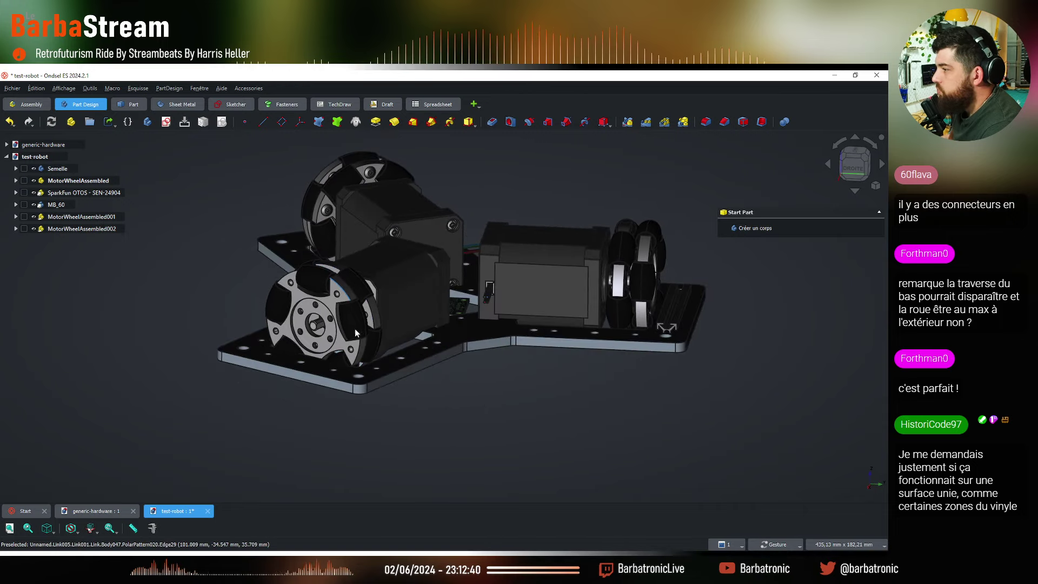
click(676, 327)
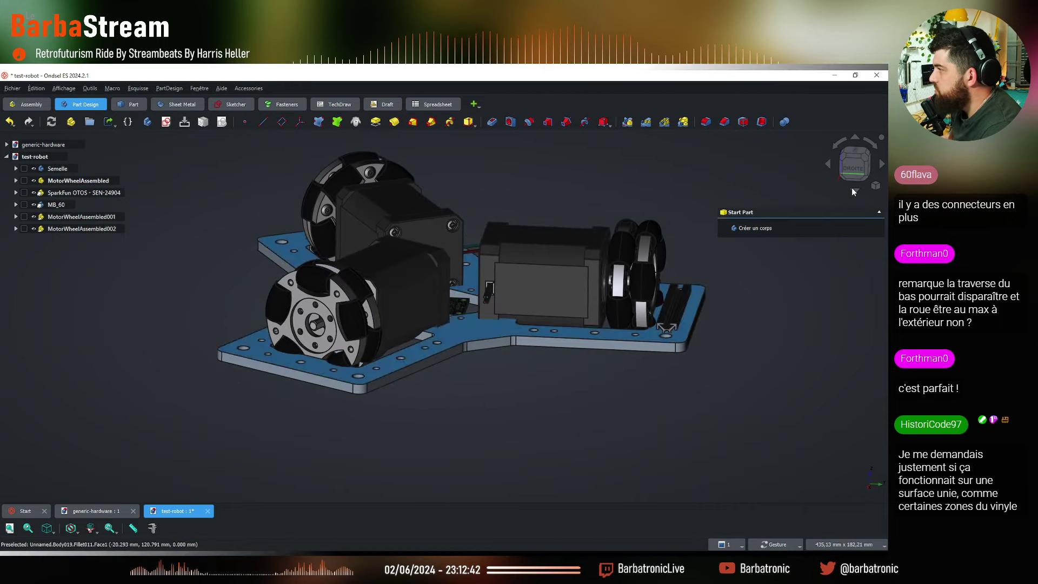
Transform the MB_60 link in the side view with a 5 mm translation increment, raising it 5 mm along Z onto the plate
click(853, 169)
scroll(686, 280, up, 4)
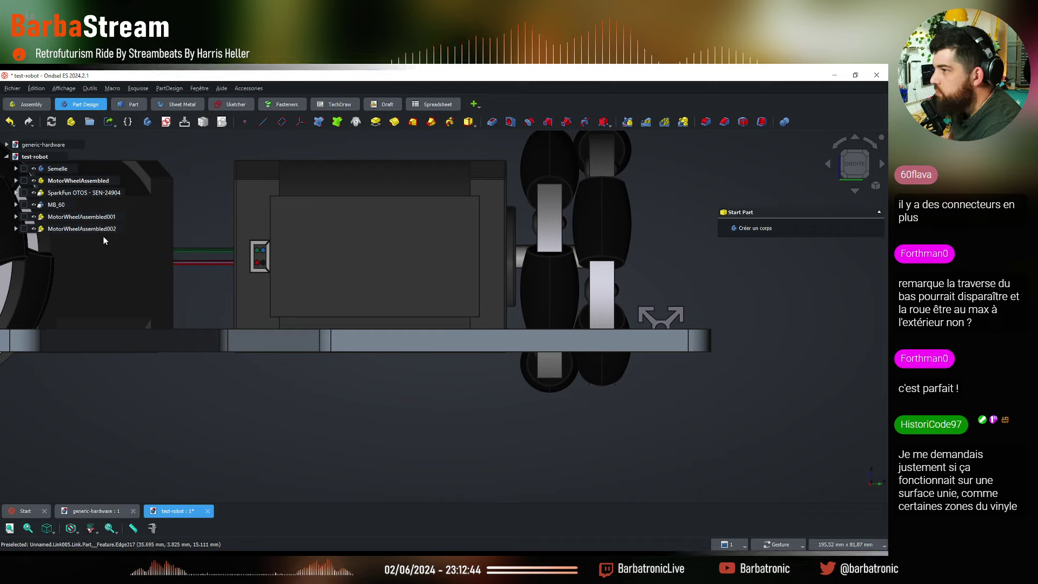
click(56, 204)
right_click(56, 204)
click(81, 225)
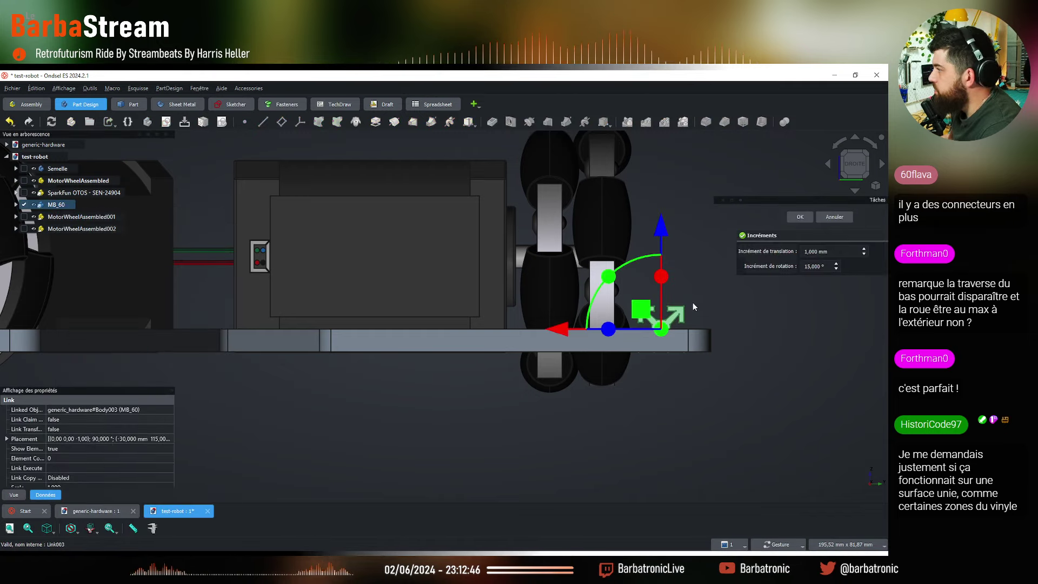
scroll(693, 303, up, 3)
drag(807, 251, 735, 254)
text(5)
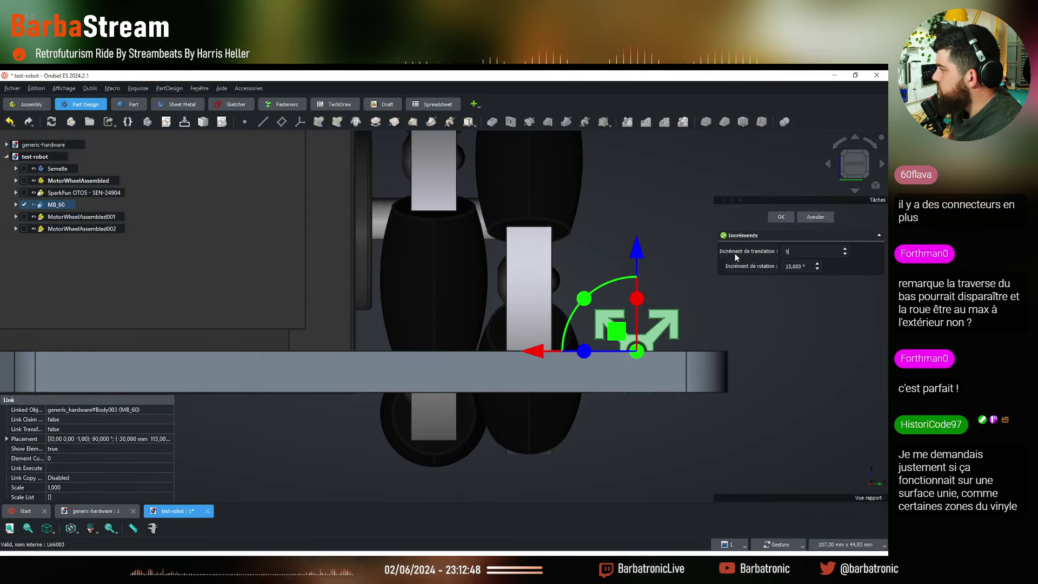
key(Return)
right_click(56, 204)
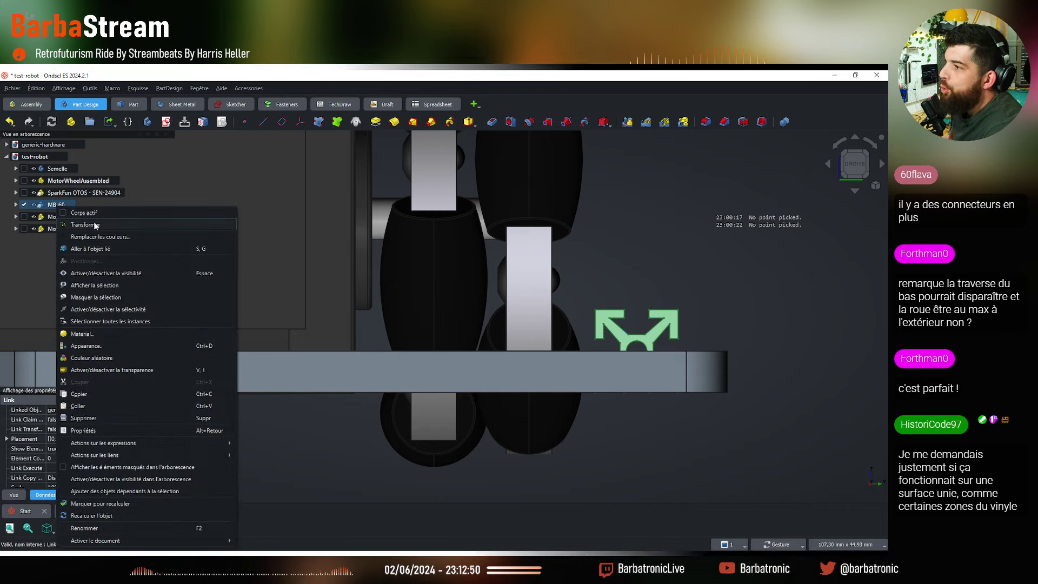
click(94, 224)
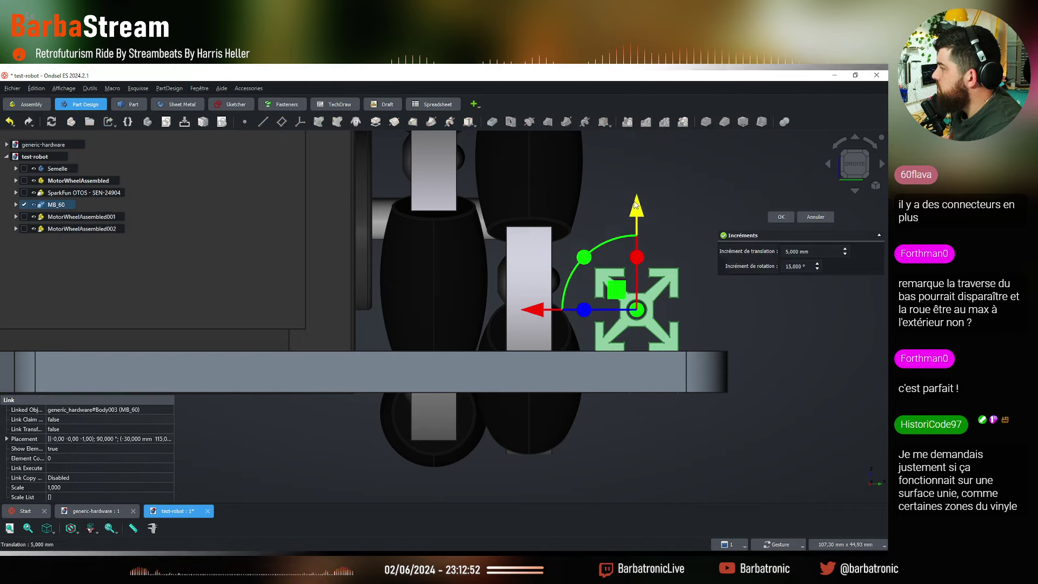
click(781, 217)
Create a second beam in test-robot as a link to the existing MB_60 link
scroll(579, 301, down, 3)
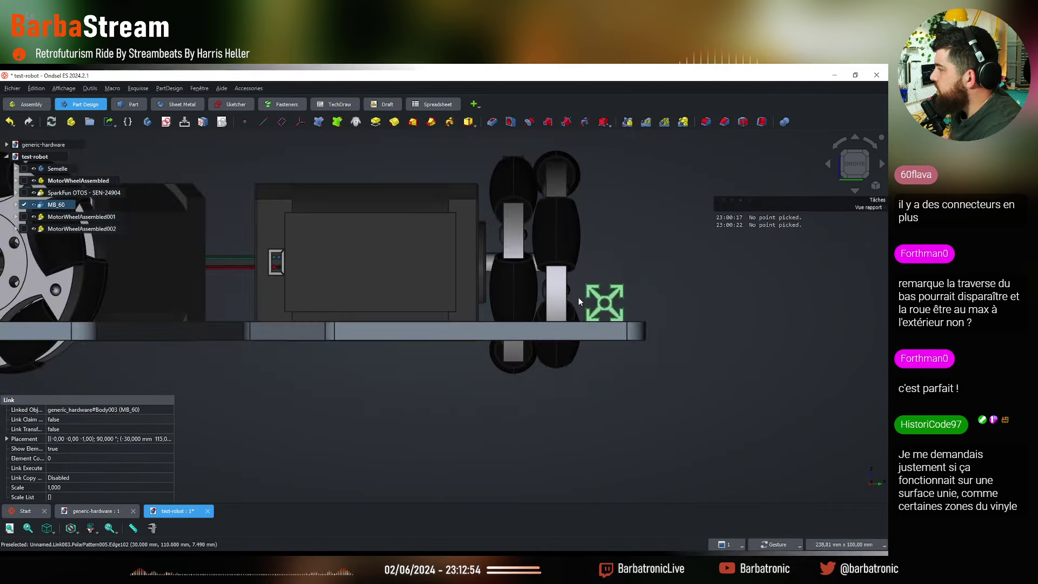
click(643, 225)
drag(643, 224, 577, 298)
scroll(600, 362, down, 4)
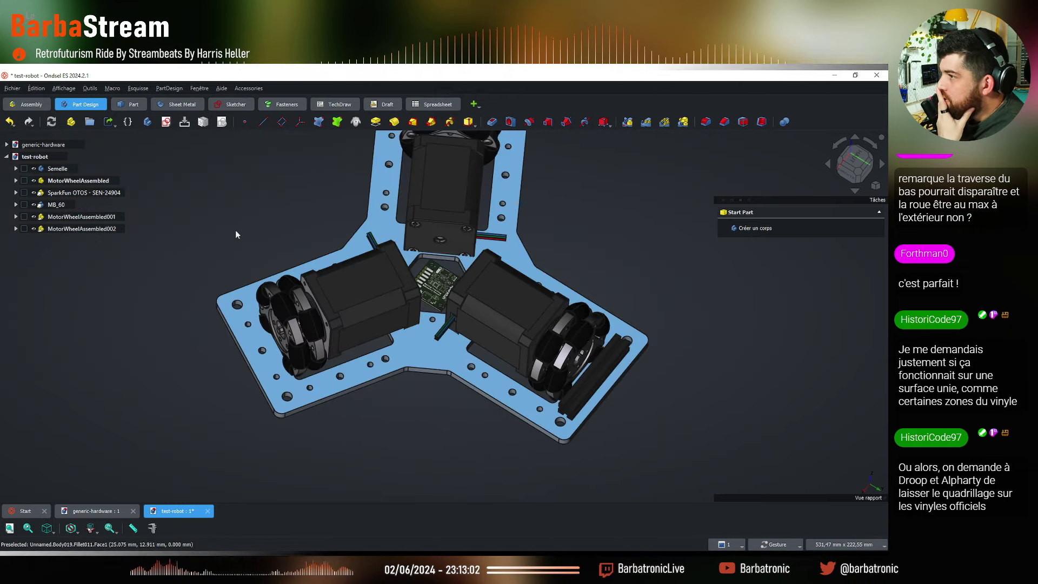
click(60, 204)
click(108, 122)
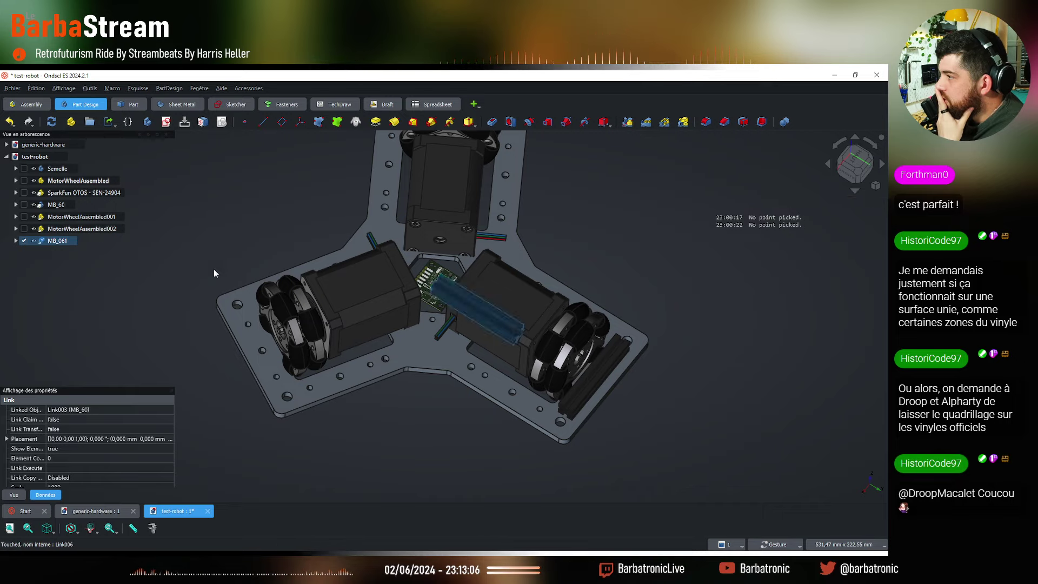
Transform the second 60 mm beam, MB_061, in the side view, raising it 5 mm along Z onto the plate
scroll(544, 291, up, 2)
drag(597, 219, 636, 329)
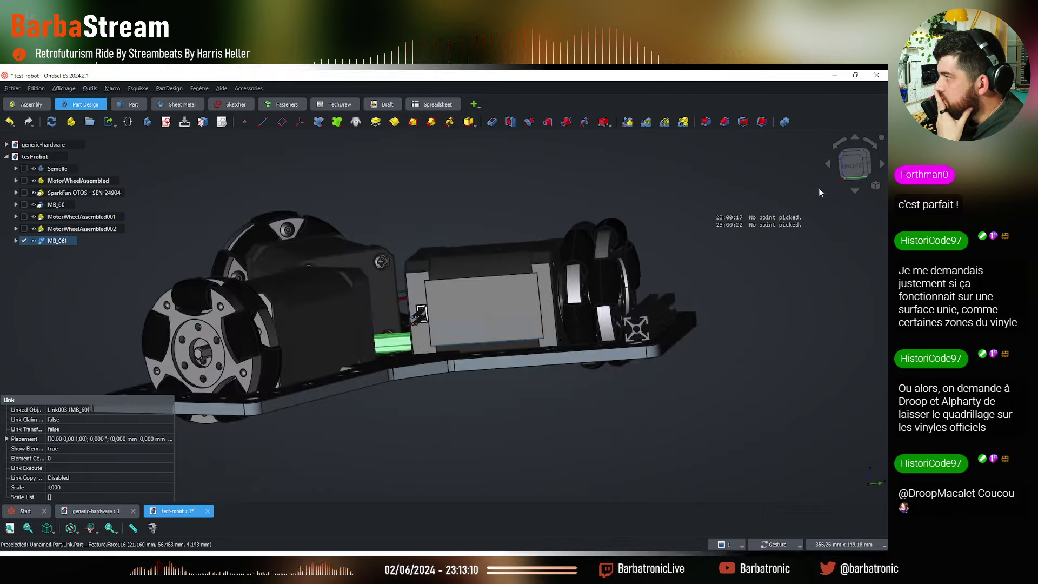
click(854, 164)
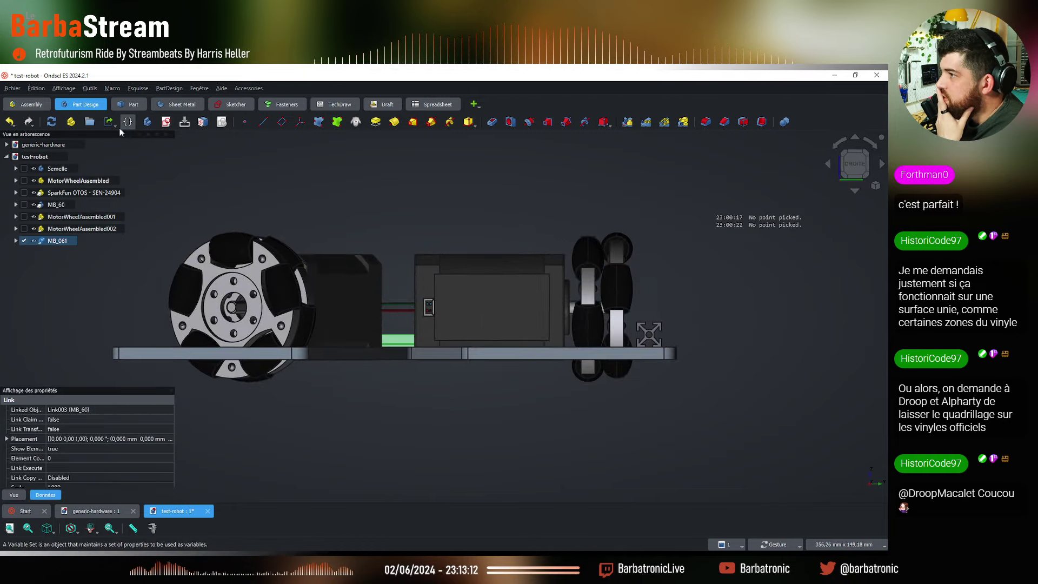
click(116, 126)
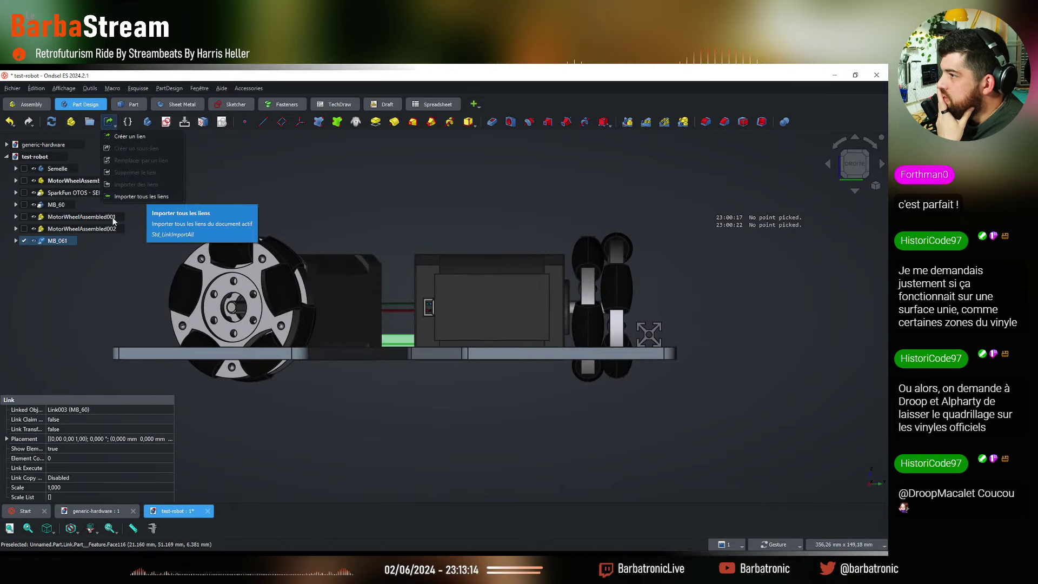
click(58, 241)
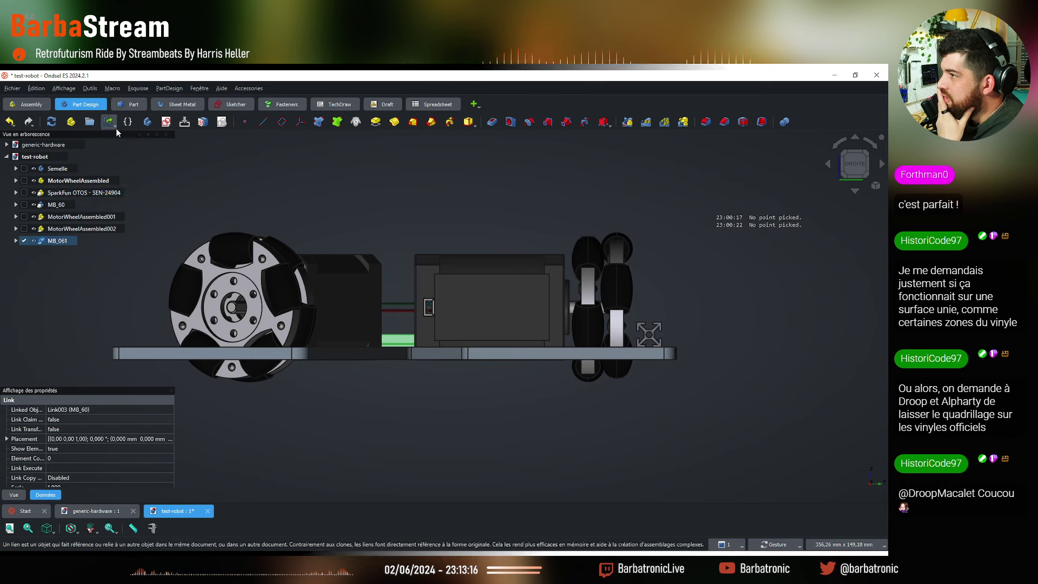
click(114, 125)
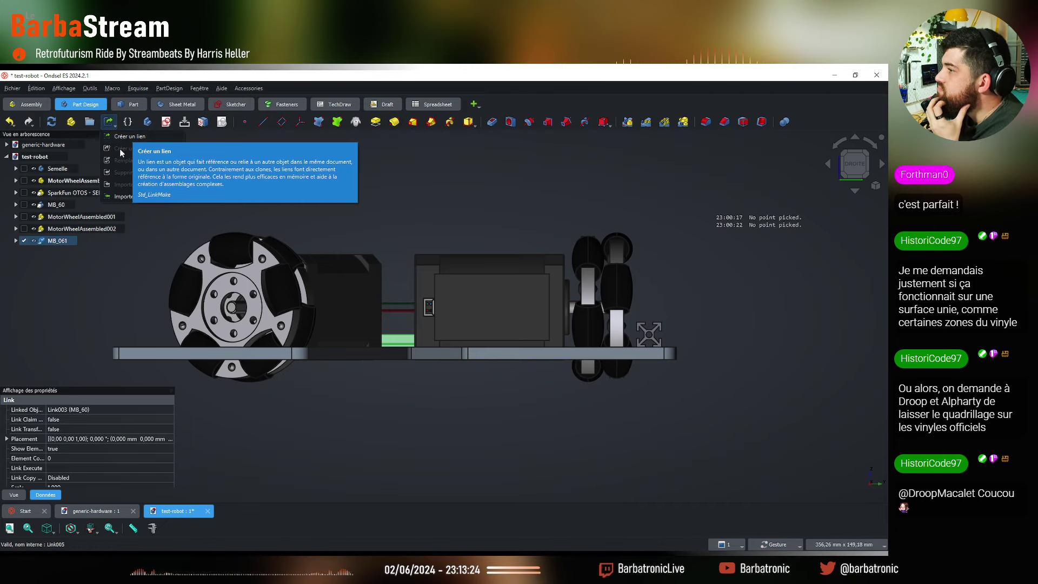
right_click(54, 242)
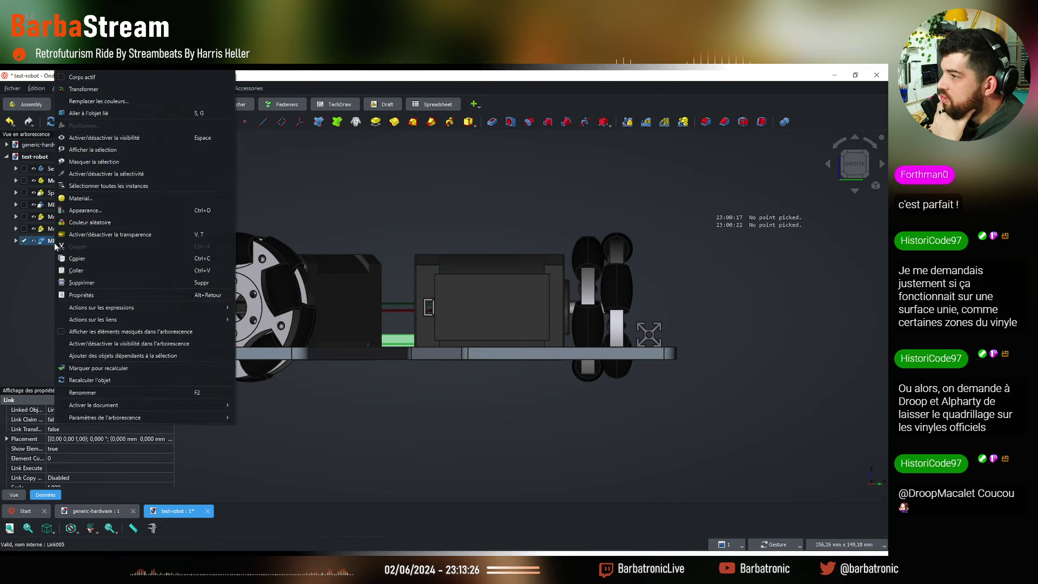
click(92, 111)
scroll(392, 301, up, 2)
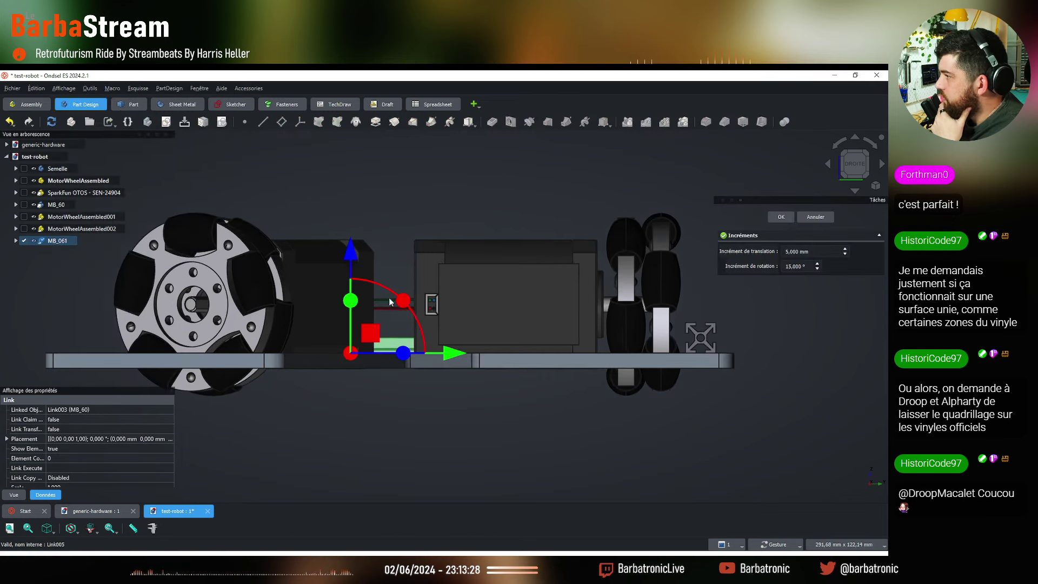
mouse_move(354, 259)
mouse_down()
mouse_move(355, 230)
mouse_move(352, 260)
mouse_move(352, 243)
mouse_up()
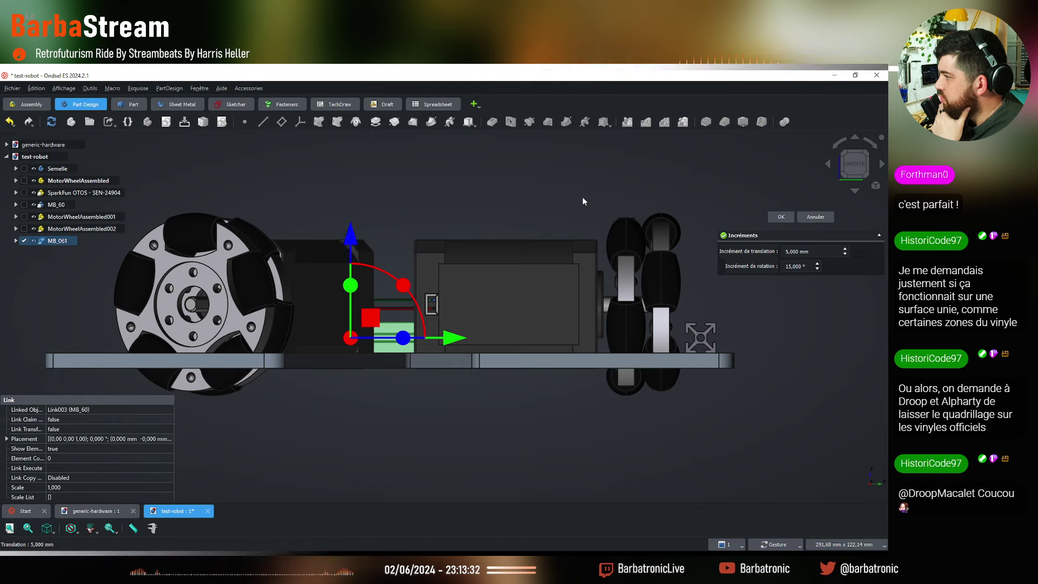
In the top view, move MB_061 50 mm along Y and -35 mm along X beside the motor, and accept the transform
drag(582, 202, 500, 316)
click(854, 162)
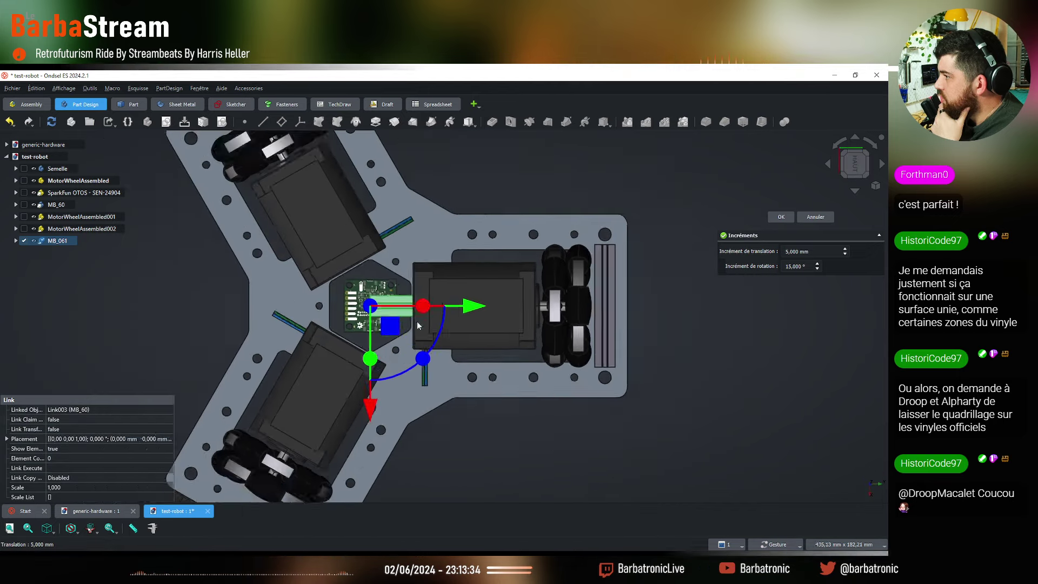
scroll(505, 325, up, 2)
drag(371, 302, 523, 301)
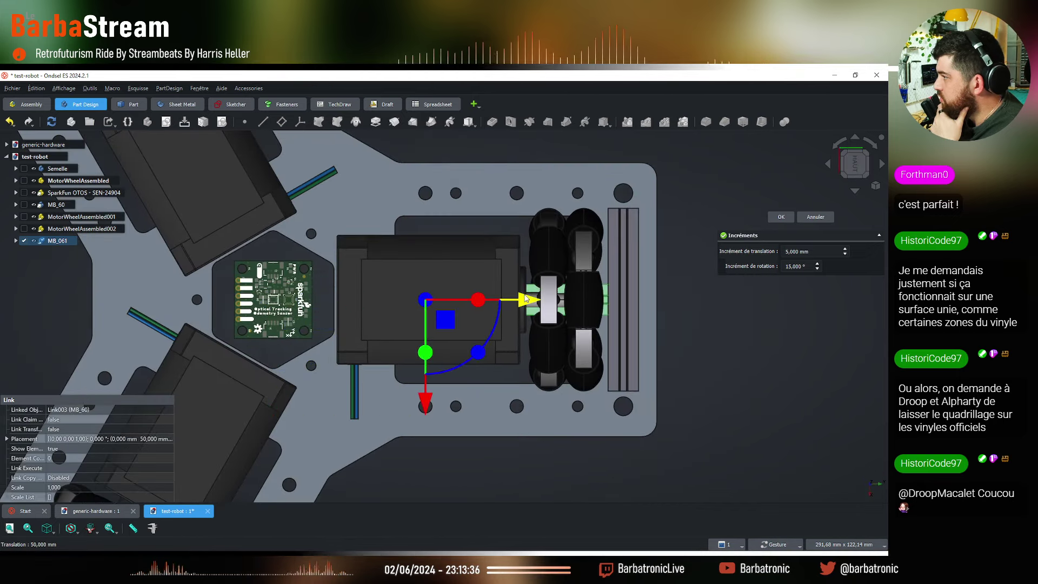
drag(425, 403, 447, 290)
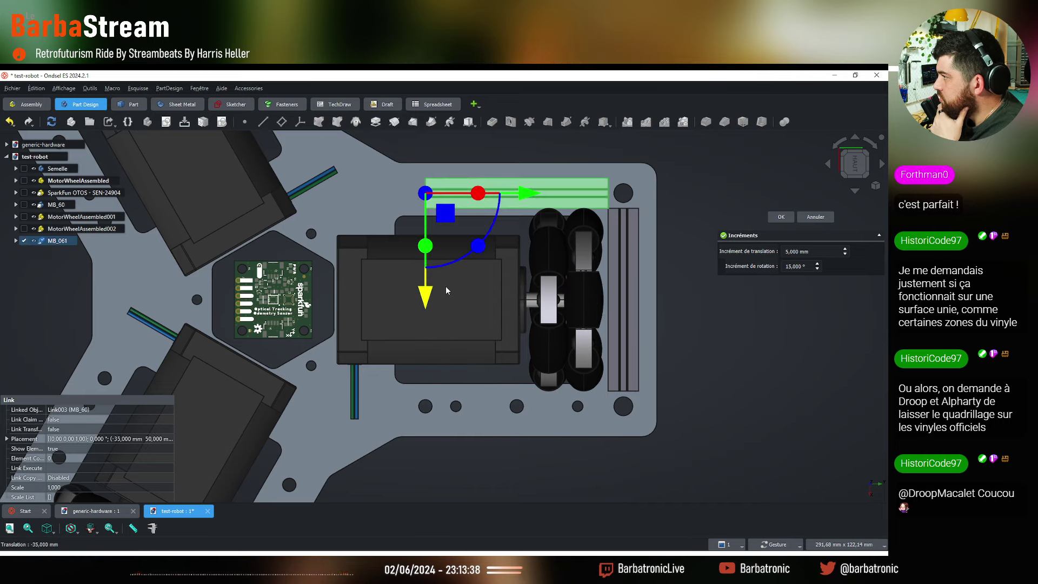
click(784, 217)
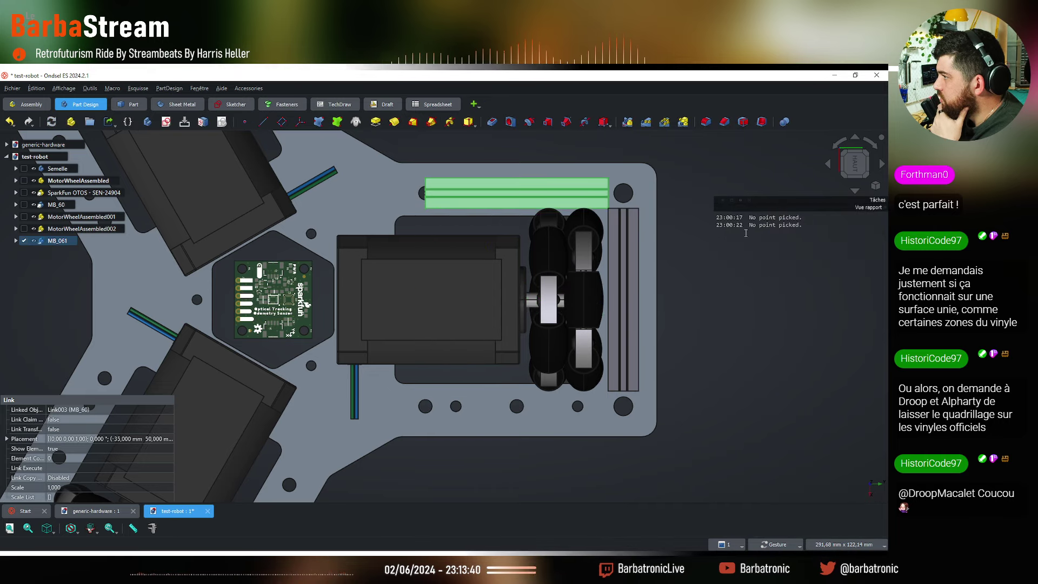
click(709, 341)
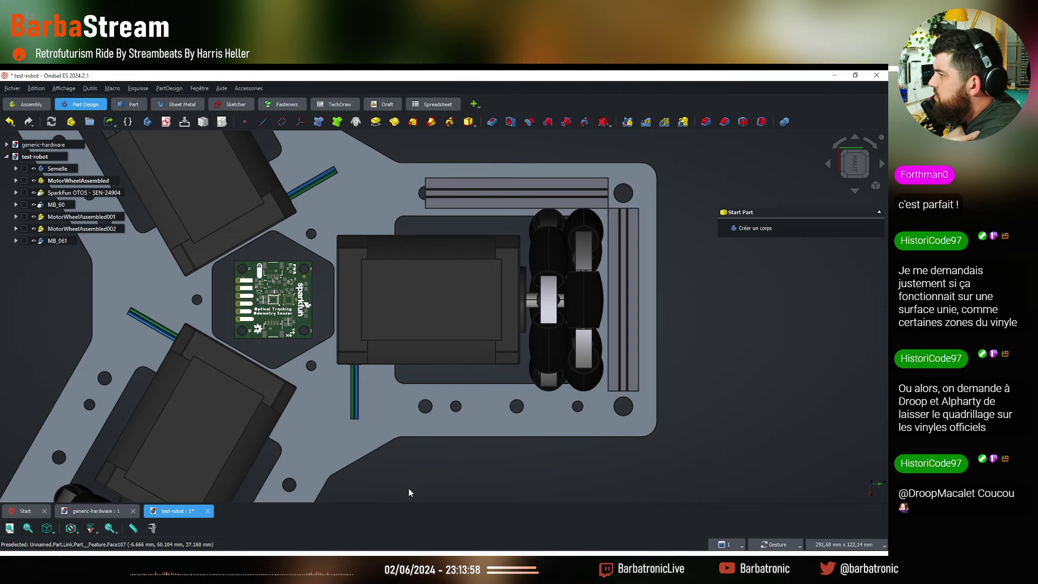
Create a third 60 mm beam in test-robot as a link made from MB_061
mouse_move(407, 481)
mouse_down()
mouse_move(405, 472)
mouse_move(404, 488)
mouse_up()
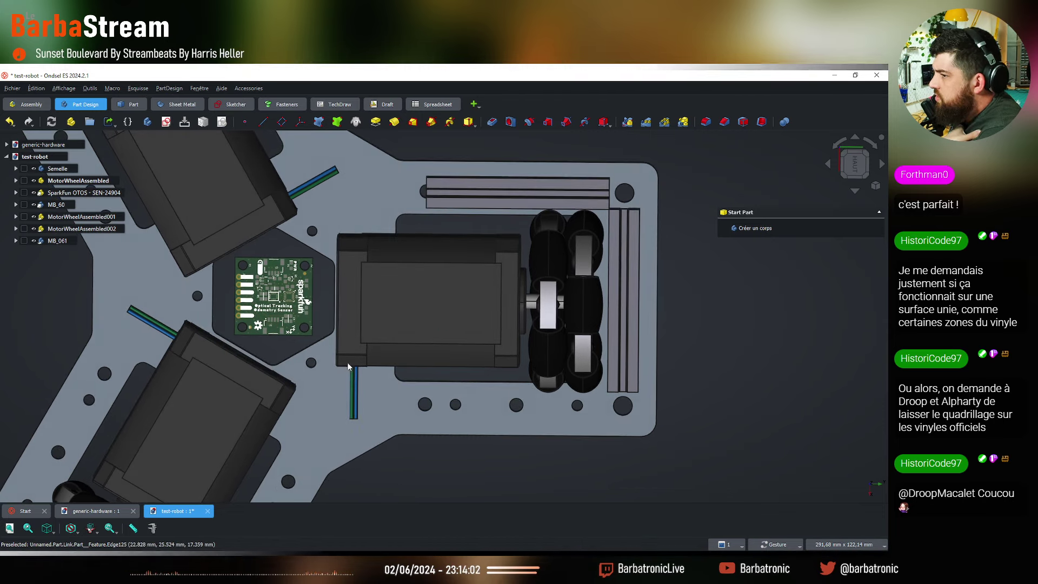
click(57, 240)
click(108, 122)
Transform MB_062 in the top view, moving it 50 mm along Y and 35 mm along X to the motor's other side
right_click(59, 253)
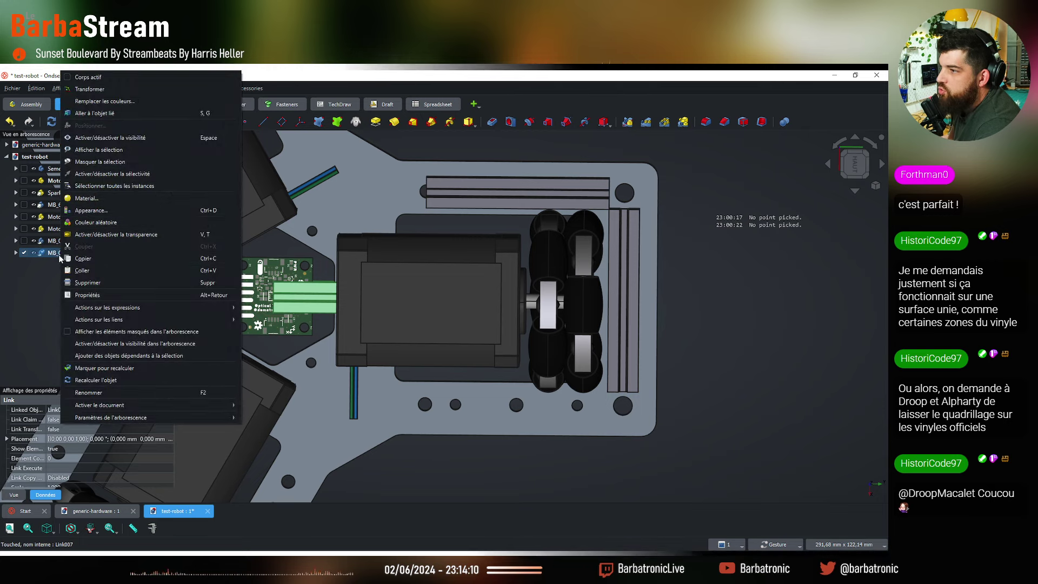
click(89, 89)
drag(367, 301, 521, 303)
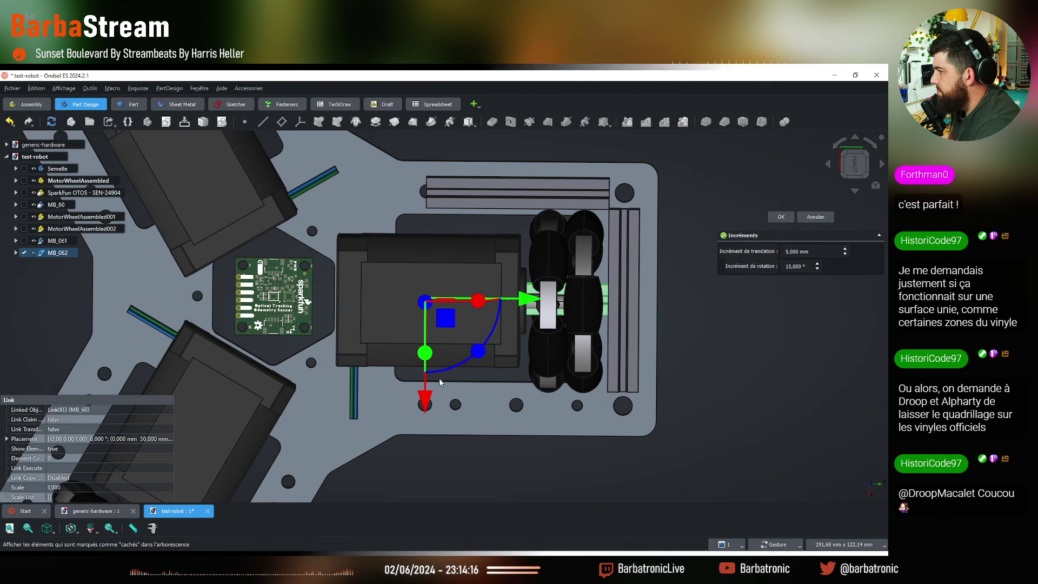
drag(427, 399, 427, 506)
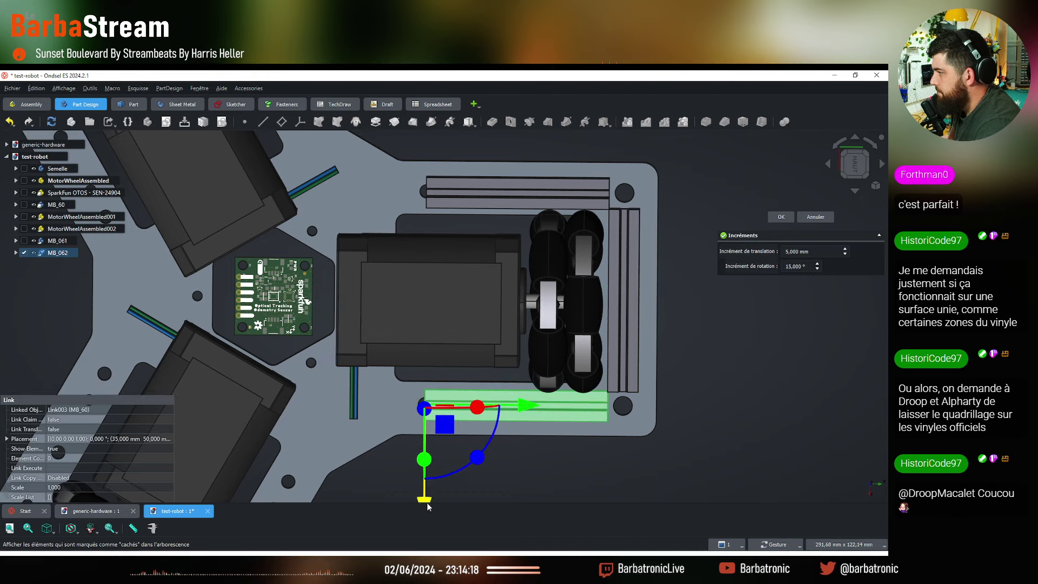
click(781, 217)
click(495, 484)
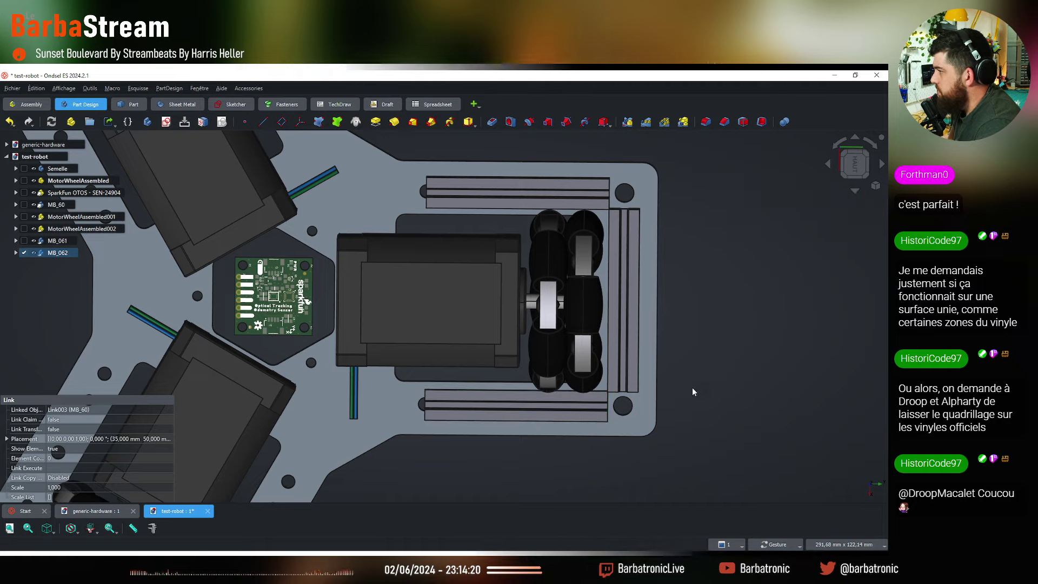
Transform MB_062 again, raising it 5 mm along Z so it rests on the plate
drag(494, 485, 221, 415)
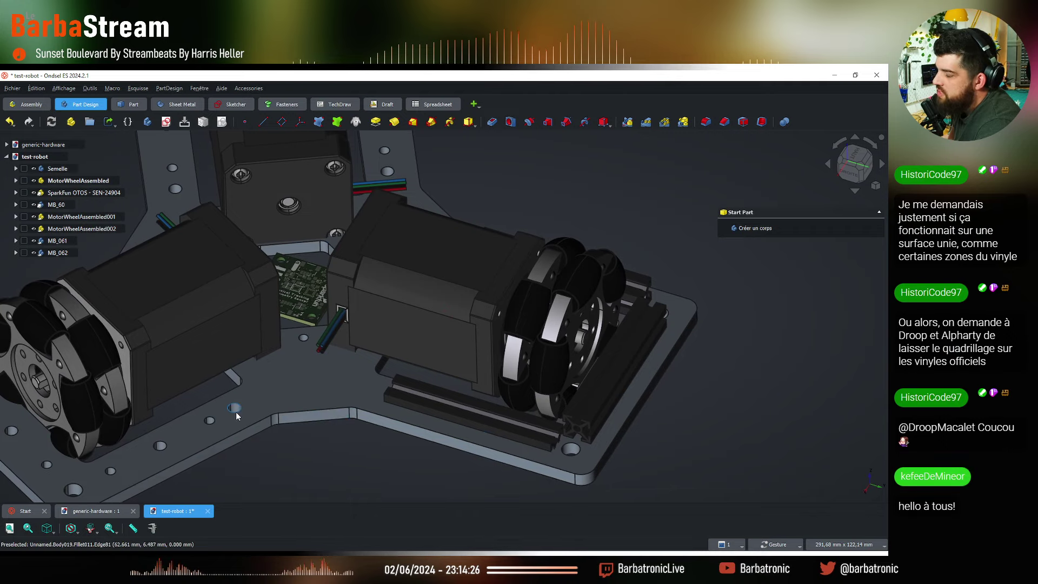
drag(433, 474, 153, 284)
right_click(58, 252)
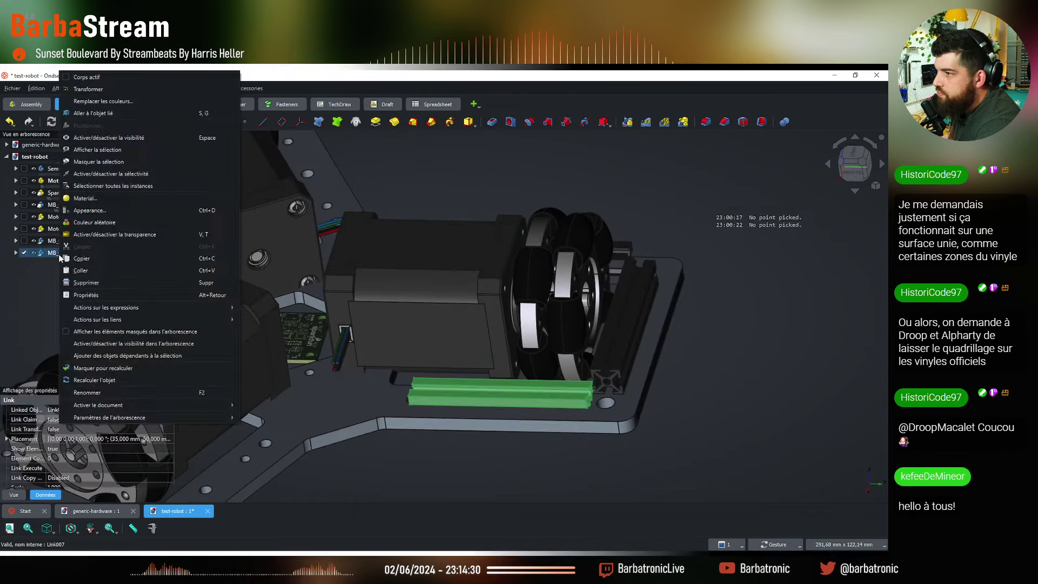
click(108, 89)
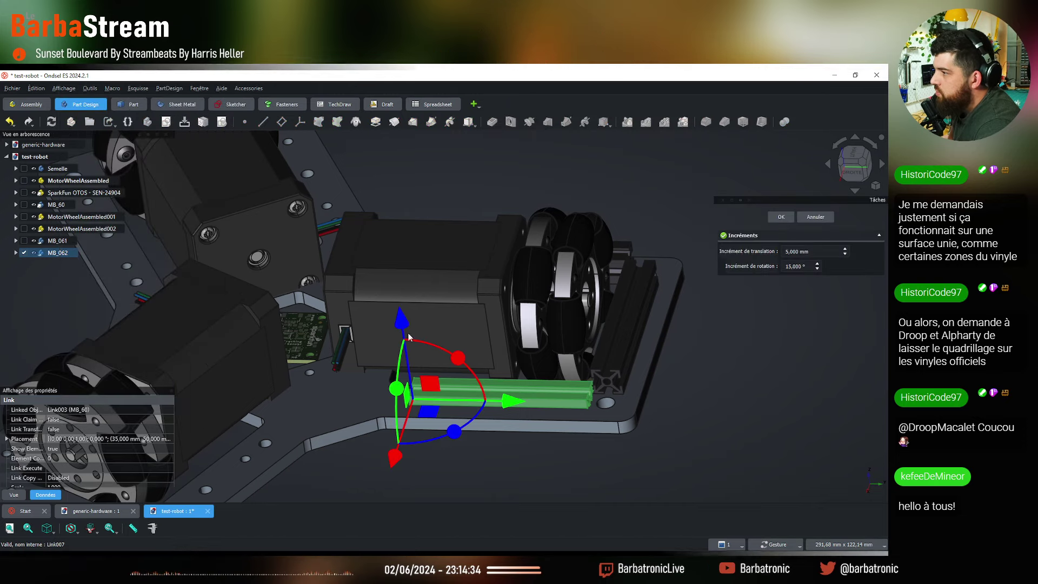
drag(401, 323, 403, 312)
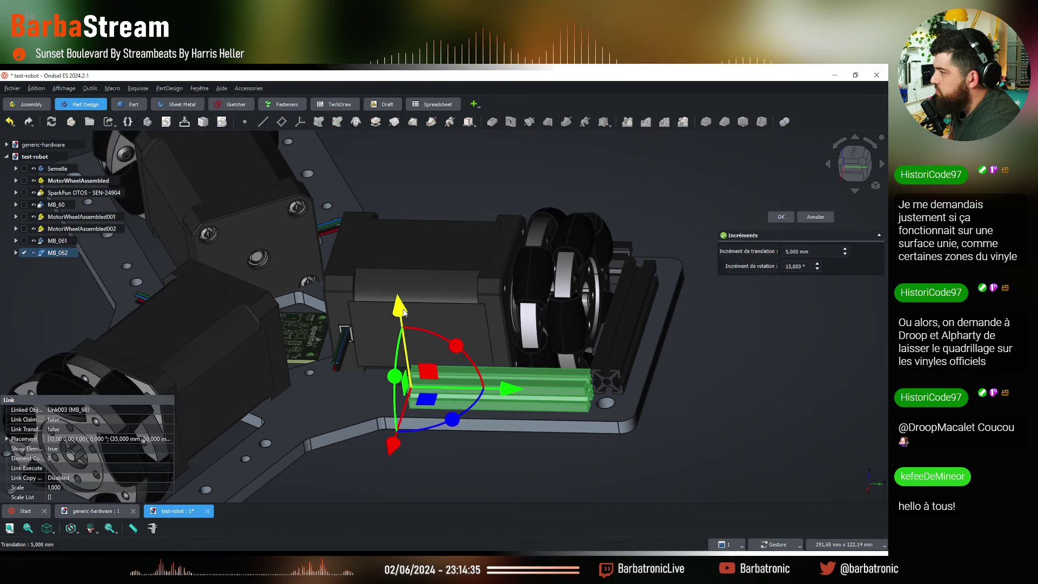
click(781, 217)
click(498, 188)
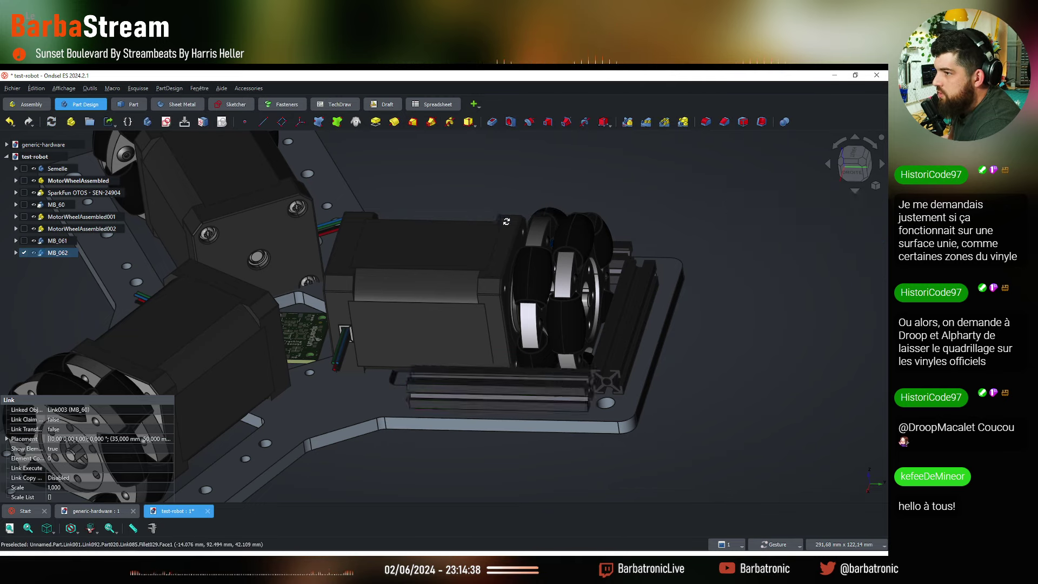
Link MB_300 from generic-hardware's MakerBeam group into test-robot and collapse the generic-hardware tree
drag(502, 215, 549, 168)
drag(732, 315, 365, 341)
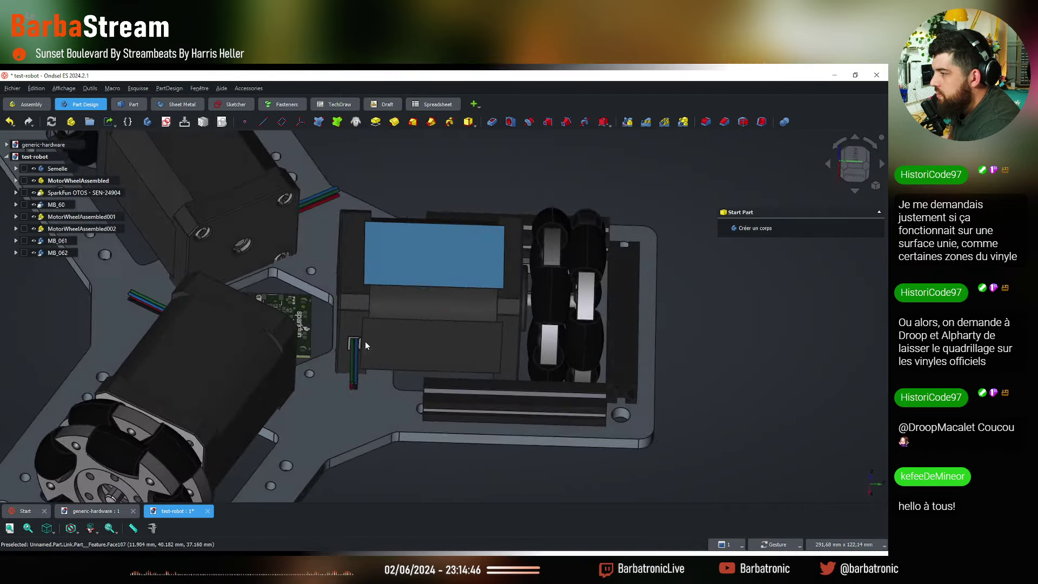
scroll(365, 342, down, 3)
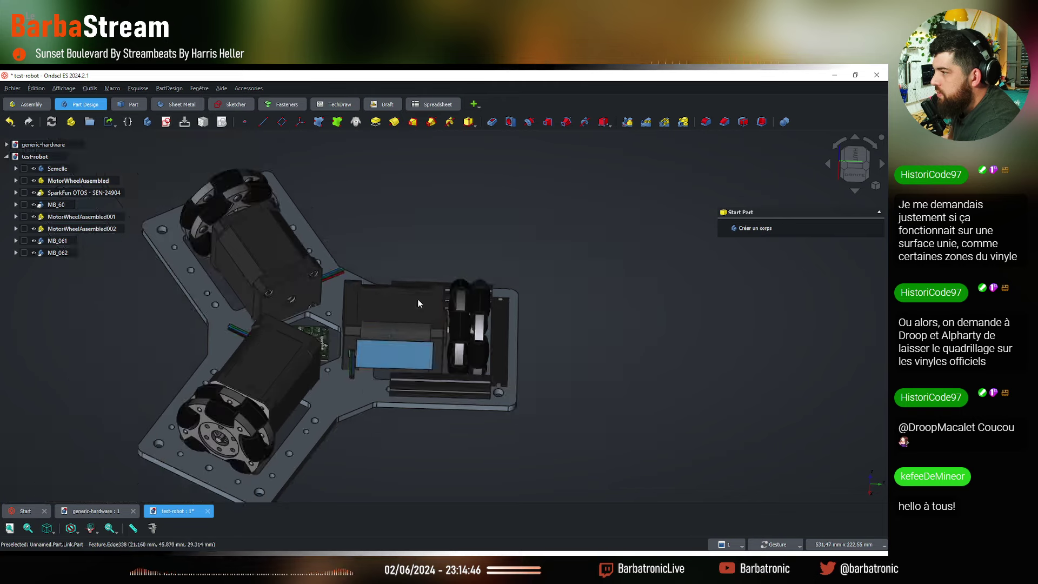
click(7, 145)
click(70, 231)
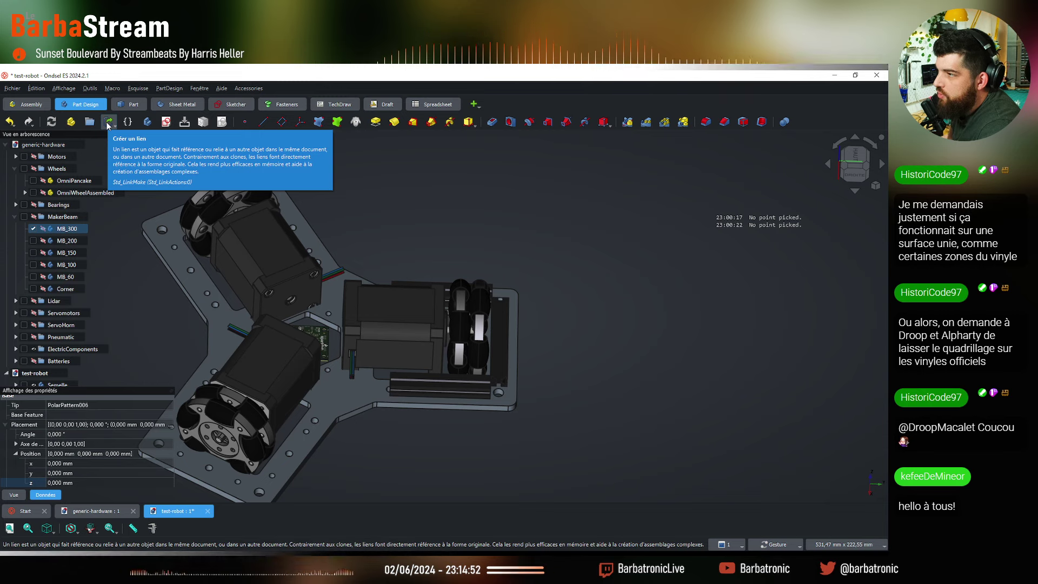
click(108, 124)
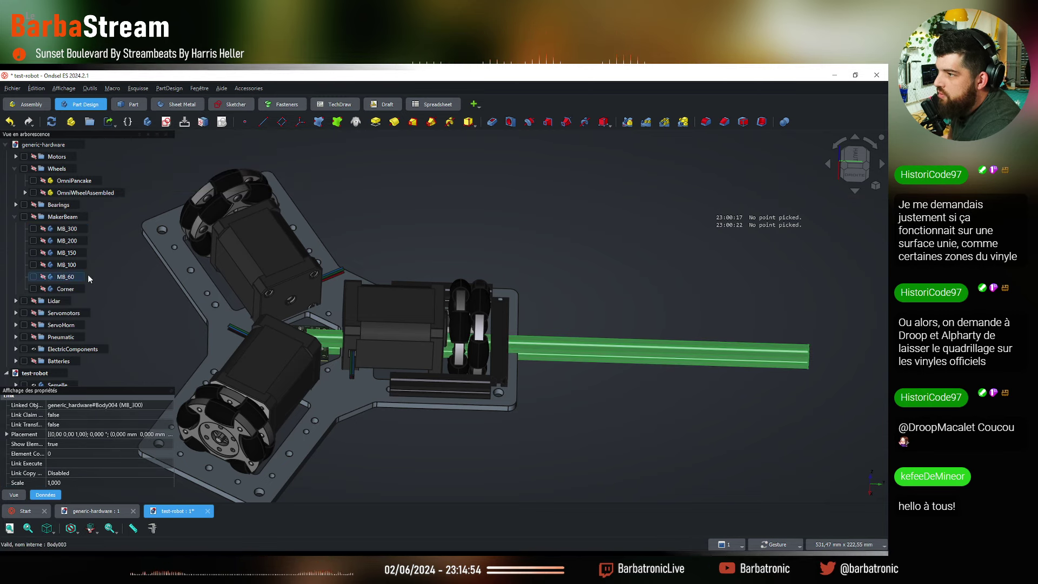
click(7, 145)
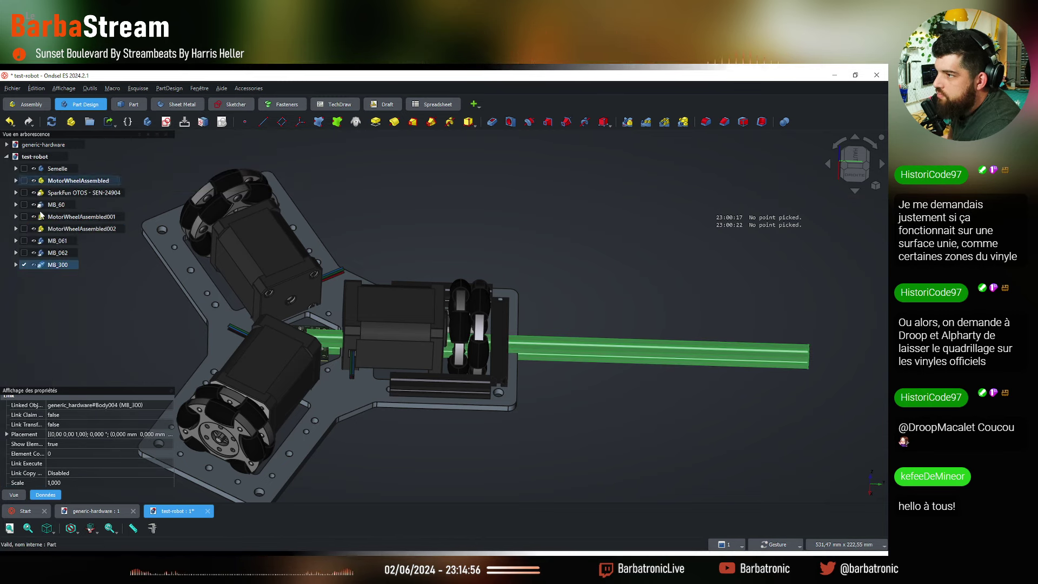
Transform the MB_300 link, rotating it 90° about the X axis so that it stands upright
right_click(63, 266)
click(93, 88)
click(854, 175)
drag(357, 301, 255, 301)
drag(352, 213, 387, 288)
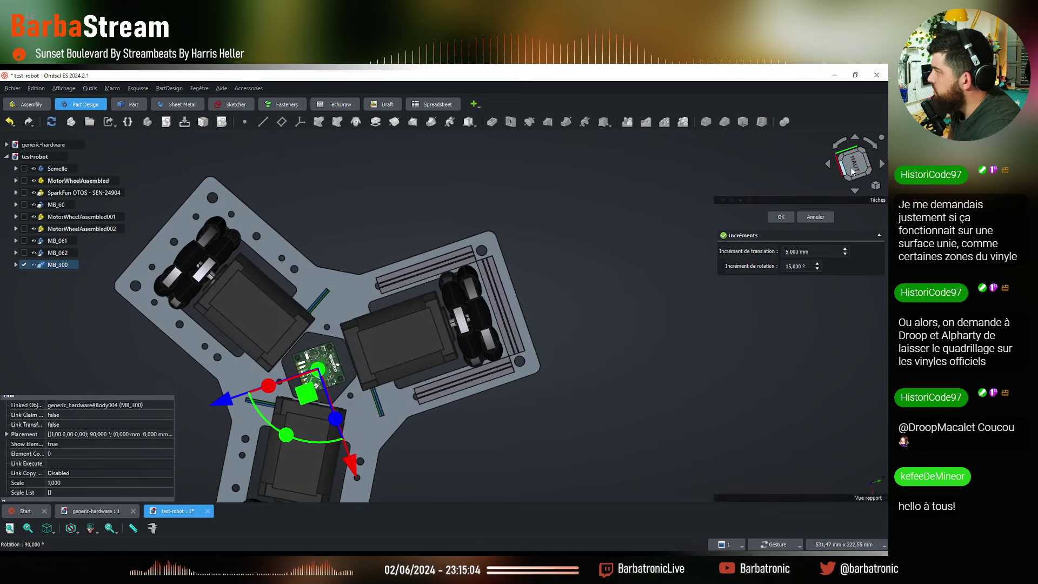
Position the upright MB_300 beam at X 35 mm and Y 45 mm, raise it 10 mm along Z, and accept the transform
drag(214, 327, 292, 328)
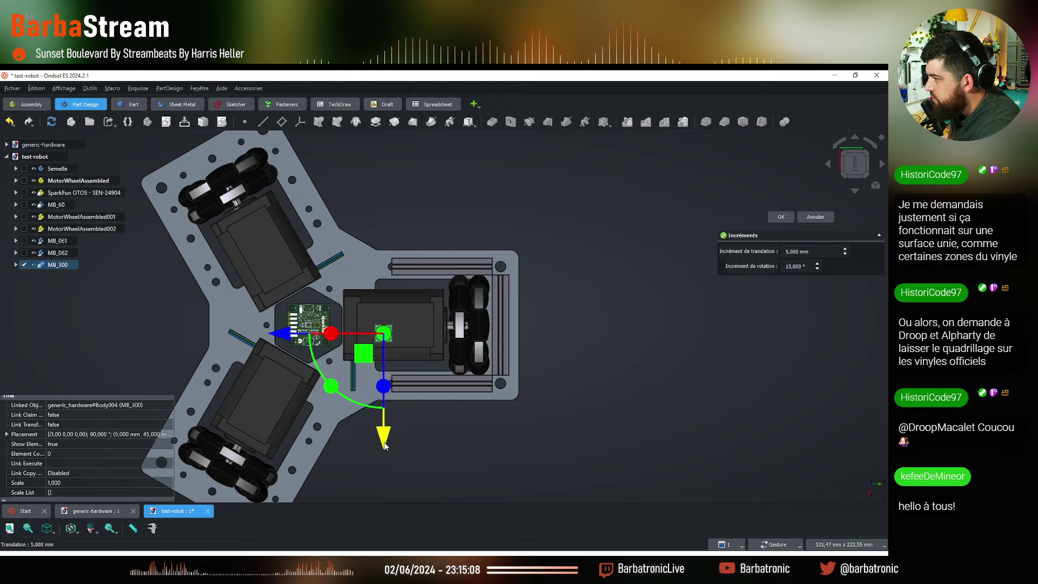
drag(384, 445, 387, 236)
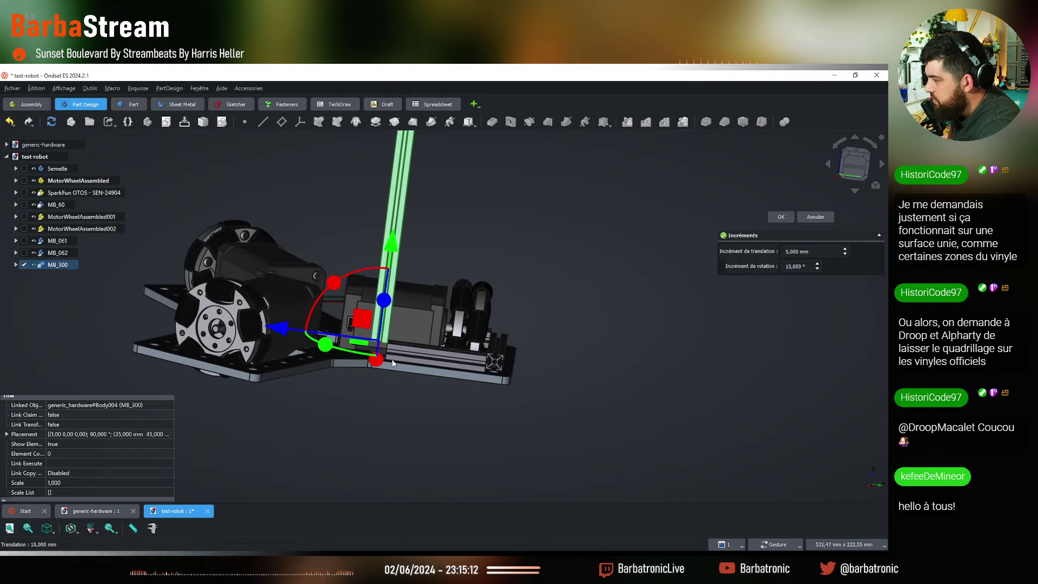
scroll(388, 345, up, 2)
click(781, 216)
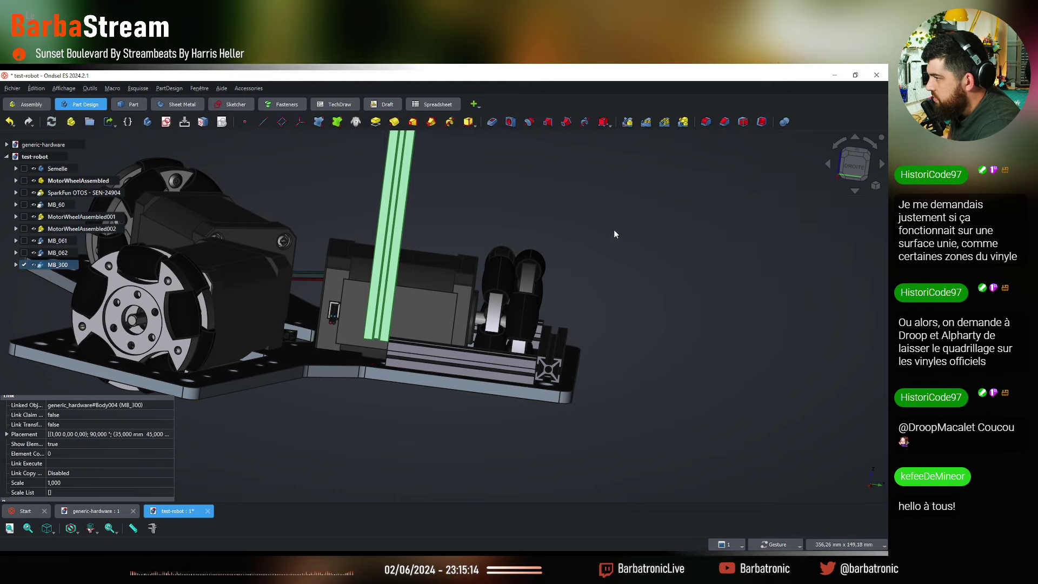
click(614, 234)
Create a second 300 mm beam in test-robot as a link made from the MB_300 upright
drag(614, 234, 714, 435)
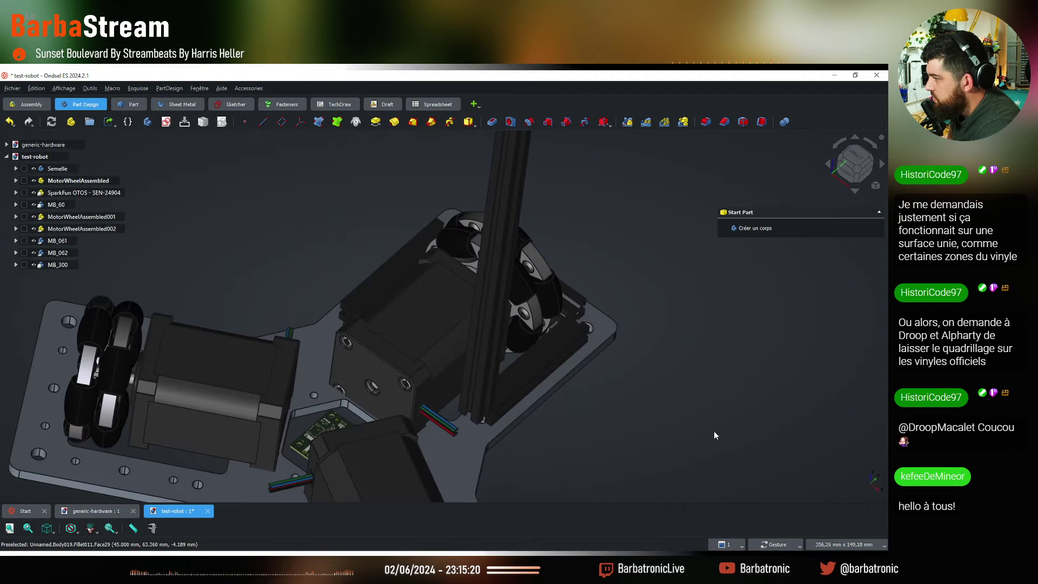
scroll(441, 422, down, 4)
drag(521, 417, 301, 350)
click(58, 264)
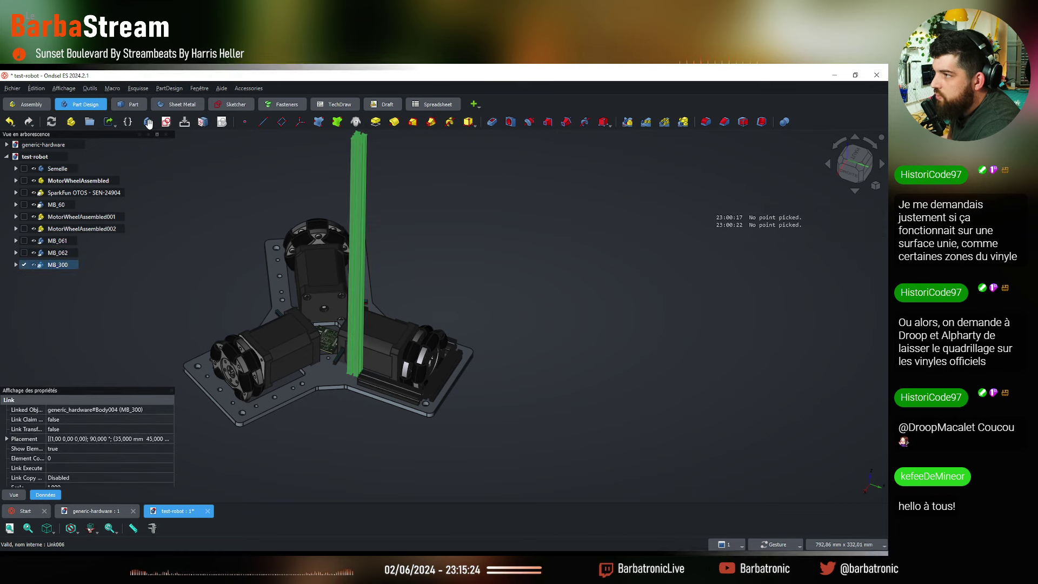
click(109, 123)
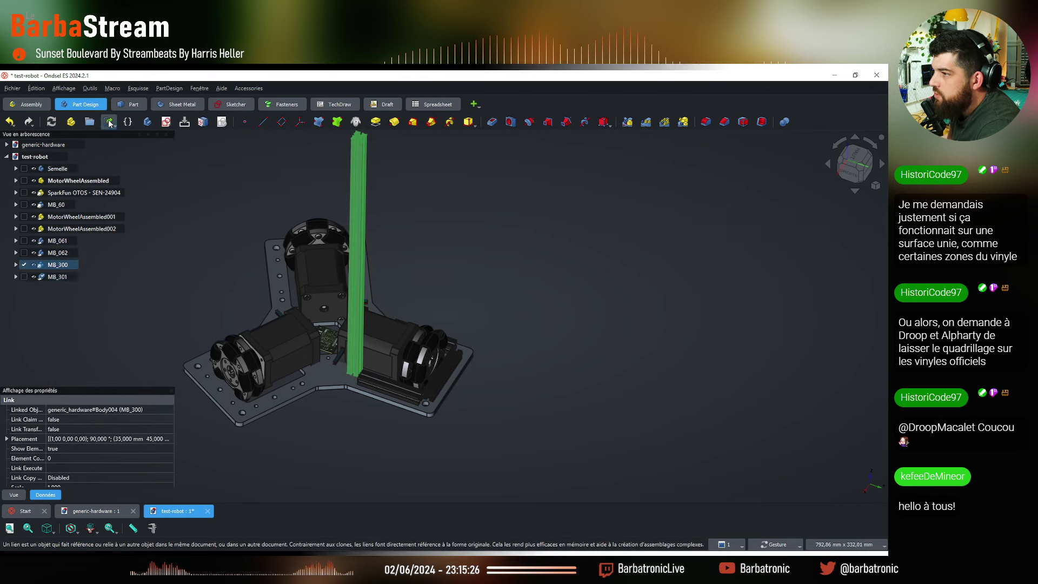
Transform the MB_301 link, rotating it 90° about the X axis so that it stands upright
right_click(56, 276)
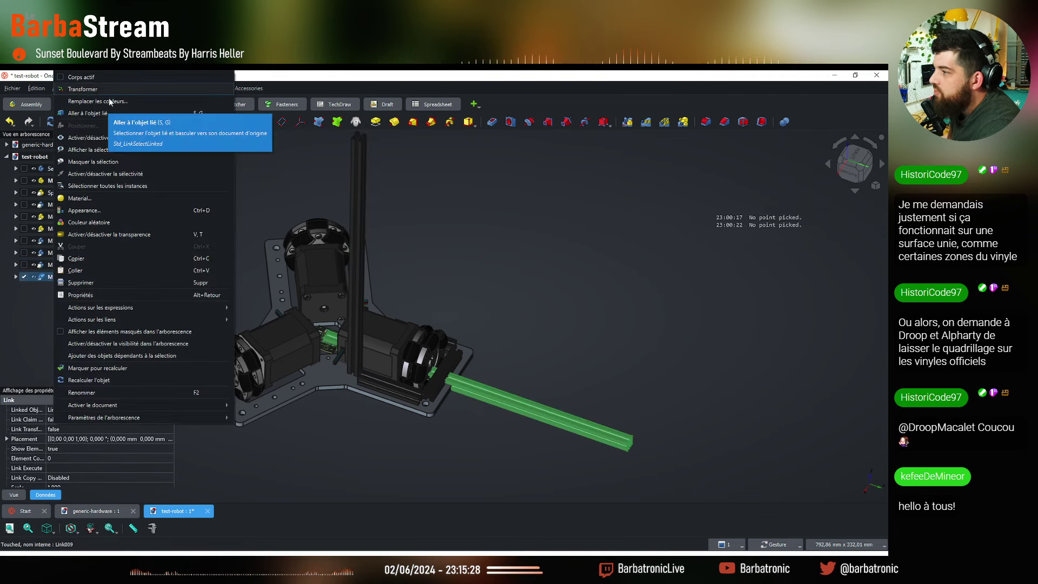
click(106, 90)
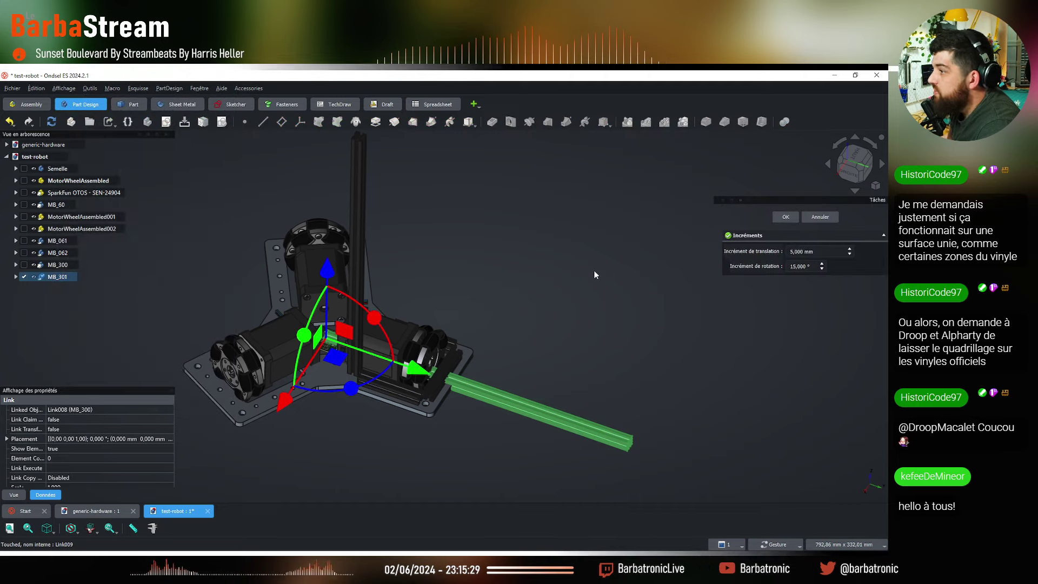
click(848, 177)
drag(381, 317, 251, 277)
scroll(372, 334, up, 3)
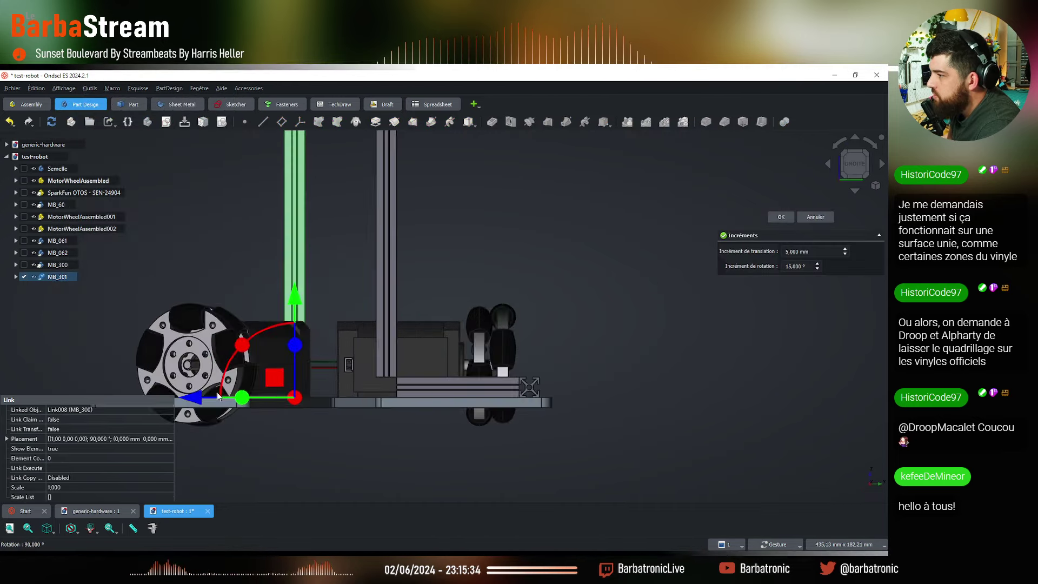
Position the upright MB_301 beam at X -35 mm and Y 45 mm, and accept the transform
drag(200, 401, 298, 404)
drag(562, 325, 454, 427)
click(854, 163)
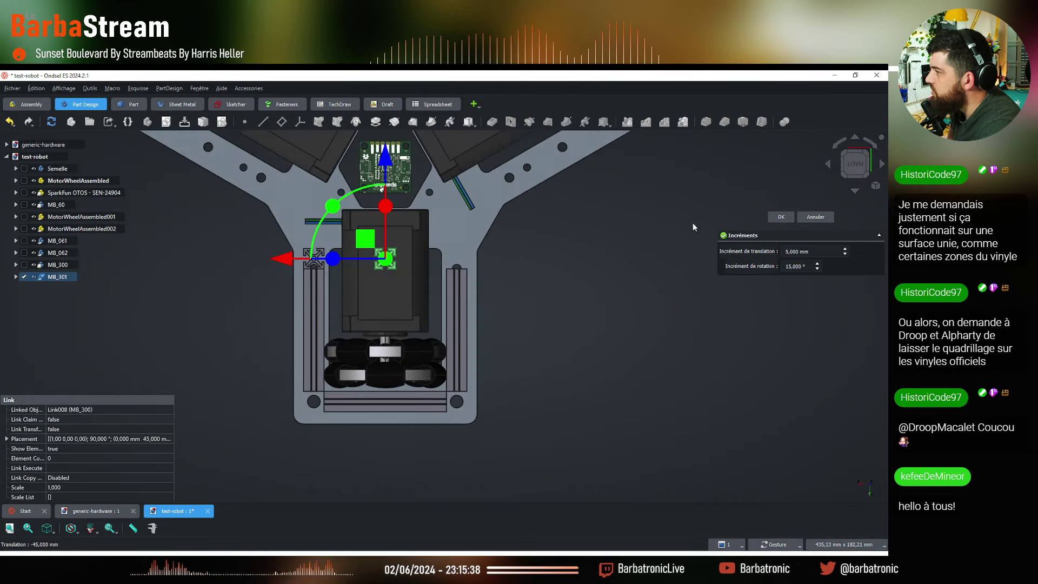
scroll(417, 244, up, 2)
drag(281, 266, 386, 268)
drag(563, 438, 489, 304)
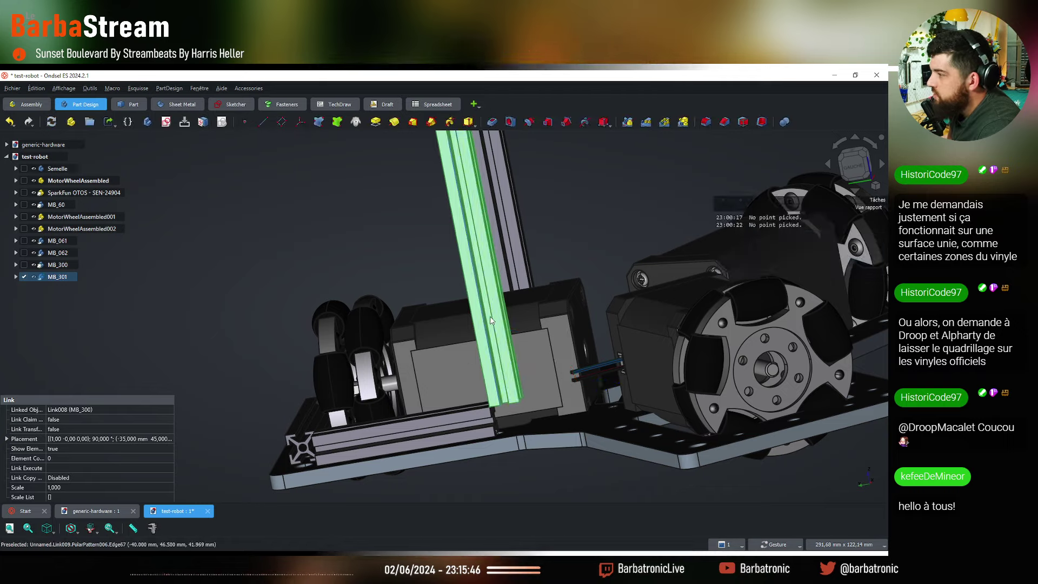
Examine how the two upright 300 mm beams meet the horizontal MakerBeam frame around the motor and wheel
scroll(557, 304, down, 4)
click(325, 333)
drag(281, 335, 476, 405)
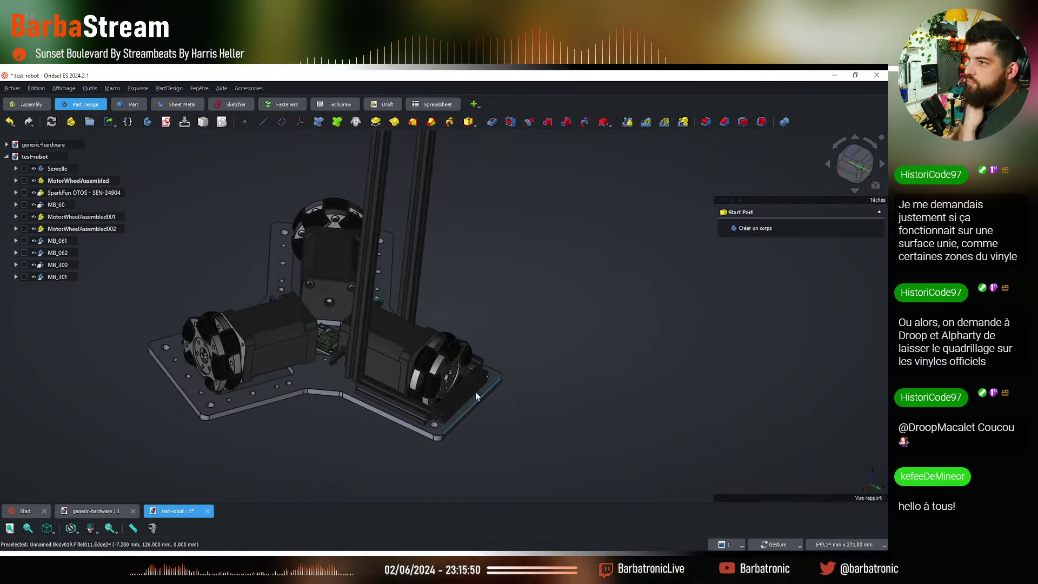
click(96, 241)
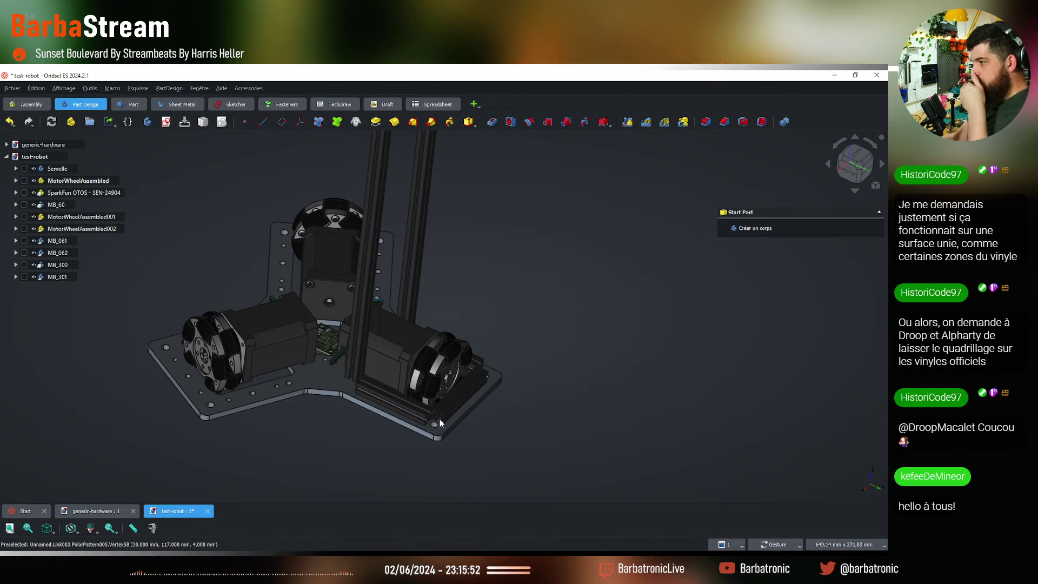
scroll(432, 414, up, 3)
scroll(432, 413, up, 4)
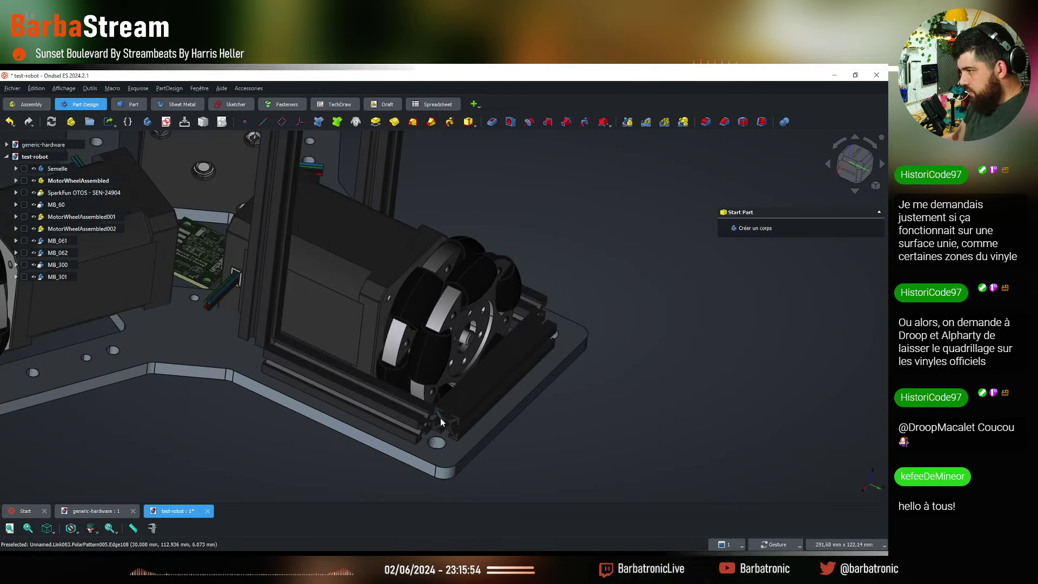
scroll(428, 415, down, 5)
drag(428, 414, 472, 375)
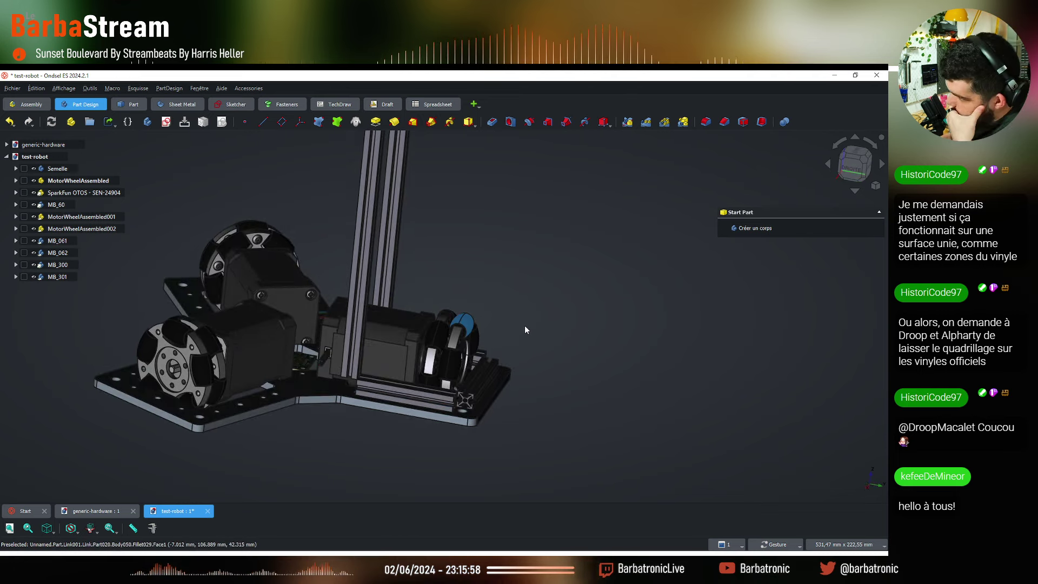
Expand the generic-hardware document tree to reach its MakerBeam parts
click(6, 144)
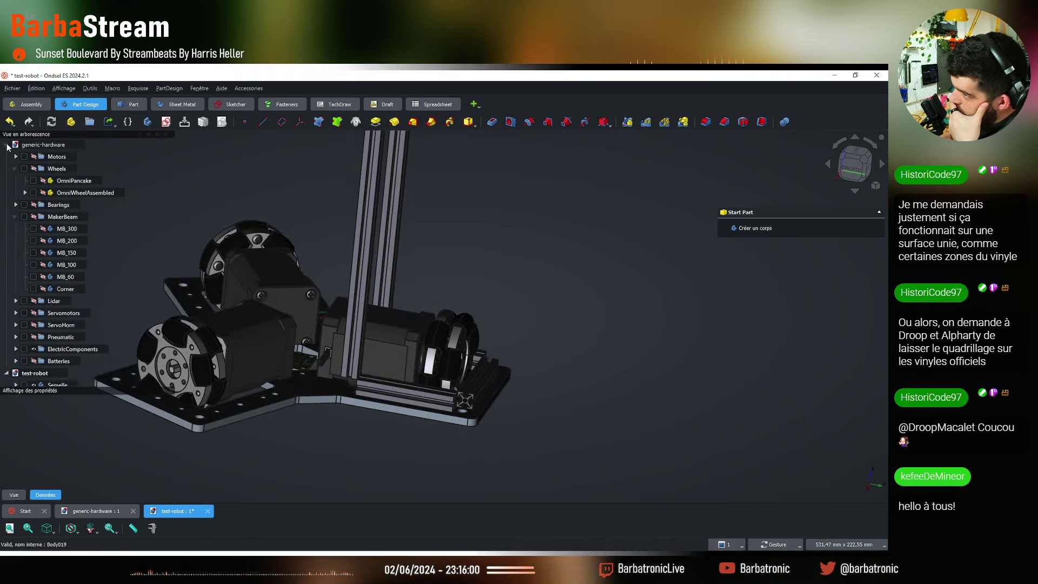
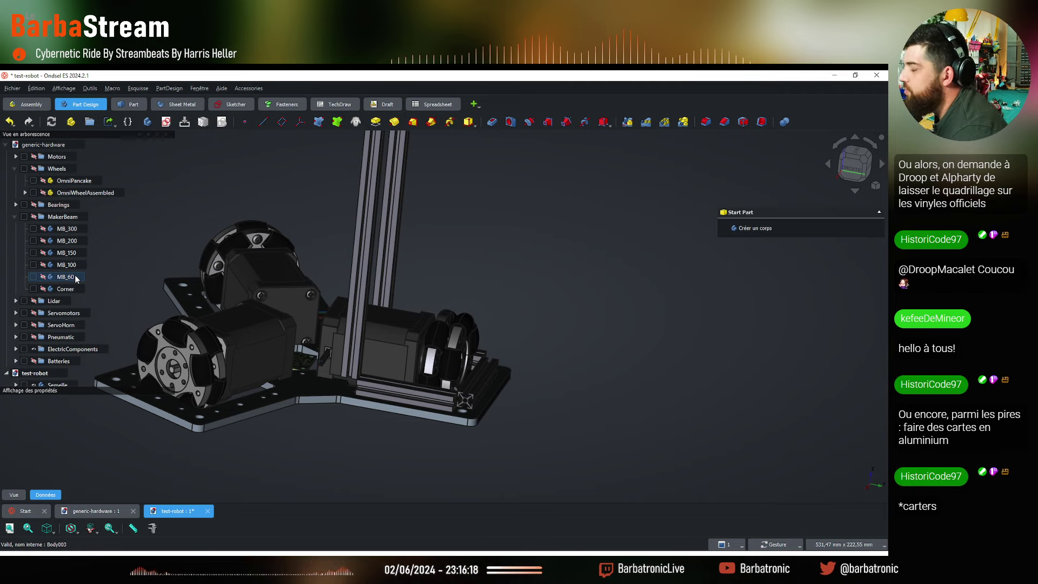
Toggle off the tree visibility of the MB_60 body and the MakerBeam group in generic-hardware
click(75, 278)
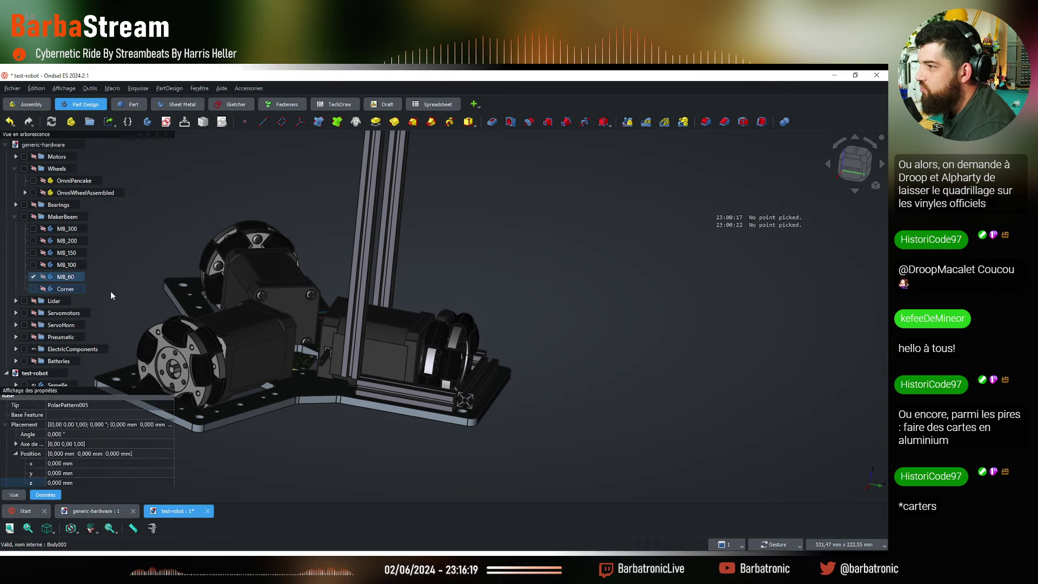
right_click(75, 279)
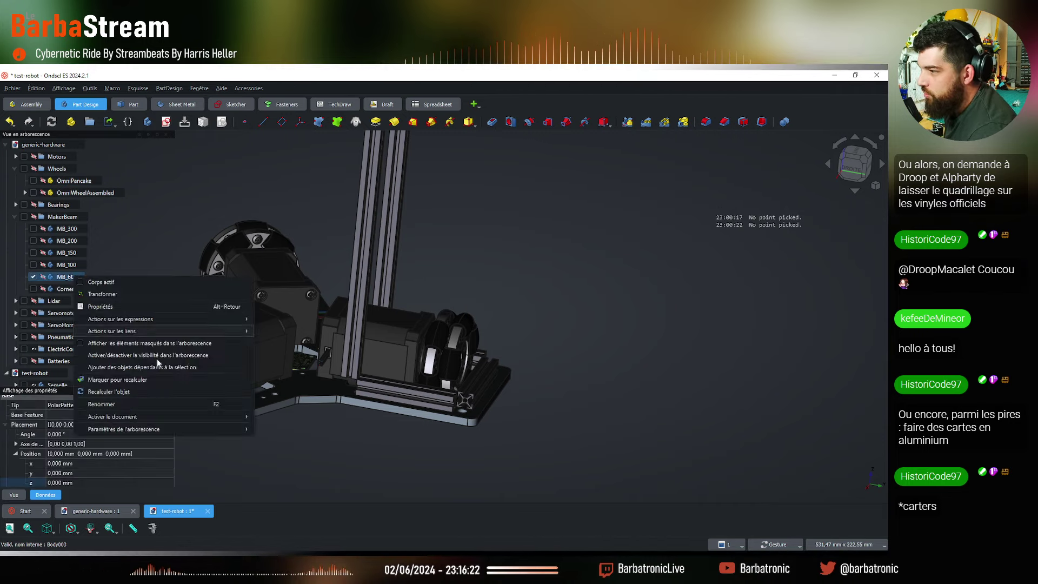
click(148, 356)
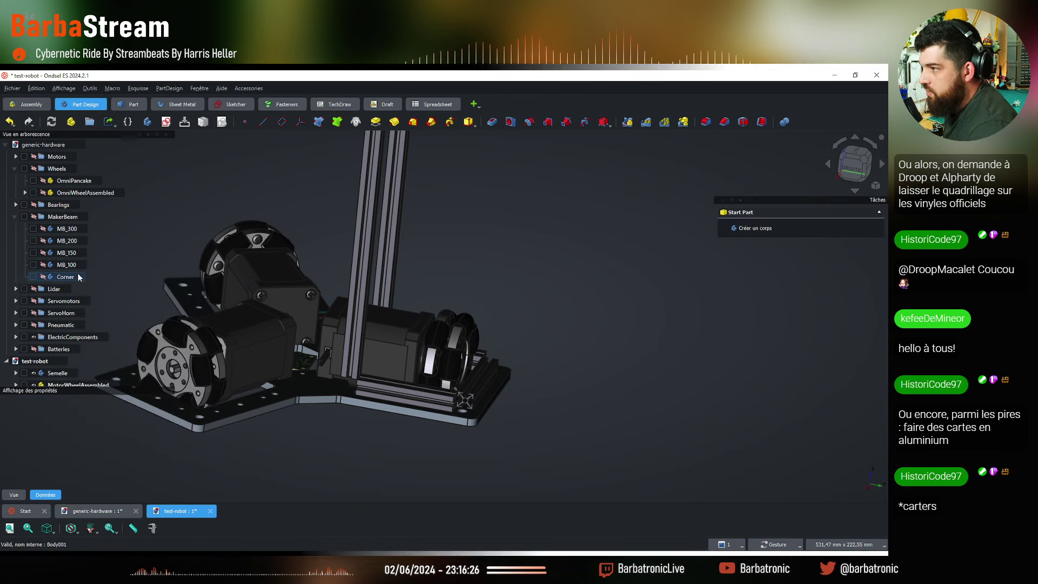
click(62, 217)
right_click(62, 217)
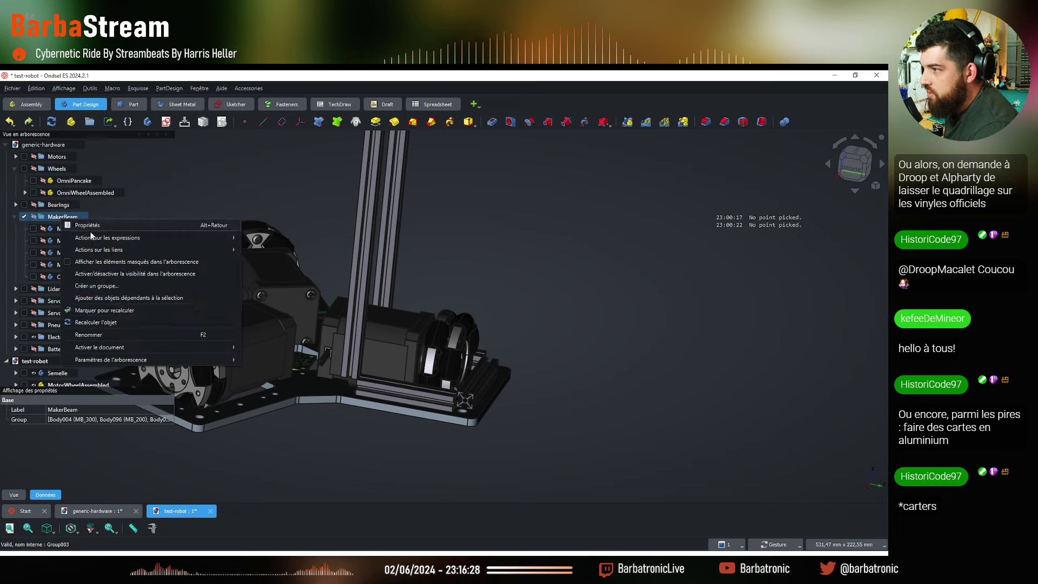
click(119, 273)
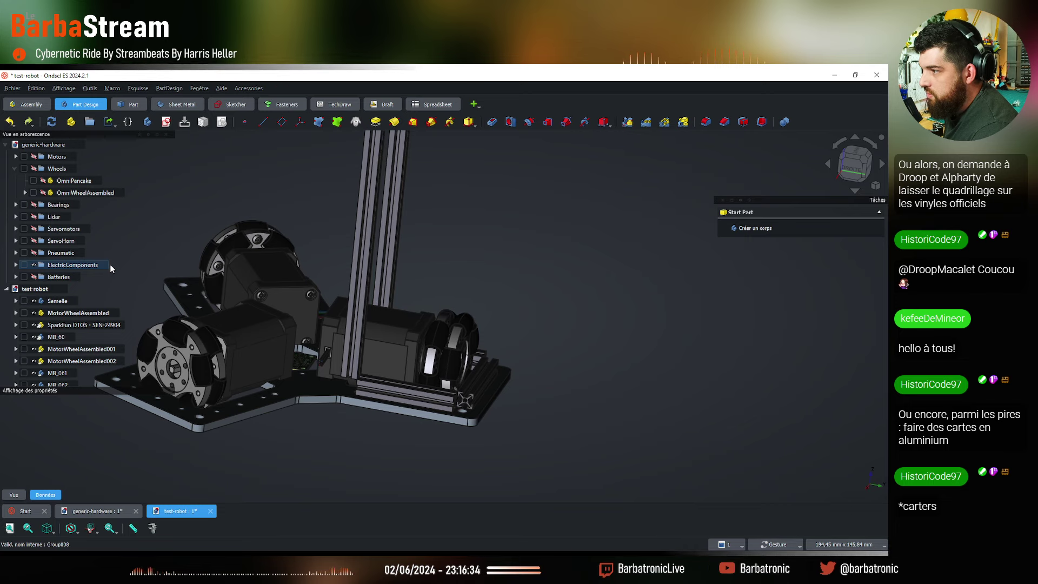
Show the tree's hidden items and turn tree visibility back on for the MakerBeam group and MB_60
right_click(90, 265)
click(127, 308)
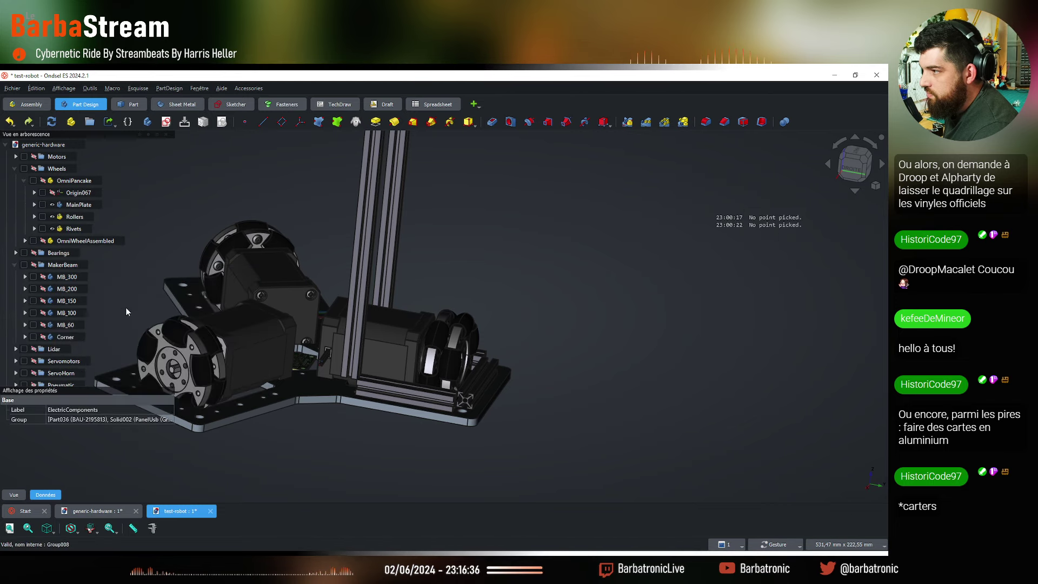
click(62, 265)
right_click(65, 265)
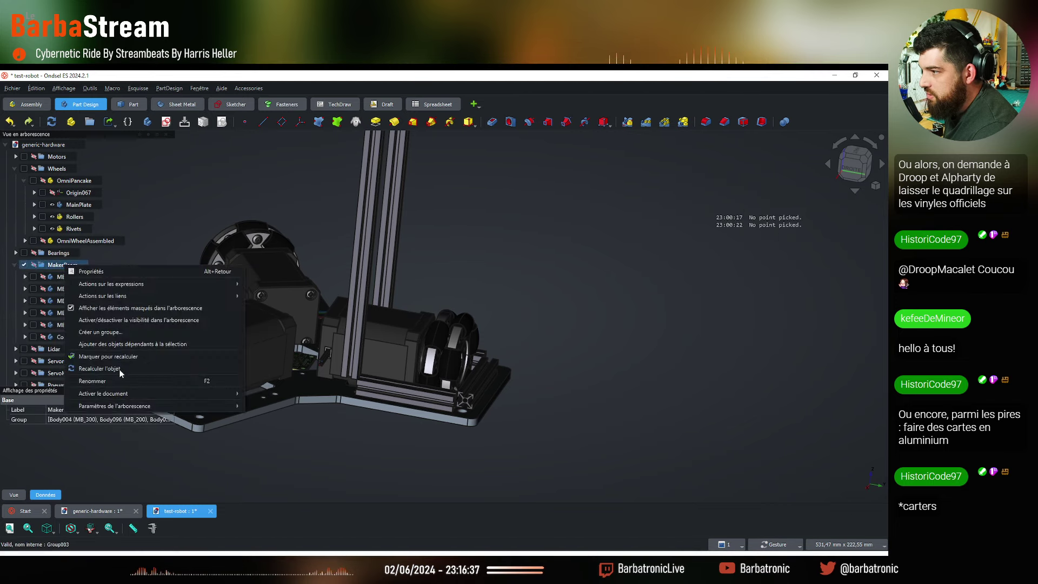
click(121, 323)
right_click(64, 326)
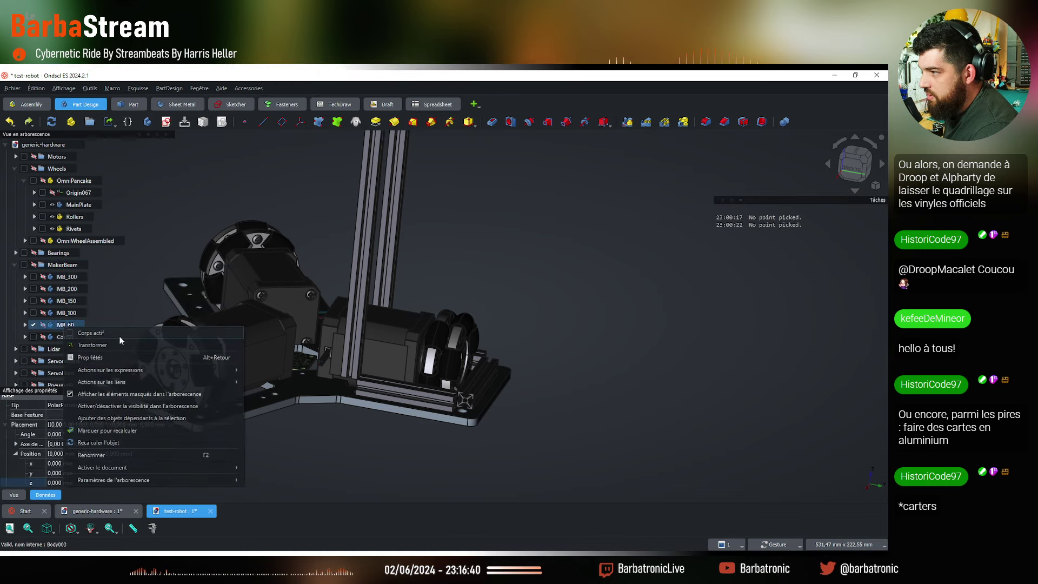
click(129, 407)
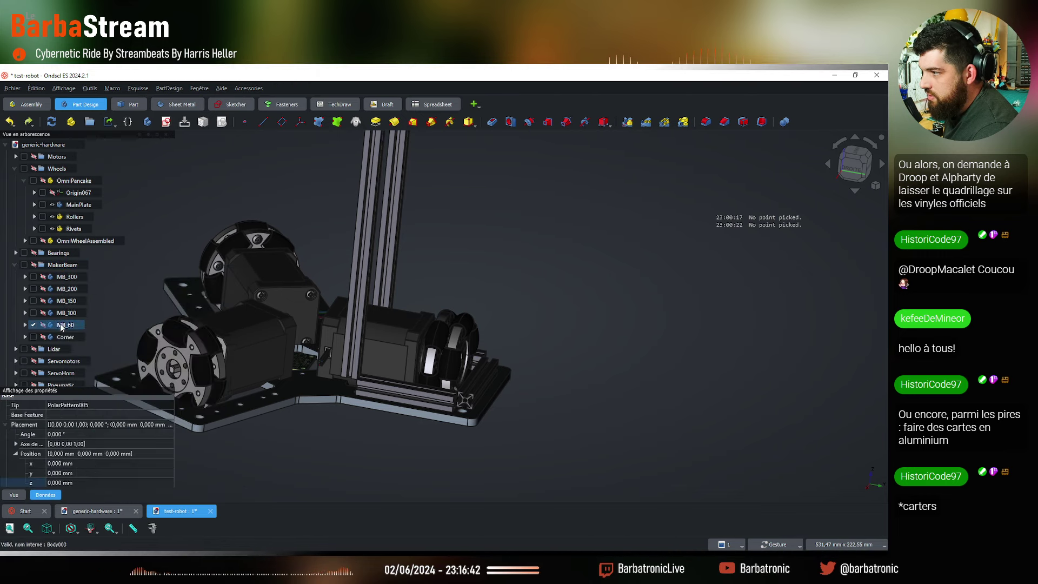
Duplicate the MB_60 body by copying and pasting it, and switch to the generic-hardware document
click(25, 325)
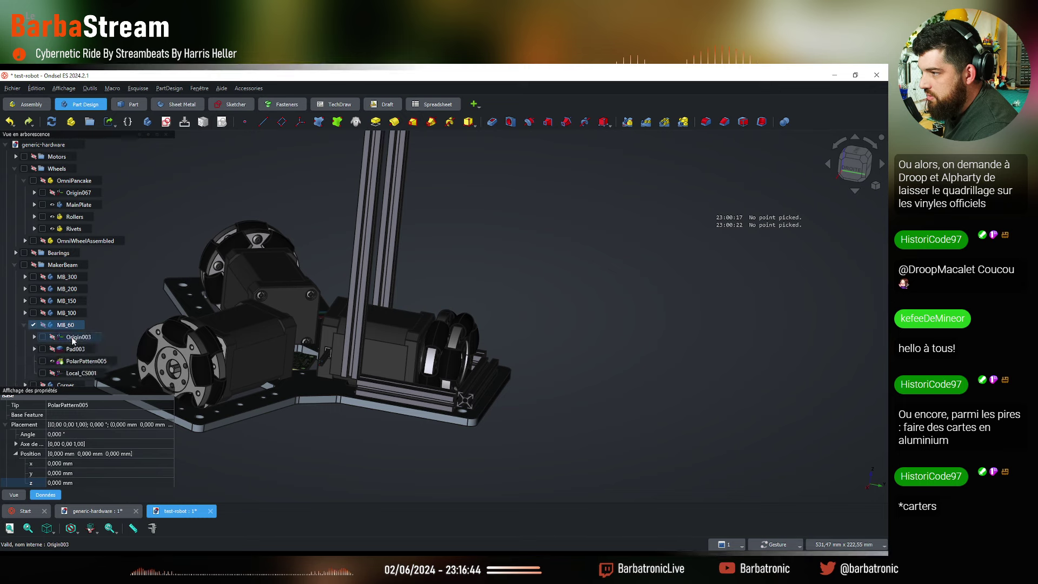
scroll(75, 342, down, 1)
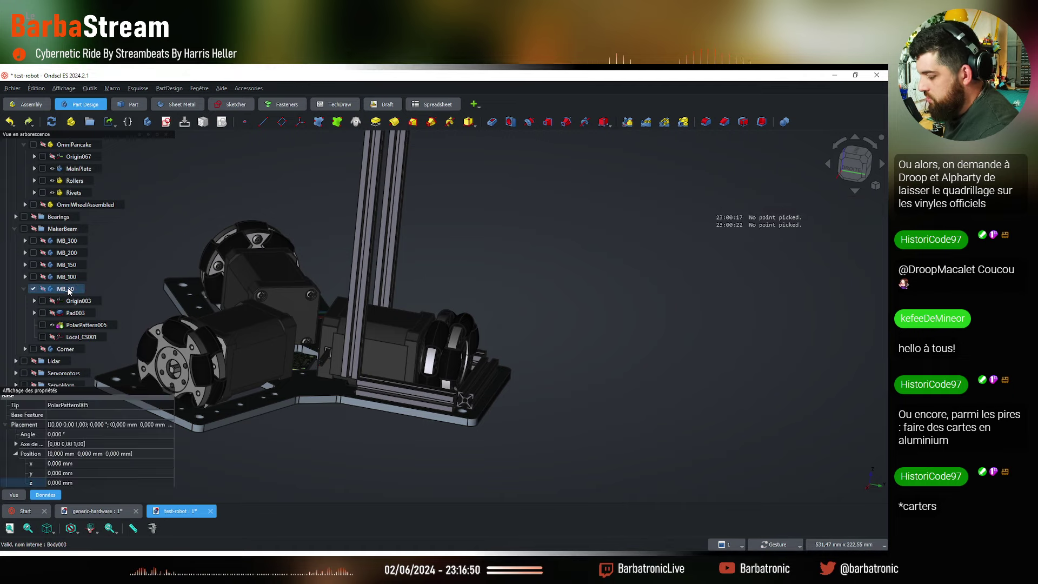
key(ctrl+c)
click(571, 393)
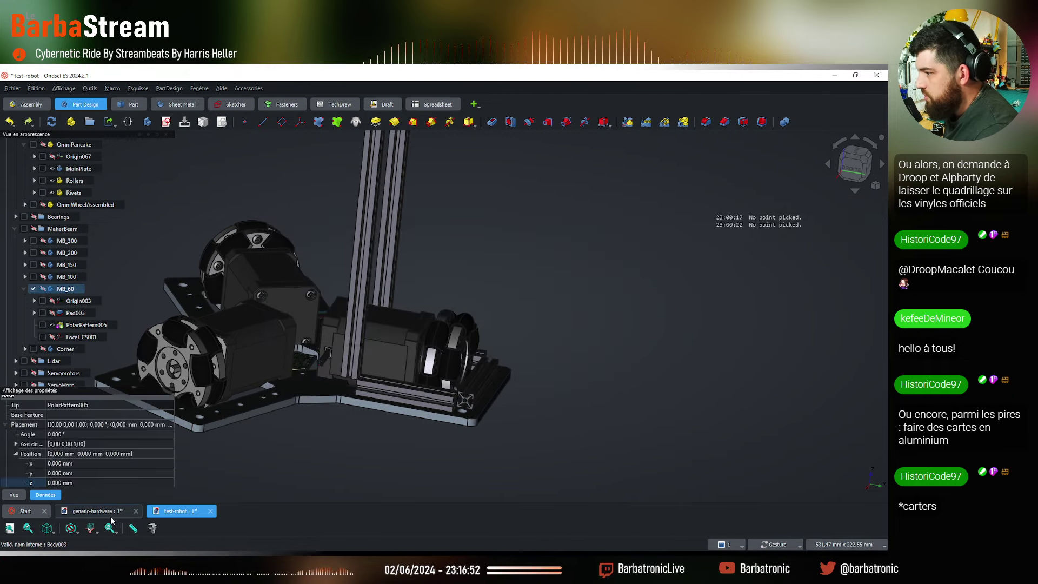
click(94, 511)
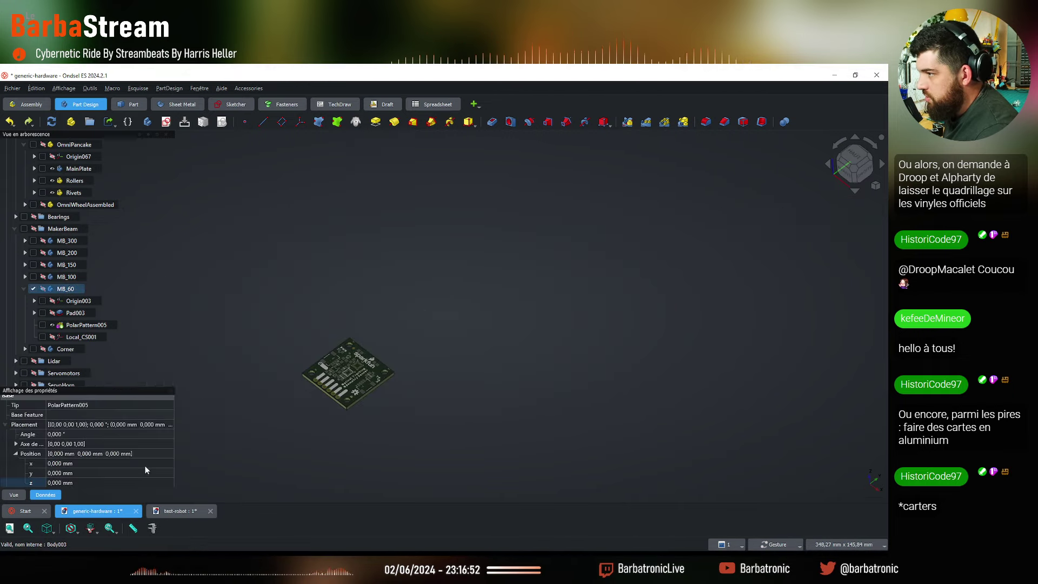
Show the MakerBeam group and isolate the copied beam MB_301 by hiding the other beams and the Corner
click(33, 228)
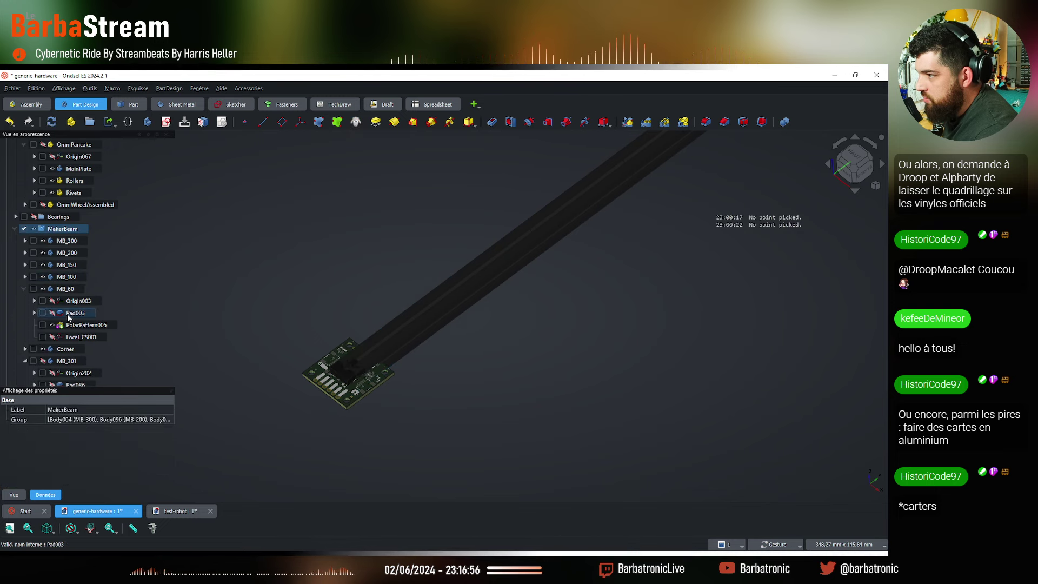
scroll(72, 362, down, 2)
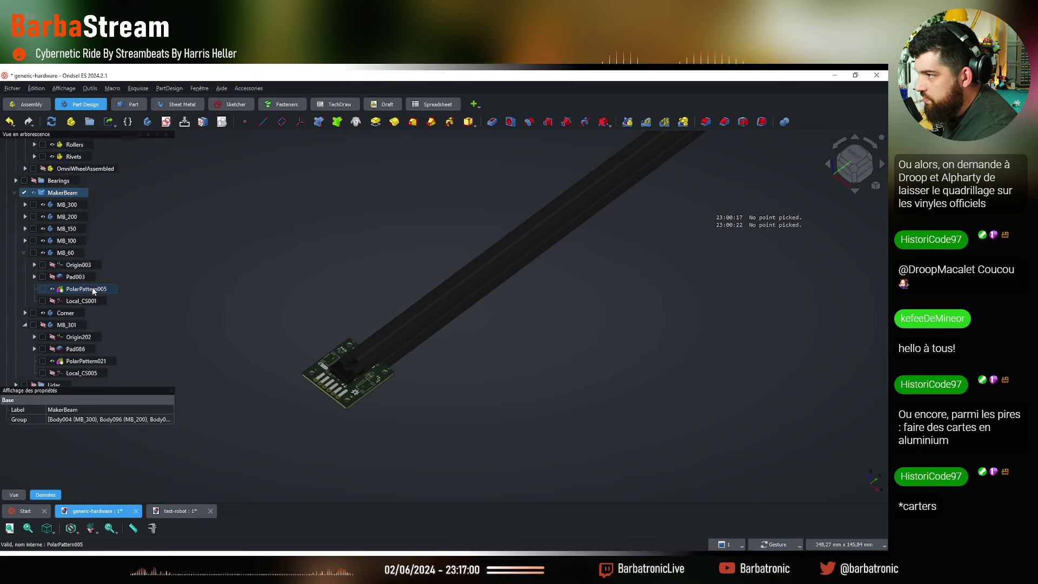
click(67, 289)
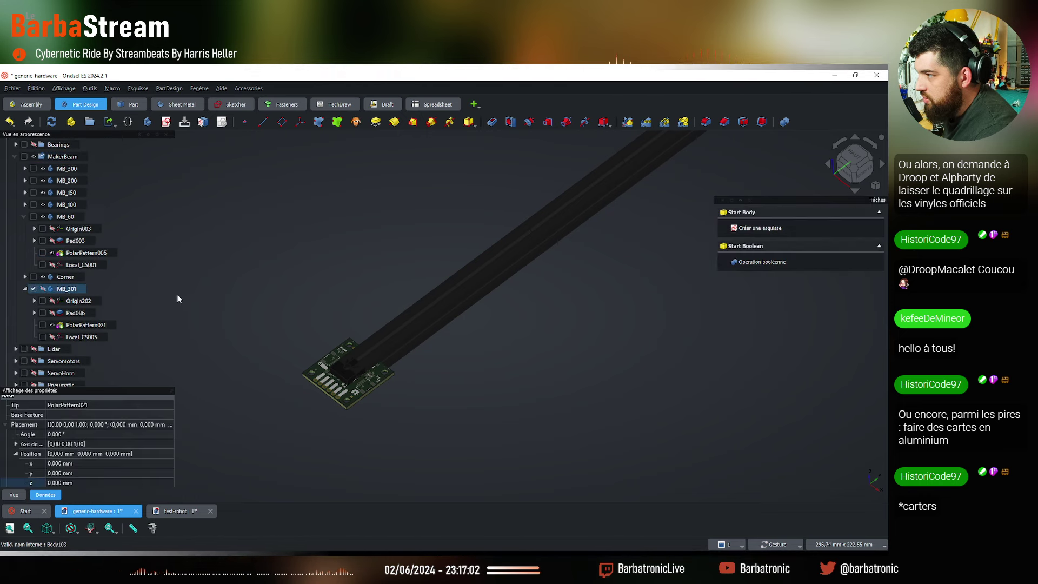
click(60, 216)
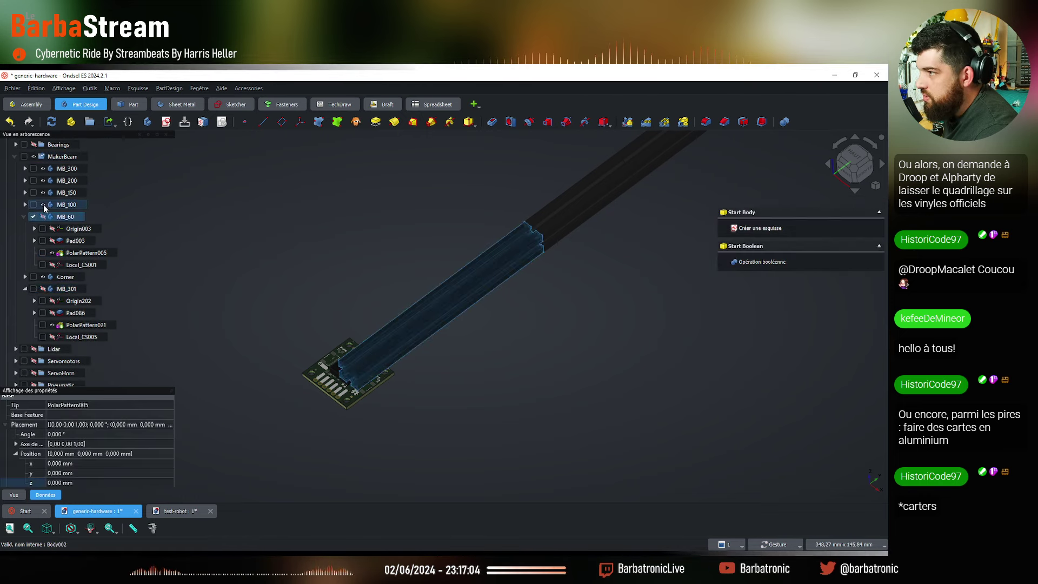
click(43, 205)
click(43, 192)
click(43, 180)
click(43, 169)
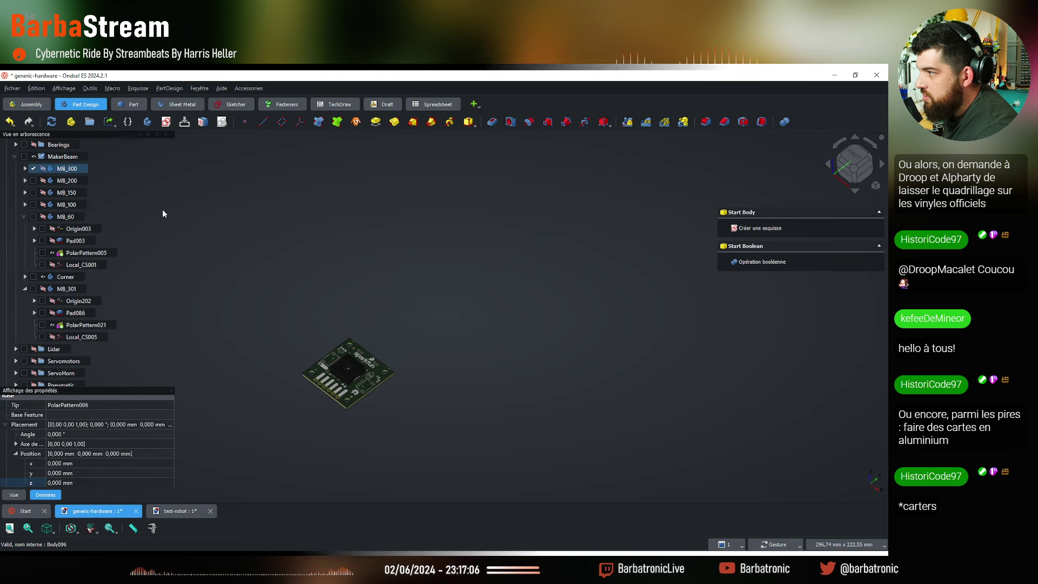
click(162, 214)
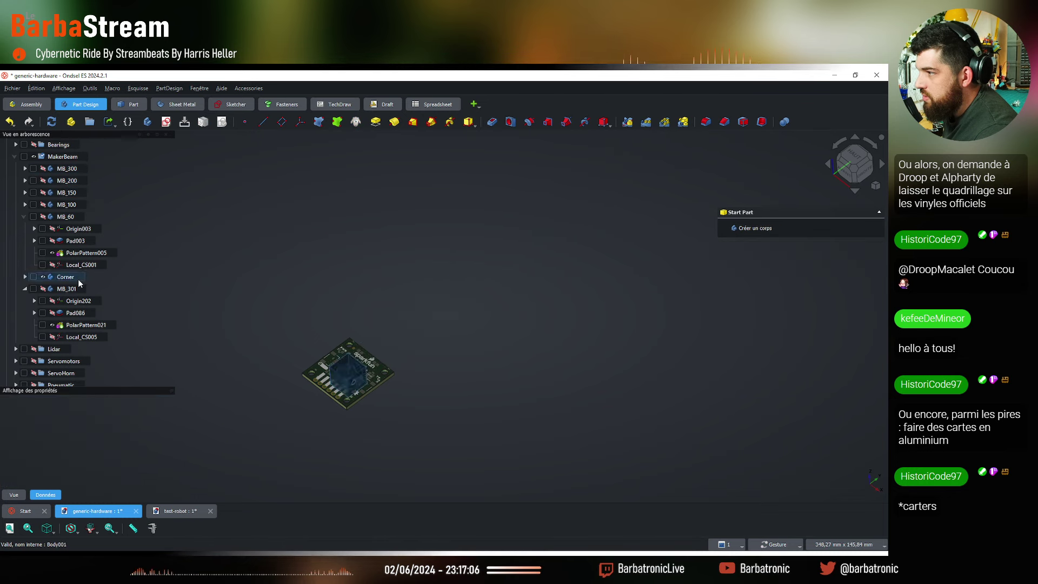
click(43, 289)
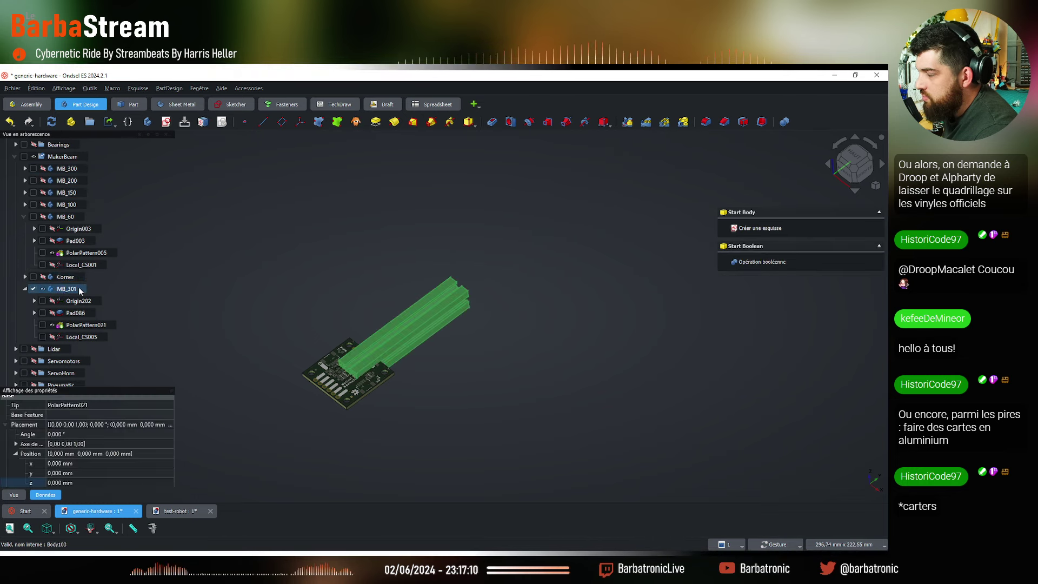
Collapse the MB_60 body in the tree and rename the copied MB_301 body as MB_40
scroll(60, 335, up, 2)
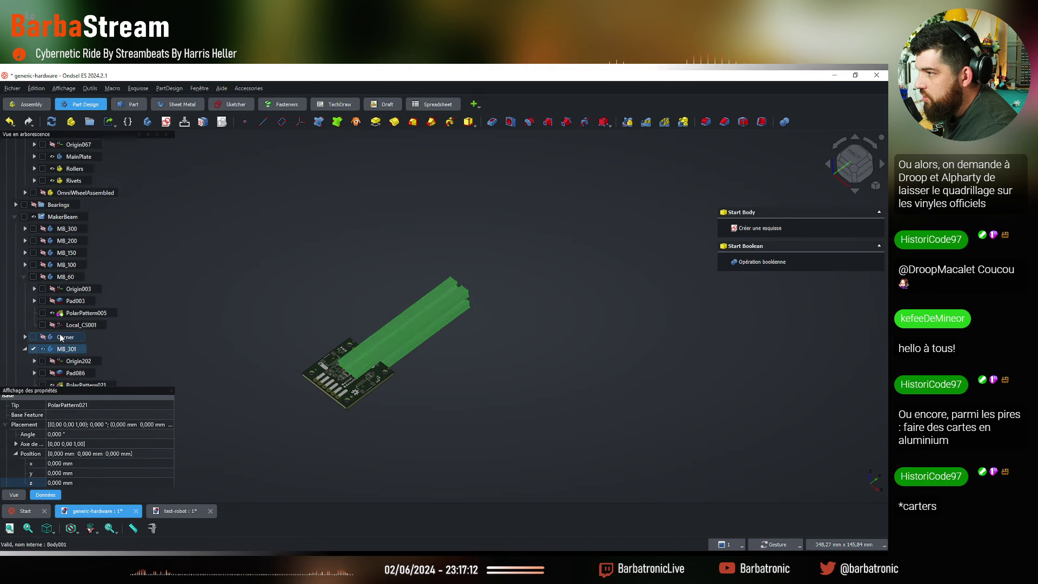
click(23, 276)
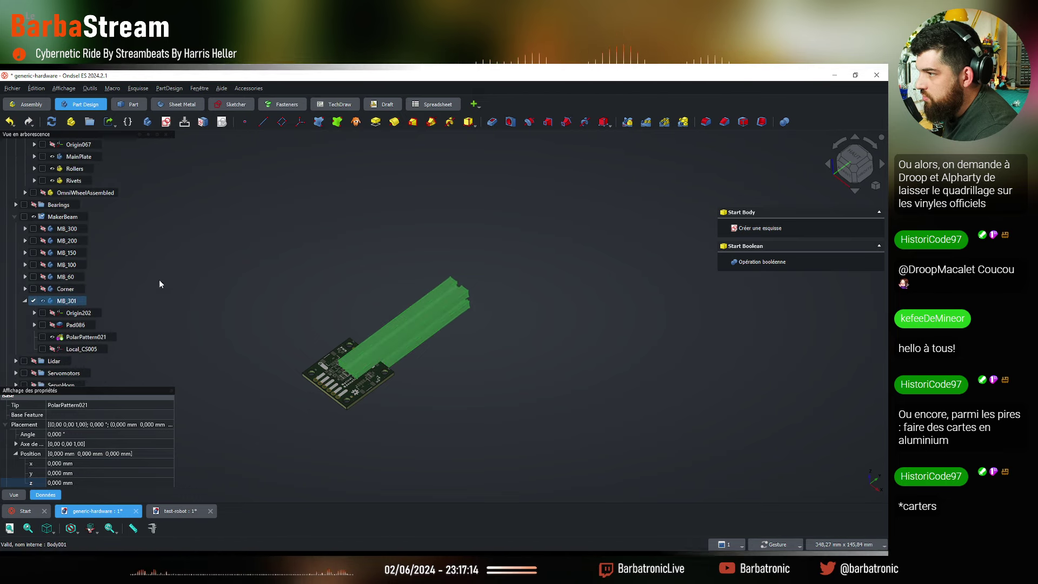
click(160, 283)
click(71, 301)
right_click(72, 304)
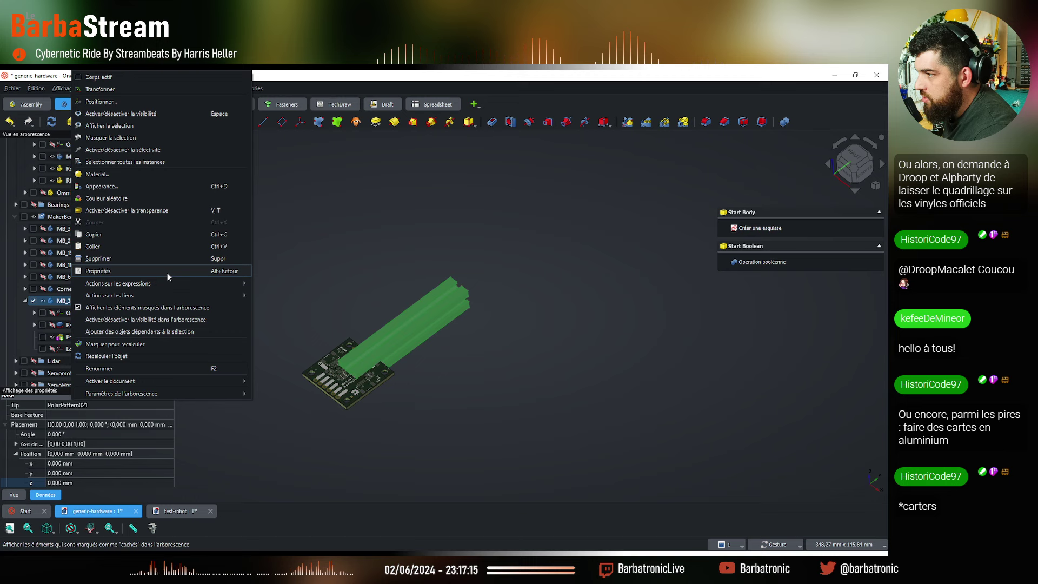
click(131, 369)
key(BackSpace)
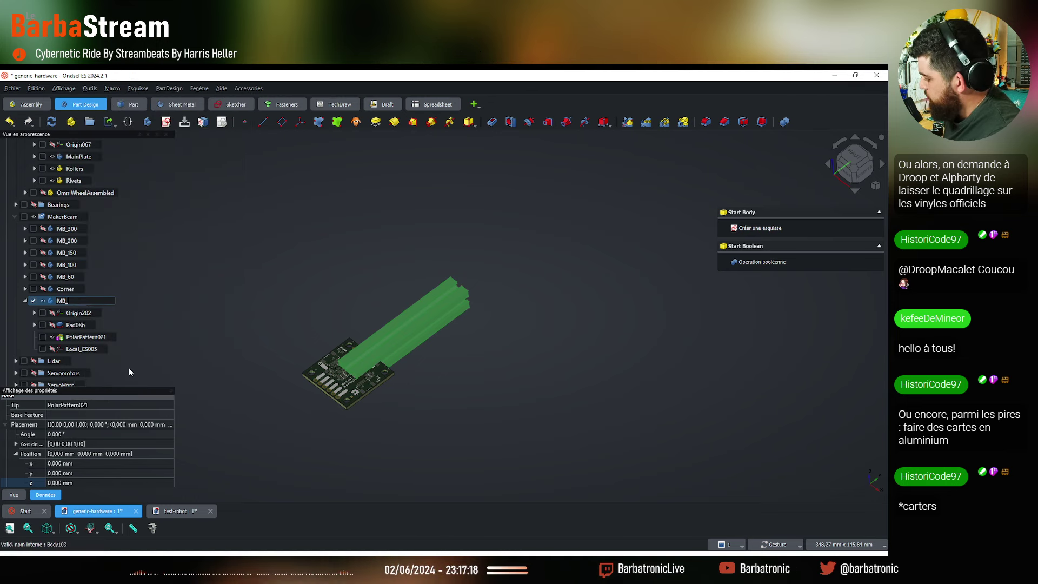
text(40)
key(Return)
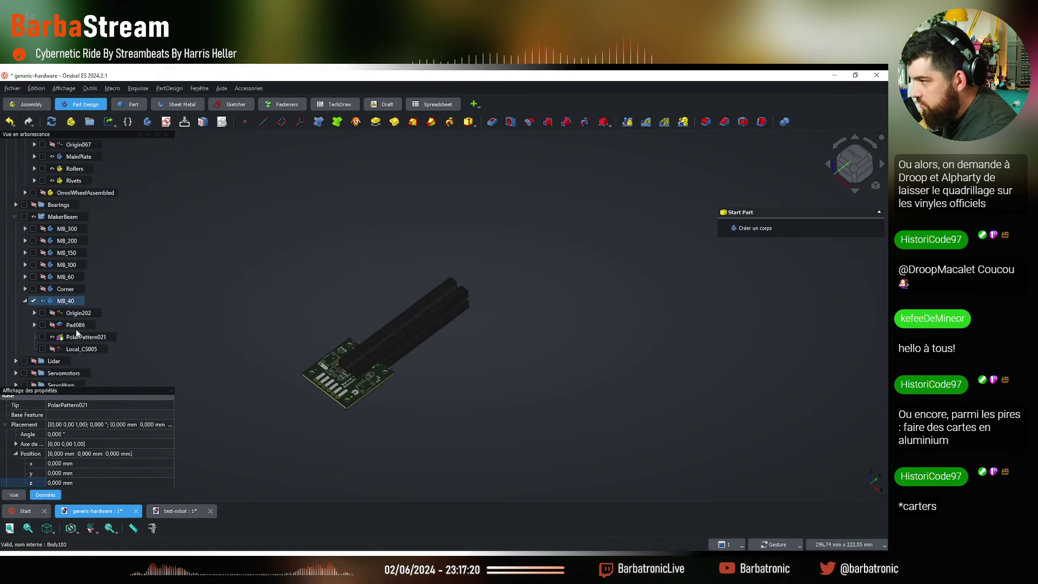
Set the length of MB_40's pad (Pad086) to 40 mm and inspect the shortened beam
click(34, 325)
click(74, 325)
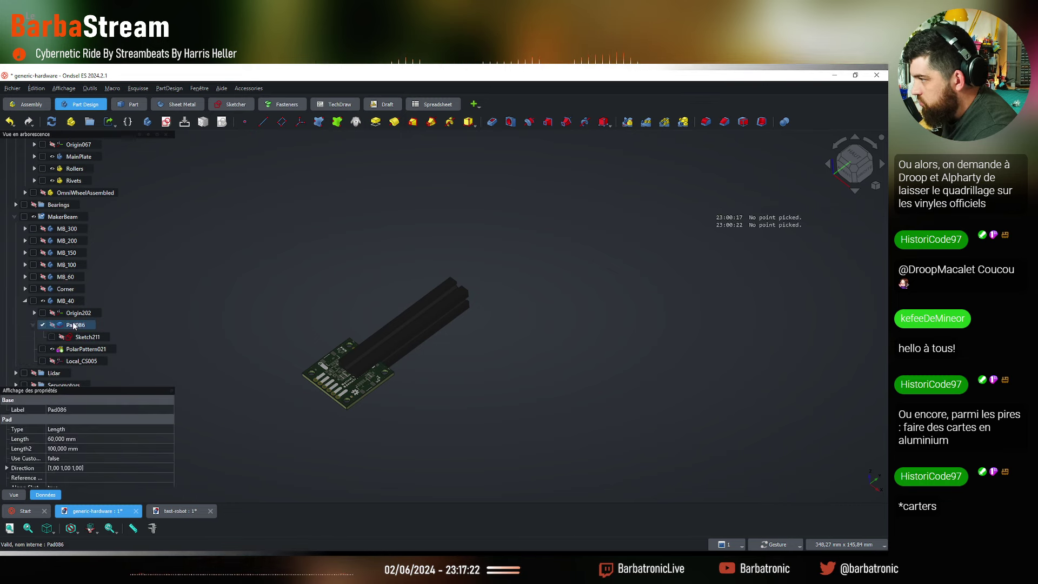
double_click(76, 325)
text(40)
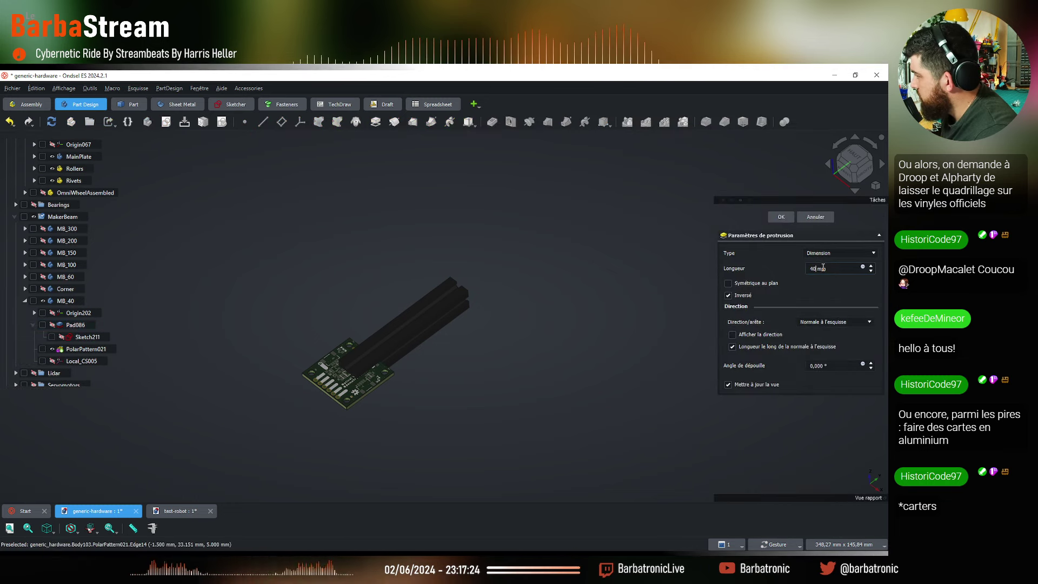
key(Return)
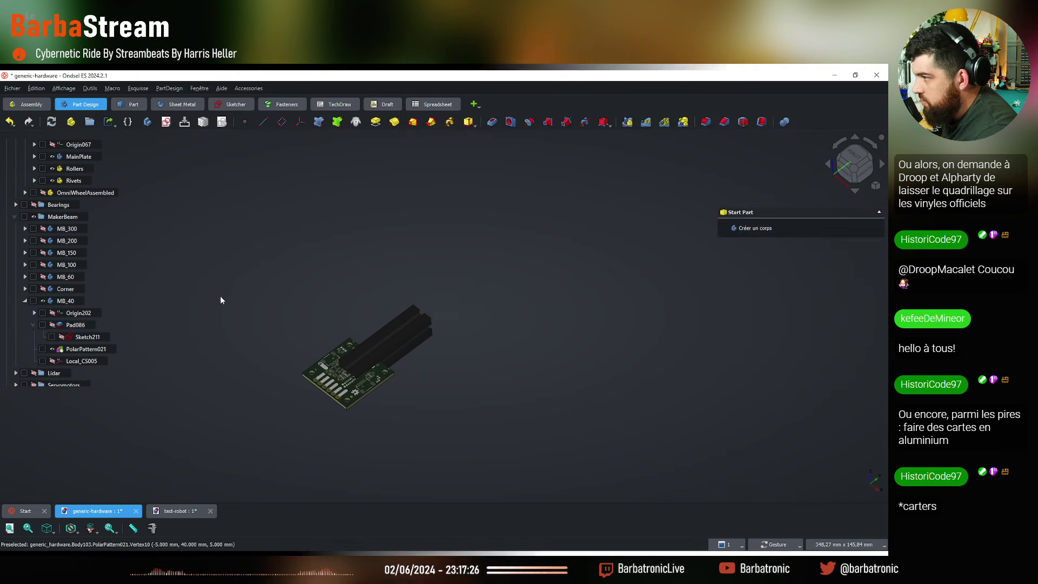
drag(450, 405, 411, 361)
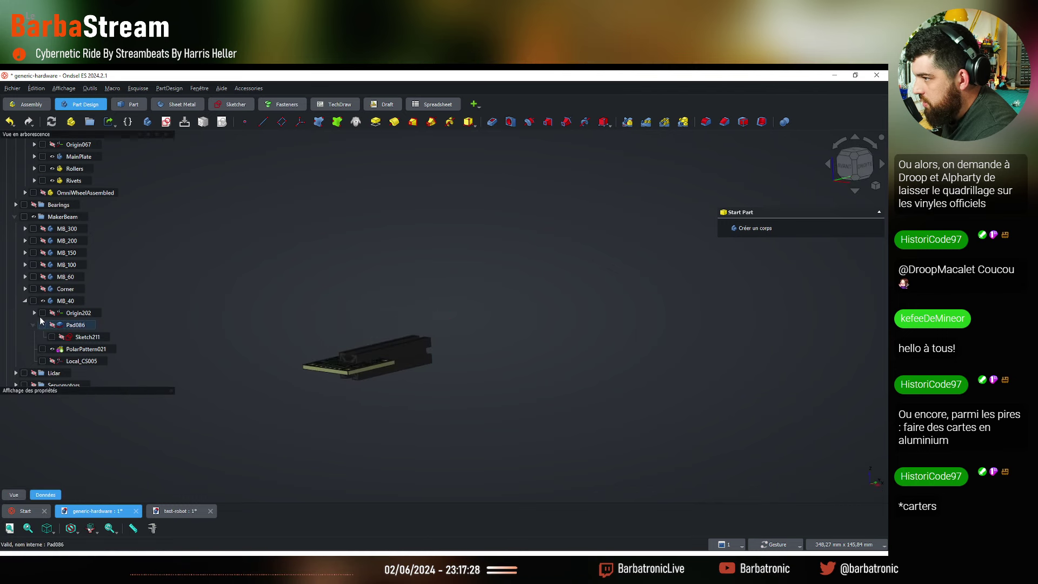
Collapse the MB_40 body in the tree and save the generic-hardware document
click(25, 301)
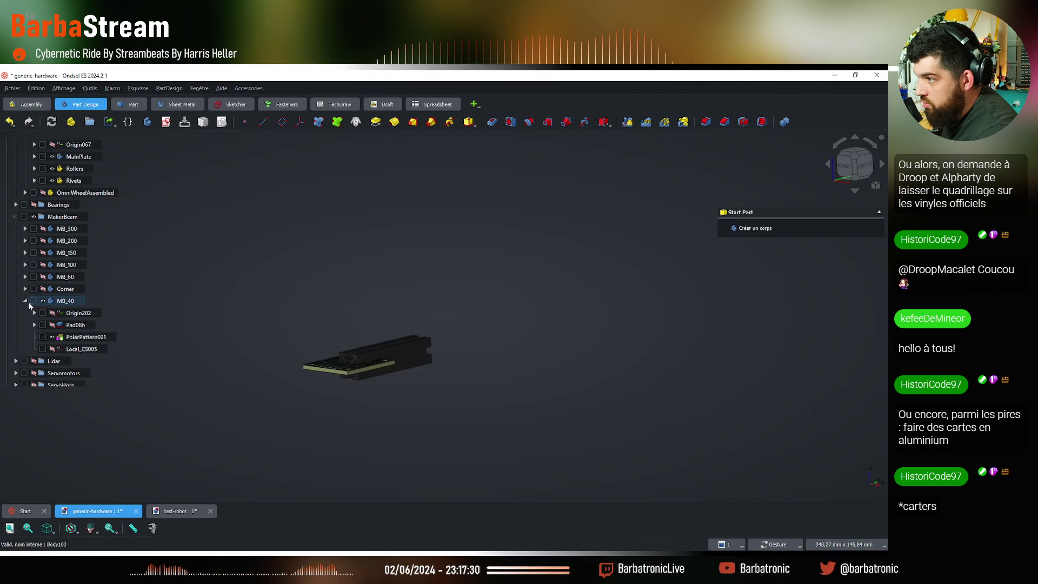
click(60, 303)
click(235, 297)
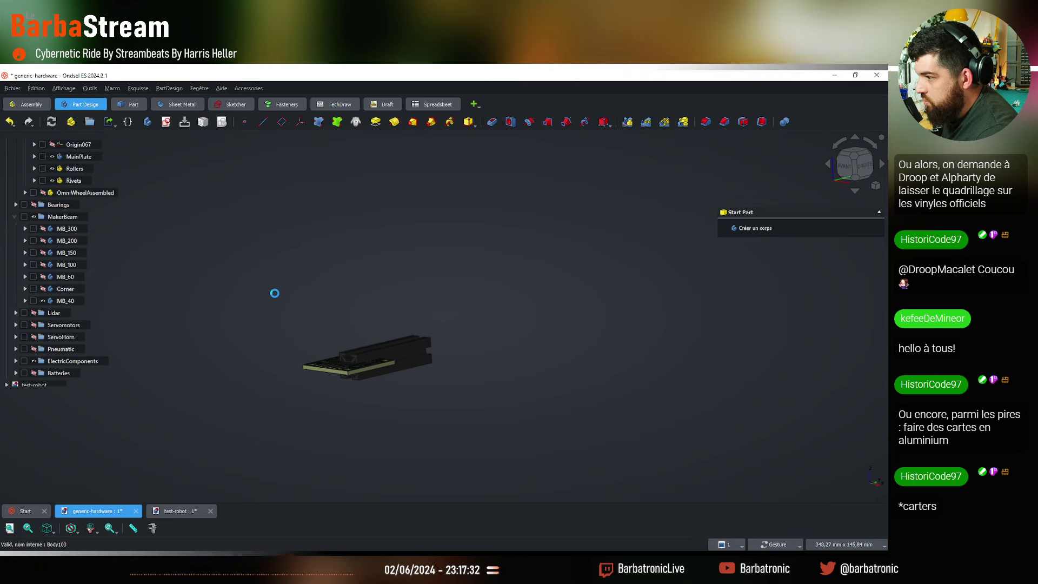
key(ctrl+s)
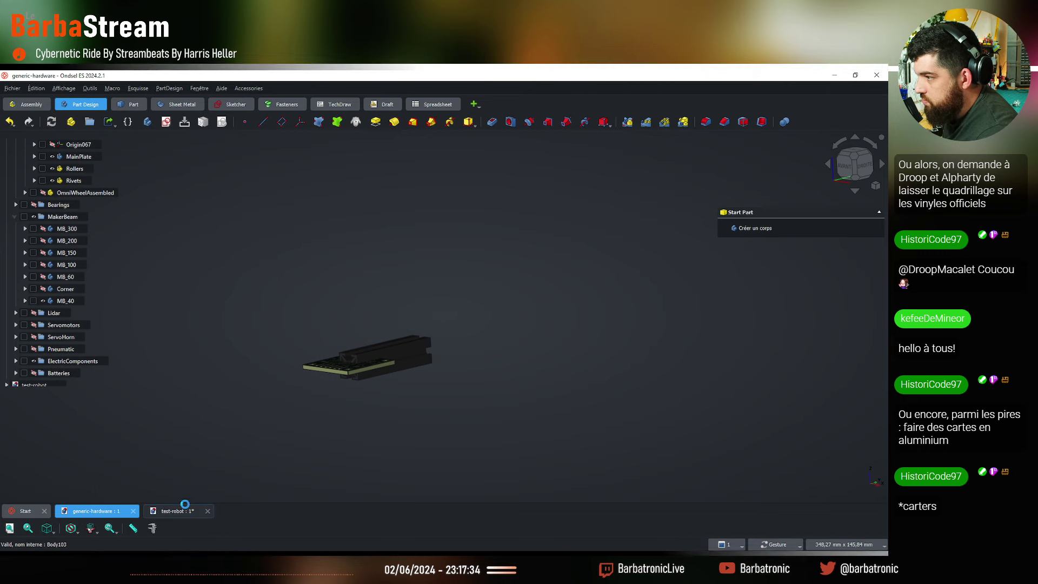
Return to the test-robot document and stop showing hidden items in the generic-hardware tree
click(179, 511)
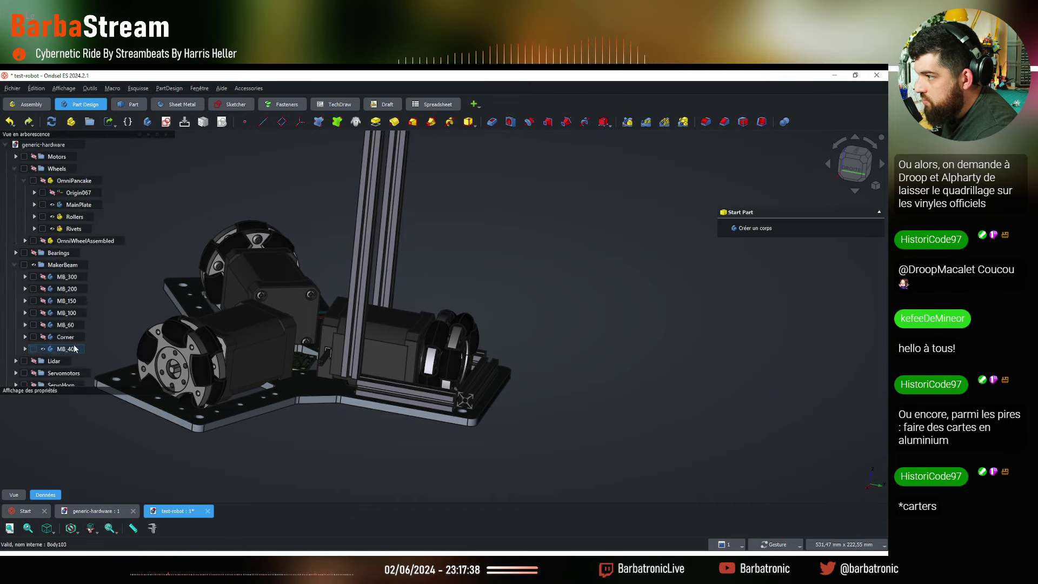
click(75, 349)
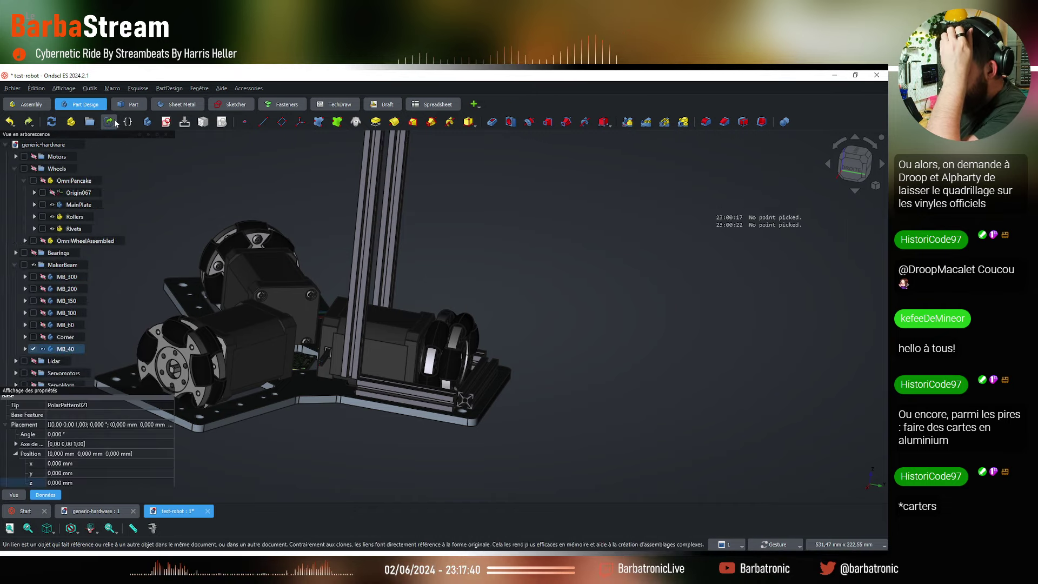
right_click(54, 292)
click(121, 360)
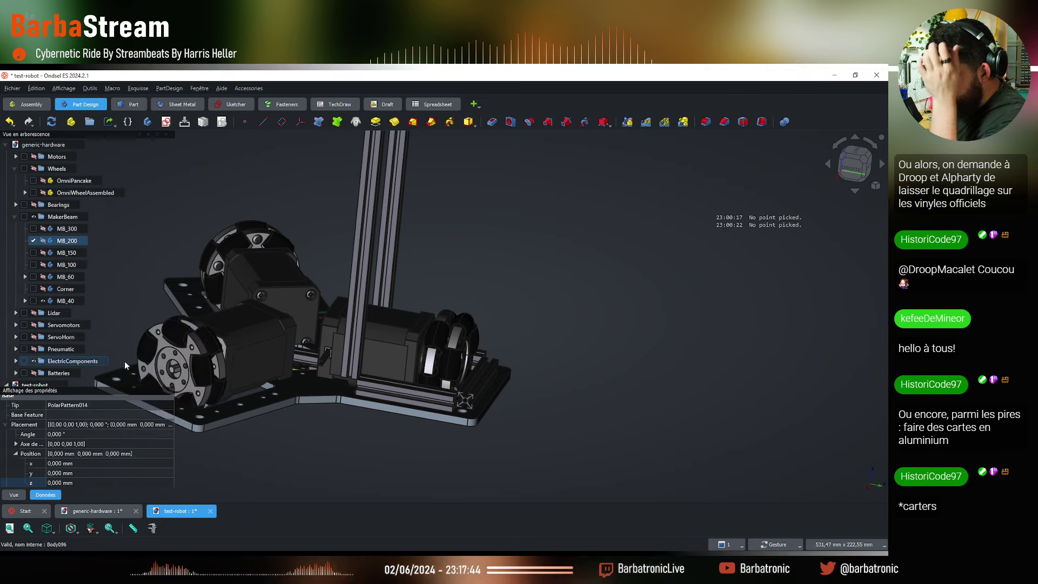
Collapse the generic-hardware tree and rotate the MB_40 link in test-robot 90° about the X axis so it stands upright
click(25, 301)
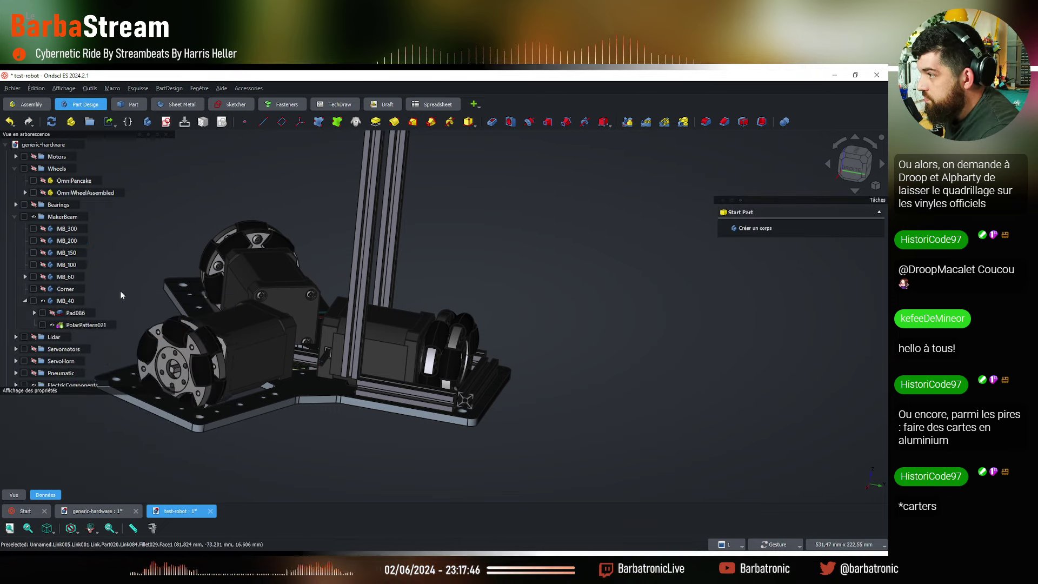
drag(496, 232, 469, 263)
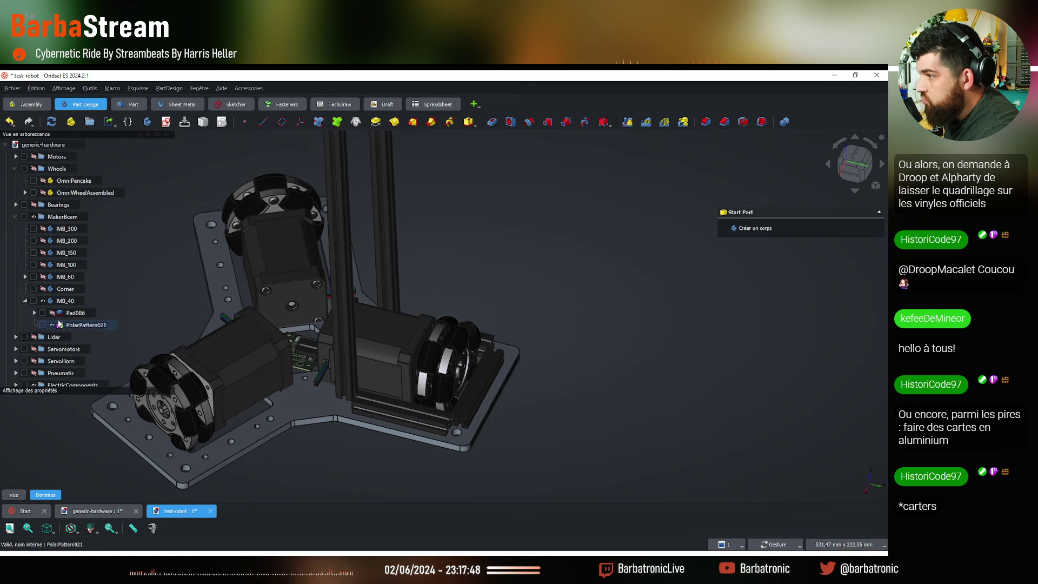
click(6, 145)
right_click(54, 291)
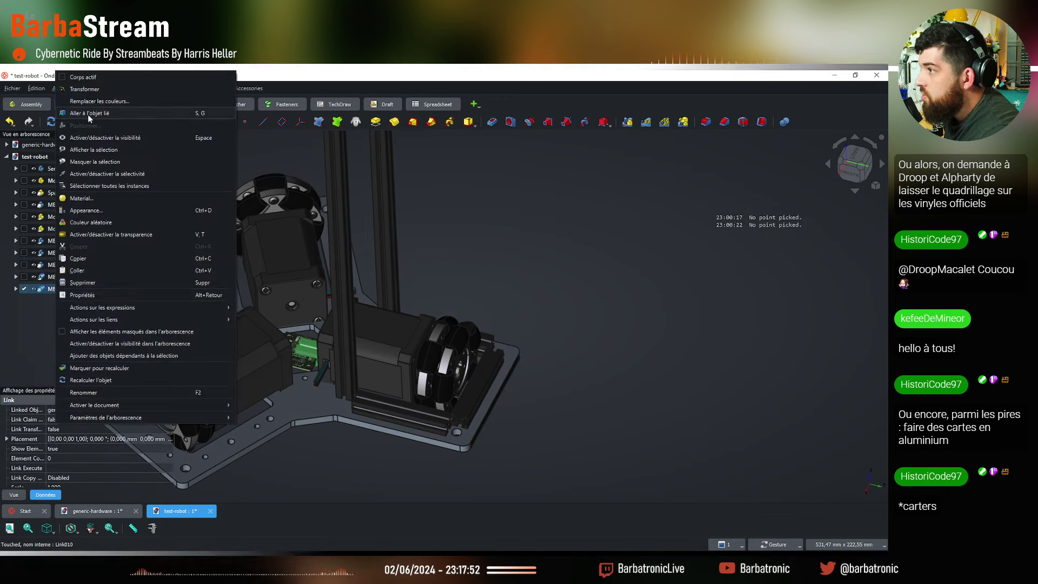
click(85, 90)
drag(445, 414, 481, 358)
drag(364, 350, 269, 372)
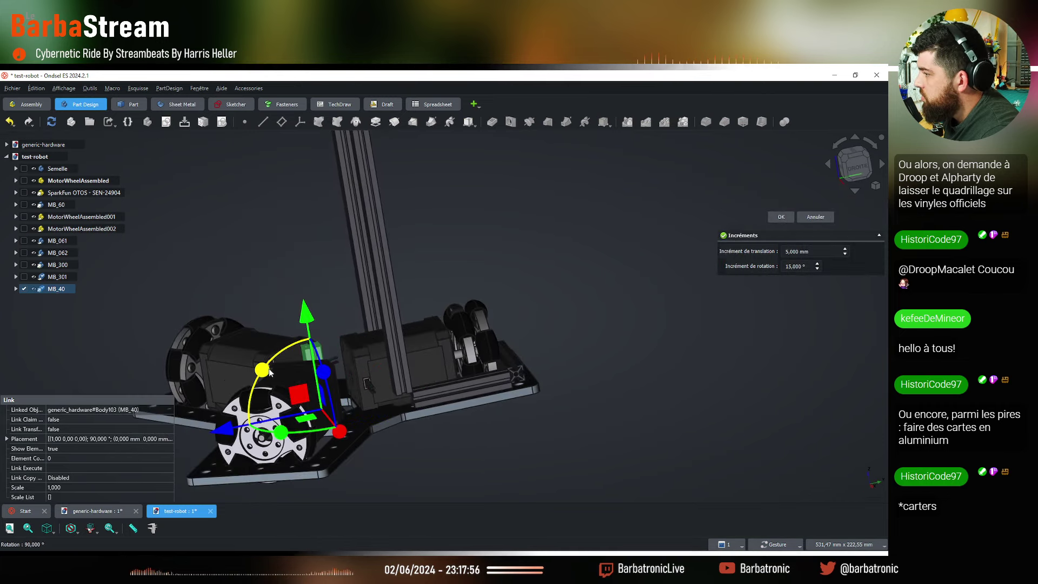
Move the upright MB_40 link to X -35 mm and Y 115 mm, at the outer corner of the base frame
key(2)
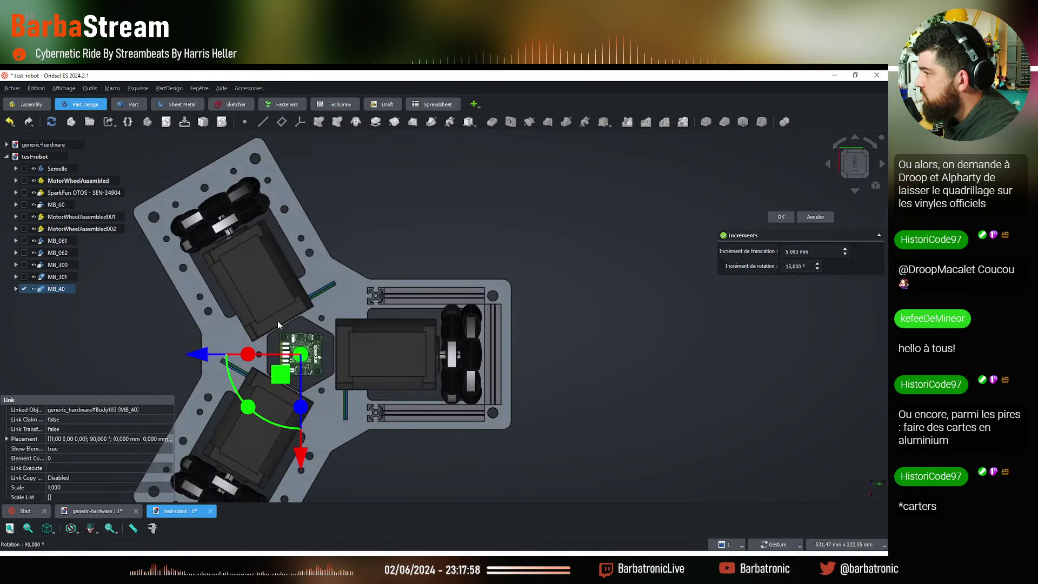
drag(204, 357, 399, 360)
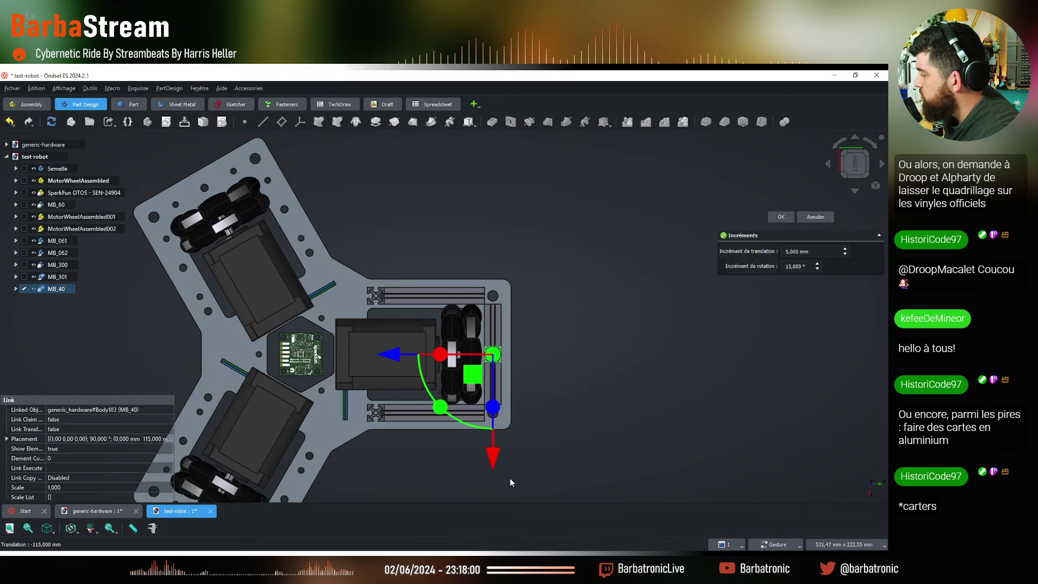
drag(502, 459, 506, 393)
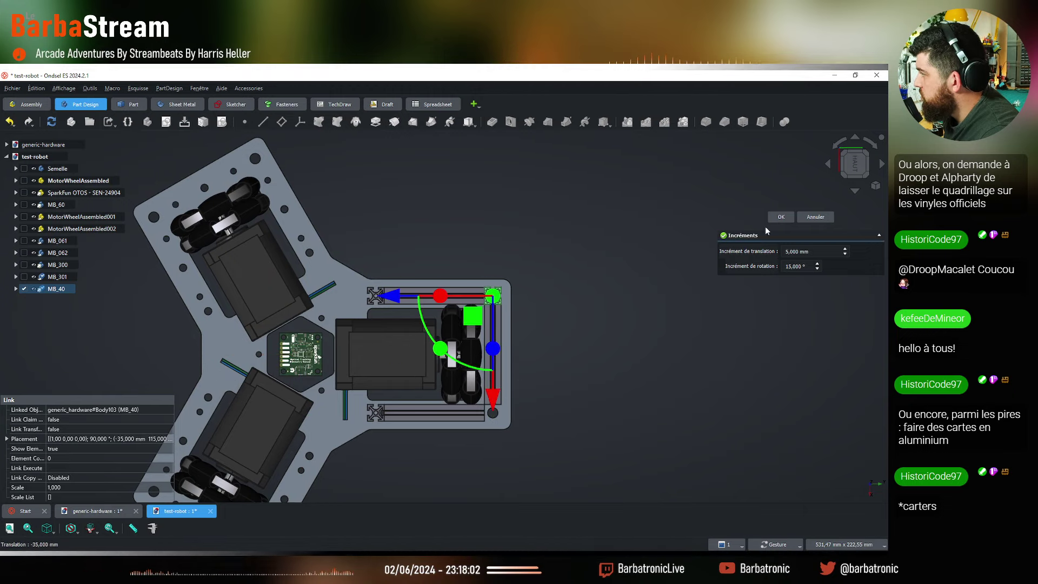
click(780, 216)
Raise the MB_40 link onto the top of the horizontal base beam and check its fit from the rear
click(581, 436)
drag(582, 436, 533, 303)
click(57, 289)
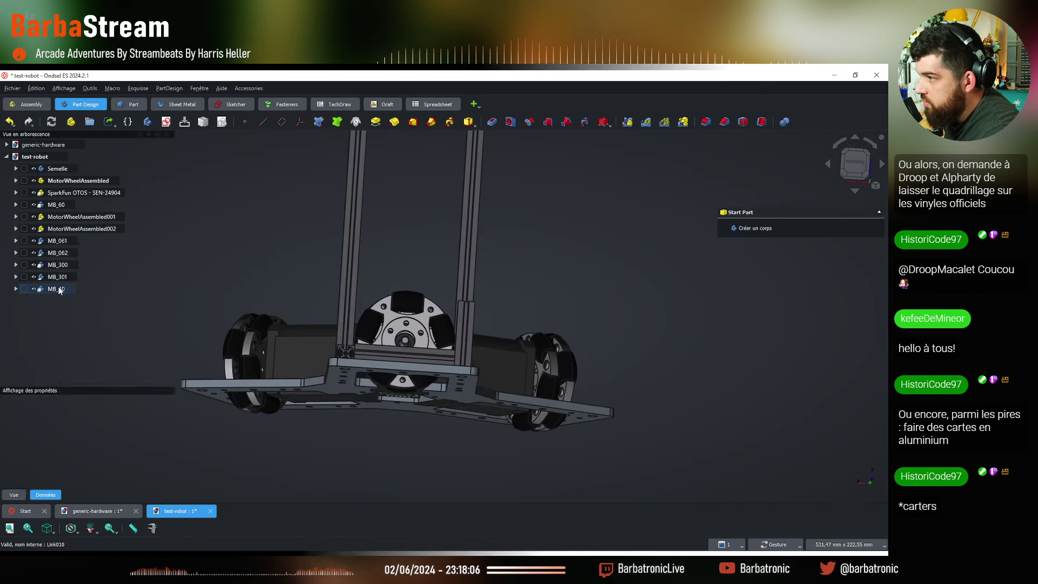
right_click(59, 288)
click(108, 88)
scroll(471, 314, up, 2)
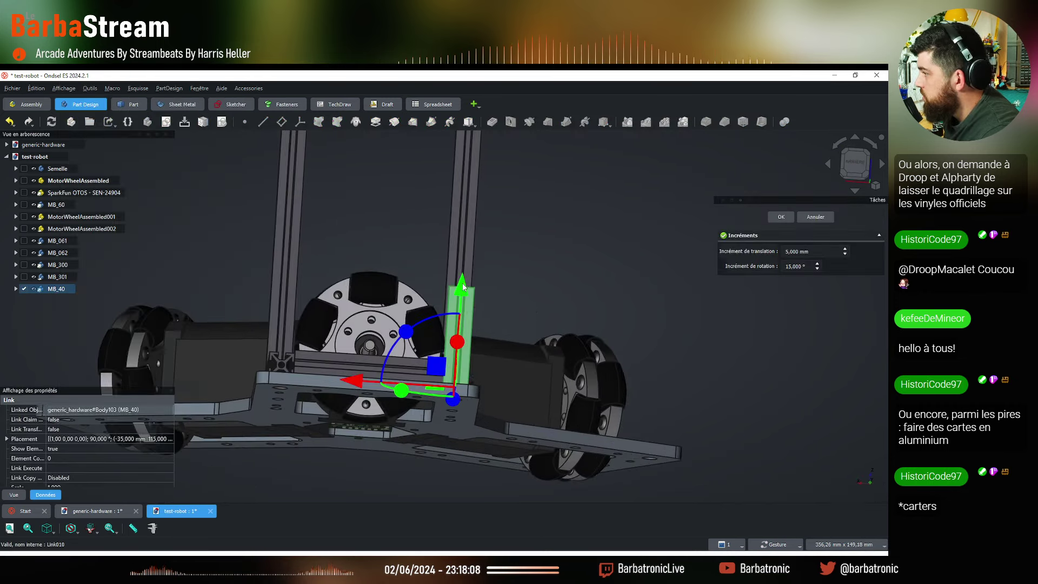
drag(463, 264, 466, 264)
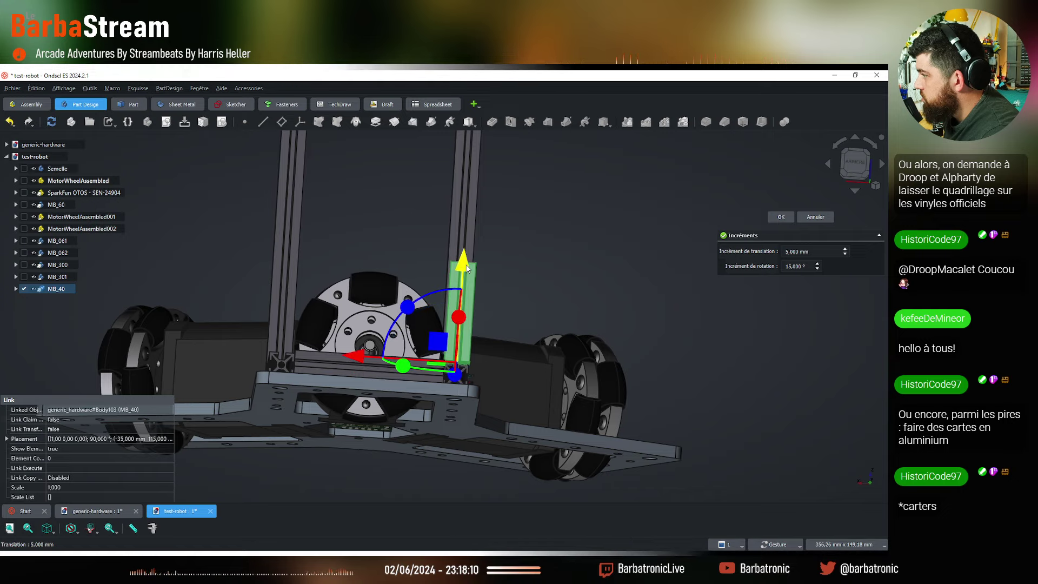
key(Return)
click(851, 168)
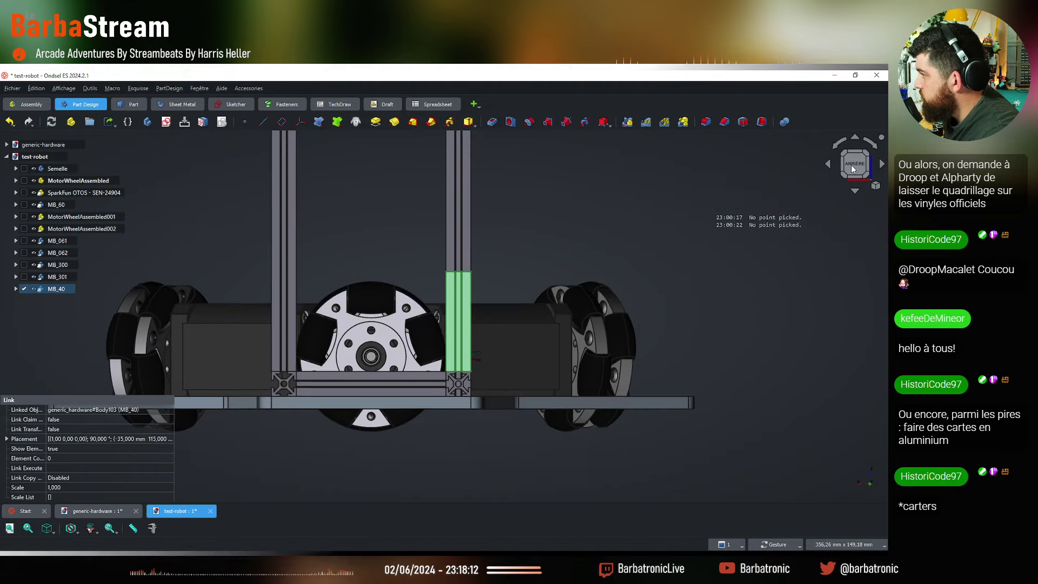
scroll(432, 308, up, 3)
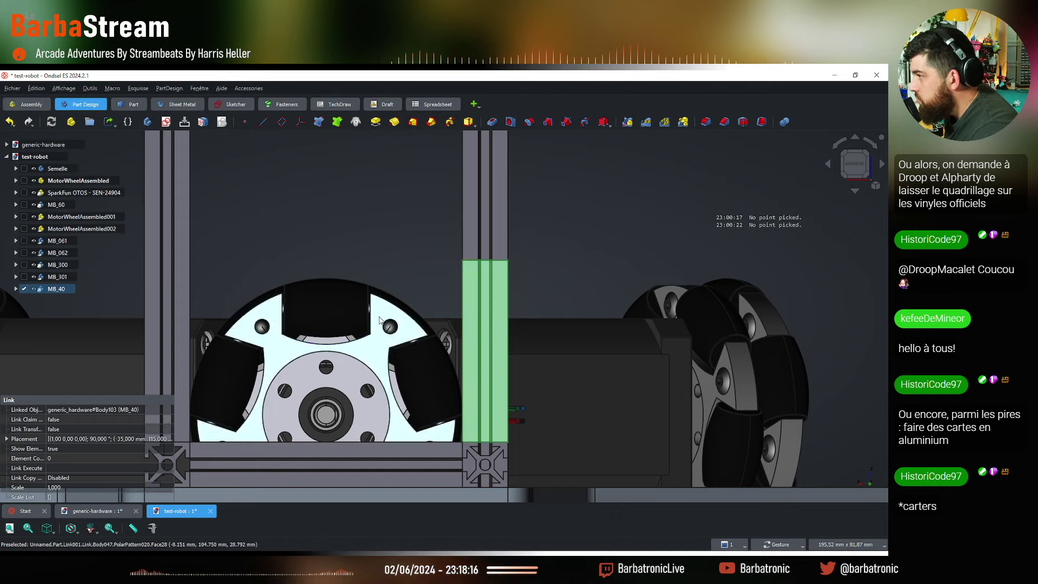
scroll(373, 335, down, 6)
drag(379, 368, 537, 308)
Create a second link from the placed MB_40 beam and rename it MB_40-02
click(521, 371)
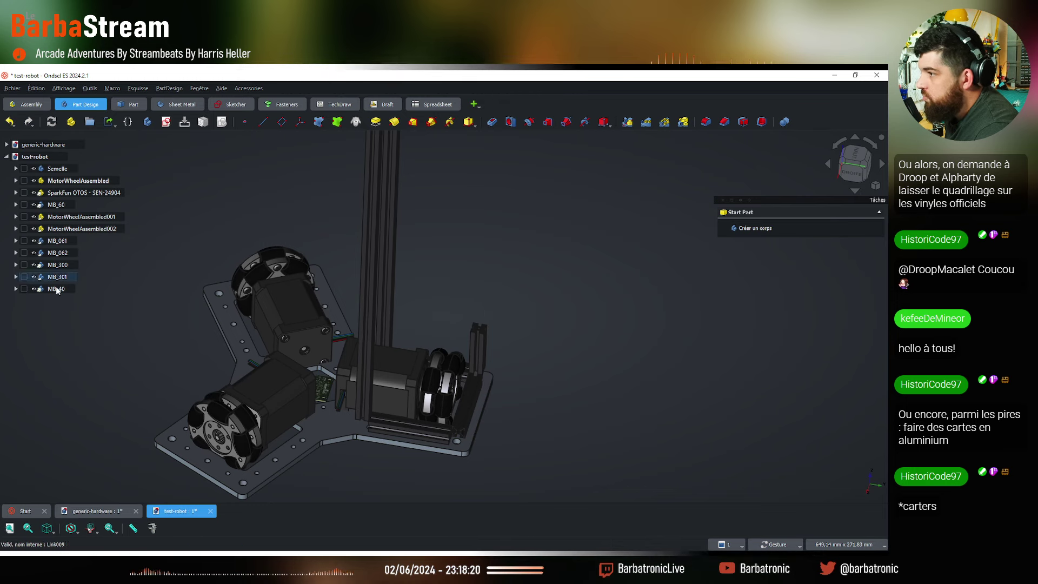
click(479, 335)
click(111, 123)
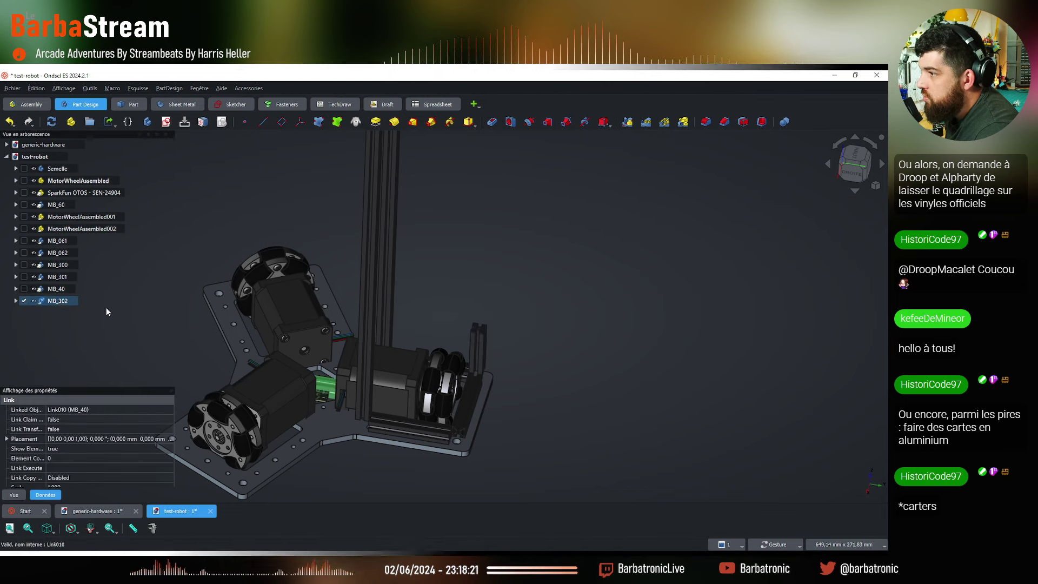
right_click(64, 302)
click(104, 396)
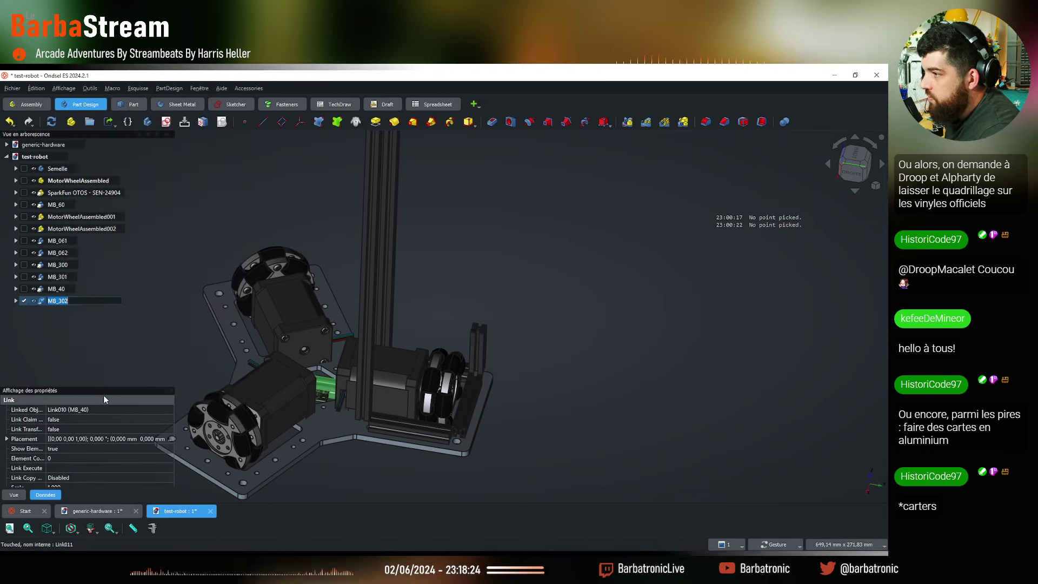
text(MB_40)
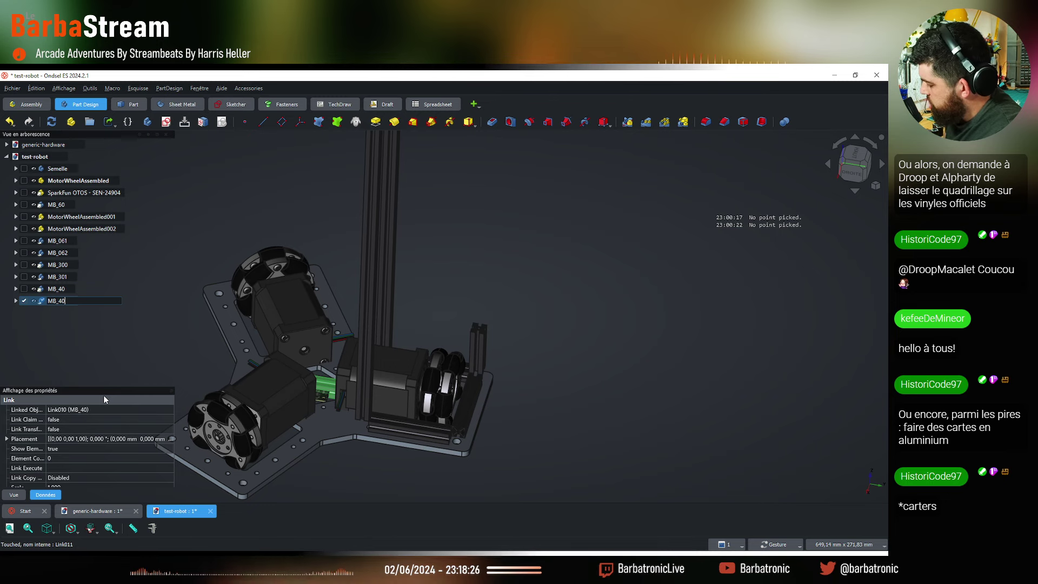
text(-02)
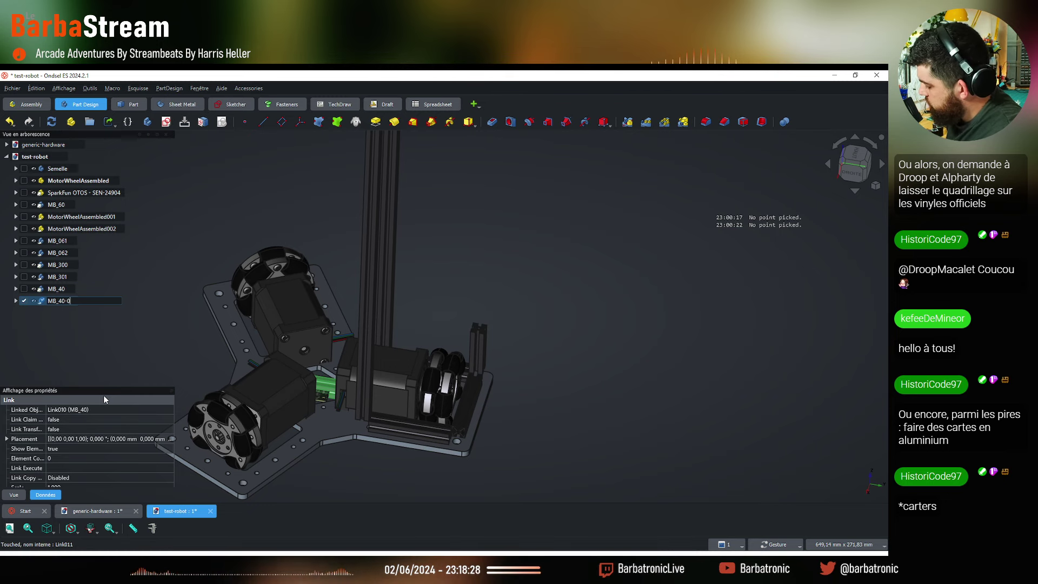
key(Return)
Rename the first MB_40 link as MB_40-01
click(59, 289)
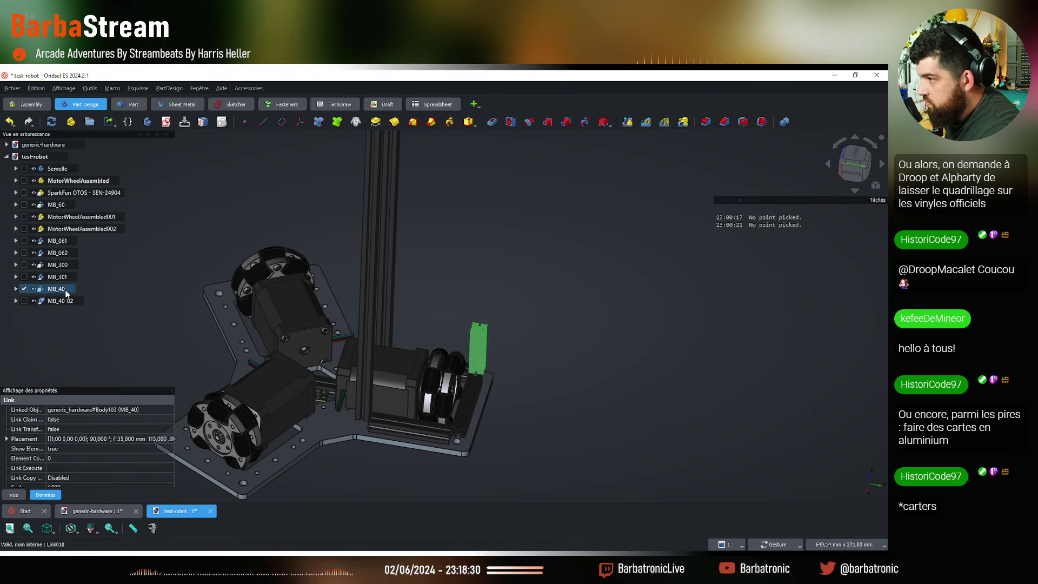
right_click(62, 288)
click(112, 388)
key(End)
text(-)
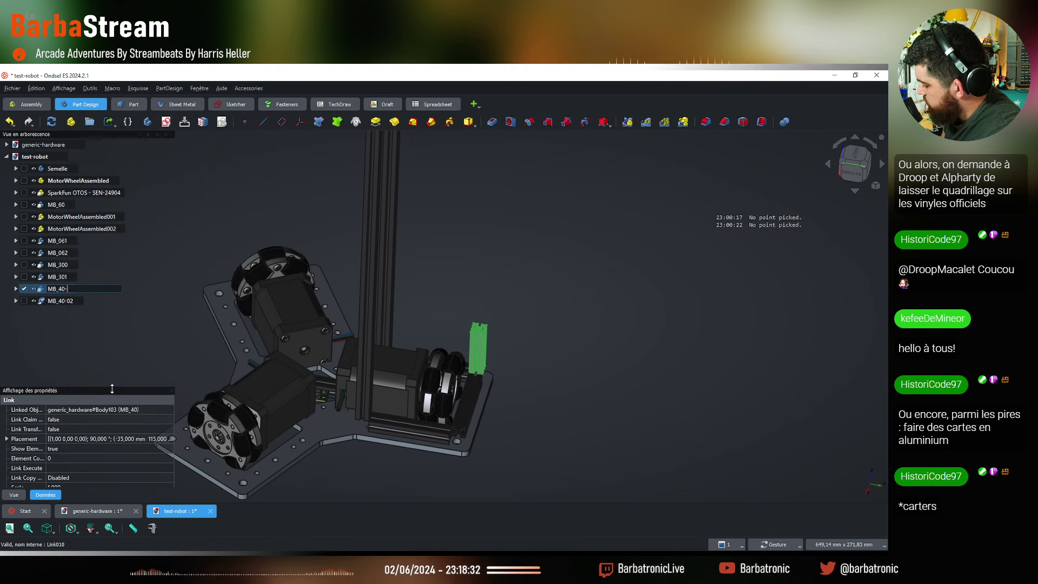
click(154, 283)
Rename the upright beam links MB_300 and MB_301 as MB_300-01 and MB_300-02
click(57, 264)
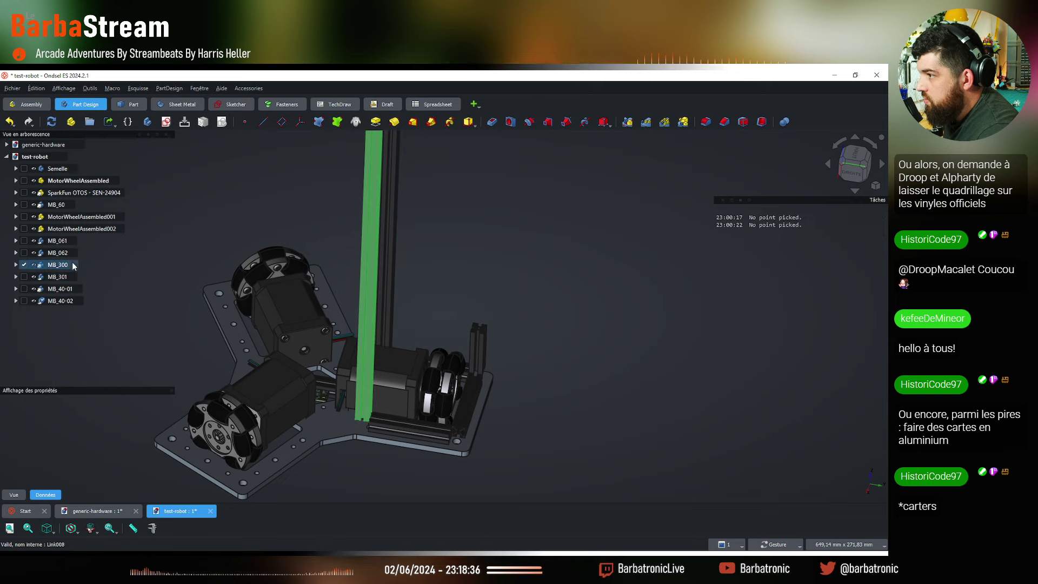
right_click(59, 264)
click(117, 391)
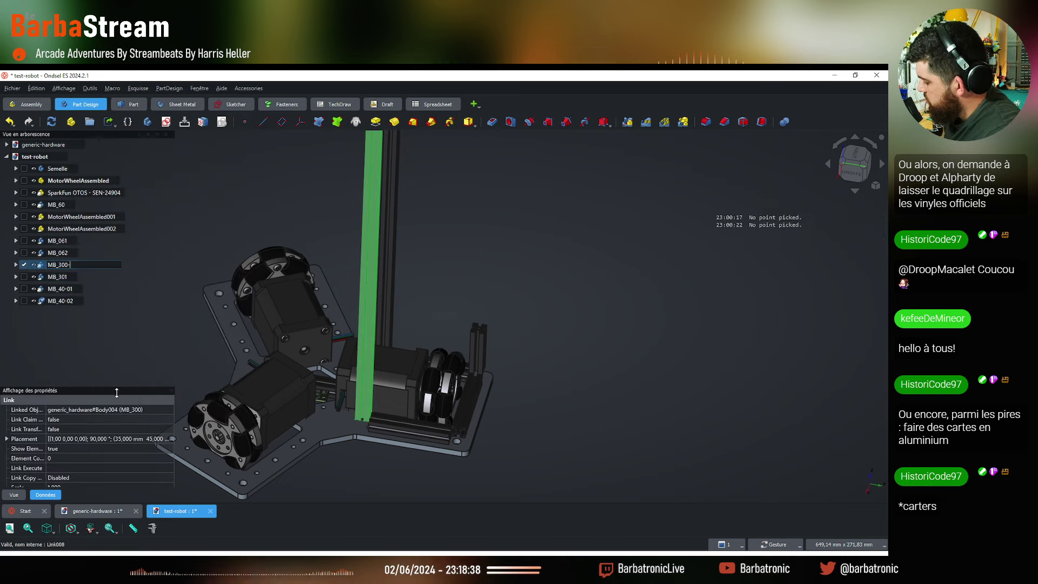
click(57, 276)
right_click(58, 276)
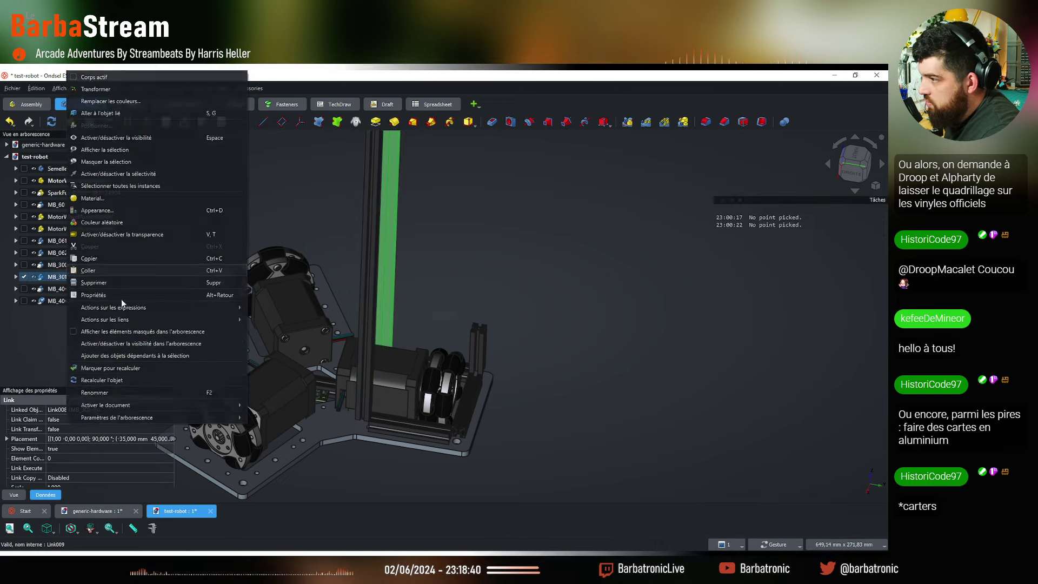
click(116, 394)
text(0-02)
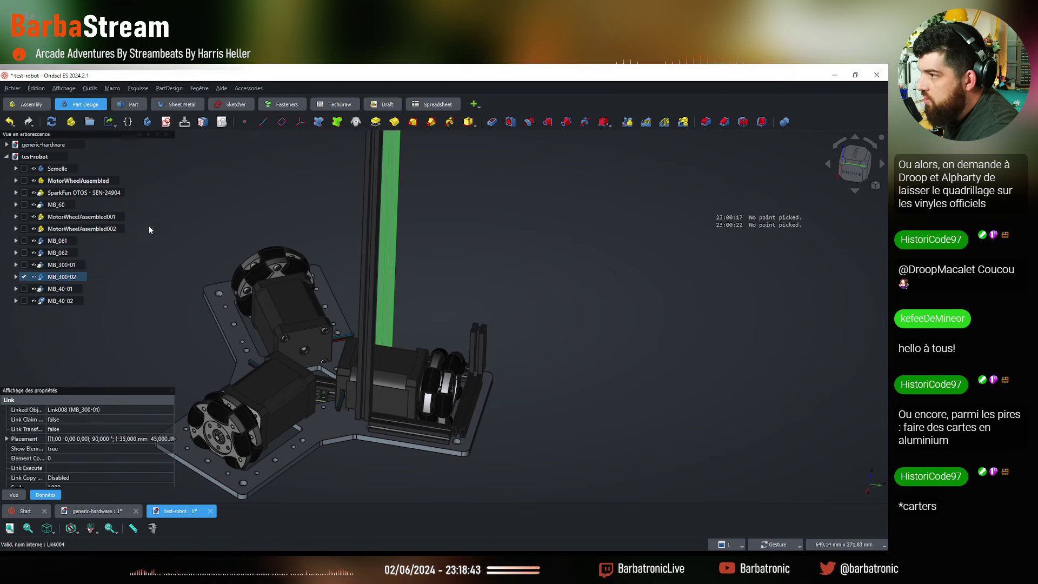
click(150, 230)
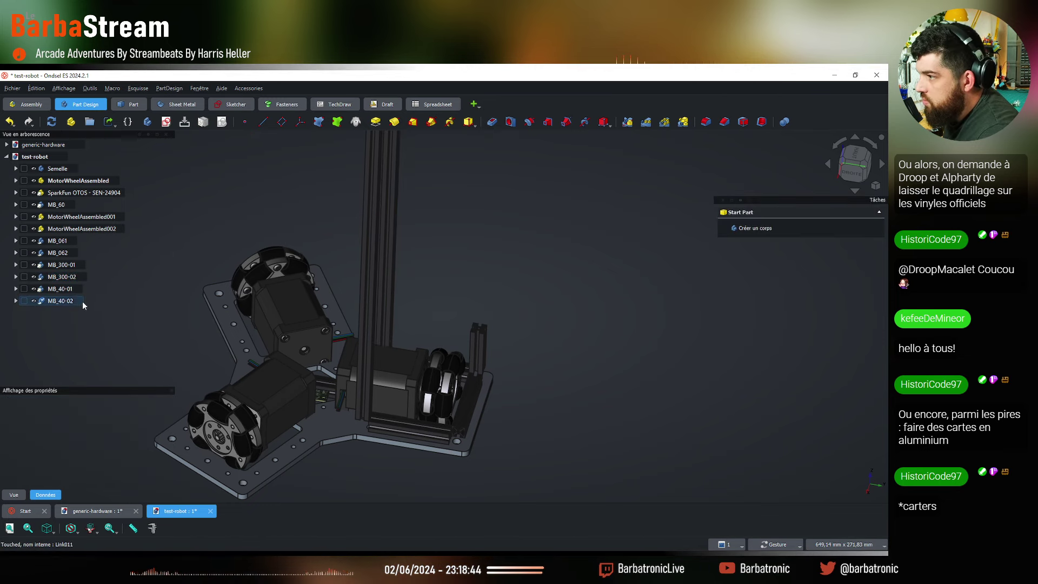
Transform the MB_40-02 link by rotating it 90° about the X axis so it stands upright
click(71, 301)
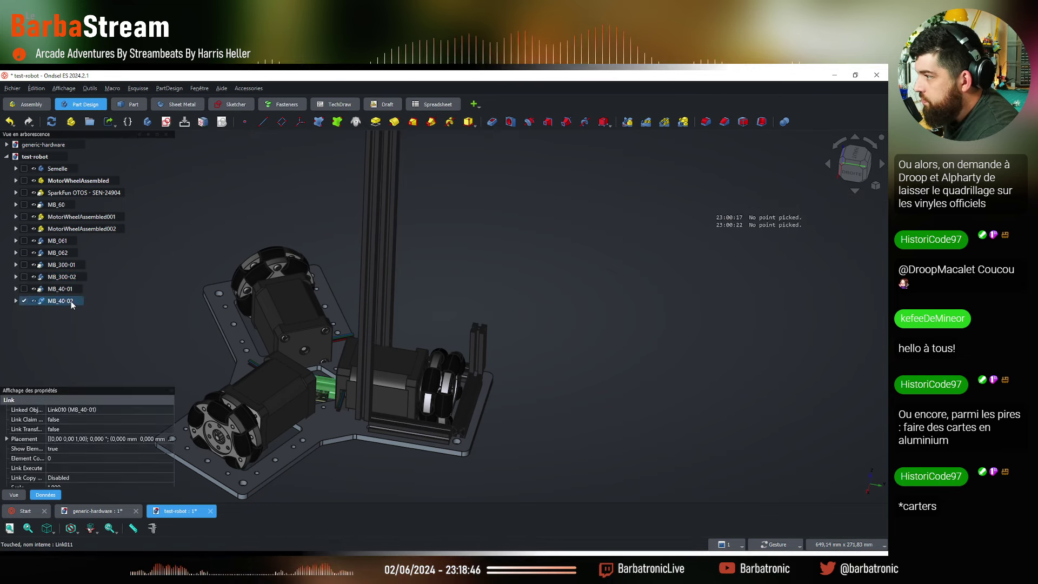
right_click(70, 301)
click(99, 89)
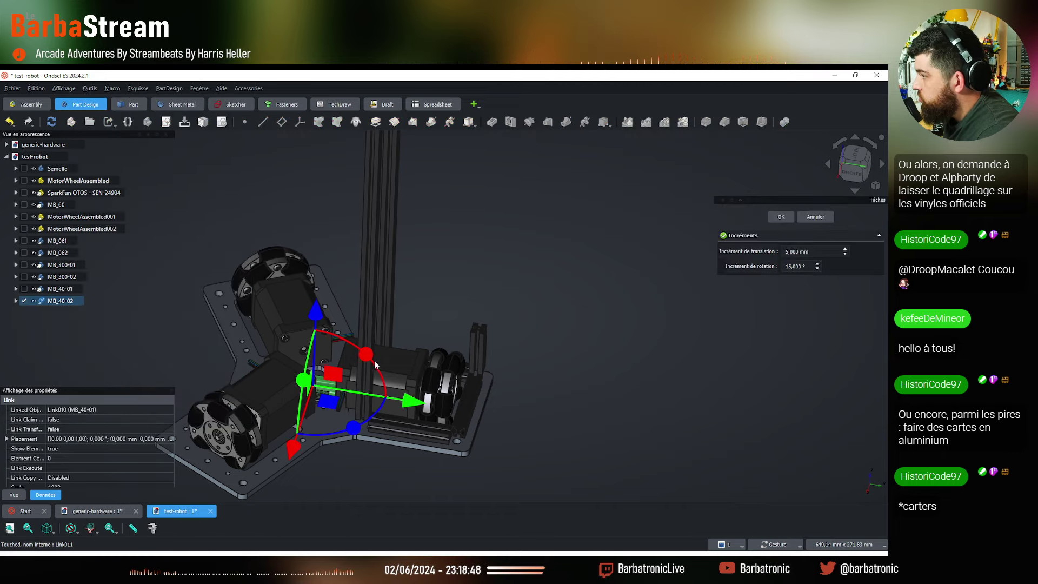
drag(375, 365, 261, 329)
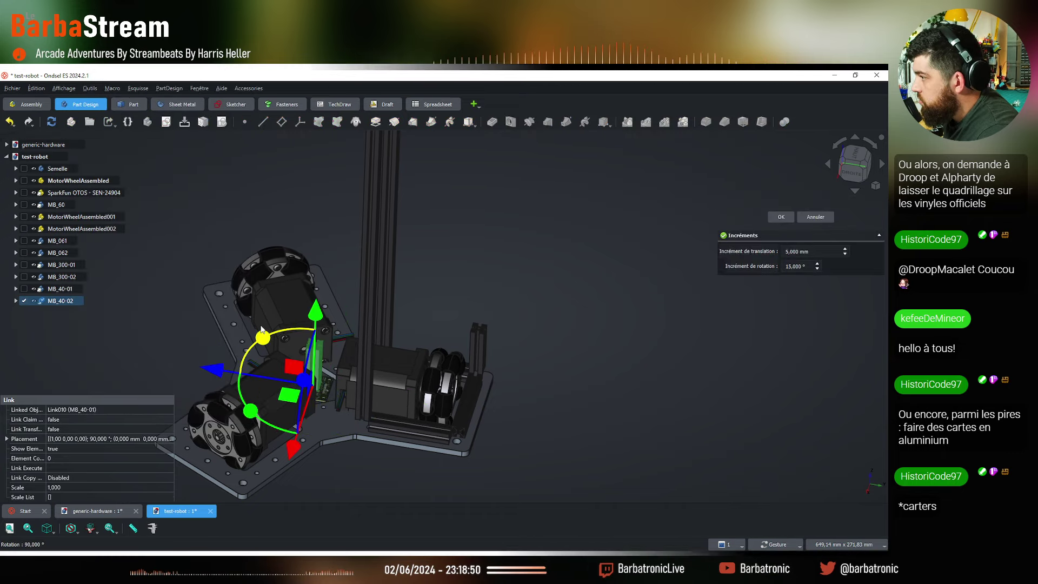
Move MB_40-02 to X 35 mm and Y 115 mm, at the opposite outer corner of the base frame
key(2)
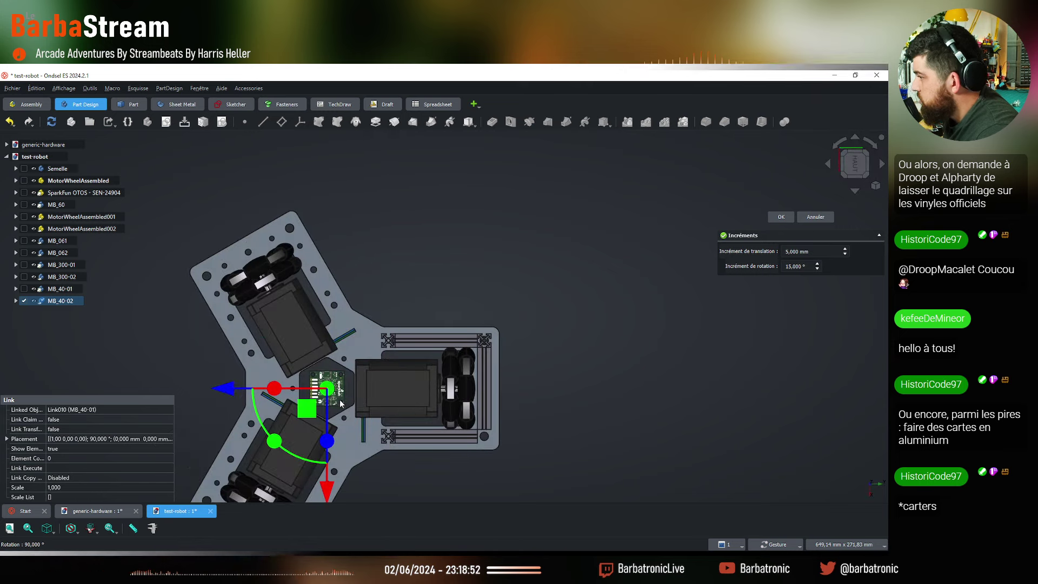
drag(231, 388, 388, 388)
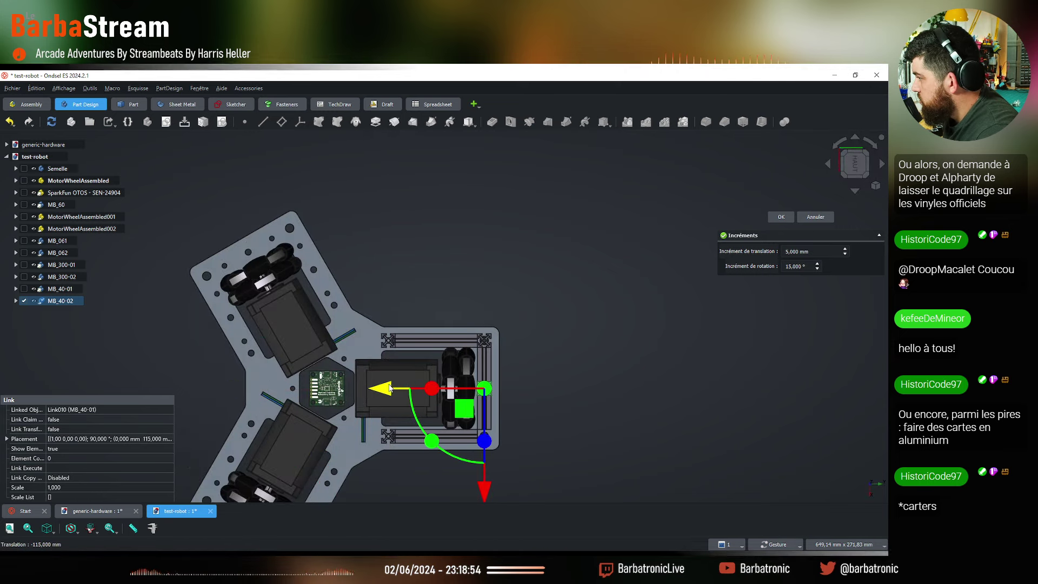
scroll(453, 408, down, 3)
scroll(478, 437, up, 4)
drag(464, 437, 464, 496)
Raise MB_40-02 by 10 mm onto the base beam and check the placement of both short posts from above
key(3)
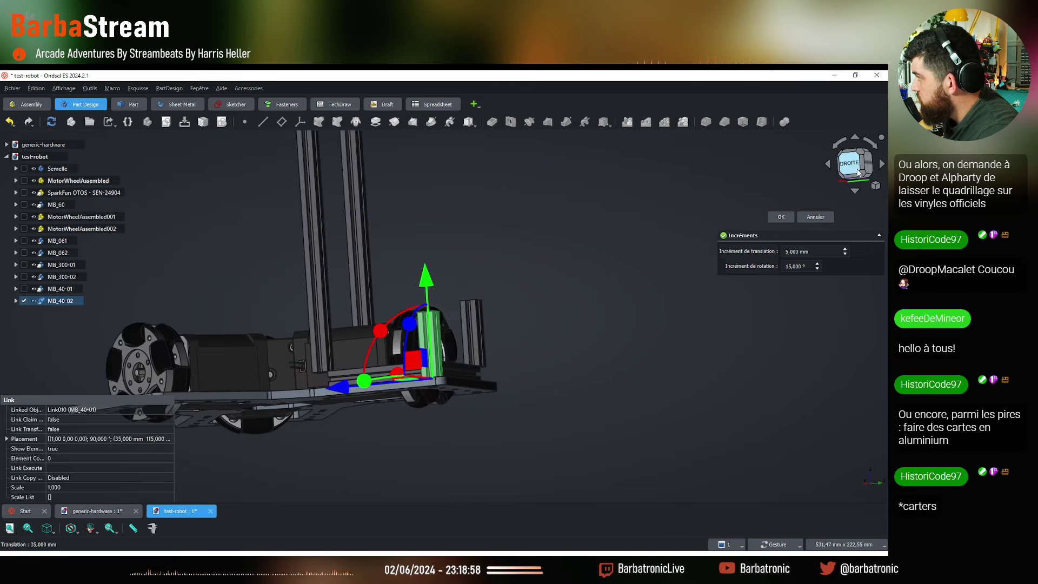
drag(463, 353, 465, 315)
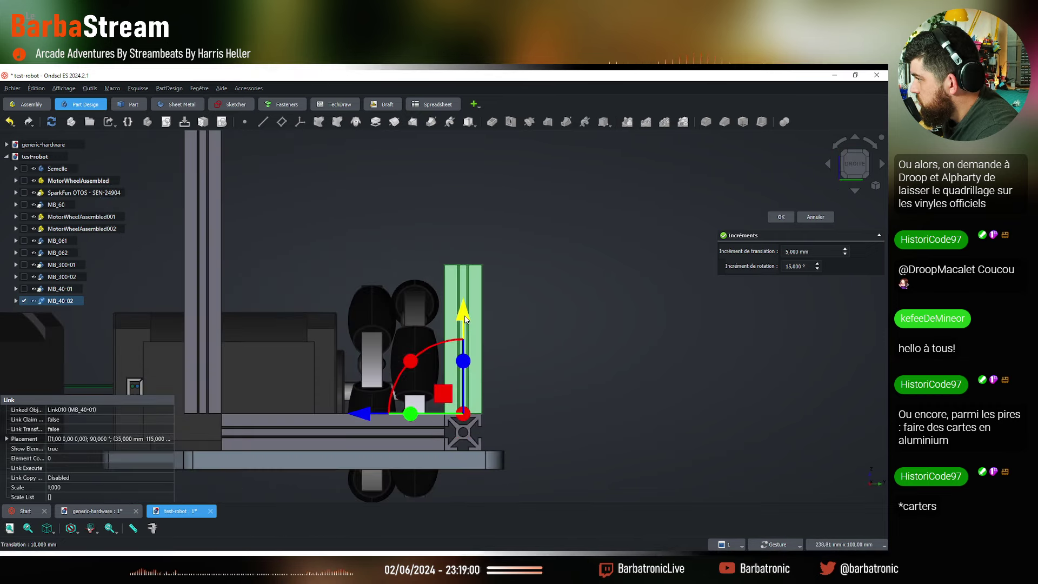
key(0)
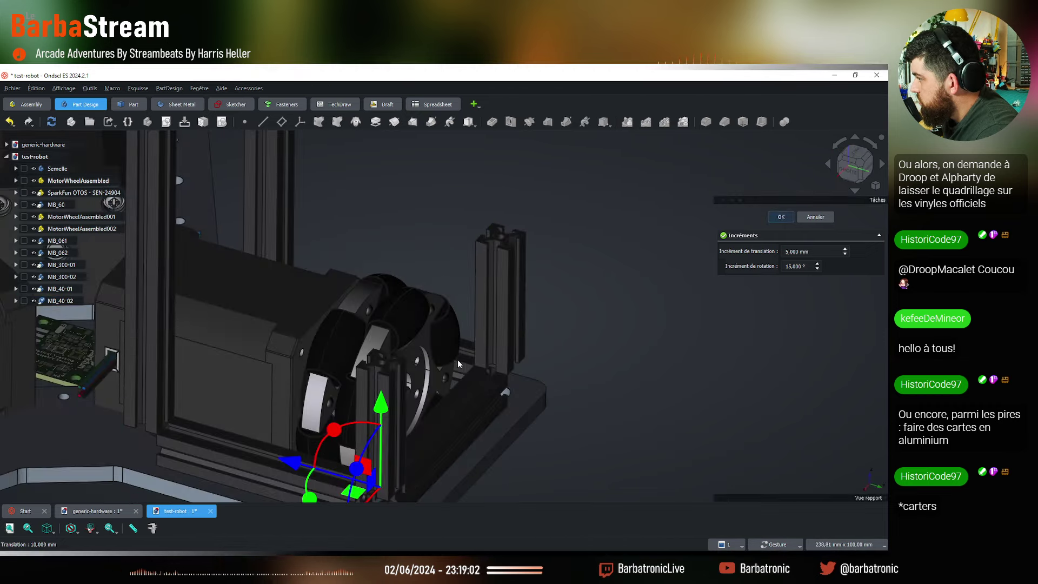
key(Return)
scroll(434, 371, down, 3)
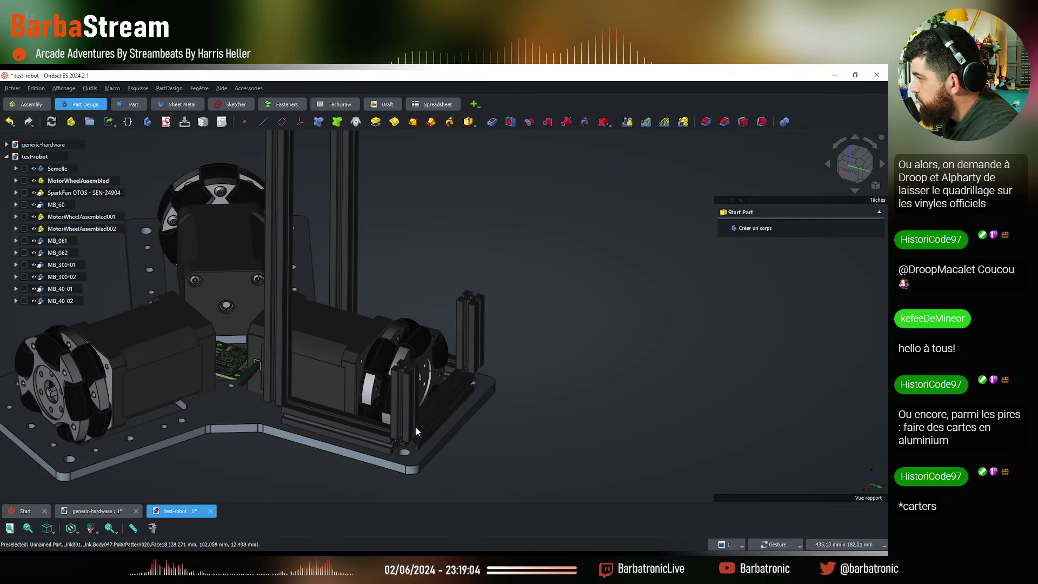
drag(416, 427, 387, 509)
drag(528, 397, 564, 410)
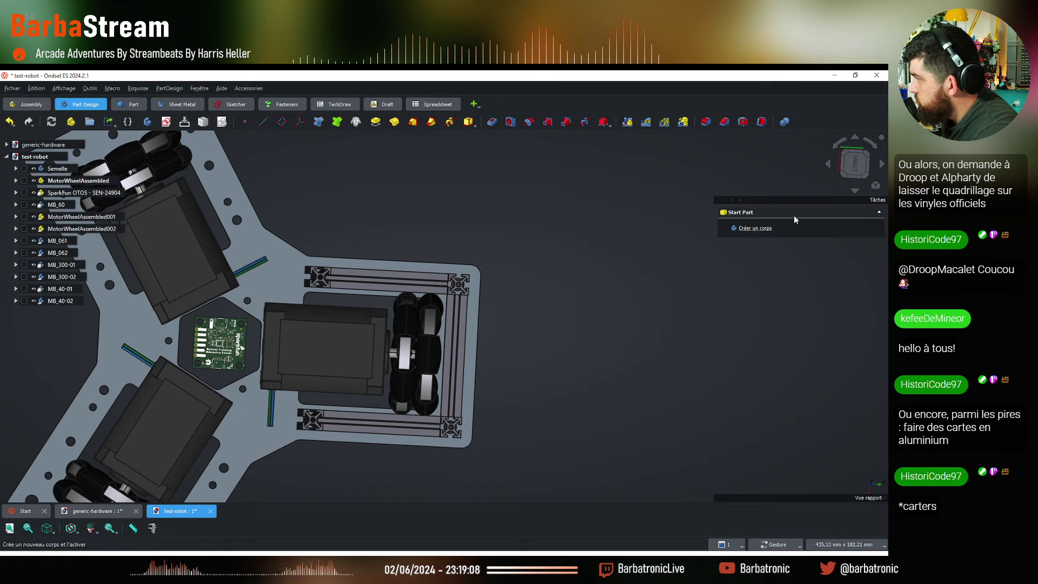
scroll(400, 387, up, 3)
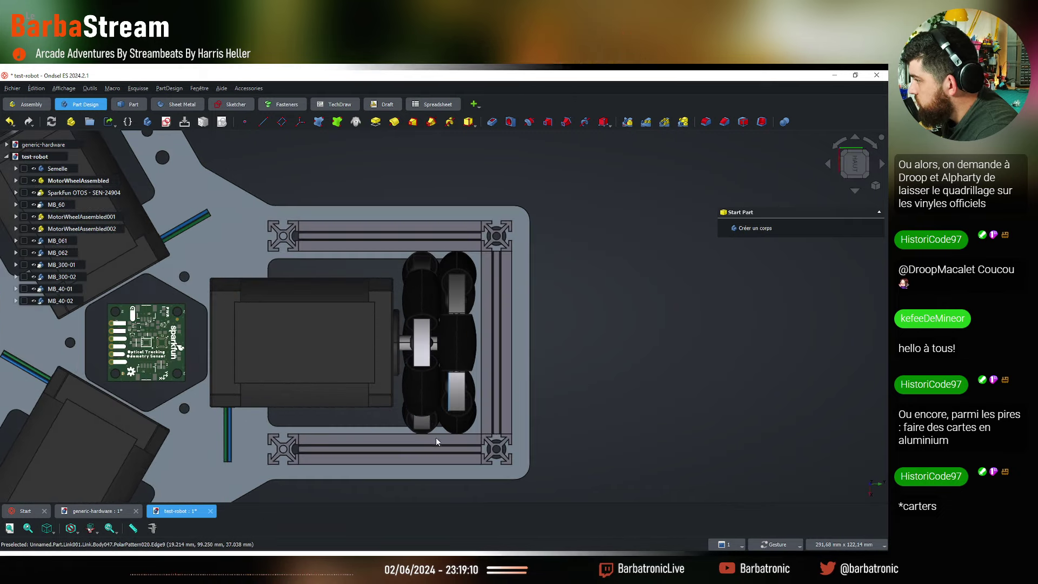
Create a link of the 60 mm base beam MB_061, and a second link of that new link
drag(482, 370, 645, 306)
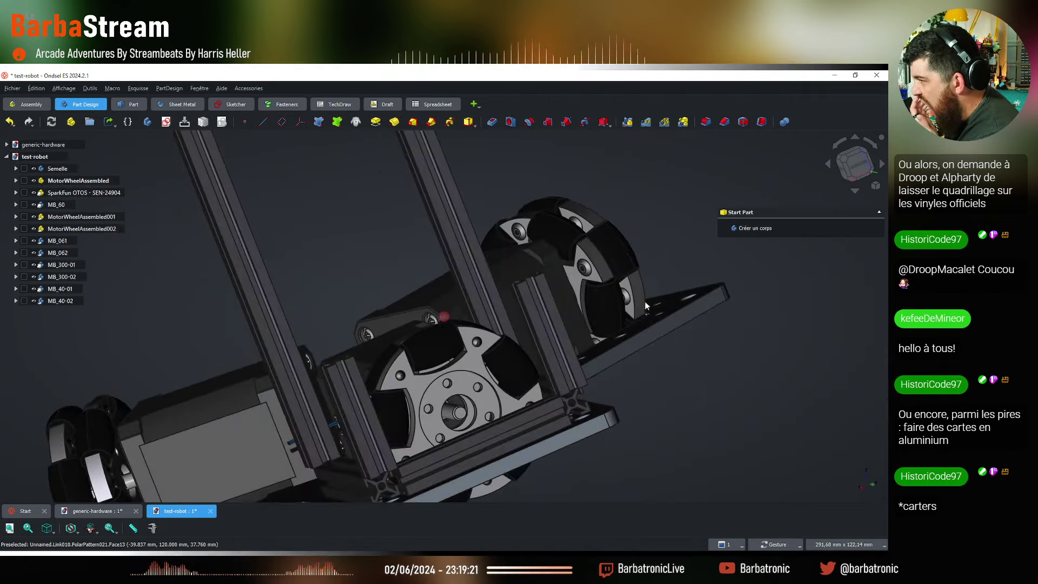
click(855, 161)
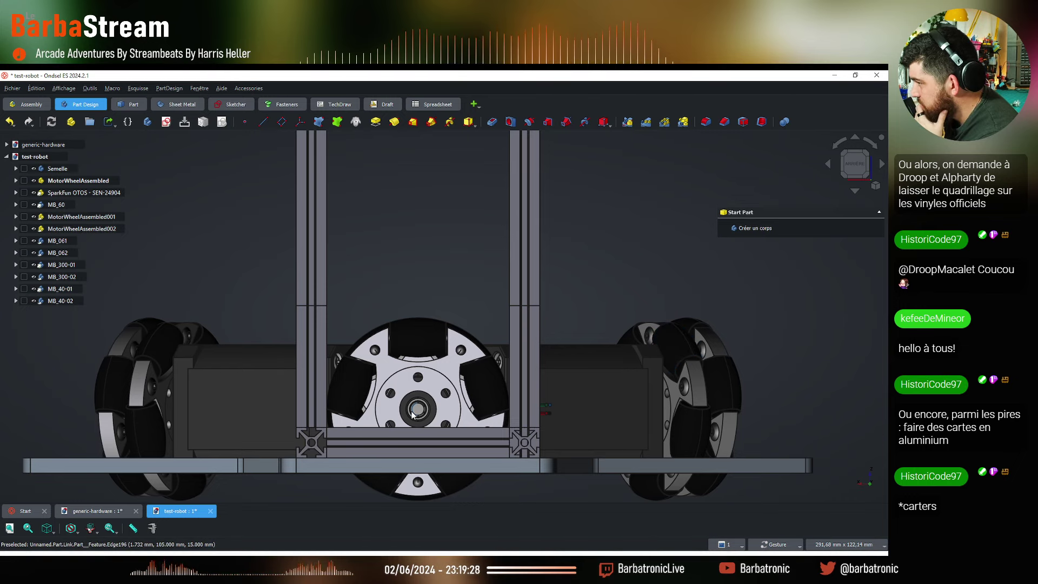
scroll(471, 431, down, 1)
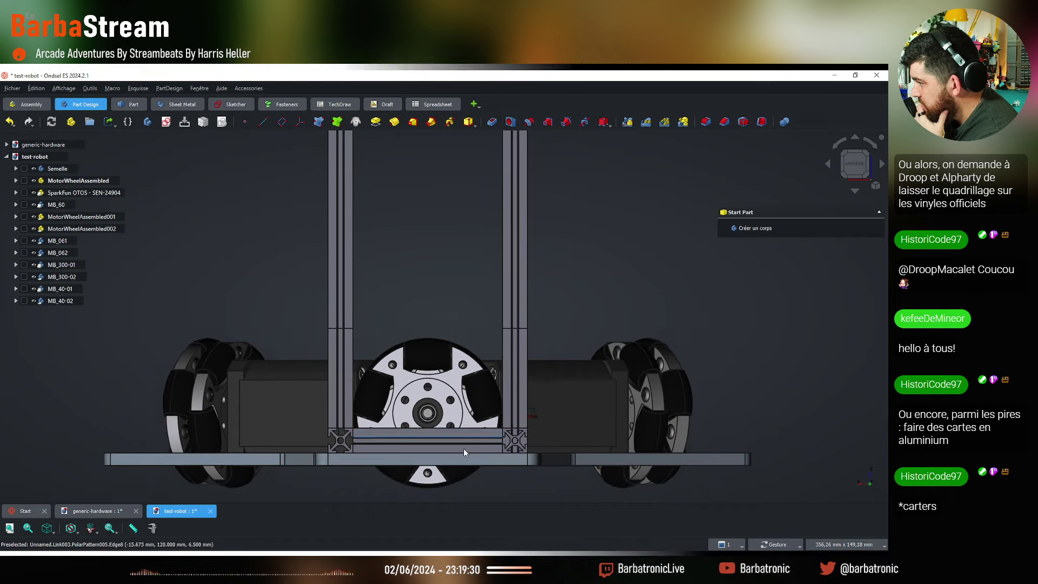
drag(212, 405, 546, 356)
click(852, 172)
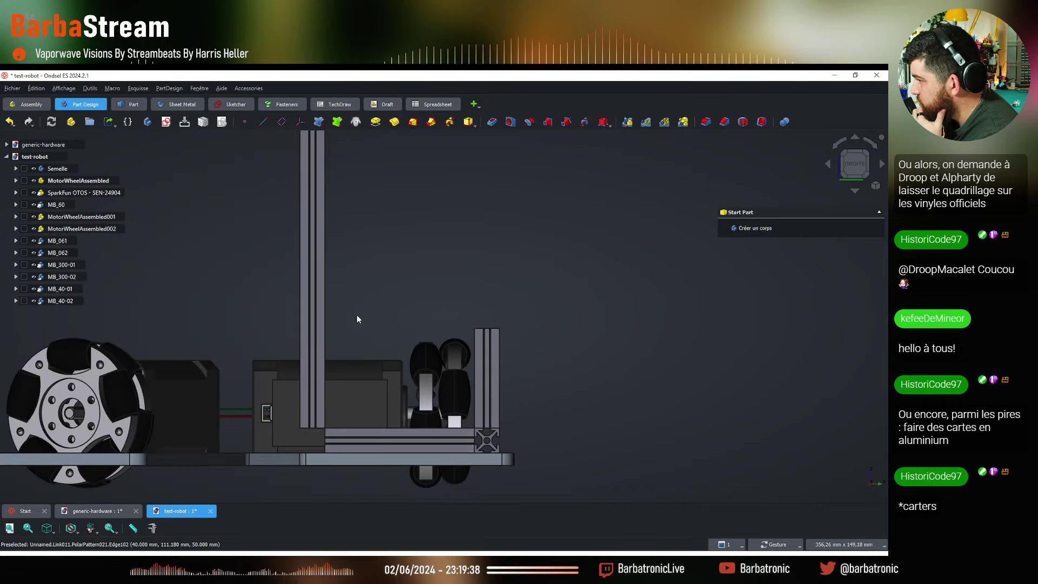
drag(470, 316, 480, 340)
click(62, 241)
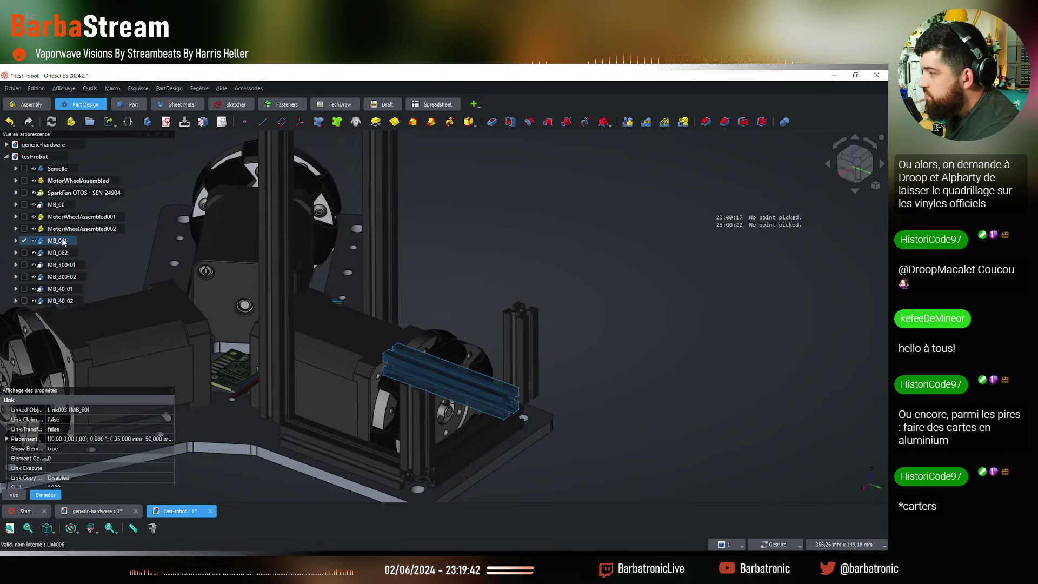
click(108, 123)
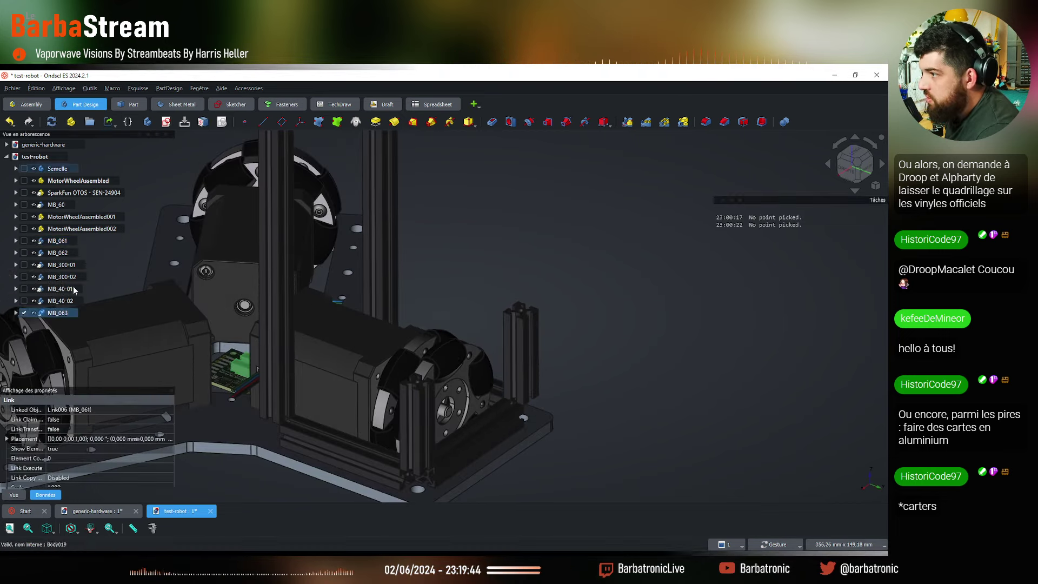
click(108, 124)
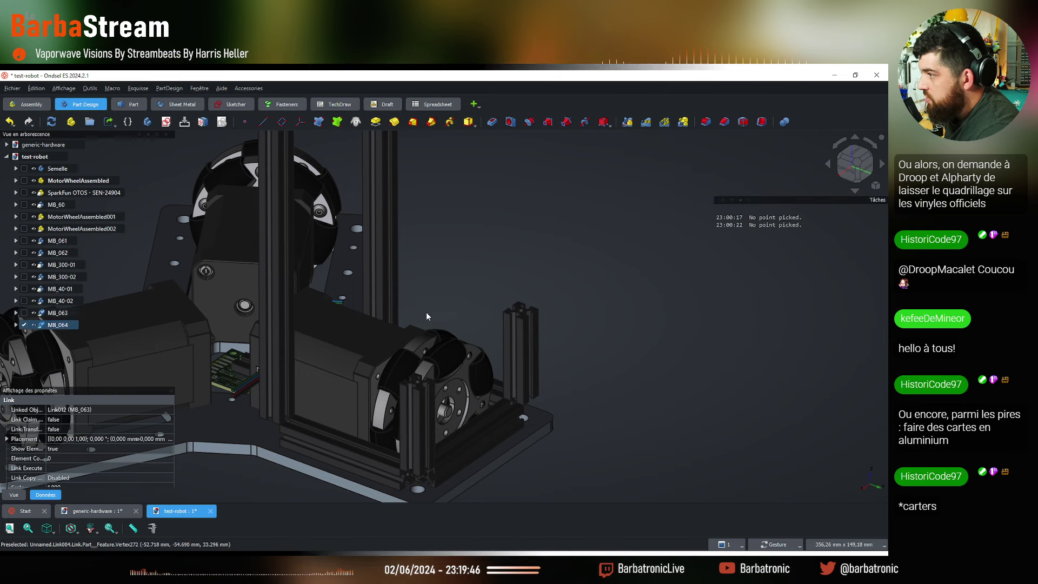
Transform the MB_063 link to X -35 mm and Y 50 mm, in line with the side beam of the base frame
scroll(426, 313, down, 3)
right_click(61, 318)
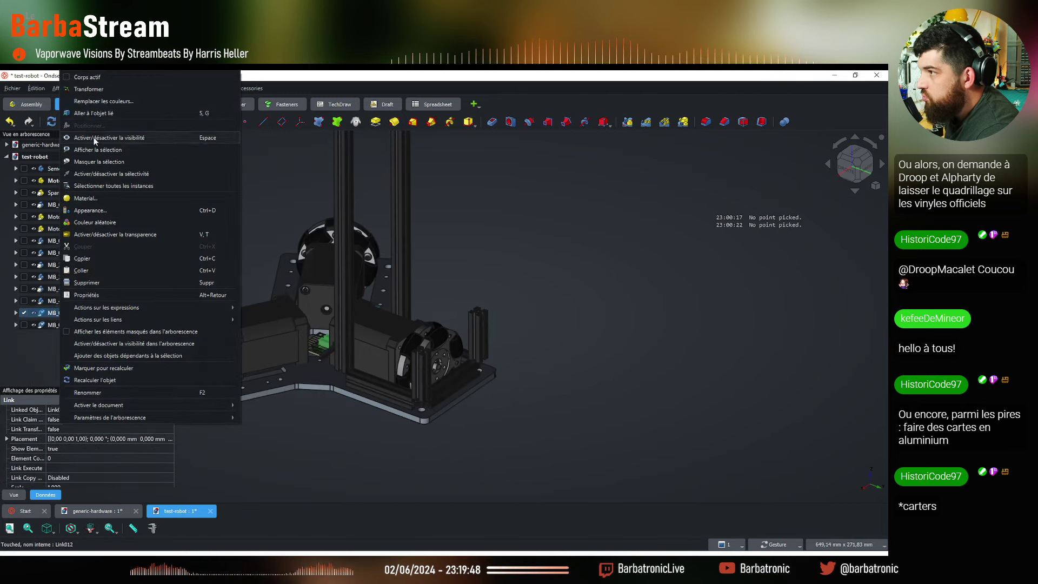
click(89, 89)
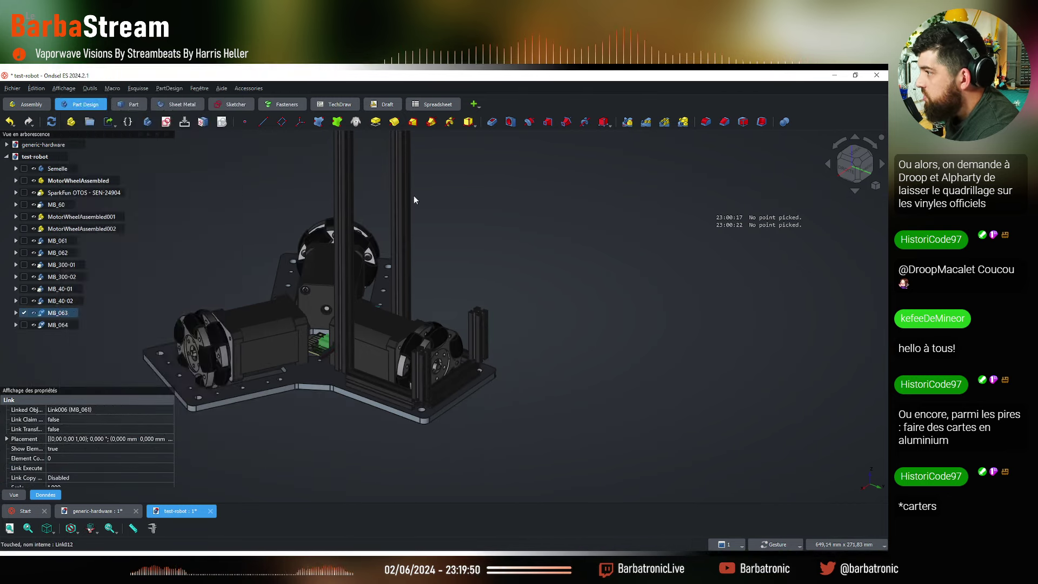
click(855, 149)
scroll(397, 339, up, 5)
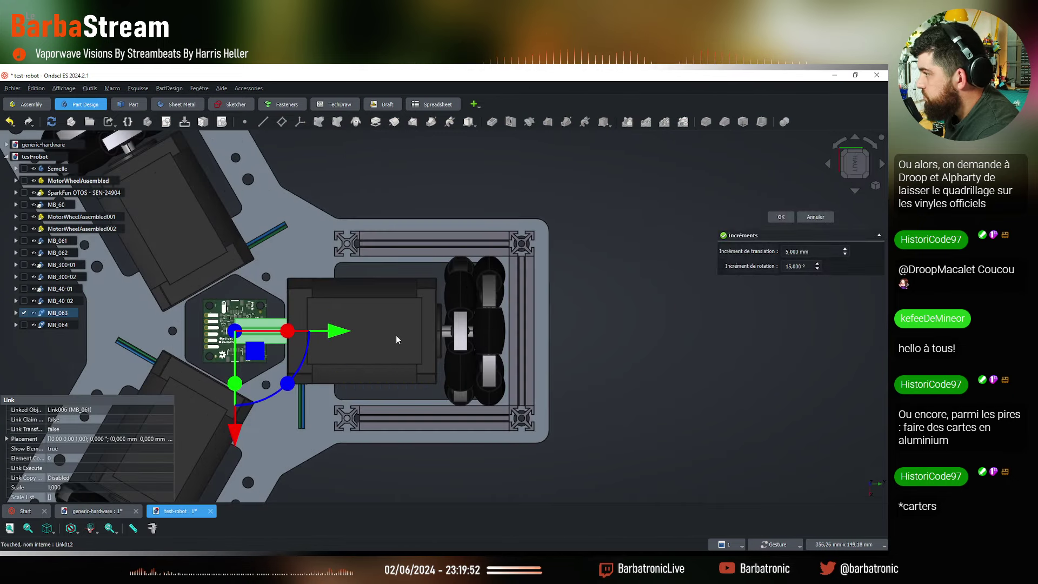
drag(334, 332, 455, 333)
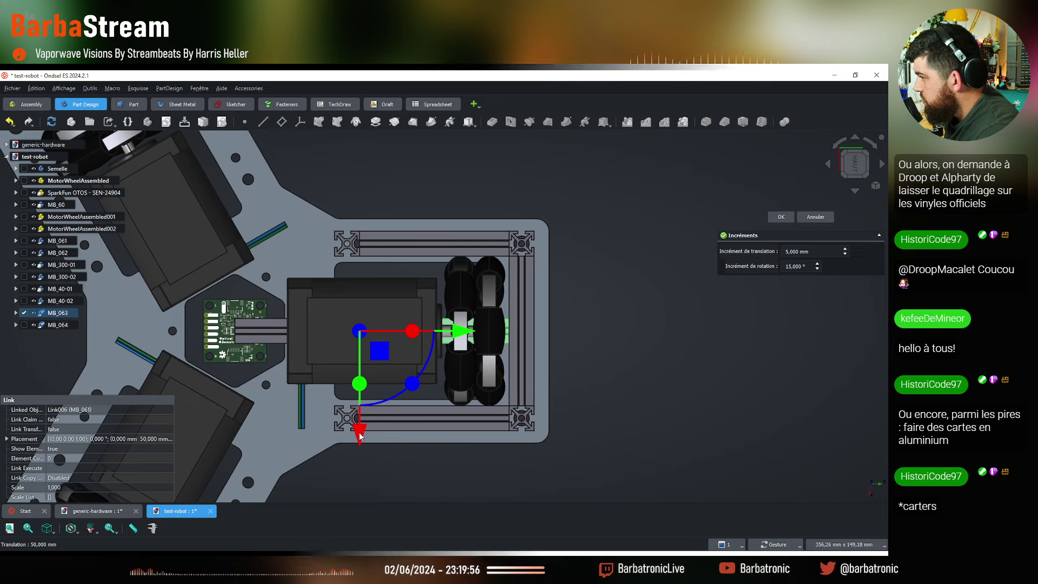
drag(360, 436, 445, 249)
Raise MB_063 by 55 mm so it sits level above the outer short post, and finish the transform
click(853, 164)
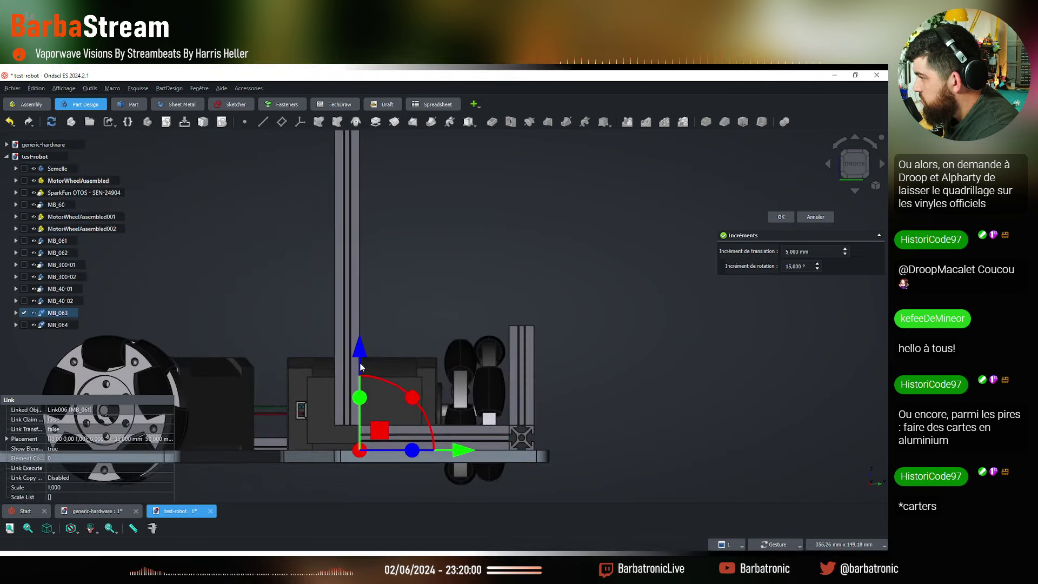
drag(361, 367, 377, 220)
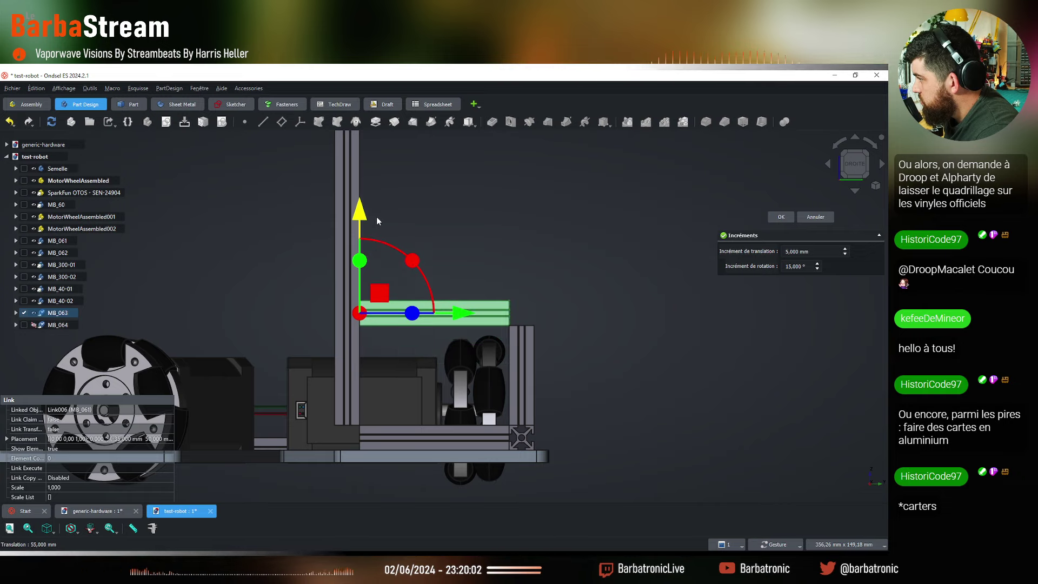
key(Escape)
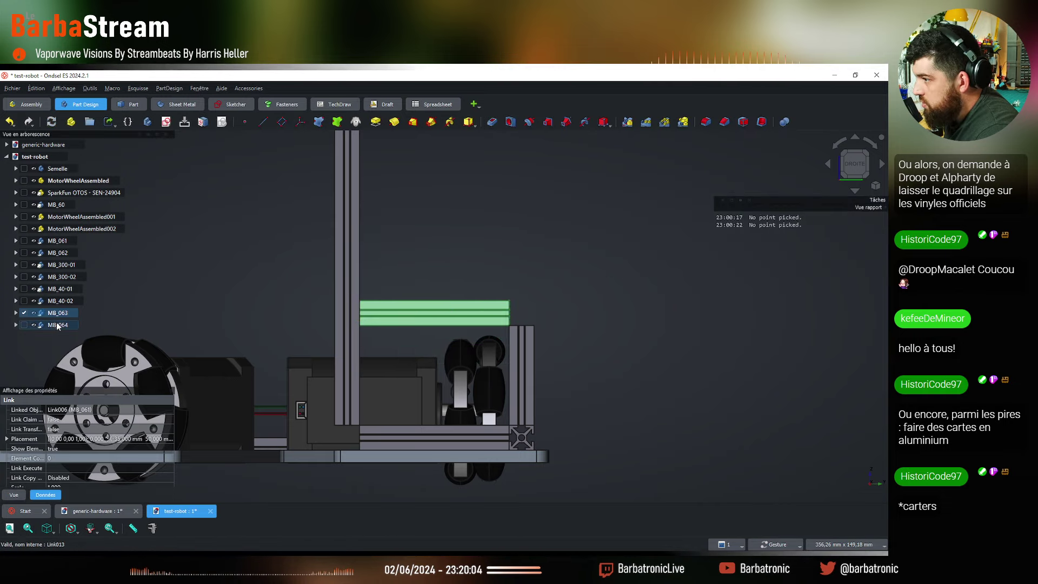
Transform the MB_064 link to Y 50 mm and raise it by 55 mm, level with MB_063
right_click(57, 313)
click(124, 91)
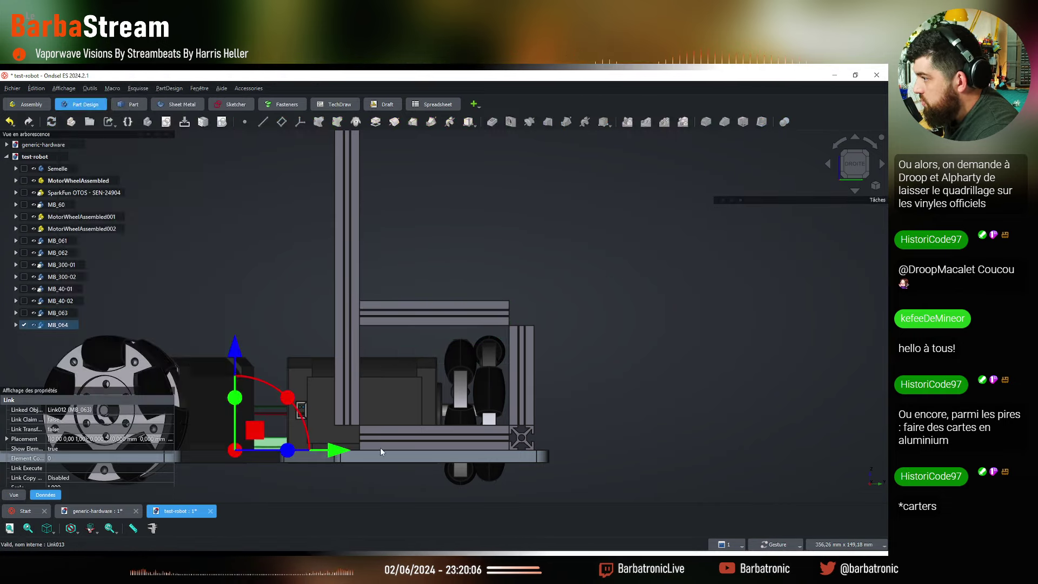
drag(348, 448, 491, 451)
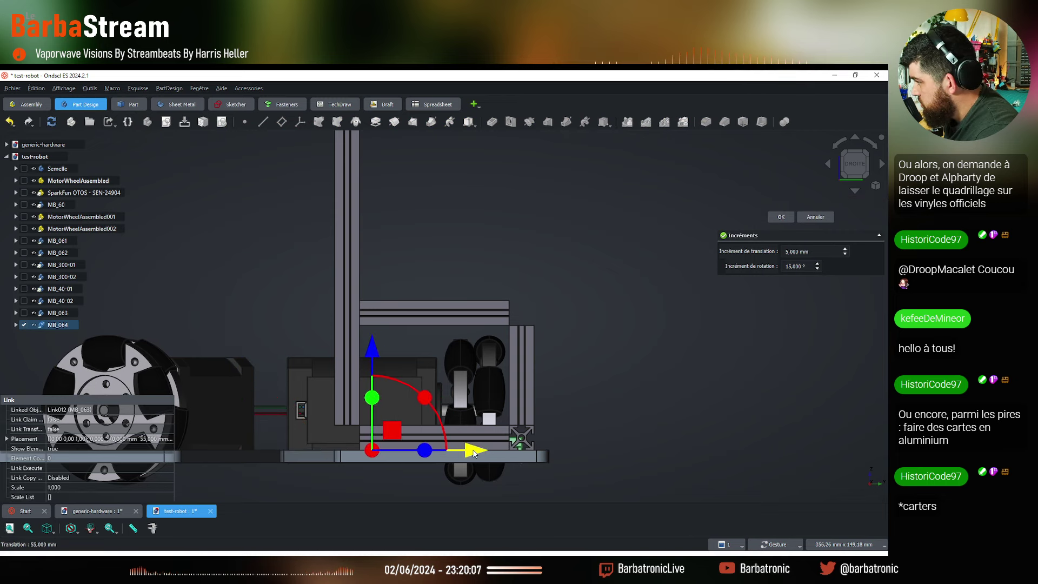
drag(357, 291, 358, 207)
click(477, 203)
drag(495, 271, 467, 351)
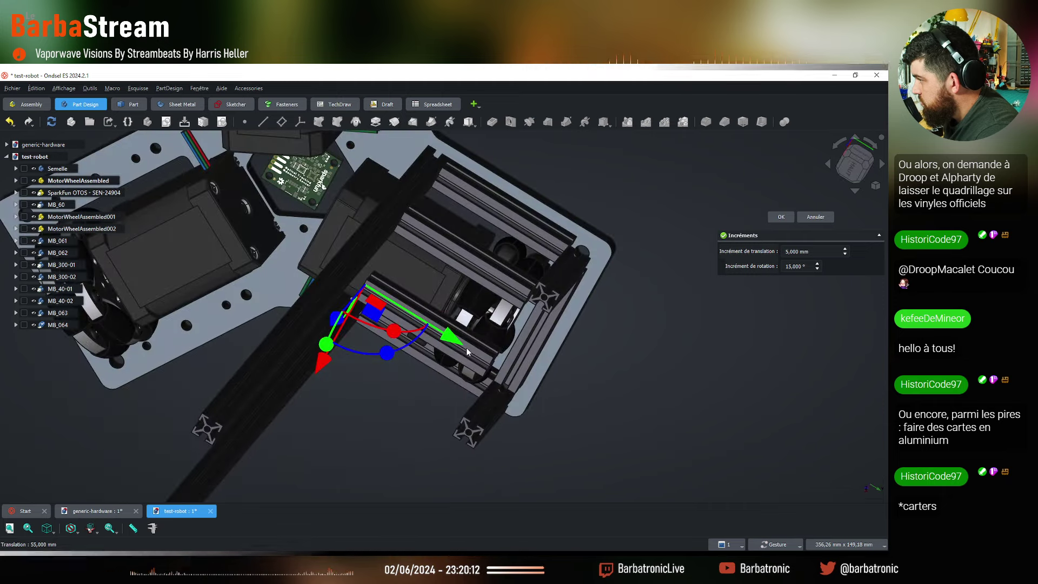
Shift MB_064 to X 35 mm above the opposite side beam, accept the transform and check the frame
click(850, 172)
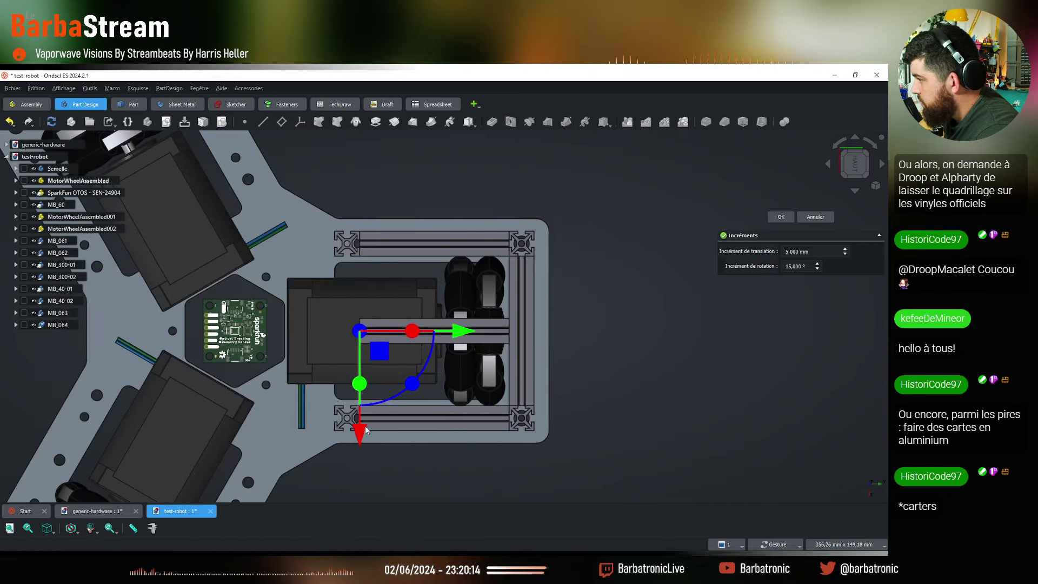
drag(366, 430, 358, 517)
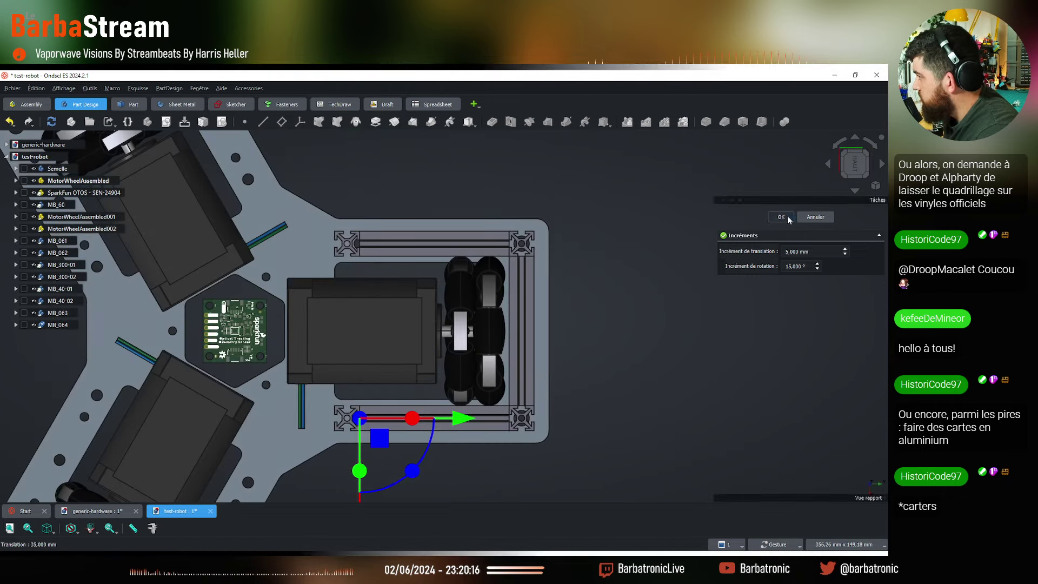
key(Return)
scroll(575, 319, down, 5)
drag(574, 316, 327, 345)
drag(527, 314, 453, 408)
Create a link of MB_064 and rotate the new MB_065 by -90° about the Z axis so it lies crosswise
click(67, 325)
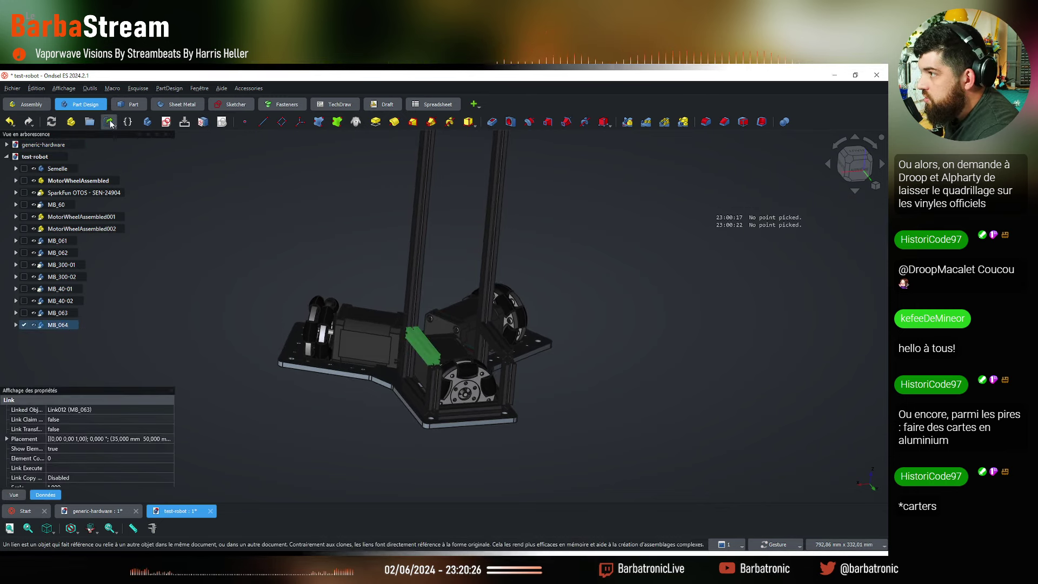
click(111, 124)
right_click(63, 337)
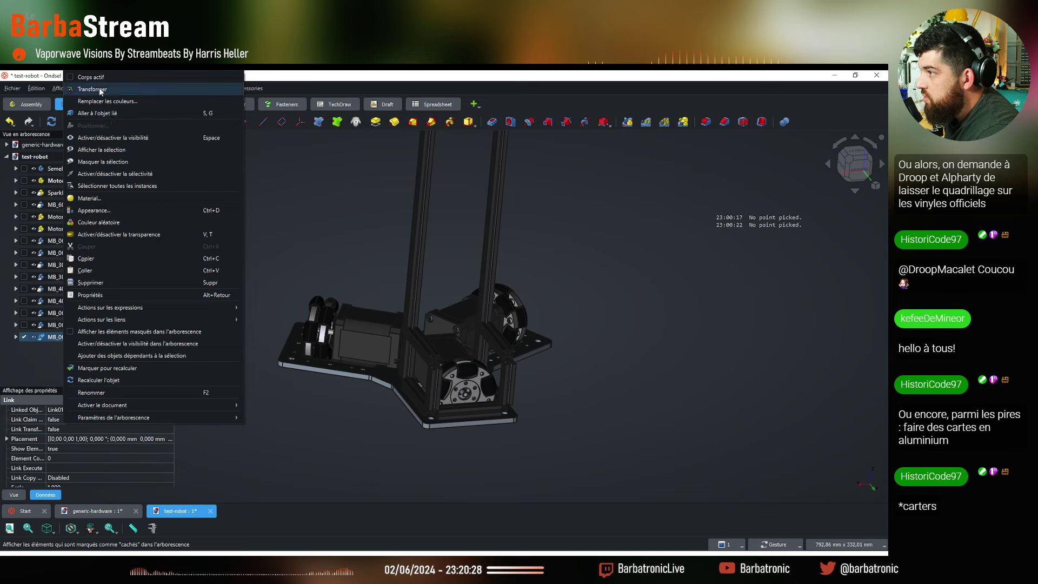
click(100, 91)
key(2)
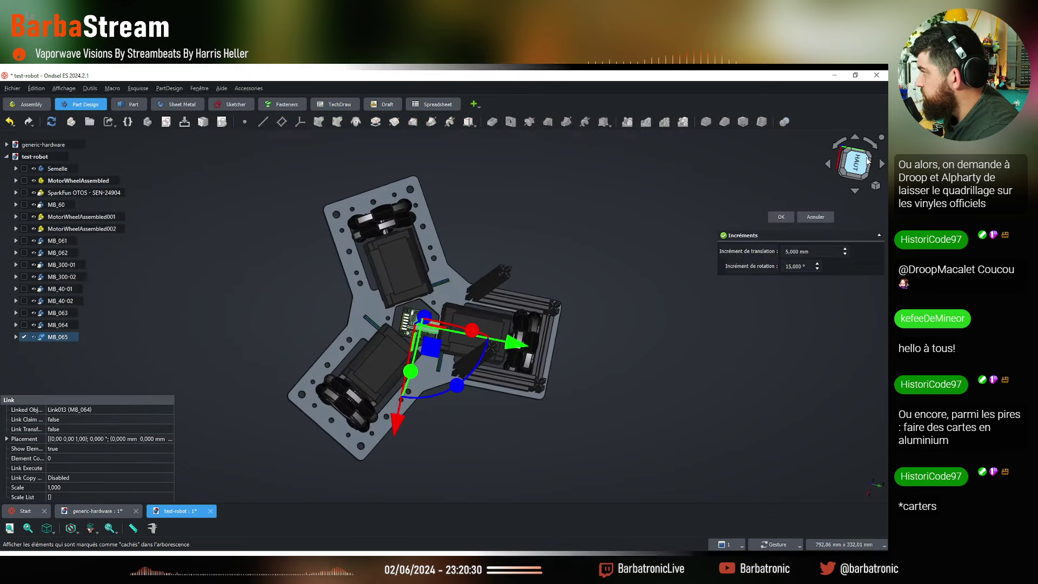
click(867, 159)
scroll(611, 312, up, 3)
drag(294, 387, 152, 401)
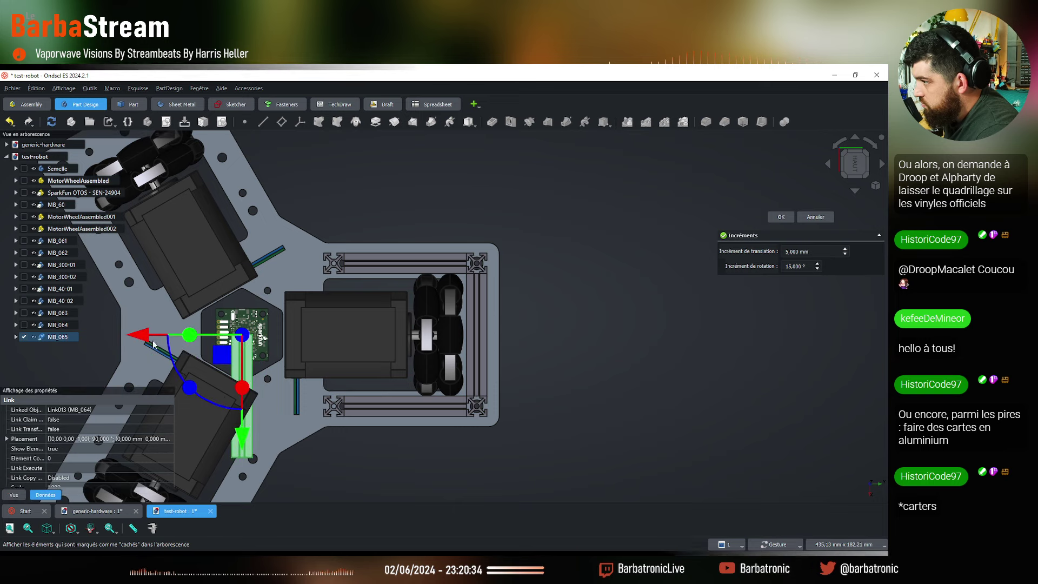
Move MB_065 to X -30 mm and Y 115 mm, and raise it between the outer ends of the upper side beams
drag(151, 338, 393, 336)
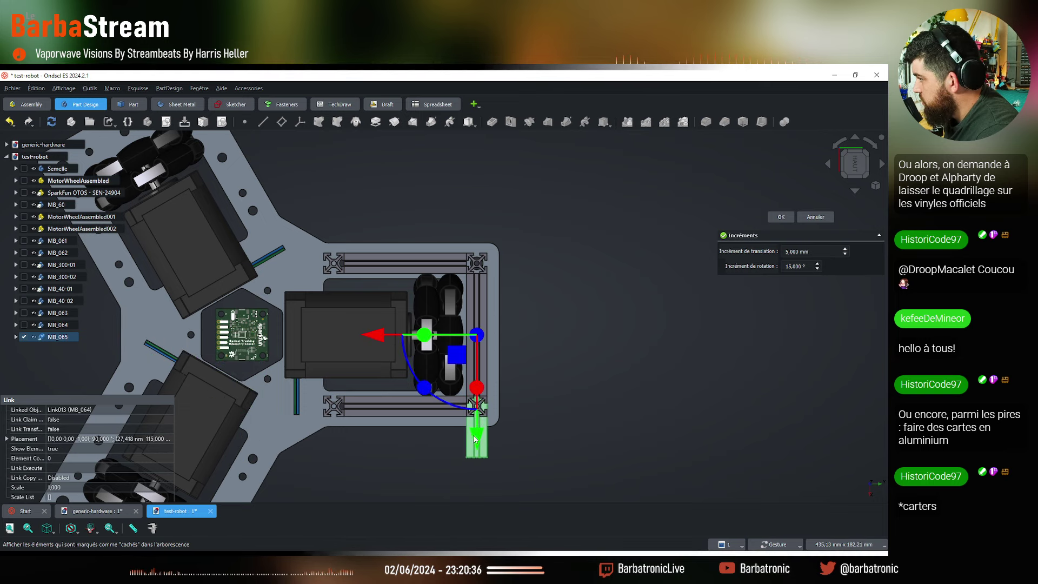
drag(476, 439, 487, 380)
drag(530, 411, 832, 194)
click(859, 162)
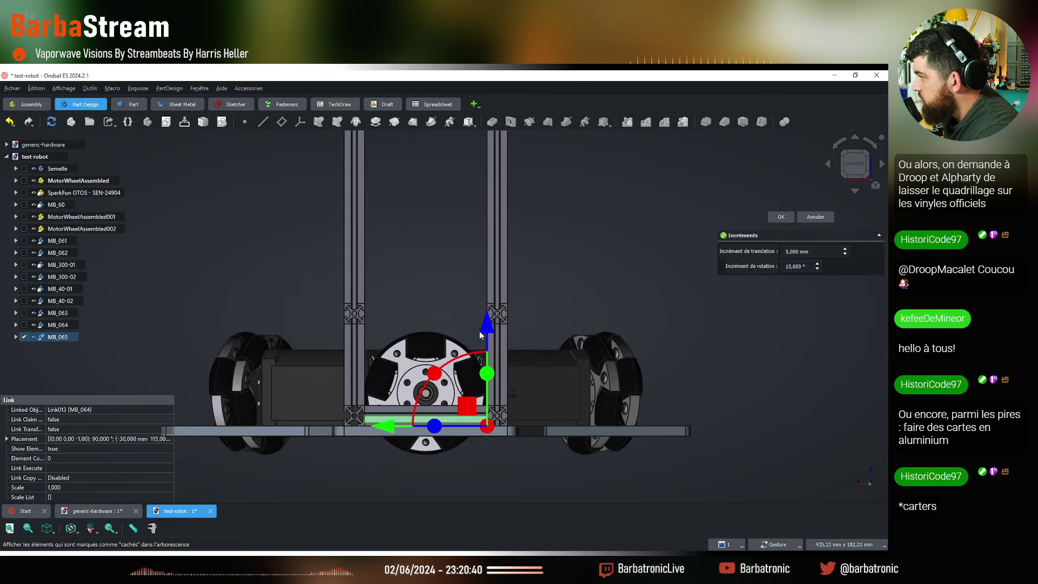
drag(480, 335, 481, 222)
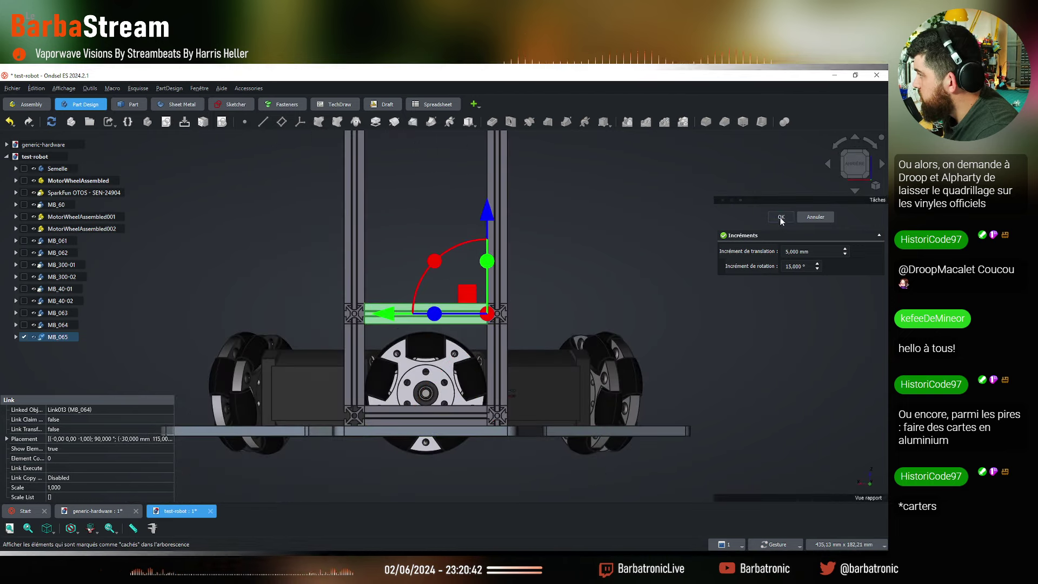
drag(254, 317, 485, 327)
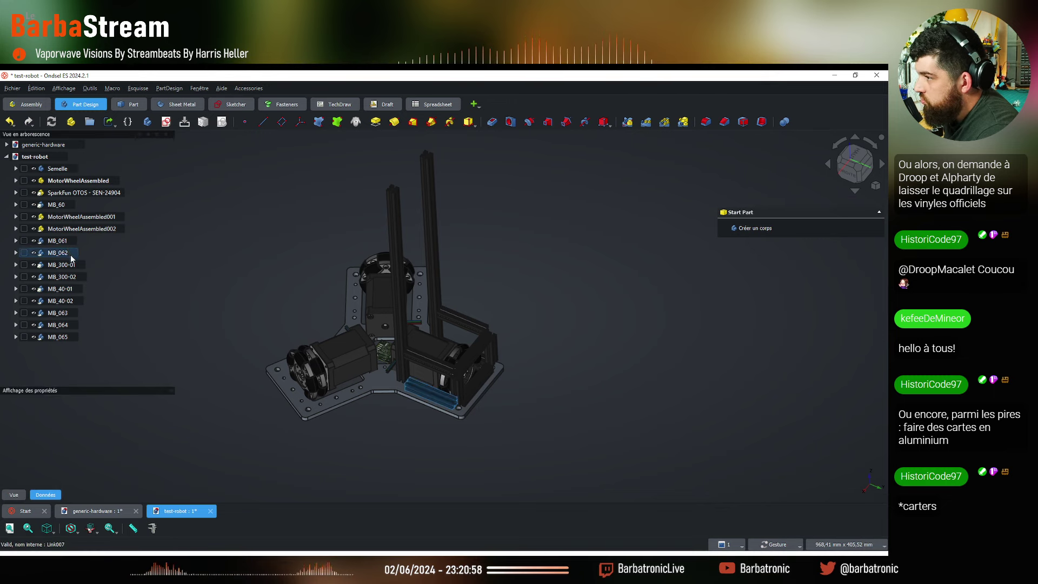
Create a link of MB_065 and rotate the new MB_066 by -90° about the Z axis
click(60, 338)
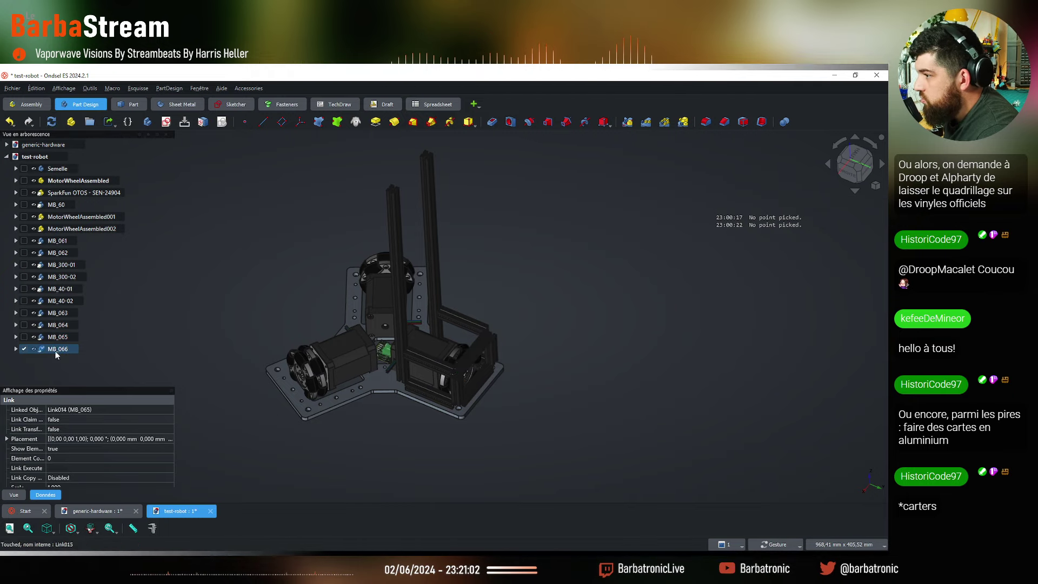
right_click(56, 354)
click(85, 90)
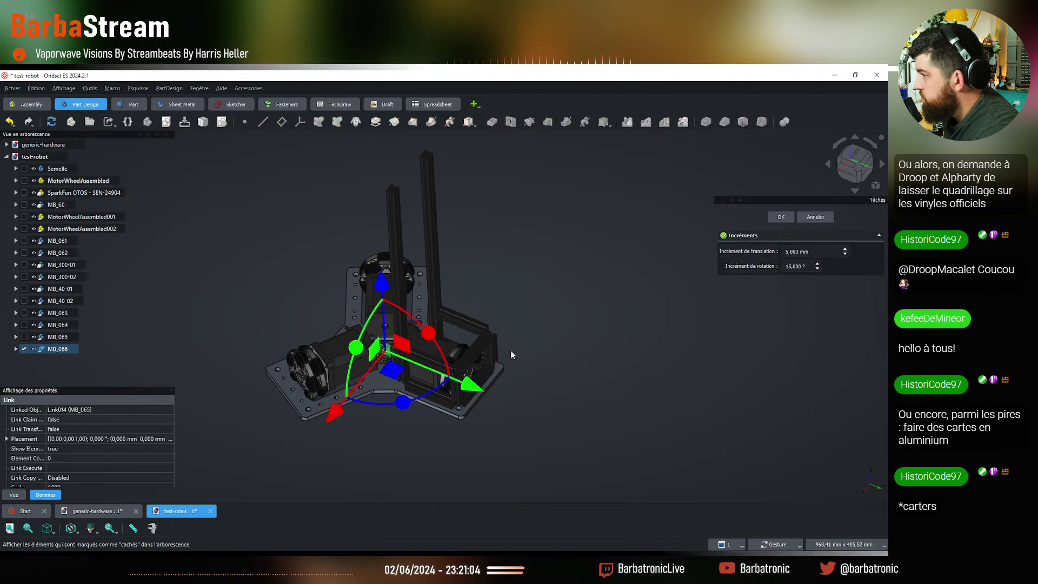
click(846, 169)
scroll(513, 353, up, 5)
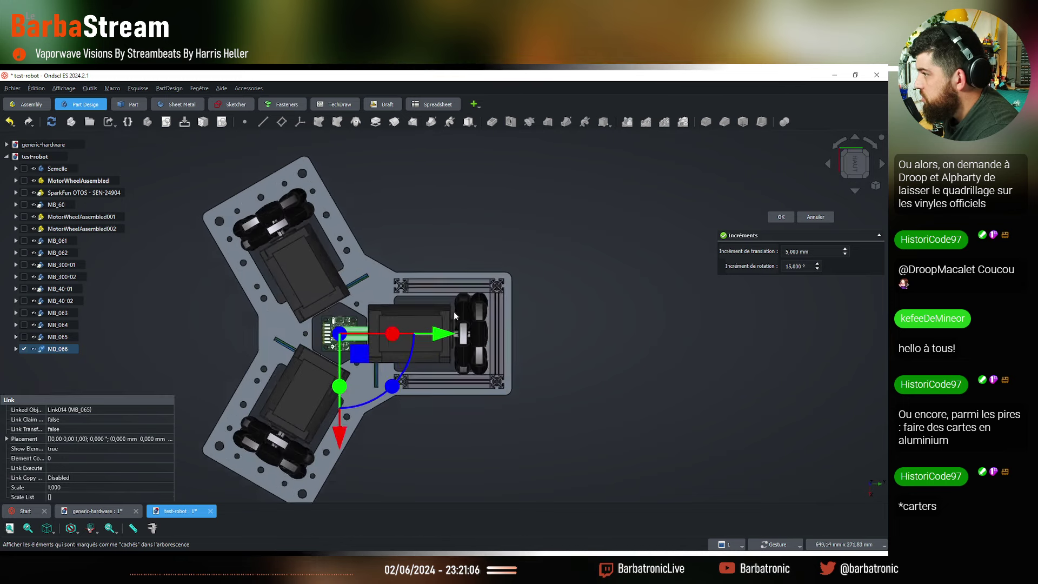
drag(367, 393, 239, 401)
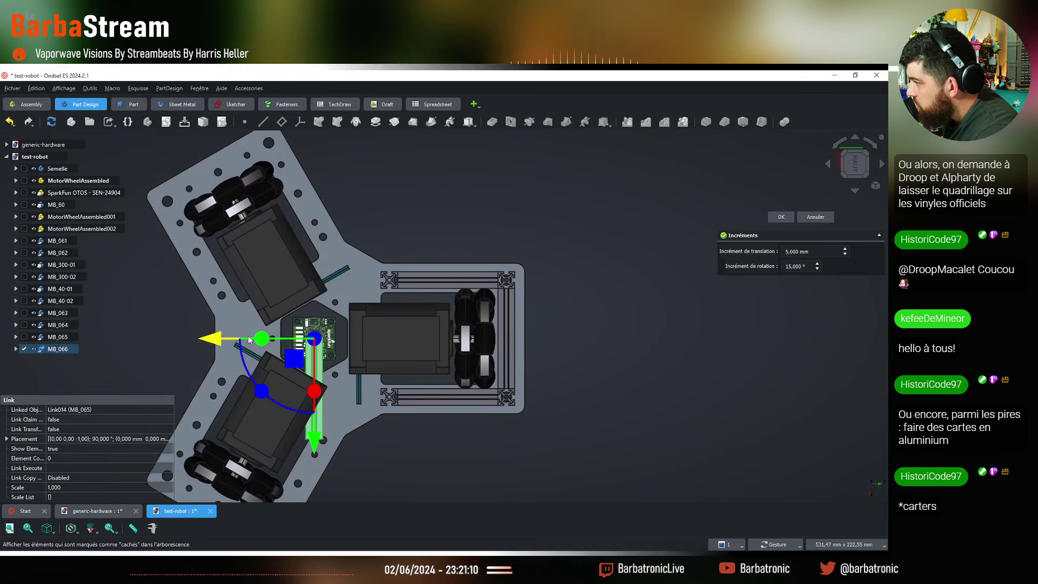
Move MB_066 to X -30 mm and Y 45 mm, between the two tall upright beams
drag(250, 339, 315, 339)
drag(393, 439, 397, 393)
drag(527, 443, 319, 354)
Raise the crosswise beam MB_066 by 305 mm and a further 10 mm, above the tops of the tall uprights
click(855, 164)
scroll(463, 426, down, 5)
scroll(471, 322, up, 2)
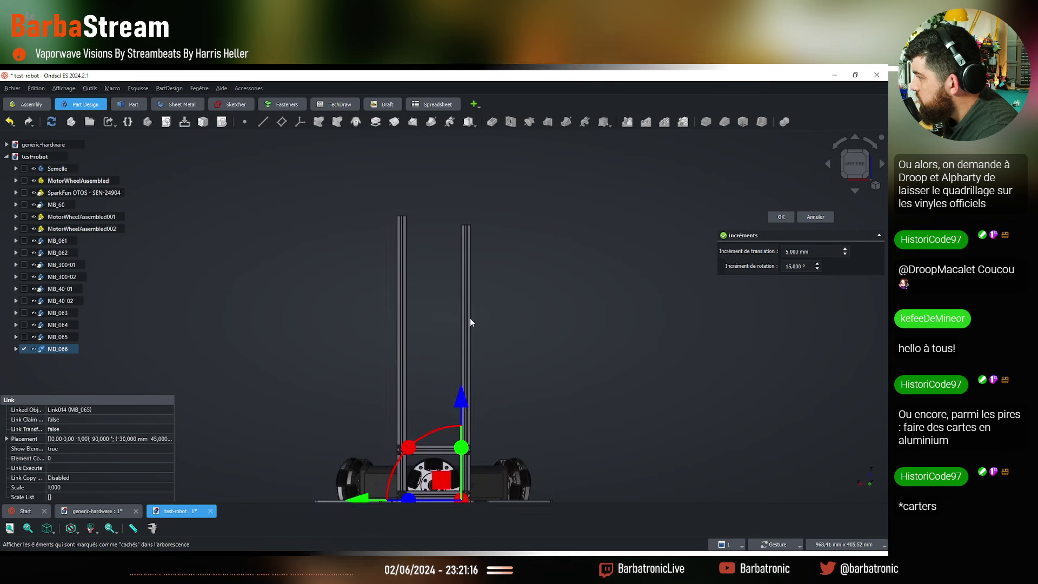
drag(461, 400, 458, 127)
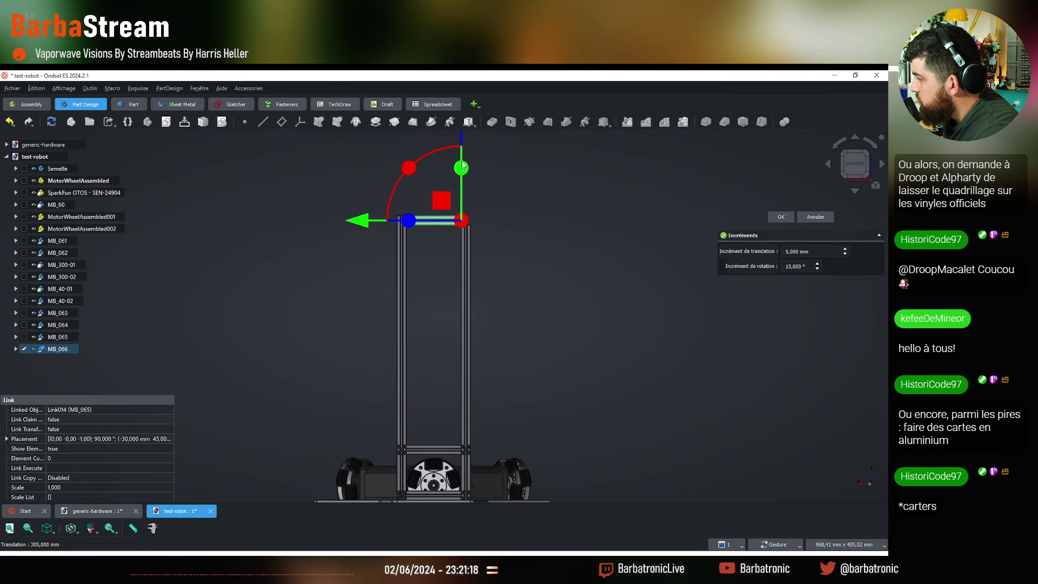
scroll(454, 216, up, 5)
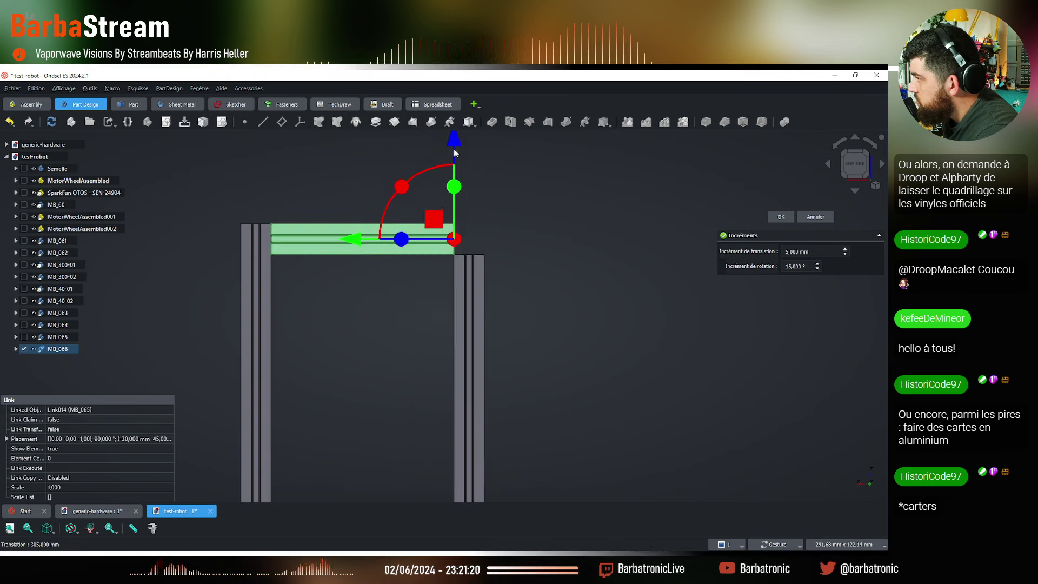
drag(454, 153, 453, 109)
scroll(369, 288, down, 7)
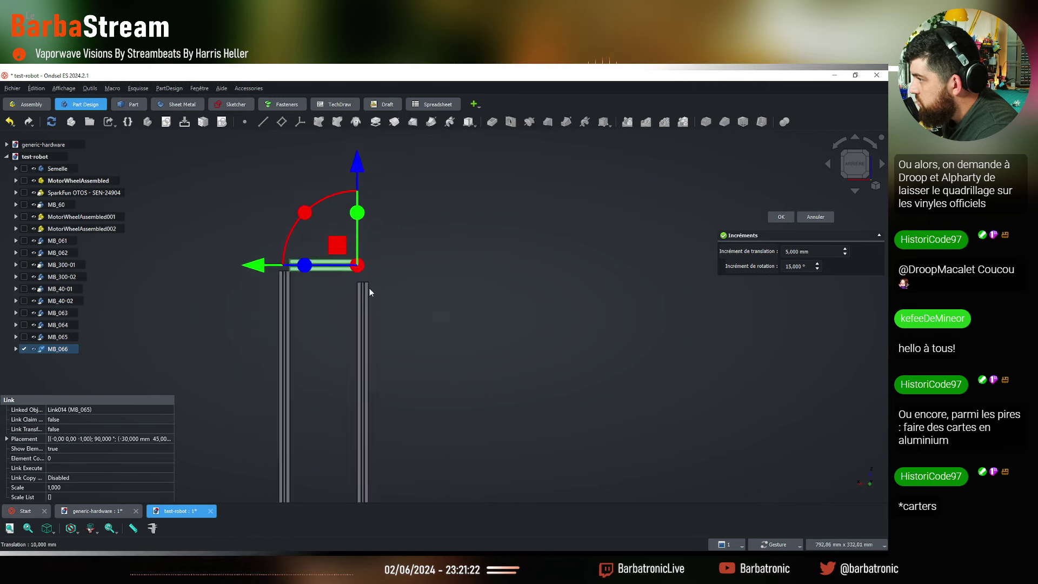
key(Escape)
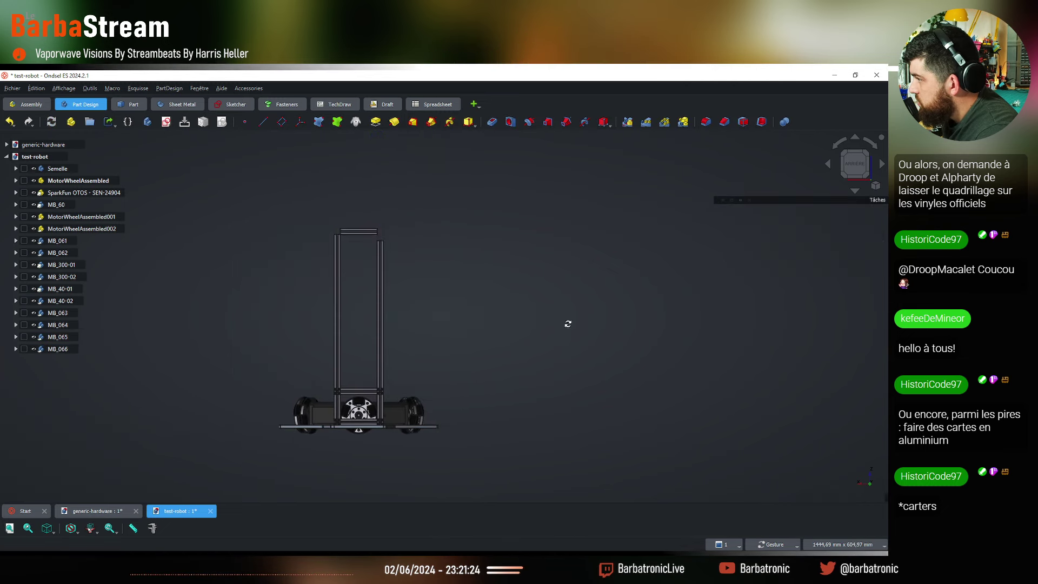
Raise the tall upright beam MB_300-02 by 10 mm with the Transform tool
drag(568, 324, 369, 344)
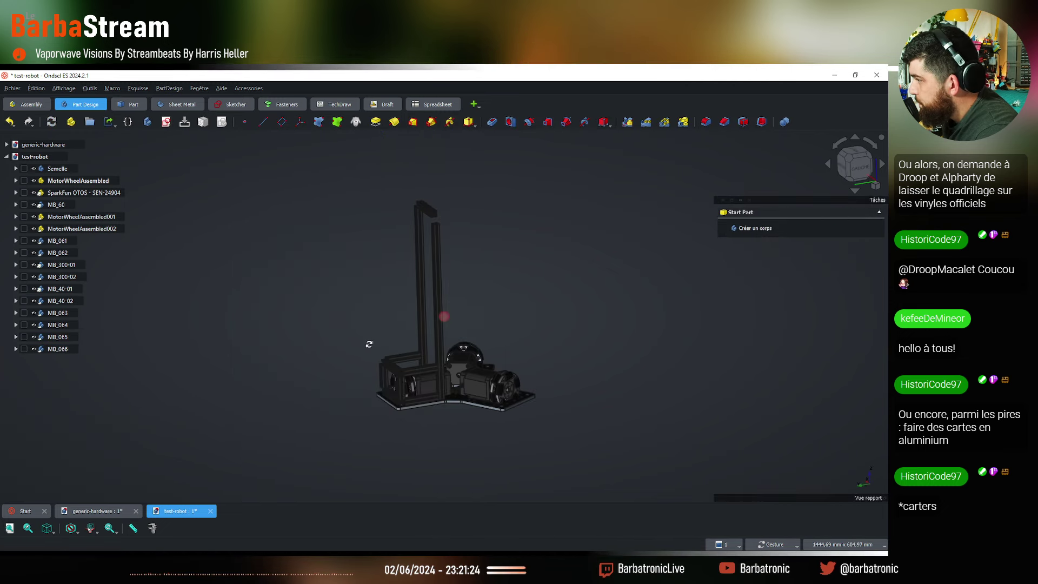
click(72, 279)
right_click(73, 279)
click(126, 90)
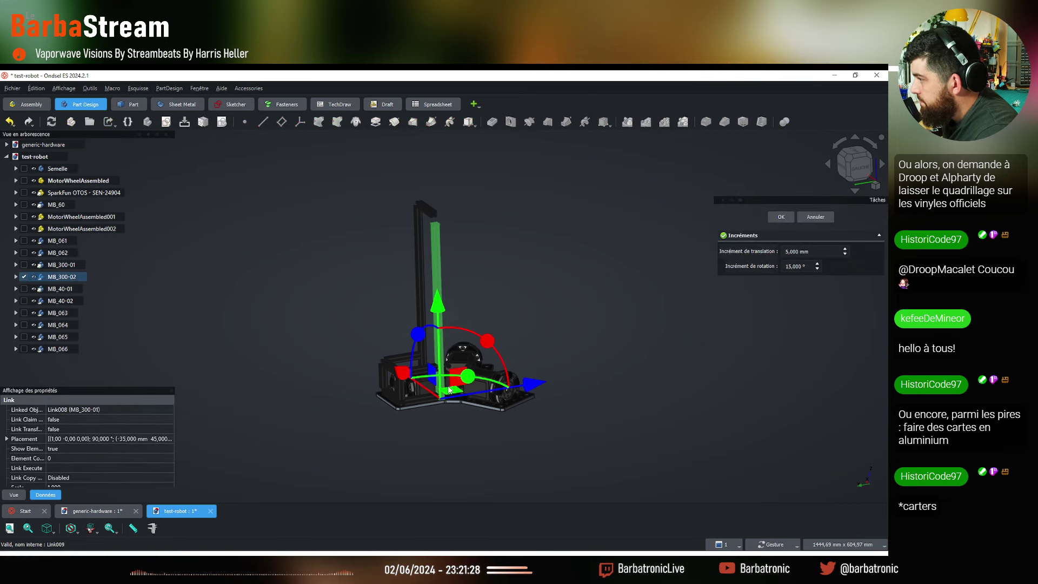
scroll(426, 426, up, 8)
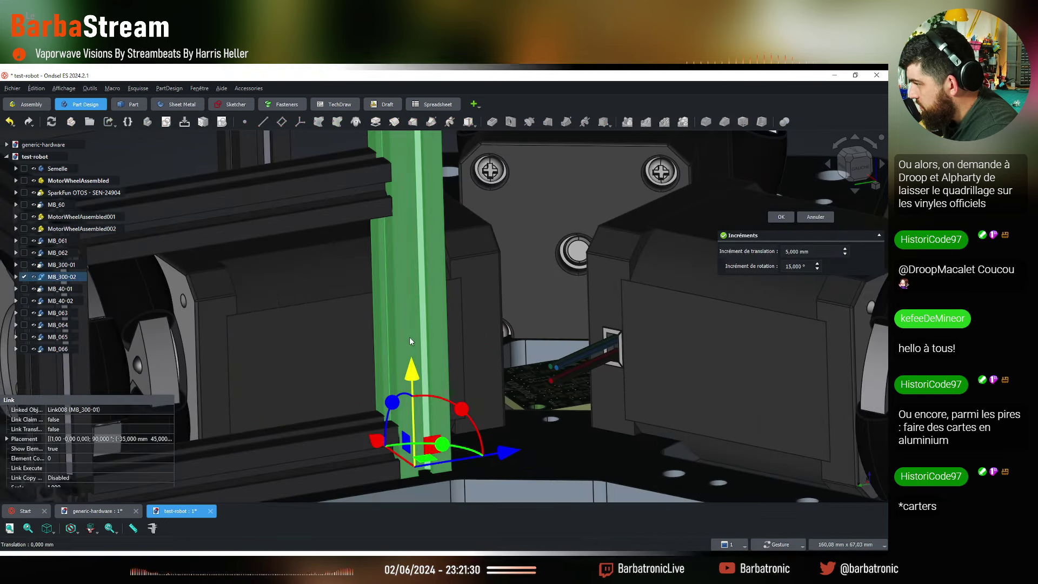
drag(414, 373, 412, 325)
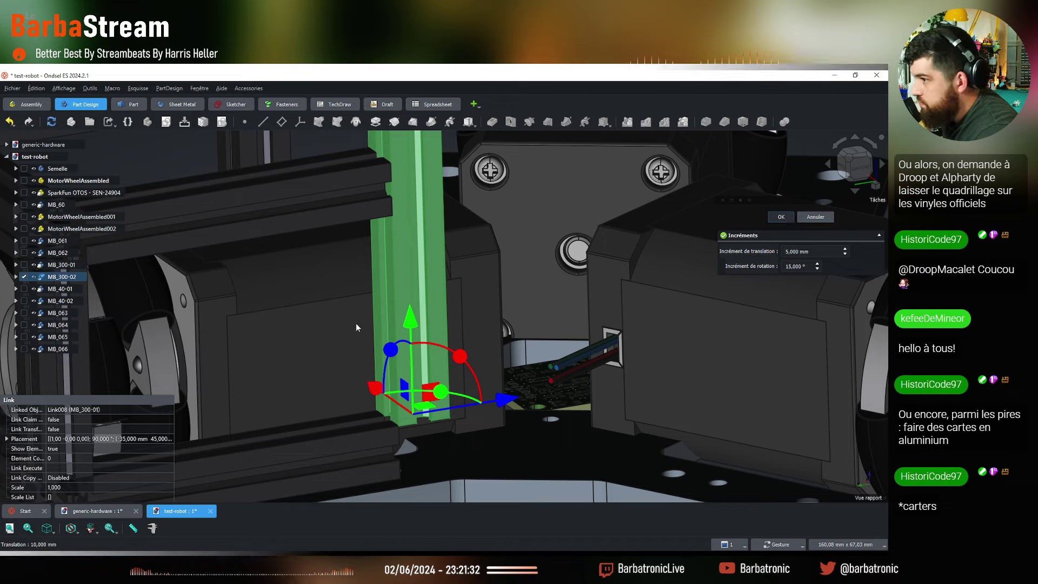
key(Escape)
Select the frame's MakerBeam links and create a new Part container in the test-robot document
scroll(486, 307, down, 8)
click(257, 348)
drag(257, 348, 397, 426)
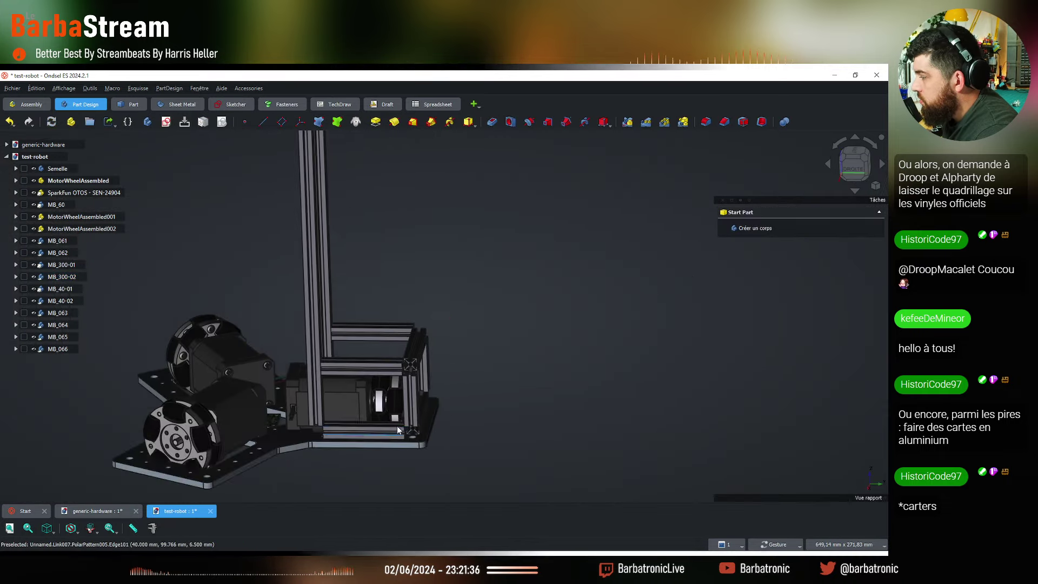
scroll(377, 433, up, 2)
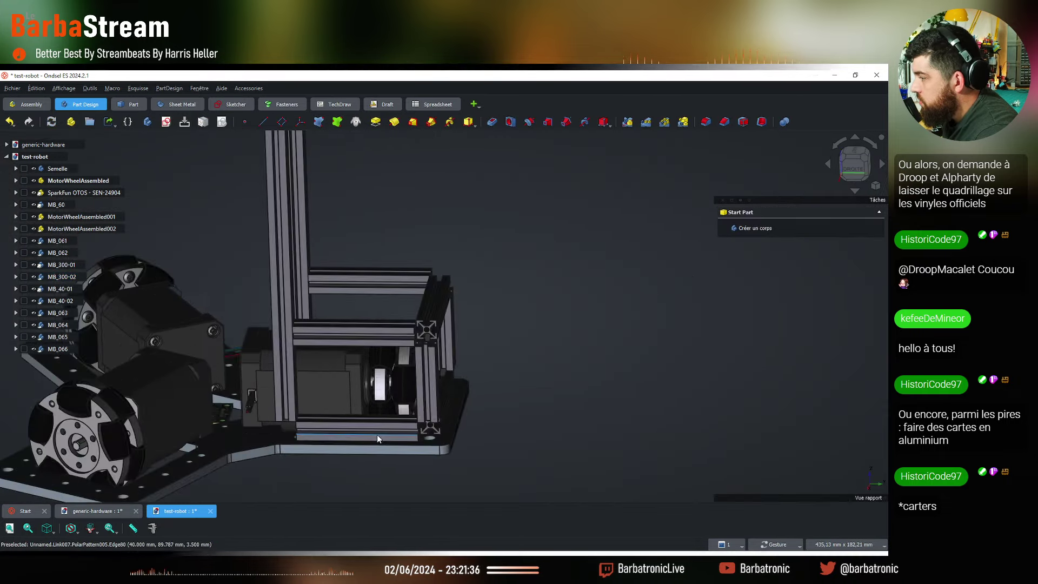
click(61, 205)
shift+click(60, 265)
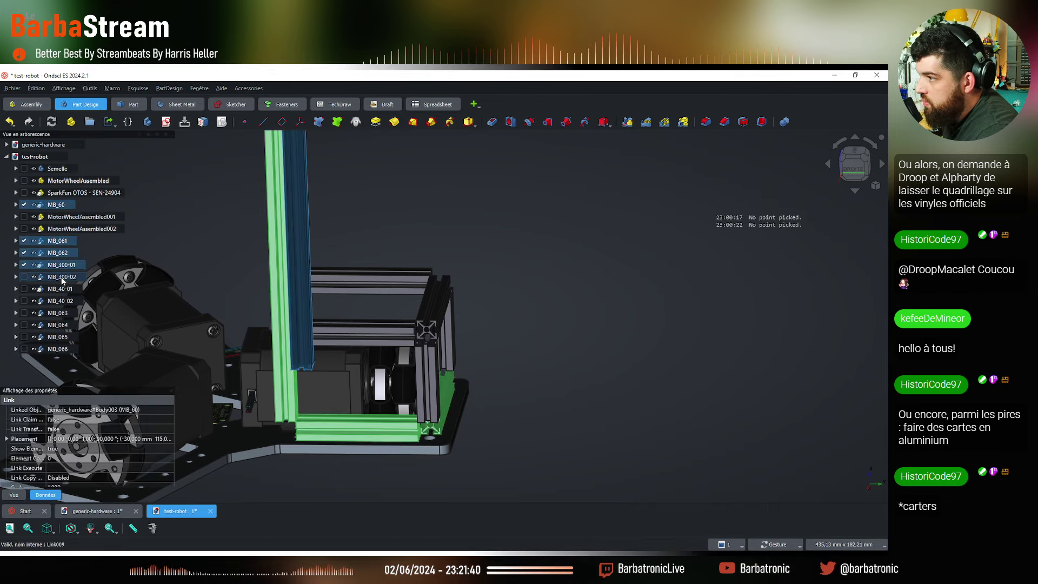
ctrl+click(60, 277)
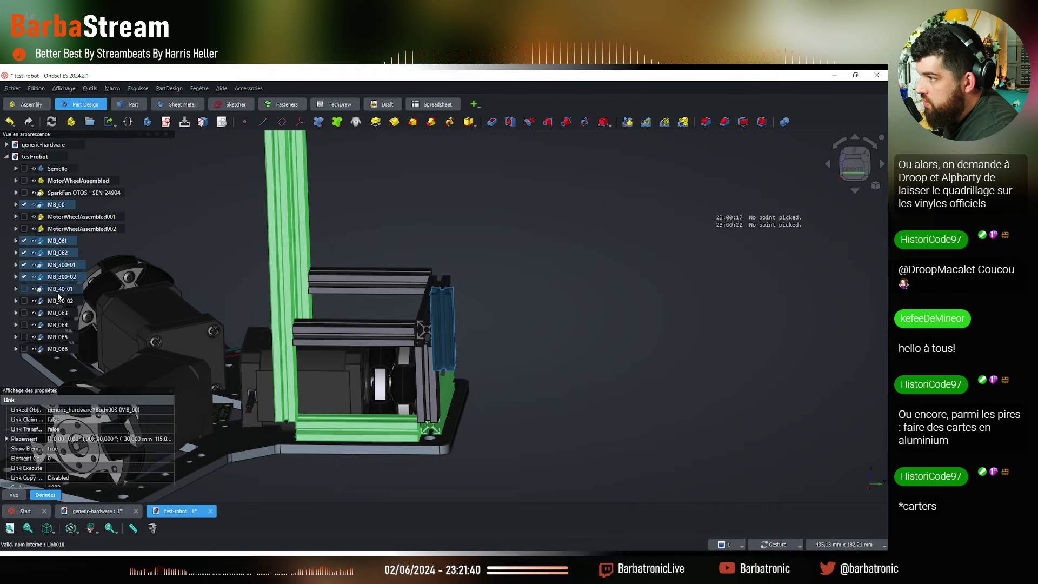
click(203, 194)
Move all the MakerBeam links, from MB_061 through MB_066 and including MB_60, into Part001
click(60, 349)
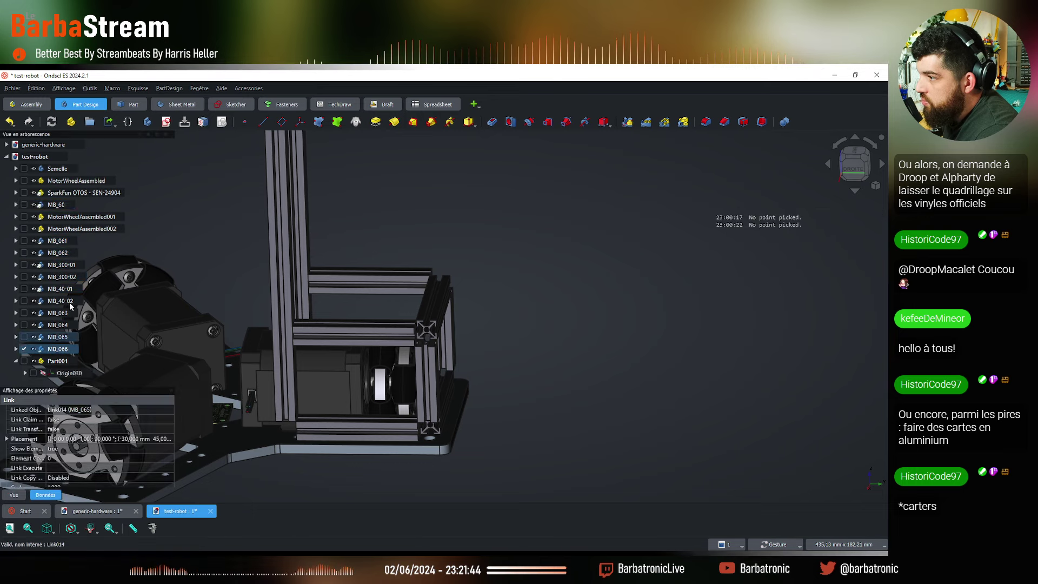
shift+click(58, 241)
drag(59, 241, 58, 366)
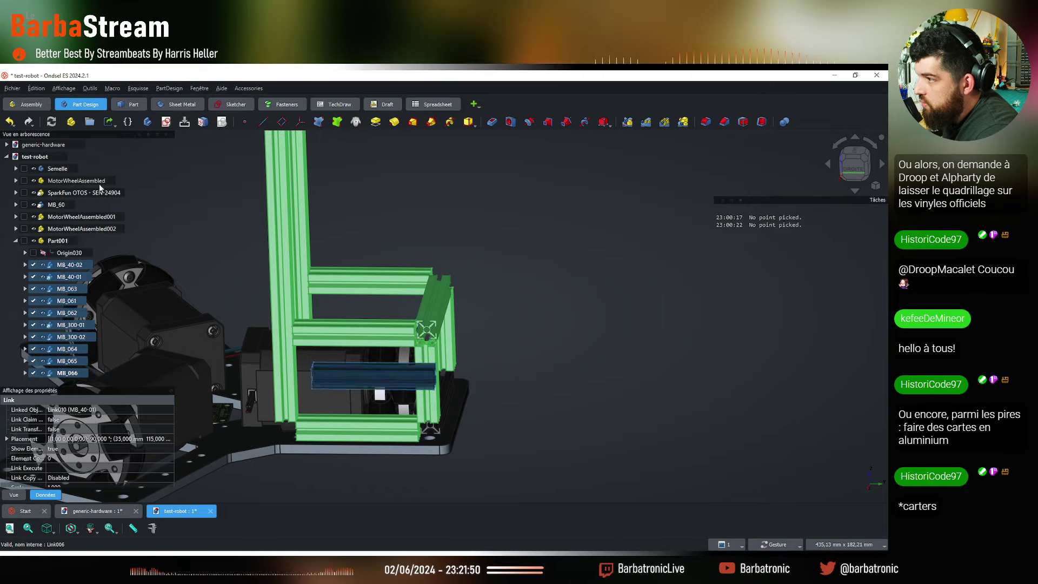
drag(53, 207, 58, 241)
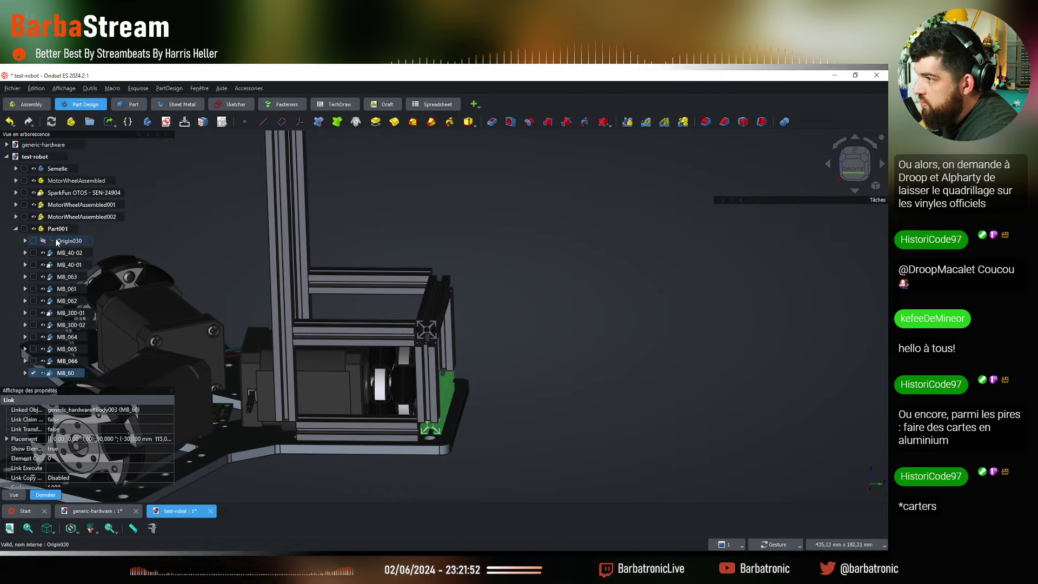
right_click(58, 229)
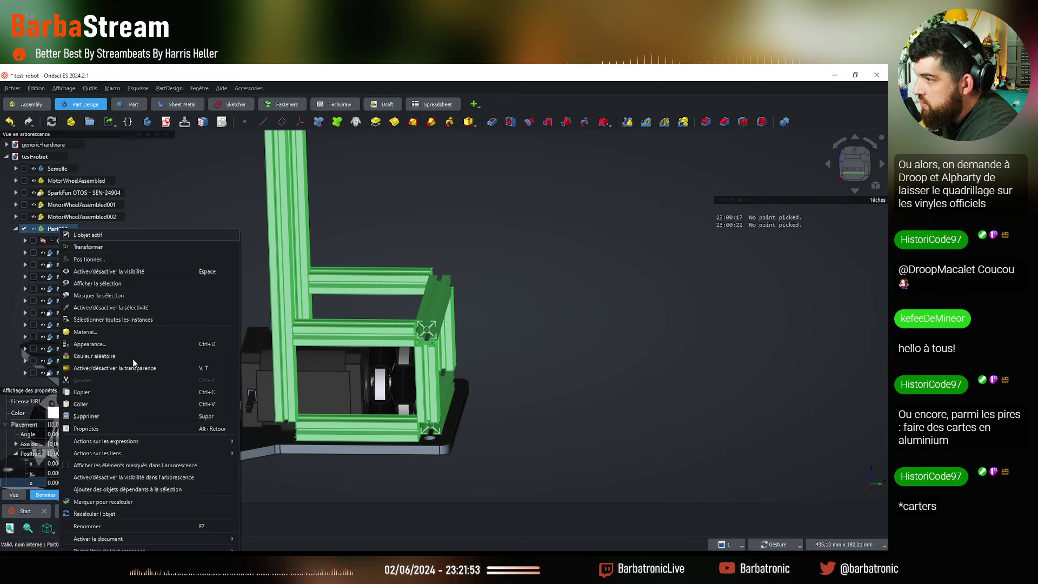
click(108, 465)
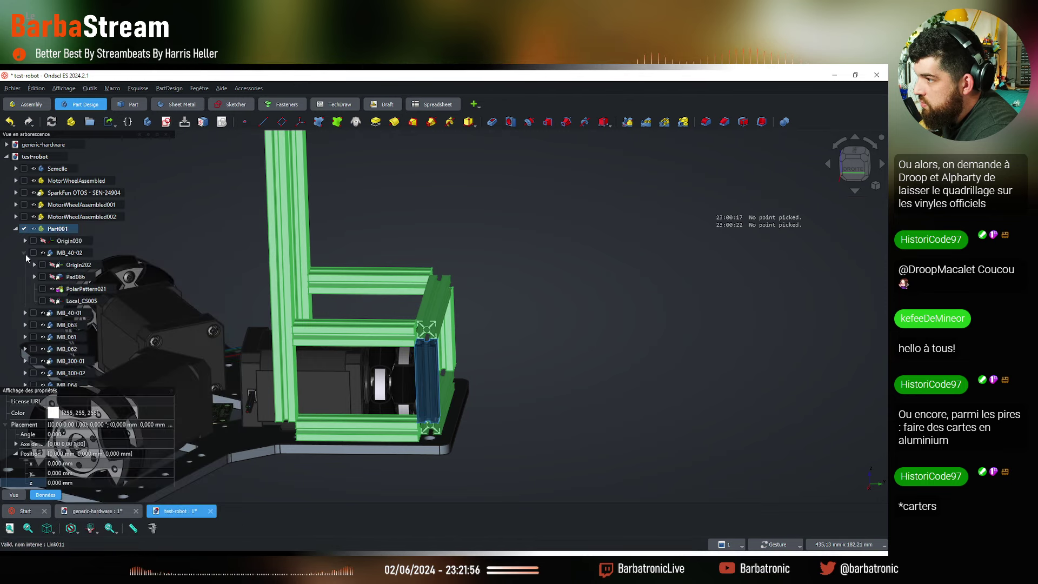
click(24, 253)
right_click(57, 230)
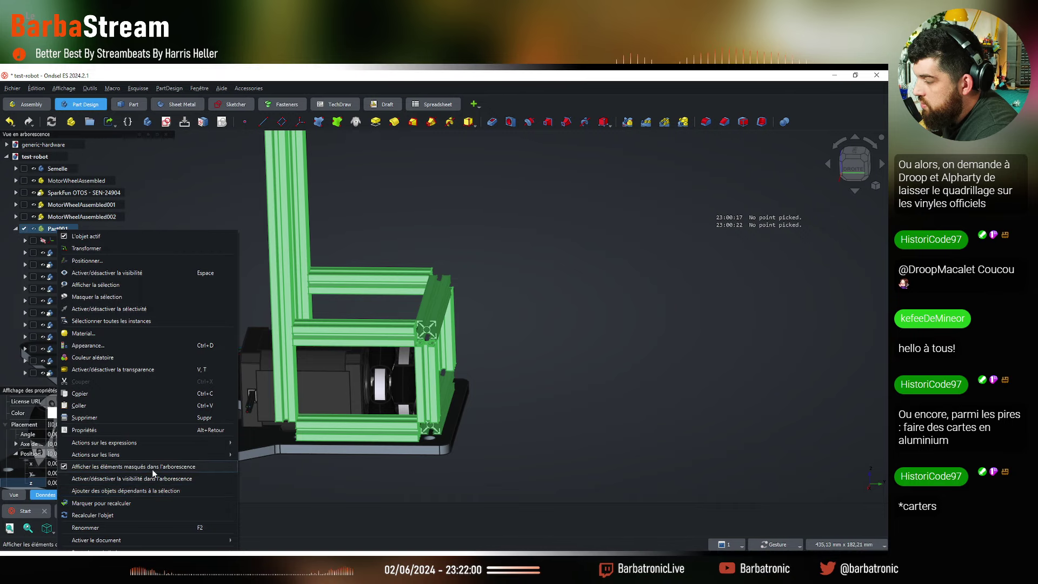
click(151, 470)
Hide Pad086 and PolarPattern021 of the MB_40 body in generic-hardware from the model tree
click(24, 252)
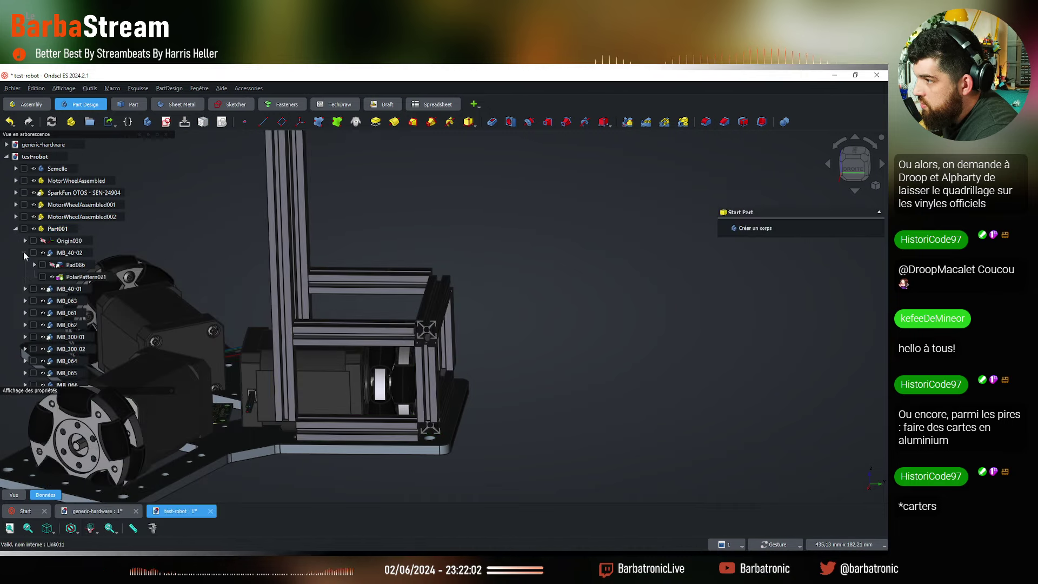
click(24, 252)
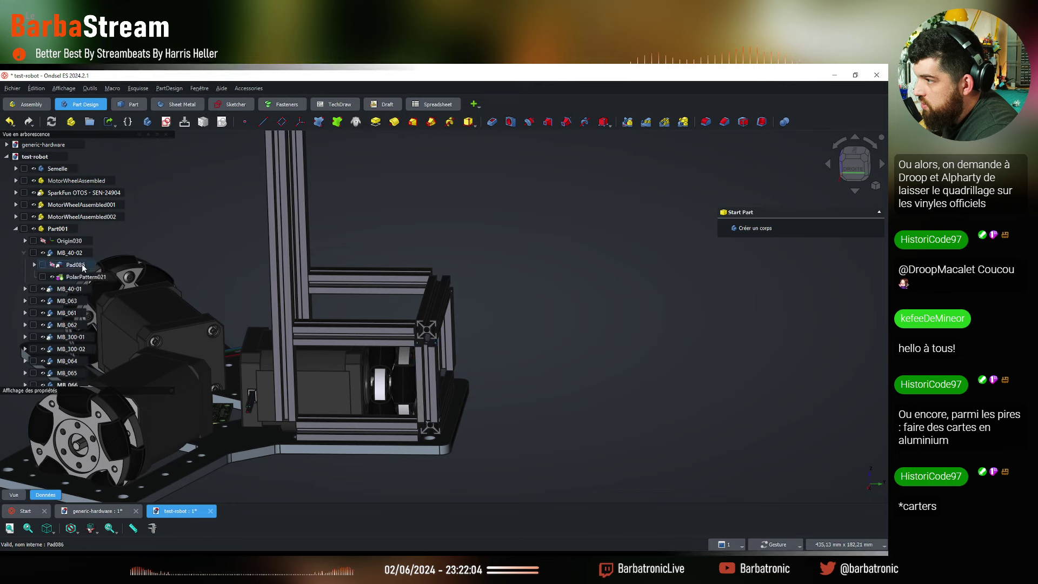
click(25, 253)
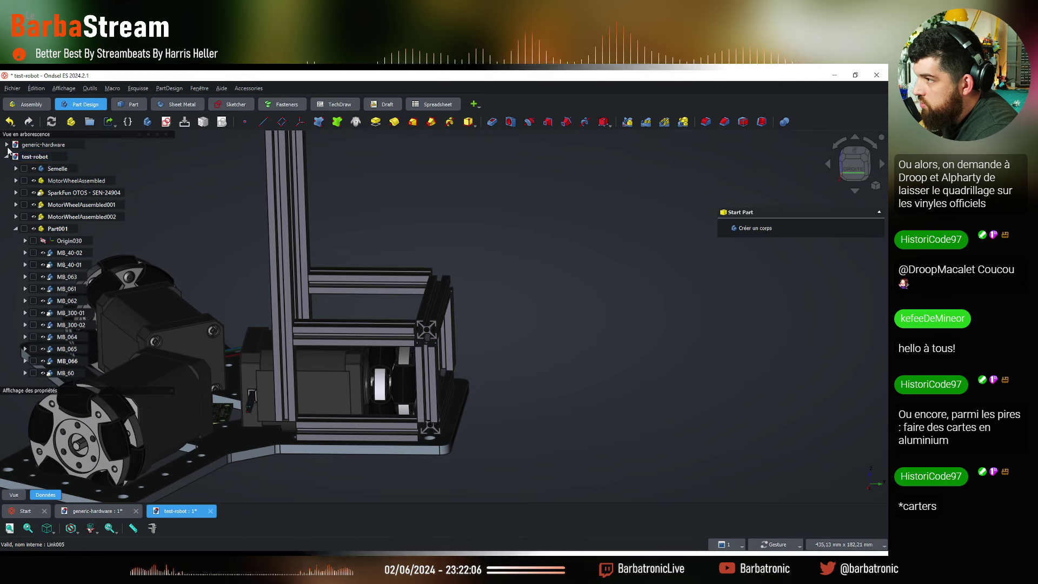
click(6, 145)
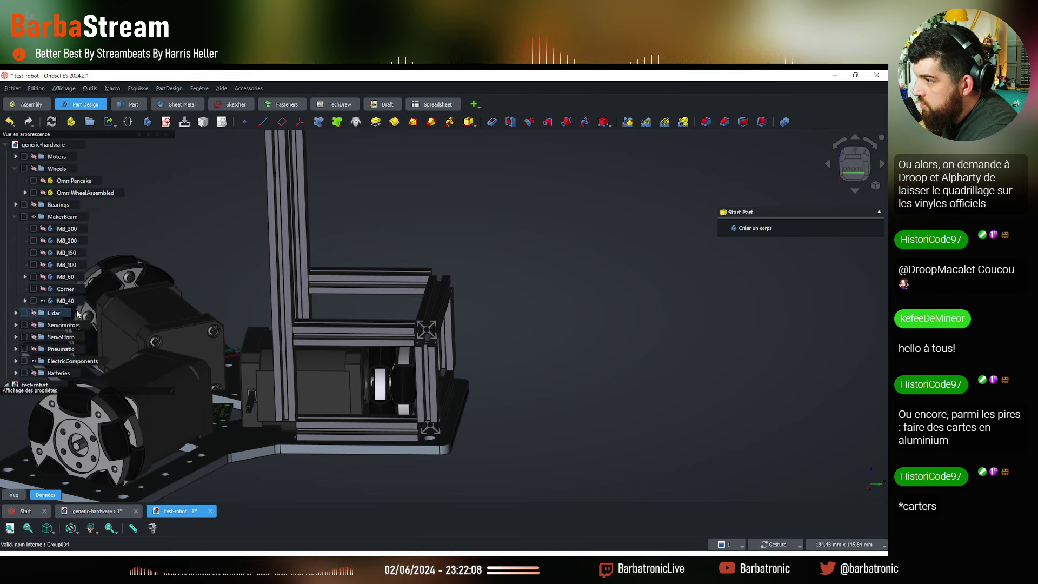
click(25, 301)
click(76, 314)
ctrl+click(84, 324)
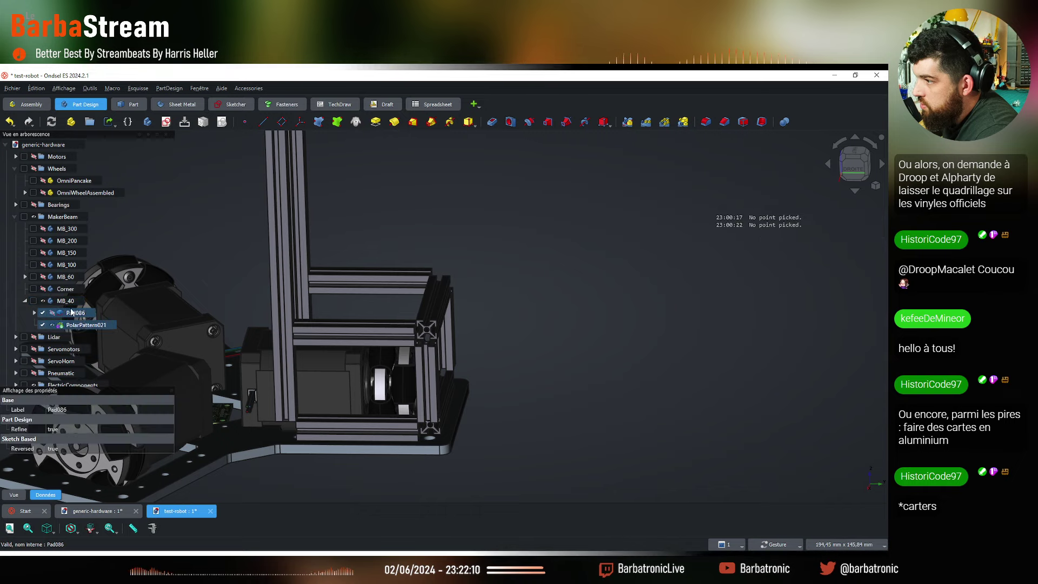
right_click(70, 309)
click(140, 364)
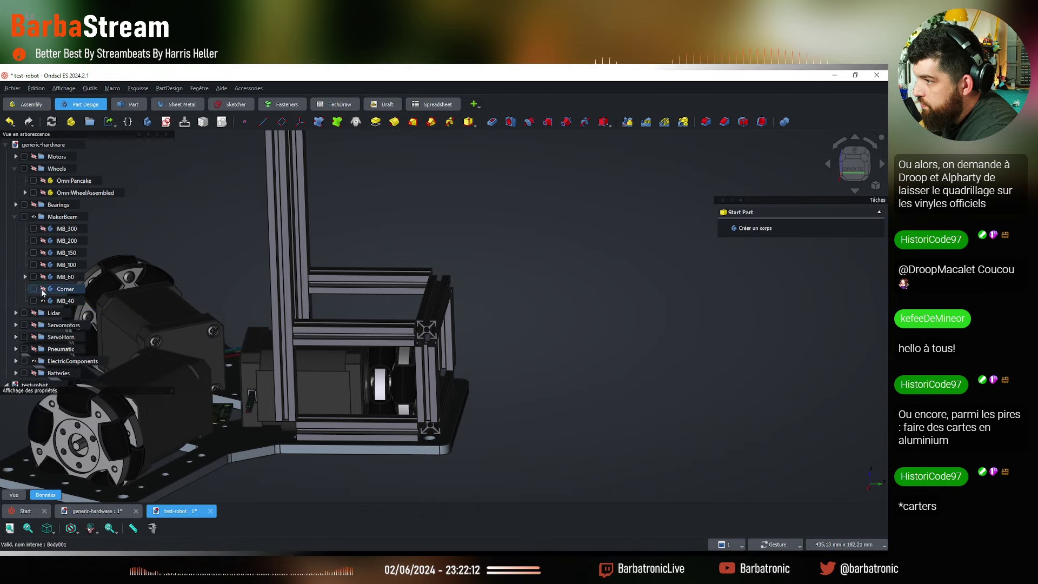
Hide Pad003 and PolarPattern005 of the MB_60 body in generic-hardware from the model tree, and collapse that document
click(25, 276)
shift+click(78, 289)
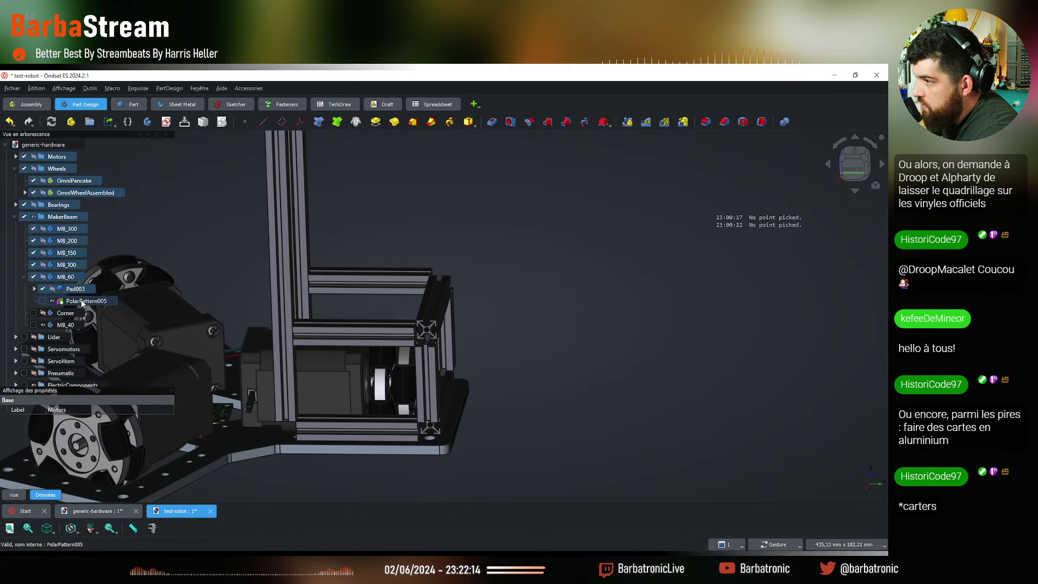
click(79, 302)
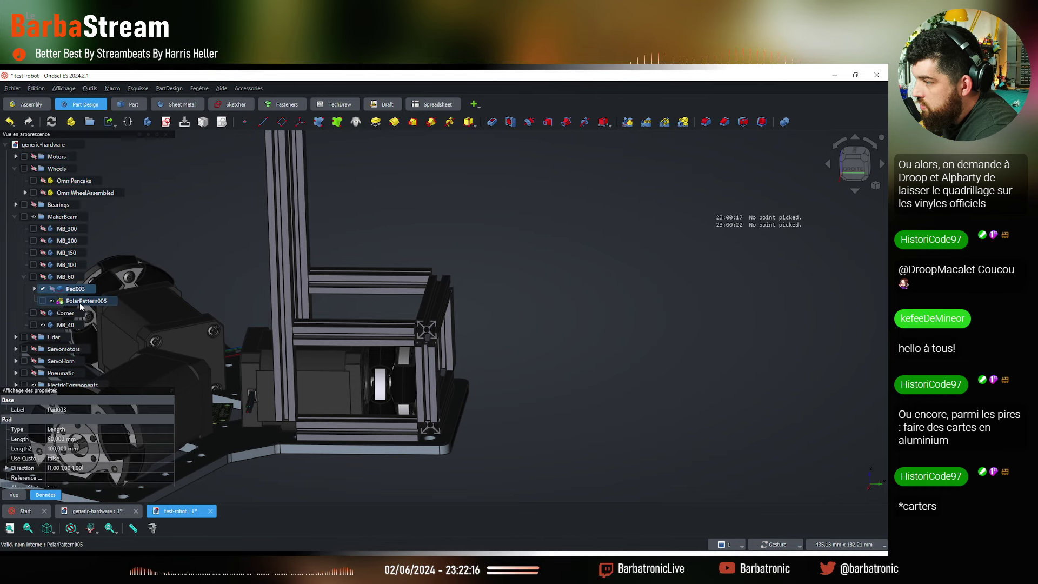
ctrl+click(68, 291)
right_click(68, 293)
click(136, 345)
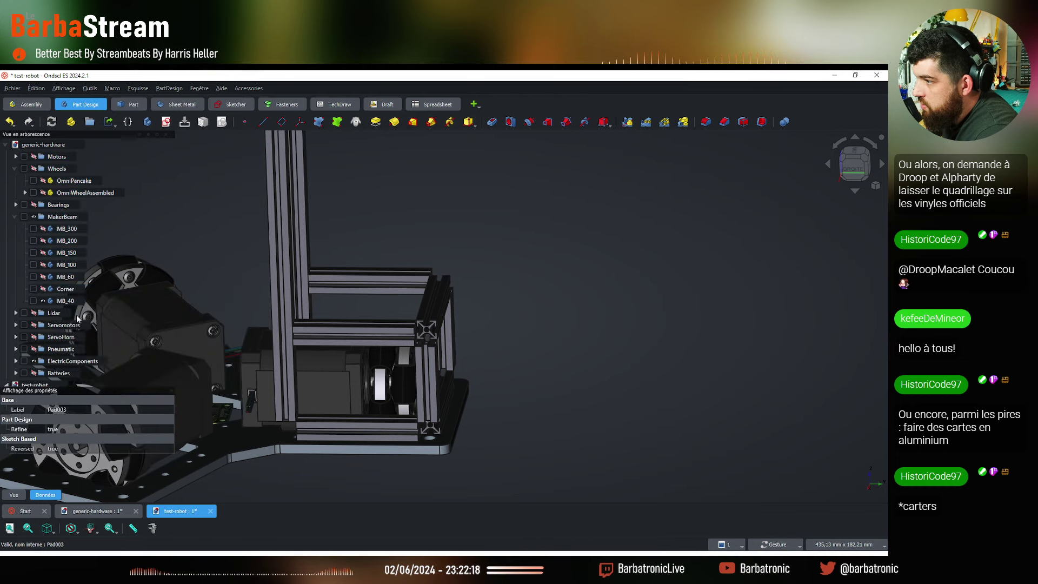
click(7, 145)
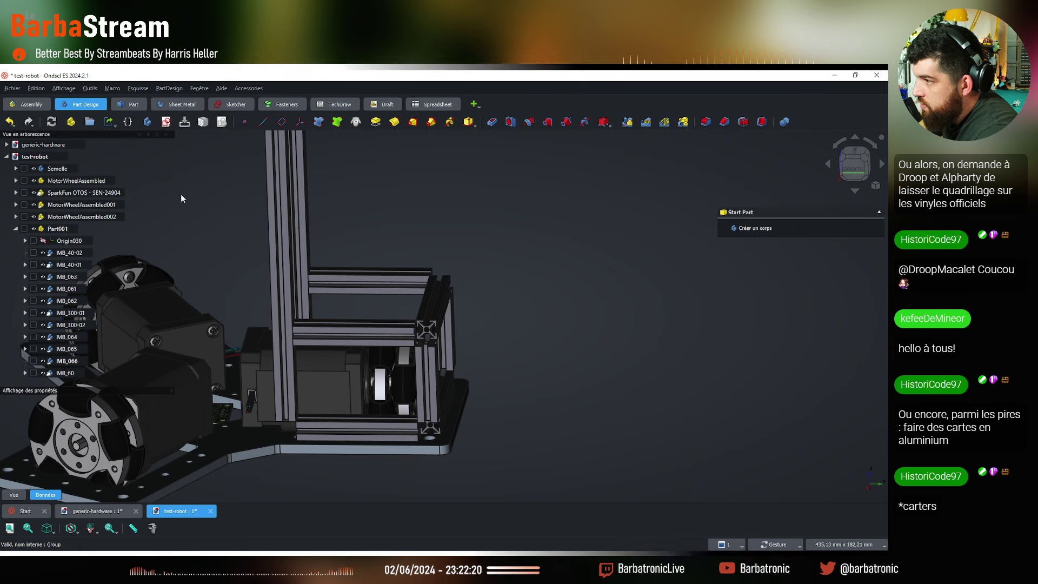
click(25, 263)
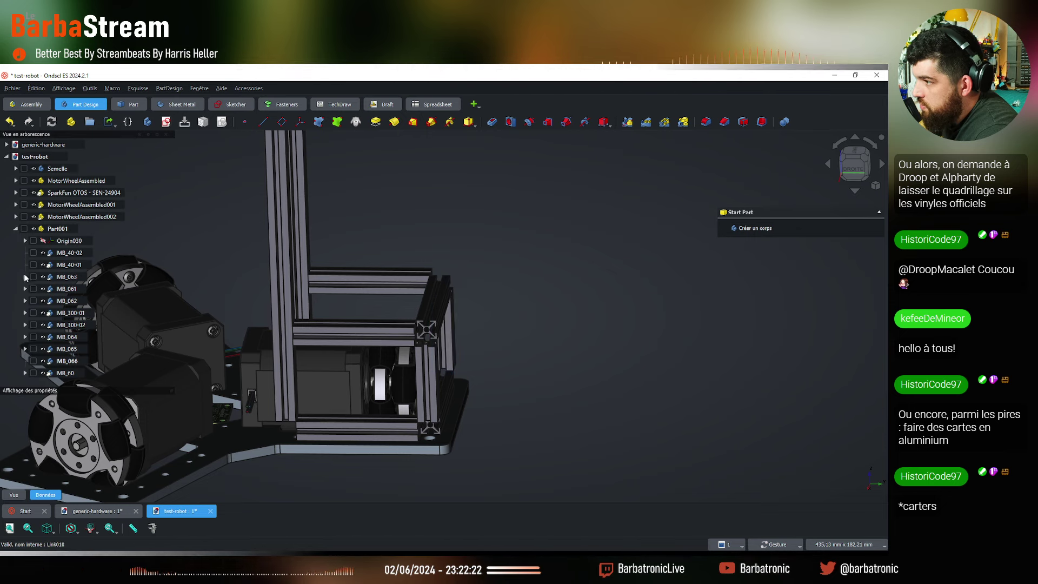
click(24, 274)
shift+click(26, 325)
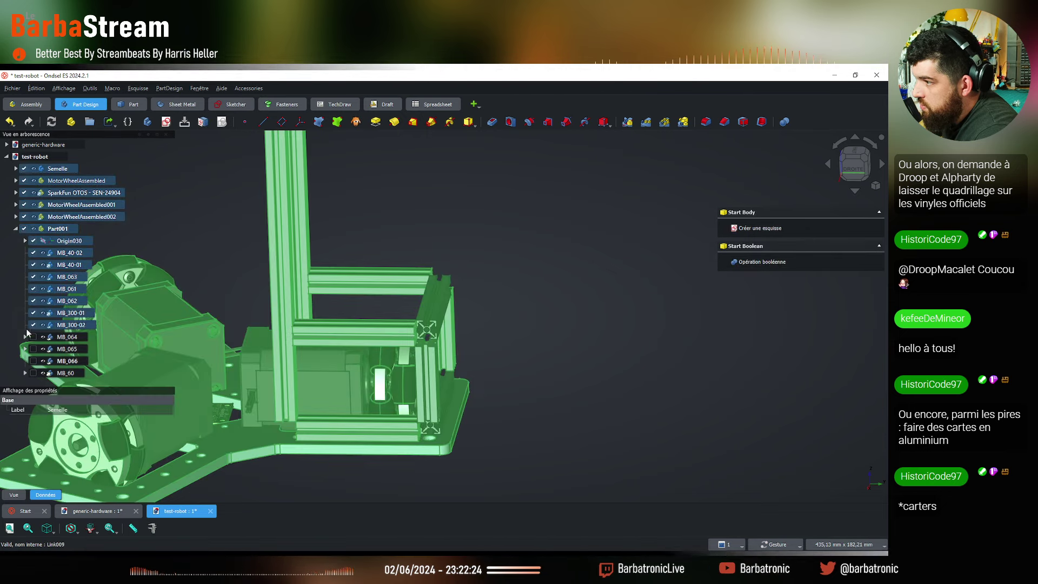
click(223, 230)
Create a link of the grouped frame Part001 and view the robot from above
drag(273, 229, 445, 307)
scroll(444, 307, up, 2)
click(50, 226)
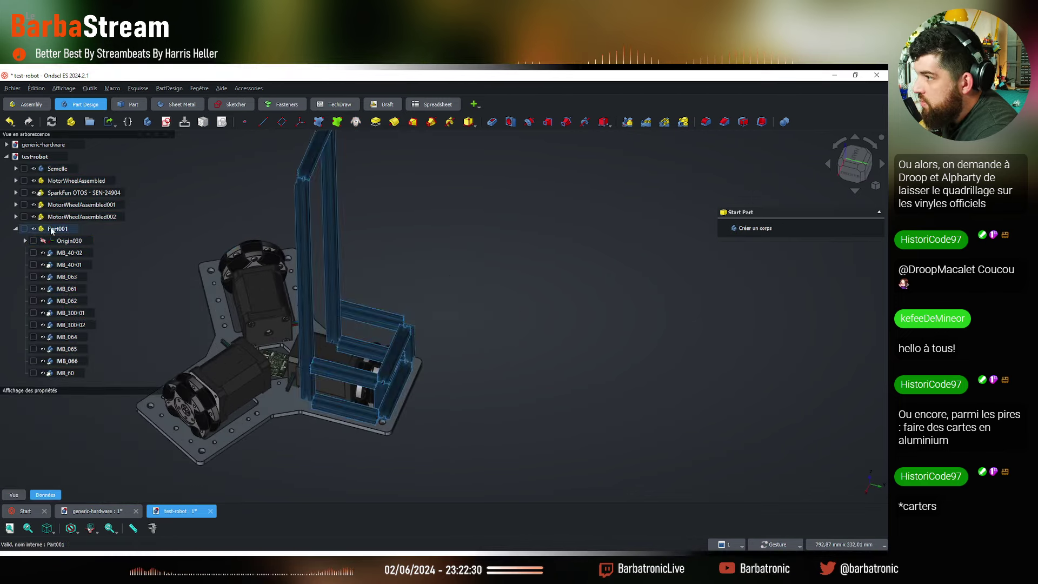
click(17, 229)
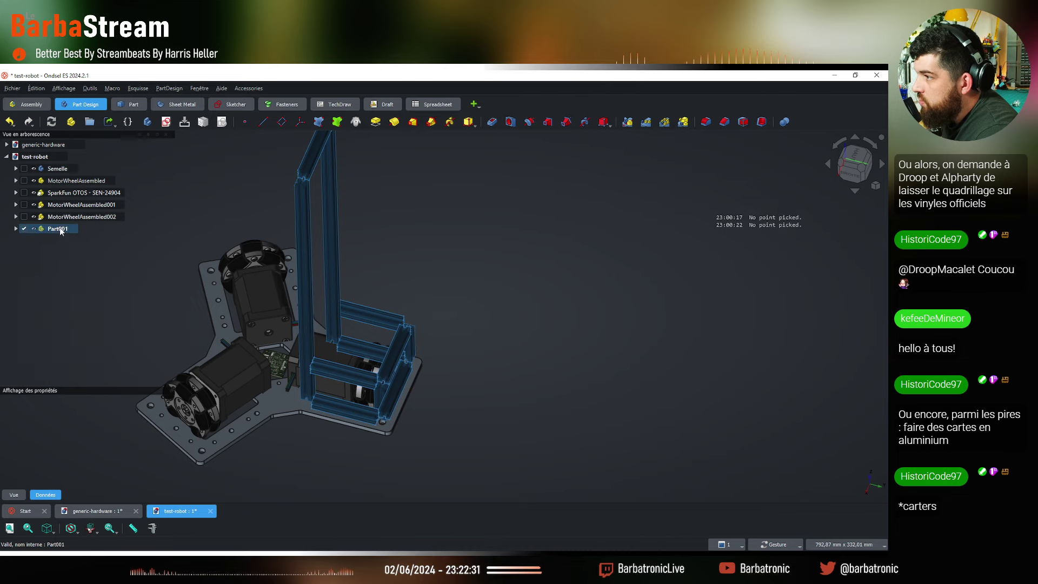
click(109, 122)
scroll(425, 355, down, 2)
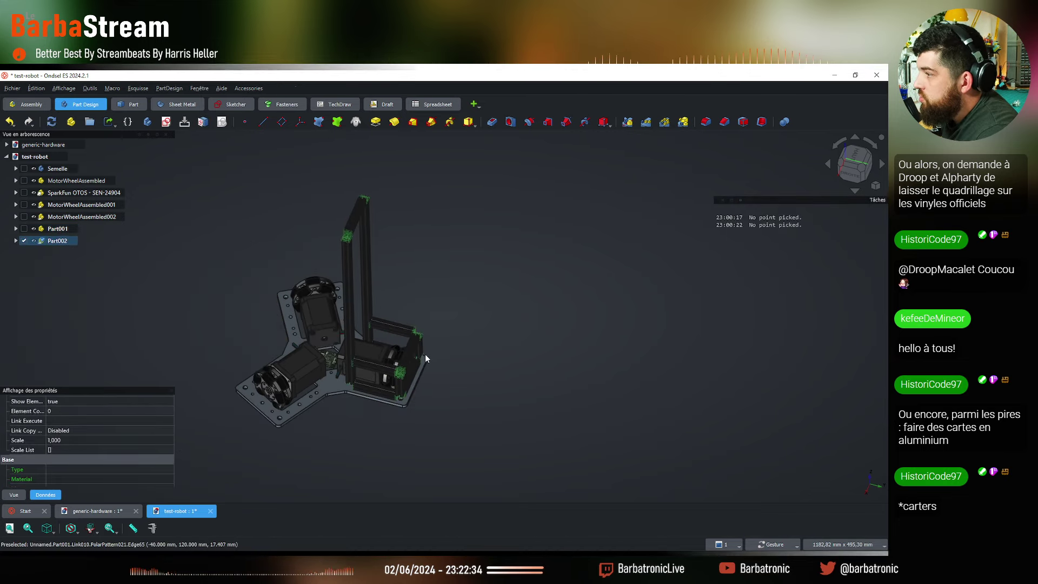
click(855, 155)
scroll(400, 390, down, 4)
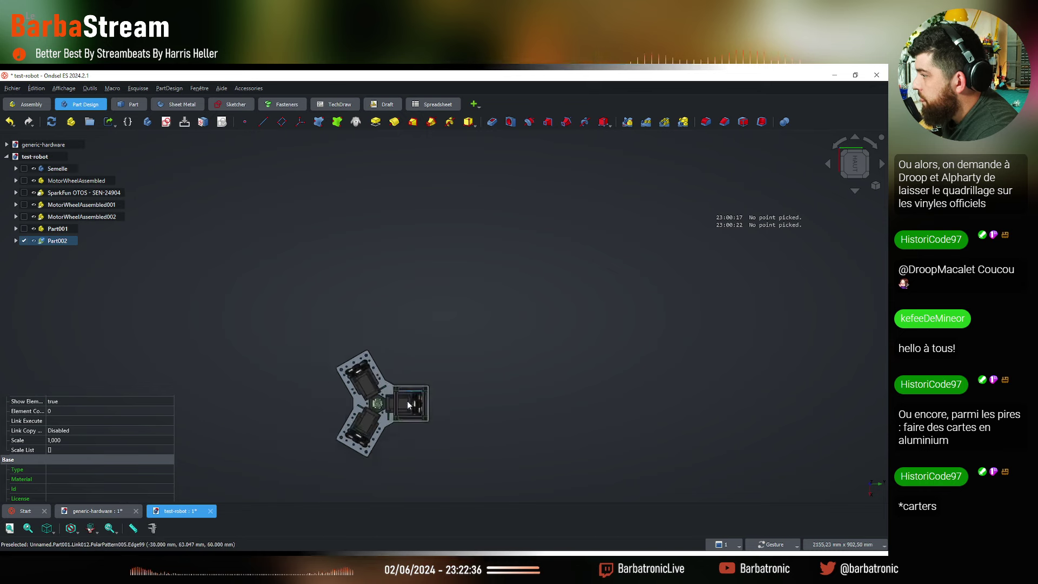
Rotate the Part002 frame link by -120° about the vertical axis, placing it over the neighbouring motor and wheel
scroll(395, 416, up, 6)
scroll(401, 453, up, 2)
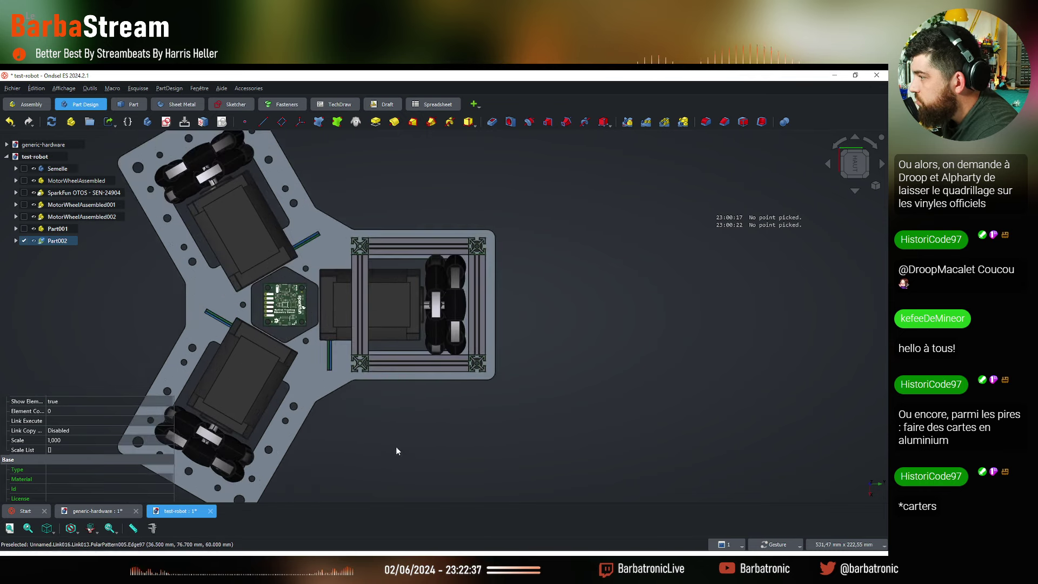
right_click(57, 240)
click(93, 90)
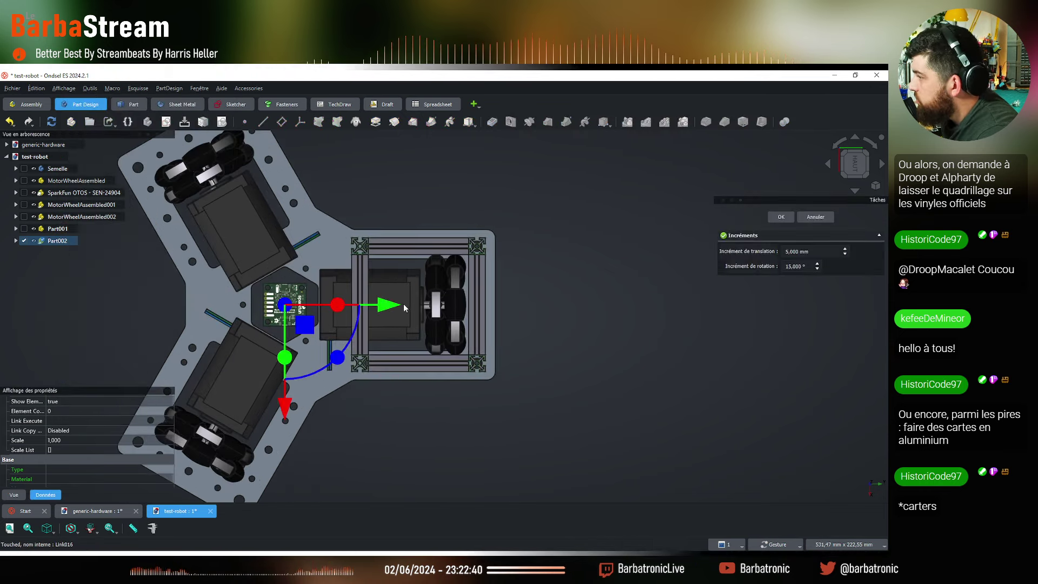
scroll(373, 316, down, 1)
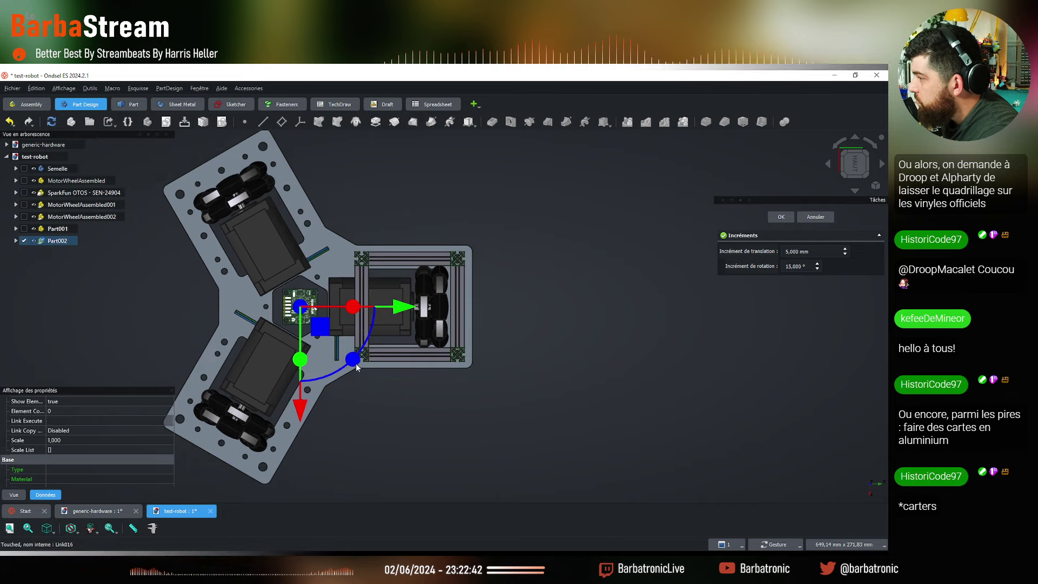
drag(307, 389, 182, 331)
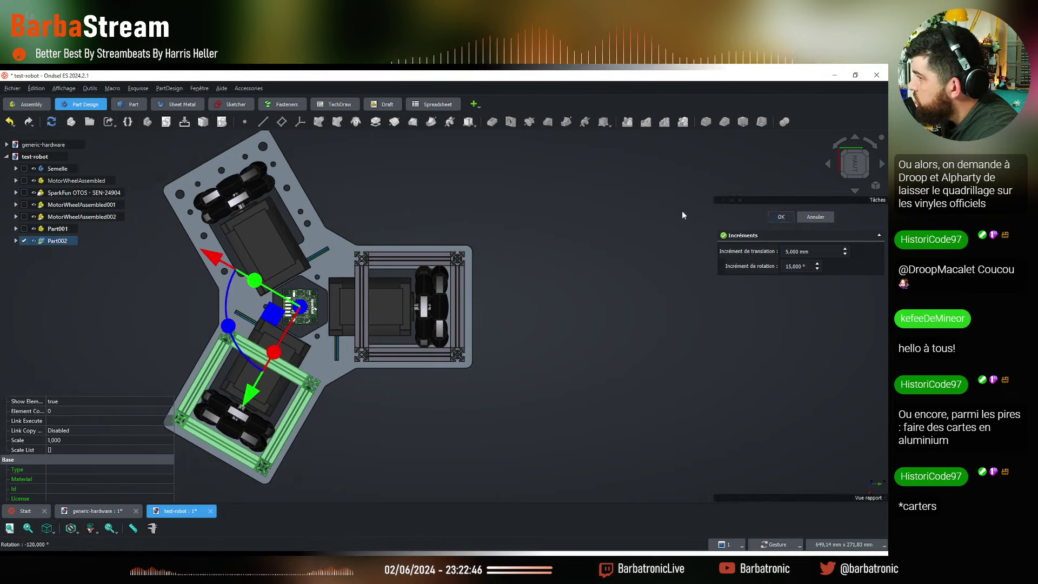
click(781, 217)
Create another link of the Part001 frame and rotate it about the vertical axis onto the remaining uncovered motor and wheel
click(58, 229)
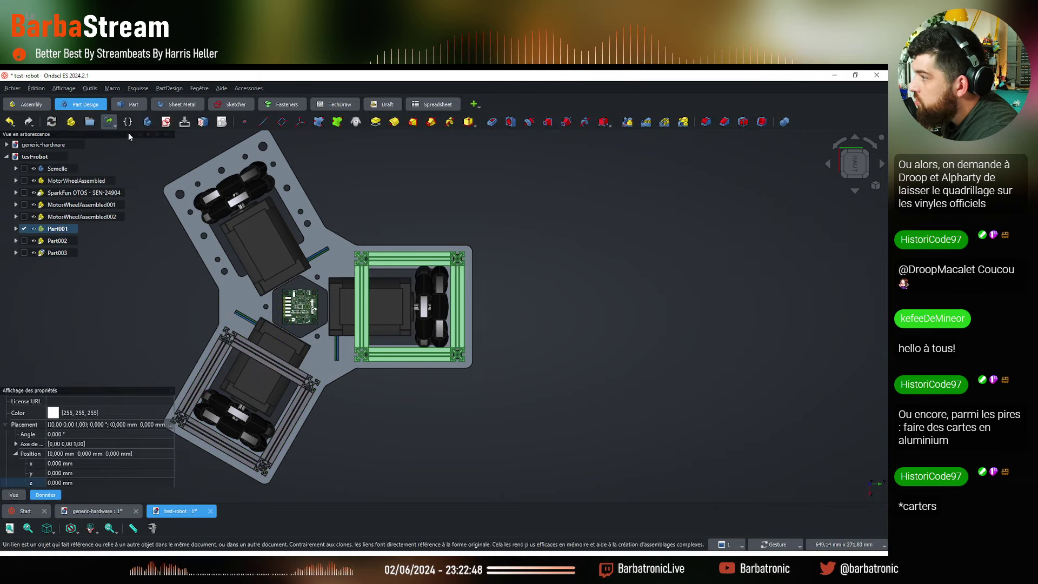
right_click(74, 255)
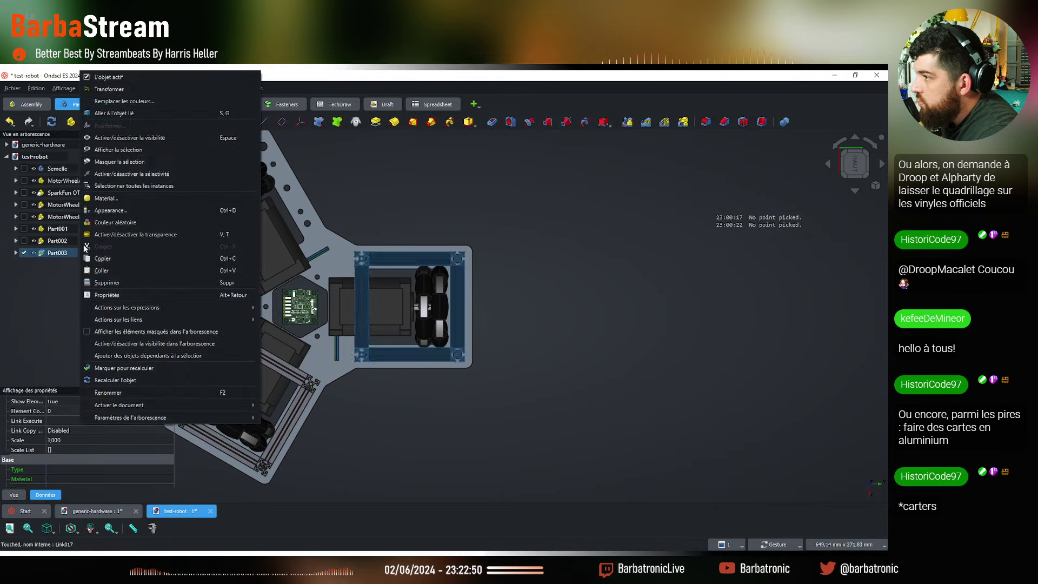
click(113, 115)
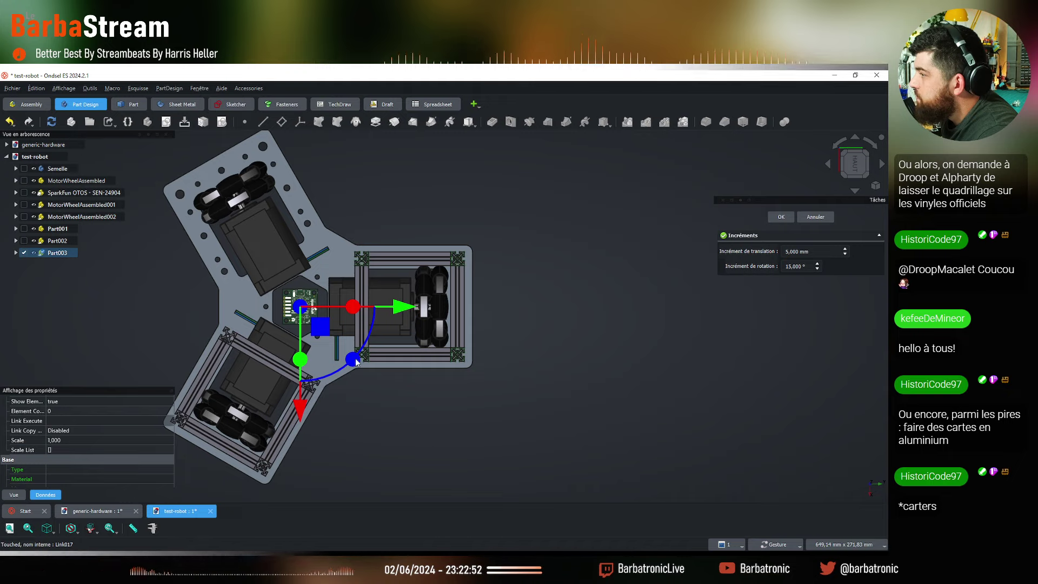
drag(356, 363, 317, 218)
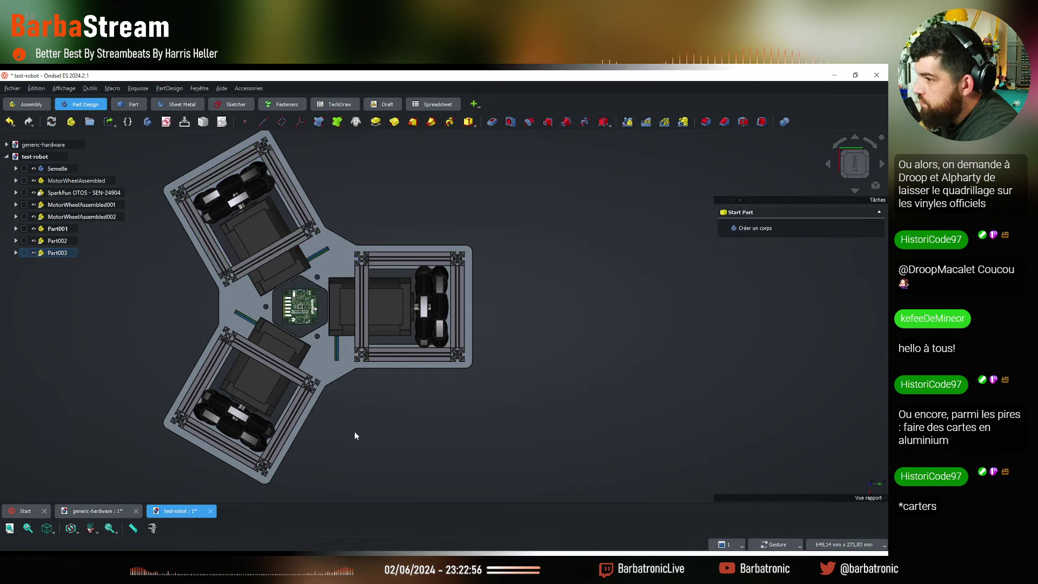
Examine the robot with its three MakerBeam frames from the side and at an angle
drag(355, 432, 227, 395)
drag(339, 233, 546, 431)
drag(642, 306, 505, 301)
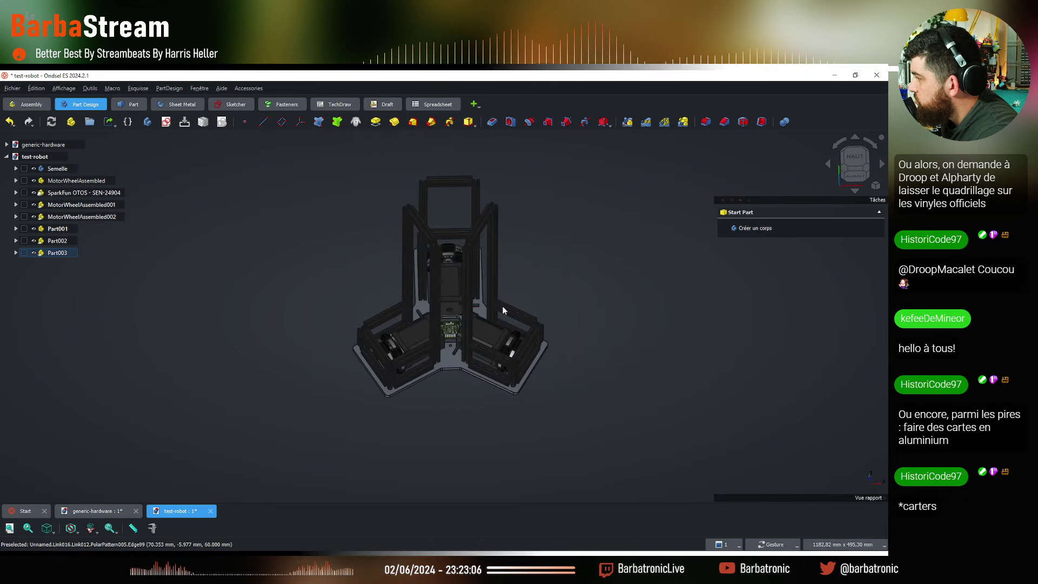
drag(532, 258, 467, 382)
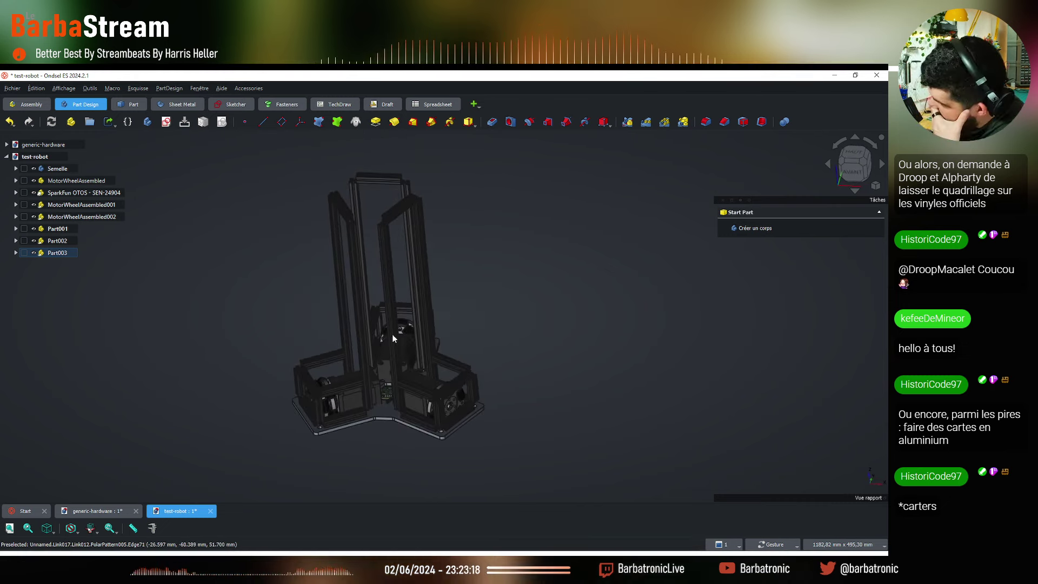
scroll(390, 334, up, 2)
mouse_move(370, 333)
mouse_down()
mouse_move(411, 330)
mouse_move(400, 329)
mouse_up()
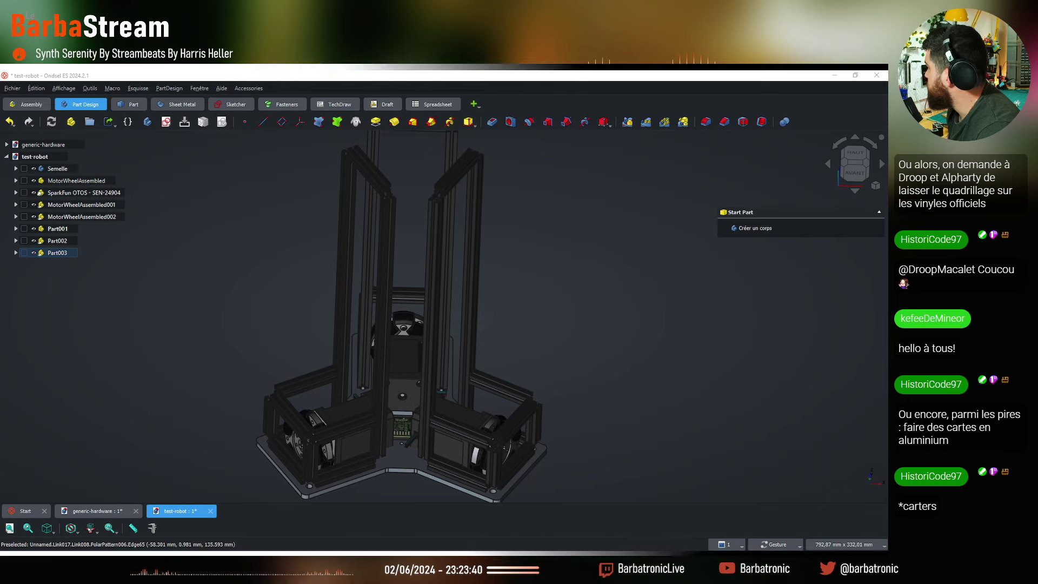
Switch to the browser to study the 2021_cdr.jpg reference photo of the competition robots, and return to Ondsel
drag(797, 550, 811, 71)
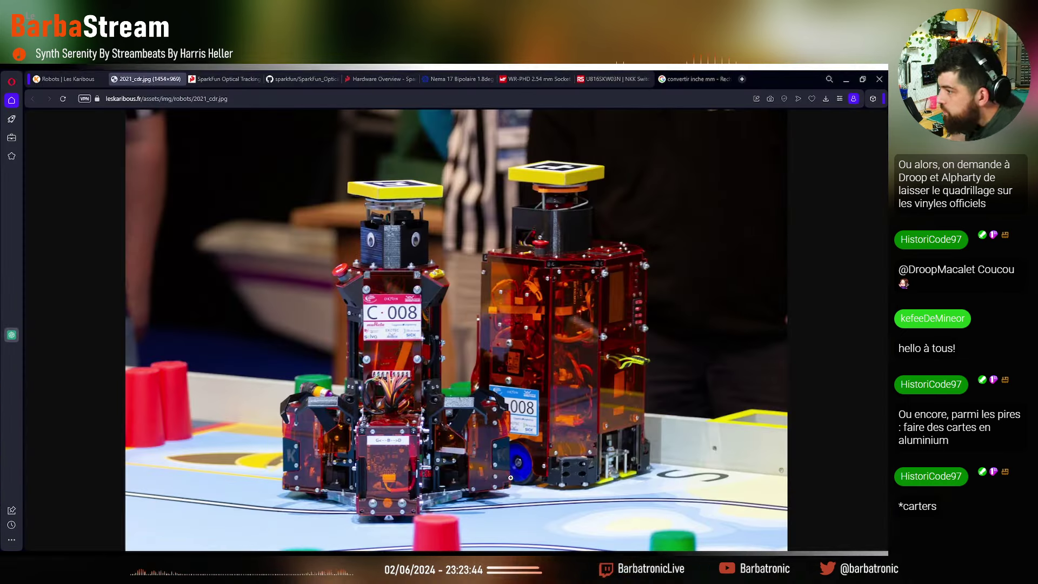
click(467, 414)
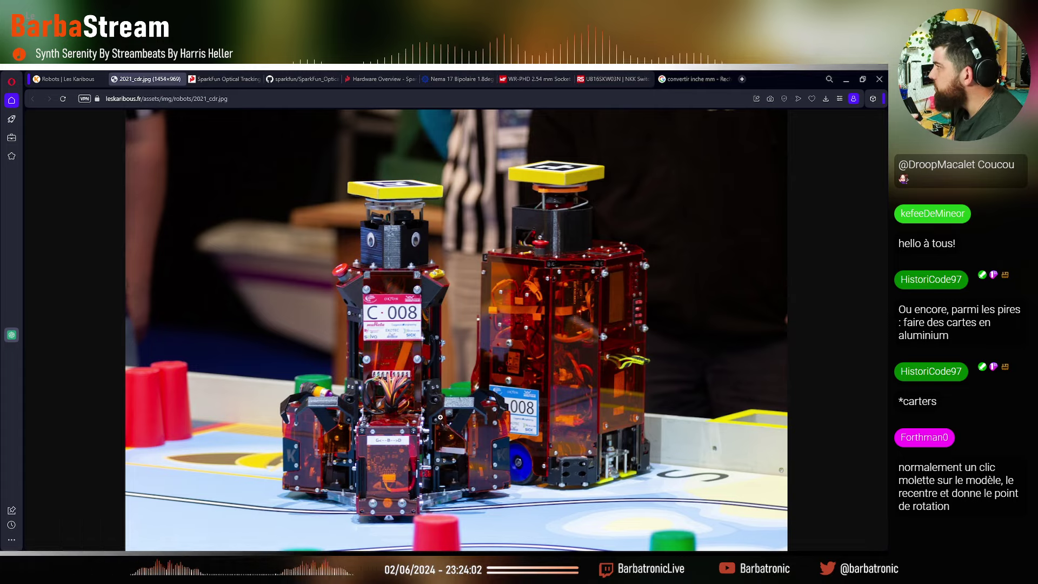
click(843, 78)
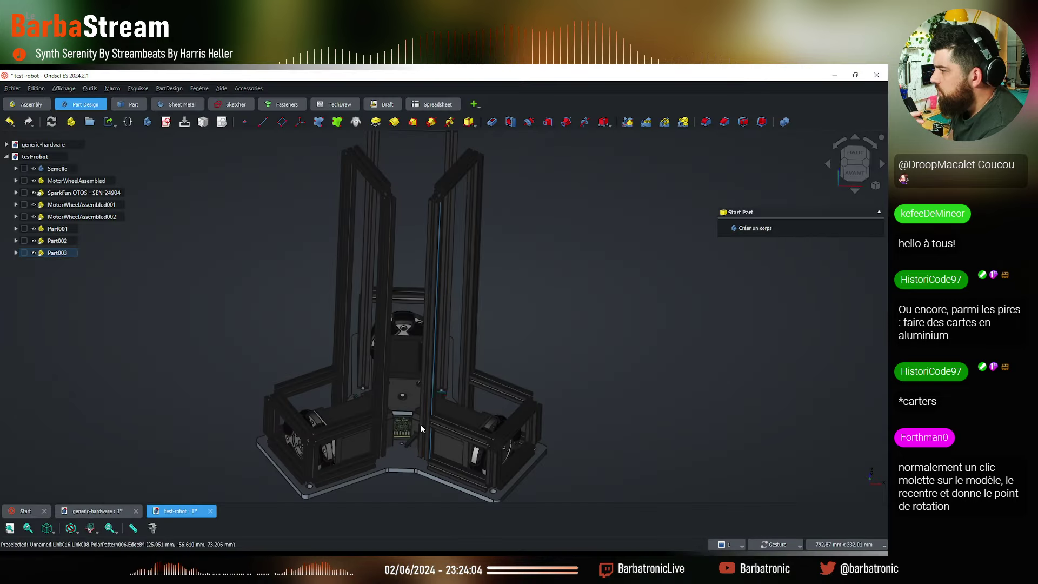
Centre the view on the SparkFun OTOS sensor and inspect the space between the three frames
middle_click(398, 430)
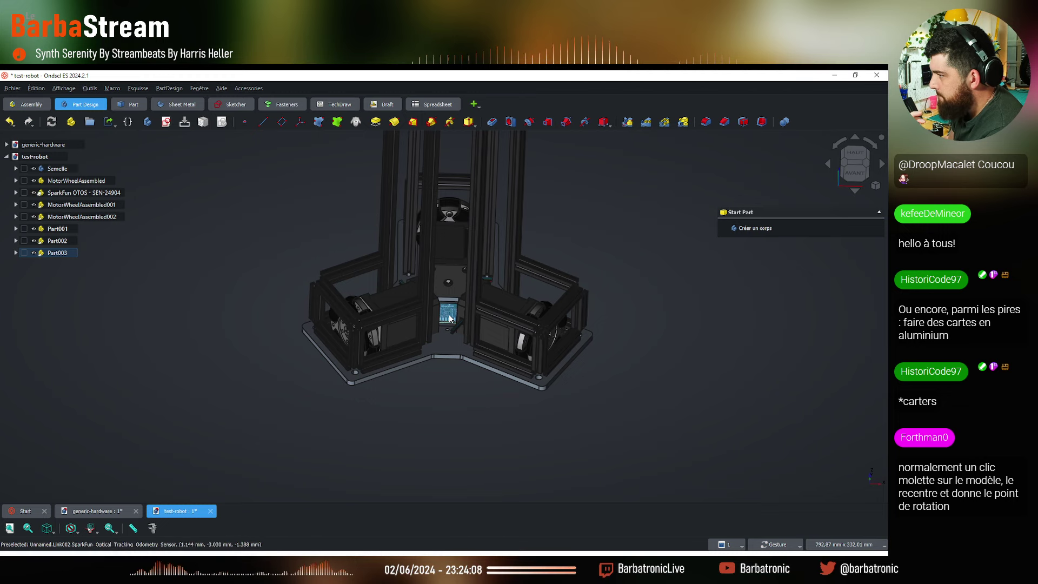
drag(450, 333, 423, 368)
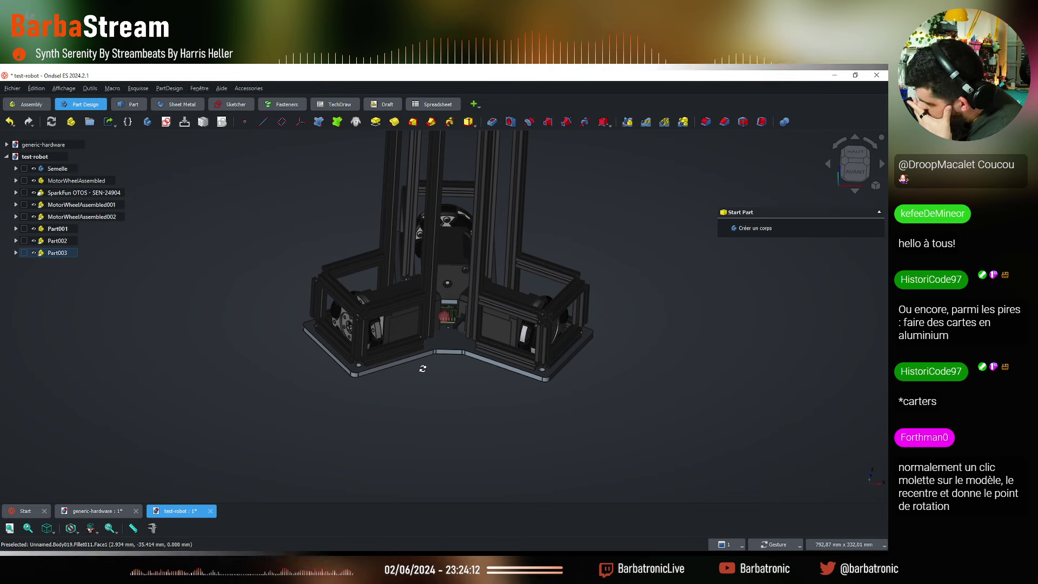
drag(593, 202, 448, 309)
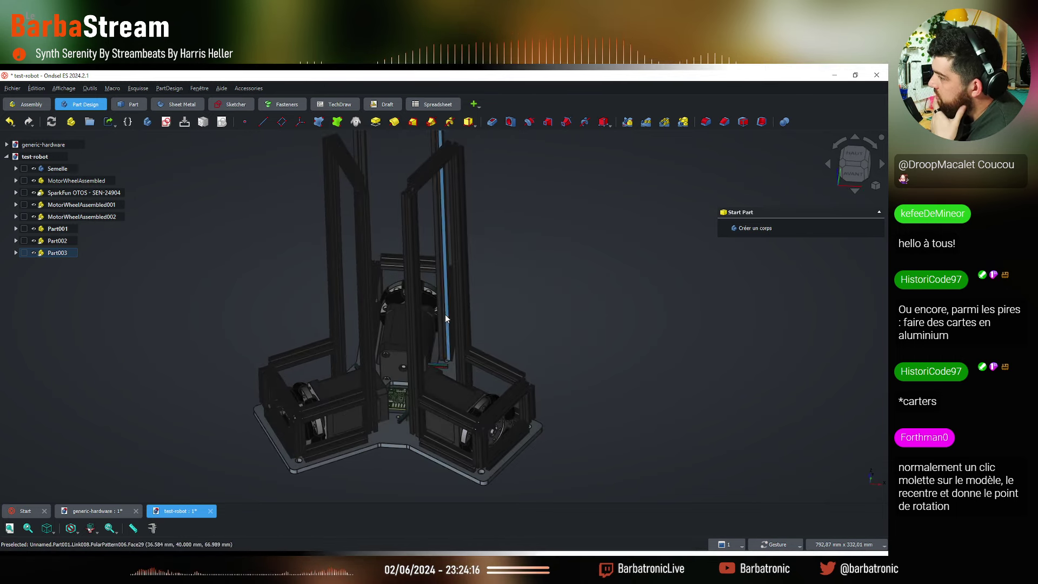
middle_click(400, 400)
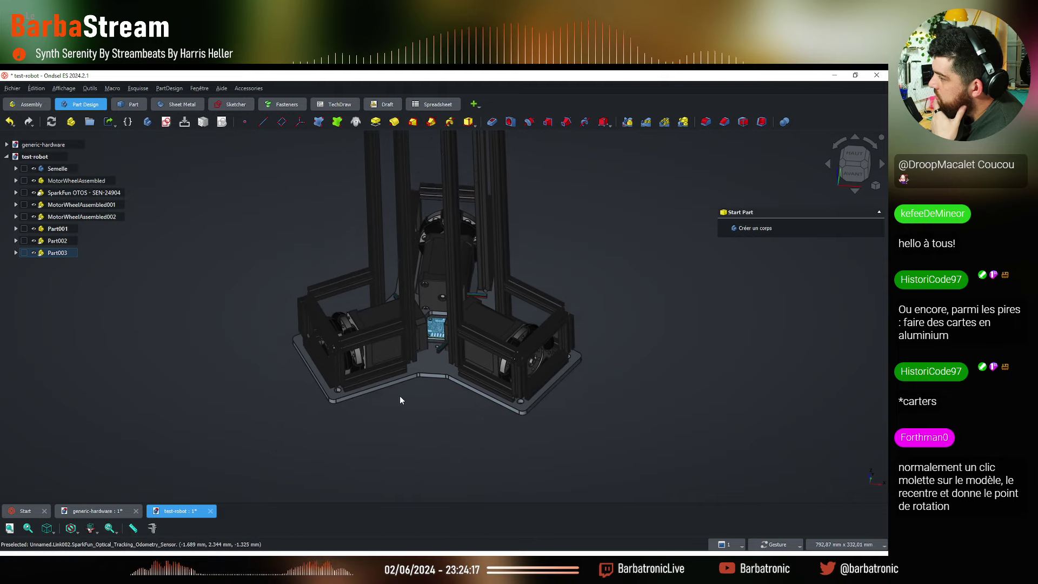
right_drag(451, 339, 495, 271)
drag(495, 271, 422, 249)
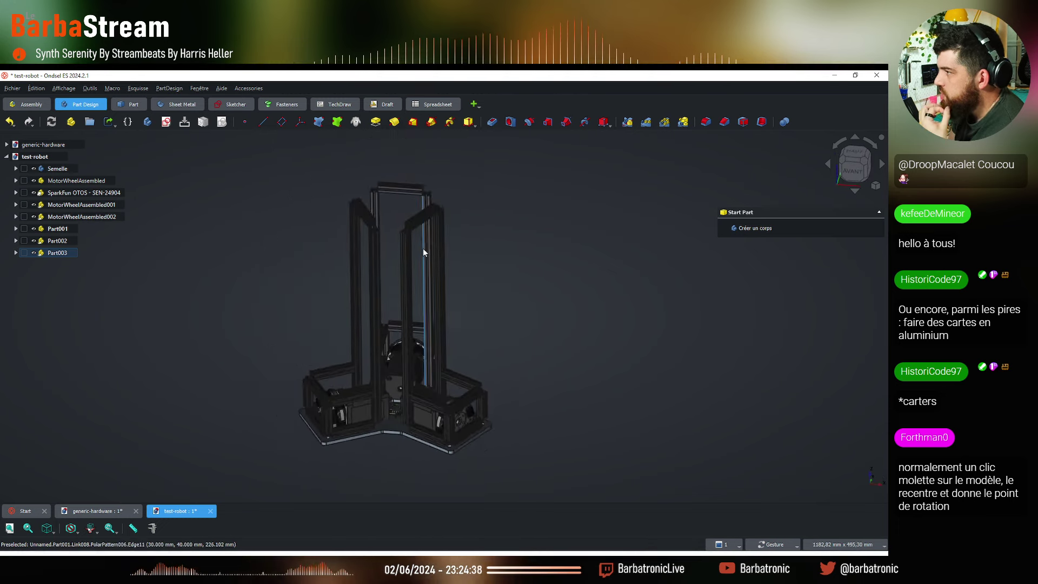
Collapse the Wheels and MakerBeam groups in generic-hardware and hide the MakerBeam group
click(6, 145)
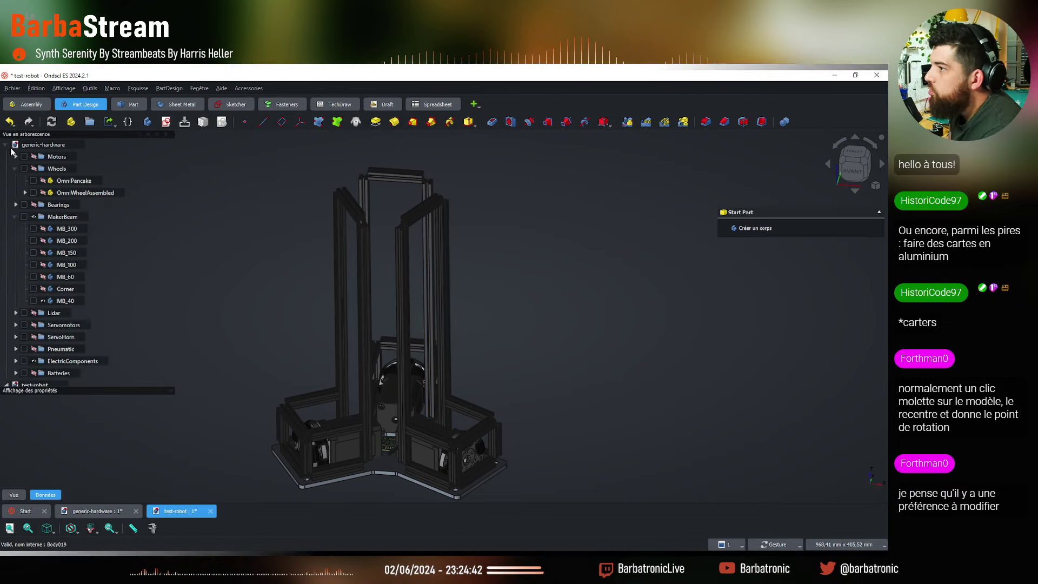
click(15, 169)
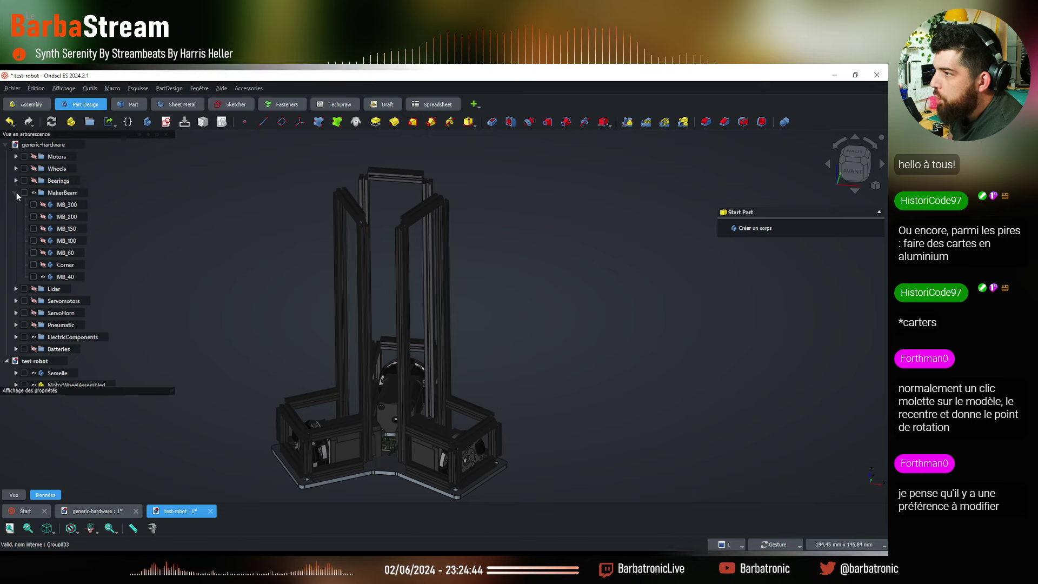
click(16, 193)
click(36, 193)
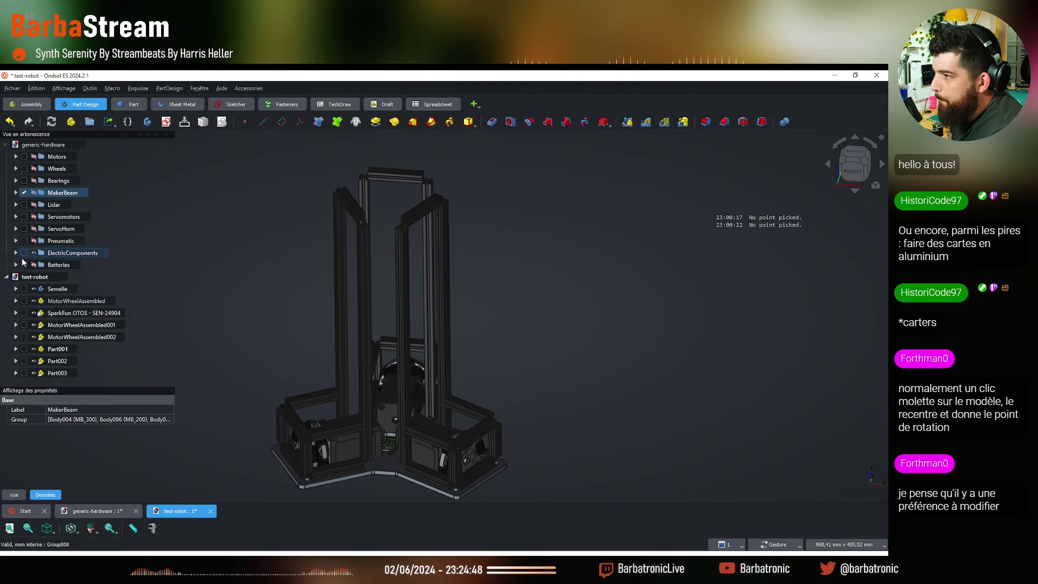
Create a link in test-robot to the Gens ACE - 6S - 1250mAh + Bag battery from the Batteries group
click(16, 265)
click(94, 277)
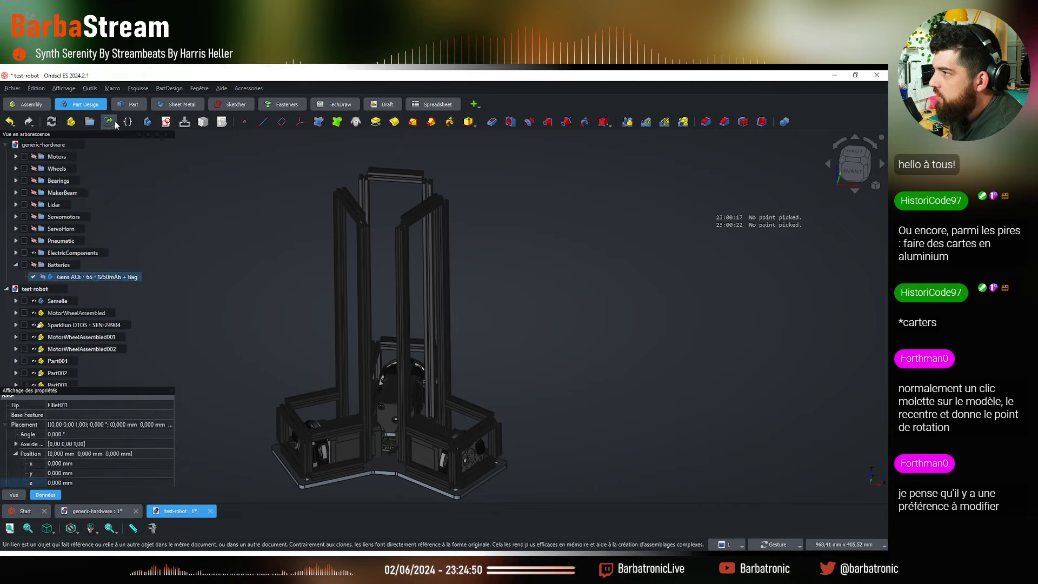
drag(392, 399, 485, 395)
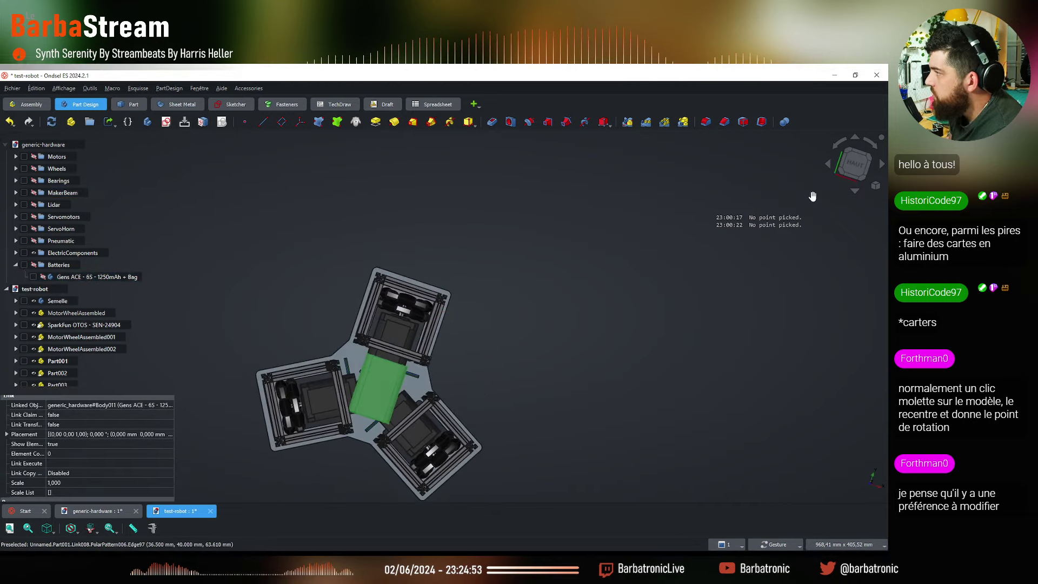
click(854, 165)
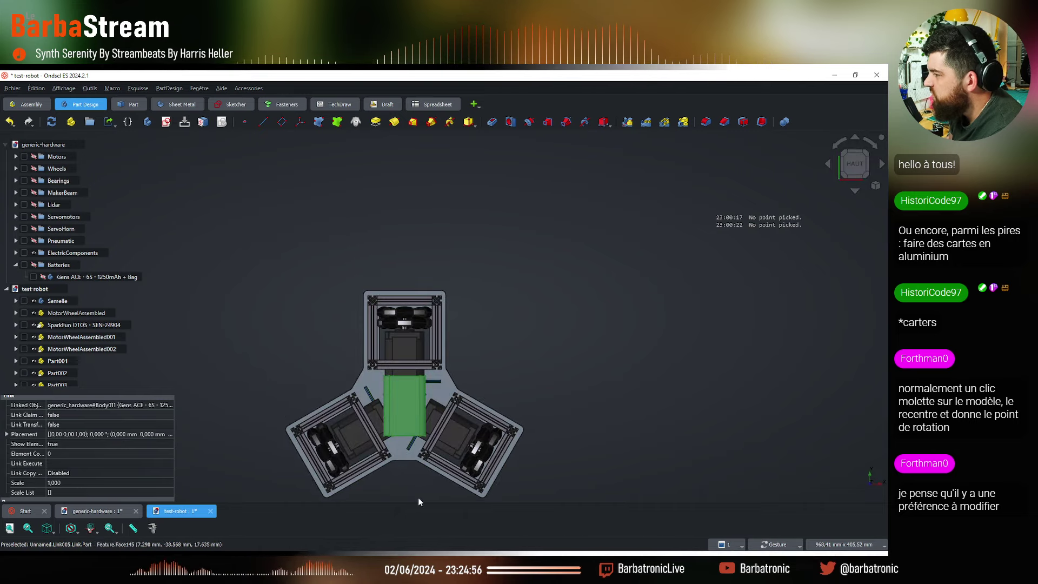
key(1)
scroll(48, 334, down, 1)
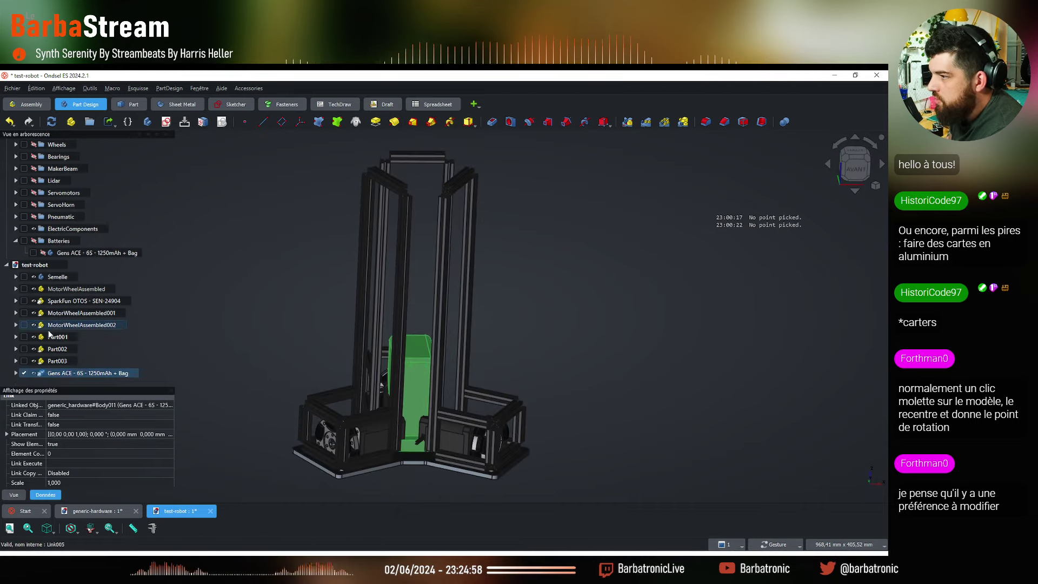
Raise the Gens ACE battery link between the frames until its upper end is level with the tops of the MakerBeam columns
right_click(92, 377)
click(130, 126)
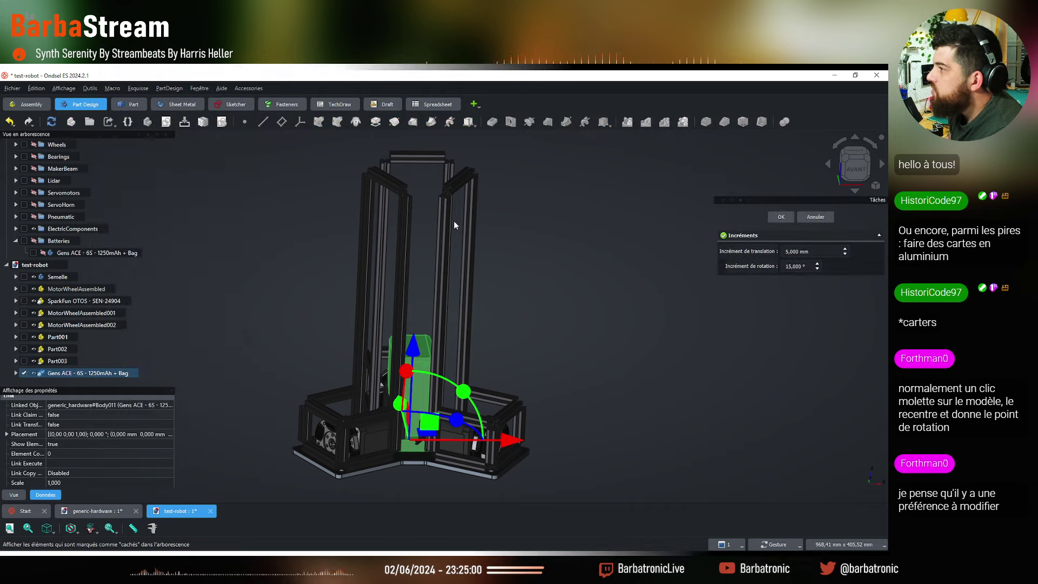
drag(414, 352, 453, 185)
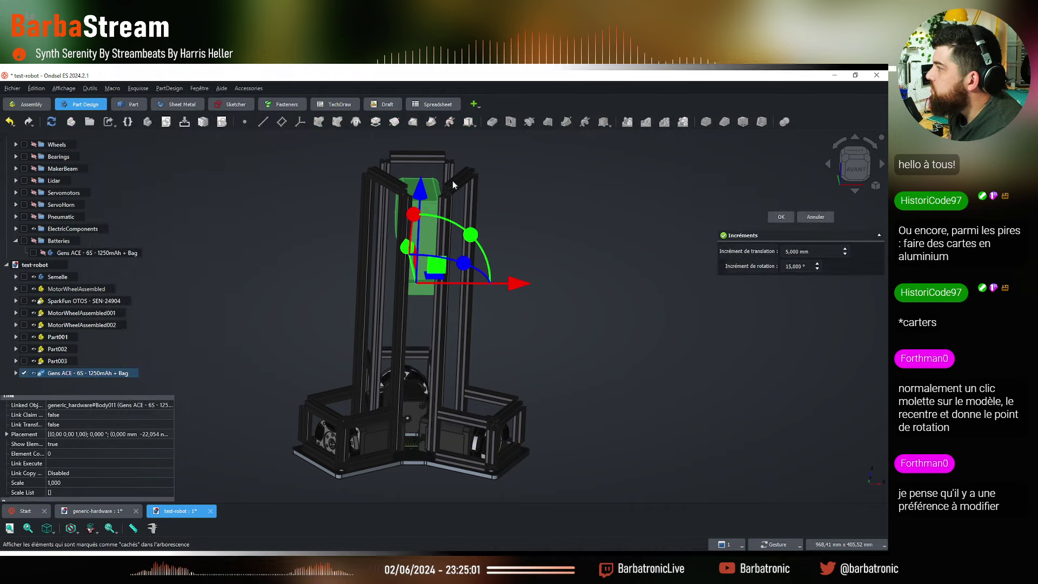
click(849, 172)
scroll(465, 294, down, 3)
scroll(436, 213, up, 6)
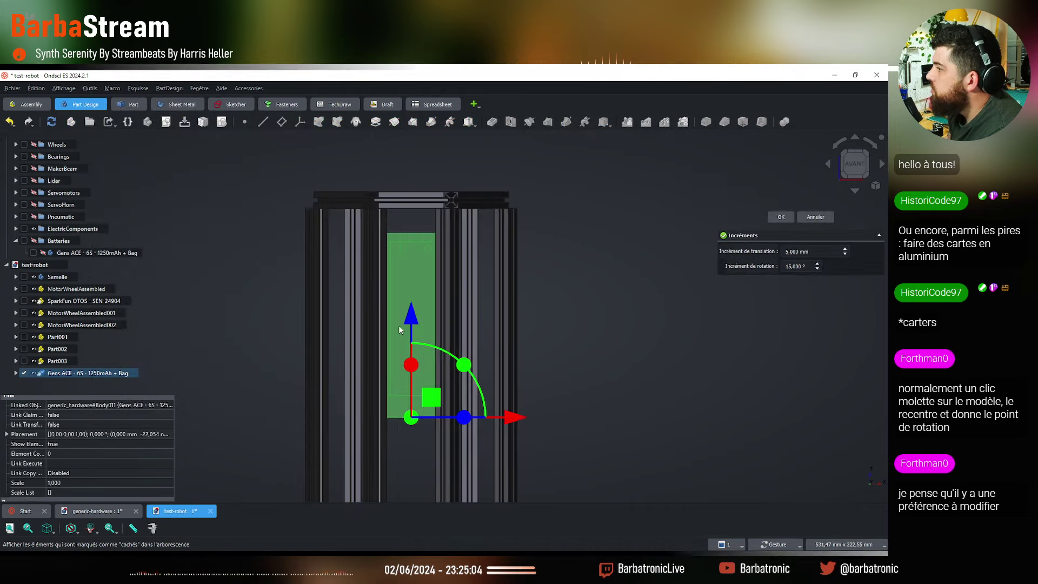
drag(412, 319, 412, 277)
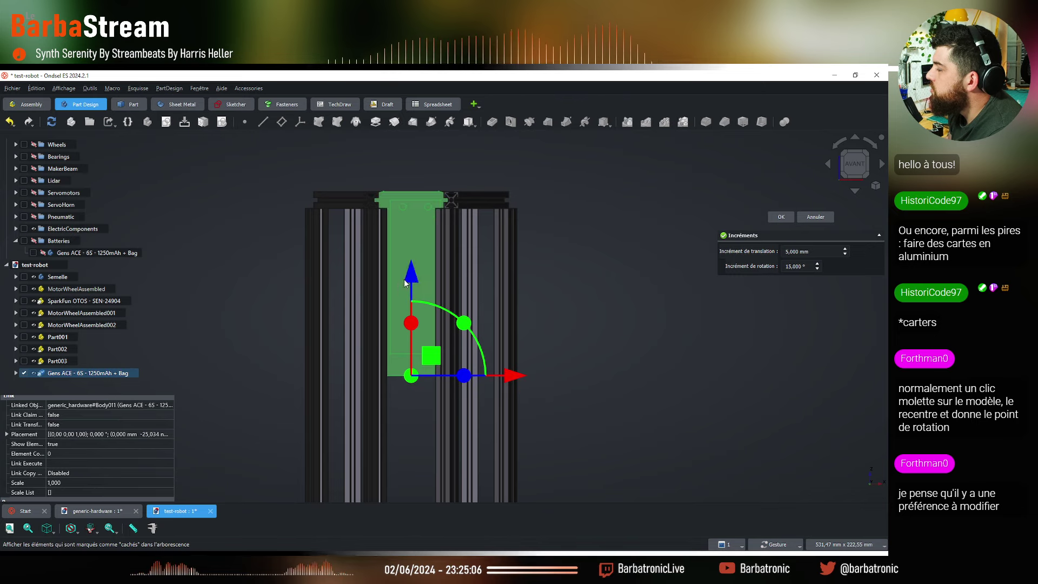
scroll(405, 283, down, 3)
drag(468, 206, 470, 260)
click(780, 217)
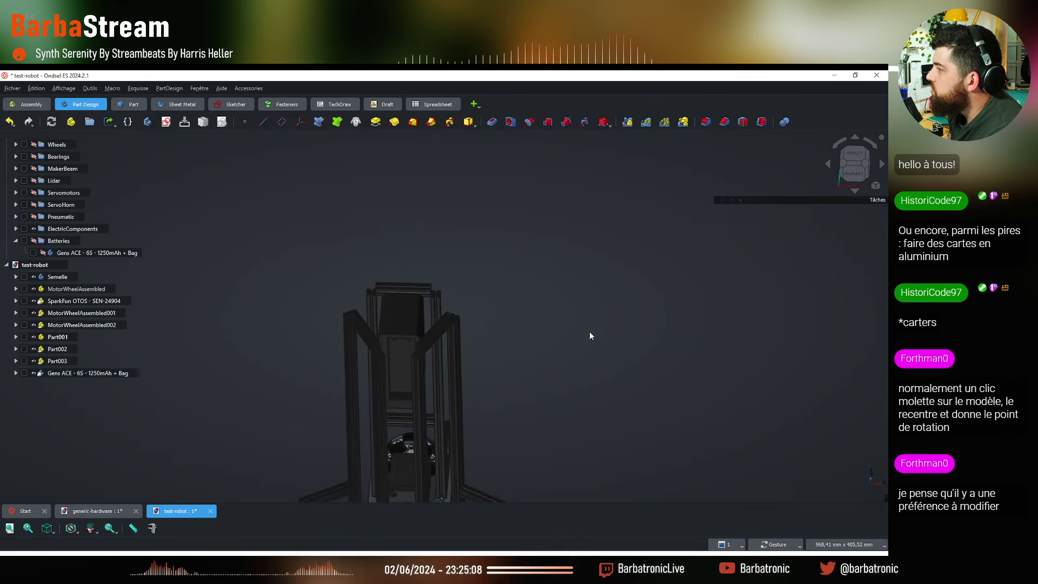
Examine the raised battery and the free space beneath it between the MakerBeam columns from several angles
mouse_move(590, 335)
mouse_down()
mouse_move(528, 421)
mouse_move(514, 403)
mouse_move(549, 364)
mouse_move(603, 332)
mouse_move(578, 333)
mouse_up()
scroll(411, 331, down, 4)
scroll(408, 417, up, 5)
scroll(385, 339, up, 1)
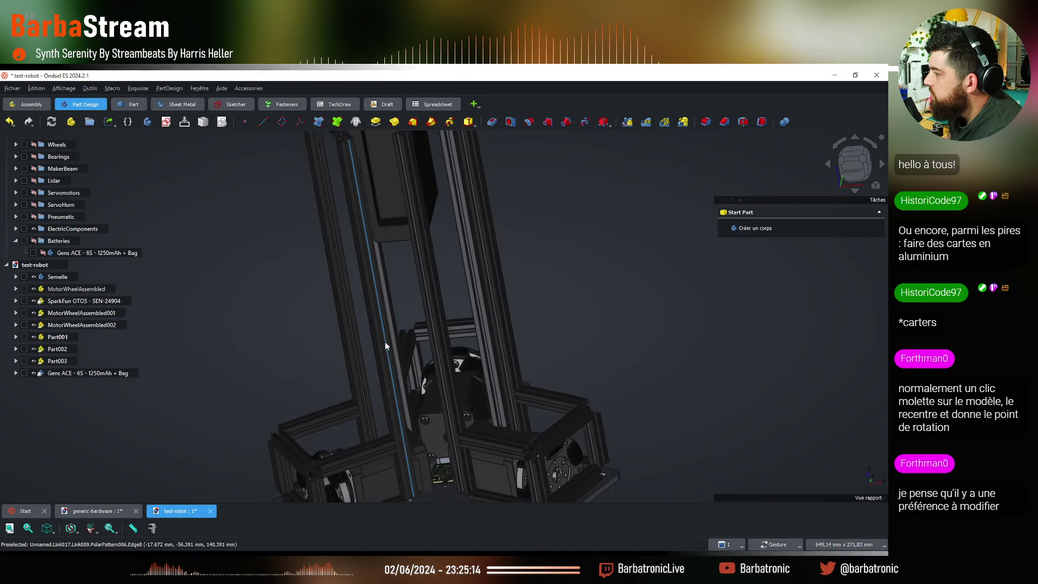
scroll(385, 341, down, 3)
drag(385, 341, 411, 330)
scroll(416, 394, up, 4)
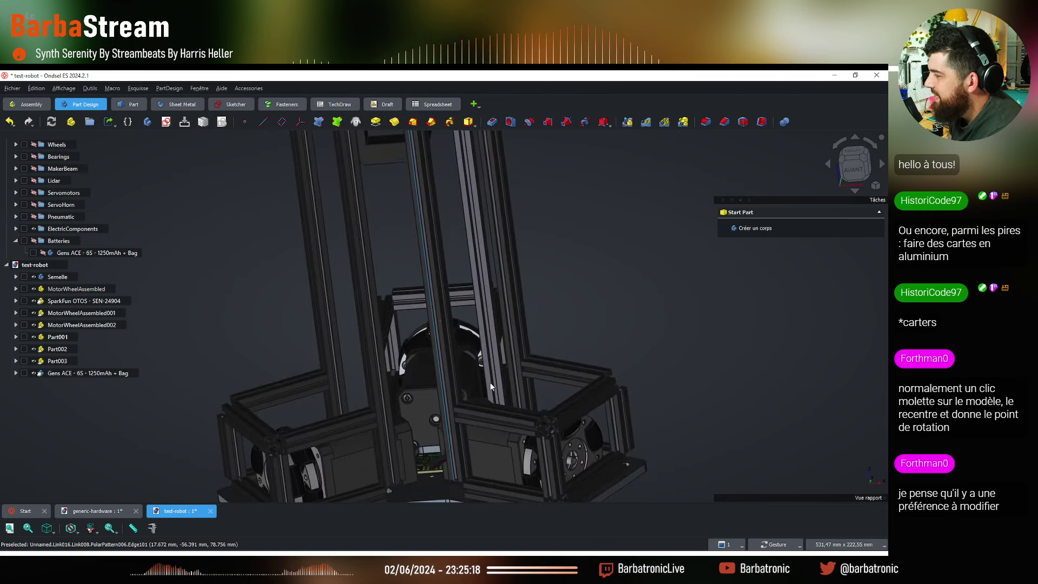
drag(490, 386, 643, 331)
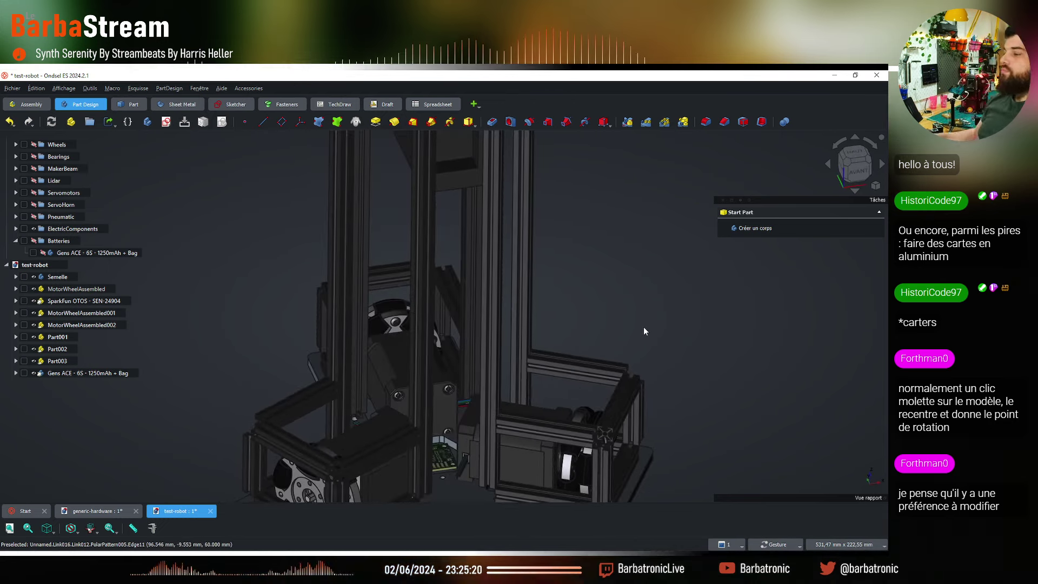
scroll(428, 345, down, 5)
drag(429, 345, 538, 346)
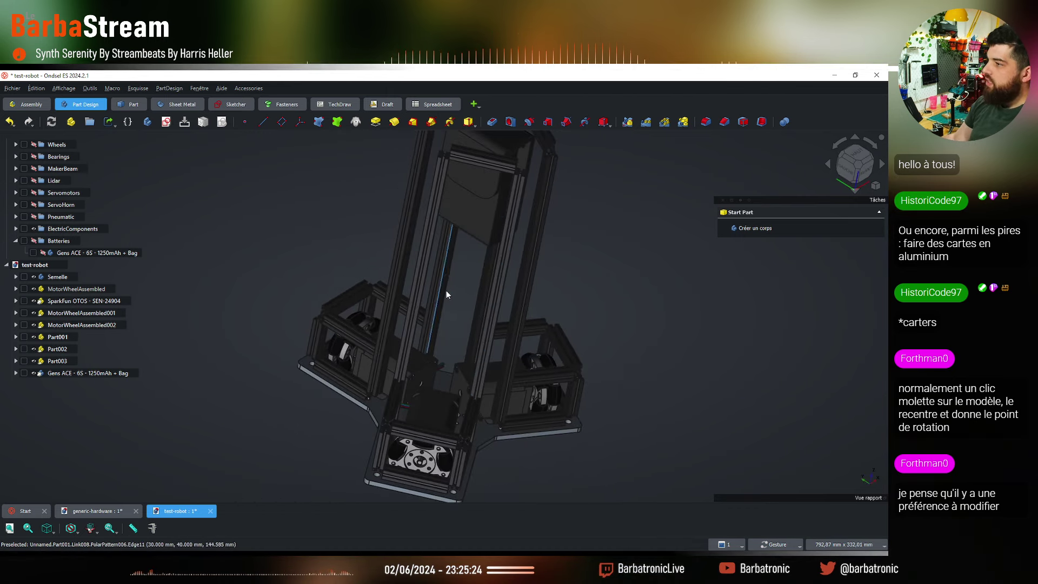
Create a link in test-robot to the MG996 servo from the Servomotors group
drag(508, 201, 555, 412)
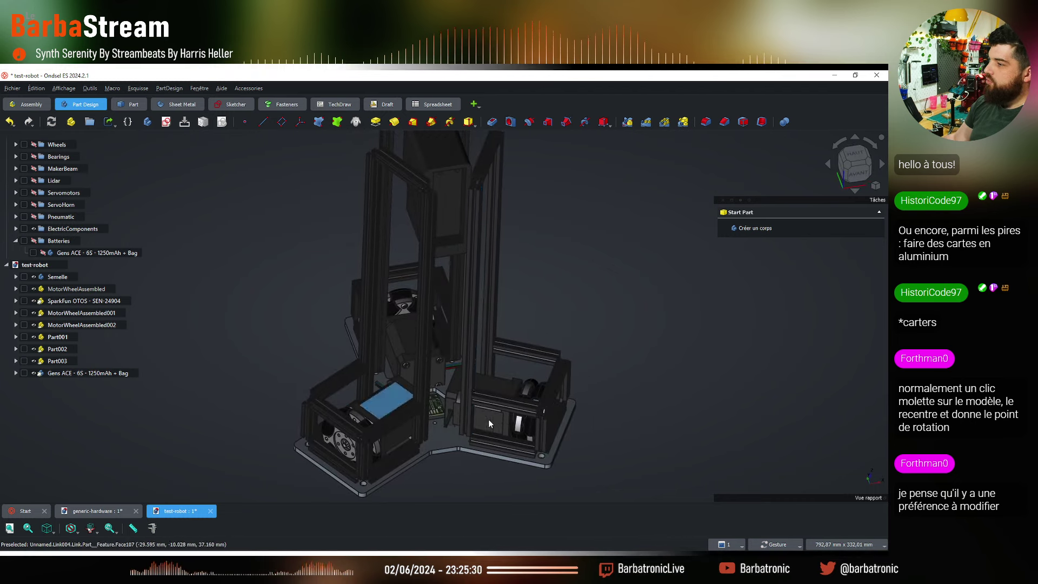
drag(489, 424, 565, 372)
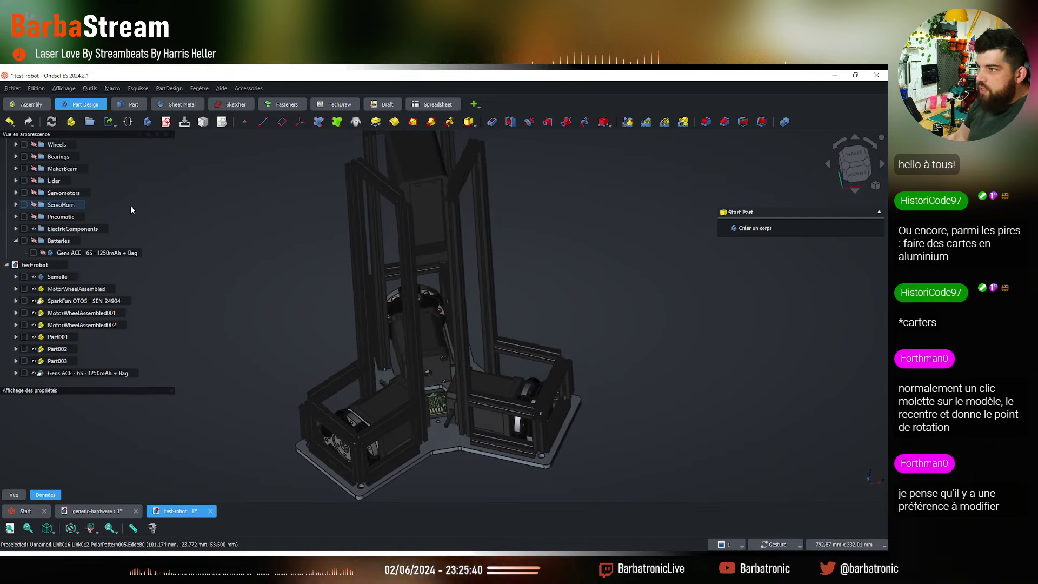
click(16, 193)
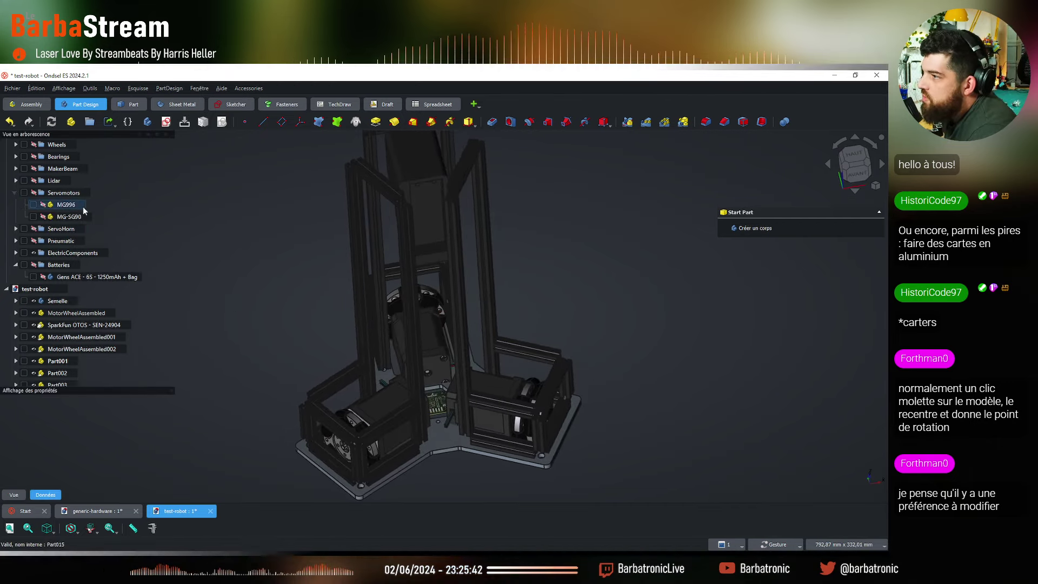
click(70, 206)
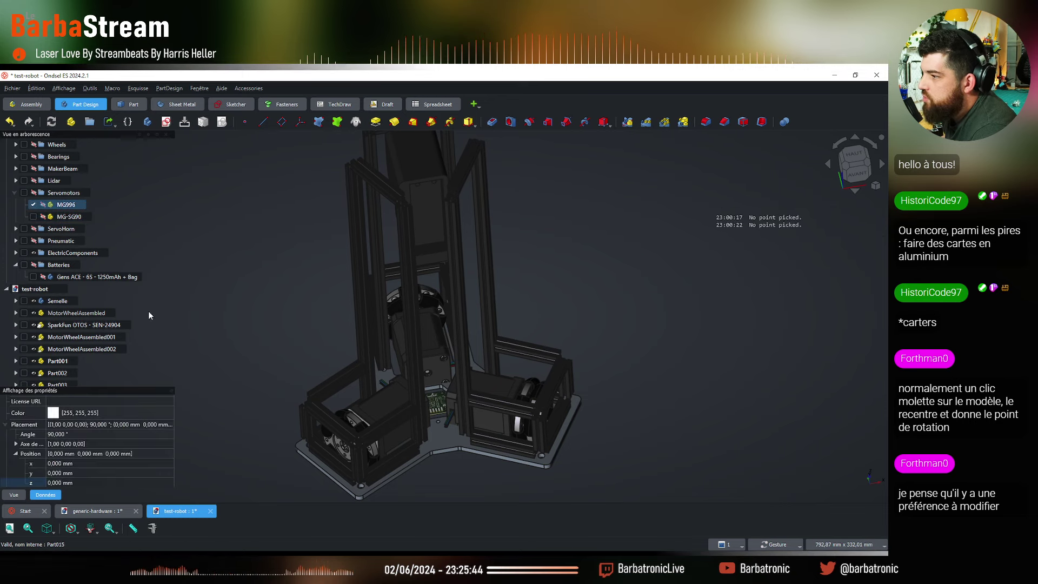
click(110, 123)
scroll(50, 325, down, 1)
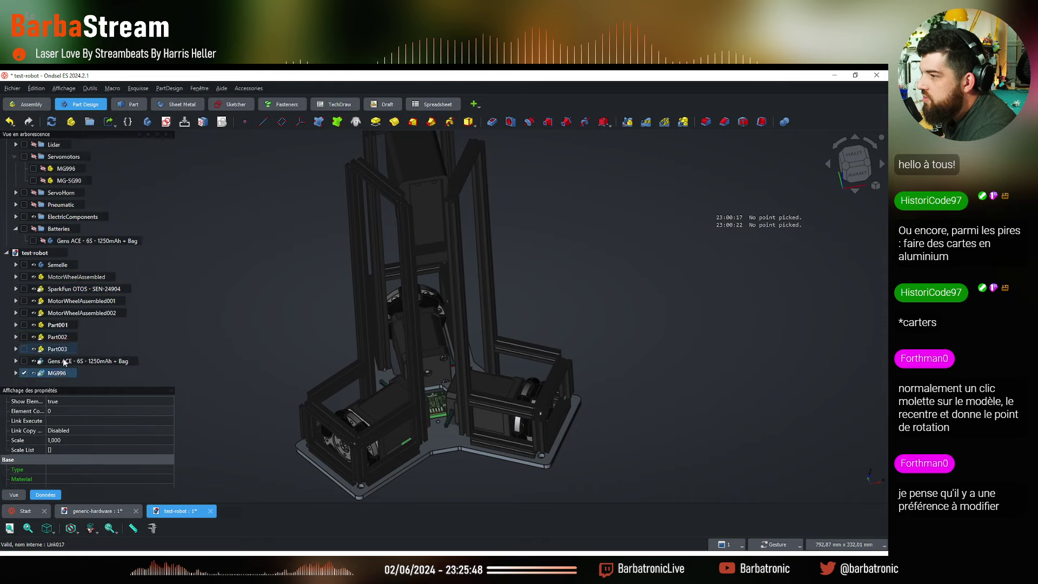
Turn the MG996 servo link on its side and raise it to just beneath the top crossbar of a MakerBeam frame
right_click(60, 374)
click(98, 89)
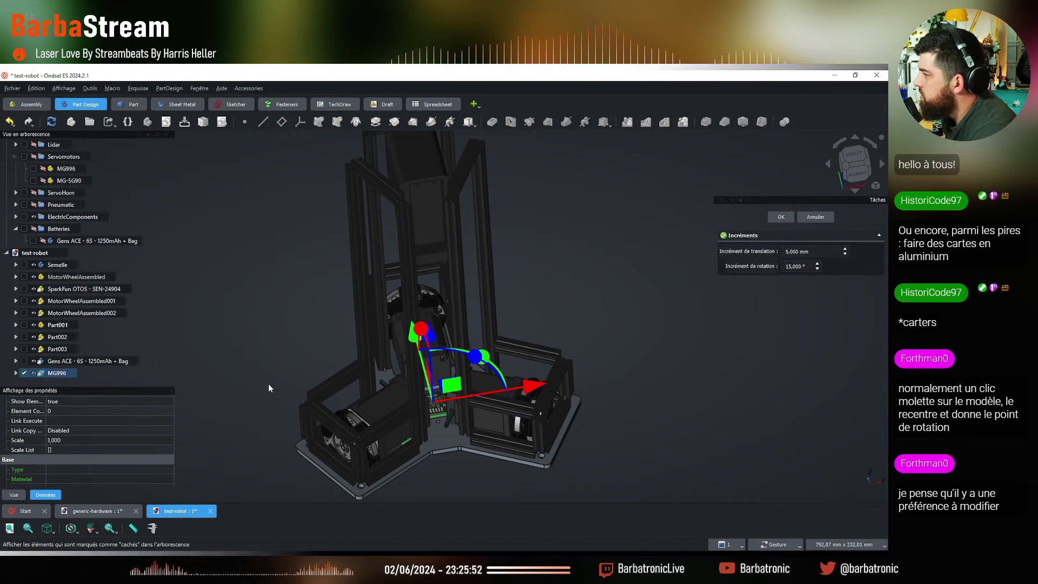
drag(270, 388, 528, 347)
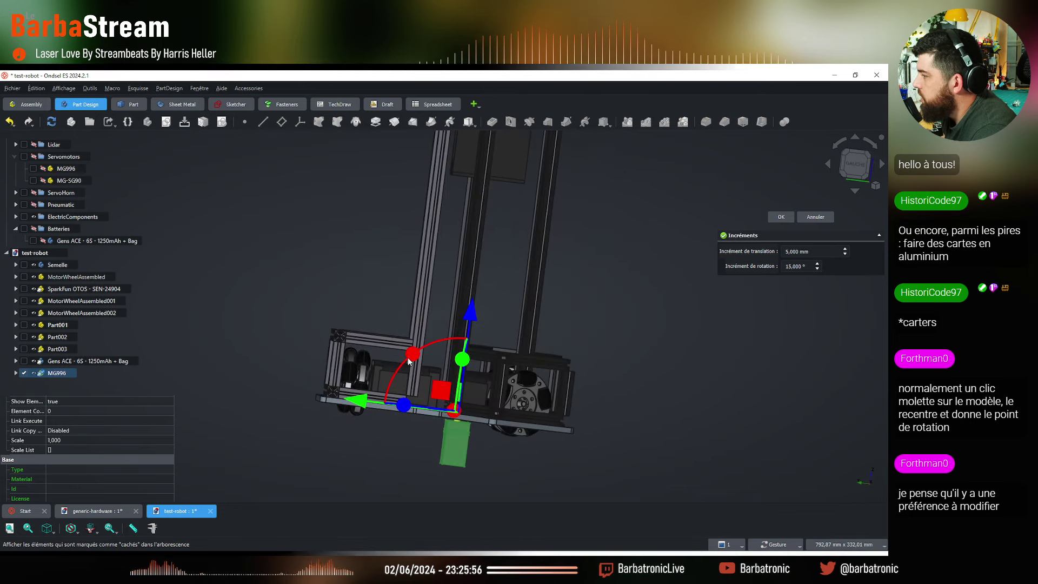
drag(409, 361, 497, 243)
scroll(454, 445, up, 2)
drag(321, 270, 507, 209)
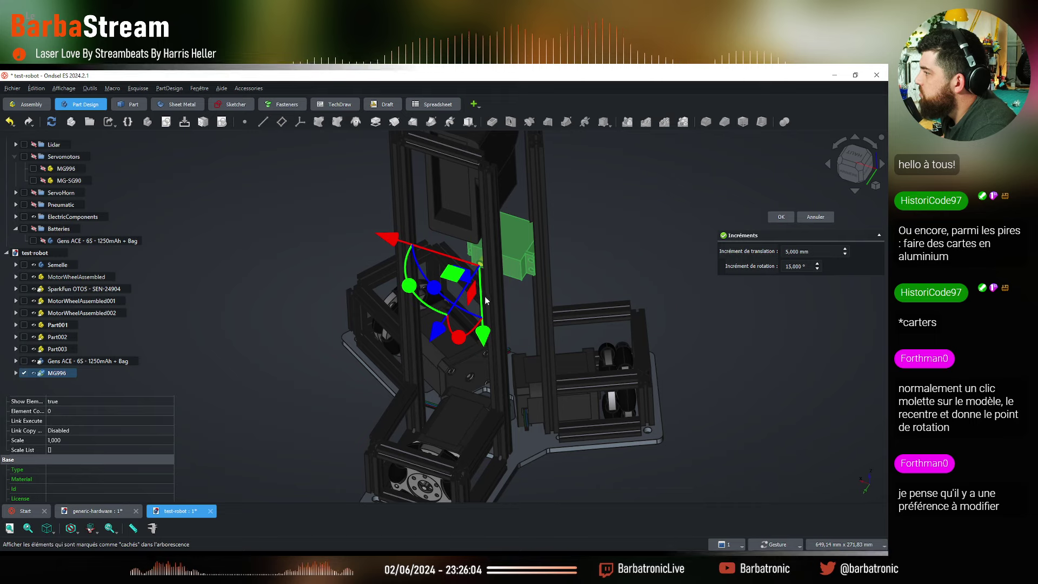
drag(443, 331, 384, 381)
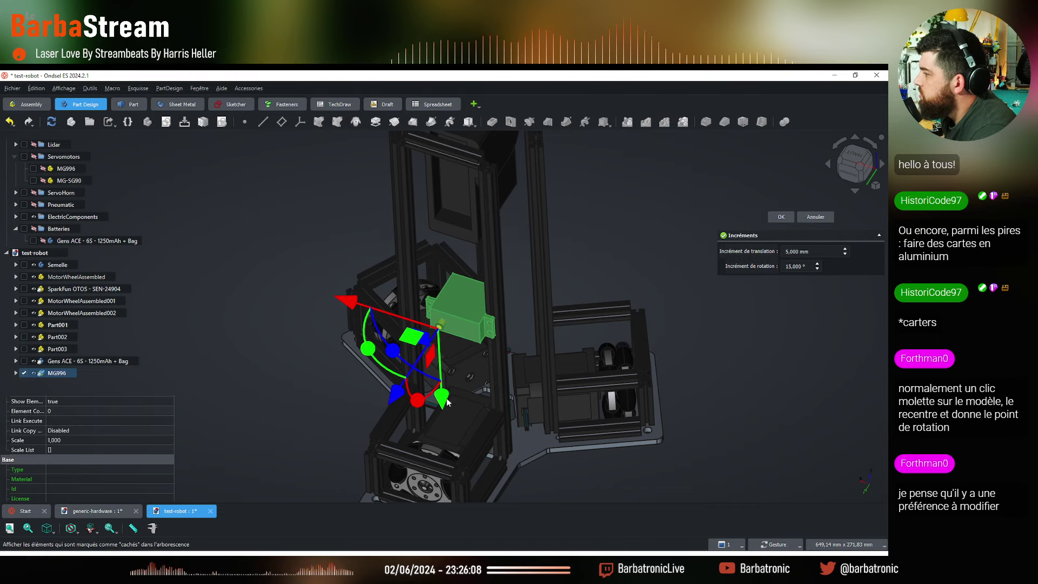
drag(446, 403, 452, 249)
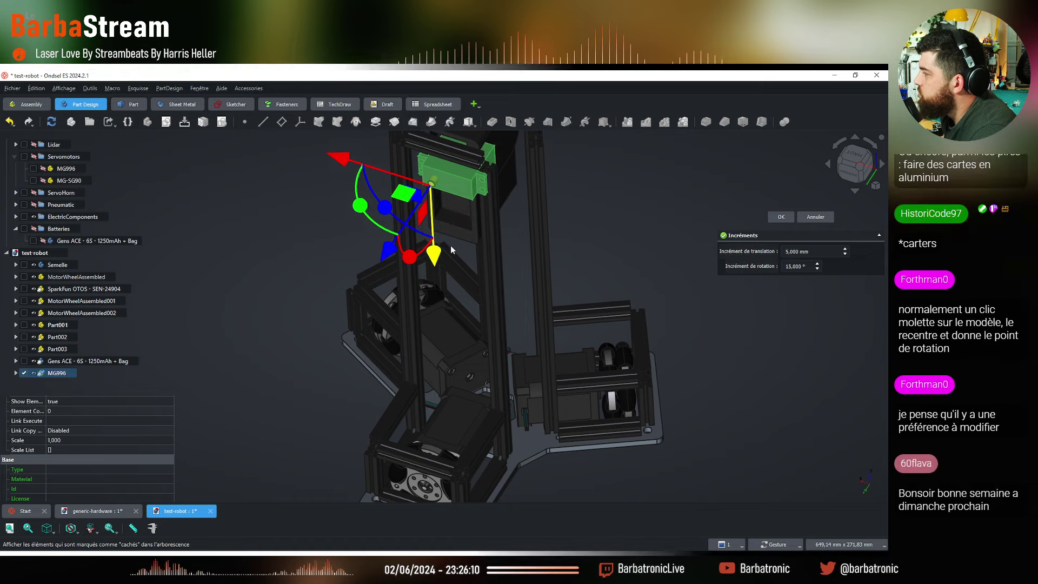
Rotate the MG996 servo a quarter turn so its body stands vertically between the two columns beneath the crossbar
scroll(447, 309, up, 3)
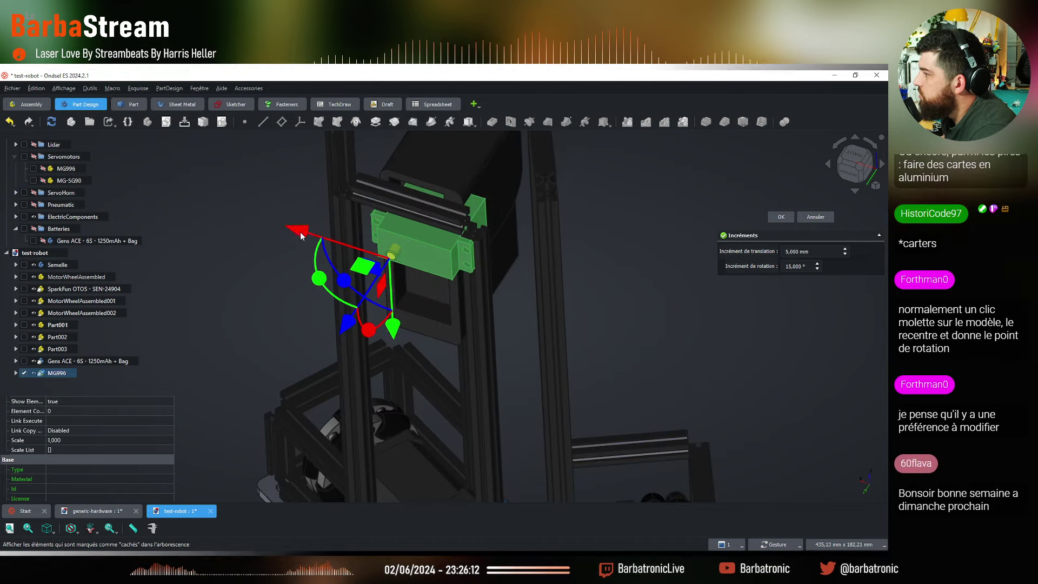
drag(301, 232, 458, 390)
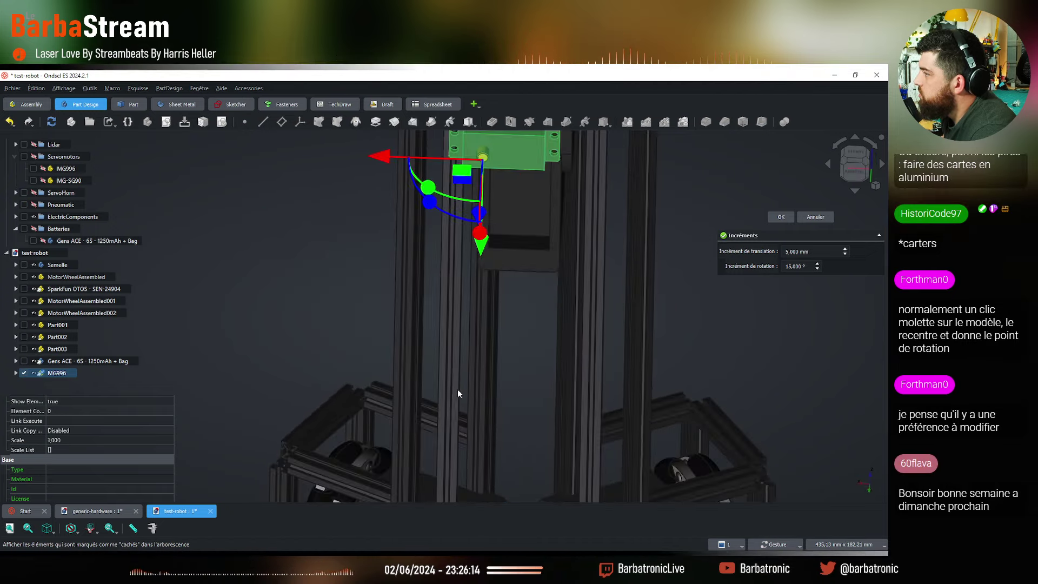
scroll(459, 394, down, 4)
scroll(478, 259, up, 4)
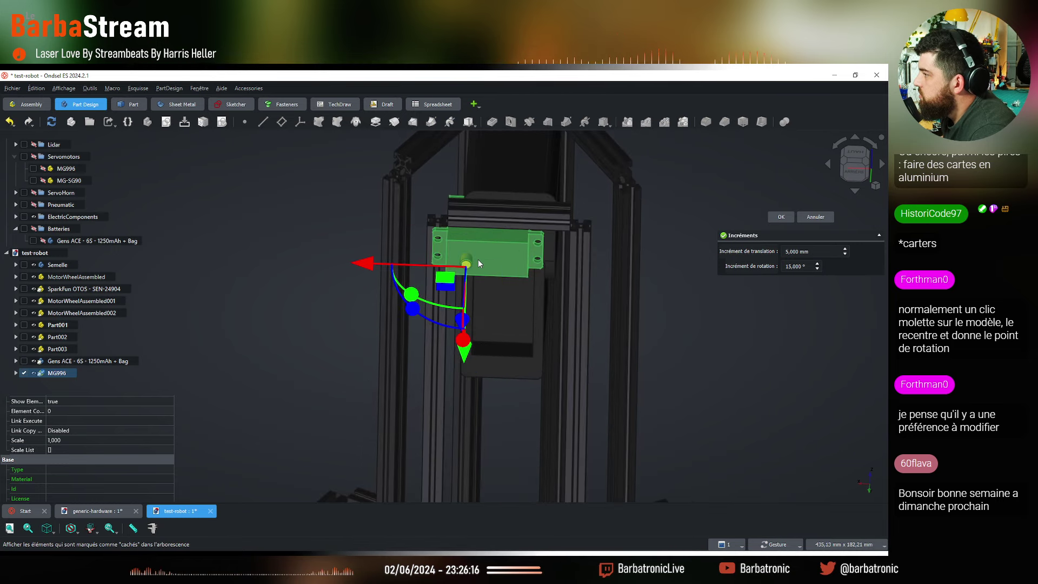
mouse_move(386, 358)
mouse_down()
mouse_move(450, 385)
mouse_move(502, 373)
mouse_move(405, 358)
mouse_up()
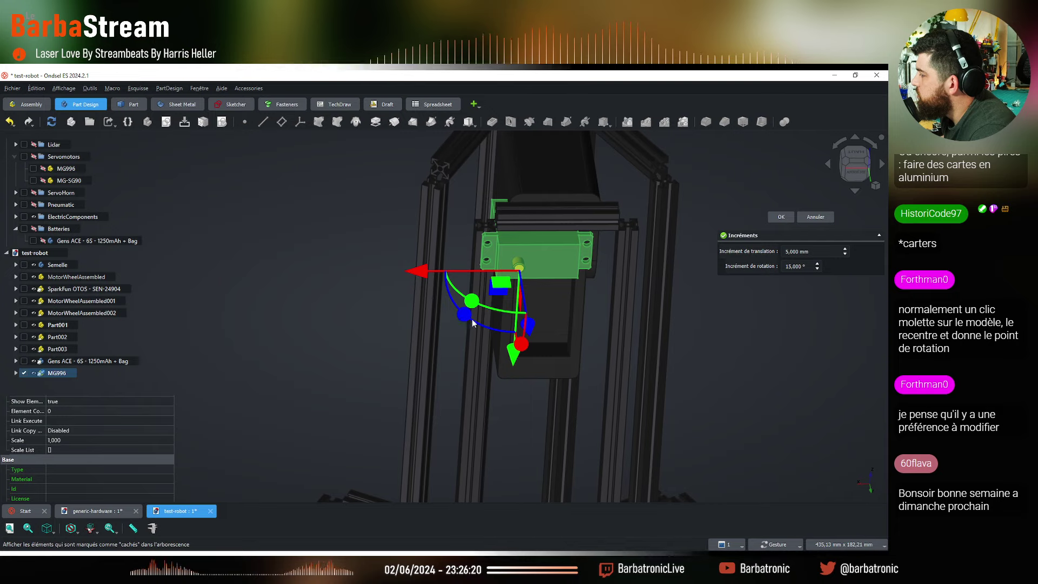
mouse_move(472, 324)
mouse_down()
mouse_move(460, 306)
mouse_move(459, 255)
mouse_move(488, 242)
mouse_move(492, 371)
mouse_move(464, 309)
mouse_up()
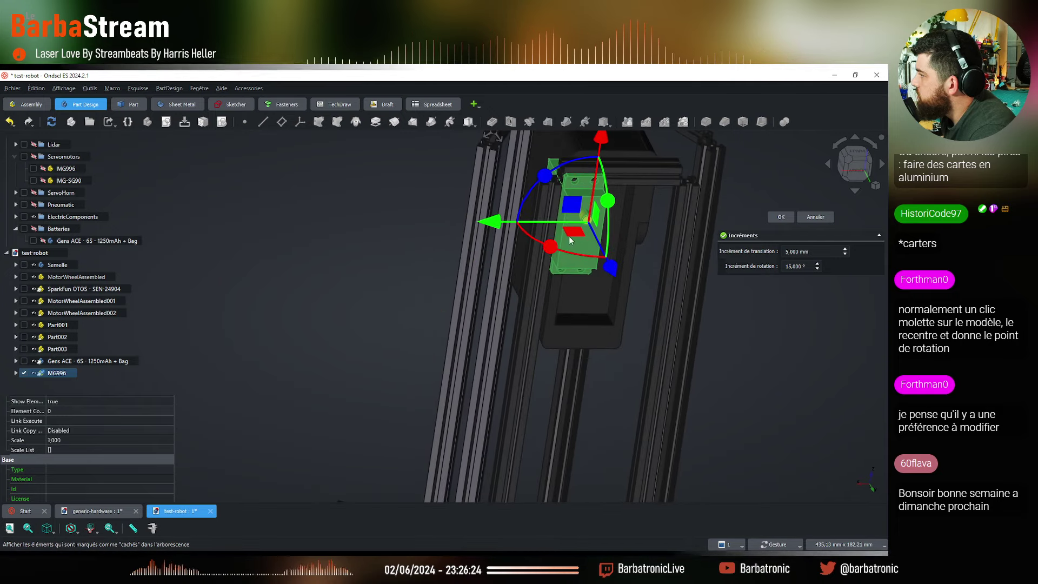
scroll(417, 358, down, 3)
scroll(463, 385, up, 1)
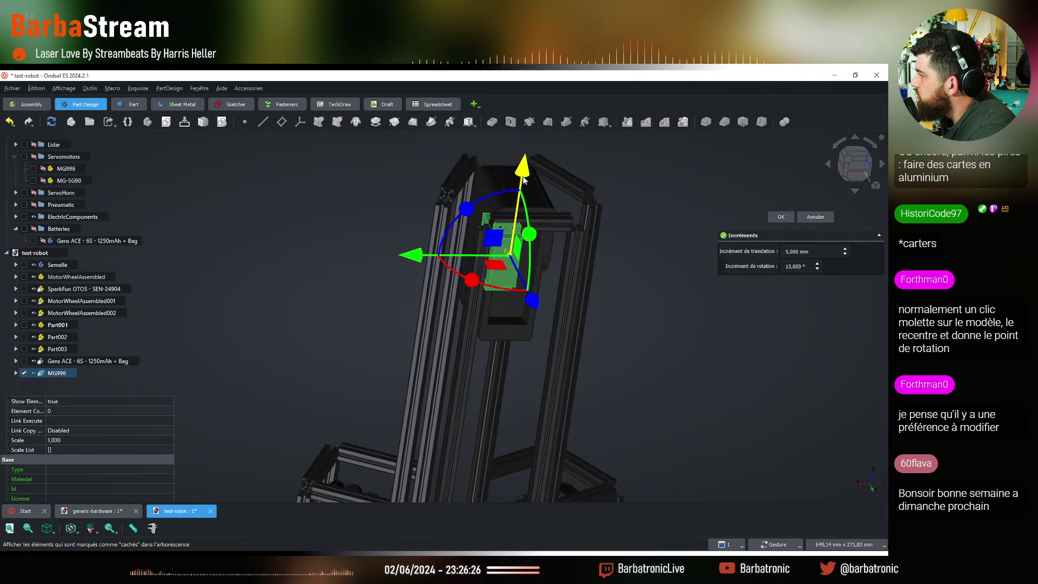
drag(329, 364, 444, 399)
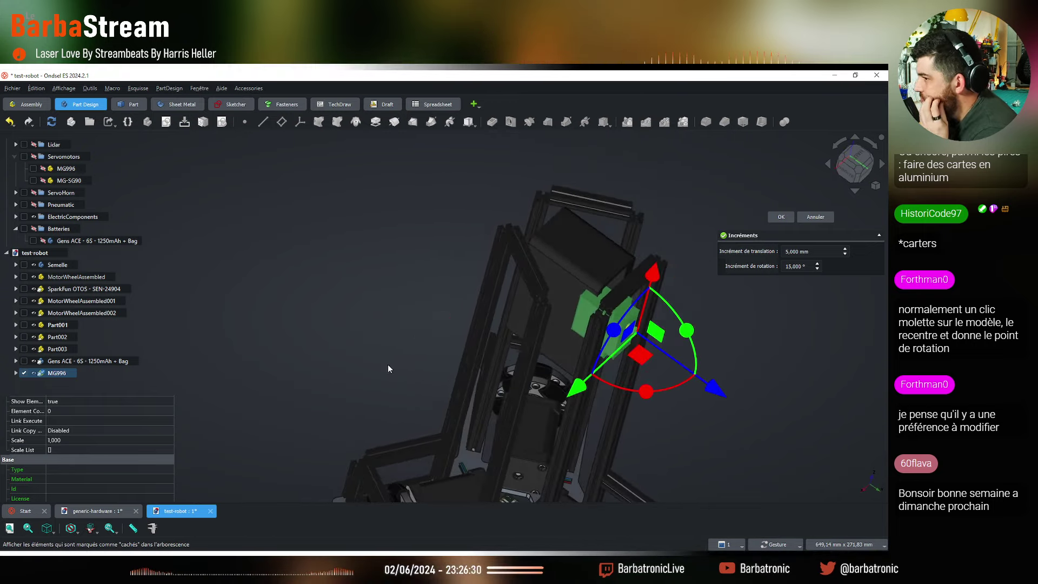
mouse_move(387, 369)
mouse_down()
mouse_move(553, 320)
mouse_move(522, 220)
mouse_move(362, 374)
mouse_move(370, 358)
mouse_up()
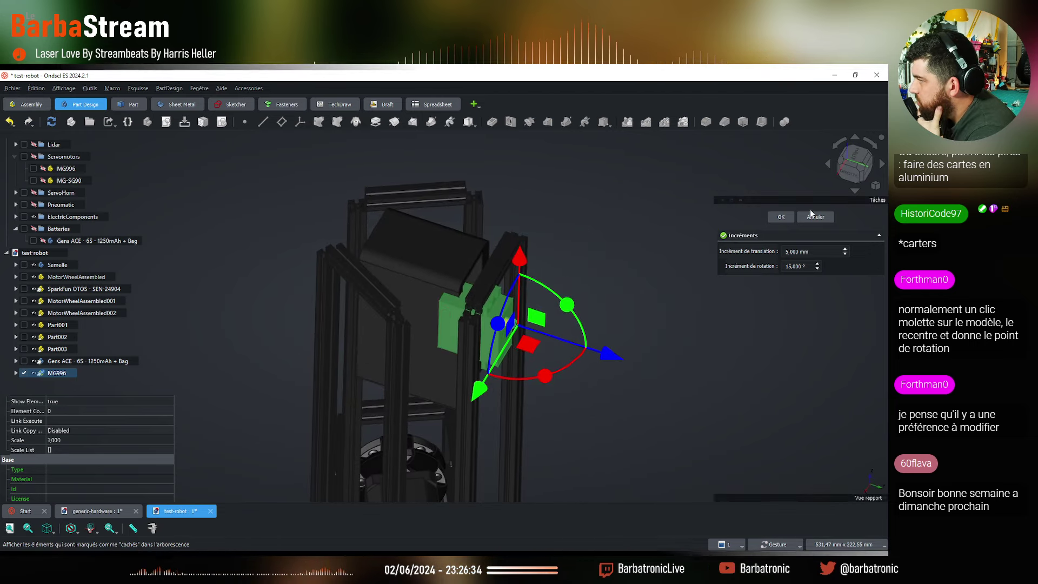
key(Escape)
click(235, 351)
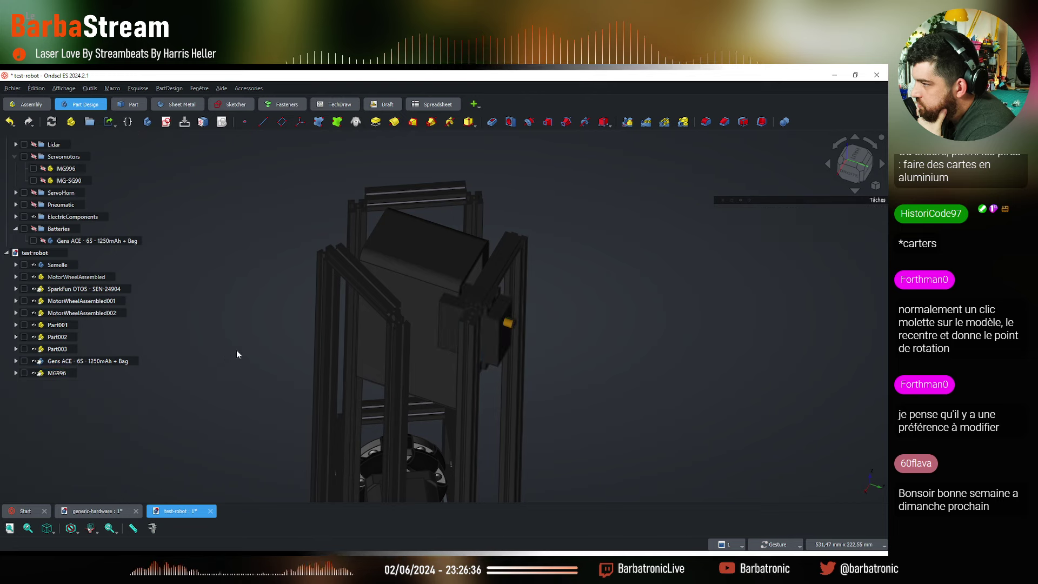
Move the MG996 servo link into Part001 so it repeats with the frame around the robot
click(53, 374)
drag(54, 377, 64, 325)
click(225, 349)
drag(224, 349, 278, 370)
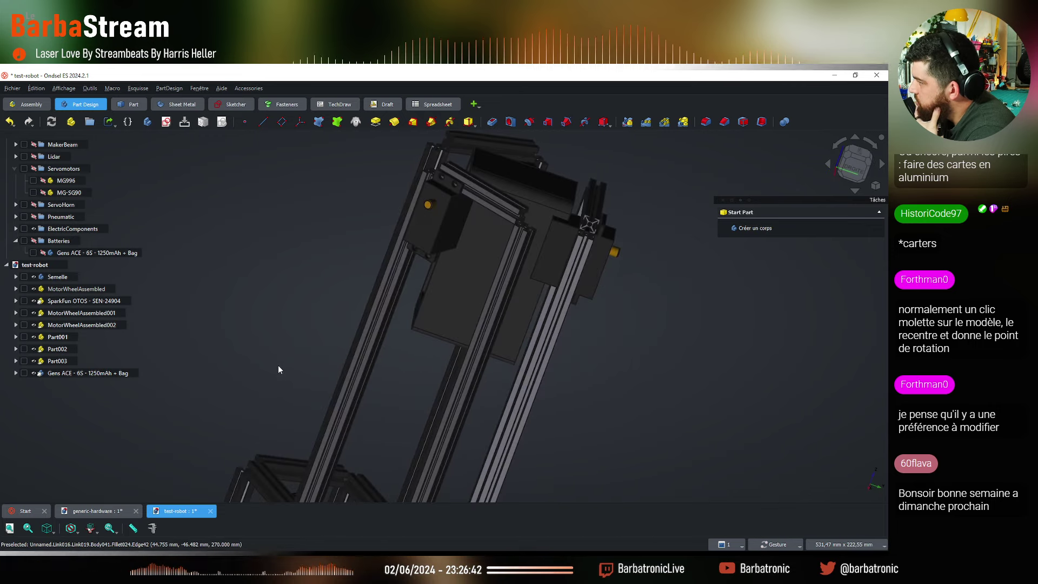
Adjust the position of the MG996 servo inside Part001, between the frame's columns and beneath its top crossbar
click(77, 373)
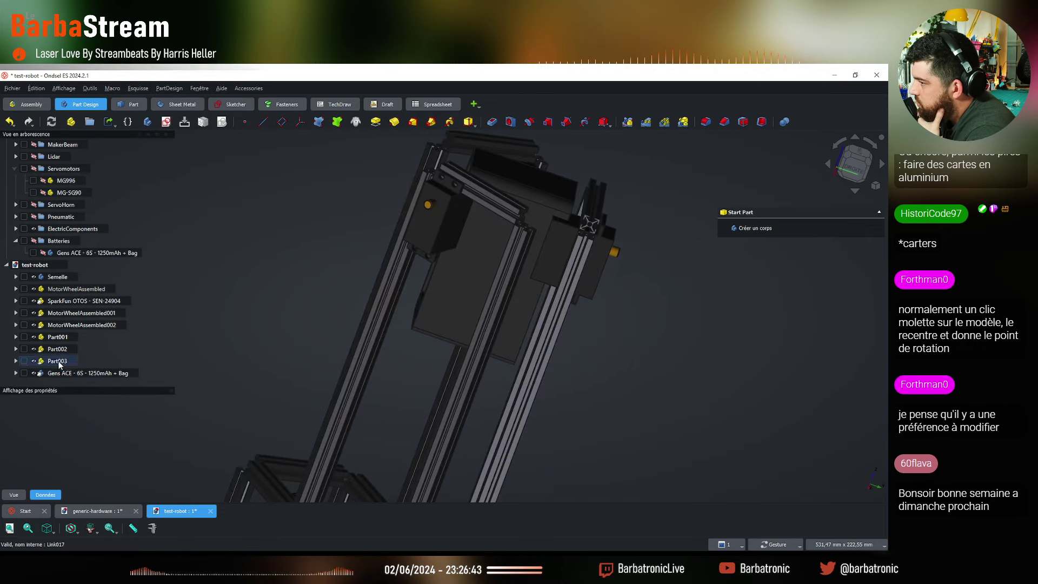
click(16, 337)
scroll(67, 365, down, 4)
click(68, 352)
right_click(67, 354)
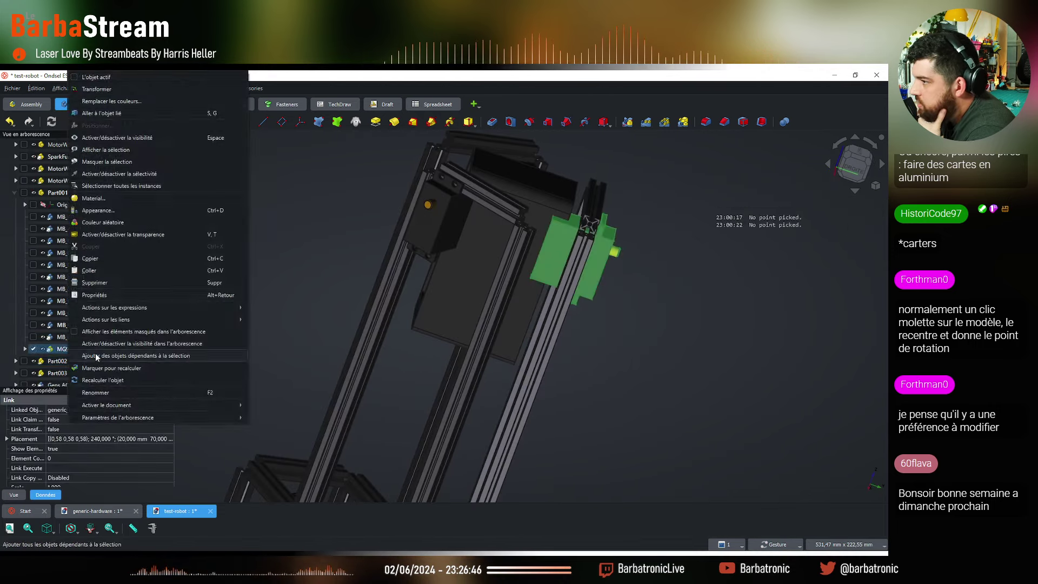
click(125, 129)
drag(646, 344, 442, 329)
drag(294, 195, 367, 282)
drag(357, 332, 360, 360)
click(171, 355)
drag(171, 356, 406, 379)
click(787, 219)
Examine the three MG996 servos and their clearance to the battery and MakerBeam columns from several angles and from above
drag(690, 387, 552, 355)
scroll(553, 356, down, 4)
scroll(511, 315, up, 3)
drag(470, 294, 489, 329)
scroll(488, 418, down, 4)
scroll(465, 425, up, 3)
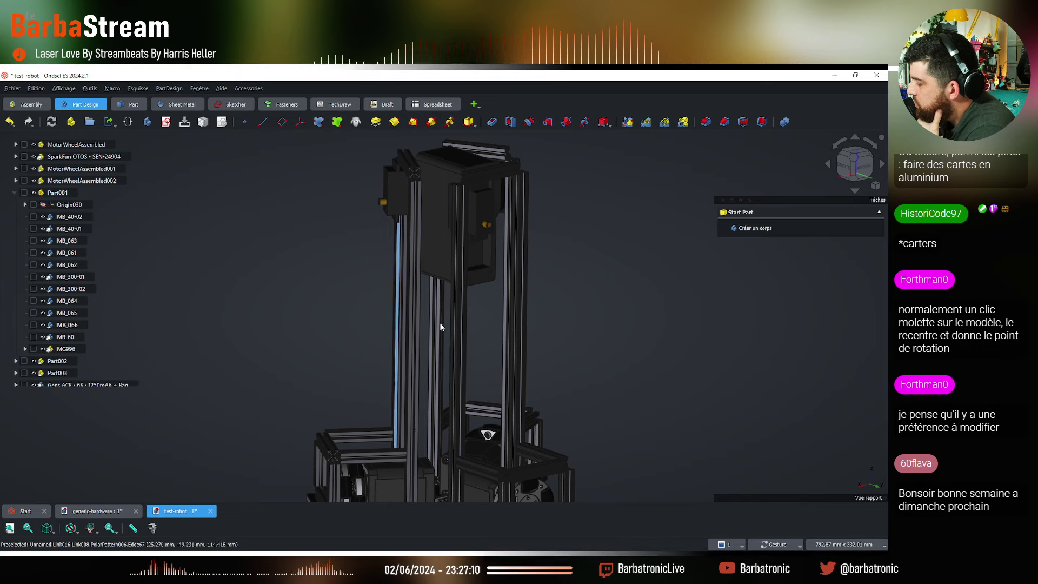
drag(317, 419, 513, 281)
scroll(481, 295, down, 3)
scroll(485, 325, up, 3)
drag(487, 206, 482, 310)
scroll(482, 310, up, 1)
scroll(481, 309, up, 2)
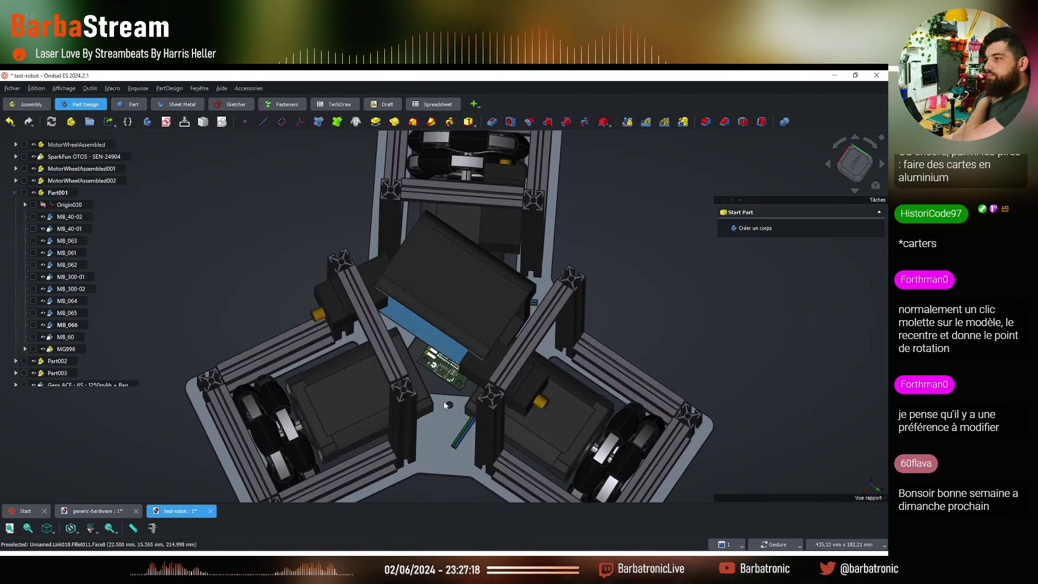
drag(446, 326, 455, 356)
scroll(455, 356, down, 5)
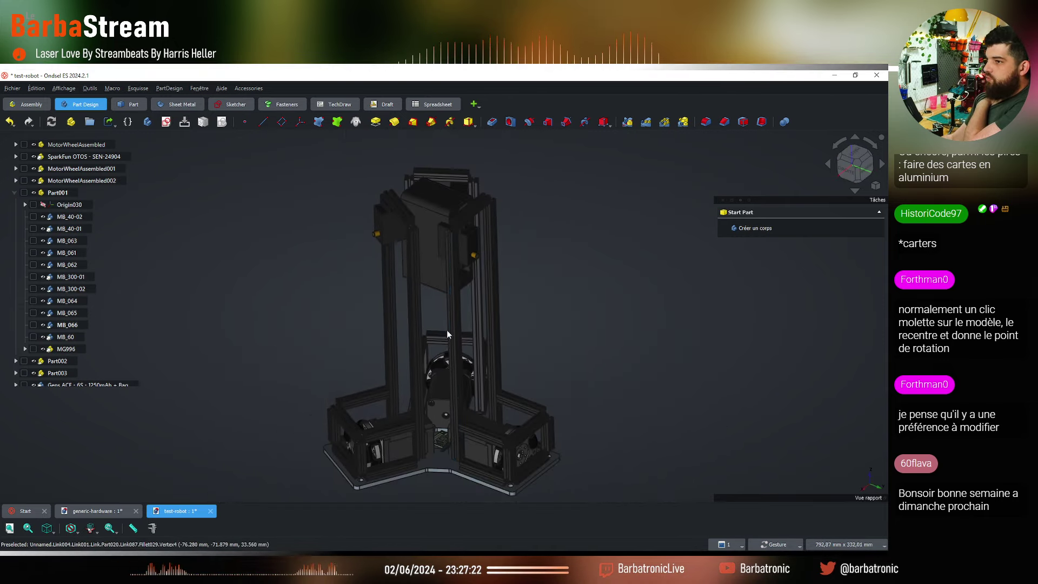
scroll(452, 357, up, 3)
scroll(454, 371, down, 2)
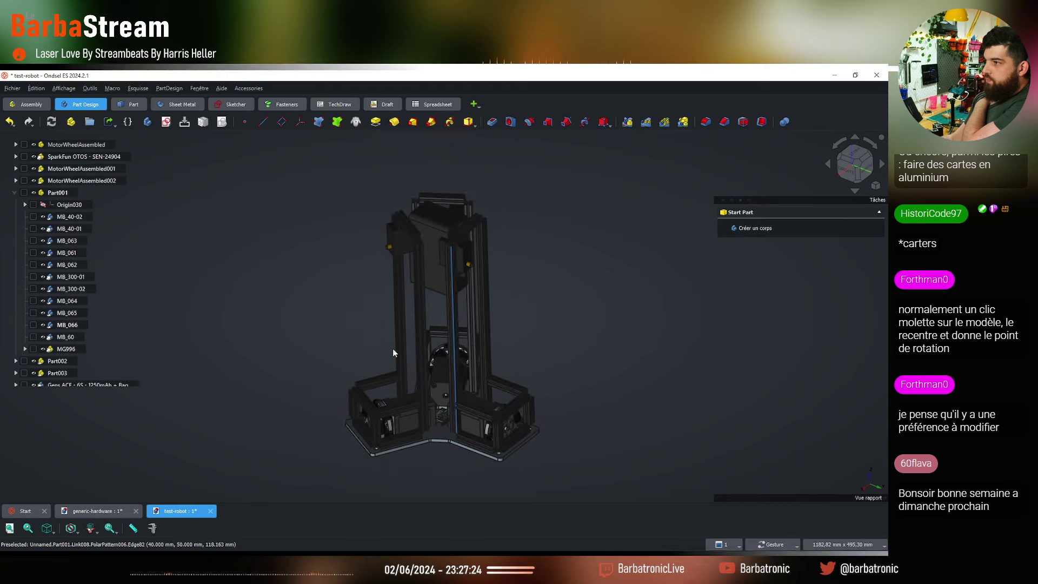
mouse_move(393, 348)
mouse_down()
mouse_move(664, 390)
mouse_move(630, 399)
mouse_move(428, 375)
mouse_move(391, 368)
mouse_move(398, 339)
mouse_move(386, 368)
mouse_up()
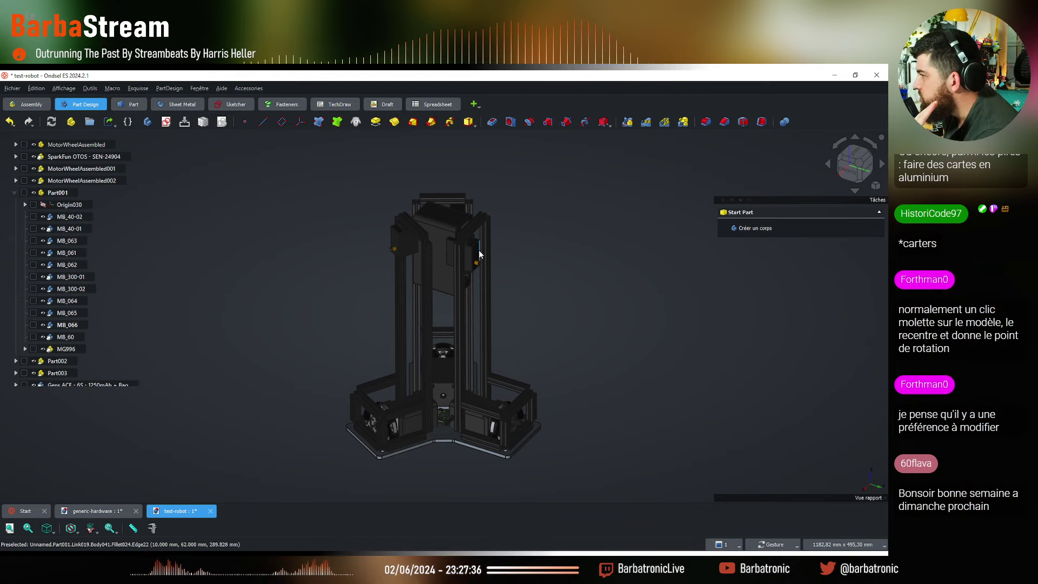
scroll(460, 221, up, 5)
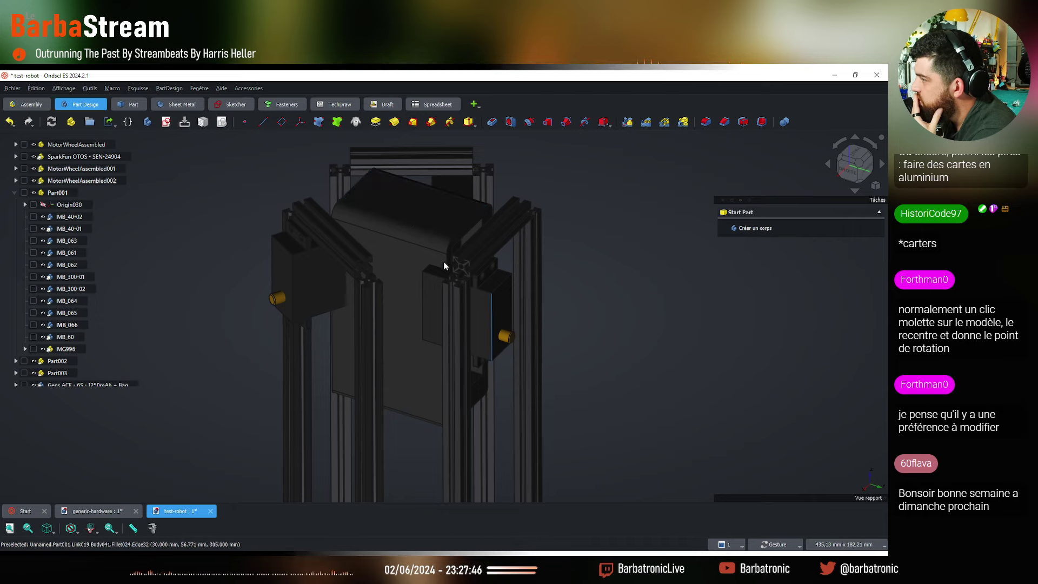
drag(663, 438, 558, 361)
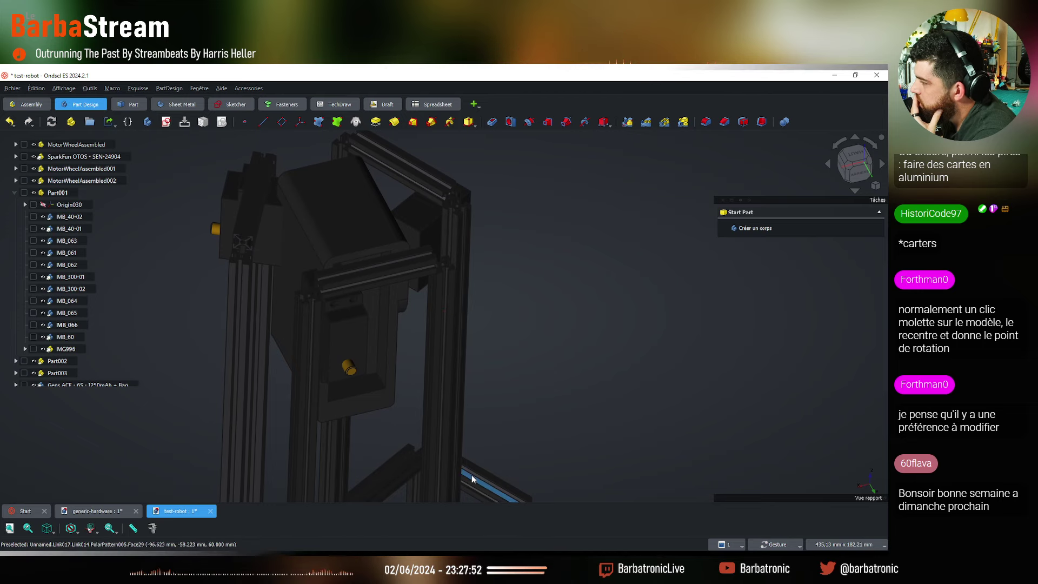
drag(437, 419, 401, 315)
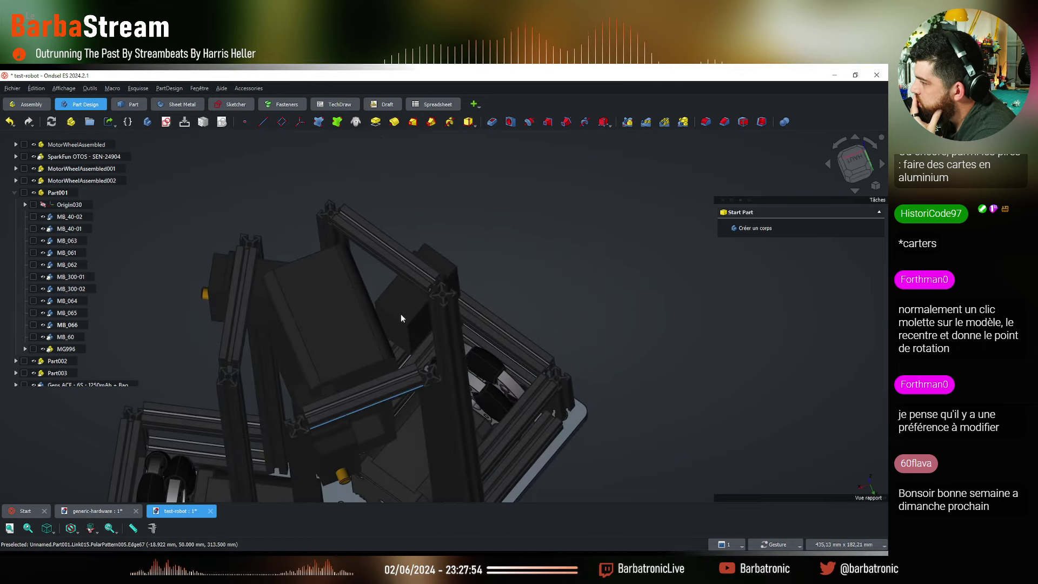
drag(405, 452, 152, 372)
Rotate the Gens ACE battery link 90° about the X axis so it lies horizontally across the tower
scroll(87, 352, down, 1)
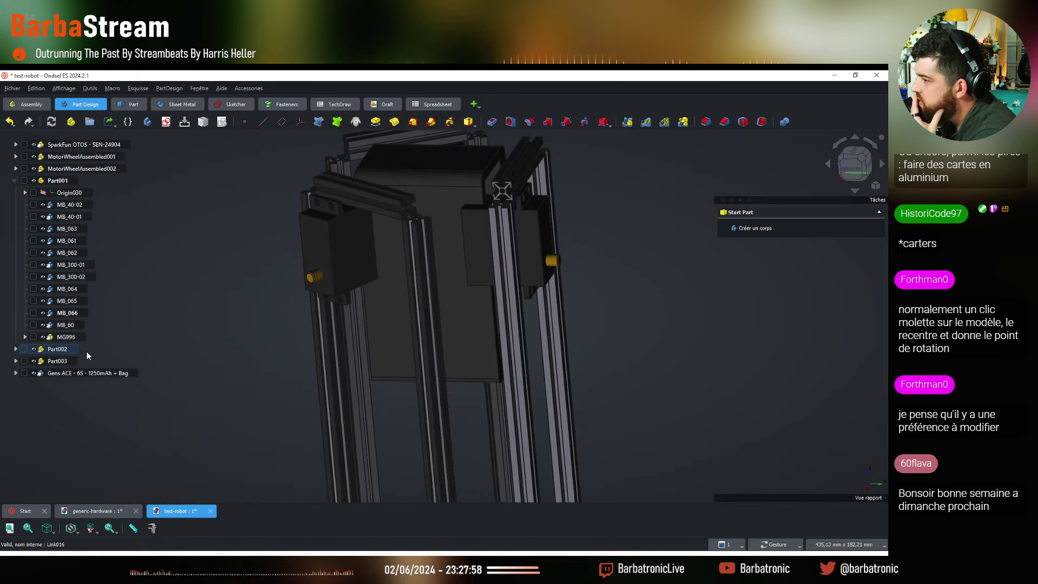
right_click(97, 373)
click(127, 89)
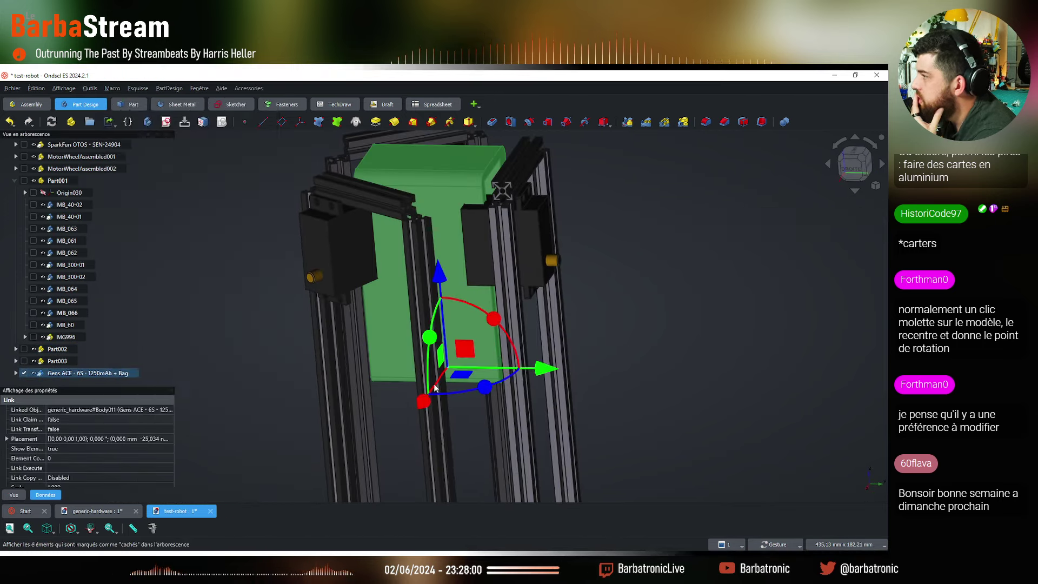
scroll(460, 387, down, 3)
scroll(462, 397, up, 2)
click(854, 169)
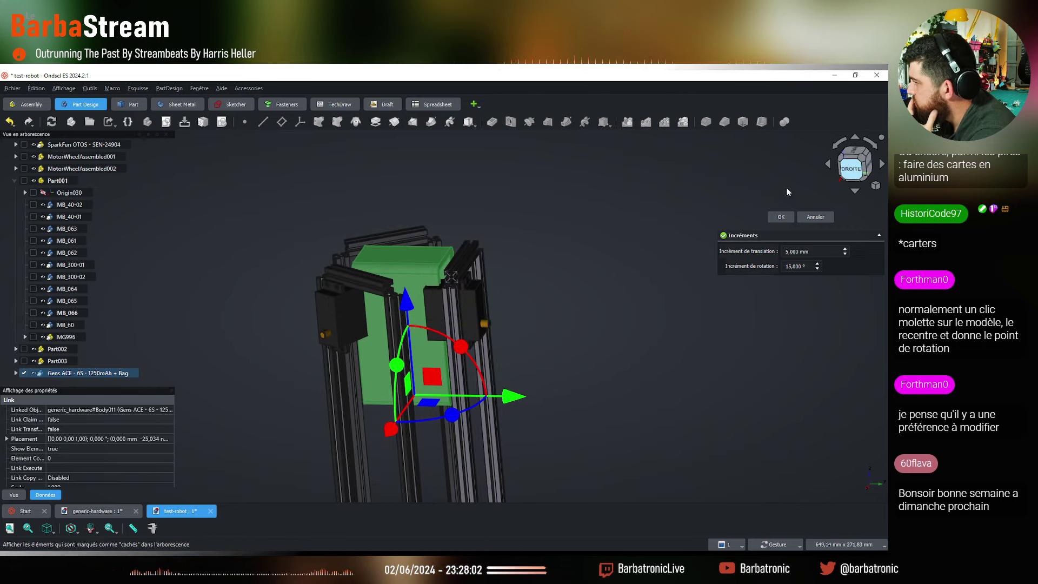
drag(493, 309, 505, 426)
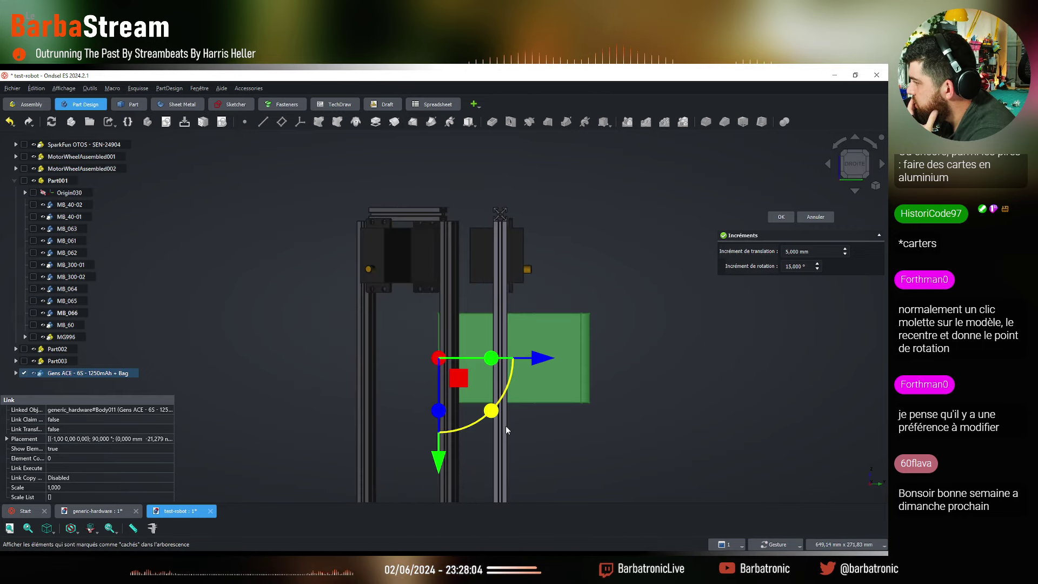
Shift the battery to -60 mm in Y so it sits between the MakerBeam columns, and accept the transform
drag(481, 363, 455, 364)
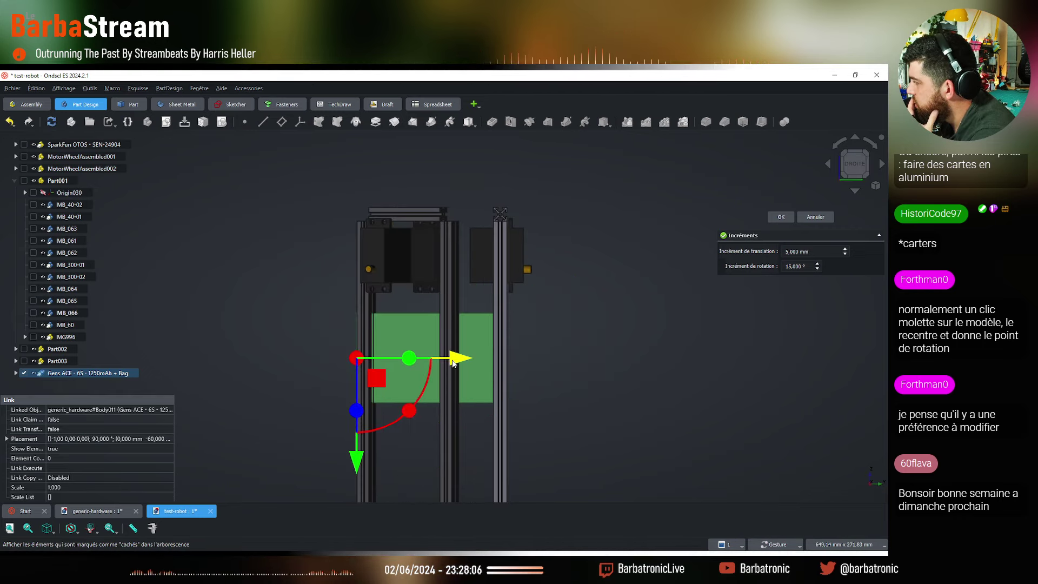
drag(594, 319, 558, 328)
click(557, 356)
click(786, 216)
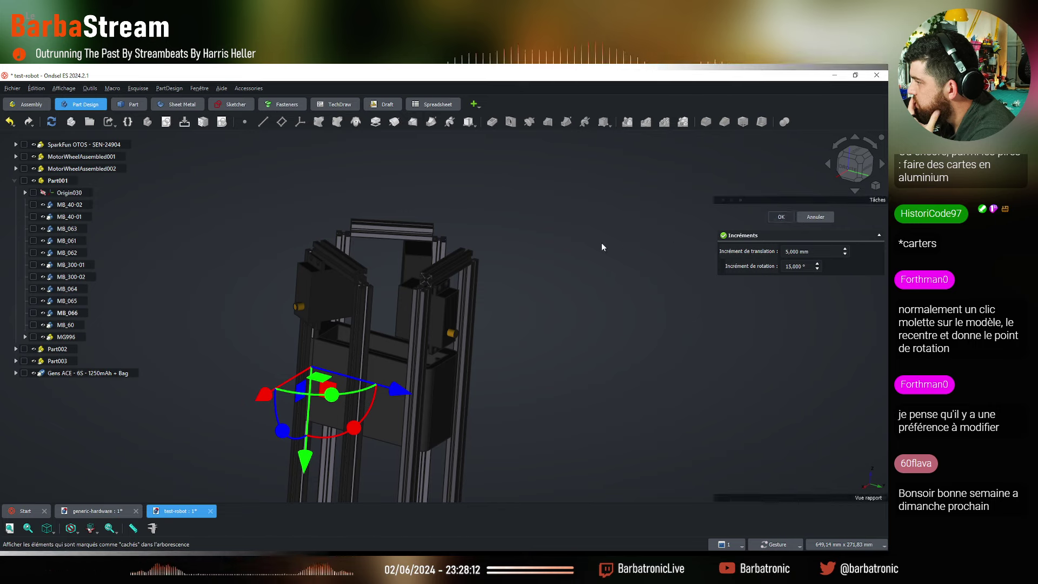
Save the test-robot document together with its linked generic-hardware document
drag(567, 254, 548, 261)
scroll(509, 313, down, 4)
scroll(459, 411, up, 5)
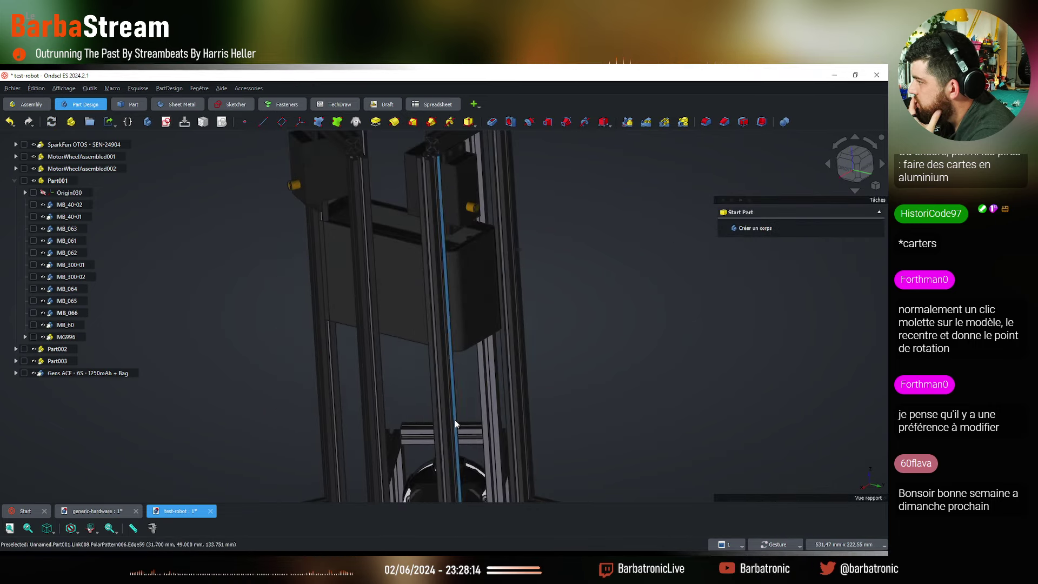
scroll(409, 344, down, 3)
drag(333, 343, 369, 369)
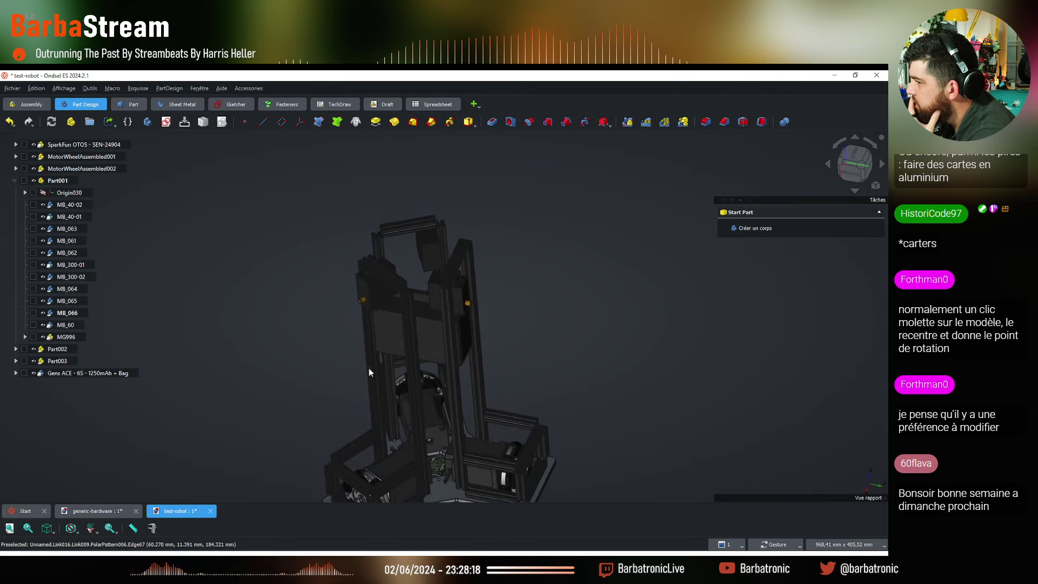
drag(605, 284, 583, 297)
key(ctrl+s)
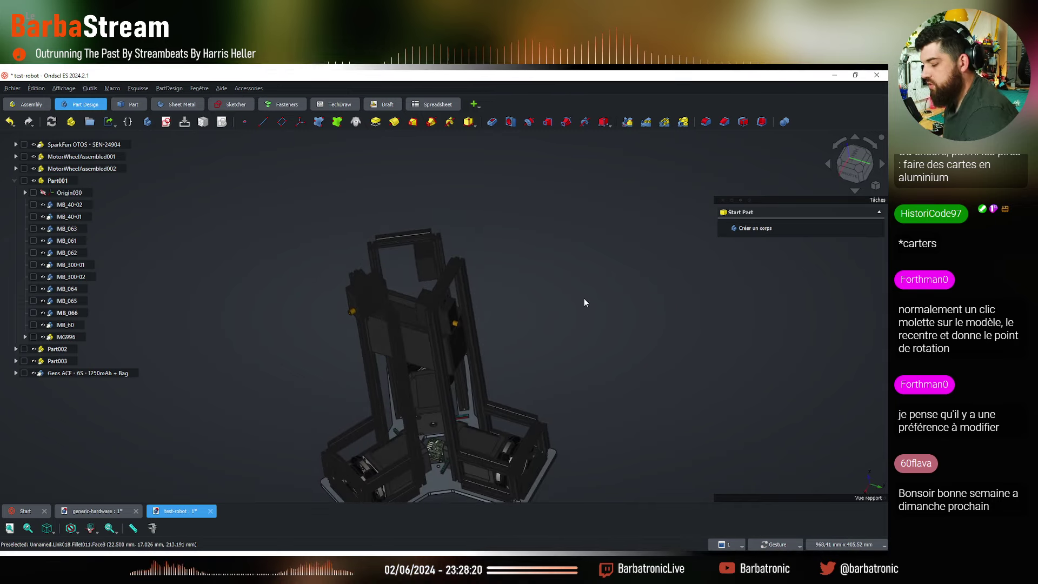
click(506, 326)
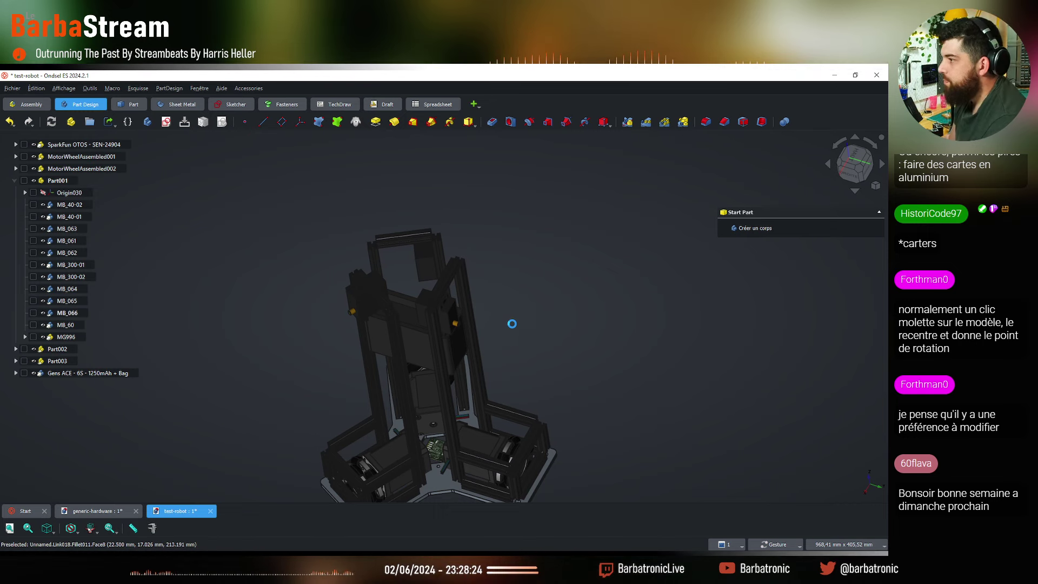
scroll(420, 360, up, 2)
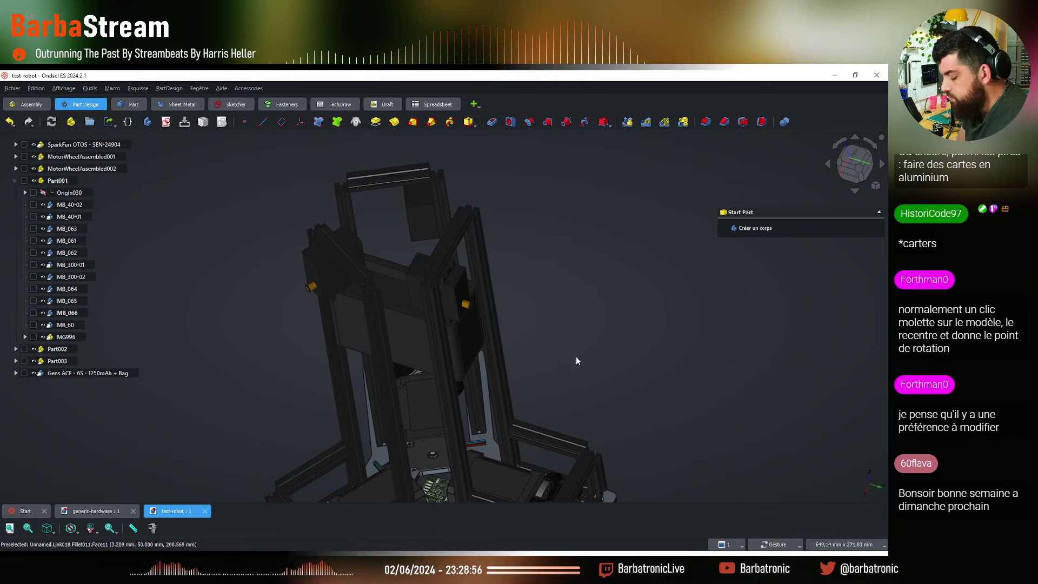
key(super)
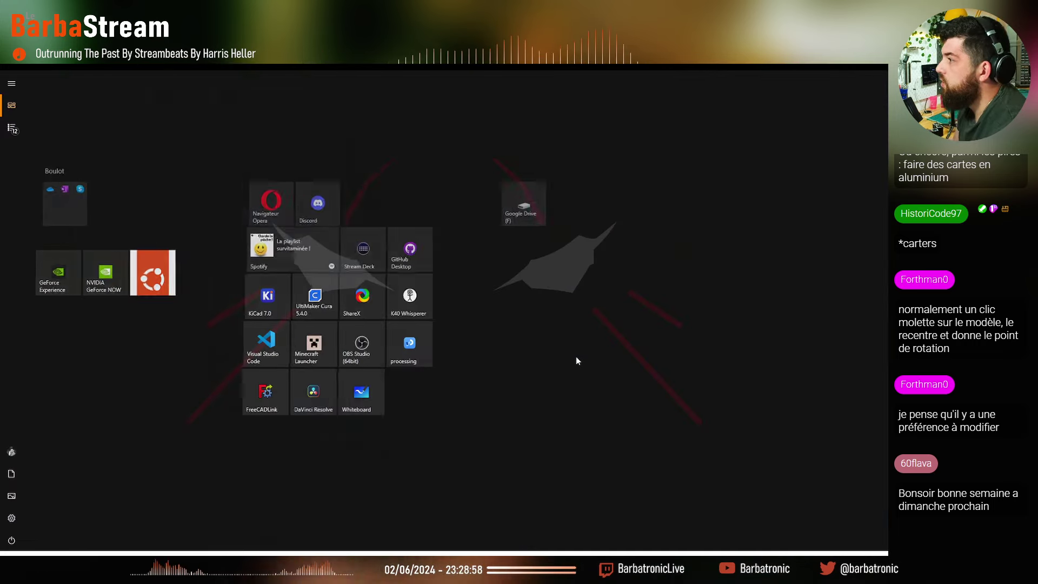
key(super)
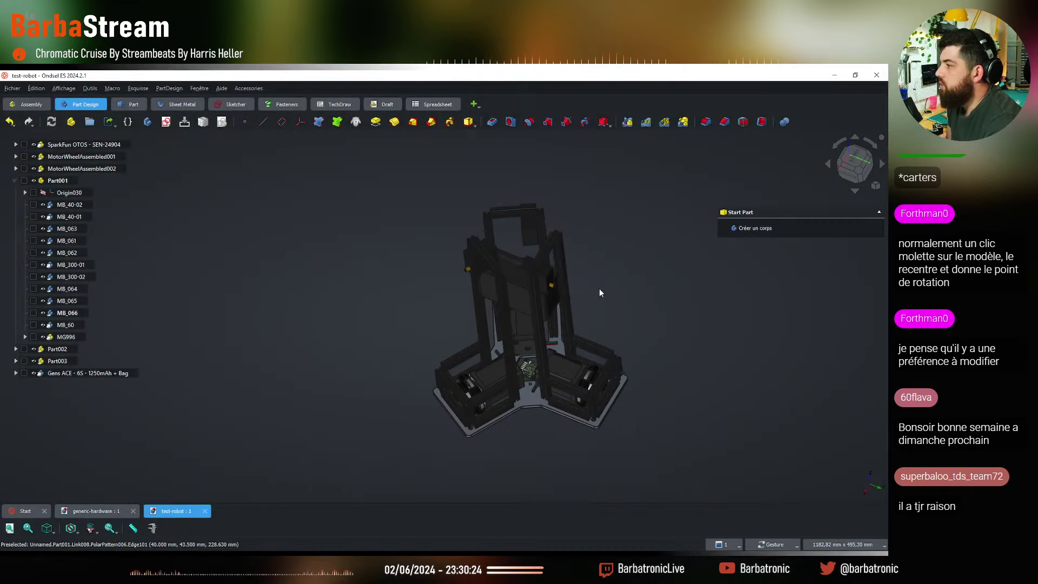
drag(599, 288, 495, 288)
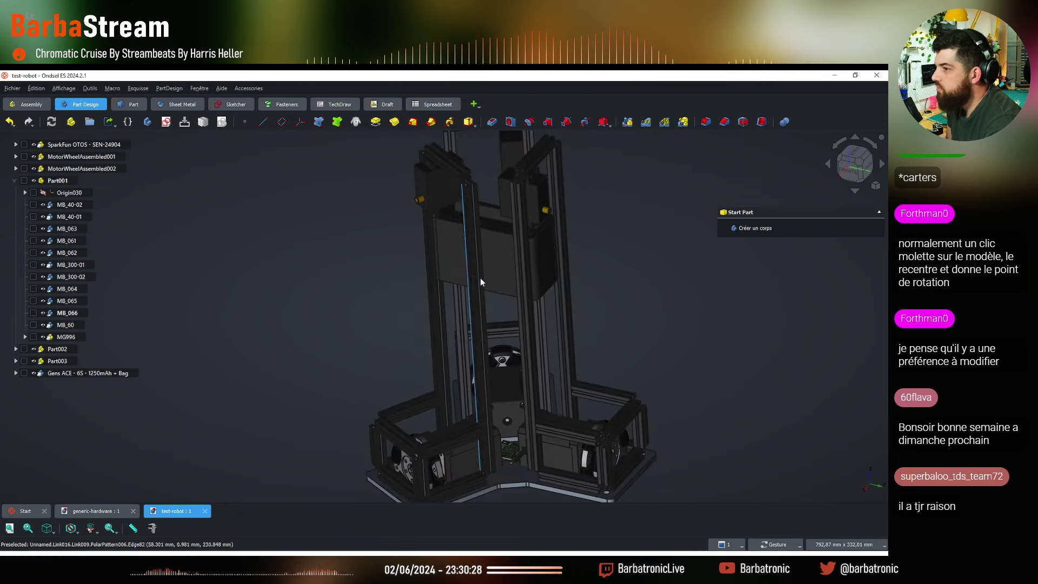
scroll(481, 276, down, 1)
scroll(498, 241, up, 2)
drag(498, 241, 558, 315)
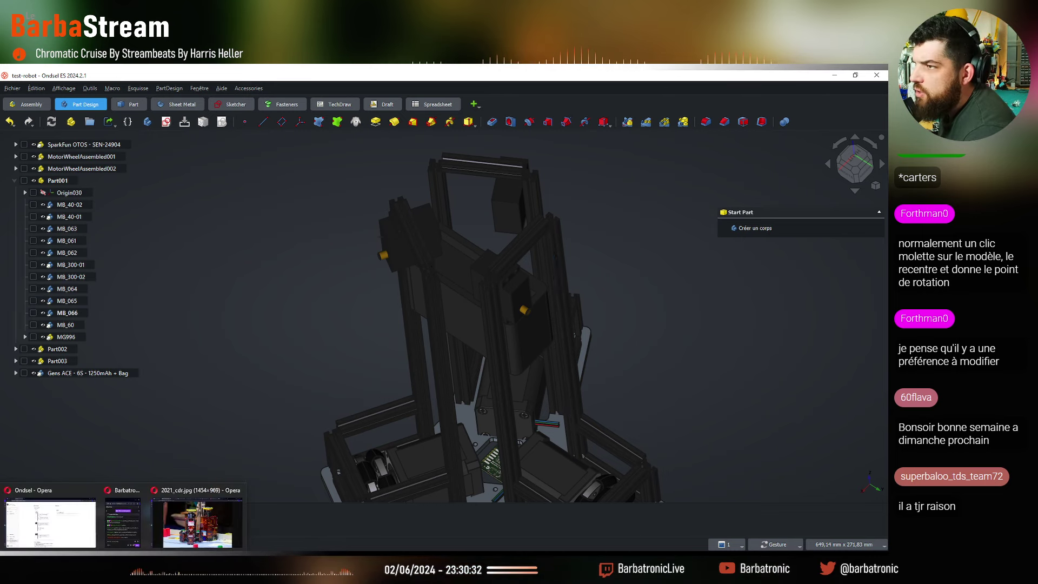
Switch to the Opera browser and search Google for "parkside 12V"
click(205, 514)
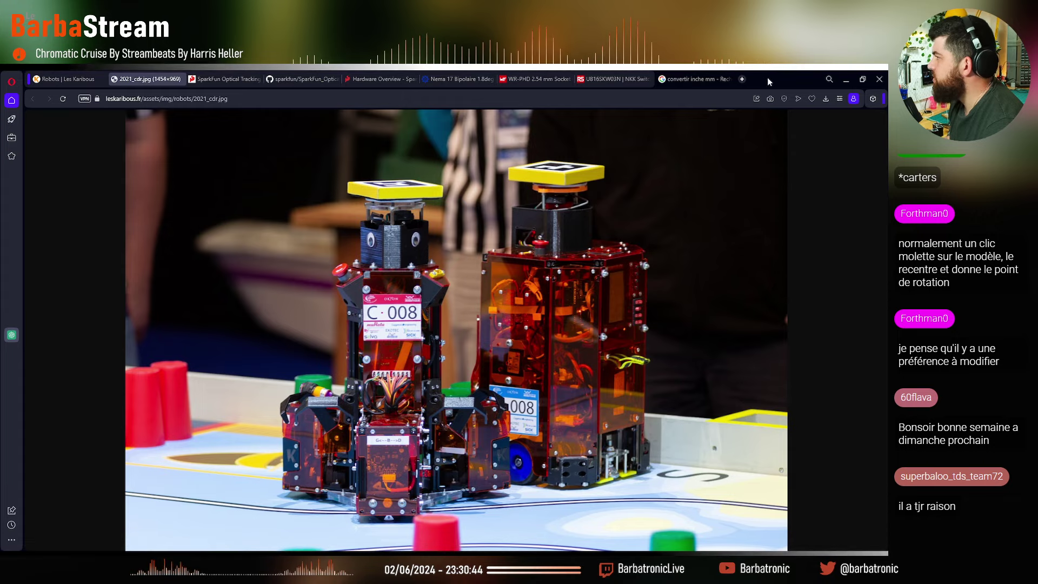
click(703, 79)
click(694, 99)
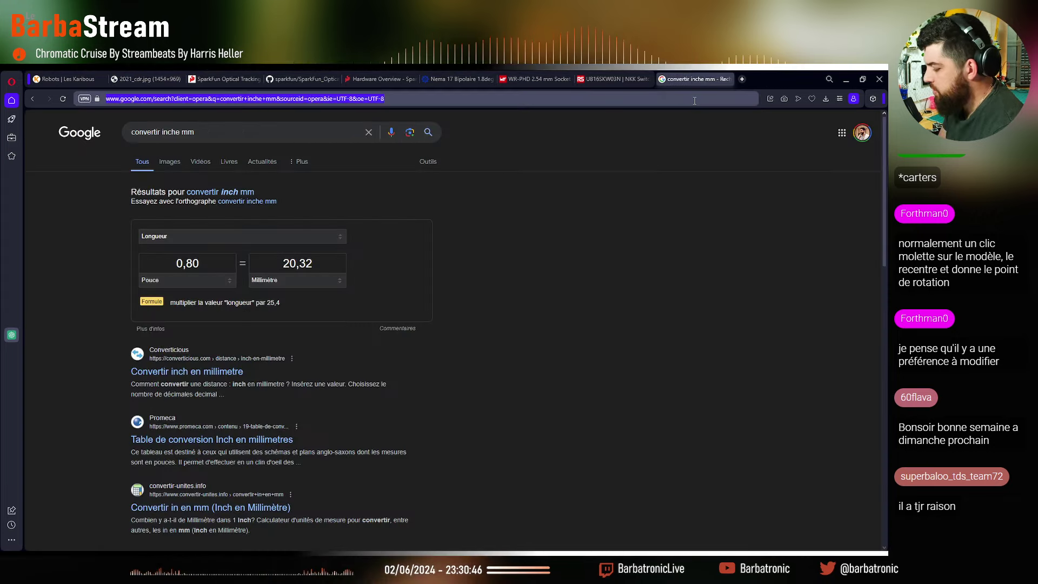
text(parkside )
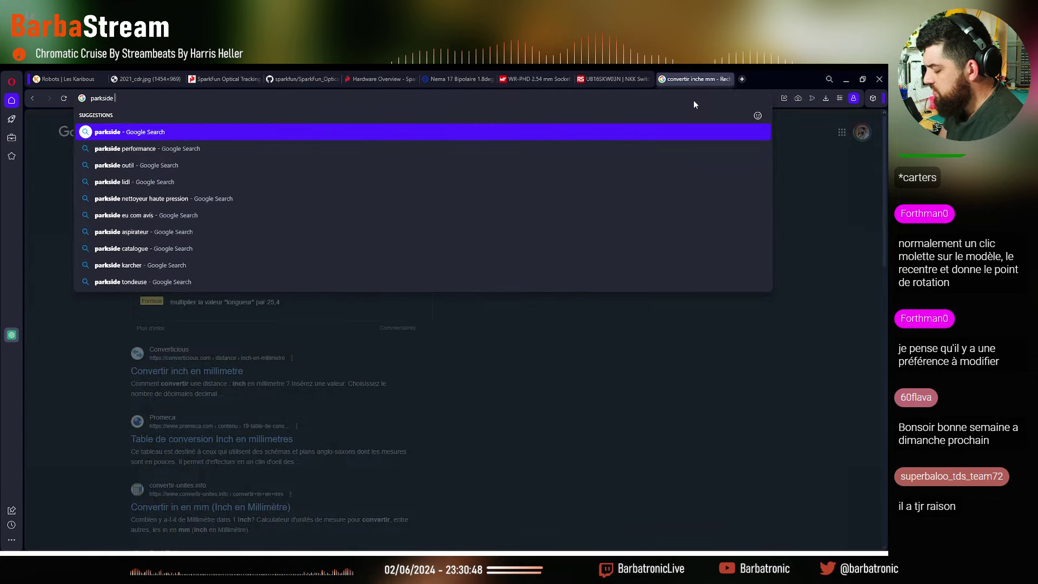
text(12V)
key(Return)
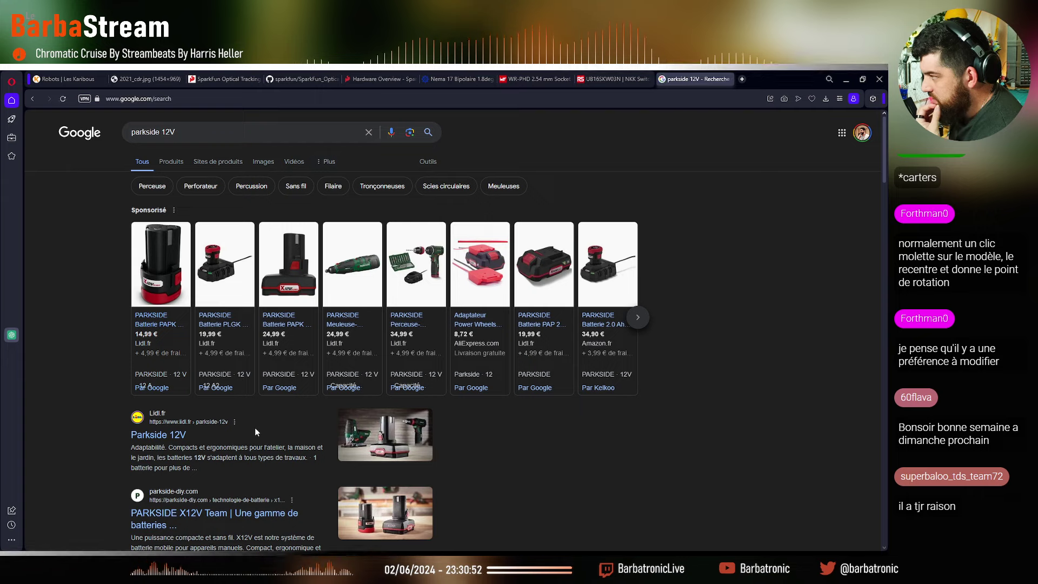
Search Google for "parkside 12V grabcad" and look through GrabCAD's Parkside model collection
click(209, 136)
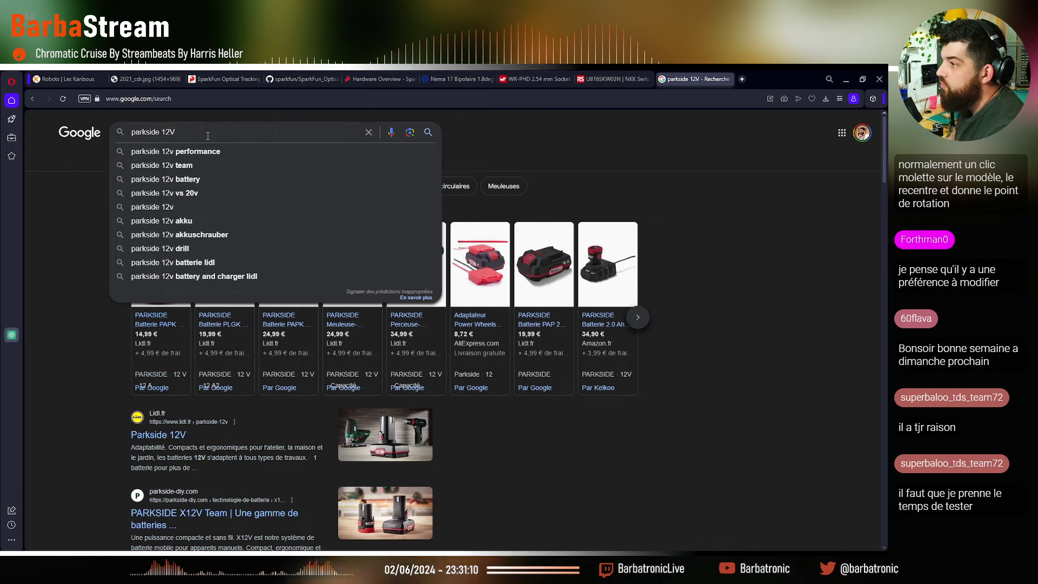
text(grabcad)
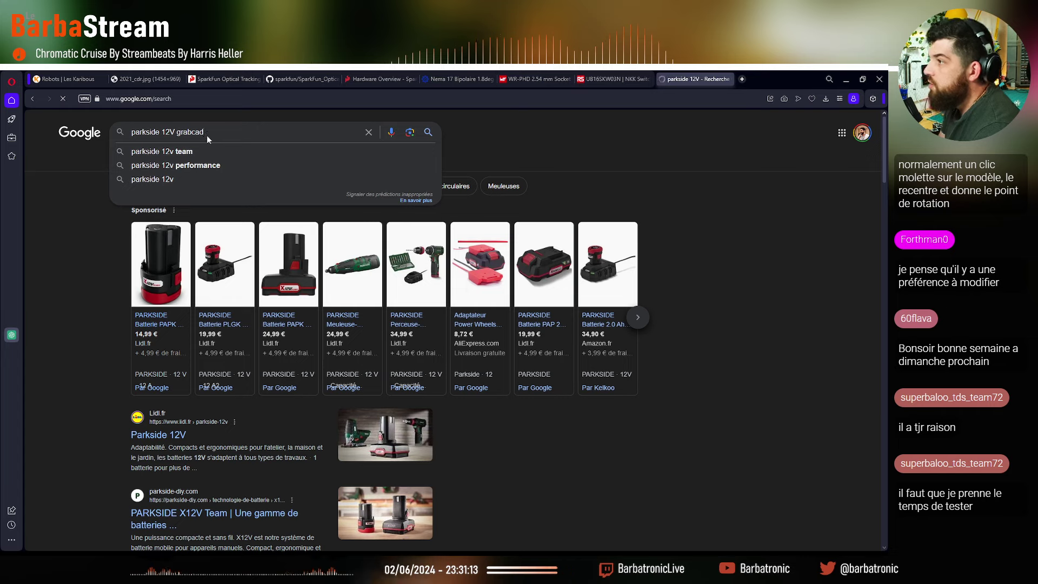
key(Return)
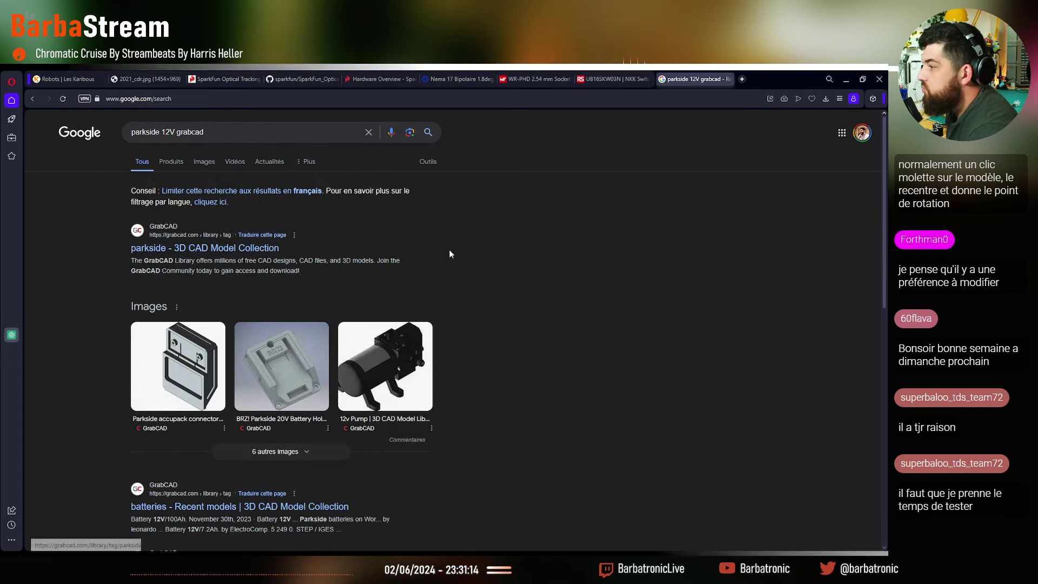
click(214, 247)
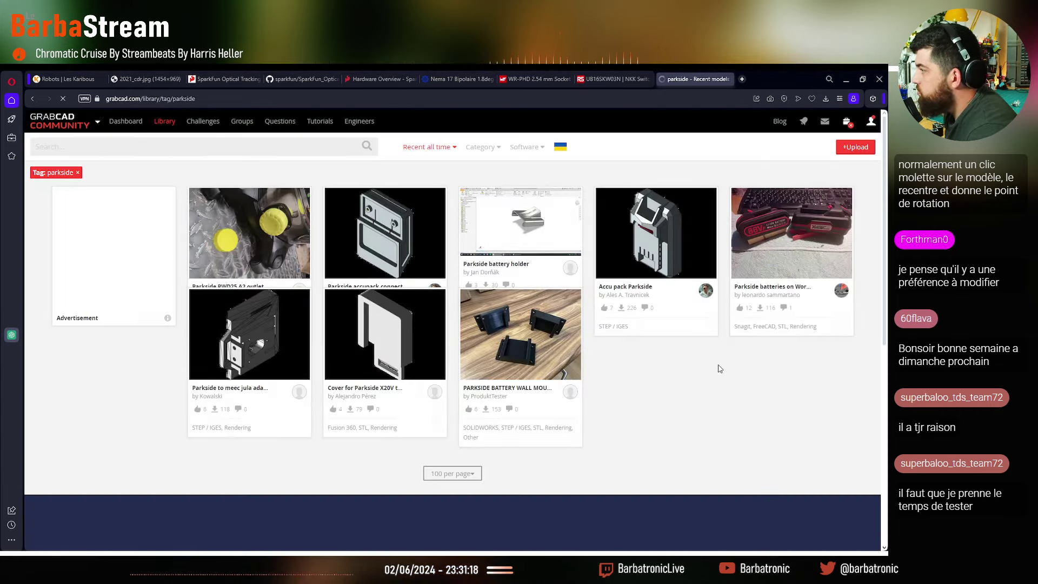
key(alt+Left)
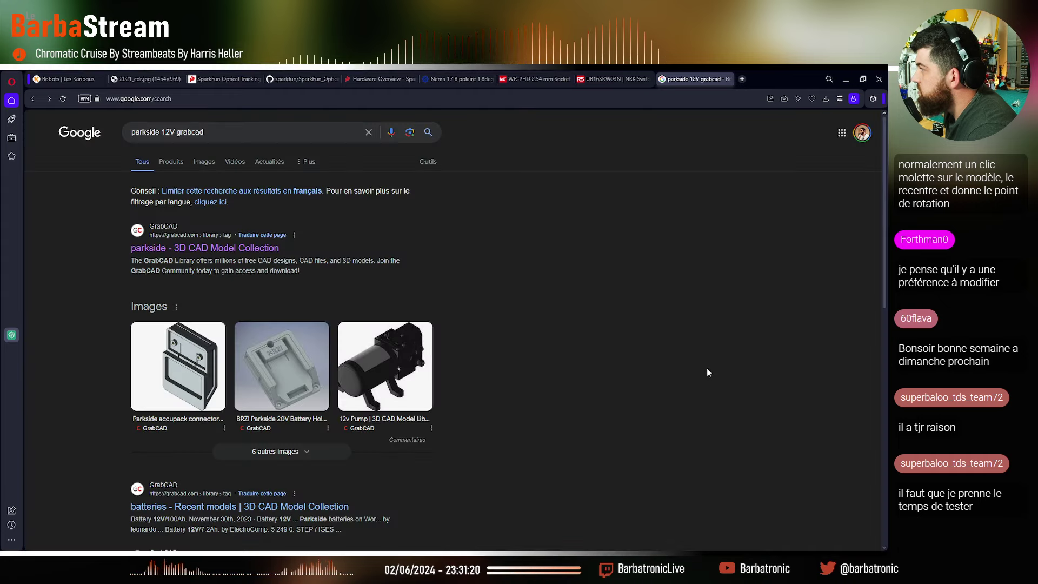
Search Google for "parkside 12V stl" and view the image results
click(215, 132)
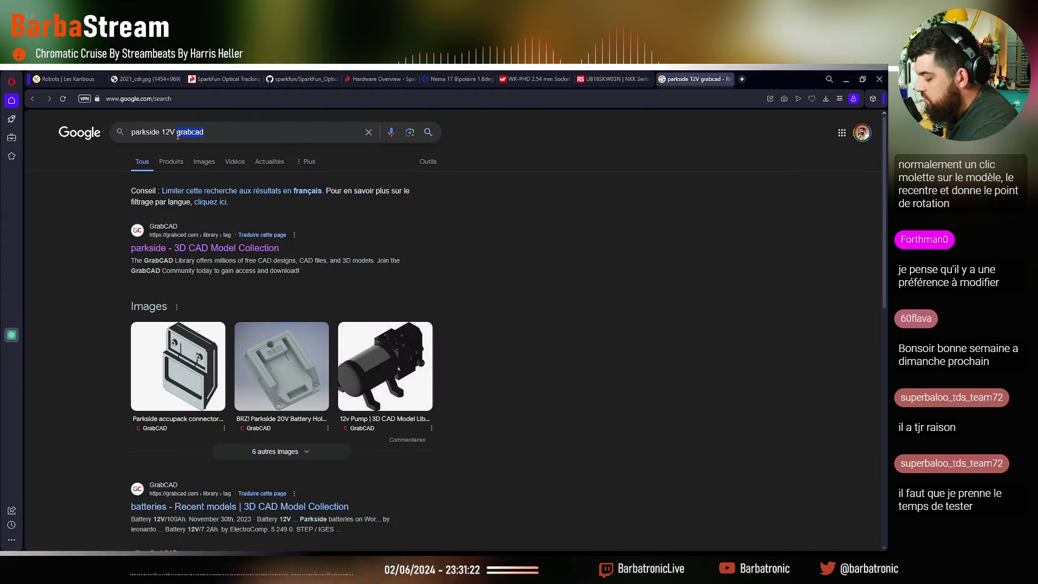
text(stl)
key(Return)
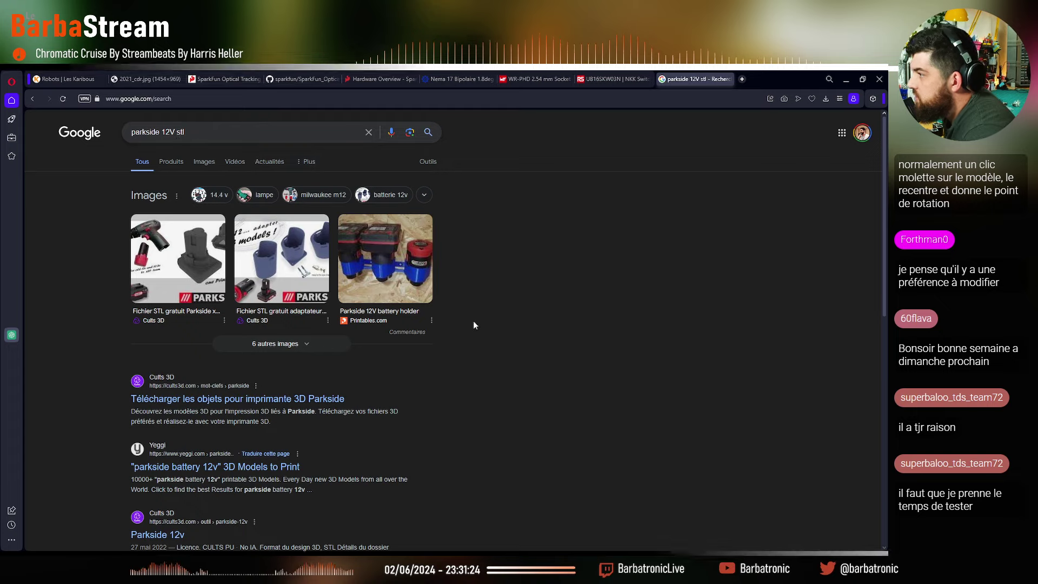
click(204, 162)
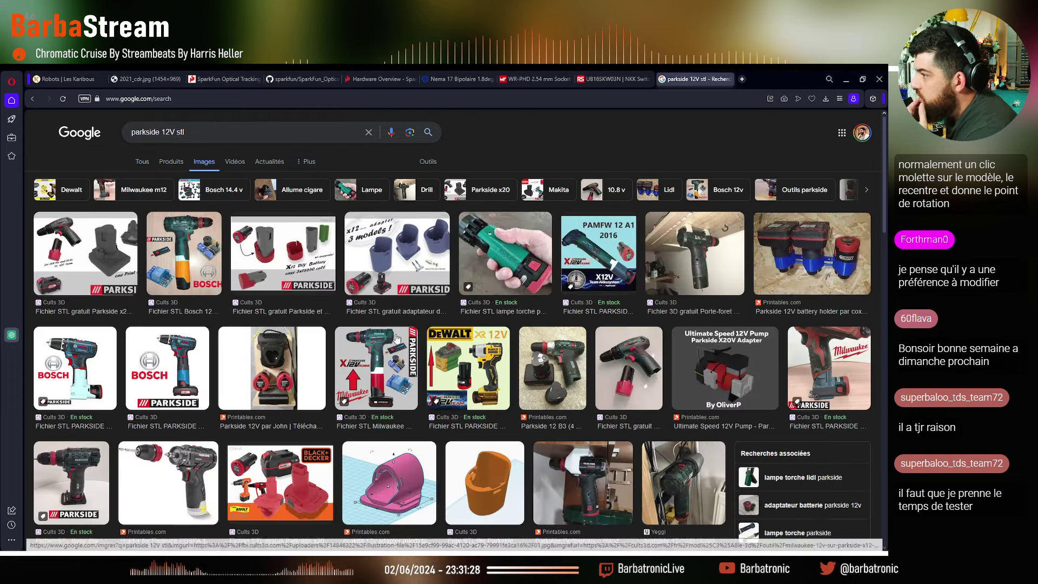
Open the free Parkside and Einhell 12V battery case model on Cults, request its download, and move the browser window to another screen
click(306, 265)
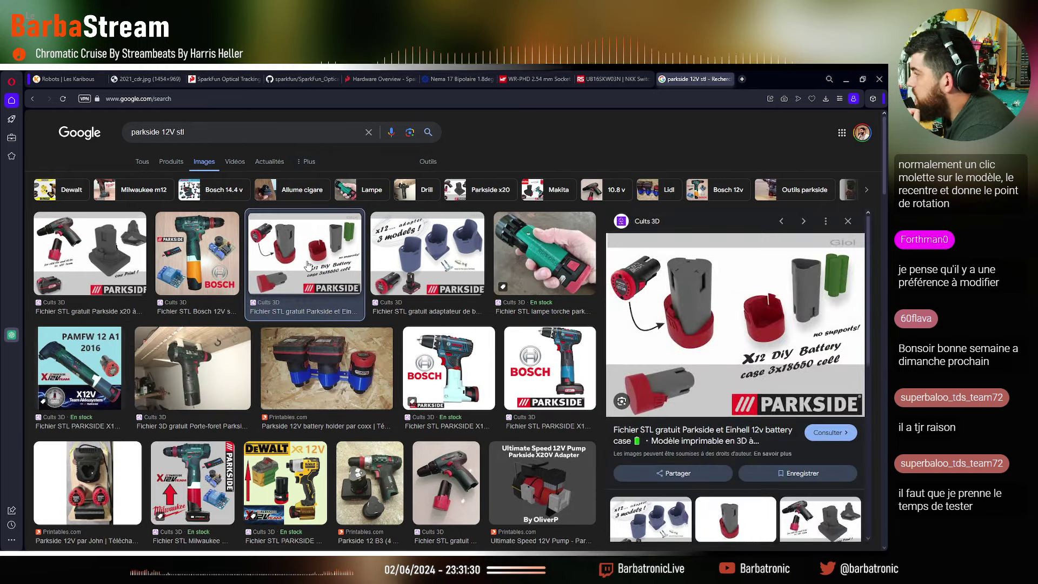
click(755, 438)
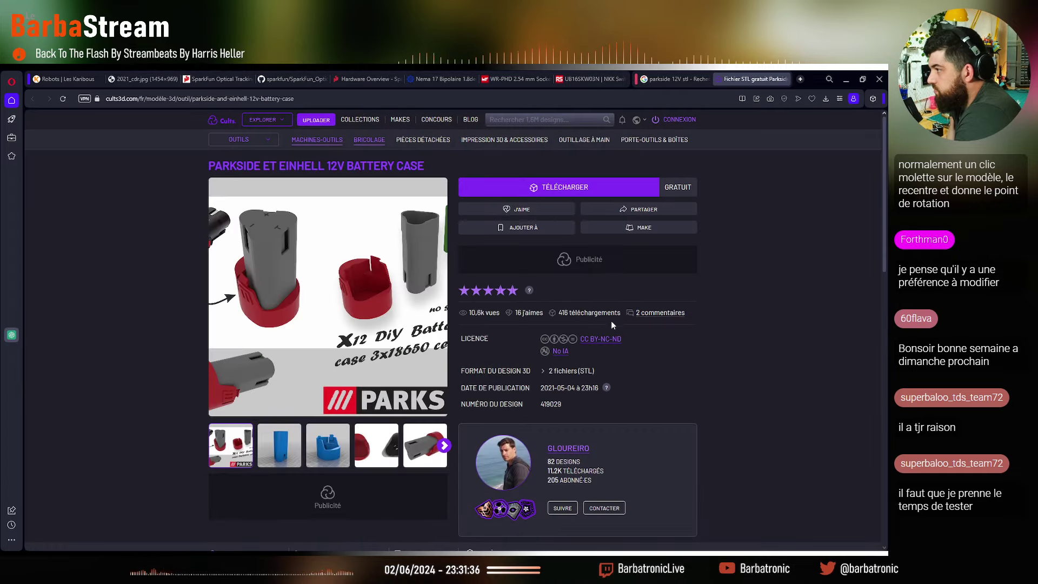
click(582, 187)
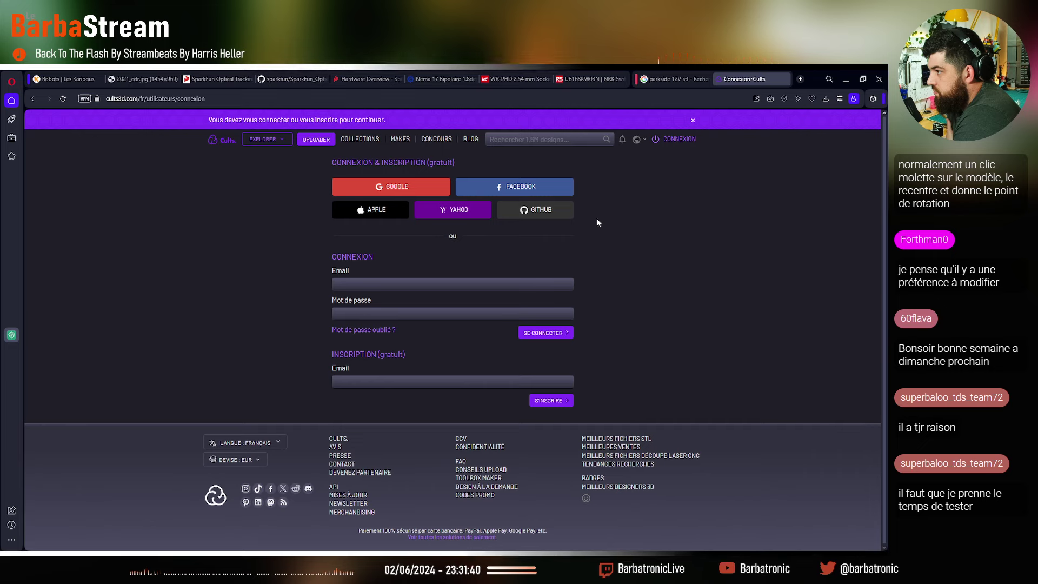
drag(816, 82, 1037, 232)
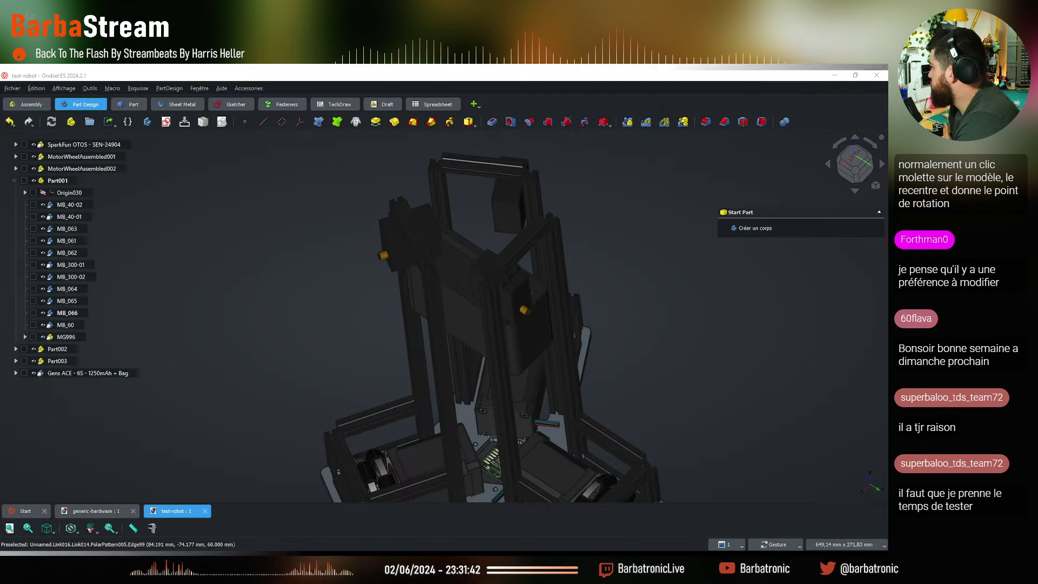
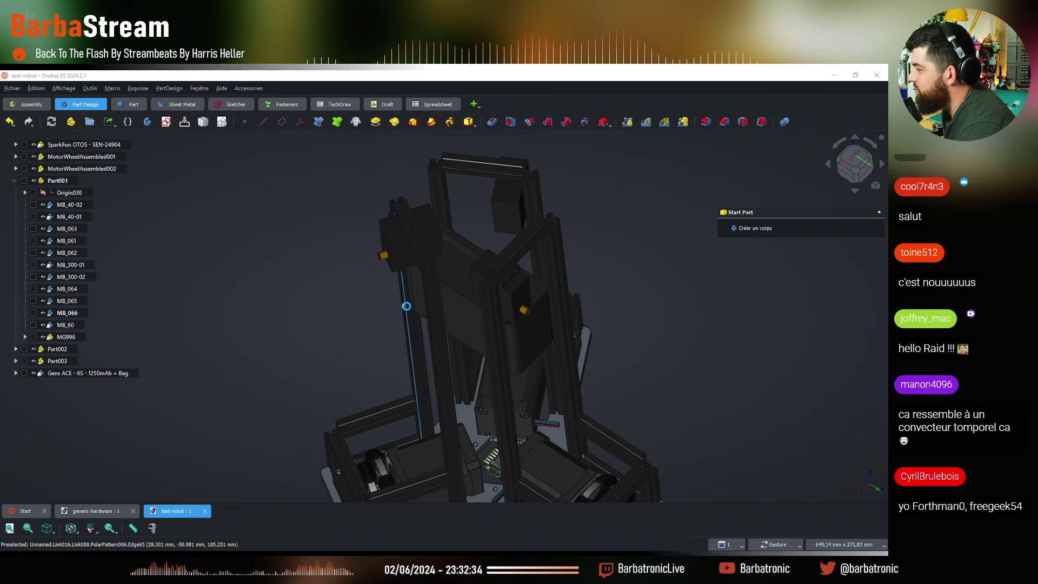
Examine the robot's base plate, wheel modules, upright frames and battery space from several angles
scroll(487, 286, down, 3)
drag(508, 280, 494, 382)
scroll(488, 437, up, 3)
drag(431, 414, 431, 343)
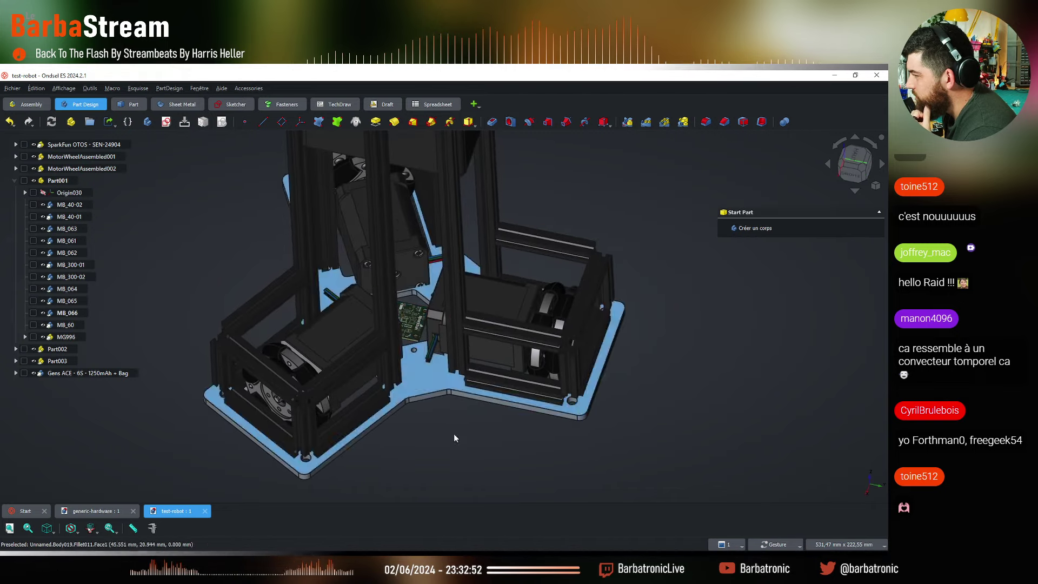
drag(453, 434, 438, 411)
scroll(439, 408, down, 3)
scroll(445, 271, down, 2)
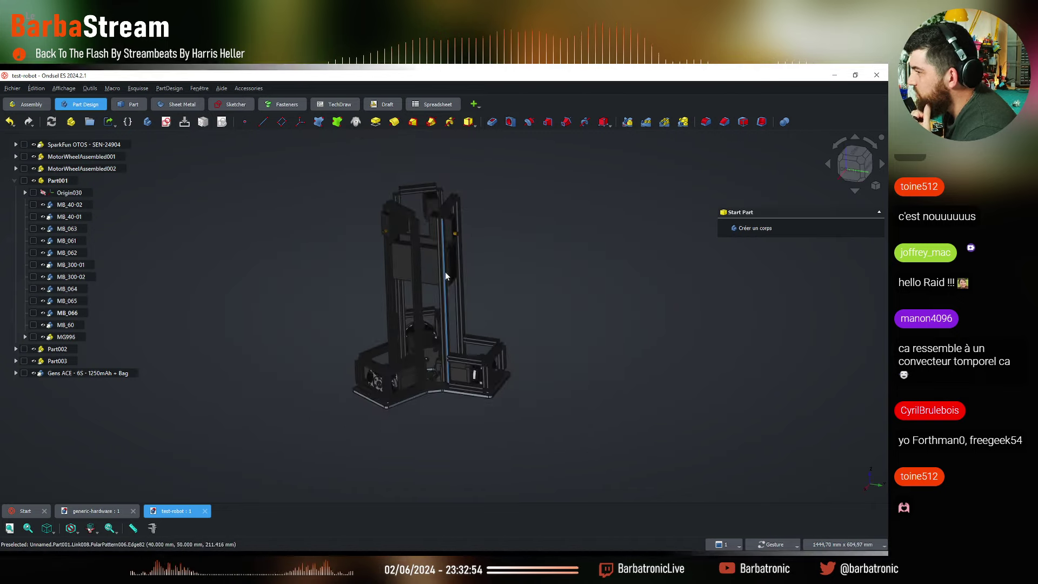
scroll(445, 272, up, 2)
scroll(63, 194, up, 1)
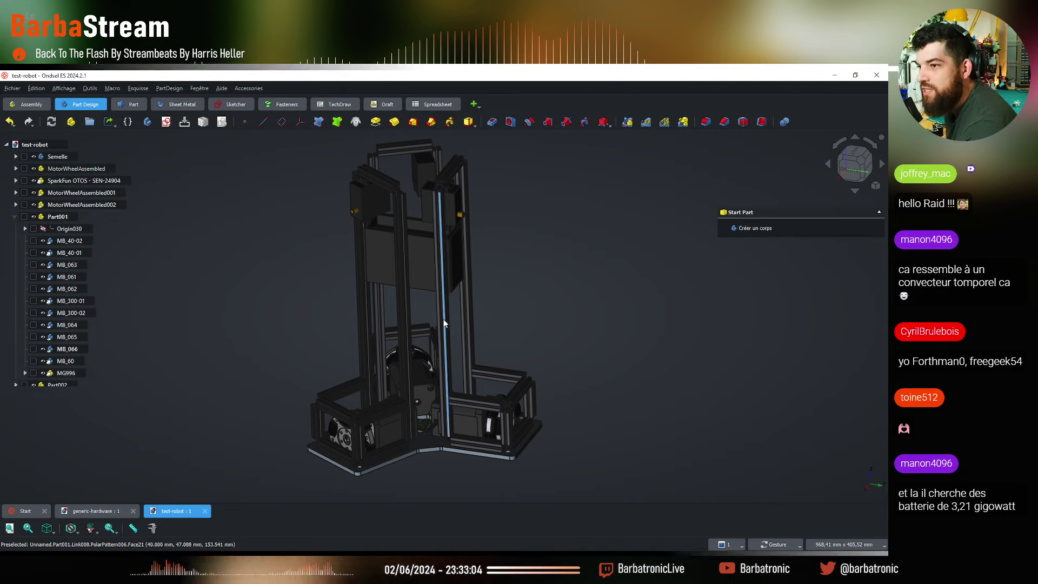
scroll(416, 248, up, 5)
click(416, 251)
drag(552, 254, 431, 289)
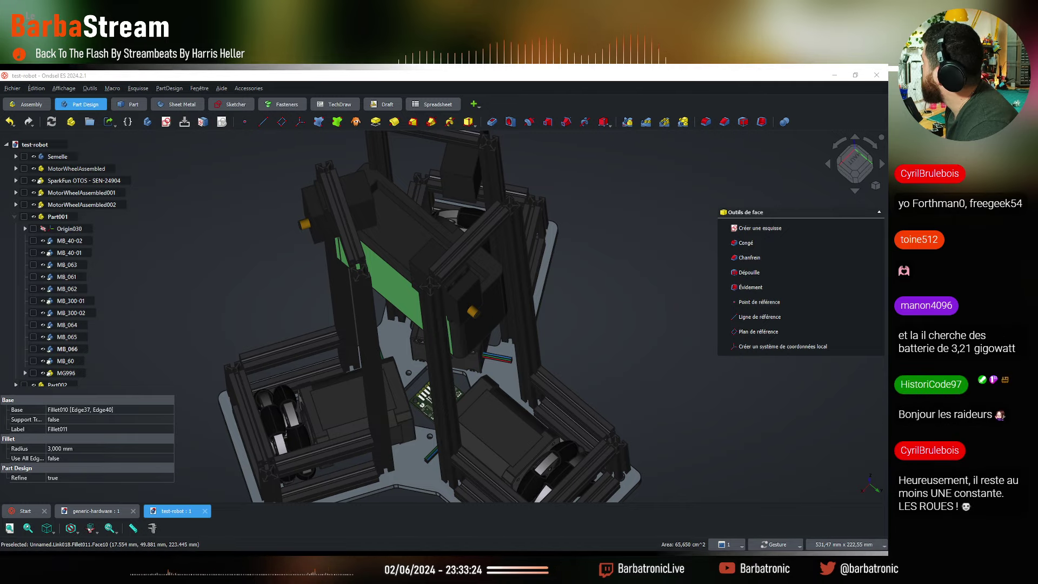
Switch to the Opera browser and review the Parkside and Einhell 12v battery case page and its files on Thingiverse
drag(887, 470, 718, 70)
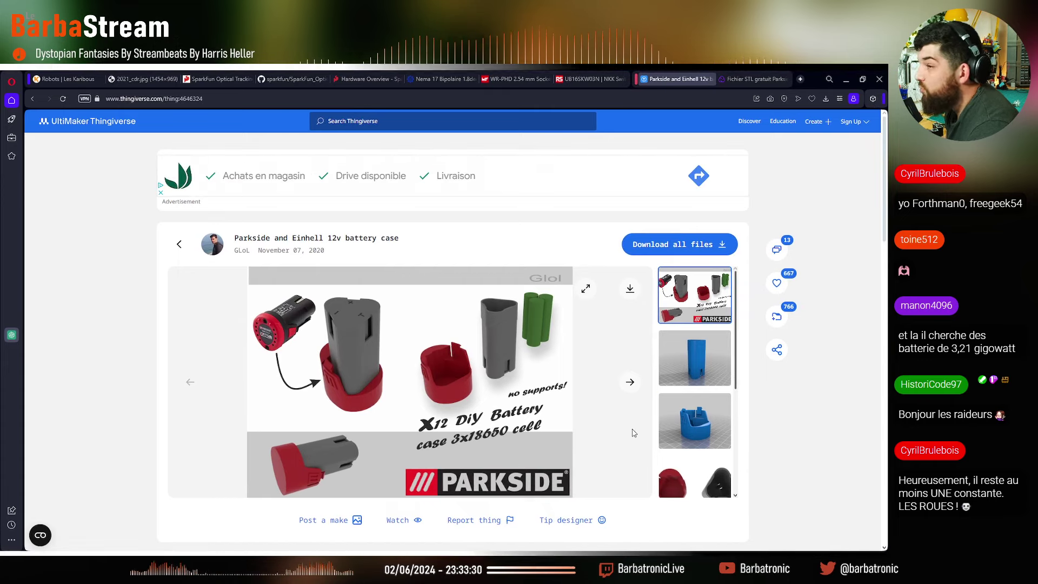
scroll(633, 433, down, 3)
scroll(632, 430, up, 3)
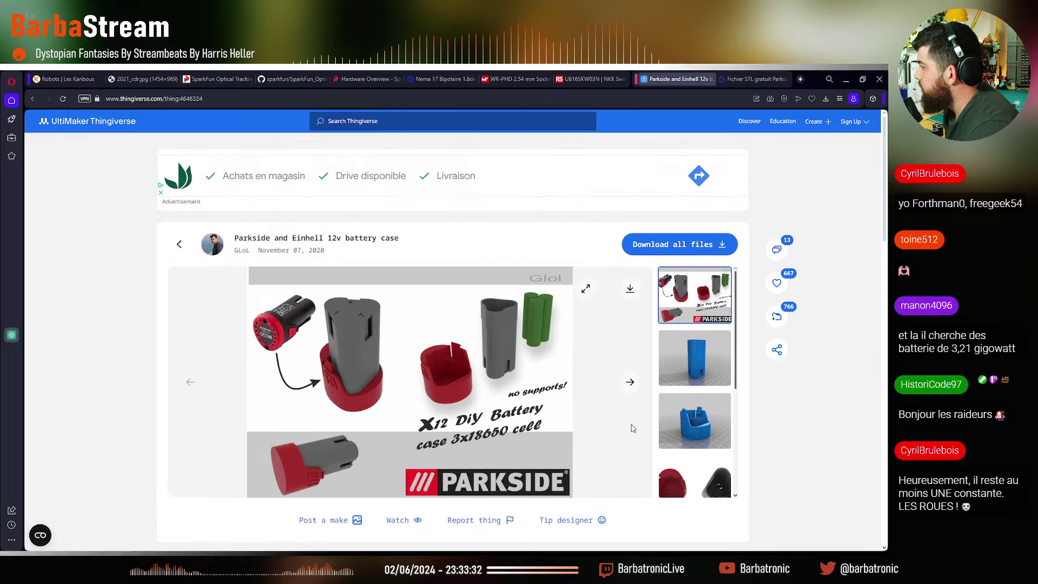
scroll(633, 428, down, 5)
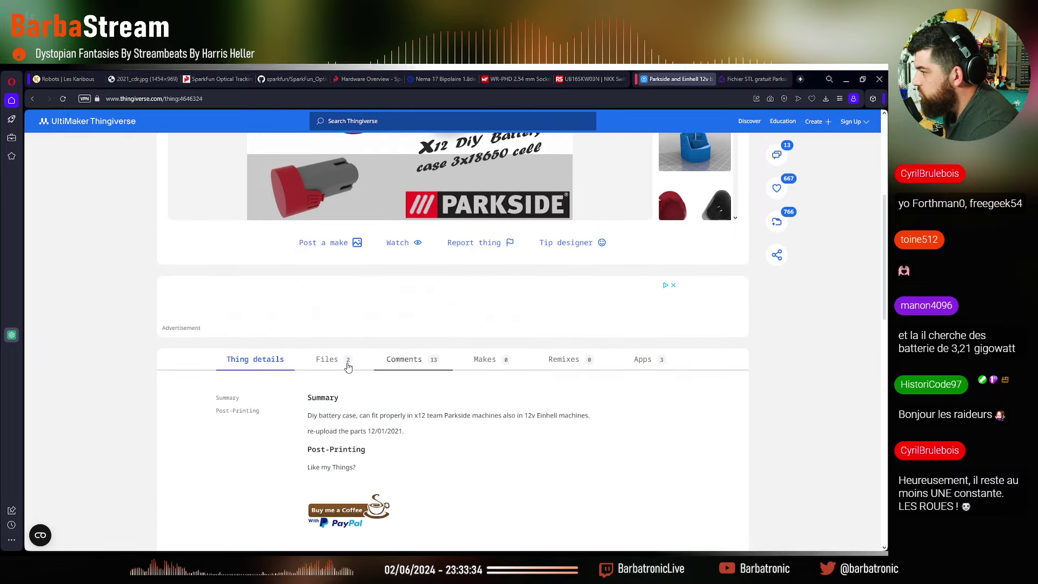
click(346, 361)
scroll(505, 428, down, 3)
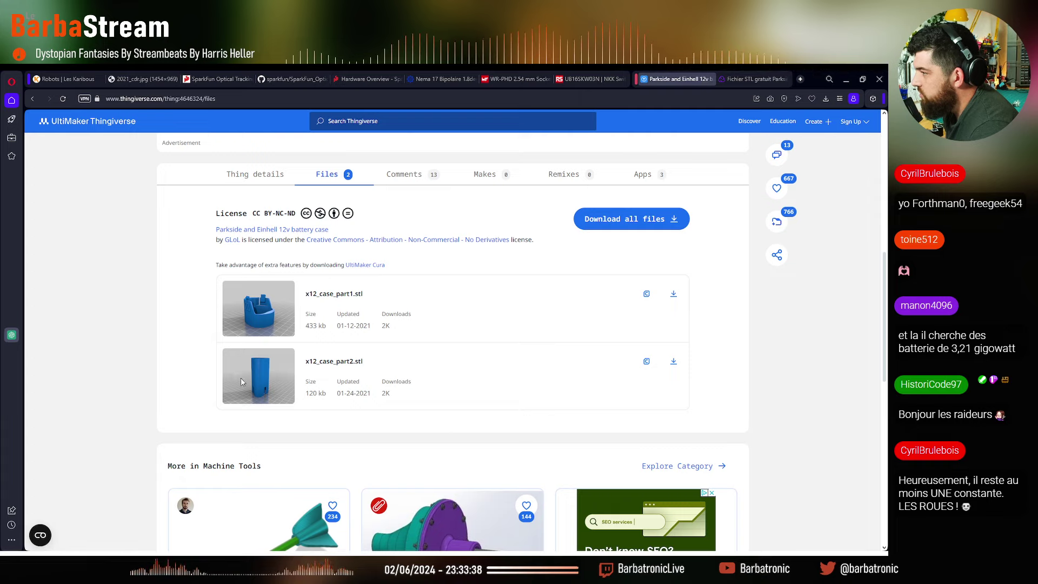
scroll(242, 381, down, 10)
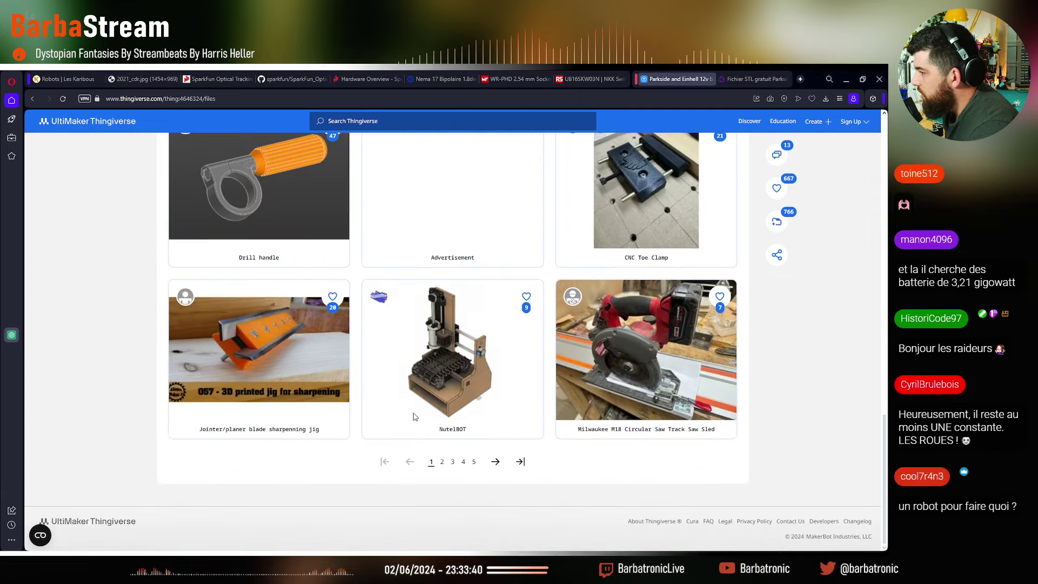
scroll(414, 417, up, 10)
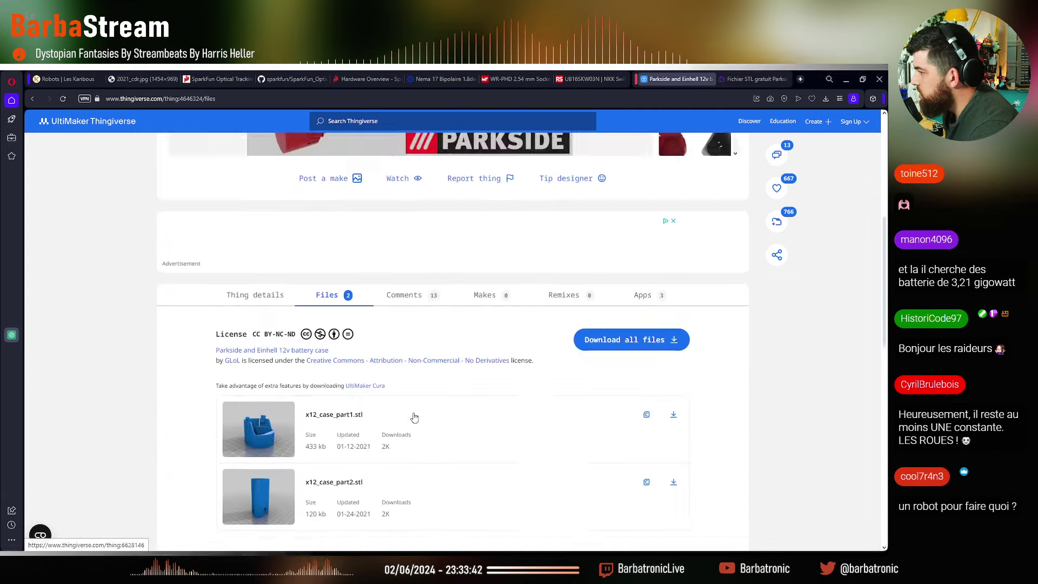
scroll(415, 416, up, 5)
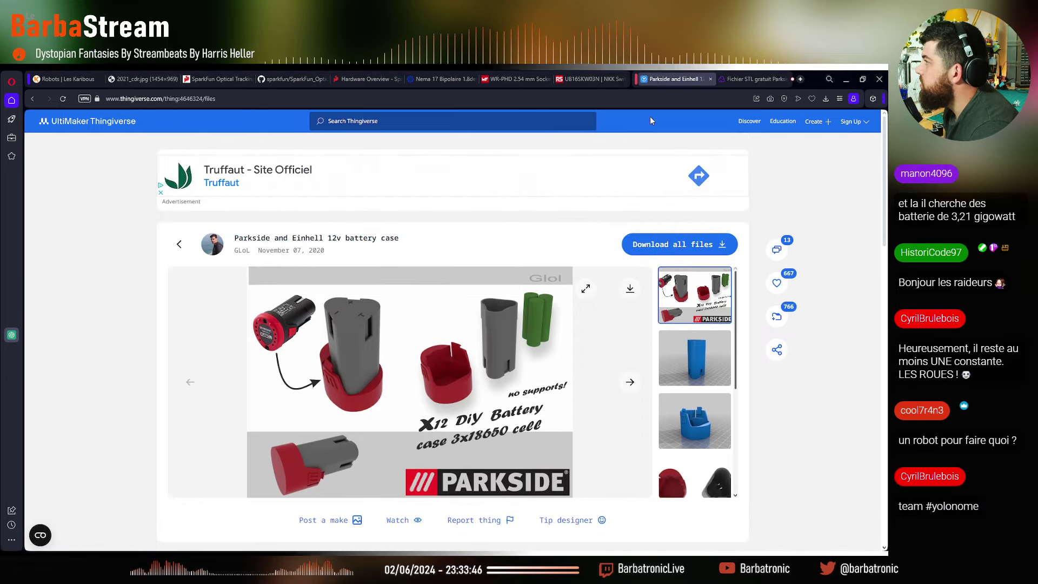
Close the Thingiverse battery case page and reopen it from the recently closed pages
key(ctrl+w)
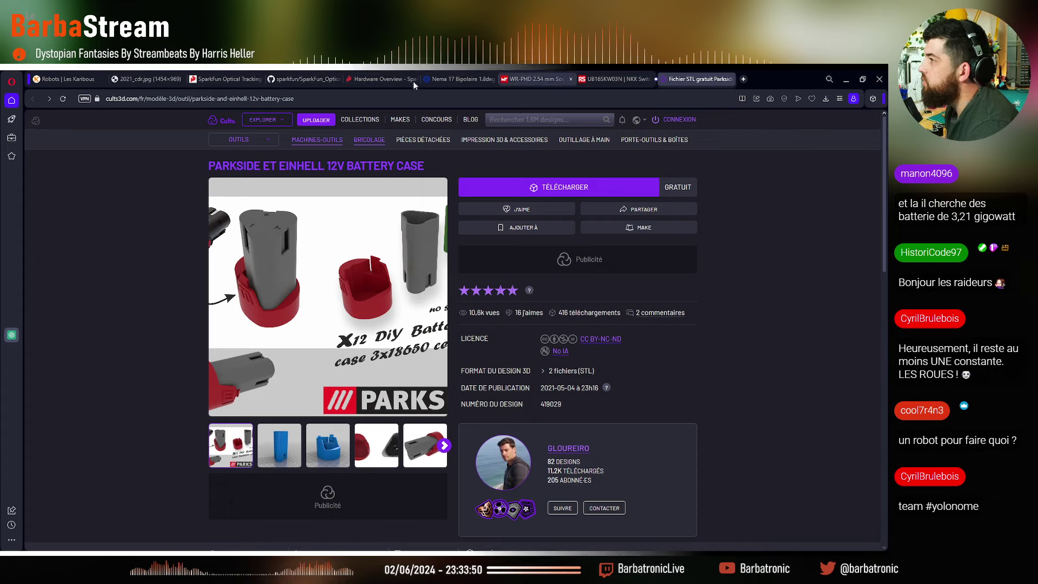
click(11, 84)
mouse_move(77, 222)
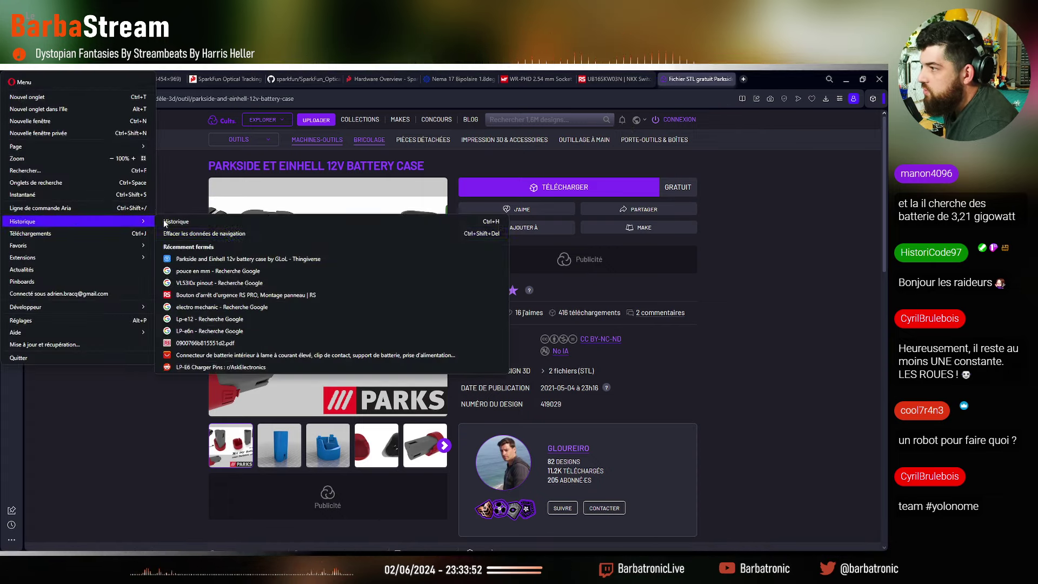
click(219, 259)
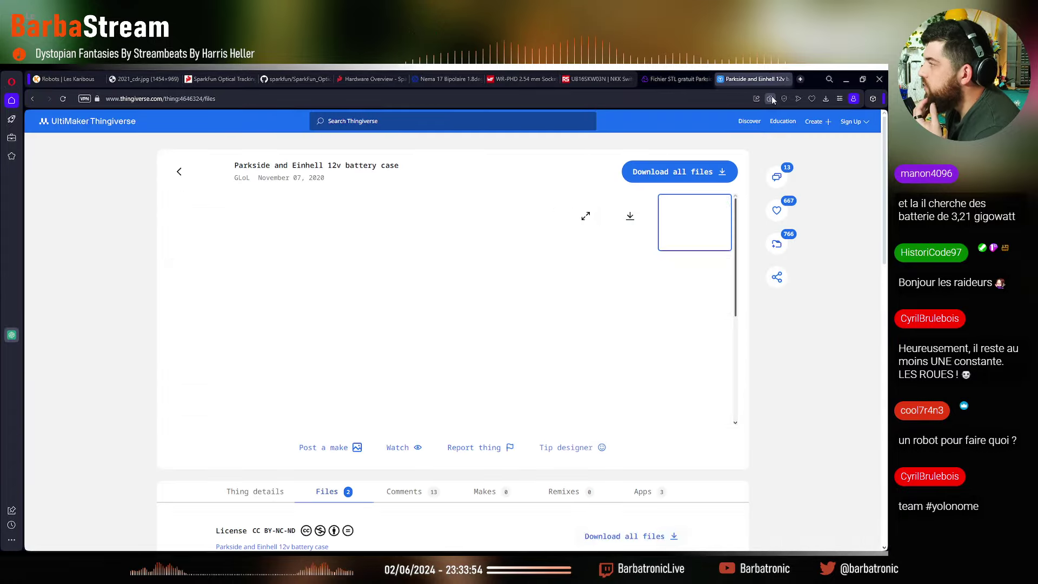
Duplicate the battery case page, return to the "parkside 12V" search results in the copy, and look through the models
right_click(737, 79)
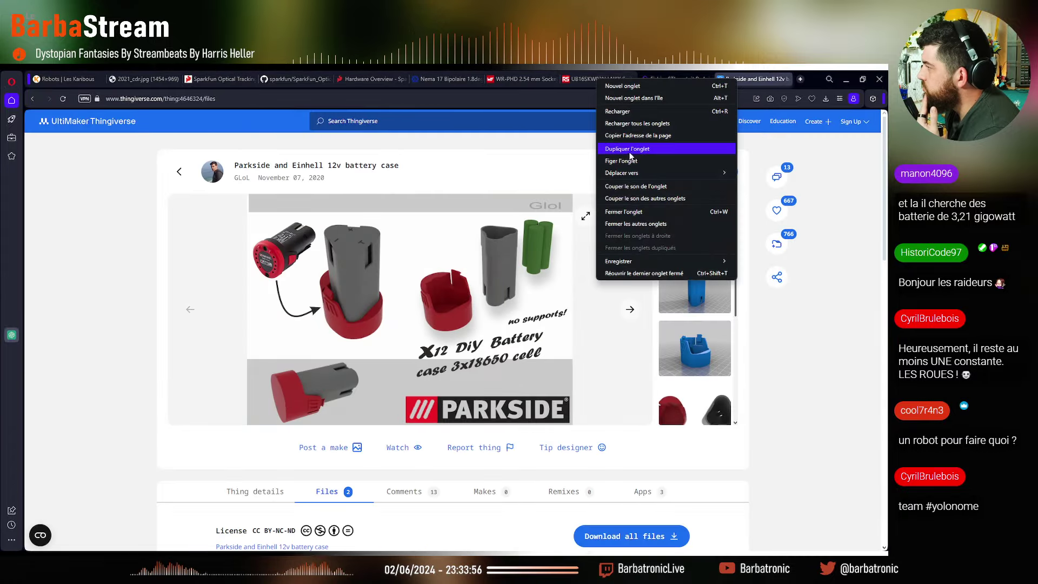
click(629, 152)
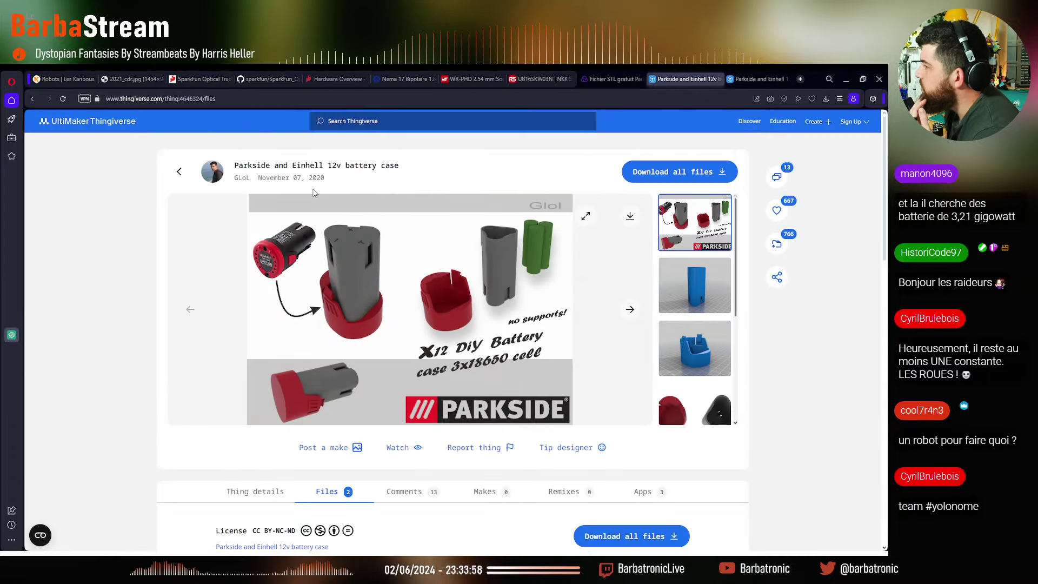
click(32, 98)
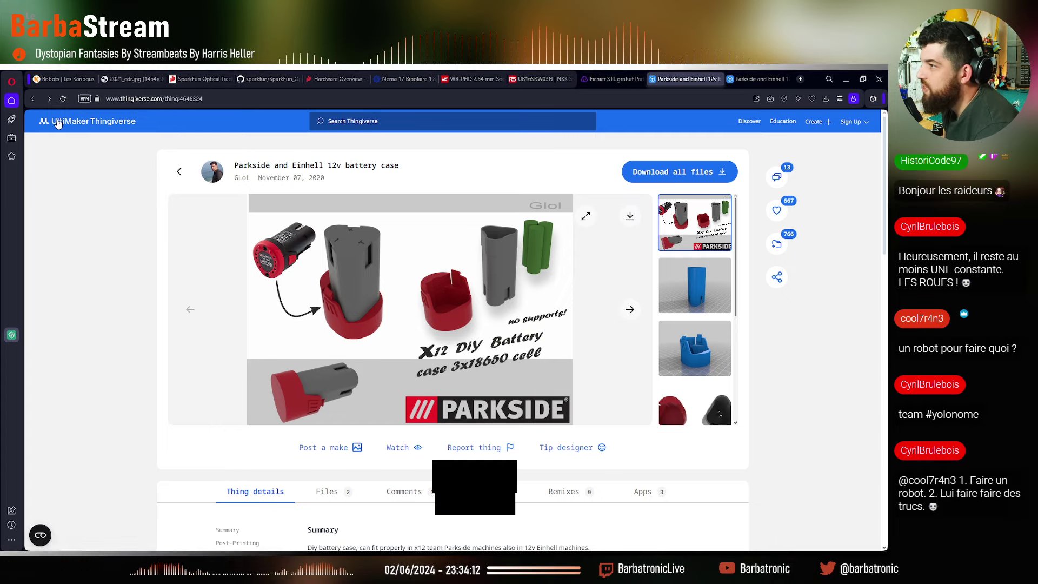
click(33, 100)
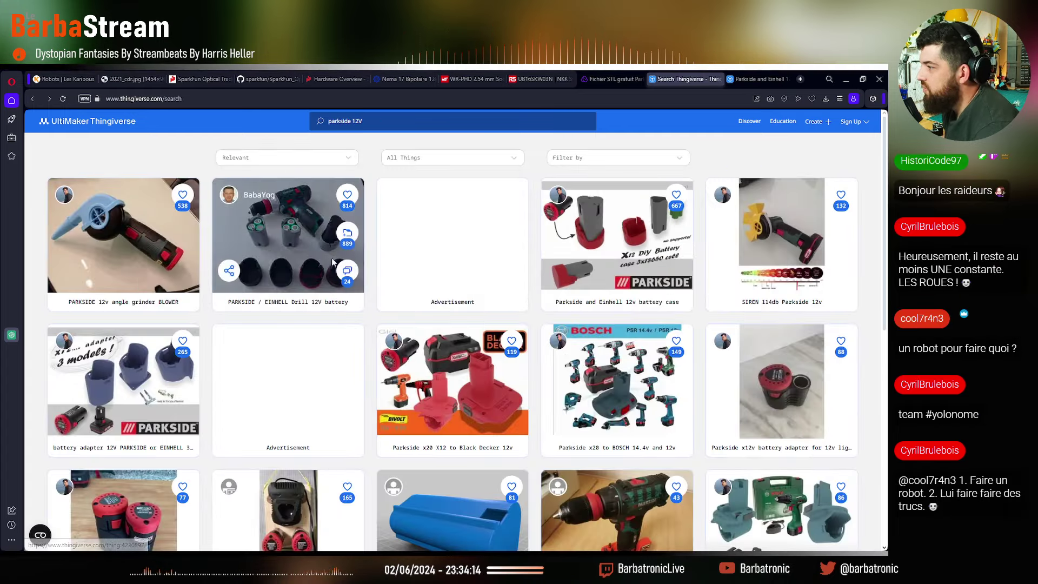
scroll(301, 267, down, 3)
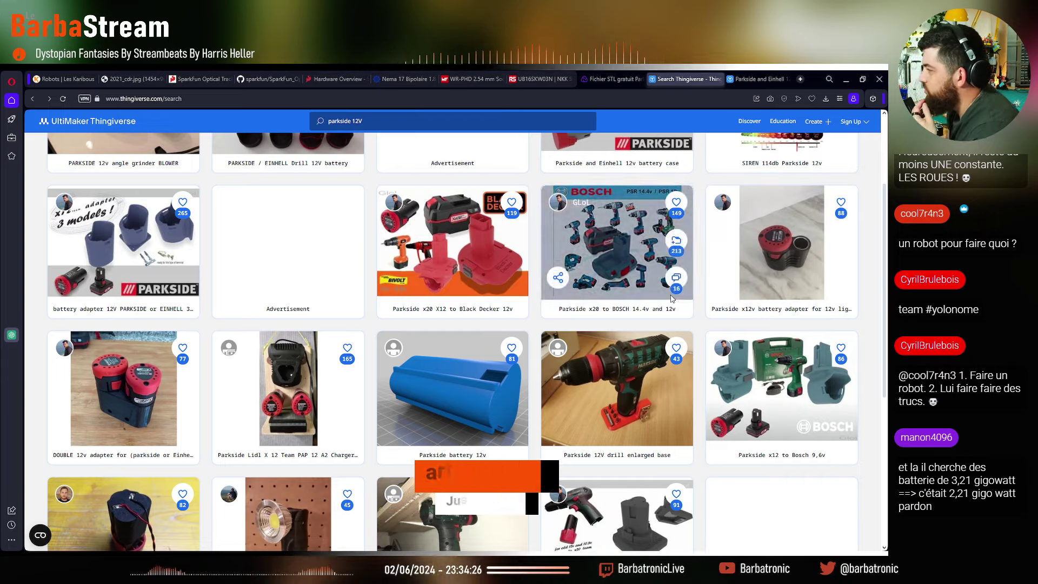
scroll(654, 319, down, 3)
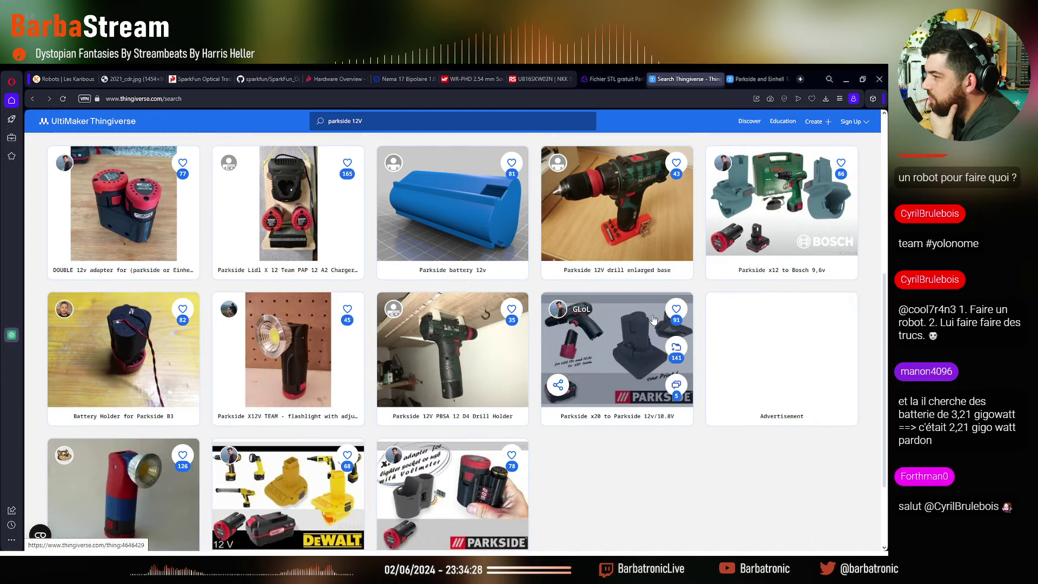
scroll(653, 319, down, 2)
scroll(652, 319, up, 3)
scroll(652, 319, up, 3)
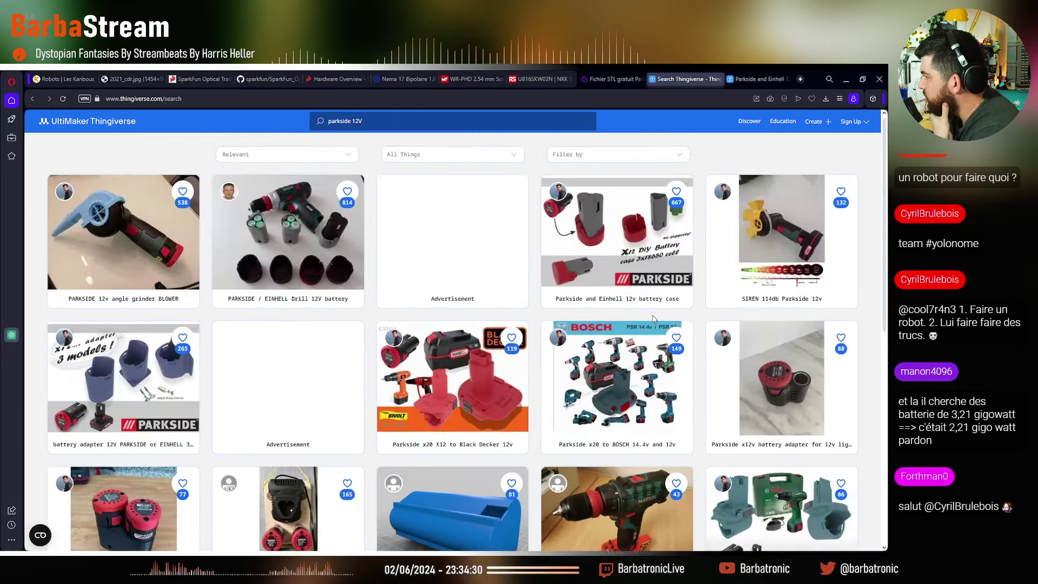
Download all files of the Parkside and Einhell 12v battery case and extract the archive into the Downloads folder
click(755, 79)
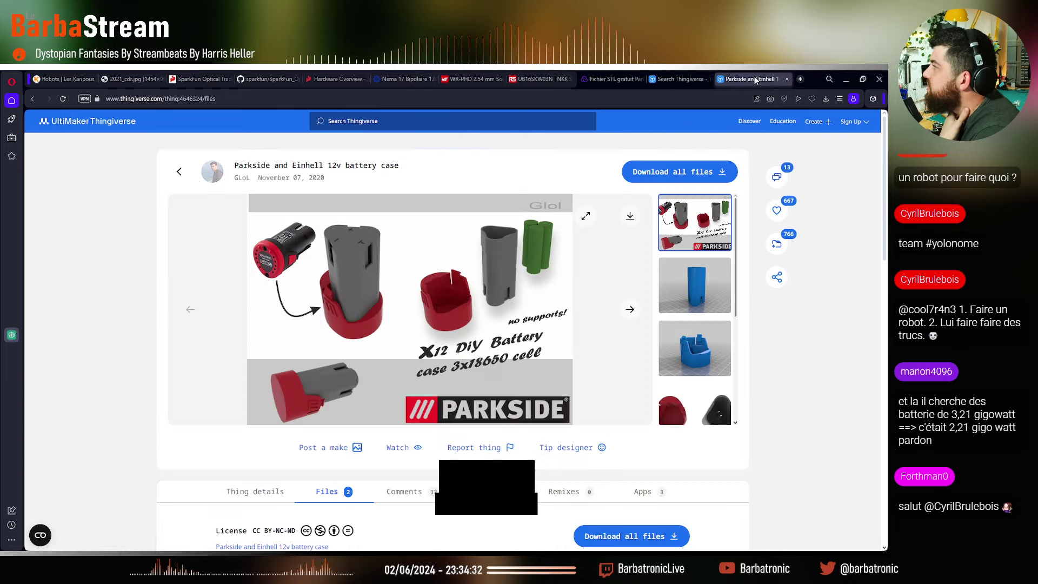
click(676, 172)
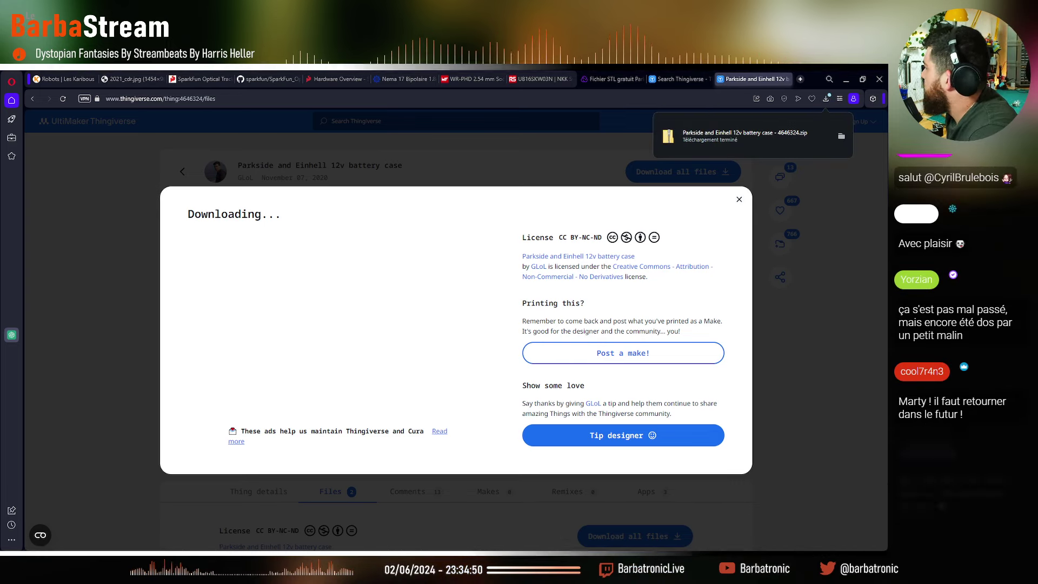
click(842, 136)
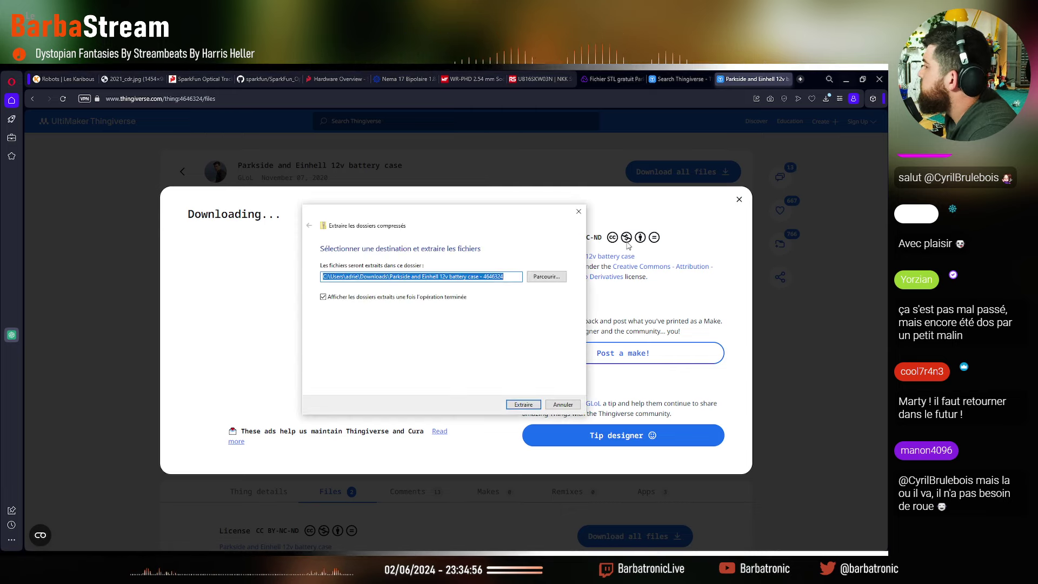
click(523, 405)
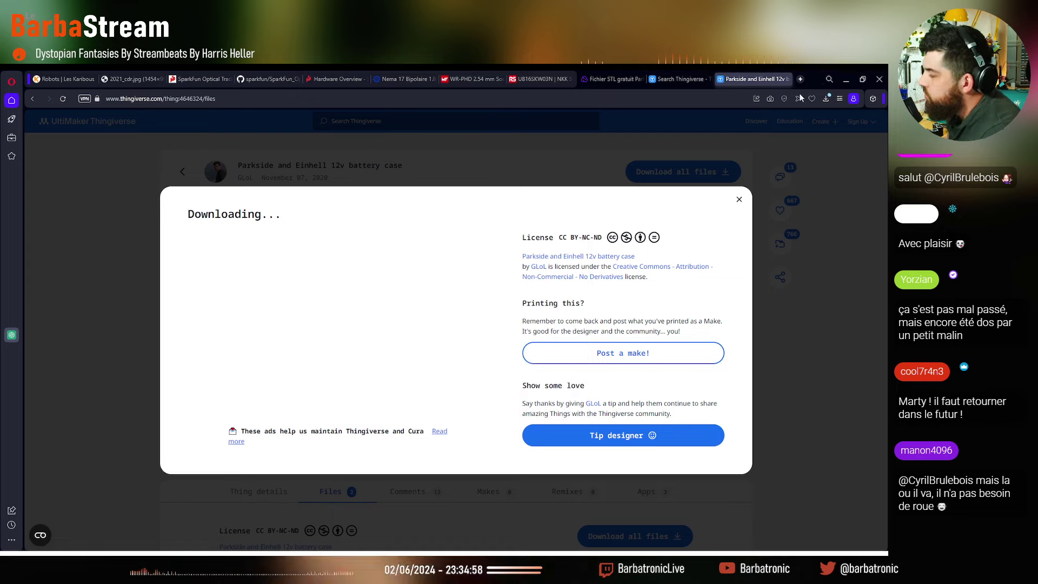
Switch back to Ondsel and collapse Part001 and the generic-hardware document in the model tree
click(845, 79)
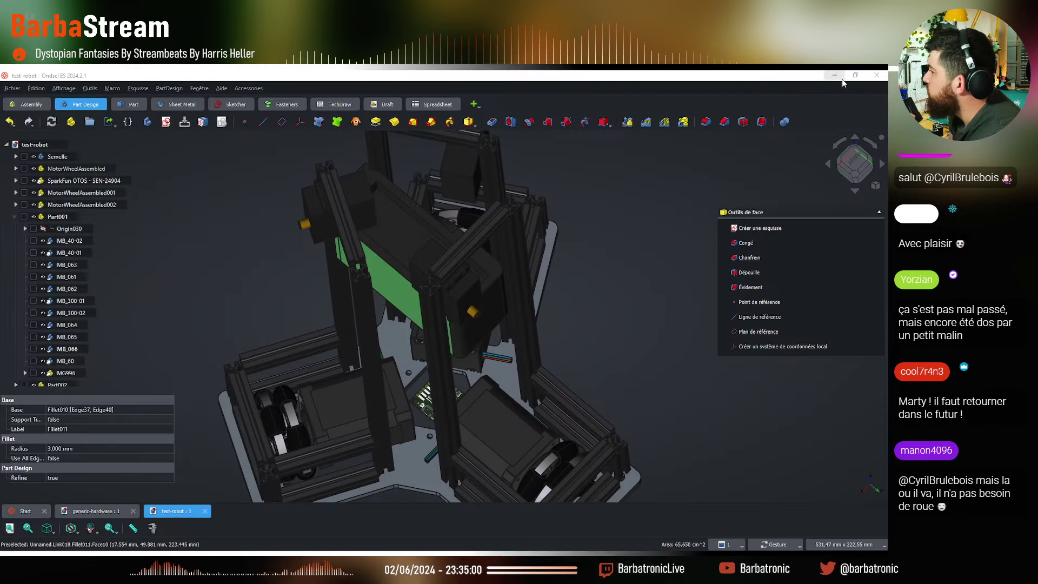
scroll(550, 243, down, 4)
click(613, 289)
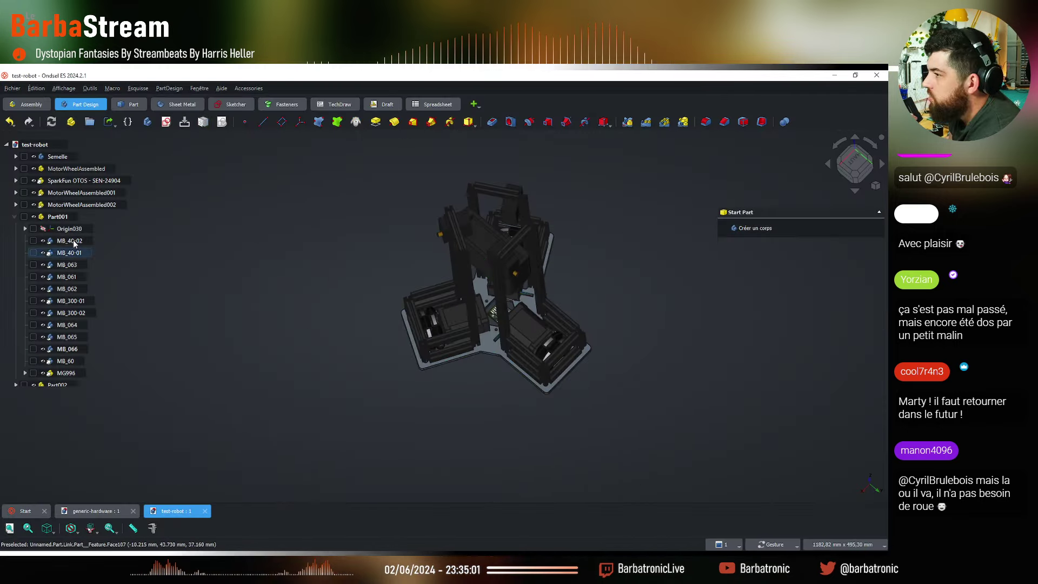
click(14, 217)
scroll(15, 178, up, 5)
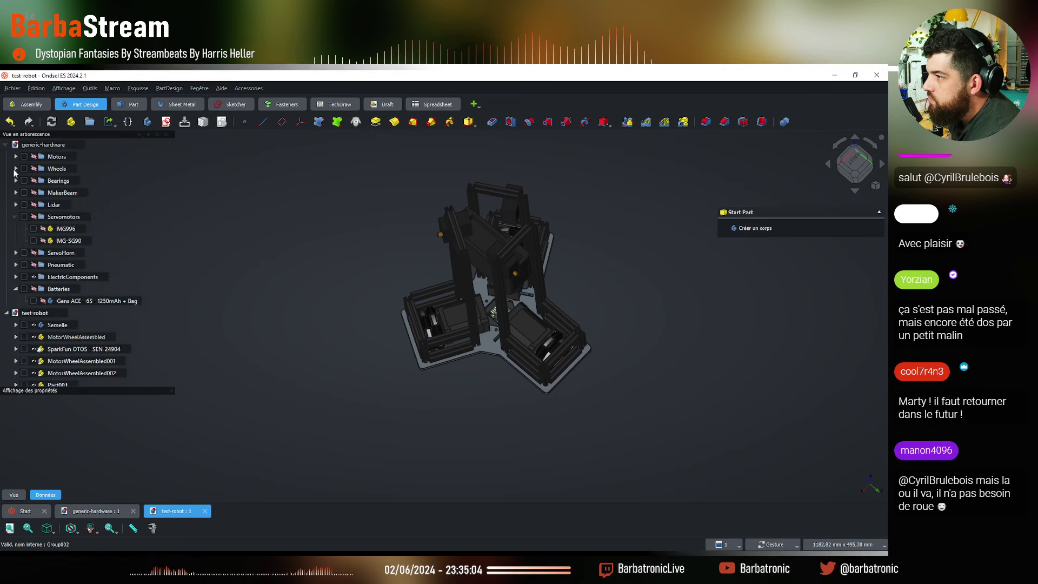
click(7, 144)
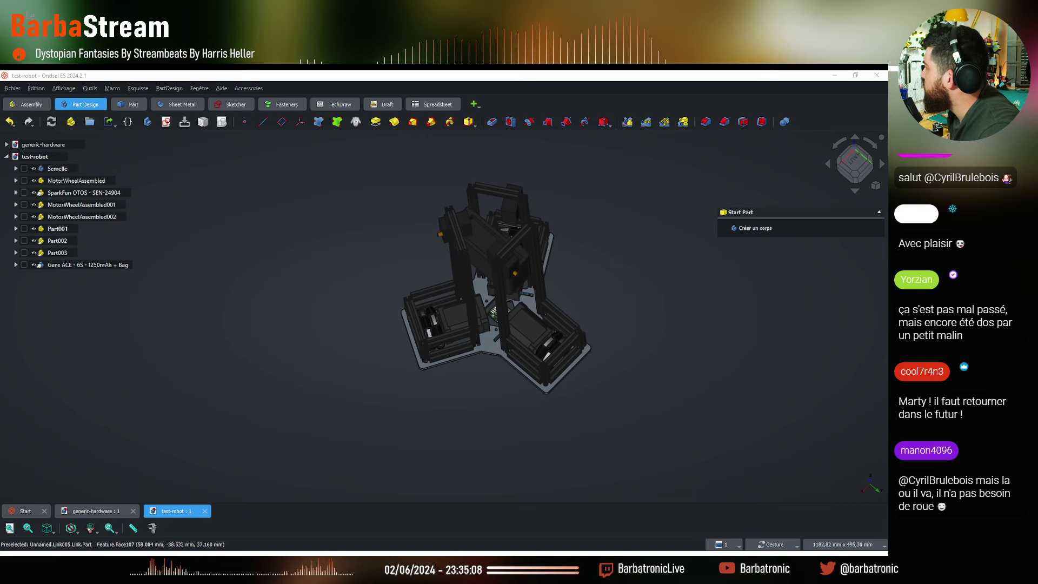
Import the x12_case_part1 and x12_case_part2 STL meshes into test-robot and check their placement
drag(0, 354, 322, 373)
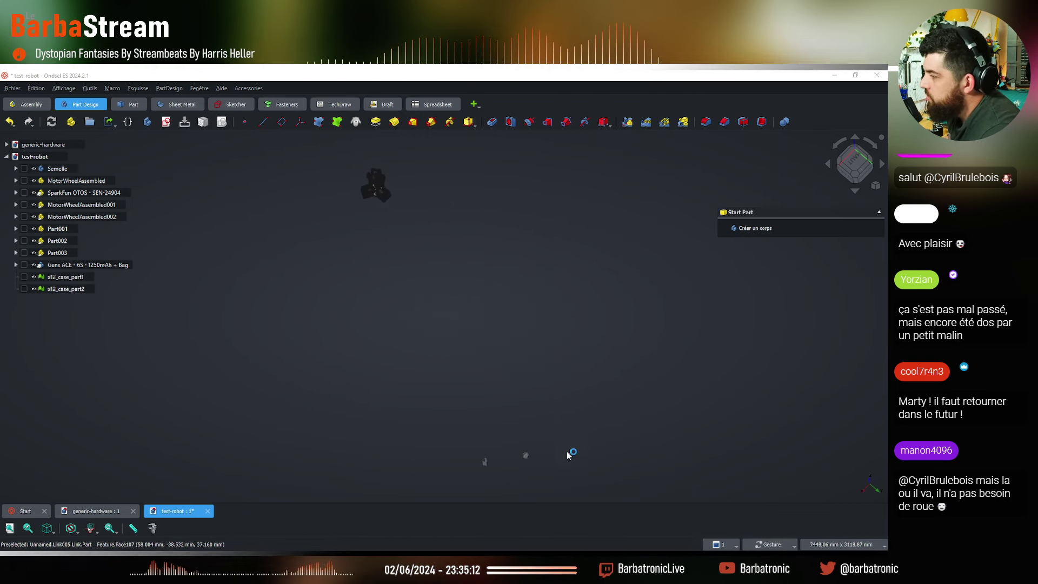
click(64, 277)
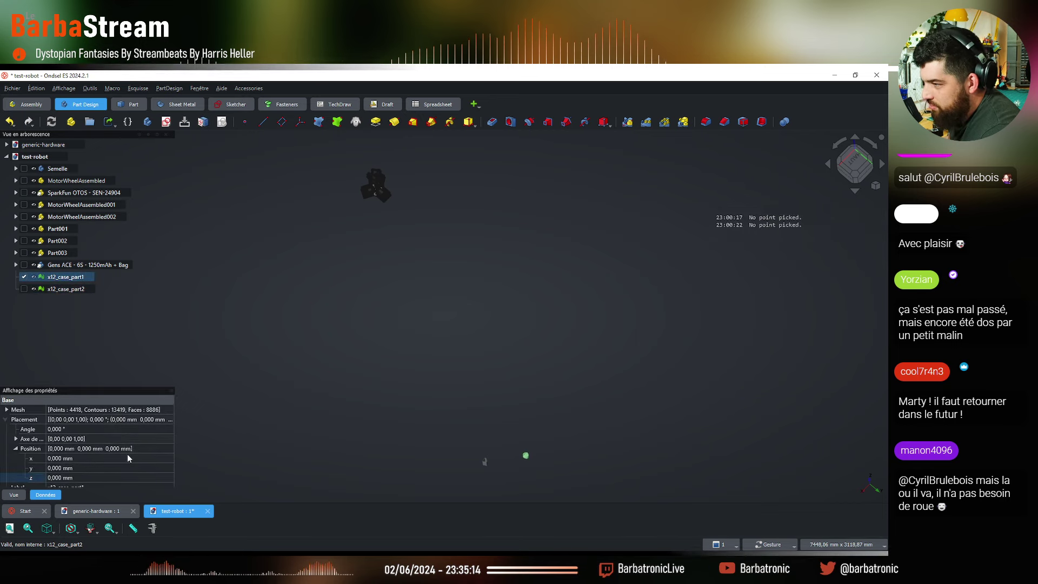
click(87, 288)
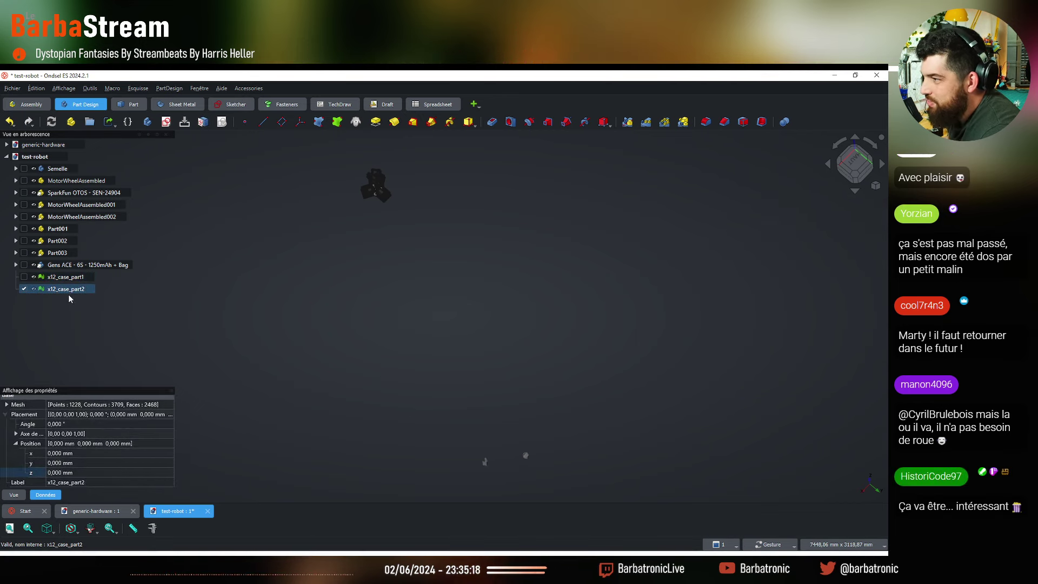
click(65, 276)
right_click(65, 276)
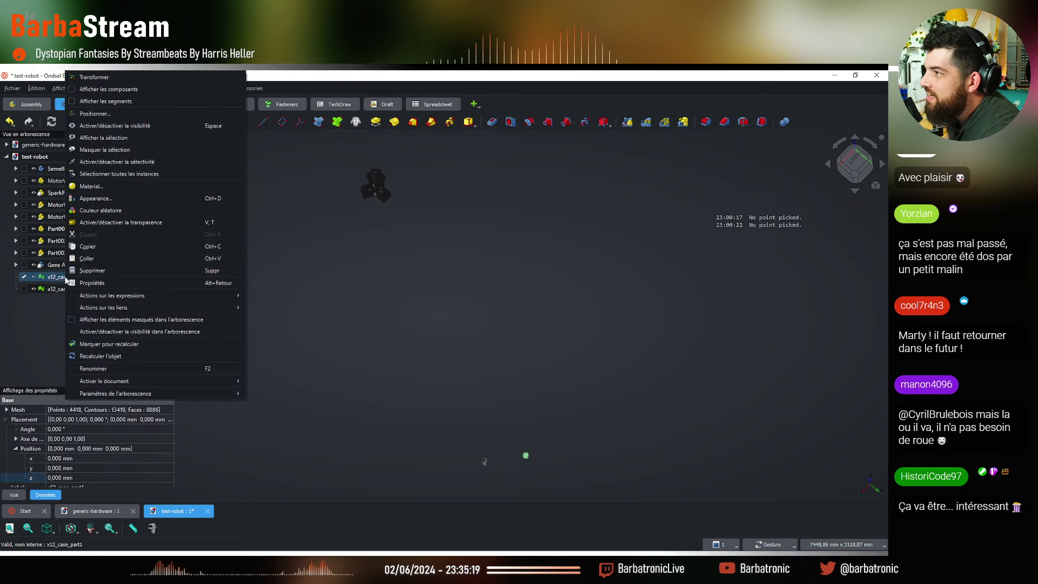
click(102, 77)
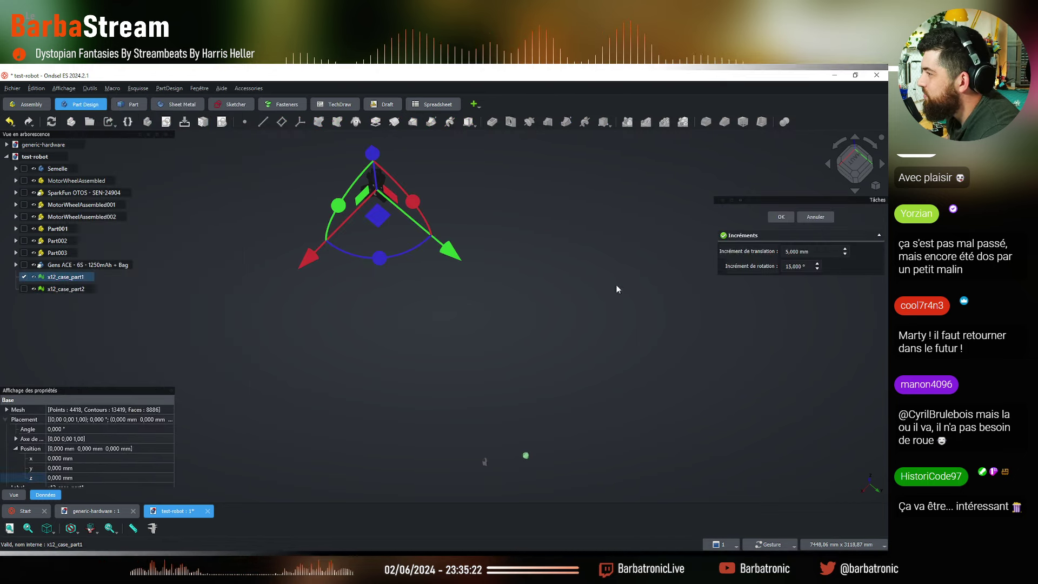
click(817, 216)
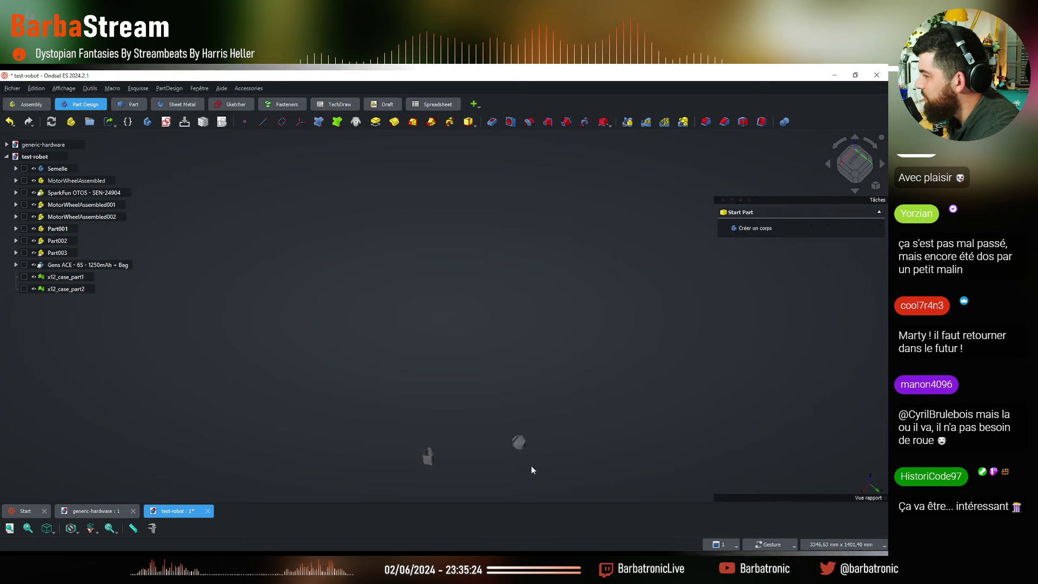
Transform x12_case_part1 in the top view, moving it to X -940 mm, Y -2595 mm beside the robot's origin
scroll(527, 464, up, 1)
scroll(485, 390, down, 4)
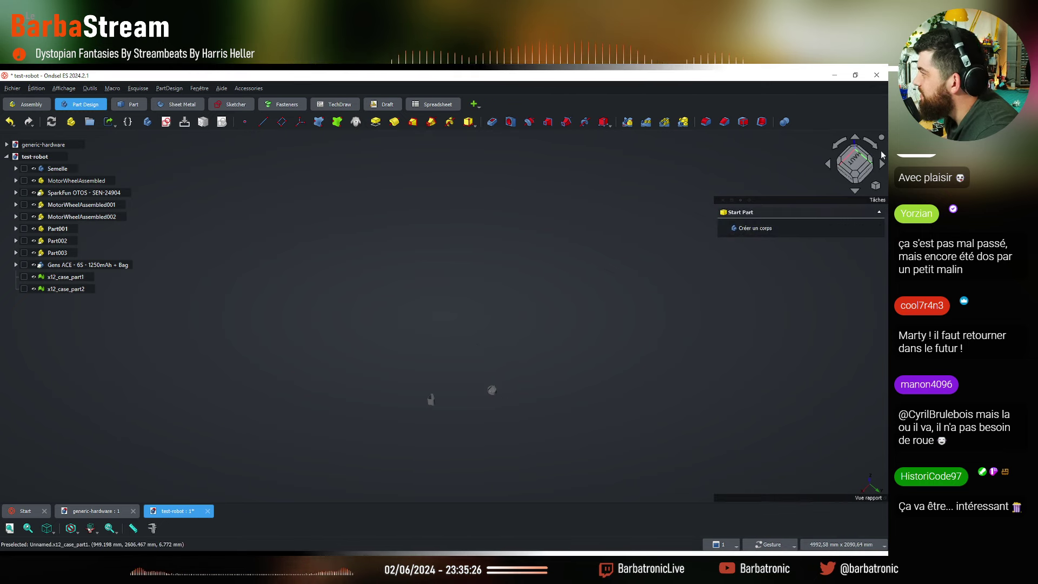
click(855, 161)
scroll(563, 365, down, 5)
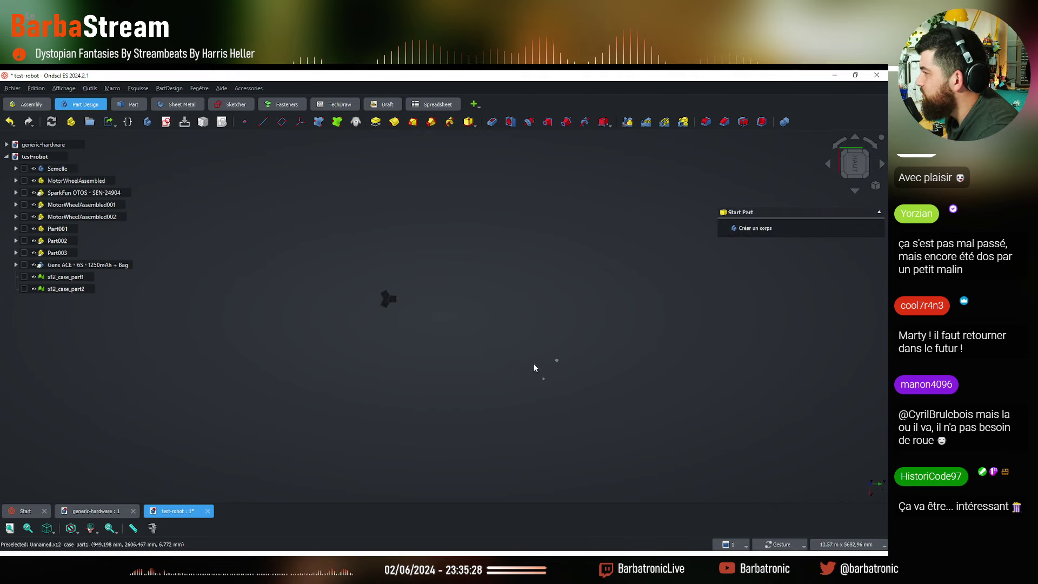
scroll(536, 366, up, 2)
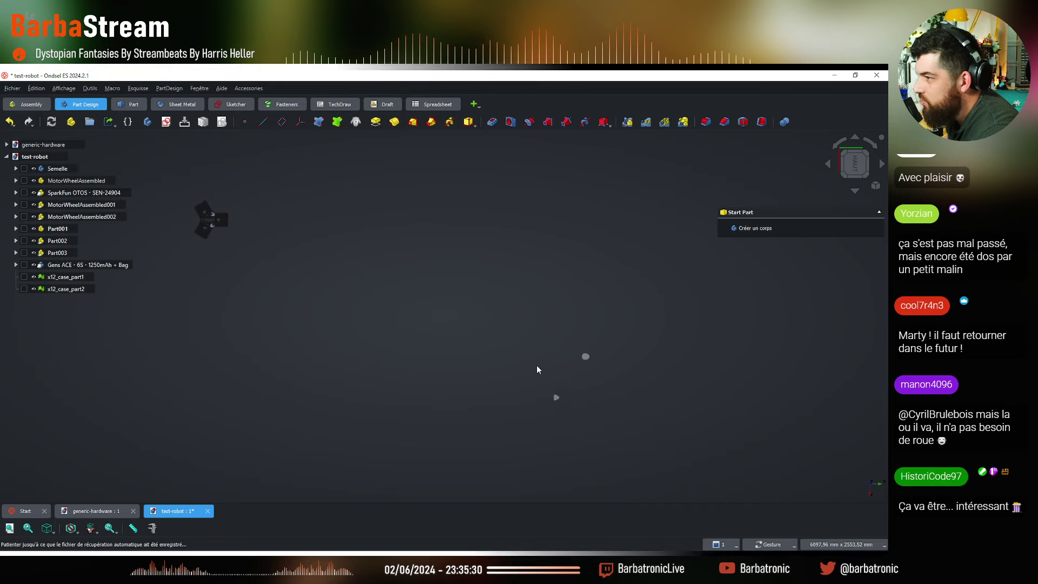
click(585, 356)
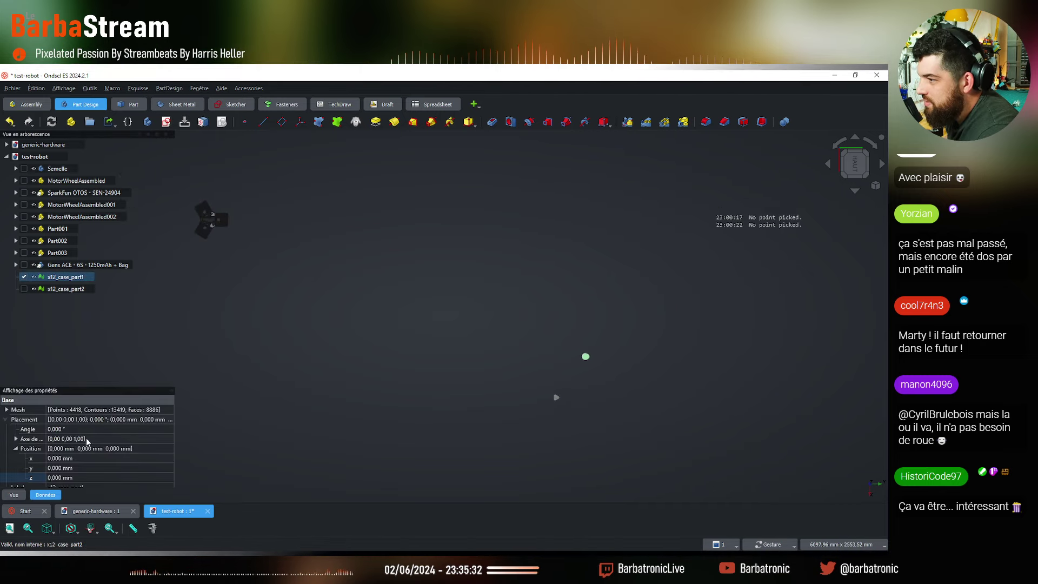
right_click(80, 279)
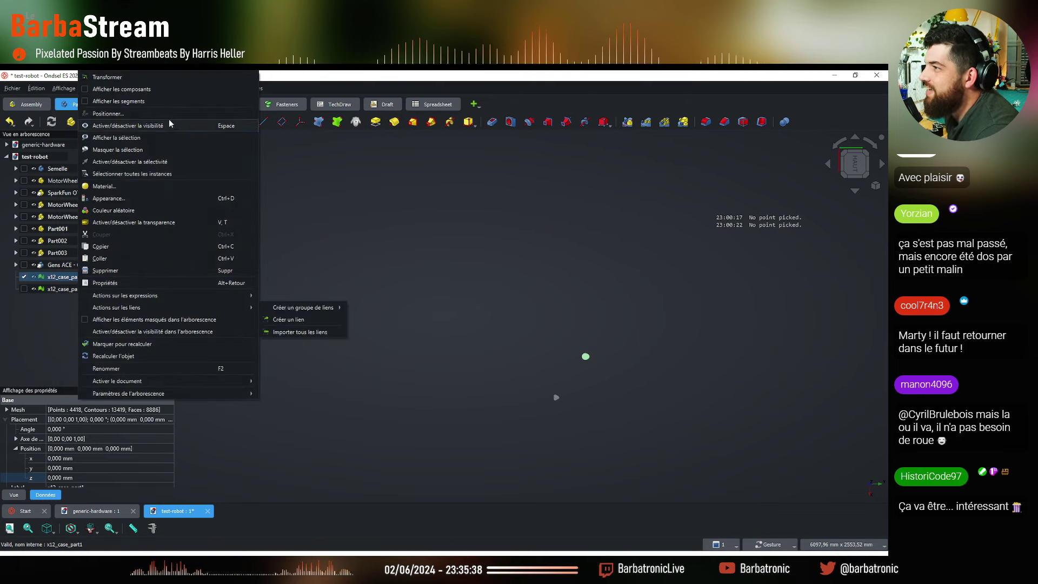
click(107, 76)
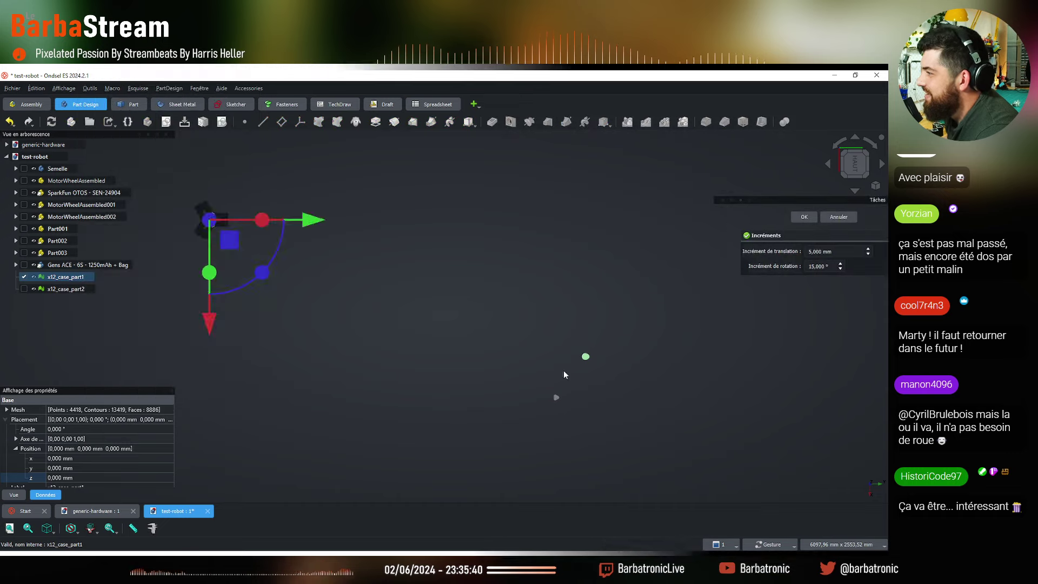
scroll(506, 347, up, 2)
drag(423, 326, 214, 248)
Transform x12_case_part2 to X -1220 mm, Y -2375 mm, bringing it onto the robot
click(56, 291)
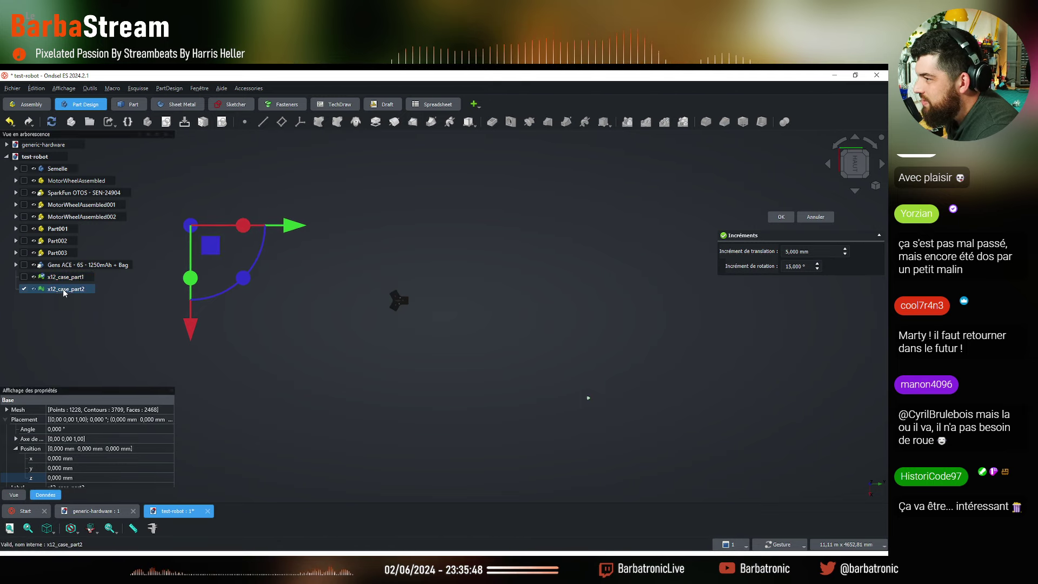
right_click(63, 289)
click(87, 79)
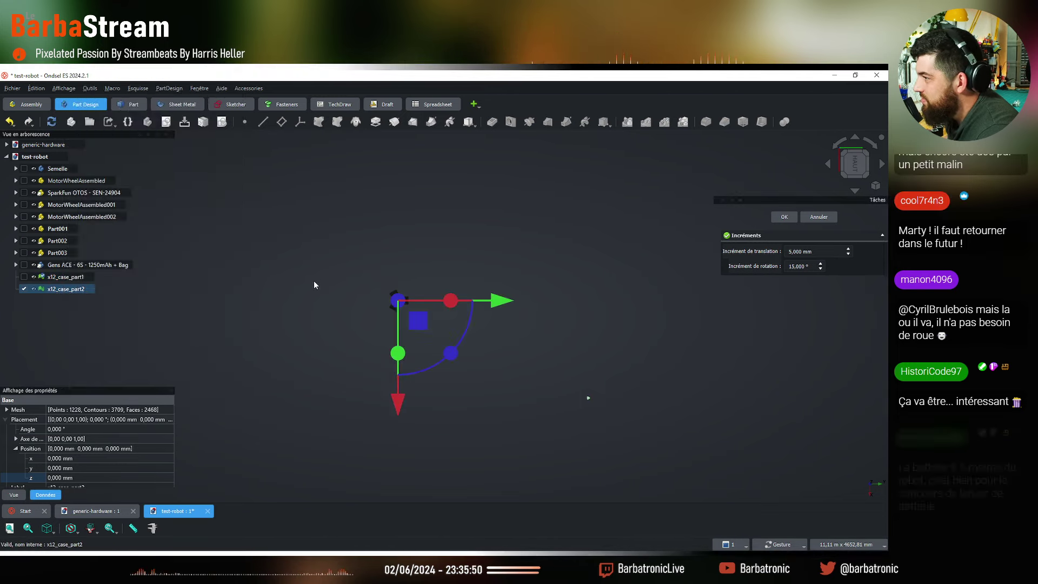
drag(423, 326, 233, 228)
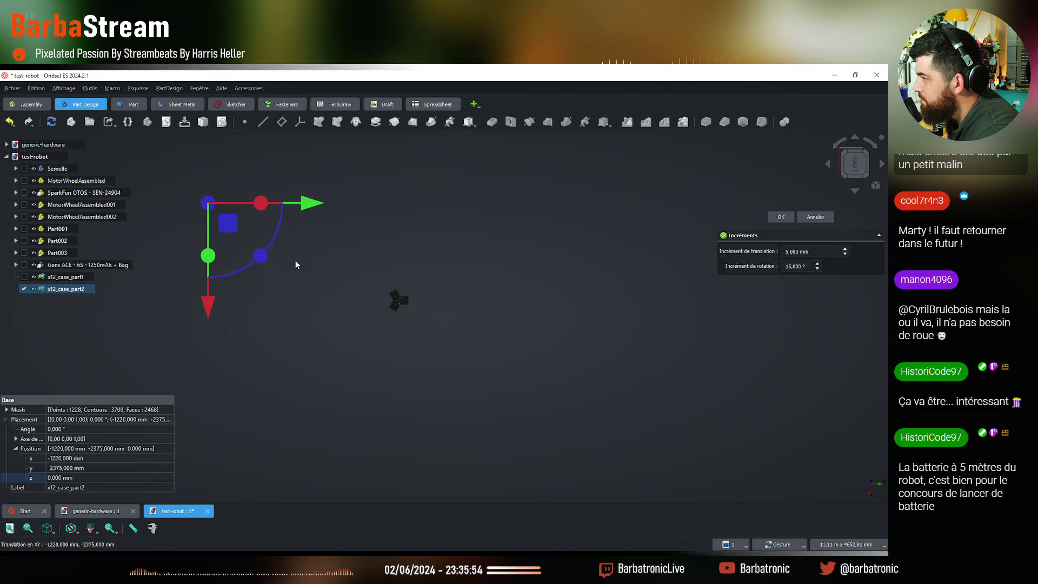
scroll(378, 290, up, 14)
drag(504, 399, 393, 241)
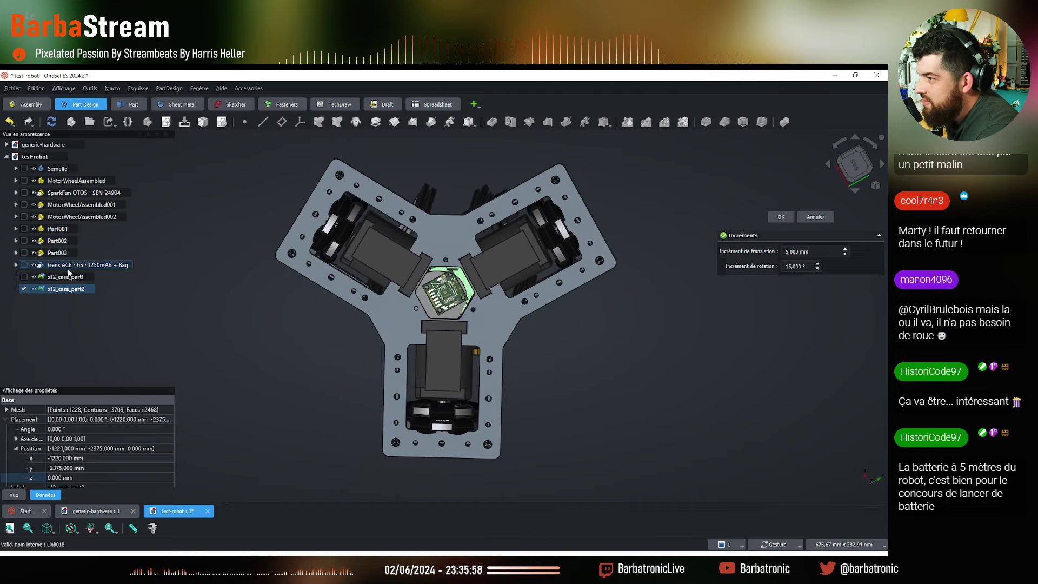
Hide every robot component in test-robot except the two x12_case meshes
click(35, 252)
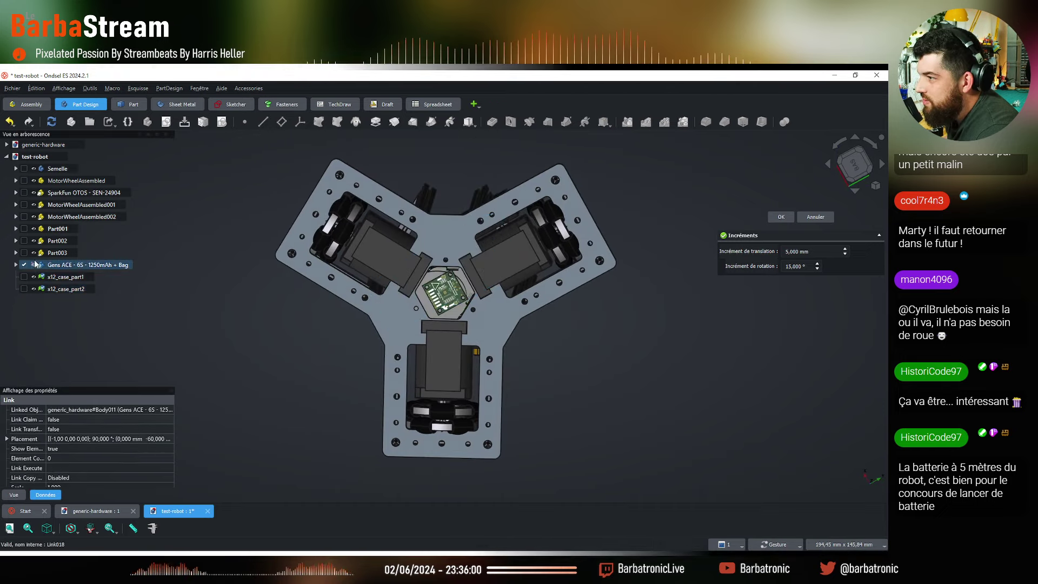
click(33, 241)
click(34, 228)
click(34, 216)
click(34, 204)
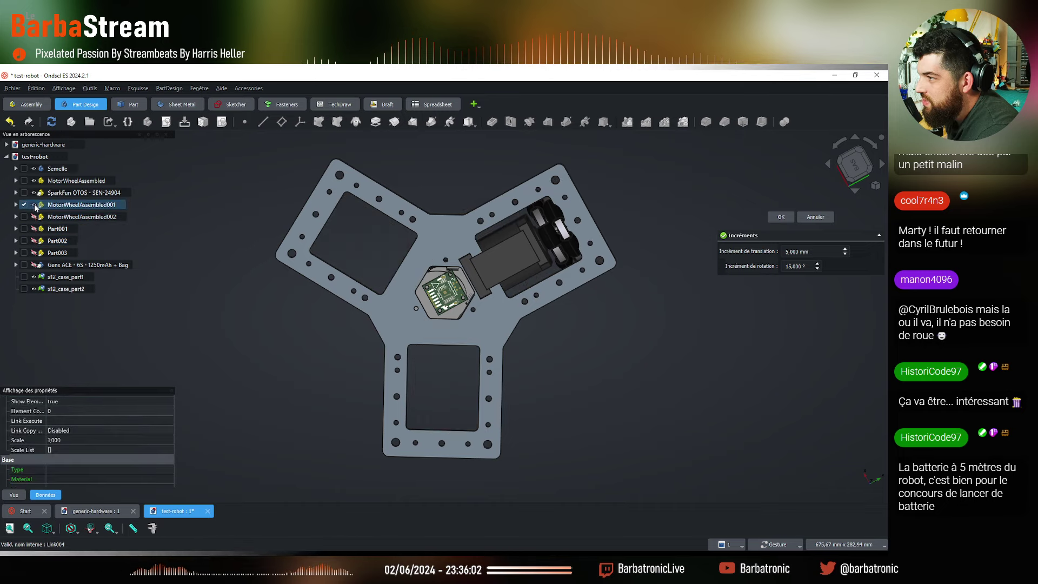
click(34, 193)
click(34, 180)
click(34, 168)
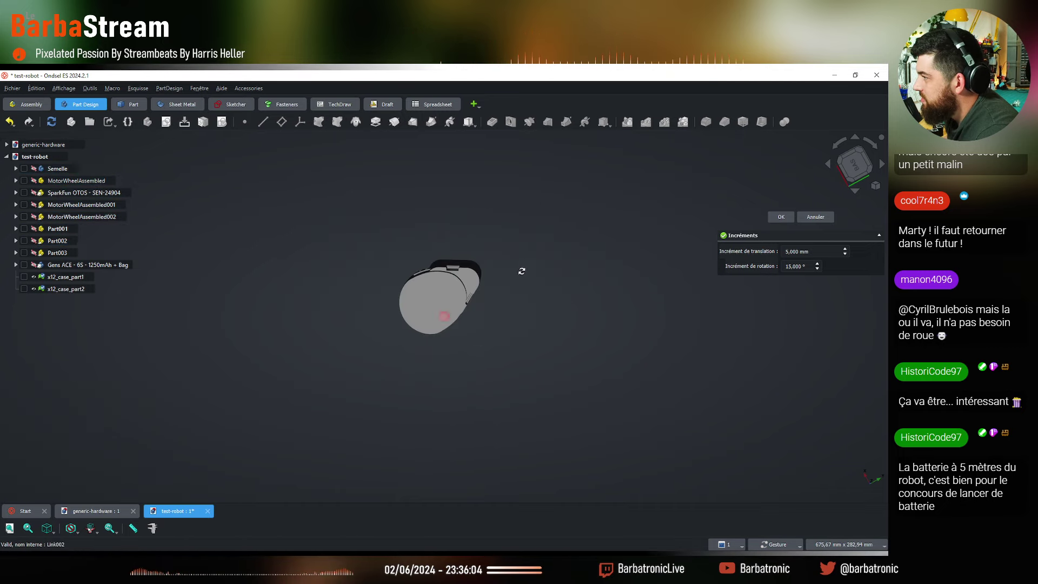
Examine the two battery case meshes from several angles to check their shape and relative alignment
drag(521, 271, 323, 358)
scroll(332, 301, down, 7)
scroll(357, 270, up, 7)
drag(405, 167, 385, 215)
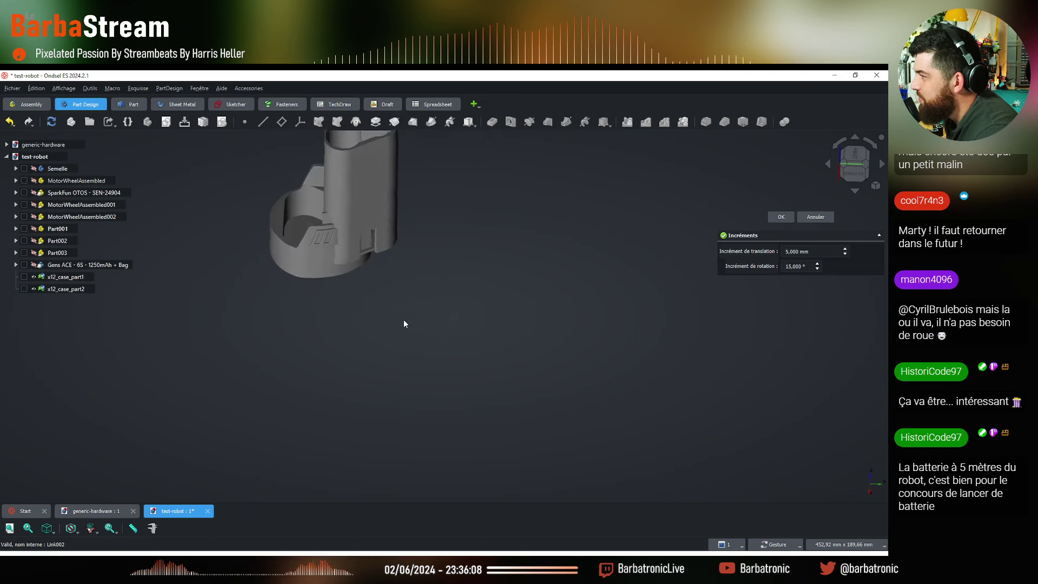
scroll(412, 332, down, 8)
scroll(415, 336, down, 6)
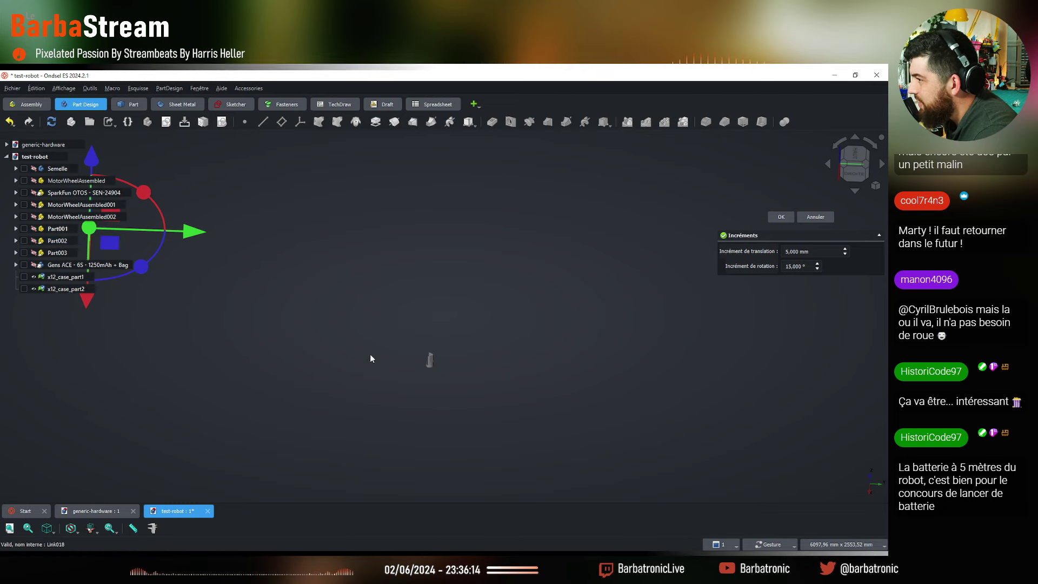
scroll(371, 355, up, 5)
scroll(442, 365, up, 6)
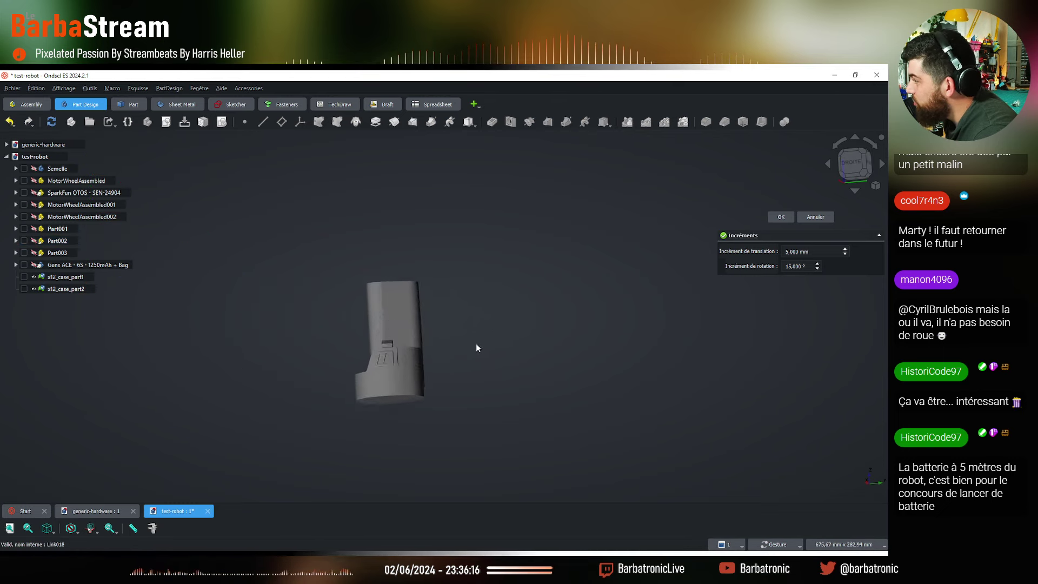
scroll(500, 467, up, 6)
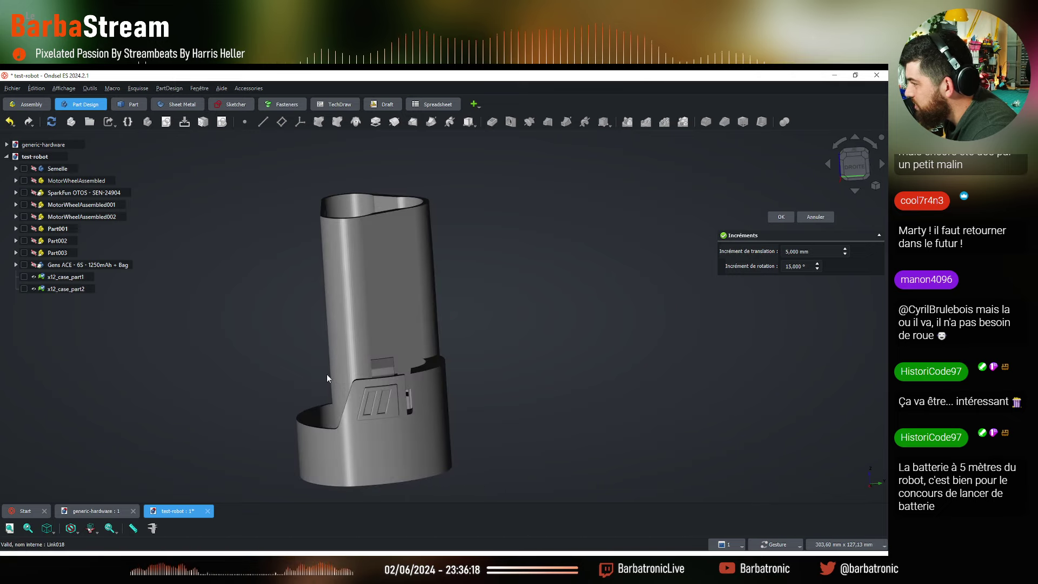
drag(327, 374, 424, 391)
scroll(424, 391, down, 5)
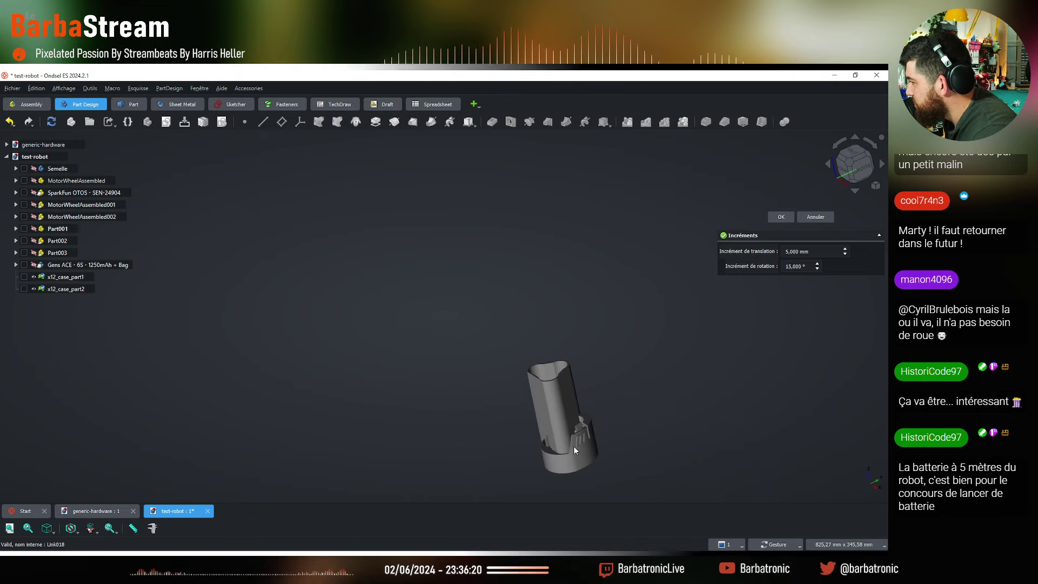
mouse_move(574, 450)
mouse_down()
mouse_move(600, 451)
mouse_move(557, 442)
mouse_up()
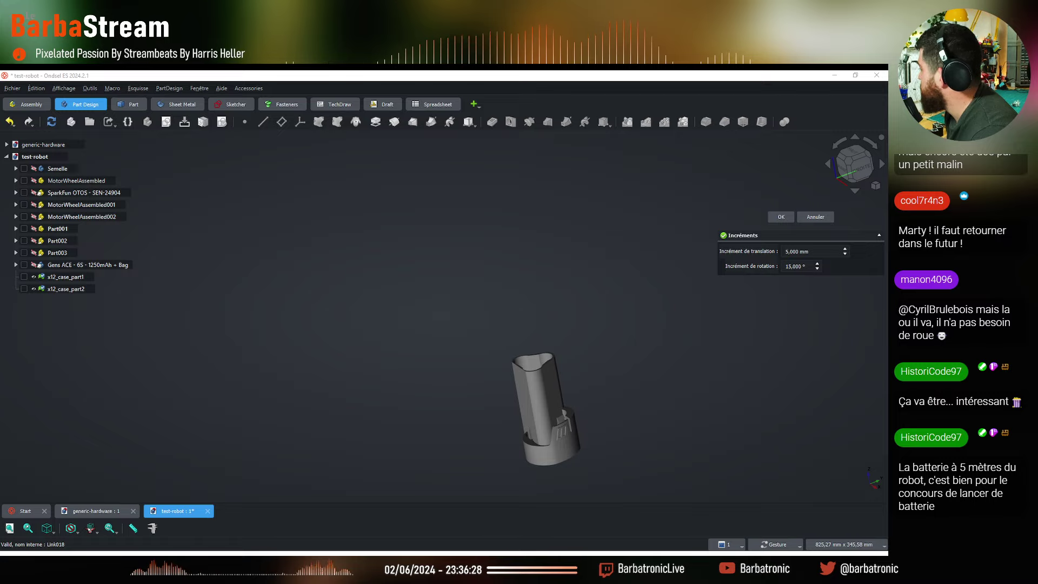
Switch to the browser and open the Parkside 12V adapter model from the "parkside 12V" results
key(alt+Tab)
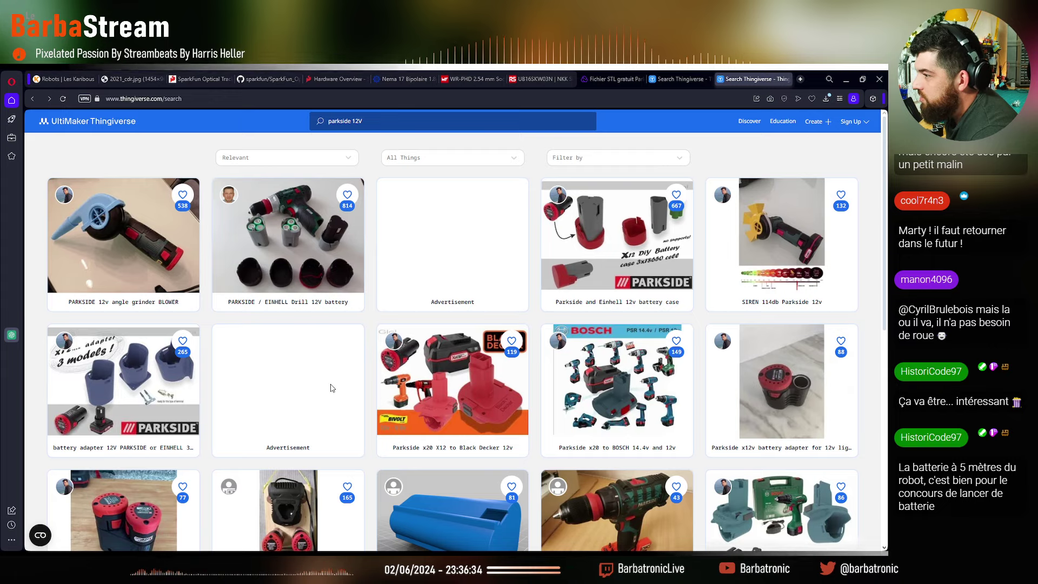
scroll(332, 385, down, 4)
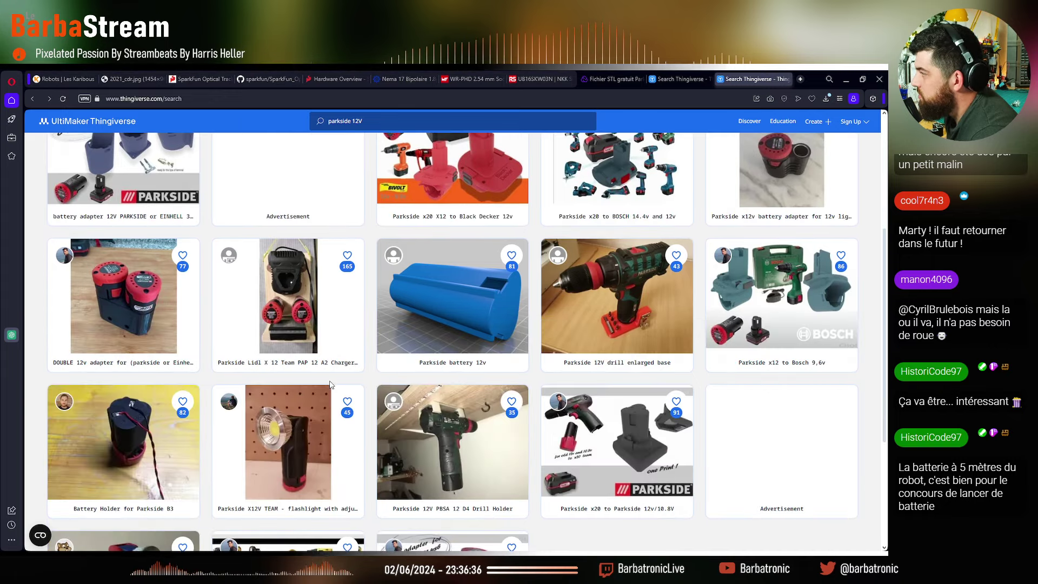
click(451, 269)
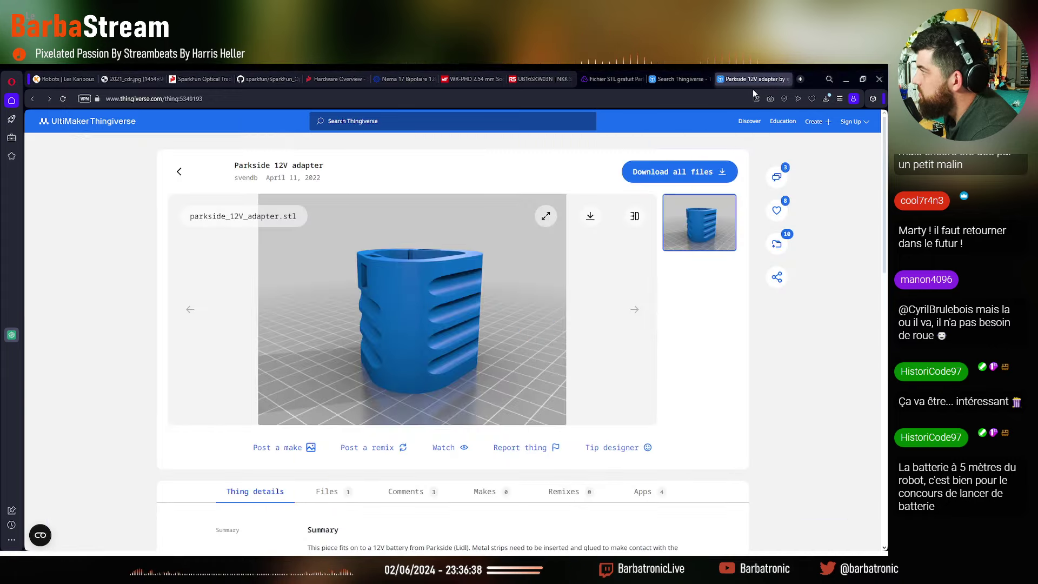
Search the web for "parkside12V step", then refine the search to "parkside 12V step 3D"
click(728, 102)
text(park)
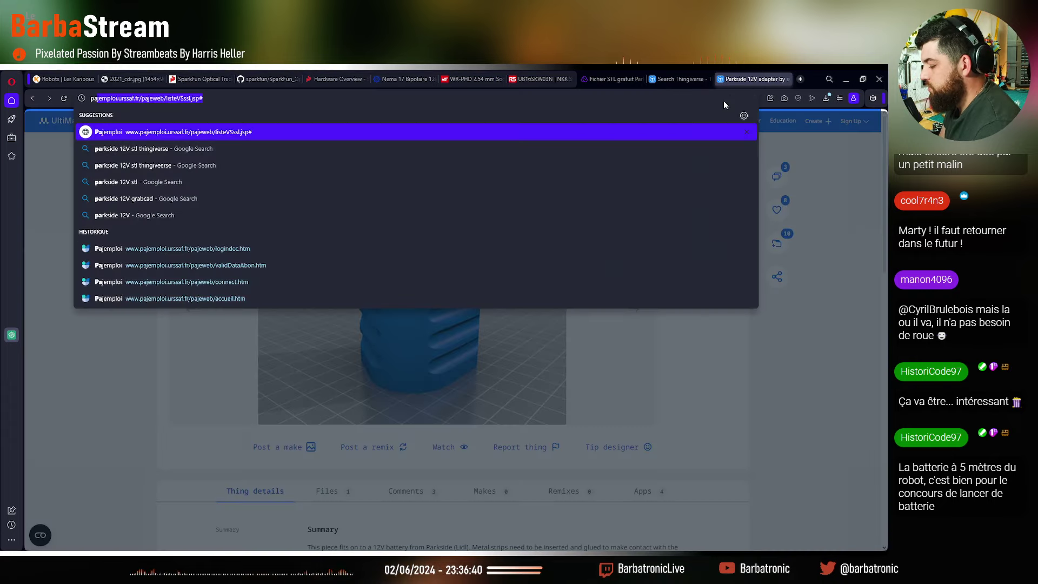
text(side12V)
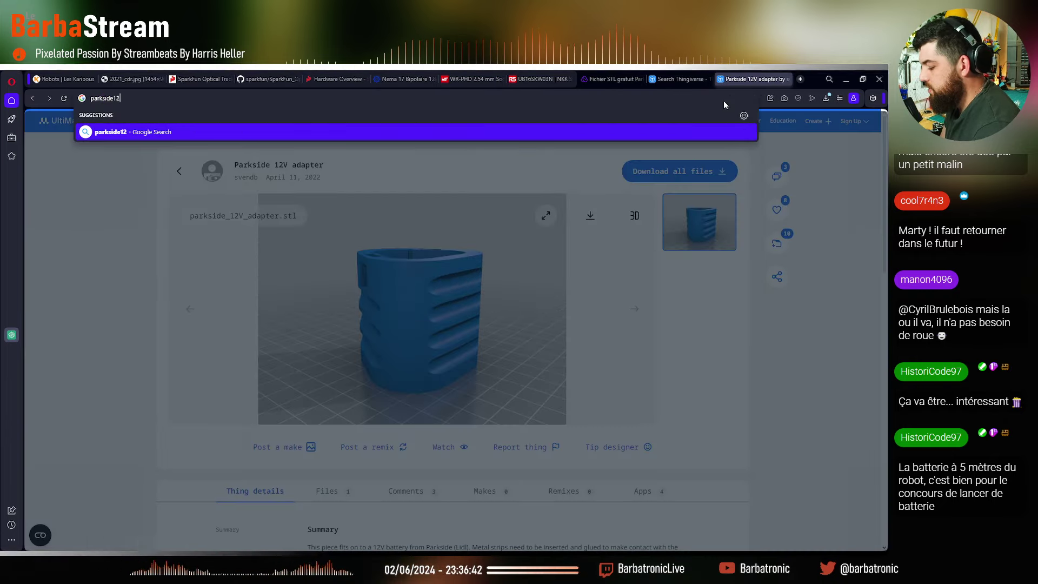
text(p)
key(Return)
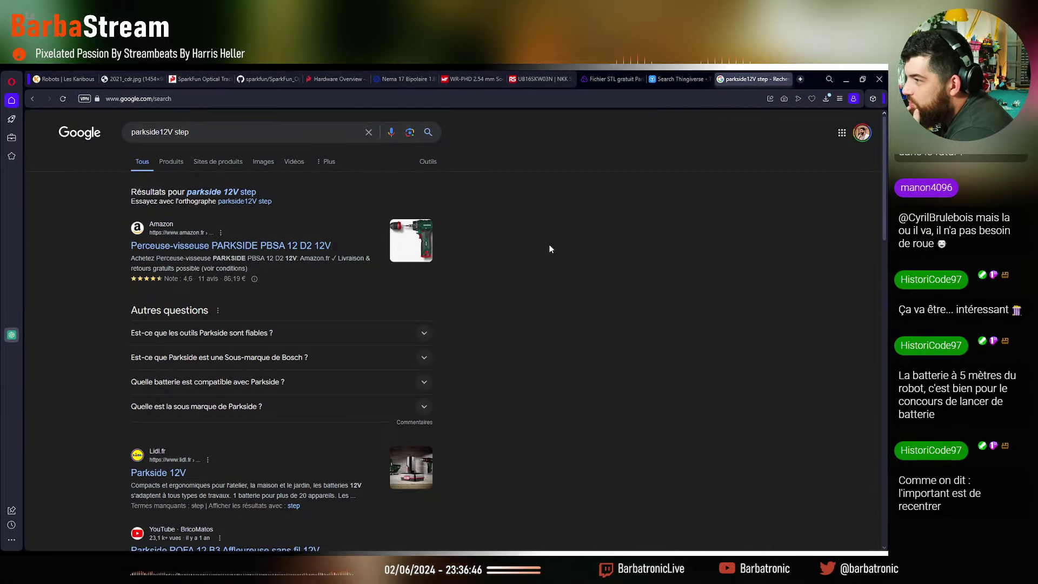
click(244, 193)
click(206, 134)
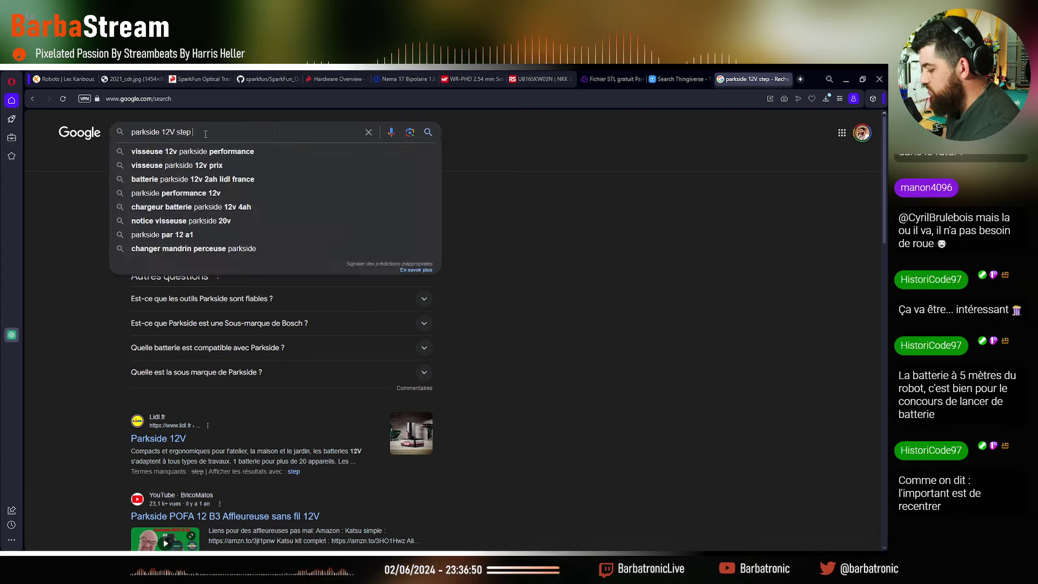
text(3D)
key(Return)
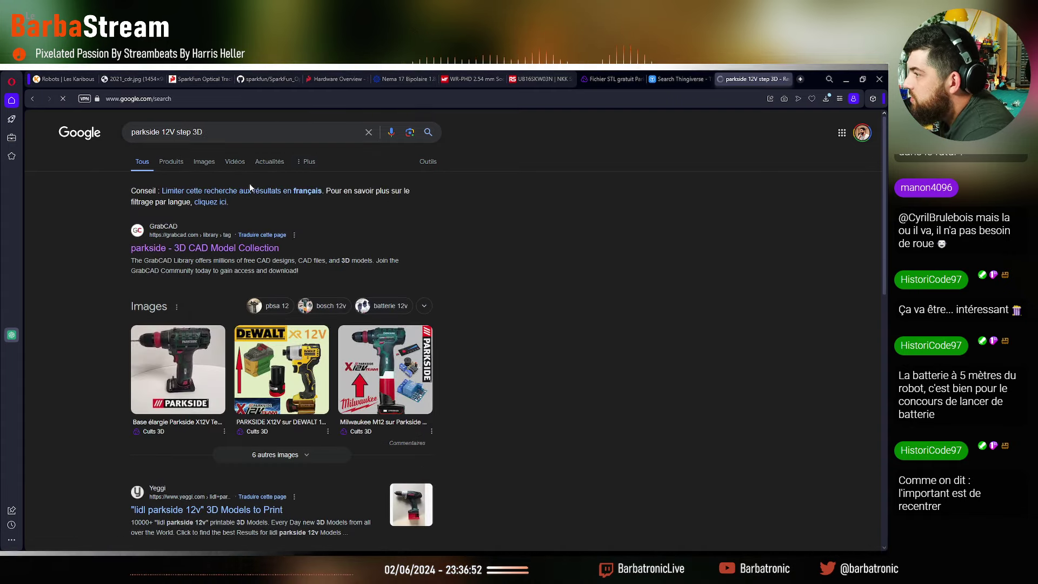
Look through GrabCAD's parkside model collection in a separate tab, close it and return to Ondsel
middle_click(200, 254)
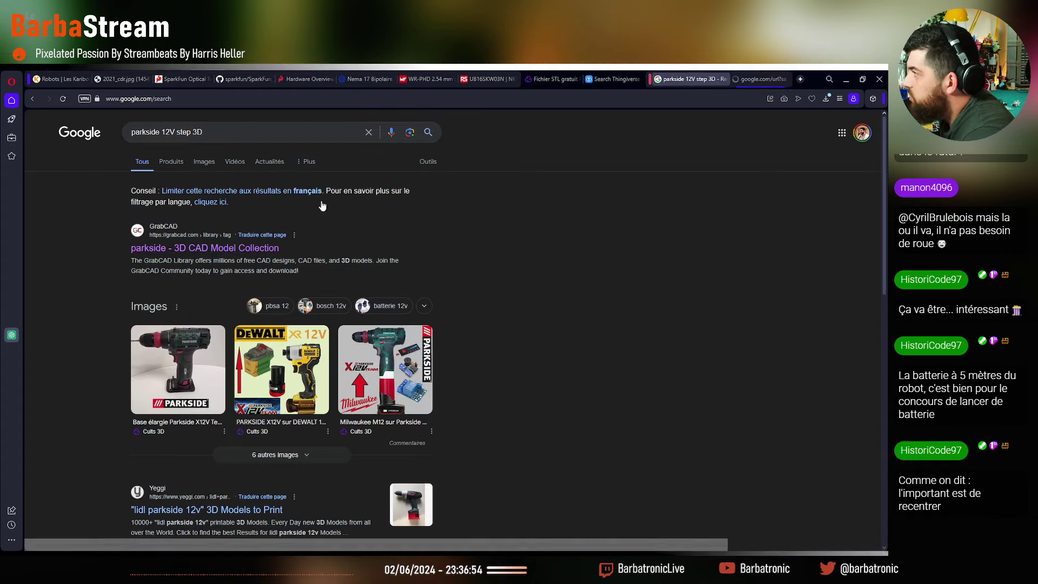
click(756, 79)
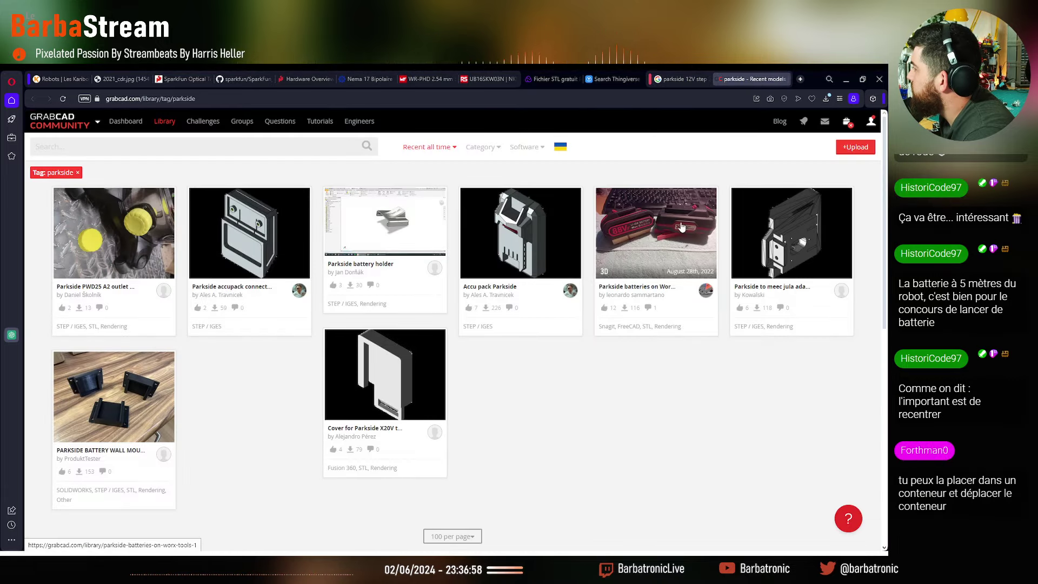
click(785, 79)
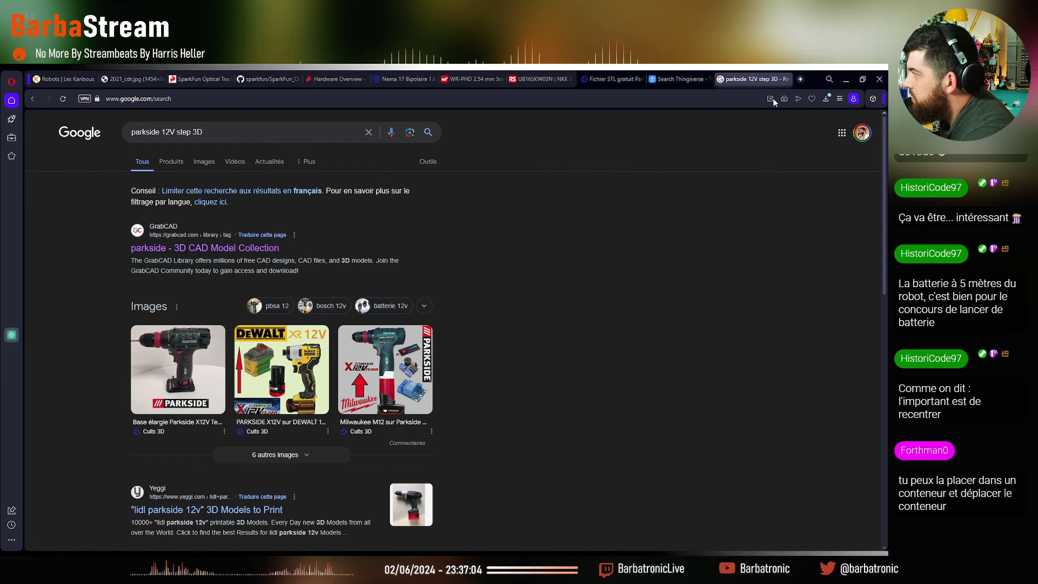
click(847, 80)
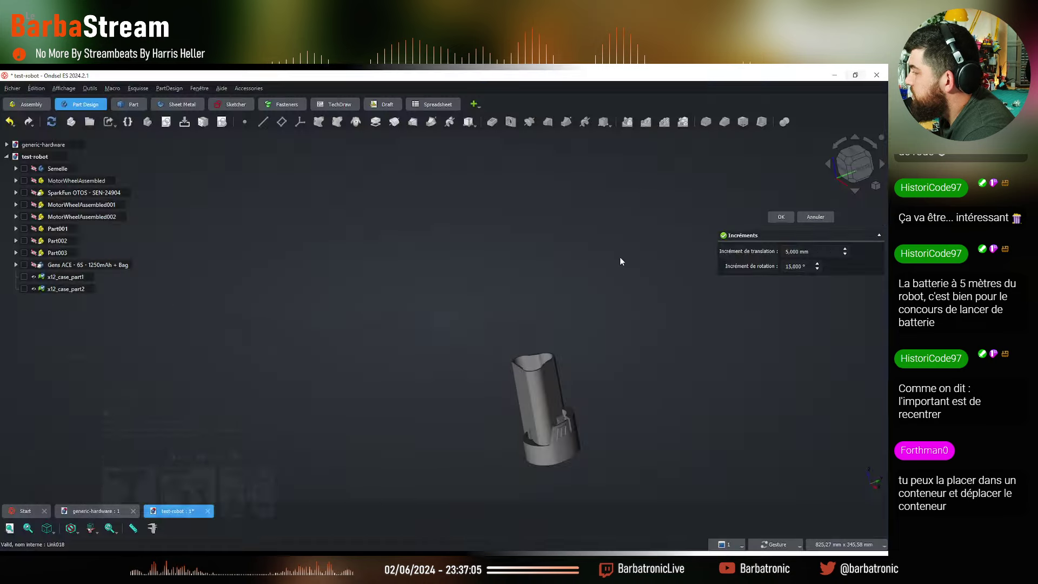
Select x12_case_part1 and examine how it lines up with x12_case_part2
click(79, 276)
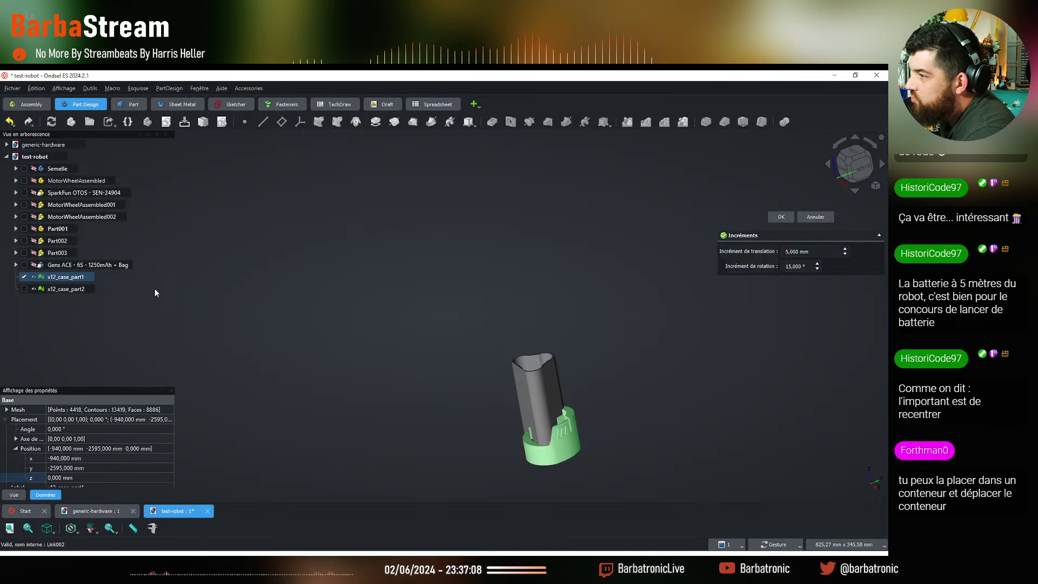
drag(441, 378, 515, 416)
click(536, 332)
drag(536, 333, 368, 317)
scroll(369, 317, up, 1)
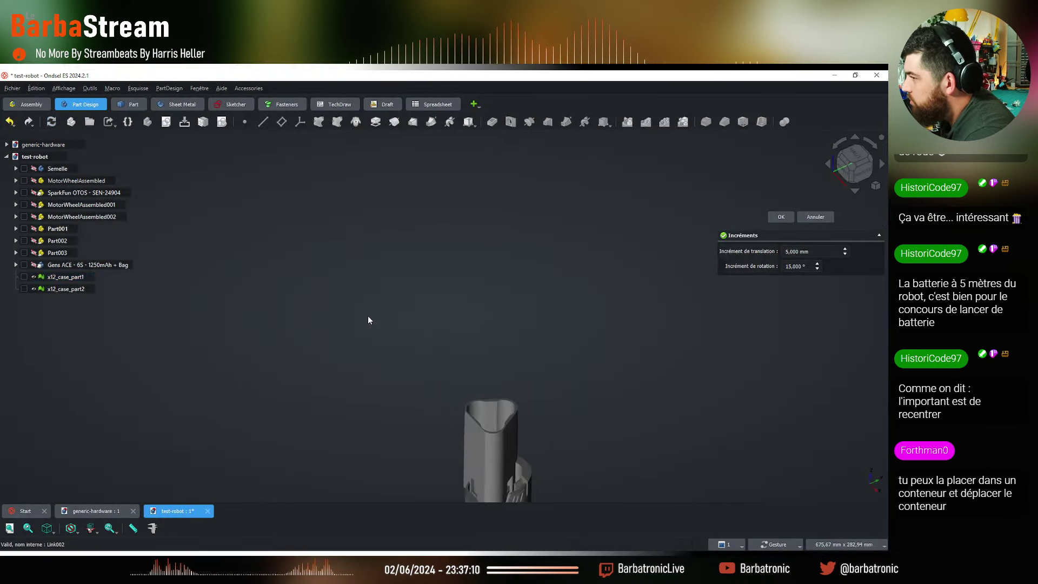
scroll(135, 292, down, 2)
scroll(454, 482, up, 4)
click(66, 277)
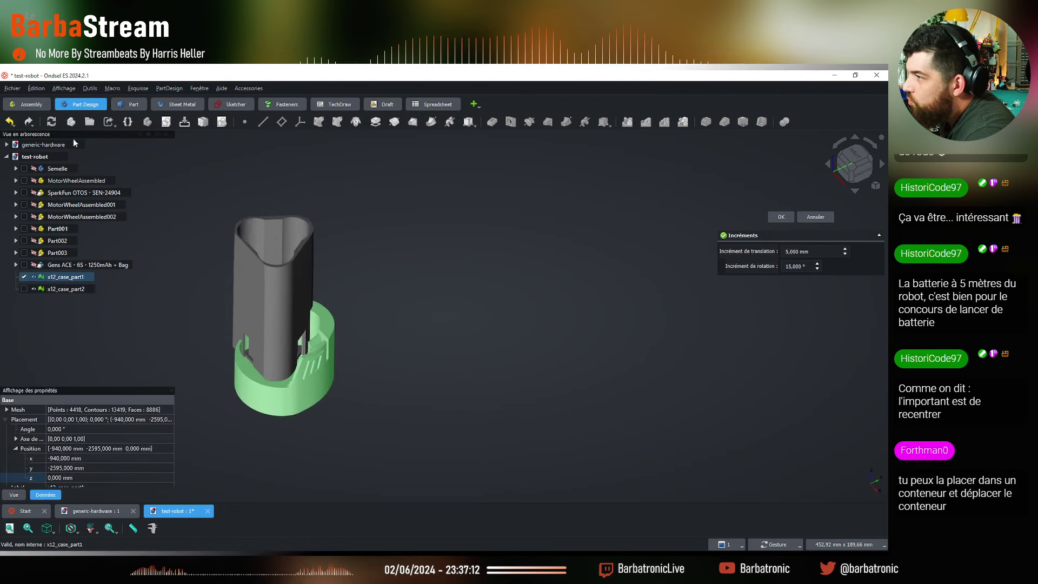
scroll(530, 293, down, 2)
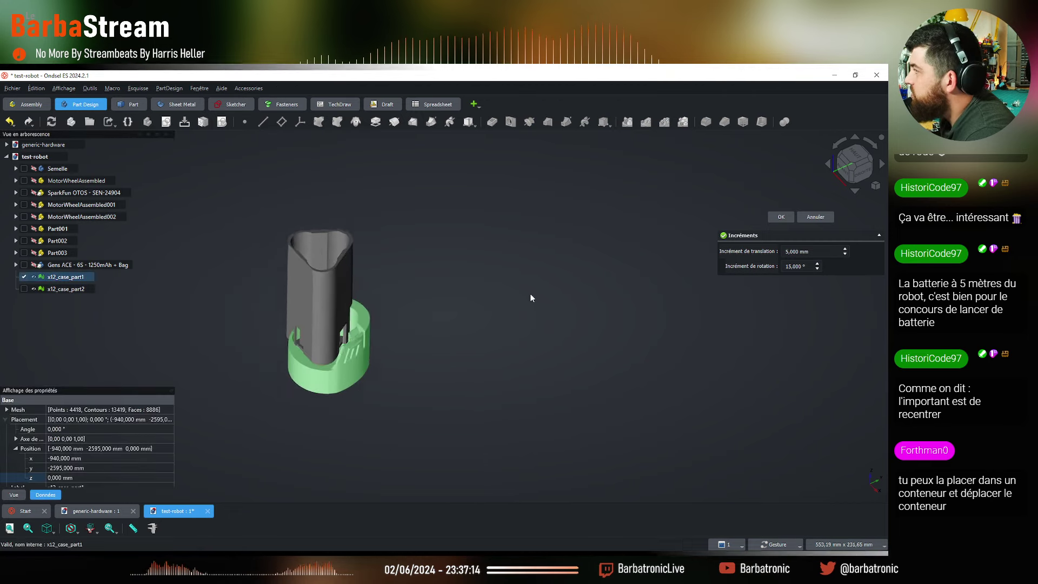
Close the current transform and place x12_case_part1 and x12_case_part2 each in its own new Part container
scroll(373, 277, up, 2)
click(782, 217)
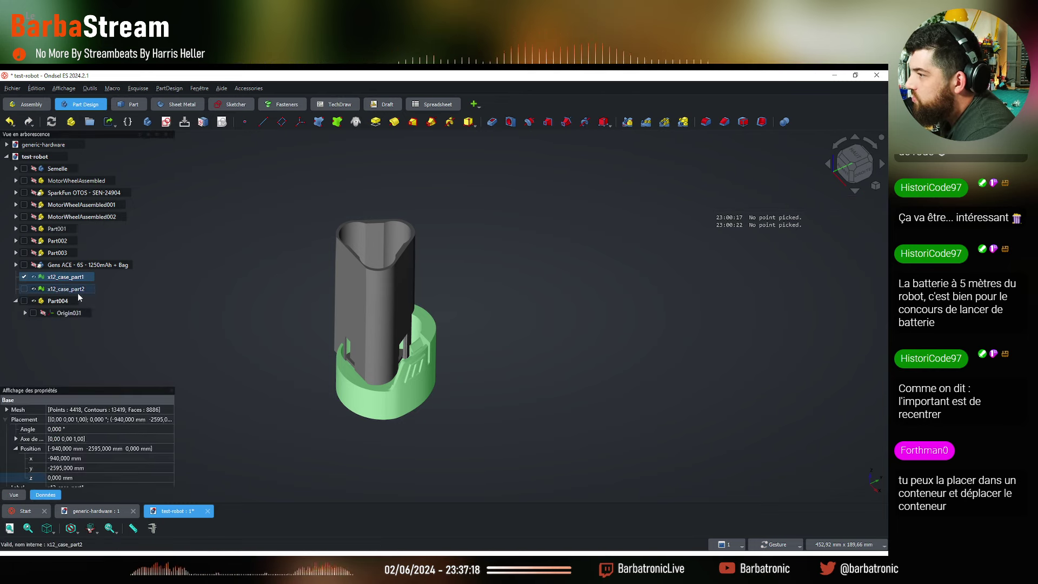
drag(70, 278, 84, 299)
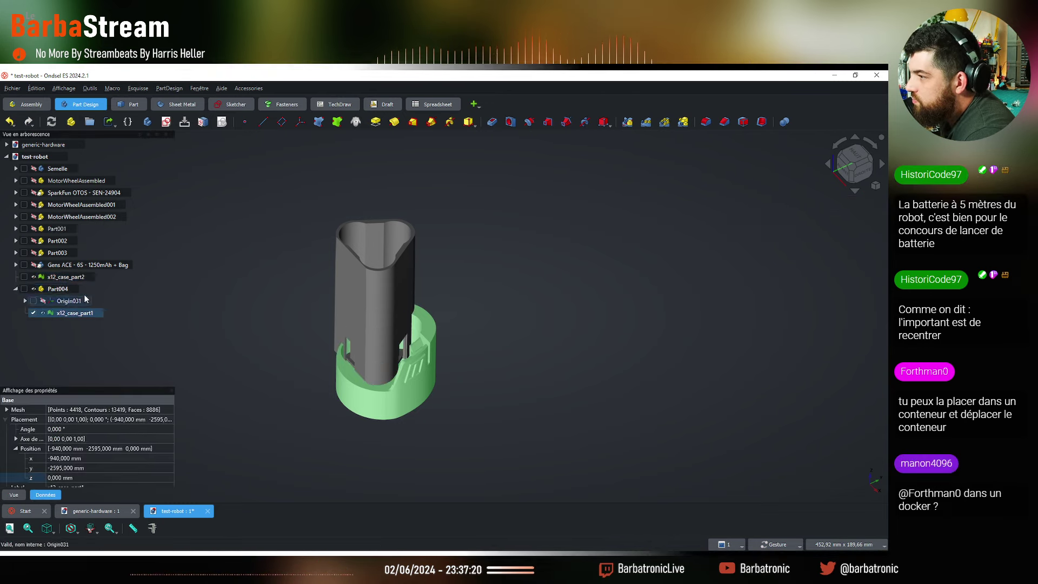
click(75, 277)
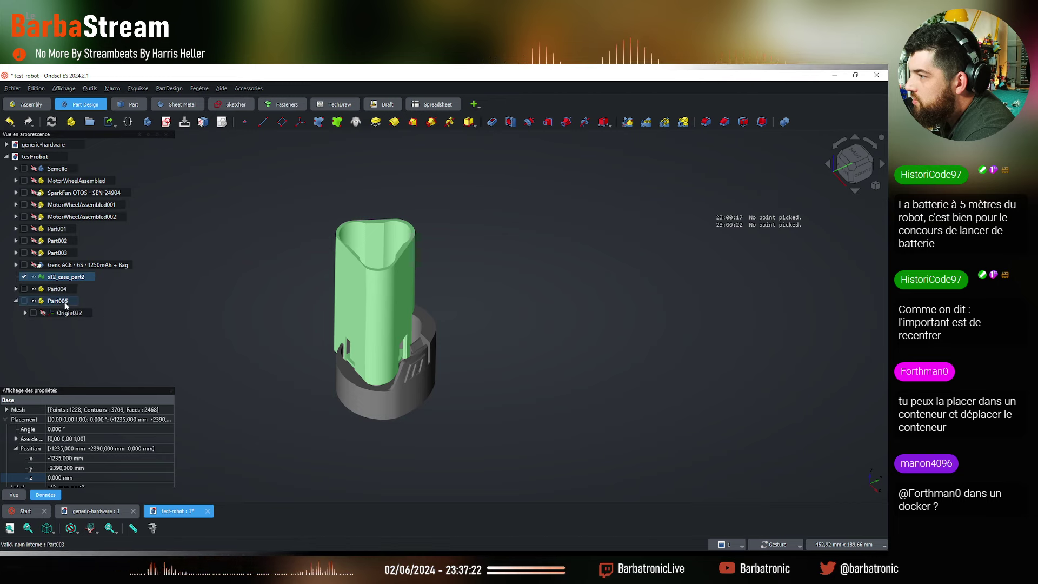
drag(76, 277, 69, 307)
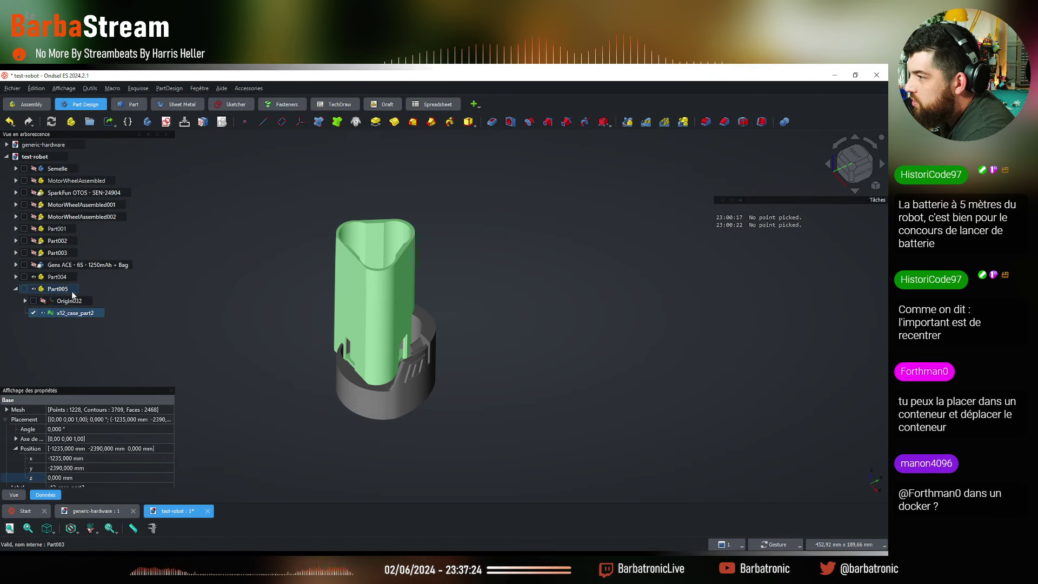
Transform the container holding x12_case_part2, moving it 15 mm along X and -5 mm along Y over the base
click(55, 291)
right_click(53, 290)
click(118, 103)
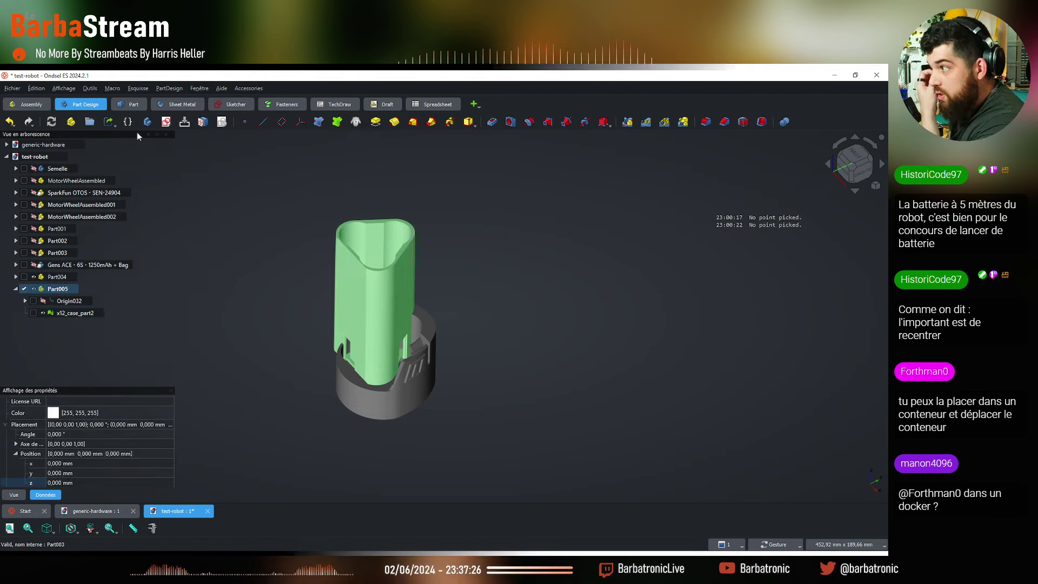
scroll(441, 366, up, 2)
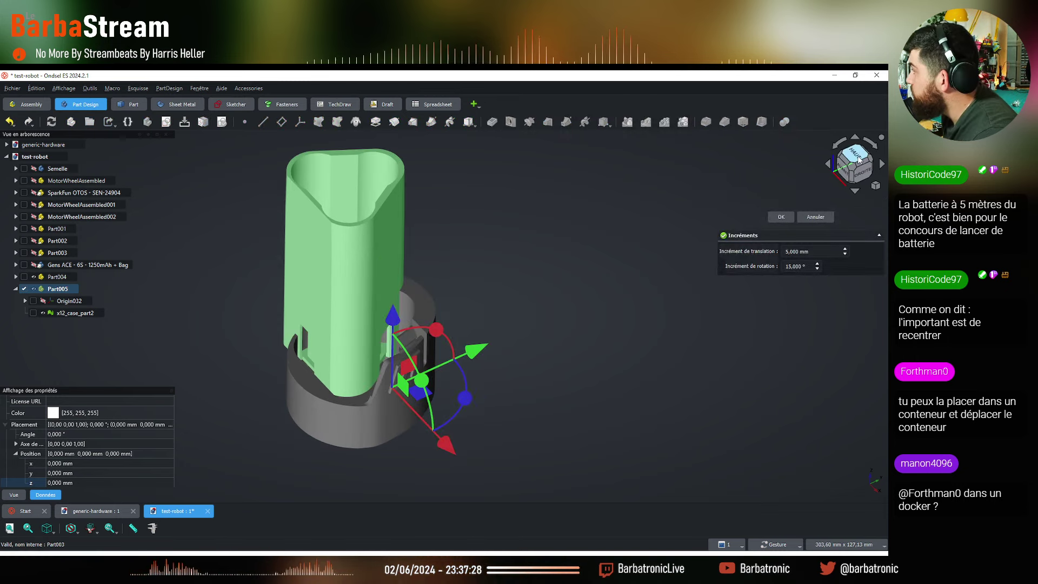
click(859, 159)
scroll(366, 414, up, 2)
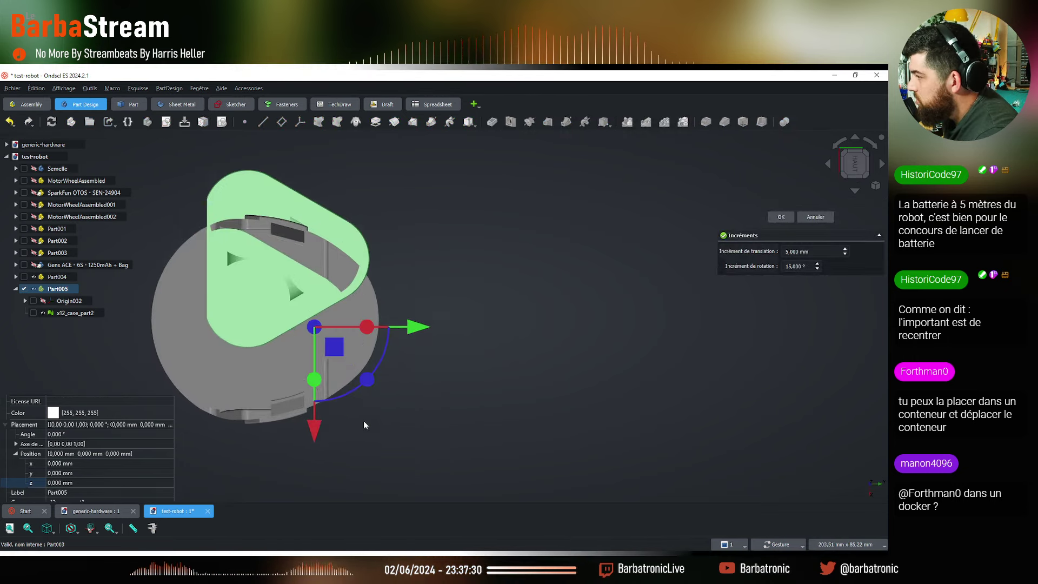
drag(332, 341, 332, 407)
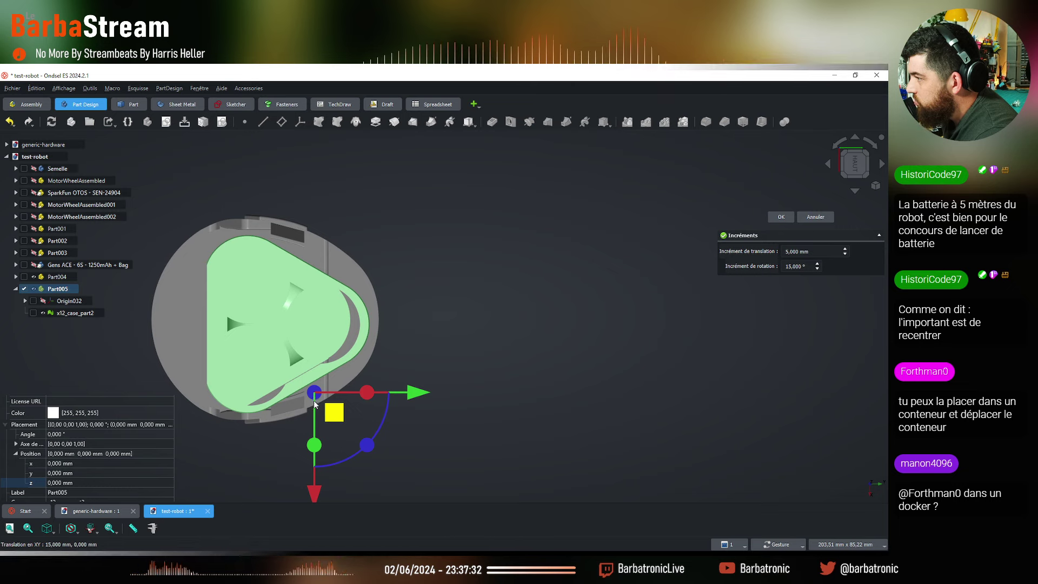
scroll(391, 352, down, 2)
drag(405, 476, 416, 407)
right_drag(406, 144, 410, 262)
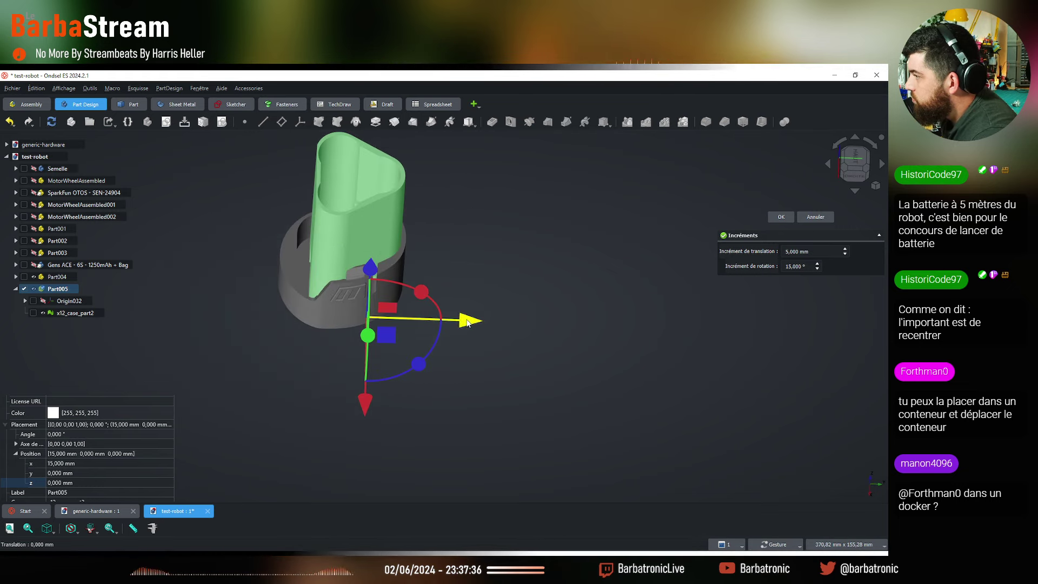
drag(469, 323, 458, 323)
Rotate the x12_case_part2 container 180° about its Y axis to turn it upside down
scroll(333, 296, down, 3)
drag(387, 403, 645, 347)
scroll(645, 347, down, 4)
right_drag(628, 238, 443, 238)
drag(442, 237, 357, 387)
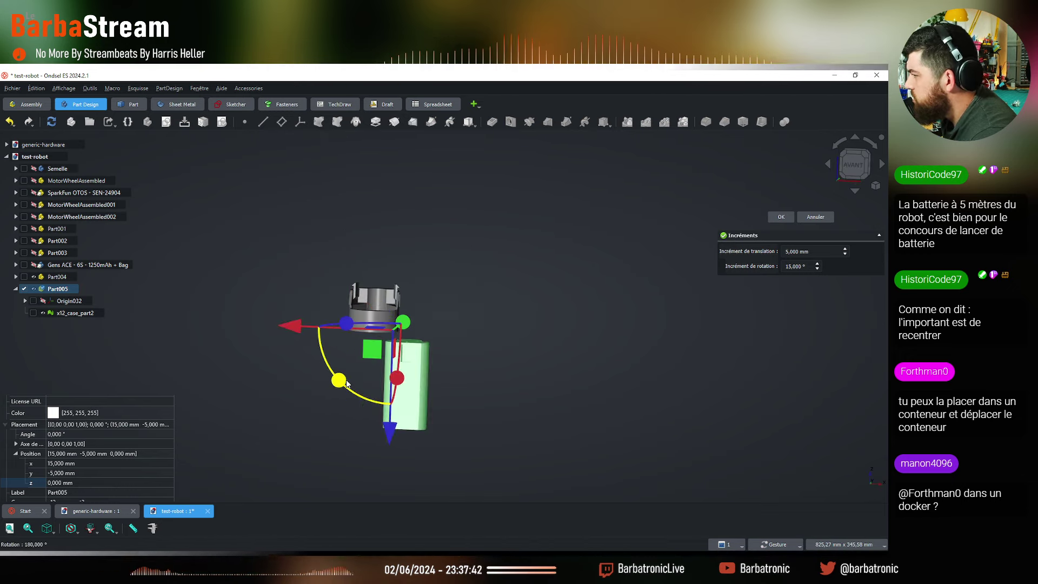
Move the flipped x12_case_part2 container to X -15 mm and Z 110 mm above the case base
drag(489, 311, 449, 384)
key(1)
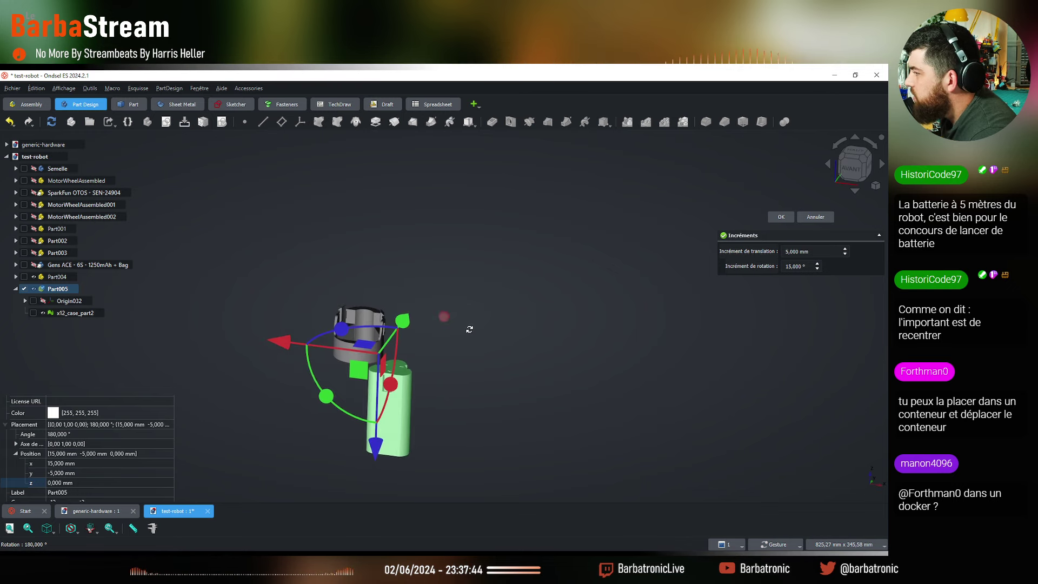
drag(318, 317, 286, 317)
drag(374, 377, 370, 303)
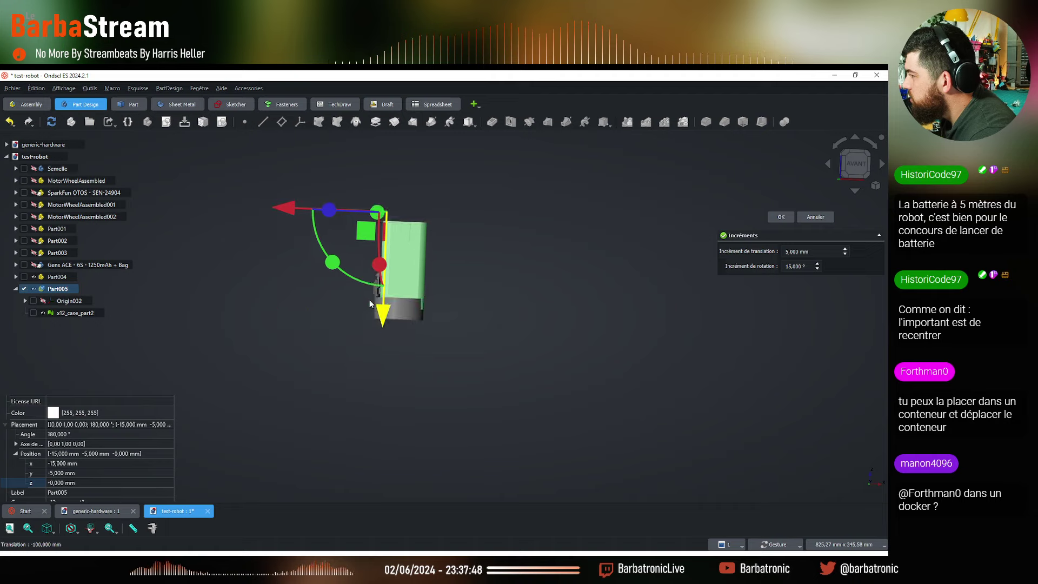
drag(441, 246, 434, 287)
scroll(390, 383, up, 7)
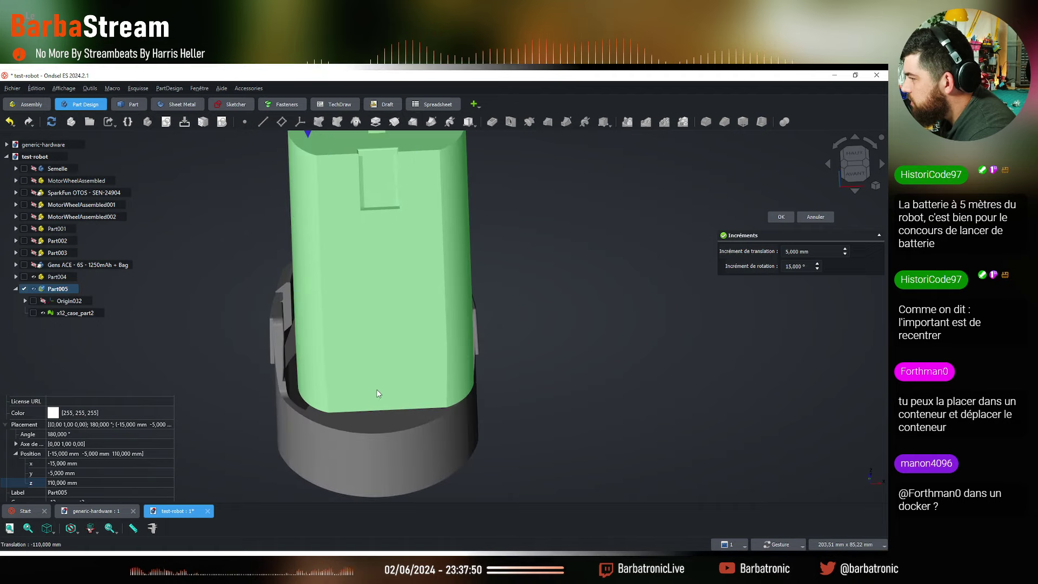
Using a 1 mm translation increment, move the x12_case_part2 container to X -18 mm and Z 100 mm
scroll(361, 351, down, 3)
scroll(355, 350, up, 2)
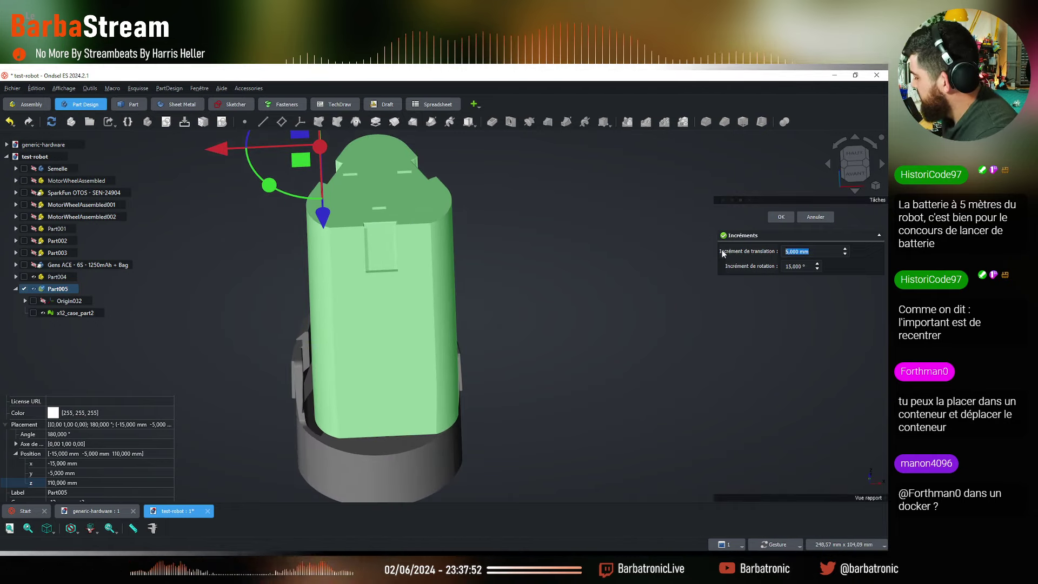
key(Return)
scroll(362, 322, down, 4)
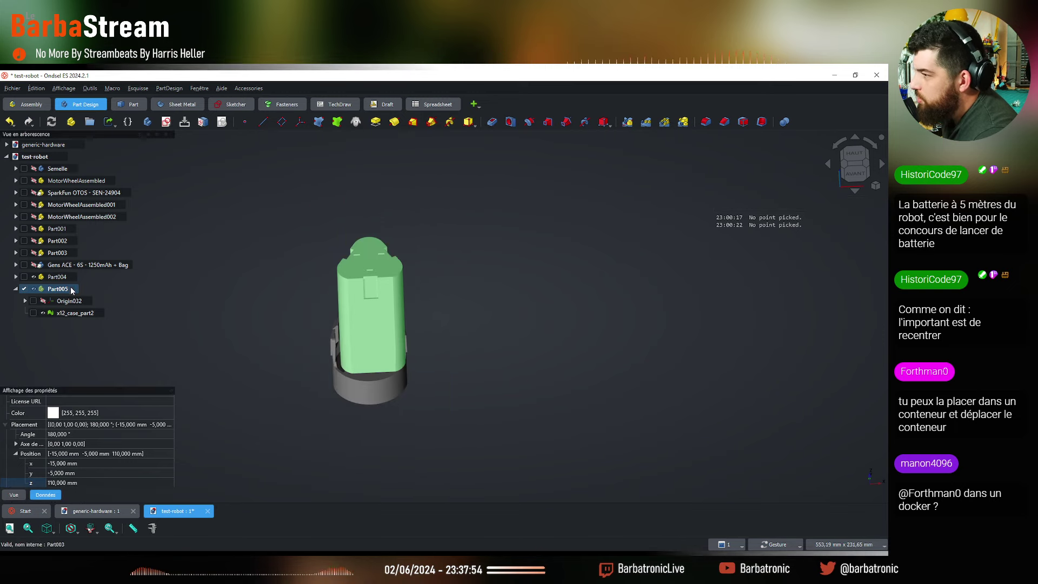
right_click(65, 288)
click(95, 90)
scroll(305, 250, up, 2)
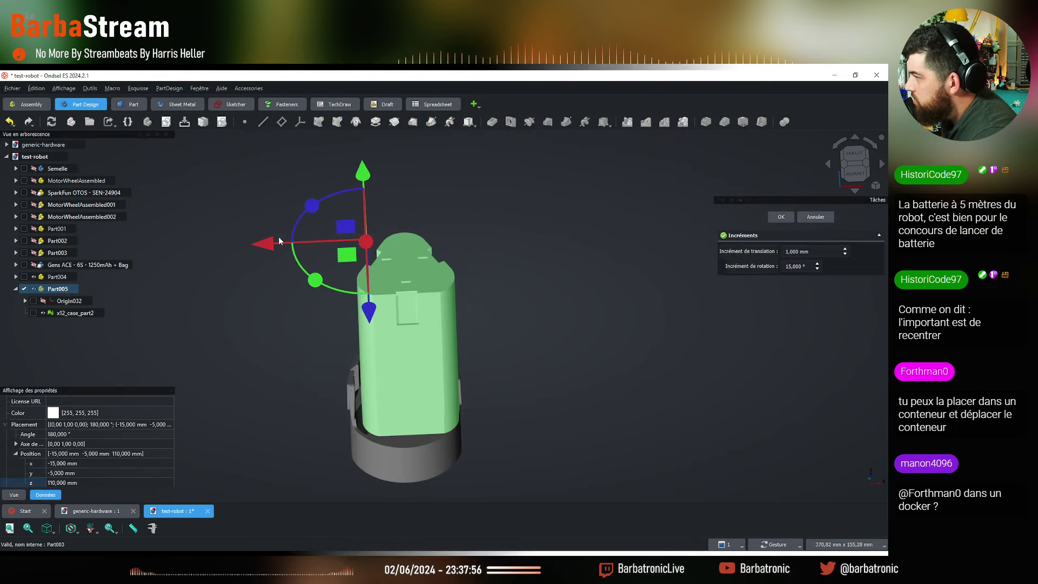
drag(273, 244, 260, 246)
drag(557, 394, 410, 392)
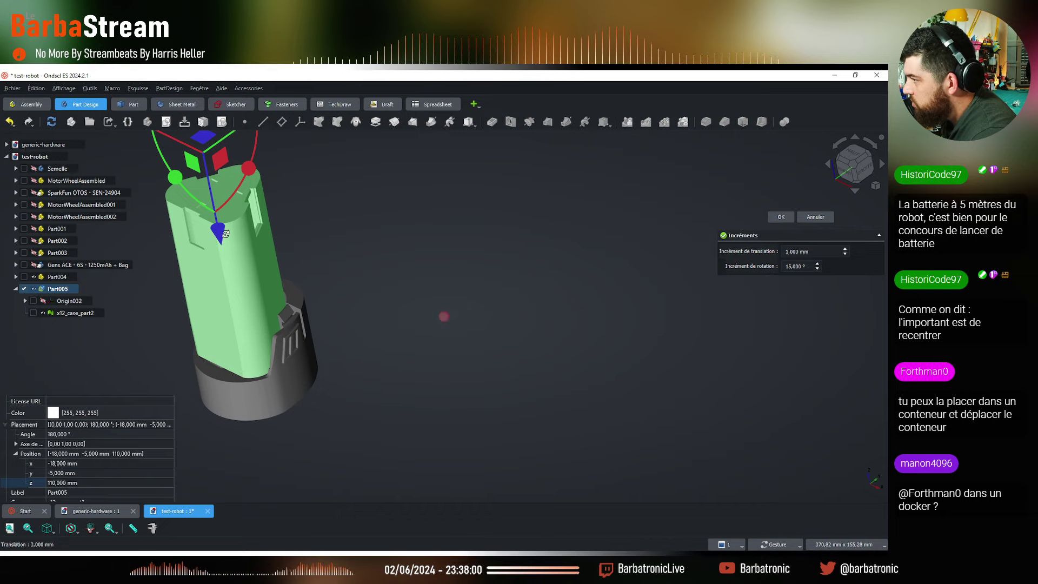
drag(225, 234, 275, 337)
drag(448, 418, 412, 382)
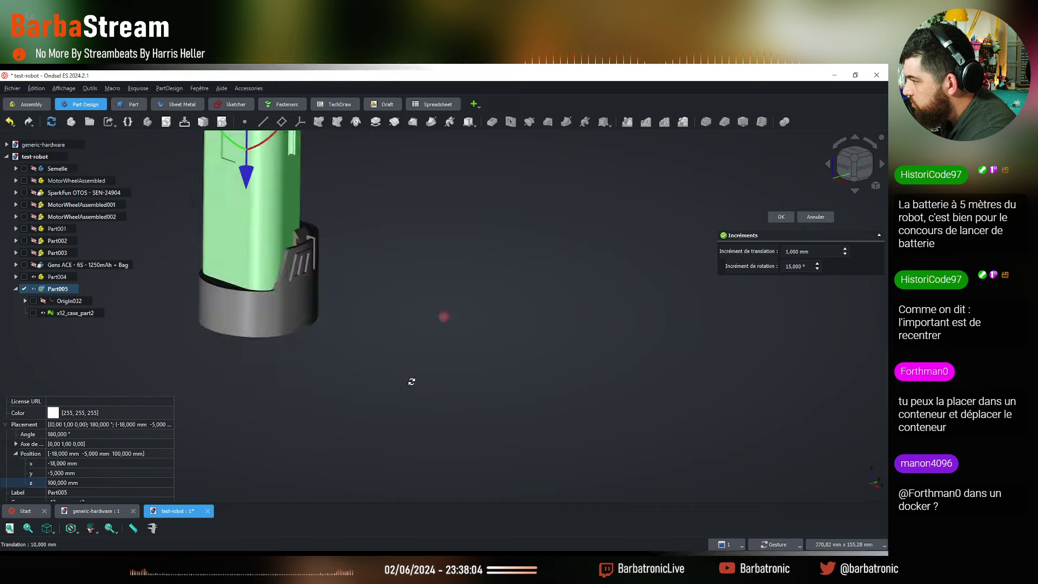
Show the model in wireframe and lower the x12_case_part2 container to Z 92 mm inside the base
scroll(520, 440, down, 3)
scroll(320, 332, up, 3)
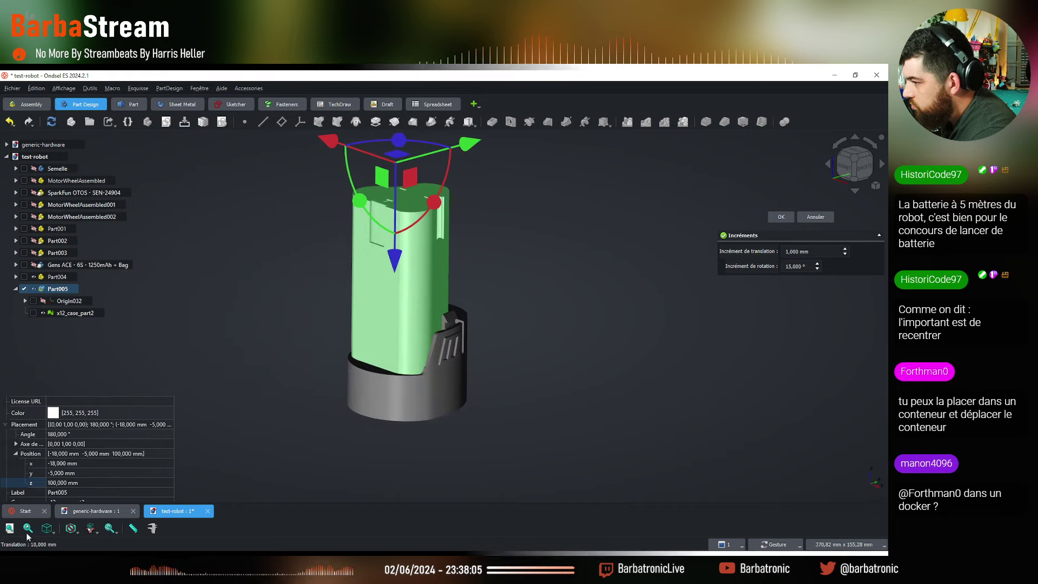
click(79, 531)
click(85, 470)
mouse_move(606, 372)
mouse_down()
mouse_move(520, 365)
mouse_move(489, 351)
mouse_up()
scroll(338, 315, up, 3)
scroll(348, 380, down, 3)
scroll(356, 250, up, 2)
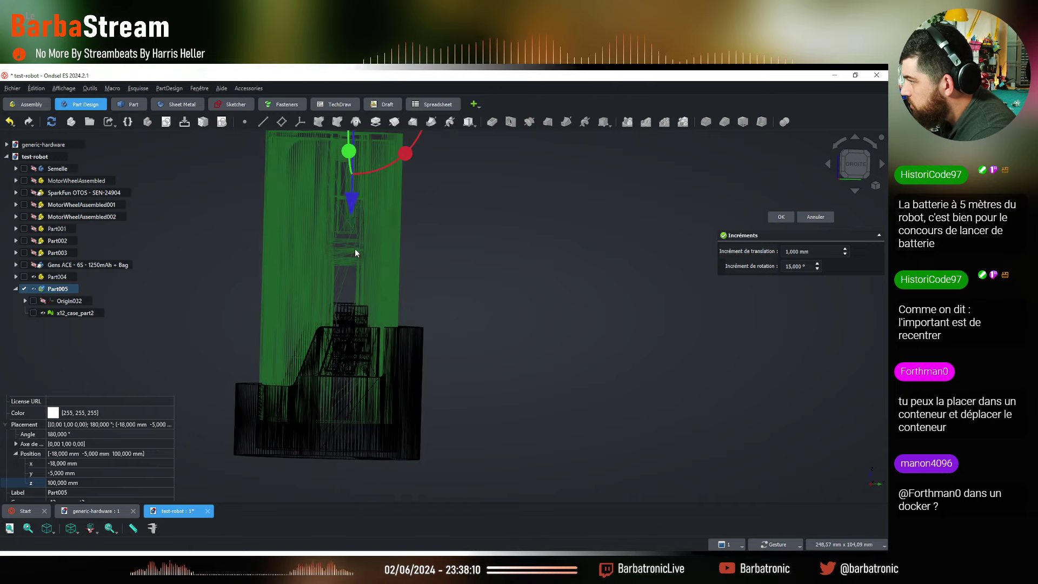
drag(351, 224, 350, 233)
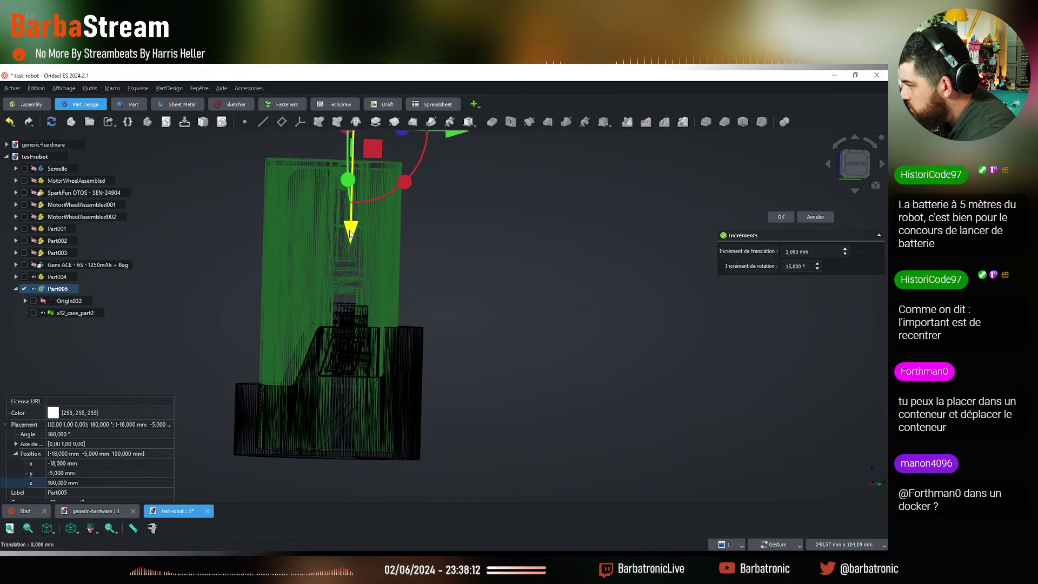
From the front view, centre the x12_case_part2 container on the base at X -17 mm and finish the transform
drag(250, 312, 445, 378)
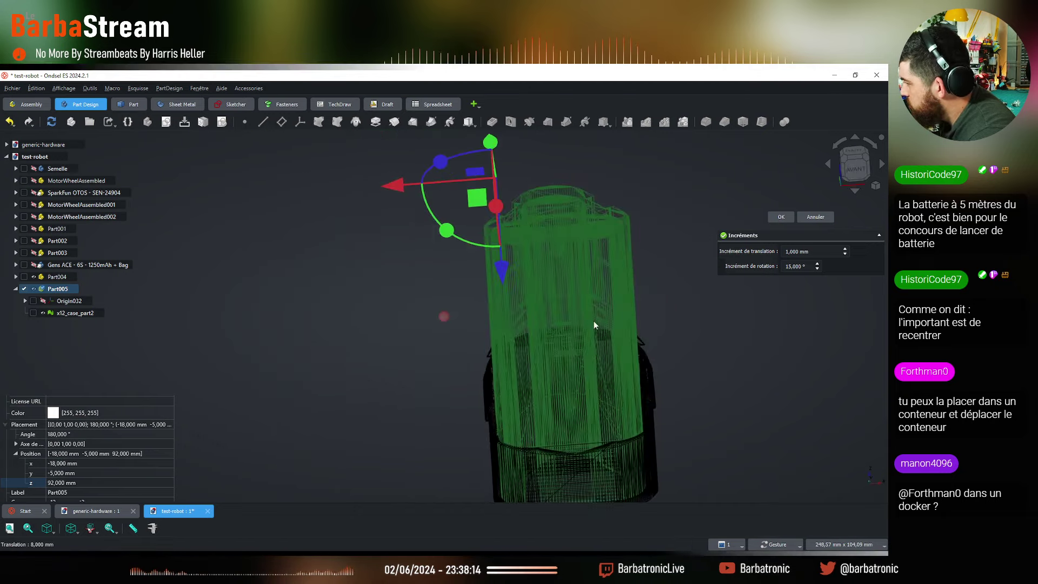
click(861, 171)
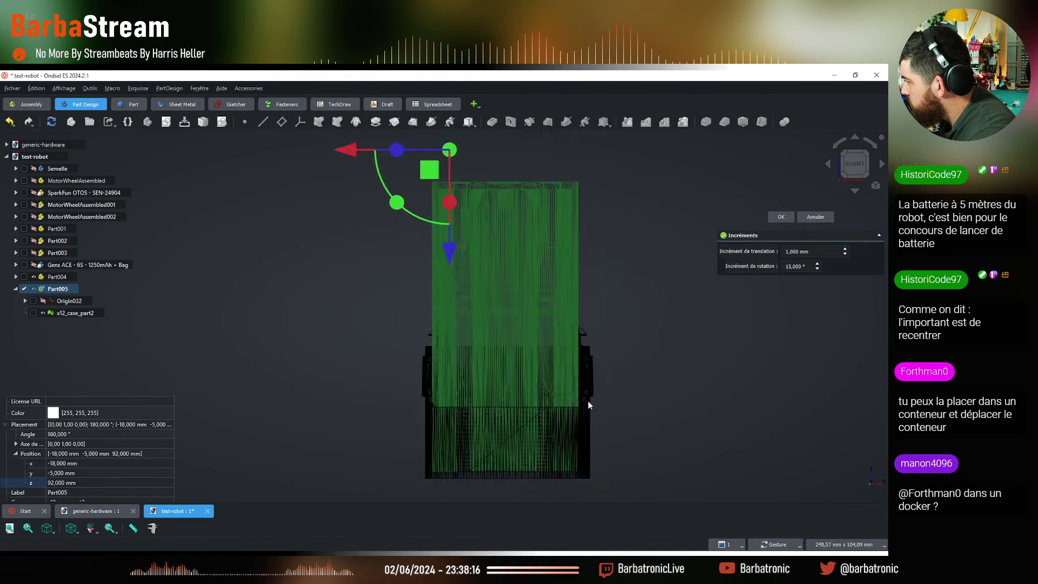
scroll(375, 271, down, 2)
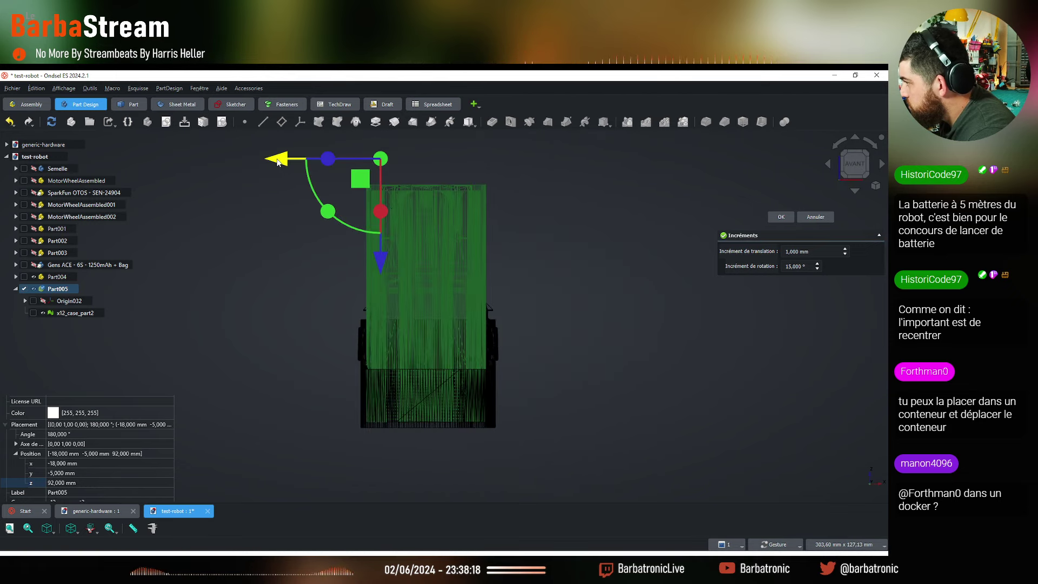
drag(277, 162, 280, 161)
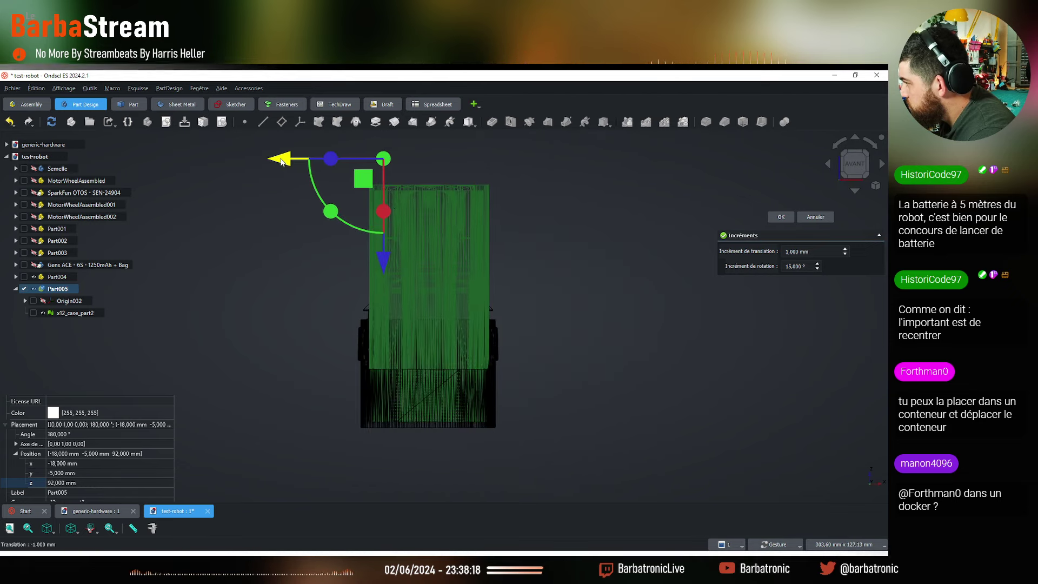
click(510, 368)
Restore the shaded display and examine how the two case halves fit together
drag(248, 308, 442, 381)
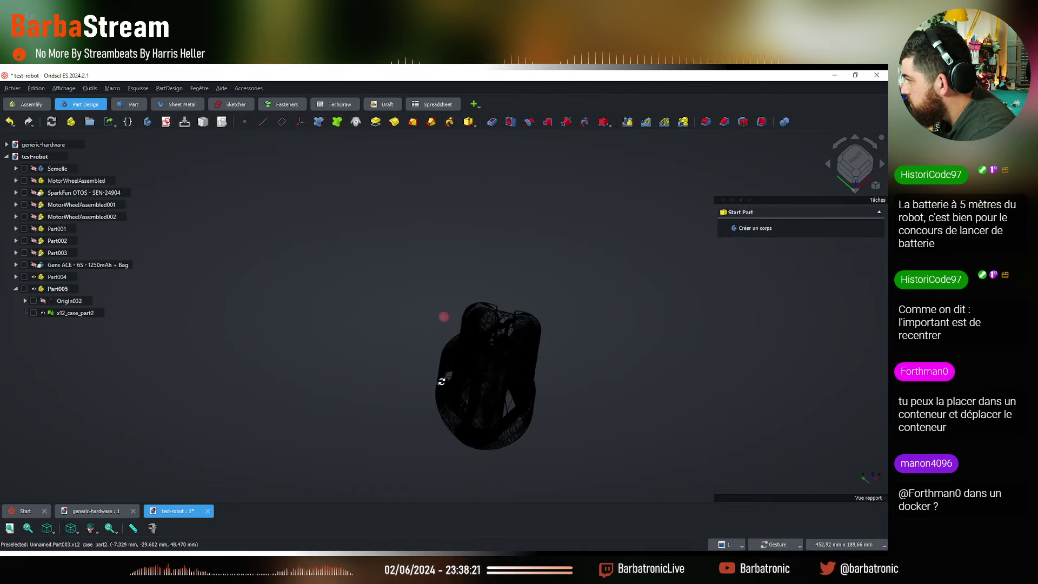
click(76, 532)
click(86, 443)
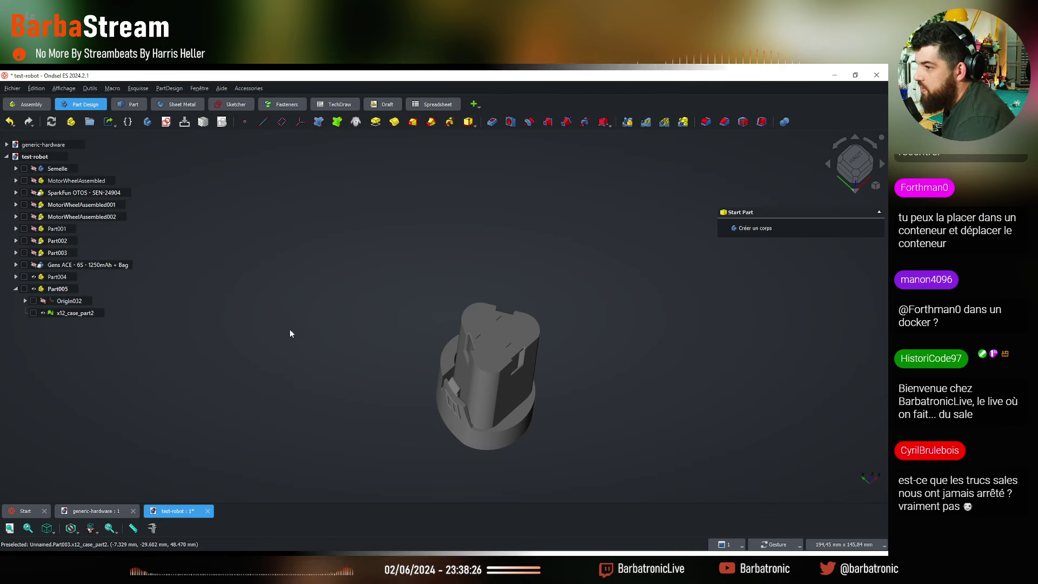
scroll(387, 311, down, 4)
scroll(414, 345, up, 4)
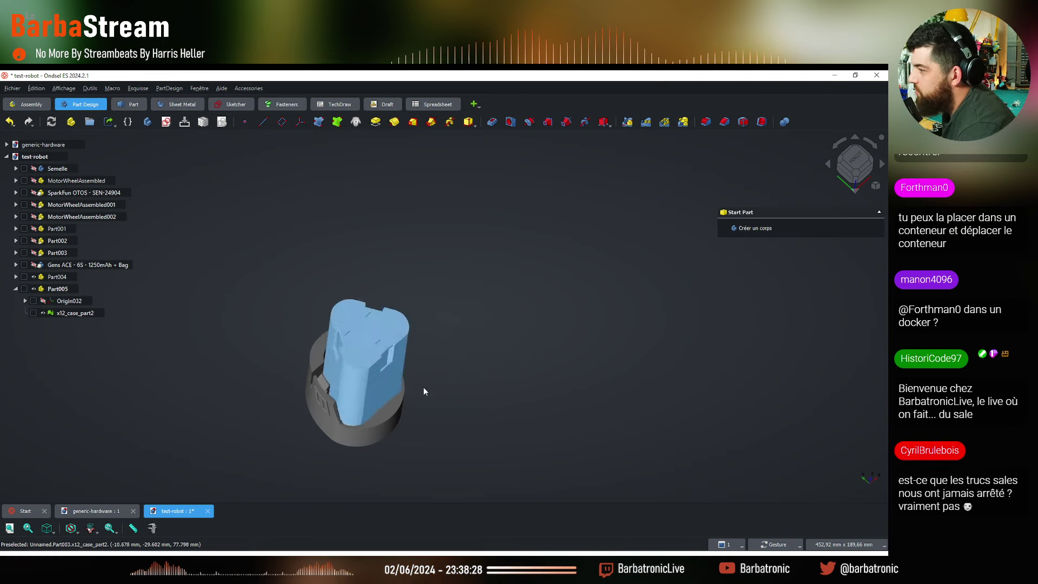
drag(423, 387, 468, 352)
Group the two case containers, Part004 and Part005, inside a new parent Part
click(57, 277)
ctrl+click(59, 288)
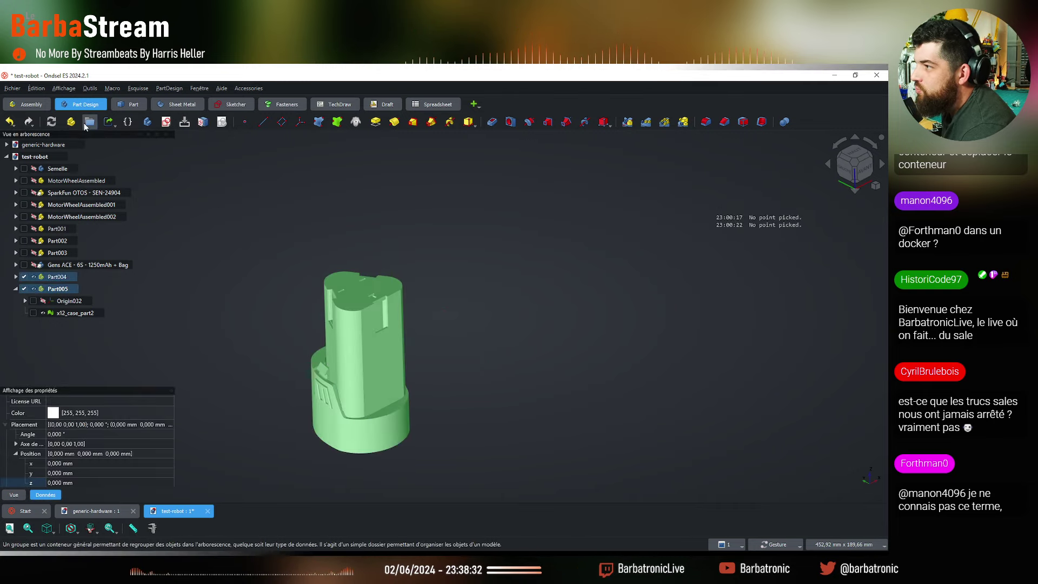
drag(52, 302, 54, 301)
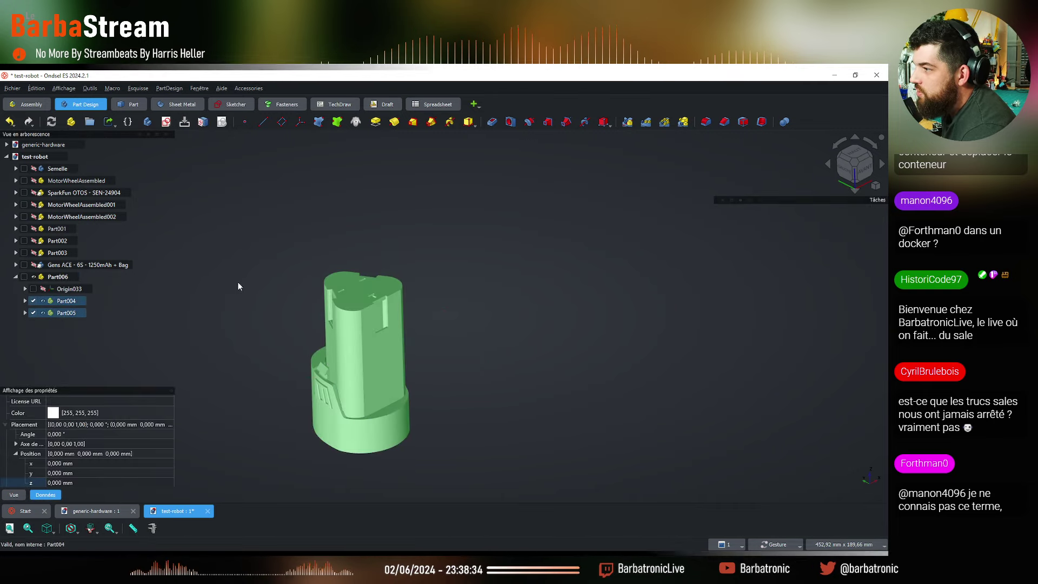
click(253, 321)
scroll(305, 330, down, 5)
Rename the parent Part of the two case containers as BatterieParkside12V
click(54, 277)
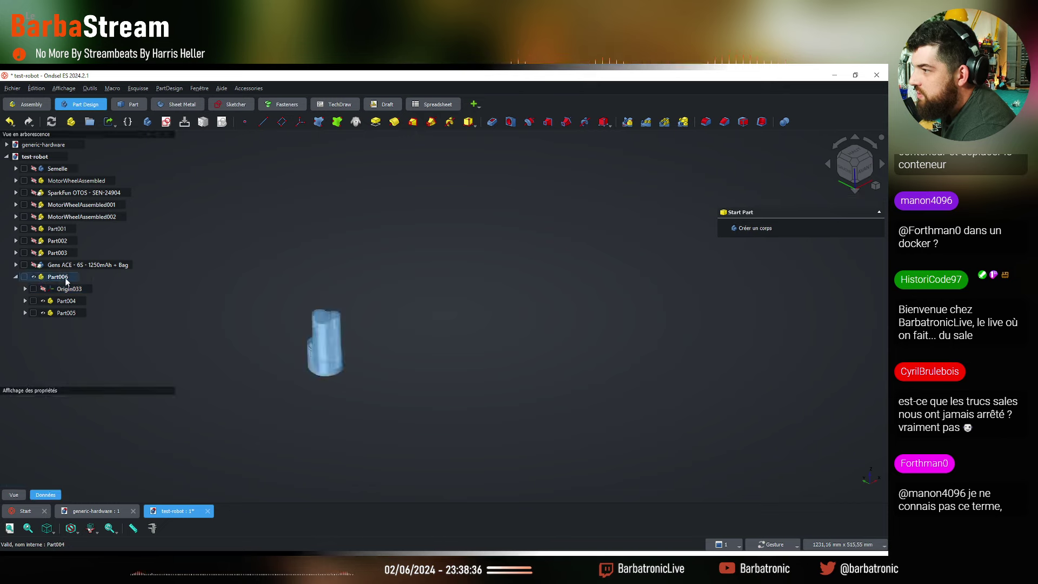
right_click(66, 279)
click(108, 369)
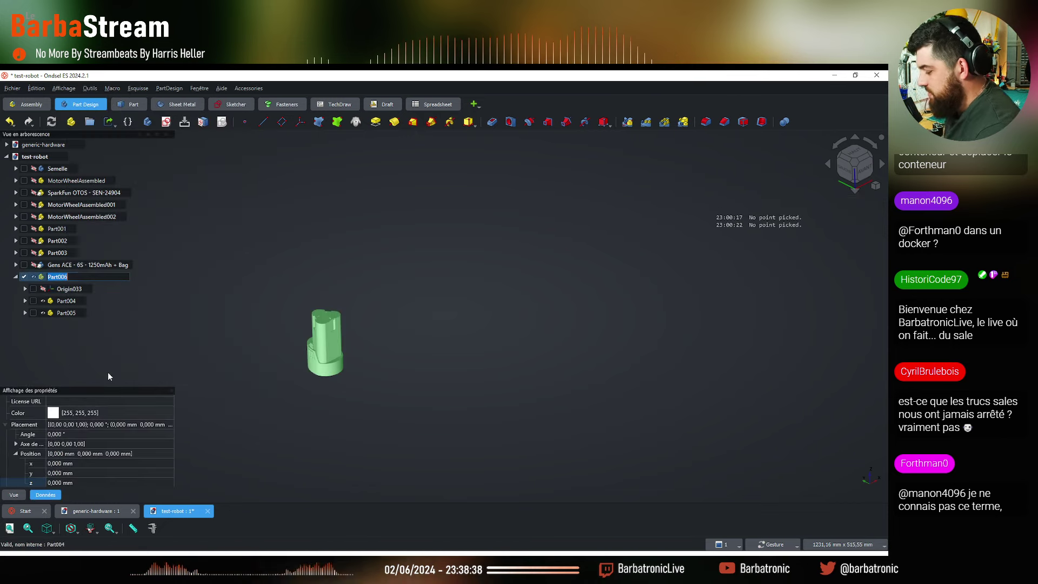
text(Batte)
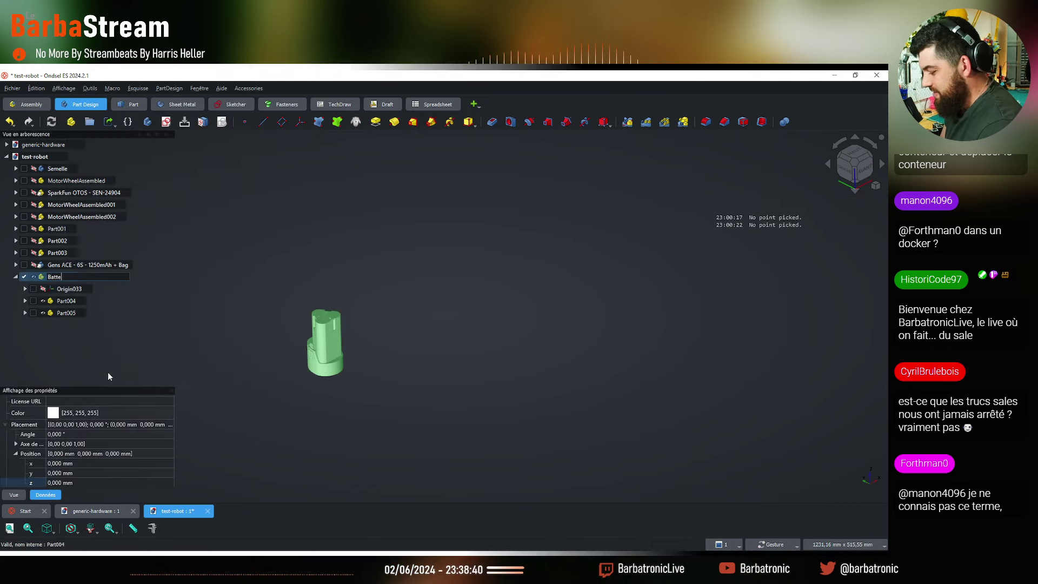
text(riePark)
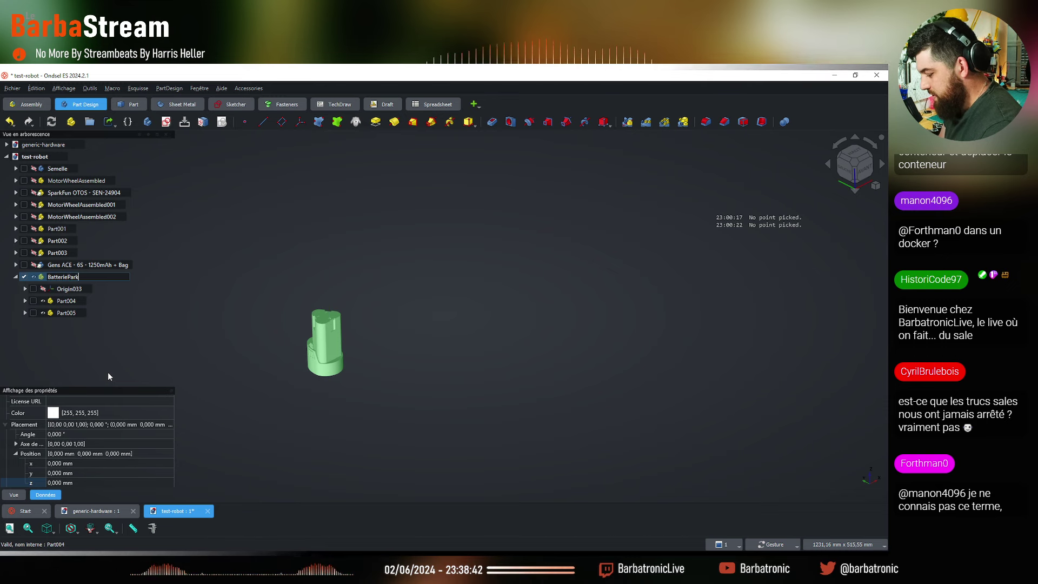
text(side12V)
key(Return)
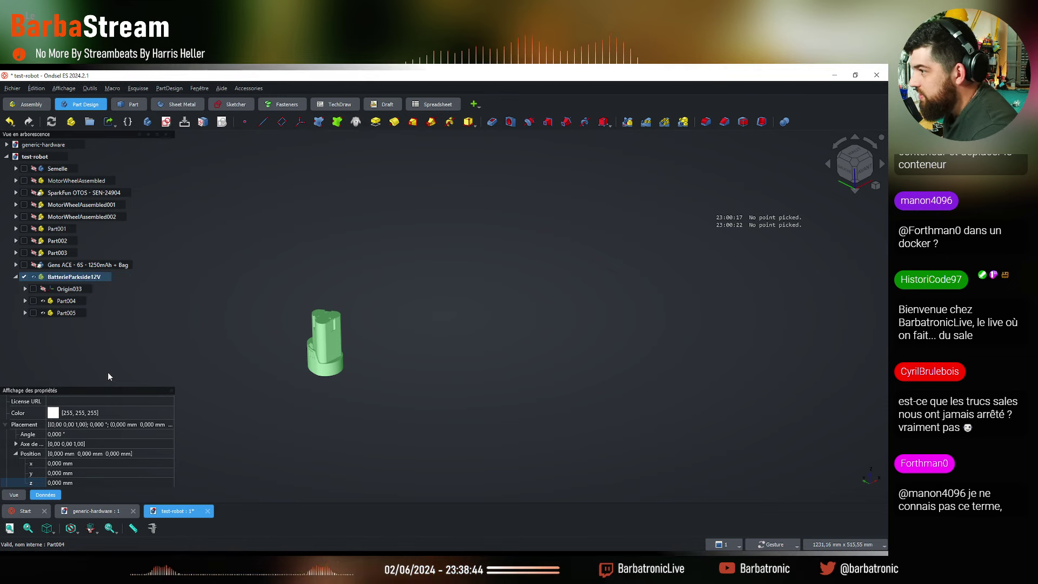
Collapse BatterieParkside12V in the tree and show the Gens ACE battery together with frames Part001, Part002 and Part003
click(210, 263)
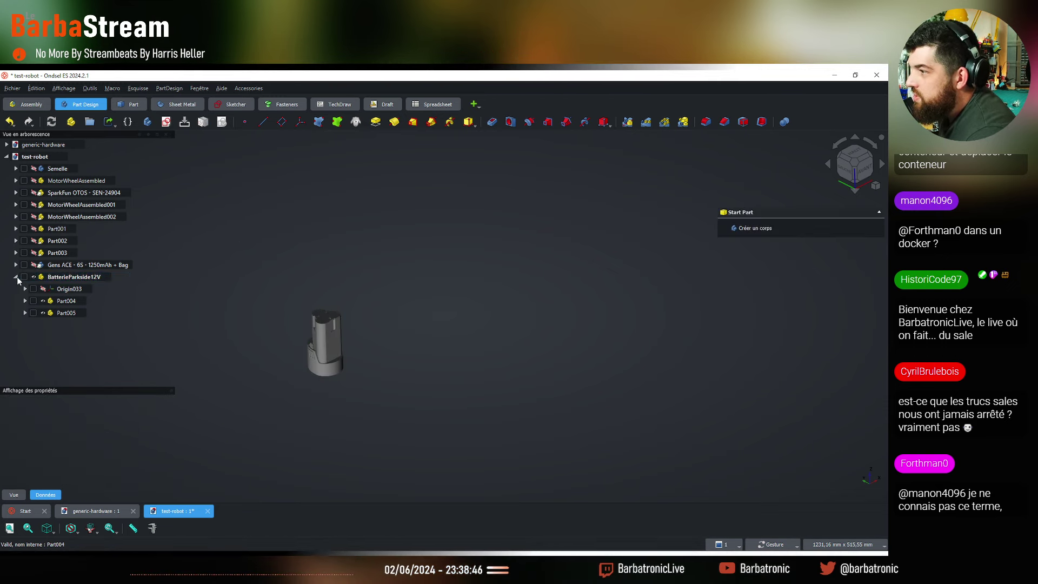
click(16, 276)
click(35, 265)
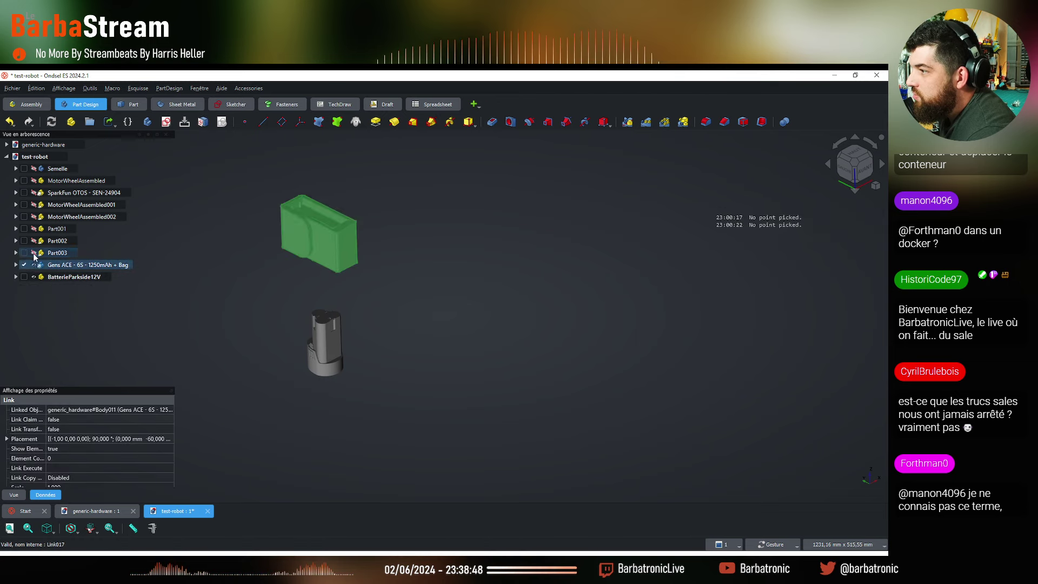
click(33, 253)
click(35, 241)
click(33, 230)
click(32, 241)
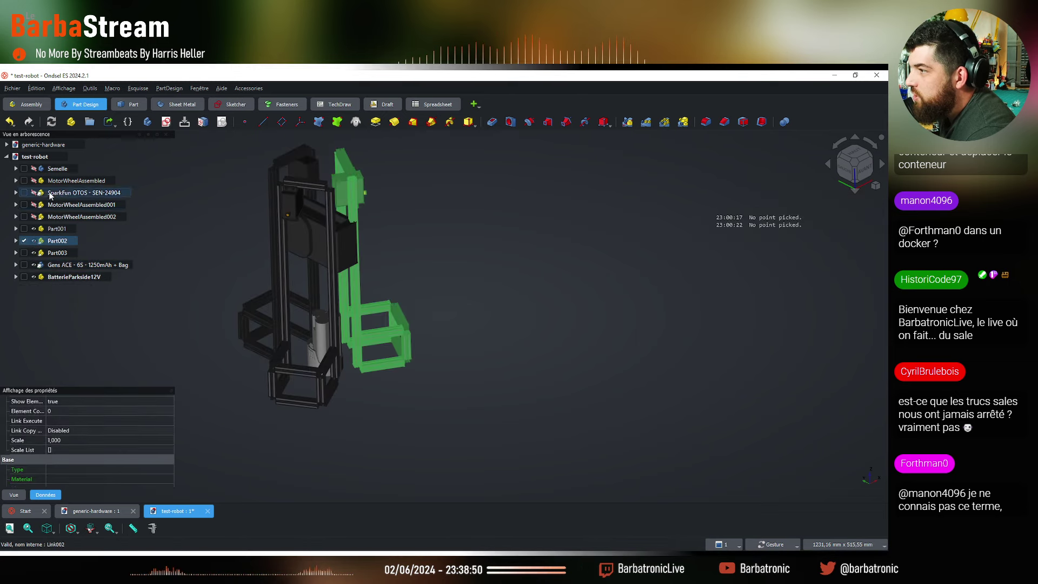
Show the three MotorWheelAssembled parts, the SparkFun OTOS sensor and the Semelle base plate
click(33, 216)
click(34, 204)
click(33, 192)
click(33, 180)
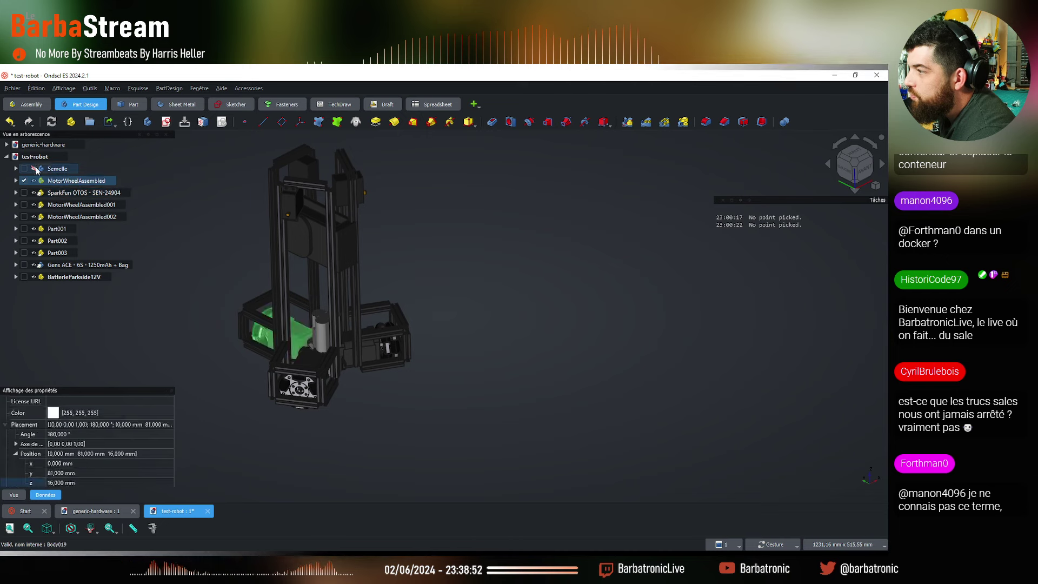
click(35, 168)
click(455, 281)
scroll(456, 281, down, 3)
scroll(378, 259, up, 4)
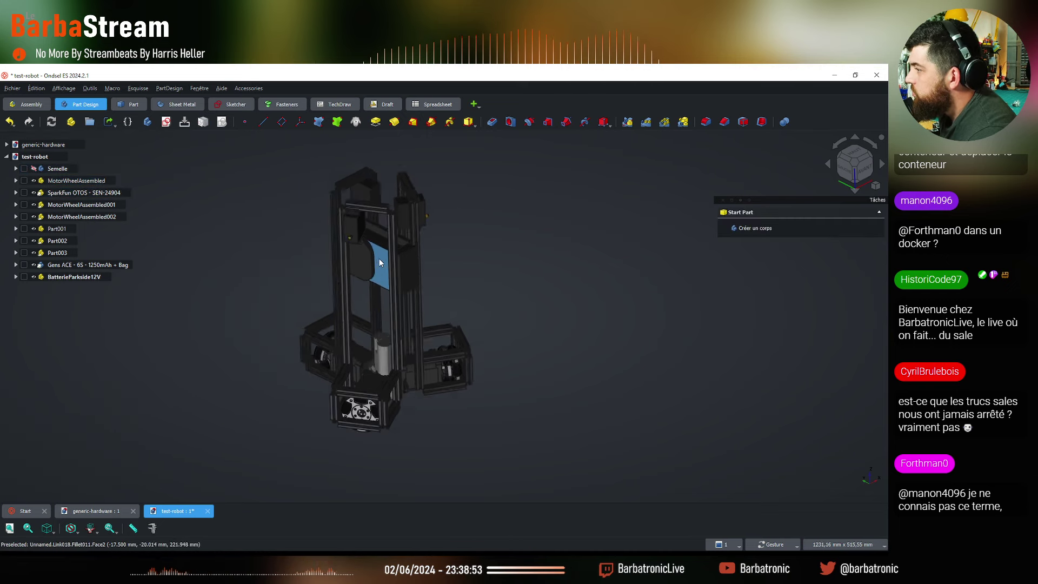
click(34, 168)
Hide the Gens ACE battery to clear the space between the three frames
click(547, 219)
drag(547, 219, 489, 387)
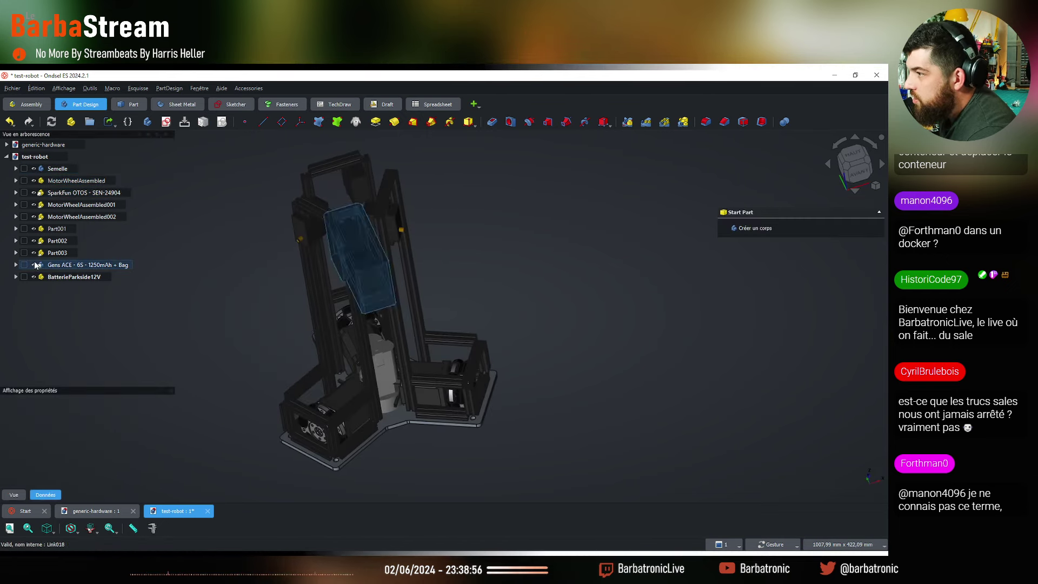
drag(507, 264, 532, 333)
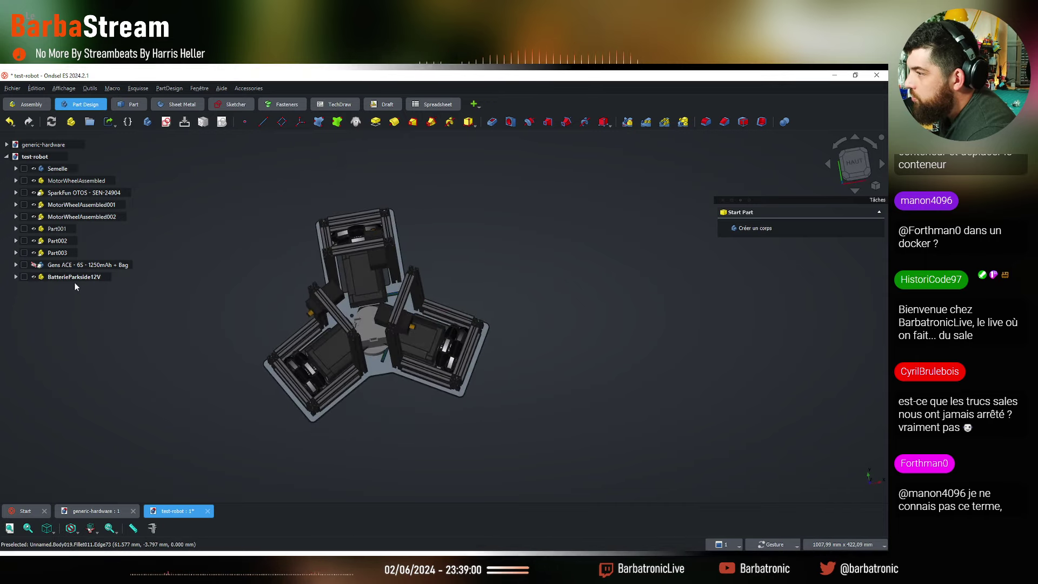
Transform BatterieParkside12V in the top view, moving it to X 2 mm and Y 10 mm between the frames
right_click(74, 278)
click(134, 92)
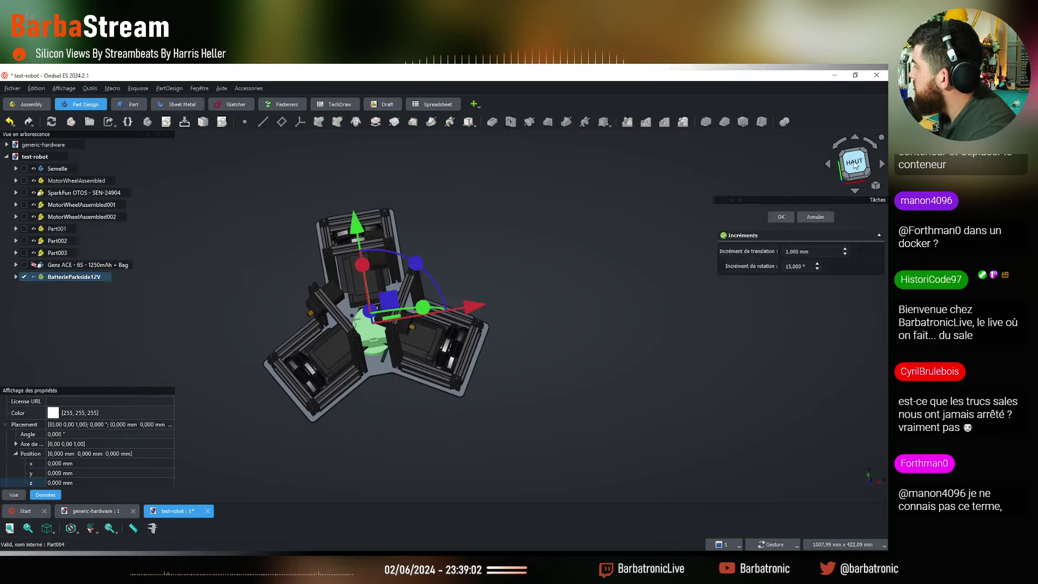
click(855, 163)
scroll(395, 300, up, 5)
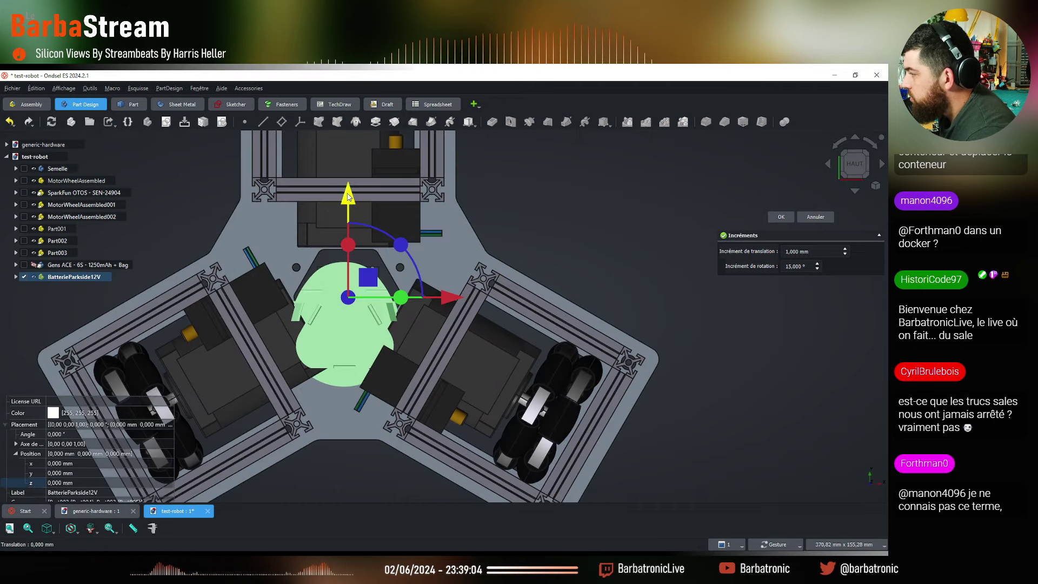
drag(349, 197, 343, 178)
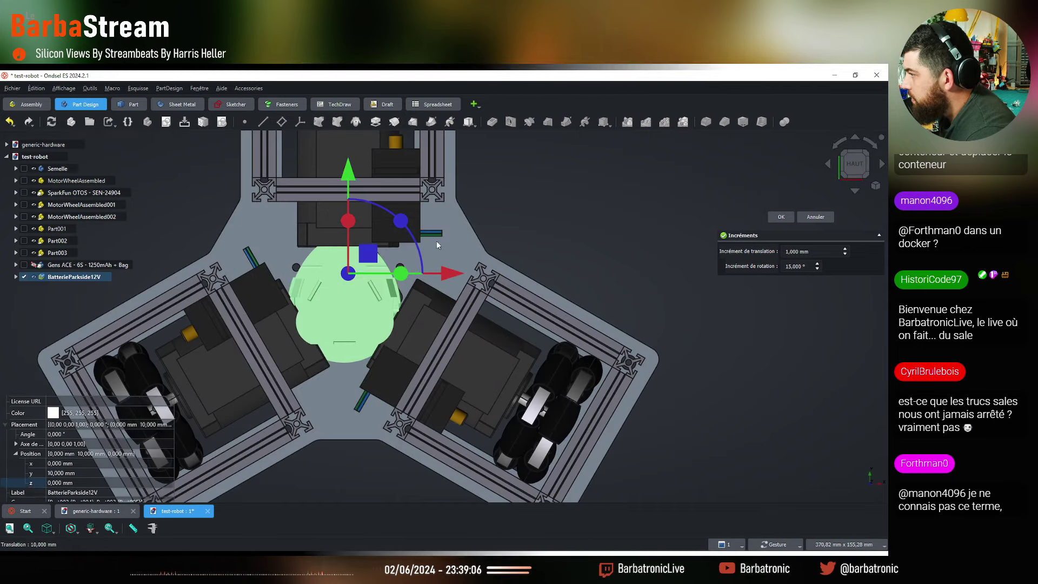
drag(448, 273, 453, 276)
scroll(371, 331, down, 4)
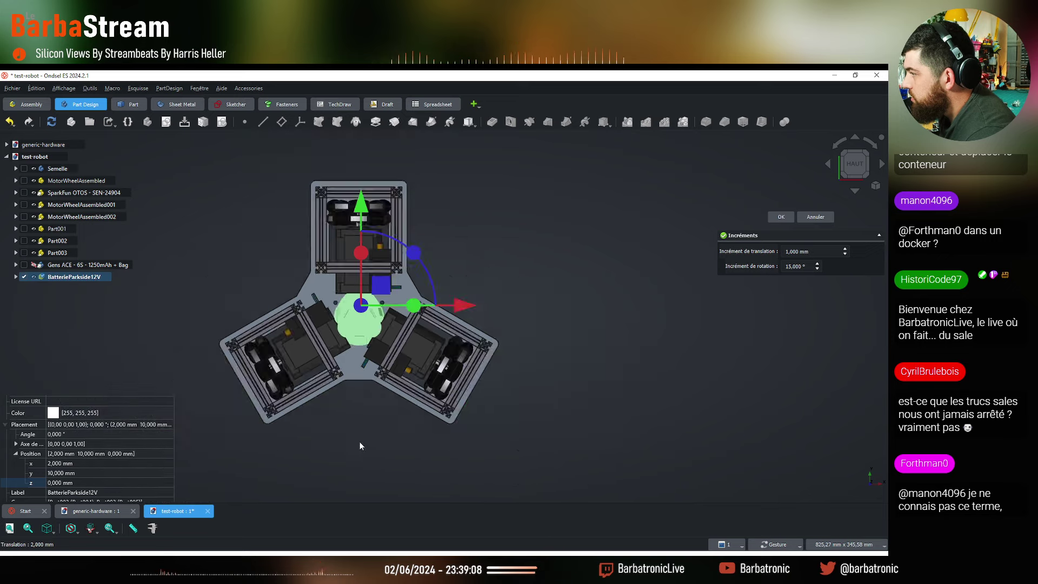
Raise BatterieParkside12V to the top of the towers and flip it 180° about Y, at Z 321 mm
drag(359, 442, 368, 421)
click(850, 177)
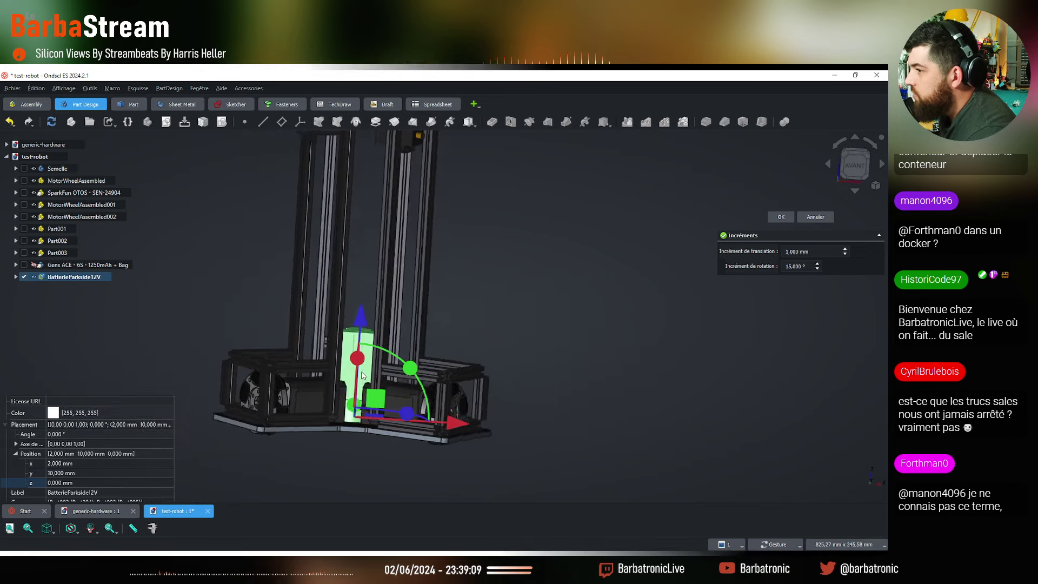
scroll(367, 278, up, 3)
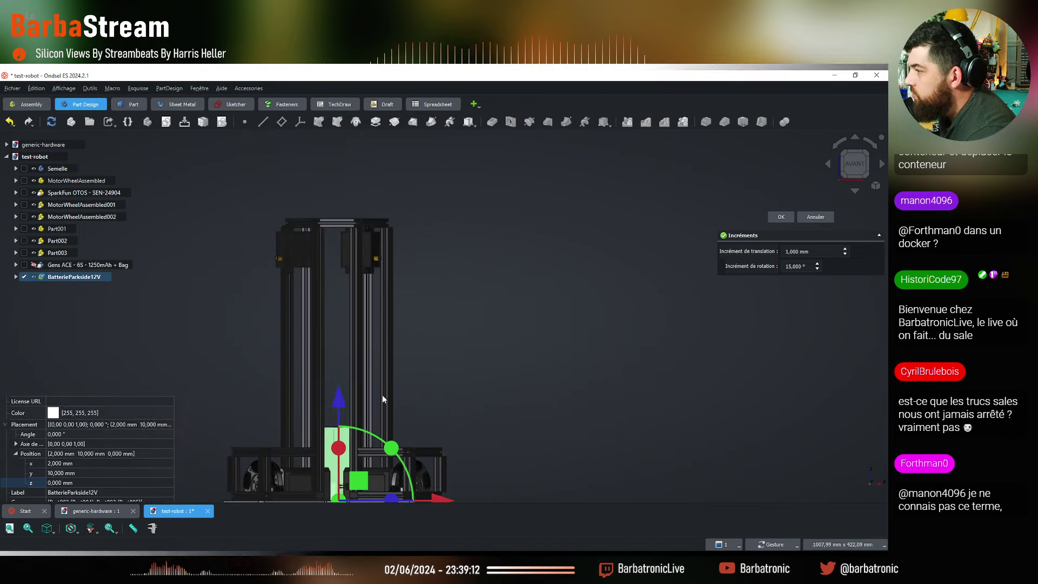
drag(343, 404, 335, 199)
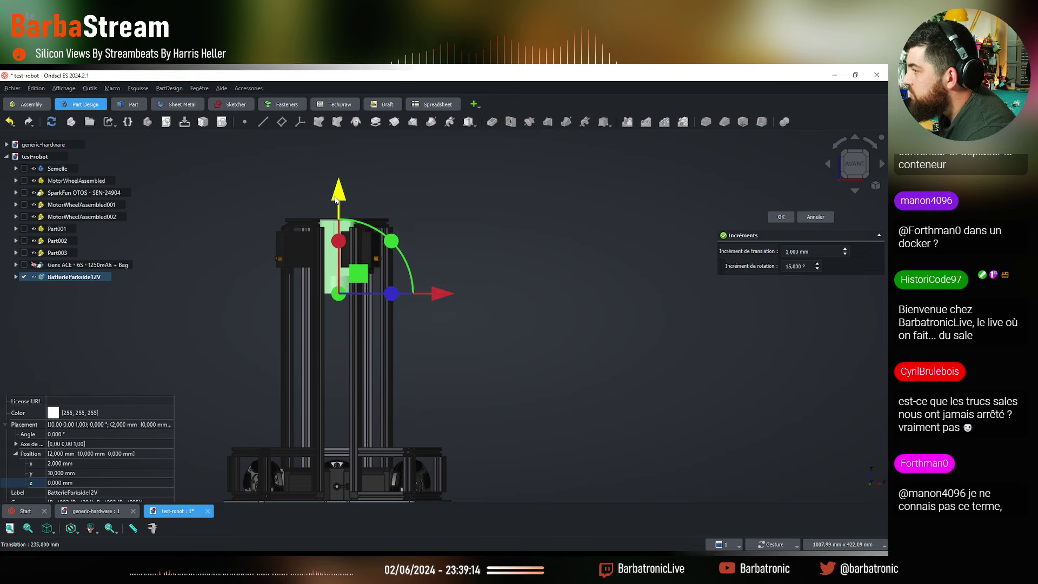
drag(402, 253, 327, 319)
drag(381, 188, 428, 359)
scroll(428, 356, up, 1)
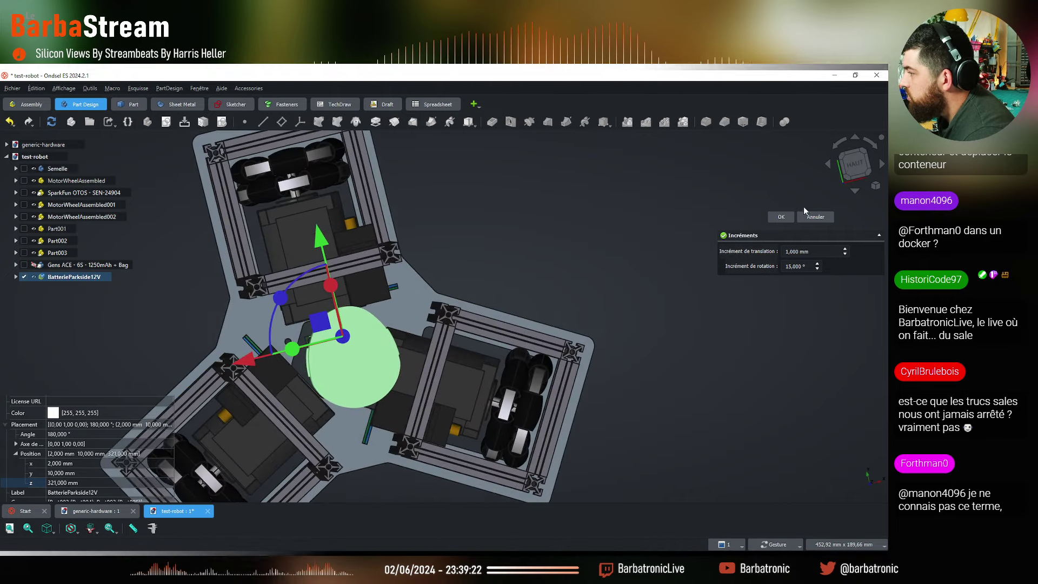
Shift the inverted battery slightly along X to centre it between the towers and inspect its fit from several angles
click(853, 165)
click(526, 263)
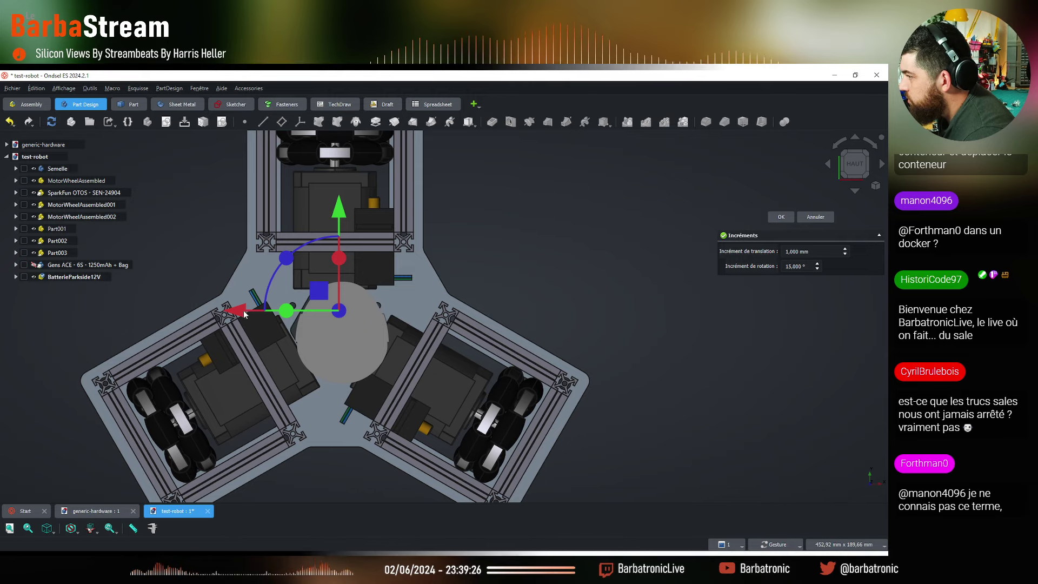
drag(244, 313, 236, 312)
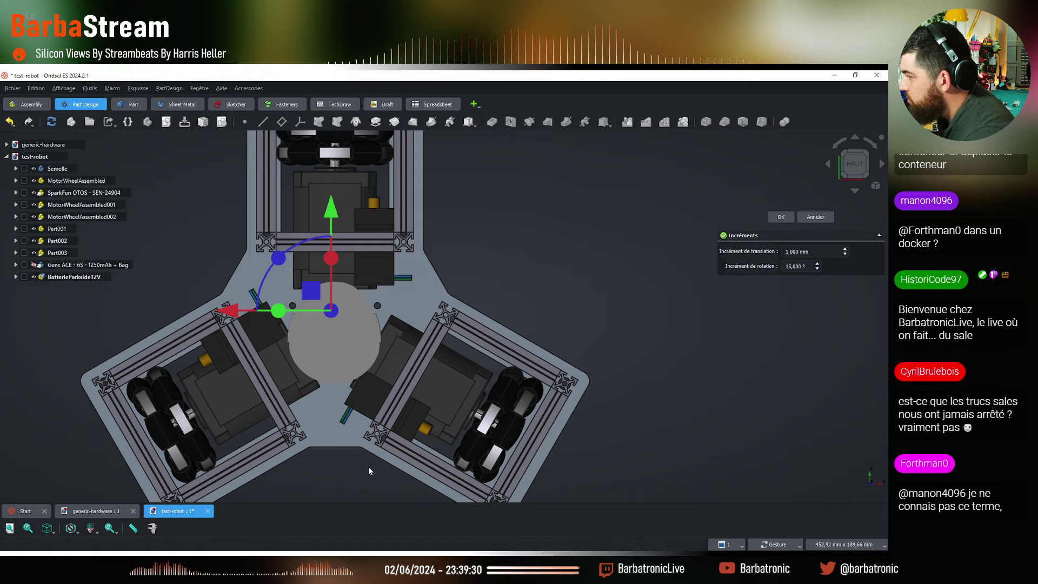
drag(368, 471, 519, 263)
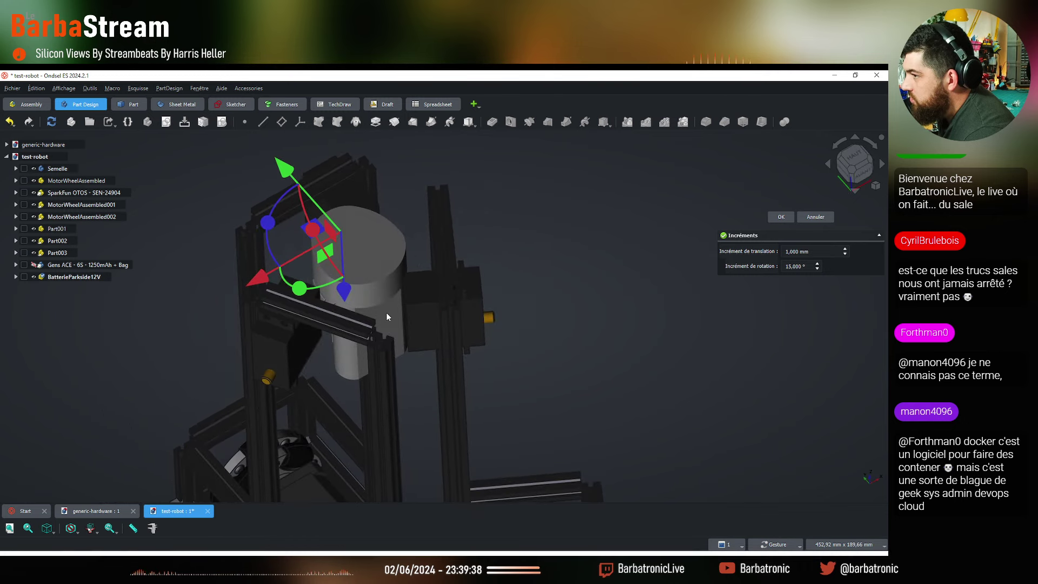
scroll(386, 314, down, 5)
drag(331, 417, 487, 390)
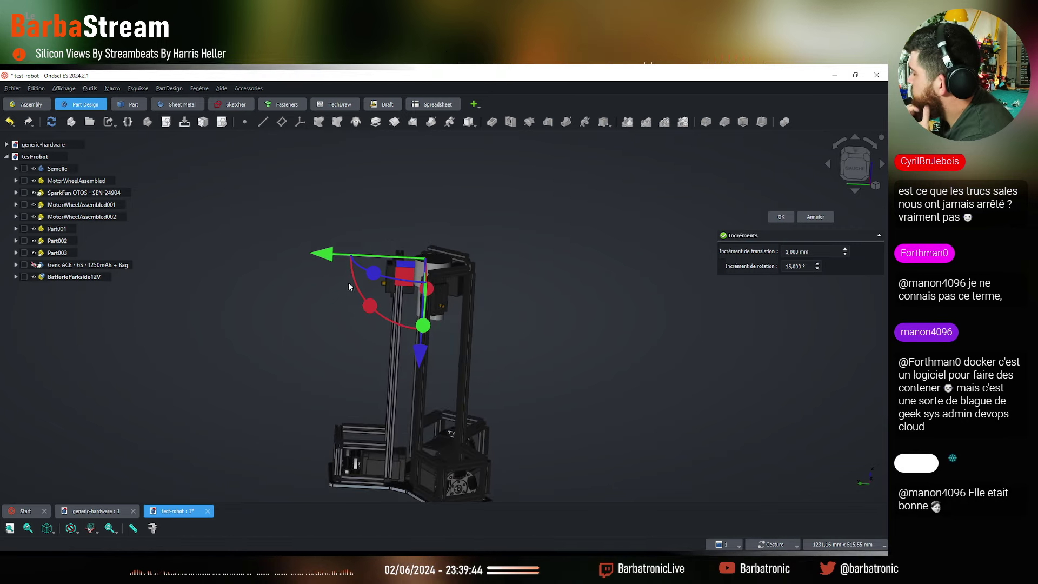
scroll(409, 301, up, 3)
drag(517, 265, 481, 220)
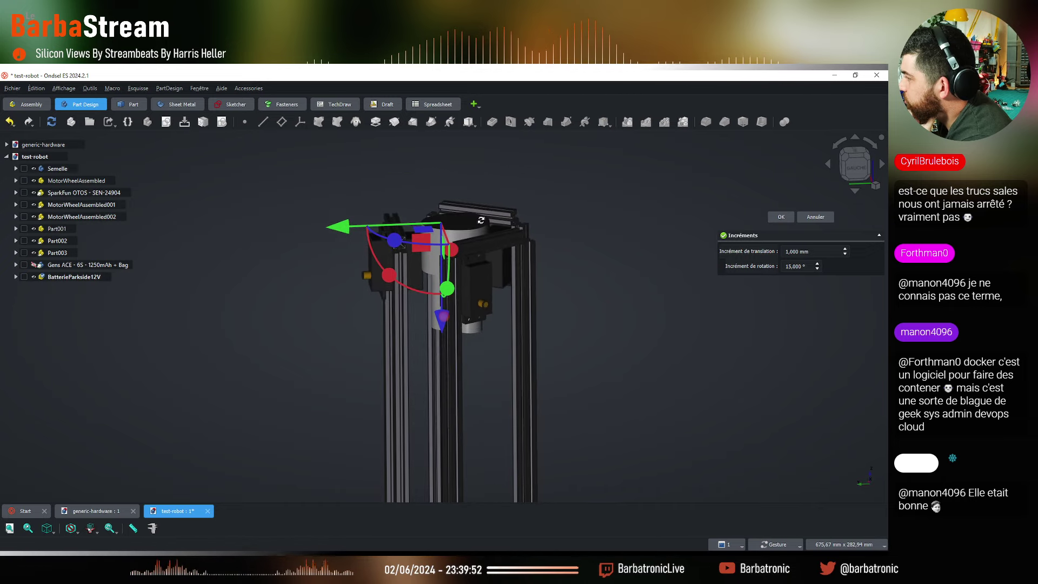
Rotate the battery 90° so it lies horizontally, then lower it and slide it along its axis between the tower posts
drag(392, 279, 475, 261)
drag(445, 317, 446, 434)
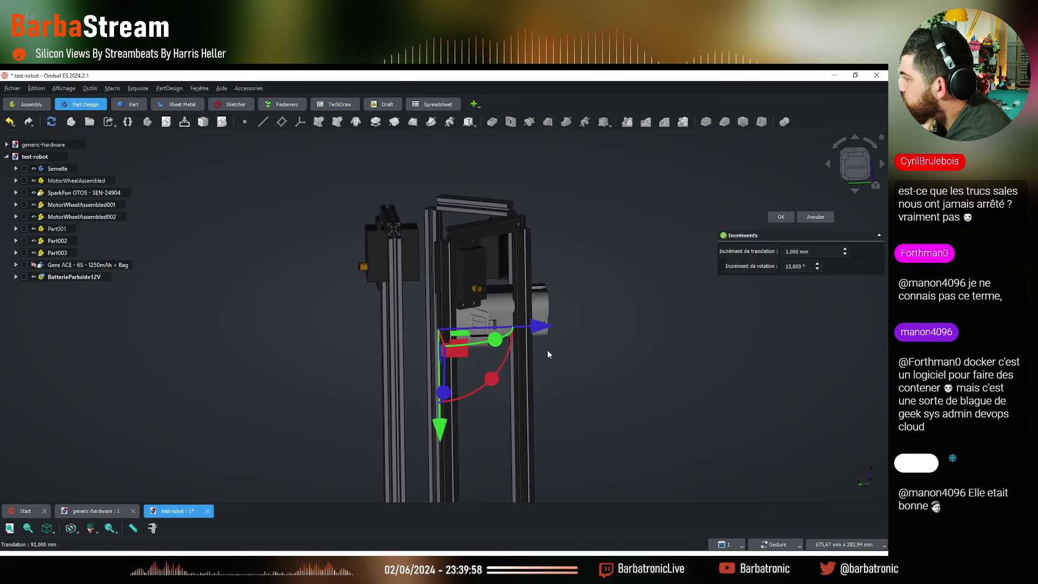
drag(541, 326, 463, 328)
drag(396, 359, 680, 253)
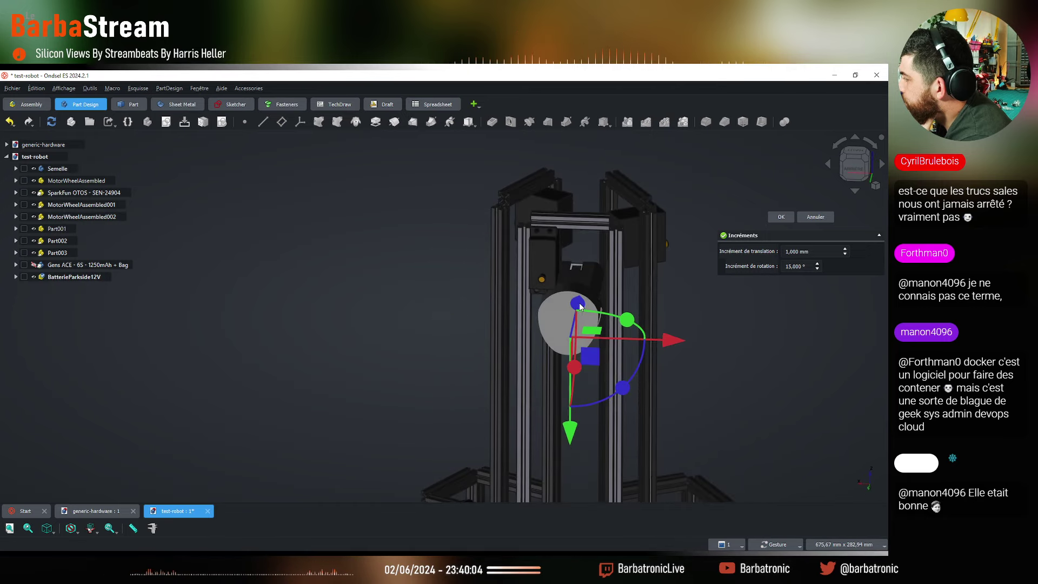
Raise the horizontal battery 40 mm in the rear view, adjust its position between the posts by 6 mm, and accept the transform
click(861, 174)
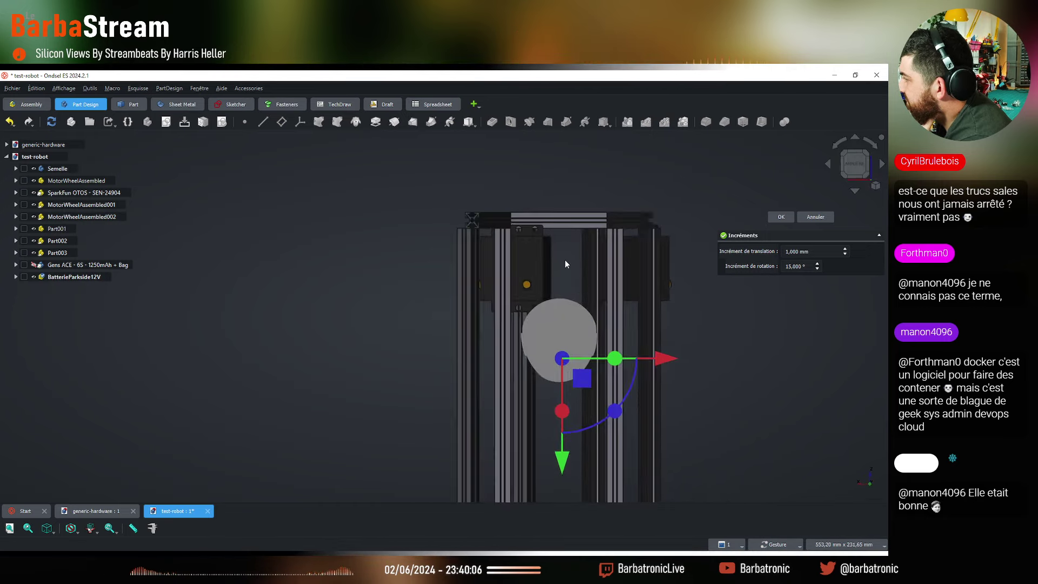
drag(565, 459, 574, 397)
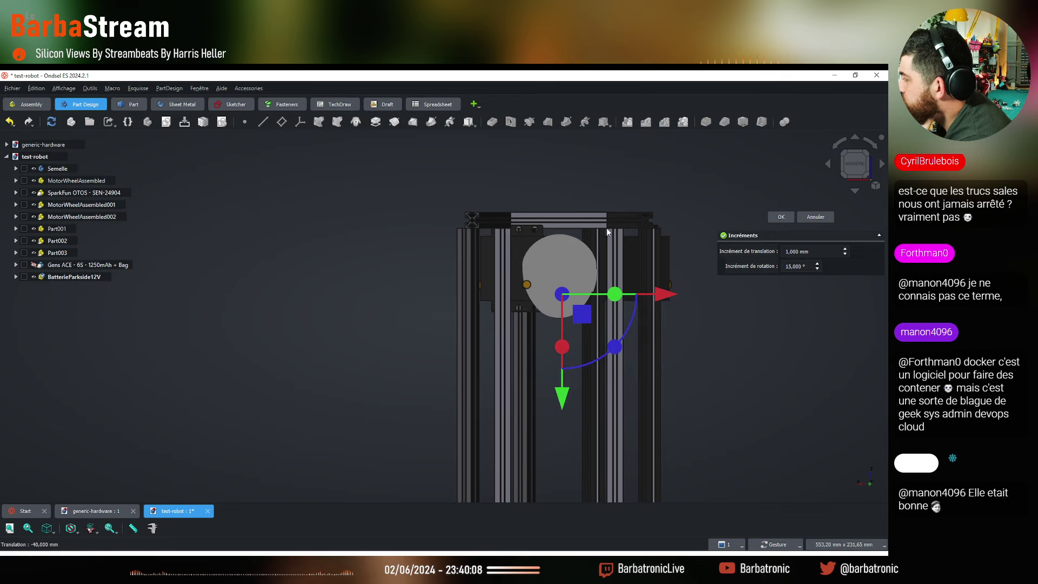
drag(593, 186, 557, 409)
drag(552, 356, 451, 369)
drag(474, 287, 476, 330)
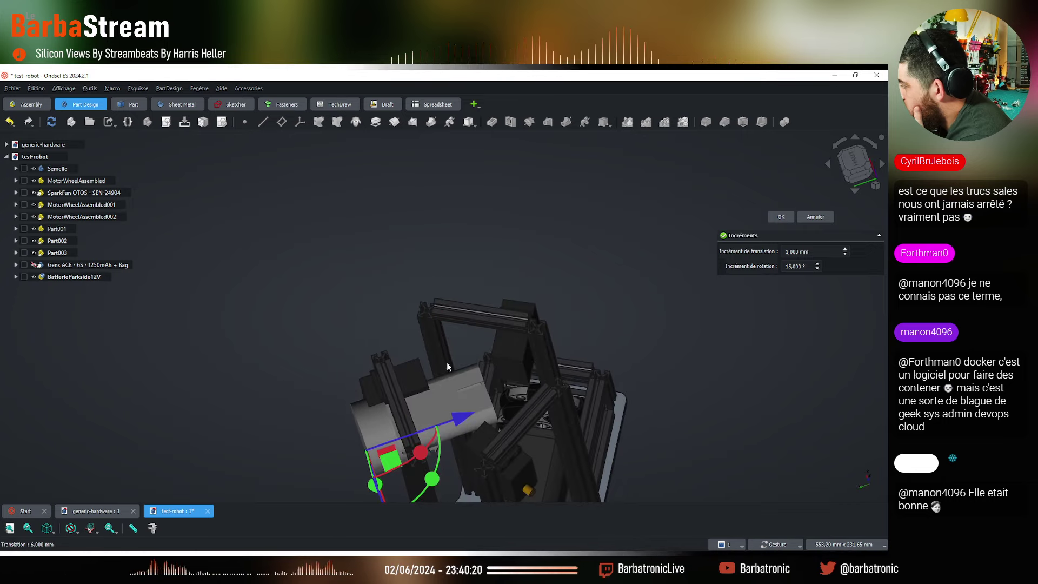
drag(455, 432, 519, 363)
click(780, 217)
Transform the MG996 servo inside Part001, lowering it and rotating it to lie crosswise beneath the horizontal battery
scroll(463, 333, up, 3)
click(16, 228)
scroll(65, 265, down, 2)
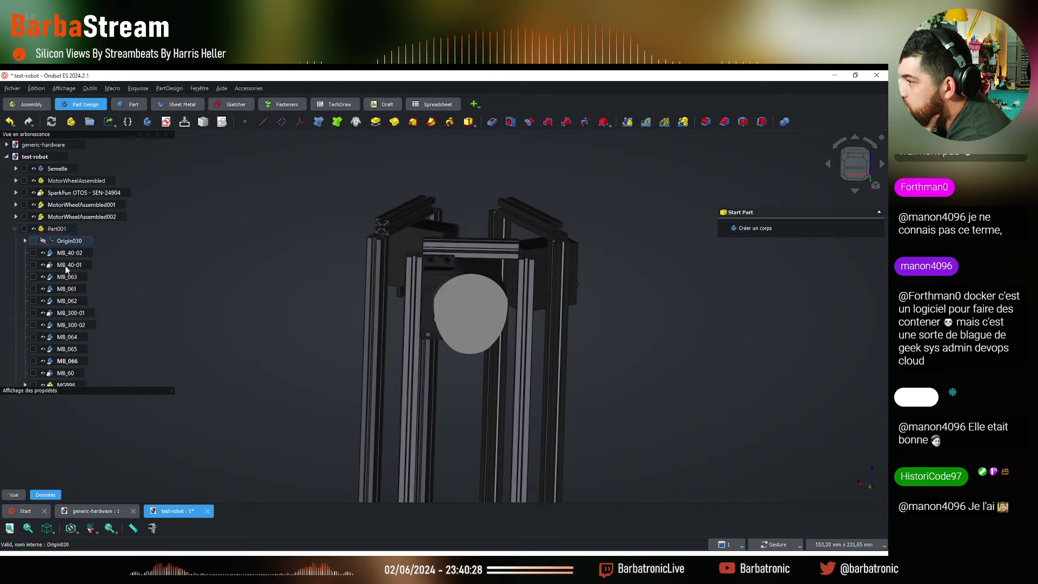
click(63, 326)
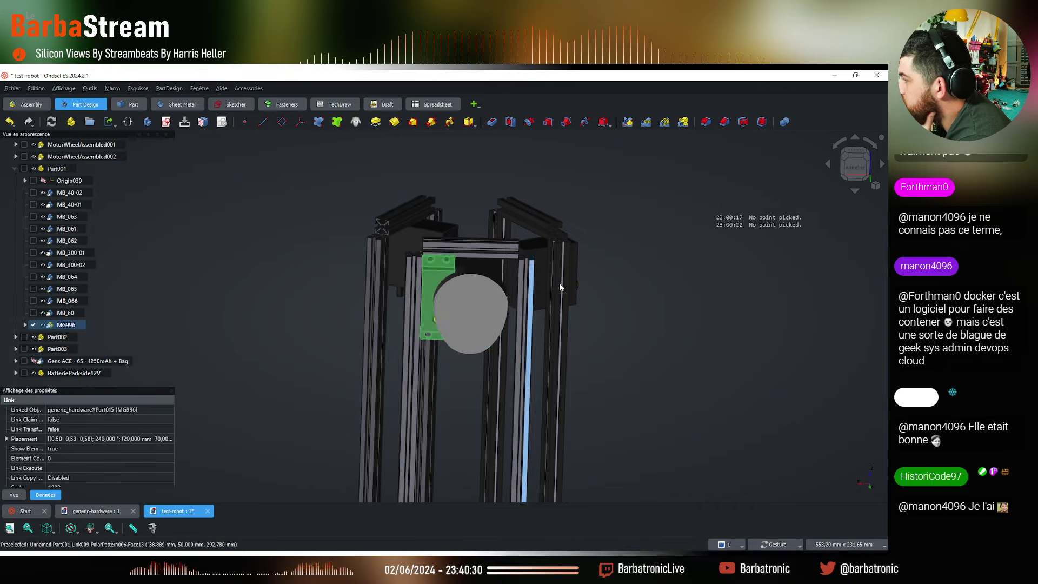
right_click(74, 327)
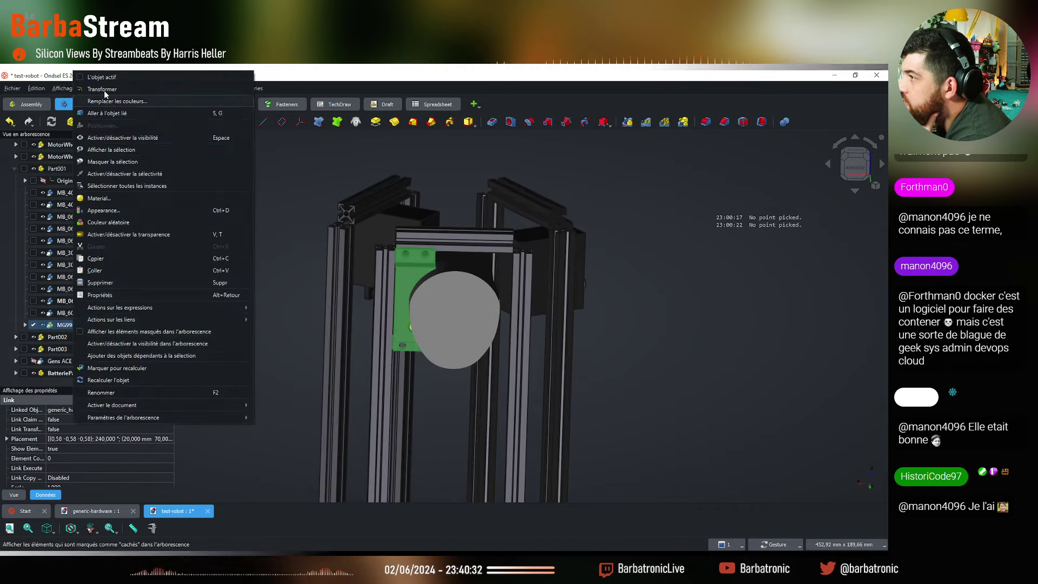
click(104, 91)
scroll(501, 331, up, 1)
drag(502, 332, 484, 271)
drag(355, 368, 355, 433)
drag(421, 372, 279, 327)
drag(382, 424, 369, 464)
Examine the placement of the battery and the MG996 servo on the tower from the rear, the side and the top
scroll(330, 282, down, 3)
click(223, 306)
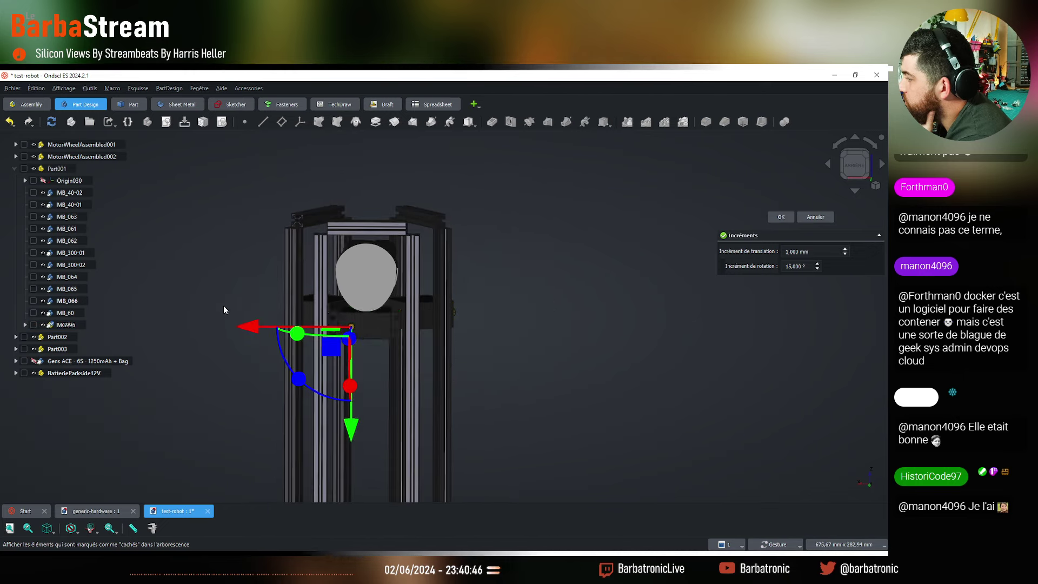
mouse_move(223, 306)
mouse_down()
mouse_move(394, 321)
mouse_move(360, 335)
mouse_move(322, 331)
mouse_move(248, 311)
mouse_move(308, 310)
mouse_move(276, 317)
mouse_move(286, 313)
mouse_move(227, 300)
mouse_up()
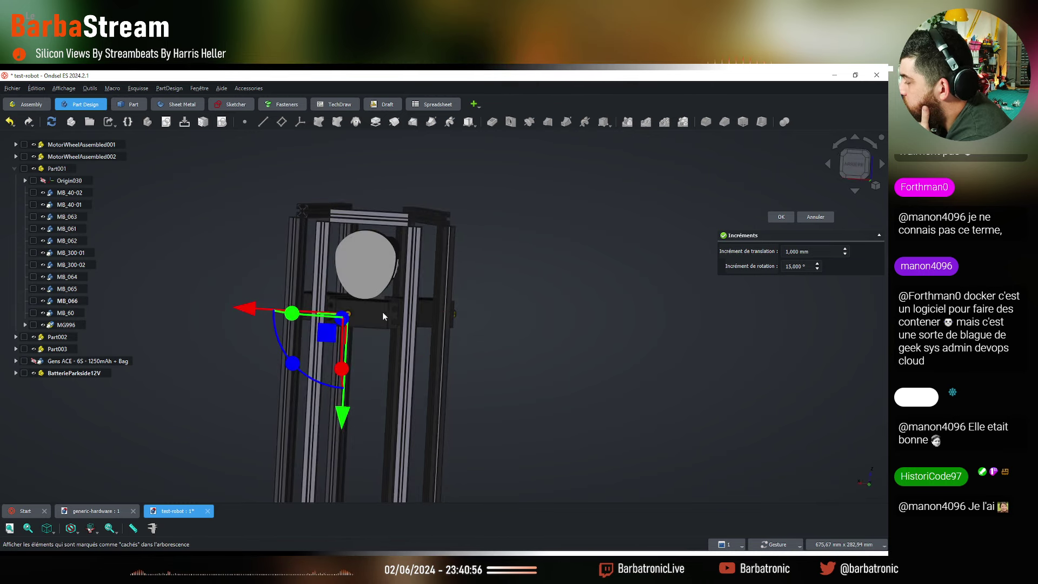
drag(208, 315, 383, 340)
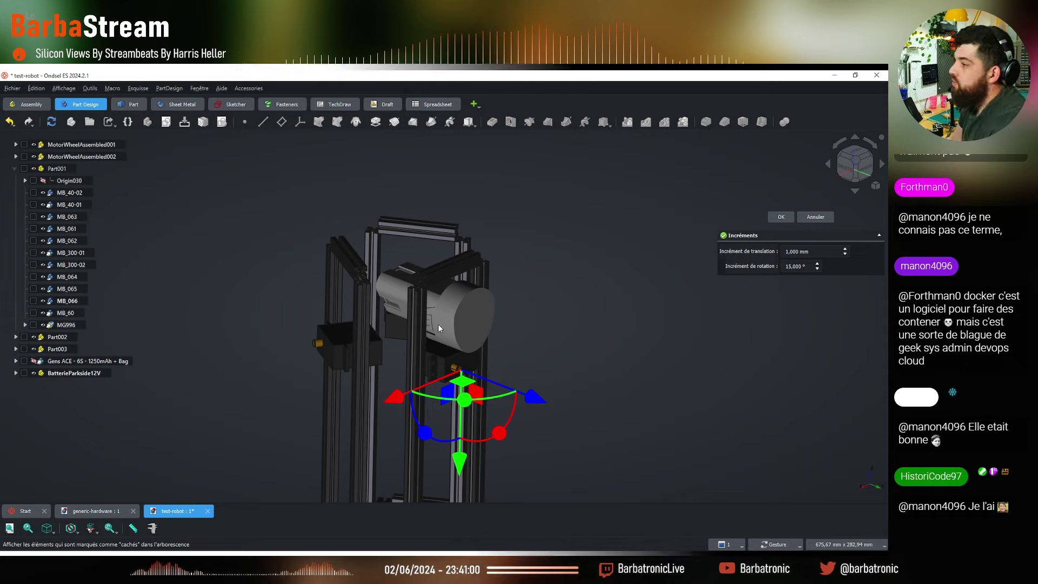
scroll(449, 375, up, 3)
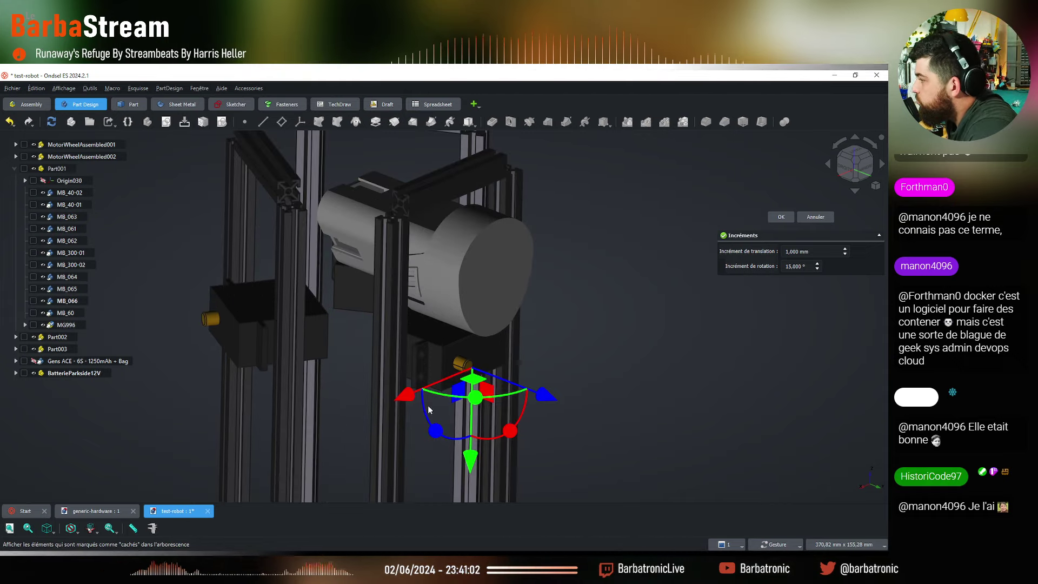
click(853, 159)
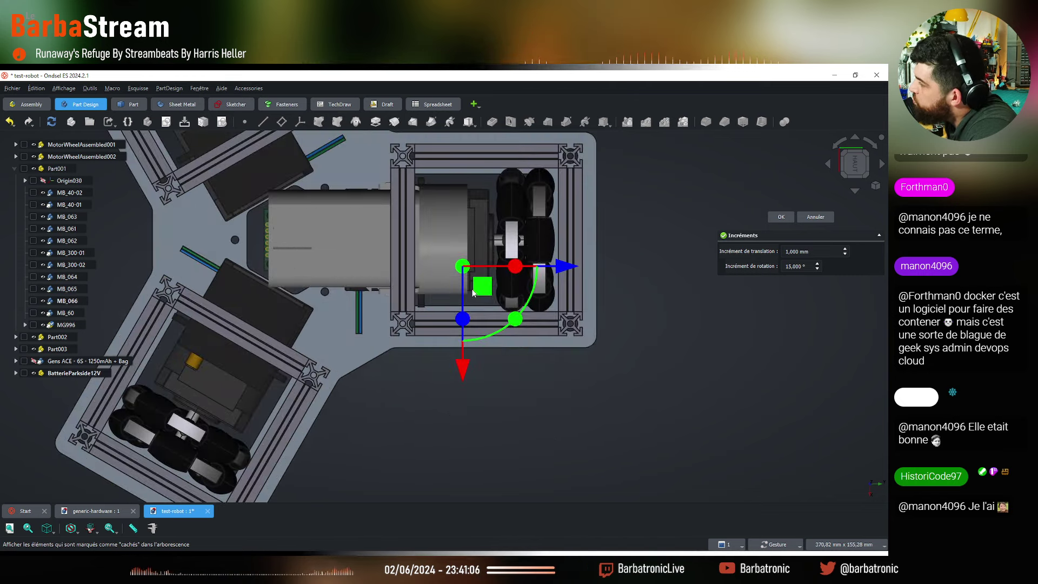
scroll(376, 354, down, 4)
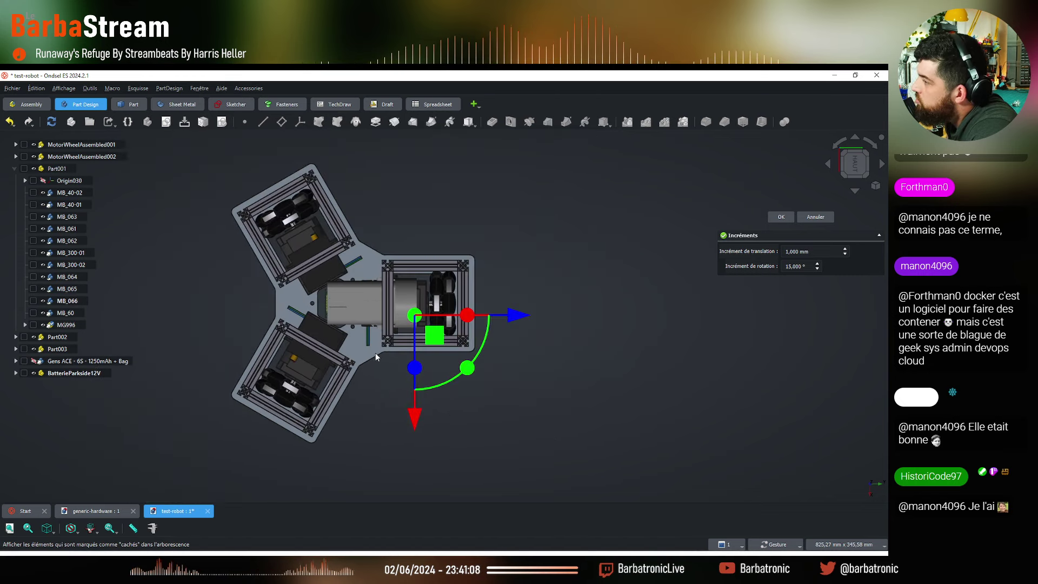
scroll(349, 288, up, 3)
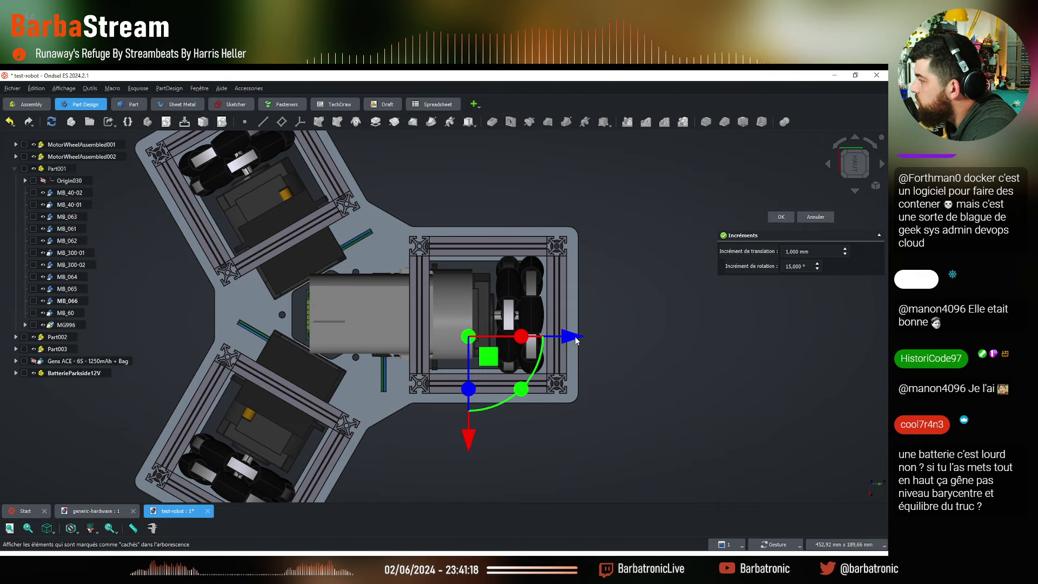
Rotate the MG996 servo 60° in the top view and slide it towards the inner corner of the neighbouring tower frame
drag(521, 388, 443, 415)
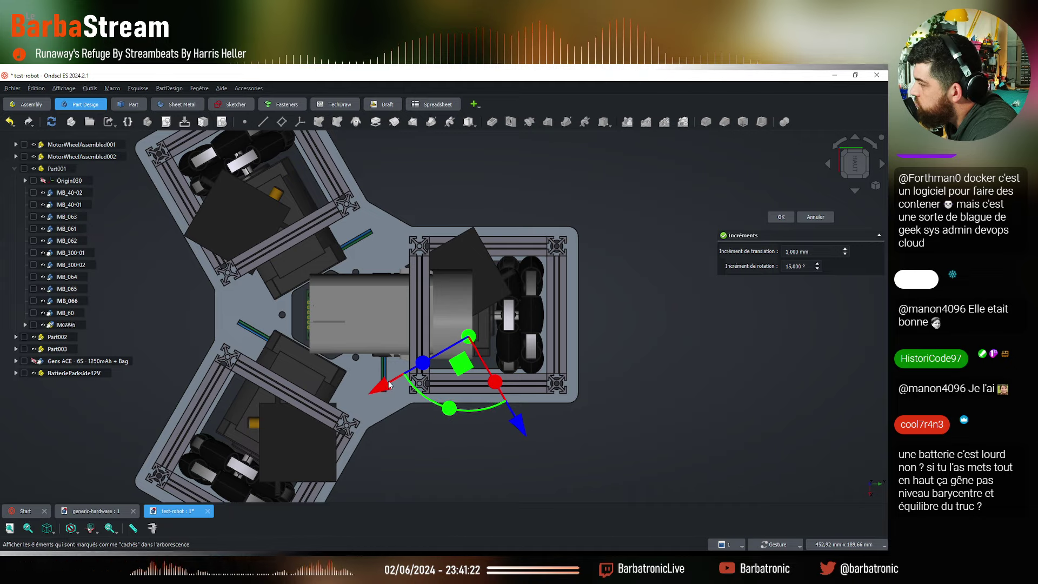
drag(389, 385, 271, 418)
scroll(319, 388, down, 2)
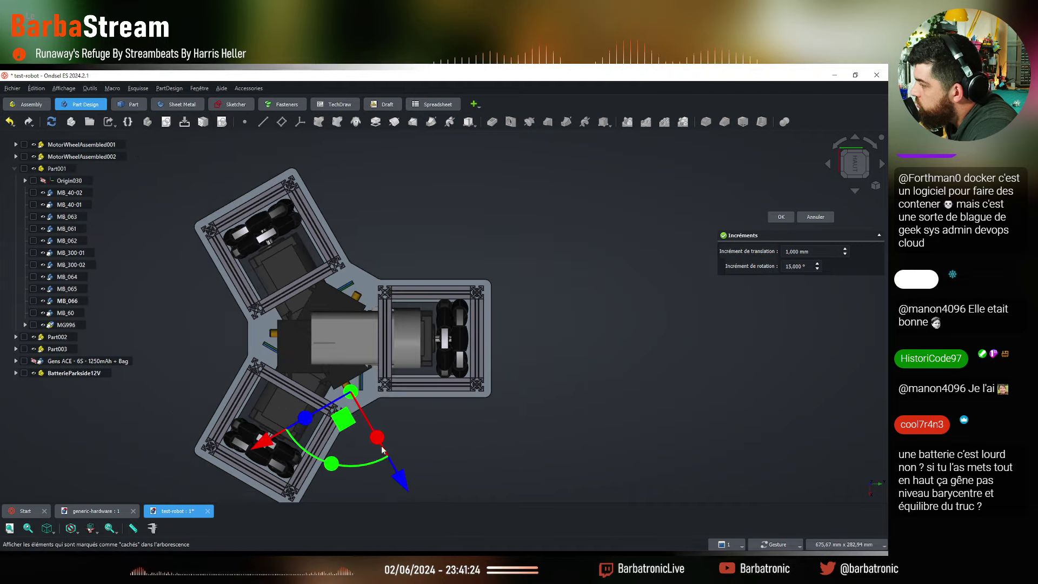
scroll(378, 448, up, 3)
Turn the MG996 servo 90° so it stands upright between the posts, and nudge it sideways in the top view
drag(431, 447, 371, 404)
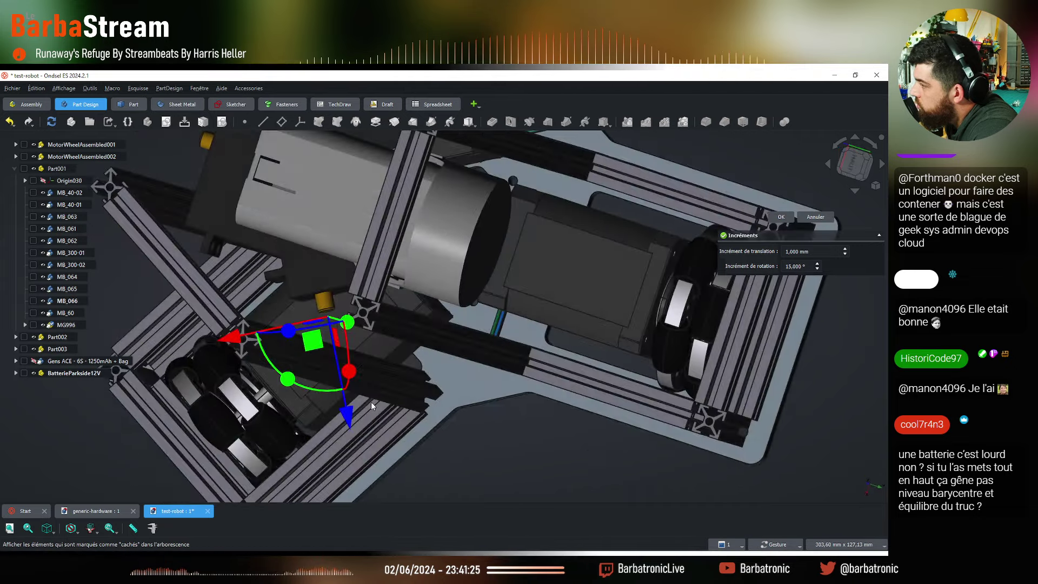
drag(382, 339, 318, 249)
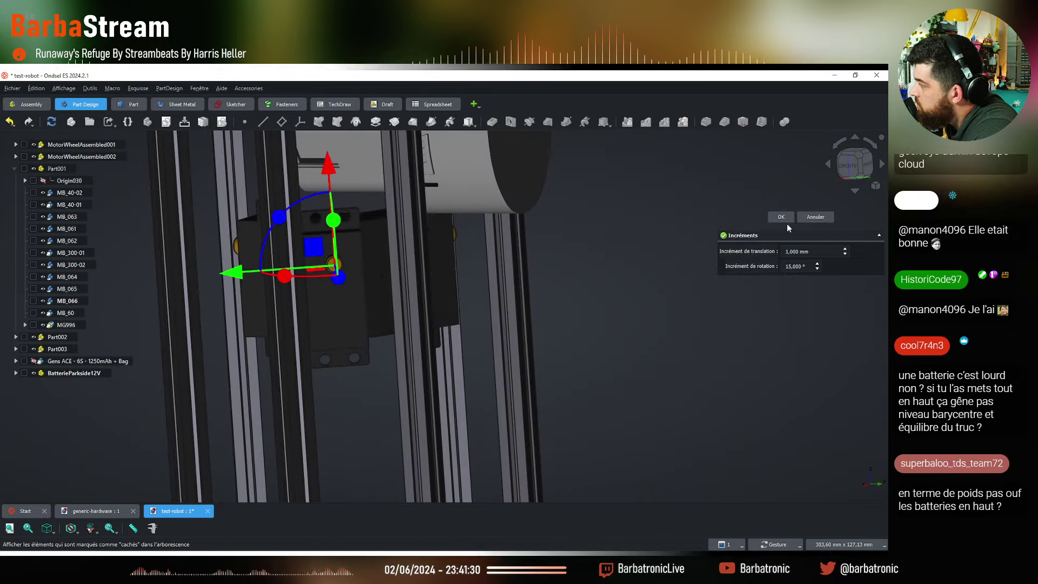
click(851, 165)
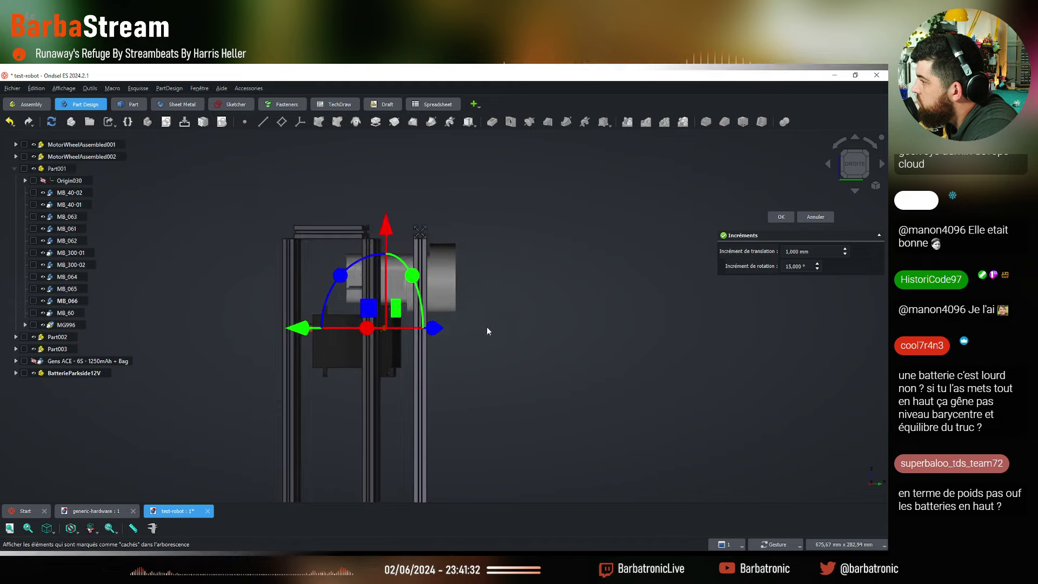
drag(487, 331, 416, 460)
click(854, 165)
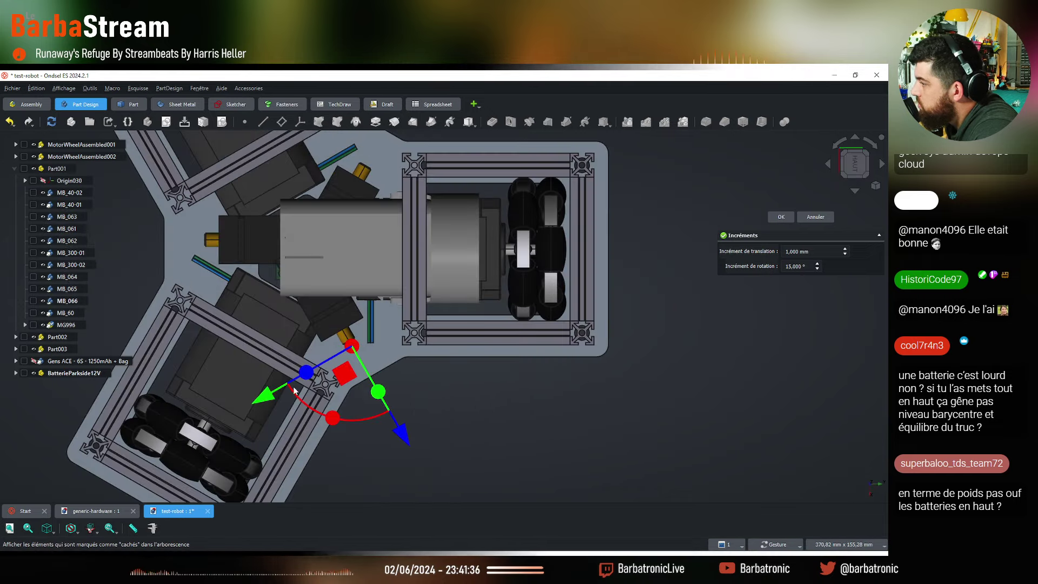
mouse_move(293, 391)
mouse_down()
mouse_move(302, 382)
mouse_move(273, 395)
mouse_up()
Examine the upright servos beneath the battery and the motor-wheel base of the tower from several angles and distances
click(854, 163)
drag(417, 438, 428, 470)
drag(496, 447, 433, 363)
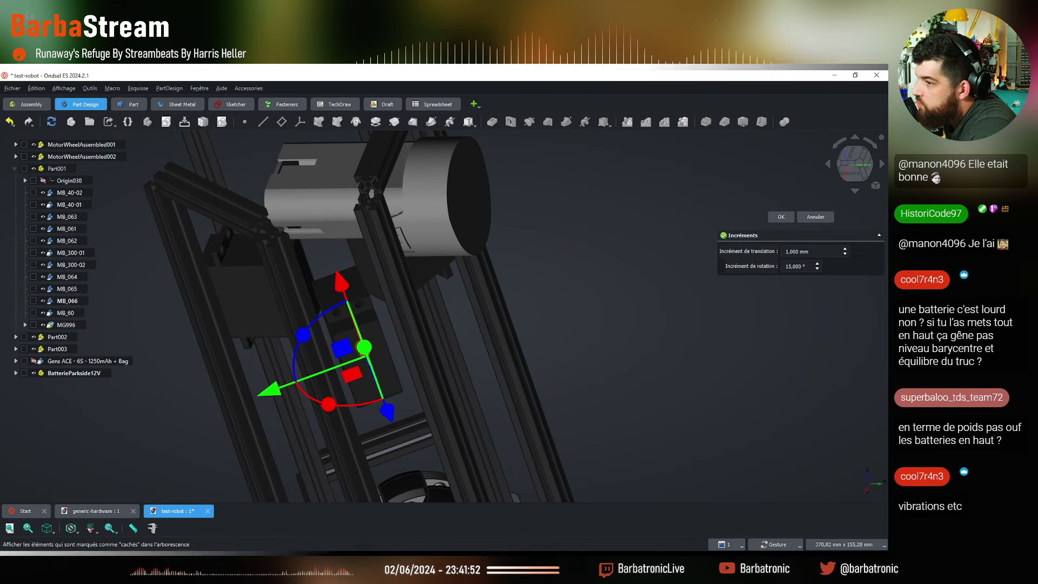
drag(401, 297, 381, 376)
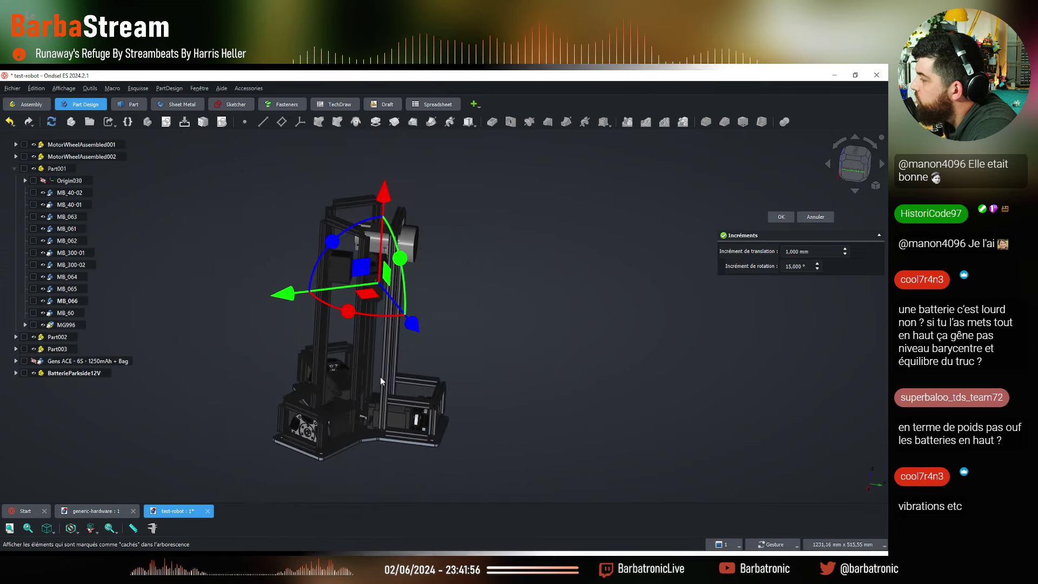
scroll(331, 423, up, 5)
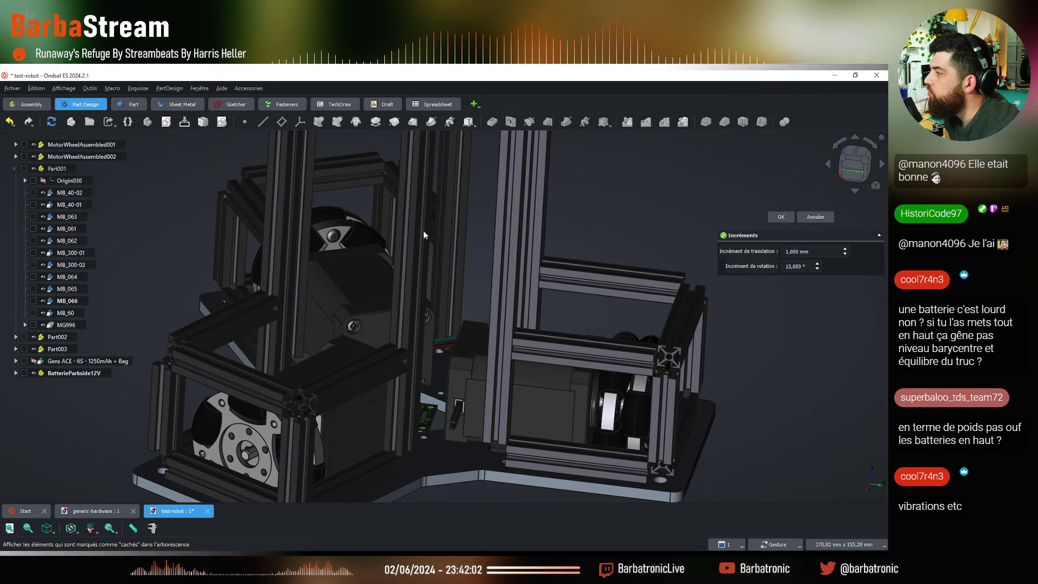
scroll(301, 392, down, 5)
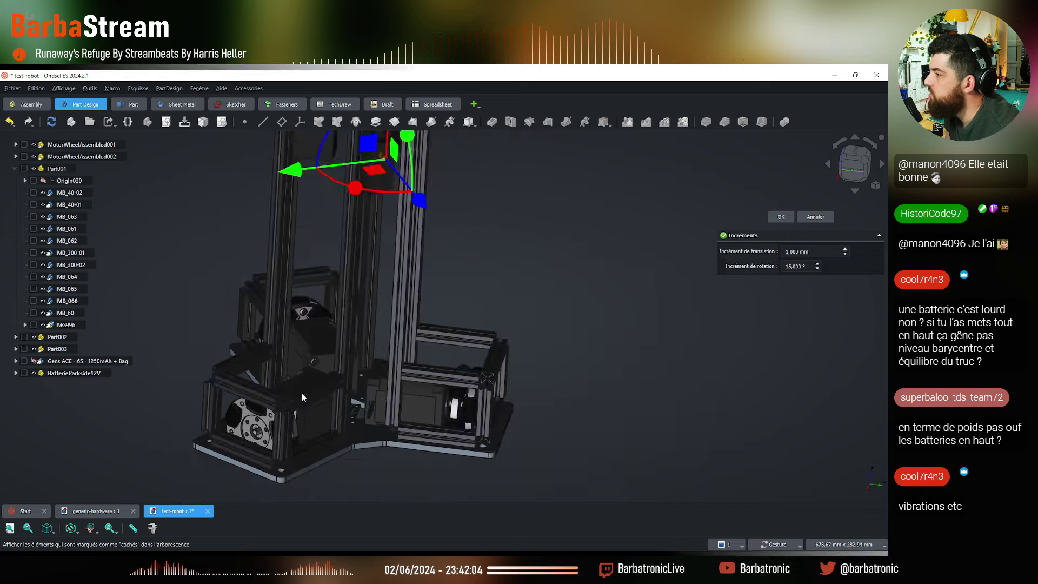
scroll(372, 267, up, 3)
scroll(331, 462, down, 3)
scroll(355, 495, up, 3)
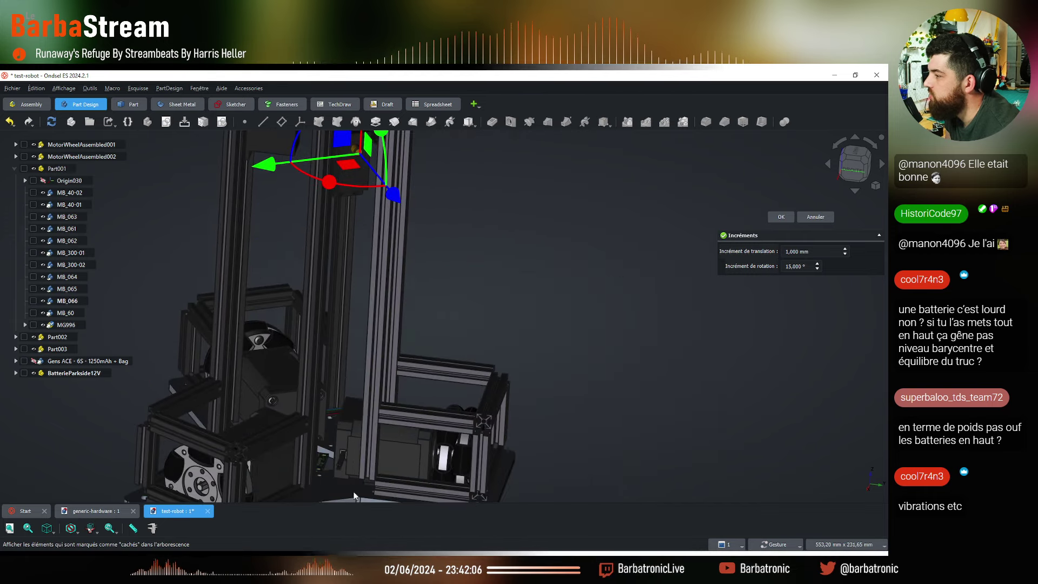
scroll(340, 468, down, 3)
scroll(346, 483, up, 4)
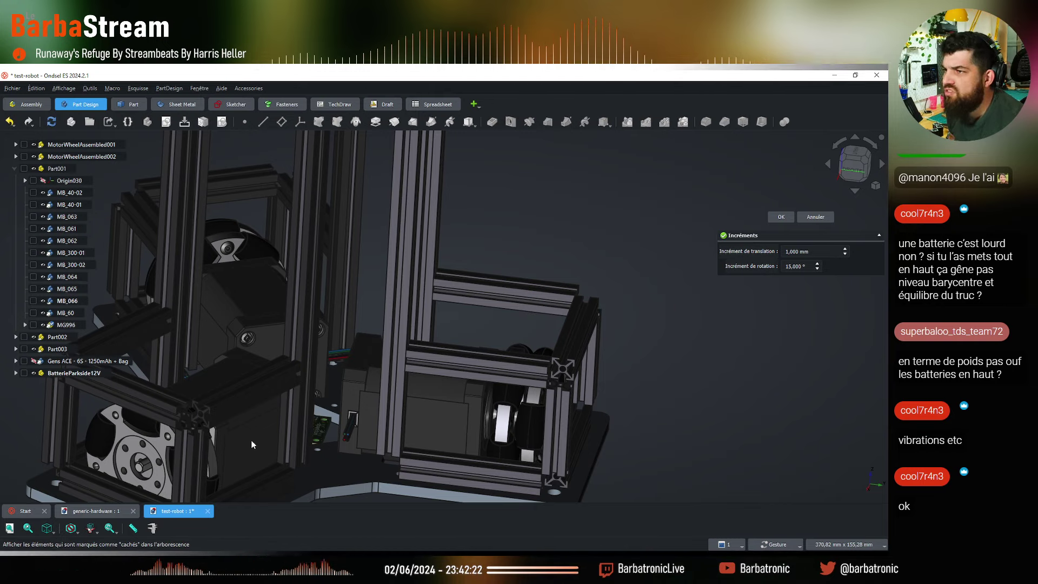
scroll(233, 348, down, 7)
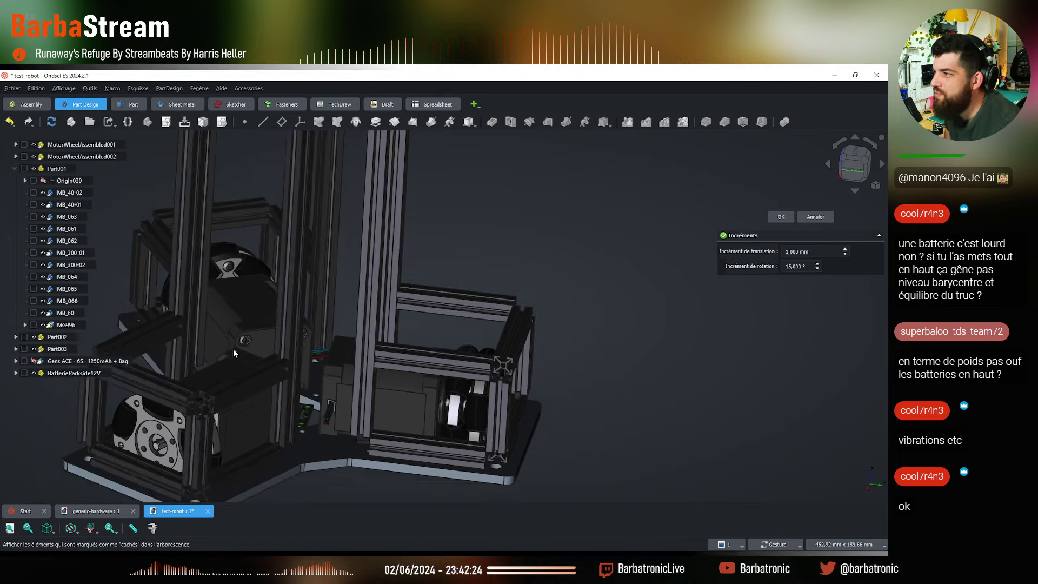
scroll(238, 283, up, 5)
drag(242, 288, 484, 277)
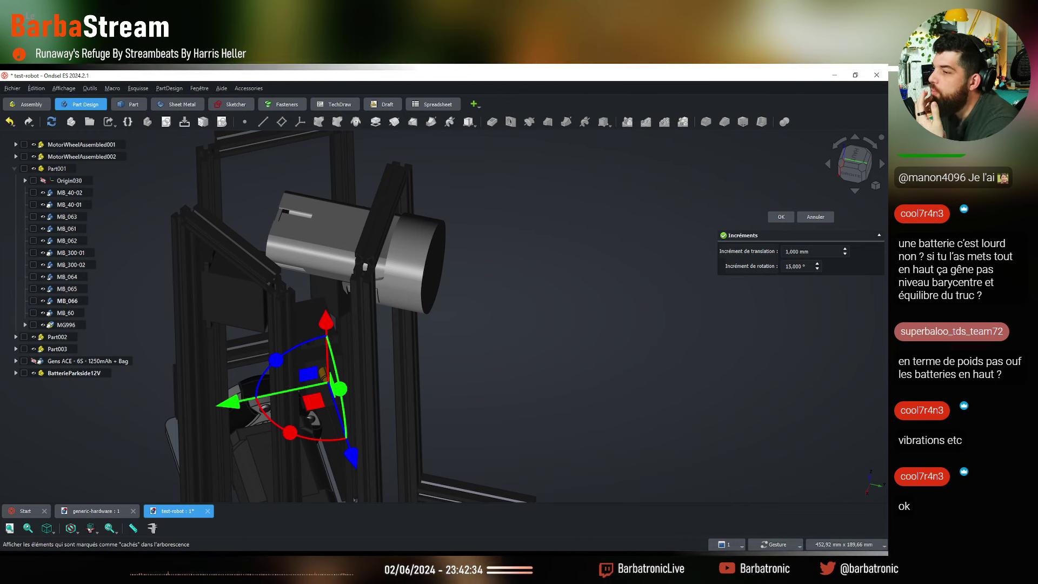
scroll(276, 238, down, 5)
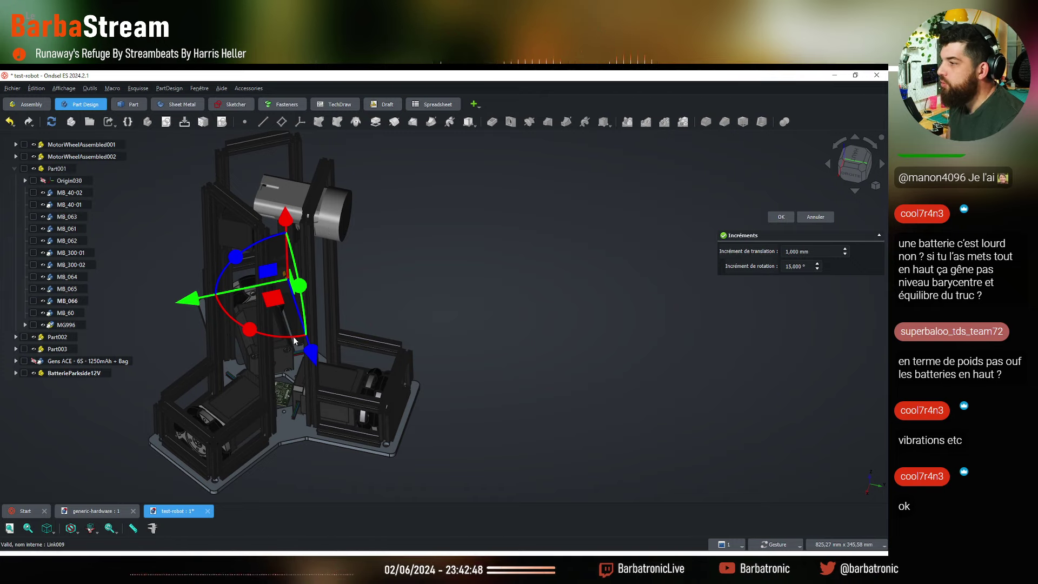
drag(293, 338, 374, 222)
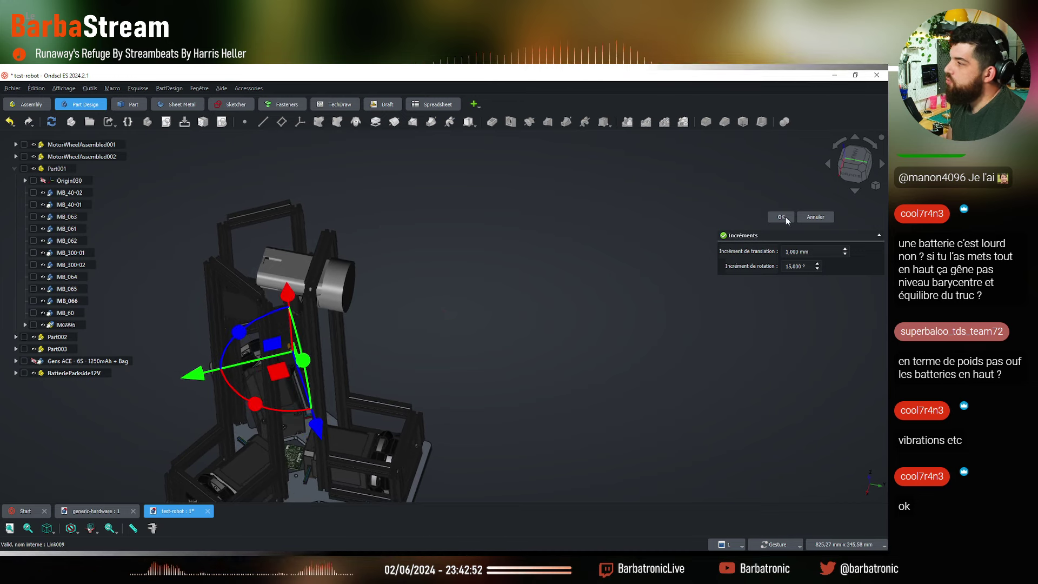
Accept the MG996 servo's transform and check the whole tower with the battery and servos from several sides
click(786, 219)
drag(378, 341, 370, 304)
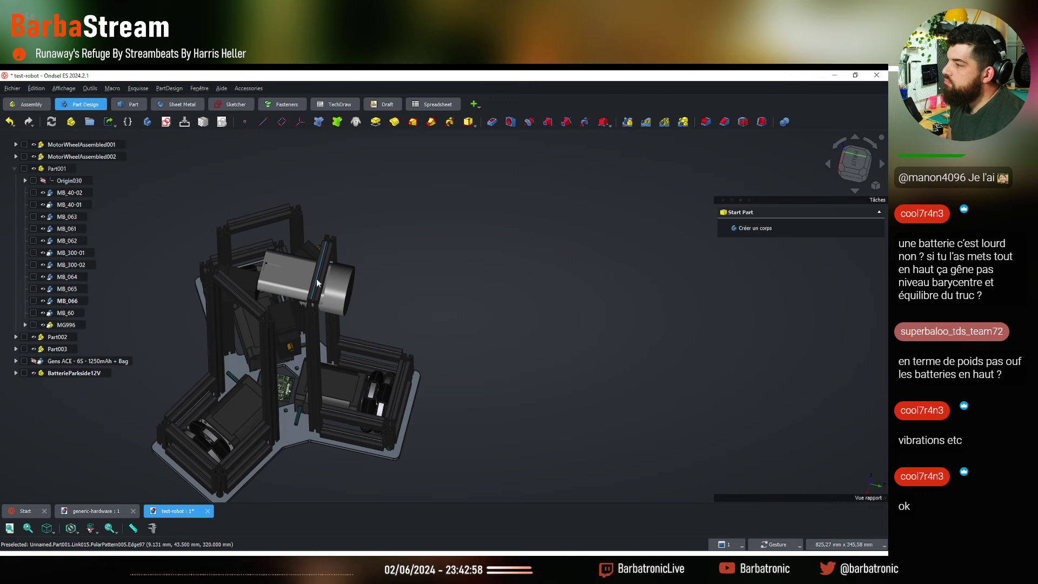
drag(341, 295, 288, 229)
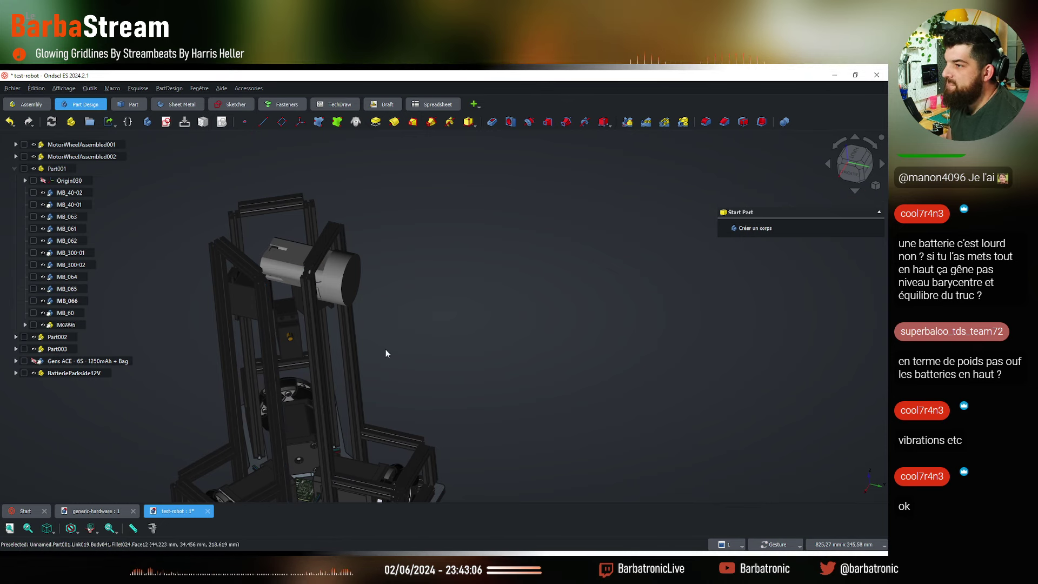
scroll(388, 343, down, 3)
scroll(325, 432, up, 6)
mouse_move(323, 416)
mouse_down()
mouse_move(325, 359)
mouse_move(310, 418)
mouse_up()
scroll(310, 417, down, 4)
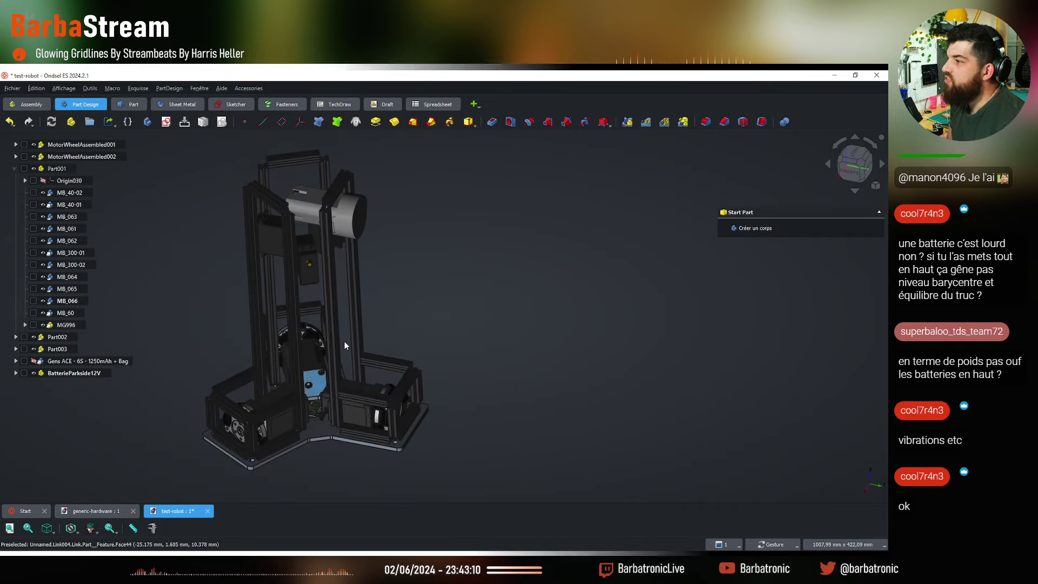
scroll(323, 326, up, 2)
scroll(333, 327, down, 2)
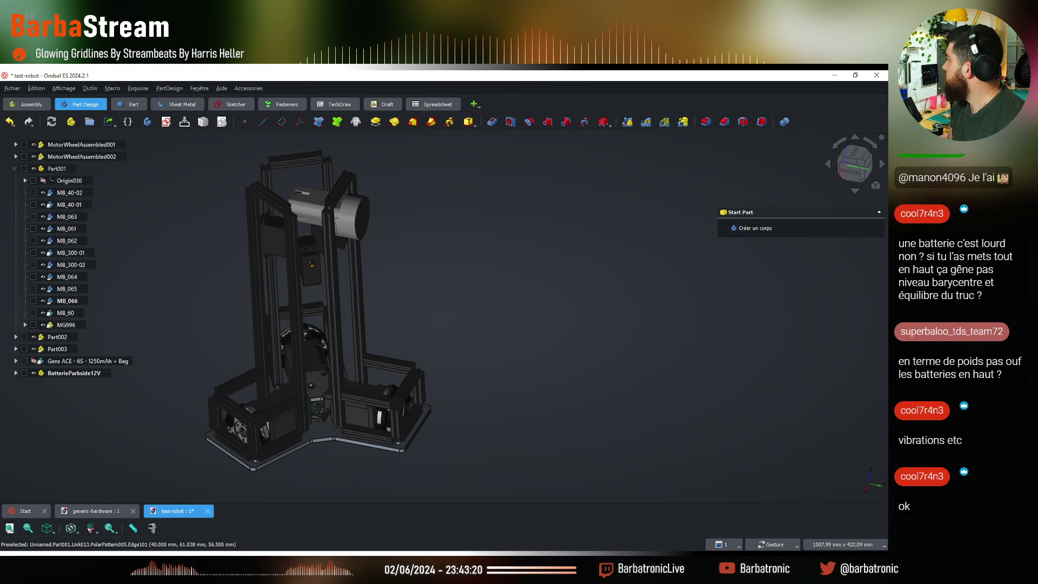
Switch to the other Ondsel window and examine the robots_2024 assembly from the front, the sides and above
drag(886, 216, 535, 66)
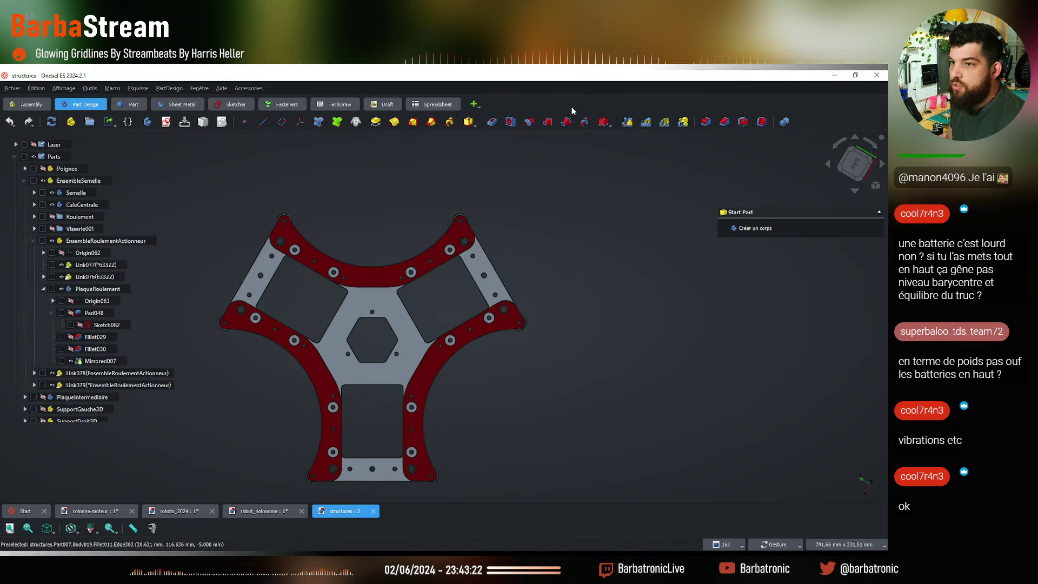
click(186, 513)
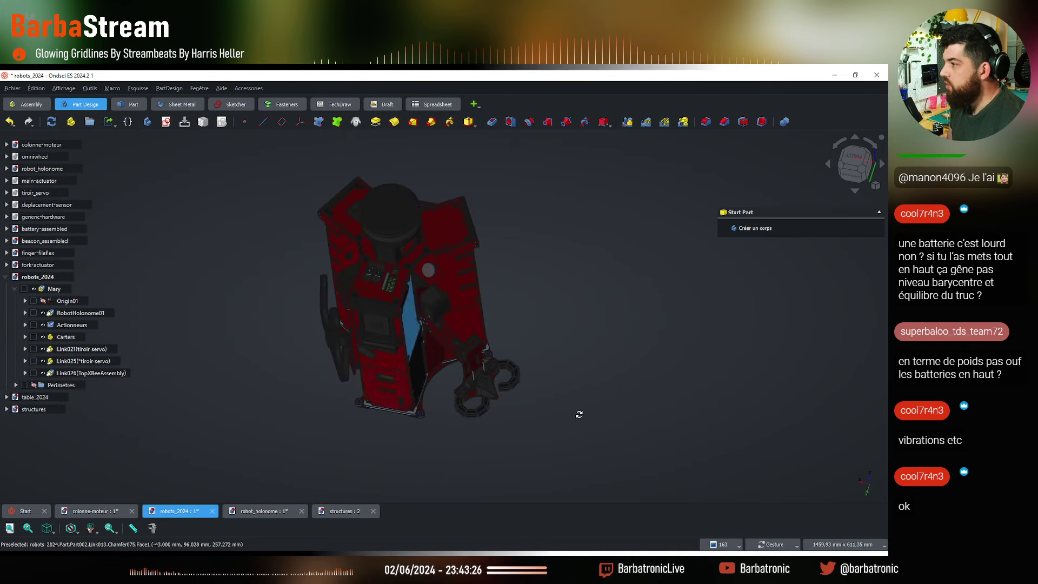
drag(579, 414, 452, 237)
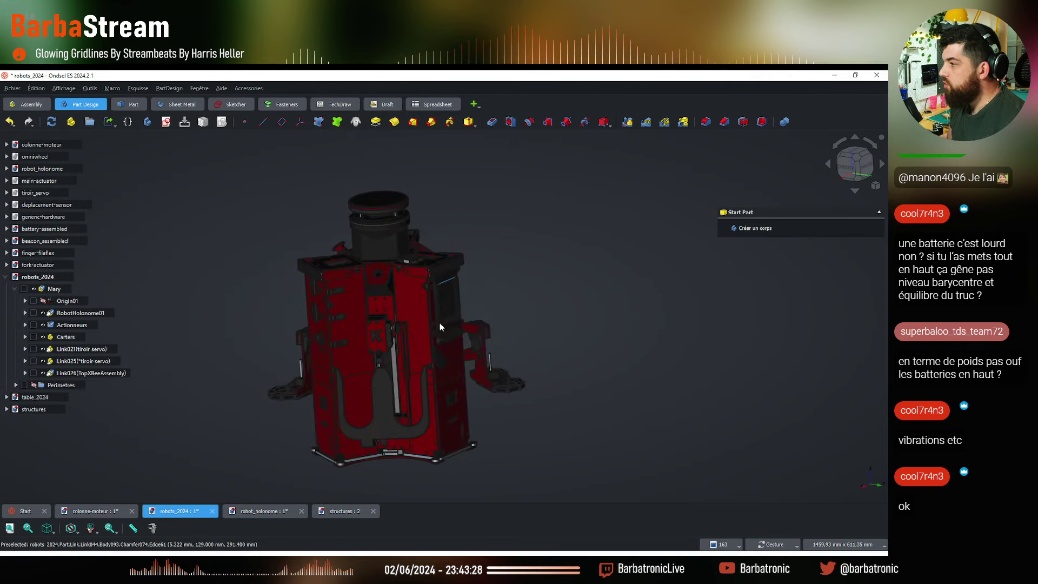
scroll(440, 323, up, 3)
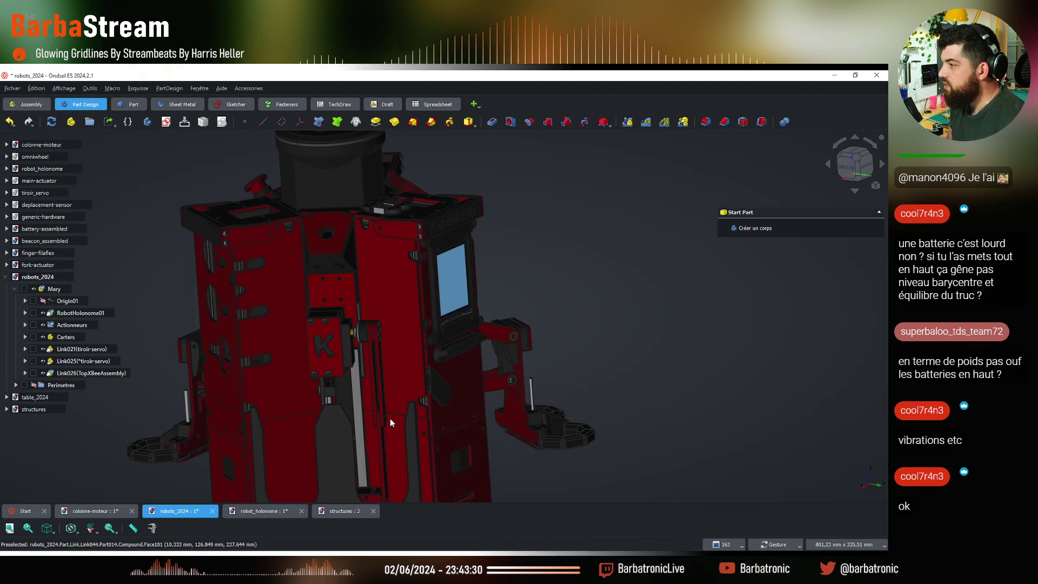
scroll(391, 418, down, 6)
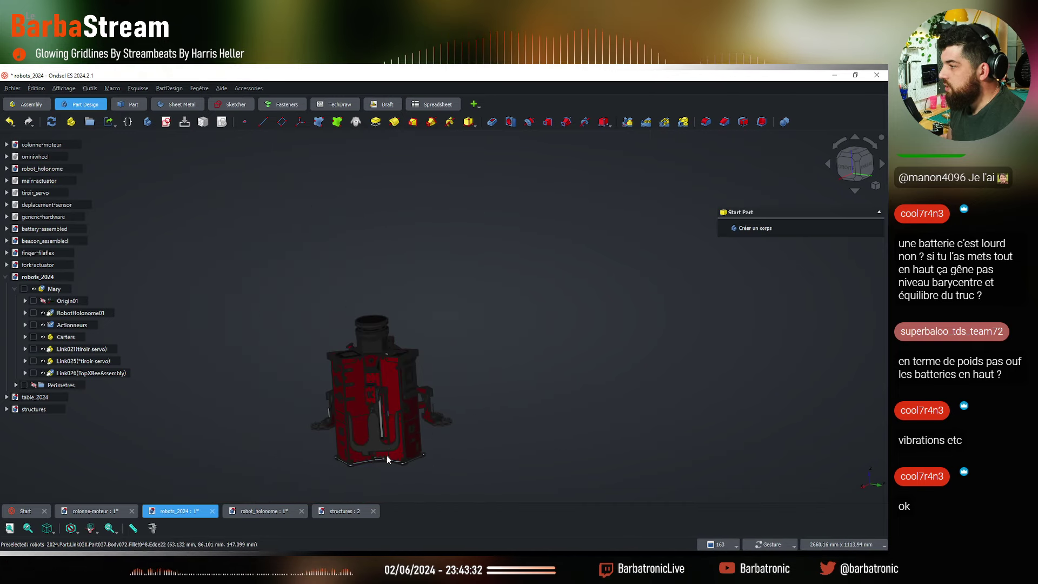
scroll(387, 455, up, 3)
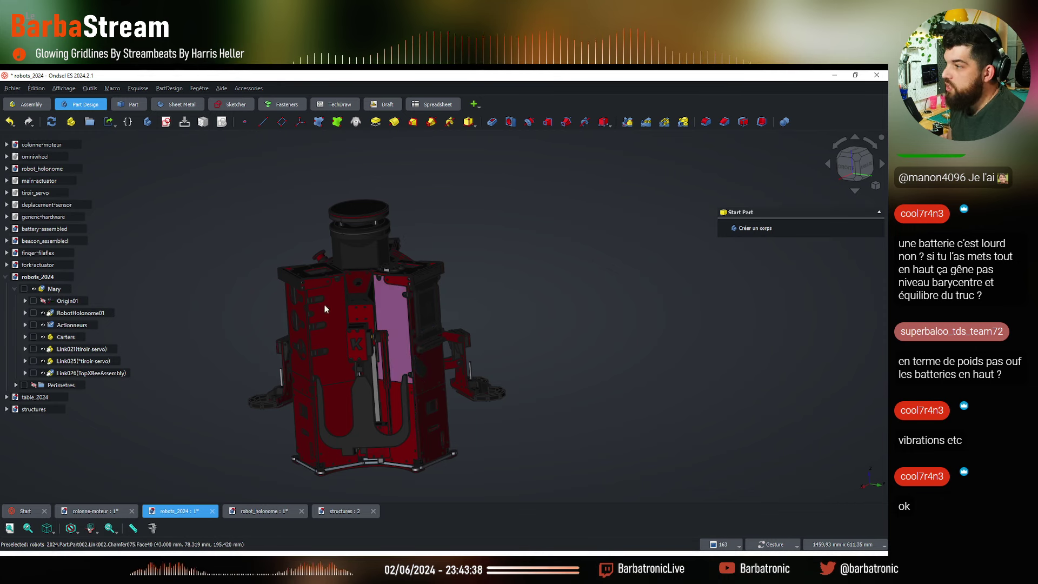
drag(219, 362, 371, 316)
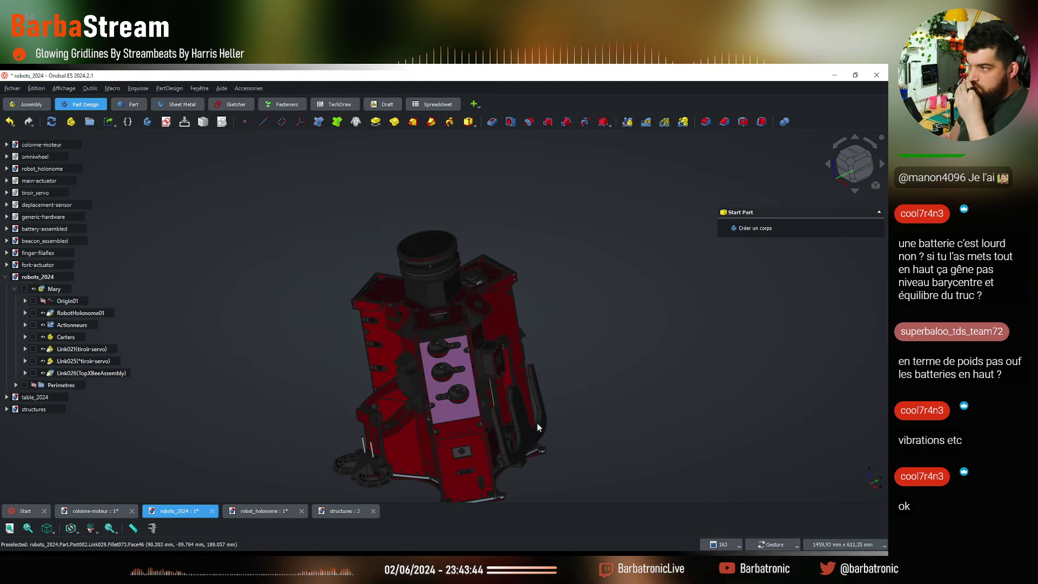
drag(420, 409, 373, 251)
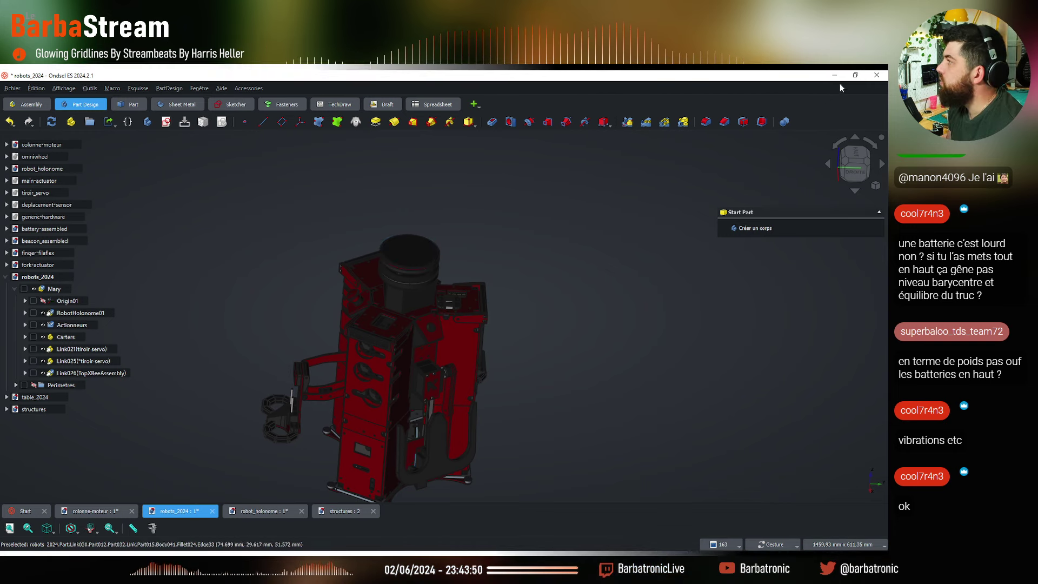
Return to the test-robot document and rotate BatterieParkside12V 90° in the side view so it stands vertically
drag(780, 77, 1037, 110)
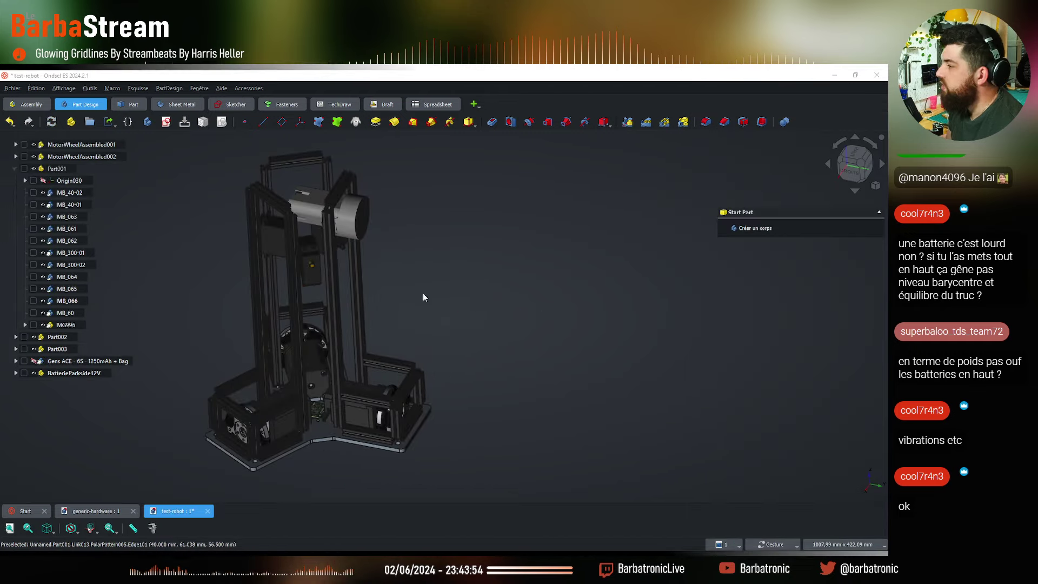
scroll(294, 203, up, 2)
drag(341, 264, 427, 291)
click(74, 373)
right_click(75, 372)
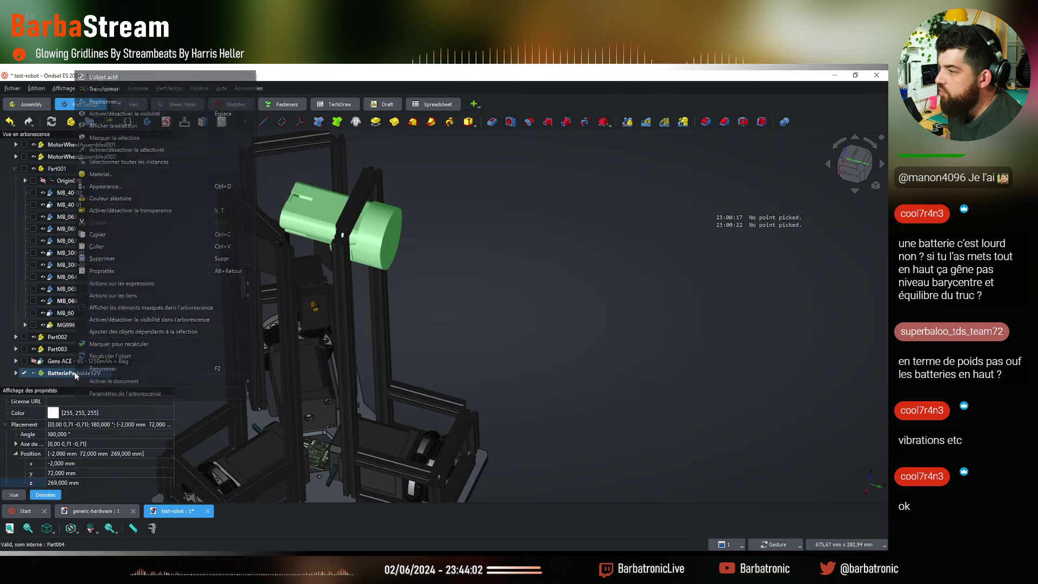
click(103, 89)
drag(413, 294, 621, 219)
click(851, 174)
scroll(238, 261, up, 2)
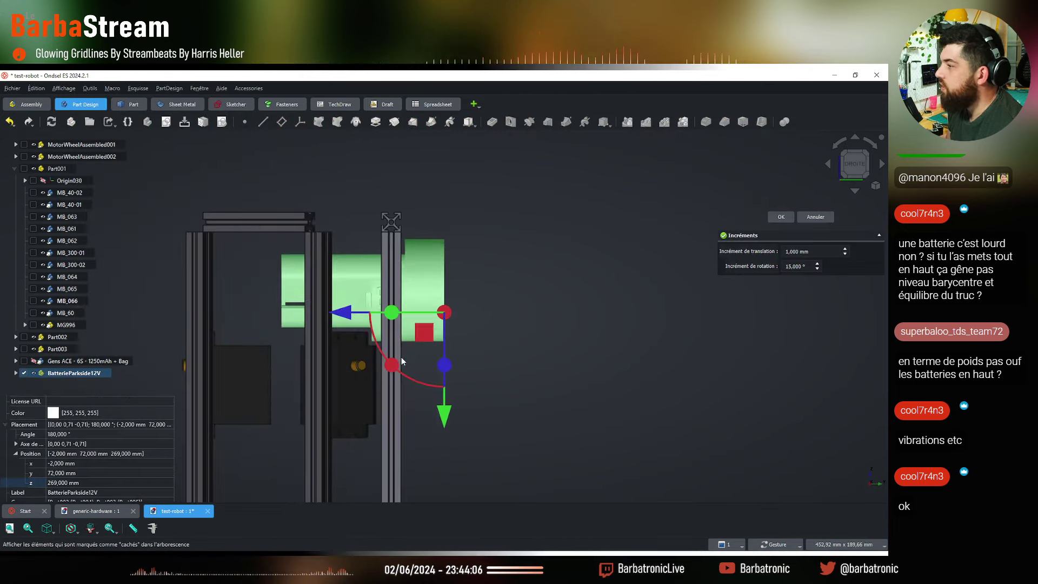
drag(401, 361, 500, 372)
Move the vertical battery to the centre of the three towers at y = 10 mm and raise it to z = 320 mm
drag(547, 314, 429, 322)
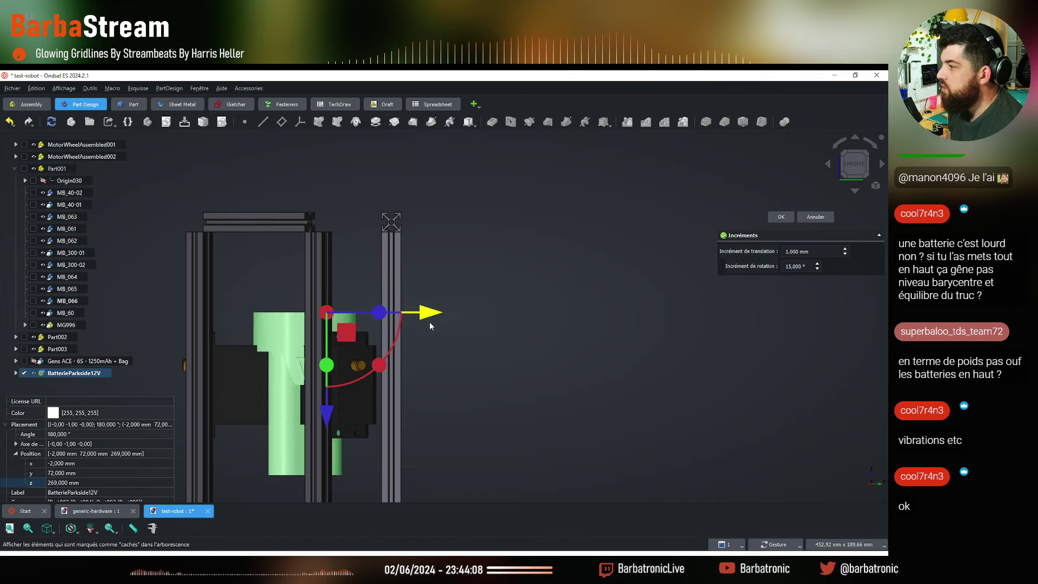
drag(422, 199, 419, 313)
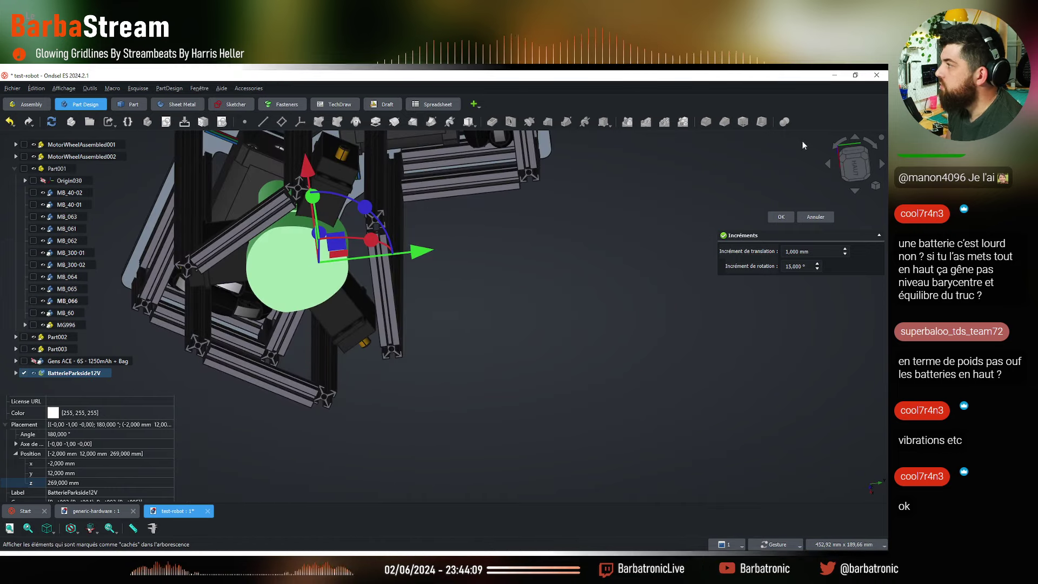
click(851, 164)
mouse_move(421, 249)
mouse_down()
mouse_move(393, 248)
mouse_move(425, 246)
mouse_up()
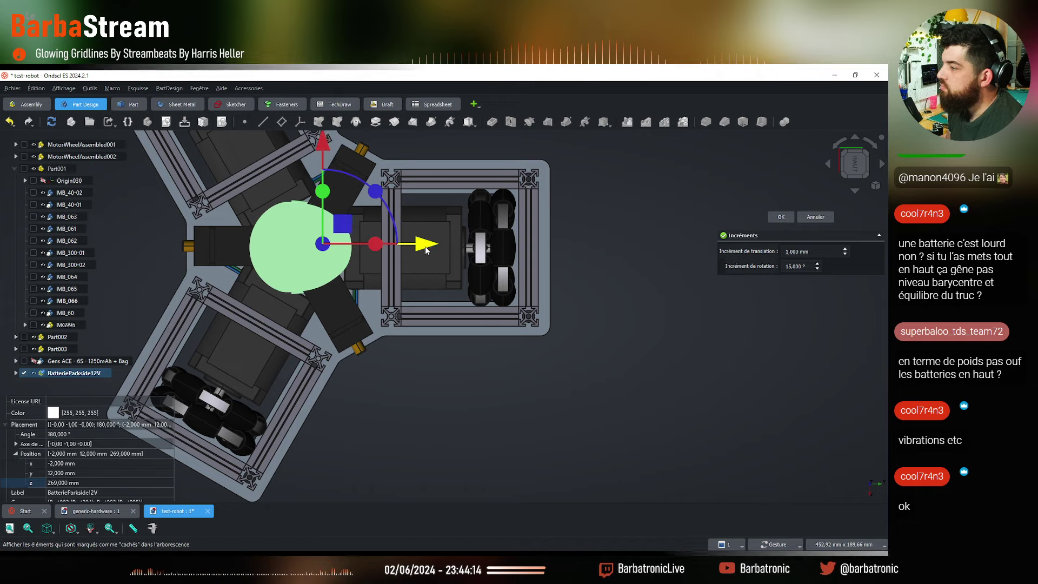
drag(368, 418, 371, 248)
drag(476, 227, 497, 177)
scroll(361, 264, down, 4)
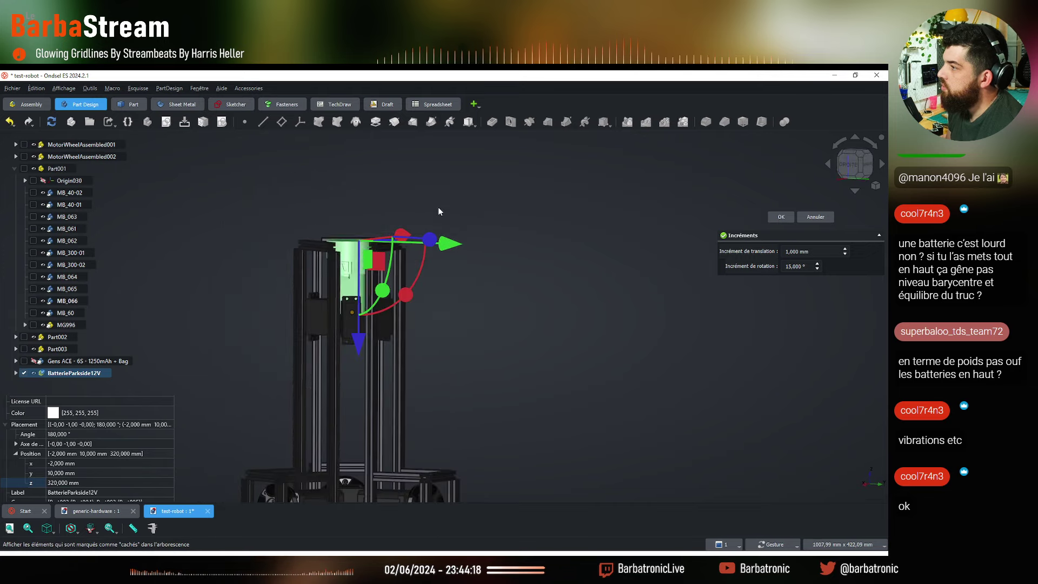
Check the vertical battery's position from above the three towers and accept its transform
click(437, 207)
drag(438, 207, 464, 346)
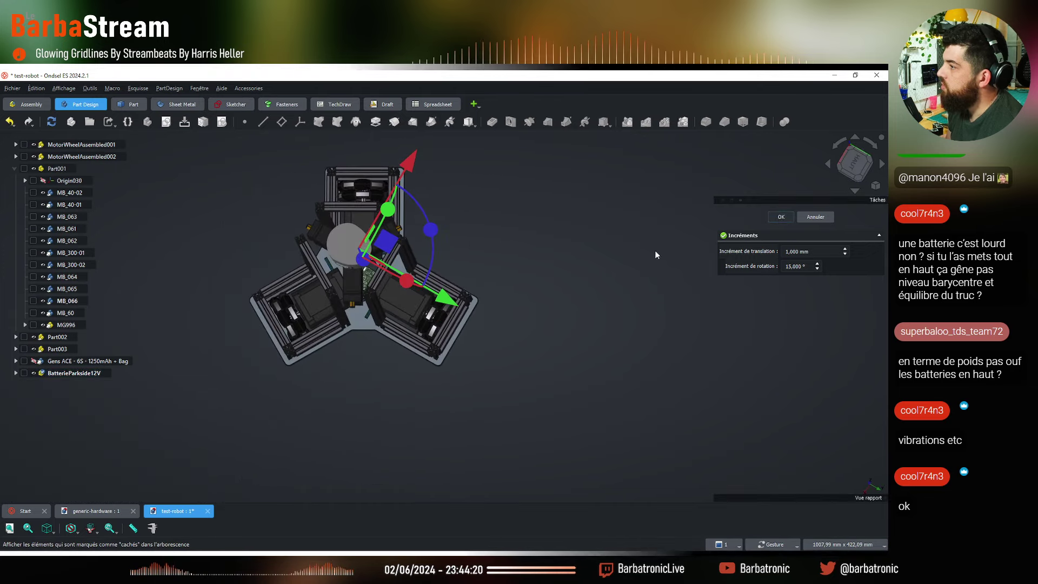
click(780, 217)
Examine how the vertical battery fits between the towers and the servos, from above and from several sides
scroll(336, 252, up, 4)
drag(388, 310, 407, 233)
scroll(410, 233, down, 4)
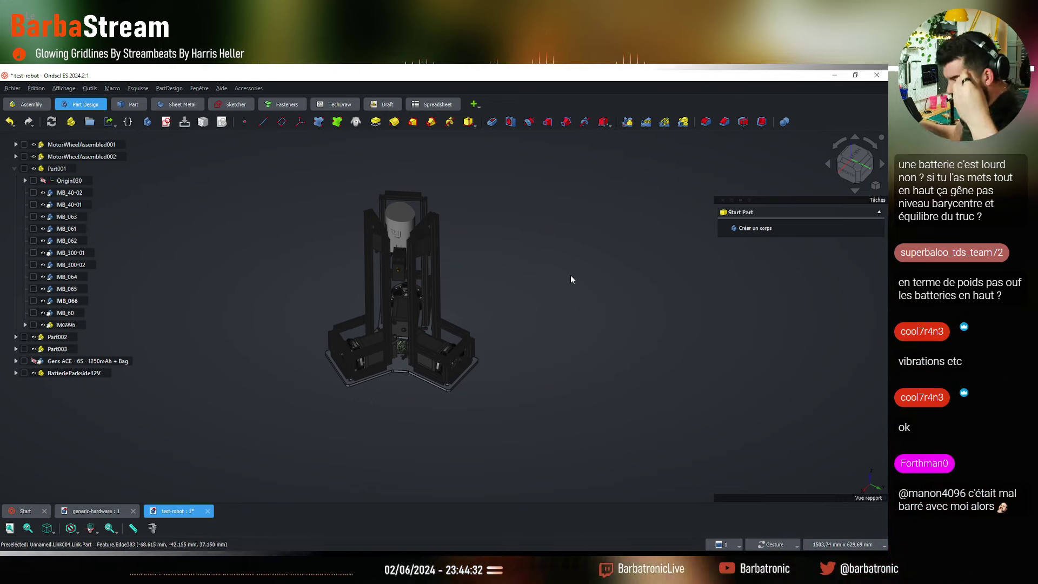
scroll(404, 196, up, 2)
scroll(404, 196, up, 2)
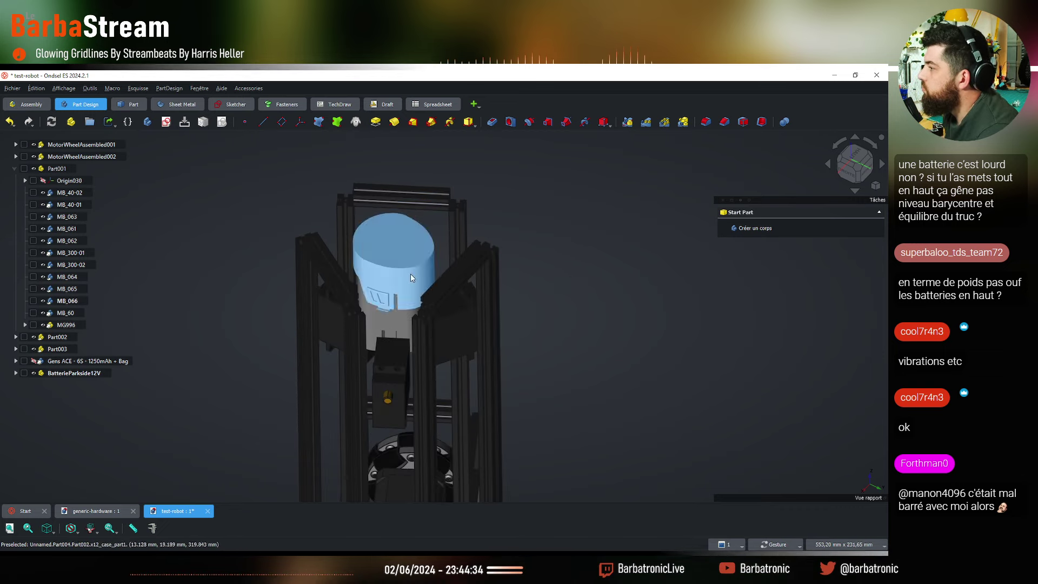
scroll(396, 301, down, 3)
scroll(394, 306, up, 3)
drag(385, 336, 332, 180)
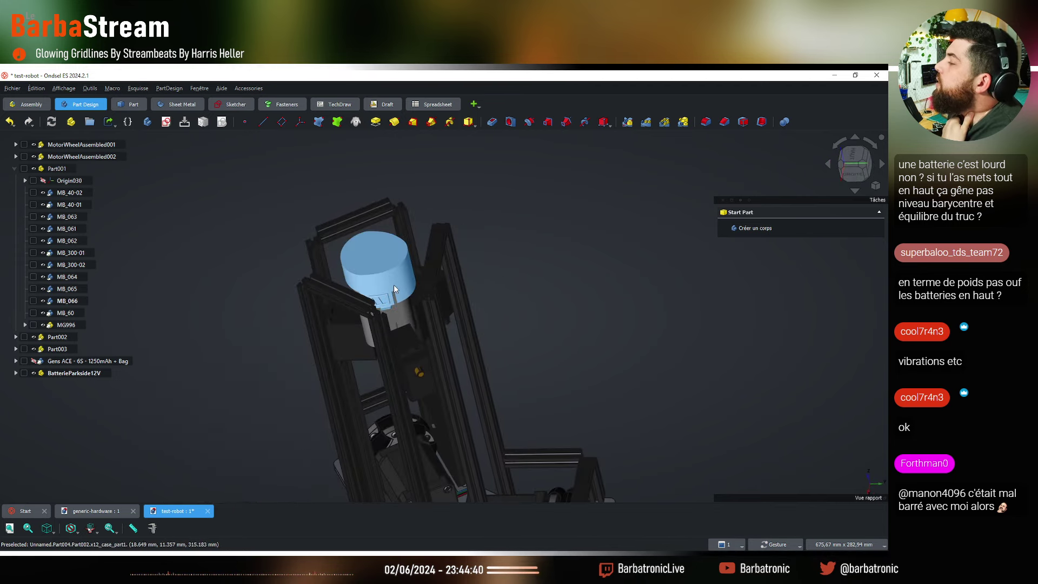
drag(362, 285, 397, 328)
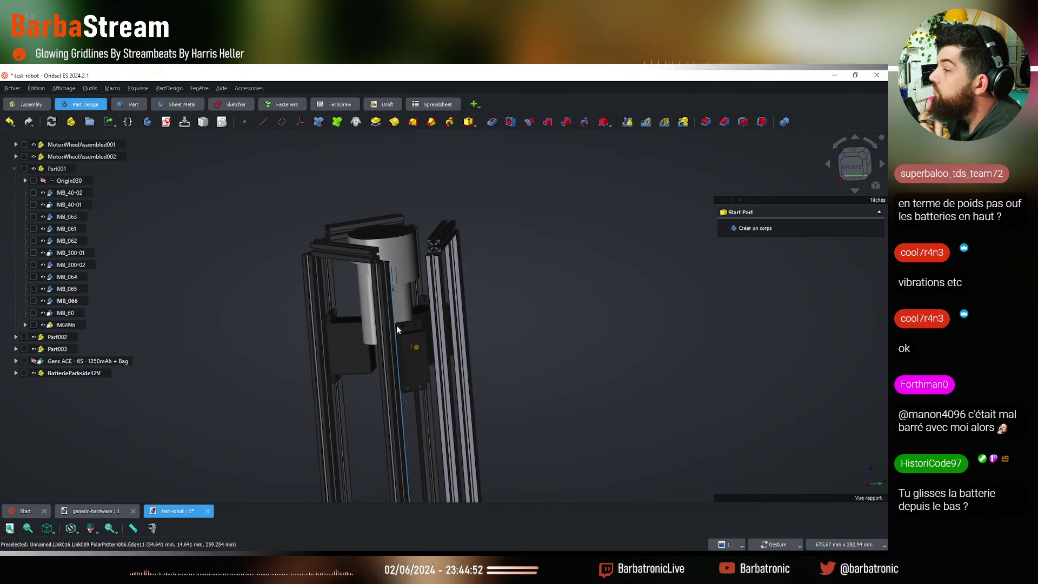
drag(584, 373, 603, 441)
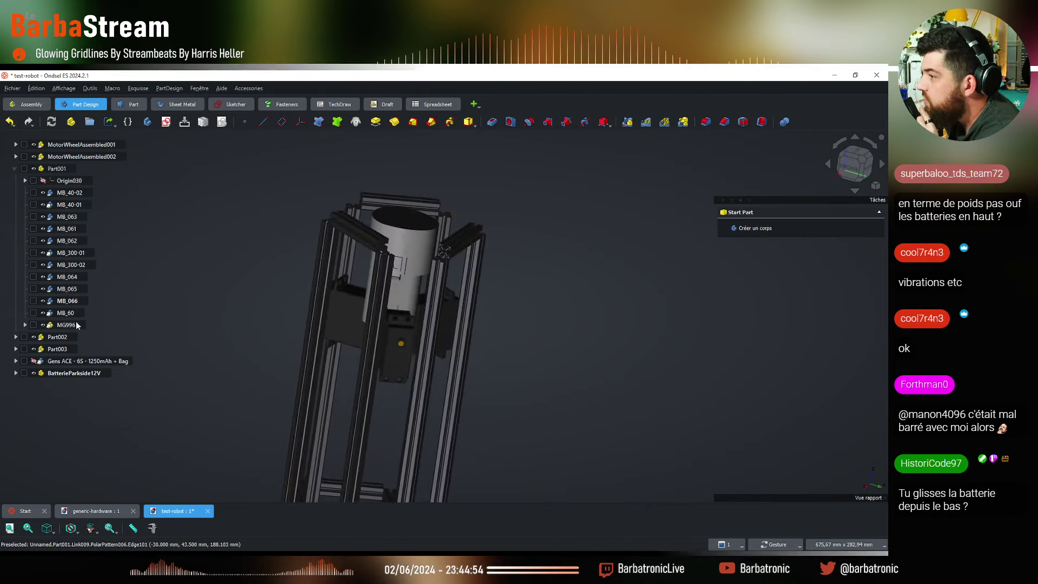
Transform the MG996 servo of Part001: turn it square to its tower and move it outwards to x = 17.455 mm, y = 69.003 mm
click(72, 324)
right_click(72, 324)
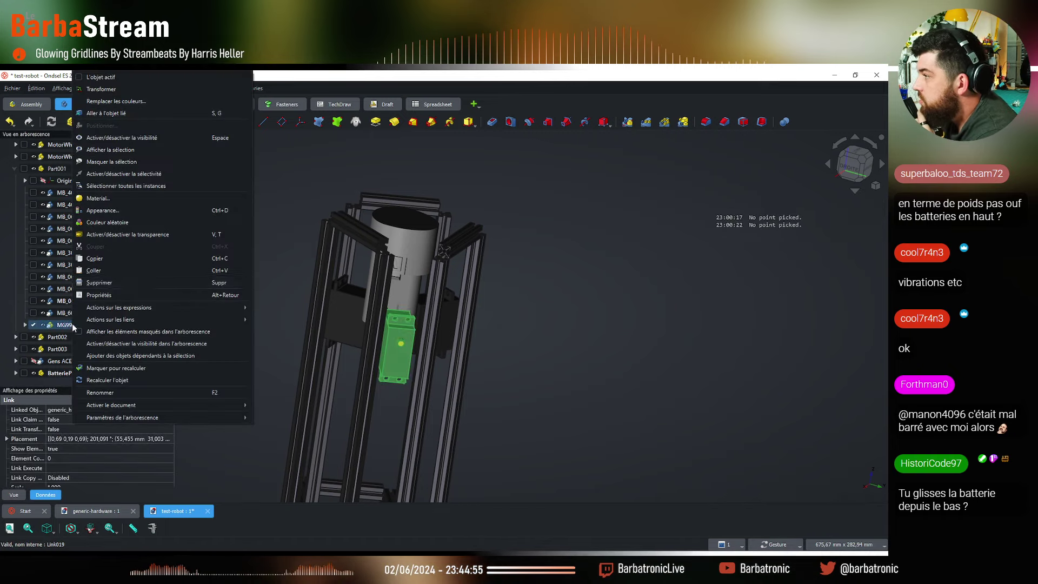
click(101, 89)
drag(487, 209, 651, 359)
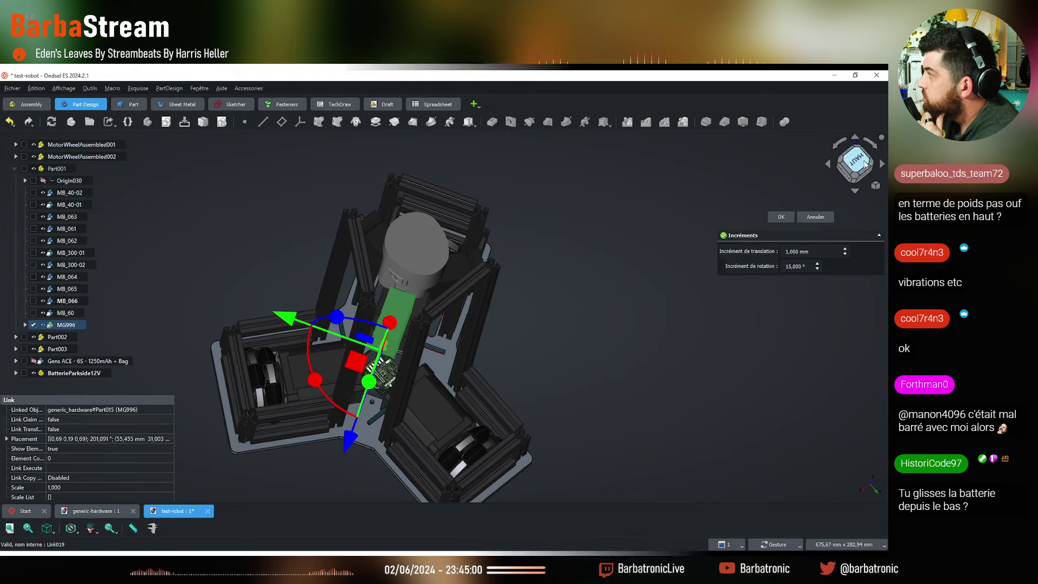
key(2)
drag(319, 267, 326, 352)
drag(282, 302, 335, 304)
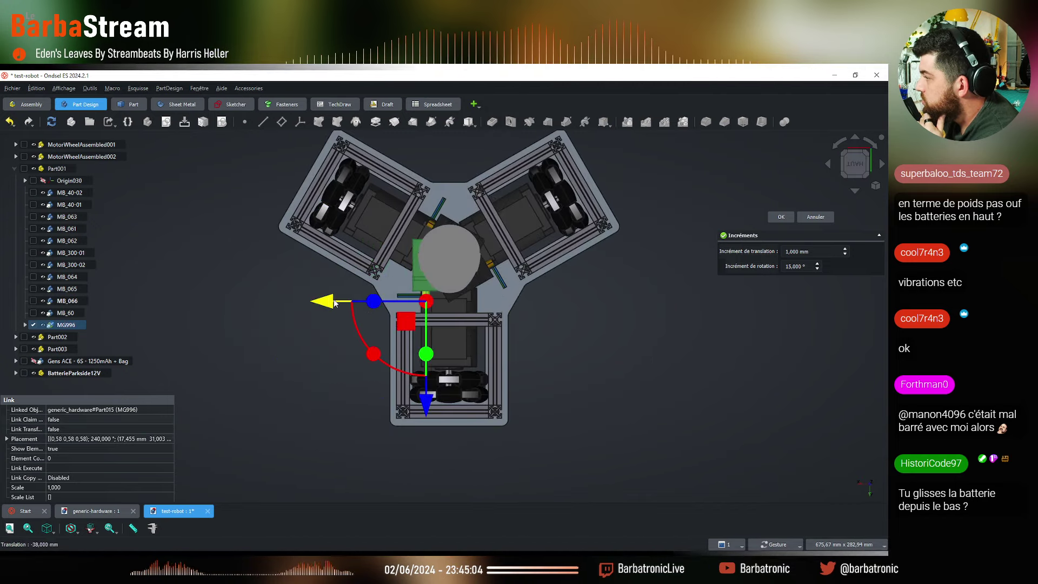
drag(428, 420, 428, 461)
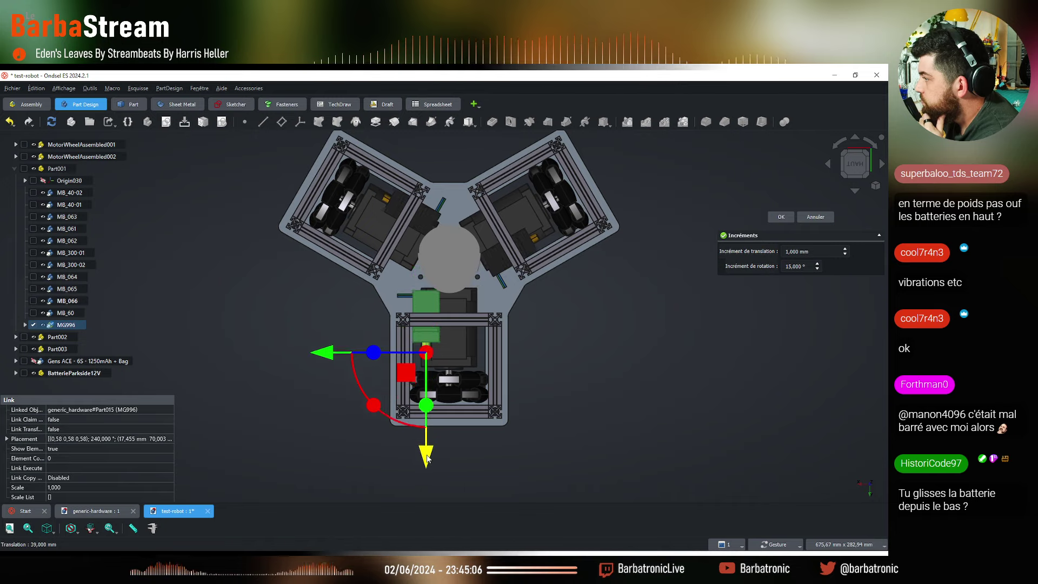
drag(509, 457, 678, 243)
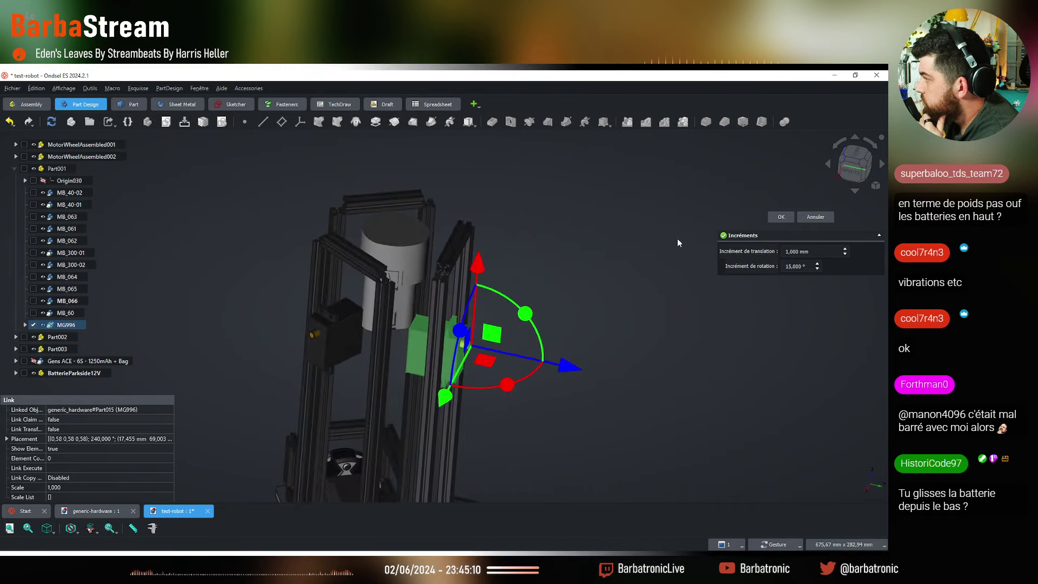
click(779, 216)
Examine the relocated servos around the battery and the towers from above and from the sides
drag(632, 375, 363, 363)
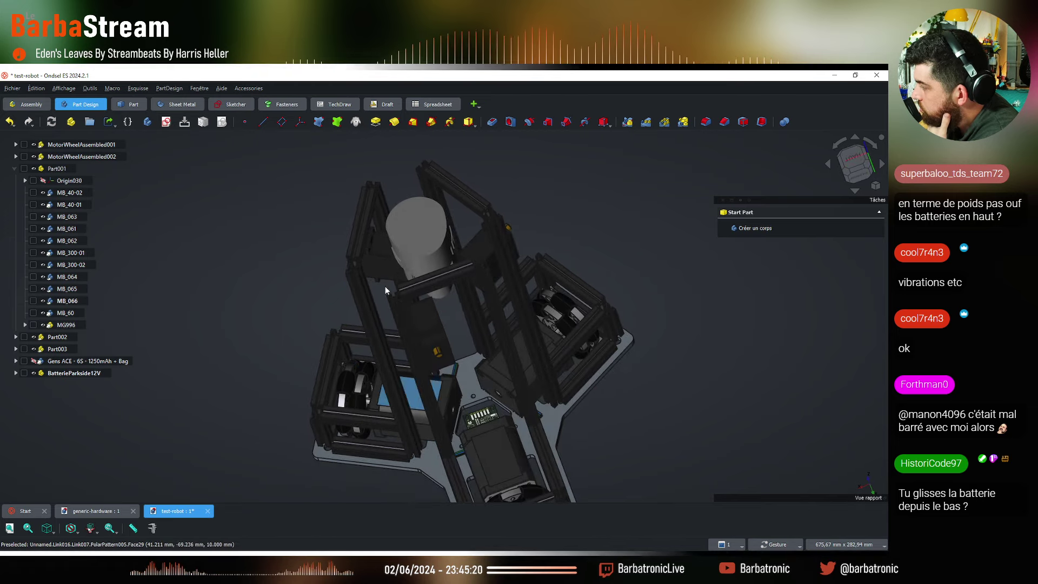
drag(425, 391, 427, 238)
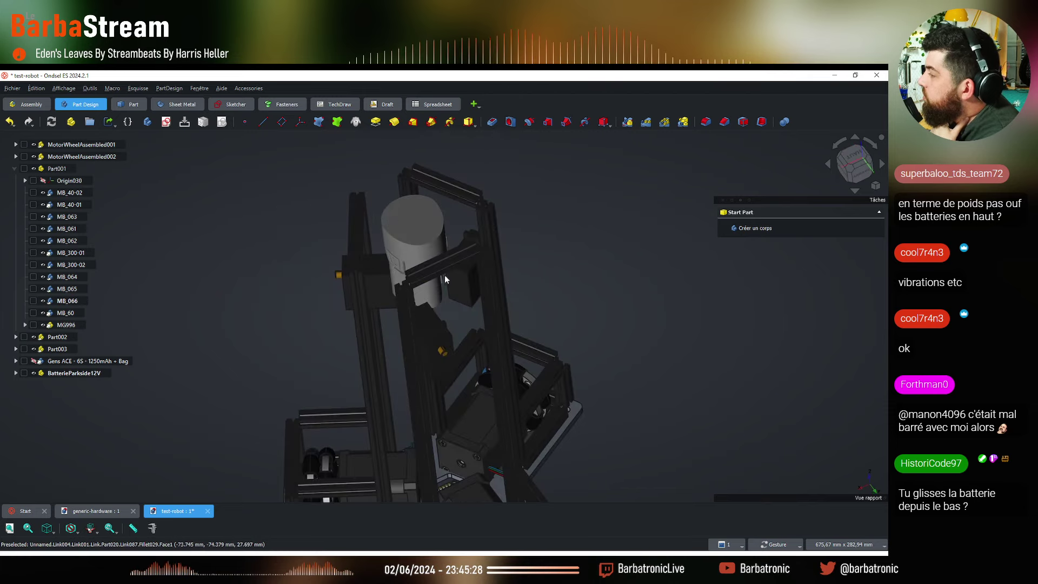
scroll(444, 279, up, 5)
drag(354, 300, 421, 276)
scroll(419, 278, down, 6)
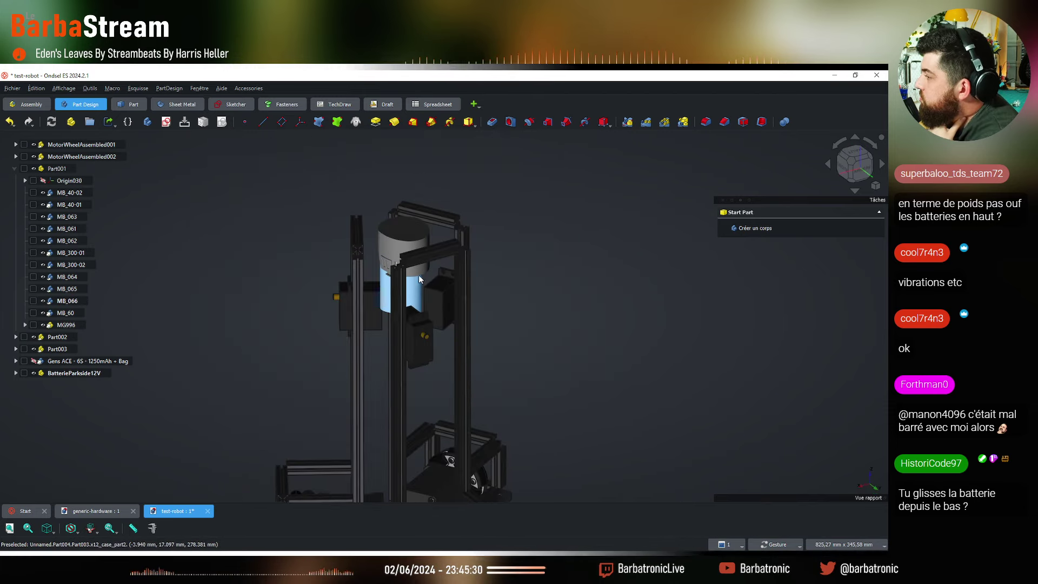
scroll(419, 276, down, 3)
scroll(433, 333, up, 4)
scroll(423, 320, down, 1)
scroll(413, 212, up, 2)
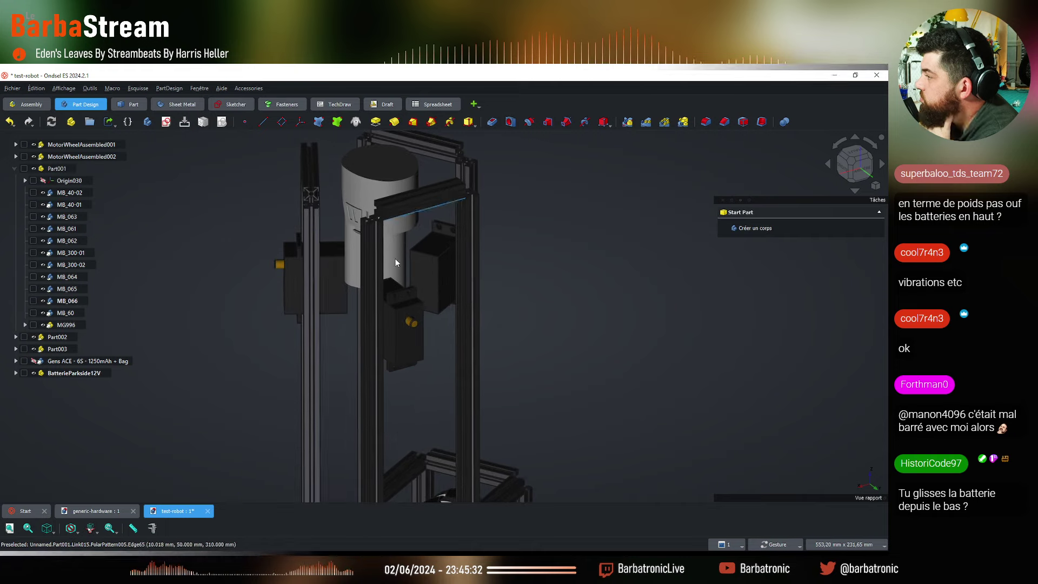
Raise Part001's MG996 servo to the upper end of its tower, beside the battery, and accept the transform
click(67, 325)
right_click(77, 327)
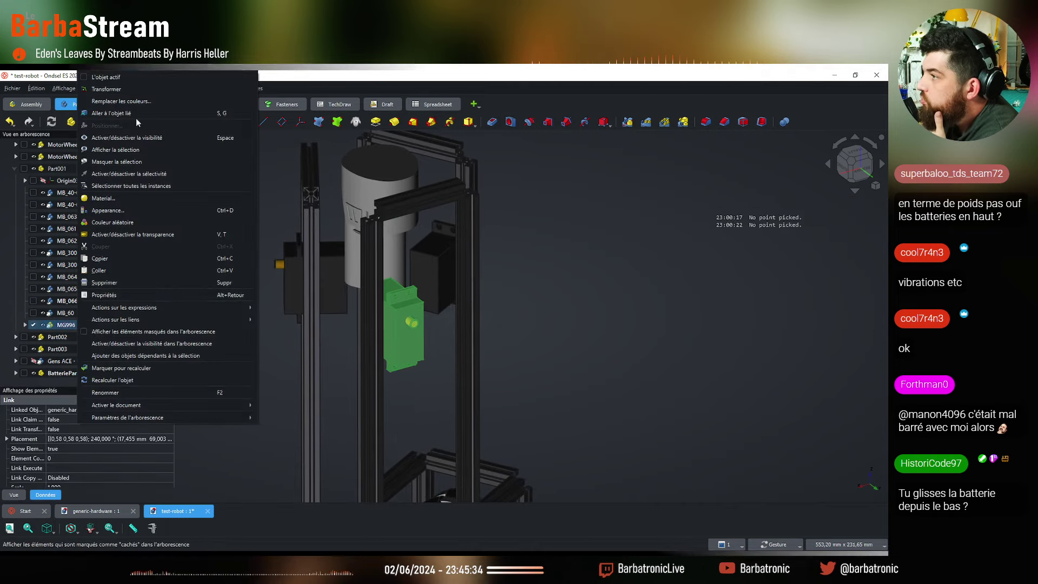
click(114, 89)
drag(417, 240, 404, 167)
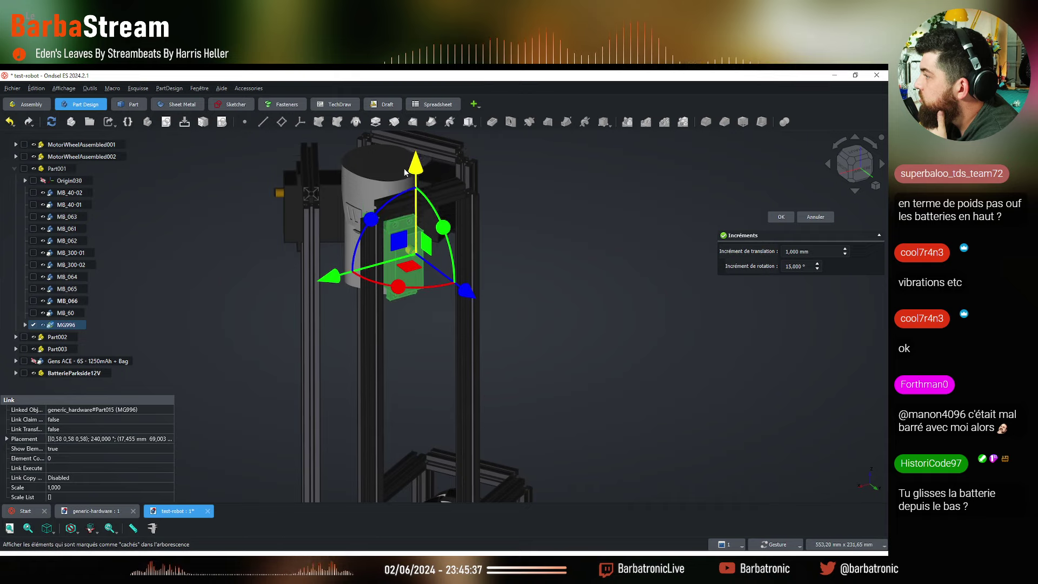
click(781, 217)
key(3)
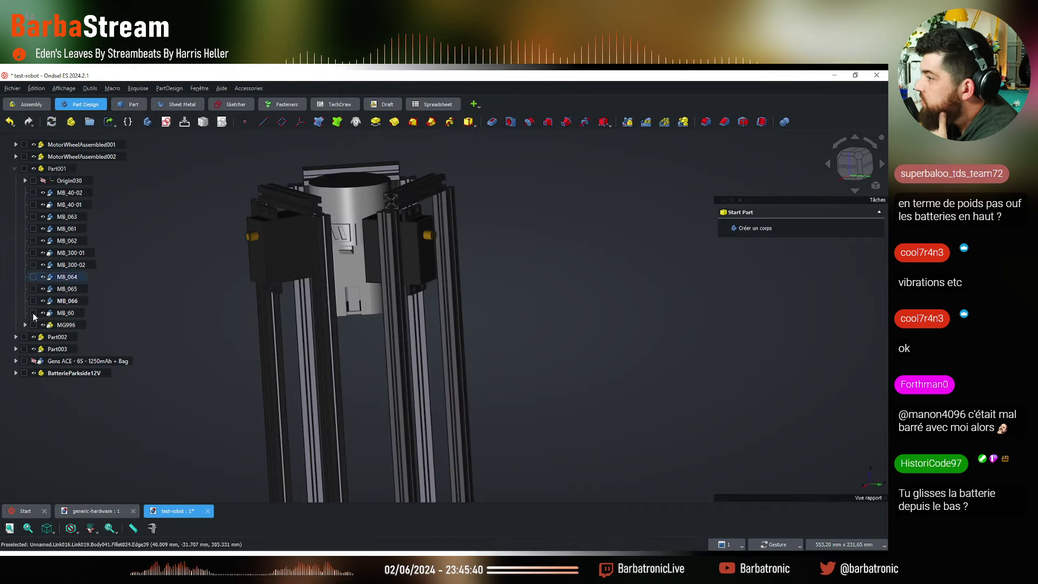
Make the hidden Gens ACE - 6S - 1250mAh + Bag battery visible and check its place in the whole robot
click(81, 361)
right_click(86, 361)
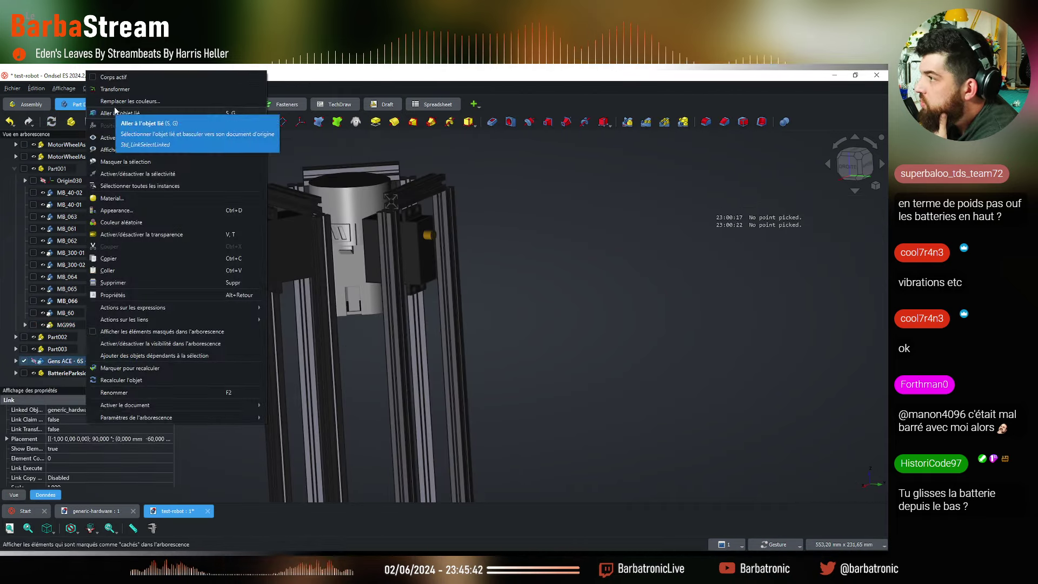
click(32, 361)
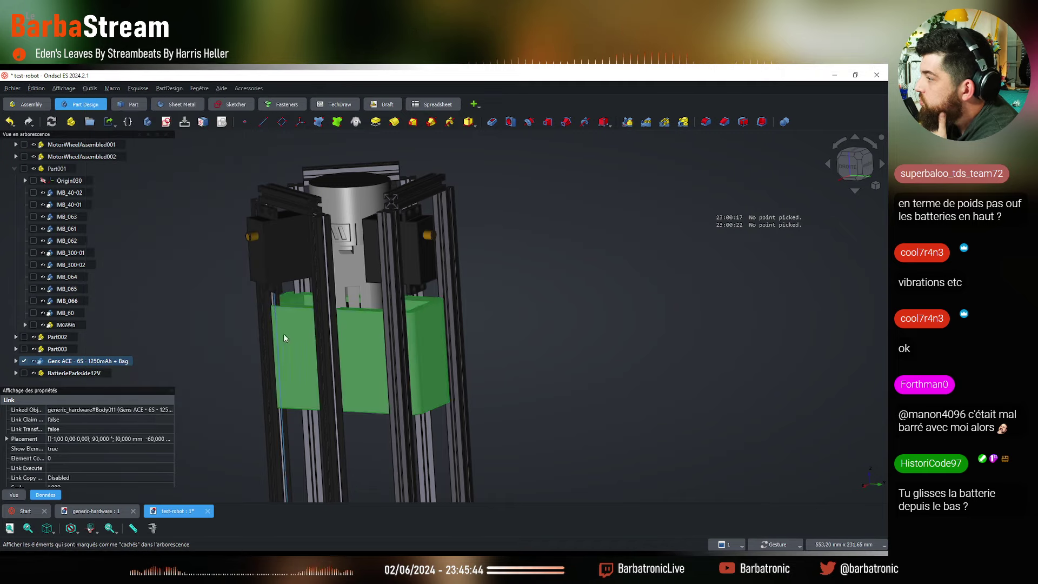
scroll(283, 334, down, 3)
scroll(347, 367, up, 3)
drag(347, 366, 433, 348)
scroll(368, 382, down, 4)
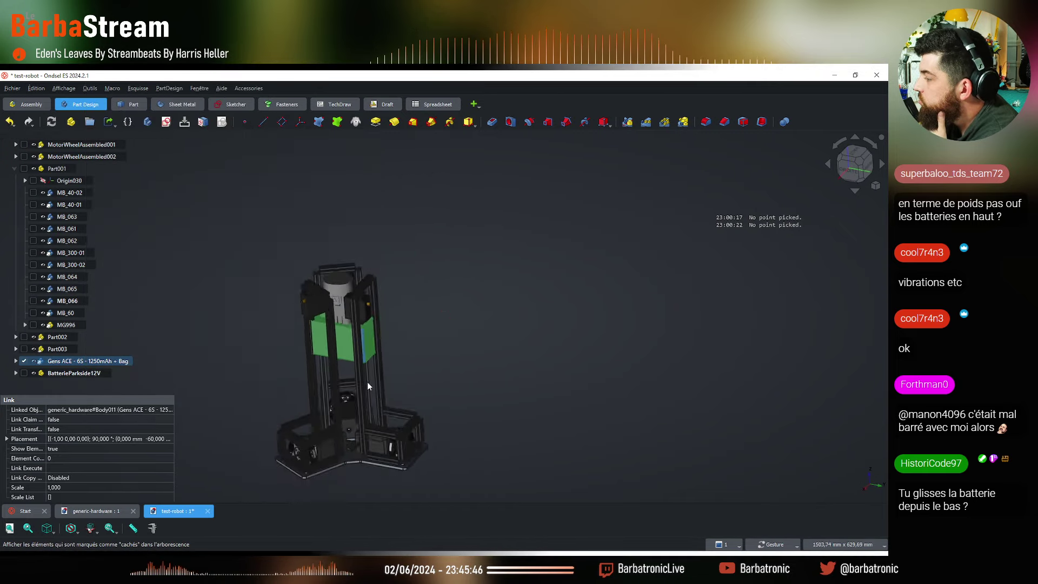
Lower the Gens ACE battery between the towers to just above the wheel motors and accept the transform
scroll(372, 411, up, 3)
right_click(73, 361)
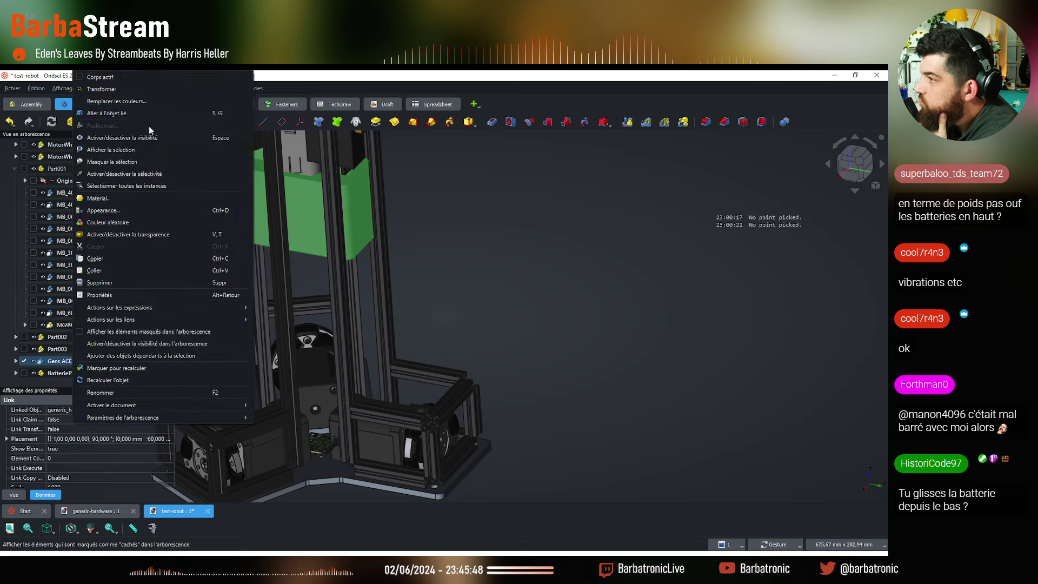
click(105, 93)
scroll(323, 345, down, 2)
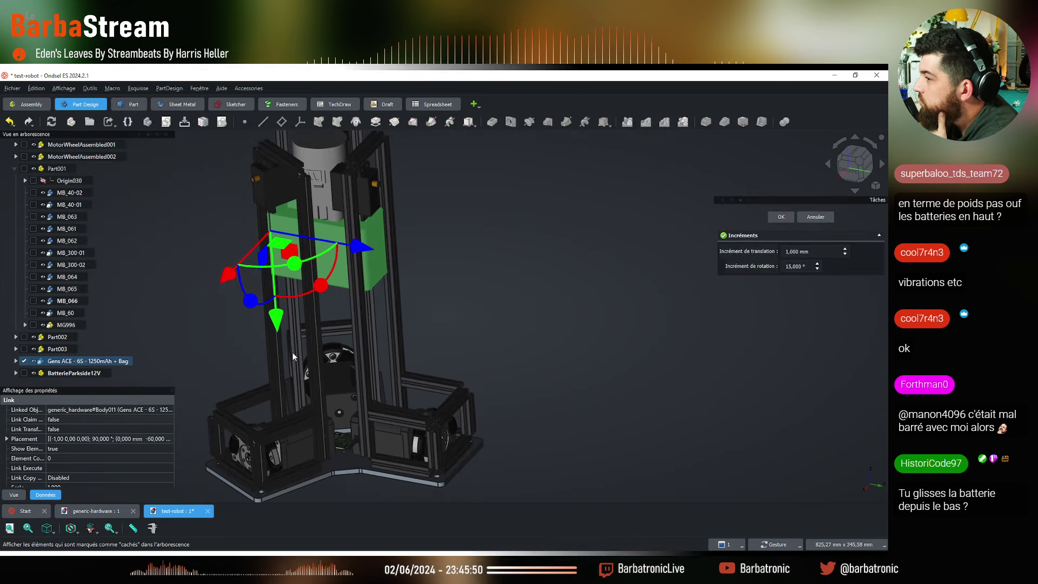
drag(287, 381, 289, 428)
drag(372, 340, 423, 356)
drag(505, 410, 354, 341)
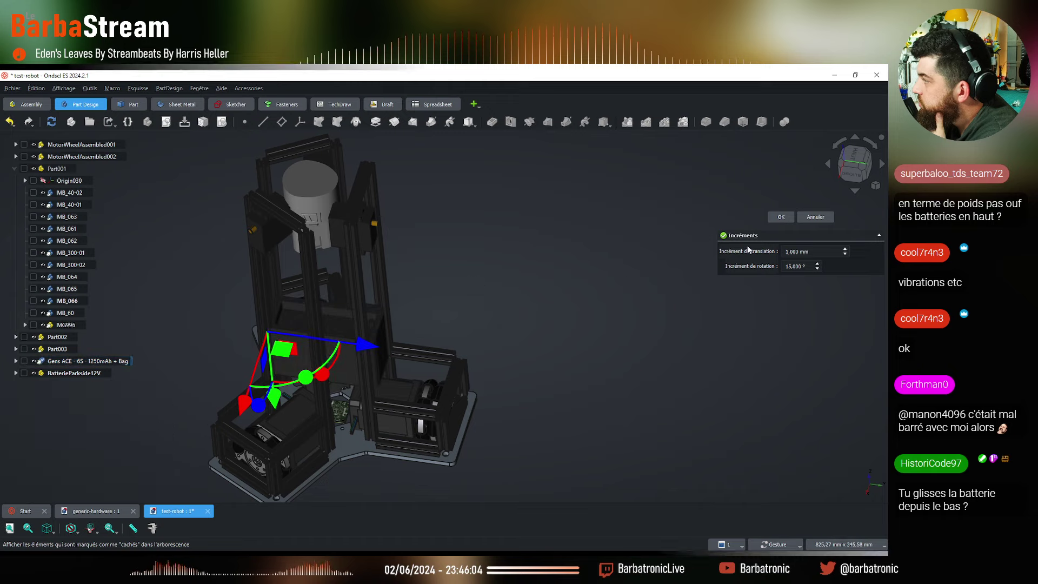
click(782, 217)
drag(443, 316, 277, 325)
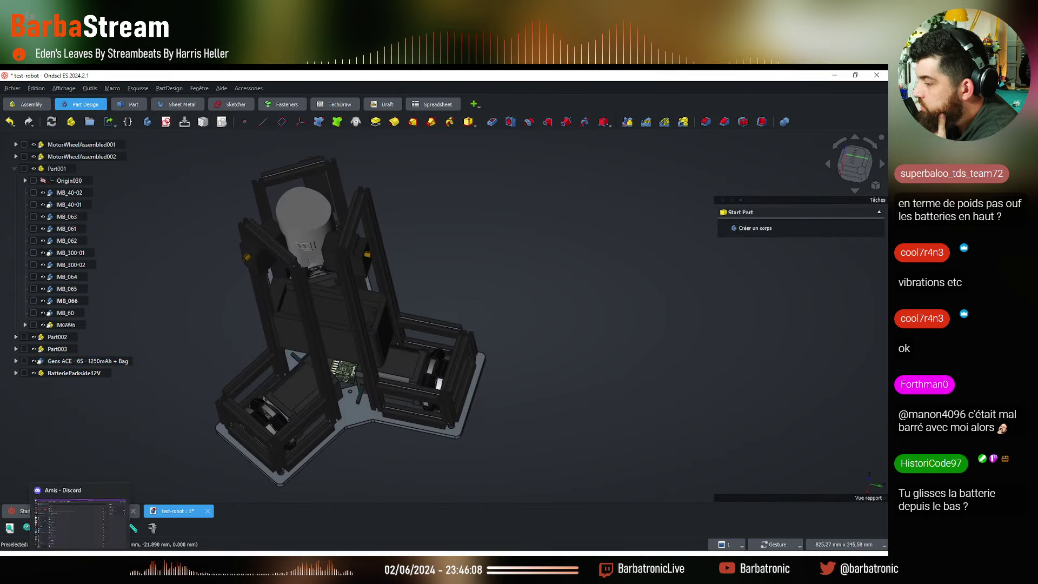
Switch to the Opera browser and look at the 2021_cdr.jpg photo of the Les Karibous robots
mouse_move(124, 549)
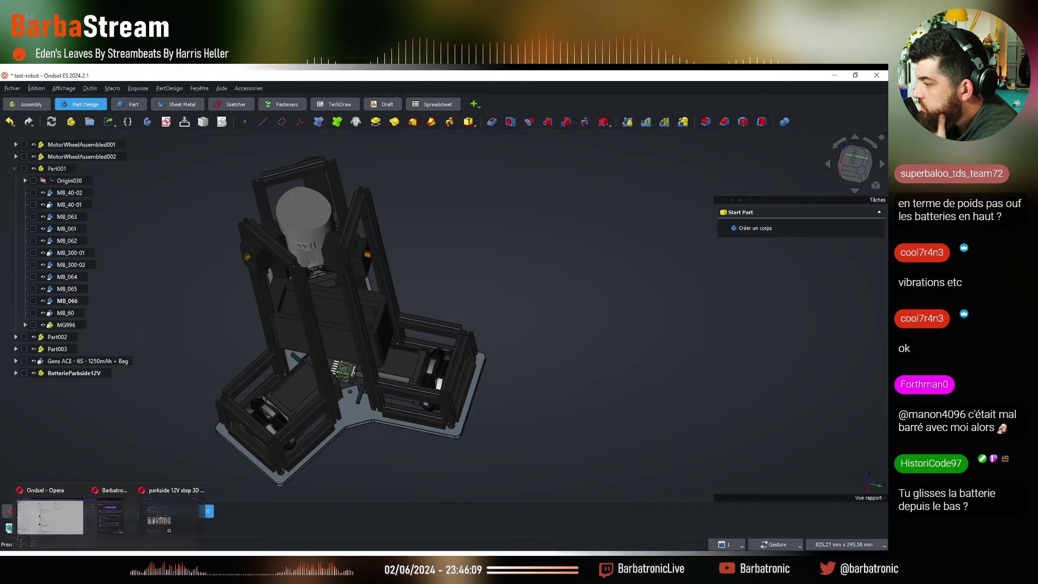
click(199, 526)
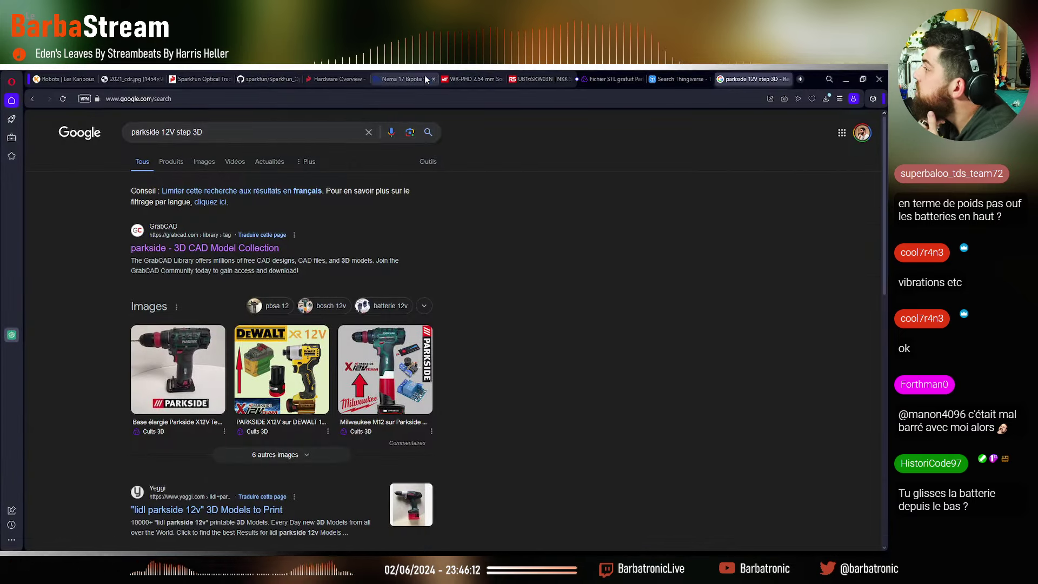
click(670, 80)
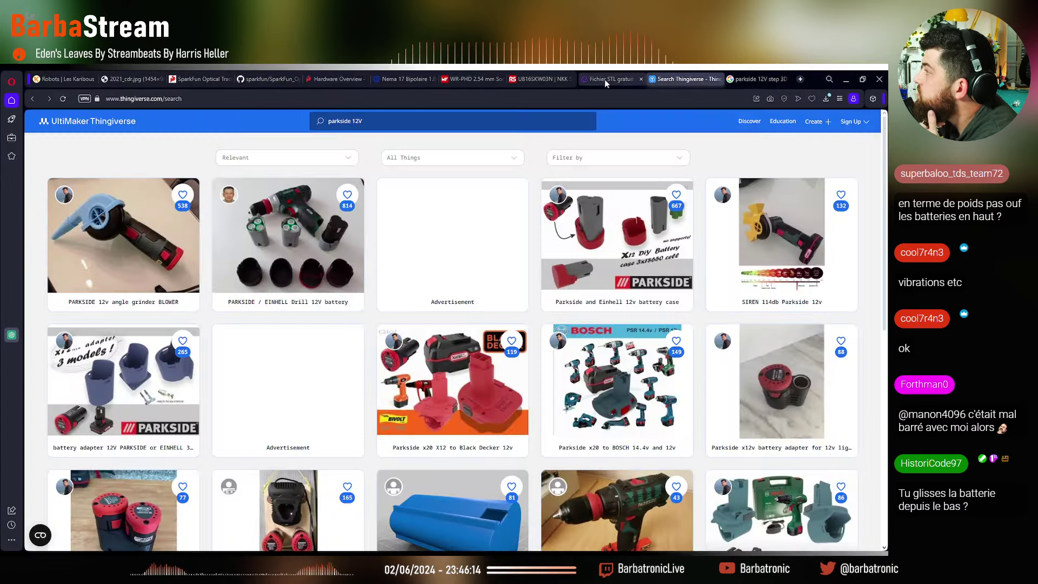
click(511, 79)
click(65, 79)
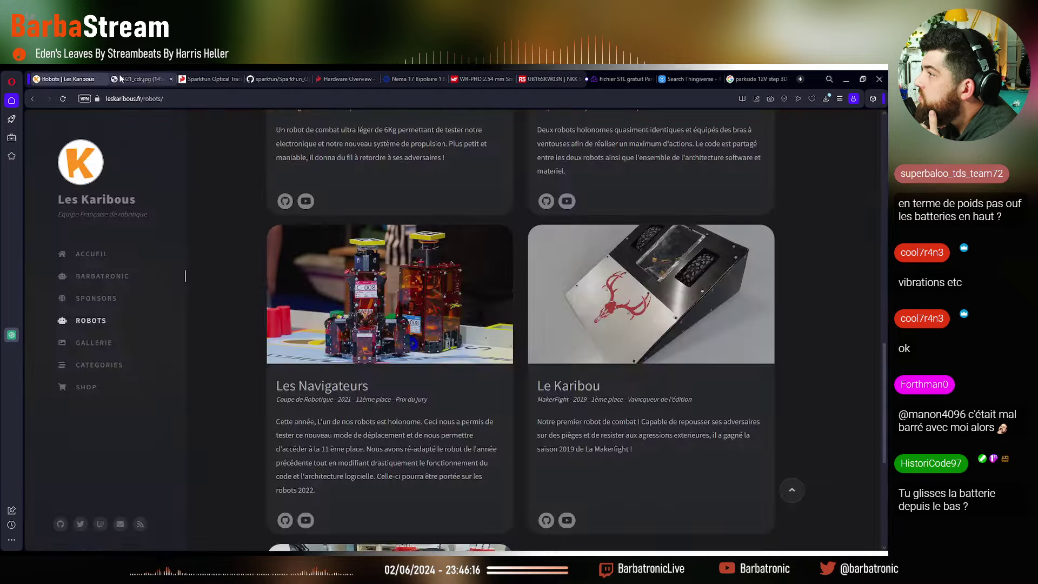
click(136, 79)
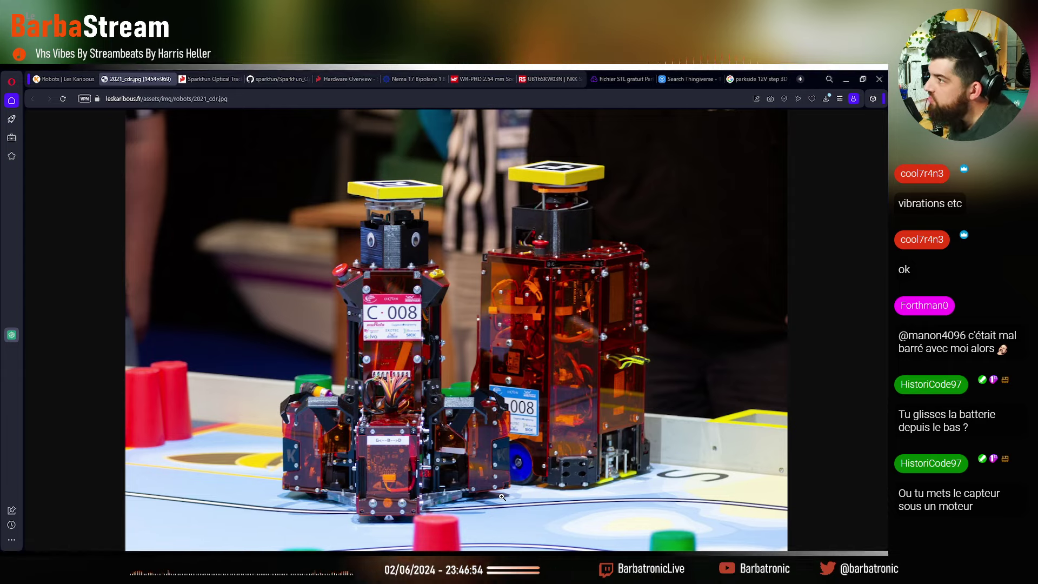
View the SparkFun Optical Tracking Odometry Sensor product page, switch to KiCad and inspect the sensor's board layout
click(204, 77)
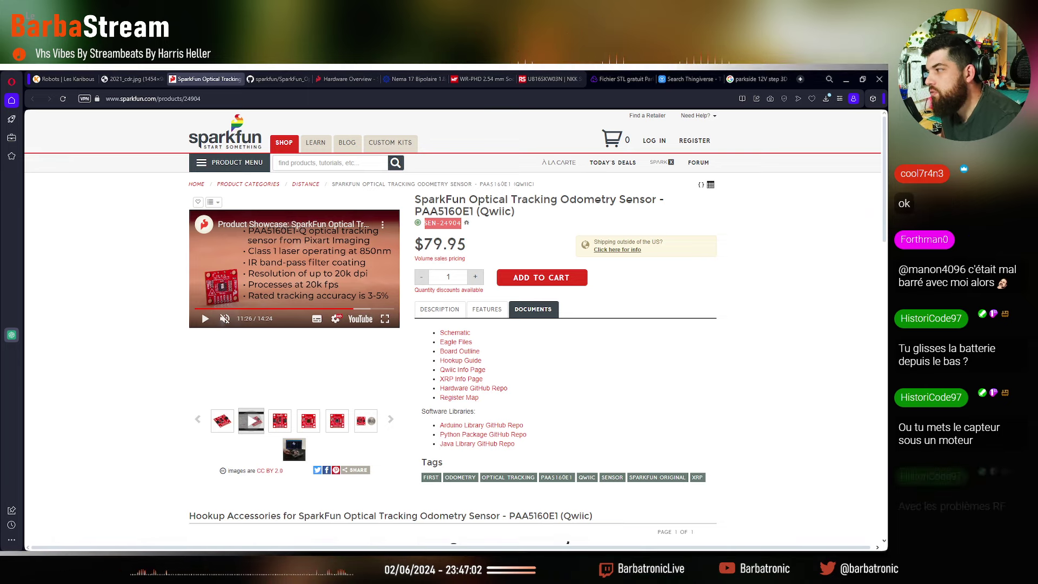
key(alt+Tab)
scroll(447, 327, up, 8)
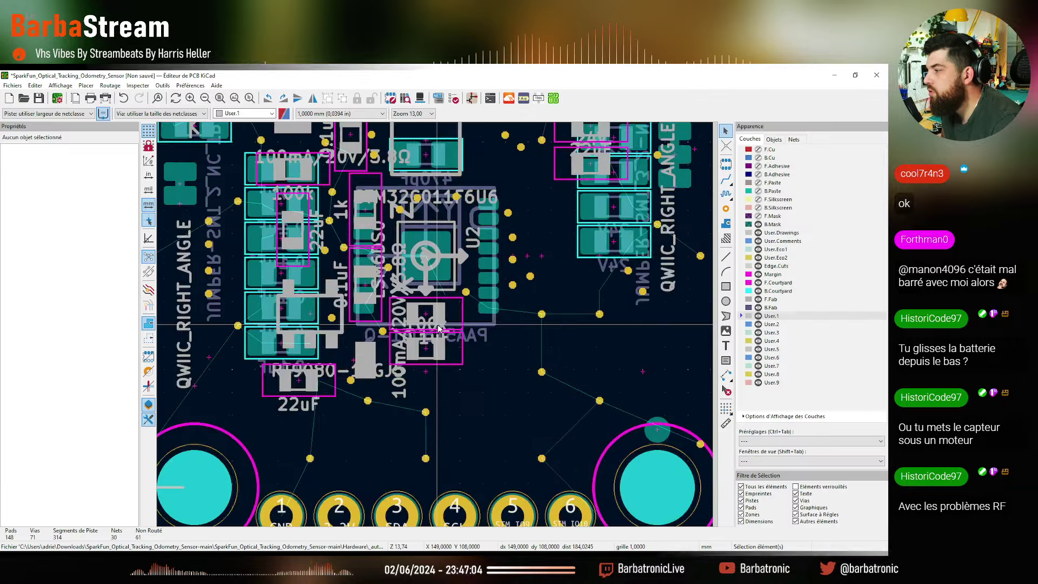
Switch back to the test-robot document in Ondsel and examine the sensor board at the centre of the base plate
key(alt+Tab)
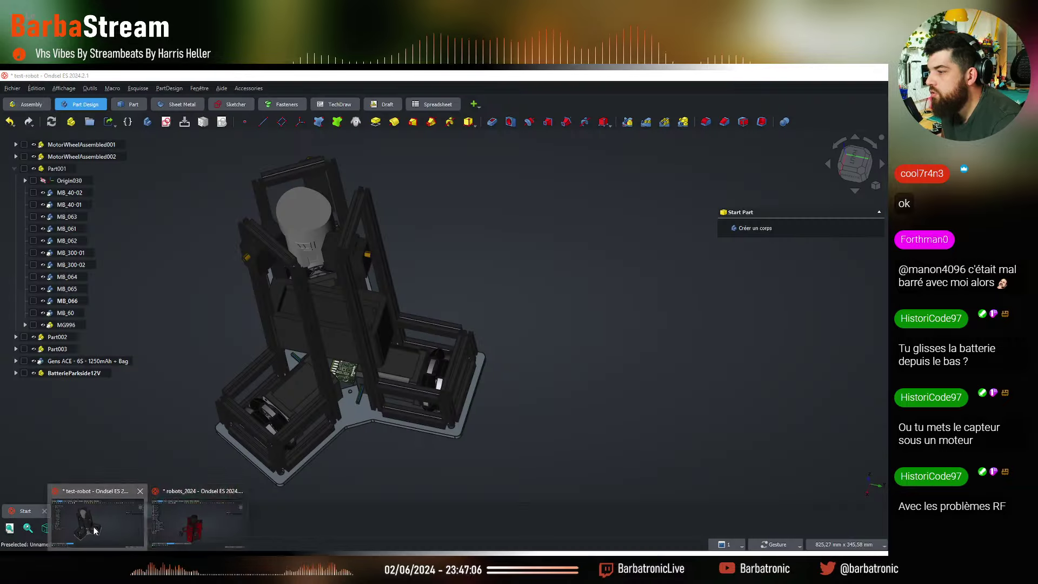
mouse_move(360, 440)
mouse_down()
mouse_move(372, 242)
mouse_move(285, 342)
mouse_move(340, 436)
mouse_up()
scroll(338, 432, up, 4)
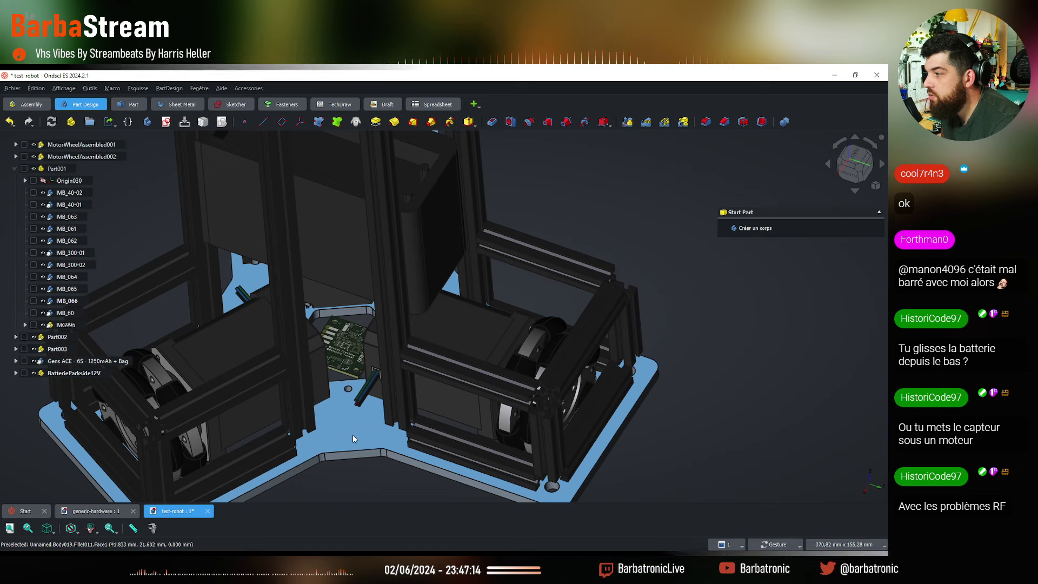
drag(355, 434, 338, 434)
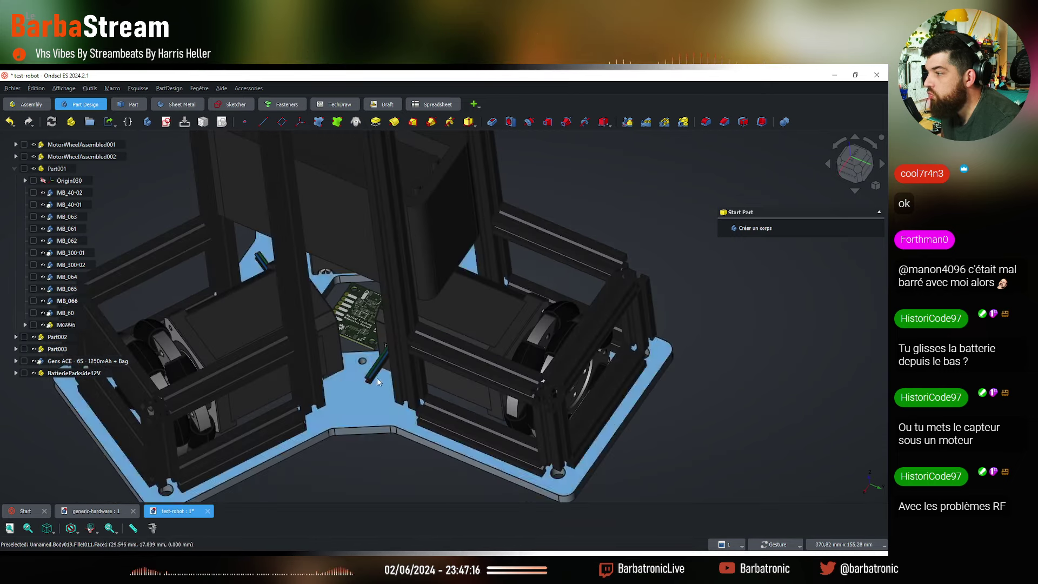
Examine the odometry sensor board's placement between the three motors, from above and from the underside of the base plate
drag(360, 400, 382, 401)
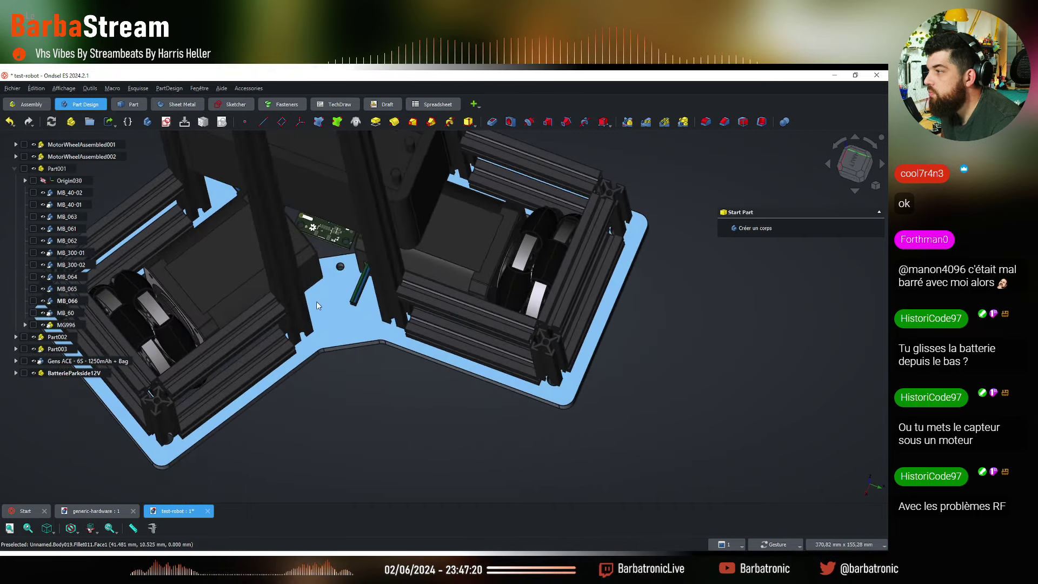
drag(370, 332, 461, 302)
scroll(393, 390, up, 3)
drag(393, 391, 461, 307)
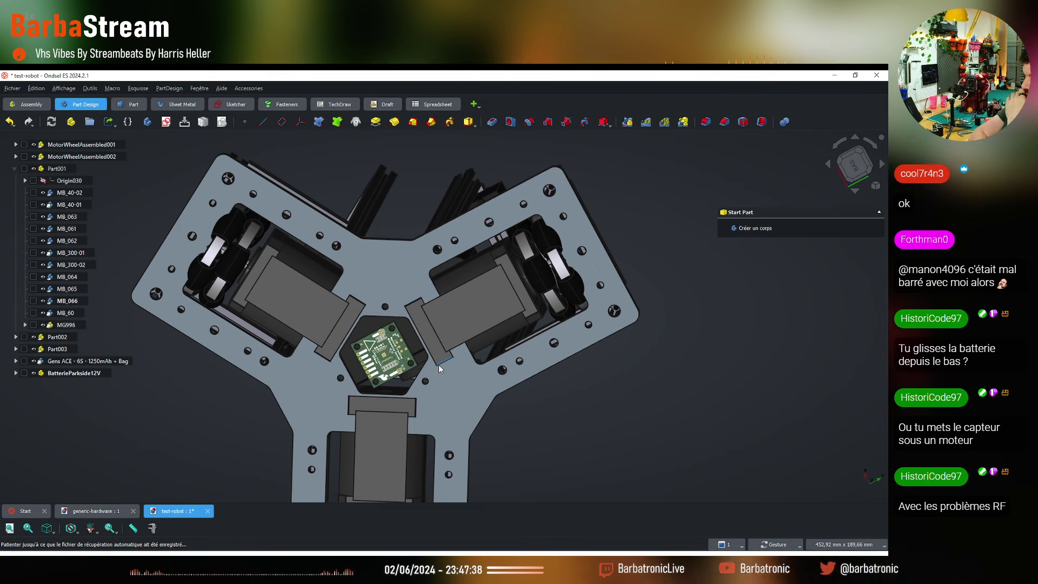
scroll(411, 354, down, 5)
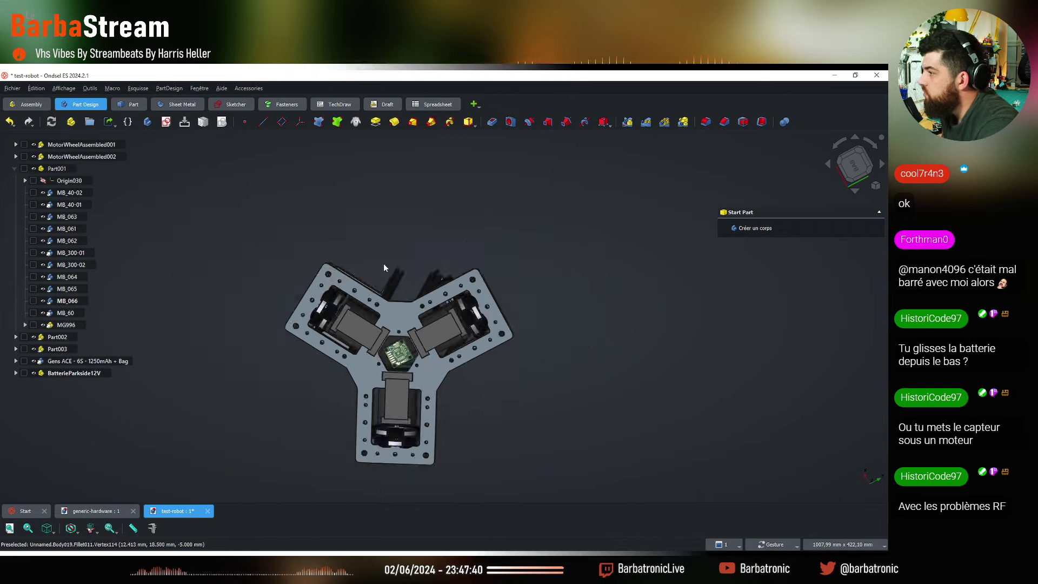
Inspect the test-robot's towers, battery and central sensor area from several angles, checking the space between battery, motors and sensor board
drag(384, 268, 518, 338)
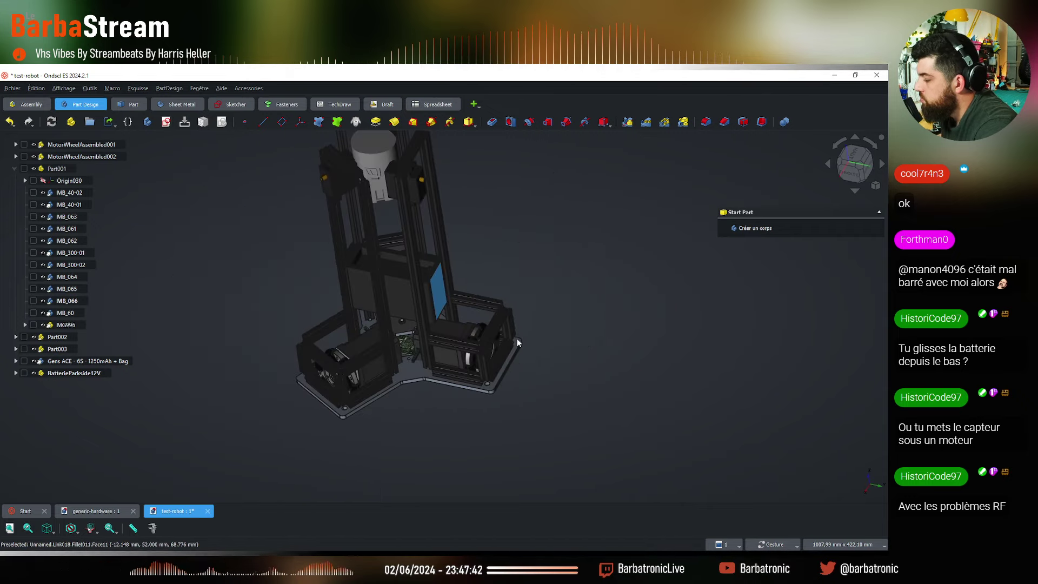
scroll(463, 385, down, 4)
scroll(439, 296, up, 4)
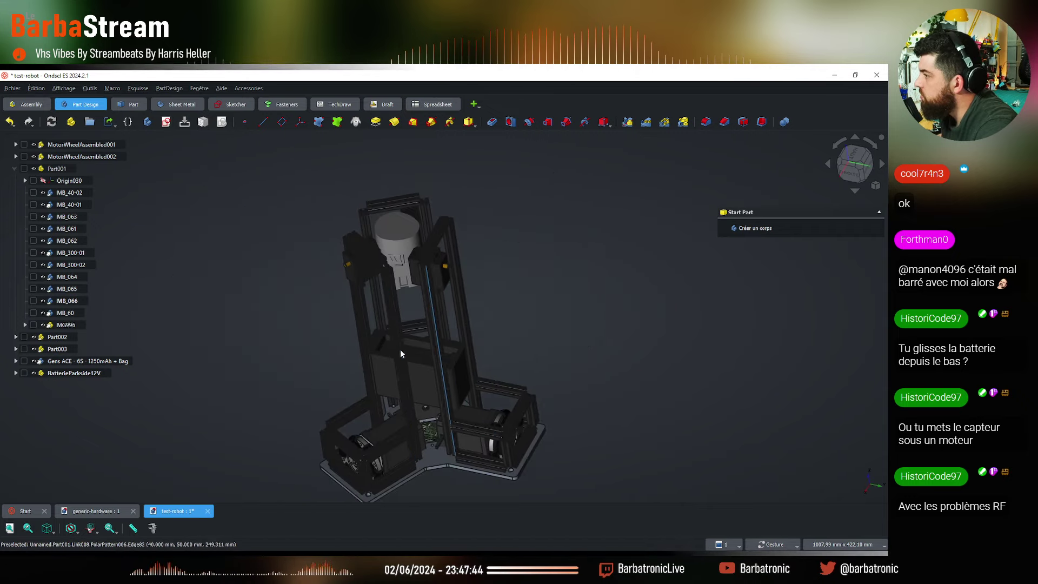
scroll(400, 350, up, 2)
drag(428, 382, 437, 423)
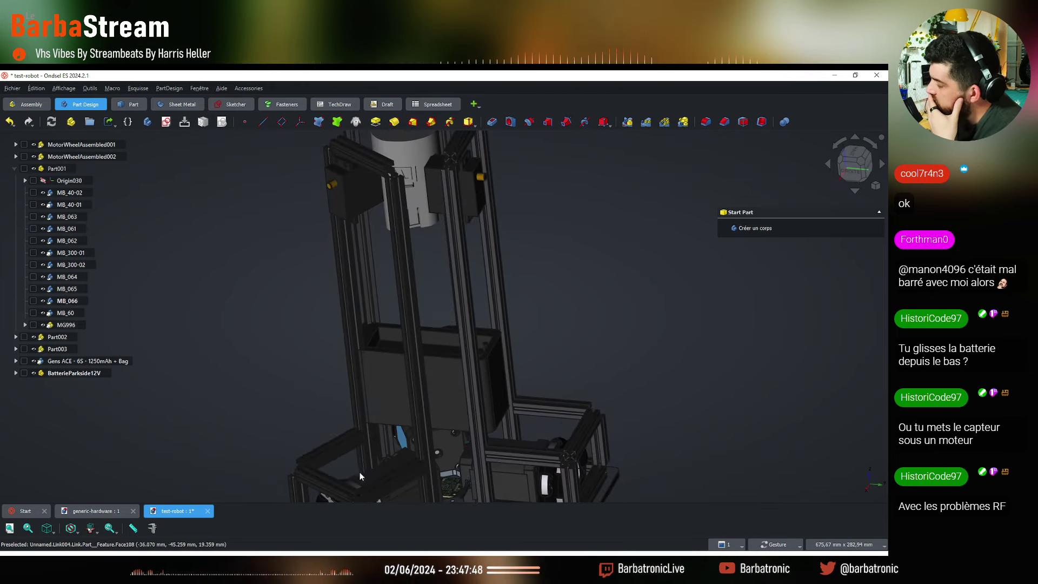
drag(583, 417, 547, 453)
scroll(547, 453, down, 2)
scroll(433, 480, up, 6)
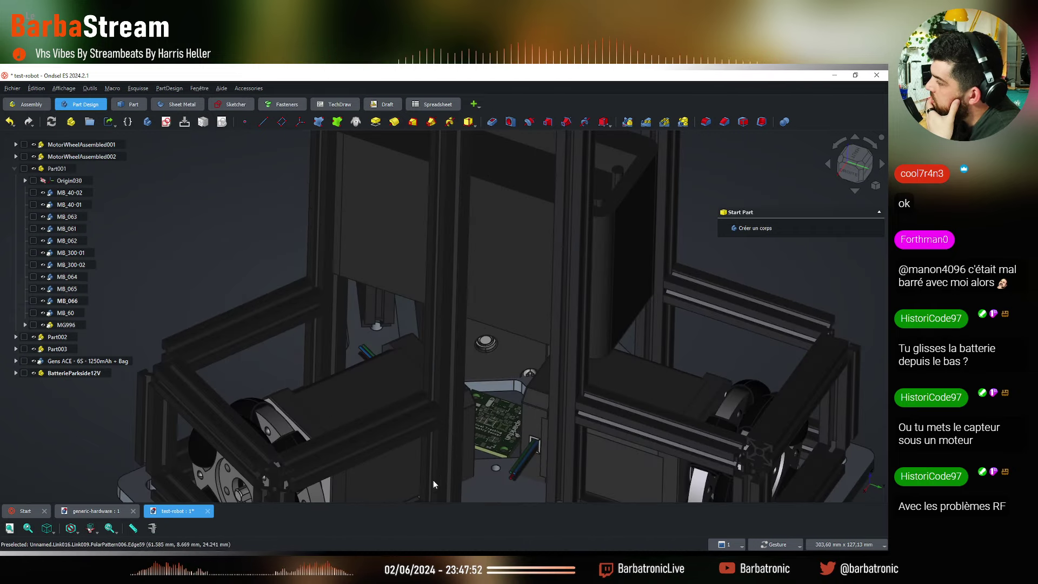
mouse_move(461, 342)
mouse_down()
mouse_move(382, 308)
mouse_move(449, 347)
mouse_up()
scroll(421, 376, down, 3)
scroll(402, 428, down, 3)
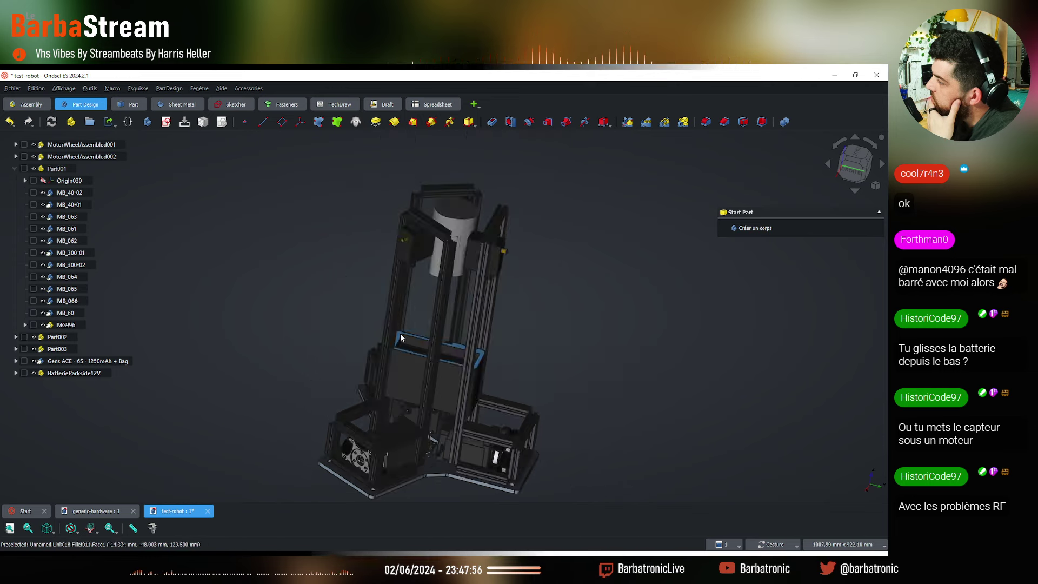
scroll(399, 336, up, 1)
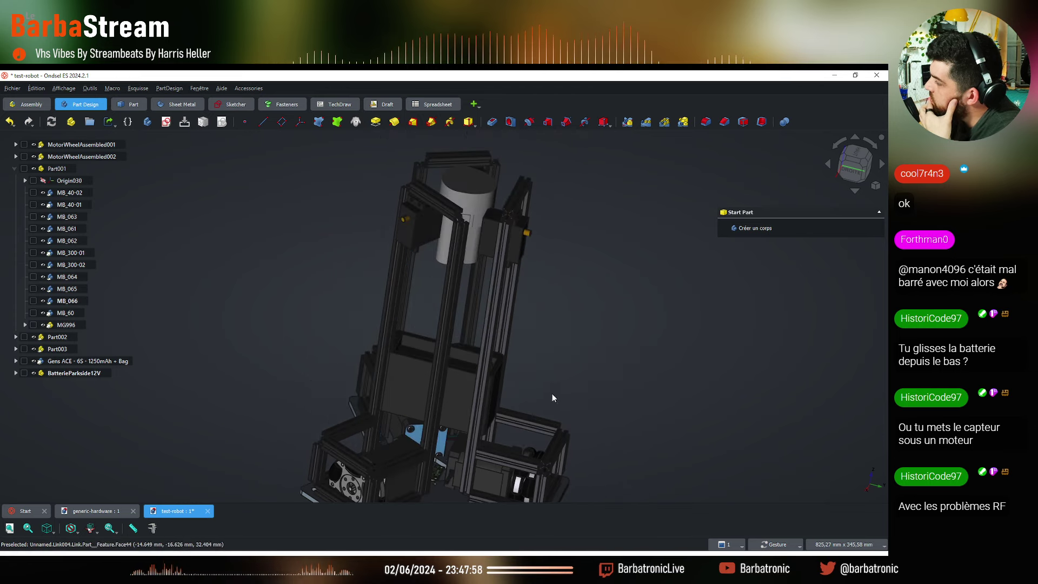
drag(417, 420, 452, 358)
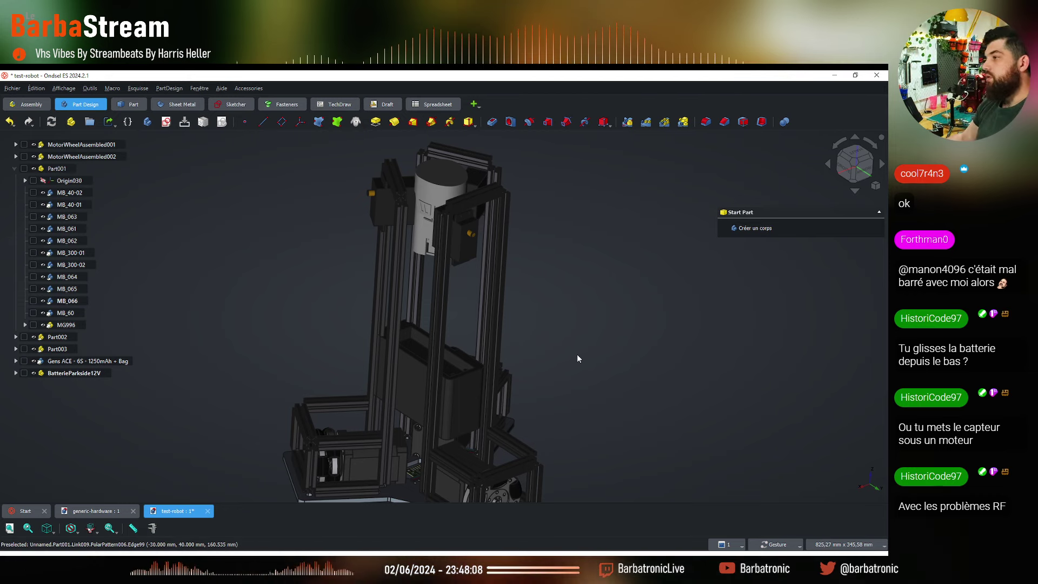
scroll(475, 346, down, 3)
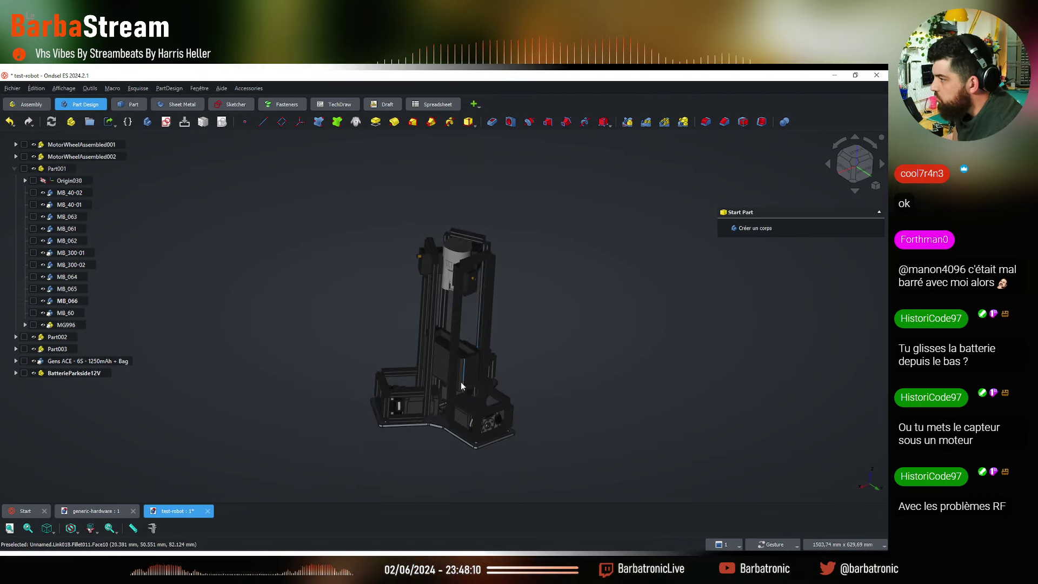
scroll(462, 385, up, 4)
scroll(448, 355, down, 2)
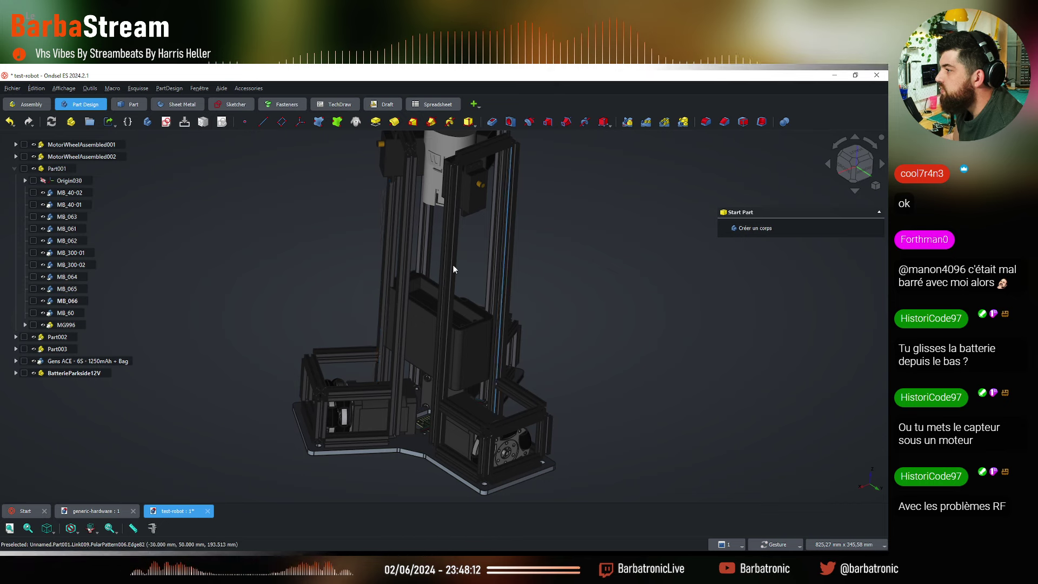
mouse_move(453, 268)
mouse_down()
mouse_move(441, 354)
mouse_move(441, 275)
mouse_up()
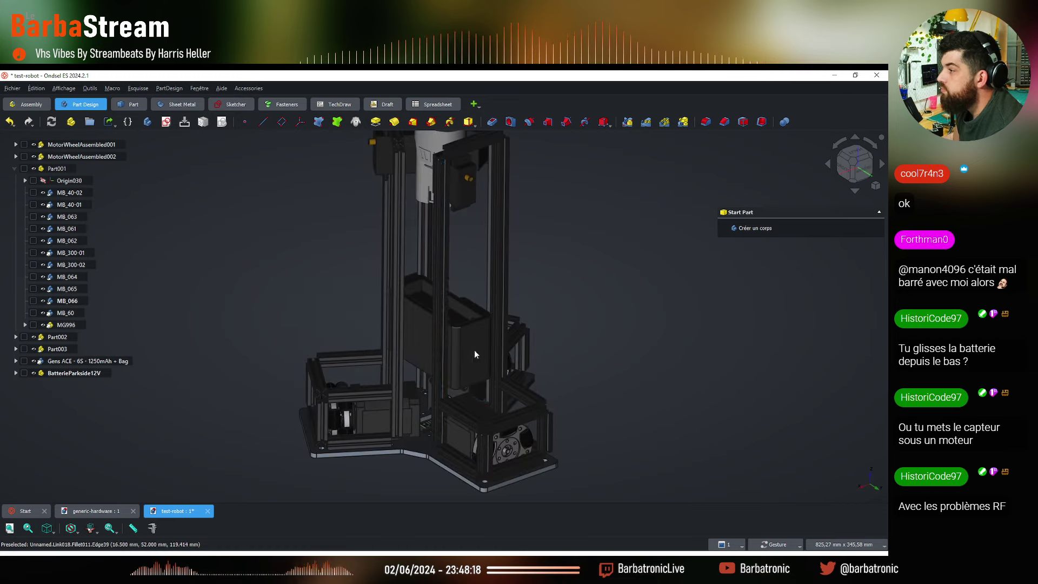
scroll(474, 350, down, 3)
scroll(474, 325, up, 2)
scroll(469, 394, down, 2)
scroll(470, 402, up, 3)
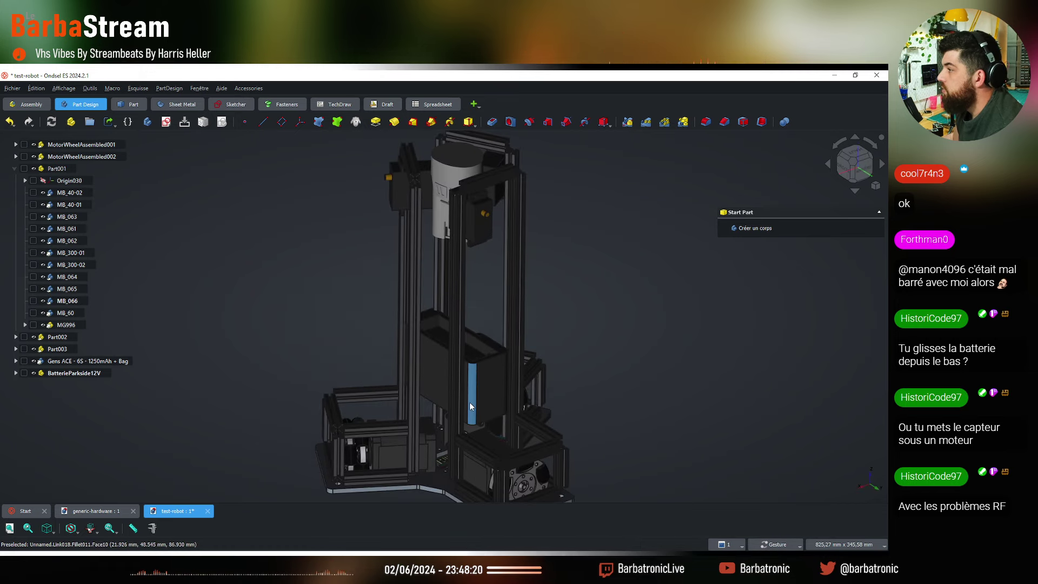
scroll(469, 401, down, 3)
scroll(475, 335, up, 3)
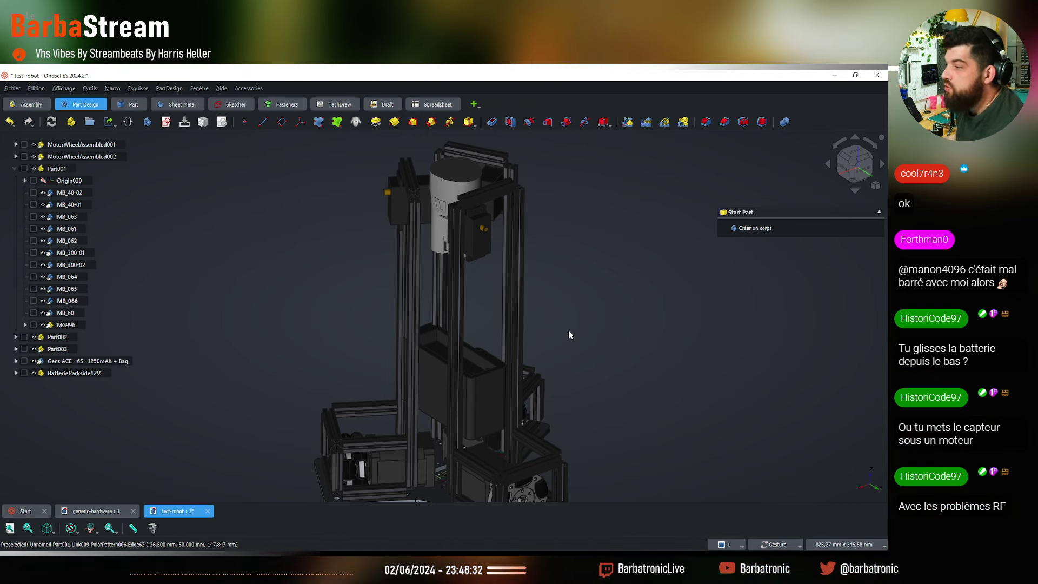
scroll(504, 271, down, 2)
scroll(488, 350, up, 2)
scroll(484, 319, down, 1)
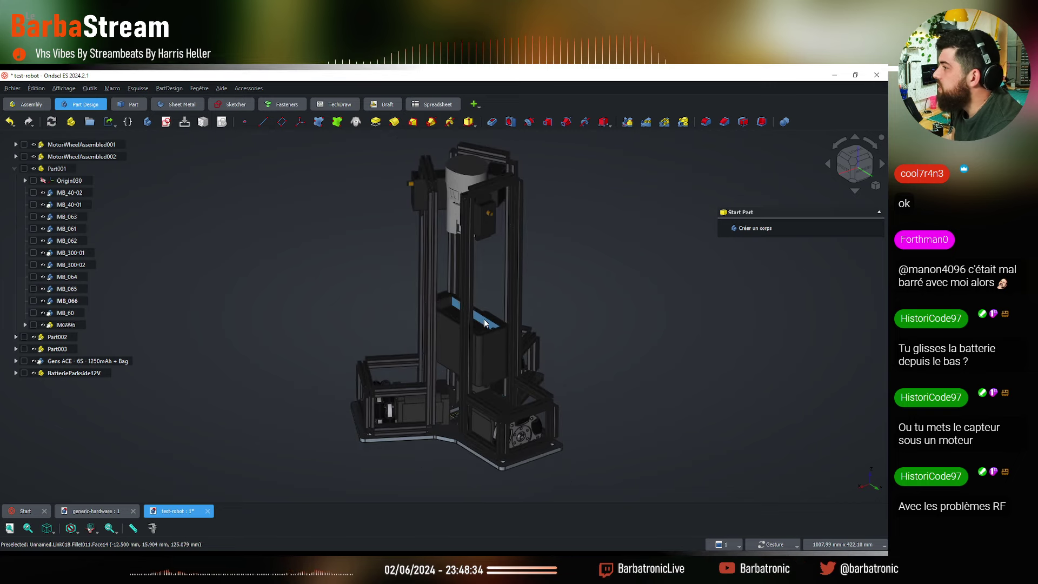
Bring up the robots_2024 window for a look at the previous robot and return to the test-robot document
drag(611, 297, 463, 68)
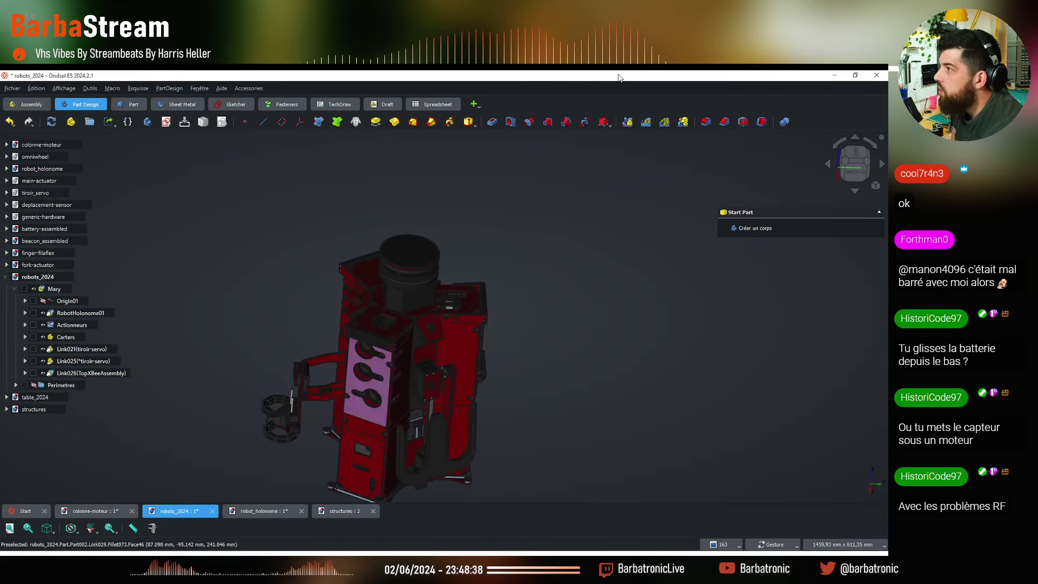
drag(579, 77, 1027, 266)
key(super+Down)
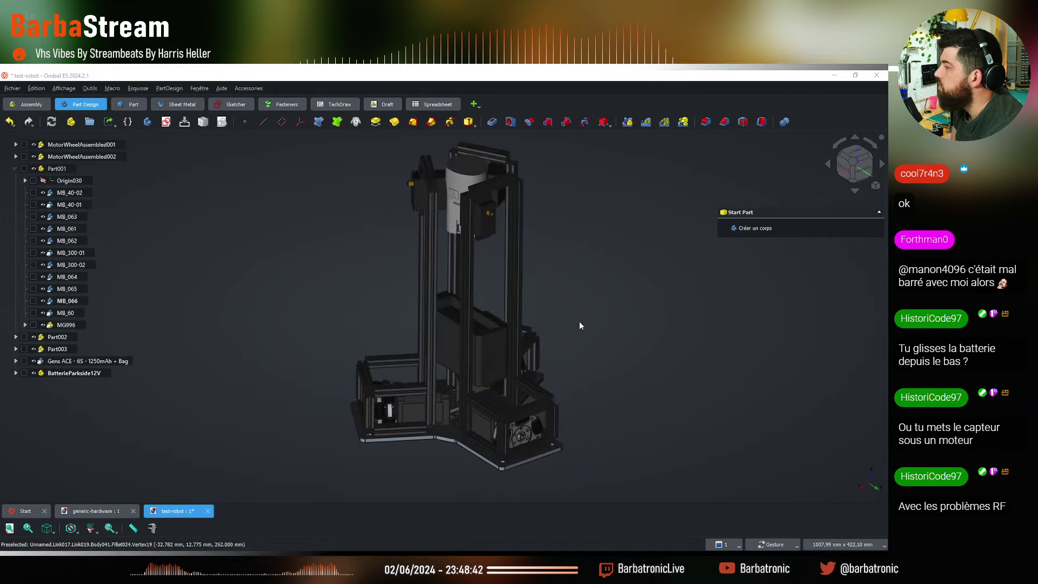
Examine the battery position above the motors and the overall tower layout of the test-robot from several sides
drag(321, 368, 427, 411)
scroll(424, 412, up, 5)
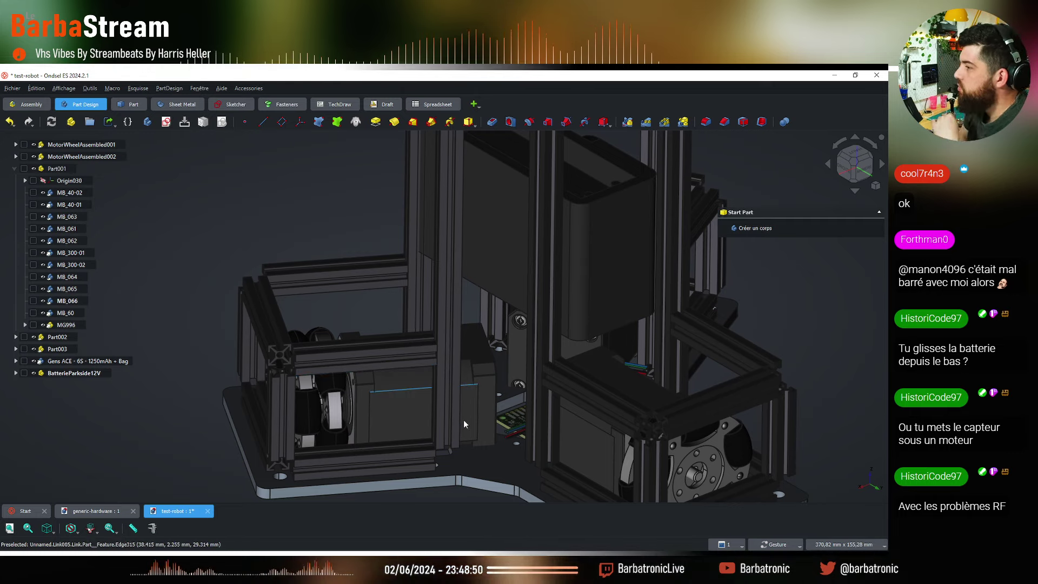
scroll(450, 425, down, 6)
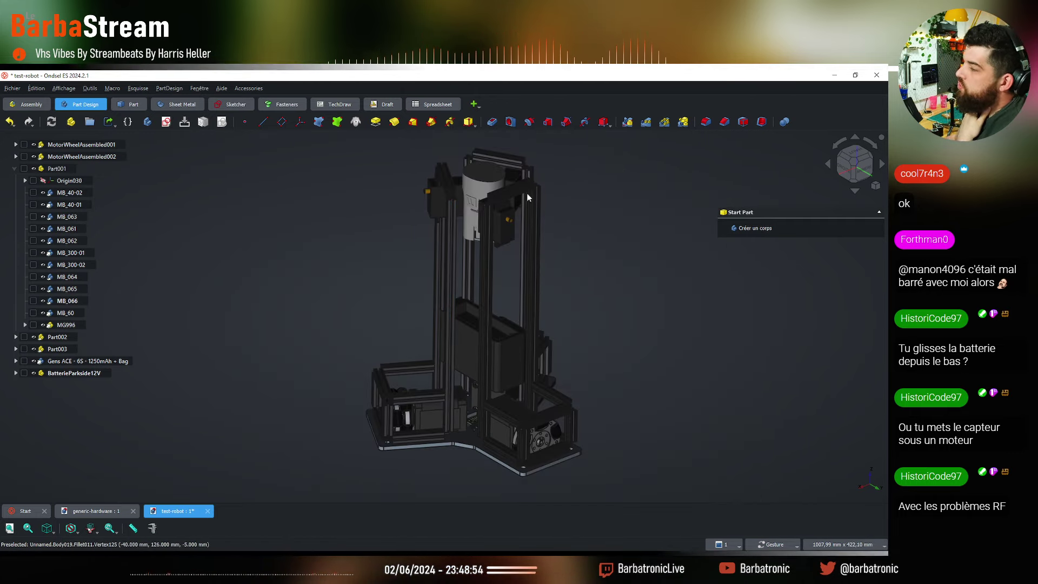
scroll(497, 394, up, 3)
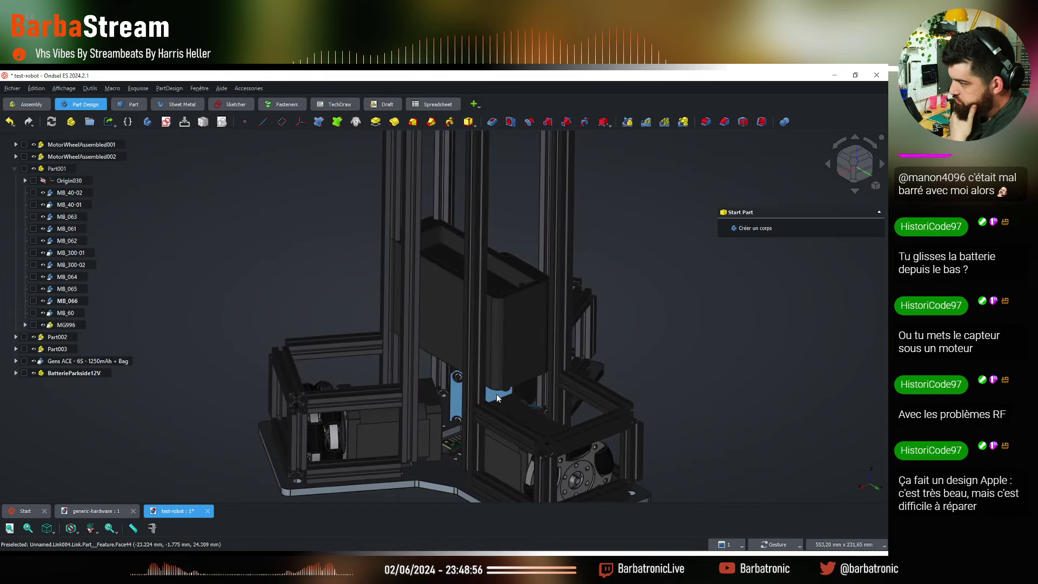
scroll(426, 417, down, 4)
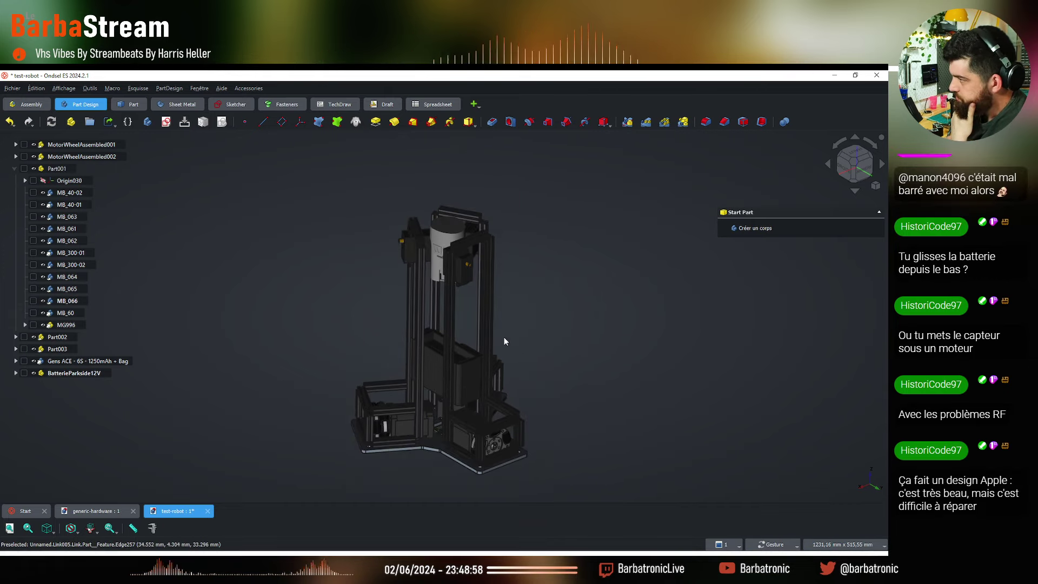
scroll(461, 306, up, 2)
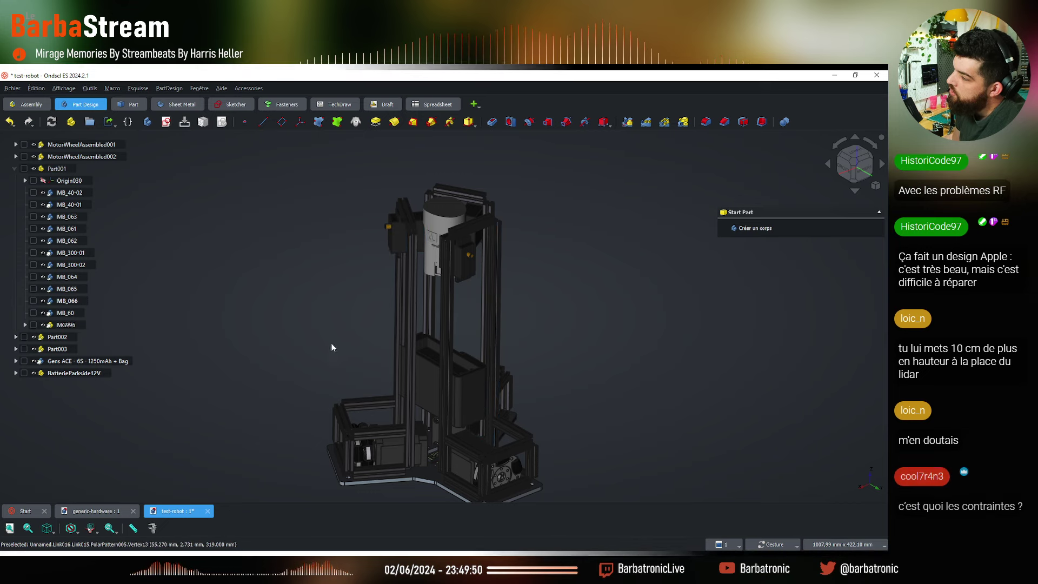
mouse_move(276, 414)
mouse_down()
mouse_move(390, 410)
mouse_move(538, 269)
mouse_move(574, 422)
mouse_move(614, 302)
mouse_move(649, 311)
mouse_move(587, 330)
mouse_move(529, 372)
mouse_up()
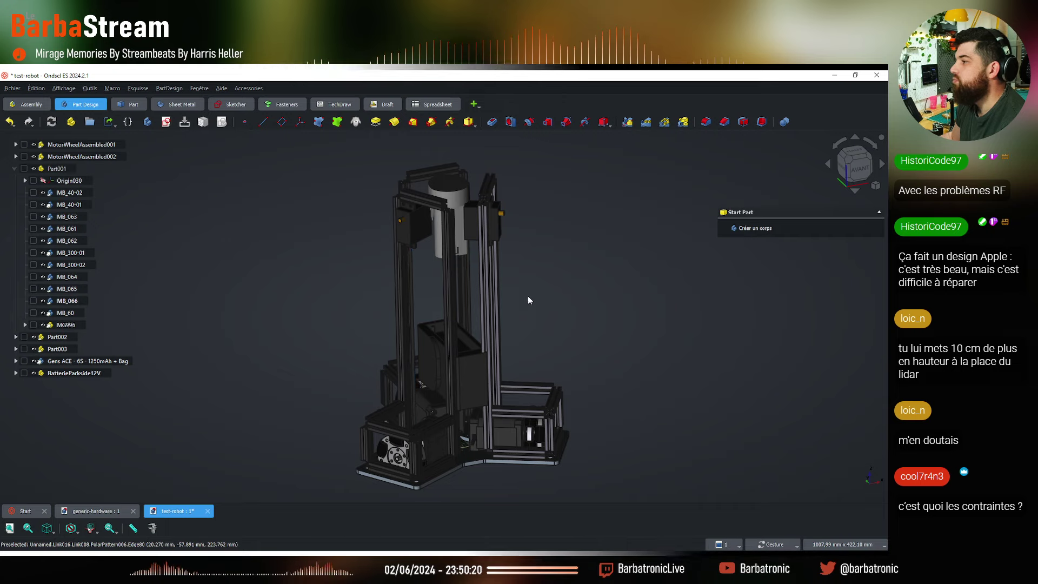
drag(456, 370, 482, 433)
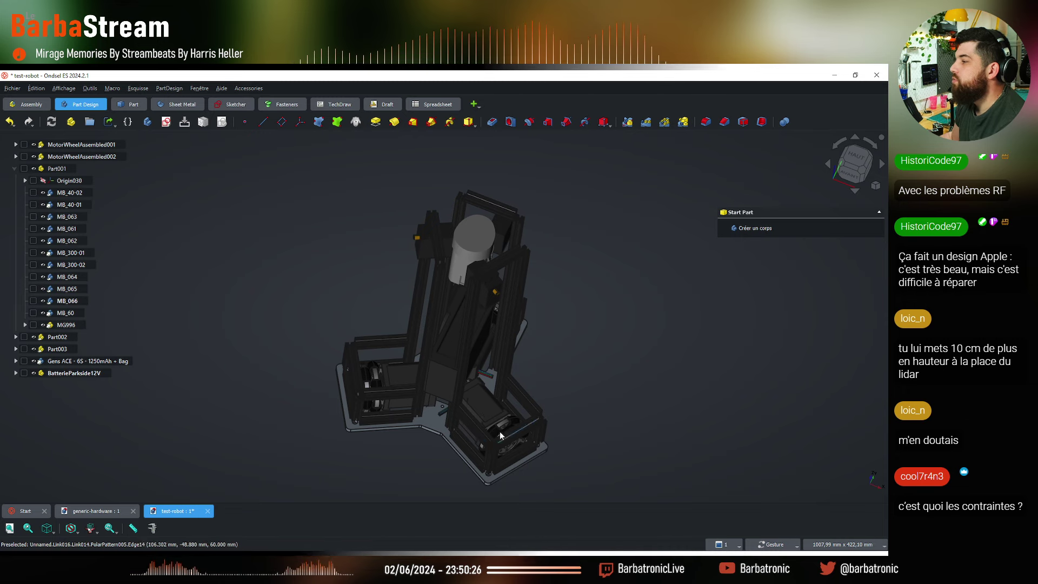
drag(523, 373, 577, 370)
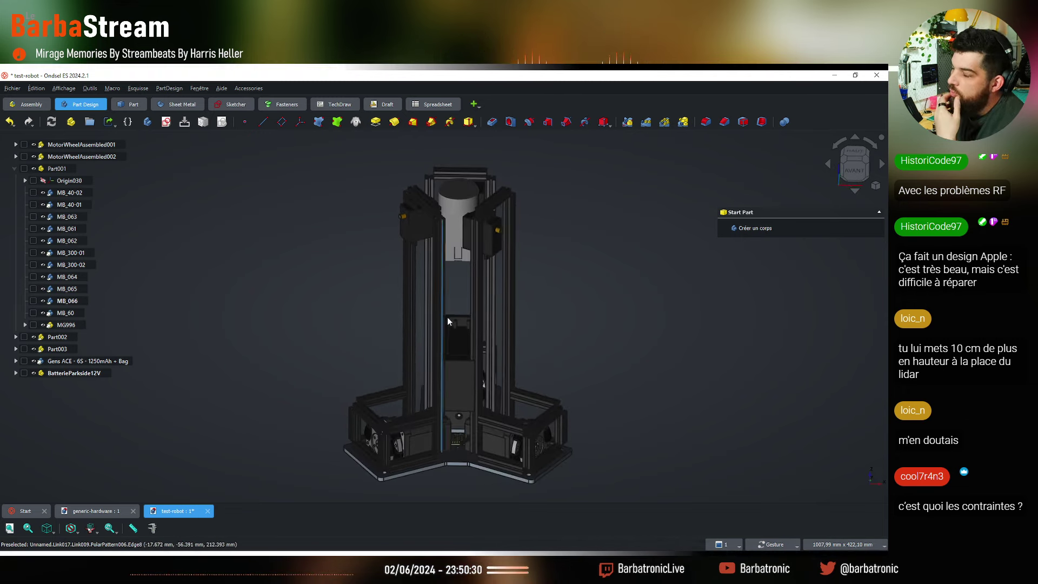
mouse_move(391, 290)
mouse_down()
mouse_move(505, 299)
mouse_move(417, 372)
mouse_move(388, 292)
mouse_up()
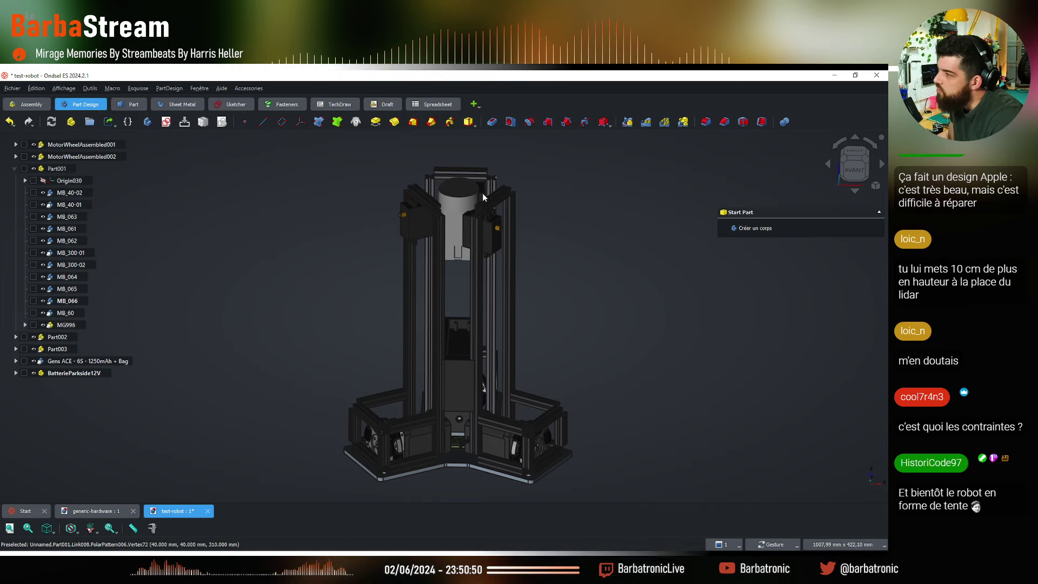
Bring the robots_2024 window back and inspect the robot's top beacon mast and body from the side and above
drag(887, 236, 382, 74)
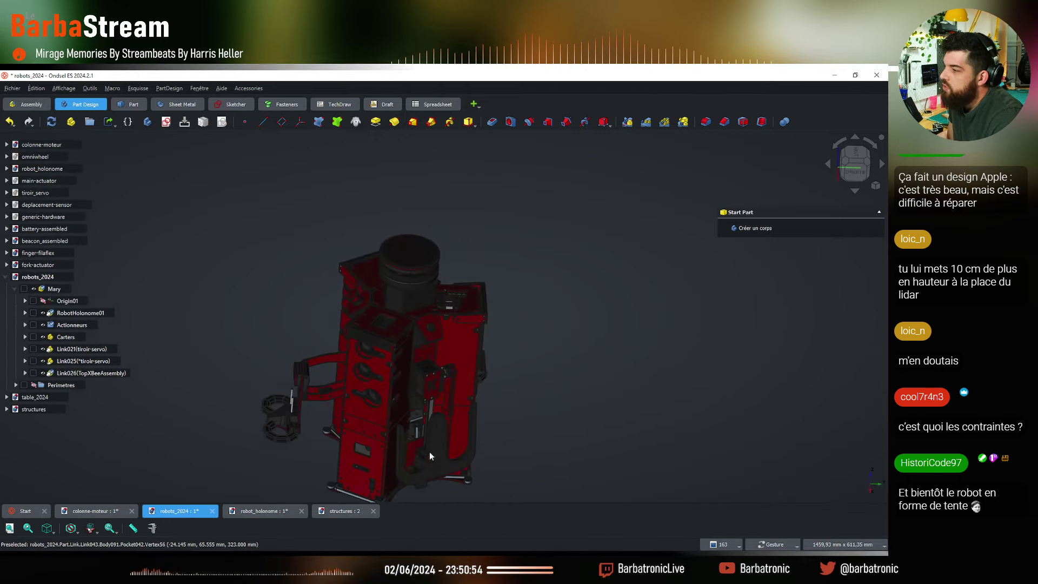
scroll(451, 282, down, 2)
scroll(430, 404, up, 3)
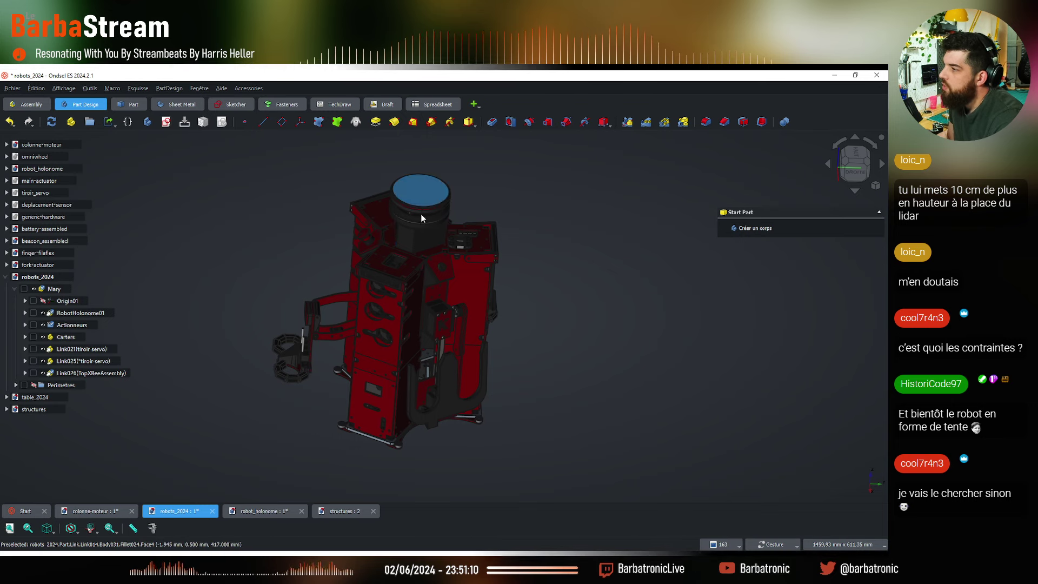
drag(421, 212, 410, 156)
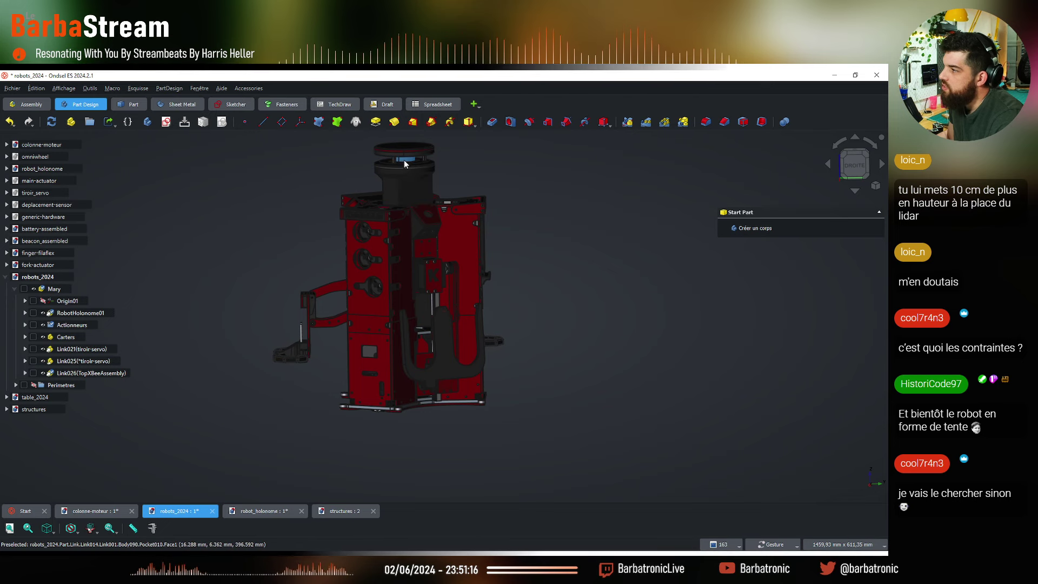
click(403, 160)
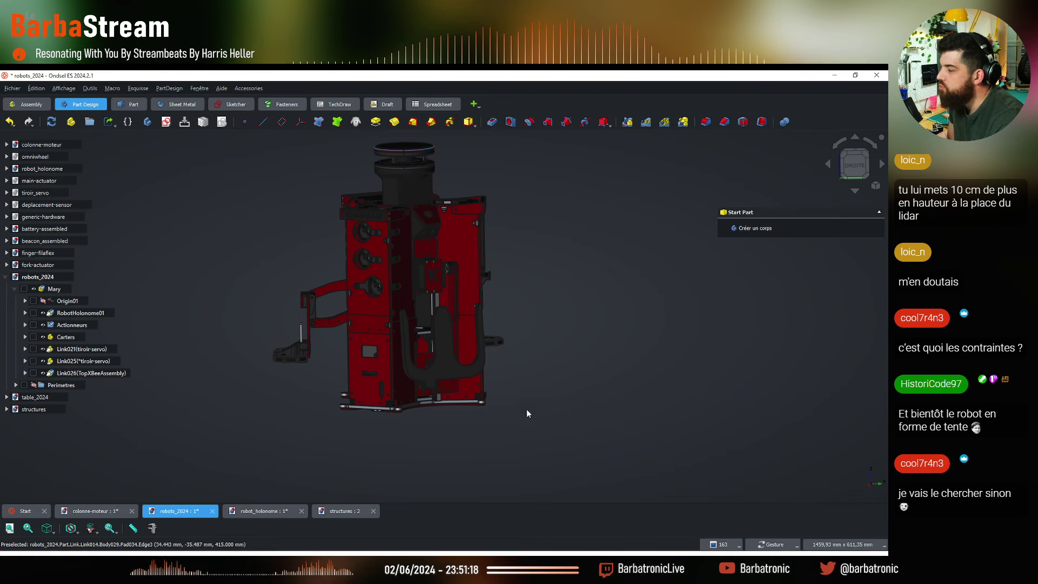
click(514, 377)
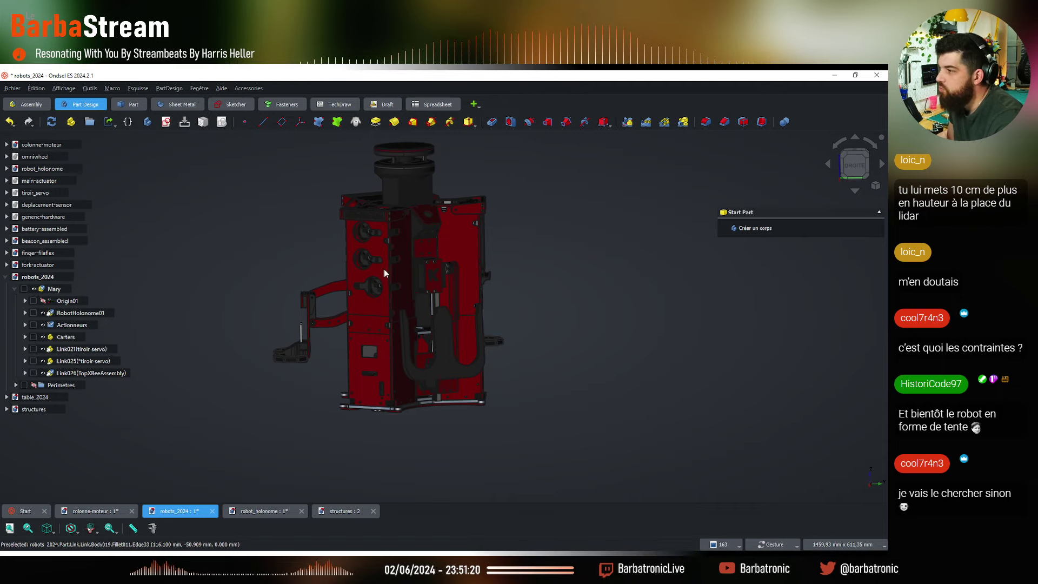
drag(397, 317, 412, 333)
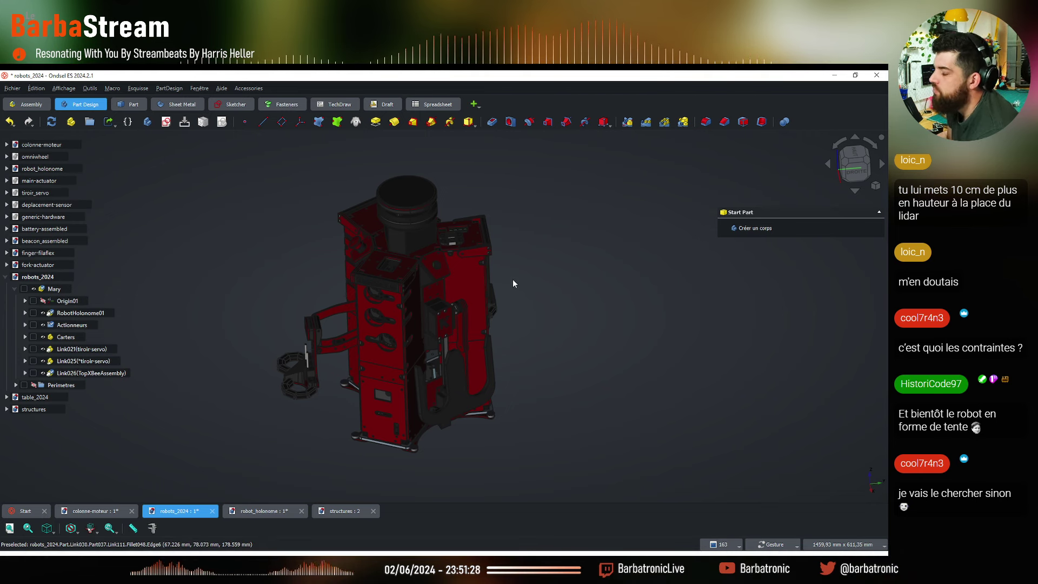
Minimize the robots_2024 window and view the test-robot's towers and wheel modules from a higher angle
click(836, 75)
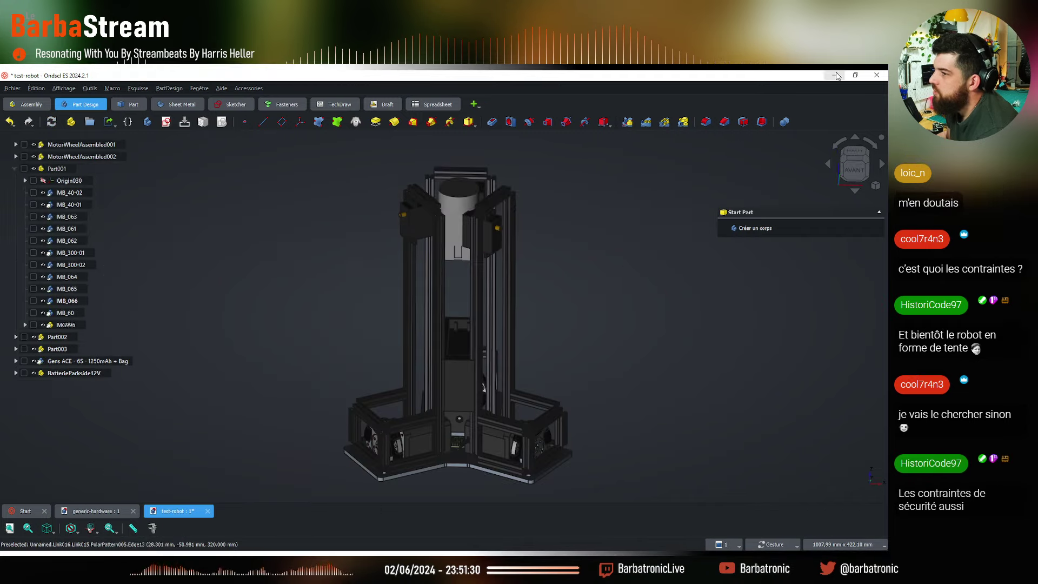
drag(511, 316, 415, 415)
mouse_move(490, 304)
mouse_down()
mouse_move(488, 345)
mouse_move(474, 340)
mouse_move(479, 323)
mouse_up()
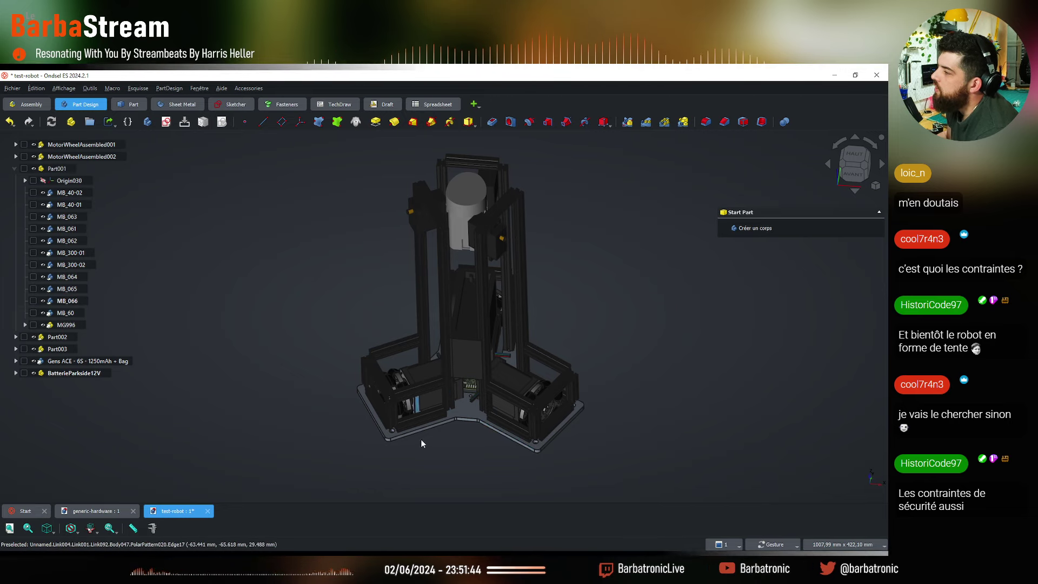
Bring up the robots_2024 window to compare the previous robot's body with the towers, and return to the test-robot document
drag(497, 426, 435, 303)
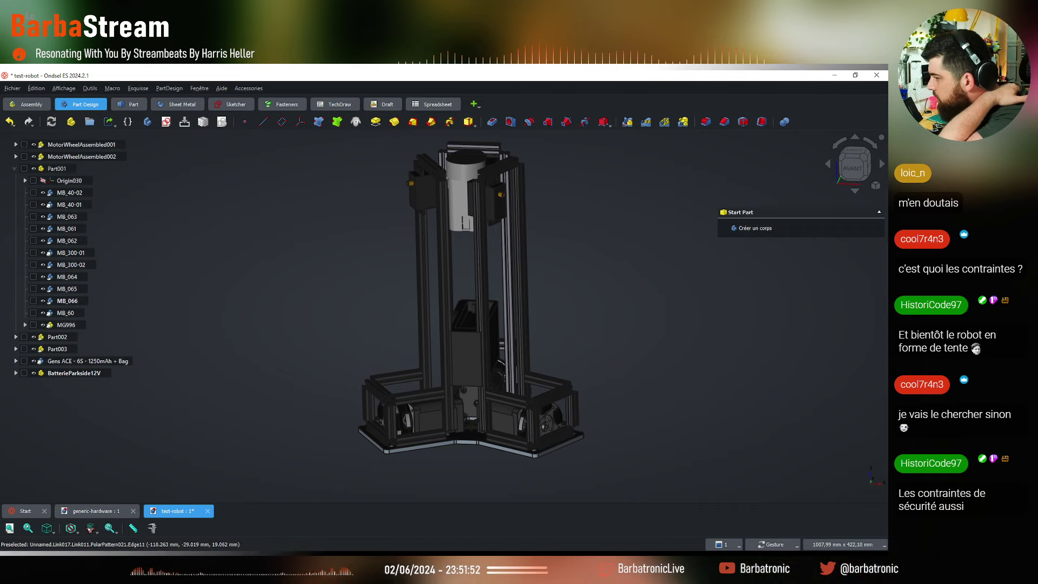
mouse_move(145, 555)
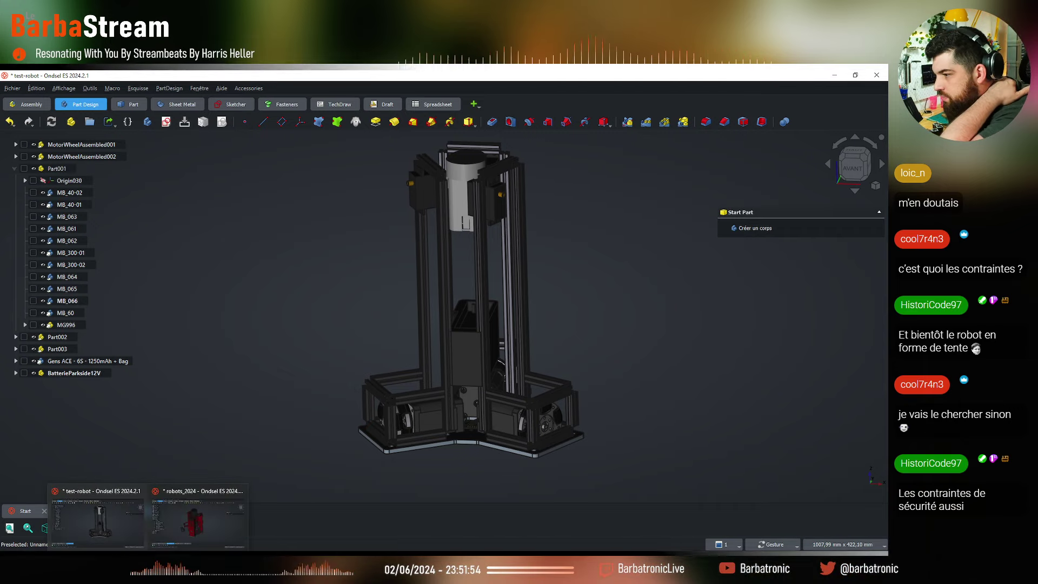
click(197, 536)
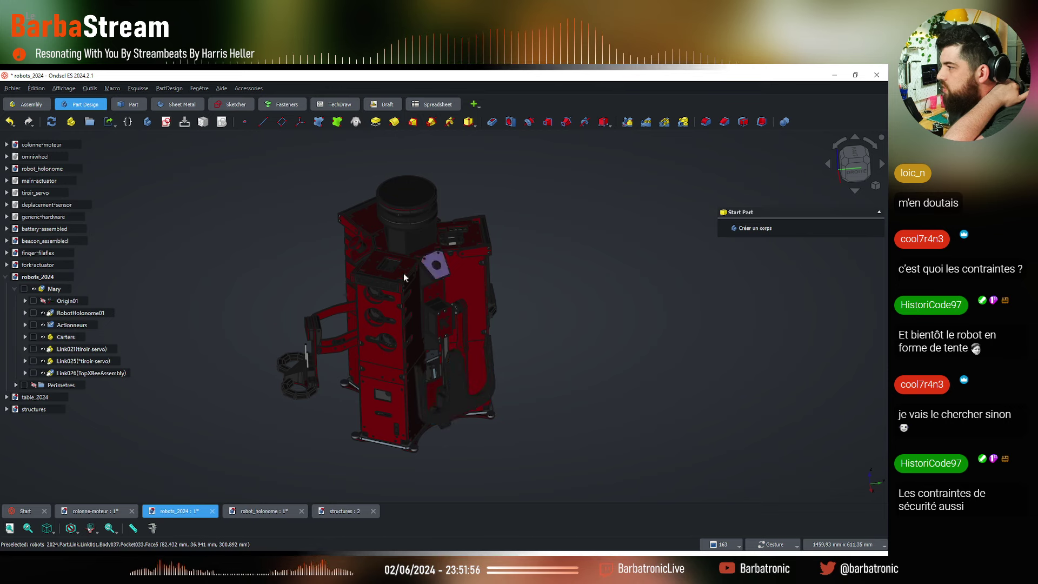
click(436, 275)
click(638, 179)
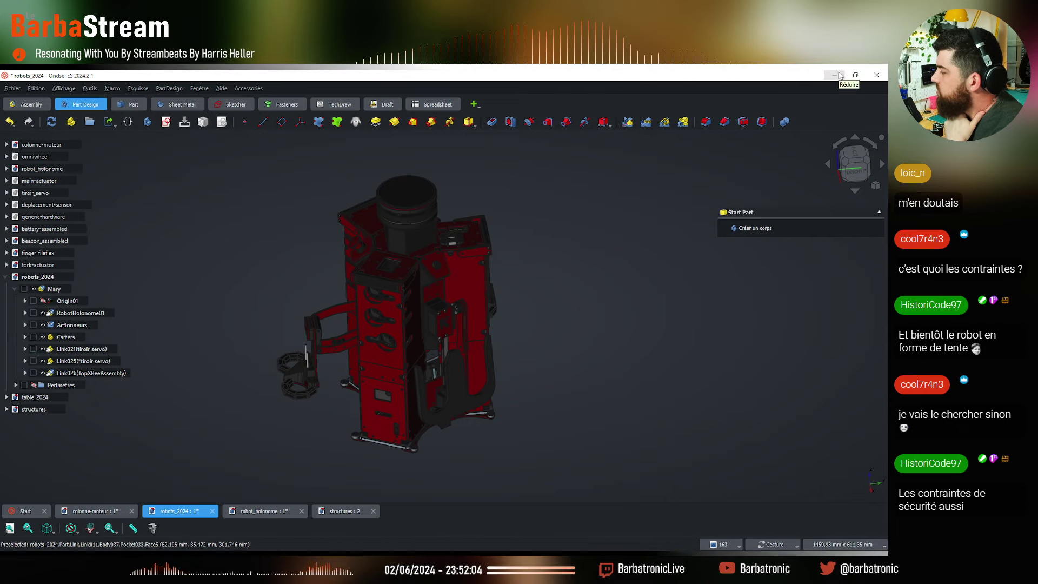
click(835, 75)
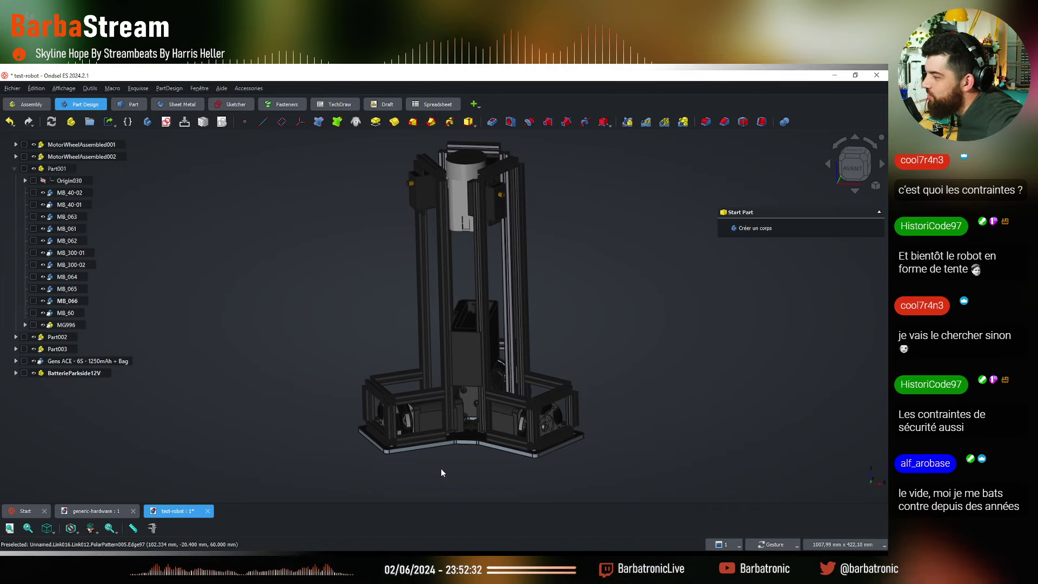
drag(441, 473, 627, 355)
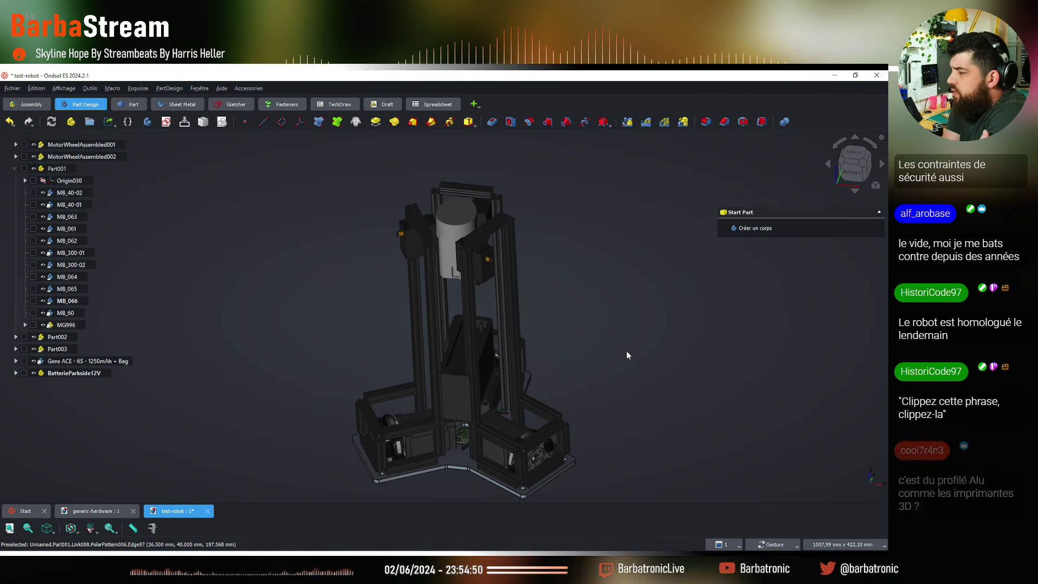
Switch to the browser and look over the MakerBeam home page and its 10 mm profile illustration
key(alt+Tab)
scroll(804, 294, down, 1)
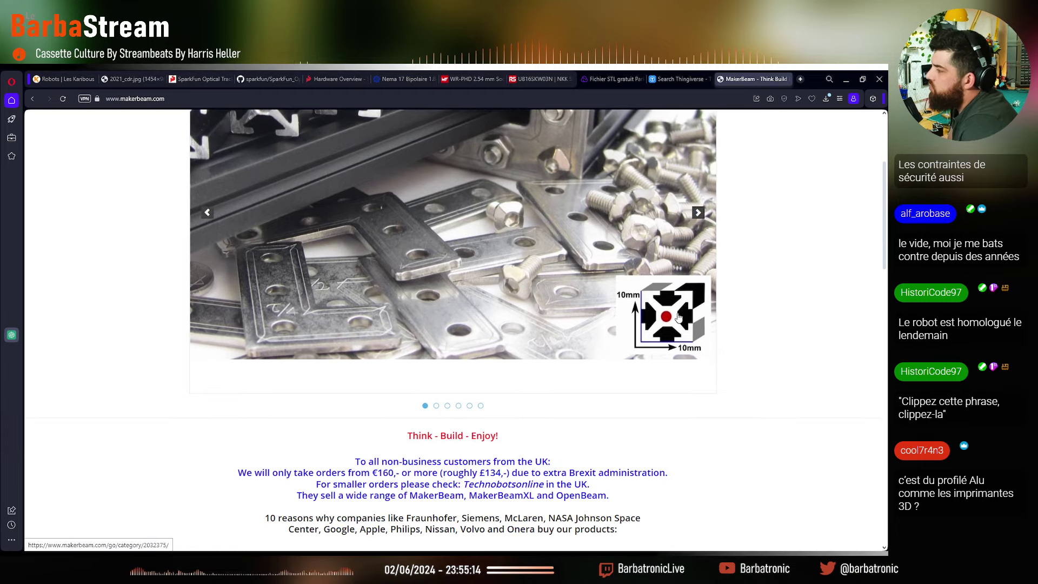
scroll(804, 294, up, 1)
scroll(688, 323, up, 3)
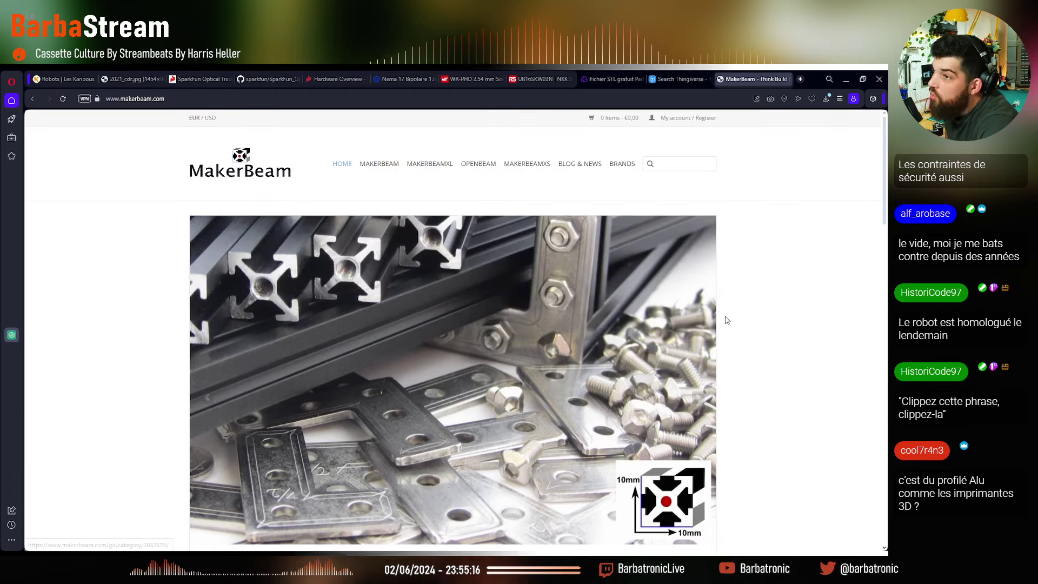
scroll(724, 312, down, 2)
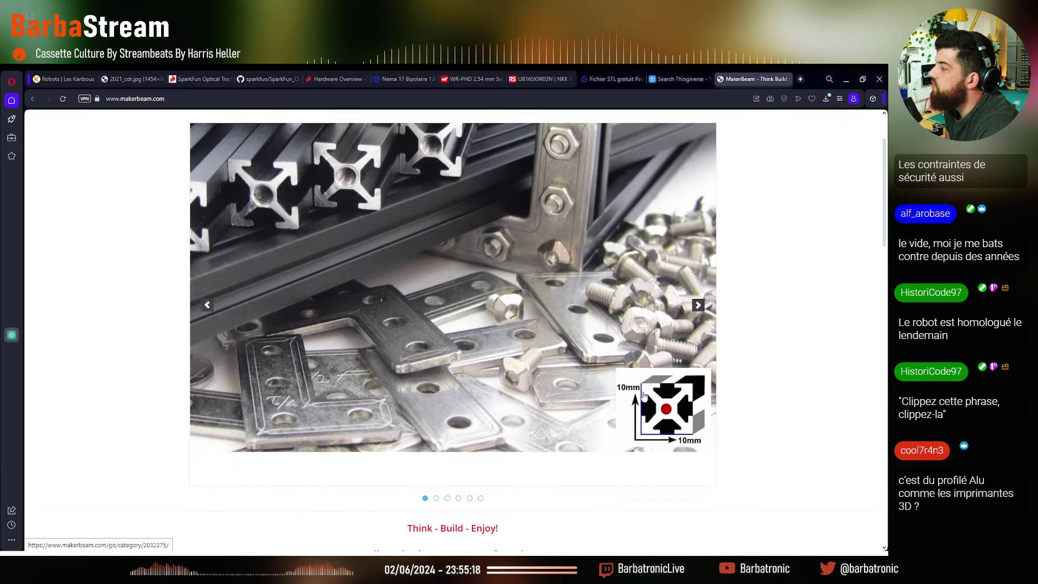
scroll(707, 437, up, 2)
Browse the MakerBeam 10x10mm profile kits, check the MakerBeam Regular Starter Kit Black page, and return to the test-robot in Ondsel
mouse_move(506, 177)
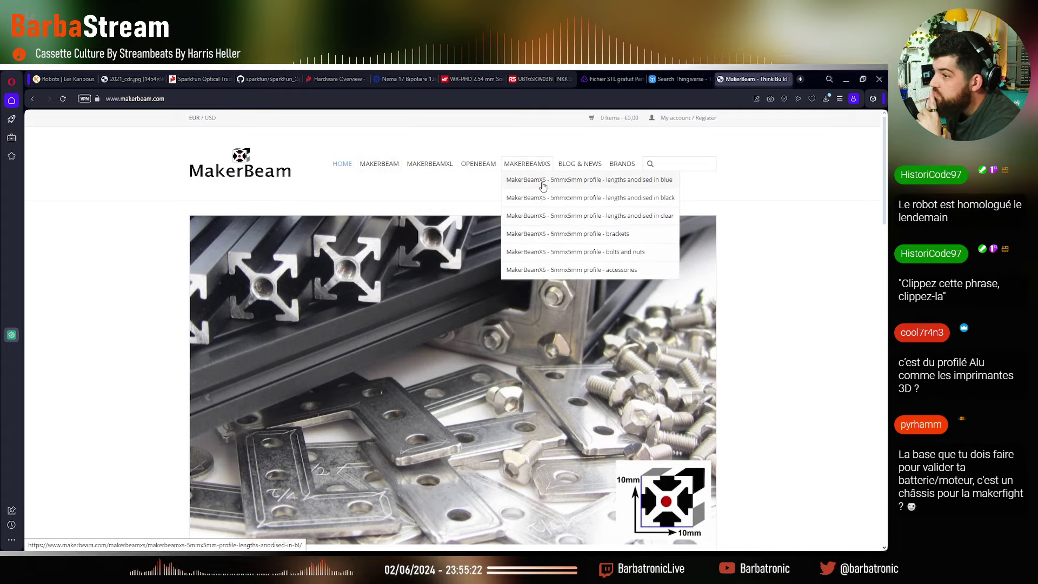
mouse_move(379, 164)
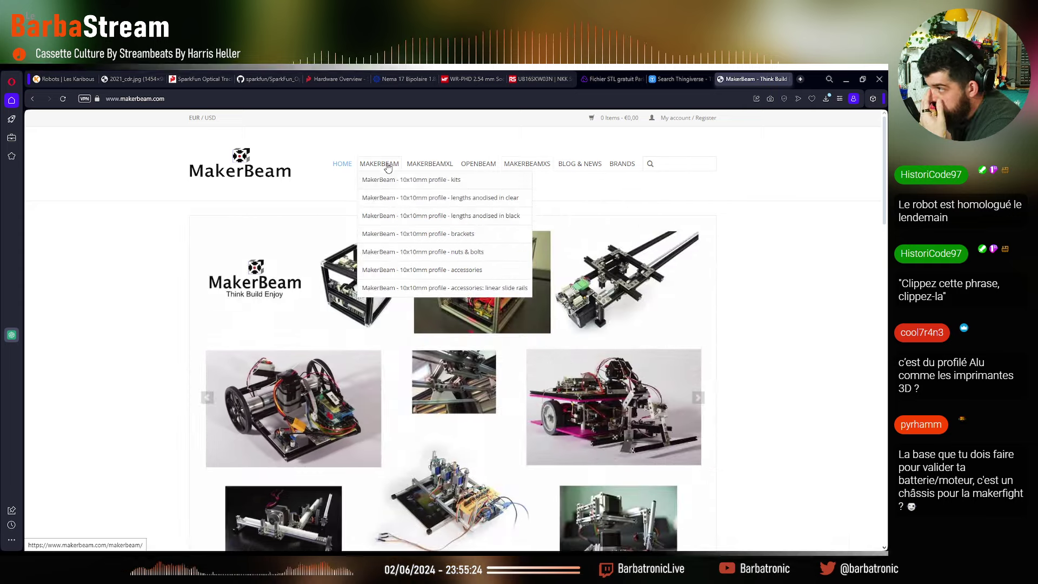
click(406, 184)
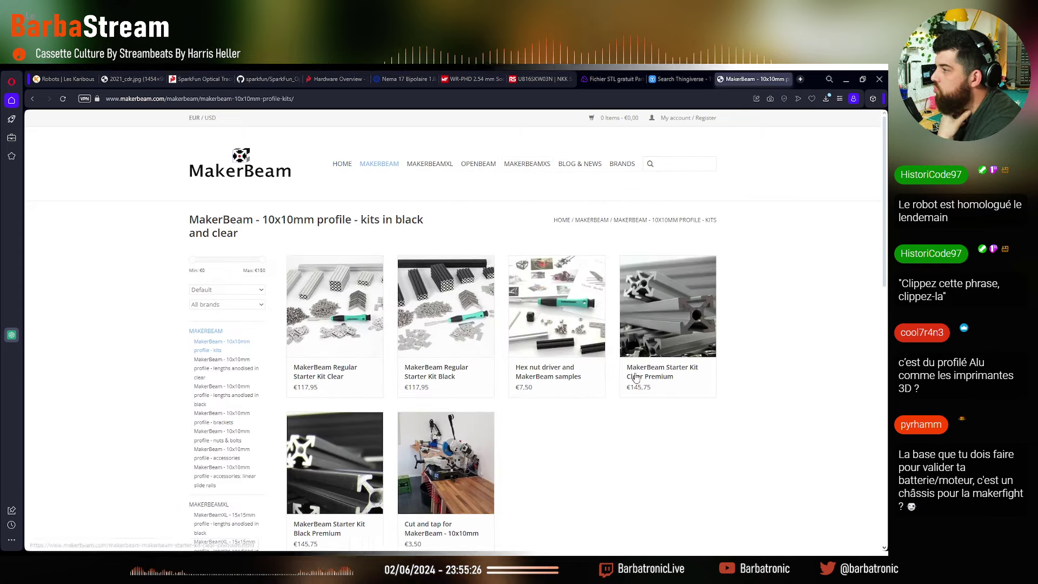
click(455, 302)
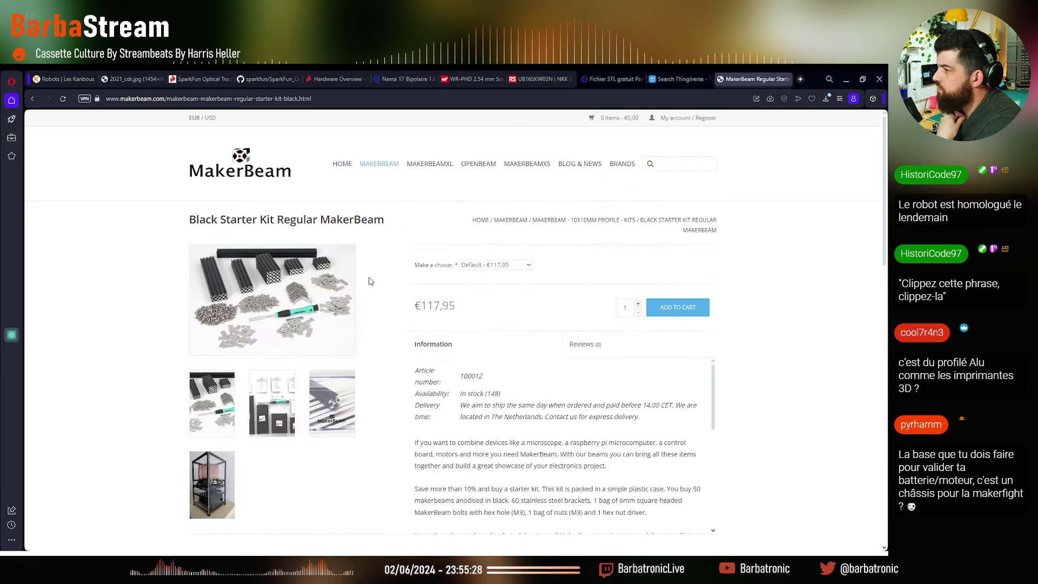
key(alt+Left)
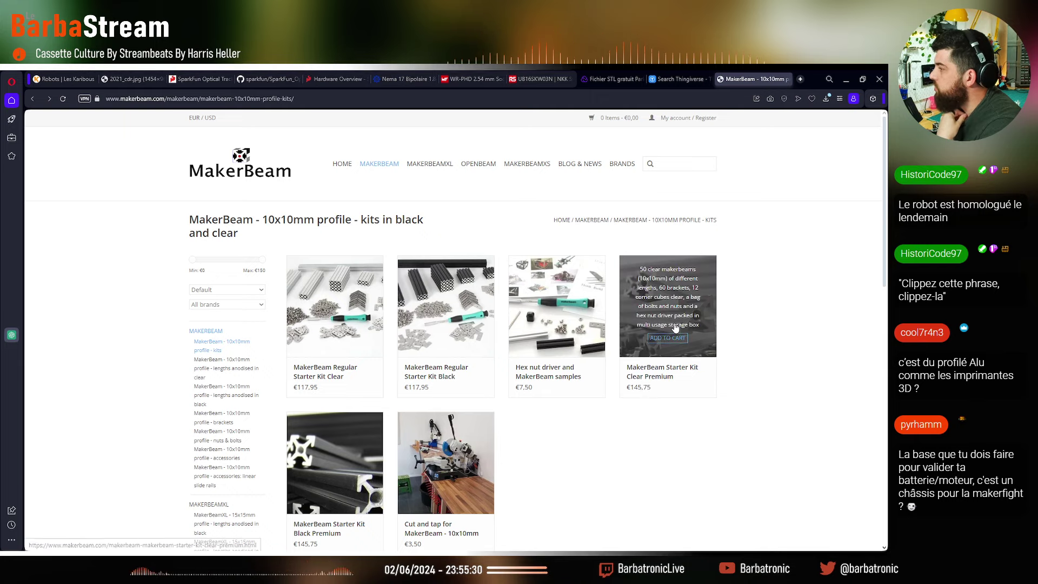
scroll(596, 450, down, 1)
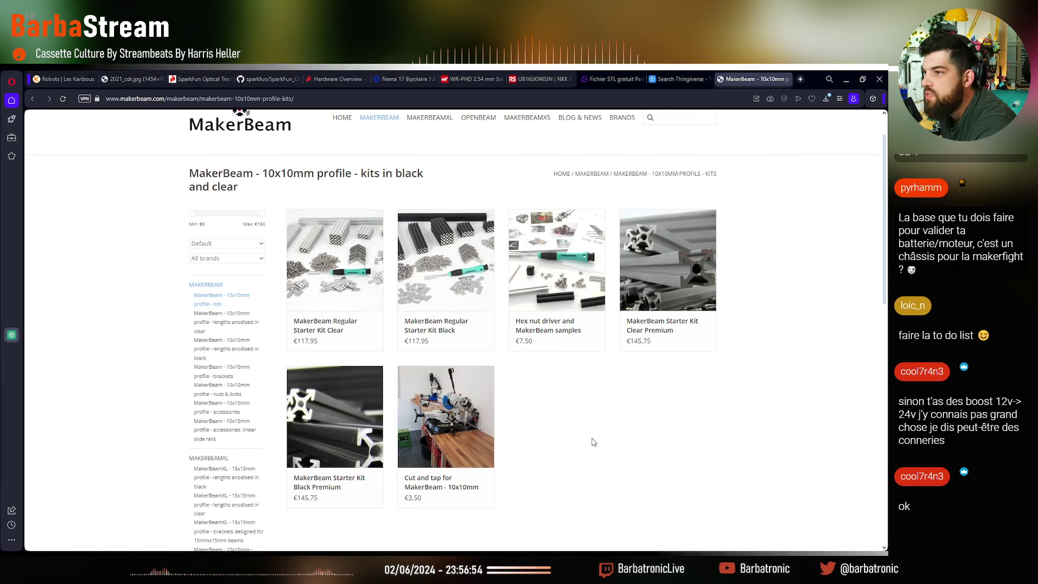
click(847, 79)
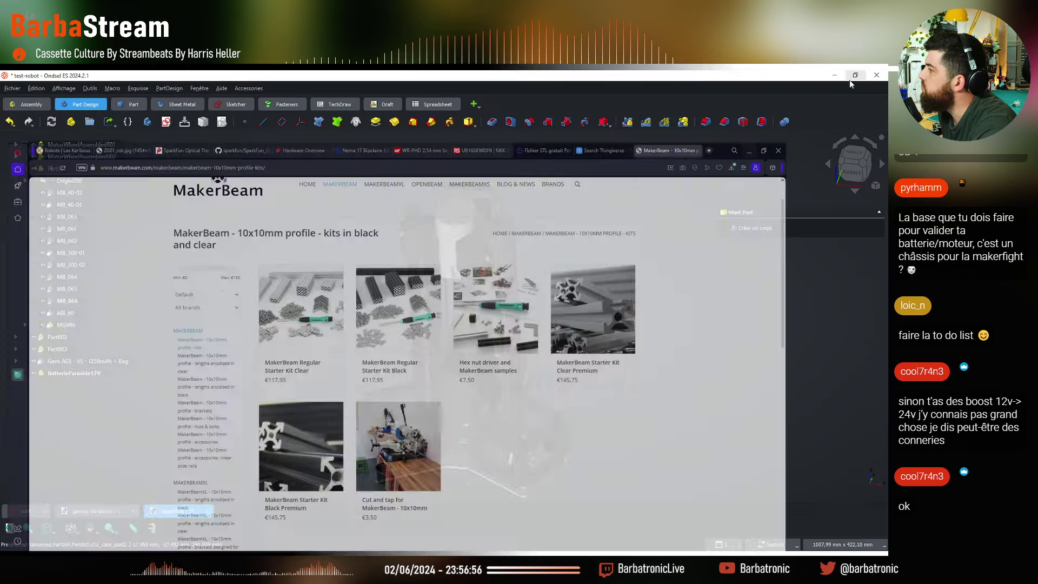
Examine the test-robot's wheel modules and the battery between the towers from above and close up
scroll(536, 333, down, 1)
scroll(530, 362, up, 2)
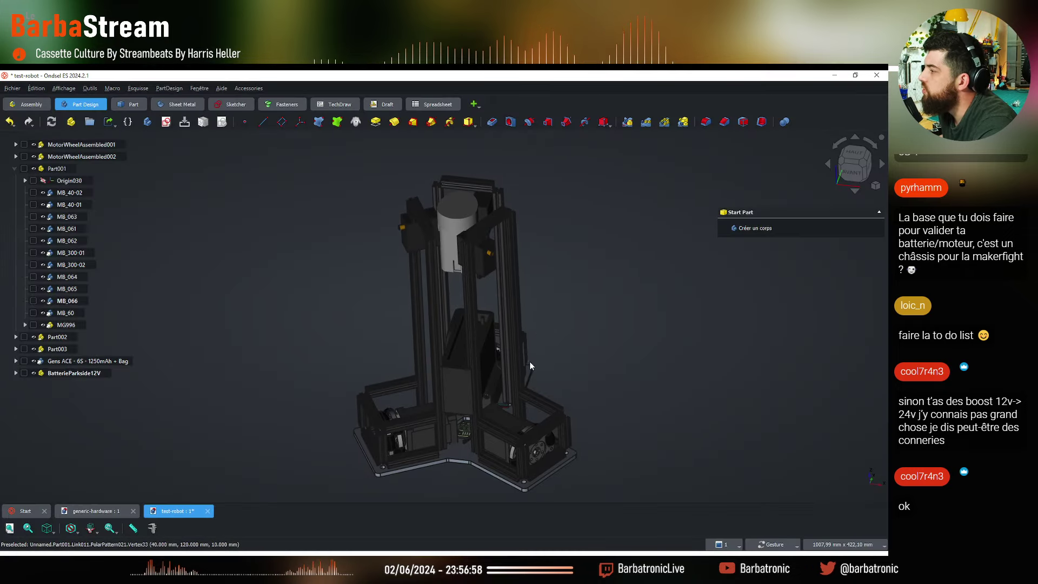
scroll(529, 361, down, 1)
scroll(486, 463, up, 1)
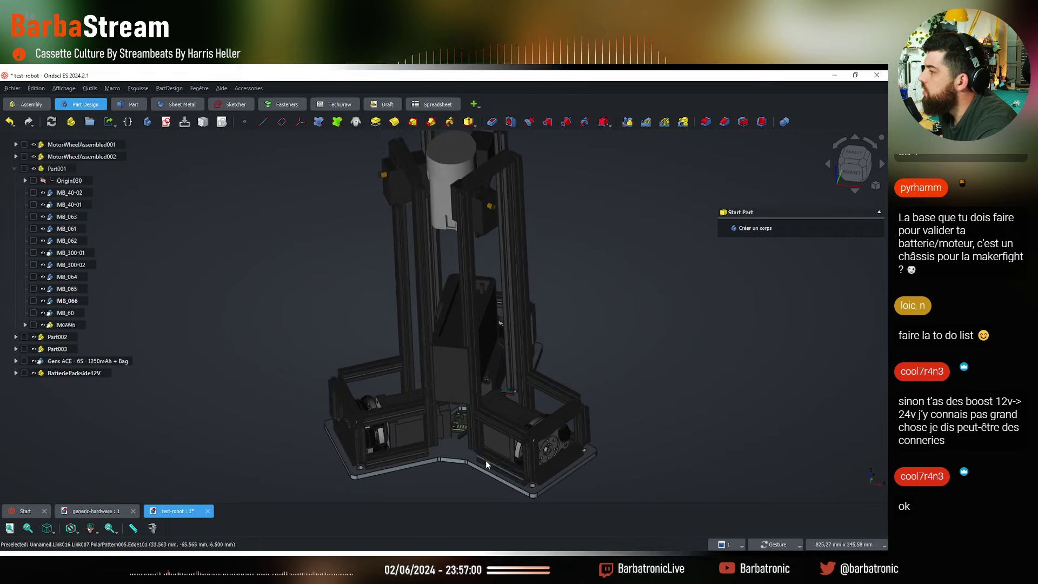
drag(318, 332, 326, 385)
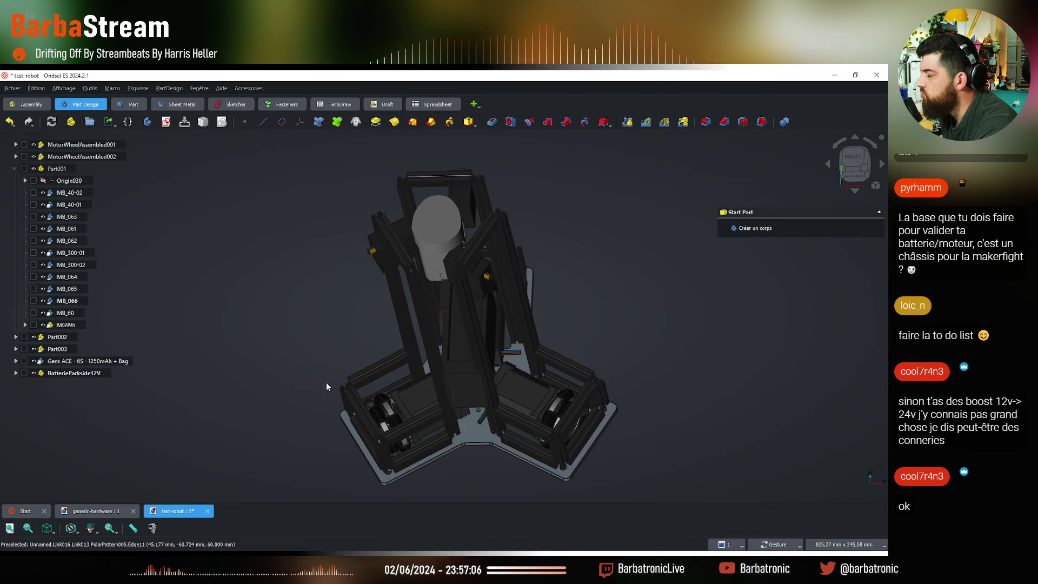
drag(444, 248, 459, 336)
scroll(457, 361, up, 3)
drag(648, 366, 616, 365)
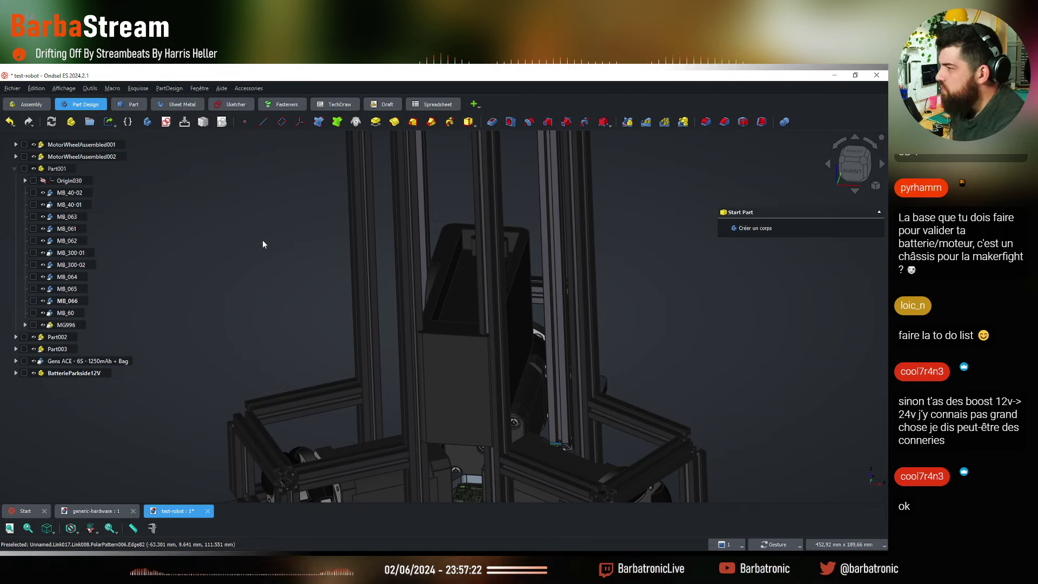
Examine the full height of the test-robot's towers, from the top cylinder down to the base plate, from several sides
scroll(481, 284, down, 5)
scroll(459, 191, up, 6)
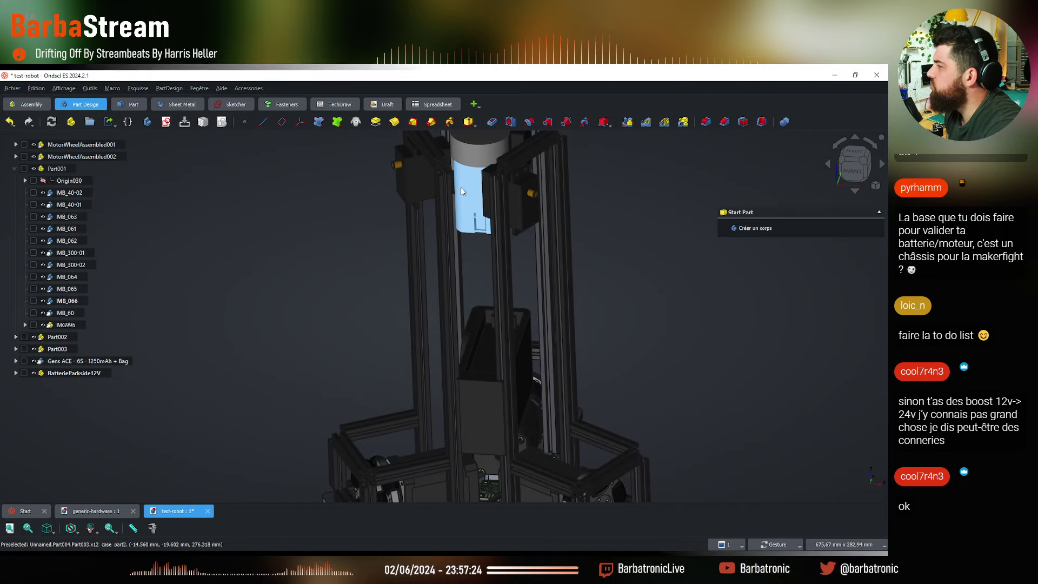
scroll(460, 187, down, 5)
scroll(487, 232, up, 3)
scroll(537, 283, down, 3)
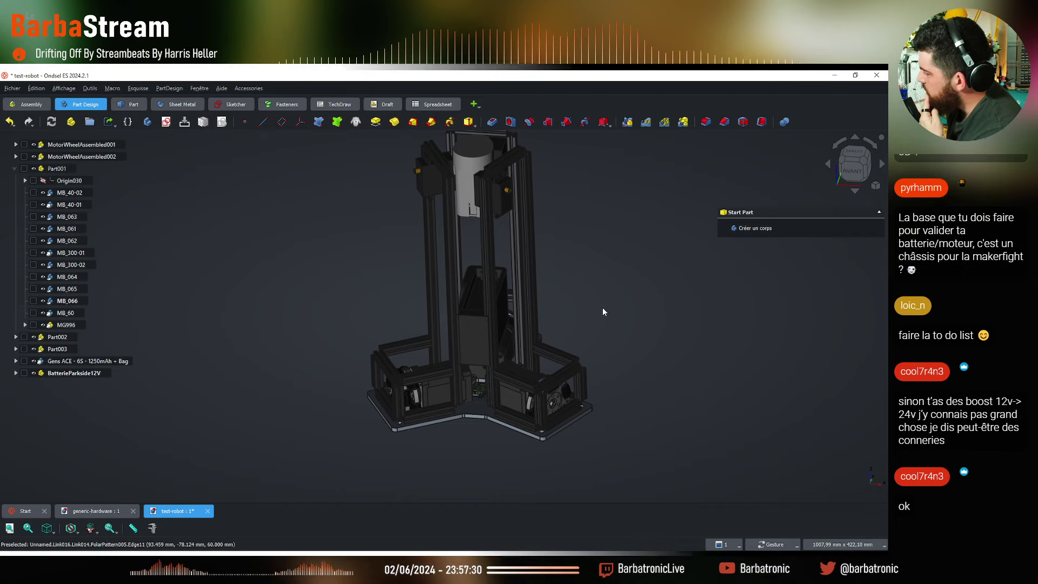
scroll(602, 307, down, 3)
scroll(559, 278, up, 4)
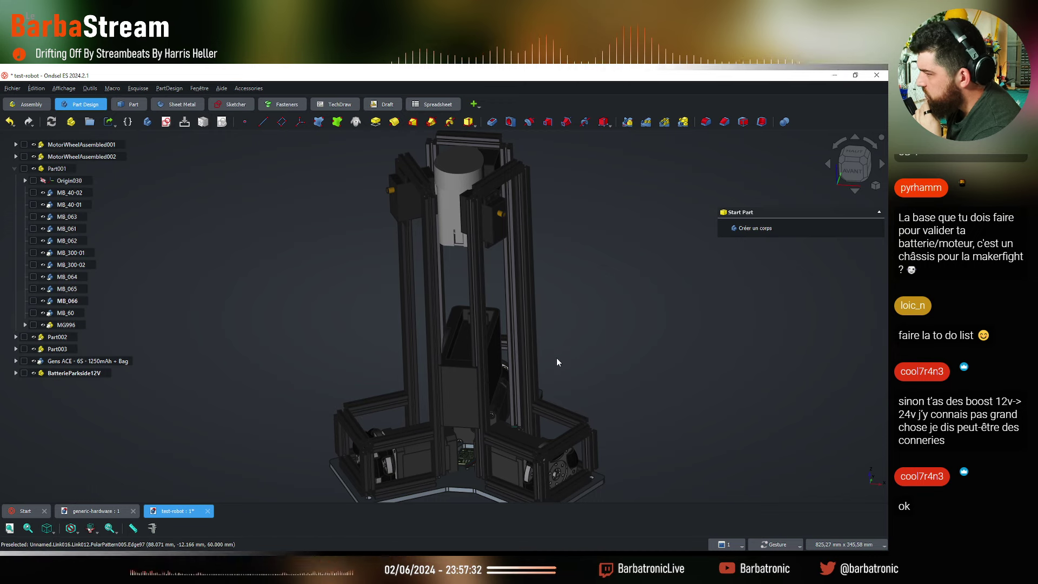
drag(475, 362, 394, 366)
scroll(510, 405, down, 2)
drag(510, 405, 433, 416)
scroll(49, 209, up, 2)
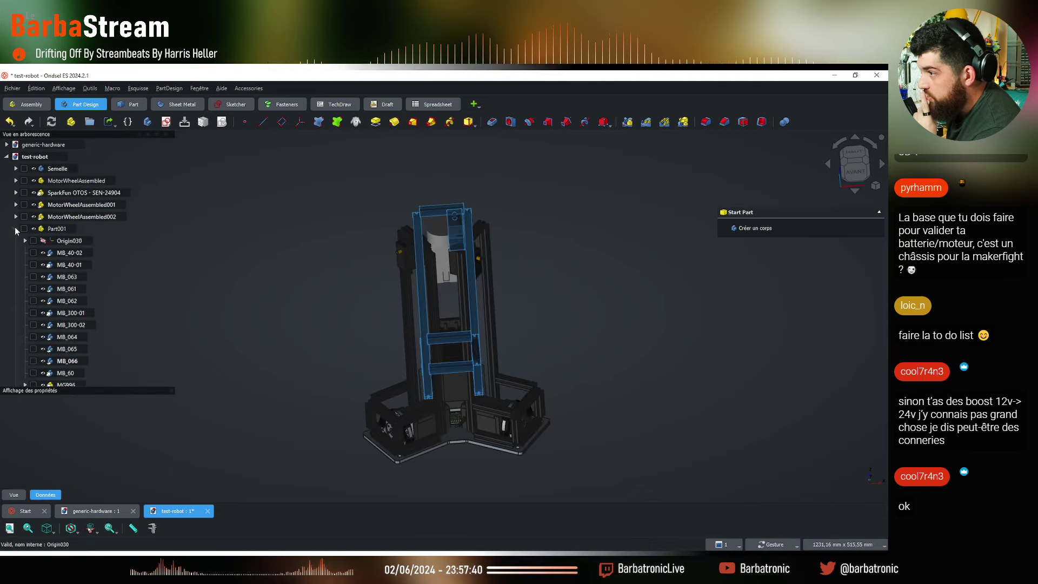
Collapse Part001 in the model tree and select the generic-hardware document
click(16, 229)
click(37, 144)
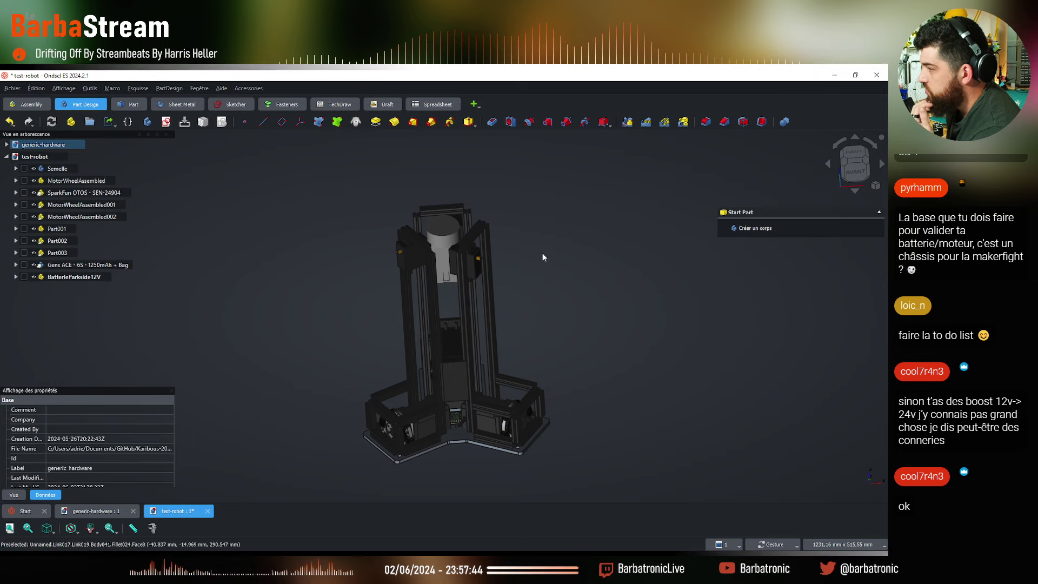
Inspect the top cylinder and the servos mounted inside the three towers from above and from the side
drag(543, 252, 561, 309)
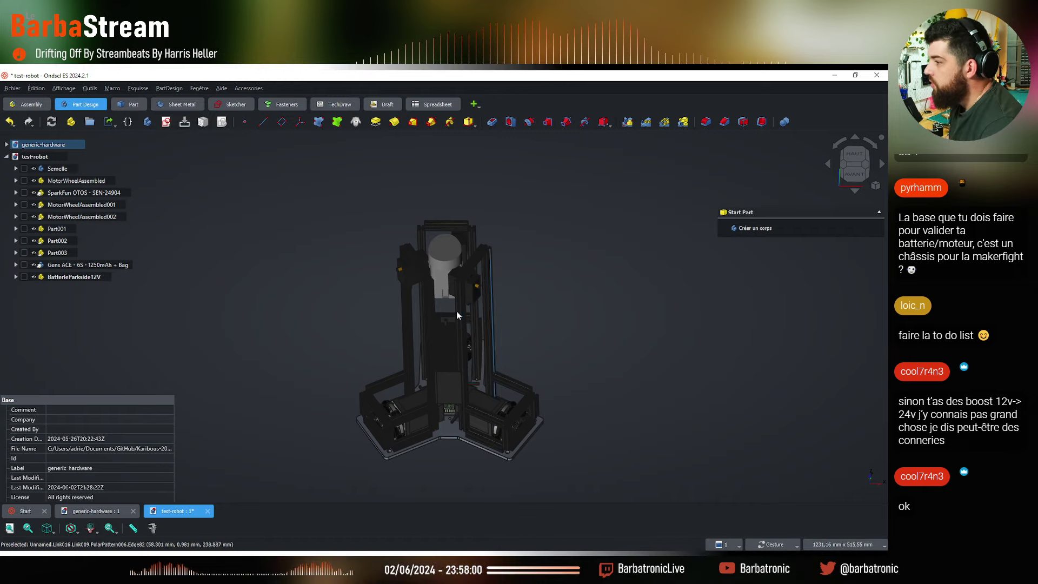
scroll(456, 309, up, 4)
scroll(456, 314, up, 2)
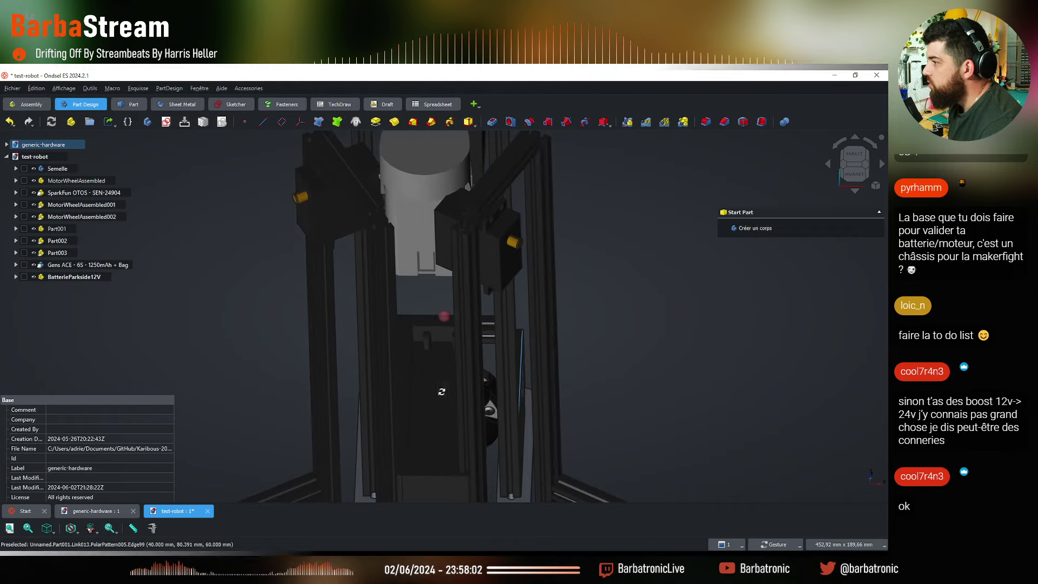
drag(441, 391, 298, 276)
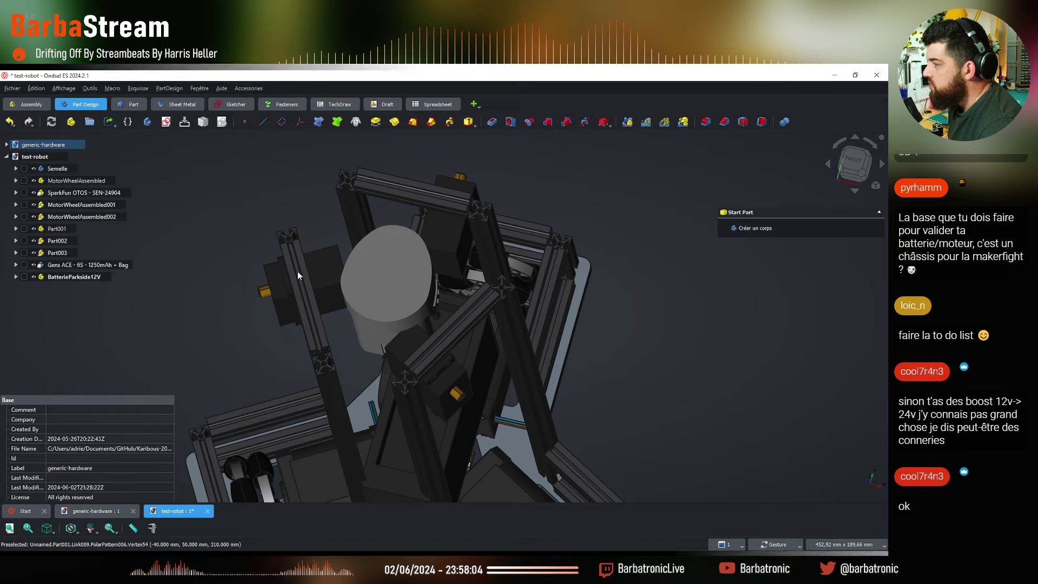
drag(442, 382, 439, 311)
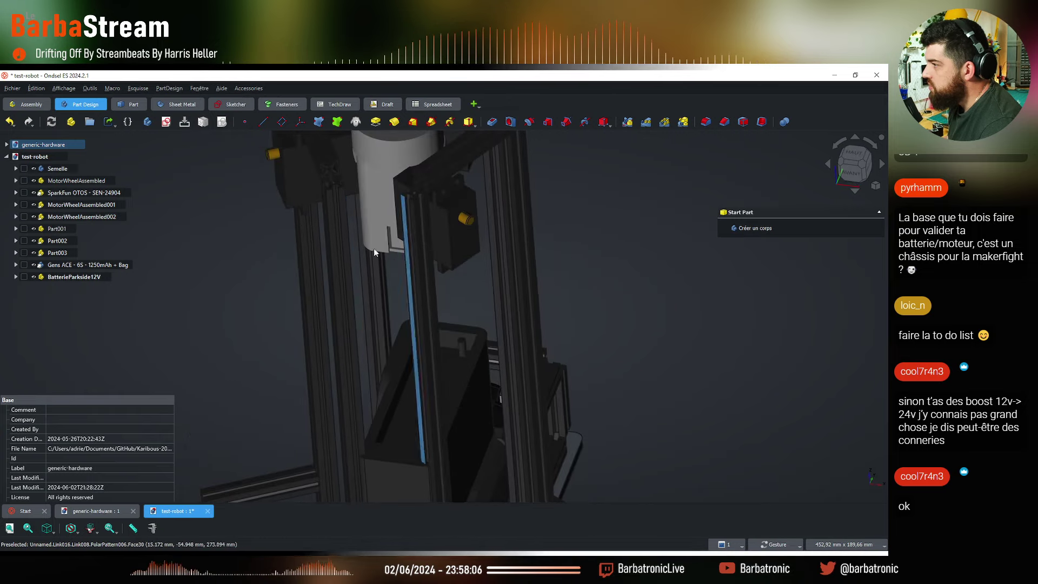
scroll(417, 252, down, 10)
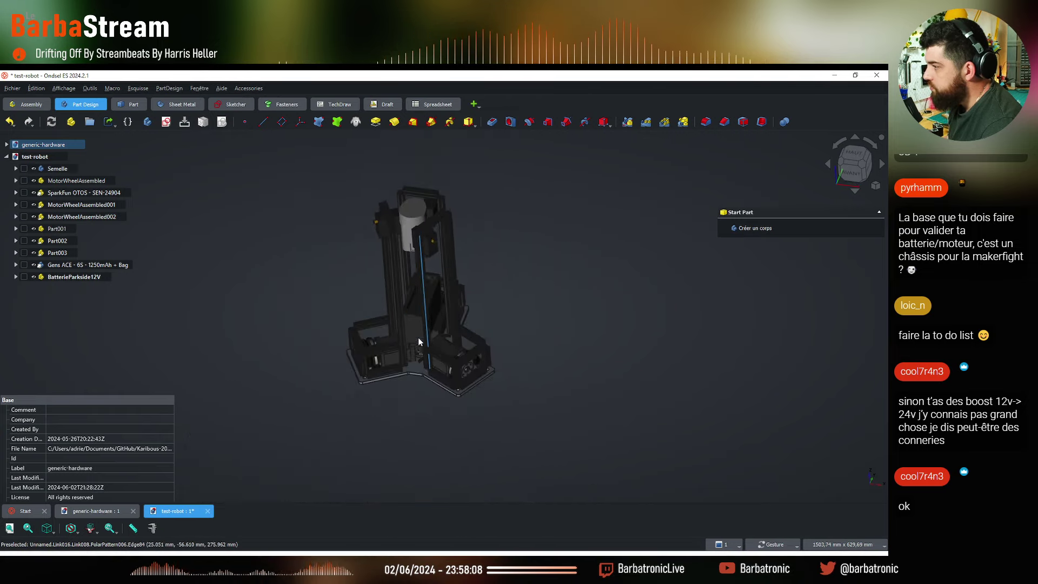
Inspect the optical odometry sensor near the base and the battery's fit between the towers
scroll(419, 341, up, 8)
scroll(435, 361, down, 3)
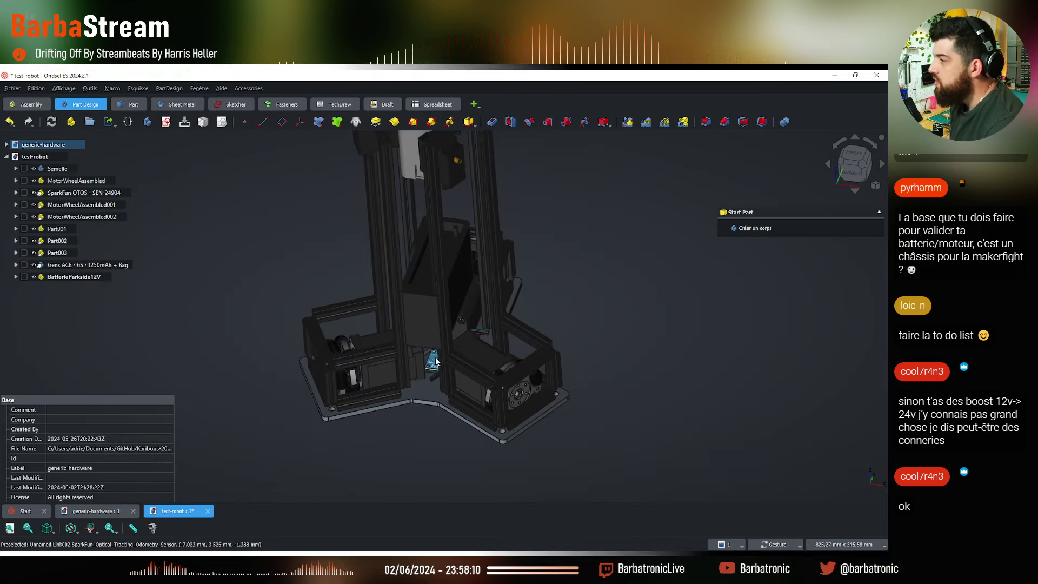
drag(439, 380, 443, 323)
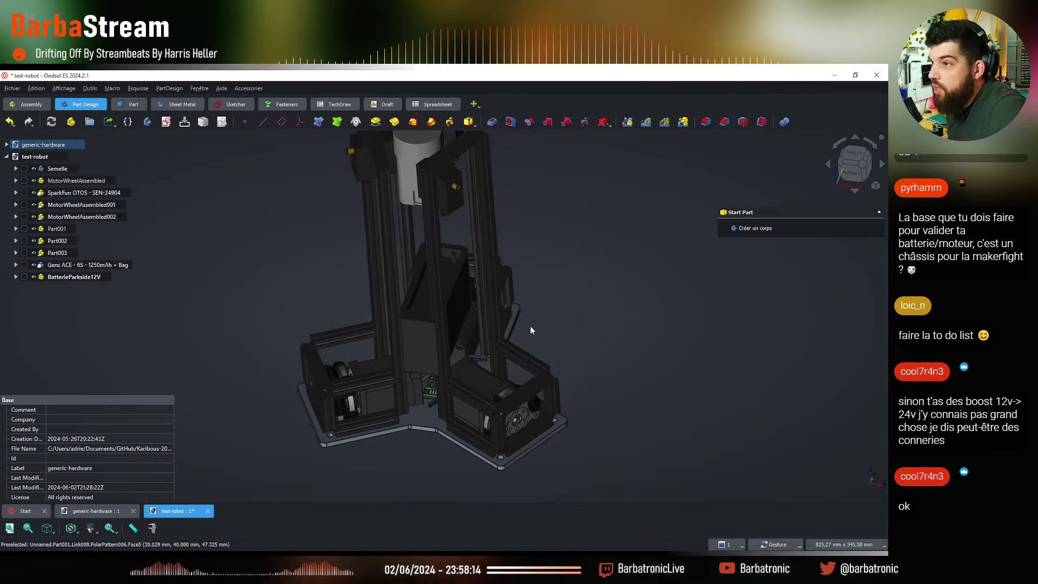
scroll(518, 312, up, 3)
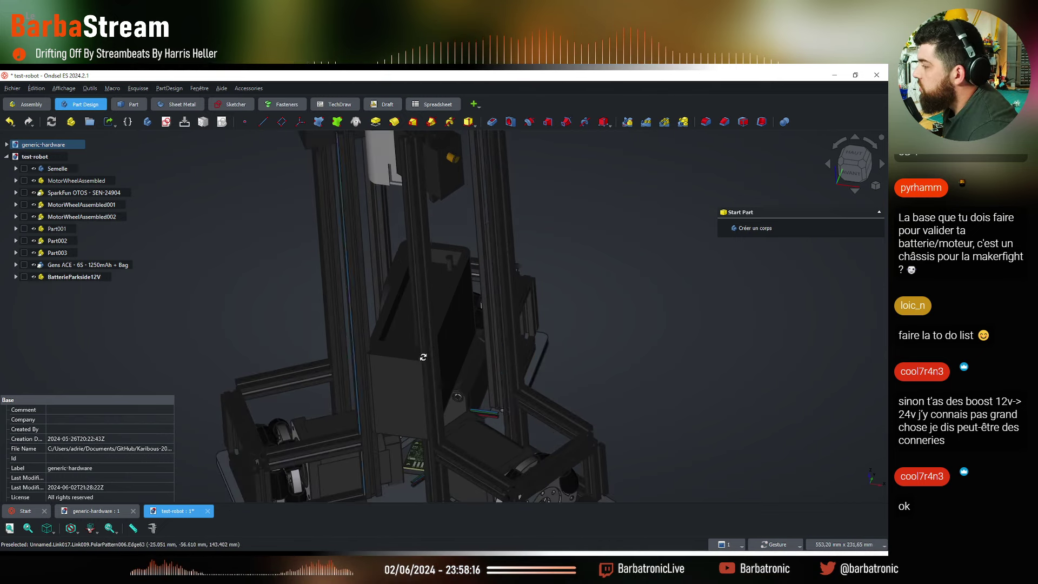
drag(423, 357, 388, 358)
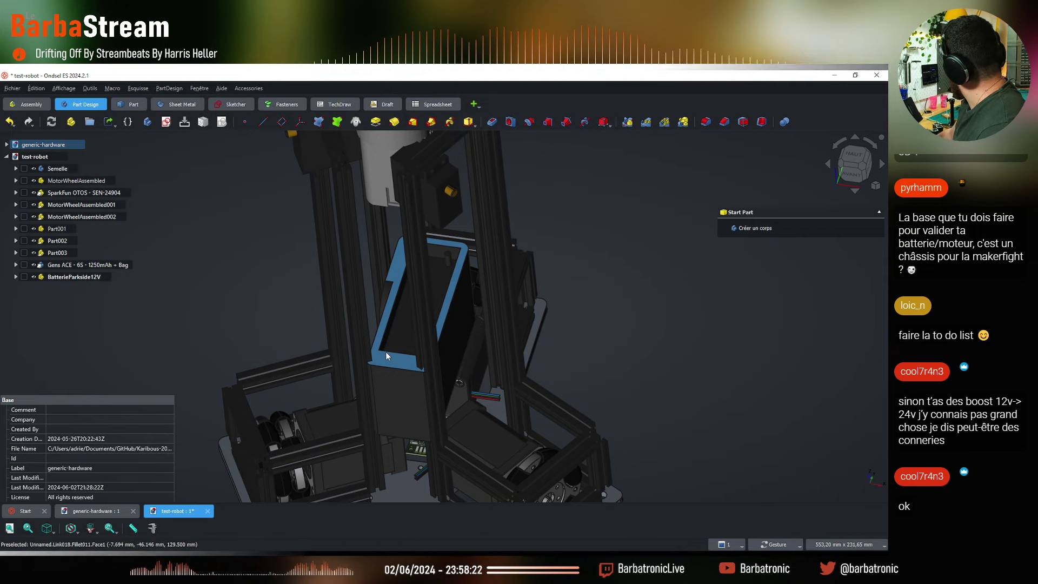
mouse_move(385, 352)
mouse_down()
mouse_move(382, 337)
mouse_move(470, 358)
mouse_move(435, 348)
mouse_move(371, 354)
mouse_move(385, 342)
mouse_up()
scroll(539, 344, down, 3)
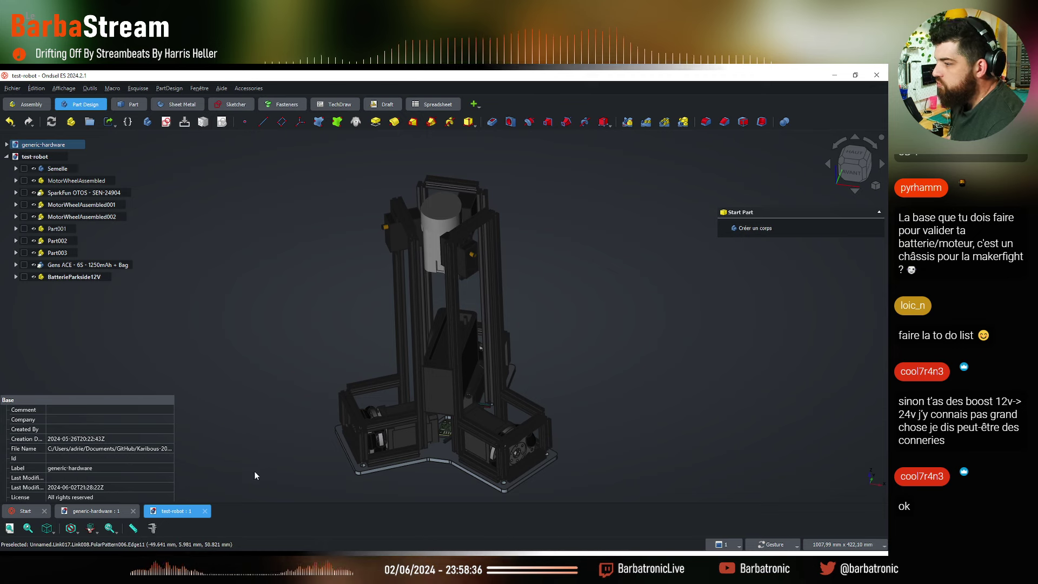
Close the test-robot document and collapse the Servomotors group in the generic-hardware model tree
click(206, 512)
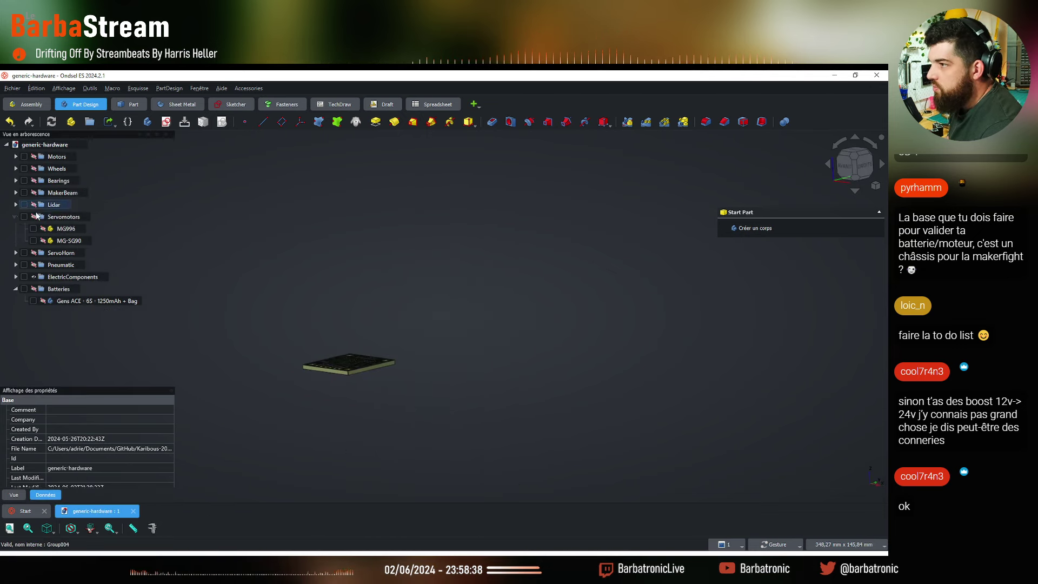
click(15, 217)
Examine the top face of the SparkFun optical tracking odometry sensor board up close from slightly different angles
drag(419, 262, 440, 309)
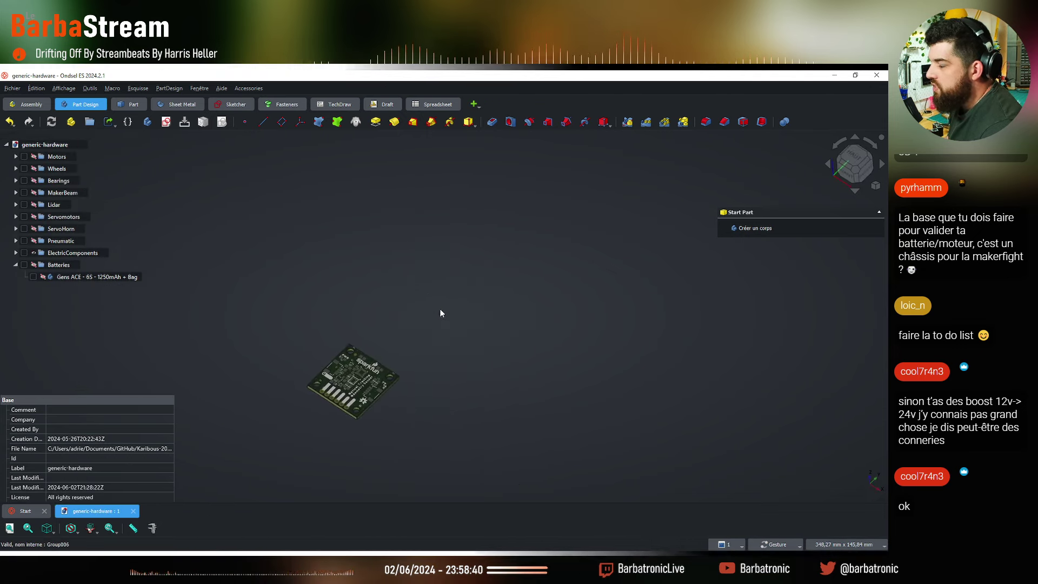
right_drag(440, 309, 464, 283)
scroll(432, 357, up, 6)
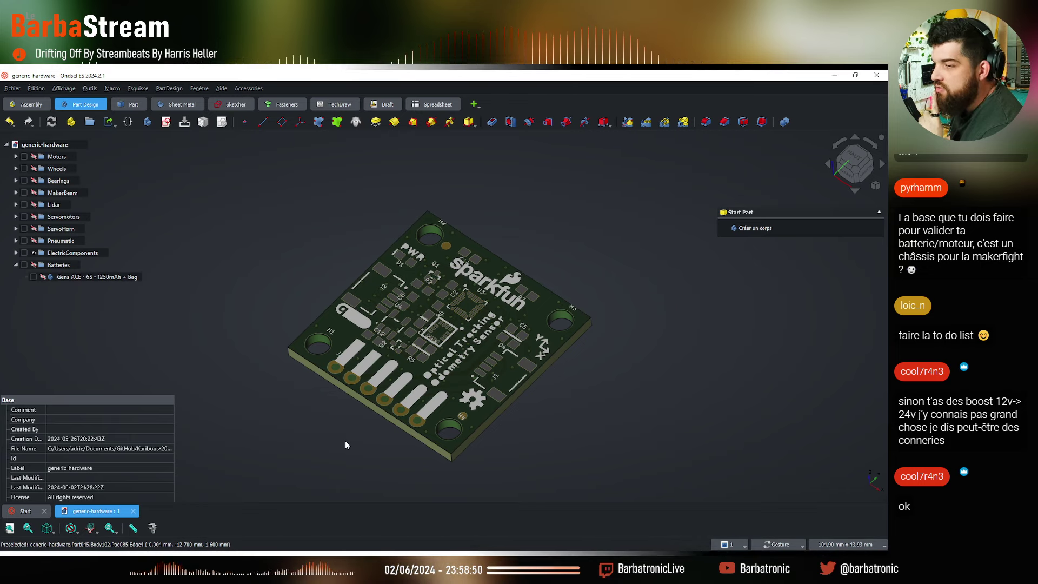
drag(355, 459, 388, 453)
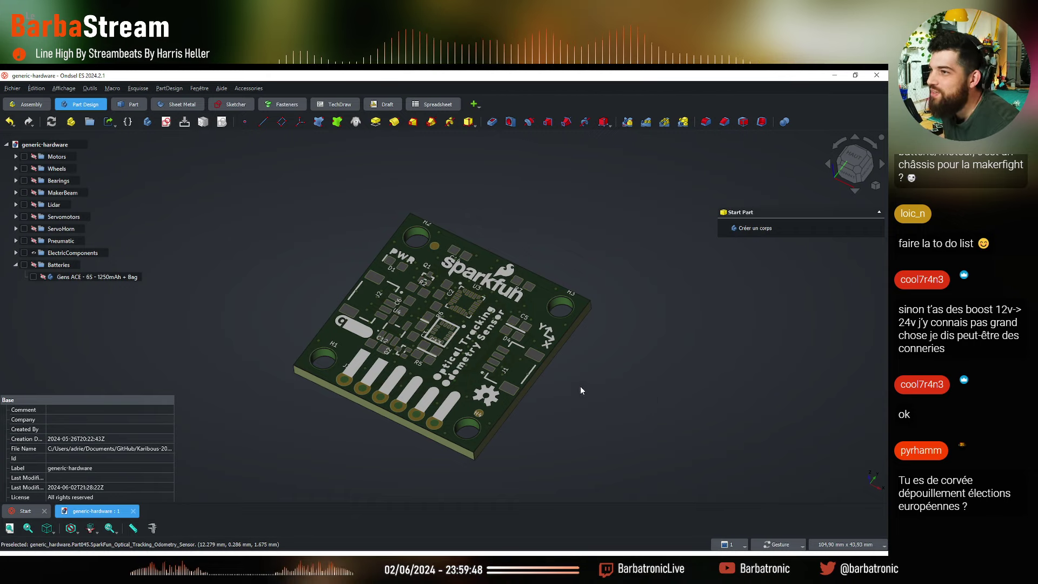
drag(268, 349, 448, 211)
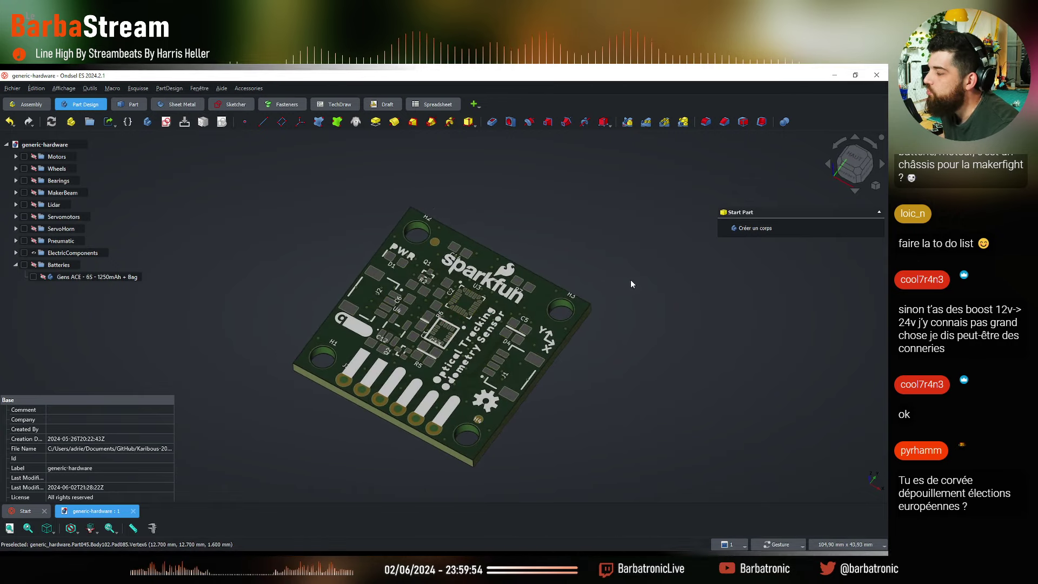
drag(525, 469, 487, 446)
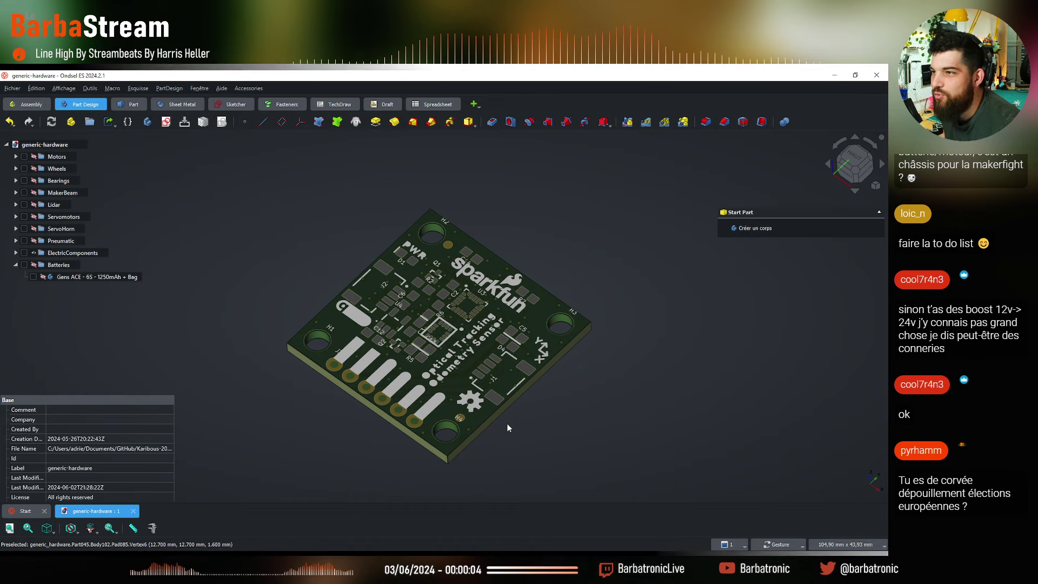
drag(491, 446, 488, 451)
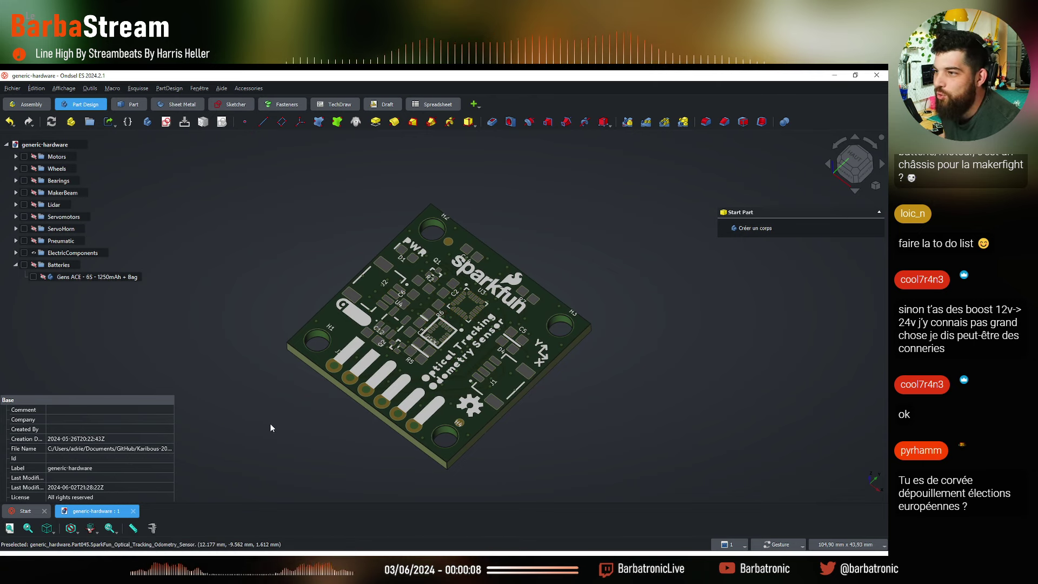